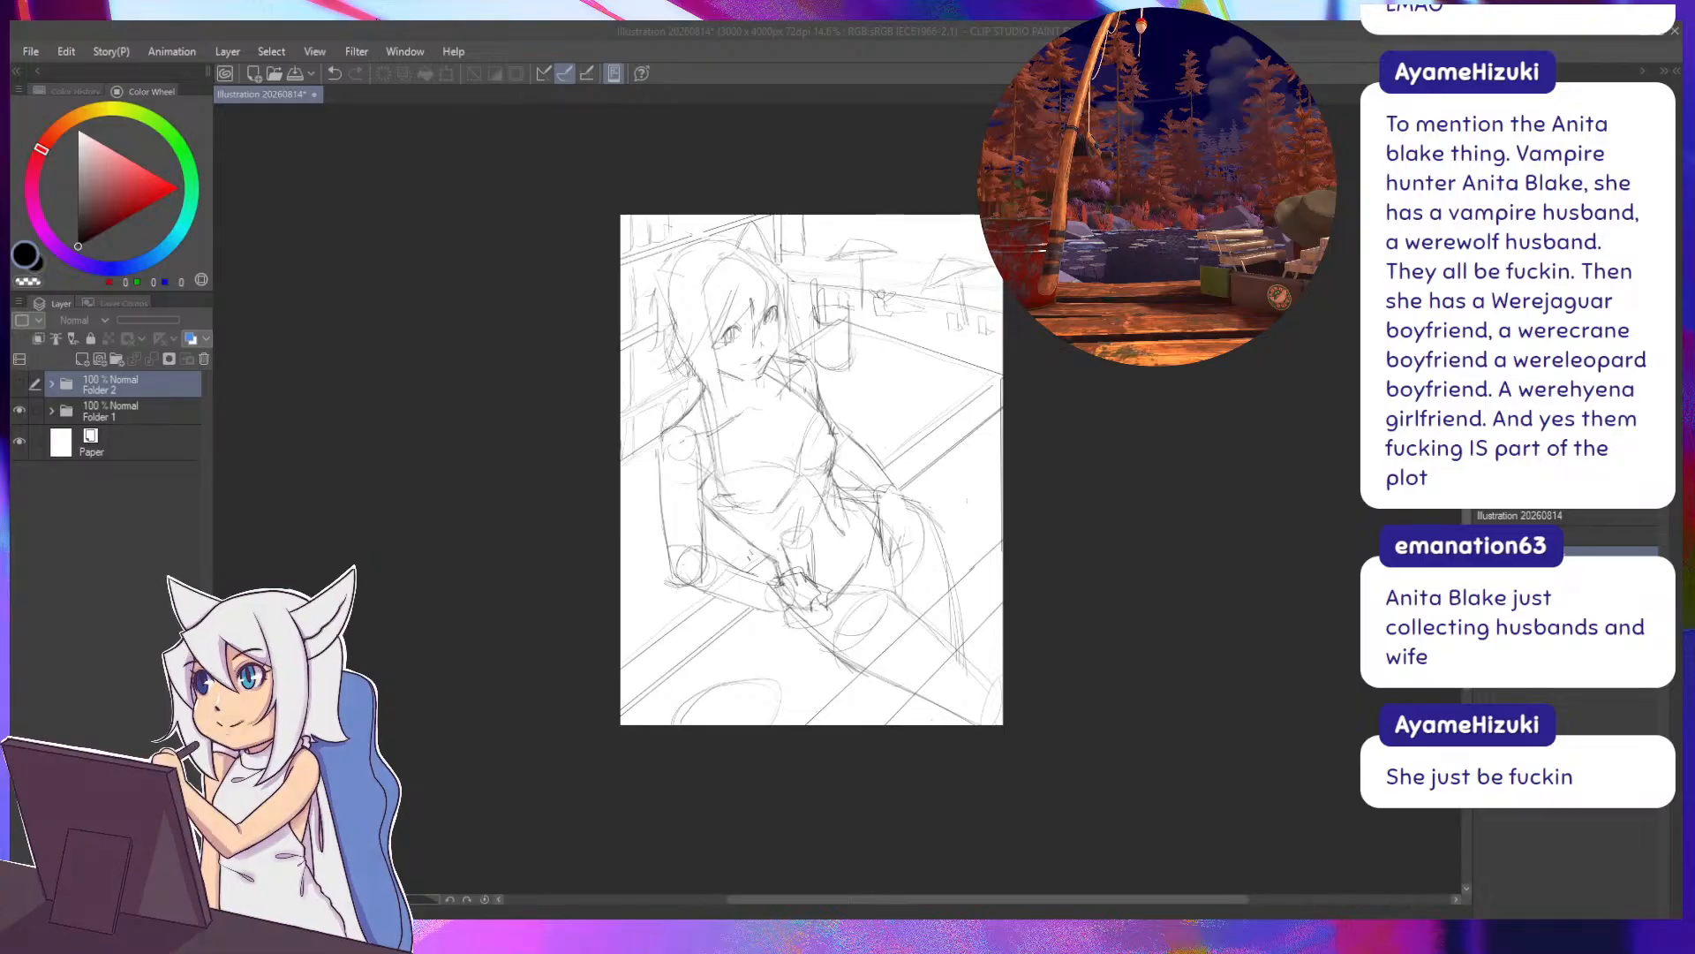
Compare the two rough sketches by switching the visibility of Folder 1 and Folder 2, finishing with Folder 1 shown.
{"action": "left_click", "coordinate": [19, 410]}
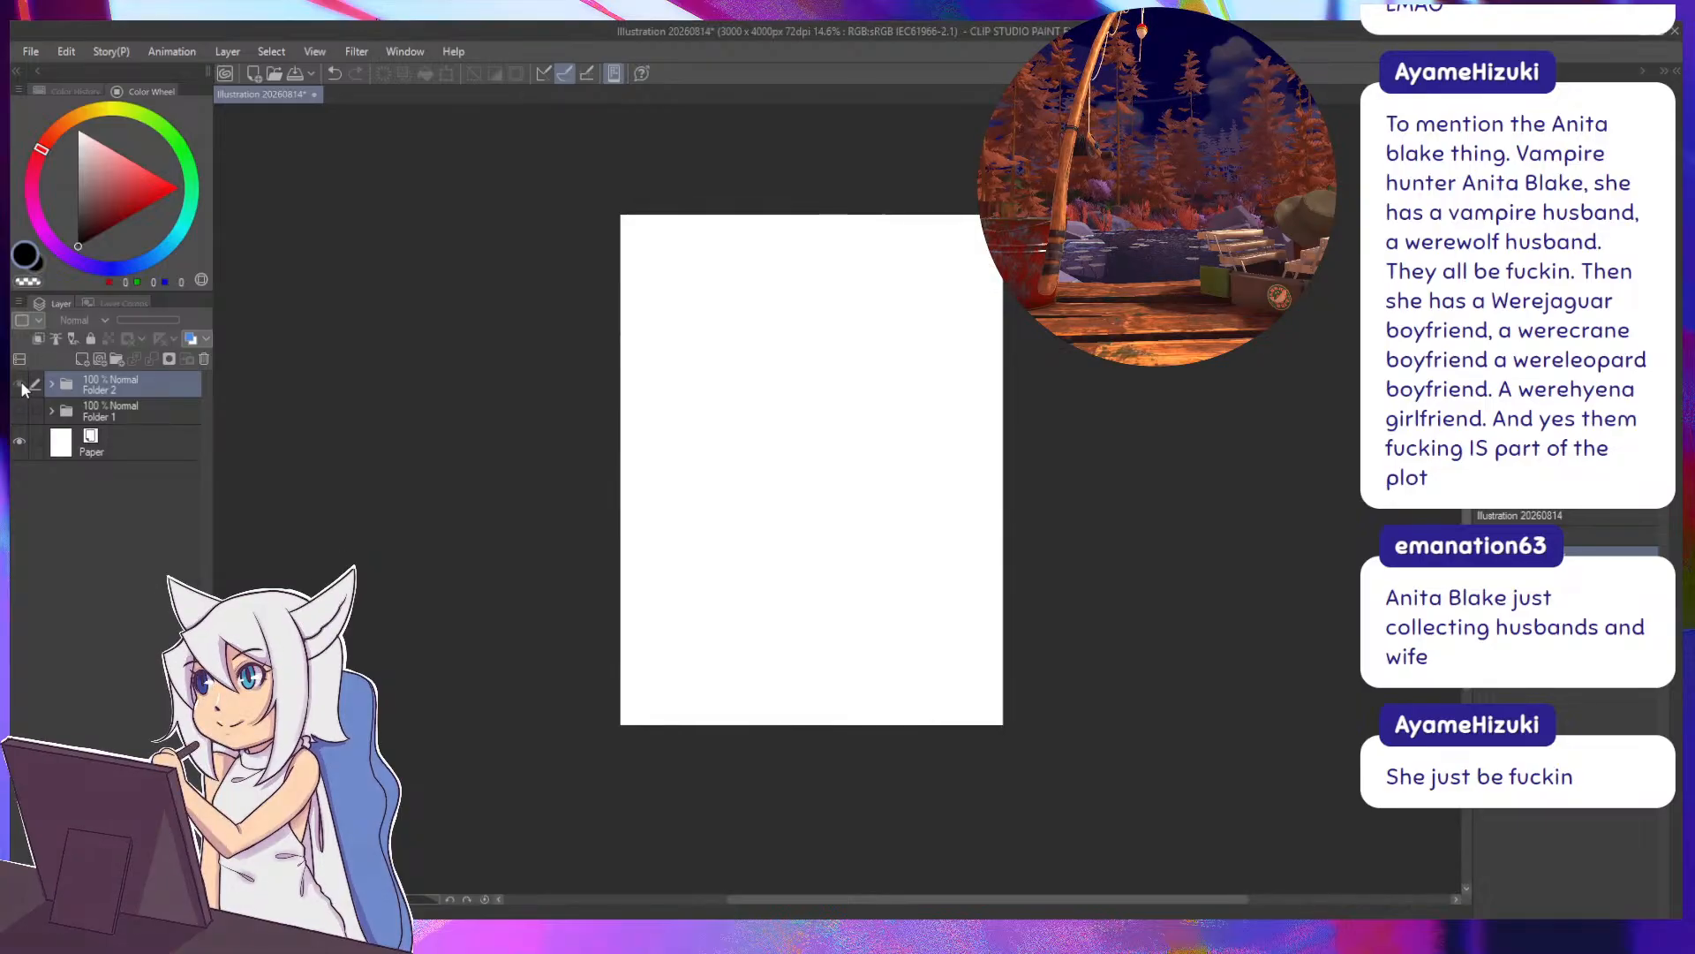
{"action": "left_click", "coordinate": [19, 383]}
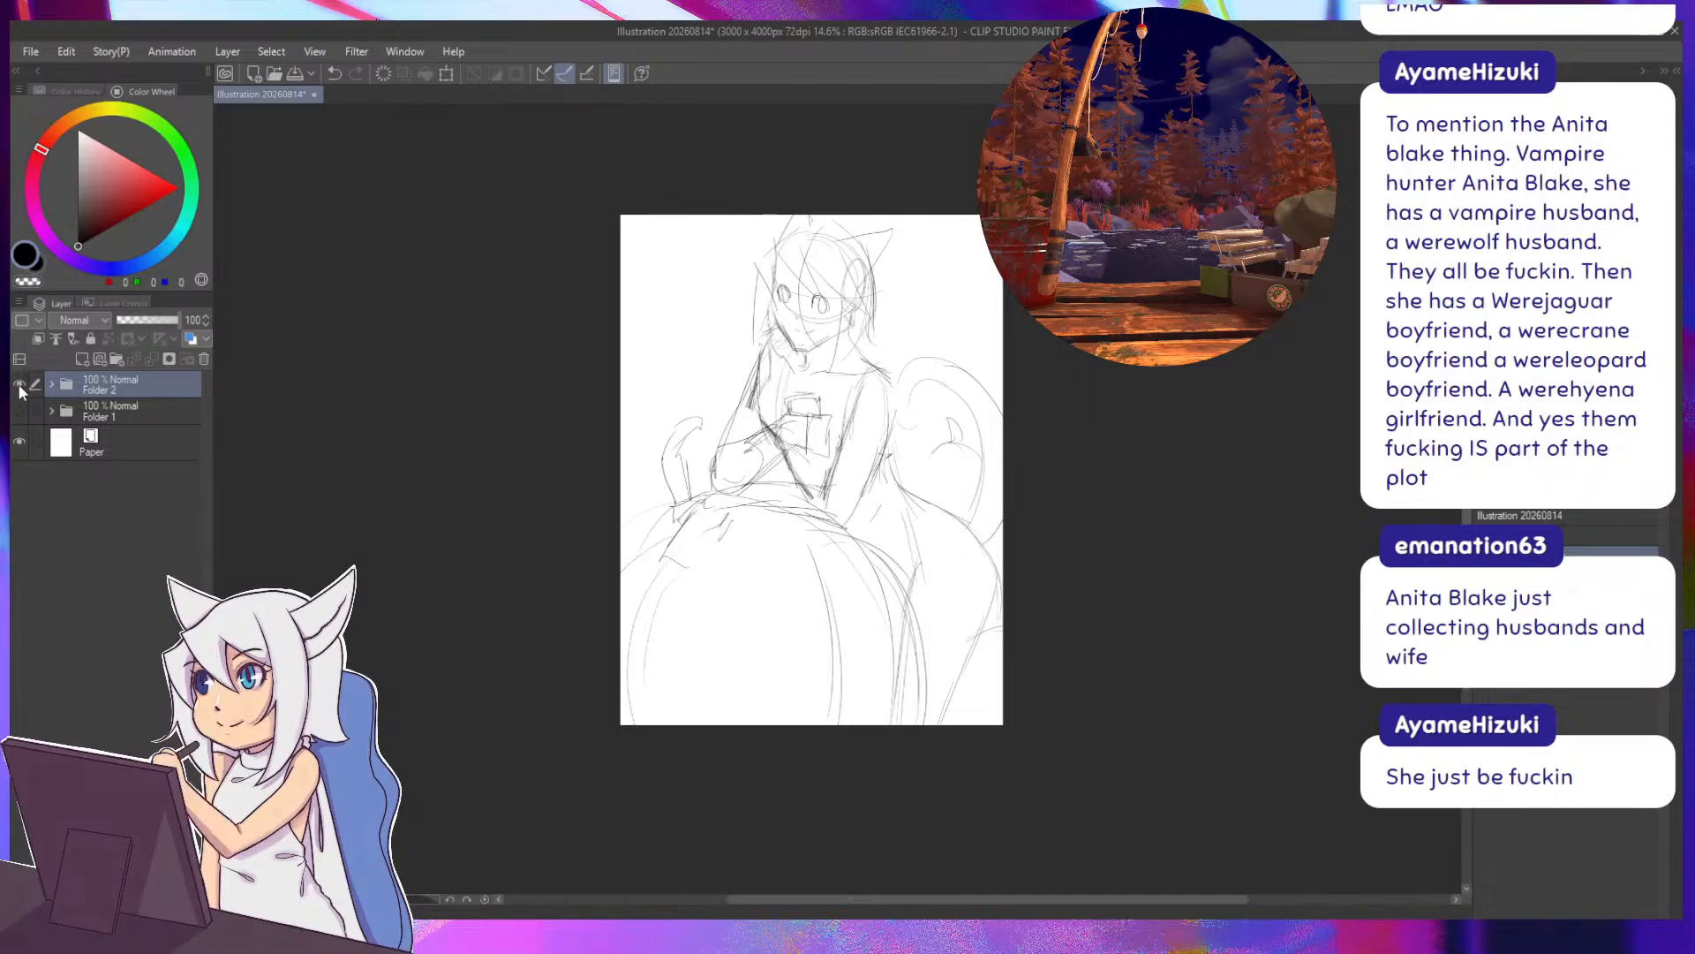
{"action": "left_click", "coordinate": [19, 384]}
{"action": "left_click", "coordinate": [18, 410]}
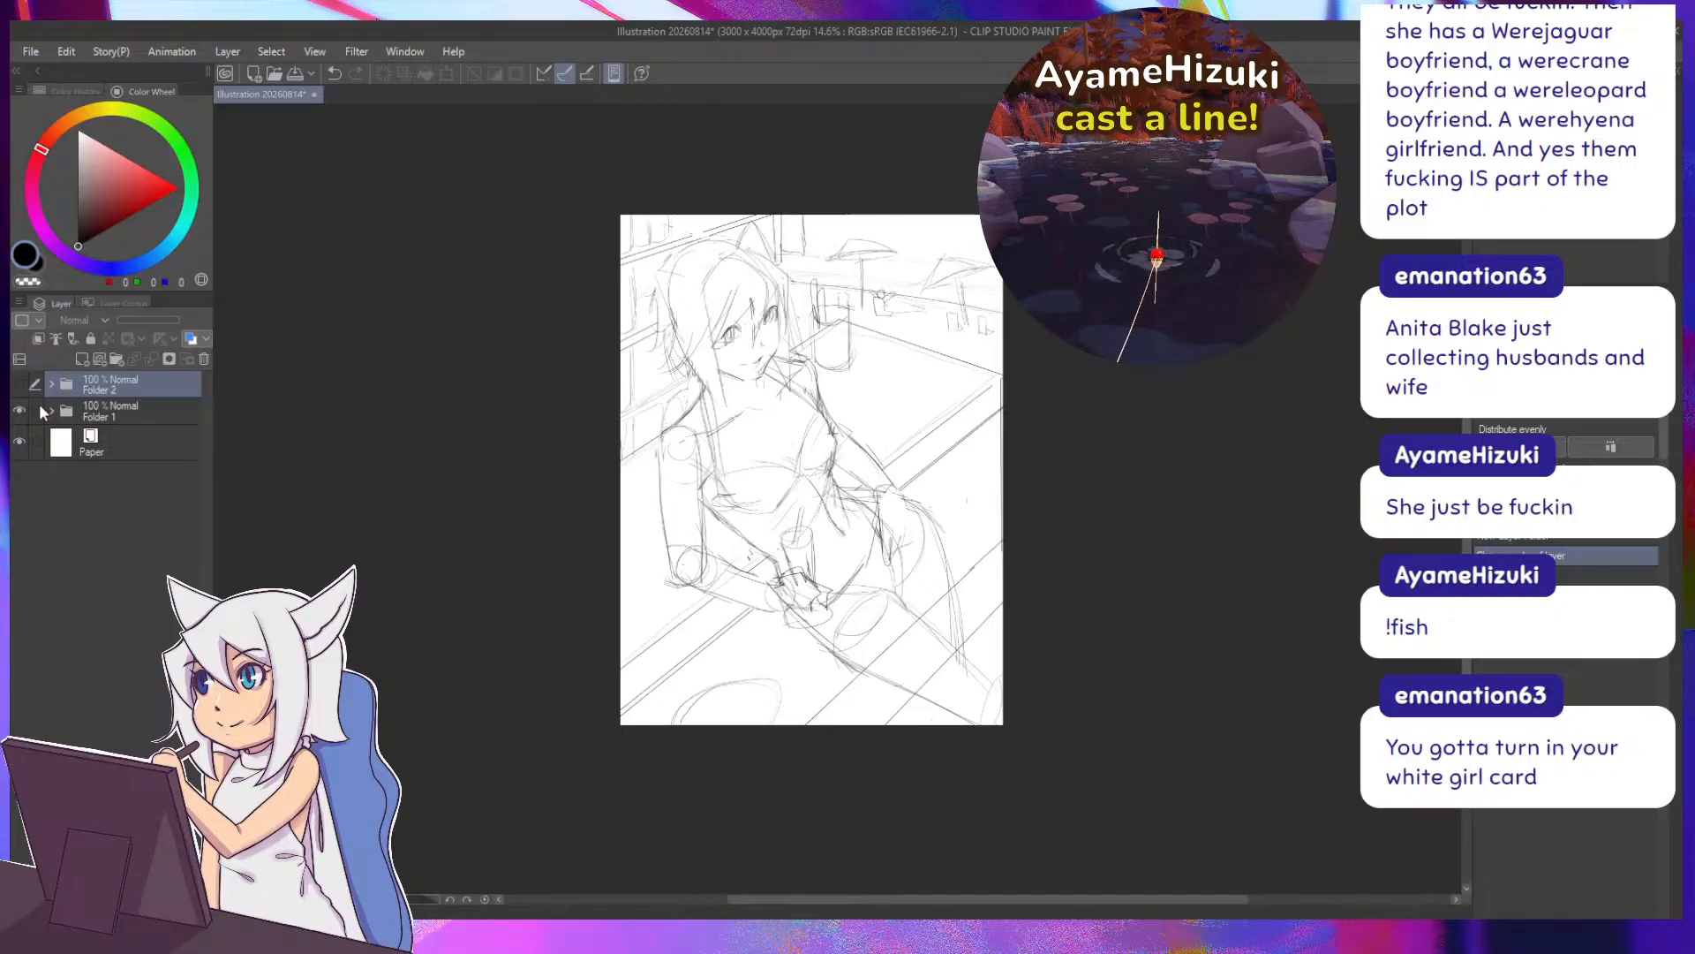
Expand Folder 1 and lower its opacity to 51% so its sketch serves as a faint guide.
{"action": "left_click", "coordinate": [51, 410]}
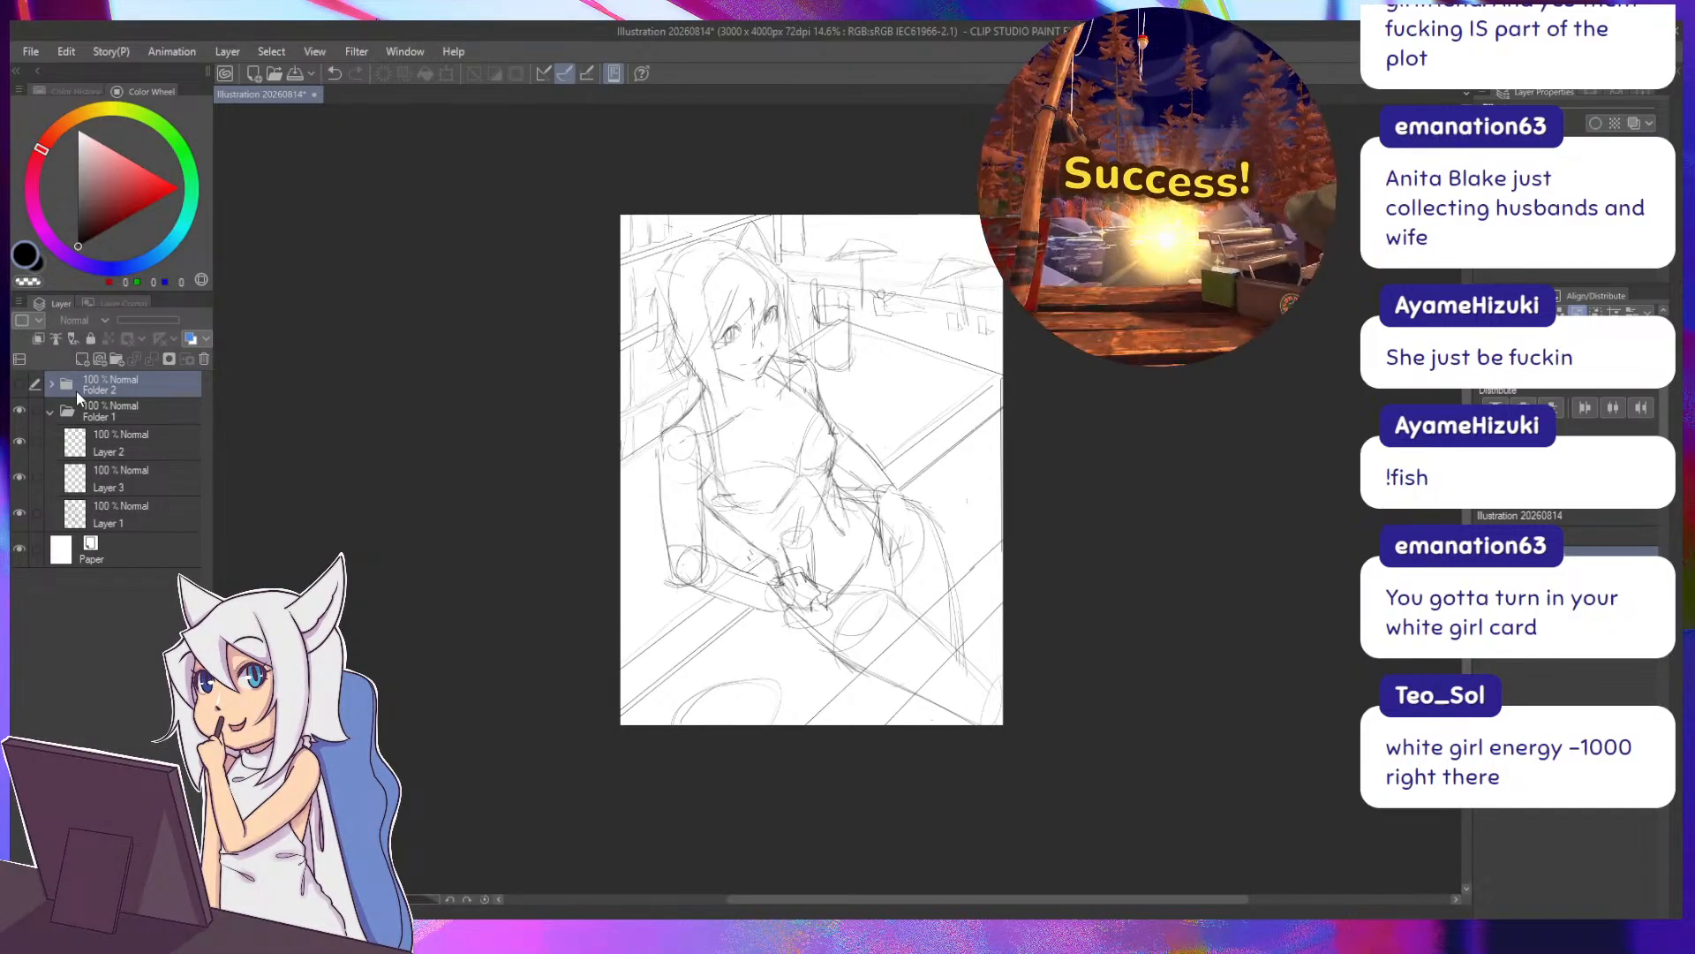
{"action": "scroll", "coordinate": [594, 538], "scroll_direction": "up", "scroll_amount": 2}
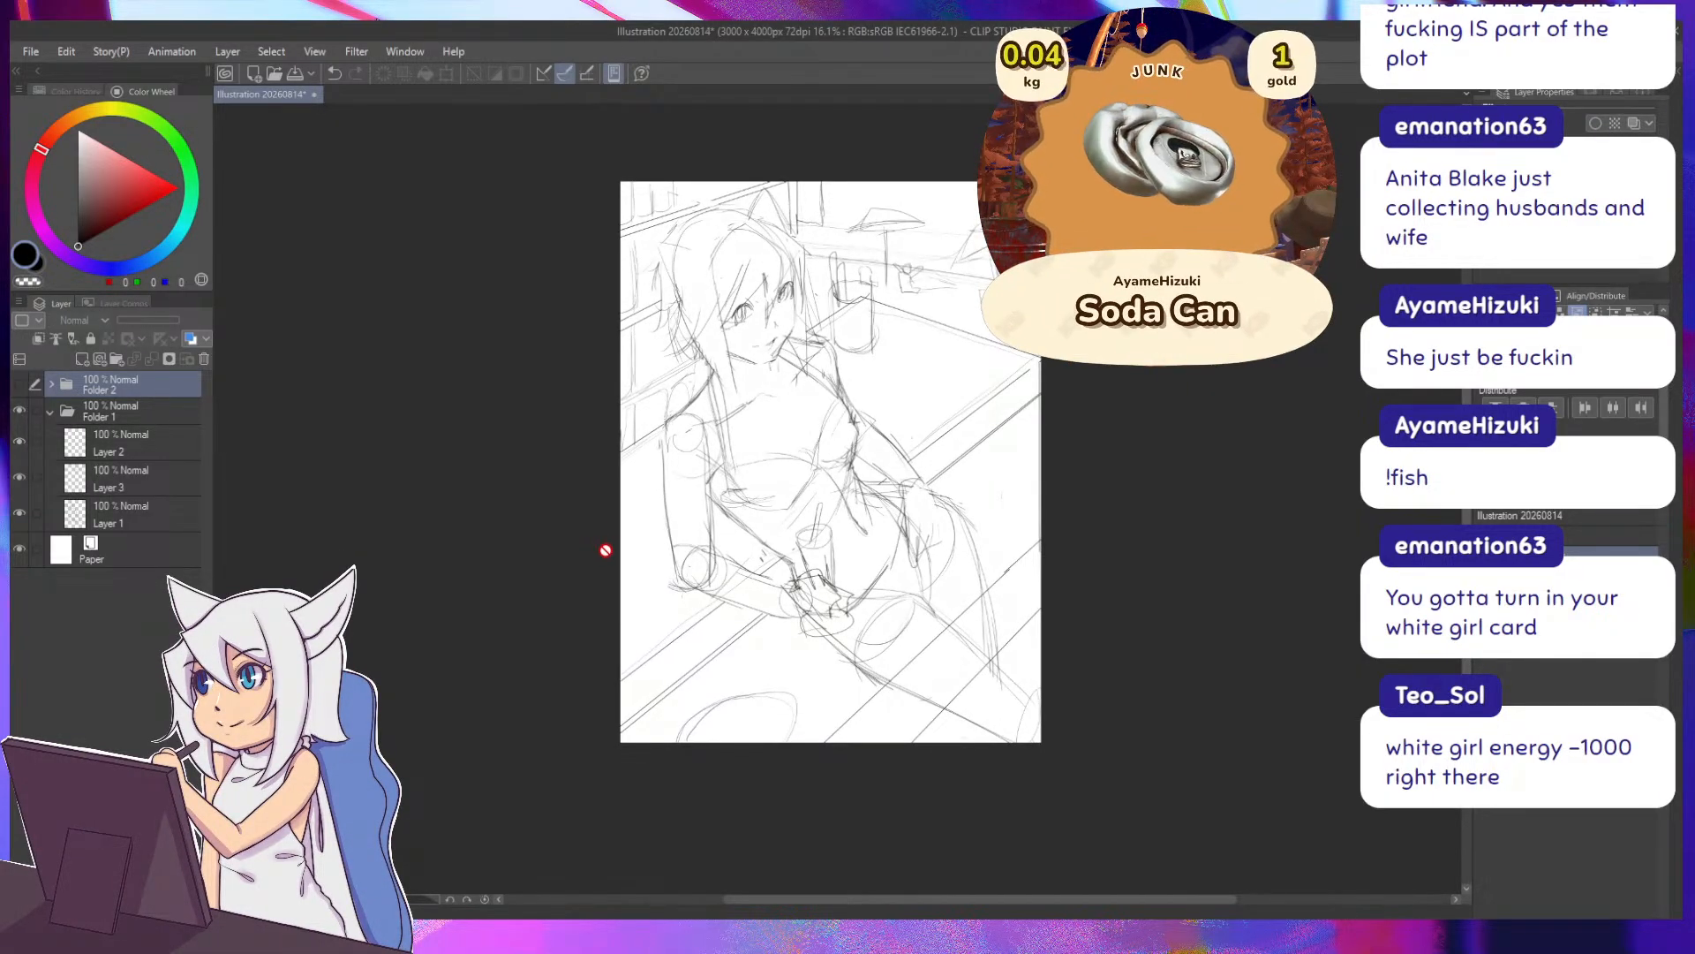
{"action": "left_click_drag", "start_coordinate": [590, 609], "coordinate": [498, 659]}
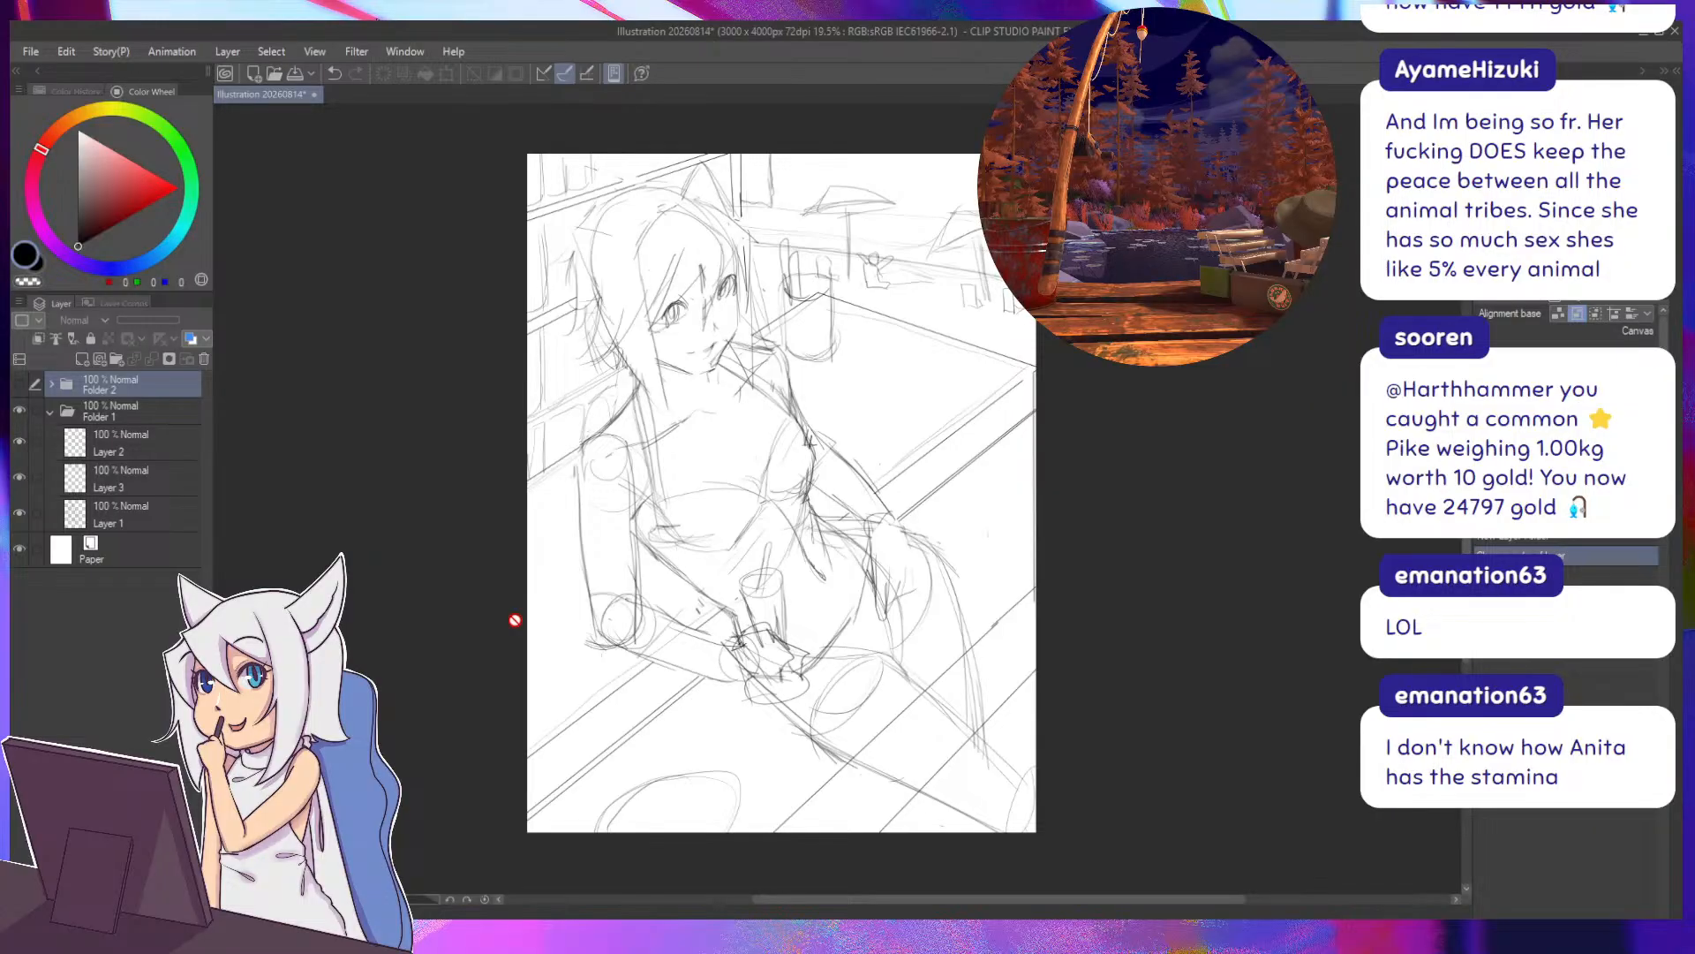
{"action": "left_click", "coordinate": [119, 401]}
{"action": "left_click", "coordinate": [145, 321]}
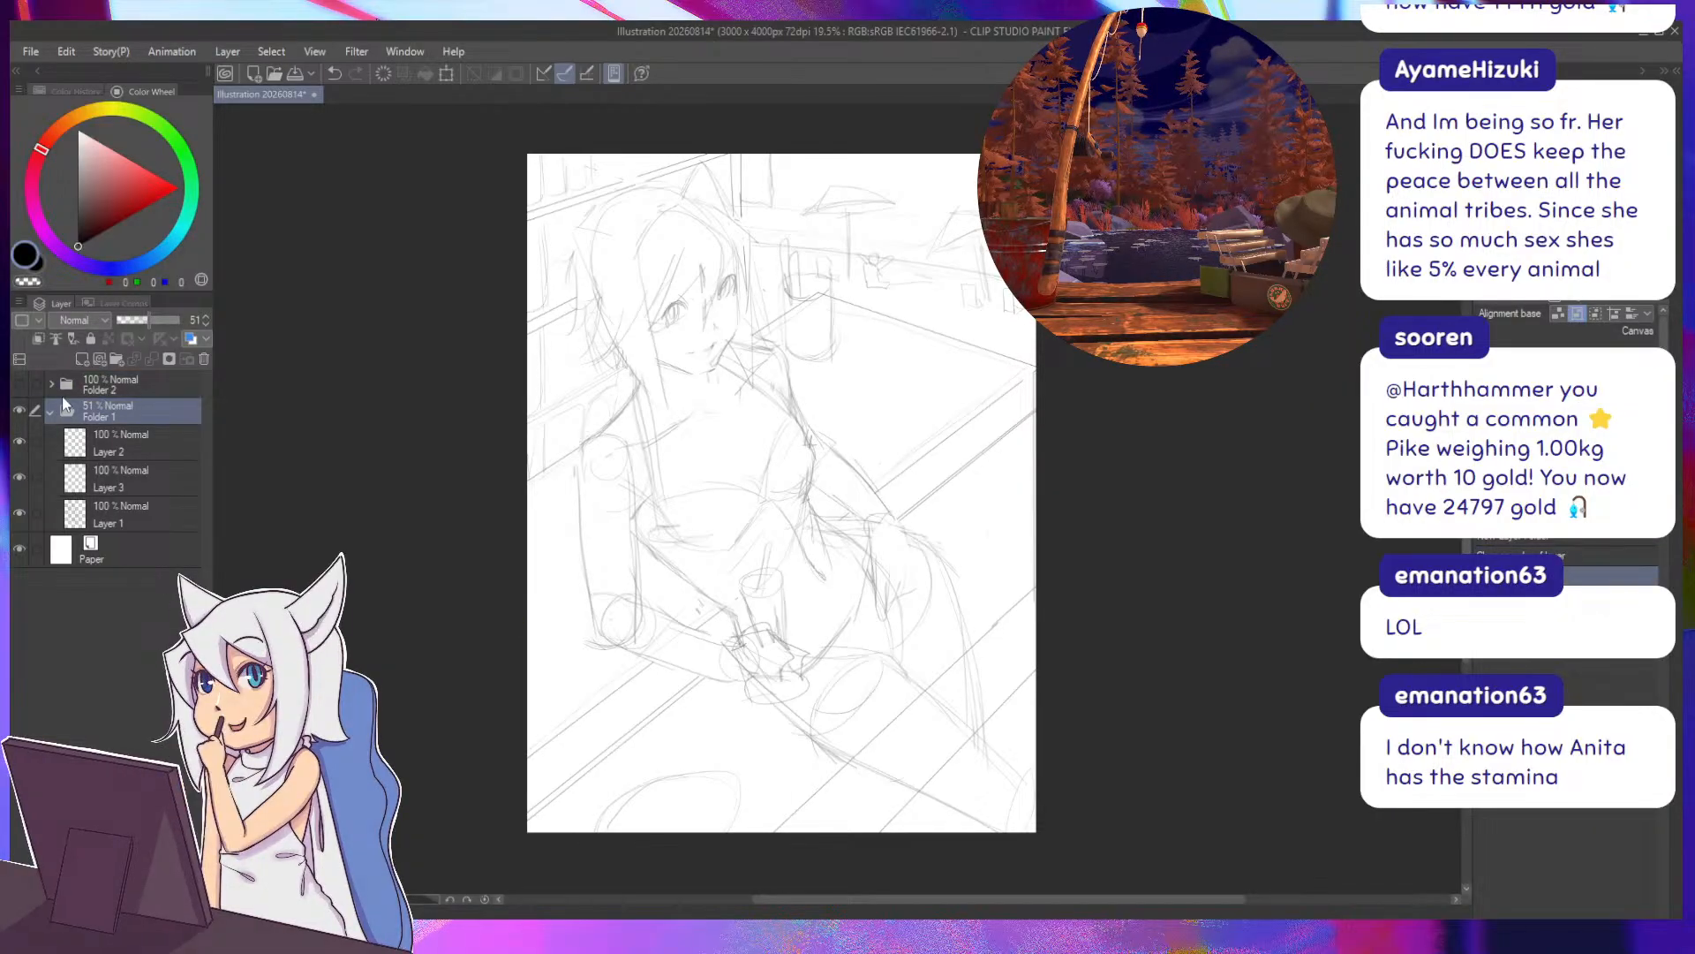
Create a new layer folder above Folder 1, label it with the red palette colour, and add a raster layer inside.
{"action": "left_click", "coordinate": [116, 355]}
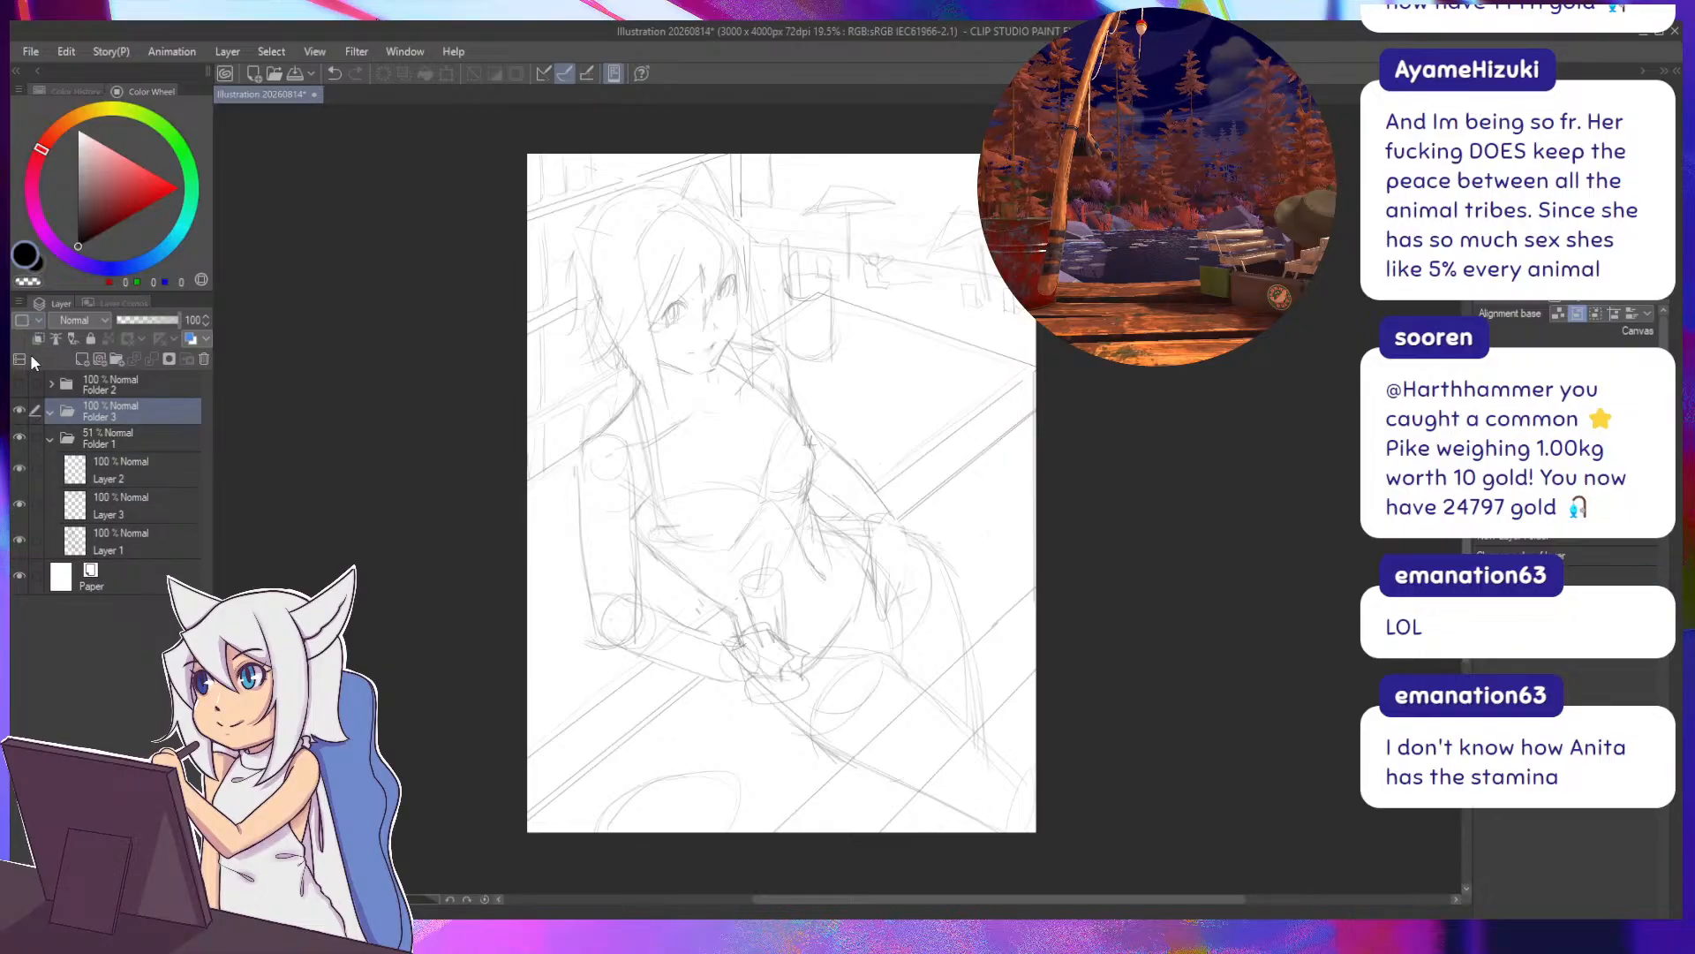
{"action": "left_click", "coordinate": [38, 341]}
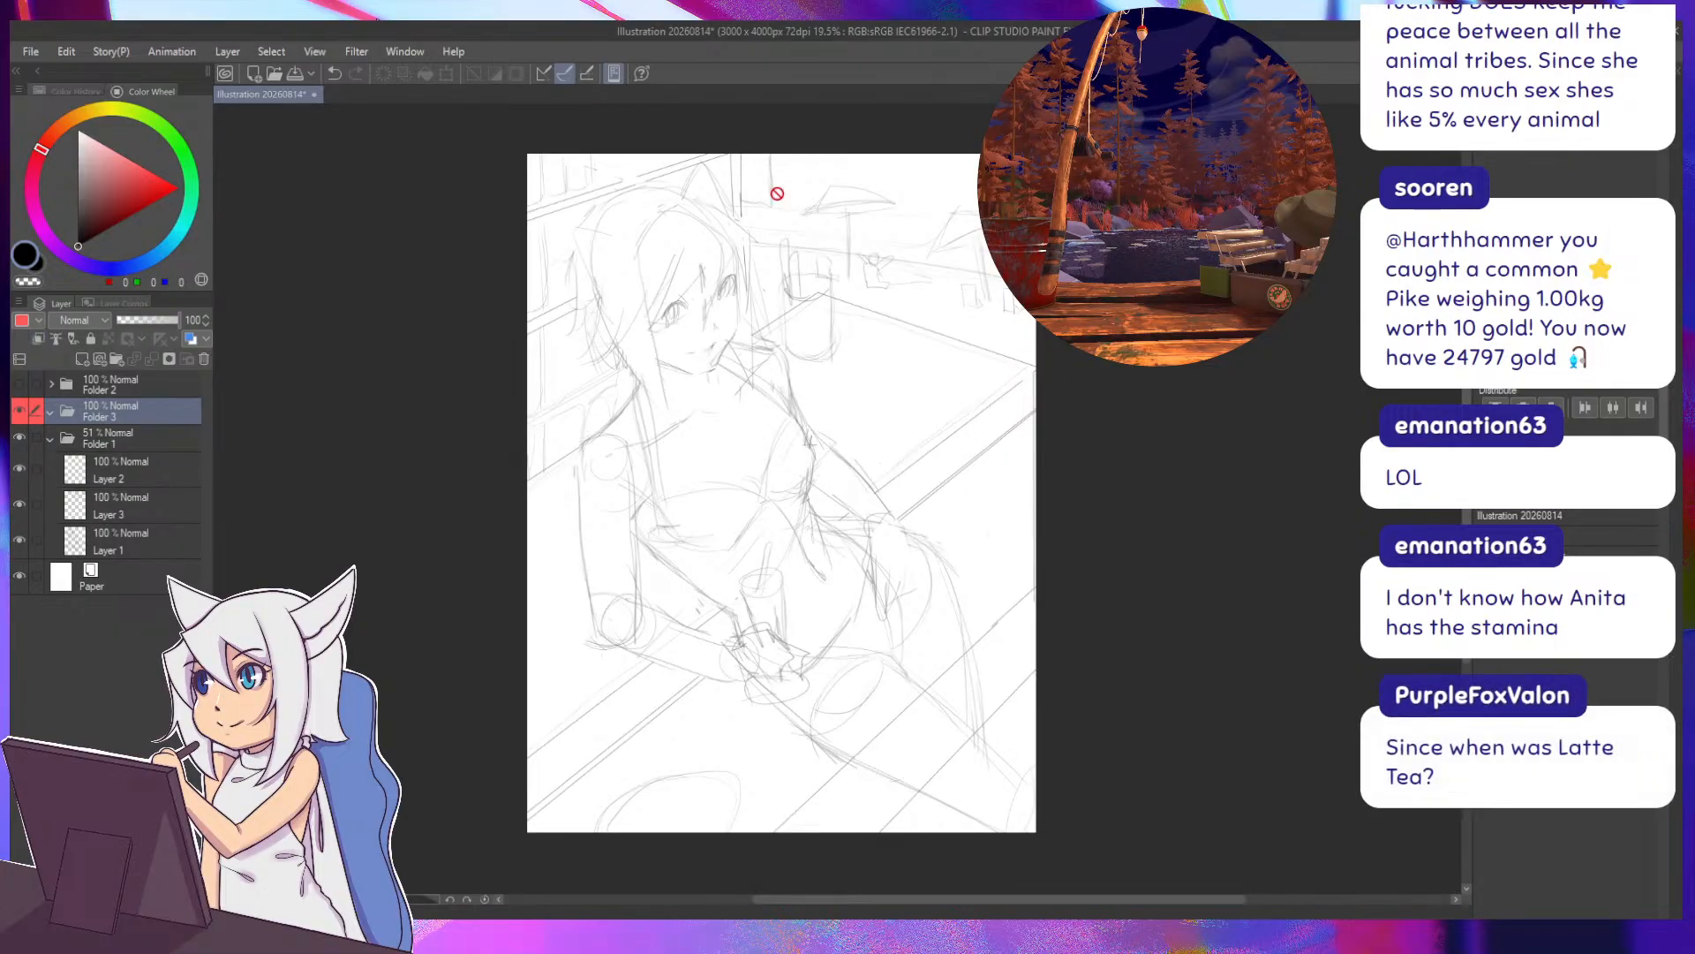
{"action": "scroll", "coordinate": [731, 245], "scroll_direction": "up", "scroll_amount": 2}
{"action": "left_click", "coordinate": [80, 358]}
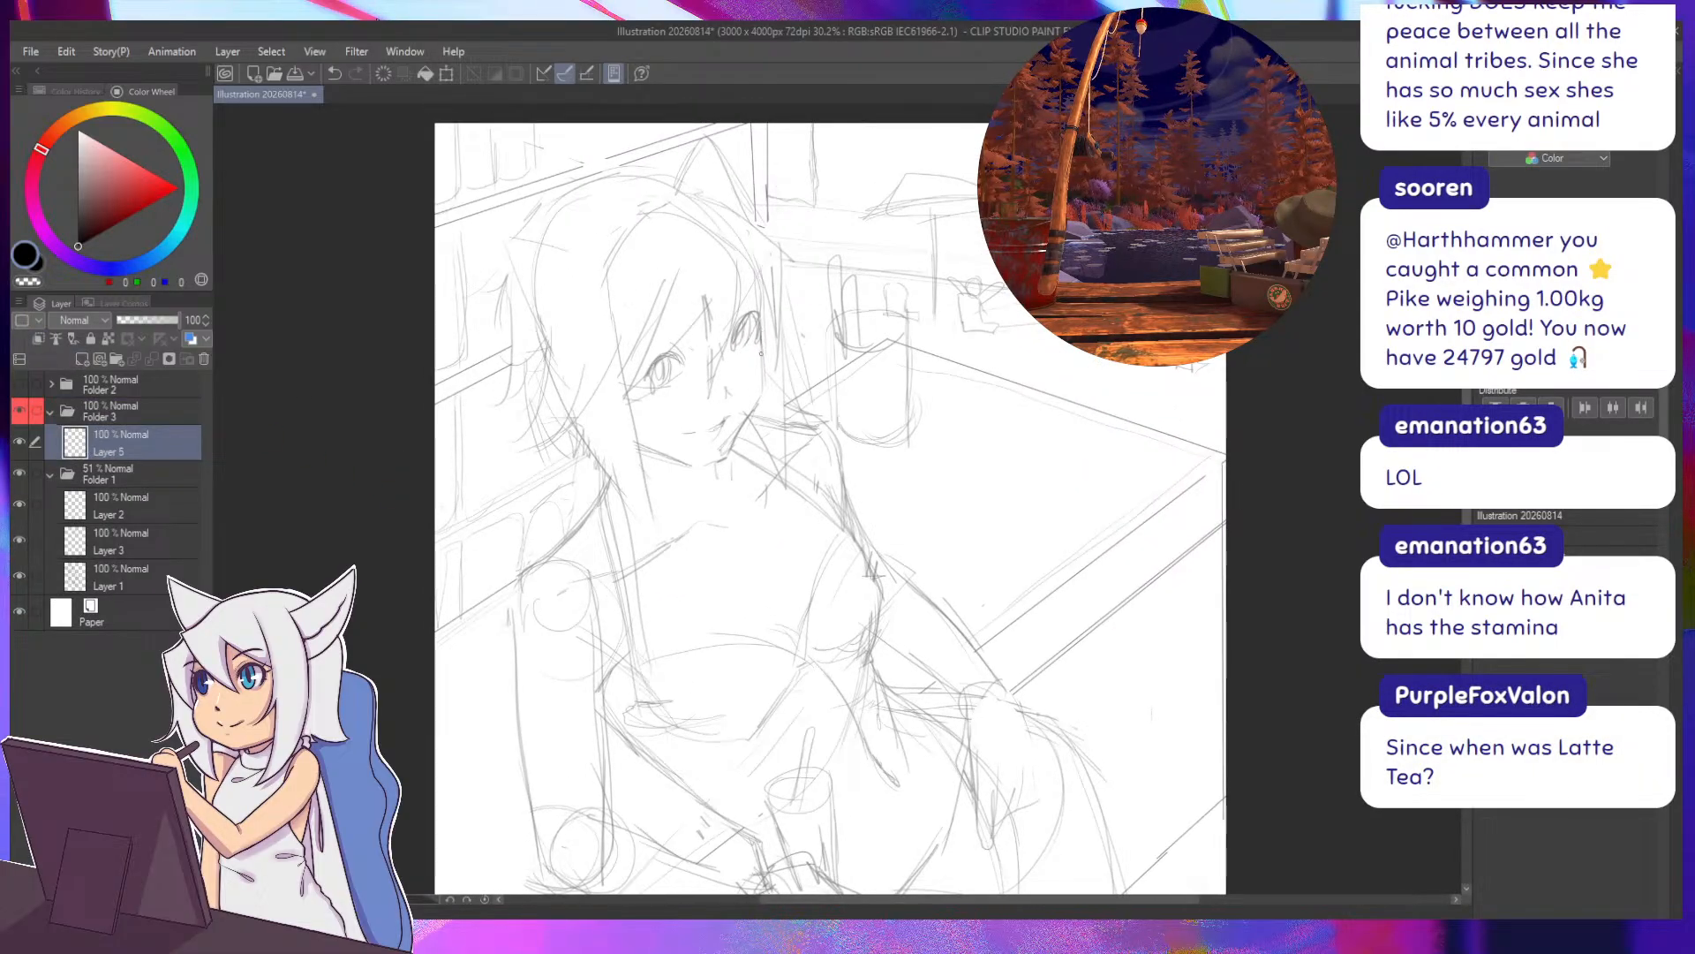
Ink the right side of the character's jaw over the sketch, undoing trial strokes until one clean line remains.
{"action": "left_click_drag", "start_coordinate": [762, 332], "coordinate": [759, 373]}
{"action": "key", "text": "ctrl+z"}
{"action": "scroll", "coordinate": [710, 364], "scroll_direction": "down", "scroll_amount": 3}
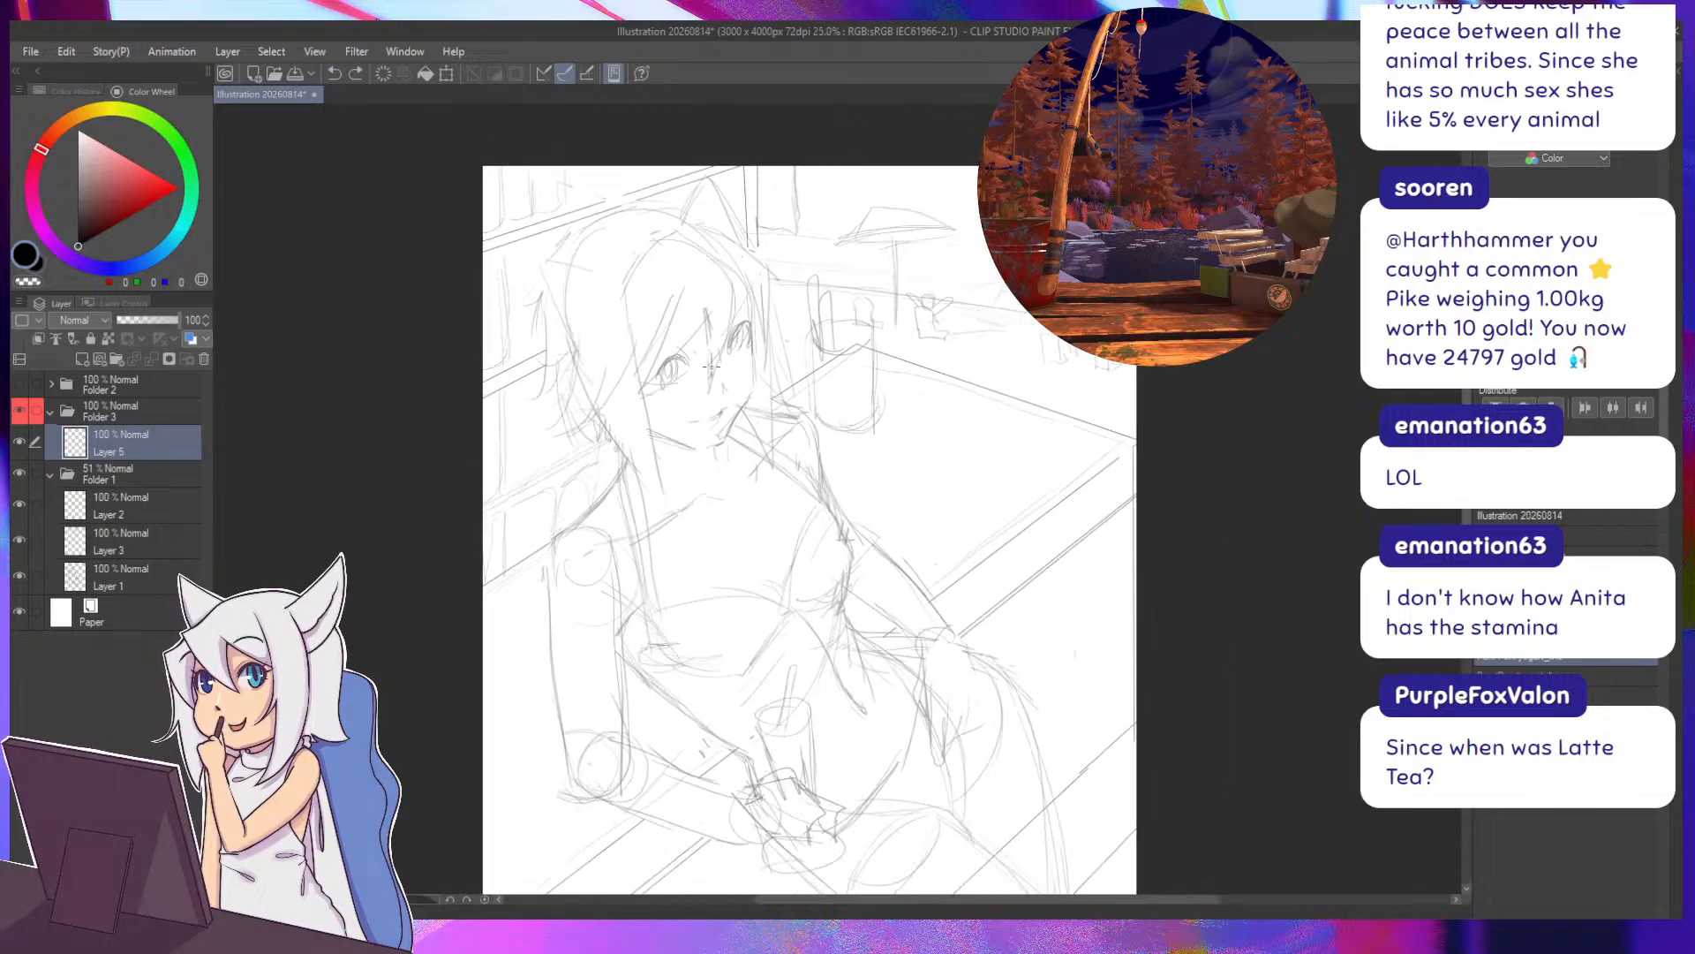
{"action": "key", "text": "ctrl+z"}
{"action": "mouse_move", "coordinate": [751, 326]}
{"action": "left_mouse_down"}
{"action": "mouse_move", "coordinate": [743, 398]}
{"action": "mouse_move", "coordinate": [716, 212]}
{"action": "mouse_move", "coordinate": [748, 369]}
{"action": "mouse_move", "coordinate": [723, 434]}
{"action": "left_mouse_up"}
{"action": "key", "text": "ctrl+z"}
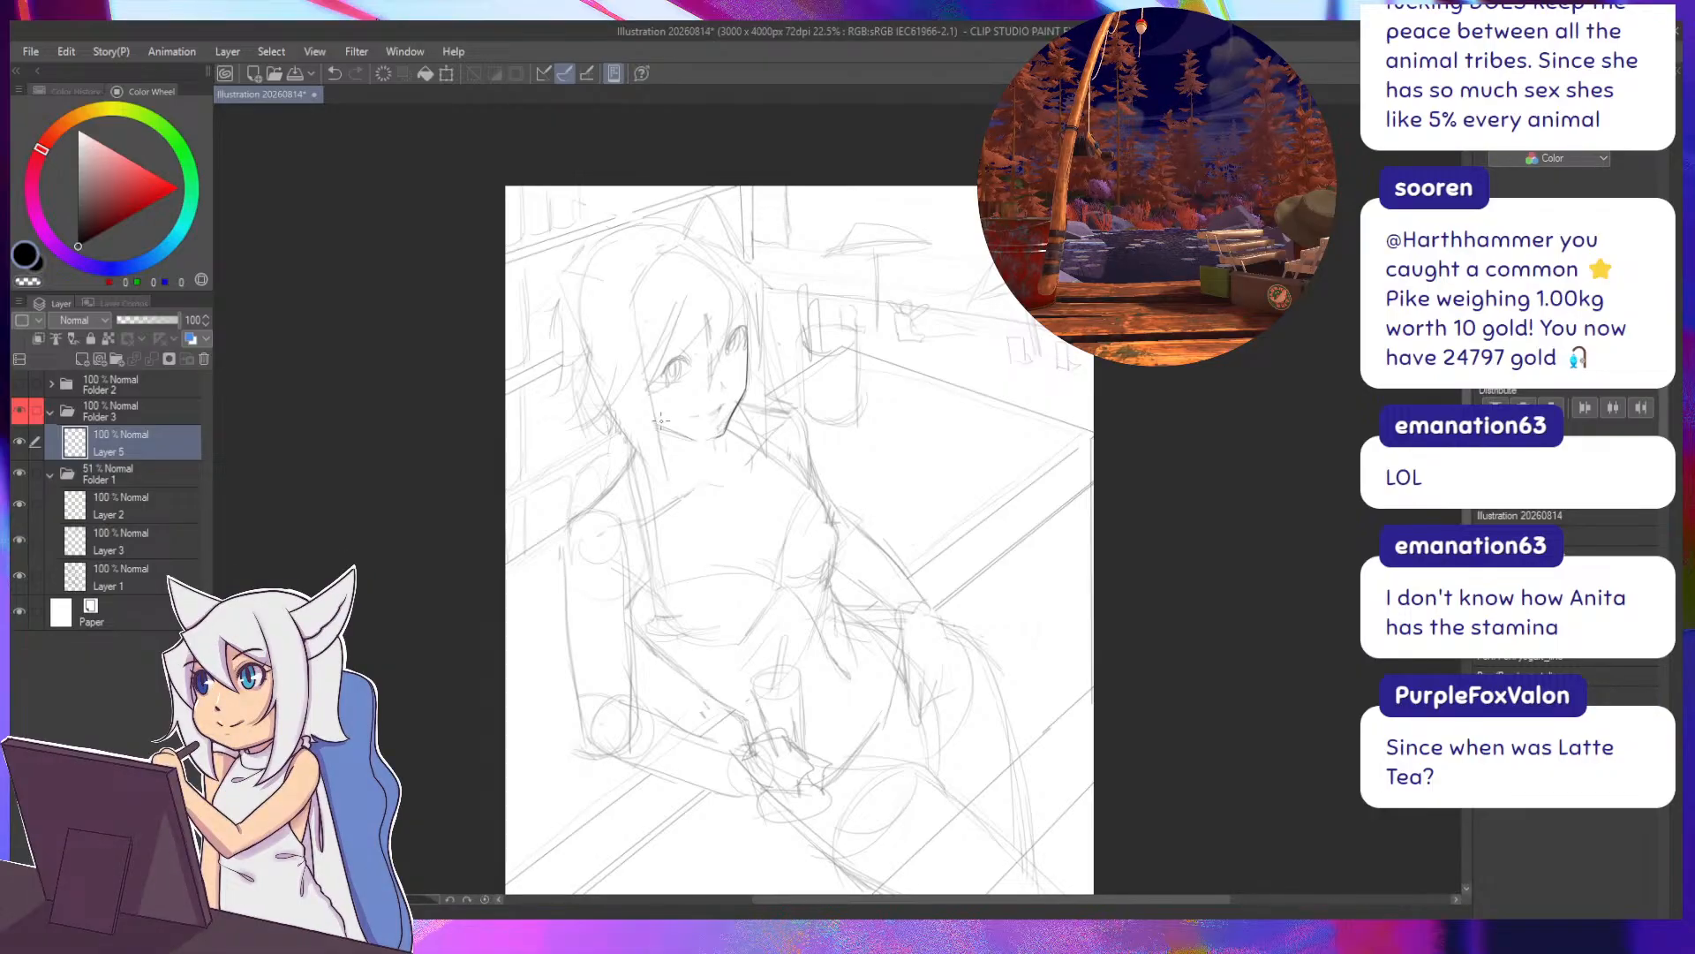
{"action": "key", "text": "ctrl+z"}
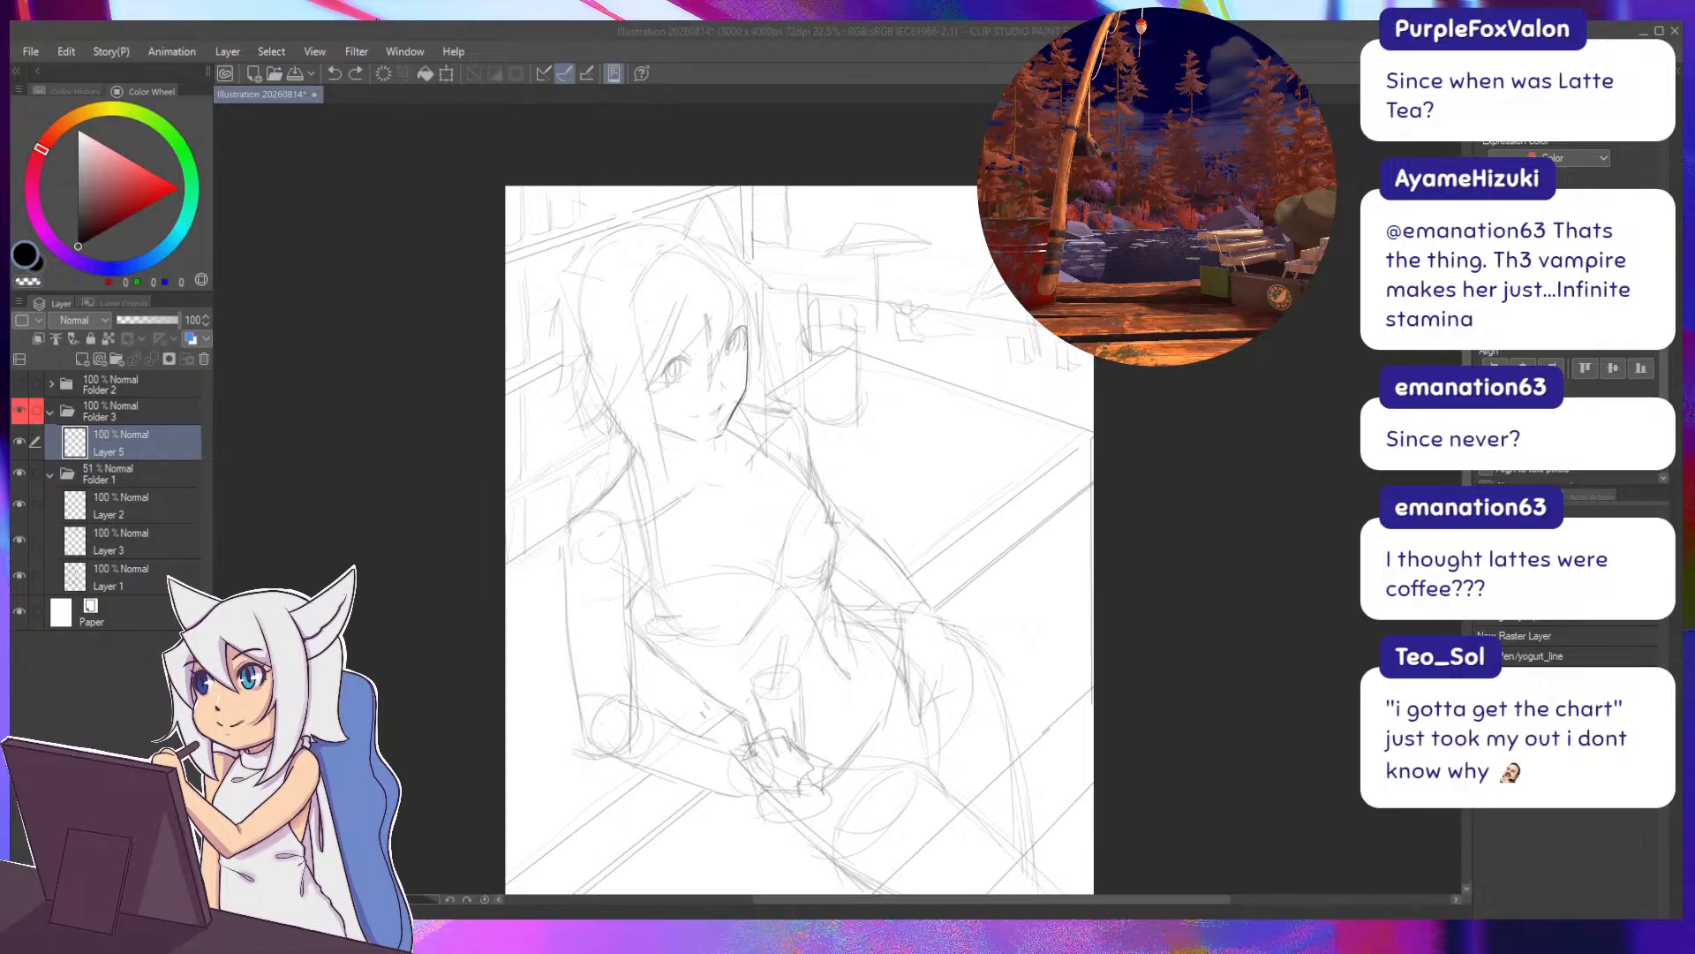
Open the chai latte versus coffee latte chart as a new document for viewing.
{"action": "left_click", "coordinate": [31, 51]}
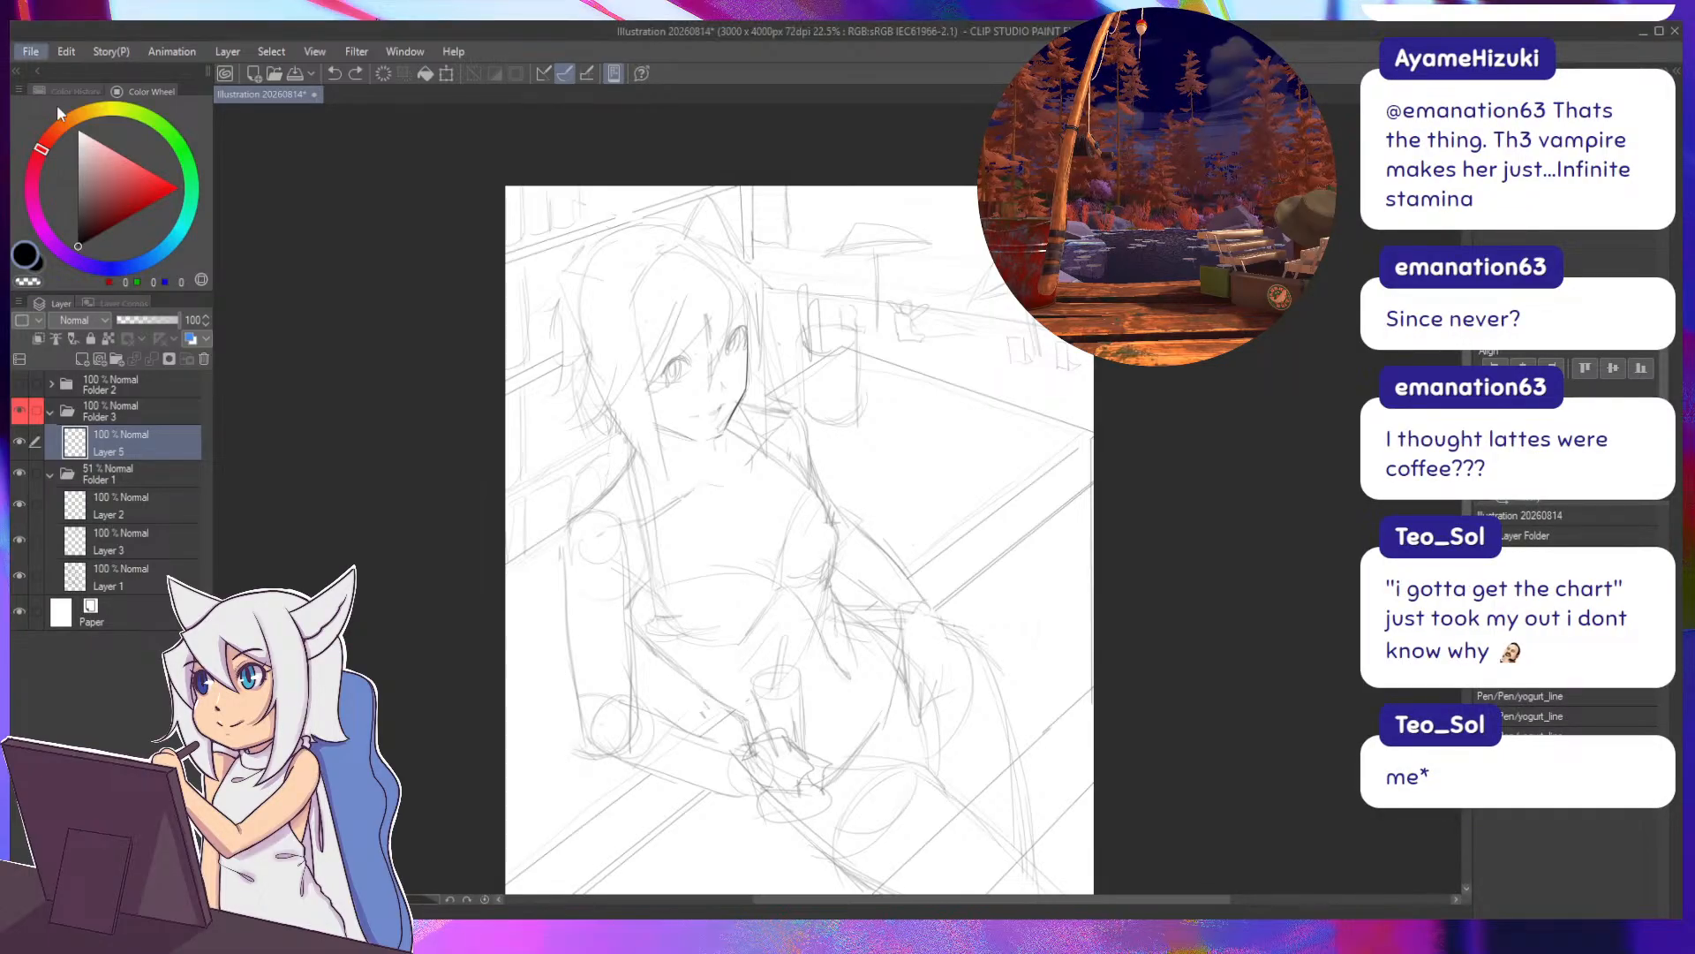
{"action": "left_click", "coordinate": [56, 96]}
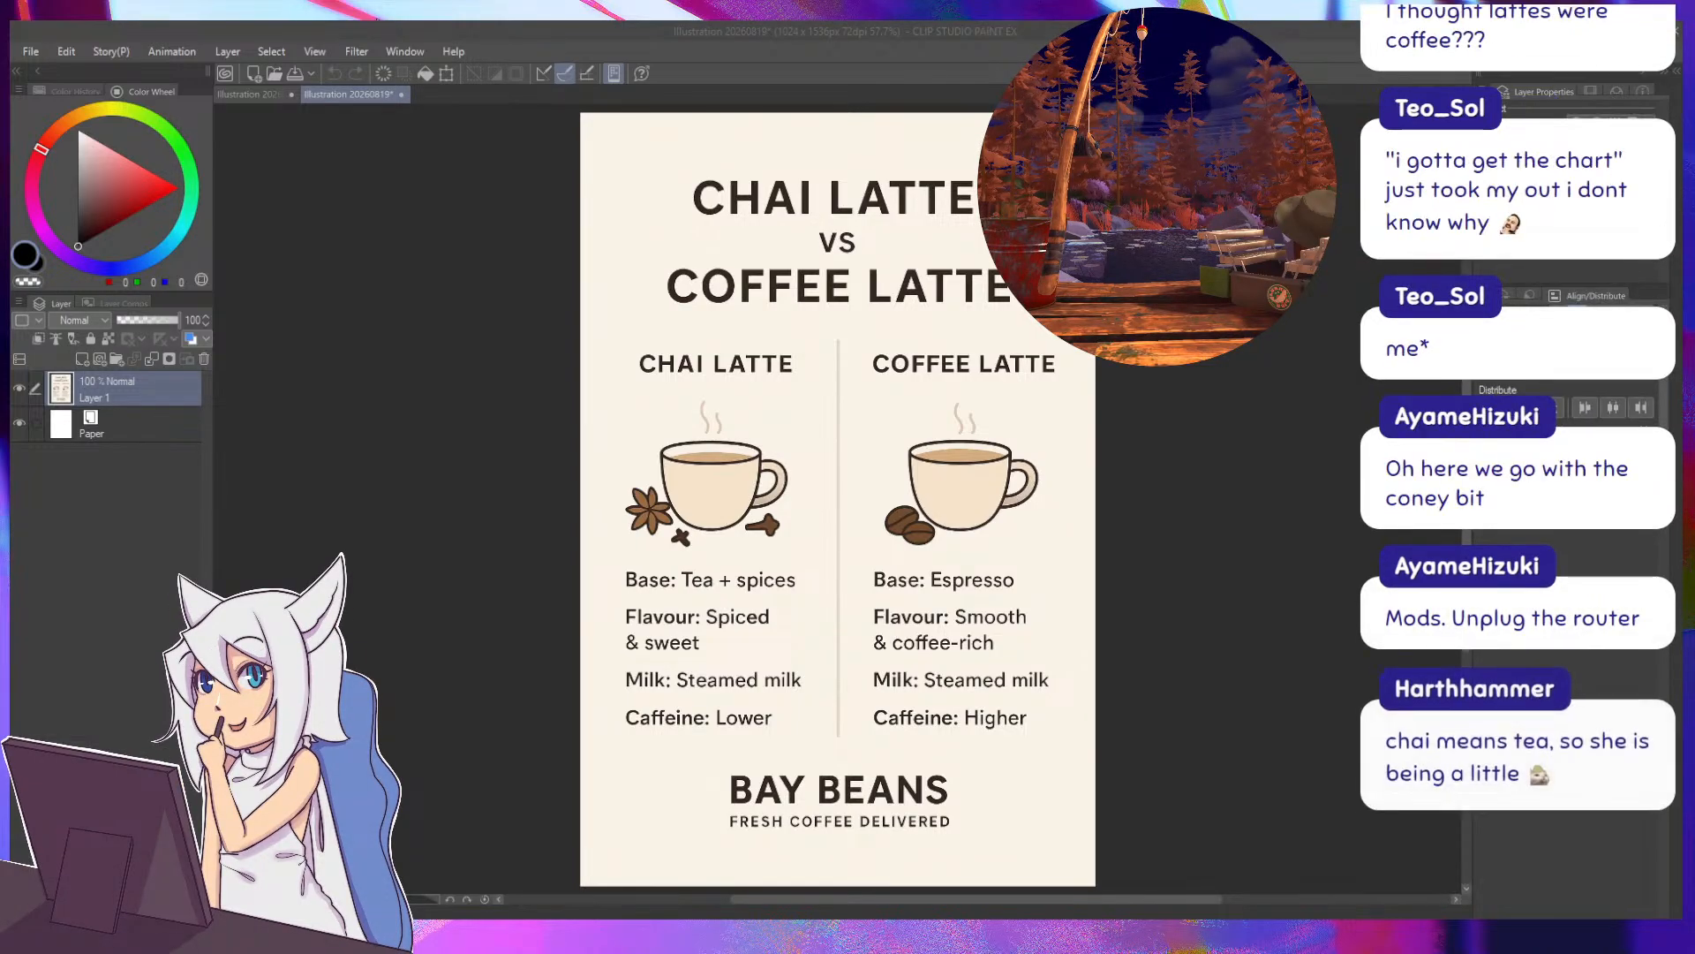
{"action": "left_click", "coordinate": [491, 606]}
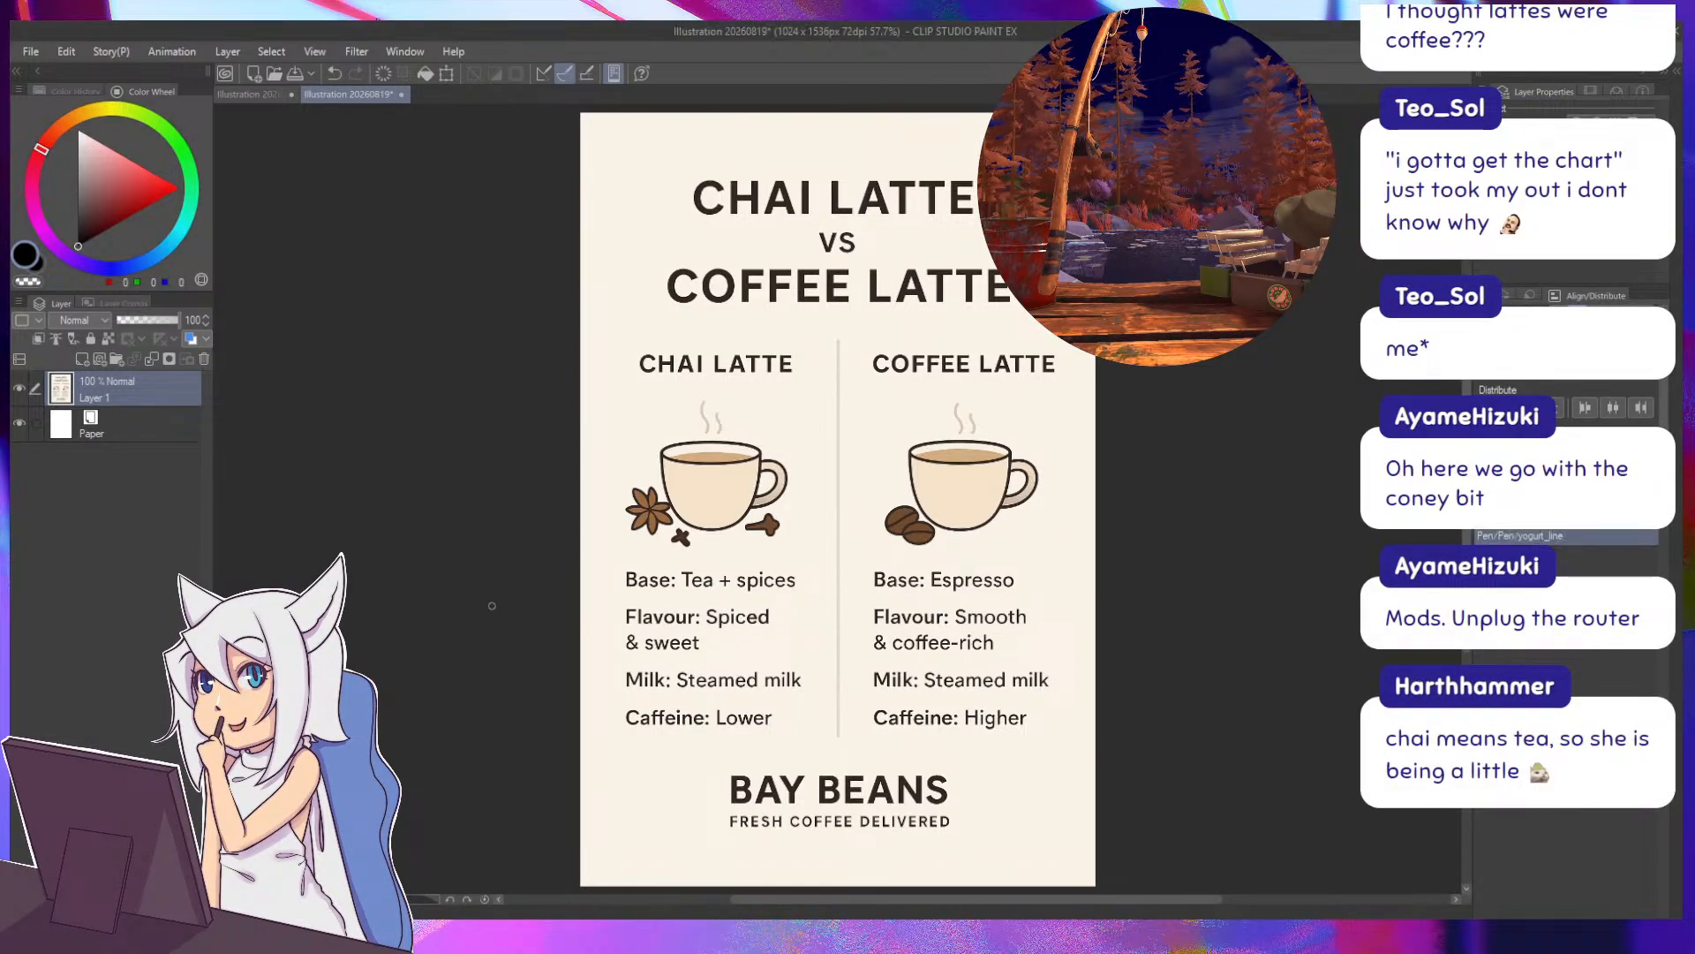
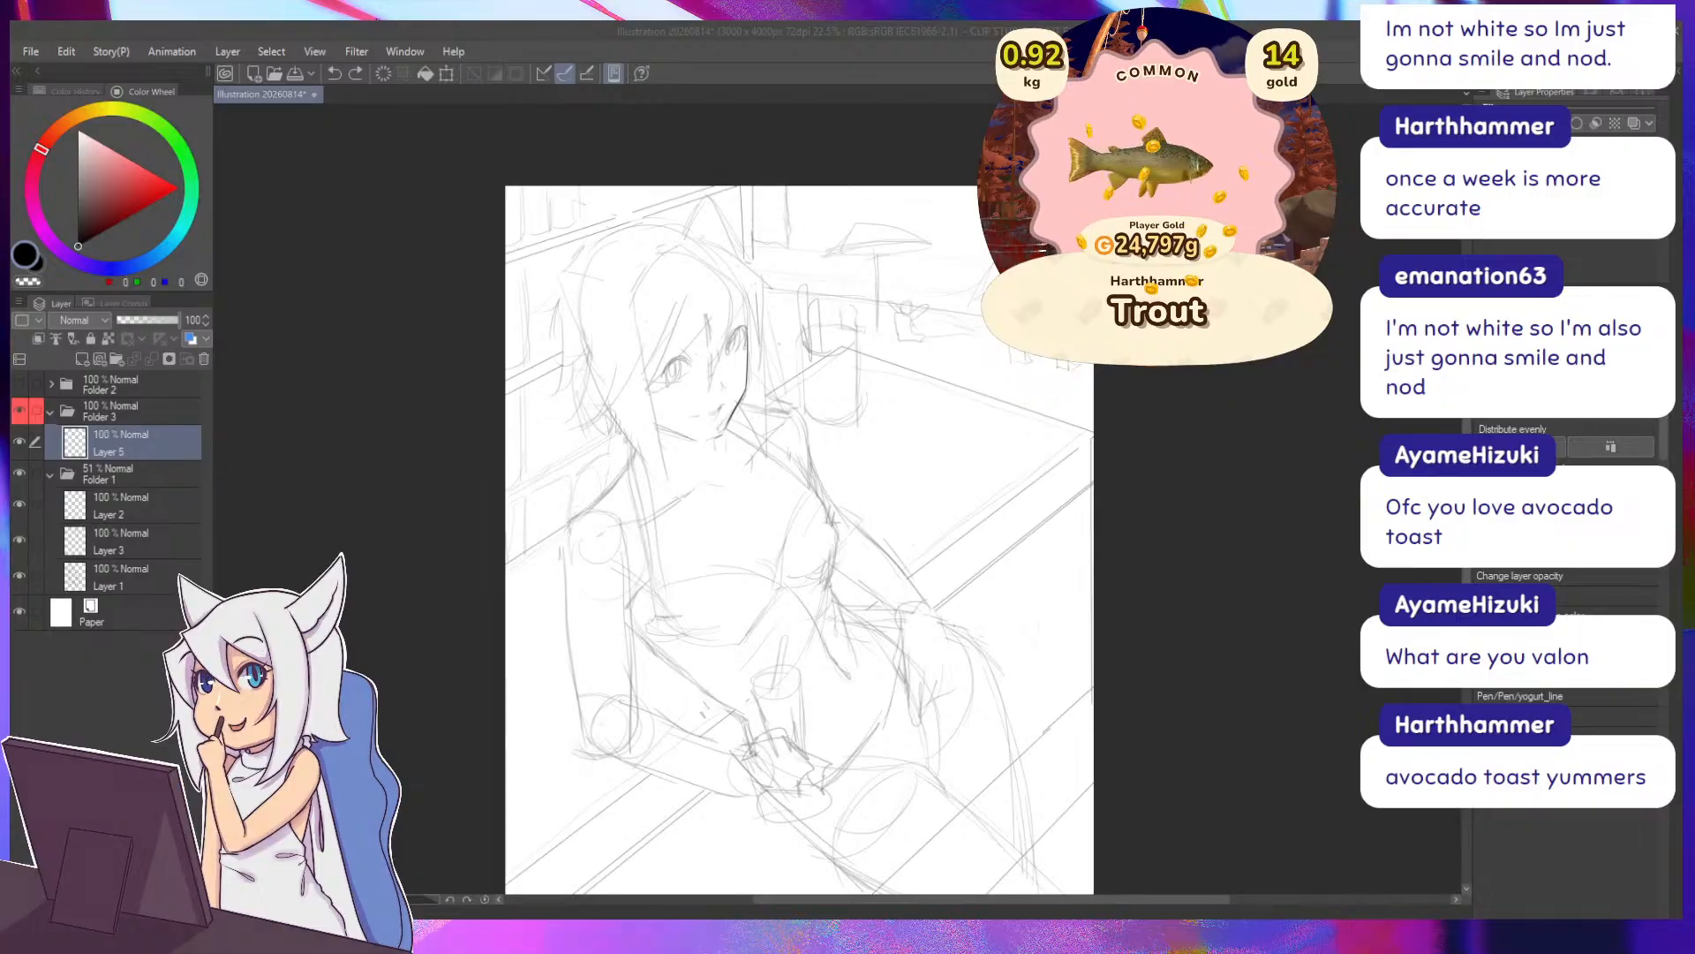
Extend the inked jaw line on Layer 5 around the tip of the chin, undoing the unwanted strokes.
{"action": "left_click", "coordinate": [421, 606]}
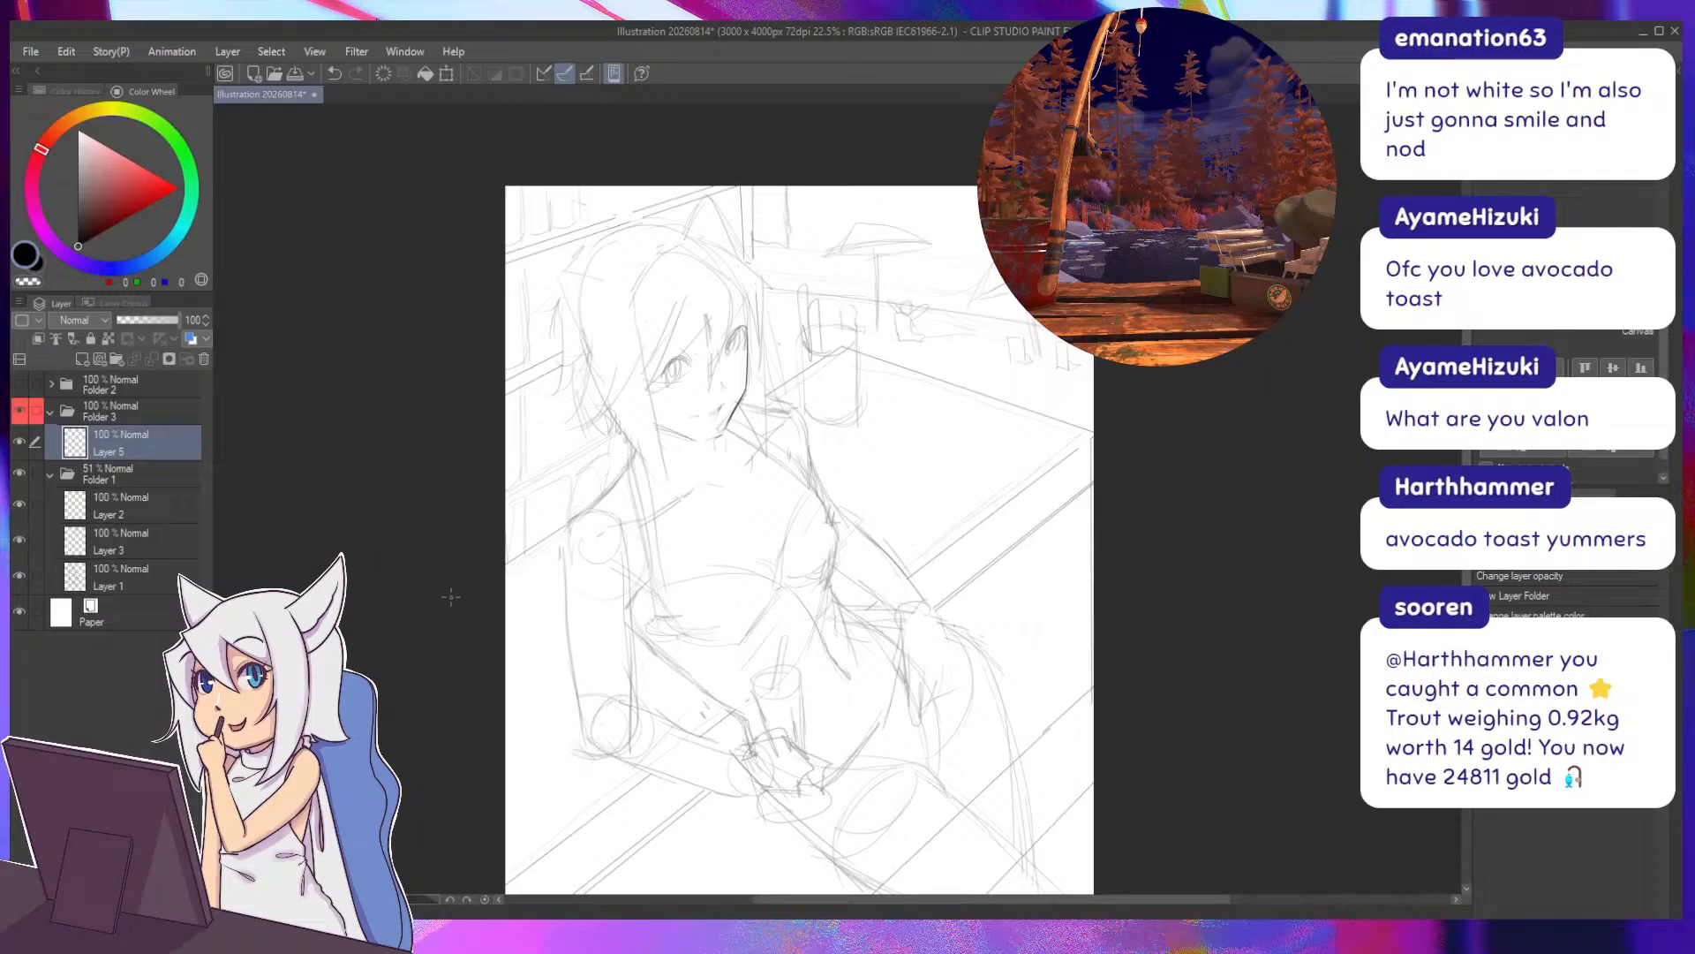
{"action": "mouse_move", "coordinate": [731, 404]}
{"action": "left_mouse_down"}
{"action": "mouse_move", "coordinate": [695, 449]}
{"action": "mouse_move", "coordinate": [713, 438]}
{"action": "left_mouse_up"}
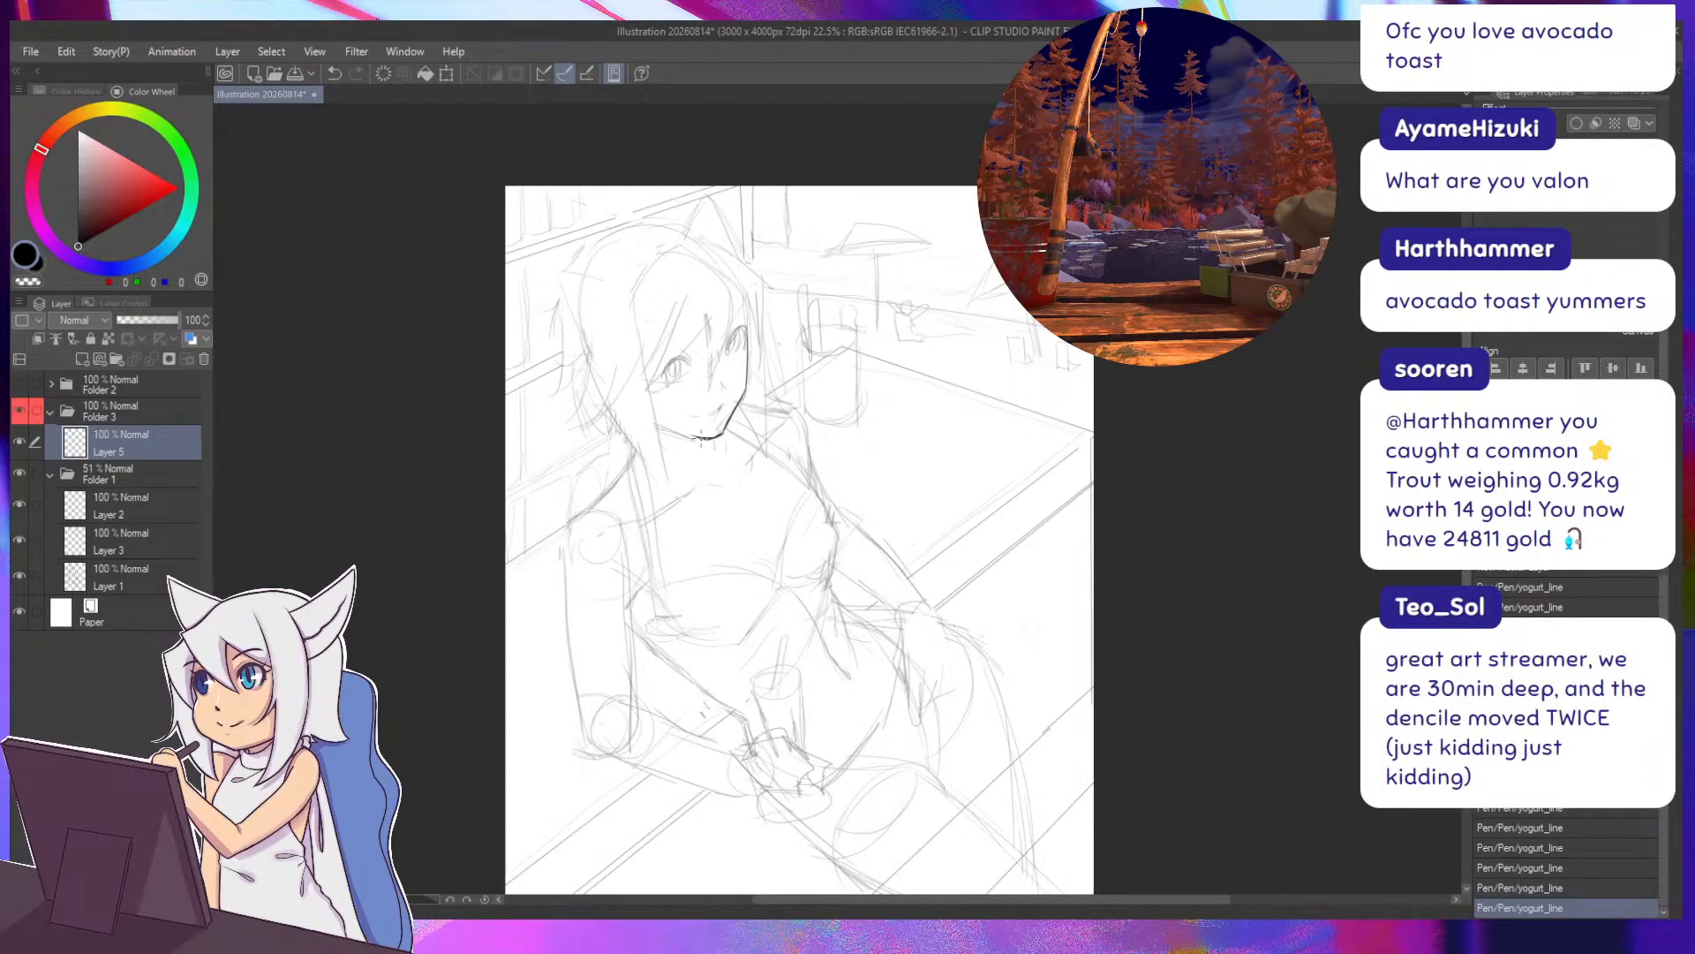
{"action": "key", "text": "ctrl+z"}
{"action": "key", "text": "ctrl+z"}
{"action": "key", "text": "ctrl+z"}
{"action": "key", "text": "ctrl+z"}
{"action": "key", "text": "ctrl+z"}
{"action": "key", "text": "ctrl+z"}
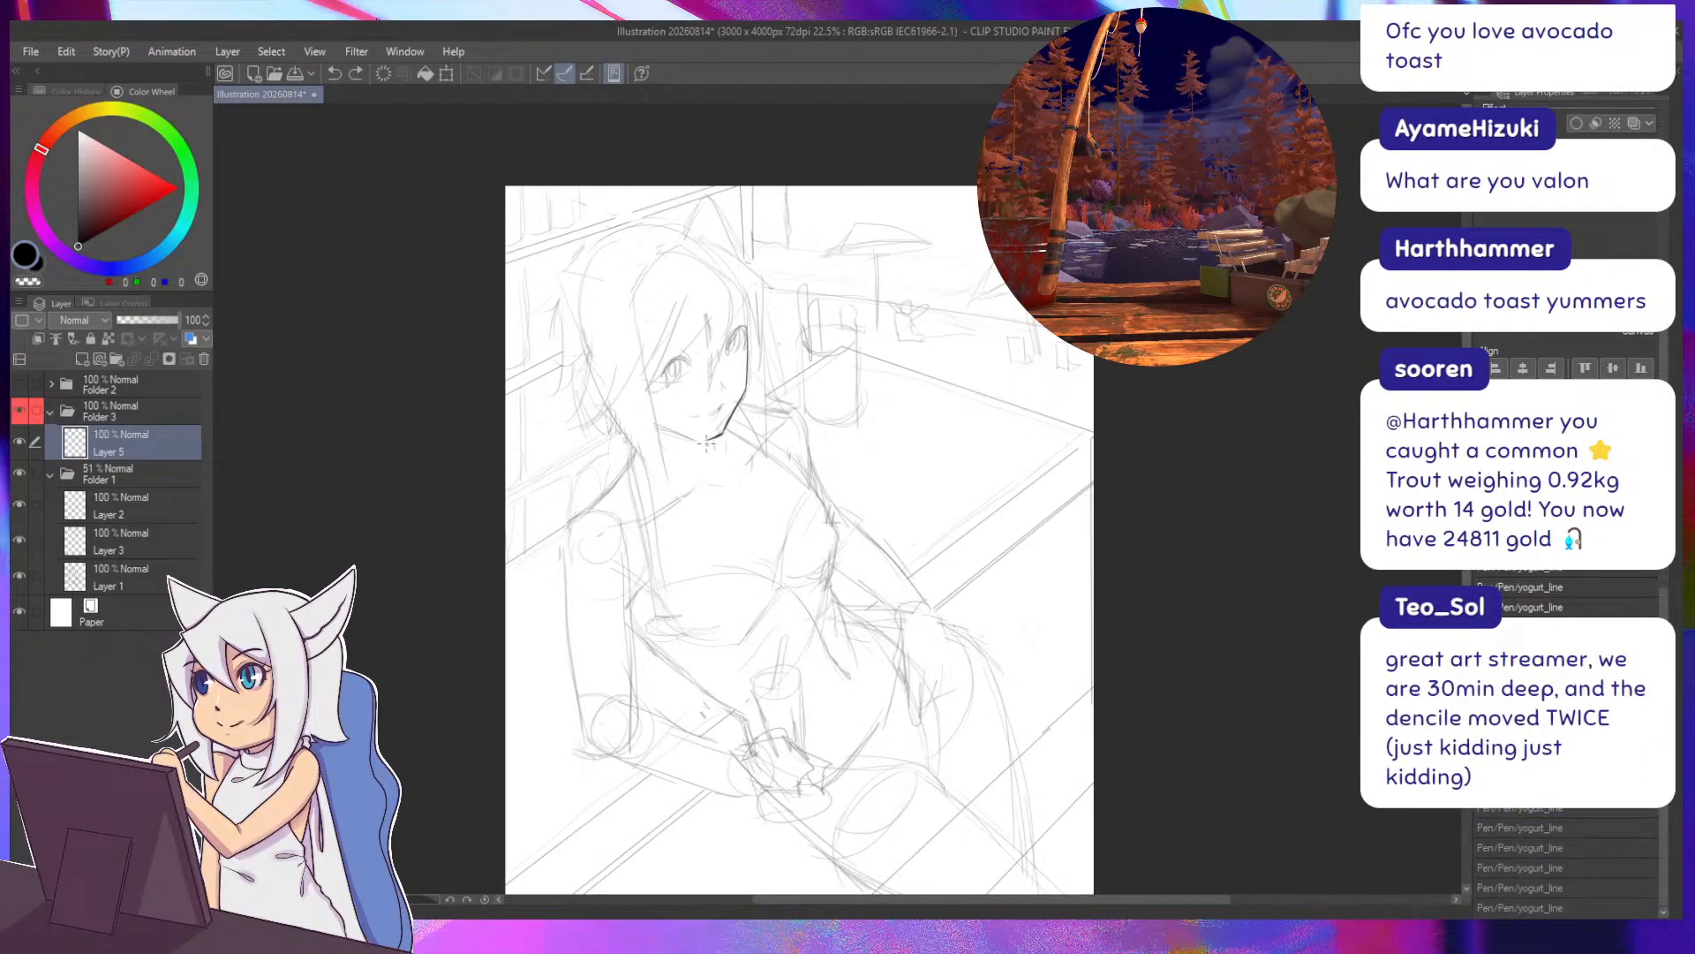
Ink the left side of the jaw from the chin up to the cheek and erase its excess upper end.
{"action": "left_click_drag", "start_coordinate": [707, 440], "coordinate": [635, 396]}
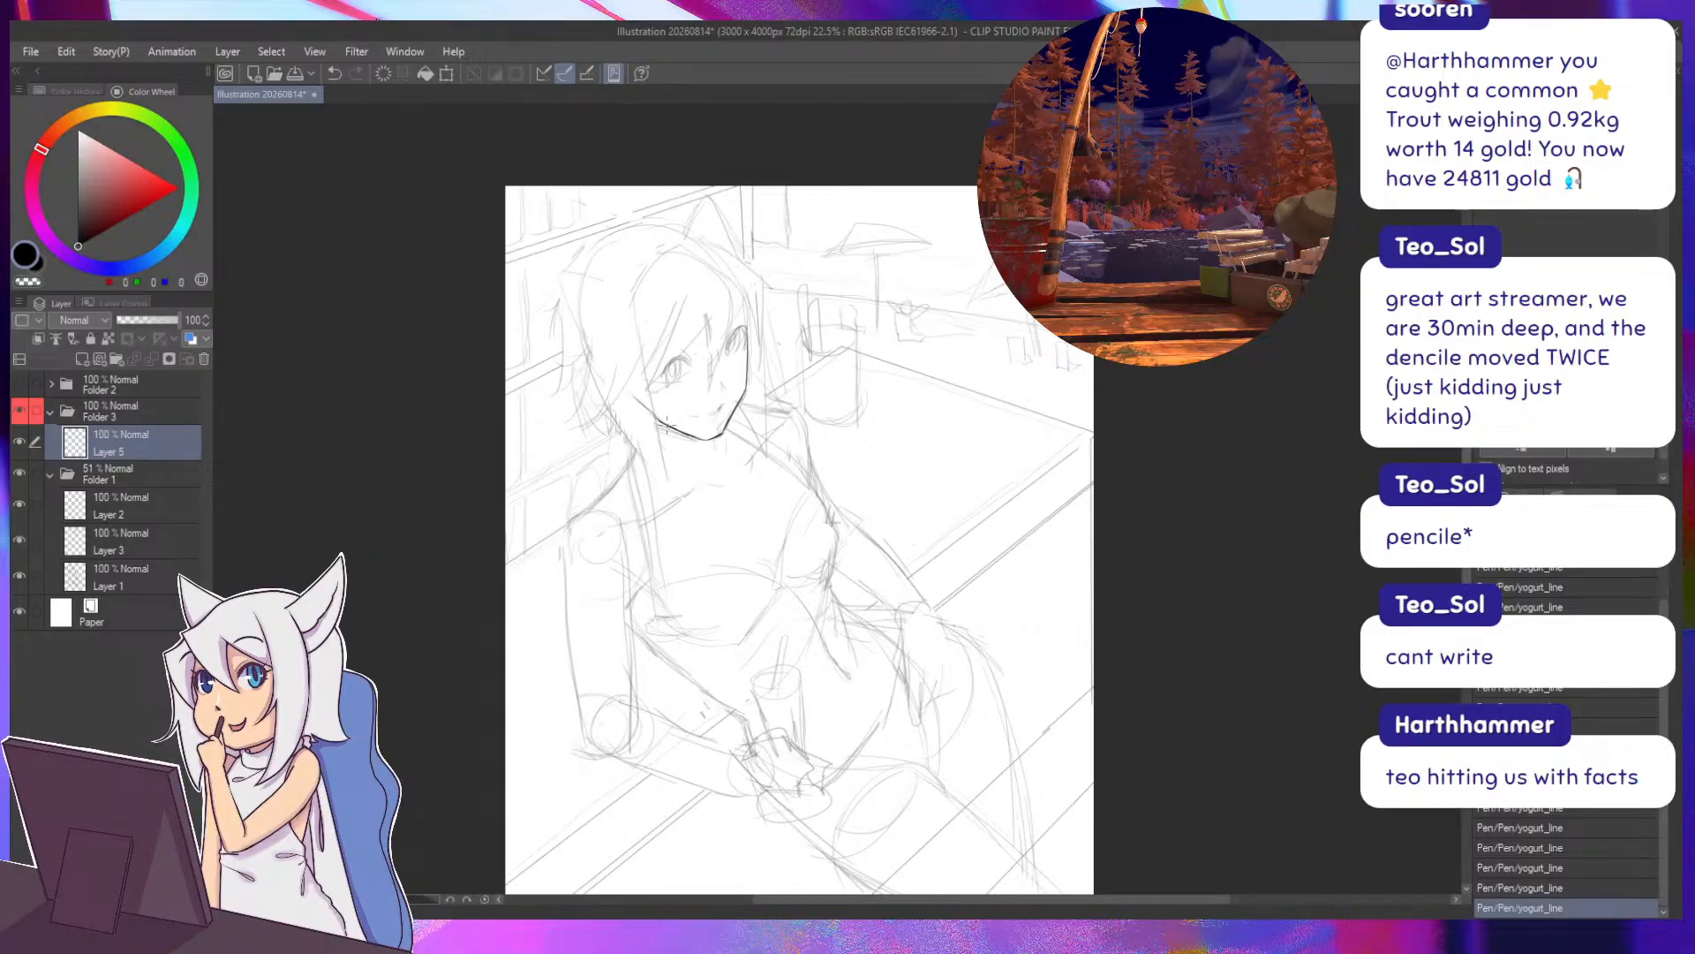
{"action": "key", "text": "e"}
{"action": "left_click_drag", "start_coordinate": [636, 398], "coordinate": [651, 419]}
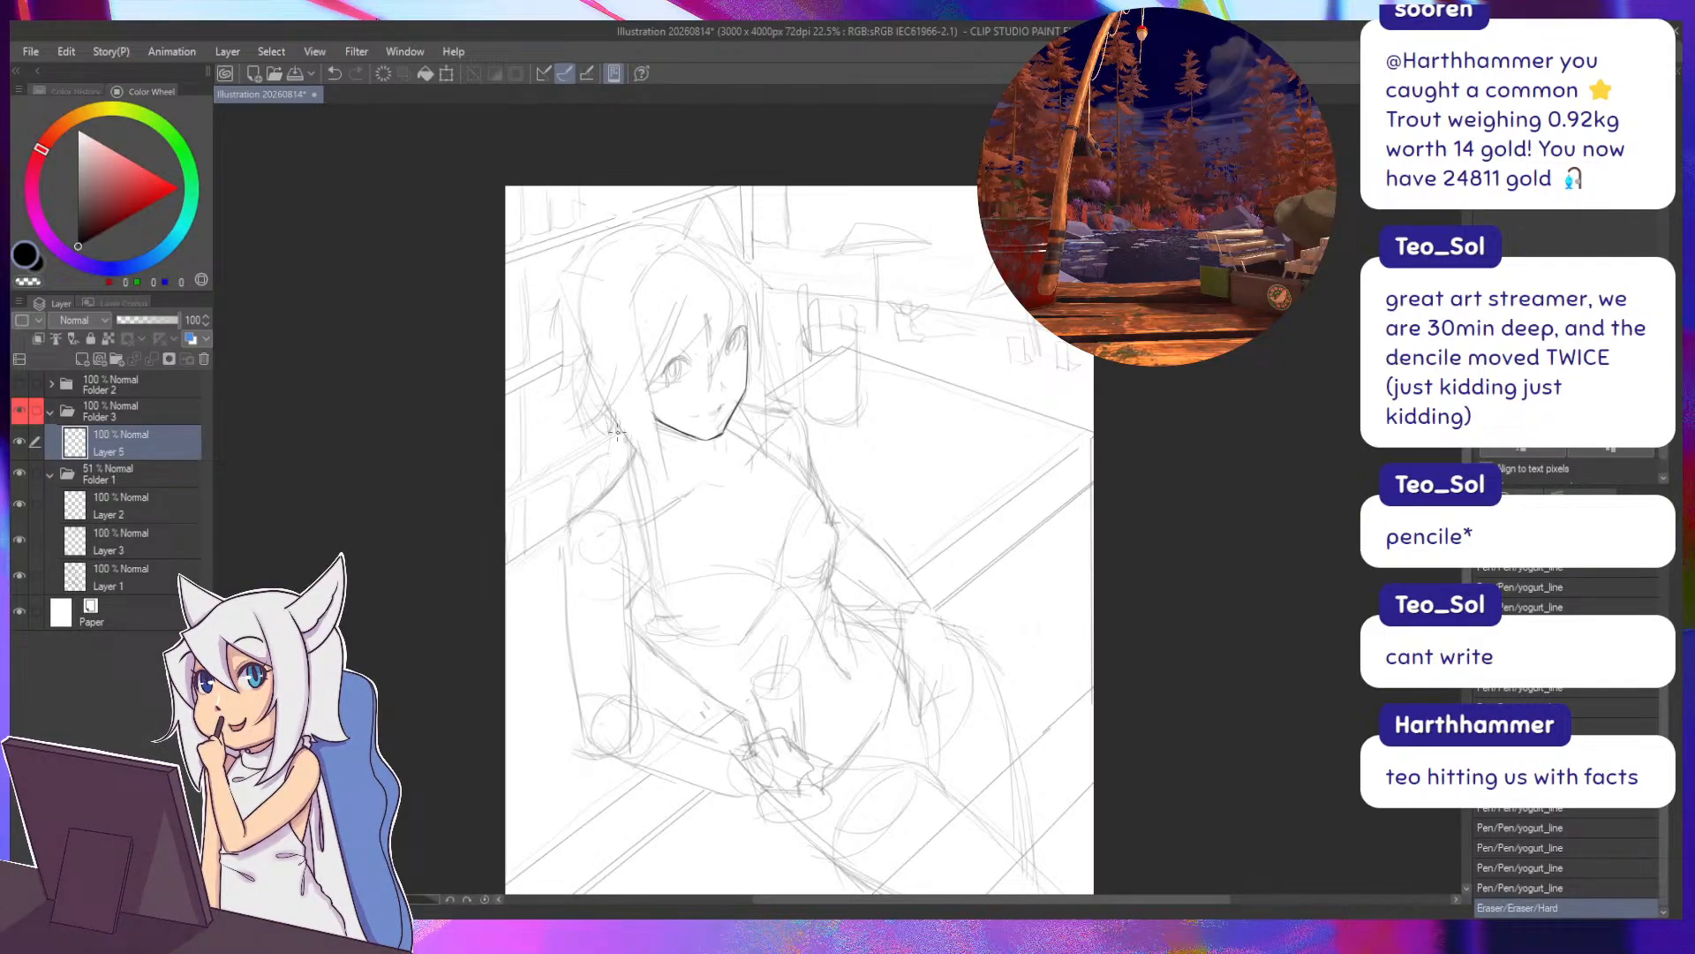
Ink the long pointed hair lock on the right side of the face and clean up where it meets the jaw.
{"action": "left_click_drag", "start_coordinate": [740, 406], "coordinate": [754, 446]}
{"action": "key", "text": "ctrl+z"}
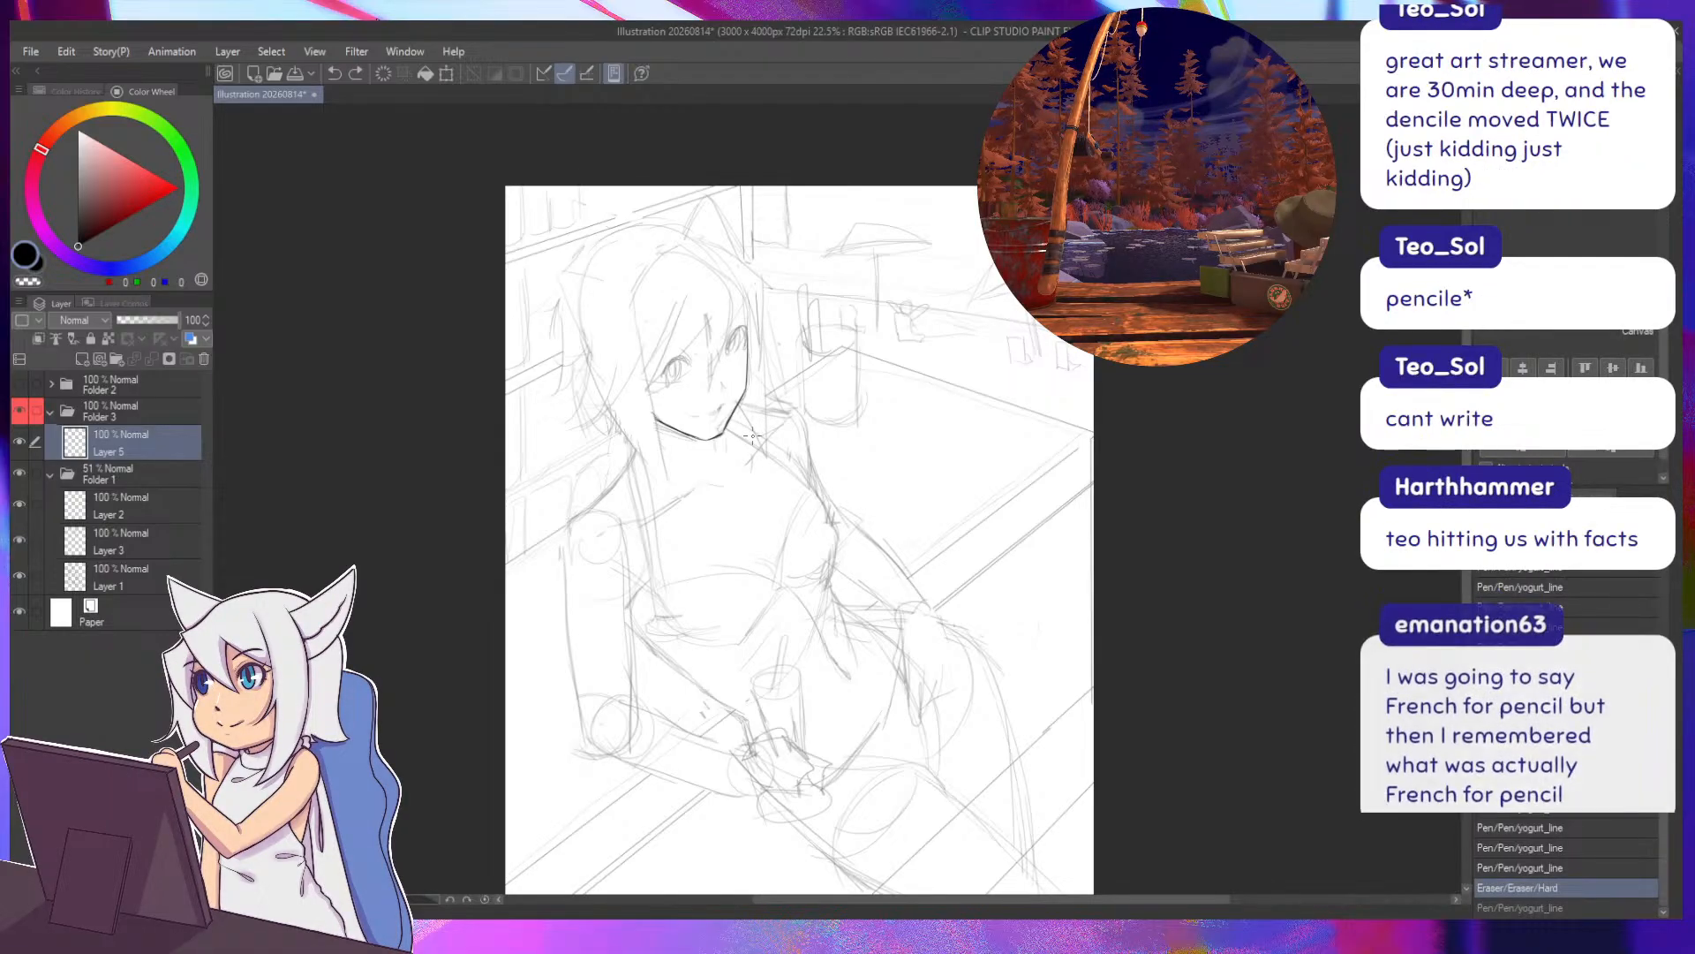
{"action": "key", "text": "ctrl+z"}
{"action": "left_click_drag", "start_coordinate": [764, 353], "coordinate": [769, 471]}
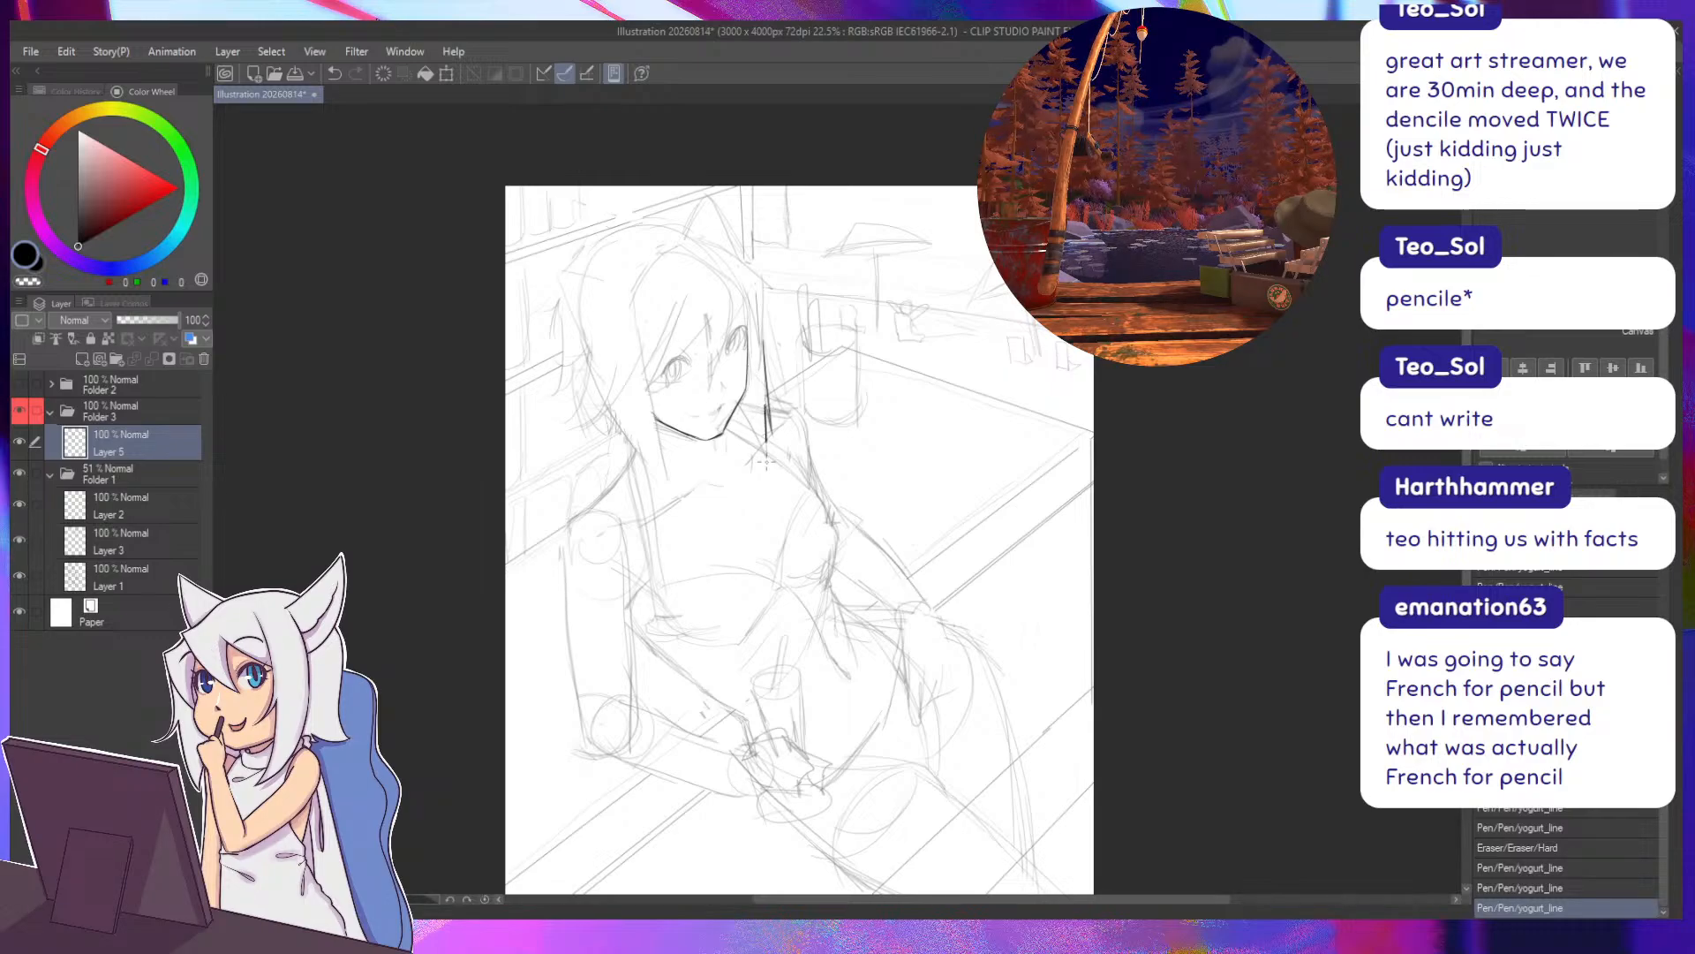
{"action": "key", "text": "ctrl+z"}
{"action": "mouse_move", "coordinate": [763, 411]}
{"action": "left_mouse_down"}
{"action": "mouse_move", "coordinate": [761, 463]}
{"action": "mouse_move", "coordinate": [743, 415]}
{"action": "left_mouse_up"}
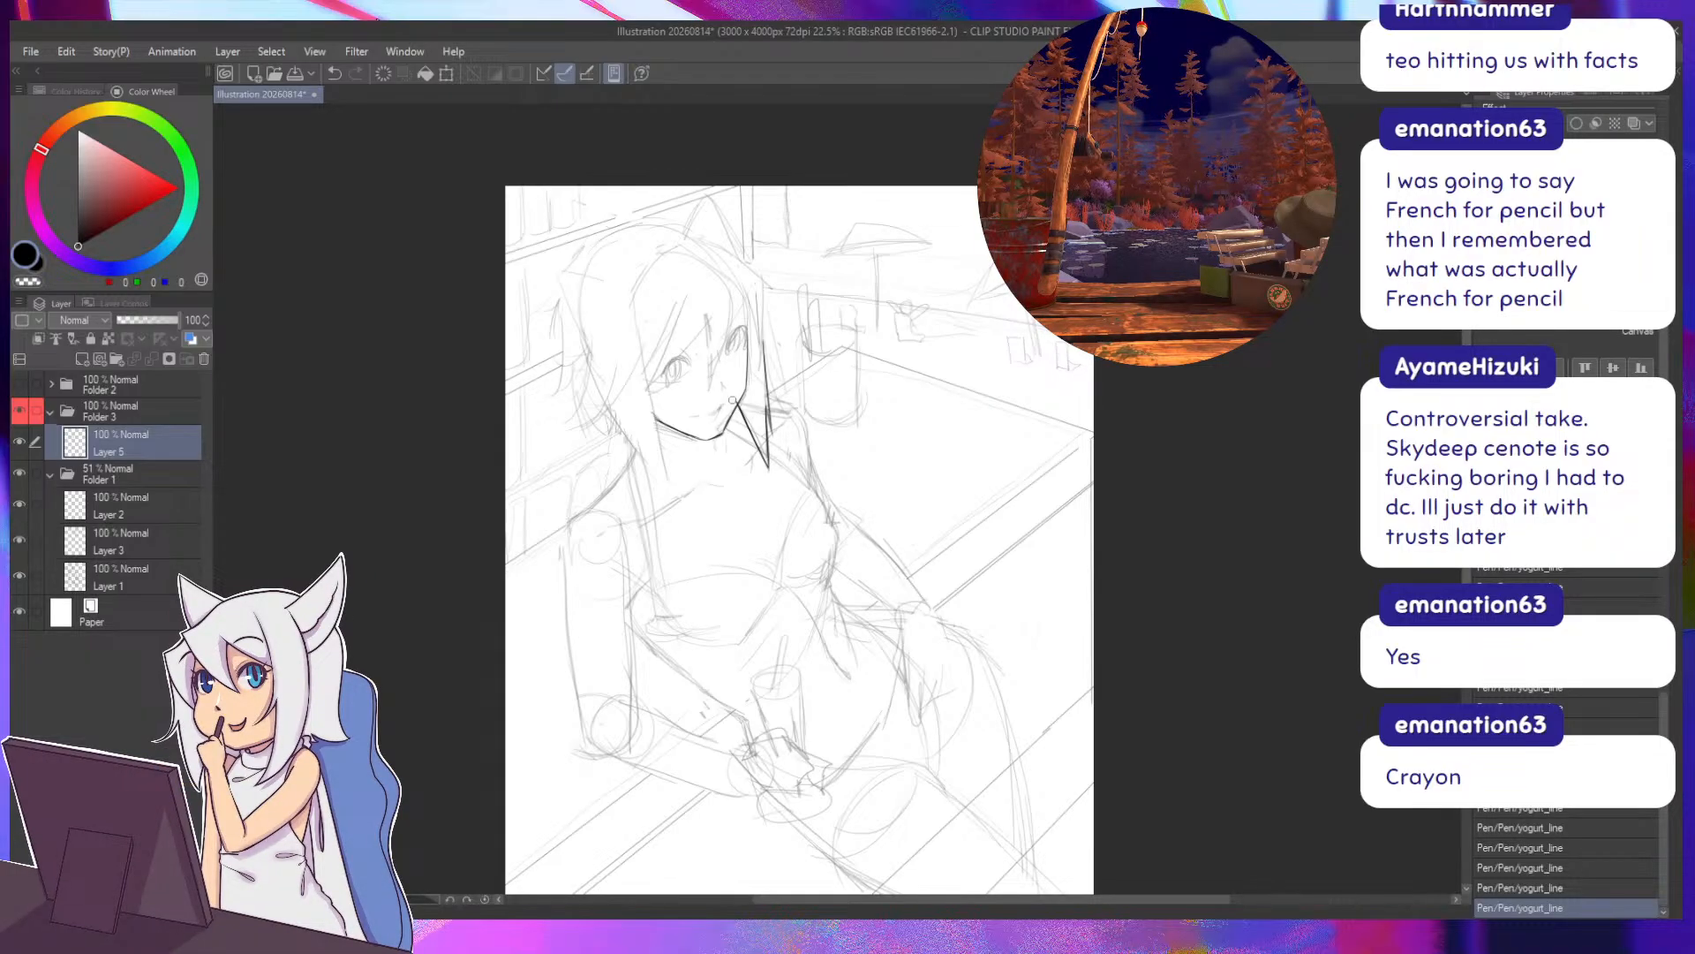
{"action": "left_click_drag", "start_coordinate": [737, 399], "coordinate": [735, 403]}
{"action": "key", "text": "p"}
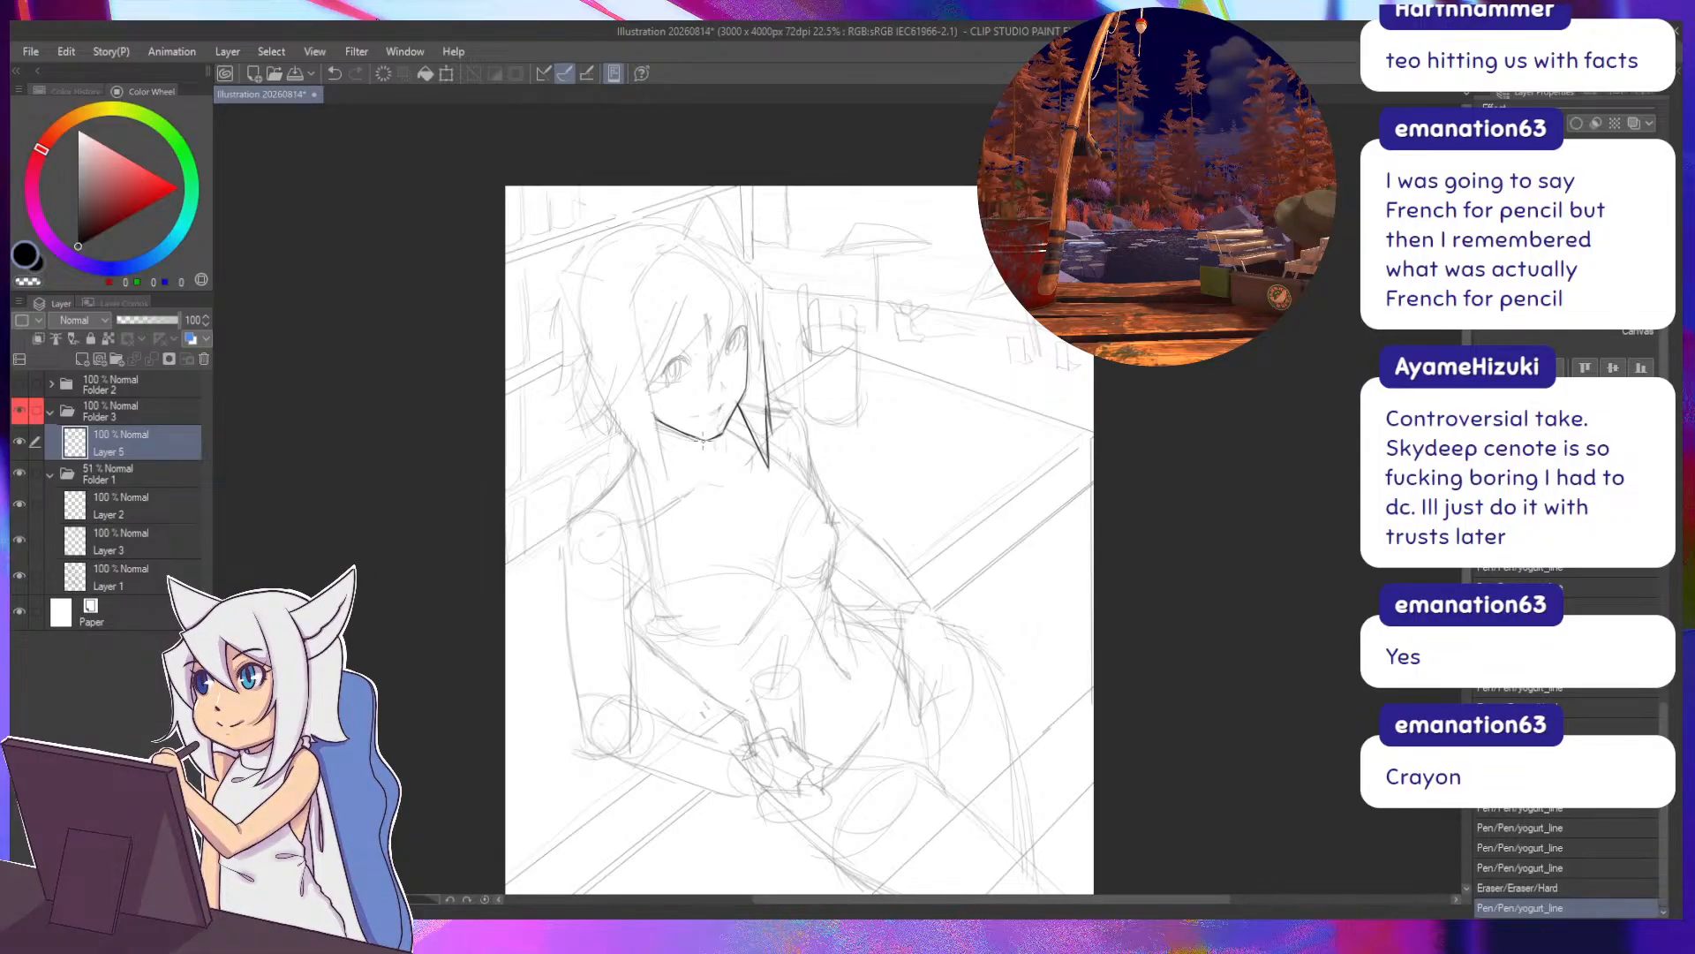
Add a short neck line just below the chin, redrawing the first stroke.
{"action": "left_click_drag", "start_coordinate": [710, 438], "coordinate": [721, 448]}
{"action": "key", "text": "ctrl+z"}
{"action": "left_click_drag", "start_coordinate": [720, 440], "coordinate": [723, 450]}
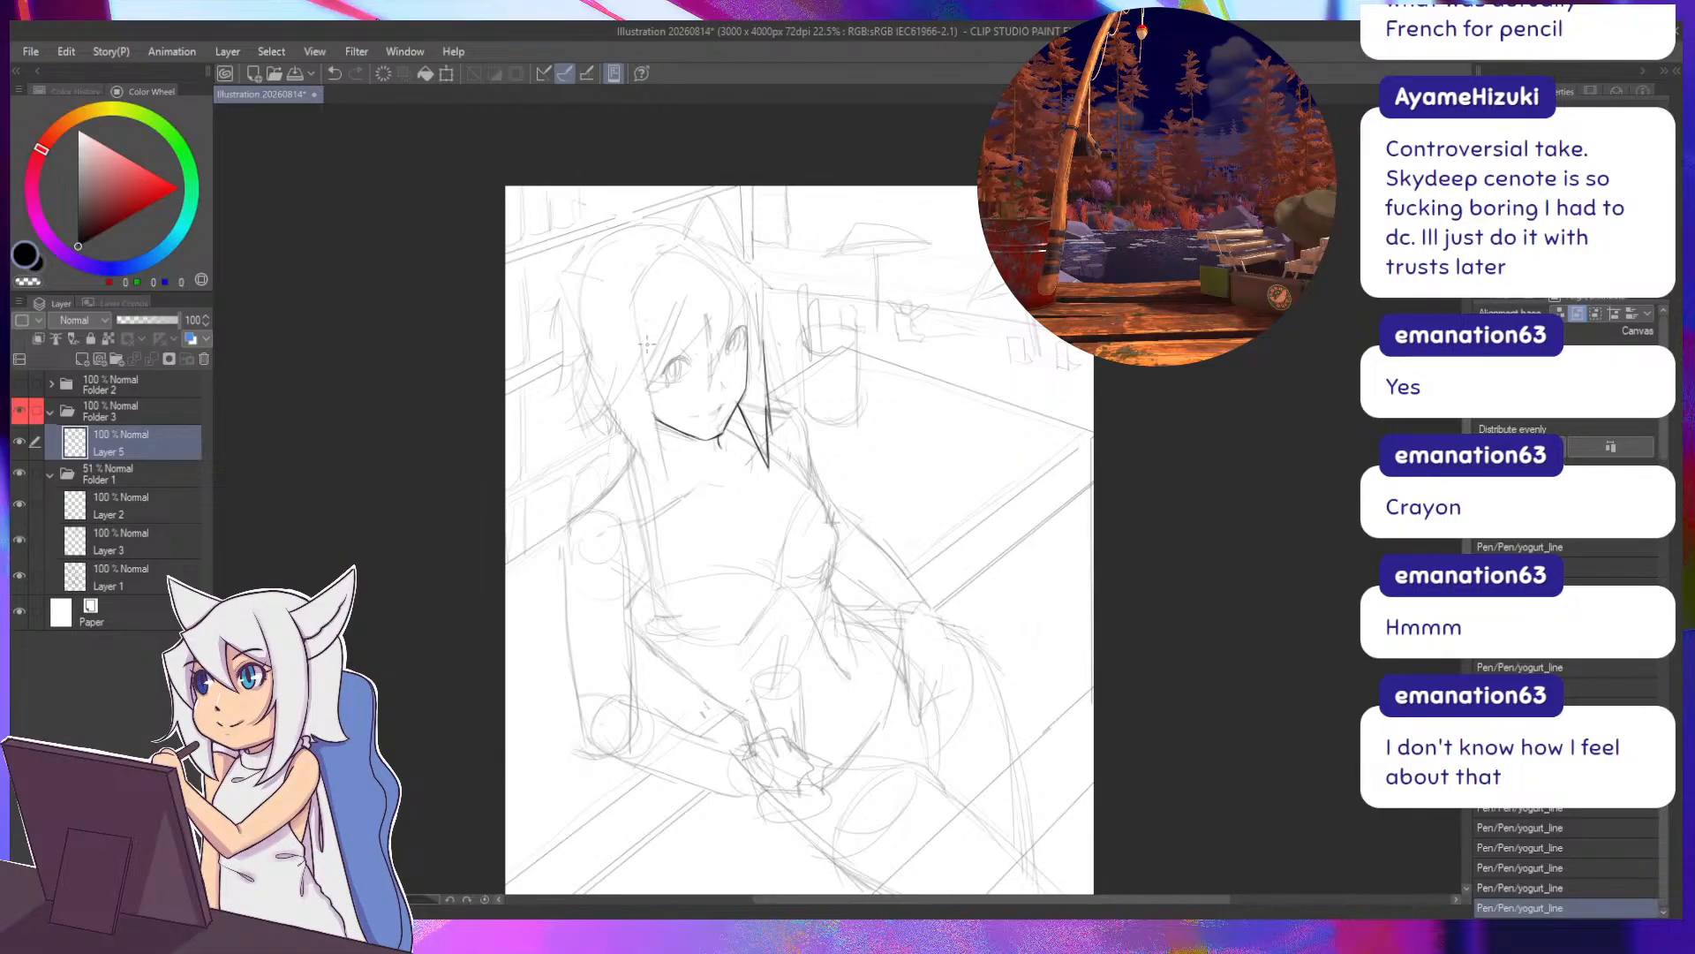
Ink the pointed hair lock on the left side of the face, undoing the extra stroke that extends past it.
{"action": "left_click_drag", "start_coordinate": [651, 349], "coordinate": [672, 441]}
{"action": "key", "text": "ctrl+z"}
{"action": "left_click_drag", "start_coordinate": [650, 357], "coordinate": [678, 452]}
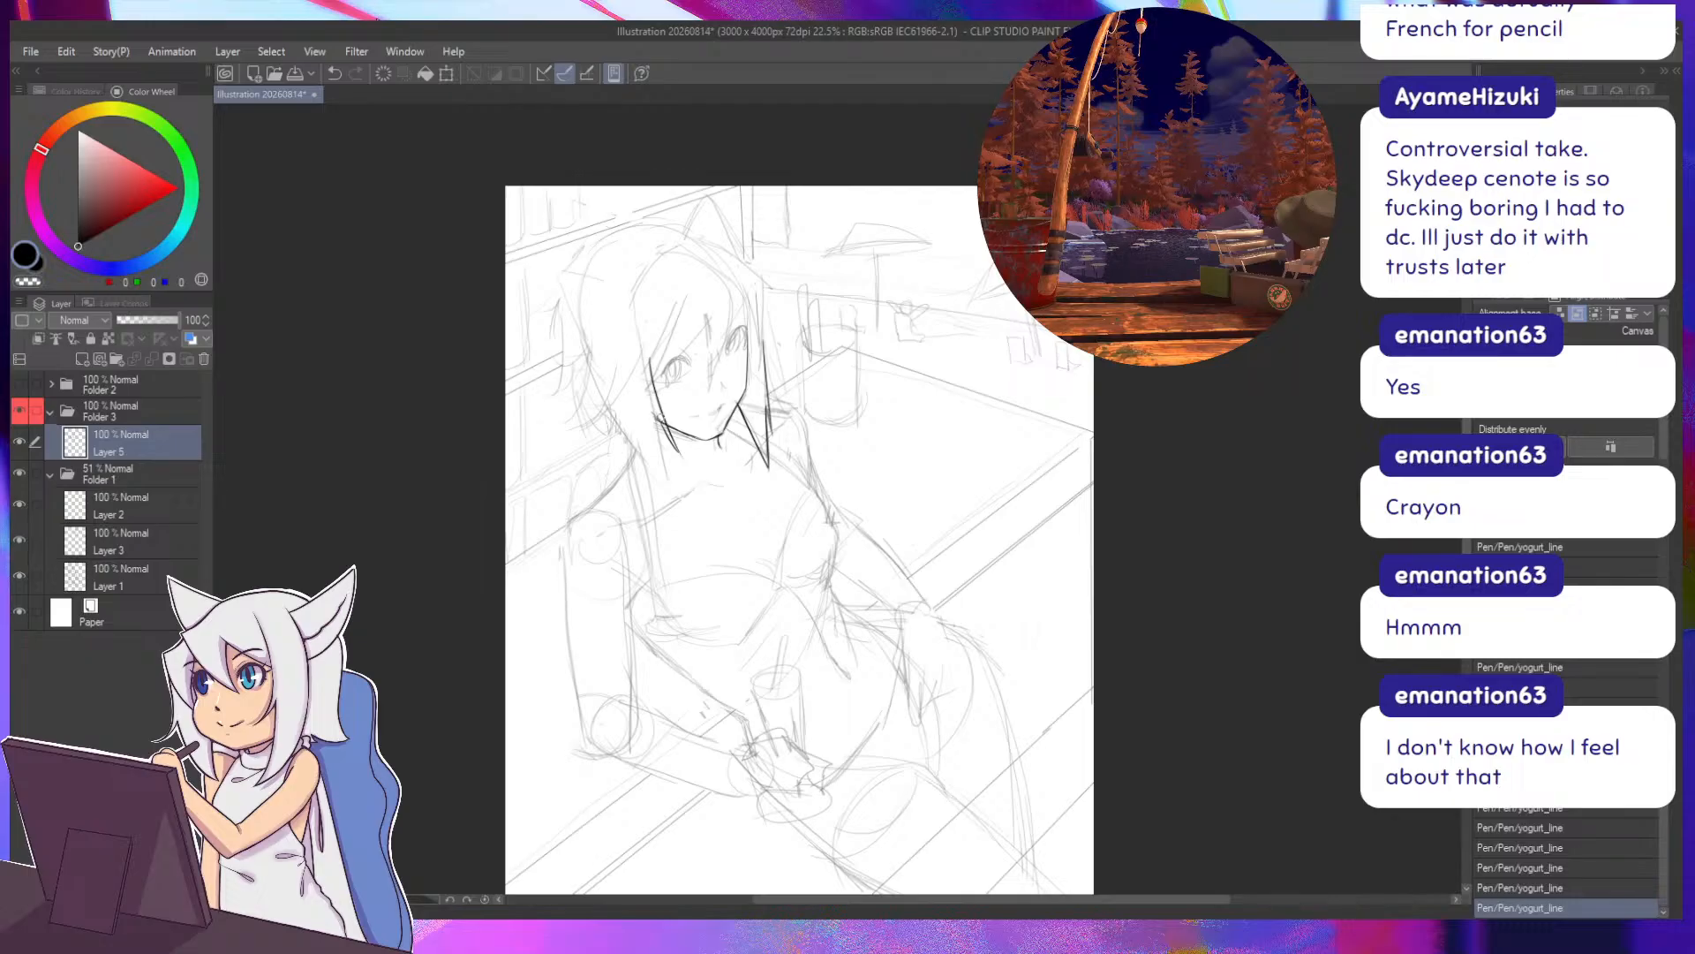
{"action": "left_click_drag", "start_coordinate": [661, 417], "coordinate": [680, 481]}
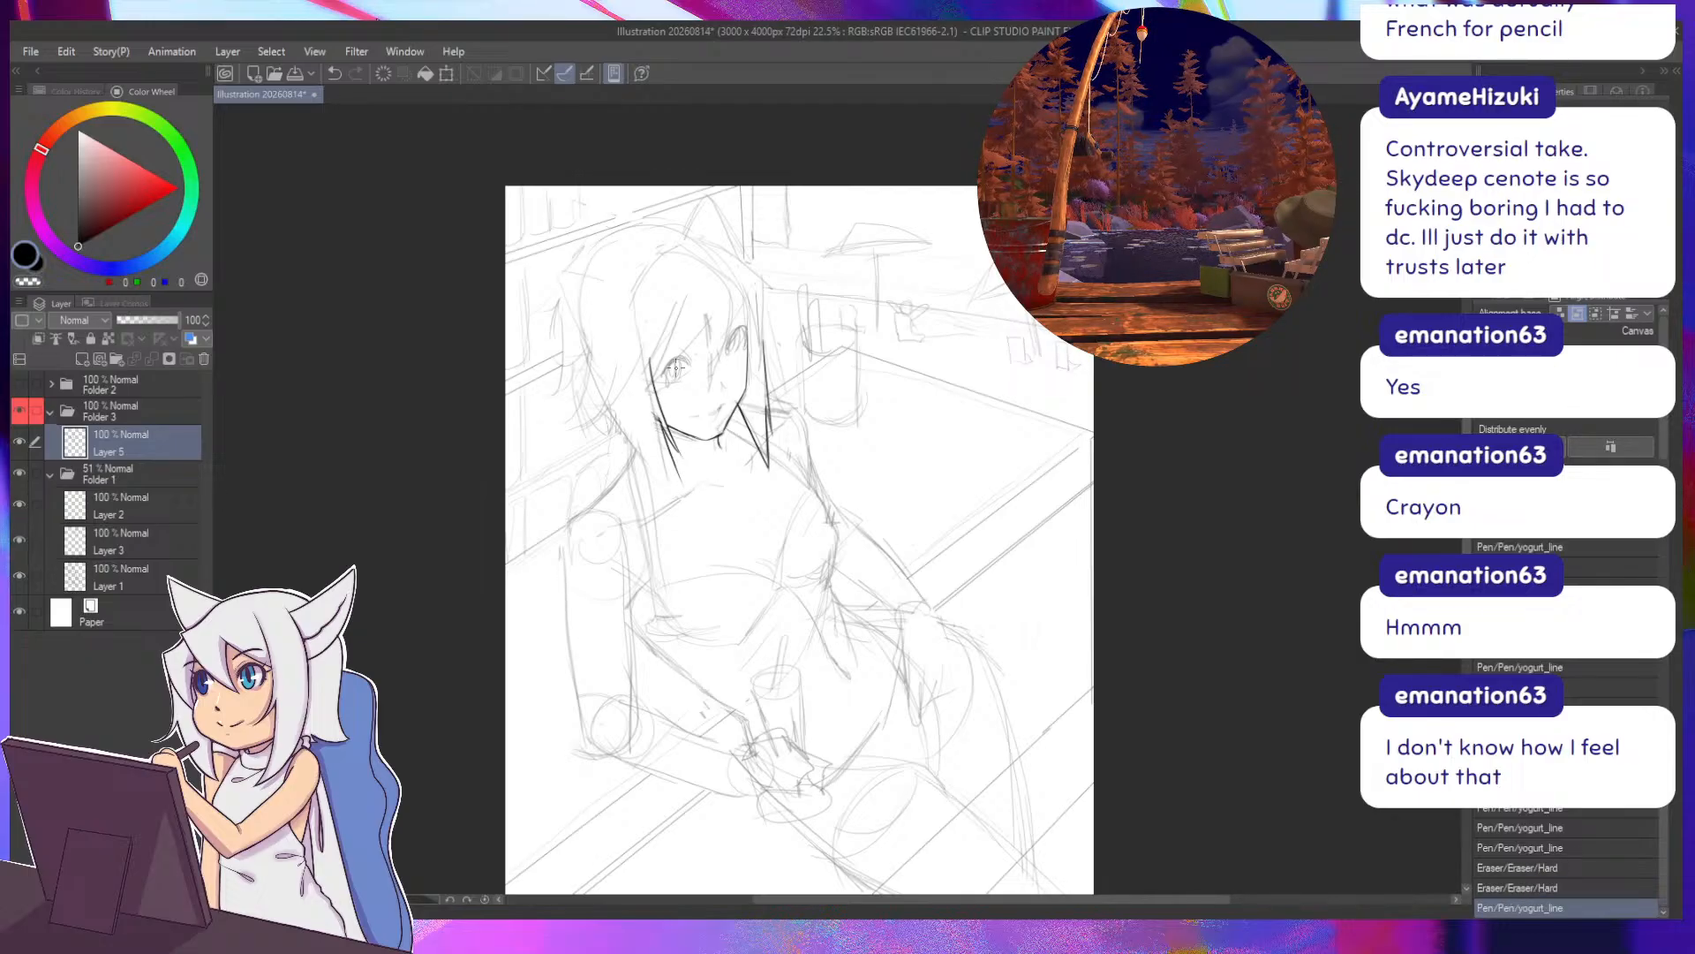
{"action": "key", "text": "ctrl+z"}
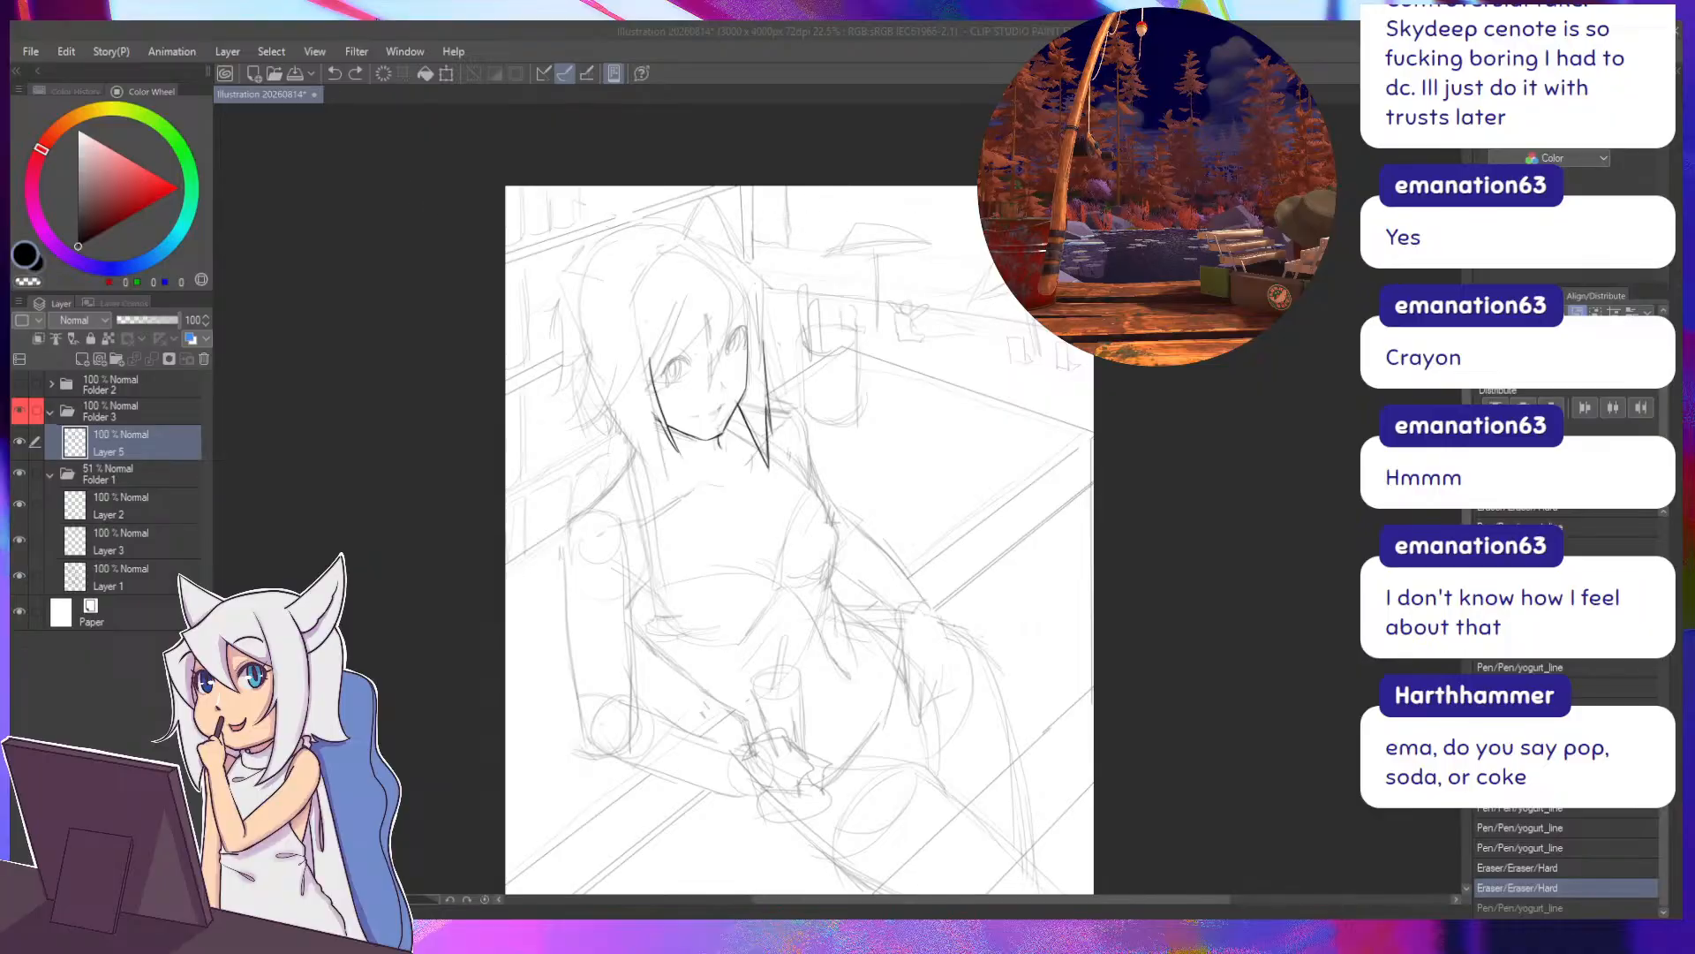
Create a new 2160 x 3840 px, 300 dpi canvas with grey paper and handwrite "Favorite" near its top.
{"action": "key", "text": "Return"}
{"action": "left_click_drag", "start_coordinate": [528, 437], "coordinate": [477, 428]}
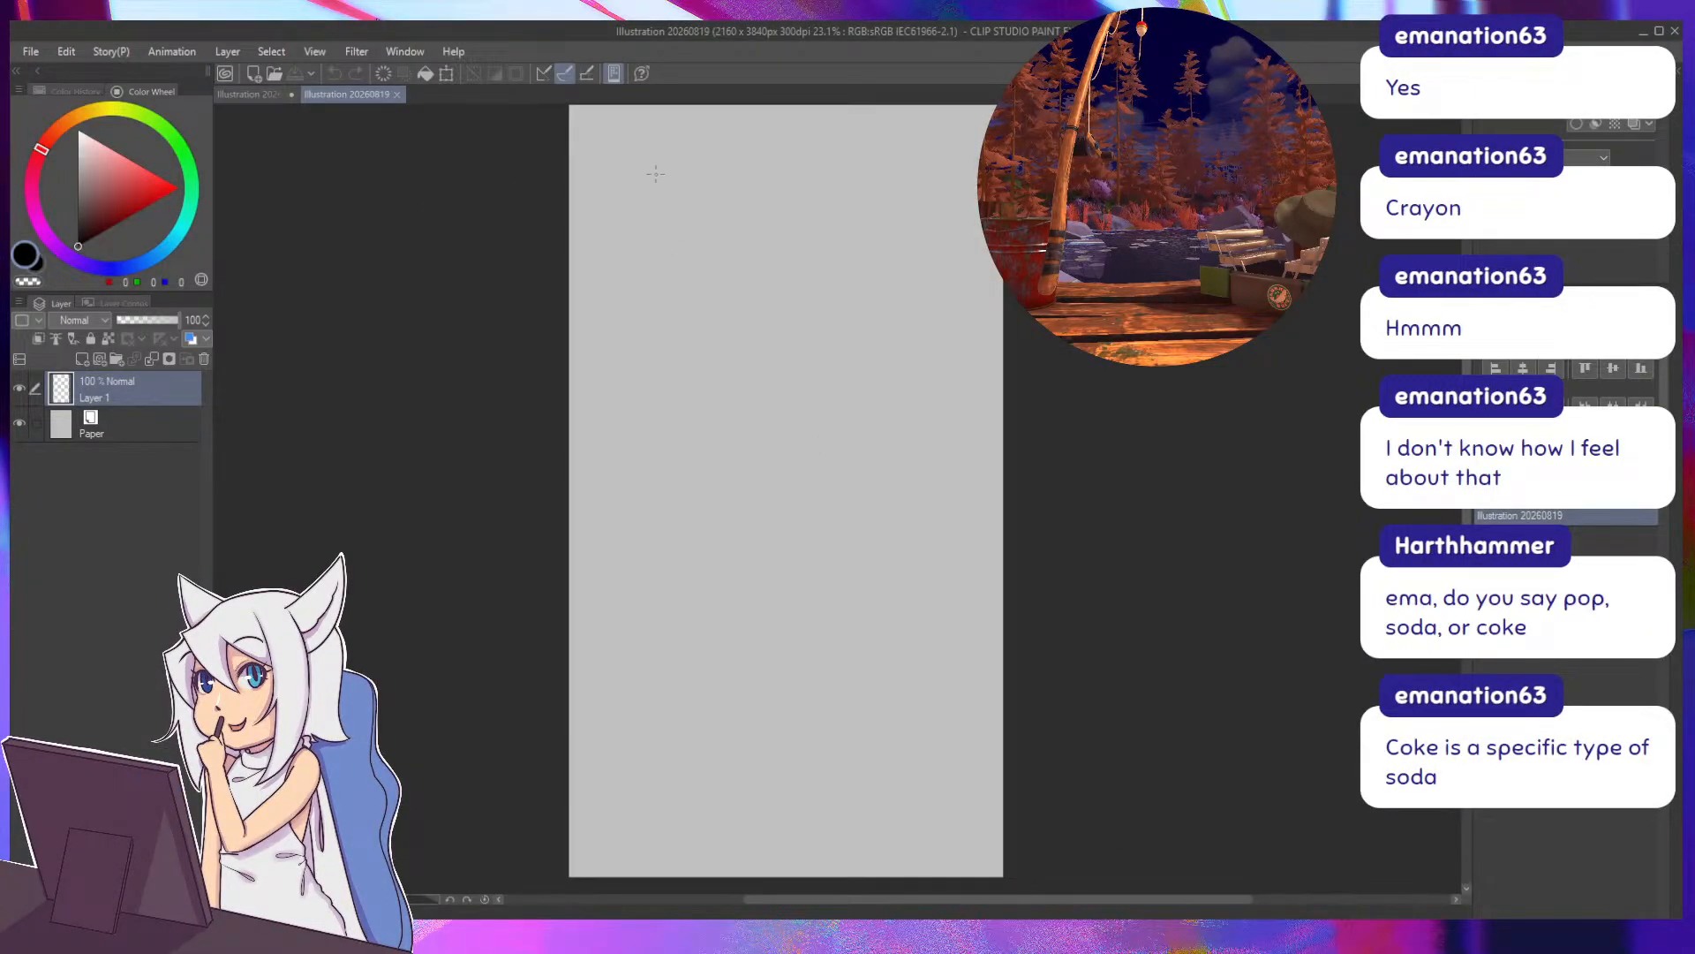
{"action": "mouse_move", "coordinate": [652, 168]}
{"action": "left_mouse_down"}
{"action": "mouse_move", "coordinate": [654, 214]}
{"action": "mouse_move", "coordinate": [676, 162]}
{"action": "mouse_move", "coordinate": [664, 189]}
{"action": "mouse_move", "coordinate": [694, 214]}
{"action": "mouse_move", "coordinate": [707, 192]}
{"action": "mouse_move", "coordinate": [771, 206]}
{"action": "mouse_move", "coordinate": [781, 183]}
{"action": "left_mouse_up"}
{"action": "left_click_drag", "start_coordinate": [784, 201], "coordinate": [799, 206]}
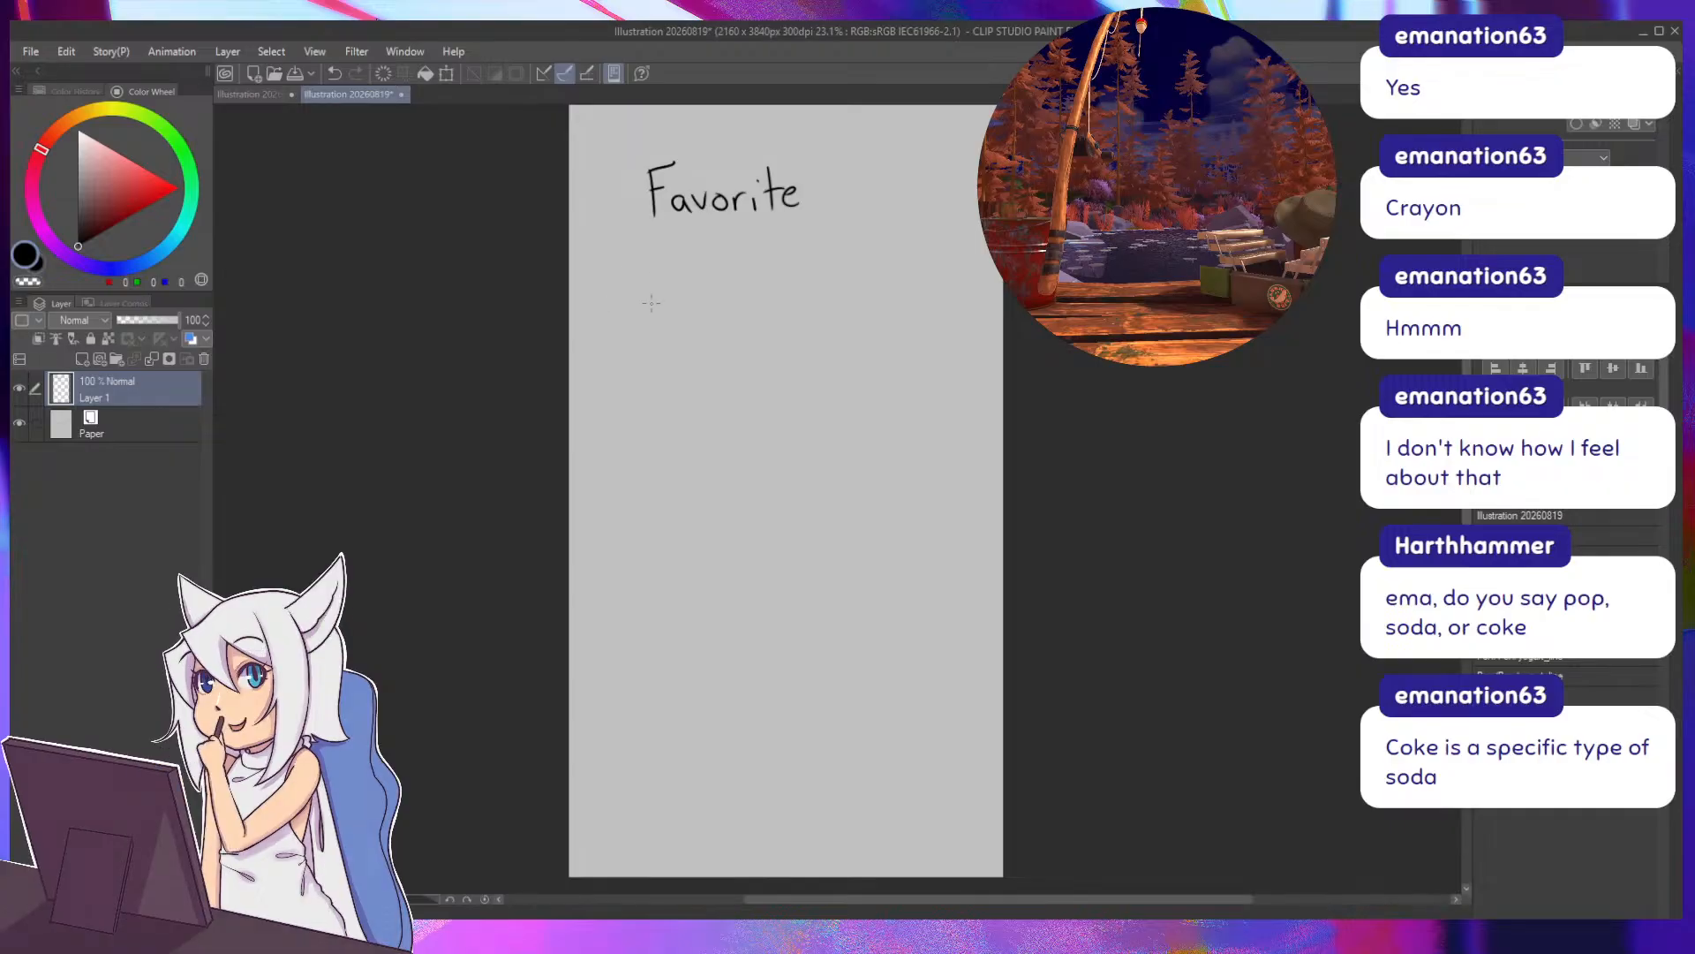
Handwrite the alternative spelling "Favourite" below the first word.
{"action": "mouse_move", "coordinate": [649, 302]}
{"action": "left_mouse_down"}
{"action": "mouse_move", "coordinate": [650, 338]}
{"action": "mouse_move", "coordinate": [668, 294]}
{"action": "mouse_move", "coordinate": [686, 337]}
{"action": "left_mouse_up"}
{"action": "left_click_drag", "start_coordinate": [690, 323], "coordinate": [773, 335]}
{"action": "left_click", "coordinate": [759, 311]}
{"action": "left_click_drag", "start_coordinate": [762, 315], "coordinate": [799, 333]}
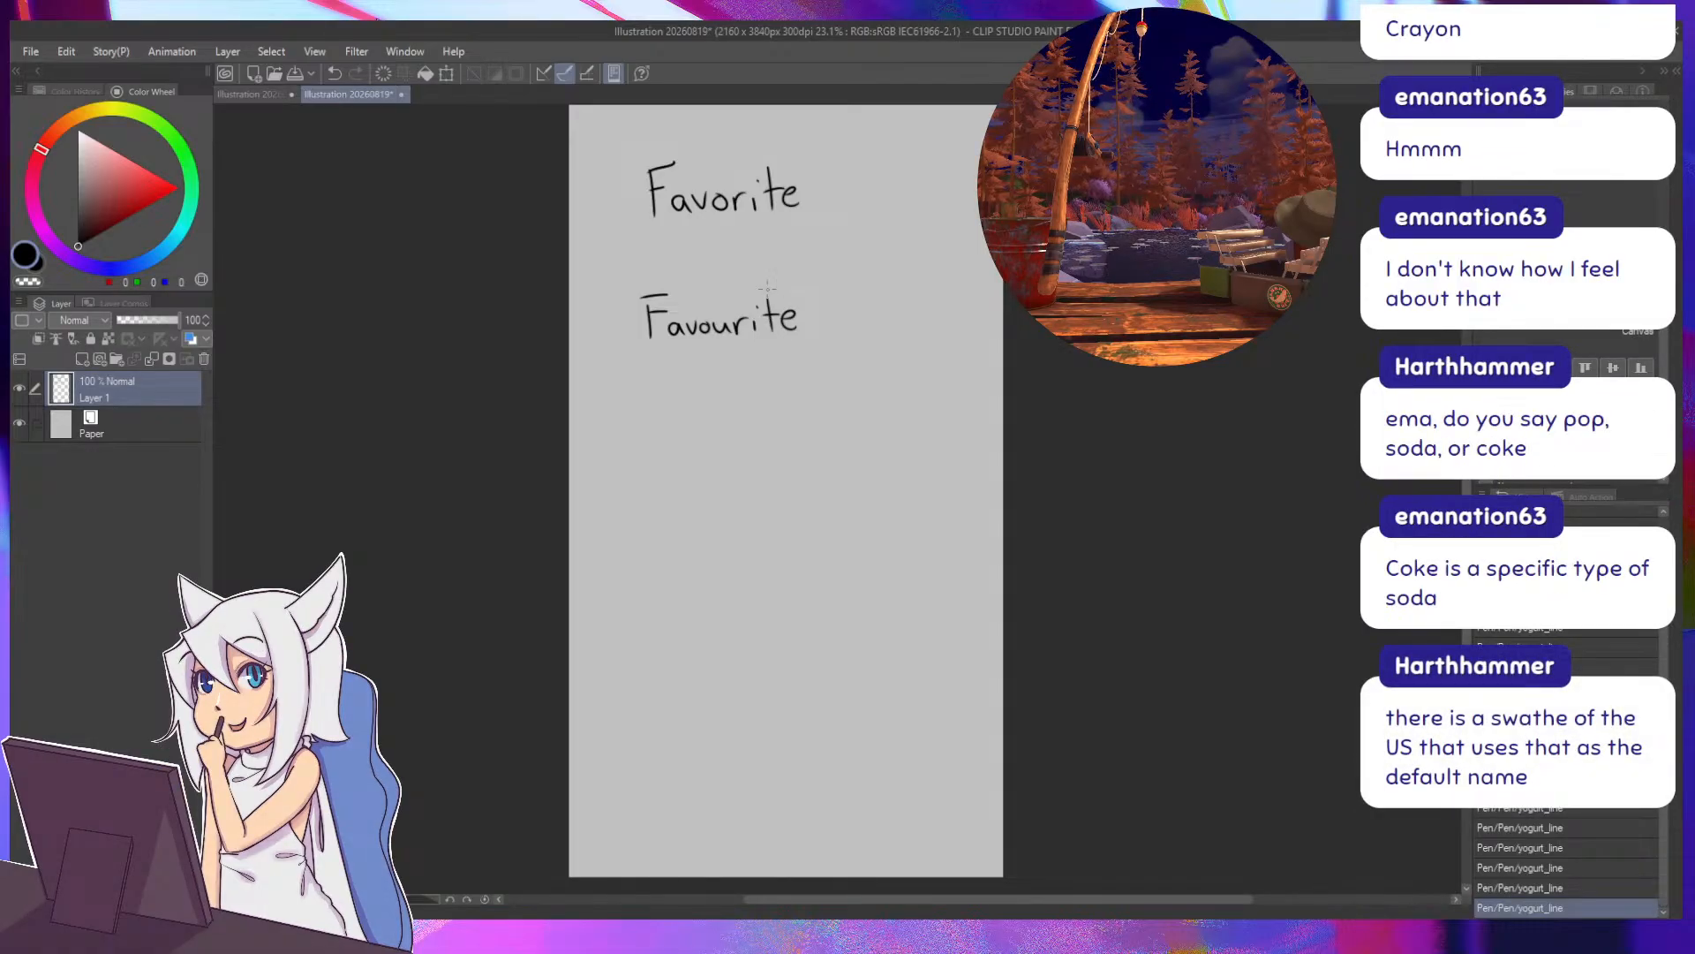
Circle "Favorite", then mark "Favourite" with an arrow and a circle of its own.
{"action": "mouse_move", "coordinate": [792, 120]}
{"action": "left_mouse_down"}
{"action": "mouse_move", "coordinate": [617, 253]}
{"action": "mouse_move", "coordinate": [587, 156]}
{"action": "left_mouse_up"}
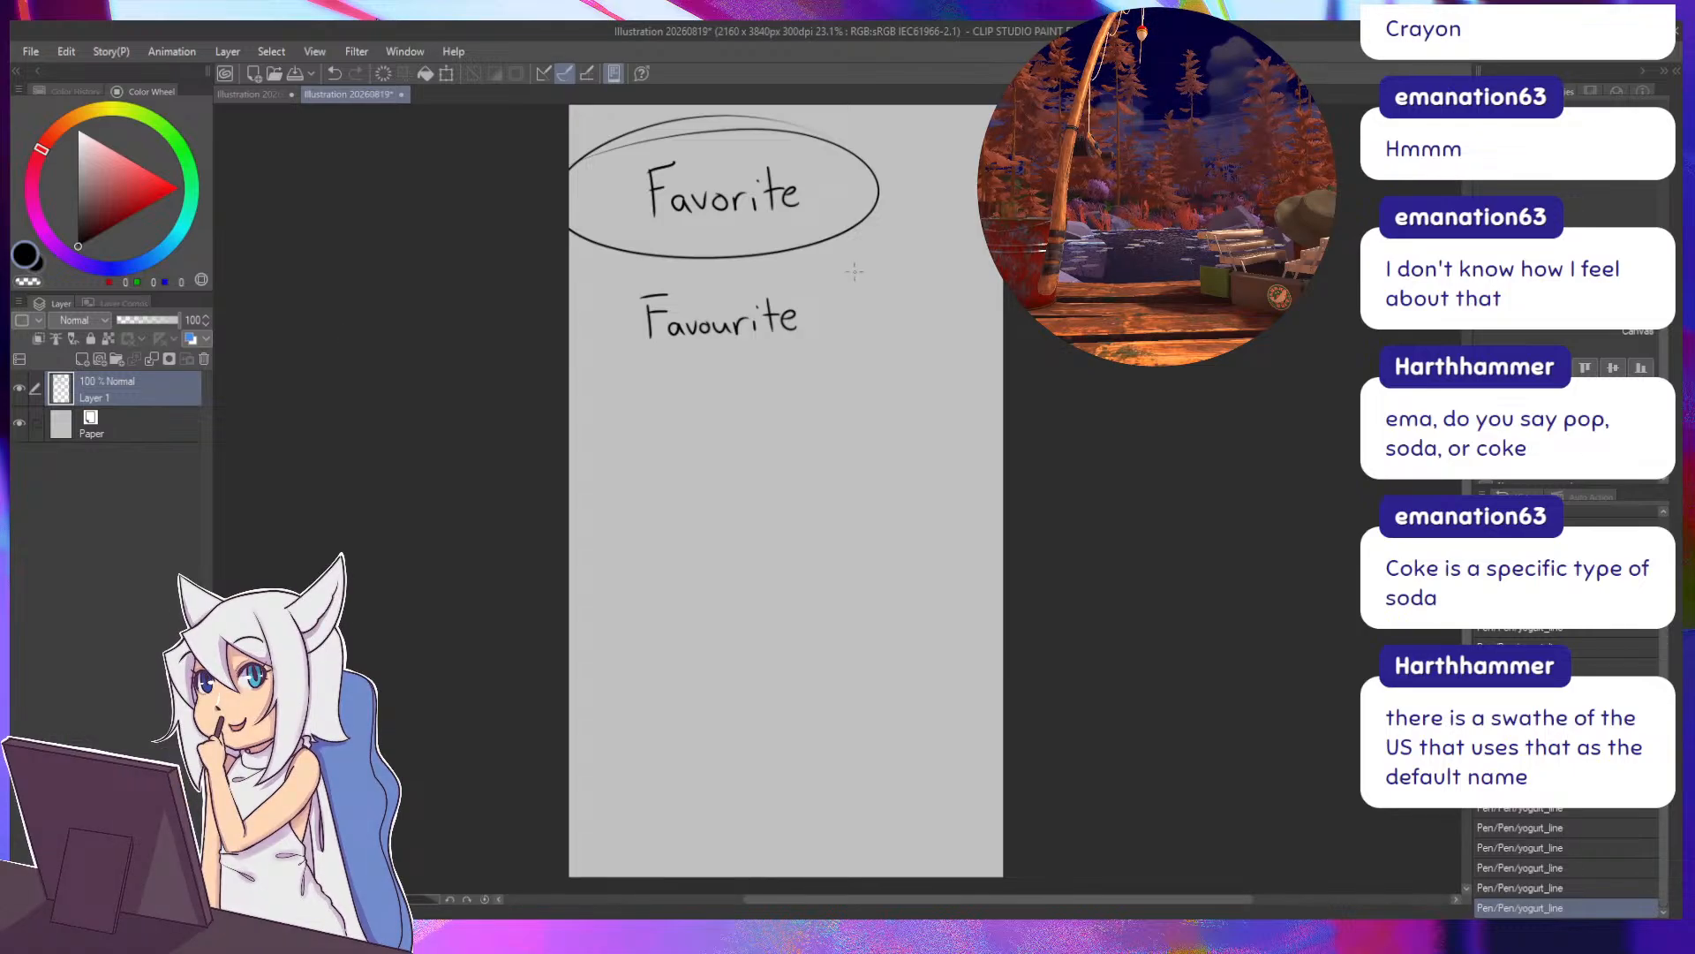
{"action": "mouse_move", "coordinate": [854, 271]}
{"action": "left_mouse_down"}
{"action": "mouse_move", "coordinate": [806, 310]}
{"action": "mouse_move", "coordinate": [830, 303]}
{"action": "left_mouse_up"}
{"action": "left_click_drag", "start_coordinate": [629, 293], "coordinate": [570, 311]}
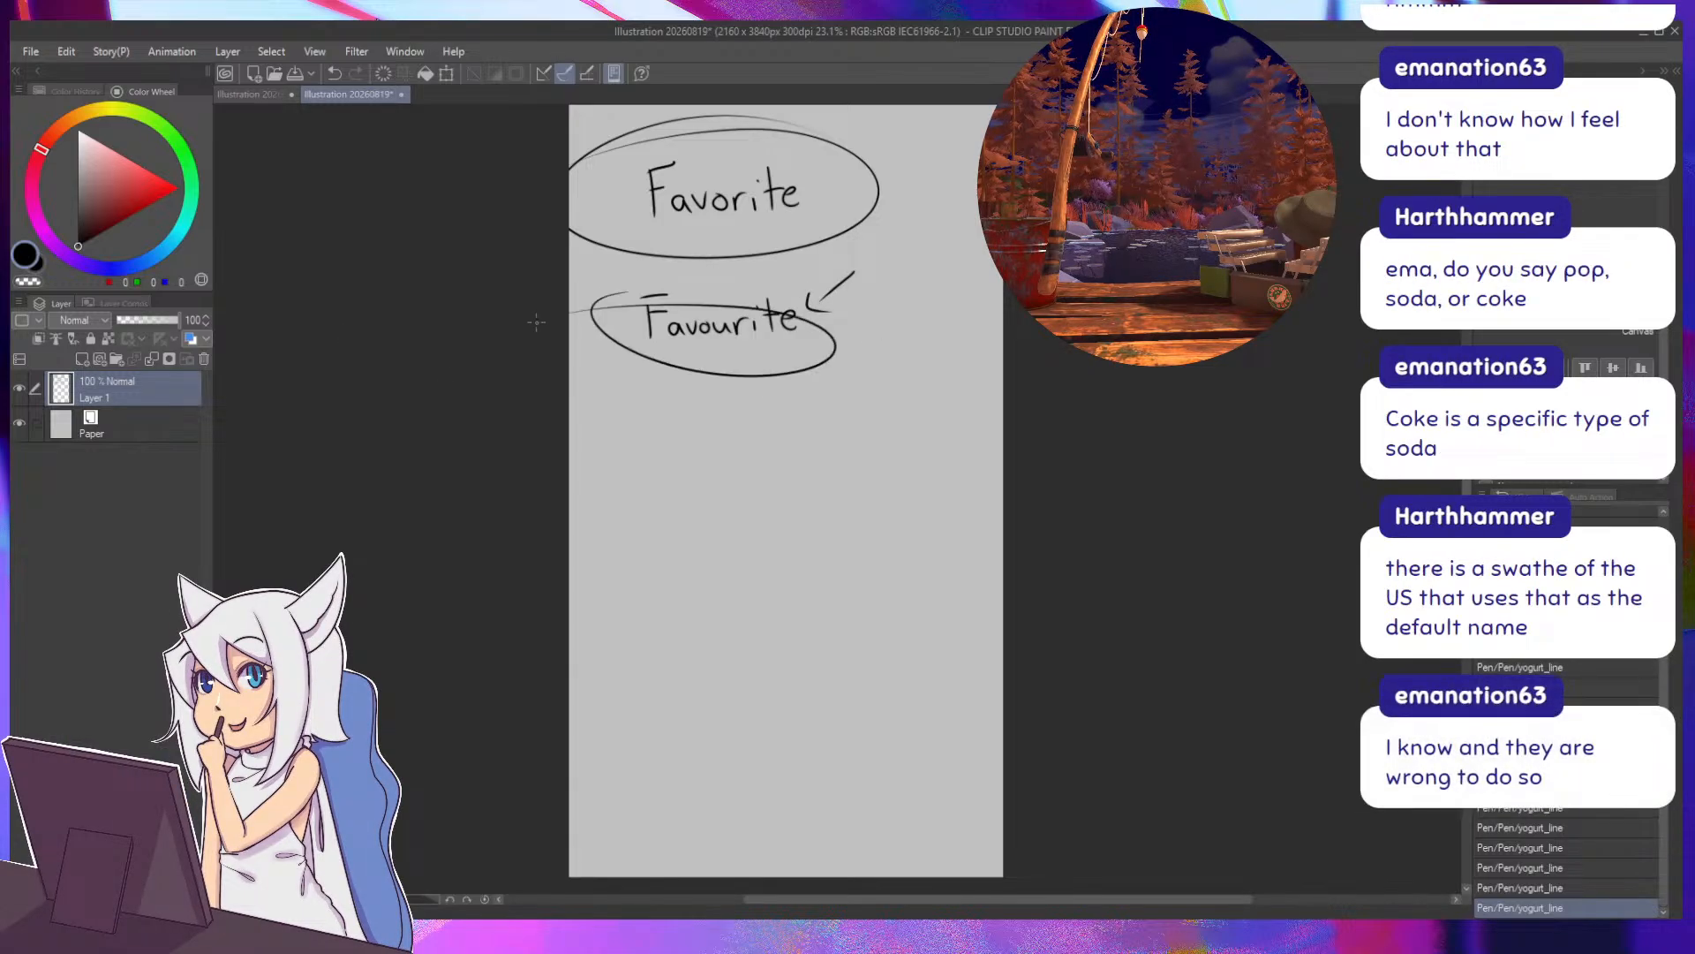
Remove the circle around "Favourite" and draw an arrow pointing at "Favorite".
{"action": "key", "text": "ctrl+z"}
{"action": "left_click_drag", "start_coordinate": [828, 221], "coordinate": [819, 214]}
{"action": "left_click_drag", "start_coordinate": [819, 213], "coordinate": [826, 232]}
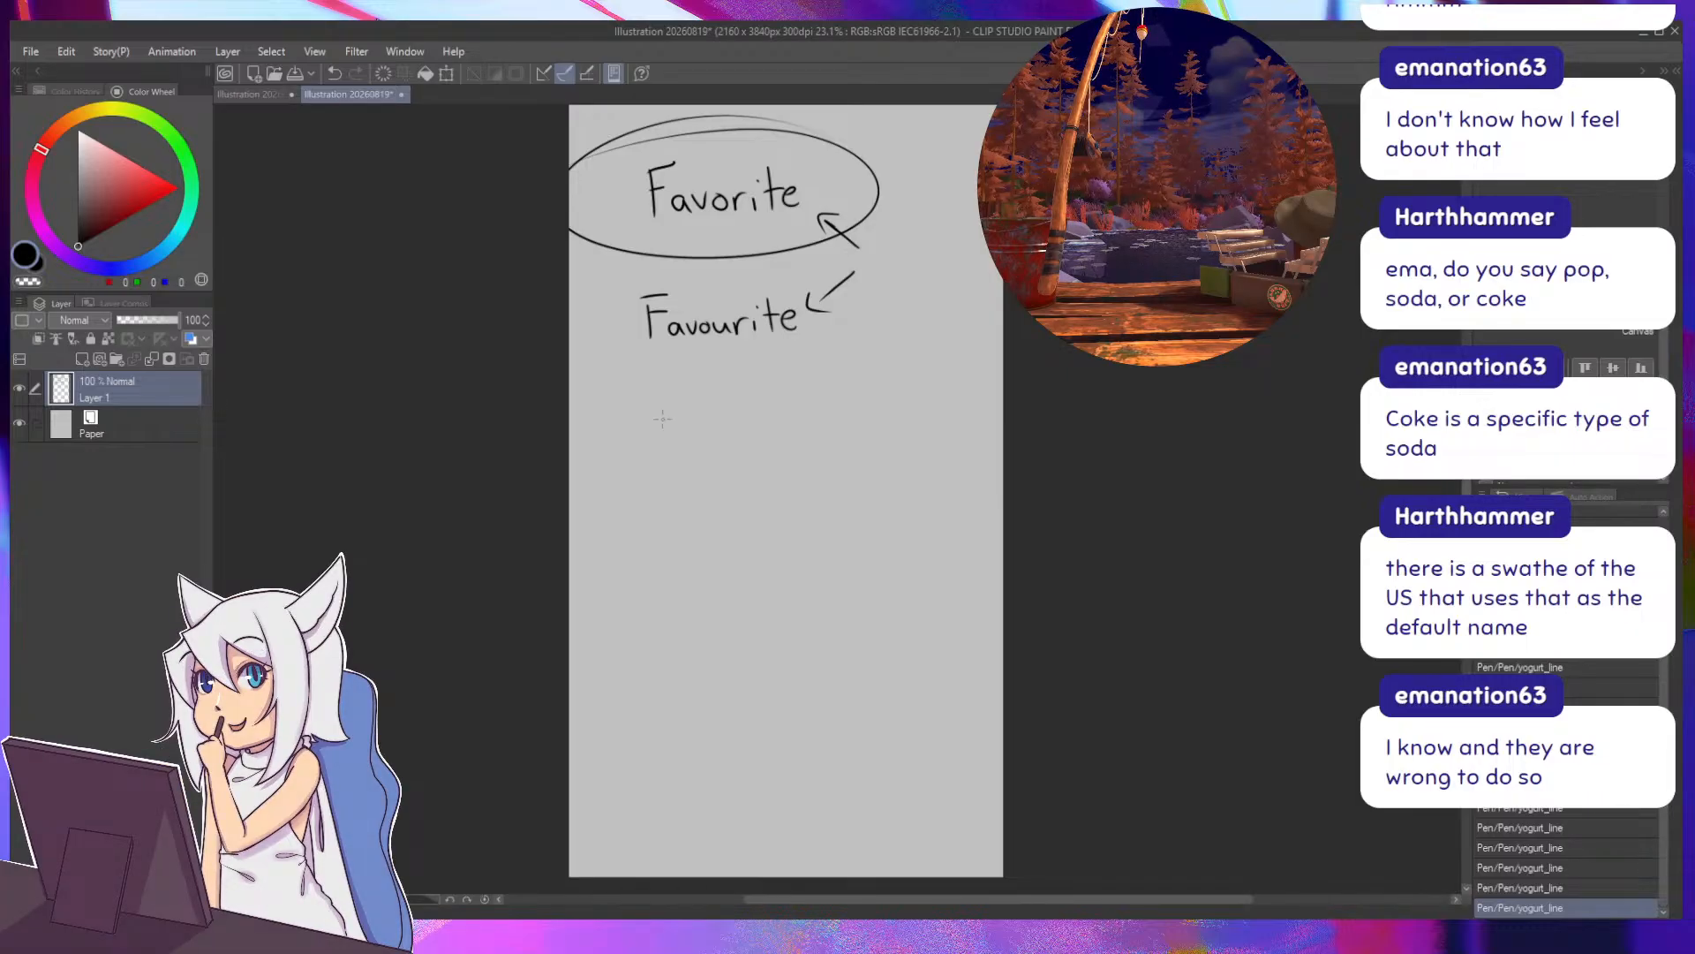
Handwrite the word "Center" in the middle of the grey canvas, below the two "Favorite" spellings.
{"action": "mouse_move", "coordinate": [729, 452]}
{"action": "left_mouse_down"}
{"action": "mouse_move", "coordinate": [710, 482]}
{"action": "mouse_move", "coordinate": [759, 486]}
{"action": "left_mouse_up"}
{"action": "left_click_drag", "start_coordinate": [763, 469], "coordinate": [775, 486]}
{"action": "left_click_drag", "start_coordinate": [783, 441], "coordinate": [786, 484]}
{"action": "mouse_move", "coordinate": [772, 461]}
{"action": "left_mouse_down"}
{"action": "mouse_move", "coordinate": [799, 455]}
{"action": "mouse_move", "coordinate": [826, 483]}
{"action": "left_mouse_up"}
{"action": "left_click_drag", "start_coordinate": [827, 471], "coordinate": [849, 455]}
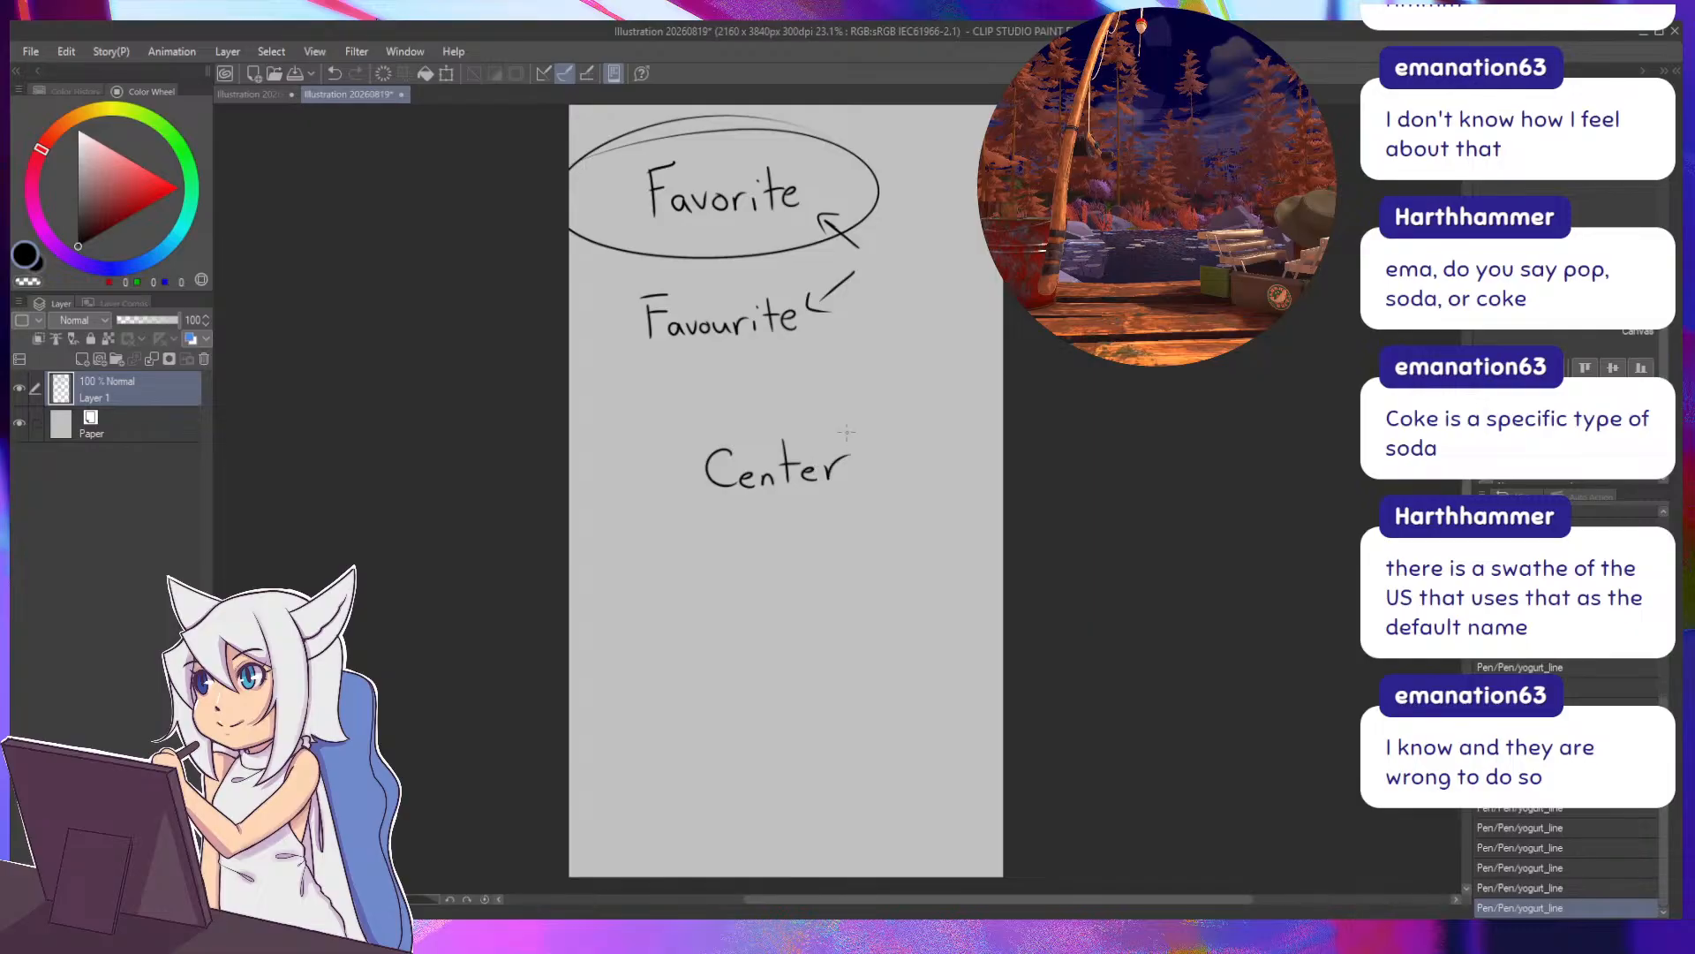
Handwrite the alternative spelling "Centre" below "Center" and mark it with an X at its end.
{"action": "mouse_move", "coordinate": [721, 527]}
{"action": "left_mouse_down"}
{"action": "mouse_move", "coordinate": [703, 544]}
{"action": "mouse_move", "coordinate": [722, 563]}
{"action": "left_mouse_up"}
{"action": "left_click_drag", "start_coordinate": [732, 555], "coordinate": [749, 564]}
{"action": "mouse_move", "coordinate": [756, 549]}
{"action": "left_mouse_down"}
{"action": "mouse_move", "coordinate": [783, 562]}
{"action": "mouse_move", "coordinate": [796, 535]}
{"action": "left_mouse_up"}
{"action": "mouse_move", "coordinate": [790, 544]}
{"action": "left_mouse_down"}
{"action": "mouse_move", "coordinate": [792, 563]}
{"action": "mouse_move", "coordinate": [805, 542]}
{"action": "left_mouse_up"}
{"action": "left_click_drag", "start_coordinate": [809, 553], "coordinate": [836, 571]}
{"action": "left_click_drag", "start_coordinate": [834, 529], "coordinate": [871, 572]}
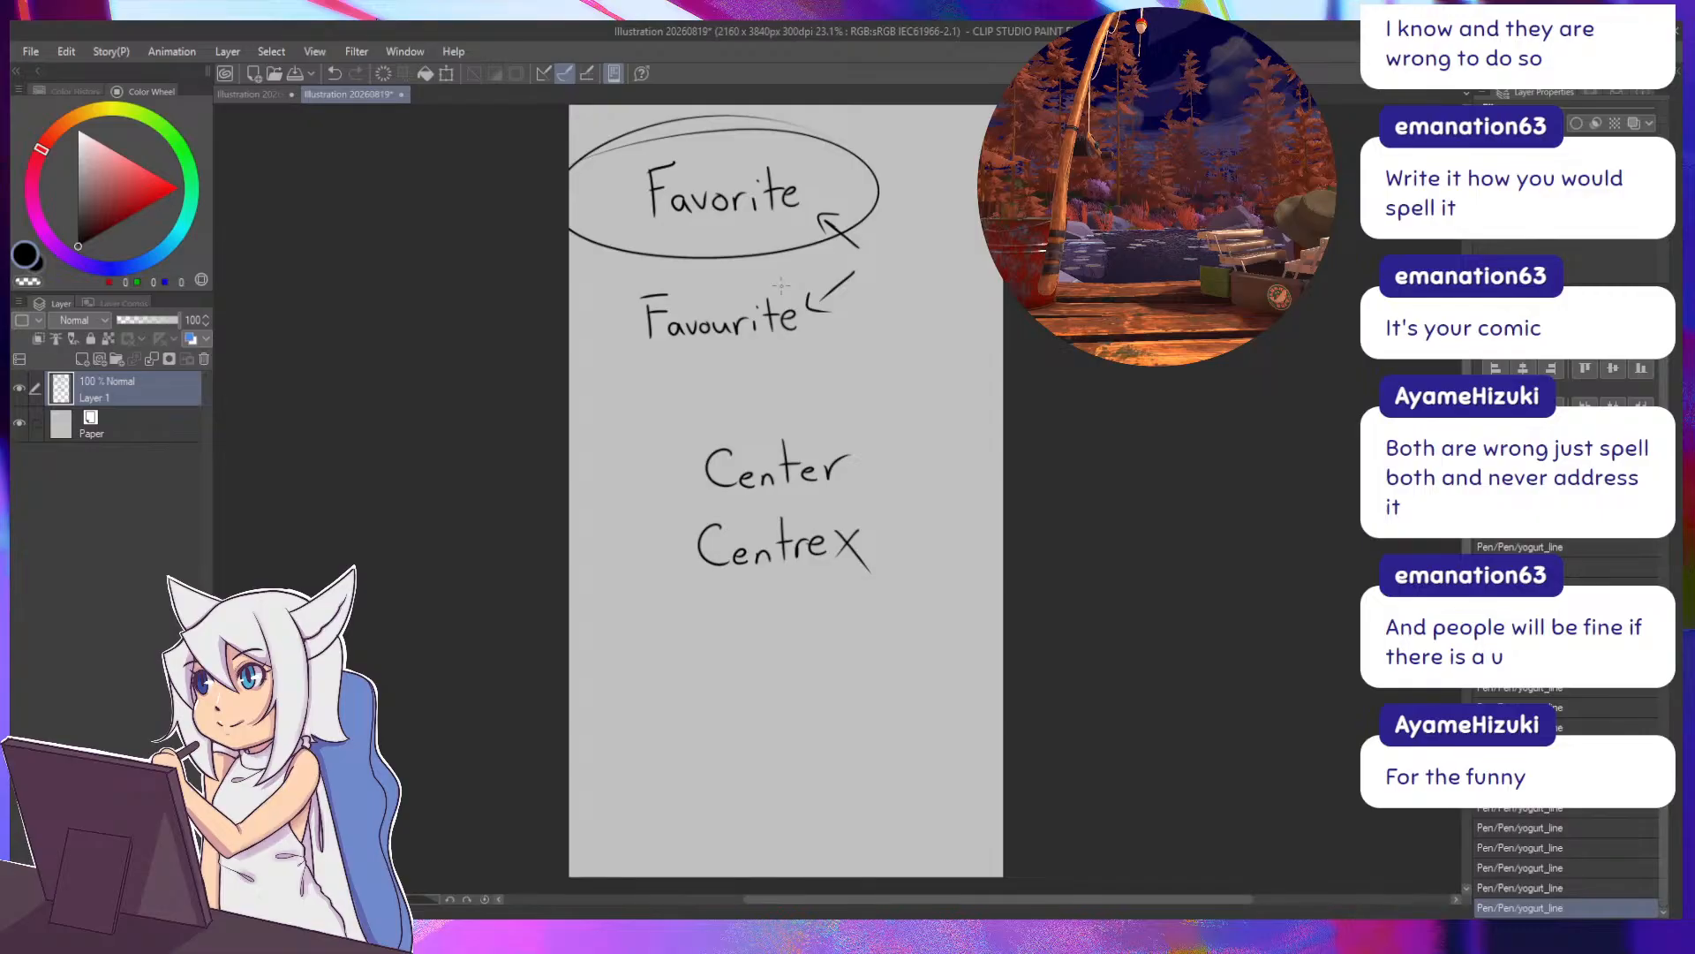
Close the spelling notes canvas and ink the inner edge of the pointed hair lock on the left side of the chin.
{"action": "left_click", "coordinate": [401, 94]}
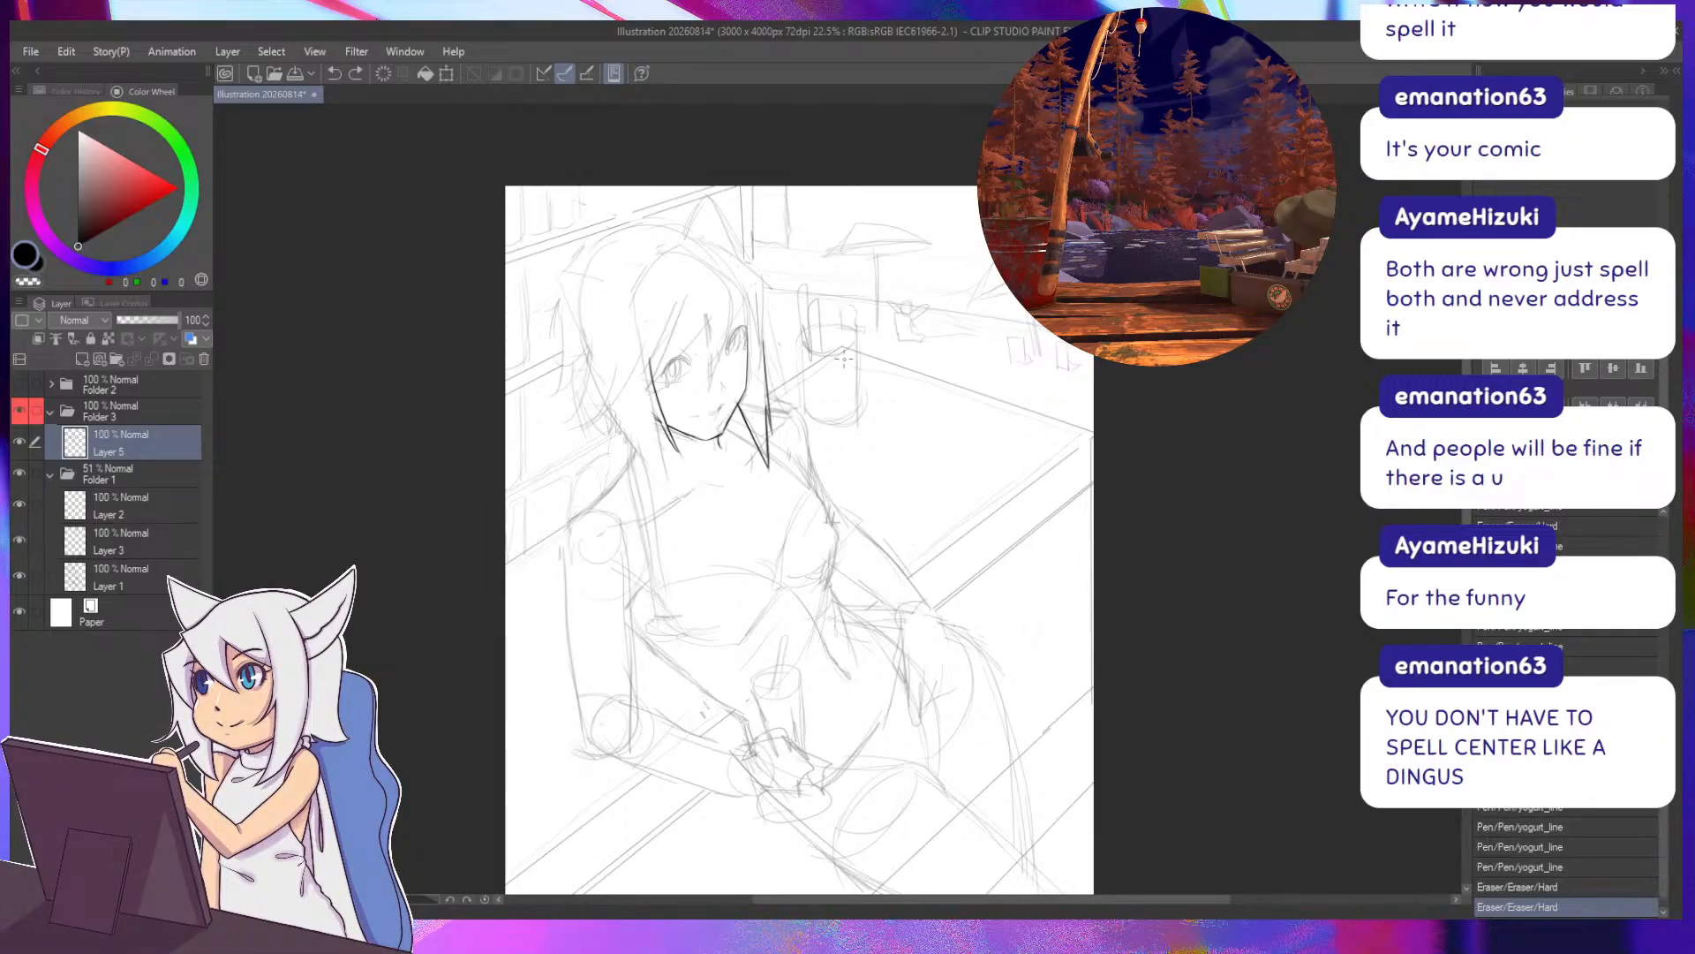
{"action": "left_click_drag", "start_coordinate": [657, 414], "coordinate": [684, 486]}
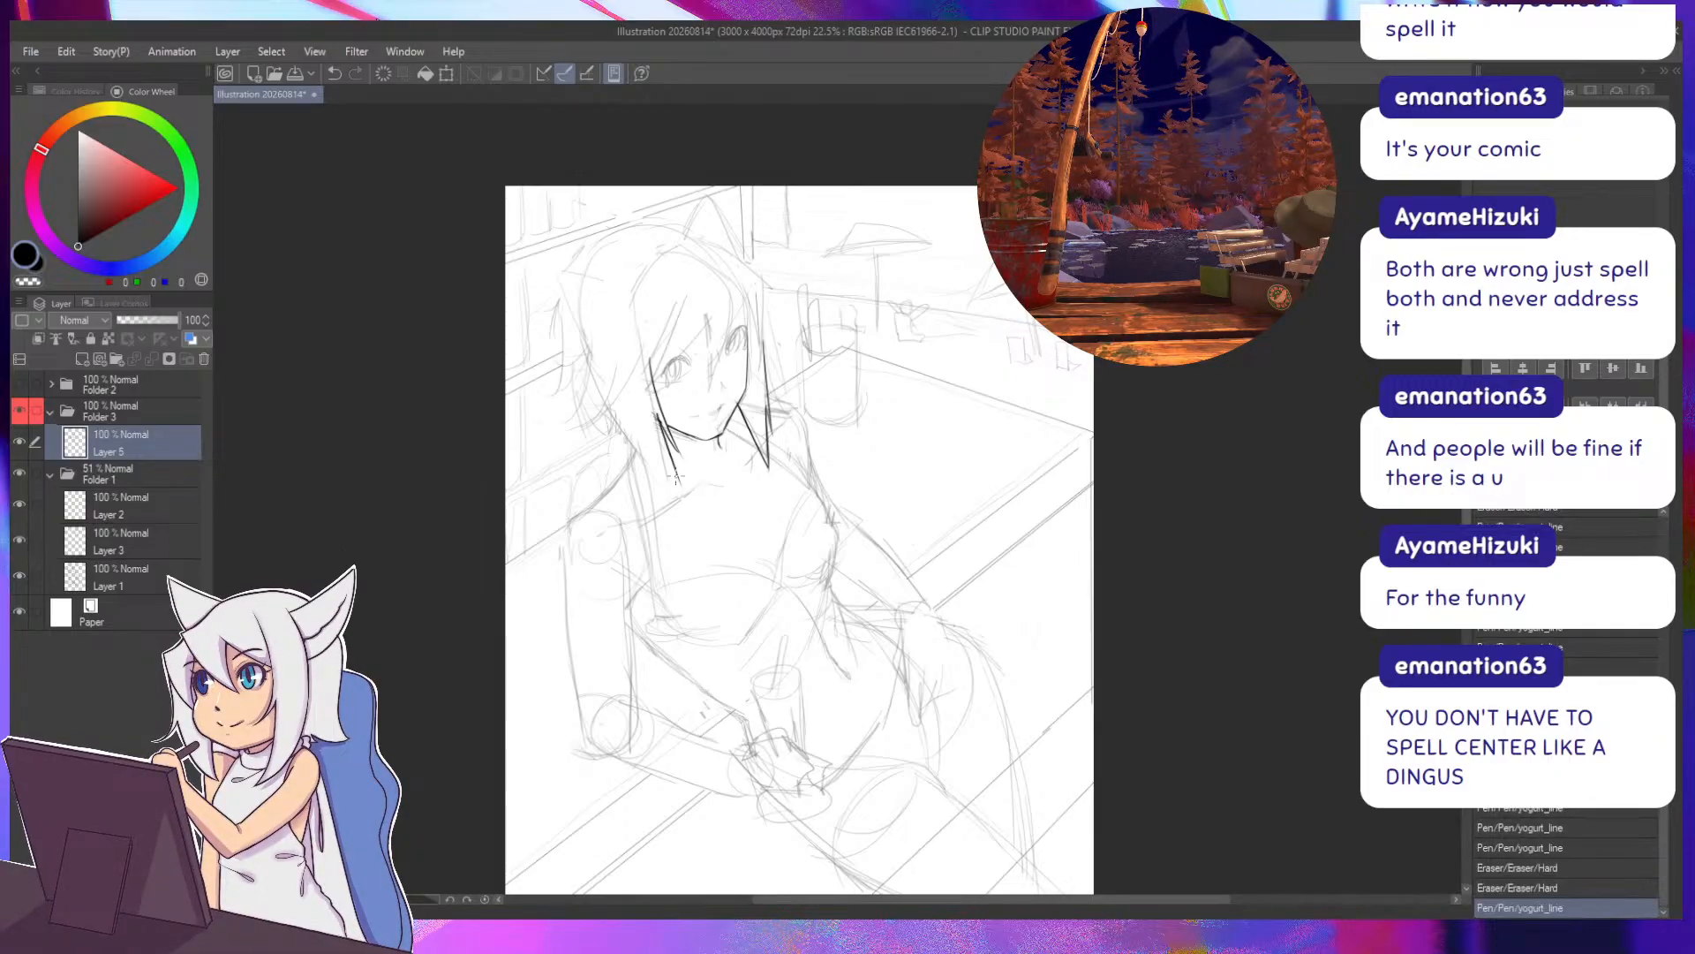
{"action": "key", "text": "ctrl+z"}
{"action": "left_click_drag", "start_coordinate": [658, 410], "coordinate": [687, 491]}
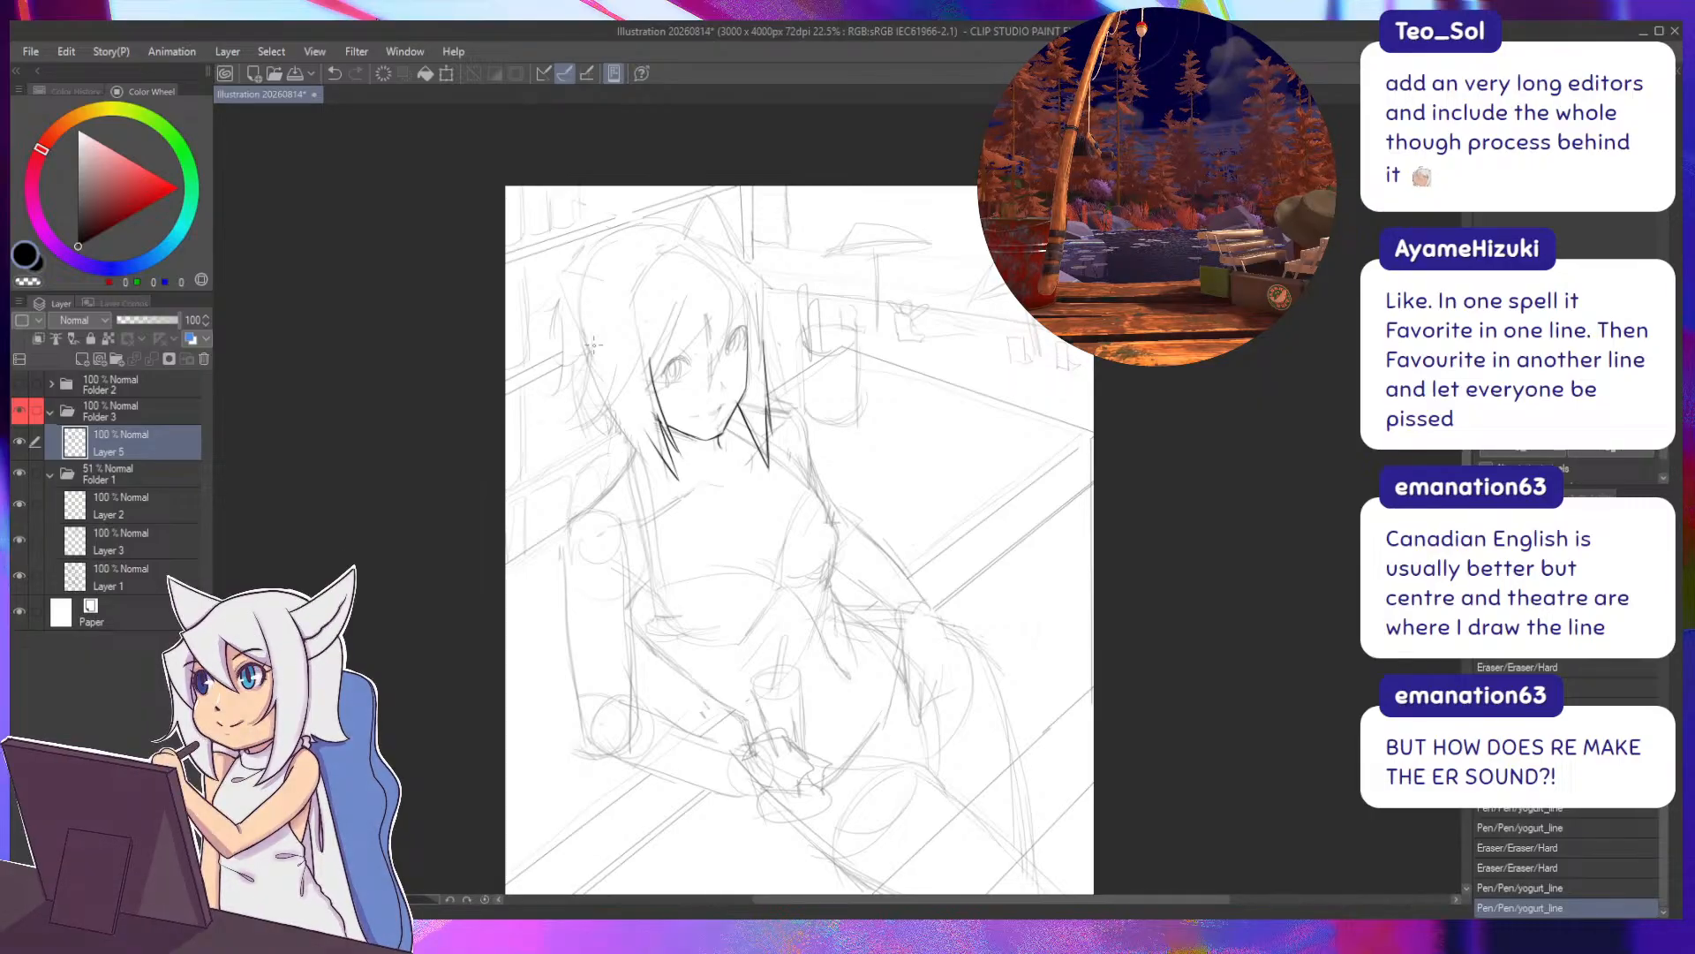
Ink the character's right-hand shoulder as one curve from behind the hair lock down into the upper arm.
{"action": "left_click", "coordinate": [423, 492]}
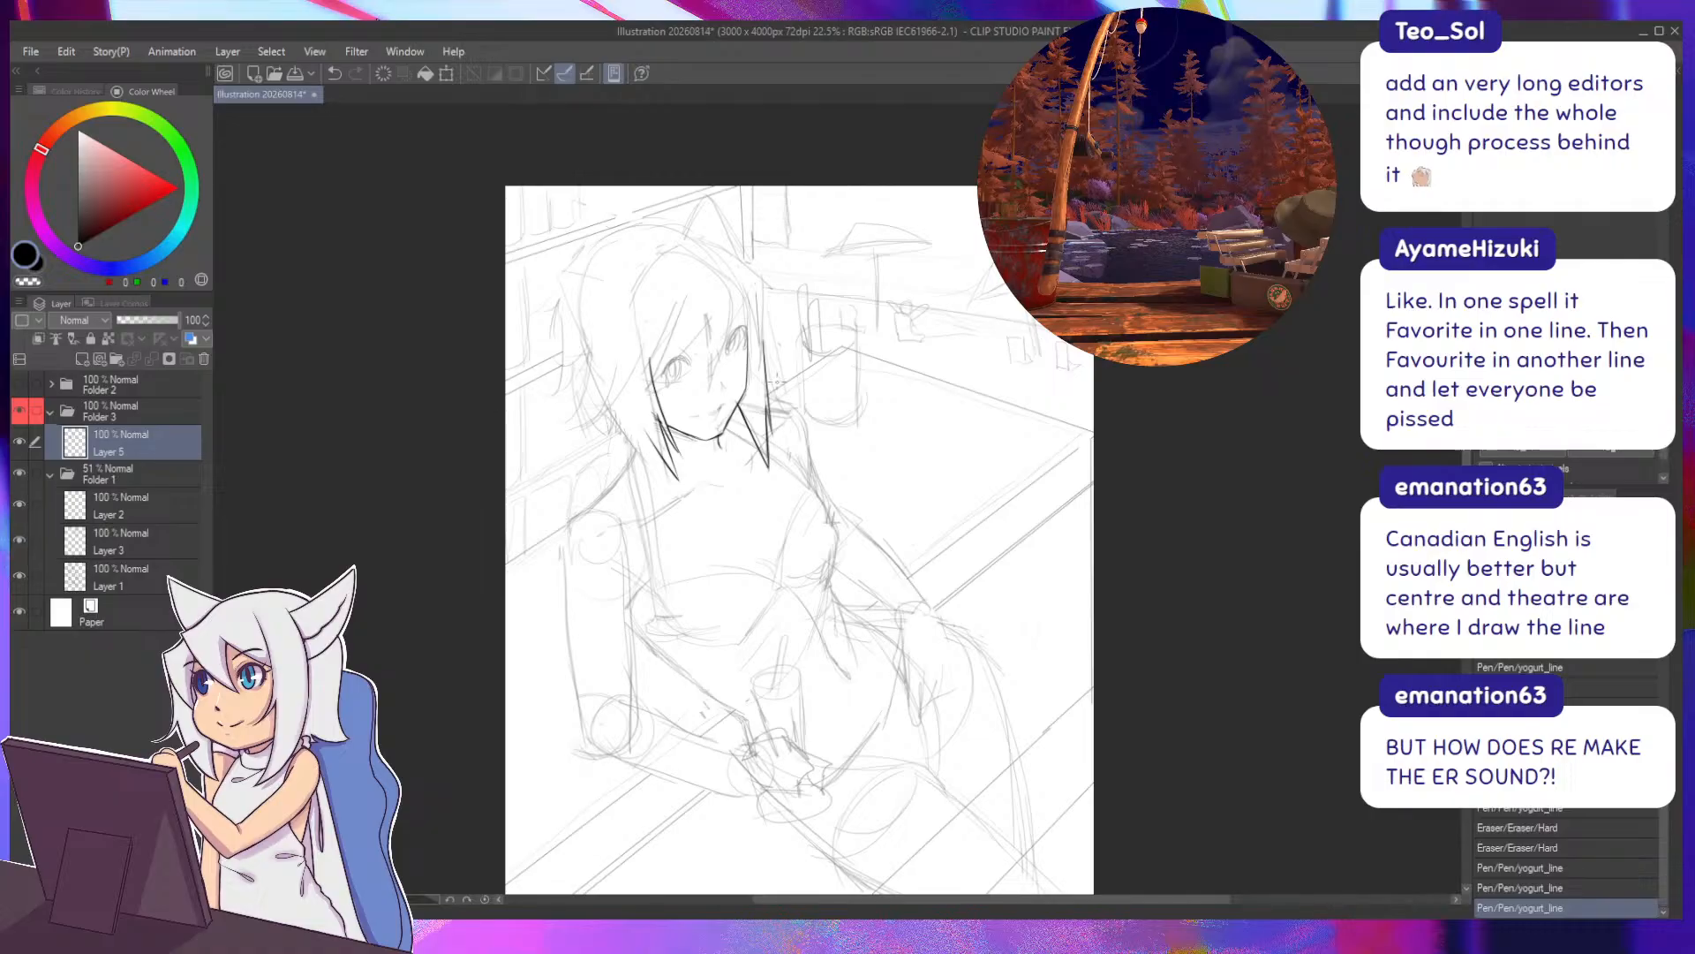
{"action": "left_click", "coordinate": [770, 412]}
{"action": "mouse_move", "coordinate": [770, 411]}
{"action": "left_mouse_down"}
{"action": "mouse_move", "coordinate": [803, 425]}
{"action": "mouse_move", "coordinate": [817, 493]}
{"action": "left_mouse_up"}
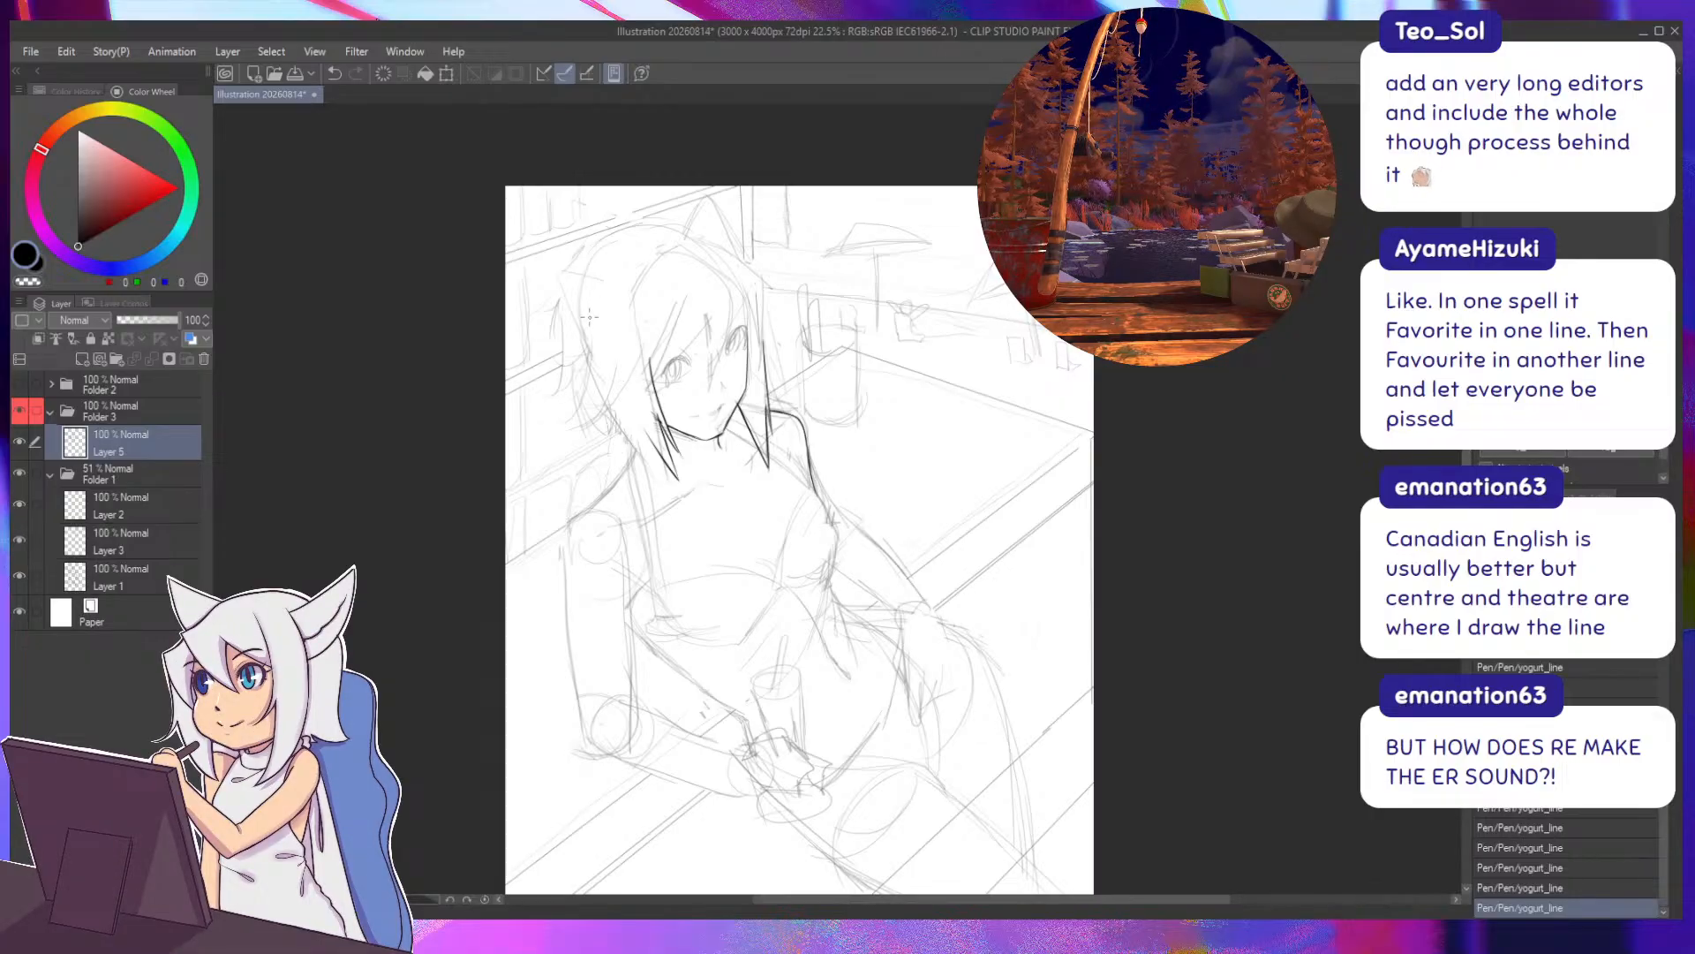
{"action": "mouse_move", "coordinate": [601, 361]}
{"action": "left_mouse_down"}
{"action": "mouse_move", "coordinate": [645, 488]}
{"action": "mouse_move", "coordinate": [658, 464]}
{"action": "left_mouse_up"}
{"action": "key", "text": "ctrl+z"}
{"action": "key", "text": "ctrl+z"}
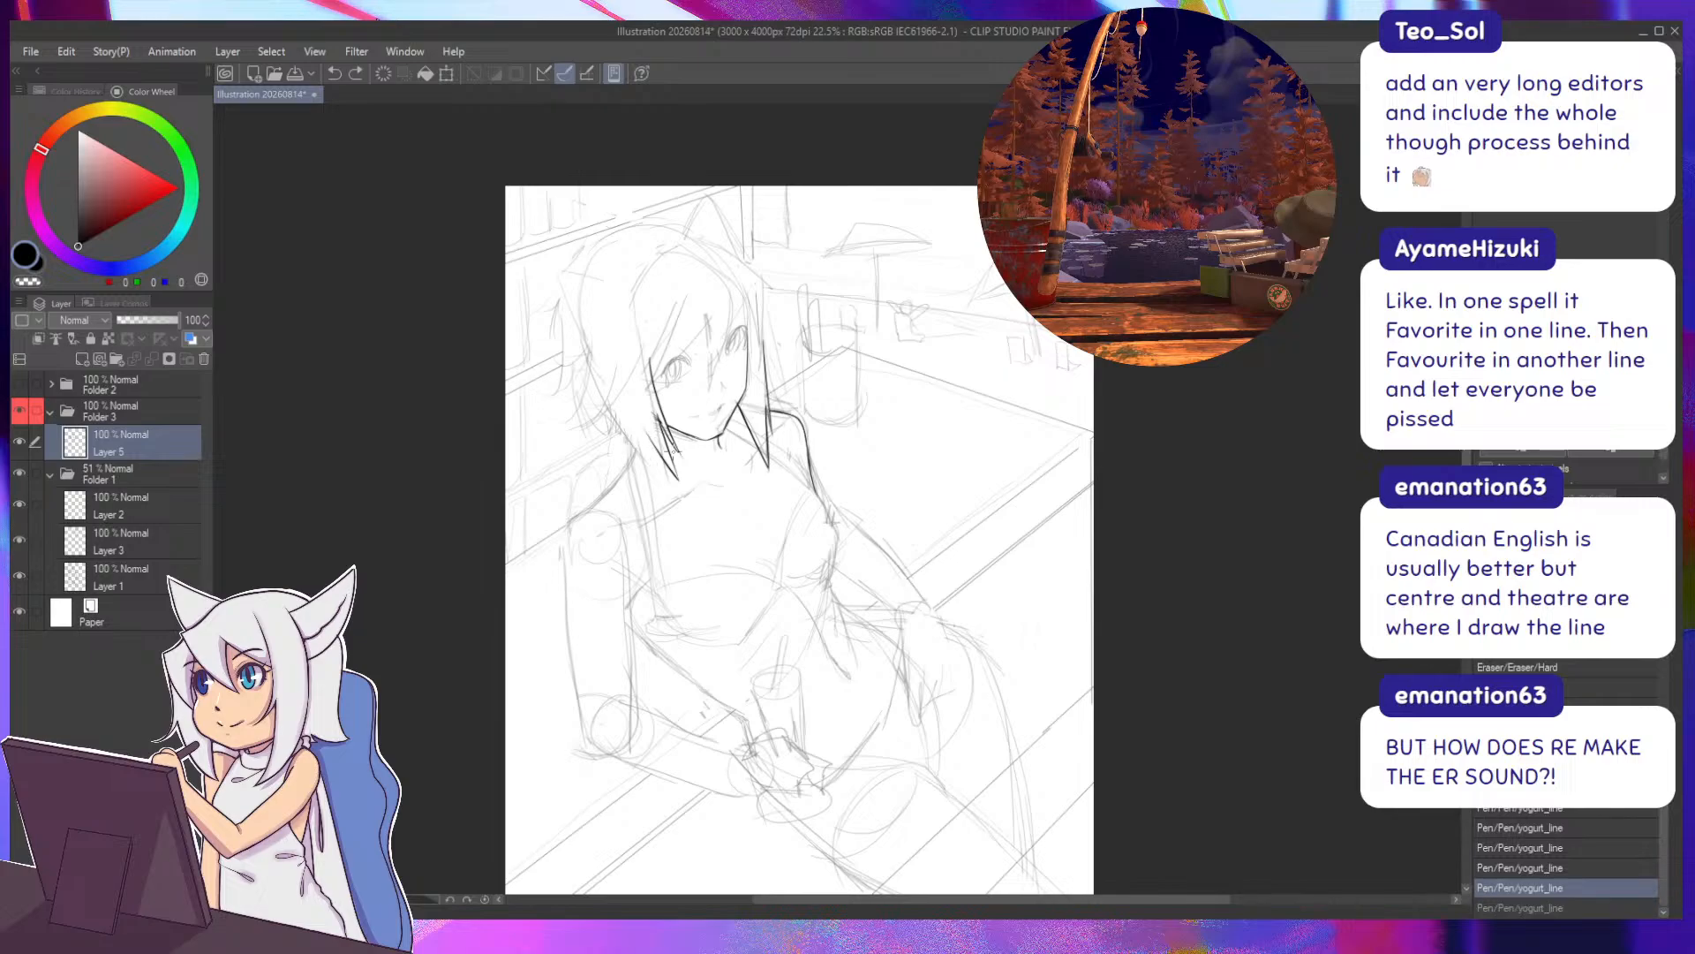
Ink the short neck line beneath the chin and the outer edge of the hair lock left of the face.
{"action": "left_click_drag", "start_coordinate": [741, 410], "coordinate": [734, 439]}
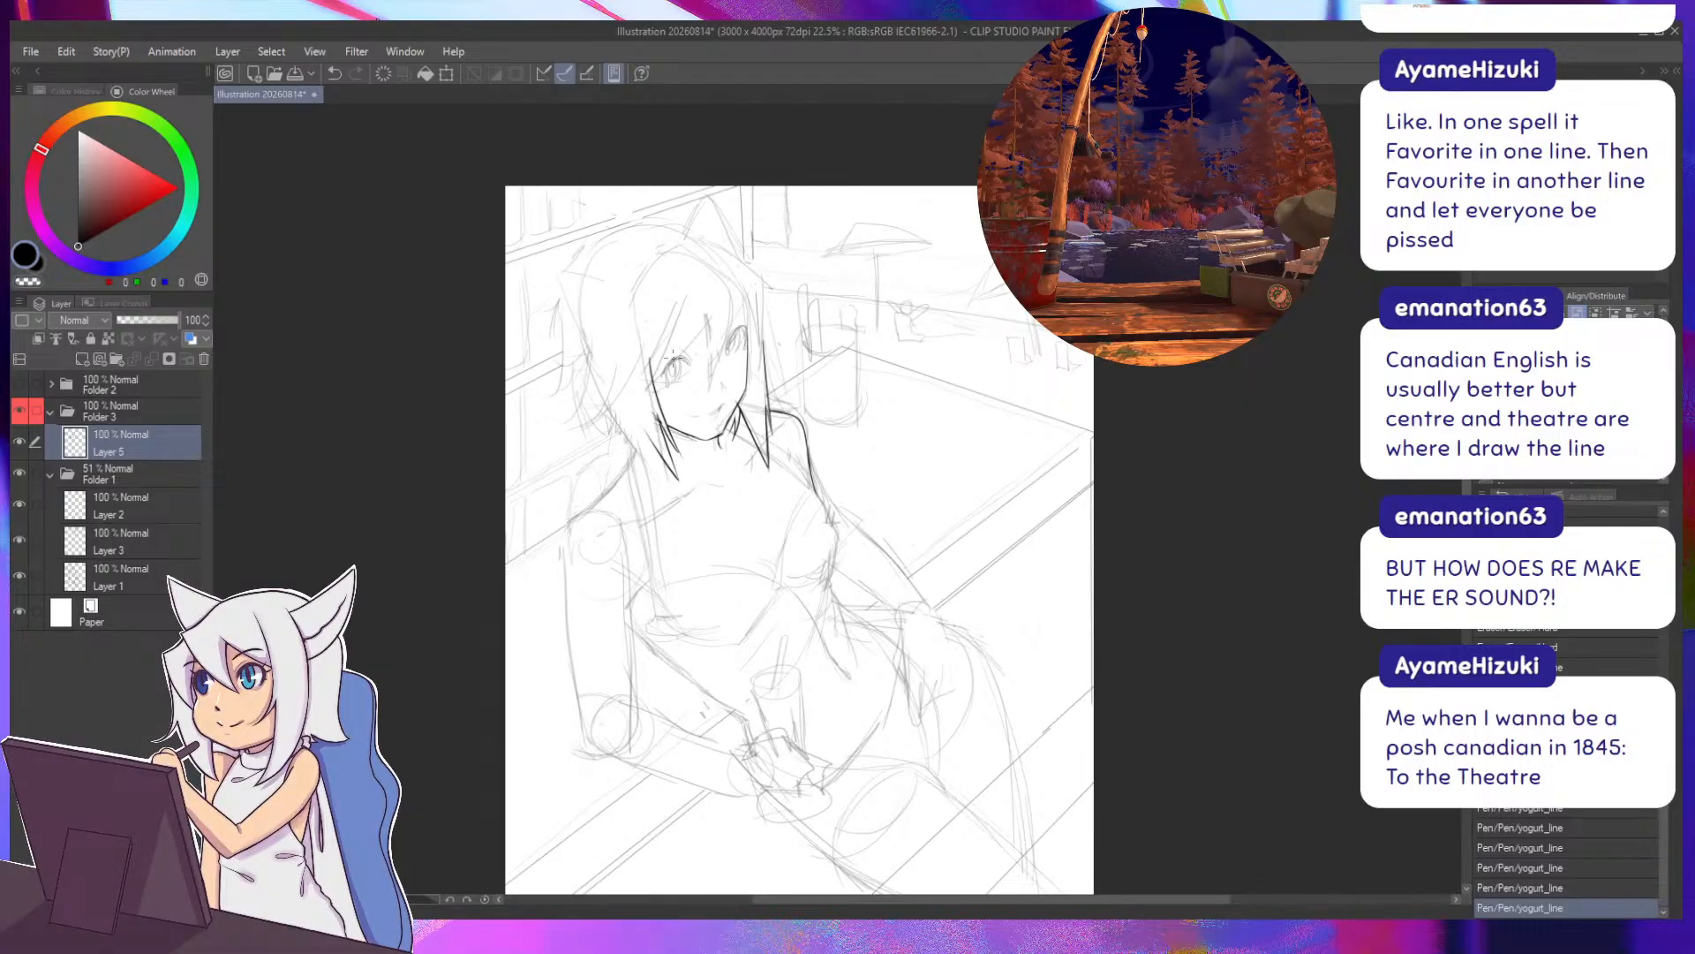
{"action": "key", "text": "ctrl+z"}
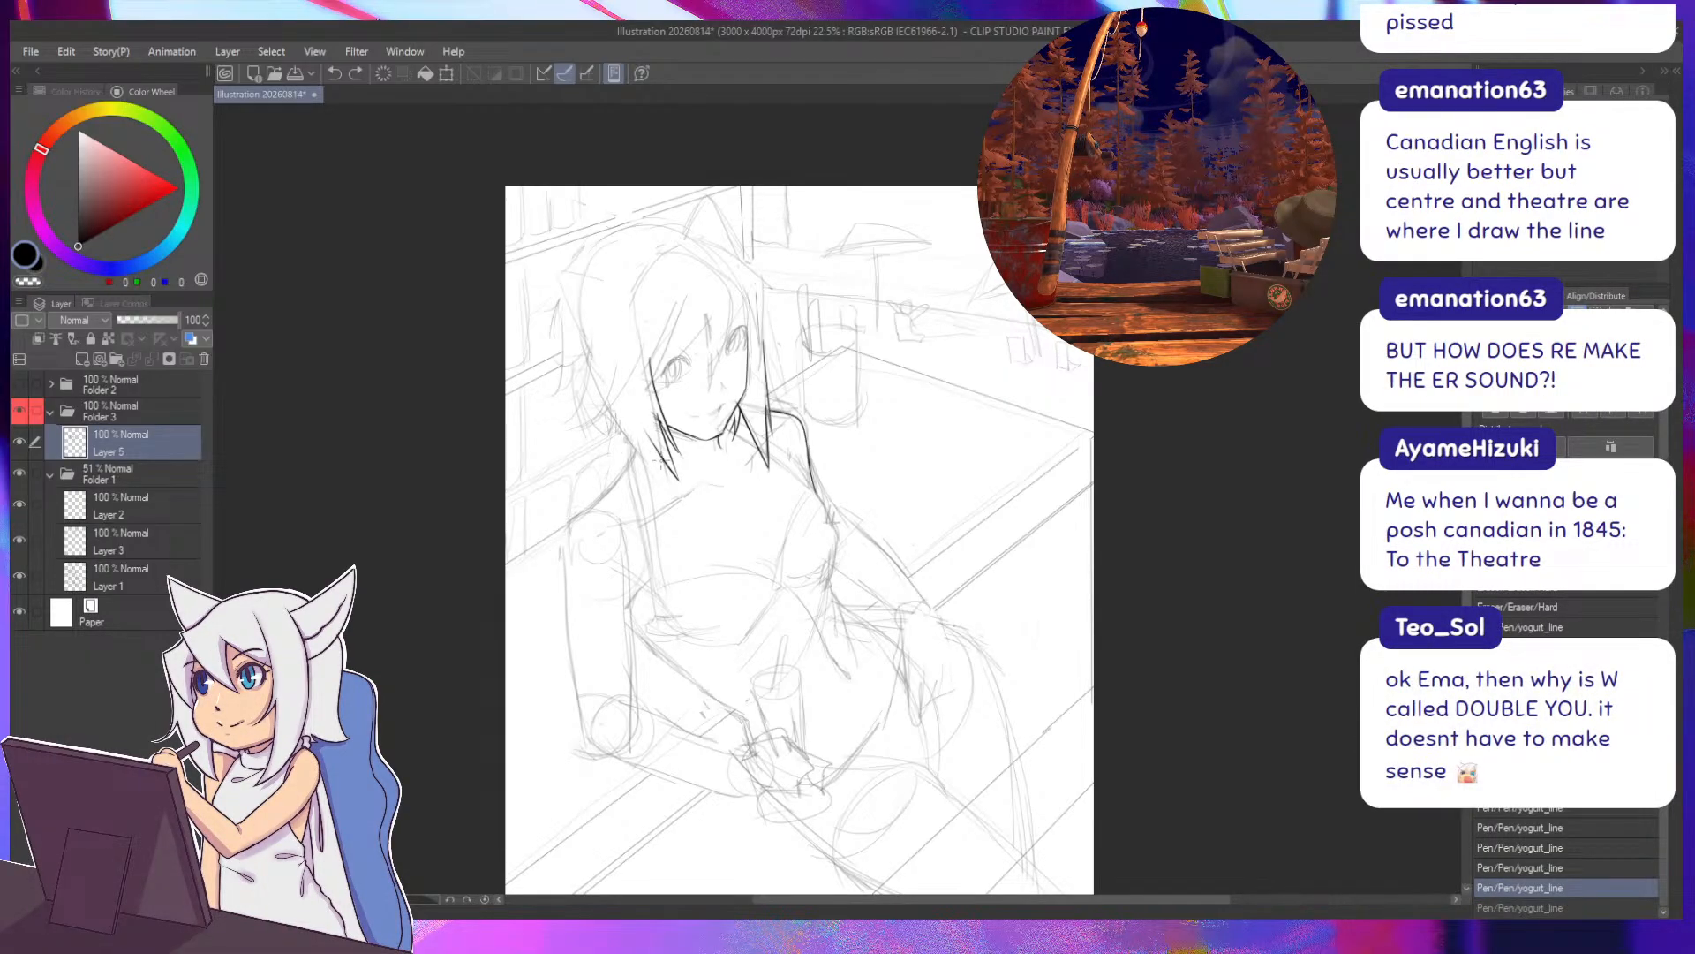
{"action": "left_click_drag", "start_coordinate": [668, 468], "coordinate": [607, 377]}
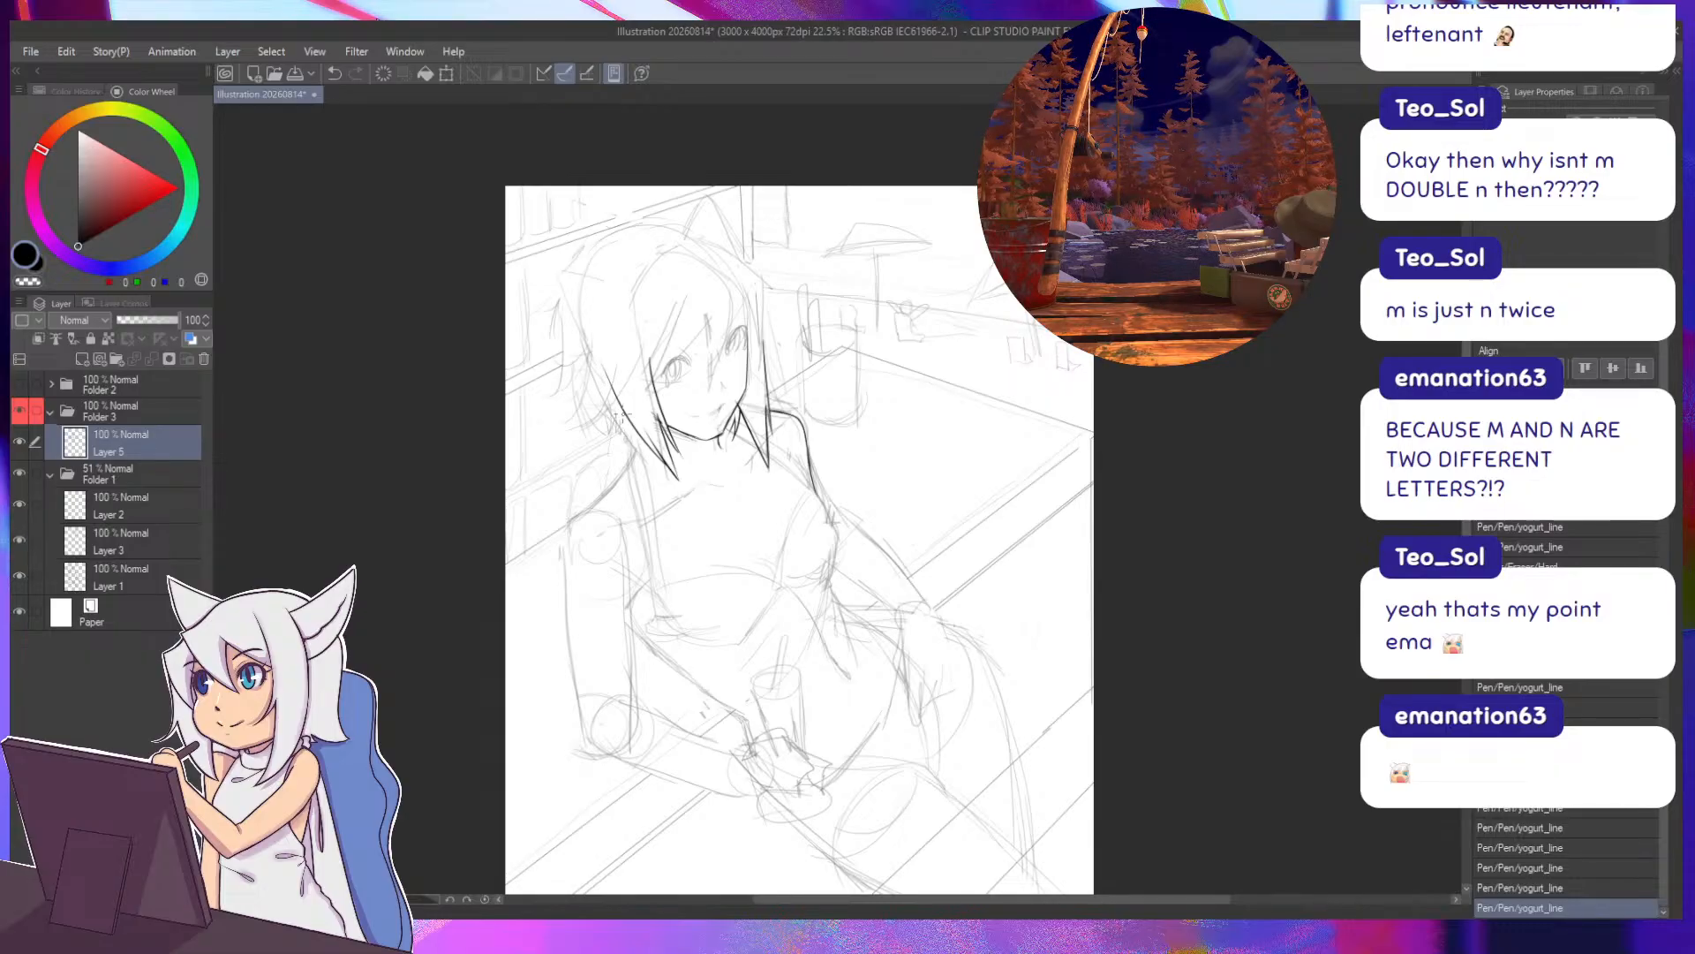
Ink the diagonal fringe strand from the middle of the forehead down across the left eye, redoing the stroke until it fits.
{"action": "left_click_drag", "start_coordinate": [709, 317], "coordinate": [651, 387]}
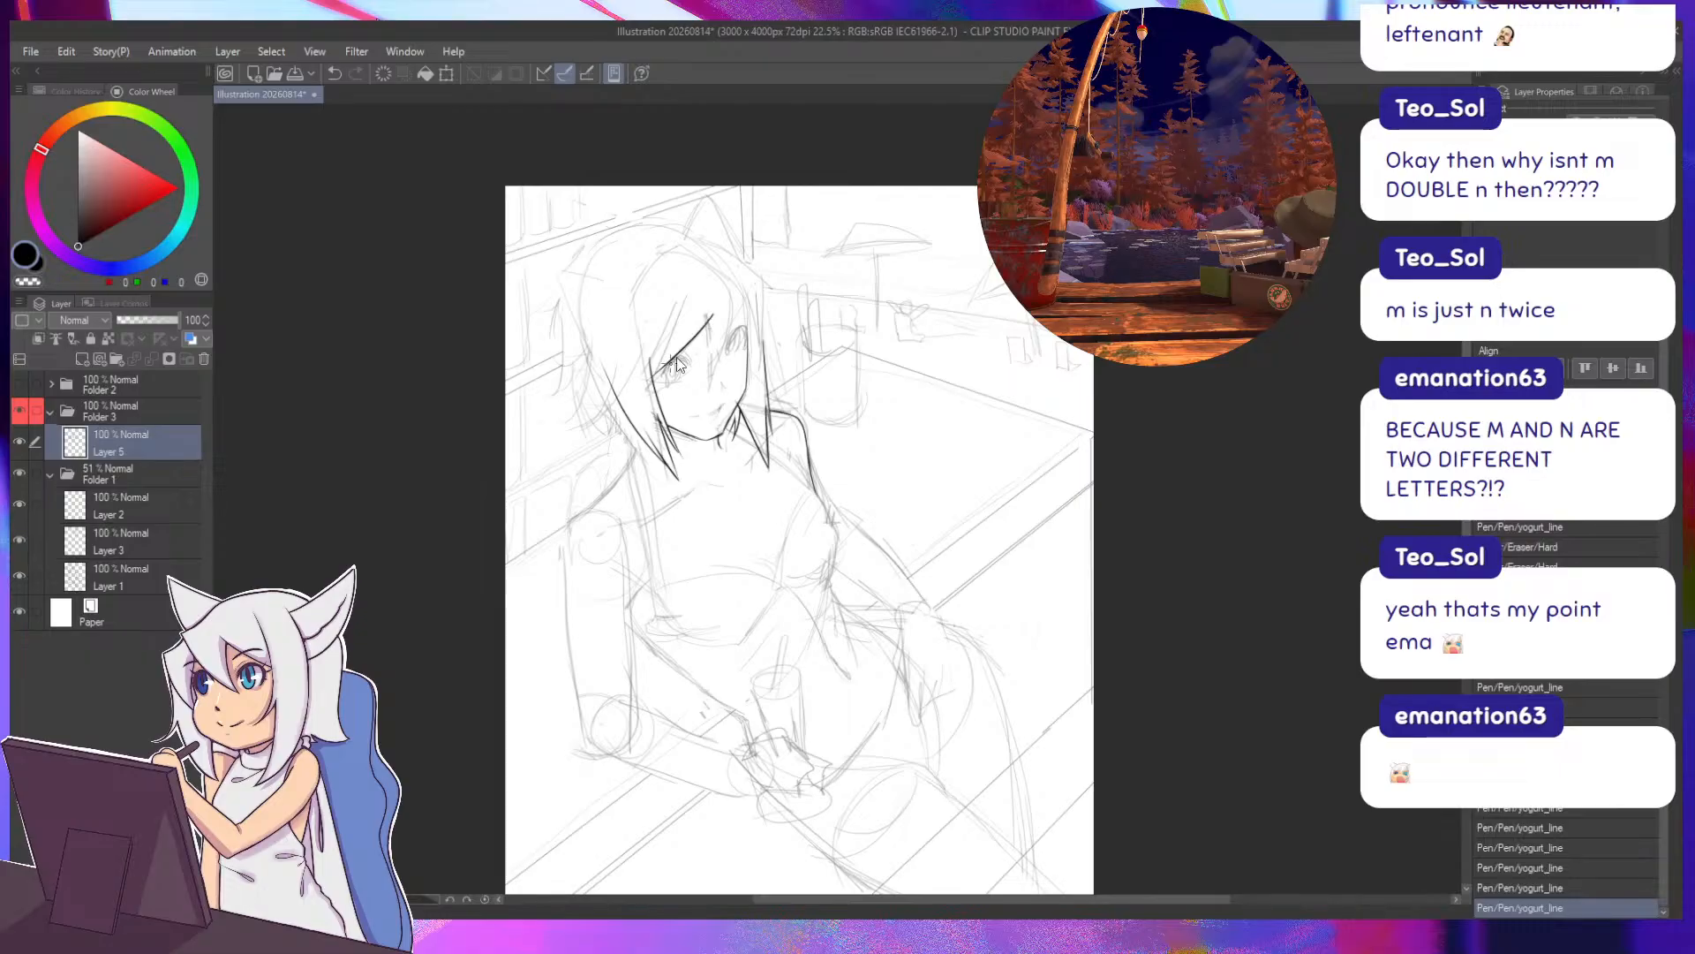
{"action": "key", "text": "ctrl+z"}
{"action": "left_click_drag", "start_coordinate": [710, 317], "coordinate": [662, 378]}
{"action": "key", "text": "ctrl+z"}
{"action": "left_click_drag", "start_coordinate": [709, 319], "coordinate": [653, 381]}
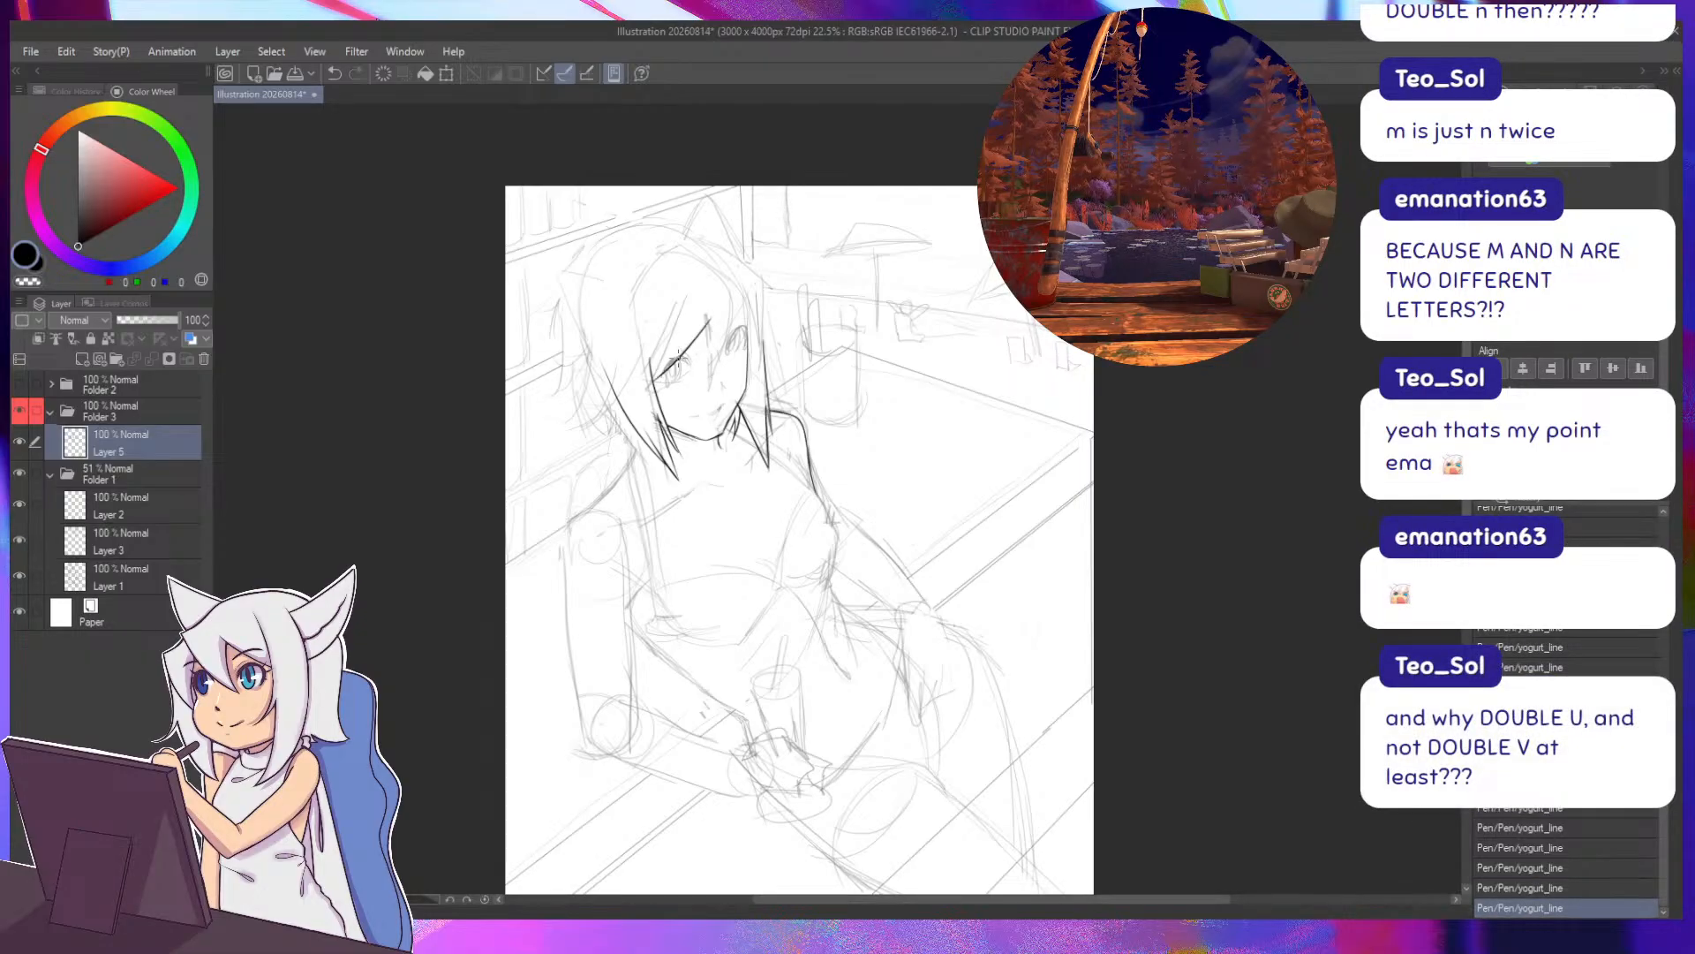
Ink a second fringe strand above the diagonal one, running from the forehead toward the left eye.
{"action": "left_click_drag", "start_coordinate": [691, 295], "coordinate": [655, 369]}
{"action": "key", "text": "ctrl+z"}
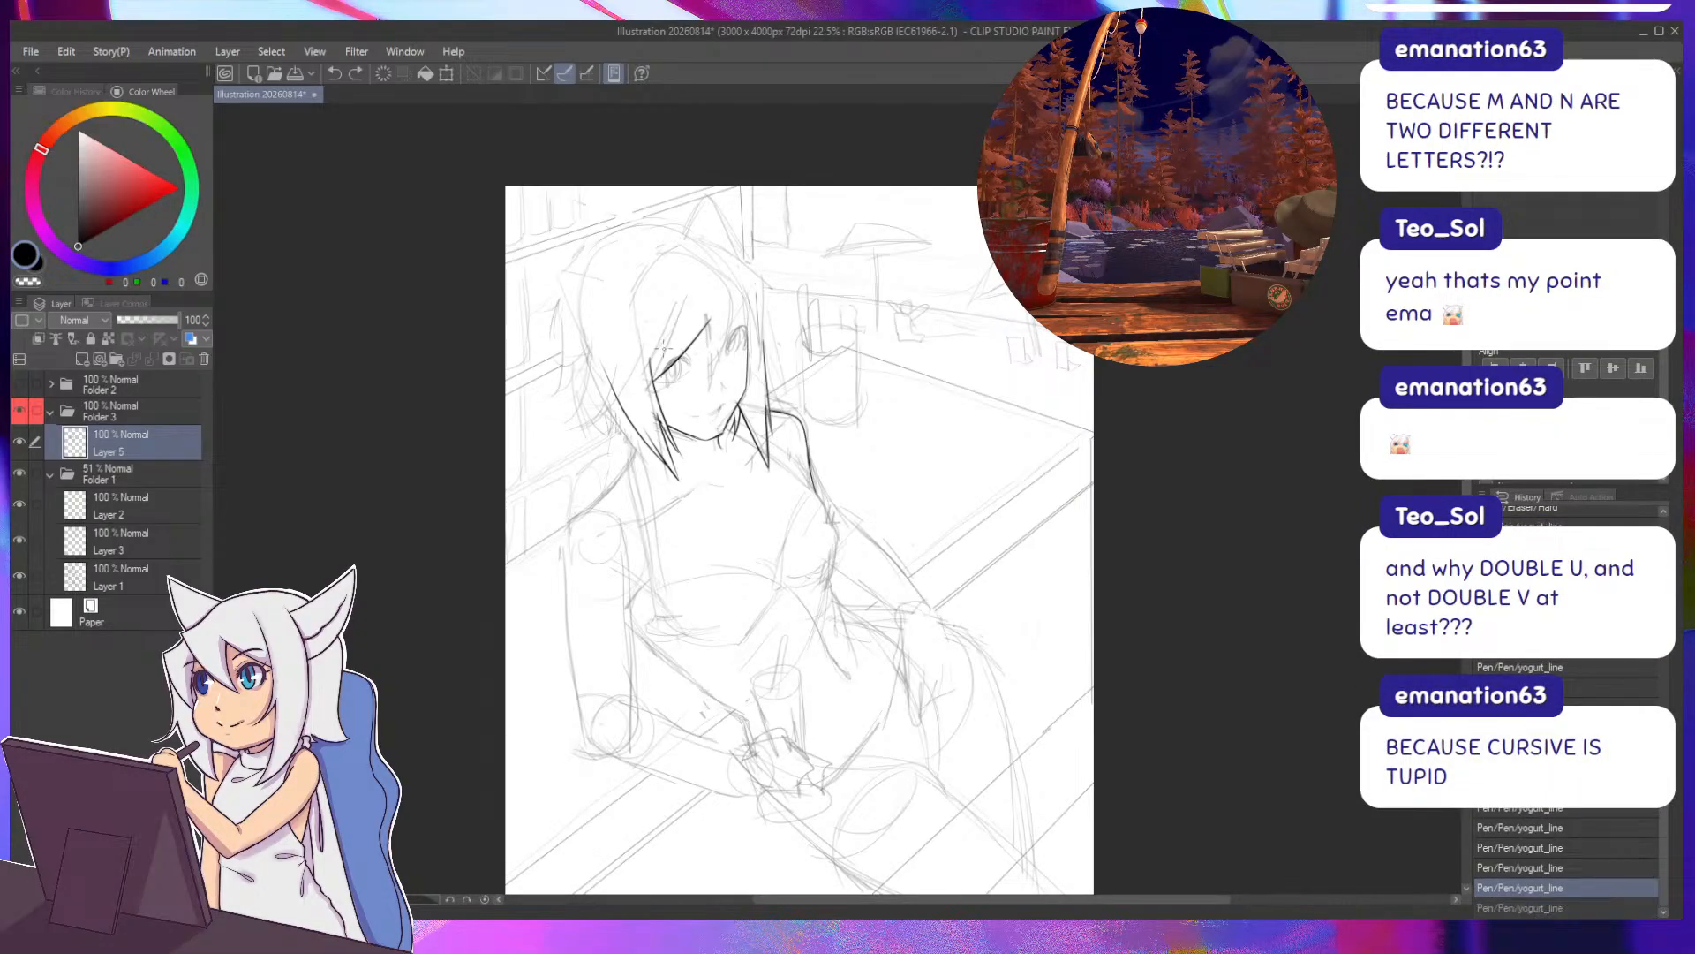
{"action": "mouse_move", "coordinate": [690, 296]}
{"action": "left_mouse_down"}
{"action": "mouse_move", "coordinate": [647, 374]}
{"action": "mouse_move", "coordinate": [655, 282]}
{"action": "left_mouse_up"}
{"action": "key", "text": "ctrl+z"}
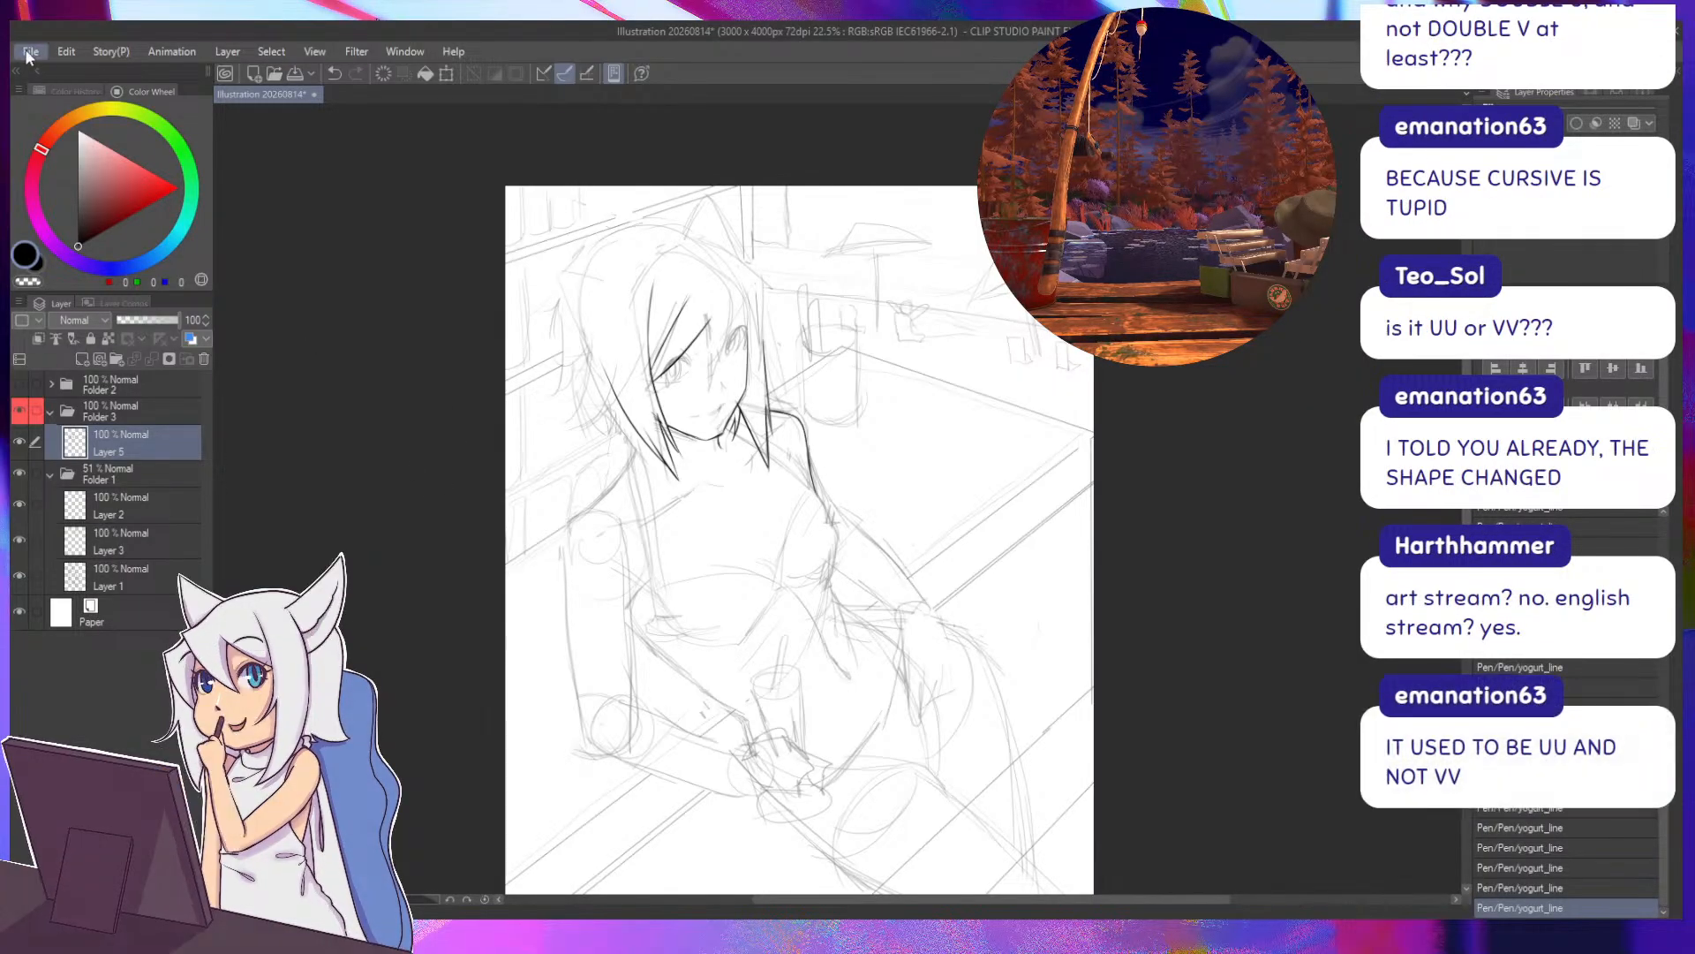
Create a new 2160 x 3840 px, 300 dpi grey canvas and scribble an underlined row of joined cursive humps near its top.
{"action": "left_click", "coordinate": [727, 189]}
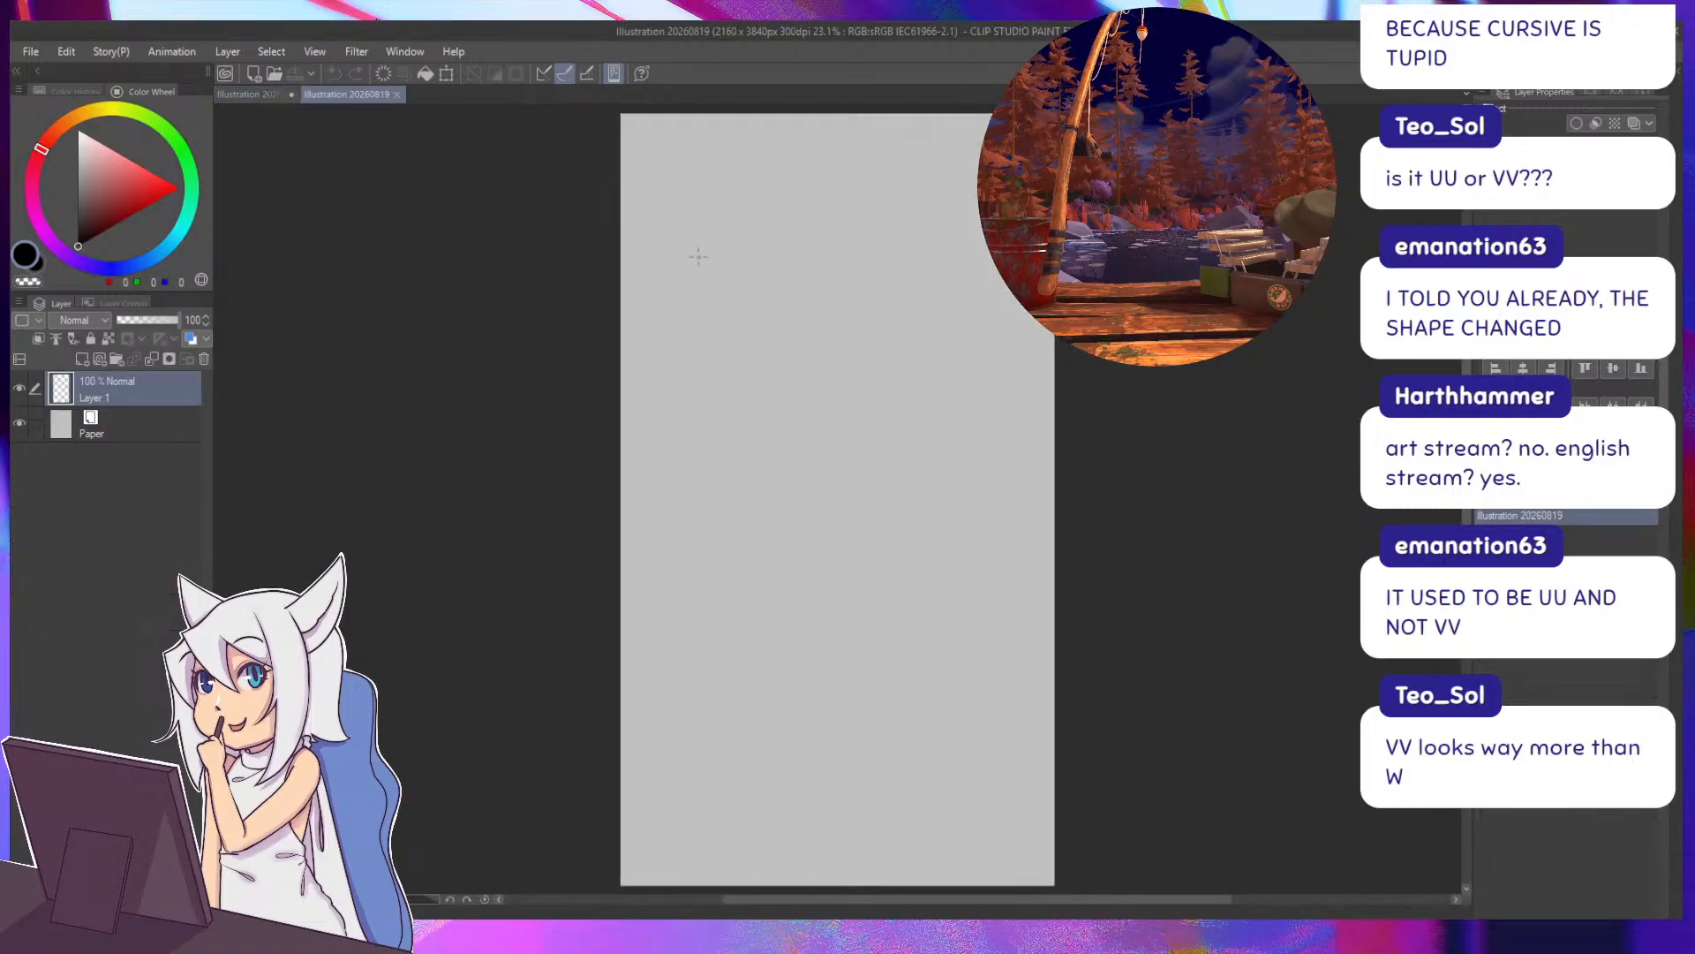
{"action": "mouse_move", "coordinate": [736, 279]}
{"action": "left_mouse_down"}
{"action": "mouse_move", "coordinate": [744, 235]}
{"action": "mouse_move", "coordinate": [794, 279]}
{"action": "mouse_move", "coordinate": [870, 237]}
{"action": "mouse_move", "coordinate": [900, 282]}
{"action": "mouse_move", "coordinate": [953, 305]}
{"action": "left_mouse_up"}
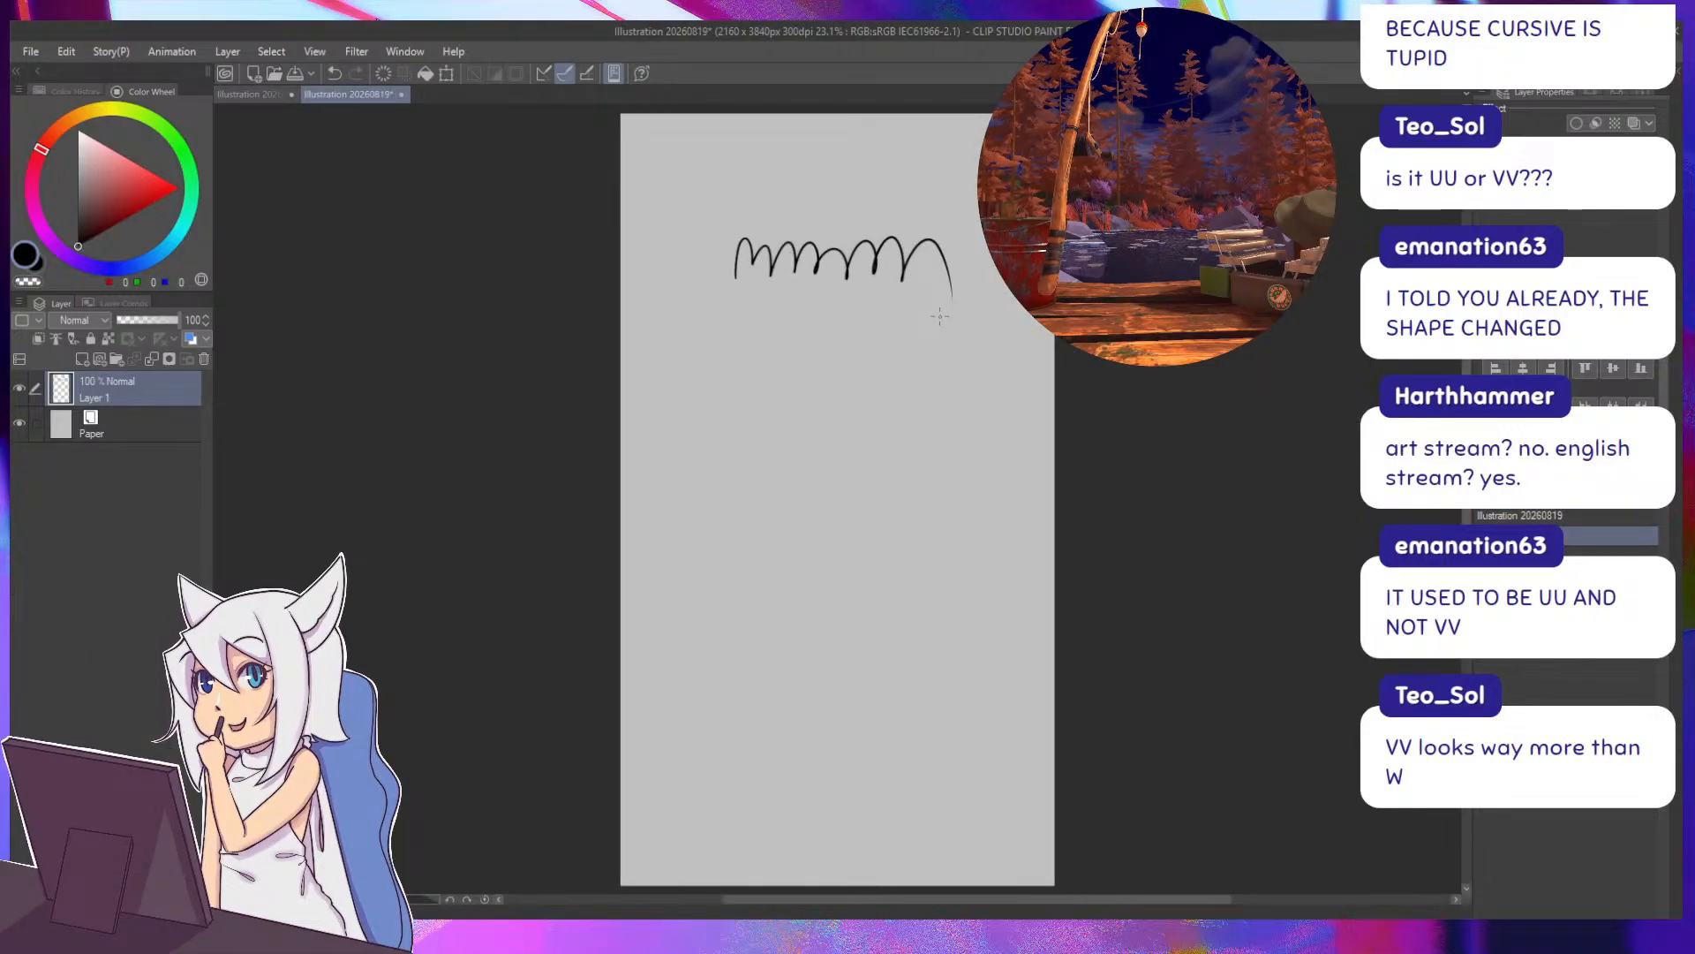
{"action": "left_click_drag", "start_coordinate": [632, 250], "coordinate": [721, 251]}
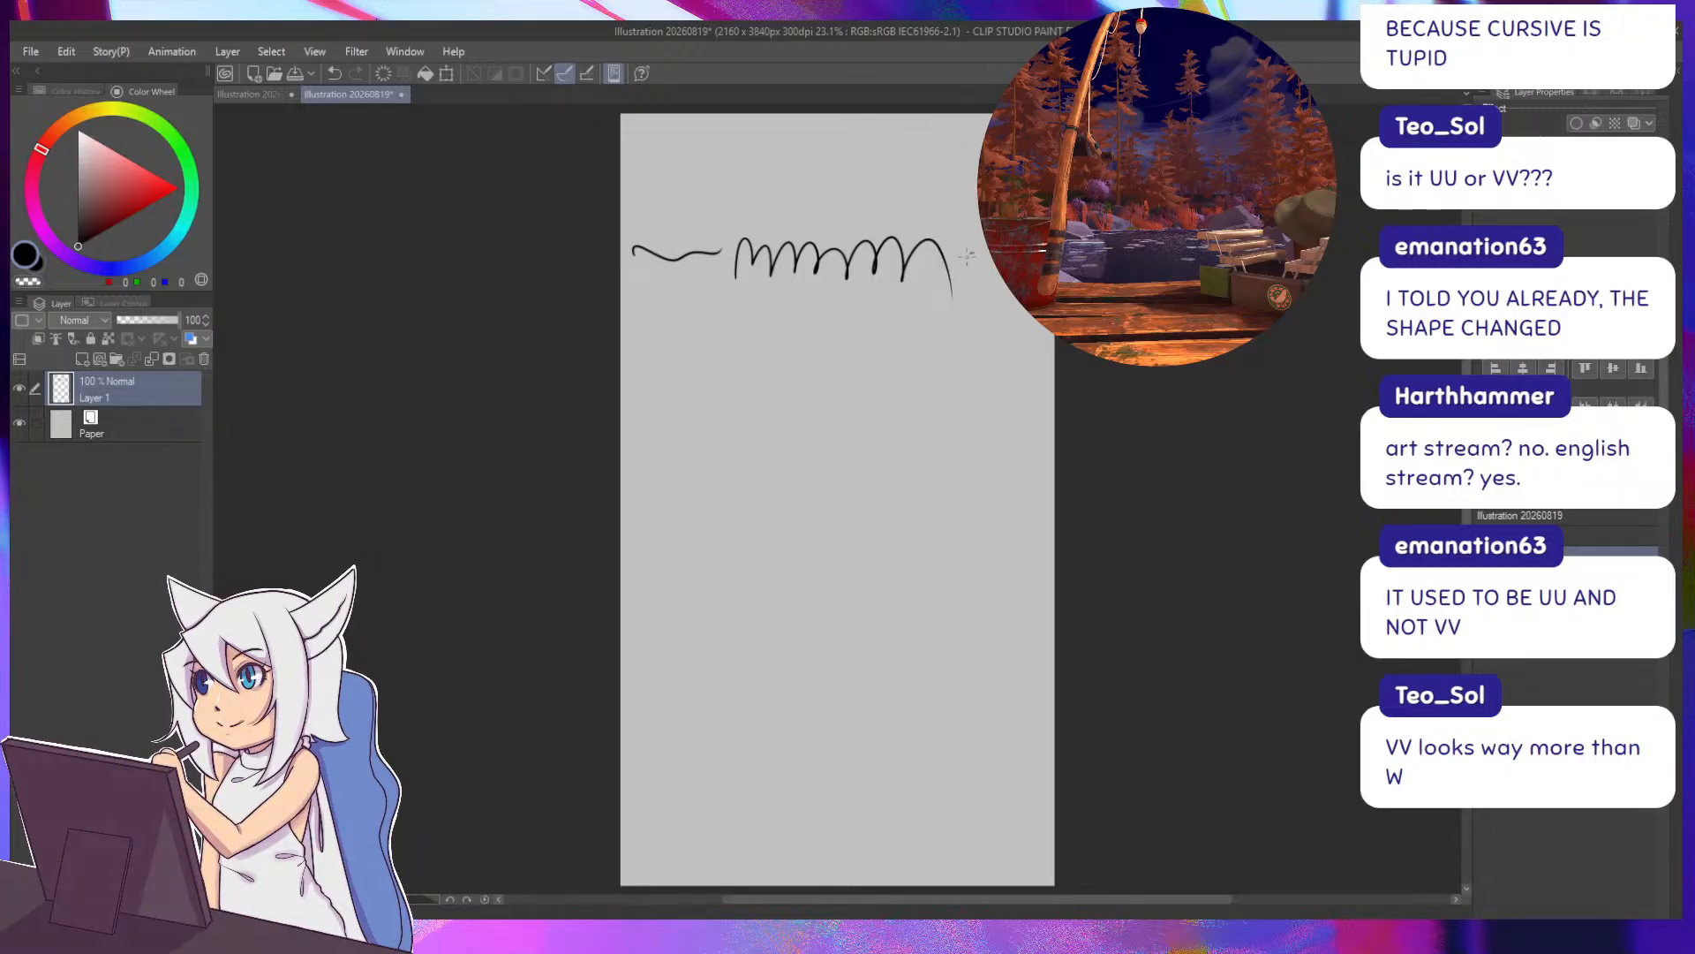
{"action": "left_click_drag", "start_coordinate": [967, 256], "coordinate": [1007, 274]}
{"action": "mouse_move", "coordinate": [651, 281]}
{"action": "left_mouse_down"}
{"action": "mouse_move", "coordinate": [685, 291]}
{"action": "mouse_move", "coordinate": [620, 309]}
{"action": "left_mouse_up"}
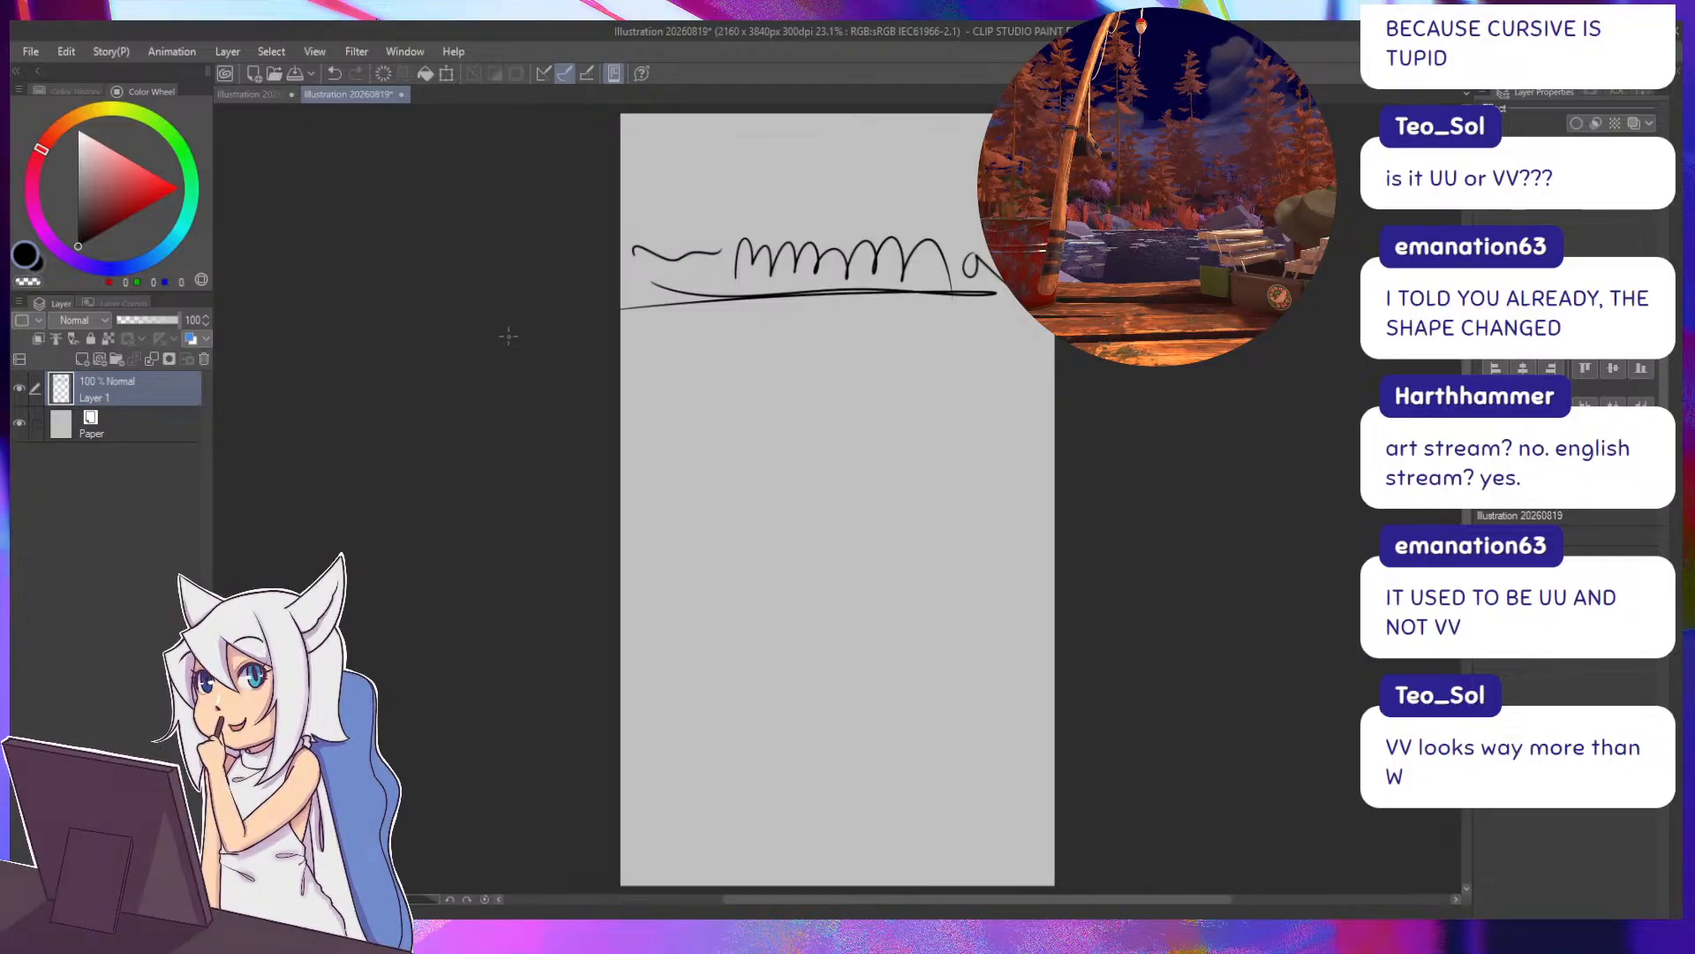
Close the cursive scribble canvas and ink a short line behind the left hair lock, retrying the stroke several times.
{"action": "left_click", "coordinate": [401, 94]}
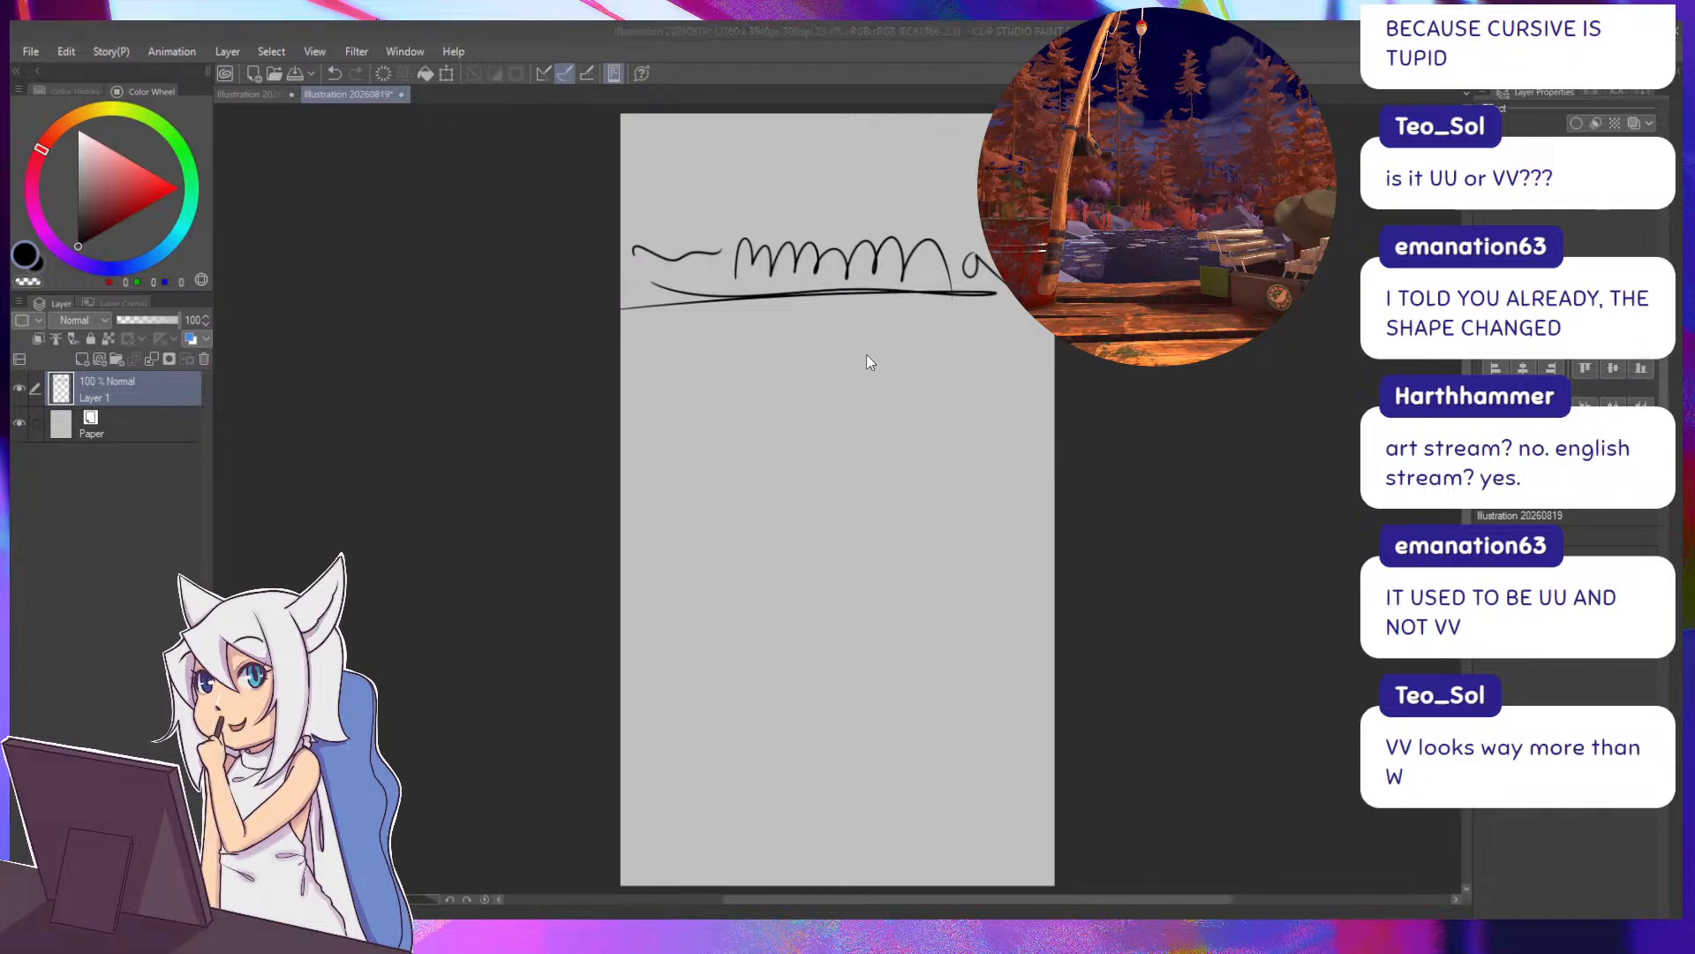
{"action": "left_click_drag", "start_coordinate": [484, 439], "coordinate": [561, 434]}
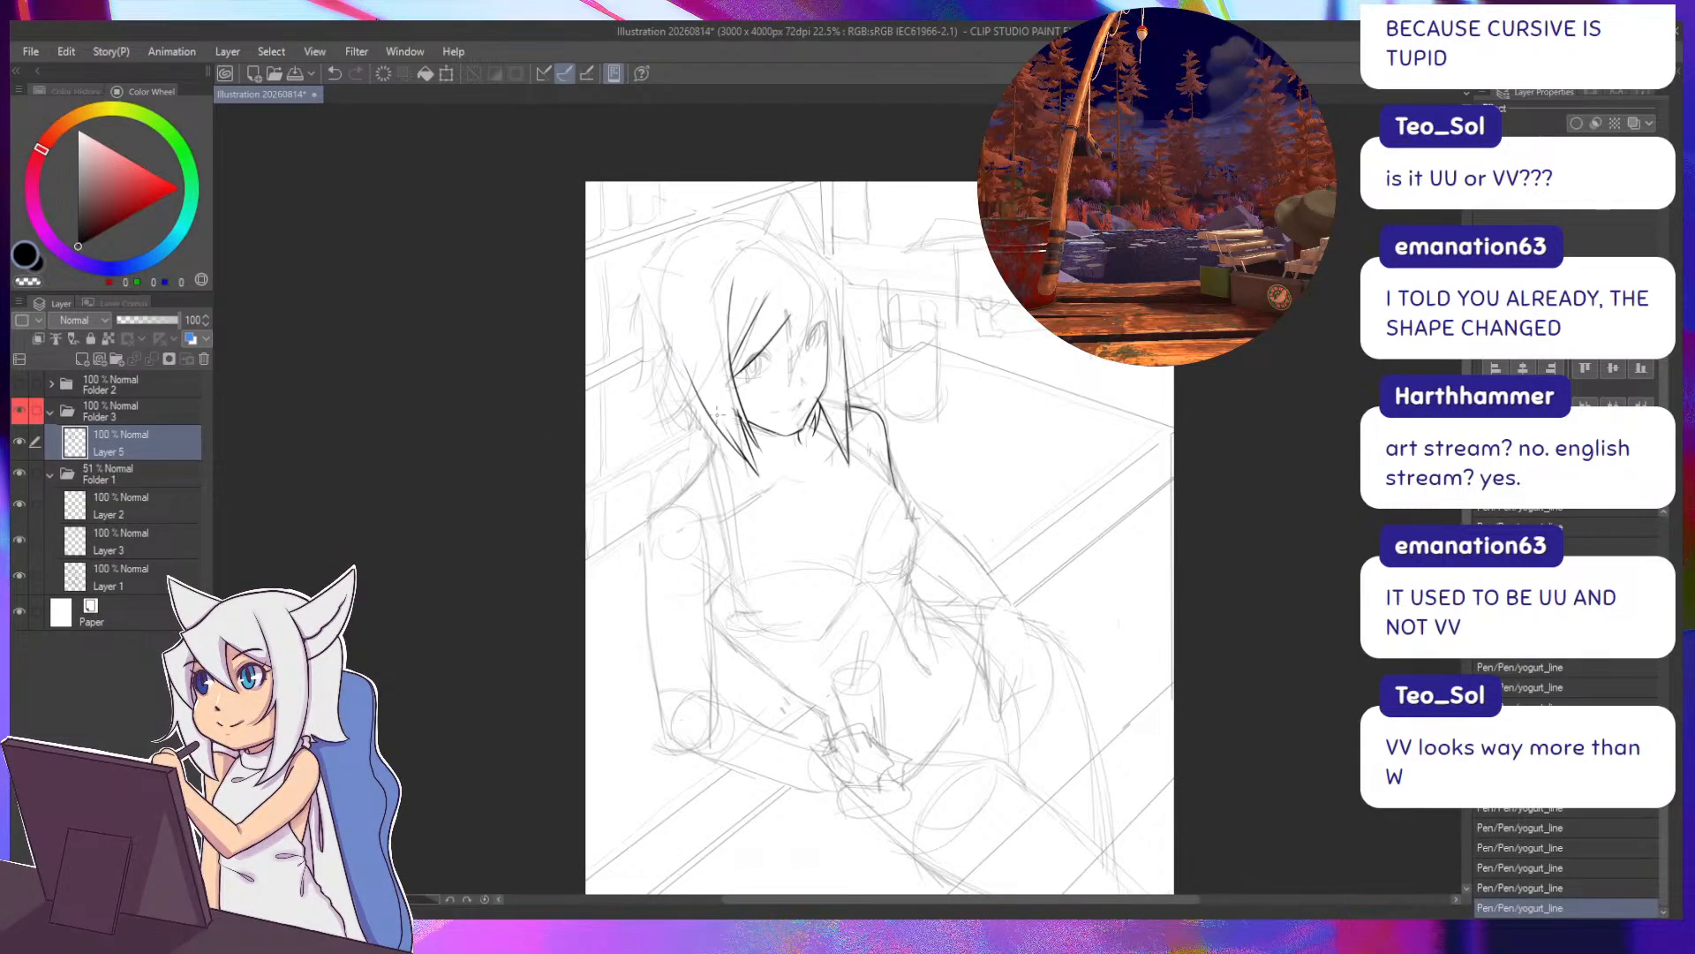
{"action": "key", "text": "ctrl+z"}
{"action": "left_click_drag", "start_coordinate": [723, 437], "coordinate": [696, 487]}
{"action": "key", "text": "ctrl+z"}
{"action": "key", "text": "ctrl+z"}
{"action": "left_click_drag", "start_coordinate": [718, 426], "coordinate": [709, 459]}
{"action": "key", "text": "ctrl+z"}
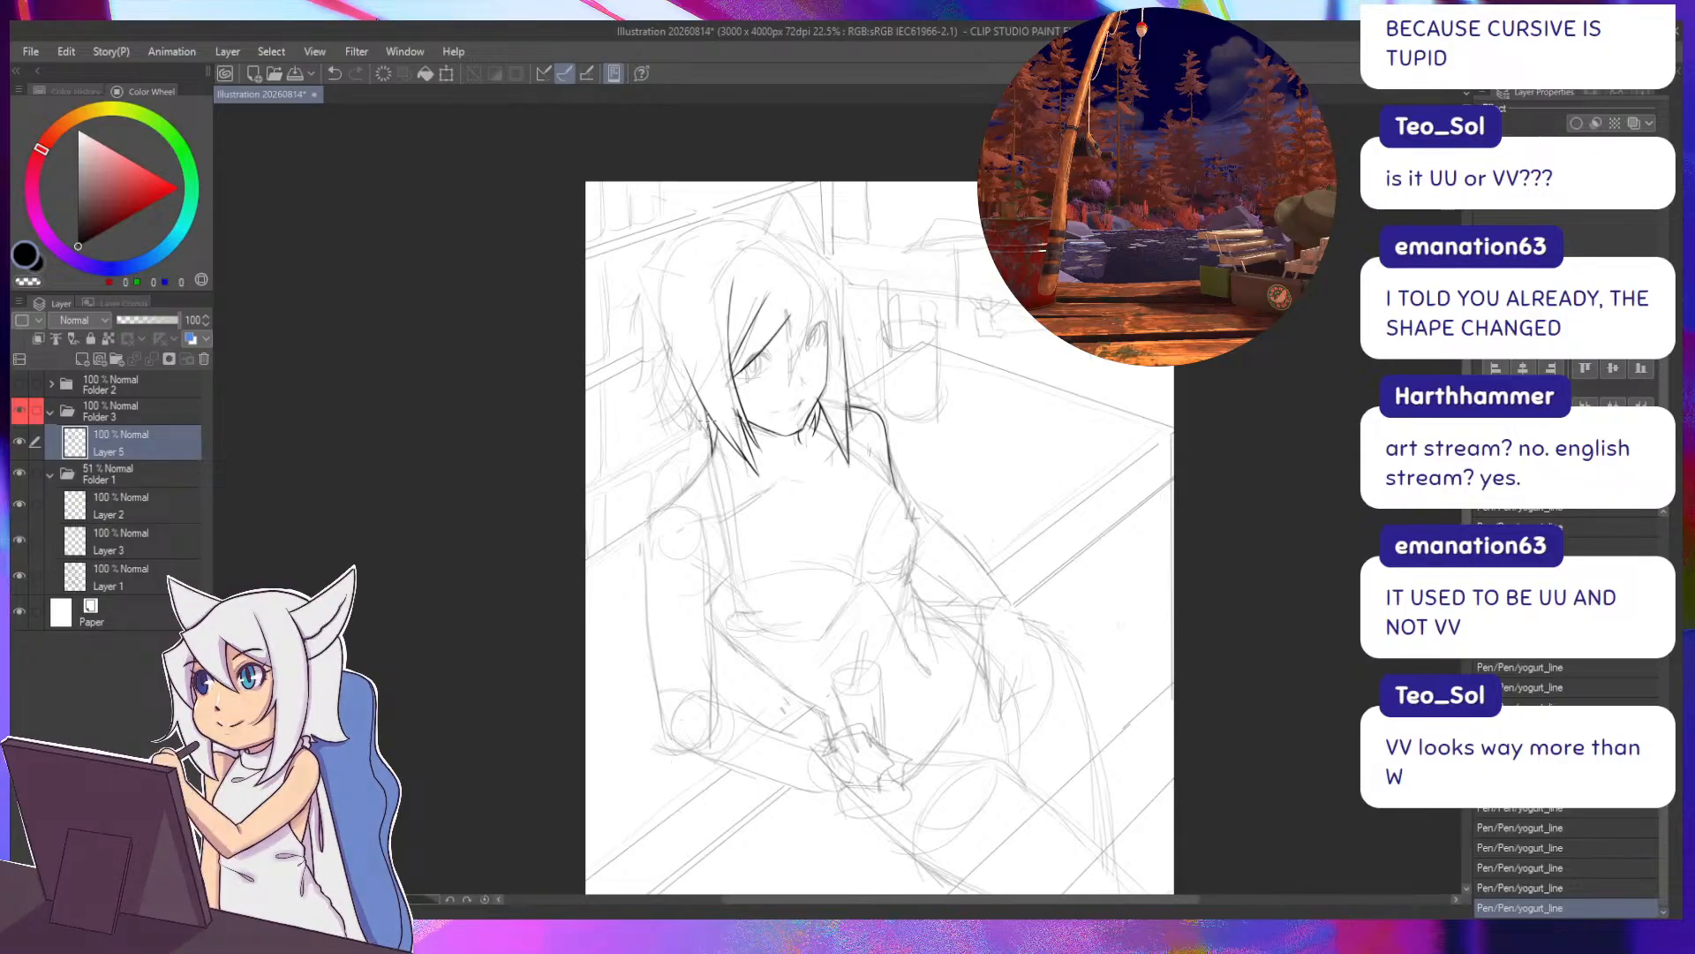
Ink the small pointed hair tuft beside the left side of the neck, comparing the drawing with and without its last stroke.
{"action": "left_click_drag", "start_coordinate": [709, 421], "coordinate": [693, 457]}
{"action": "key", "text": "ctrl+z"}
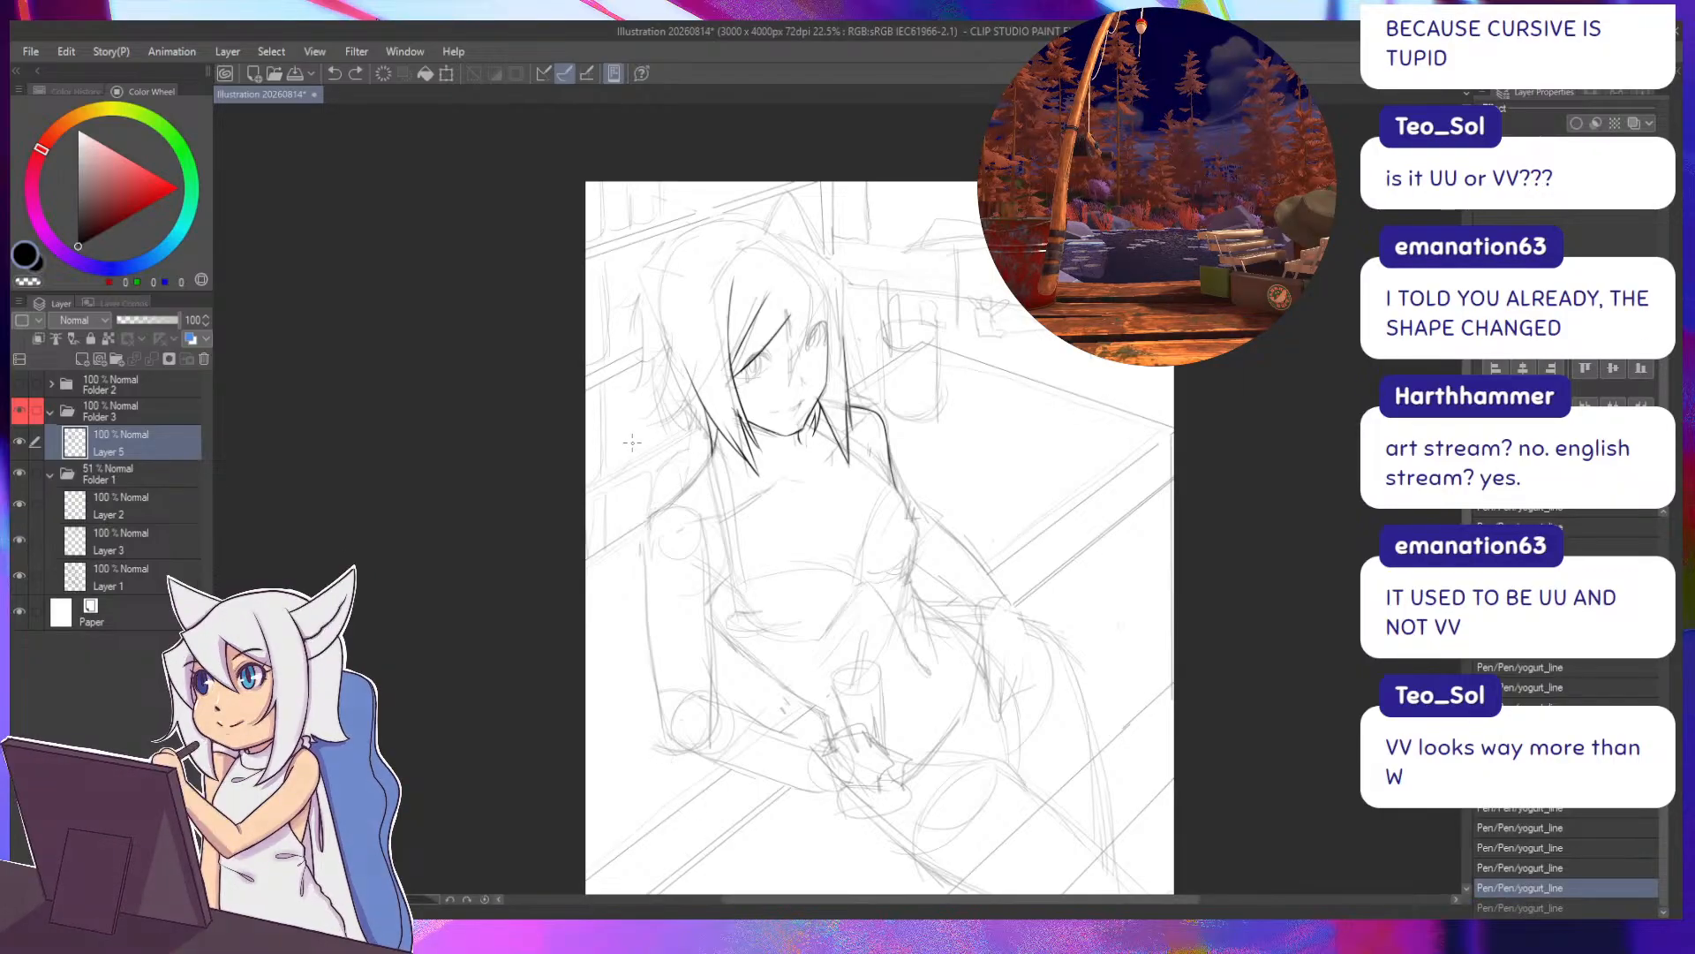
{"action": "mouse_move", "coordinate": [709, 420]}
{"action": "left_mouse_down"}
{"action": "mouse_move", "coordinate": [694, 451]}
{"action": "mouse_move", "coordinate": [694, 422]}
{"action": "left_mouse_up"}
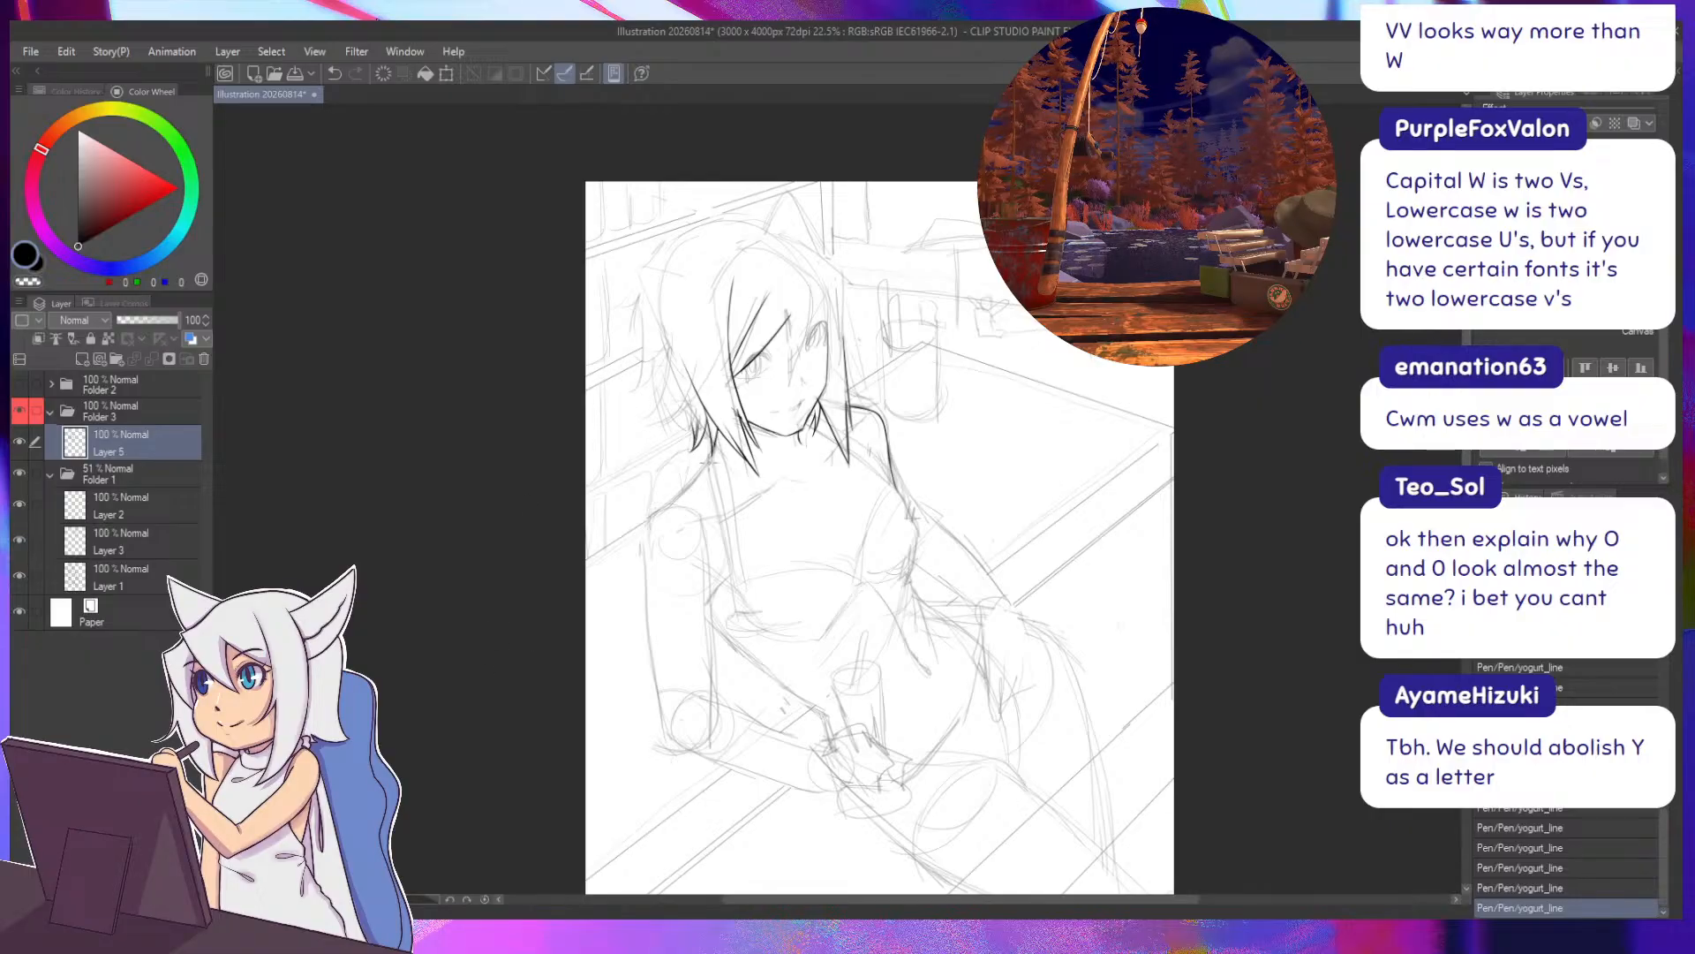
{"action": "key", "text": "ctrl+z"}
{"action": "key", "text": "ctrl+y"}
{"action": "key", "text": "ctrl+z"}
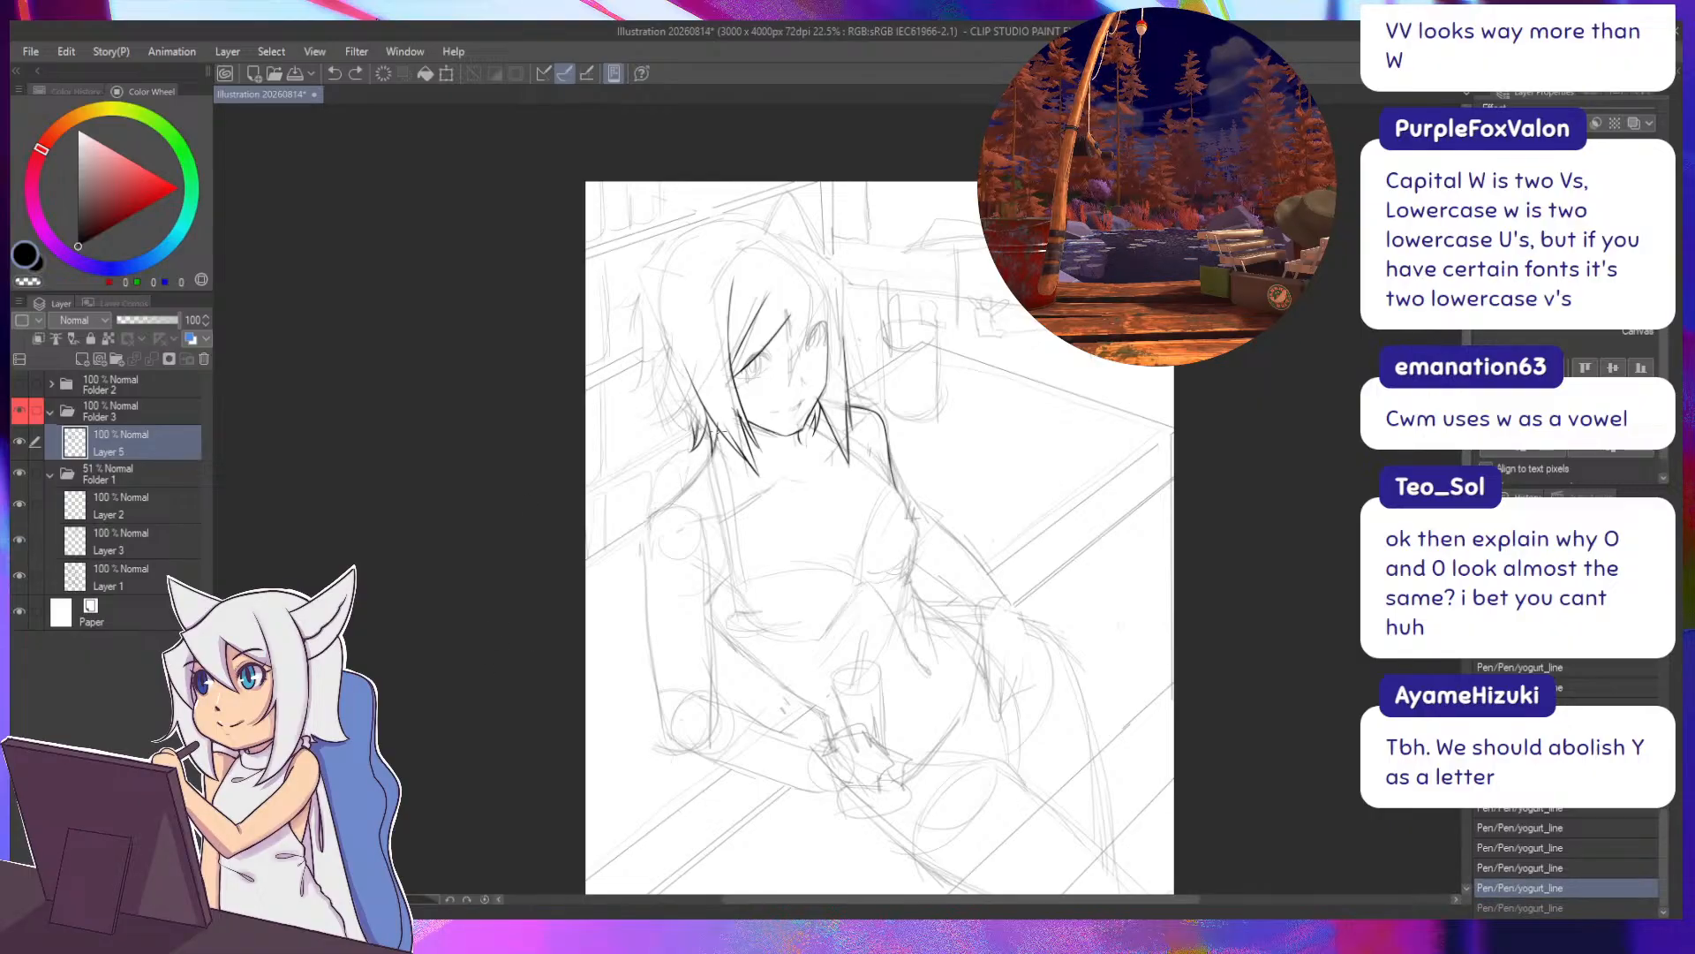
{"action": "key", "text": "ctrl+y"}
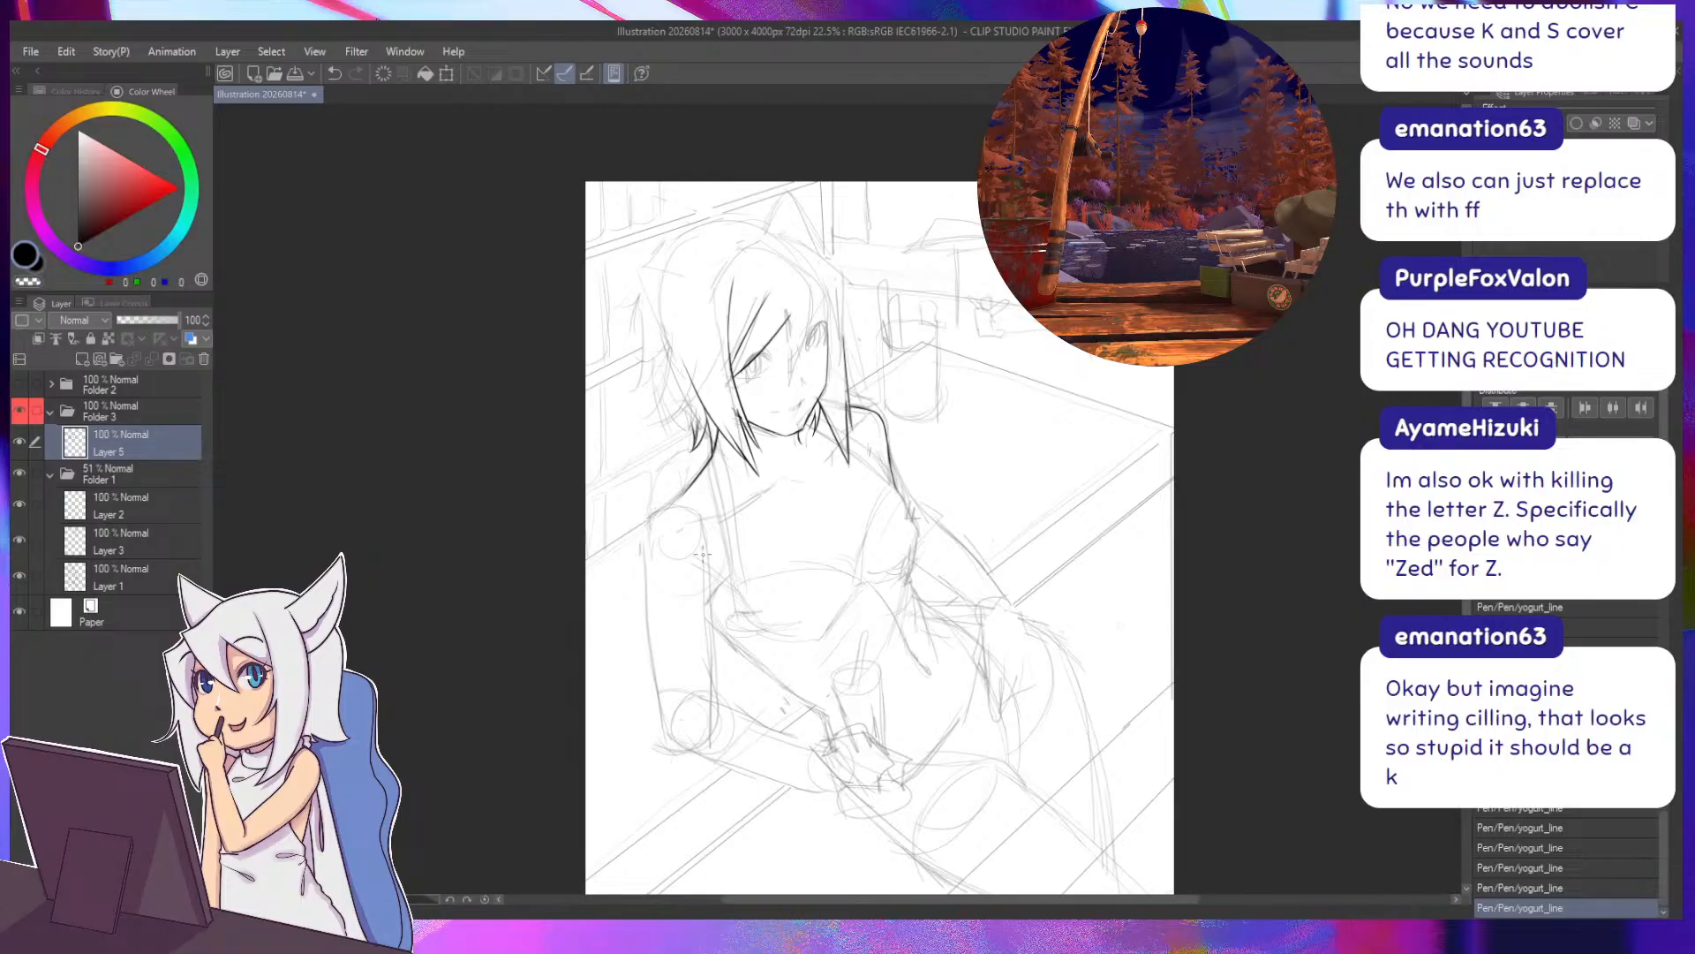
Refine the inked left shoulder slope running from the hair tuft out to the top of the arm.
{"action": "left_click_drag", "start_coordinate": [500, 540], "coordinate": [388, 480]}
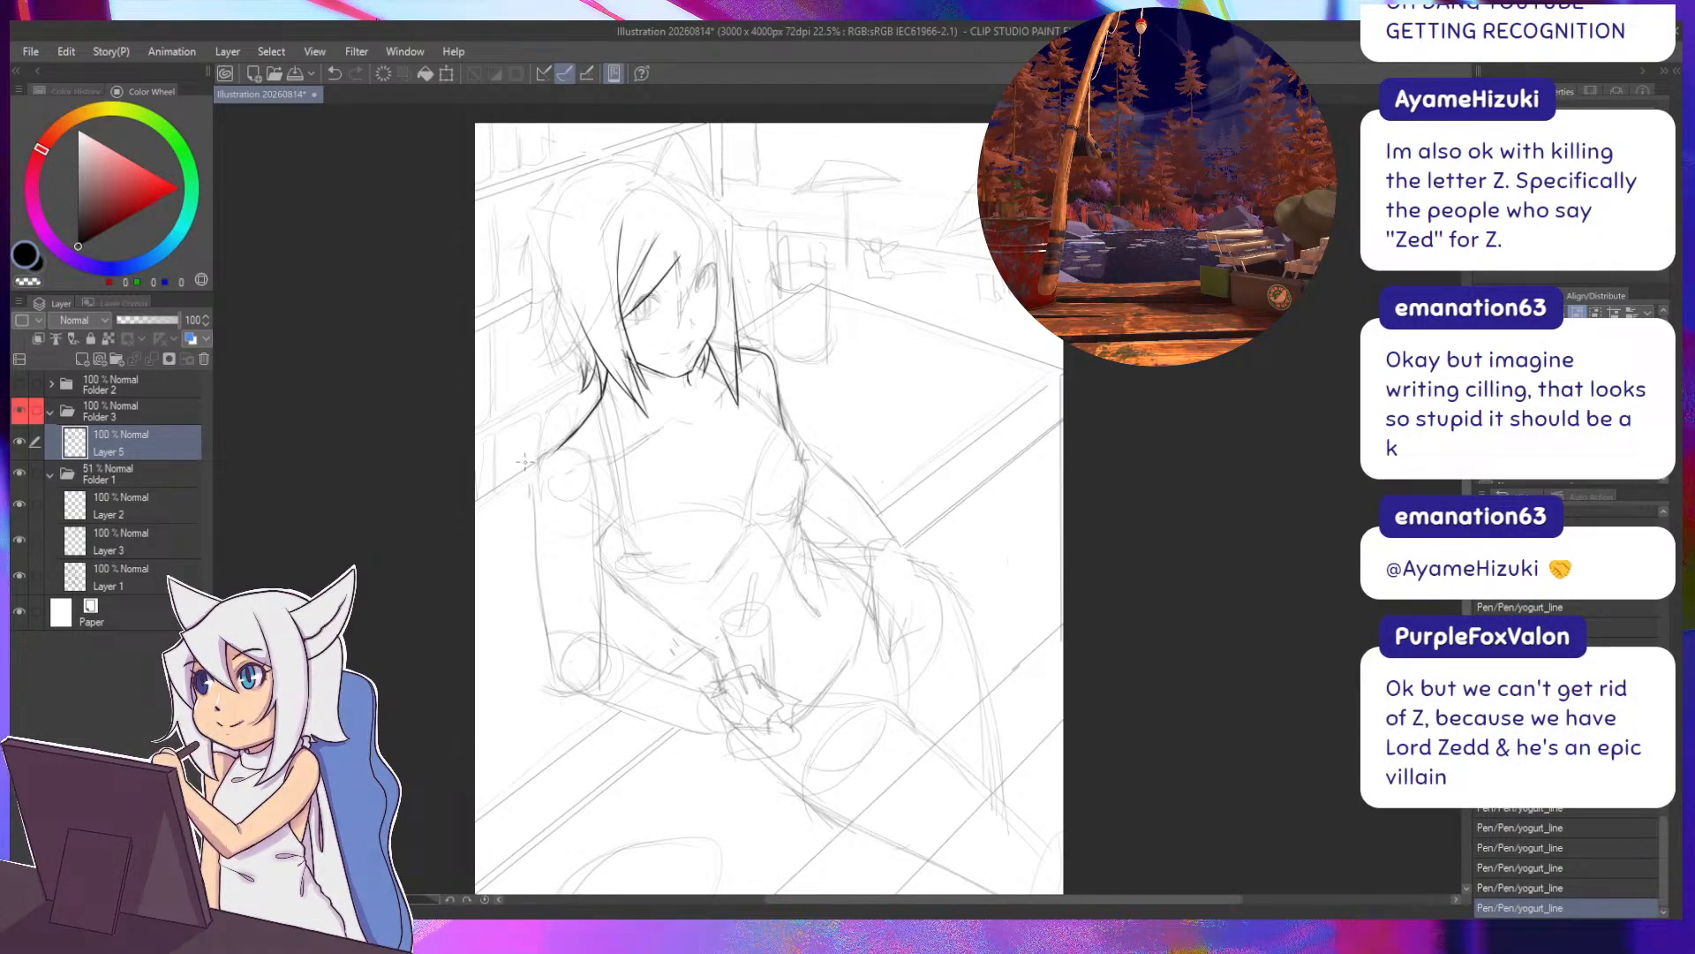
{"action": "key", "text": "ctrl+z"}
{"action": "left_click_drag", "start_coordinate": [583, 415], "coordinate": [537, 465]}
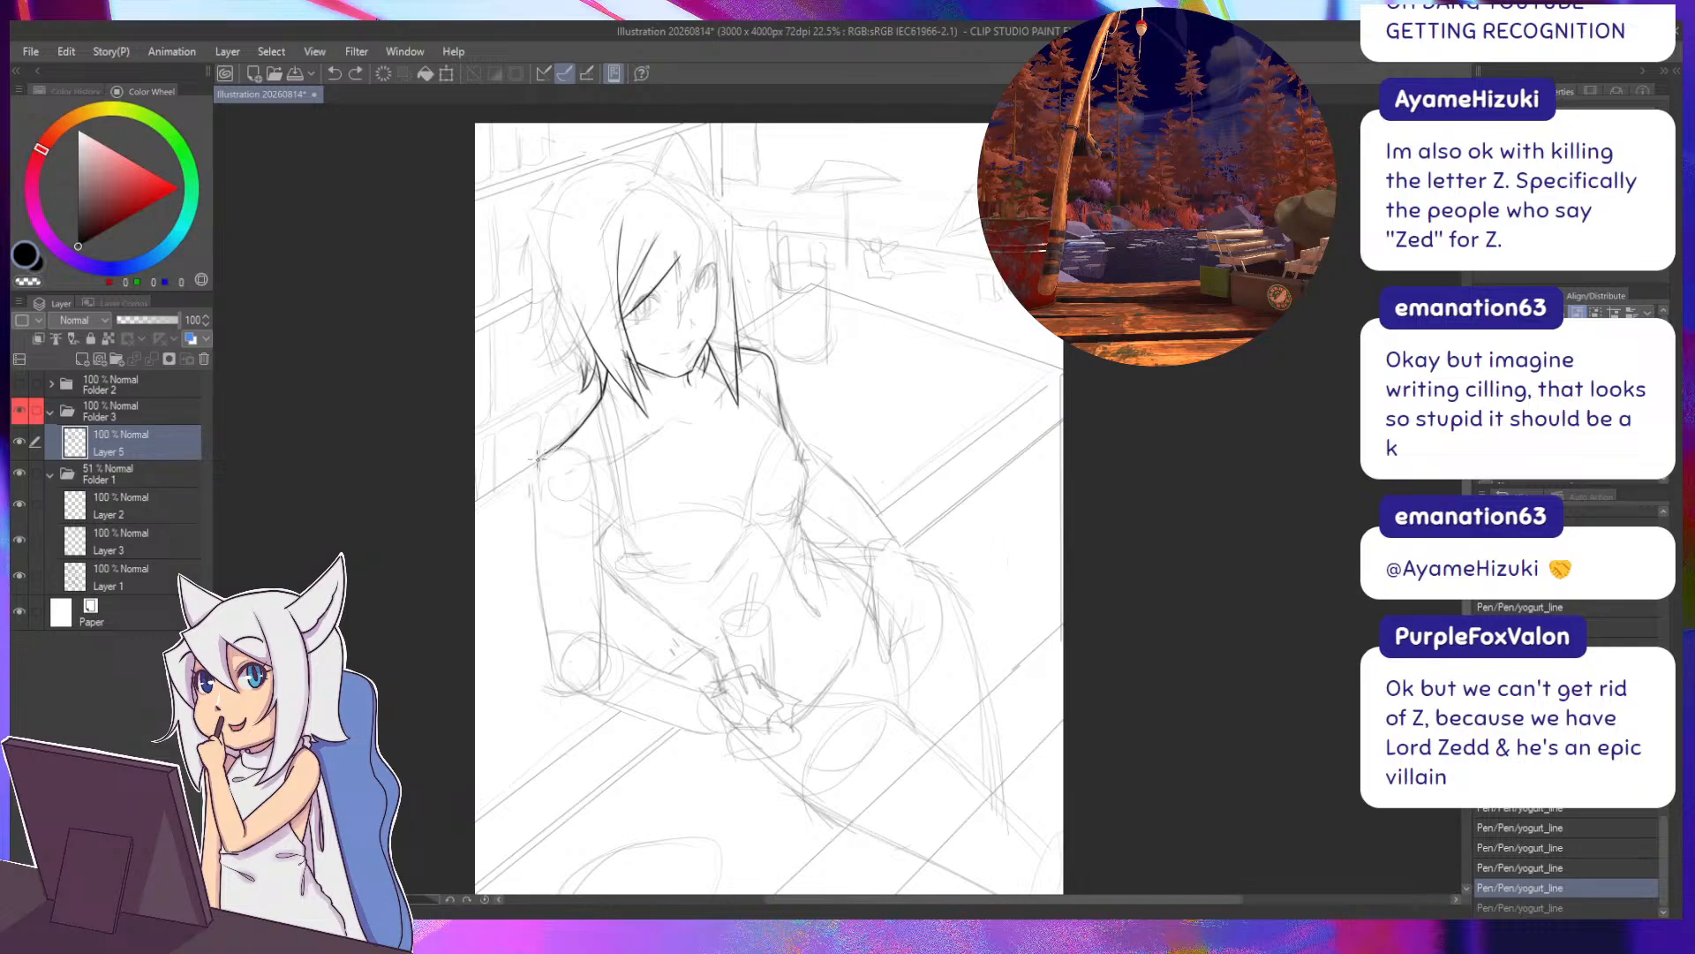
{"action": "key", "text": "ctrl+z"}
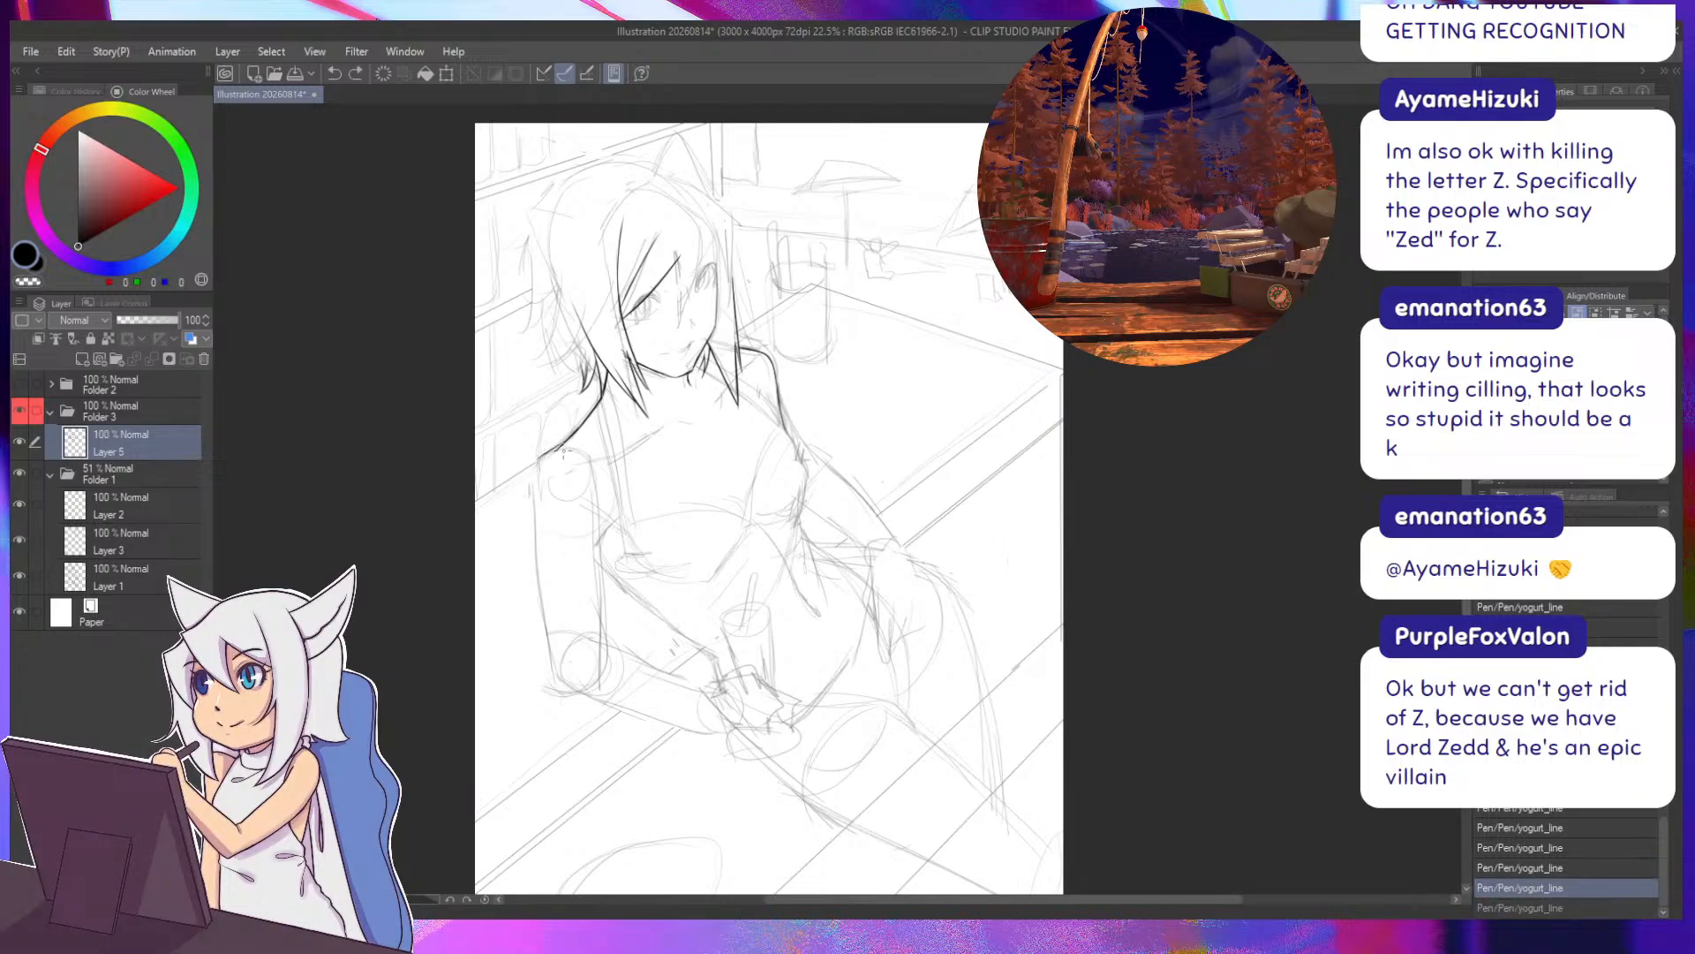
Ink the collarbone line from the base of the neck toward the left shoulder, redoing the stroke until it fits.
{"action": "left_click_drag", "start_coordinate": [695, 428], "coordinate": [589, 447]}
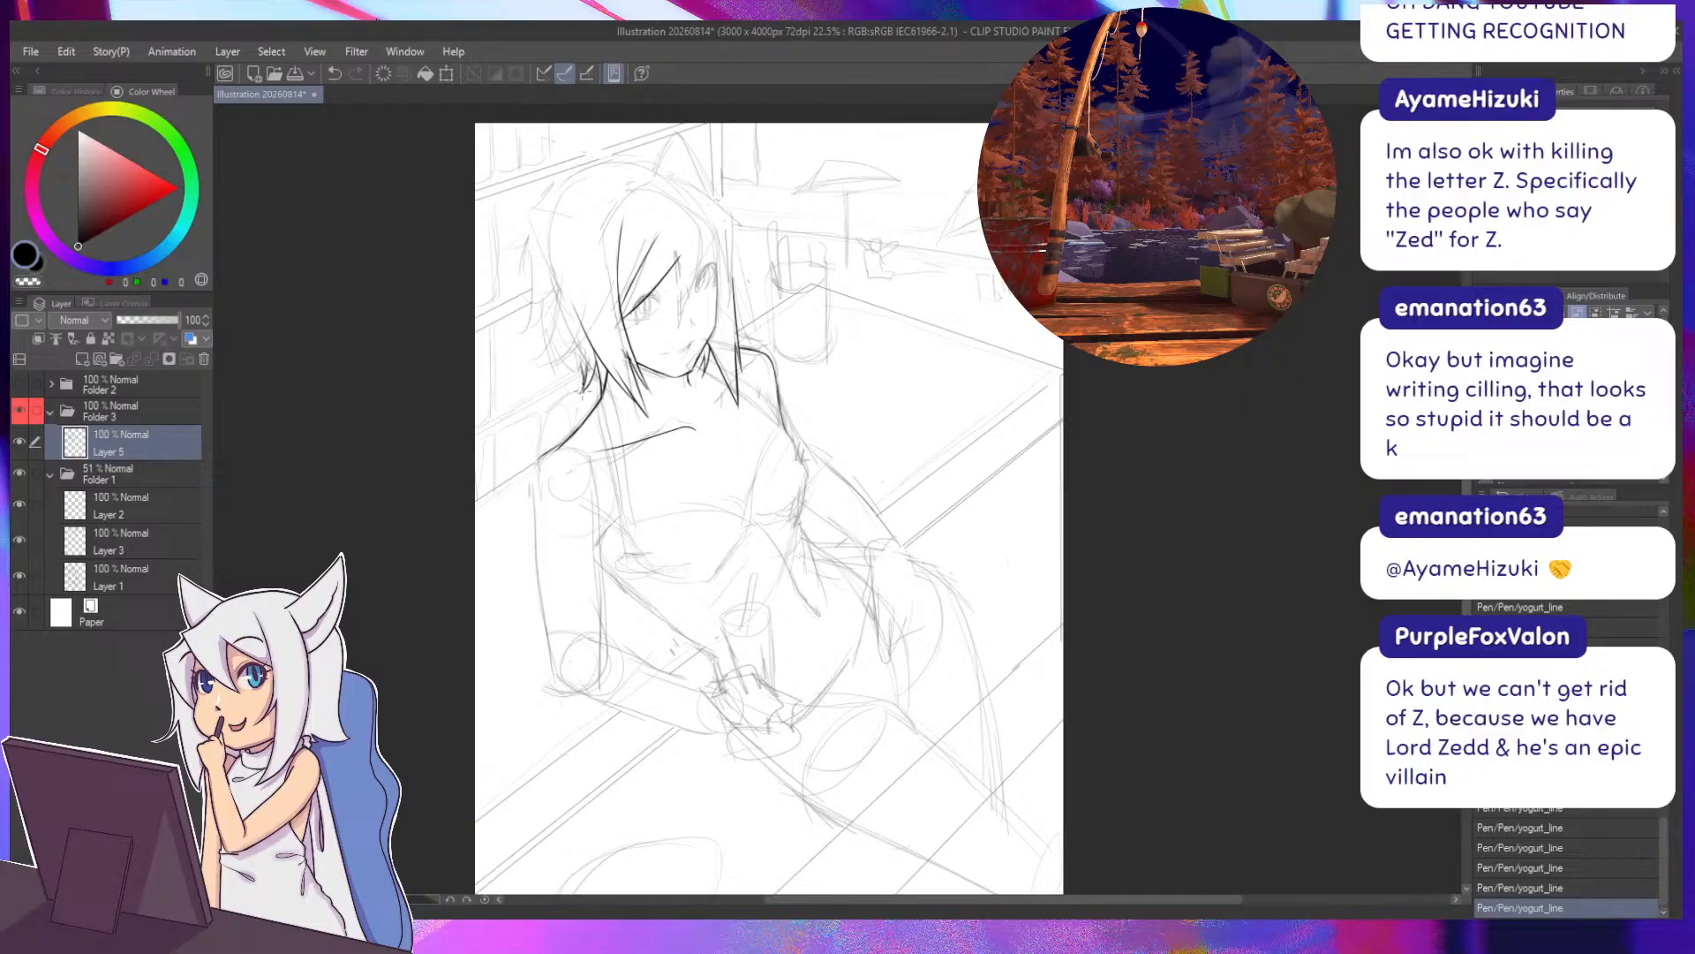
{"action": "key", "text": "ctrl+z"}
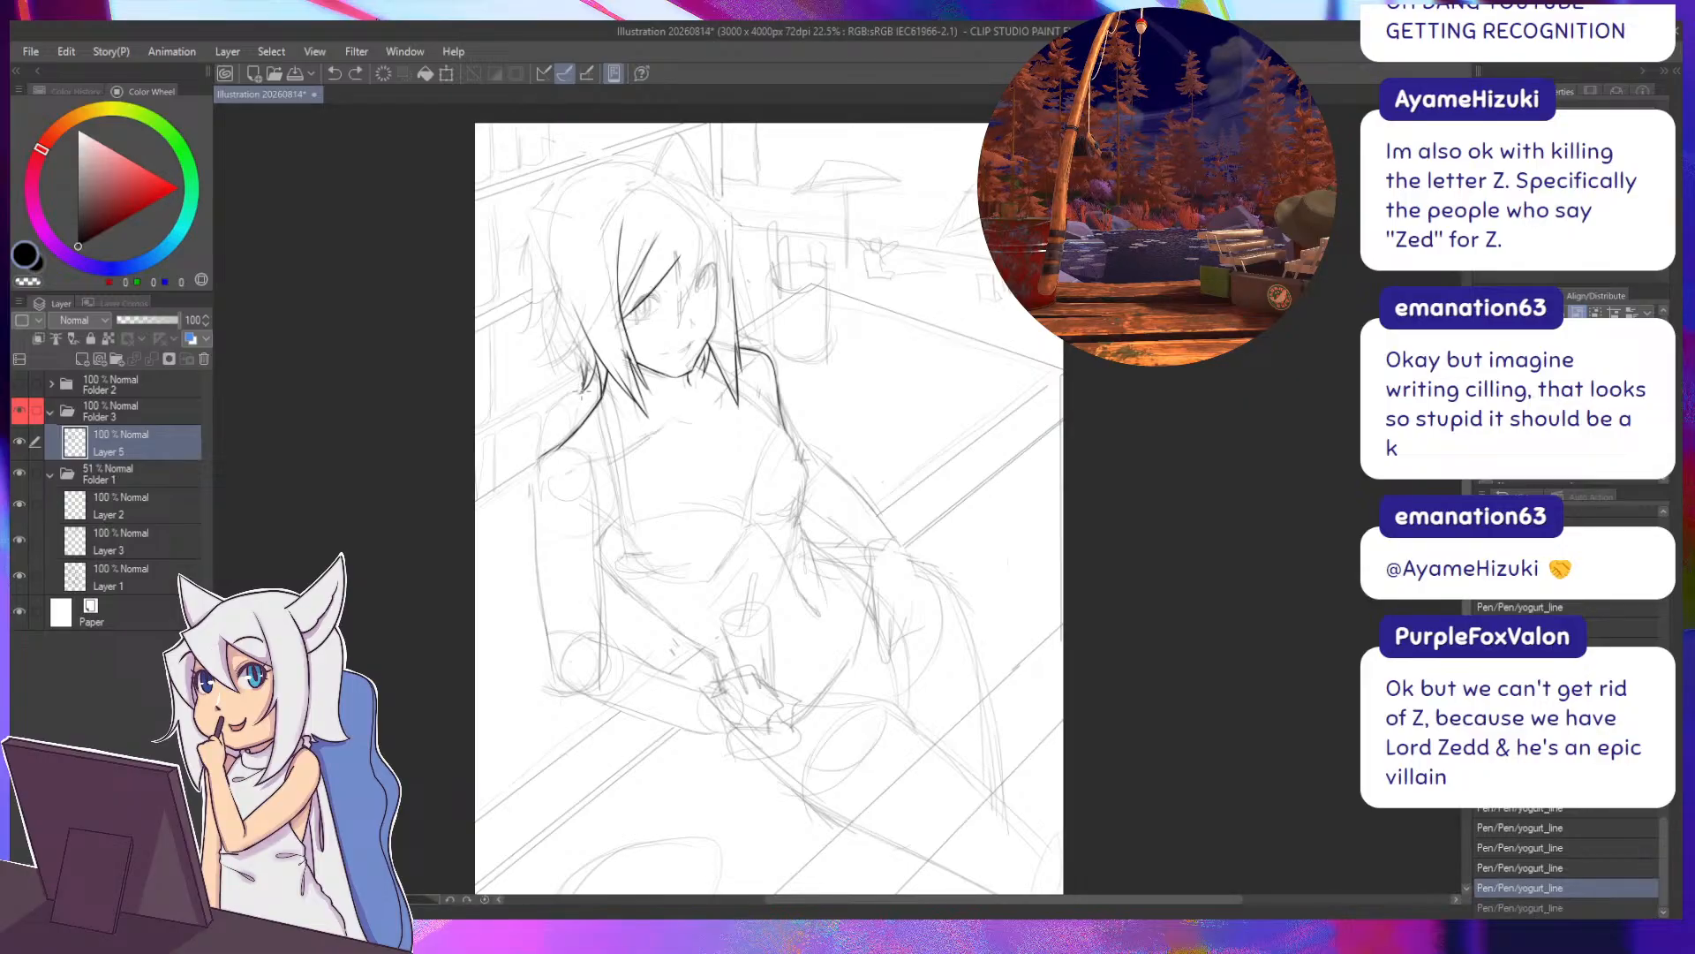
{"action": "left_click_drag", "start_coordinate": [692, 426], "coordinate": [563, 459]}
{"action": "key", "text": "ctrl+z"}
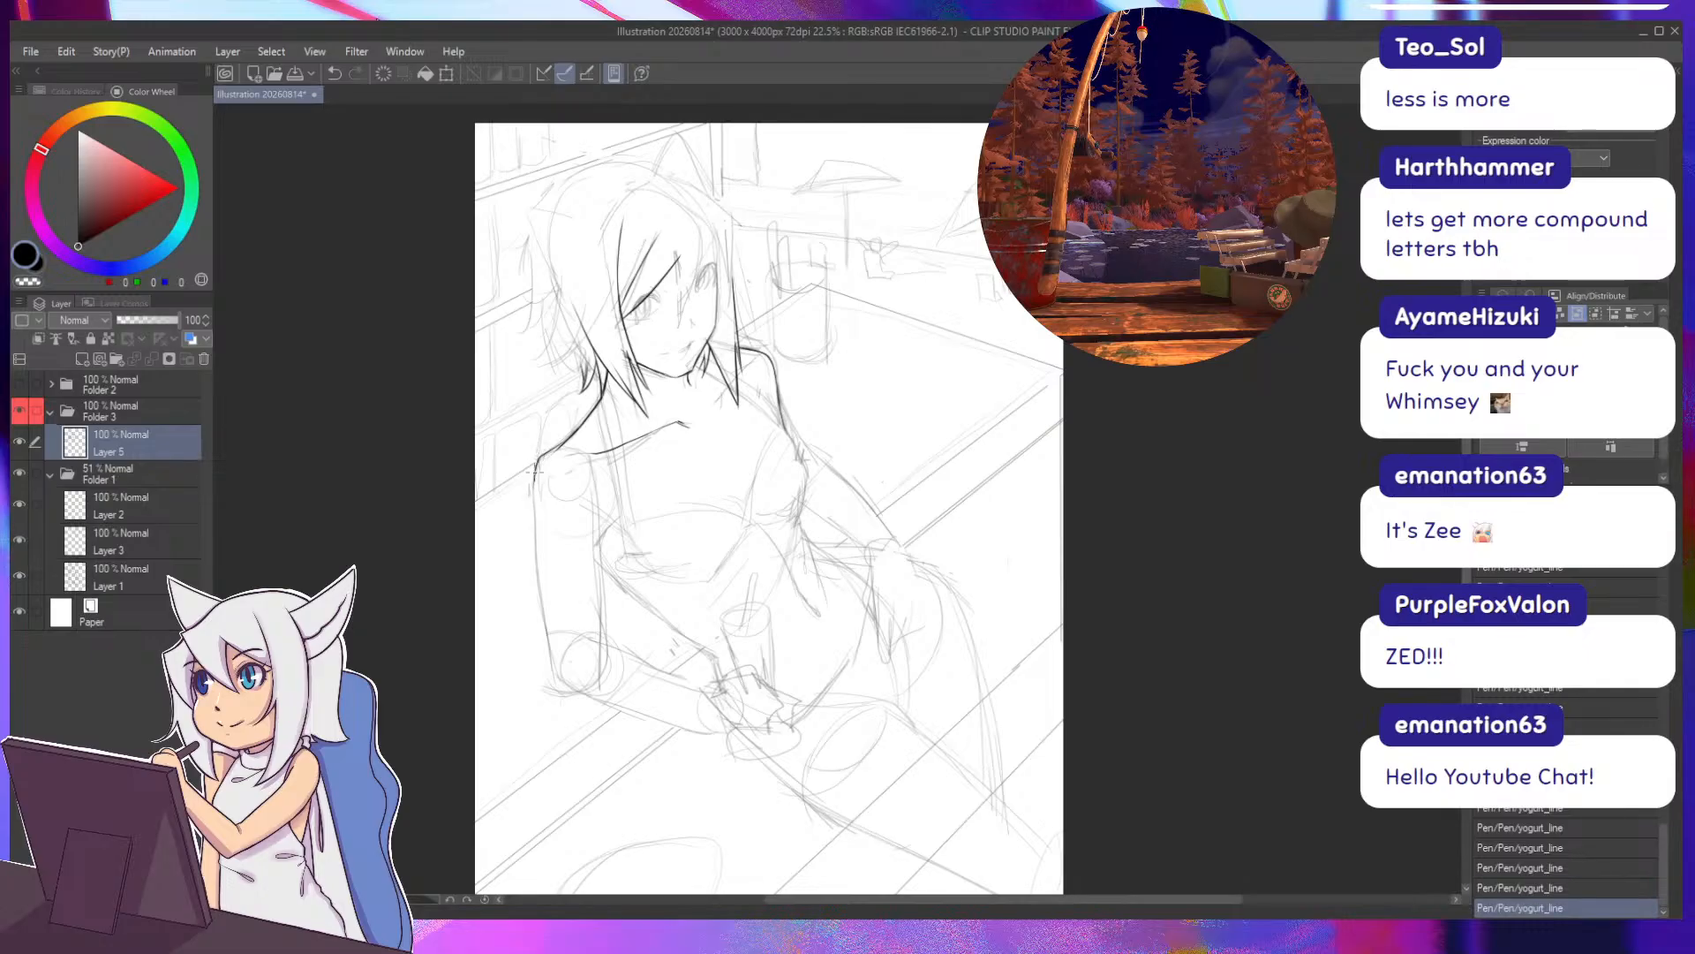
Ink the outer contour of the left upper arm from the shoulder down to the elbow.
{"action": "left_click_drag", "start_coordinate": [535, 479], "coordinate": [546, 634]}
{"action": "key", "text": "ctrl+z"}
{"action": "left_click_drag", "start_coordinate": [545, 573], "coordinate": [545, 685]}
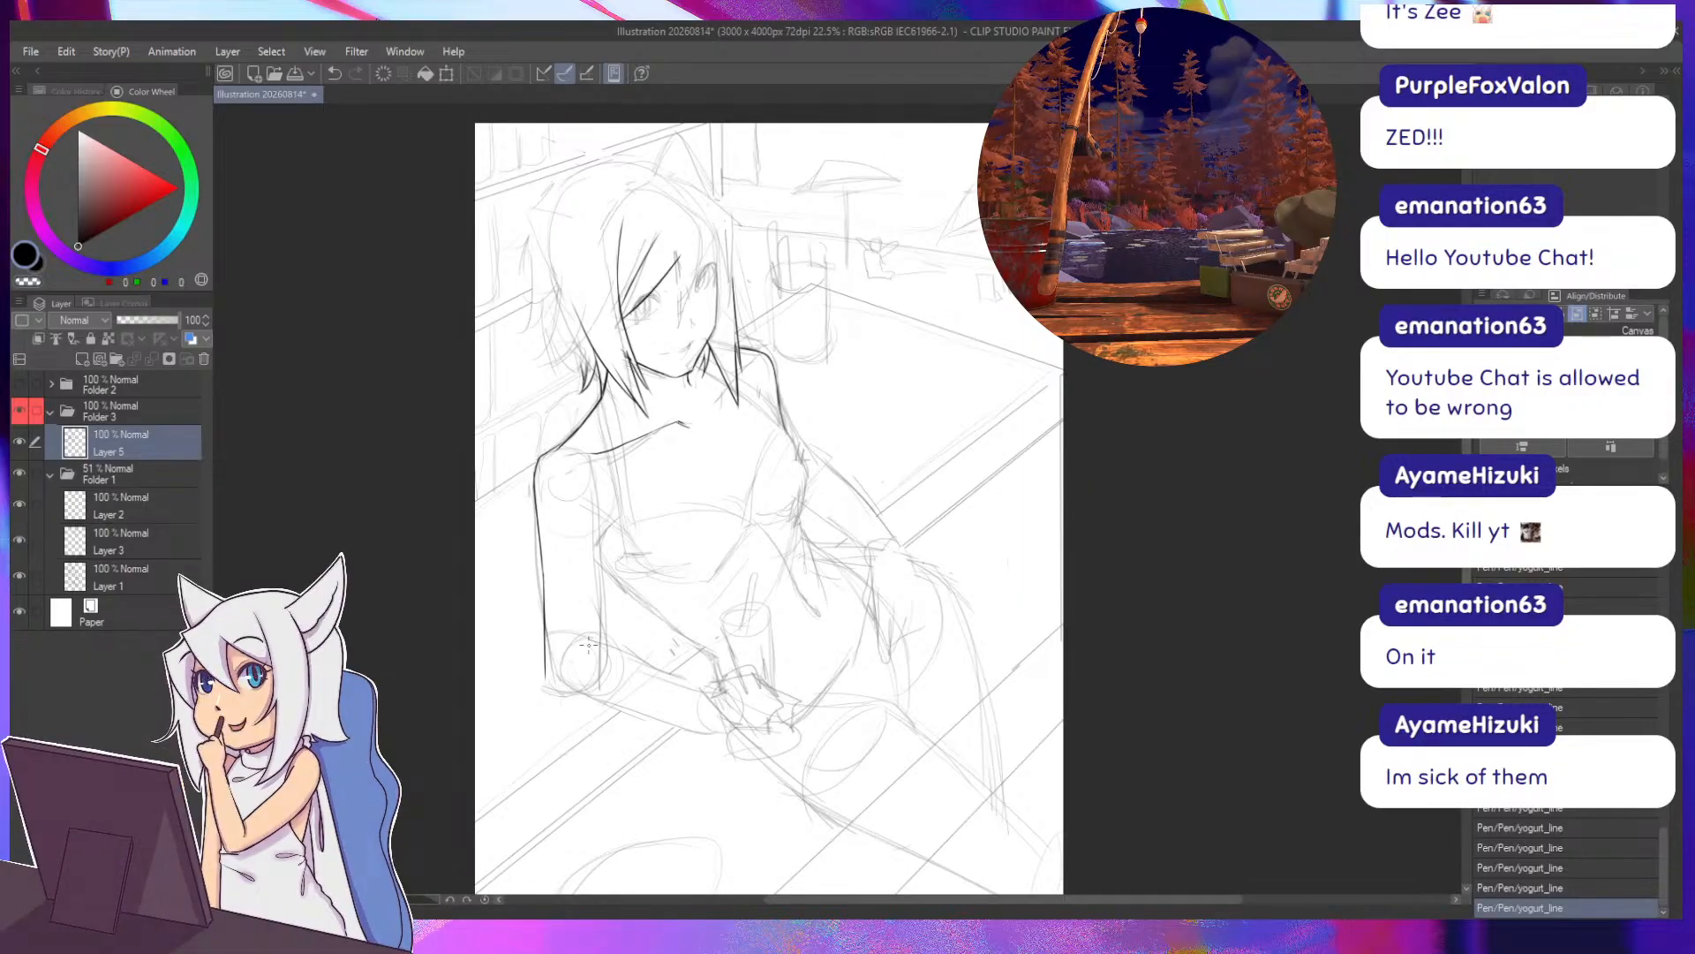
{"action": "left_click_drag", "start_coordinate": [528, 660], "coordinate": [579, 561]}
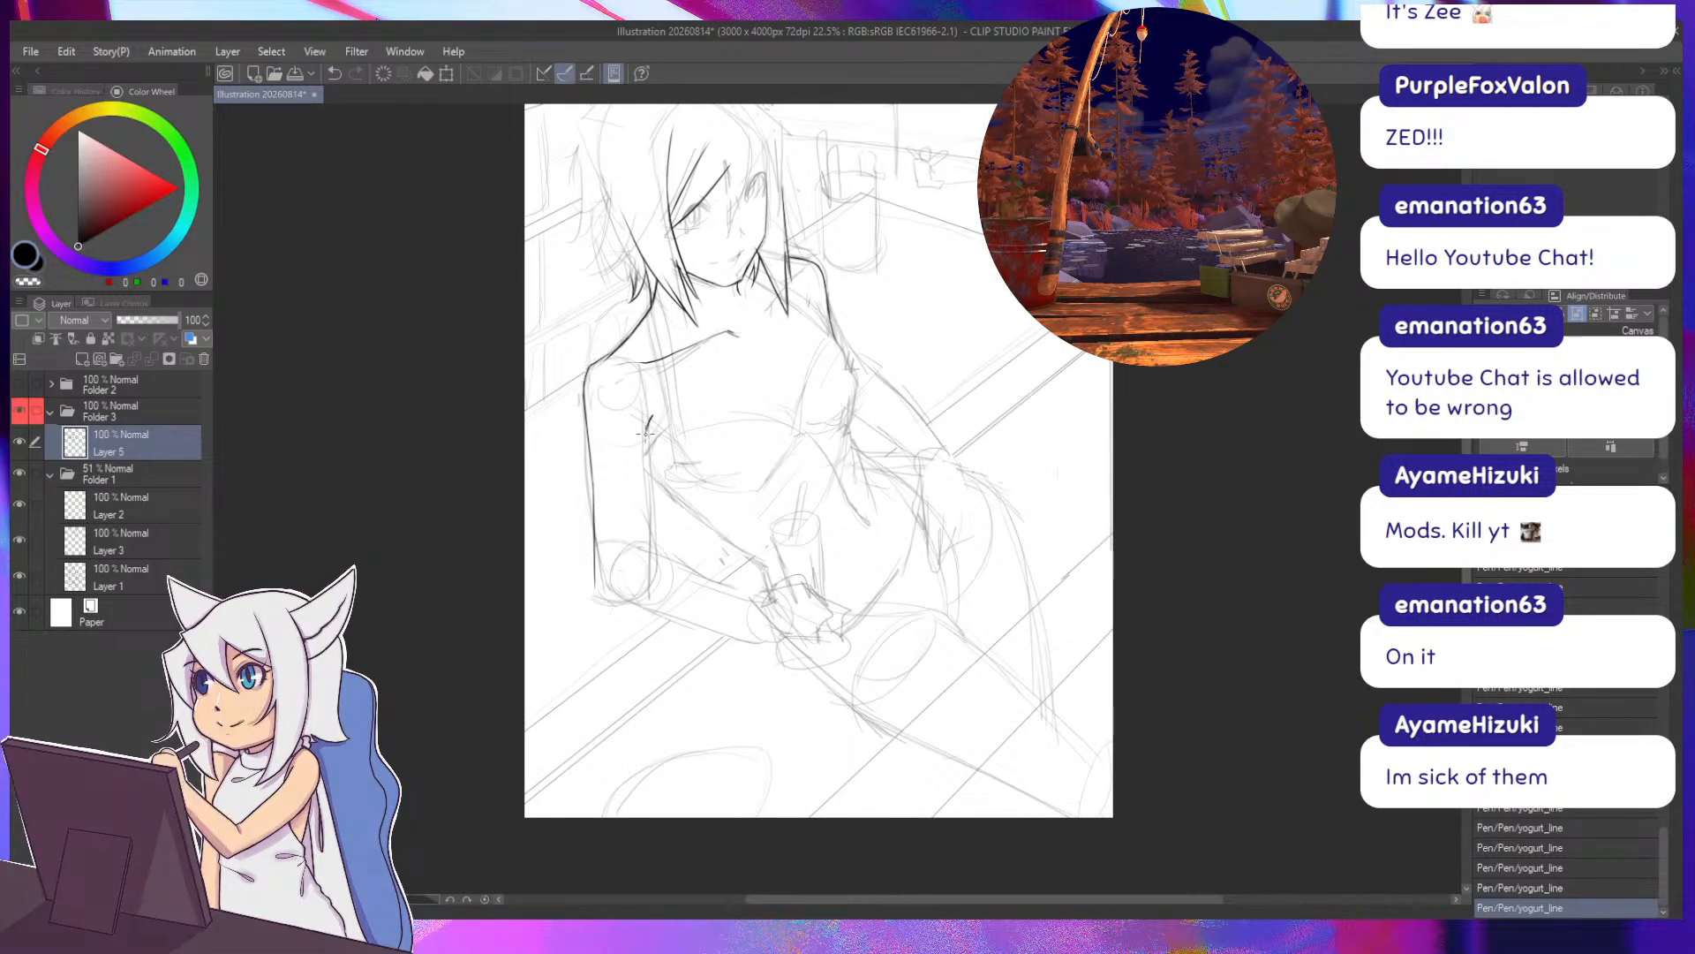
Ink the inner contour of the left upper arm from the armpit down to the elbow, redoing the stroke until it fits.
{"action": "left_click_drag", "start_coordinate": [645, 432], "coordinate": [647, 500]}
{"action": "key", "text": "ctrl+z"}
{"action": "key", "text": "ctrl+z"}
{"action": "left_click_drag", "start_coordinate": [660, 415], "coordinate": [647, 541]}
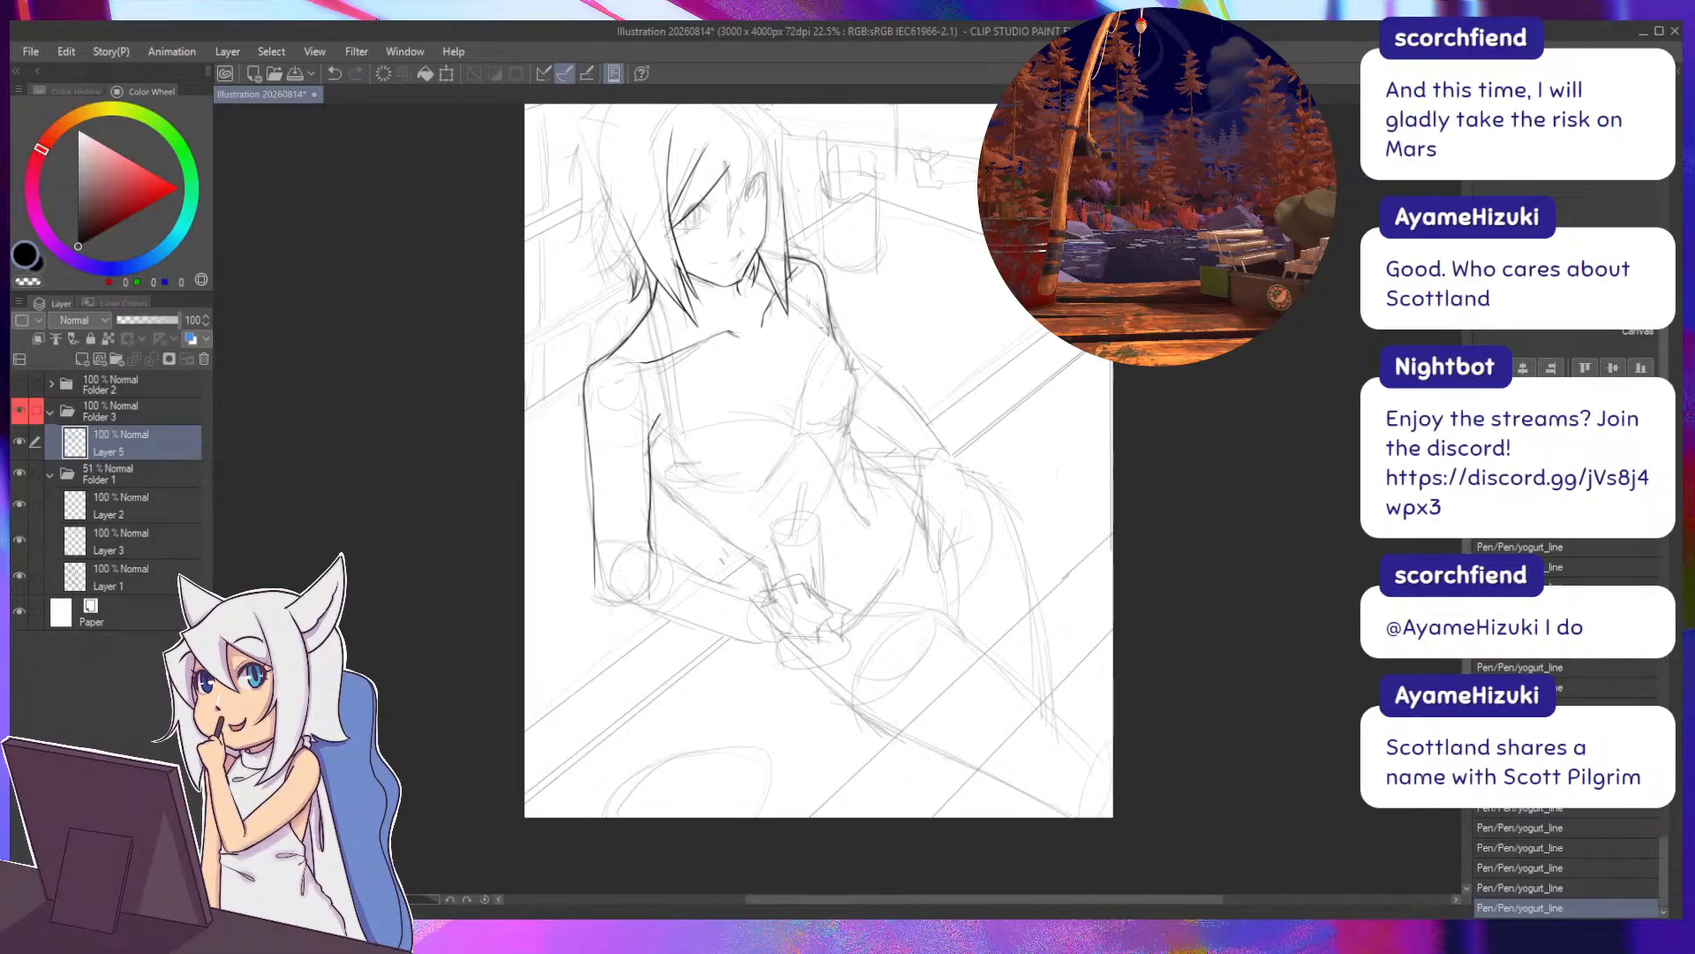
Ink the right side of the chest from below the shoulder down to the ribs, retrying the stroke.
{"action": "mouse_move", "coordinate": [822, 328]}
{"action": "left_mouse_down"}
{"action": "mouse_move", "coordinate": [855, 368]}
{"action": "mouse_move", "coordinate": [849, 427]}
{"action": "left_mouse_up"}
{"action": "key", "text": "ctrl+z"}
{"action": "key", "text": "ctrl+z"}
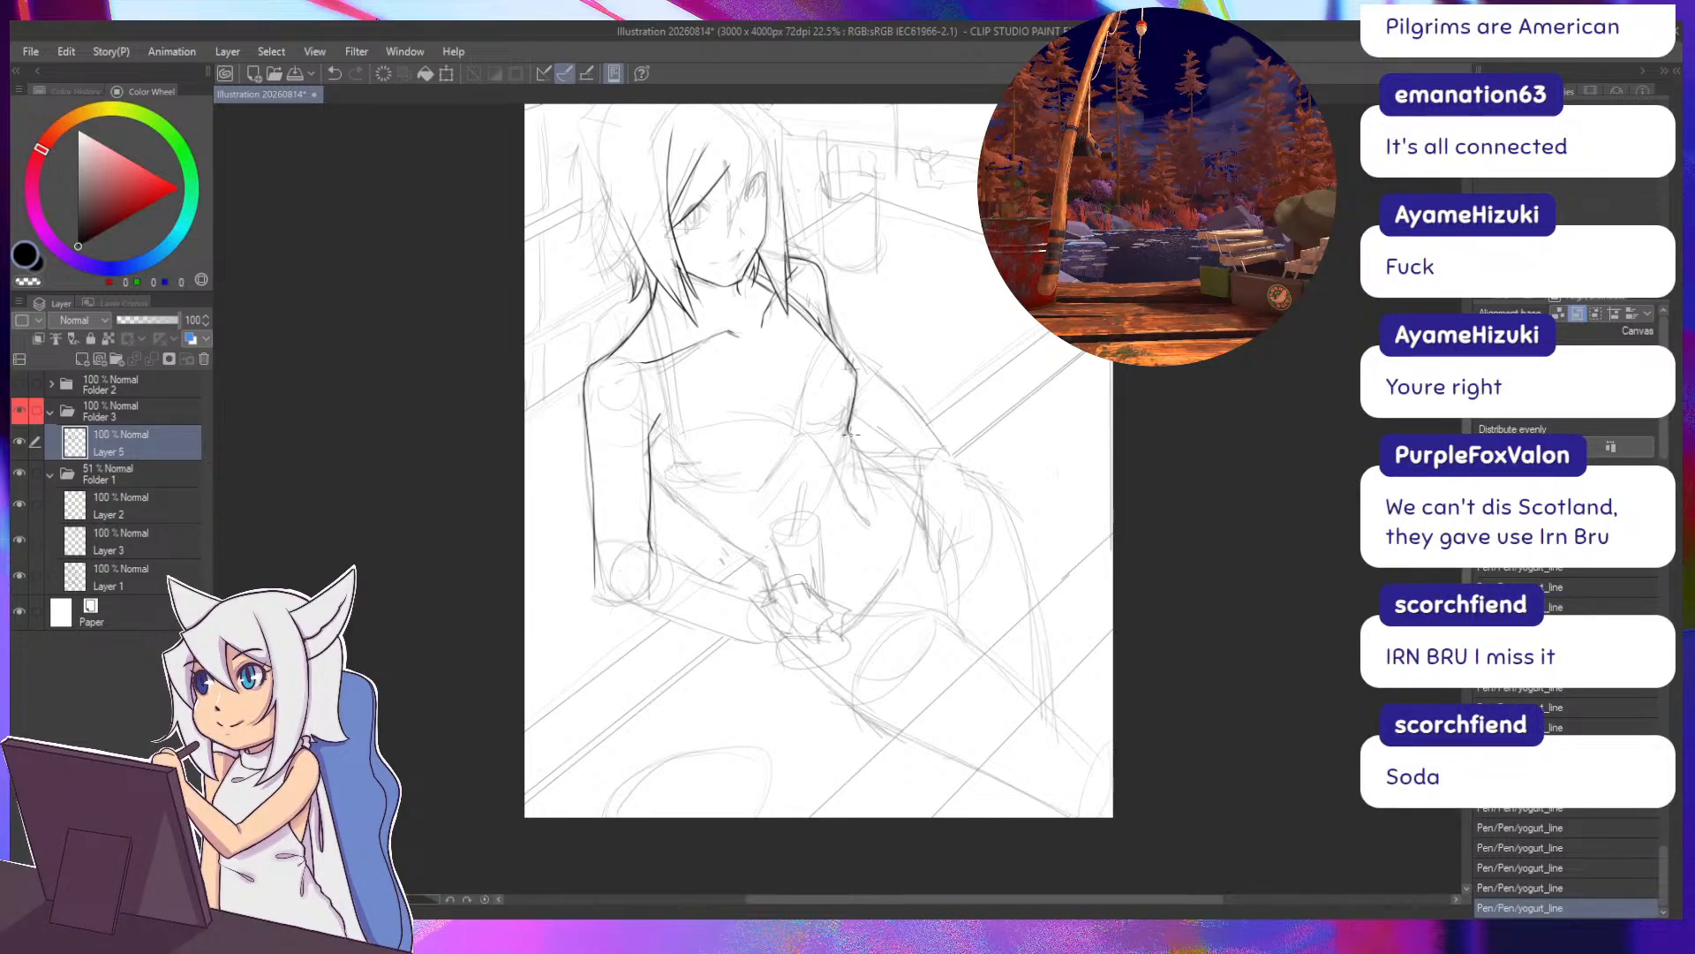
Ink the right waist line running down from below the chest, redoing it and trimming its lower end with the eraser.
{"action": "left_click_drag", "start_coordinate": [850, 433], "coordinate": [877, 519]}
{"action": "key", "text": "ctrl+z"}
{"action": "key", "text": "ctrl+z"}
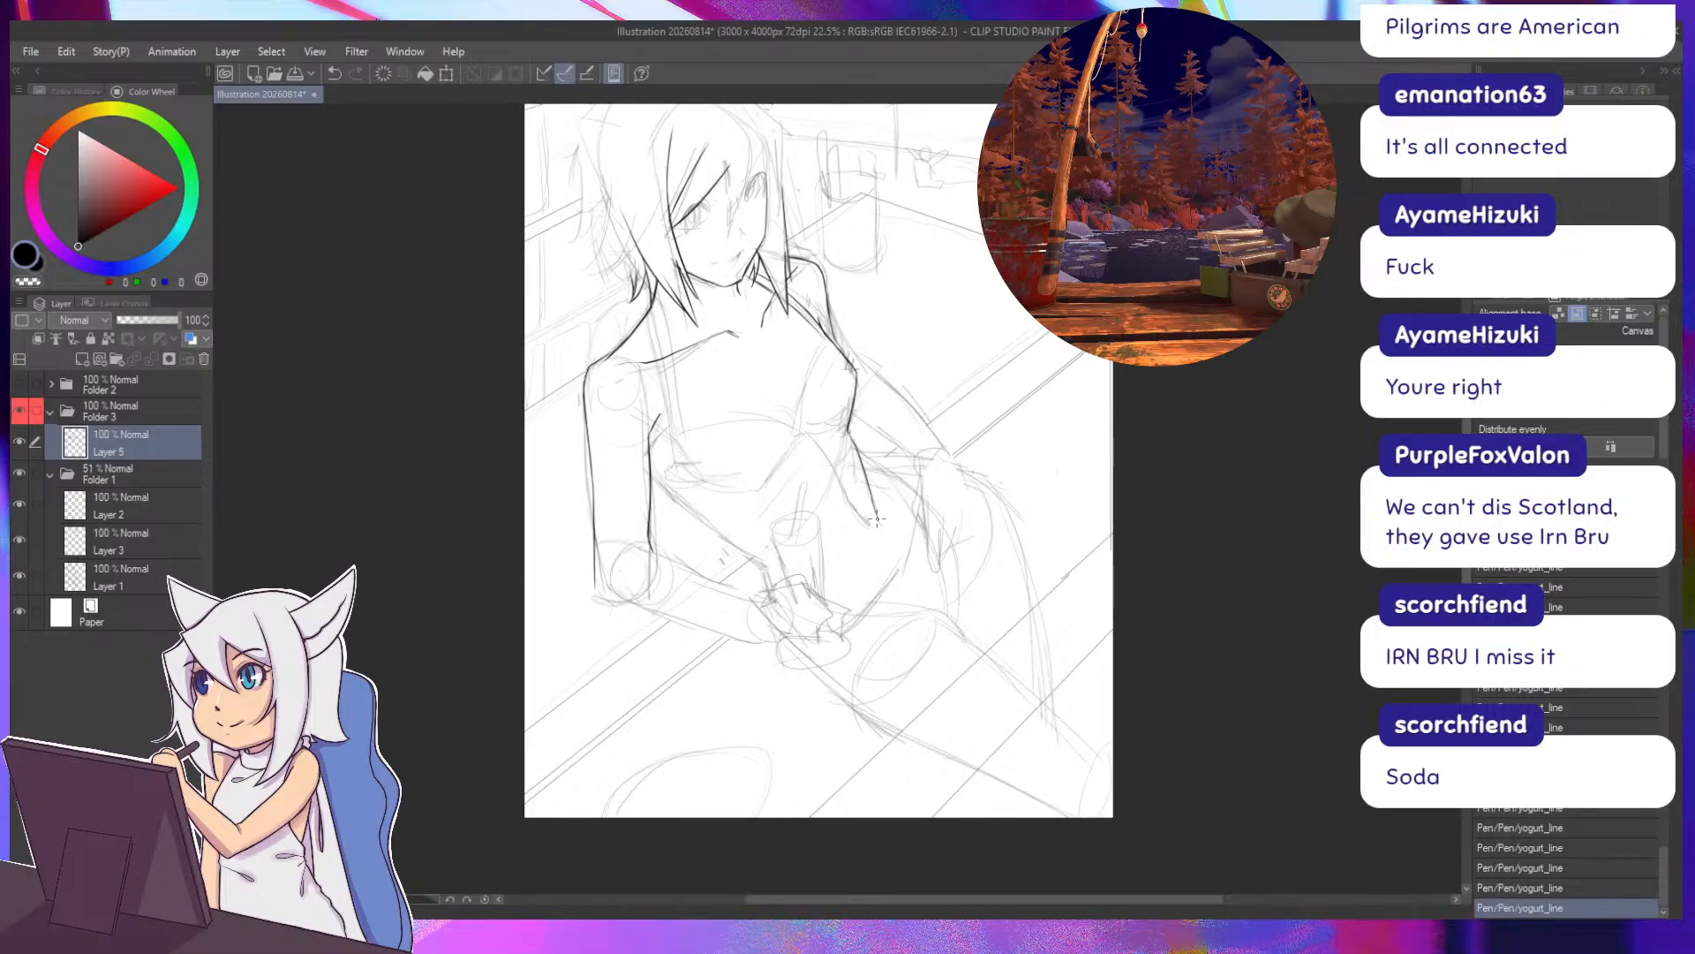
{"action": "key", "text": "ctrl+z"}
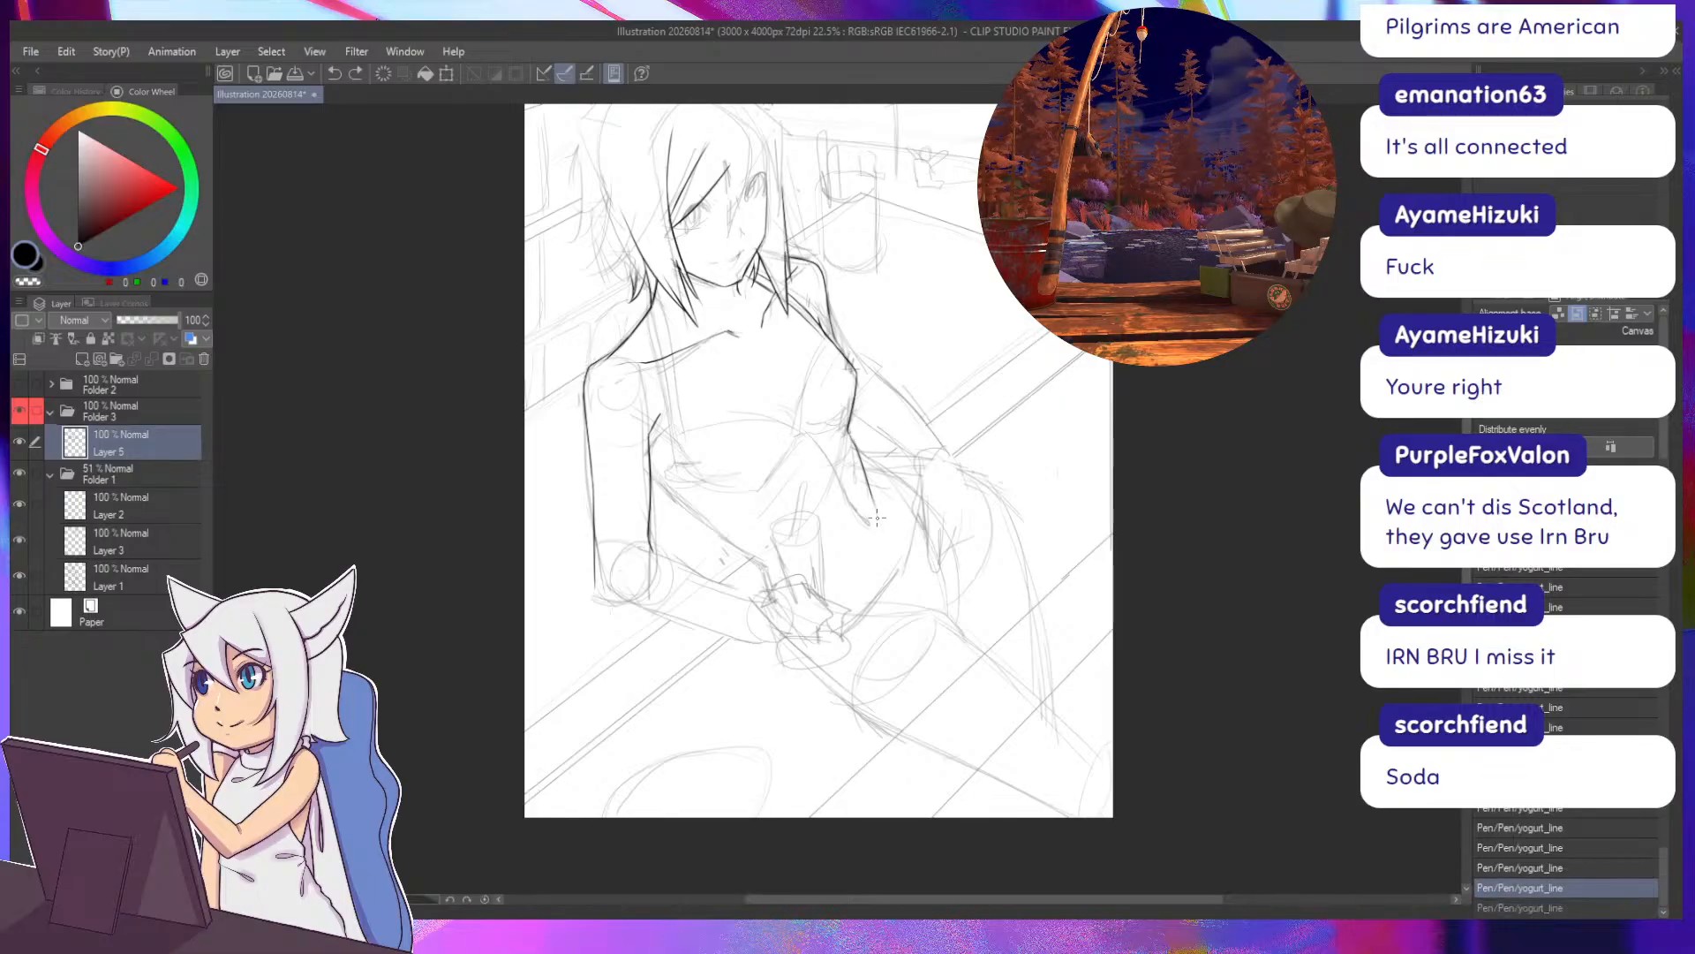
{"action": "mouse_move", "coordinate": [852, 438]}
{"action": "left_mouse_down"}
{"action": "mouse_move", "coordinate": [928, 462]}
{"action": "mouse_move", "coordinate": [871, 491]}
{"action": "left_mouse_up"}
{"action": "key", "text": "e"}
{"action": "mouse_move", "coordinate": [870, 492]}
{"action": "left_mouse_down"}
{"action": "mouse_move", "coordinate": [866, 473]}
{"action": "mouse_move", "coordinate": [870, 521]}
{"action": "left_mouse_up"}
{"action": "key", "text": "p"}
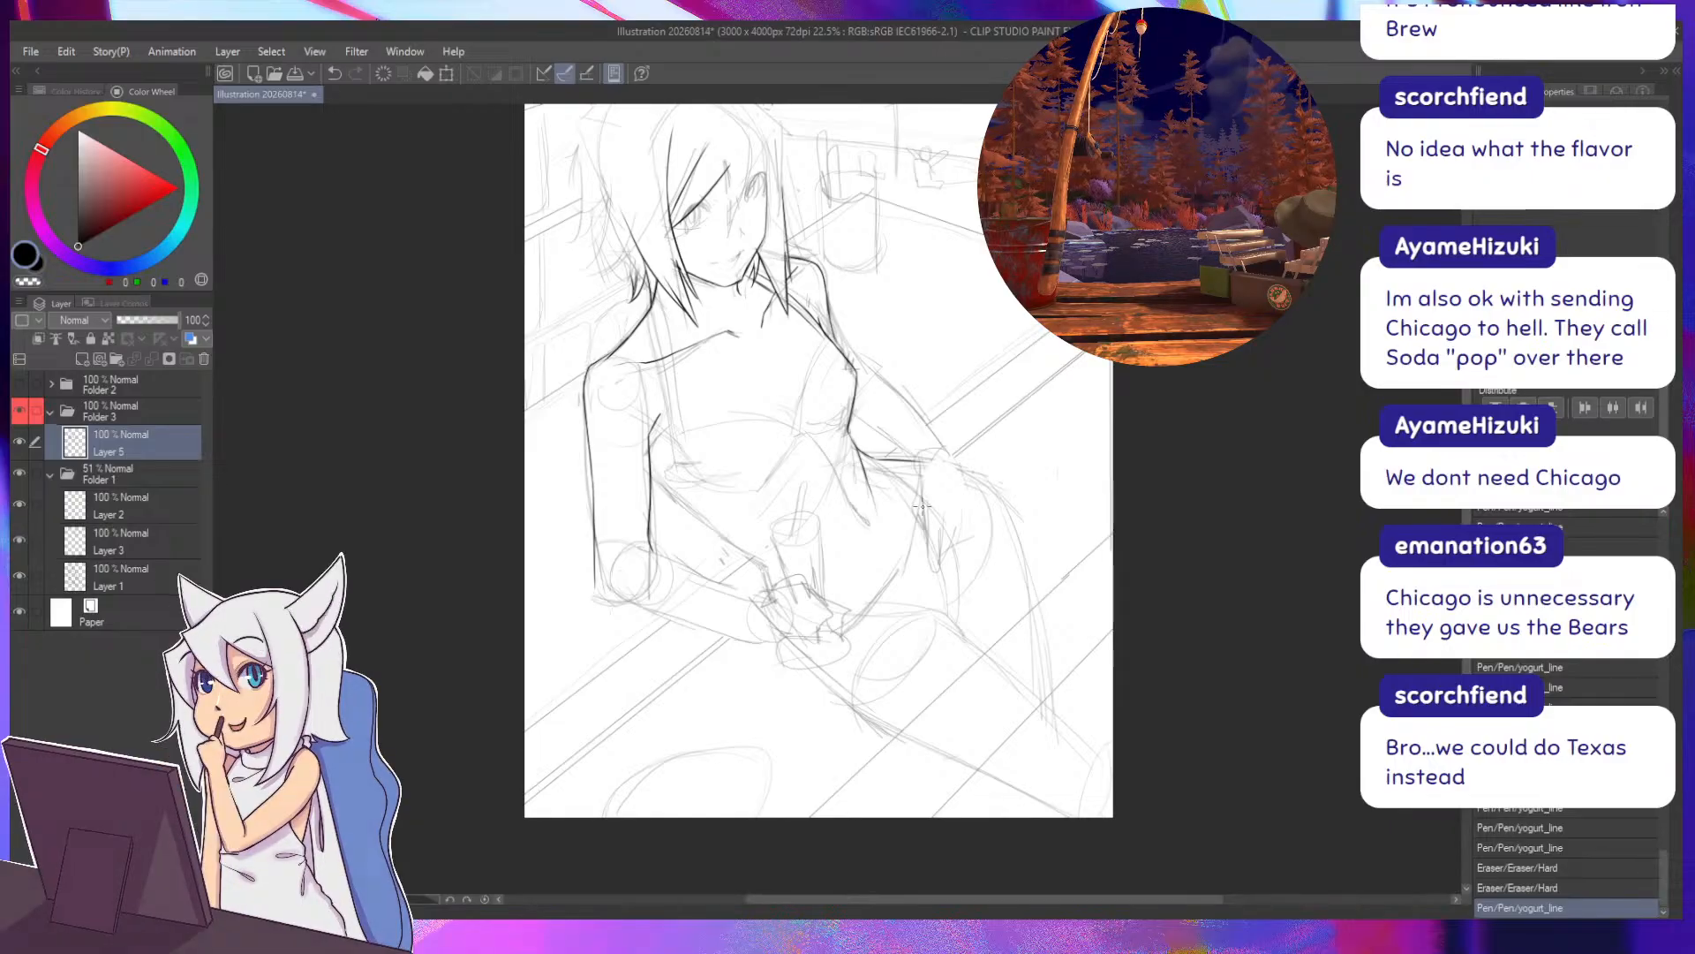
Add short ink strokes near the right hip and at the lower end of the left upper arm's outer contour.
{"action": "left_click_drag", "start_coordinate": [923, 506], "coordinate": [927, 541]}
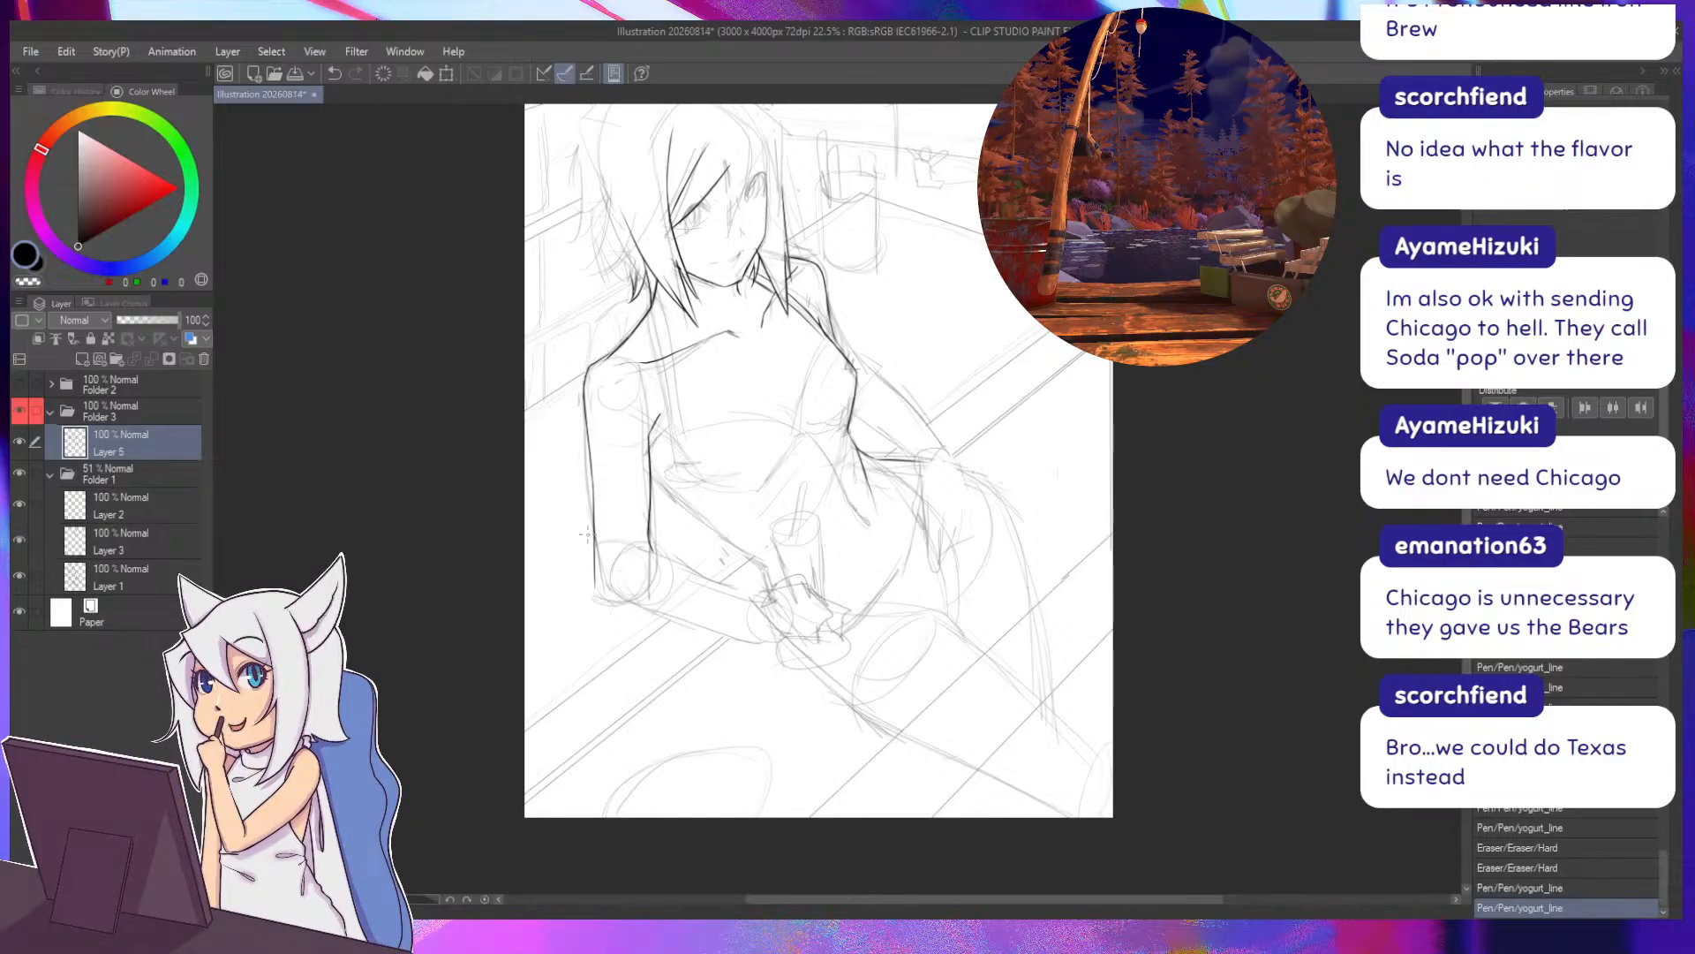
{"action": "left_click_drag", "start_coordinate": [595, 565], "coordinate": [596, 586]}
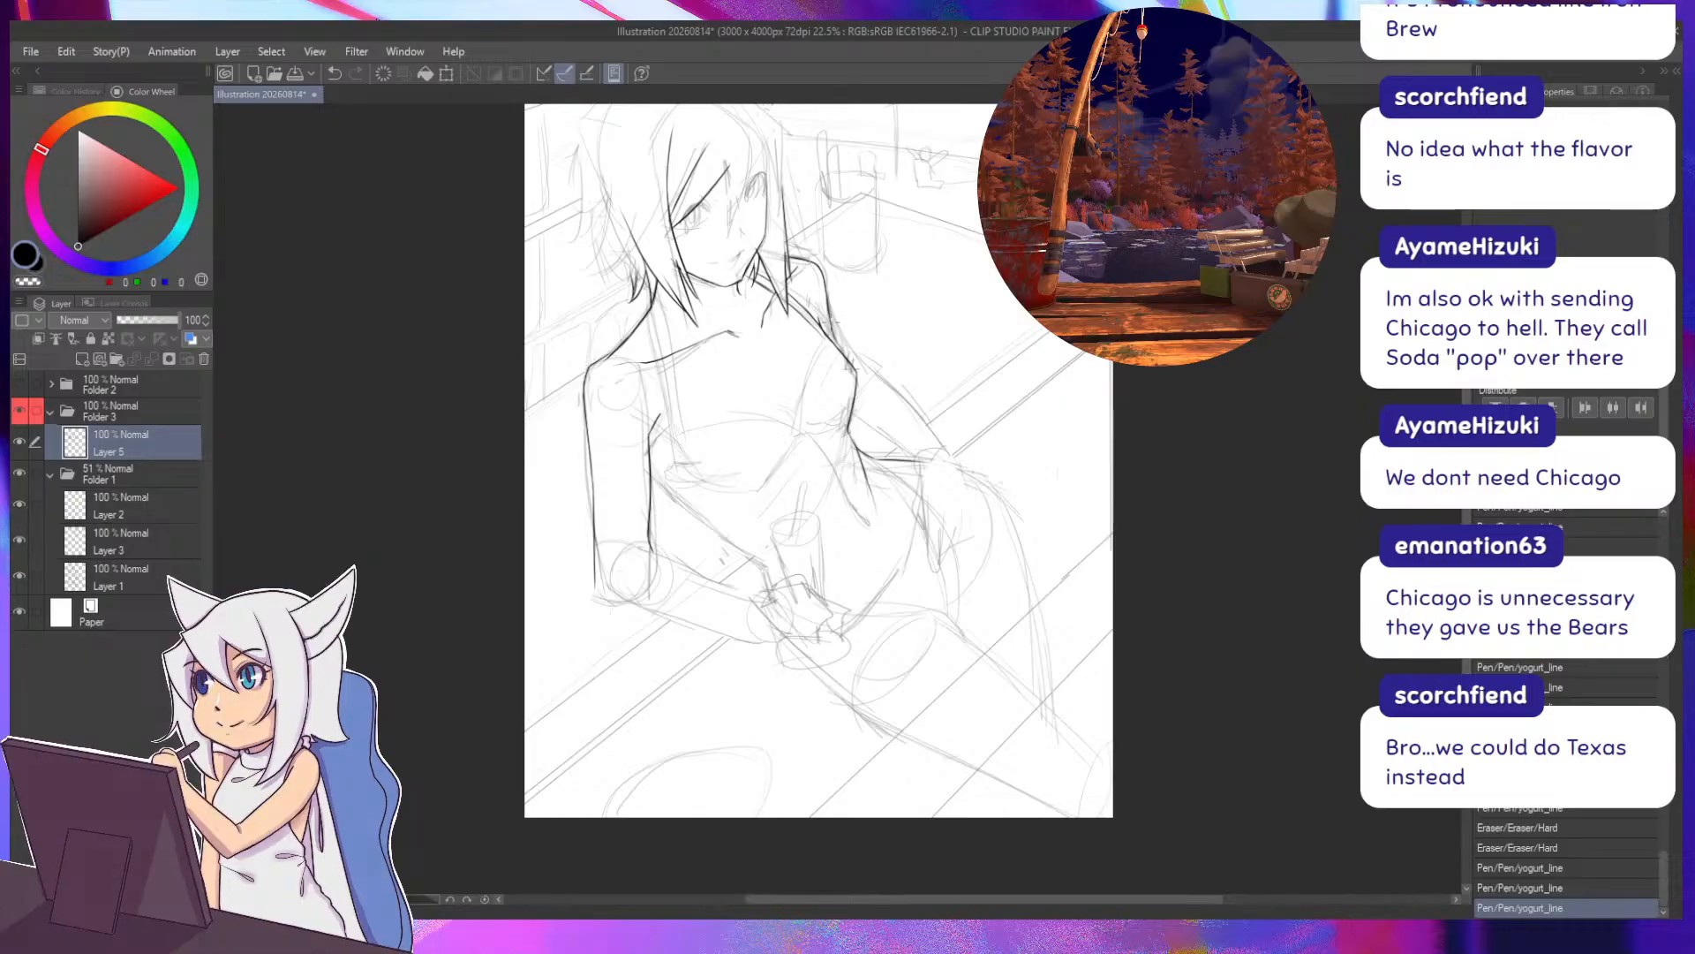
{"action": "left_click_drag", "start_coordinate": [828, 295], "coordinate": [861, 383]}
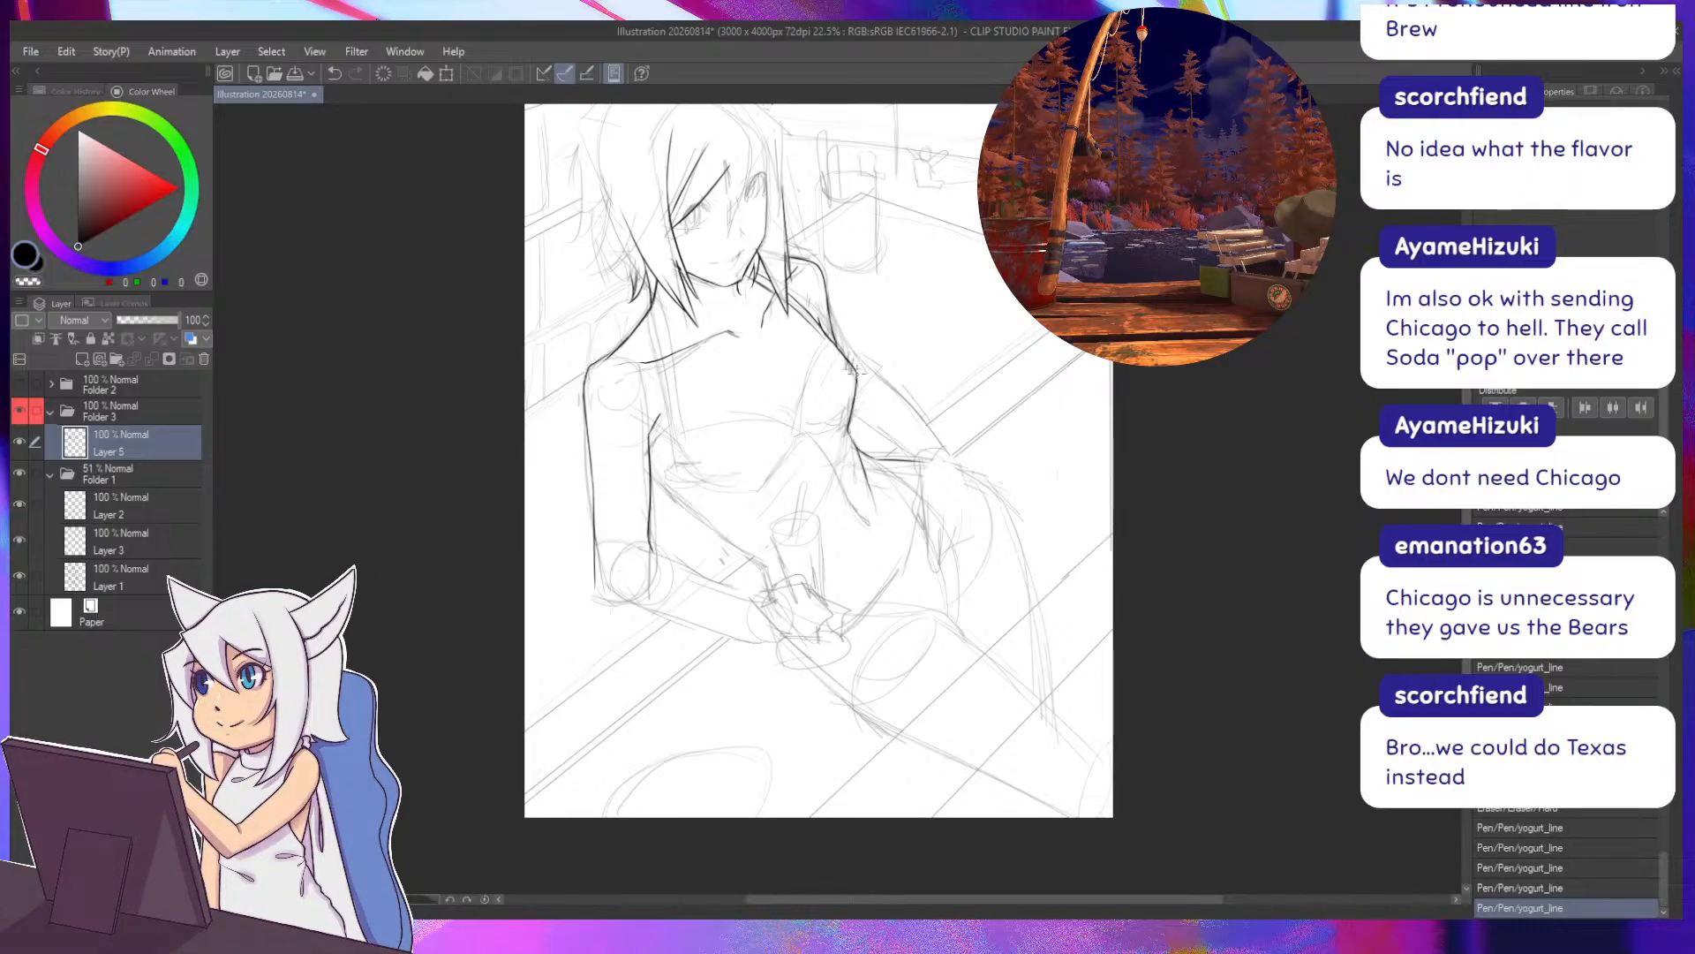
{"action": "key", "text": "ctrl+z"}
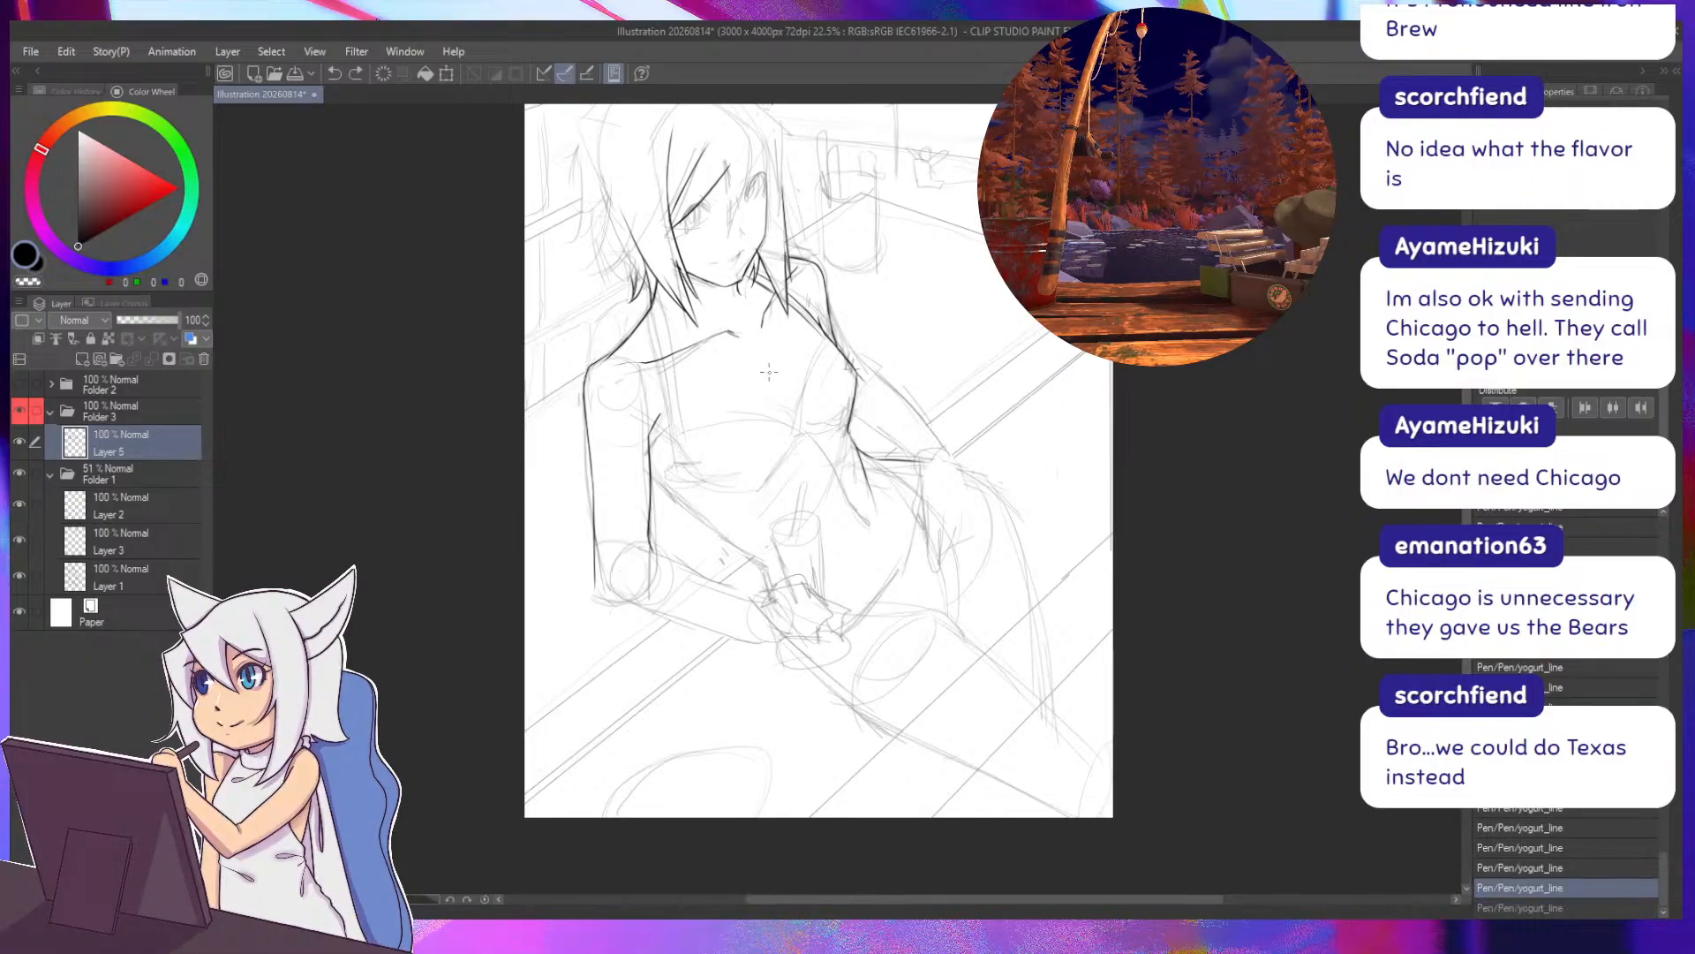
{"action": "key", "text": "ctrl+z"}
{"action": "left_click_drag", "start_coordinate": [831, 340], "coordinate": [850, 362]}
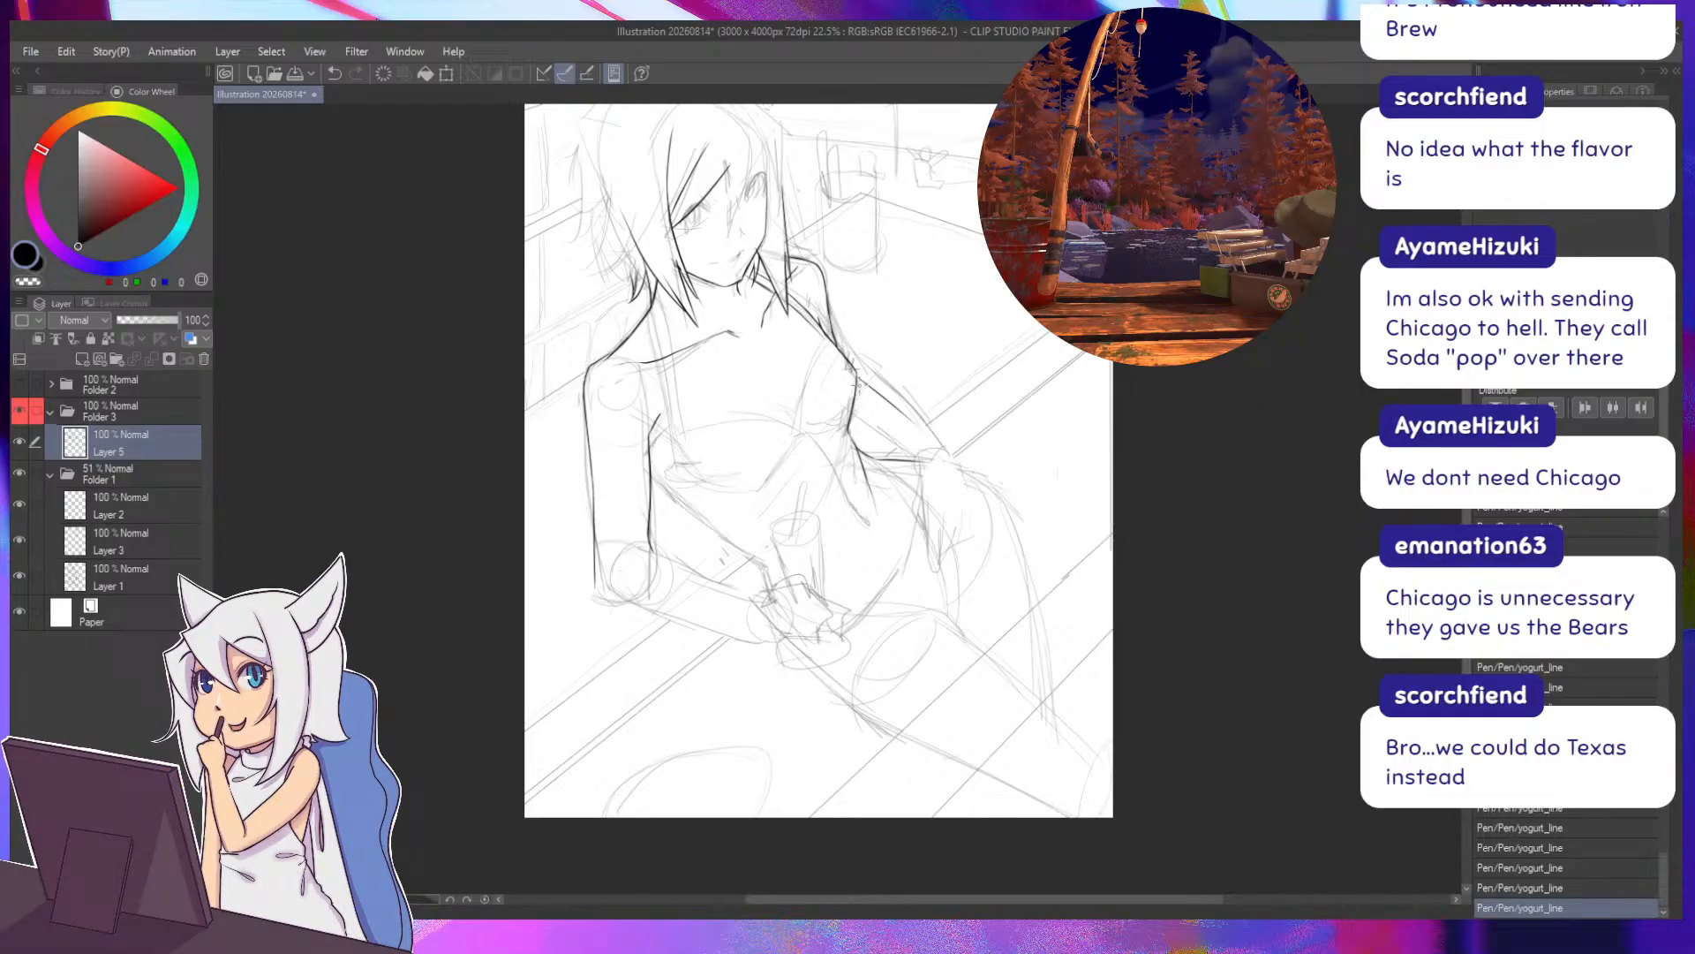
{"action": "key", "text": "ctrl+z"}
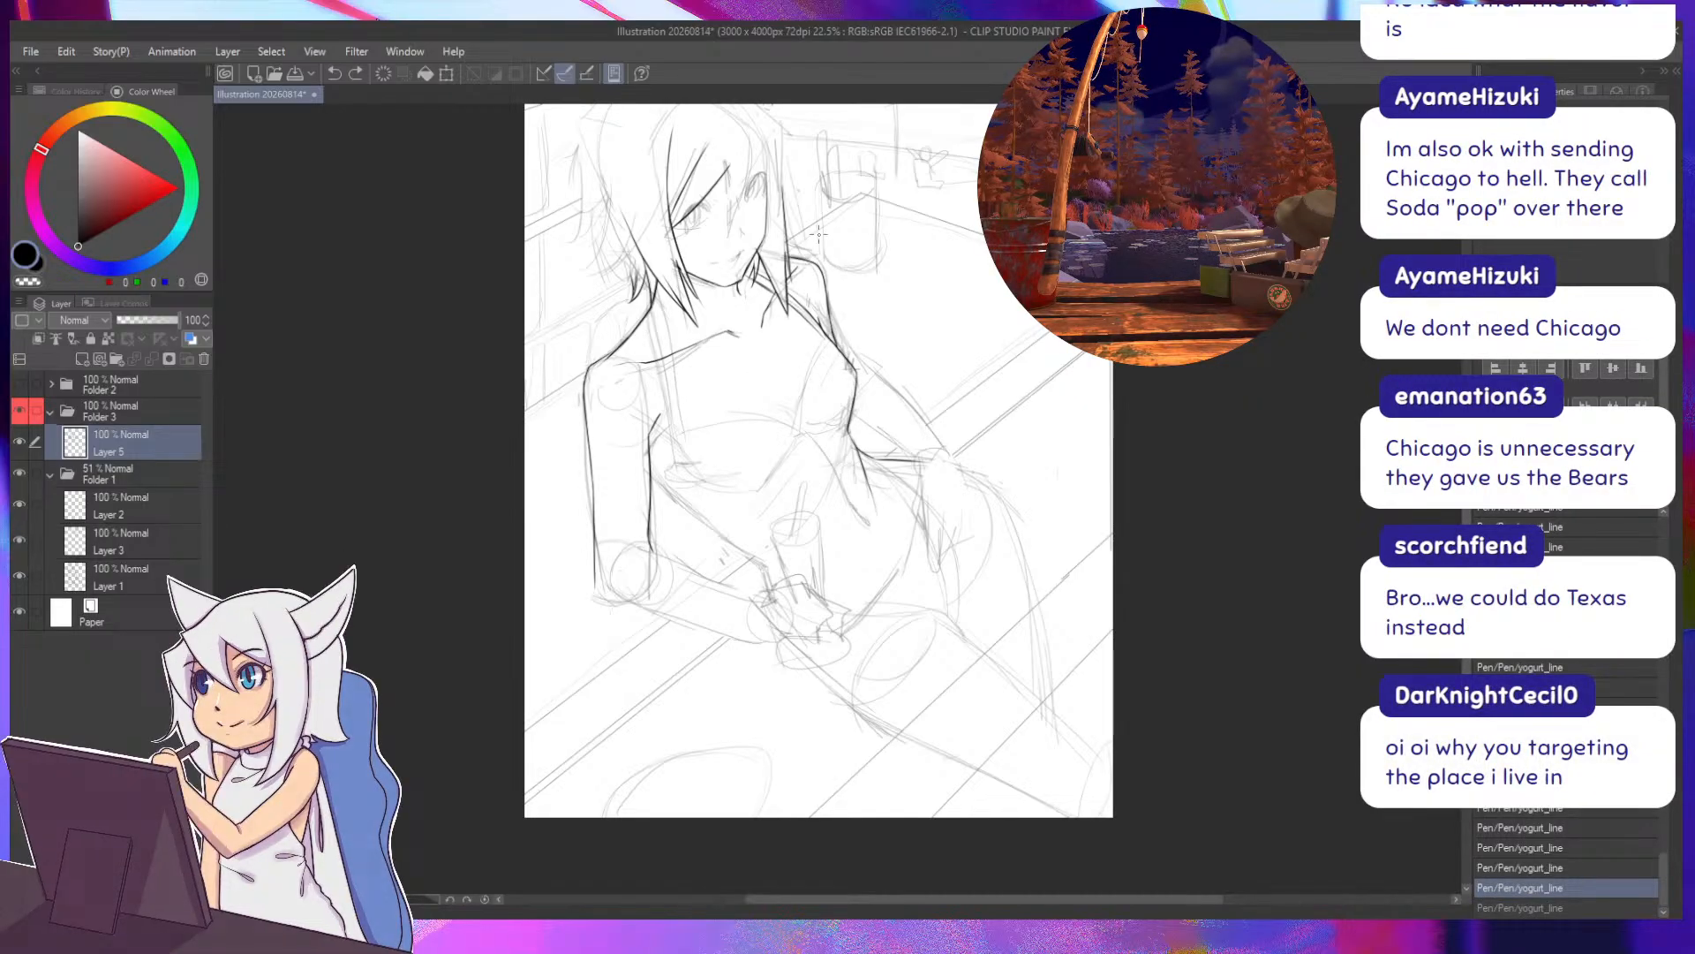
Clean up the line below the right shoulder with the eraser and ink the right arm's contour emerging beside the chest, redoing it until it fits.
{"action": "key", "text": "e"}
{"action": "left_click_drag", "start_coordinate": [811, 307], "coordinate": [818, 319]}
{"action": "mouse_move", "coordinate": [811, 309]}
{"action": "left_mouse_down"}
{"action": "mouse_move", "coordinate": [855, 369]}
{"action": "mouse_move", "coordinate": [853, 406]}
{"action": "mouse_move", "coordinate": [888, 408]}
{"action": "left_mouse_up"}
{"action": "key", "text": "p"}
{"action": "key", "text": "ctrl+z"}
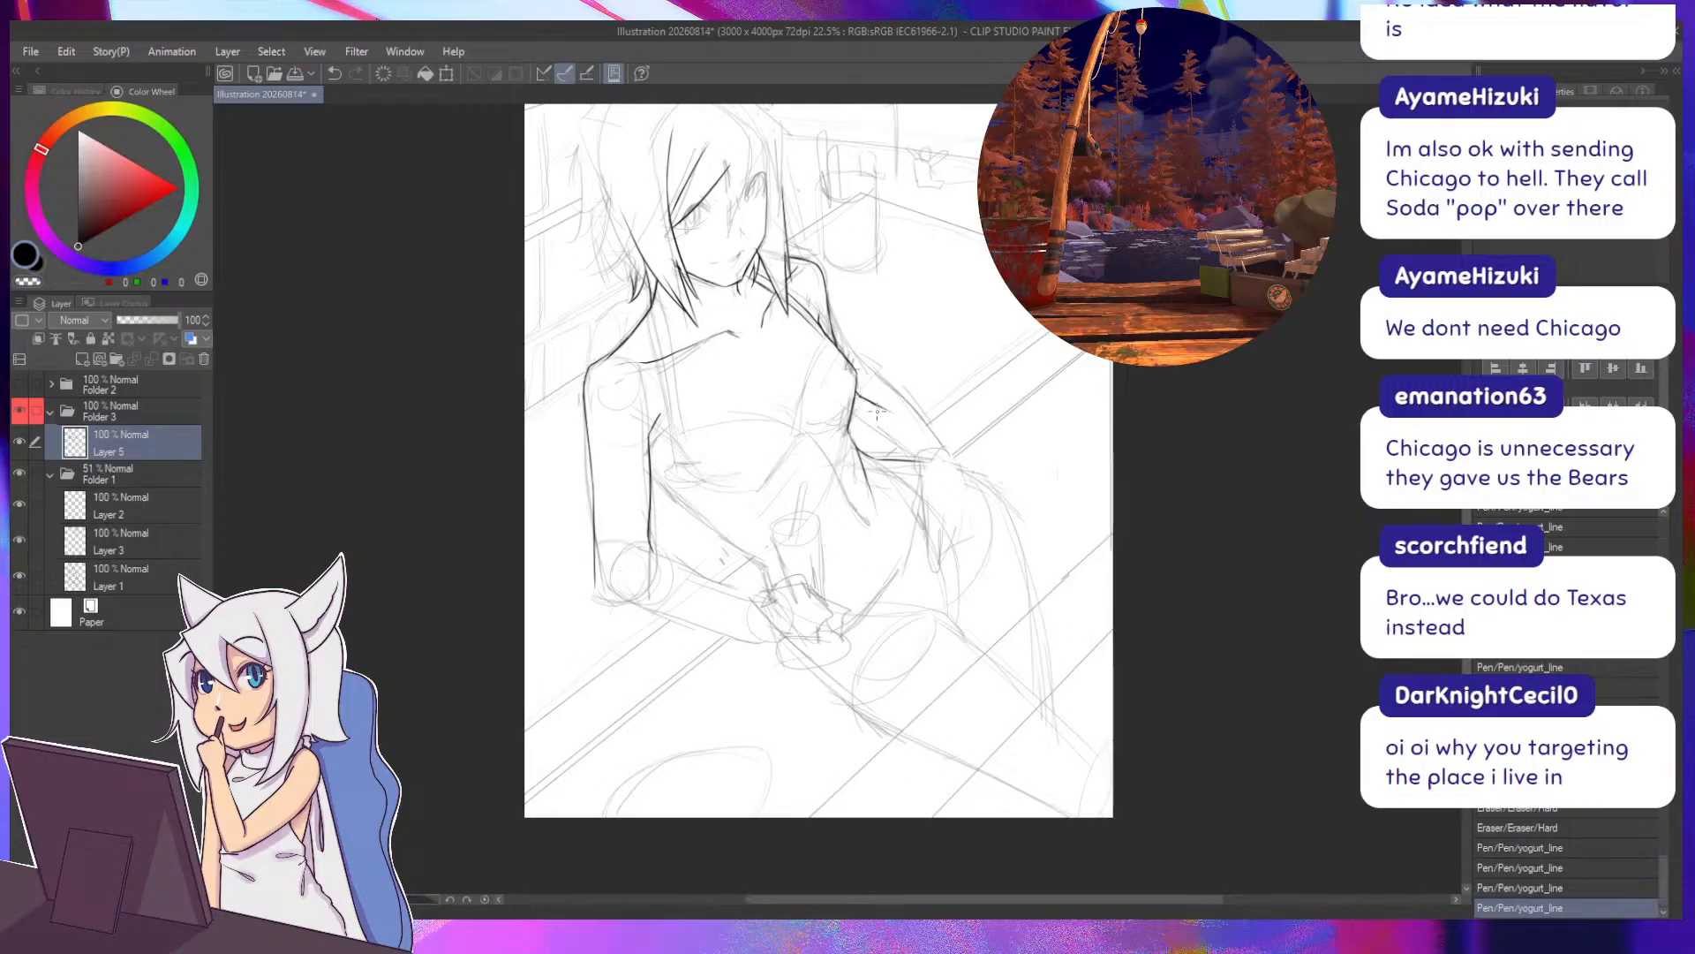
{"action": "key", "text": "ctrl+z"}
{"action": "key", "text": "ctrl+z"}
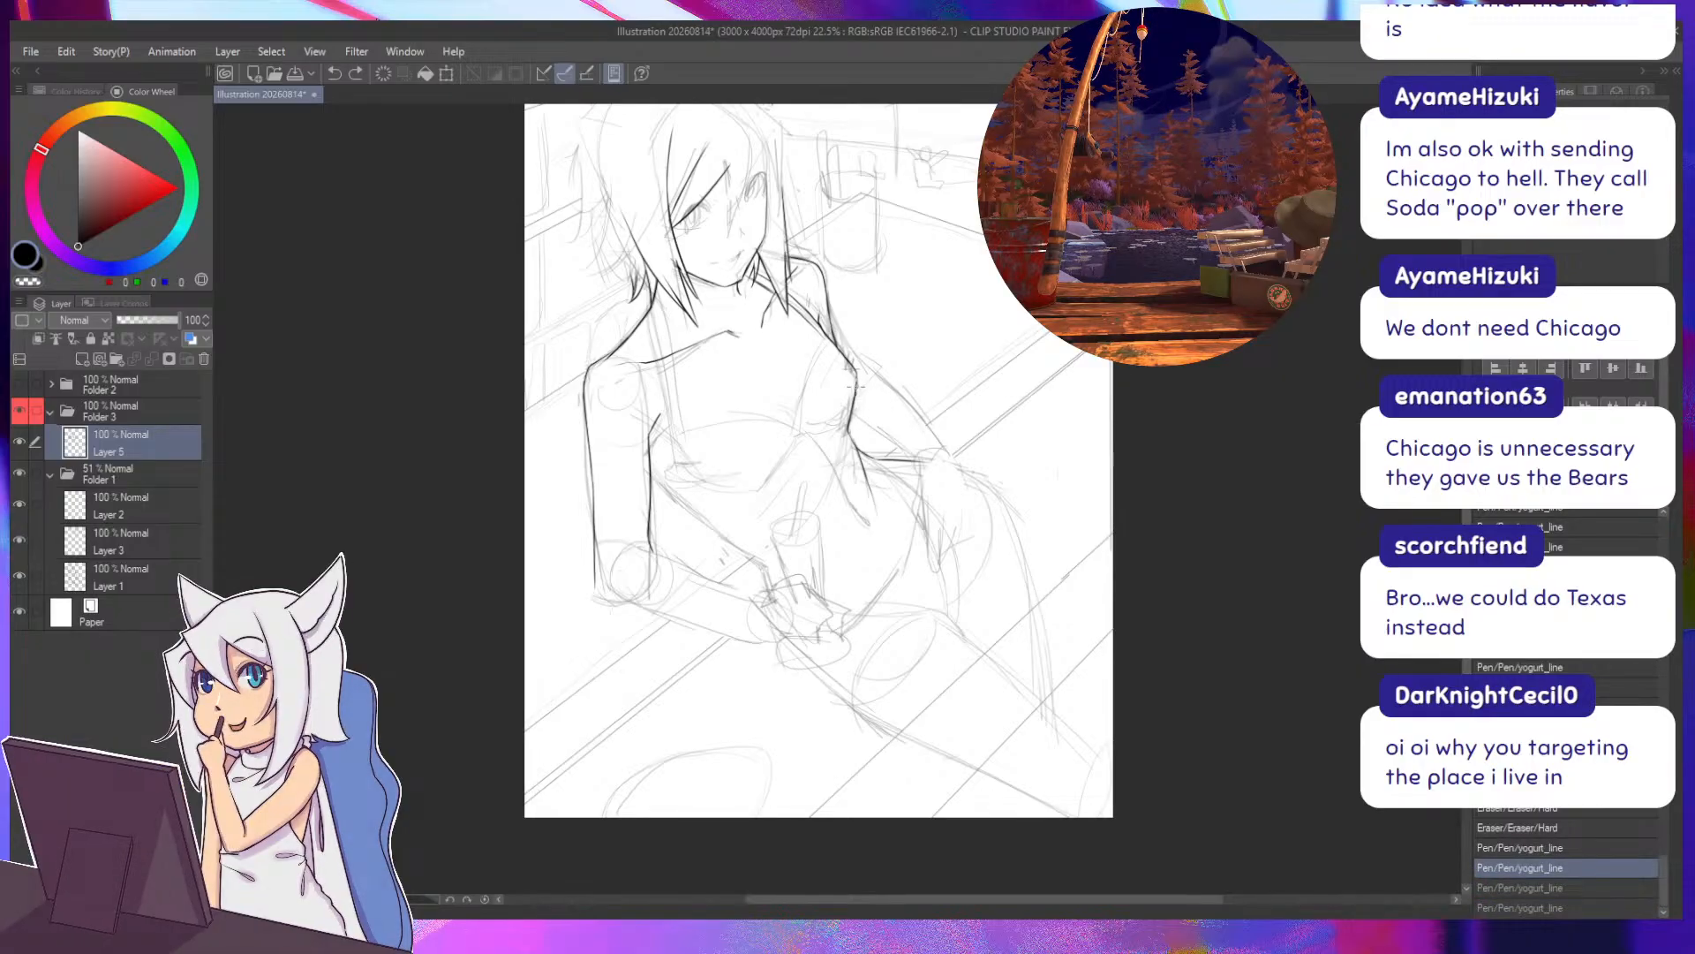
{"action": "key", "text": "ctrl+z"}
{"action": "left_click_drag", "start_coordinate": [858, 385], "coordinate": [906, 411]}
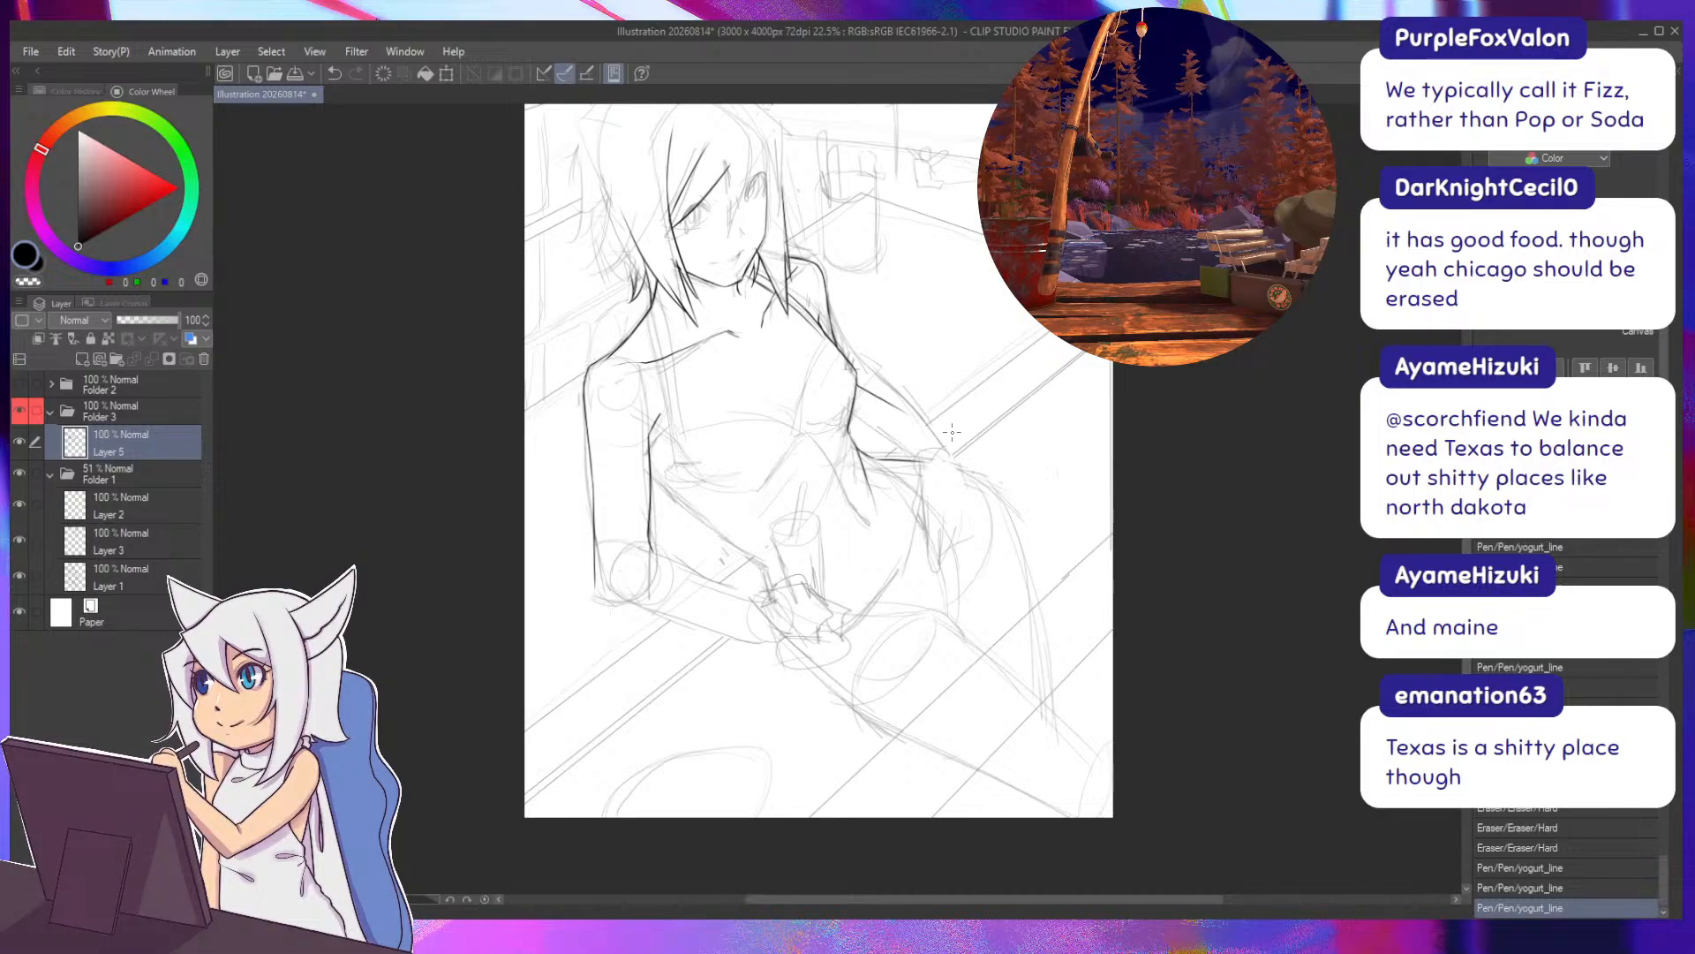
Trim the lower end of the left upper arm's outer contour at the elbow with the eraser.
{"action": "left_click", "coordinate": [452, 493]}
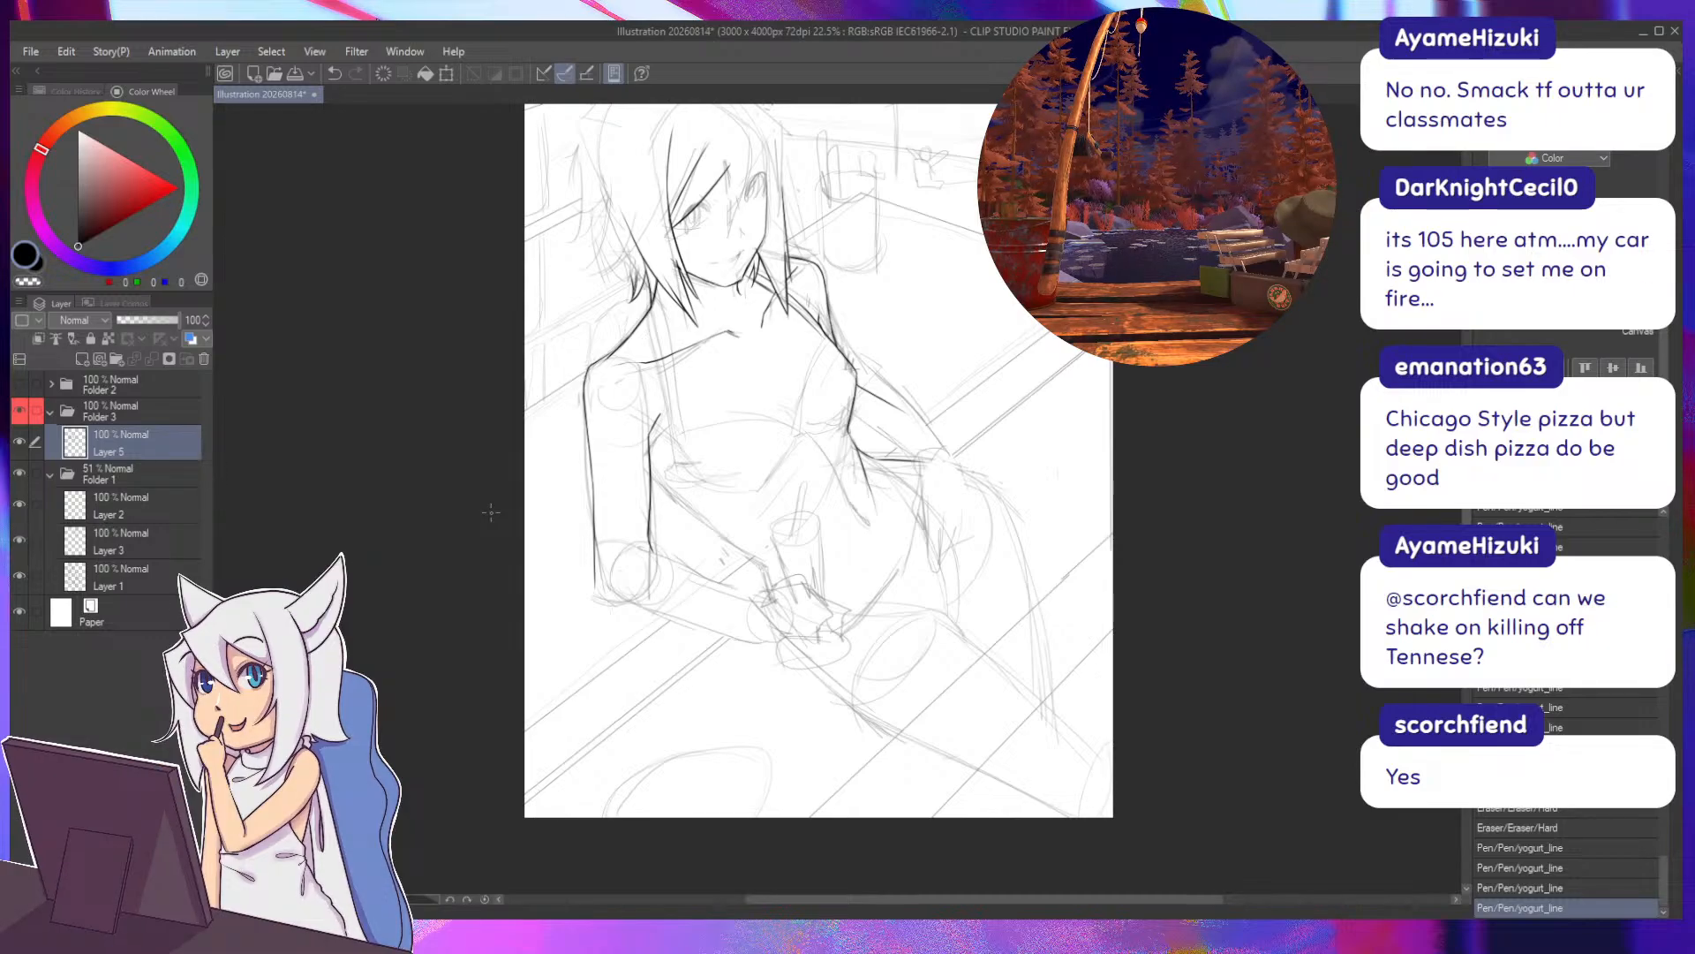
{"action": "left_click", "coordinate": [491, 512]}
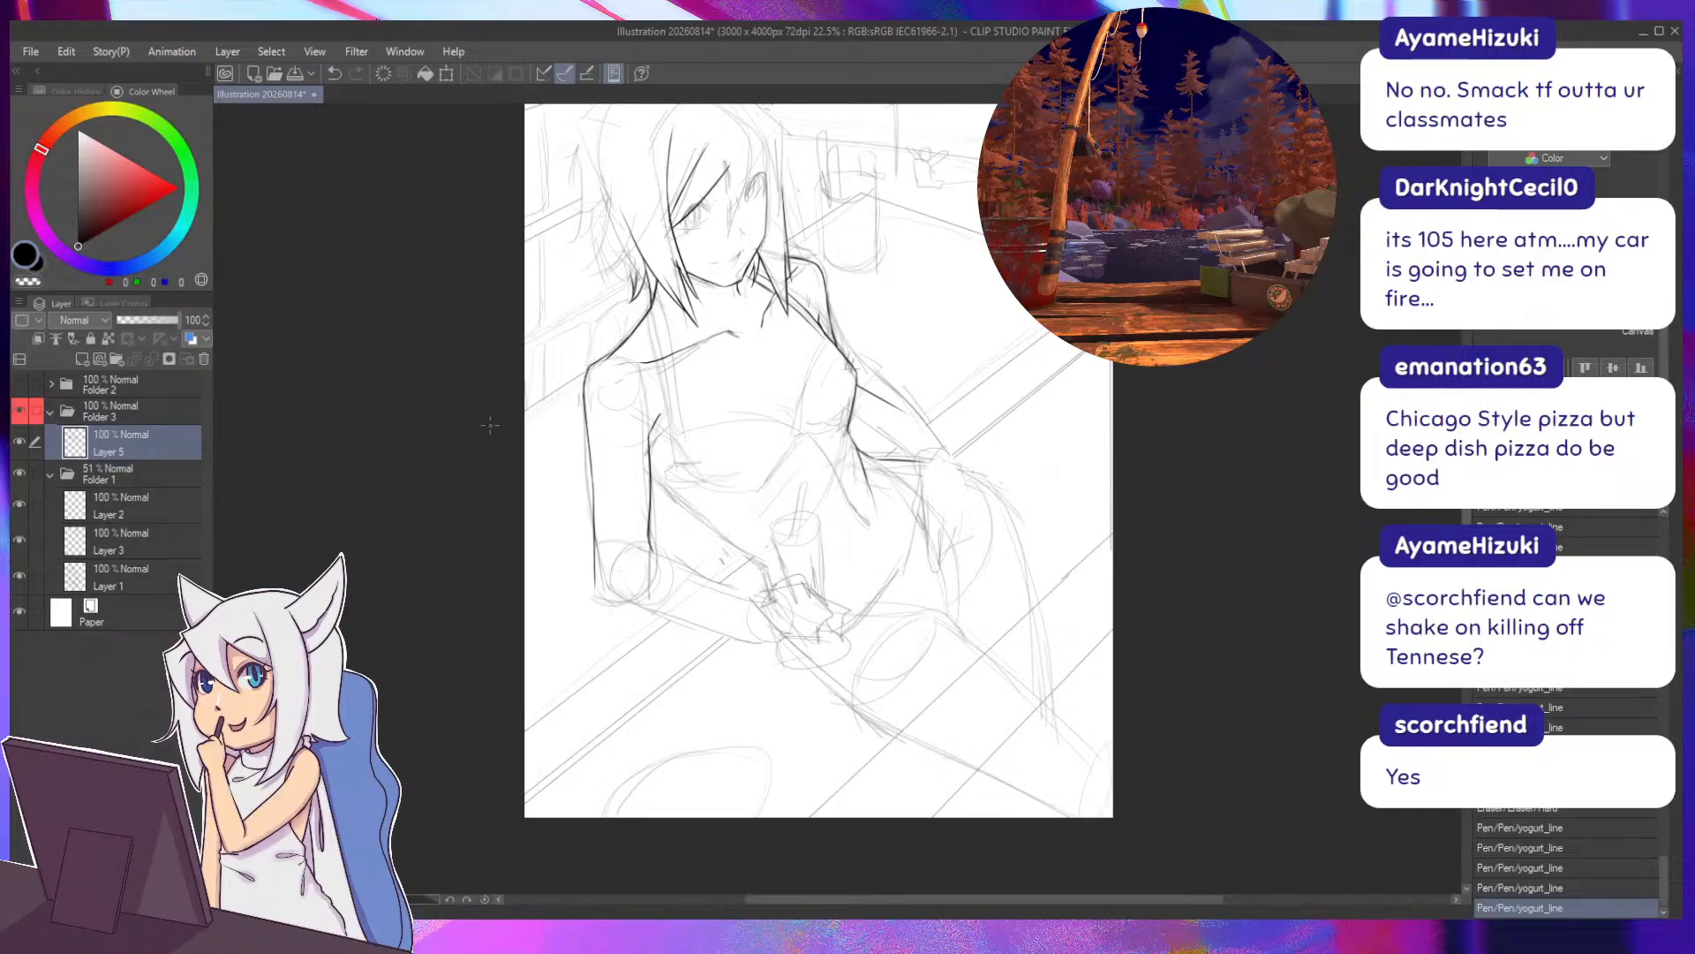
{"action": "key", "text": "e"}
{"action": "left_click_drag", "start_coordinate": [594, 589], "coordinate": [595, 579]}
{"action": "key", "text": "p"}
Ink the left side of the torso from the armpit down to the waist, redoing the stroke until it fits.
{"action": "left_click_drag", "start_coordinate": [649, 444], "coordinate": [688, 372]}
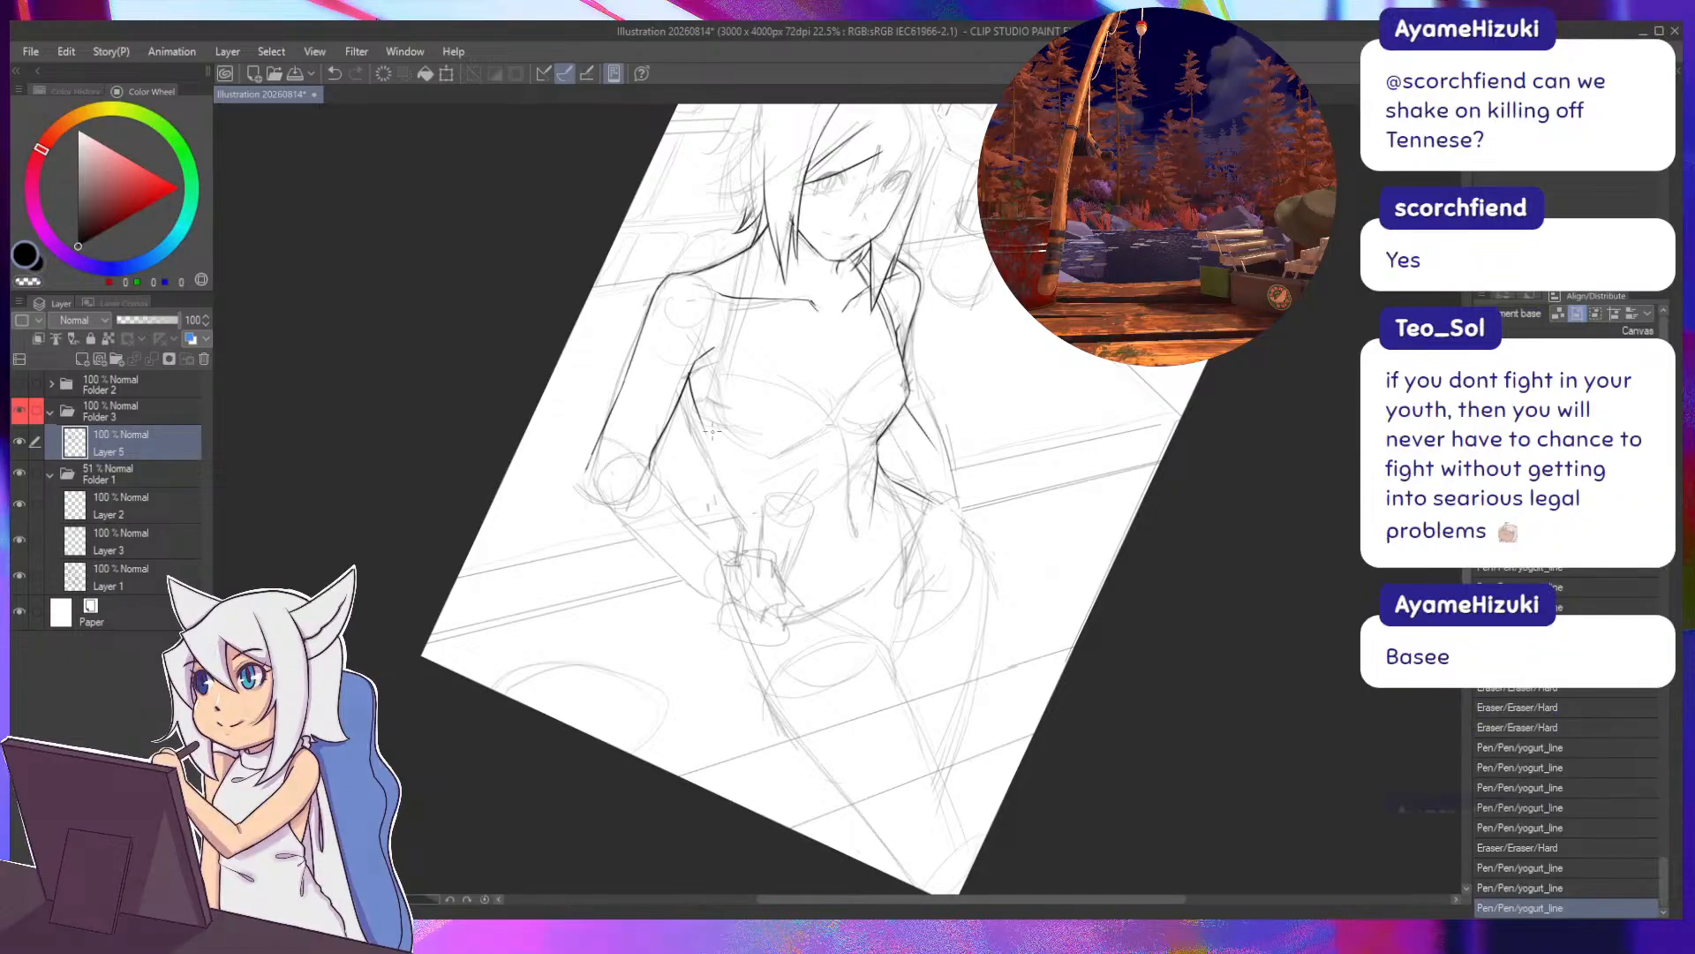
{"action": "key", "text": "ctrl+z"}
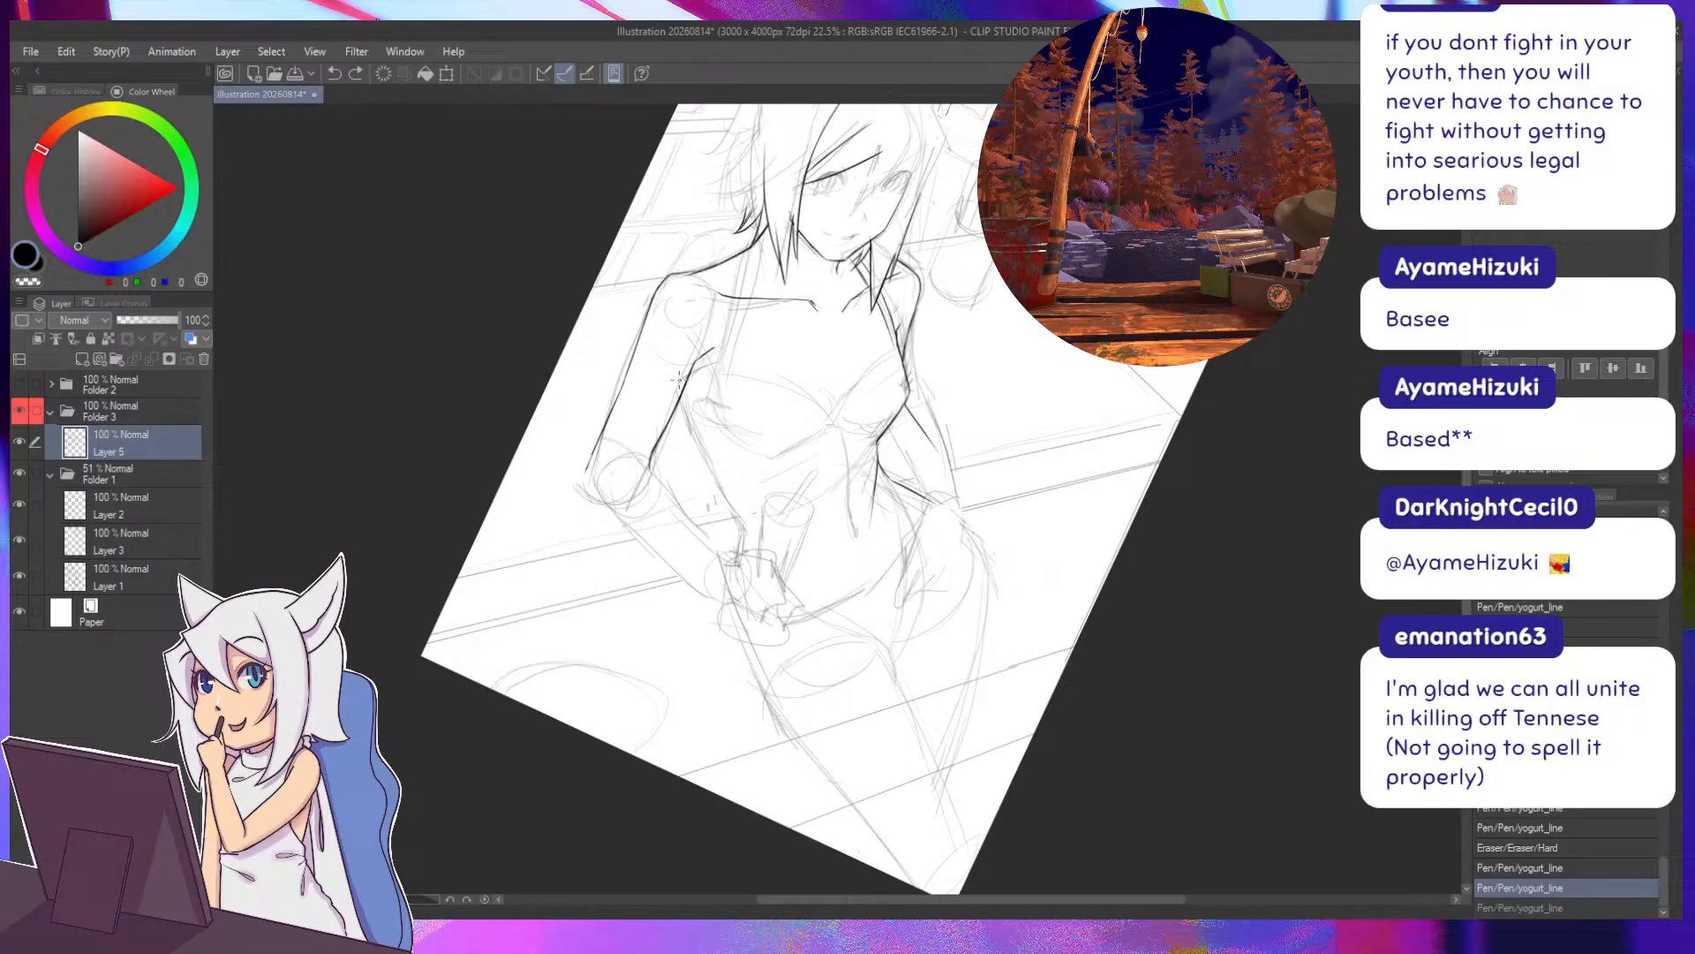
{"action": "key", "text": "ctrl+y"}
{"action": "key", "text": "ctrl+z"}
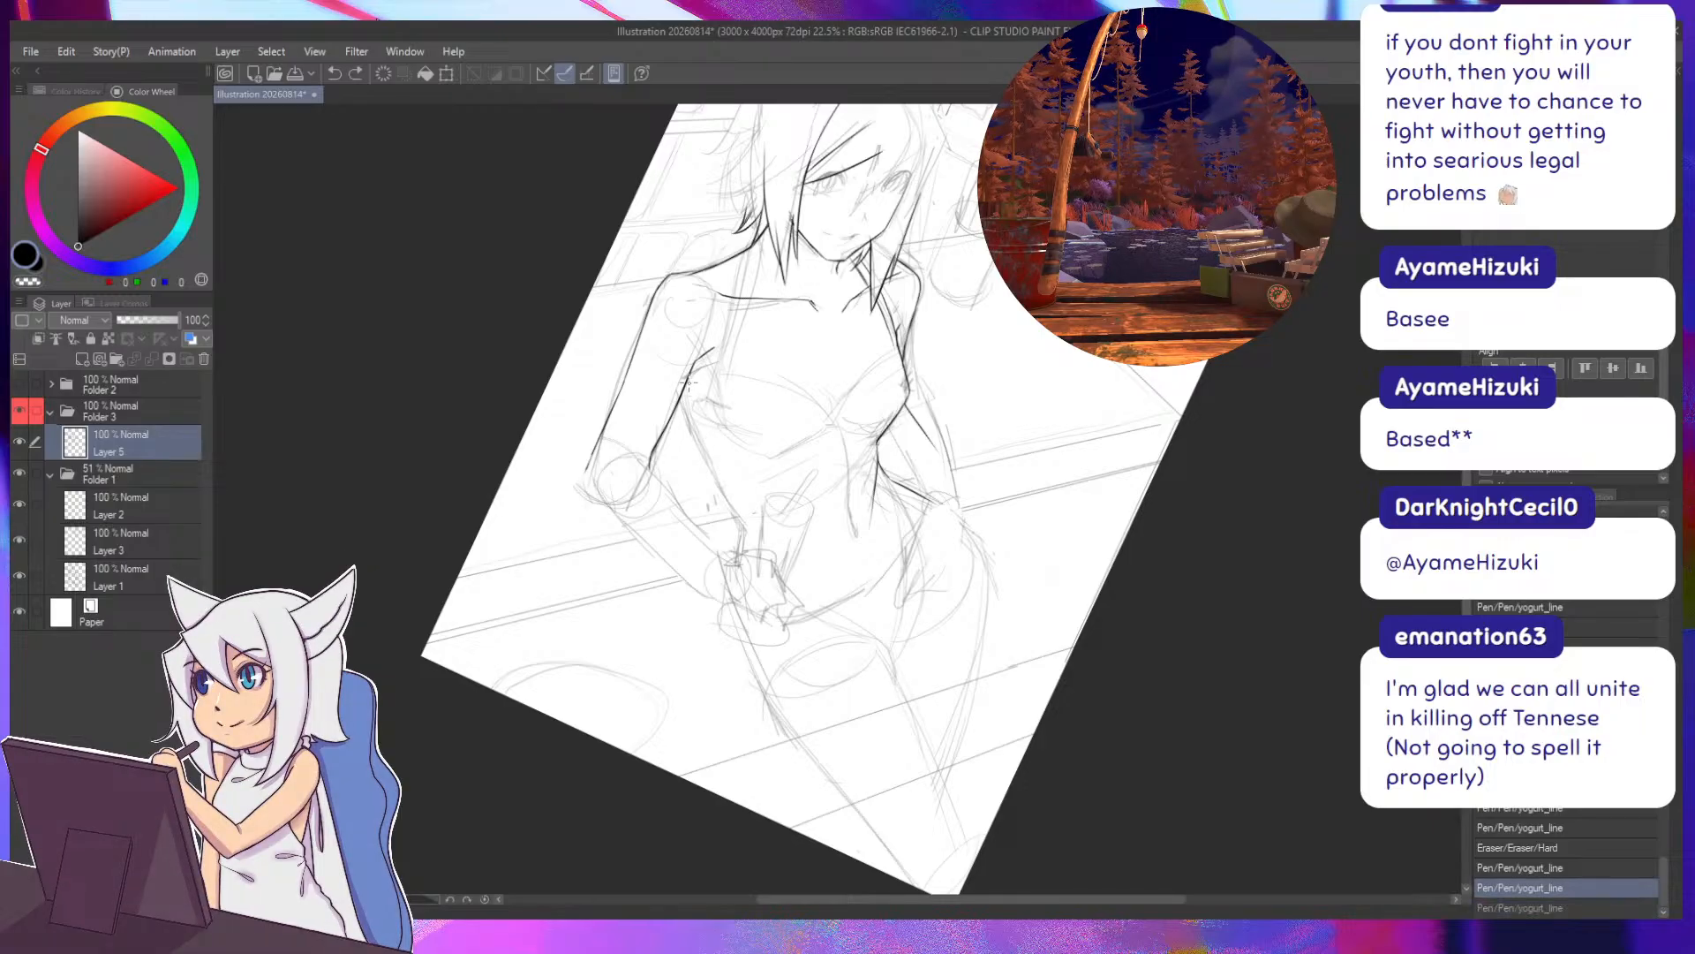
{"action": "mouse_move", "coordinate": [687, 380]}
{"action": "left_mouse_down"}
{"action": "mouse_move", "coordinate": [741, 540]}
{"action": "mouse_move", "coordinate": [731, 570]}
{"action": "left_mouse_up"}
{"action": "key", "text": "ctrl+z"}
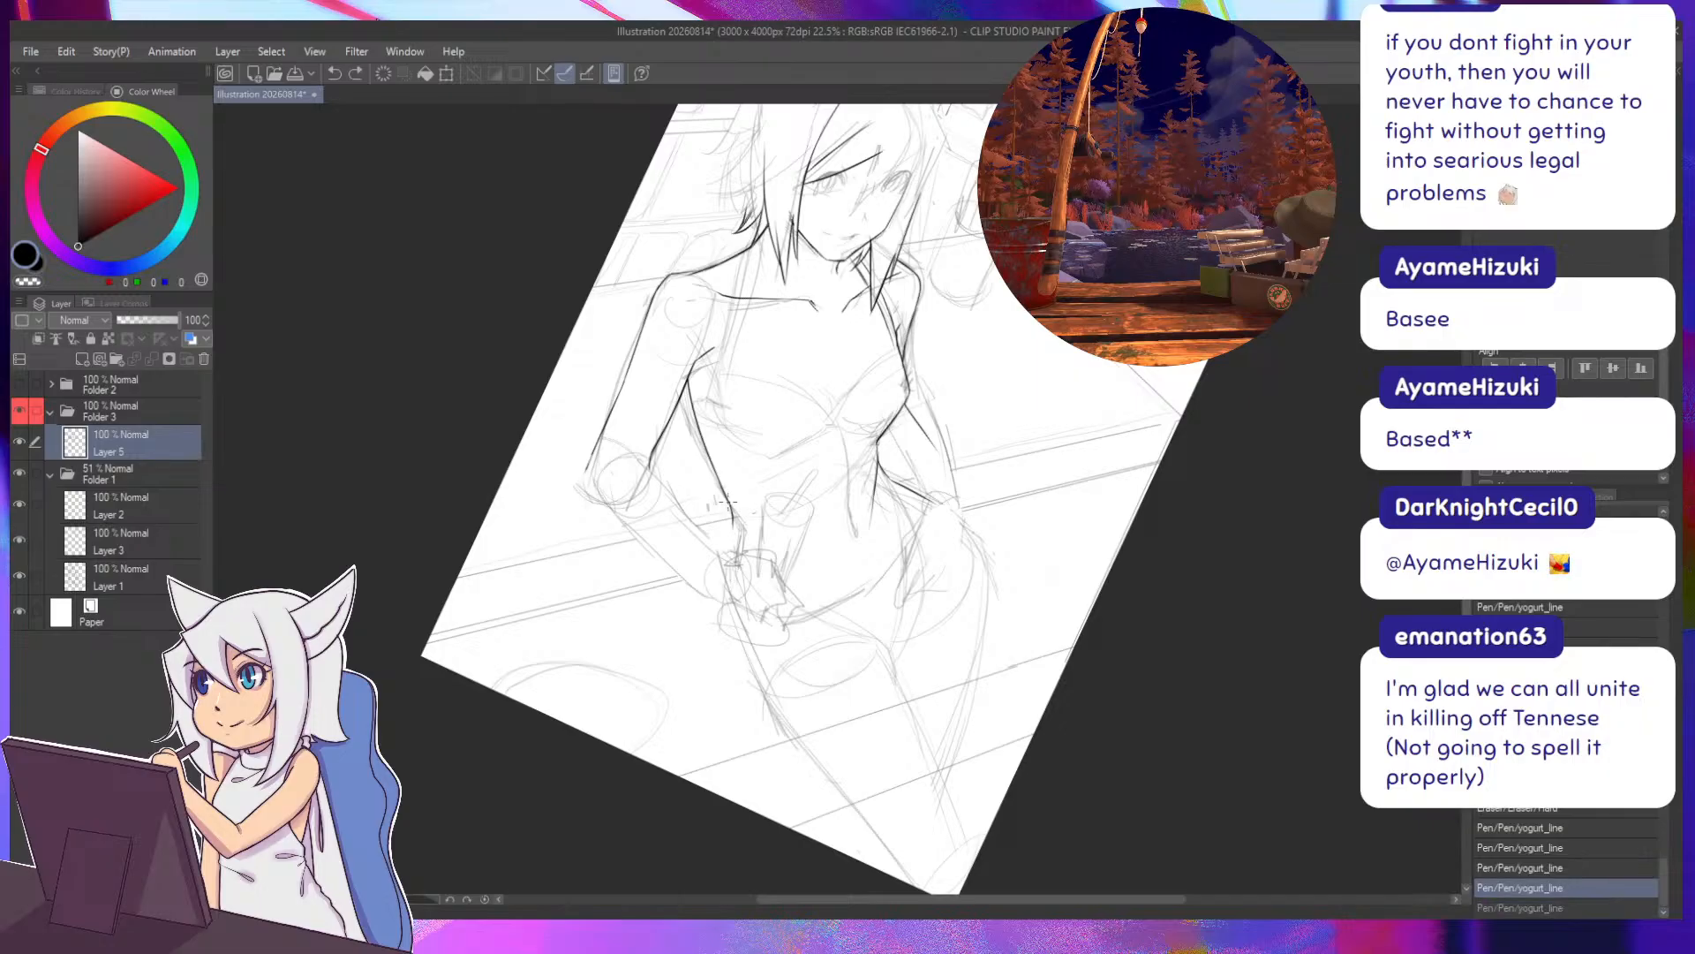
Continue the left torso line from the waist down to the hand holding the cup, erasing and redrawing the segment.
{"action": "left_click_drag", "start_coordinate": [732, 509], "coordinate": [730, 574]}
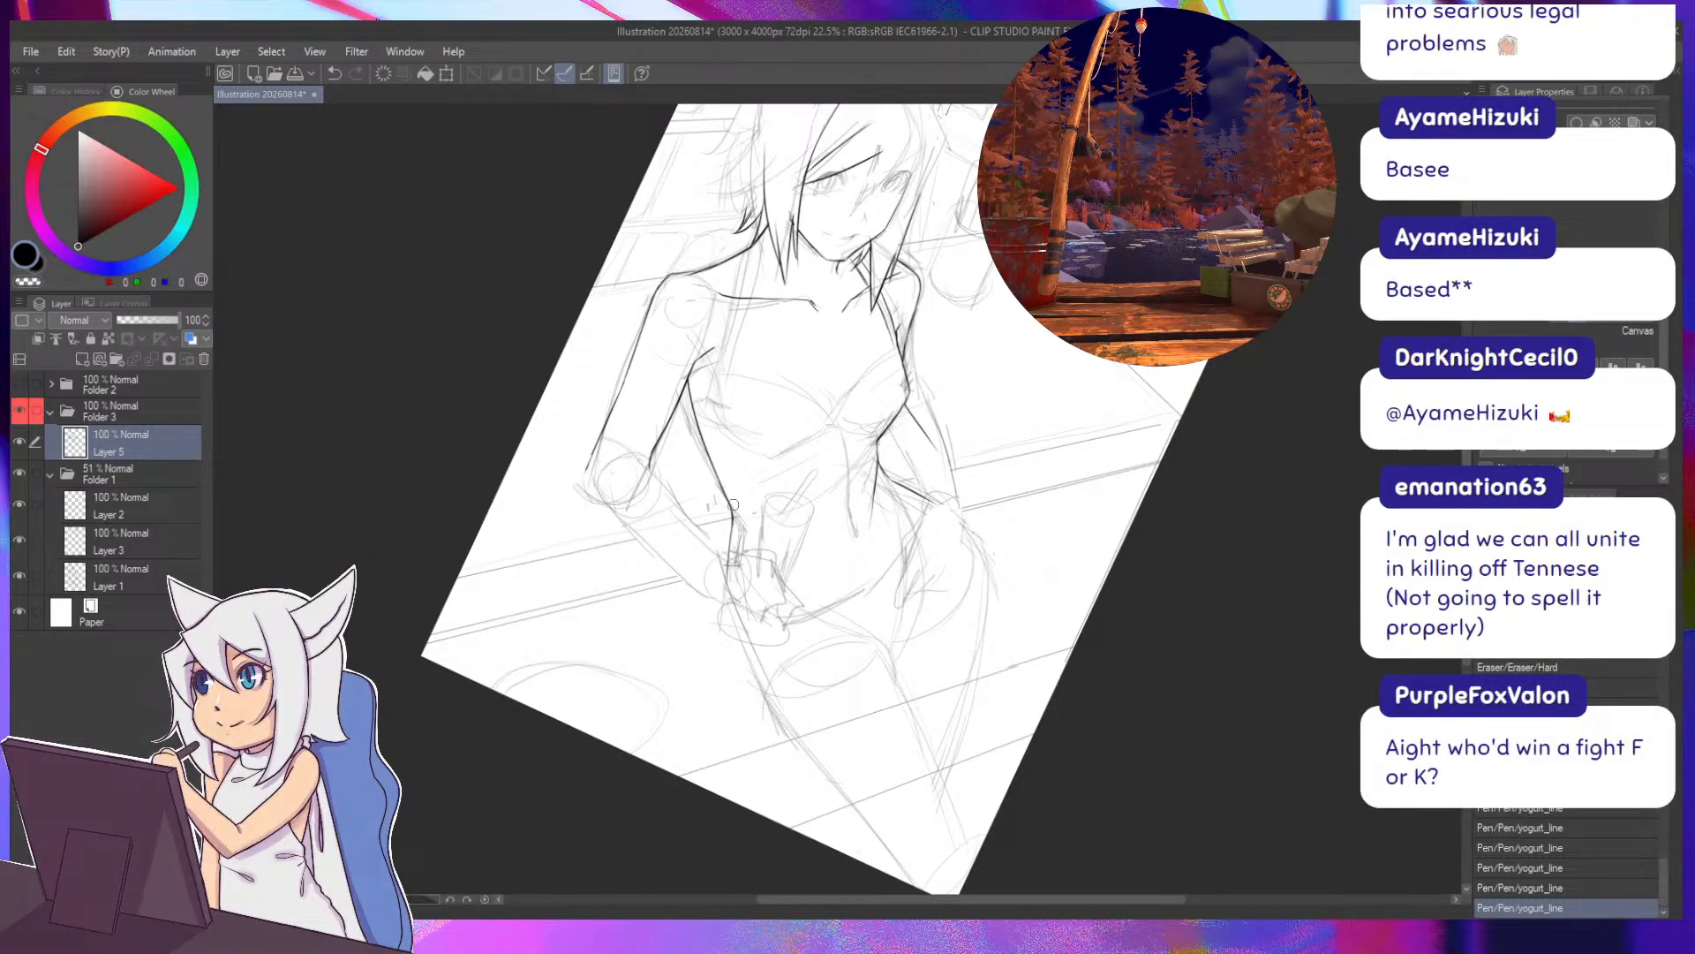
{"action": "left_click_drag", "start_coordinate": [731, 504], "coordinate": [731, 584]}
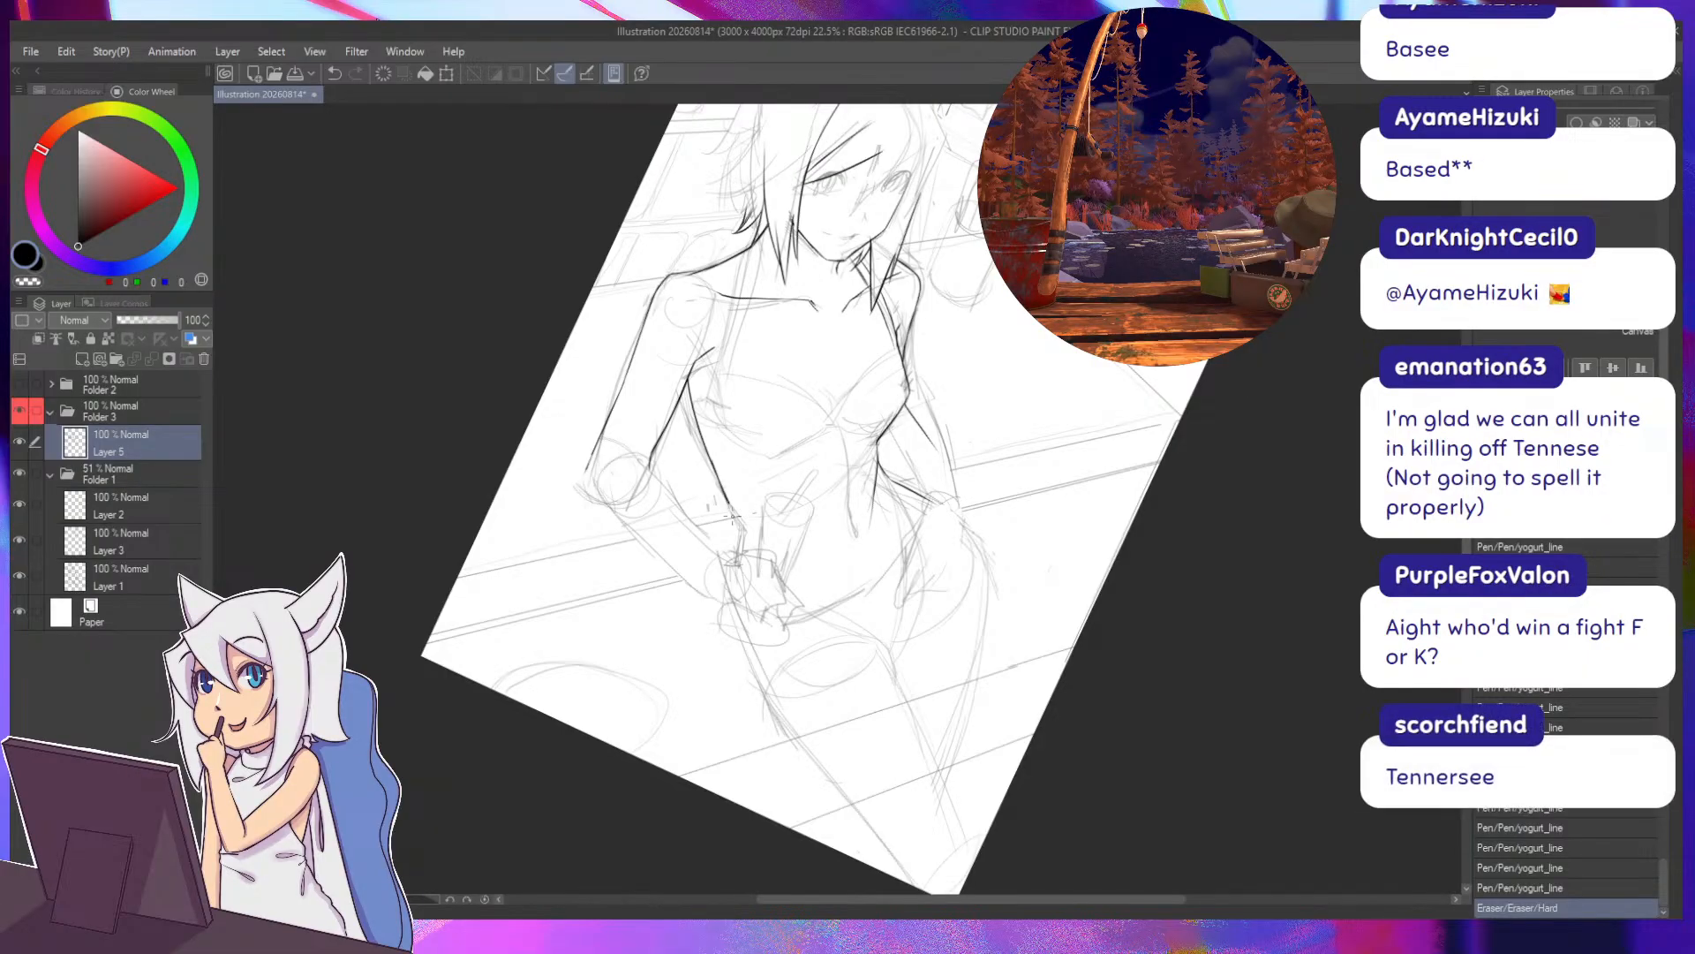
{"action": "left_click_drag", "start_coordinate": [706, 458], "coordinate": [732, 563]}
{"action": "key", "text": "ctrl+z"}
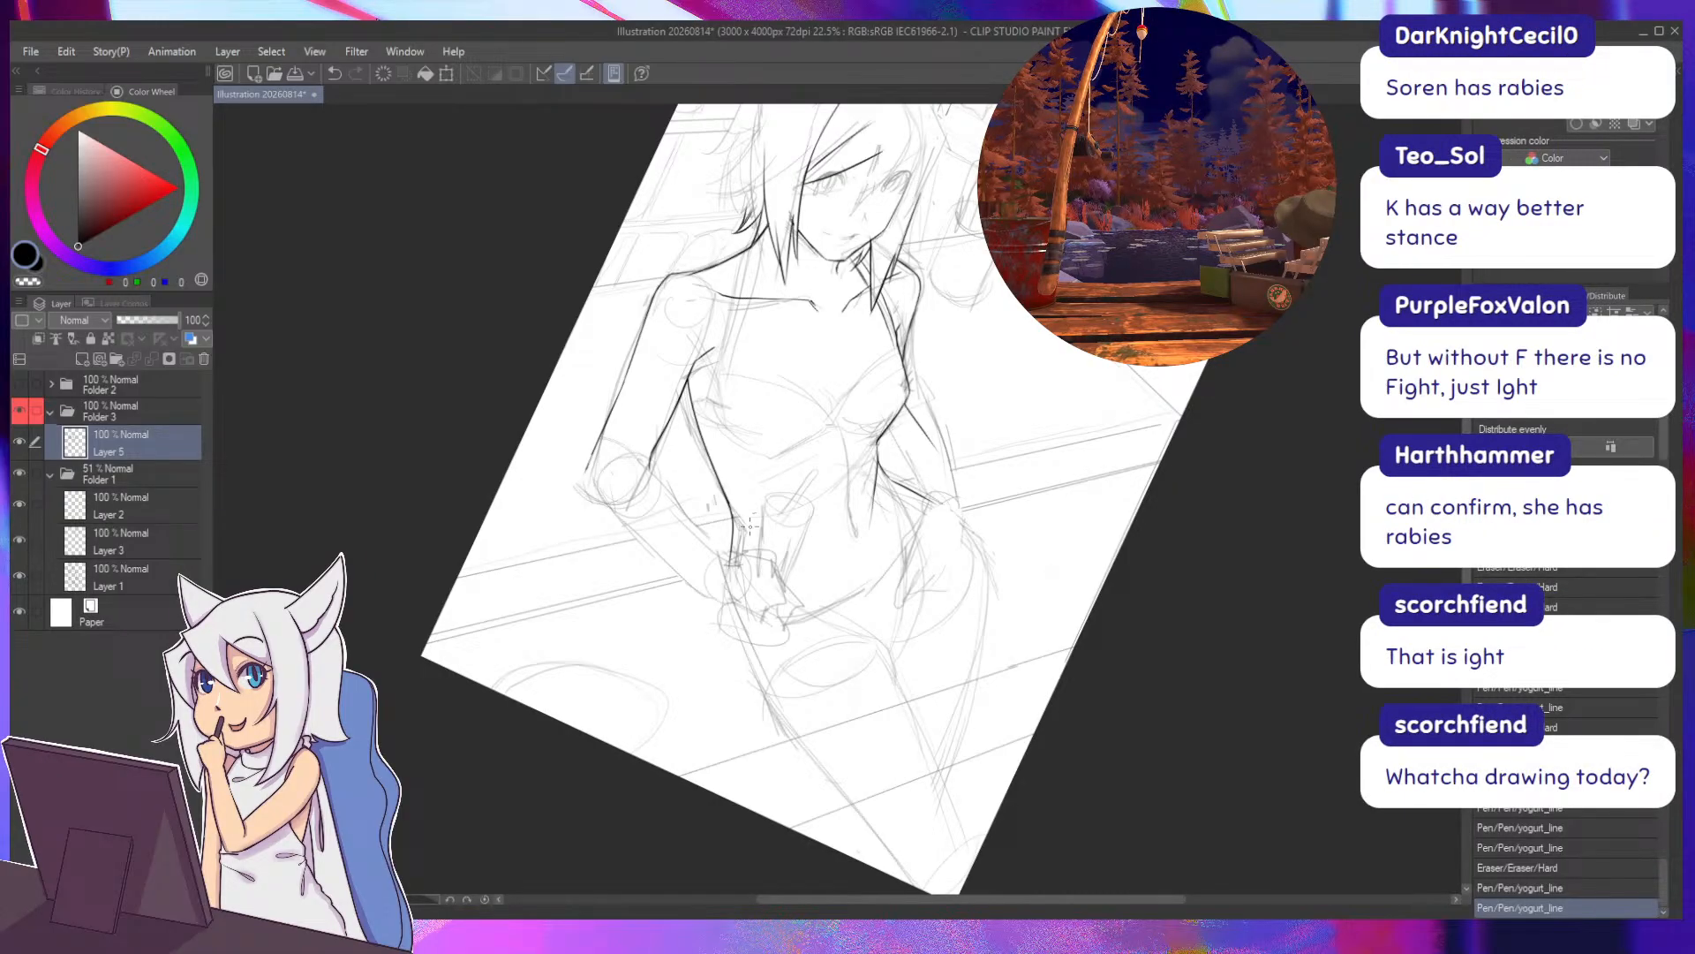
Erase the right chest contour and re-ink it as a smoother curve from the armpit down to the ribs.
{"action": "left_click", "coordinate": [420, 400]}
{"action": "left_click_drag", "start_coordinate": [415, 394], "coordinate": [403, 386]}
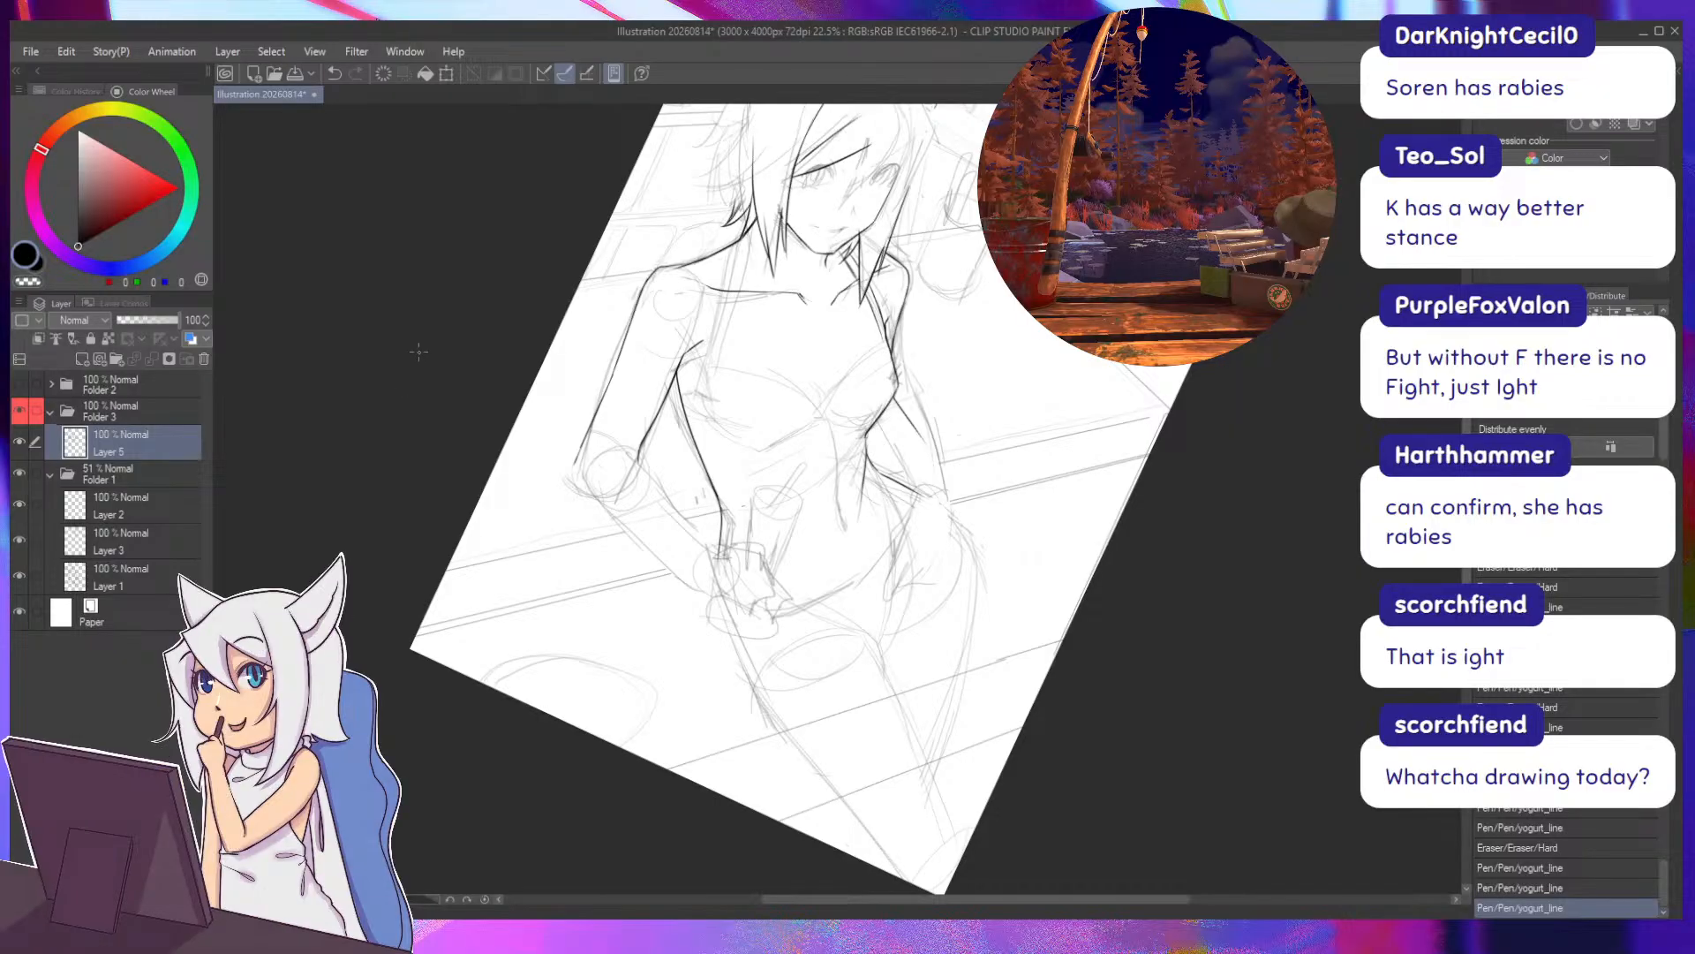
{"action": "key", "text": "minus"}
{"action": "key", "text": "minus"}
{"action": "key", "text": "e"}
{"action": "left_click_drag", "start_coordinate": [869, 352], "coordinate": [855, 432]}
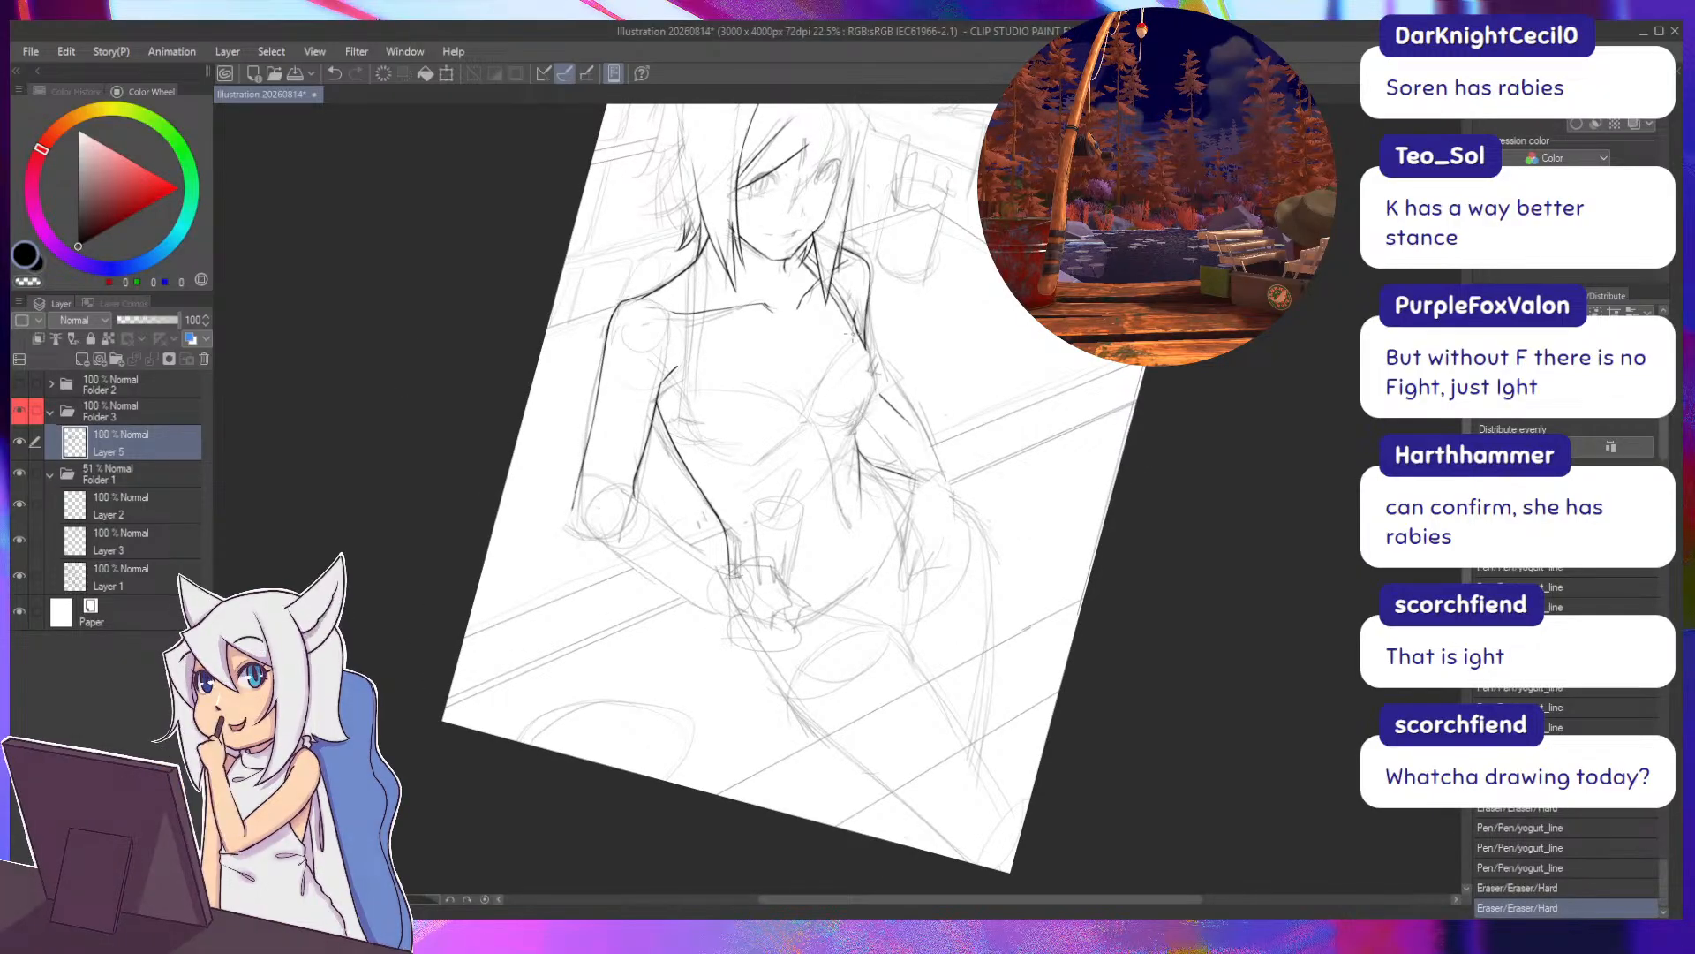
{"action": "key", "text": "p"}
{"action": "left_click_drag", "start_coordinate": [857, 327], "coordinate": [858, 405]}
{"action": "key", "text": "ctrl+z"}
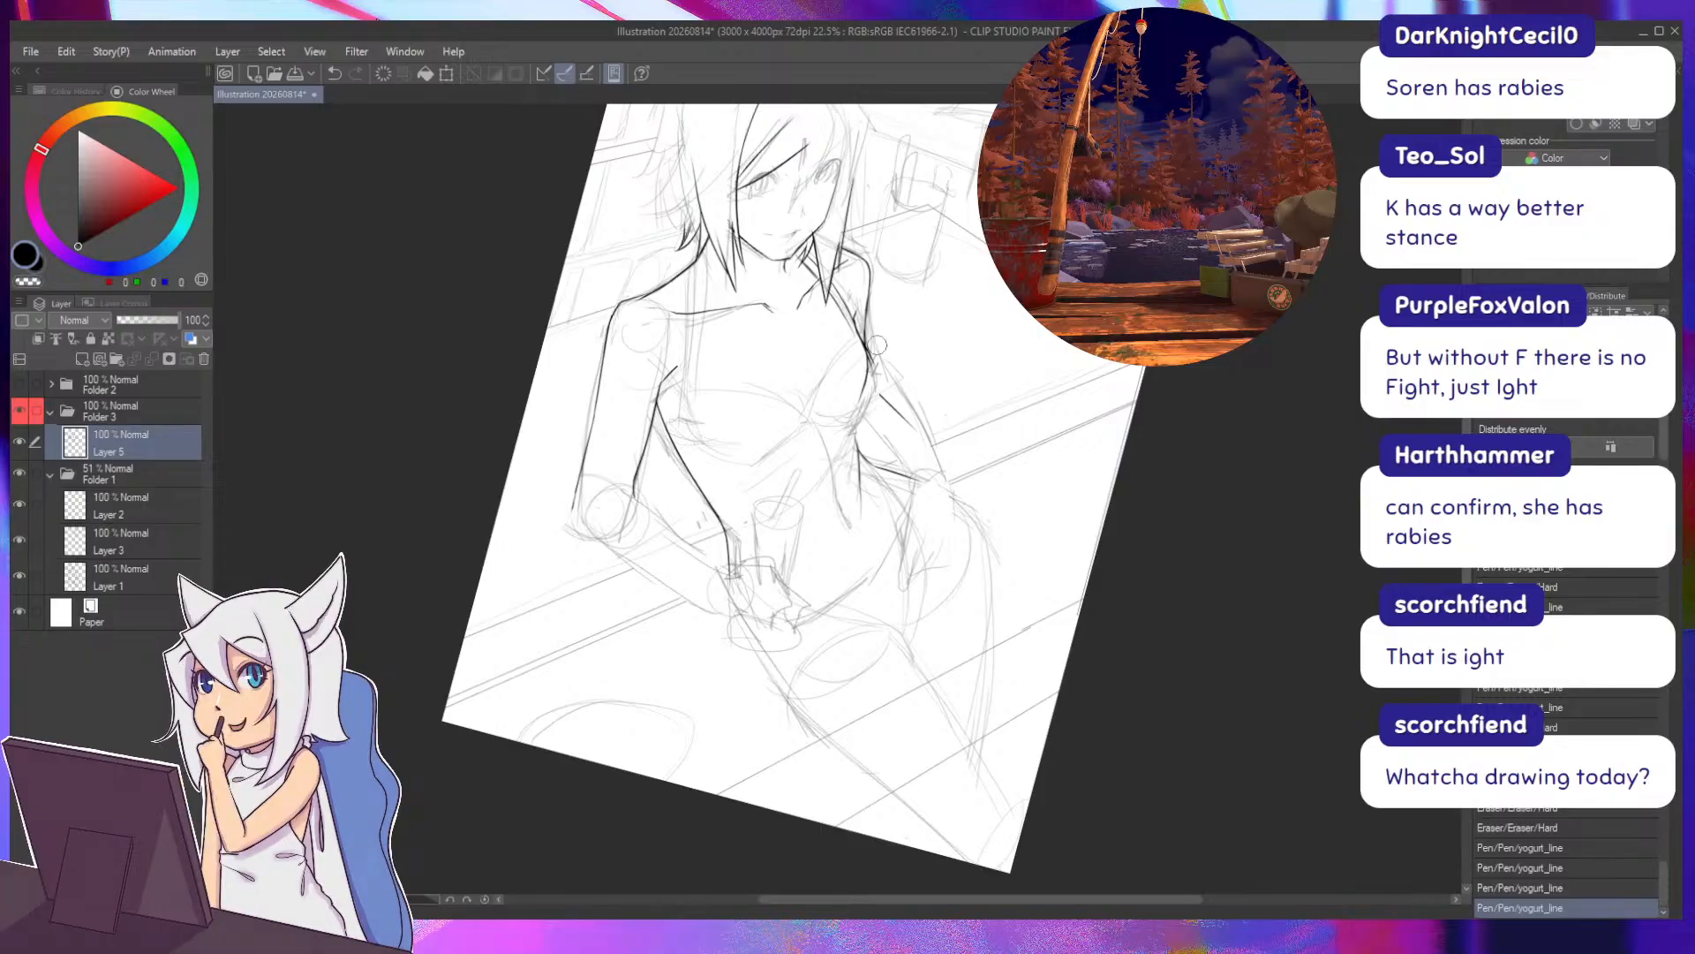
{"action": "left_click_drag", "start_coordinate": [876, 341], "coordinate": [873, 355]}
{"action": "mouse_move", "coordinate": [870, 343]}
{"action": "left_mouse_down"}
{"action": "mouse_move", "coordinate": [858, 465]}
{"action": "mouse_move", "coordinate": [855, 444]}
{"action": "left_mouse_up"}
Tidy the right torso line below the ribs and join it to the waist line.
{"action": "key", "text": "p"}
{"action": "left_click", "coordinate": [808, 377]}
{"action": "mouse_move", "coordinate": [857, 521]}
{"action": "left_mouse_down"}
{"action": "mouse_move", "coordinate": [857, 426]}
{"action": "mouse_move", "coordinate": [861, 486]}
{"action": "left_mouse_up"}
{"action": "key", "text": "p"}
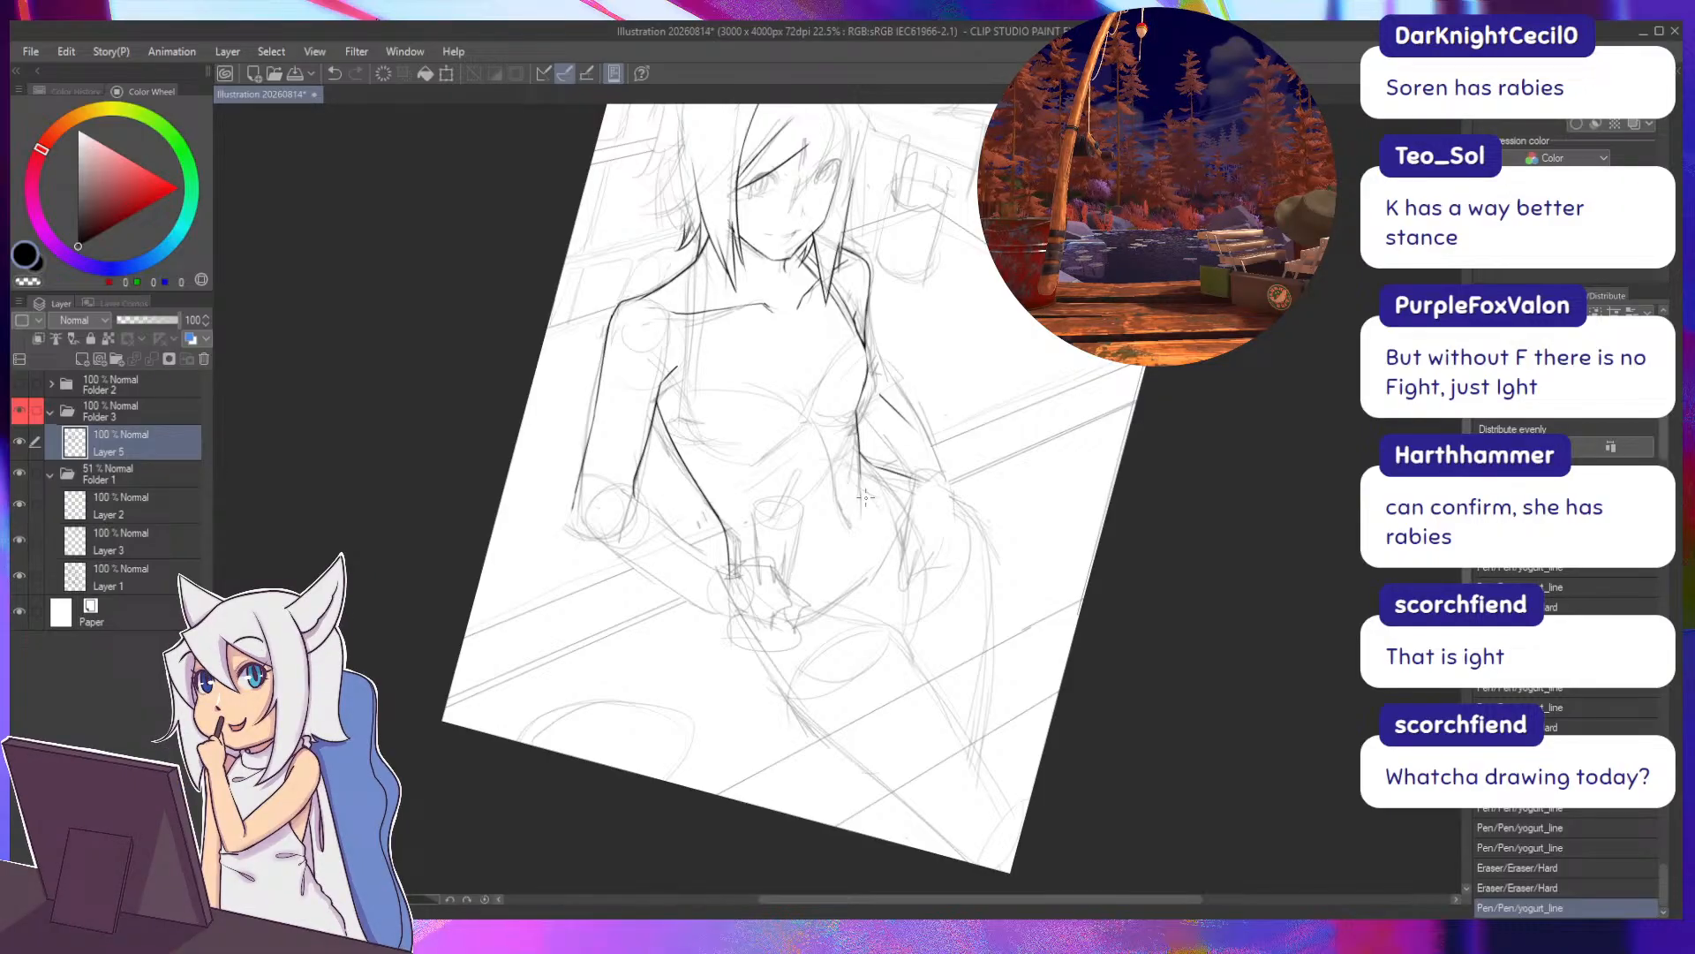
Collapse Folder 1 and Folder 3, view the sketch in Folder 2 on its own, and bring Folders 3 and 1 back into view.
{"action": "left_click_drag", "start_coordinate": [482, 288], "coordinate": [449, 352]}
{"action": "left_click_drag", "start_coordinate": [459, 476], "coordinate": [422, 541]}
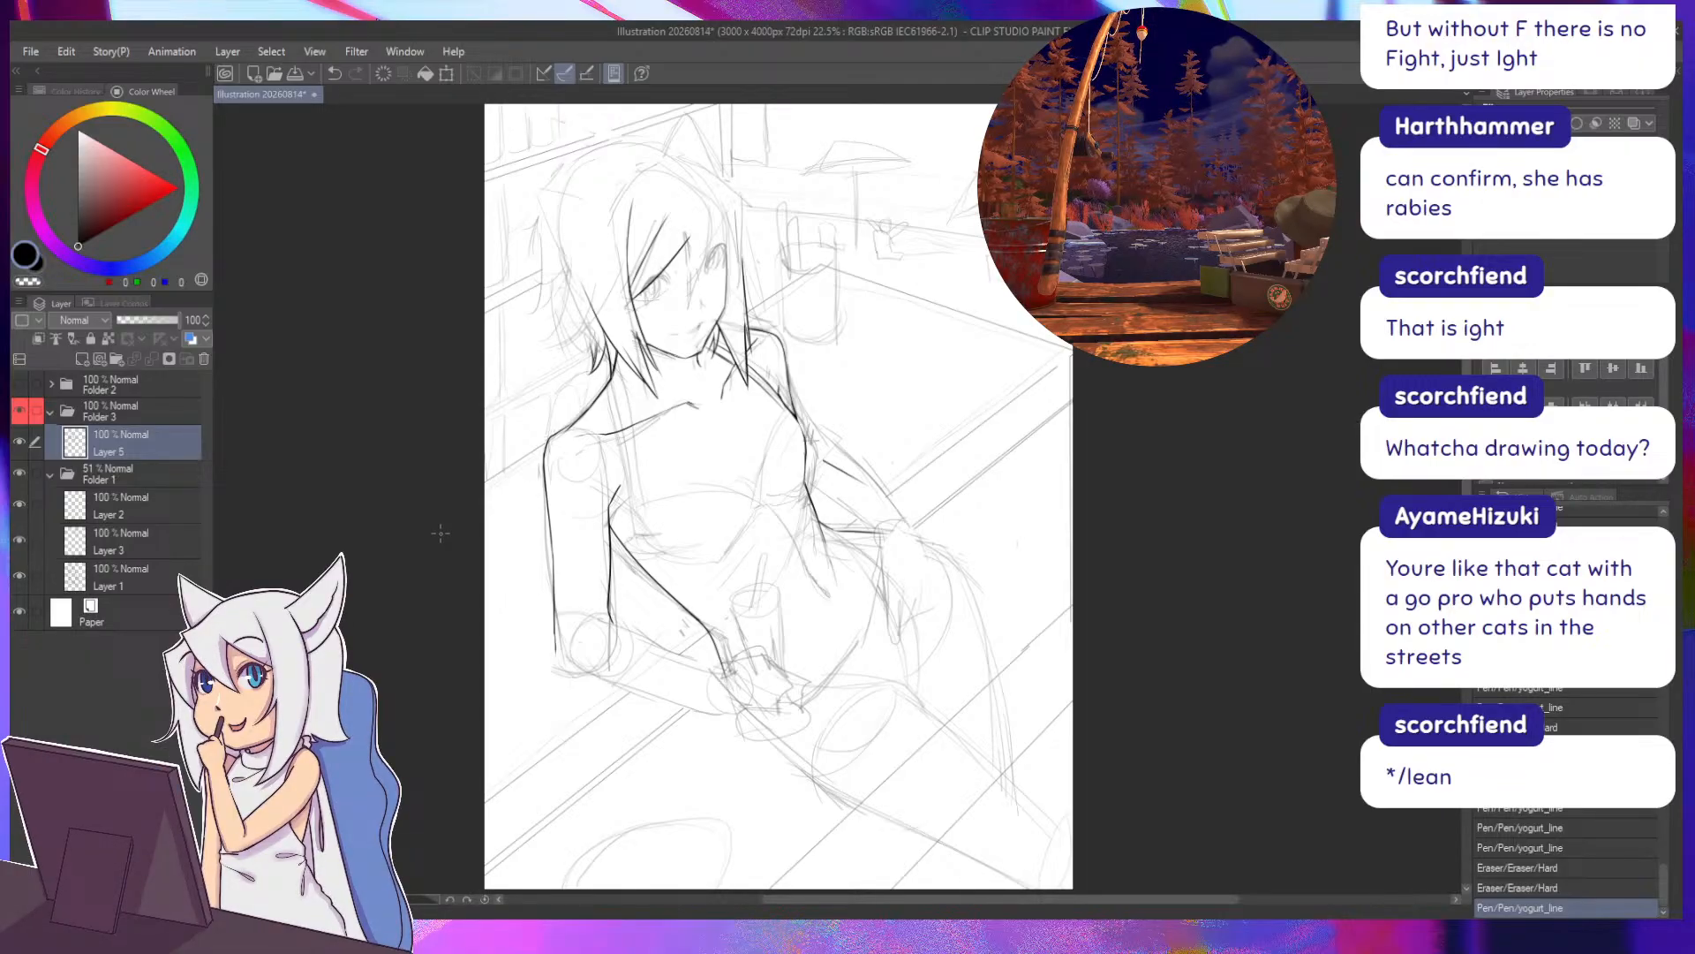
{"action": "left_click", "coordinate": [51, 473]}
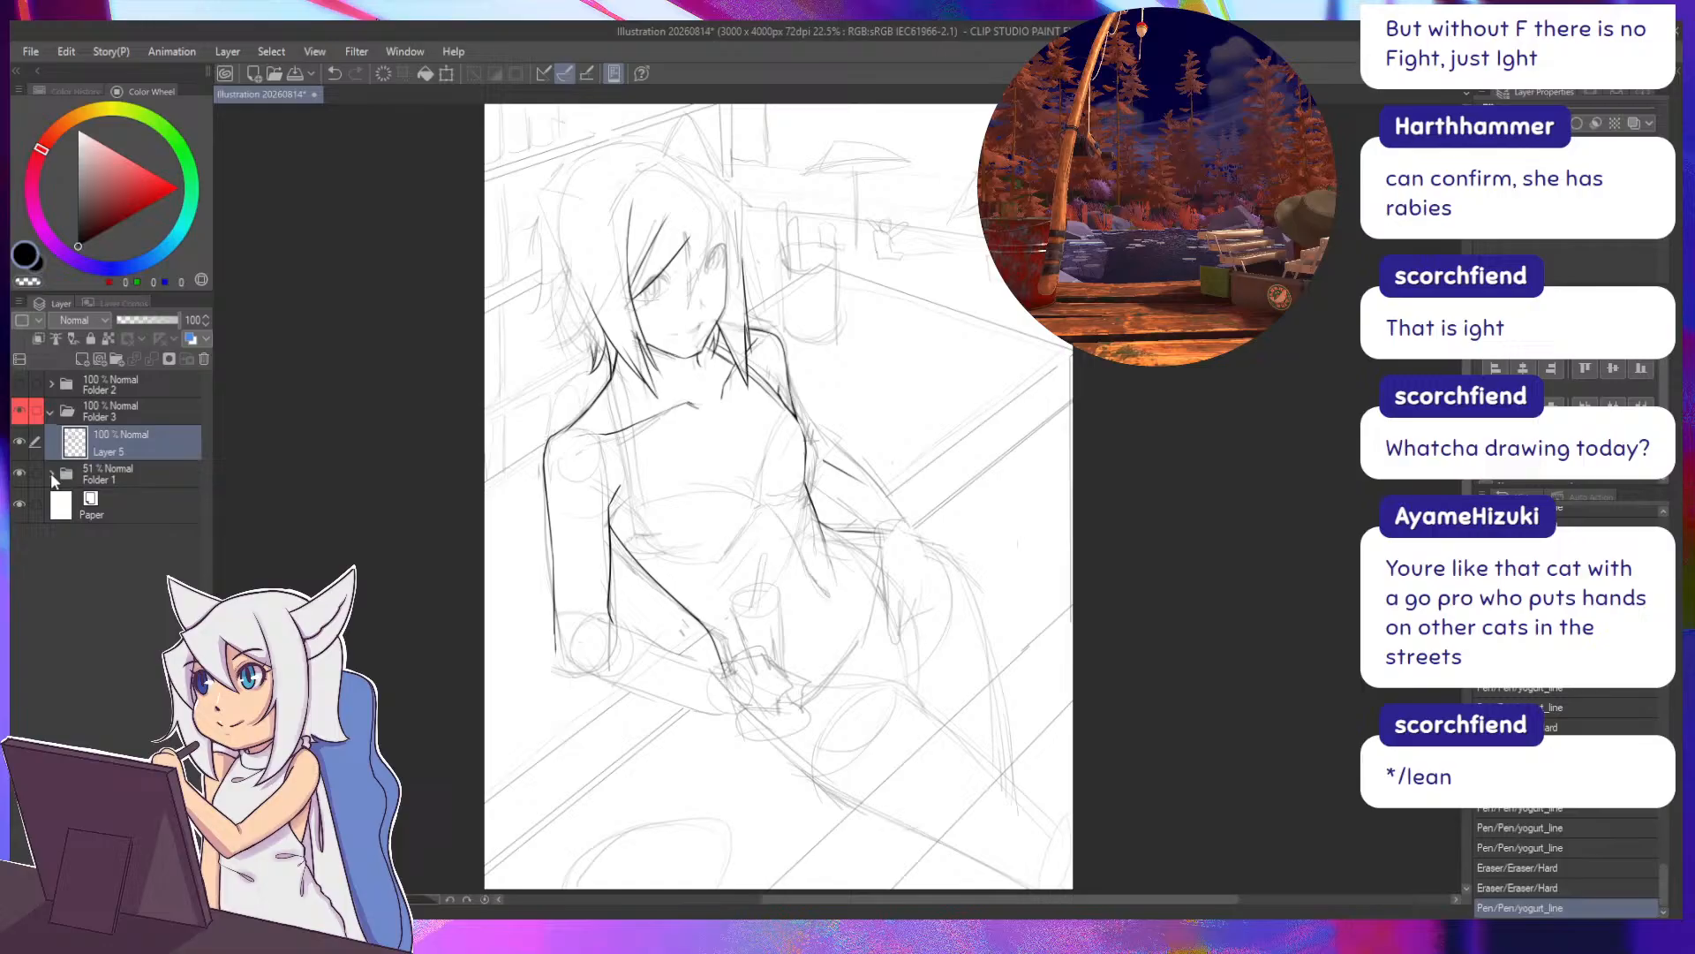
{"action": "left_click", "coordinate": [50, 411]}
{"action": "left_click", "coordinate": [19, 411]}
{"action": "left_click", "coordinate": [20, 438]}
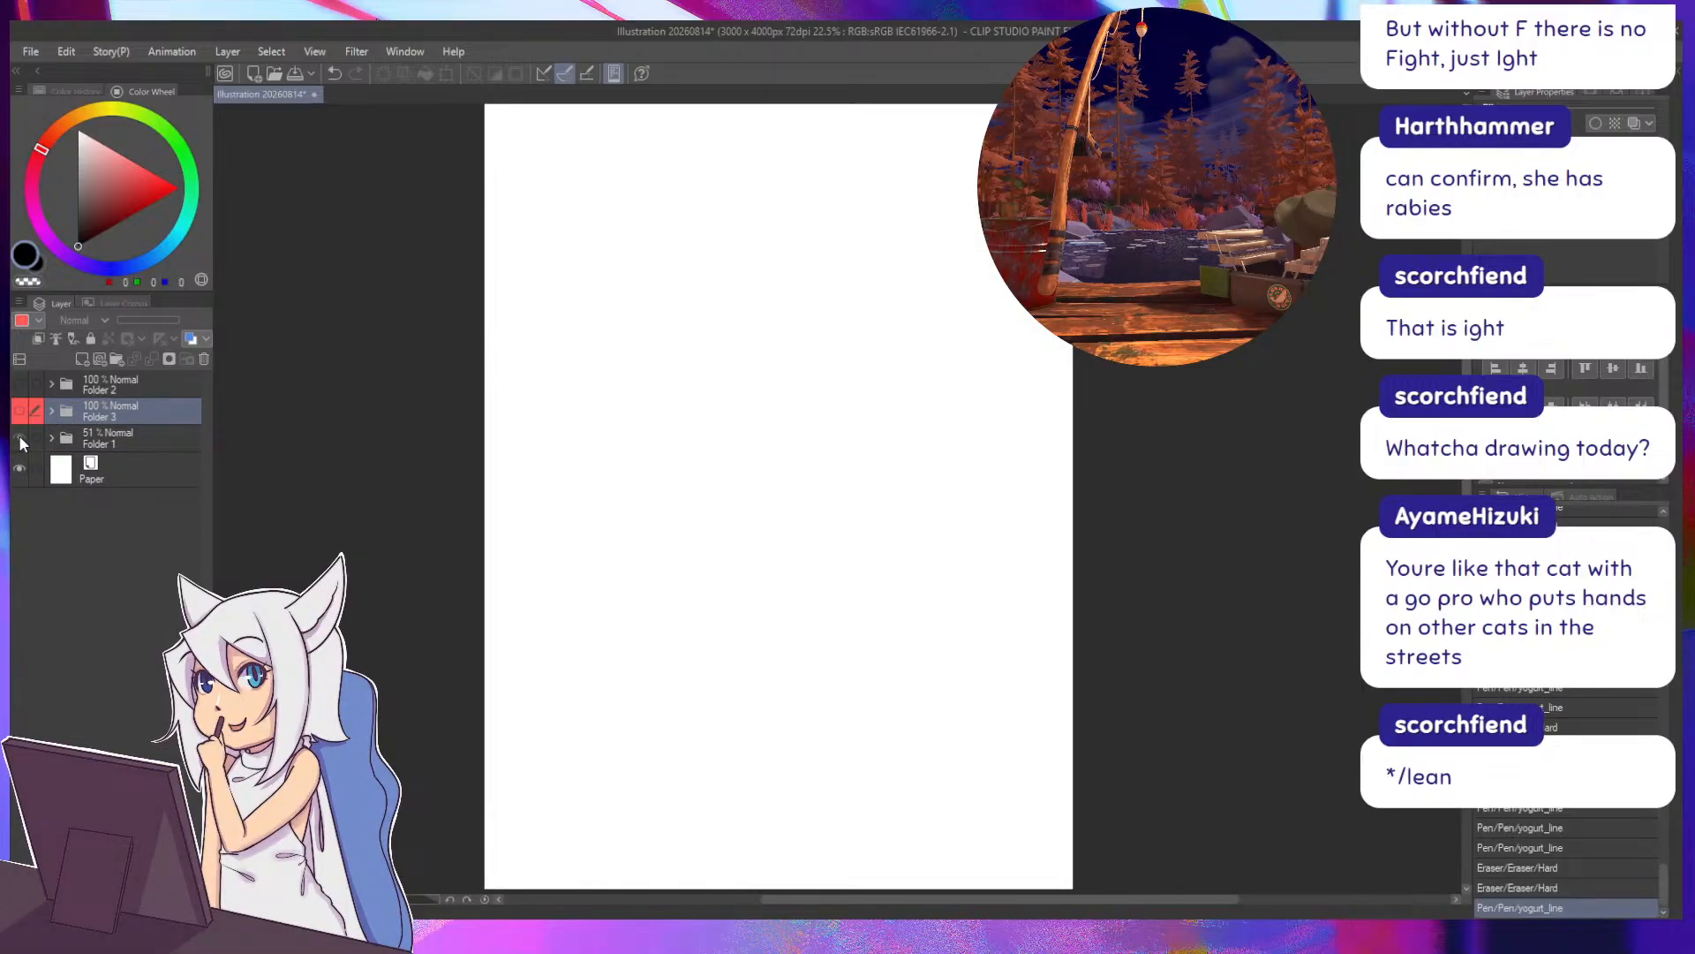
{"action": "left_click", "coordinate": [20, 438]}
{"action": "left_click", "coordinate": [20, 438]}
{"action": "left_click", "coordinate": [19, 384]}
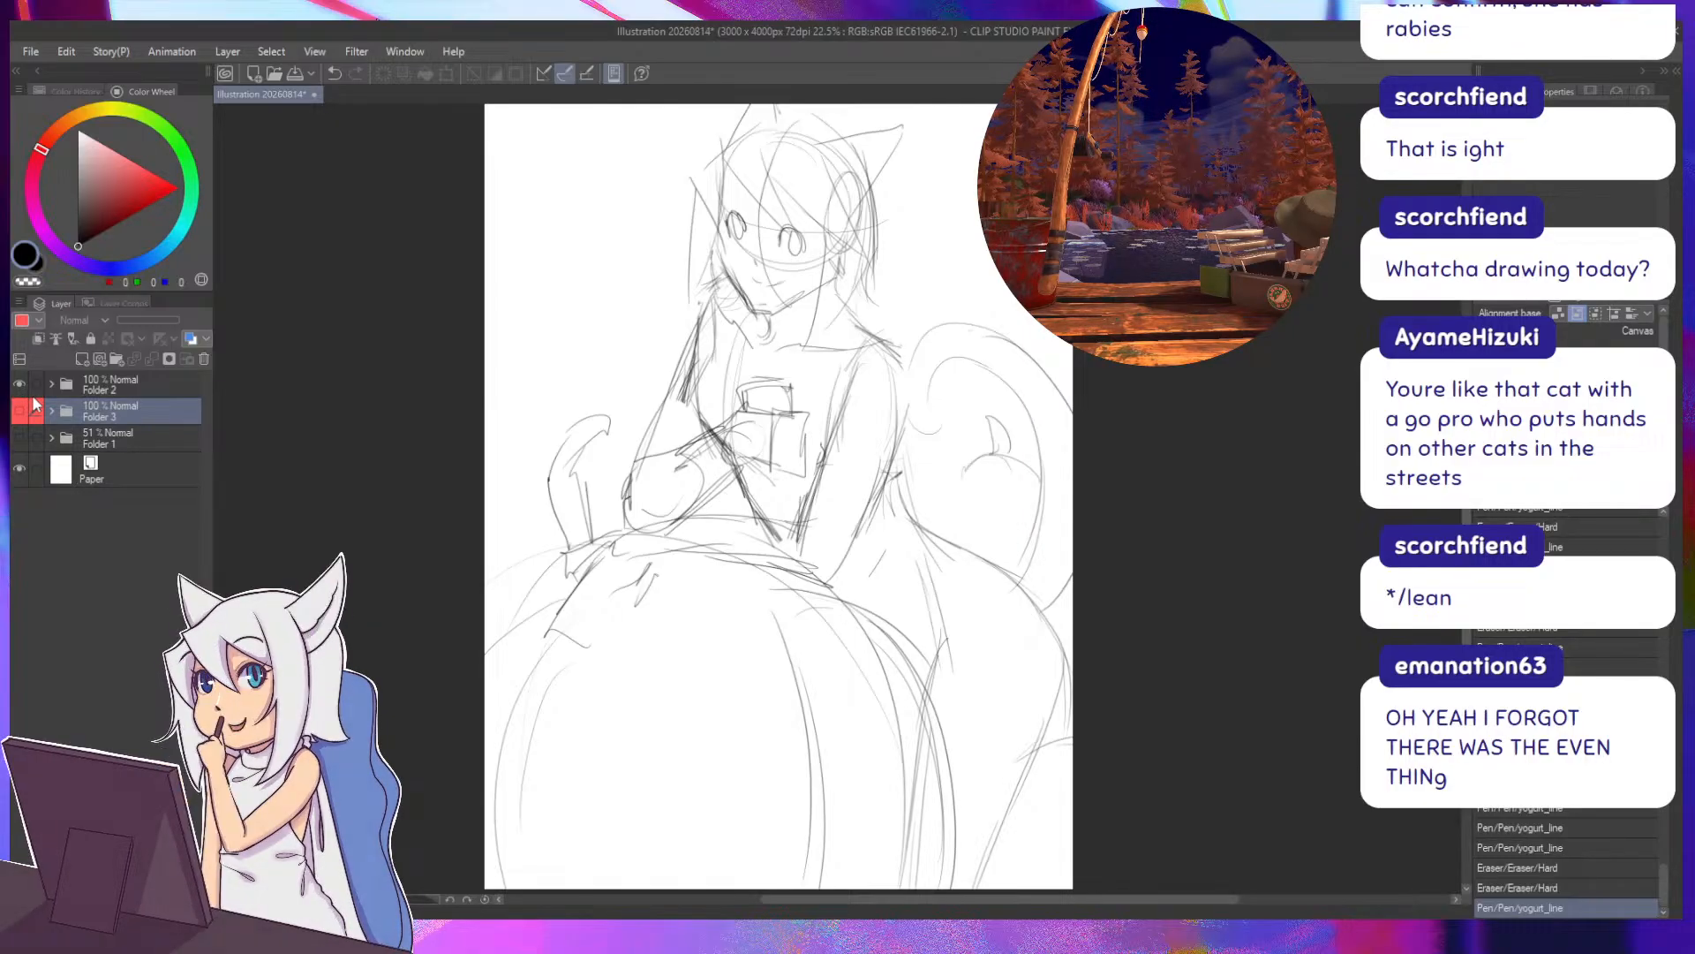
{"action": "left_click", "coordinate": [18, 383]}
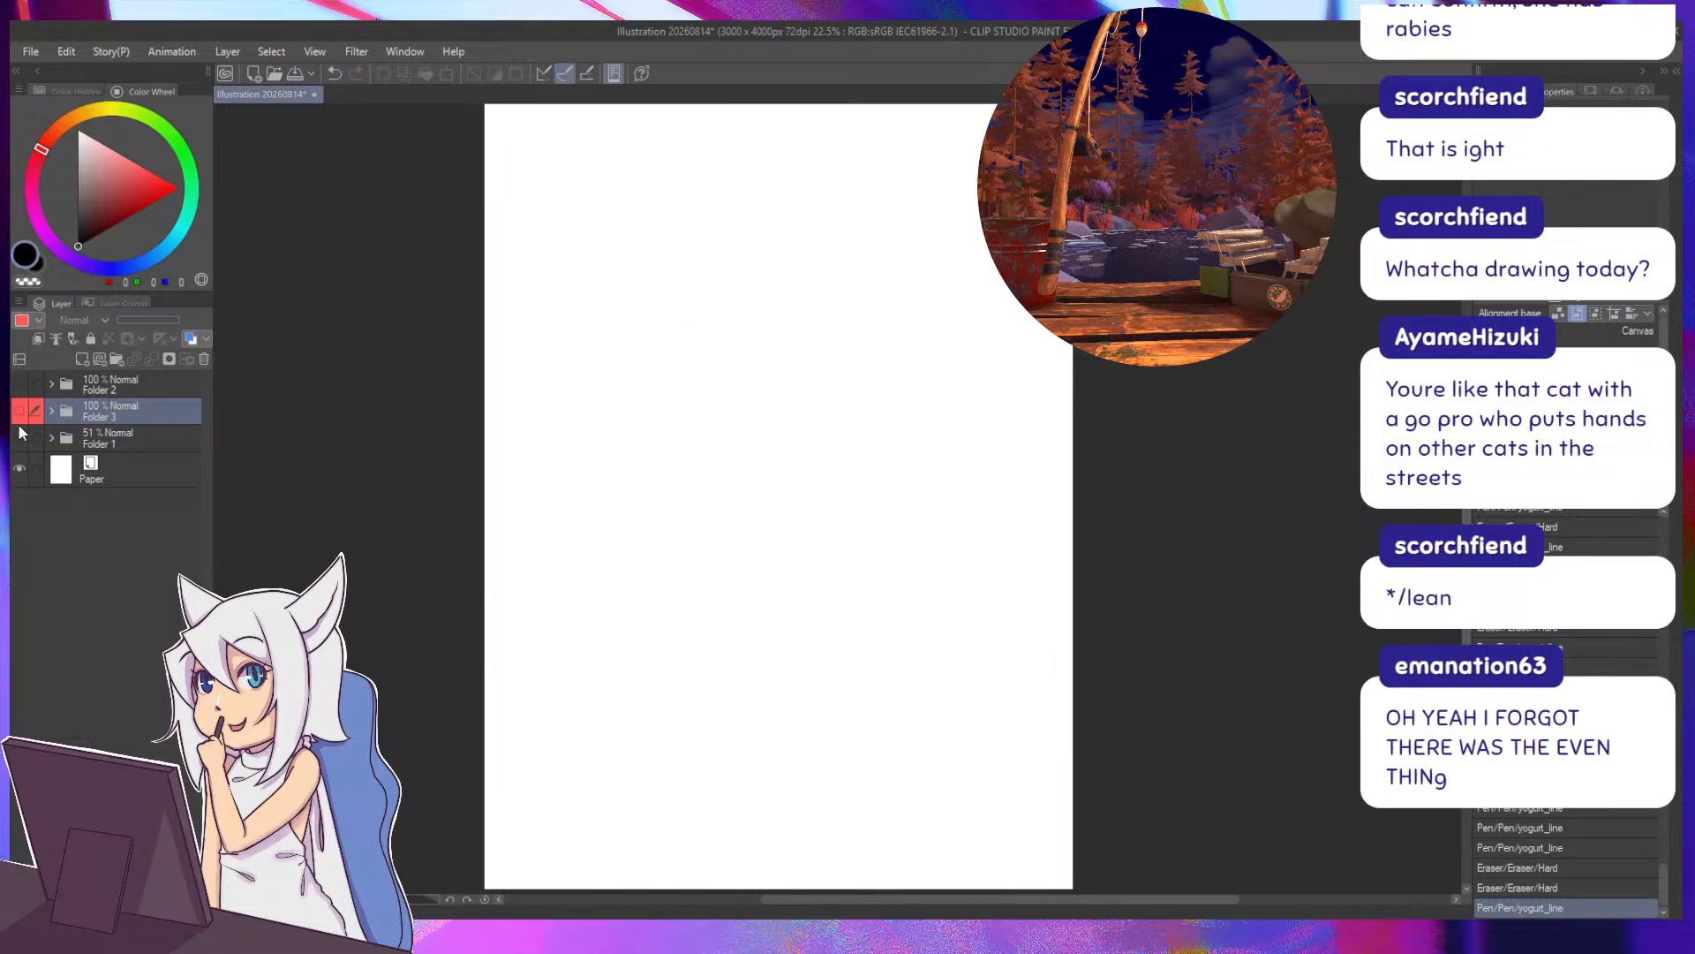
{"action": "left_click", "coordinate": [18, 409]}
{"action": "left_click", "coordinate": [19, 437]}
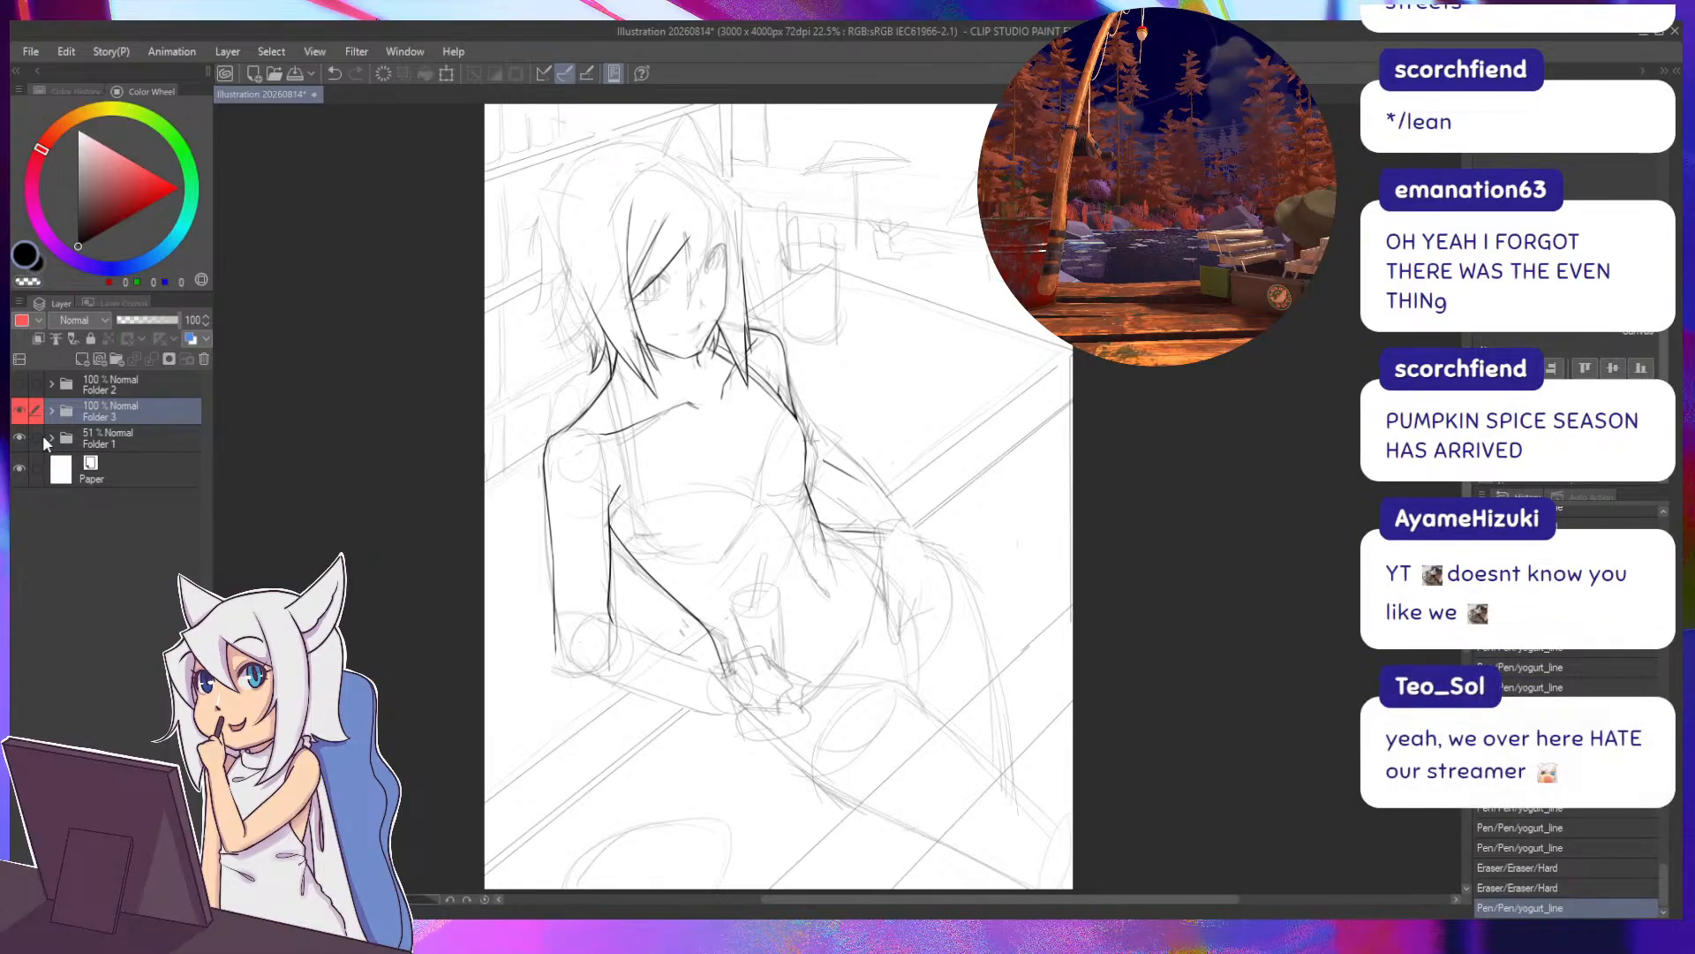
Reselect Layer 5 in Folder 3 and extend the right arm's outer contour down toward the wrist.
{"action": "left_click_drag", "start_coordinate": [414, 561], "coordinate": [397, 537]}
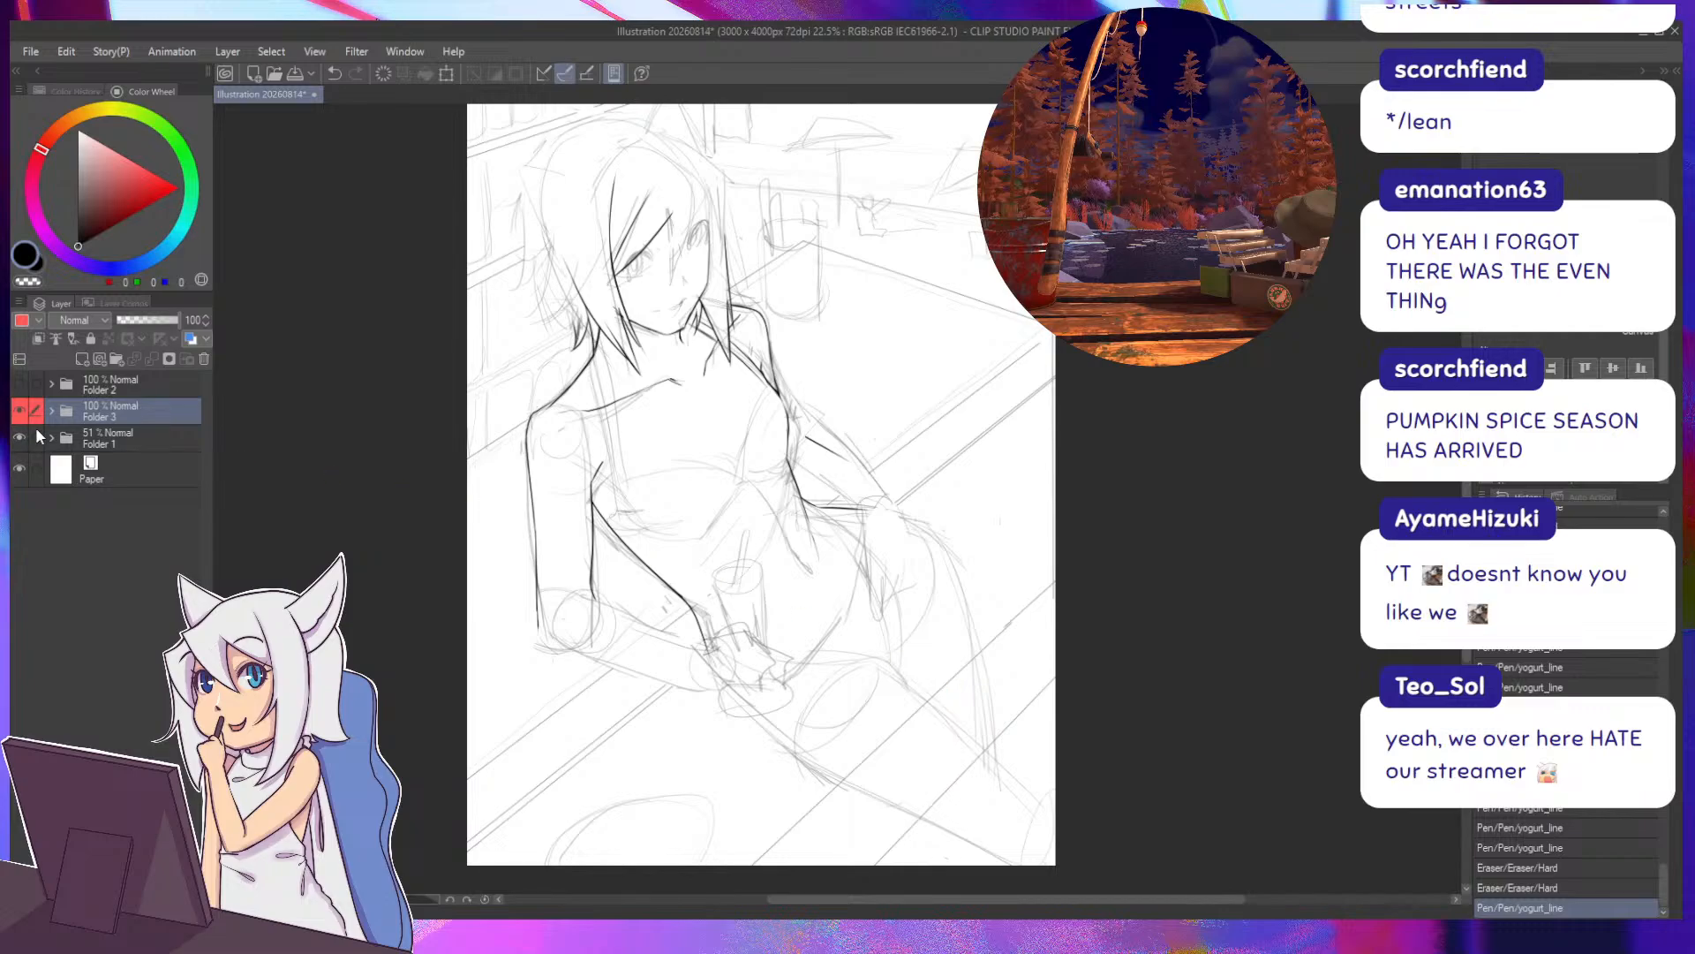
{"action": "key", "text": "ctrl+shift+n"}
{"action": "left_click_drag", "start_coordinate": [812, 437], "coordinate": [856, 469]}
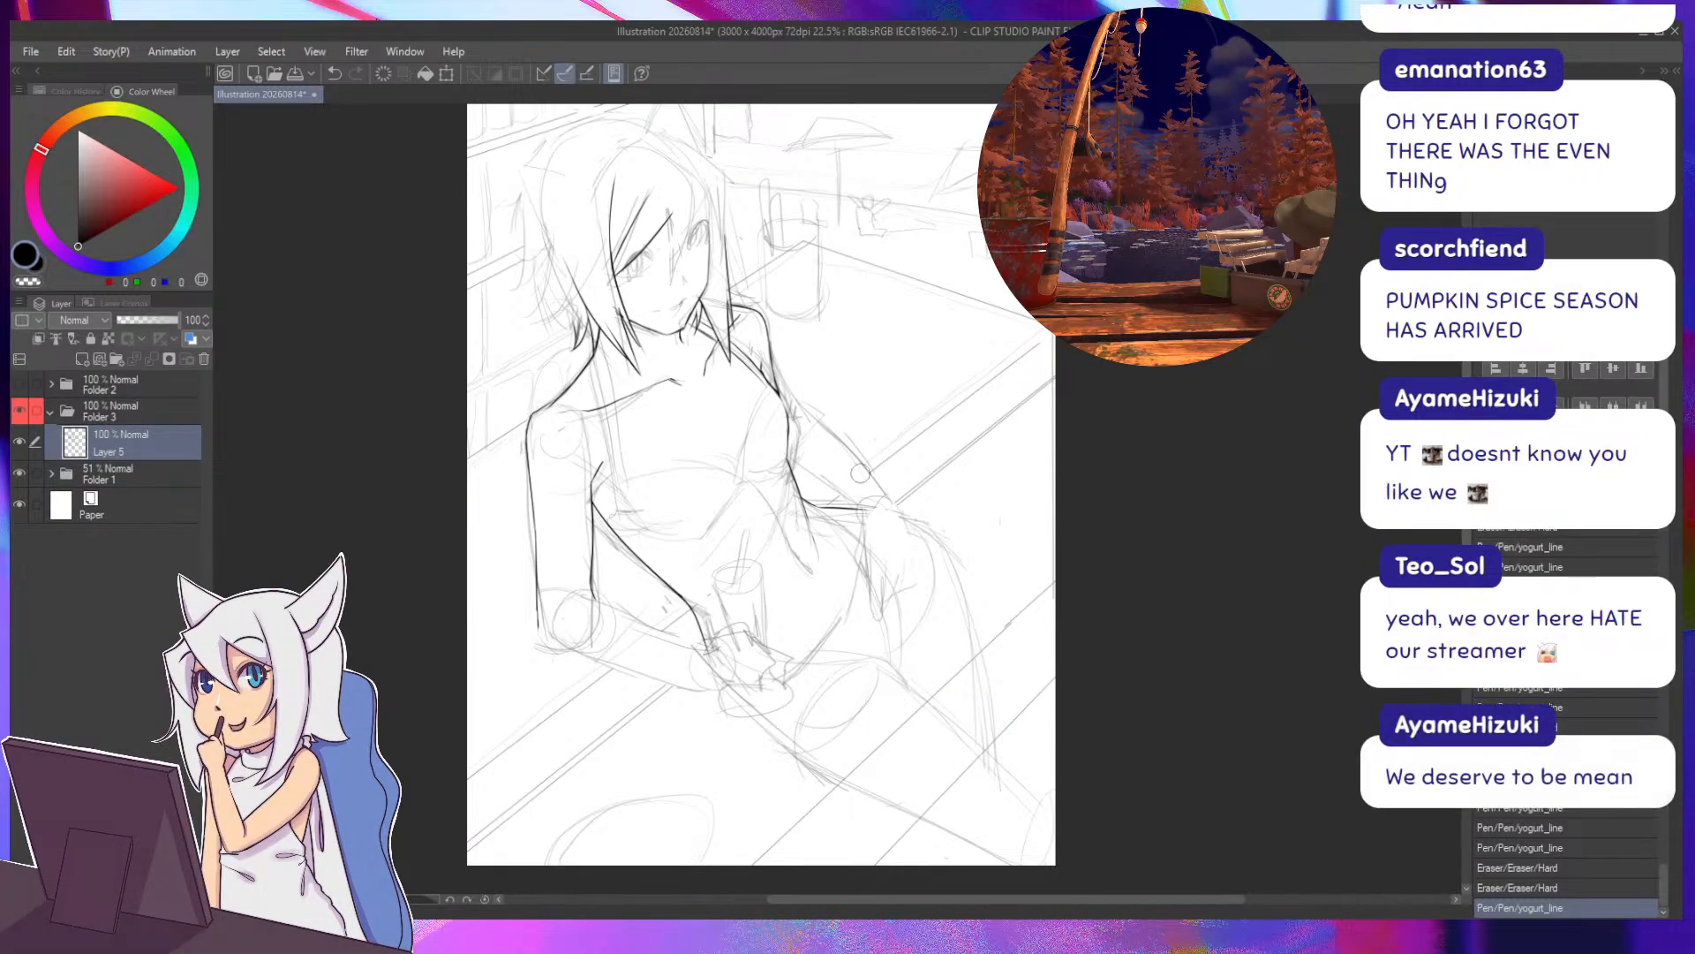
Ink the right arm's outer contour as one curve from beside the chest down to the wrist.
{"action": "key", "text": "p"}
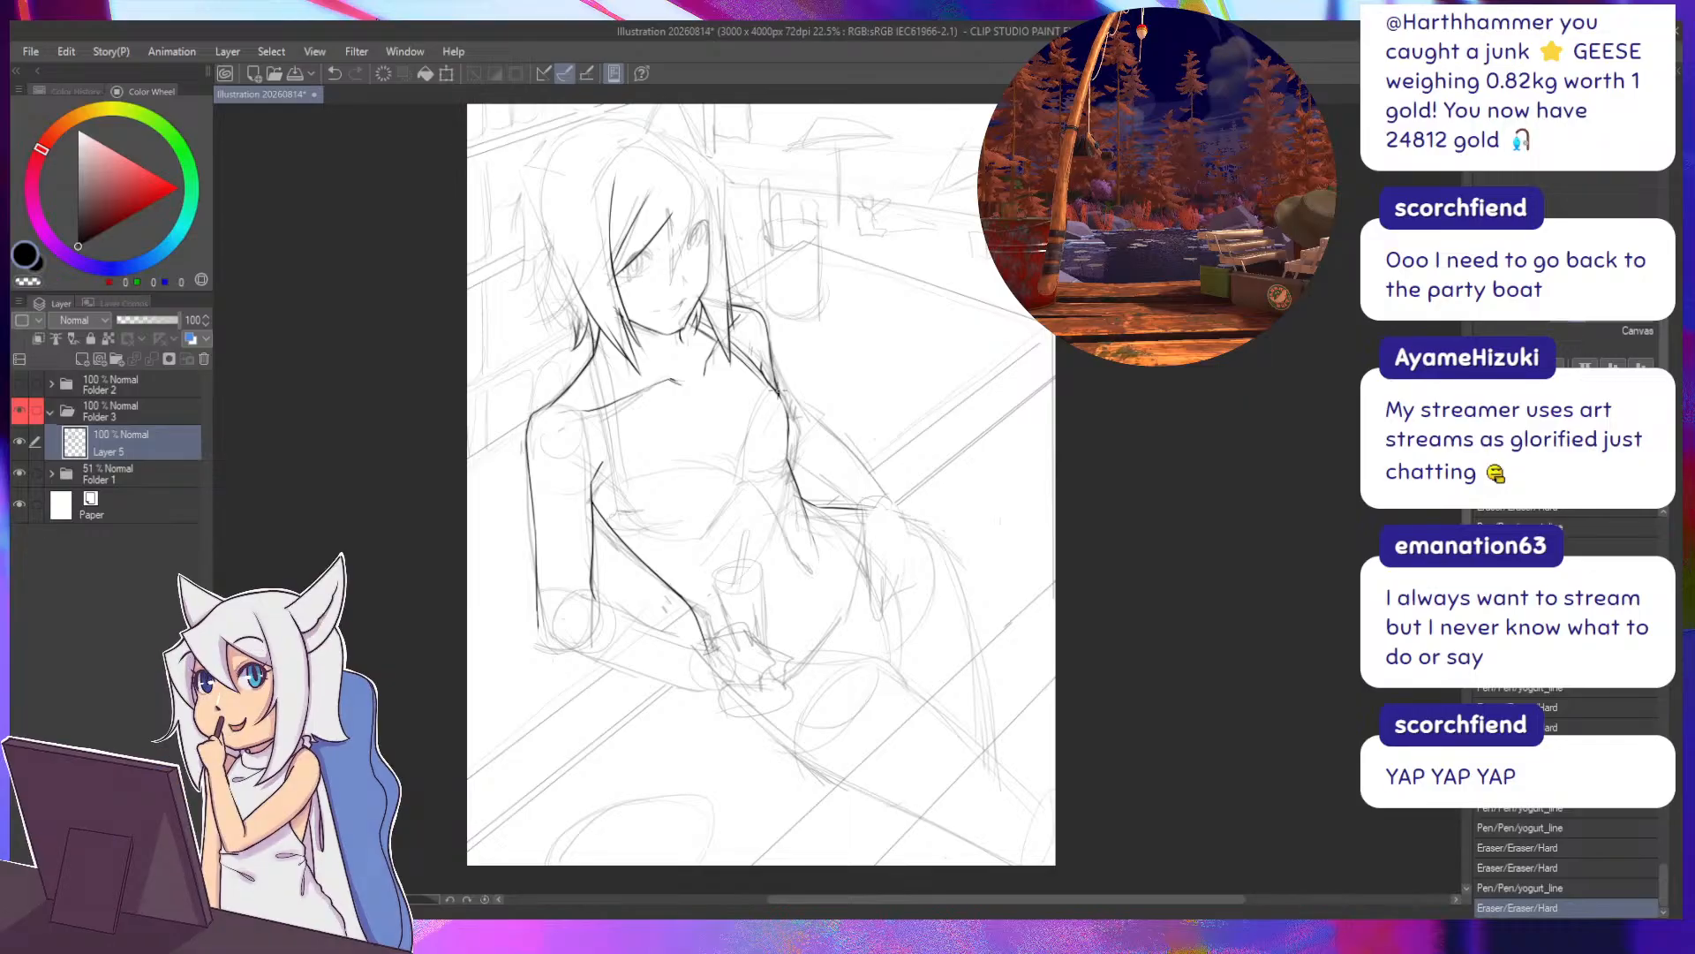
{"action": "left_click_drag", "start_coordinate": [777, 390], "coordinate": [781, 397]}
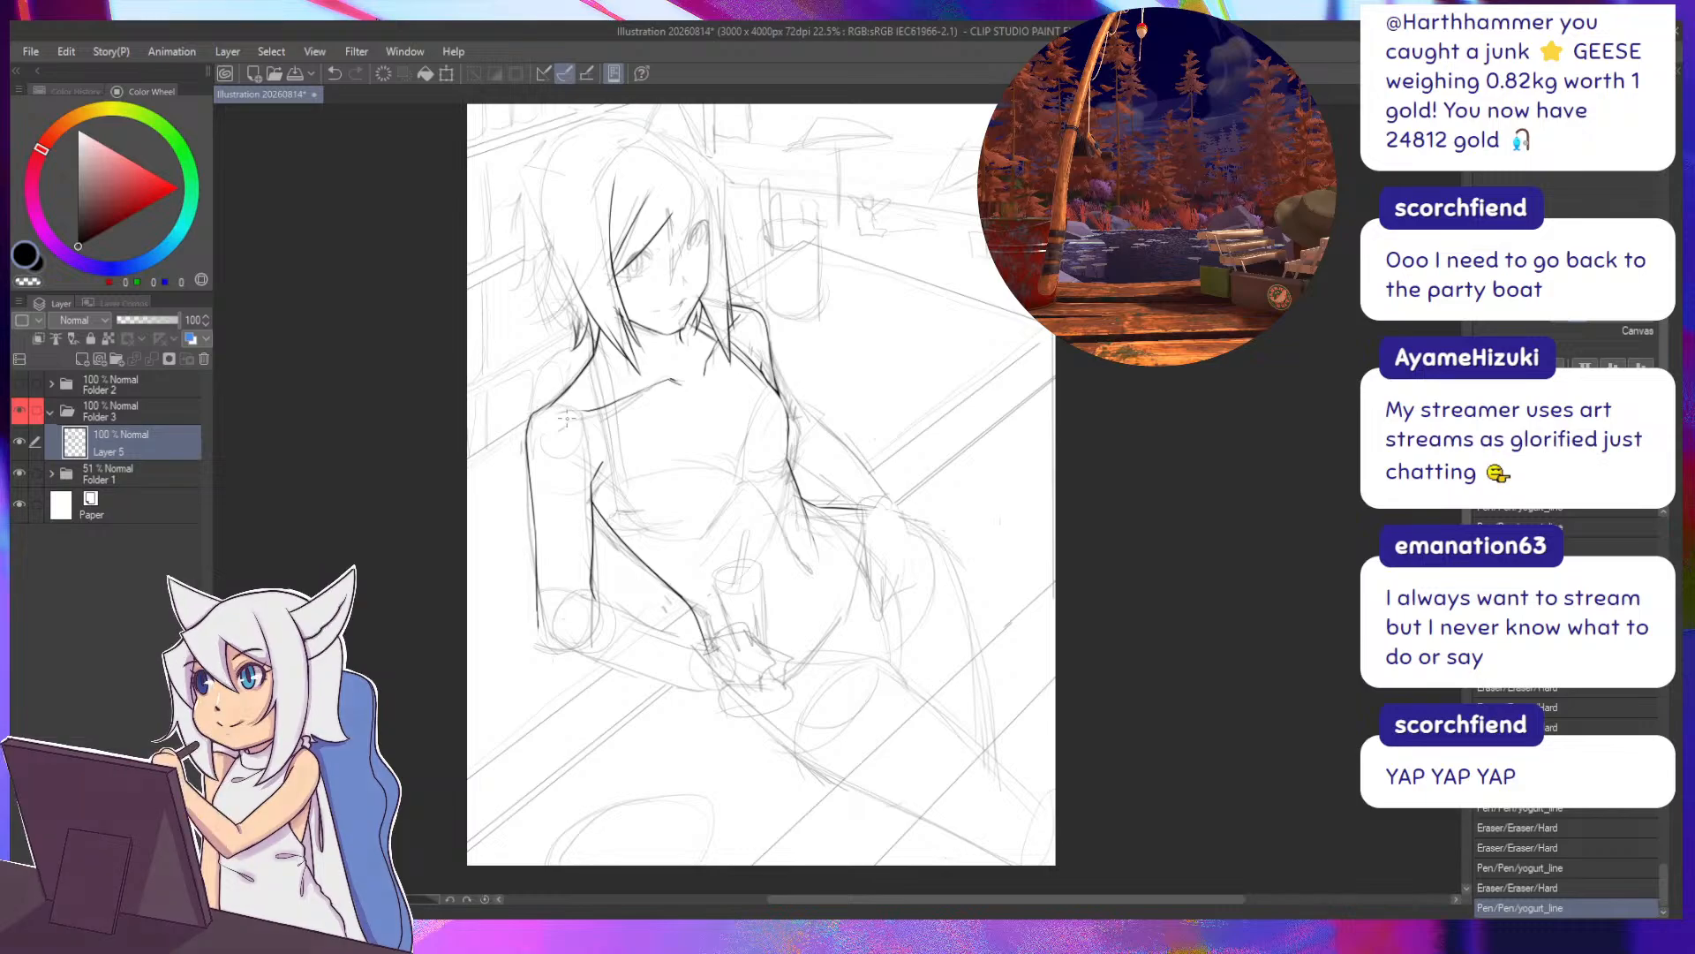
{"action": "key", "text": "ctrl+z"}
{"action": "mouse_move", "coordinate": [791, 415]}
{"action": "left_mouse_down"}
{"action": "mouse_move", "coordinate": [875, 474]}
{"action": "mouse_move", "coordinate": [790, 417]}
{"action": "mouse_move", "coordinate": [862, 454]}
{"action": "mouse_move", "coordinate": [852, 443]}
{"action": "mouse_move", "coordinate": [901, 510]}
{"action": "left_mouse_up"}
{"action": "key", "text": "ctrl+z"}
{"action": "key", "text": "ctrl+z"}
{"action": "key", "text": "ctrl+z"}
{"action": "key", "text": "ctrl+z"}
{"action": "key", "text": "ctrl+z"}
{"action": "key", "text": "ctrl+z"}
{"action": "key", "text": "ctrl+z"}
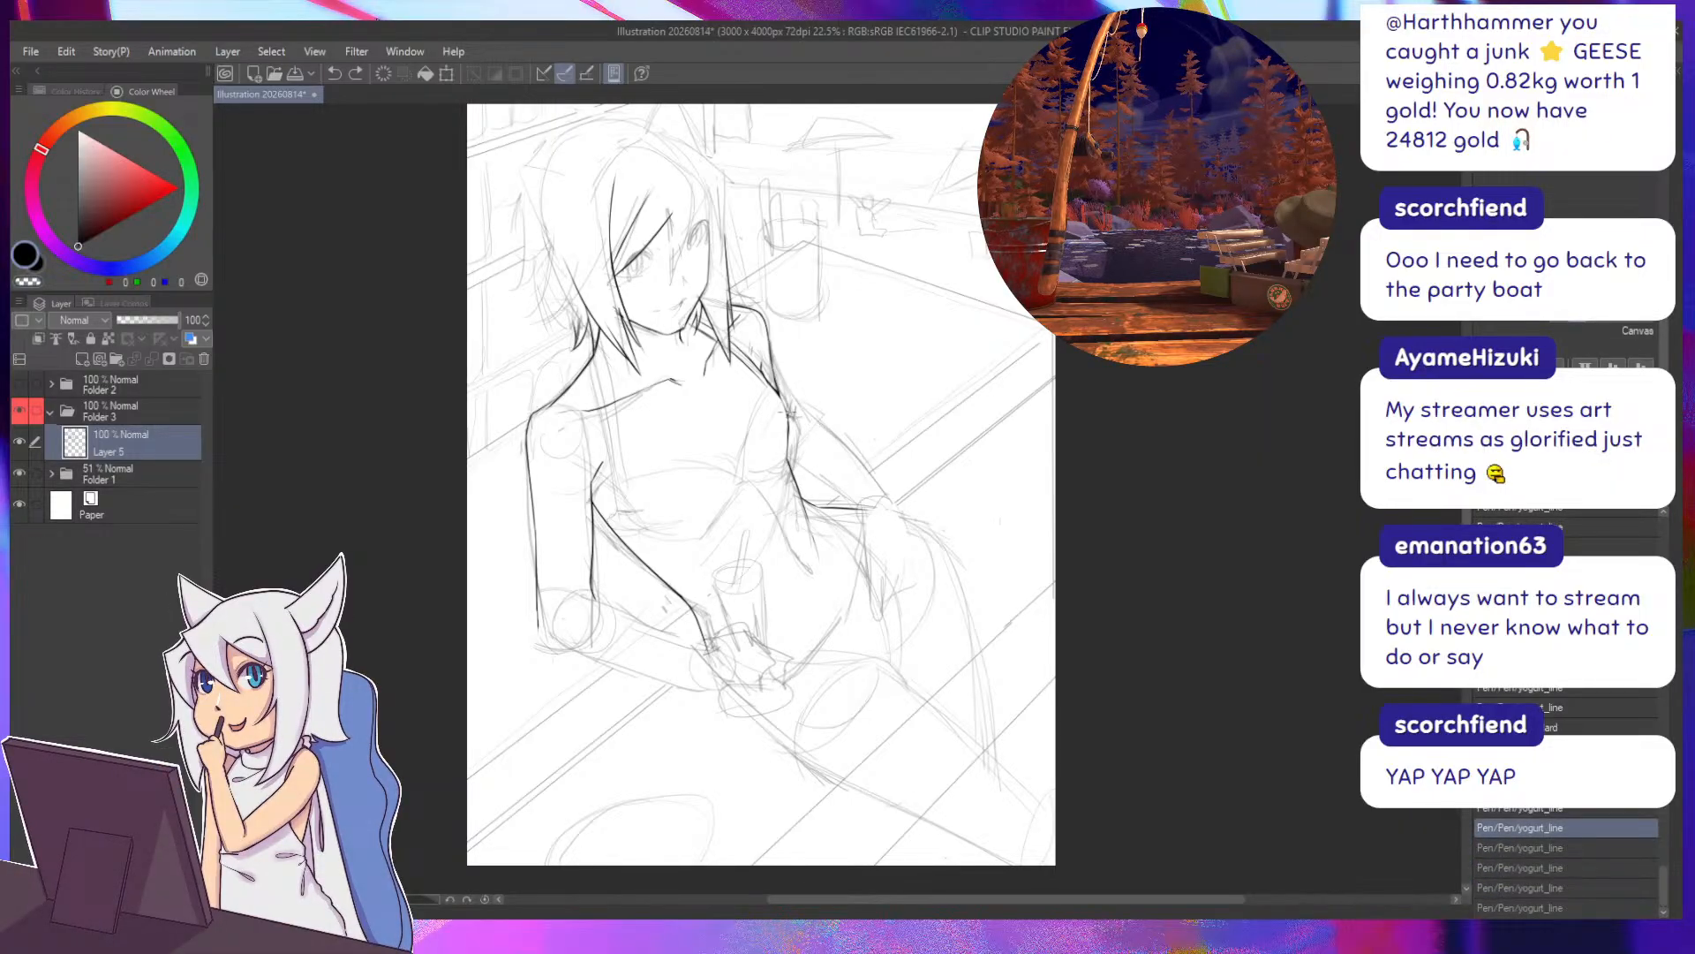
{"action": "mouse_move", "coordinate": [789, 413]}
{"action": "left_mouse_down"}
{"action": "mouse_move", "coordinate": [837, 436]}
{"action": "mouse_move", "coordinate": [900, 513]}
{"action": "left_mouse_up"}
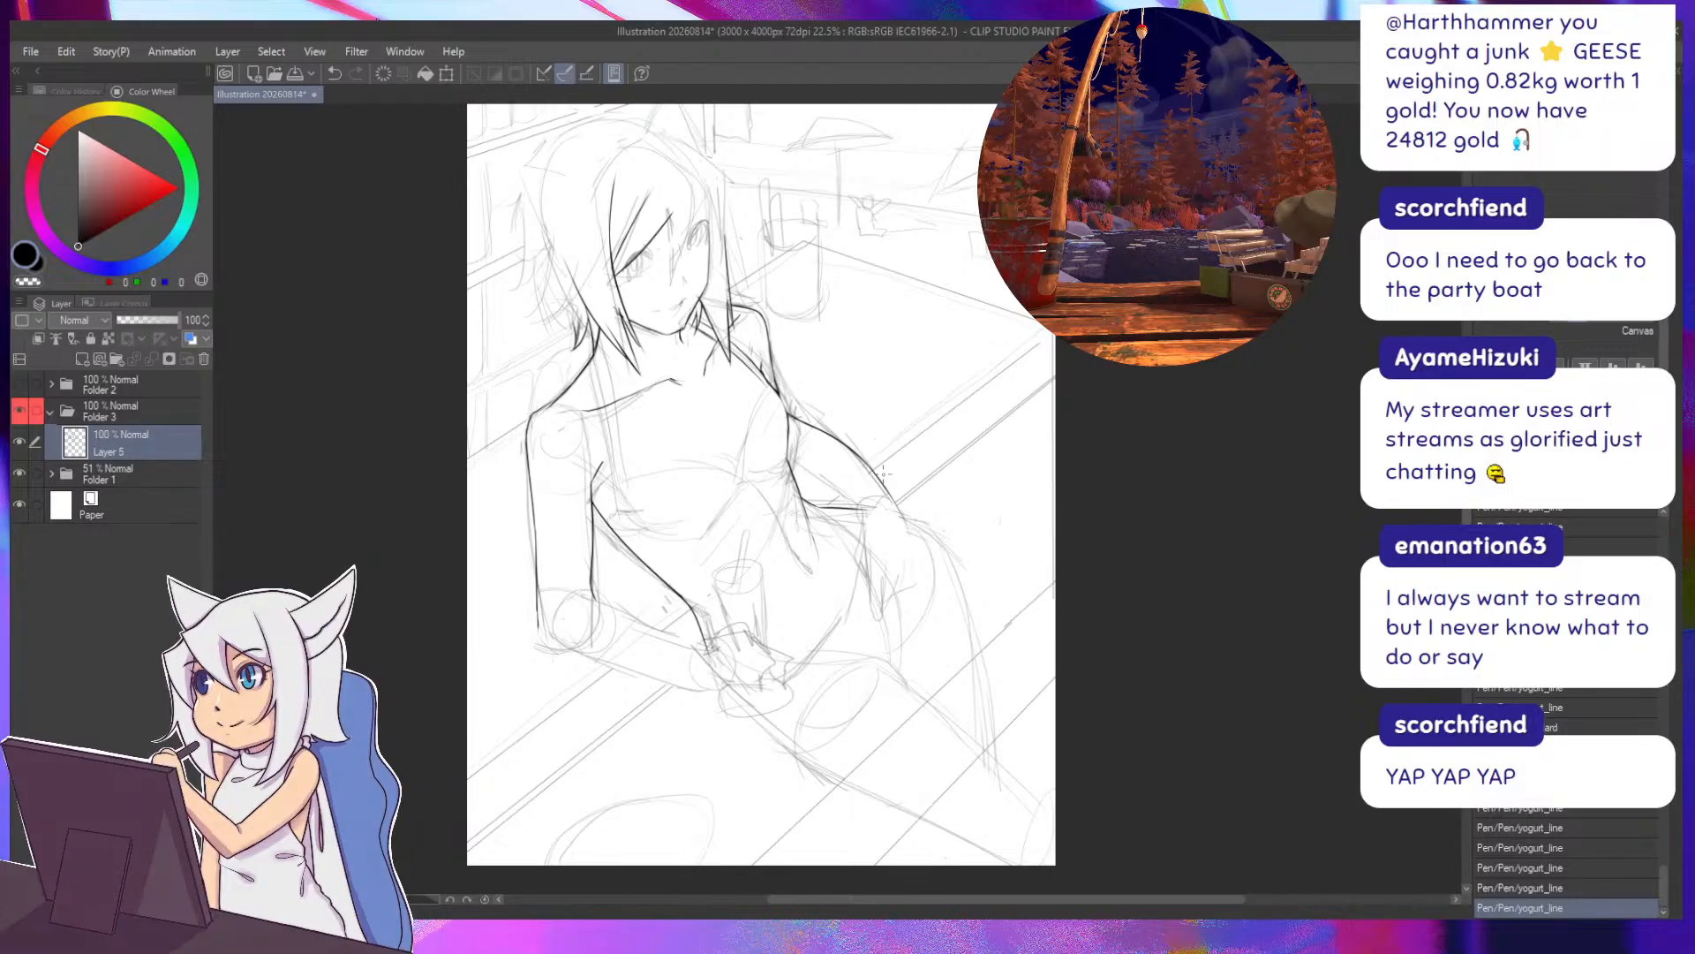
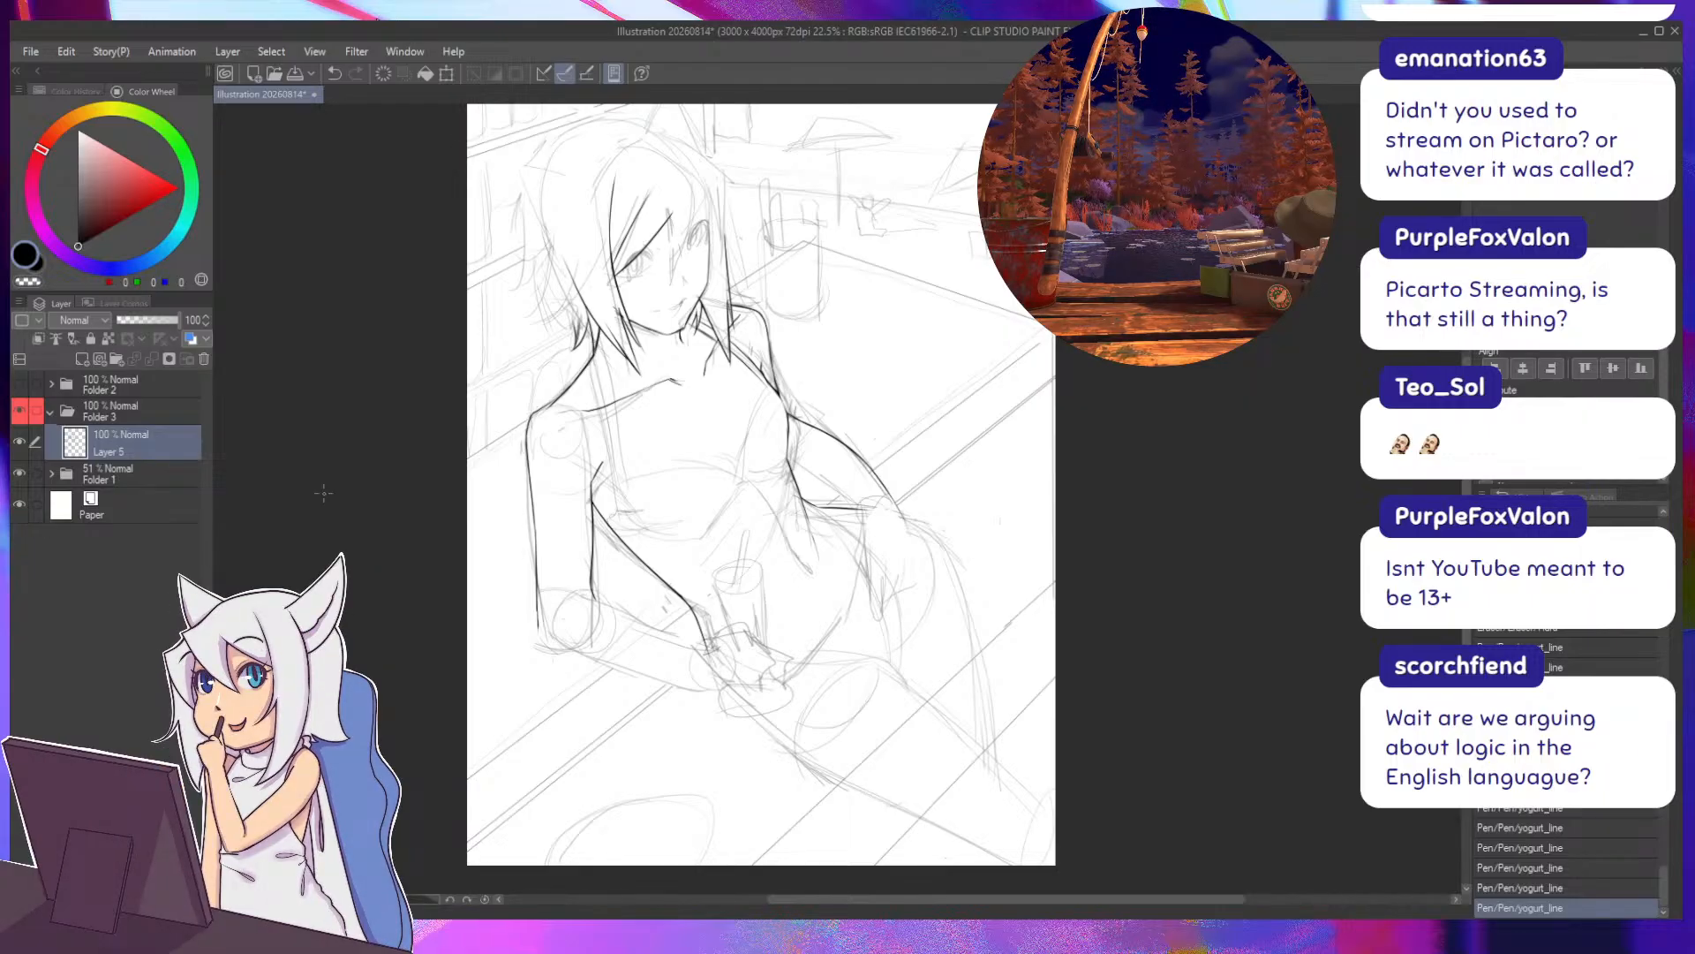
Erase the right arm's new outer contour and re-ink it with a heavier line toward the wrist.
{"action": "key", "text": "e"}
{"action": "left_click_drag", "start_coordinate": [793, 418], "coordinate": [886, 497]}
{"action": "key", "text": "p"}
{"action": "mouse_move", "coordinate": [790, 421]}
{"action": "left_mouse_down"}
{"action": "mouse_move", "coordinate": [901, 514]}
{"action": "mouse_move", "coordinate": [786, 414]}
{"action": "mouse_move", "coordinate": [898, 510]}
{"action": "left_mouse_up"}
{"action": "key", "text": "ctrl+z"}
{"action": "key", "text": "ctrl+z"}
{"action": "key", "text": "ctrl+z"}
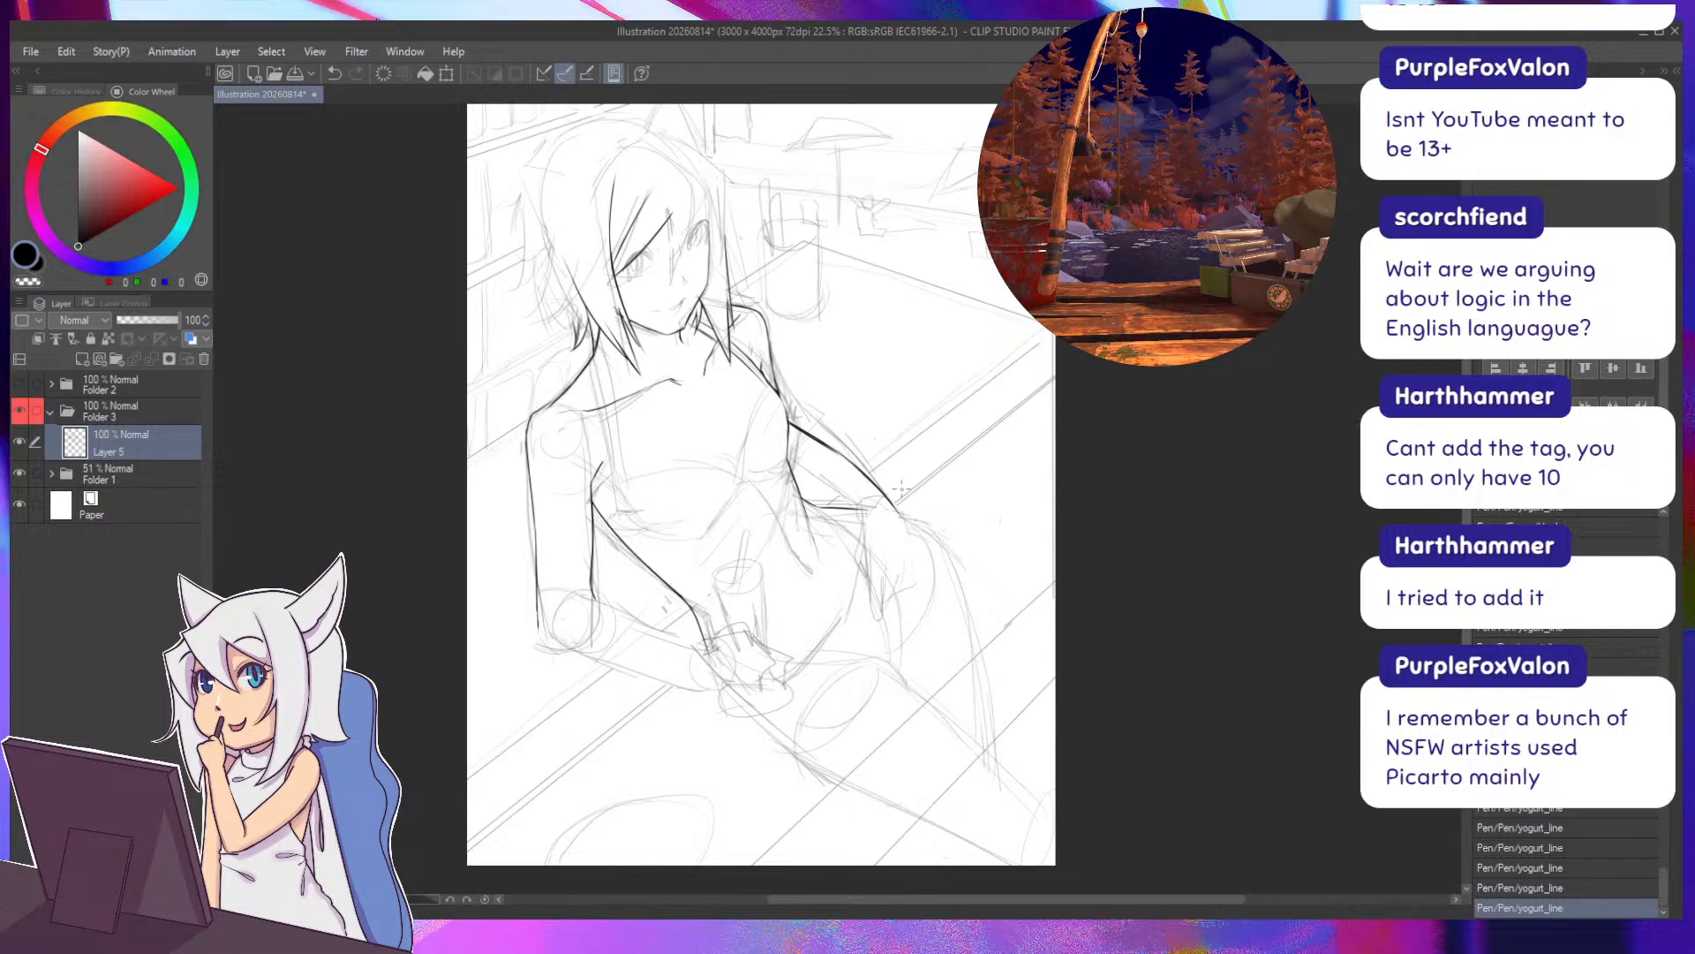
Try to refine the middle of the right arm's outer contour, comparing stroke variants with undo and redo.
{"action": "left_click_drag", "start_coordinate": [426, 483], "coordinate": [416, 460]}
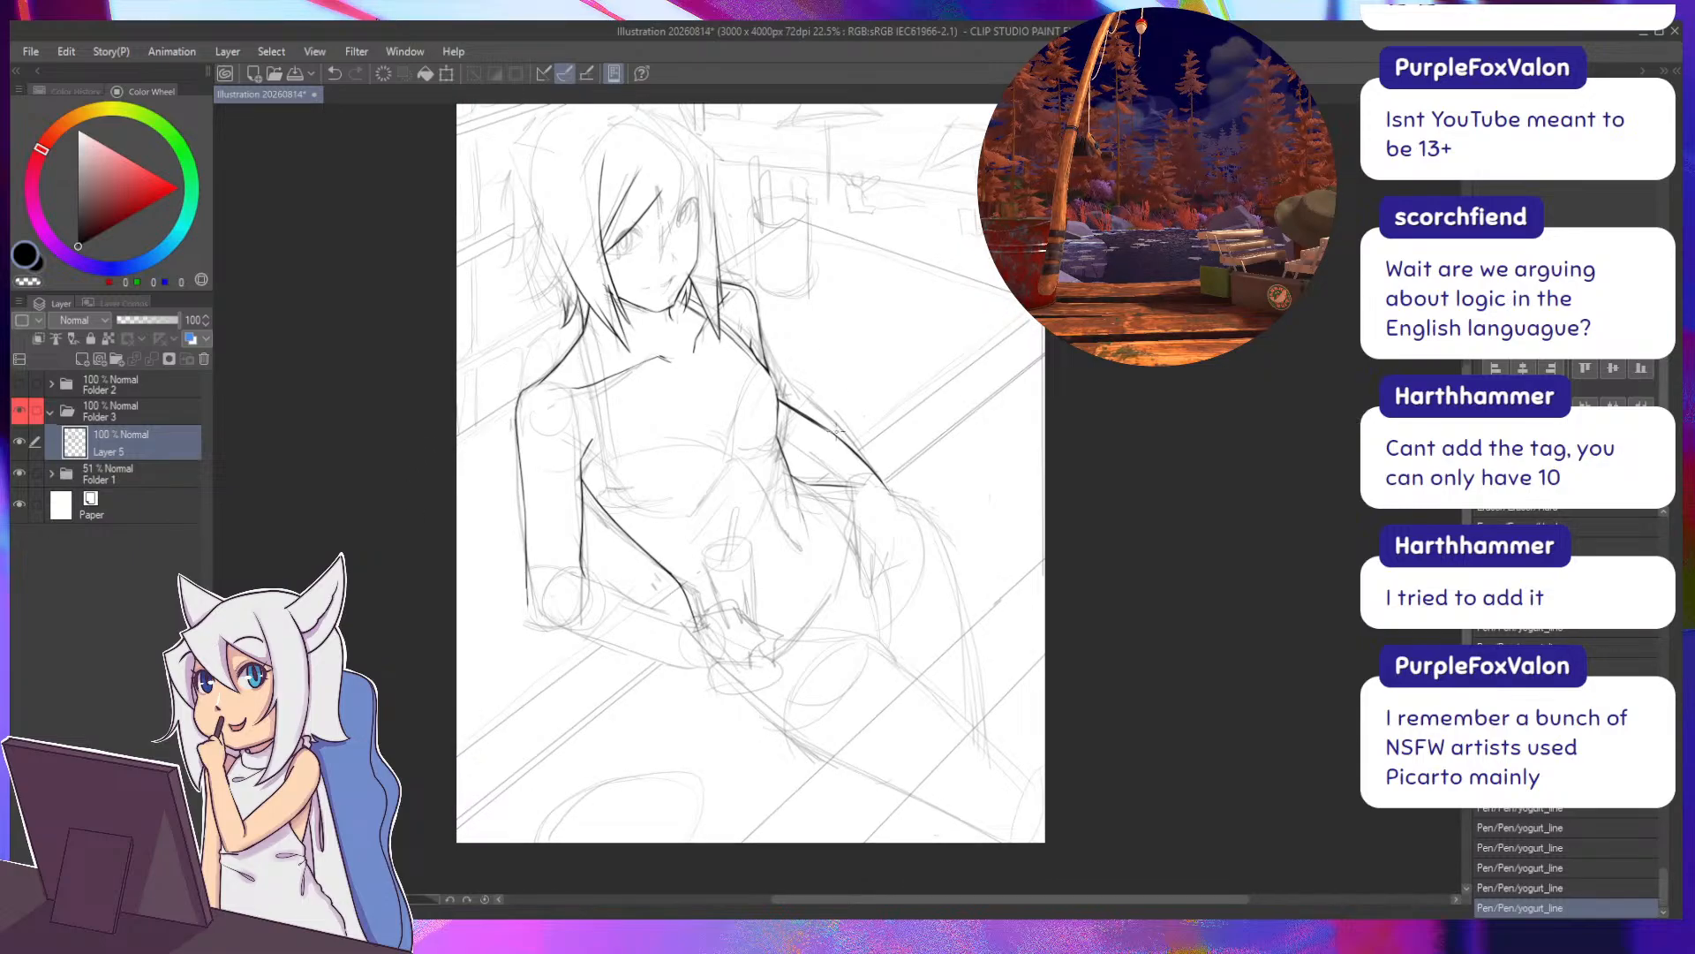
{"action": "mouse_move", "coordinate": [816, 426]}
{"action": "left_mouse_down"}
{"action": "mouse_move", "coordinate": [880, 488]}
{"action": "mouse_move", "coordinate": [832, 434]}
{"action": "left_mouse_up"}
{"action": "key", "text": "p"}
{"action": "left_click_drag", "start_coordinate": [811, 419], "coordinate": [872, 468]}
{"action": "key", "text": "ctrl+z"}
{"action": "key", "text": "ctrl+z"}
{"action": "key", "text": "ctrl+z"}
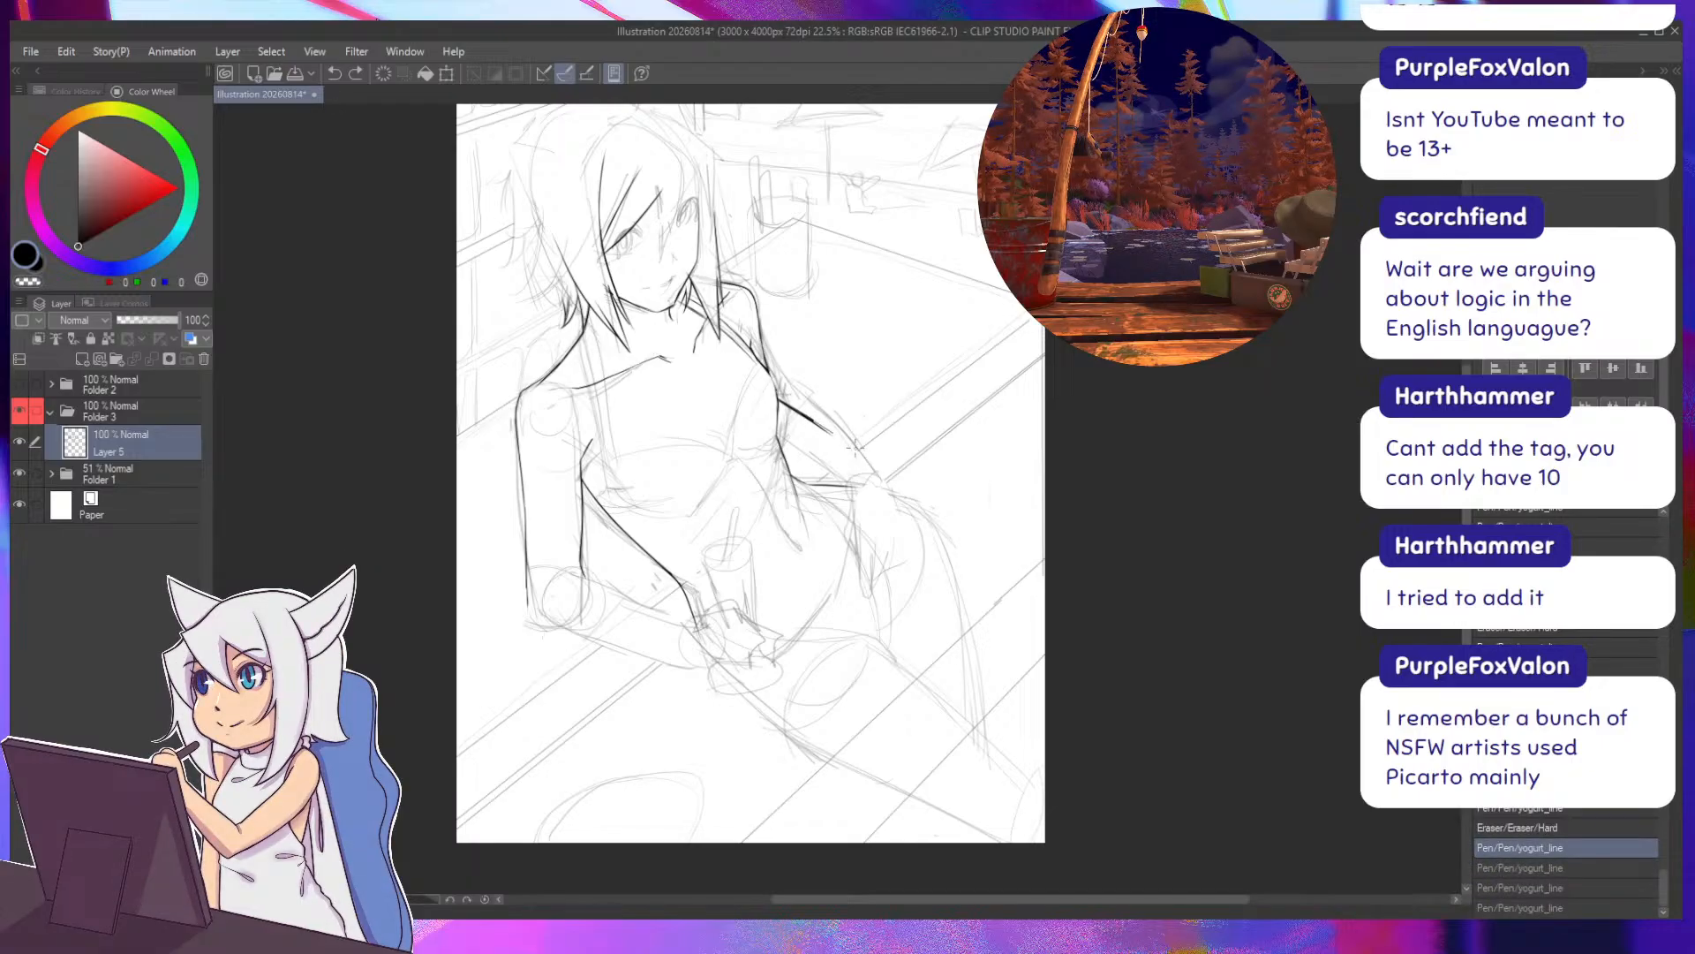
{"action": "key", "text": "ctrl+y"}
{"action": "key", "text": "ctrl+y"}
{"action": "key", "text": "ctrl+y"}
{"action": "key", "text": "ctrl+z"}
{"action": "key", "text": "ctrl+z"}
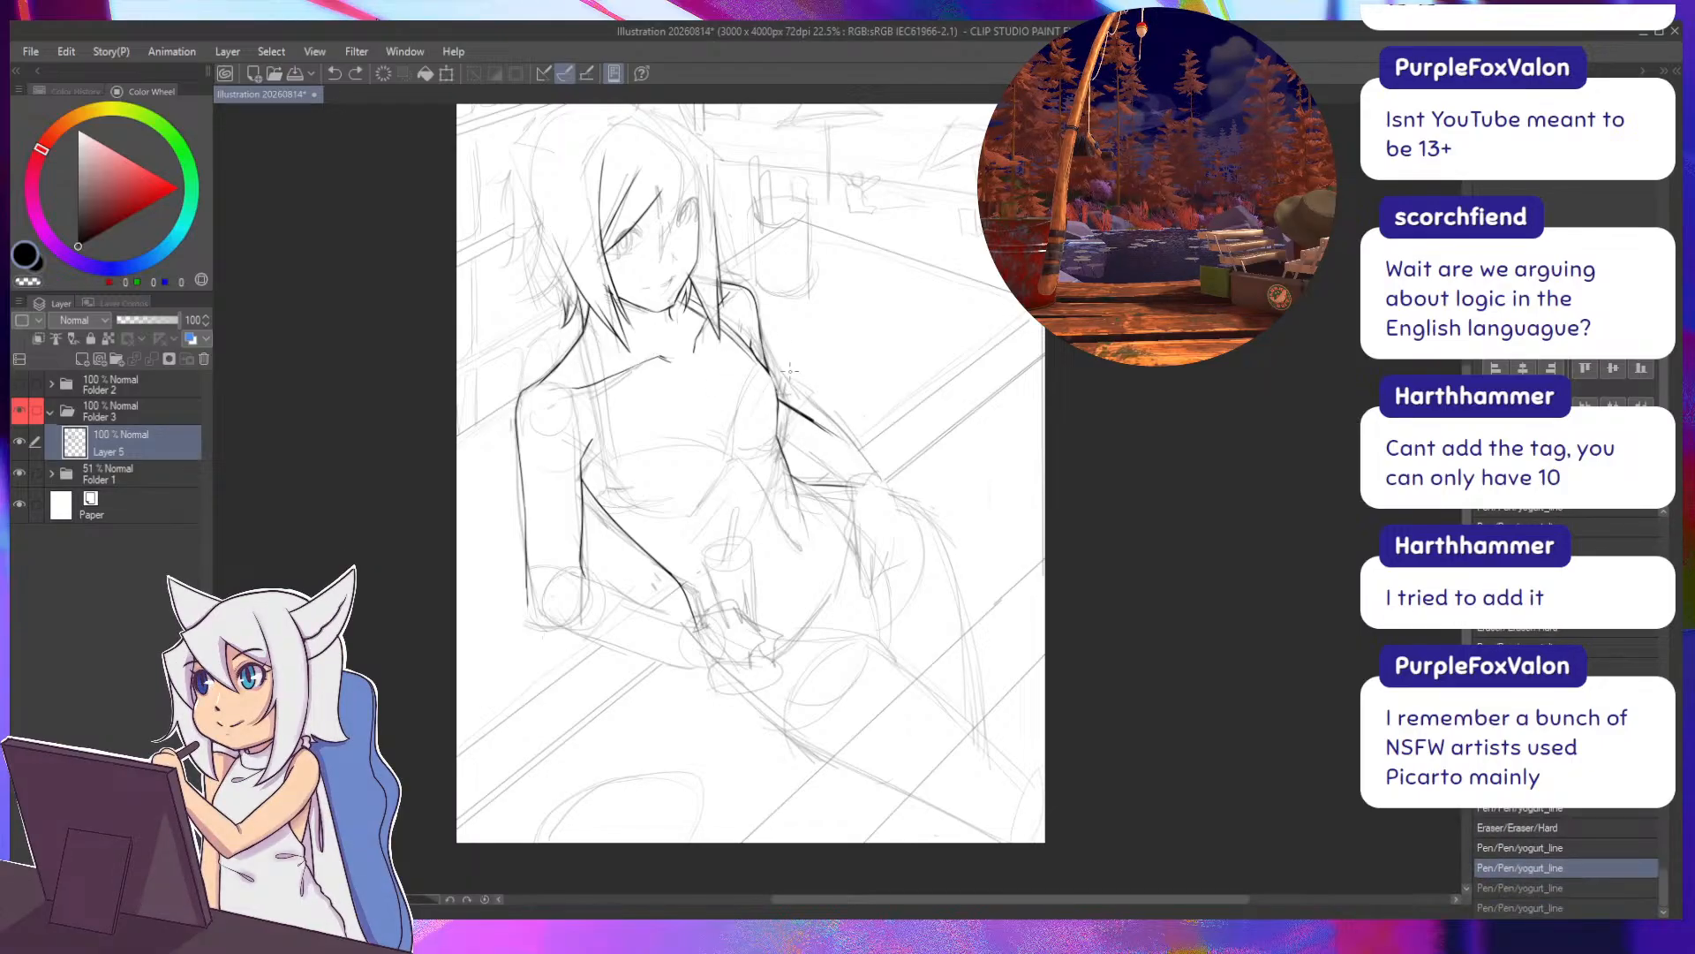
Erase the right arm's contour and re-ink its outer and inner edges from the chest to the hand at the hip.
{"action": "key", "text": "e"}
{"action": "mouse_move", "coordinate": [792, 413]}
{"action": "left_mouse_down"}
{"action": "mouse_move", "coordinate": [780, 399]}
{"action": "mouse_move", "coordinate": [894, 500]}
{"action": "left_mouse_up"}
{"action": "key", "text": "p"}
{"action": "mouse_move", "coordinate": [778, 440]}
{"action": "left_mouse_down"}
{"action": "mouse_move", "coordinate": [858, 486]}
{"action": "mouse_move", "coordinate": [901, 540]}
{"action": "left_mouse_up"}
{"action": "key", "text": "ctrl+z"}
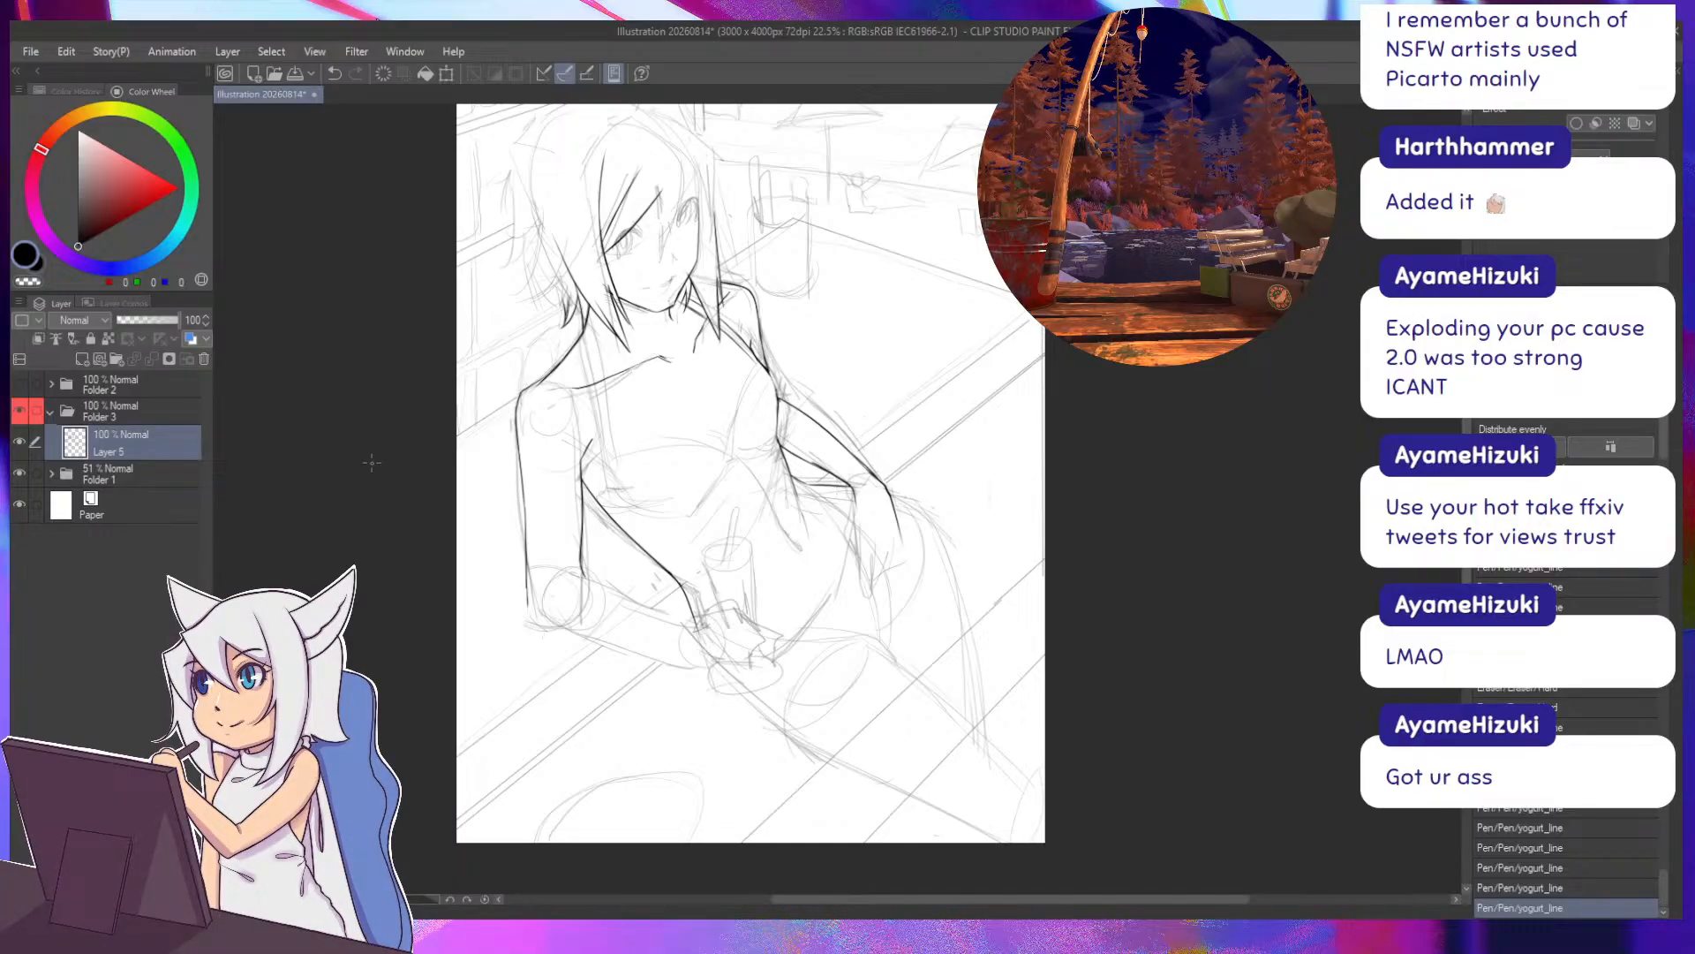
{"action": "key", "text": "ctrl+z"}
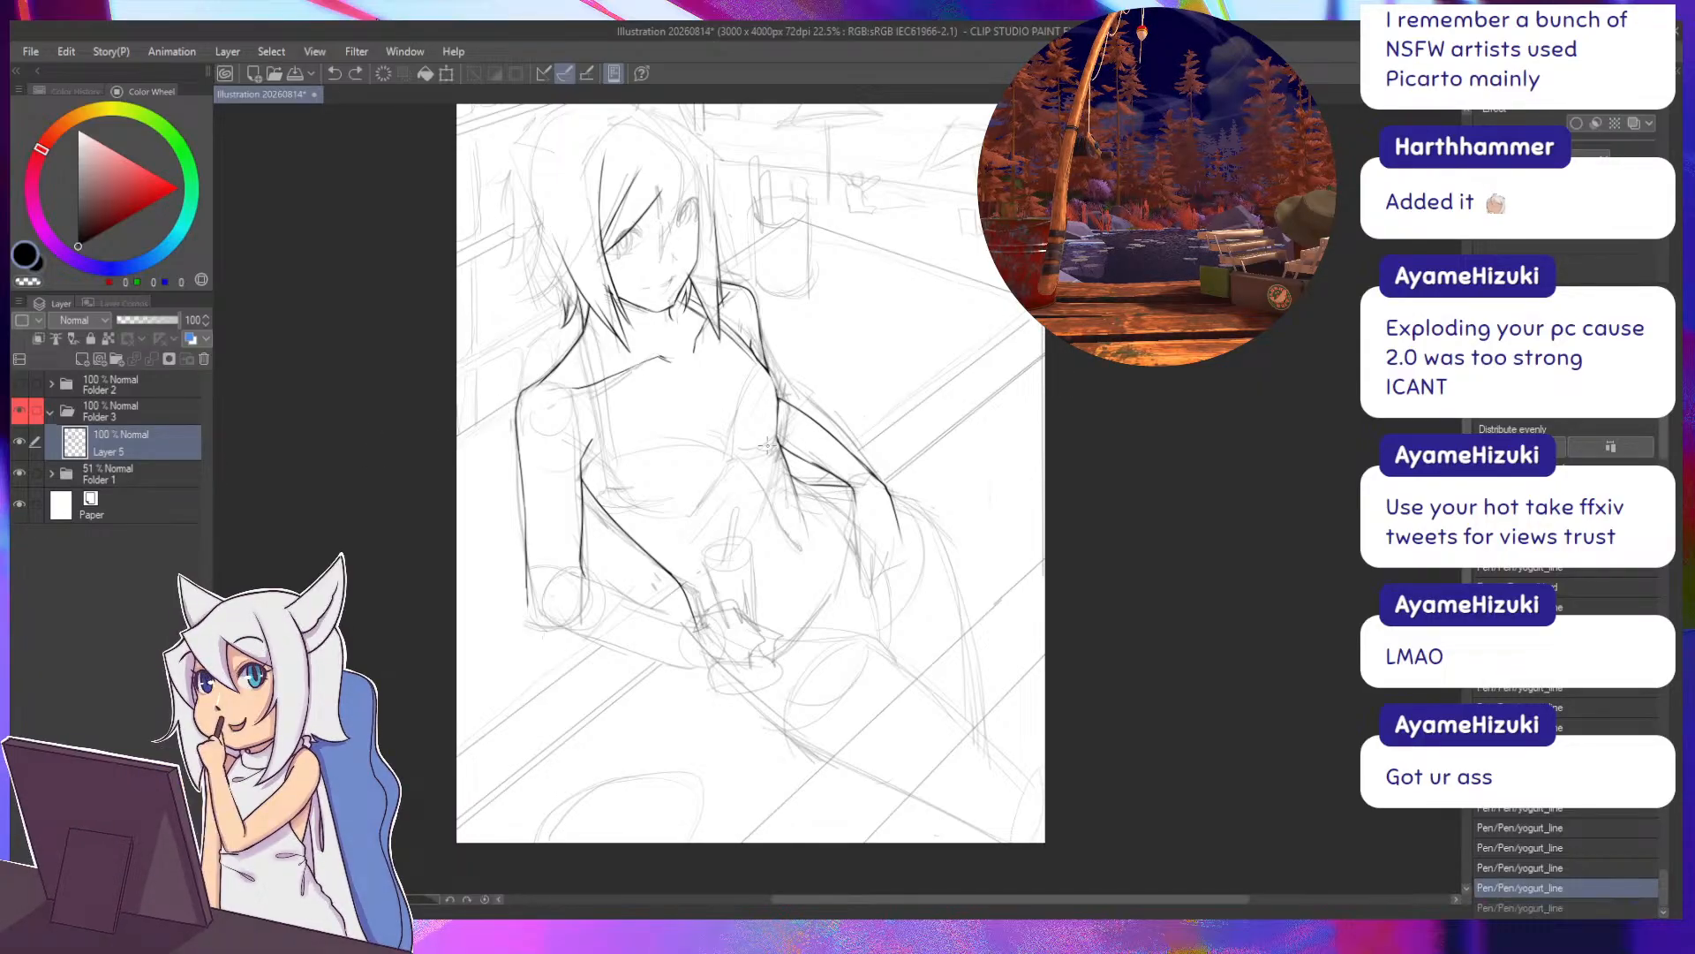
{"action": "left_click_drag", "start_coordinate": [830, 400], "coordinate": [798, 344]}
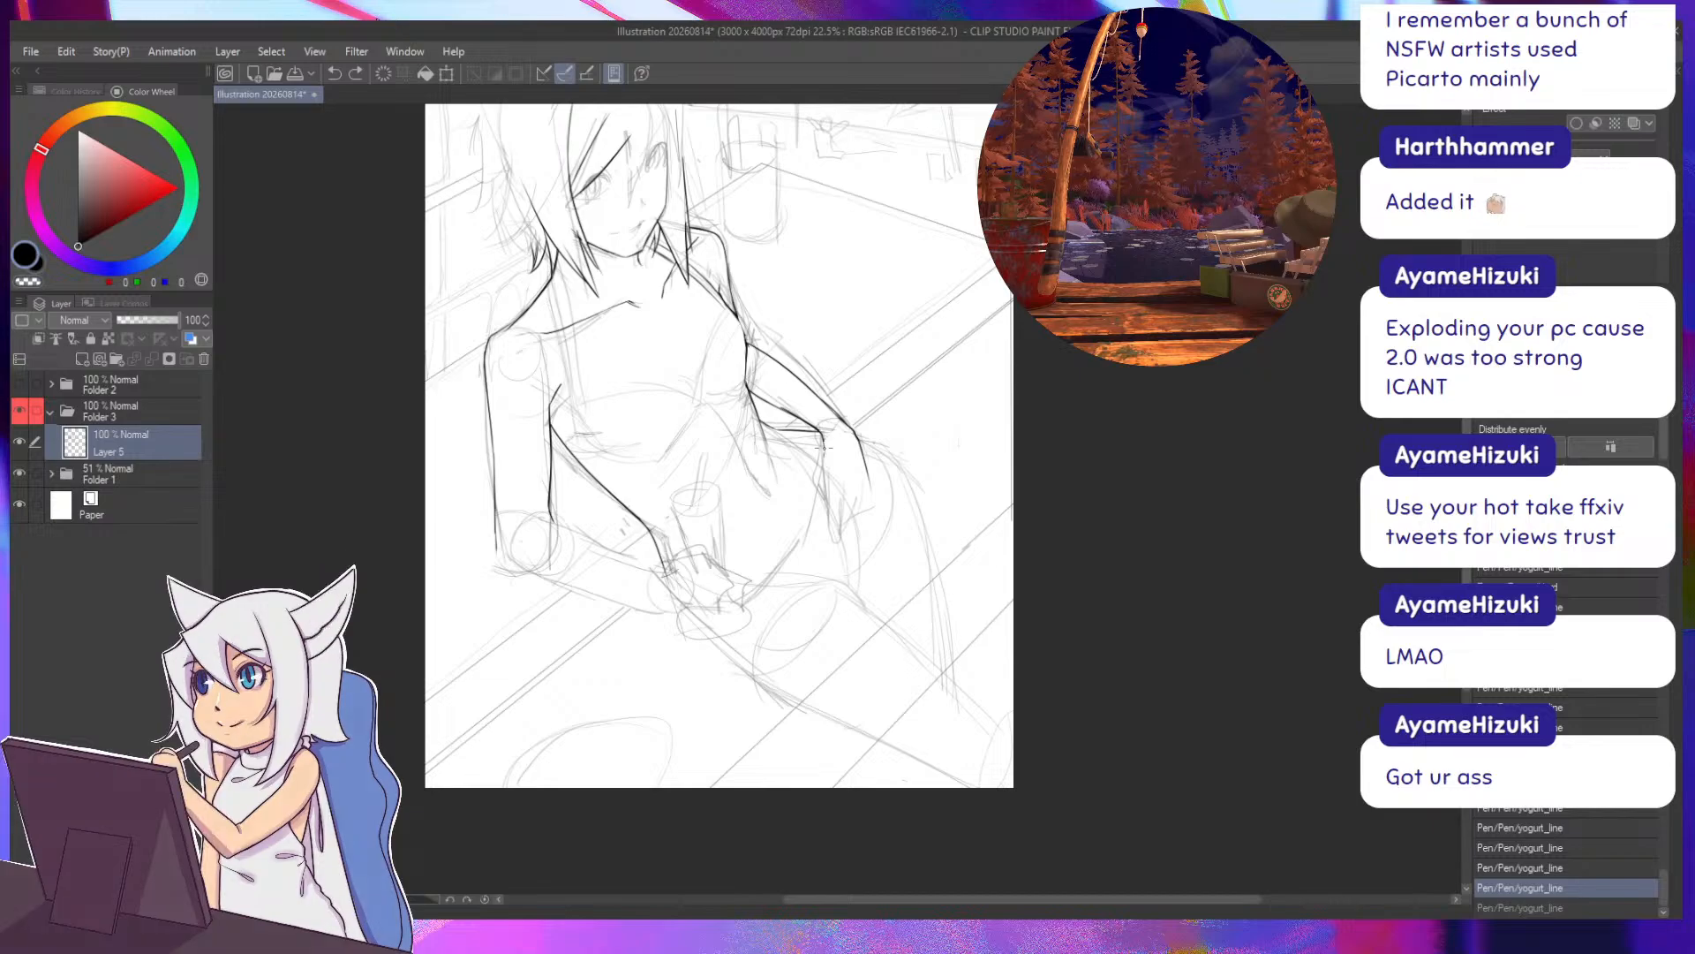
{"action": "key", "text": "ctrl+y"}
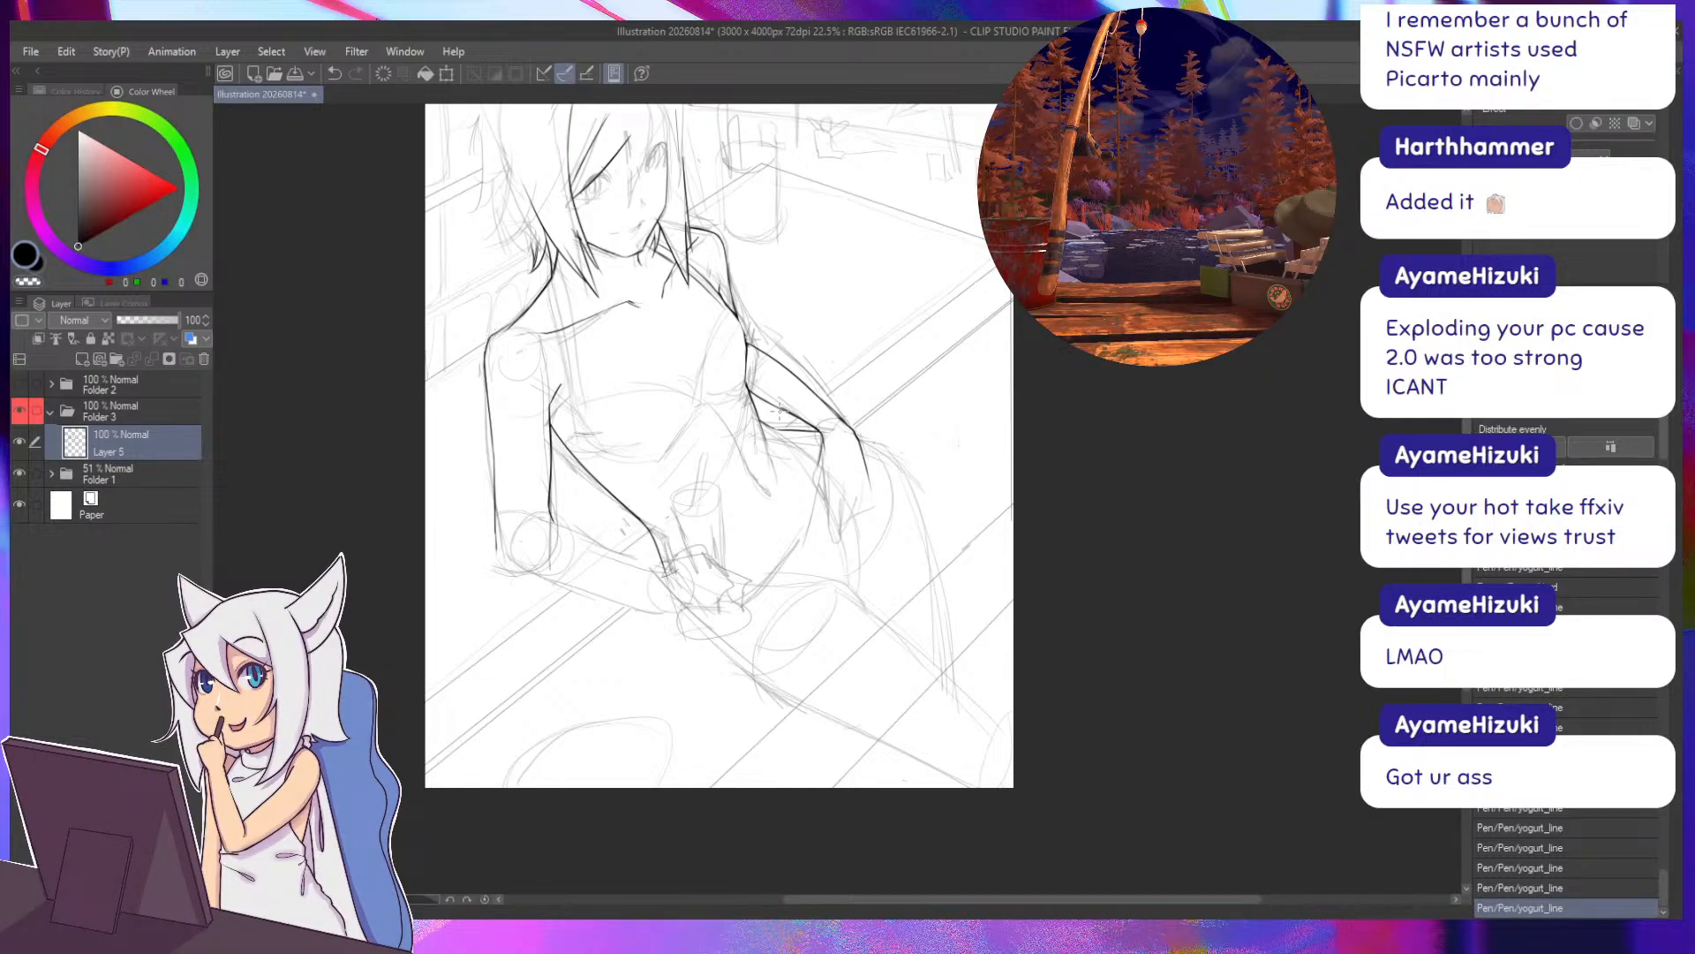
Ink the inner edge of the right wrist into the hand resting on the hip, undoing the surplus finger strokes.
{"action": "key", "text": "ctrl+z"}
{"action": "key", "text": "ctrl+z"}
{"action": "left_click_drag", "start_coordinate": [823, 435], "coordinate": [813, 484]}
{"action": "key", "text": "ctrl+z"}
{"action": "key", "text": "ctrl+z"}
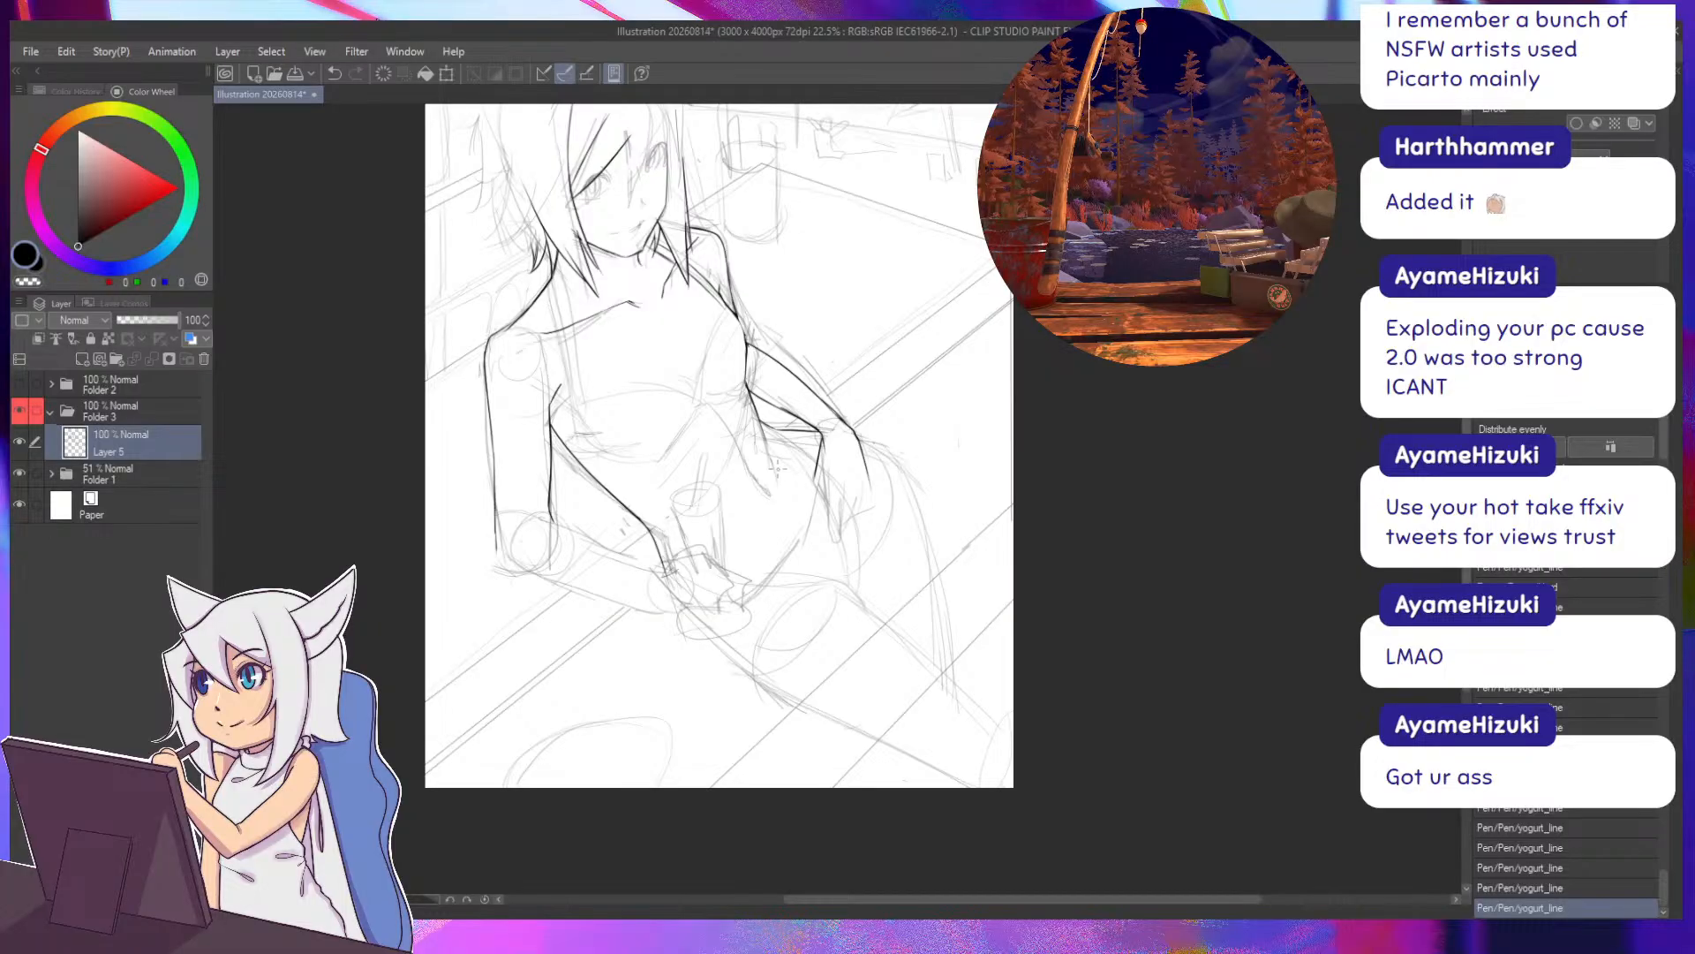
{"action": "key", "text": "ctrl+z"}
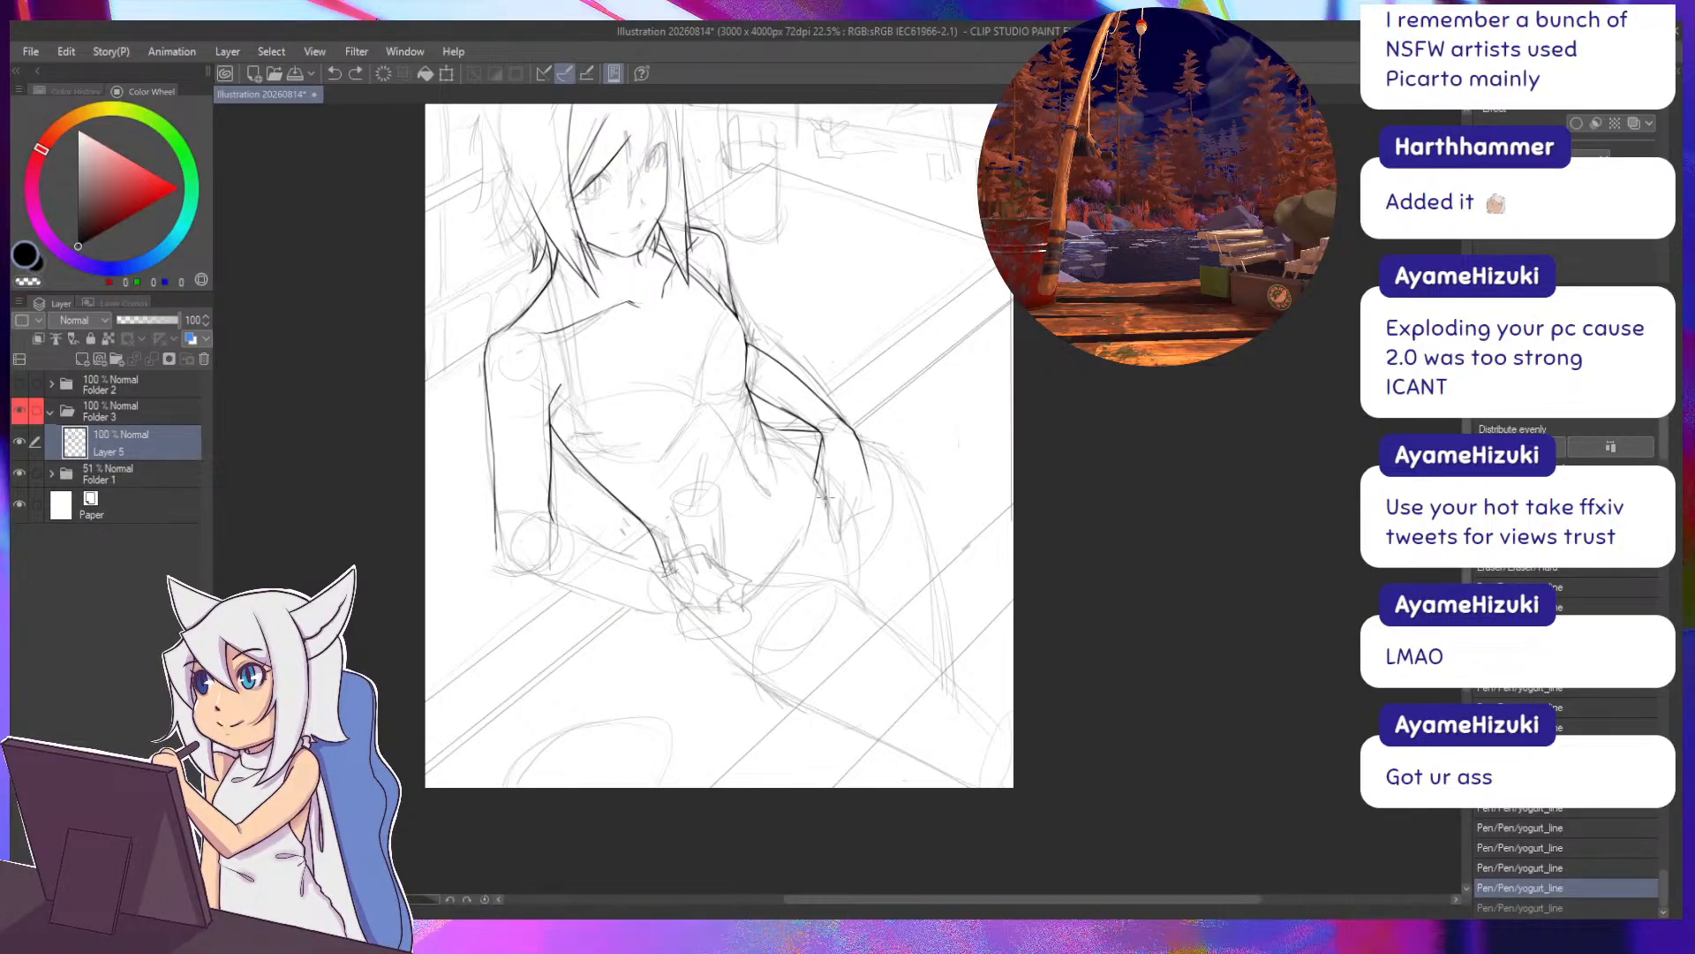
{"action": "key", "text": "ctrl+y"}
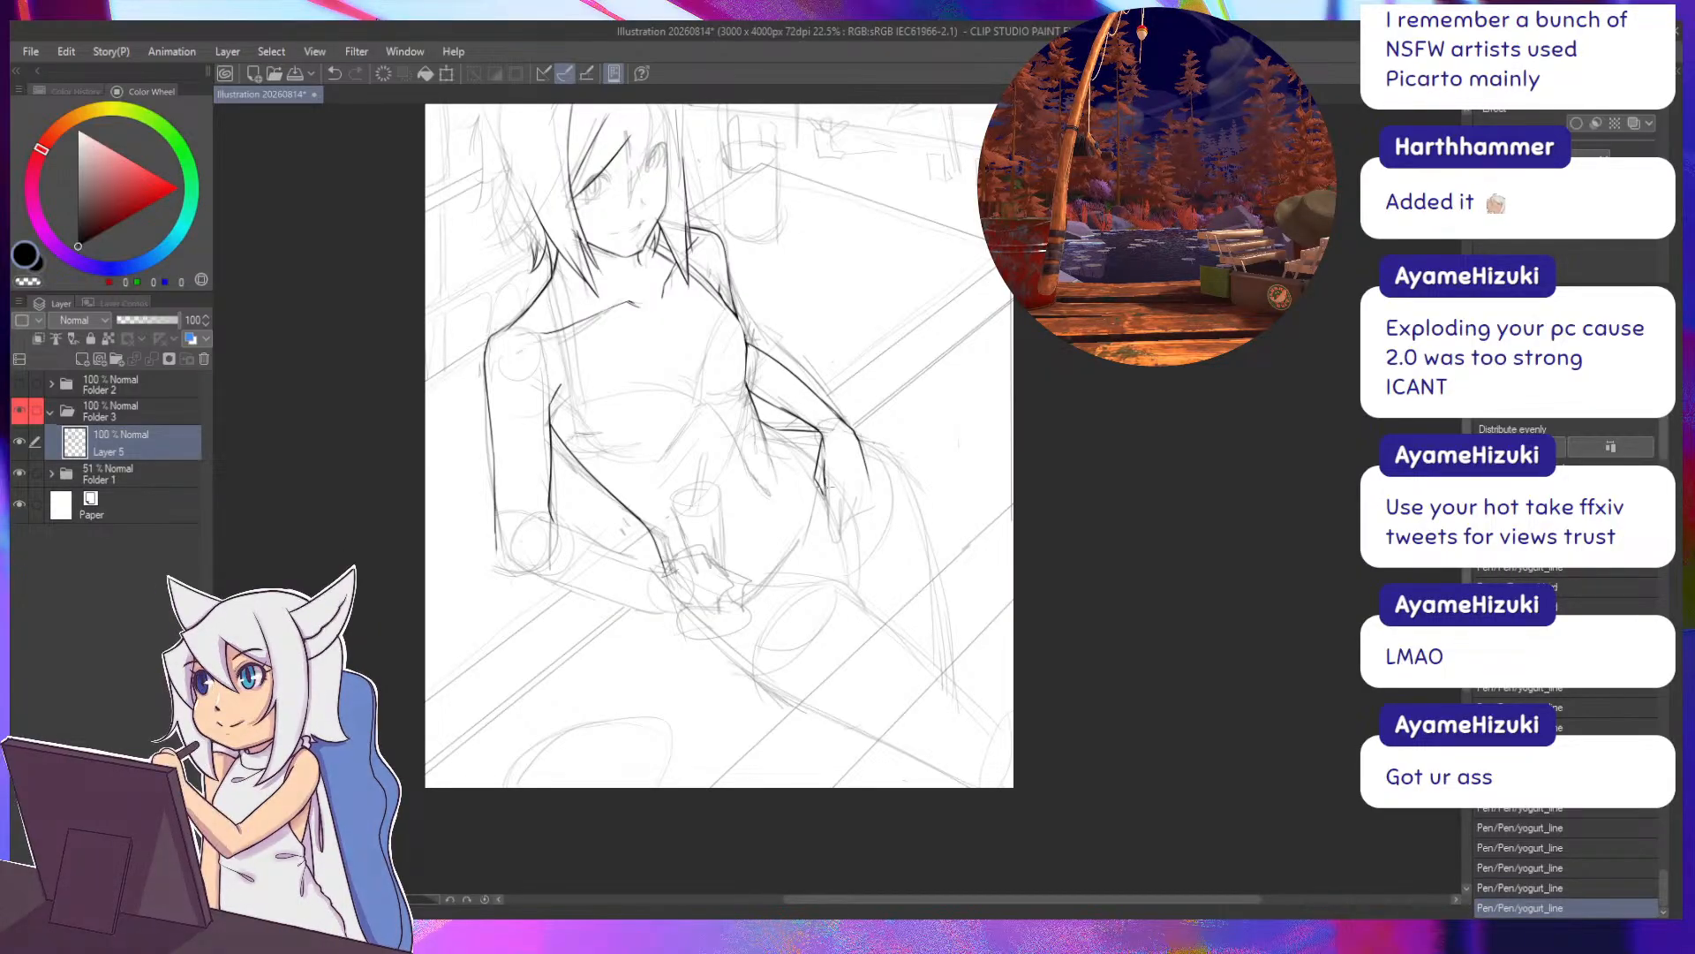
{"action": "key", "text": "ctrl+z"}
{"action": "key", "text": "ctrl+z"}
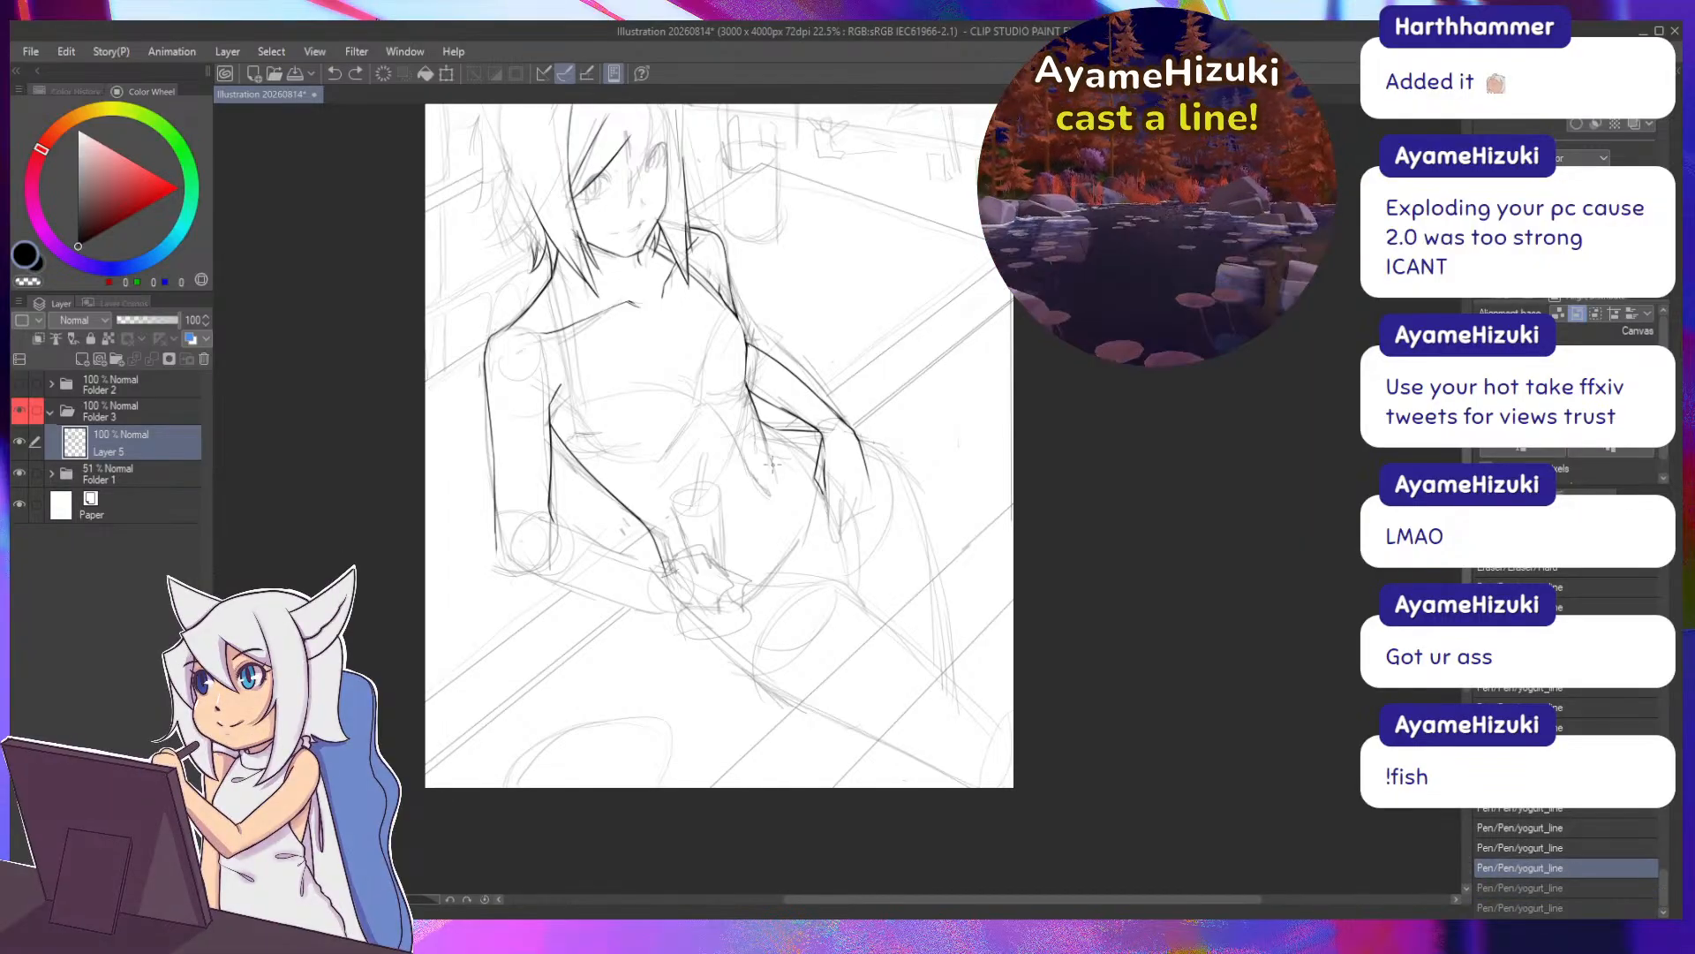
{"action": "key", "text": "ctrl+z"}
{"action": "key", "text": "minus"}
{"action": "key", "text": "minus"}
{"action": "key", "text": "minus"}
{"action": "key", "text": "minus"}
{"action": "key", "text": "minus"}
{"action": "key", "text": "minus"}
{"action": "key", "text": "minus"}
{"action": "key", "text": "minus"}
{"action": "key", "text": "minus"}
{"action": "key", "text": "minus"}
{"action": "key", "text": "minus"}
{"action": "key", "text": "minus"}
{"action": "key", "text": "minus"}
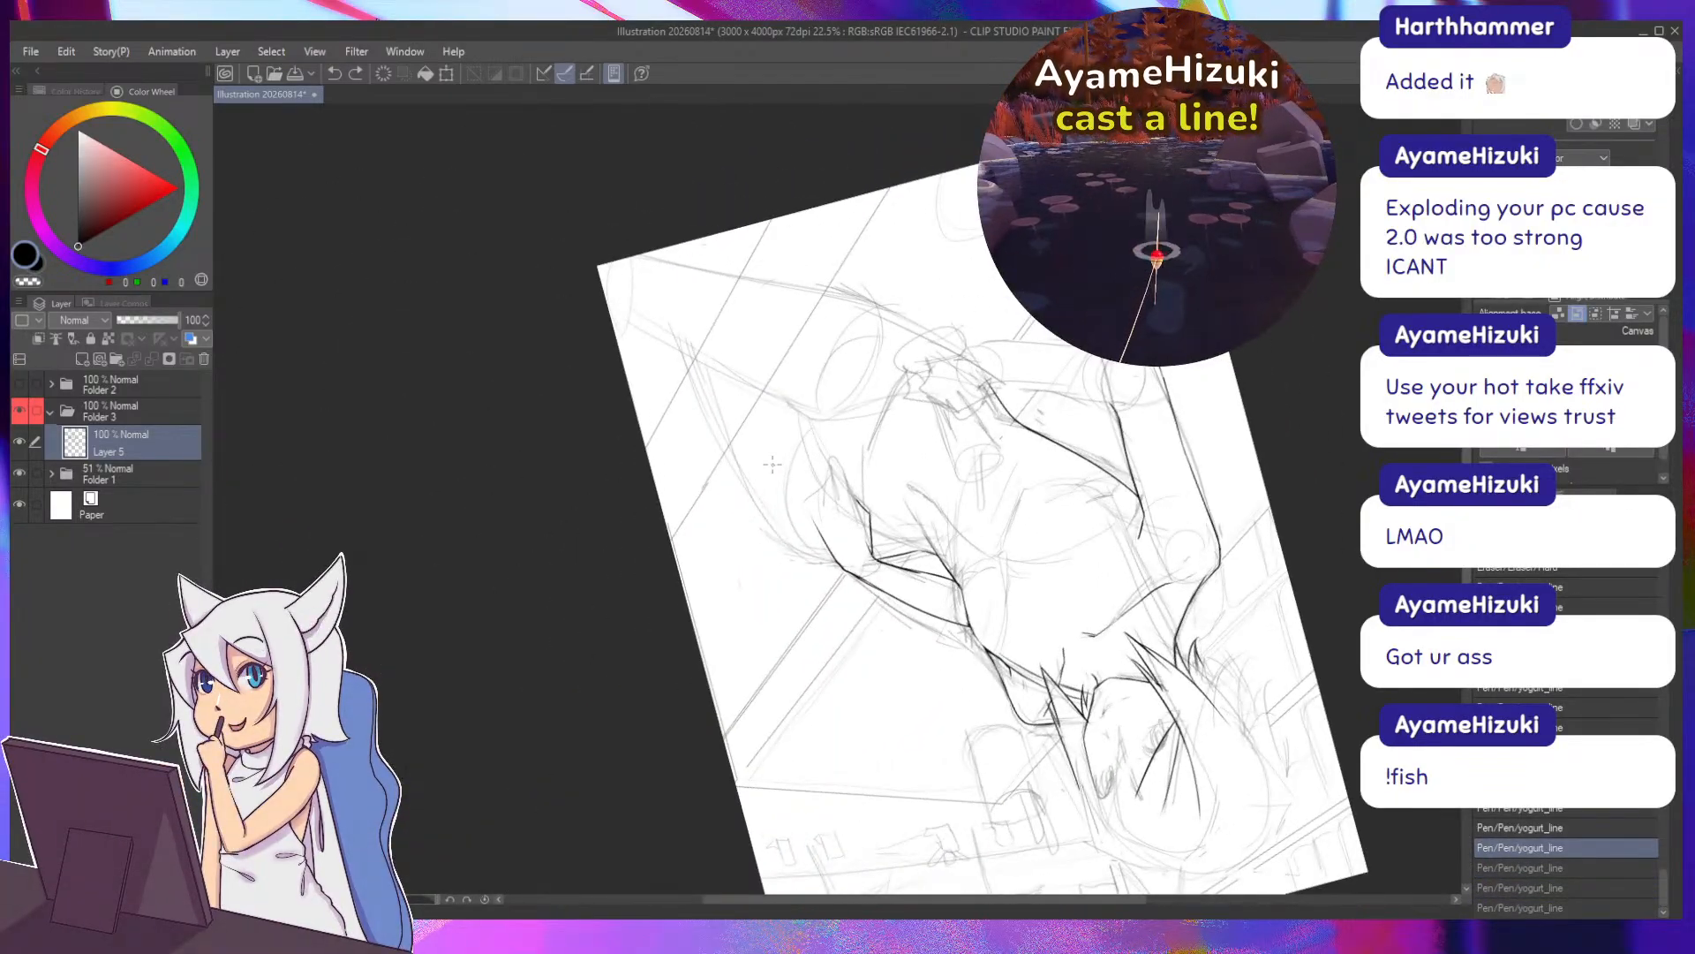
{"action": "left_click_drag", "start_coordinate": [749, 494], "coordinate": [752, 472]}
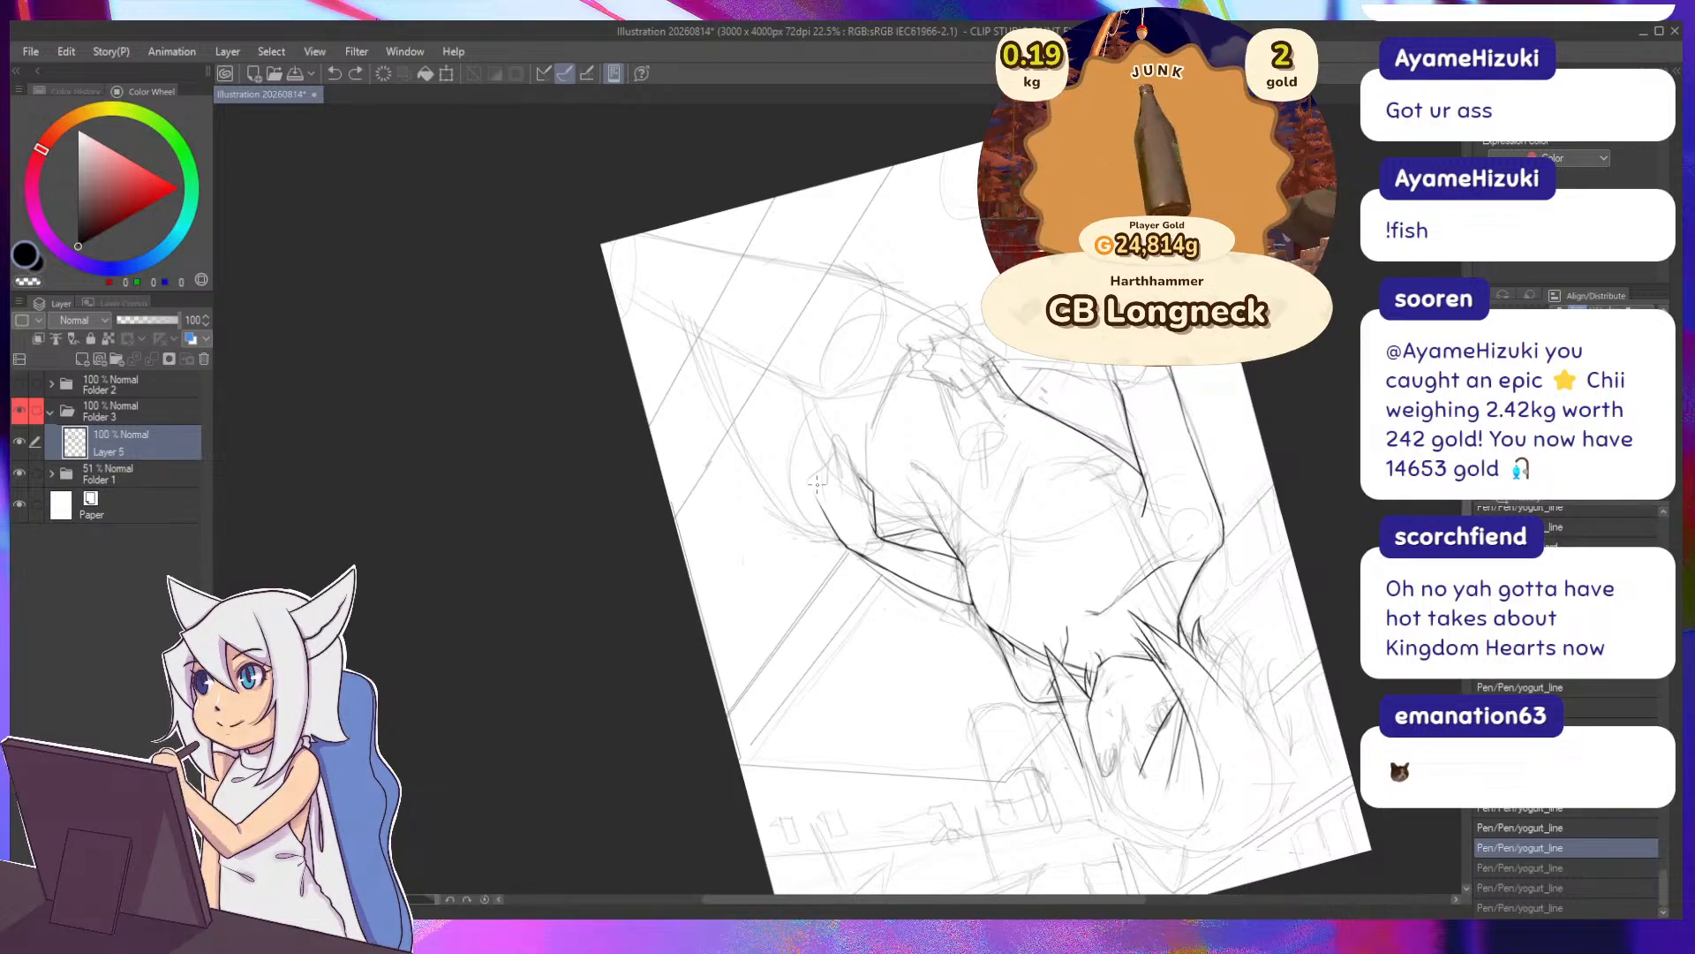
{"action": "mouse_move", "coordinate": [817, 484]}
{"action": "left_mouse_down"}
{"action": "mouse_move", "coordinate": [820, 517]}
{"action": "mouse_move", "coordinate": [817, 484]}
{"action": "left_mouse_up"}
{"action": "left_click_drag", "start_coordinate": [394, 454], "coordinate": [459, 531]}
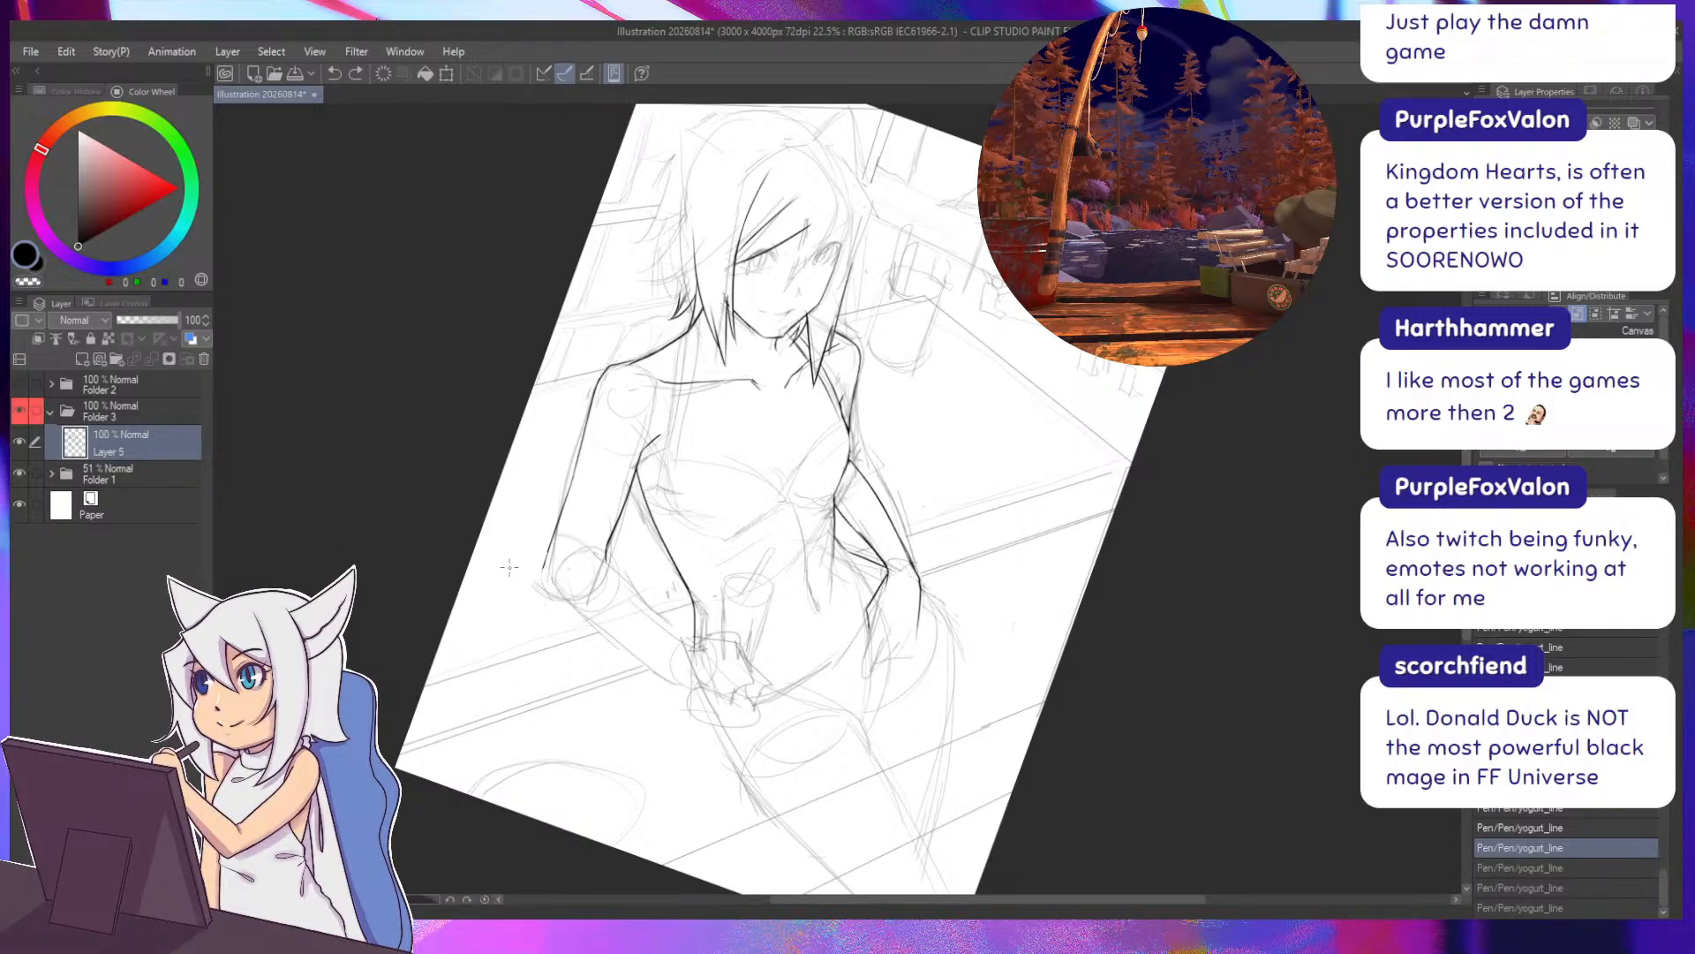
{"action": "left_click_drag", "start_coordinate": [659, 448], "coordinate": [646, 478]}
{"action": "key", "text": "minus"}
{"action": "key", "text": "minus"}
{"action": "key", "text": "ctrl+z"}
{"action": "left_click_drag", "start_coordinate": [443, 373], "coordinate": [493, 385]}
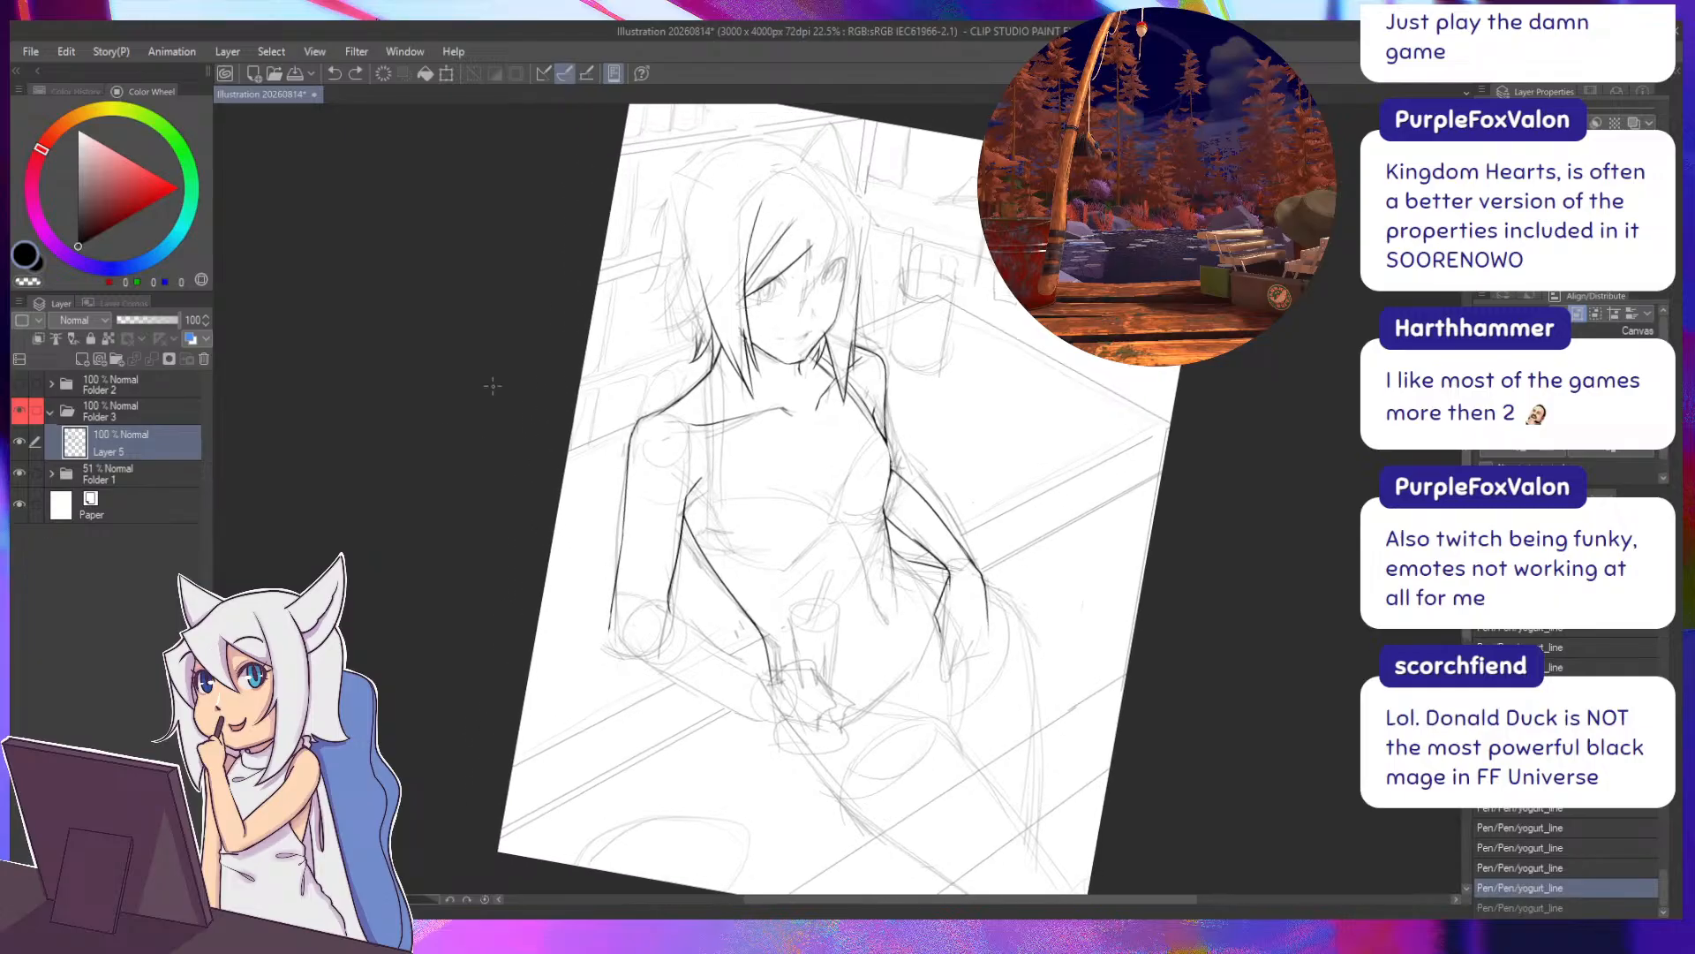
Ink the long fringe strand that falls from the hair parting across the right side of the face.
{"action": "key", "text": "minus"}
{"action": "key", "text": "minus"}
{"action": "key", "text": "minus"}
{"action": "mouse_move", "coordinate": [635, 218]}
{"action": "left_mouse_down"}
{"action": "mouse_move", "coordinate": [706, 300]}
{"action": "mouse_move", "coordinate": [845, 328]}
{"action": "mouse_move", "coordinate": [826, 320]}
{"action": "mouse_move", "coordinate": [844, 329]}
{"action": "mouse_move", "coordinate": [842, 367]}
{"action": "mouse_move", "coordinate": [813, 429]}
{"action": "mouse_move", "coordinate": [812, 358]}
{"action": "mouse_move", "coordinate": [811, 433]}
{"action": "left_mouse_up"}
{"action": "key", "text": "ctrl+z"}
{"action": "key", "text": "e"}
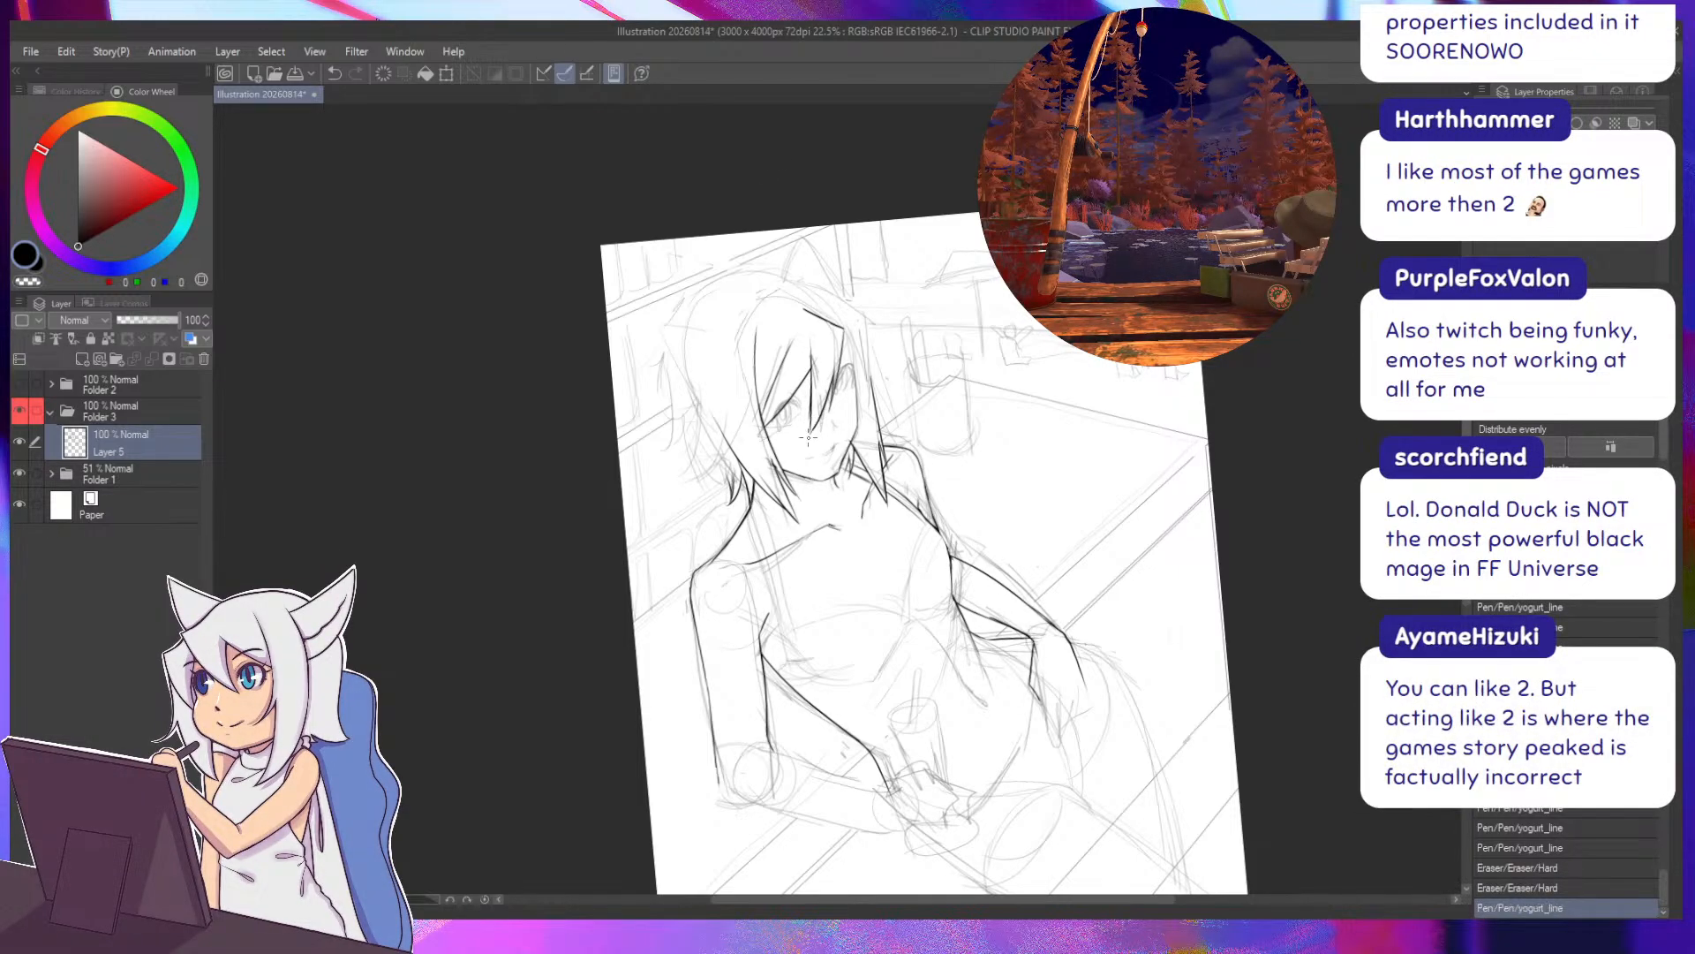
Ink the right side hair lock as an angular shape running from the top of the fringe down beside the face.
{"action": "left_click_drag", "start_coordinate": [816, 305], "coordinate": [861, 327]}
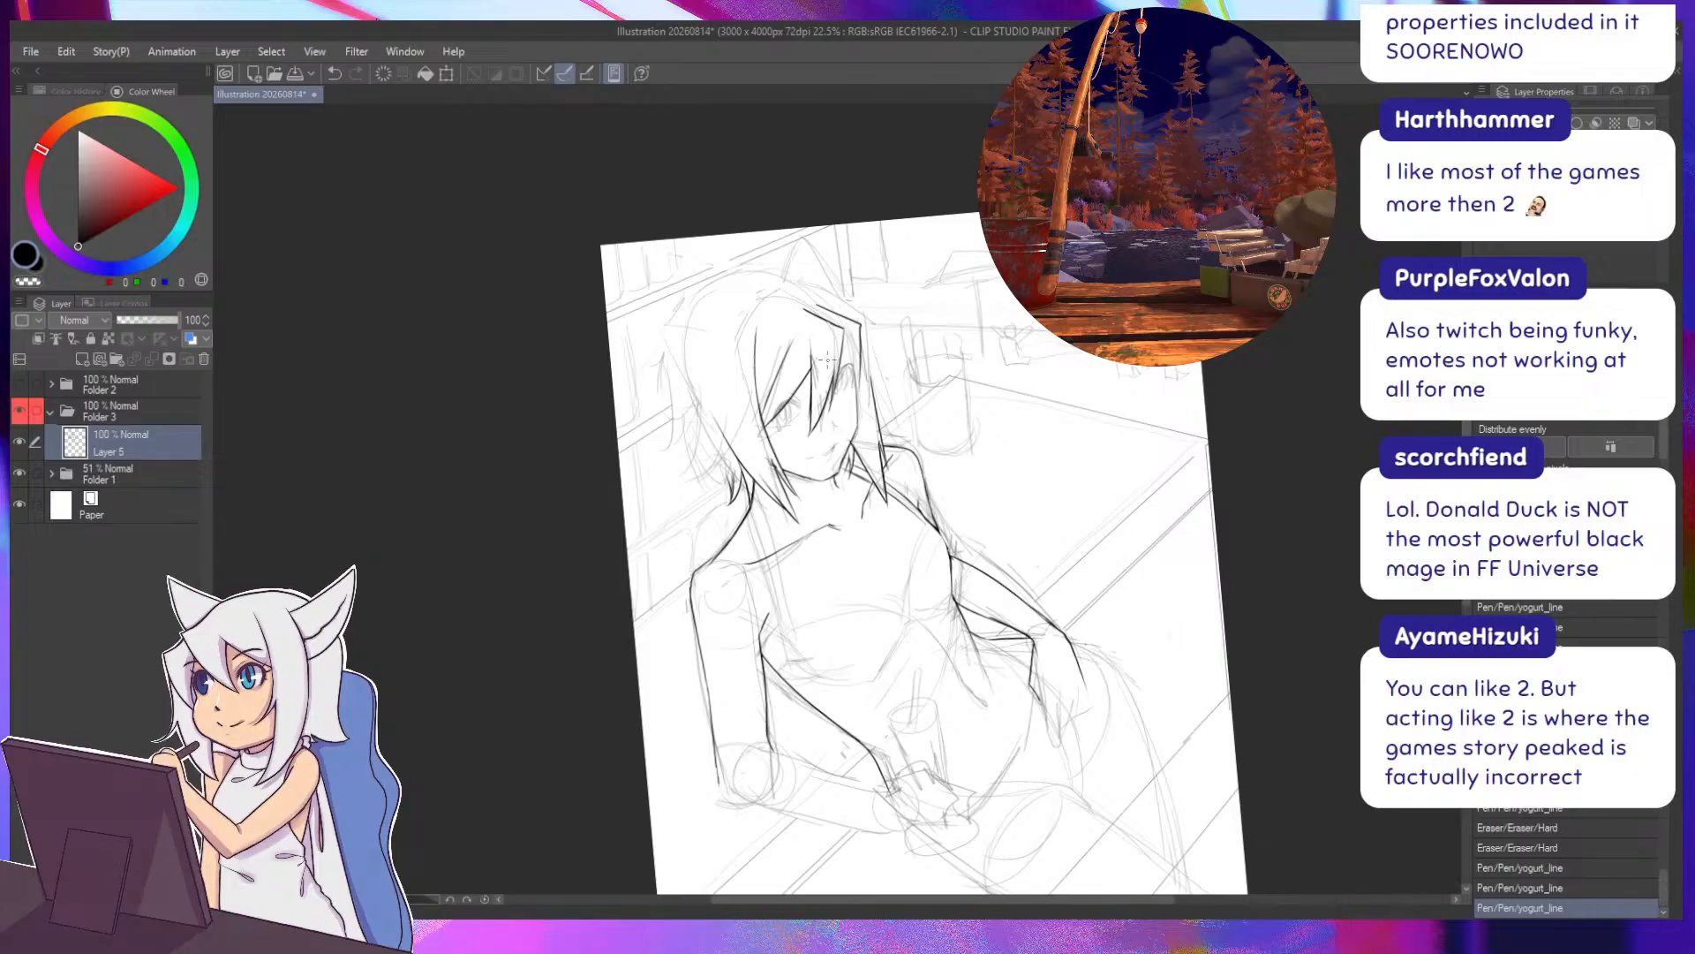
{"action": "key", "text": "ctrl+z"}
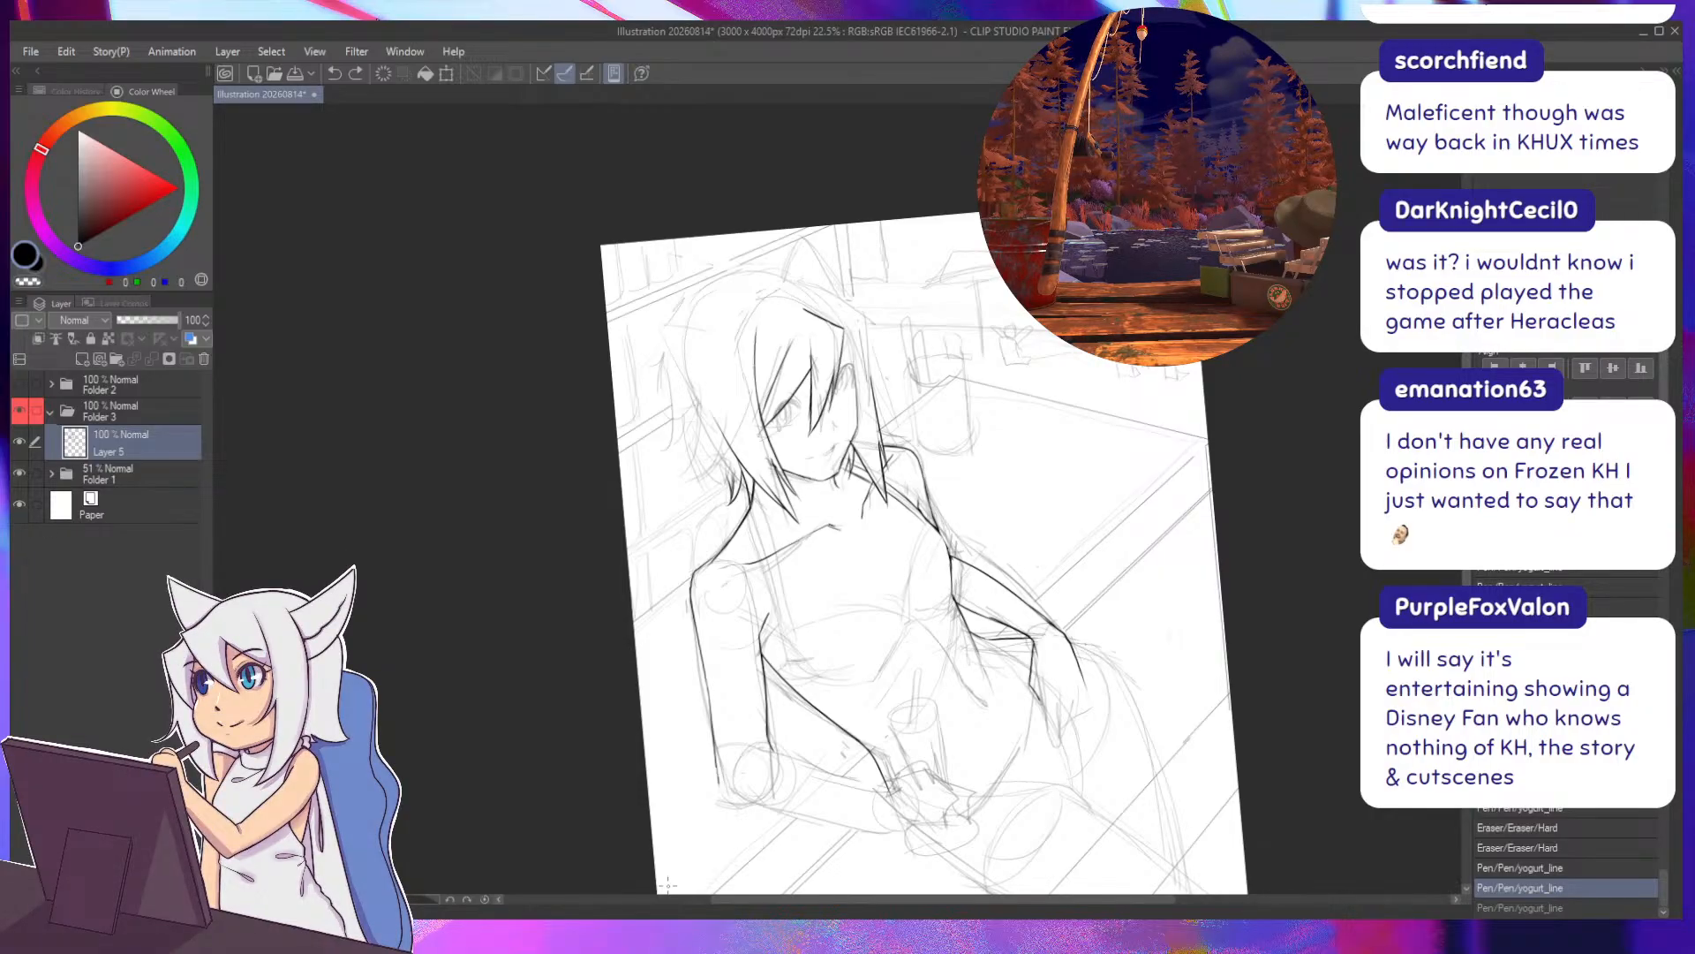
{"action": "key", "text": "ctrl+y"}
{"action": "left_click_drag", "start_coordinate": [492, 576], "coordinate": [440, 503]}
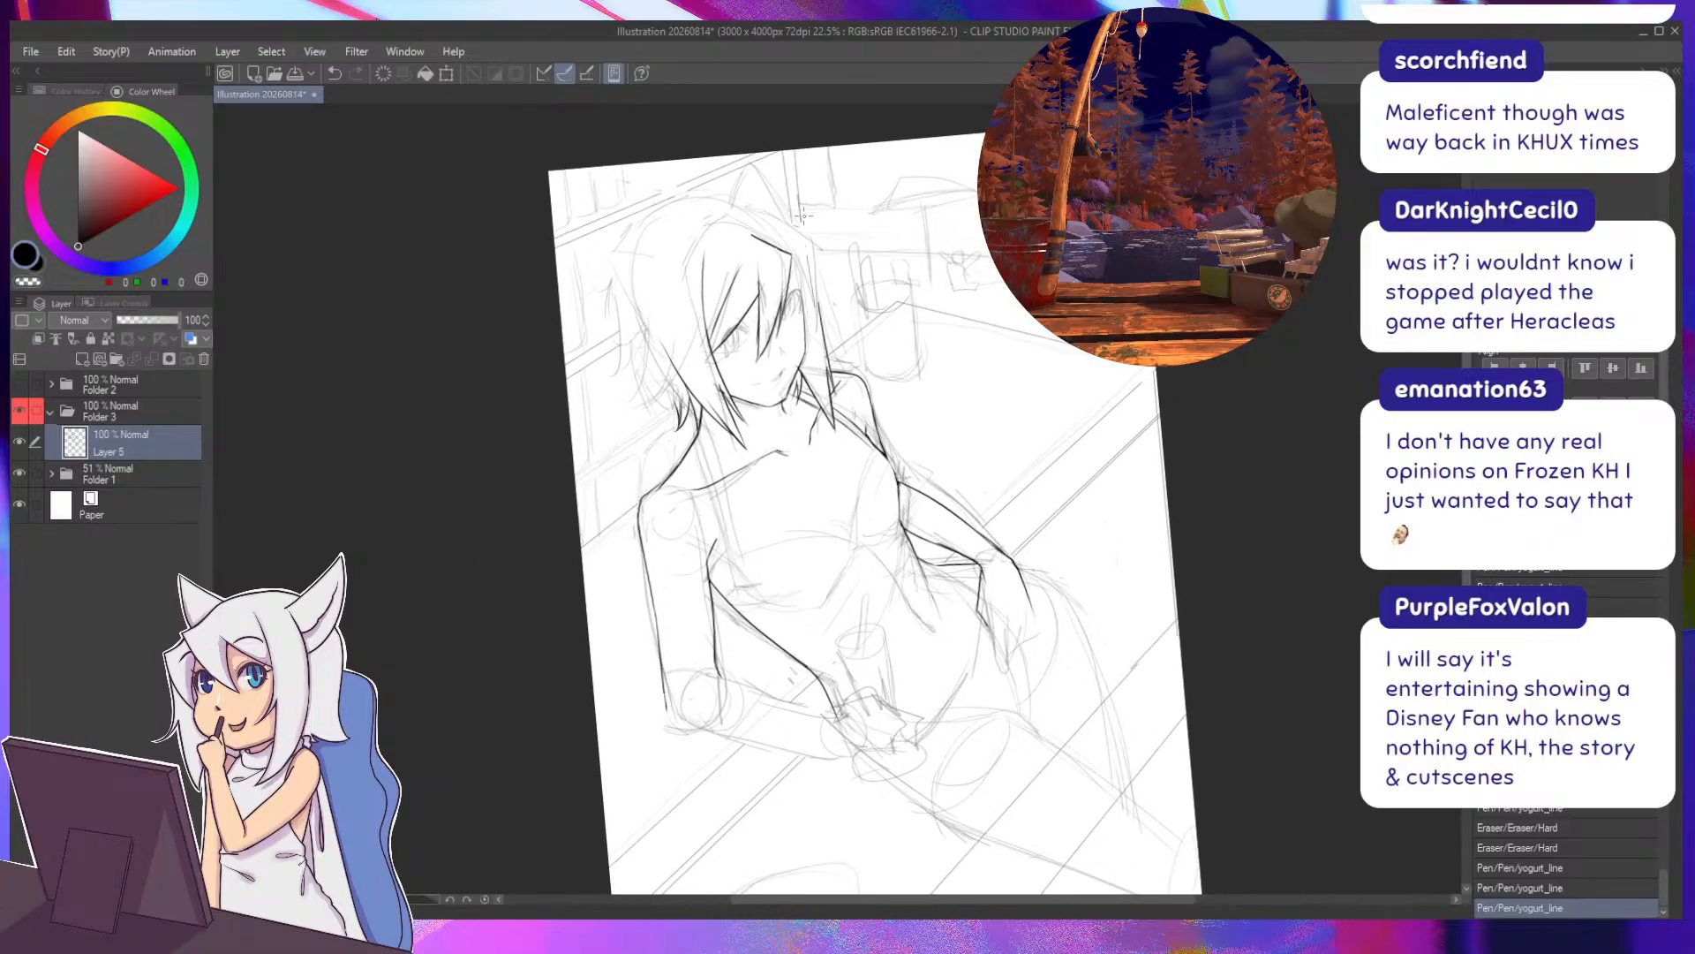
{"action": "mouse_move", "coordinate": [791, 241]}
{"action": "left_mouse_down"}
{"action": "mouse_move", "coordinate": [818, 285]}
{"action": "mouse_move", "coordinate": [827, 328]}
{"action": "left_mouse_up"}
{"action": "key", "text": "ctrl+z"}
{"action": "left_click_drag", "start_coordinate": [750, 231], "coordinate": [839, 264]}
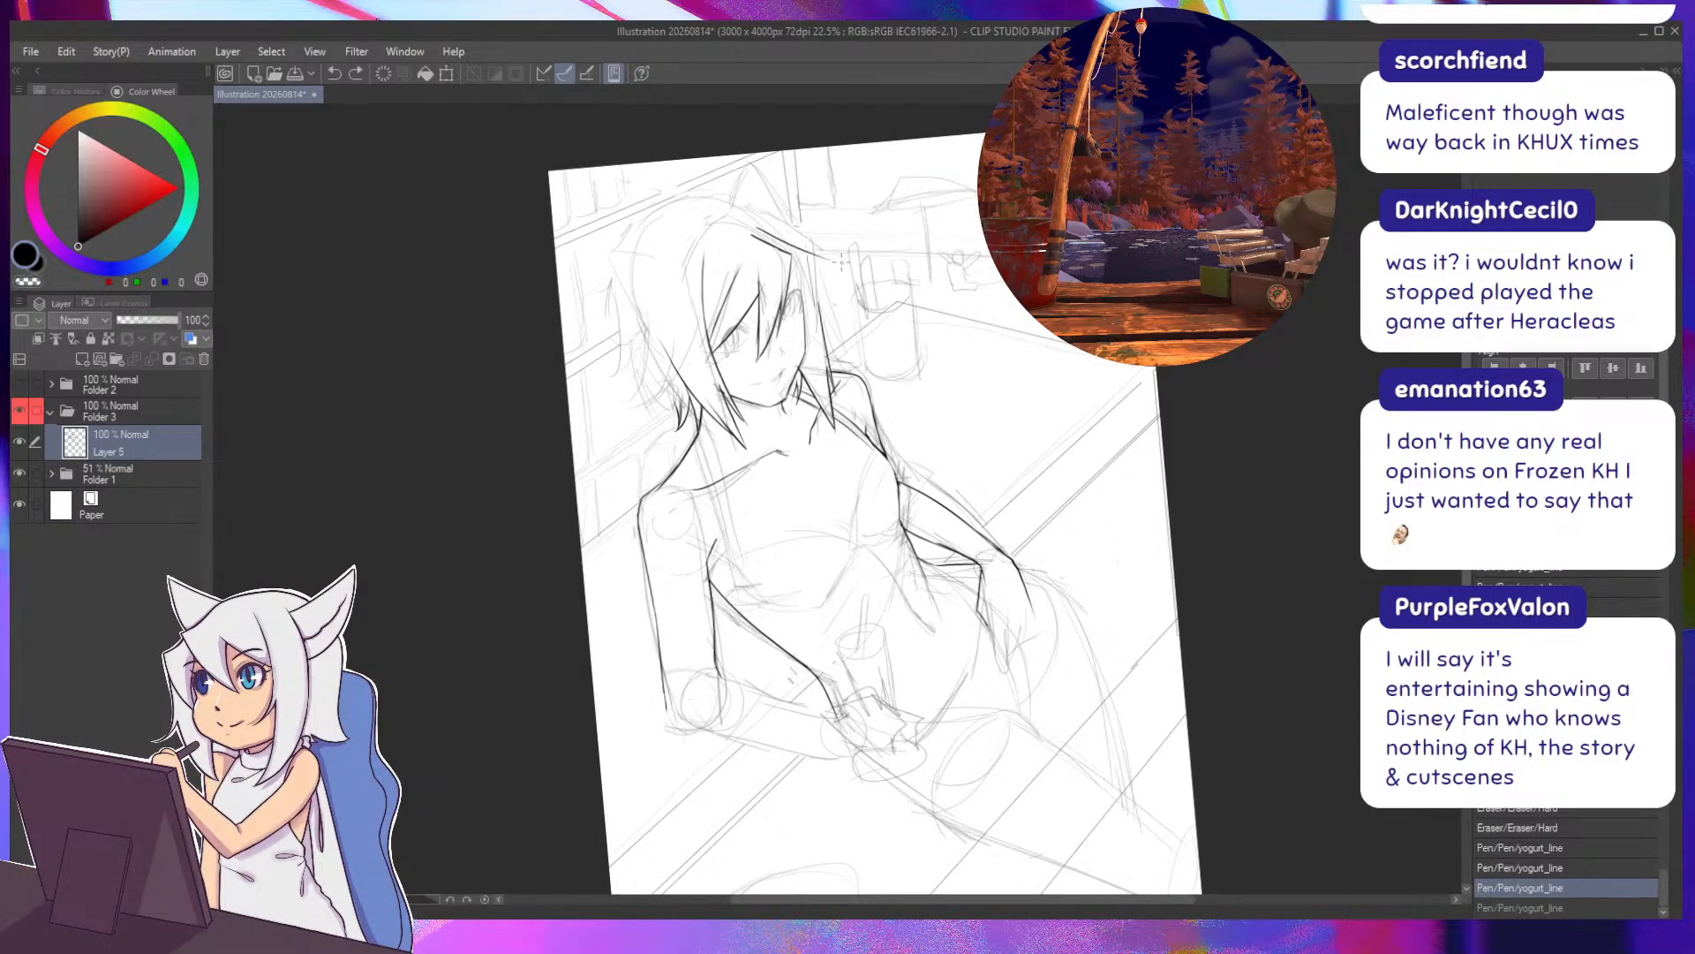
{"action": "key", "text": "ctrl+z"}
{"action": "left_click_drag", "start_coordinate": [758, 220], "coordinate": [810, 240]}
{"action": "mouse_move", "coordinate": [779, 234]}
{"action": "left_mouse_down"}
{"action": "mouse_move", "coordinate": [828, 245]}
{"action": "mouse_move", "coordinate": [823, 327]}
{"action": "mouse_move", "coordinate": [805, 325]}
{"action": "mouse_move", "coordinate": [800, 289]}
{"action": "left_mouse_up"}
{"action": "key", "text": "ctrl+z"}
{"action": "key", "text": "ctrl+z"}
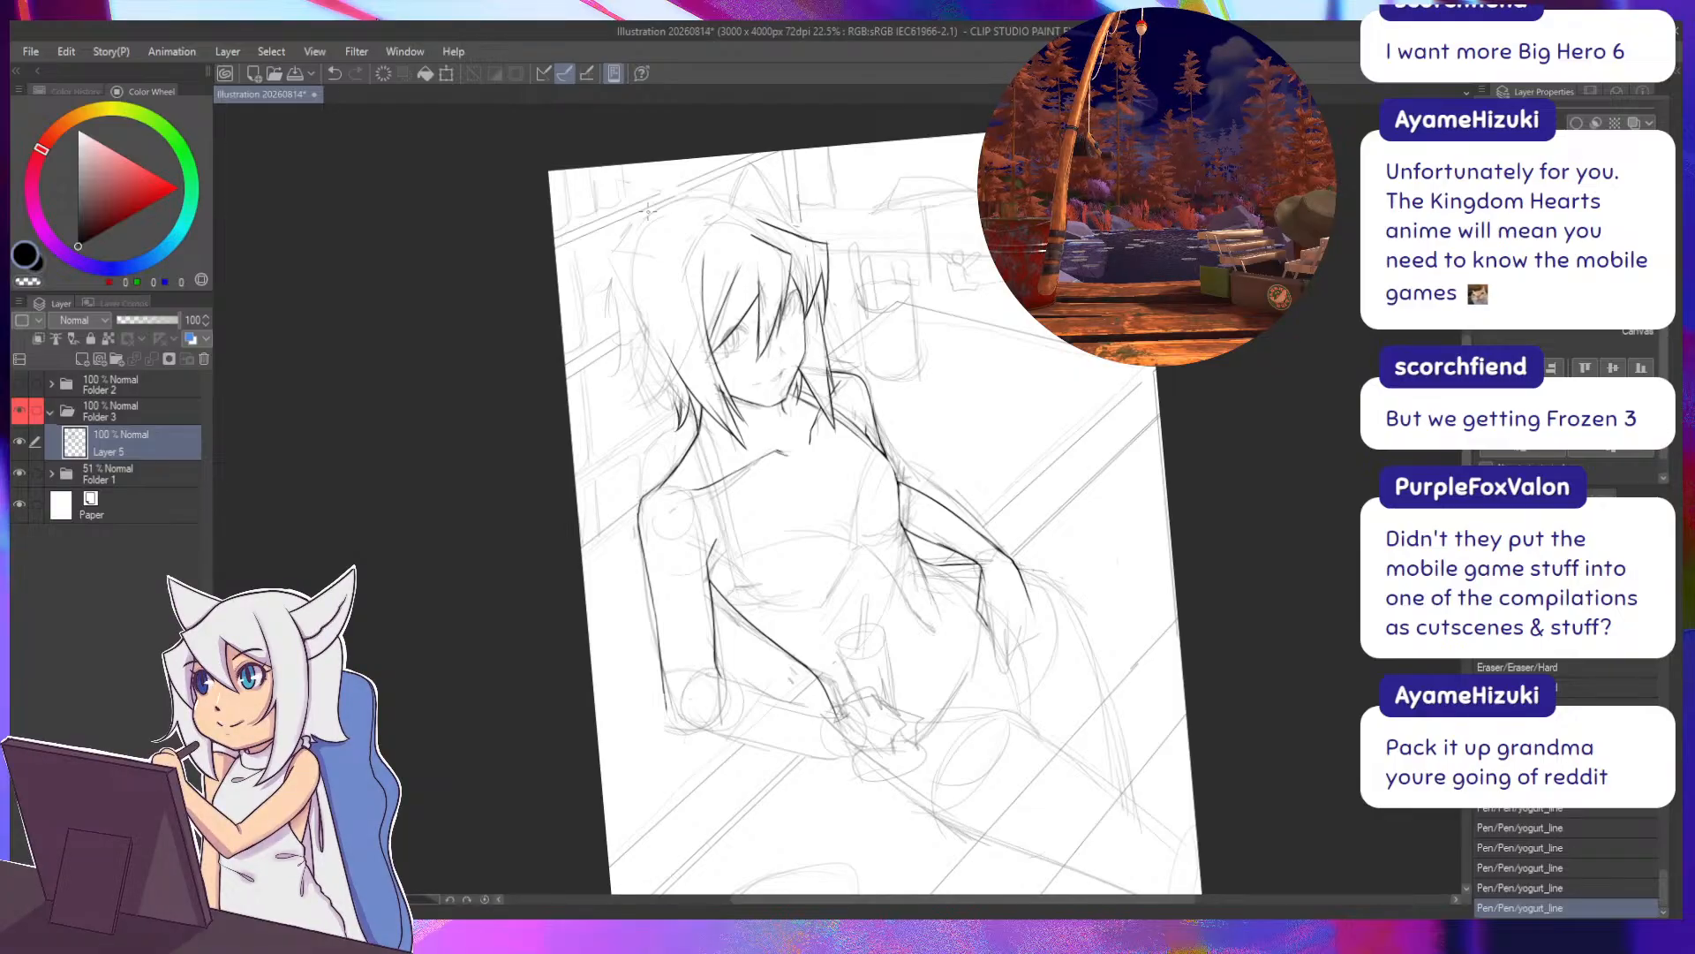
Ink the outer hair contour on the left side of the head, from the crown down toward the neck.
{"action": "left_click_drag", "start_coordinate": [435, 637], "coordinate": [473, 675]}
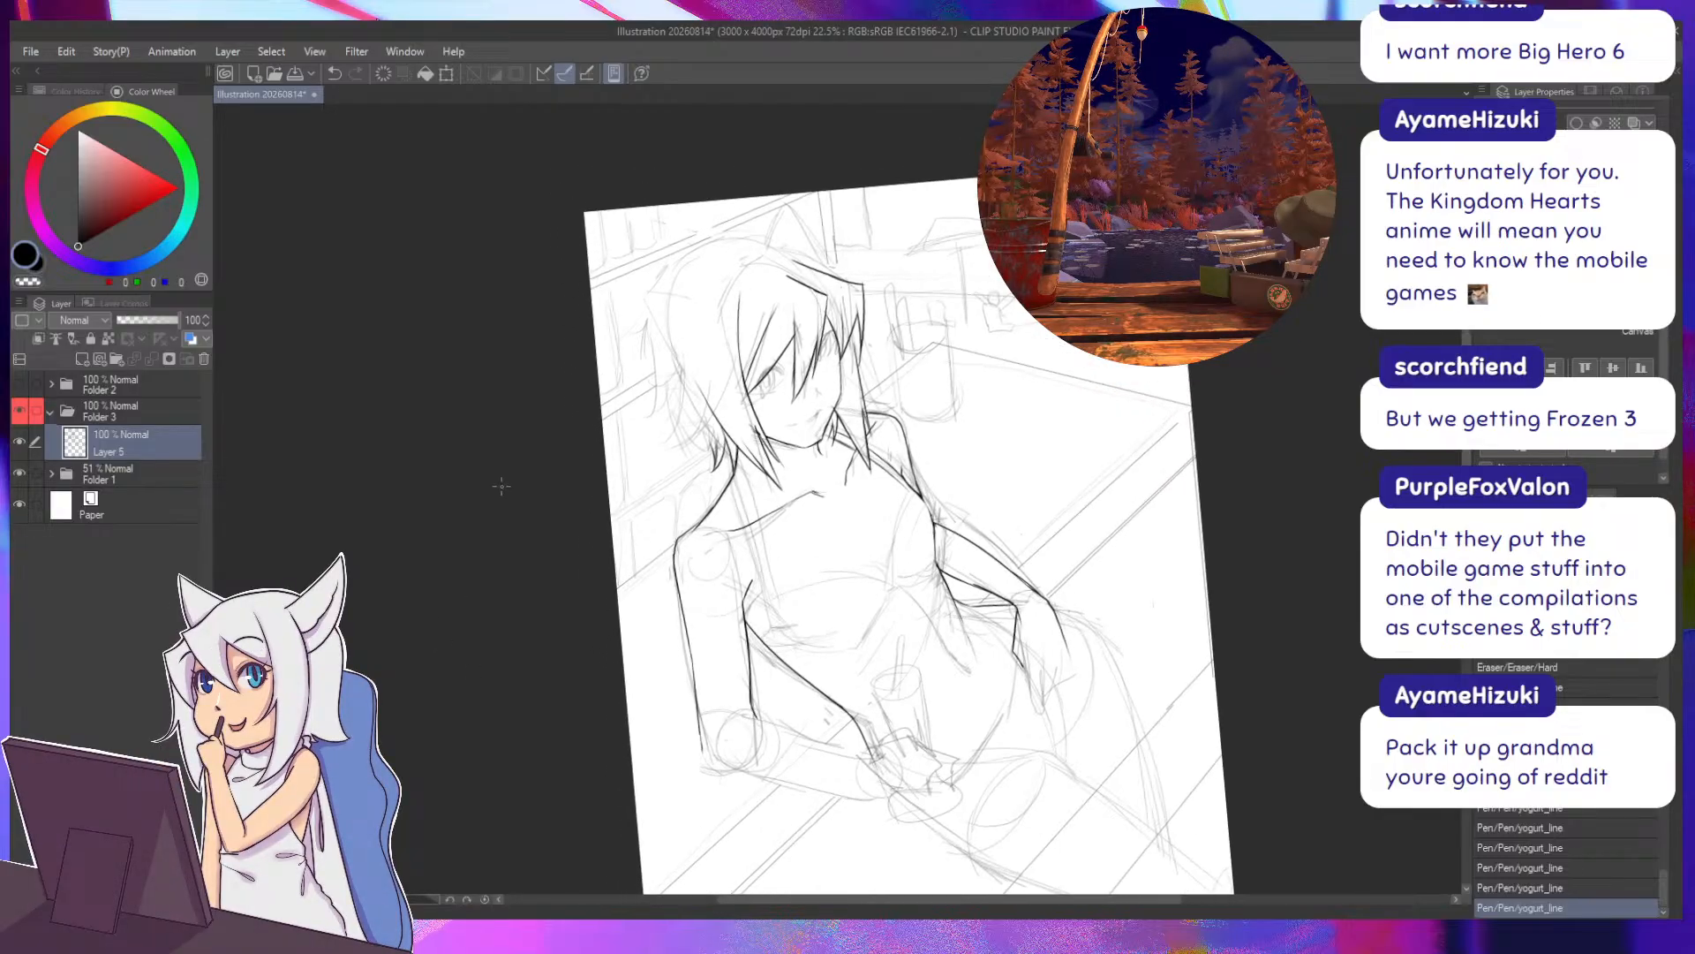
{"action": "left_click_drag", "start_coordinate": [701, 388], "coordinate": [918, 509]}
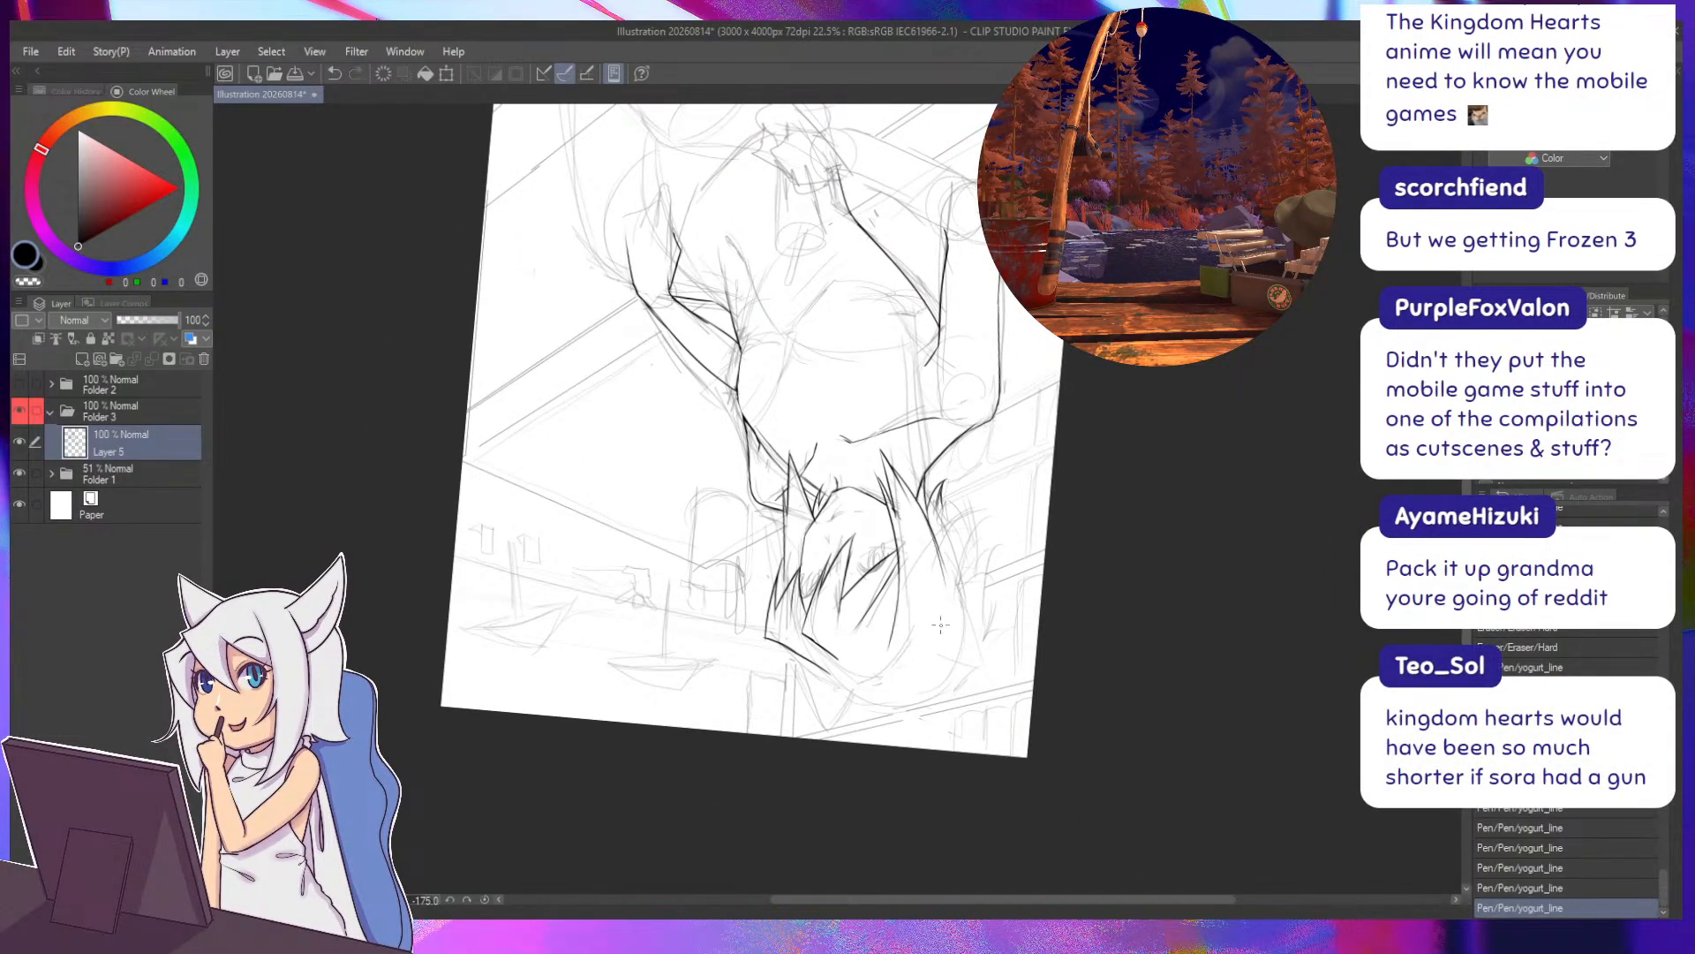
{"action": "key", "text": "ctrl+z"}
{"action": "left_click_drag", "start_coordinate": [924, 516], "coordinate": [938, 667]}
{"action": "mouse_move", "coordinate": [951, 426]}
{"action": "left_mouse_down"}
{"action": "mouse_move", "coordinate": [921, 663]}
{"action": "mouse_move", "coordinate": [796, 678]}
{"action": "left_mouse_up"}
{"action": "left_click_drag", "start_coordinate": [568, 382], "coordinate": [589, 374]}
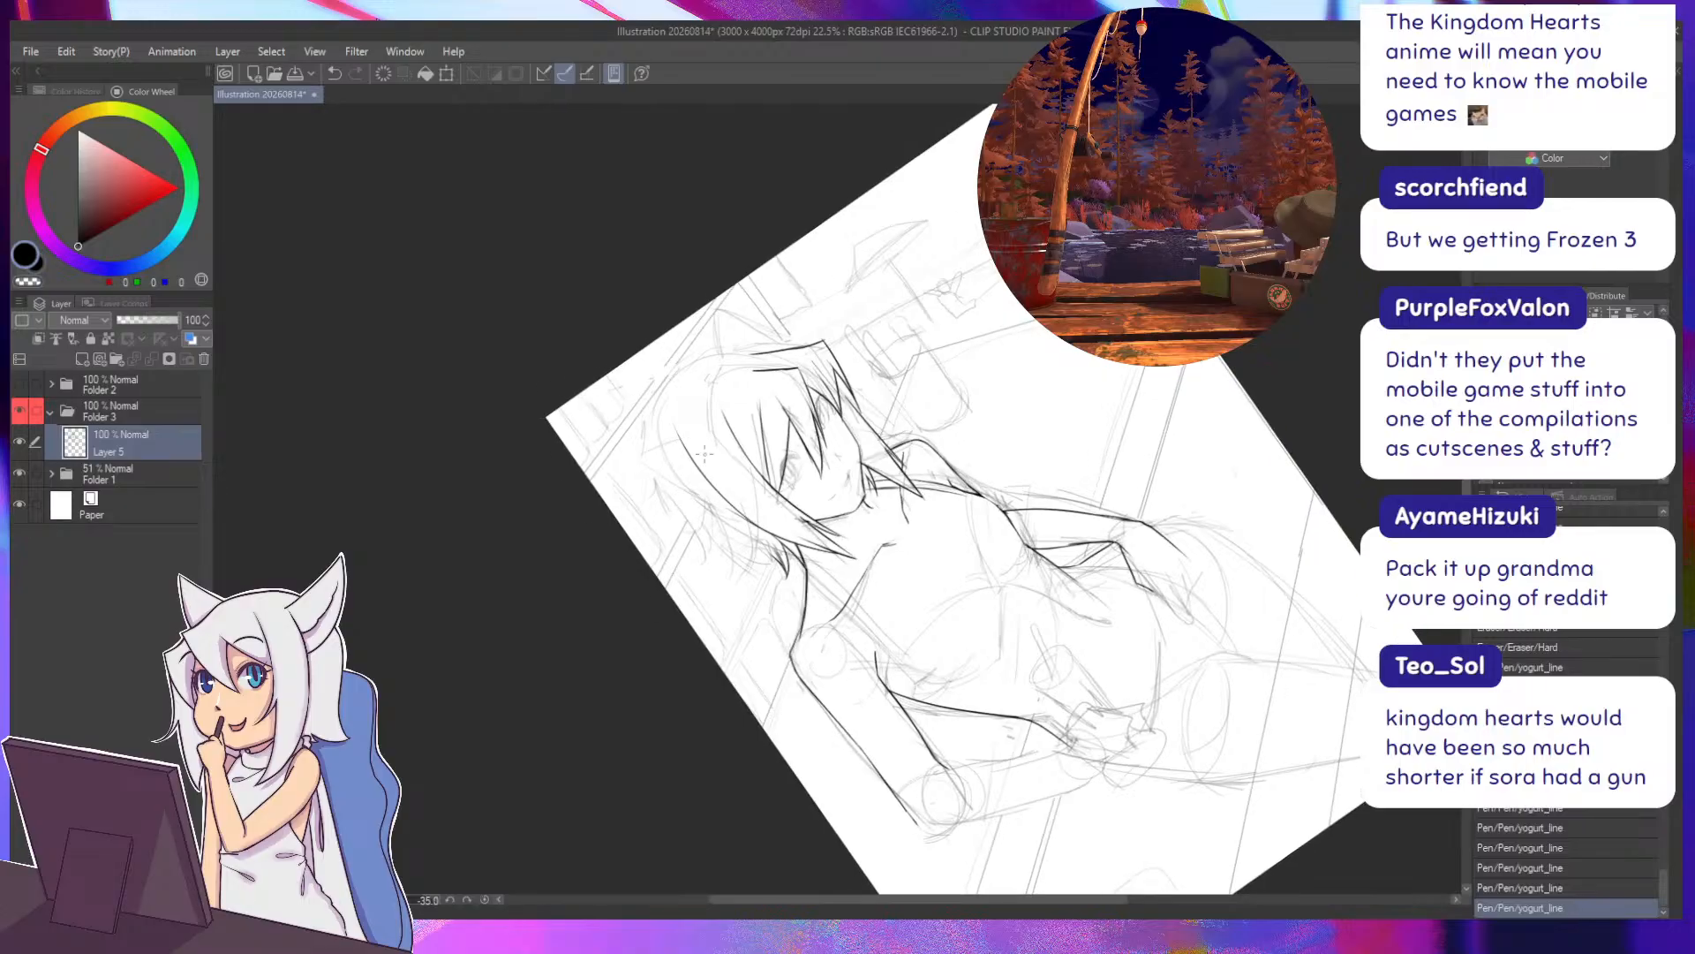
Clean up the left hair contour with the eraser and re-ink its curve beside the face.
{"action": "key", "text": "e"}
{"action": "mouse_move", "coordinate": [723, 503]}
{"action": "left_mouse_down"}
{"action": "mouse_move", "coordinate": [911, 633]}
{"action": "mouse_move", "coordinate": [969, 574]}
{"action": "left_mouse_up"}
{"action": "key", "text": "p"}
{"action": "left_click_drag", "start_coordinate": [904, 517], "coordinate": [912, 579]}
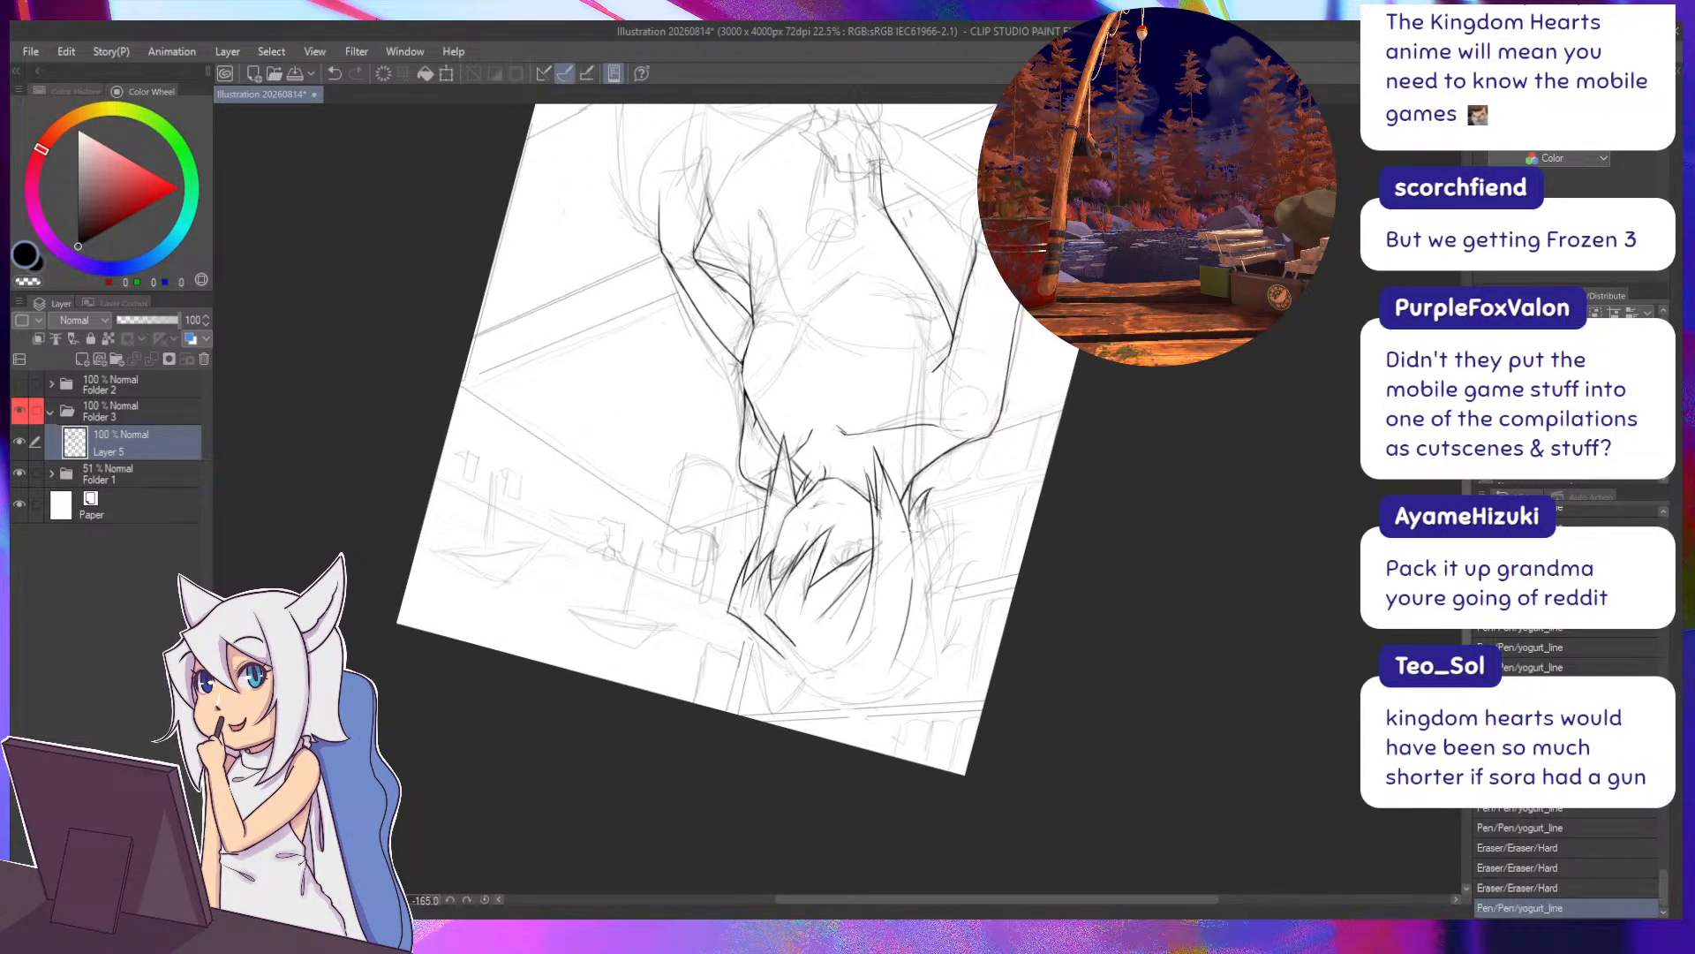
{"action": "key", "text": "ctrl+z"}
{"action": "left_click_drag", "start_coordinate": [905, 520], "coordinate": [913, 585]}
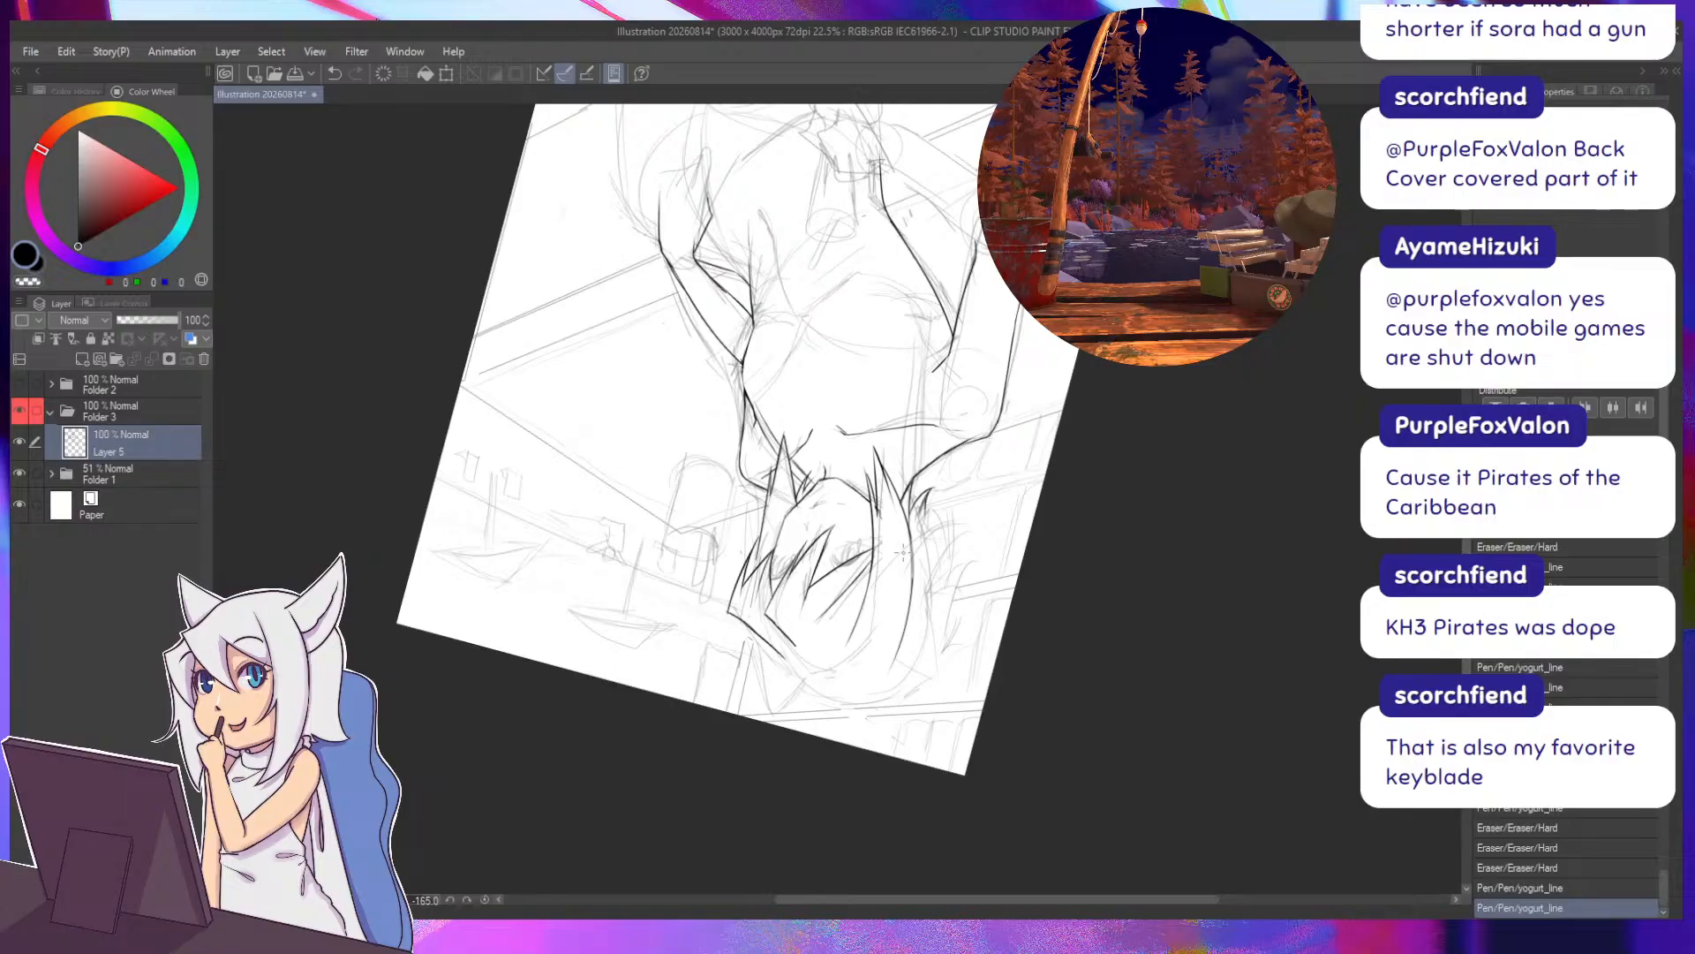
{"action": "mouse_move", "coordinate": [359, 402]}
{"action": "left_mouse_down"}
{"action": "mouse_move", "coordinate": [424, 507]}
{"action": "mouse_move", "coordinate": [433, 497]}
{"action": "left_mouse_up"}
{"action": "key", "text": "minus"}
{"action": "key", "text": "minus"}
{"action": "key", "text": "minus"}
{"action": "key", "text": "minus"}
{"action": "key", "text": "minus"}
{"action": "key", "text": "minus"}
{"action": "key", "text": "minus"}
{"action": "key", "text": "minus"}
{"action": "key", "text": "minus"}
{"action": "key", "text": "minus"}
{"action": "key", "text": "minus"}
{"action": "key", "text": "minus"}
{"action": "left_click_drag", "start_coordinate": [488, 664], "coordinate": [473, 523]}
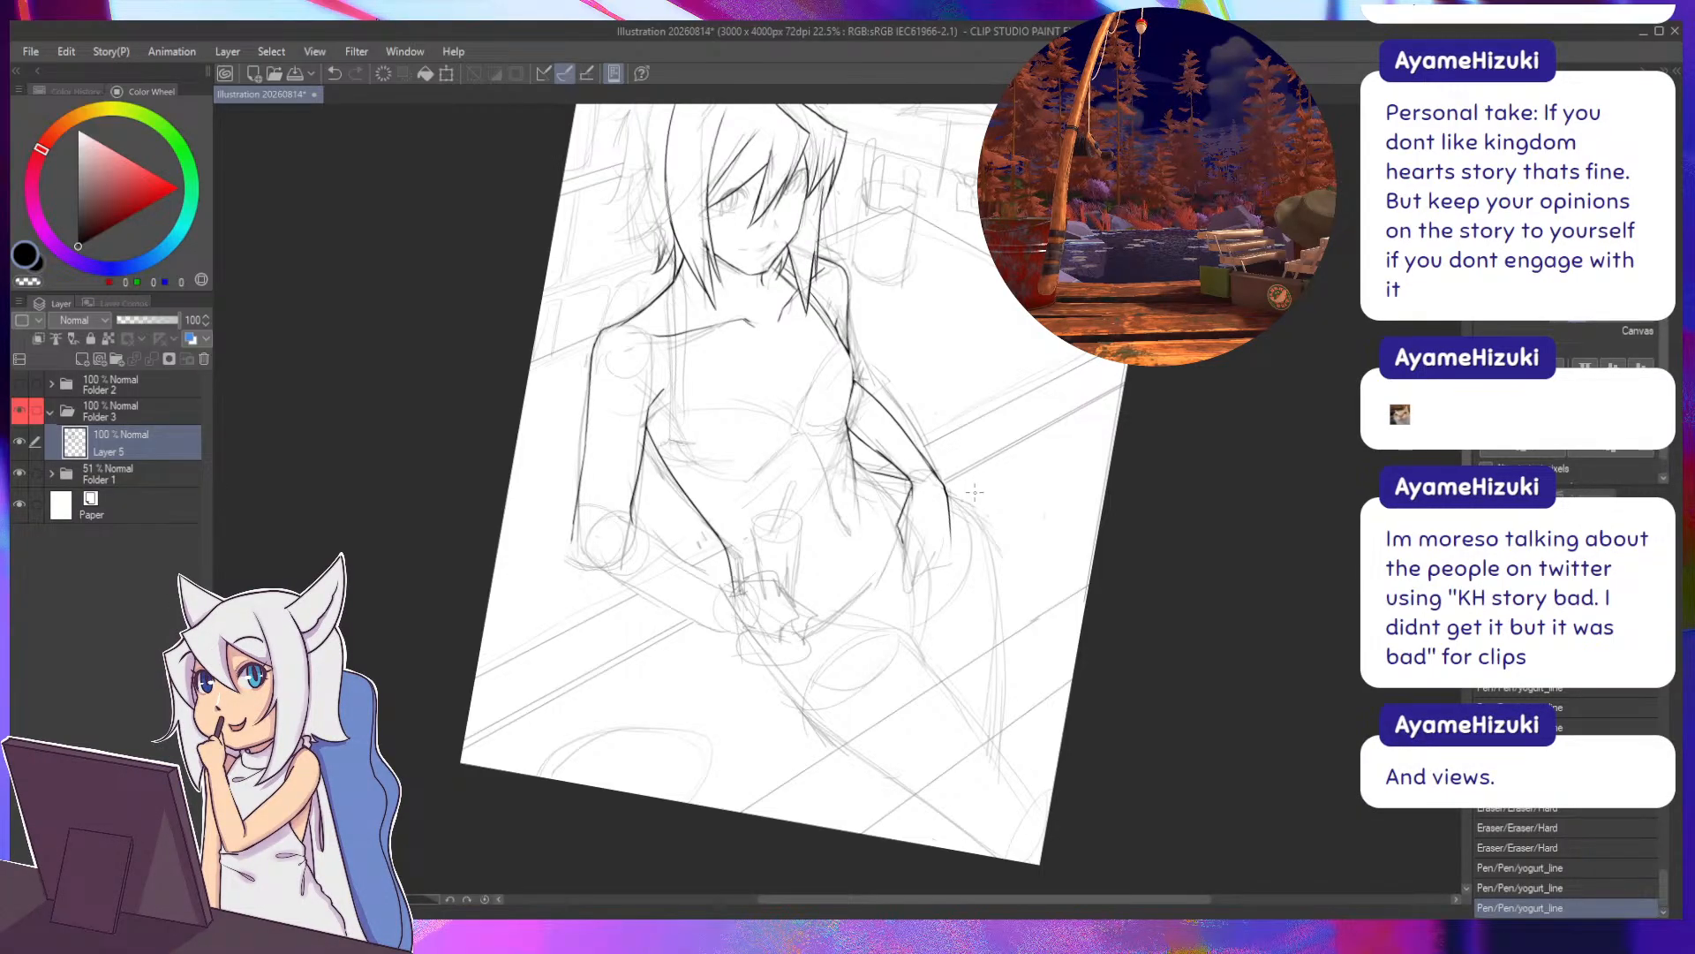
{"action": "mouse_move", "coordinate": [389, 513]}
{"action": "left_mouse_down"}
{"action": "mouse_move", "coordinate": [469, 697]}
{"action": "mouse_move", "coordinate": [447, 663]}
{"action": "left_mouse_up"}
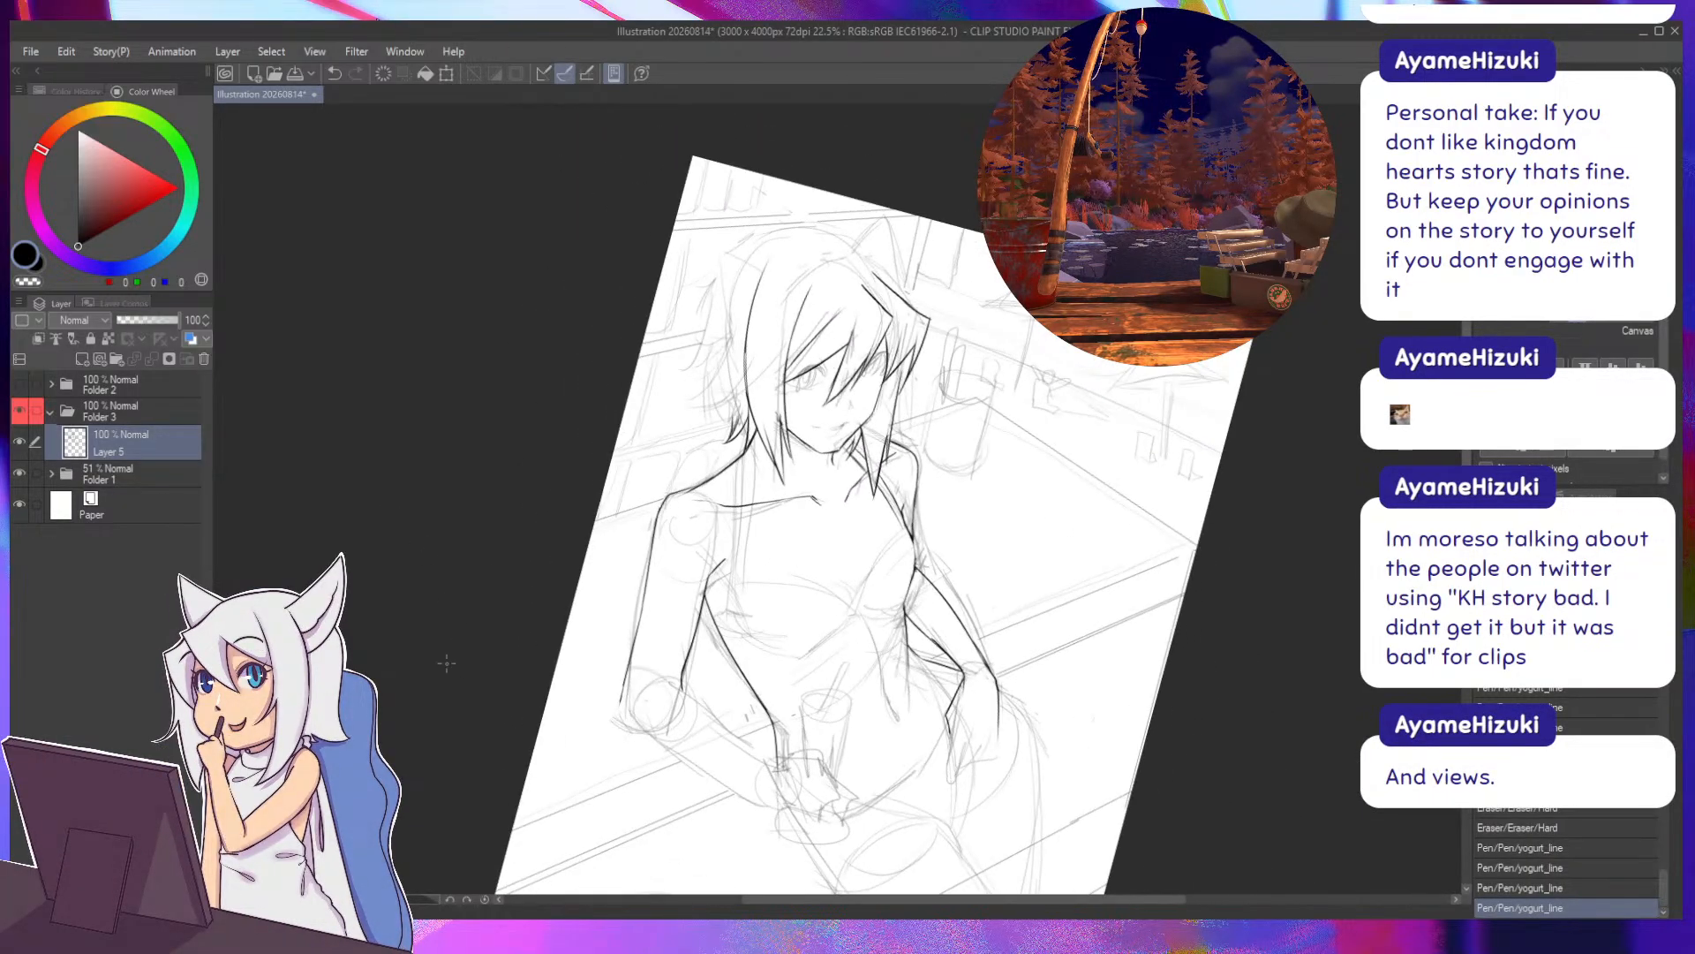
{"action": "key", "text": "minus"}
{"action": "key", "text": "minus"}
{"action": "key", "text": "minus"}
{"action": "key", "text": "minus"}
{"action": "key", "text": "minus"}
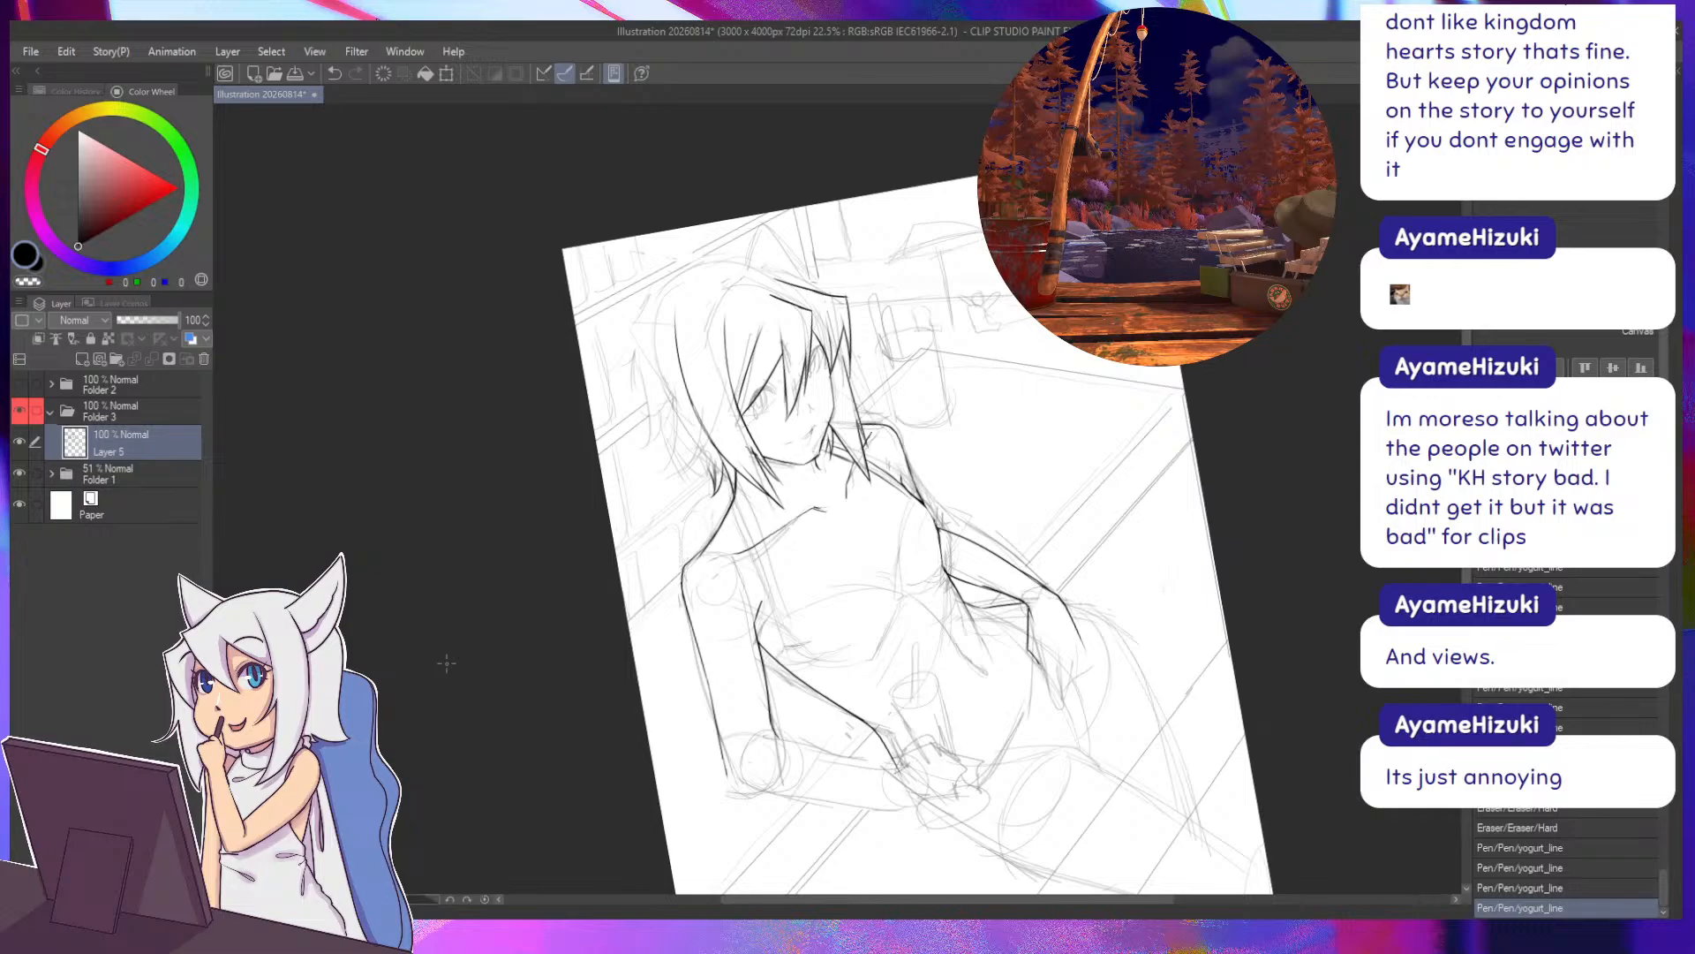
Try to ink the top contour of the head from the fringe corner back over the crown.
{"action": "left_click_drag", "start_coordinate": [713, 482], "coordinate": [707, 477]}
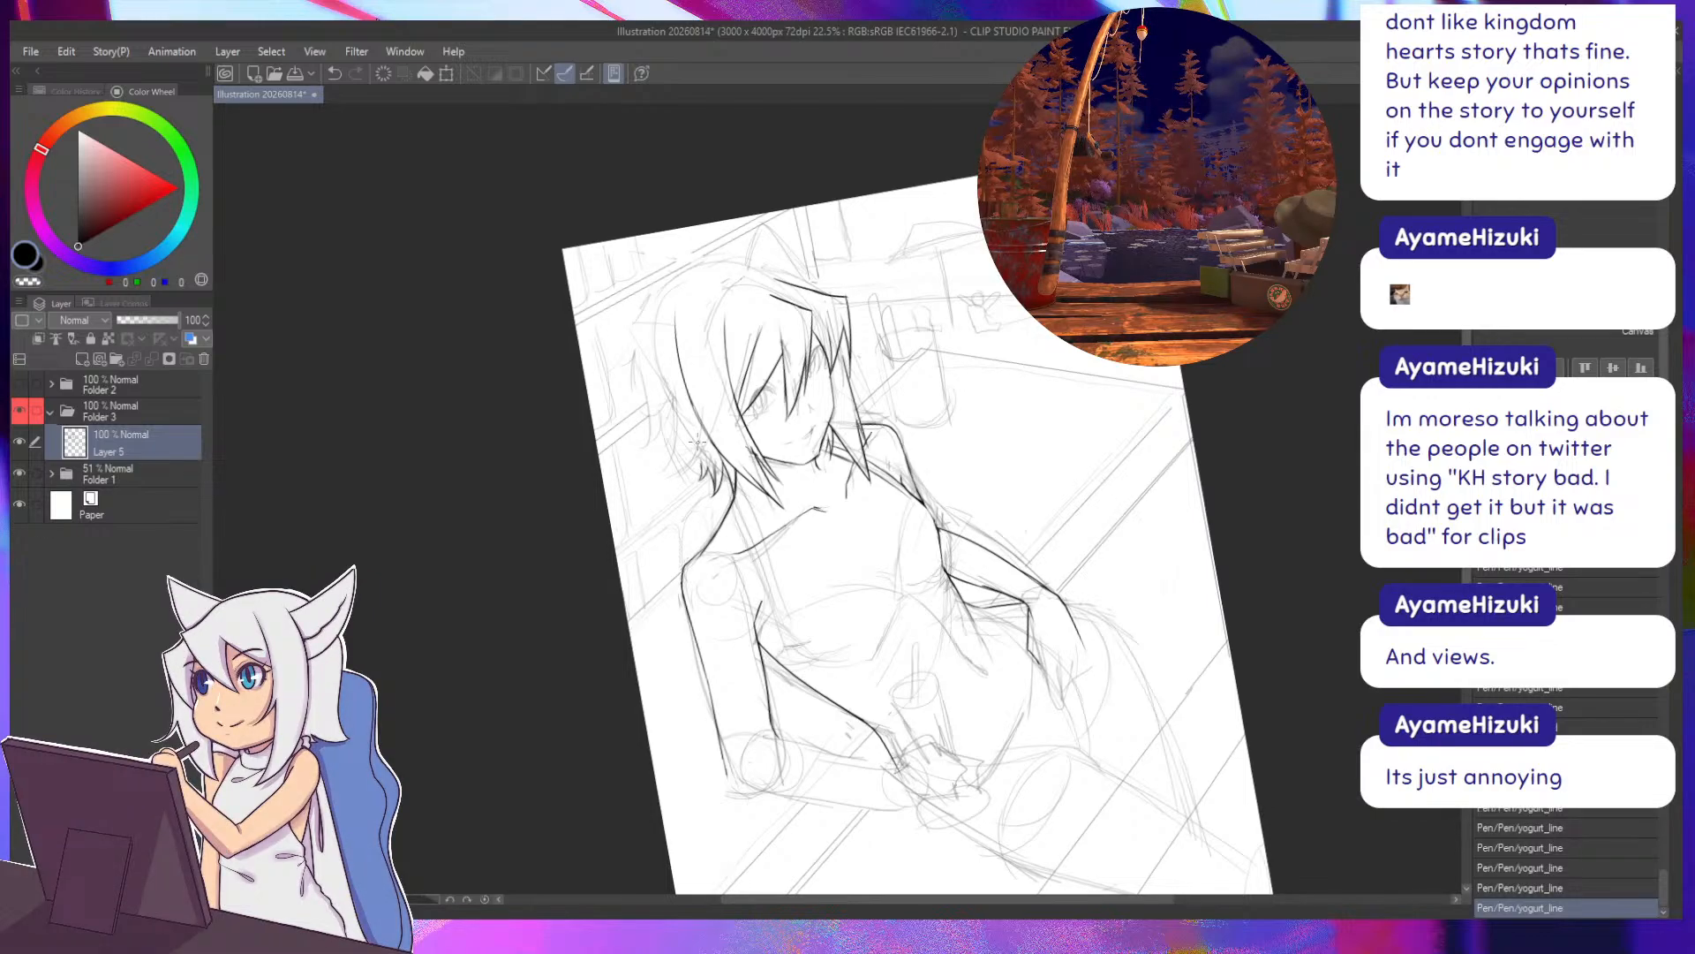
{"action": "left_click_drag", "start_coordinate": [628, 242], "coordinate": [617, 708]}
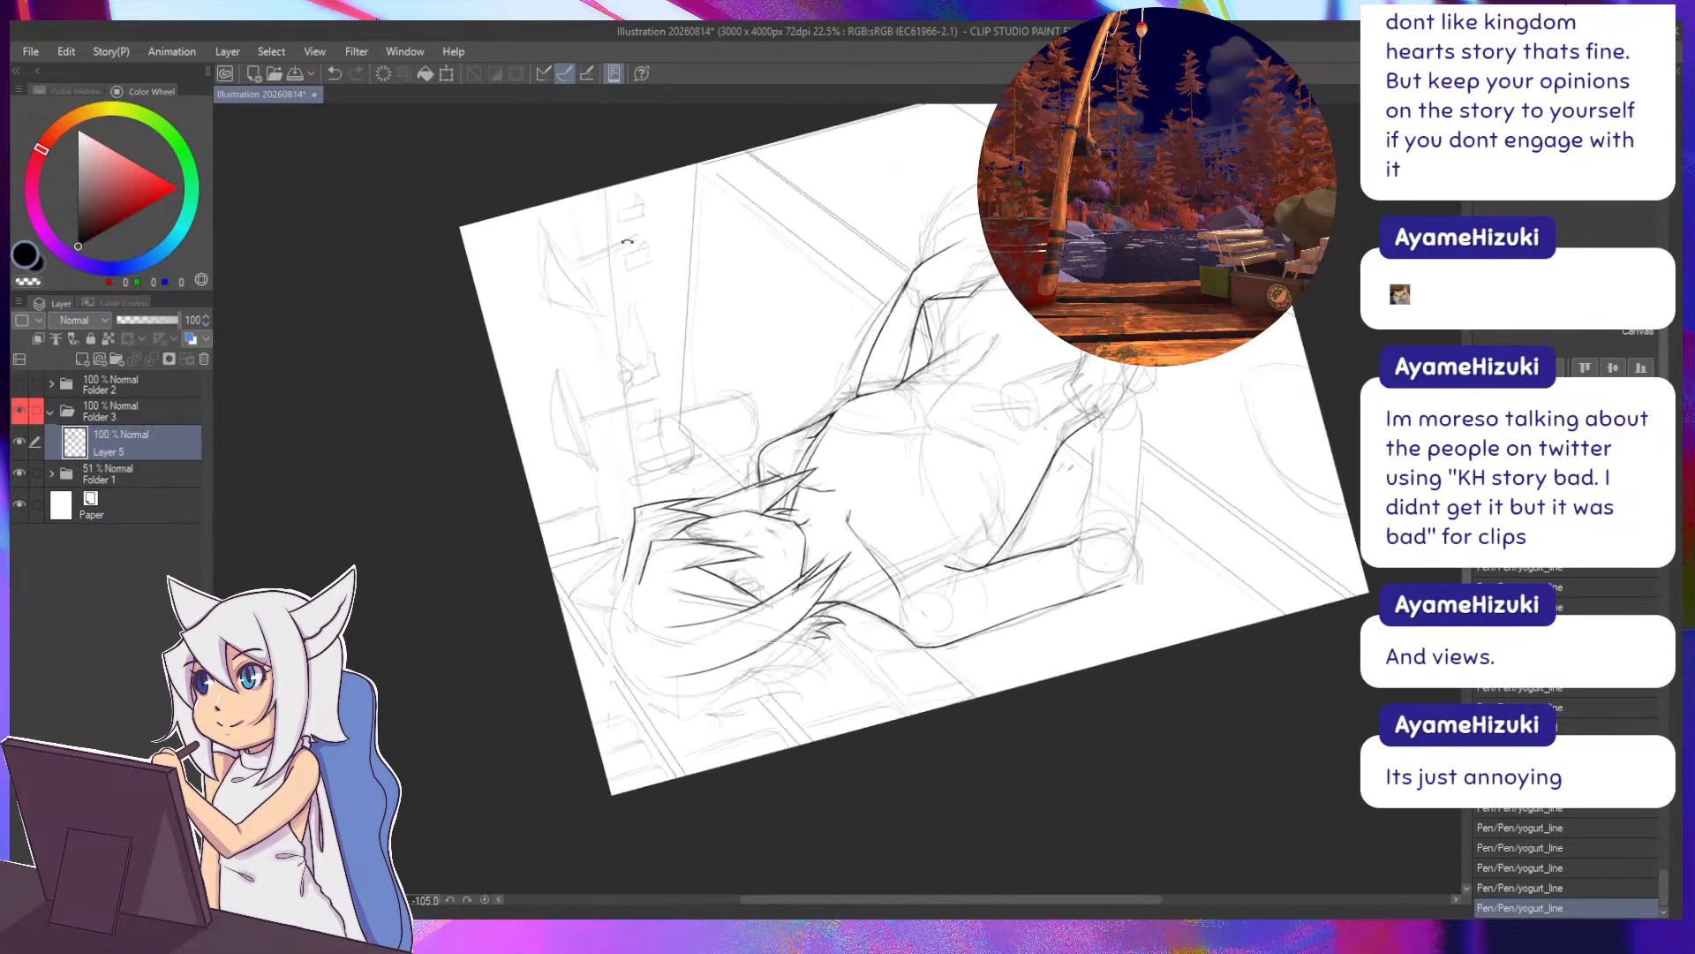
{"action": "mouse_move", "coordinate": [615, 579]}
{"action": "left_mouse_down"}
{"action": "mouse_move", "coordinate": [687, 487]}
{"action": "mouse_move", "coordinate": [683, 548]}
{"action": "mouse_move", "coordinate": [706, 394]}
{"action": "mouse_move", "coordinate": [934, 360]}
{"action": "left_mouse_up"}
{"action": "key", "text": "ctrl+z"}
{"action": "key", "text": "ctrl+z"}
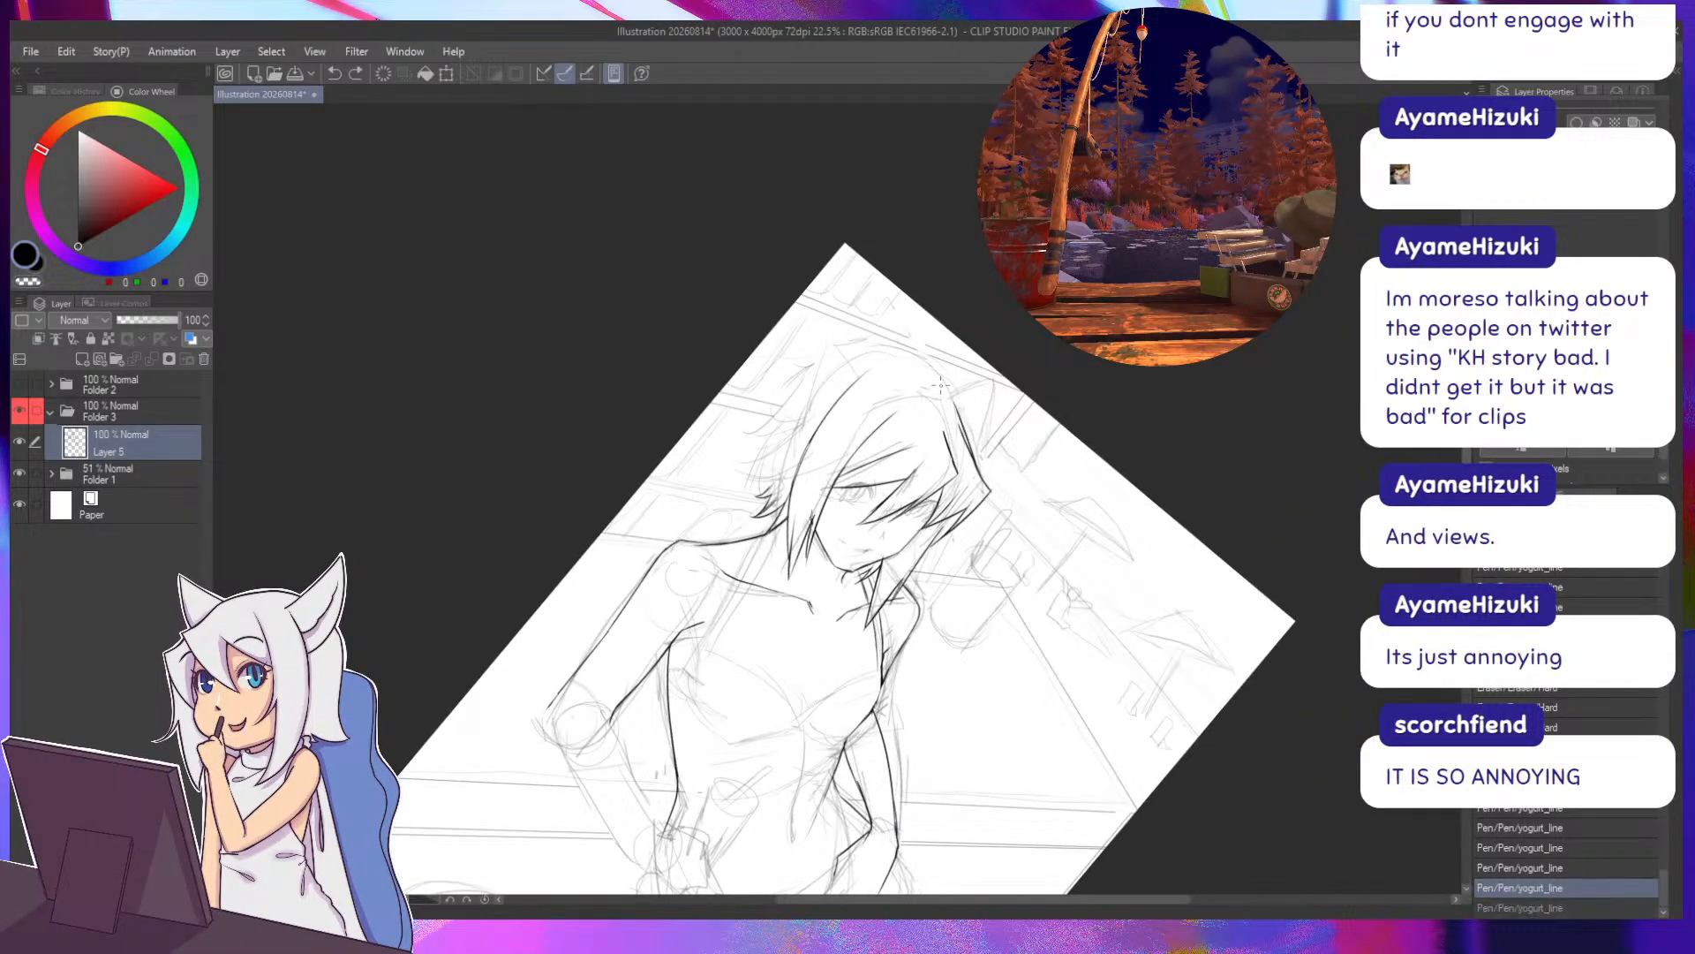
{"action": "key", "text": "ctrl+z"}
{"action": "key", "text": "ctrl+y"}
{"action": "key", "text": "ctrl+y"}
{"action": "key", "text": "ctrl+z"}
{"action": "left_click_drag", "start_coordinate": [977, 474], "coordinate": [958, 402]}
{"action": "mouse_move", "coordinate": [982, 594]}
{"action": "left_mouse_down"}
{"action": "mouse_move", "coordinate": [1008, 527]}
{"action": "mouse_move", "coordinate": [921, 350]}
{"action": "left_mouse_up"}
{"action": "key", "text": "ctrl+z"}
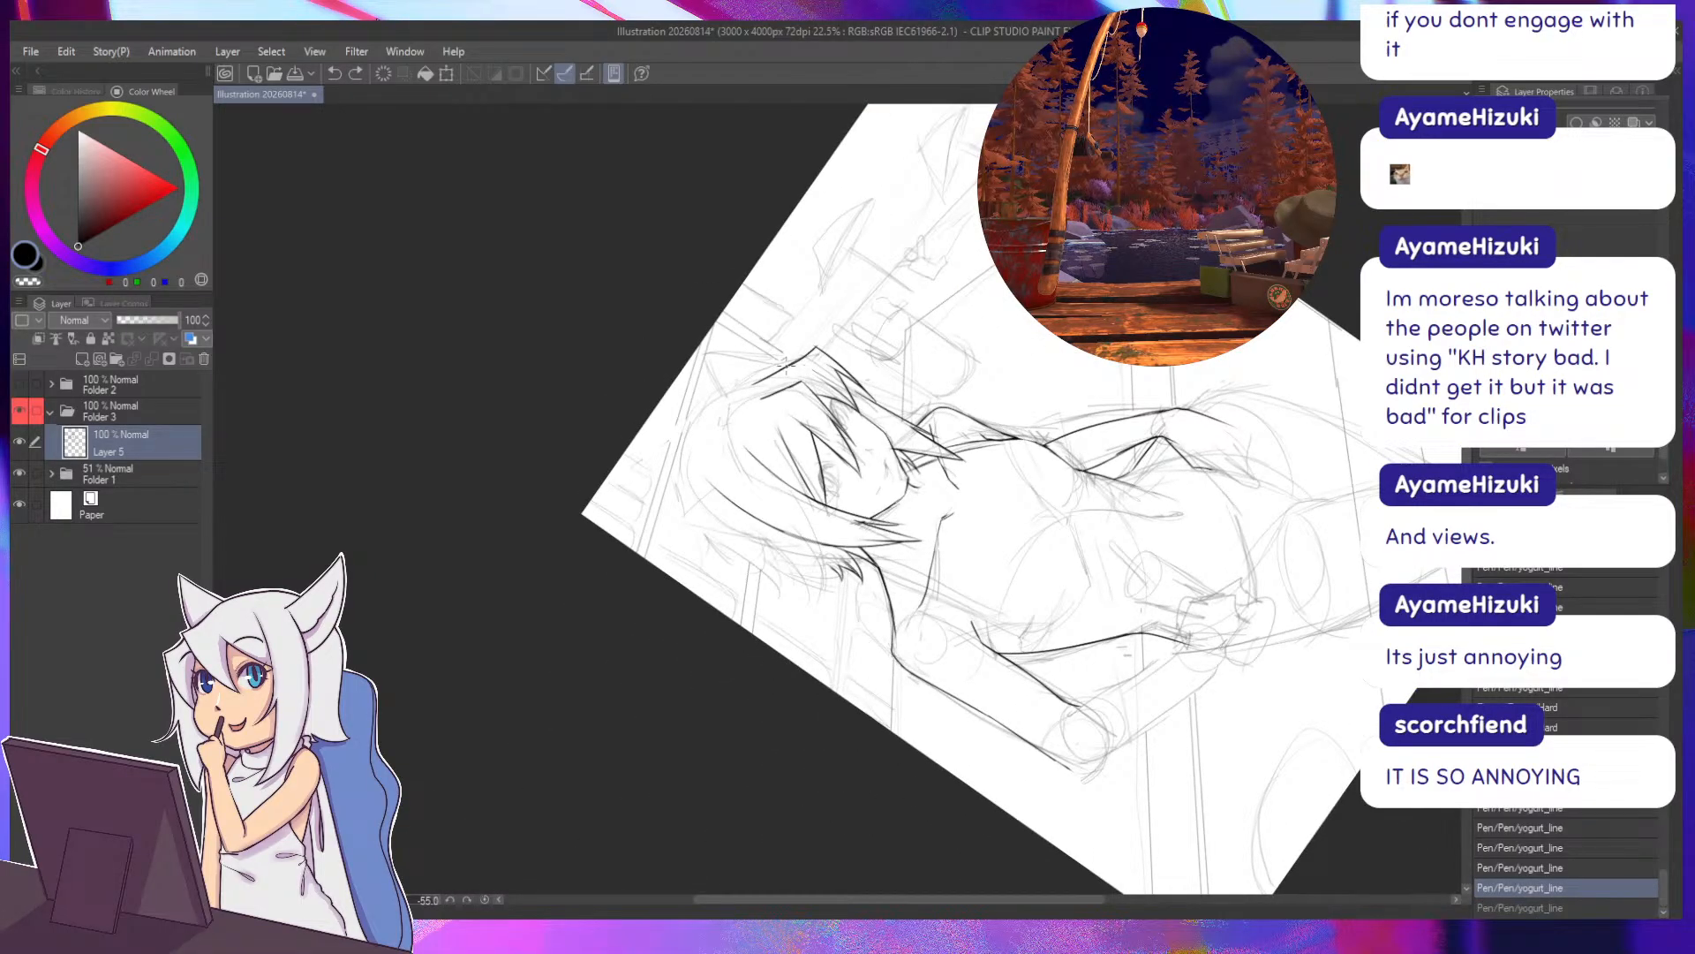
{"action": "mouse_move", "coordinate": [775, 370]}
{"action": "left_mouse_down"}
{"action": "mouse_move", "coordinate": [708, 419]}
{"action": "mouse_move", "coordinate": [780, 371]}
{"action": "mouse_move", "coordinate": [704, 409]}
{"action": "left_mouse_up"}
{"action": "key", "text": "ctrl+z"}
{"action": "key", "text": "ctrl+z"}
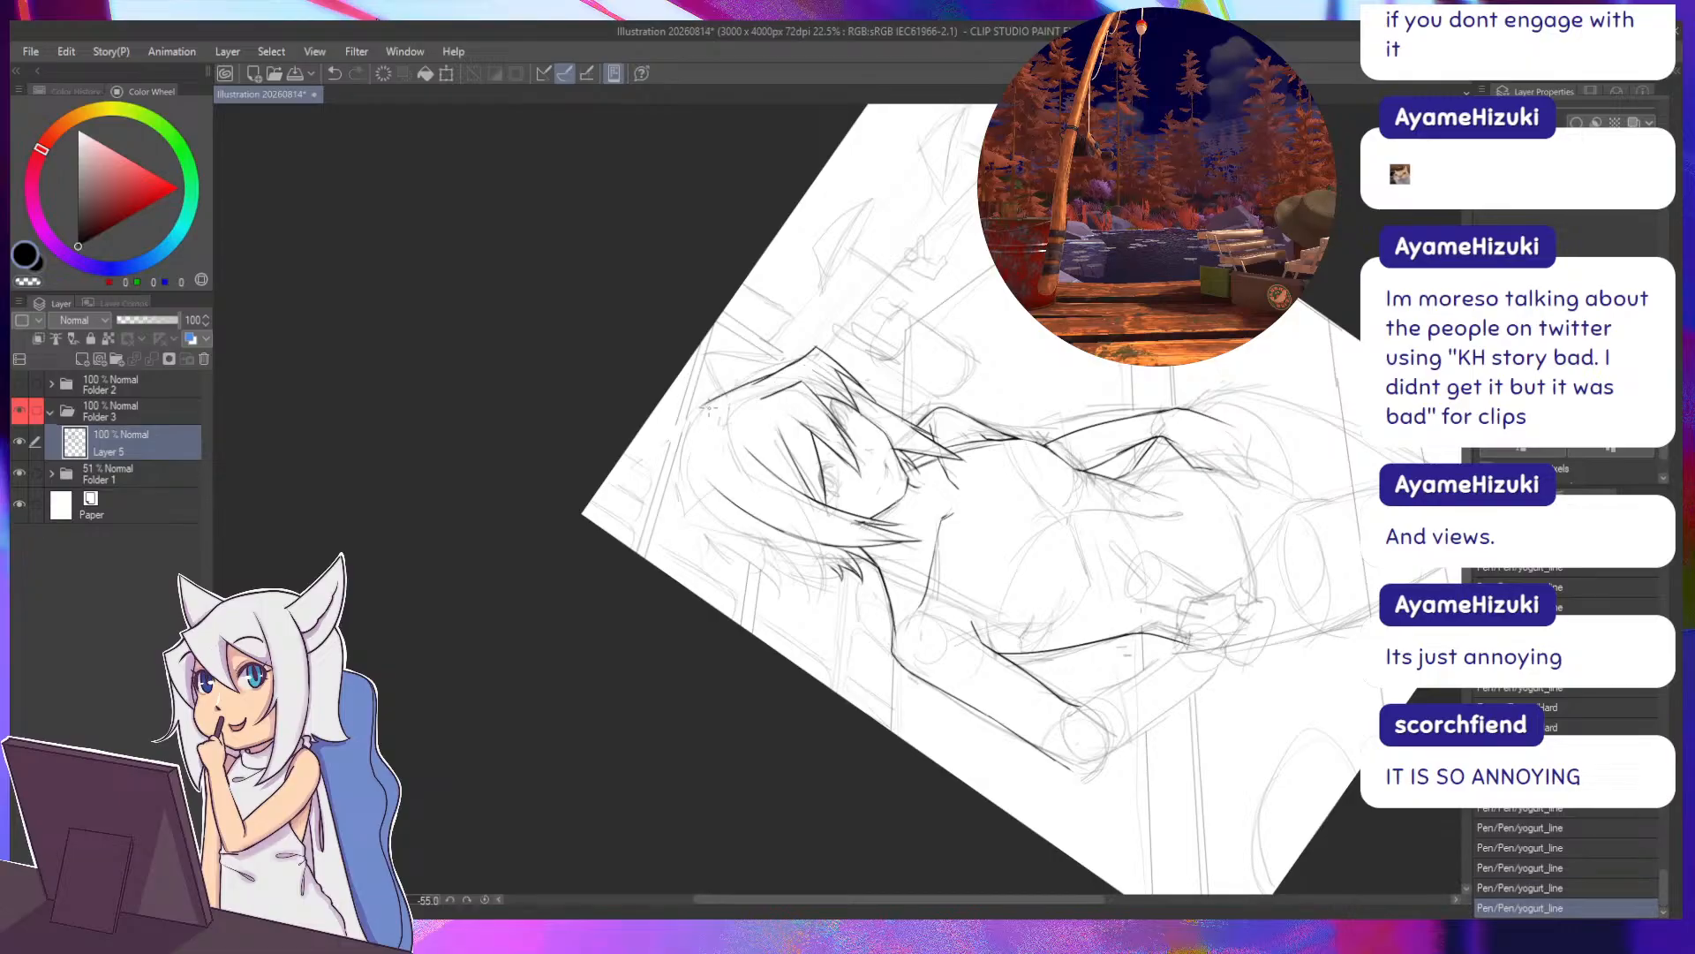
{"action": "key", "text": "ctrl+z"}
Ink the rounded crown contour from the fringe corner over the top of the head toward the back hair.
{"action": "key", "text": "asciicircum"}
{"action": "key", "text": "asciicircum"}
{"action": "key", "text": "asciicircum"}
{"action": "key", "text": "asciicircum"}
{"action": "key", "text": "asciicircum"}
{"action": "key", "text": "asciicircum"}
{"action": "key", "text": "asciicircum"}
{"action": "key", "text": "asciicircum"}
{"action": "key", "text": "asciicircum"}
{"action": "key", "text": "asciicircum"}
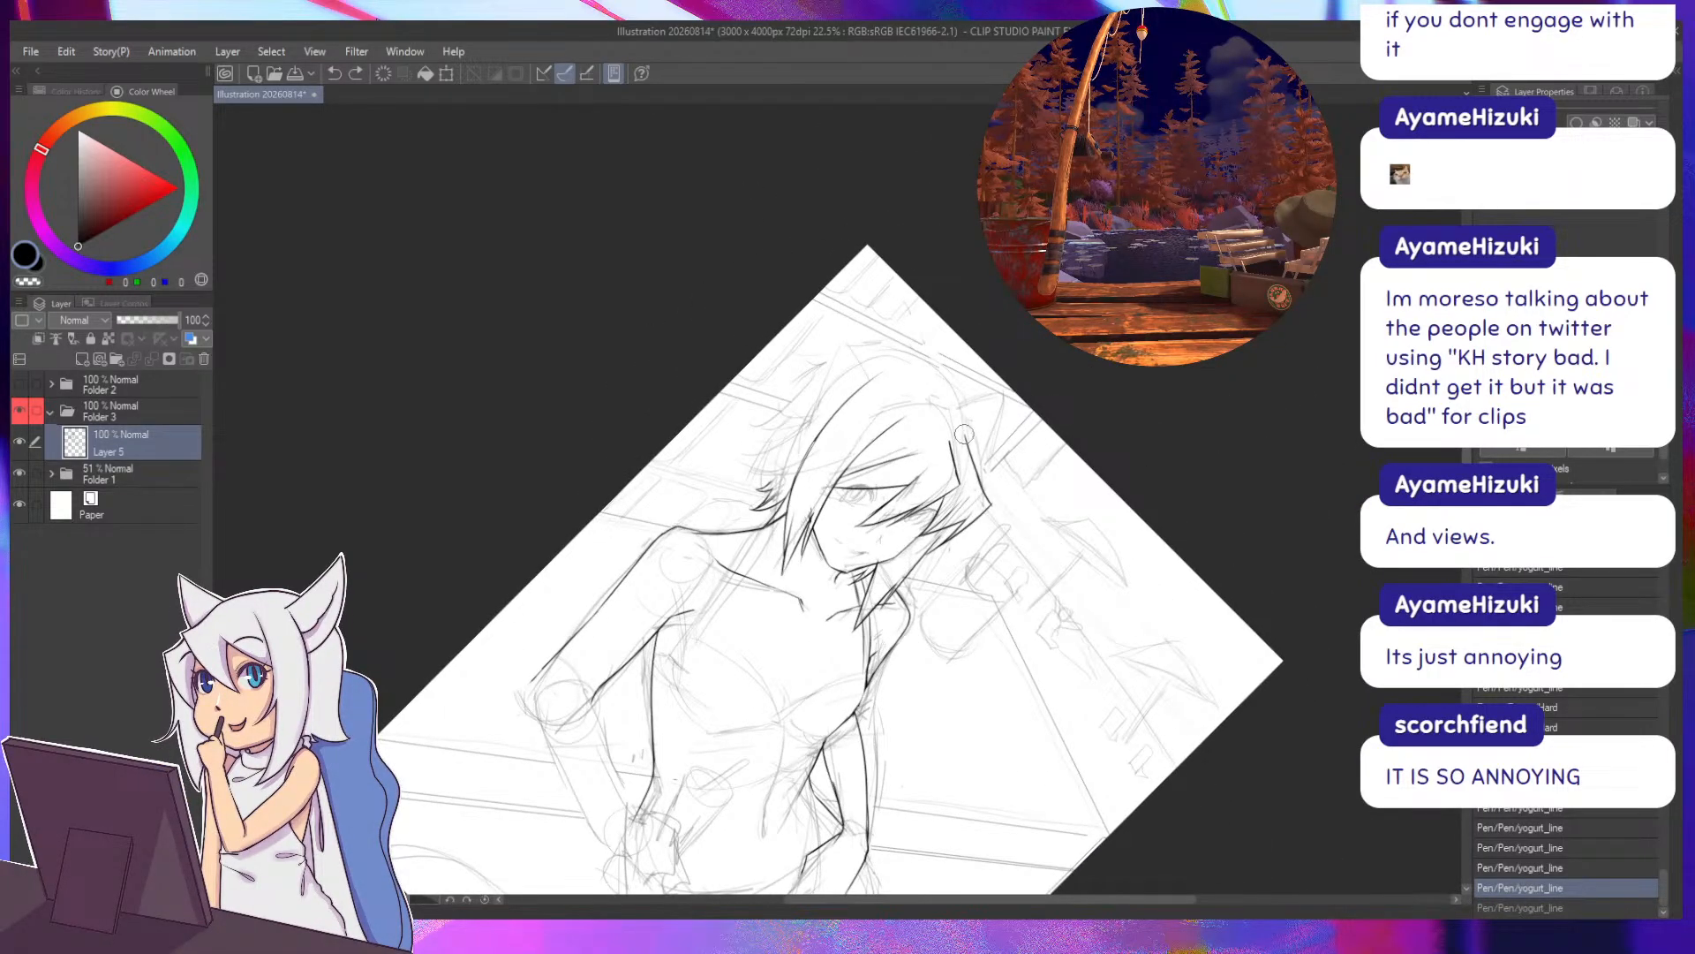
{"action": "mouse_move", "coordinate": [965, 434]}
{"action": "left_mouse_down"}
{"action": "mouse_move", "coordinate": [979, 487]}
{"action": "mouse_move", "coordinate": [961, 403]}
{"action": "mouse_move", "coordinate": [927, 358]}
{"action": "mouse_move", "coordinate": [755, 364]}
{"action": "mouse_move", "coordinate": [693, 463]}
{"action": "mouse_move", "coordinate": [717, 519]}
{"action": "left_mouse_up"}
{"action": "key", "text": "p"}
{"action": "key", "text": "ctrl+z"}
{"action": "key", "text": "ctrl+z"}
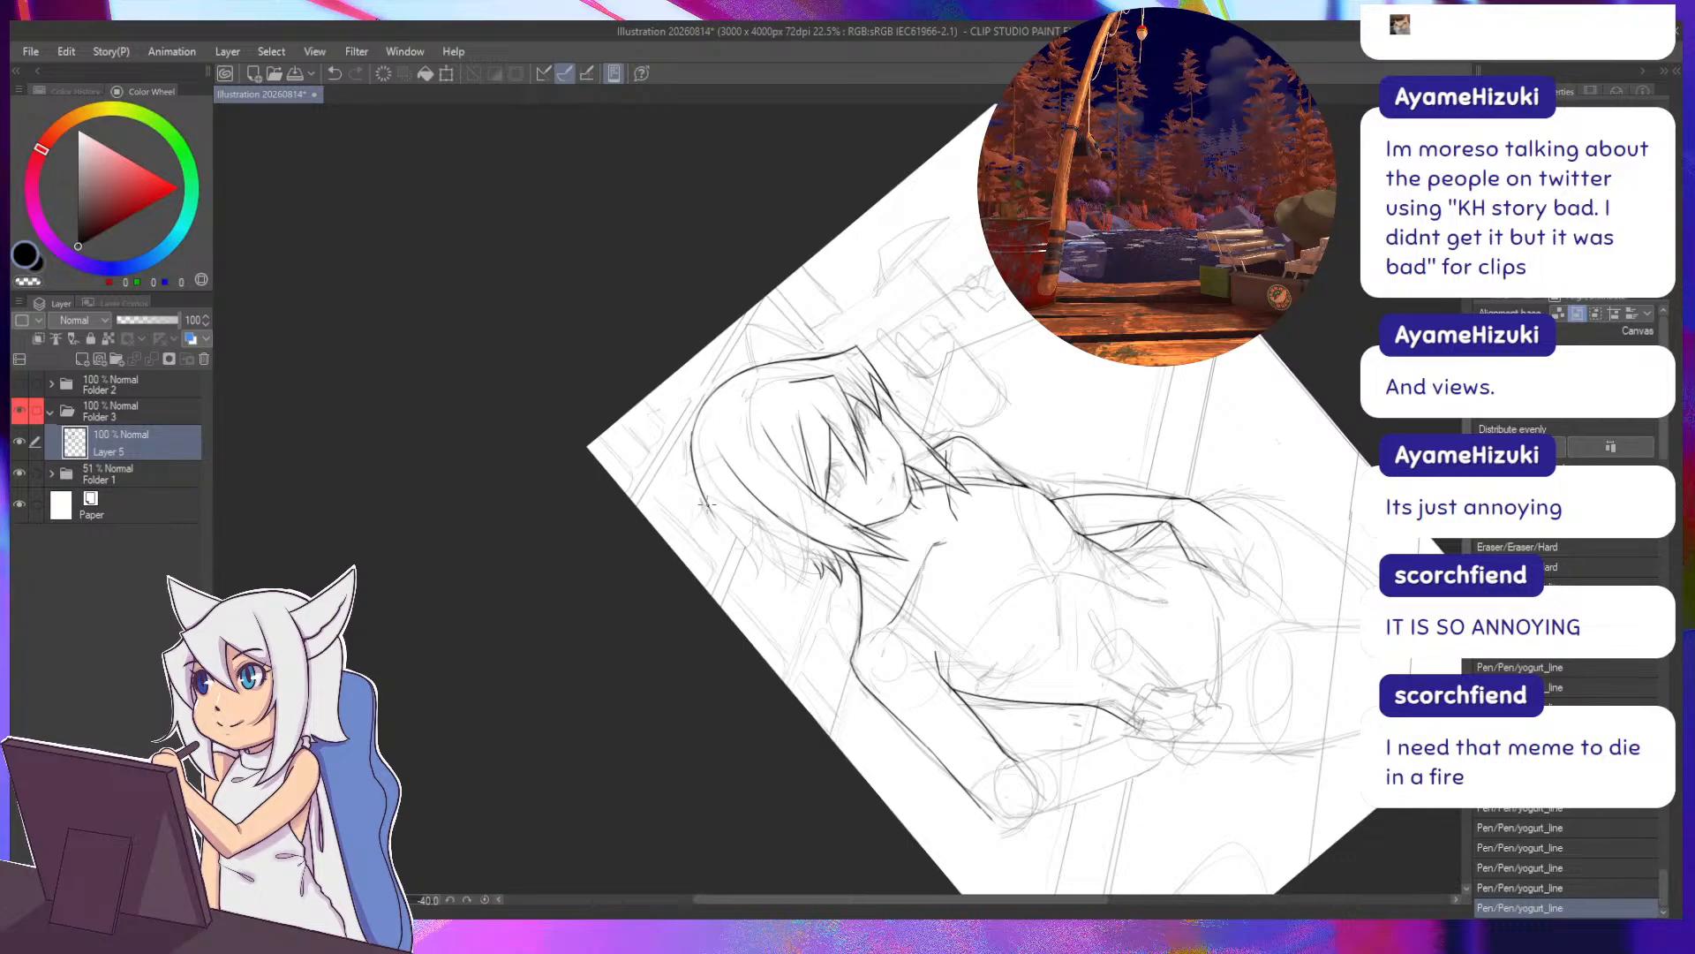
{"action": "key", "text": "ctrl+z"}
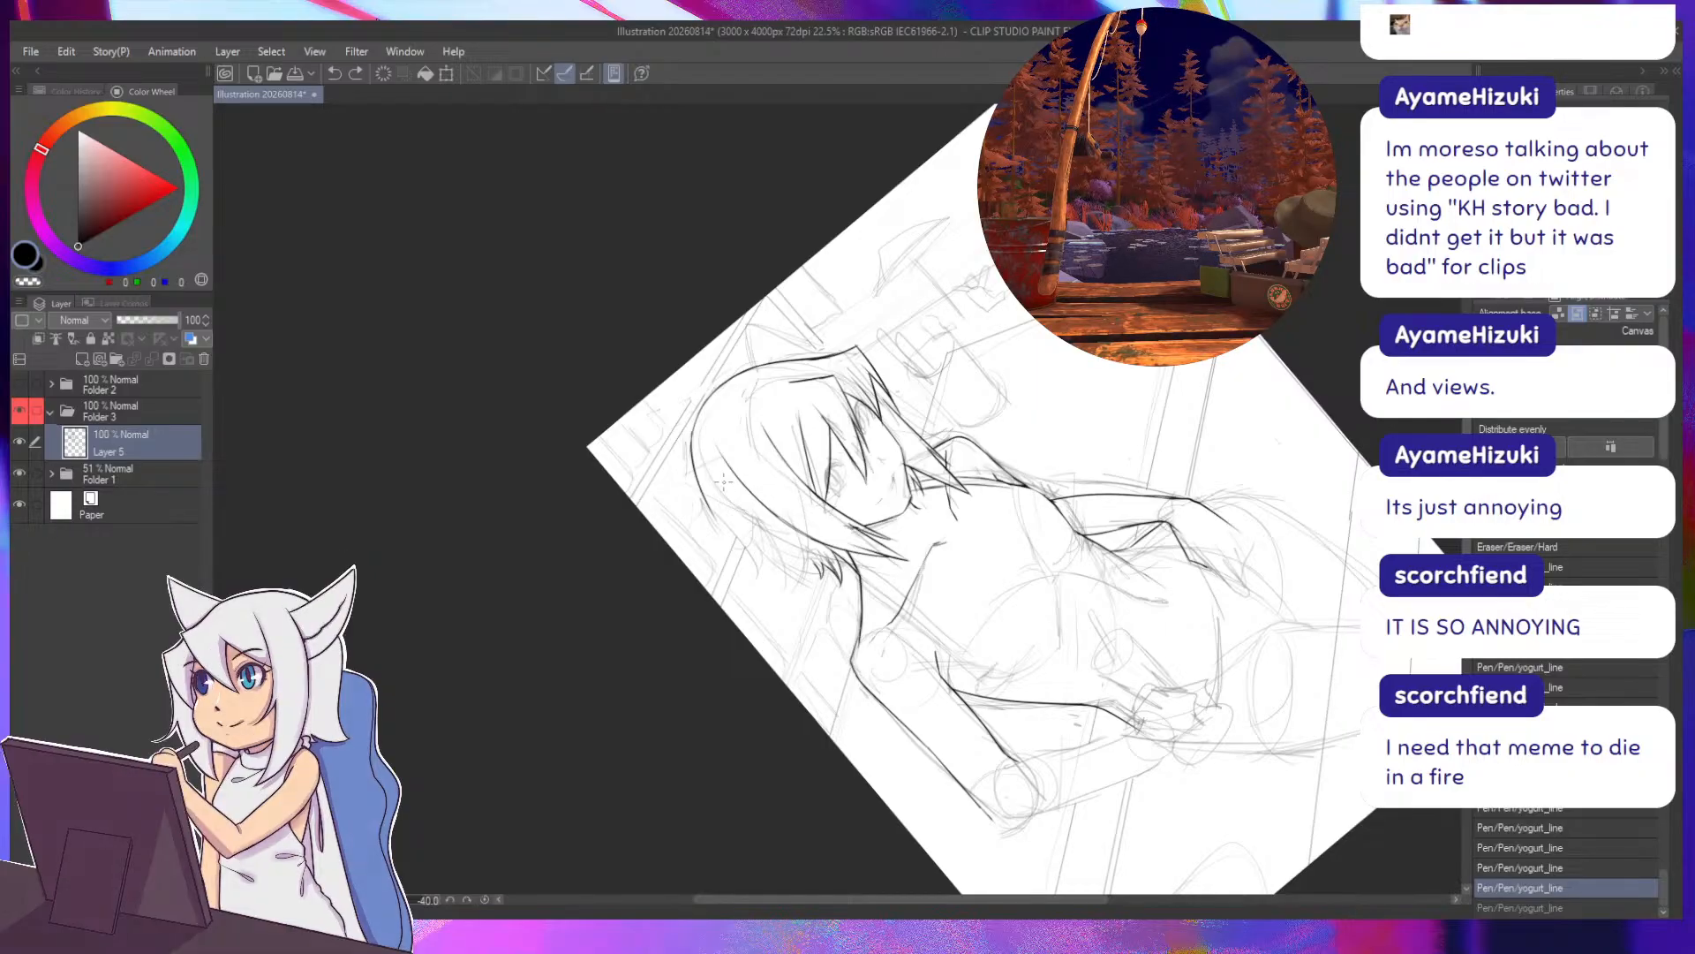
Ink the outer back-hair contour on the left side of the head, from the crown down to ear level.
{"action": "left_click_drag", "start_coordinate": [722, 481], "coordinate": [597, 345]}
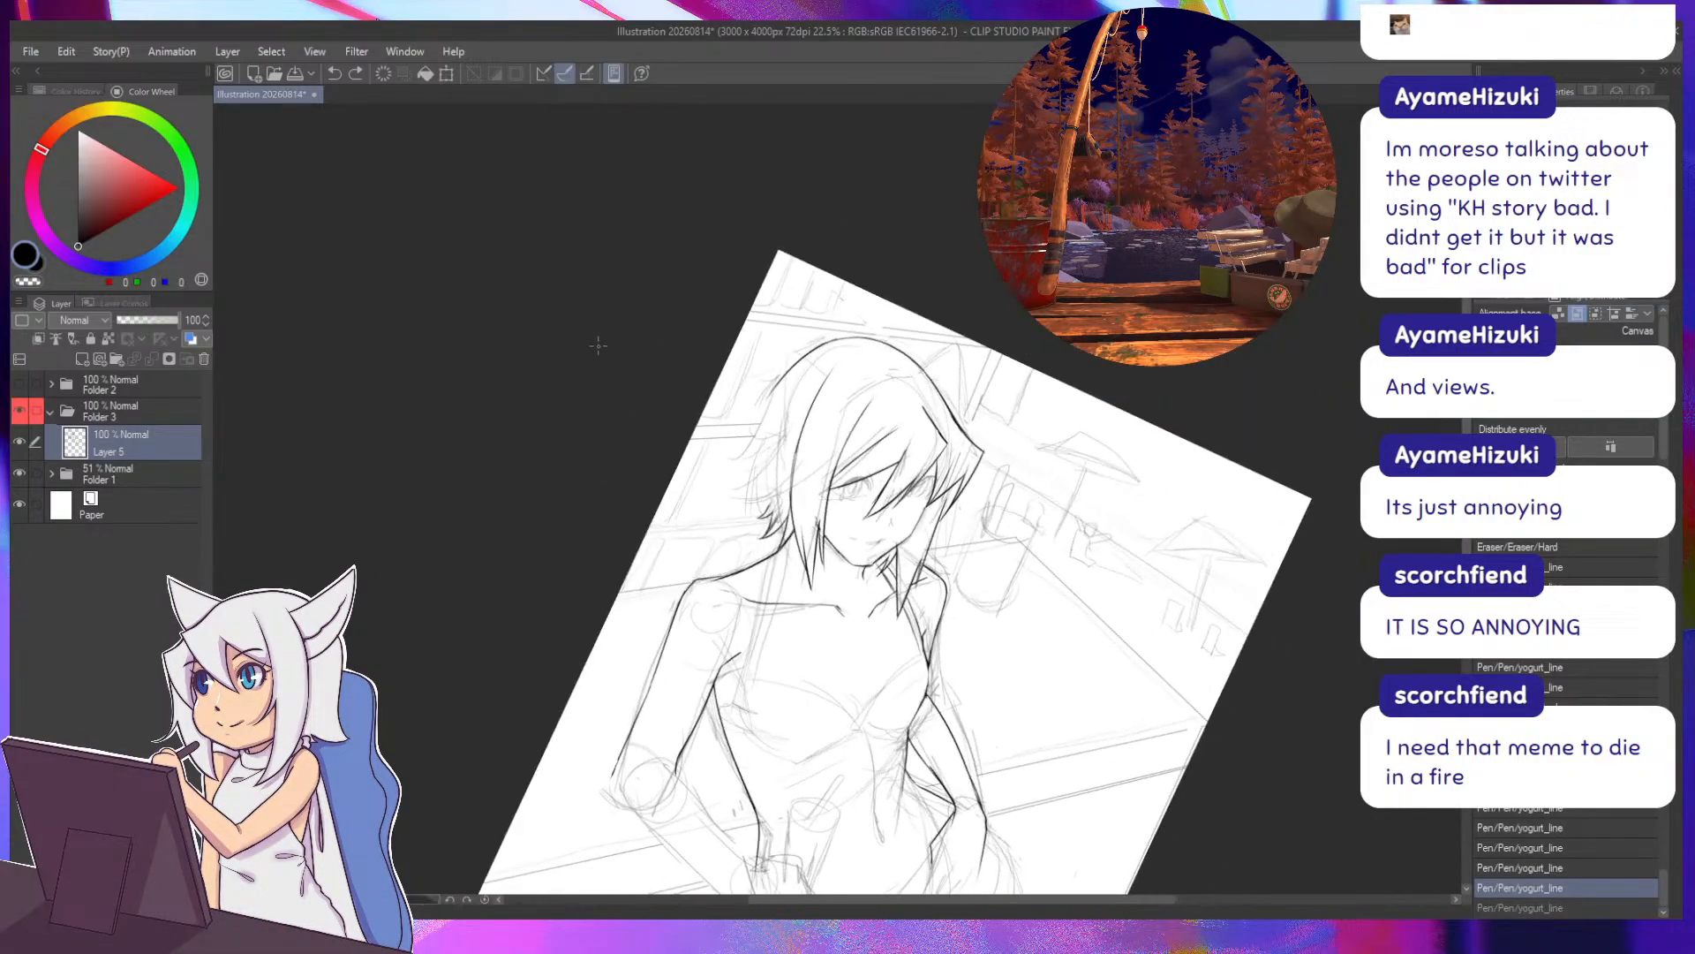
{"action": "mouse_move", "coordinate": [780, 372]}
{"action": "left_mouse_down"}
{"action": "mouse_move", "coordinate": [727, 427]}
{"action": "mouse_move", "coordinate": [723, 462]}
{"action": "left_mouse_up"}
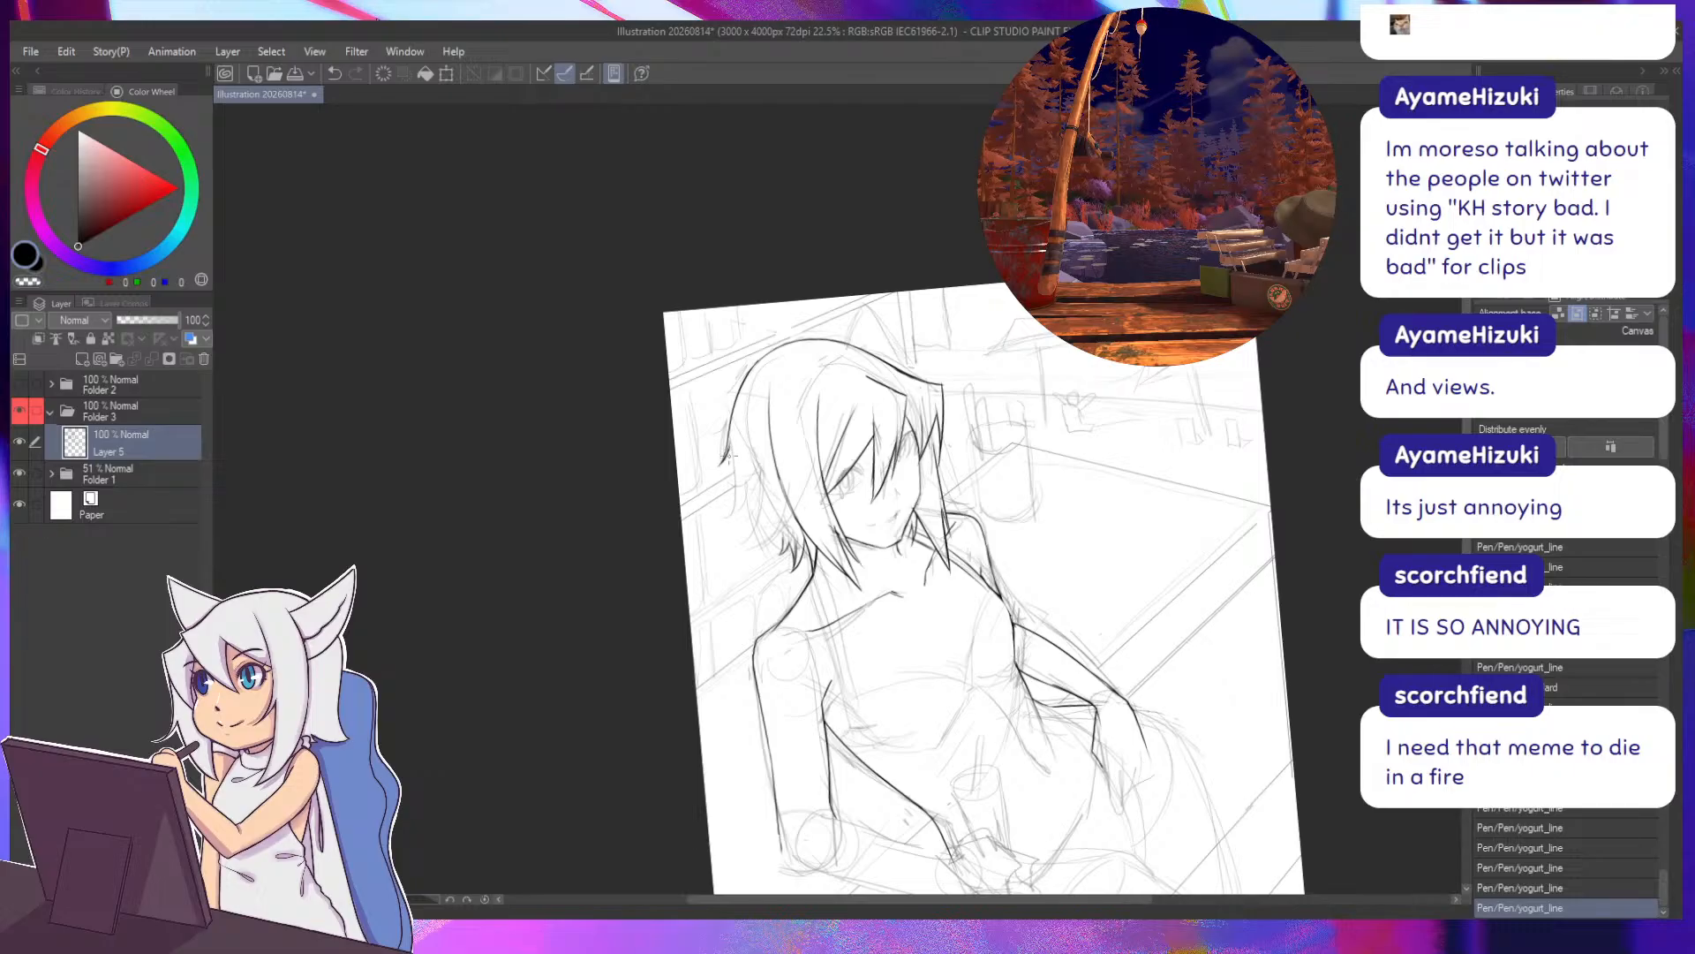
{"action": "key", "text": "ctrl+z"}
{"action": "left_click_drag", "start_coordinate": [733, 447], "coordinate": [725, 503]}
{"action": "key", "text": "ctrl+z"}
{"action": "key", "text": "ctrl+z"}
{"action": "key", "text": "ctrl+z"}
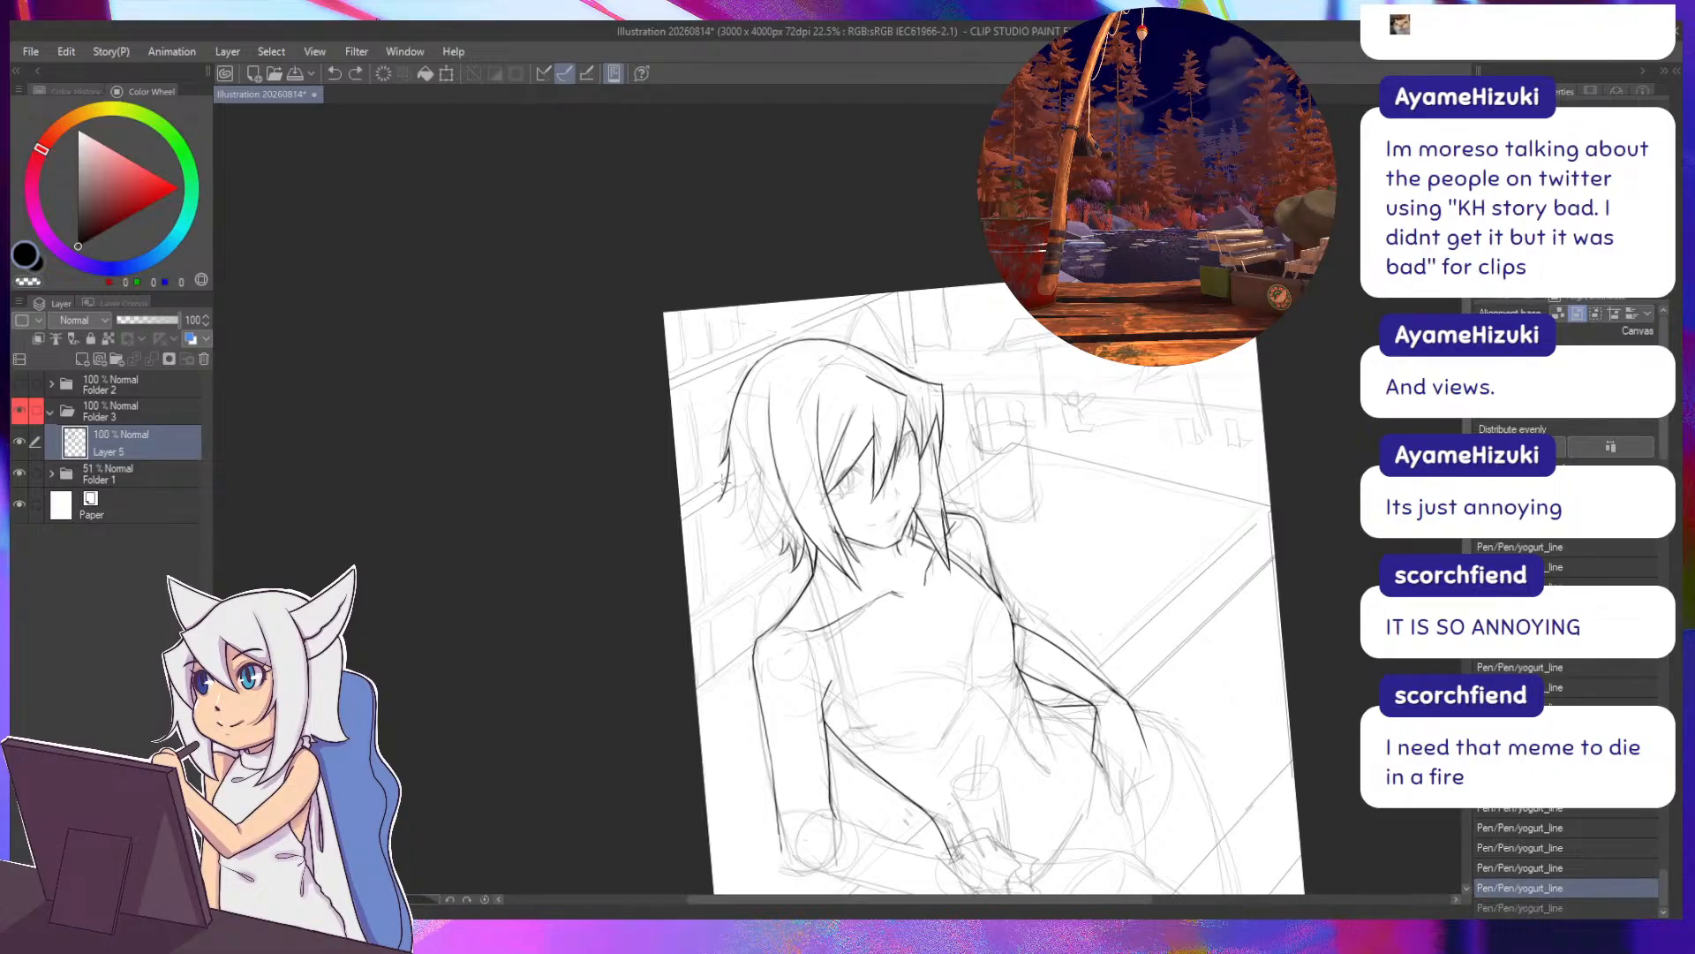
{"action": "key", "text": "ctrl+y"}
{"action": "left_click_drag", "start_coordinate": [726, 443], "coordinate": [751, 535]}
{"action": "key", "text": "ctrl+z"}
{"action": "key", "text": "ctrl+z"}
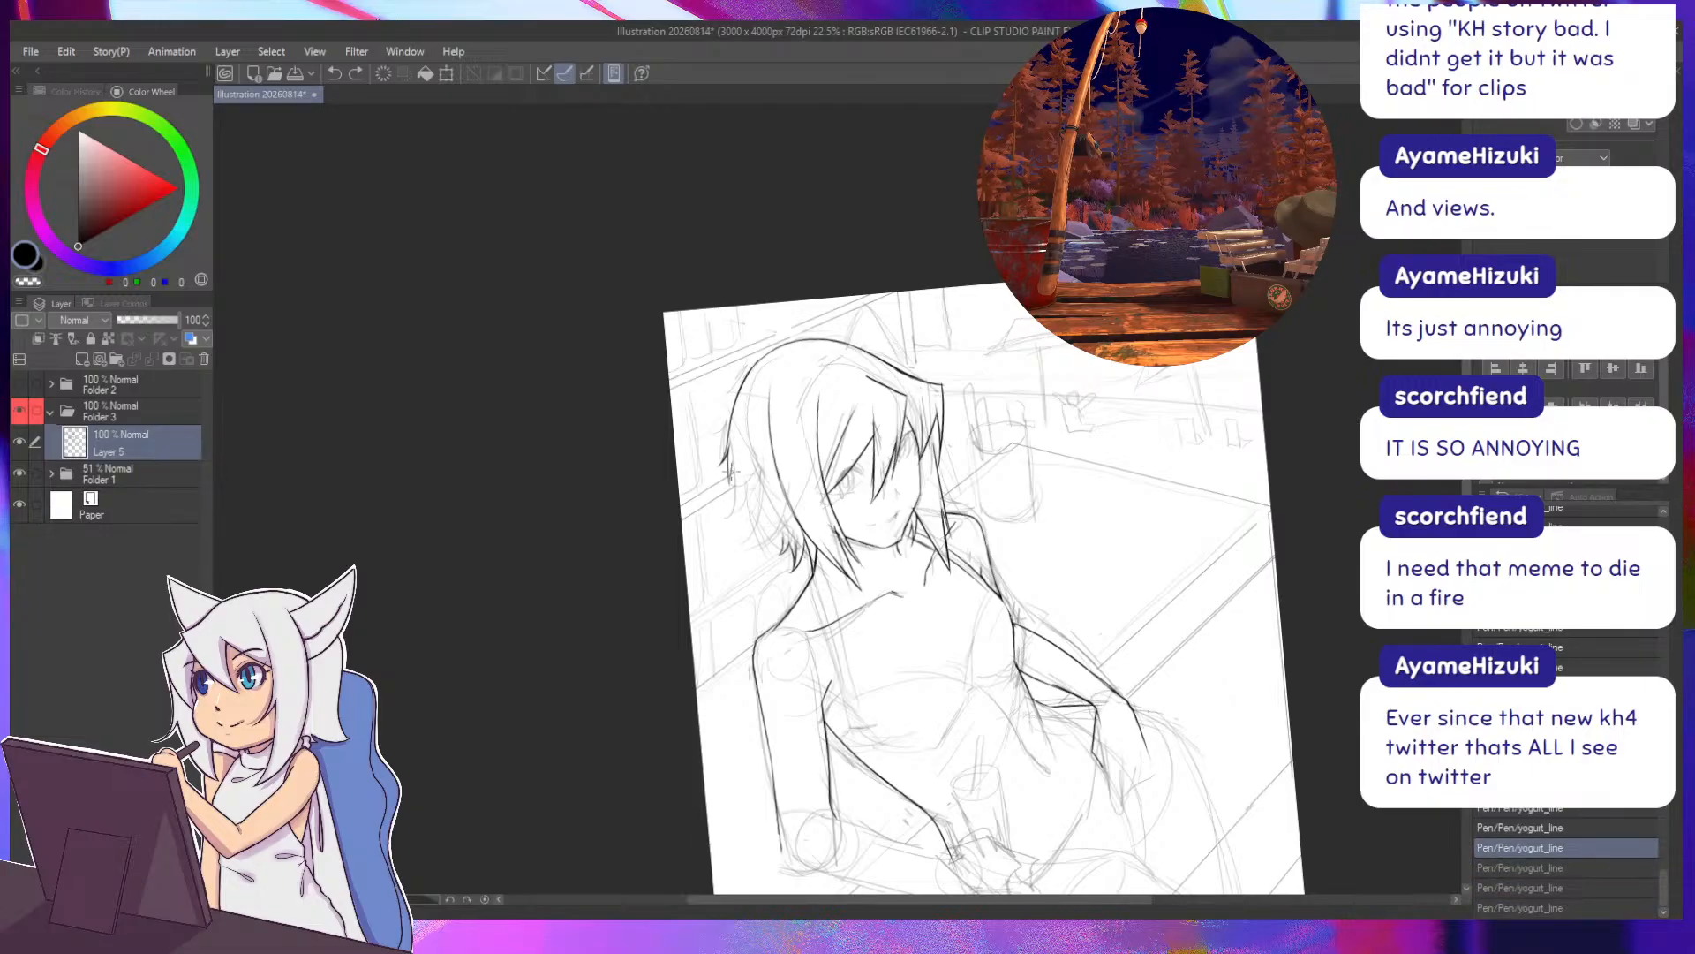
Ink the pointed hair tips at the lower end of the left back-hair contour.
{"action": "mouse_move", "coordinate": [734, 479]}
{"action": "left_mouse_down"}
{"action": "mouse_move", "coordinate": [725, 507]}
{"action": "mouse_move", "coordinate": [744, 501]}
{"action": "left_mouse_up"}
{"action": "key", "text": "asciicircum"}
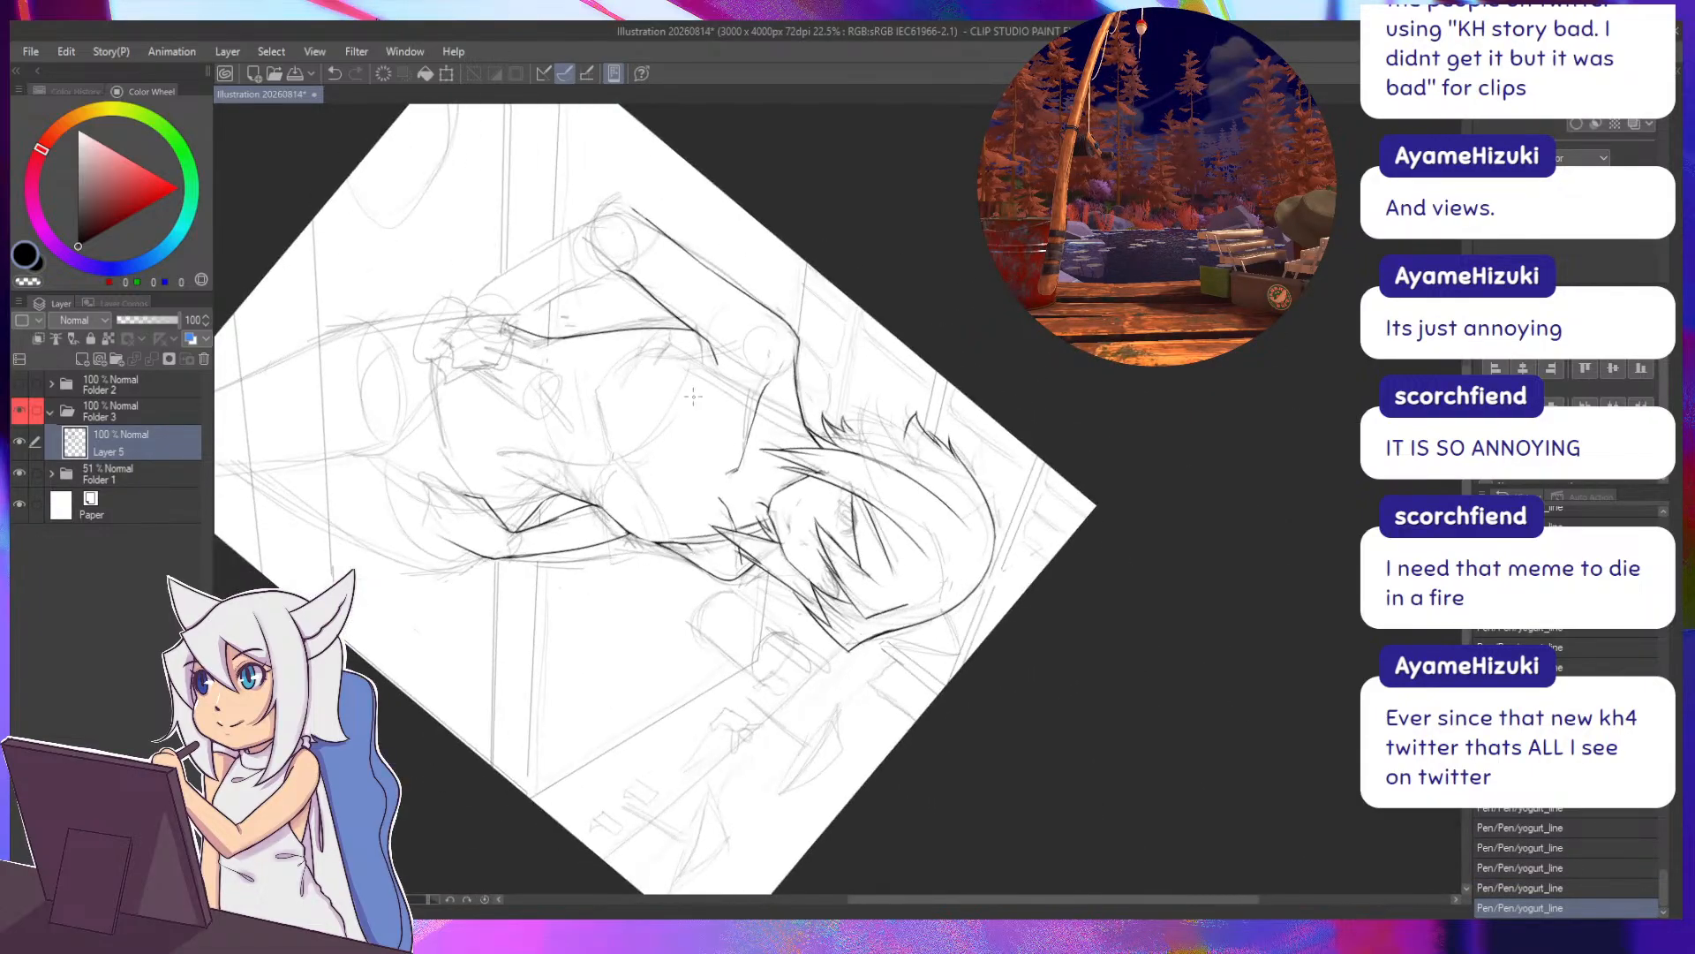
{"action": "left_click_drag", "start_coordinate": [900, 436], "coordinate": [902, 413]}
{"action": "key", "text": "ctrl+z"}
{"action": "key", "text": "ctrl+z"}
{"action": "mouse_move", "coordinate": [950, 504]}
{"action": "left_mouse_down"}
{"action": "mouse_move", "coordinate": [881, 396]}
{"action": "mouse_move", "coordinate": [693, 425]}
{"action": "left_mouse_up"}
{"action": "left_click_drag", "start_coordinate": [612, 499], "coordinate": [601, 440]}
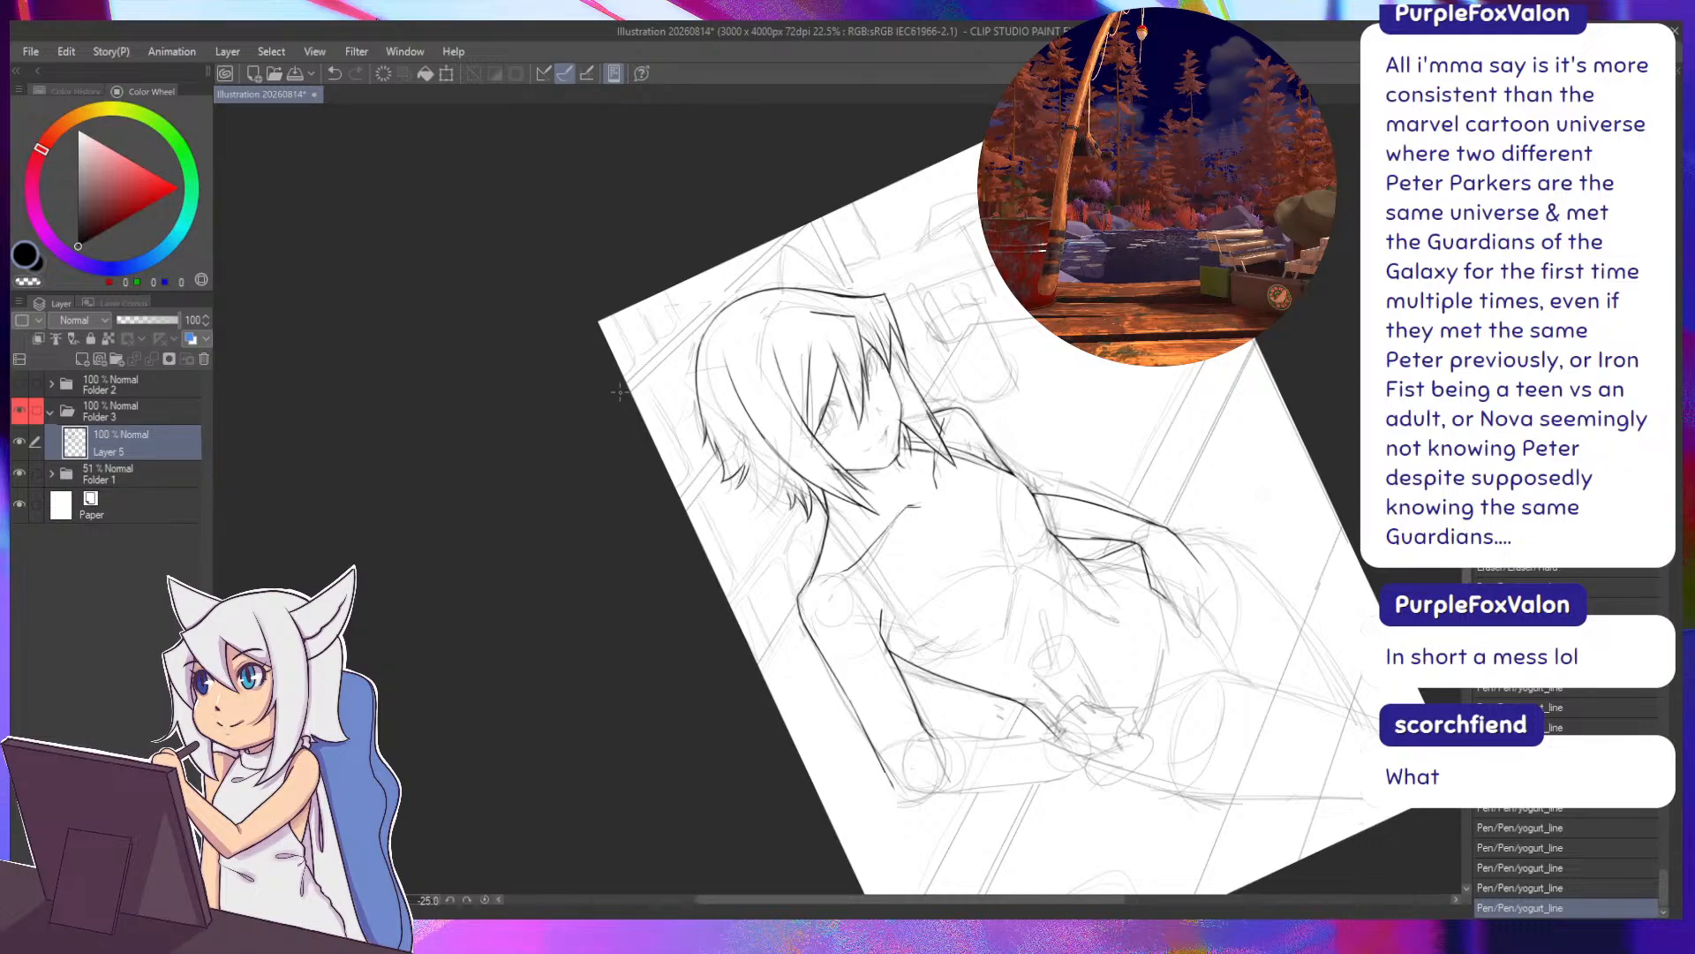
Ink the left cat ear as a tall pointed shape rising from the crown contour.
{"action": "left_click_drag", "start_coordinate": [586, 618], "coordinate": [518, 511]}
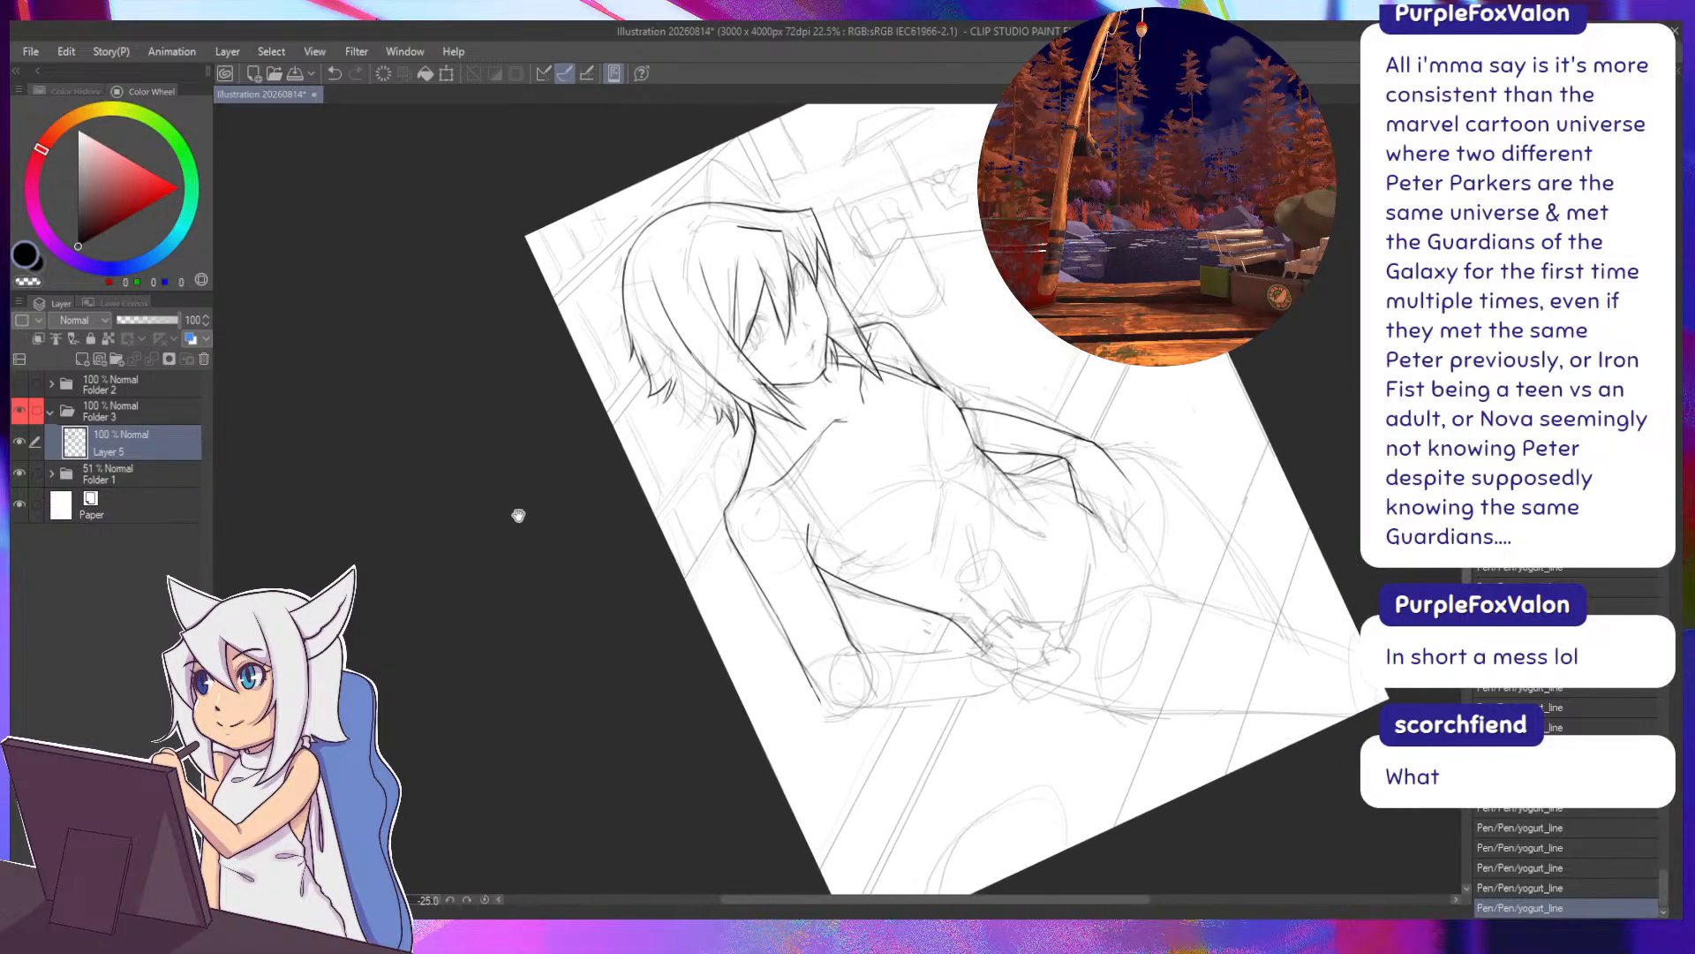
{"action": "left_click_drag", "start_coordinate": [485, 416], "coordinate": [618, 492]}
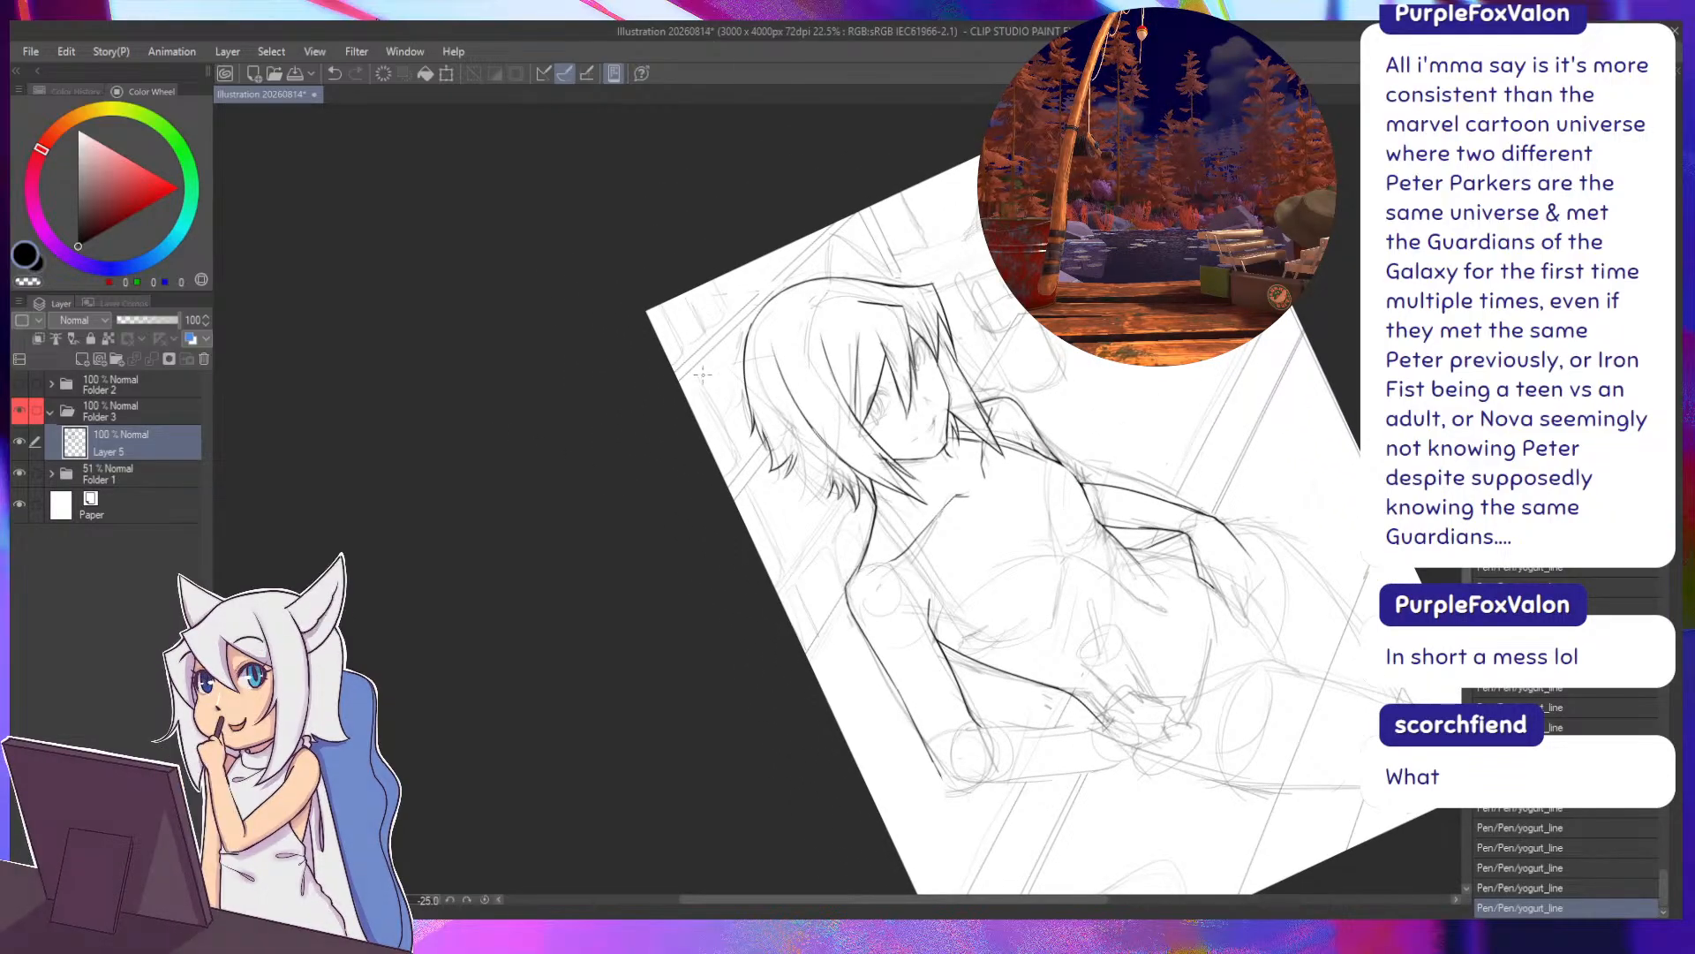
{"action": "key", "text": "asciicircum"}
{"action": "key", "text": "asciicircum"}
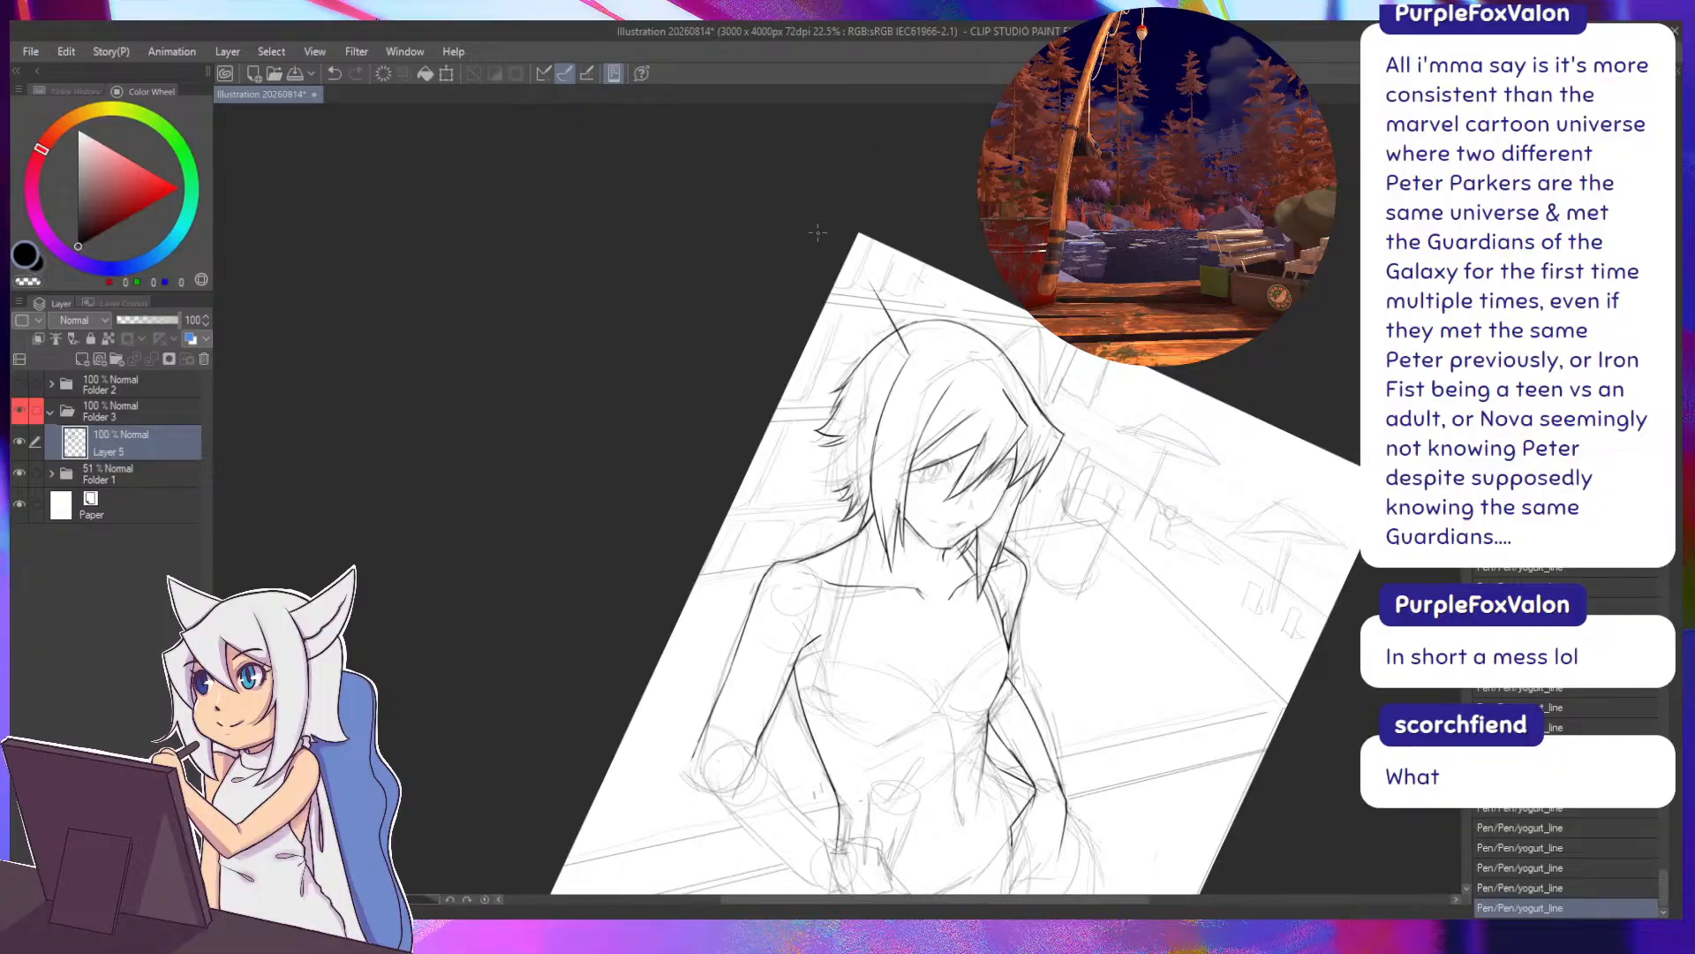
{"action": "key", "text": "ctrl+z"}
{"action": "mouse_move", "coordinate": [891, 322]}
{"action": "left_mouse_down"}
{"action": "mouse_move", "coordinate": [865, 299]}
{"action": "mouse_move", "coordinate": [881, 421]}
{"action": "left_mouse_up"}
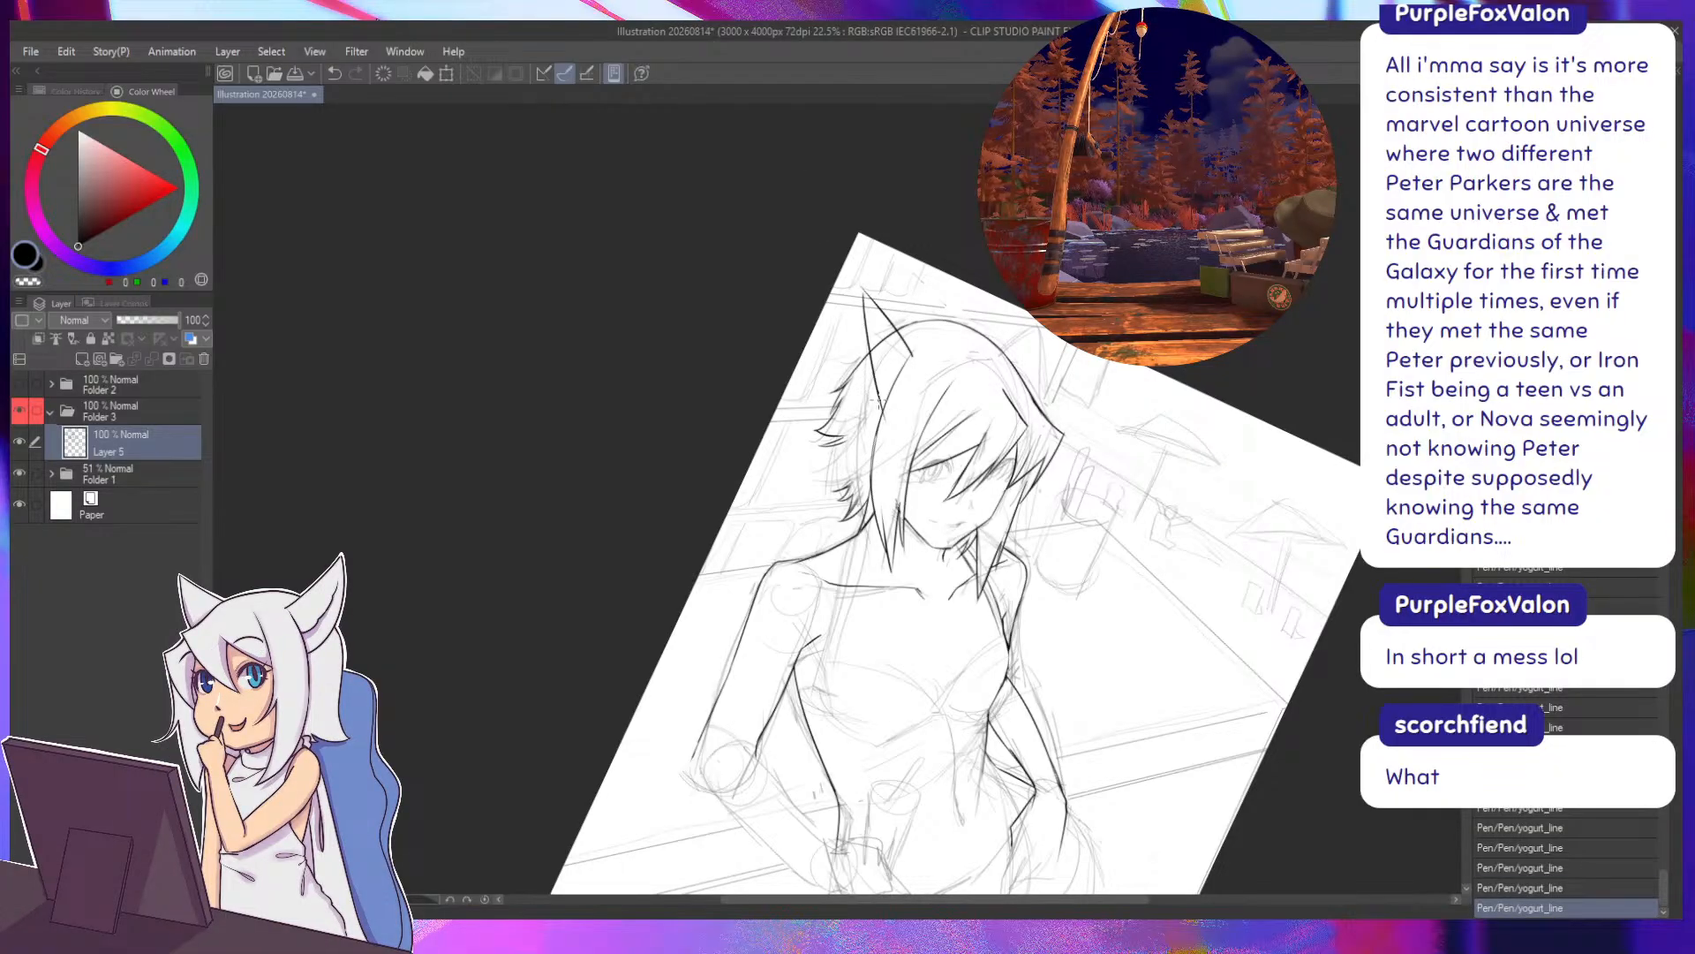
{"action": "key", "text": "ctrl+z"}
{"action": "key", "text": "ctrl+z"}
{"action": "mouse_move", "coordinate": [910, 357]}
{"action": "left_mouse_down"}
{"action": "mouse_move", "coordinate": [862, 290]}
{"action": "mouse_move", "coordinate": [878, 404]}
{"action": "left_mouse_up"}
Ink the right cat ear as a pointed shape on the far side of the crown.
{"action": "mouse_move", "coordinate": [833, 389]}
{"action": "left_mouse_down"}
{"action": "mouse_move", "coordinate": [806, 394]}
{"action": "mouse_move", "coordinate": [653, 569]}
{"action": "mouse_move", "coordinate": [746, 670]}
{"action": "left_mouse_up"}
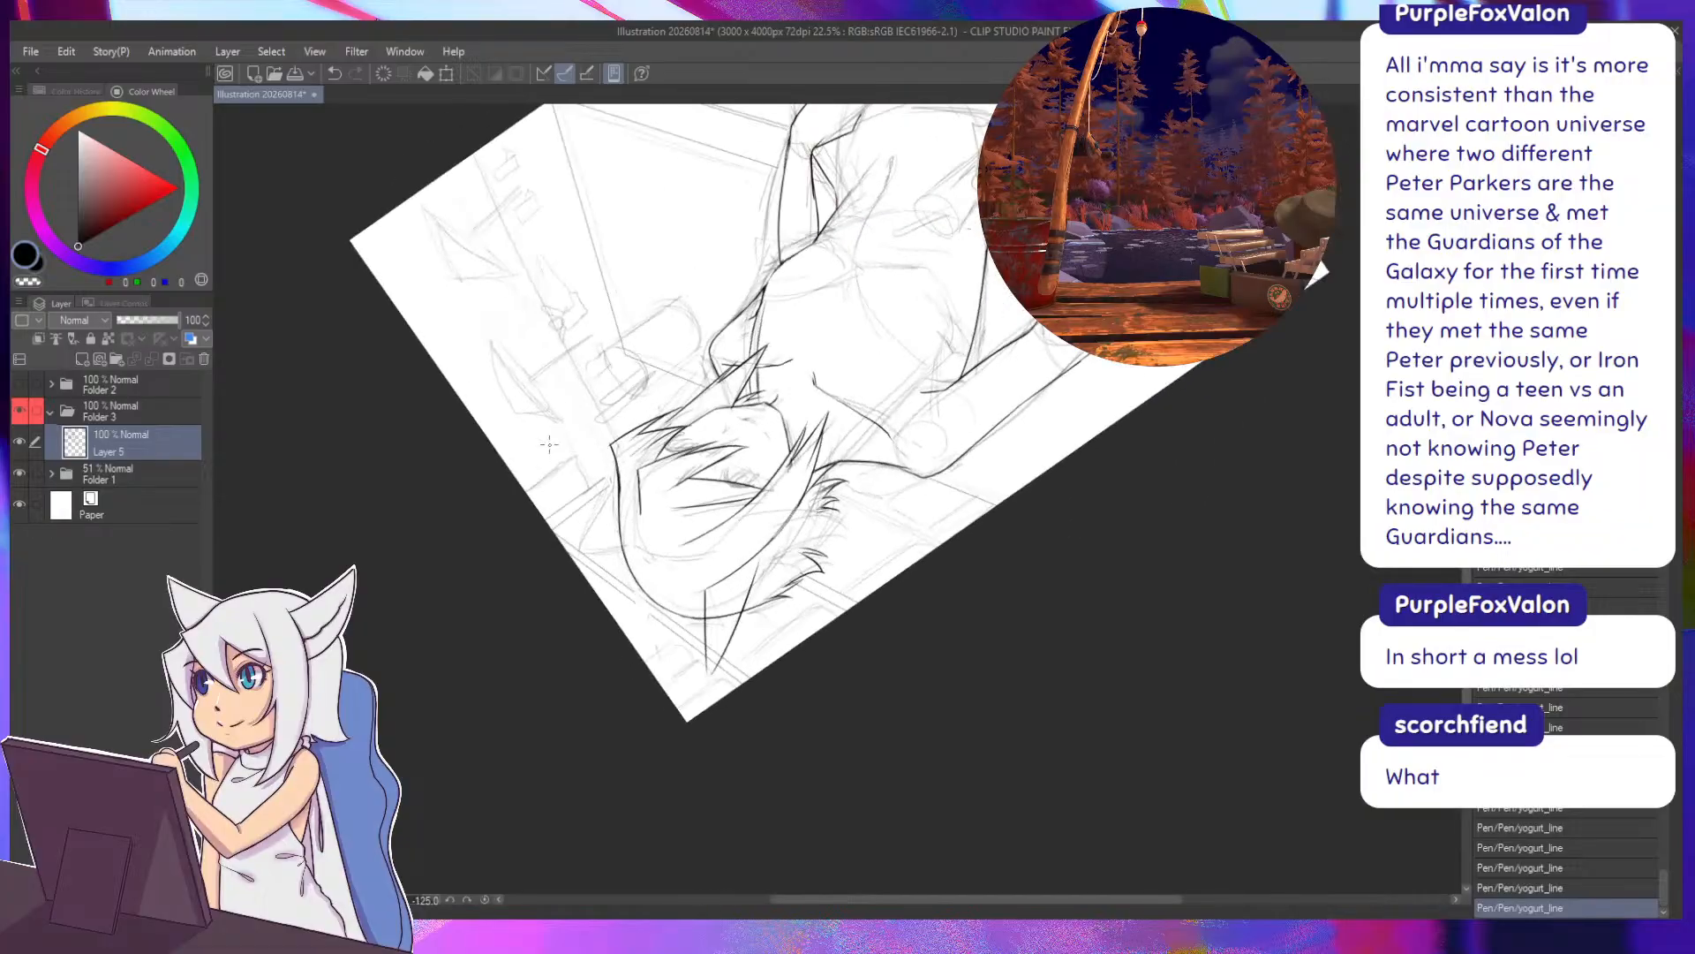
{"action": "left_click_drag", "start_coordinate": [498, 515], "coordinate": [684, 444]}
{"action": "mouse_move", "coordinate": [800, 408]}
{"action": "left_mouse_down"}
{"action": "mouse_move", "coordinate": [763, 507]}
{"action": "mouse_move", "coordinate": [810, 485]}
{"action": "mouse_move", "coordinate": [794, 432]}
{"action": "mouse_move", "coordinate": [913, 474]}
{"action": "left_mouse_up"}
{"action": "left_click_drag", "start_coordinate": [674, 472], "coordinate": [663, 425]}
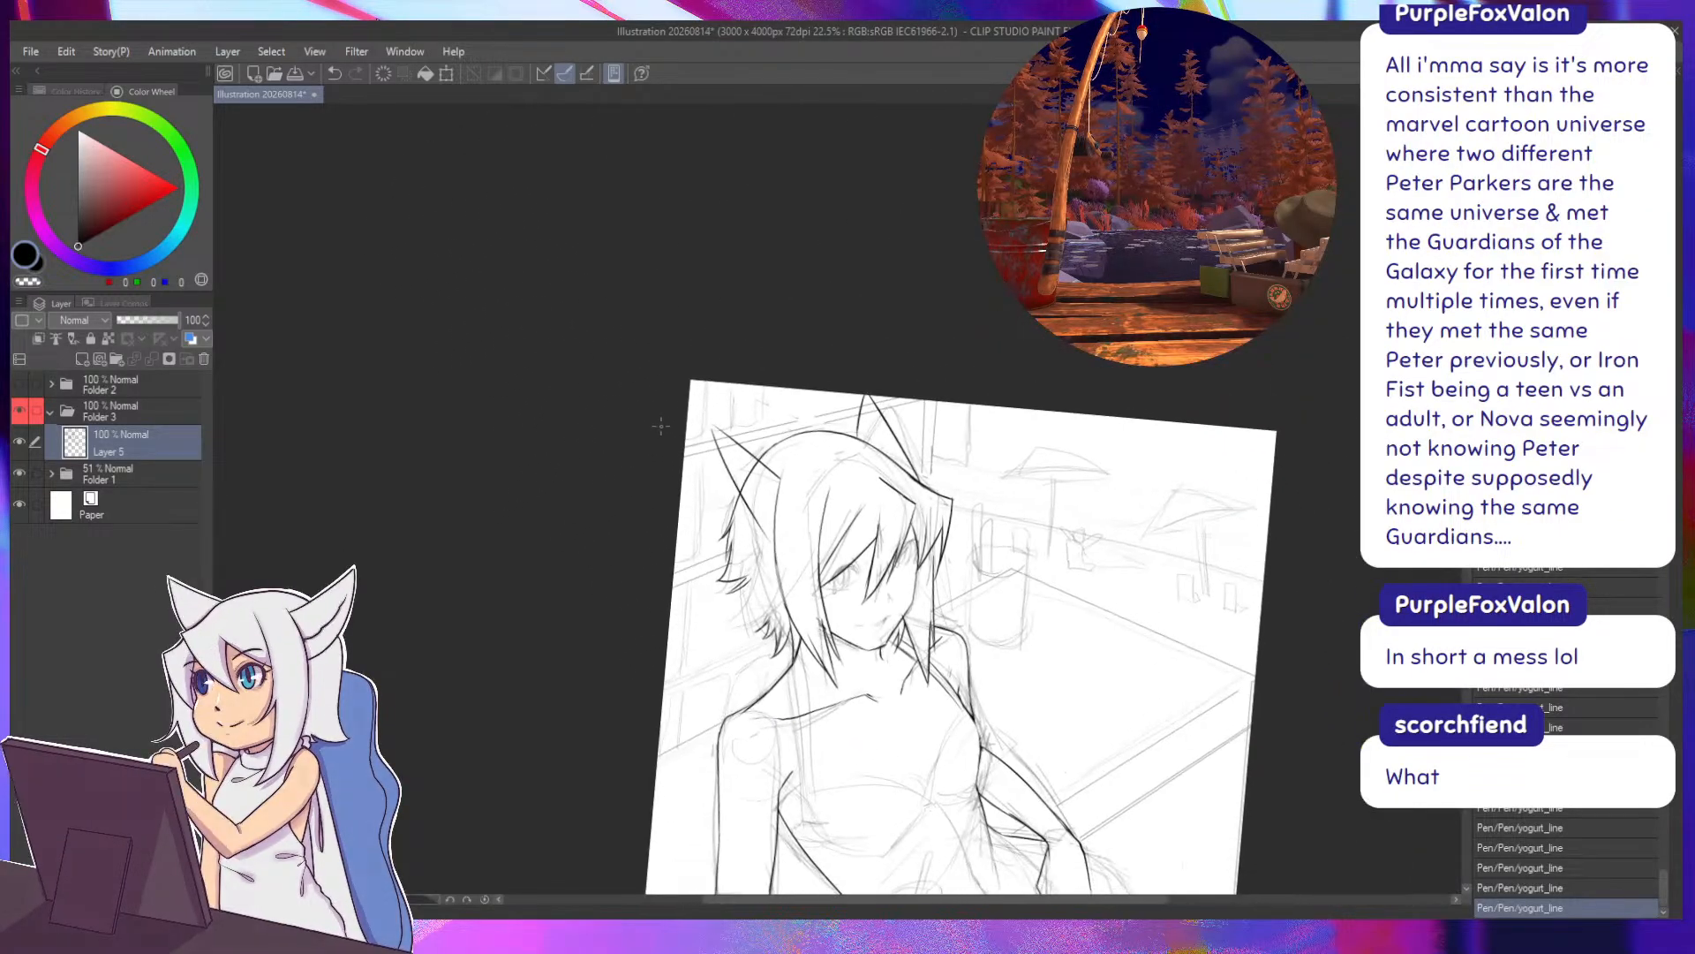
Erase the hair outline where it crosses the base of the left cat ear.
{"action": "left_click_drag", "start_coordinate": [755, 468], "coordinate": [747, 469]}
{"action": "mouse_move", "coordinate": [744, 466]}
{"action": "left_mouse_down"}
{"action": "mouse_move", "coordinate": [755, 512]}
{"action": "mouse_move", "coordinate": [750, 459]}
{"action": "mouse_move", "coordinate": [762, 475]}
{"action": "left_mouse_up"}
{"action": "left_click_drag", "start_coordinate": [764, 473], "coordinate": [759, 482]}
{"action": "left_click_drag", "start_coordinate": [678, 393], "coordinate": [645, 332]}
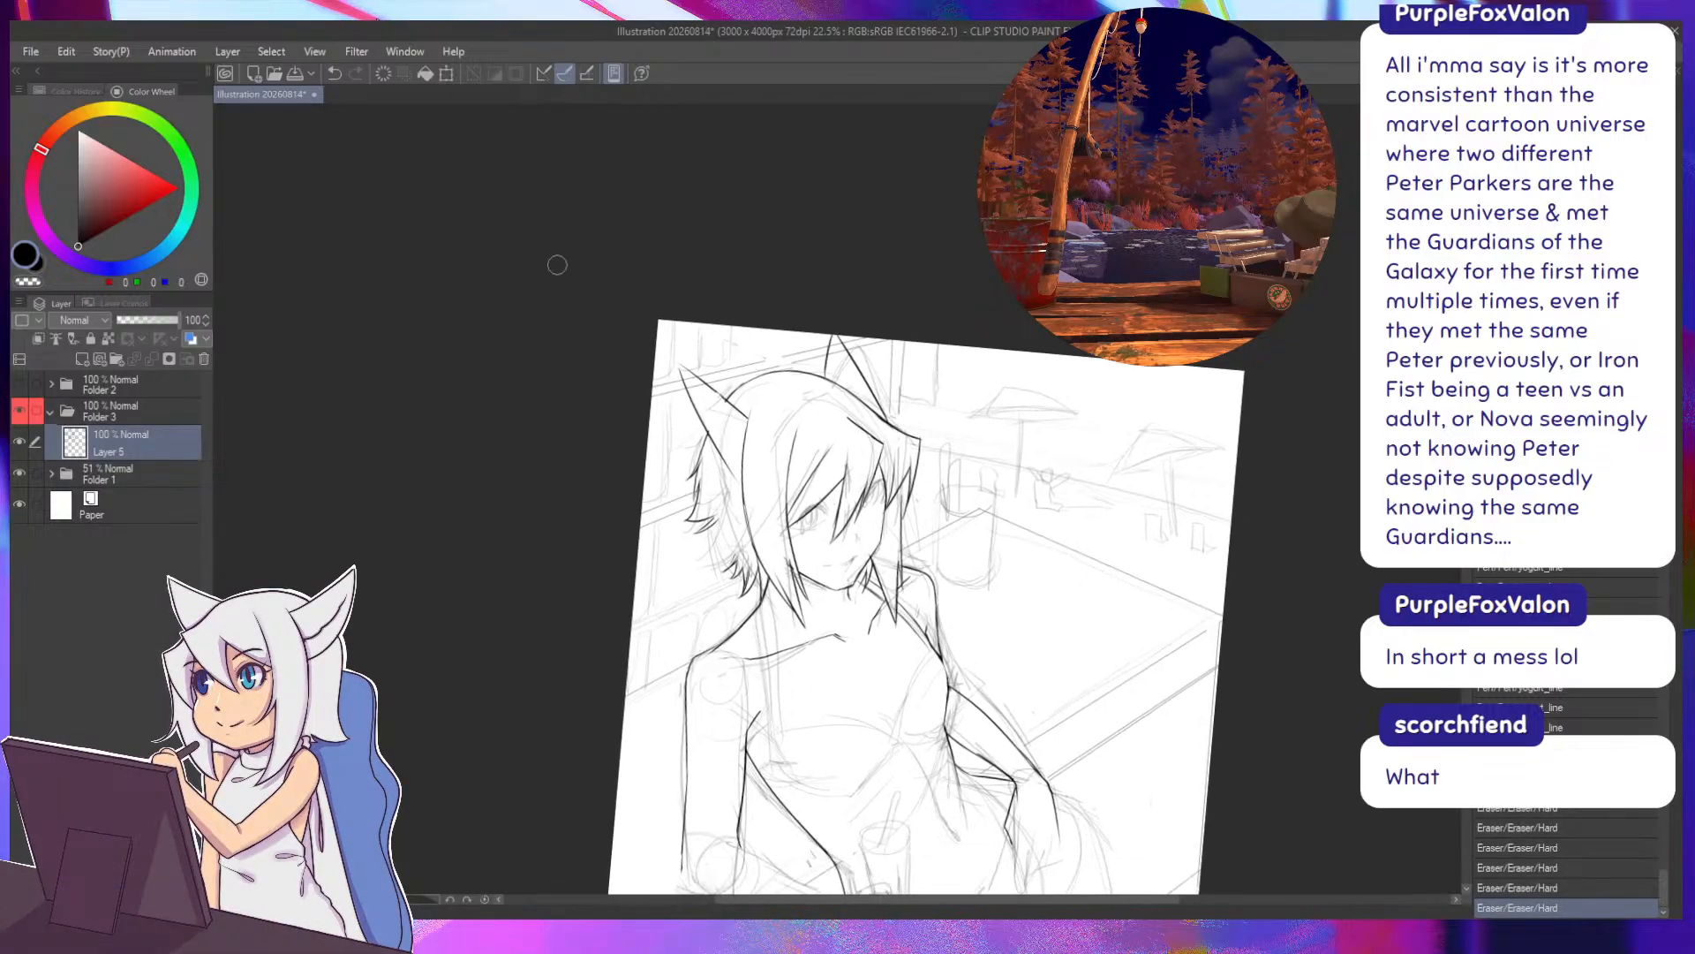
Ink a short detail line at the base of the left cat ear, undoing the unsatisfactory strokes.
{"action": "key", "text": "p"}
{"action": "left_click_drag", "start_coordinate": [743, 444], "coordinate": [748, 495]}
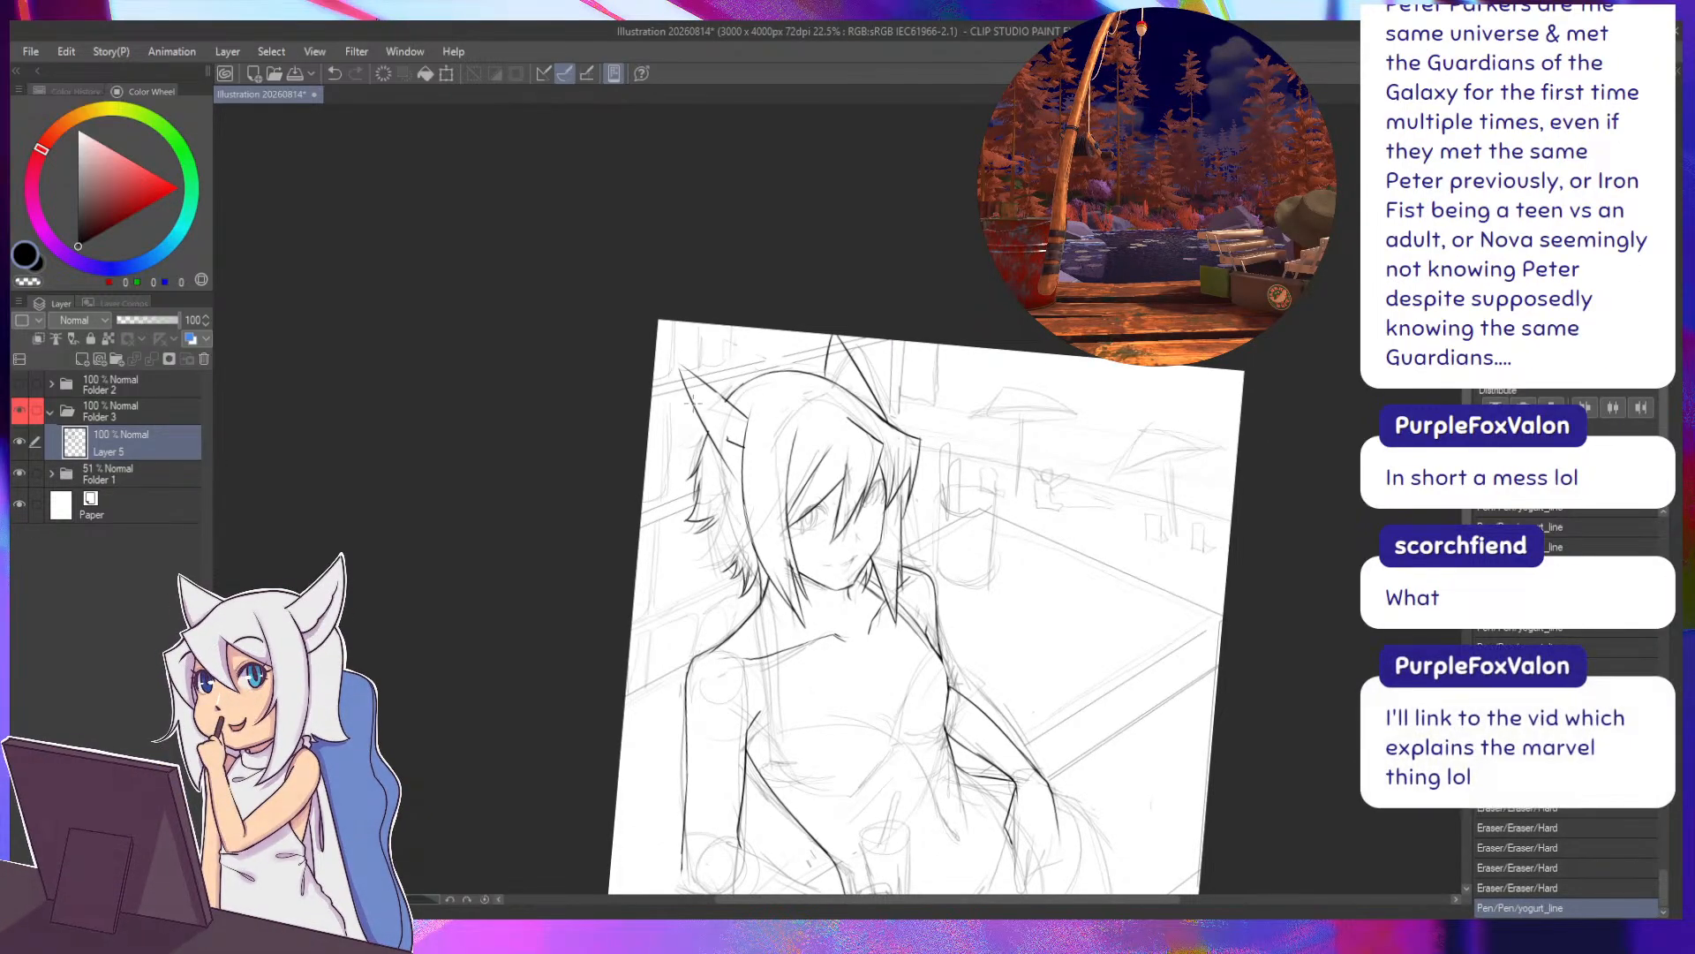
{"action": "key", "text": "ctrl+z"}
{"action": "left_click_drag", "start_coordinate": [567, 421], "coordinate": [560, 397]}
{"action": "left_click_drag", "start_coordinate": [736, 420], "coordinate": [694, 375]}
{"action": "left_click_drag", "start_coordinate": [706, 396], "coordinate": [691, 367]}
{"action": "key", "text": "ctrl+z"}
{"action": "key", "text": "ctrl+z"}
{"action": "key", "text": "ctrl+z"}
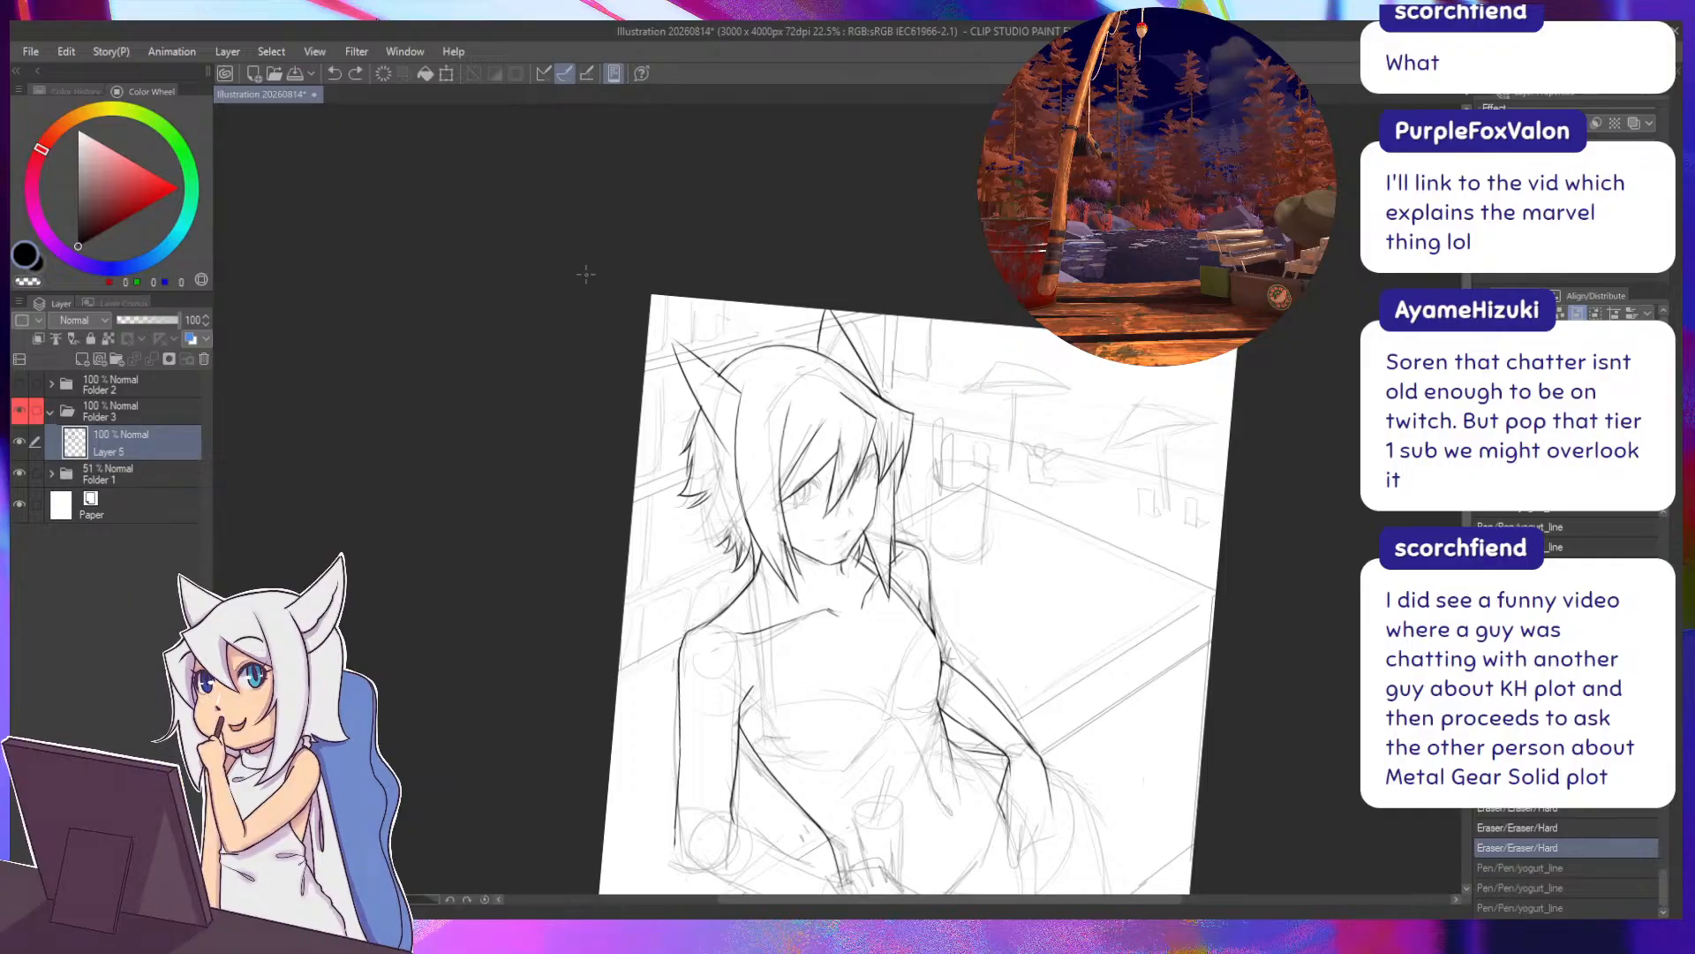
{"action": "left_click", "coordinate": [534, 451]}
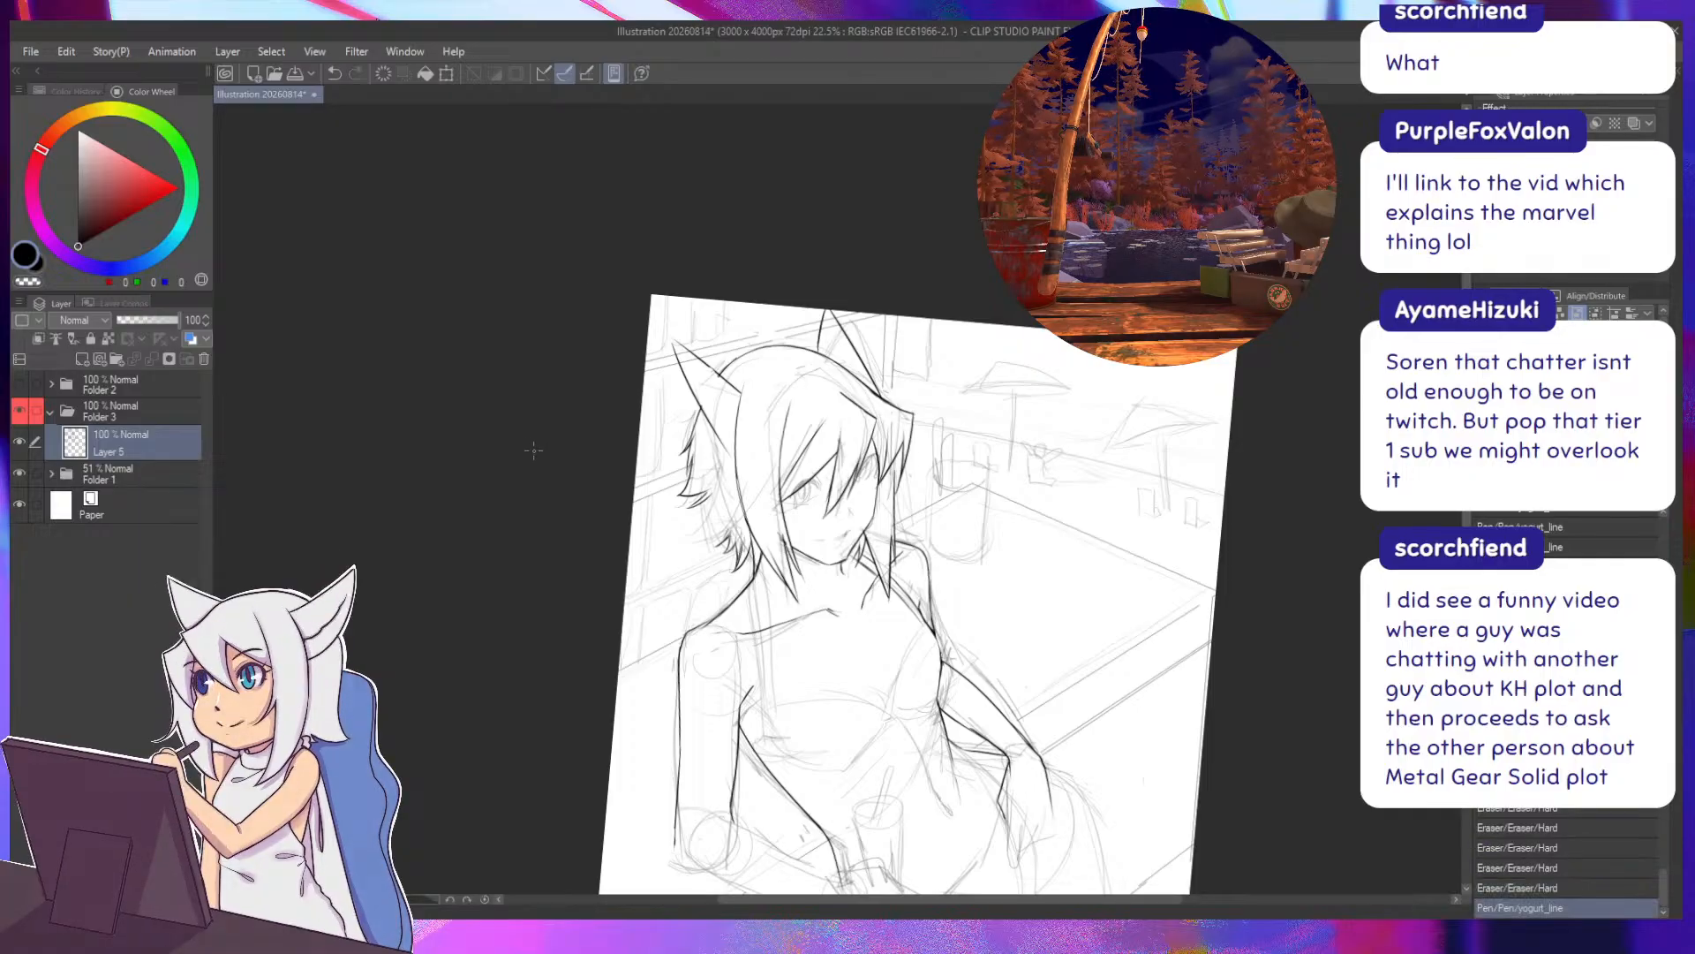
Try to ink the hip contour from behind the hand on the hip down the outer thigh.
{"action": "left_click_drag", "start_coordinate": [533, 496], "coordinate": [466, 318]}
{"action": "left_click_drag", "start_coordinate": [489, 441], "coordinate": [495, 330]}
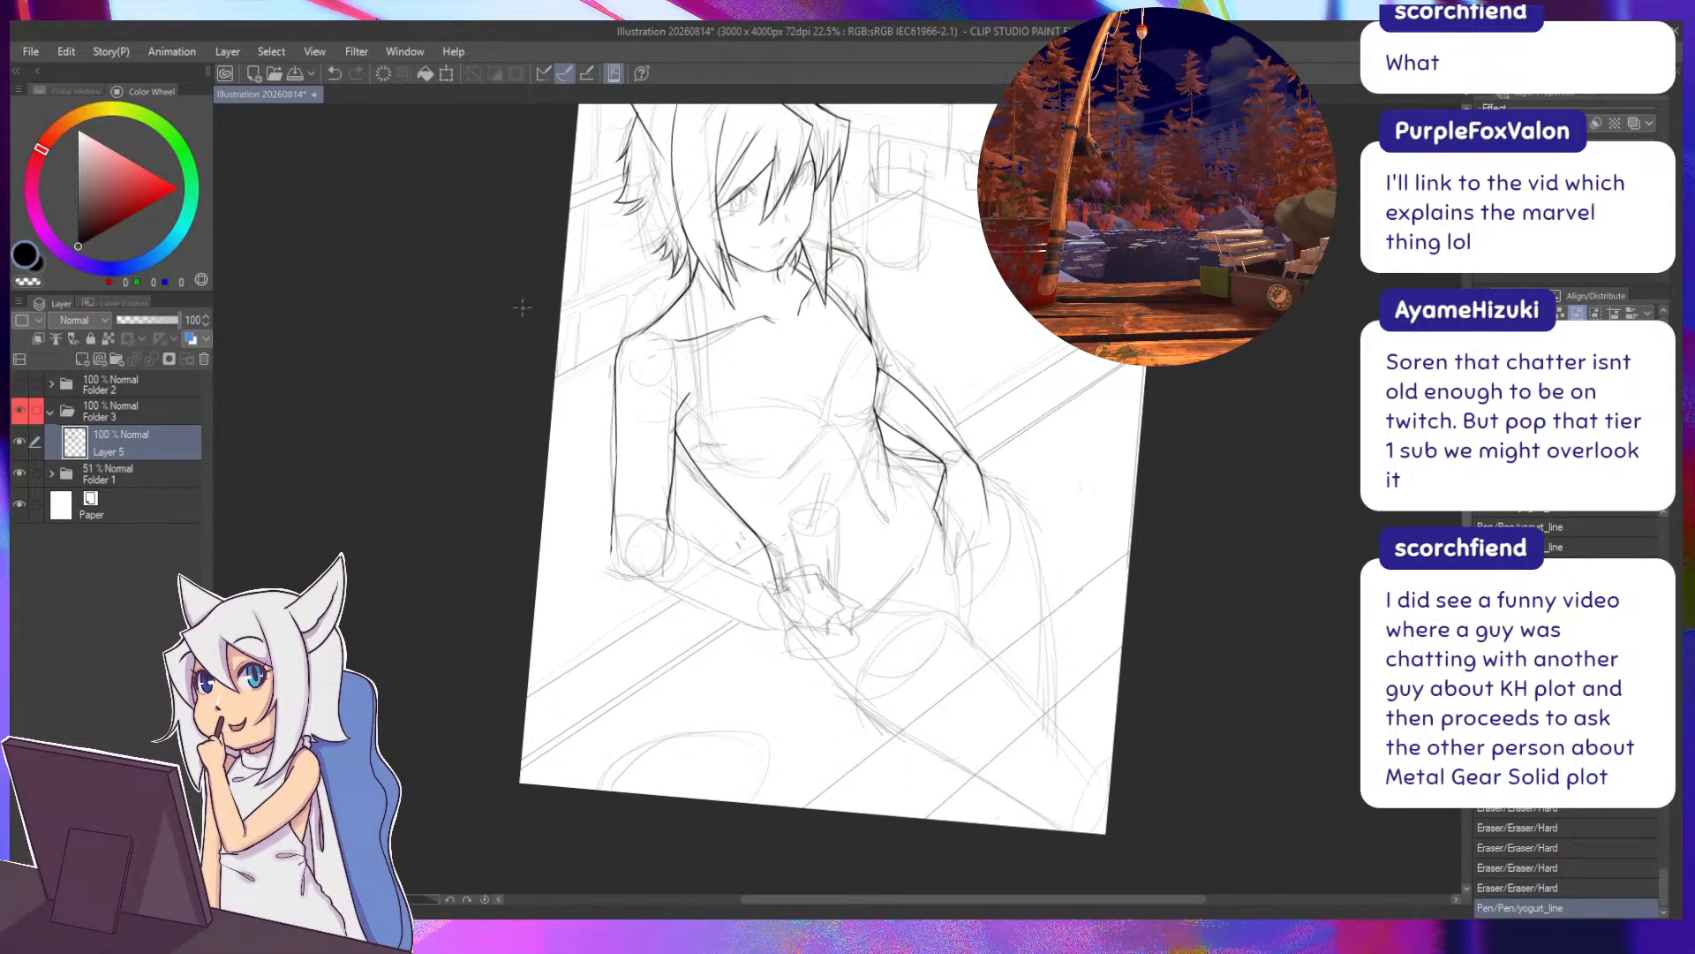
{"action": "left_click_drag", "start_coordinate": [530, 631], "coordinate": [466, 525]}
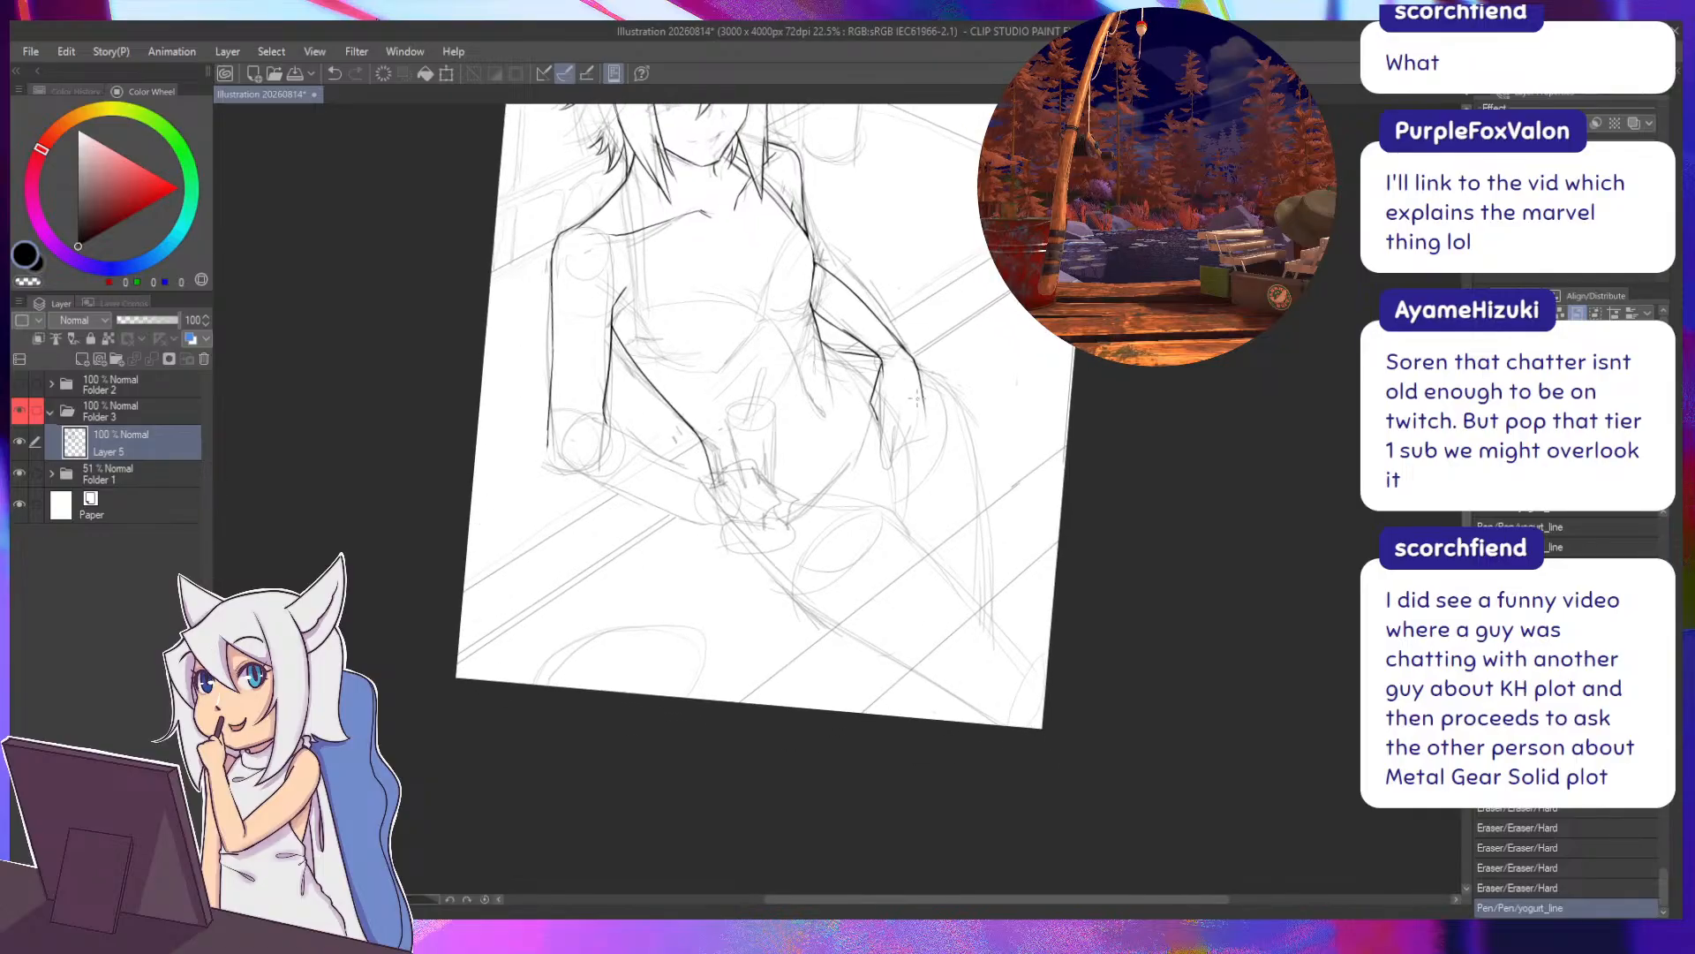
{"action": "key", "text": "ctrl+z"}
{"action": "key", "text": "ctrl+y"}
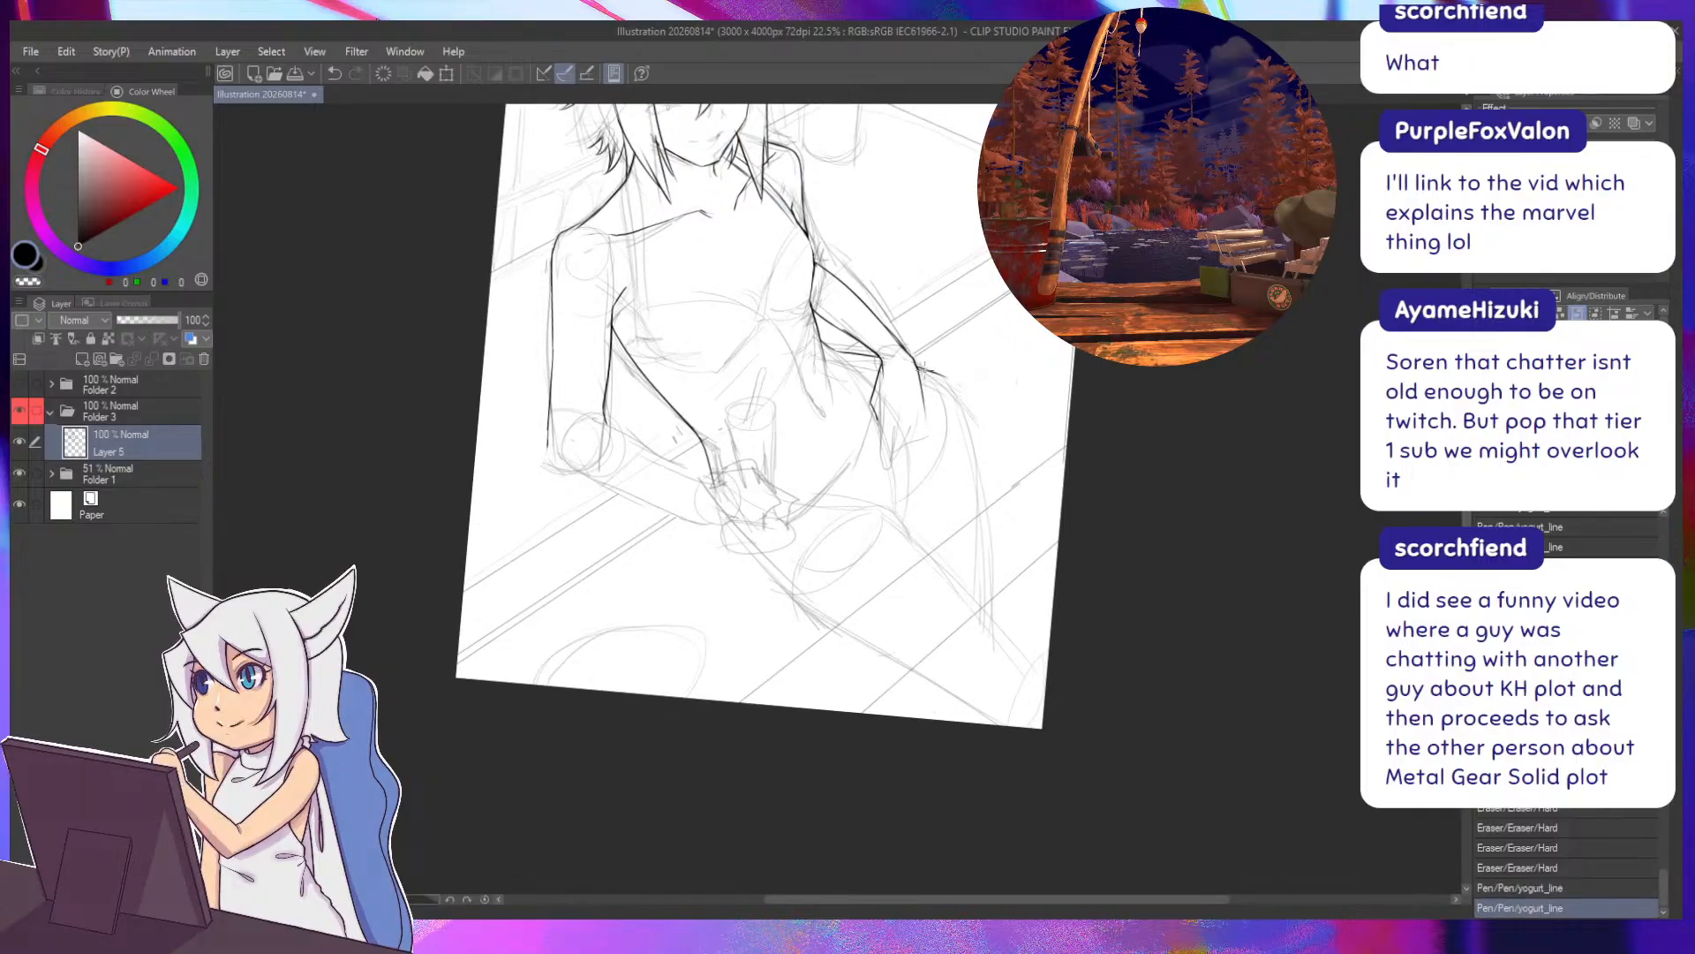
{"action": "key", "text": "ctrl+z"}
{"action": "key", "text": "ctrl+y"}
{"action": "left_click_drag", "start_coordinate": [949, 375], "coordinate": [972, 438]}
{"action": "key", "text": "ctrl+z"}
{"action": "key", "text": "ctrl+z"}
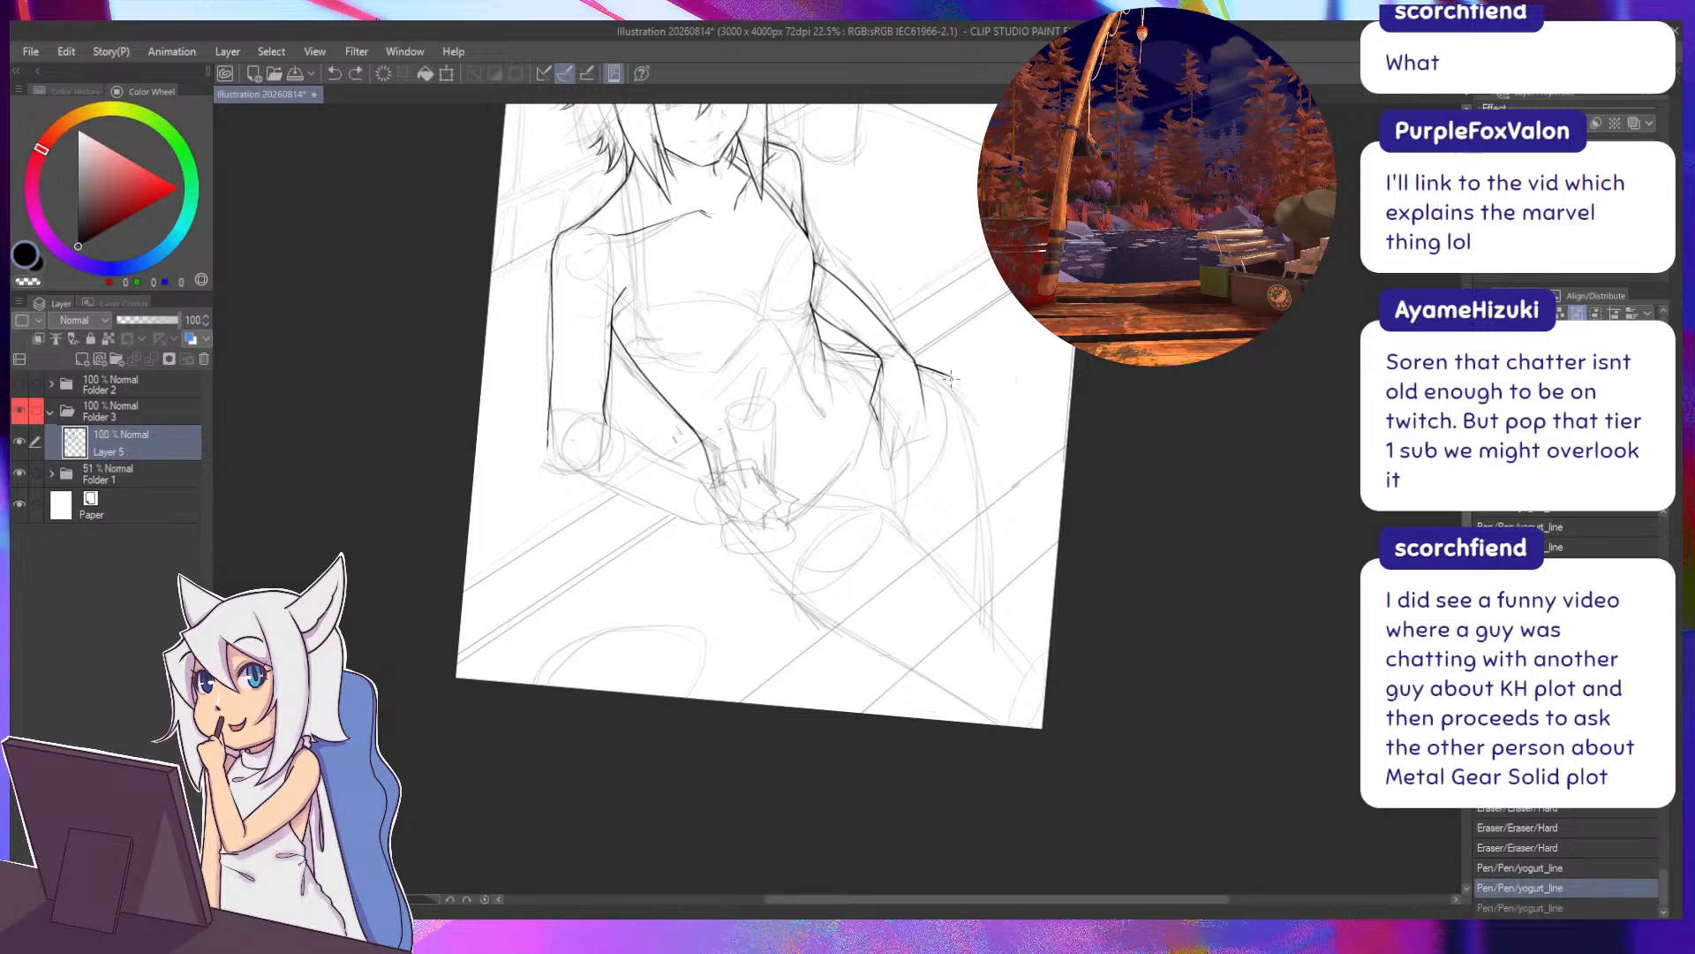
{"action": "mouse_move", "coordinate": [948, 374]}
{"action": "left_mouse_down"}
{"action": "mouse_move", "coordinate": [974, 417]}
{"action": "mouse_move", "coordinate": [959, 387]}
{"action": "mouse_move", "coordinate": [985, 463]}
{"action": "mouse_move", "coordinate": [969, 406]}
{"action": "mouse_move", "coordinate": [989, 564]}
{"action": "left_mouse_up"}
{"action": "key", "text": "ctrl+z"}
{"action": "key", "text": "ctrl+z"}
{"action": "left_click", "coordinate": [915, 362]}
{"action": "key", "text": "ctrl+z"}
{"action": "key", "text": "ctrl+z"}
{"action": "key", "text": "ctrl+z"}
{"action": "key", "text": "ctrl+z"}
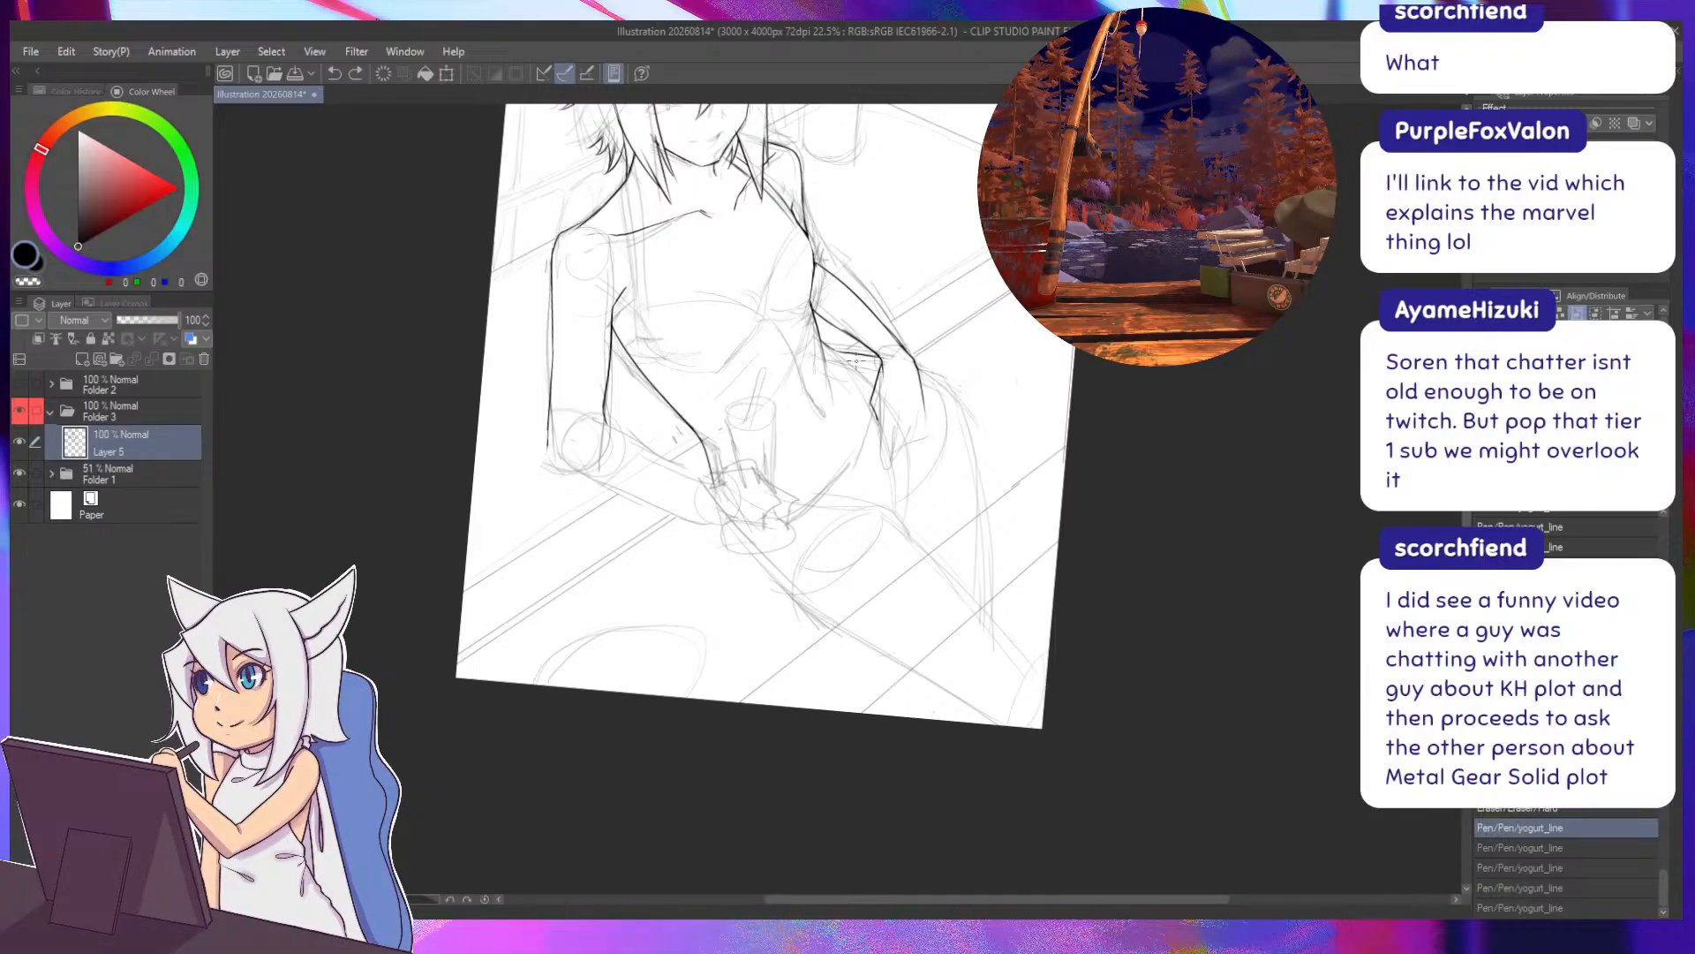
Ink the outer hip and thigh contour as one long curve from the hand on the hip downward.
{"action": "mouse_move", "coordinate": [915, 362]}
{"action": "left_mouse_down"}
{"action": "mouse_move", "coordinate": [963, 401]}
{"action": "mouse_move", "coordinate": [996, 588]}
{"action": "mouse_move", "coordinate": [909, 553]}
{"action": "mouse_move", "coordinate": [931, 577]}
{"action": "left_mouse_up"}
{"action": "key", "text": "ctrl+z"}
{"action": "key", "text": "ctrl+z"}
{"action": "key", "text": "ctrl+z"}
{"action": "key", "text": "ctrl+z"}
{"action": "mouse_move", "coordinate": [927, 514]}
{"action": "left_mouse_down"}
{"action": "mouse_move", "coordinate": [932, 588]}
{"action": "mouse_move", "coordinate": [932, 565]}
{"action": "left_mouse_up"}
{"action": "left_click_drag", "start_coordinate": [708, 460], "coordinate": [729, 481]}
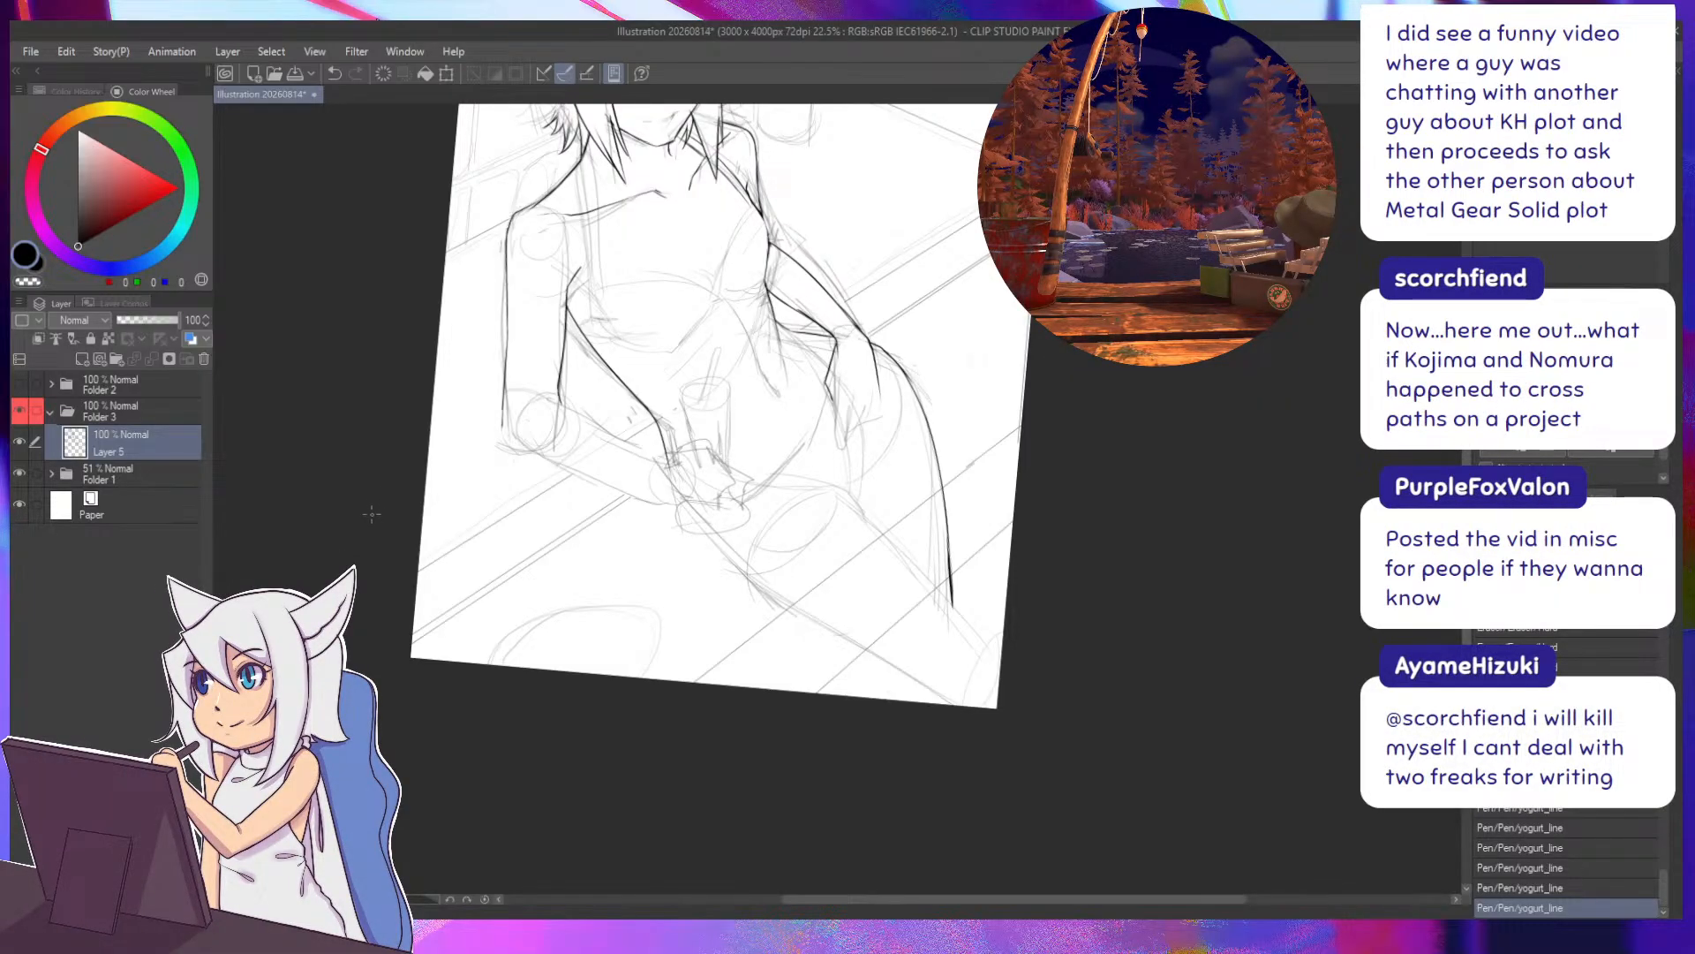
Ink the curved bust contour on the right side of the chest, starting below the armpit.
{"action": "left_click_drag", "start_coordinate": [372, 513], "coordinate": [437, 642]}
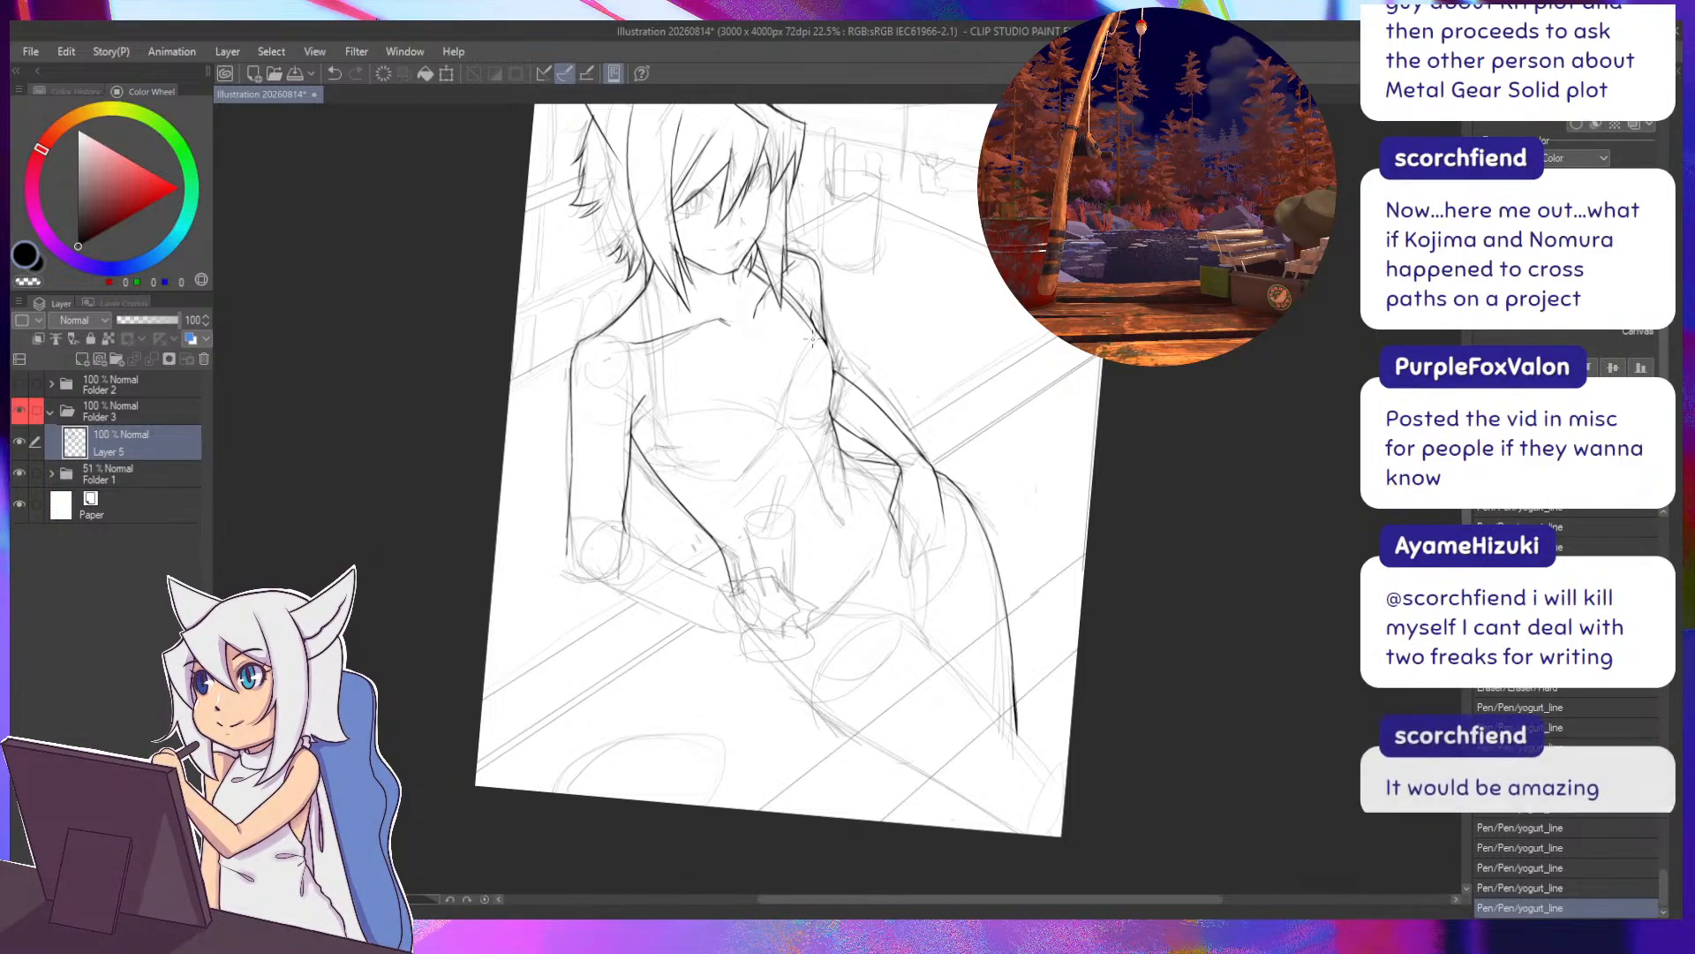
{"action": "key", "text": "ctrl+z"}
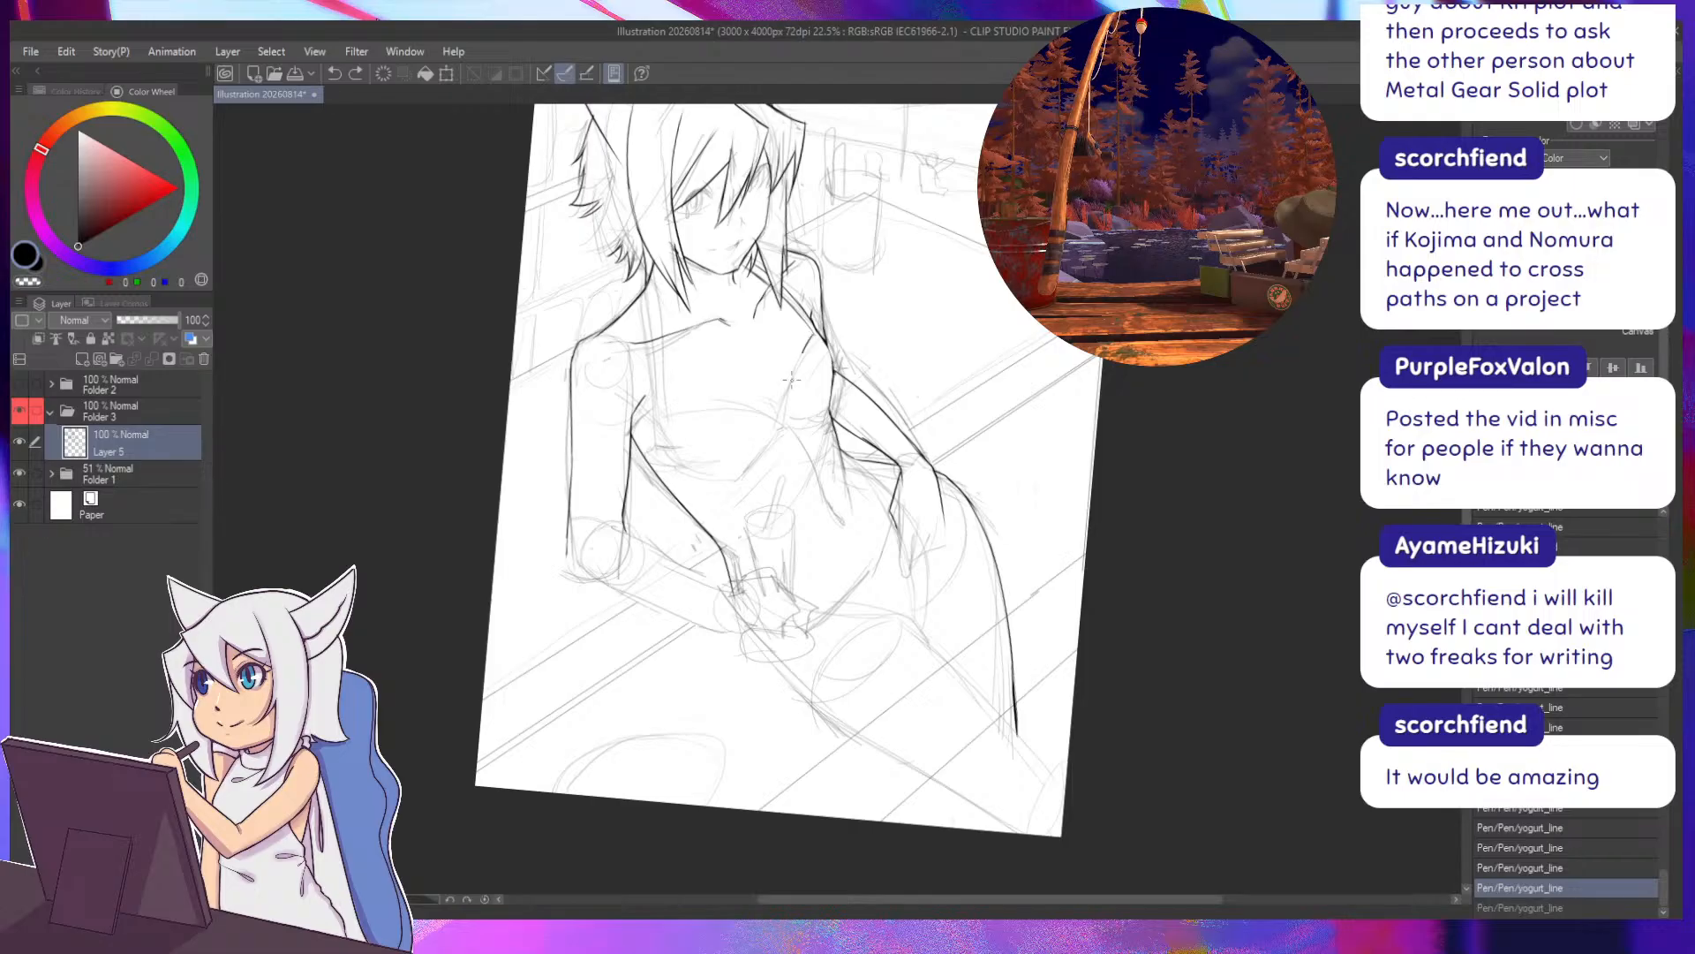
{"action": "key", "text": "ctrl+y"}
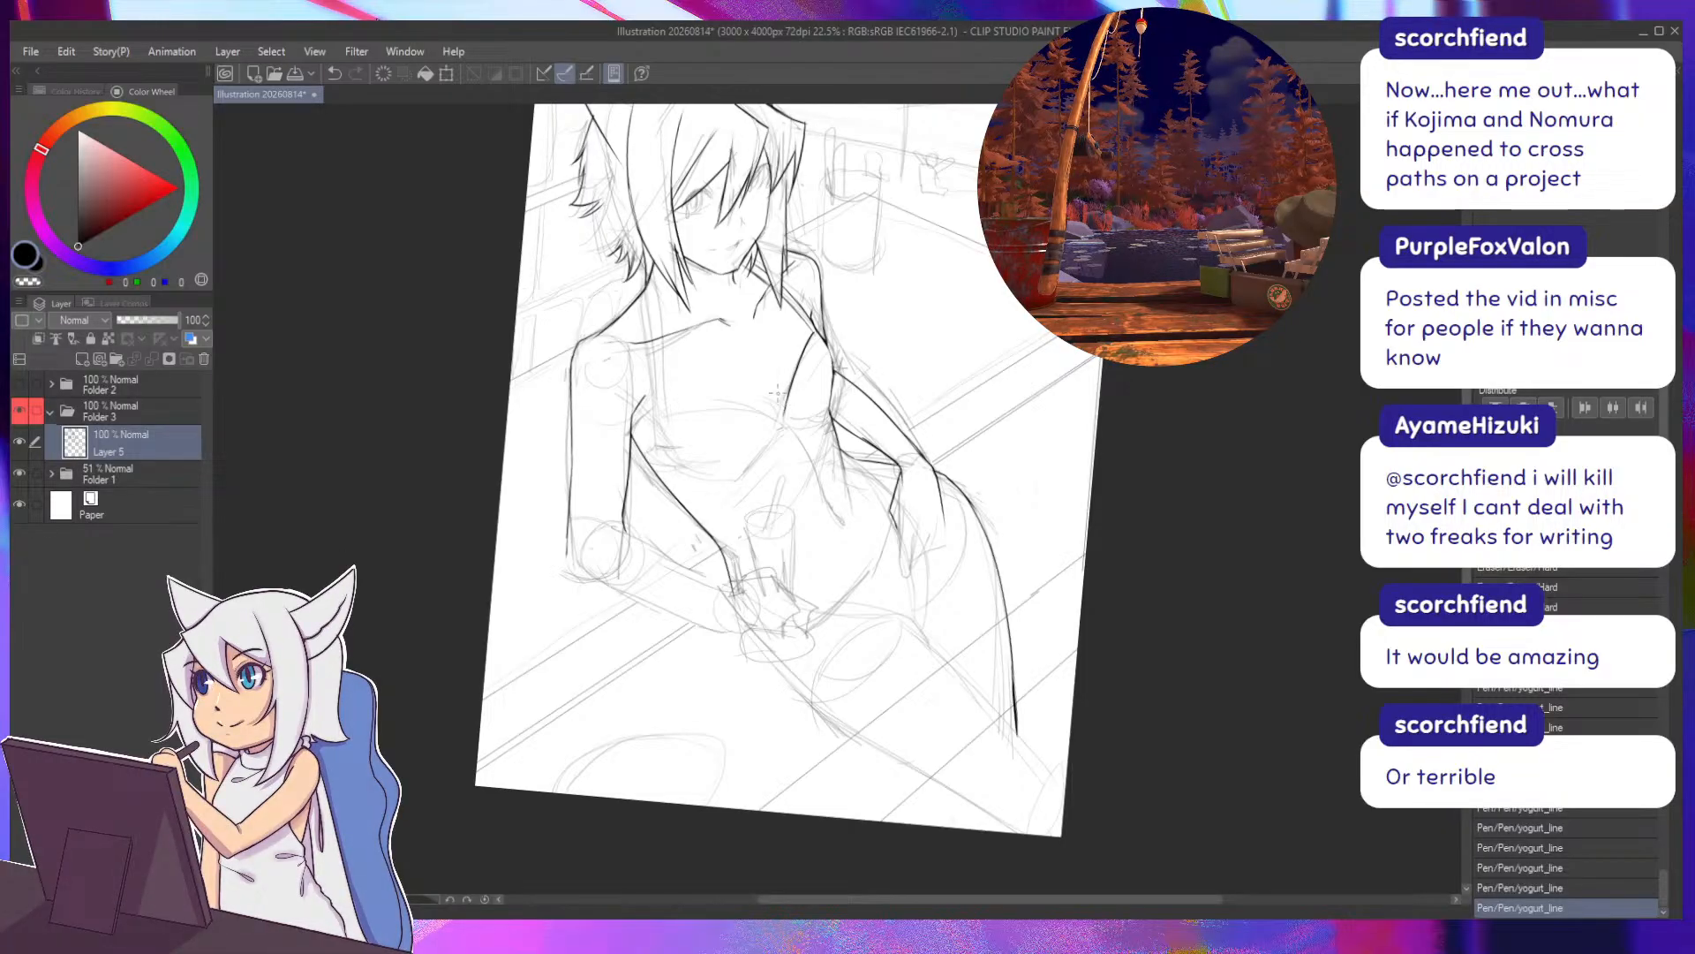
Try to ink the lower edge of the bikini top's right cup, undoing the strokes.
{"action": "left_click_drag", "start_coordinate": [783, 418], "coordinate": [670, 413]}
{"action": "key", "text": "ctrl+z"}
{"action": "key", "text": "ctrl+z"}
{"action": "key", "text": "ctrl+z"}
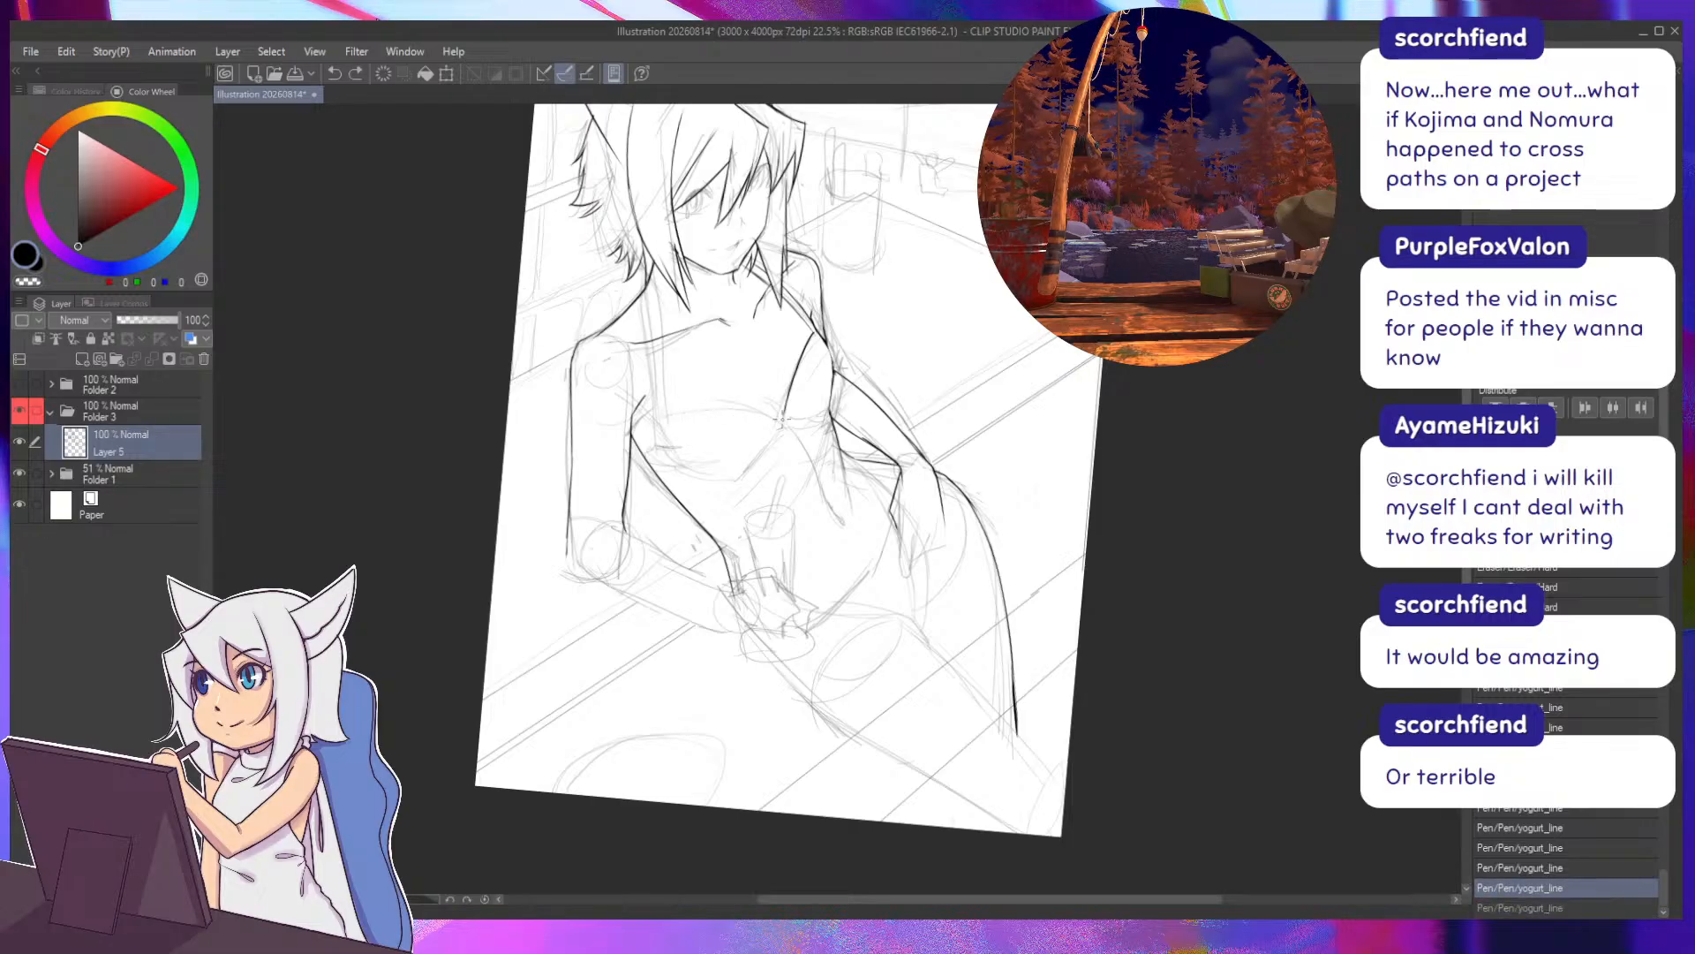
{"action": "left_click", "coordinate": [784, 419]}
{"action": "key", "text": "minus"}
{"action": "key", "text": "minus"}
{"action": "key", "text": "minus"}
{"action": "key", "text": "minus"}
{"action": "key", "text": "minus"}
{"action": "key", "text": "minus"}
{"action": "key", "text": "minus"}
{"action": "key", "text": "minus"}
{"action": "key", "text": "minus"}
{"action": "key", "text": "minus"}
{"action": "key", "text": "minus"}
{"action": "key", "text": "ctrl+z"}
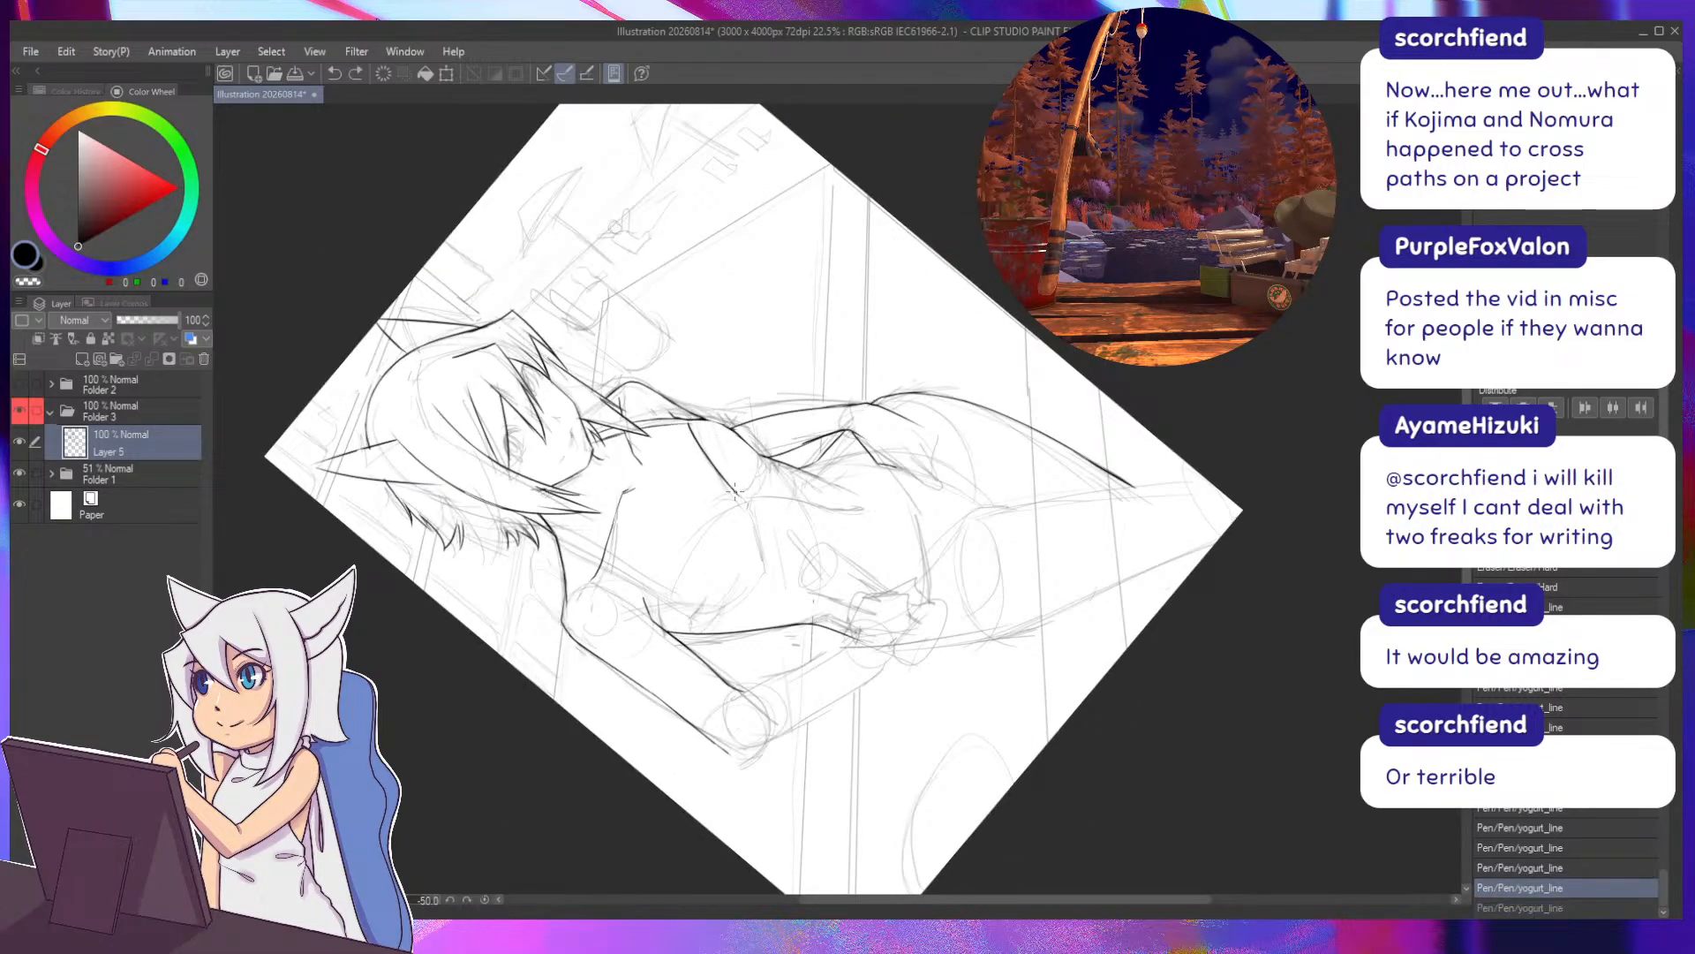
{"action": "left_click_drag", "start_coordinate": [736, 492], "coordinate": [747, 508]}
{"action": "key", "text": "ctrl+z"}
Ink the lower edge of the bikini top's right cup as a curve meeting the centre of the chest.
{"action": "left_click_drag", "start_coordinate": [783, 740], "coordinate": [612, 325]}
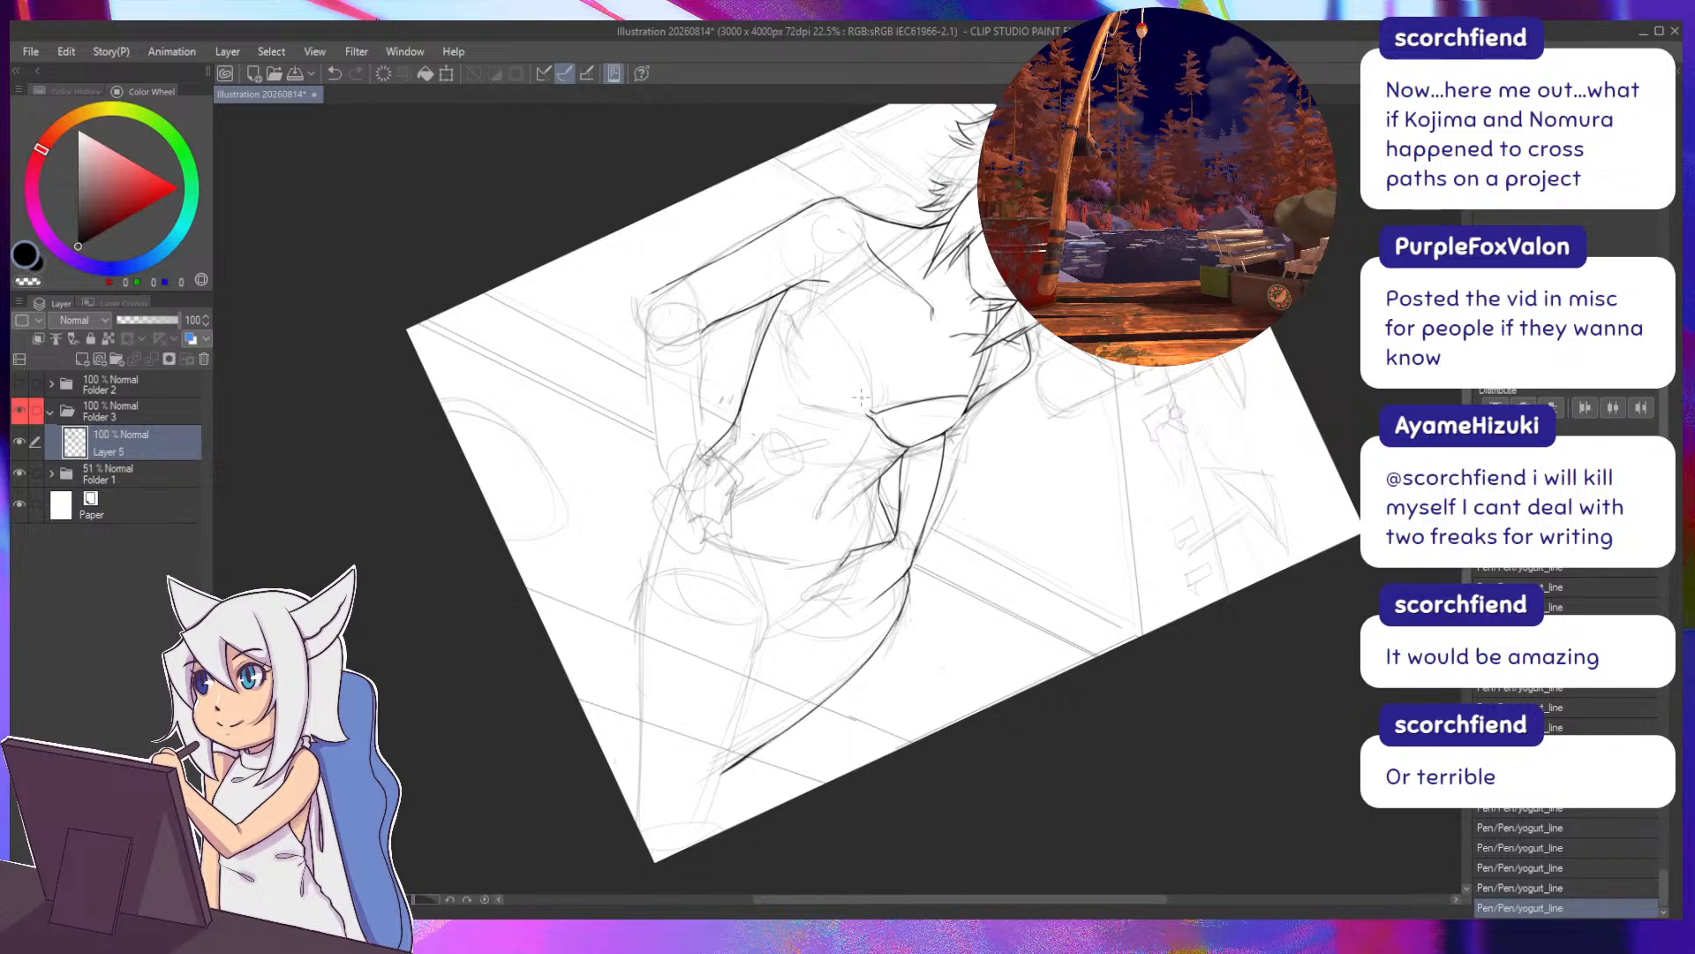
{"action": "key", "text": "minus"}
{"action": "key", "text": "minus"}
{"action": "key", "text": "minus"}
{"action": "key", "text": "minus"}
{"action": "key", "text": "minus"}
{"action": "key", "text": "minus"}
{"action": "key", "text": "minus"}
{"action": "key", "text": "minus"}
{"action": "key", "text": "minus"}
{"action": "key", "text": "minus"}
{"action": "key", "text": "minus"}
{"action": "key", "text": "minus"}
{"action": "key", "text": "minus"}
{"action": "key", "text": "minus"}
{"action": "key", "text": "minus"}
{"action": "key", "text": "minus"}
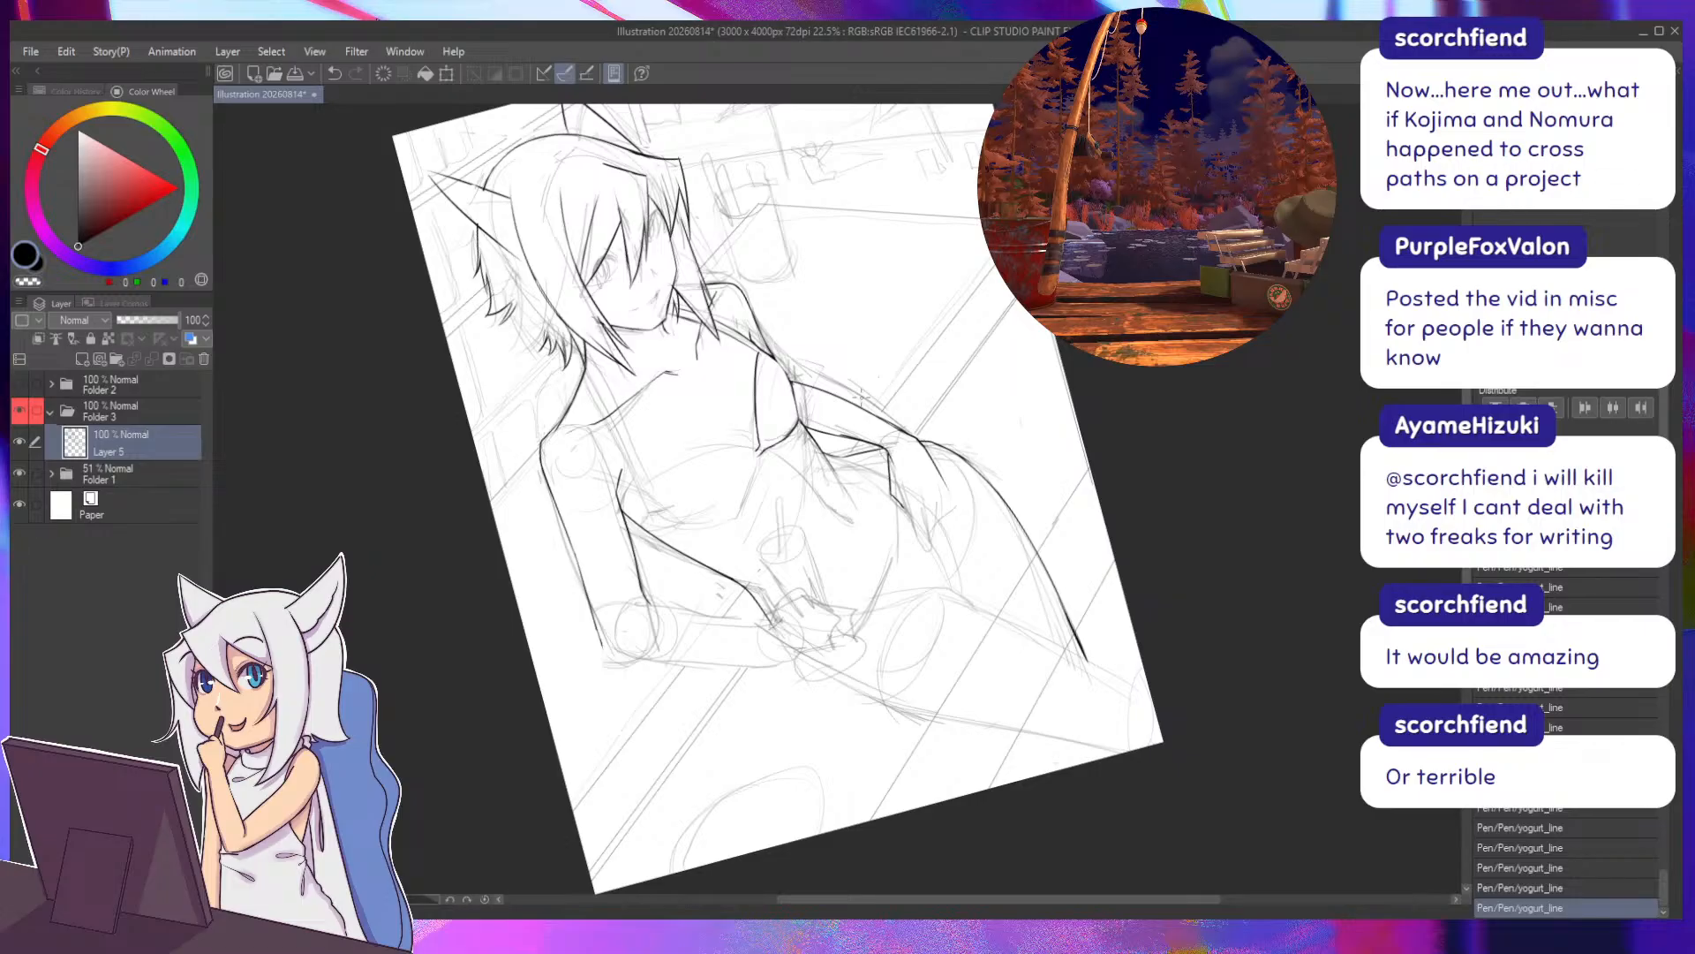
Ink the upper edge of the bikini top's left cup as a curve rising outward from the centre of the chest.
{"action": "left_click_drag", "start_coordinate": [651, 424], "coordinate": [702, 382]}
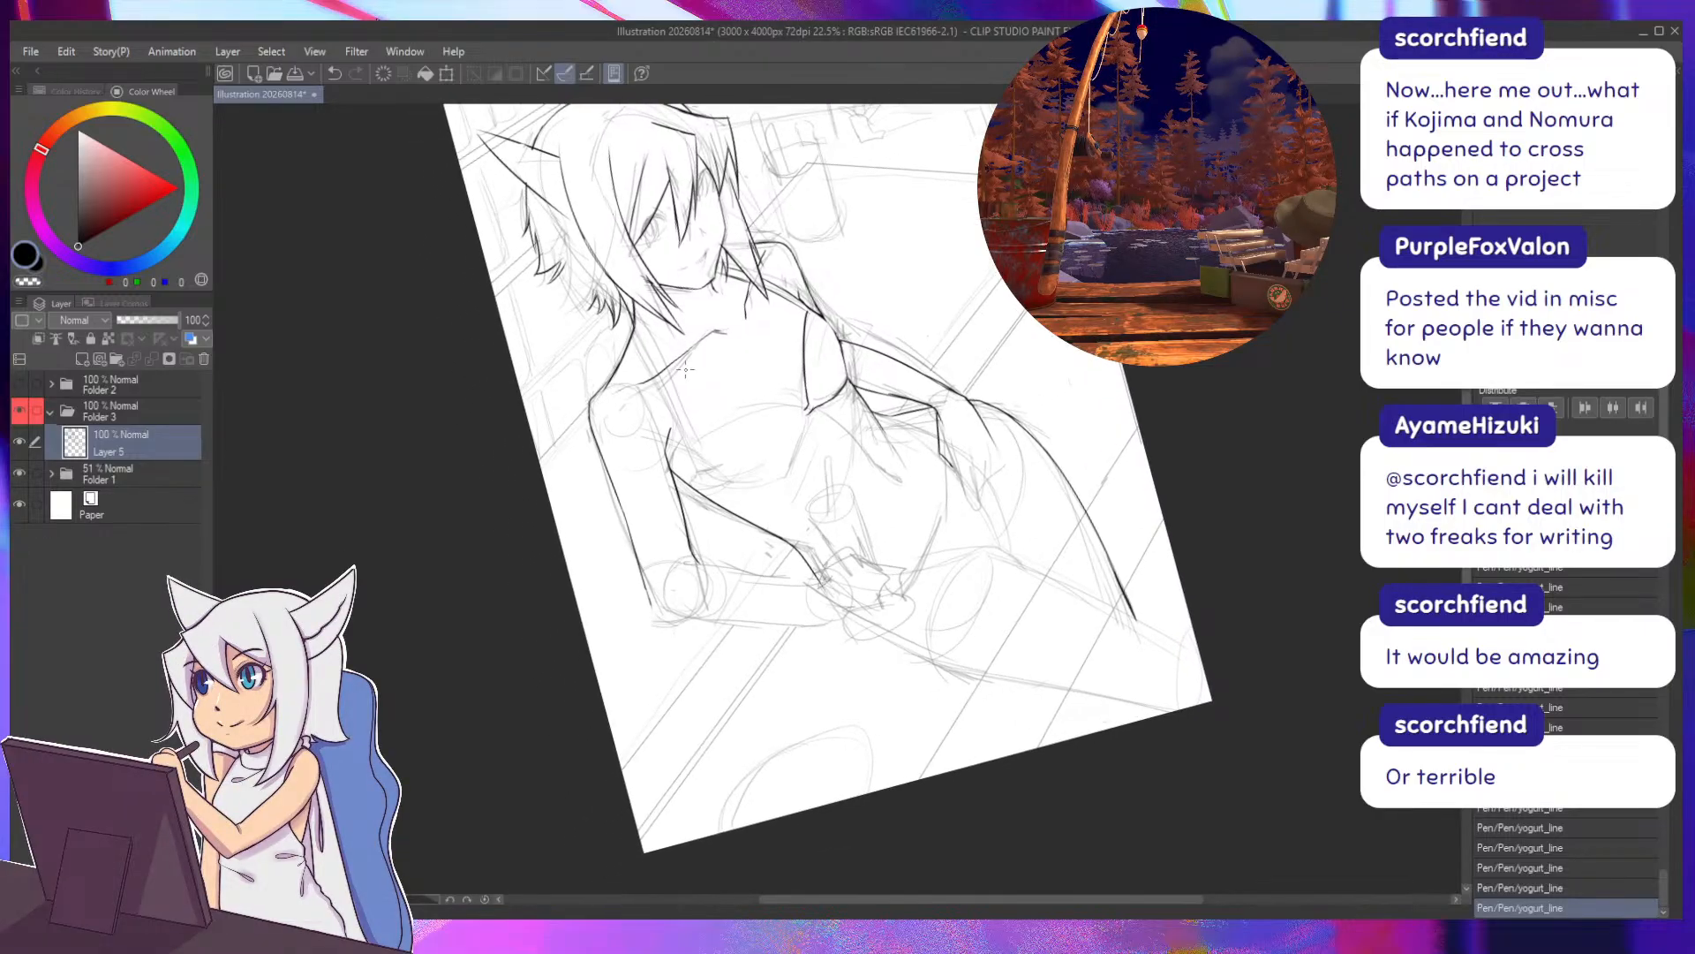
{"action": "key", "text": "asciicircum"}
{"action": "key", "text": "asciicircum"}
{"action": "key", "text": "asciicircum"}
{"action": "key", "text": "asciicircum"}
{"action": "key", "text": "asciicircum"}
{"action": "key", "text": "asciicircum"}
{"action": "key", "text": "asciicircum"}
{"action": "key", "text": "asciicircum"}
{"action": "key", "text": "asciicircum"}
{"action": "key", "text": "asciicircum"}
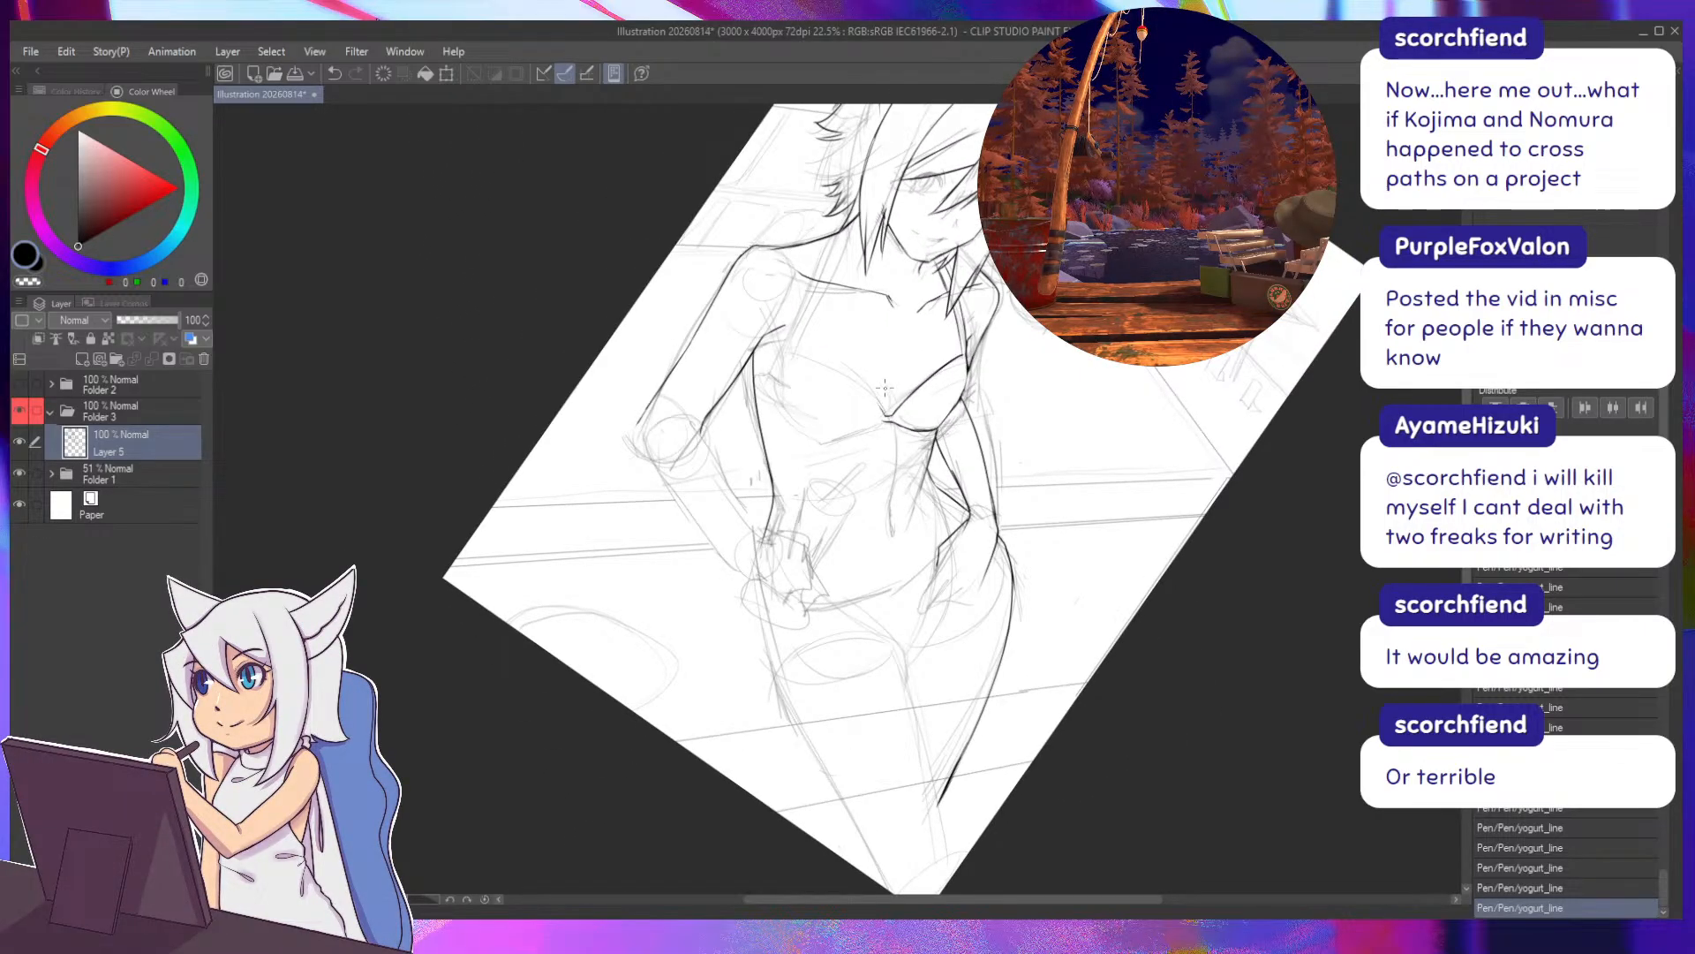
{"action": "key", "text": "ctrl+z"}
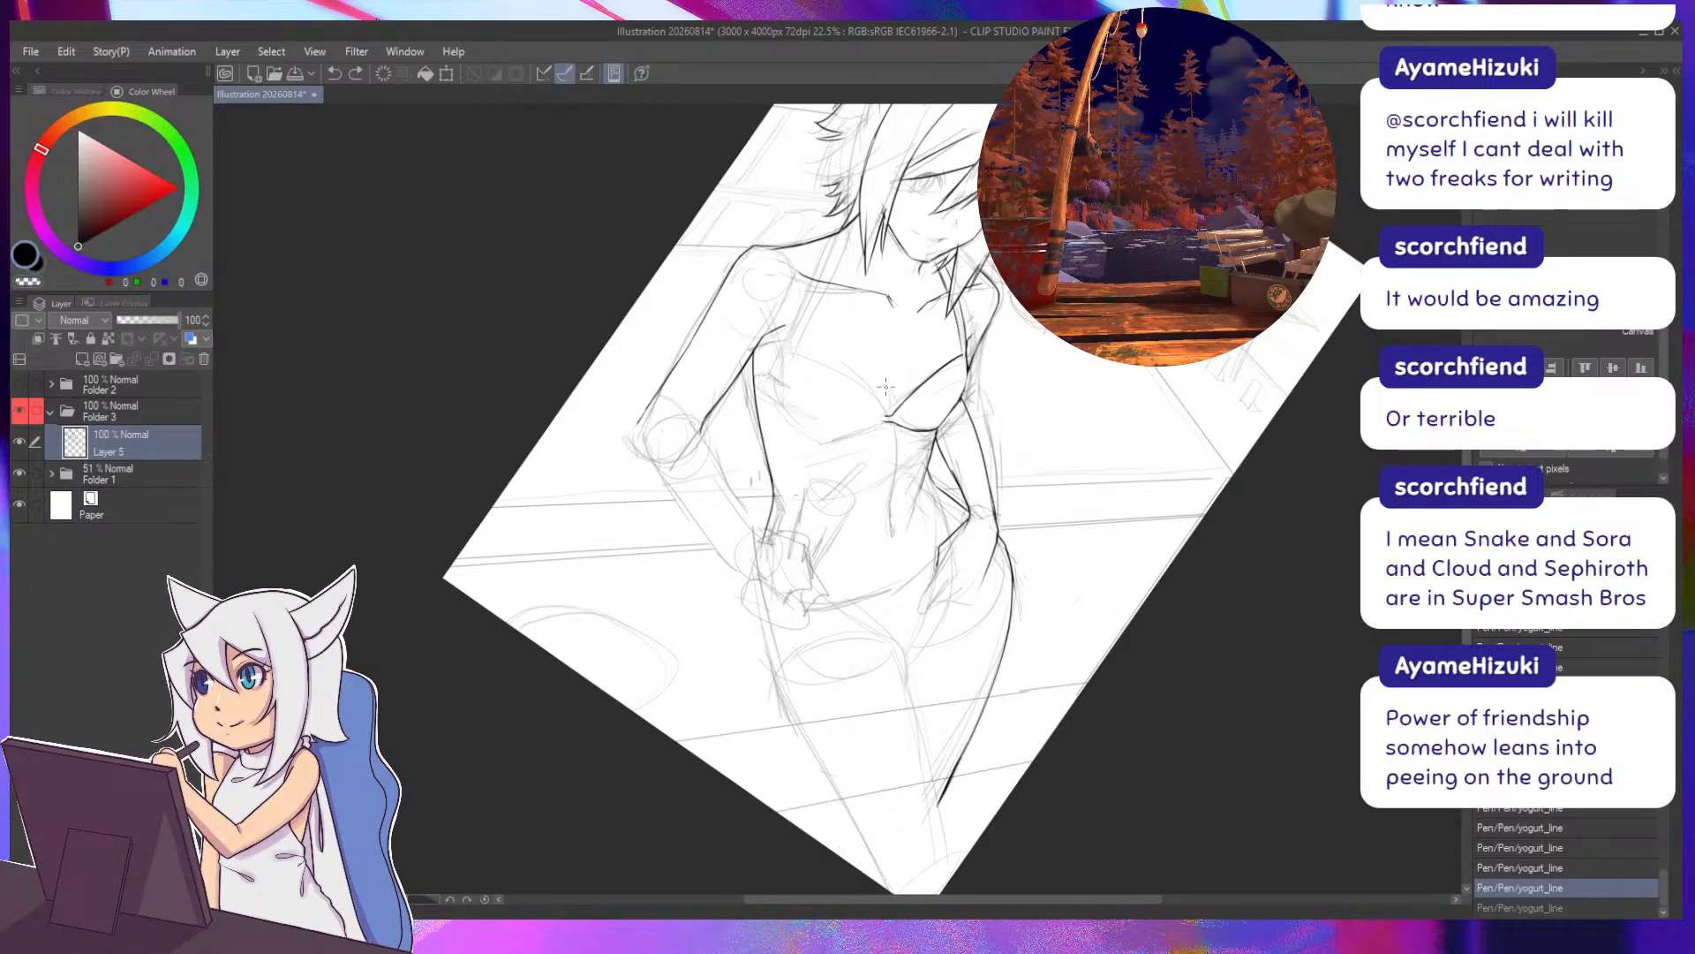
{"action": "key", "text": "ctrl+y"}
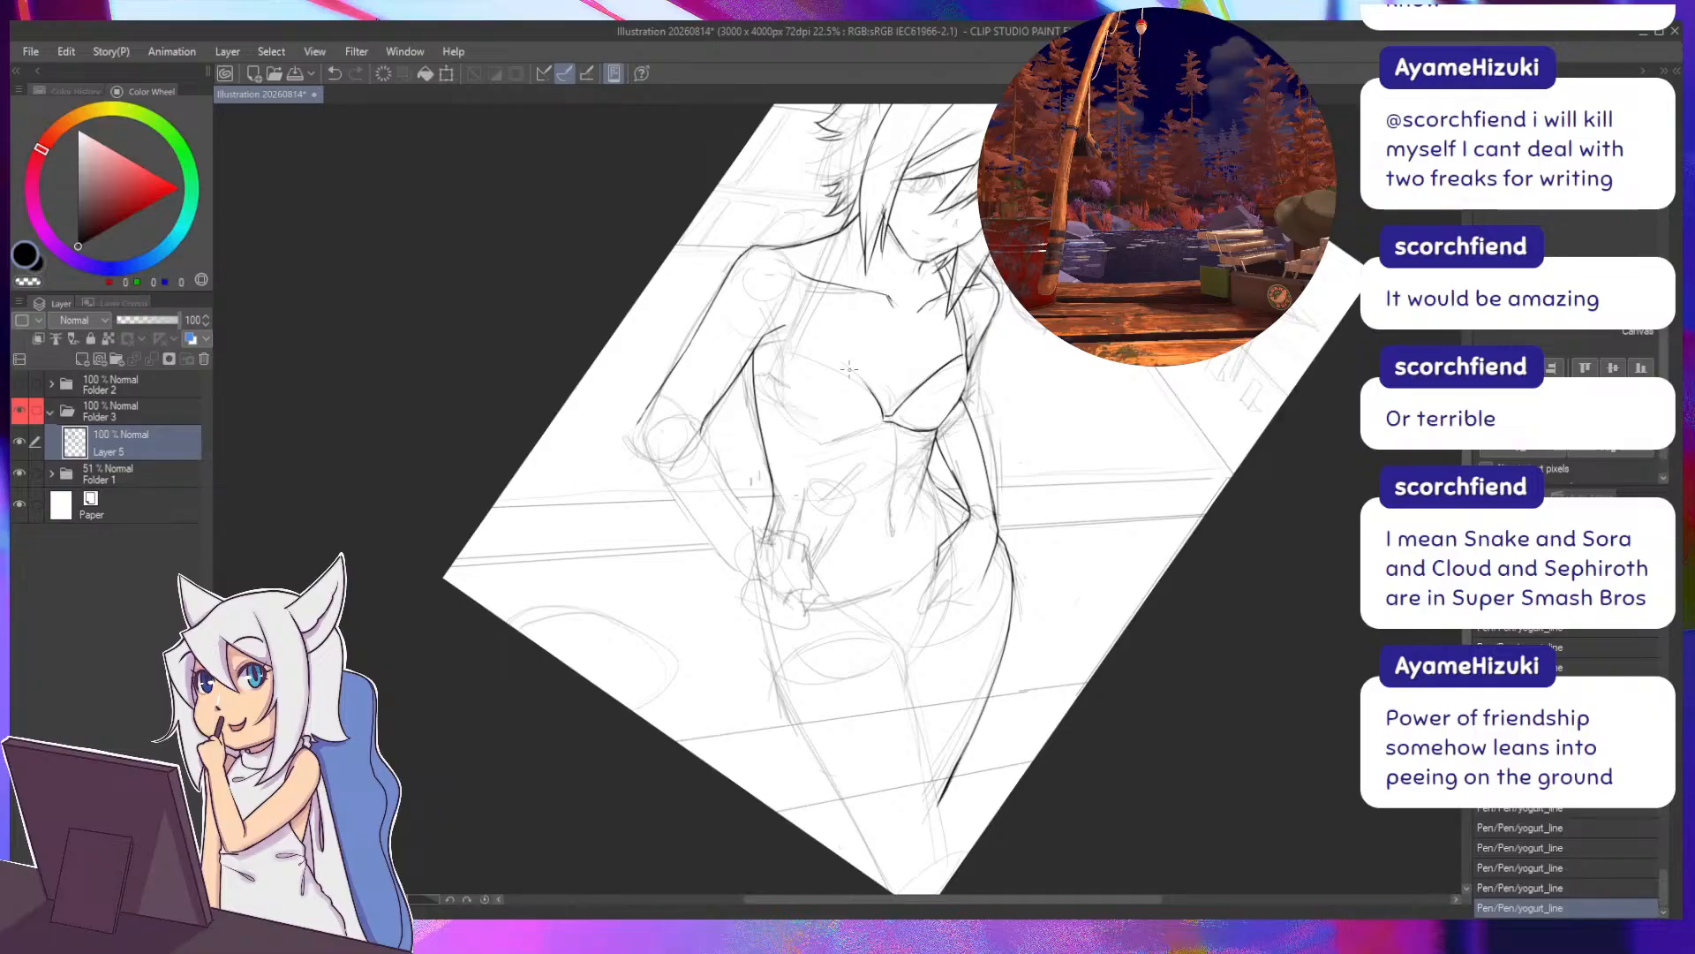
{"action": "left_click_drag", "start_coordinate": [851, 370], "coordinate": [822, 357]}
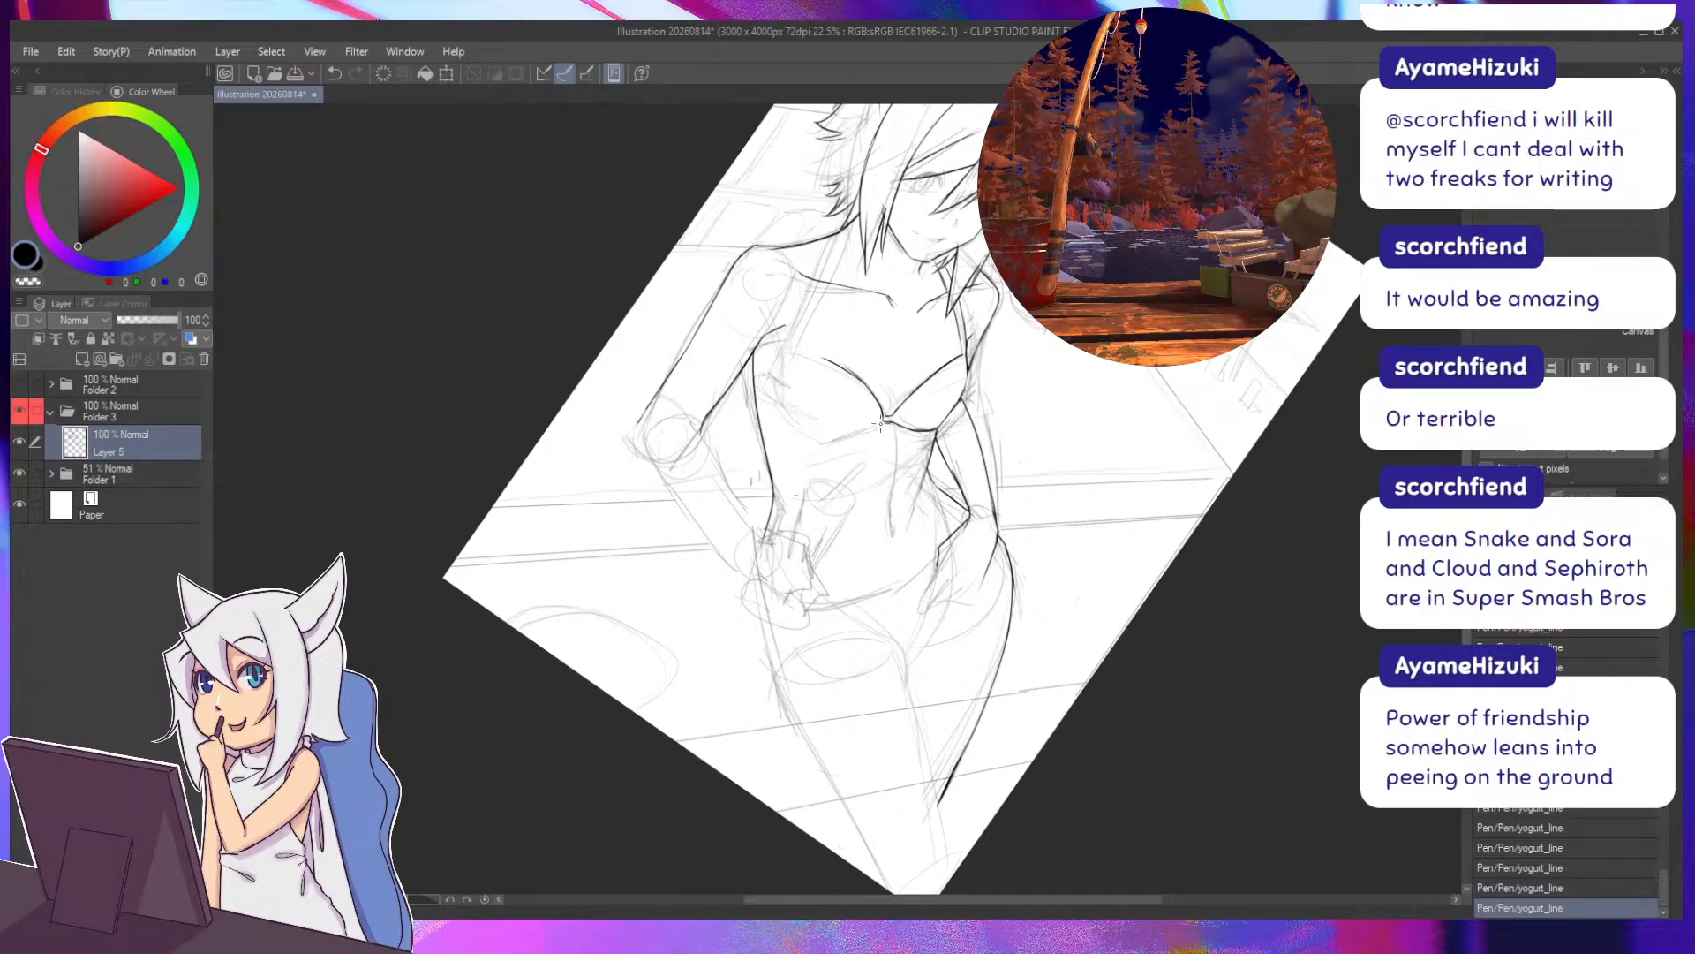
Ink the rounded lower contour of the left cup from the centre of the chest outward.
{"action": "mouse_move", "coordinate": [884, 421]}
{"action": "left_mouse_down"}
{"action": "mouse_move", "coordinate": [822, 432]}
{"action": "mouse_move", "coordinate": [794, 350]}
{"action": "left_mouse_up"}
{"action": "key", "text": "minus"}
{"action": "key", "text": "minus"}
{"action": "key", "text": "minus"}
{"action": "key", "text": "minus"}
{"action": "key", "text": "minus"}
{"action": "key", "text": "ctrl+z"}
{"action": "left_click_drag", "start_coordinate": [773, 437], "coordinate": [732, 350]}
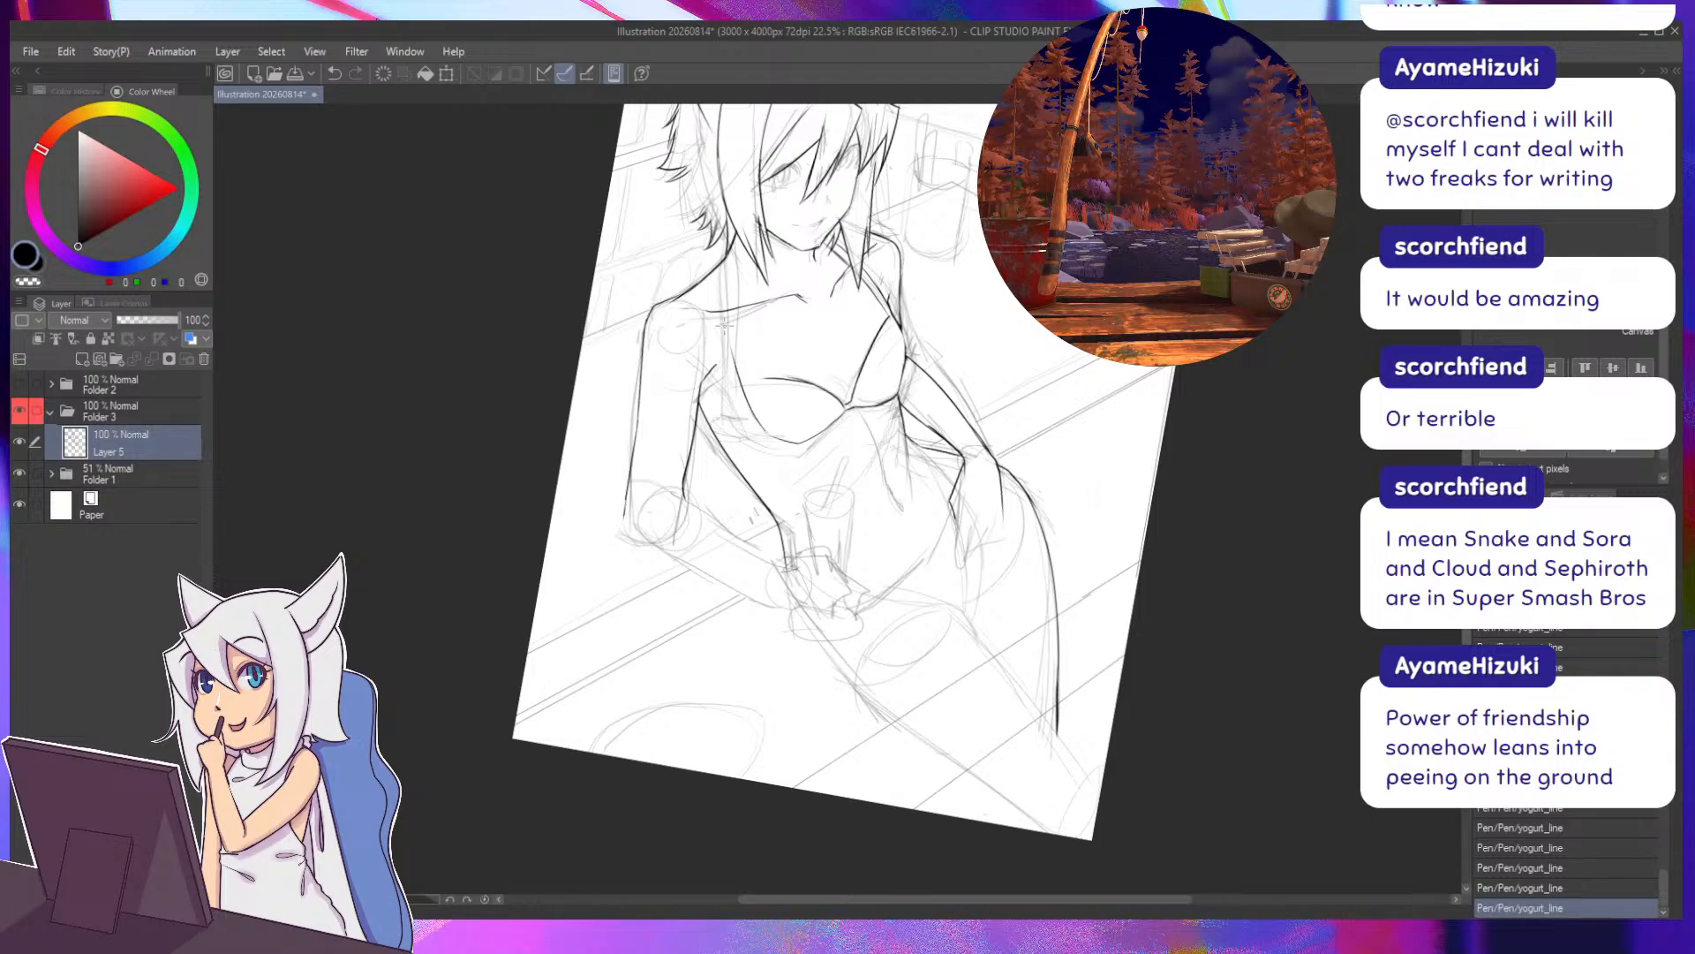
Try to ink the side band from the left cup toward the armpit, undoing the strokes.
{"action": "key", "text": "minus"}
{"action": "key", "text": "minus"}
{"action": "key", "text": "minus"}
{"action": "key", "text": "minus"}
{"action": "key", "text": "minus"}
{"action": "key", "text": "minus"}
{"action": "key", "text": "minus"}
{"action": "key", "text": "minus"}
{"action": "key", "text": "minus"}
{"action": "key", "text": "minus"}
{"action": "key", "text": "minus"}
{"action": "key", "text": "minus"}
{"action": "key", "text": "minus"}
{"action": "key", "text": "minus"}
{"action": "key", "text": "minus"}
{"action": "key", "text": "minus"}
{"action": "key", "text": "minus"}
{"action": "key", "text": "minus"}
{"action": "key", "text": "minus"}
{"action": "key", "text": "minus"}
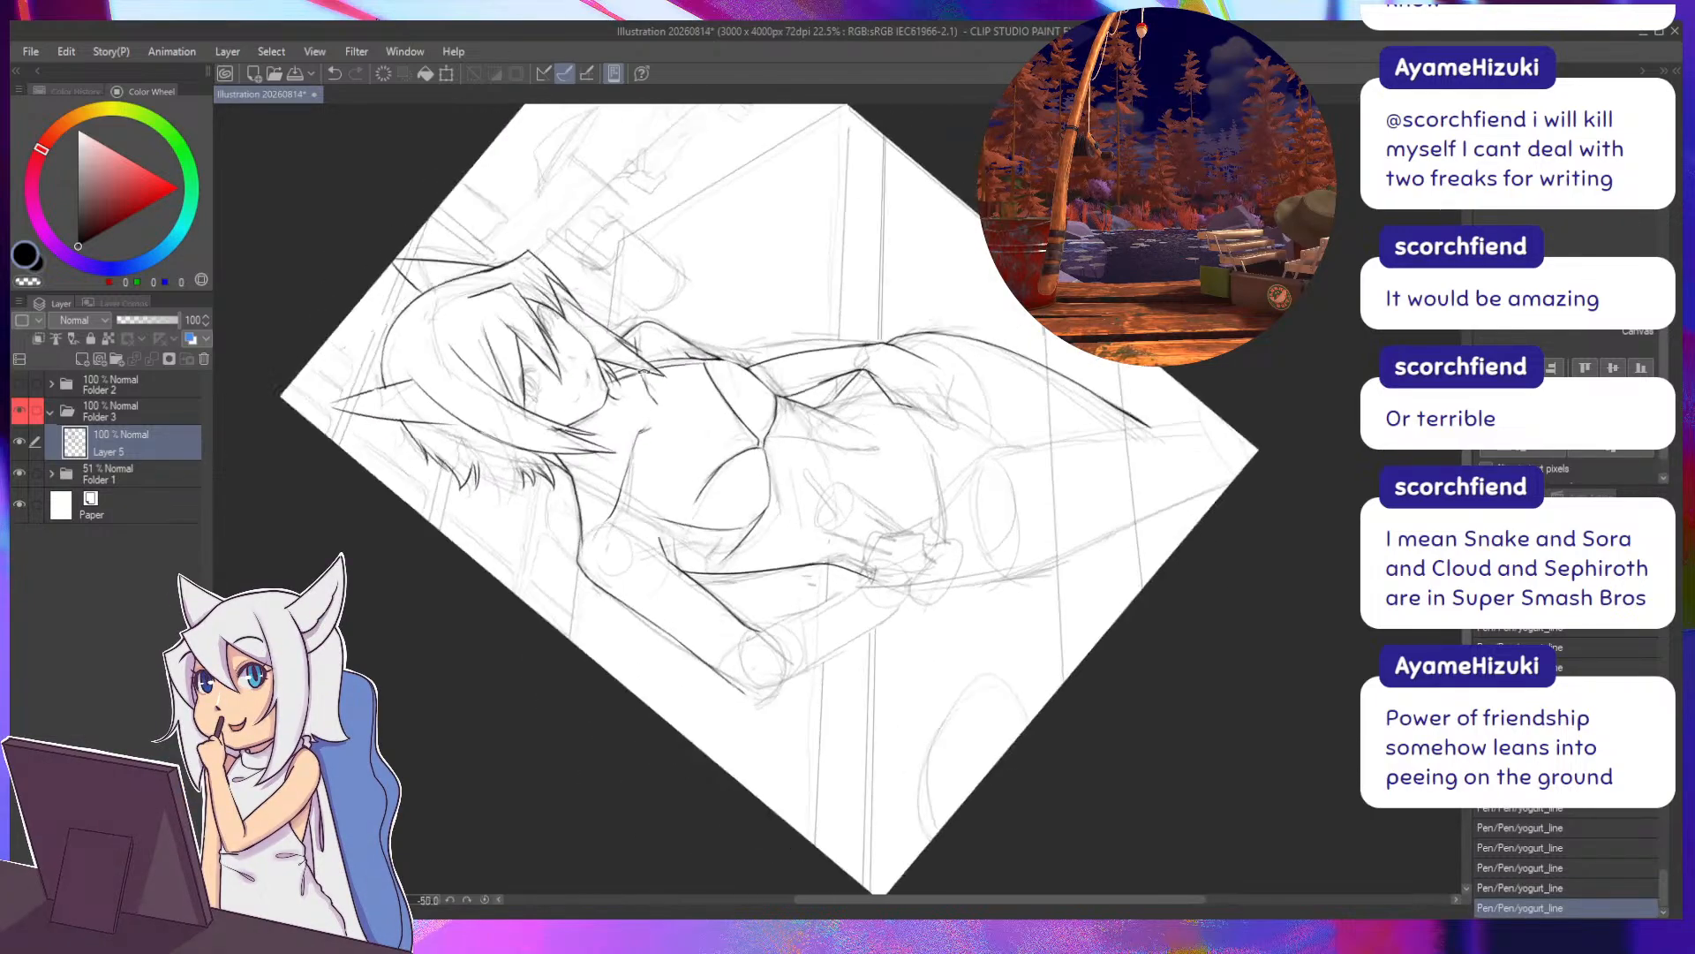
{"action": "key", "text": "ctrl+z"}
{"action": "left_click_drag", "start_coordinate": [692, 550], "coordinate": [707, 470]}
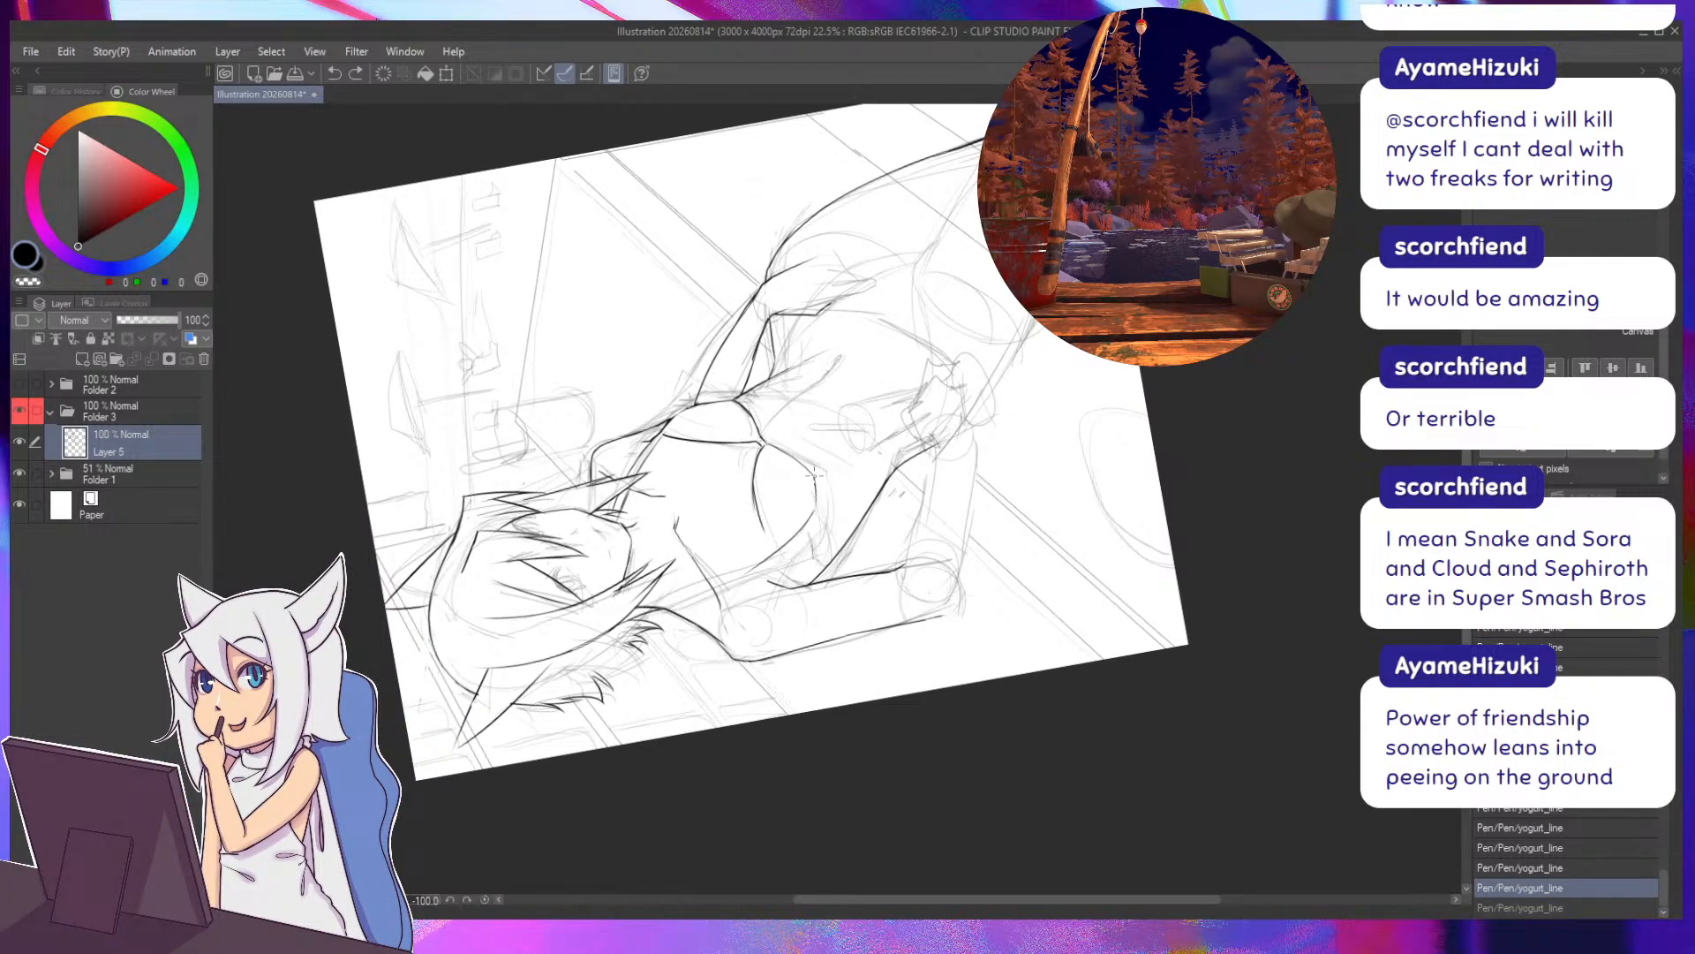
{"action": "left_click_drag", "start_coordinate": [826, 512], "coordinate": [828, 537]}
{"action": "key", "text": "ctrl+z"}
{"action": "left_click_drag", "start_coordinate": [814, 473], "coordinate": [826, 566]}
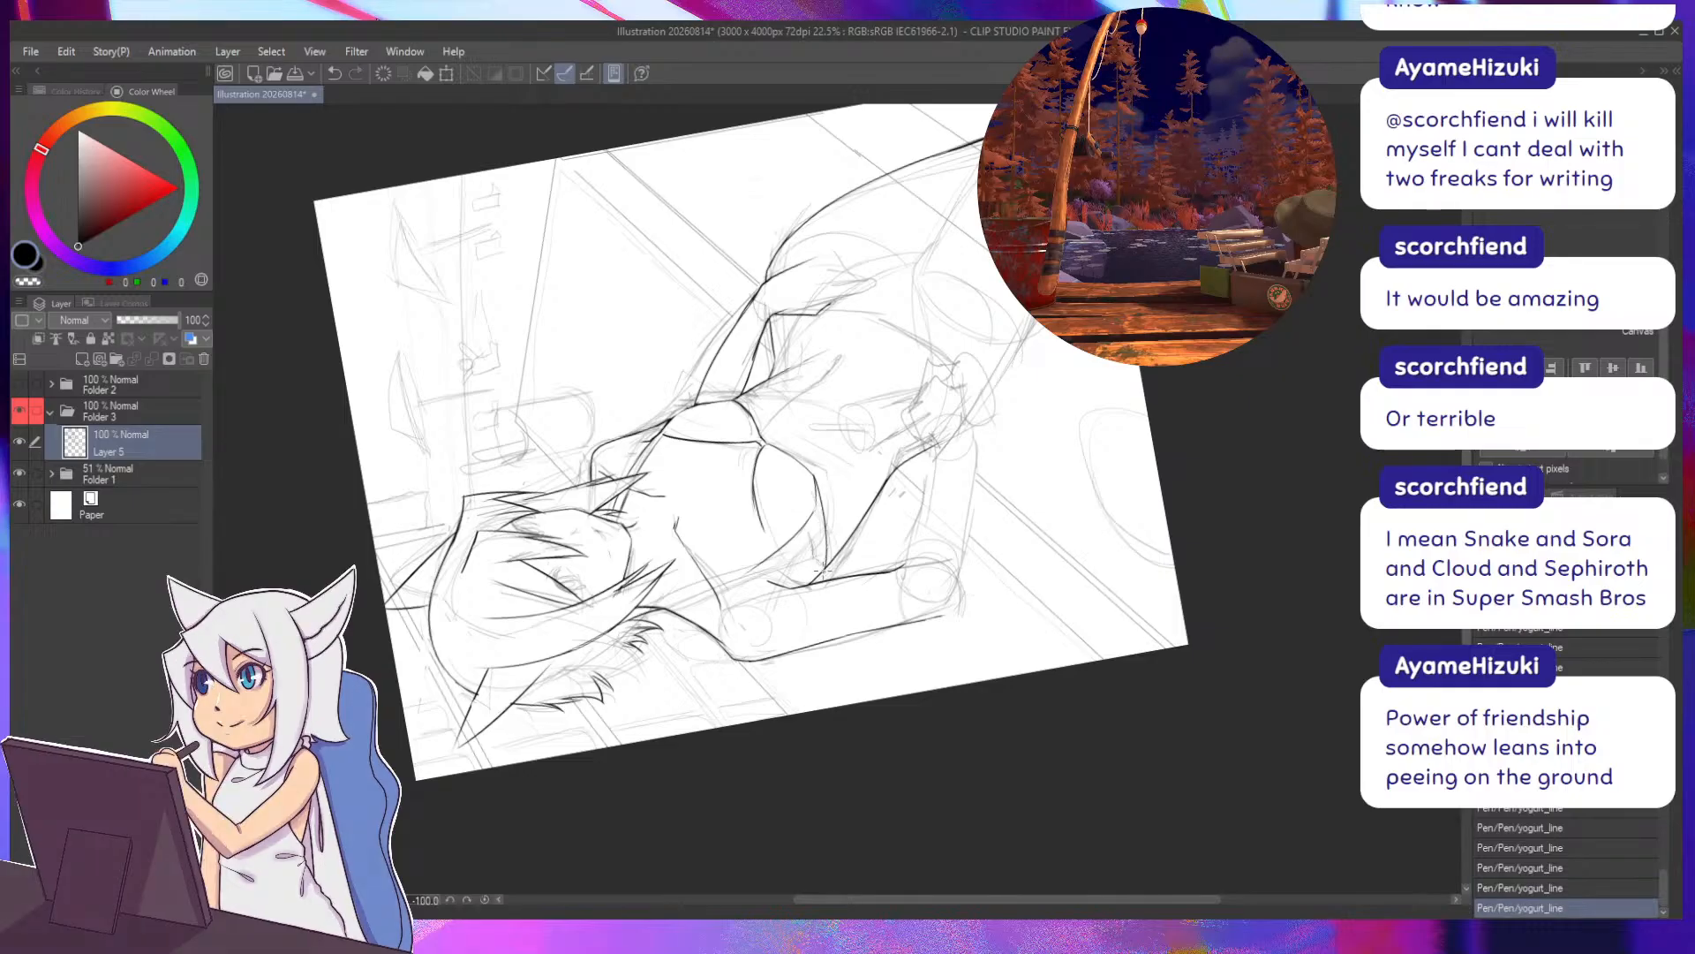
{"action": "key", "text": "ctrl+z"}
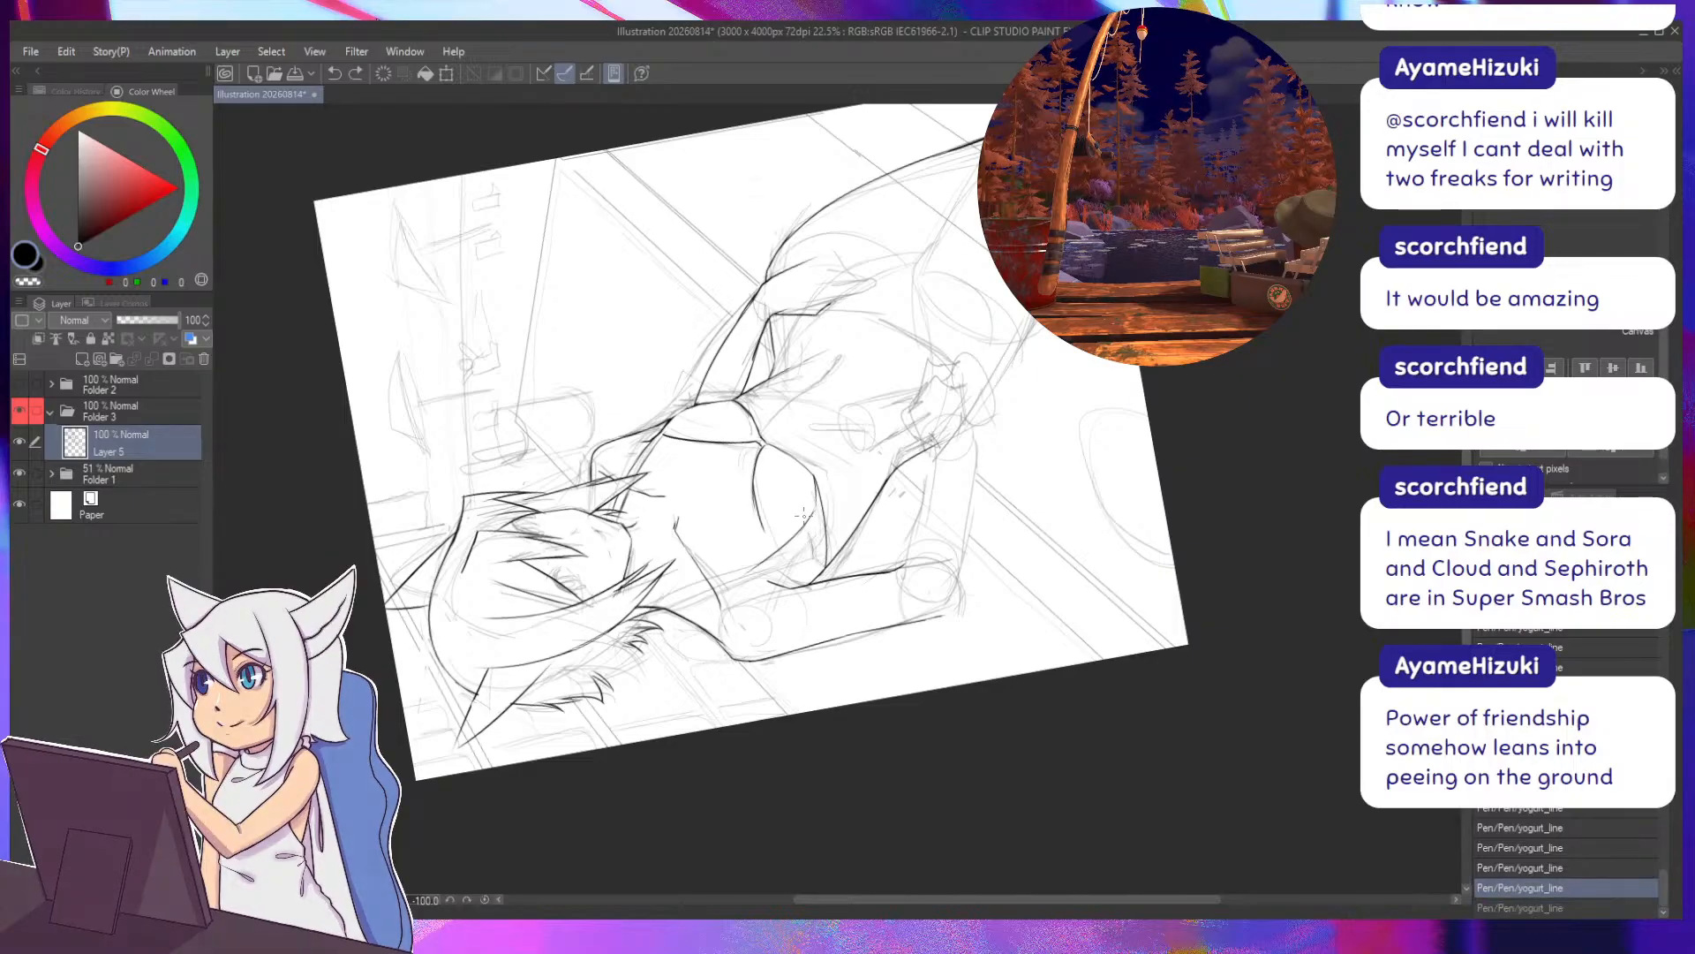
Ink the side band between the left cup and the side of the torso, and erase the overlapping line at the cup.
{"action": "key", "text": "asciicircum"}
{"action": "key", "text": "asciicircum"}
{"action": "key", "text": "asciicircum"}
{"action": "key", "text": "asciicircum"}
{"action": "key", "text": "asciicircum"}
{"action": "key", "text": "asciicircum"}
{"action": "key", "text": "asciicircum"}
{"action": "key", "text": "asciicircum"}
{"action": "key", "text": "asciicircum"}
{"action": "key", "text": "asciicircum"}
{"action": "key", "text": "asciicircum"}
{"action": "key", "text": "asciicircum"}
{"action": "key", "text": "asciicircum"}
{"action": "key", "text": "asciicircum"}
{"action": "key", "text": "asciicircum"}
{"action": "key", "text": "asciicircum"}
{"action": "key", "text": "asciicircum"}
{"action": "key", "text": "asciicircum"}
{"action": "key", "text": "asciicircum"}
{"action": "key", "text": "asciicircum"}
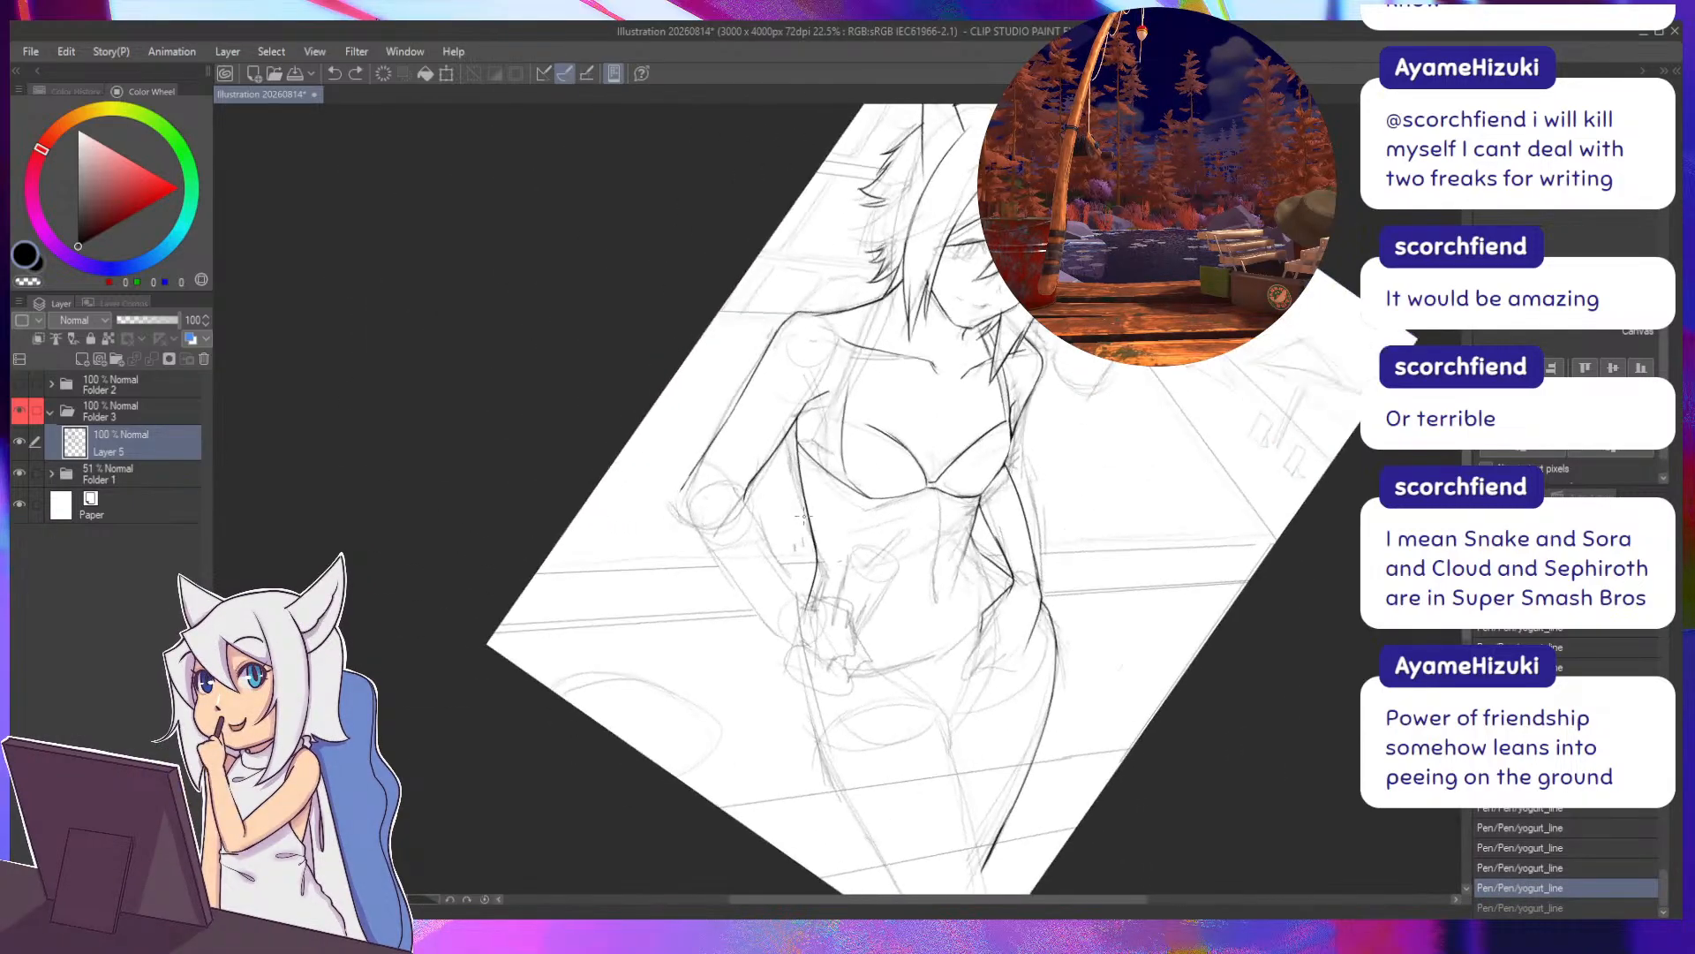
{"action": "key", "text": "minus"}
{"action": "key", "text": "minus"}
{"action": "key", "text": "minus"}
{"action": "key", "text": "minus"}
{"action": "key", "text": "asciicircum"}
{"action": "key", "text": "asciicircum"}
{"action": "key", "text": "asciicircum"}
{"action": "key", "text": "asciicircum"}
{"action": "key", "text": "asciicircum"}
{"action": "key", "text": "asciicircum"}
{"action": "key", "text": "asciicircum"}
{"action": "key", "text": "asciicircum"}
{"action": "key", "text": "asciicircum"}
{"action": "key", "text": "asciicircum"}
{"action": "key", "text": "asciicircum"}
{"action": "key", "text": "asciicircum"}
{"action": "key", "text": "asciicircum"}
{"action": "key", "text": "asciicircum"}
{"action": "key", "text": "asciicircum"}
{"action": "key", "text": "asciicircum"}
{"action": "key", "text": "asciicircum"}
{"action": "key", "text": "asciicircum"}
{"action": "key", "text": "asciicircum"}
{"action": "key", "text": "asciicircum"}
{"action": "key", "text": "asciicircum"}
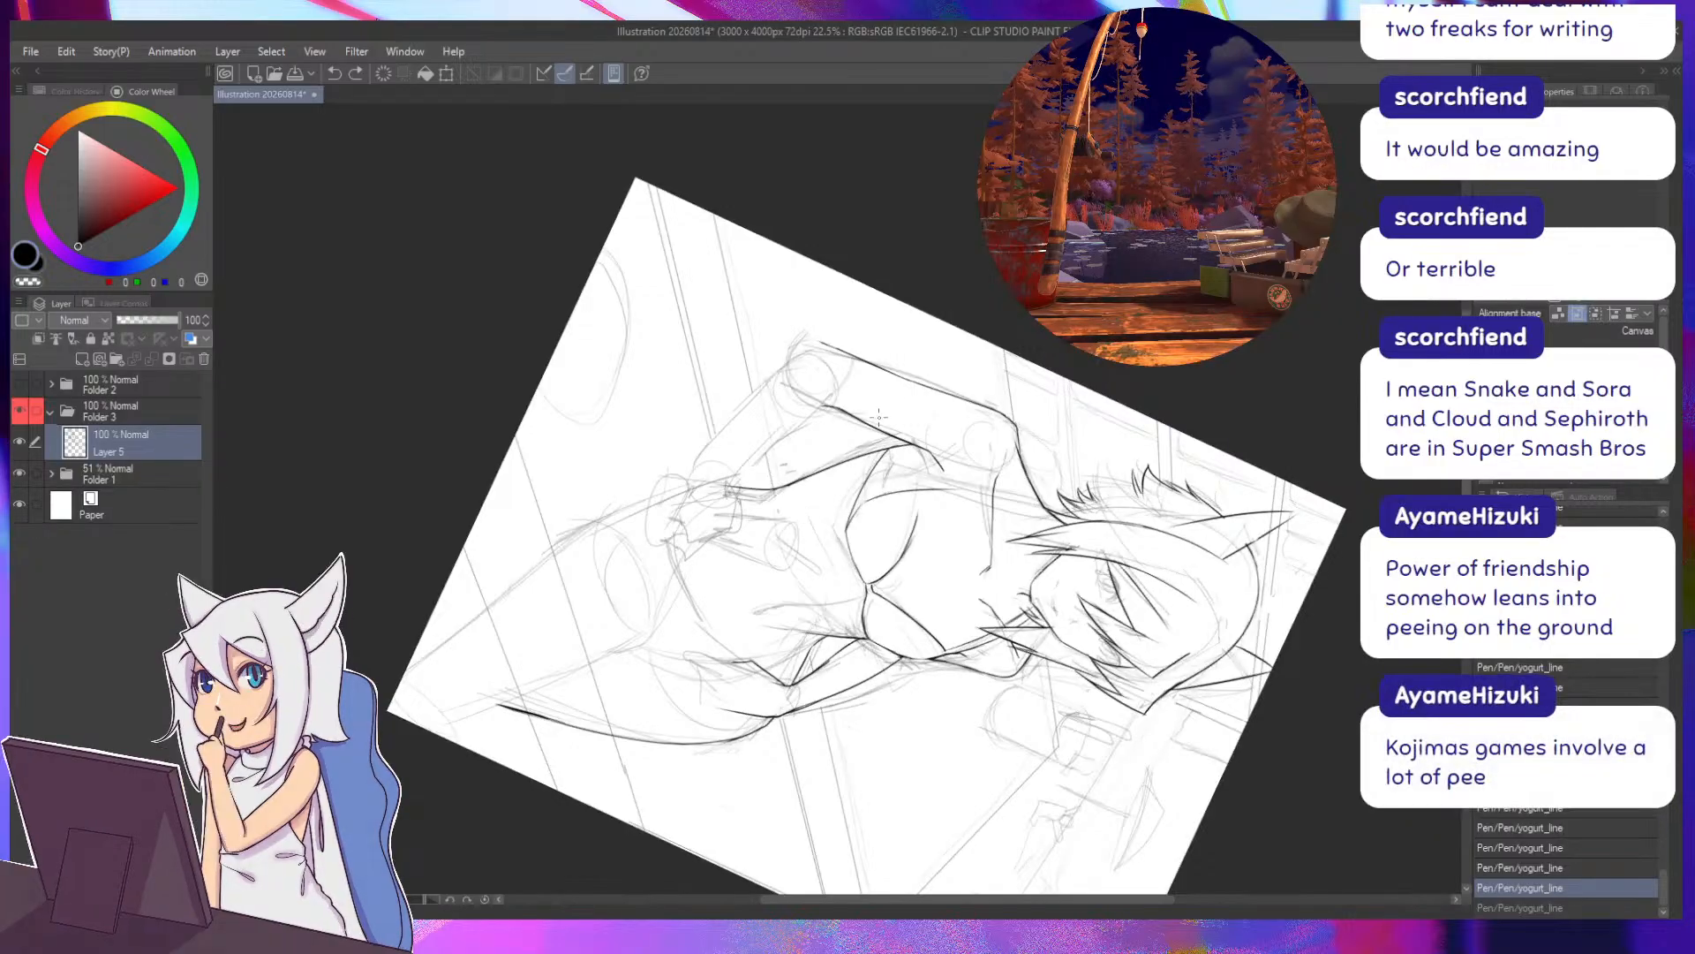
{"action": "key", "text": "ctrl+z"}
{"action": "key", "text": "ctrl+z"}
{"action": "mouse_move", "coordinate": [850, 528]}
{"action": "left_mouse_down"}
{"action": "mouse_move", "coordinate": [872, 464]}
{"action": "mouse_move", "coordinate": [858, 481]}
{"action": "left_mouse_up"}
{"action": "key", "text": "ctrl+z"}
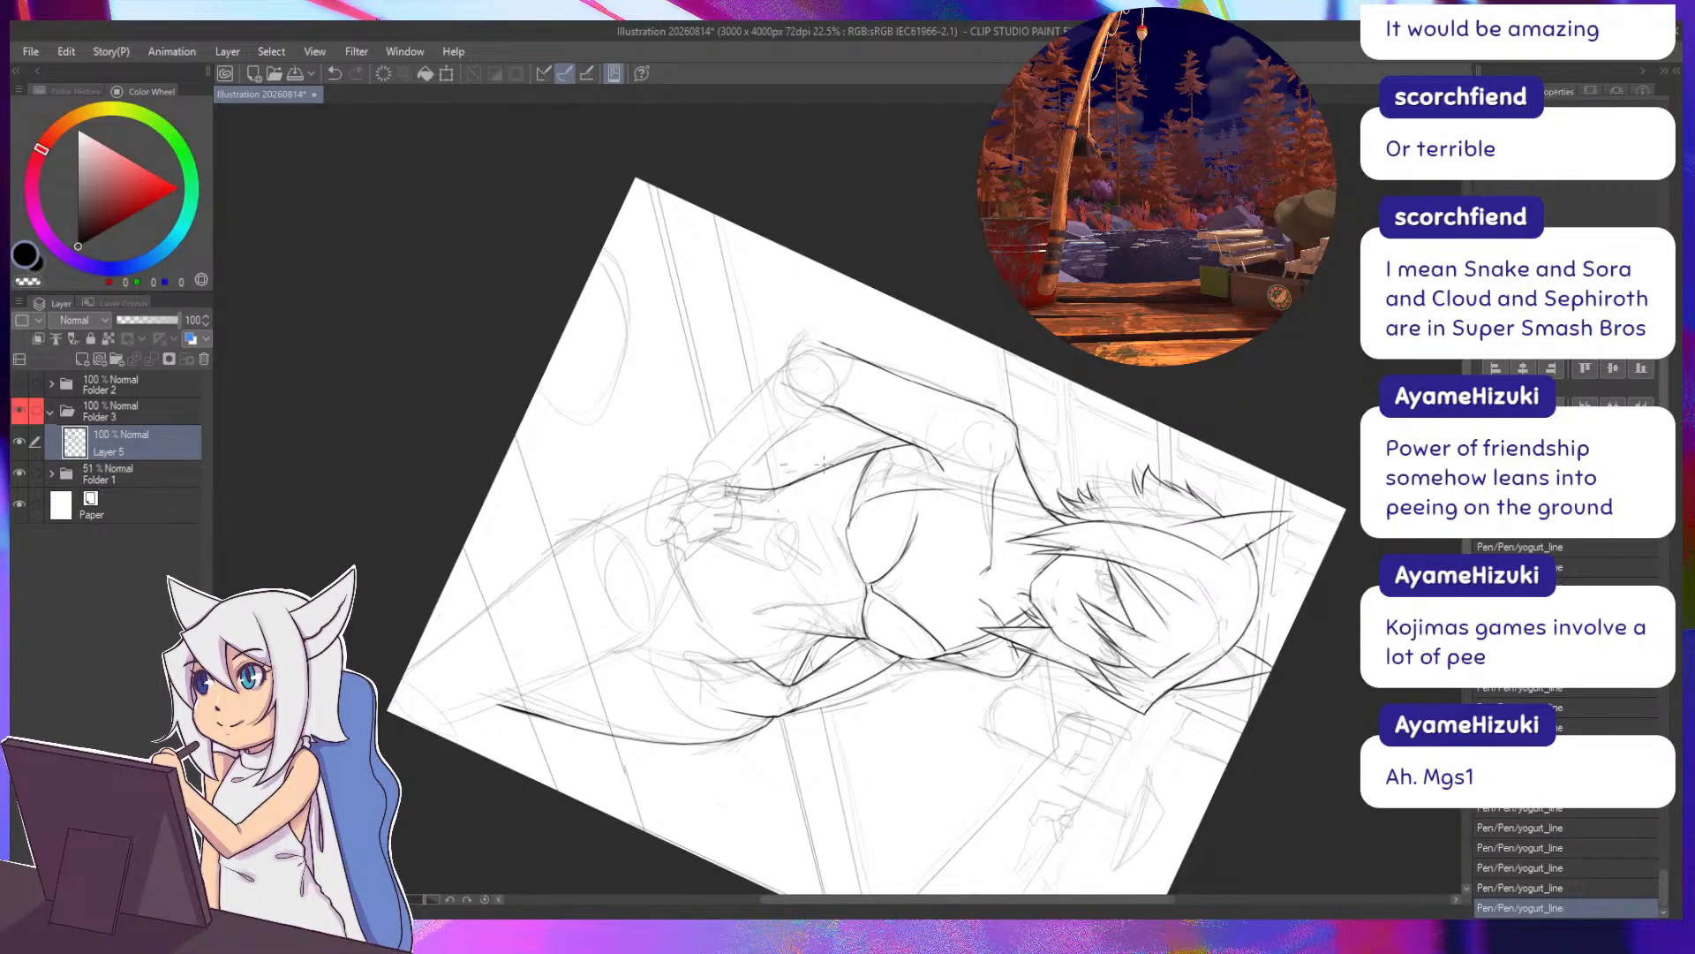
{"action": "left_click_drag", "start_coordinate": [846, 530], "coordinate": [847, 538]}
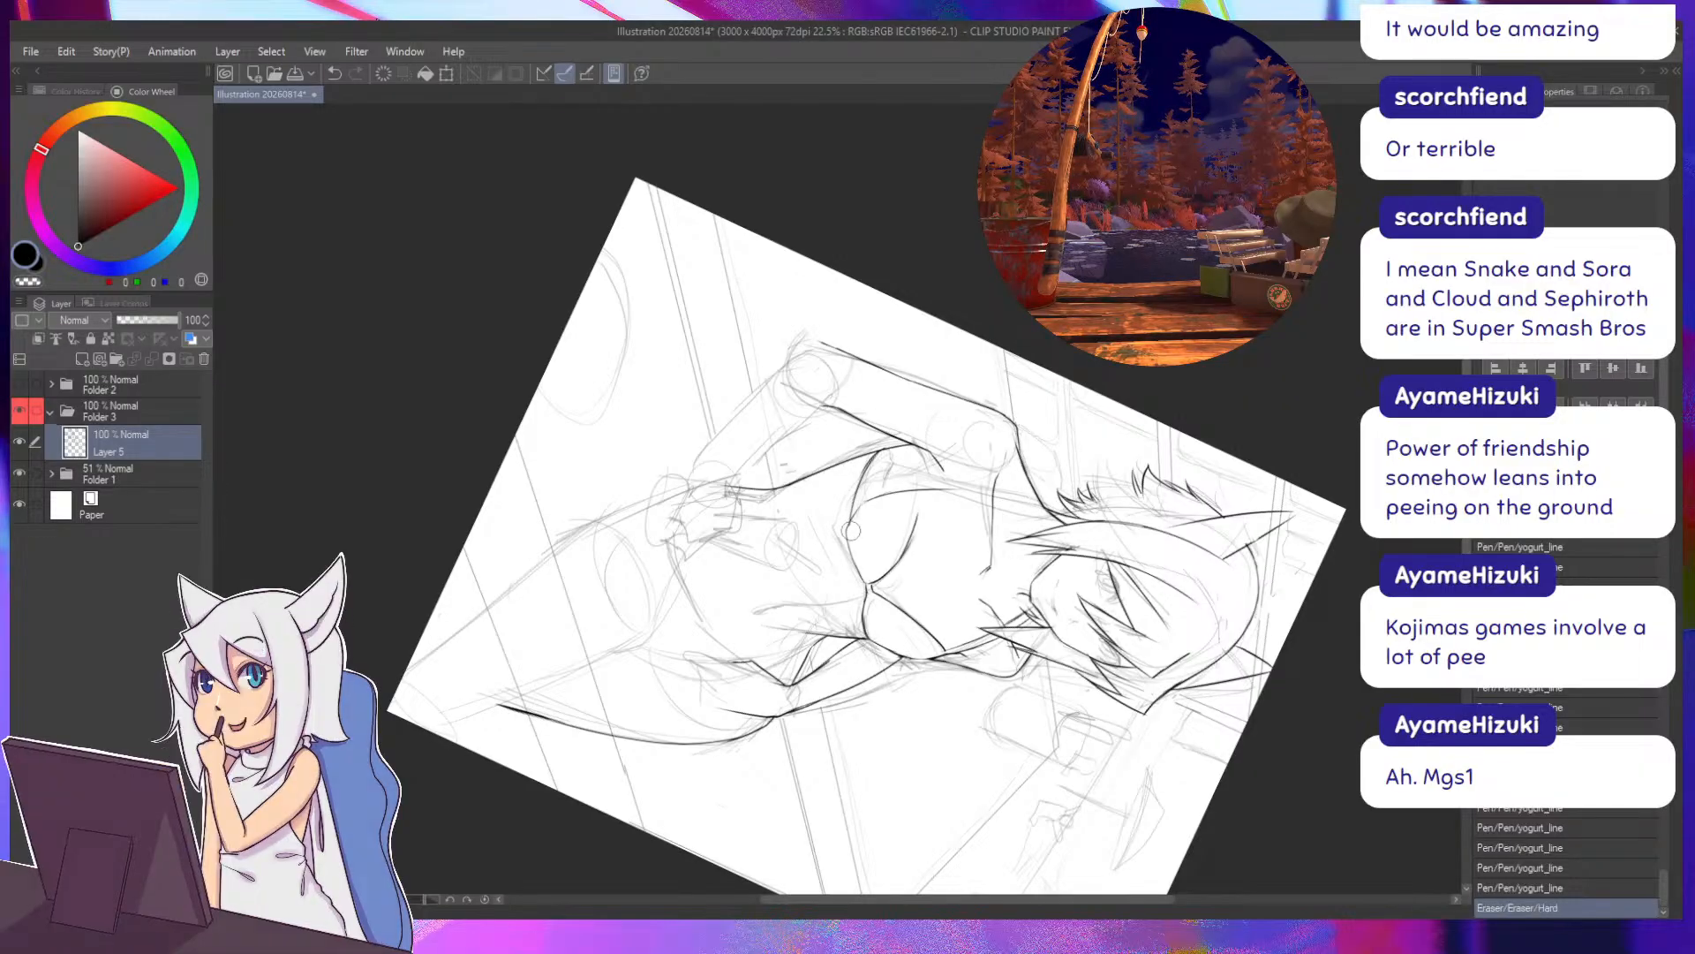
Ink the outer corner of the left cup where its upper edge meets the side, undoing the surplus stroke.
{"action": "mouse_move", "coordinate": [891, 448]}
{"action": "left_mouse_down"}
{"action": "mouse_move", "coordinate": [862, 495]}
{"action": "mouse_move", "coordinate": [782, 446]}
{"action": "mouse_move", "coordinate": [764, 468]}
{"action": "mouse_move", "coordinate": [848, 402]}
{"action": "left_mouse_up"}
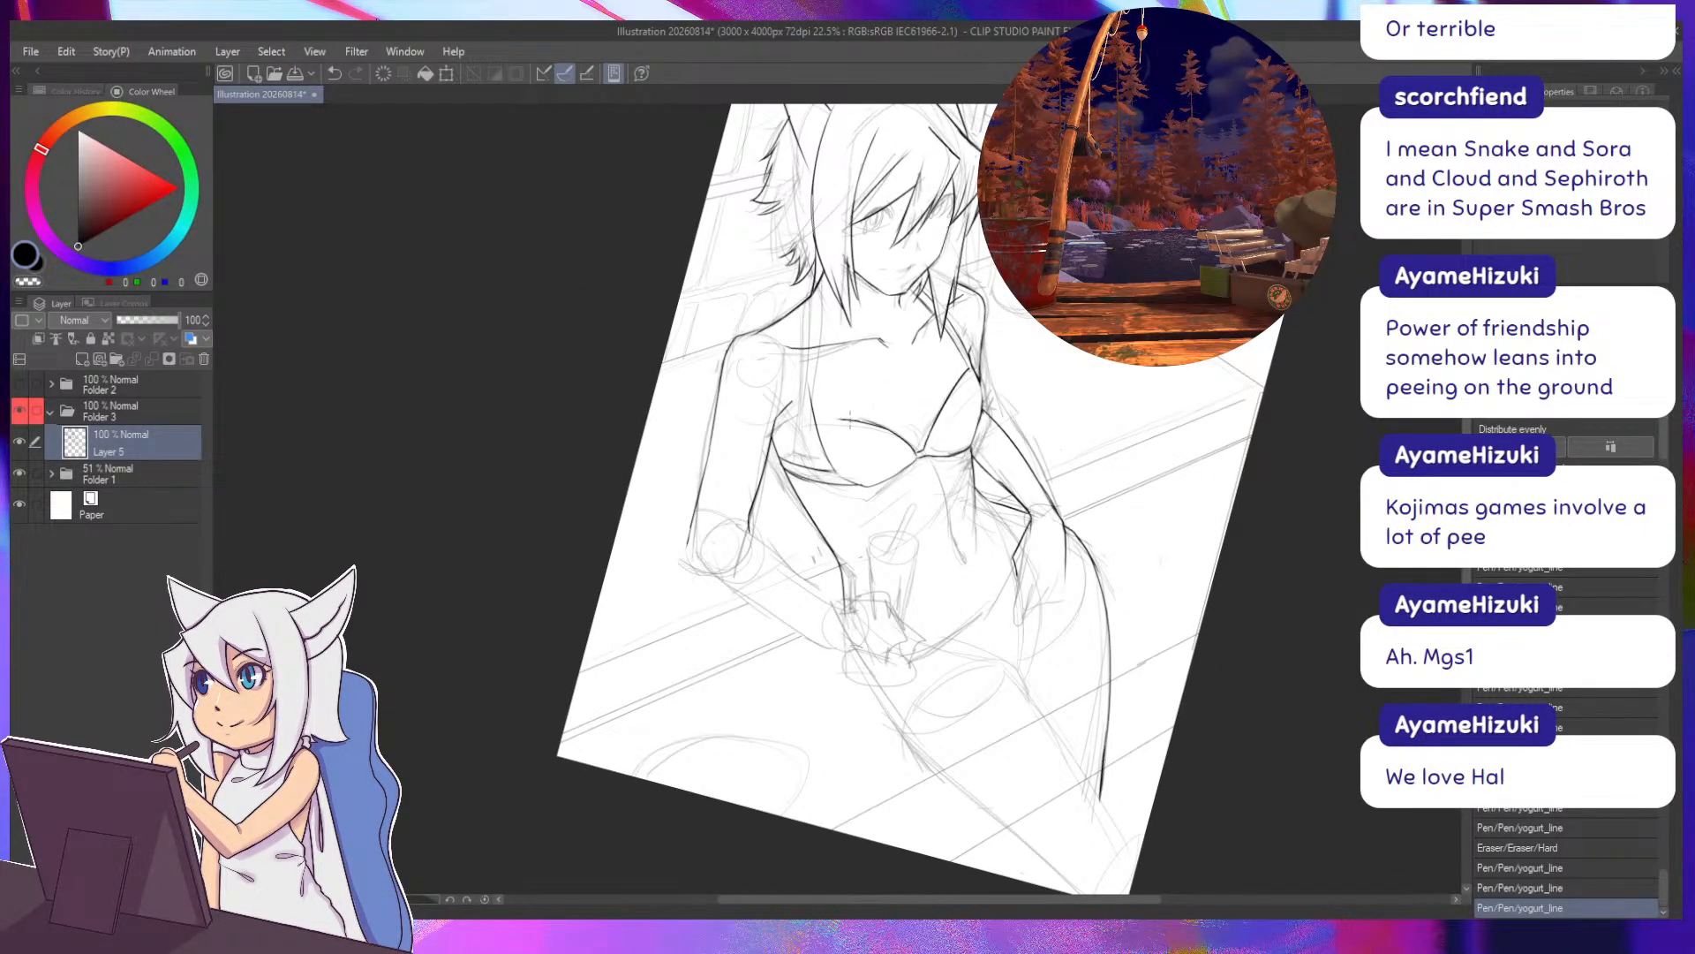
{"action": "key", "text": "ctrl+z"}
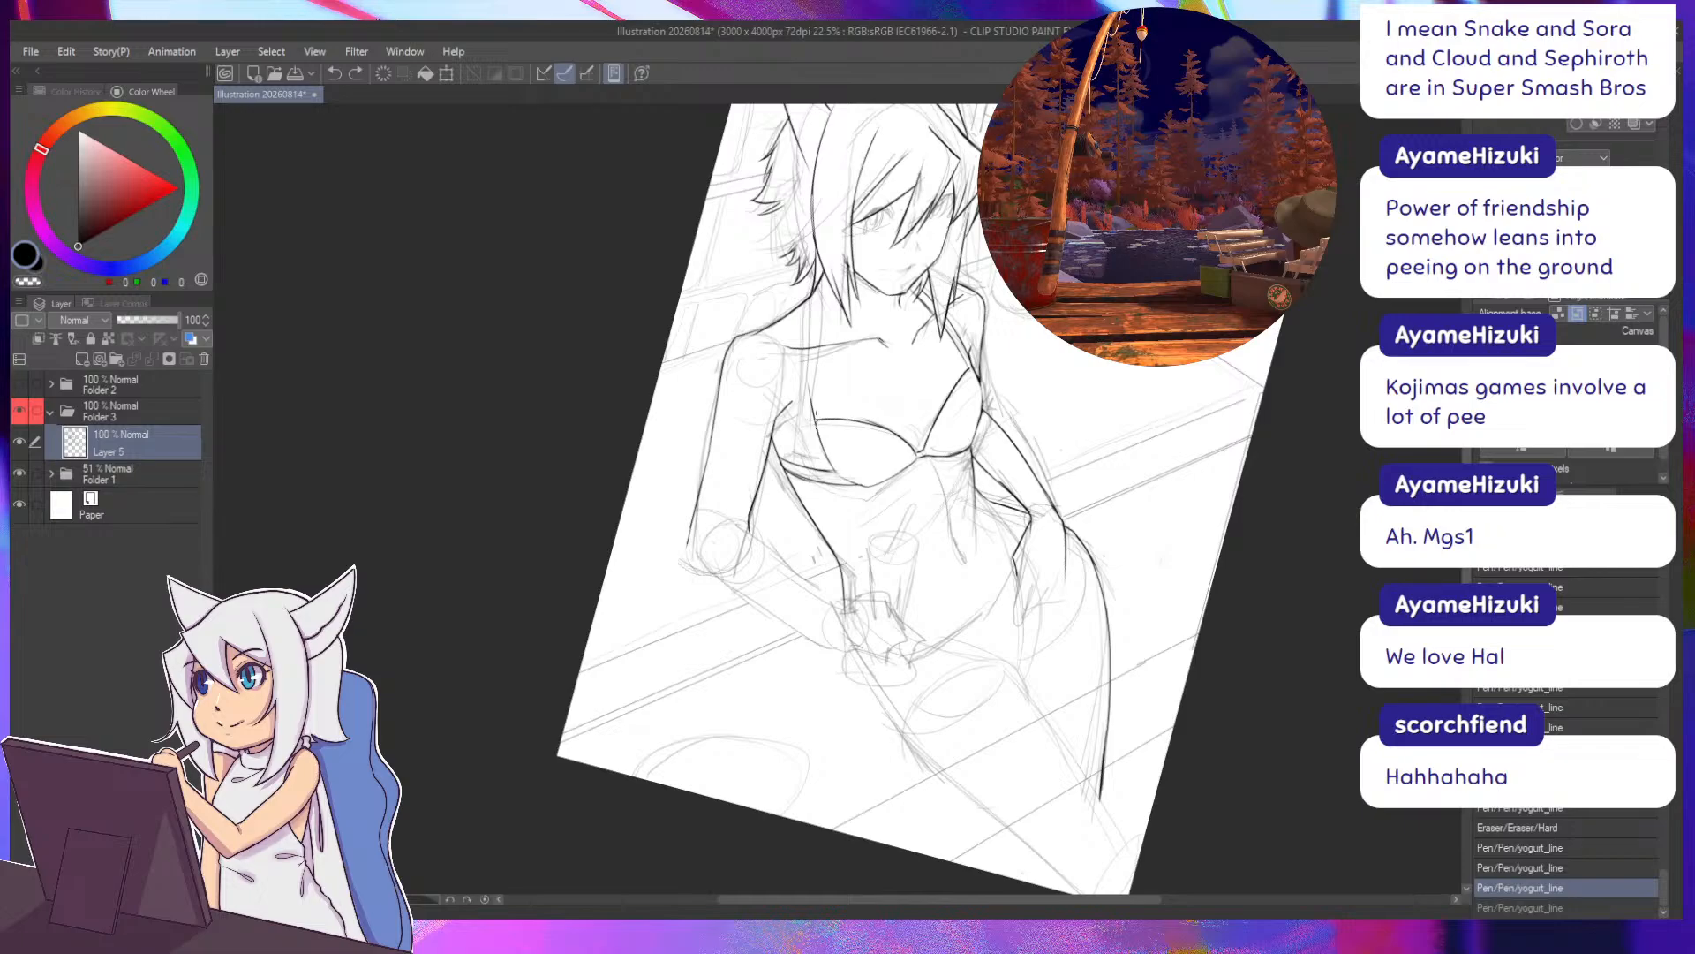
{"action": "key", "text": "ctrl+y"}
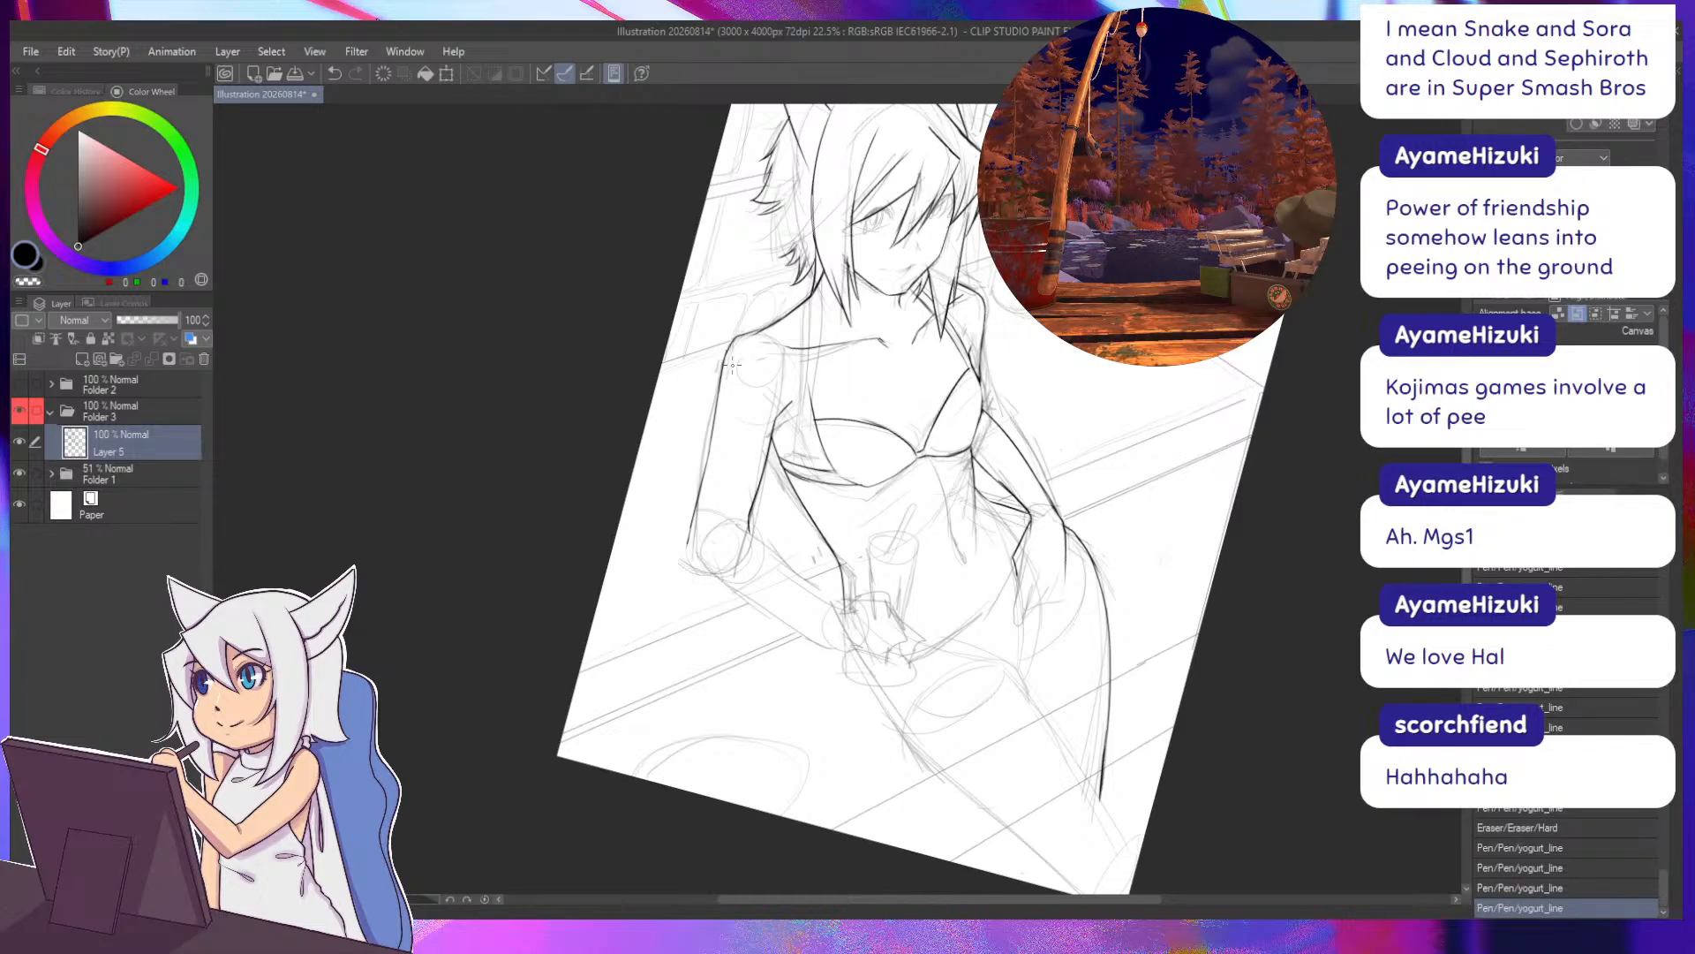
{"action": "left_click_drag", "start_coordinate": [826, 474], "coordinate": [815, 428]}
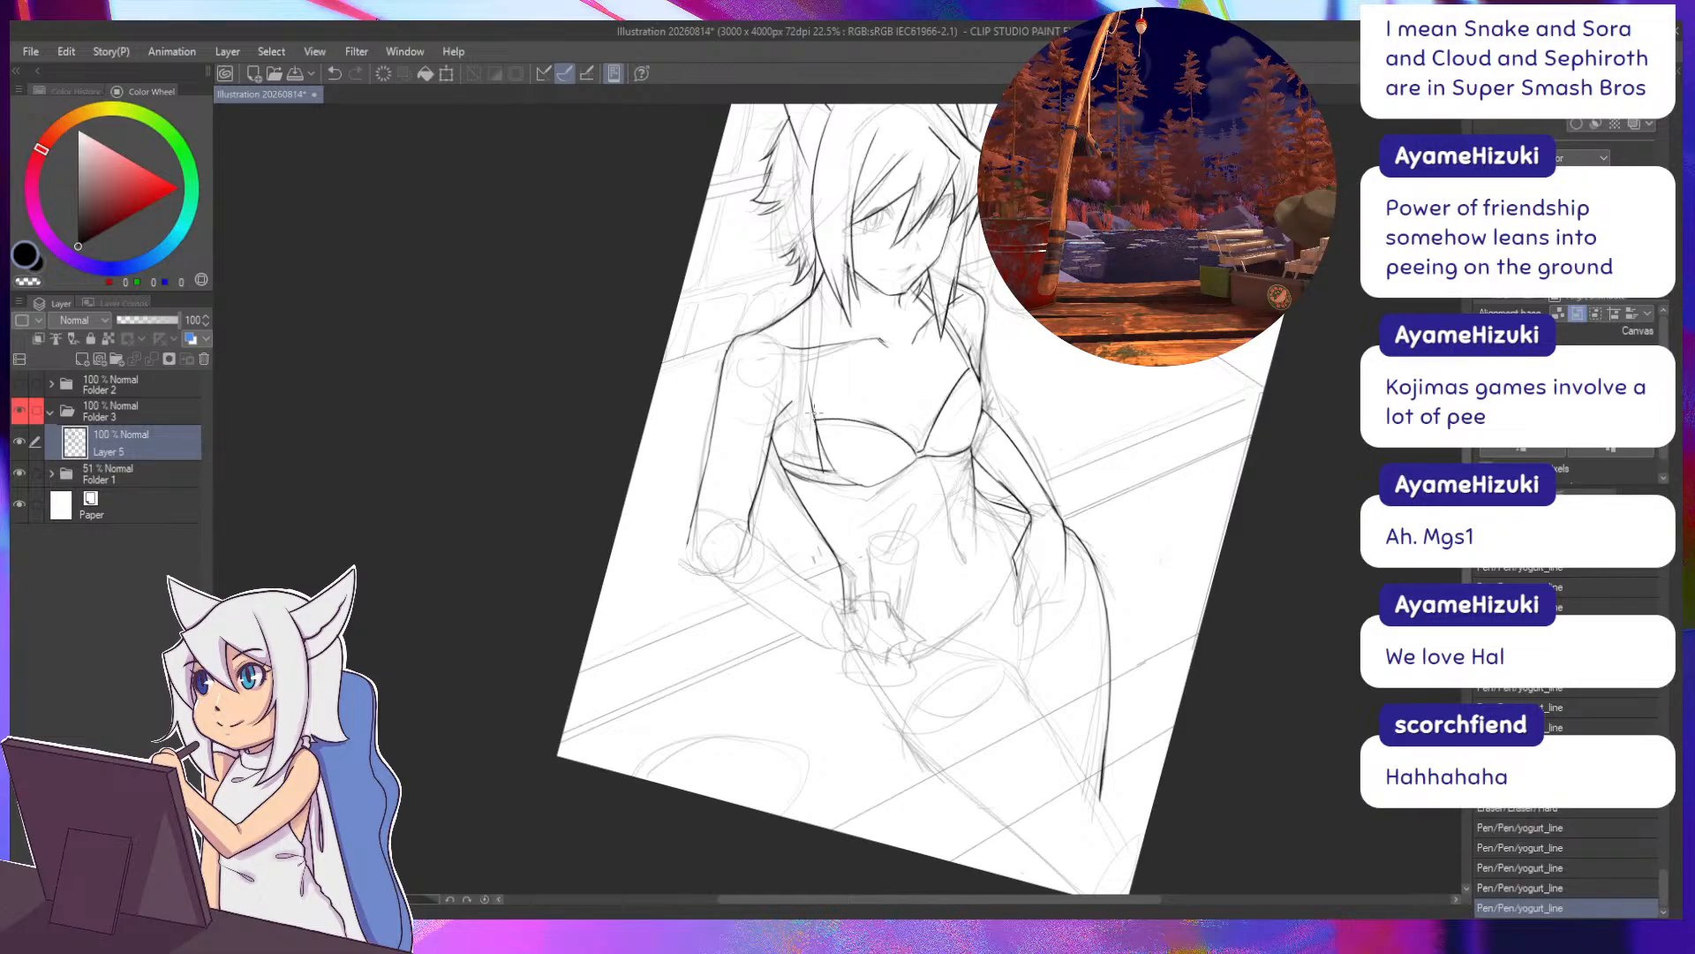
{"action": "key", "text": "ctrl+z"}
Ink the strap from the neck down along the outer edge of the left cup and erase the stray line ends.
{"action": "left_click_drag", "start_coordinate": [832, 565], "coordinate": [801, 445]}
{"action": "mouse_move", "coordinate": [836, 519]}
{"action": "left_mouse_down"}
{"action": "mouse_move", "coordinate": [759, 468]}
{"action": "mouse_move", "coordinate": [811, 469]}
{"action": "mouse_move", "coordinate": [914, 587]}
{"action": "mouse_move", "coordinate": [911, 399]}
{"action": "mouse_move", "coordinate": [829, 373]}
{"action": "left_mouse_up"}
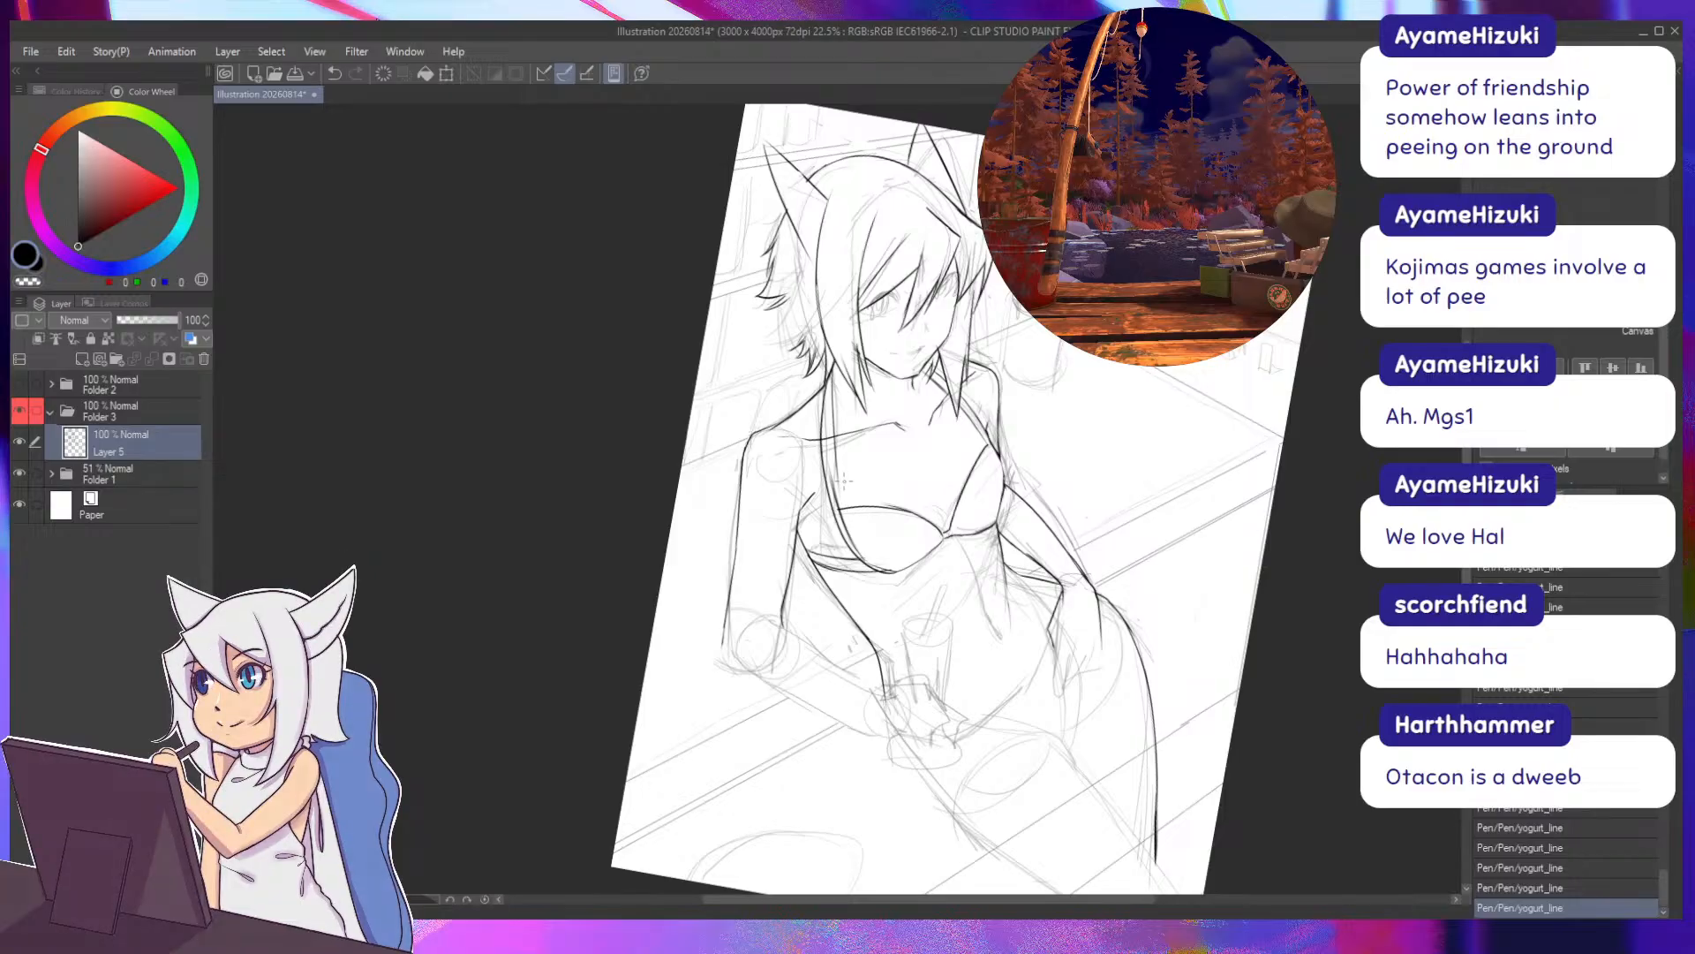
{"action": "key", "text": "ctrl+z"}
{"action": "mouse_move", "coordinate": [834, 370]}
{"action": "left_mouse_down"}
{"action": "mouse_move", "coordinate": [839, 493]}
{"action": "mouse_move", "coordinate": [872, 565]}
{"action": "left_mouse_up"}
{"action": "key", "text": "e"}
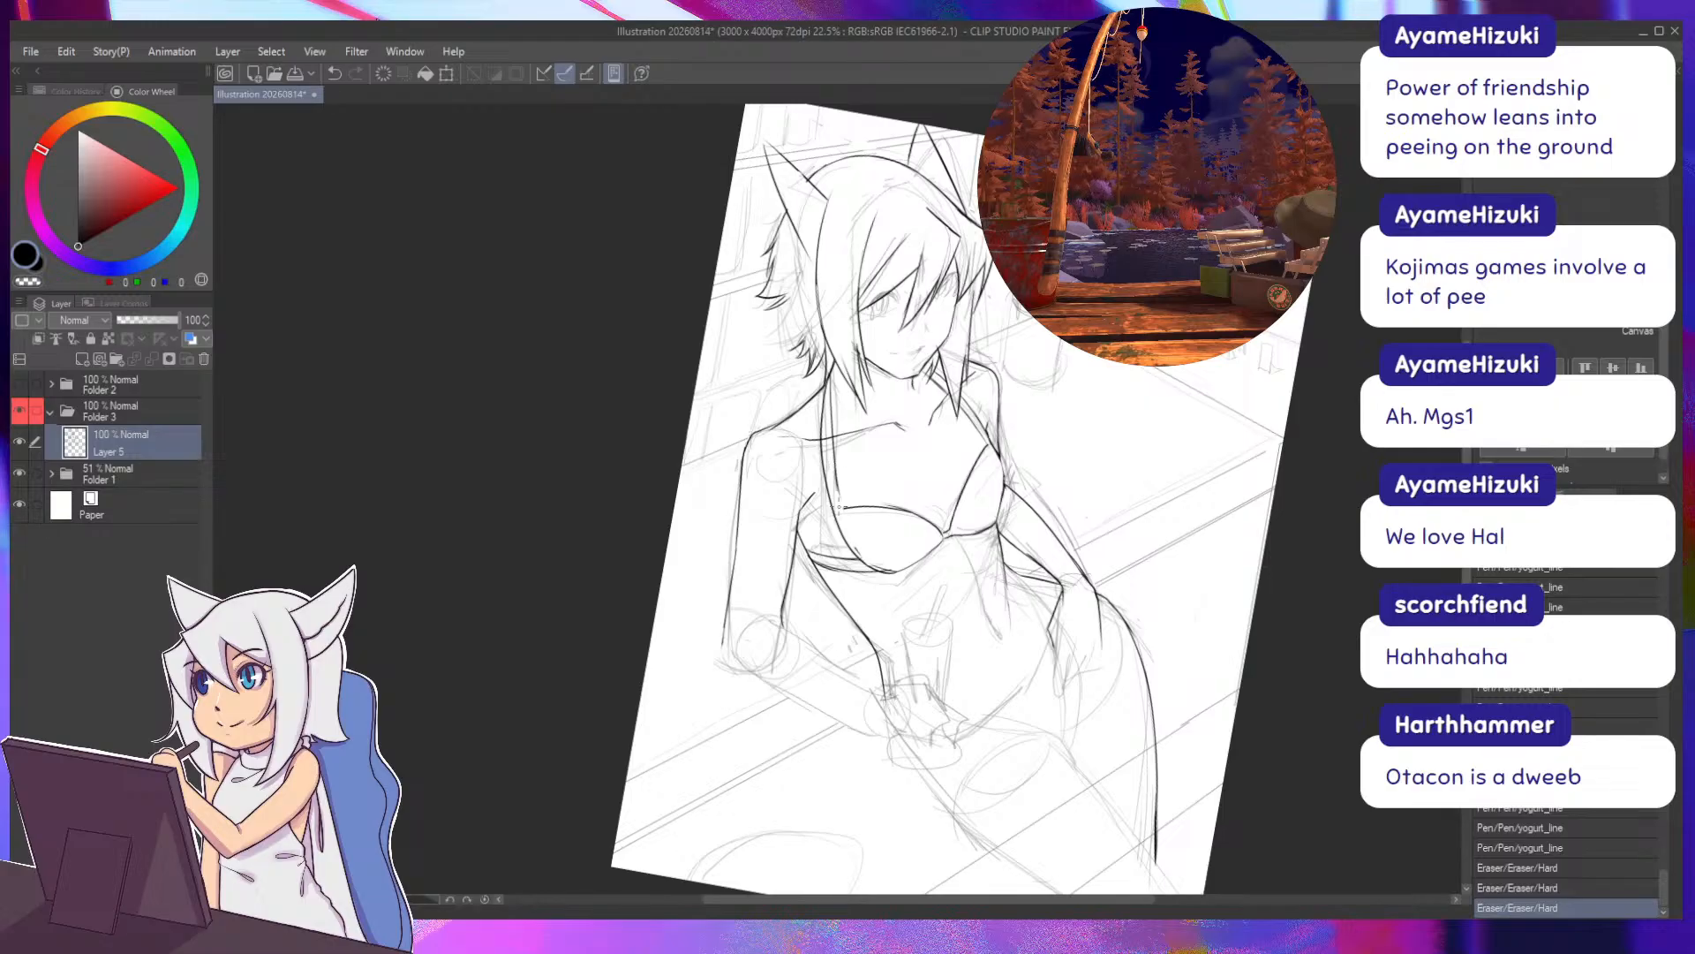
Touch up the ink along the left cup's outer edge and erase the overlapping lines beside the side band.
{"action": "mouse_move", "coordinate": [839, 507]}
{"action": "left_mouse_down"}
{"action": "mouse_move", "coordinate": [892, 572]}
{"action": "mouse_move", "coordinate": [869, 558]}
{"action": "left_mouse_up"}
{"action": "key", "text": "e"}
{"action": "key", "text": "minus"}
{"action": "key", "text": "minus"}
{"action": "key", "text": "minus"}
{"action": "key", "text": "minus"}
{"action": "key", "text": "minus"}
{"action": "key", "text": "minus"}
{"action": "key", "text": "minus"}
{"action": "key", "text": "minus"}
{"action": "key", "text": "minus"}
{"action": "key", "text": "minus"}
{"action": "key", "text": "minus"}
{"action": "key", "text": "minus"}
{"action": "key", "text": "minus"}
{"action": "key", "text": "minus"}
{"action": "key", "text": "minus"}
{"action": "key", "text": "minus"}
{"action": "key", "text": "minus"}
{"action": "key", "text": "minus"}
{"action": "key", "text": "minus"}
{"action": "key", "text": "minus"}
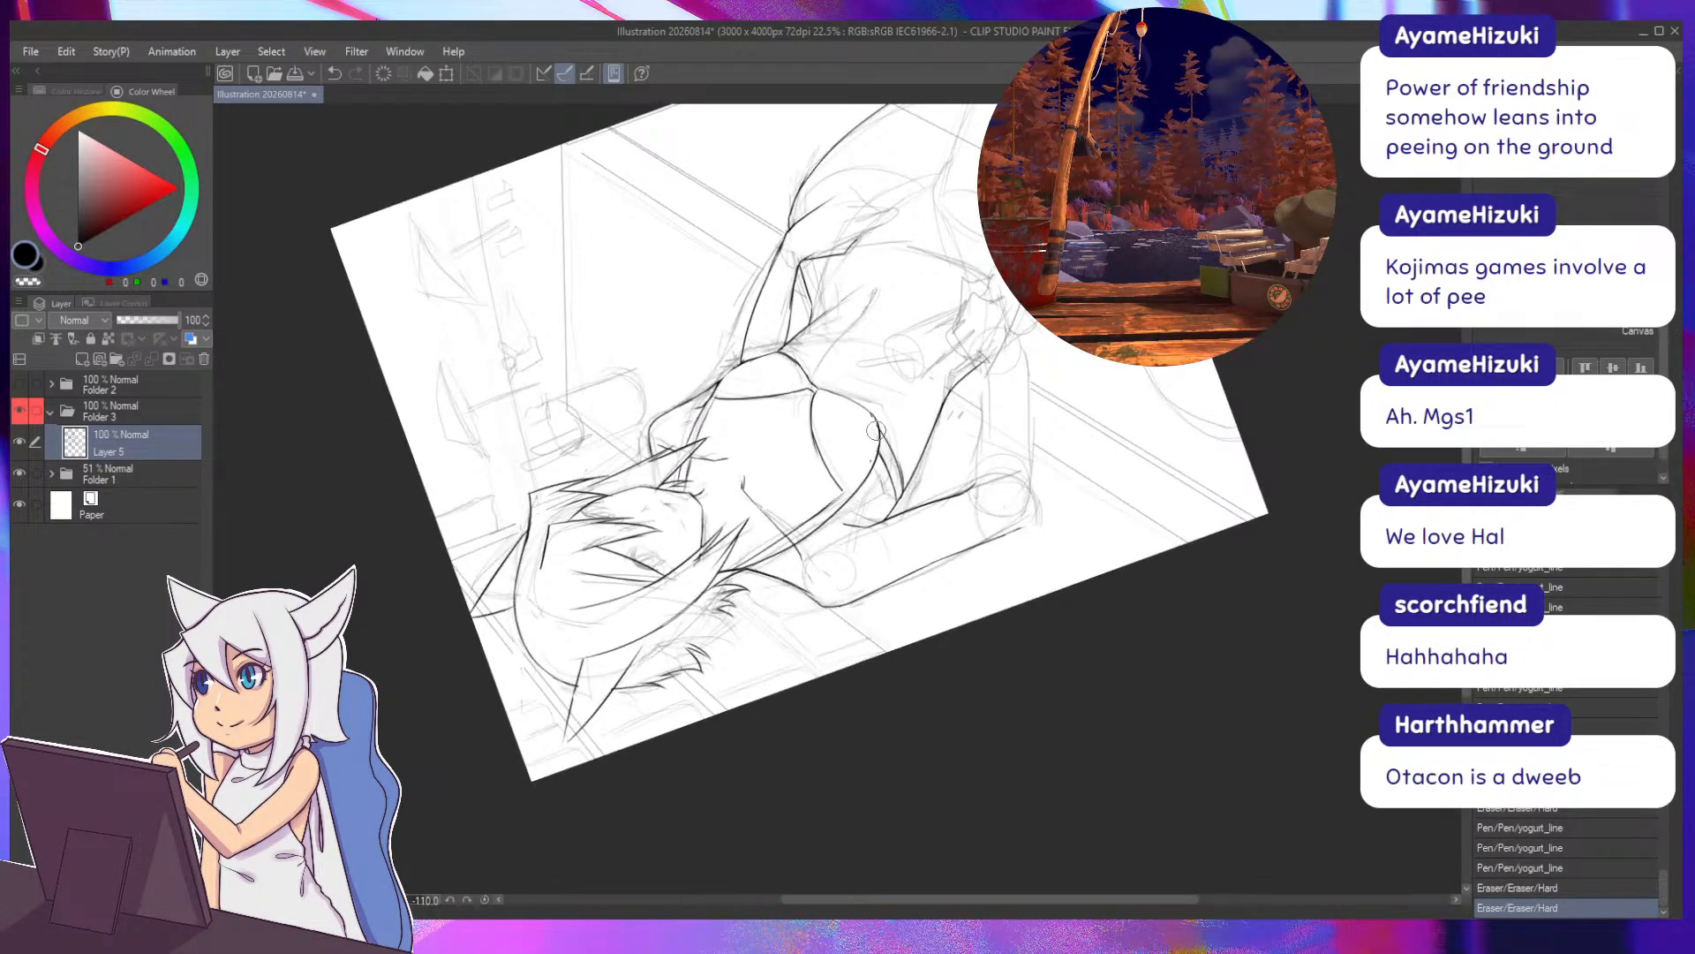
{"action": "left_click_drag", "start_coordinate": [875, 430], "coordinate": [879, 450]}
{"action": "left_click_drag", "start_coordinate": [781, 351], "coordinate": [788, 362]}
{"action": "key", "text": "asciicircum"}
{"action": "key", "text": "asciicircum"}
{"action": "key", "text": "asciicircum"}
{"action": "key", "text": "asciicircum"}
{"action": "key", "text": "asciicircum"}
{"action": "key", "text": "asciicircum"}
{"action": "key", "text": "asciicircum"}
{"action": "key", "text": "asciicircum"}
{"action": "key", "text": "asciicircum"}
{"action": "key", "text": "asciicircum"}
{"action": "key", "text": "asciicircum"}
{"action": "key", "text": "asciicircum"}
{"action": "key", "text": "asciicircum"}
{"action": "key", "text": "asciicircum"}
{"action": "key", "text": "asciicircum"}
{"action": "key", "text": "asciicircum"}
{"action": "key", "text": "asciicircum"}
{"action": "key", "text": "asciicircum"}
{"action": "key", "text": "asciicircum"}
{"action": "key", "text": "asciicircum"}
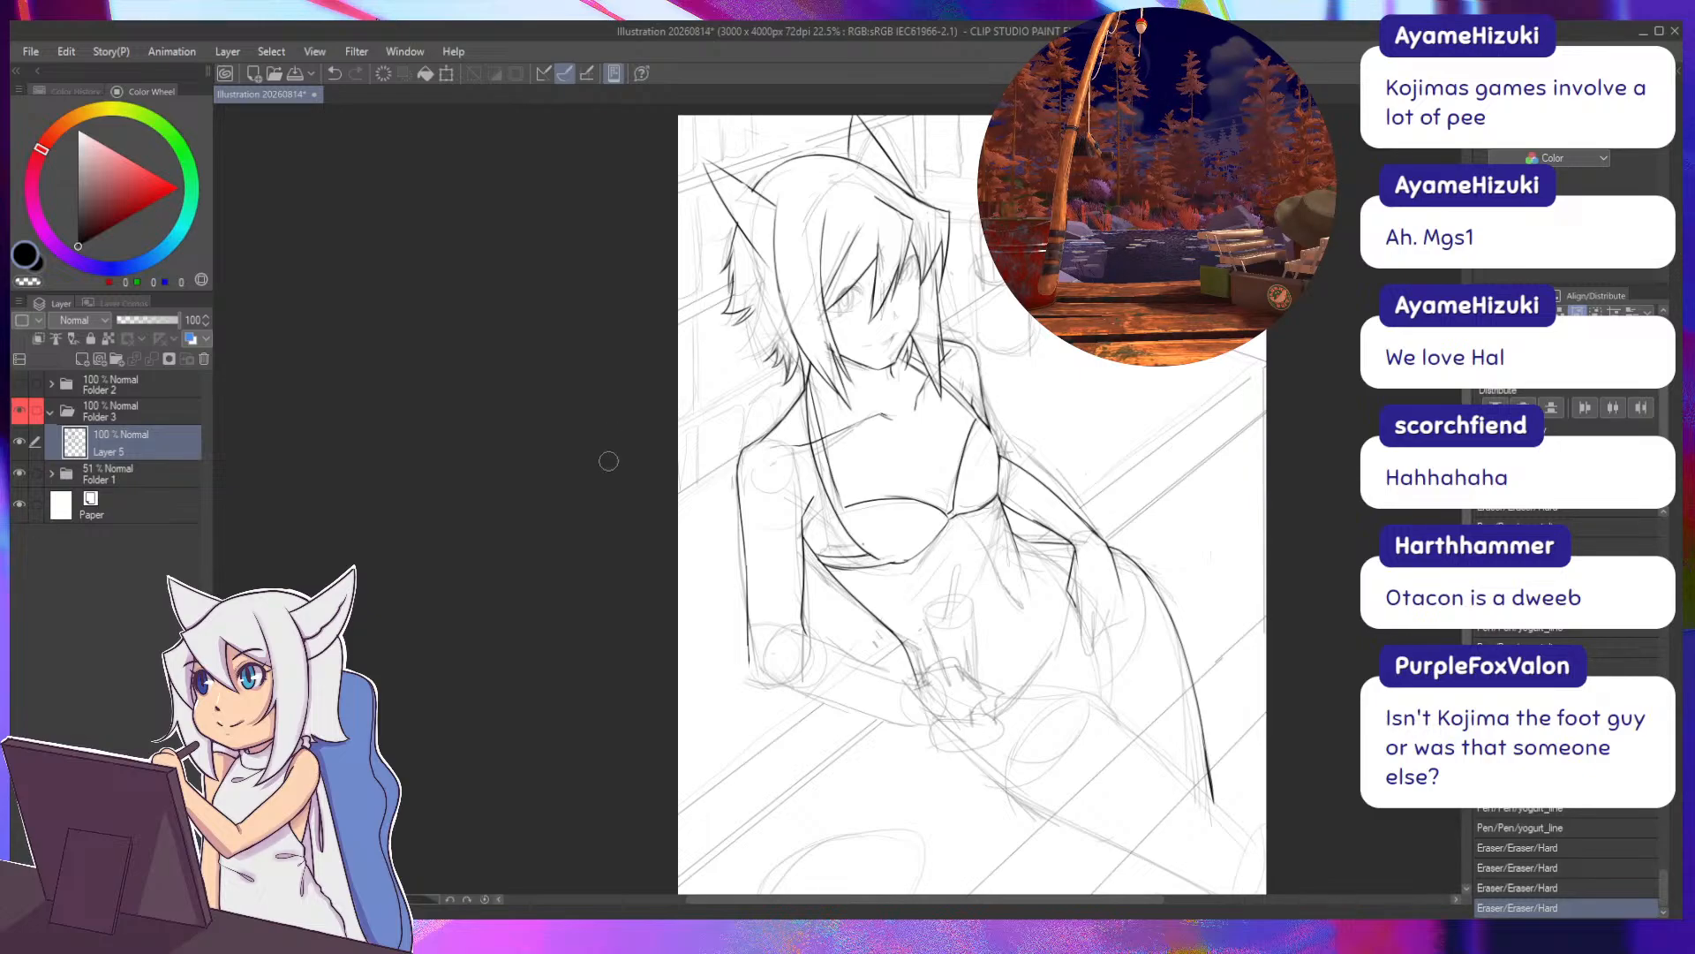
Ink the corner where the strap meets the left cup's outer edge and erase the surplus line ends.
{"action": "key", "text": "minus"}
{"action": "key", "text": "minus"}
{"action": "key", "text": "minus"}
{"action": "key", "text": "minus"}
{"action": "key", "text": "minus"}
{"action": "key", "text": "minus"}
{"action": "key", "text": "minus"}
{"action": "key", "text": "minus"}
{"action": "key", "text": "minus"}
{"action": "key", "text": "minus"}
{"action": "key", "text": "minus"}
{"action": "key", "text": "minus"}
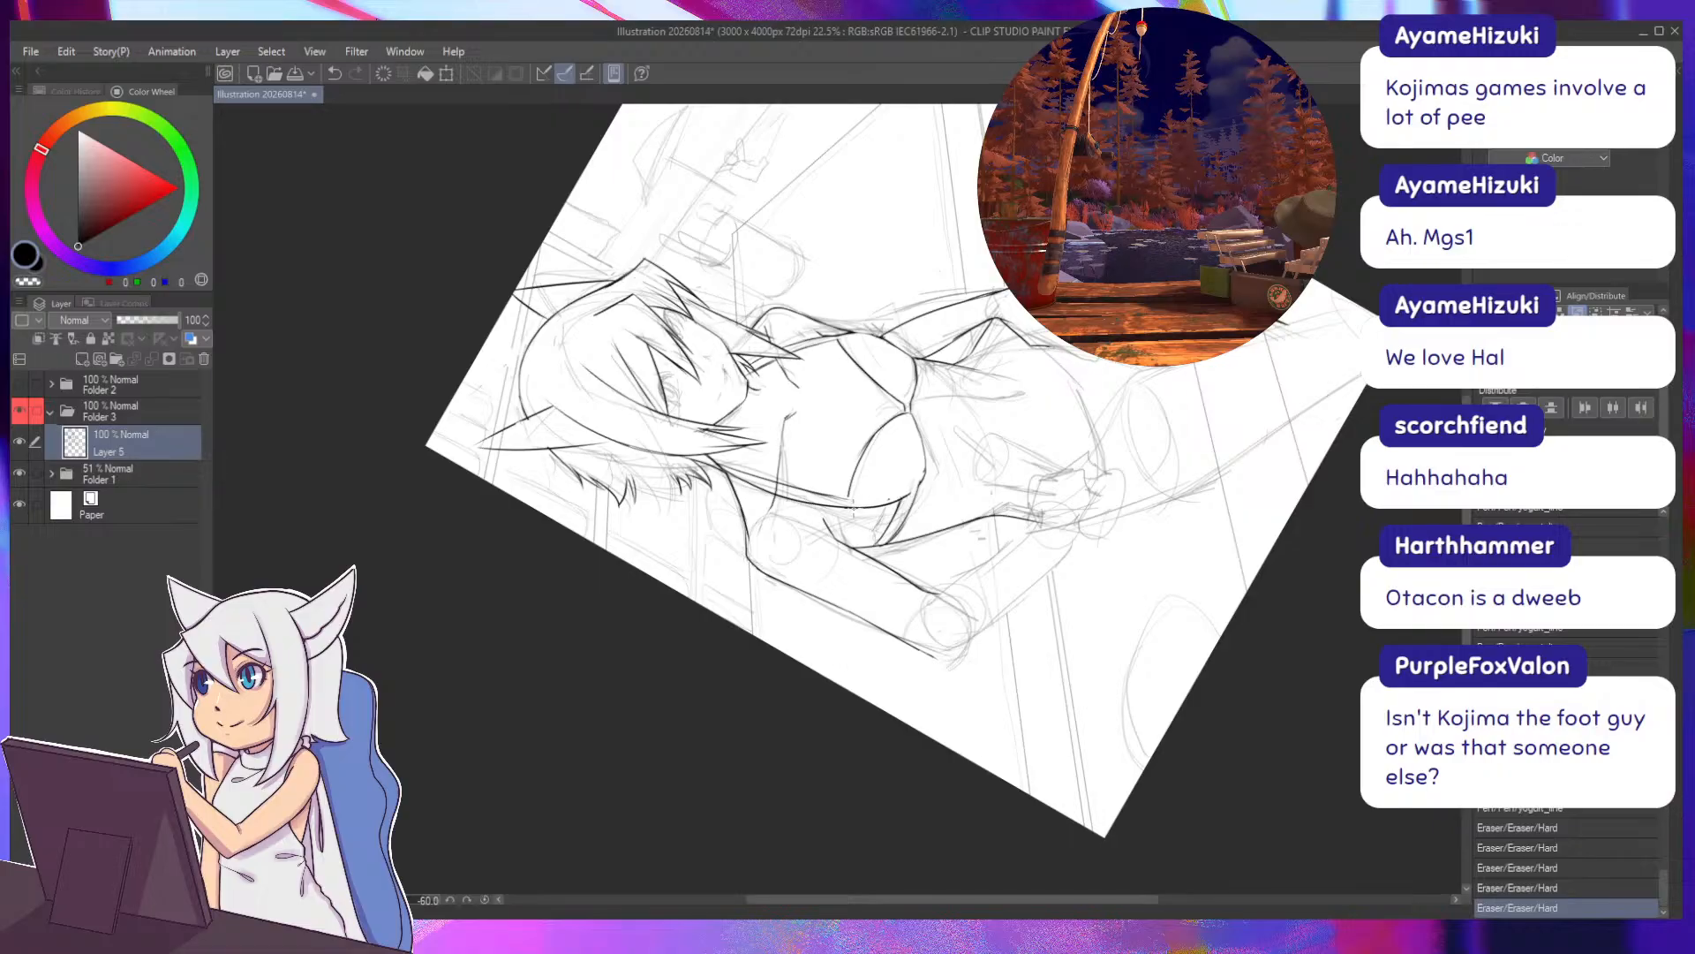
{"action": "left_click_drag", "start_coordinate": [855, 507], "coordinate": [886, 526]}
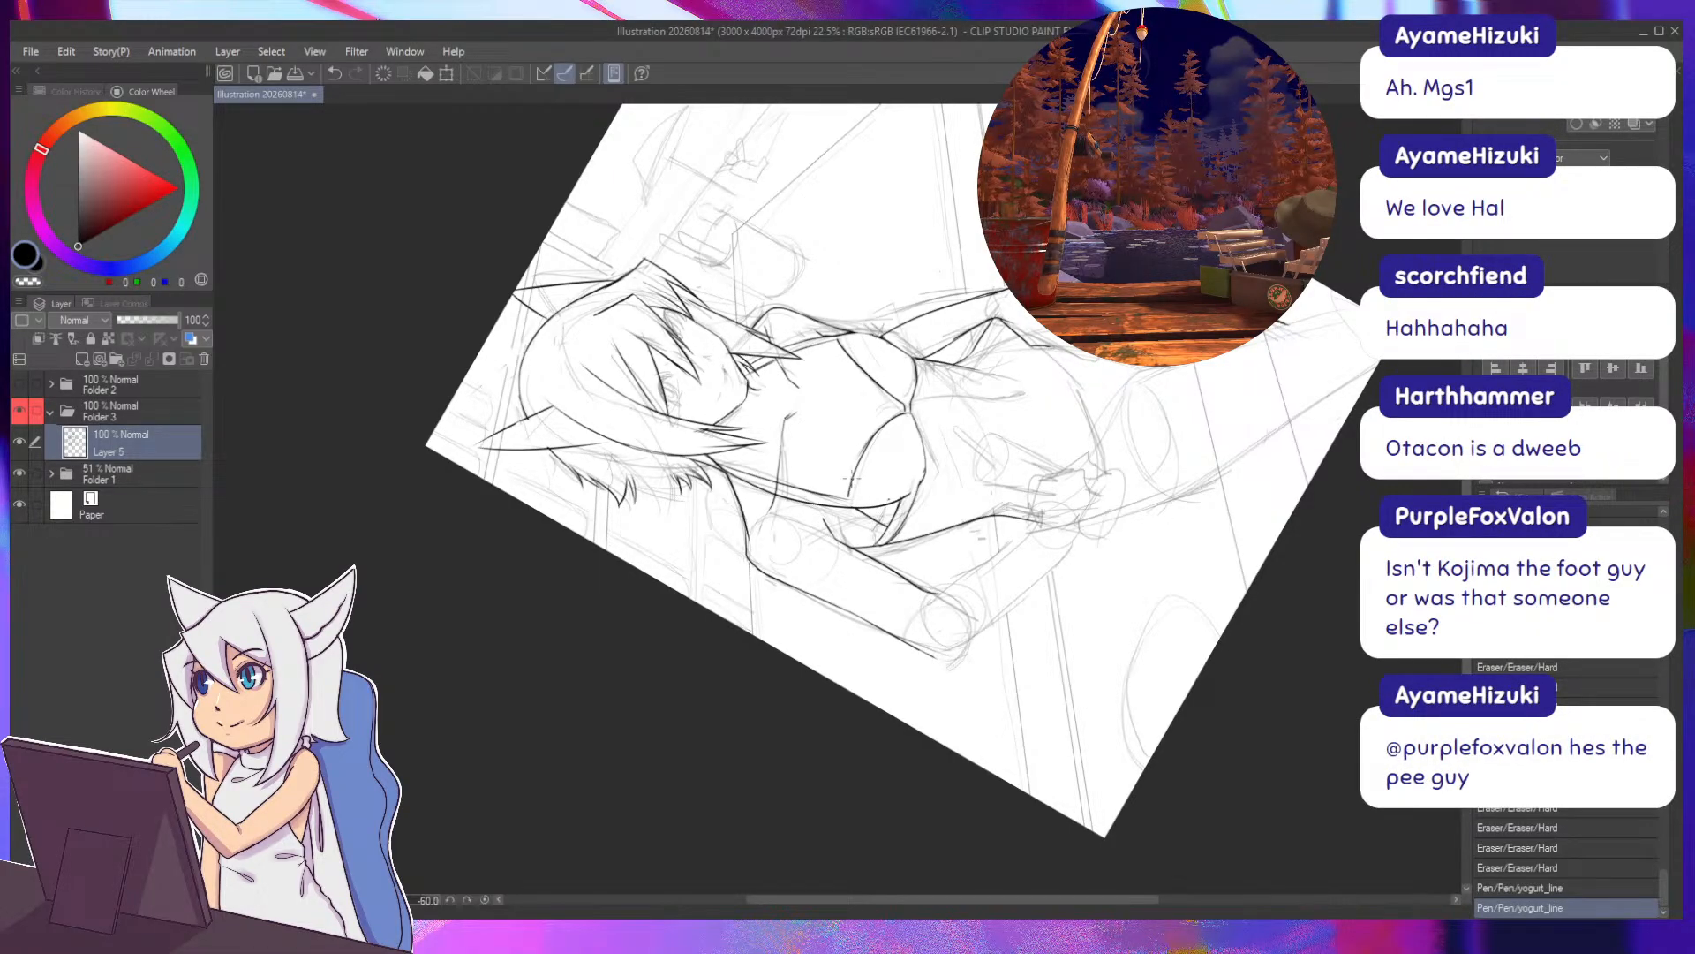
{"action": "key", "text": "asciicircum"}
{"action": "key", "text": "asciicircum"}
{"action": "key", "text": "asciicircum"}
{"action": "key", "text": "asciicircum"}
{"action": "key", "text": "asciicircum"}
{"action": "key", "text": "asciicircum"}
{"action": "key", "text": "asciicircum"}
{"action": "key", "text": "asciicircum"}
{"action": "key", "text": "asciicircum"}
{"action": "key", "text": "asciicircum"}
{"action": "key", "text": "asciicircum"}
{"action": "key", "text": "asciicircum"}
{"action": "key", "text": "asciicircum"}
{"action": "key", "text": "asciicircum"}
{"action": "key", "text": "asciicircum"}
{"action": "key", "text": "asciicircum"}
{"action": "key", "text": "asciicircum"}
{"action": "key", "text": "e"}
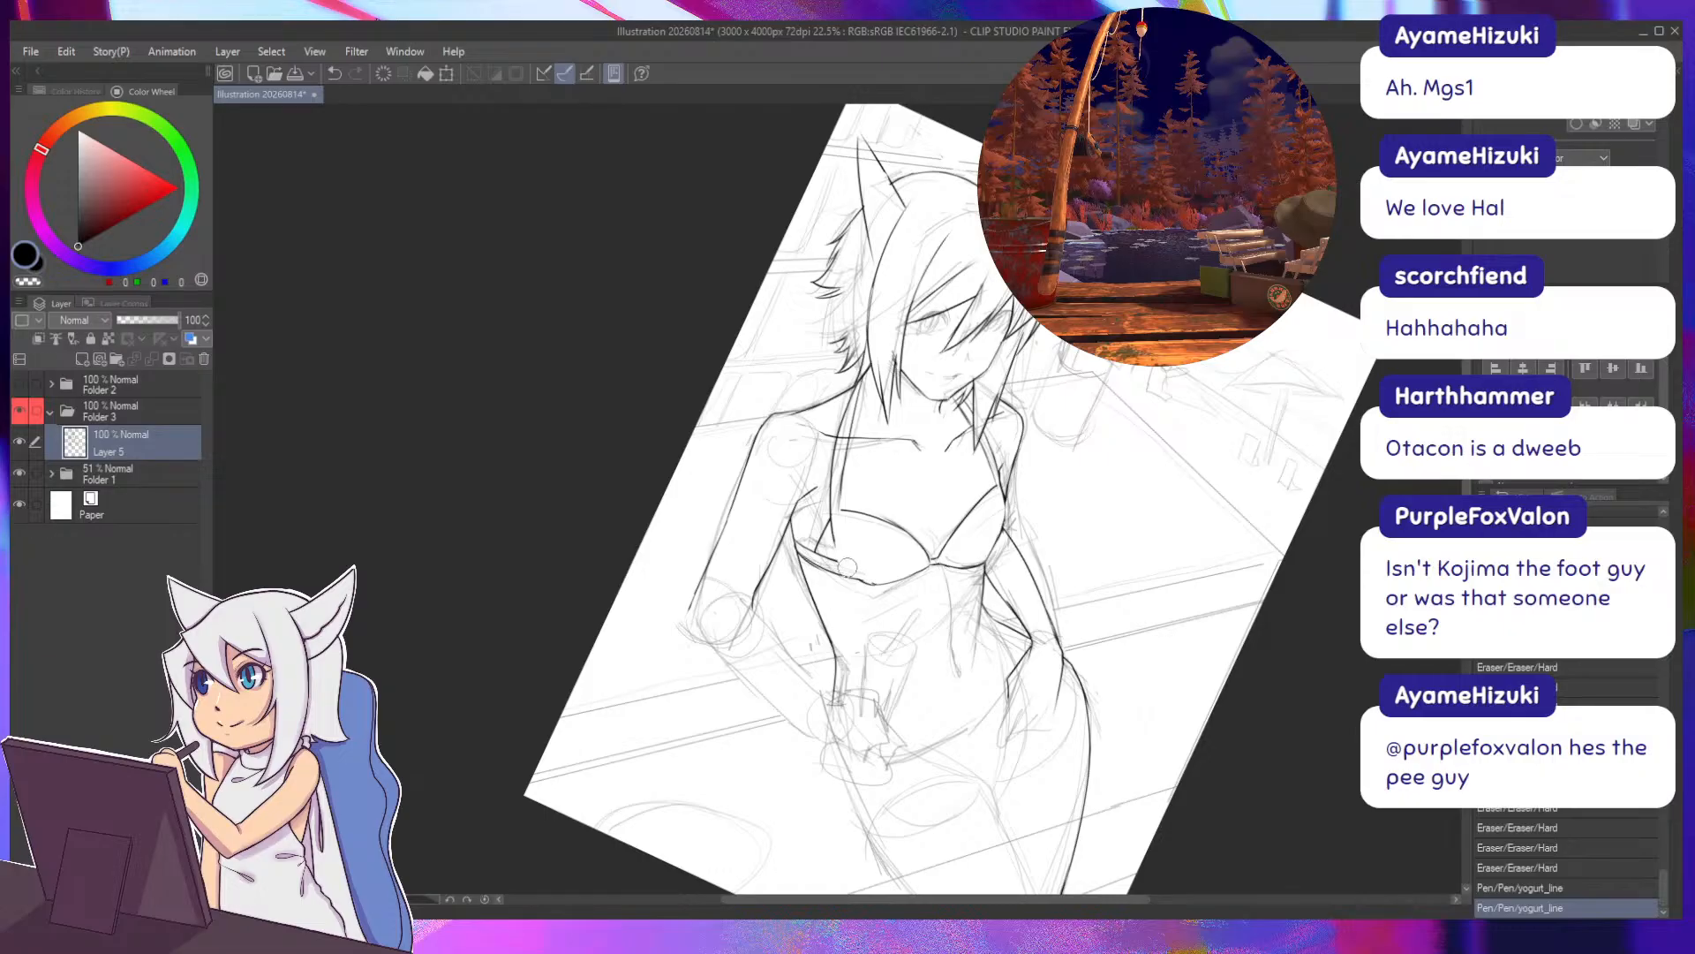
{"action": "mouse_move", "coordinate": [846, 566]}
{"action": "left_mouse_down"}
{"action": "mouse_move", "coordinate": [824, 562]}
{"action": "mouse_move", "coordinate": [837, 526]}
{"action": "mouse_move", "coordinate": [827, 546]}
{"action": "mouse_move", "coordinate": [897, 519]}
{"action": "left_mouse_up"}
{"action": "left_click_drag", "start_coordinate": [881, 512], "coordinate": [862, 503]}
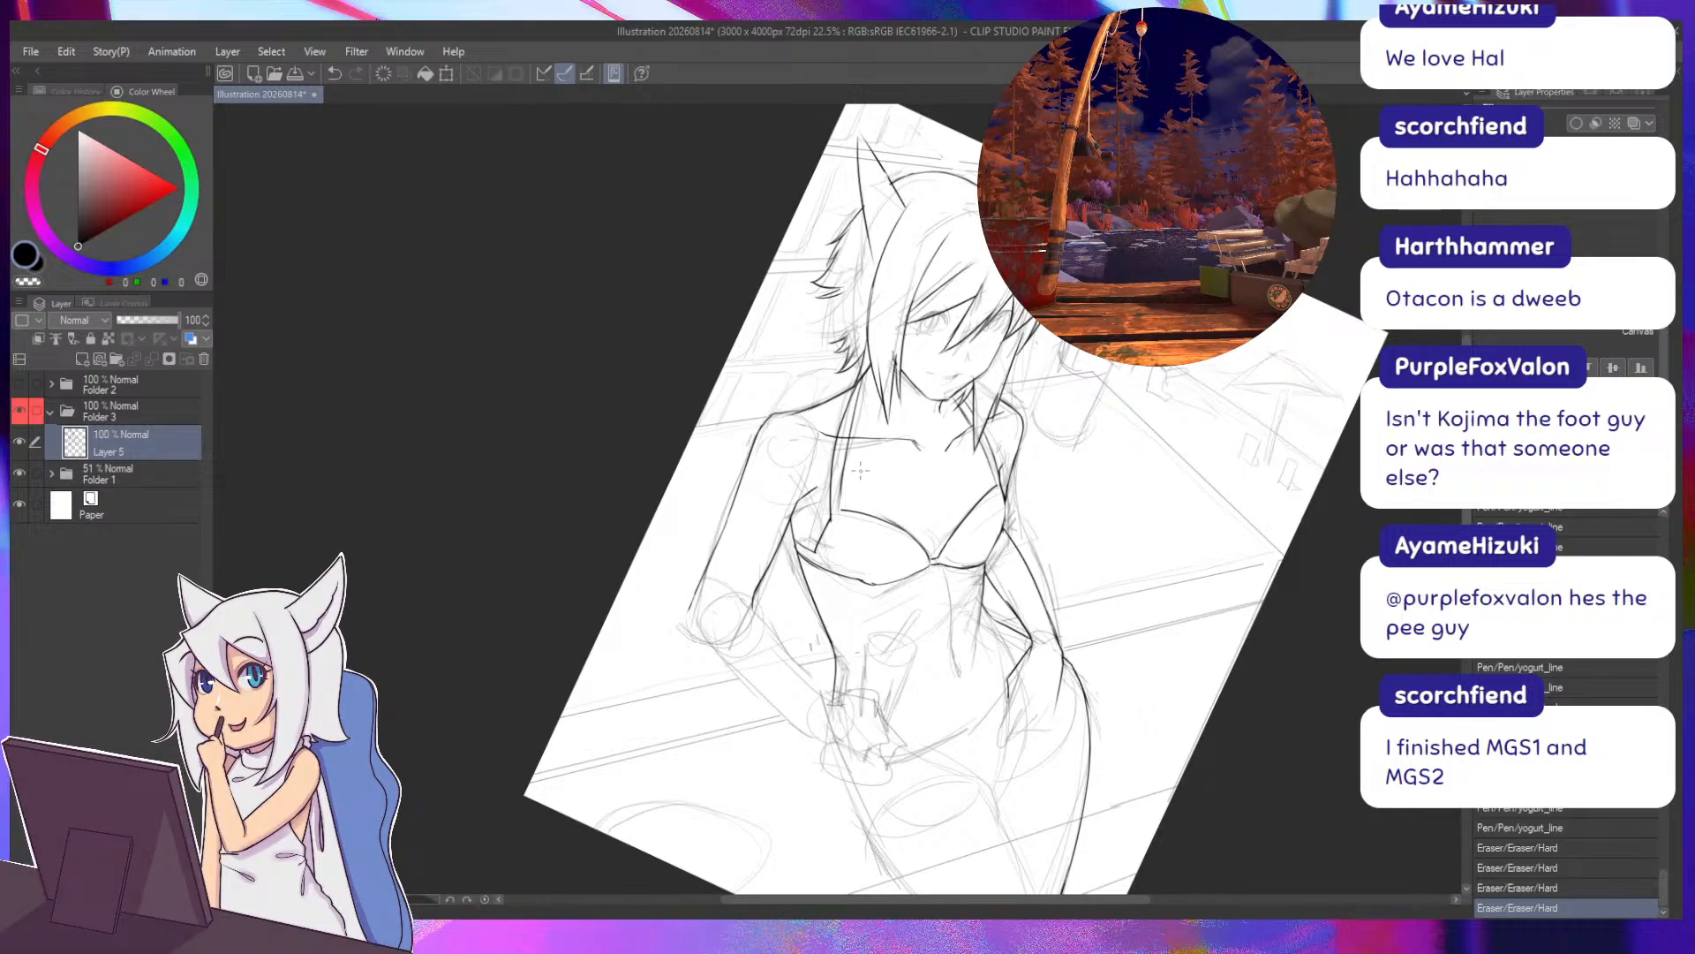
Ink the left arm's elbow and the start of the forearm's outer edge, continuing from the upper-arm line.
{"action": "left_click", "coordinate": [632, 350]}
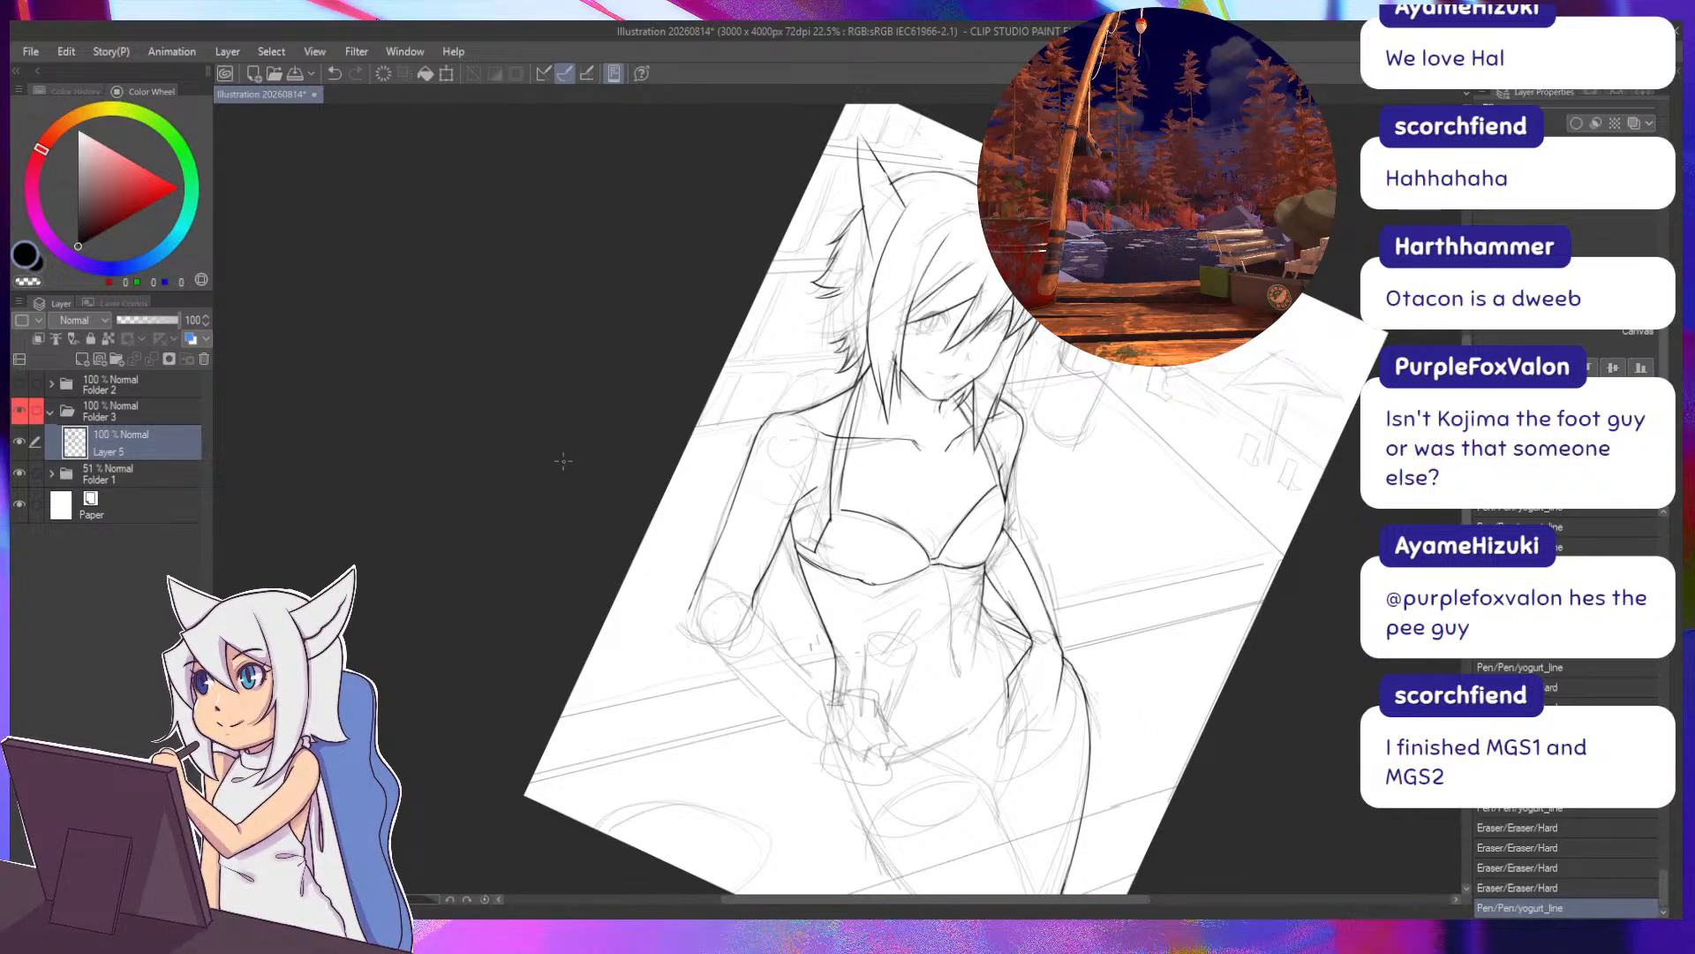
{"action": "left_click_drag", "start_coordinate": [598, 458], "coordinate": [707, 426]}
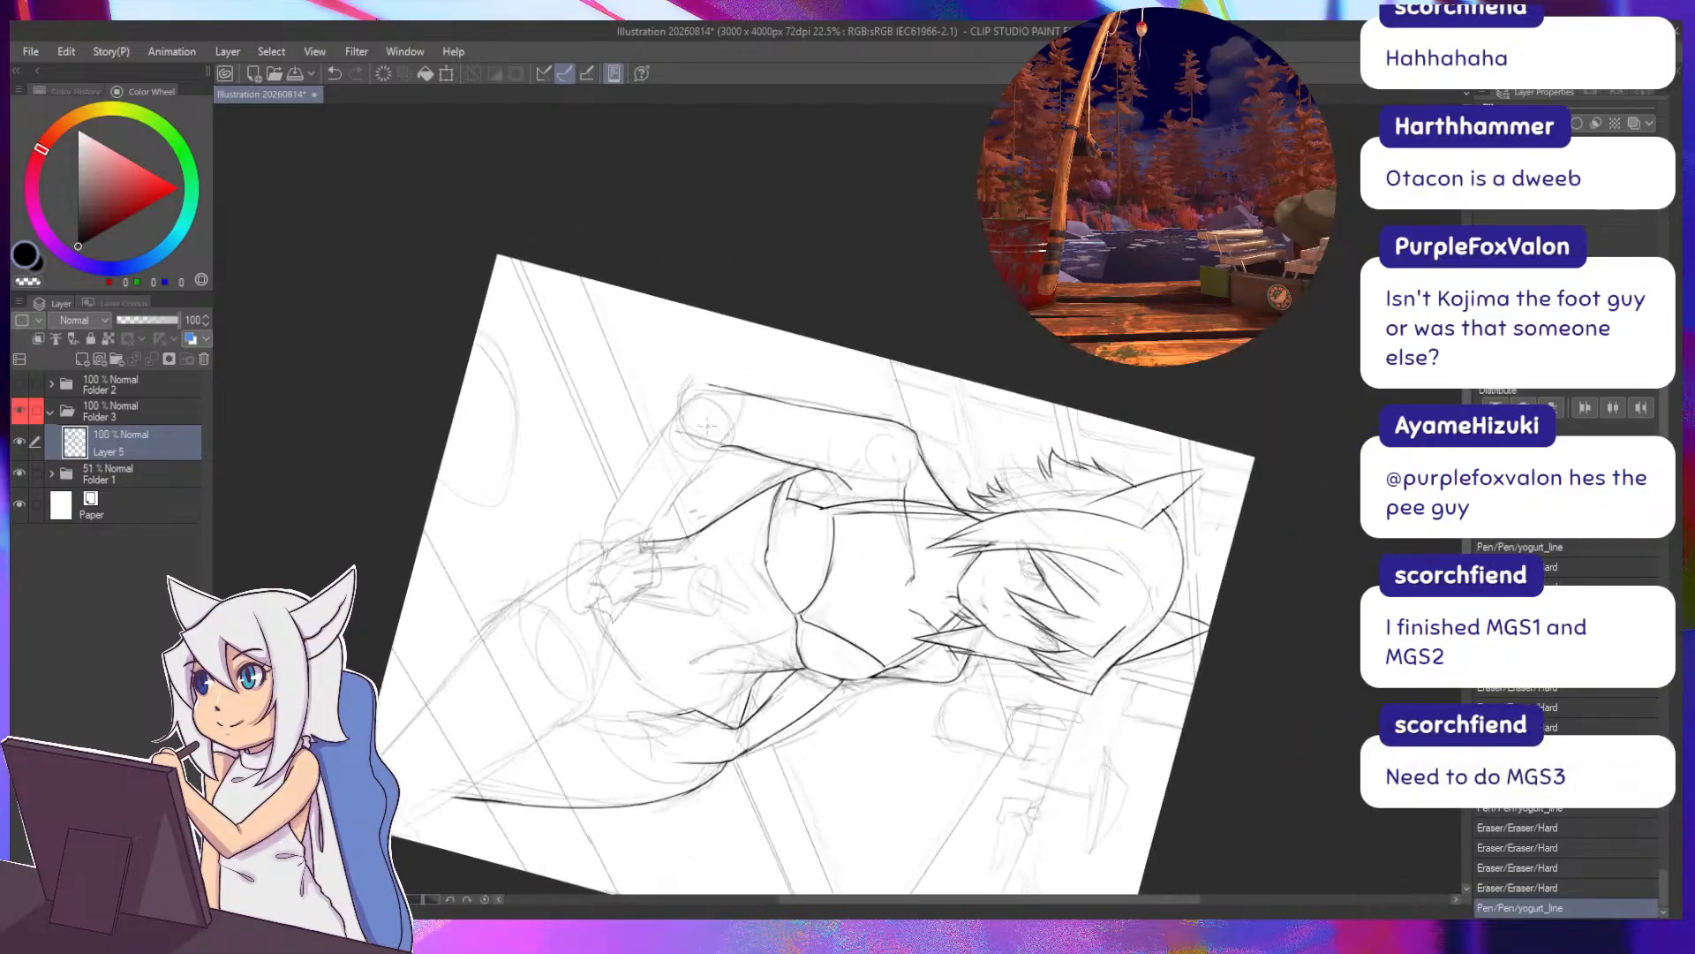
{"action": "left_click_drag", "start_coordinate": [650, 496], "coordinate": [646, 420]}
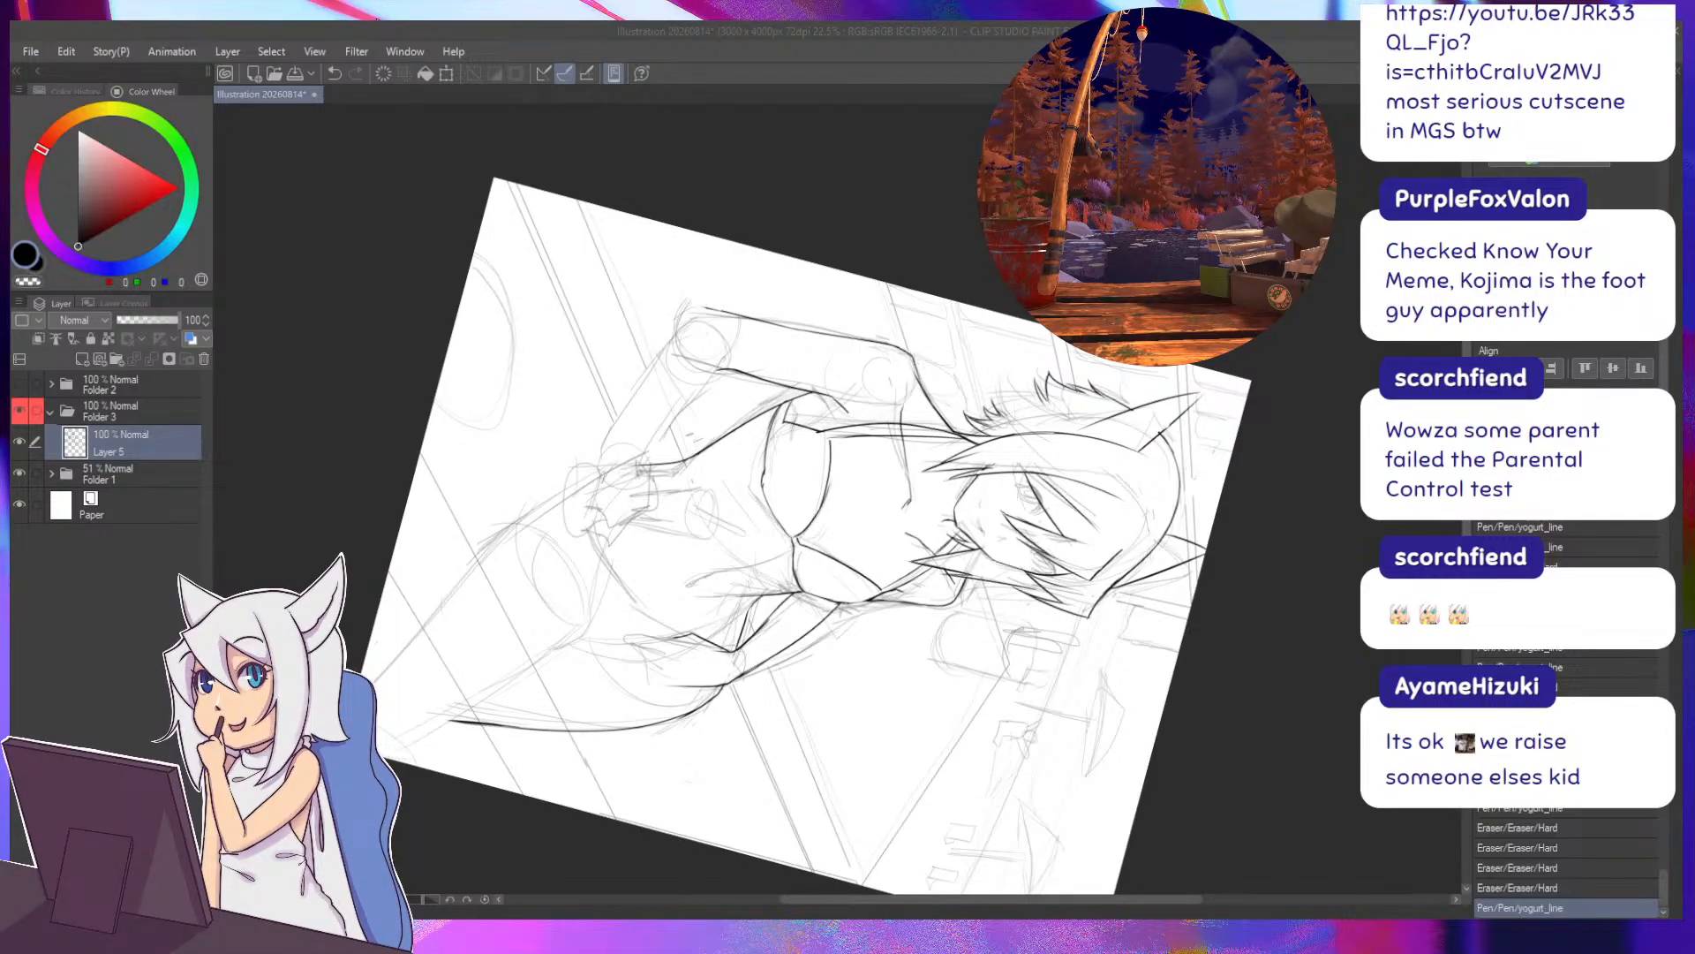
{"action": "left_click", "coordinate": [319, 412]}
{"action": "key", "text": "minus"}
{"action": "key", "text": "minus"}
{"action": "key", "text": "minus"}
{"action": "key", "text": "minus"}
{"action": "key", "text": "minus"}
{"action": "key", "text": "minus"}
{"action": "key", "text": "minus"}
{"action": "key", "text": "minus"}
{"action": "key", "text": "minus"}
{"action": "key", "text": "minus"}
{"action": "key", "text": "minus"}
{"action": "key", "text": "minus"}
{"action": "key", "text": "minus"}
{"action": "key", "text": "minus"}
{"action": "key", "text": "minus"}
{"action": "key", "text": "minus"}
{"action": "key", "text": "minus"}
{"action": "key", "text": "minus"}
{"action": "key", "text": "minus"}
{"action": "key", "text": "minus"}
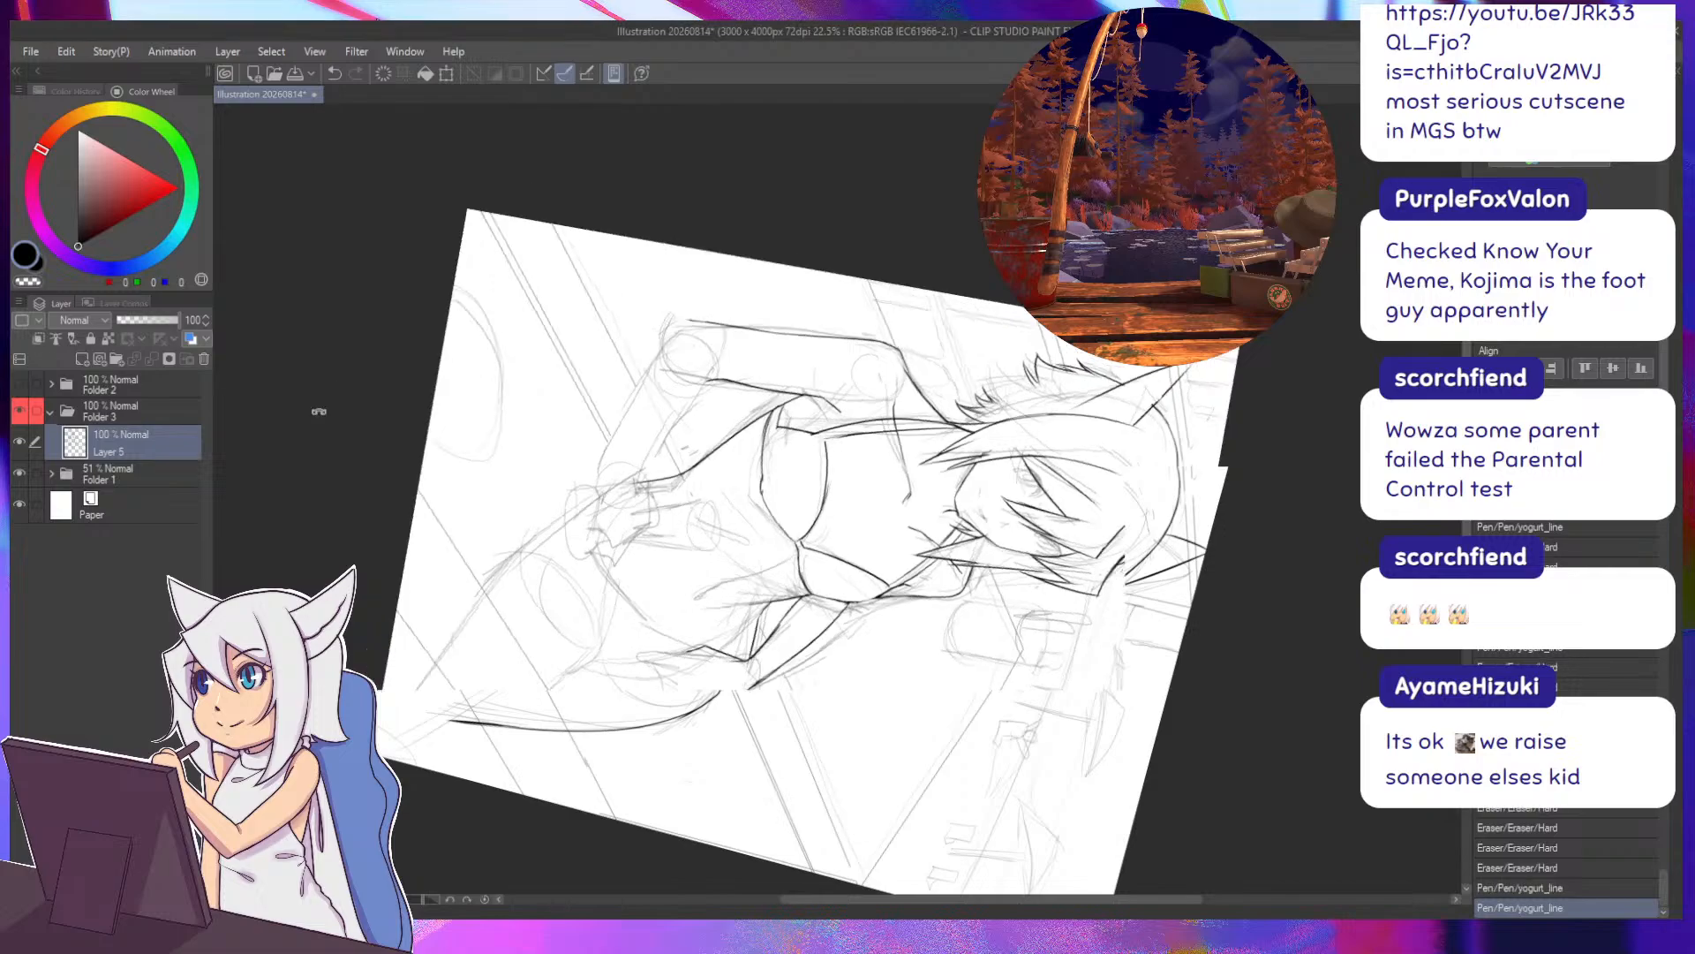
{"action": "key", "text": "asciicircum"}
{"action": "key", "text": "asciicircum"}
{"action": "key", "text": "asciicircum"}
{"action": "key", "text": "asciicircum"}
{"action": "key", "text": "asciicircum"}
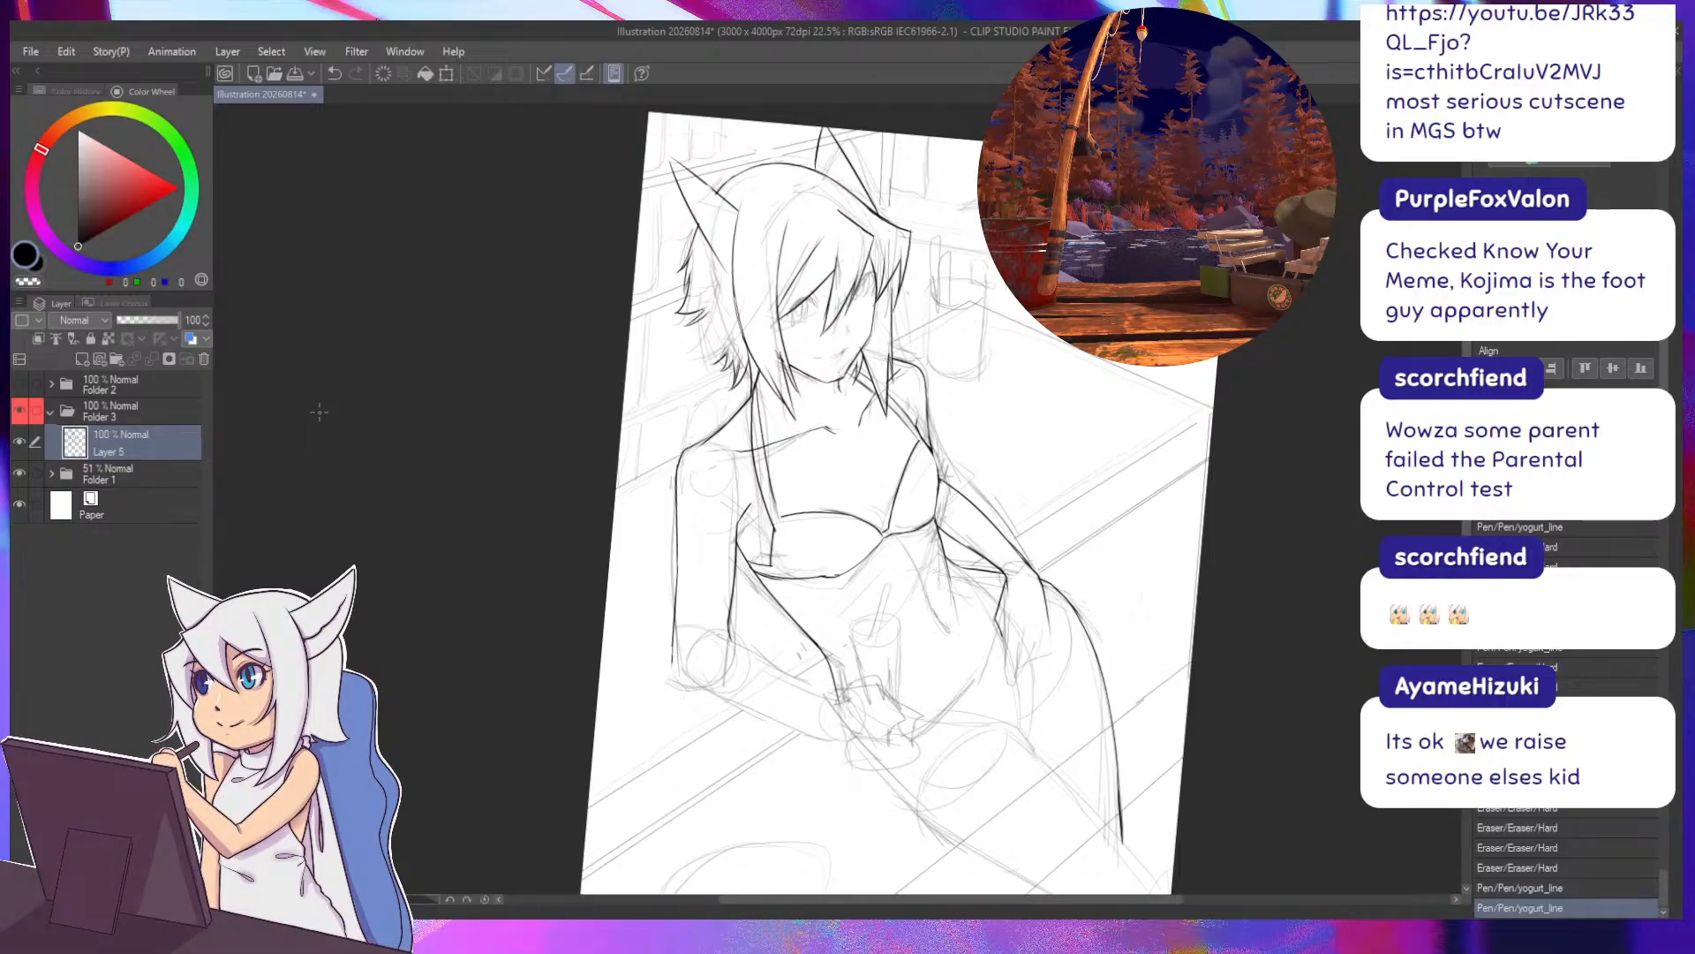
{"action": "left_click", "coordinate": [519, 537]}
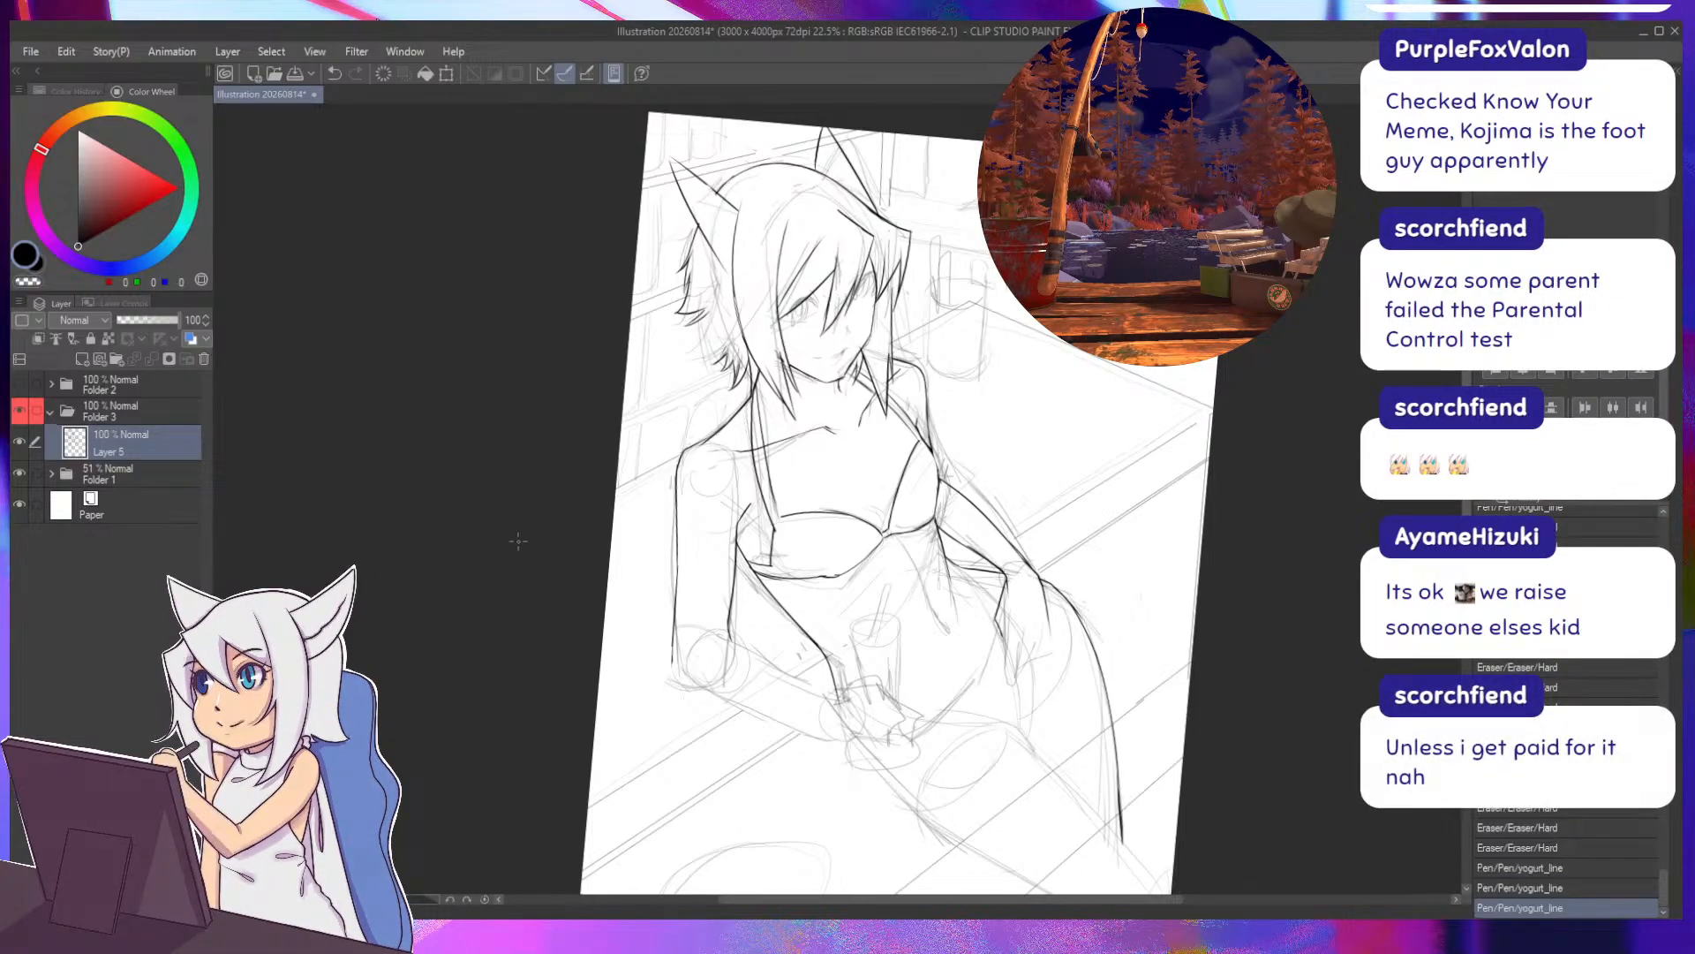
{"action": "mouse_move", "coordinate": [674, 667]}
{"action": "left_mouse_down"}
{"action": "mouse_move", "coordinate": [624, 582]}
{"action": "mouse_move", "coordinate": [687, 617]}
{"action": "mouse_move", "coordinate": [661, 573]}
{"action": "left_mouse_up"}
{"action": "left_click", "coordinate": [624, 580]}
{"action": "left_click", "coordinate": [624, 582]}
{"action": "left_click_drag", "start_coordinate": [460, 436], "coordinate": [422, 369]}
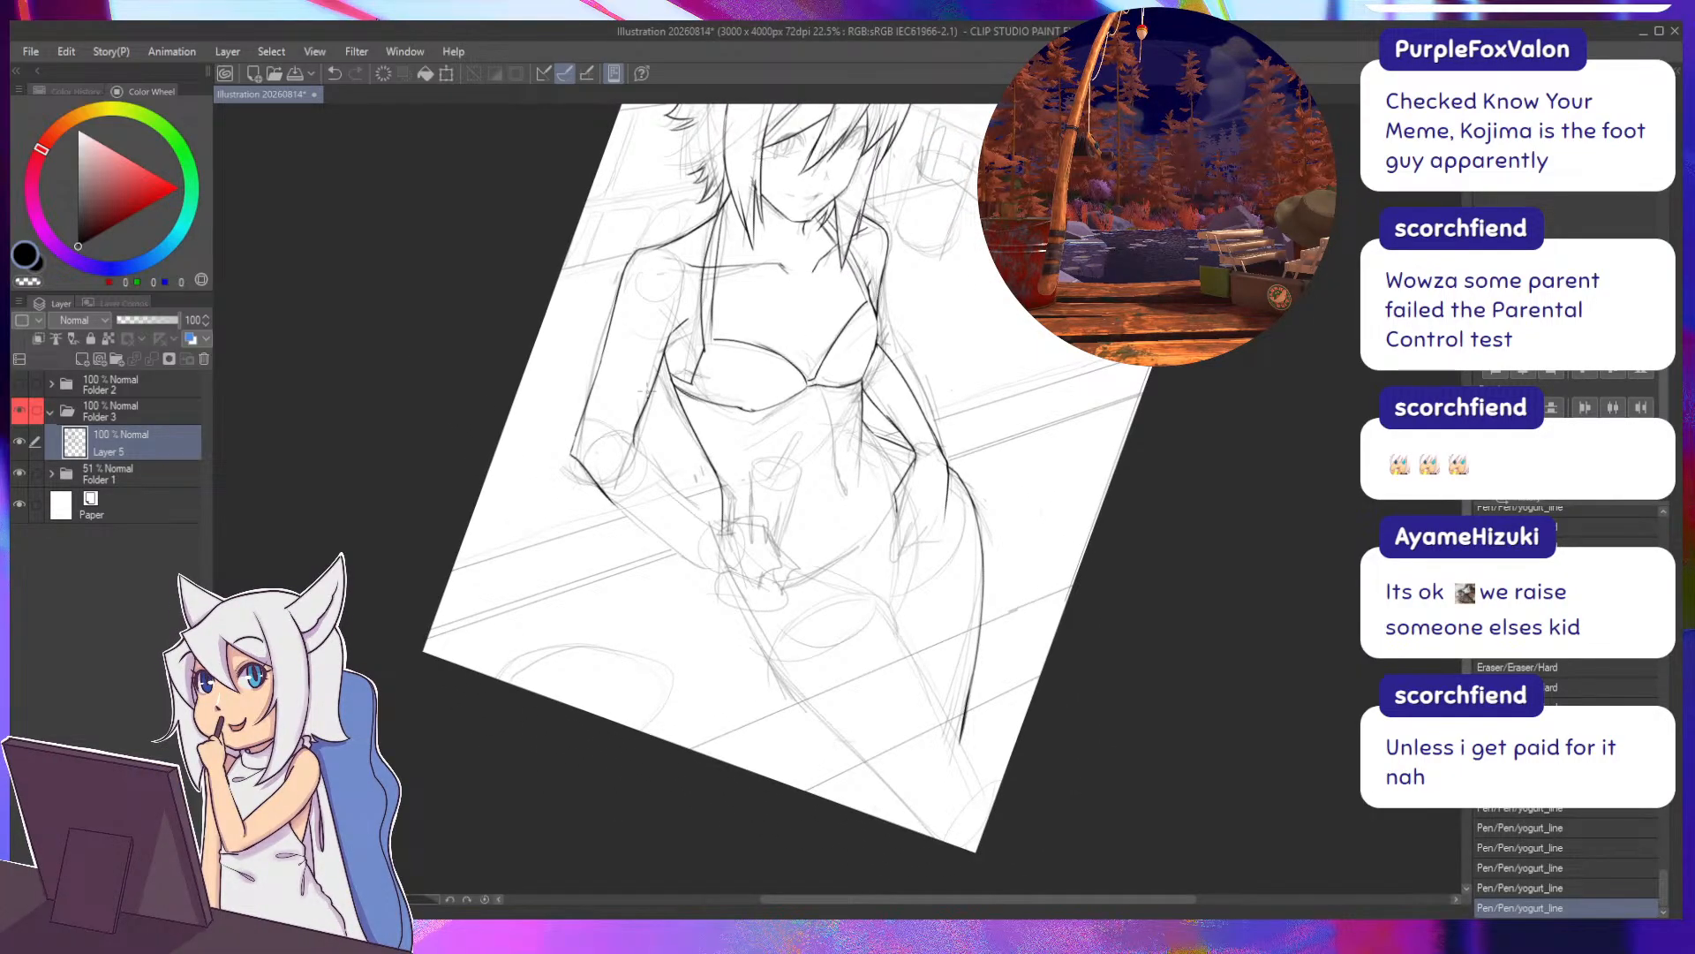
Ink the left forearm's inner edge from the elbow toward the wrist, undoing the surplus strokes.
{"action": "mouse_move", "coordinate": [625, 431]}
{"action": "left_mouse_down"}
{"action": "mouse_move", "coordinate": [682, 481]}
{"action": "mouse_move", "coordinate": [616, 428]}
{"action": "mouse_move", "coordinate": [708, 521]}
{"action": "left_mouse_up"}
{"action": "key", "text": "ctrl+z"}
{"action": "key", "text": "ctrl+z"}
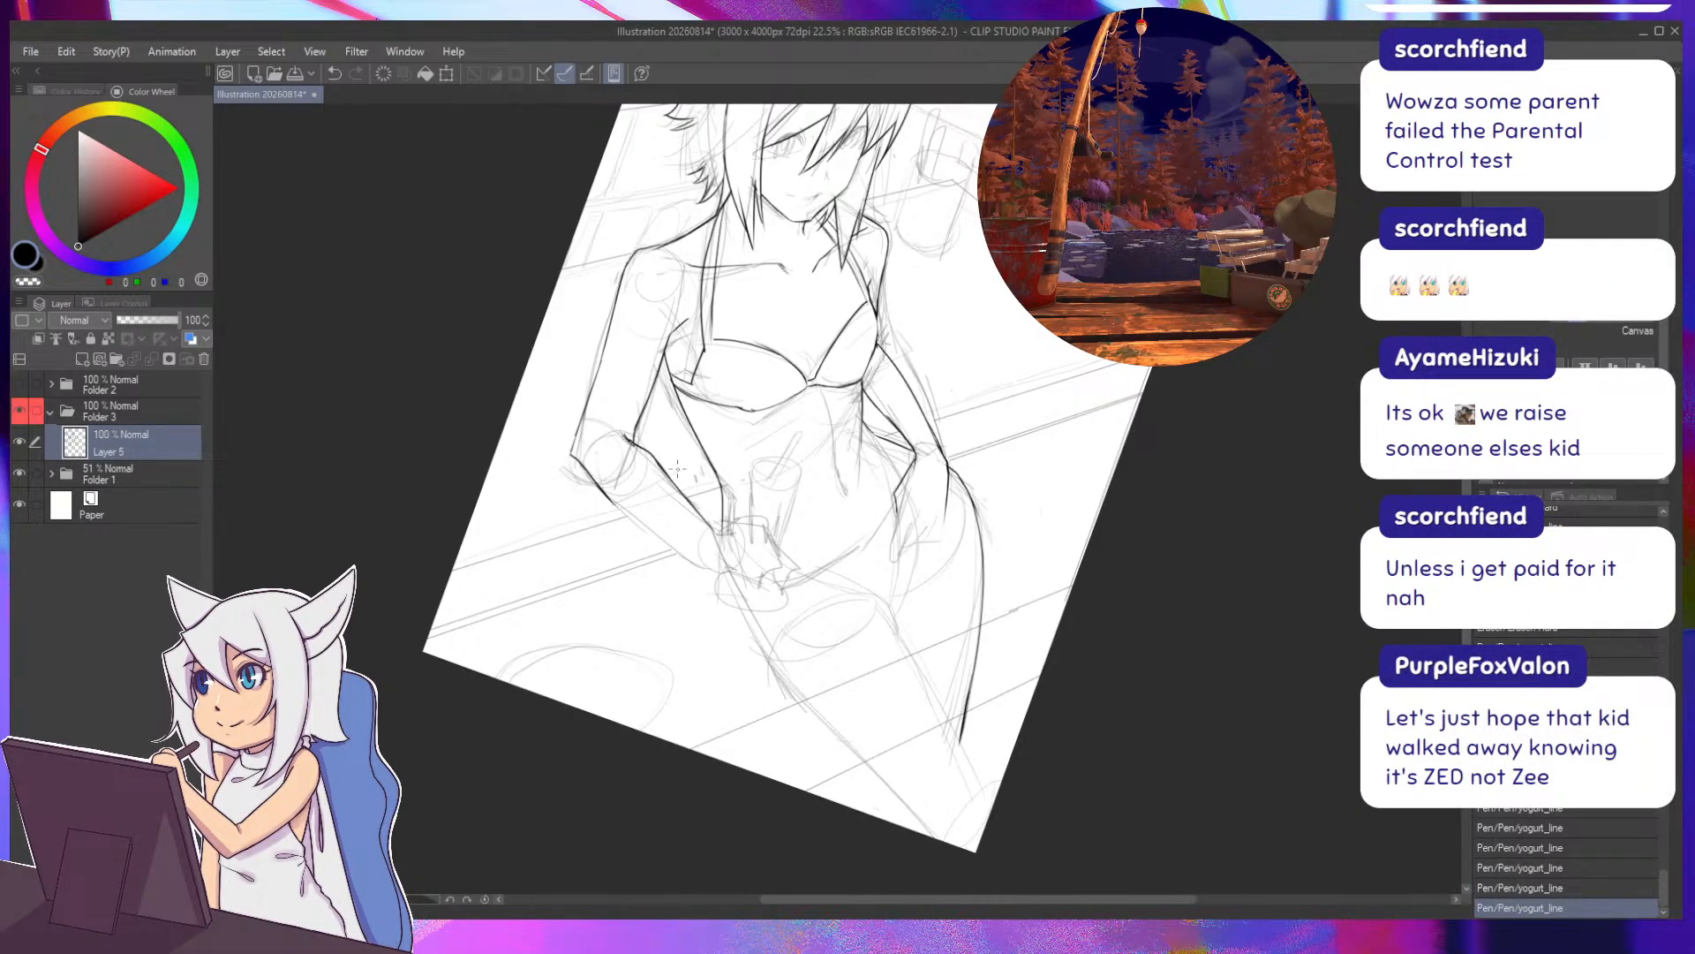
{"action": "key", "text": "ctrl+z"}
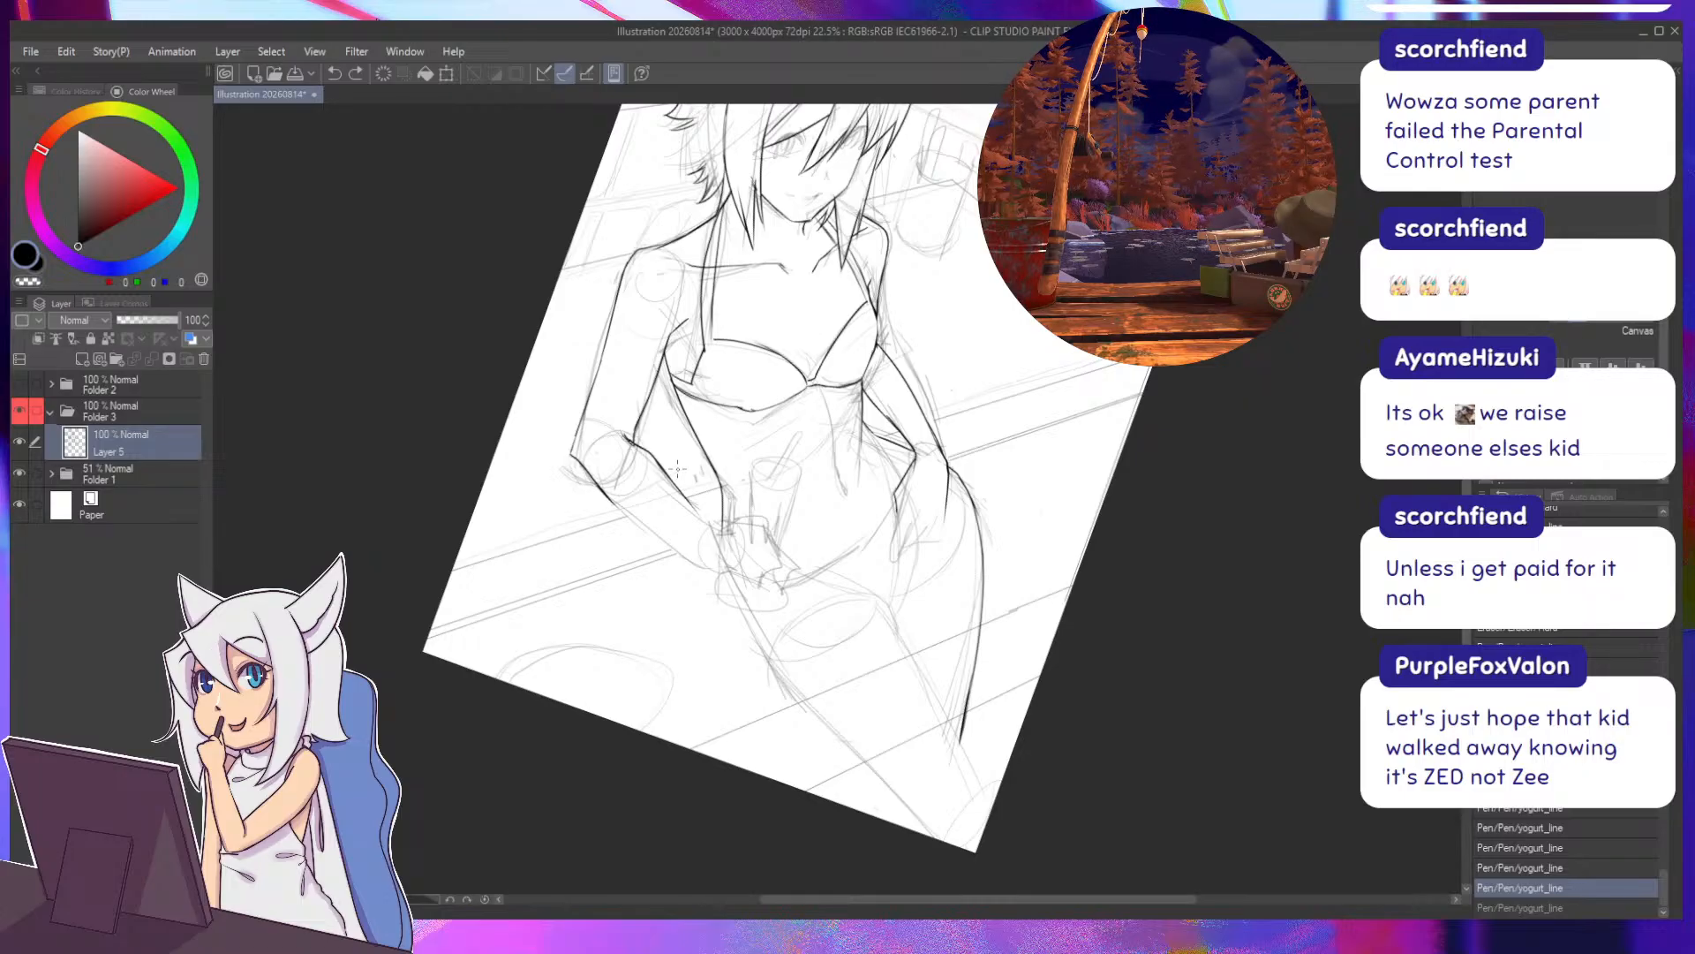
{"action": "key", "text": "asciicircum"}
{"action": "key", "text": "asciicircum"}
{"action": "key", "text": "asciicircum"}
{"action": "key", "text": "asciicircum"}
{"action": "mouse_move", "coordinate": [610, 374]}
{"action": "left_mouse_down"}
{"action": "mouse_move", "coordinate": [626, 427]}
{"action": "mouse_move", "coordinate": [604, 362]}
{"action": "mouse_move", "coordinate": [666, 486]}
{"action": "left_mouse_up"}
{"action": "key", "text": "e"}
{"action": "key", "text": "p"}
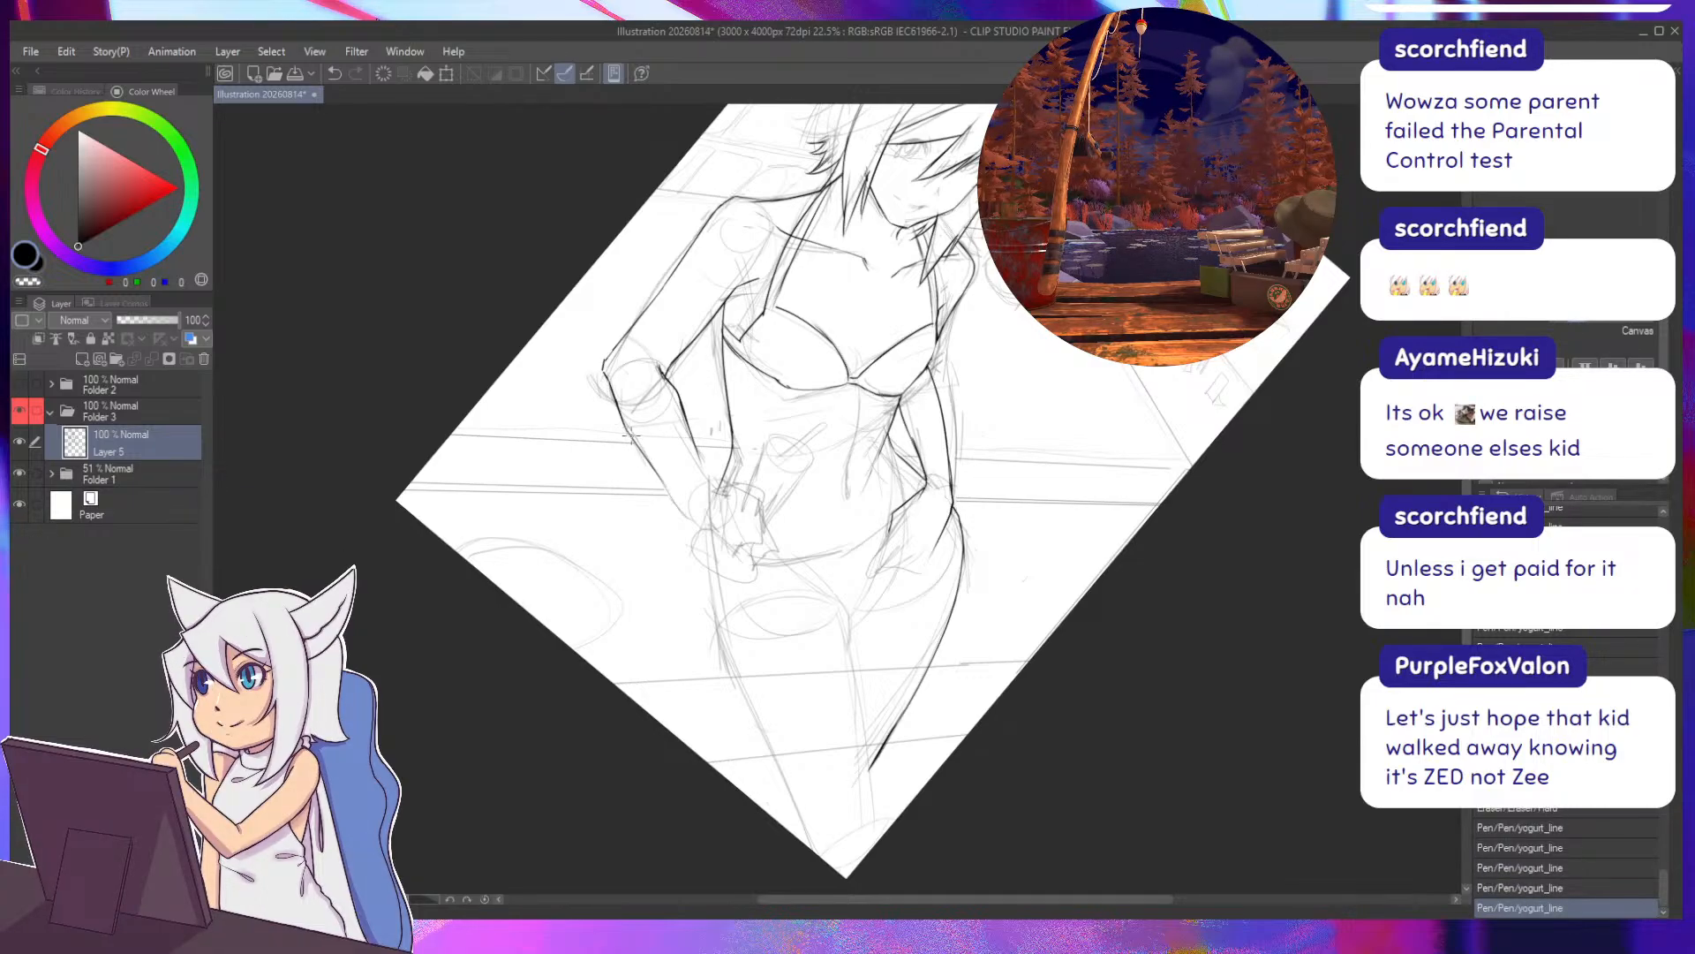
Extend the left forearm's outer edge down to the wrist beside the hand sketch.
{"action": "left_click_drag", "start_coordinate": [625, 432], "coordinate": [709, 521]}
{"action": "key", "text": "minus"}
{"action": "key", "text": "minus"}
{"action": "key", "text": "minus"}
{"action": "key", "text": "minus"}
{"action": "key", "text": "minus"}
{"action": "key", "text": "minus"}
{"action": "key", "text": "minus"}
{"action": "key", "text": "minus"}
{"action": "key", "text": "minus"}
{"action": "key", "text": "minus"}
{"action": "key", "text": "minus"}
{"action": "key", "text": "minus"}
{"action": "key", "text": "minus"}
{"action": "key", "text": "minus"}
{"action": "key", "text": "minus"}
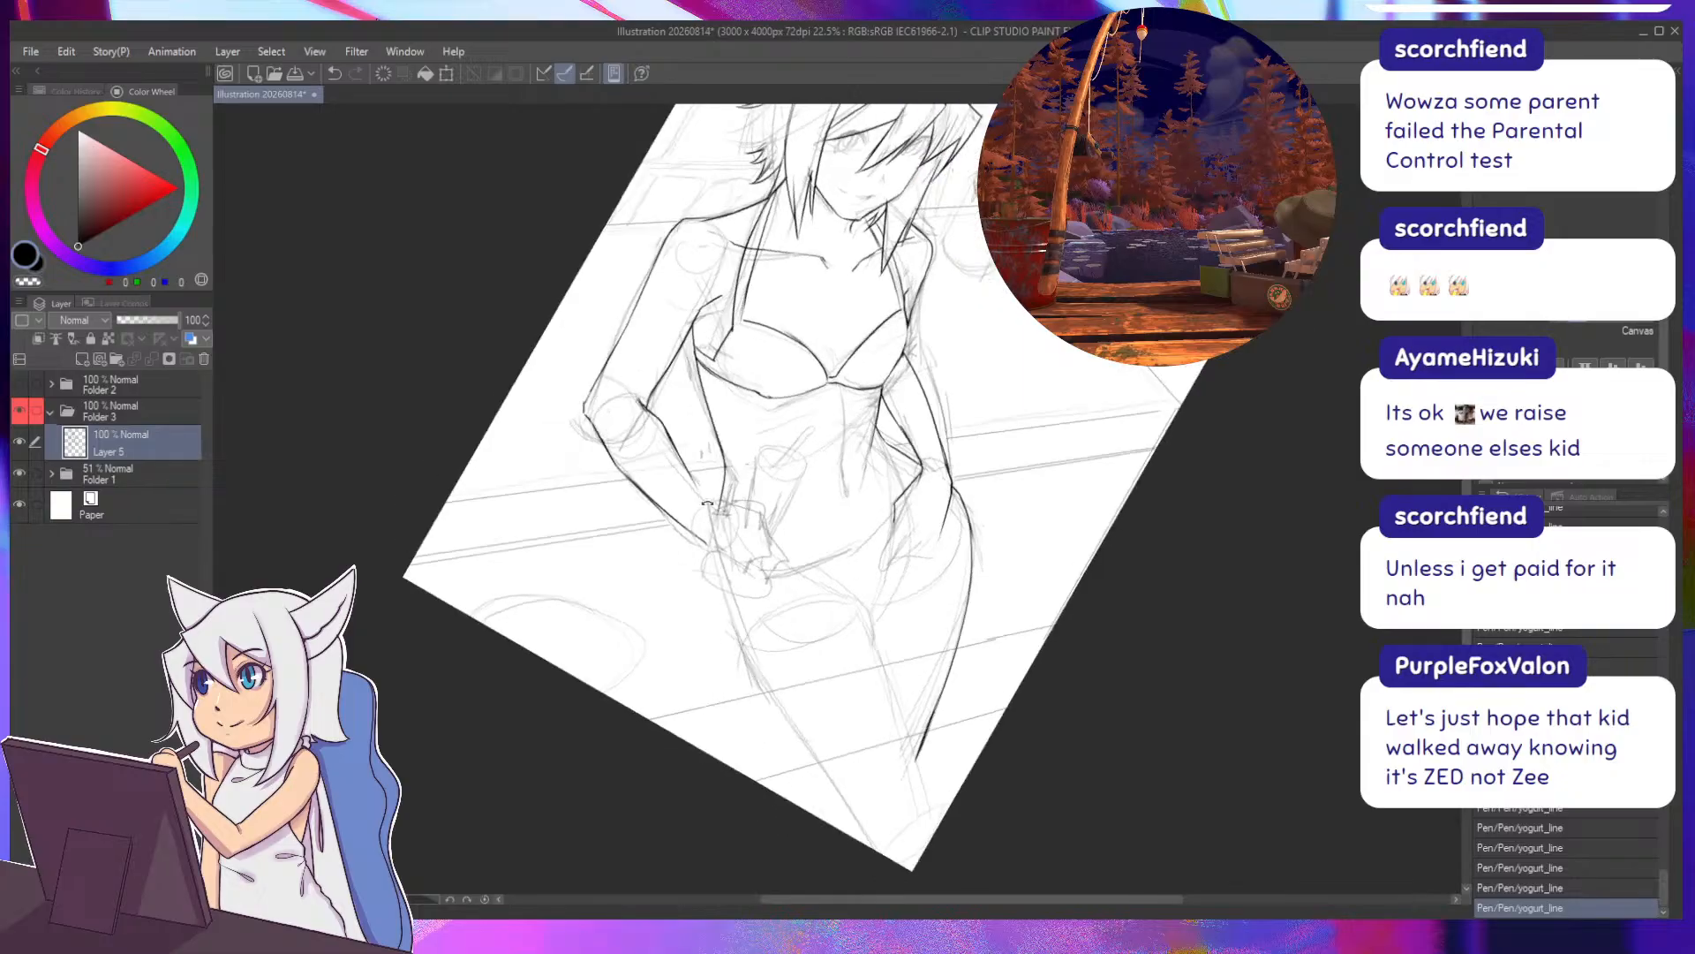
{"action": "key", "text": "asciicircum"}
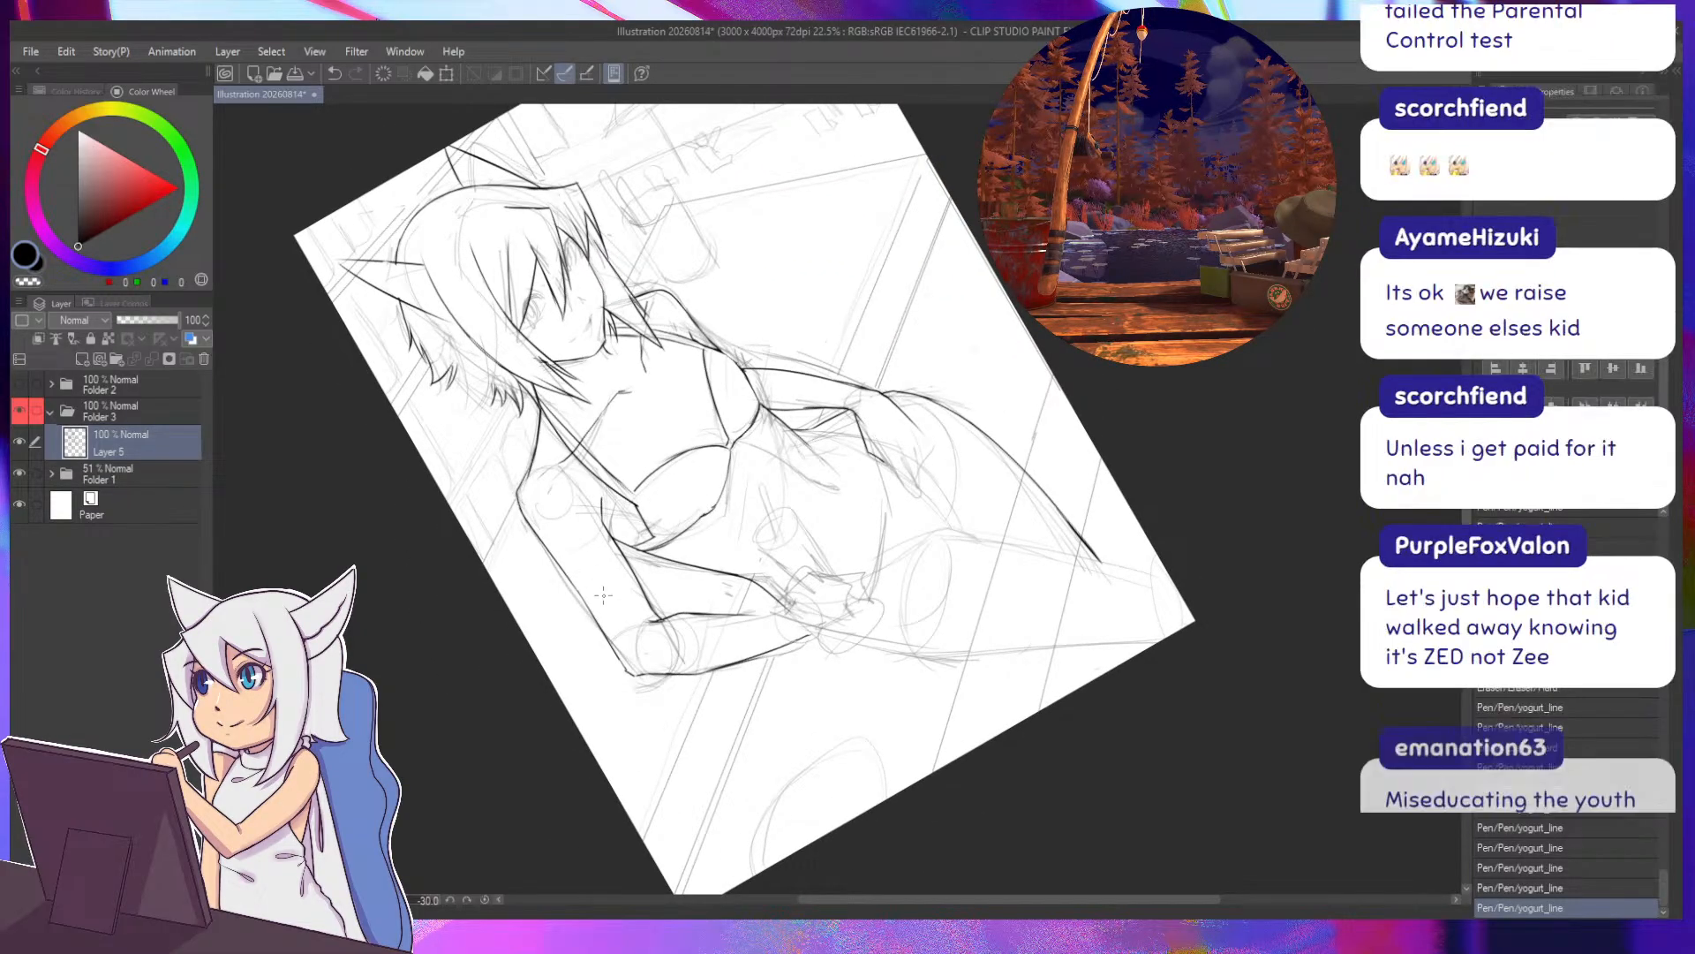
Try to refine the left forearm's line between elbow and wrist, undoing the last two strokes.
{"action": "mouse_move", "coordinate": [700, 479]}
{"action": "left_mouse_down"}
{"action": "mouse_move", "coordinate": [660, 369]}
{"action": "mouse_move", "coordinate": [656, 479]}
{"action": "mouse_move", "coordinate": [755, 558]}
{"action": "left_mouse_up"}
{"action": "key", "text": "asciicircum"}
{"action": "key", "text": "asciicircum"}
{"action": "key", "text": "asciicircum"}
{"action": "key", "text": "asciicircum"}
{"action": "key", "text": "asciicircum"}
{"action": "key", "text": "asciicircum"}
{"action": "key", "text": "asciicircum"}
{"action": "key", "text": "asciicircum"}
{"action": "key", "text": "asciicircum"}
{"action": "key", "text": "asciicircum"}
{"action": "key", "text": "asciicircum"}
{"action": "key", "text": "asciicircum"}
{"action": "key", "text": "asciicircum"}
{"action": "key", "text": "asciicircum"}
{"action": "key", "text": "asciicircum"}
{"action": "key", "text": "asciicircum"}
{"action": "key", "text": "asciicircum"}
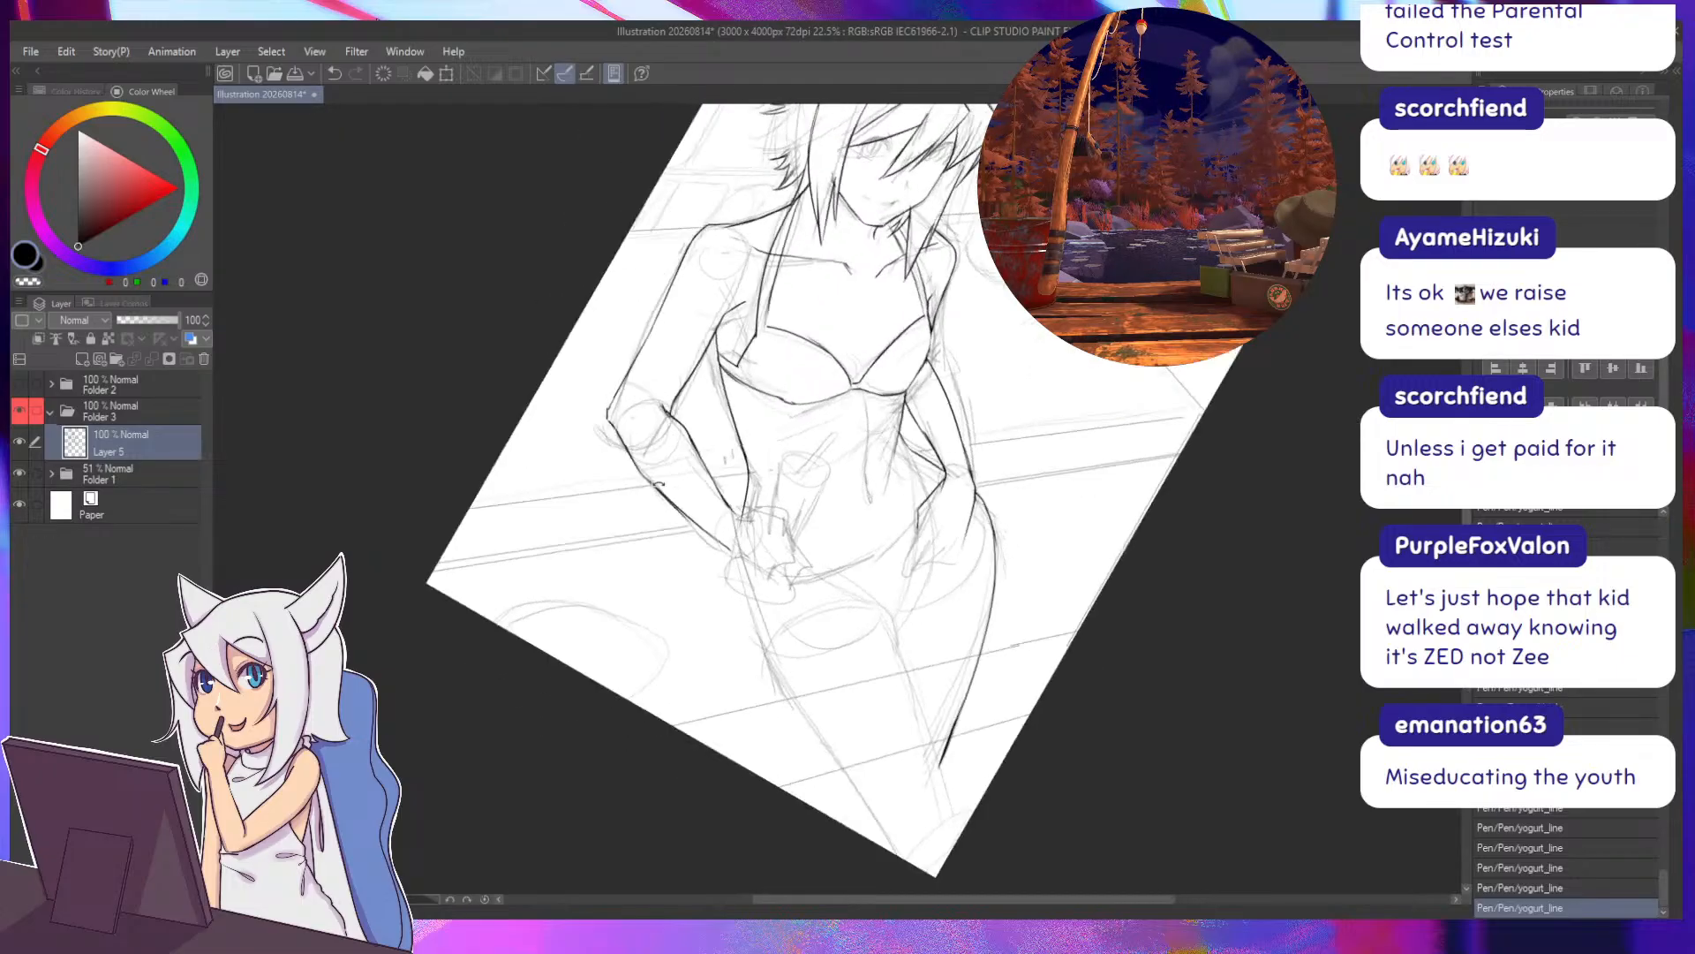
{"action": "key", "text": "ctrl+z"}
{"action": "key", "text": "ctrl+z"}
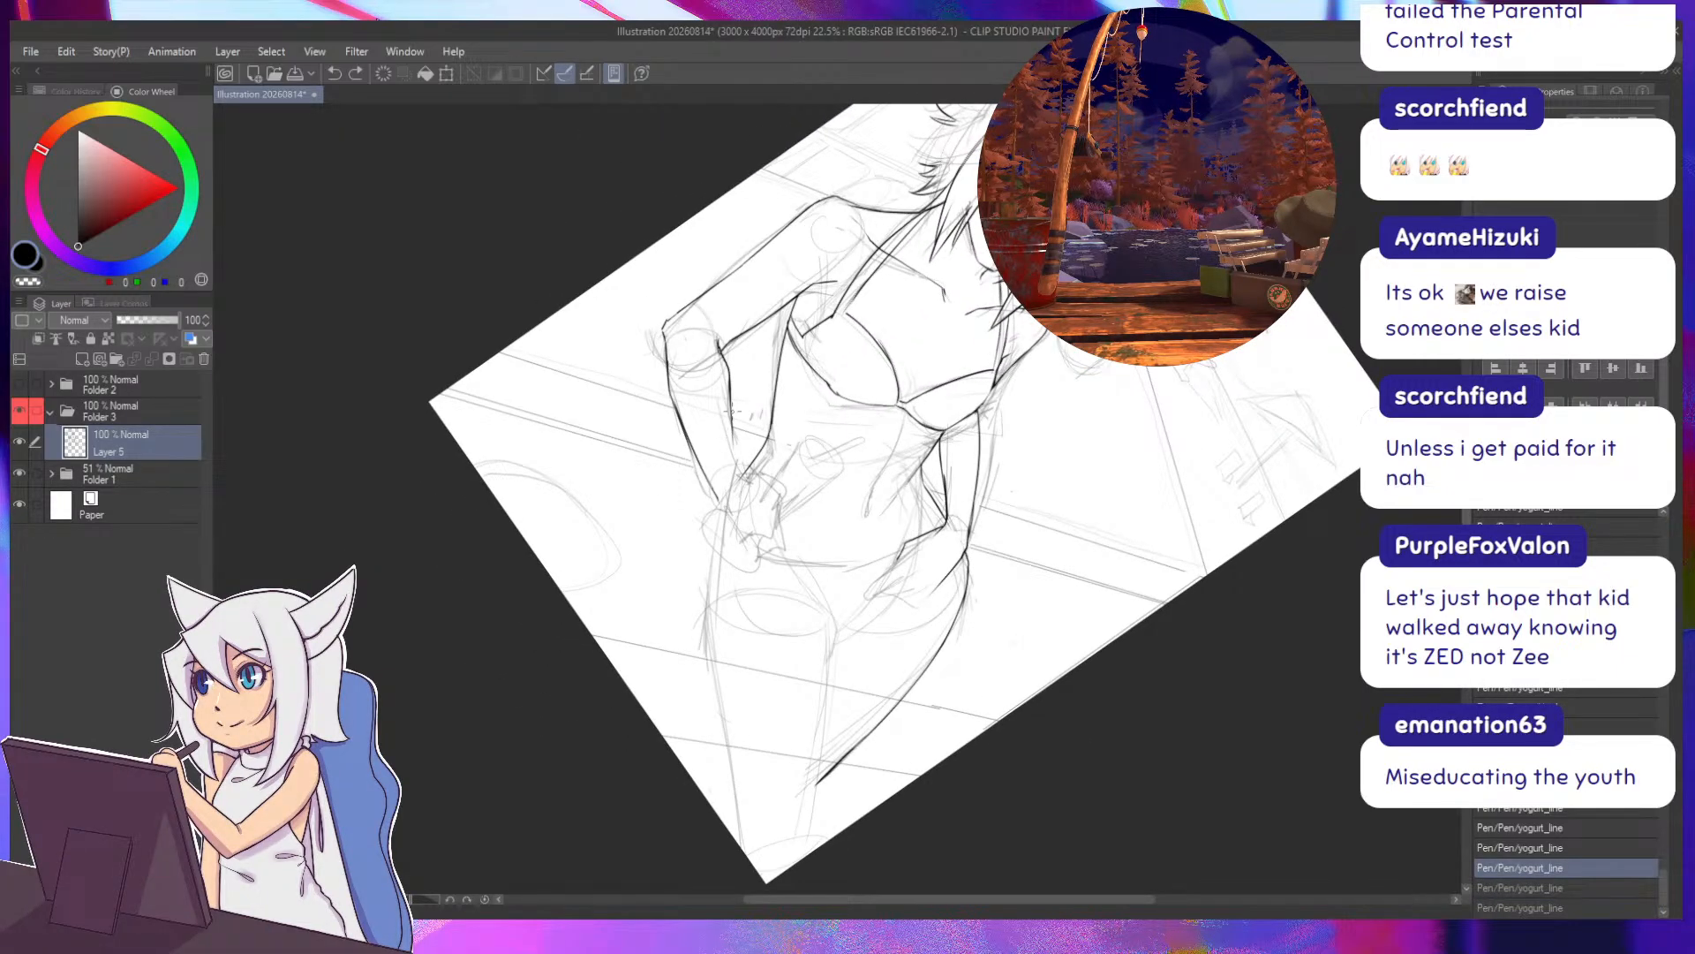
Try to ink the left wrist and the upper edge of the hand over the sketch, undoing both strokes.
{"action": "left_click_drag", "start_coordinate": [732, 412], "coordinate": [741, 480]}
{"action": "key", "text": "ctrl+z"}
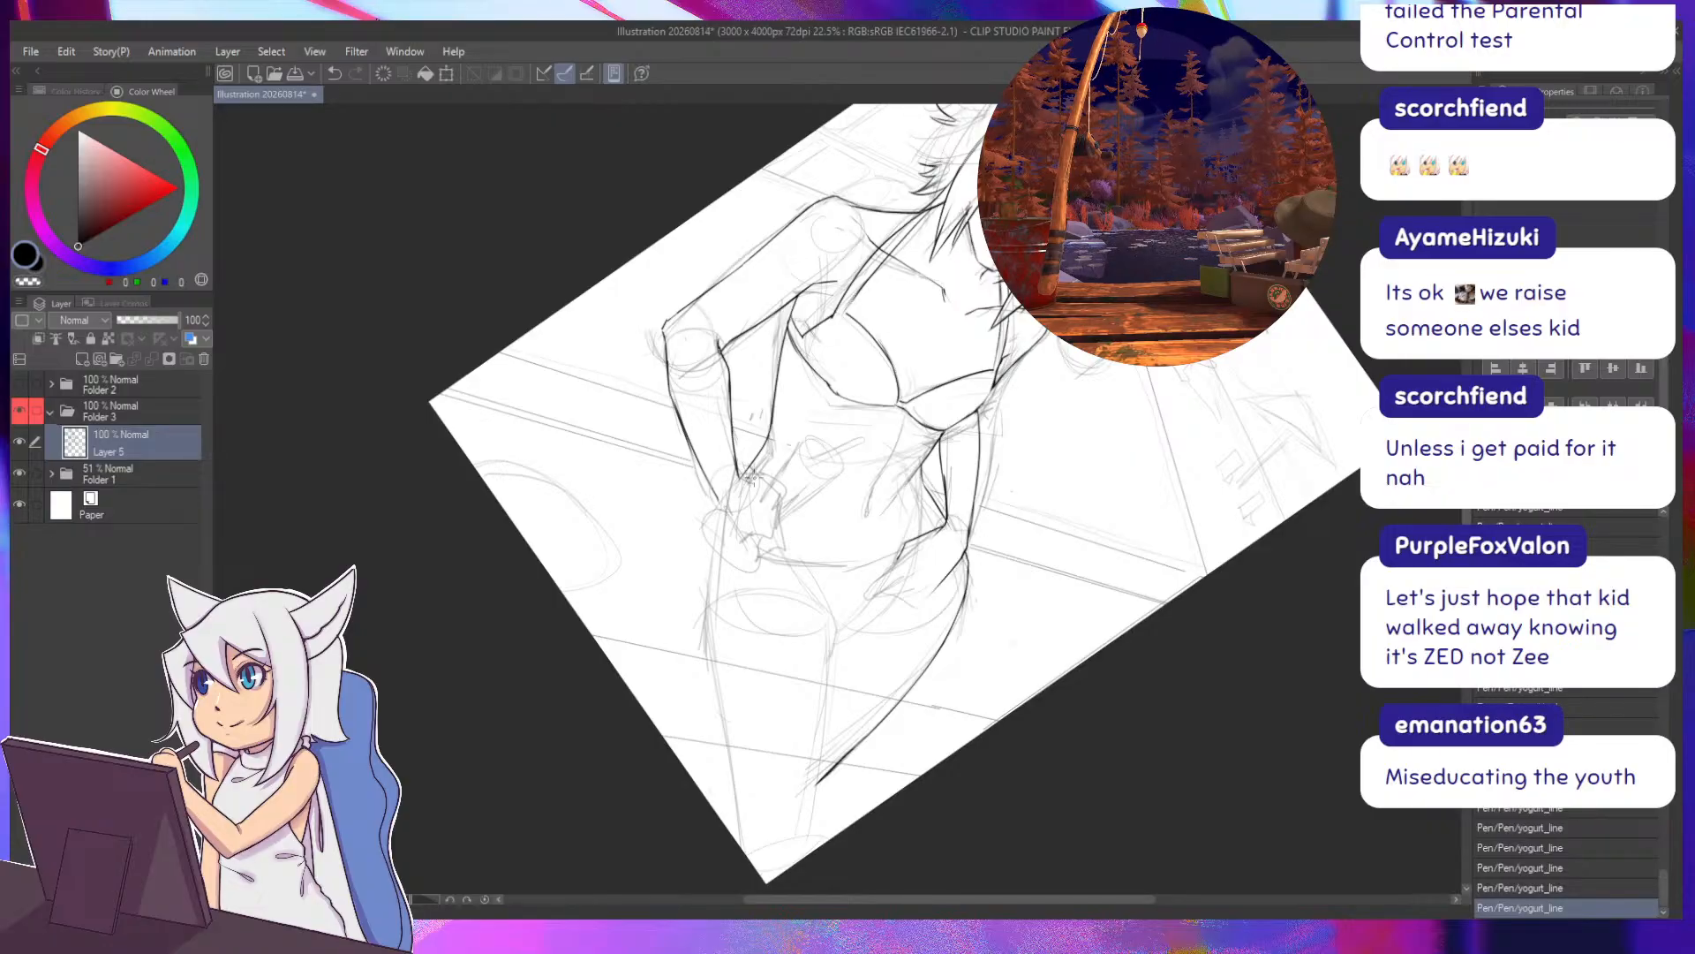
{"action": "left_click_drag", "start_coordinate": [736, 466], "coordinate": [773, 483]}
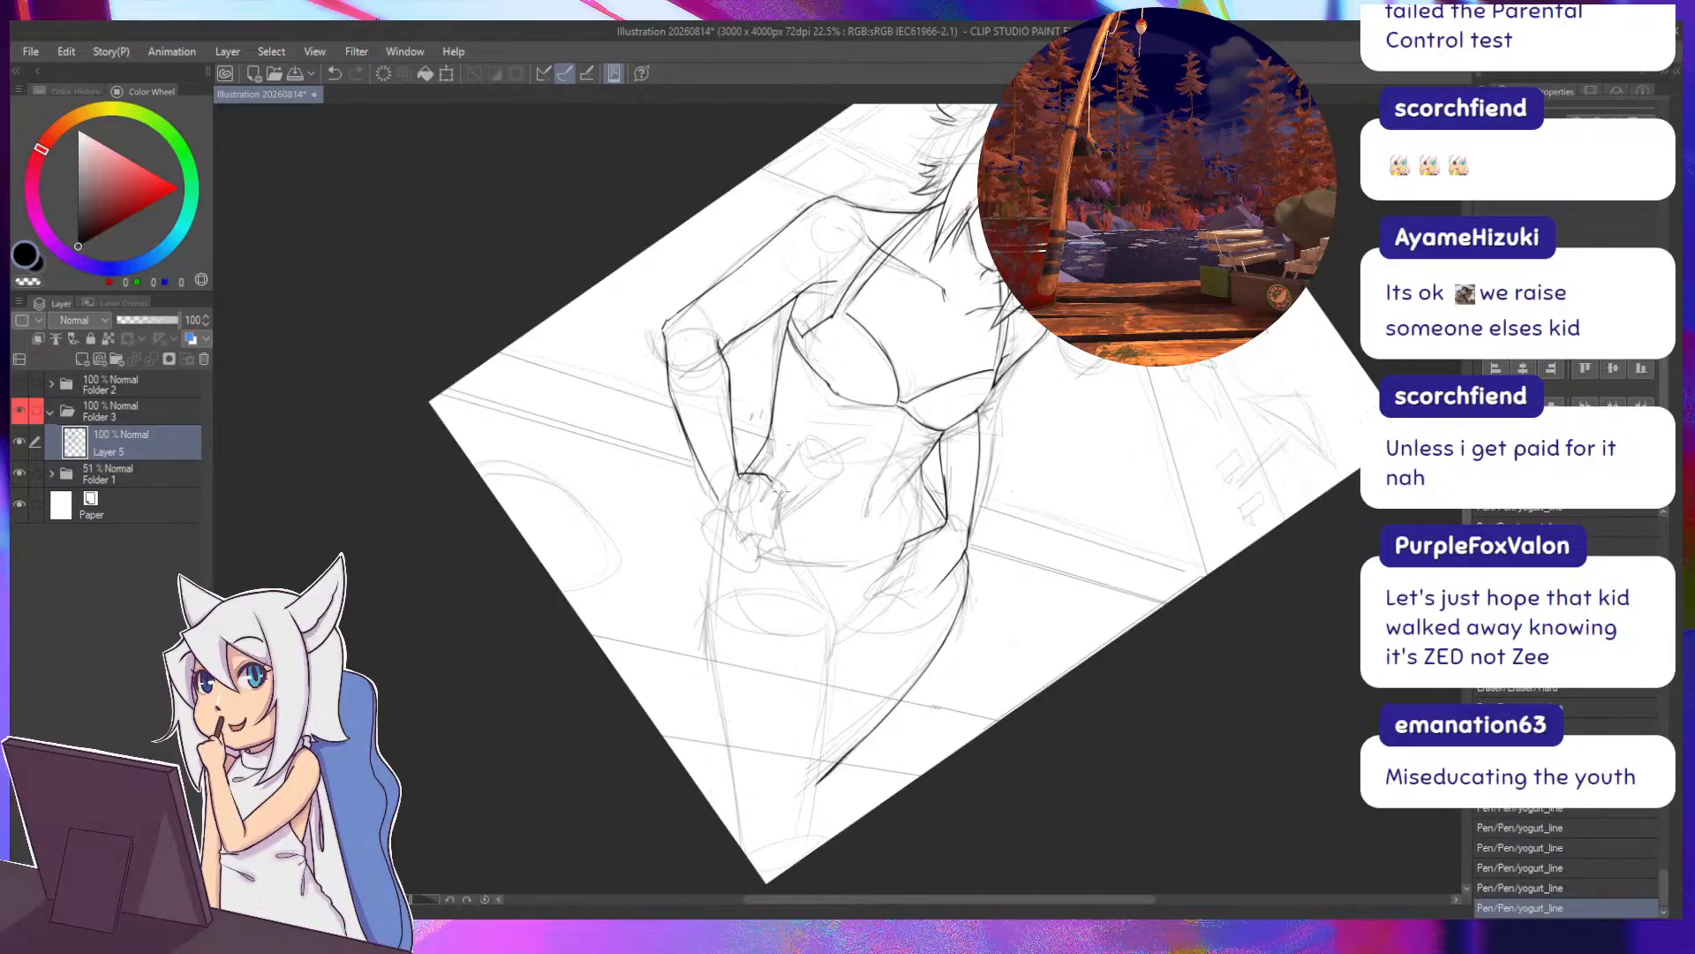
{"action": "key", "text": "ctrl+z"}
Try to ink the back and knuckle outline of the left hand around the cup, undoing the hand strokes.
{"action": "mouse_move", "coordinate": [758, 323]}
{"action": "left_mouse_down"}
{"action": "mouse_move", "coordinate": [664, 415]}
{"action": "mouse_move", "coordinate": [539, 389]}
{"action": "mouse_move", "coordinate": [527, 328]}
{"action": "left_mouse_up"}
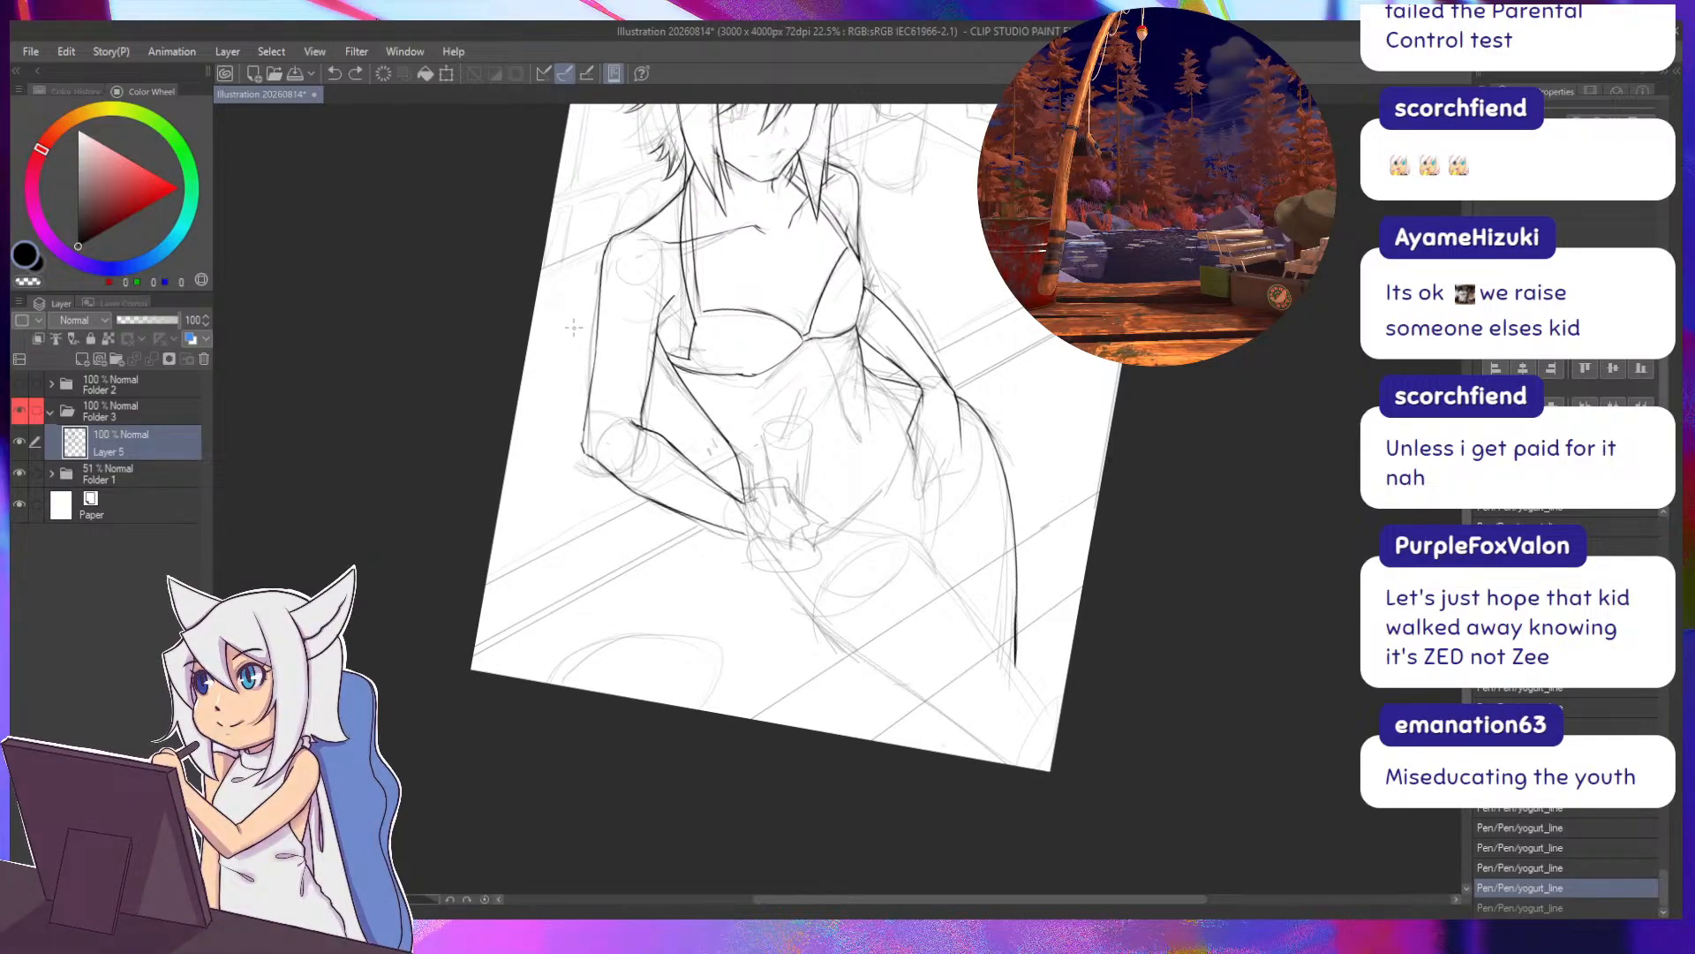
{"action": "left_click_drag", "start_coordinate": [743, 501], "coordinate": [797, 496]}
{"action": "key", "text": "ctrl+z"}
{"action": "key", "text": "ctrl+z"}
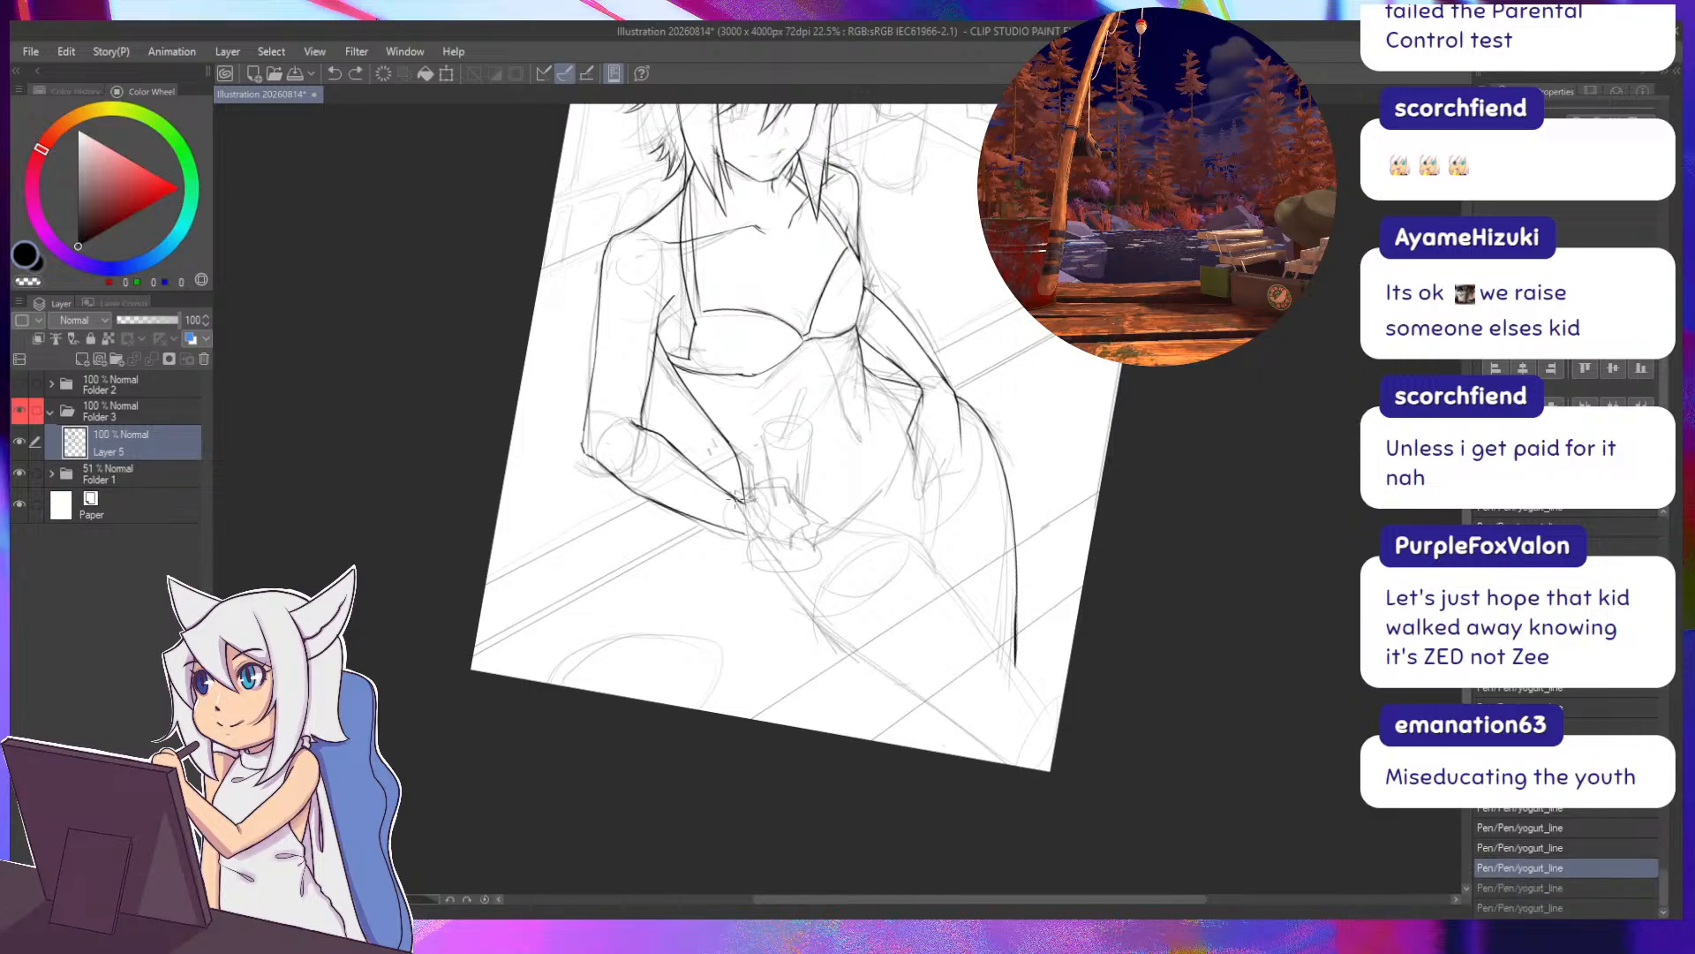
{"action": "key", "text": "ctrl+y"}
{"action": "key", "text": "ctrl+y"}
{"action": "mouse_move", "coordinate": [781, 496]}
{"action": "left_mouse_down"}
{"action": "mouse_move", "coordinate": [808, 507]}
{"action": "mouse_move", "coordinate": [805, 533]}
{"action": "mouse_move", "coordinate": [734, 530]}
{"action": "left_mouse_up"}
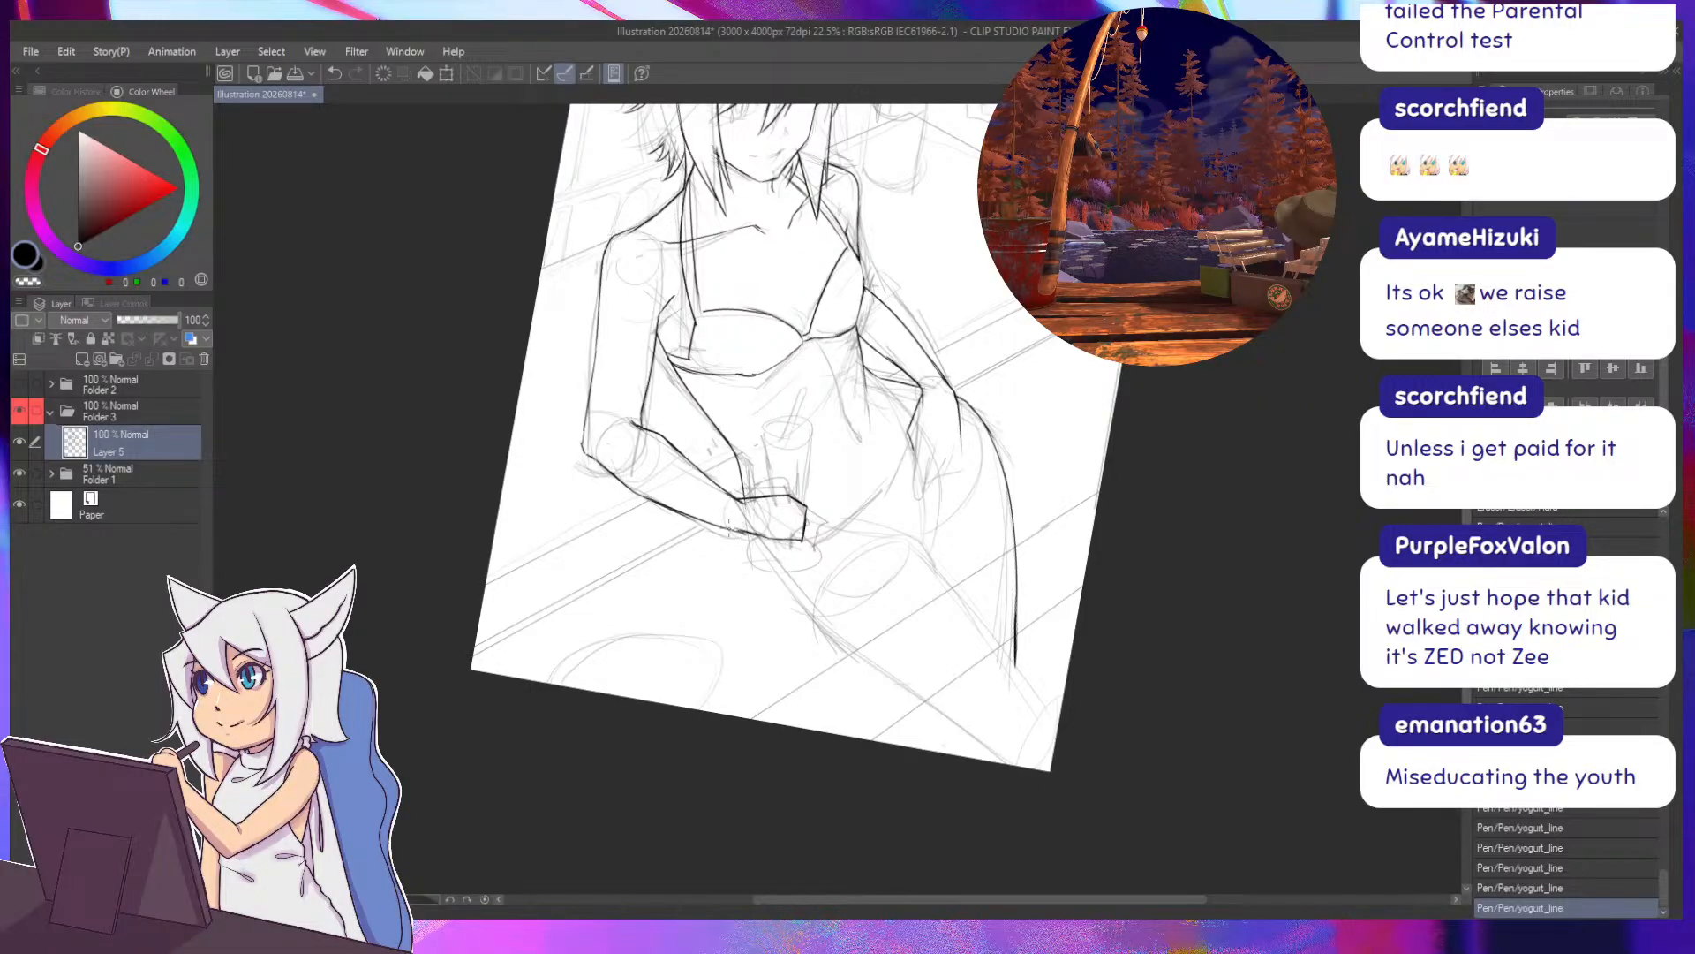
{"action": "key", "text": "ctrl+z"}
{"action": "key", "text": "ctrl+z"}
{"action": "key", "text": "ctrl+z"}
{"action": "key", "text": "ctrl+z"}
{"action": "key", "text": "ctrl+z"}
{"action": "key", "text": "ctrl+z"}
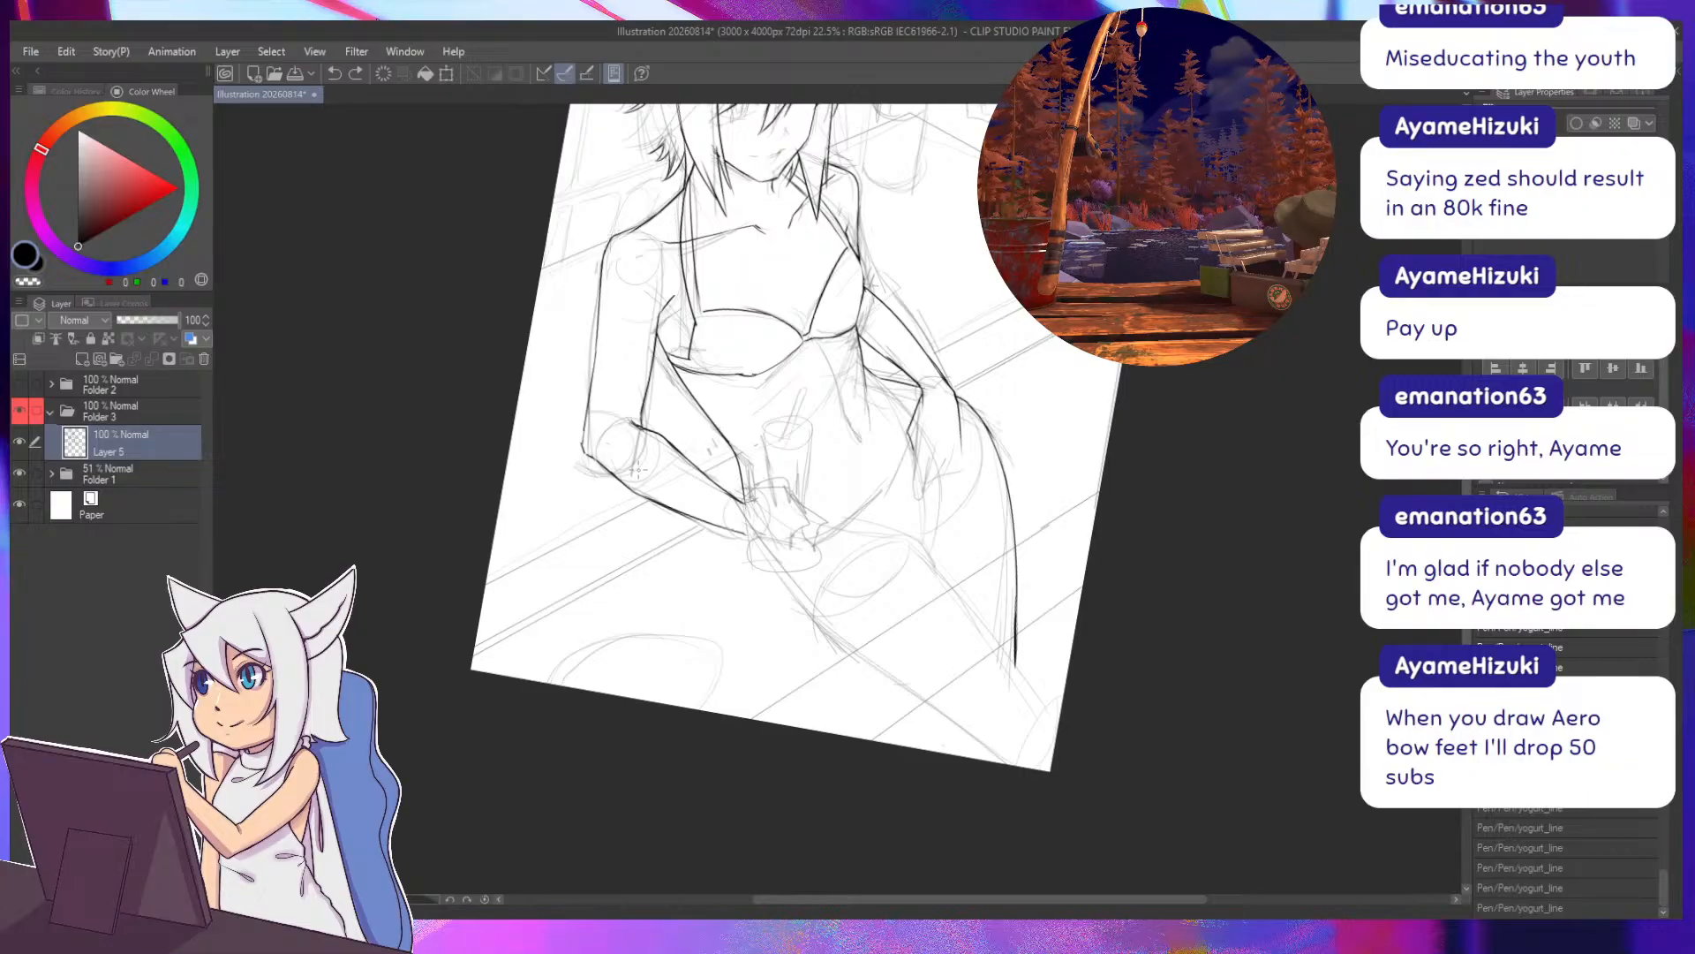
Erase the surplus ink at the start of the hip's outer contour beside the hand resting on it.
{"action": "left_click", "coordinate": [464, 379]}
{"action": "left_click_drag", "start_coordinate": [445, 373], "coordinate": [464, 449]}
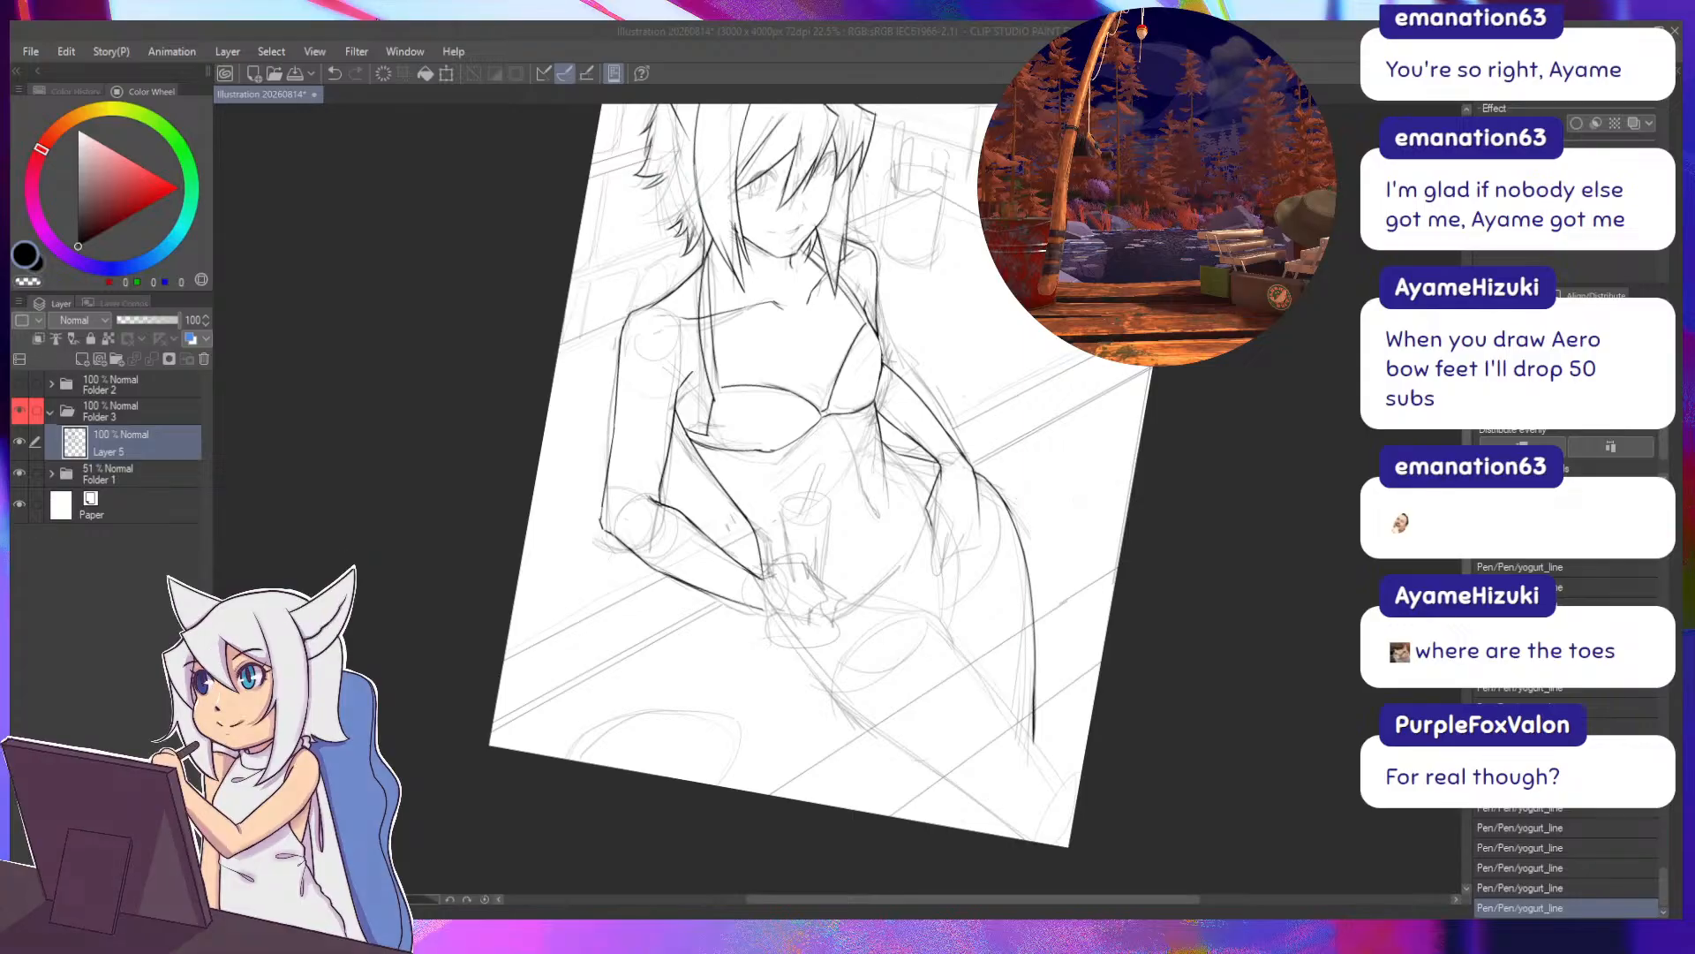
{"action": "left_click", "coordinate": [439, 462]}
{"action": "left_click_drag", "start_coordinate": [467, 426], "coordinate": [414, 393]}
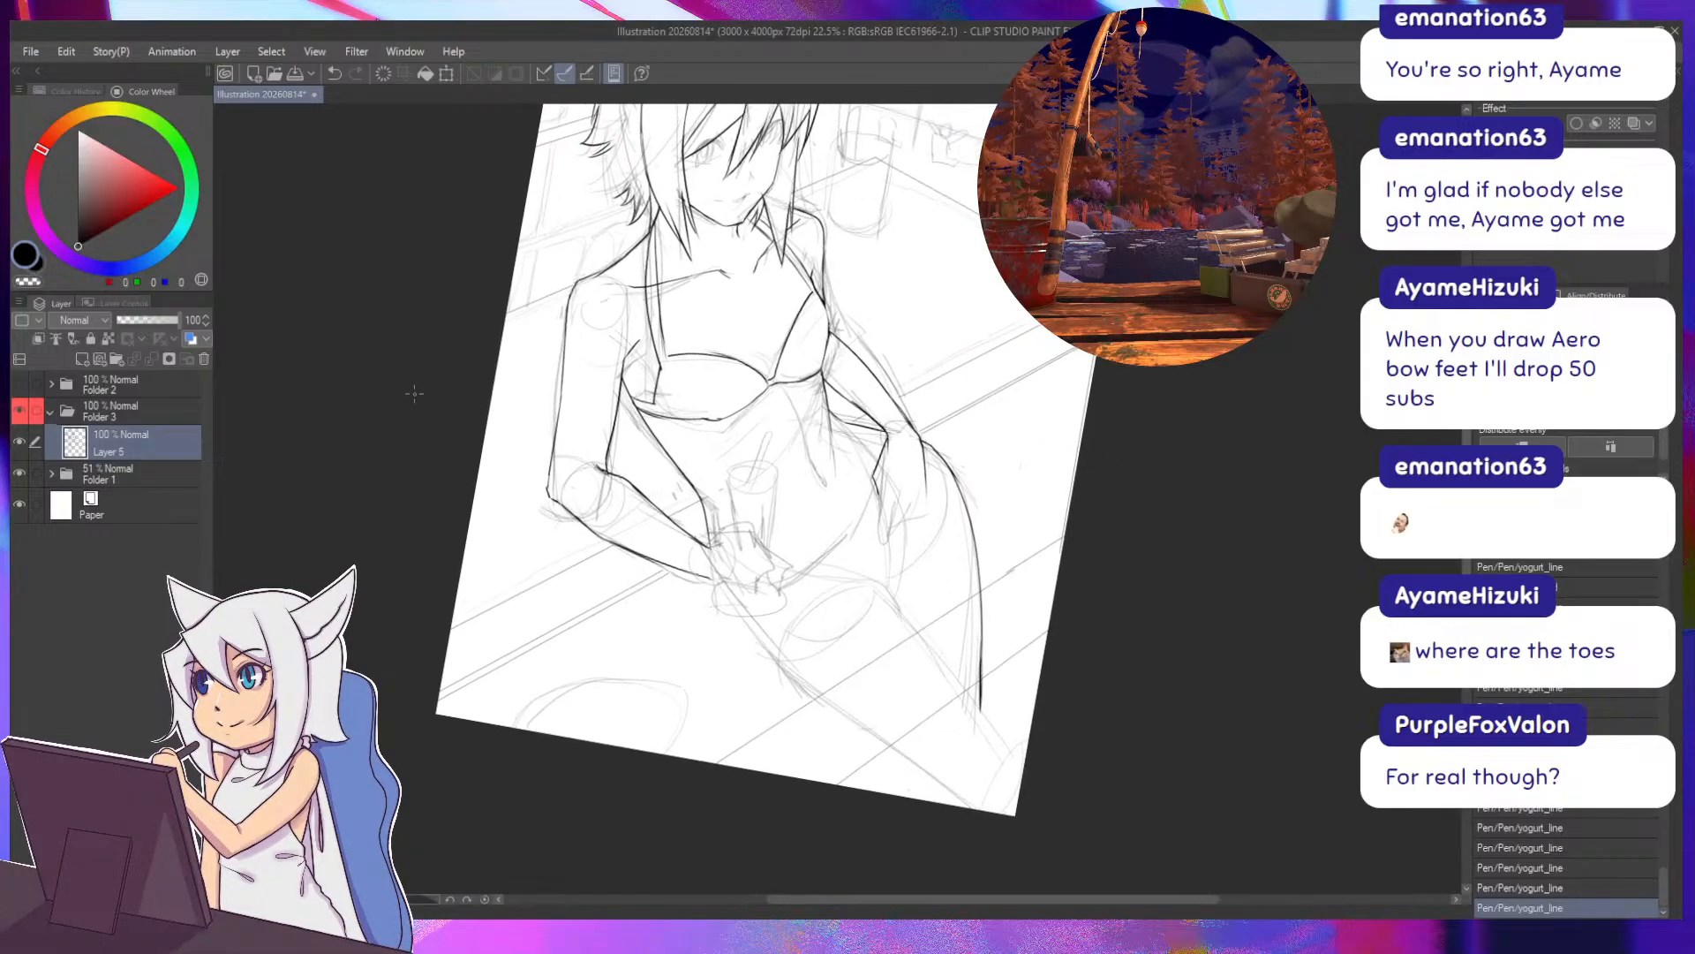
{"action": "key", "text": "e"}
{"action": "left_click_drag", "start_coordinate": [956, 469], "coordinate": [958, 477]}
{"action": "left_click_drag", "start_coordinate": [955, 465], "coordinate": [954, 454]}
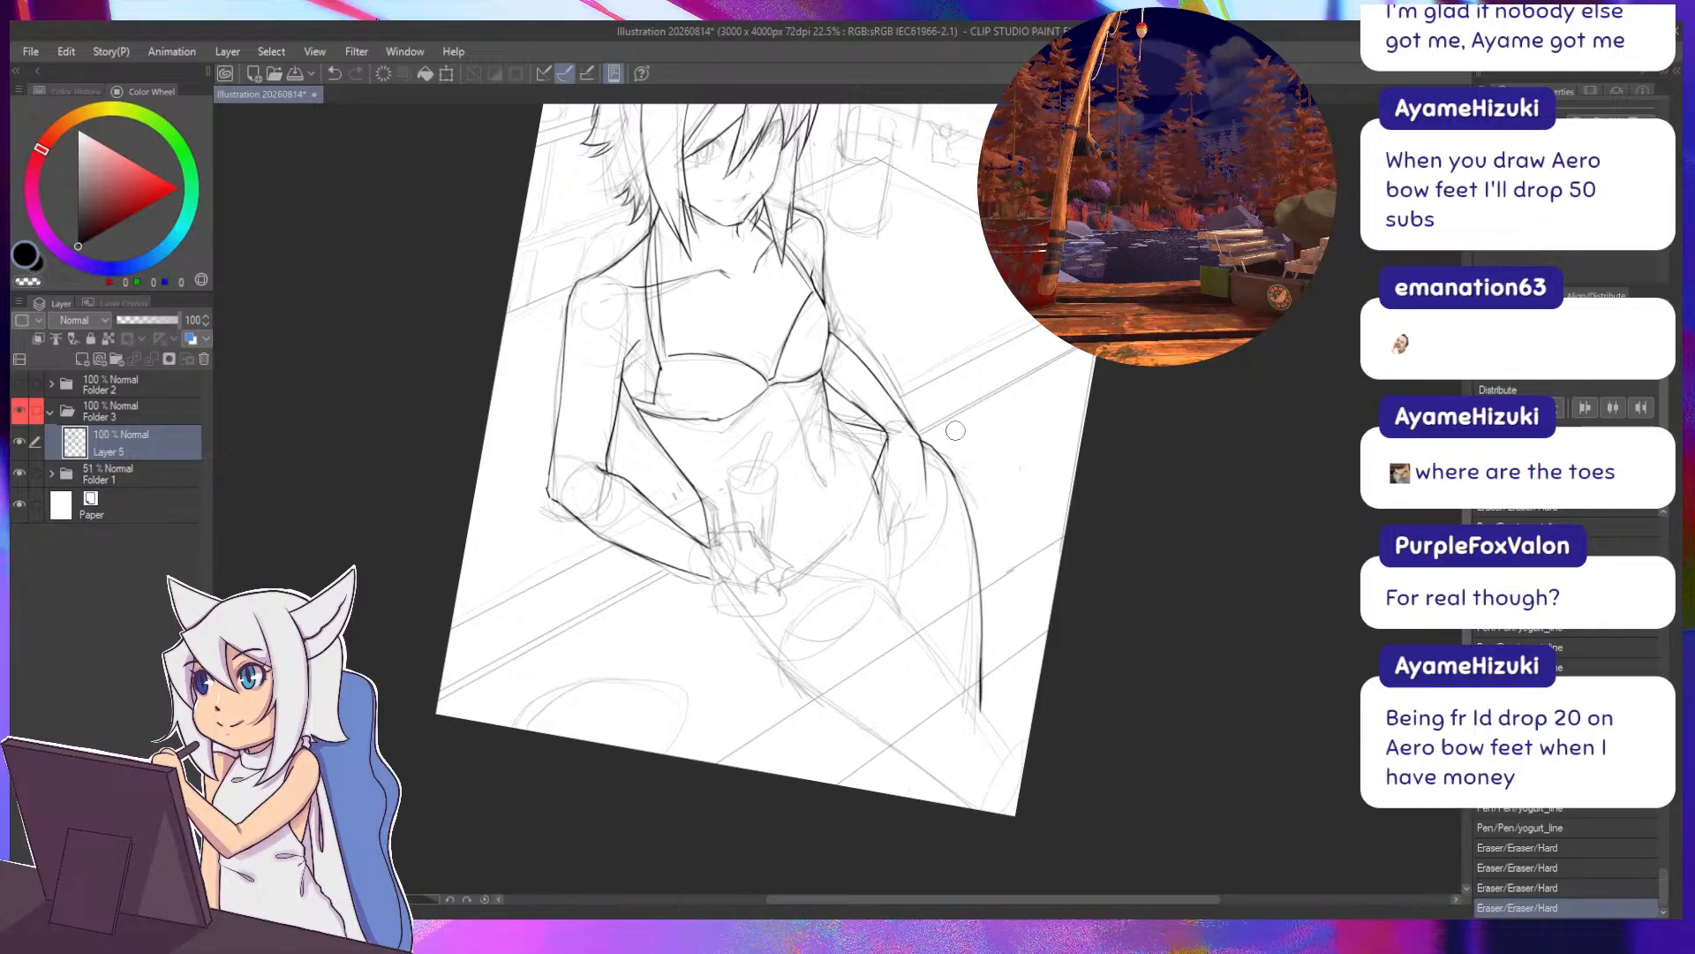
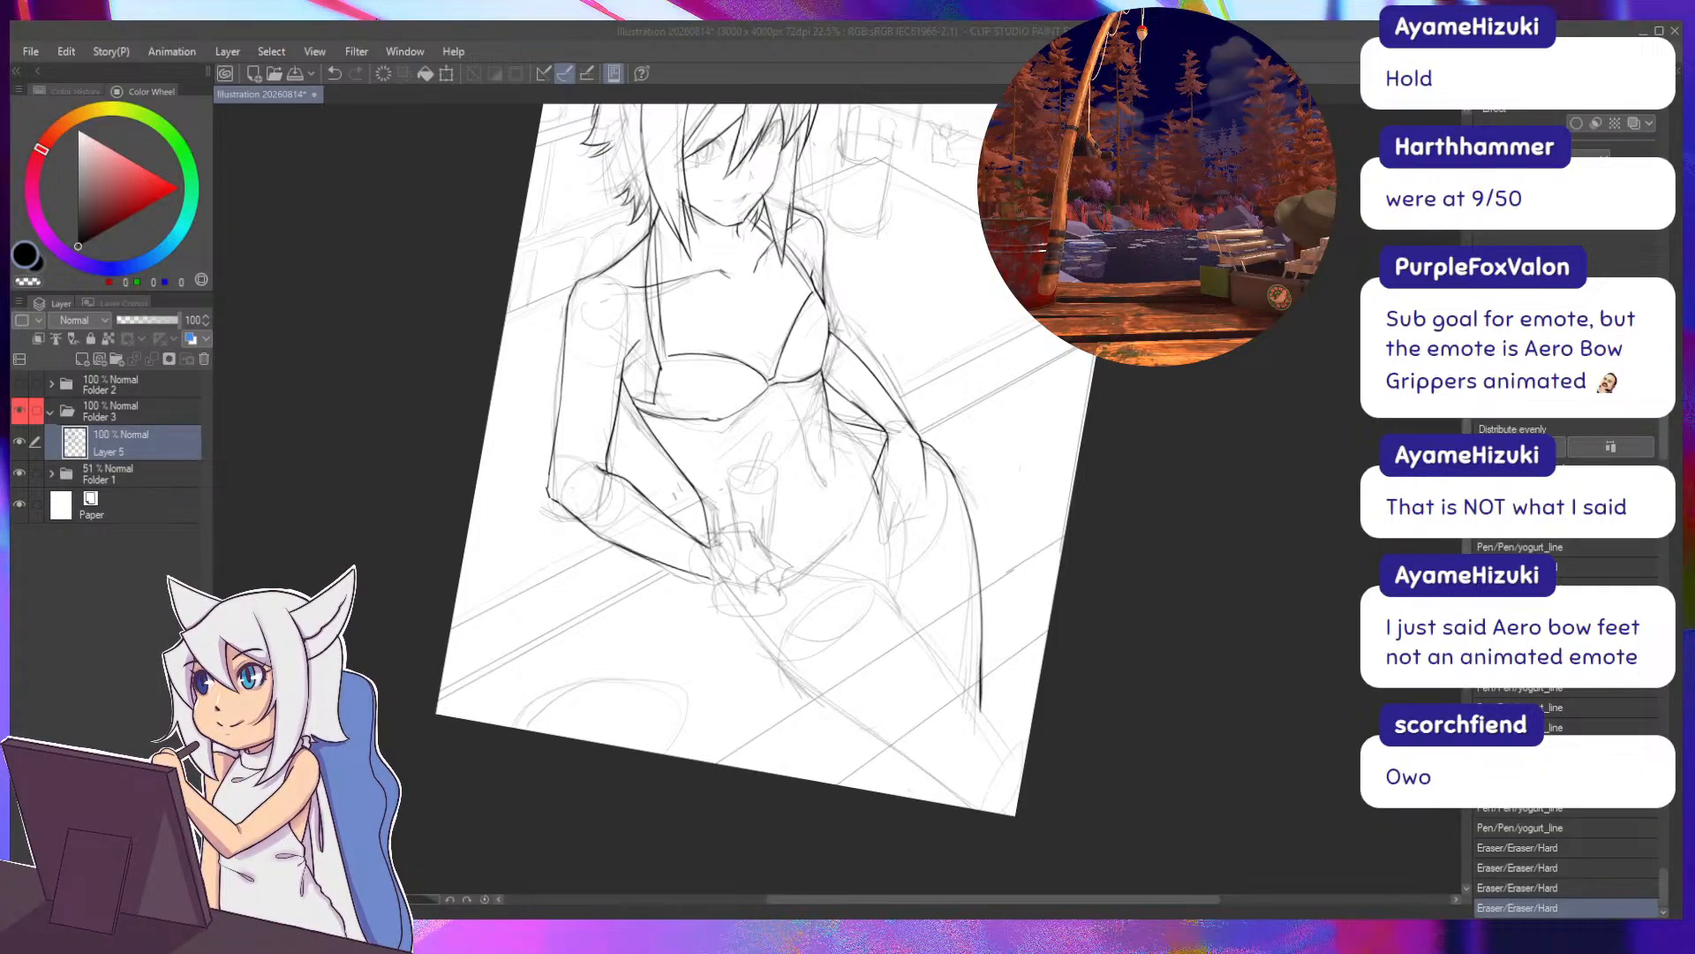
Create a new blank 2160 x 3840 px, 300 dpi canvas with a grey paper background.
{"action": "left_click", "coordinate": [420, 432]}
{"action": "left_click_drag", "start_coordinate": [381, 437], "coordinate": [469, 583]}
{"action": "key", "text": "minus"}
{"action": "key", "text": "minus"}
{"action": "key", "text": "minus"}
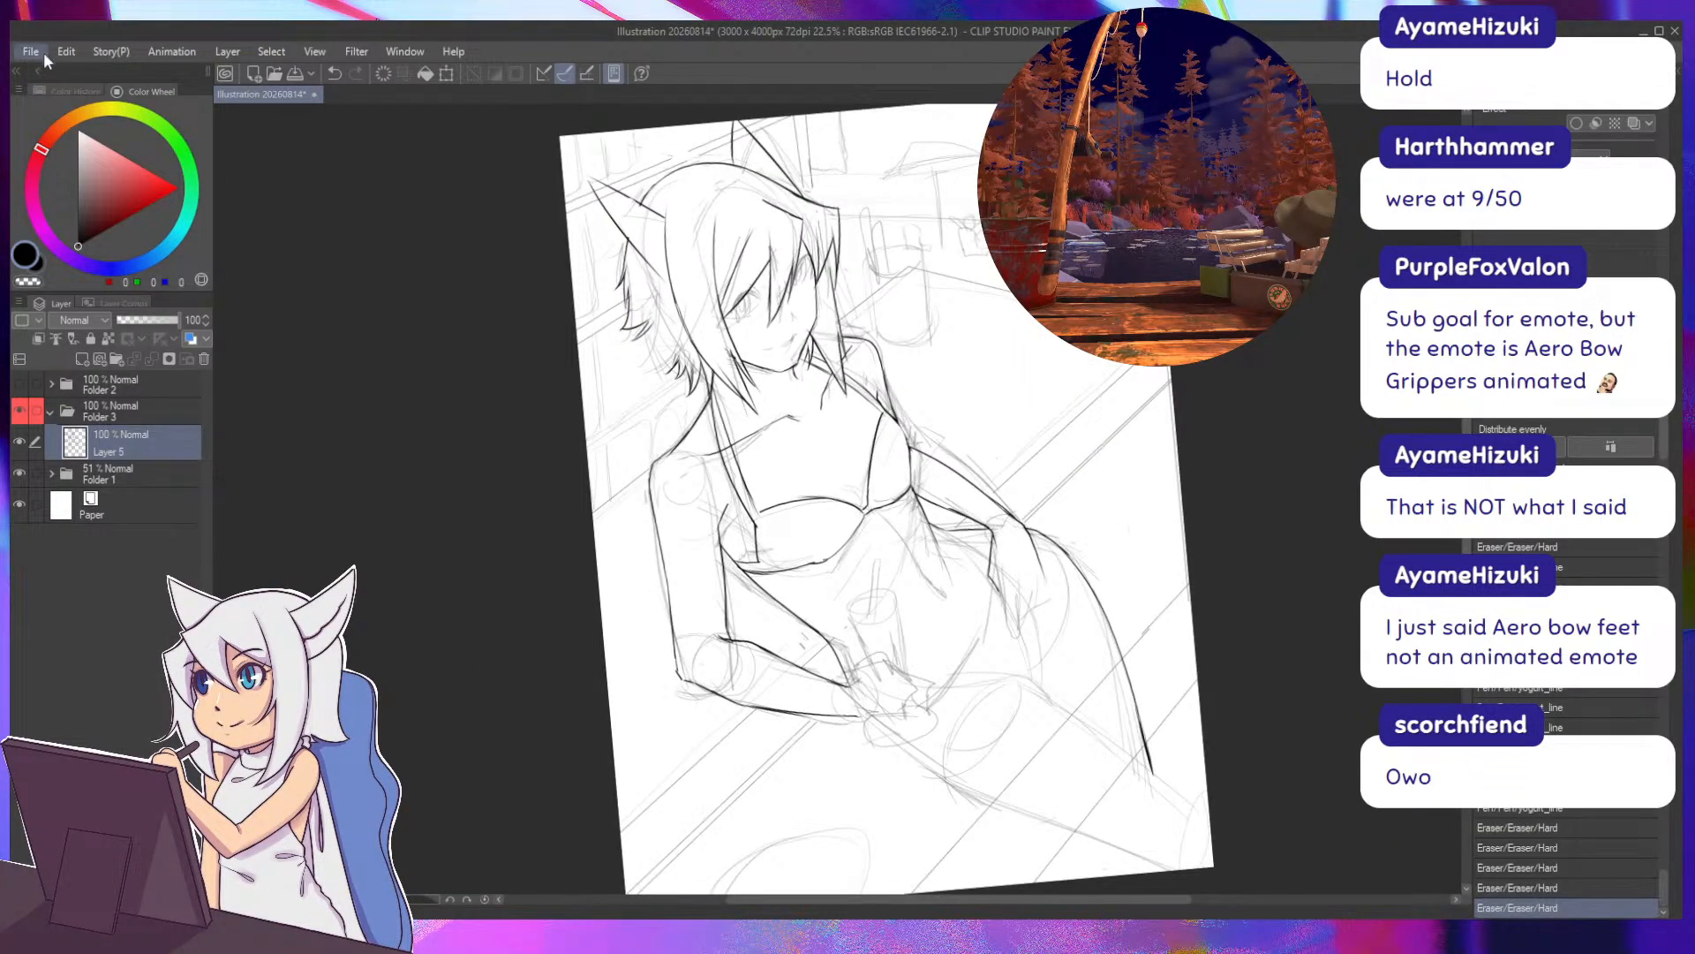
{"action": "key", "text": "alt+Tab"}
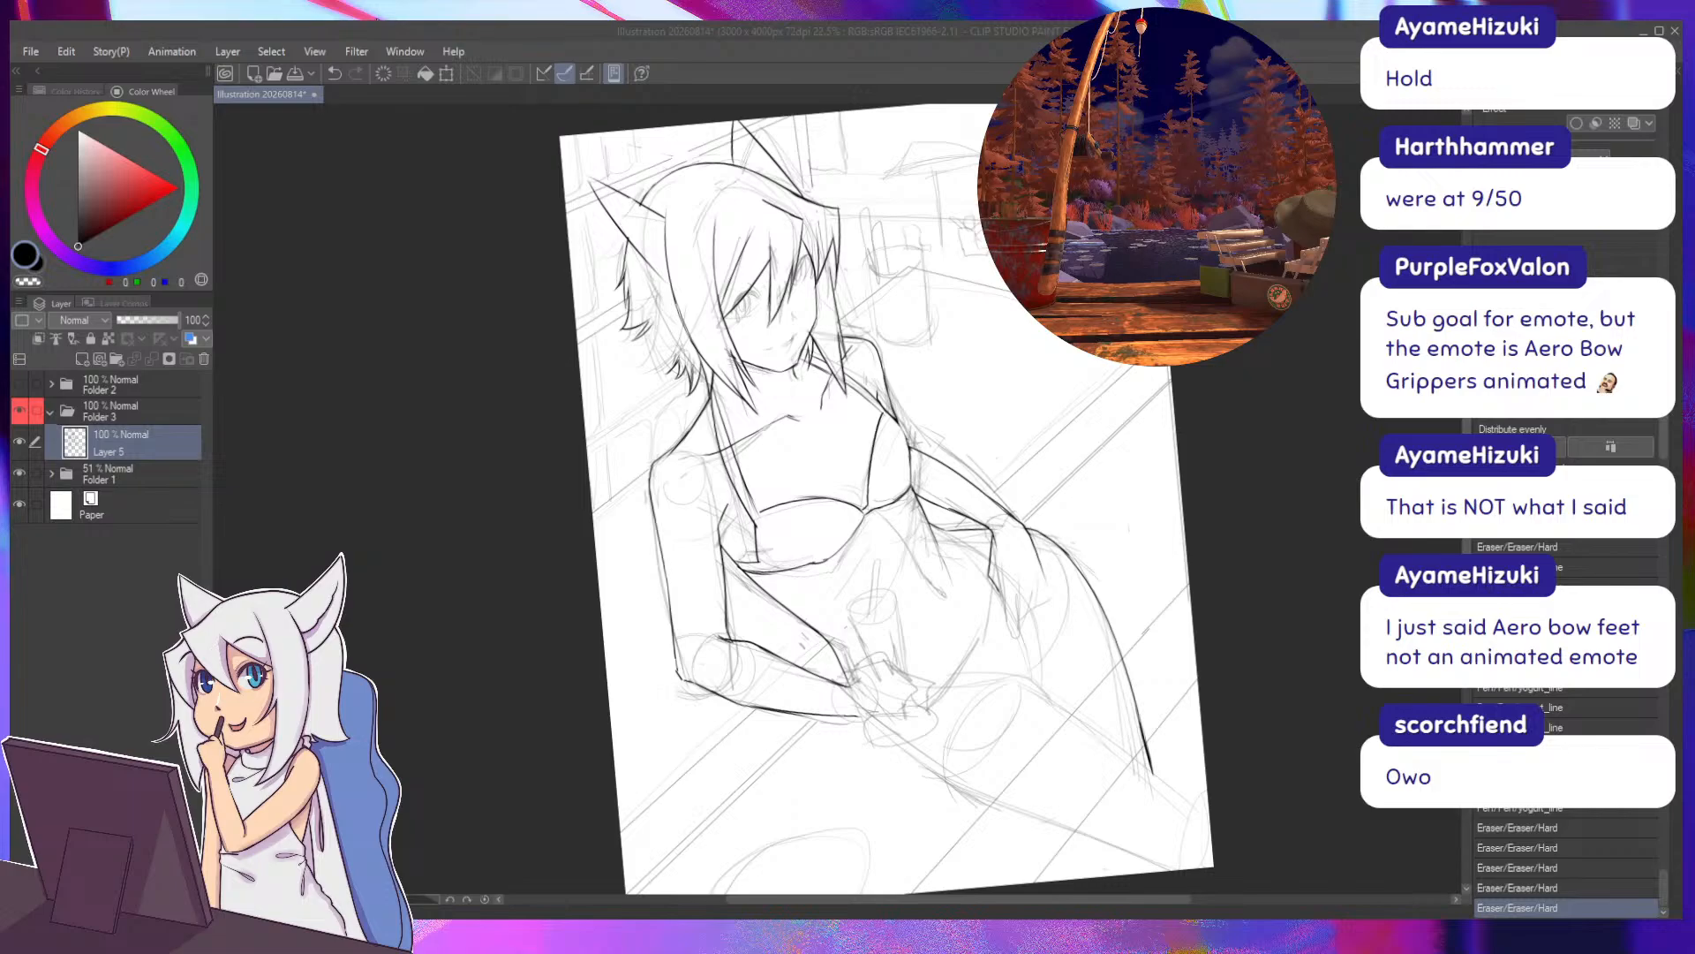
{"action": "left_click", "coordinate": [690, 394]}
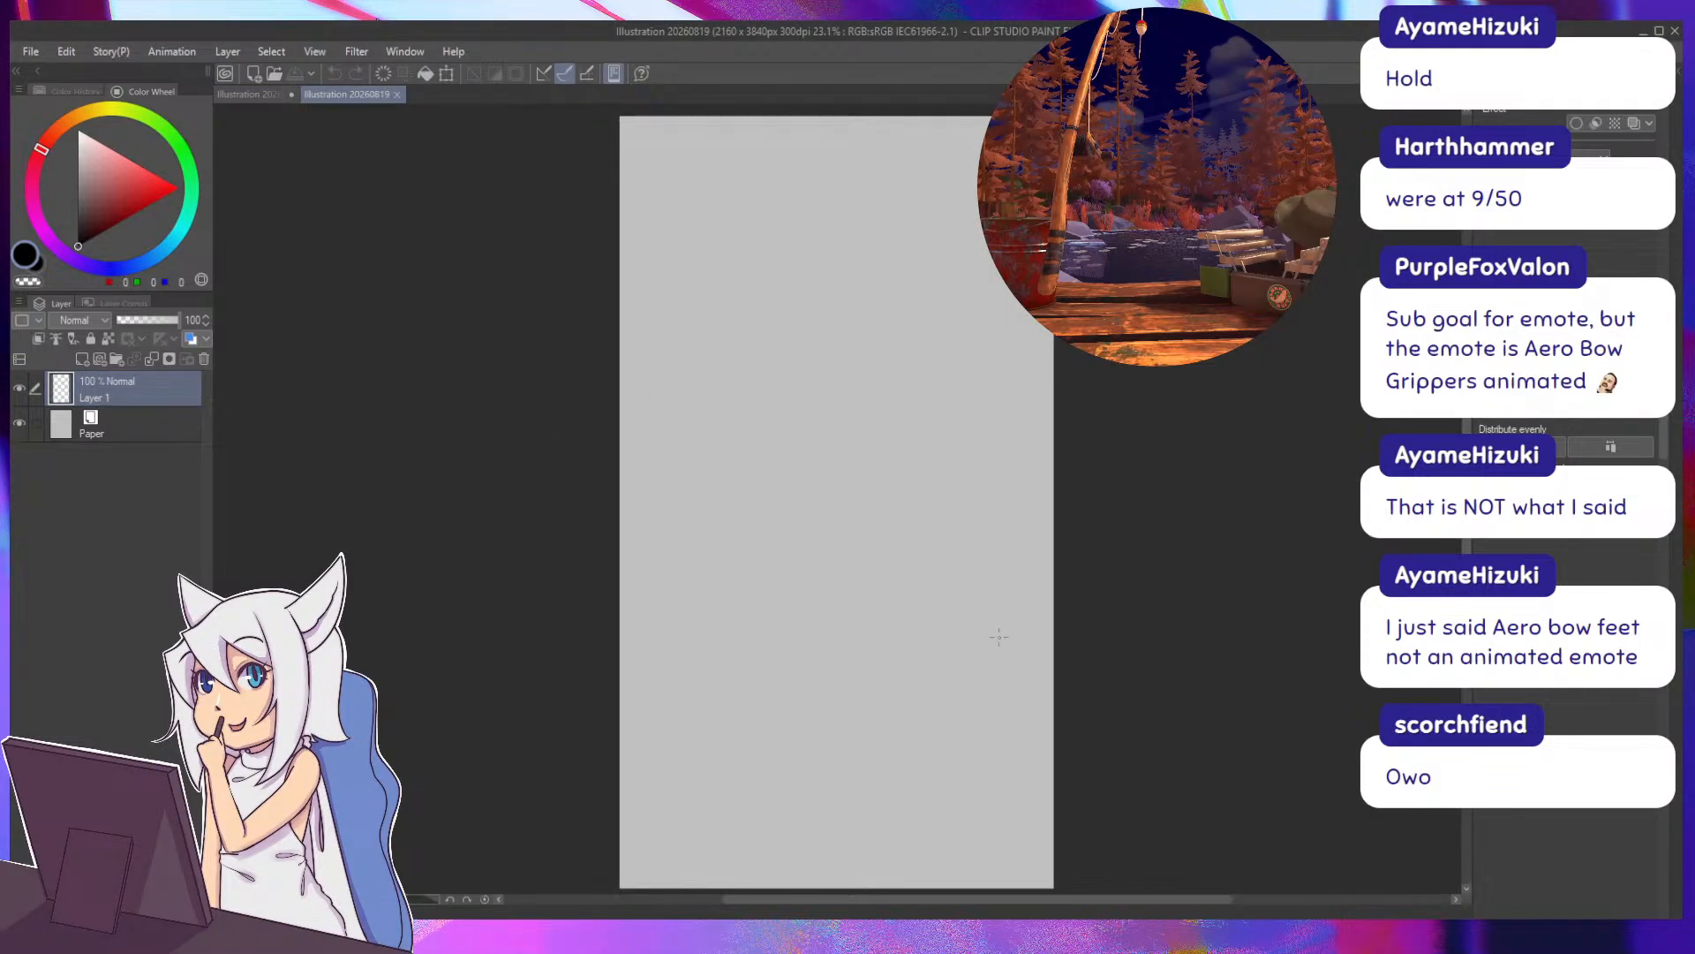
Handwrite "50 Subs" as the heading and "41 /41" on the line below it.
{"action": "mouse_move", "coordinate": [756, 144]}
{"action": "left_mouse_down"}
{"action": "mouse_move", "coordinate": [776, 216]}
{"action": "mouse_move", "coordinate": [708, 222]}
{"action": "left_mouse_up"}
{"action": "mouse_move", "coordinate": [841, 156]}
{"action": "left_mouse_down"}
{"action": "mouse_move", "coordinate": [809, 213]}
{"action": "mouse_move", "coordinate": [841, 156]}
{"action": "left_mouse_up"}
{"action": "mouse_move", "coordinate": [941, 146]}
{"action": "left_mouse_down"}
{"action": "mouse_move", "coordinate": [944, 185]}
{"action": "mouse_move", "coordinate": [923, 189]}
{"action": "mouse_move", "coordinate": [977, 210]}
{"action": "left_mouse_up"}
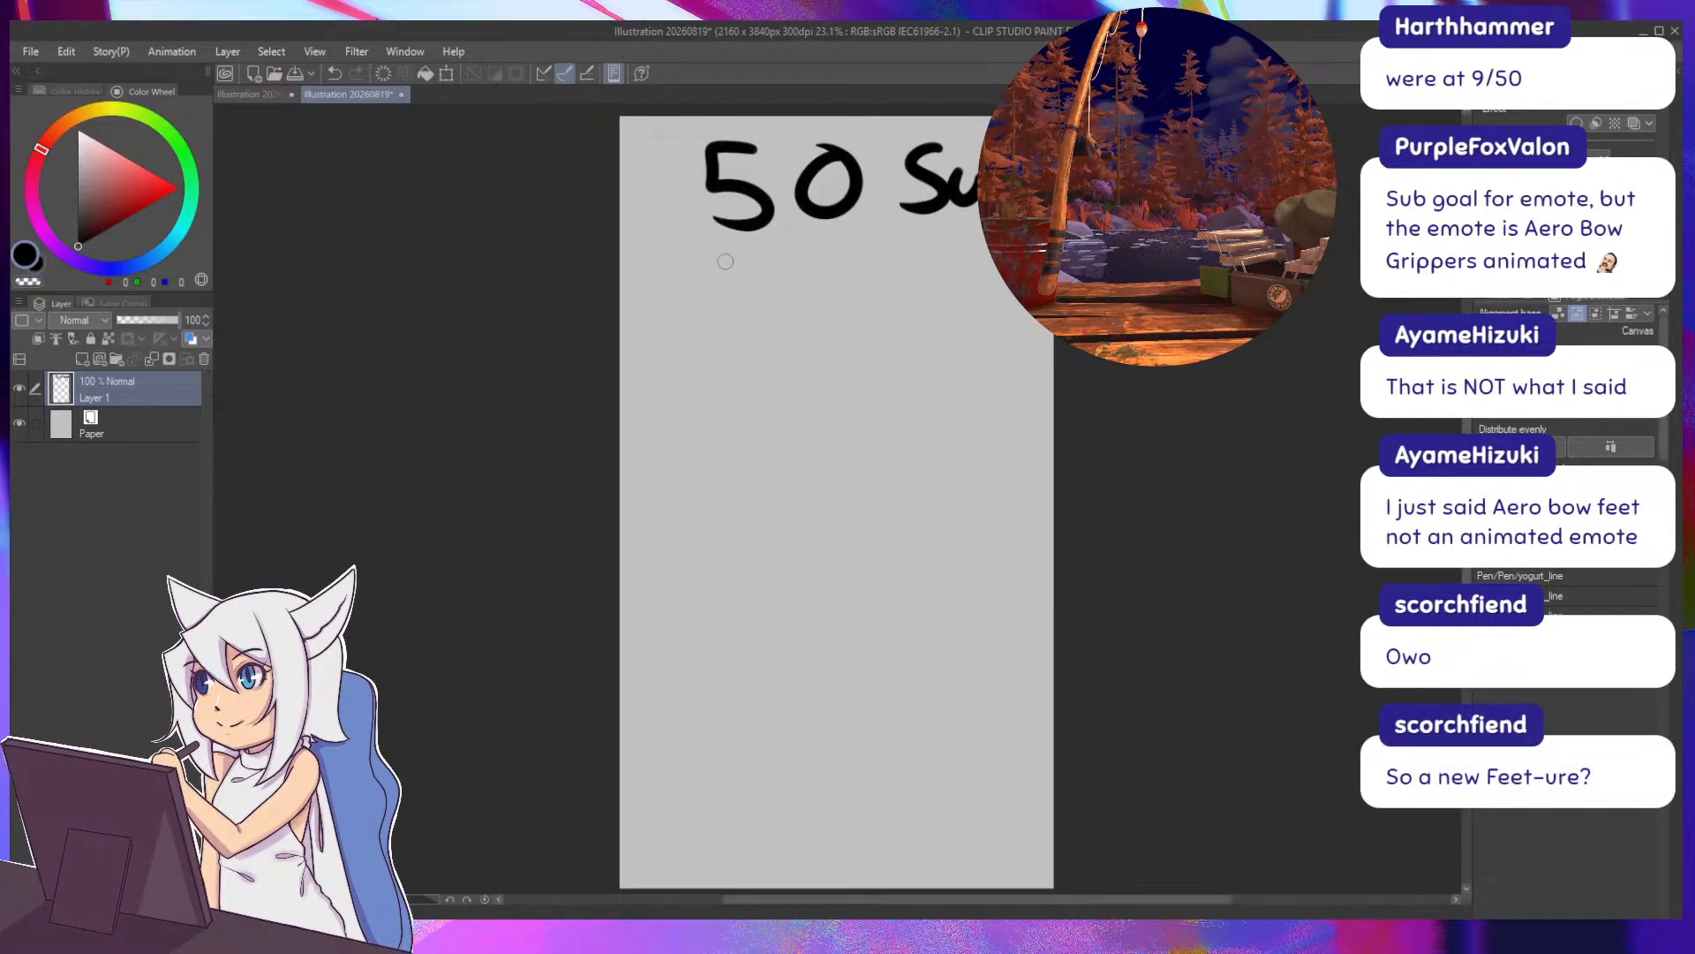
{"action": "mouse_move", "coordinate": [740, 267]}
{"action": "left_mouse_down"}
{"action": "mouse_move", "coordinate": [769, 291]}
{"action": "mouse_move", "coordinate": [757, 338]}
{"action": "mouse_move", "coordinate": [781, 341]}
{"action": "left_mouse_up"}
{"action": "left_click_drag", "start_coordinate": [893, 256], "coordinate": [852, 355]}
{"action": "left_click_drag", "start_coordinate": [909, 291], "coordinate": [947, 299]}
{"action": "left_click_drag", "start_coordinate": [938, 263], "coordinate": [936, 332]}
{"action": "left_click_drag", "start_coordinate": [975, 238], "coordinate": [968, 330]}
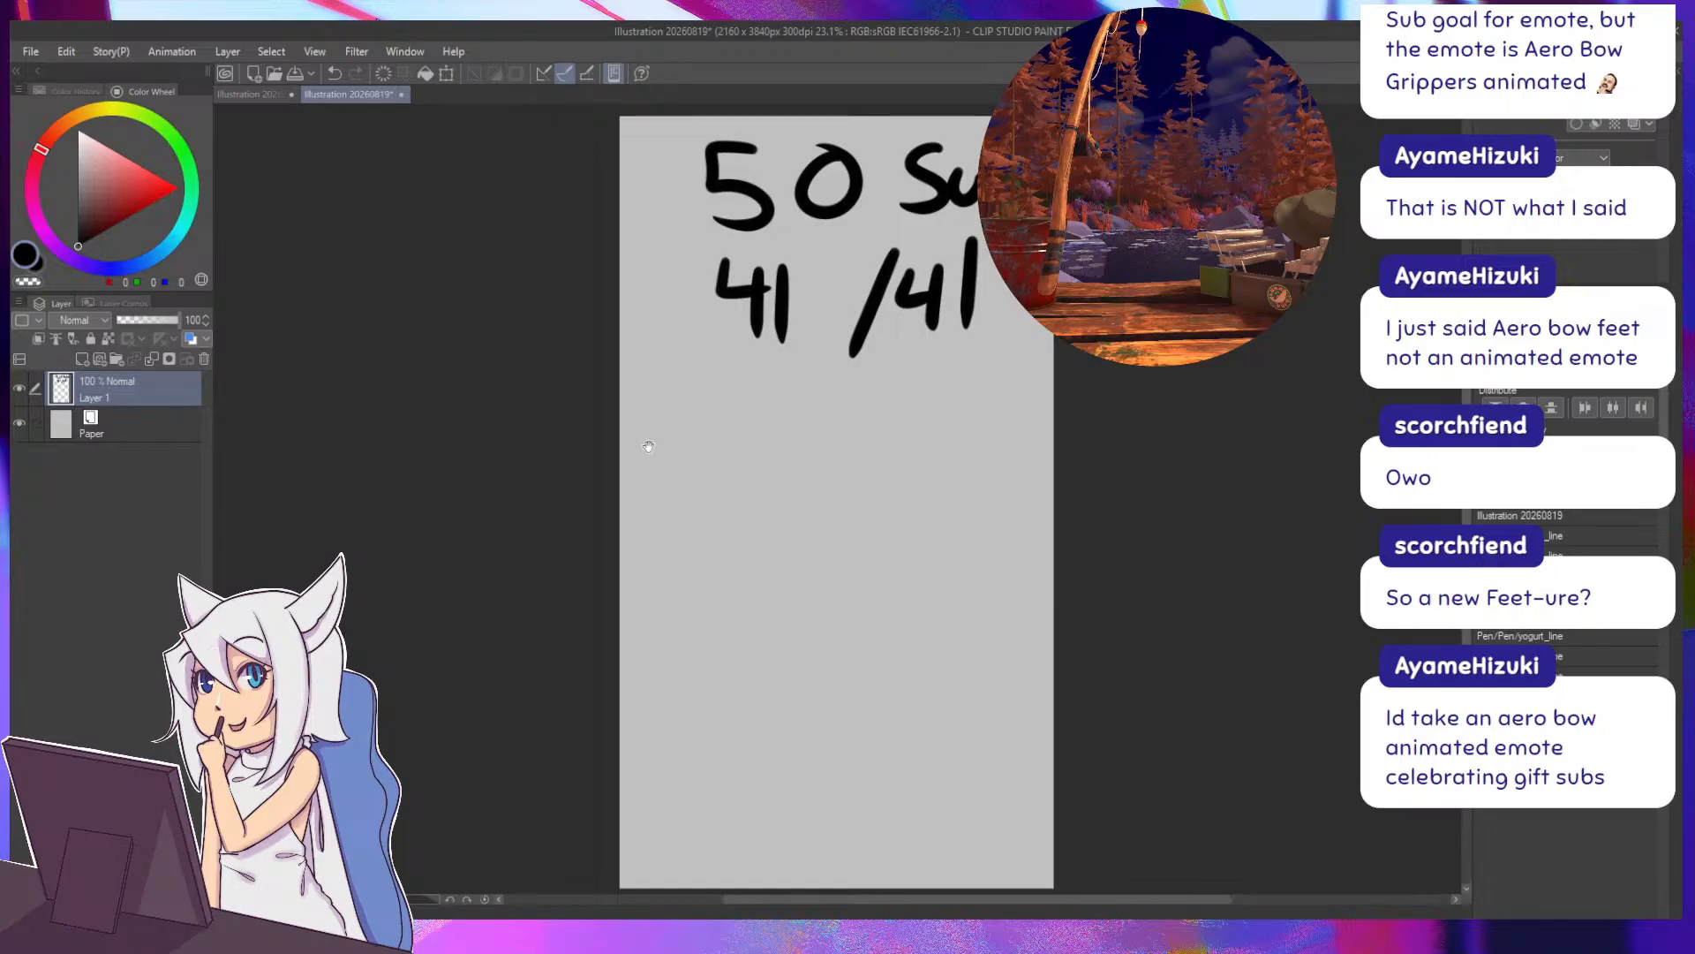
Handwrite "I'll draw Aero Bow feet" on two lines beneath the count.
{"action": "left_click_drag", "start_coordinate": [648, 446], "coordinate": [668, 377]}
{"action": "mouse_move", "coordinate": [683, 339]}
{"action": "left_mouse_down"}
{"action": "mouse_move", "coordinate": [655, 362]}
{"action": "mouse_move", "coordinate": [685, 376]}
{"action": "mouse_move", "coordinate": [689, 356]}
{"action": "left_mouse_up"}
{"action": "left_click_drag", "start_coordinate": [700, 347], "coordinate": [700, 378]}
{"action": "mouse_move", "coordinate": [714, 345]}
{"action": "left_mouse_down"}
{"action": "mouse_move", "coordinate": [713, 378]}
{"action": "mouse_move", "coordinate": [766, 373]}
{"action": "left_mouse_up"}
{"action": "mouse_move", "coordinate": [765, 357]}
{"action": "left_mouse_down"}
{"action": "mouse_move", "coordinate": [757, 371]}
{"action": "mouse_move", "coordinate": [805, 355]}
{"action": "mouse_move", "coordinate": [822, 374]}
{"action": "mouse_move", "coordinate": [853, 341]}
{"action": "mouse_move", "coordinate": [928, 364]}
{"action": "left_mouse_up"}
{"action": "left_click_drag", "start_coordinate": [907, 352], "coordinate": [961, 367]}
{"action": "left_click_drag", "start_coordinate": [962, 356], "coordinate": [989, 347]}
{"action": "mouse_move", "coordinate": [726, 399]}
{"action": "left_mouse_down"}
{"action": "mouse_move", "coordinate": [731, 431]}
{"action": "mouse_move", "coordinate": [760, 411]}
{"action": "left_mouse_up"}
{"action": "mouse_move", "coordinate": [773, 408]}
{"action": "left_mouse_down"}
{"action": "mouse_move", "coordinate": [786, 428]}
{"action": "mouse_move", "coordinate": [809, 403]}
{"action": "left_mouse_up"}
{"action": "left_click_drag", "start_coordinate": [880, 390], "coordinate": [855, 426]}
{"action": "left_click_drag", "start_coordinate": [848, 407], "coordinate": [926, 420]}
{"action": "left_click_drag", "start_coordinate": [912, 404], "coordinate": [947, 402]}
Draw a curved arrow pointing up to the count and handwrite "Unlock new emotes" below the arrow's tail.
{"action": "left_click_drag", "start_coordinate": [700, 528], "coordinate": [663, 468]}
{"action": "left_click_drag", "start_coordinate": [951, 234], "coordinate": [989, 427]}
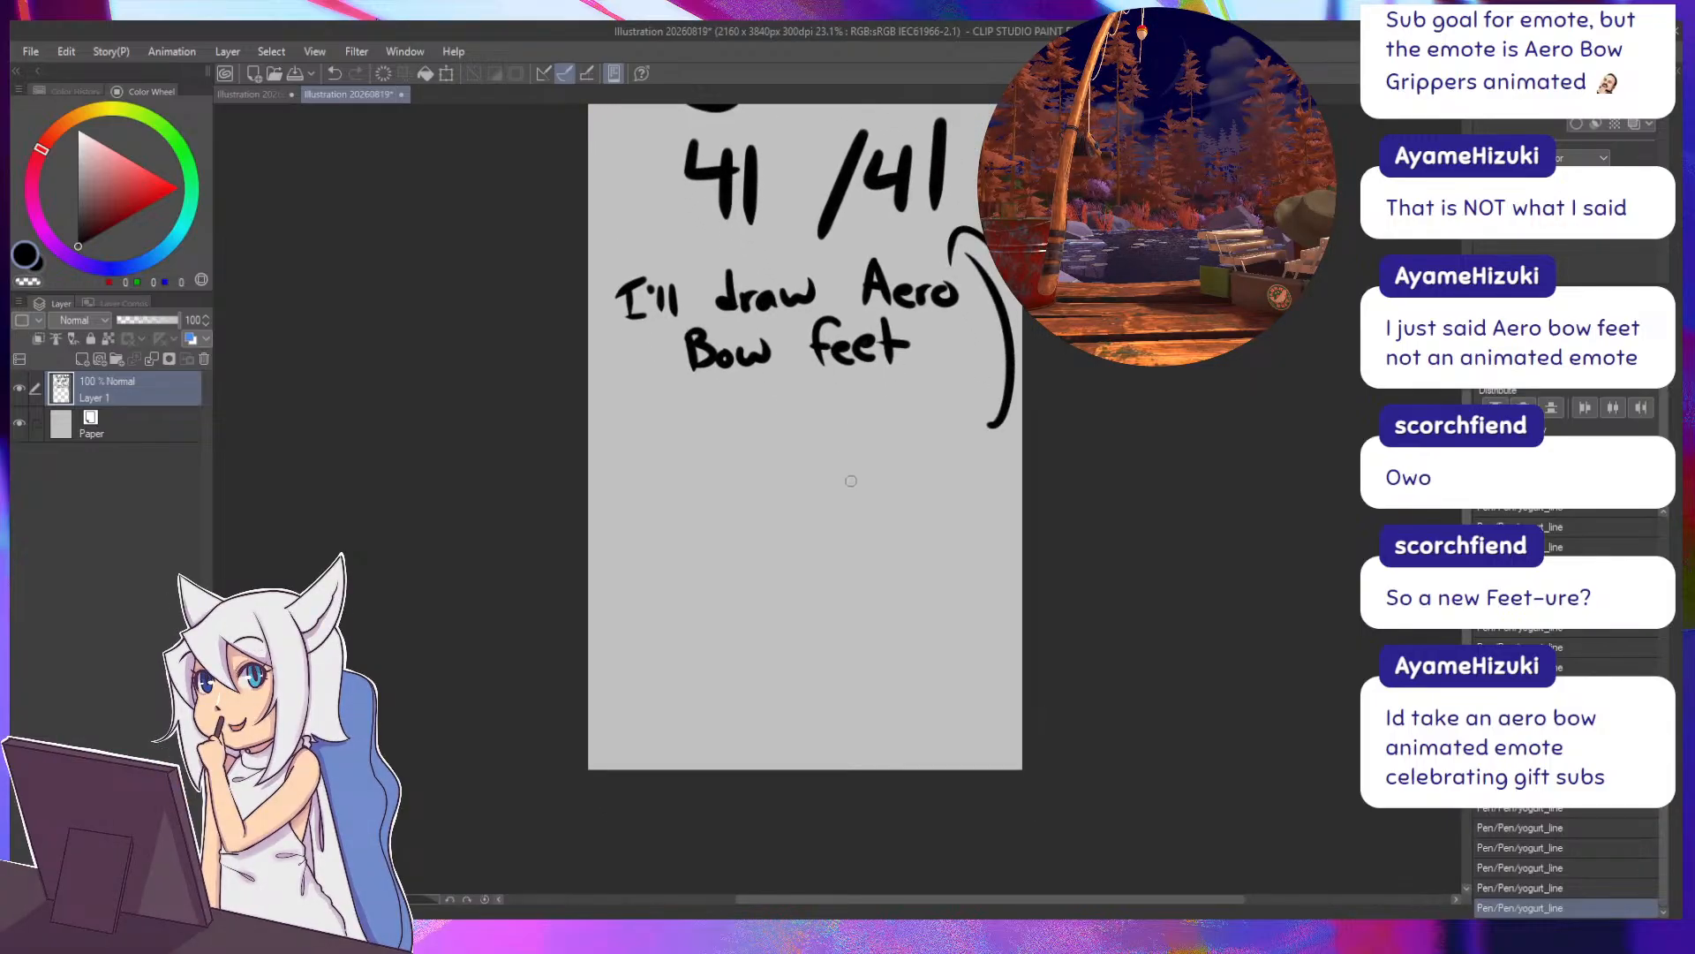
{"action": "left_click_drag", "start_coordinate": [833, 470], "coordinate": [876, 508]}
{"action": "mouse_move", "coordinate": [883, 455]}
{"action": "left_mouse_down"}
{"action": "mouse_move", "coordinate": [885, 510]}
{"action": "mouse_move", "coordinate": [902, 493]}
{"action": "mouse_move", "coordinate": [915, 507]}
{"action": "left_mouse_up"}
{"action": "mouse_move", "coordinate": [939, 459]}
{"action": "left_mouse_down"}
{"action": "mouse_move", "coordinate": [937, 512]}
{"action": "mouse_move", "coordinate": [956, 517]}
{"action": "left_mouse_up"}
{"action": "mouse_move", "coordinate": [795, 553]}
{"action": "left_mouse_down"}
{"action": "mouse_move", "coordinate": [797, 535]}
{"action": "mouse_move", "coordinate": [813, 551]}
{"action": "left_mouse_up"}
{"action": "mouse_move", "coordinate": [831, 551]}
{"action": "left_mouse_down"}
{"action": "mouse_move", "coordinate": [859, 560]}
{"action": "mouse_move", "coordinate": [890, 535]}
{"action": "mouse_move", "coordinate": [918, 571]}
{"action": "mouse_move", "coordinate": [948, 563]}
{"action": "mouse_move", "coordinate": [964, 583]}
{"action": "mouse_move", "coordinate": [971, 566]}
{"action": "left_mouse_up"}
{"action": "mouse_move", "coordinate": [983, 521]}
{"action": "left_mouse_down"}
{"action": "mouse_move", "coordinate": [989, 589]}
{"action": "mouse_move", "coordinate": [1002, 556]}
{"action": "left_mouse_up"}
{"action": "mouse_move", "coordinate": [993, 579]}
{"action": "left_mouse_down"}
{"action": "mouse_move", "coordinate": [1010, 590]}
{"action": "mouse_move", "coordinate": [896, 550]}
{"action": "left_mouse_up"}
{"action": "left_click_drag", "start_coordinate": [969, 530], "coordinate": [954, 560]}
Handwrite "Everyone Wins!" beneath the emotes note.
{"action": "left_click_drag", "start_coordinate": [564, 585], "coordinate": [566, 633]}
{"action": "mouse_move", "coordinate": [561, 581]}
{"action": "left_mouse_down"}
{"action": "mouse_move", "coordinate": [585, 572]}
{"action": "mouse_move", "coordinate": [589, 599]}
{"action": "left_mouse_up"}
{"action": "mouse_move", "coordinate": [568, 630]}
{"action": "left_mouse_down"}
{"action": "mouse_move", "coordinate": [606, 597]}
{"action": "mouse_move", "coordinate": [637, 624]}
{"action": "left_mouse_up"}
{"action": "left_click_drag", "start_coordinate": [638, 609], "coordinate": [669, 593]}
{"action": "mouse_move", "coordinate": [669, 592]}
{"action": "left_mouse_down"}
{"action": "mouse_move", "coordinate": [656, 649]}
{"action": "mouse_move", "coordinate": [693, 596]}
{"action": "mouse_move", "coordinate": [794, 608]}
{"action": "mouse_move", "coordinate": [825, 570]}
{"action": "left_mouse_up"}
{"action": "mouse_move", "coordinate": [831, 585]}
{"action": "left_mouse_down"}
{"action": "mouse_move", "coordinate": [834, 608]}
{"action": "mouse_move", "coordinate": [859, 611]}
{"action": "left_mouse_up"}
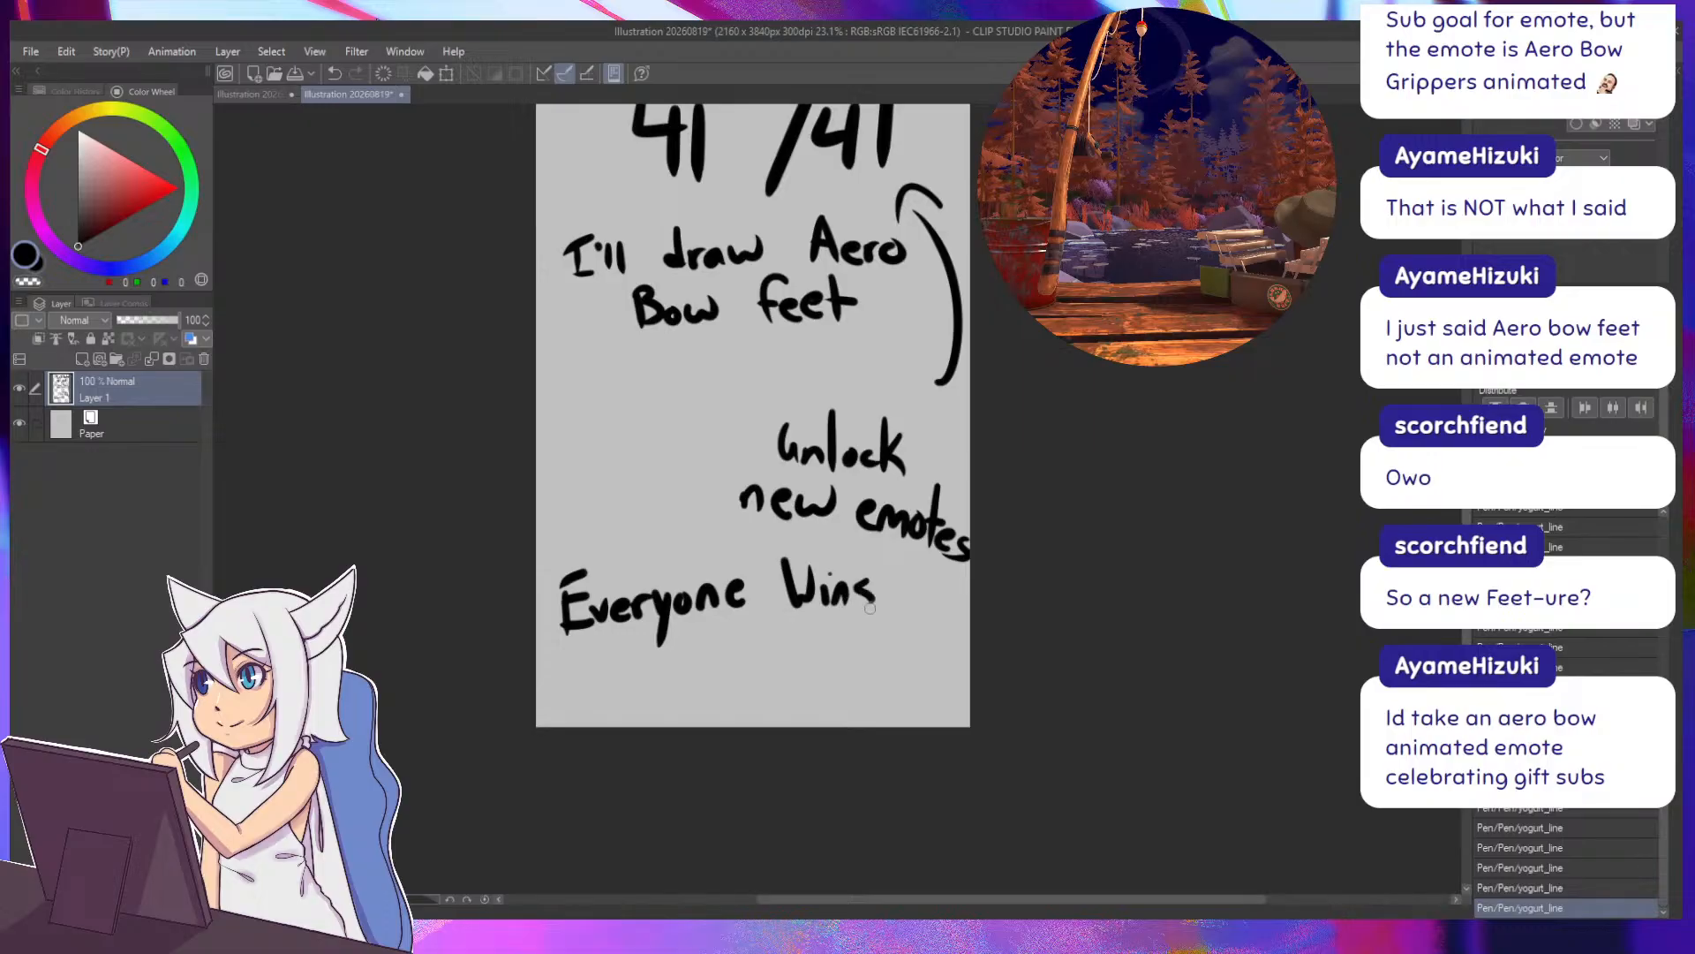
{"action": "left_click_drag", "start_coordinate": [883, 549], "coordinate": [882, 584]}
{"action": "left_click", "coordinate": [885, 609]}
{"action": "left_click_drag", "start_coordinate": [517, 463], "coordinate": [507, 606]}
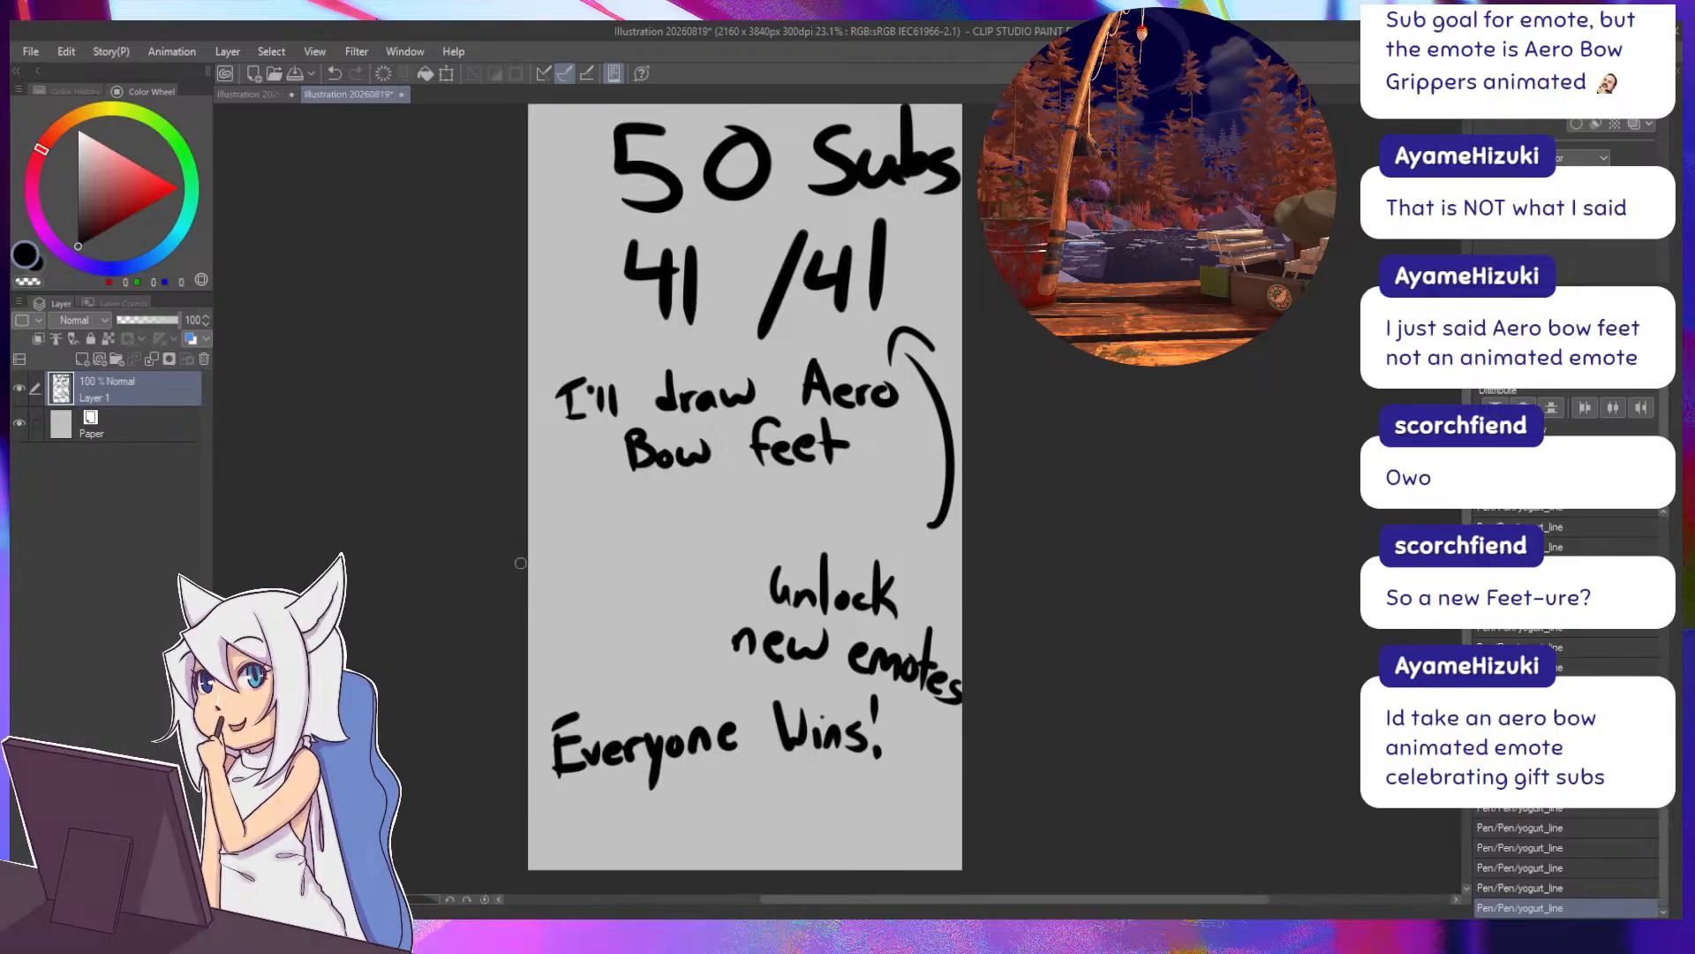
Erase the final 1 of the second count and redraw it as 0 so it reads "41 /40".
{"action": "key", "text": "e"}
{"action": "left_click_drag", "start_coordinate": [872, 223], "coordinate": [887, 319]}
{"action": "key", "text": "p"}
{"action": "mouse_move", "coordinate": [878, 248]}
{"action": "left_mouse_down"}
{"action": "mouse_move", "coordinate": [868, 305]}
{"action": "mouse_move", "coordinate": [878, 249]}
{"action": "left_mouse_up"}
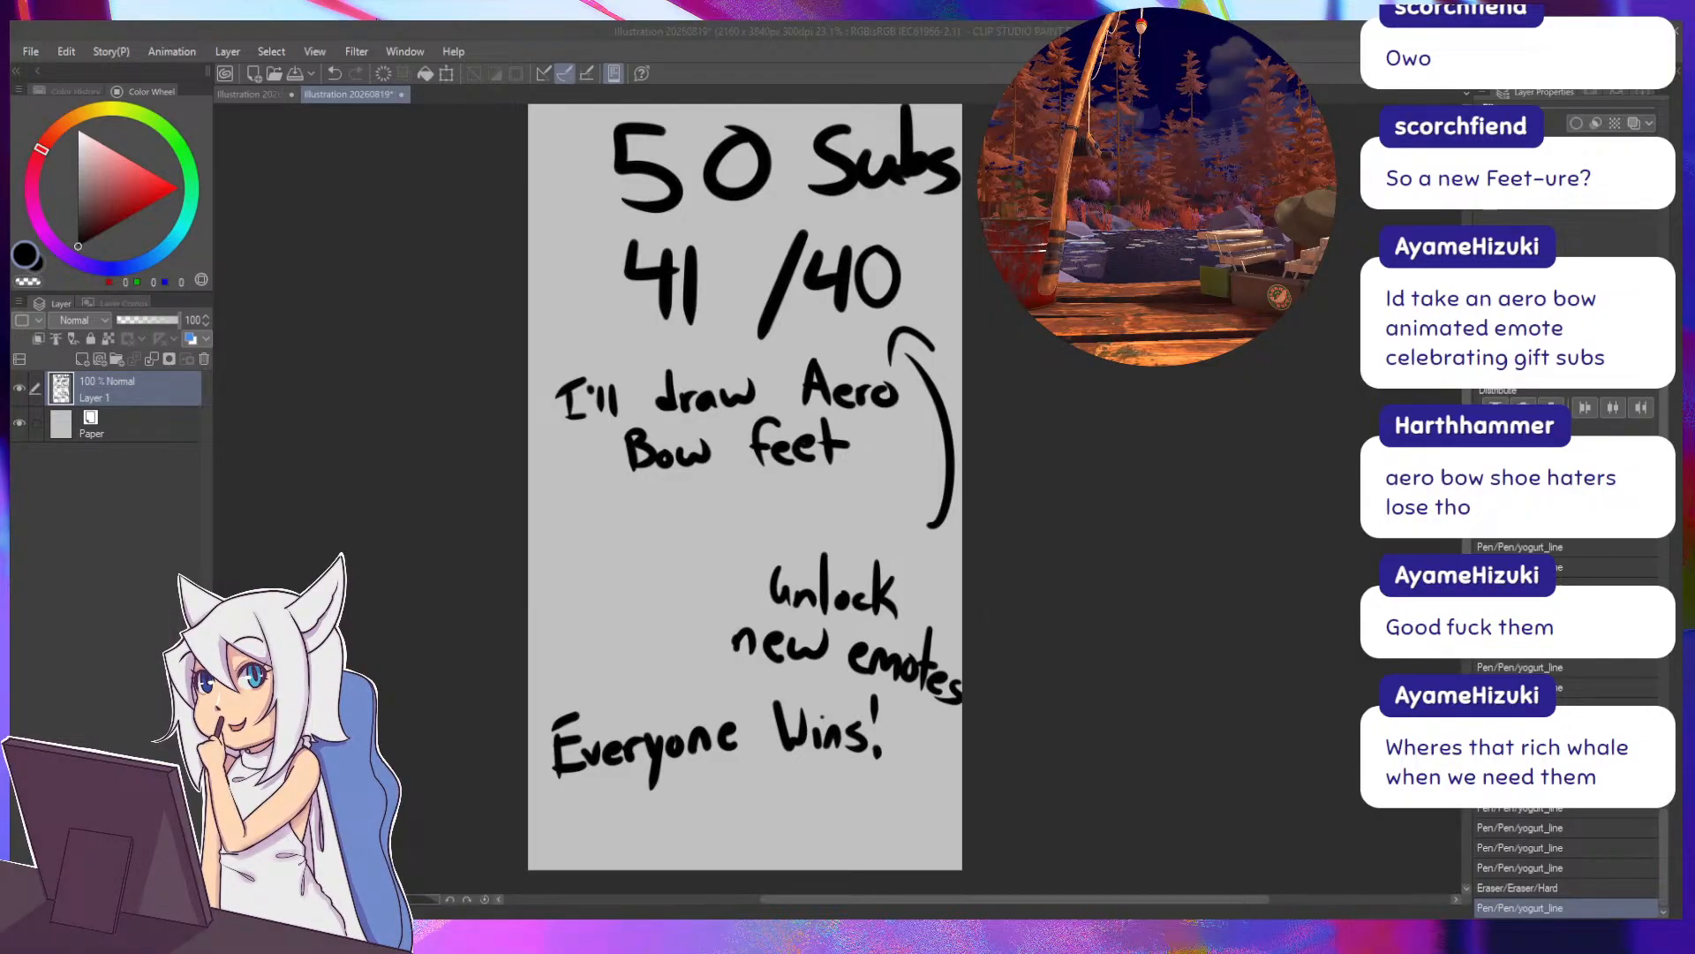
Return to the character drawing and ink the abdomen's centre line from below the bikini top to the navel.
{"action": "left_click", "coordinate": [254, 94]}
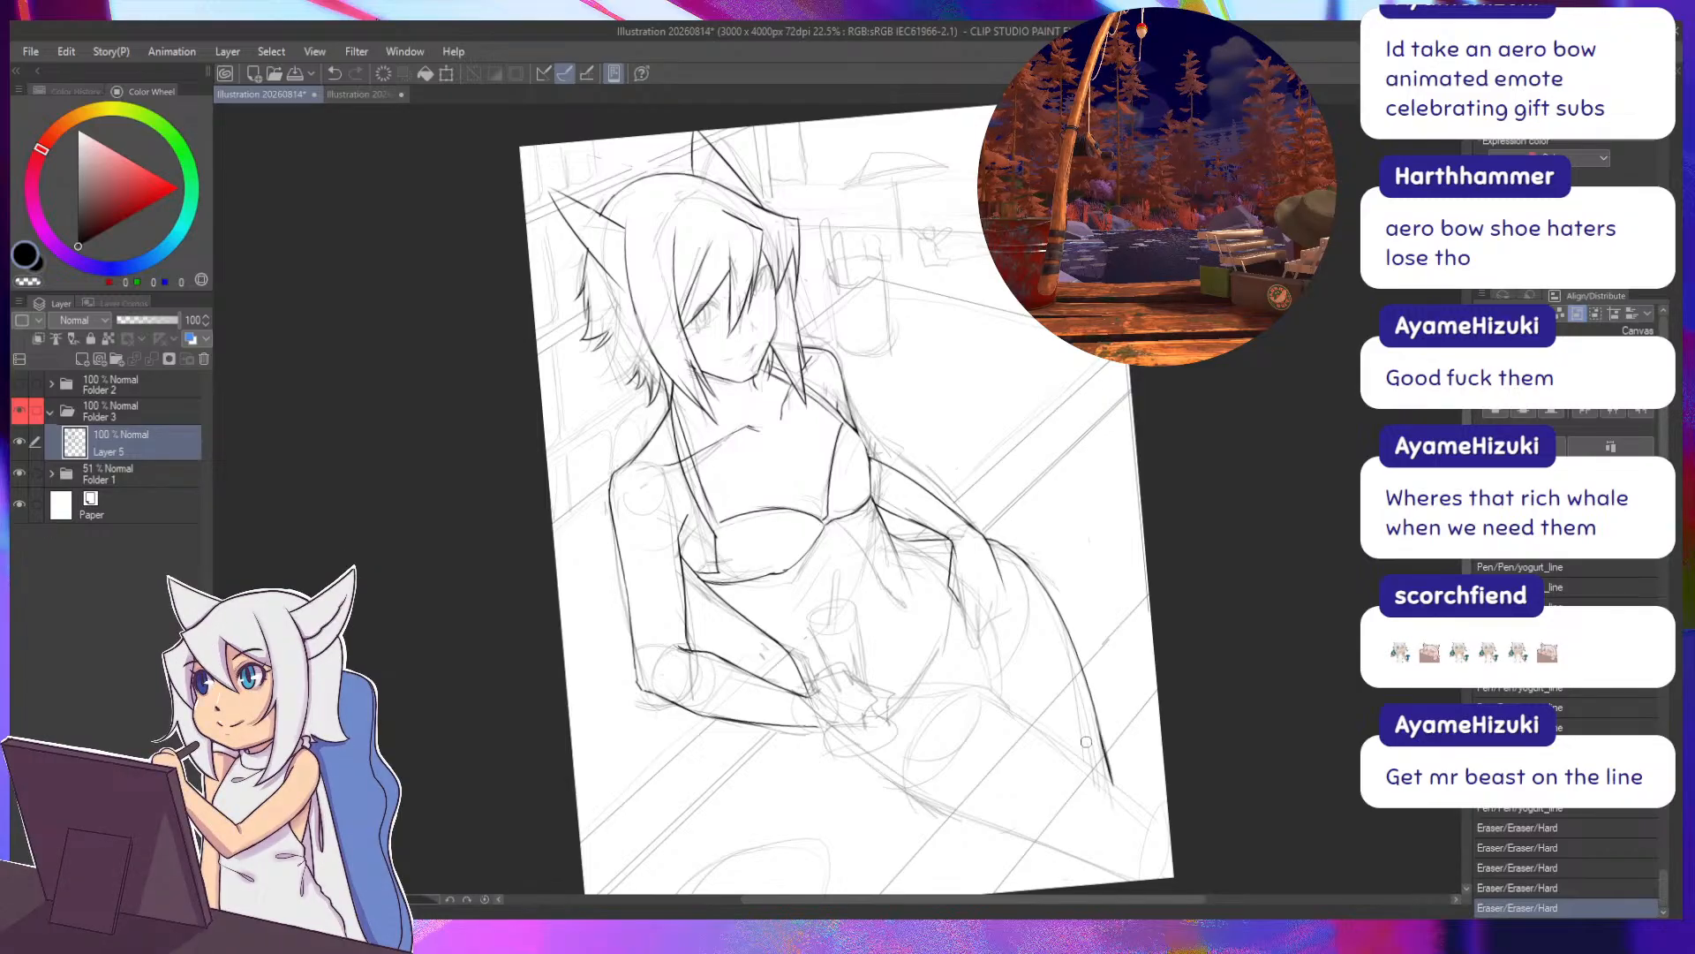
{"action": "left_click", "coordinate": [474, 519]}
{"action": "left_click_drag", "start_coordinate": [521, 496], "coordinate": [450, 416]}
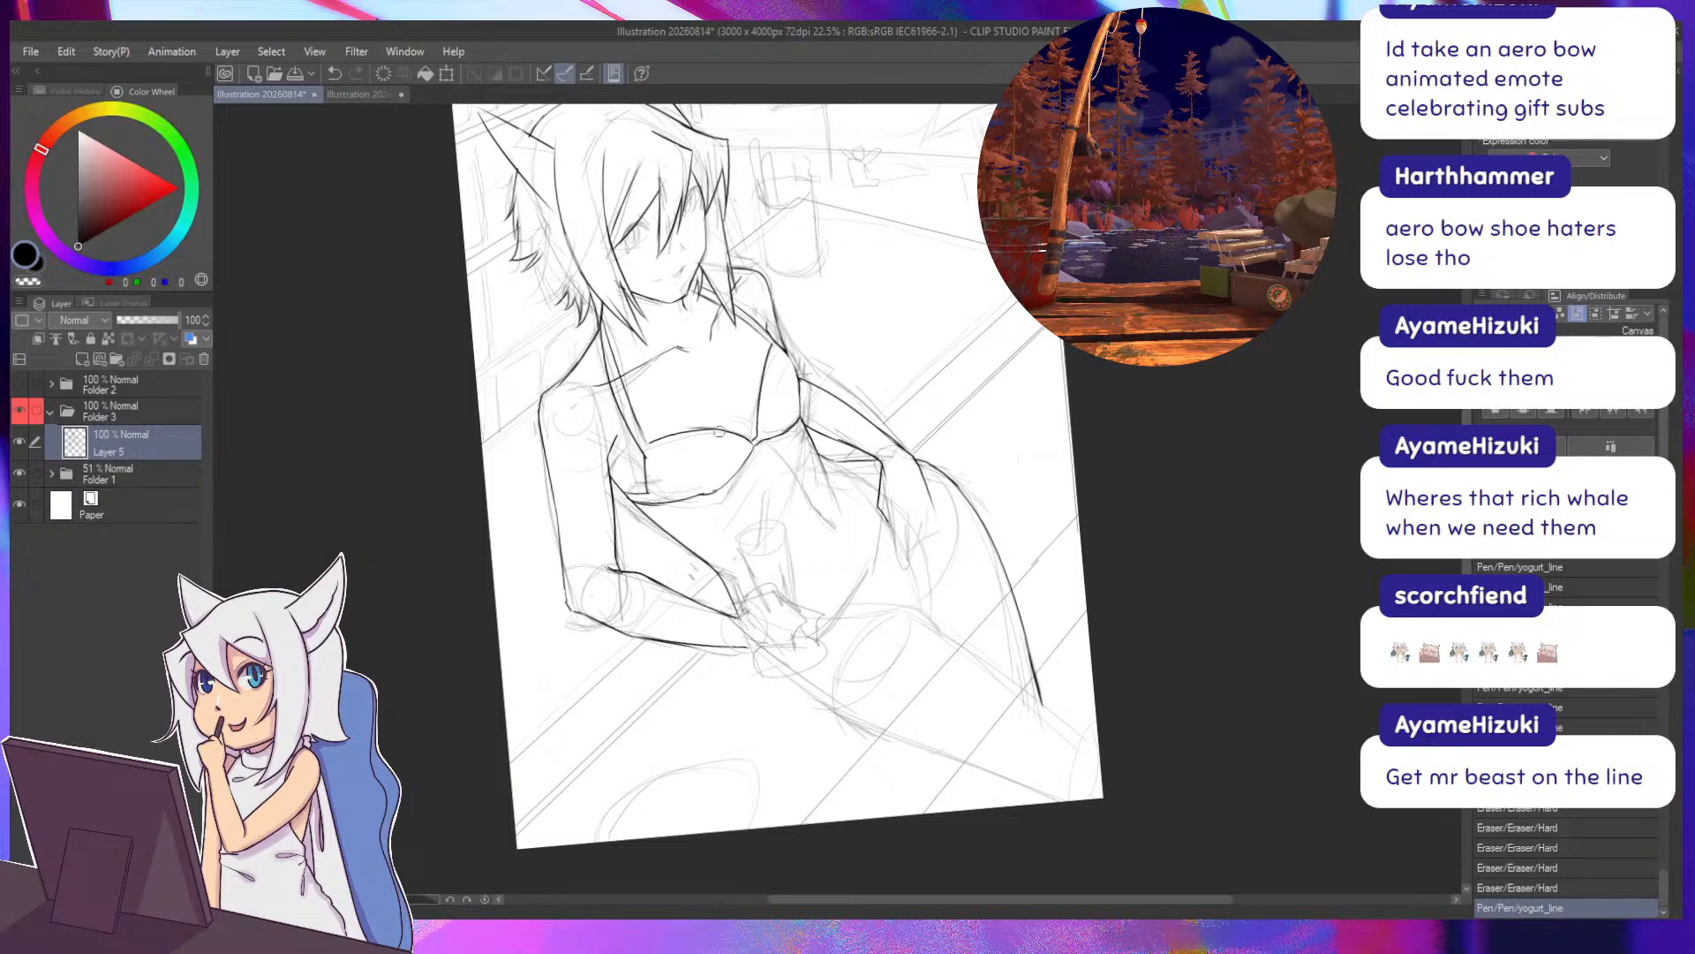
{"action": "left_click_drag", "start_coordinate": [772, 448], "coordinate": [829, 528]}
{"action": "key", "text": "ctrl+z"}
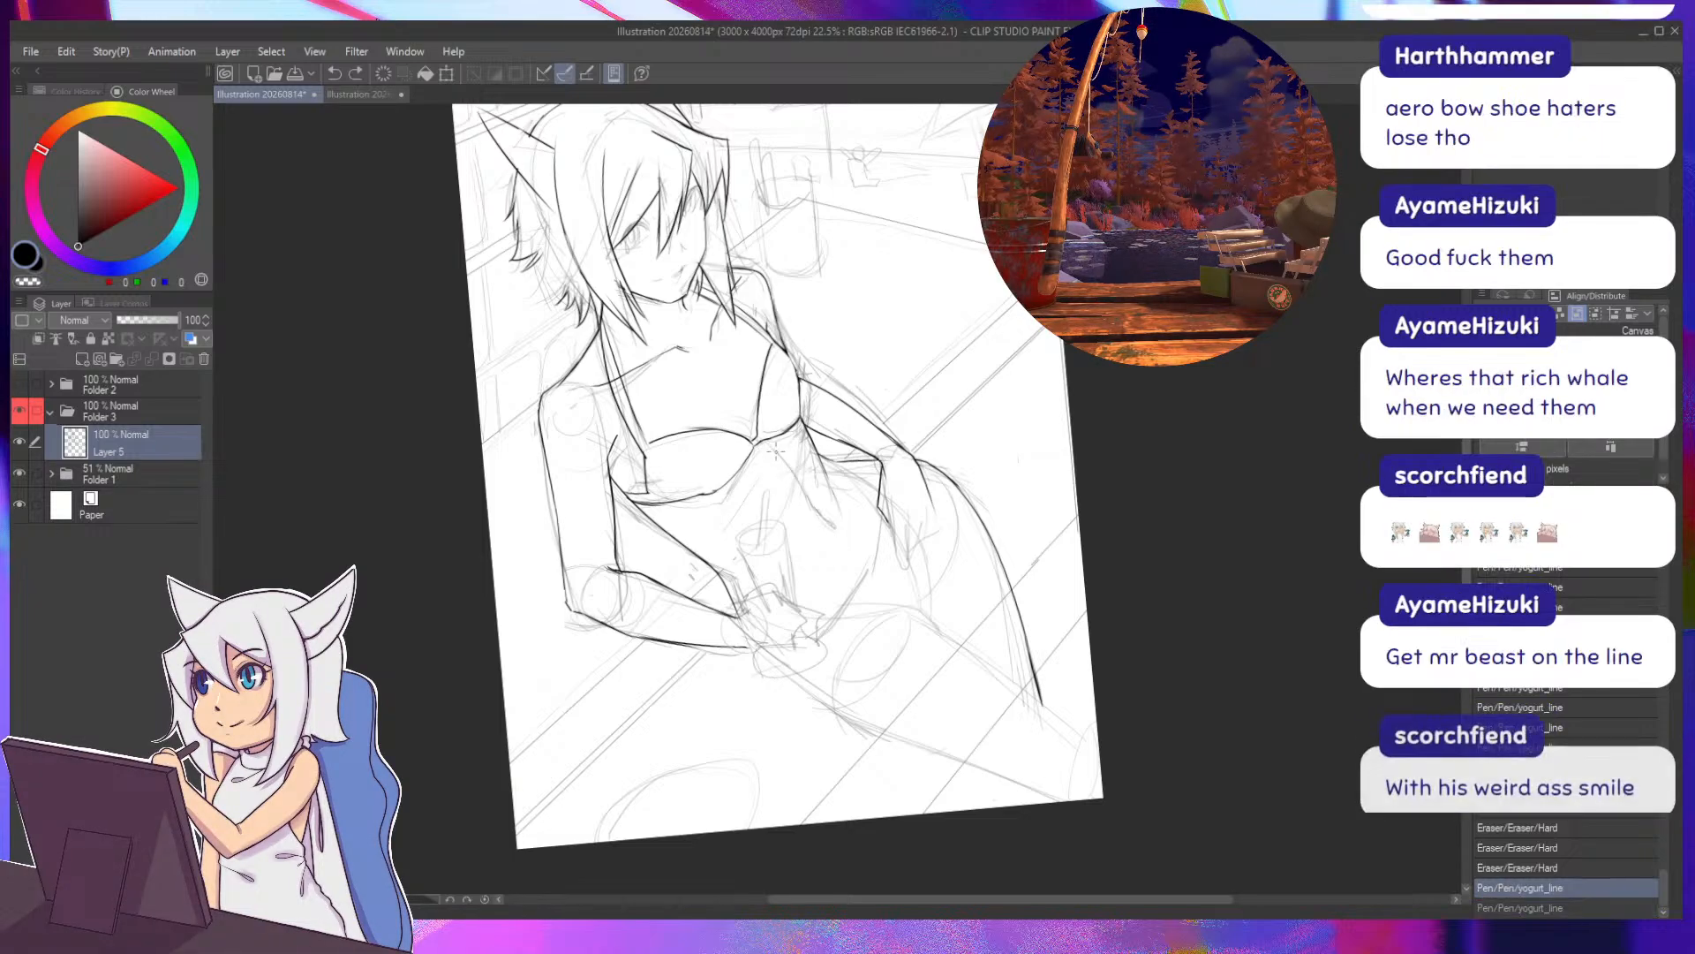
{"action": "left_click_drag", "start_coordinate": [775, 450], "coordinate": [844, 550]}
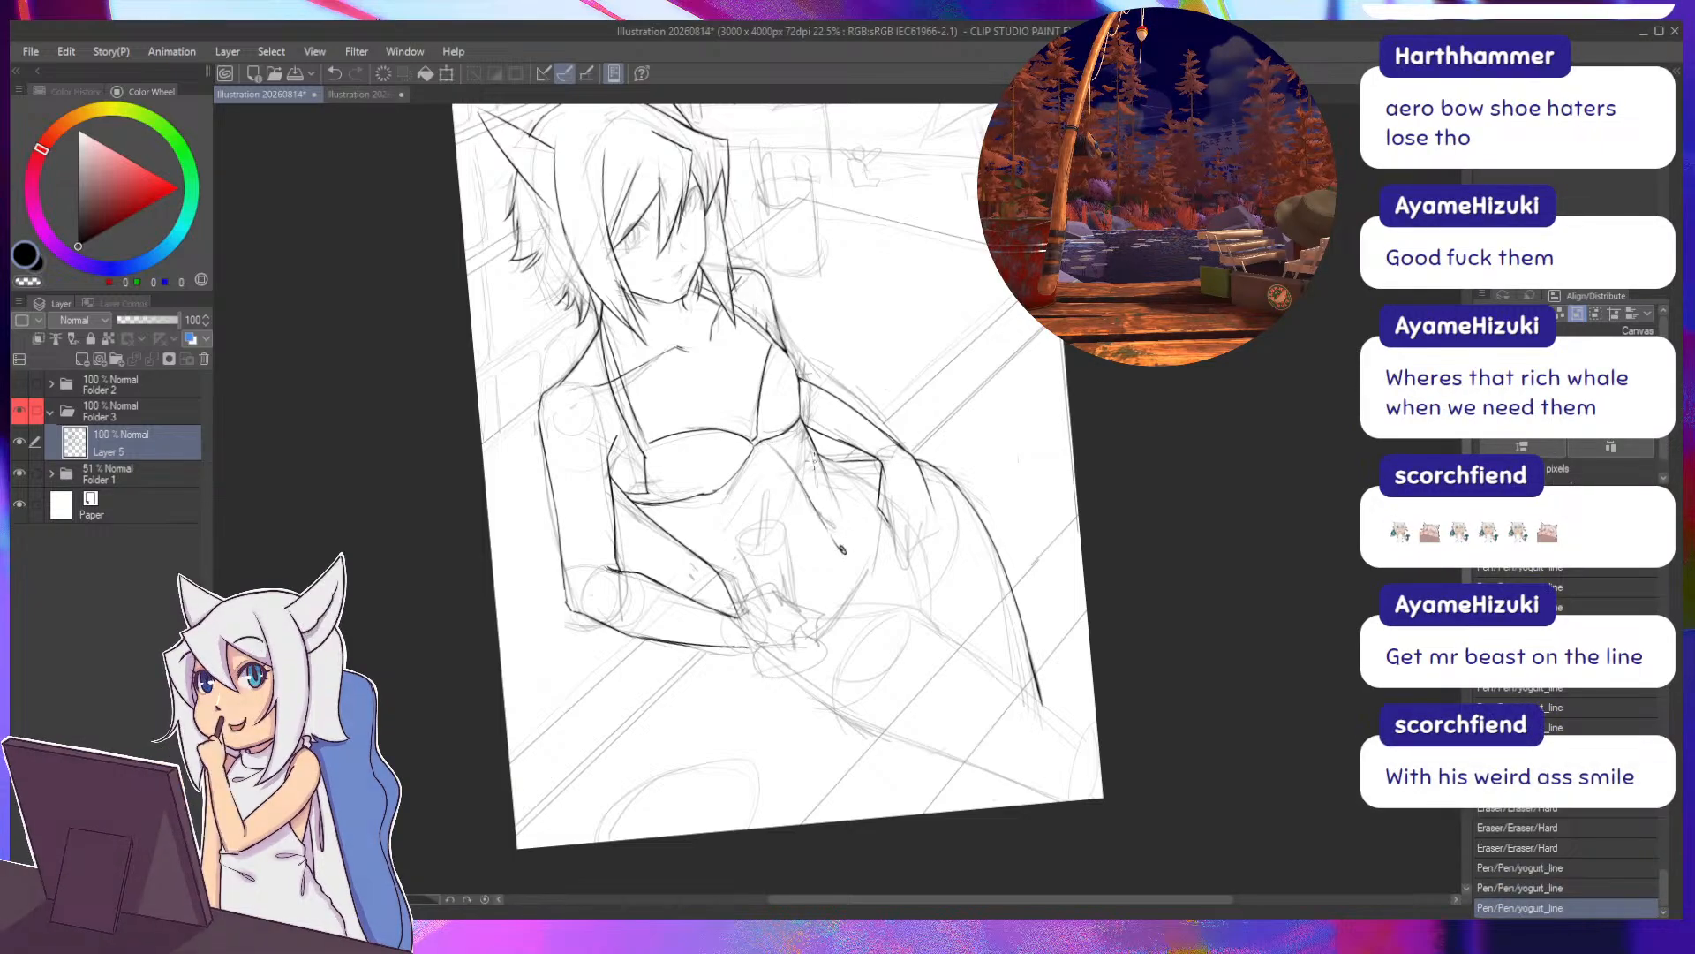
{"action": "left_click_drag", "start_coordinate": [885, 508], "coordinate": [881, 526]}
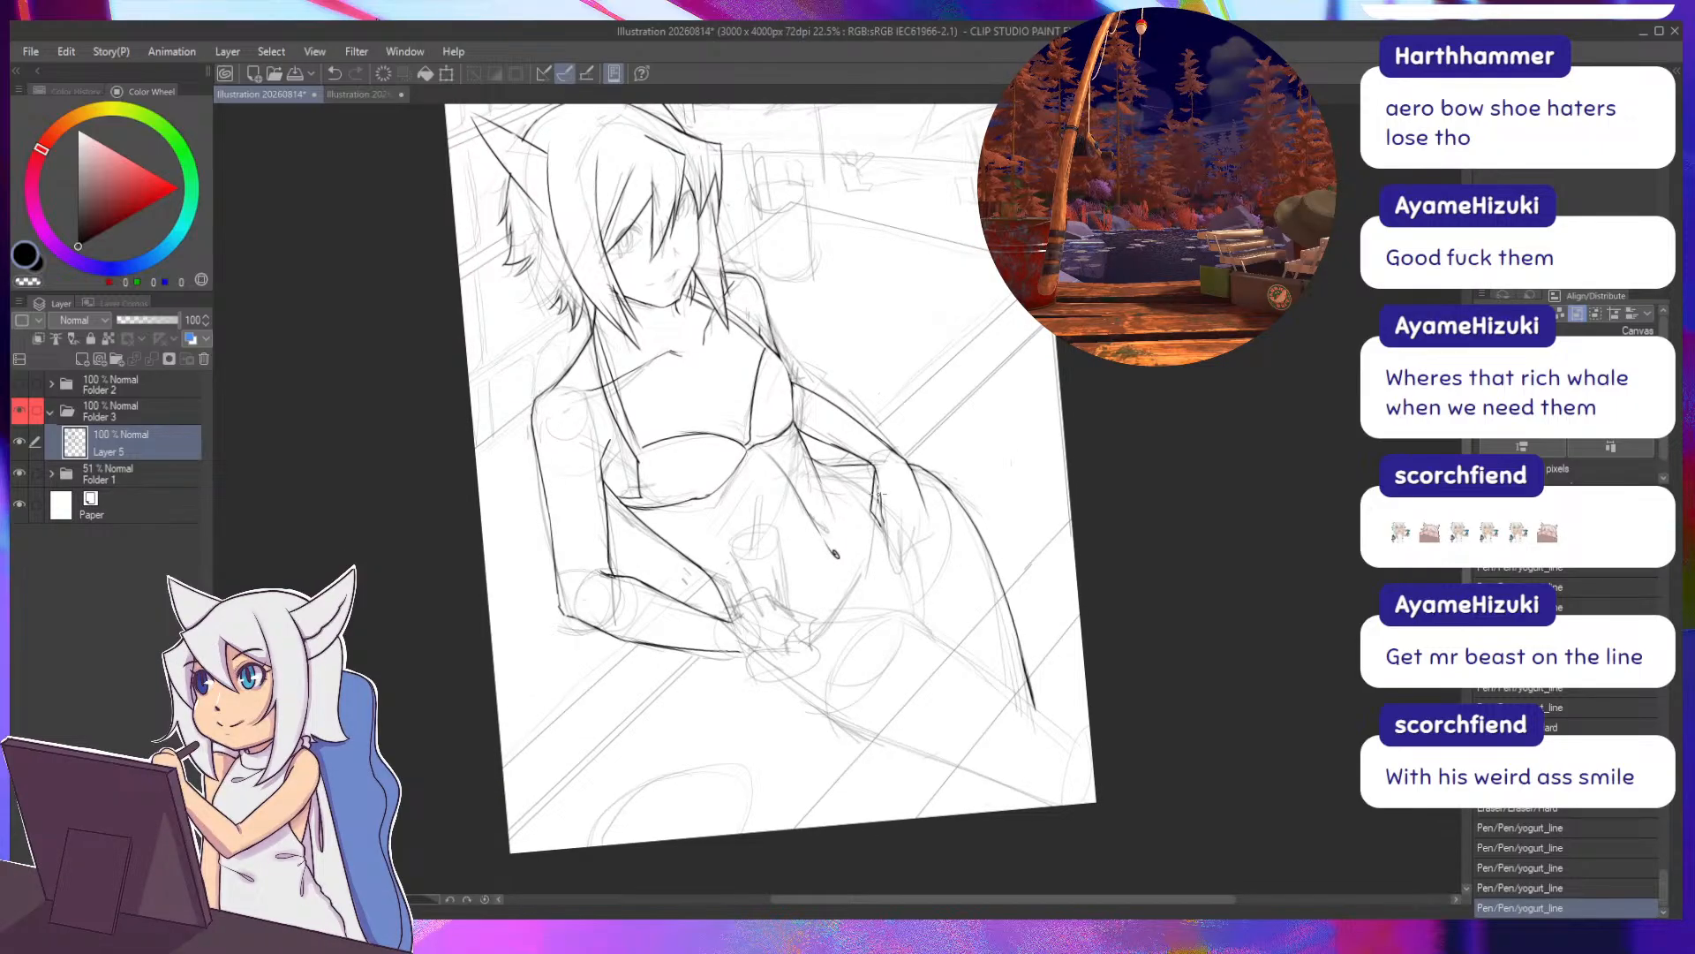
Ink the slight smile of the mouth over the face sketch, undoing the surplus strokes.
{"action": "left_click_drag", "start_coordinate": [880, 495], "coordinate": [938, 626]}
{"action": "left_click_drag", "start_coordinate": [698, 385], "coordinate": [773, 393]}
{"action": "left_click_drag", "start_coordinate": [764, 425], "coordinate": [726, 509]}
{"action": "key", "text": "ctrl+s"}
{"action": "left_click_drag", "start_coordinate": [693, 313], "coordinate": [616, 491]}
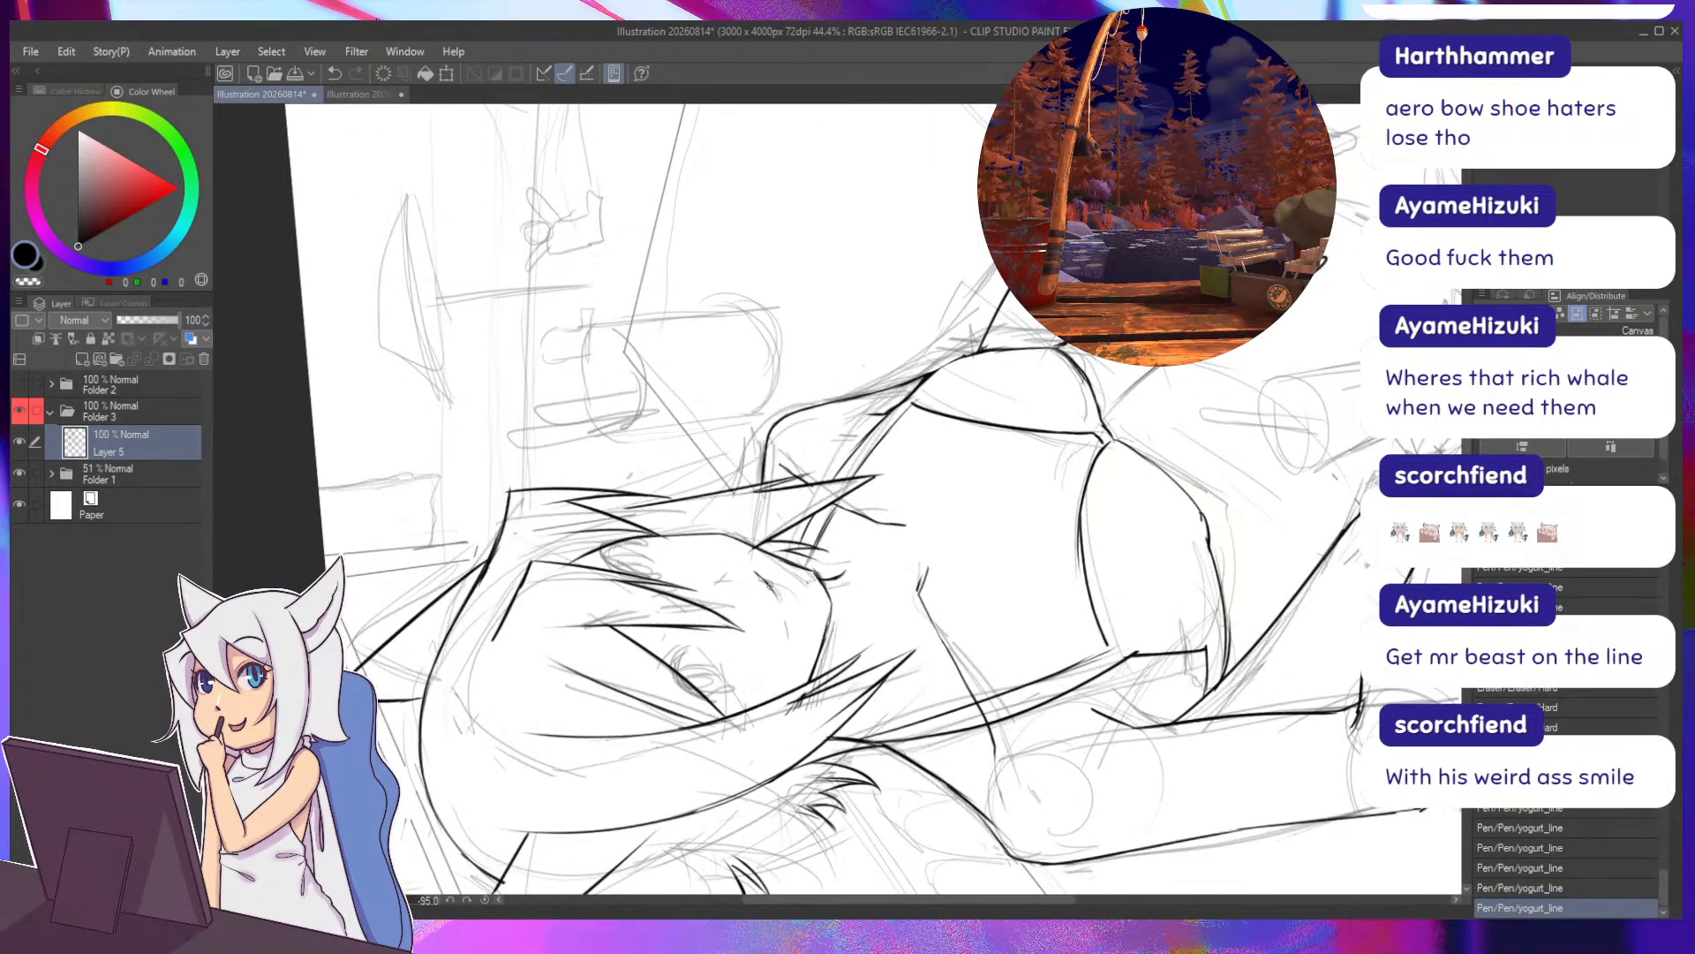
{"action": "left_click_drag", "start_coordinate": [756, 572], "coordinate": [788, 630]}
{"action": "left_click_drag", "start_coordinate": [758, 575], "coordinate": [774, 586]}
{"action": "mouse_move", "coordinate": [763, 577]}
{"action": "left_mouse_down"}
{"action": "mouse_move", "coordinate": [782, 594]}
{"action": "mouse_move", "coordinate": [757, 597]}
{"action": "mouse_move", "coordinate": [672, 353]}
{"action": "mouse_move", "coordinate": [632, 409]}
{"action": "mouse_move", "coordinate": [614, 525]}
{"action": "left_mouse_up"}
{"action": "key", "text": "ctrl+z"}
{"action": "key", "text": "ctrl+z"}
{"action": "key", "text": "ctrl+z"}
{"action": "key", "text": "ctrl+z"}
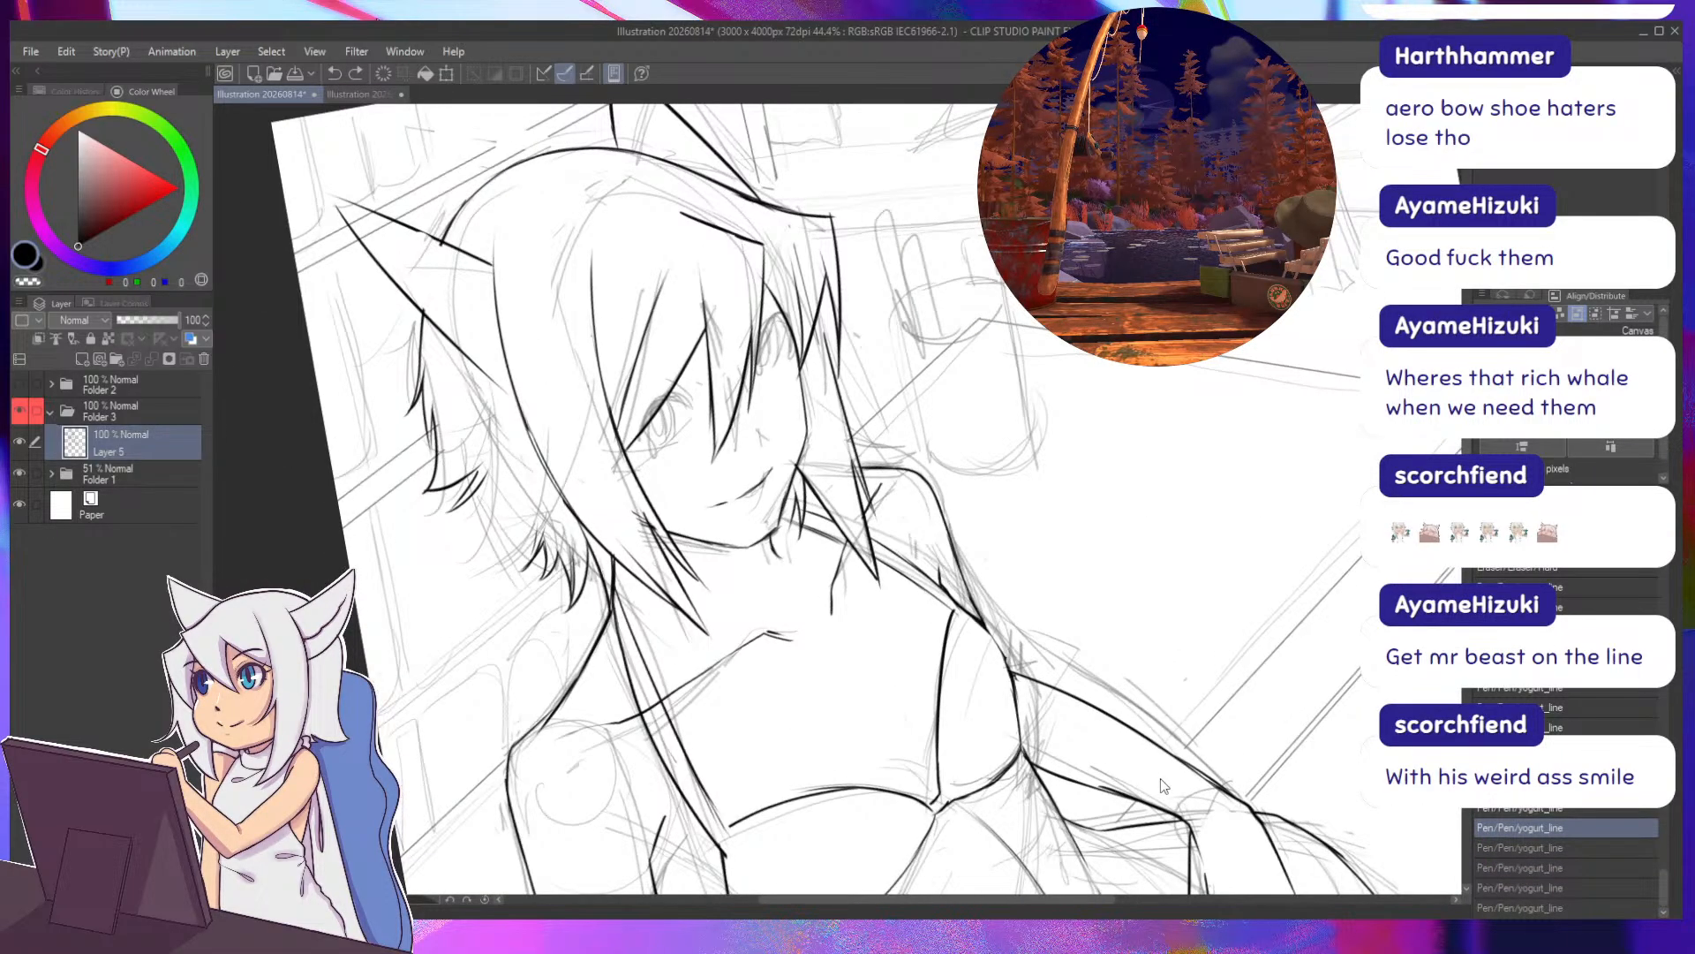
Lasso the inked mouth, reposition it slightly with Scale/Rotate, and clear the selection.
{"action": "mouse_move", "coordinate": [716, 472]}
{"action": "left_mouse_down"}
{"action": "mouse_move", "coordinate": [696, 523]}
{"action": "mouse_move", "coordinate": [729, 477]}
{"action": "mouse_move", "coordinate": [798, 459]}
{"action": "left_mouse_up"}
{"action": "key", "text": "ctrl+t"}
{"action": "left_click_drag", "start_coordinate": [714, 505], "coordinate": [719, 502]}
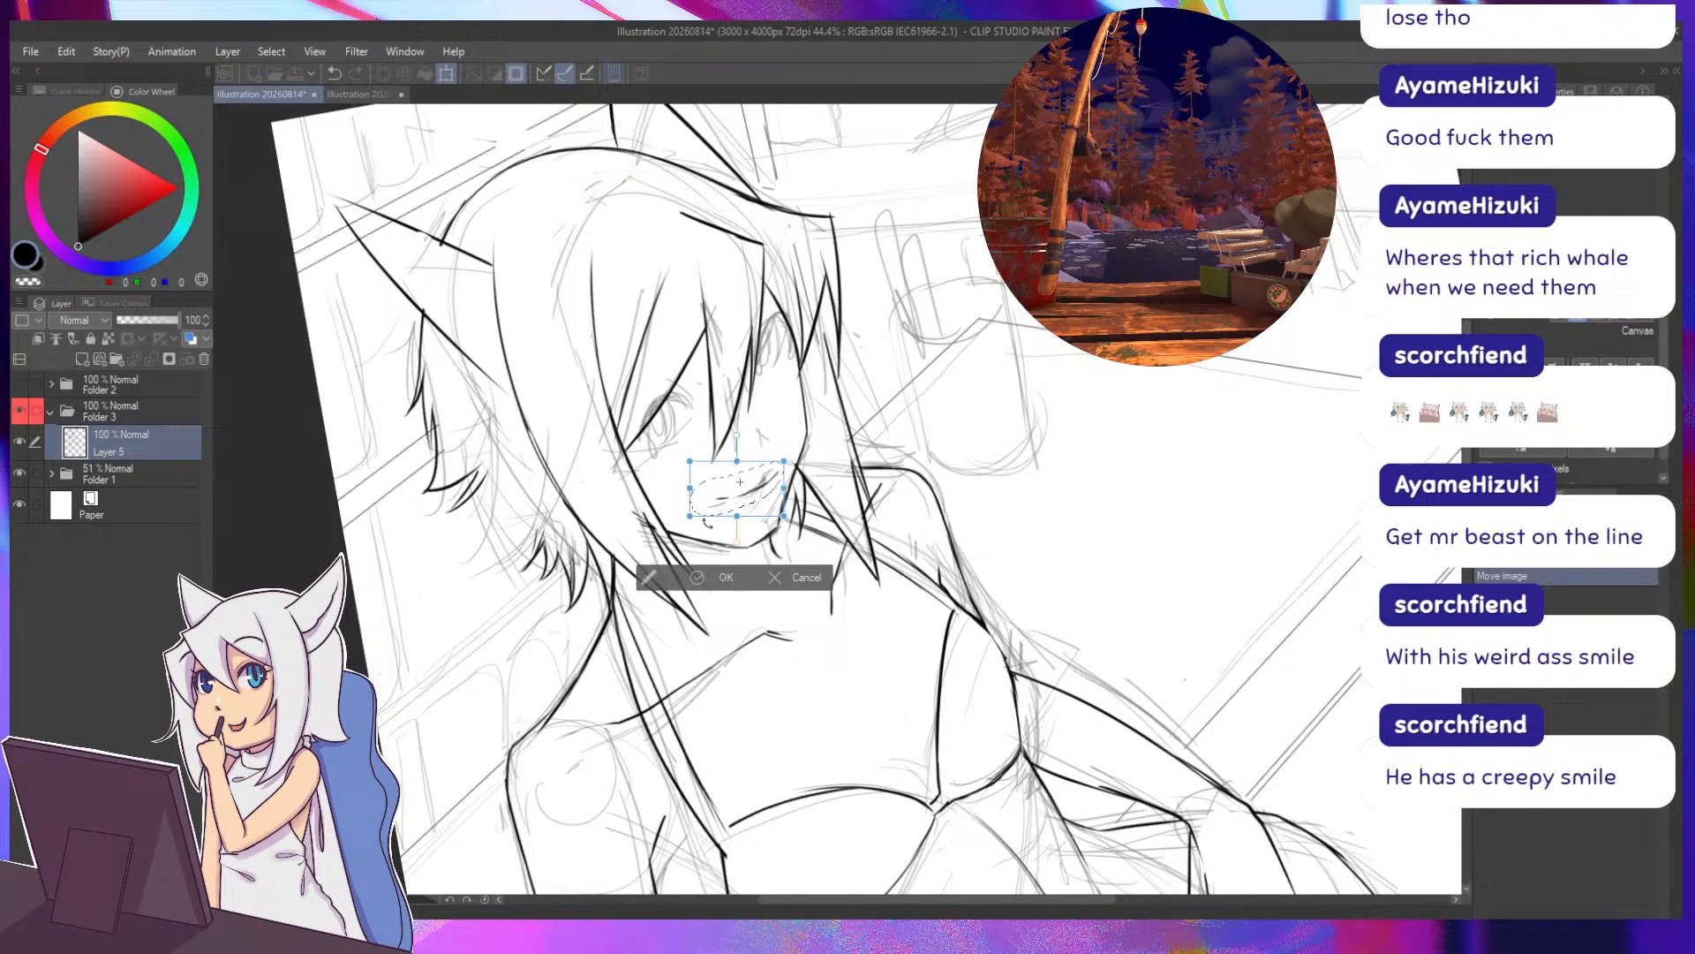
{"action": "left_click", "coordinate": [722, 581]}
{"action": "left_click", "coordinate": [583, 549]}
Strengthen the mouth line with additional short strokes, undoing the surplus ones.
{"action": "key", "text": "minus"}
{"action": "key", "text": "minus"}
{"action": "key", "text": "minus"}
{"action": "key", "text": "minus"}
{"action": "key", "text": "minus"}
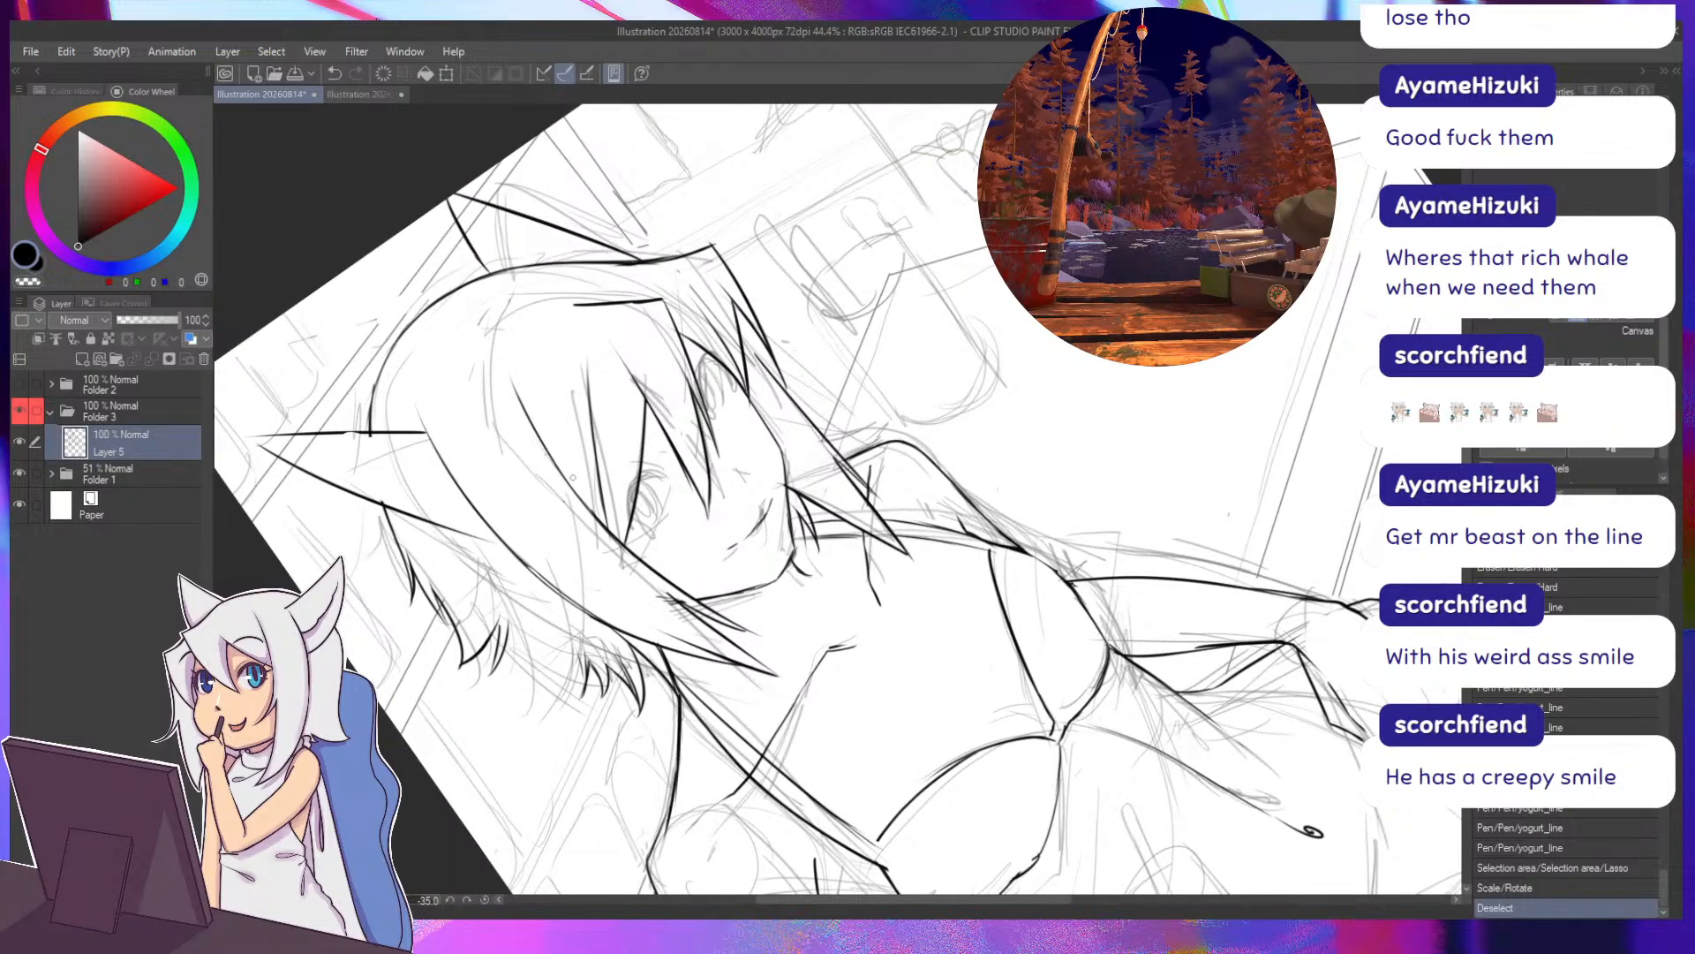
{"action": "mouse_move", "coordinate": [765, 510]}
{"action": "left_mouse_down"}
{"action": "mouse_move", "coordinate": [817, 593]}
{"action": "mouse_move", "coordinate": [817, 577]}
{"action": "left_mouse_up"}
{"action": "key", "text": "minus"}
{"action": "key", "text": "minus"}
{"action": "key", "text": "minus"}
{"action": "key", "text": "minus"}
{"action": "key", "text": "minus"}
{"action": "key", "text": "minus"}
{"action": "key", "text": "minus"}
{"action": "key", "text": "minus"}
{"action": "key", "text": "minus"}
{"action": "key", "text": "minus"}
{"action": "key", "text": "minus"}
{"action": "mouse_move", "coordinate": [1298, 340]}
{"action": "left_mouse_down"}
{"action": "mouse_move", "coordinate": [1313, 834]}
{"action": "mouse_move", "coordinate": [923, 848]}
{"action": "left_mouse_up"}
{"action": "key", "text": "ctrl+z"}
{"action": "key", "text": "ctrl+z"}
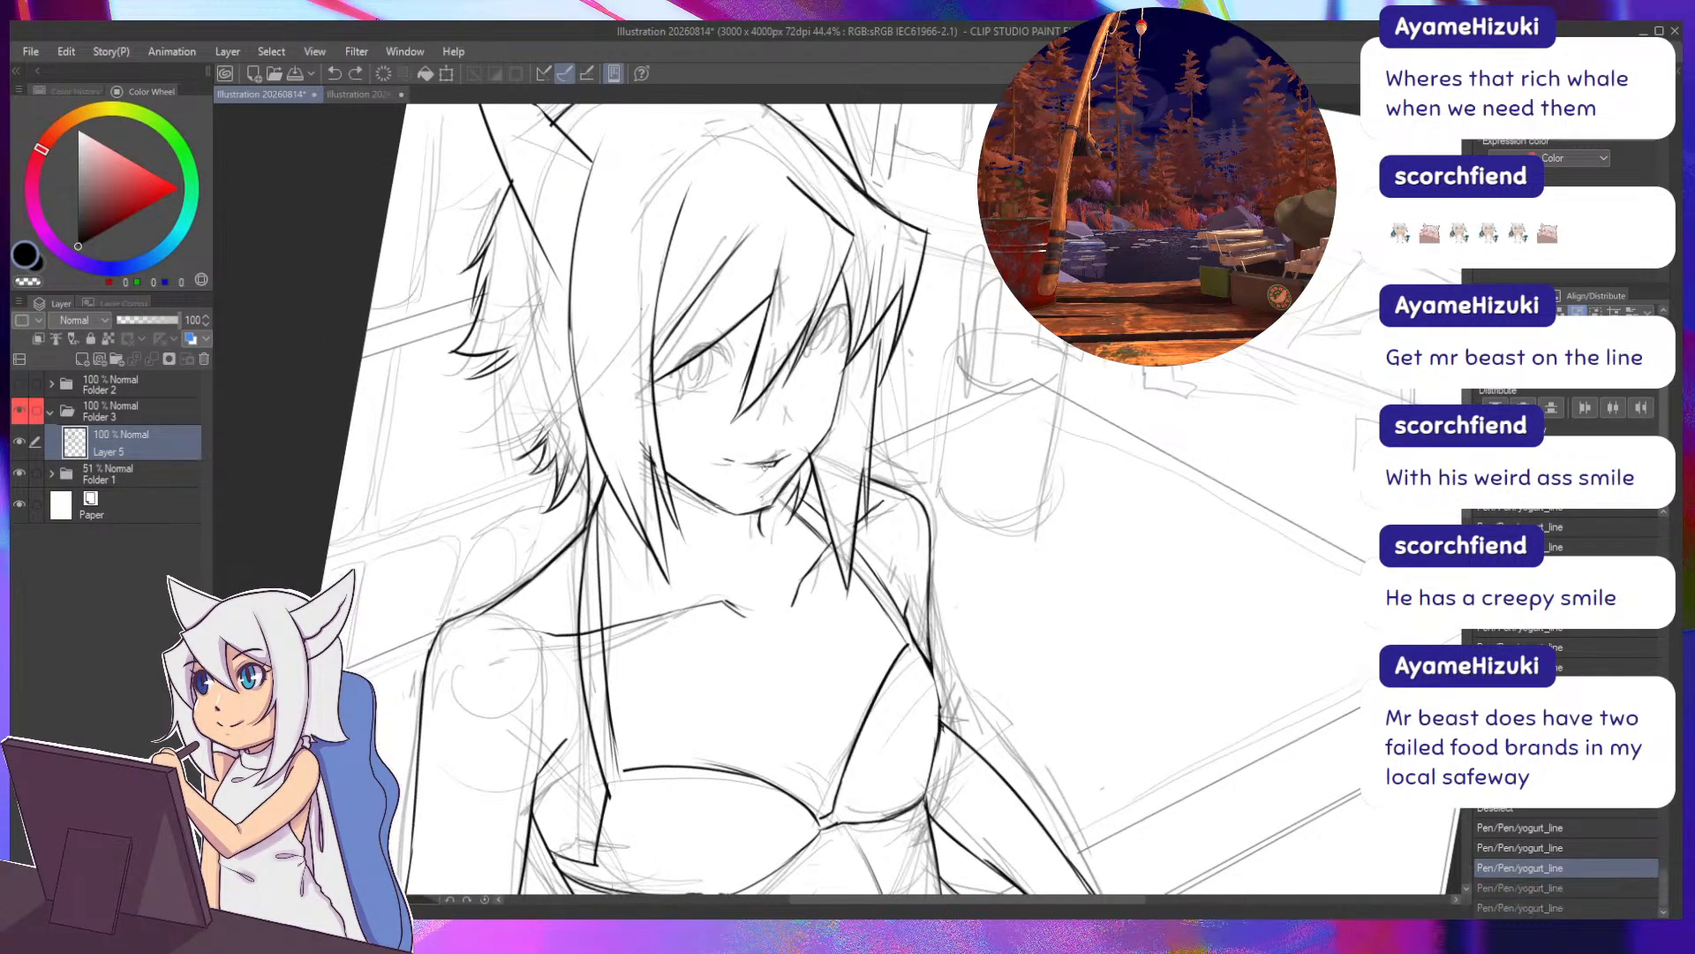
Try to refine the middle of the mouth and add a short lower-lip mark, undoing the strokes.
{"action": "key", "text": "ctrl+z"}
{"action": "key", "text": "ctrl+z"}
{"action": "mouse_move", "coordinate": [749, 464]}
{"action": "left_mouse_down"}
{"action": "mouse_move", "coordinate": [780, 462]}
{"action": "mouse_move", "coordinate": [754, 465]}
{"action": "left_mouse_up"}
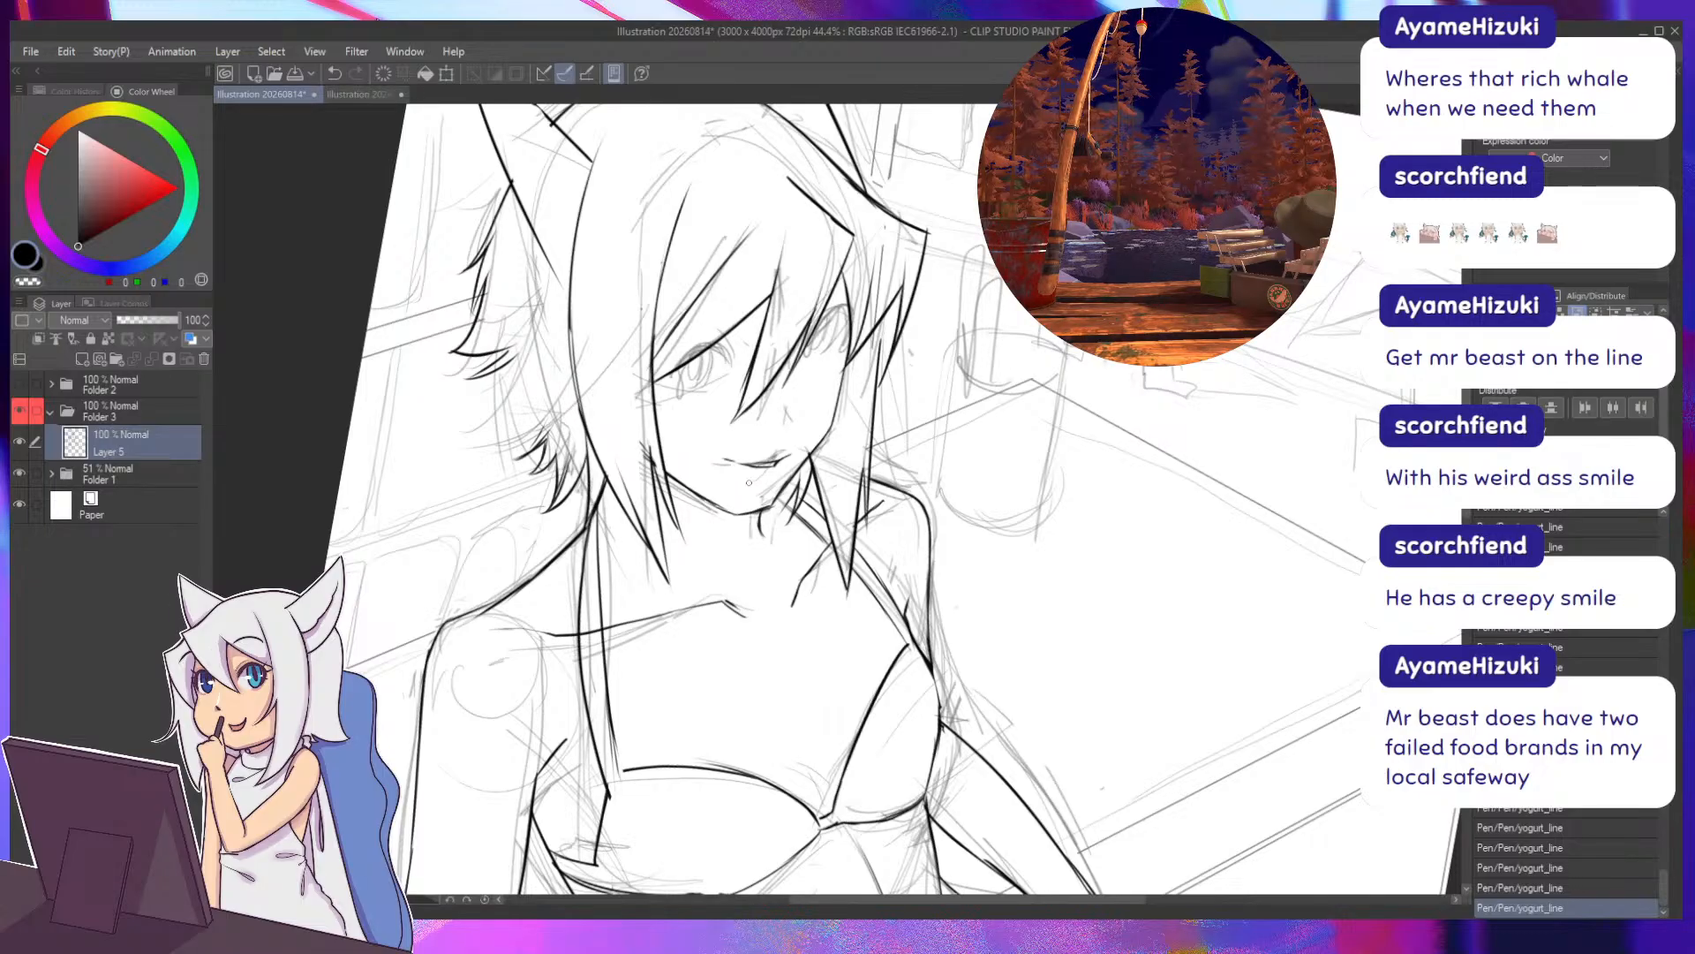
{"action": "key", "text": "ctrl+z"}
{"action": "key", "text": "ctrl+z"}
{"action": "key", "text": "ctrl+z"}
{"action": "key", "text": "ctrl+z"}
{"action": "key", "text": "ctrl+z"}
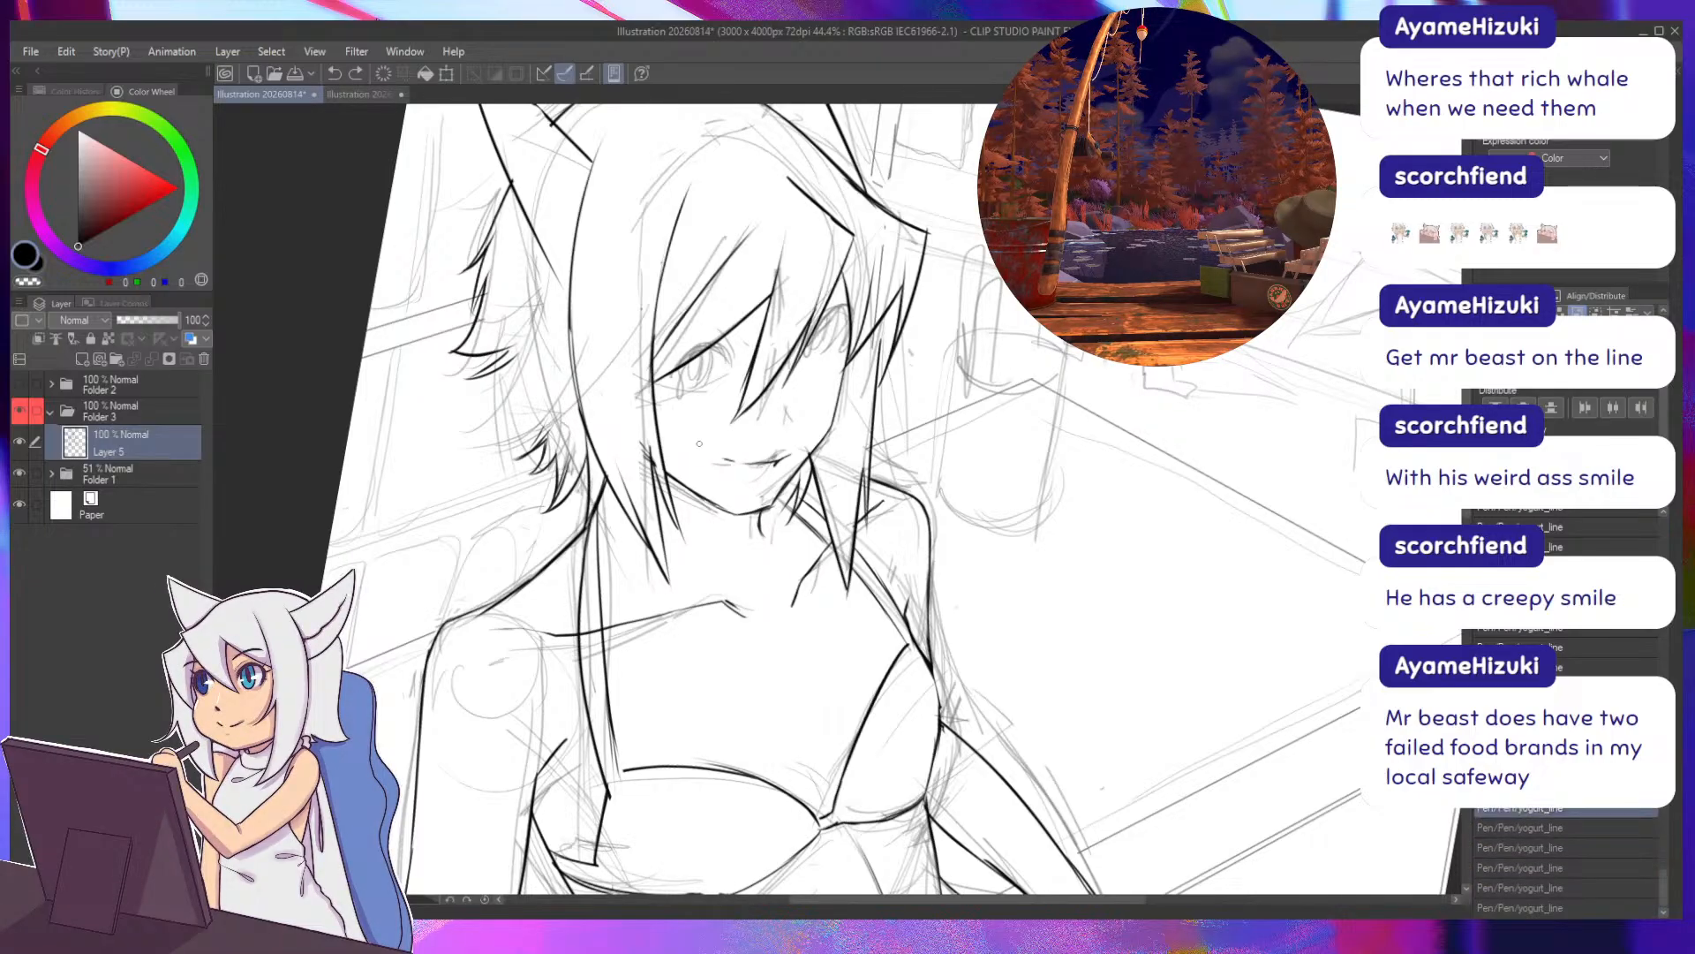
Ink a short curved line for the underside of the nose above the mouth, undoing the surplus stroke.
{"action": "mouse_move", "coordinate": [749, 490]}
{"action": "left_mouse_down"}
{"action": "mouse_move", "coordinate": [699, 443]}
{"action": "mouse_move", "coordinate": [696, 546]}
{"action": "mouse_move", "coordinate": [774, 560]}
{"action": "left_mouse_up"}
{"action": "mouse_move", "coordinate": [791, 636]}
{"action": "left_mouse_down"}
{"action": "mouse_move", "coordinate": [700, 451]}
{"action": "mouse_move", "coordinate": [763, 375]}
{"action": "mouse_move", "coordinate": [766, 398]}
{"action": "mouse_move", "coordinate": [845, 453]}
{"action": "mouse_move", "coordinate": [822, 449]}
{"action": "left_mouse_up"}
{"action": "left_click_drag", "start_coordinate": [890, 339], "coordinate": [694, 468]}
{"action": "key", "text": "ctrl+z"}
{"action": "left_click_drag", "start_coordinate": [787, 445], "coordinate": [813, 456]}
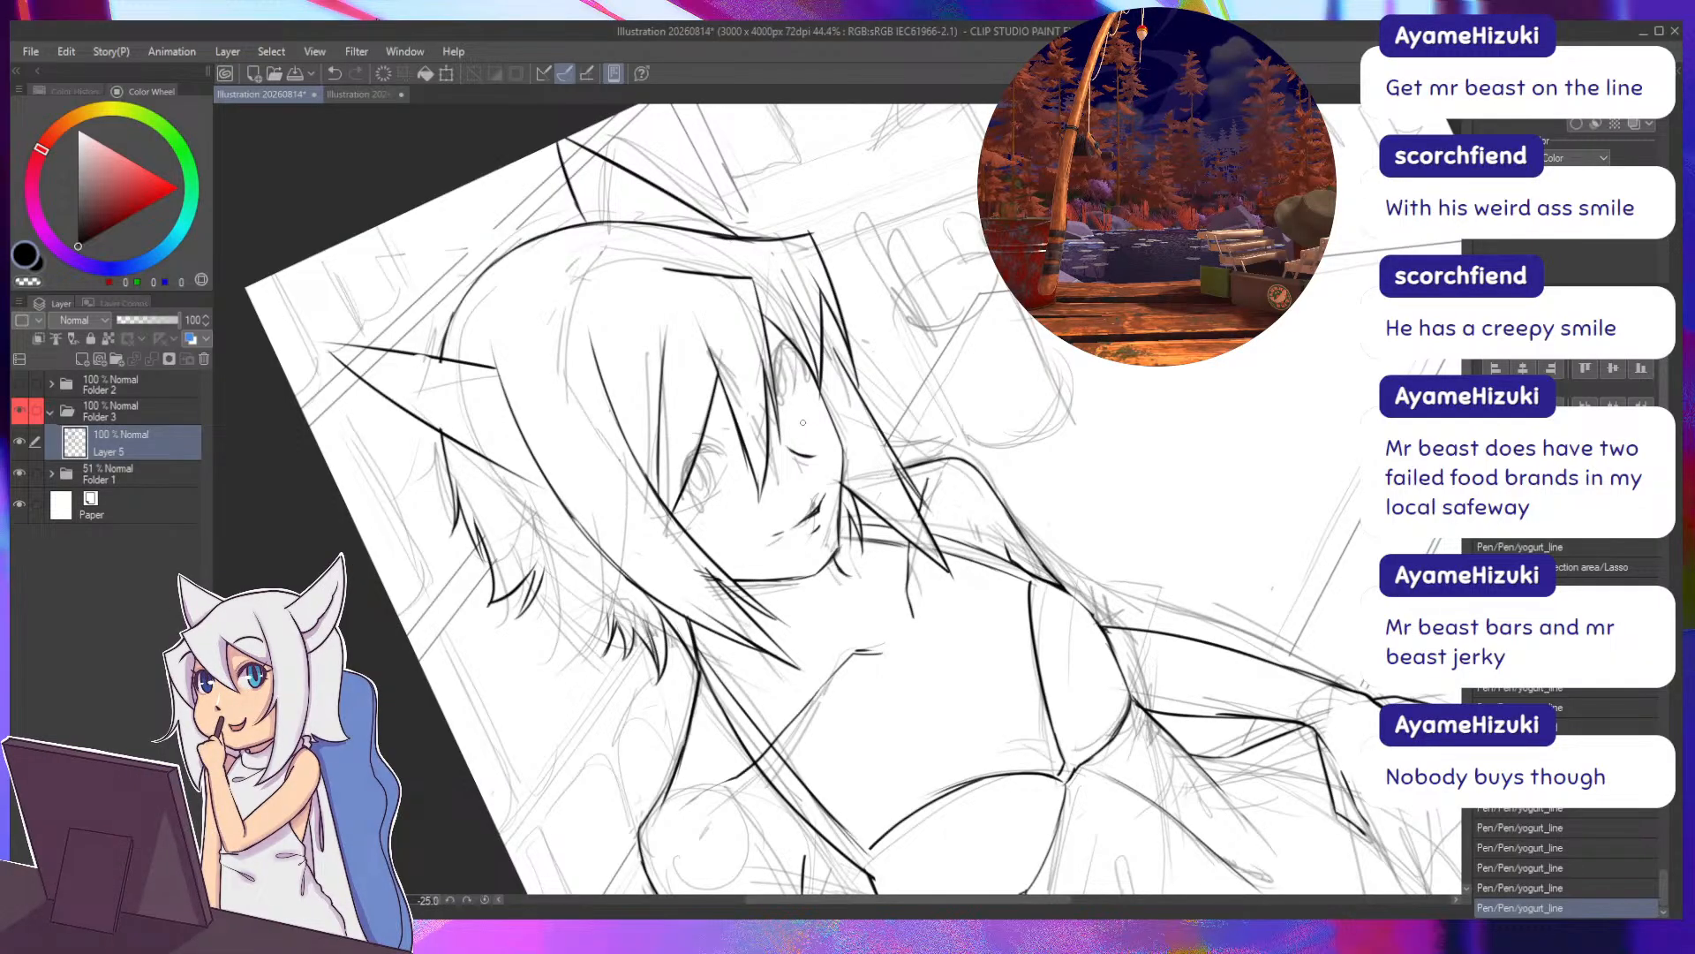
{"action": "left_click_drag", "start_coordinate": [807, 457], "coordinate": [815, 456]}
{"action": "key", "text": "ctrl+z"}
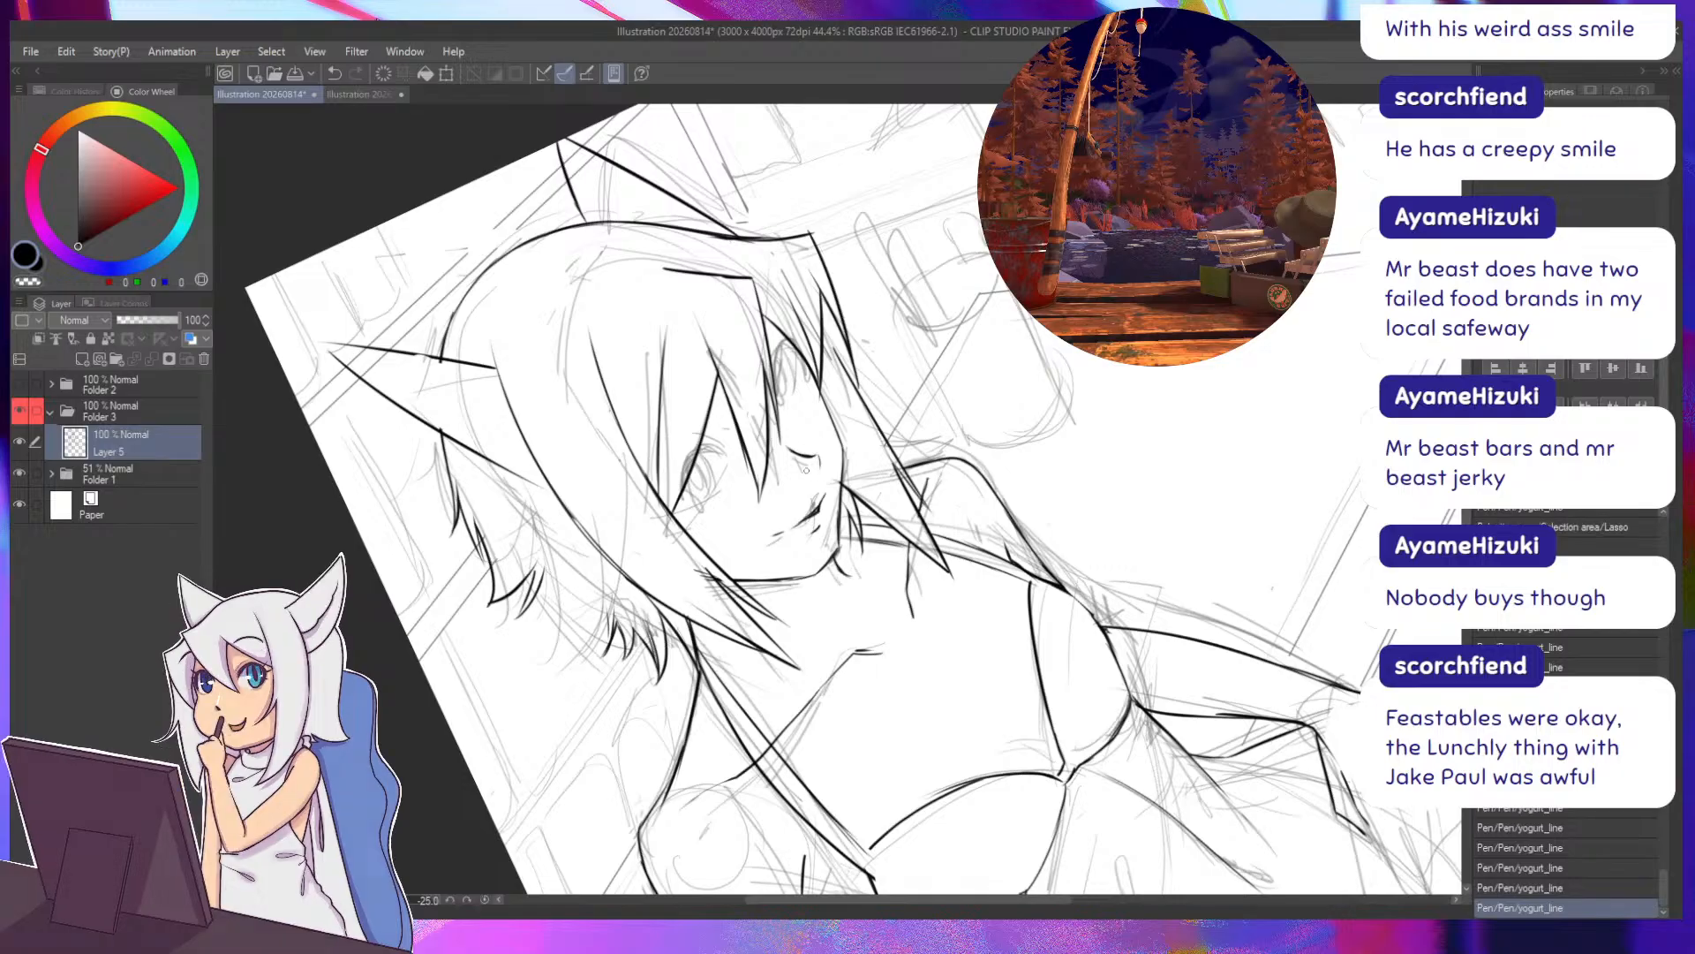
Rework the nose line with a tiny stroke at its tip, undoing the surplus attempts.
{"action": "key", "text": "ctrl+z"}
{"action": "mouse_move", "coordinate": [707, 395]}
{"action": "left_mouse_down"}
{"action": "mouse_move", "coordinate": [772, 345]}
{"action": "mouse_move", "coordinate": [698, 408]}
{"action": "left_mouse_up"}
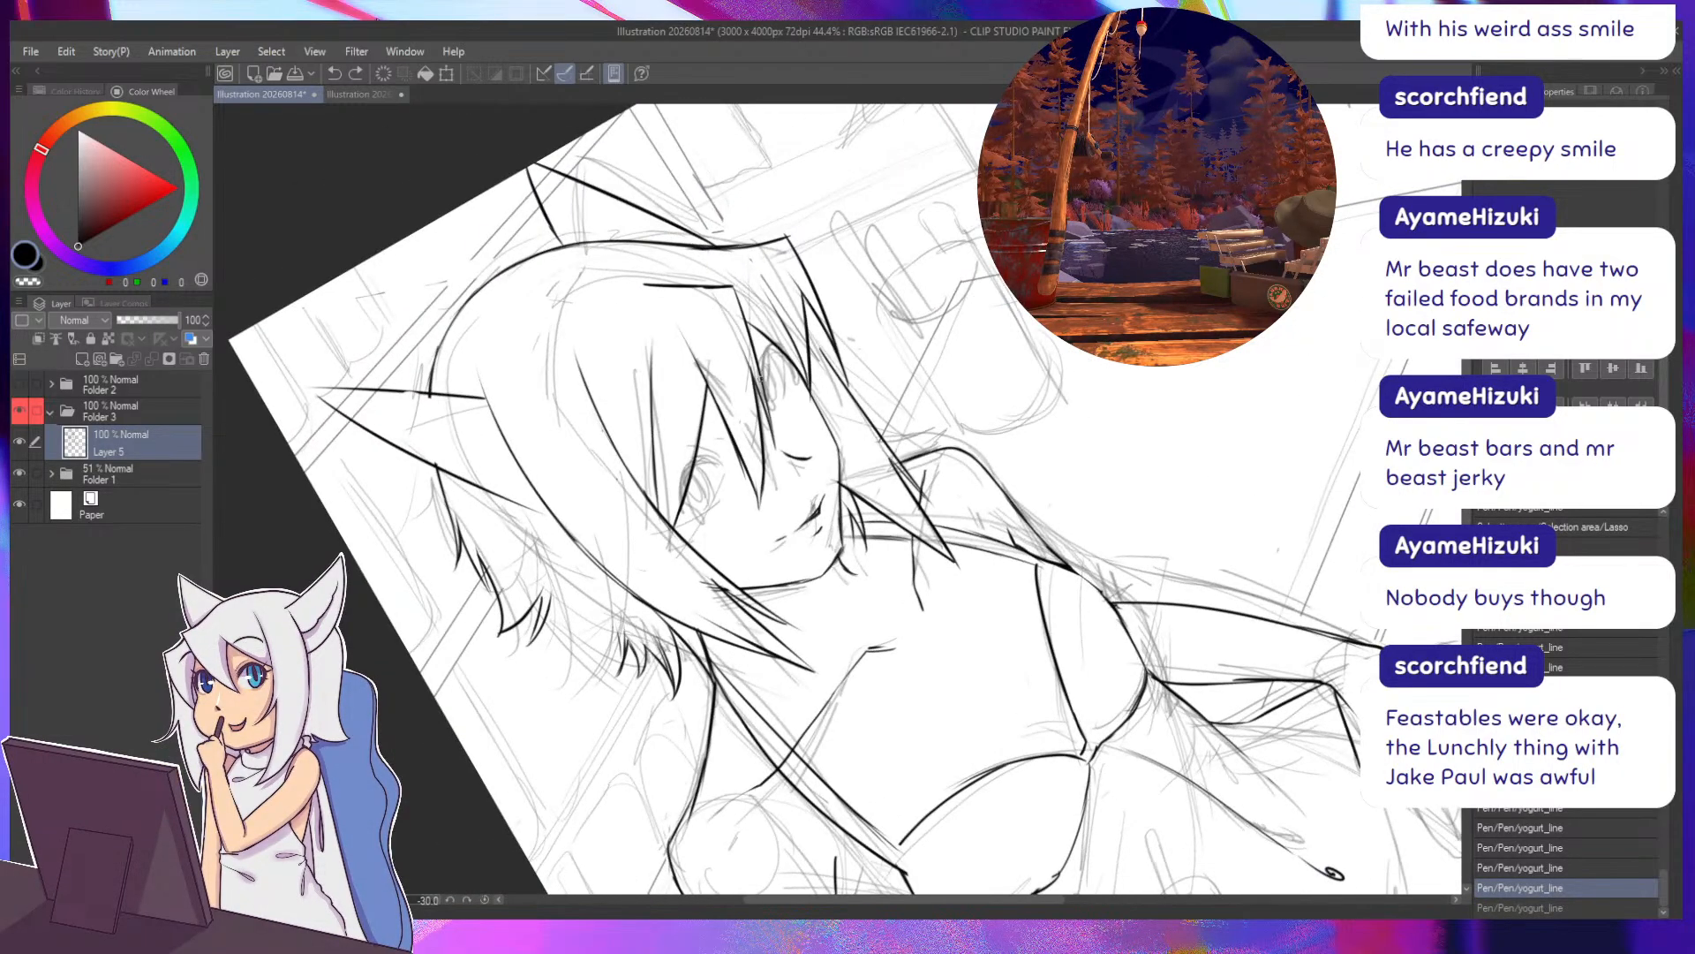
{"action": "left_click_drag", "start_coordinate": [812, 459], "coordinate": [812, 471]}
{"action": "key", "text": "ctrl+z"}
{"action": "key", "text": "ctrl+z"}
{"action": "key", "text": "ctrl+z"}
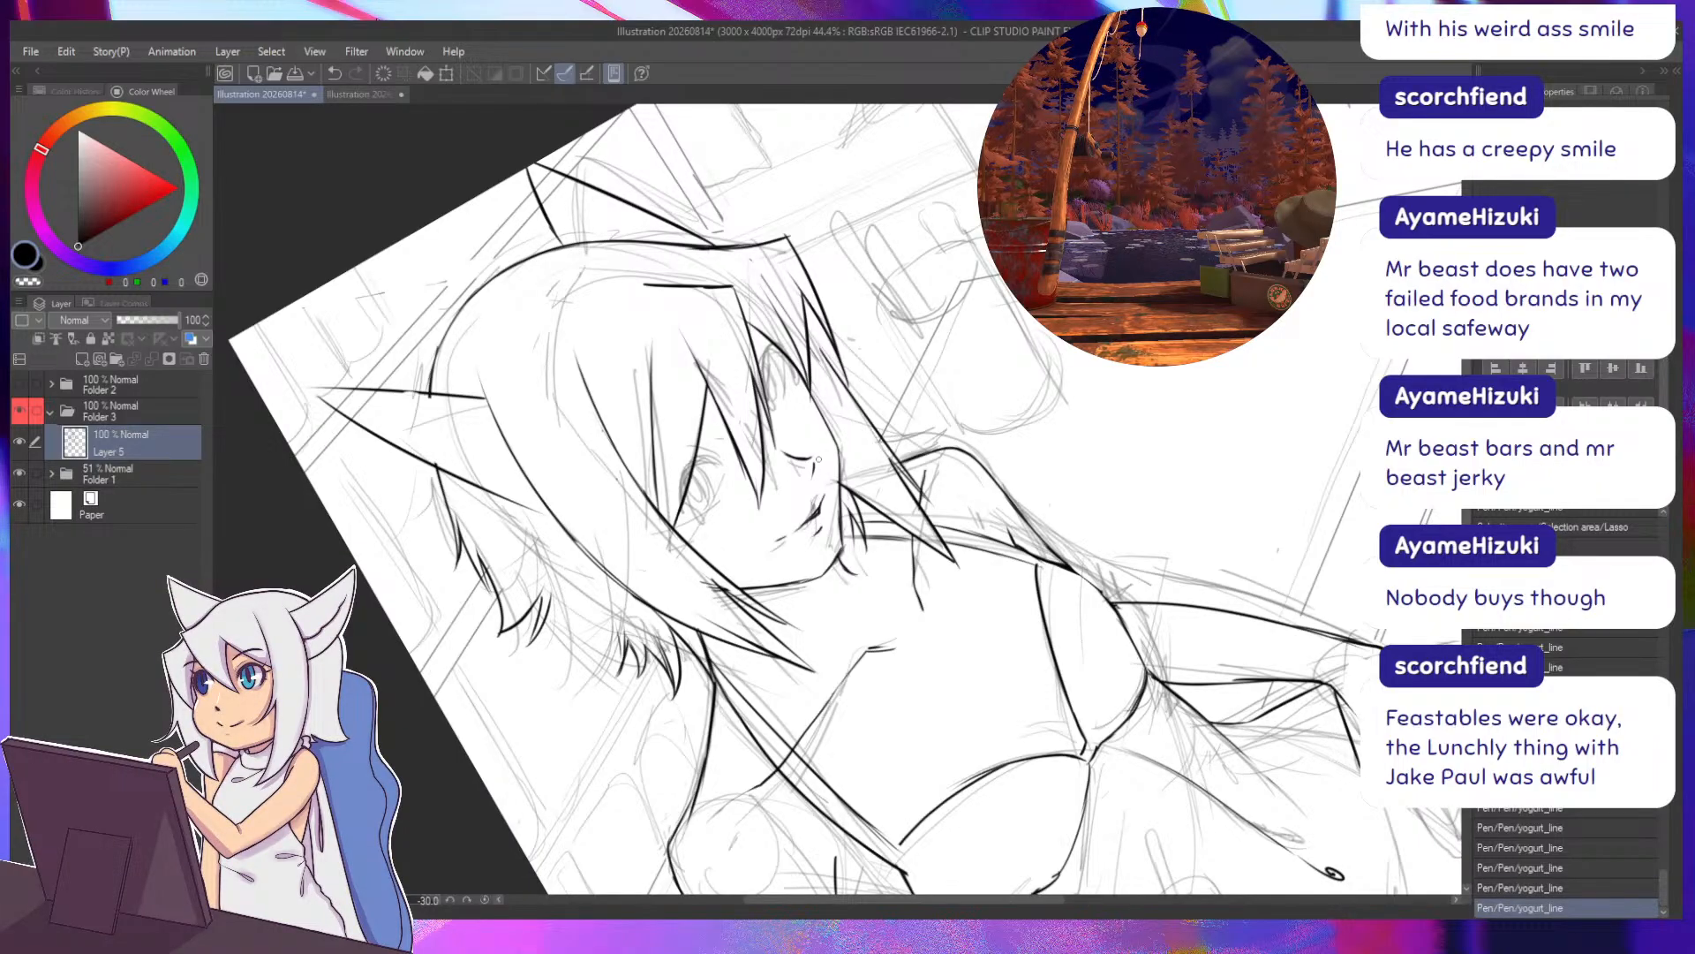
Ink a straight line for the side of the neck from the jaw to the collarbone, undoing the surplus strokes.
{"action": "key", "text": "ctrl+z"}
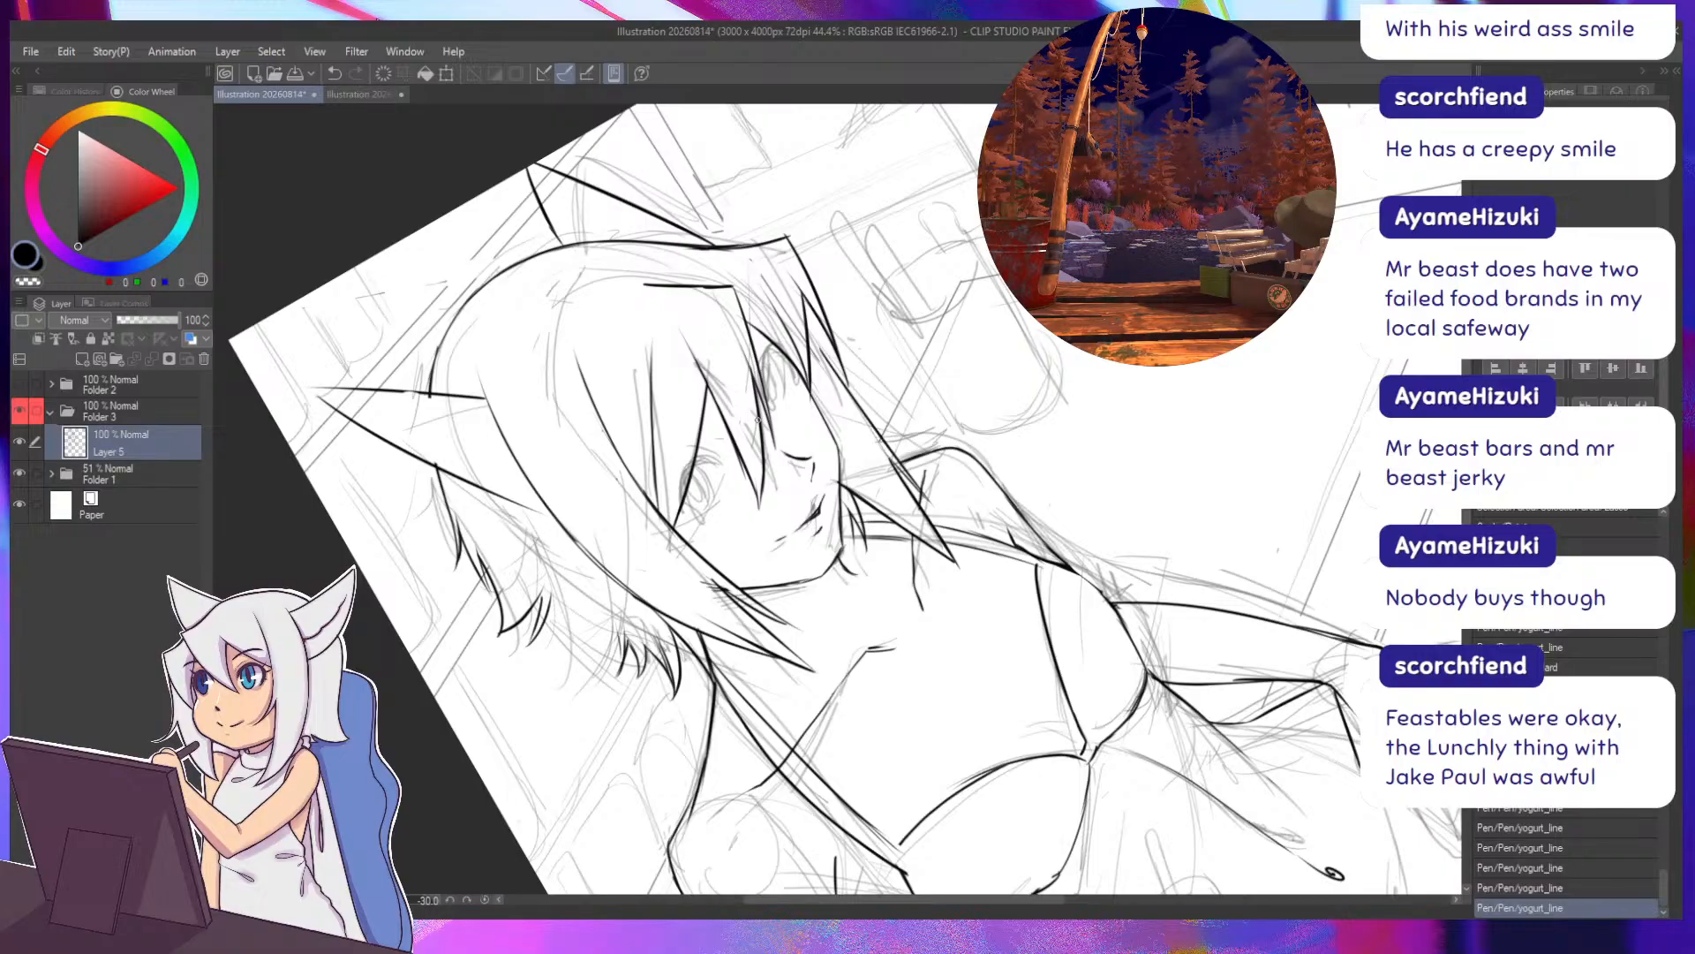
{"action": "key", "text": "asciicircum"}
{"action": "key", "text": "asciicircum"}
{"action": "key", "text": "asciicircum"}
{"action": "key", "text": "asciicircum"}
{"action": "key", "text": "asciicircum"}
{"action": "key", "text": "asciicircum"}
{"action": "key", "text": "asciicircum"}
{"action": "key", "text": "asciicircum"}
{"action": "key", "text": "asciicircum"}
{"action": "key", "text": "asciicircum"}
{"action": "key", "text": "asciicircum"}
{"action": "key", "text": "asciicircum"}
{"action": "key", "text": "asciicircum"}
{"action": "key", "text": "asciicircum"}
{"action": "key", "text": "asciicircum"}
{"action": "key", "text": "minus"}
{"action": "key", "text": "minus"}
{"action": "key", "text": "minus"}
{"action": "key", "text": "minus"}
{"action": "key", "text": "minus"}
{"action": "key", "text": "minus"}
{"action": "key", "text": "minus"}
{"action": "key", "text": "minus"}
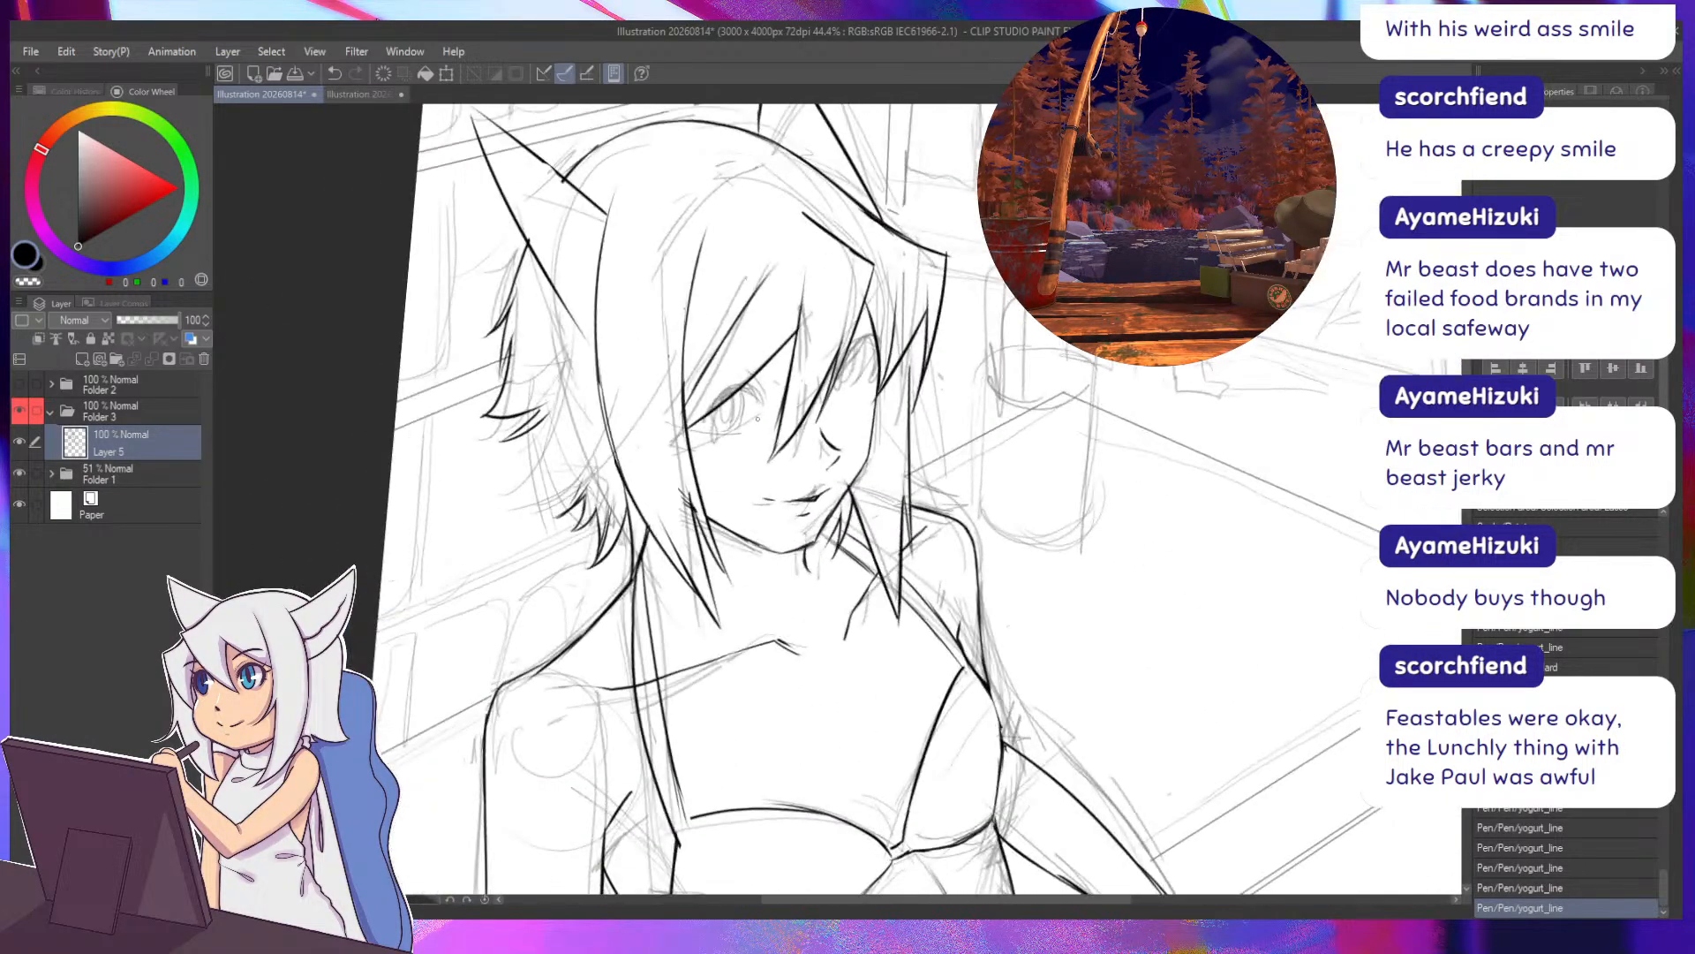
{"action": "left_click_drag", "start_coordinate": [584, 614], "coordinate": [634, 592]}
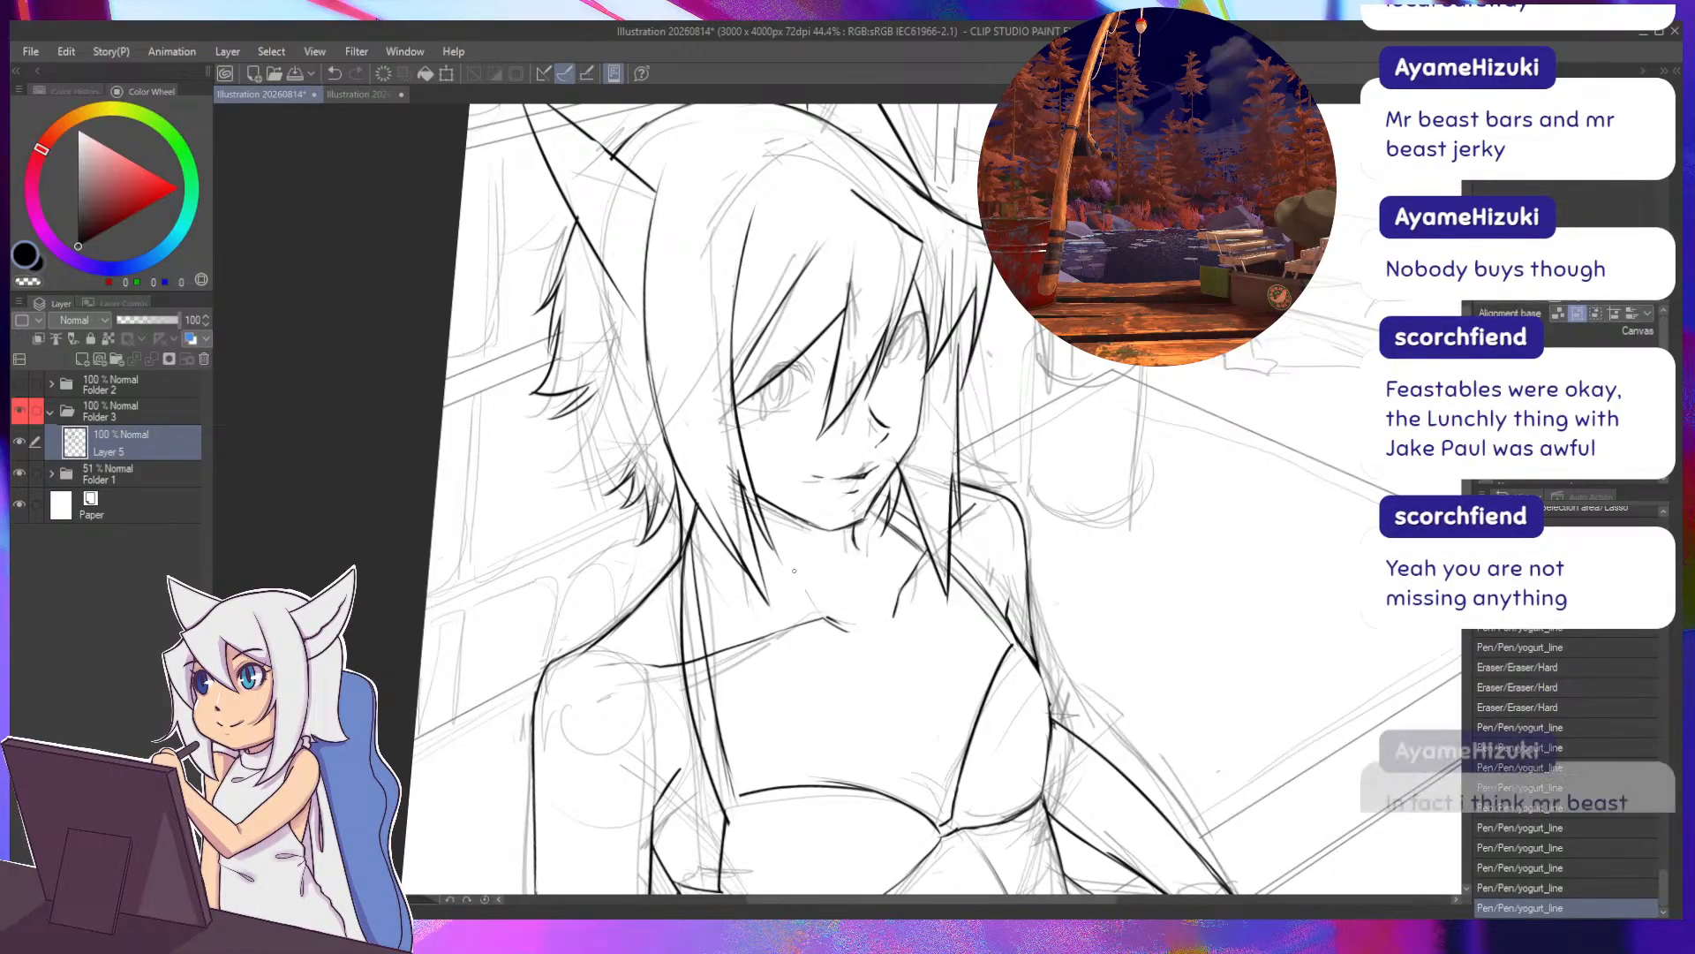
{"action": "left_click_drag", "start_coordinate": [775, 535], "coordinate": [823, 613]}
{"action": "key", "text": "ctrl+z"}
{"action": "left_click_drag", "start_coordinate": [784, 529], "coordinate": [823, 611]}
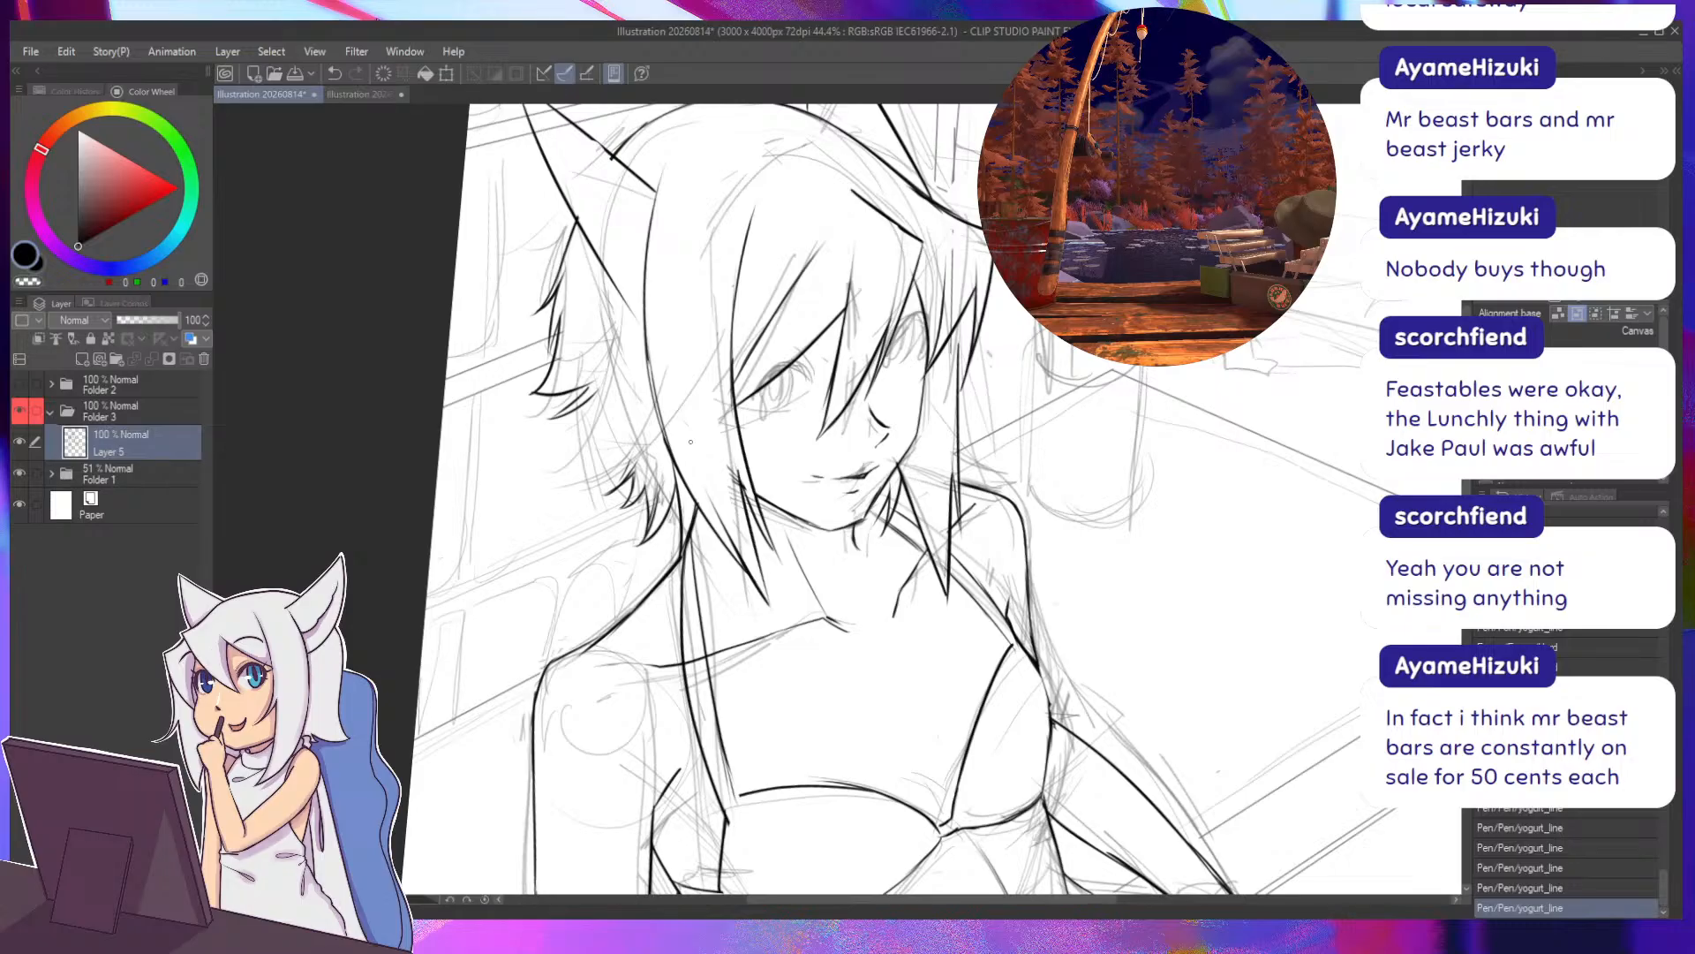
Erase the outer side edge of the bikini top's cup beside the arm and reink it at a slant, undoing a surplus stroke.
{"action": "left_click_drag", "start_coordinate": [690, 441], "coordinate": [823, 304]}
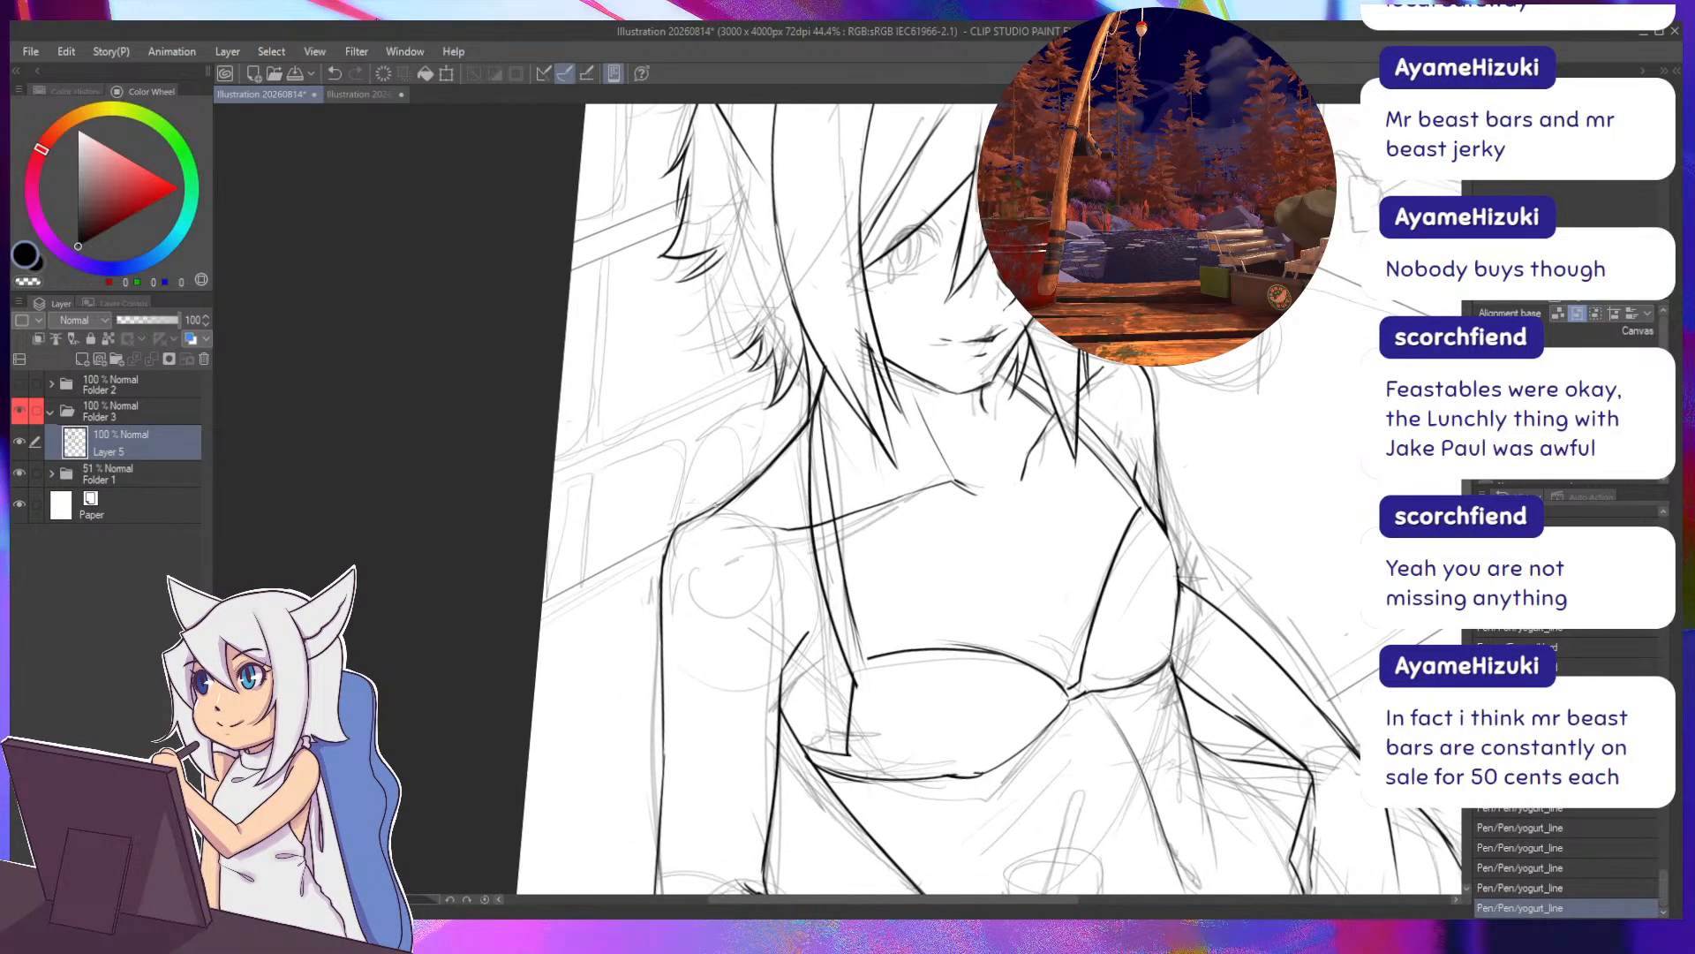
{"action": "left_click_drag", "start_coordinate": [741, 499], "coordinate": [732, 504]}
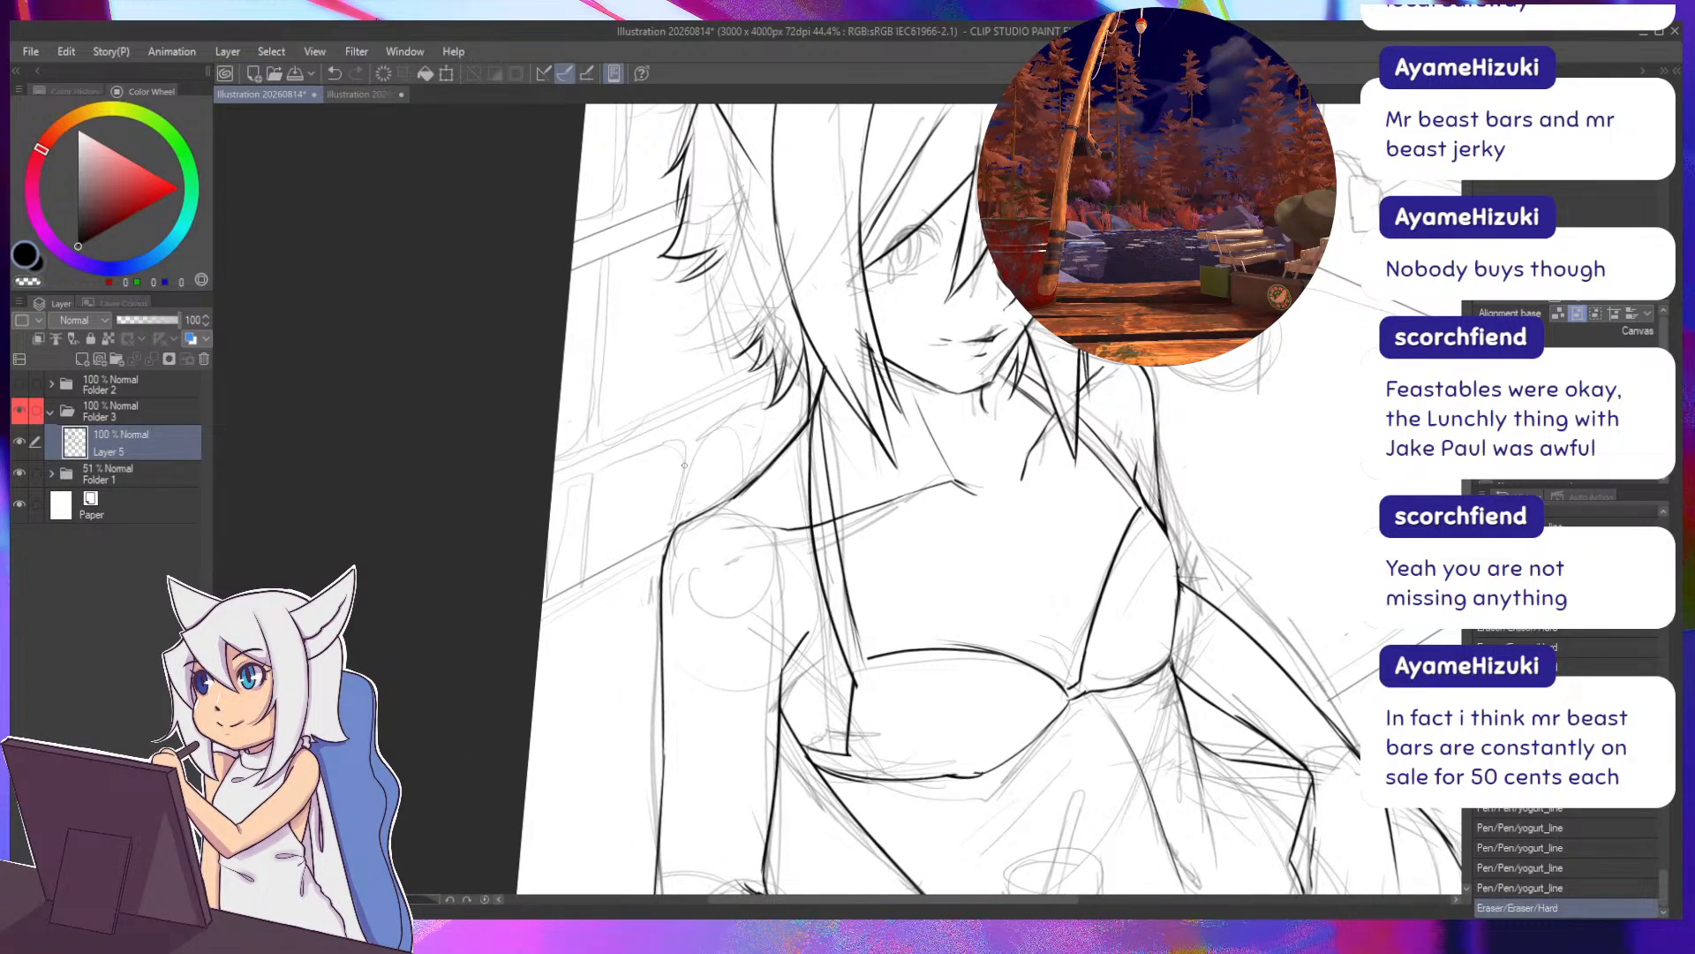
{"action": "left_click_drag", "start_coordinate": [794, 590], "coordinate": [755, 478]}
{"action": "left_click_drag", "start_coordinate": [952, 533], "coordinate": [924, 530]}
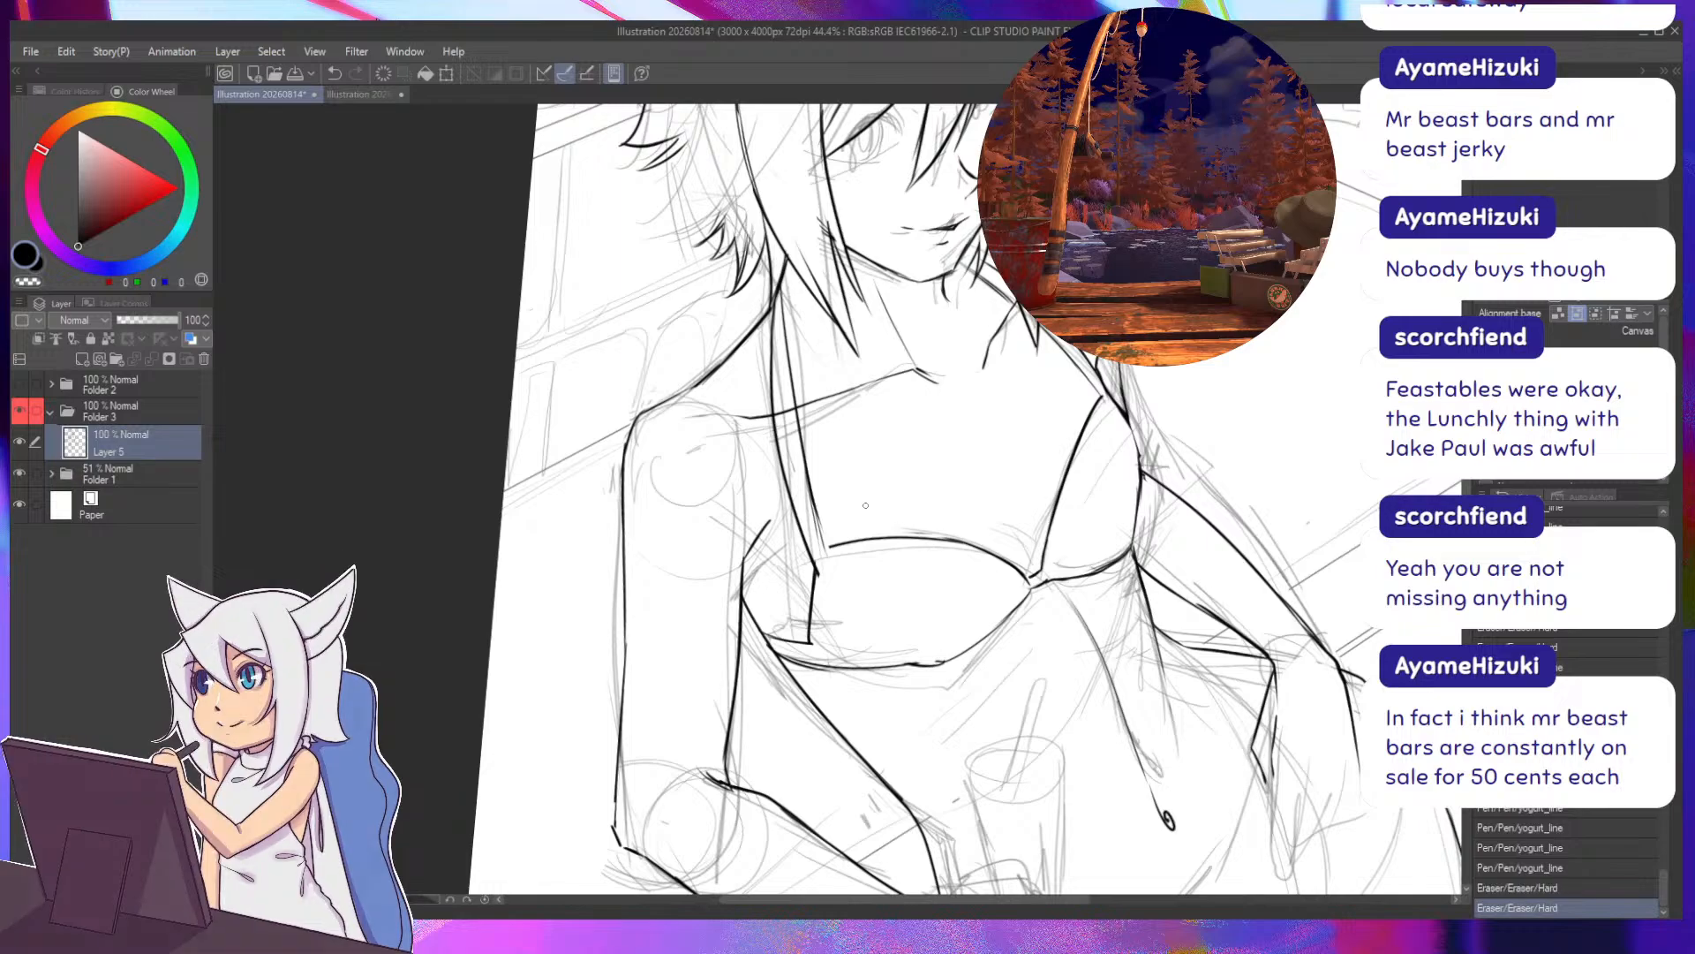
{"action": "mouse_move", "coordinate": [813, 580]}
{"action": "left_mouse_down"}
{"action": "mouse_move", "coordinate": [811, 643]}
{"action": "mouse_move", "coordinate": [806, 566]}
{"action": "mouse_move", "coordinate": [792, 636]}
{"action": "left_mouse_up"}
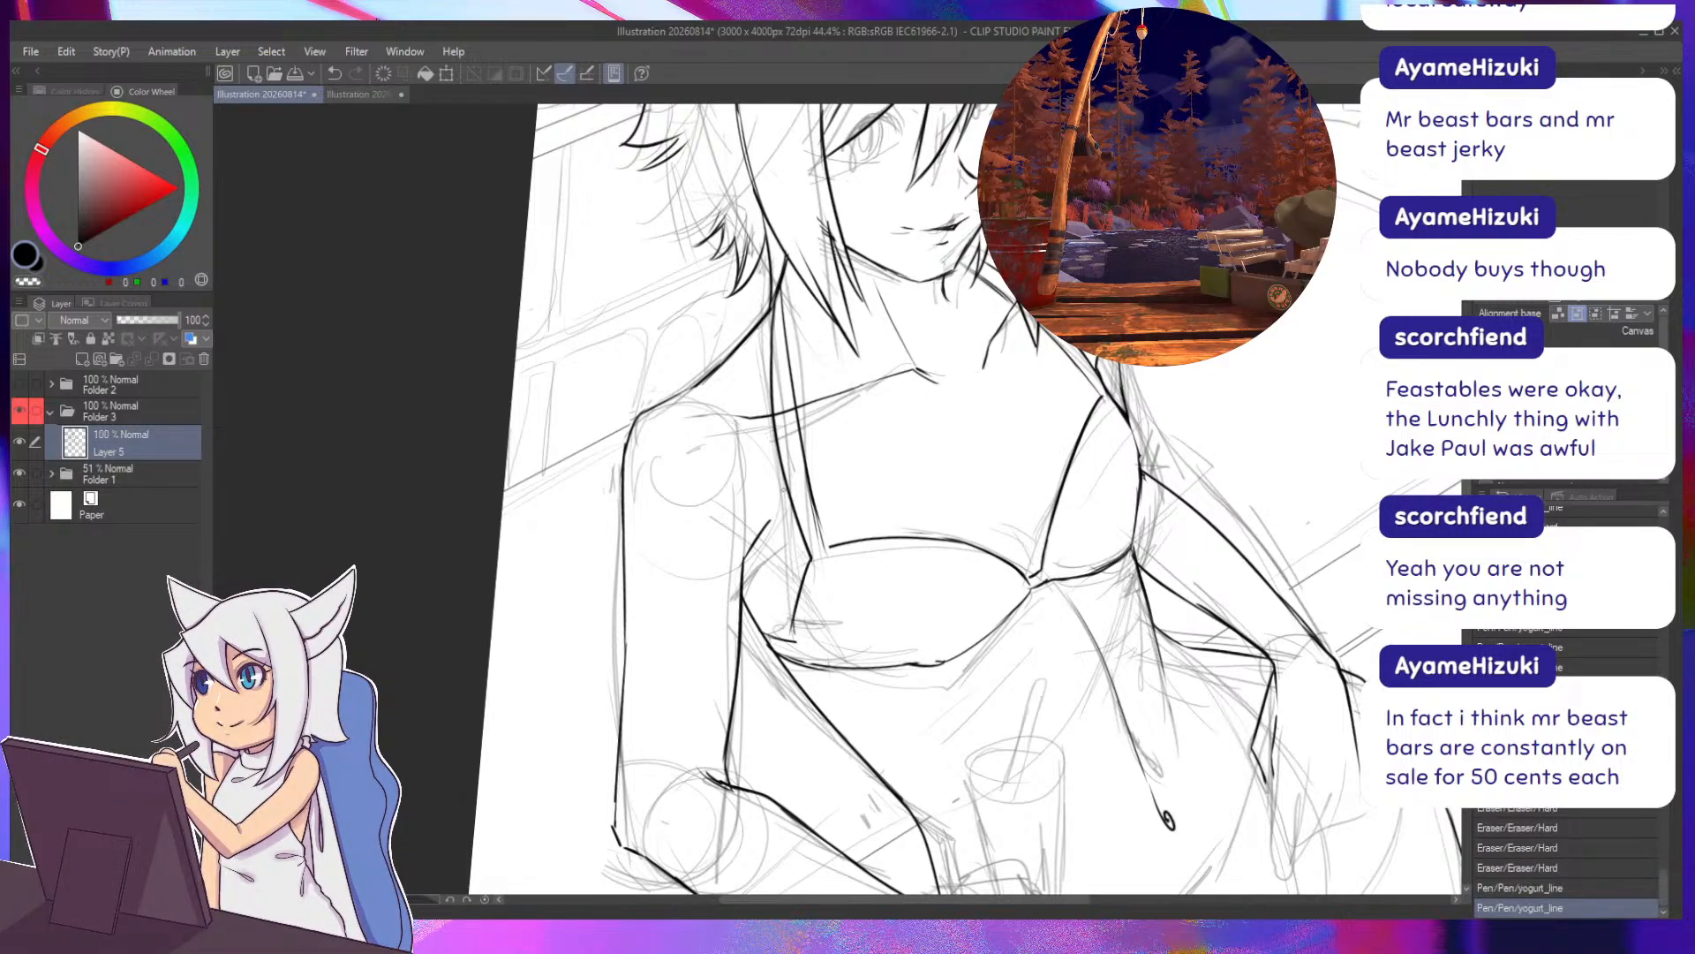
{"action": "mouse_move", "coordinate": [938, 542]}
{"action": "left_mouse_down"}
{"action": "mouse_move", "coordinate": [829, 557]}
{"action": "mouse_move", "coordinate": [916, 587]}
{"action": "left_mouse_up"}
{"action": "key", "text": "ctrl+z"}
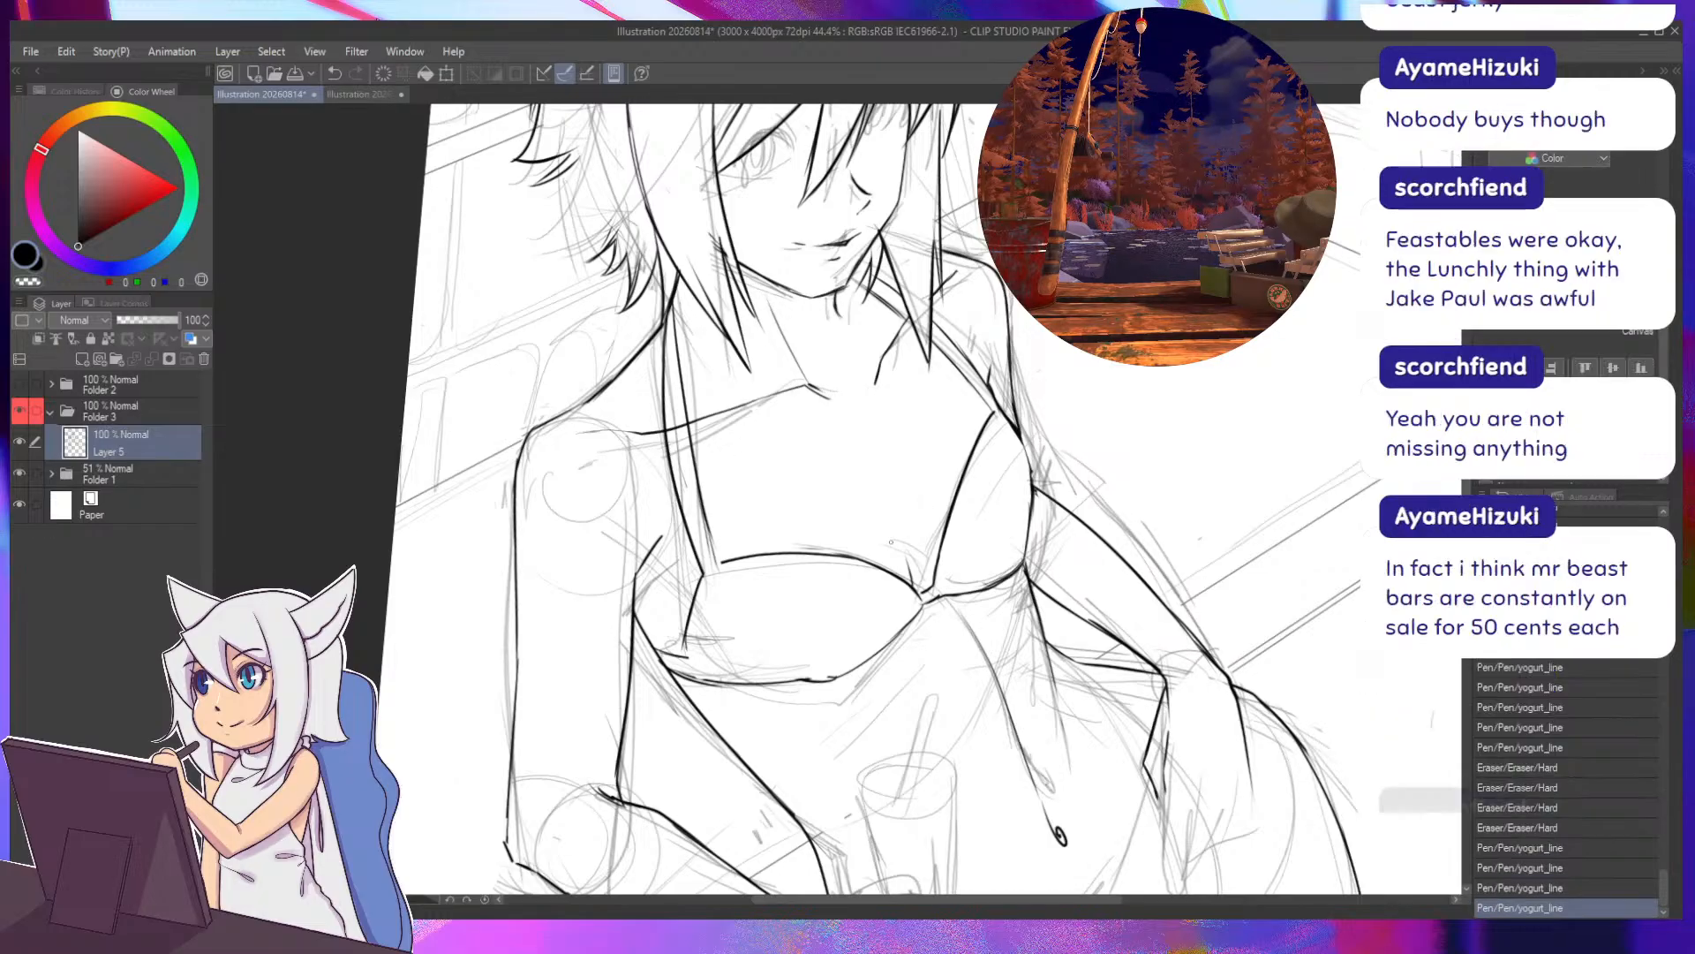
Erase the collarbone line where it crosses the shoulder strap and at its inner end, and retouch the strap line.
{"action": "key", "text": "minus"}
{"action": "key", "text": "e"}
{"action": "left_click_drag", "start_coordinate": [665, 441], "coordinate": [679, 438]}
{"action": "mouse_move", "coordinate": [800, 387]}
{"action": "left_mouse_down"}
{"action": "mouse_move", "coordinate": [728, 409]}
{"action": "mouse_move", "coordinate": [807, 408]}
{"action": "left_mouse_up"}
{"action": "key", "text": "p"}
{"action": "left_click_drag", "start_coordinate": [669, 381], "coordinate": [671, 390]}
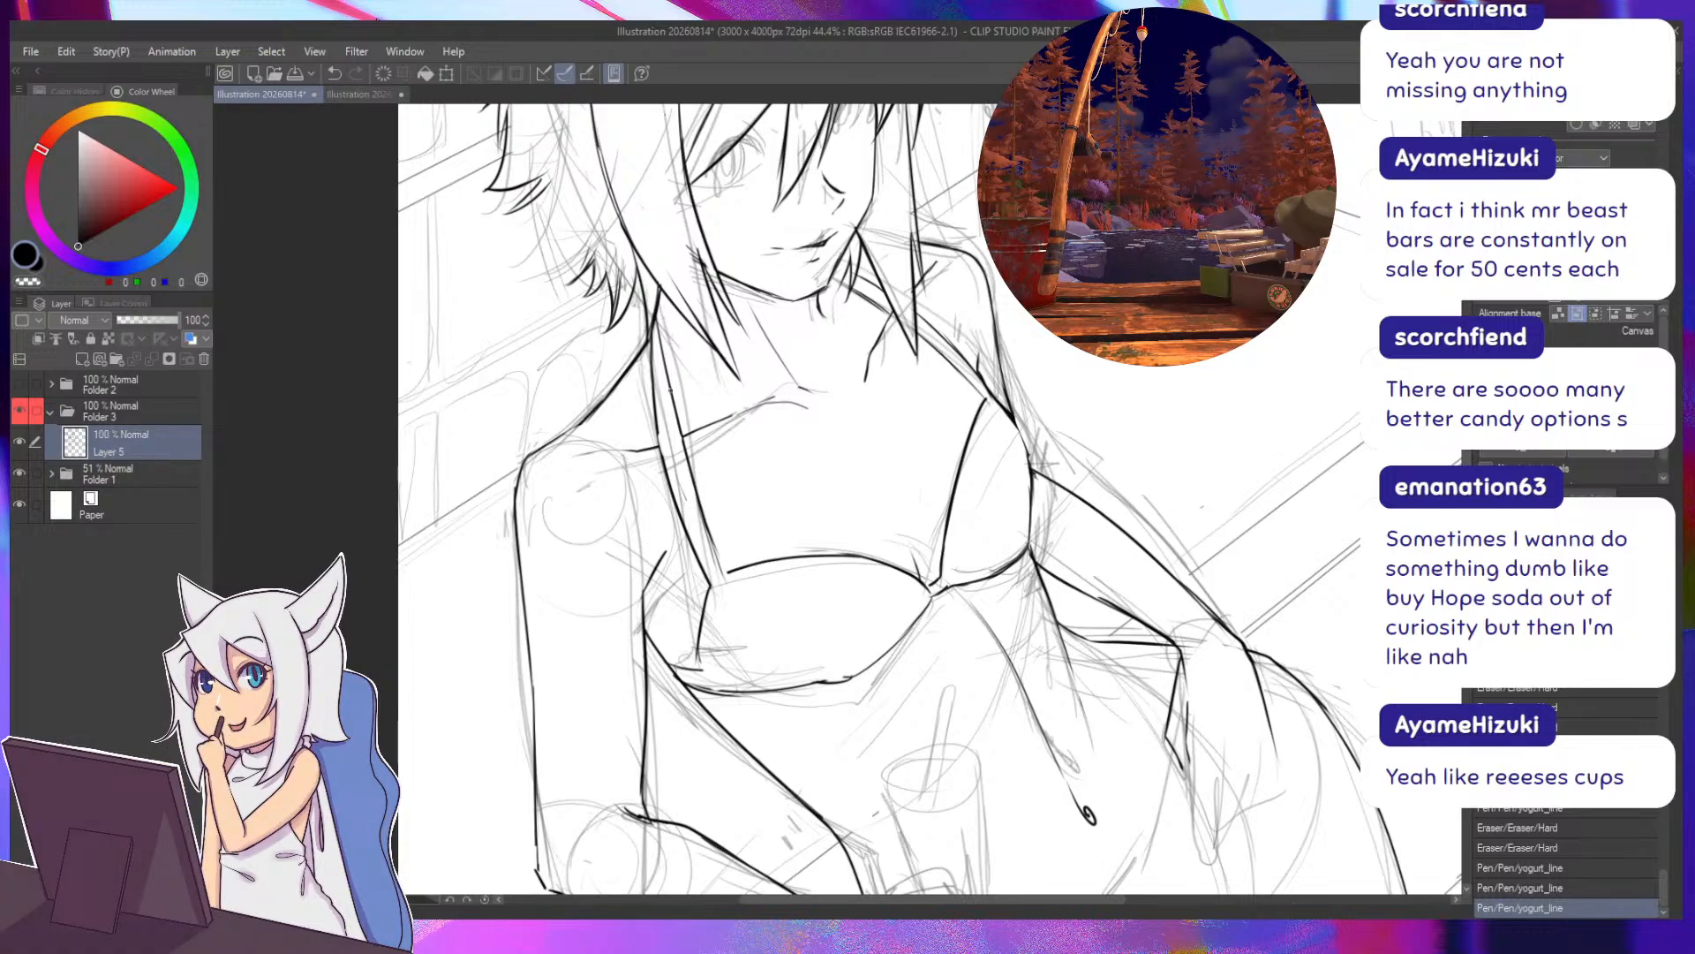
Erase the stray line end where the side of the bikini top meets the inner arm.
{"action": "left_click_drag", "start_coordinate": [799, 548], "coordinate": [750, 444]}
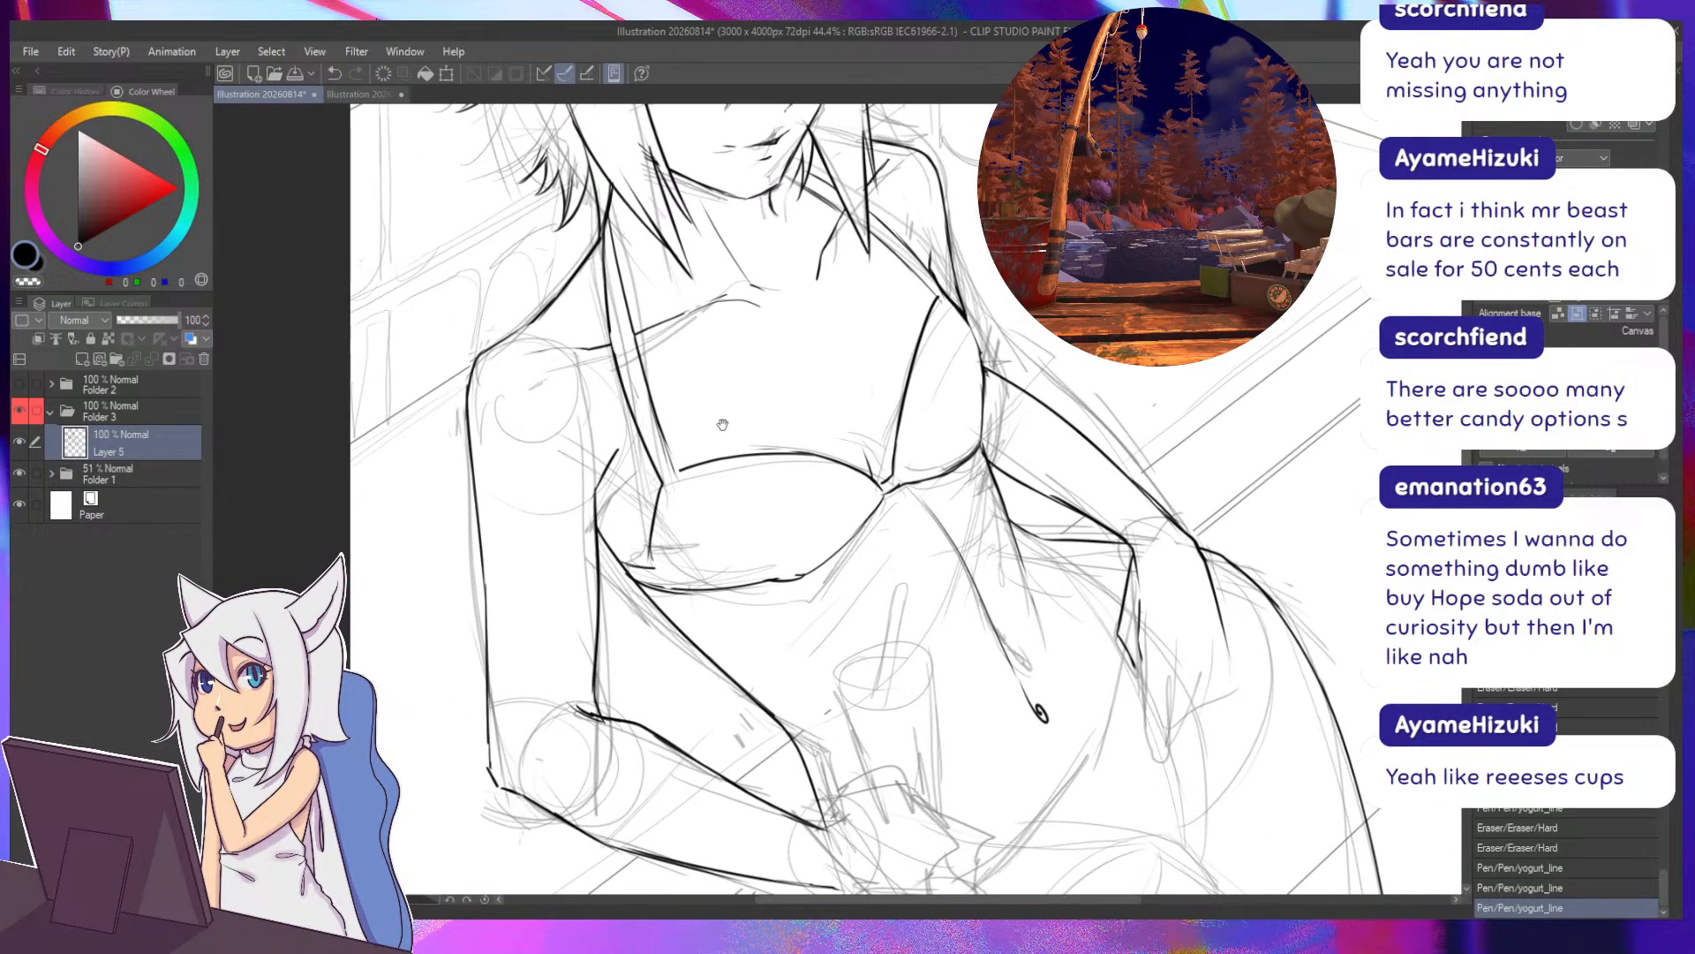
{"action": "left_click_drag", "start_coordinate": [548, 604], "coordinate": [769, 687]}
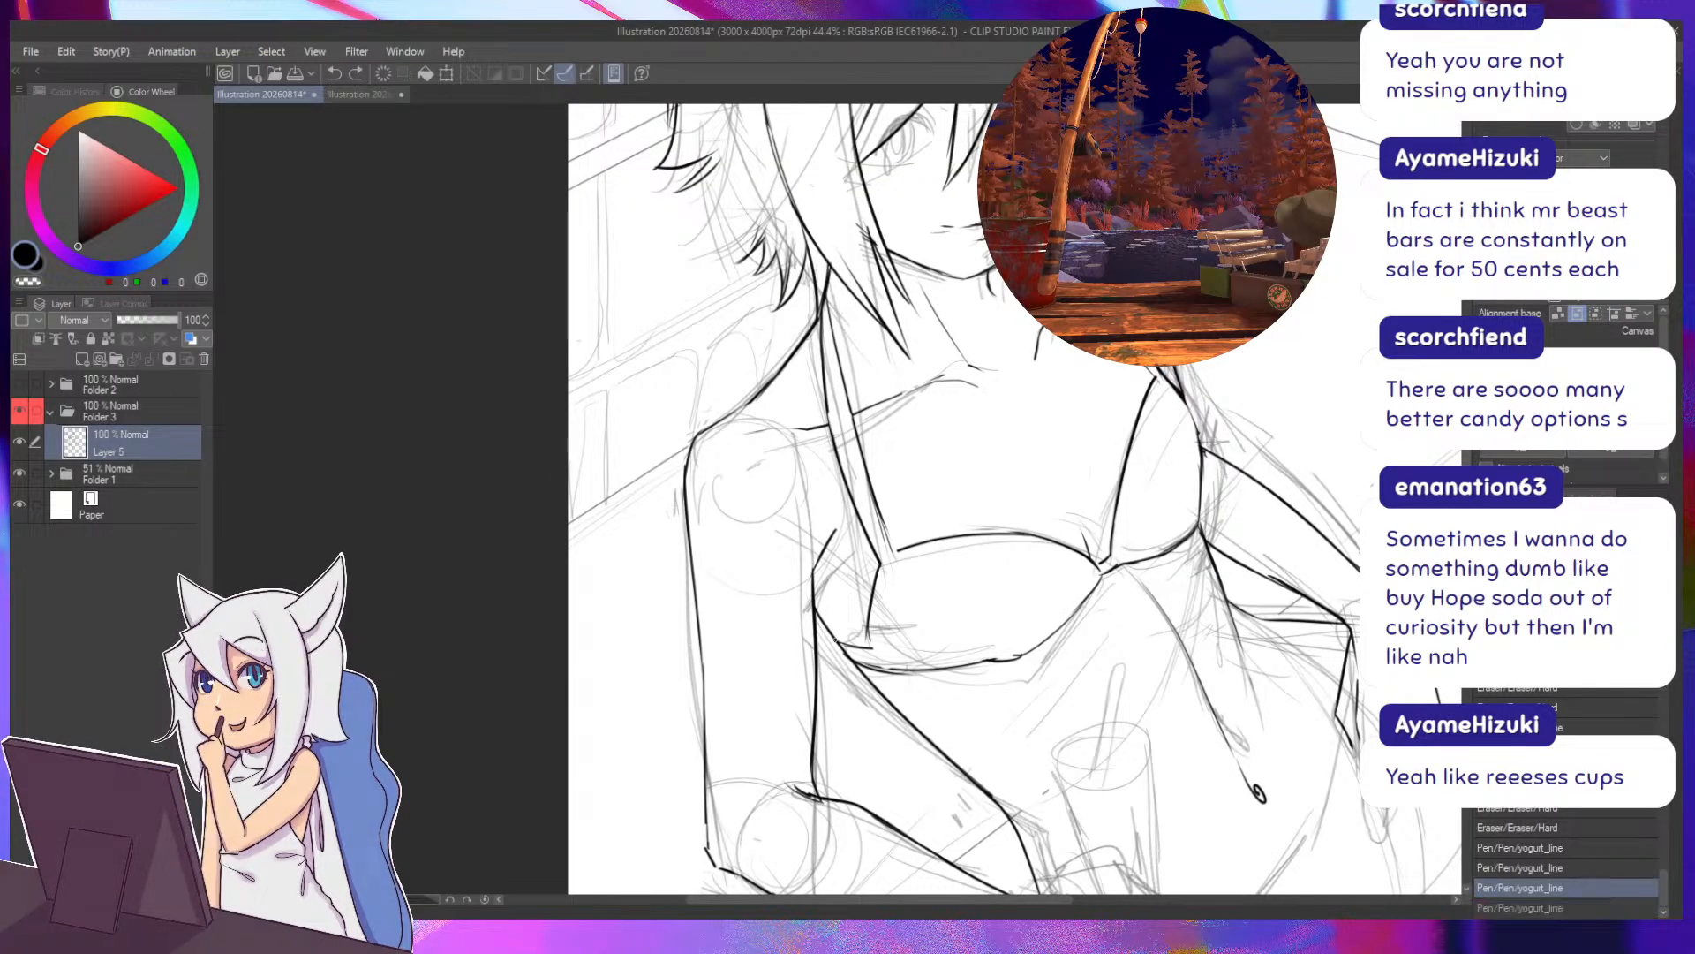
{"action": "left_click_drag", "start_coordinate": [829, 623], "coordinate": [840, 638]}
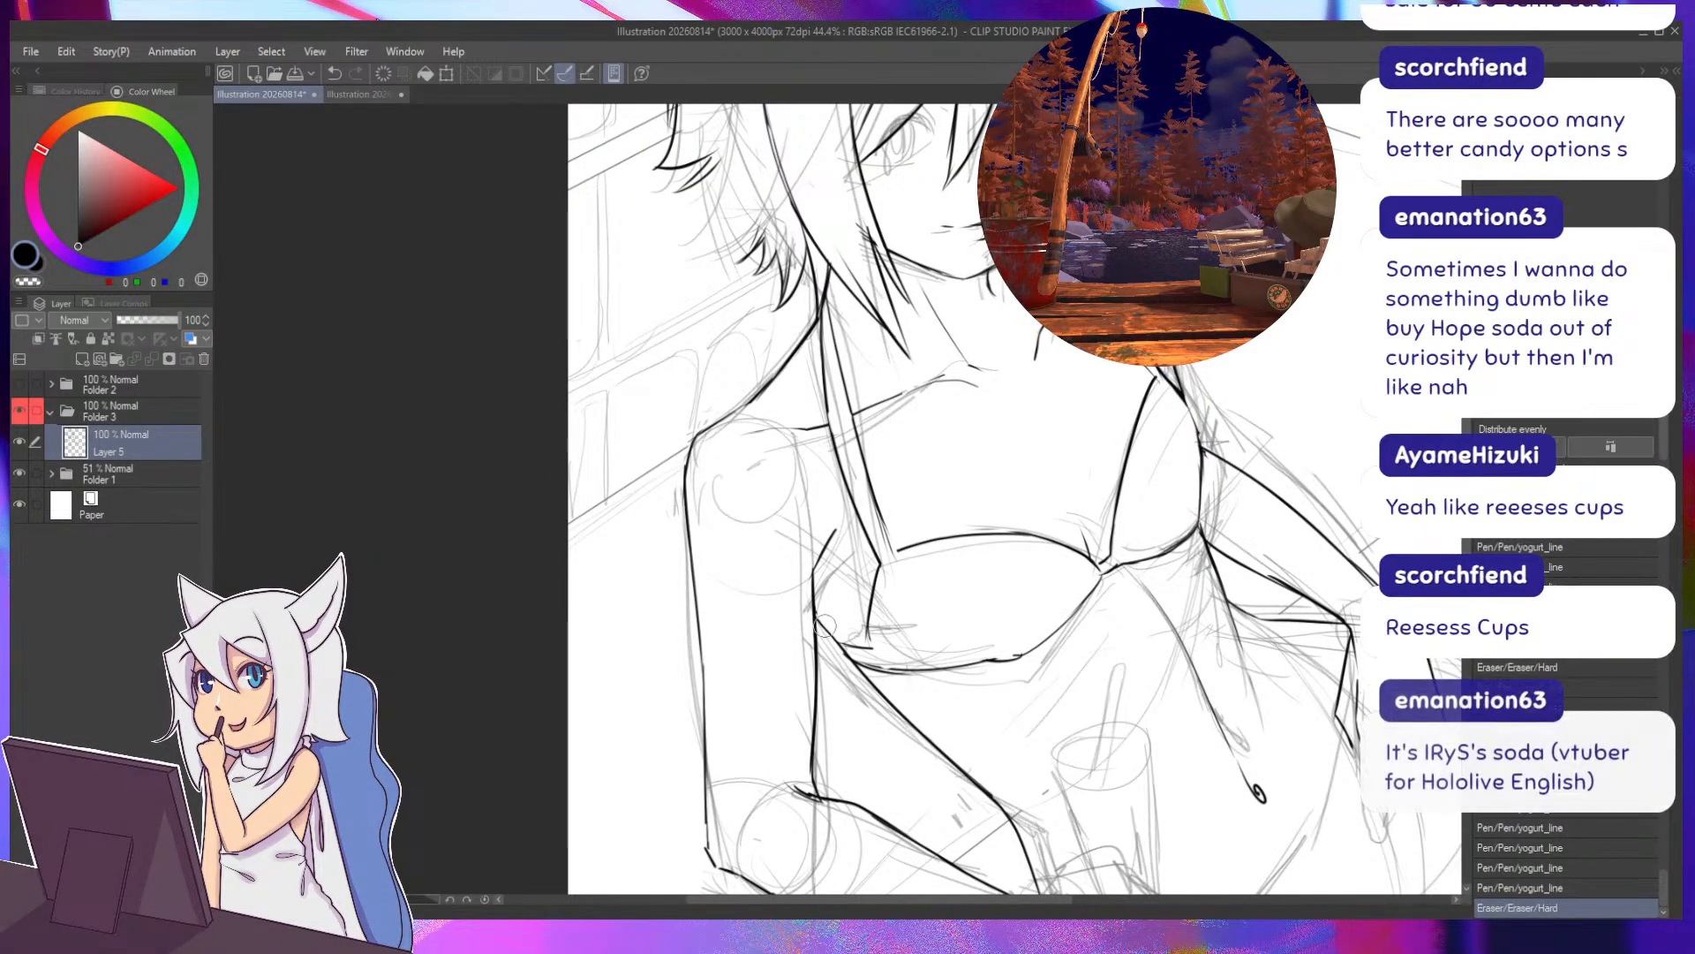
{"action": "mouse_move", "coordinate": [781, 548]}
{"action": "left_mouse_down"}
{"action": "mouse_move", "coordinate": [779, 598]}
{"action": "mouse_move", "coordinate": [742, 619]}
{"action": "left_mouse_up"}
{"action": "key", "text": "p"}
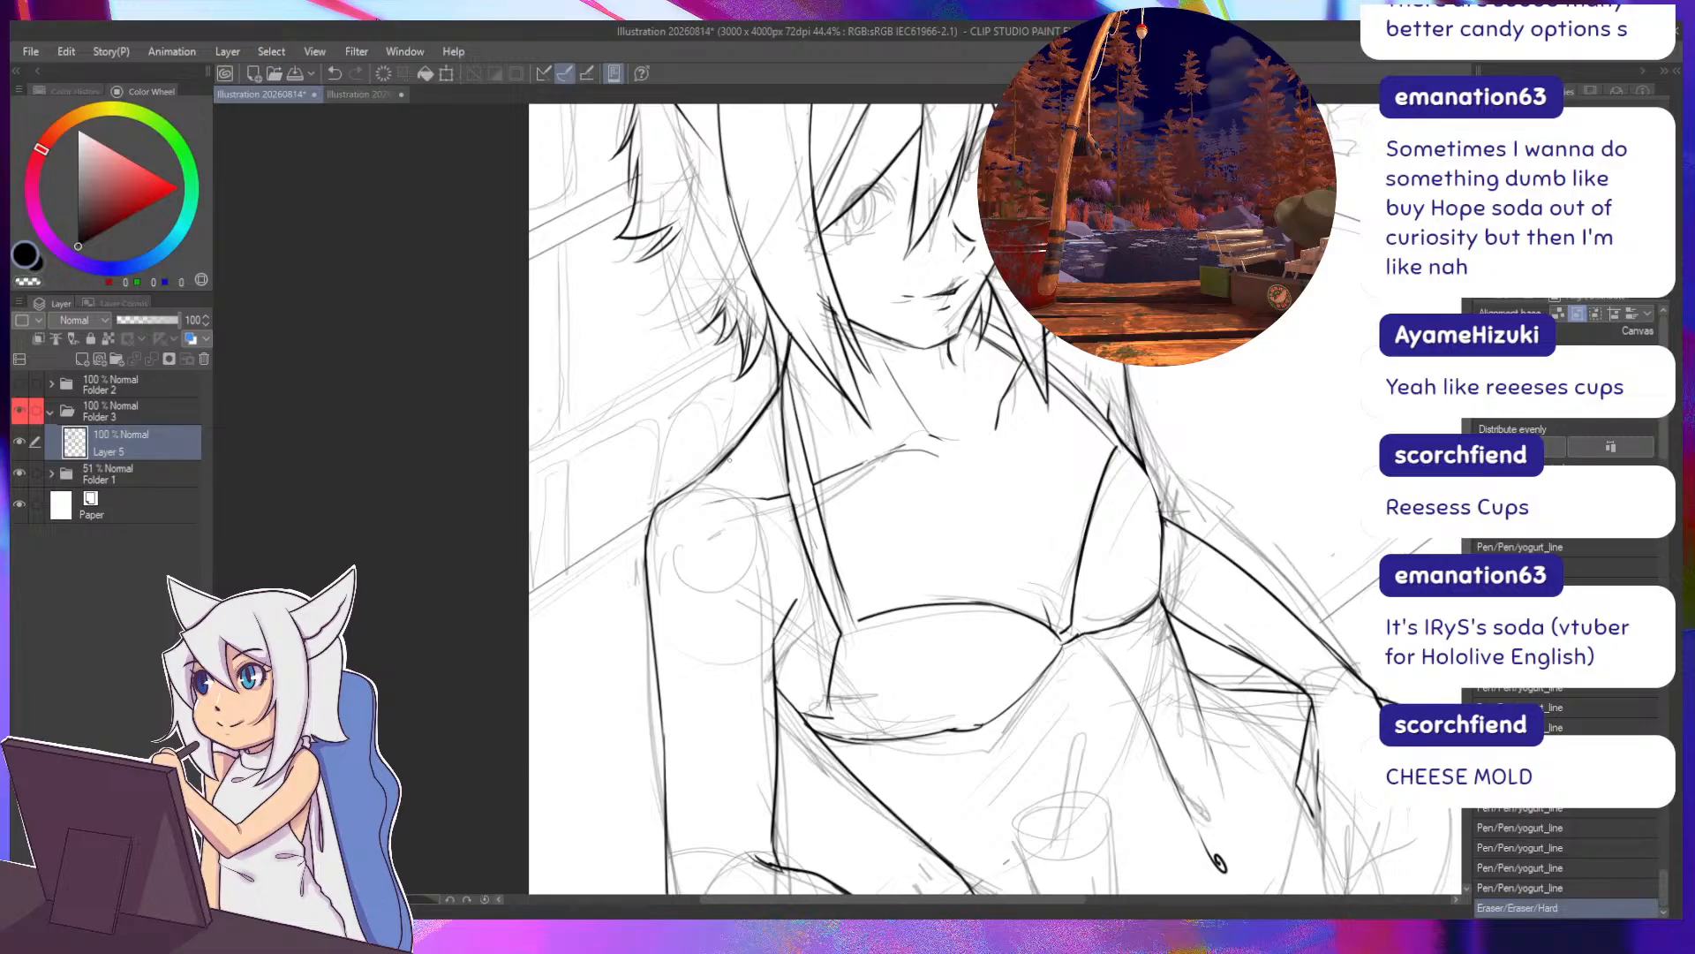
Try to ink extra hair tufts along the outer hair edge below the cat ear, undoing the strokes.
{"action": "left_click_drag", "start_coordinate": [586, 538], "coordinate": [718, 585]}
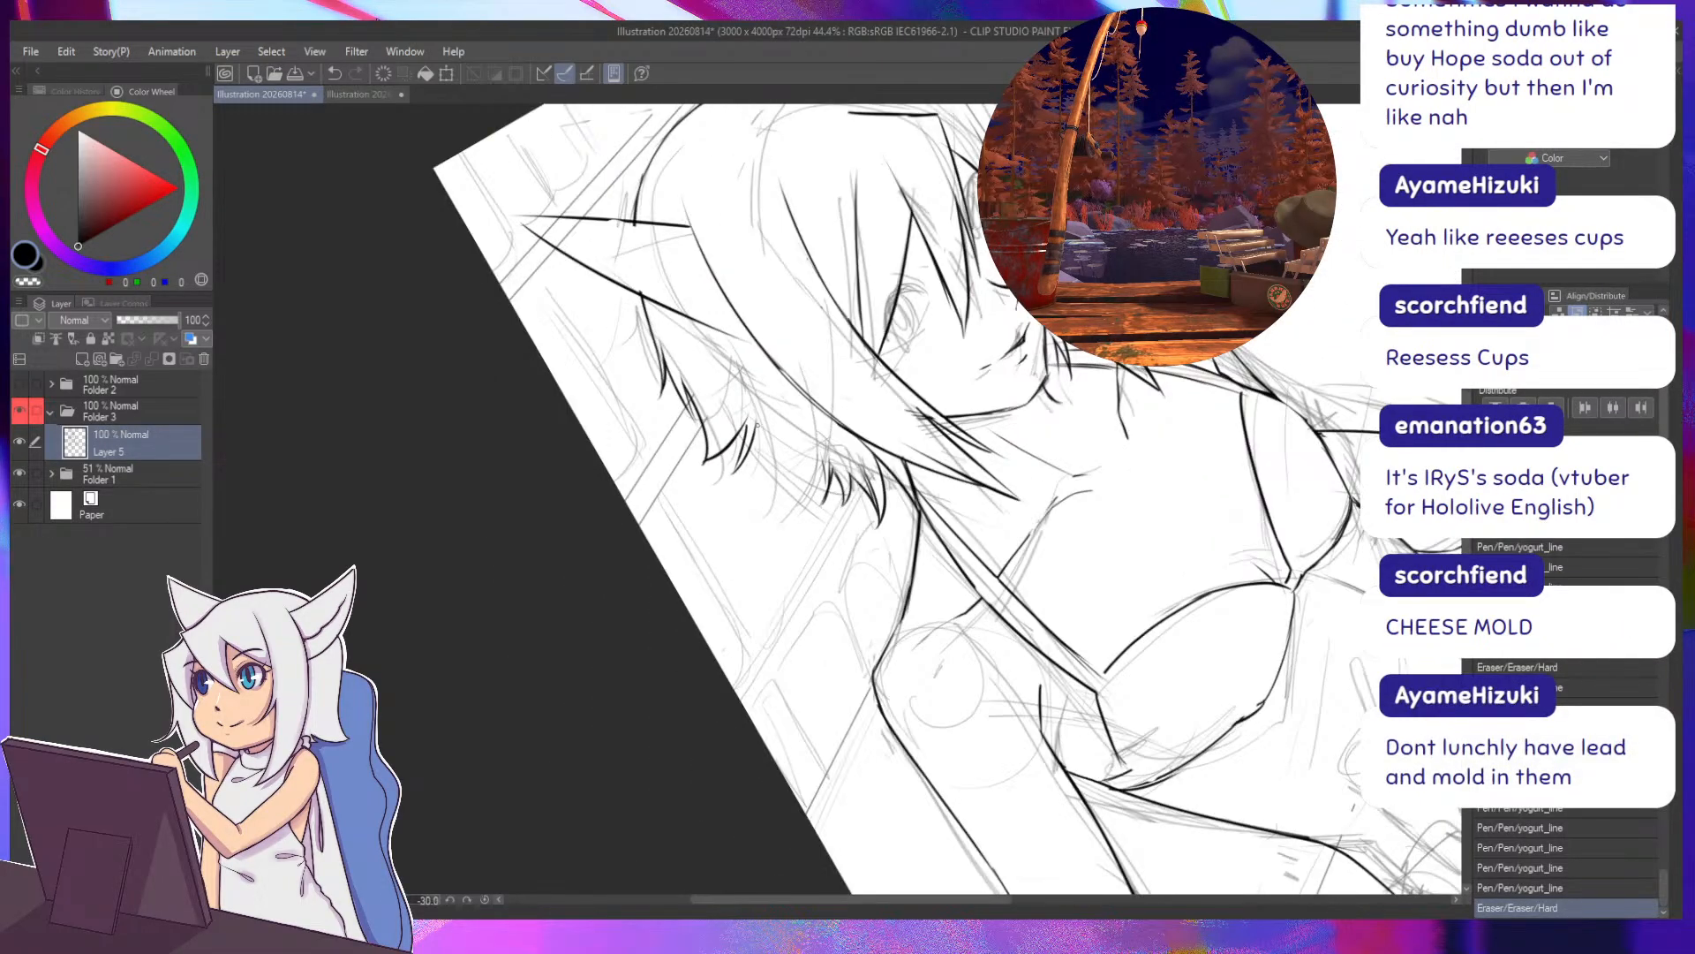
{"action": "left_click_drag", "start_coordinate": [756, 426], "coordinate": [755, 470]}
{"action": "key", "text": "ctrl+z"}
{"action": "key", "text": "ctrl+z"}
{"action": "key", "text": "ctrl+y"}
{"action": "key", "text": "ctrl+y"}
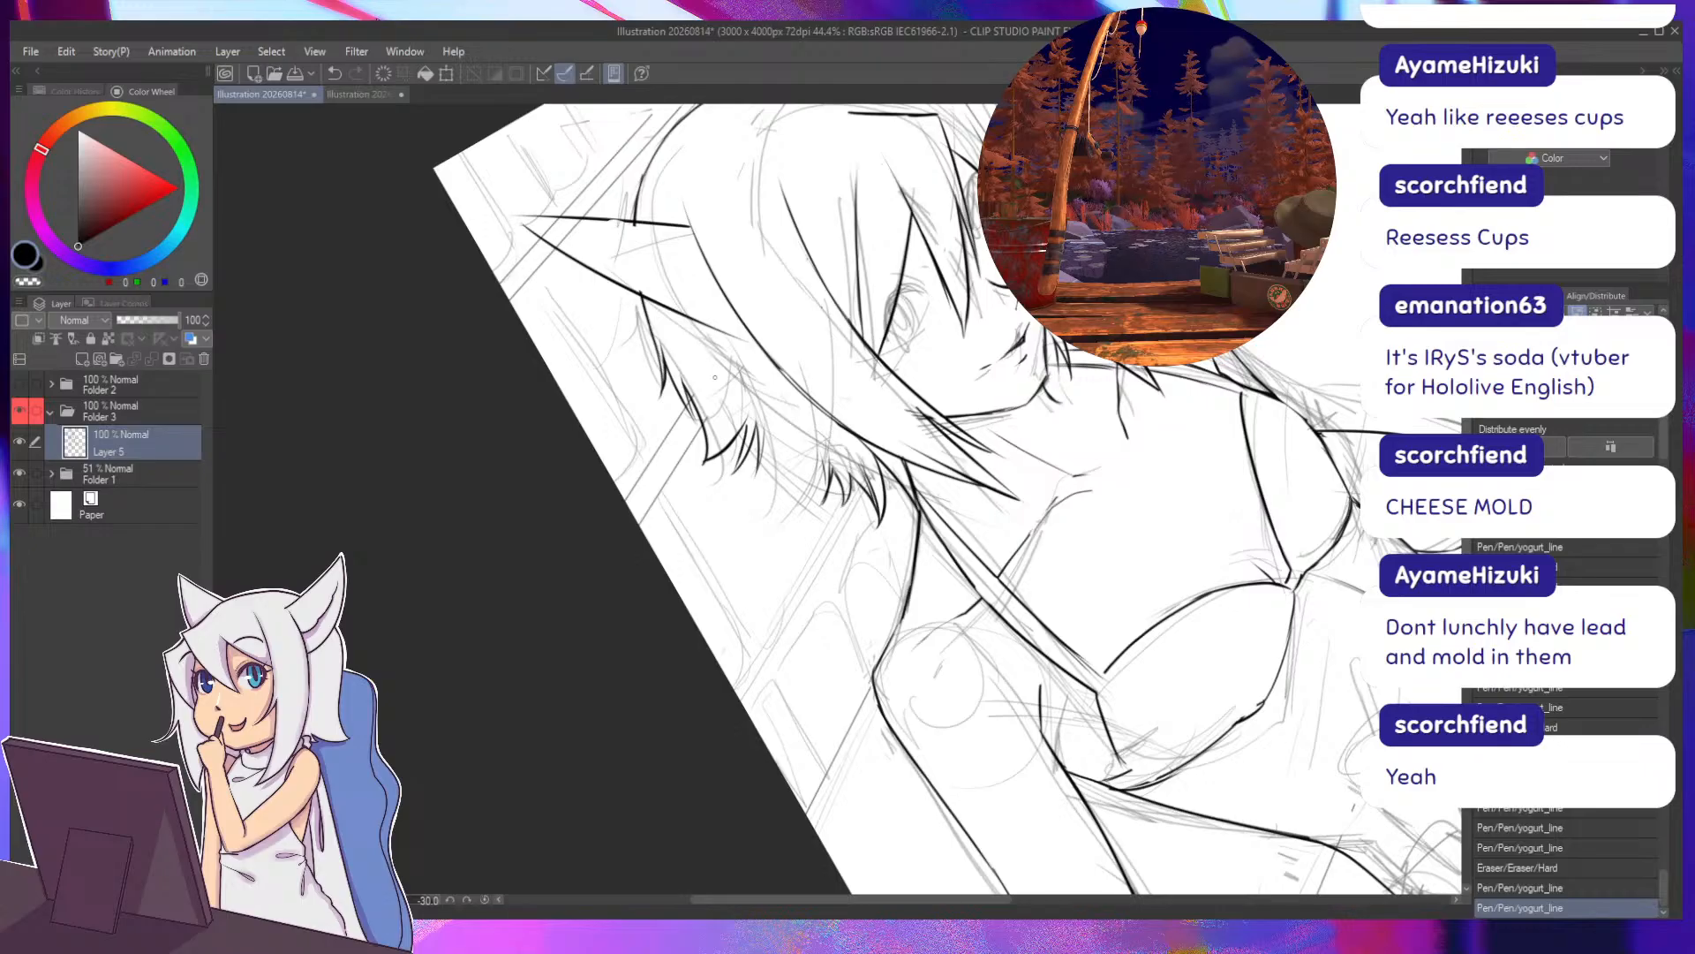
{"action": "mouse_move", "coordinate": [716, 377]}
{"action": "left_mouse_down"}
{"action": "mouse_move", "coordinate": [821, 328]}
{"action": "mouse_move", "coordinate": [713, 377]}
{"action": "left_mouse_up"}
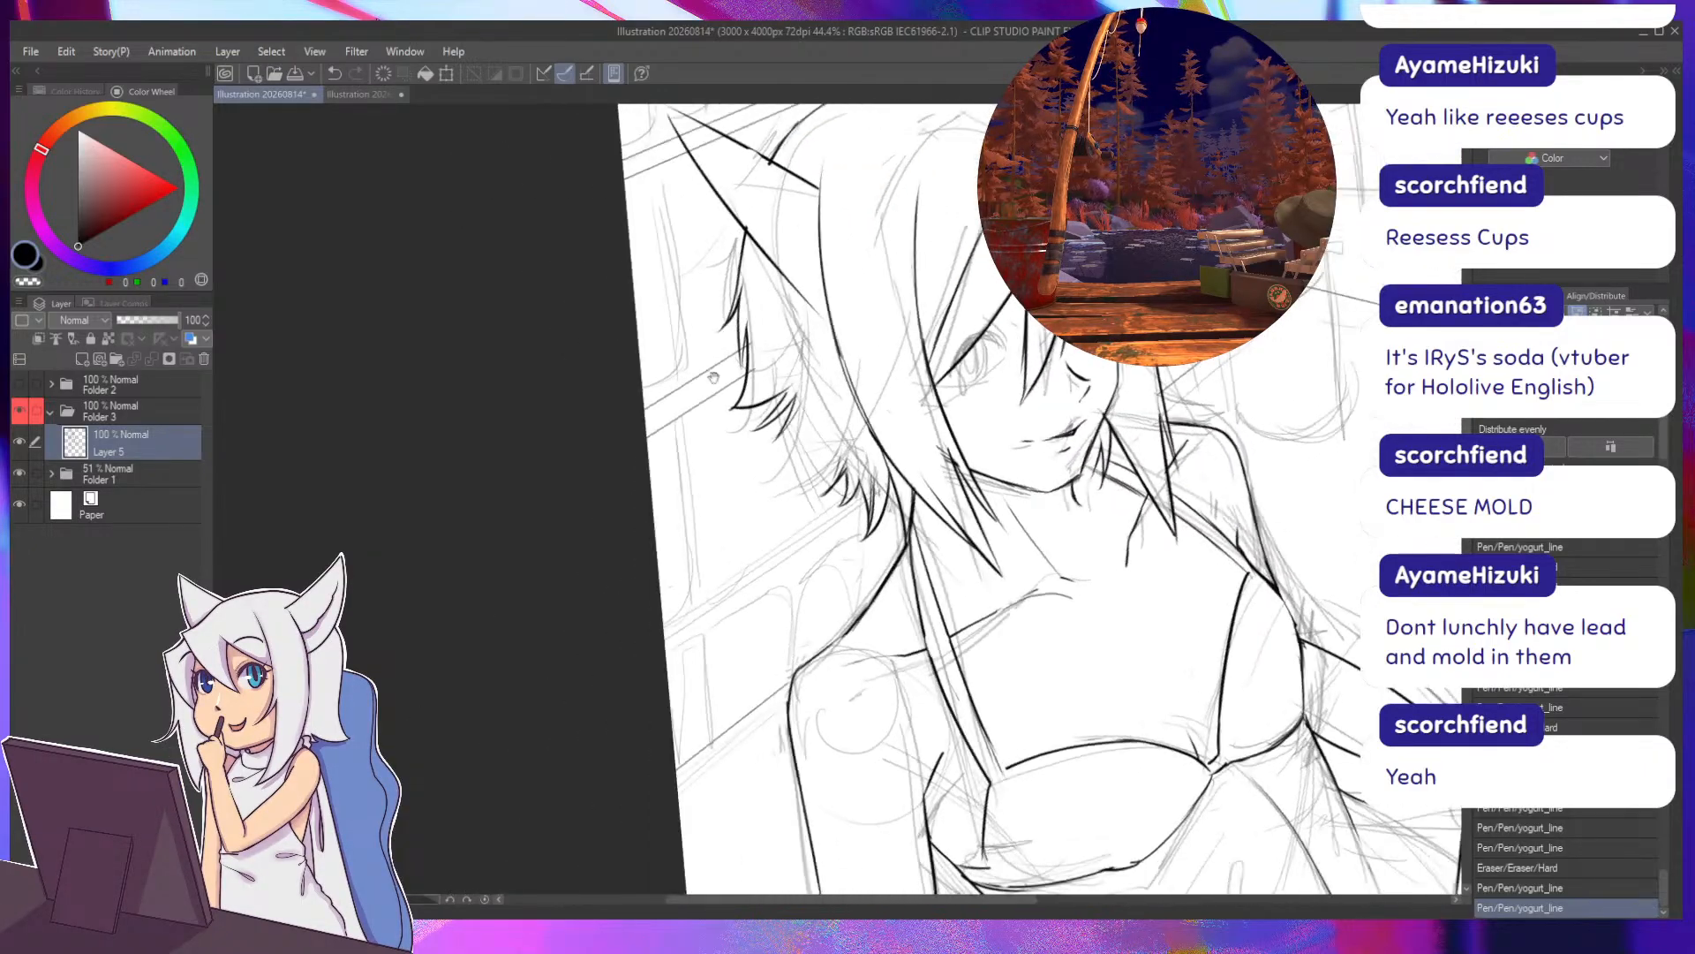
{"action": "mouse_move", "coordinate": [775, 431]}
{"action": "left_mouse_down"}
{"action": "mouse_move", "coordinate": [817, 481]}
{"action": "mouse_move", "coordinate": [763, 315]}
{"action": "mouse_move", "coordinate": [896, 455]}
{"action": "left_mouse_up"}
{"action": "key", "text": "ctrl+z"}
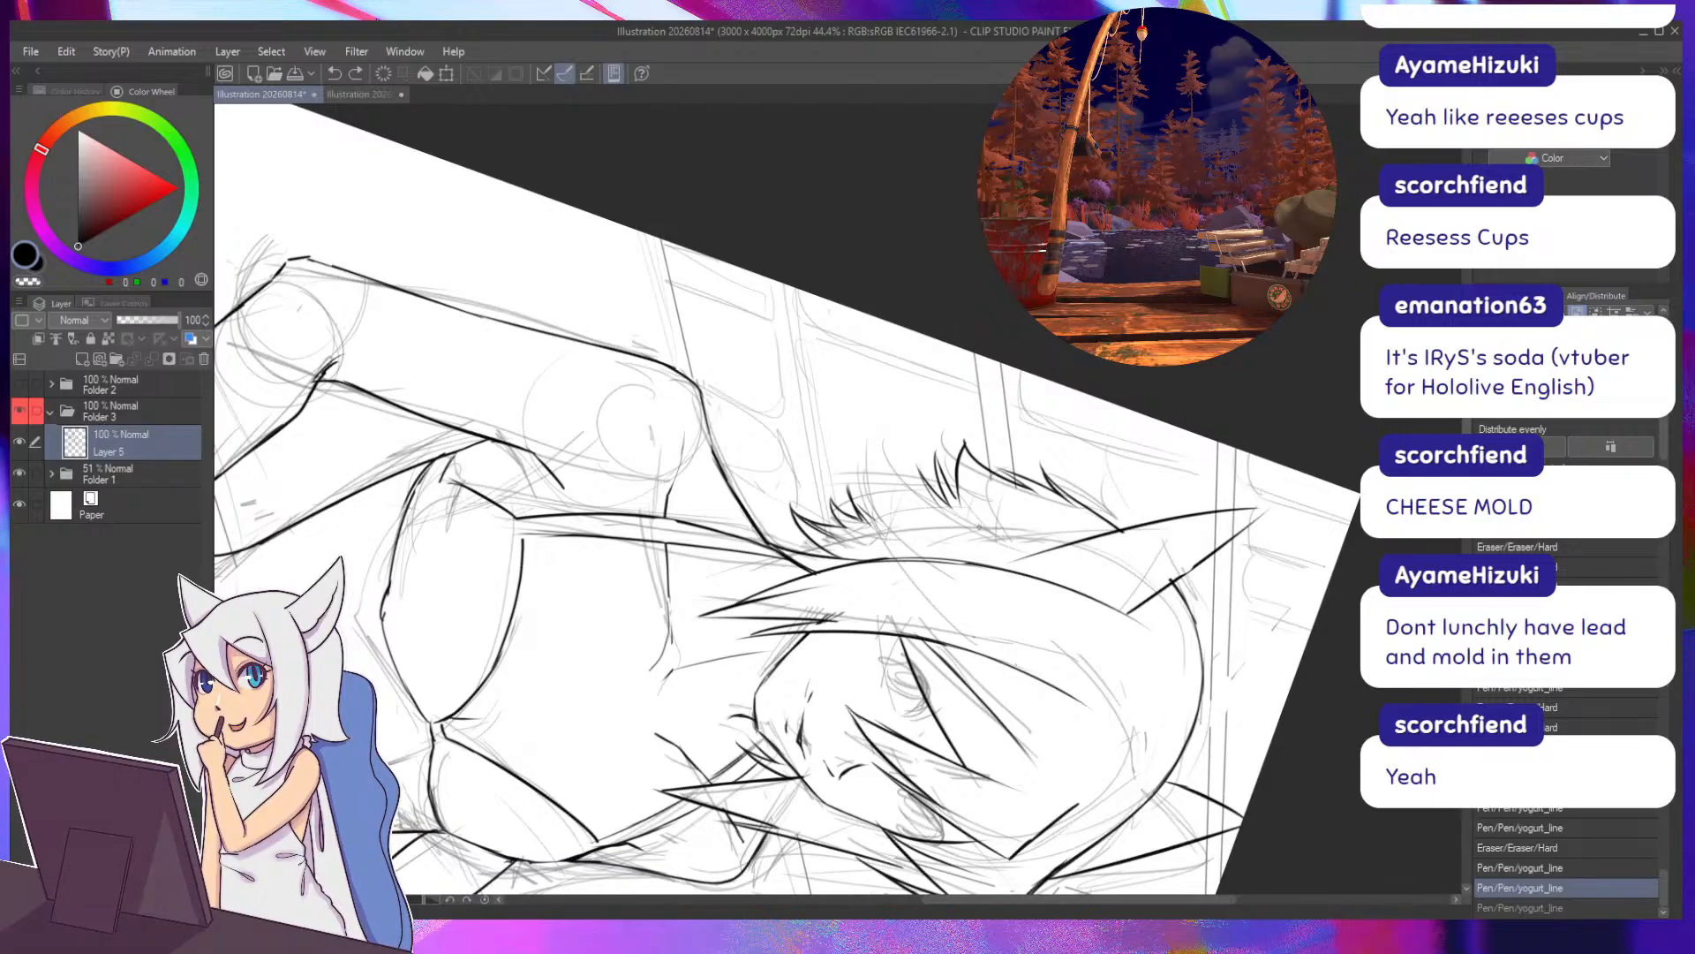
{"action": "key", "text": "ctrl+y"}
{"action": "key", "text": "ctrl+z"}
{"action": "mouse_move", "coordinate": [990, 533]}
{"action": "left_mouse_down"}
{"action": "mouse_move", "coordinate": [884, 443]}
{"action": "mouse_move", "coordinate": [880, 499]}
{"action": "mouse_move", "coordinate": [936, 461]}
{"action": "mouse_move", "coordinate": [793, 384]}
{"action": "left_mouse_up"}
{"action": "key", "text": "ctrl+z"}
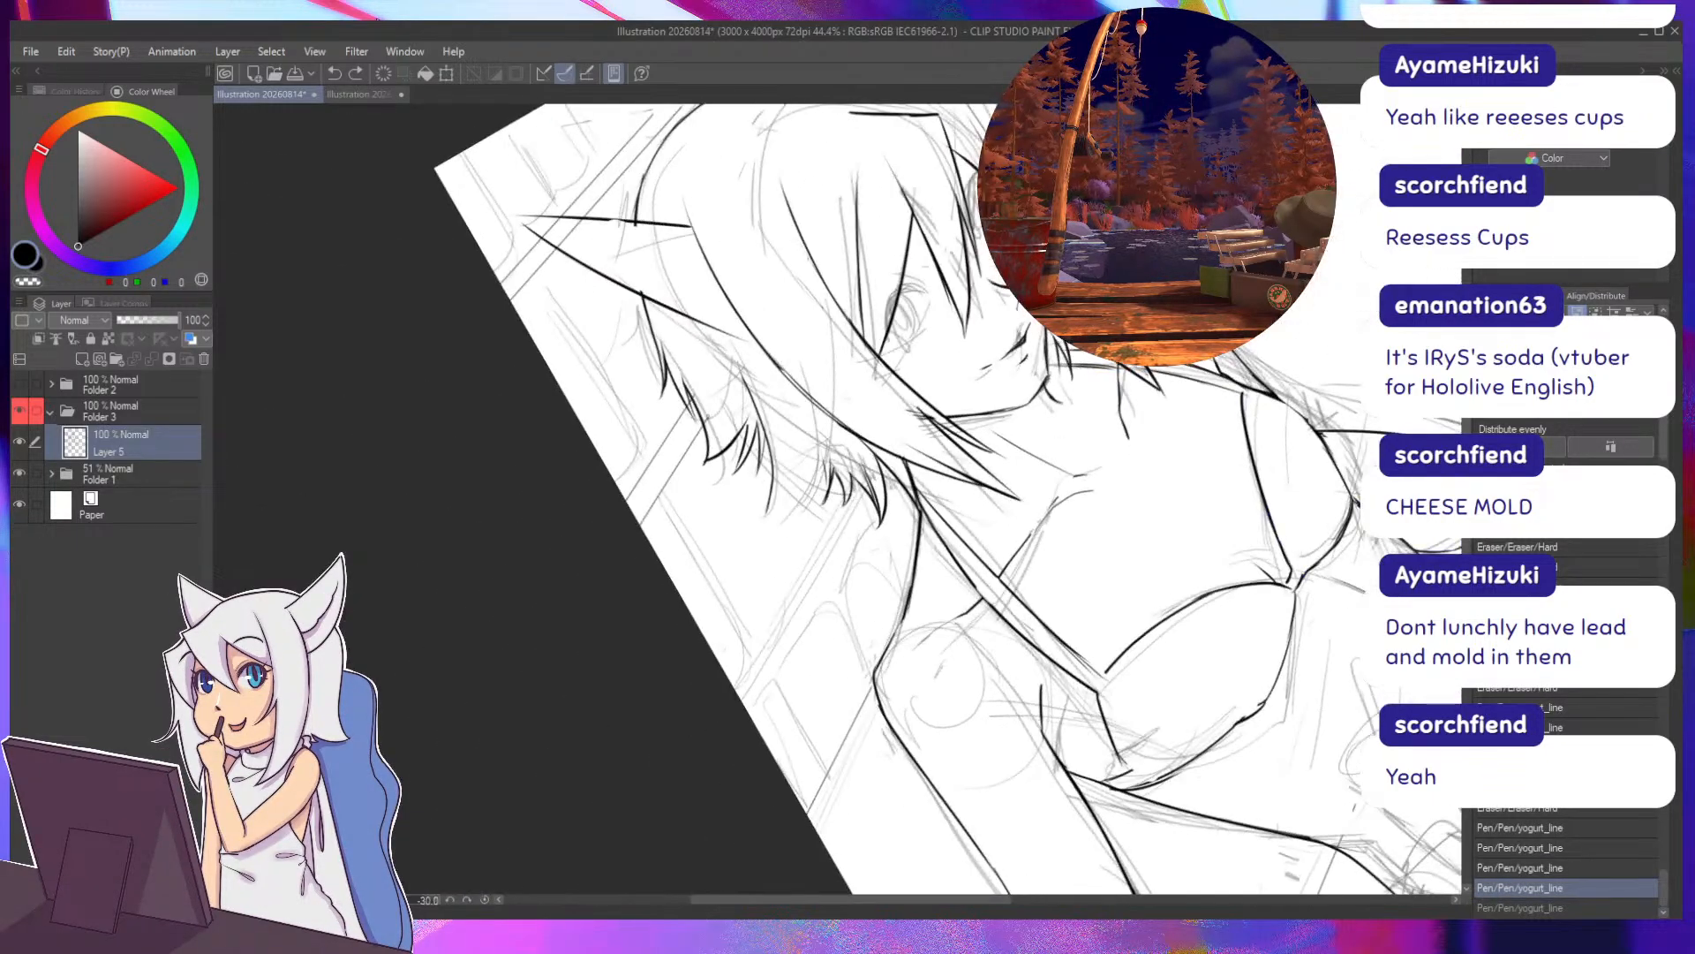
{"action": "key", "text": "ctrl+z"}
{"action": "key", "text": "ctrl+z"}
Ink several short tufts filling the gap along the outer hair edge between the cat ear and the shoulder.
{"action": "mouse_move", "coordinate": [734, 481]}
{"action": "left_mouse_down"}
{"action": "mouse_move", "coordinate": [786, 533]}
{"action": "mouse_move", "coordinate": [832, 528]}
{"action": "mouse_move", "coordinate": [826, 484]}
{"action": "mouse_move", "coordinate": [855, 558]}
{"action": "mouse_move", "coordinate": [876, 508]}
{"action": "left_mouse_up"}
{"action": "left_click_drag", "start_coordinate": [799, 548], "coordinate": [802, 405]}
{"action": "left_click_drag", "start_coordinate": [779, 491], "coordinate": [807, 530]}
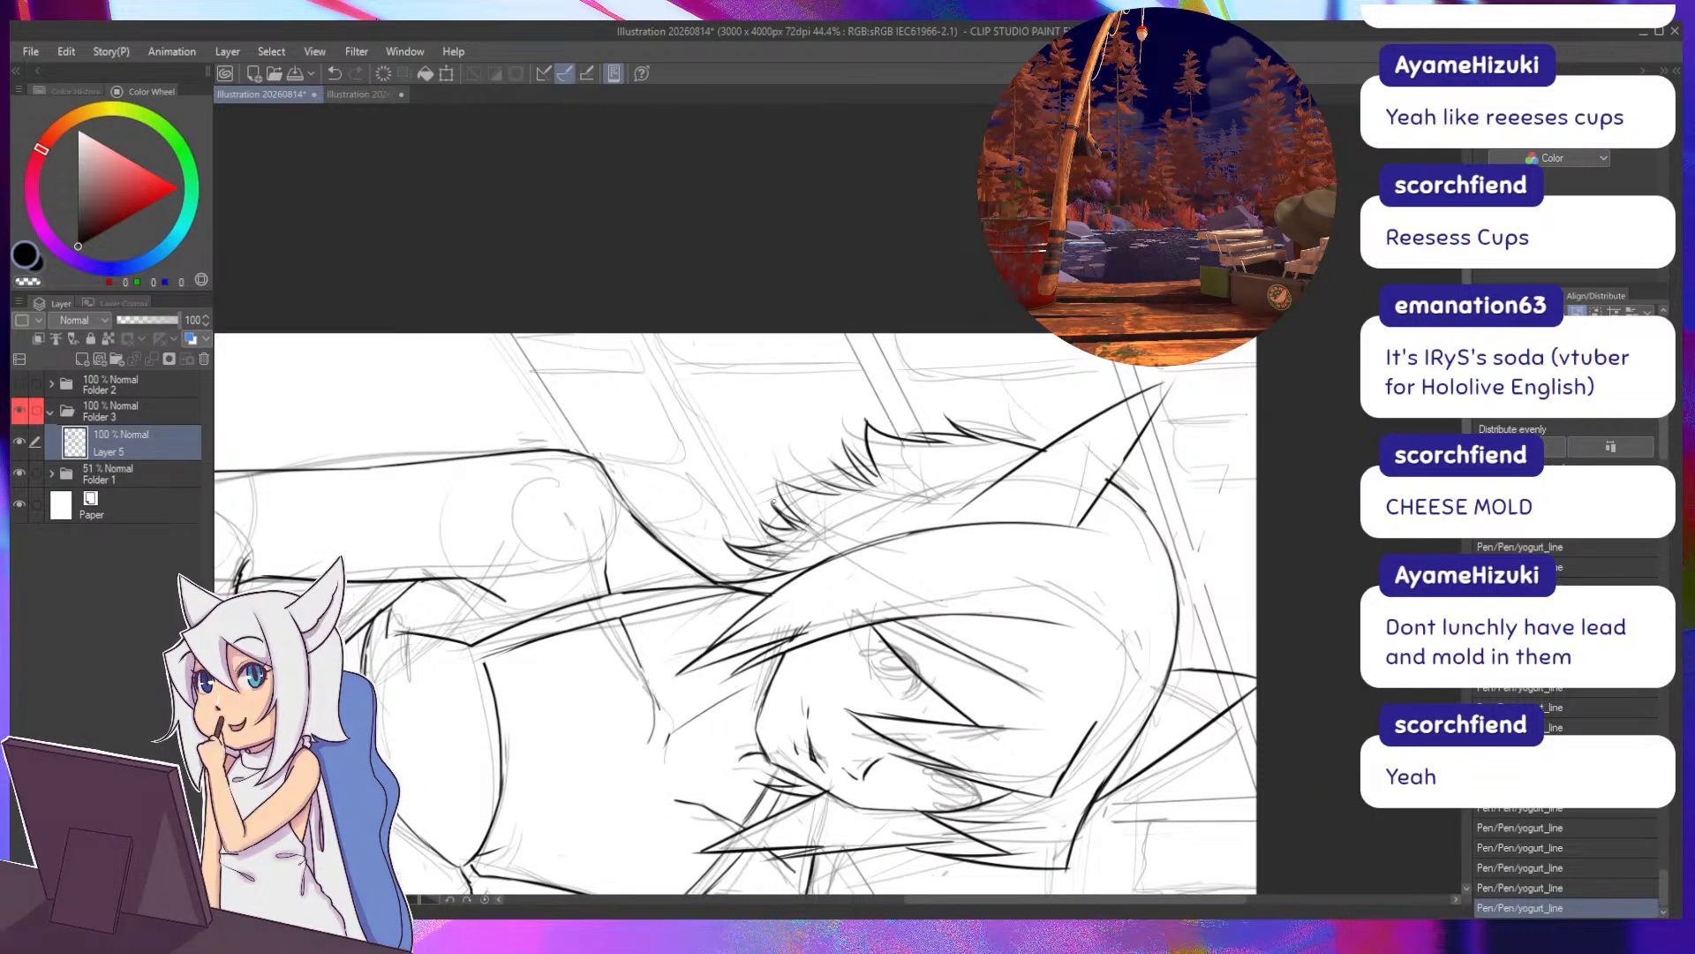
{"action": "left_click_drag", "start_coordinate": [750, 428], "coordinate": [845, 583]}
{"action": "left_click_drag", "start_coordinate": [726, 402], "coordinate": [718, 411]}
{"action": "left_click_drag", "start_coordinate": [744, 499], "coordinate": [777, 504]}
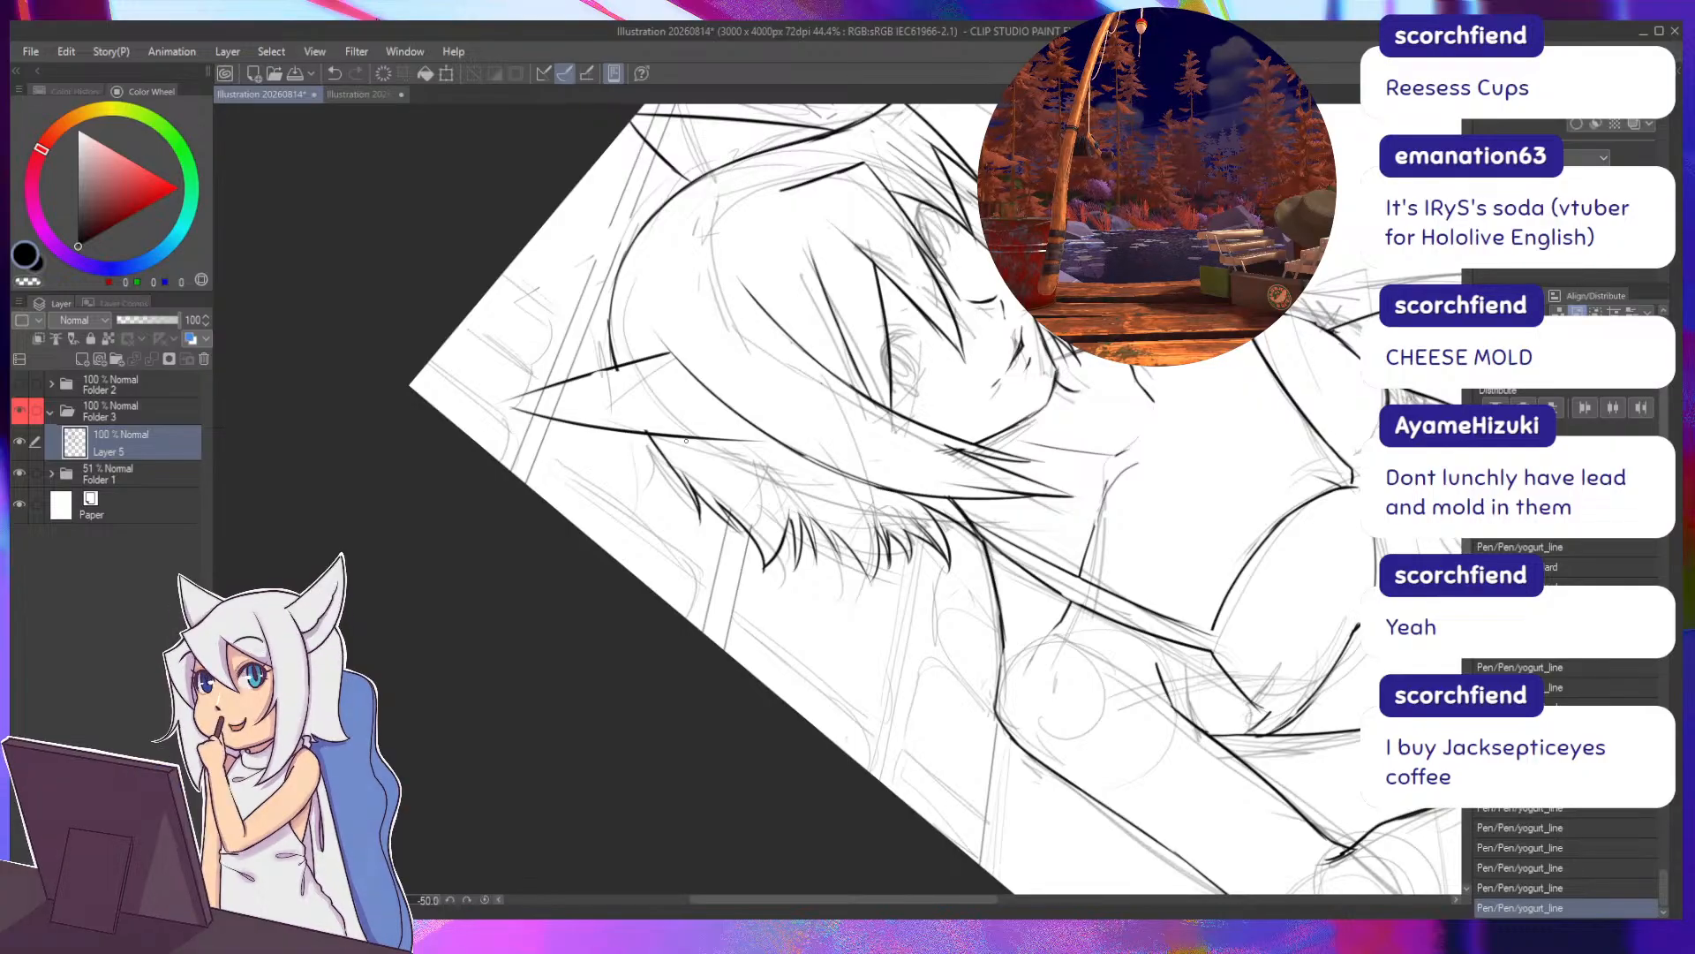
Ink an uneven inner contour line inside the cat ear above the tufted hair.
{"action": "key", "text": "-"}
{"action": "key", "text": "^"}
{"action": "key", "text": "^"}
{"action": "key", "text": "^"}
{"action": "key", "text": "^"}
{"action": "key", "text": "^"}
{"action": "key", "text": "^"}
{"action": "key", "text": "^"}
{"action": "key", "text": "^"}
{"action": "key", "text": "^"}
{"action": "key", "text": "^"}
{"action": "key", "text": "^"}
{"action": "key", "text": "^"}
{"action": "key", "text": "^"}
{"action": "key", "text": "^"}
{"action": "key", "text": "^"}
{"action": "key", "text": "^"}
{"action": "key", "text": "^"}
{"action": "key", "text": "^"}
{"action": "key", "text": "-"}
{"action": "key", "text": "-"}
{"action": "key", "text": "-"}
{"action": "key", "text": "-"}
{"action": "key", "text": "-"}
{"action": "key", "text": "-"}
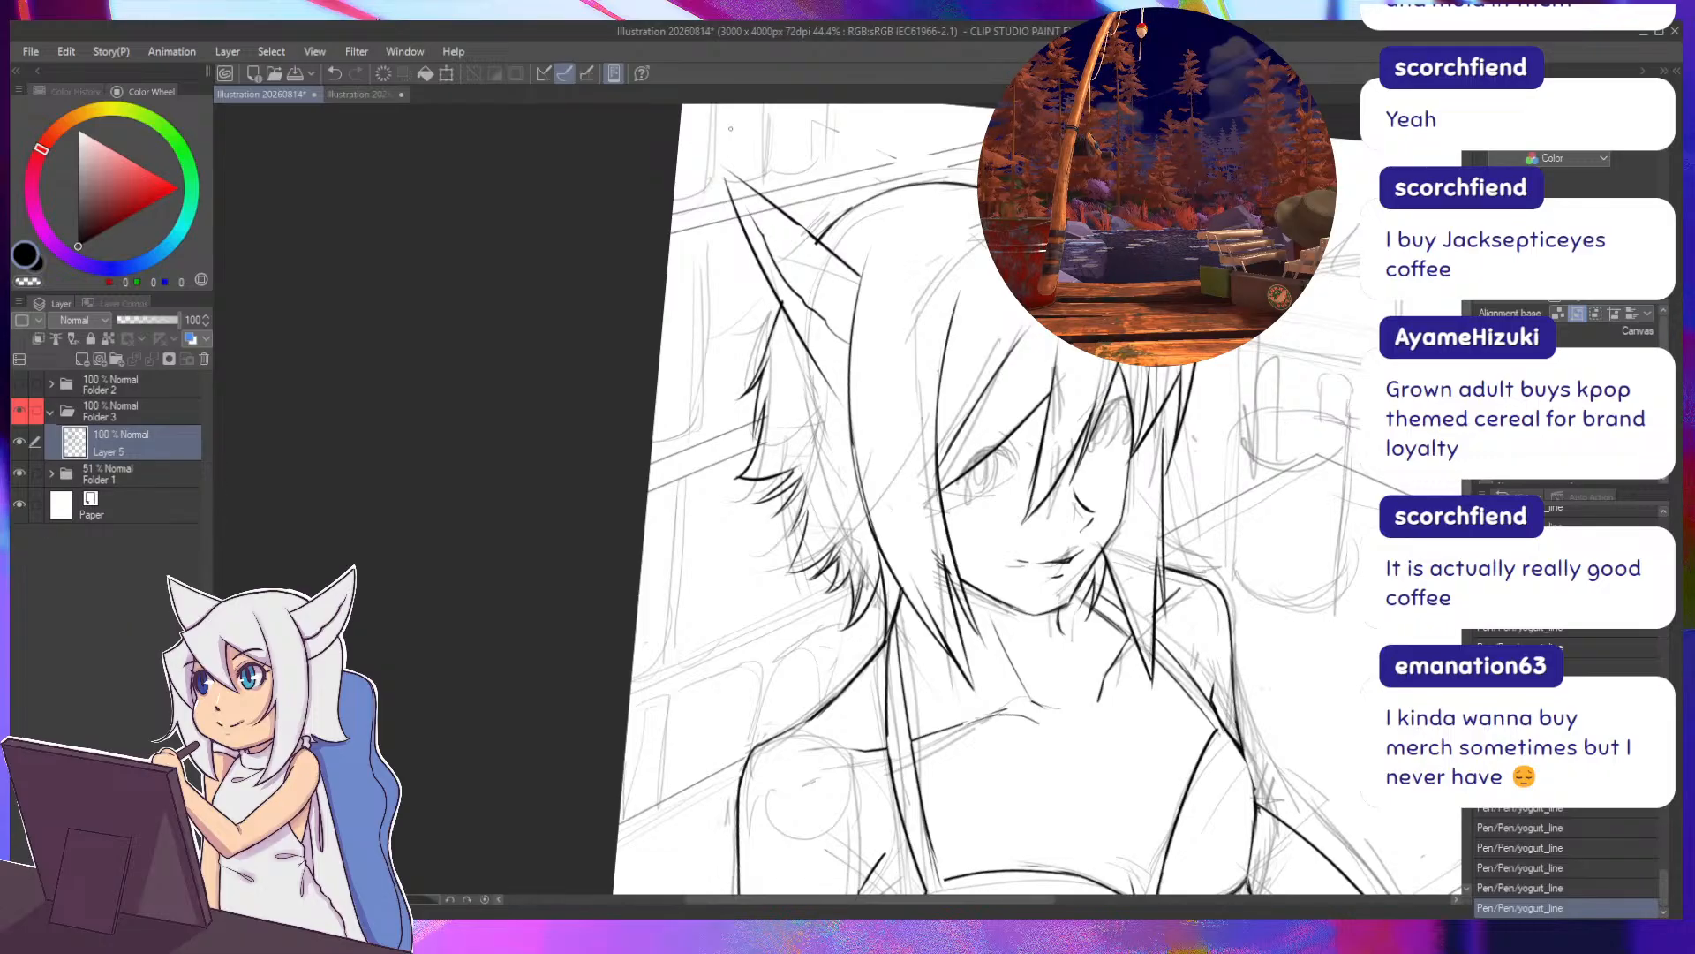
{"action": "left_click_drag", "start_coordinate": [650, 517], "coordinate": [535, 435]}
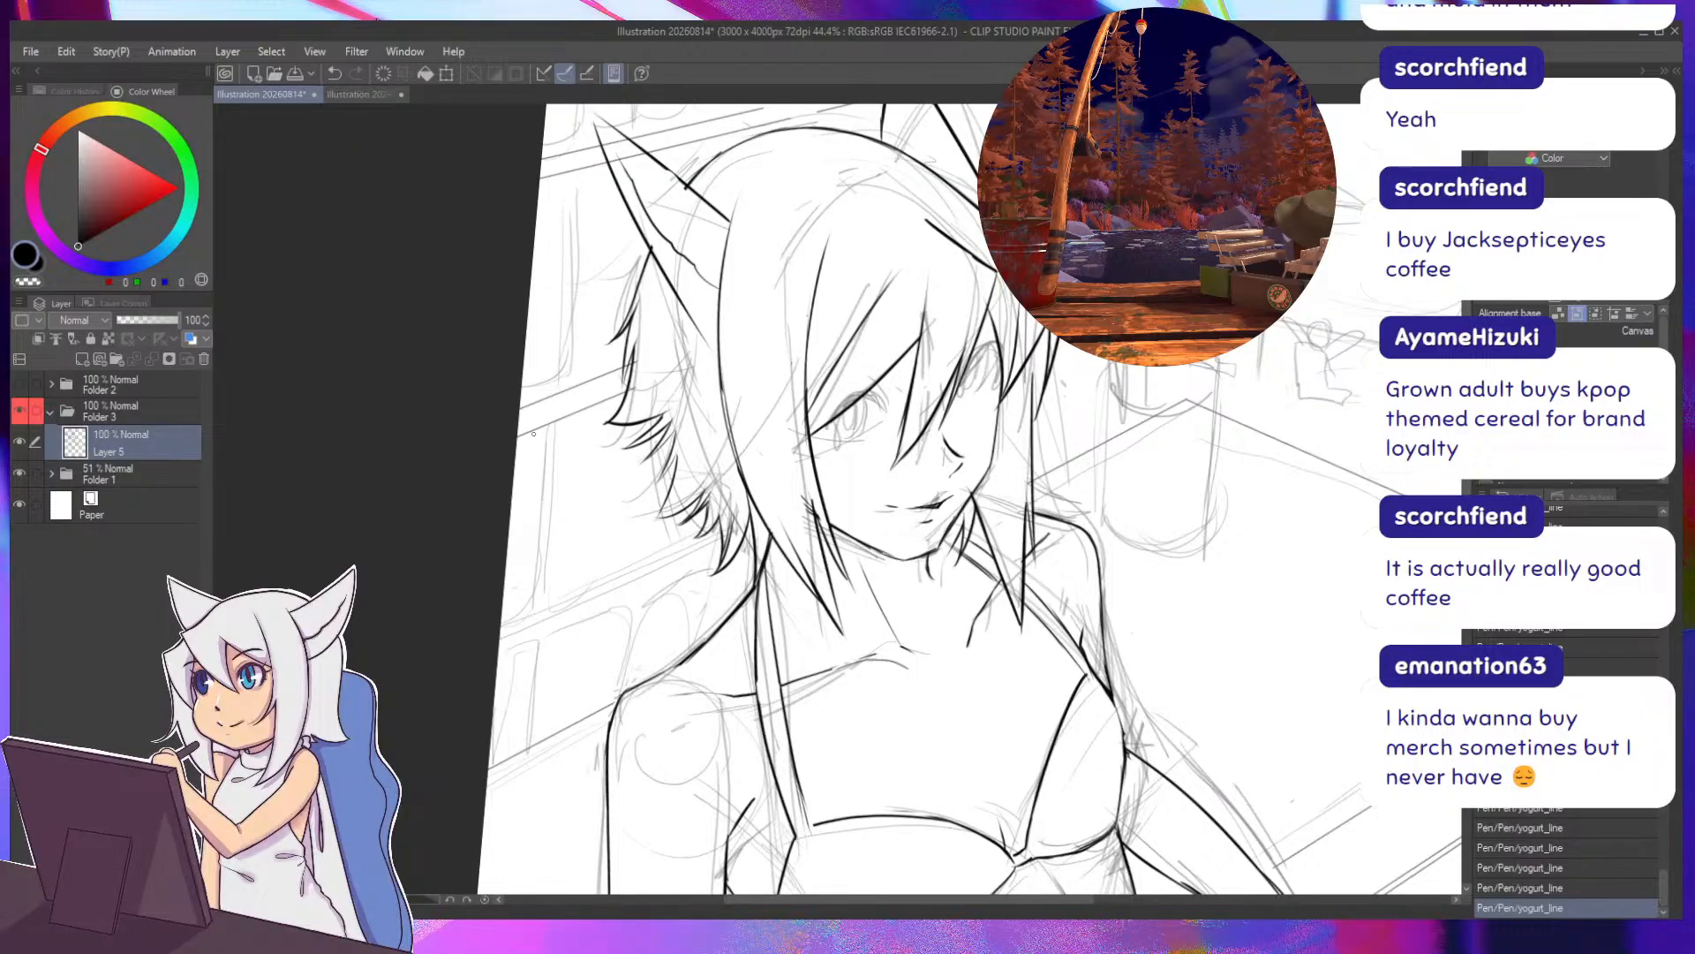
Erase a stray bit beside the chin and ink short strokes on the long hair strands at the far side of the face.
{"action": "left_click_drag", "start_coordinate": [966, 492], "coordinate": [968, 496]}
{"action": "key", "text": "minus"}
{"action": "key", "text": "minus"}
{"action": "key", "text": "minus"}
{"action": "key", "text": "minus"}
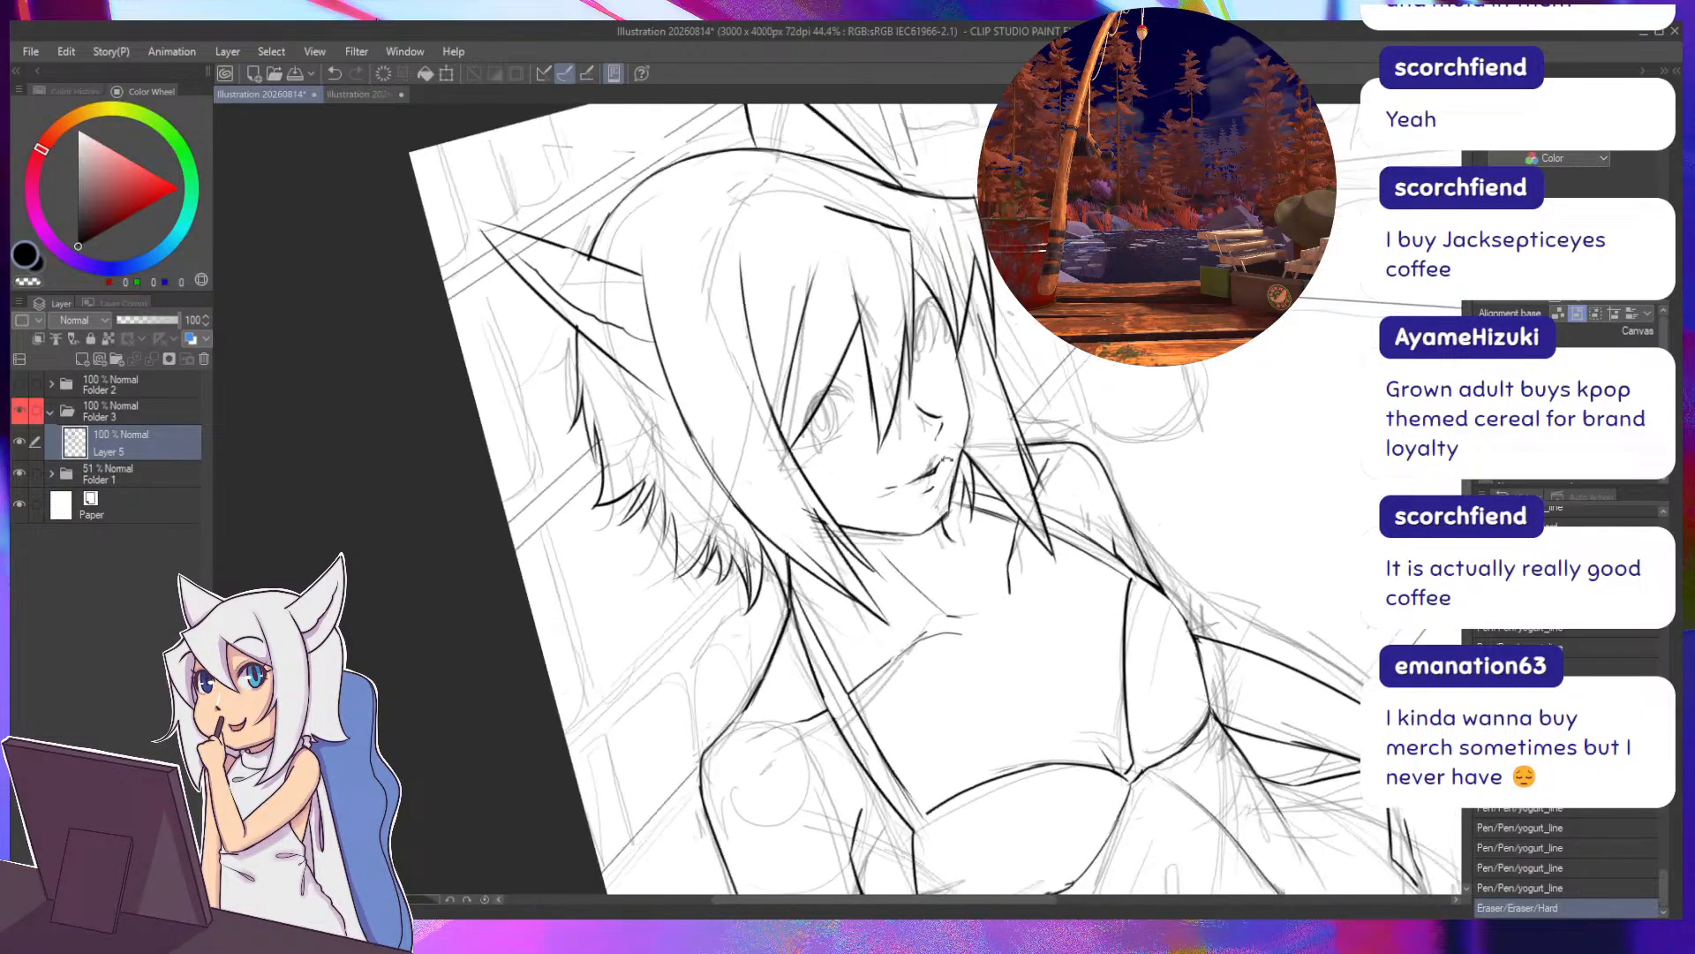
{"action": "mouse_move", "coordinate": [970, 411]}
{"action": "left_mouse_down"}
{"action": "mouse_move", "coordinate": [955, 469]}
{"action": "mouse_move", "coordinate": [887, 481]}
{"action": "left_mouse_up"}
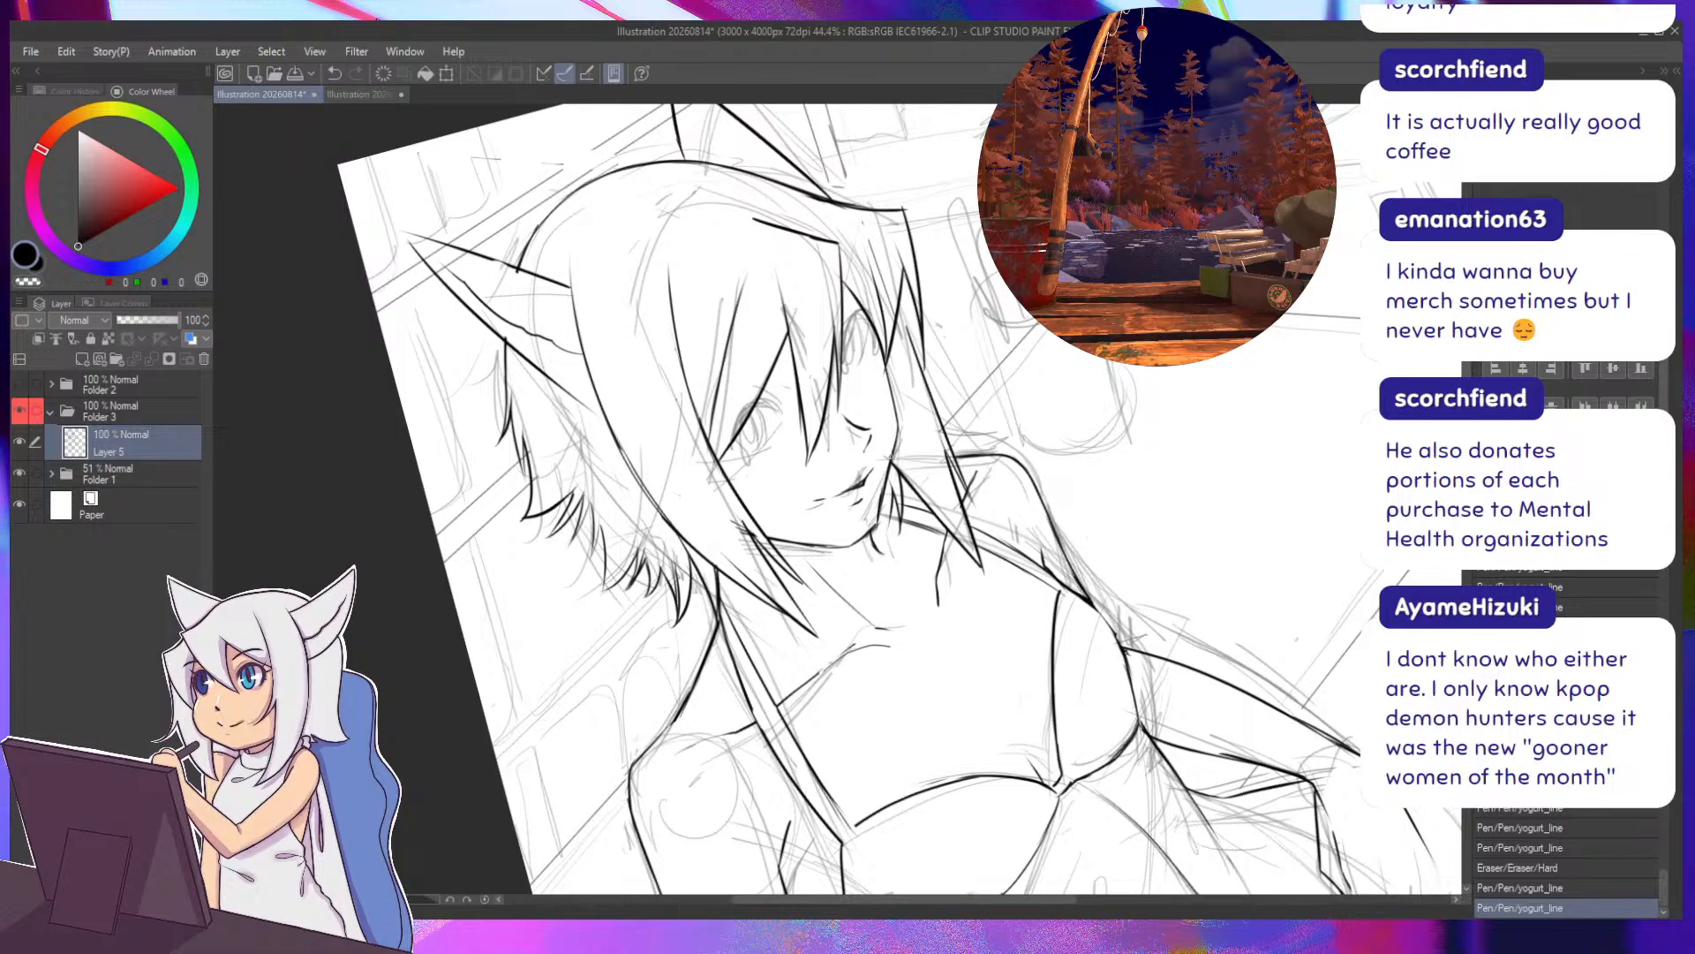
{"action": "left_click_drag", "start_coordinate": [890, 457], "coordinate": [879, 519]}
{"action": "left_click_drag", "start_coordinate": [453, 628], "coordinate": [400, 583]}
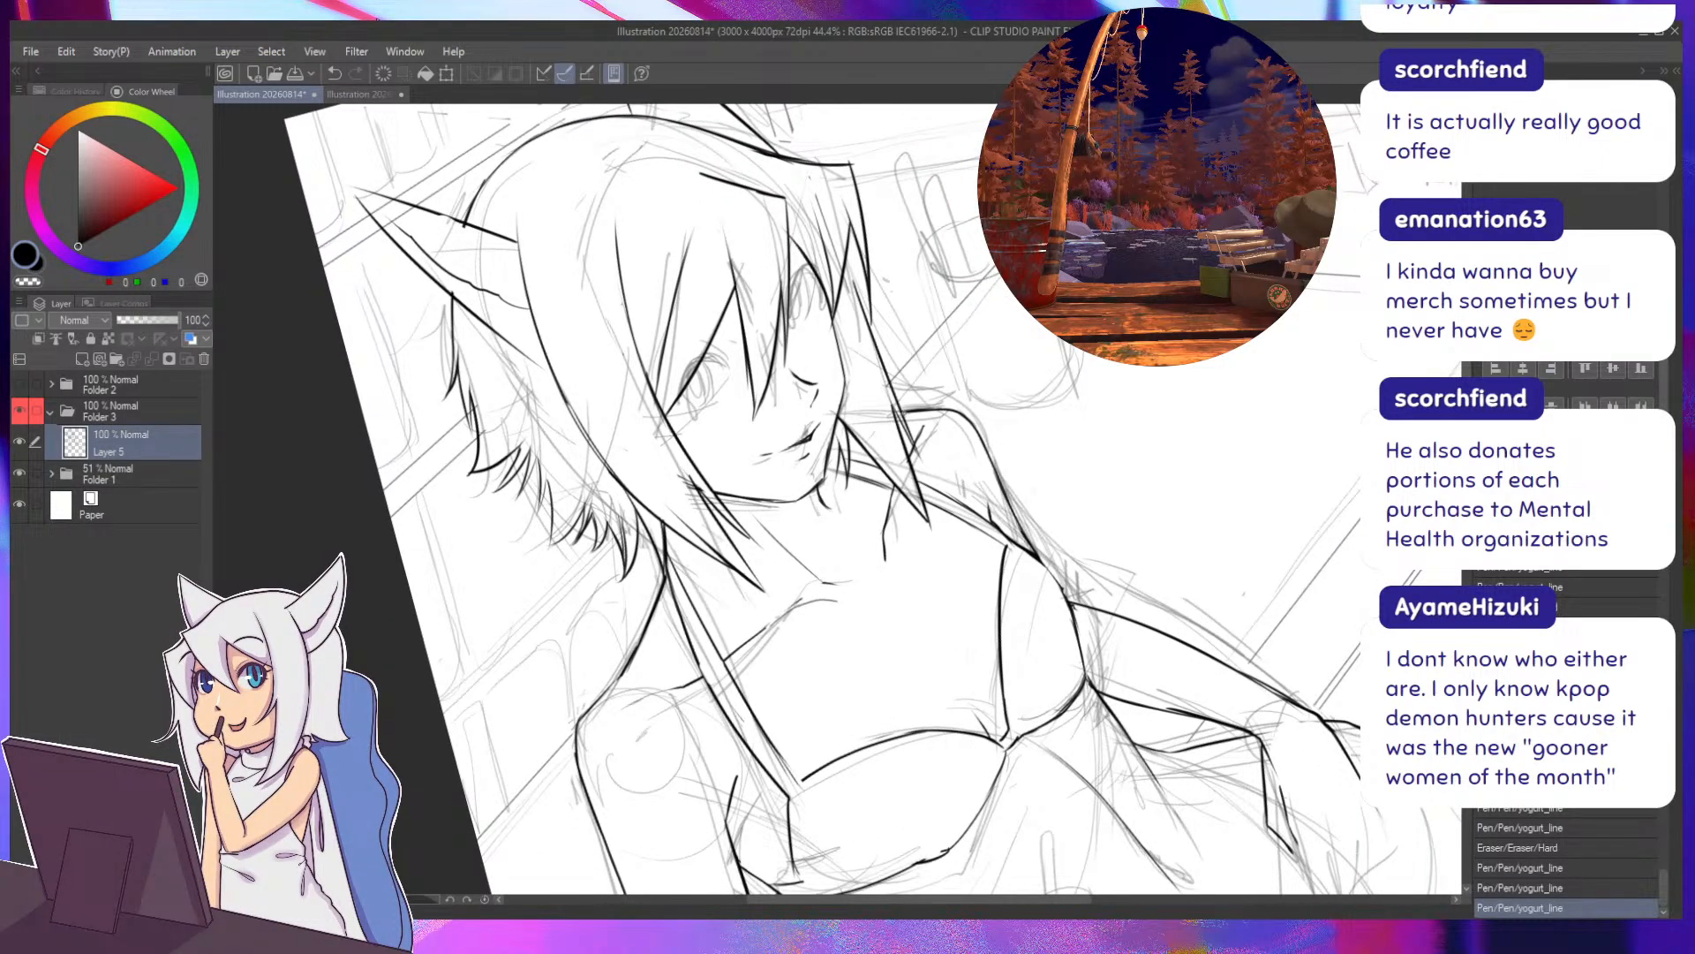
{"action": "left_click_drag", "start_coordinate": [850, 224], "coordinate": [833, 323]}
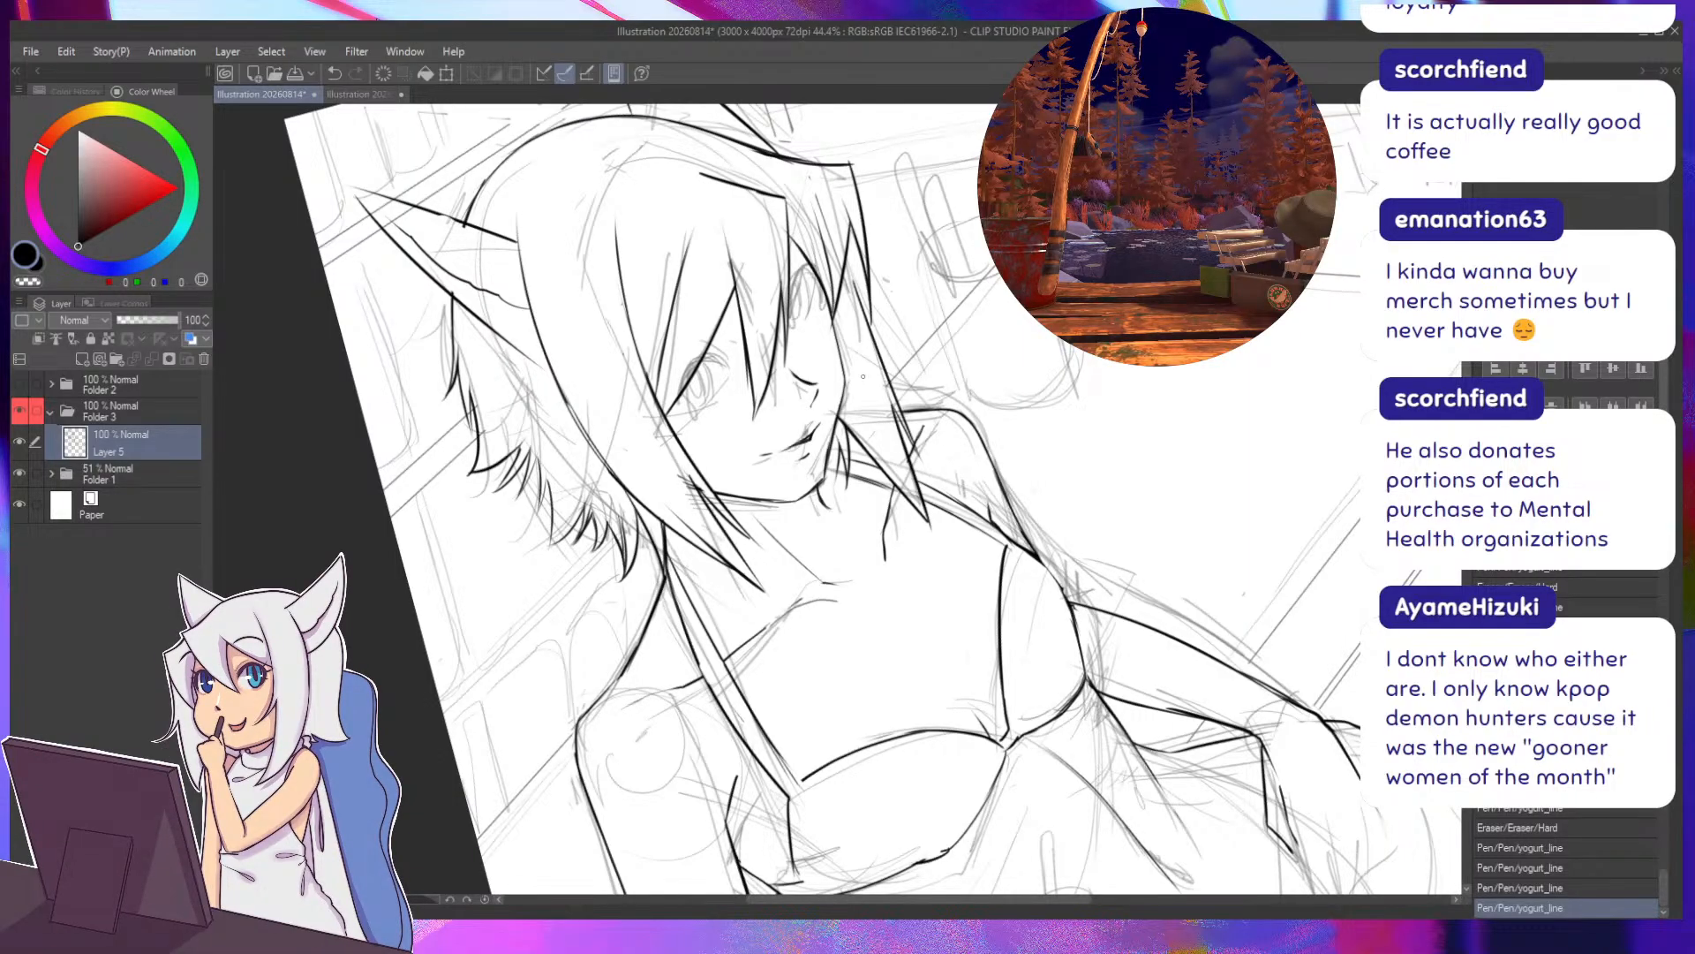
Try to ink the curved hip line running from the hand on the hip down toward the lap, undoing the attempts.
{"action": "left_click_drag", "start_coordinate": [422, 697], "coordinate": [464, 649]}
{"action": "left_click_drag", "start_coordinate": [817, 611], "coordinate": [598, 308]}
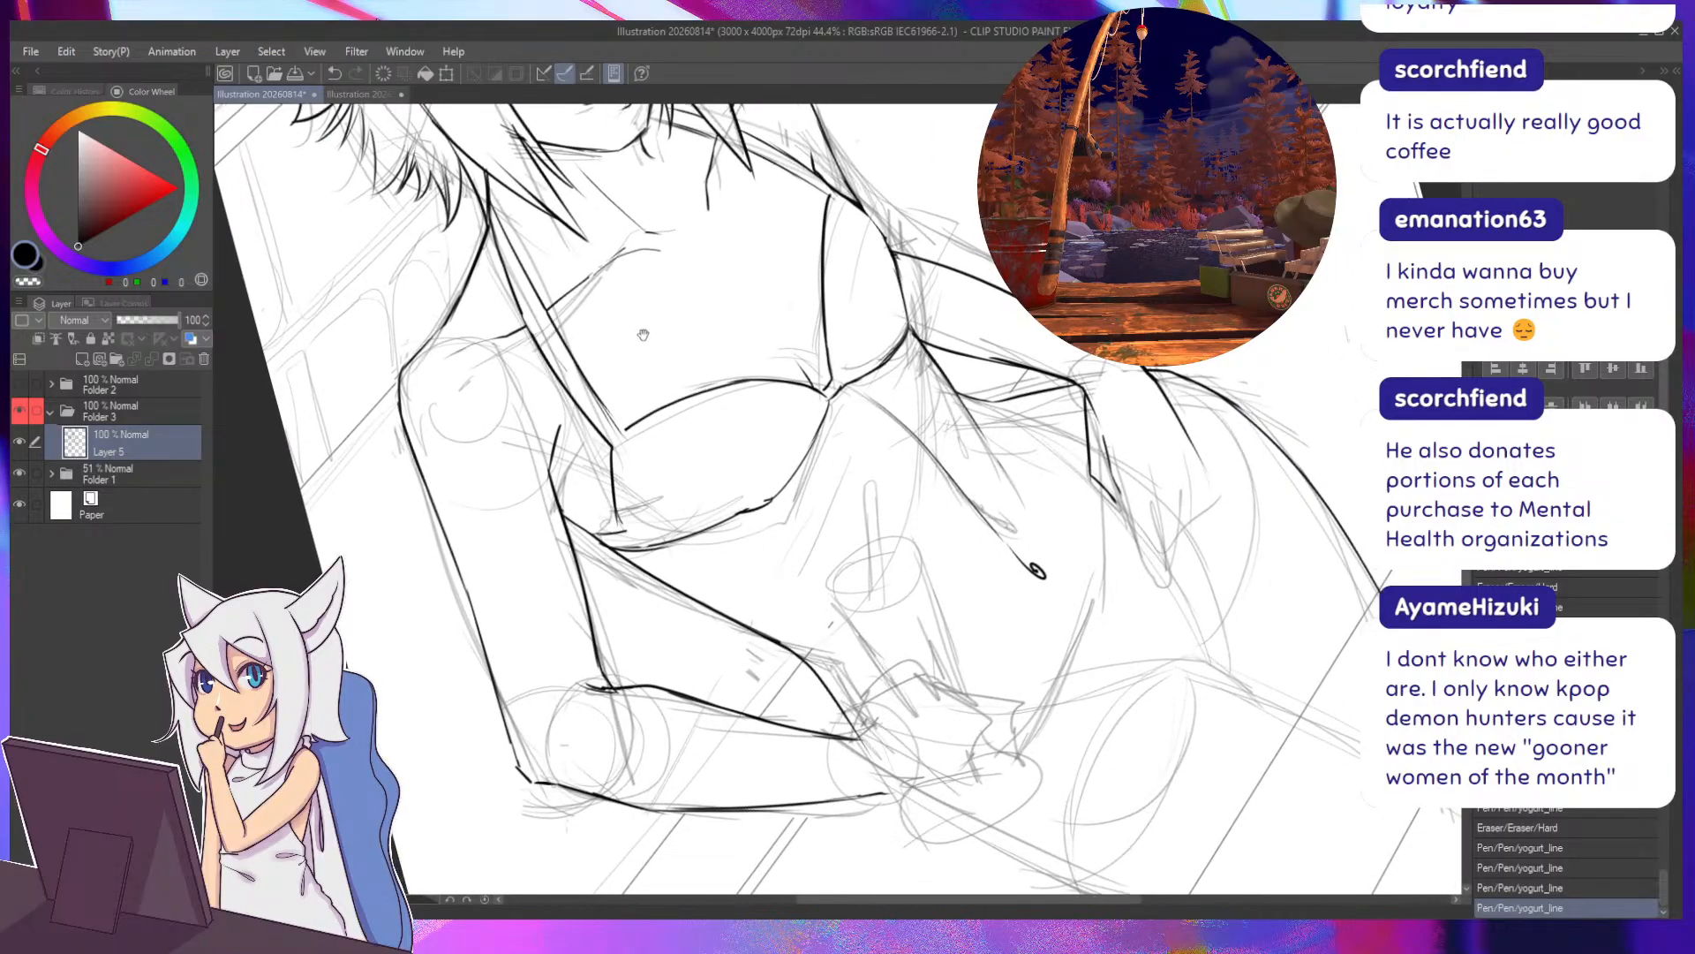
{"action": "left_click_drag", "start_coordinate": [842, 490], "coordinate": [713, 372]}
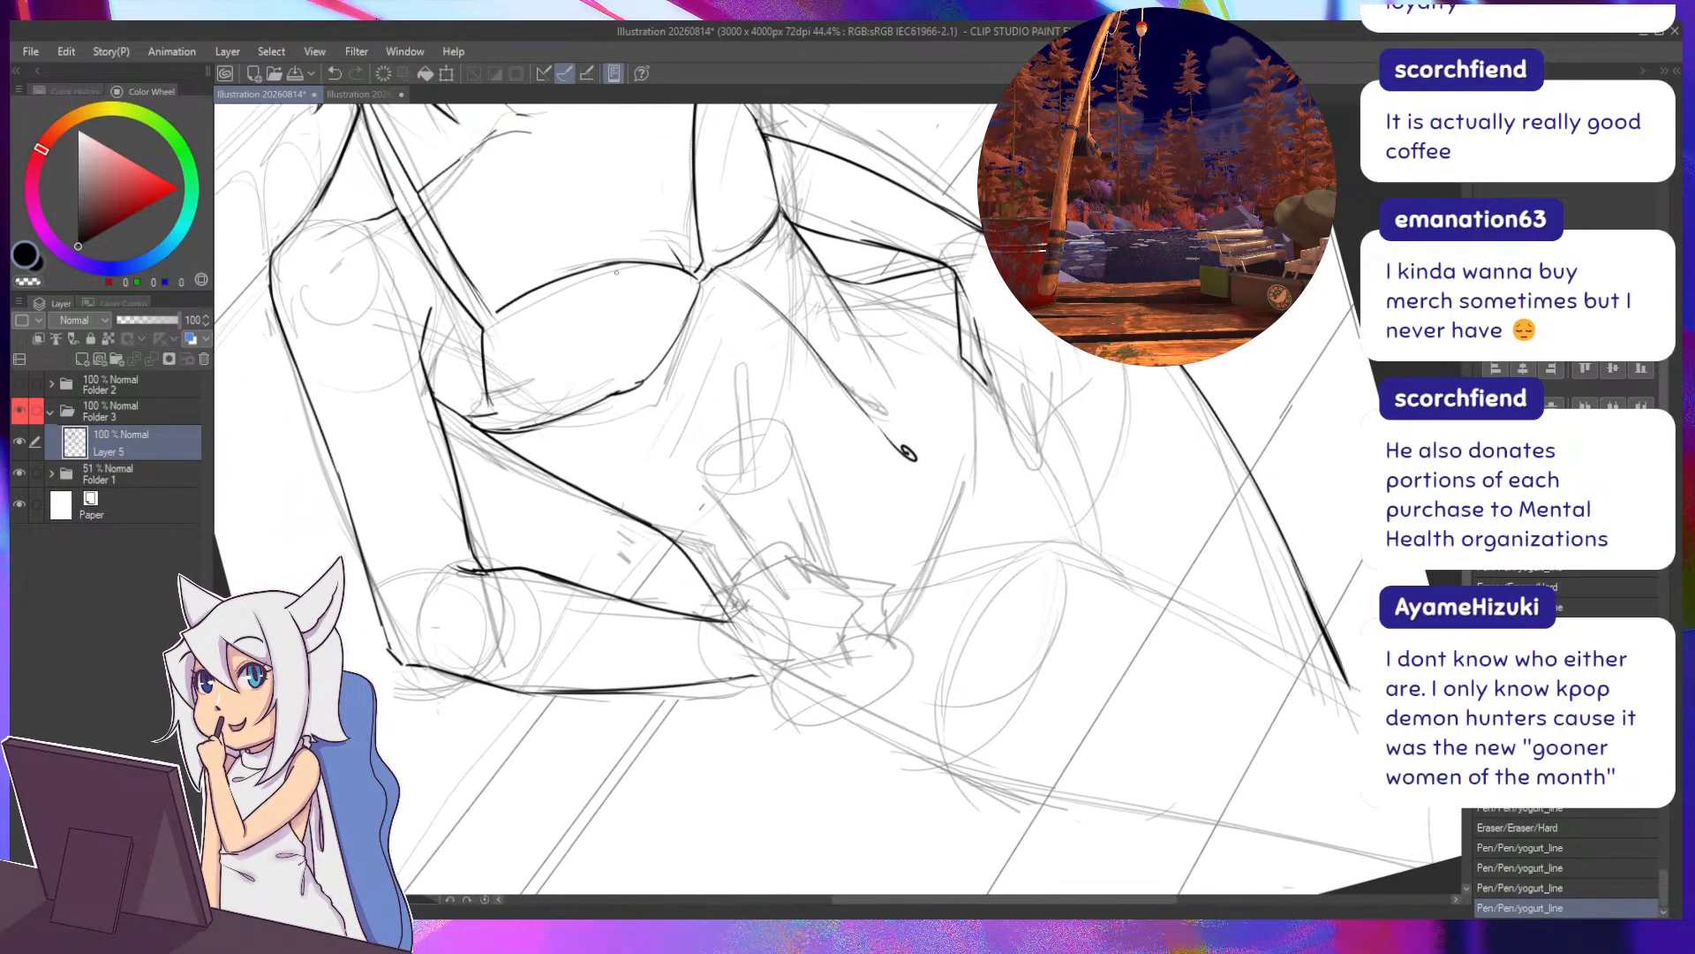
{"action": "left_click_drag", "start_coordinate": [970, 366], "coordinate": [967, 453]}
{"action": "key", "text": "ctrl+z"}
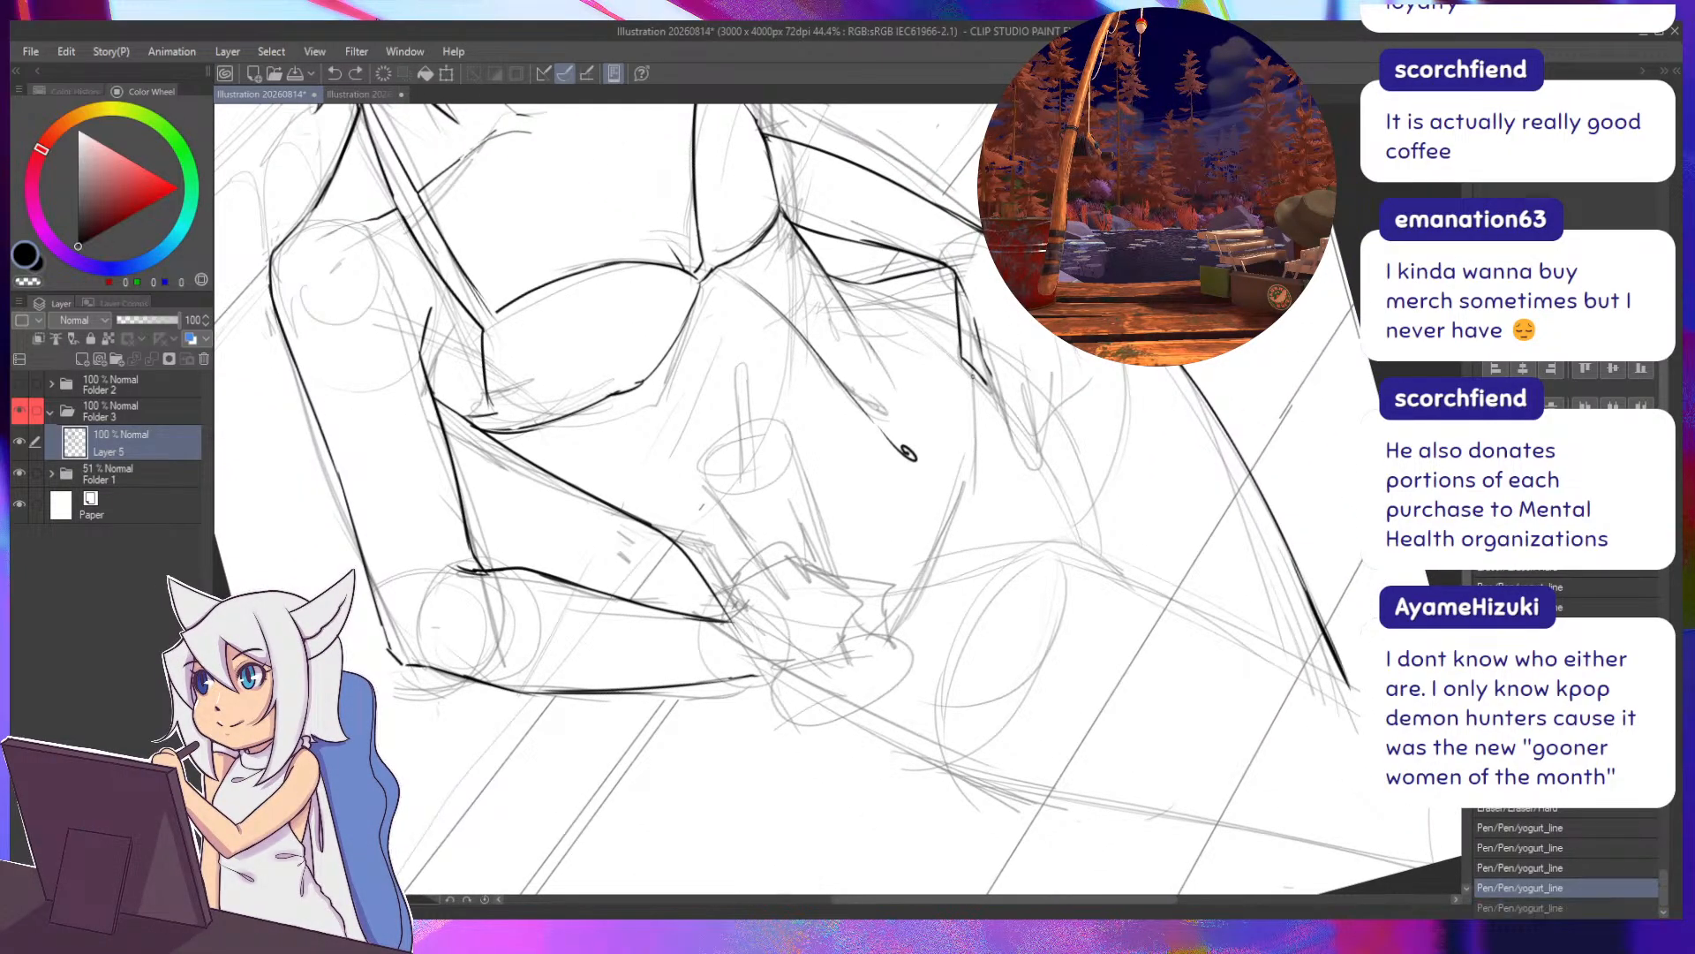
{"action": "mouse_move", "coordinate": [973, 363]}
{"action": "left_mouse_down"}
{"action": "mouse_move", "coordinate": [964, 466]}
{"action": "mouse_move", "coordinate": [922, 574]}
{"action": "left_mouse_up"}
{"action": "mouse_move", "coordinate": [948, 516]}
{"action": "left_mouse_down"}
{"action": "mouse_move", "coordinate": [892, 625]}
{"action": "mouse_move", "coordinate": [871, 508]}
{"action": "left_mouse_up"}
{"action": "key", "text": "ctrl+z"}
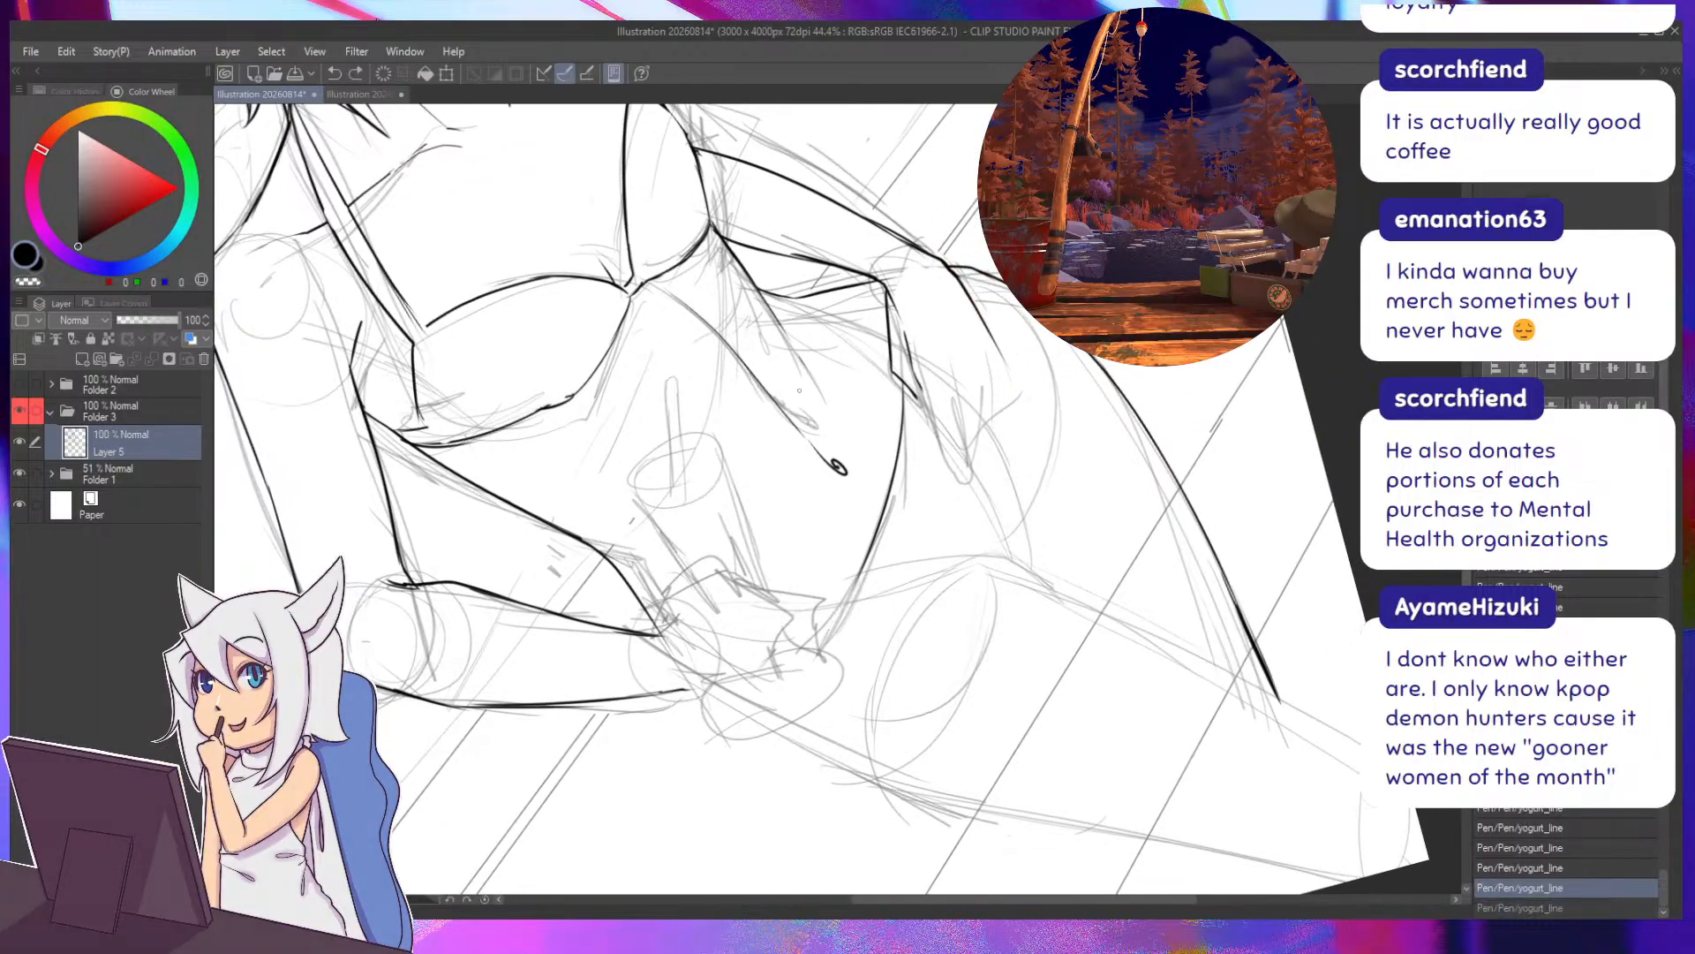
{"action": "key", "text": "ctrl+z"}
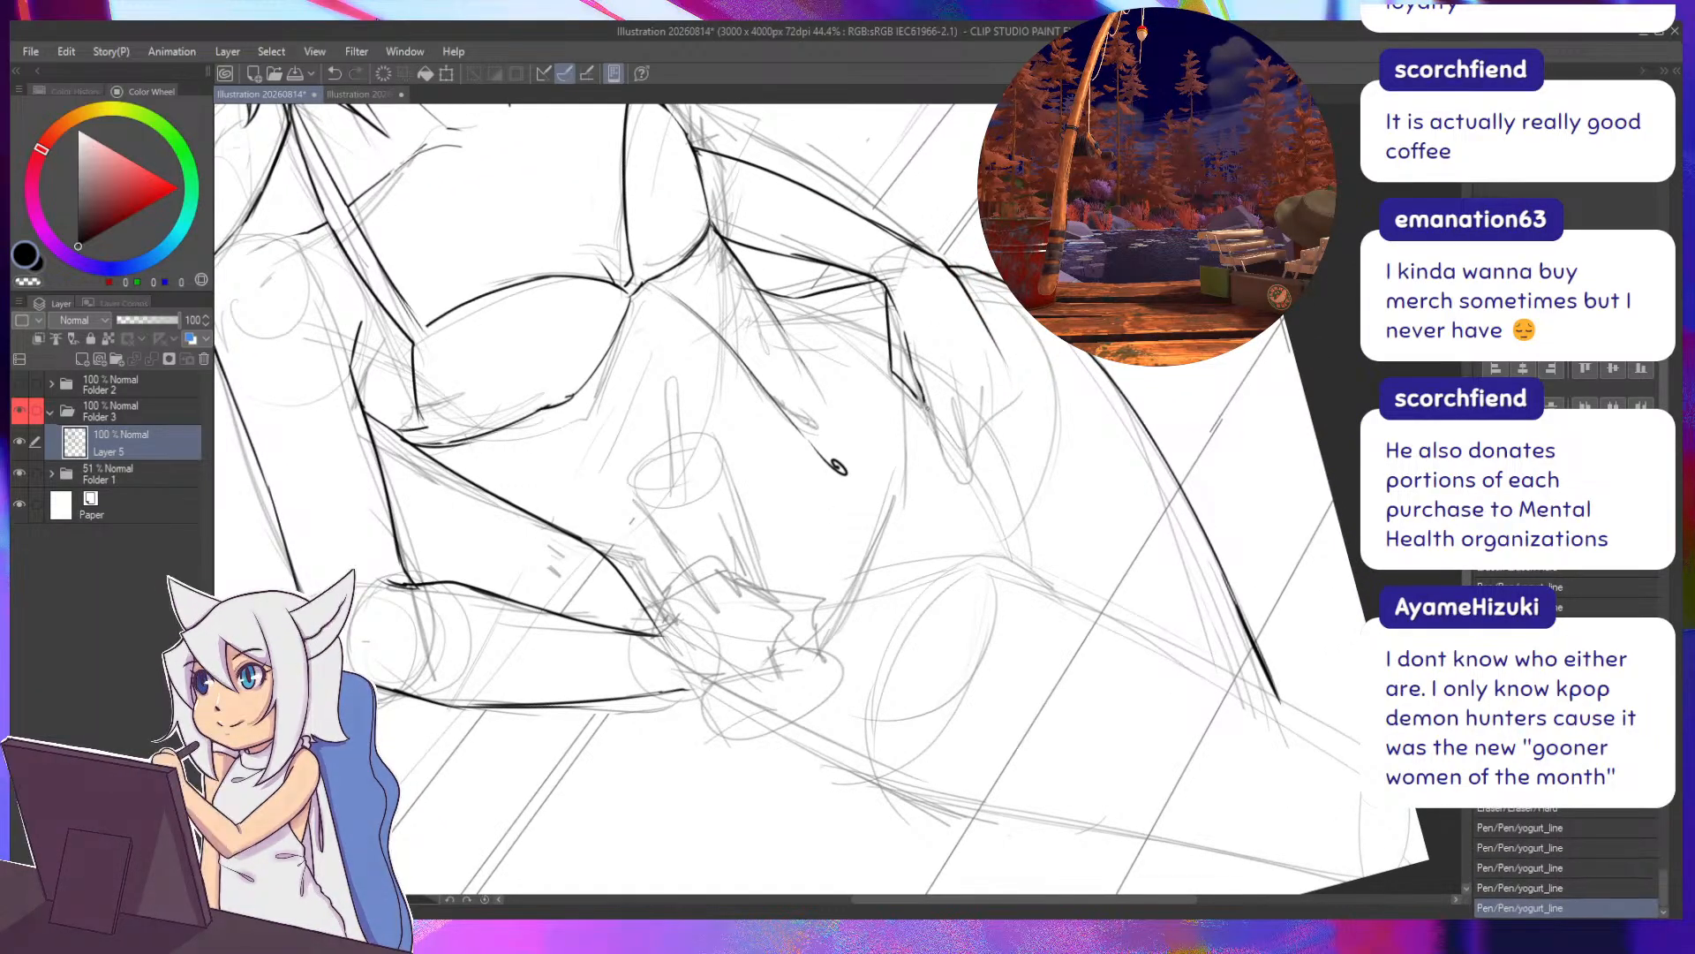
Try to ink the finger contours of the hand resting on the hip, undoing the strokes.
{"action": "mouse_move", "coordinate": [922, 400]}
{"action": "left_mouse_down"}
{"action": "mouse_move", "coordinate": [939, 486]}
{"action": "mouse_move", "coordinate": [951, 435]}
{"action": "mouse_move", "coordinate": [938, 567]}
{"action": "mouse_move", "coordinate": [814, 593]}
{"action": "mouse_move", "coordinate": [795, 514]}
{"action": "mouse_move", "coordinate": [813, 567]}
{"action": "left_mouse_up"}
{"action": "key", "text": "ctrl+z"}
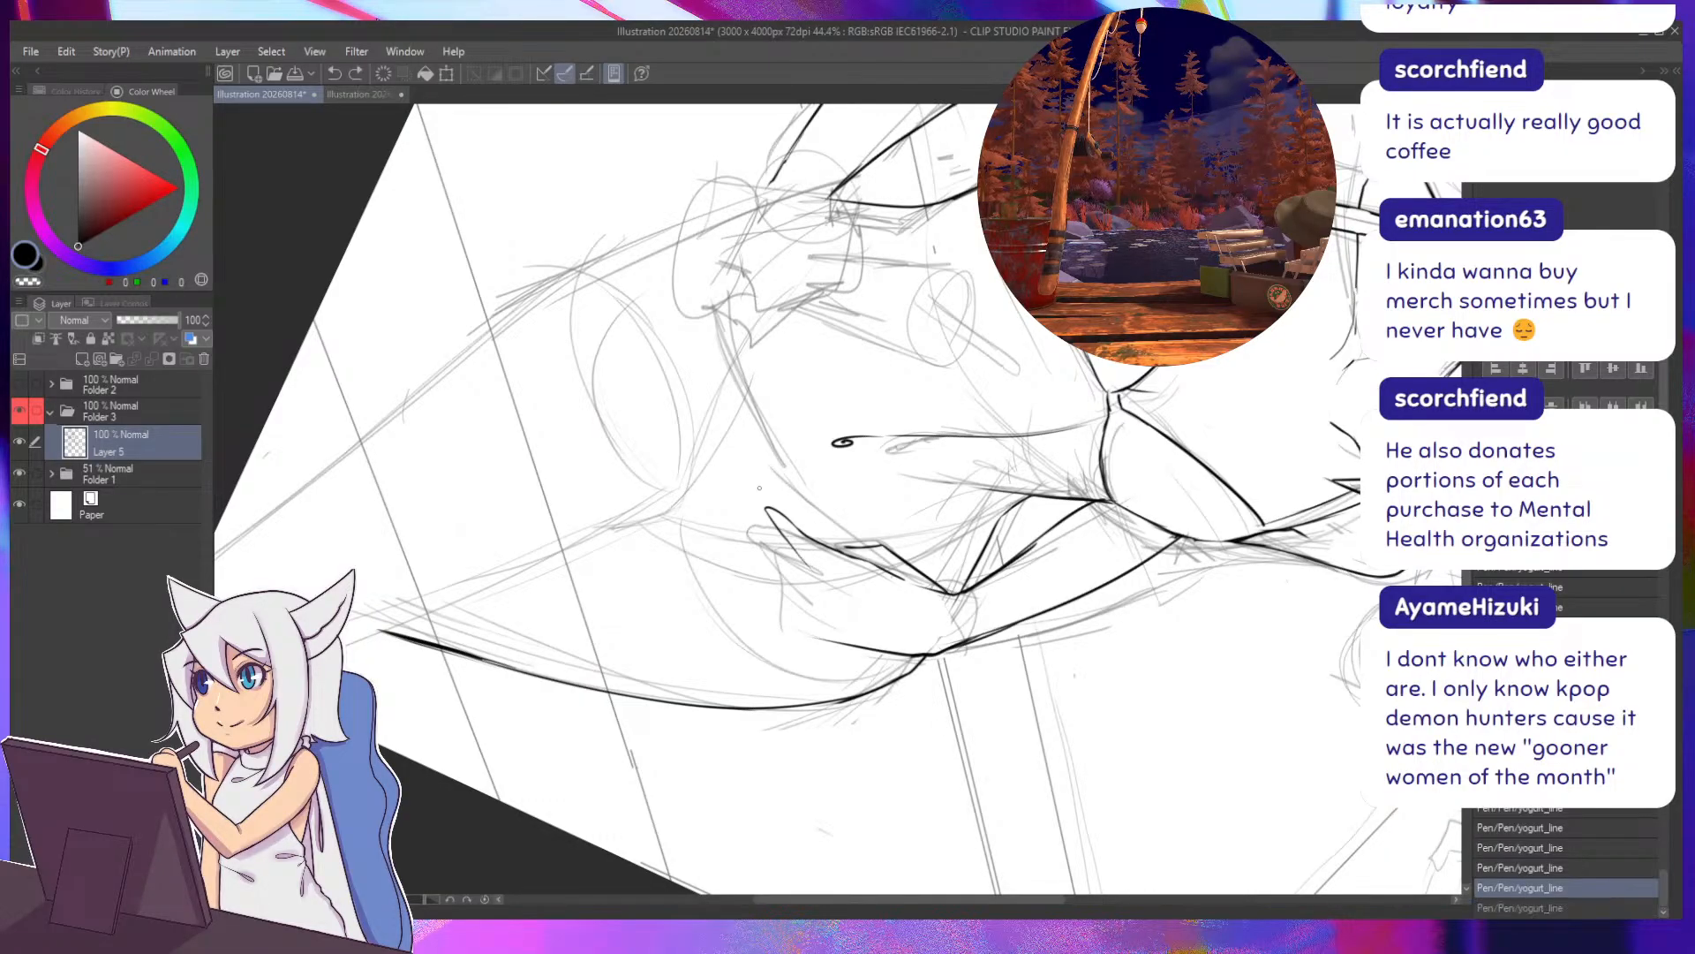
{"action": "left_click_drag", "start_coordinate": [759, 487], "coordinate": [815, 410]}
{"action": "key", "text": "ctrl+y"}
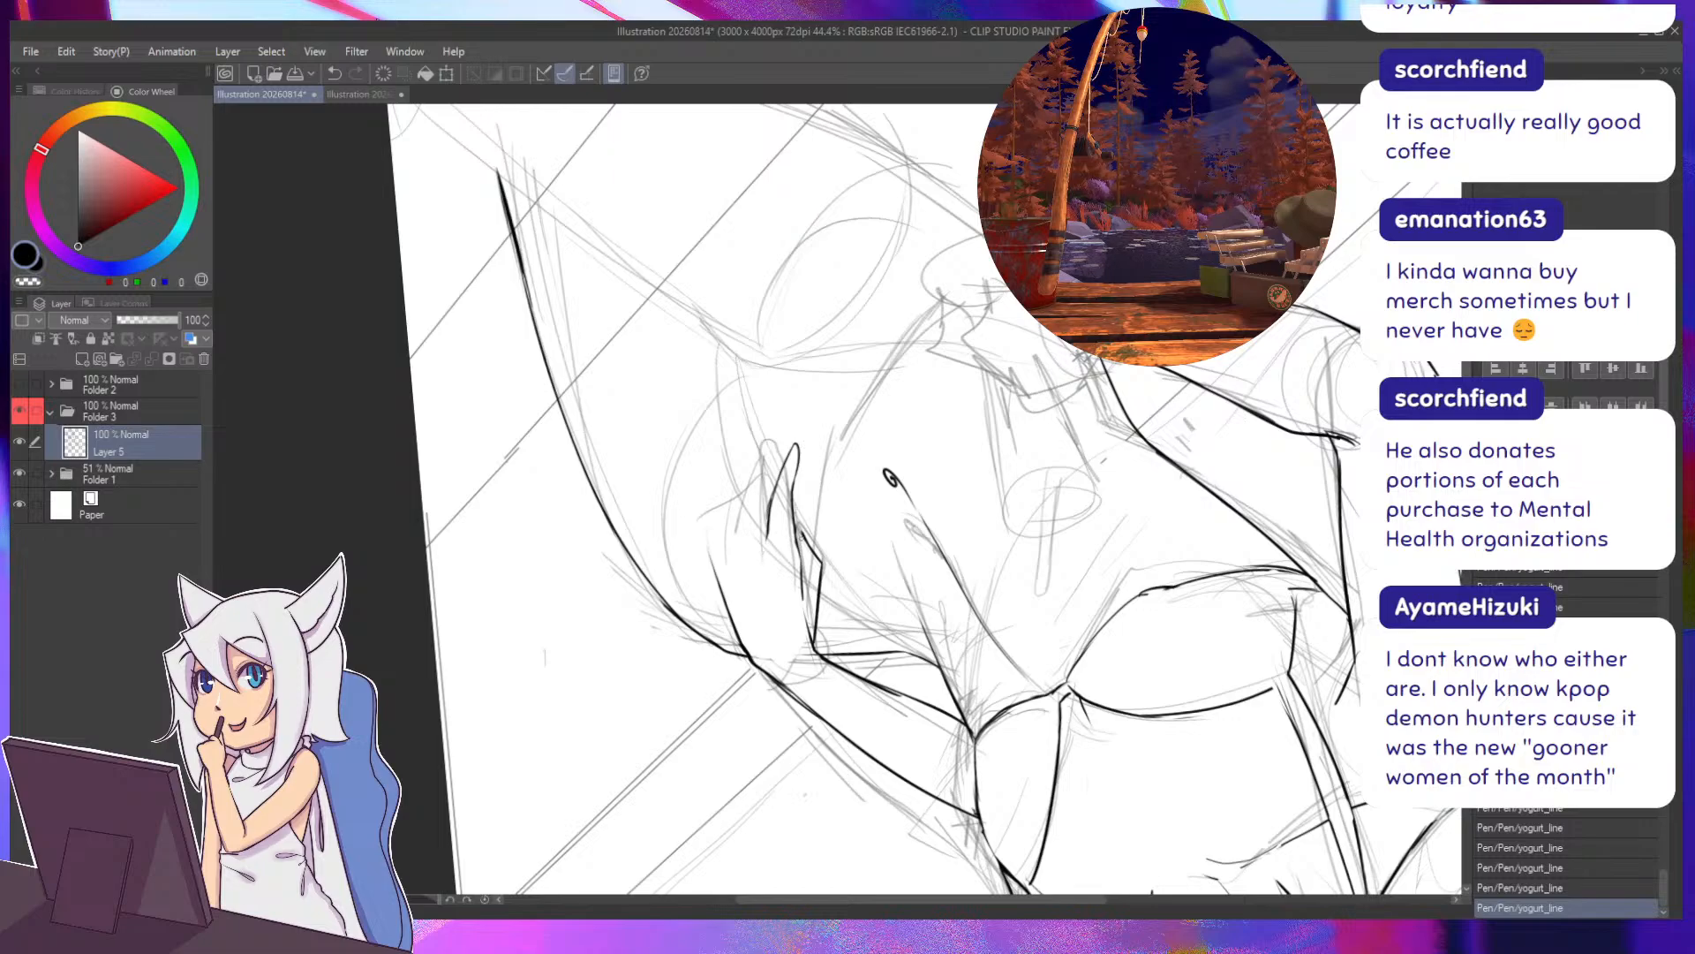
{"action": "key", "text": "ctrl+z"}
{"action": "key", "text": "ctrl+z"}
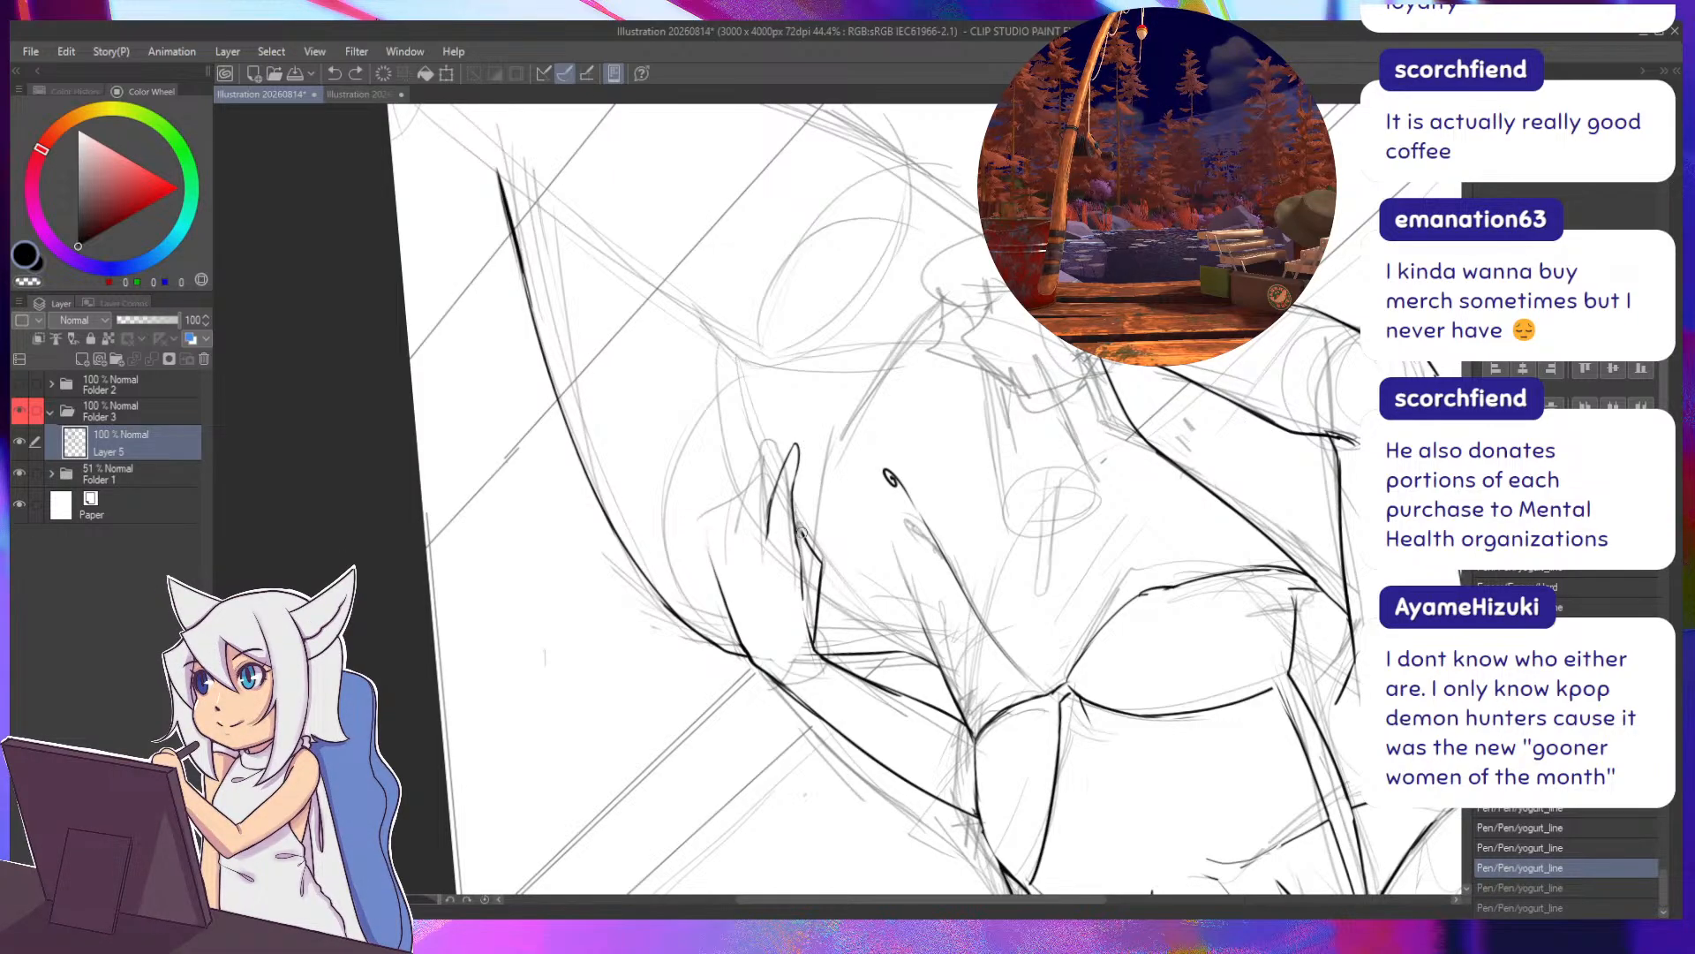
Erase the misplaced finger lines on the hip hand and rework the short edge of the thumb.
{"action": "key", "text": "e"}
{"action": "left_click_drag", "start_coordinate": [802, 533], "coordinate": [820, 553]}
{"action": "key", "text": "p"}
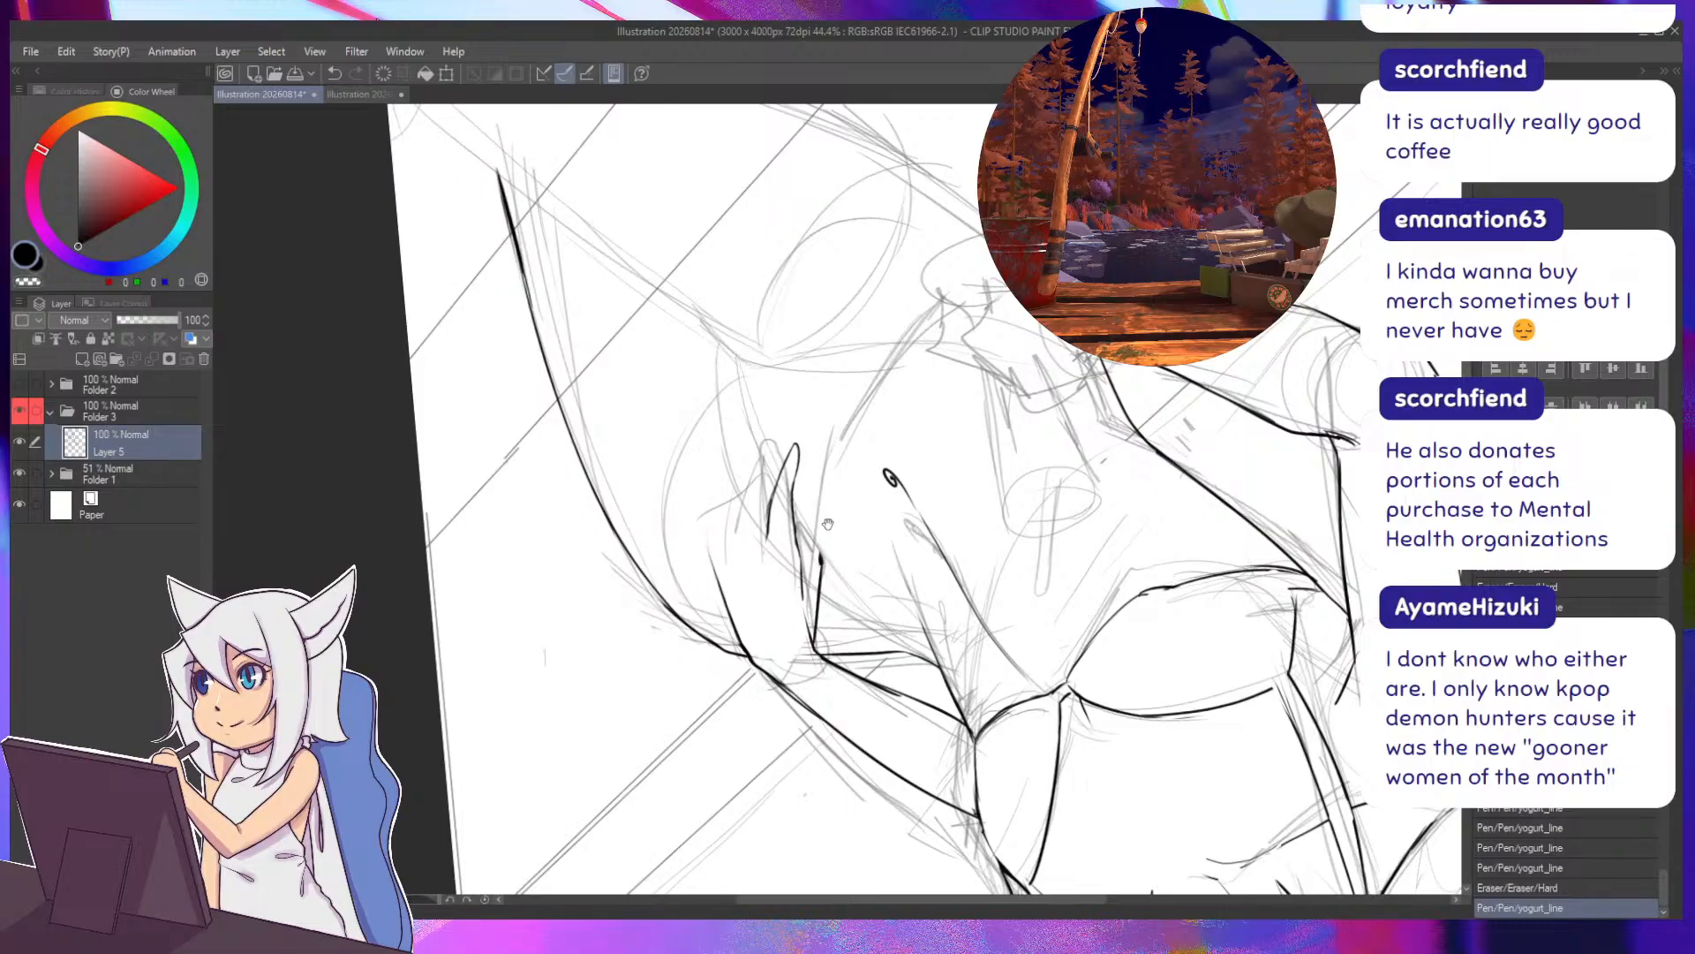
{"action": "left_click_drag", "start_coordinate": [763, 494], "coordinate": [790, 474]}
{"action": "key", "text": "ctrl+z"}
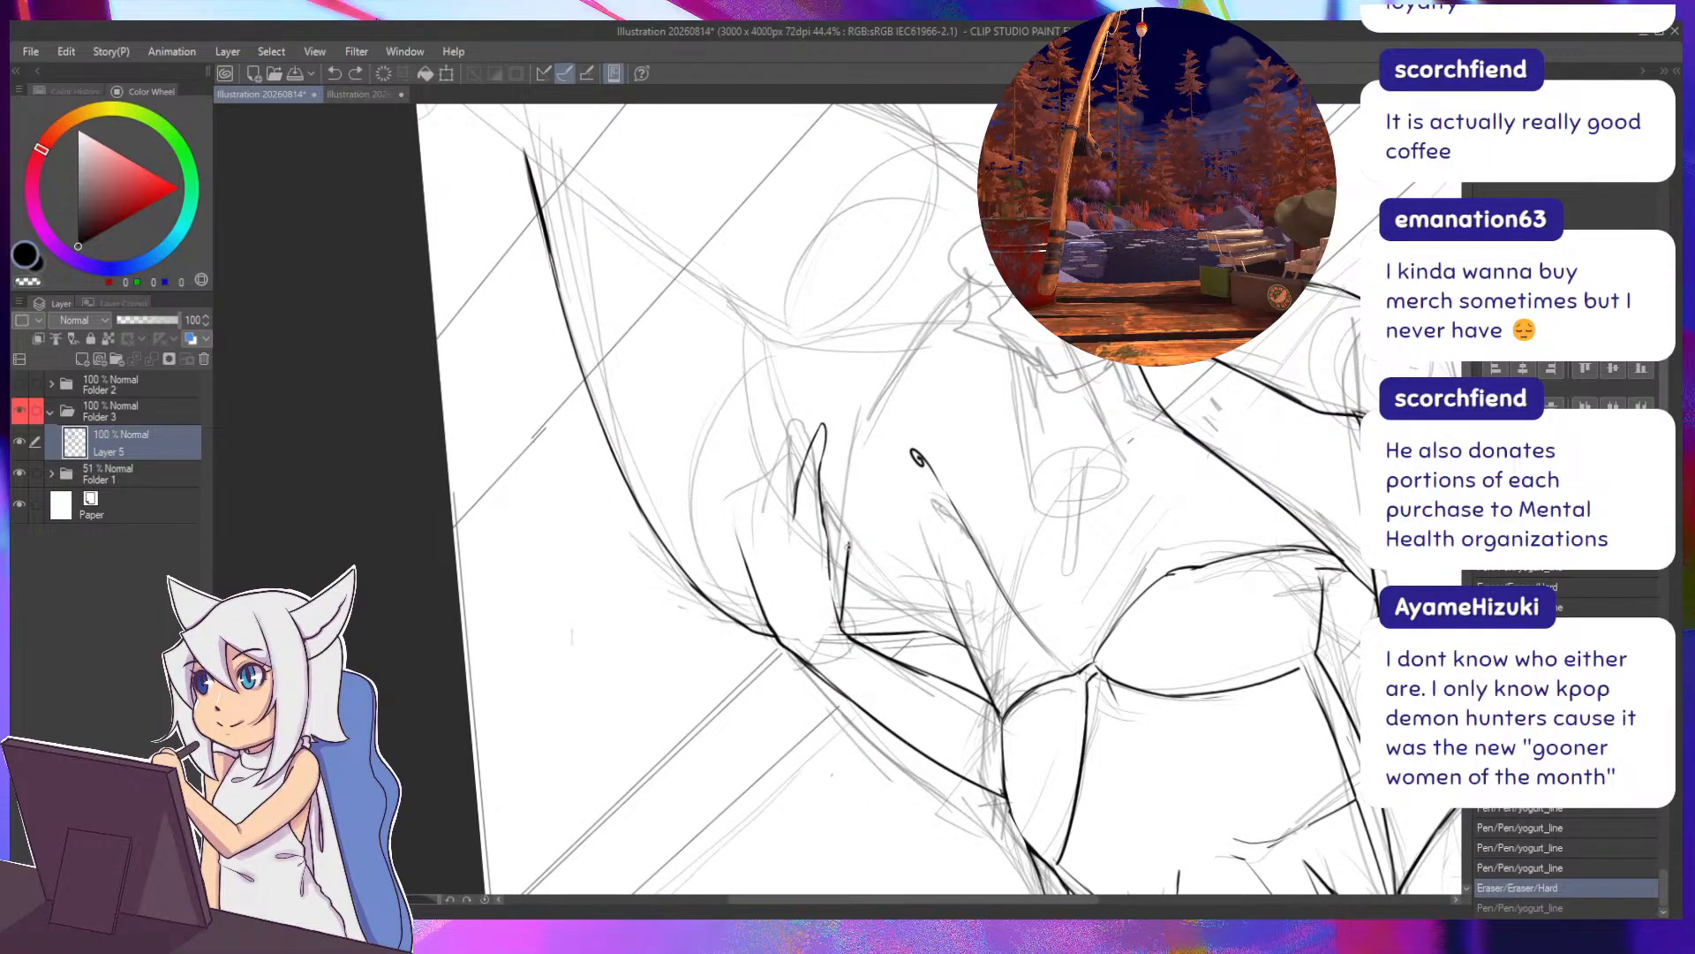
{"action": "mouse_move", "coordinate": [849, 523]}
{"action": "left_mouse_down"}
{"action": "mouse_move", "coordinate": [844, 544]}
{"action": "mouse_move", "coordinate": [829, 532]}
{"action": "left_mouse_up"}
{"action": "mouse_move", "coordinate": [829, 535]}
{"action": "left_mouse_down"}
{"action": "mouse_move", "coordinate": [868, 520]}
{"action": "mouse_move", "coordinate": [839, 463]}
{"action": "mouse_move", "coordinate": [883, 565]}
{"action": "mouse_move", "coordinate": [858, 461]}
{"action": "left_mouse_up"}
{"action": "key", "text": "e"}
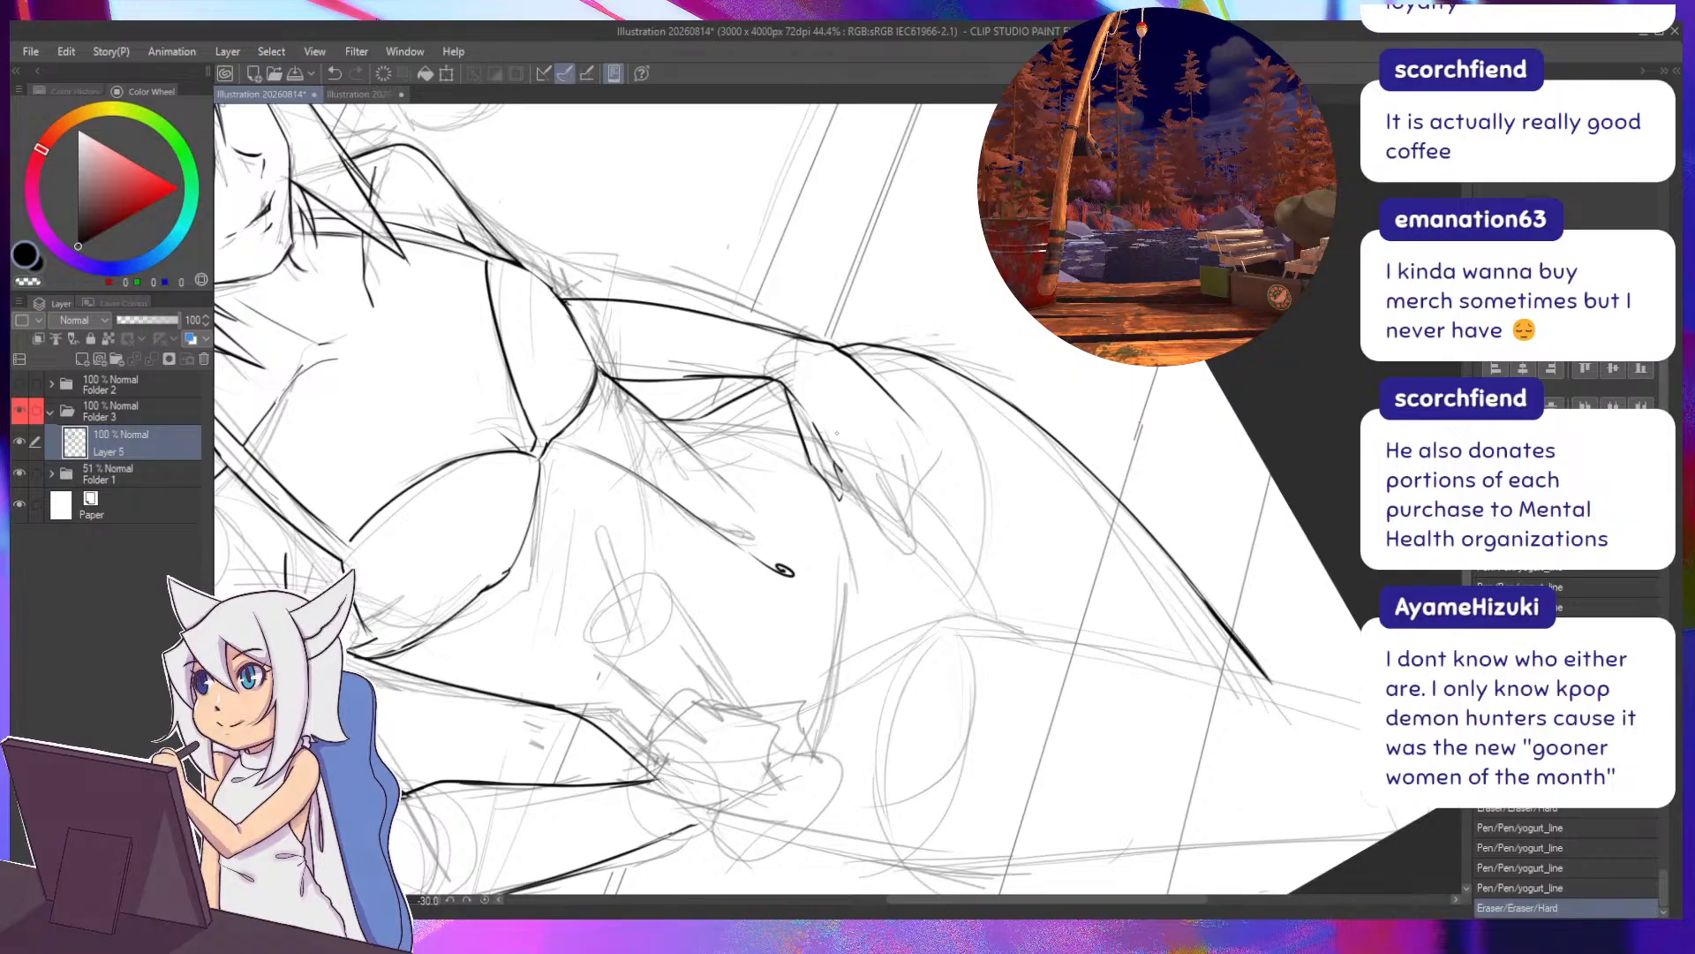
Ink the two sides of a long finger beside the thumb on the hip hand.
{"action": "mouse_move", "coordinate": [837, 467]}
{"action": "left_mouse_down"}
{"action": "mouse_move", "coordinate": [844, 484]}
{"action": "mouse_move", "coordinate": [852, 459]}
{"action": "left_mouse_up"}
{"action": "mouse_move", "coordinate": [852, 458]}
{"action": "left_mouse_down"}
{"action": "mouse_move", "coordinate": [886, 497]}
{"action": "mouse_move", "coordinate": [891, 549]}
{"action": "left_mouse_up"}
{"action": "left_click_drag", "start_coordinate": [862, 492], "coordinate": [880, 525]}
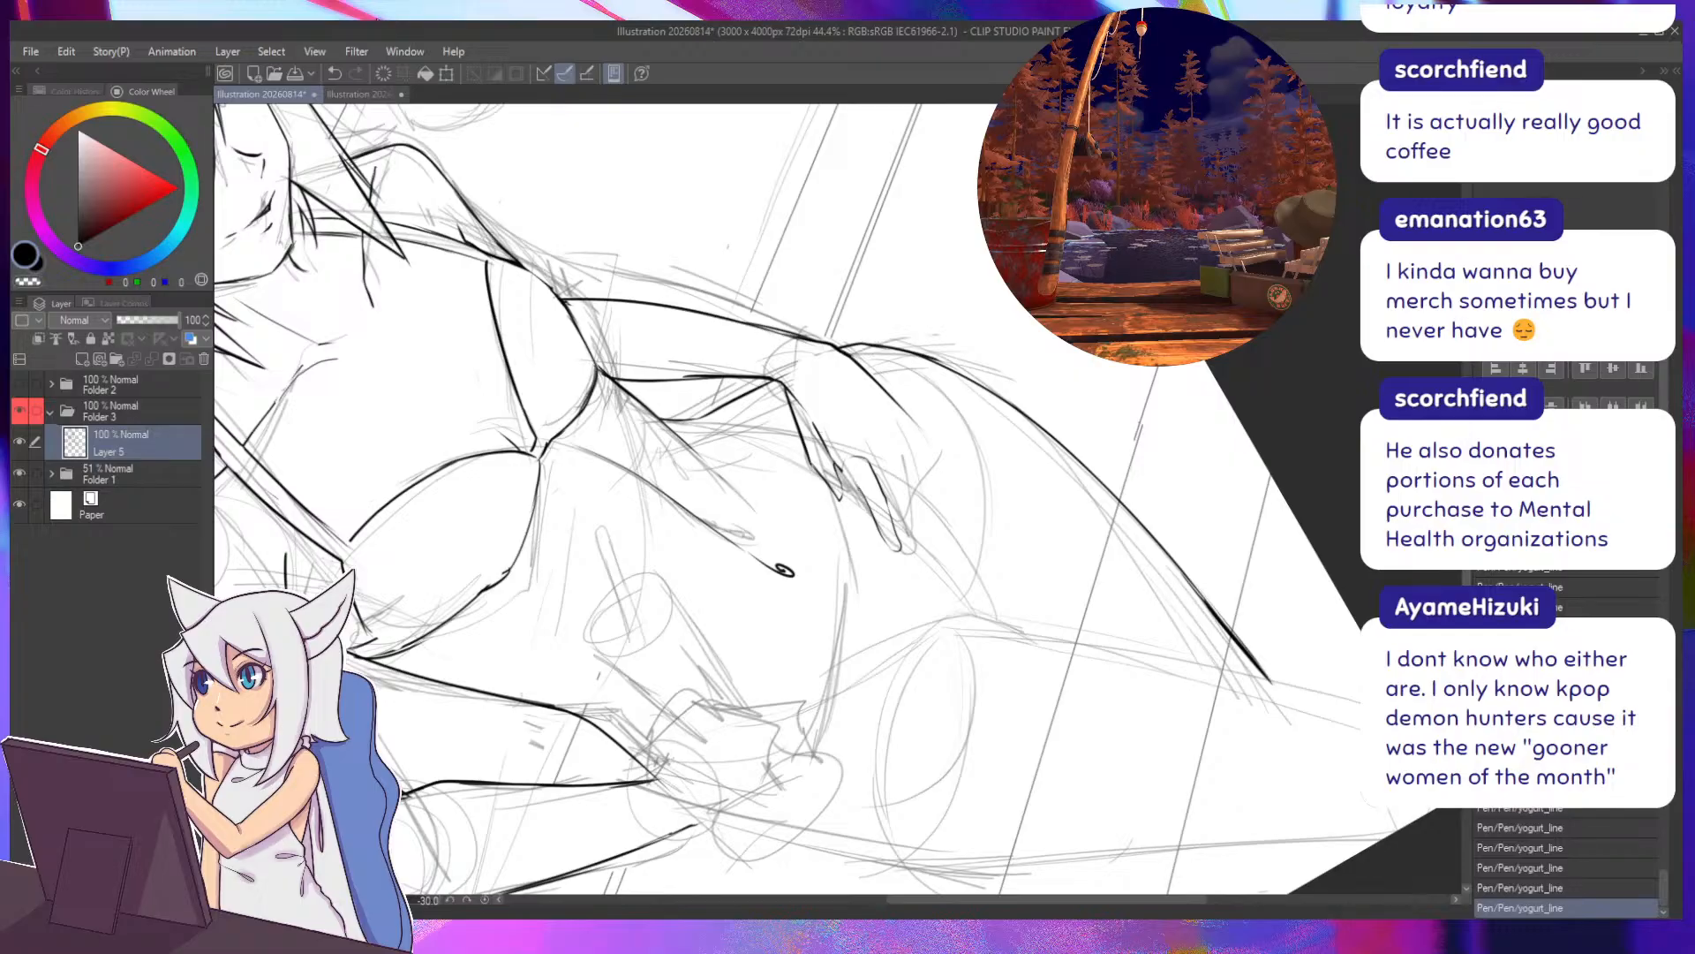
{"action": "left_click_drag", "start_coordinate": [844, 472], "coordinate": [860, 488]}
{"action": "left_click_drag", "start_coordinate": [843, 470], "coordinate": [862, 491]}
{"action": "mouse_move", "coordinate": [1004, 559]}
{"action": "left_mouse_down"}
{"action": "mouse_move", "coordinate": [1015, 495]}
{"action": "mouse_move", "coordinate": [706, 379]}
{"action": "mouse_move", "coordinate": [668, 451]}
{"action": "left_mouse_up"}
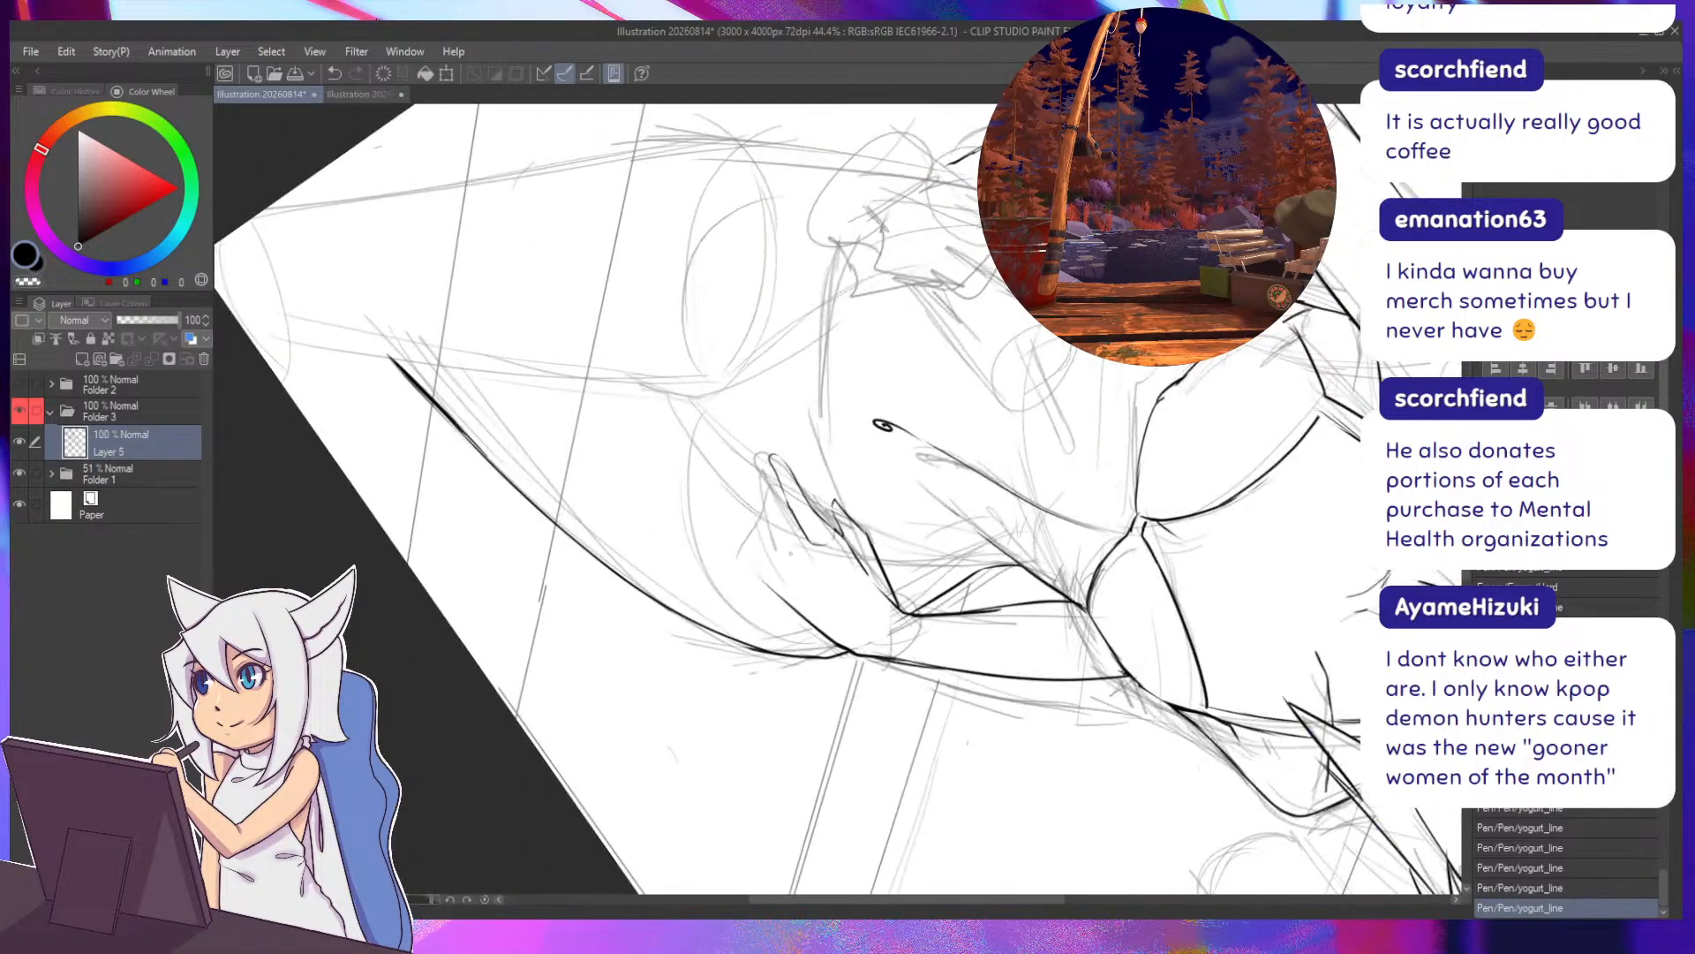
Try additional strokes for the fingers of the hip hand, undoing the attempts.
{"action": "mouse_move", "coordinate": [791, 554]}
{"action": "left_mouse_down"}
{"action": "mouse_move", "coordinate": [759, 449]}
{"action": "mouse_move", "coordinate": [884, 448]}
{"action": "mouse_move", "coordinate": [906, 517]}
{"action": "left_mouse_up"}
{"action": "key", "text": "ctrl+z"}
{"action": "left_click_drag", "start_coordinate": [909, 452], "coordinate": [916, 493]}
{"action": "key", "text": "ctrl+z"}
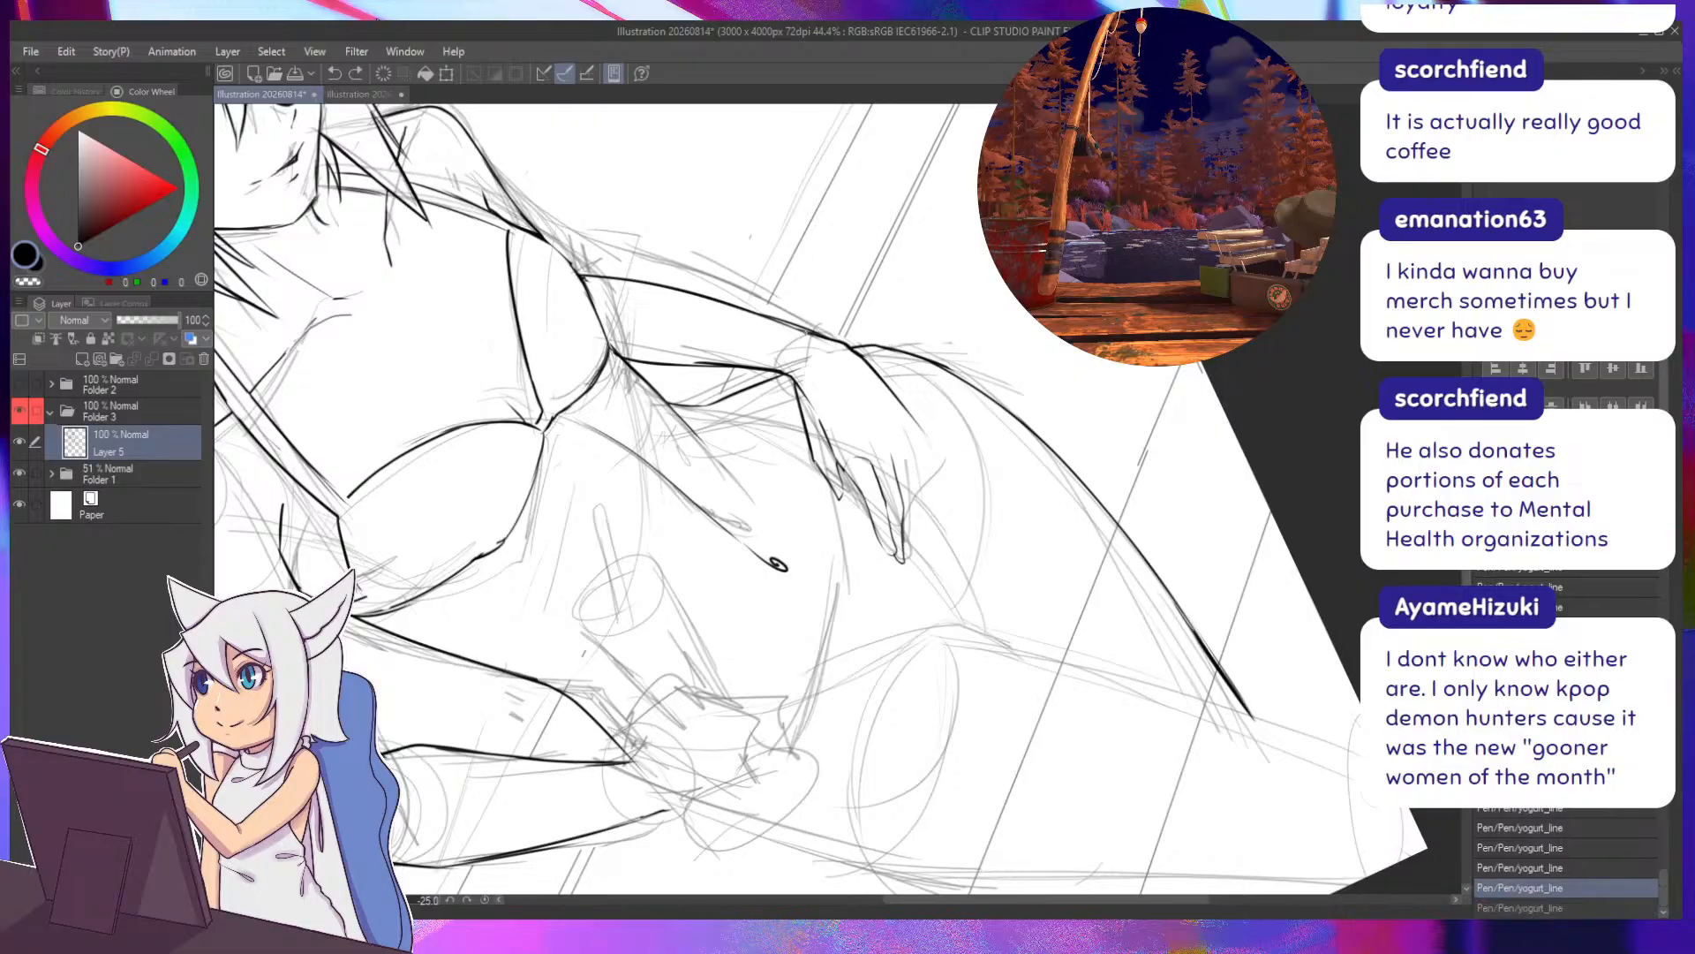
{"action": "mouse_move", "coordinate": [830, 446]}
{"action": "left_mouse_down"}
{"action": "mouse_move", "coordinate": [913, 487]}
{"action": "mouse_move", "coordinate": [869, 483]}
{"action": "mouse_move", "coordinate": [839, 554]}
{"action": "left_mouse_up"}
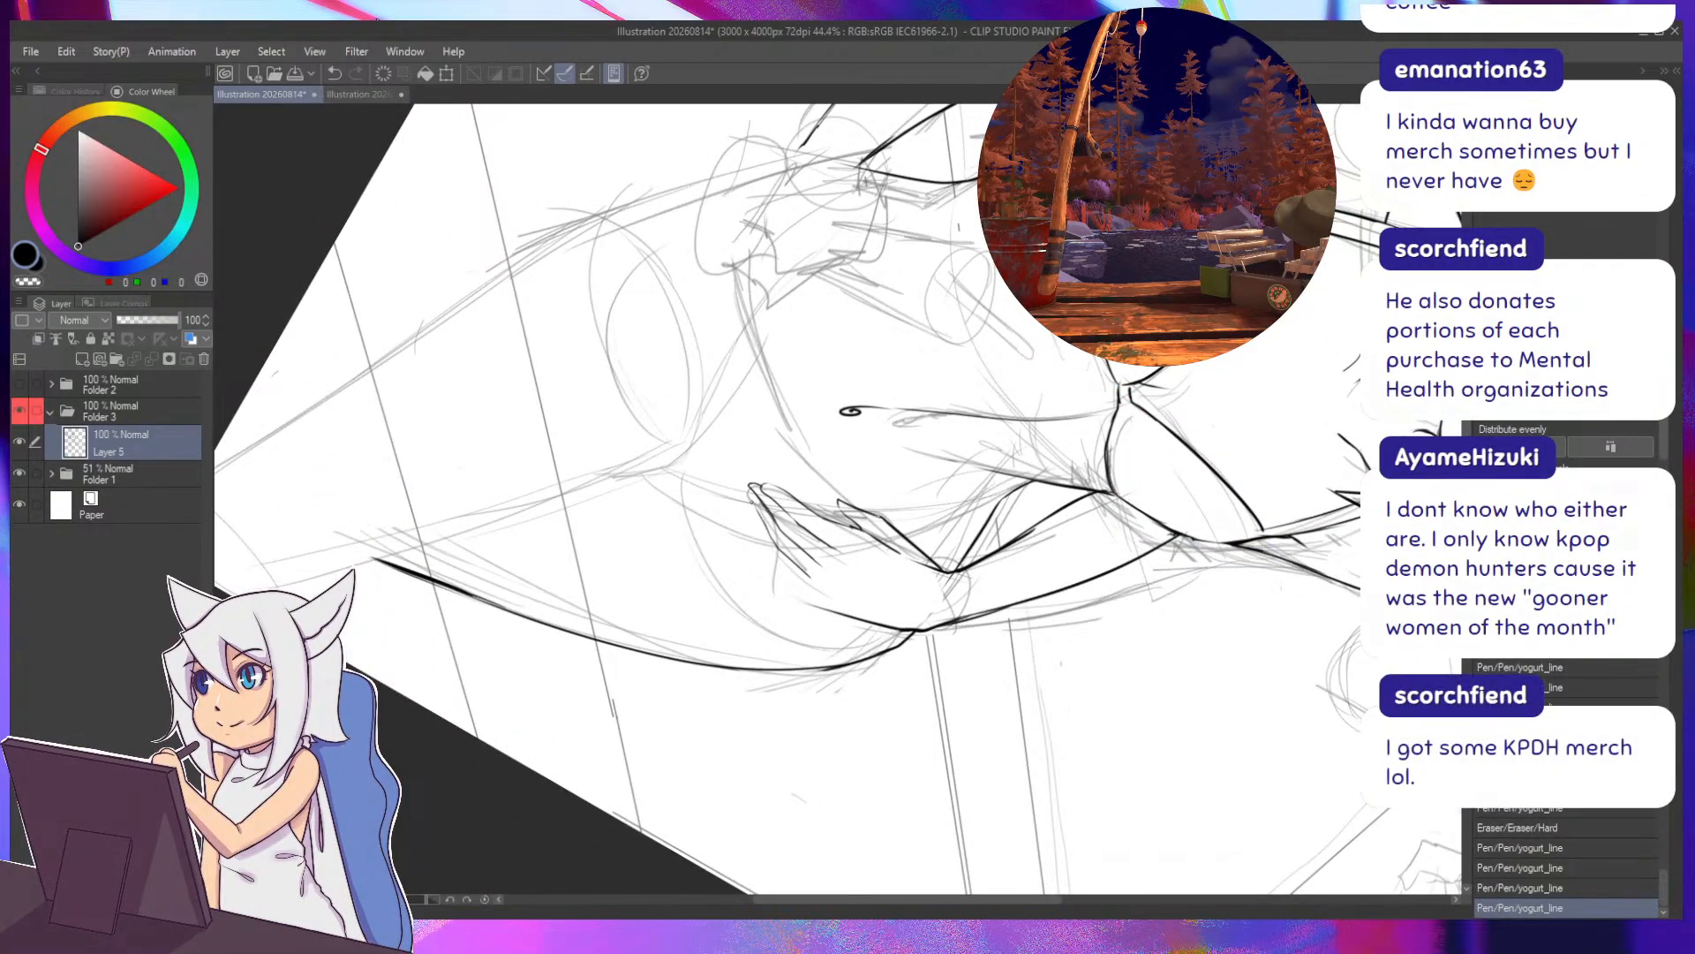
{"action": "key", "text": "ctrl+z"}
{"action": "key", "text": "ctrl+z"}
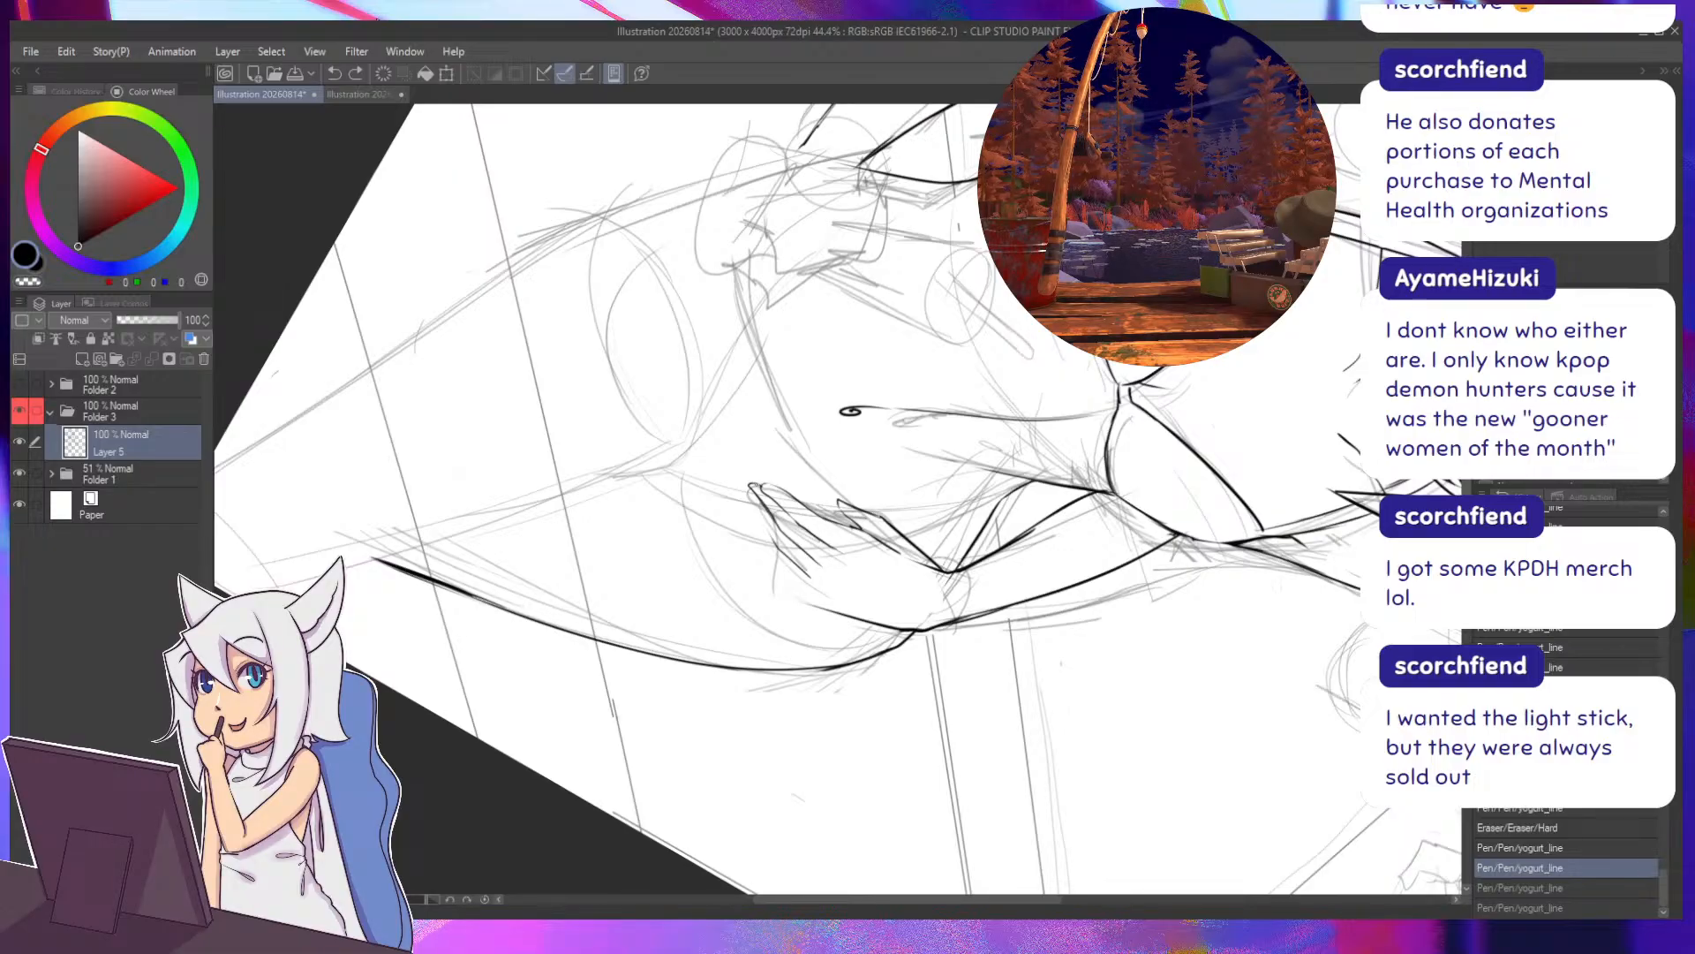
Ink the outer side of the long finger on the hip hand down to its tip.
{"action": "key", "text": "minus"}
{"action": "key", "text": "minus"}
{"action": "key", "text": "minus"}
{"action": "key", "text": "minus"}
{"action": "key", "text": "minus"}
{"action": "key", "text": "minus"}
{"action": "key", "text": "minus"}
{"action": "key", "text": "minus"}
{"action": "key", "text": "minus"}
{"action": "key", "text": "minus"}
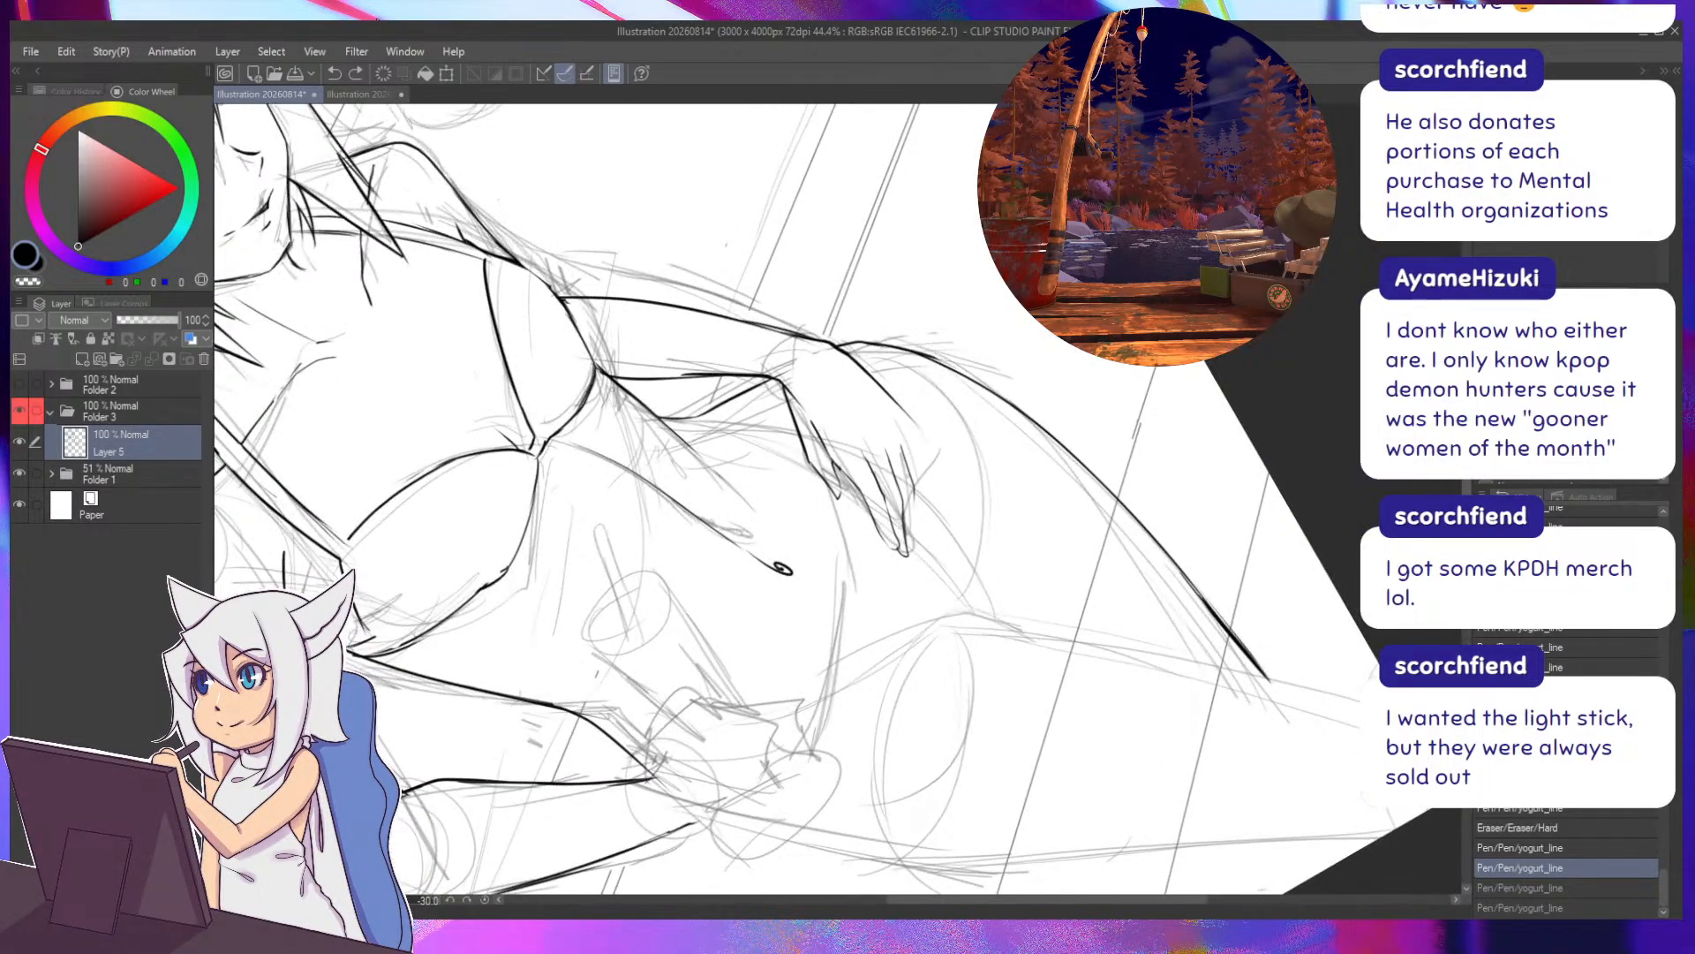
{"action": "mouse_move", "coordinate": [903, 447]}
{"action": "left_mouse_down"}
{"action": "mouse_move", "coordinate": [910, 552]}
{"action": "mouse_move", "coordinate": [903, 496]}
{"action": "left_mouse_up"}
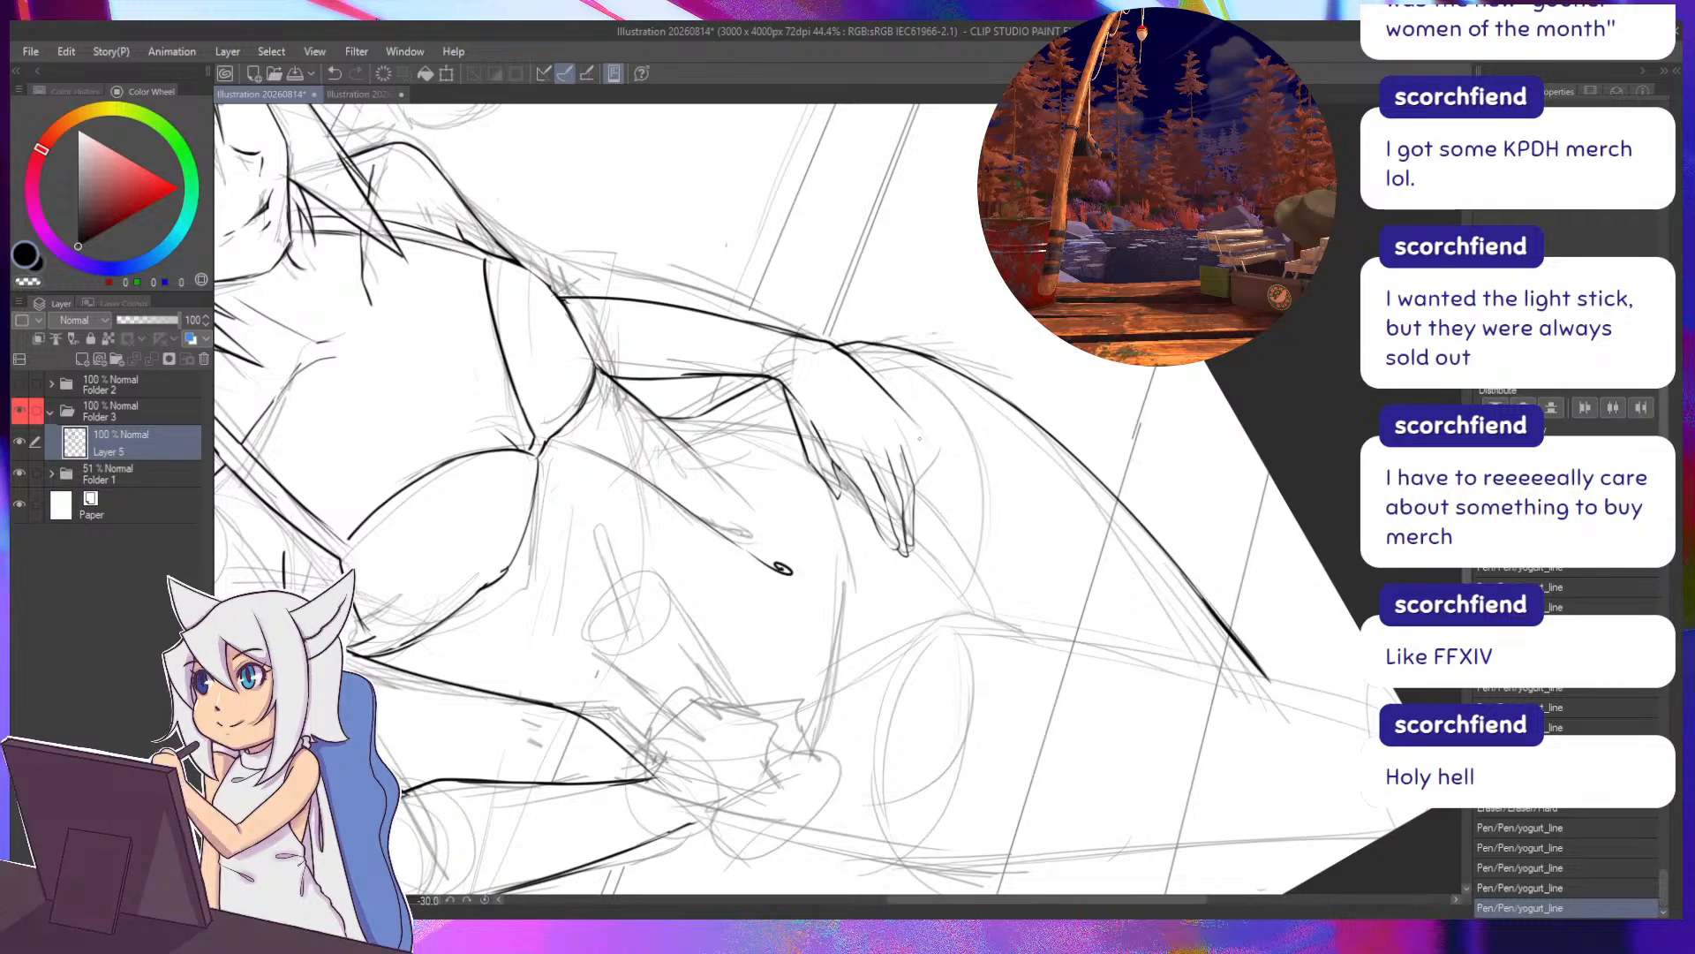
Erase the stray end of the back-of-hand line and ink the contour on over the knuckles to the outer finger.
{"action": "key", "text": "e"}
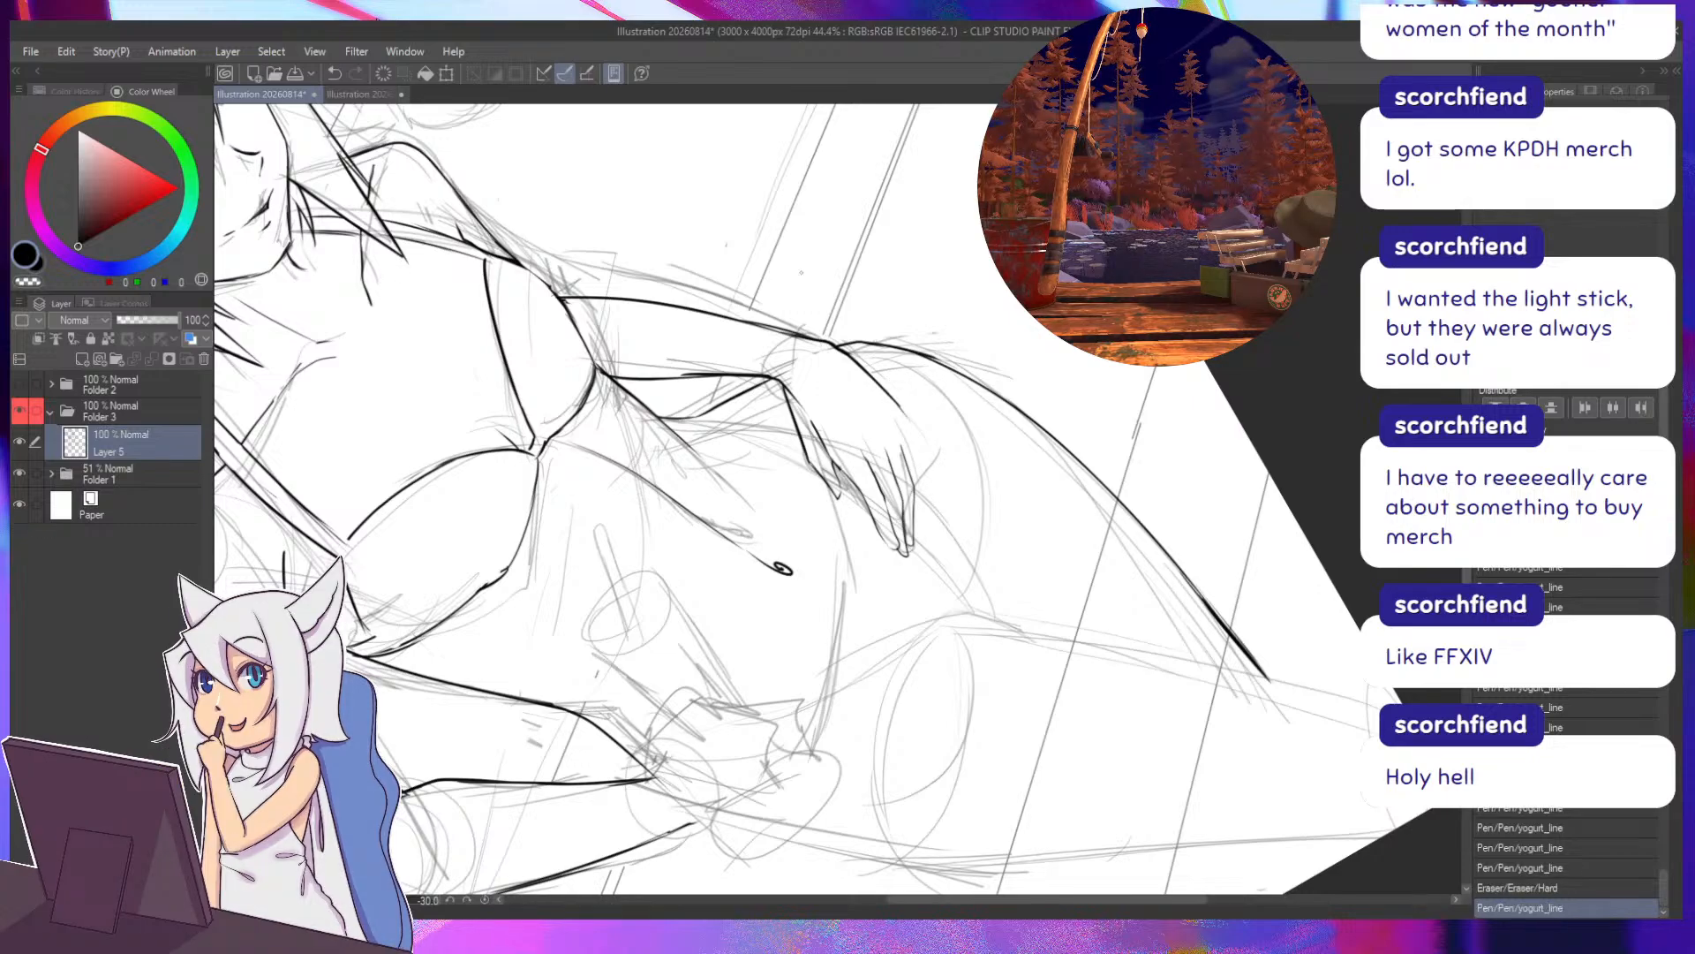
{"action": "mouse_move", "coordinate": [896, 404]}
{"action": "left_mouse_down"}
{"action": "mouse_move", "coordinate": [861, 373]}
{"action": "mouse_move", "coordinate": [876, 381]}
{"action": "left_mouse_up"}
{"action": "key", "text": "p"}
{"action": "mouse_move", "coordinate": [869, 374]}
{"action": "left_mouse_down"}
{"action": "mouse_move", "coordinate": [919, 439]}
{"action": "mouse_move", "coordinate": [923, 490]}
{"action": "left_mouse_up"}
{"action": "key", "text": "r"}
{"action": "mouse_move", "coordinate": [773, 458]}
{"action": "left_mouse_down"}
{"action": "mouse_move", "coordinate": [875, 473]}
{"action": "mouse_move", "coordinate": [881, 510]}
{"action": "left_mouse_up"}
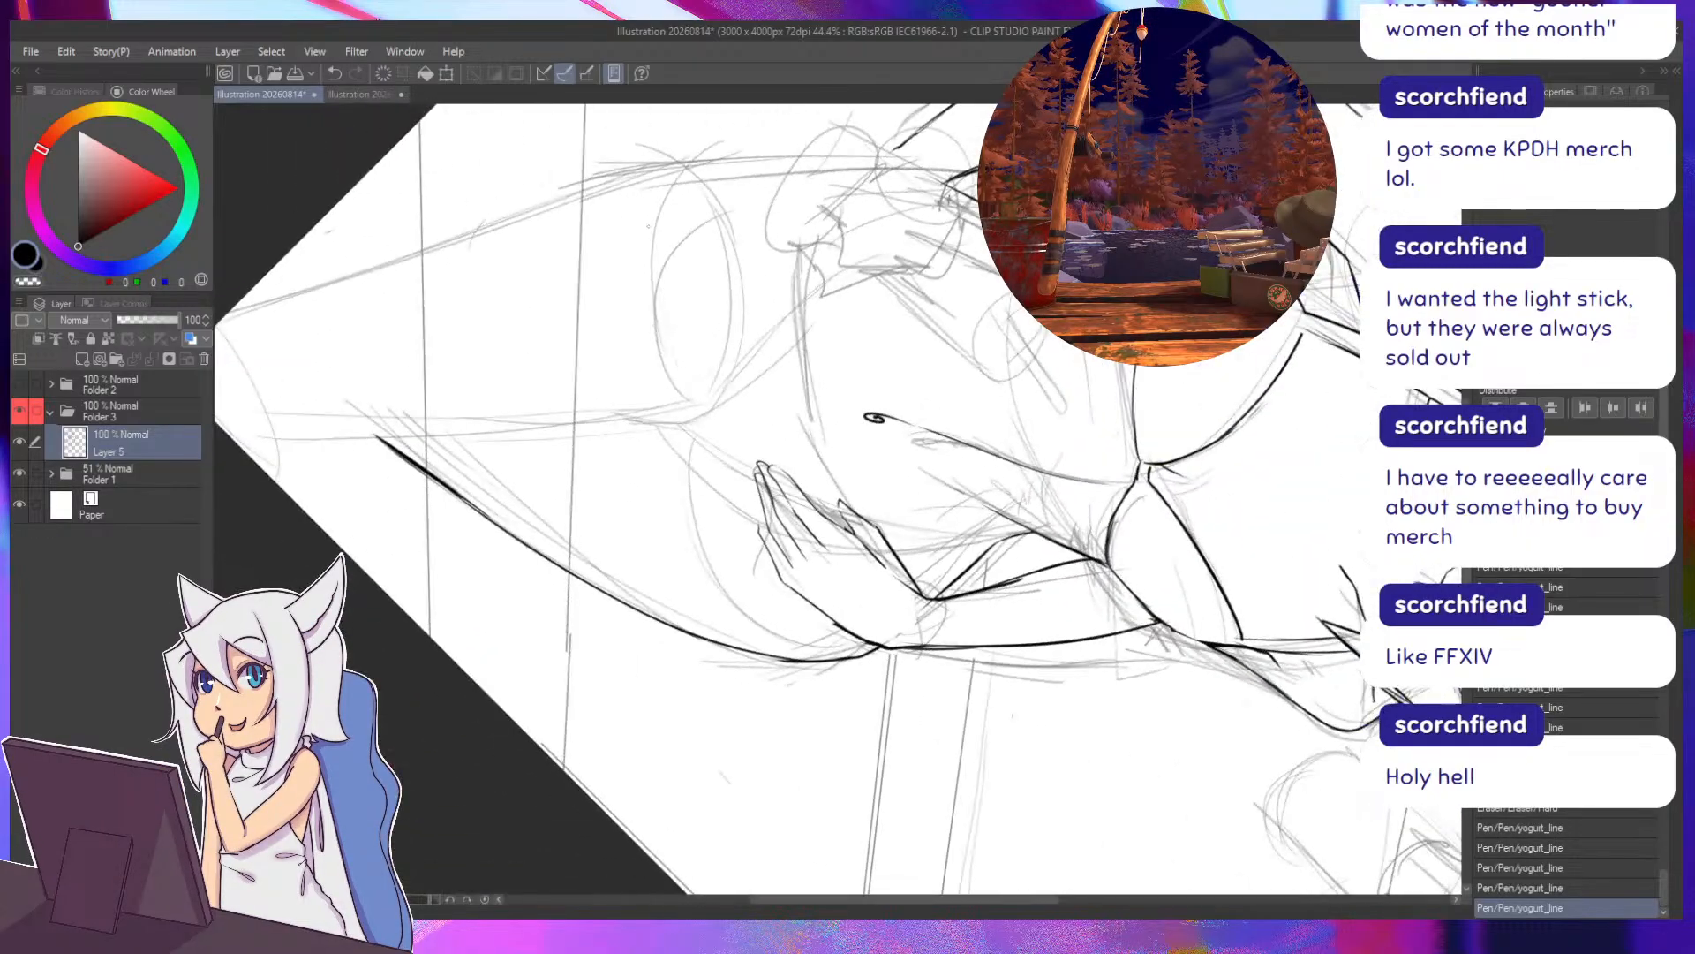
{"action": "left_click_drag", "start_coordinate": [656, 499], "coordinate": [771, 485]}
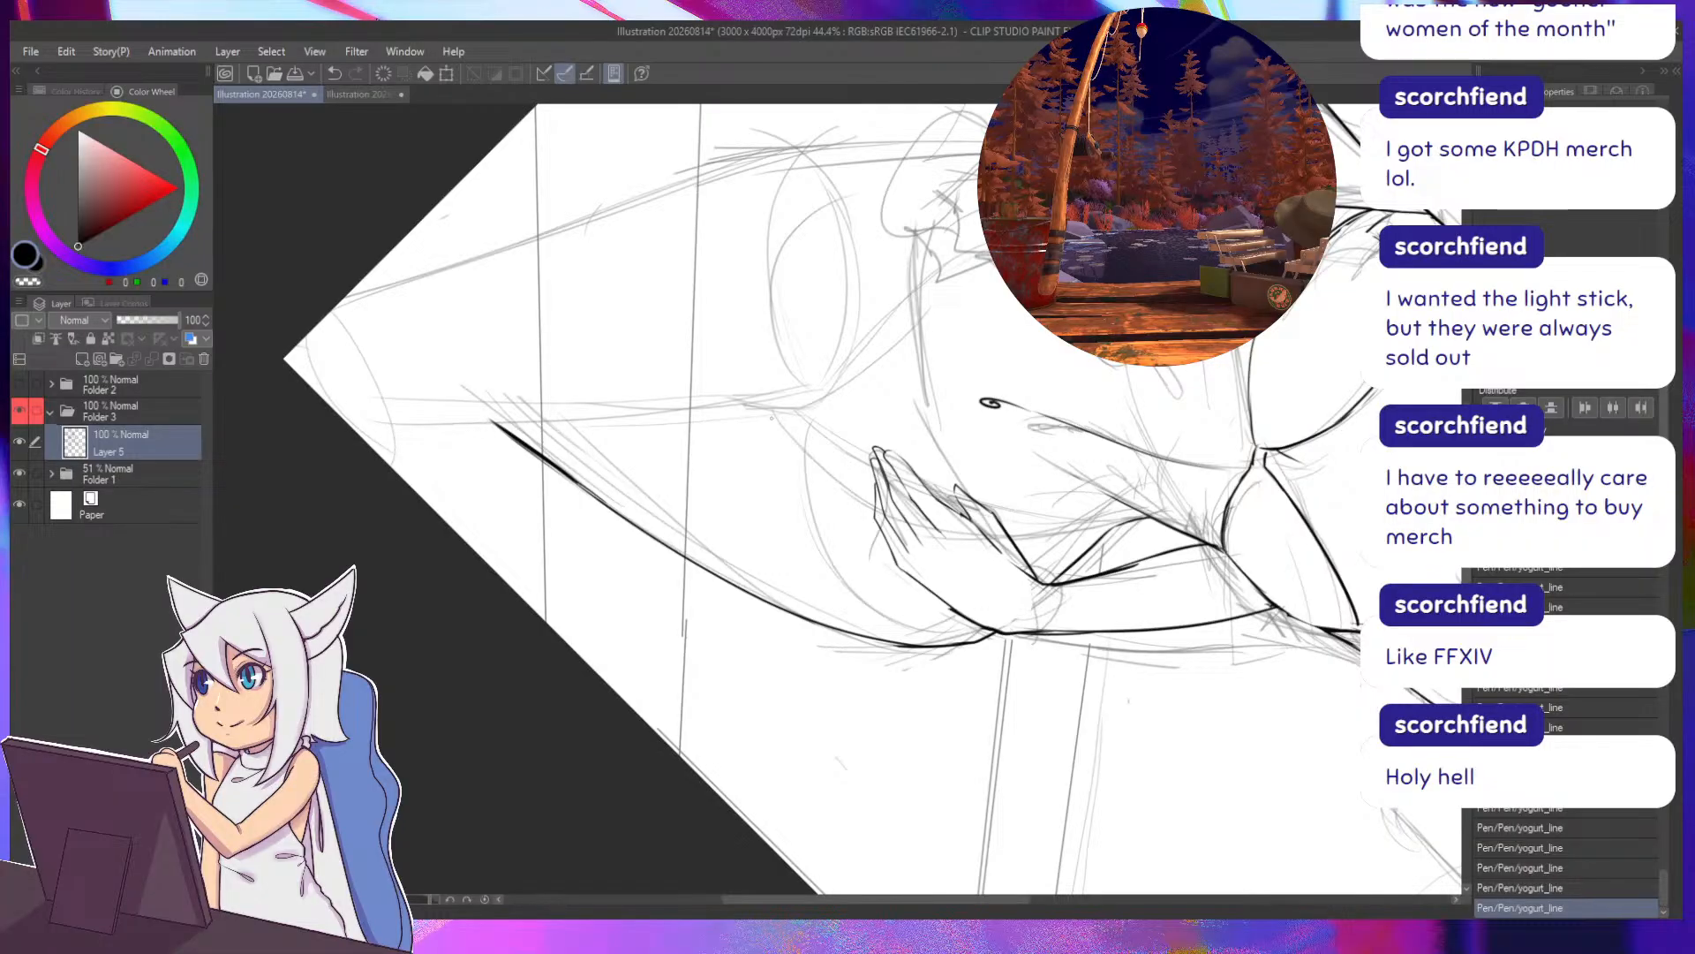
Erase the inner line joining the wrist to the thumb on the hip hand.
{"action": "key", "text": "r"}
{"action": "left_click_drag", "start_coordinate": [914, 425], "coordinate": [770, 418]}
{"action": "key", "text": "minus"}
{"action": "key", "text": "minus"}
{"action": "key", "text": "minus"}
{"action": "key", "text": "minus"}
{"action": "key", "text": "minus"}
{"action": "key", "text": "minus"}
{"action": "key", "text": "minus"}
{"action": "key", "text": "minus"}
{"action": "key", "text": "minus"}
{"action": "key", "text": "minus"}
{"action": "key", "text": "minus"}
{"action": "key", "text": "minus"}
{"action": "key", "text": "minus"}
{"action": "key", "text": "minus"}
{"action": "key", "text": "minus"}
{"action": "key", "text": "minus"}
{"action": "key", "text": "minus"}
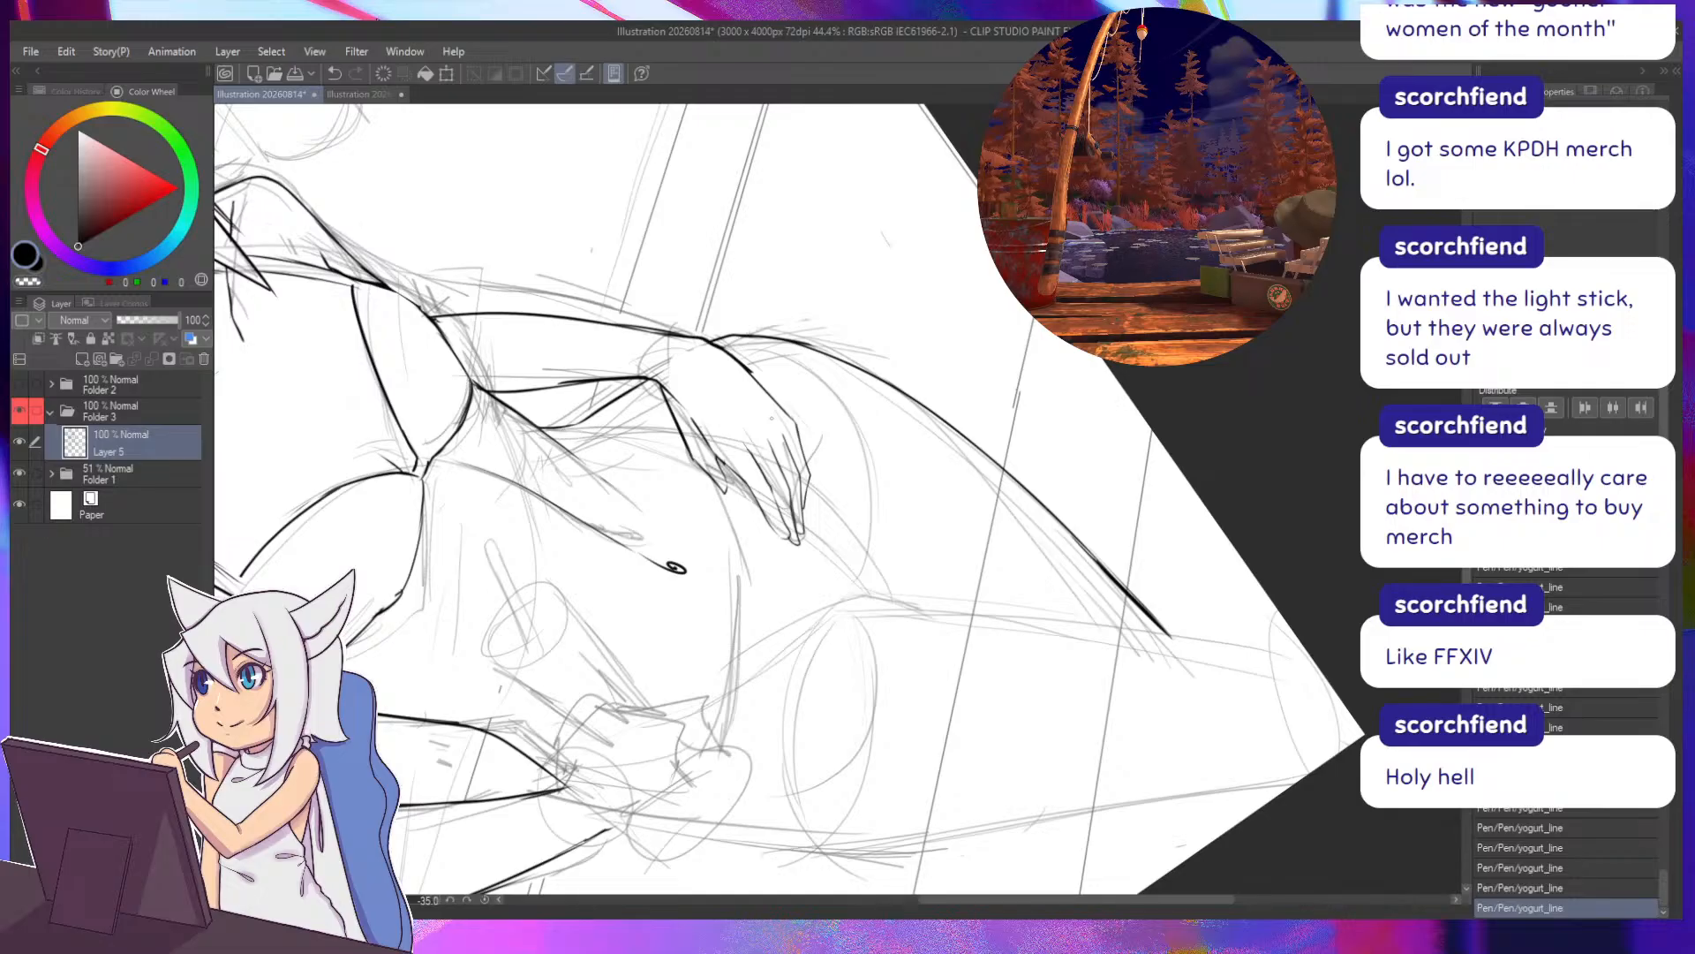
{"action": "mouse_move", "coordinate": [620, 411]}
{"action": "left_mouse_down"}
{"action": "mouse_move", "coordinate": [675, 440]}
{"action": "mouse_move", "coordinate": [717, 420]}
{"action": "mouse_move", "coordinate": [724, 449]}
{"action": "mouse_move", "coordinate": [718, 416]}
{"action": "mouse_move", "coordinate": [729, 439]}
{"action": "left_mouse_up"}
{"action": "key", "text": "e"}
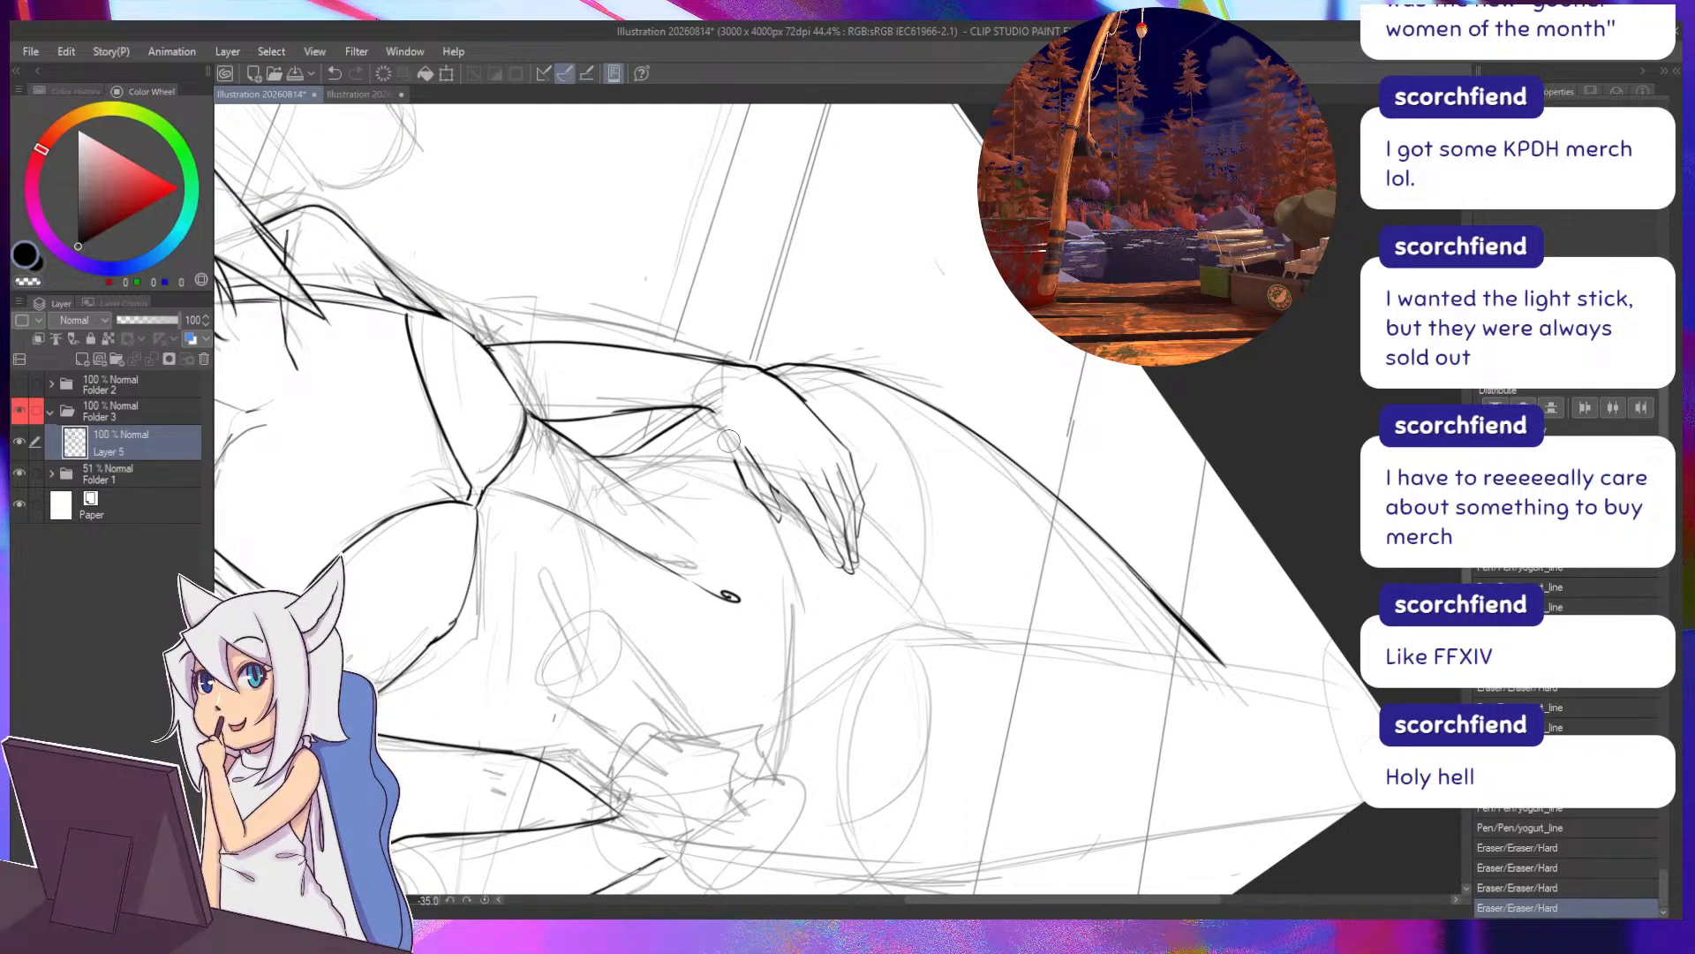
{"action": "left_click_drag", "start_coordinate": [609, 396], "coordinate": [1057, 622]}
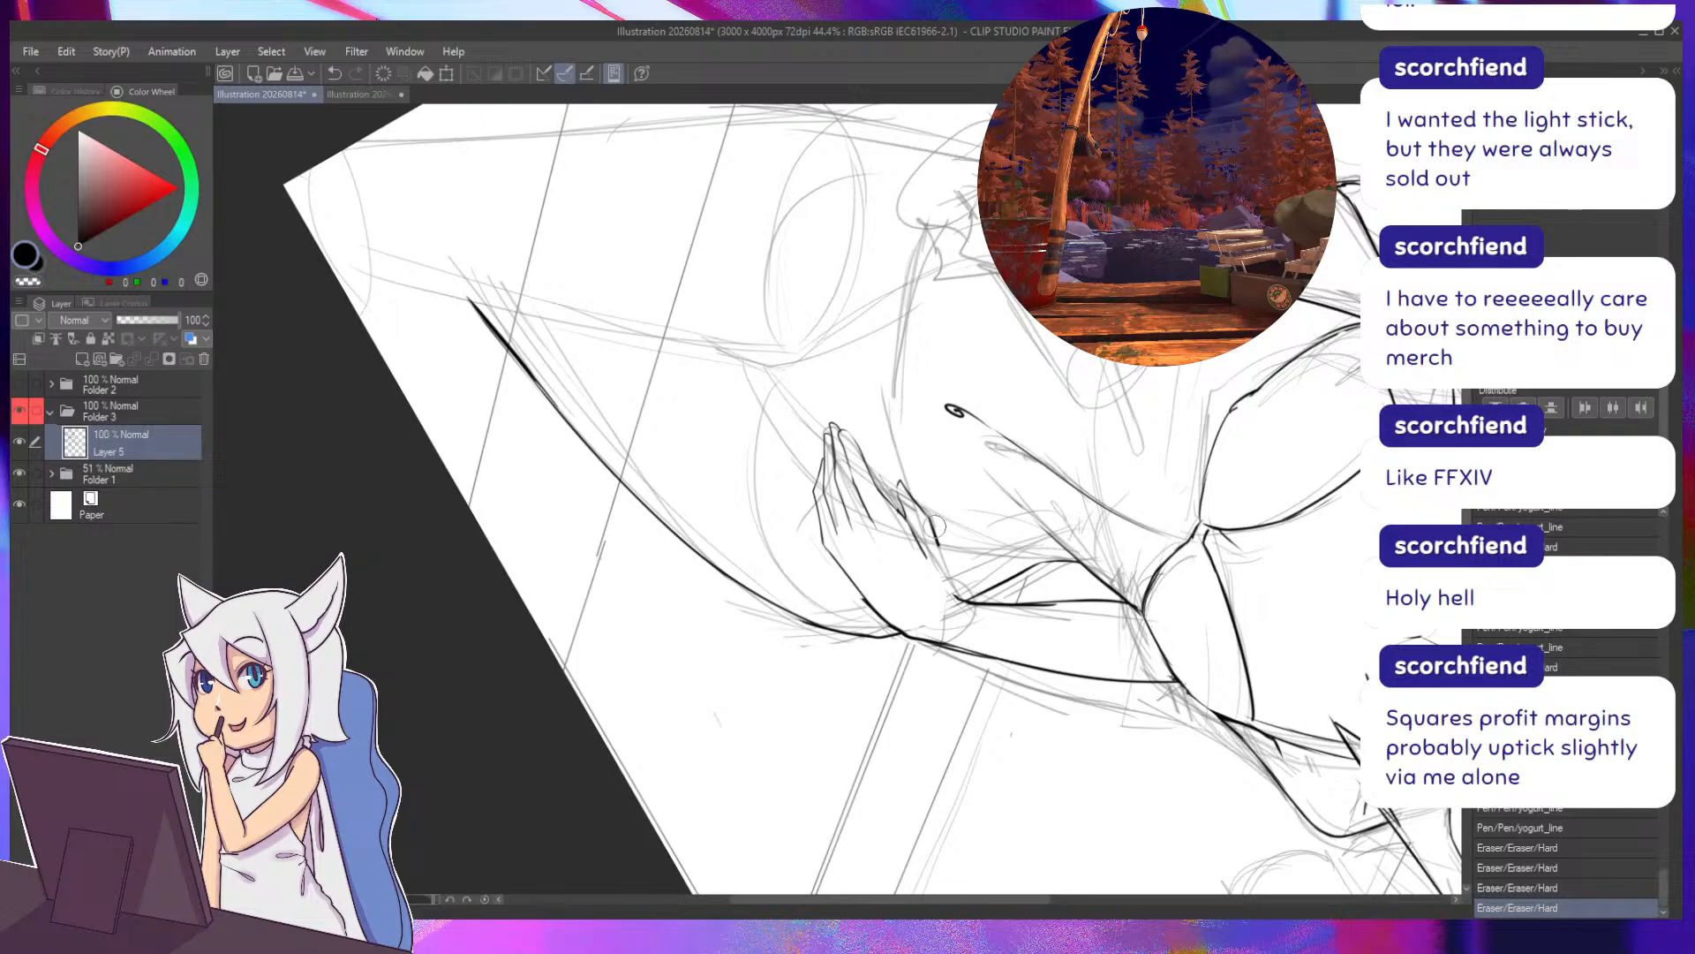
Ink a new contour from the inner wrist to the thumb of the hip hand and clean up the surrounding lines.
{"action": "left_click_drag", "start_coordinate": [929, 519], "coordinate": [963, 601]}
{"action": "mouse_move", "coordinate": [909, 597]}
{"action": "left_mouse_down"}
{"action": "mouse_move", "coordinate": [913, 524]}
{"action": "mouse_move", "coordinate": [801, 396]}
{"action": "left_mouse_up"}
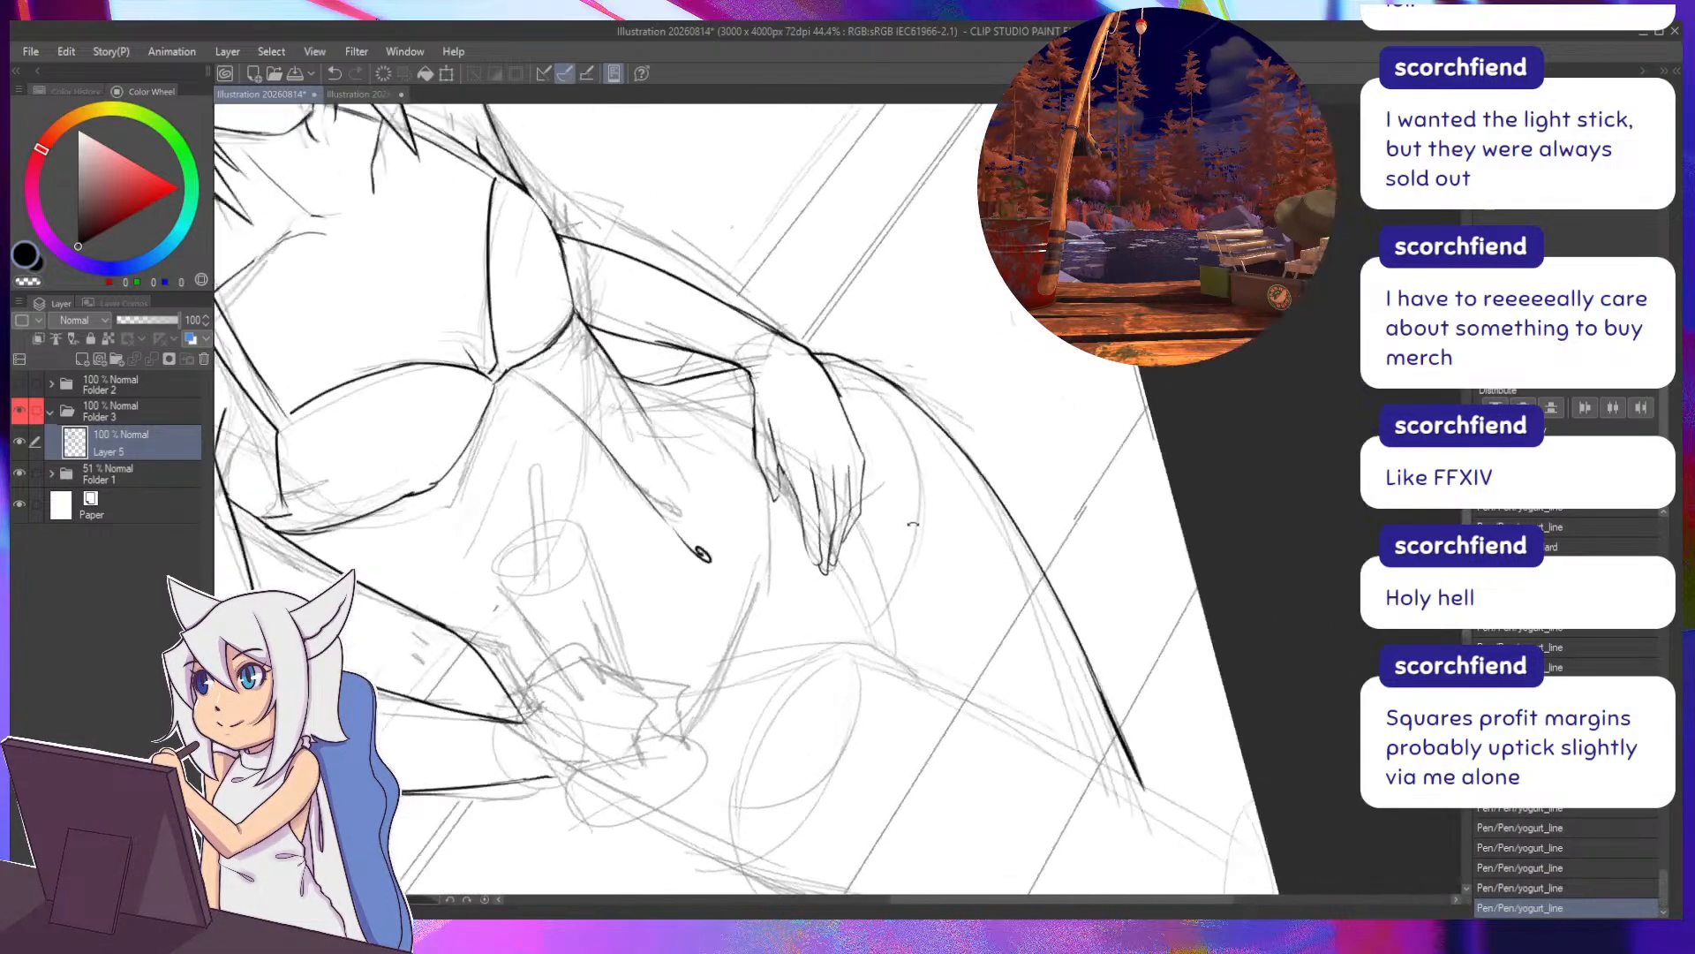
{"action": "left_click_drag", "start_coordinate": [687, 443], "coordinate": [702, 519]}
{"action": "key", "text": "e"}
{"action": "mouse_move", "coordinate": [855, 468]}
{"action": "left_mouse_down"}
{"action": "mouse_move", "coordinate": [747, 339]}
{"action": "mouse_move", "coordinate": [786, 410]}
{"action": "mouse_move", "coordinate": [737, 386]}
{"action": "mouse_move", "coordinate": [788, 410]}
{"action": "mouse_move", "coordinate": [697, 367]}
{"action": "left_mouse_up"}
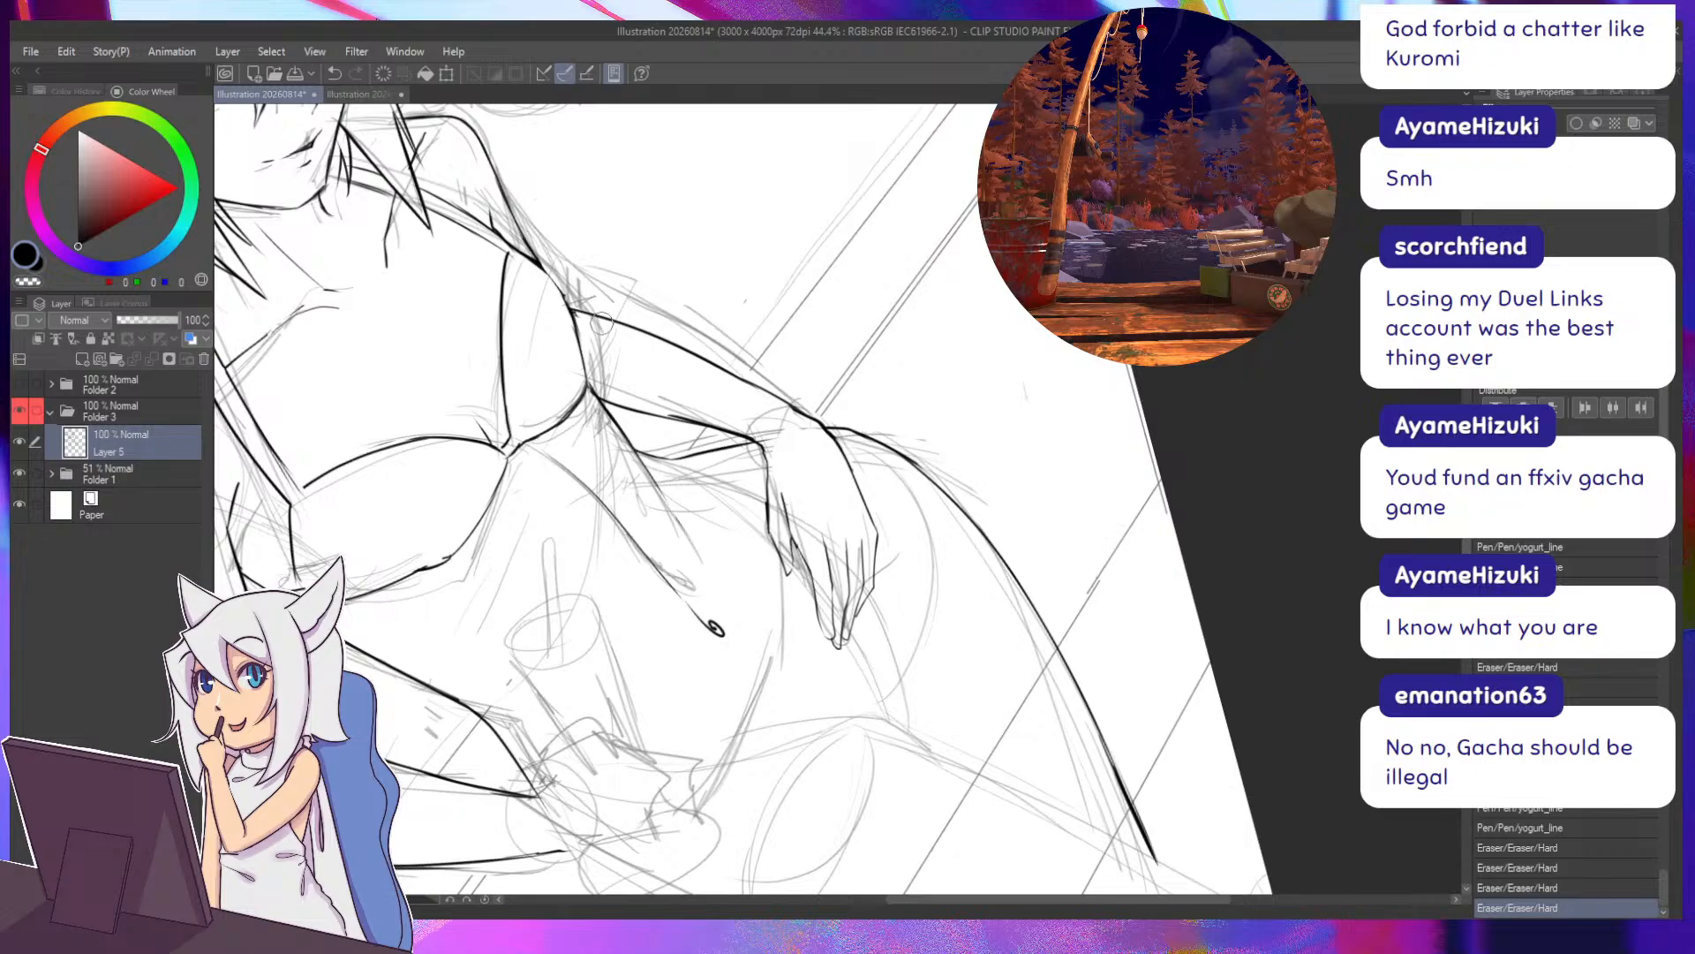
Erase the small navel loop at the lower end of the belly line.
{"action": "left_click_drag", "start_coordinate": [578, 540], "coordinate": [566, 546]}
{"action": "mouse_move", "coordinate": [567, 545]}
{"action": "left_mouse_down"}
{"action": "mouse_move", "coordinate": [600, 512]}
{"action": "mouse_move", "coordinate": [673, 494]}
{"action": "left_mouse_up"}
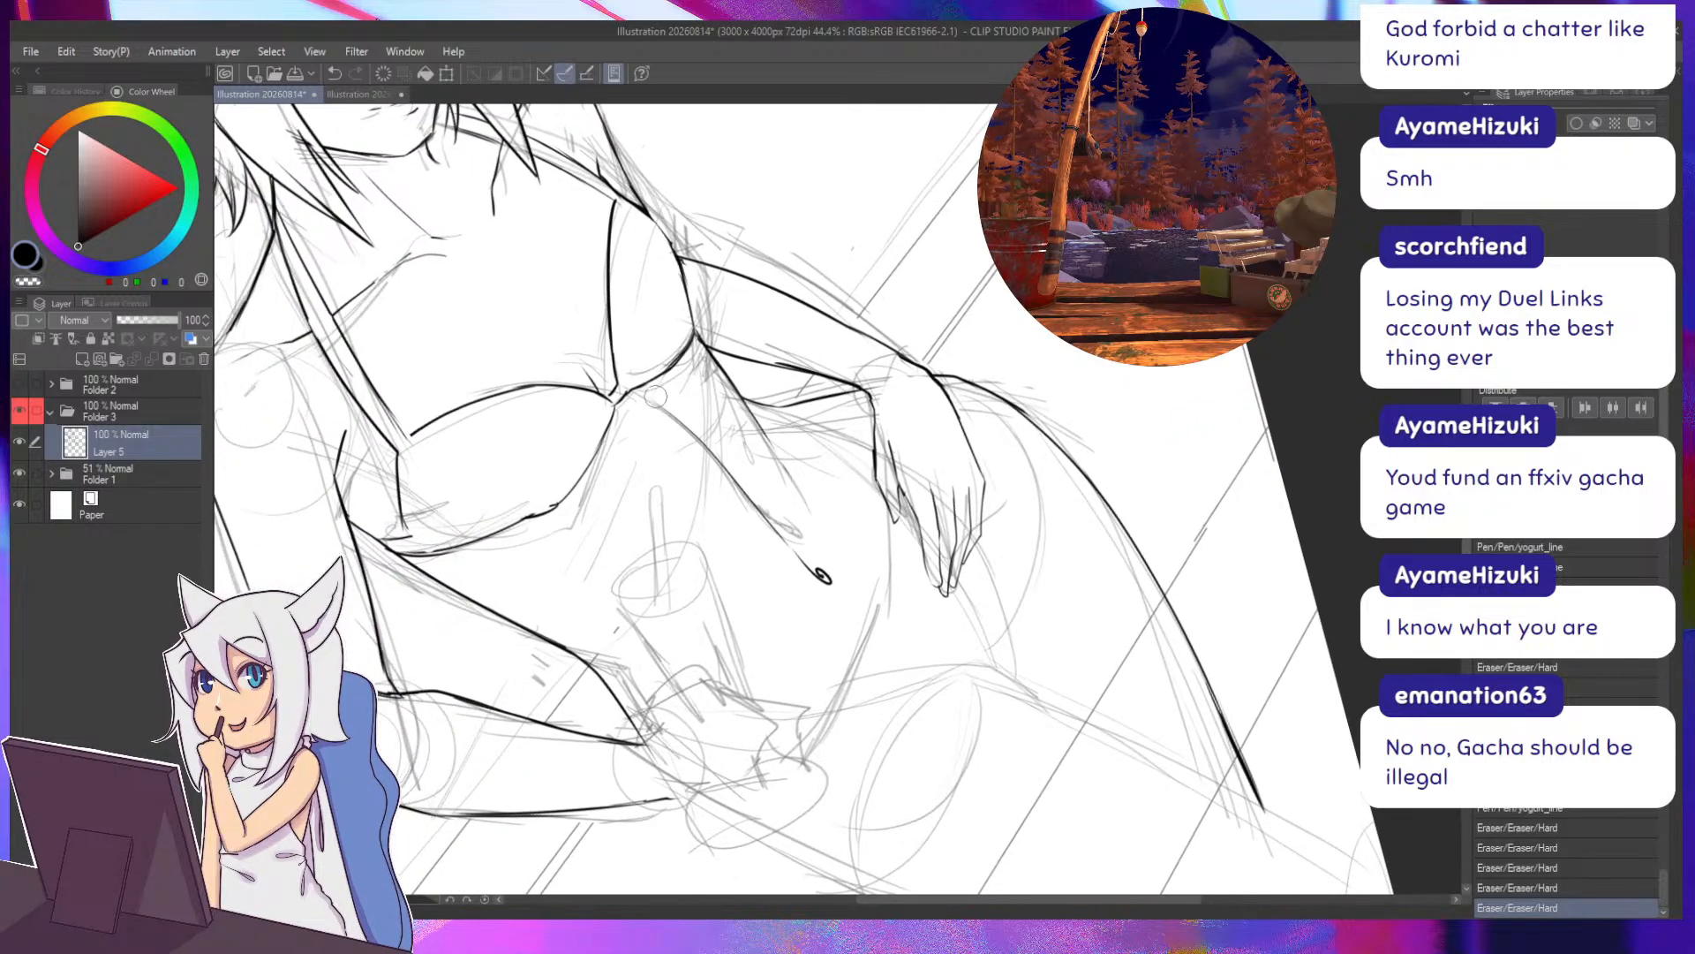
{"action": "mouse_move", "coordinate": [656, 396]}
{"action": "left_mouse_down"}
{"action": "mouse_move", "coordinate": [694, 431]}
{"action": "mouse_move", "coordinate": [755, 416]}
{"action": "left_mouse_up"}
{"action": "key", "text": "asciicircum"}
{"action": "key", "text": "asciicircum"}
{"action": "key", "text": "asciicircum"}
{"action": "key", "text": "asciicircum"}
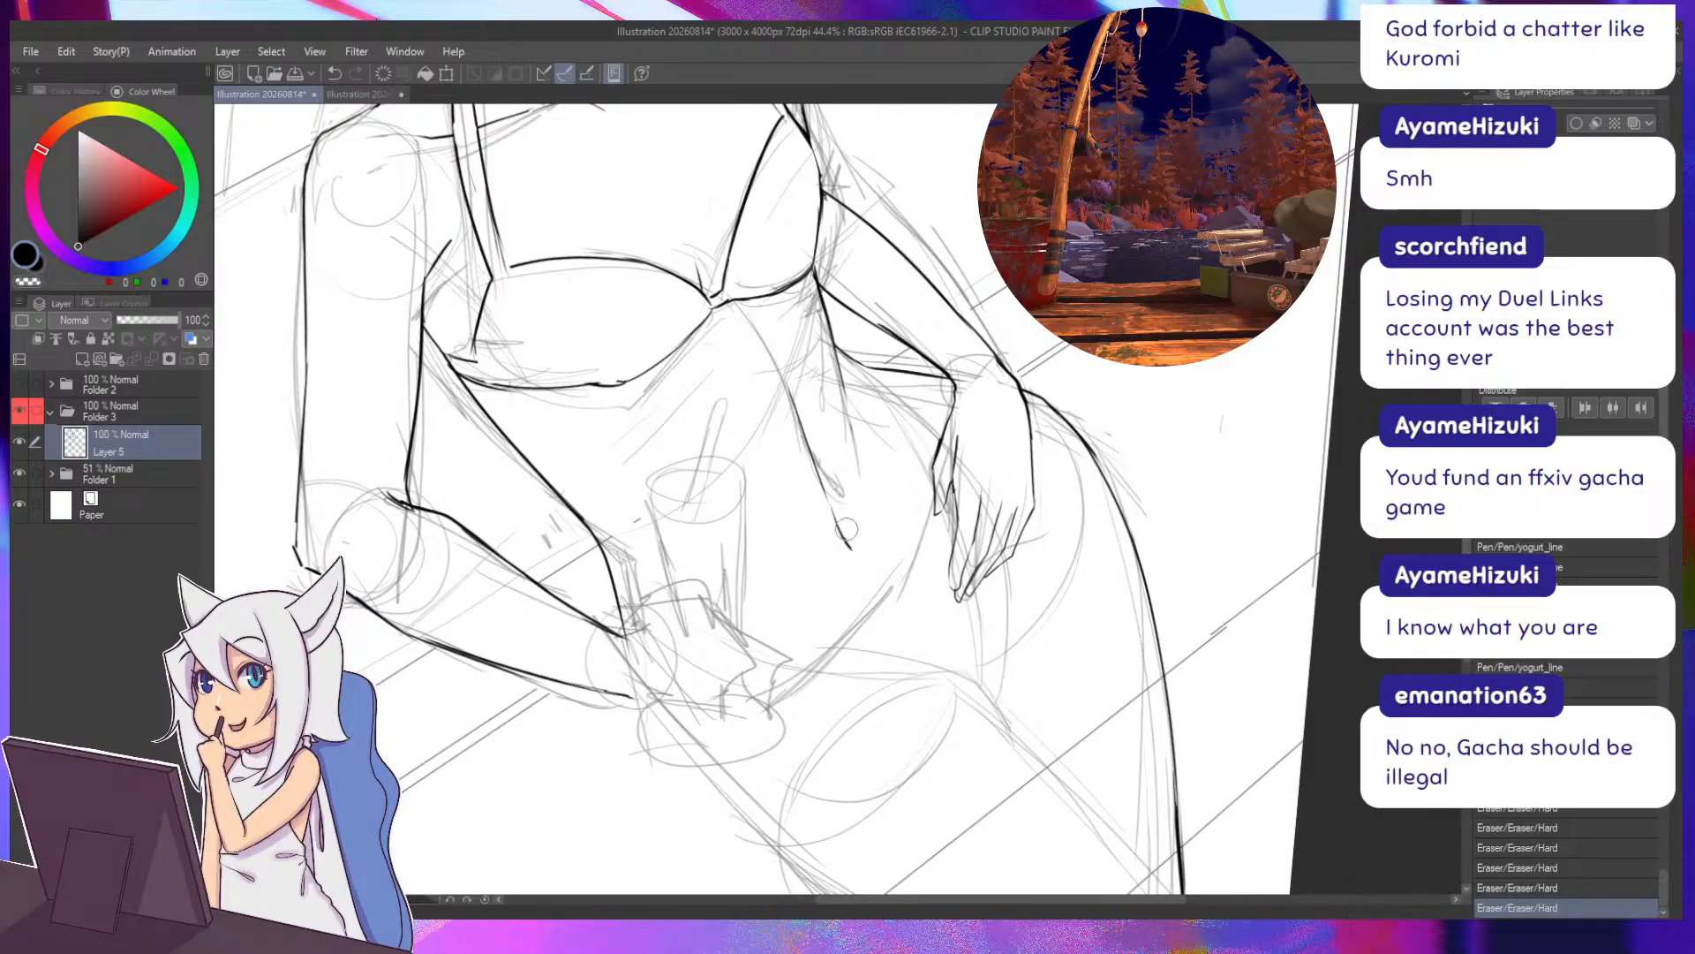
{"action": "left_click_drag", "start_coordinate": [854, 530], "coordinate": [857, 545]}
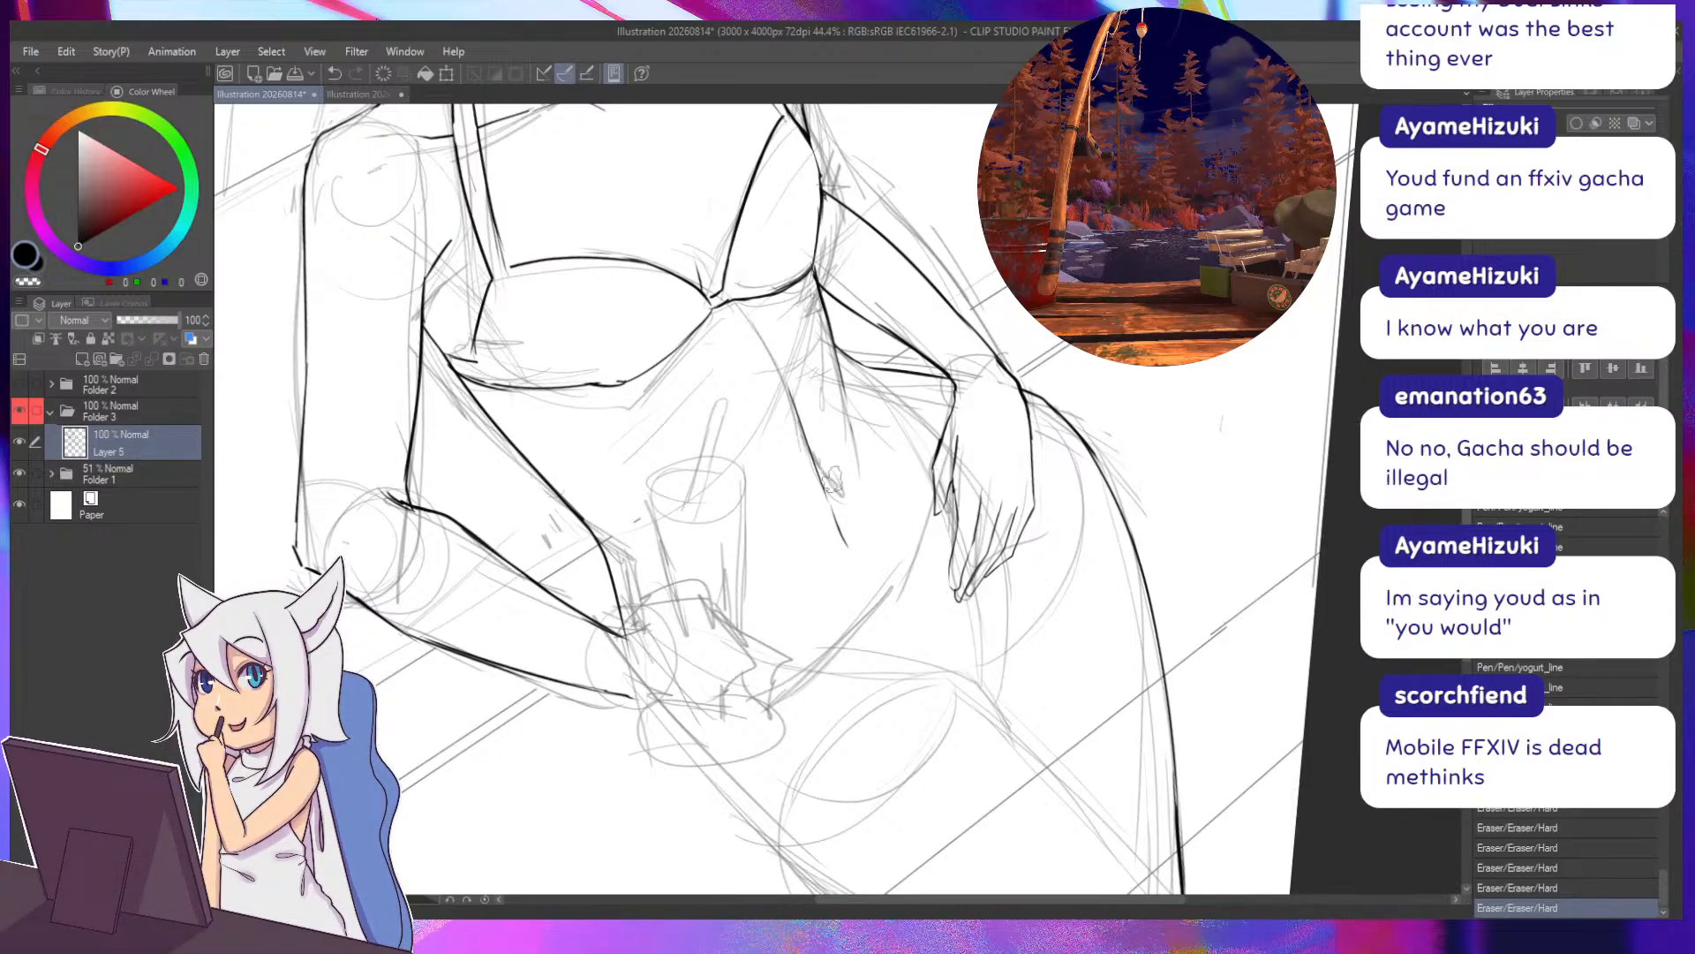
Ink the short curved hip crease running from the hip hand's fingertips down to the lap.
{"action": "key", "text": "minus"}
{"action": "key", "text": "minus"}
{"action": "key", "text": "minus"}
{"action": "mouse_move", "coordinate": [831, 460]}
{"action": "left_mouse_down"}
{"action": "mouse_move", "coordinate": [705, 427]}
{"action": "mouse_move", "coordinate": [665, 451]}
{"action": "left_mouse_up"}
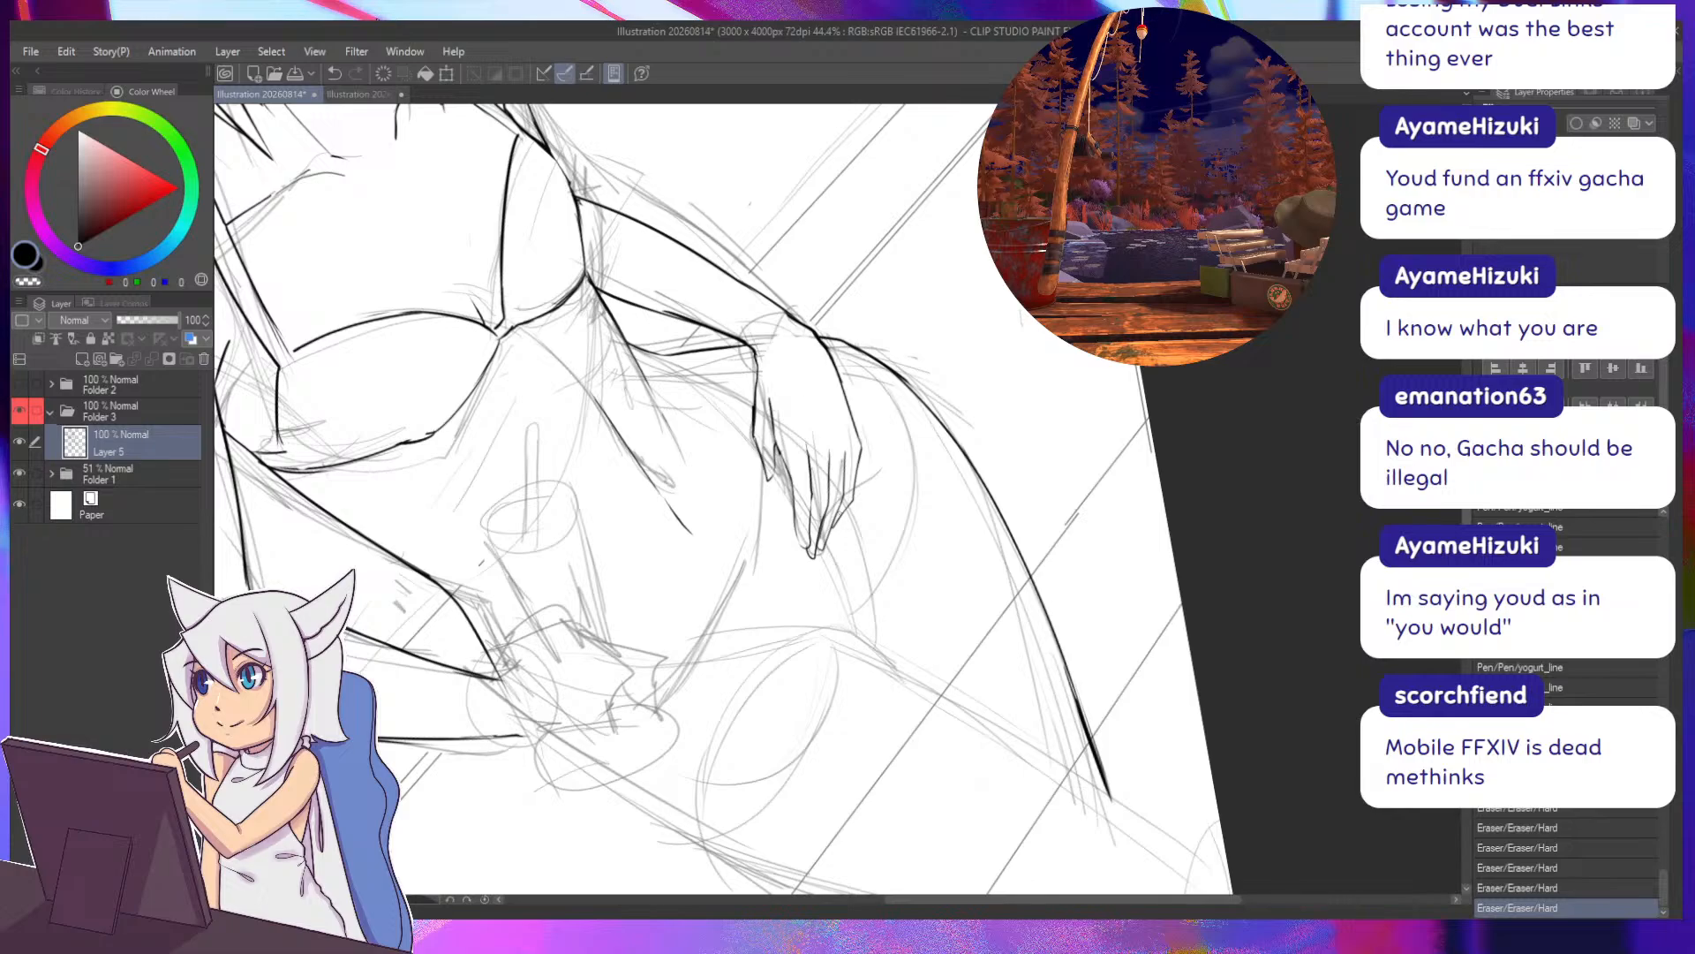
{"action": "left_click_drag", "start_coordinate": [848, 505], "coordinate": [862, 633]}
Try to ink the curve from the hip crease across the lap toward the cup-holding hand, undoing the attempts.
{"action": "key", "text": "asciicircum"}
{"action": "key", "text": "asciicircum"}
{"action": "key", "text": "asciicircum"}
{"action": "key", "text": "asciicircum"}
{"action": "key", "text": "asciicircum"}
{"action": "key", "text": "asciicircum"}
{"action": "key", "text": "asciicircum"}
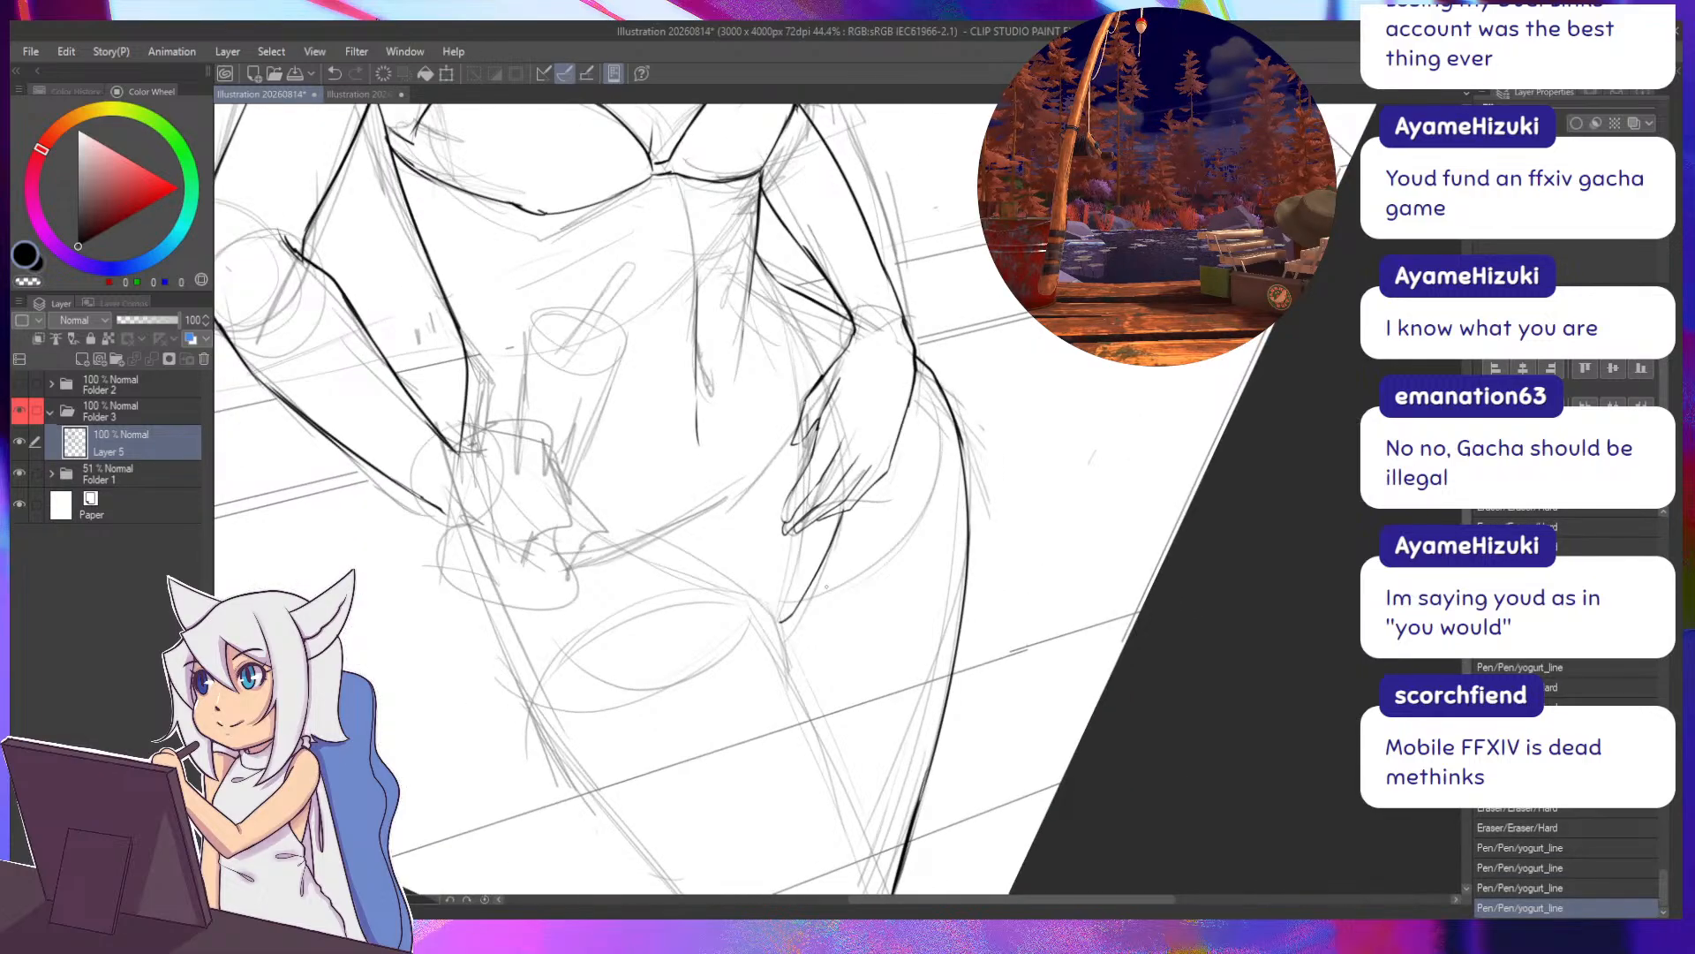
{"action": "left_click_drag", "start_coordinate": [773, 617], "coordinate": [574, 581]}
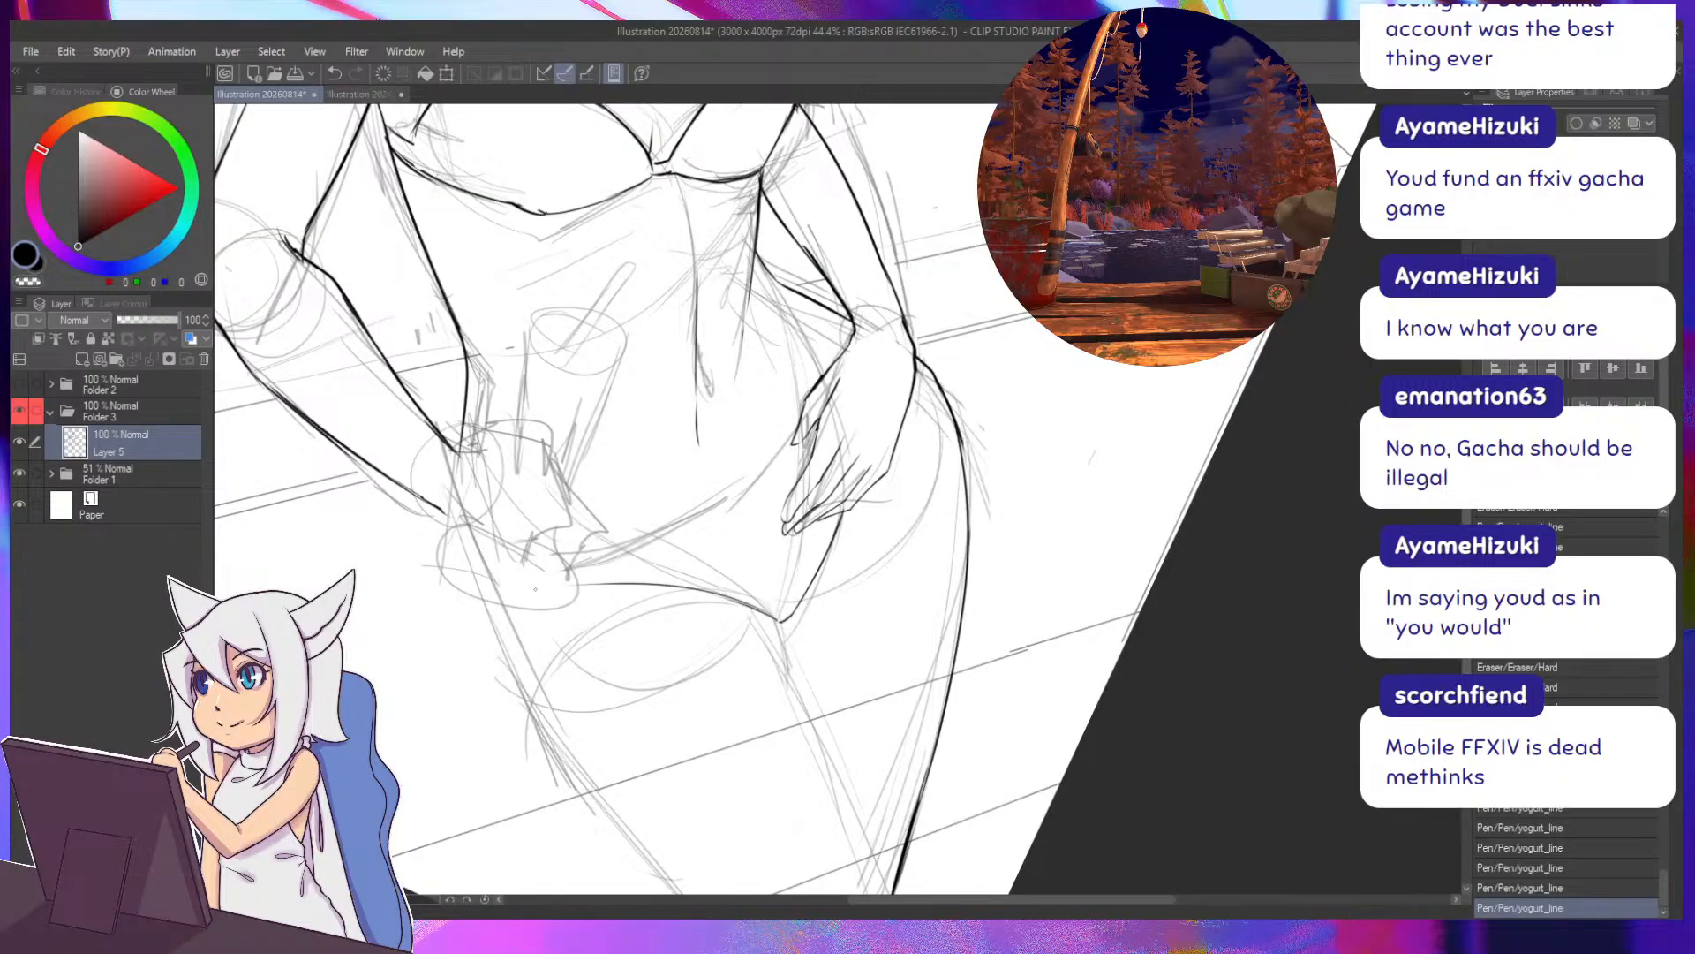
{"action": "key", "text": "minus"}
{"action": "key", "text": "minus"}
{"action": "key", "text": "minus"}
{"action": "key", "text": "minus"}
{"action": "key", "text": "minus"}
{"action": "key", "text": "minus"}
{"action": "key", "text": "minus"}
{"action": "key", "text": "minus"}
{"action": "key", "text": "minus"}
{"action": "key", "text": "minus"}
{"action": "key", "text": "minus"}
{"action": "key", "text": "minus"}
{"action": "key", "text": "minus"}
{"action": "key", "text": "minus"}
{"action": "key", "text": "minus"}
{"action": "key", "text": "minus"}
{"action": "key", "text": "minus"}
{"action": "key", "text": "minus"}
{"action": "key", "text": "minus"}
{"action": "mouse_move", "coordinate": [963, 565]}
{"action": "left_mouse_down"}
{"action": "mouse_move", "coordinate": [864, 443]}
{"action": "mouse_move", "coordinate": [849, 522]}
{"action": "left_mouse_up"}
{"action": "key", "text": "ctrl+z"}
{"action": "key", "text": "ctrl+z"}
Ink the thigh's curved upper edge from the hip crease across the lap to beneath the hand holding the cup.
{"action": "left_click_drag", "start_coordinate": [861, 434], "coordinate": [859, 736]}
{"action": "key", "text": "asciicircum"}
{"action": "key", "text": "asciicircum"}
{"action": "key", "text": "asciicircum"}
{"action": "key", "text": "asciicircum"}
{"action": "key", "text": "asciicircum"}
{"action": "key", "text": "asciicircum"}
{"action": "key", "text": "asciicircum"}
{"action": "key", "text": "asciicircum"}
{"action": "key", "text": "asciicircum"}
{"action": "key", "text": "asciicircum"}
{"action": "key", "text": "asciicircum"}
{"action": "key", "text": "asciicircum"}
{"action": "key", "text": "asciicircum"}
{"action": "key", "text": "asciicircum"}
{"action": "key", "text": "asciicircum"}
{"action": "key", "text": "asciicircum"}
{"action": "key", "text": "asciicircum"}
{"action": "key", "text": "asciicircum"}
{"action": "key", "text": "asciicircum"}
{"action": "key", "text": "asciicircum"}
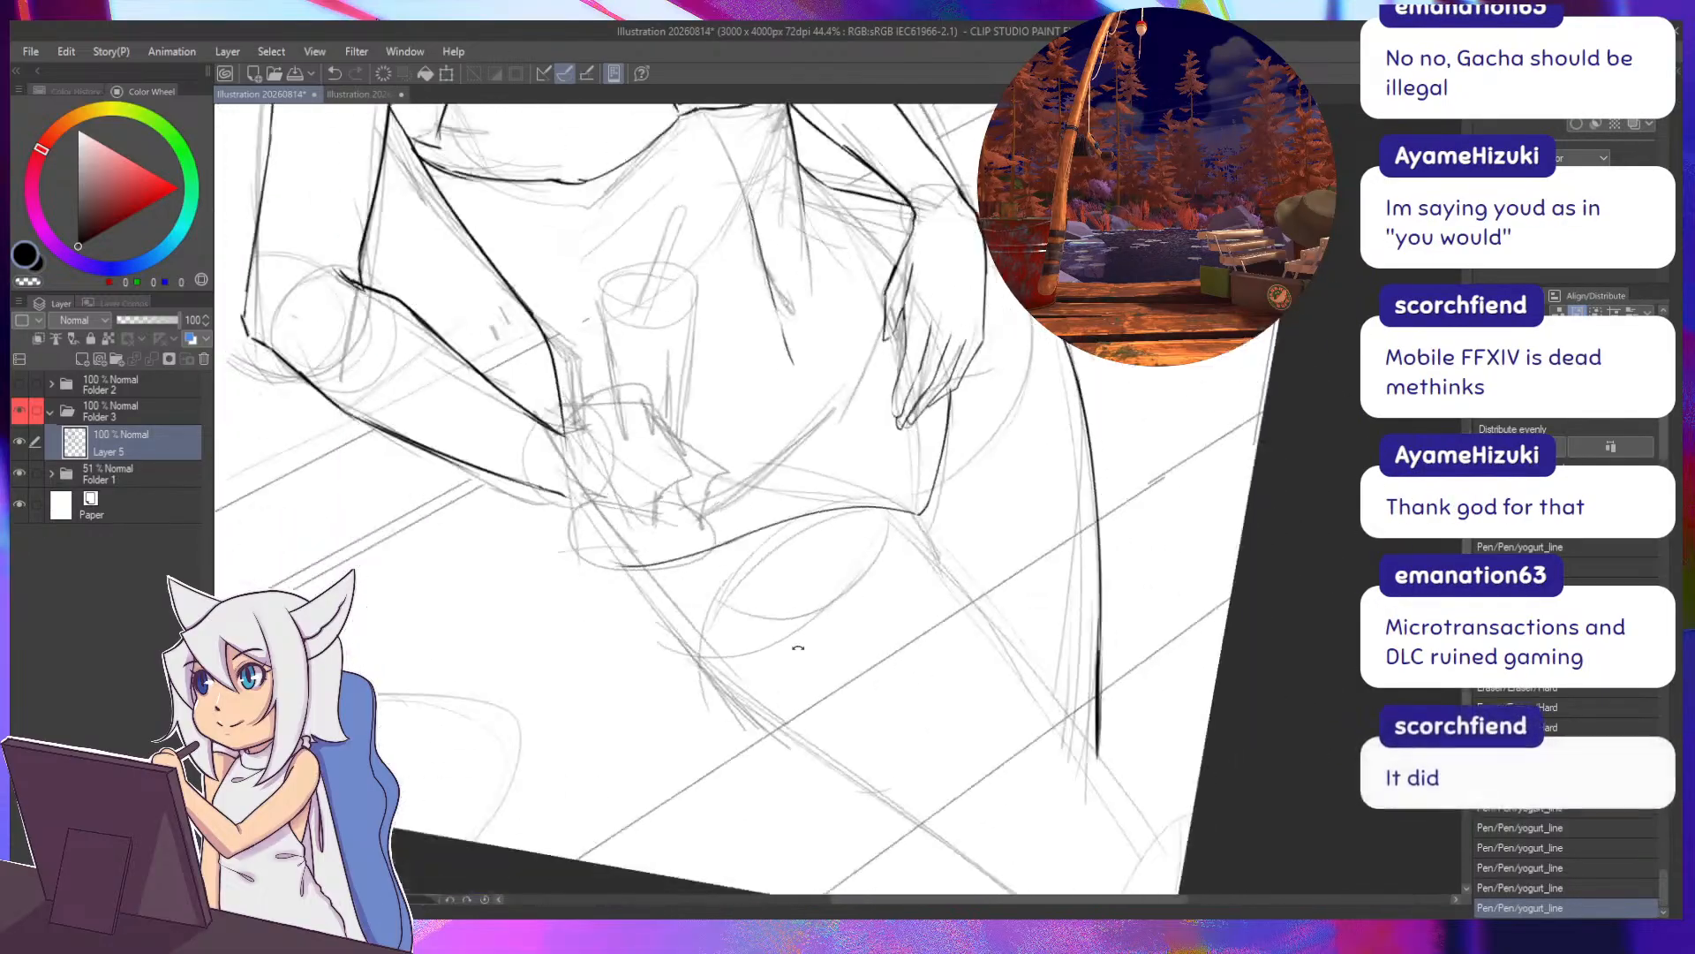
{"action": "left_click_drag", "start_coordinate": [753, 492], "coordinate": [657, 572]}
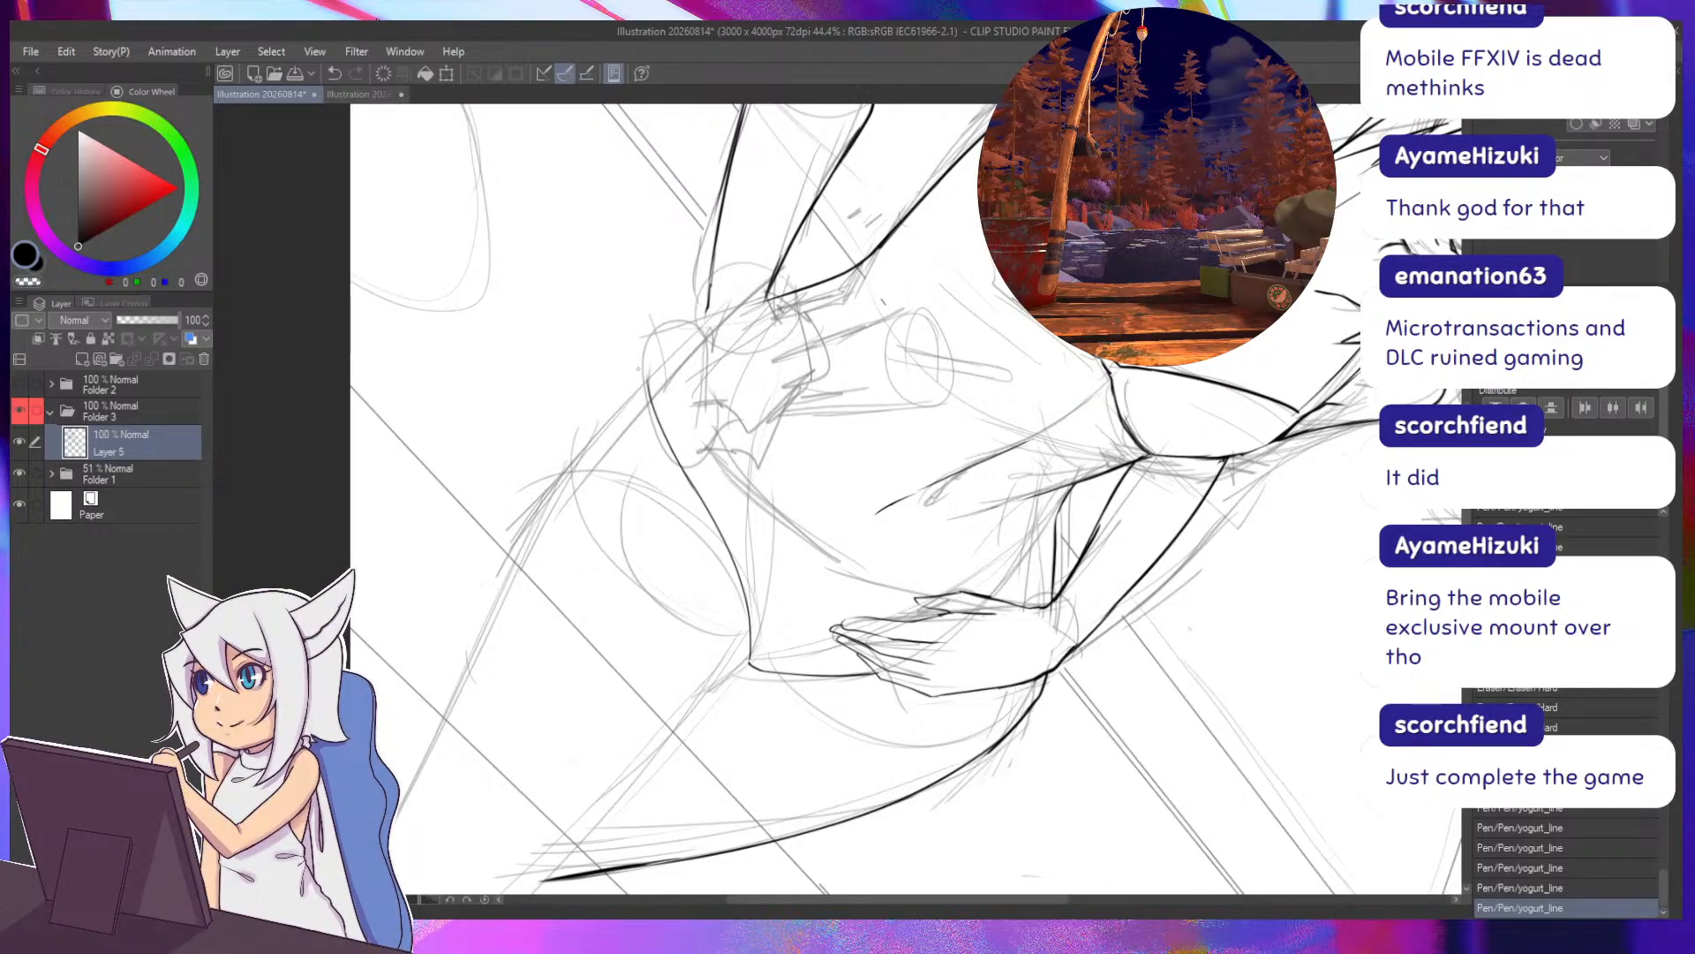
Retouch the pen lines at the hip and wrist, and clean stray ink along the cup-holding forearm with the hard eraser.
{"action": "mouse_move", "coordinate": [658, 369]}
{"action": "left_mouse_down"}
{"action": "mouse_move", "coordinate": [688, 422]}
{"action": "mouse_move", "coordinate": [772, 345]}
{"action": "mouse_move", "coordinate": [685, 565]}
{"action": "left_mouse_up"}
{"action": "key", "text": "ctrl+z"}
{"action": "left_click_drag", "start_coordinate": [638, 425], "coordinate": [634, 431]}
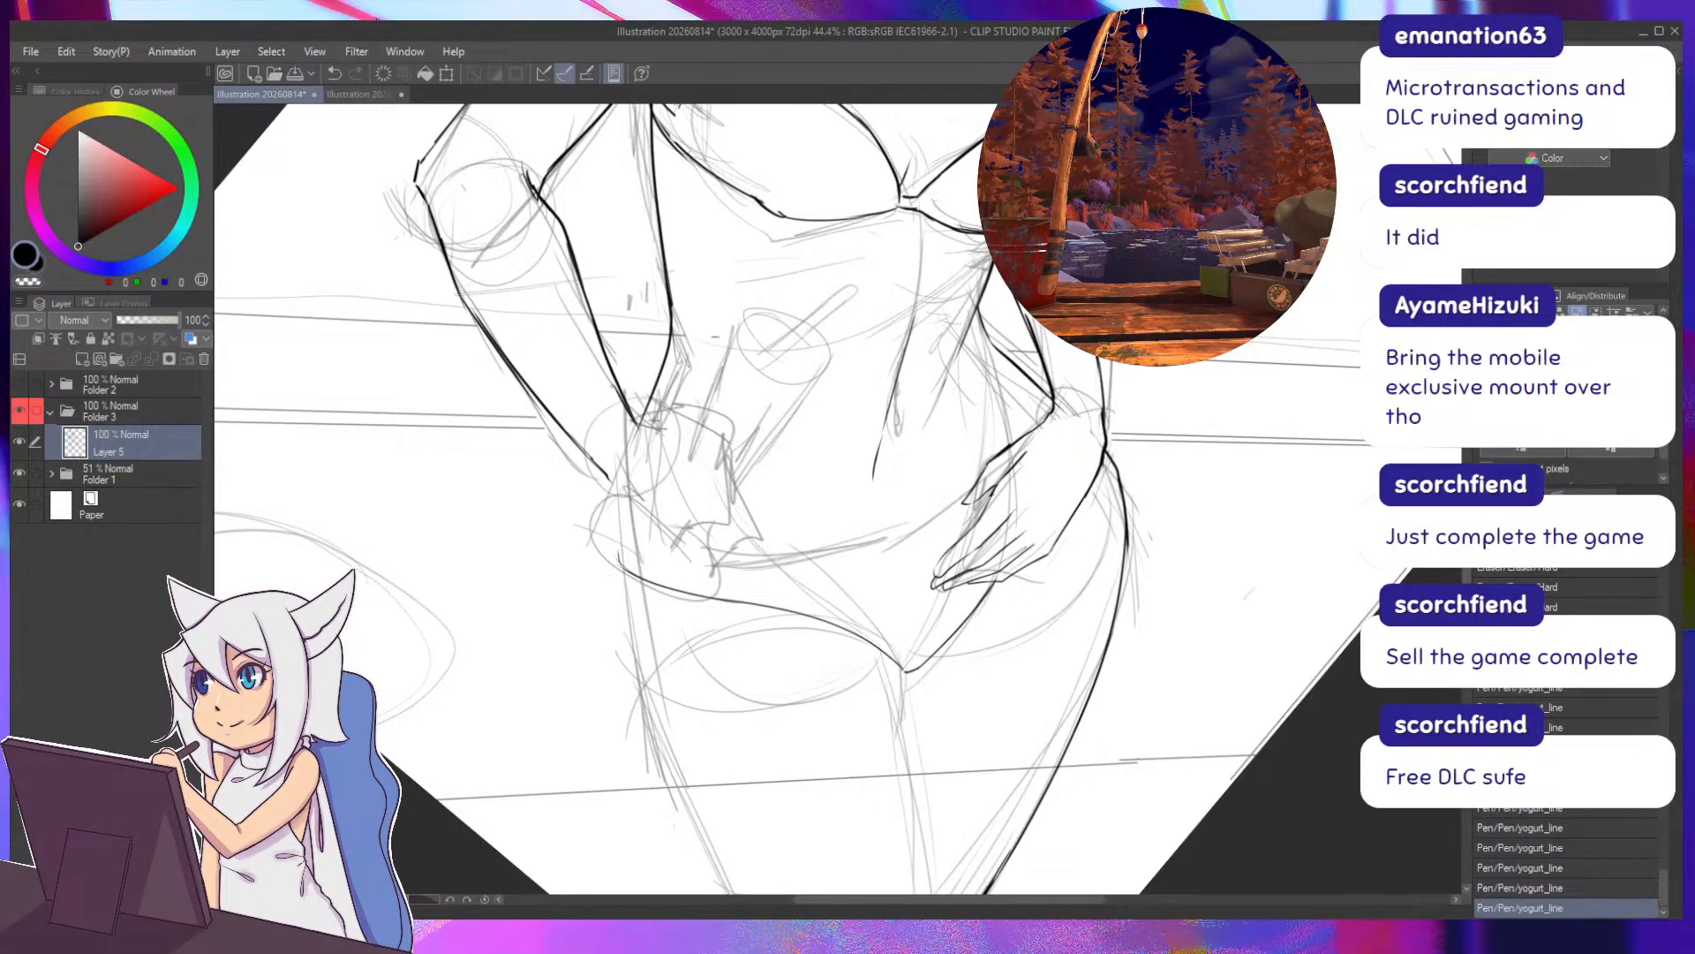
{"action": "mouse_move", "coordinate": [614, 389]}
{"action": "left_mouse_down"}
{"action": "mouse_move", "coordinate": [640, 442]}
{"action": "mouse_move", "coordinate": [574, 446]}
{"action": "left_mouse_up"}
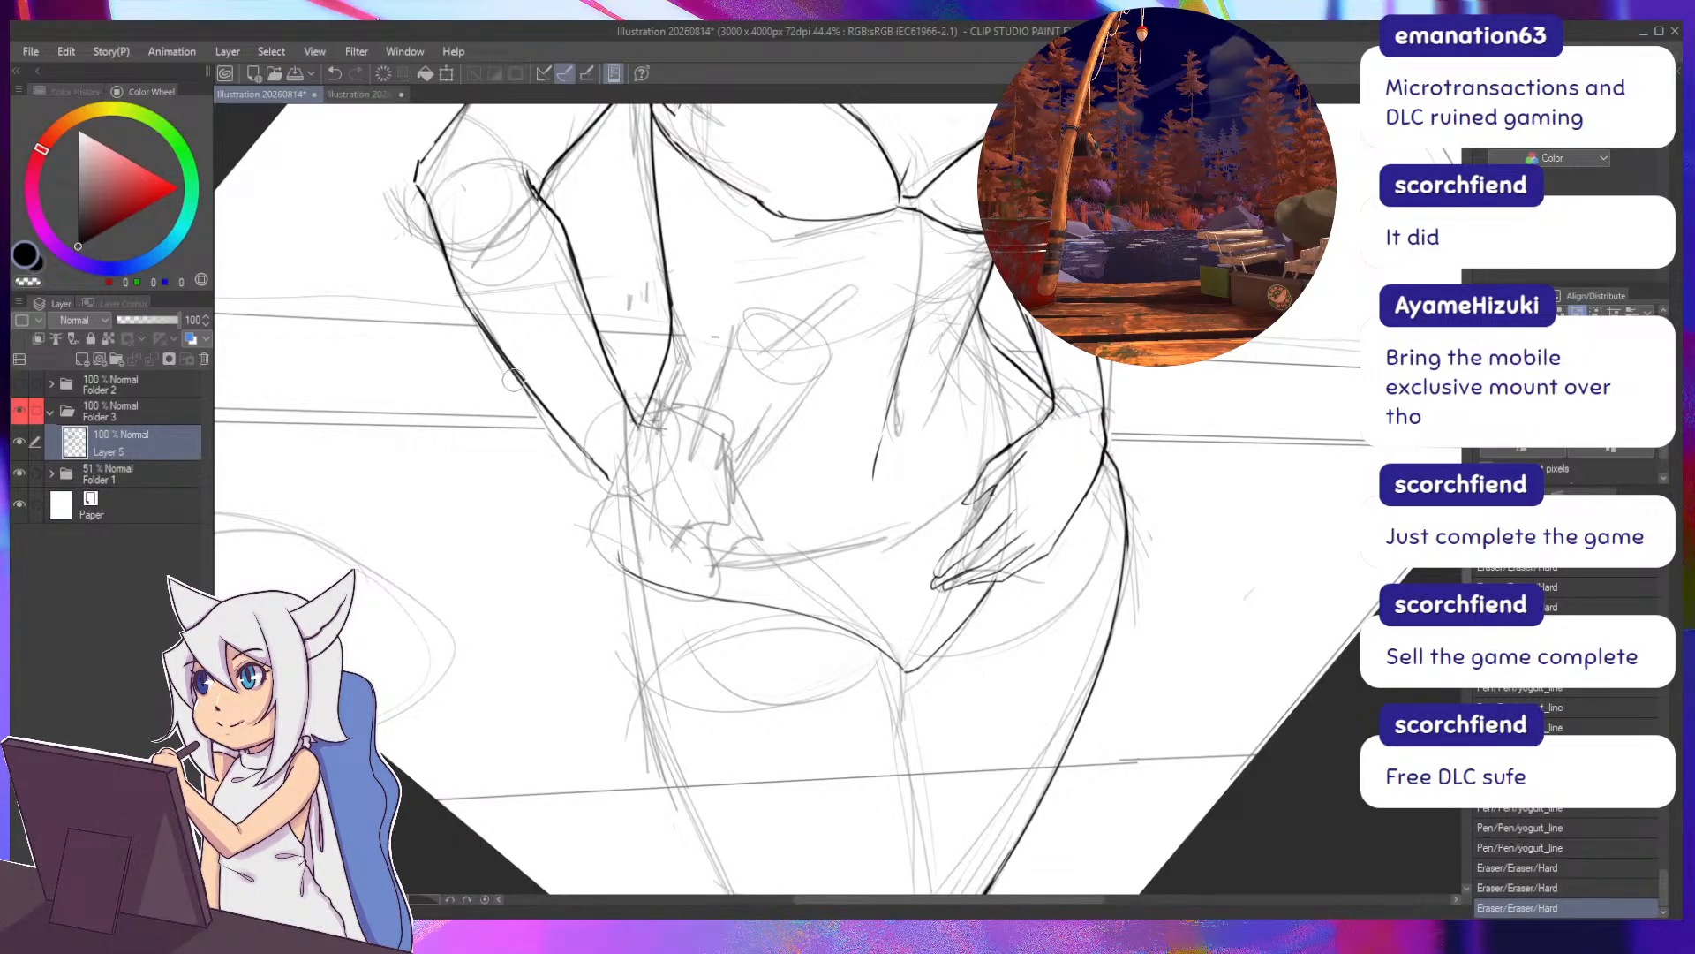
{"action": "mouse_move", "coordinate": [513, 380]}
{"action": "left_mouse_down"}
{"action": "mouse_move", "coordinate": [527, 398]}
{"action": "mouse_move", "coordinate": [504, 370]}
{"action": "mouse_move", "coordinate": [543, 403]}
{"action": "left_mouse_up"}
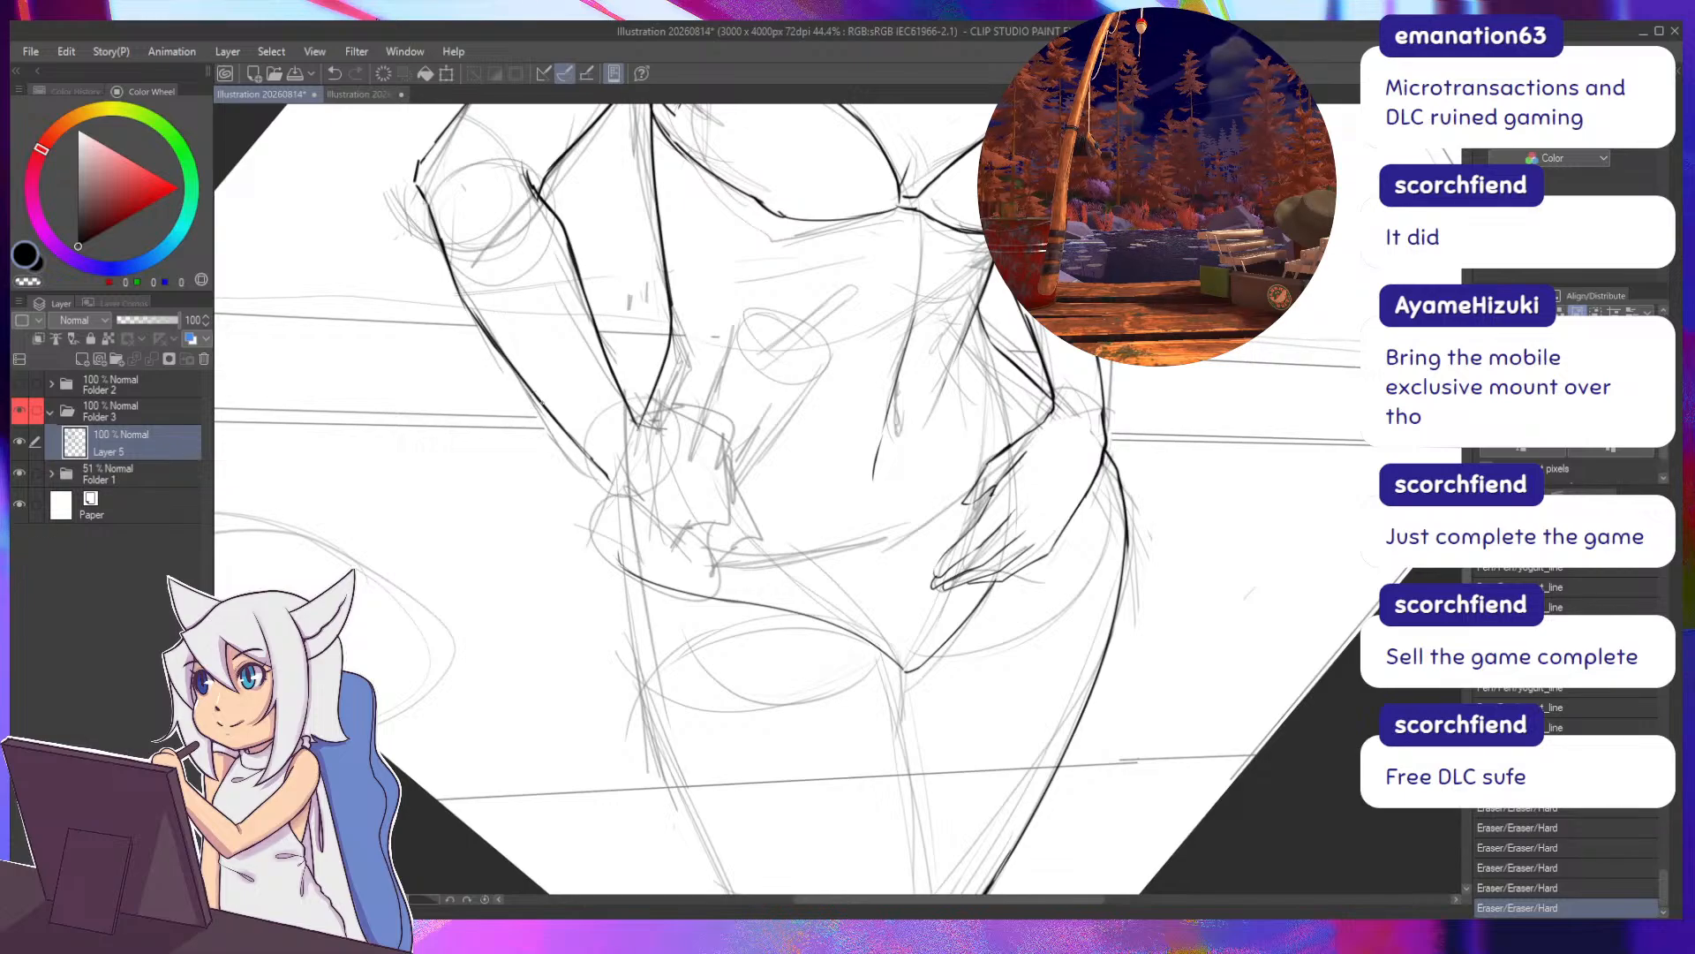
{"action": "left_click_drag", "start_coordinate": [631, 324], "coordinate": [560, 417]}
Ink the bikini bottom's curved waistband across the lower abdomen and the short side line at the hip, undoing strokes that miss.
{"action": "mouse_move", "coordinate": [632, 265]}
{"action": "left_mouse_down"}
{"action": "mouse_move", "coordinate": [531, 349]}
{"action": "mouse_move", "coordinate": [754, 355]}
{"action": "mouse_move", "coordinate": [811, 592]}
{"action": "left_mouse_up"}
{"action": "left_click_drag", "start_coordinate": [794, 452], "coordinate": [813, 641]}
{"action": "key", "text": "ctrl+z"}
{"action": "left_click_drag", "start_coordinate": [809, 539], "coordinate": [799, 680]}
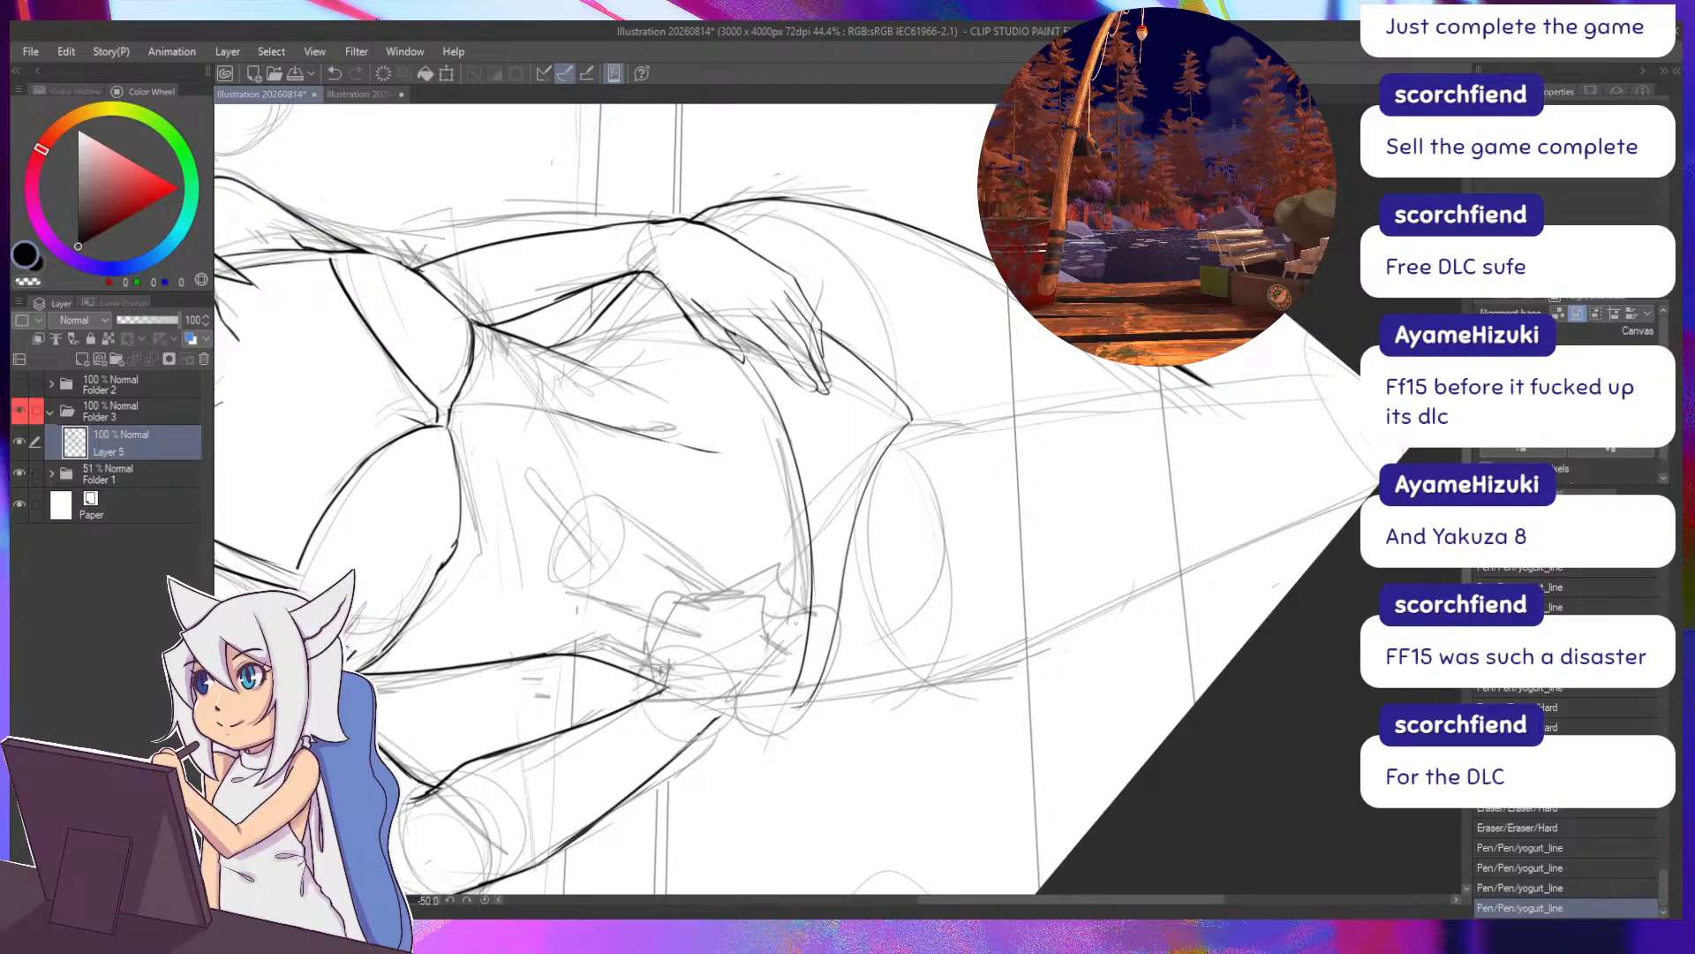
{"action": "left_click_drag", "start_coordinate": [808, 573], "coordinate": [798, 680]}
{"action": "mouse_move", "coordinate": [769, 654]}
{"action": "left_mouse_down"}
{"action": "mouse_move", "coordinate": [689, 574]}
{"action": "mouse_move", "coordinate": [649, 256]}
{"action": "mouse_move", "coordinate": [626, 495]}
{"action": "mouse_move", "coordinate": [701, 582]}
{"action": "mouse_move", "coordinate": [693, 563]}
{"action": "left_mouse_up"}
{"action": "key", "text": "ctrl+z"}
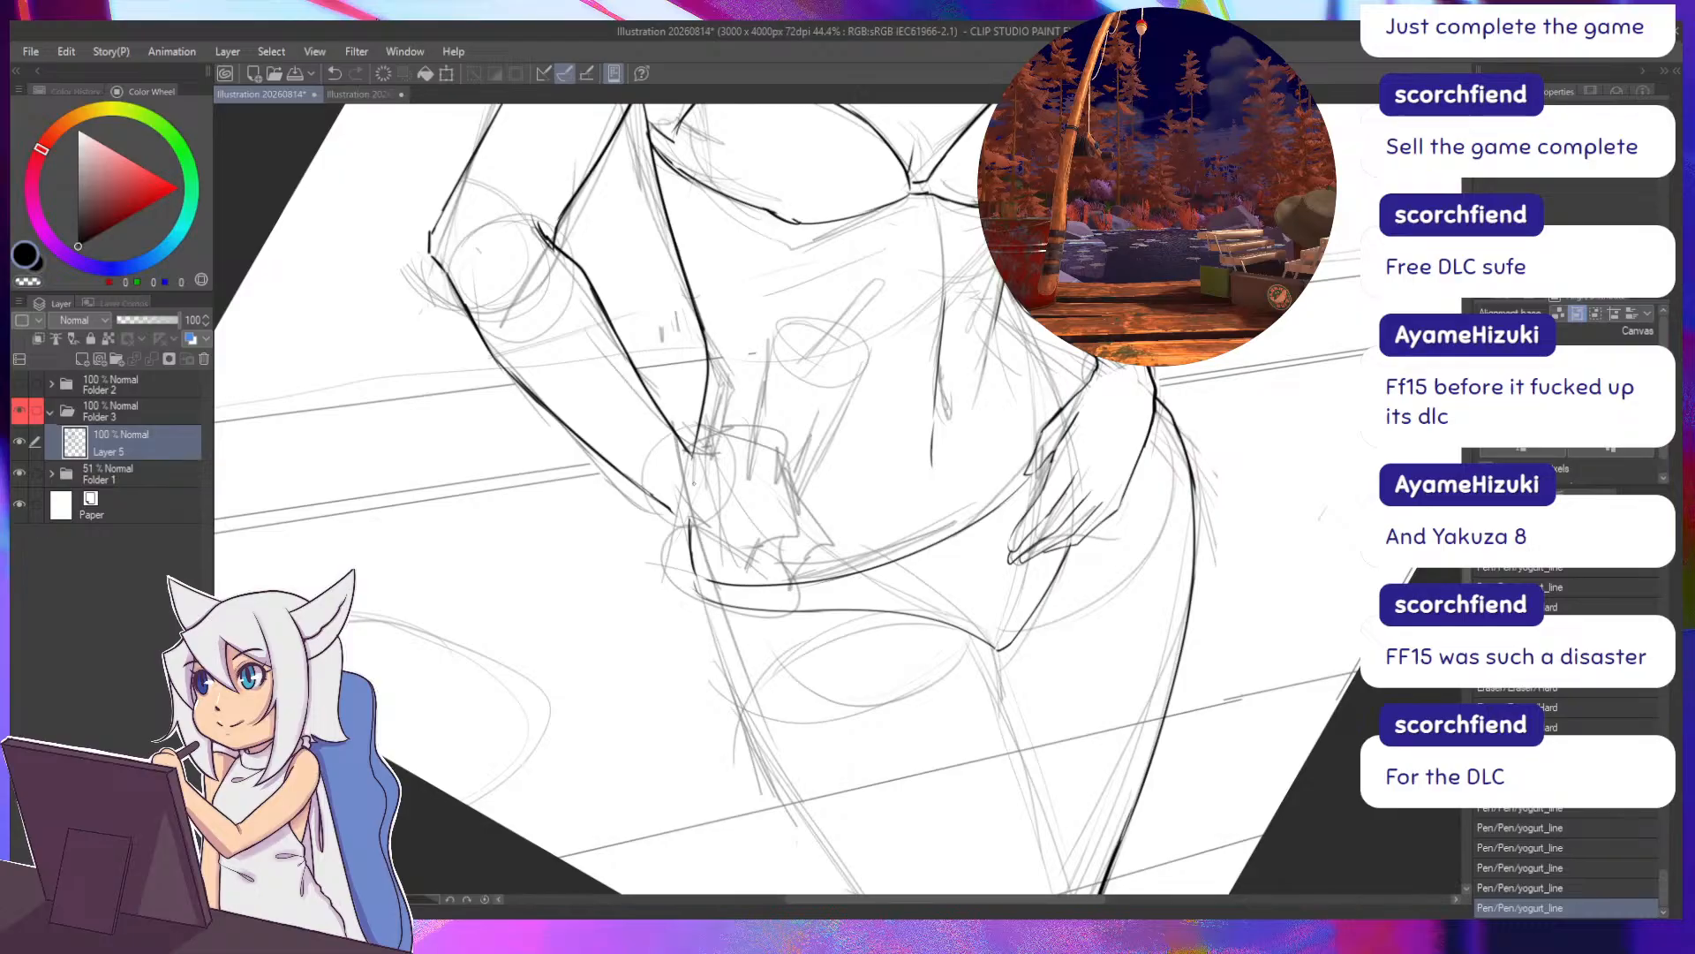
Ink the near thigh's outer contour as one long line from the hip down to the canvas corner.
{"action": "left_click_drag", "start_coordinate": [830, 509], "coordinate": [805, 364]}
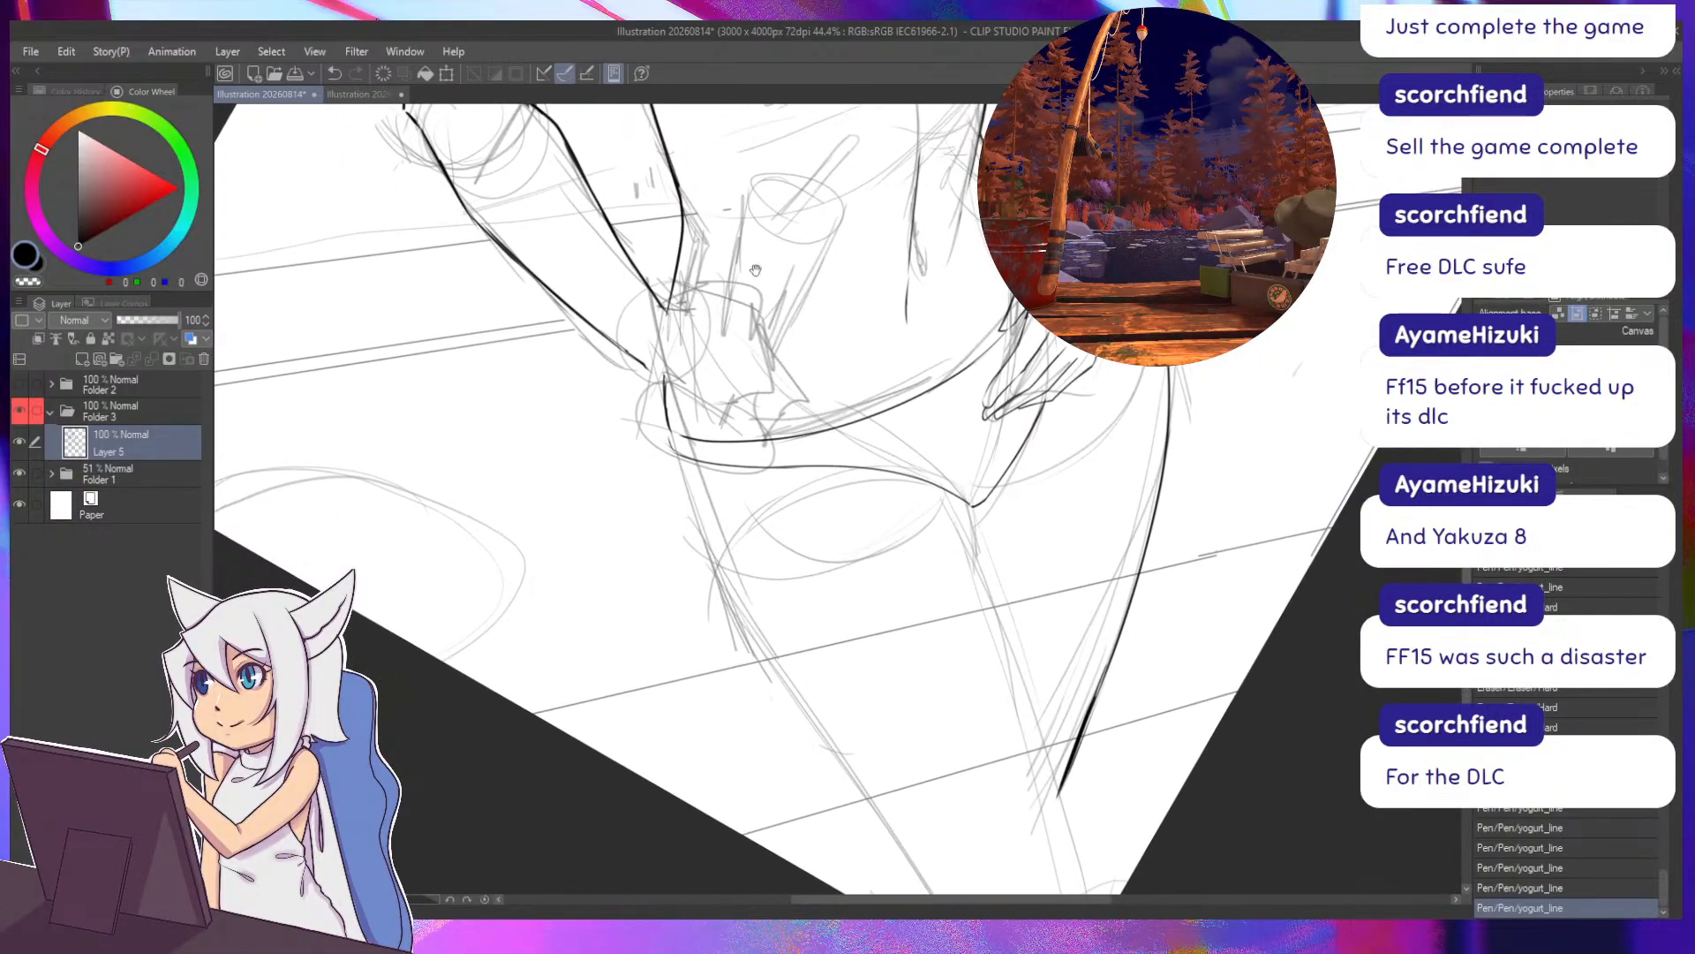
{"action": "left_click_drag", "start_coordinate": [673, 447], "coordinate": [786, 712]}
{"action": "mouse_move", "coordinate": [625, 629]}
{"action": "left_mouse_down"}
{"action": "mouse_move", "coordinate": [477, 481]}
{"action": "mouse_move", "coordinate": [479, 512]}
{"action": "left_mouse_up"}
{"action": "key", "text": "ctrl+z"}
{"action": "left_click_drag", "start_coordinate": [528, 338], "coordinate": [856, 870]}
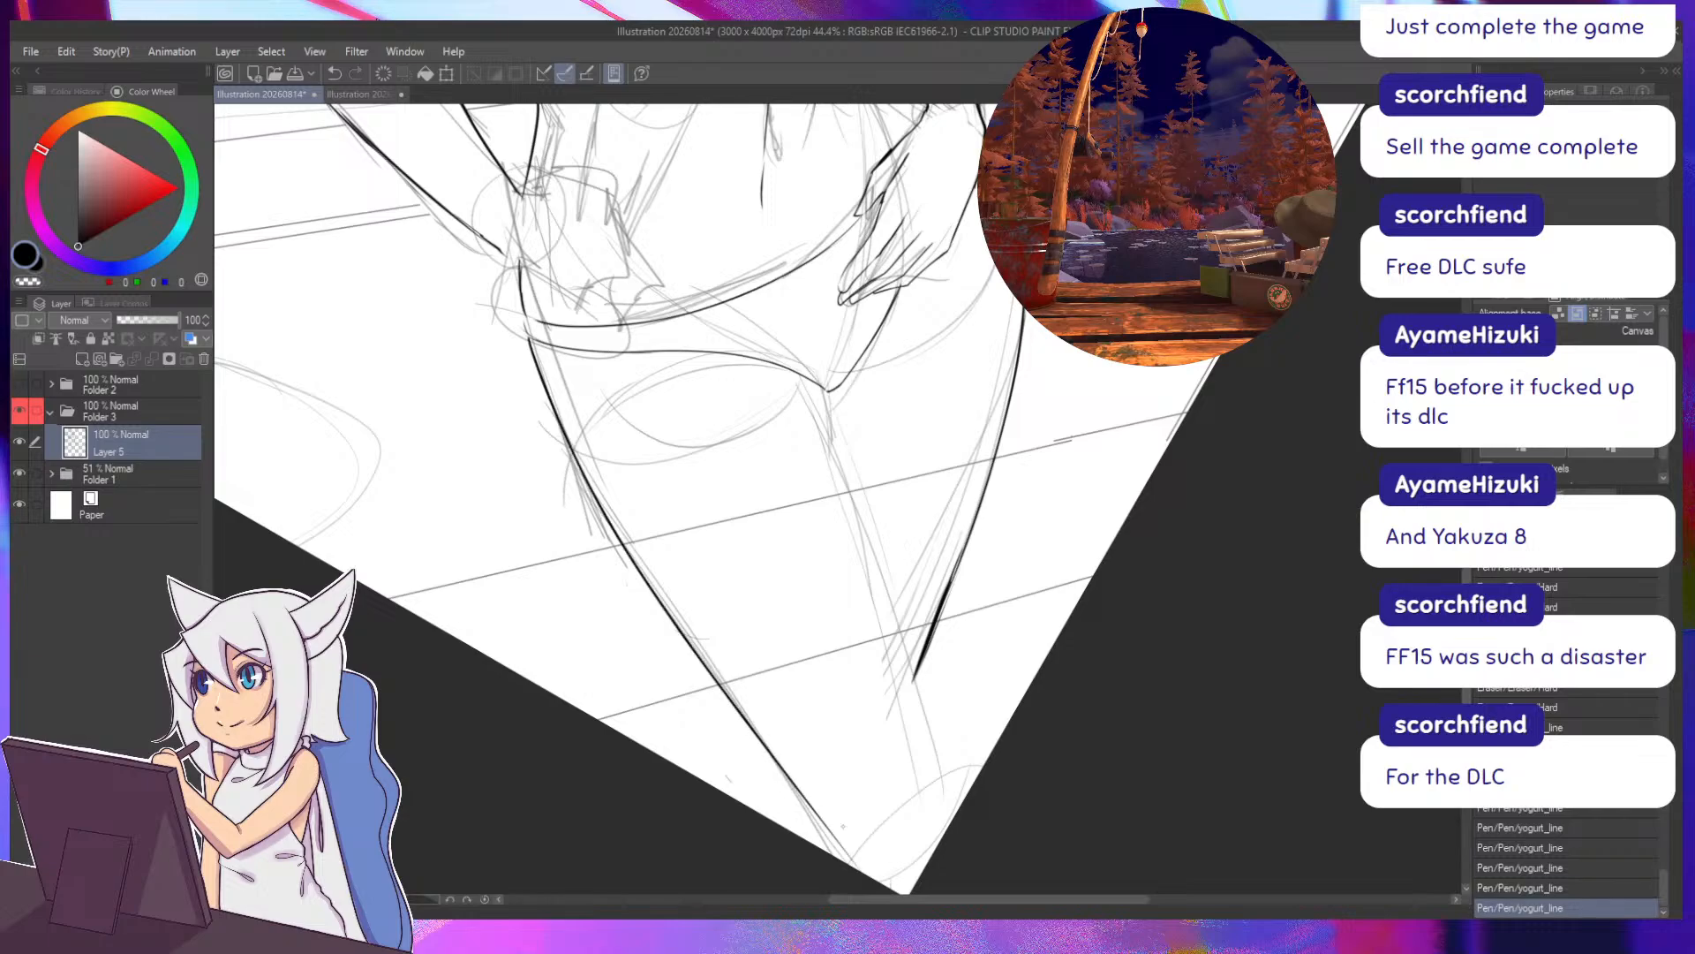
Ink the near thigh's inner line from the crotch to the canvas edge and erase the excess where the other leg's outline meets it.
{"action": "mouse_move", "coordinate": [810, 380]}
{"action": "left_mouse_down"}
{"action": "mouse_move", "coordinate": [846, 424]}
{"action": "mouse_move", "coordinate": [942, 812]}
{"action": "left_mouse_up"}
{"action": "key", "text": "ctrl+z"}
{"action": "left_click_drag", "start_coordinate": [805, 632], "coordinate": [742, 527]}
{"action": "left_click_drag", "start_coordinate": [859, 623], "coordinate": [886, 731]}
{"action": "key", "text": "ctrl+z"}
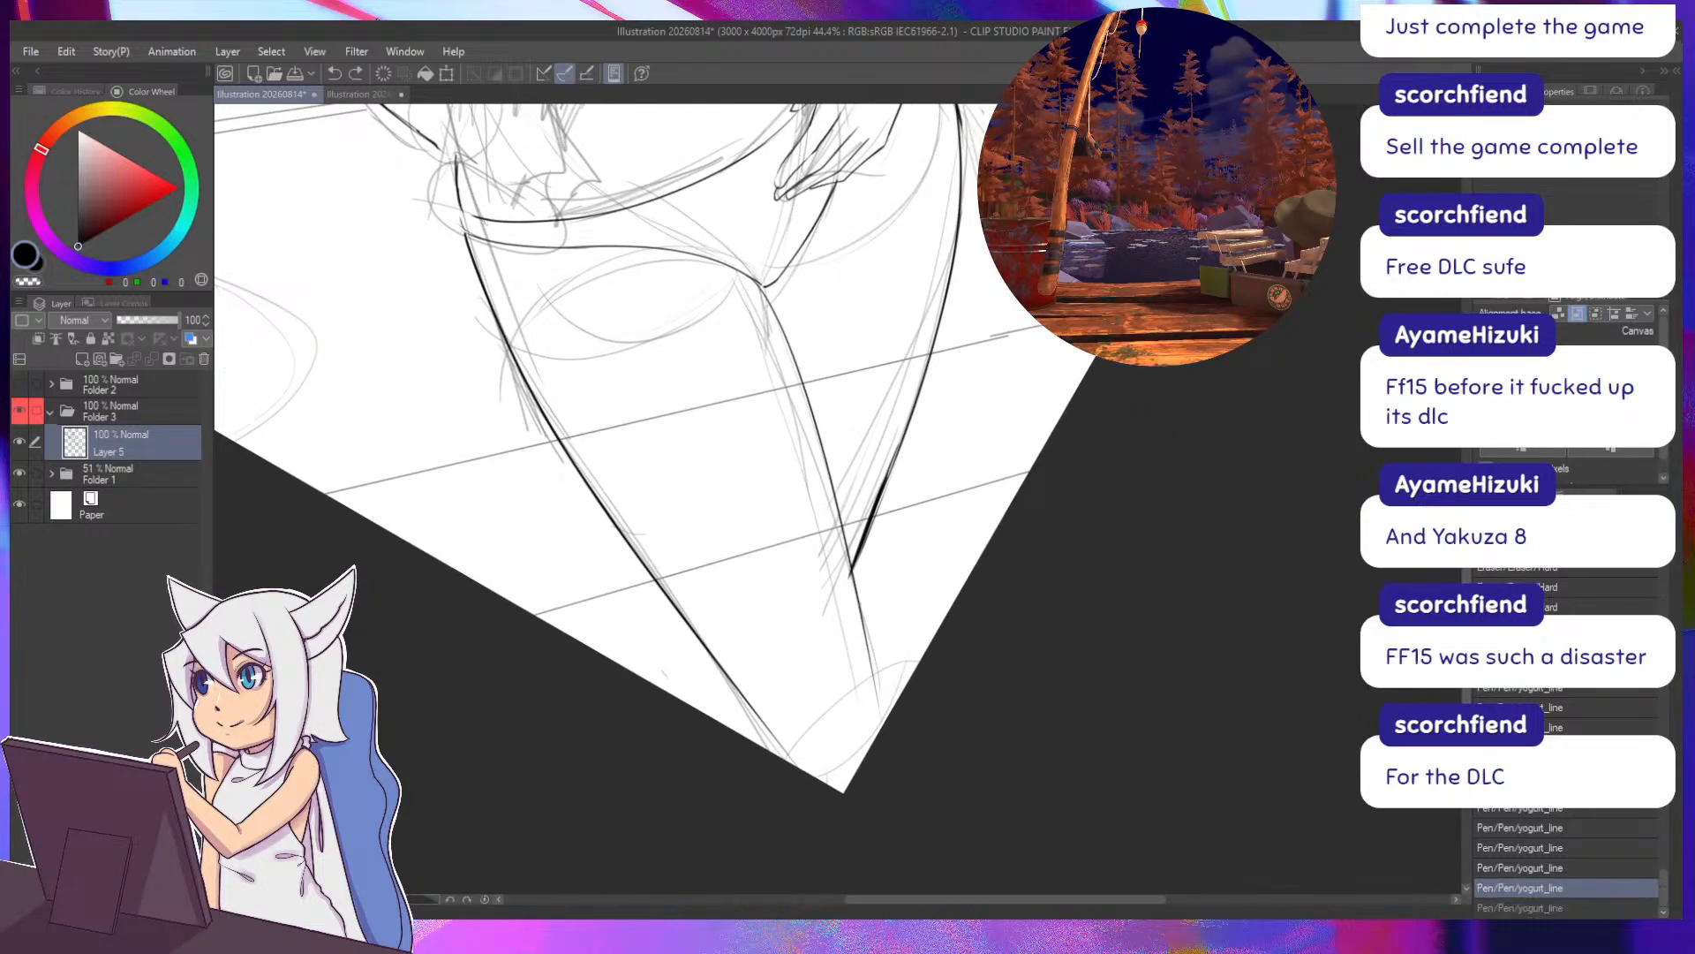
{"action": "left_click_drag", "start_coordinate": [844, 546], "coordinate": [901, 799]}
{"action": "key", "text": "e"}
{"action": "left_click_drag", "start_coordinate": [848, 597], "coordinate": [841, 563]}
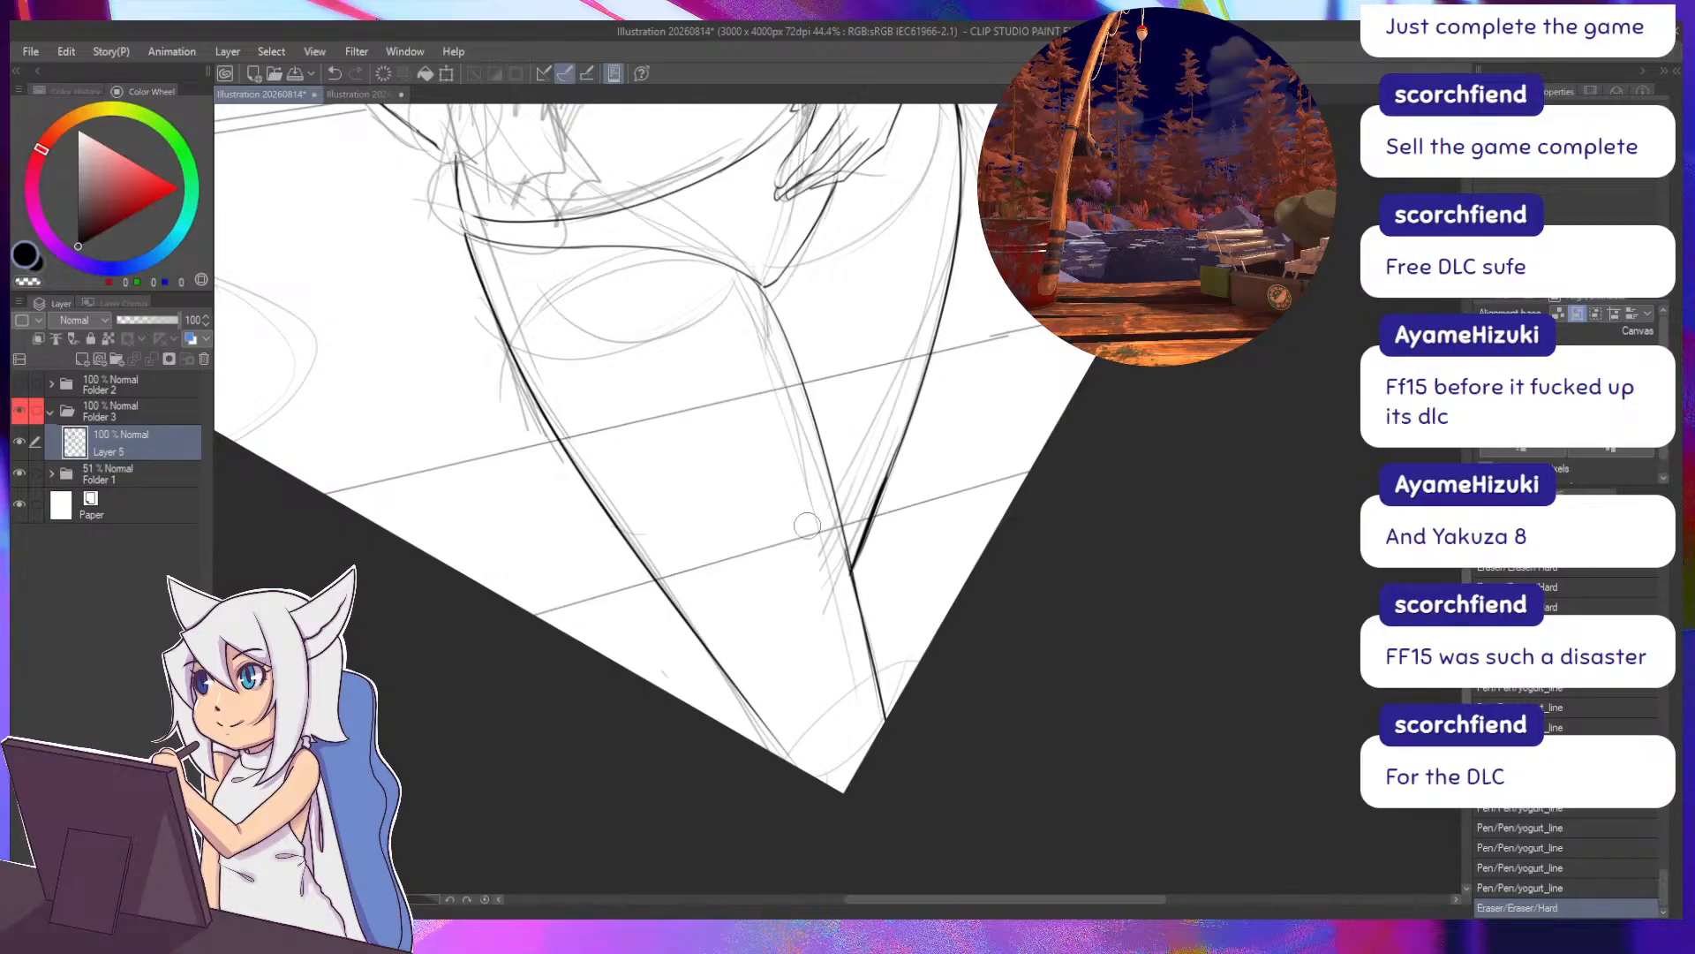
Redraw the lower part of the near thigh's outer contour and clean its edge with the hard eraser.
{"action": "key", "text": "^"}
{"action": "scroll", "coordinate": [563, 380], "scroll_direction": "down", "scroll_amount": 1}
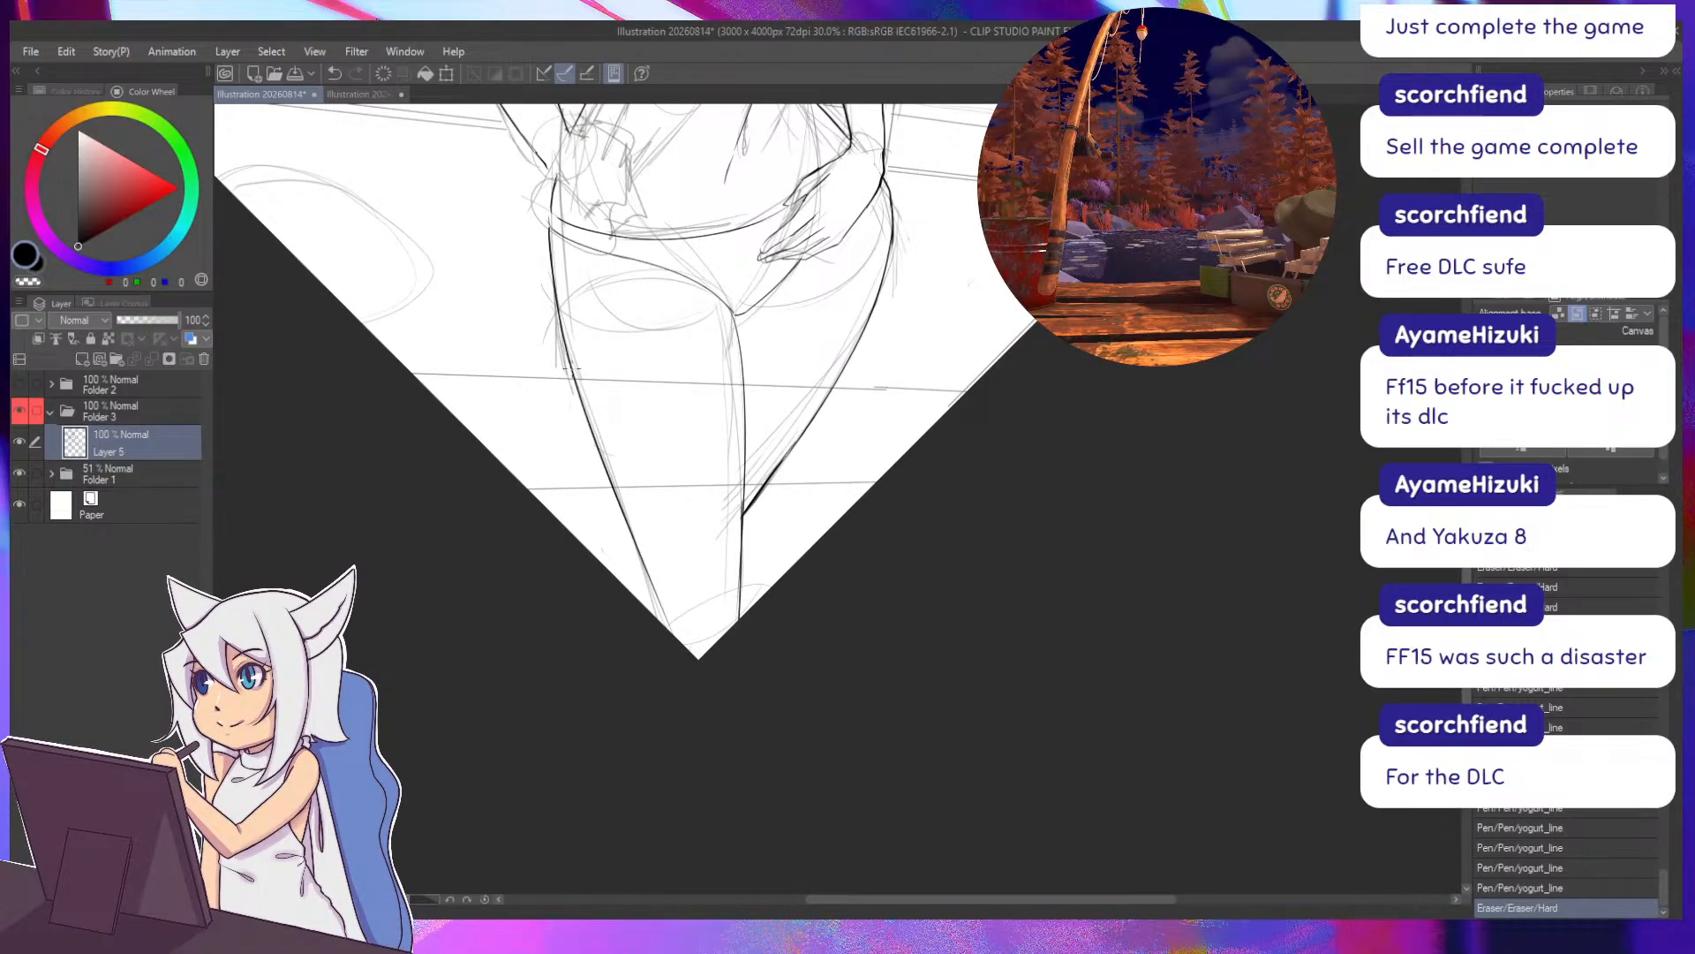
{"action": "left_click_drag", "start_coordinate": [572, 369], "coordinate": [653, 616]}
{"action": "key", "text": "e"}
{"action": "mouse_move", "coordinate": [599, 431]}
{"action": "left_mouse_down"}
{"action": "mouse_move", "coordinate": [657, 606]}
{"action": "mouse_move", "coordinate": [681, 460]}
{"action": "left_mouse_up"}
Strengthen the hip outline beside the resting hand and touch up the bikini line at the crotch with the pen.
{"action": "key", "text": "-"}
{"action": "key", "text": "-"}
{"action": "key", "text": "-"}
{"action": "key", "text": "-"}
{"action": "key", "text": "-"}
{"action": "key", "text": "-"}
{"action": "key", "text": "-"}
{"action": "key", "text": "-"}
{"action": "key", "text": "-"}
{"action": "key", "text": "-"}
{"action": "key", "text": "-"}
{"action": "key", "text": "-"}
{"action": "key", "text": "-"}
{"action": "key", "text": "-"}
{"action": "key", "text": "-"}
{"action": "key", "text": "-"}
{"action": "key", "text": "-"}
{"action": "key", "text": "-"}
{"action": "key", "text": "-"}
{"action": "key", "text": "-"}
{"action": "key", "text": "-"}
{"action": "key", "text": "-"}
{"action": "key", "text": "-"}
{"action": "key", "text": "-"}
{"action": "key", "text": "-"}
{"action": "key", "text": "-"}
{"action": "key", "text": "-"}
{"action": "key", "text": "p"}
{"action": "left_click_drag", "start_coordinate": [576, 602], "coordinate": [619, 549]}
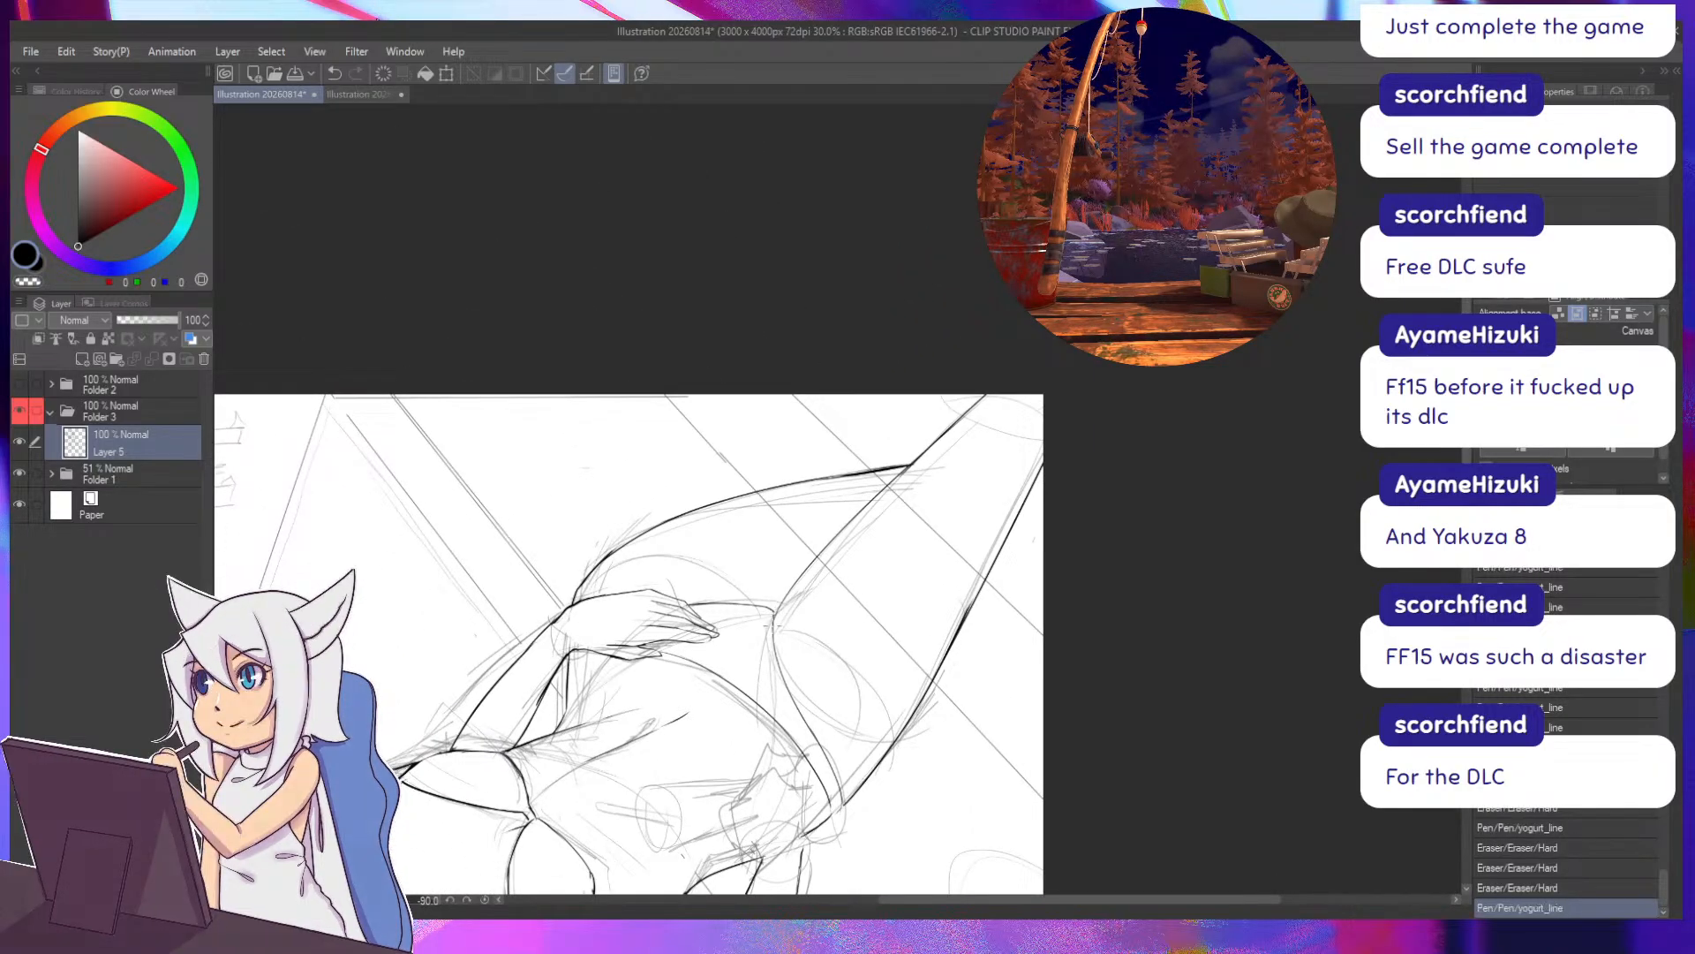
{"action": "left_click_drag", "start_coordinate": [763, 605], "coordinate": [773, 620]}
Examine the inked figure's overall pose and proportions from the legs up to the head.
{"action": "mouse_move", "coordinate": [853, 625]}
{"action": "left_mouse_down"}
{"action": "mouse_move", "coordinate": [780, 612]}
{"action": "mouse_move", "coordinate": [664, 450]}
{"action": "left_mouse_up"}
{"action": "left_click_drag", "start_coordinate": [417, 444], "coordinate": [552, 612]}
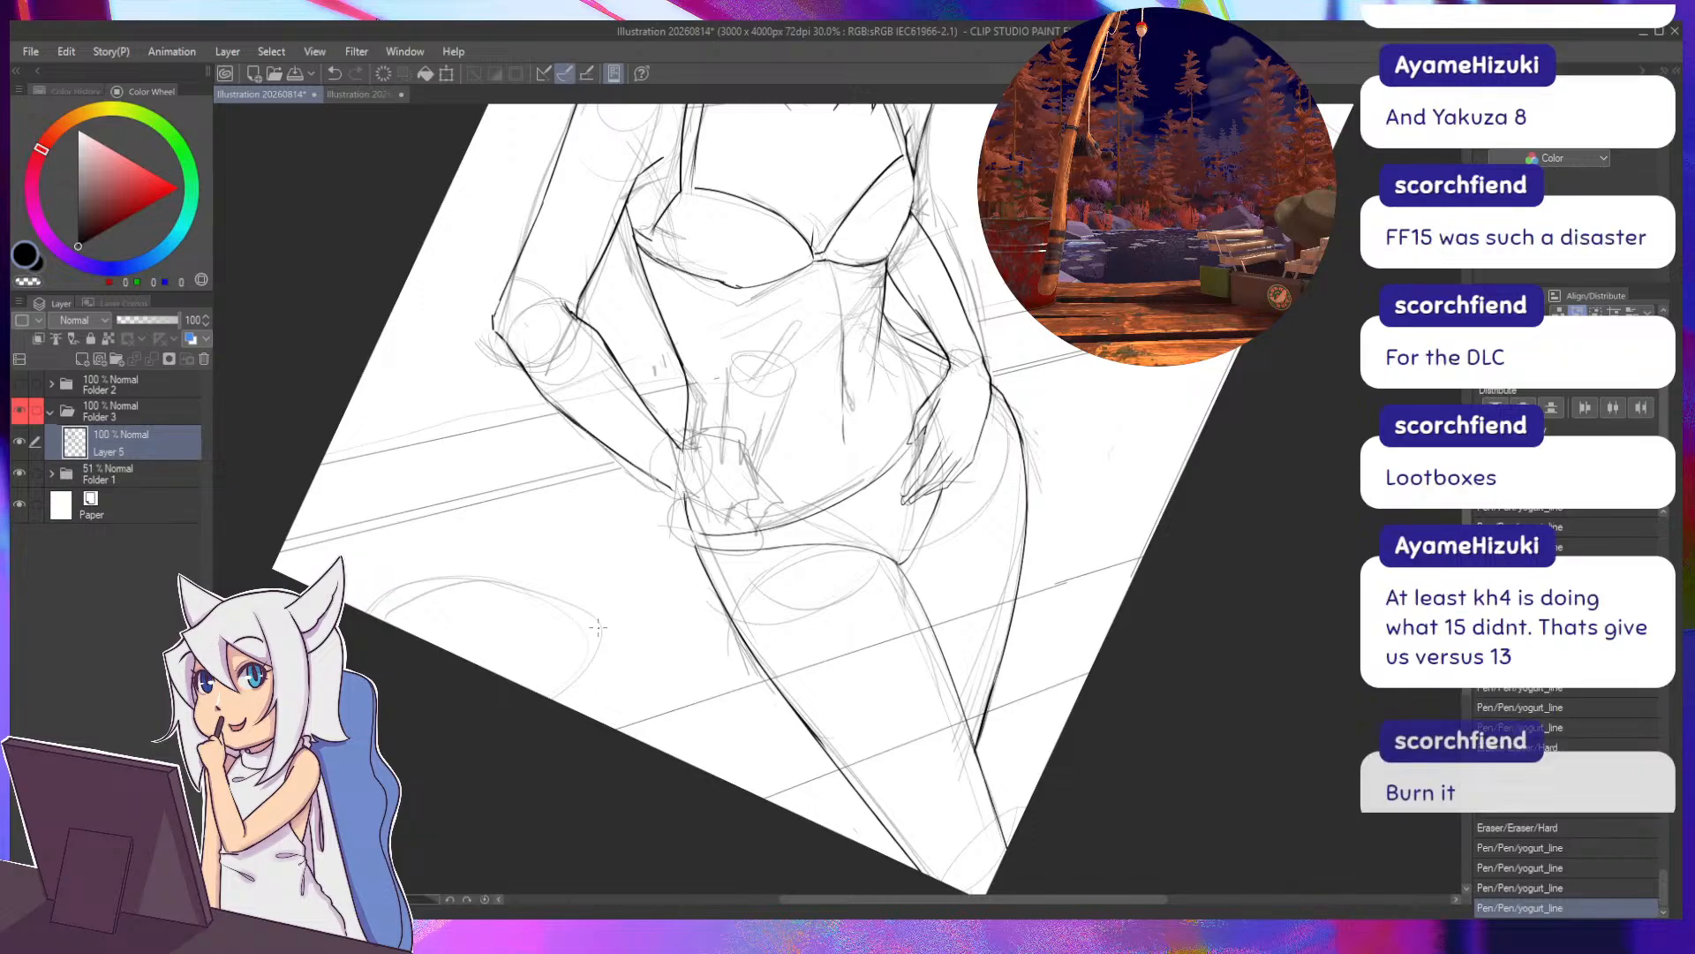
{"action": "left_click_drag", "start_coordinate": [302, 348], "coordinate": [350, 478]}
{"action": "key", "text": "minus"}
{"action": "key", "text": "minus"}
{"action": "left_click_drag", "start_coordinate": [360, 314], "coordinate": [334, 299]}
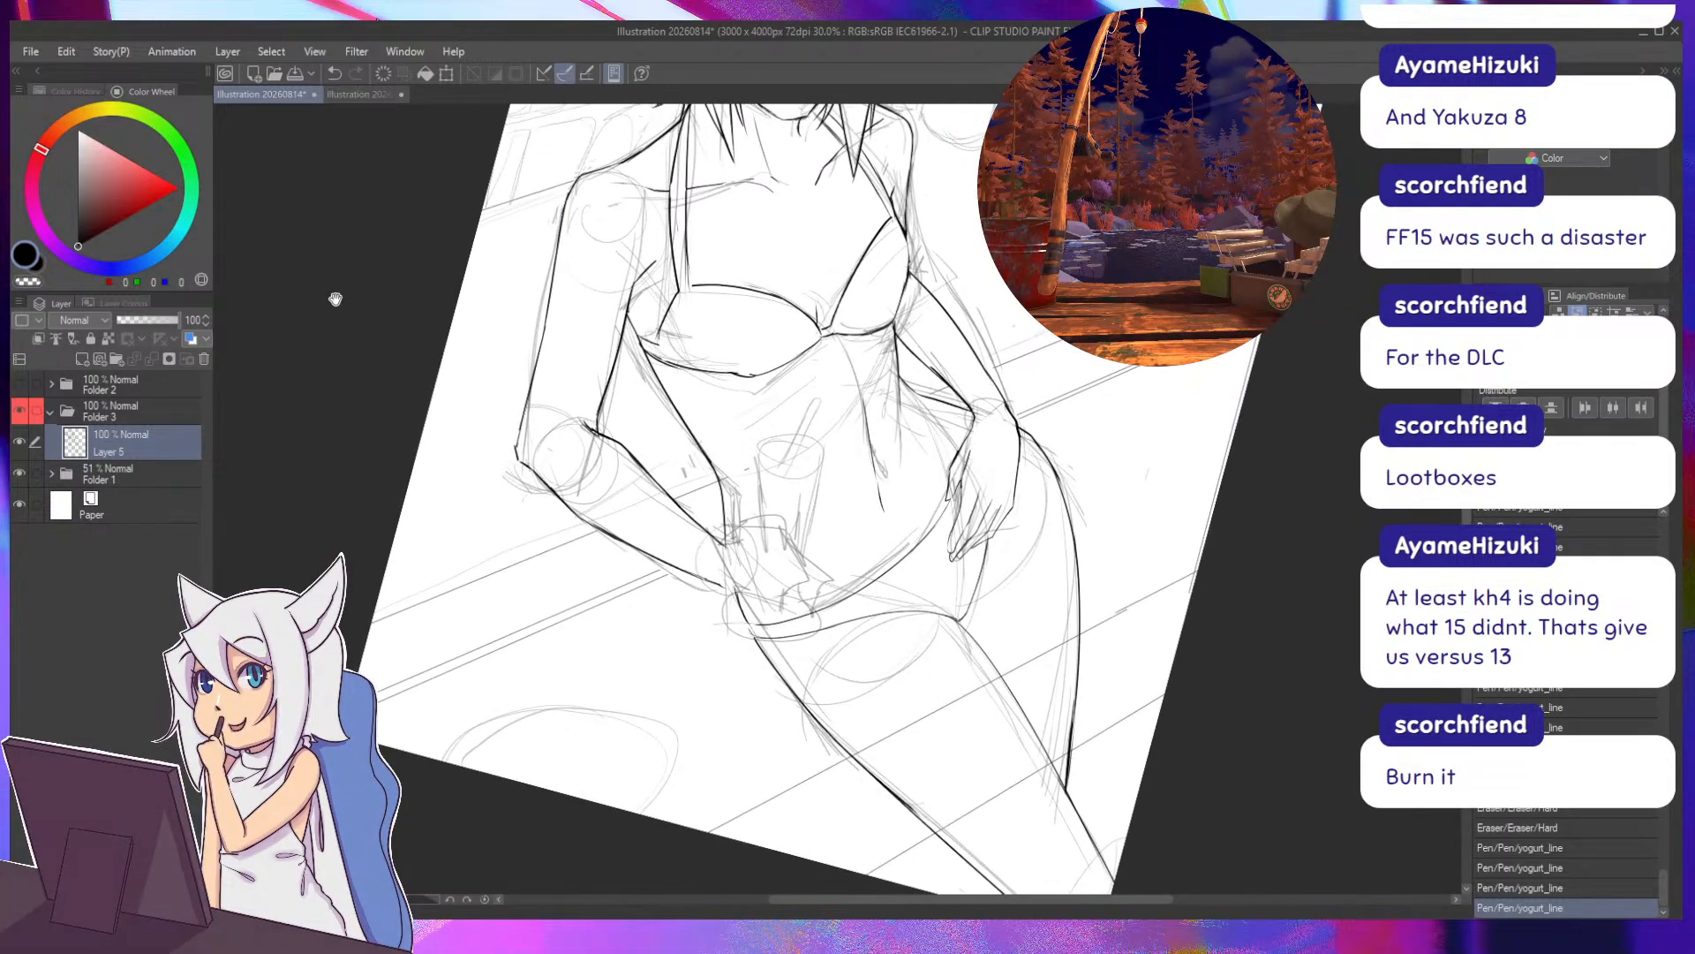
{"action": "mouse_move", "coordinate": [461, 358]}
{"action": "left_mouse_down"}
{"action": "mouse_move", "coordinate": [341, 309]}
{"action": "mouse_move", "coordinate": [335, 284]}
{"action": "left_mouse_up"}
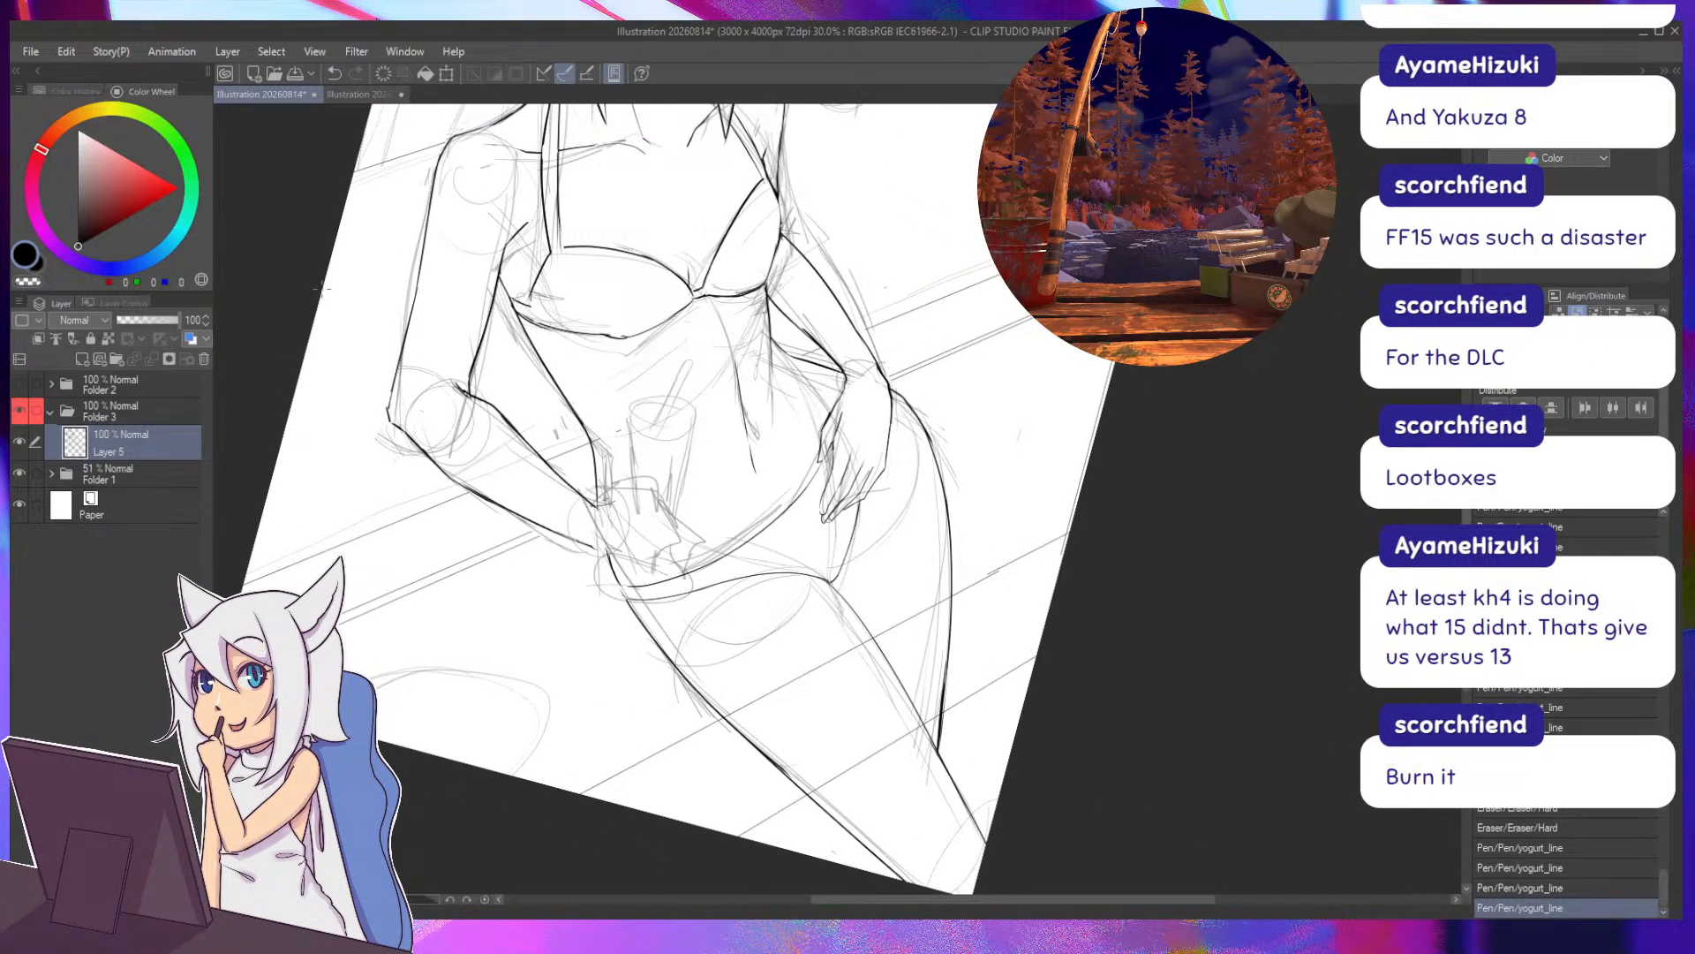
{"action": "key", "text": "minus"}
{"action": "key", "text": "minus"}
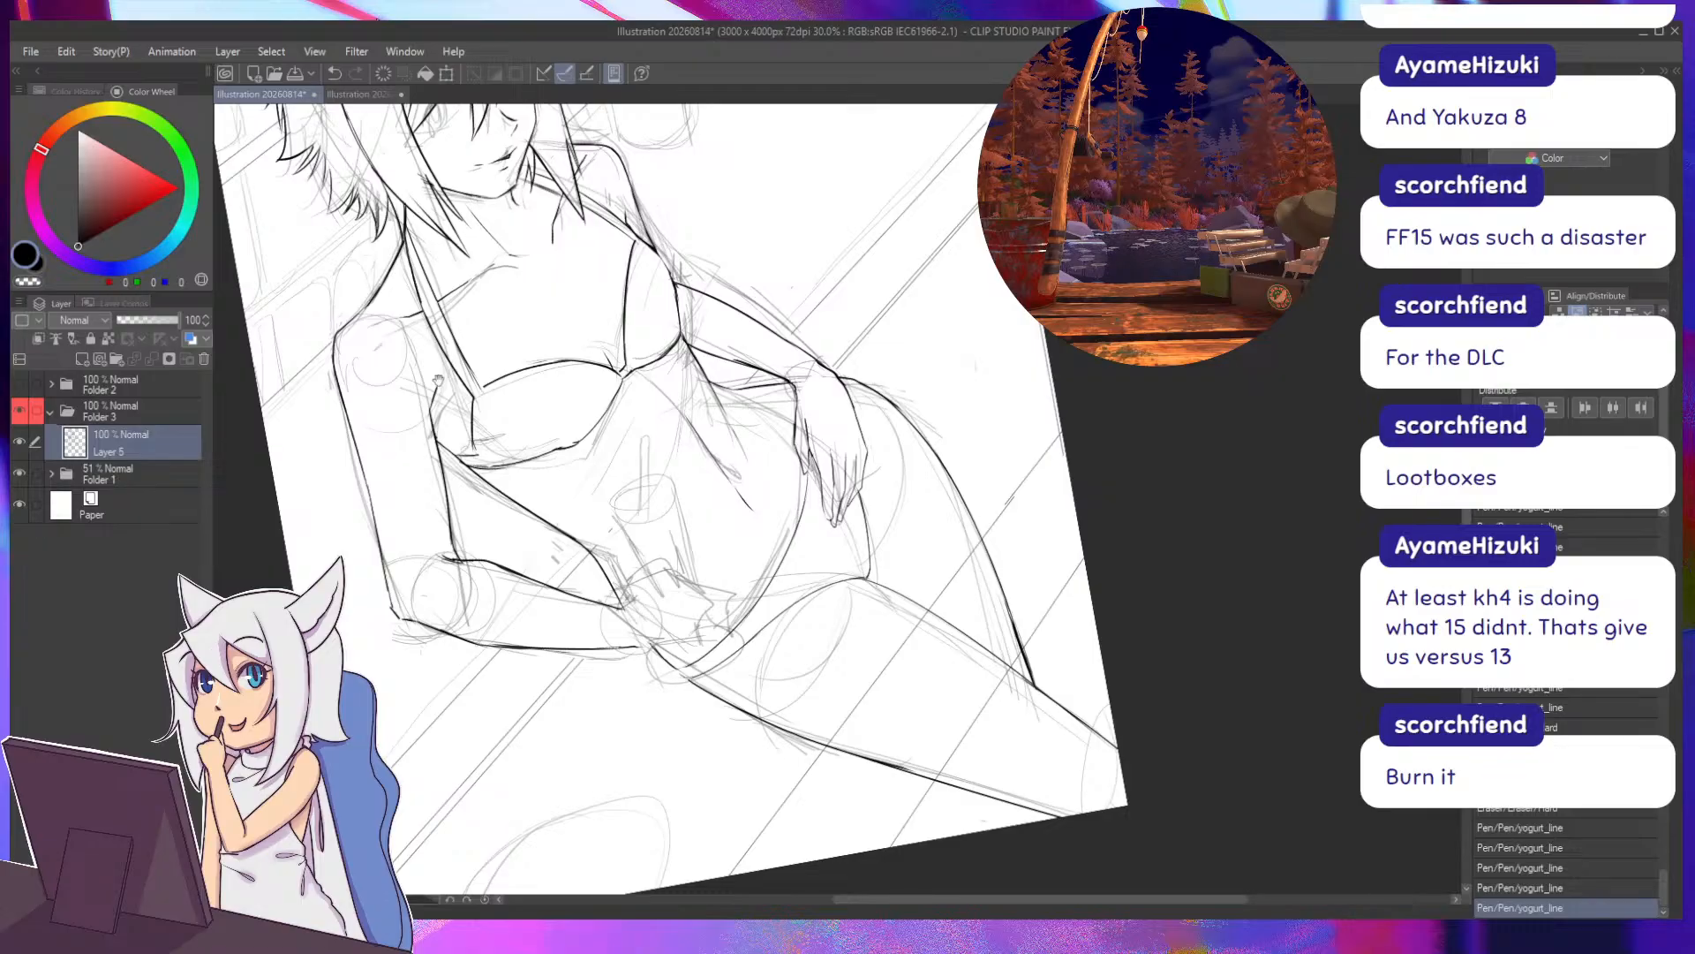
{"action": "mouse_move", "coordinate": [247, 421]}
{"action": "left_mouse_down"}
{"action": "mouse_move", "coordinate": [490, 385]}
{"action": "mouse_move", "coordinate": [453, 356]}
{"action": "left_mouse_up"}
{"action": "key", "text": "asciicircum"}
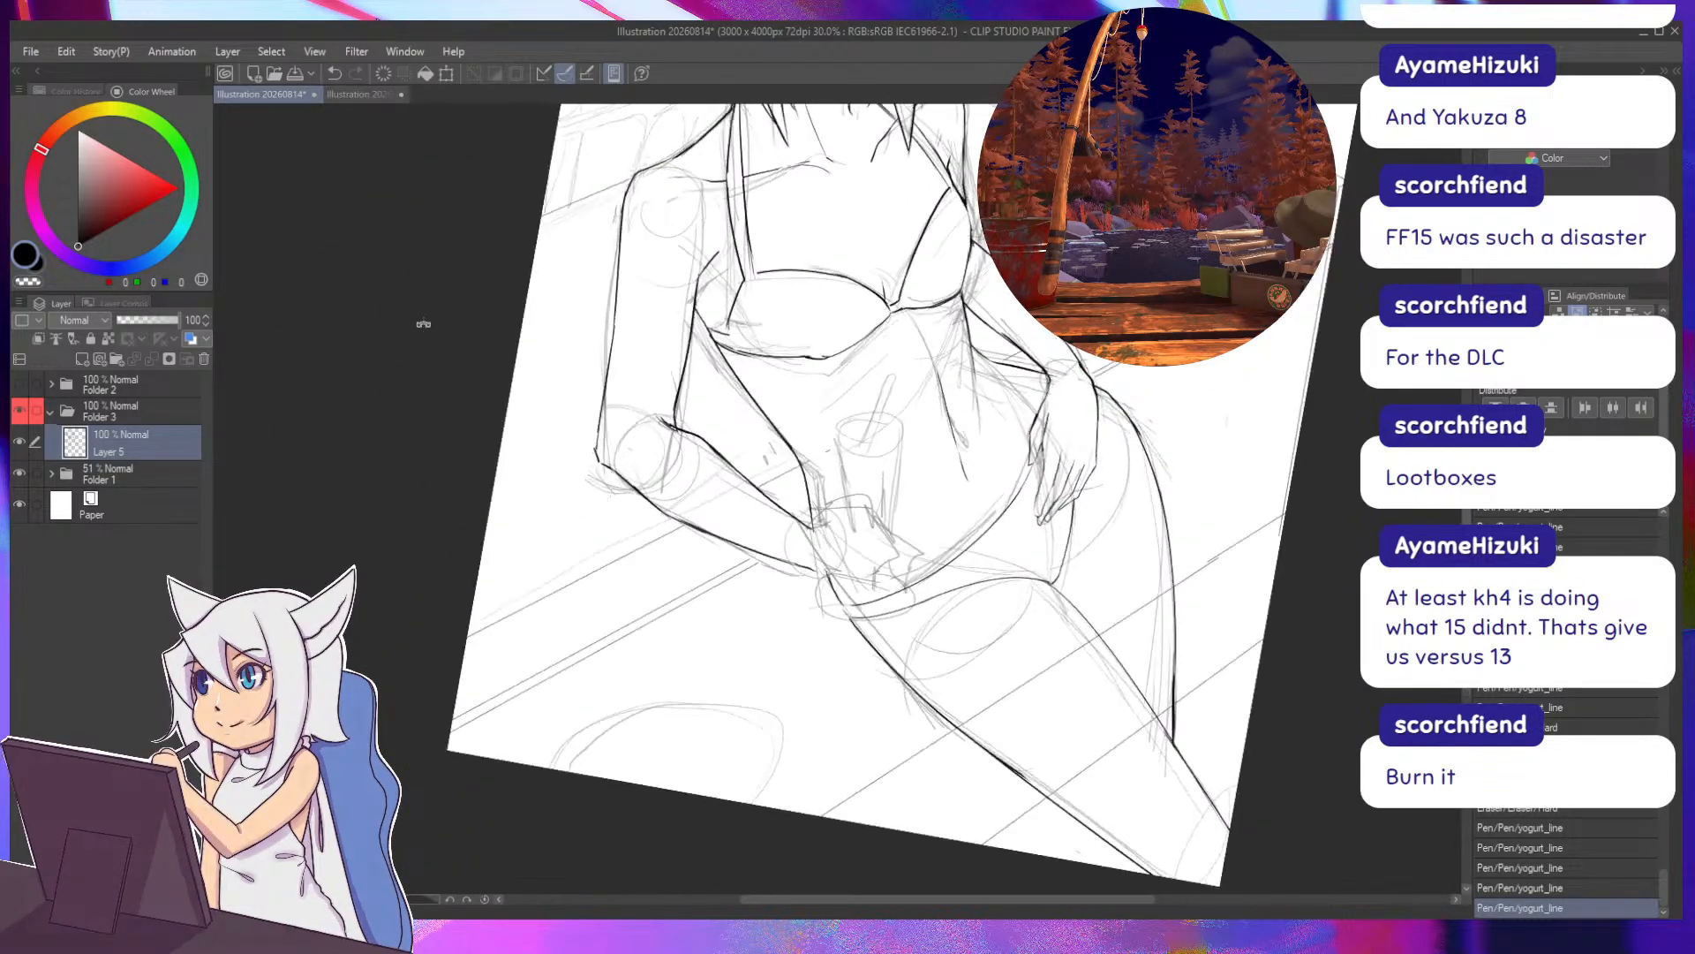
{"action": "key", "text": "asciicircum"}
{"action": "left_click_drag", "start_coordinate": [479, 437], "coordinate": [451, 650]}
{"action": "key", "text": "minus"}
{"action": "key", "text": "minus"}
{"action": "left_click_drag", "start_coordinate": [479, 441], "coordinate": [499, 585]}
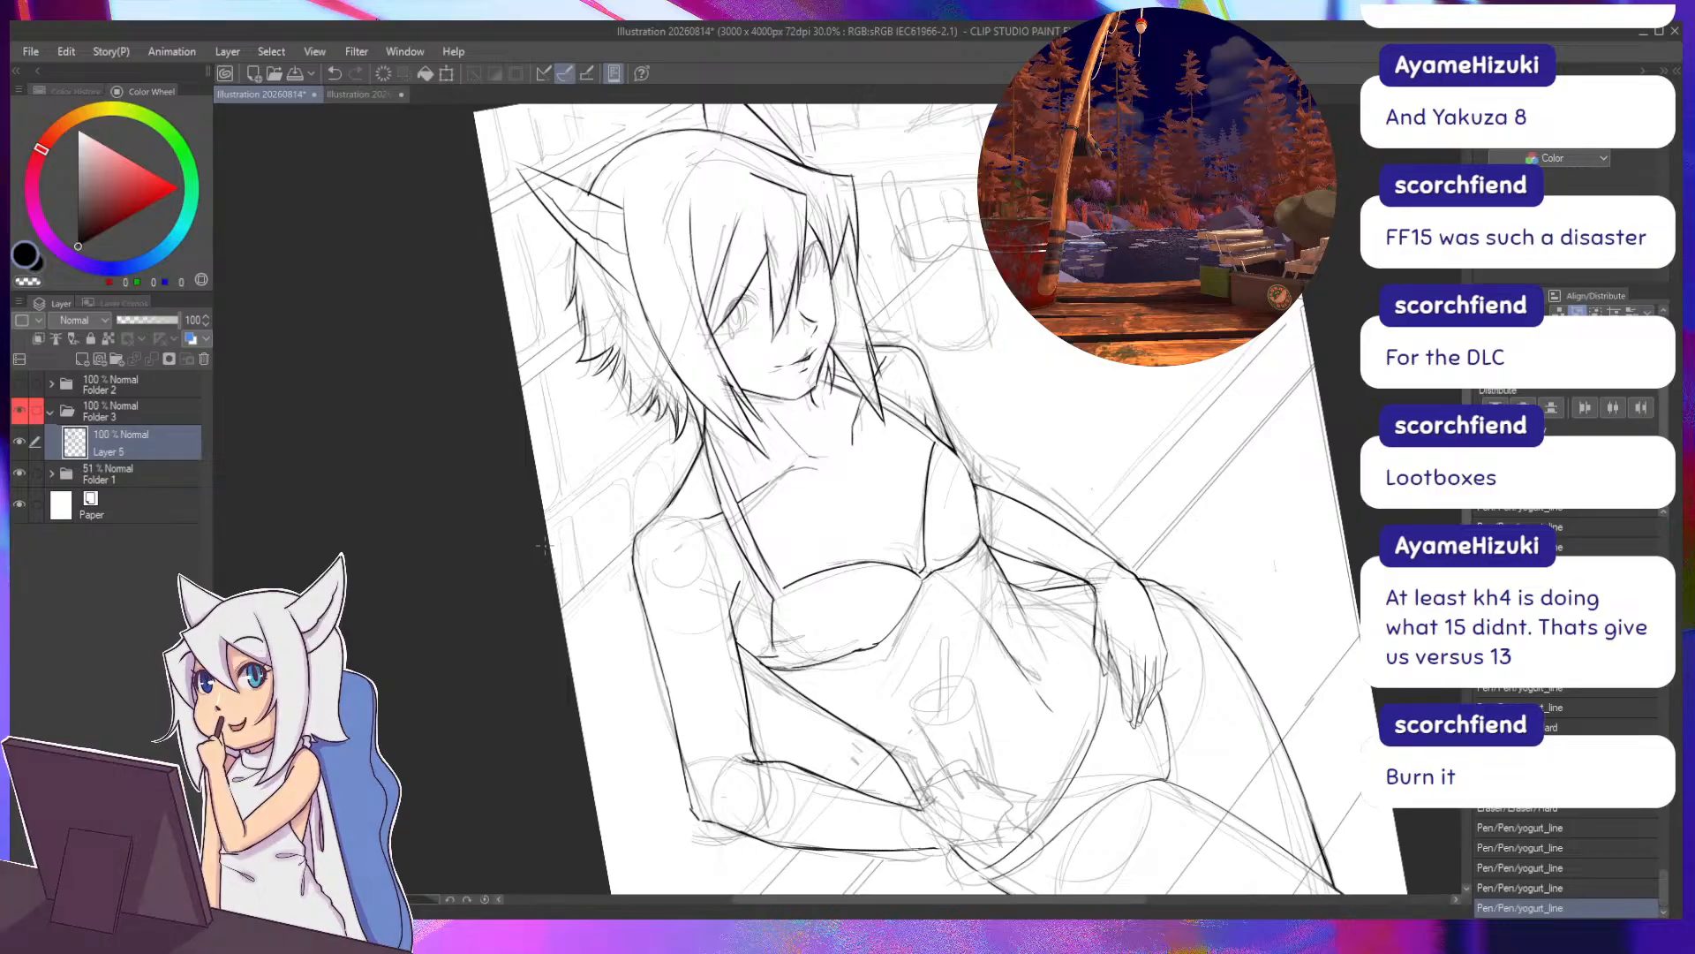
{"action": "left_click_drag", "start_coordinate": [521, 395], "coordinate": [522, 533]}
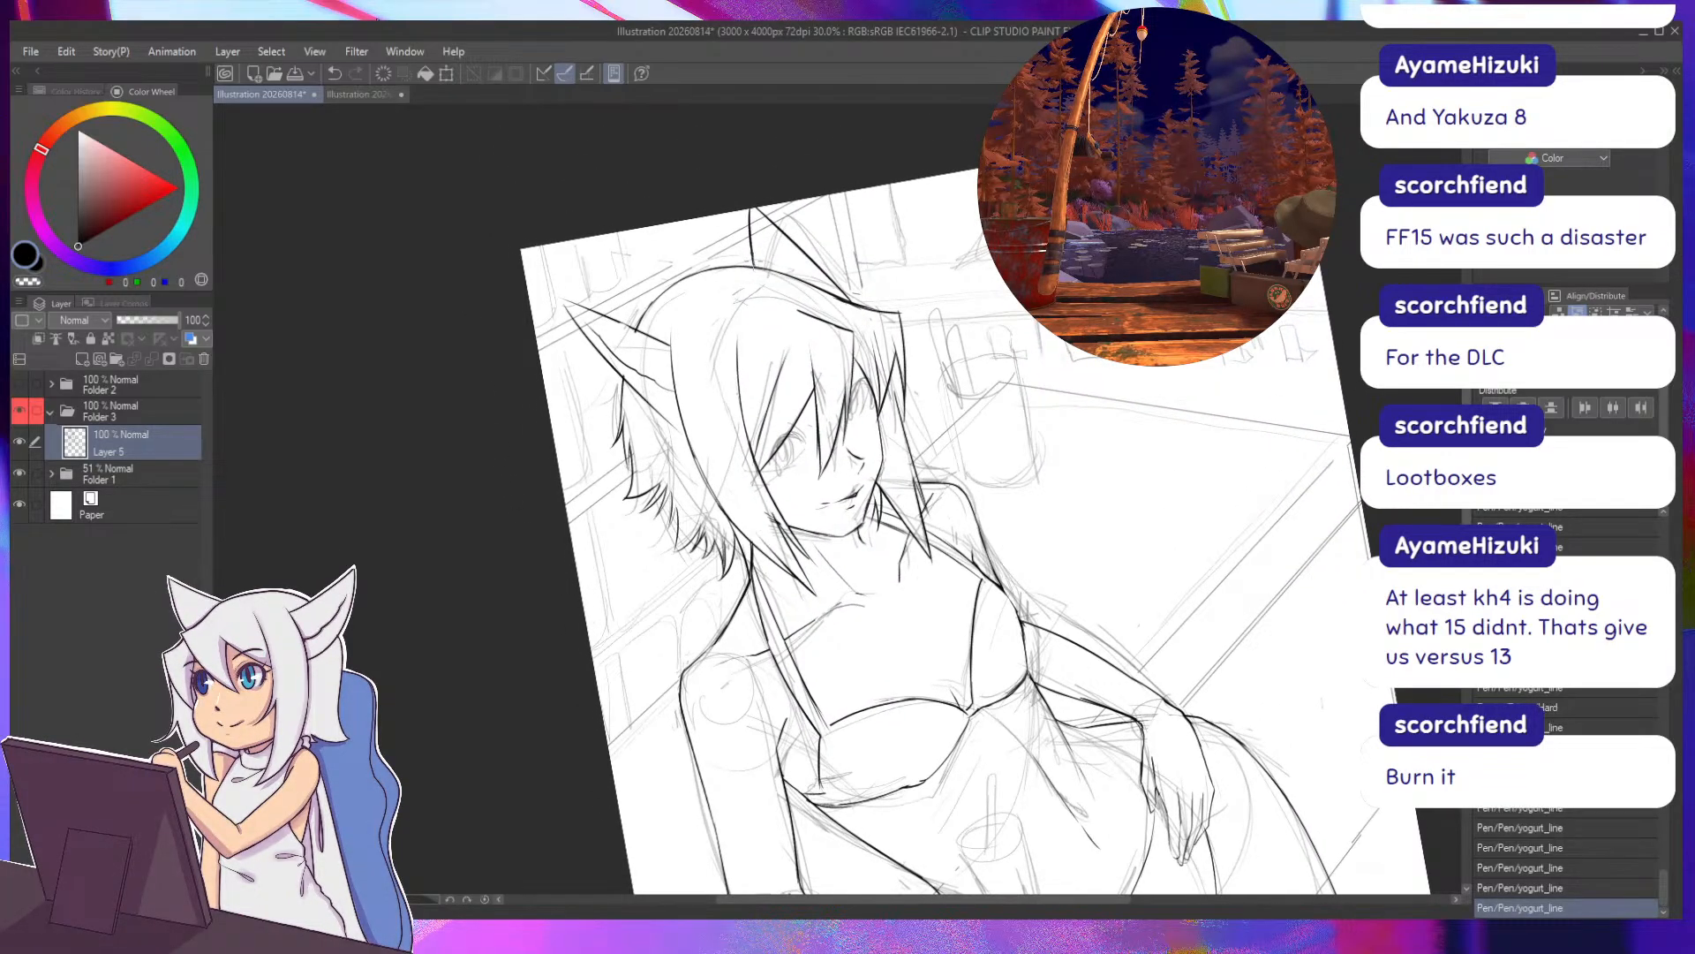
Ink the upper lash line and first iris stroke of the far eye, partly covered by the bangs.
{"action": "scroll", "coordinate": [802, 430], "scroll_direction": "up", "scroll_amount": 3}
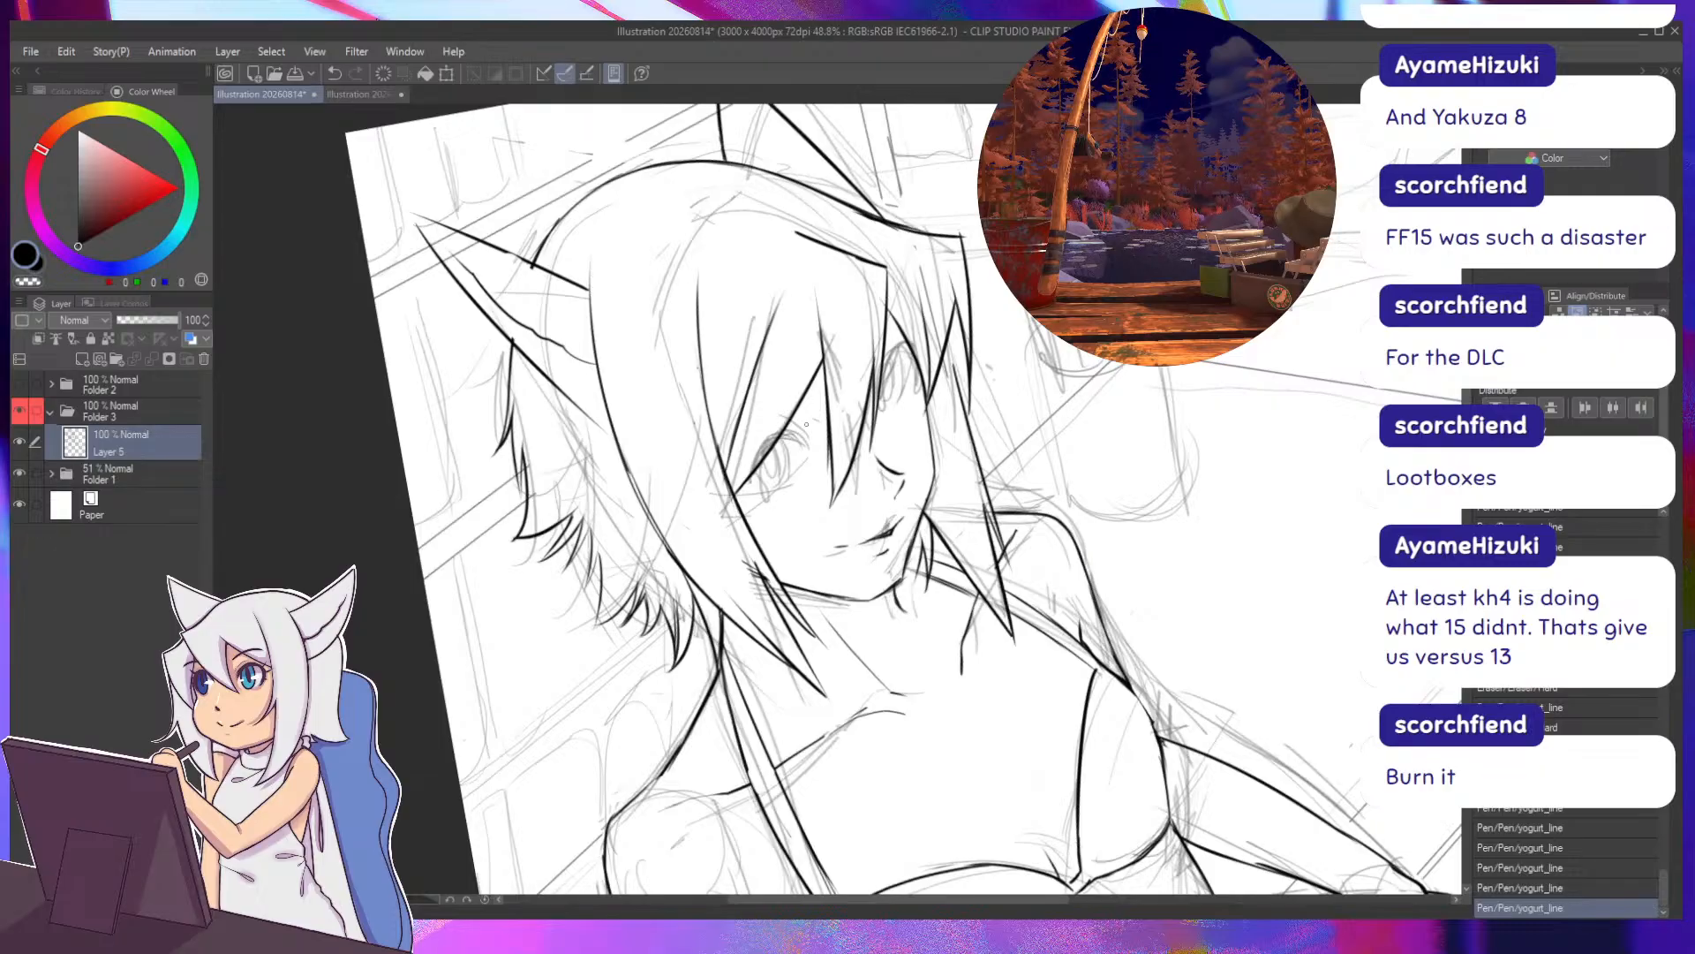
{"action": "left_click_drag", "start_coordinate": [806, 424], "coordinate": [801, 456]}
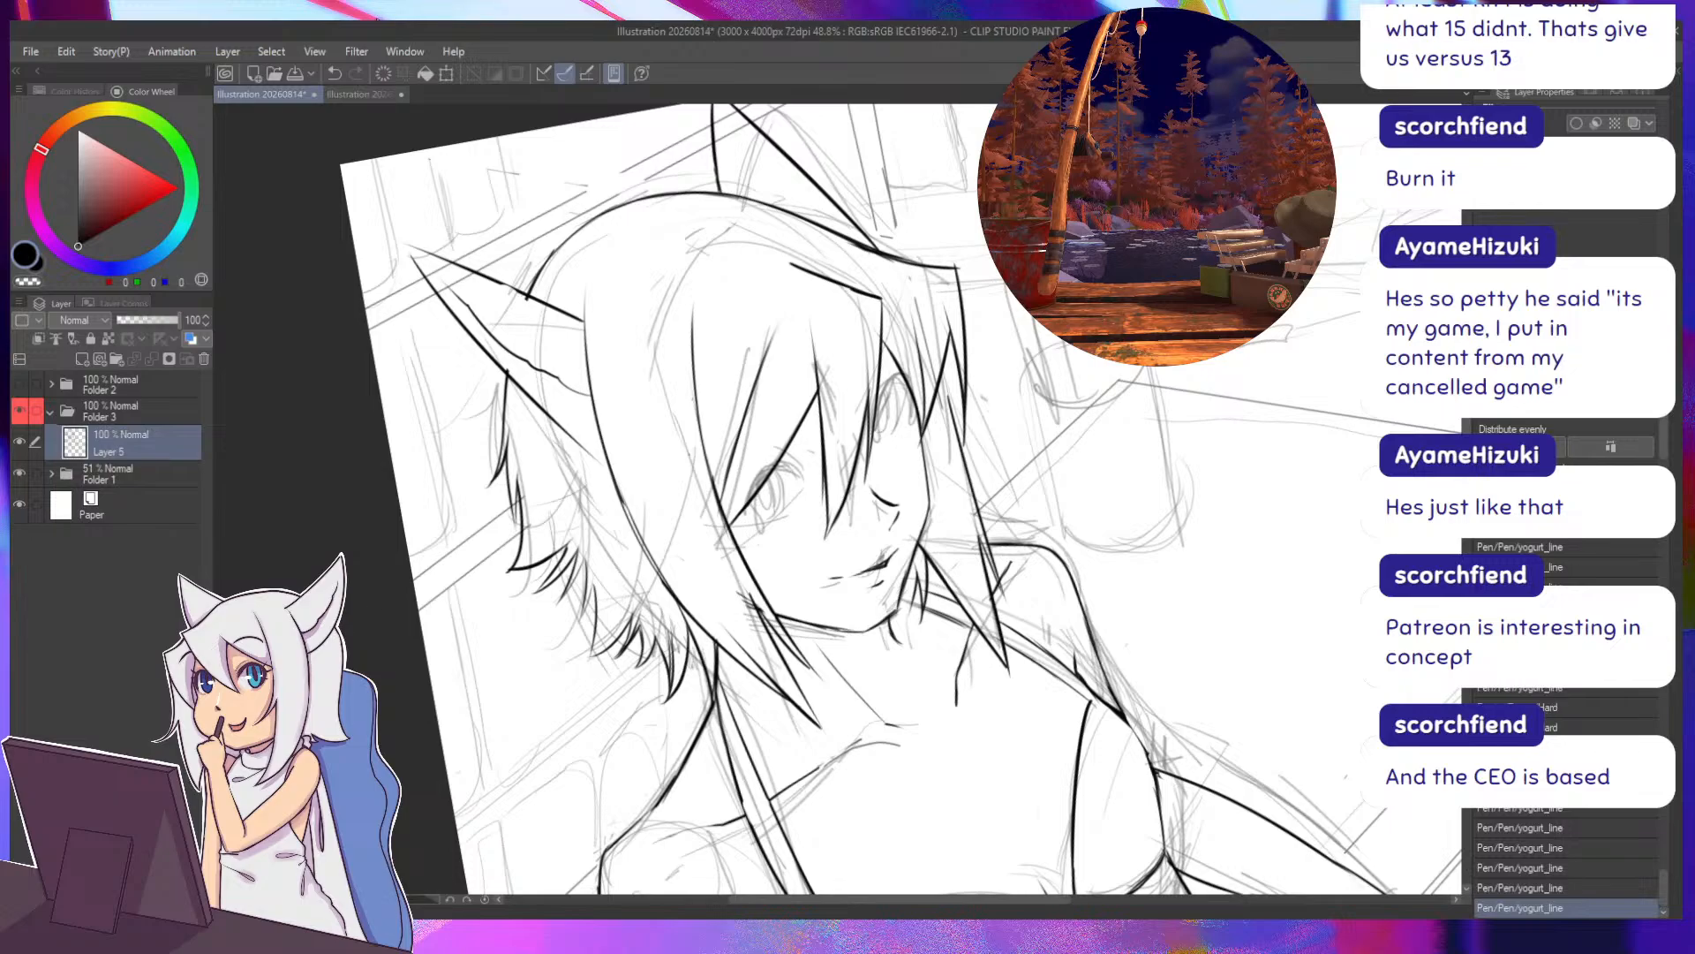
{"action": "left_click_drag", "start_coordinate": [343, 567], "coordinate": [412, 452]}
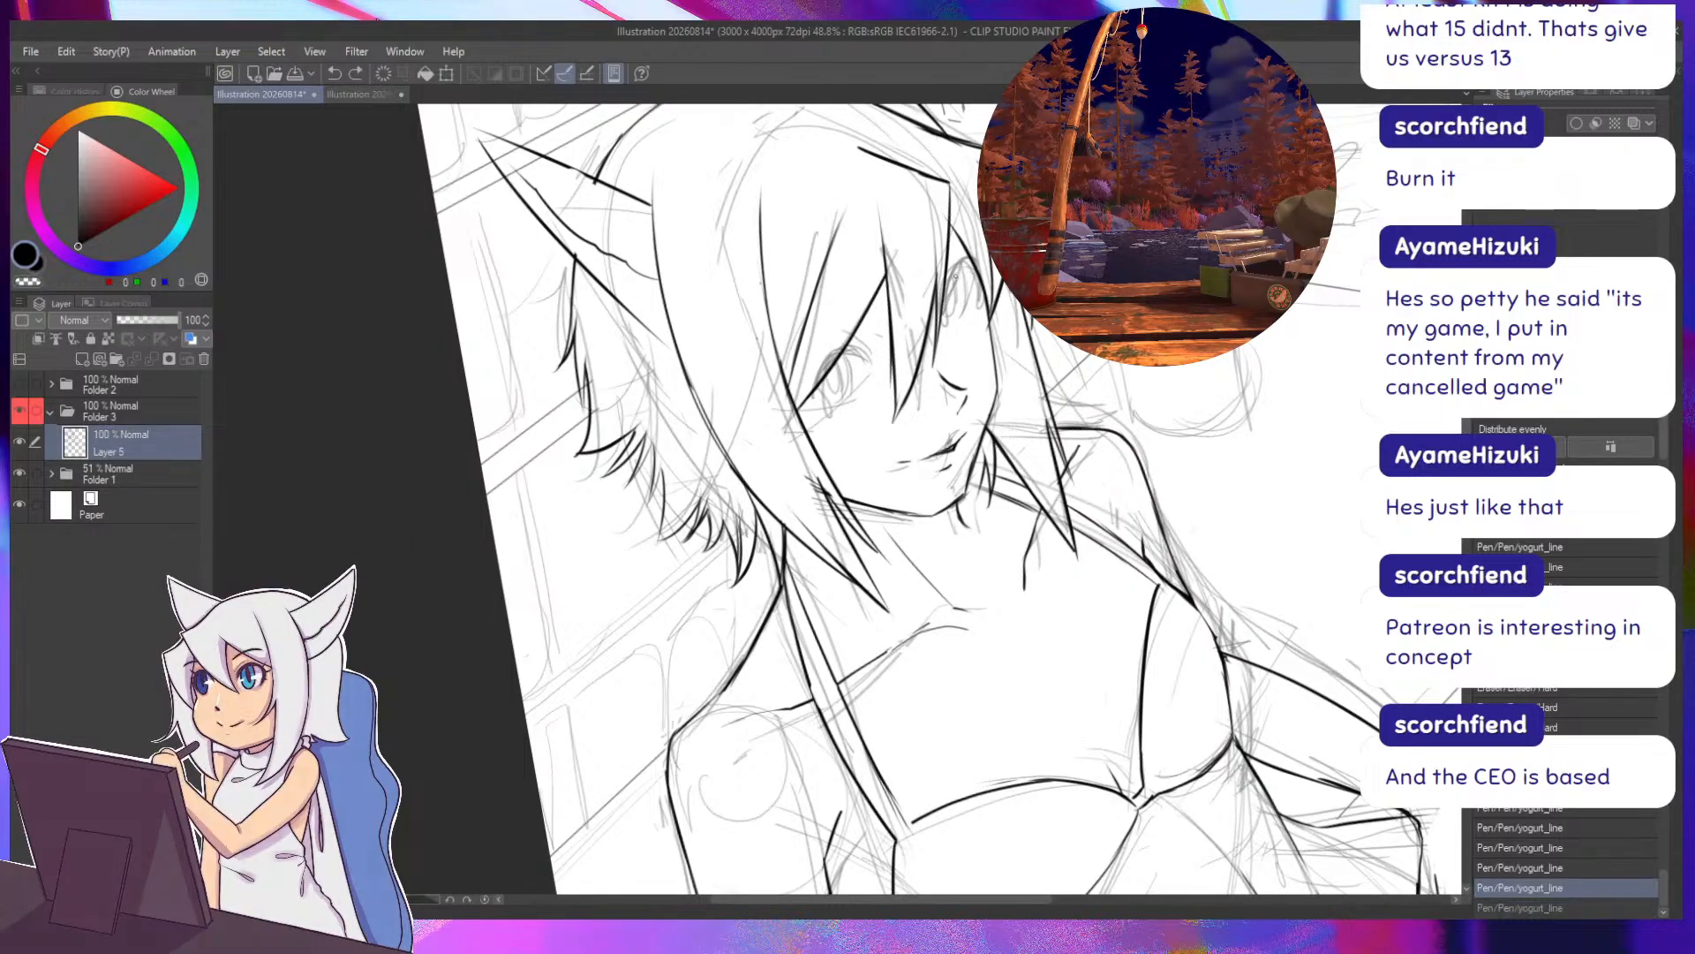
{"action": "left_click_drag", "start_coordinate": [945, 308], "coordinate": [941, 327]}
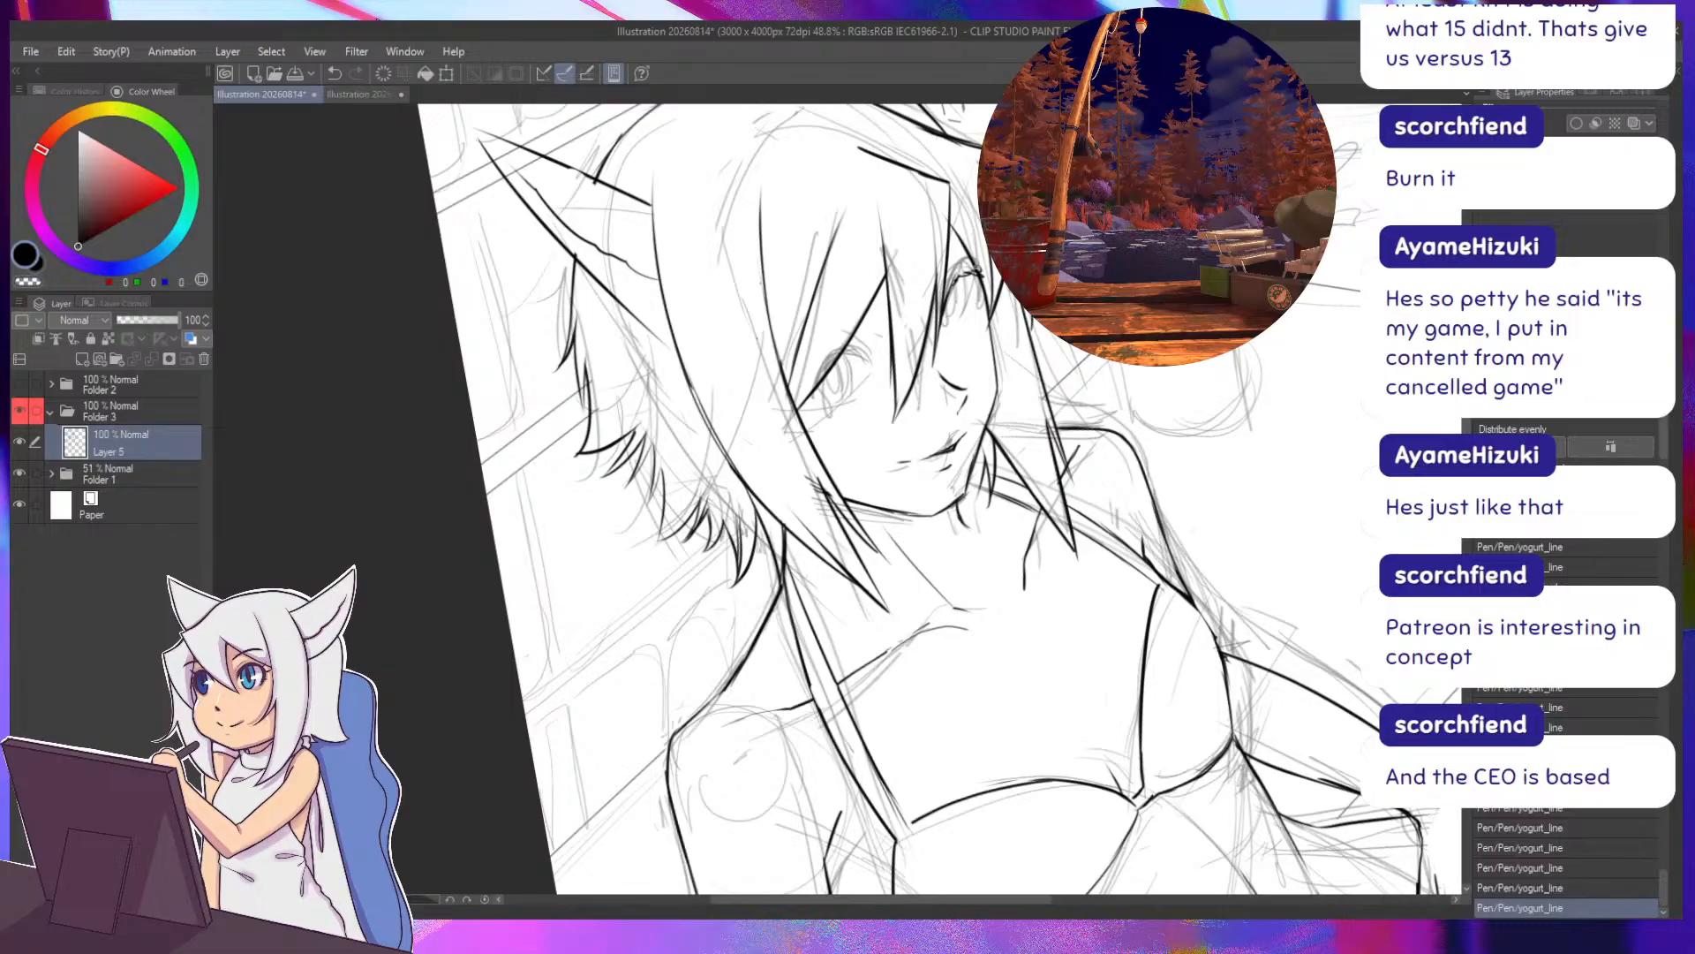
{"action": "left_click_drag", "start_coordinate": [967, 257], "coordinate": [945, 293]}
{"action": "key", "text": "ctrl+z"}
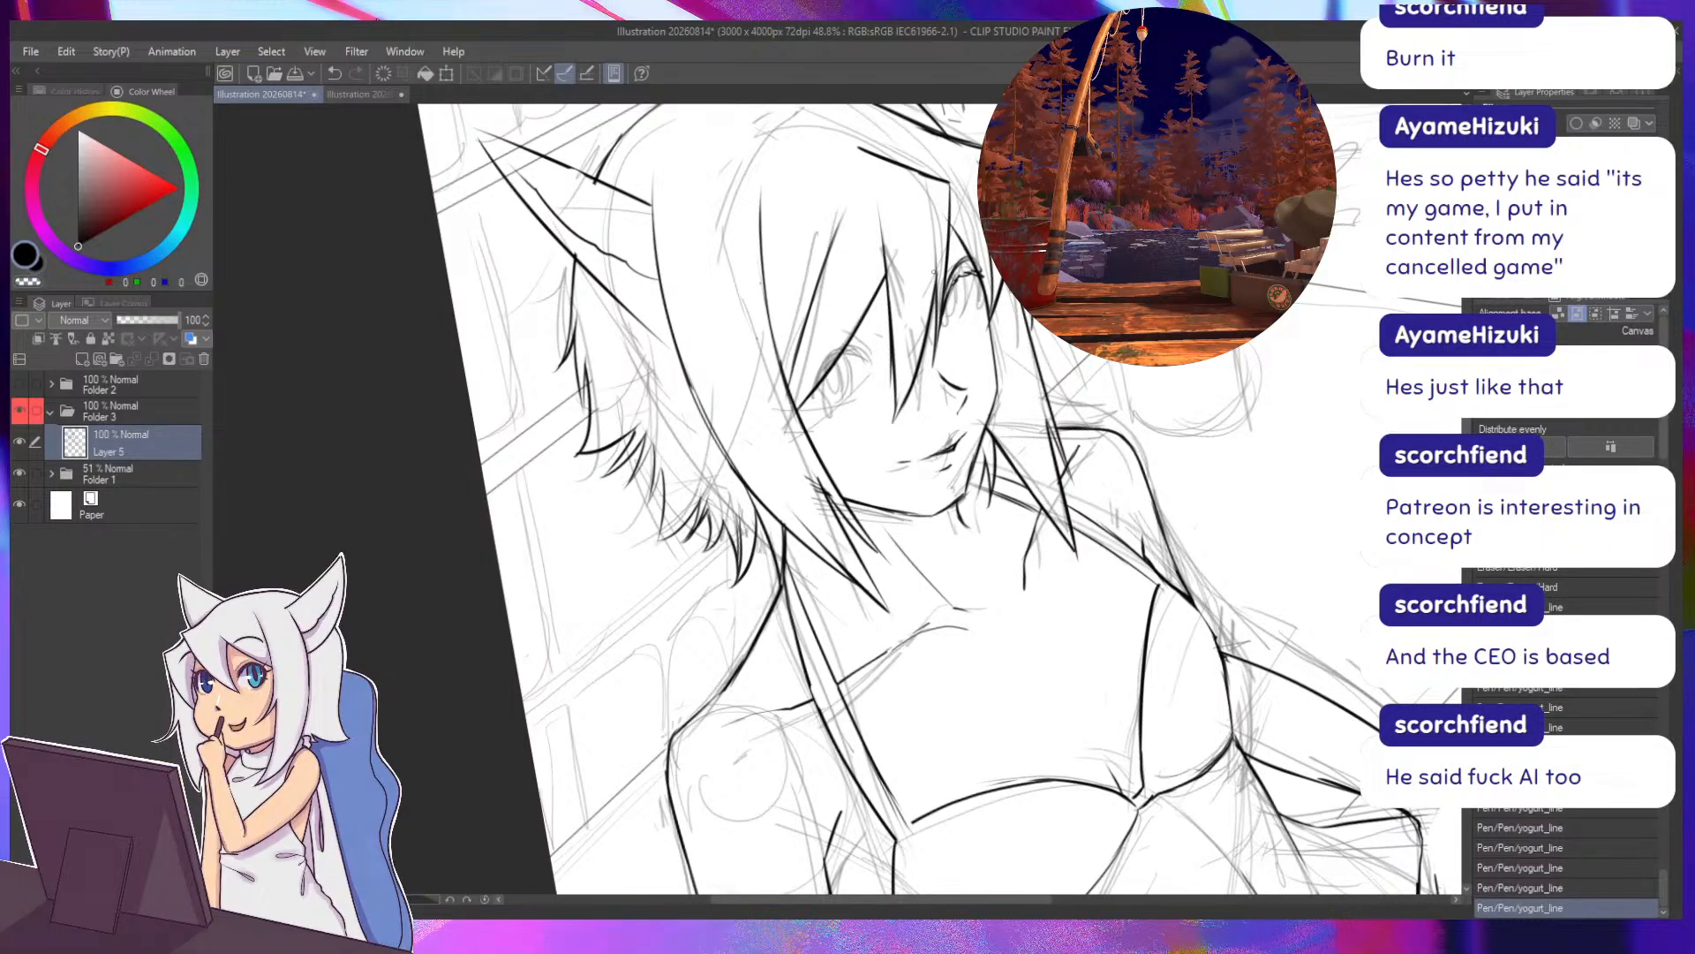
{"action": "left_click_drag", "start_coordinate": [979, 272], "coordinate": [972, 314]}
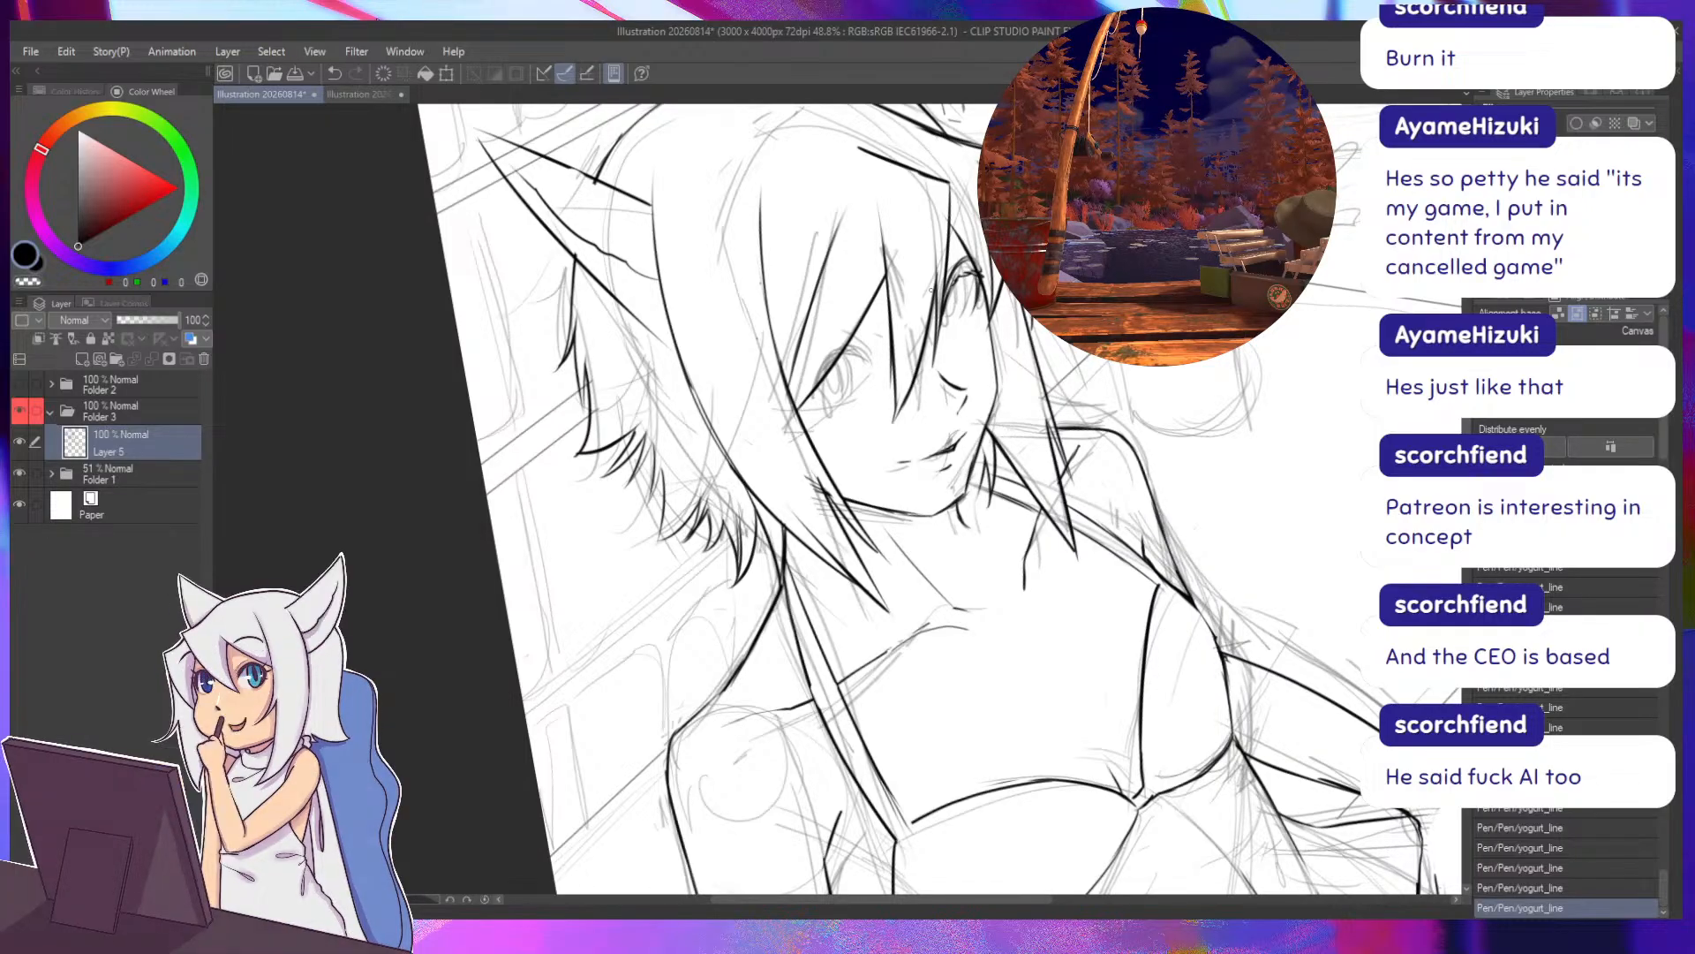
Build up the far eye's iris with short pen strokes along the sketch, undoing and redrawing the inner one.
{"action": "key", "text": "minus"}
{"action": "key", "text": "minus"}
{"action": "key", "text": "minus"}
{"action": "key", "text": "minus"}
{"action": "key", "text": "minus"}
{"action": "key", "text": "minus"}
{"action": "left_click_drag", "start_coordinate": [592, 366], "coordinate": [644, 427]}
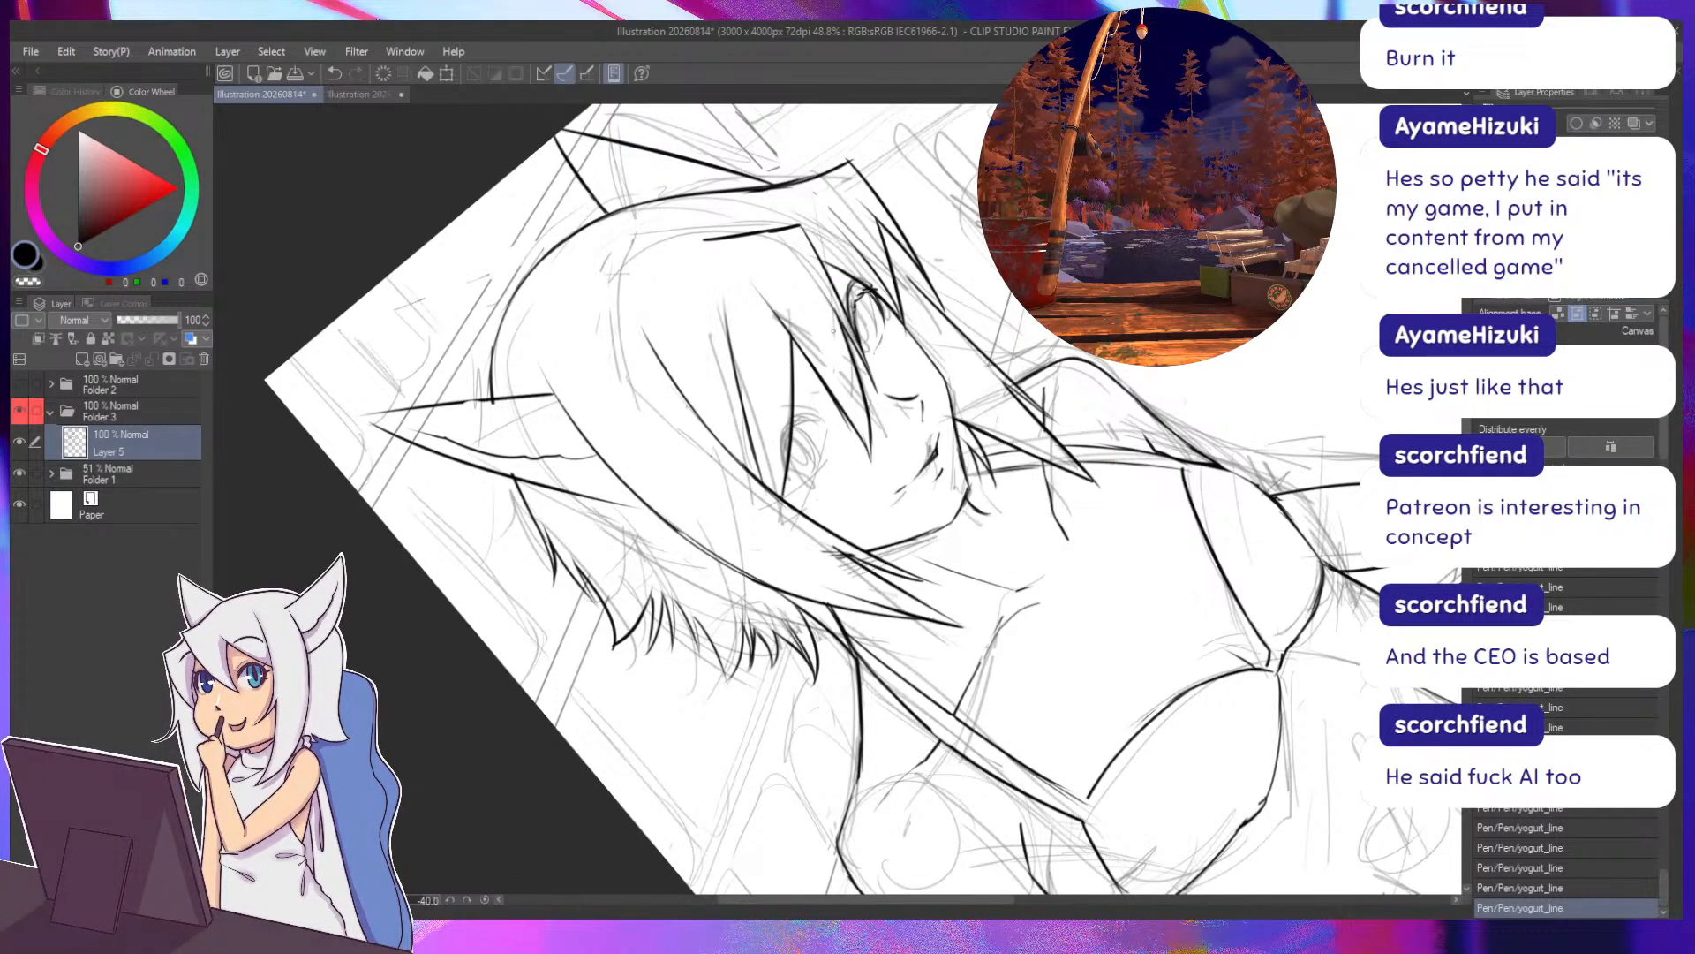
{"action": "key", "text": "asciicircum"}
{"action": "key", "text": "asciicircum"}
{"action": "key", "text": "asciicircum"}
{"action": "key", "text": "asciicircum"}
{"action": "key", "text": "asciicircum"}
{"action": "key", "text": "asciicircum"}
{"action": "key", "text": "asciicircum"}
{"action": "key", "text": "asciicircum"}
{"action": "key", "text": "asciicircum"}
{"action": "key", "text": "asciicircum"}
{"action": "key", "text": "asciicircum"}
{"action": "key", "text": "asciicircum"}
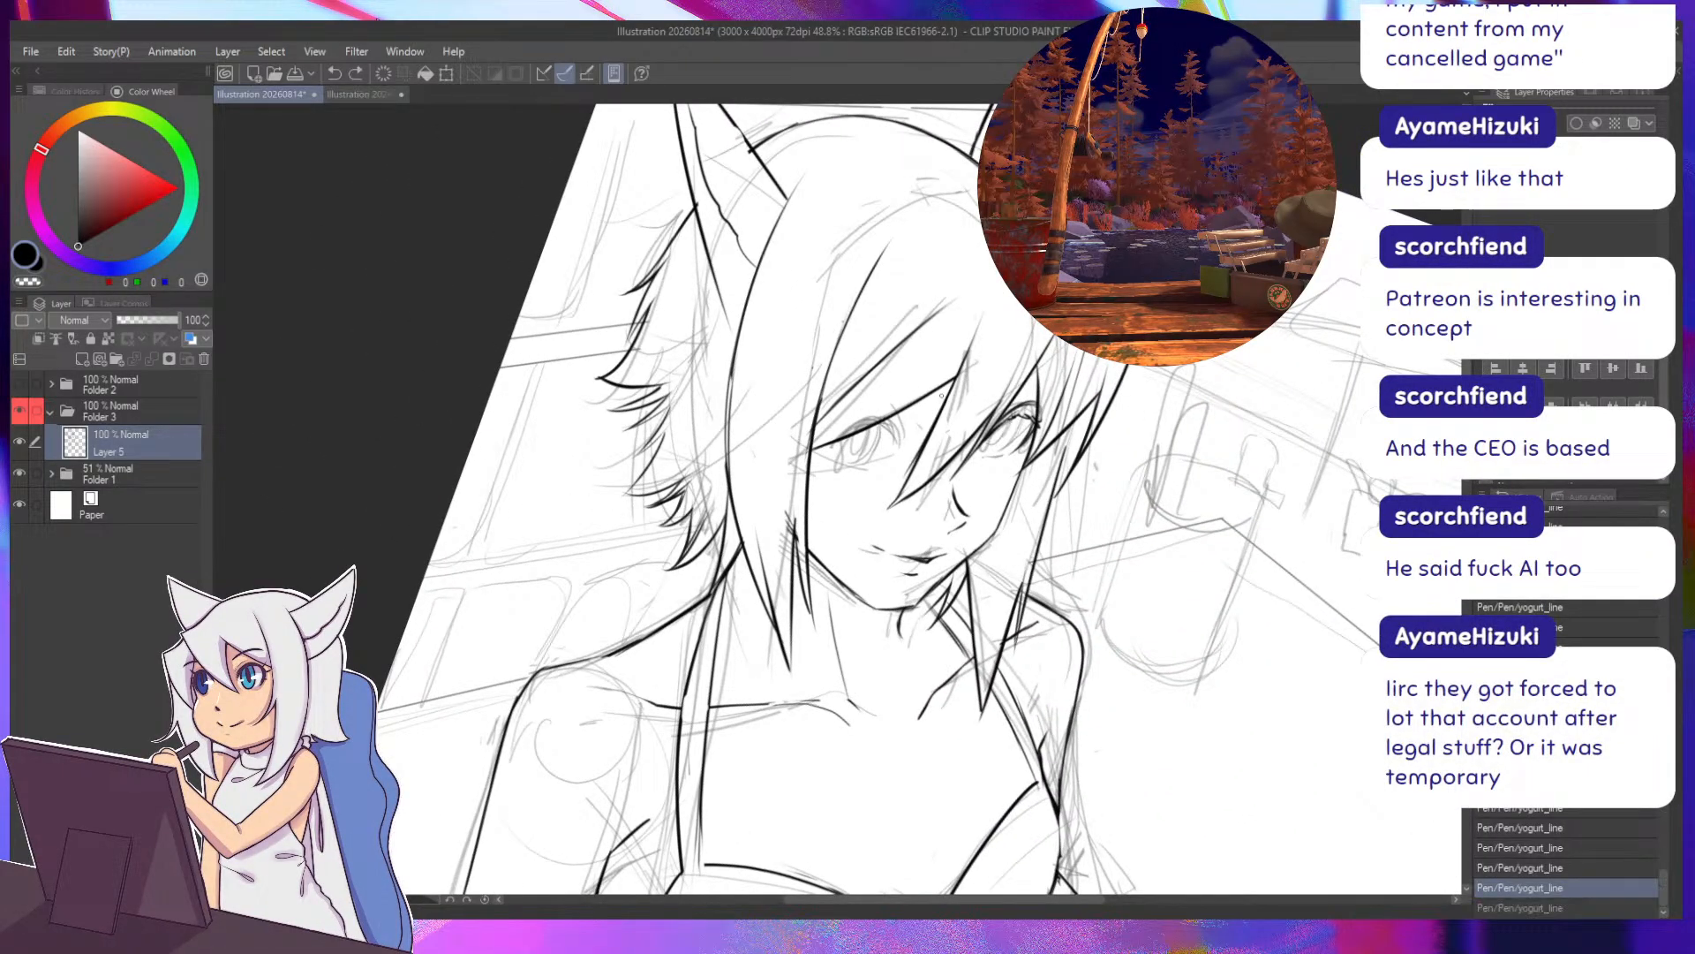
{"action": "key", "text": "minus"}
{"action": "key", "text": "minus"}
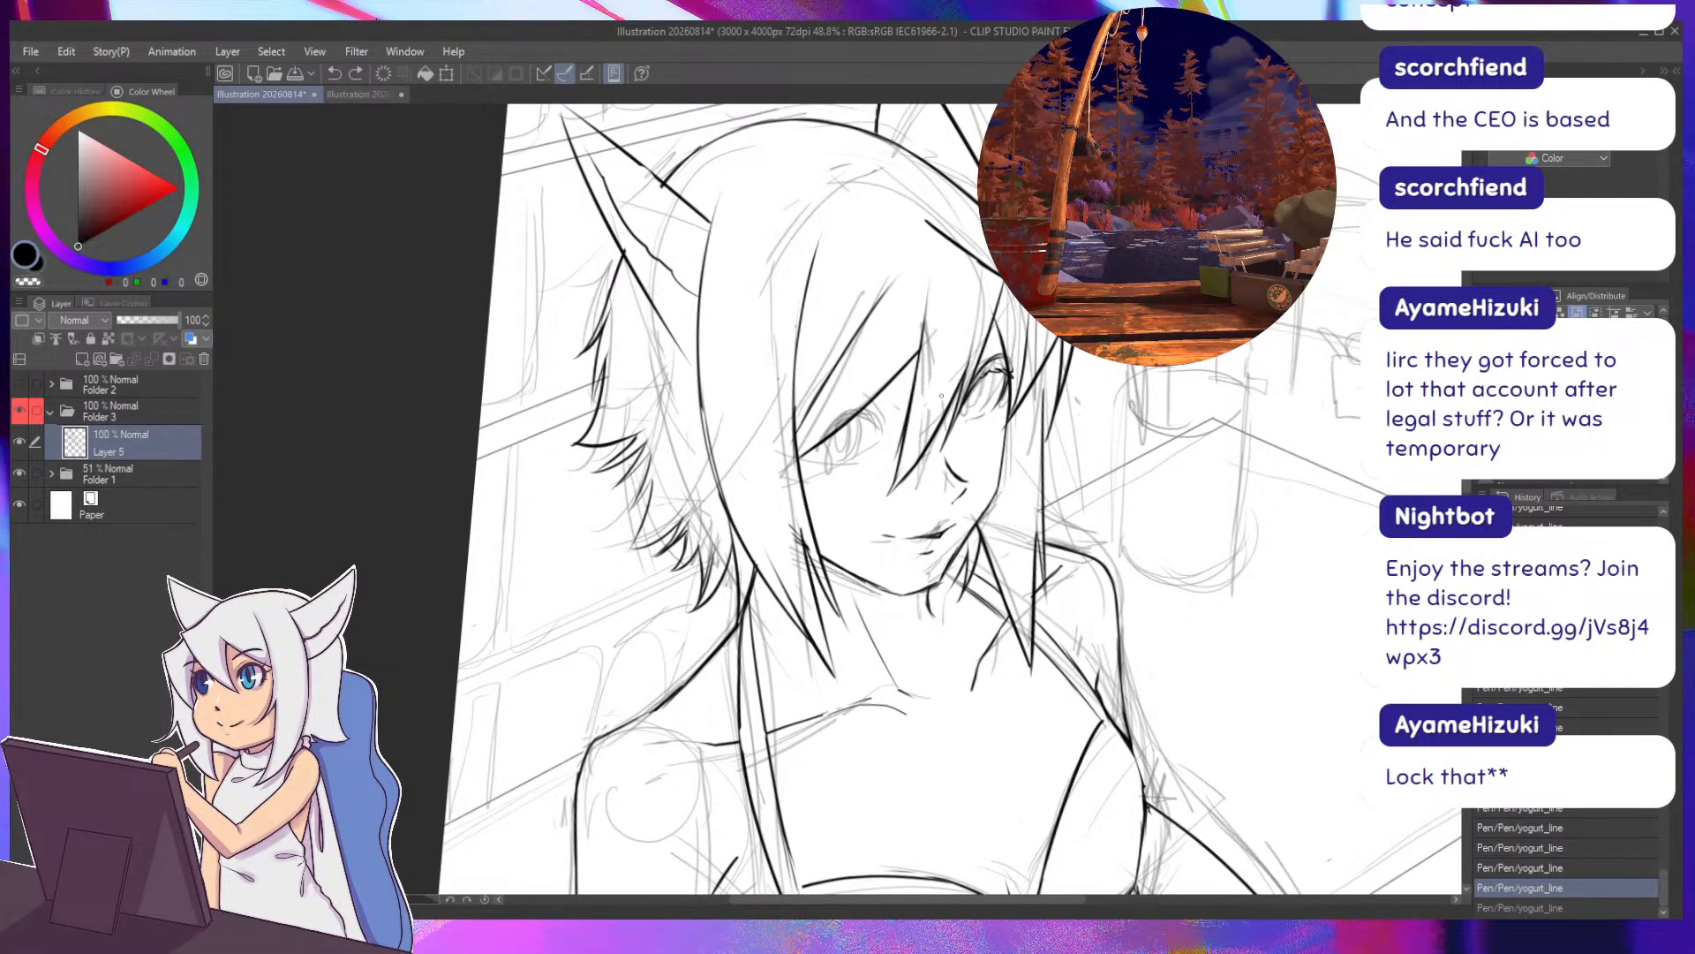
{"action": "left_click_drag", "start_coordinate": [987, 374], "coordinate": [966, 397]}
{"action": "key", "text": "ctrl+z"}
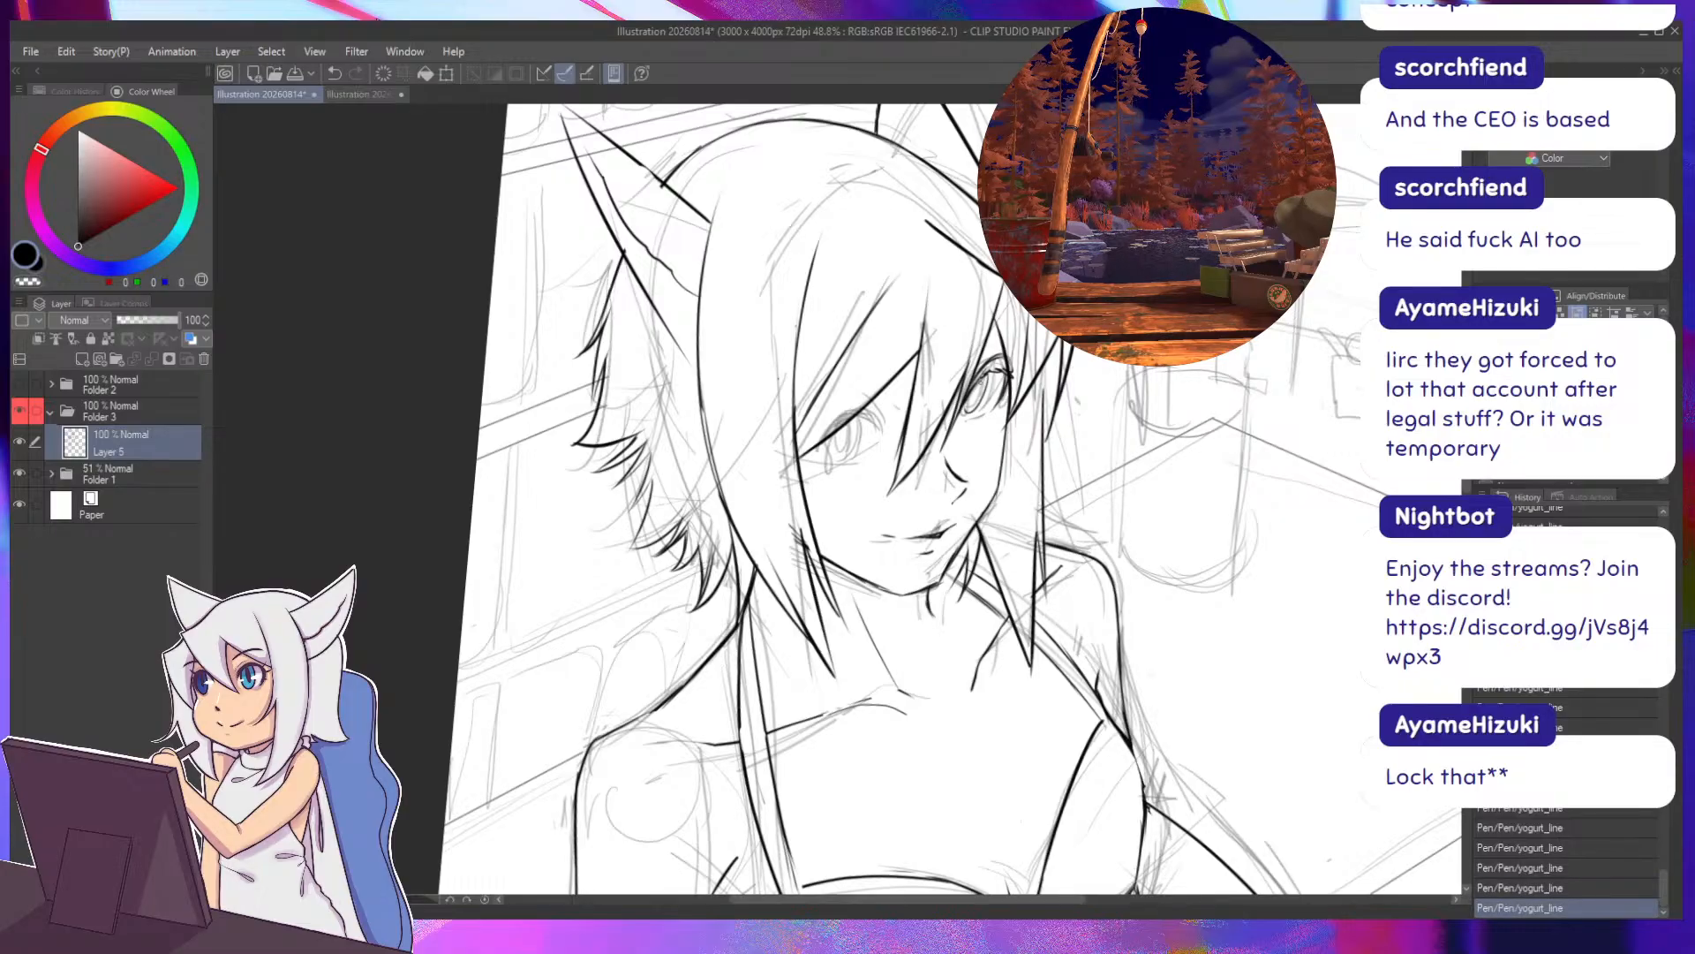
{"action": "key", "text": "ctrl+z"}
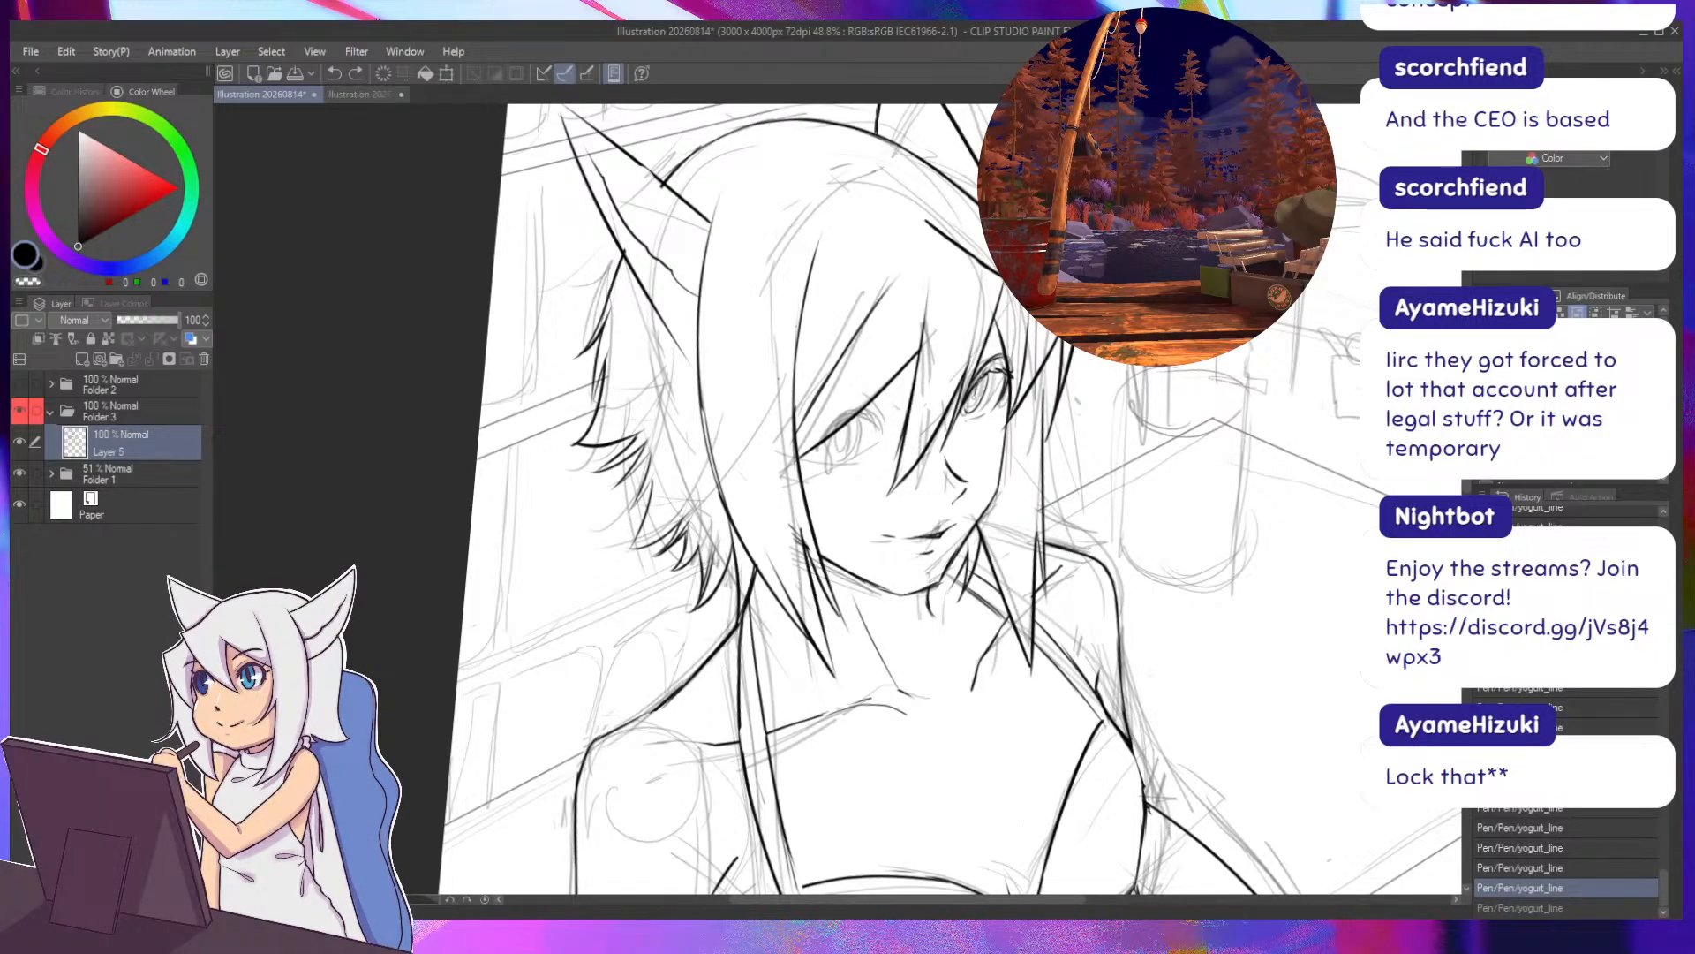
{"action": "left_click_drag", "start_coordinate": [986, 374], "coordinate": [970, 407]}
Check the face and the inked far eye from several canvas angles.
{"action": "key", "text": "minus"}
{"action": "key", "text": "minus"}
{"action": "key", "text": "minus"}
{"action": "key", "text": "minus"}
{"action": "key", "text": "asciicircum"}
{"action": "key", "text": "asciicircum"}
{"action": "key", "text": "asciicircum"}
{"action": "key", "text": "asciicircum"}
{"action": "key", "text": "asciicircum"}
{"action": "key", "text": "asciicircum"}
{"action": "key", "text": "asciicircum"}
{"action": "key", "text": "asciicircum"}
{"action": "key", "text": "asciicircum"}
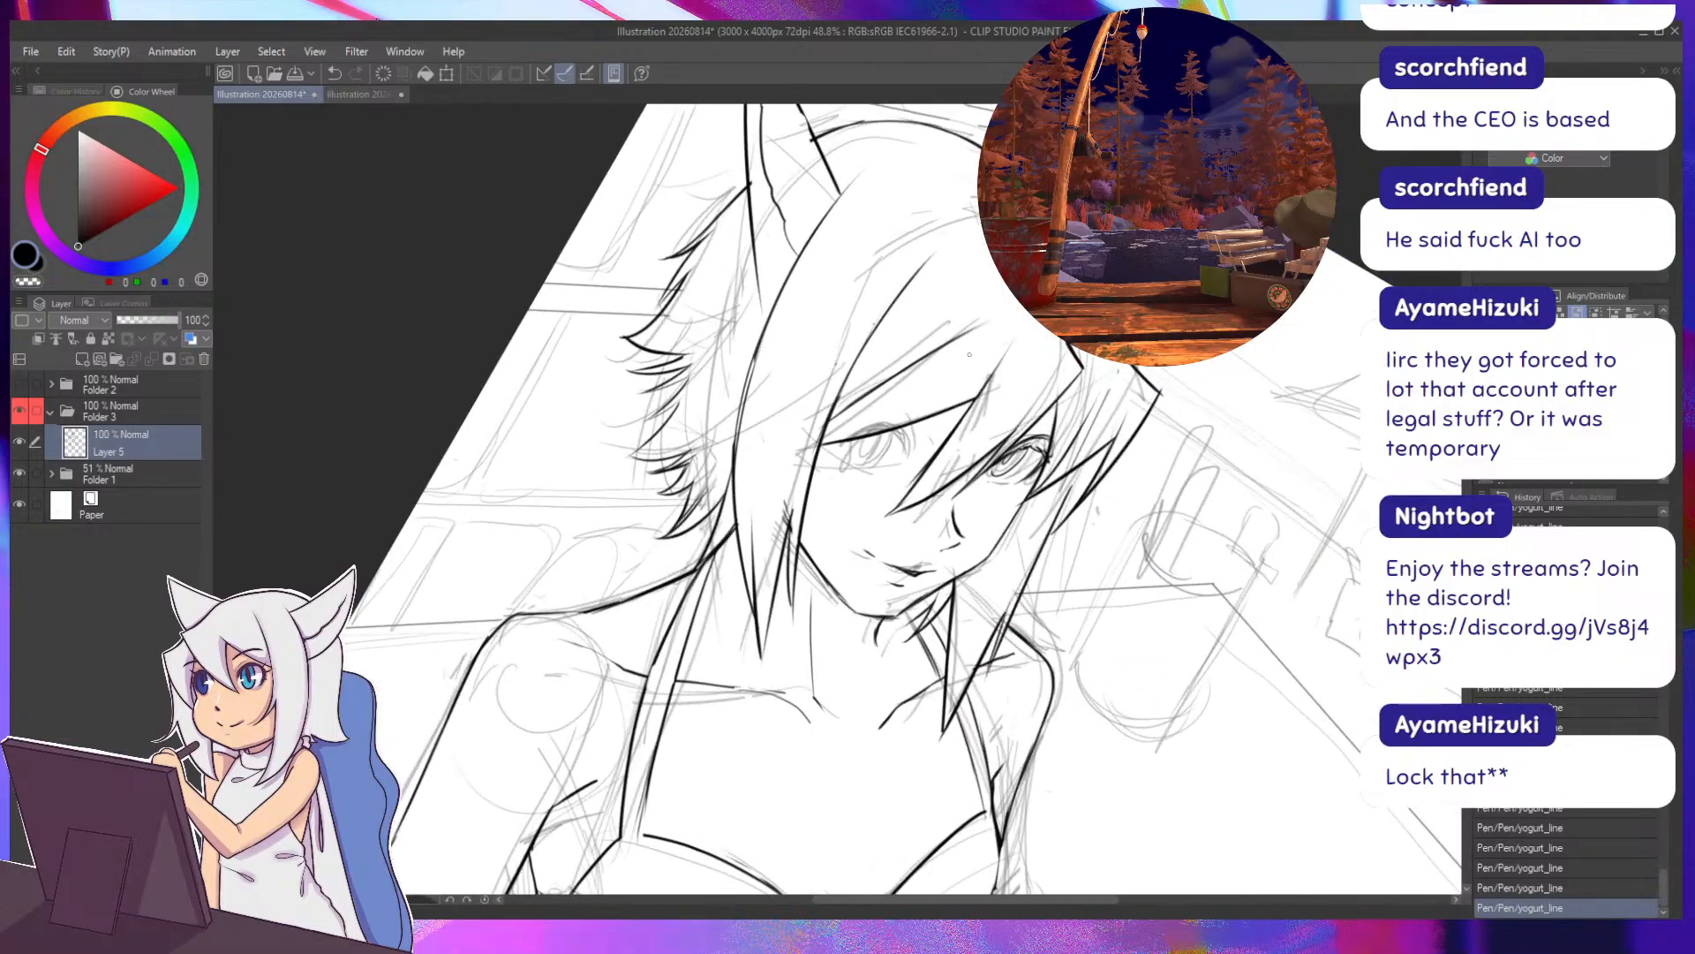
{"action": "left_click_drag", "start_coordinate": [647, 397], "coordinate": [507, 453]}
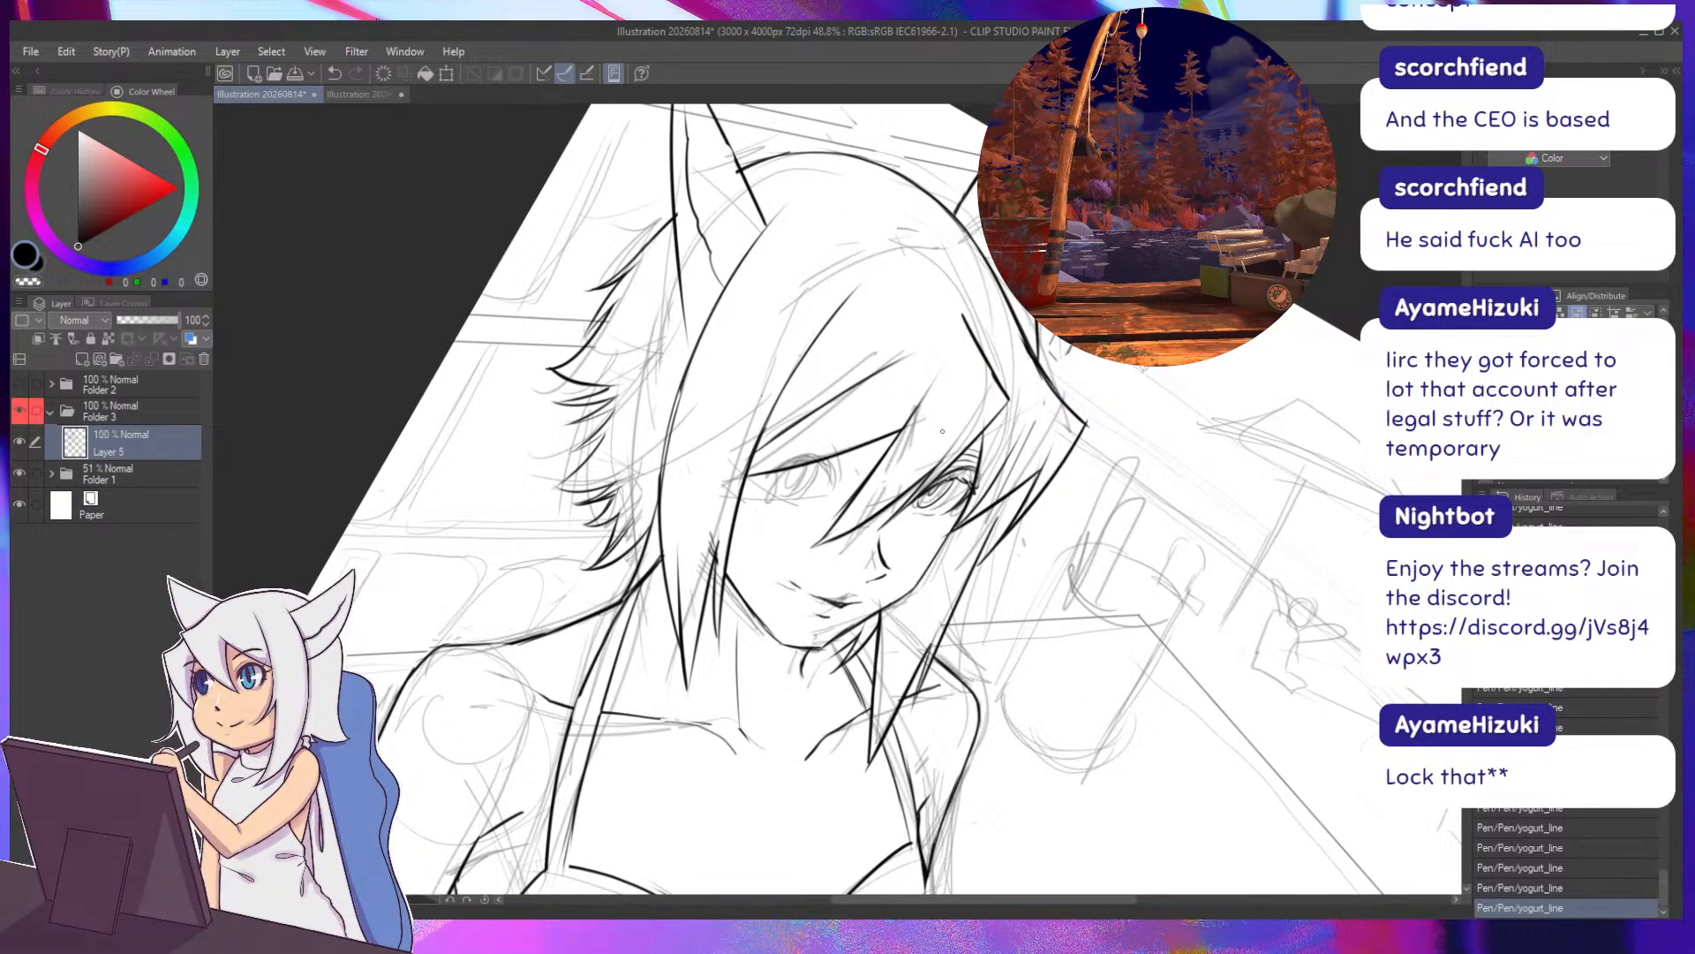
{"action": "key", "text": "minus"}
{"action": "key", "text": "minus"}
{"action": "key", "text": "minus"}
{"action": "key", "text": "minus"}
{"action": "key", "text": "minus"}
{"action": "key", "text": "minus"}
{"action": "key", "text": "minus"}
{"action": "key", "text": "minus"}
{"action": "key", "text": "minus"}
{"action": "key", "text": "minus"}
{"action": "key", "text": "minus"}
{"action": "key", "text": "minus"}
{"action": "key", "text": "minus"}
{"action": "key", "text": "minus"}
{"action": "key", "text": "minus"}
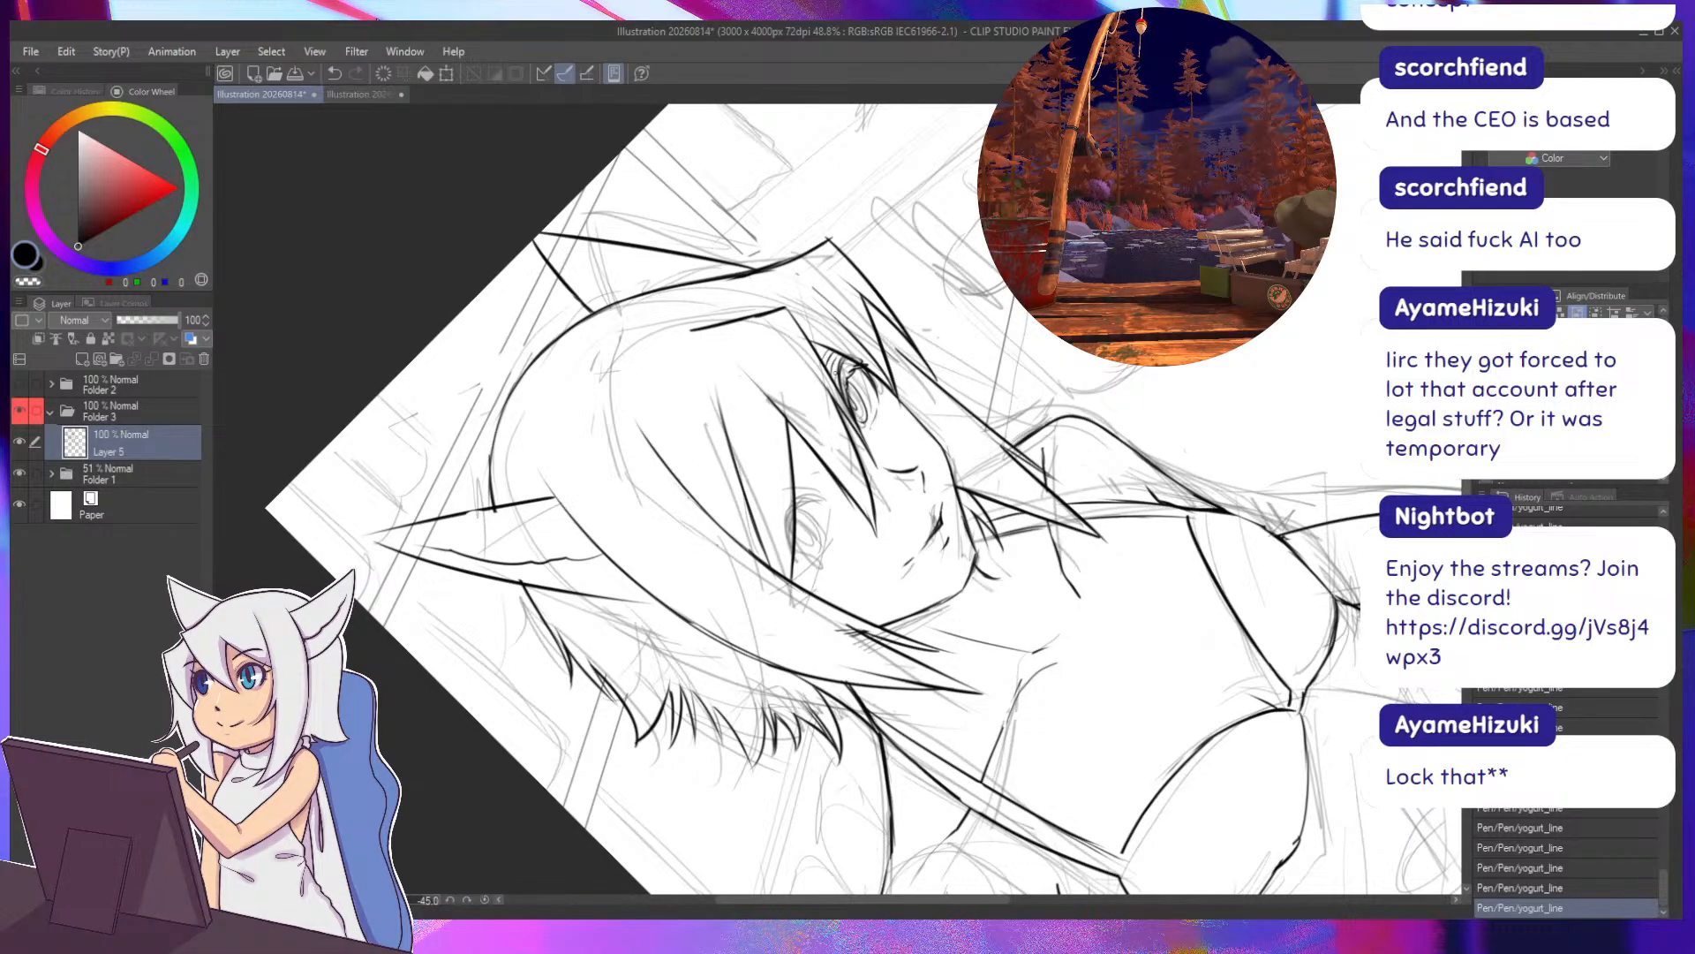
Try a short pen stroke beside the near eye and undo the latest strokes.
{"action": "key", "text": "asciicircum"}
{"action": "key", "text": "asciicircum"}
{"action": "key", "text": "asciicircum"}
{"action": "key", "text": "asciicircum"}
{"action": "key", "text": "asciicircum"}
{"action": "key", "text": "asciicircum"}
{"action": "key", "text": "asciicircum"}
{"action": "key", "text": "asciicircum"}
{"action": "key", "text": "asciicircum"}
{"action": "key", "text": "asciicircum"}
{"action": "key", "text": "asciicircum"}
{"action": "key", "text": "asciicircum"}
{"action": "key", "text": "asciicircum"}
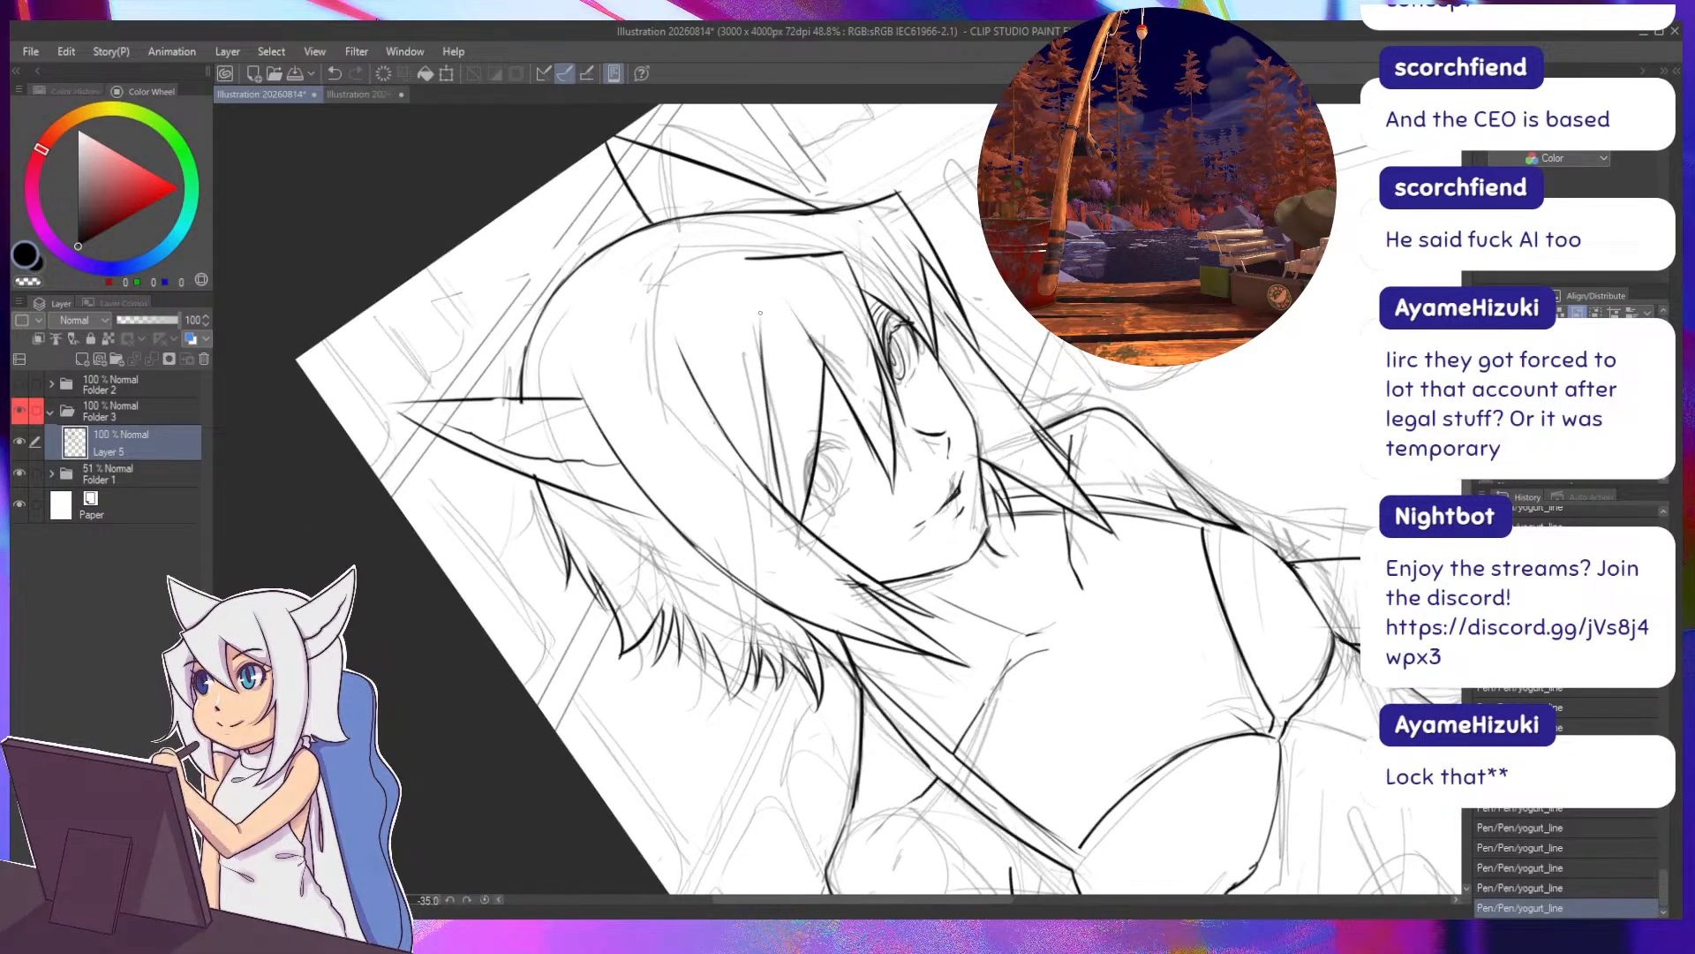
{"action": "left_click_drag", "start_coordinate": [785, 472], "coordinate": [778, 434]}
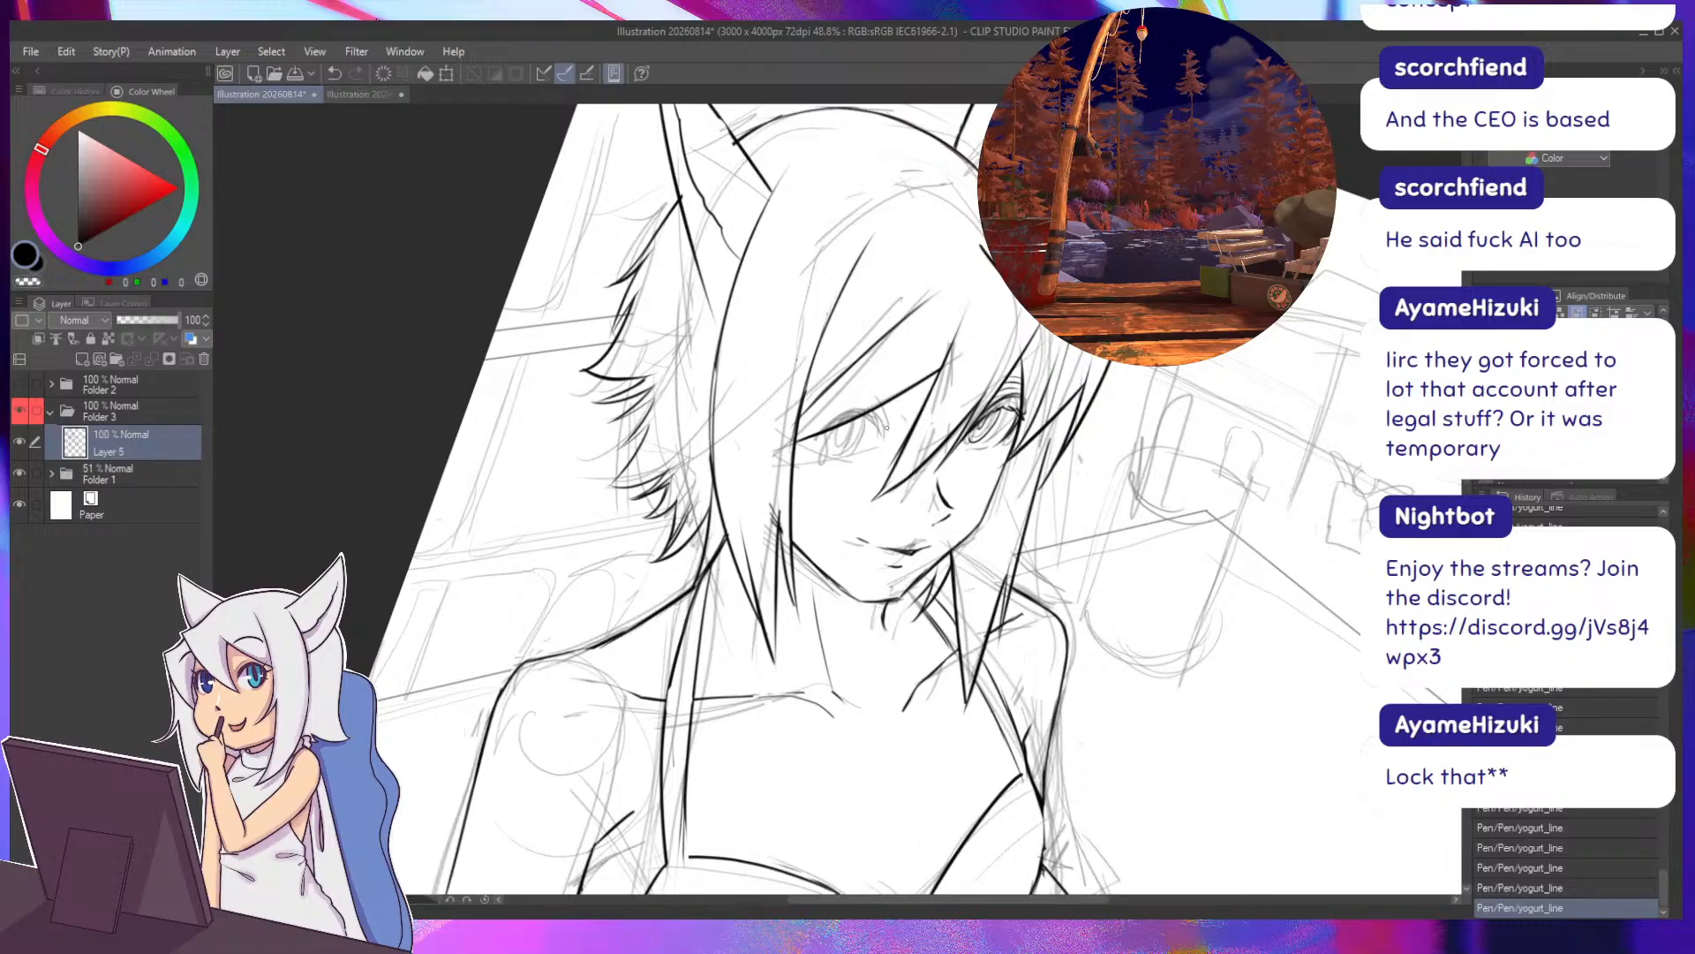
{"action": "key", "text": "ctrl+z"}
{"action": "key", "text": "ctrl+z"}
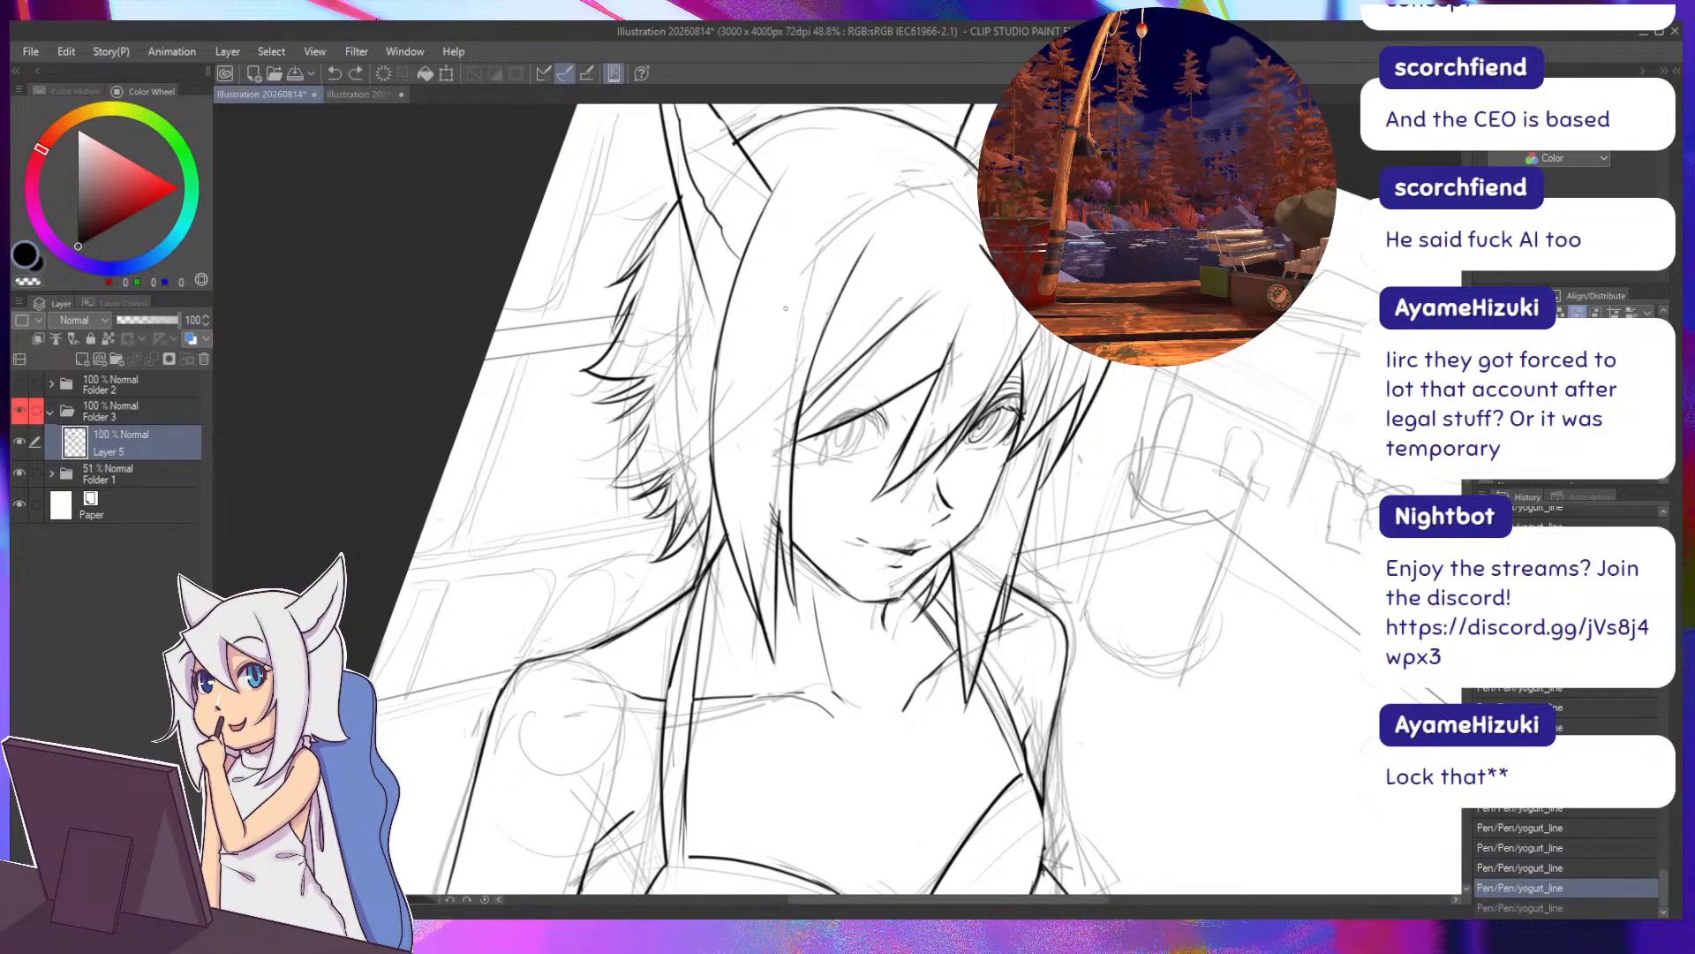
Erase and redraw the edge of the bang strand beside the near eye with a long tapered stroke.
{"action": "left_click_drag", "start_coordinate": [696, 366], "coordinate": [685, 335]}
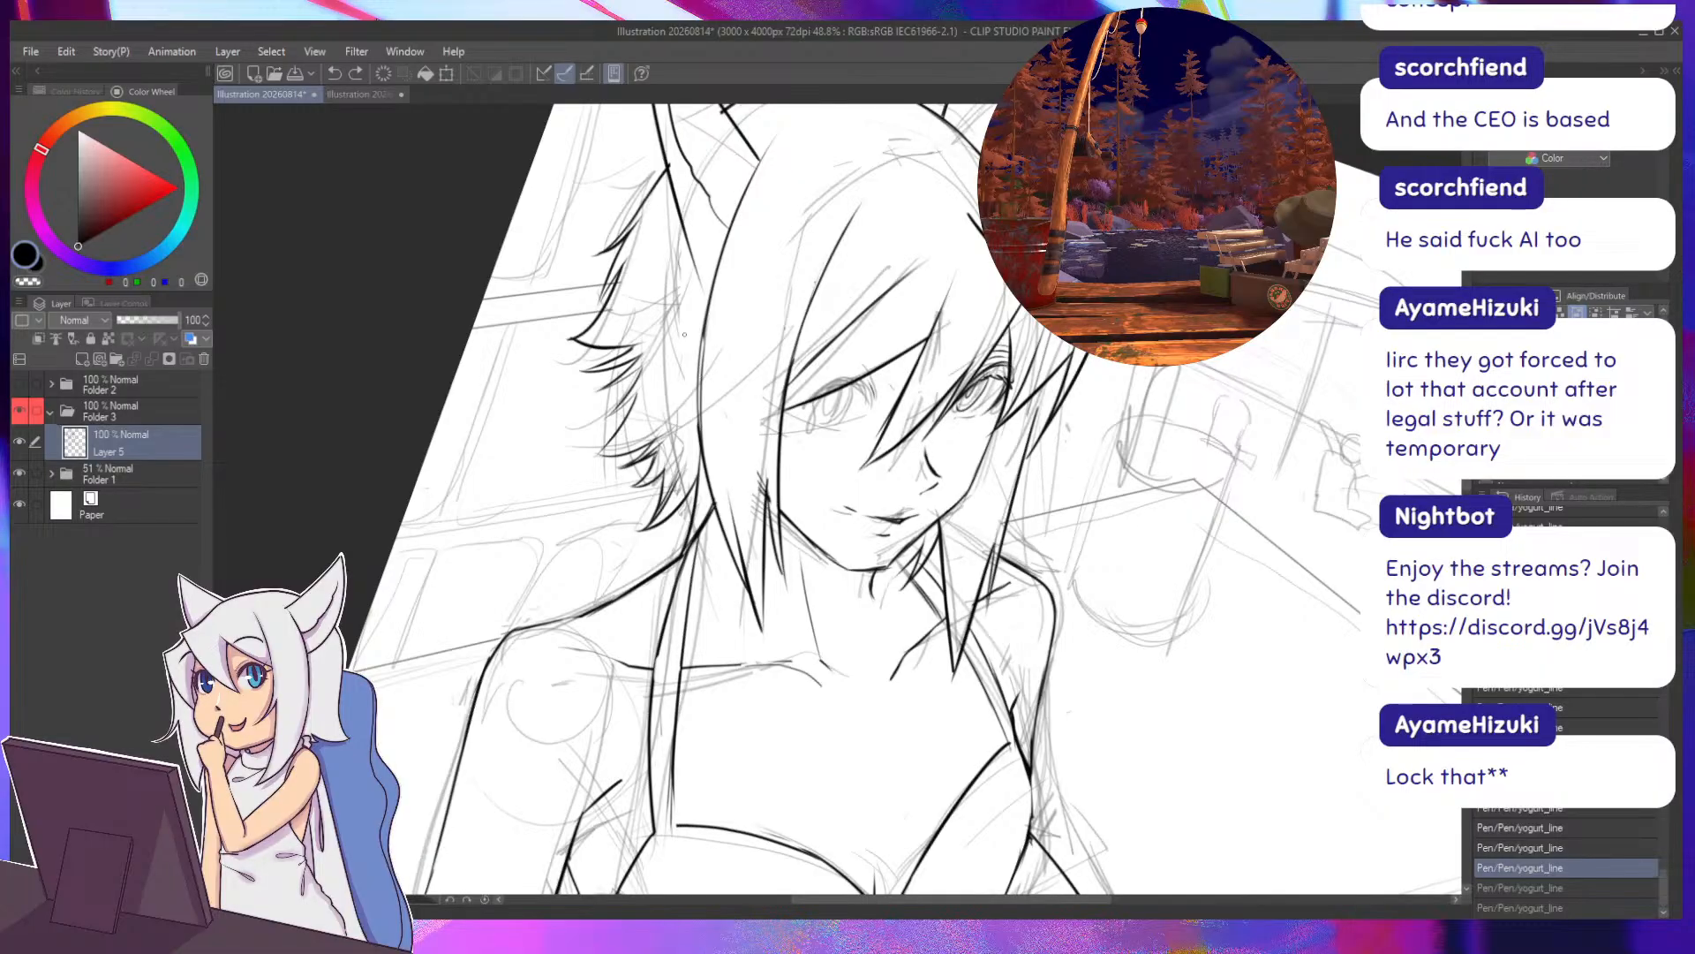
{"action": "mouse_move", "coordinate": [684, 334]}
{"action": "left_mouse_down"}
{"action": "mouse_move", "coordinate": [618, 453]}
{"action": "mouse_move", "coordinate": [777, 340]}
{"action": "left_mouse_up"}
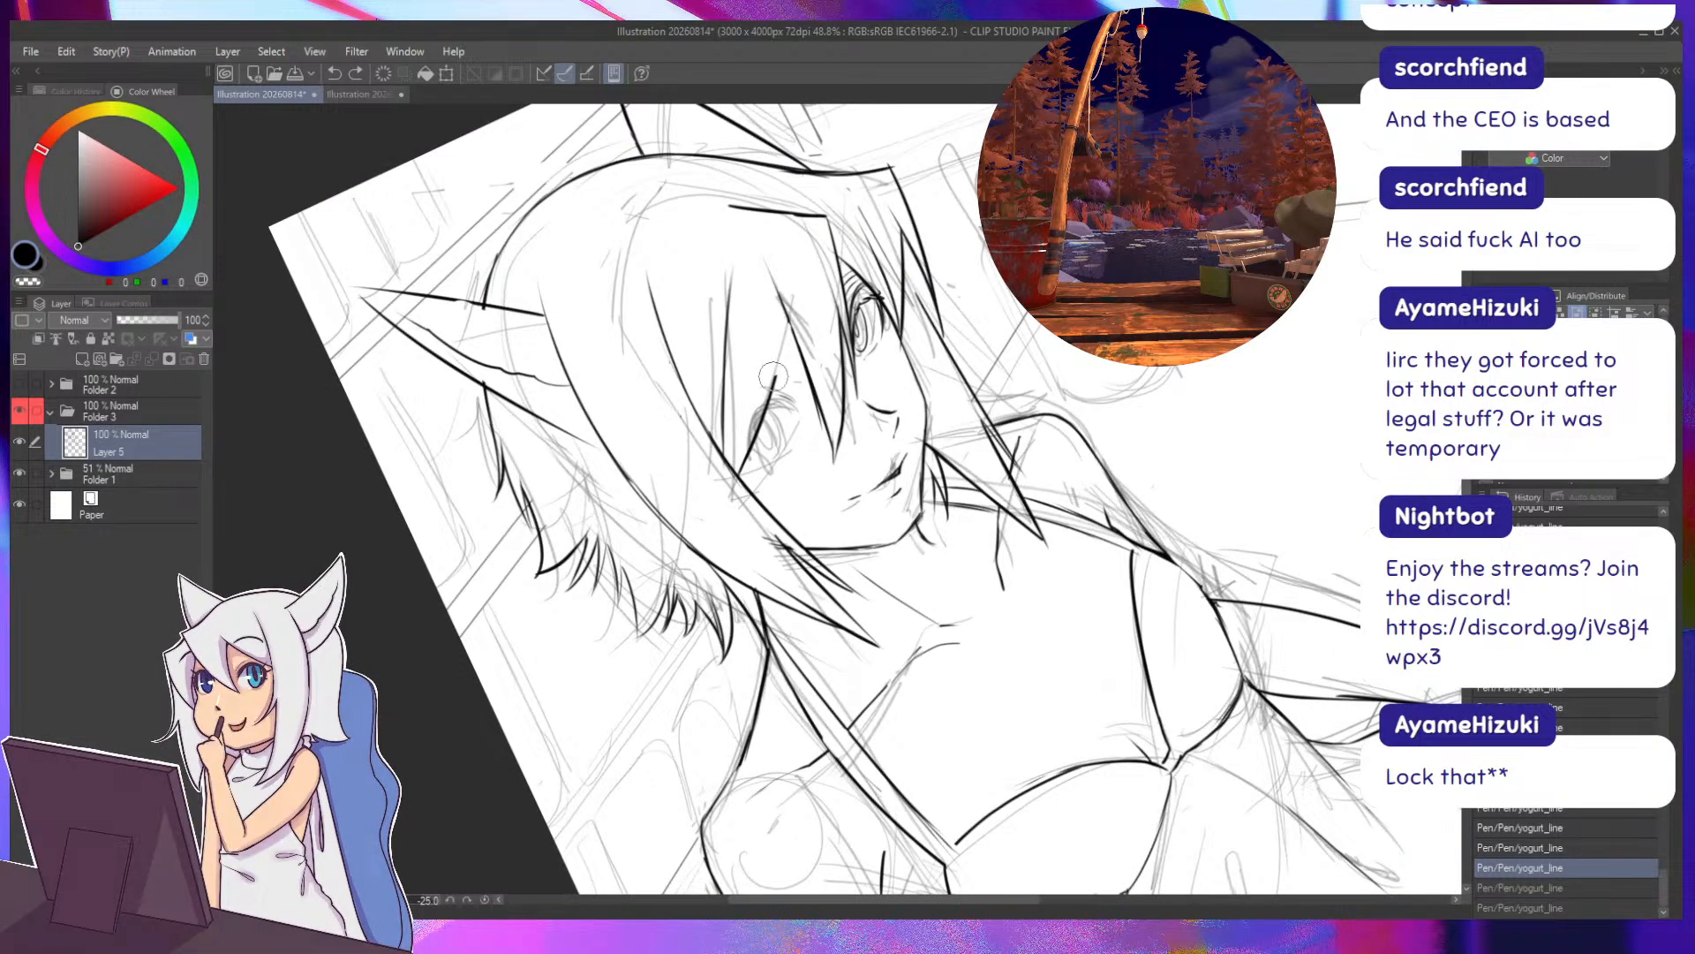
{"action": "mouse_move", "coordinate": [747, 458]}
{"action": "left_mouse_down"}
{"action": "mouse_move", "coordinate": [740, 471]}
{"action": "mouse_move", "coordinate": [748, 448]}
{"action": "left_mouse_up"}
{"action": "key", "text": "p"}
{"action": "left_click_drag", "start_coordinate": [789, 319], "coordinate": [756, 410]}
{"action": "key", "text": "ctrl+z"}
{"action": "left_click_drag", "start_coordinate": [786, 324], "coordinate": [743, 433]}
{"action": "left_click_drag", "start_coordinate": [771, 376], "coordinate": [723, 464]}
{"action": "left_click_drag", "start_coordinate": [787, 323], "coordinate": [742, 432]}
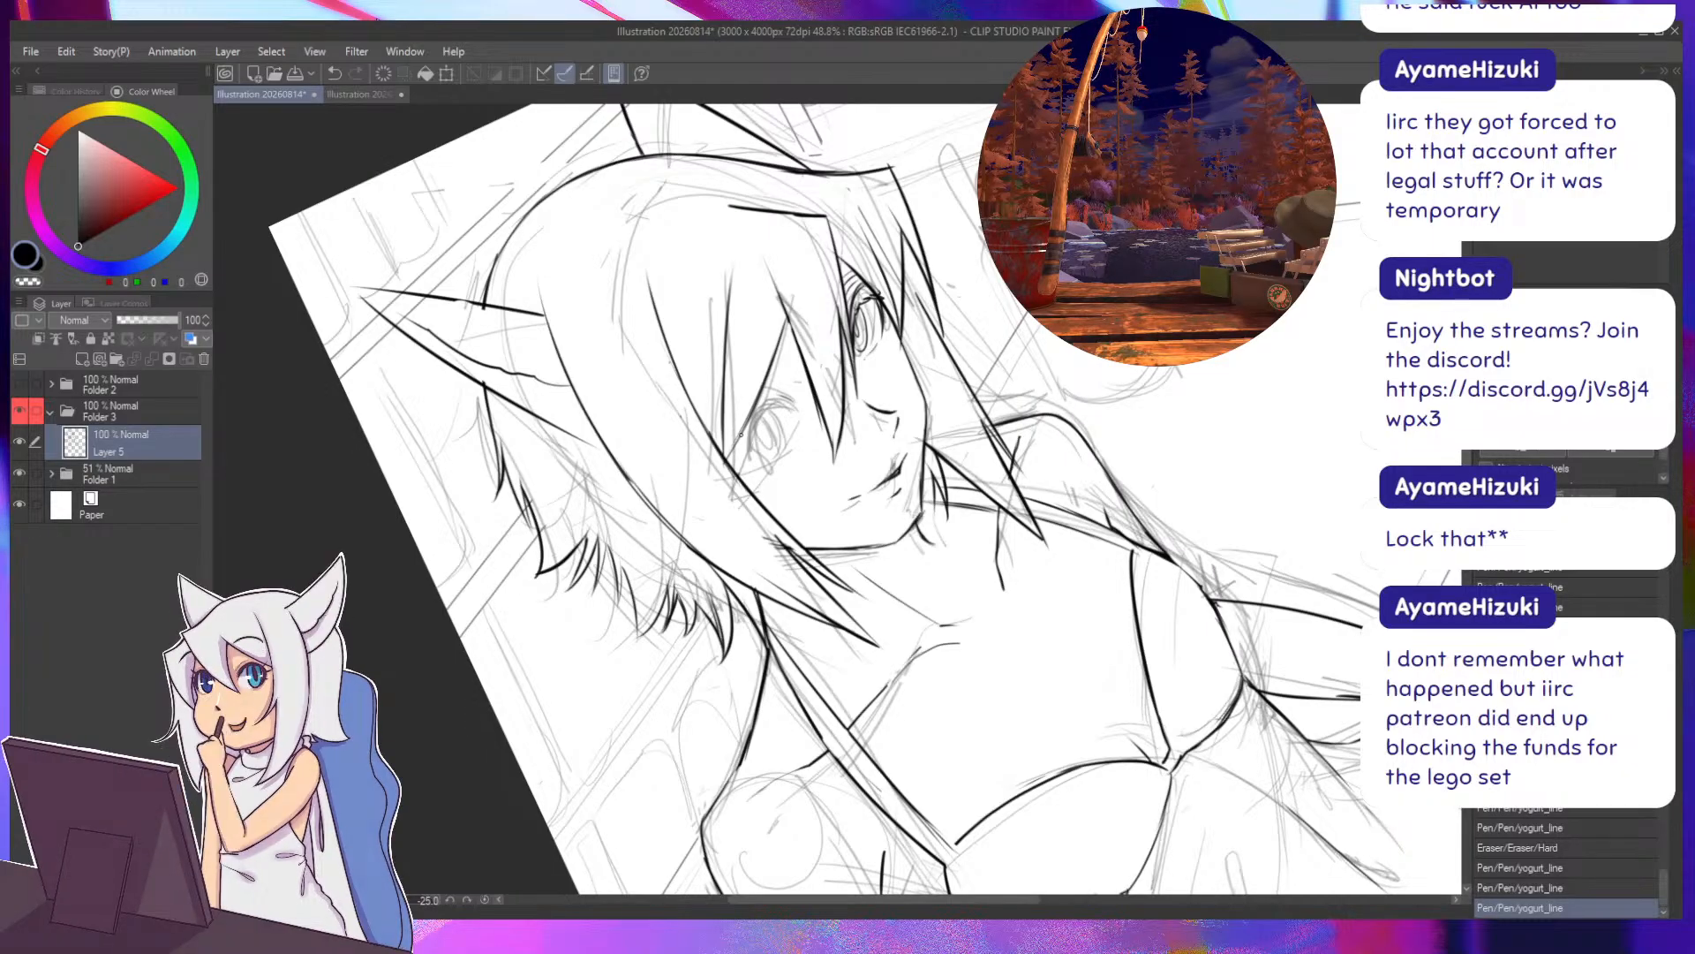
Ink a short upper-lash stroke at the near eye's inner corner, undoing the attempts that miss the sketch.
{"action": "mouse_move", "coordinate": [741, 434]}
{"action": "left_mouse_down"}
{"action": "mouse_move", "coordinate": [786, 394]}
{"action": "mouse_move", "coordinate": [944, 446]}
{"action": "mouse_move", "coordinate": [954, 516]}
{"action": "mouse_move", "coordinate": [740, 434]}
{"action": "mouse_move", "coordinate": [683, 447]}
{"action": "mouse_move", "coordinate": [760, 462]}
{"action": "left_mouse_up"}
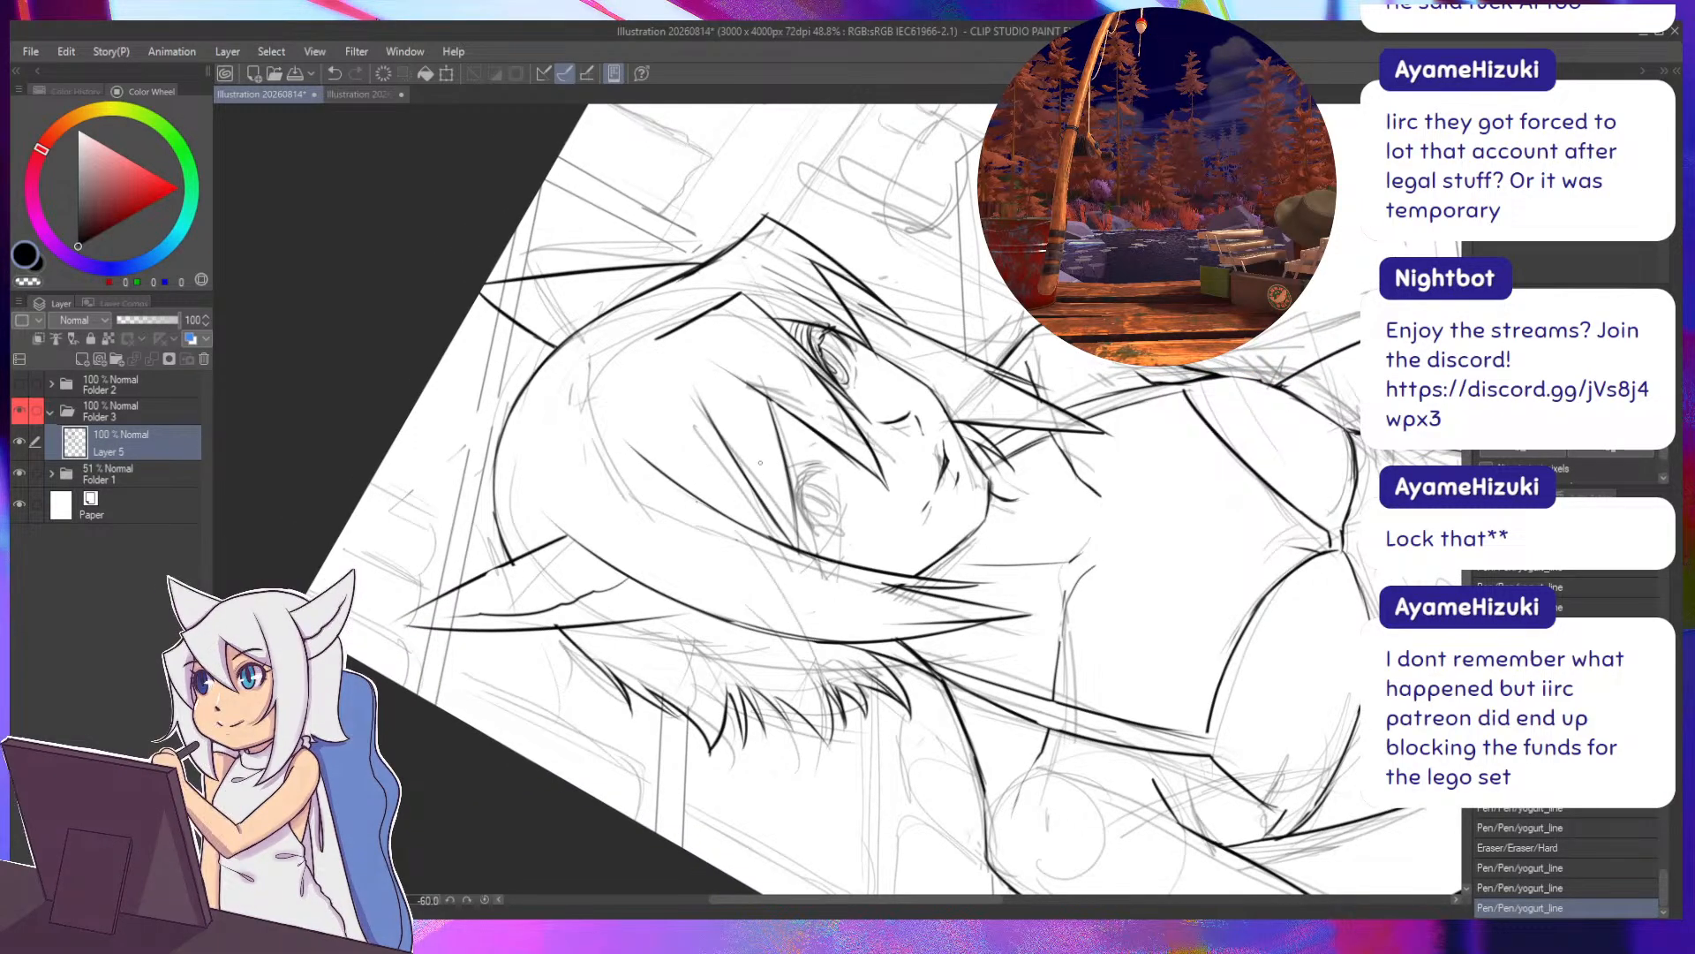
{"action": "key", "text": "asciicircum"}
{"action": "key", "text": "asciicircum"}
{"action": "key", "text": "asciicircum"}
{"action": "key", "text": "asciicircum"}
{"action": "key", "text": "asciicircum"}
{"action": "key", "text": "asciicircum"}
{"action": "key", "text": "asciicircum"}
{"action": "key", "text": "asciicircum"}
{"action": "key", "text": "asciicircum"}
{"action": "key", "text": "asciicircum"}
{"action": "key", "text": "asciicircum"}
{"action": "key", "text": "asciicircum"}
{"action": "key", "text": "asciicircum"}
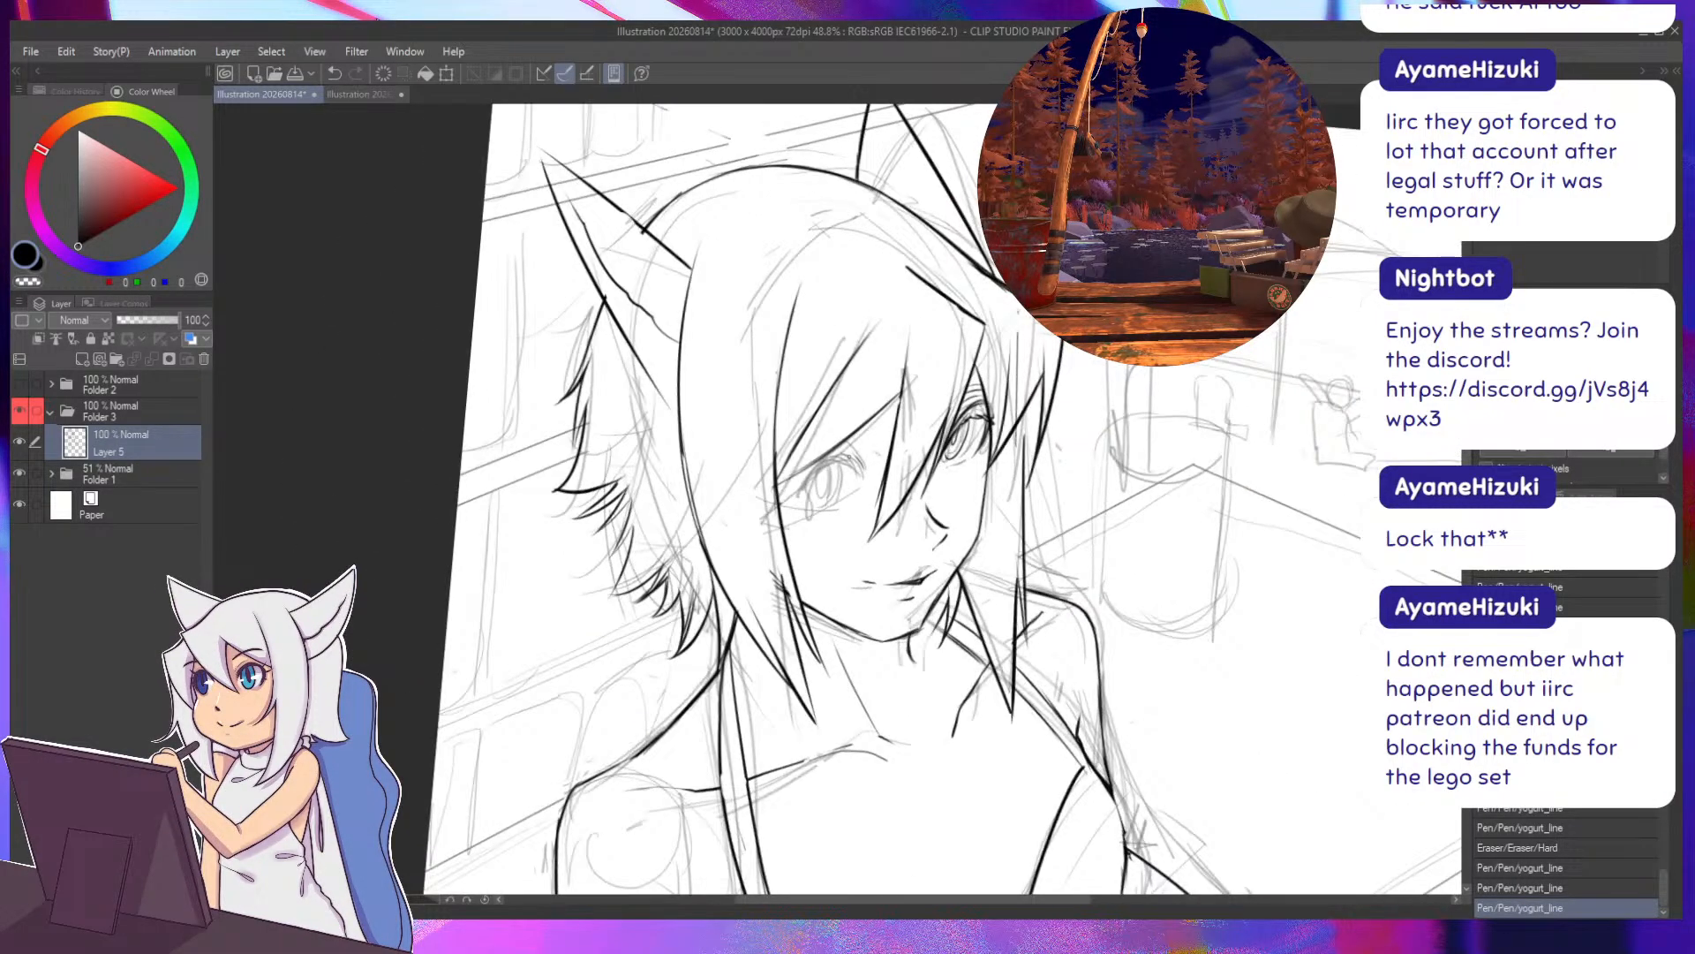
{"action": "left_click", "coordinate": [862, 458]}
{"action": "mouse_move", "coordinate": [868, 465]}
{"action": "left_mouse_down"}
{"action": "mouse_move", "coordinate": [837, 450]}
{"action": "mouse_move", "coordinate": [851, 444]}
{"action": "left_mouse_up"}
{"action": "key", "text": "ctrl+z"}
{"action": "key", "text": "ctrl+z"}
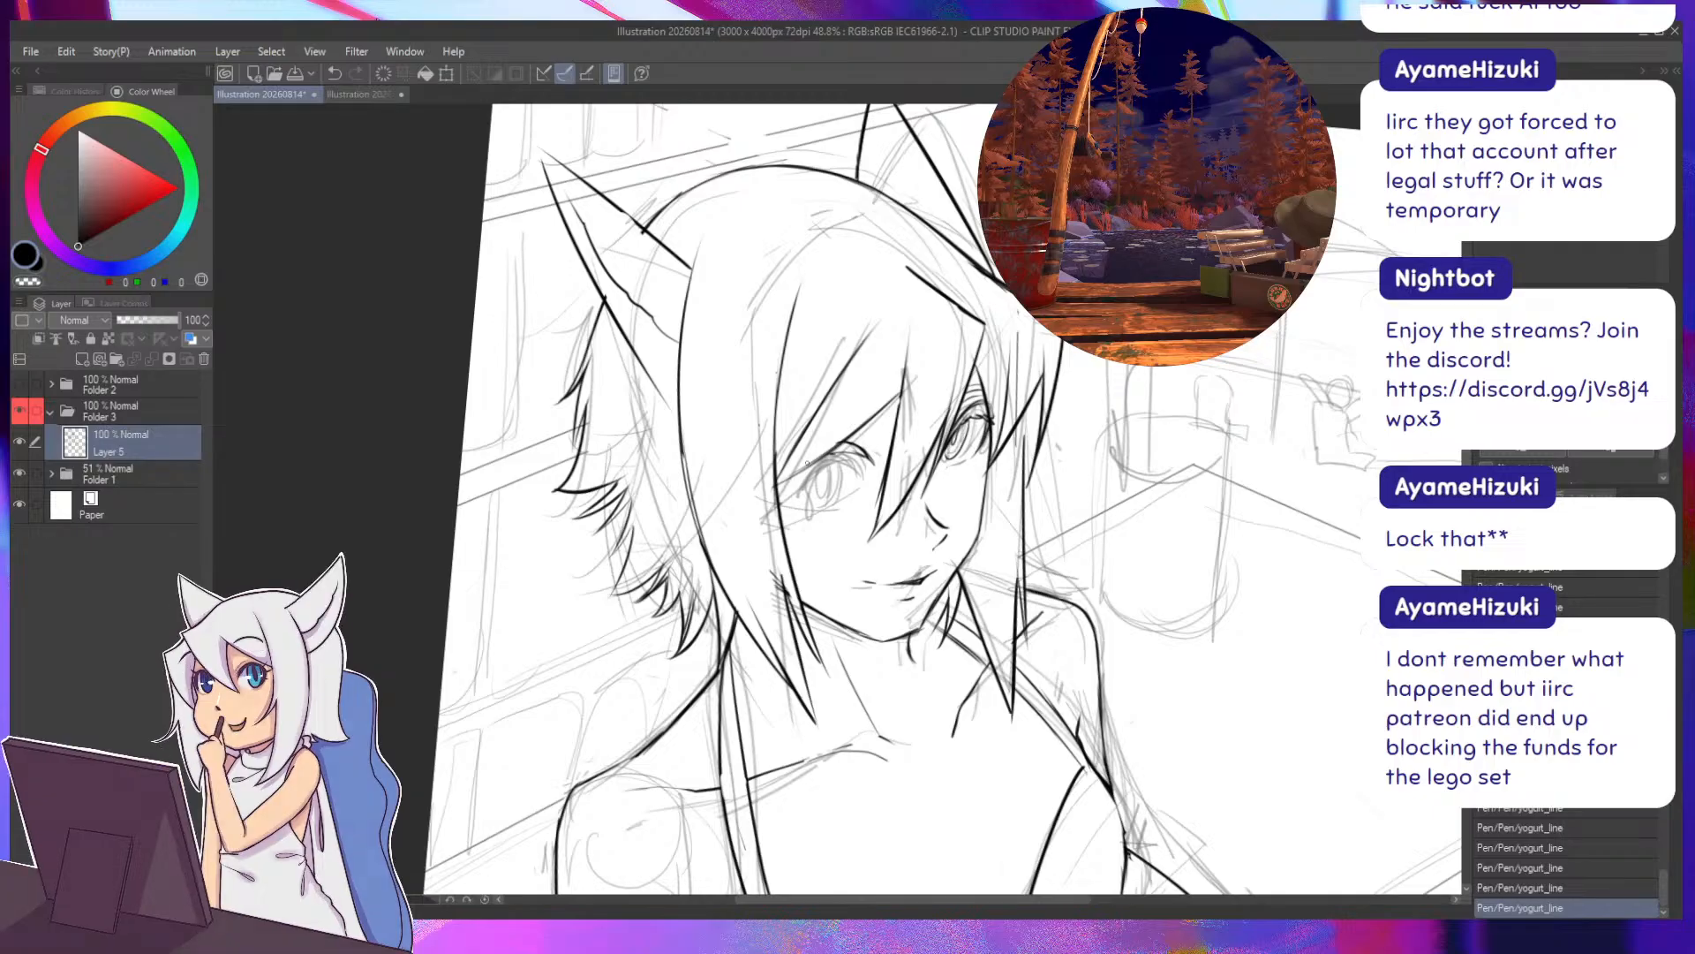
Ink a short stroke at the near eye's outer side, beside the iris, and tidy it with the eraser.
{"action": "key", "text": "minus"}
{"action": "key", "text": "minus"}
{"action": "key", "text": "minus"}
{"action": "key", "text": "minus"}
{"action": "key", "text": "minus"}
{"action": "key", "text": "minus"}
{"action": "key", "text": "minus"}
{"action": "key", "text": "minus"}
{"action": "key", "text": "minus"}
{"action": "key", "text": "minus"}
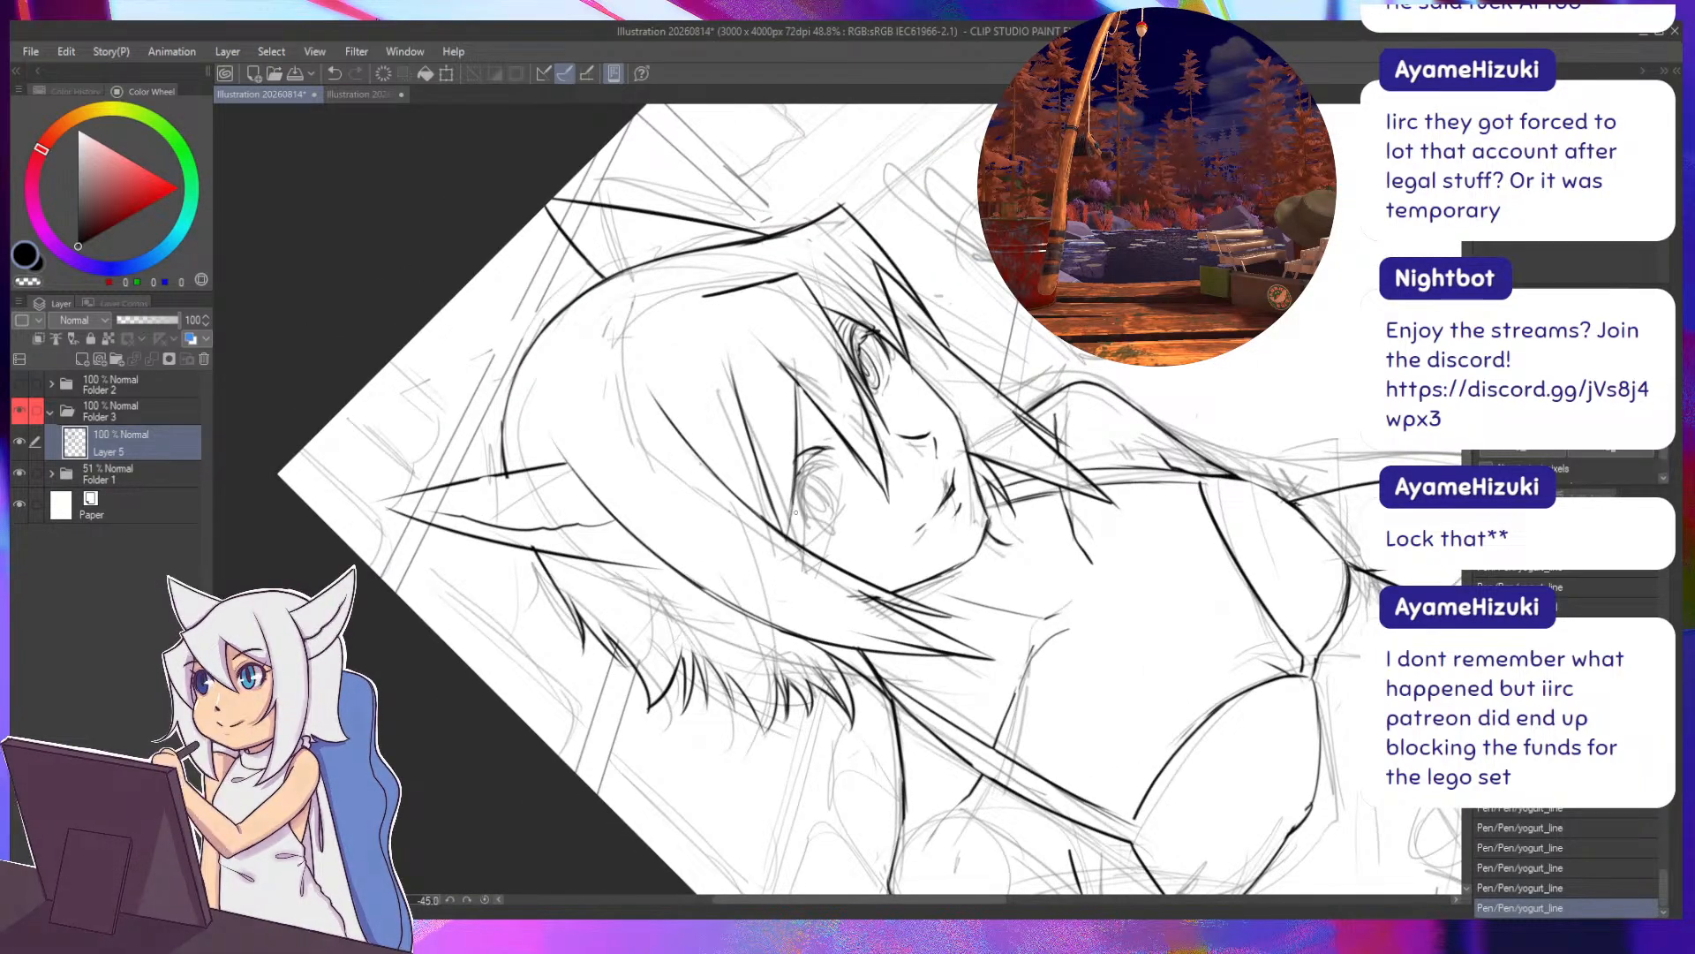
{"action": "left_click_drag", "start_coordinate": [799, 502], "coordinate": [799, 514]}
{"action": "mouse_move", "coordinate": [796, 520]}
{"action": "left_mouse_down"}
{"action": "mouse_move", "coordinate": [799, 439]}
{"action": "mouse_move", "coordinate": [854, 427]}
{"action": "mouse_move", "coordinate": [816, 430]}
{"action": "mouse_move", "coordinate": [874, 464]}
{"action": "mouse_move", "coordinate": [875, 427]}
{"action": "left_mouse_up"}
{"action": "key", "text": "e"}
{"action": "key", "text": "p"}
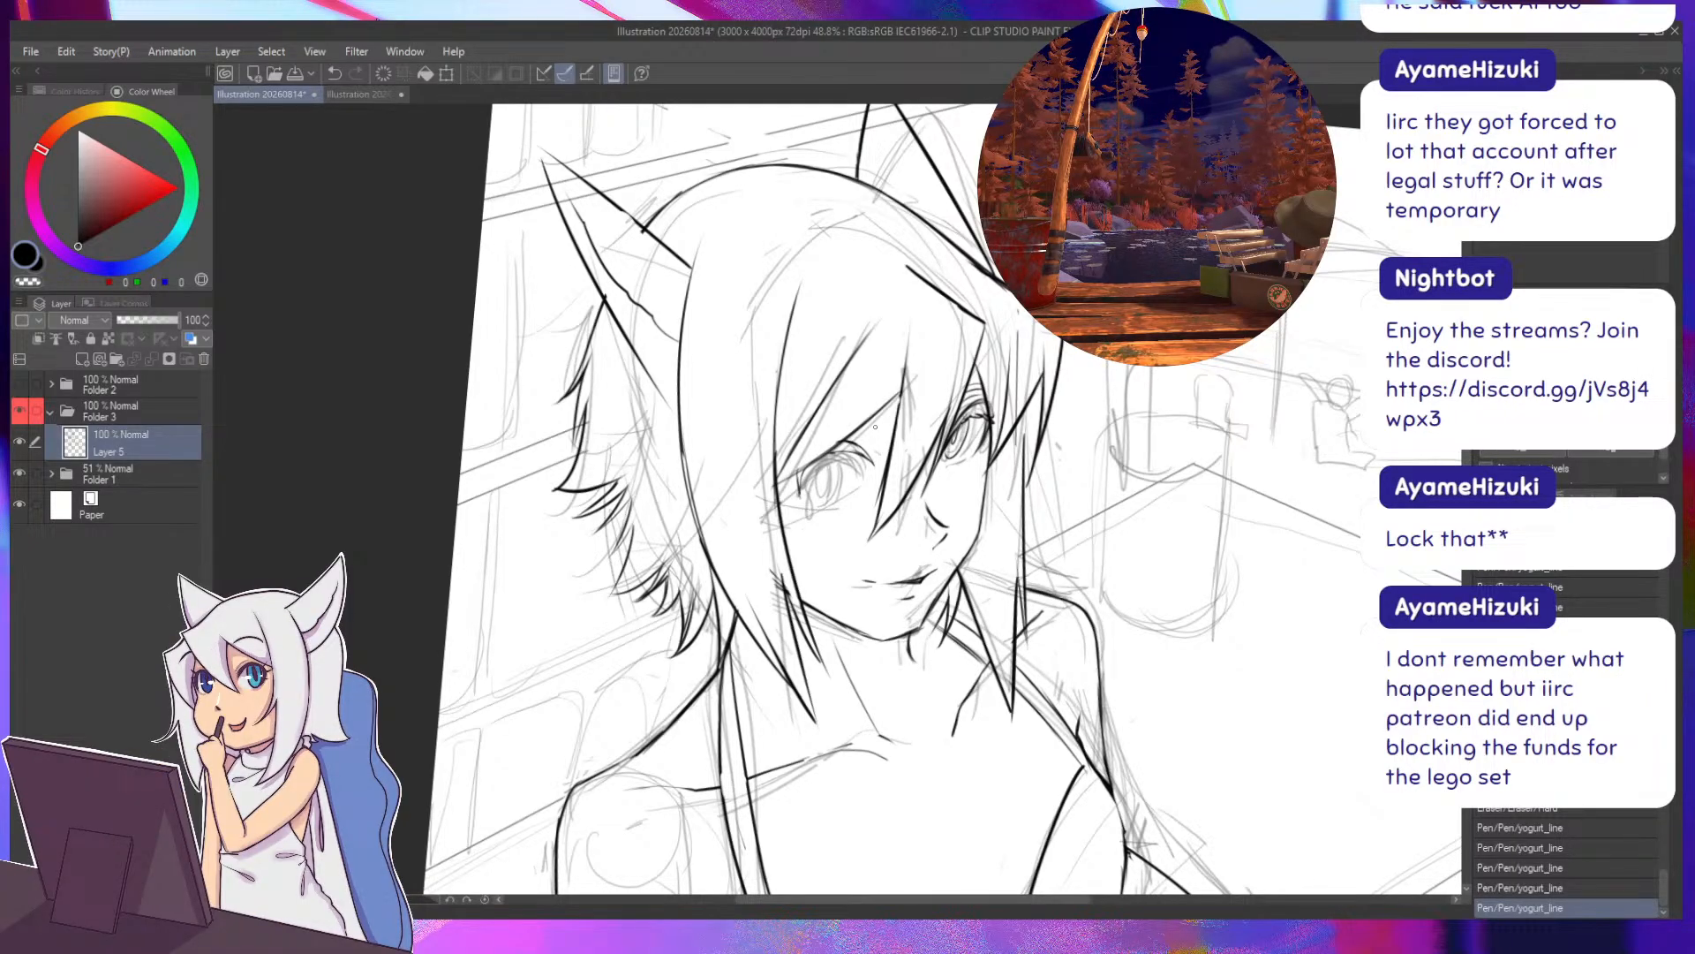
Try short pen strokes along the near eye's lash line and iris and undo them.
{"action": "mouse_move", "coordinate": [865, 449]}
{"action": "left_mouse_down"}
{"action": "mouse_move", "coordinate": [873, 463]}
{"action": "mouse_move", "coordinate": [836, 470]}
{"action": "left_mouse_up"}
{"action": "key", "text": "ctrl+z"}
{"action": "left_click_drag", "start_coordinate": [801, 471], "coordinate": [796, 482]}
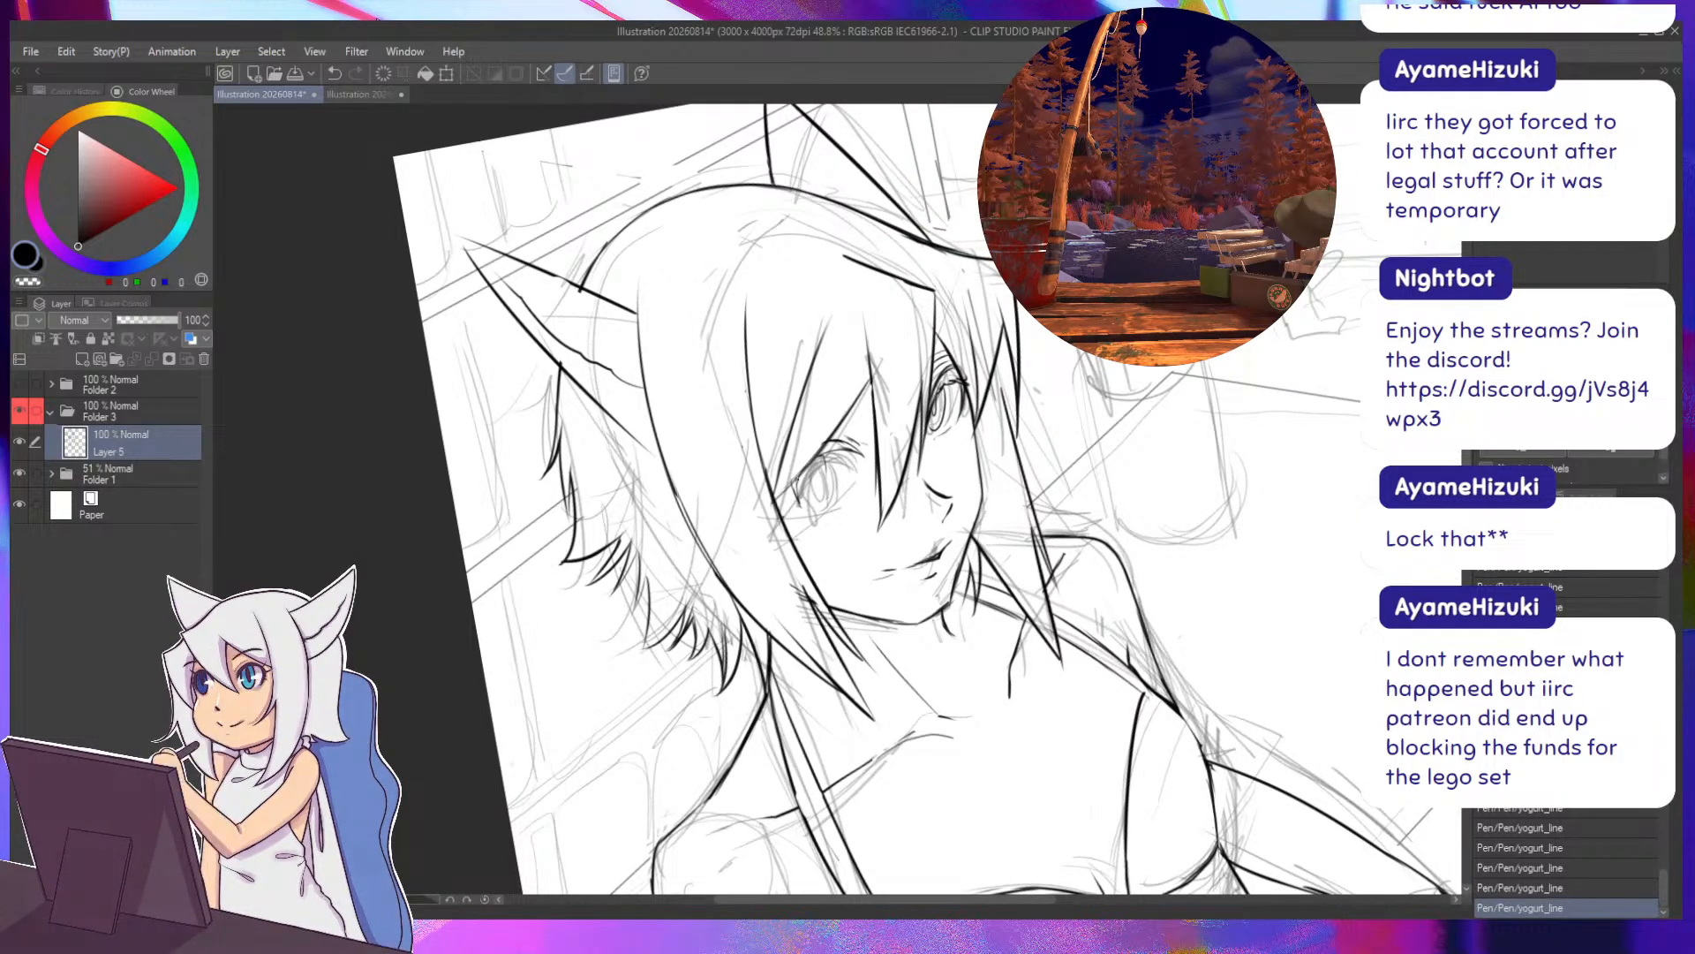
{"action": "left_click_drag", "start_coordinate": [759, 519], "coordinate": [806, 490]}
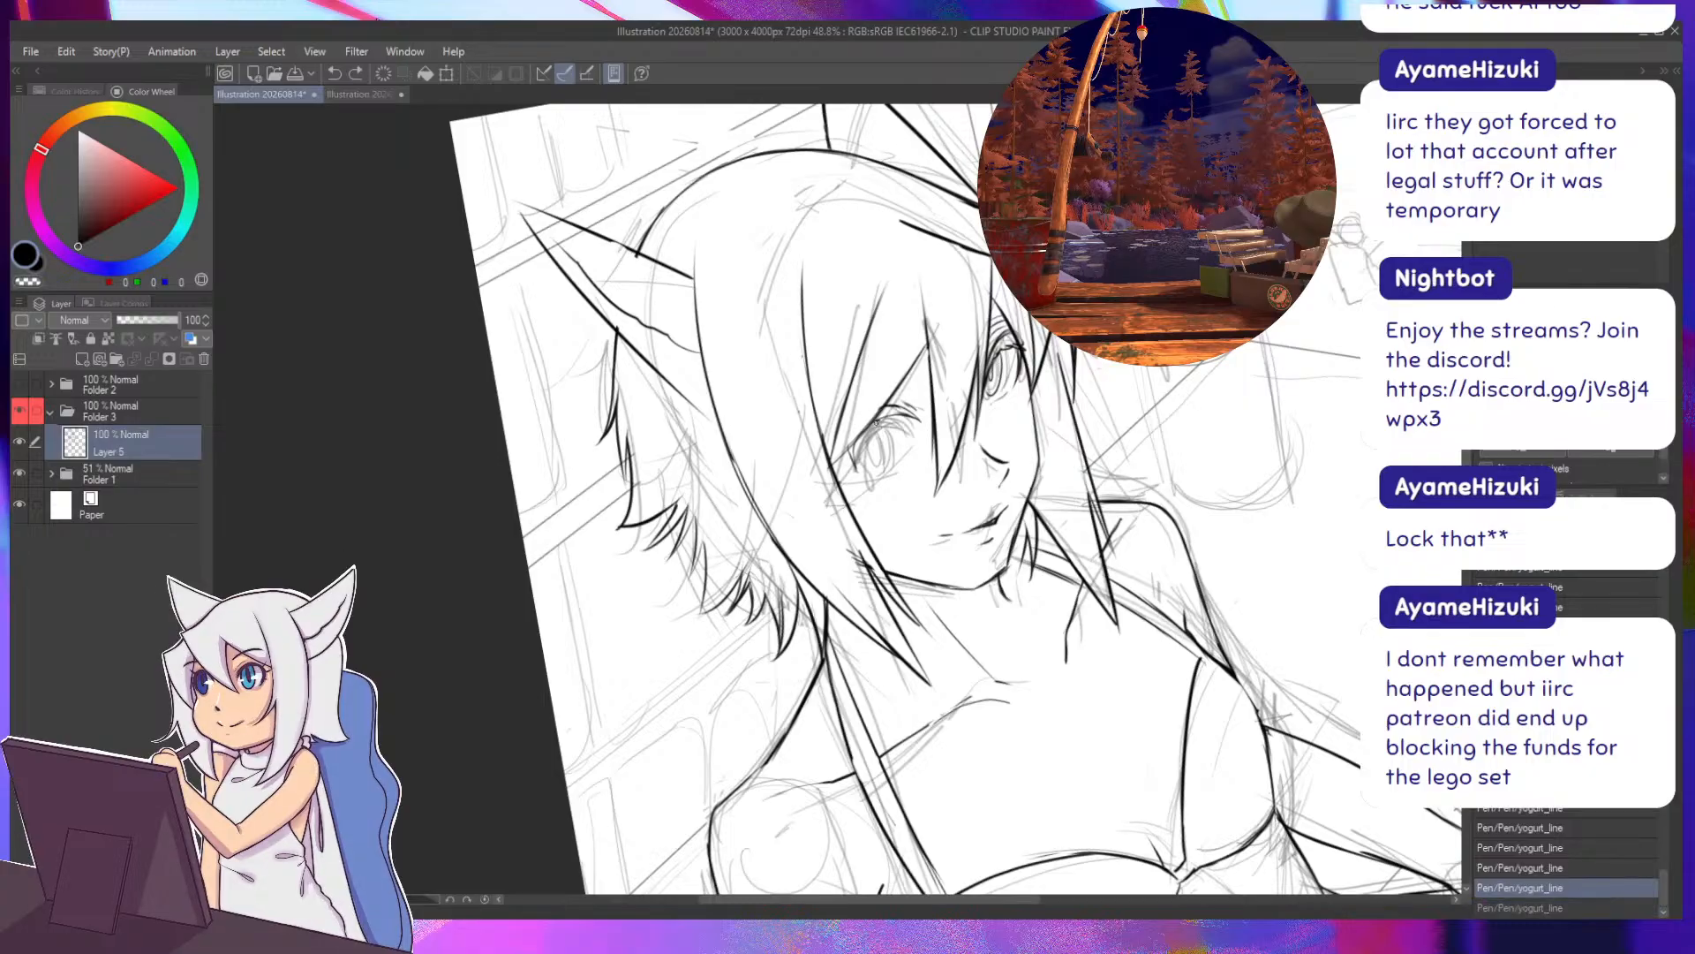
{"action": "key", "text": "ctrl+z"}
{"action": "key", "text": "ctrl+z"}
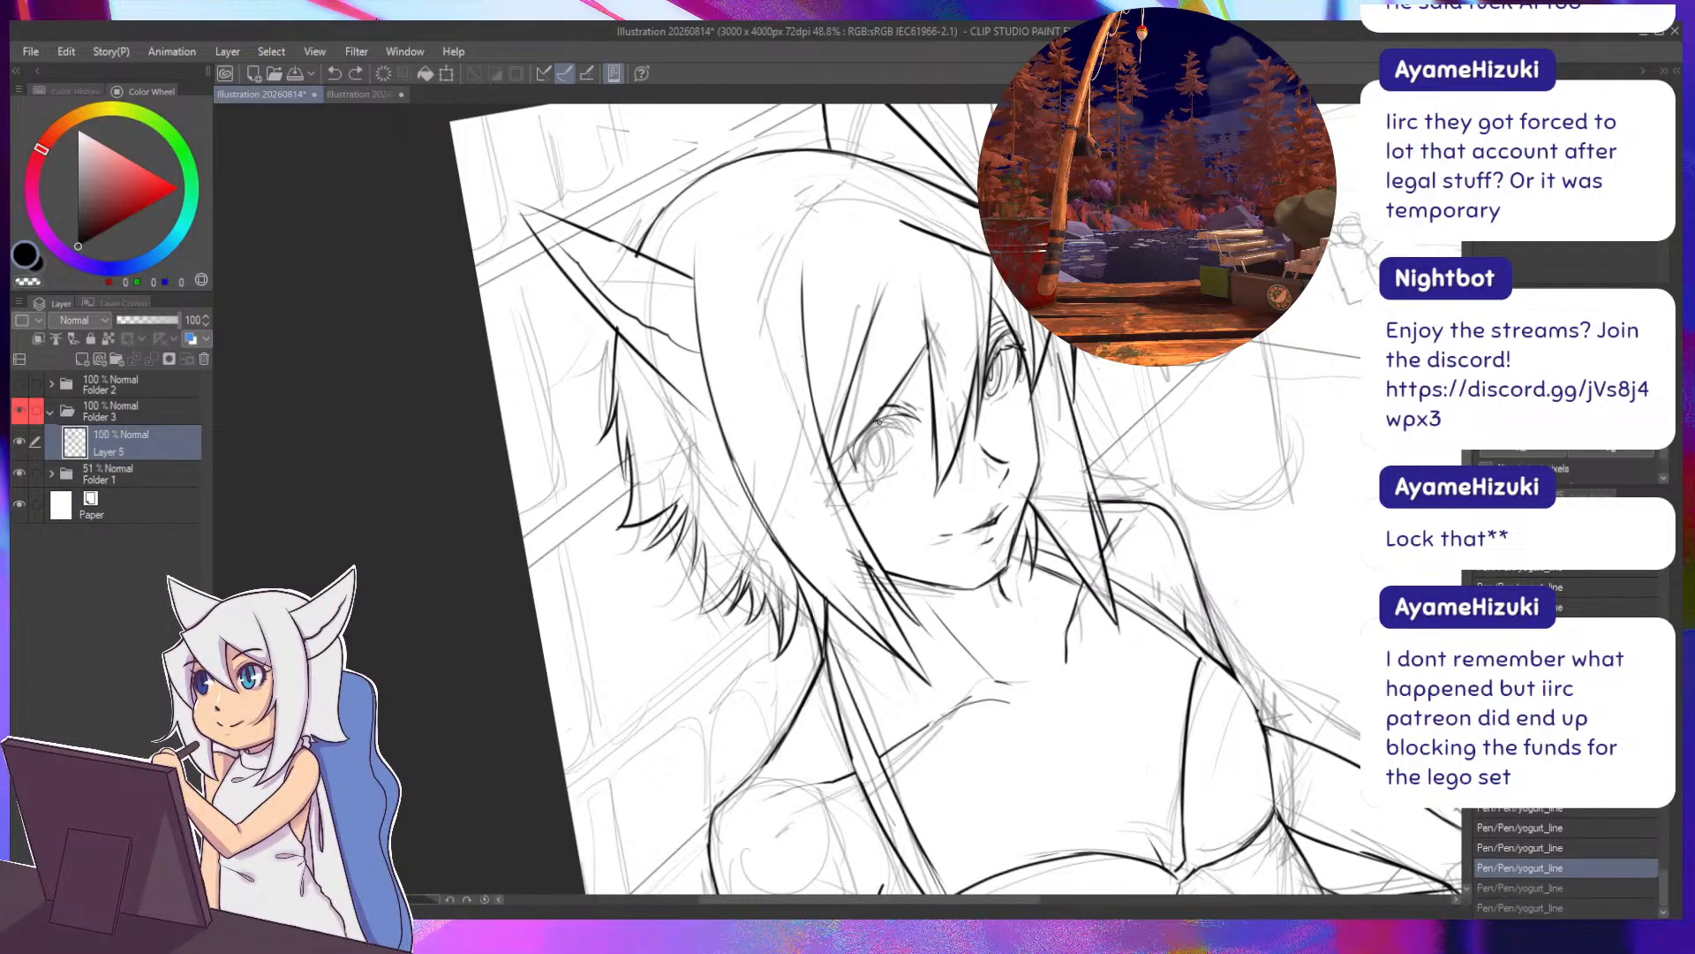
{"action": "left_click_drag", "start_coordinate": [881, 420], "coordinate": [881, 441]}
{"action": "key", "text": "ctrl+z"}
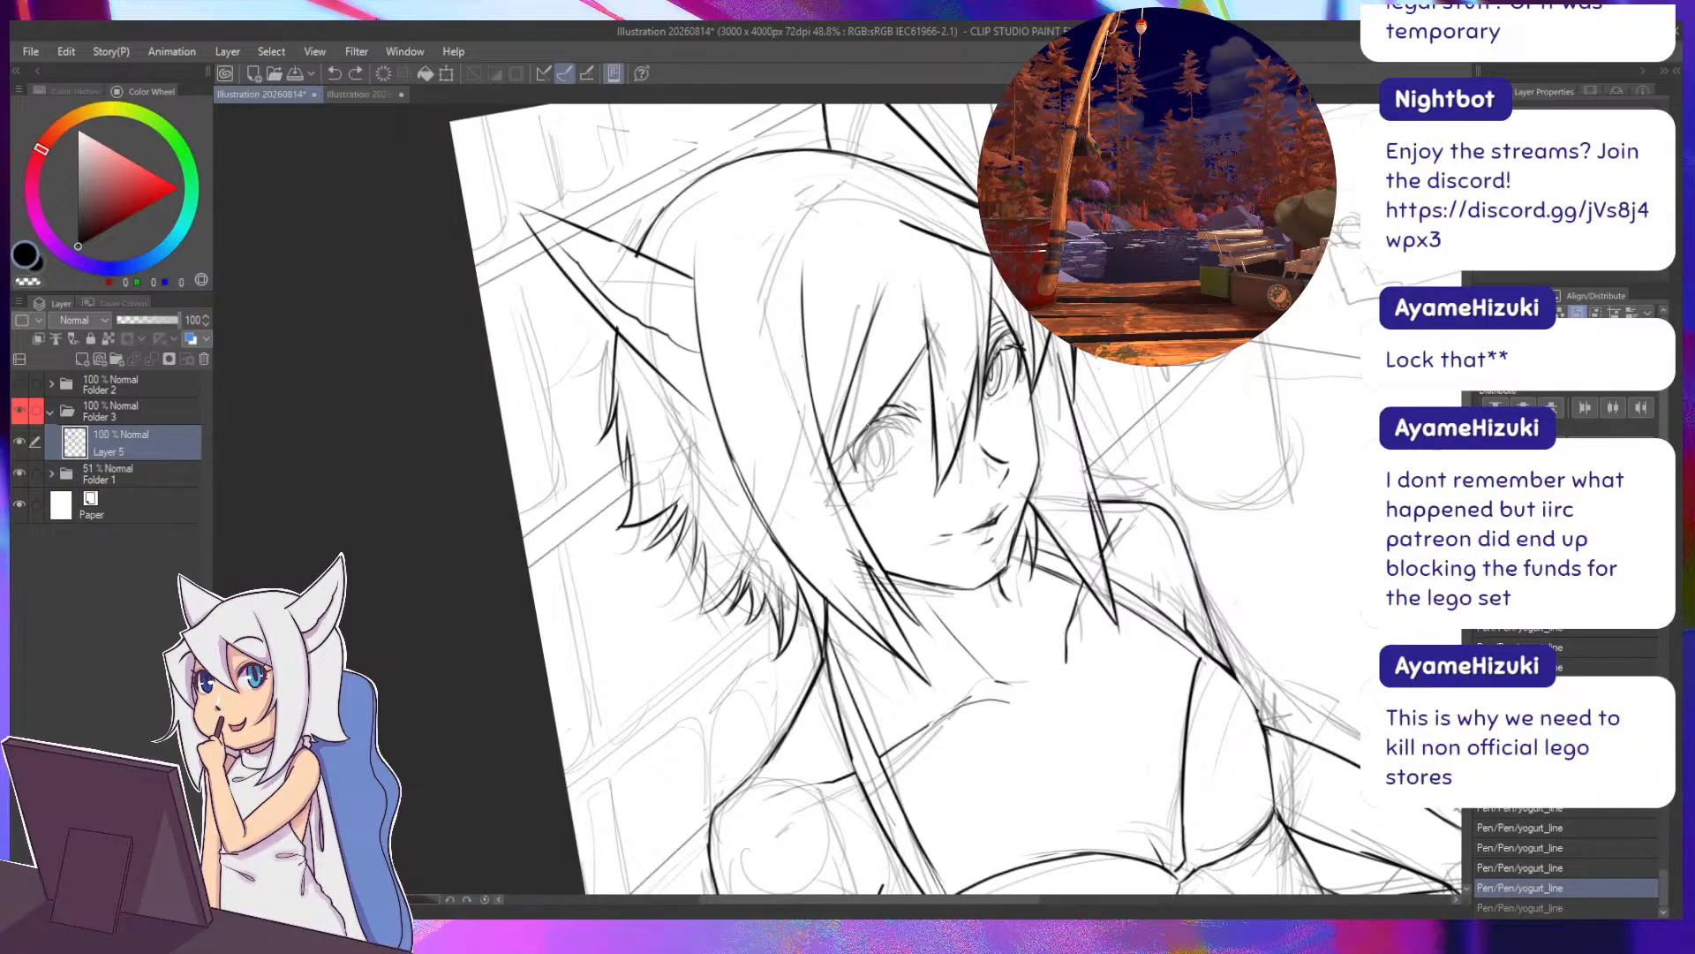
Add a short stroke at the near eye's outer corner with the canvas rotated, and clean it up with the eraser.
{"action": "key", "text": "^"}
{"action": "key", "text": "^"}
{"action": "key", "text": "^"}
{"action": "key", "text": "^"}
{"action": "key", "text": "^"}
{"action": "key", "text": "^"}
{"action": "key", "text": "^"}
{"action": "key", "text": "^"}
{"action": "key", "text": "^"}
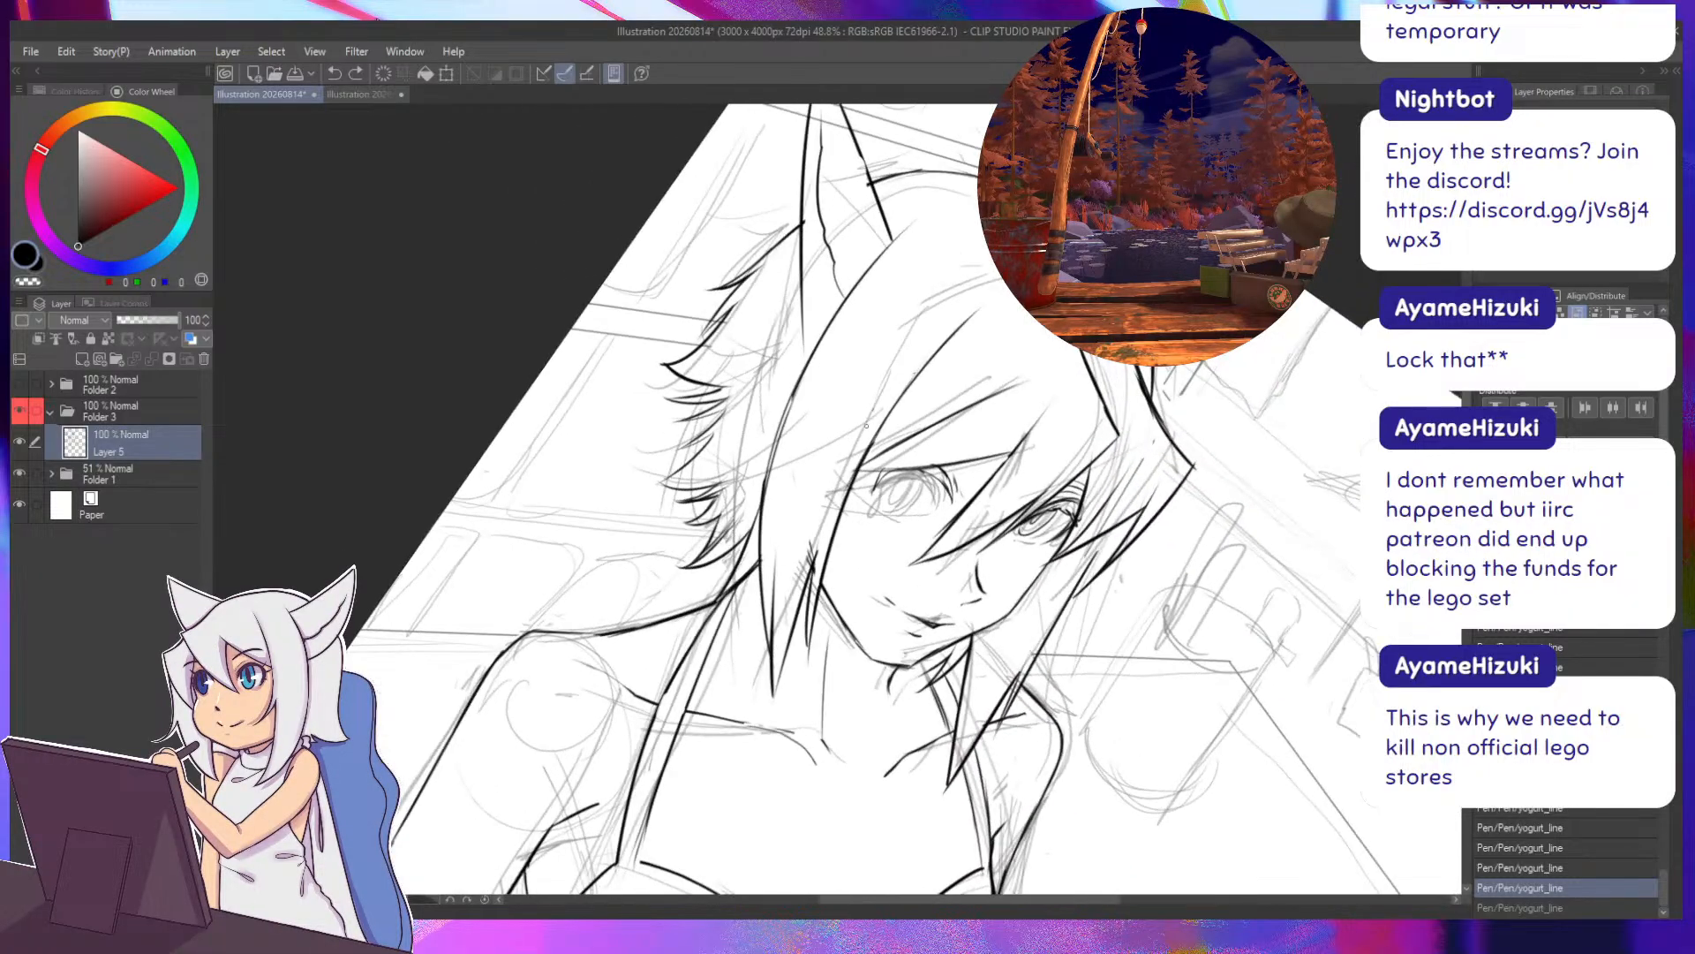
{"action": "left_click_drag", "start_coordinate": [882, 499], "coordinate": [870, 467]}
{"action": "key", "text": "-"}
{"action": "key", "text": "-"}
{"action": "key", "text": "-"}
{"action": "key", "text": "-"}
{"action": "key", "text": "-"}
{"action": "key", "text": "-"}
{"action": "key", "text": "-"}
{"action": "key", "text": "-"}
{"action": "key", "text": "e"}
{"action": "key", "text": "p"}
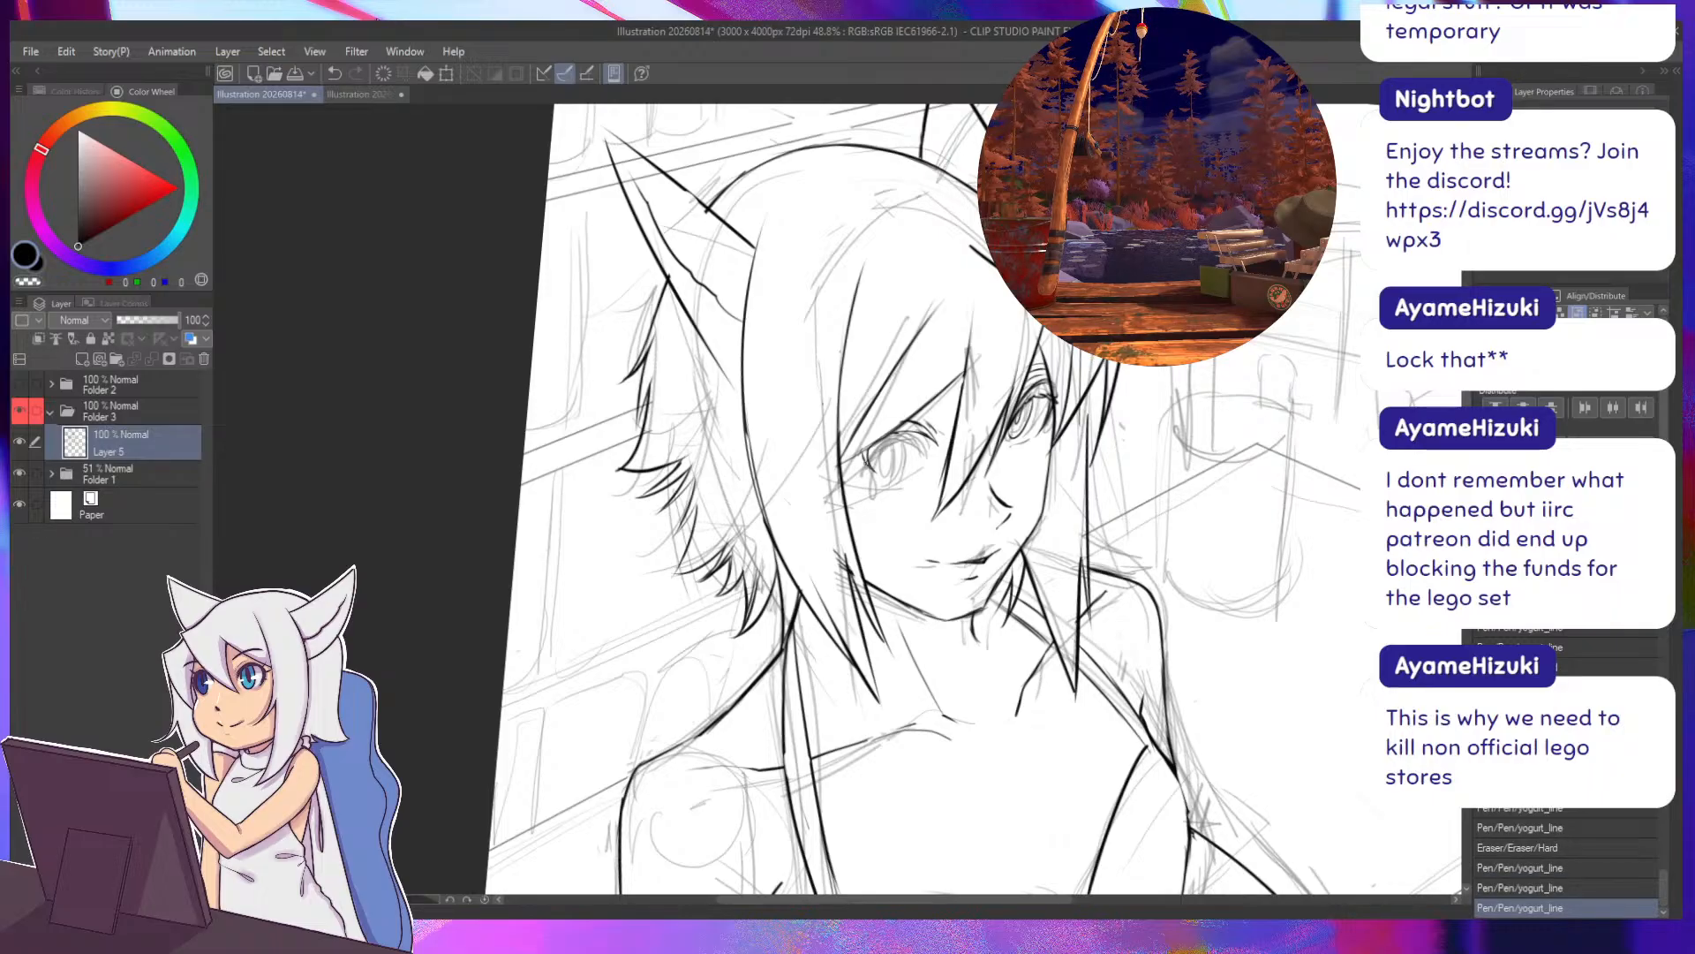
Compare the face with and without the latest near-eye strokes from different canvas angles.
{"action": "key", "text": "r"}
{"action": "mouse_move", "coordinate": [854, 380]}
{"action": "left_mouse_down"}
{"action": "mouse_move", "coordinate": [803, 385]}
{"action": "mouse_move", "coordinate": [727, 510]}
{"action": "left_mouse_up"}
{"action": "mouse_move", "coordinate": [751, 444]}
{"action": "left_mouse_down"}
{"action": "mouse_move", "coordinate": [751, 426]}
{"action": "mouse_move", "coordinate": [945, 481]}
{"action": "mouse_move", "coordinate": [943, 521]}
{"action": "left_mouse_up"}
{"action": "key", "text": "r"}
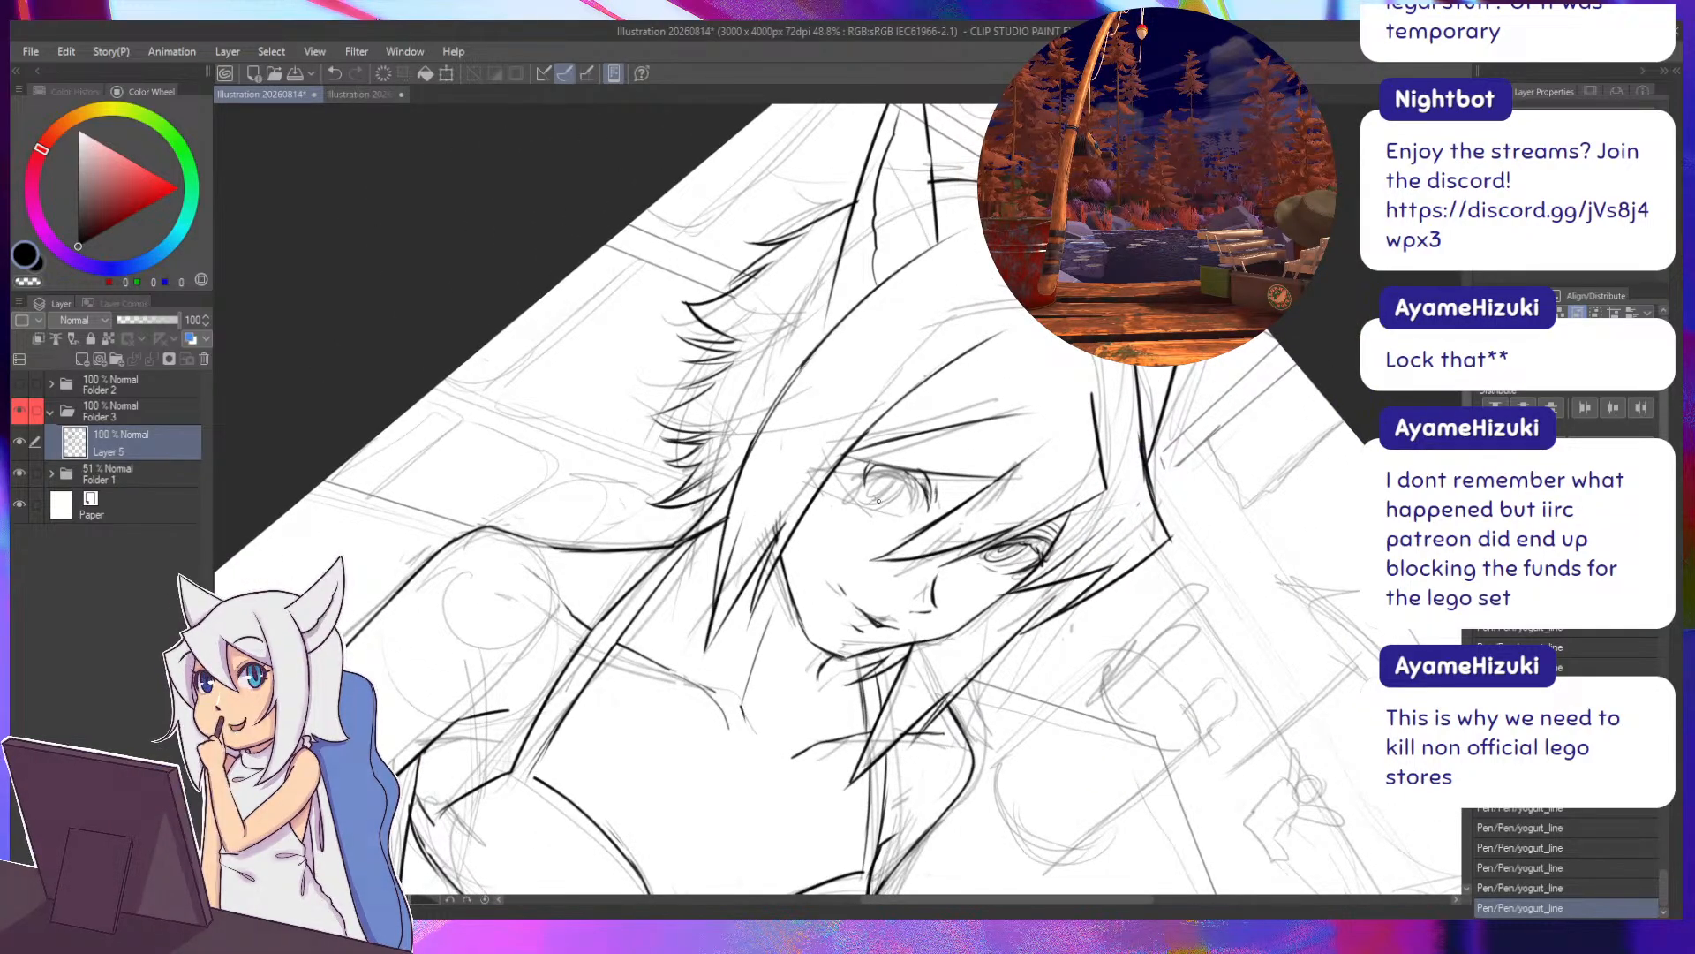
{"action": "key", "text": "ctrl+z"}
{"action": "key", "text": "ctrl+z"}
{"action": "key", "text": "ctrl+y"}
{"action": "key", "text": "ctrl+y"}
{"action": "key", "text": "r"}
{"action": "left_click_drag", "start_coordinate": [906, 511], "coordinate": [716, 404]}
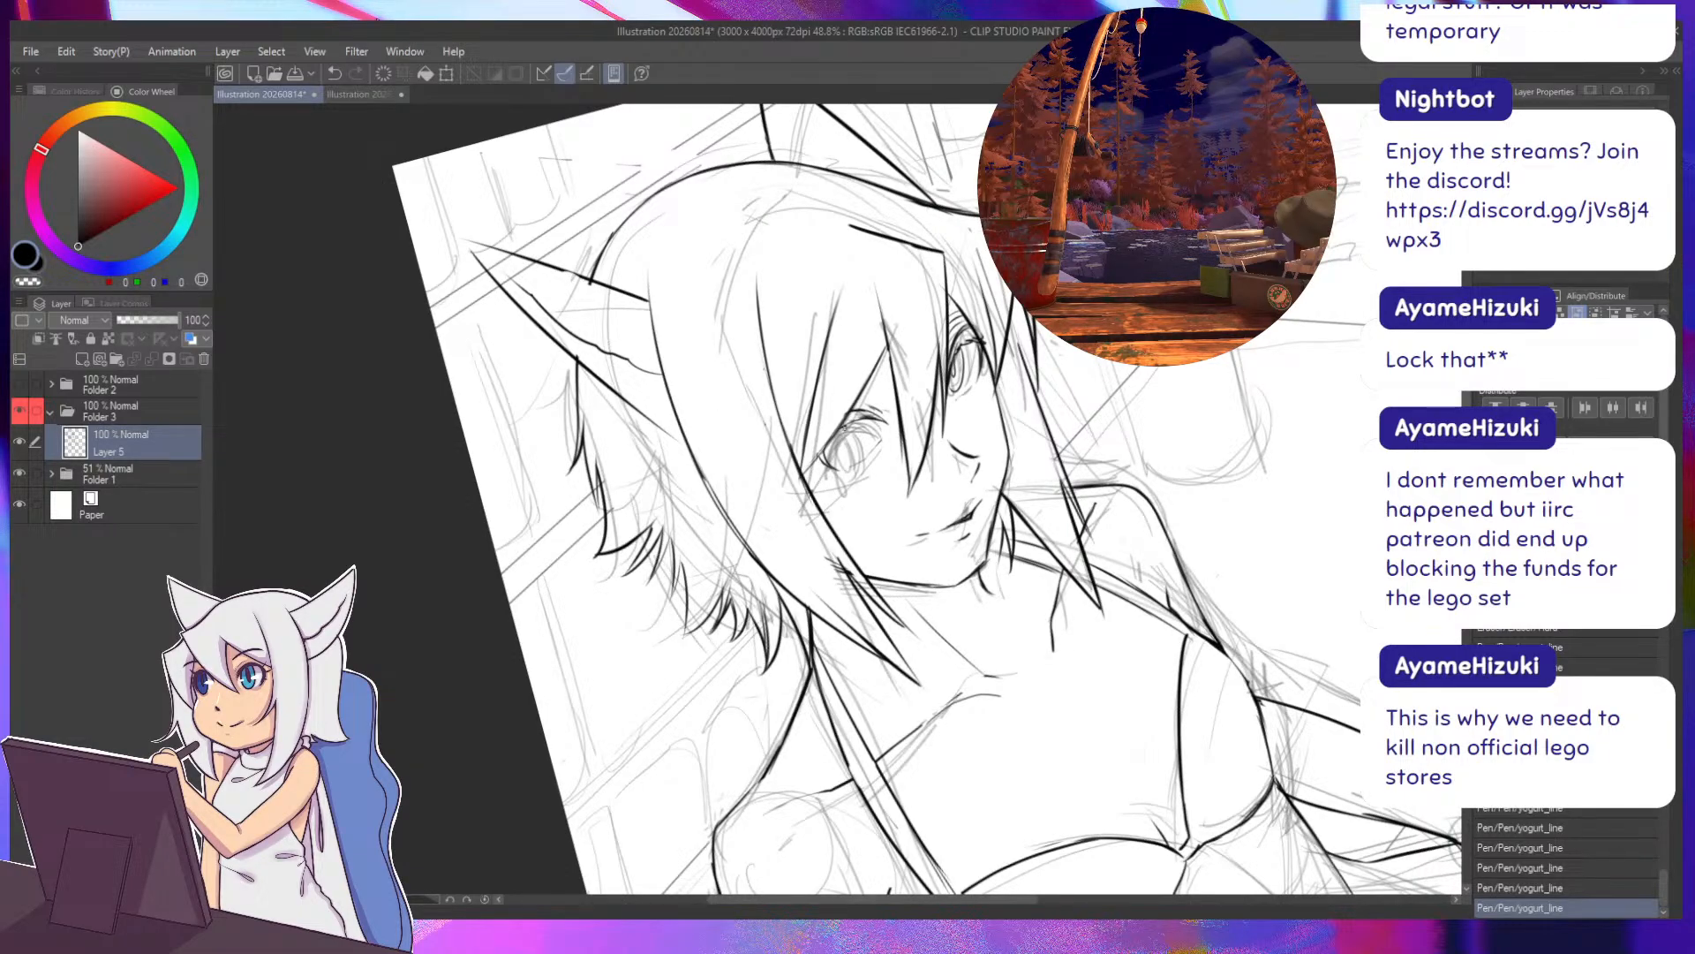
Ink the near eye's iris outline and pupil with short strokes over the sketch, undoing the poor ones.
{"action": "left_click_drag", "start_coordinate": [850, 425], "coordinate": [834, 466]}
{"action": "key", "text": "ctrl+z"}
{"action": "key", "text": "r"}
{"action": "left_click_drag", "start_coordinate": [719, 308], "coordinate": [828, 281]}
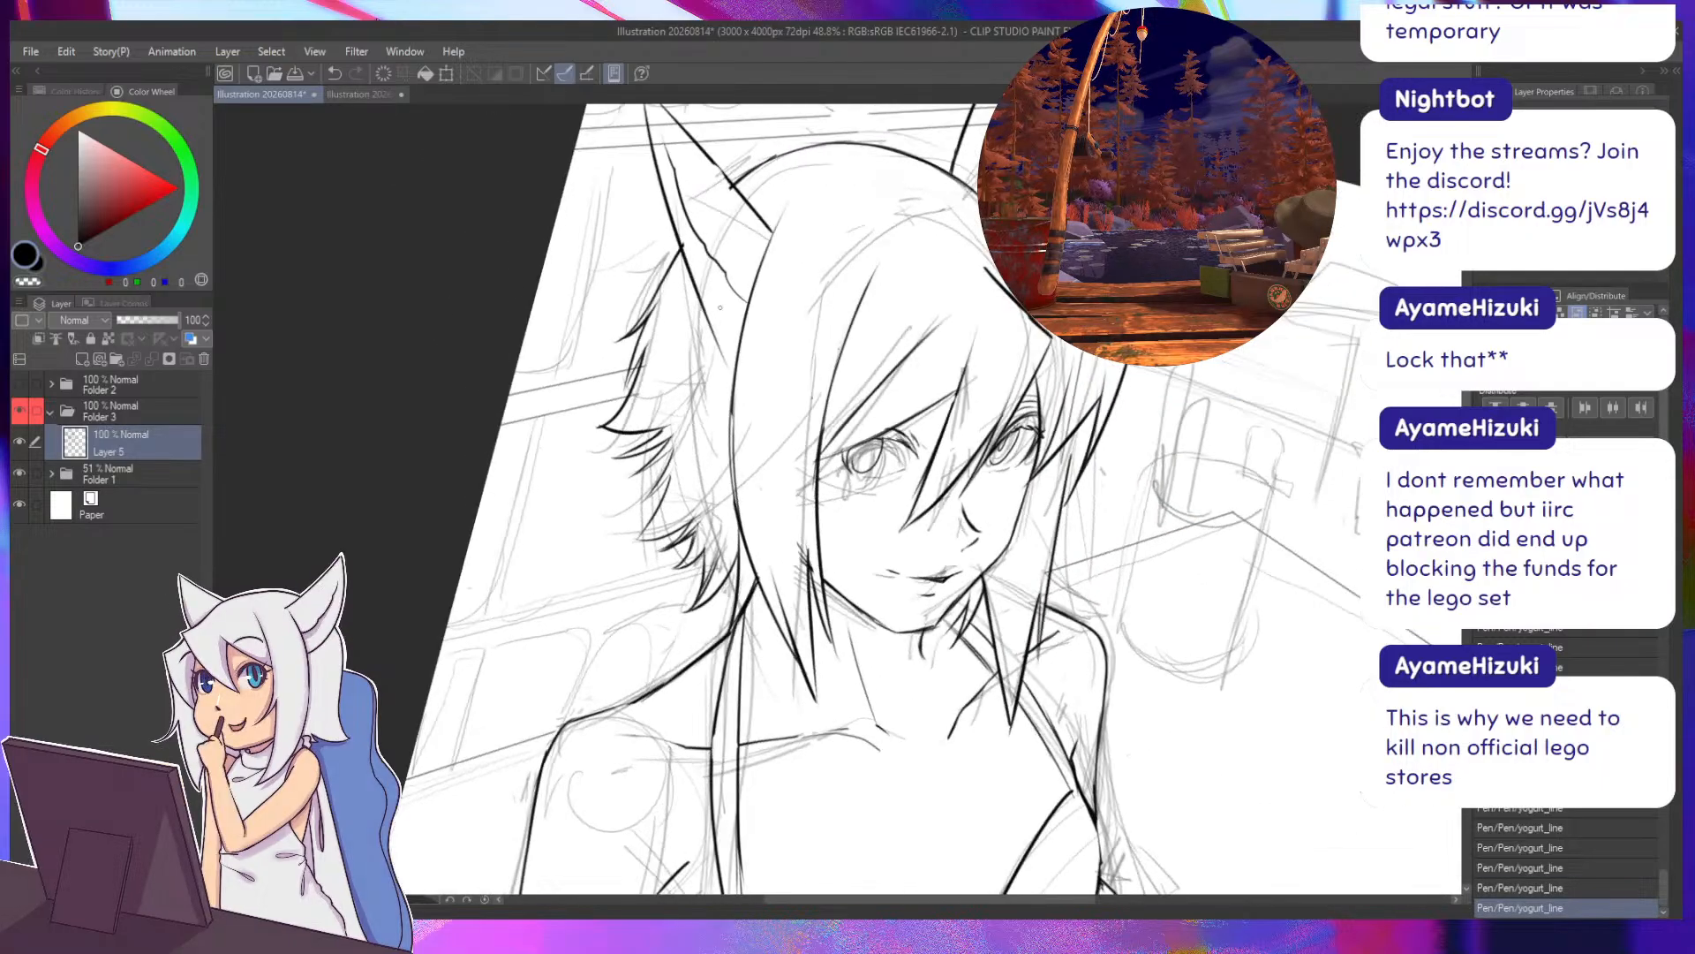
{"action": "key", "text": "space"}
{"action": "left_click_drag", "start_coordinate": [774, 405], "coordinate": [768, 376]}
{"action": "key", "text": "ctrl+z"}
{"action": "mouse_move", "coordinate": [845, 420]}
{"action": "left_mouse_down"}
{"action": "mouse_move", "coordinate": [848, 438]}
{"action": "mouse_move", "coordinate": [877, 433]}
{"action": "mouse_move", "coordinate": [865, 444]}
{"action": "mouse_move", "coordinate": [840, 415]}
{"action": "mouse_move", "coordinate": [871, 435]}
{"action": "mouse_move", "coordinate": [840, 423]}
{"action": "mouse_move", "coordinate": [859, 427]}
{"action": "left_mouse_up"}
{"action": "key", "text": "ctrl+z"}
{"action": "key", "text": "ctrl+z"}
{"action": "key", "text": "ctrl+z"}
{"action": "key", "text": "ctrl+z"}
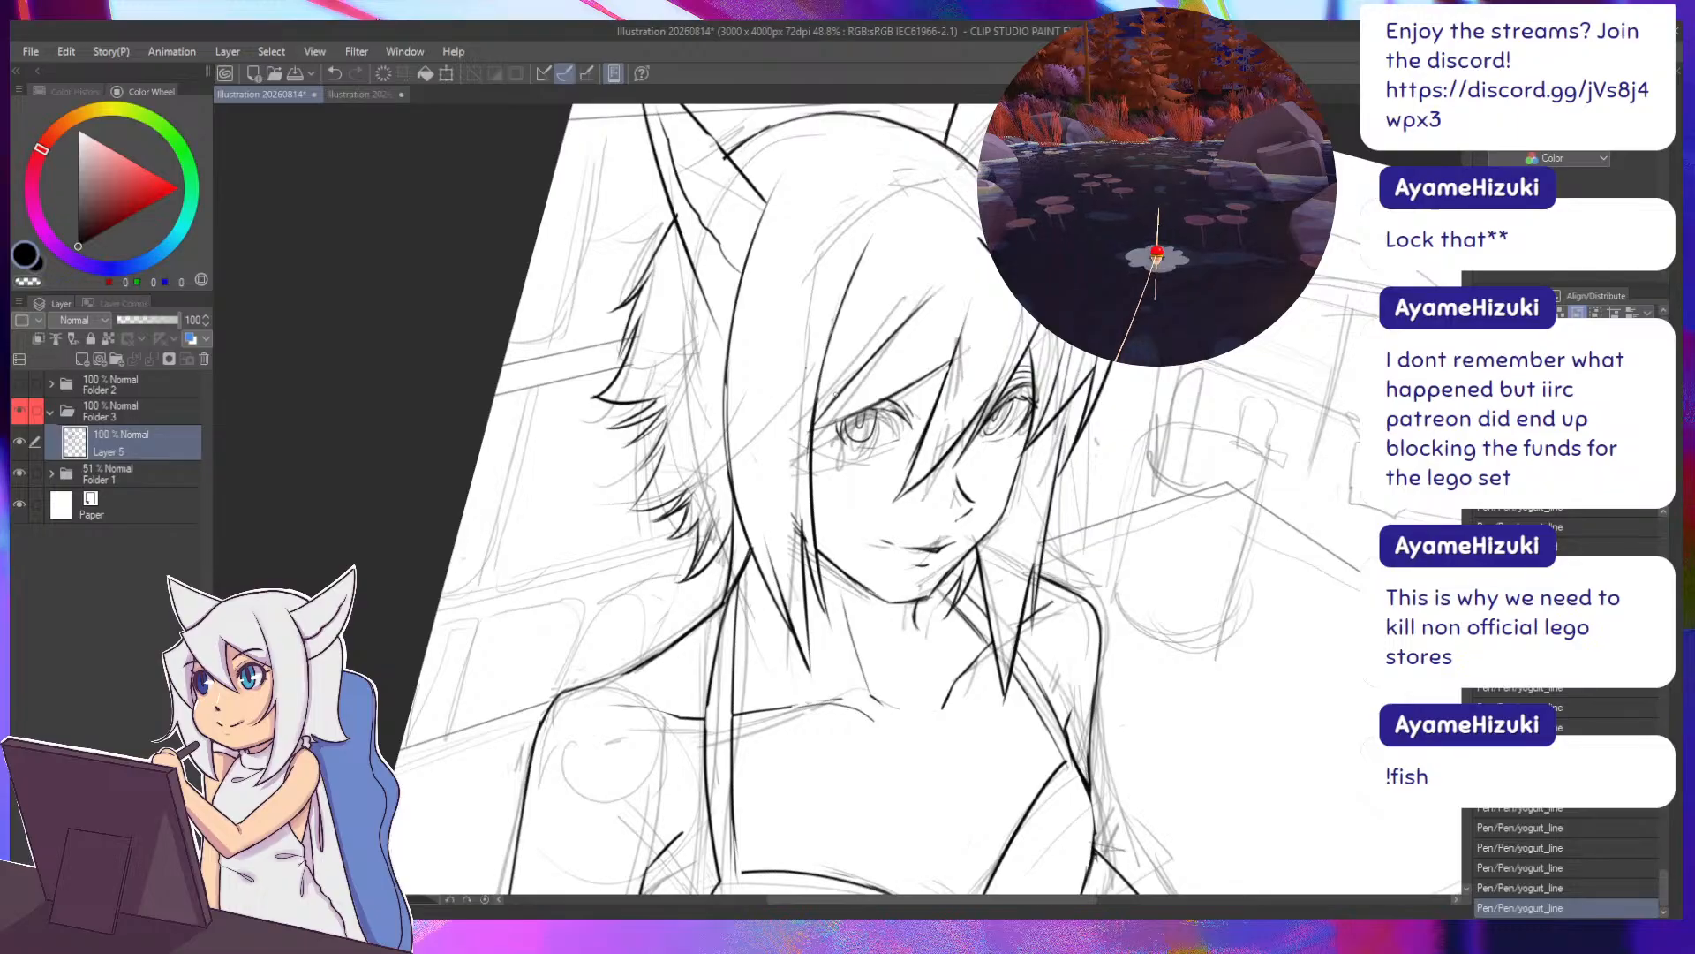
Erase stray ink beside the near eye's iris and add short iris strokes with the canvas turned sideways.
{"action": "key", "text": "e"}
{"action": "left_click_drag", "start_coordinate": [889, 443], "coordinate": [900, 437]}
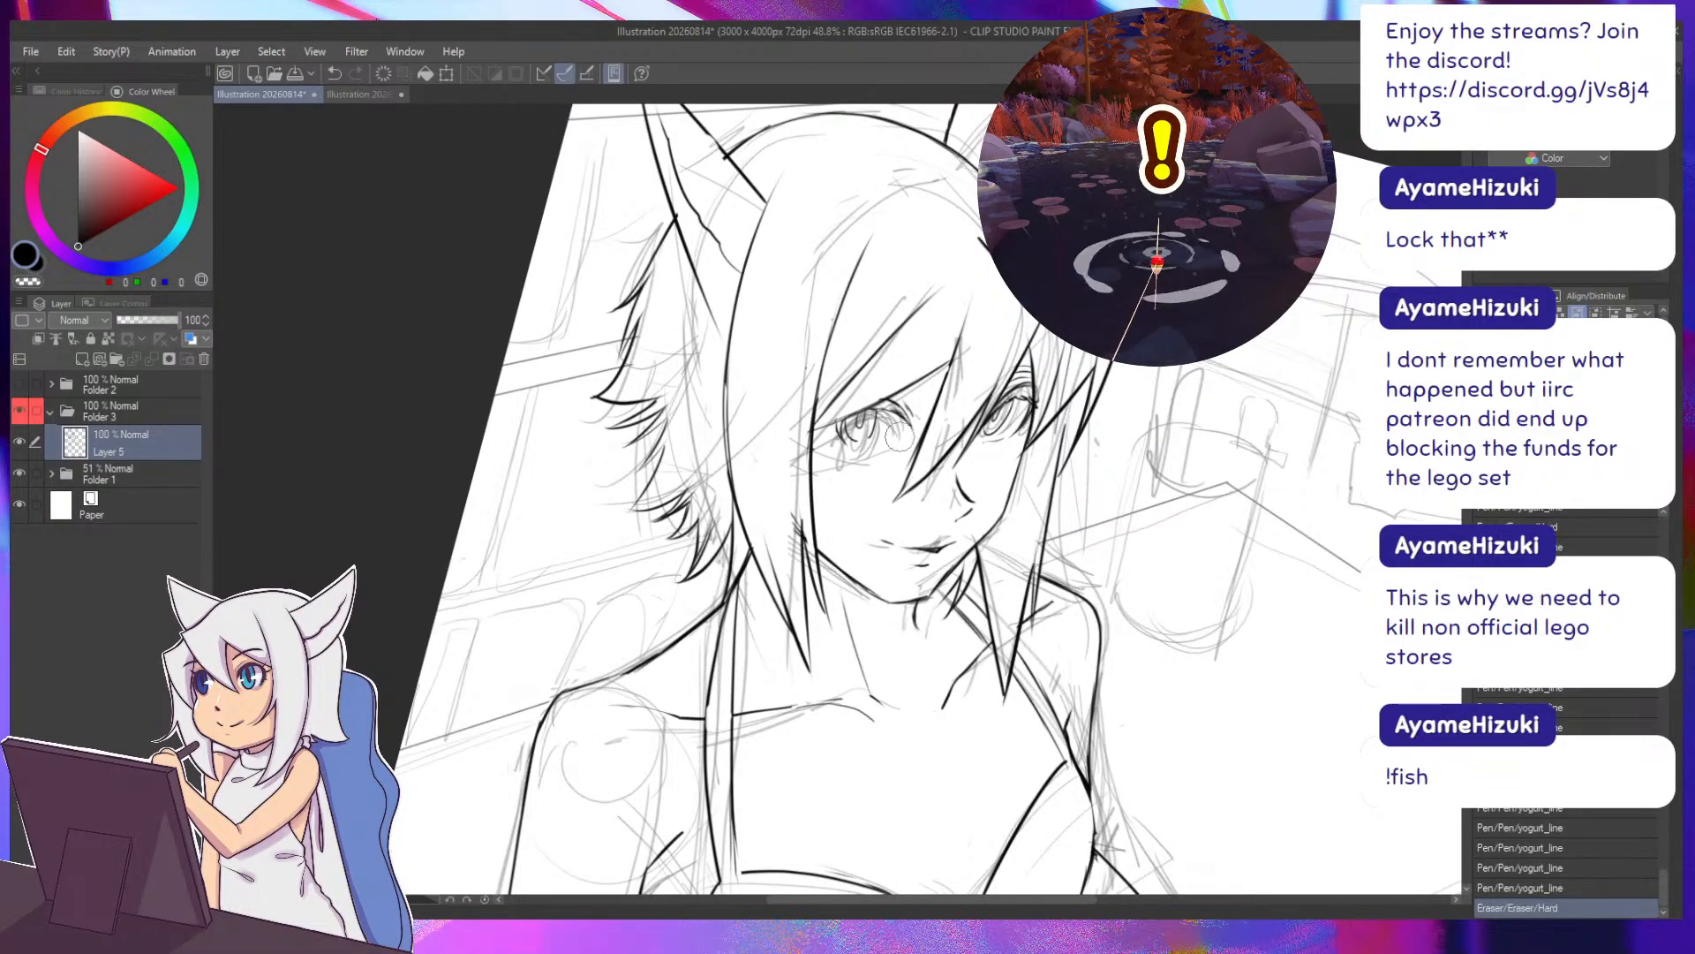
{"action": "key", "text": "asciicircum"}
{"action": "key", "text": "asciicircum"}
{"action": "key", "text": "asciicircum"}
{"action": "key", "text": "asciicircum"}
{"action": "key", "text": "asciicircum"}
{"action": "key", "text": "asciicircum"}
{"action": "key", "text": "p"}
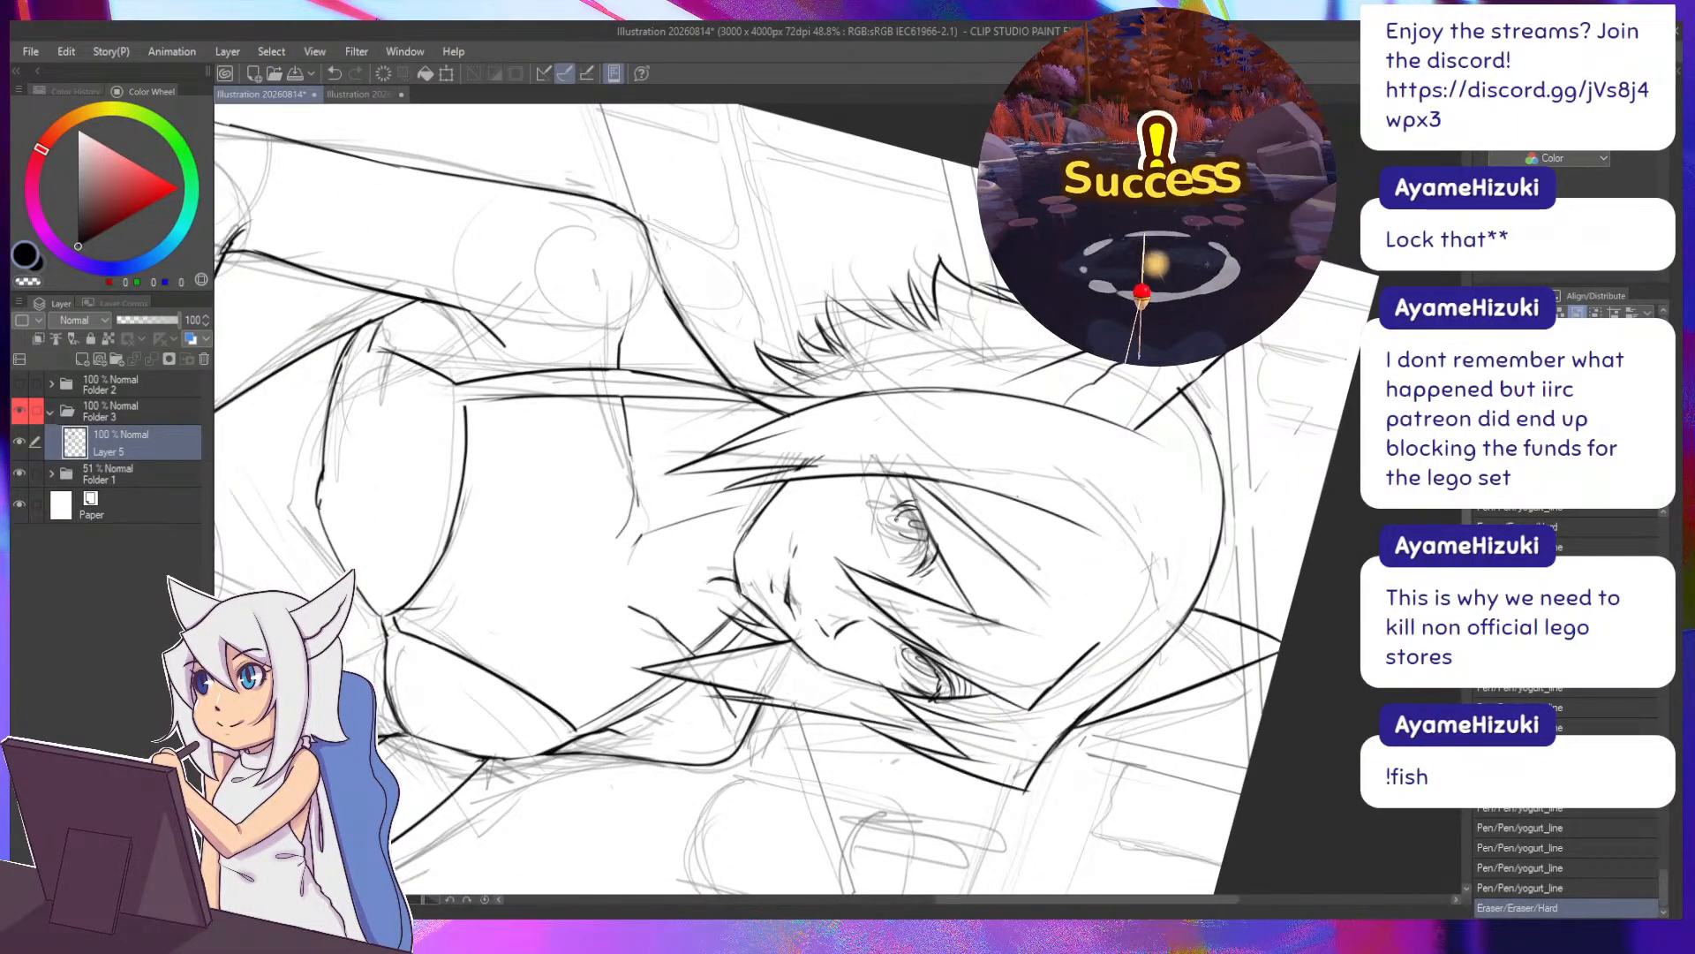
{"action": "mouse_move", "coordinate": [895, 509]}
{"action": "left_mouse_down"}
{"action": "mouse_move", "coordinate": [920, 534]}
{"action": "mouse_move", "coordinate": [892, 524]}
{"action": "mouse_move", "coordinate": [899, 537]}
{"action": "mouse_move", "coordinate": [920, 535]}
{"action": "left_mouse_up"}
{"action": "left_click_drag", "start_coordinate": [802, 498], "coordinate": [810, 461]}
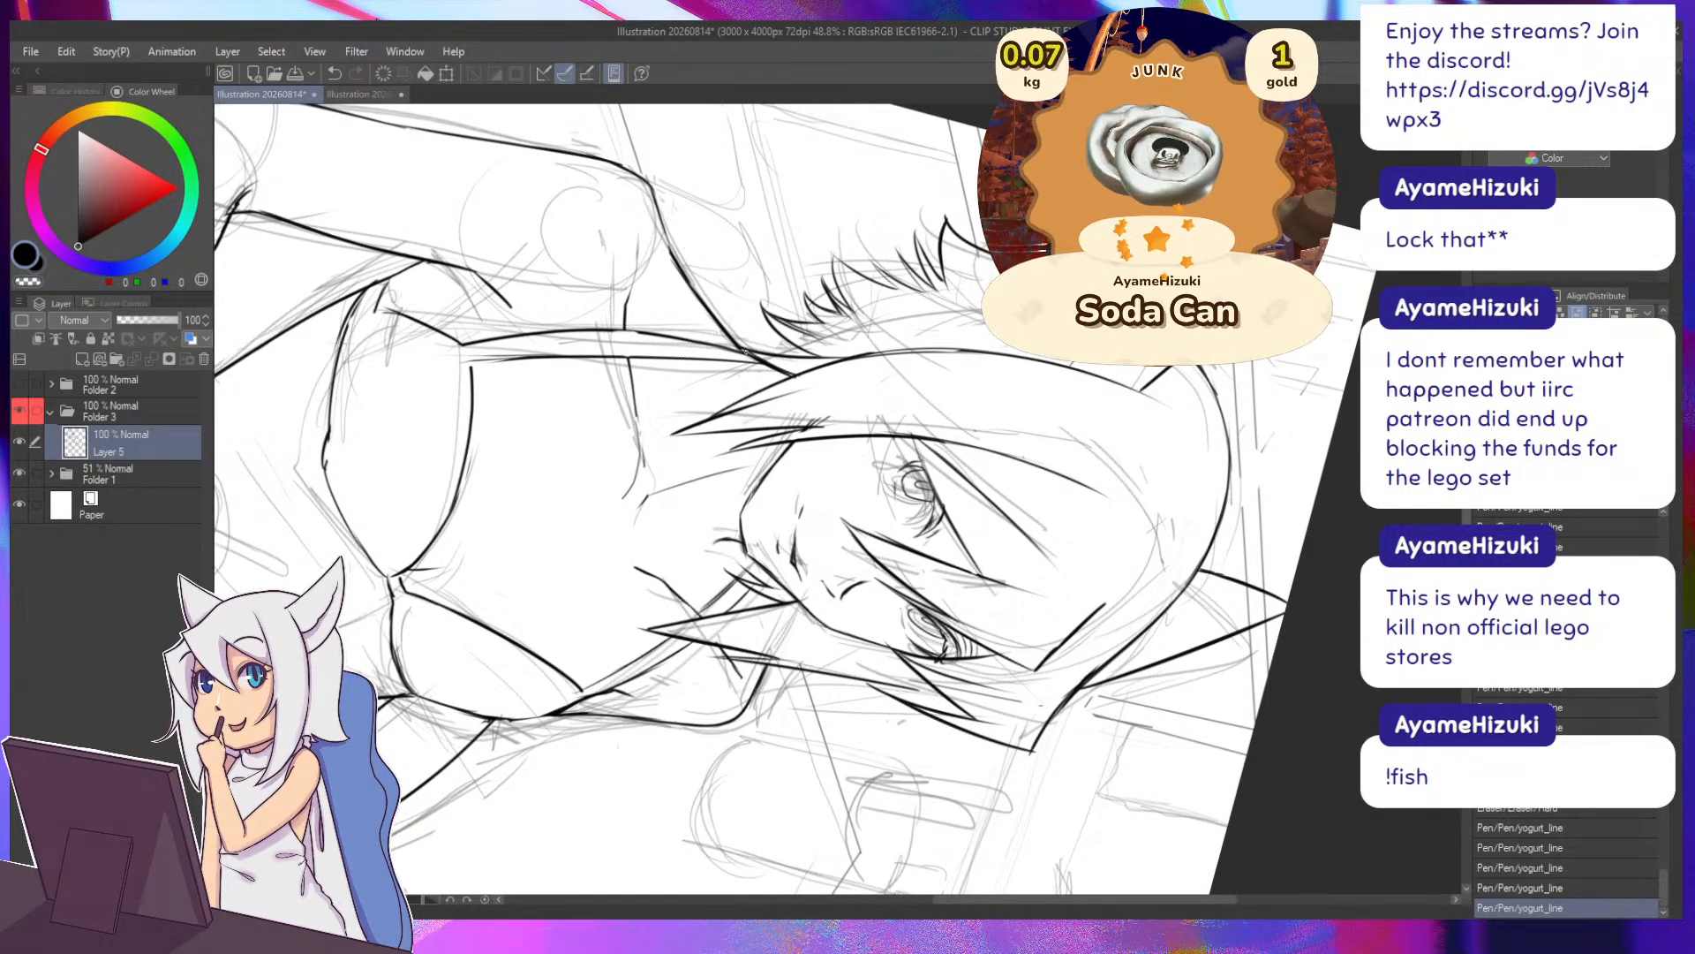
Compare the latest iris strokes by undoing and restoring them, and darken the near eye's iris.
{"action": "key", "text": "ctrl+z"}
{"action": "key", "text": "ctrl+z"}
{"action": "key", "text": "ctrl+z"}
{"action": "key", "text": "ctrl+y"}
{"action": "key", "text": "ctrl+y"}
{"action": "key", "text": "ctrl+y"}
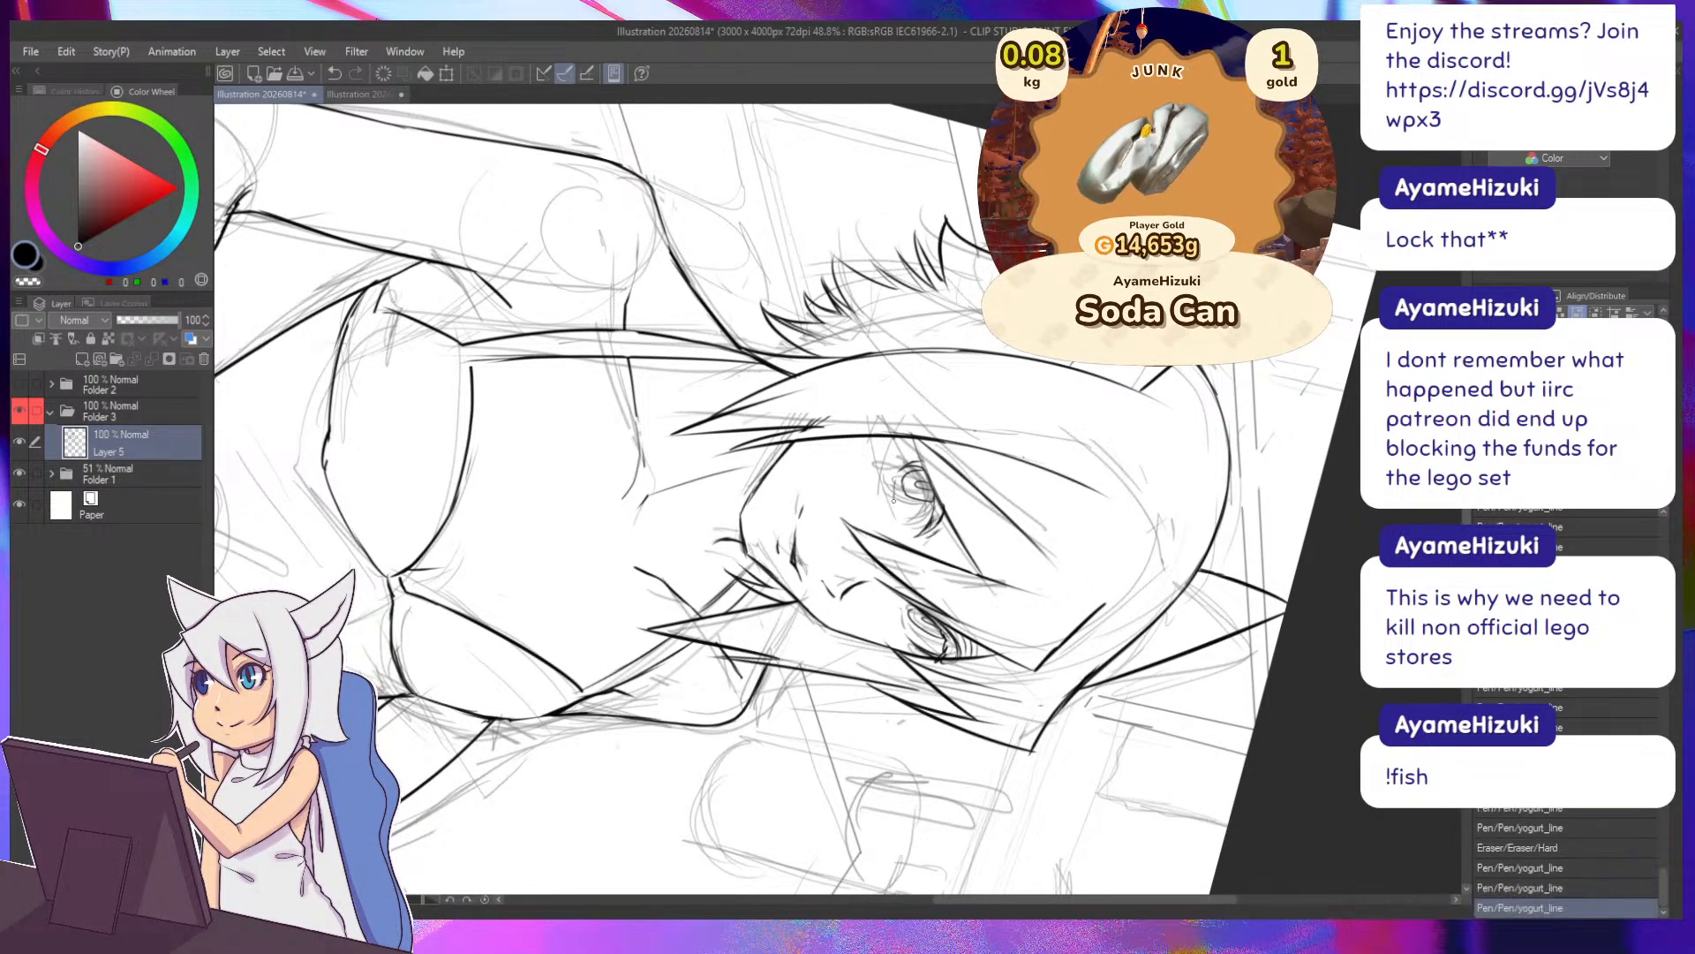
{"action": "left_click_drag", "start_coordinate": [901, 523], "coordinate": [844, 431]}
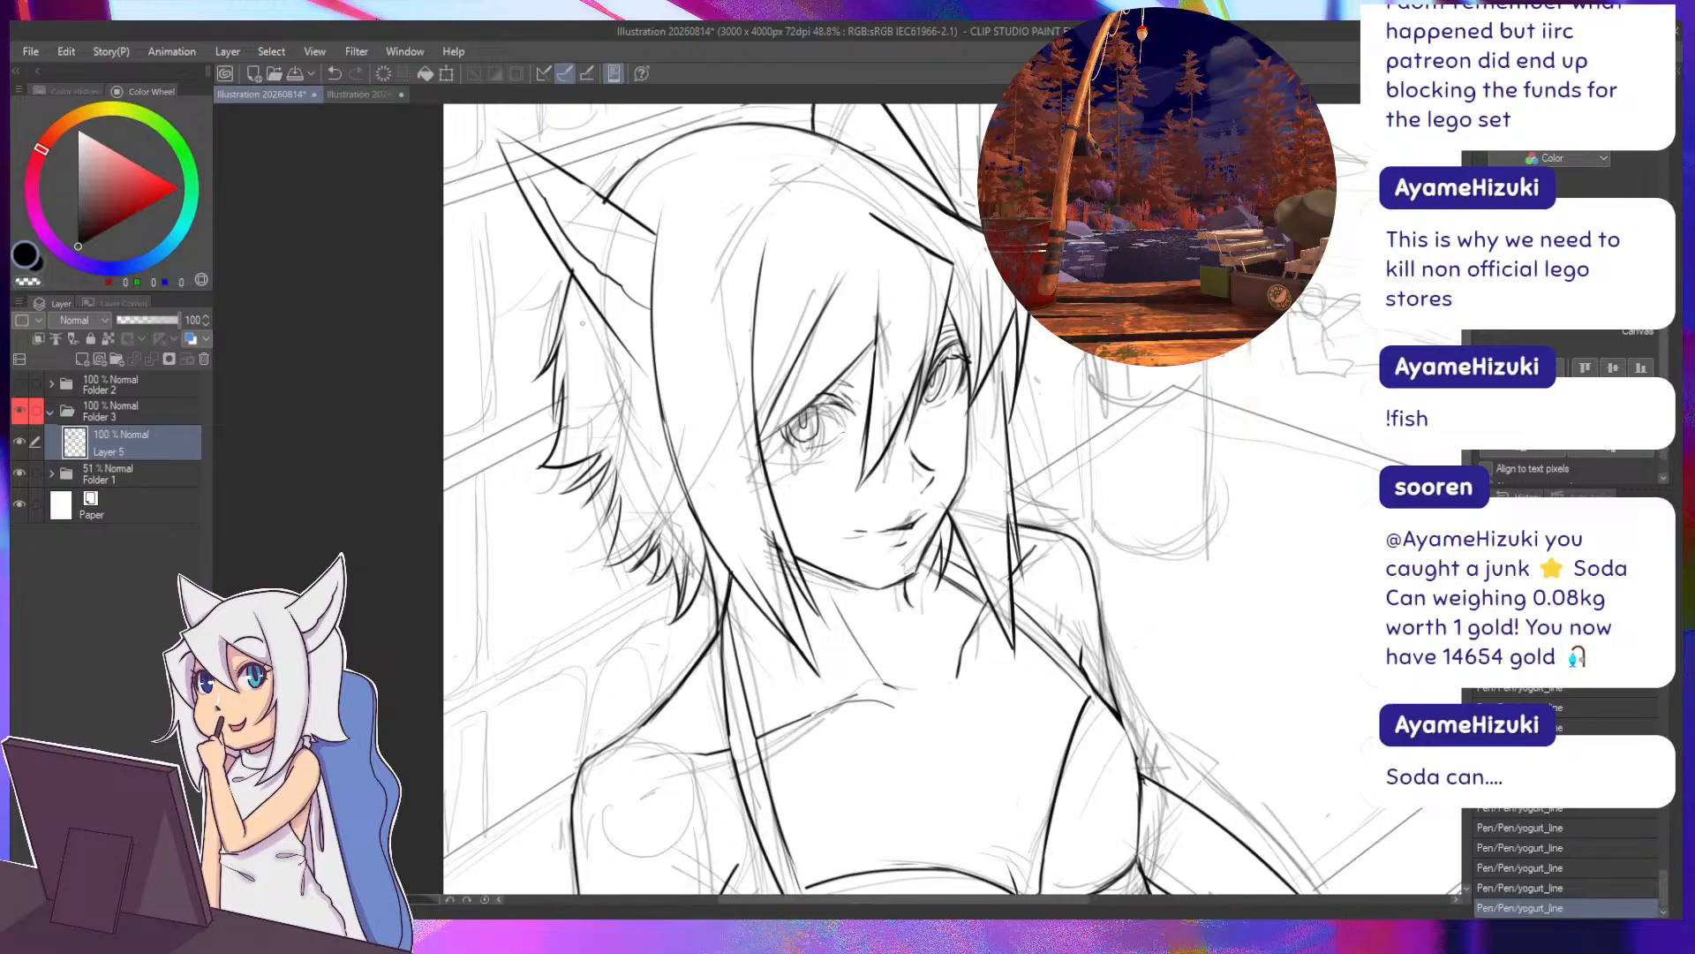
Check the inked face at a smaller zoom by hiding and showing the Folder 1 sketch.
{"action": "scroll", "coordinate": [582, 323], "scroll_direction": "down", "scroll_amount": 3}
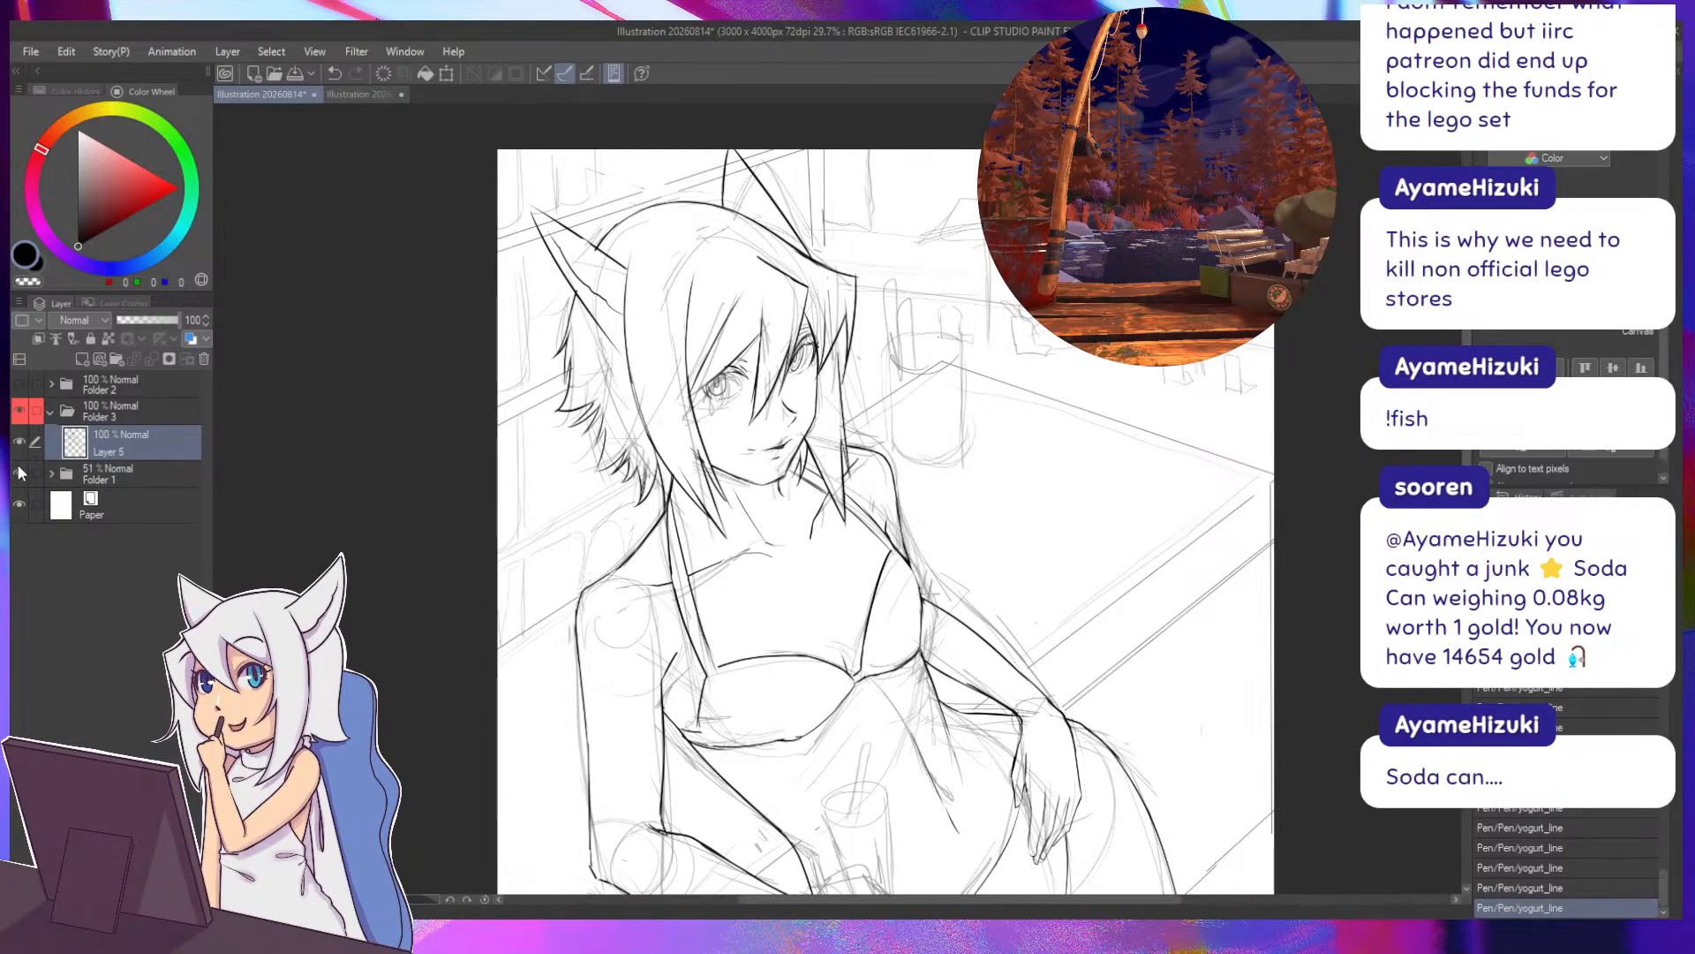
{"action": "left_click", "coordinate": [18, 472]}
{"action": "left_click", "coordinate": [17, 472]}
{"action": "left_click_drag", "start_coordinate": [379, 456], "coordinate": [443, 500]}
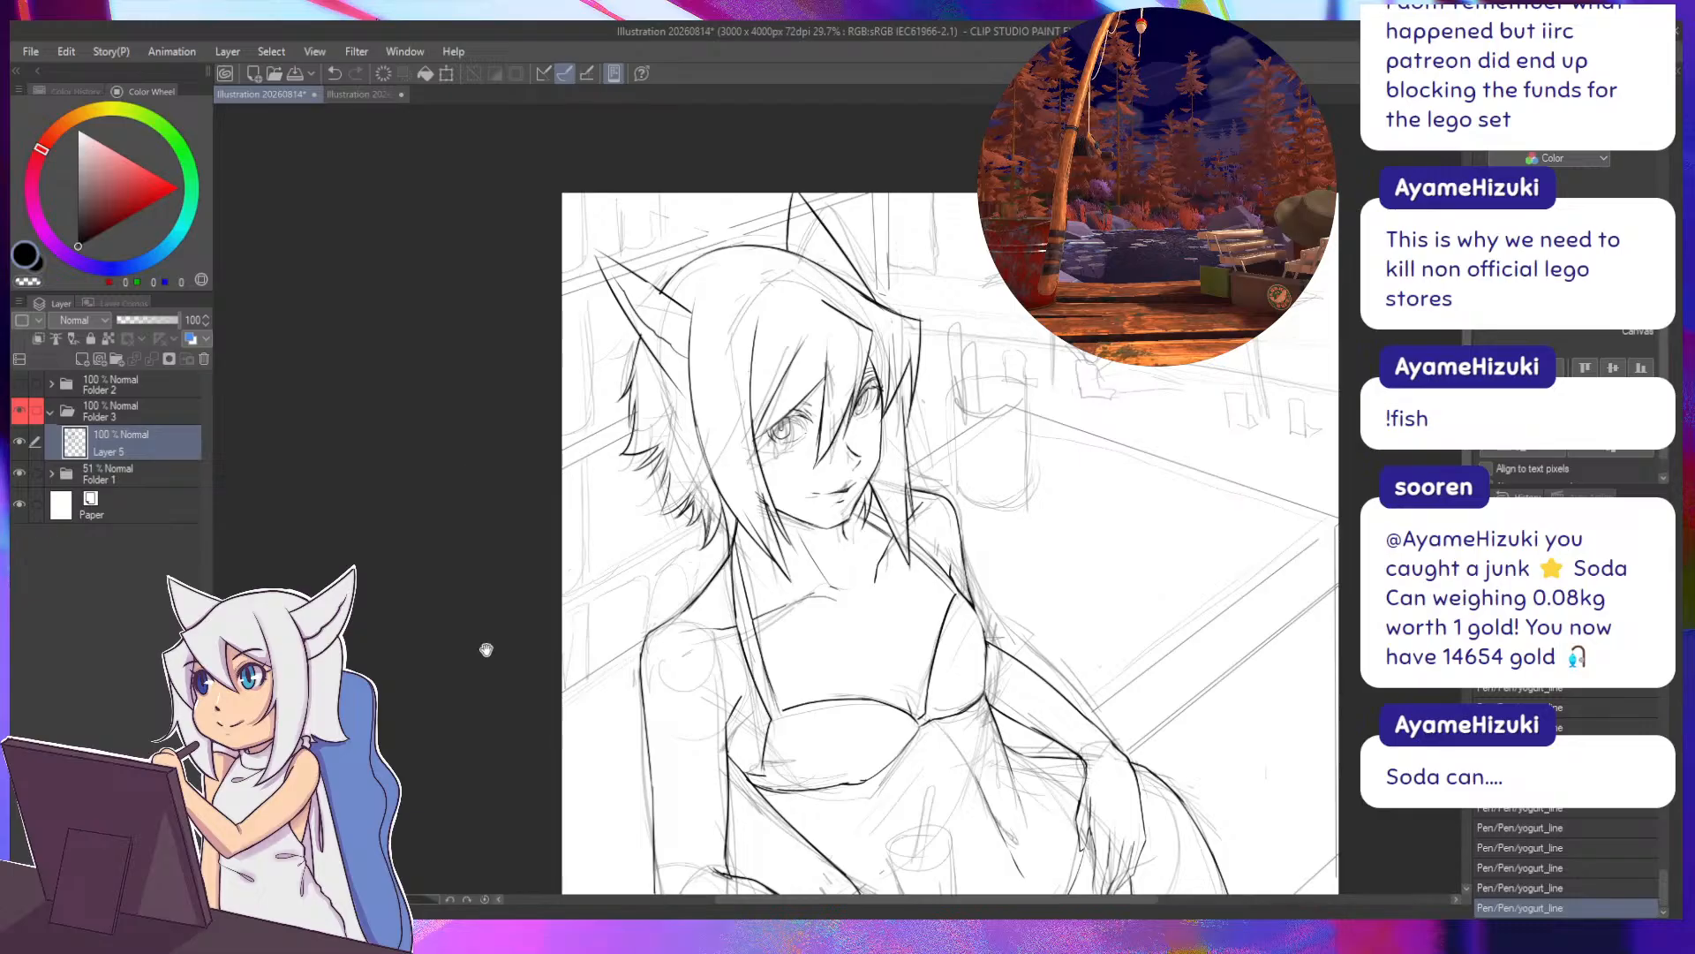
Ink the back and lower edge of the hand holding the glass, following the sketch from the wrist.
{"action": "mouse_move", "coordinate": [485, 644]}
{"action": "left_mouse_down"}
{"action": "mouse_move", "coordinate": [310, 401]}
{"action": "mouse_move", "coordinate": [166, 389]}
{"action": "mouse_move", "coordinate": [148, 364]}
{"action": "left_mouse_up"}
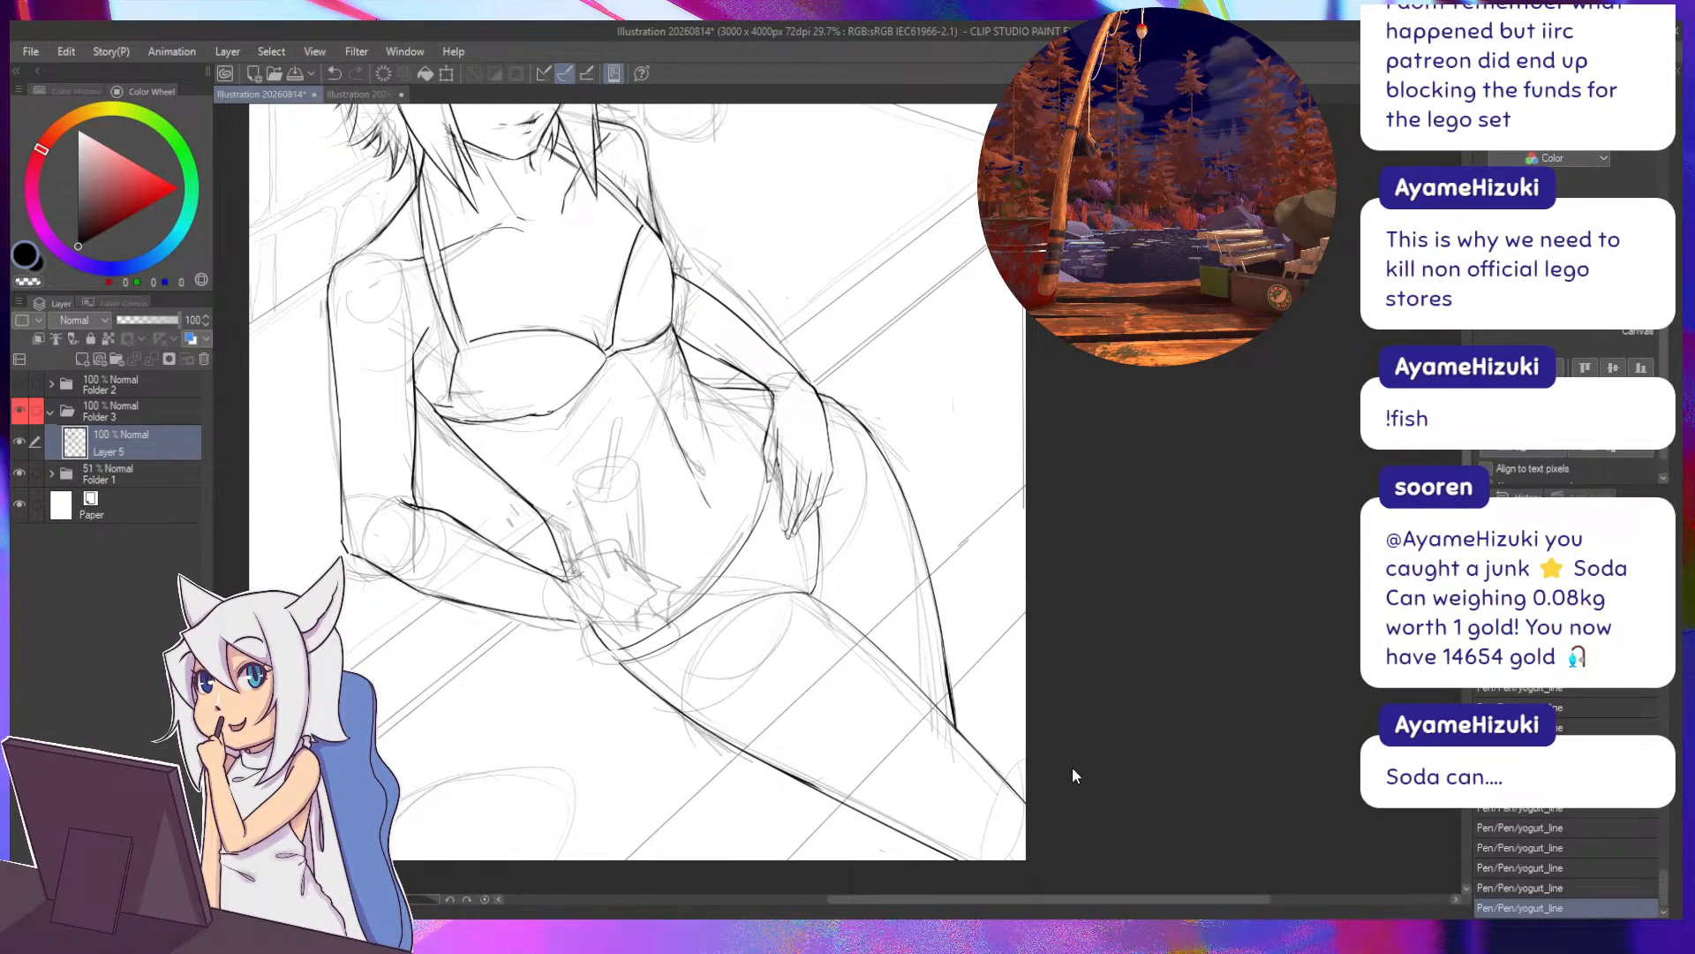
{"action": "left_click_drag", "start_coordinate": [451, 610], "coordinate": [542, 551]}
{"action": "scroll", "coordinate": [640, 503], "scroll_direction": "up", "scroll_amount": 2}
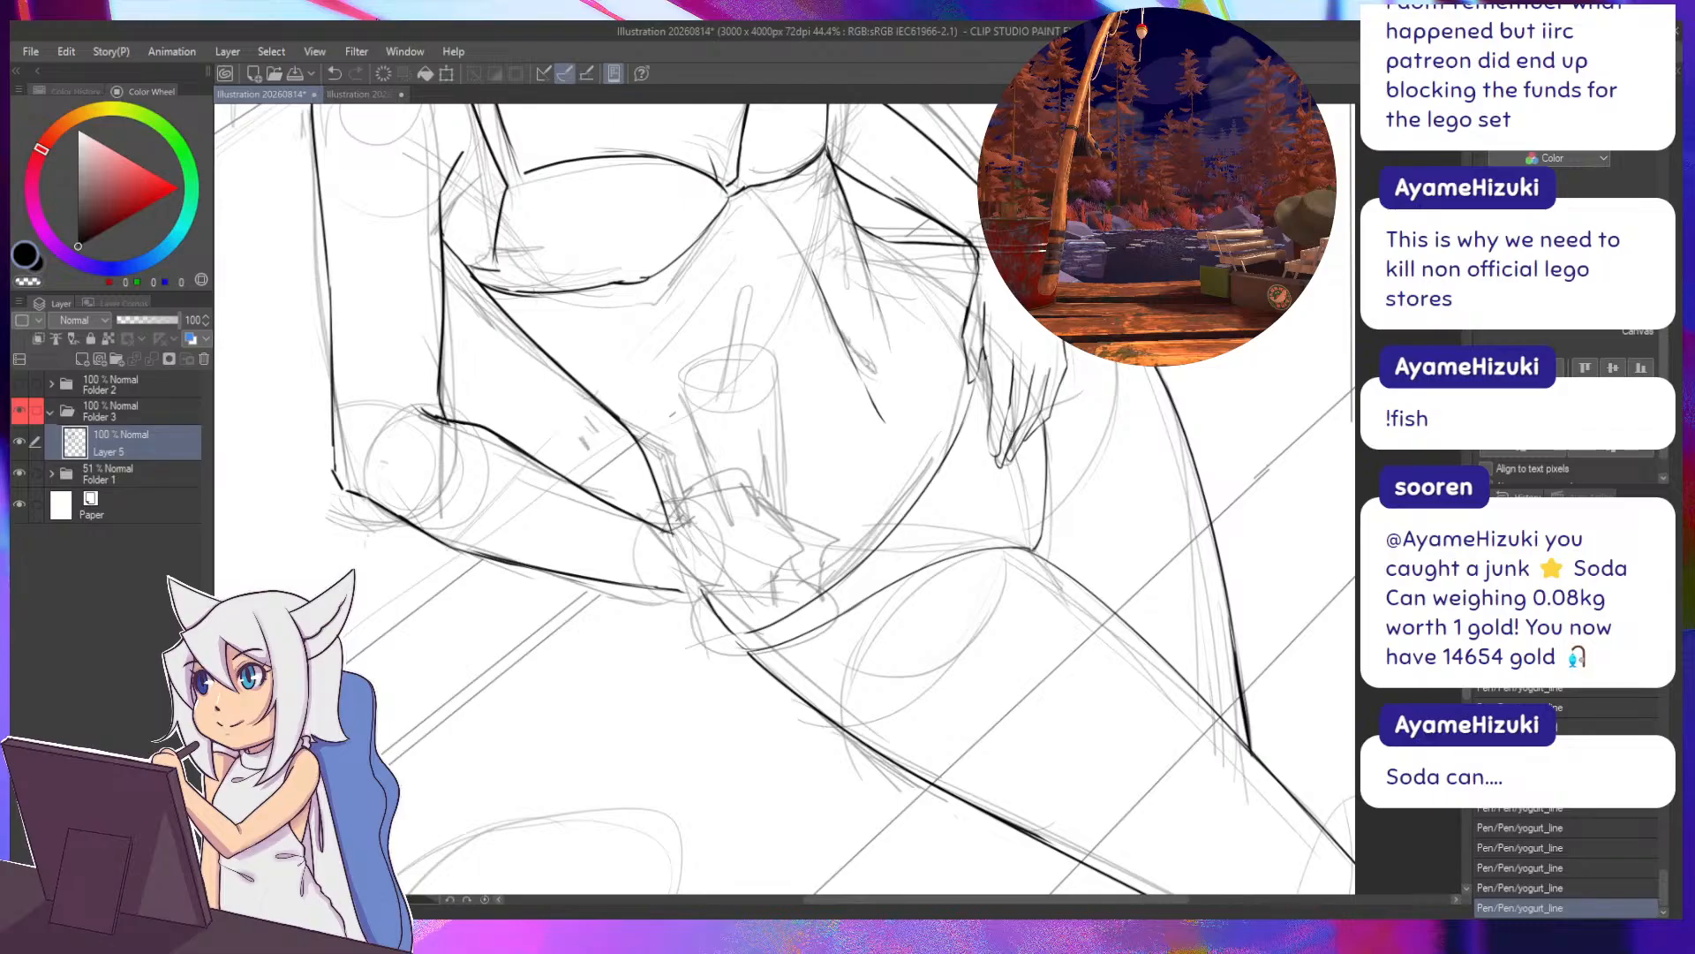
{"action": "mouse_move", "coordinate": [664, 540]}
{"action": "left_mouse_down"}
{"action": "mouse_move", "coordinate": [722, 496]}
{"action": "mouse_move", "coordinate": [678, 530]}
{"action": "mouse_move", "coordinate": [752, 497]}
{"action": "mouse_move", "coordinate": [799, 522]}
{"action": "mouse_move", "coordinate": [797, 547]}
{"action": "mouse_move", "coordinate": [659, 476]}
{"action": "mouse_move", "coordinate": [645, 383]}
{"action": "left_mouse_up"}
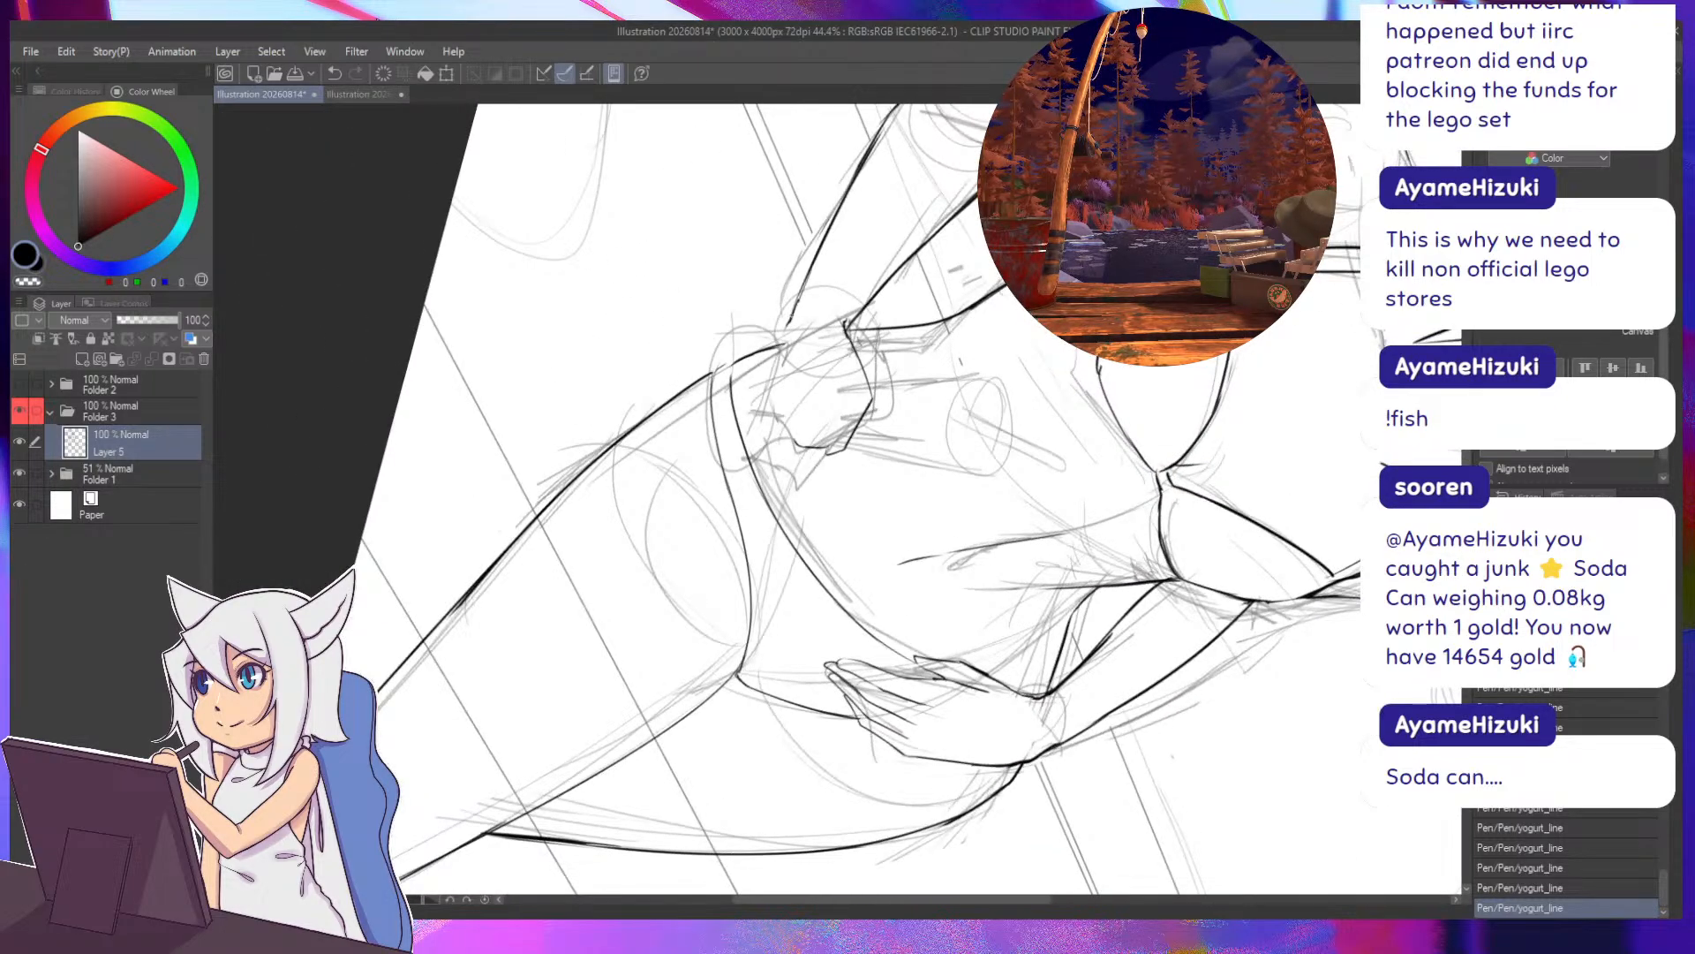
{"action": "left_click_drag", "start_coordinate": [790, 314], "coordinate": [786, 452]}
{"action": "left_click_drag", "start_coordinate": [958, 388], "coordinate": [653, 399]}
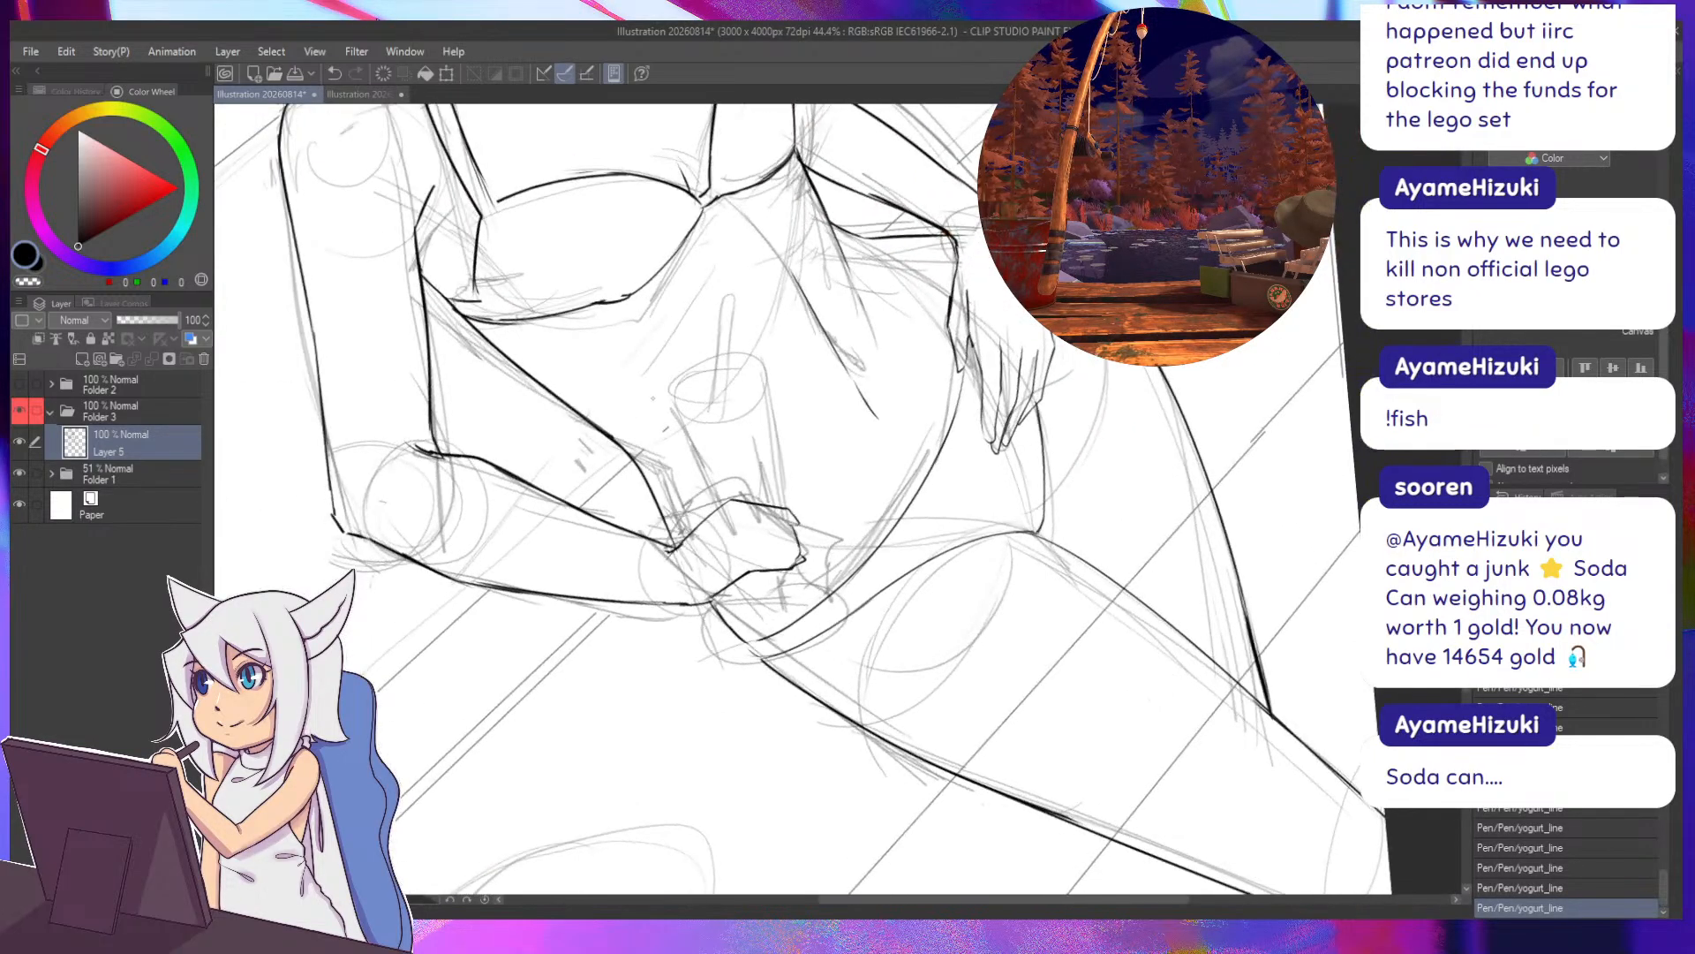
Redraw the first finger of the hand holding the glass and erase its overlapping lines.
{"action": "mouse_move", "coordinate": [793, 529]}
{"action": "left_mouse_down"}
{"action": "mouse_move", "coordinate": [801, 559]}
{"action": "mouse_move", "coordinate": [746, 493]}
{"action": "mouse_move", "coordinate": [756, 456]}
{"action": "mouse_move", "coordinate": [790, 490]}
{"action": "left_mouse_up"}
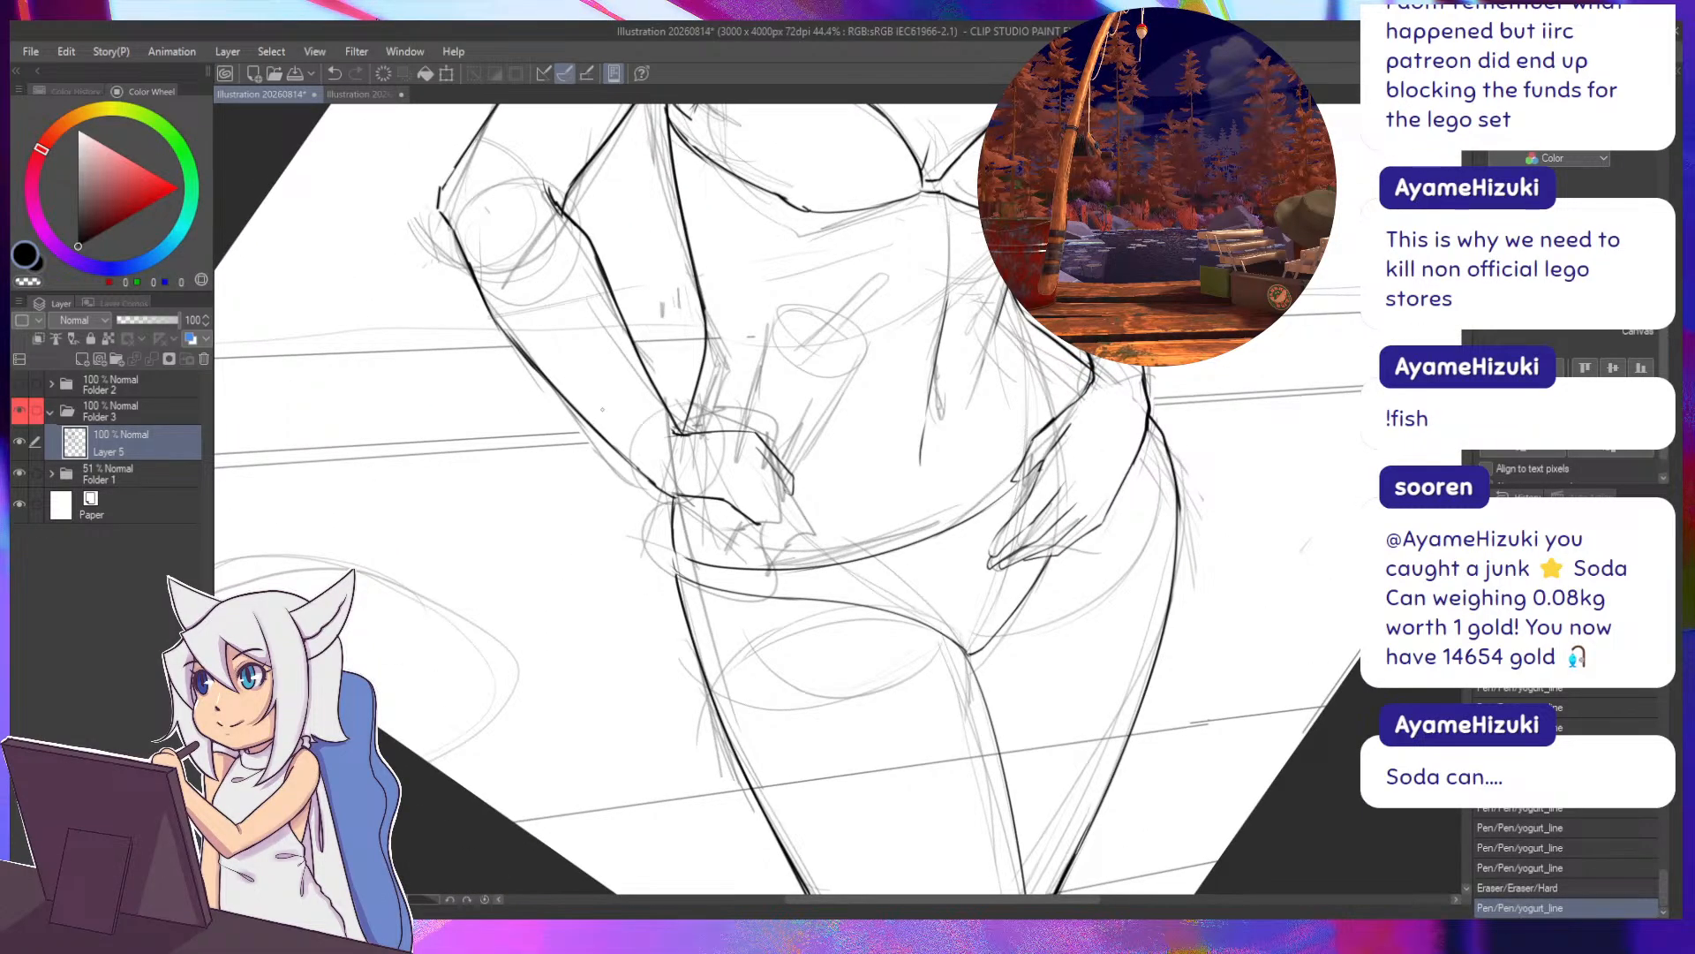
{"action": "key", "text": "ctrl+z"}
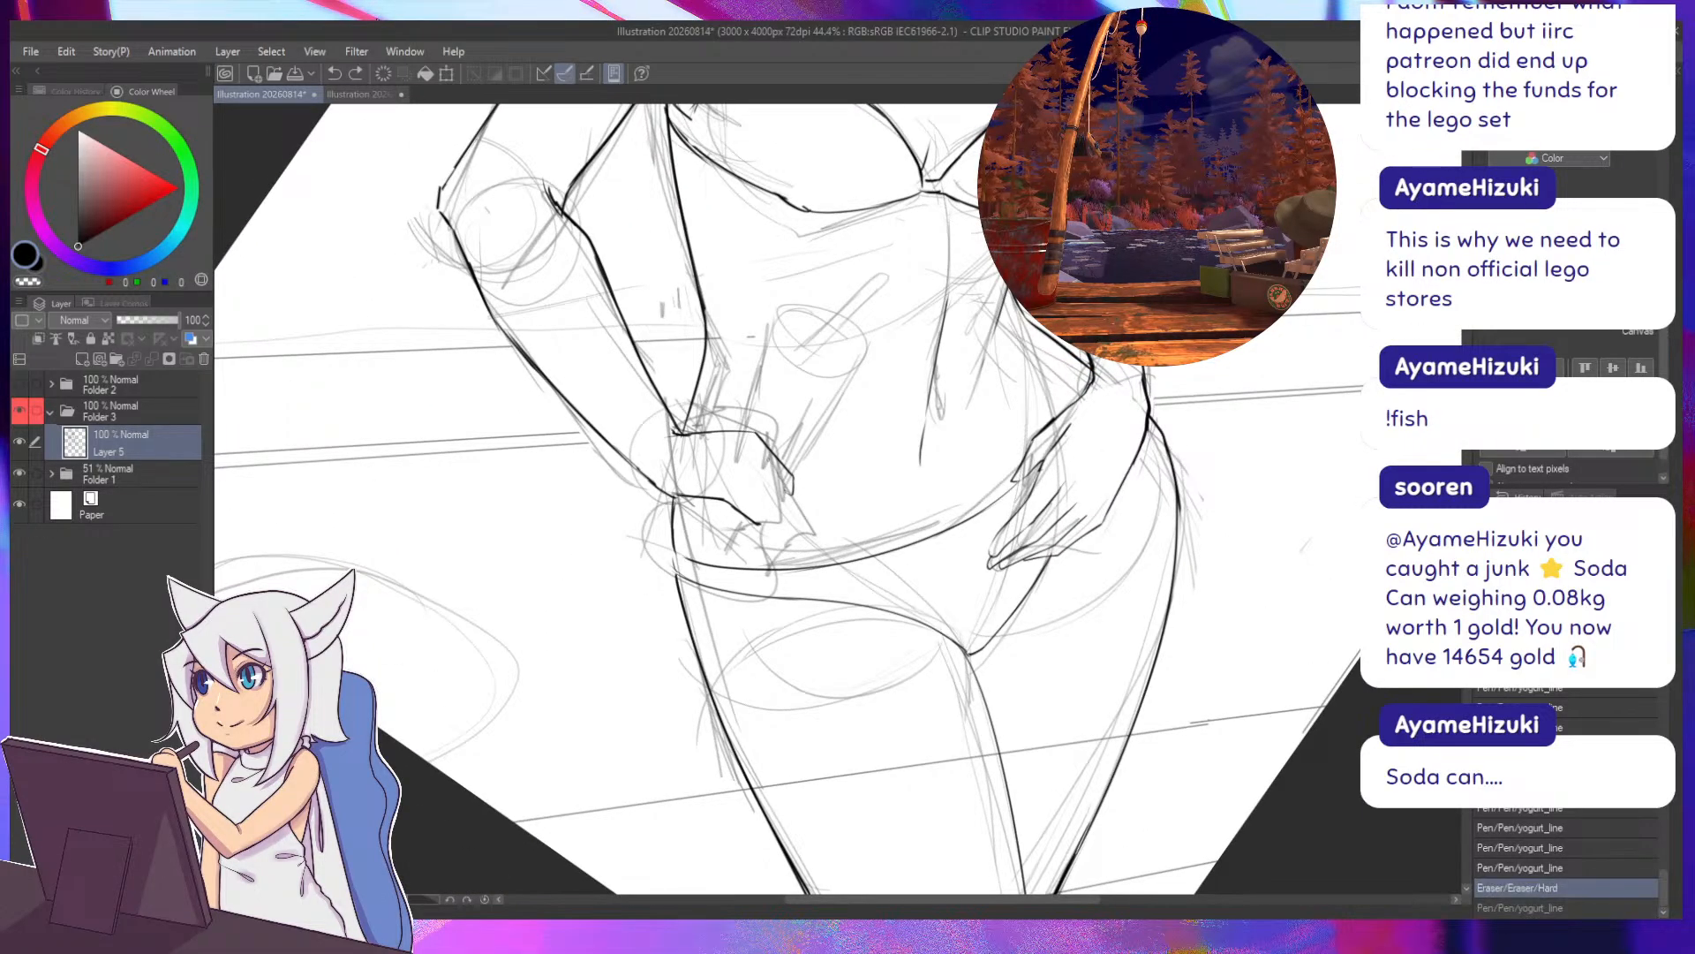
{"action": "left_click_drag", "start_coordinate": [765, 455], "coordinate": [792, 500]}
{"action": "key", "text": "e"}
{"action": "mouse_move", "coordinate": [792, 498]}
{"action": "left_mouse_down"}
{"action": "mouse_move", "coordinate": [788, 482]}
{"action": "mouse_move", "coordinate": [797, 509]}
{"action": "left_mouse_up"}
{"action": "key", "text": "shift+space"}
{"action": "mouse_move", "coordinate": [1046, 557]}
{"action": "left_mouse_down"}
{"action": "mouse_move", "coordinate": [1058, 507]}
{"action": "mouse_move", "coordinate": [671, 353]}
{"action": "mouse_move", "coordinate": [641, 384]}
{"action": "mouse_move", "coordinate": [1064, 521]}
{"action": "left_mouse_up"}
{"action": "key", "text": "shift+space"}
{"action": "left_click_drag", "start_coordinate": [642, 383], "coordinate": [650, 370]}
{"action": "key", "text": "p"}
{"action": "left_click_drag", "start_coordinate": [776, 478], "coordinate": [786, 506]}
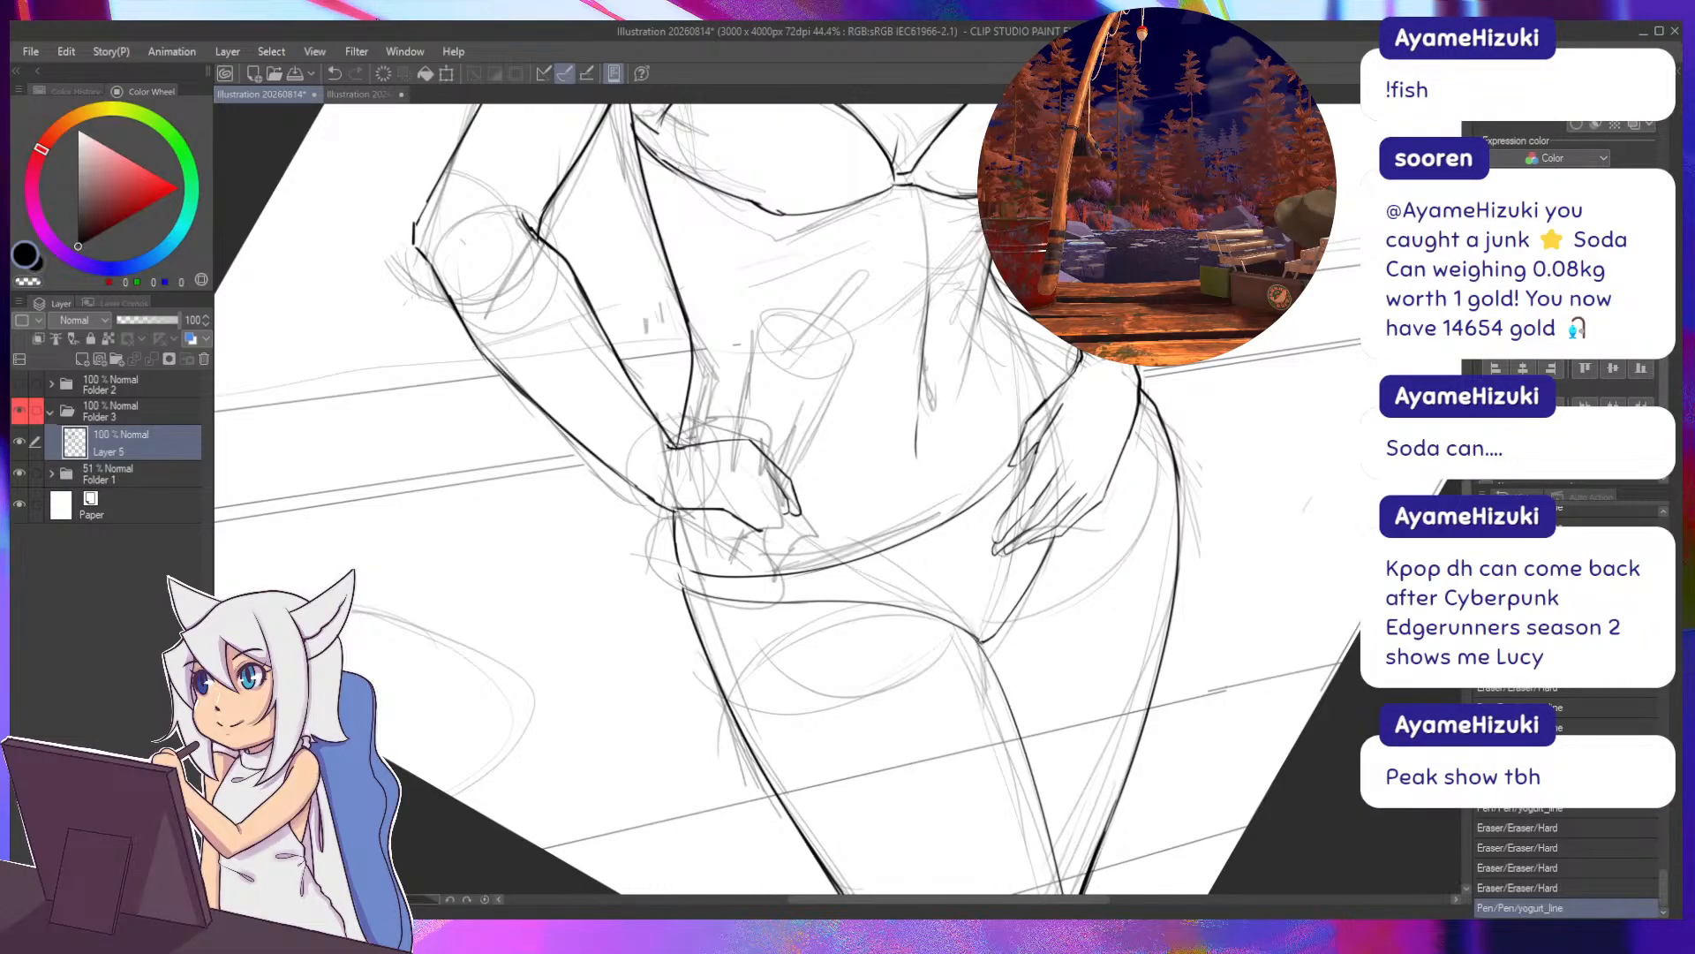
Ink the next fingers of the hand holding the glass, following the sketch beside the first finger.
{"action": "left_click_drag", "start_coordinate": [306, 804], "coordinate": [377, 663]}
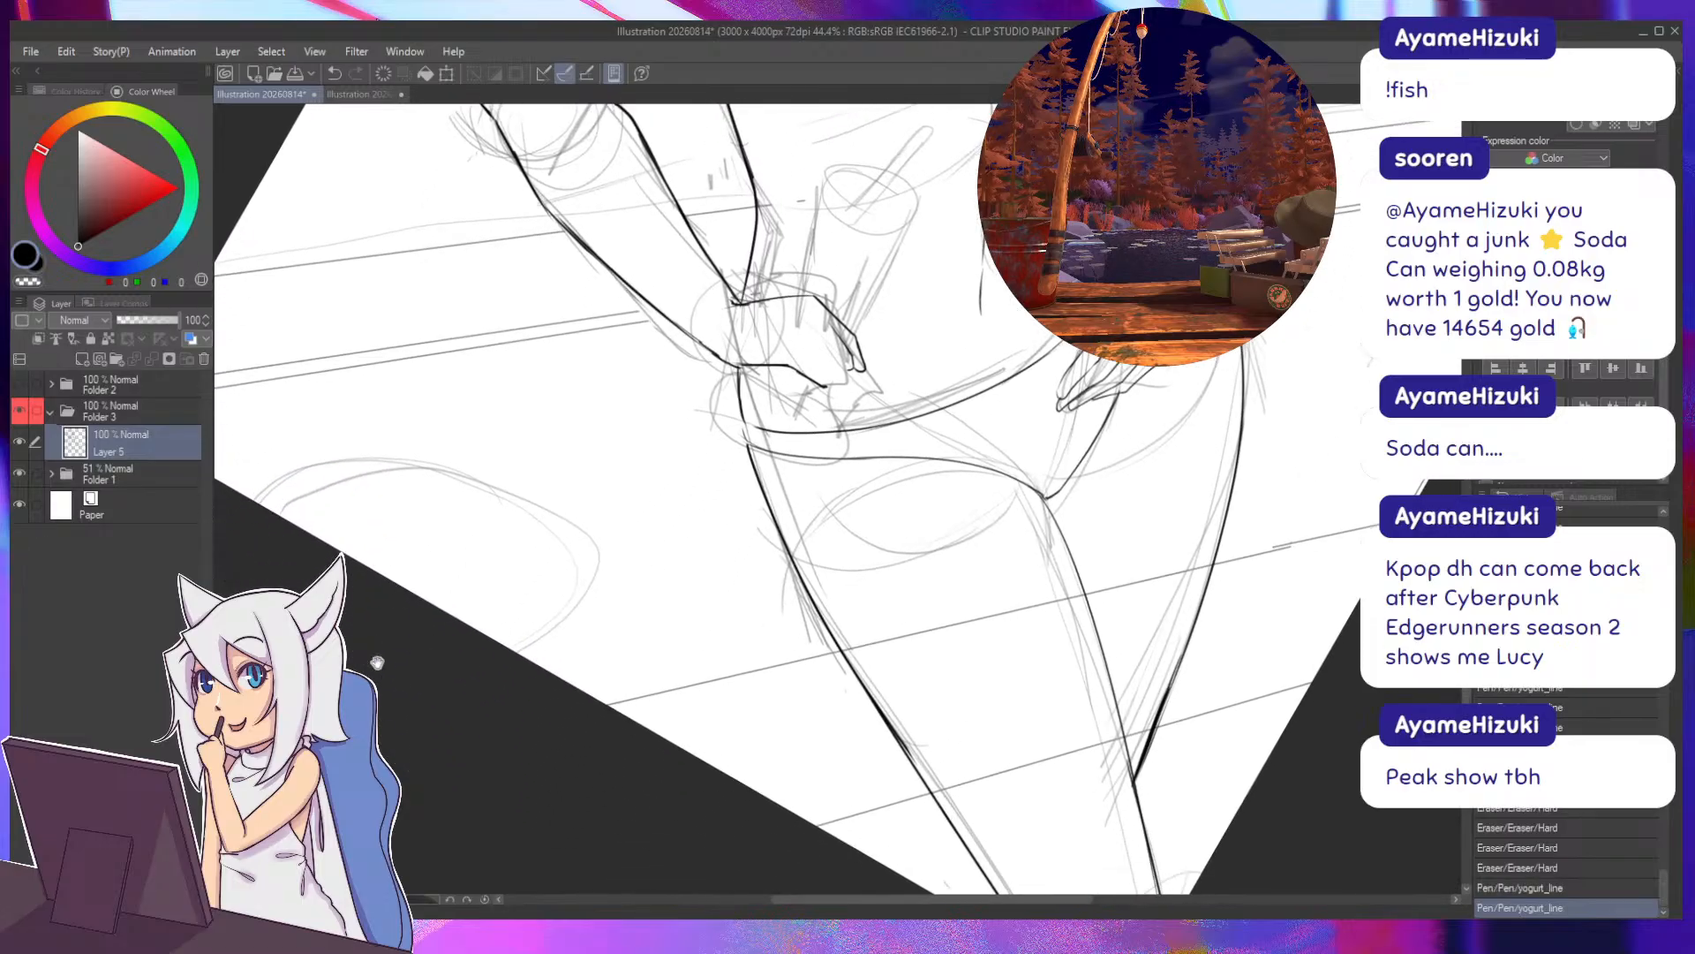
{"action": "left_click_drag", "start_coordinate": [770, 272], "coordinate": [786, 371]}
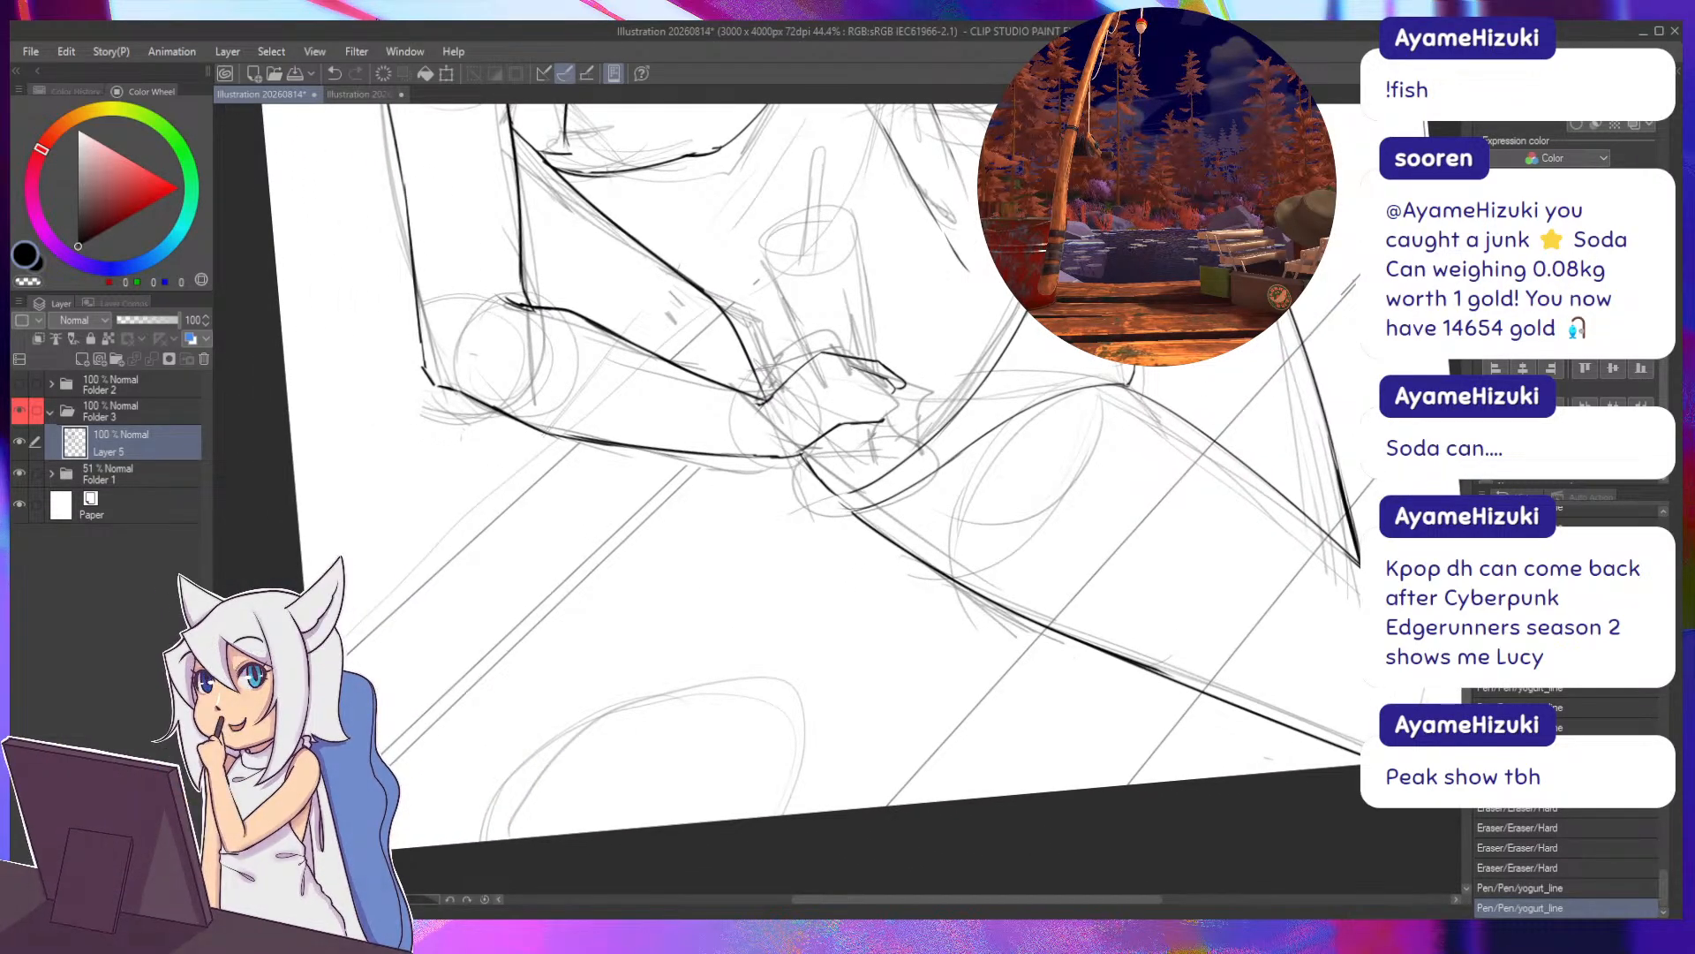
{"action": "mouse_move", "coordinate": [866, 376]}
{"action": "left_mouse_down"}
{"action": "mouse_move", "coordinate": [893, 390]}
{"action": "mouse_move", "coordinate": [834, 362]}
{"action": "mouse_move", "coordinate": [863, 376]}
{"action": "left_mouse_up"}
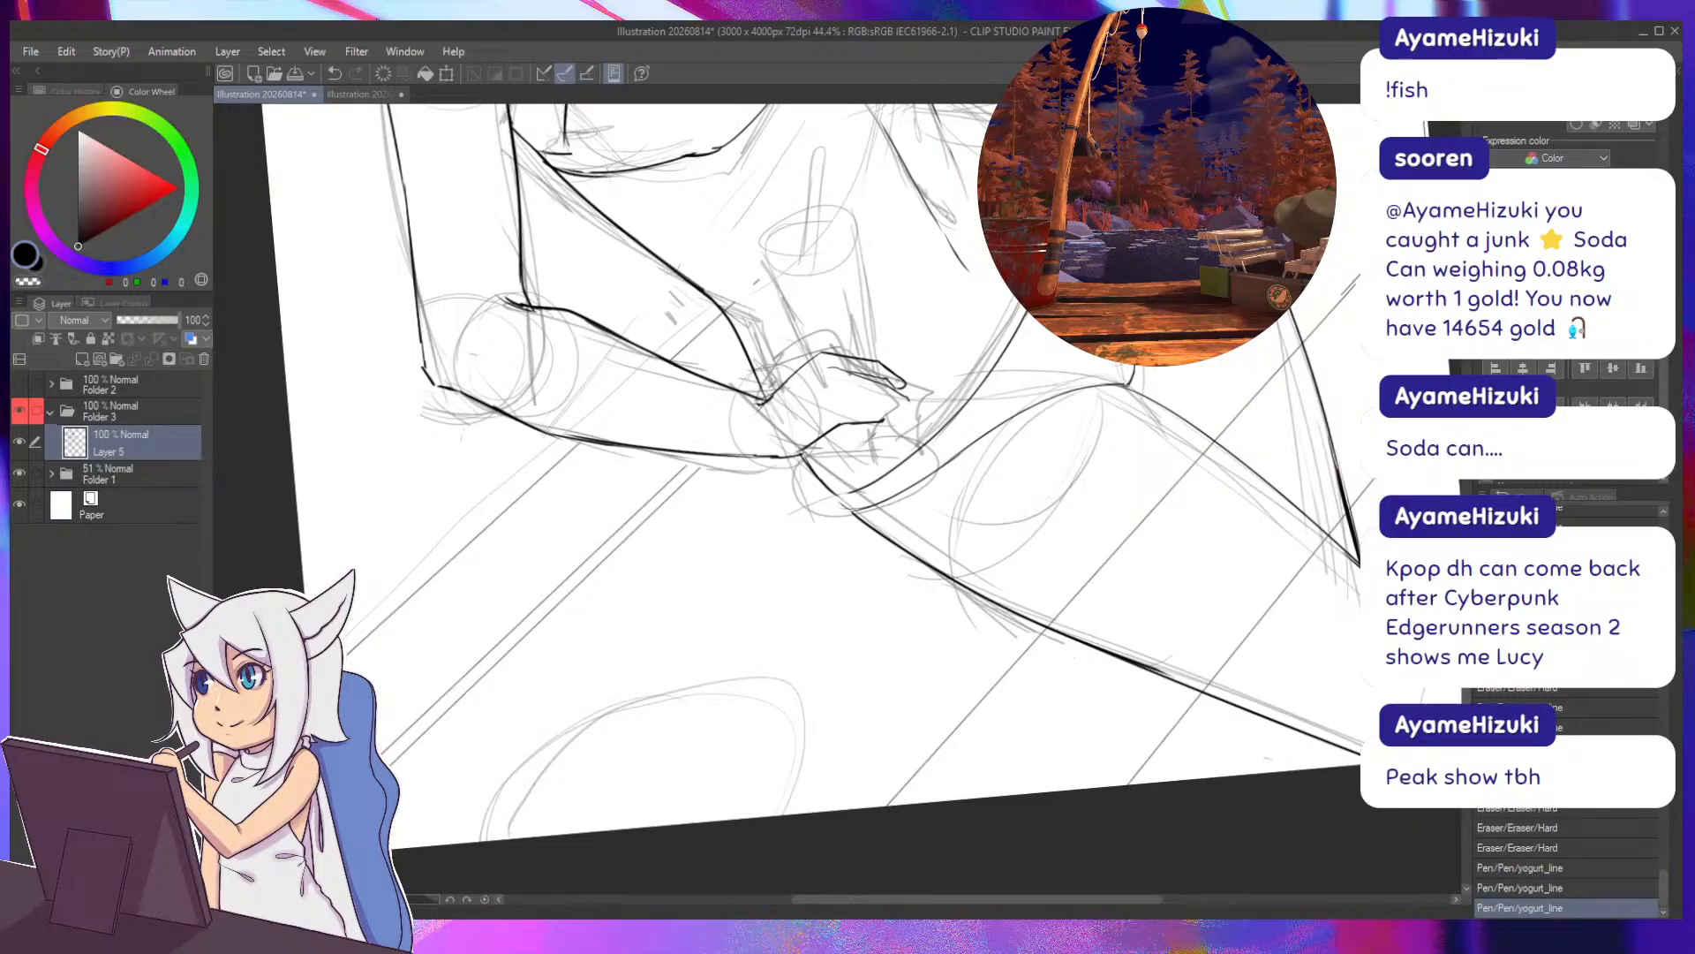
{"action": "left_click_drag", "start_coordinate": [1075, 657], "coordinate": [879, 627]}
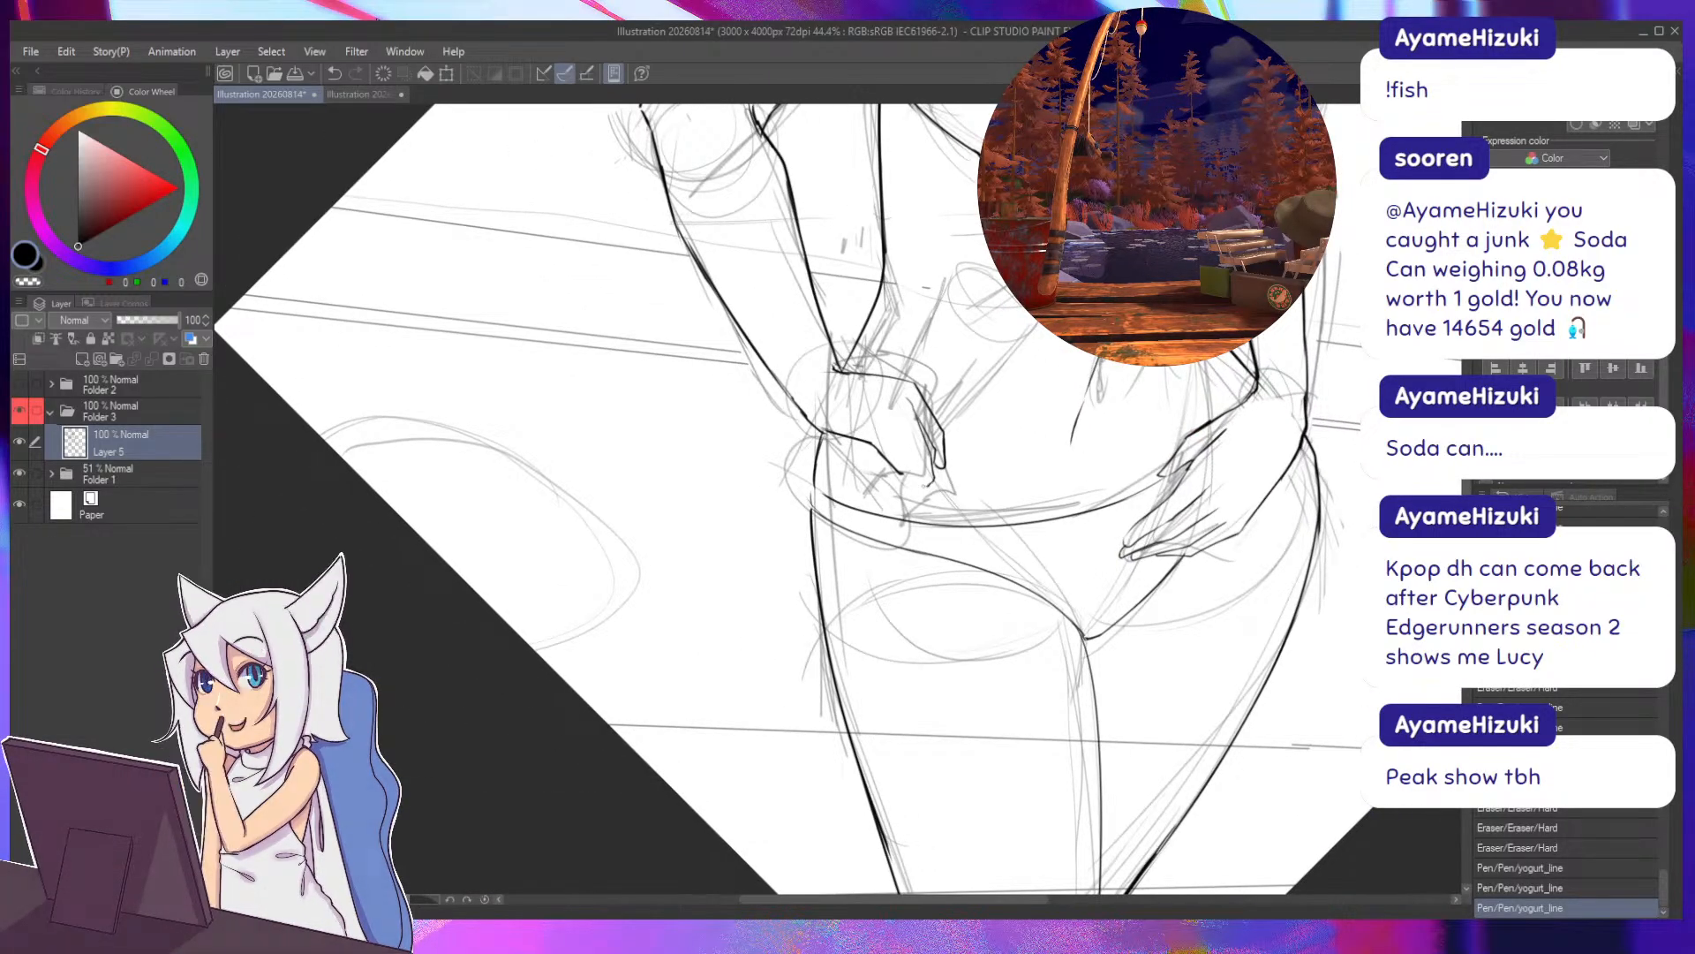
{"action": "left_click", "coordinate": [875, 462]}
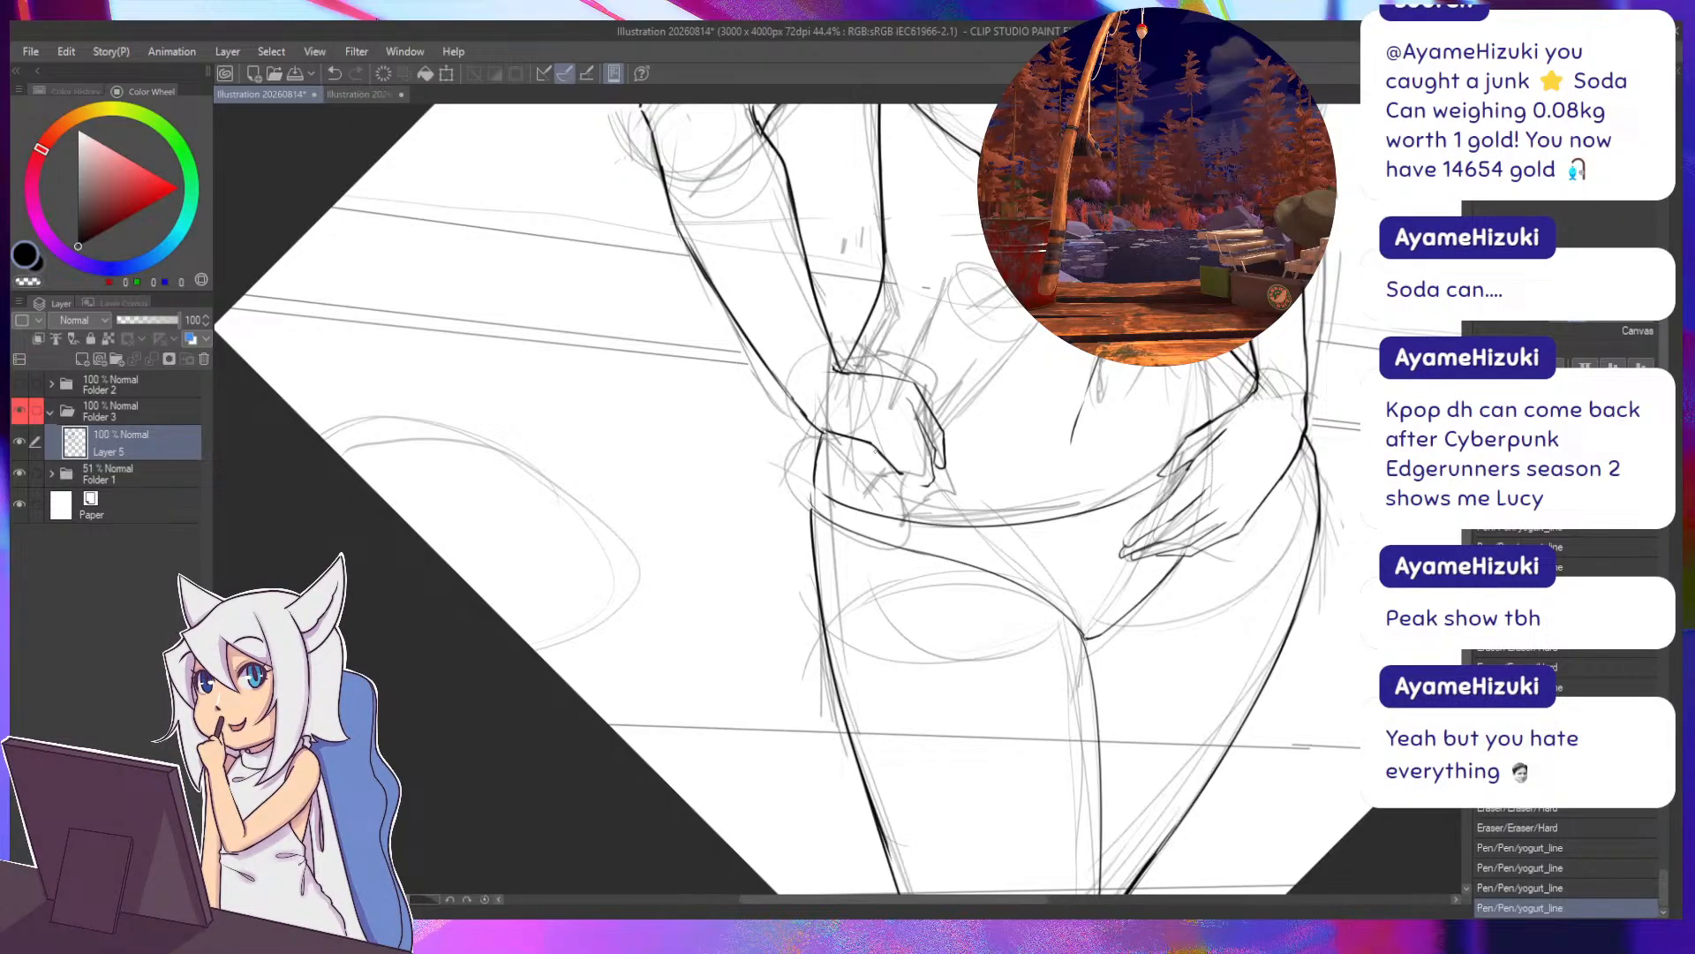
{"action": "left_click_drag", "start_coordinate": [853, 416], "coordinate": [801, 403]}
{"action": "mouse_move", "coordinate": [850, 461]}
{"action": "left_mouse_down"}
{"action": "mouse_move", "coordinate": [805, 407]}
{"action": "mouse_move", "coordinate": [750, 540]}
{"action": "mouse_move", "coordinate": [796, 511]}
{"action": "left_mouse_up"}
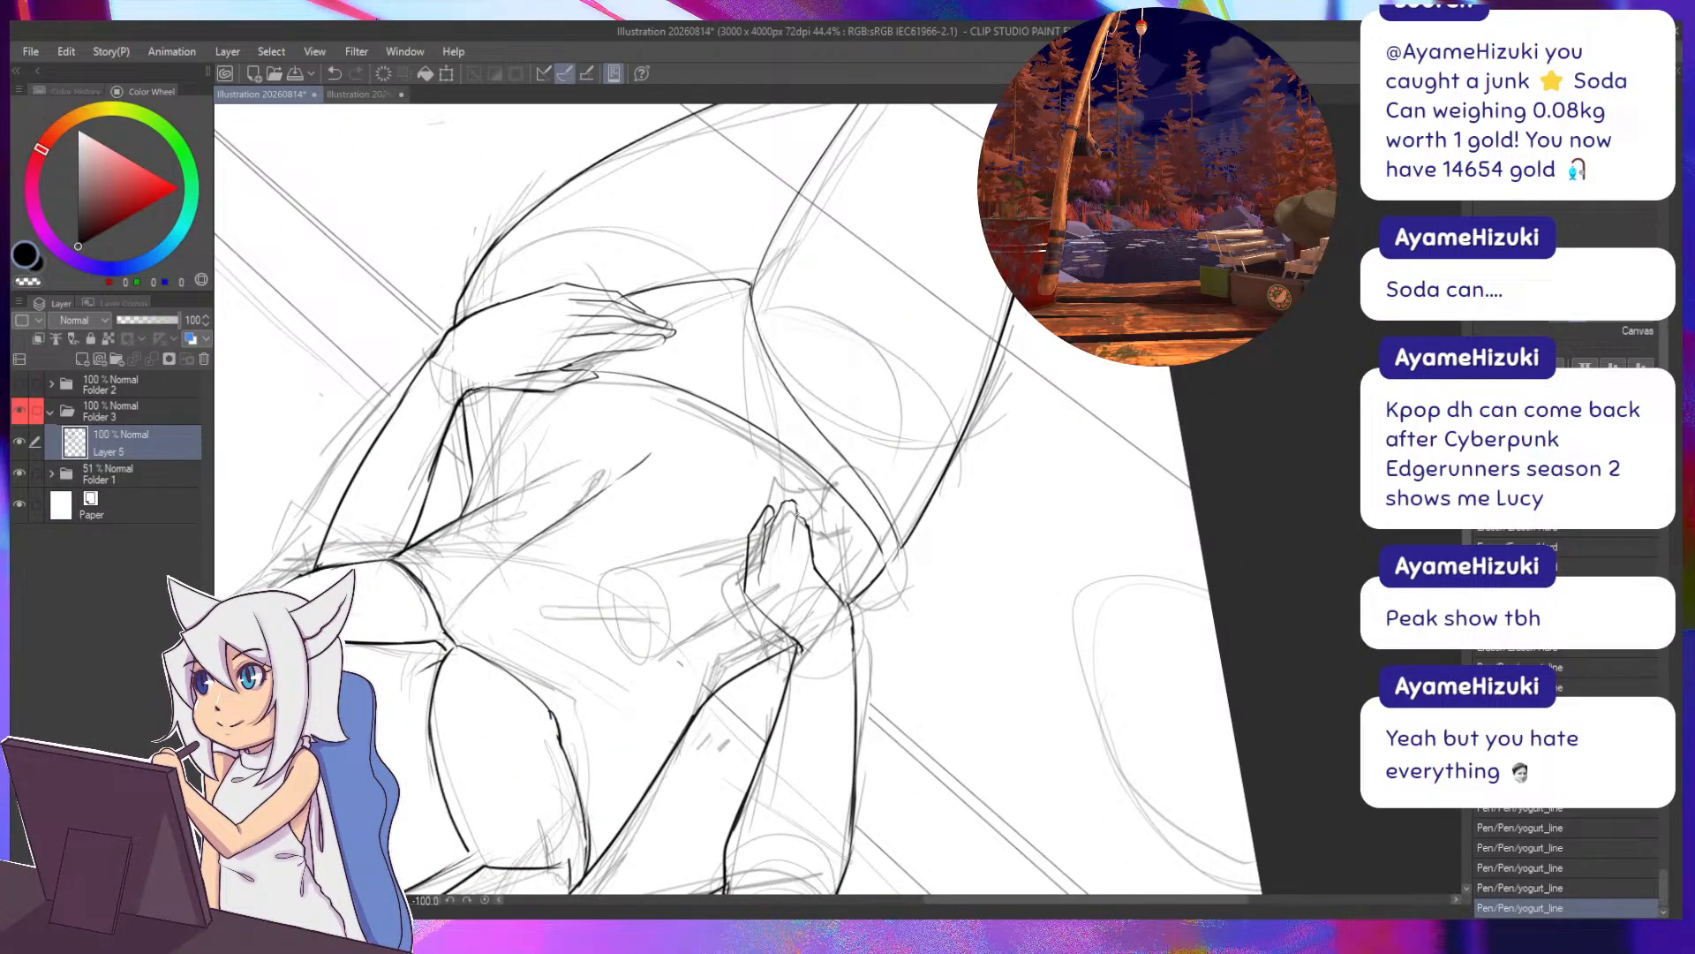
Clean up the finger overlaps on the glass-holding hand and refine its fingertips, comparing the newest stroke by undoing and restoring it.
{"action": "key", "text": "e"}
{"action": "left_click_drag", "start_coordinate": [797, 506], "coordinate": [779, 500]}
{"action": "mouse_move", "coordinate": [777, 572]}
{"action": "left_mouse_down"}
{"action": "mouse_move", "coordinate": [753, 457]}
{"action": "mouse_move", "coordinate": [812, 408]}
{"action": "mouse_move", "coordinate": [809, 437]}
{"action": "mouse_move", "coordinate": [863, 488]}
{"action": "left_mouse_up"}
{"action": "left_click_drag", "start_coordinate": [862, 477], "coordinate": [865, 487]}
{"action": "key", "text": "ctrl+z"}
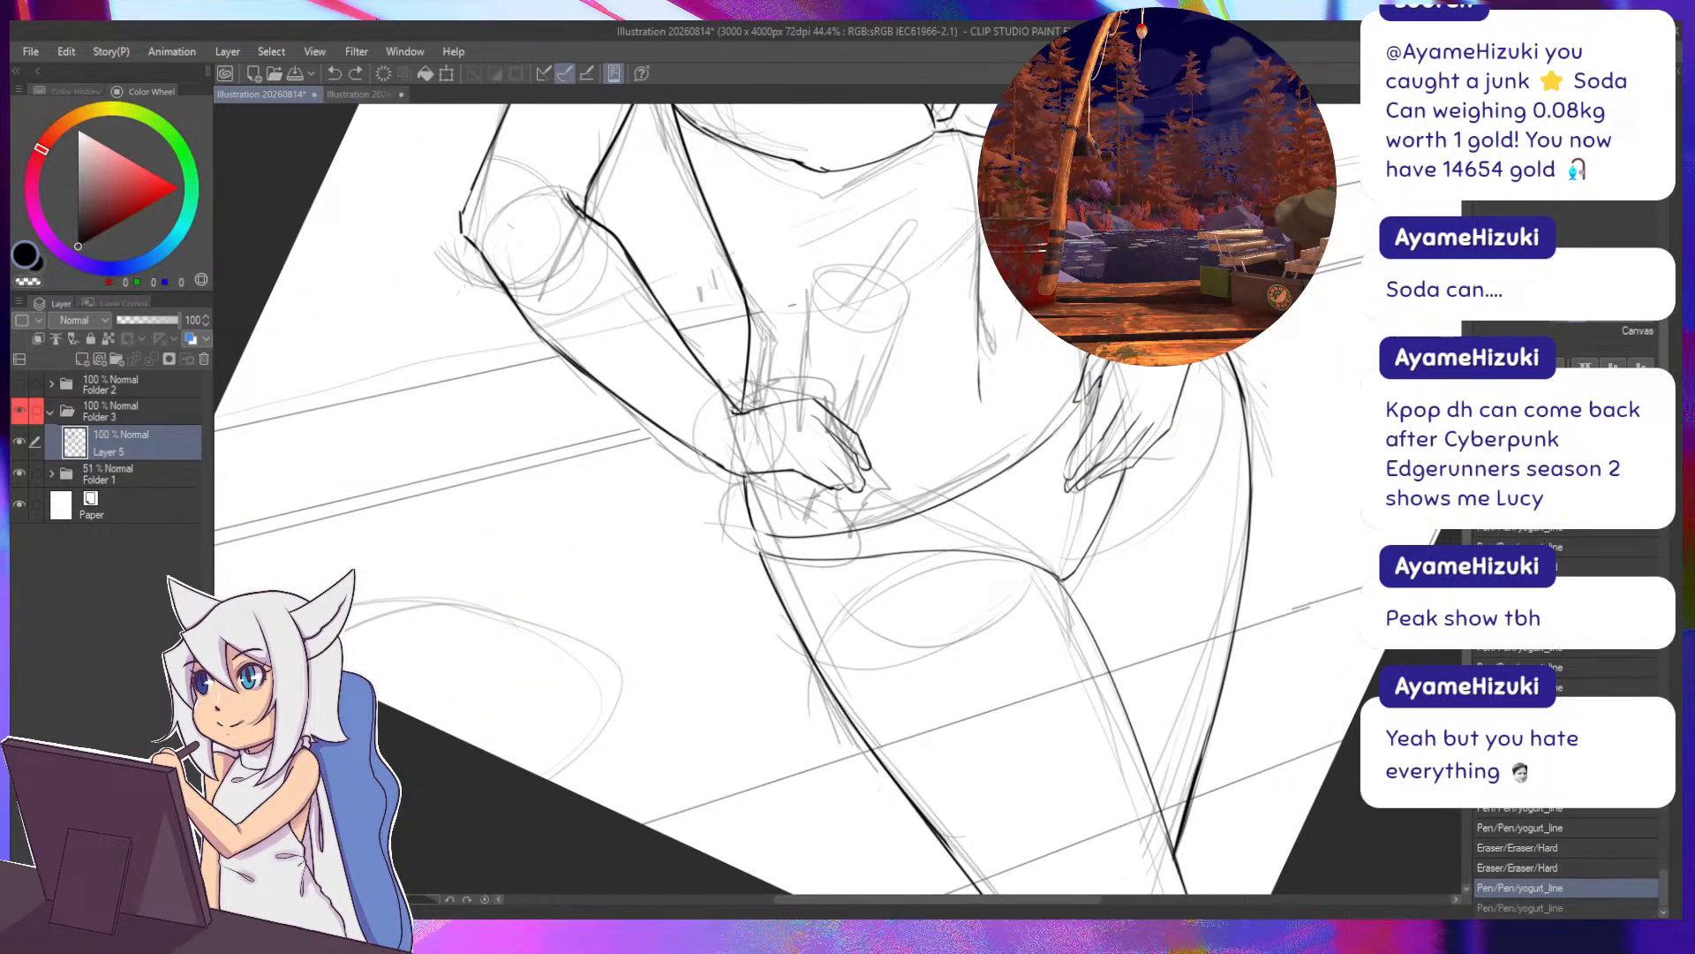
{"action": "key", "text": "ctrl+y"}
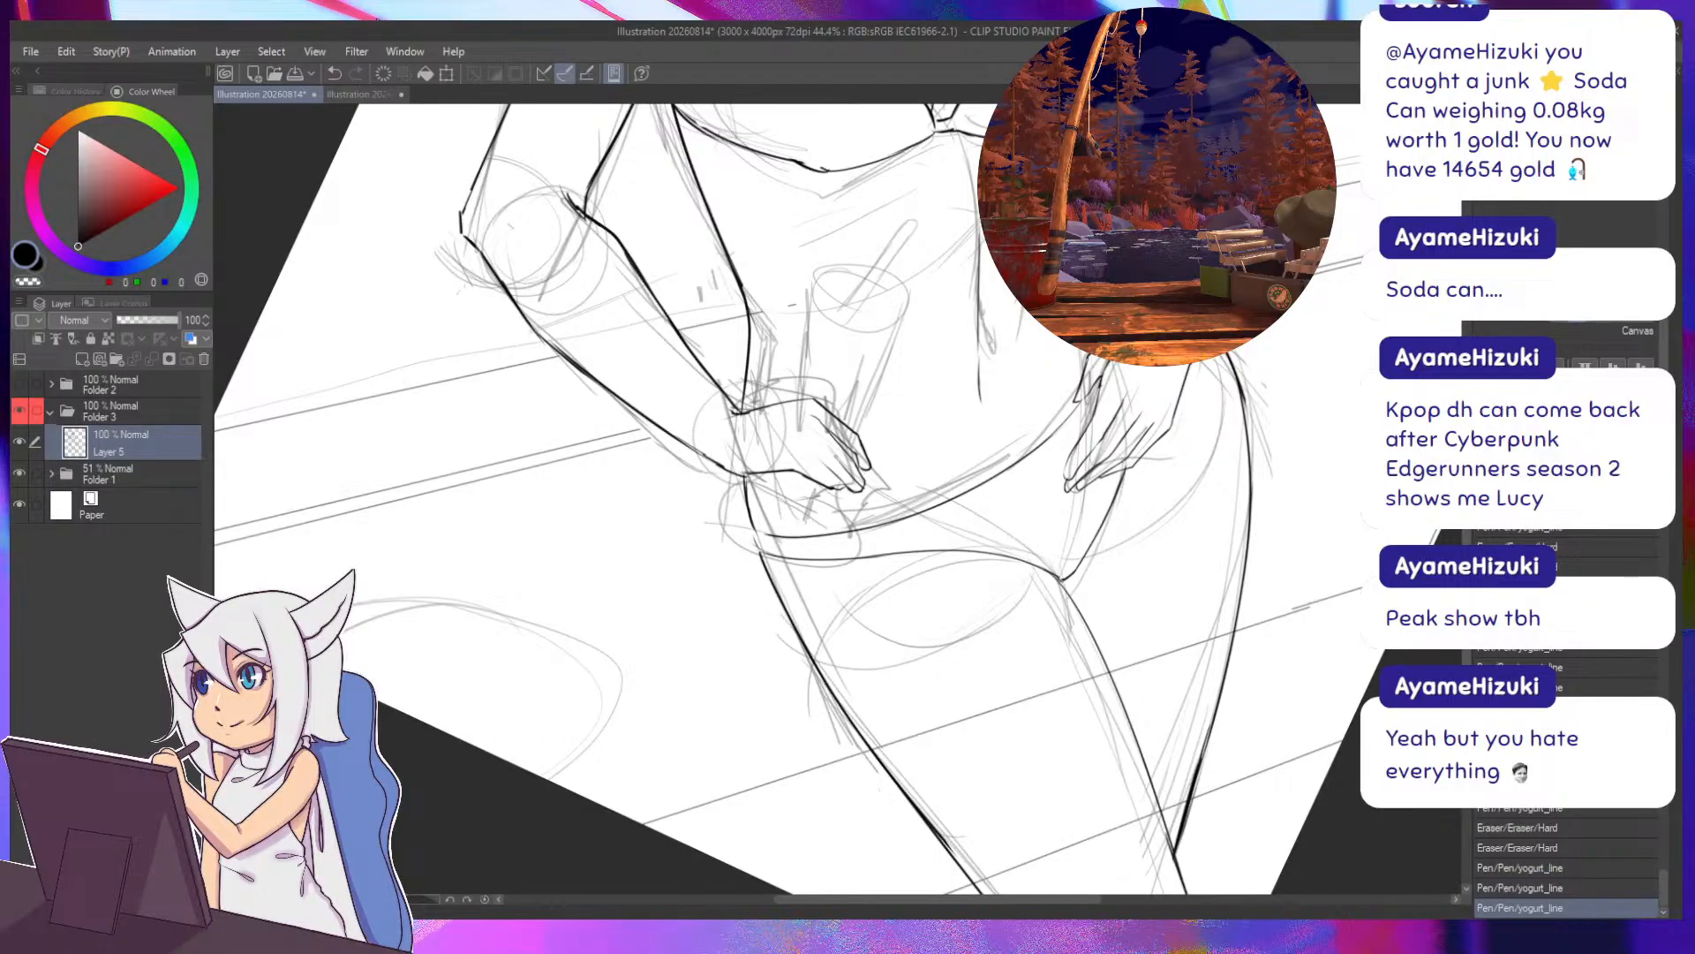
{"action": "mouse_move", "coordinate": [823, 457]}
{"action": "left_mouse_down"}
{"action": "mouse_move", "coordinate": [838, 444]}
{"action": "mouse_move", "coordinate": [822, 426]}
{"action": "left_mouse_up"}
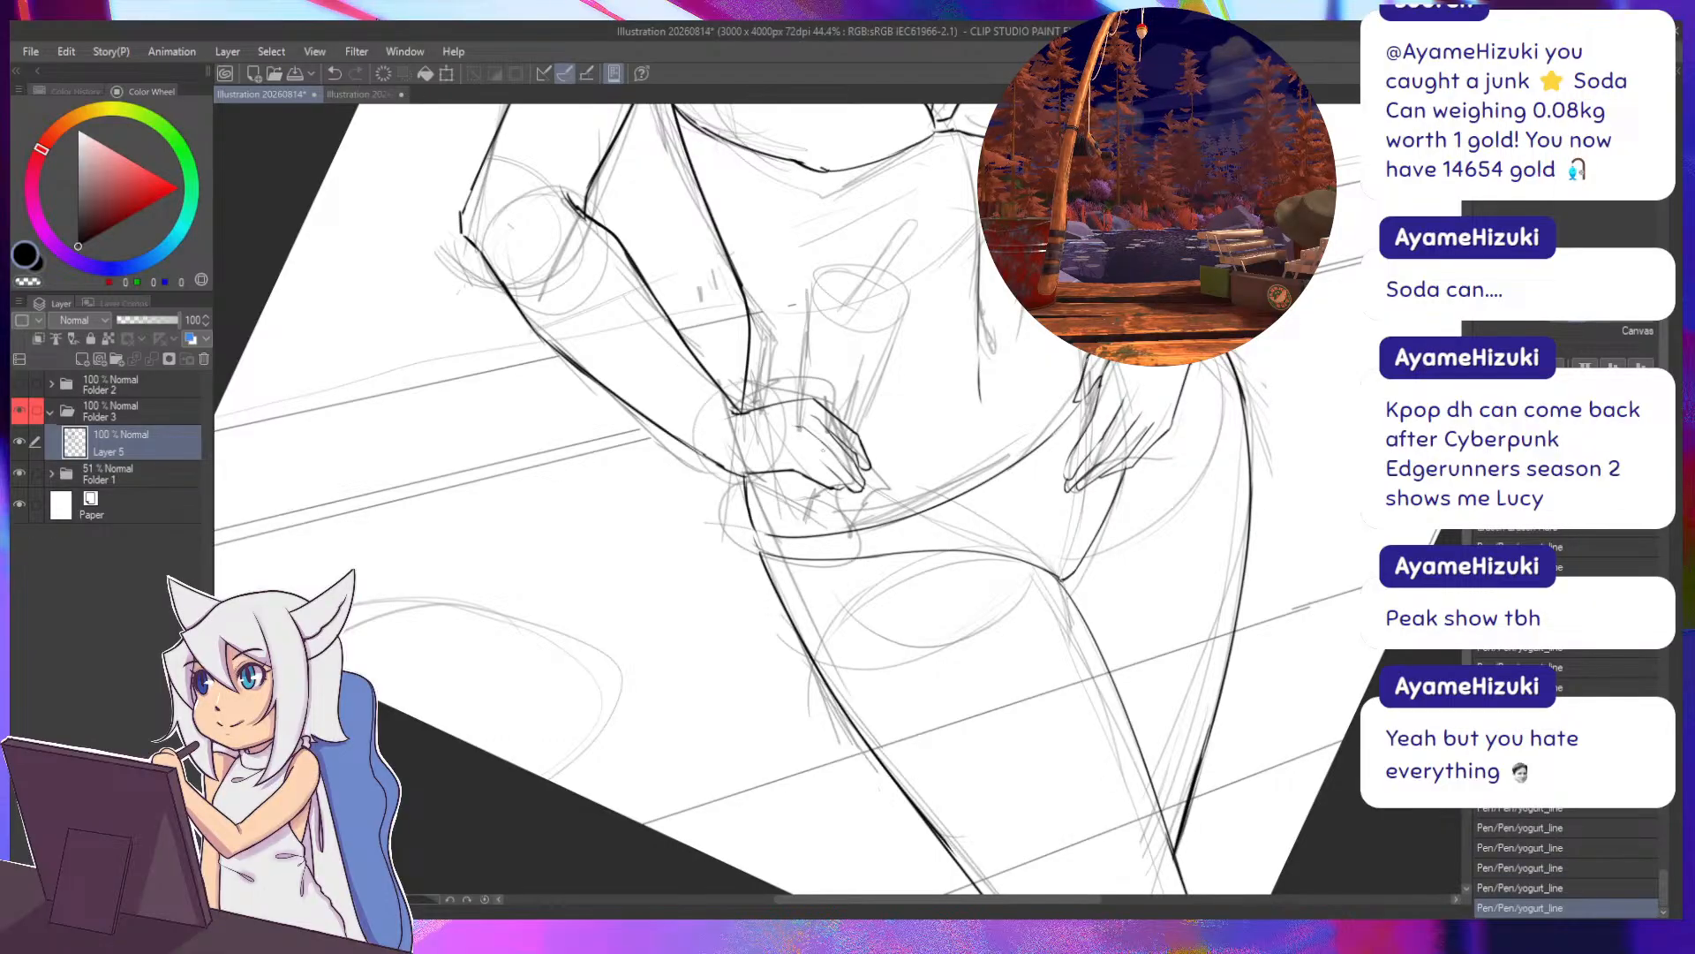
{"action": "mouse_move", "coordinate": [780, 435]}
{"action": "left_mouse_down"}
{"action": "mouse_move", "coordinate": [764, 454]}
{"action": "mouse_move", "coordinate": [790, 426]}
{"action": "left_mouse_up"}
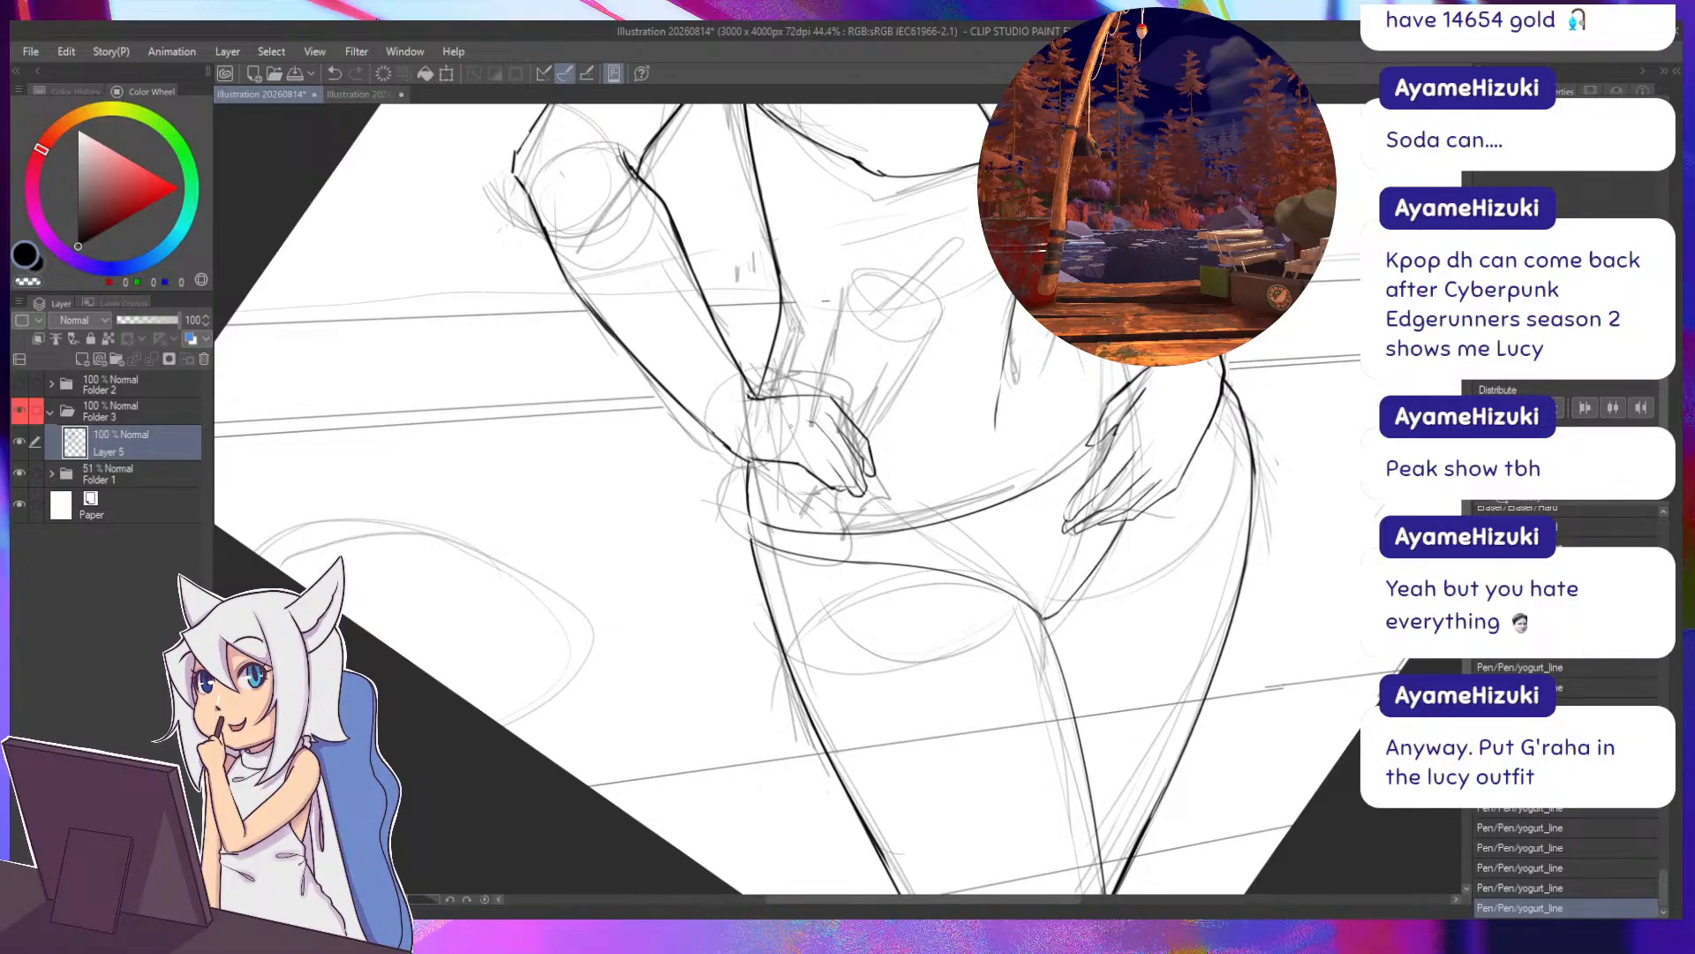
Erase the overlapping line ends where the wrist of the glass-holding hand meets the hip.
{"action": "key", "text": "minus"}
{"action": "key", "text": "minus"}
{"action": "key", "text": "minus"}
{"action": "key", "text": "minus"}
{"action": "key", "text": "minus"}
{"action": "key", "text": "minus"}
{"action": "key", "text": "minus"}
{"action": "key", "text": "minus"}
{"action": "key", "text": "minus"}
{"action": "key", "text": "minus"}
{"action": "key", "text": "minus"}
{"action": "key", "text": "minus"}
{"action": "key", "text": "minus"}
{"action": "key", "text": "minus"}
{"action": "key", "text": "minus"}
{"action": "key", "text": "minus"}
{"action": "key", "text": "minus"}
{"action": "key", "text": "minus"}
{"action": "key", "text": "minus"}
{"action": "key", "text": "minus"}
{"action": "mouse_move", "coordinate": [813, 560]}
{"action": "left_mouse_down"}
{"action": "mouse_move", "coordinate": [837, 489]}
{"action": "mouse_move", "coordinate": [820, 572]}
{"action": "left_mouse_up"}
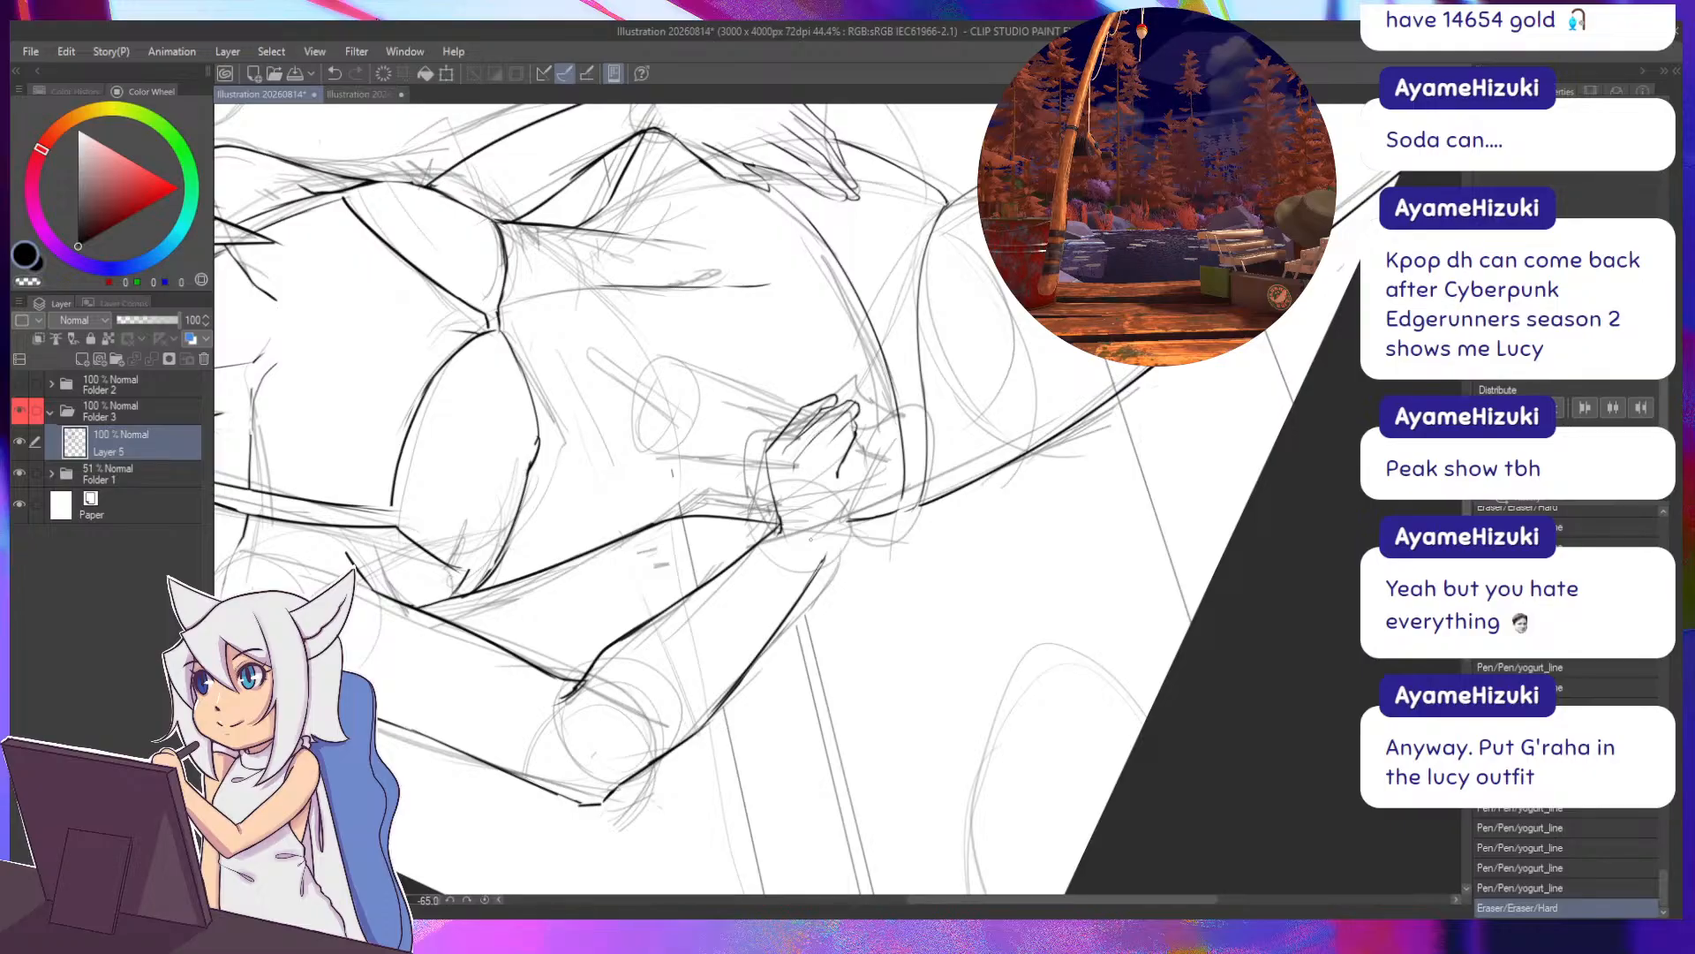
Look at the handwritten goal notes in the other open illustration and return to the character drawing.
{"action": "left_click", "coordinate": [346, 94]}
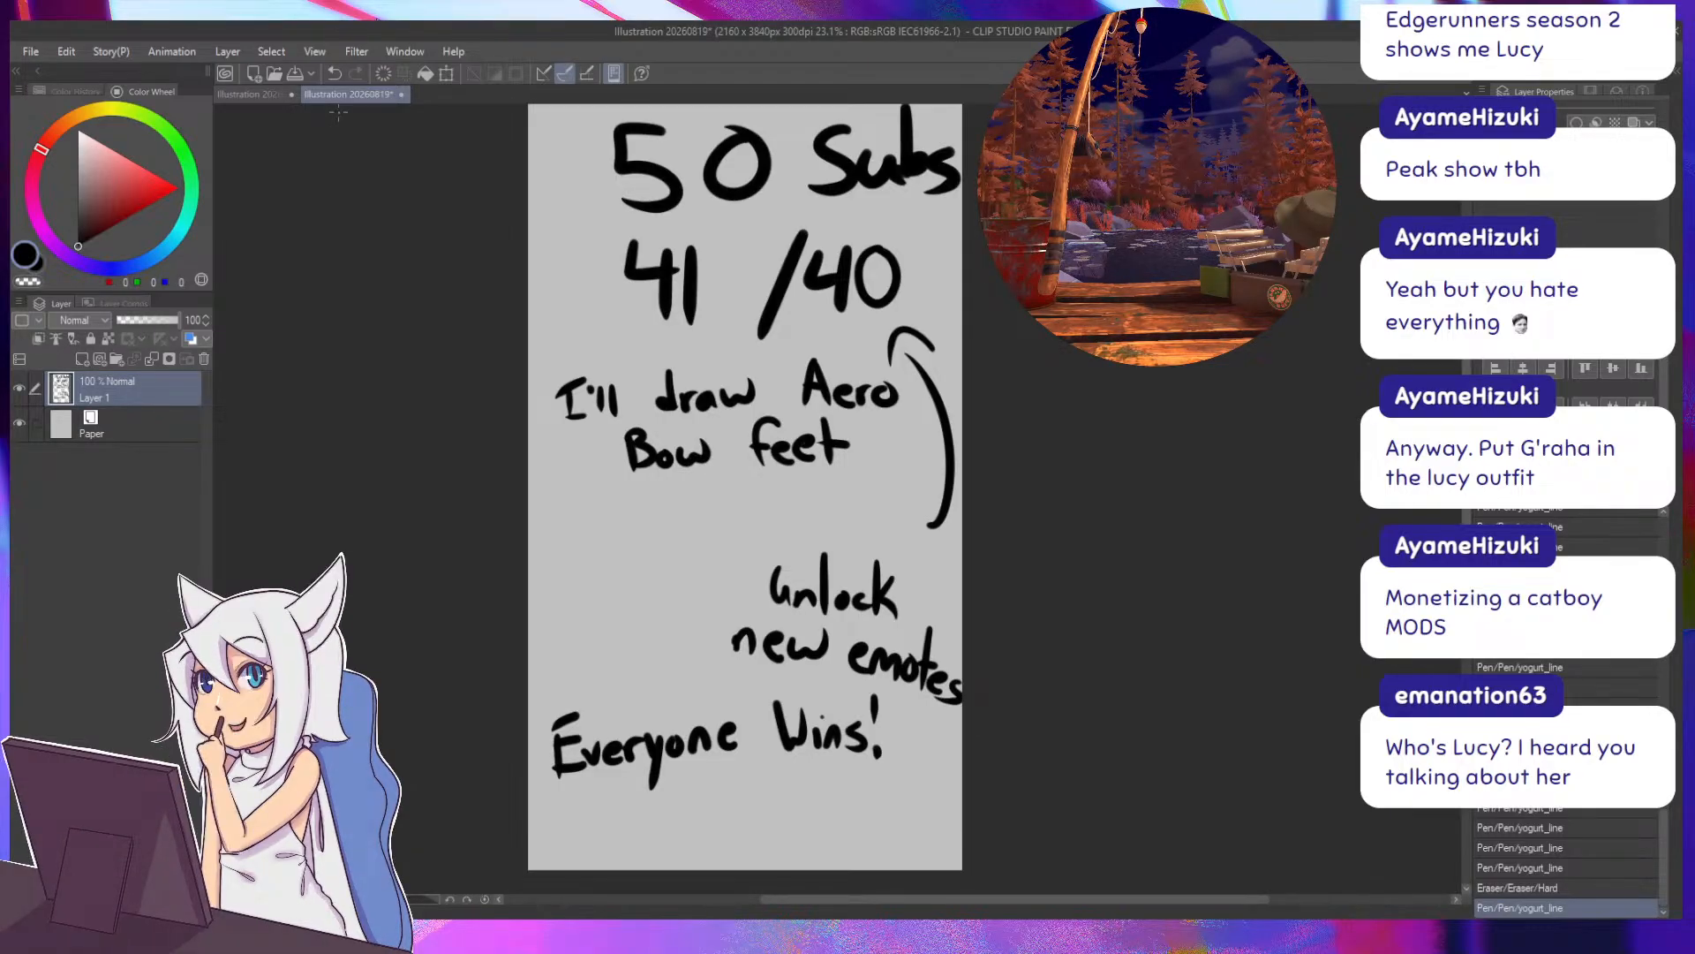
{"action": "left_click", "coordinate": [256, 93]}
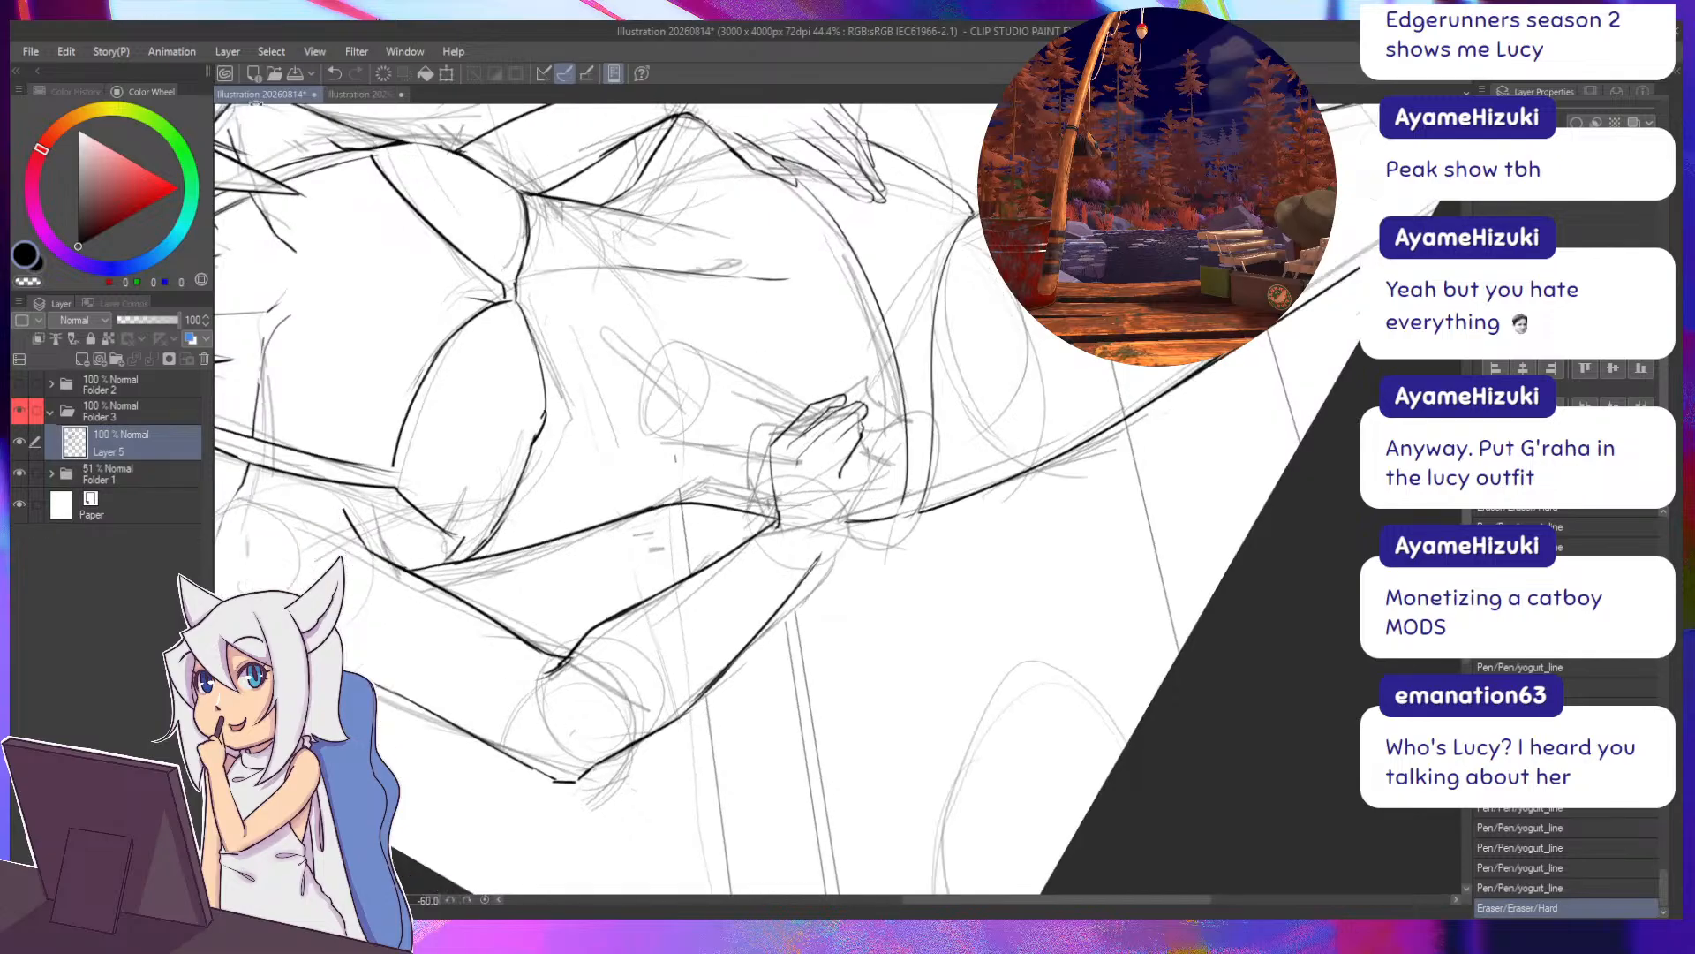
{"action": "scroll", "coordinate": [674, 397], "scroll_direction": "down", "scroll_amount": 2}
{"action": "left_click_drag", "start_coordinate": [669, 497], "coordinate": [766, 655]}
{"action": "scroll", "coordinate": [838, 530], "scroll_direction": "up", "scroll_amount": 1}
{"action": "left_click_drag", "start_coordinate": [936, 514], "coordinate": [891, 551]}
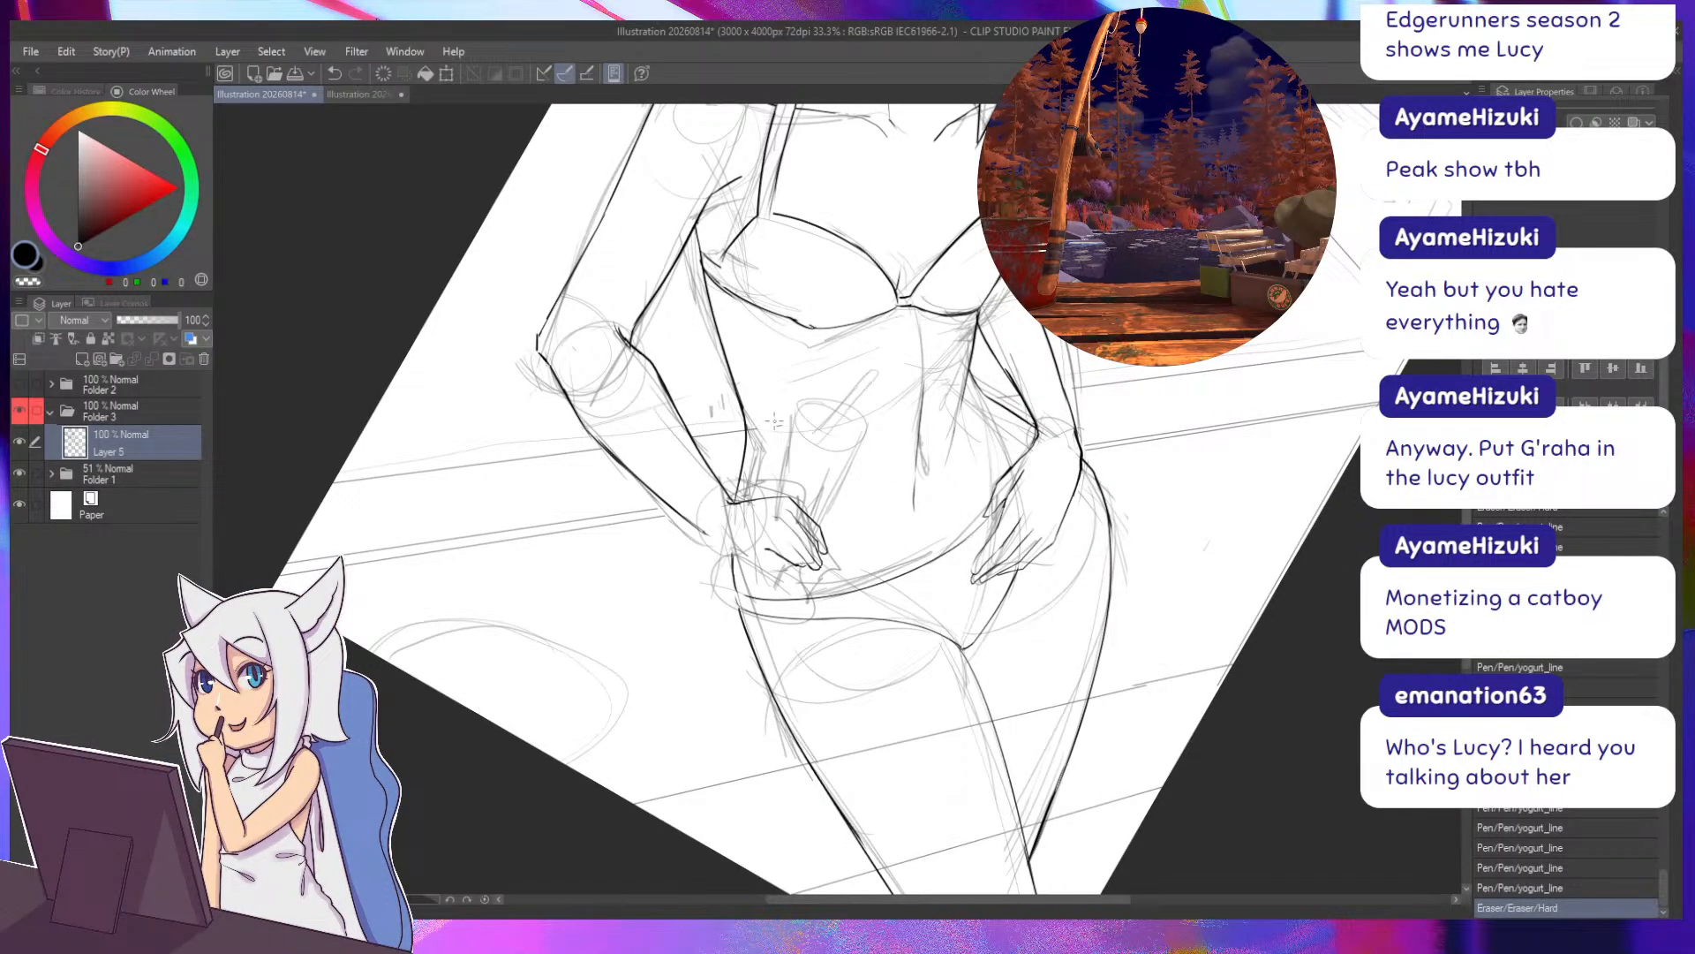
Ink the two edges of the lower leg showing beneath the near thigh, running to the canvas edge.
{"action": "mouse_move", "coordinate": [890, 571]}
{"action": "left_mouse_down"}
{"action": "mouse_move", "coordinate": [874, 581]}
{"action": "mouse_move", "coordinate": [834, 509]}
{"action": "left_mouse_up"}
{"action": "mouse_move", "coordinate": [805, 326]}
{"action": "left_mouse_down"}
{"action": "mouse_move", "coordinate": [904, 335]}
{"action": "mouse_move", "coordinate": [677, 394]}
{"action": "left_mouse_up"}
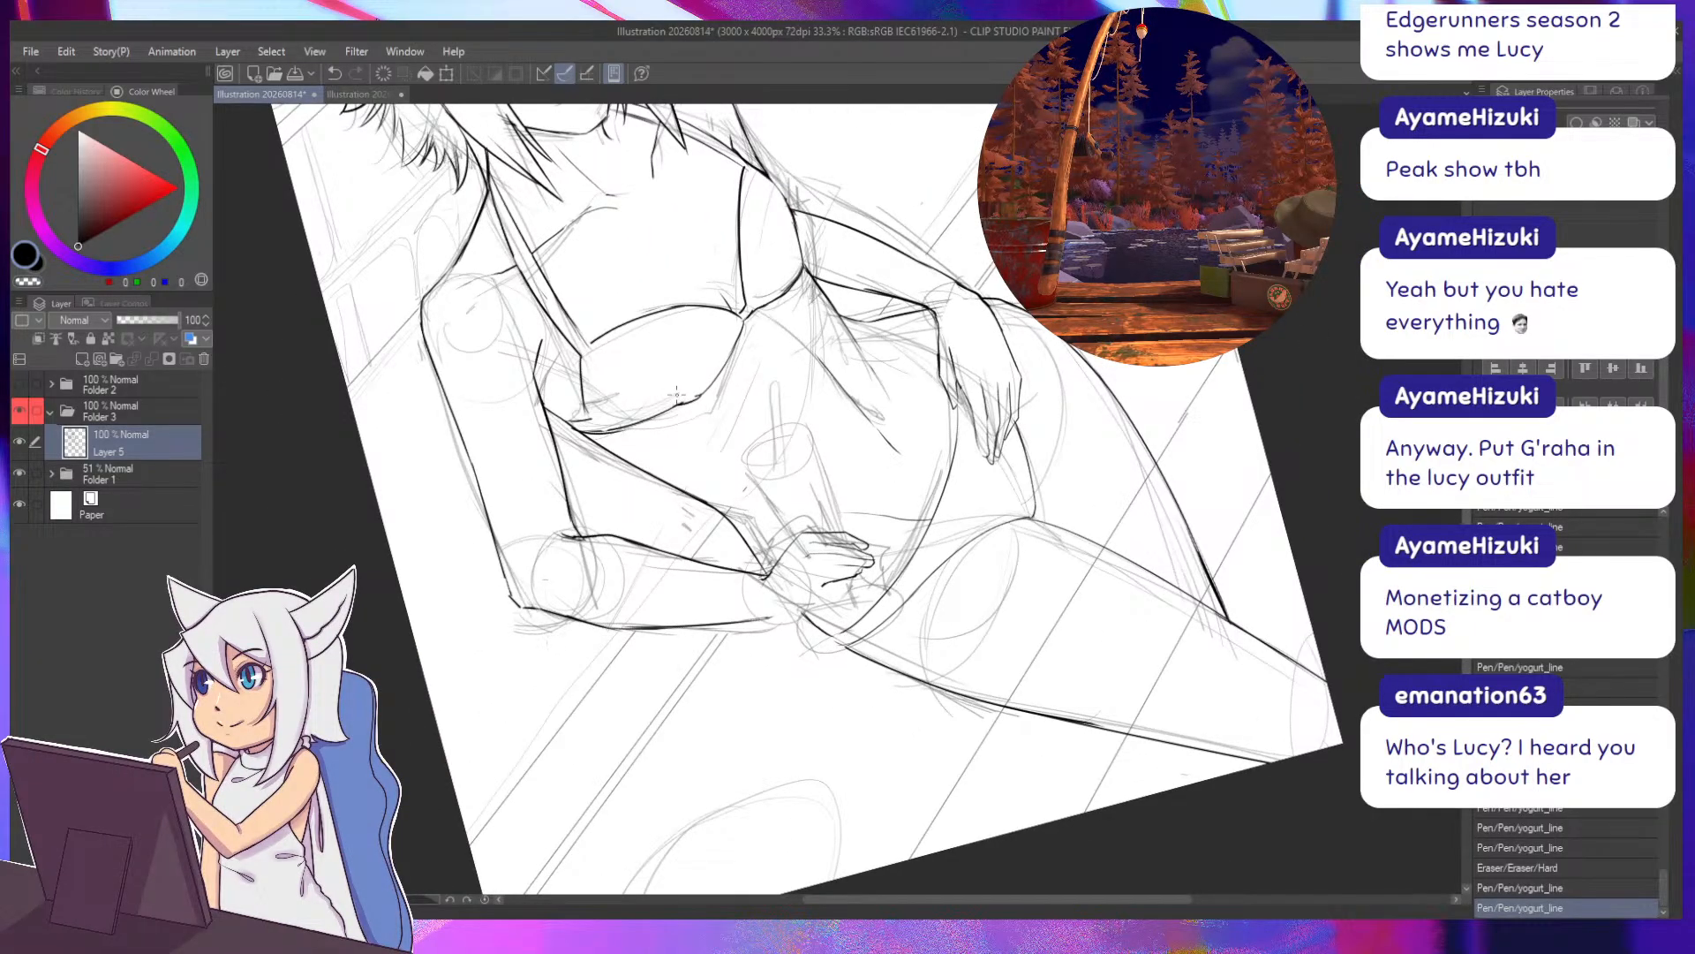
{"action": "scroll", "coordinate": [677, 394], "scroll_direction": "down", "scroll_amount": 5}
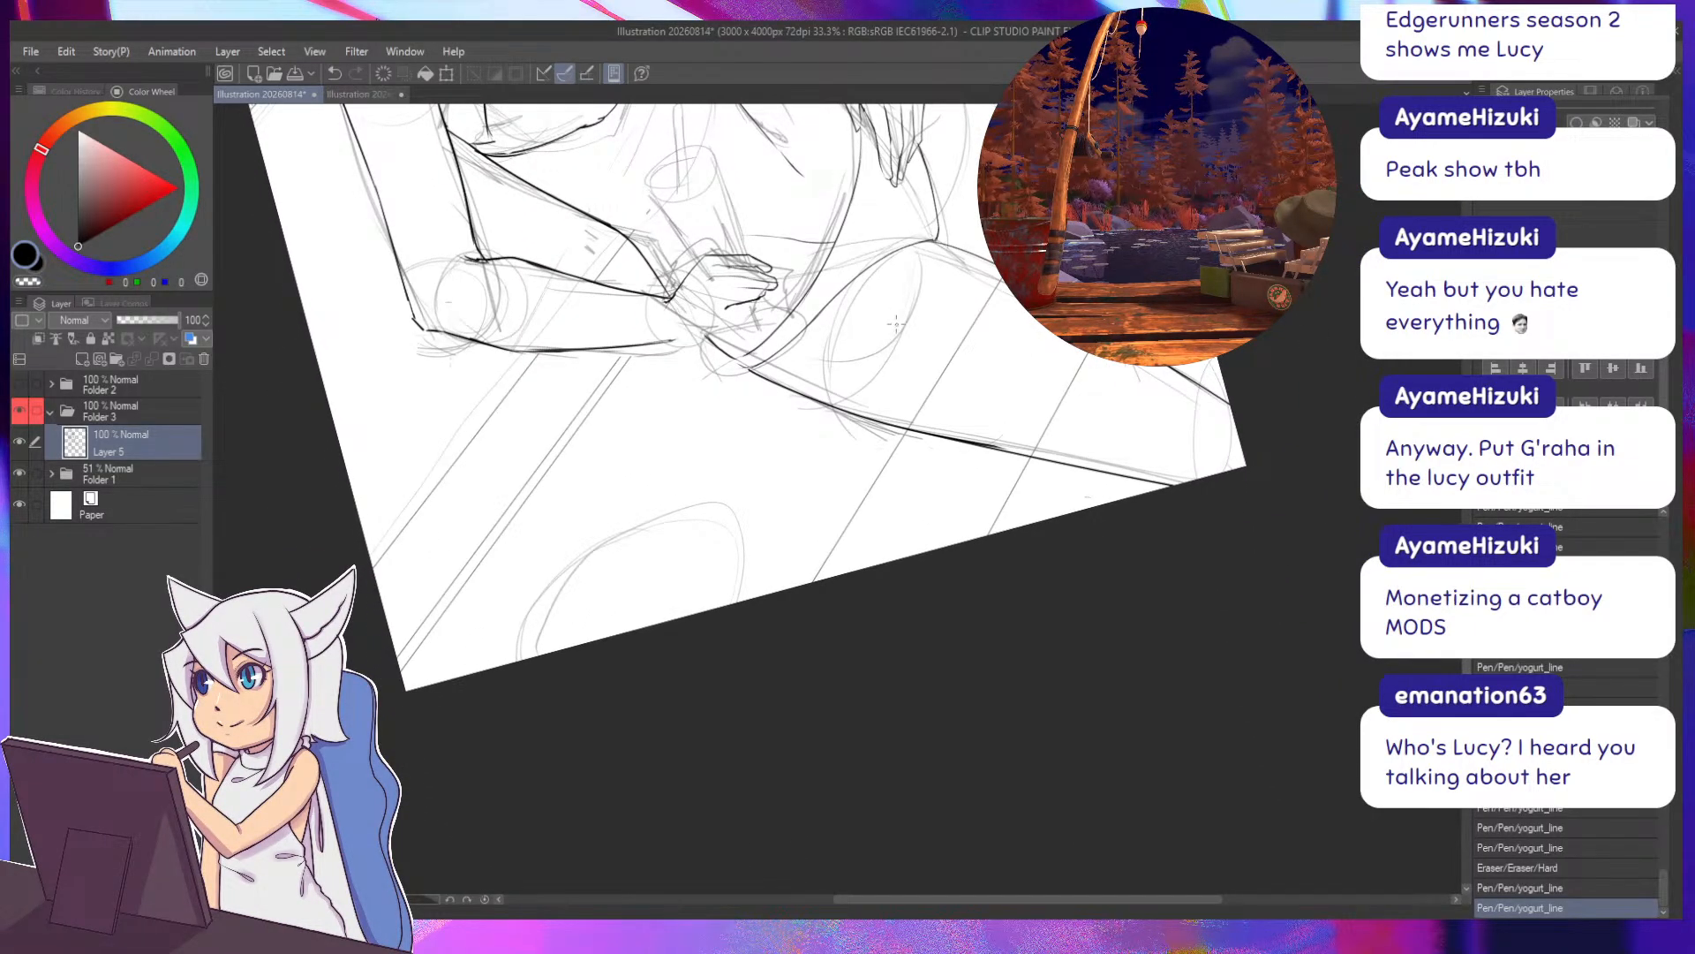
{"action": "mouse_move", "coordinate": [948, 441]}
{"action": "left_mouse_down"}
{"action": "mouse_move", "coordinate": [967, 539]}
{"action": "mouse_move", "coordinate": [874, 433]}
{"action": "mouse_move", "coordinate": [927, 551]}
{"action": "left_mouse_up"}
{"action": "key", "text": "ctrl+z"}
{"action": "key", "text": "asciicircum"}
{"action": "key", "text": "asciicircum"}
{"action": "key", "text": "asciicircum"}
{"action": "key", "text": "asciicircum"}
{"action": "key", "text": "asciicircum"}
{"action": "key", "text": "asciicircum"}
{"action": "key", "text": "asciicircum"}
{"action": "key", "text": "asciicircum"}
{"action": "key", "text": "asciicircum"}
{"action": "key", "text": "asciicircum"}
{"action": "key", "text": "asciicircum"}
{"action": "key", "text": "asciicircum"}
{"action": "key", "text": "asciicircum"}
{"action": "key", "text": "asciicircum"}
{"action": "key", "text": "asciicircum"}
{"action": "key", "text": "asciicircum"}
{"action": "key", "text": "asciicircum"}
{"action": "key", "text": "asciicircum"}
{"action": "key", "text": "asciicircum"}
{"action": "key", "text": "asciicircum"}
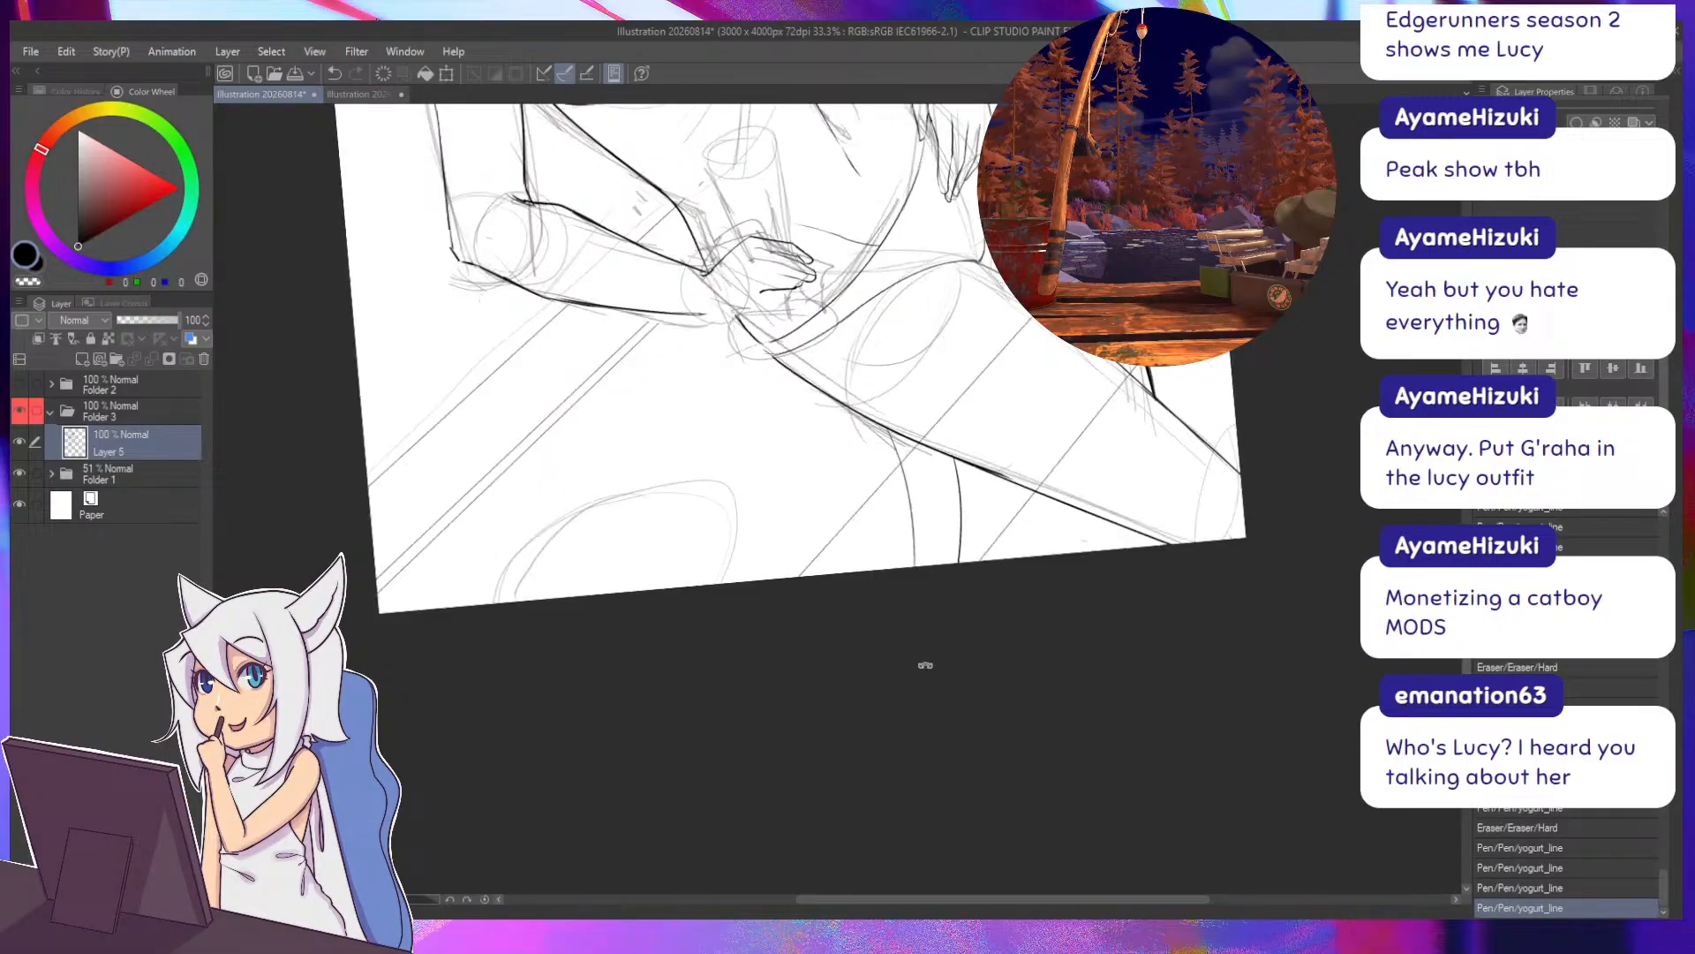
Try additional leg strokes at a smaller zoom, compare them by undoing and restoring, and undo them.
{"action": "scroll", "coordinate": [925, 666], "scroll_direction": "down", "scroll_amount": 5}
{"action": "key", "text": "minus"}
{"action": "key", "text": "minus"}
{"action": "key", "text": "minus"}
{"action": "key", "text": "minus"}
{"action": "key", "text": "minus"}
{"action": "key", "text": "minus"}
{"action": "key", "text": "minus"}
{"action": "key", "text": "minus"}
{"action": "key", "text": "minus"}
{"action": "key", "text": "minus"}
{"action": "key", "text": "minus"}
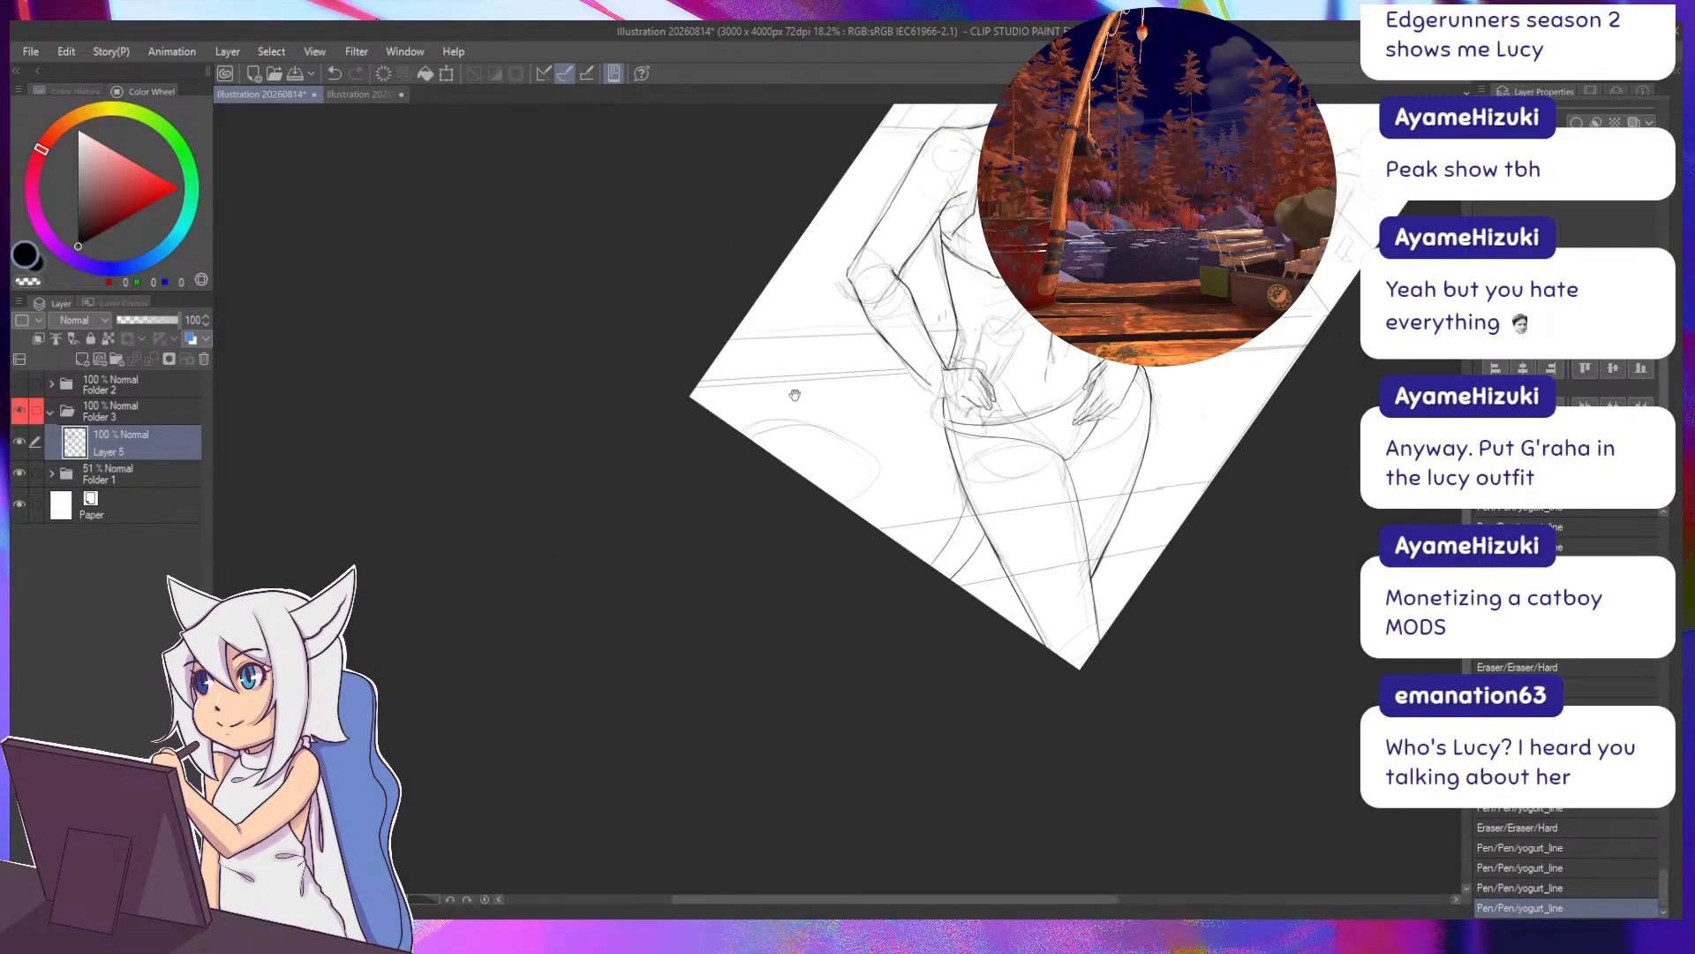
{"action": "left_click_drag", "start_coordinate": [796, 396], "coordinate": [664, 541]}
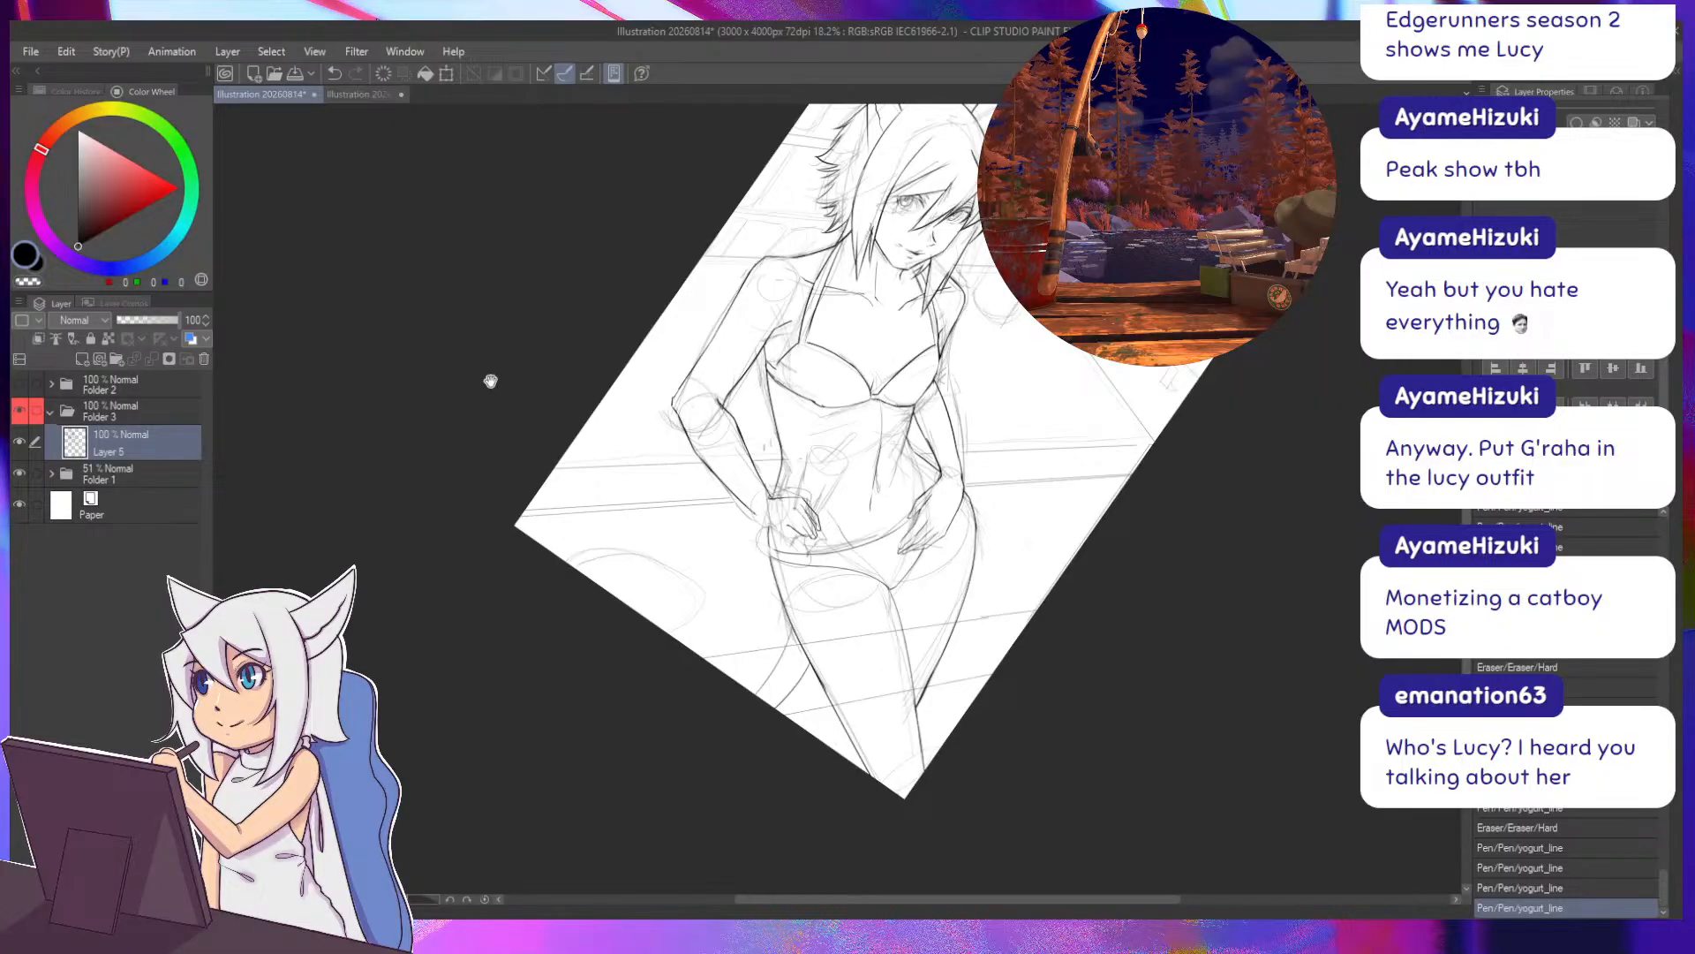
{"action": "left_click_drag", "start_coordinate": [491, 378], "coordinate": [465, 350]}
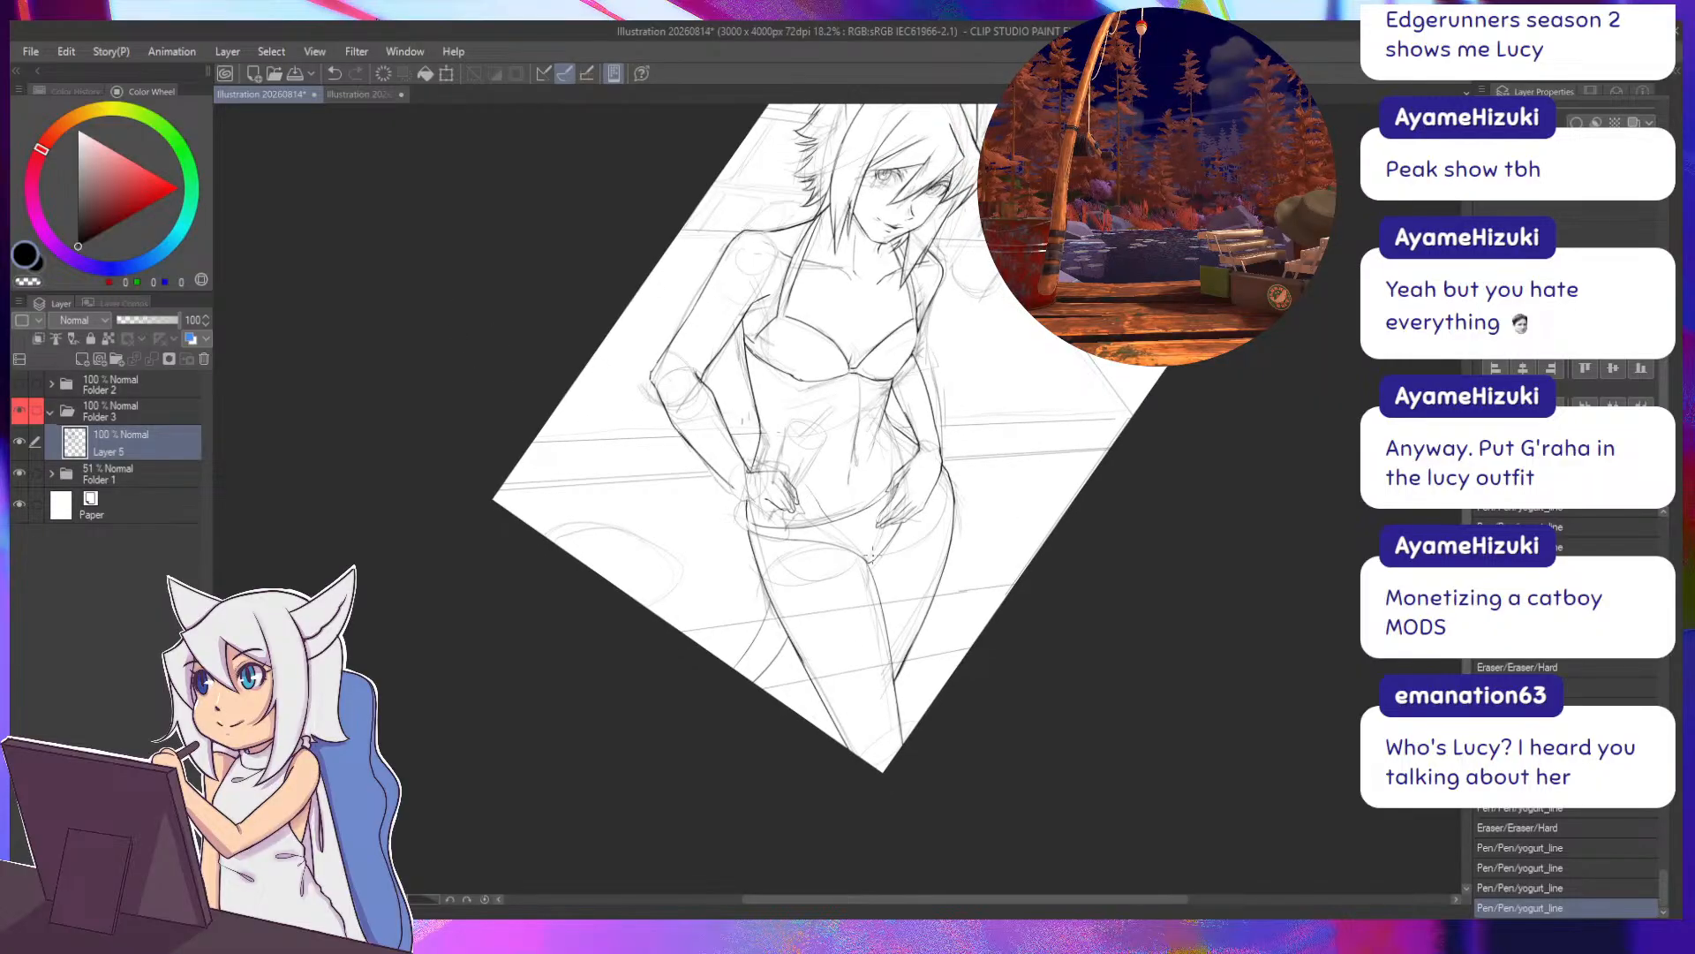
{"action": "left_click_drag", "start_coordinate": [873, 561], "coordinate": [877, 576]}
{"action": "key", "text": "ctrl+z"}
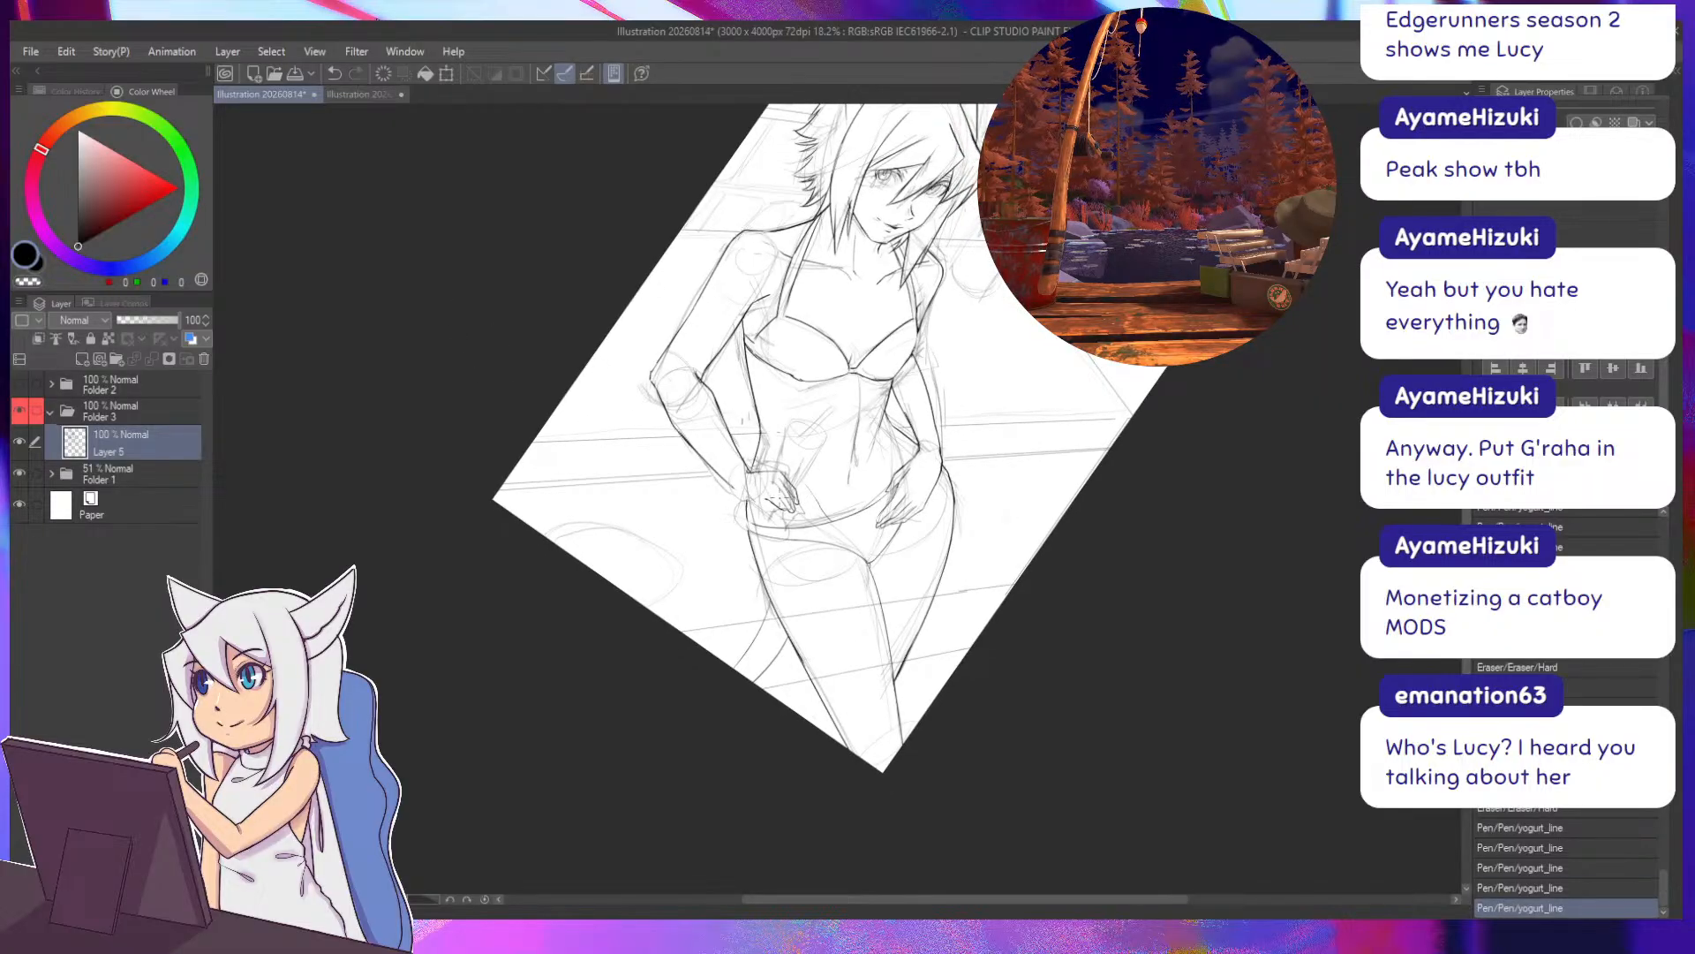
{"action": "left_click_drag", "start_coordinate": [584, 458], "coordinate": [568, 421]}
{"action": "key", "text": "minus"}
{"action": "key", "text": "minus"}
{"action": "key", "text": "minus"}
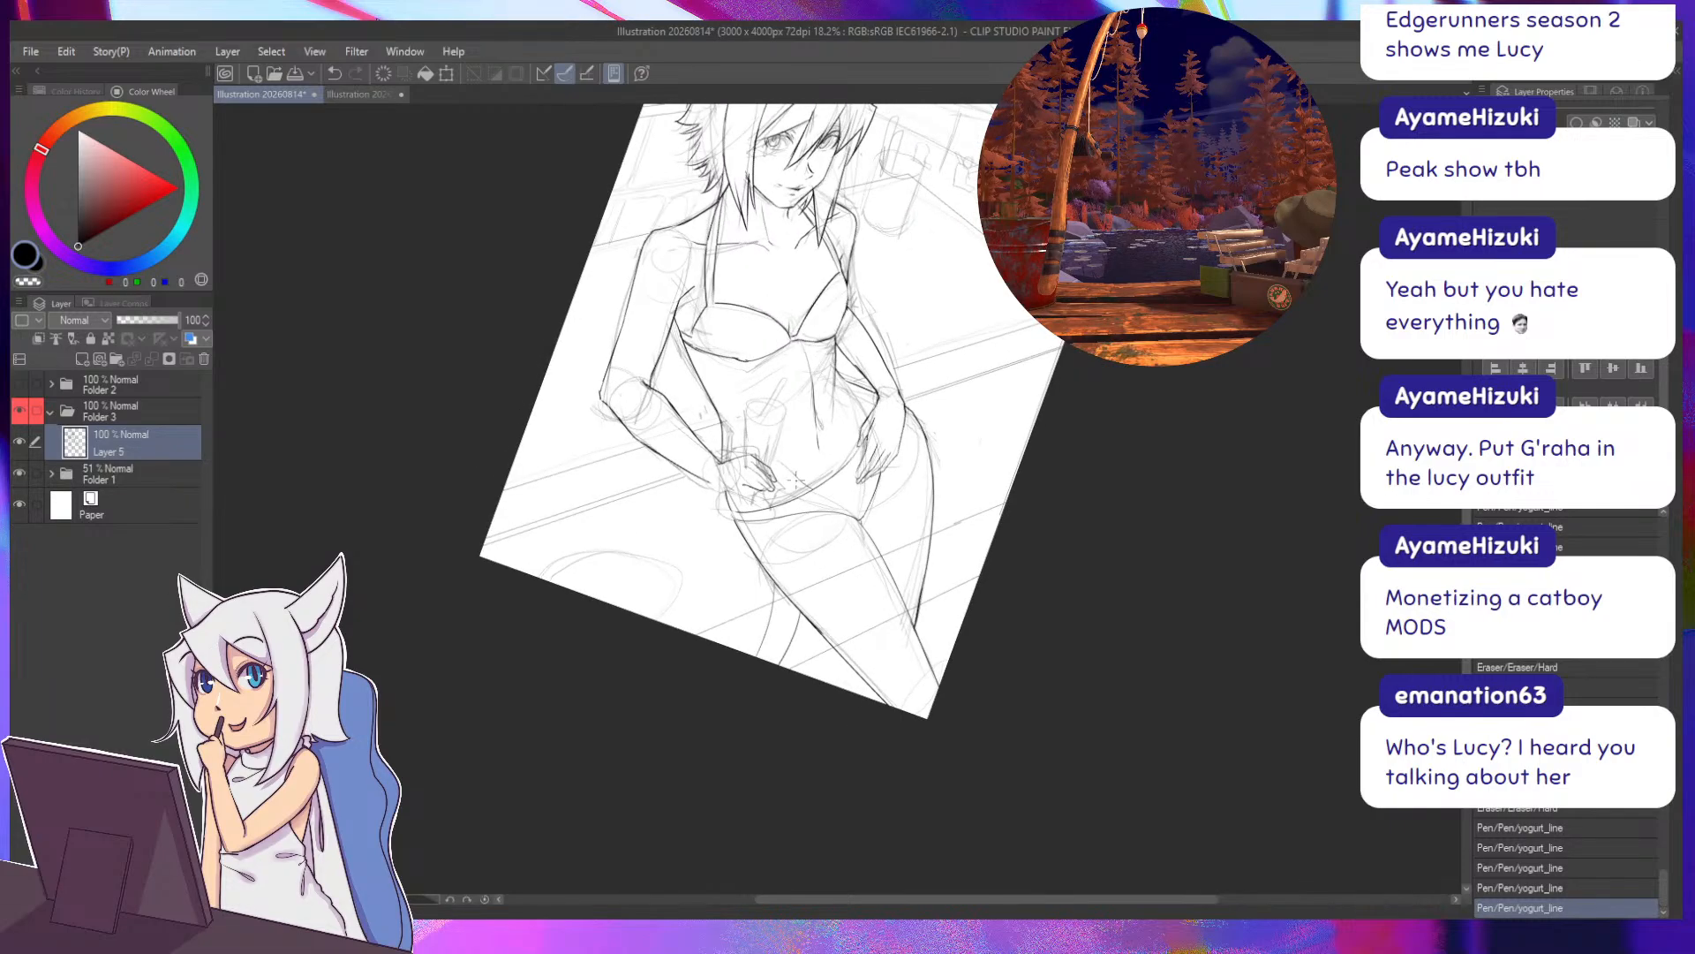
{"action": "left_click_drag", "start_coordinate": [860, 521], "coordinate": [868, 534]}
{"action": "key", "text": "ctrl+z"}
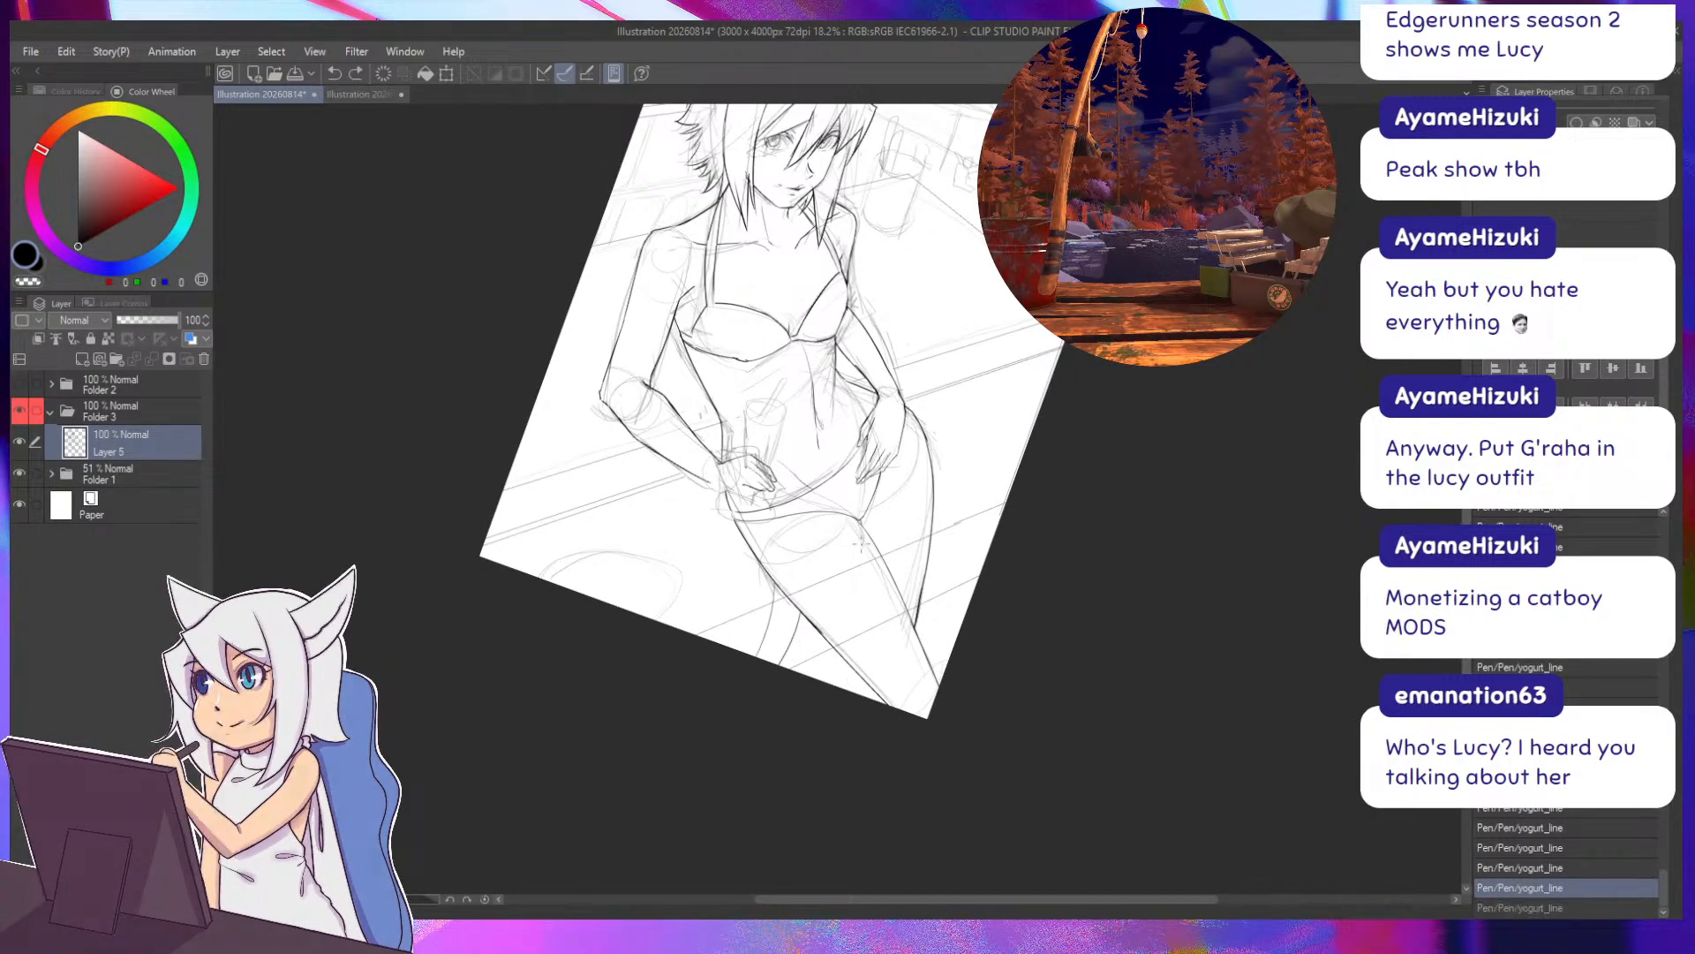
{"action": "key", "text": "ctrl+y"}
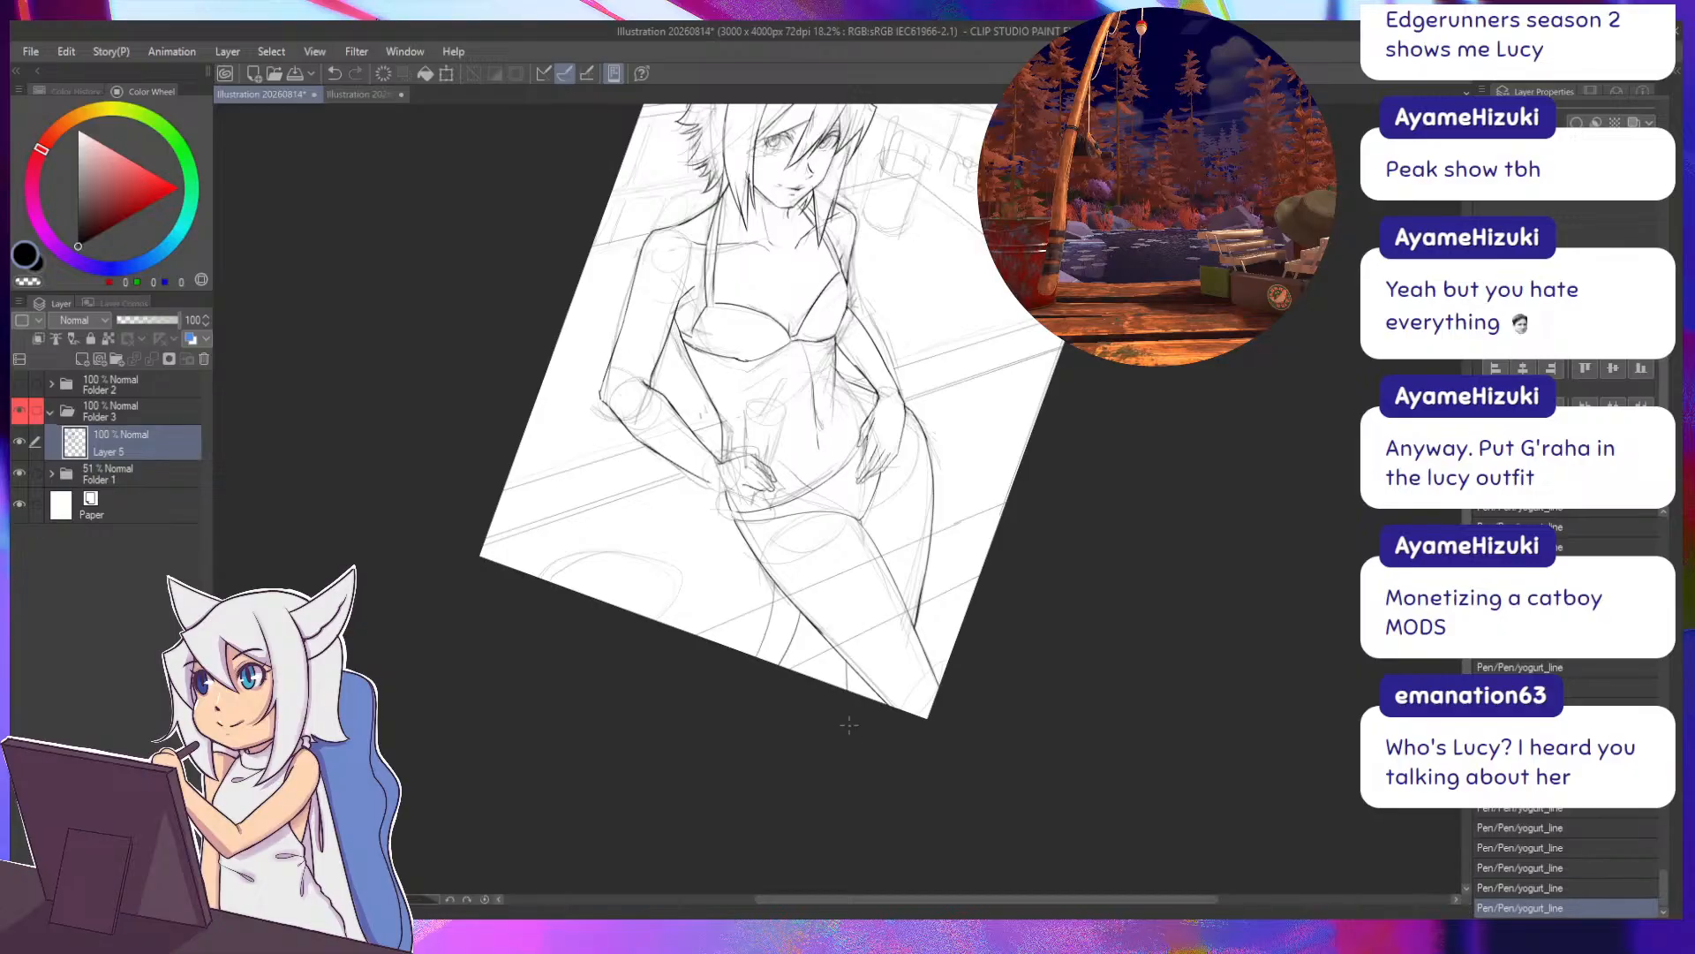
{"action": "key", "text": "ctrl+z"}
{"action": "key", "text": "ctrl+y"}
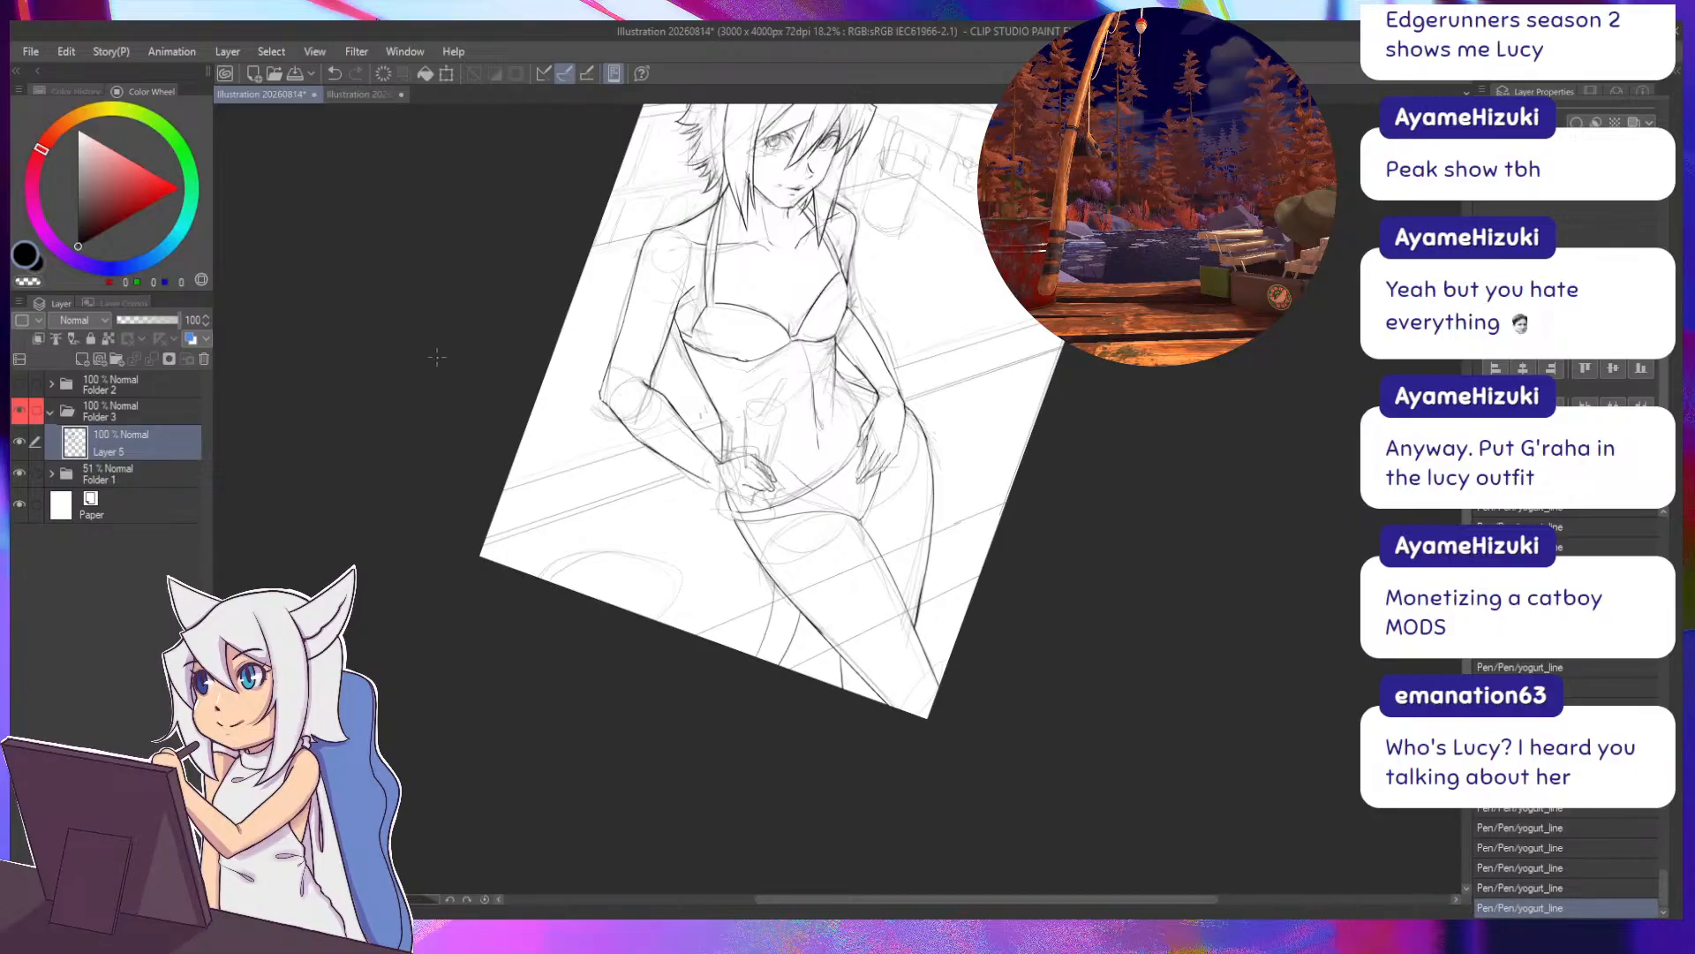
{"action": "key", "text": "ctrl+z"}
{"action": "key", "text": "ctrl+z"}
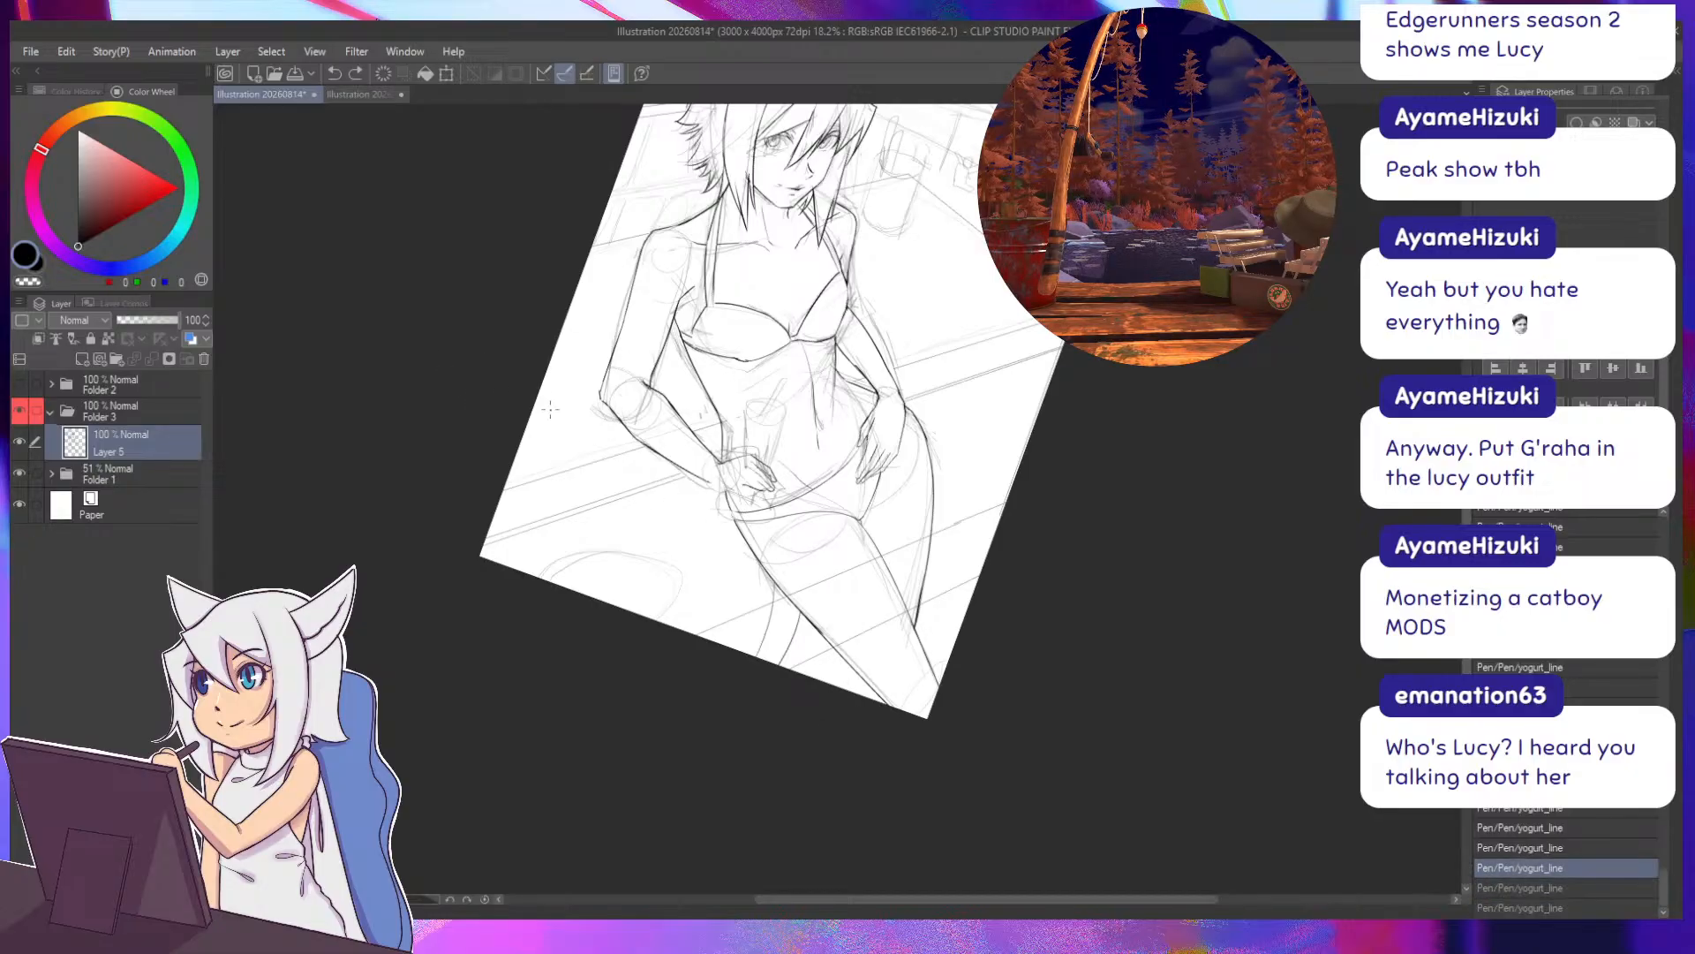
Erase overlapping lines at the near bikini cup's outer corner and touch up the centre between the cups.
{"action": "left_click_drag", "start_coordinate": [481, 382], "coordinate": [475, 400]}
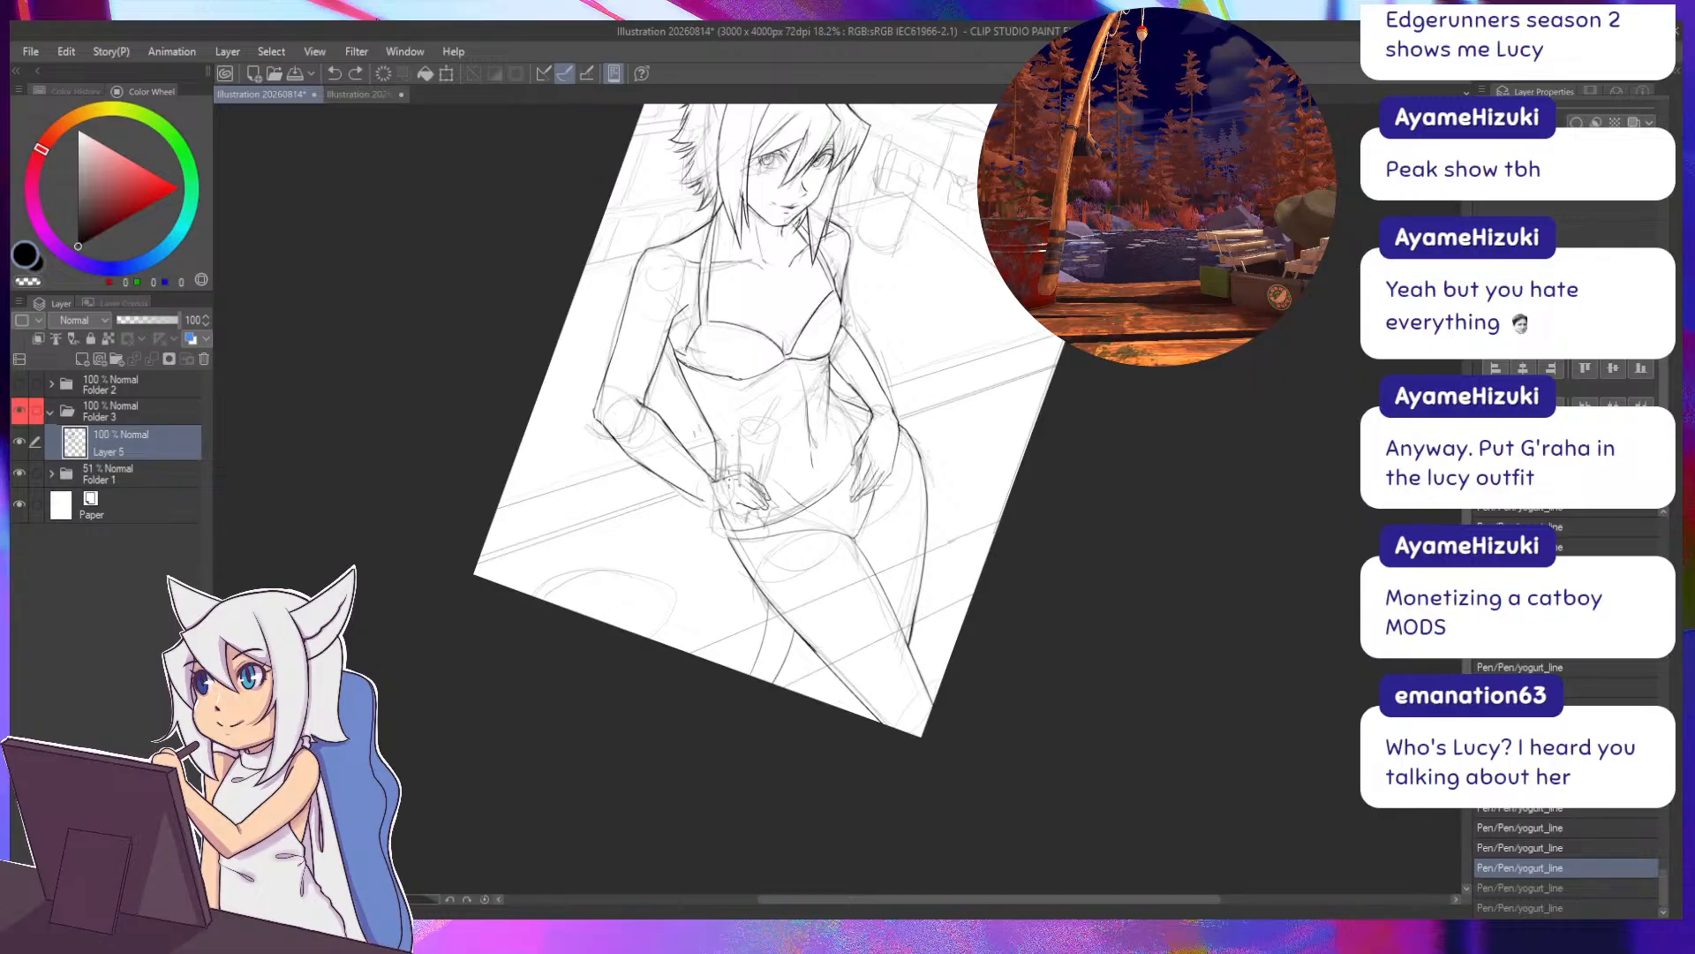
{"action": "left_click_drag", "start_coordinate": [427, 453], "coordinate": [414, 577]}
{"action": "scroll", "coordinate": [398, 496], "scroll_direction": "up", "scroll_amount": 3}
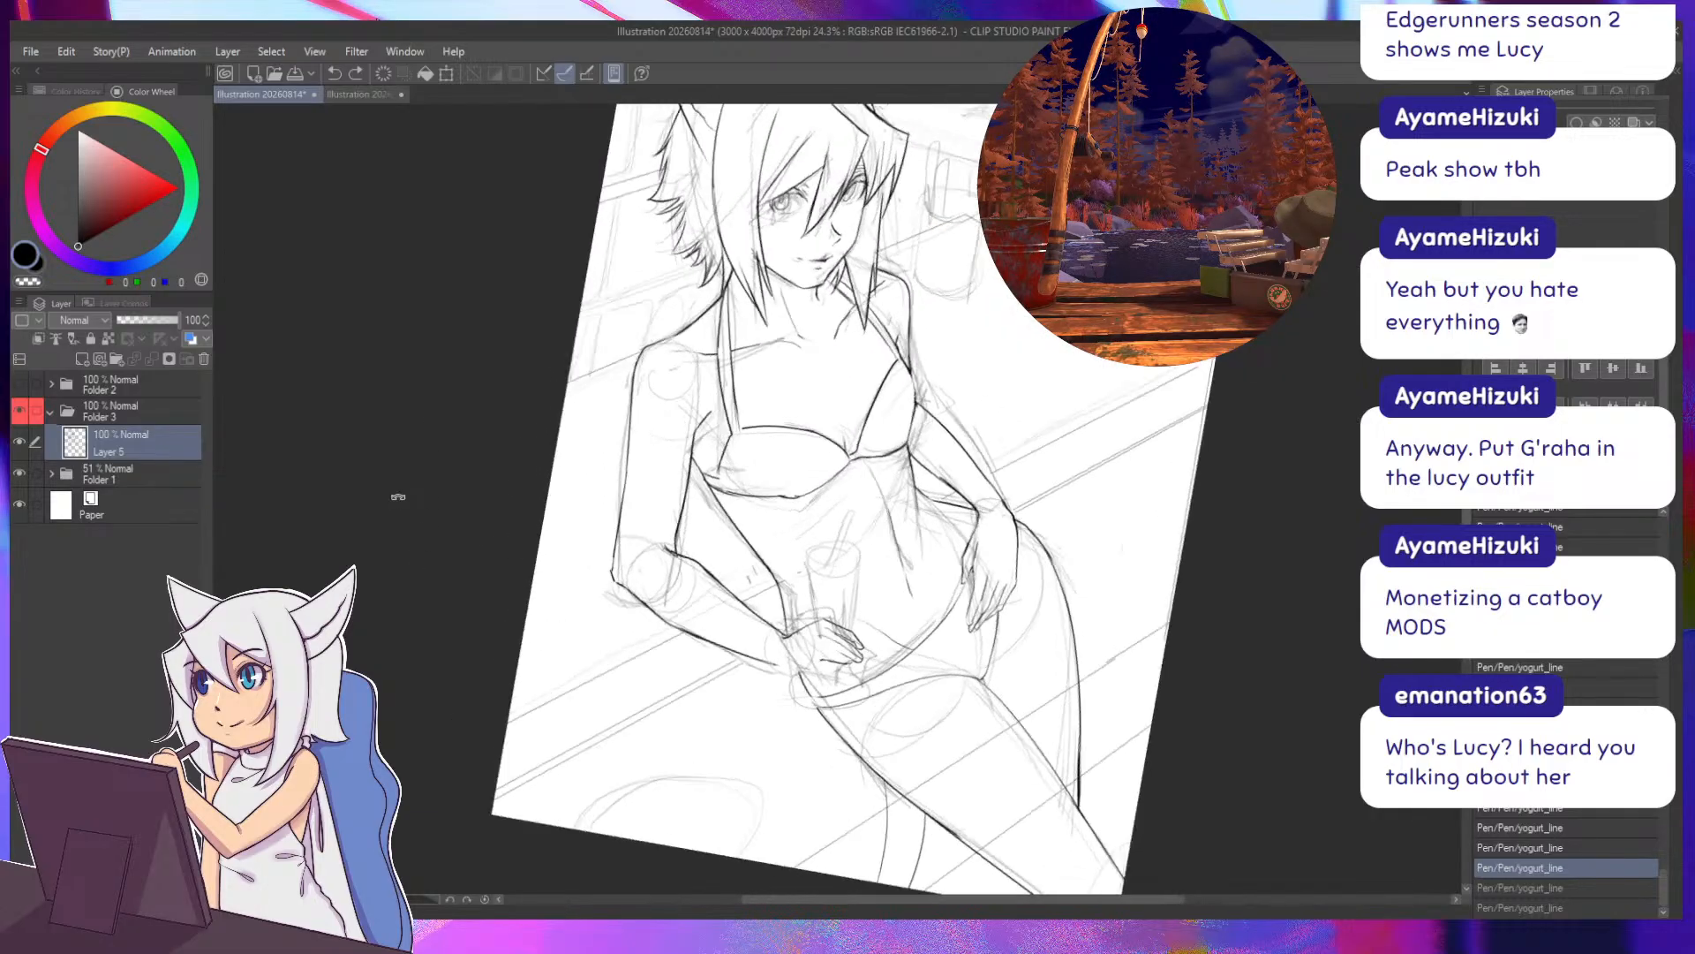
{"action": "key", "text": "minus"}
{"action": "key", "text": "minus"}
{"action": "key", "text": "minus"}
{"action": "key", "text": "minus"}
{"action": "key", "text": "minus"}
{"action": "key", "text": "minus"}
{"action": "key", "text": "minus"}
{"action": "key", "text": "minus"}
{"action": "key", "text": "minus"}
{"action": "key", "text": "minus"}
{"action": "key", "text": "minus"}
{"action": "key", "text": "minus"}
{"action": "key", "text": "minus"}
{"action": "left_click_drag", "start_coordinate": [751, 586], "coordinate": [744, 589]}
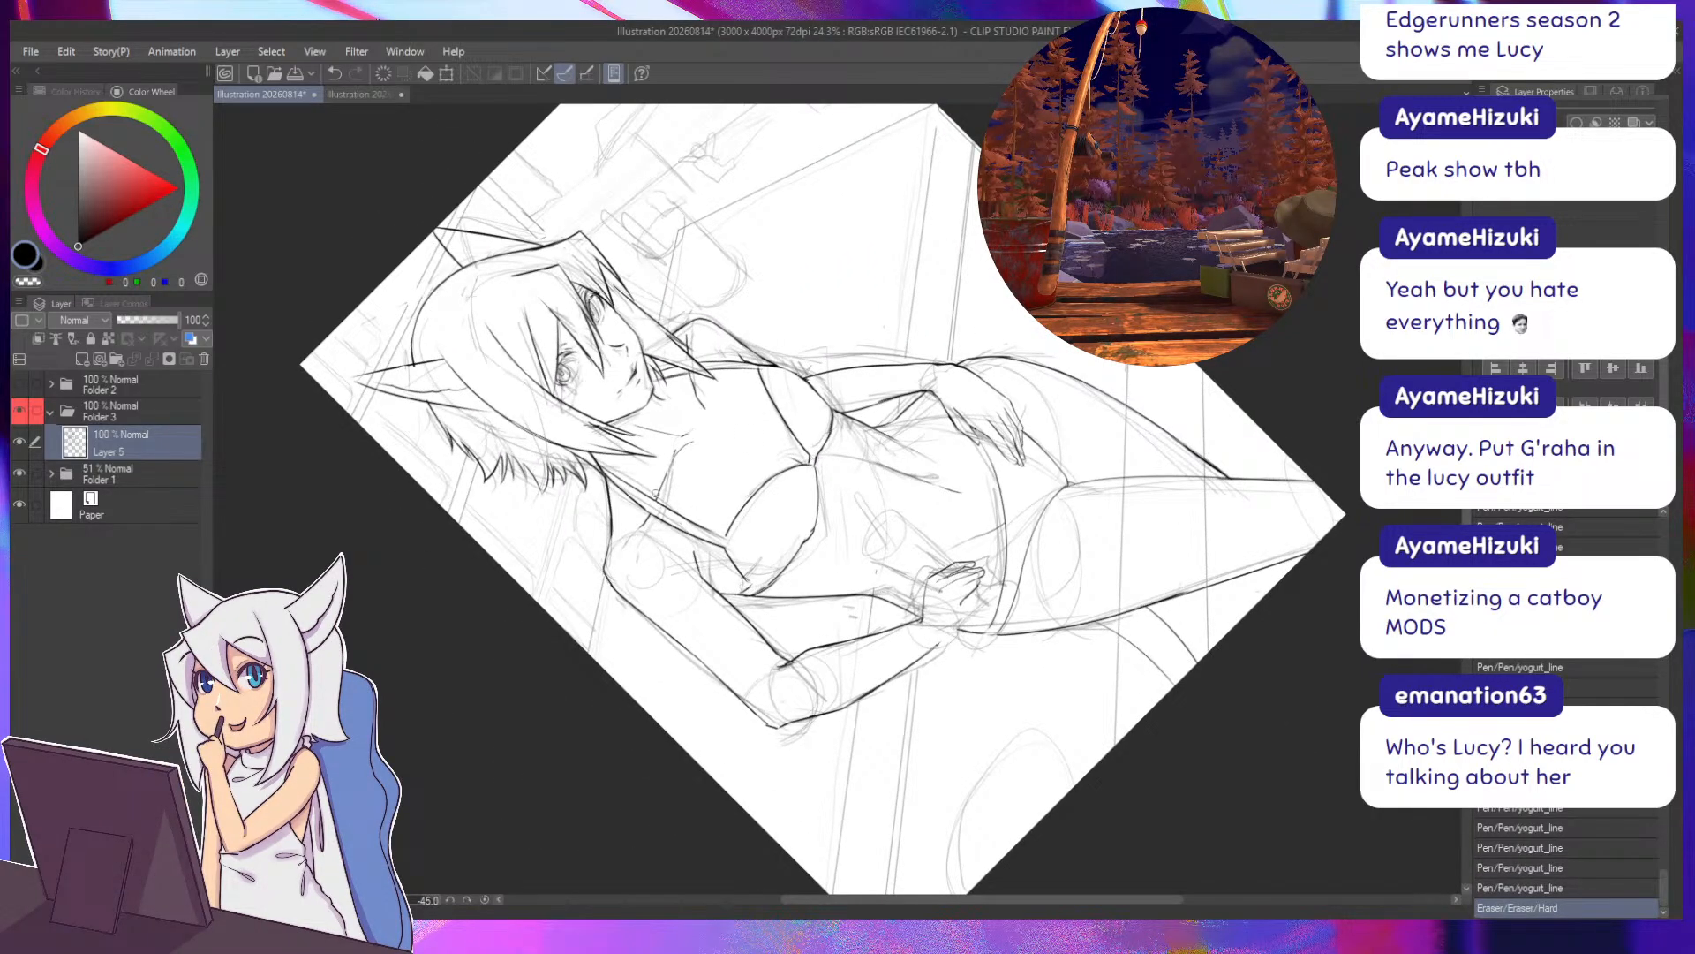
{"action": "left_click_drag", "start_coordinate": [656, 494], "coordinate": [795, 346]}
{"action": "mouse_move", "coordinate": [865, 437]}
{"action": "left_mouse_down"}
{"action": "mouse_move", "coordinate": [861, 458]}
{"action": "mouse_move", "coordinate": [864, 433]}
{"action": "left_mouse_up"}
{"action": "key", "text": "p"}
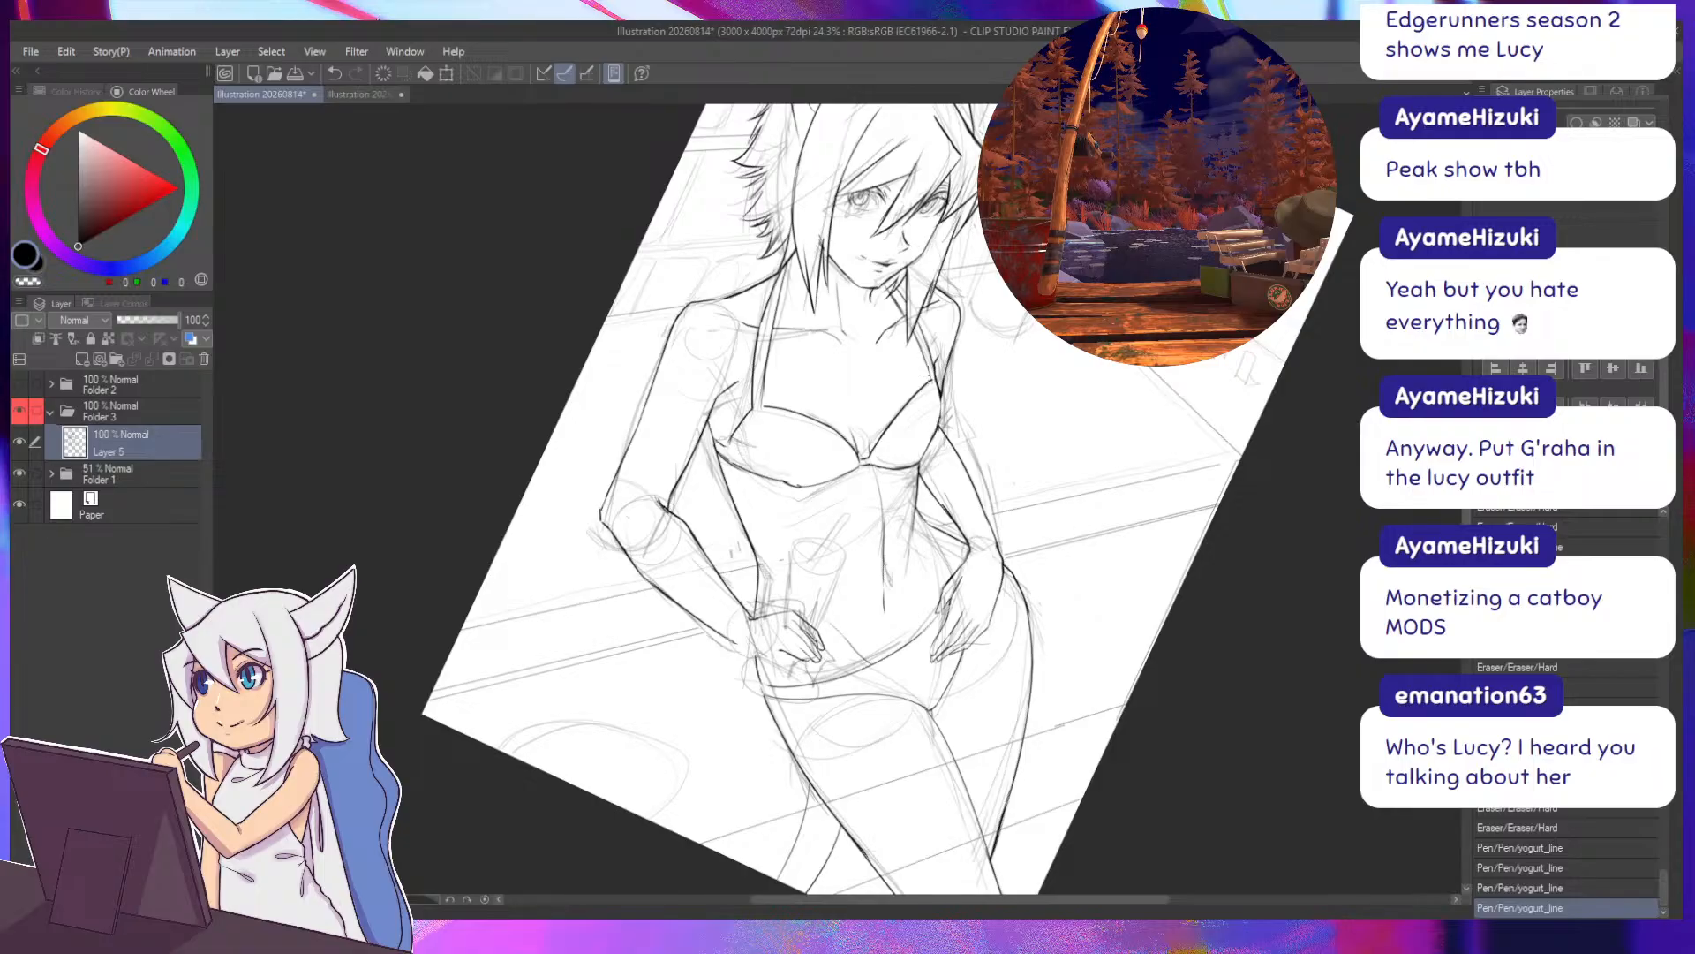
Refine the bikini top's far strap and cup edge, checking the whole figure with the canvas rotated.
{"action": "mouse_move", "coordinate": [938, 347]}
{"action": "left_mouse_down"}
{"action": "mouse_move", "coordinate": [938, 367]}
{"action": "mouse_move", "coordinate": [870, 321]}
{"action": "left_mouse_up"}
{"action": "key", "text": "minus"}
{"action": "key", "text": "minus"}
{"action": "key", "text": "minus"}
{"action": "key", "text": "minus"}
{"action": "key", "text": "minus"}
{"action": "key", "text": "minus"}
{"action": "key", "text": "minus"}
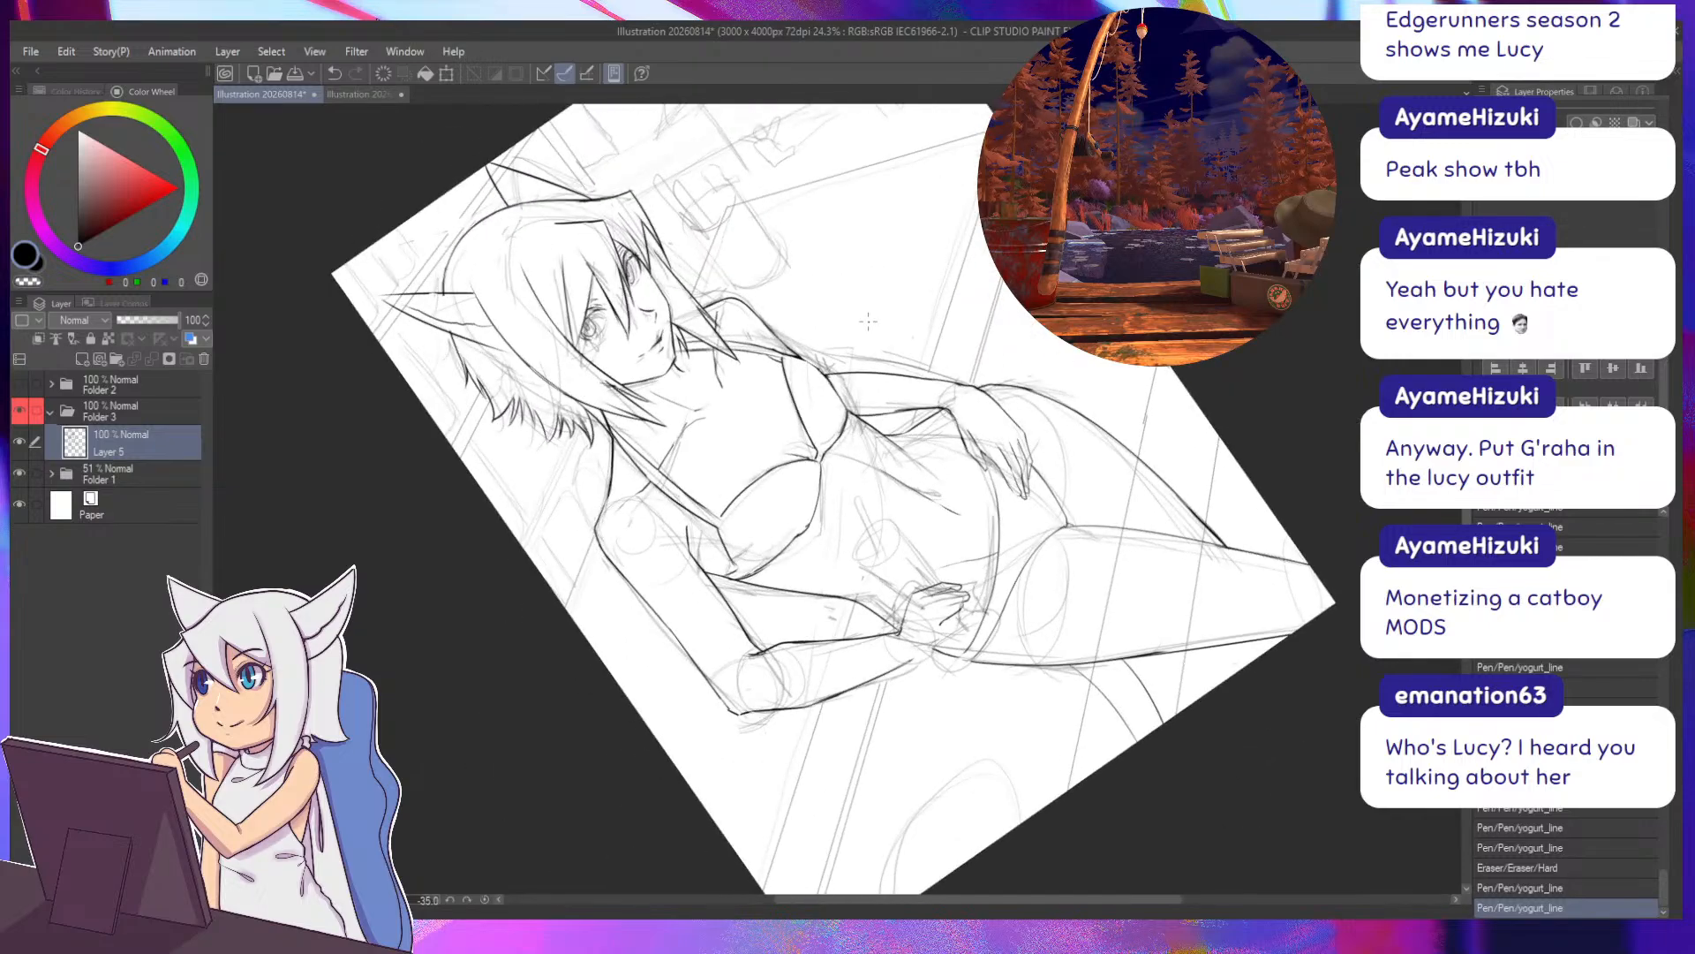
{"action": "key", "text": "asciicircum"}
{"action": "key", "text": "asciicircum"}
{"action": "key", "text": "asciicircum"}
{"action": "key", "text": "asciicircum"}
{"action": "key", "text": "asciicircum"}
{"action": "key", "text": "asciicircum"}
{"action": "key", "text": "asciicircum"}
{"action": "key", "text": "asciicircum"}
{"action": "key", "text": "asciicircum"}
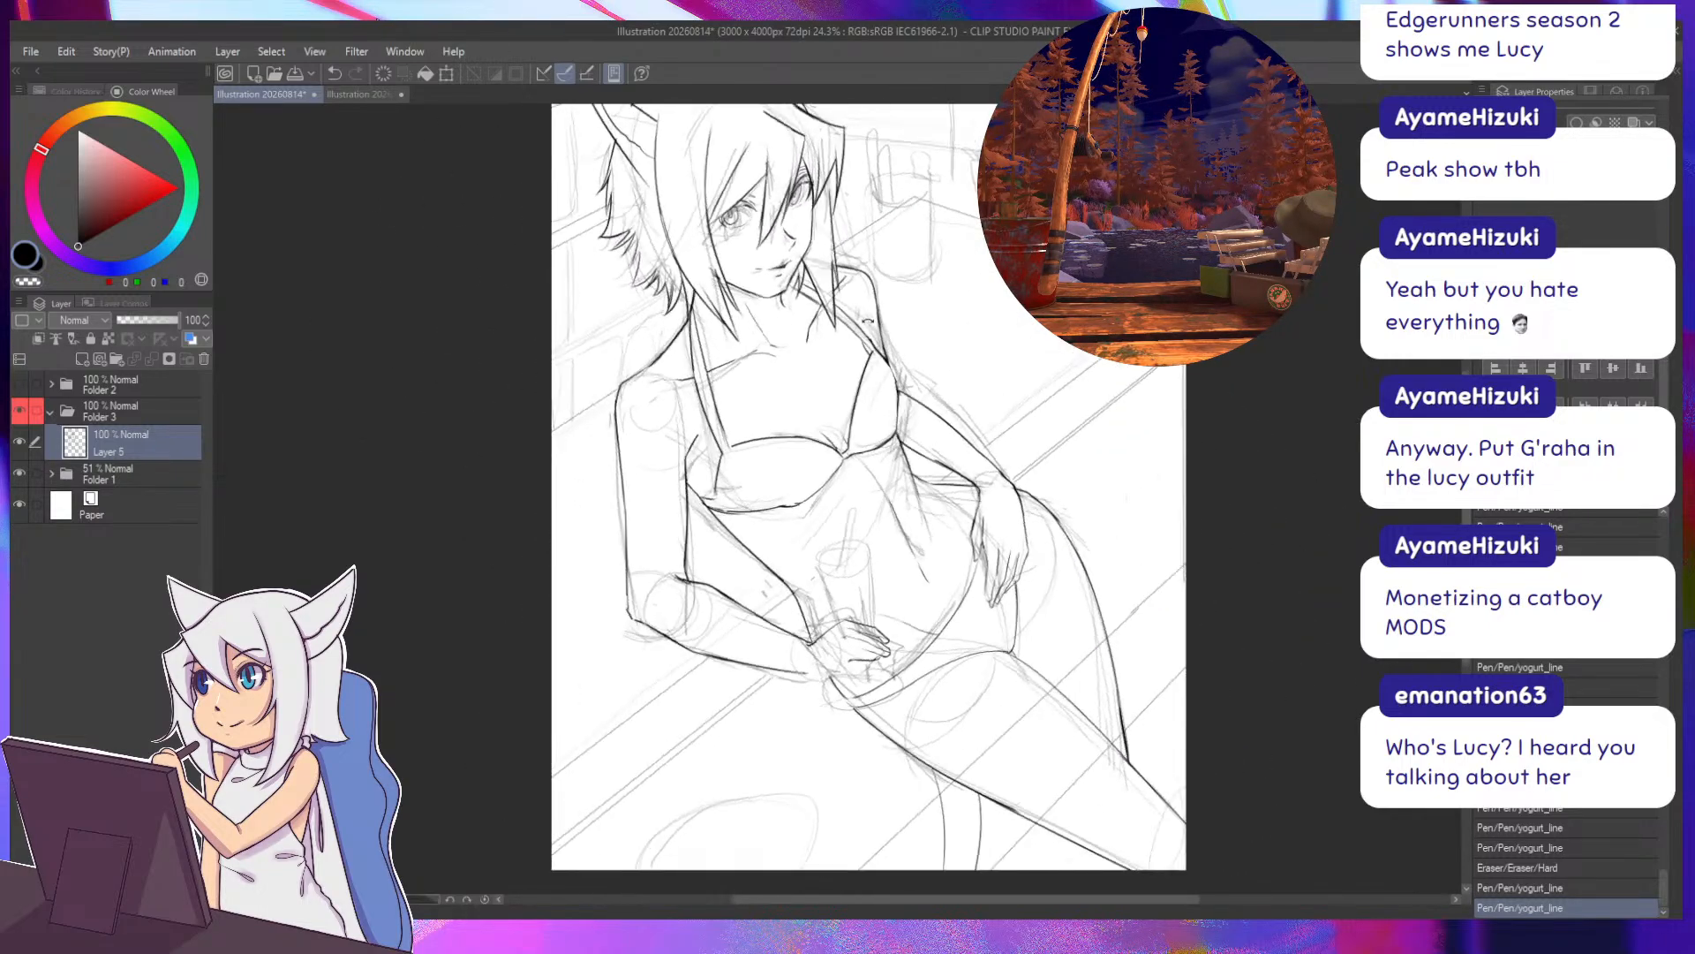
Ink the near bikini strap down to the cup, clean its edges, and refine the cup's outer side by the armpit.
{"action": "left_click_drag", "start_coordinate": [715, 408], "coordinate": [730, 449]}
{"action": "key", "text": "e"}
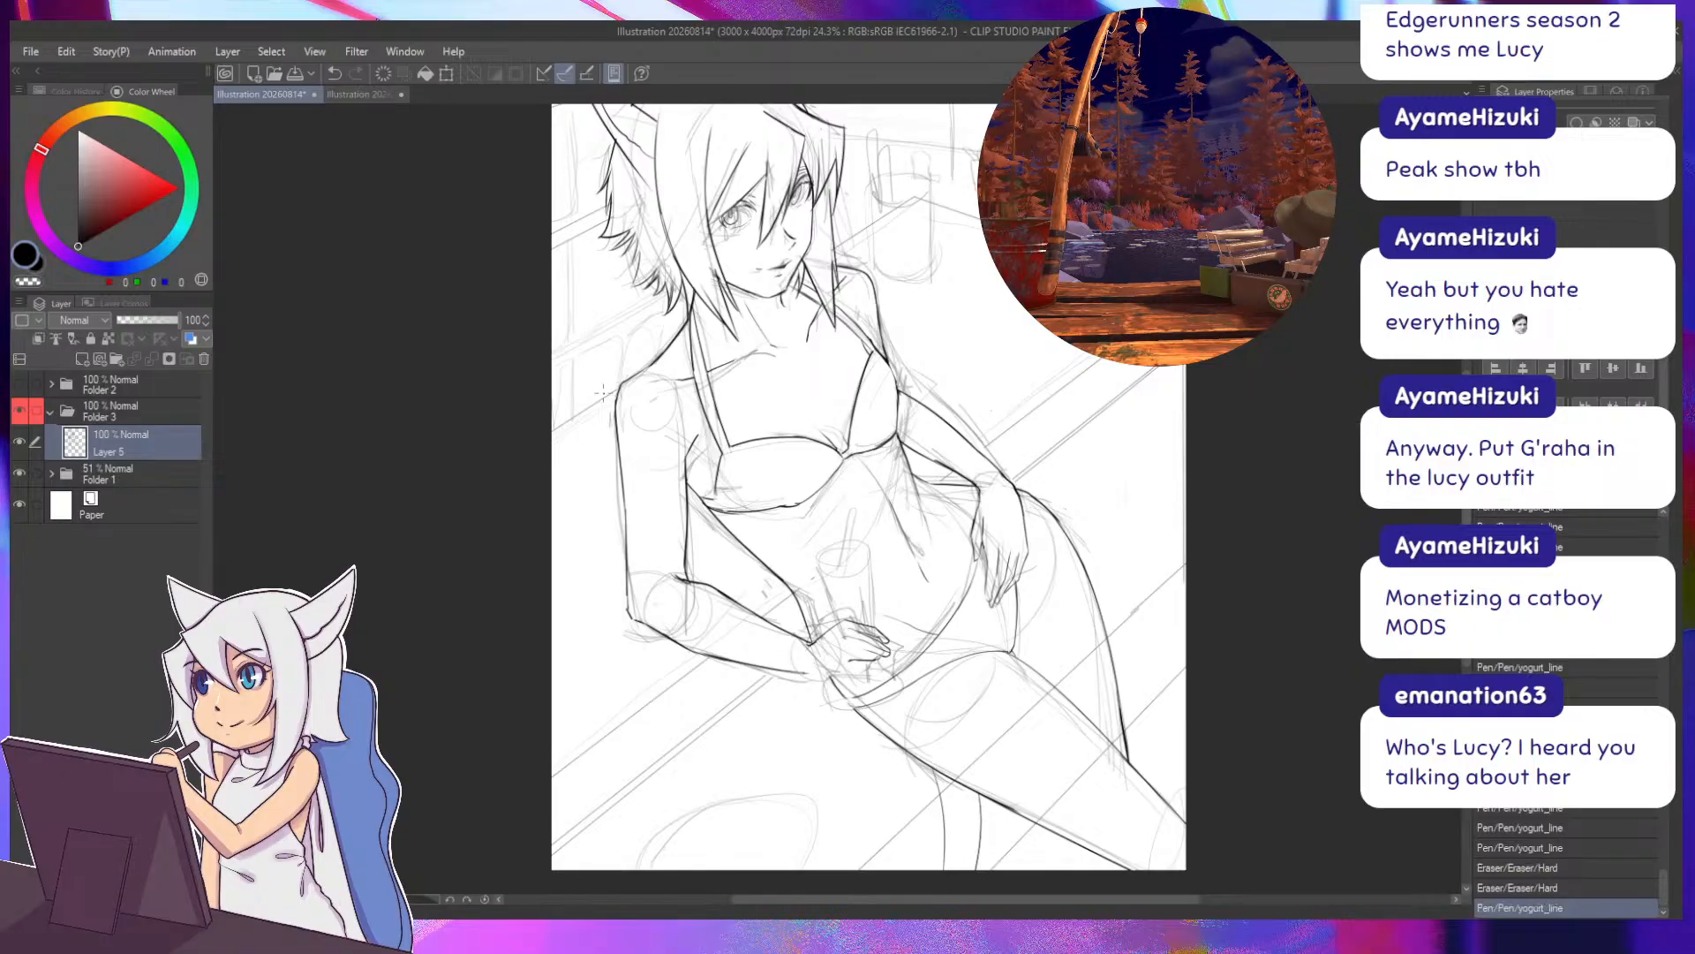
{"action": "left_click_drag", "start_coordinate": [564, 392], "coordinate": [624, 418]}
{"action": "mouse_move", "coordinate": [778, 504]}
{"action": "left_mouse_down"}
{"action": "mouse_move", "coordinate": [734, 505]}
{"action": "mouse_move", "coordinate": [743, 436]}
{"action": "mouse_move", "coordinate": [731, 455]}
{"action": "mouse_move", "coordinate": [757, 469]}
{"action": "left_mouse_up"}
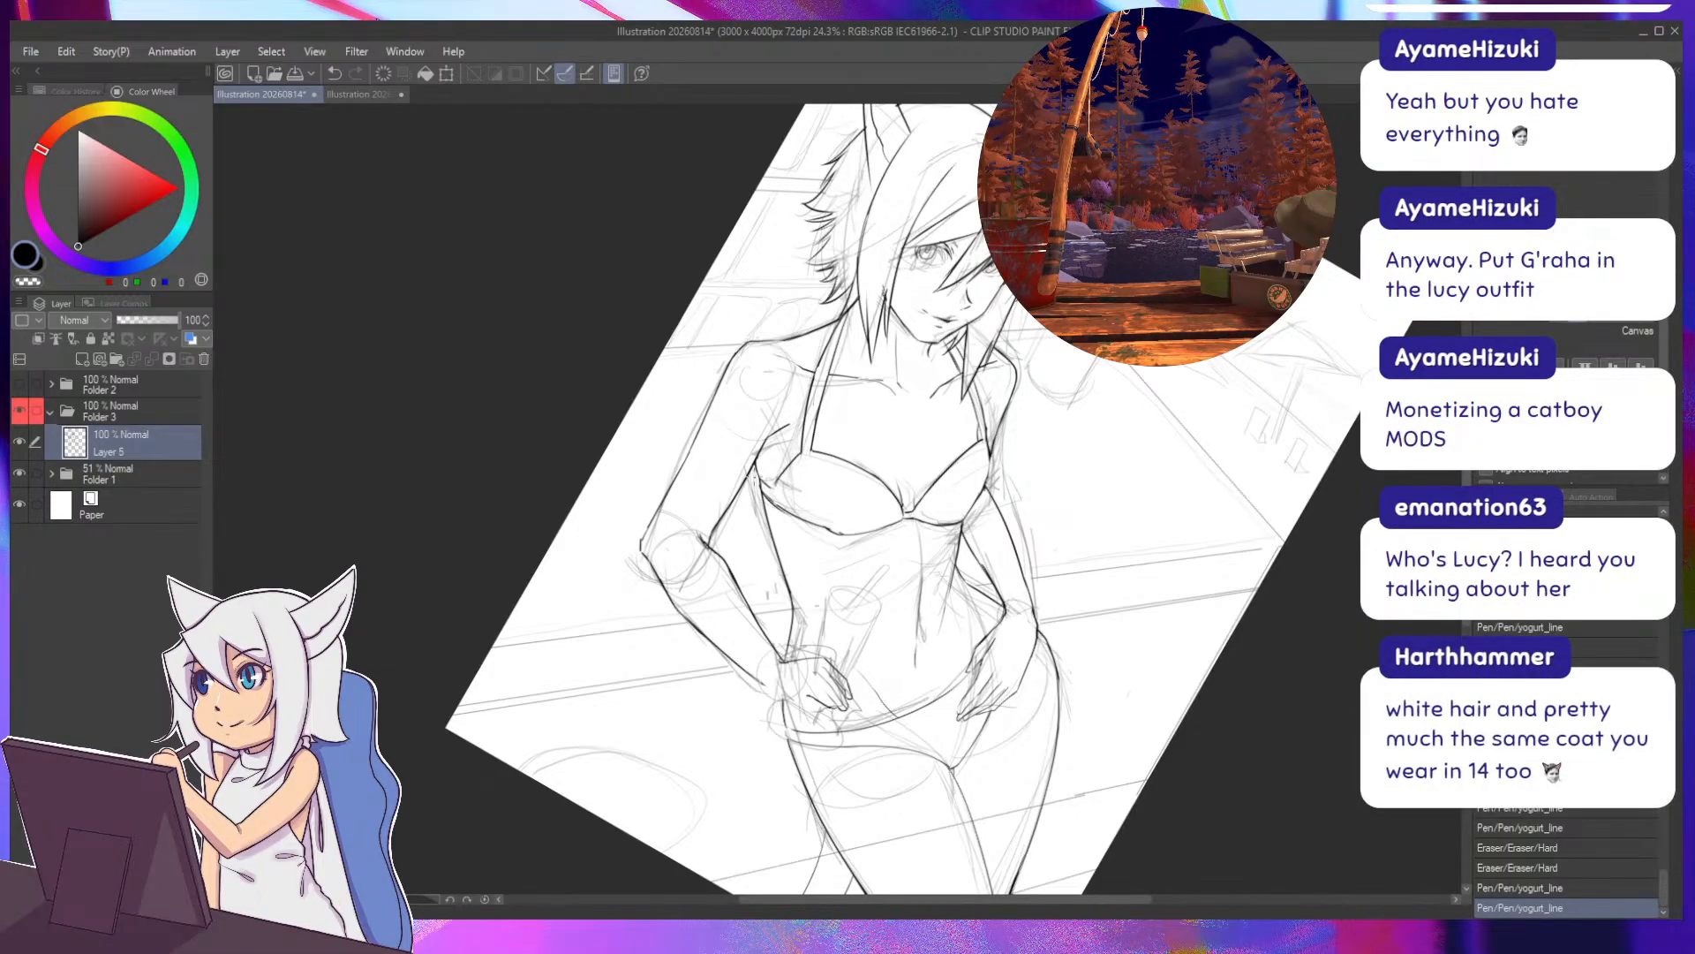
{"action": "left_click_drag", "start_coordinate": [759, 467], "coordinate": [758, 477]}
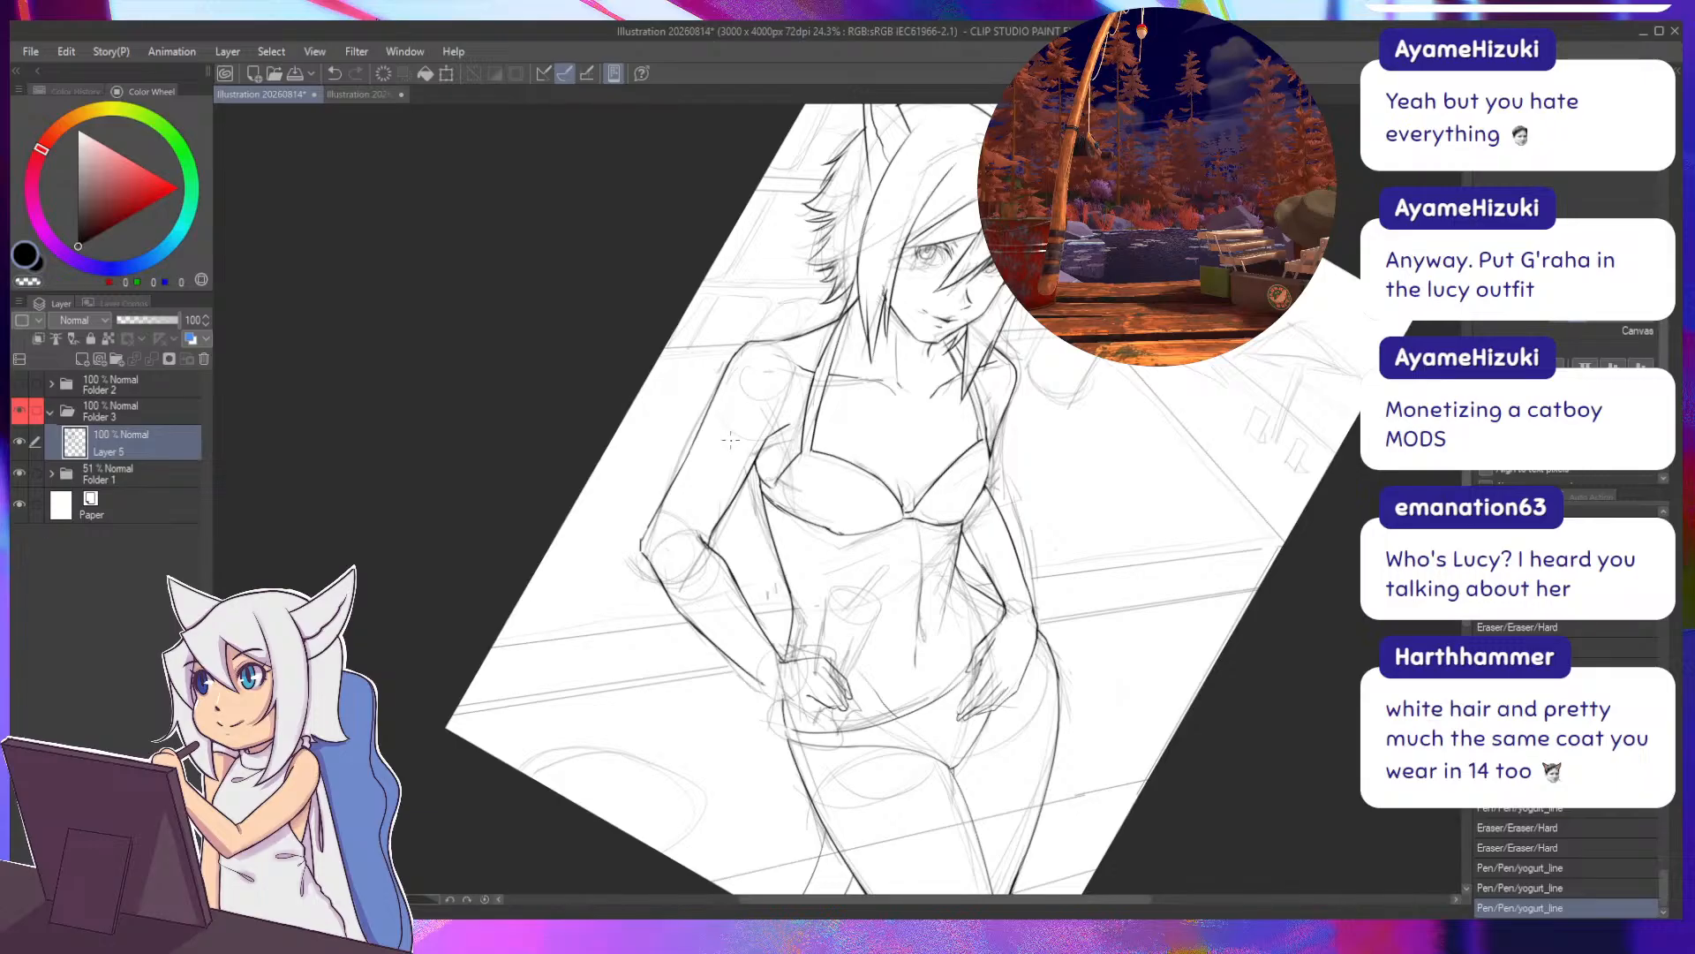
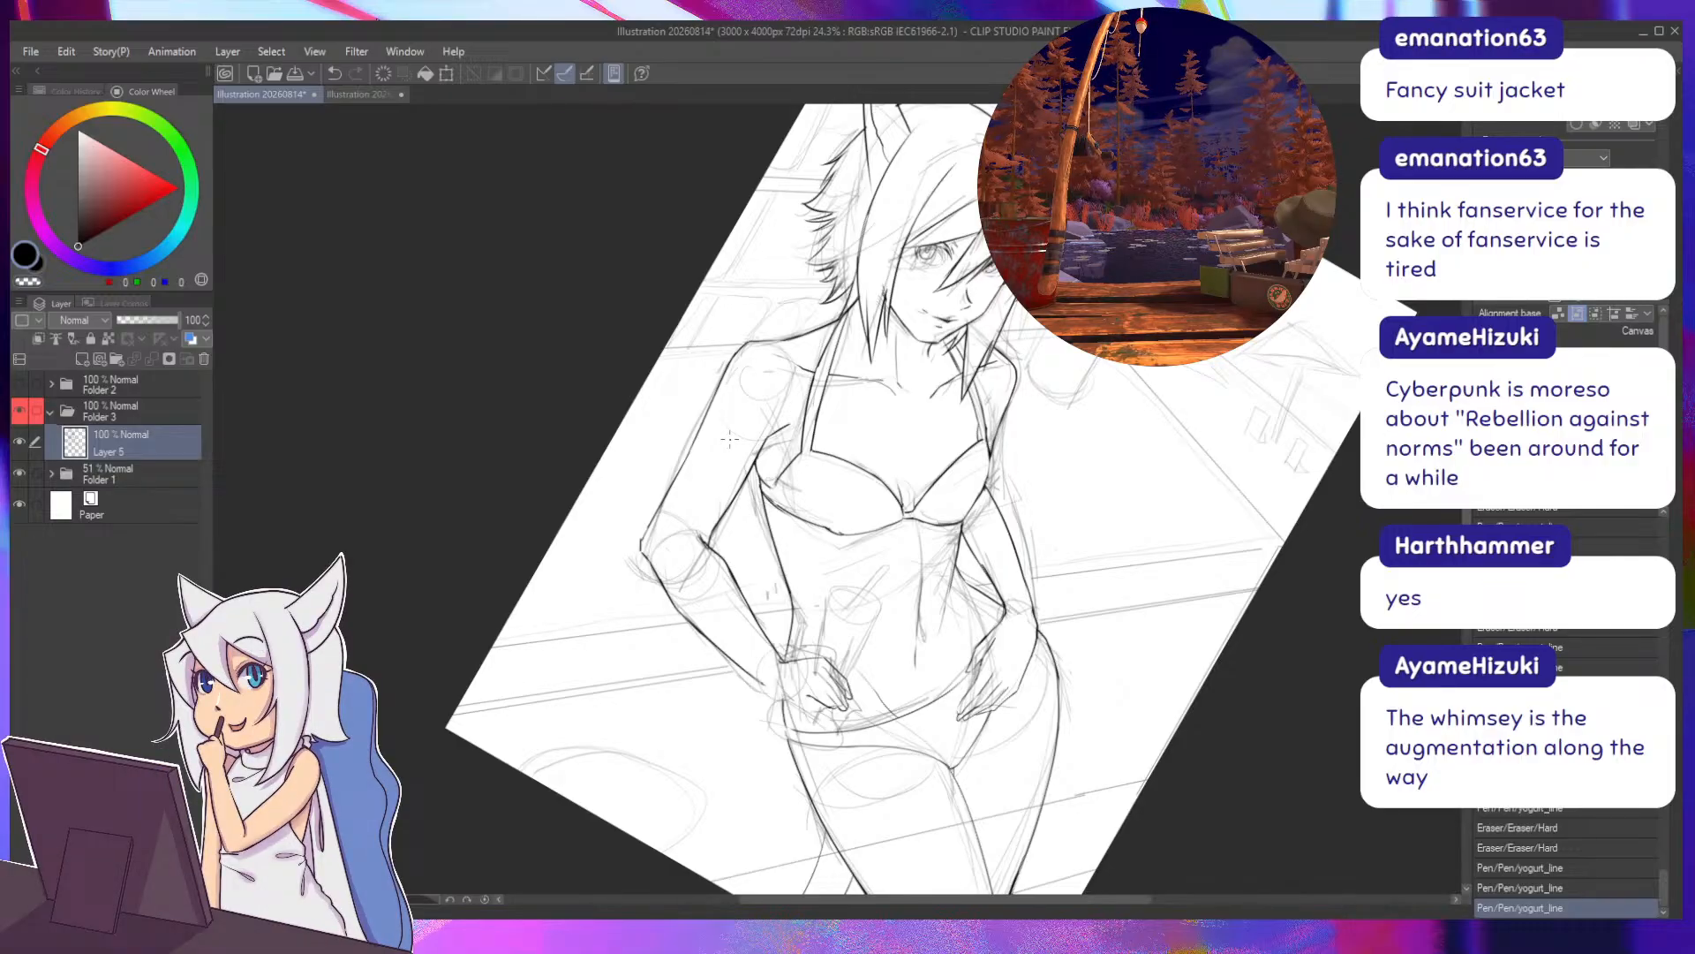
Straighten the rotated canvas and touch up the near arm's line at the inner elbow.
{"action": "key", "text": "minus"}
{"action": "key", "text": "minus"}
{"action": "key", "text": "minus"}
{"action": "key", "text": "minus"}
{"action": "key", "text": "minus"}
{"action": "key", "text": "minus"}
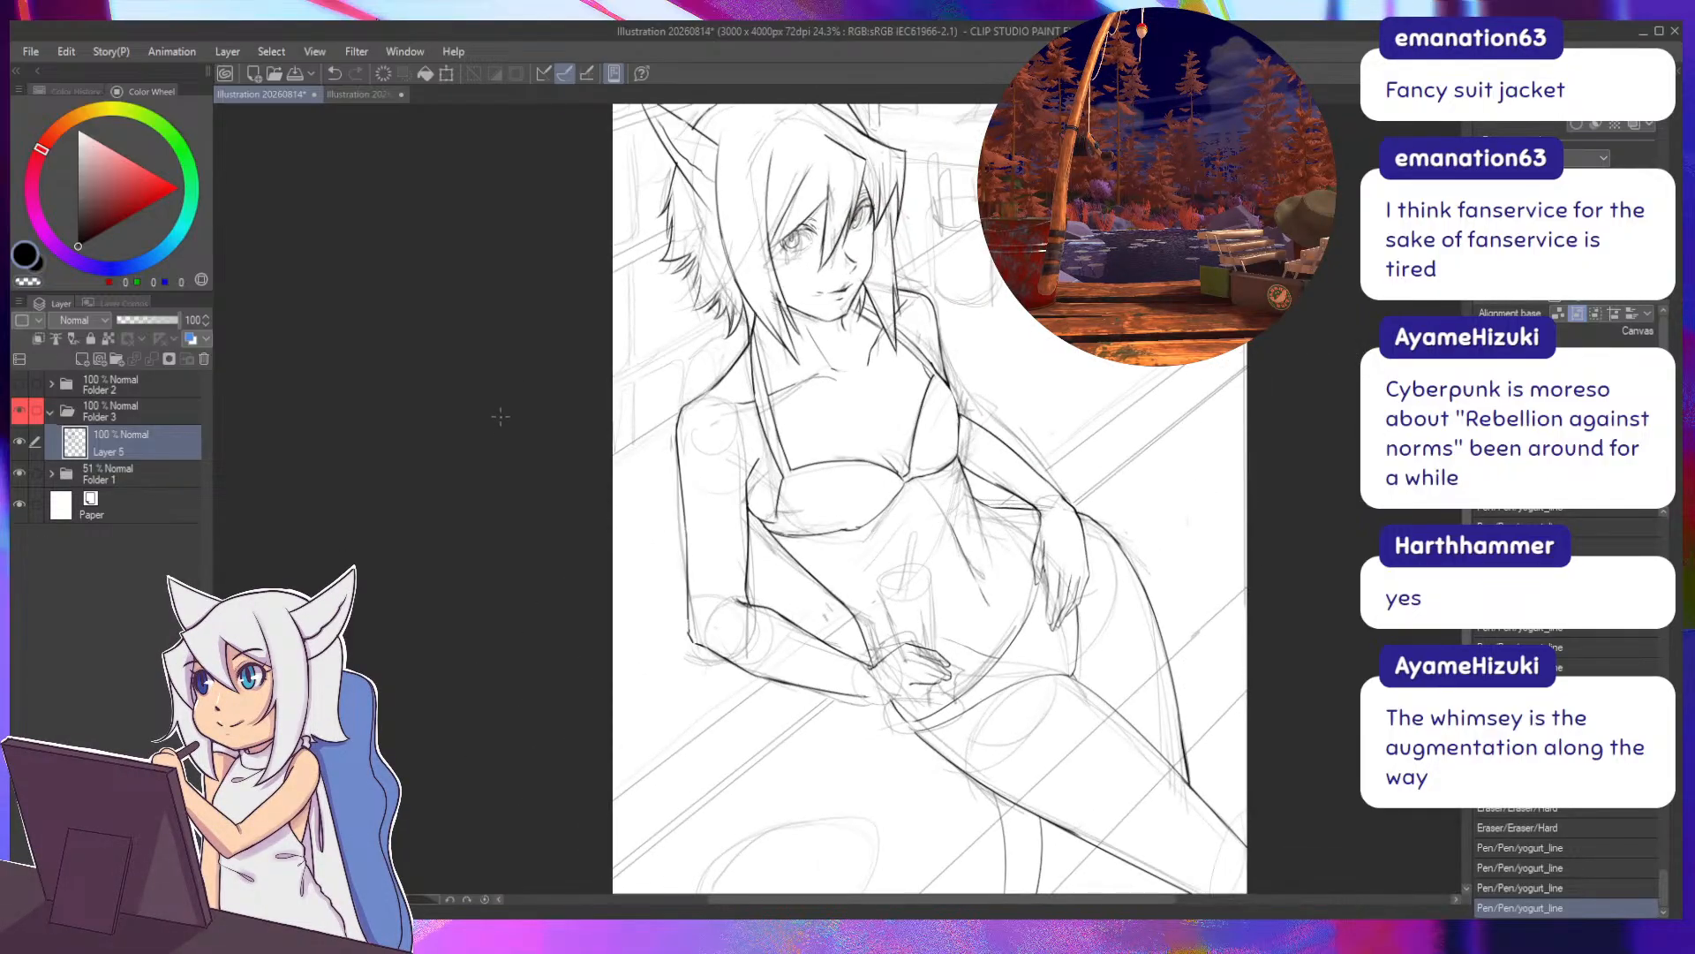
{"action": "left_click_drag", "start_coordinate": [632, 455], "coordinate": [638, 425]}
{"action": "mouse_move", "coordinate": [751, 574]}
{"action": "left_mouse_down"}
{"action": "mouse_move", "coordinate": [729, 562]}
{"action": "mouse_move", "coordinate": [765, 581]}
{"action": "left_mouse_up"}
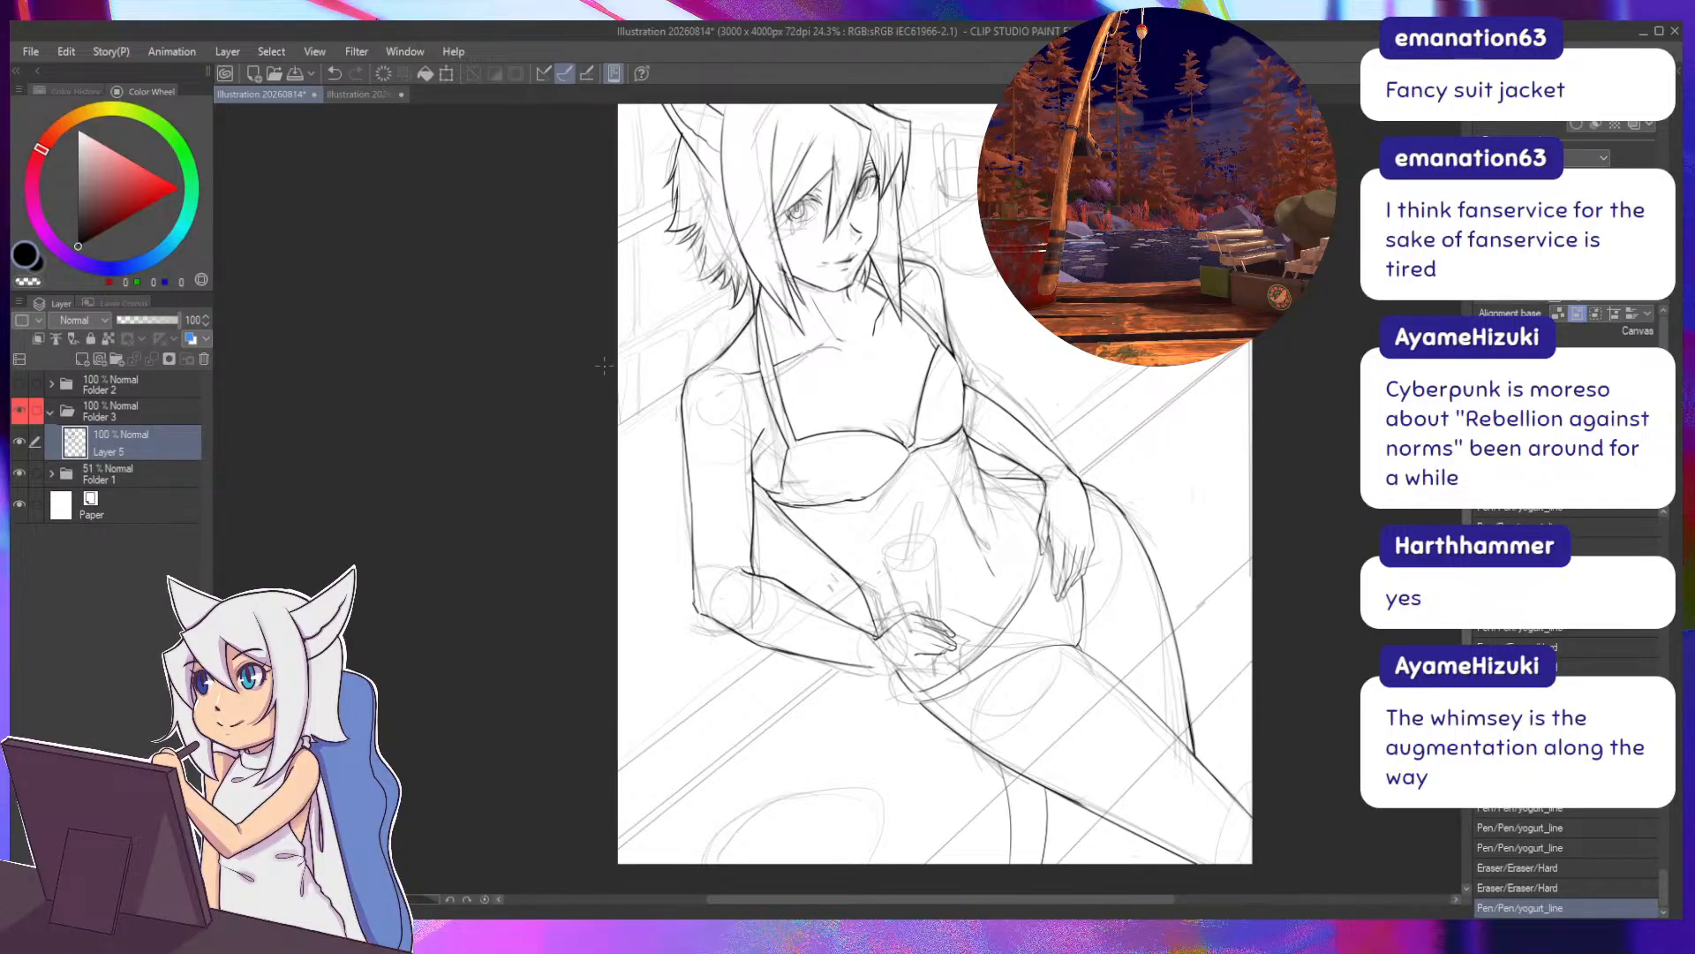
Erase a small bit of line beside the mouth and re-ink the hair lock along the far cheek.
{"action": "scroll", "coordinate": [722, 361], "scroll_direction": "up", "scroll_amount": 3}
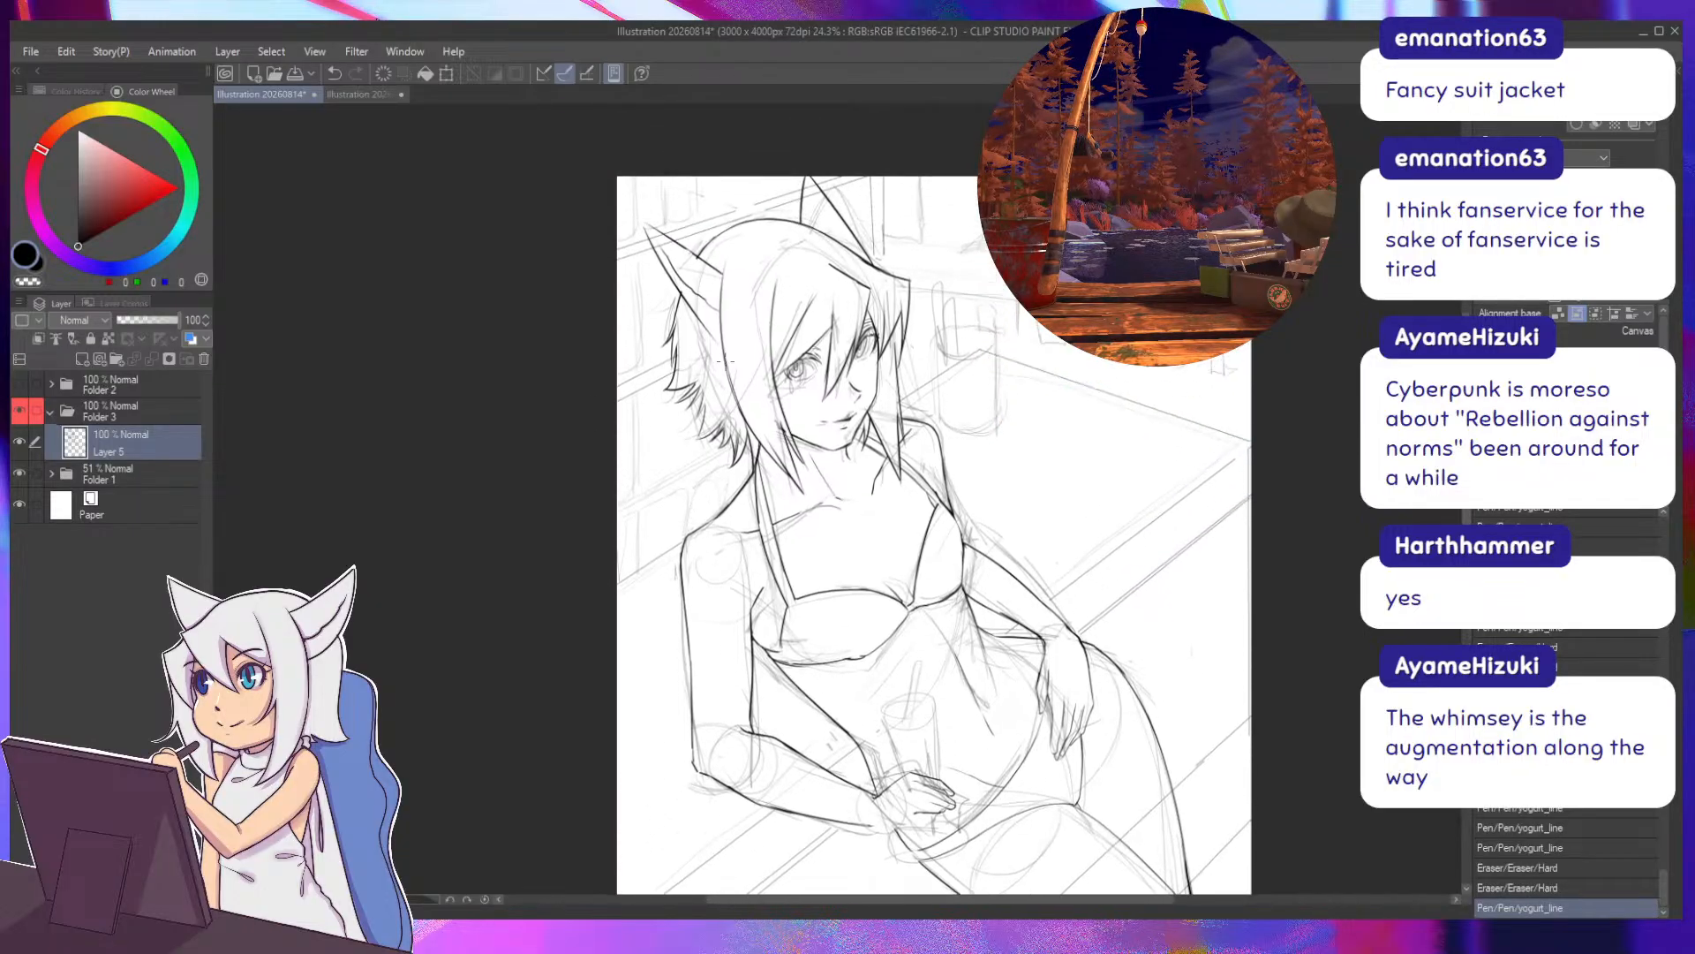
{"action": "left_click_drag", "start_coordinate": [863, 399], "coordinate": [857, 406]}
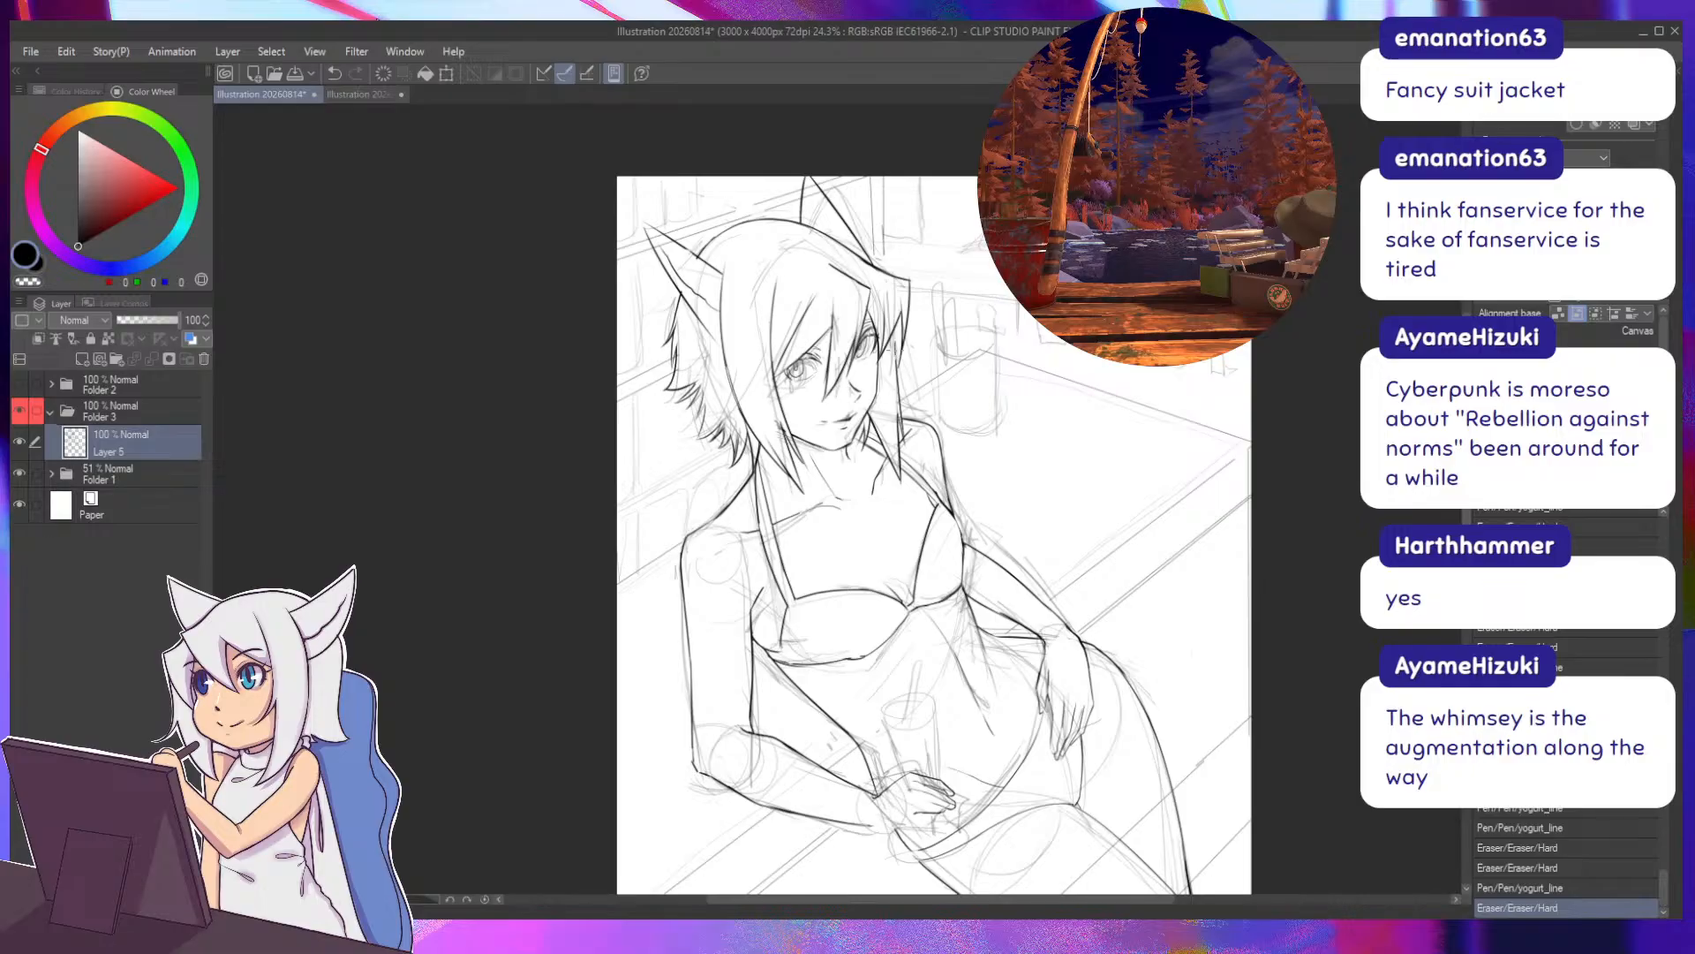
{"action": "left_click_drag", "start_coordinate": [895, 311], "coordinate": [888, 341]}
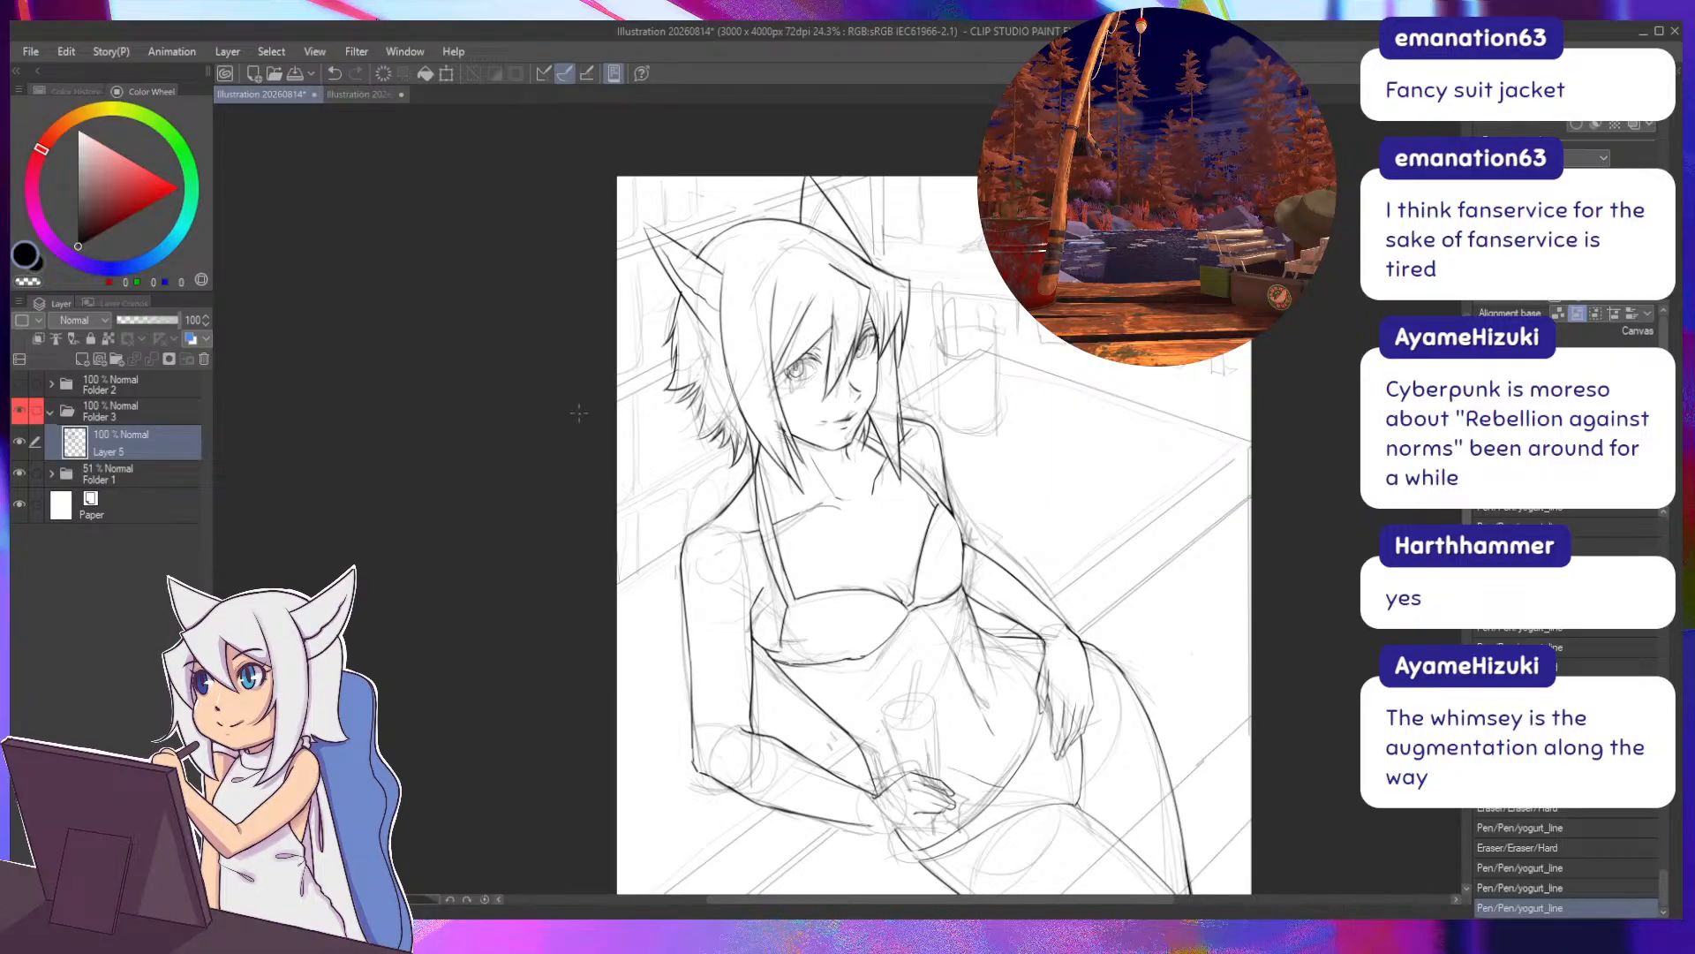
Touch up the torso's near side above the resting hand, then try a far waist stroke and undo it.
{"action": "left_click_drag", "start_coordinate": [525, 420], "coordinate": [525, 347]}
{"action": "left_click_drag", "start_coordinate": [515, 530], "coordinate": [435, 451]}
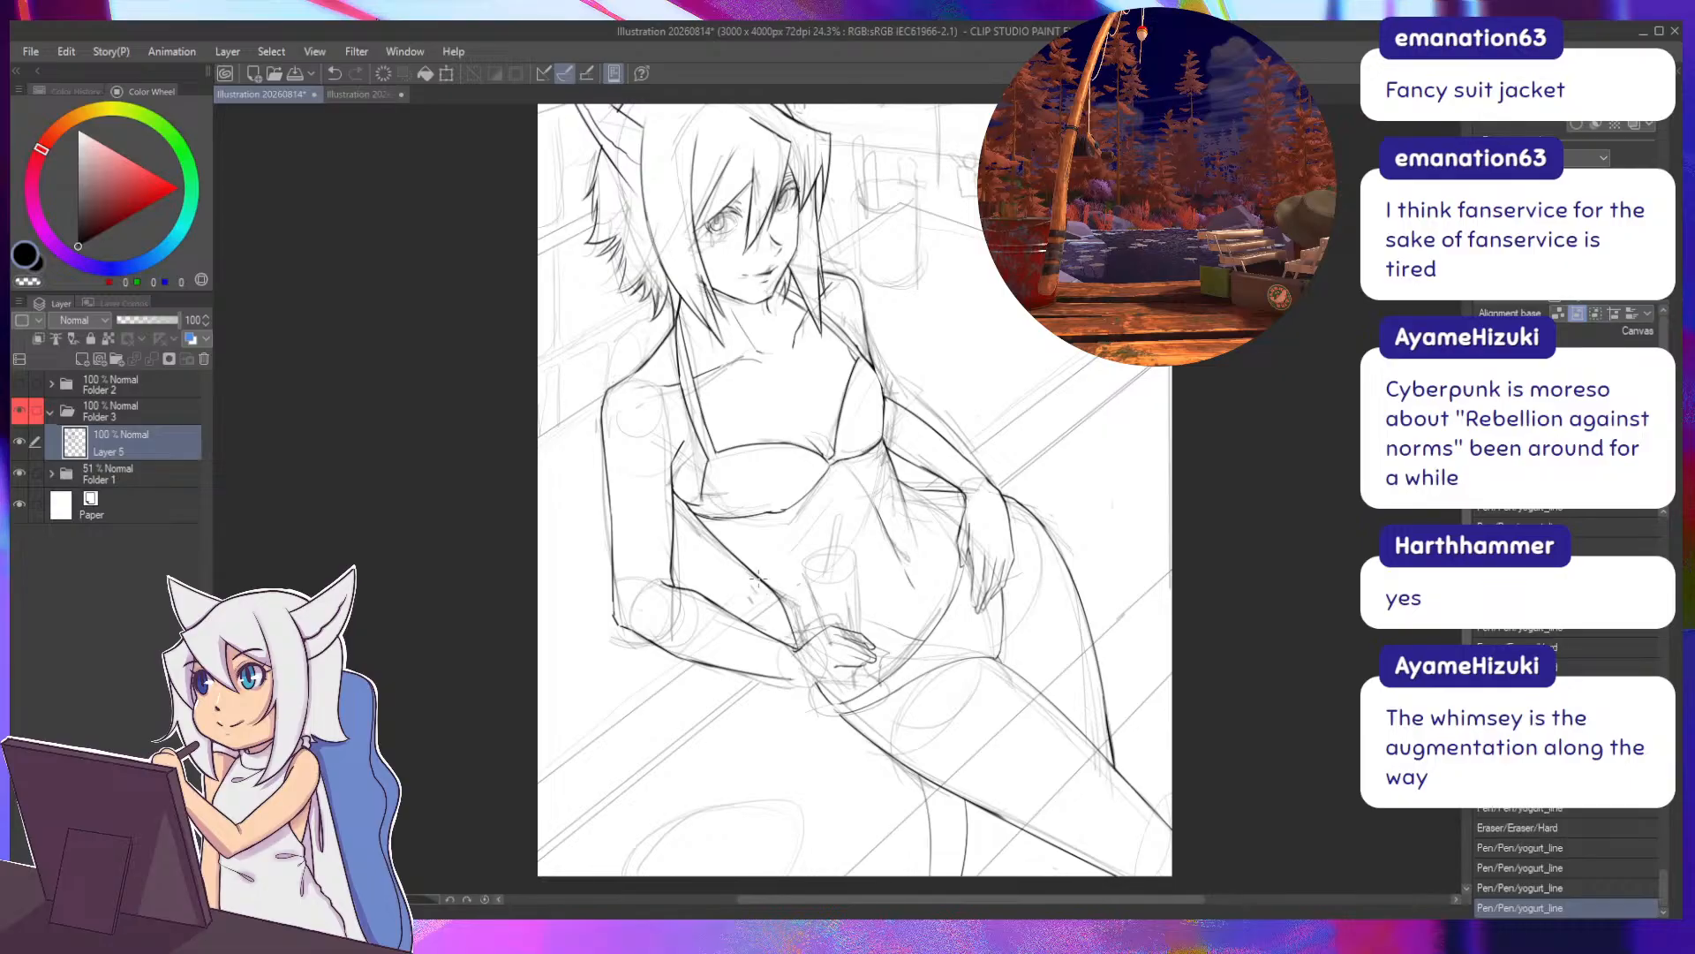
{"action": "left_click_drag", "start_coordinate": [773, 590], "coordinate": [795, 616]}
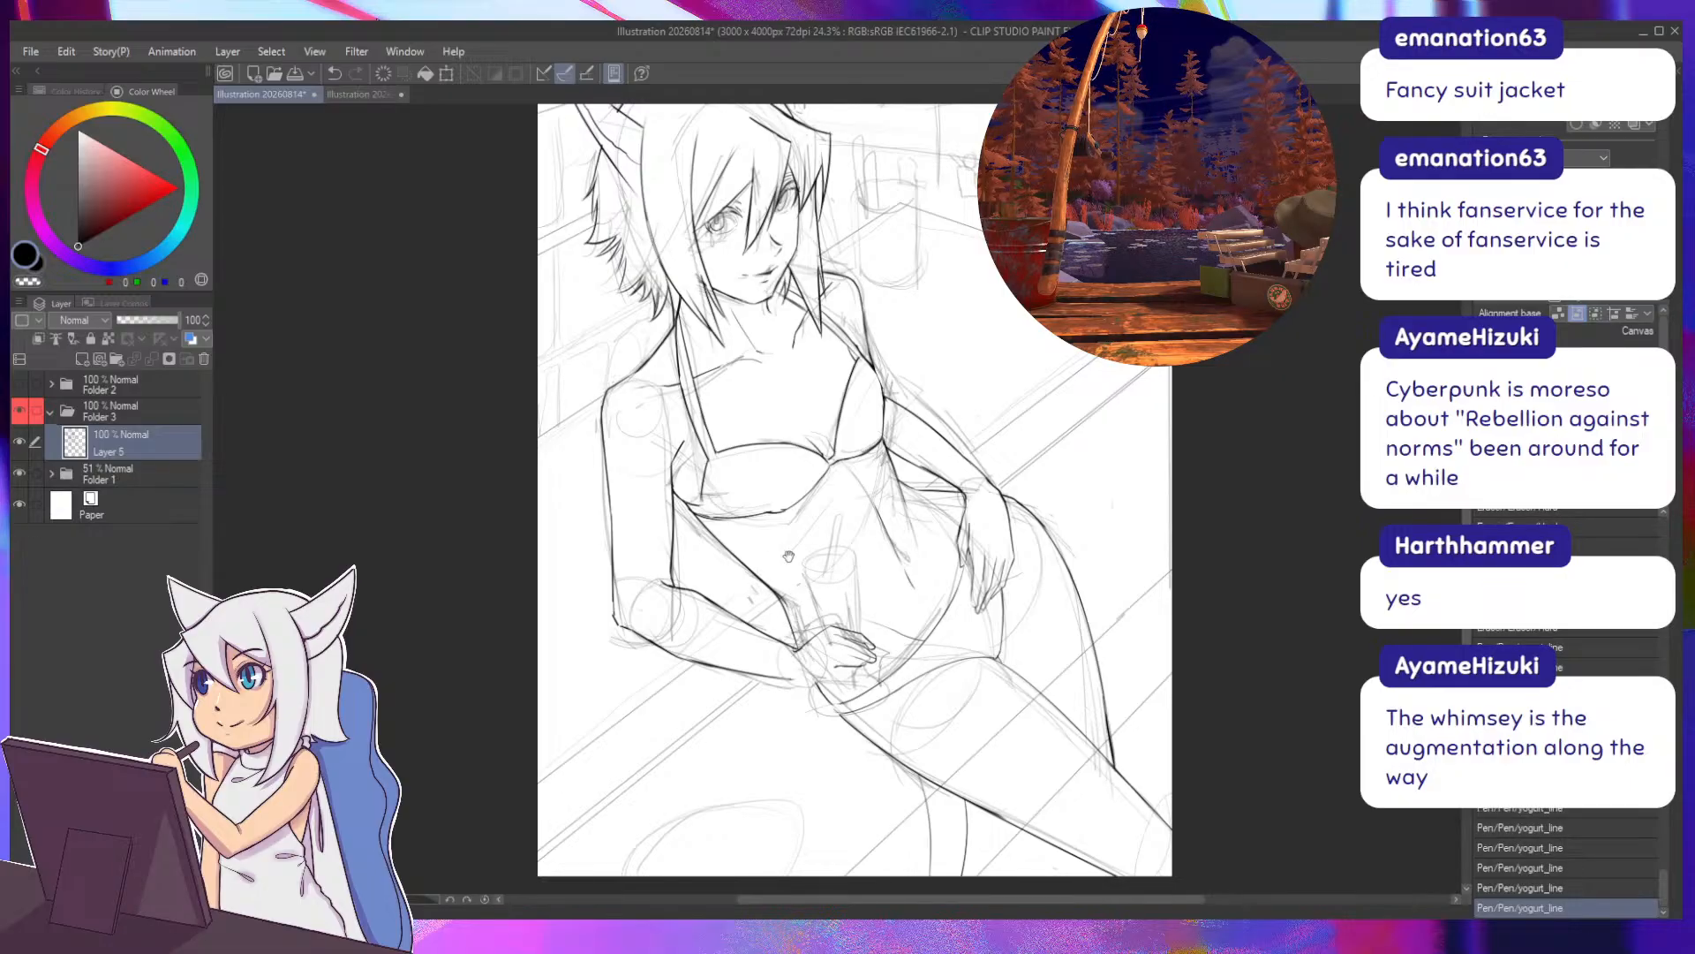
{"action": "left_click_drag", "start_coordinate": [789, 556], "coordinate": [784, 594]}
{"action": "left_click_drag", "start_coordinate": [887, 515], "coordinate": [908, 549]}
{"action": "key", "text": "ctrl+z"}
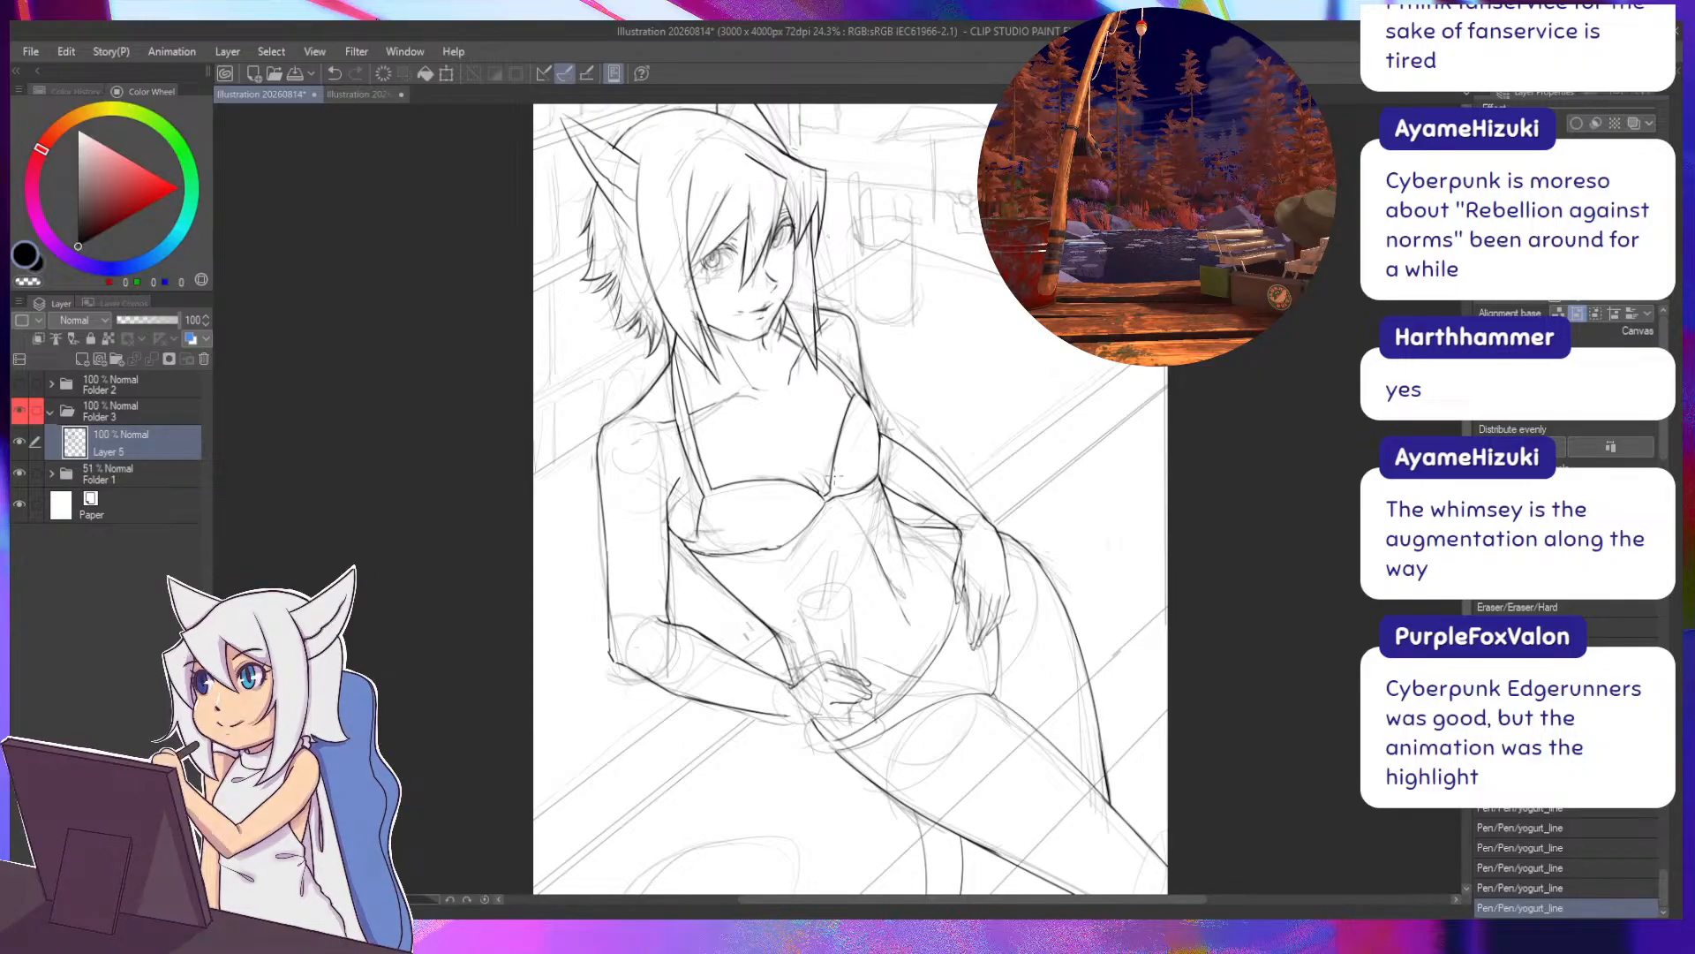
Clean up the far forearm's outer contour down to the wrist and check the whole figure.
{"action": "left_click_drag", "start_coordinate": [452, 451], "coordinate": [407, 425]}
{"action": "left_click_drag", "start_coordinate": [938, 491], "coordinate": [945, 499]}
{"action": "mouse_move", "coordinate": [941, 491]}
{"action": "left_mouse_down"}
{"action": "mouse_move", "coordinate": [956, 505]}
{"action": "mouse_move", "coordinate": [929, 476]}
{"action": "left_mouse_up"}
{"action": "mouse_move", "coordinate": [892, 444]}
{"action": "left_mouse_down"}
{"action": "mouse_move", "coordinate": [925, 471]}
{"action": "mouse_move", "coordinate": [909, 460]}
{"action": "left_mouse_up"}
{"action": "left_click_drag", "start_coordinate": [918, 468], "coordinate": [905, 454]}
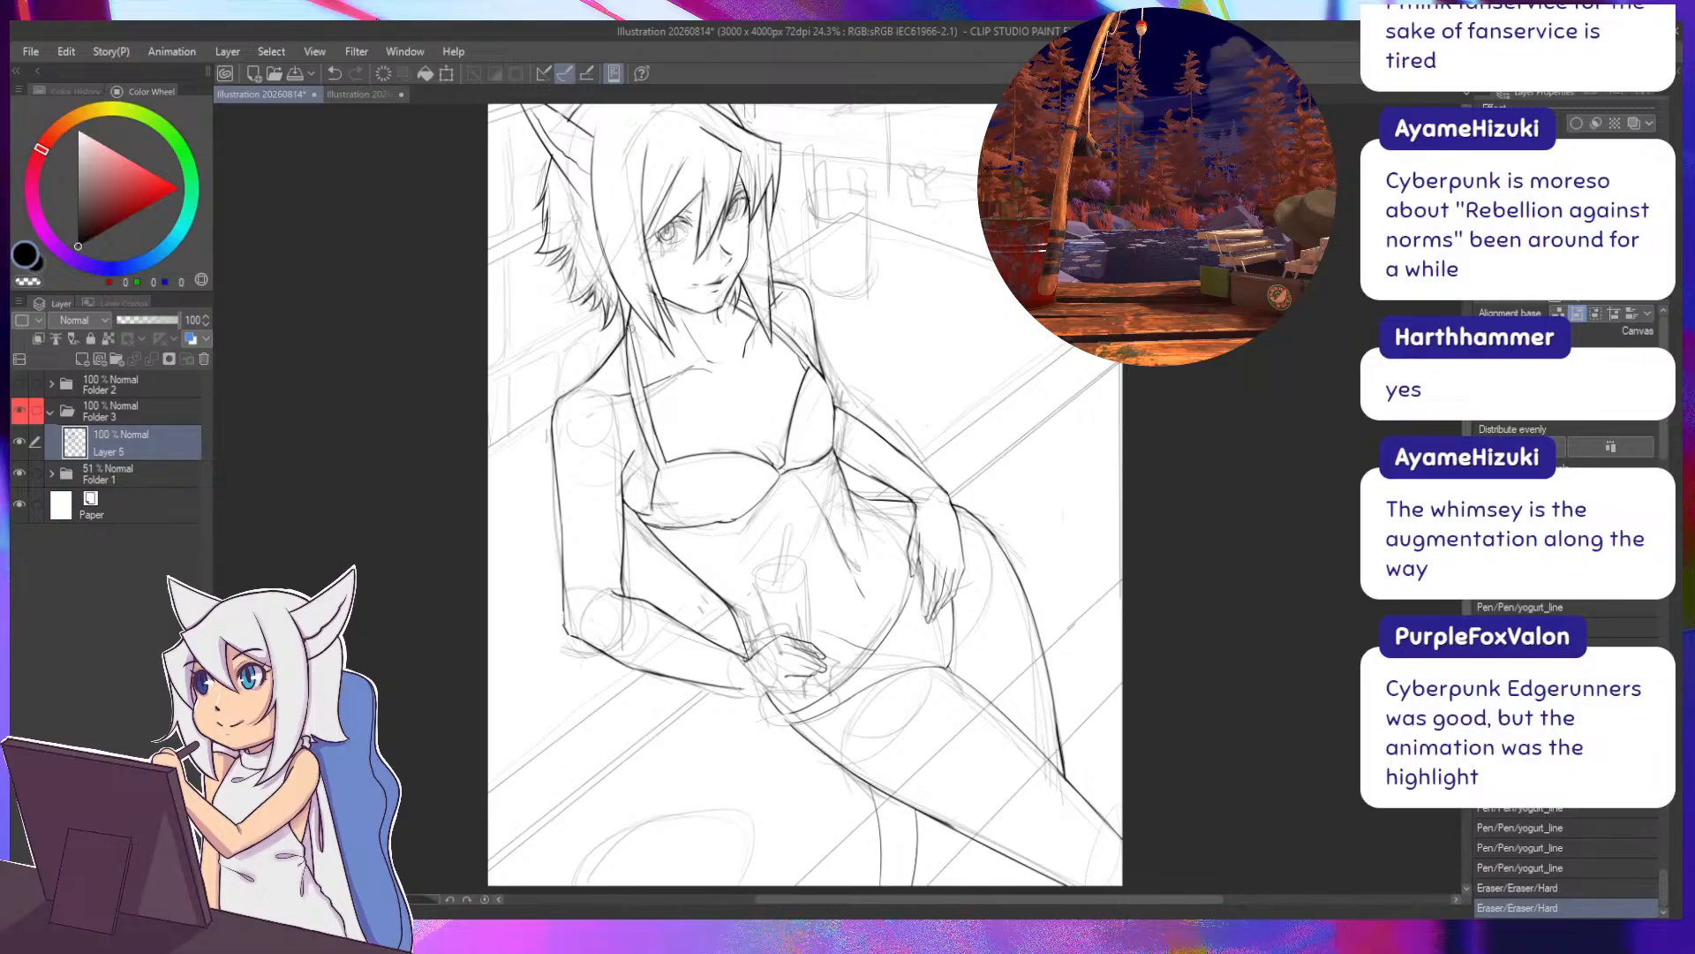
{"action": "left_click_drag", "start_coordinate": [631, 327], "coordinate": [1101, 544]}
{"action": "left_click_drag", "start_coordinate": [990, 279], "coordinate": [599, 607]}
{"action": "left_click_drag", "start_coordinate": [460, 360], "coordinate": [525, 392]}
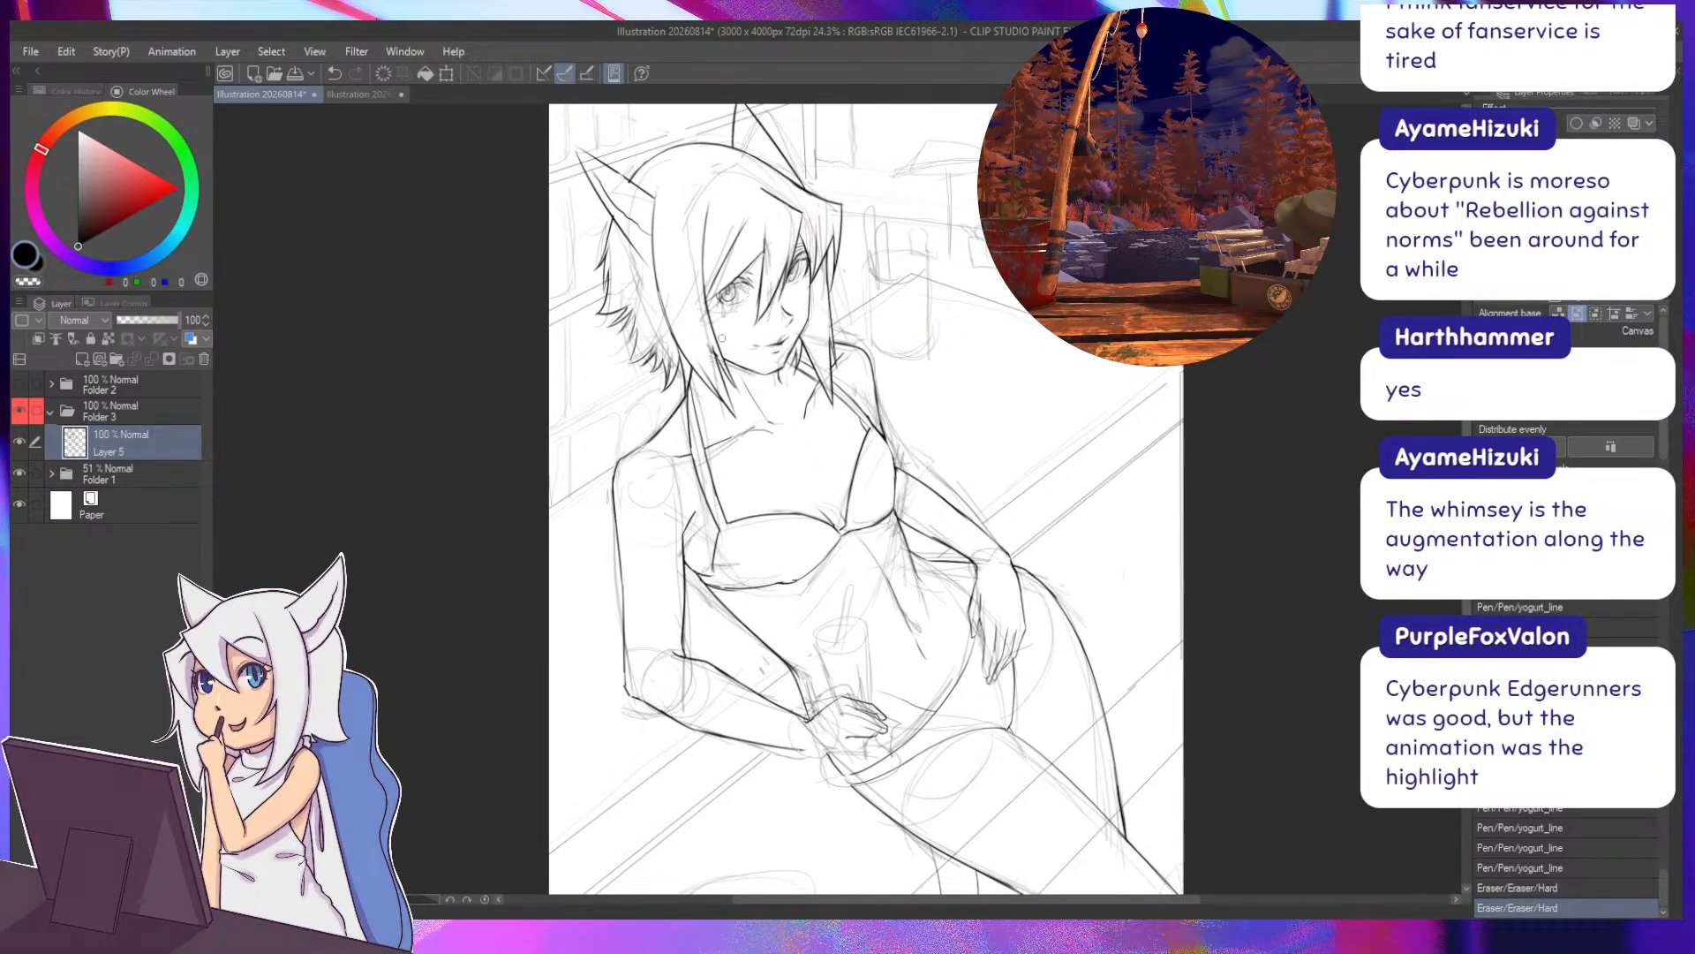
Touch up the lines at the base of the neck and beneath the near eye.
{"action": "left_click_drag", "start_coordinate": [757, 426], "coordinate": [803, 415]}
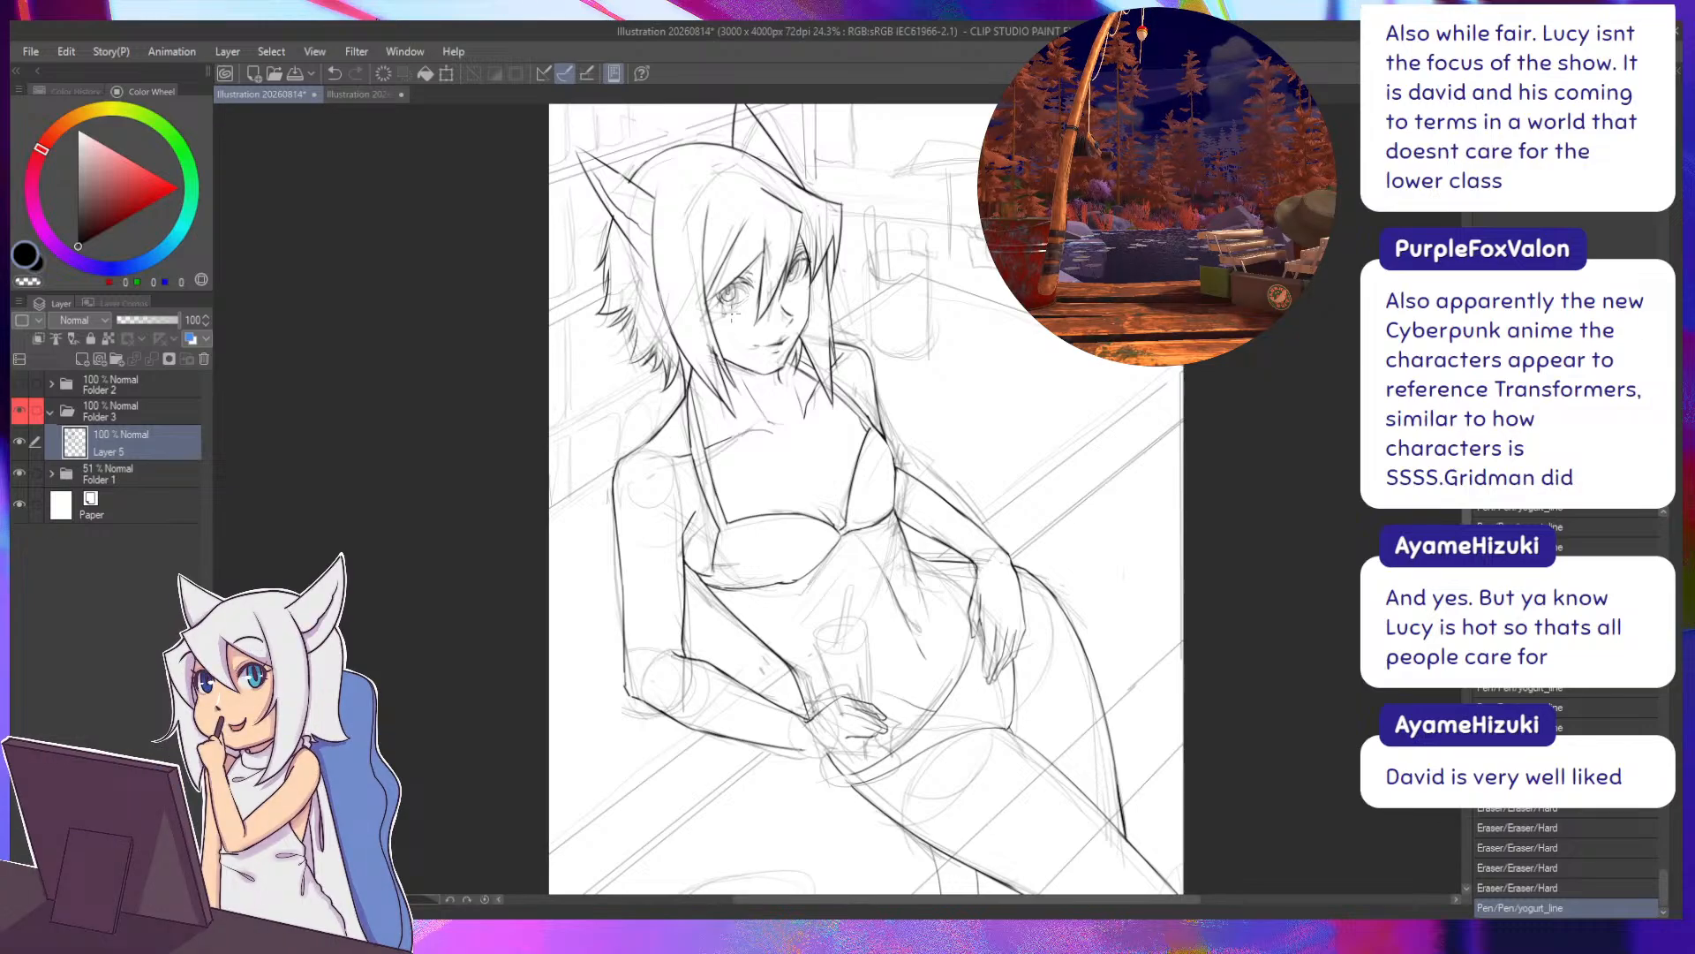
{"action": "left_click_drag", "start_coordinate": [731, 317], "coordinate": [726, 309]}
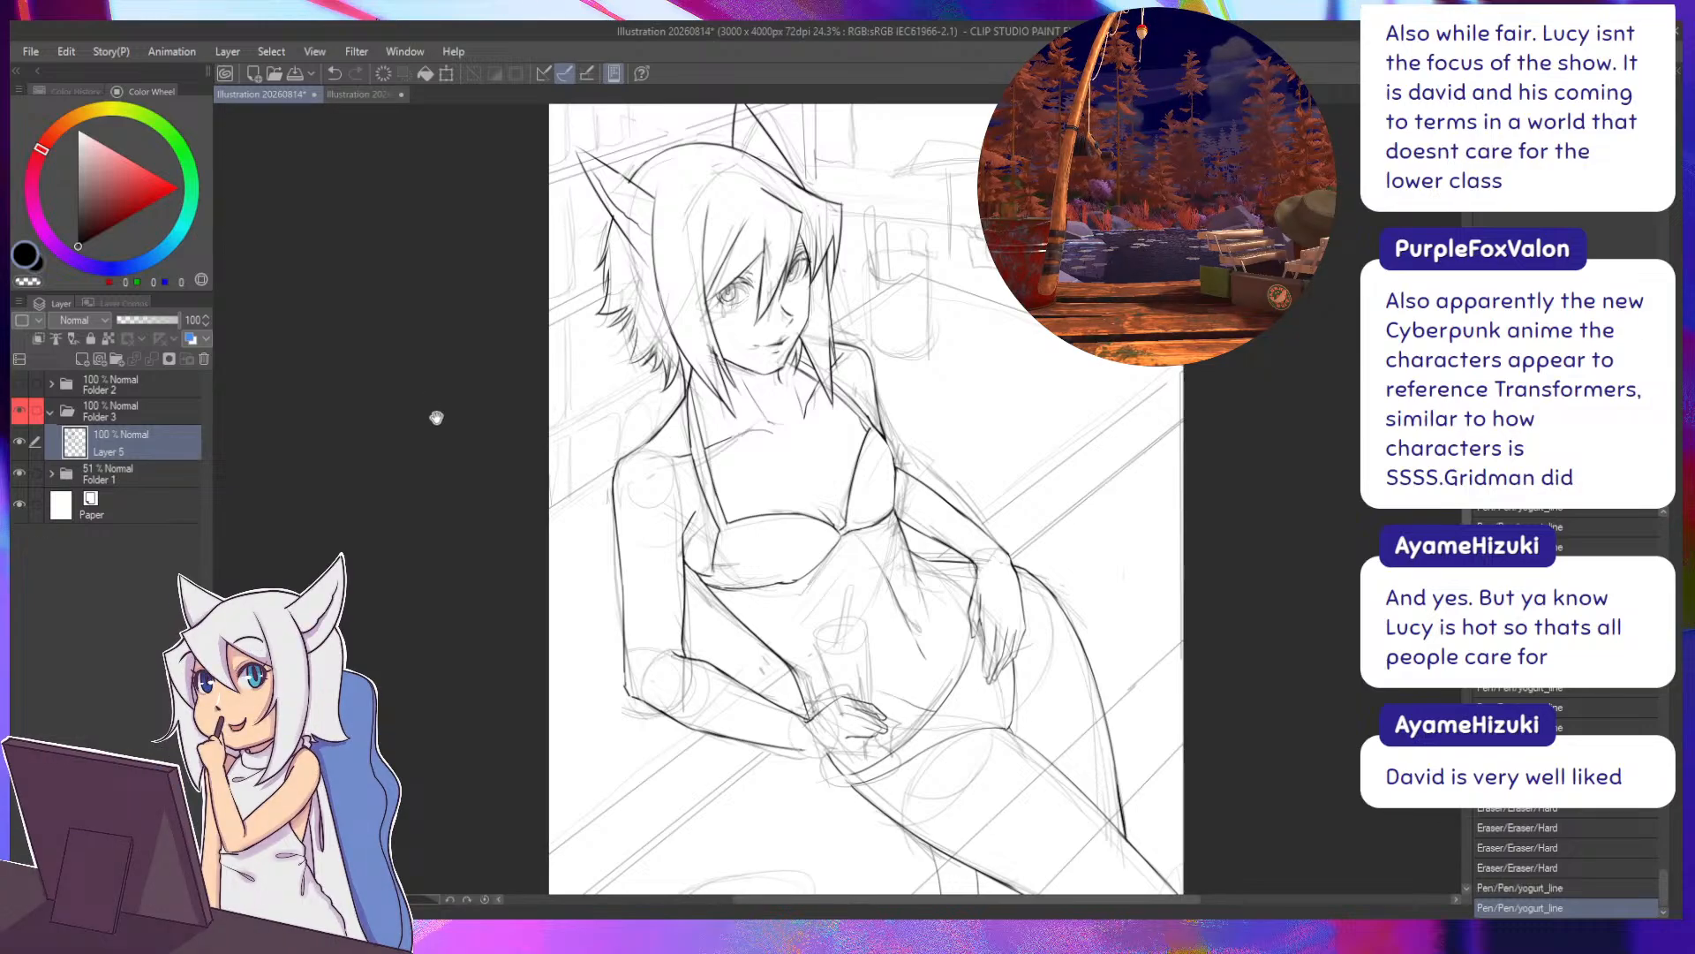
{"action": "left_click_drag", "start_coordinate": [450, 397], "coordinate": [458, 429]}
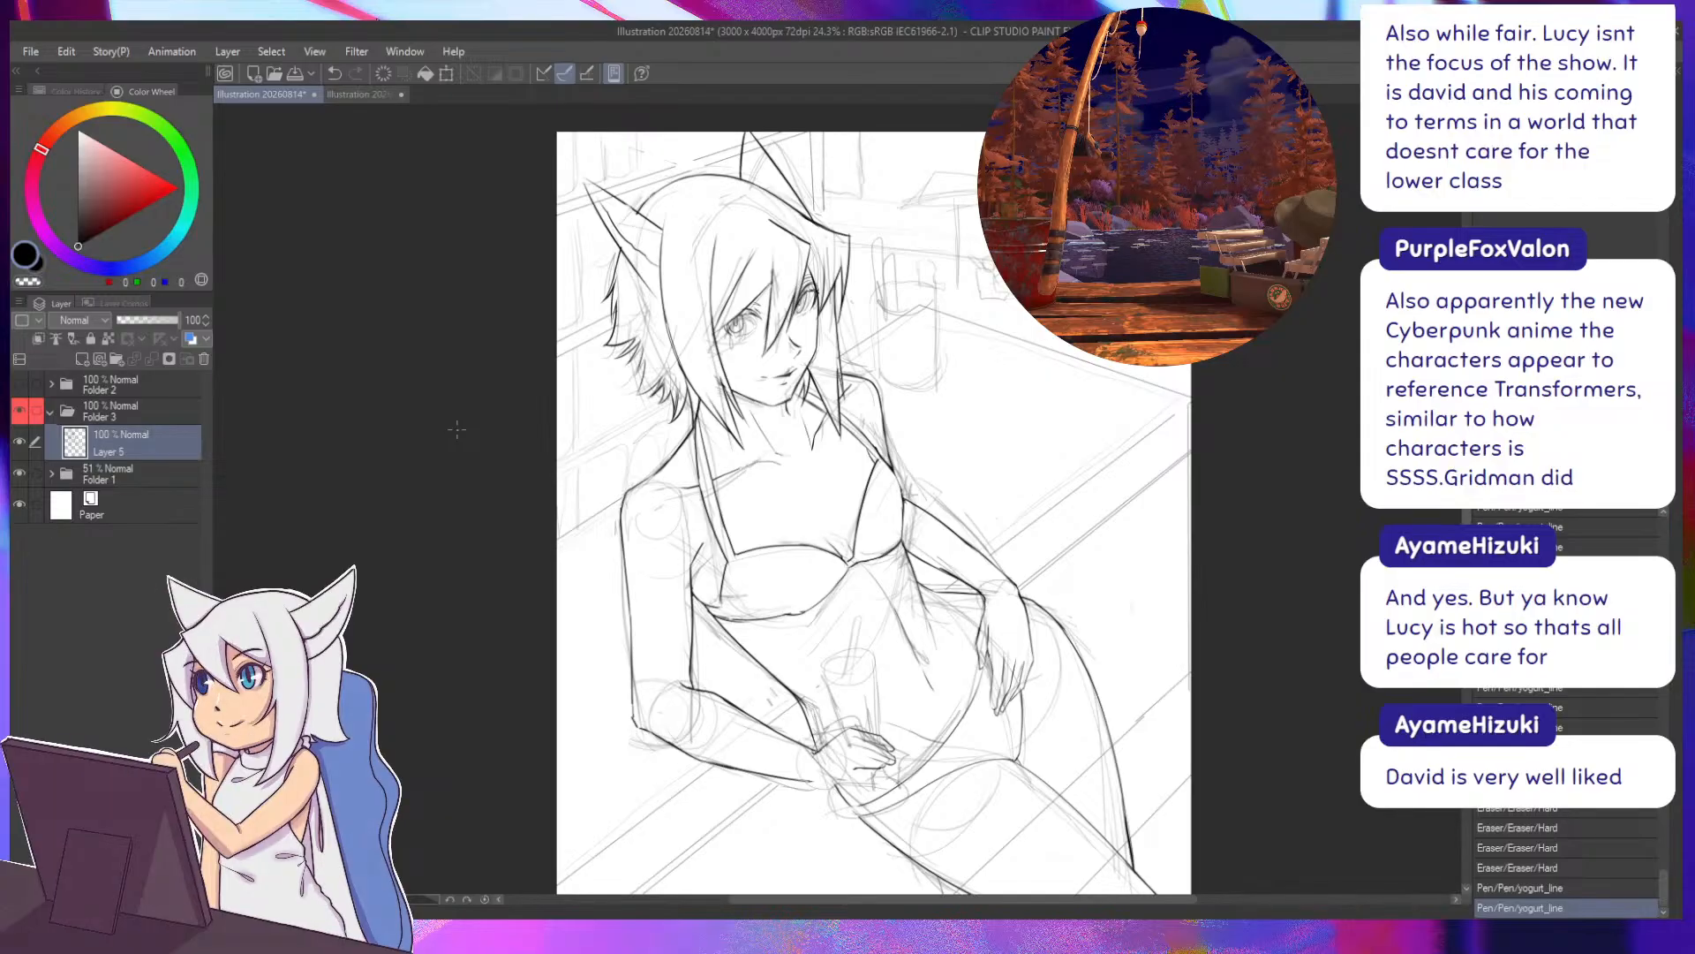
Refine the far forearm's lower line where it meets the waist.
{"action": "left_click_drag", "start_coordinate": [491, 543], "coordinate": [393, 515]}
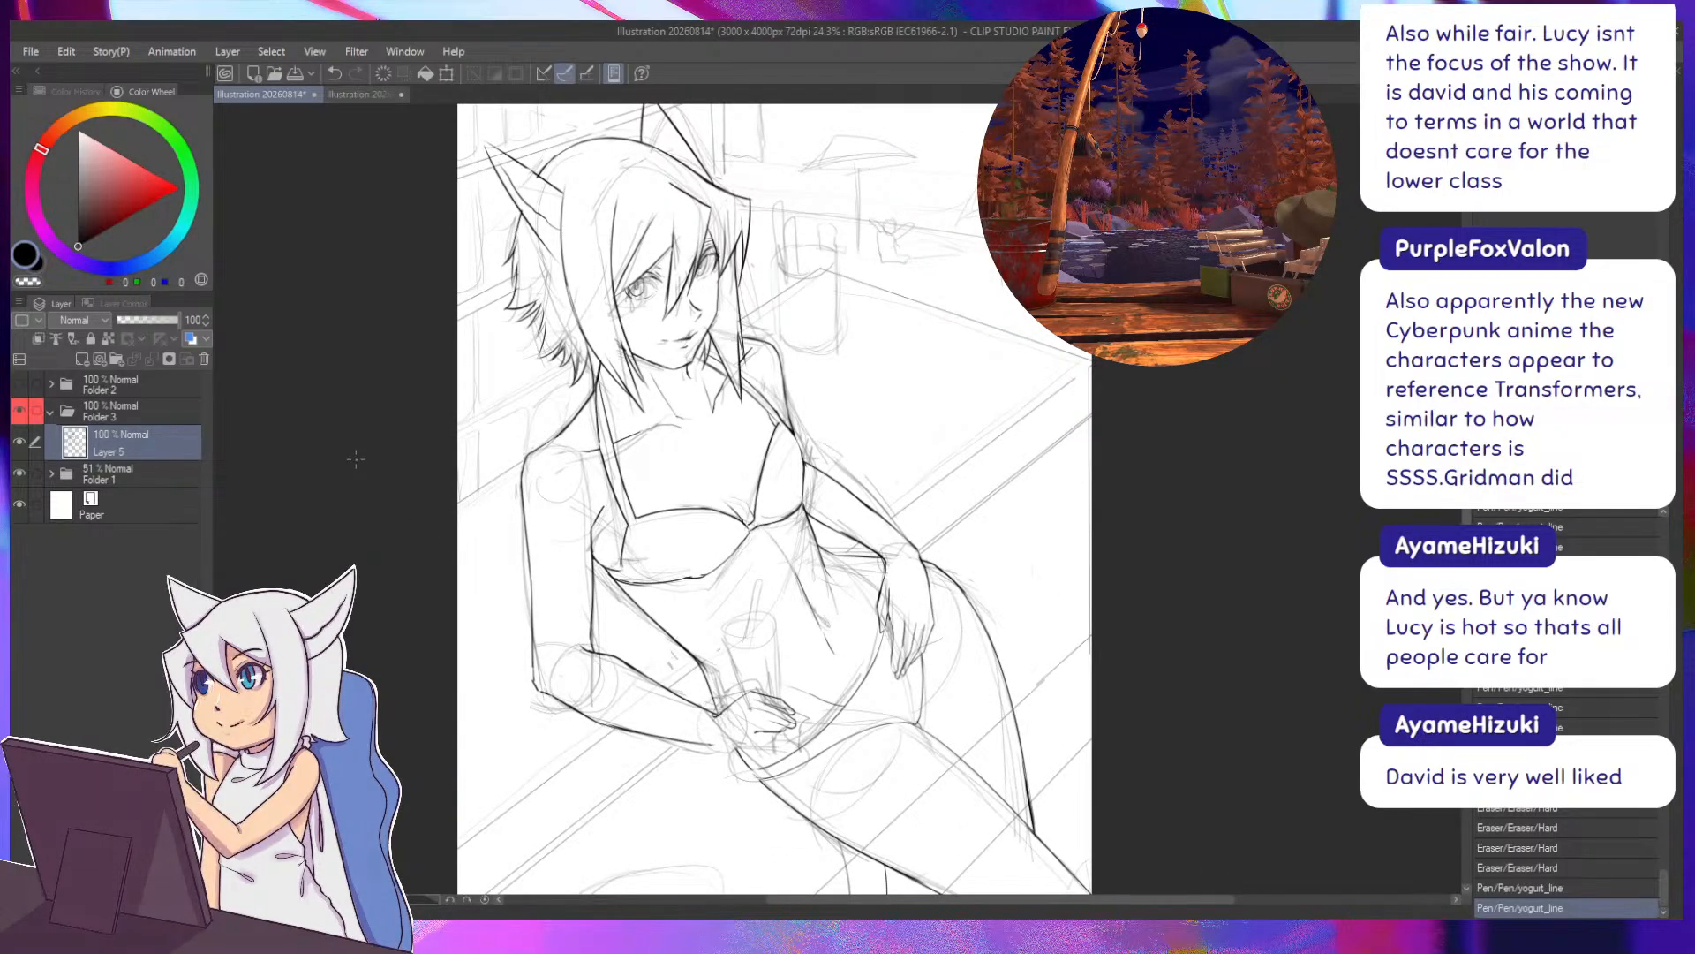
{"action": "left_click_drag", "start_coordinate": [845, 555], "coordinate": [825, 552]}
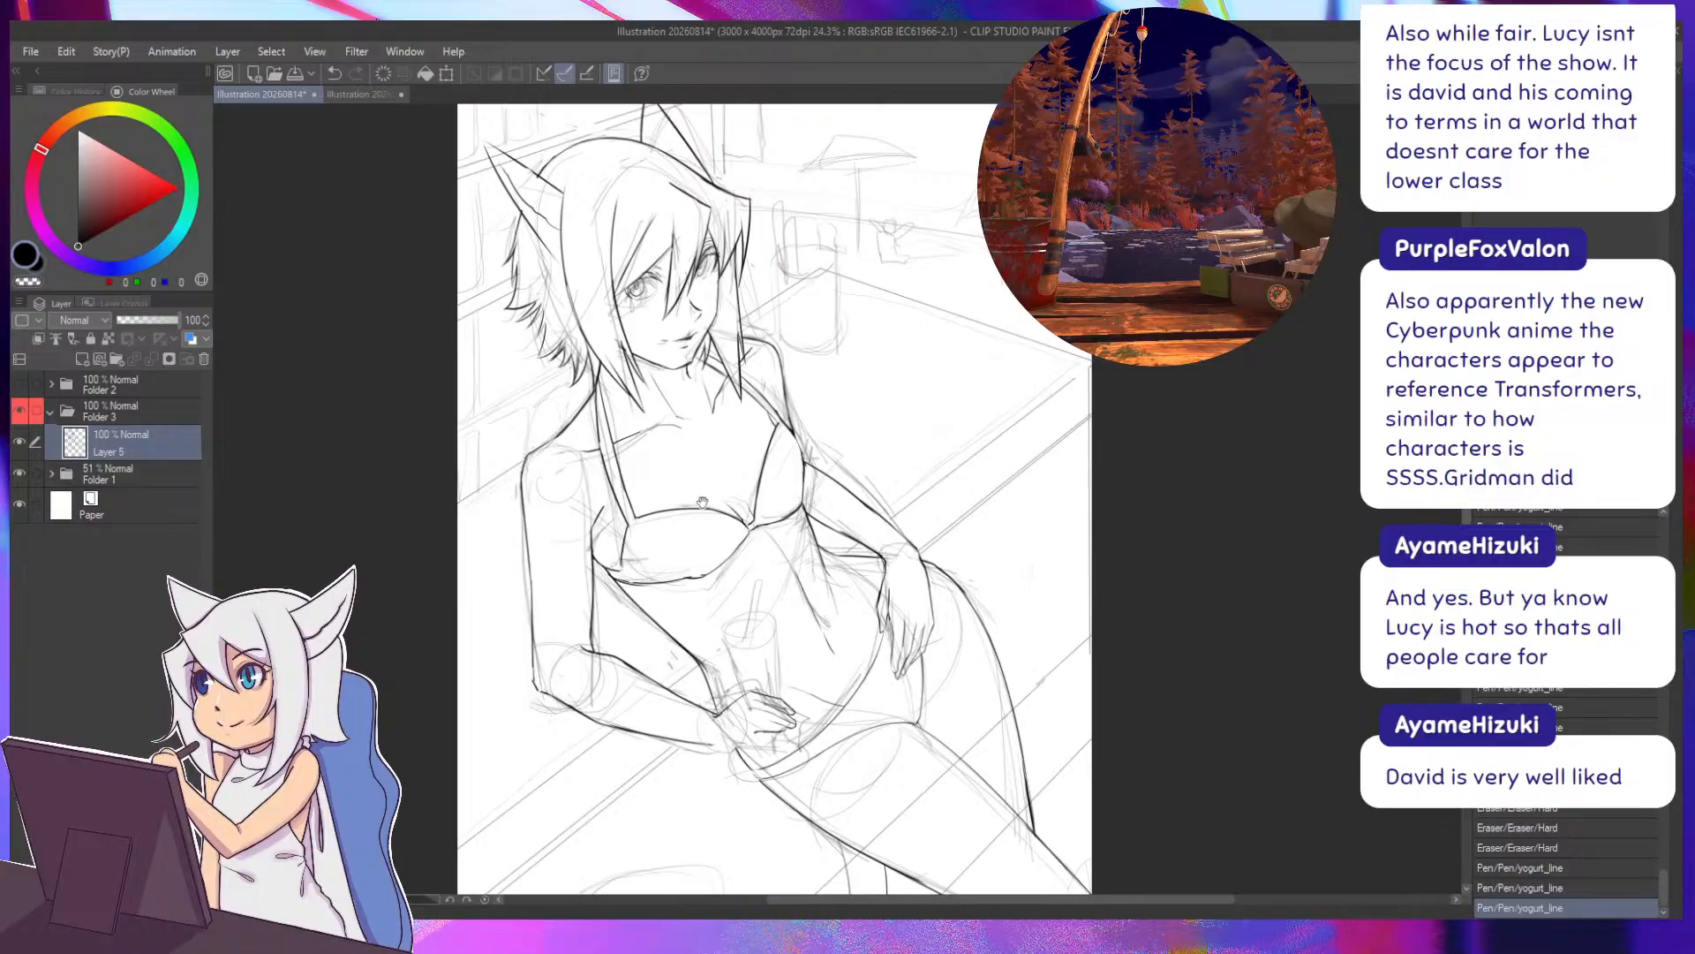
{"action": "left_click_drag", "start_coordinate": [702, 503], "coordinate": [739, 529]}
Hide the sketch folder Folder 1 and refine the near eye's iris lines with the pen and eraser.
{"action": "left_click", "coordinate": [19, 474]}
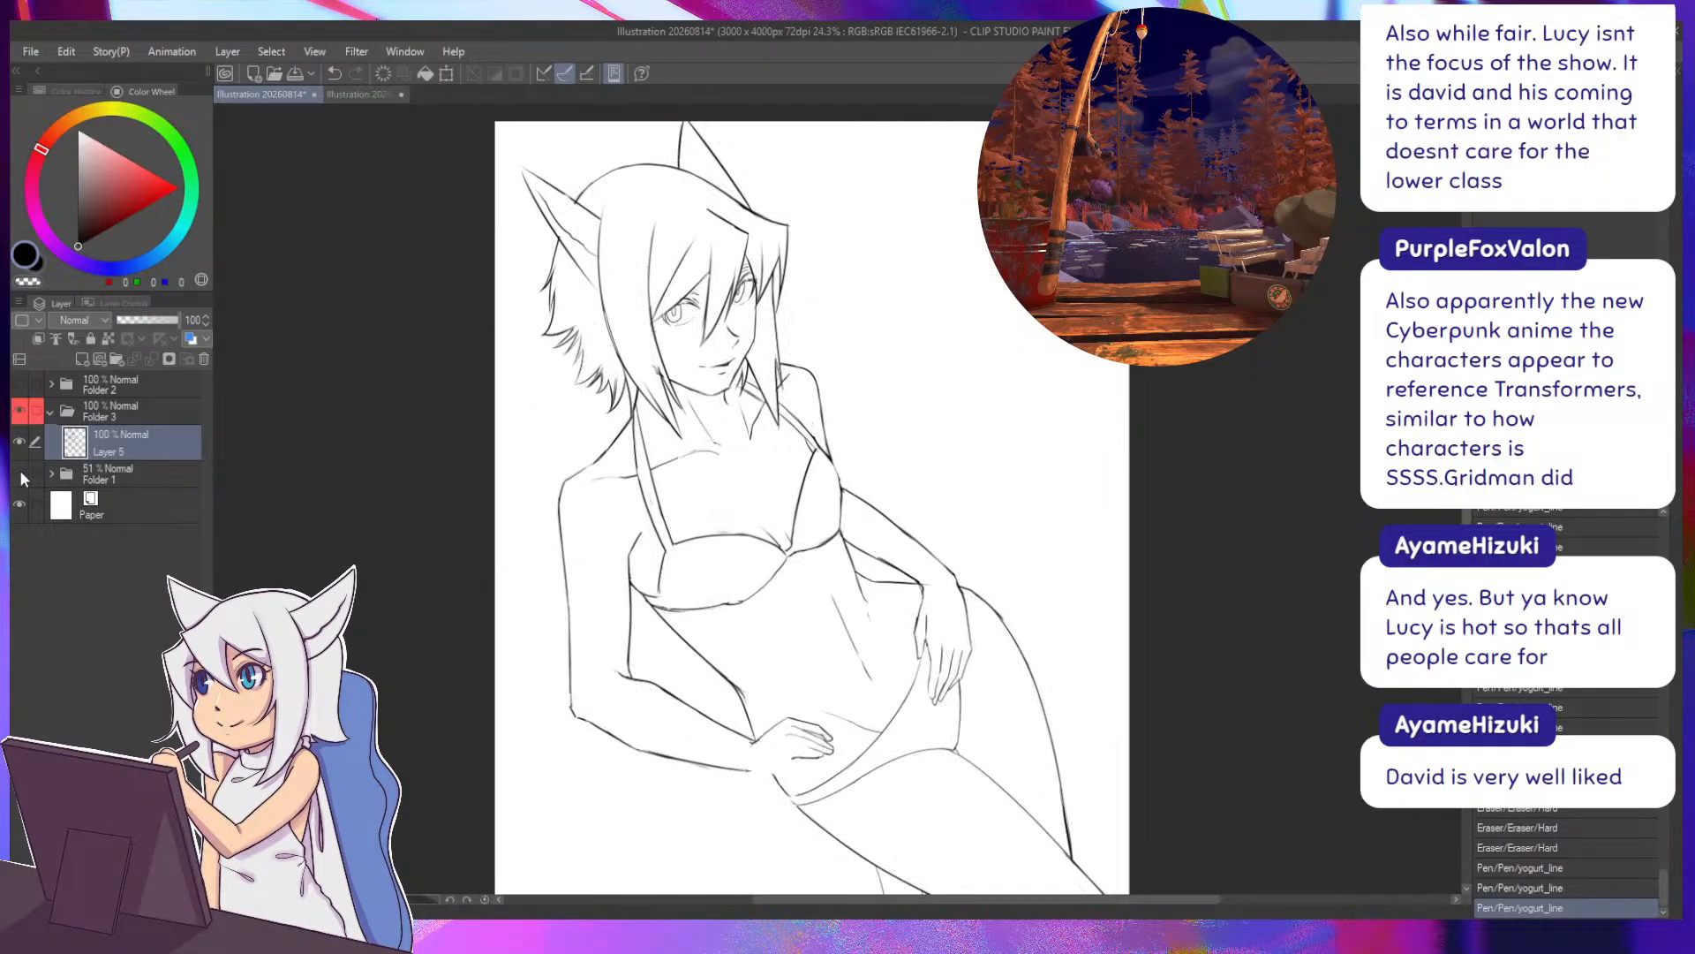
{"action": "scroll", "coordinate": [739, 264], "scroll_direction": "up", "scroll_amount": 1}
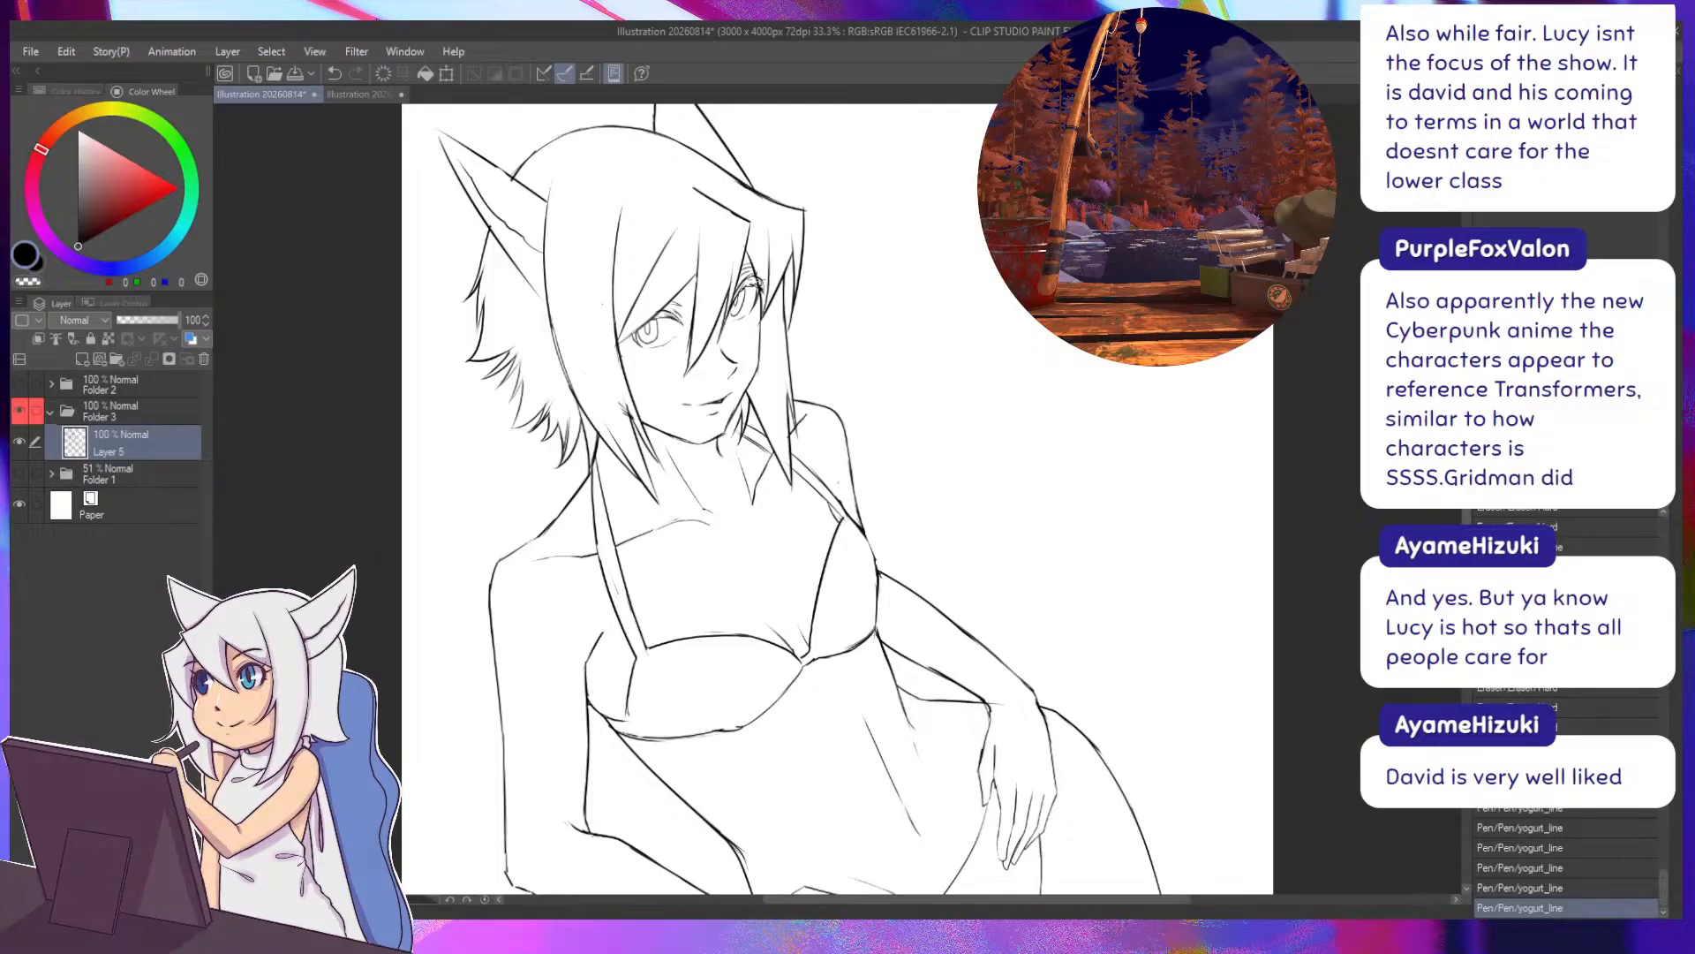
{"action": "left_click_drag", "start_coordinate": [751, 276], "coordinate": [770, 295]}
{"action": "left_click_drag", "start_coordinate": [872, 274], "coordinate": [532, 295]}
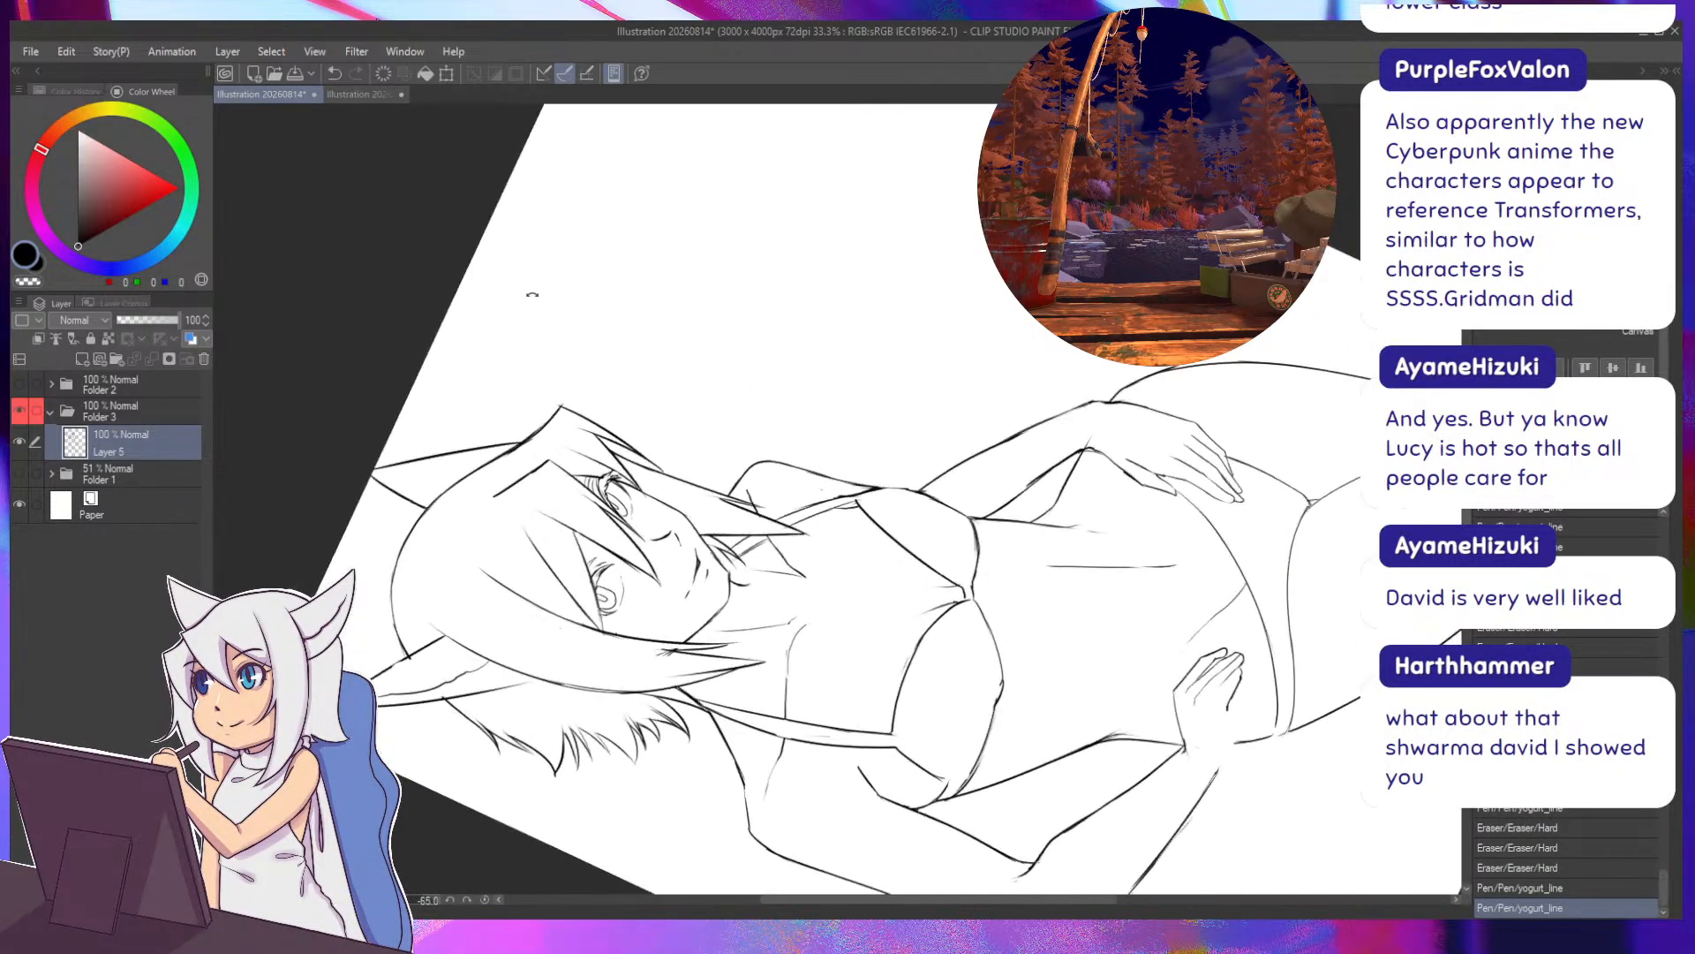
{"action": "left_click_drag", "start_coordinate": [598, 566], "coordinate": [596, 615]}
{"action": "mouse_move", "coordinate": [593, 592]}
{"action": "left_mouse_down"}
{"action": "mouse_move", "coordinate": [598, 624]}
{"action": "mouse_move", "coordinate": [591, 590]}
{"action": "mouse_move", "coordinate": [597, 605]}
{"action": "left_mouse_up"}
{"action": "key", "text": "e"}
{"action": "left_click_drag", "start_coordinate": [592, 595], "coordinate": [597, 605]}
{"action": "left_click_drag", "start_coordinate": [704, 763], "coordinate": [541, 464]}
{"action": "left_click_drag", "start_coordinate": [496, 406], "coordinate": [515, 427]}
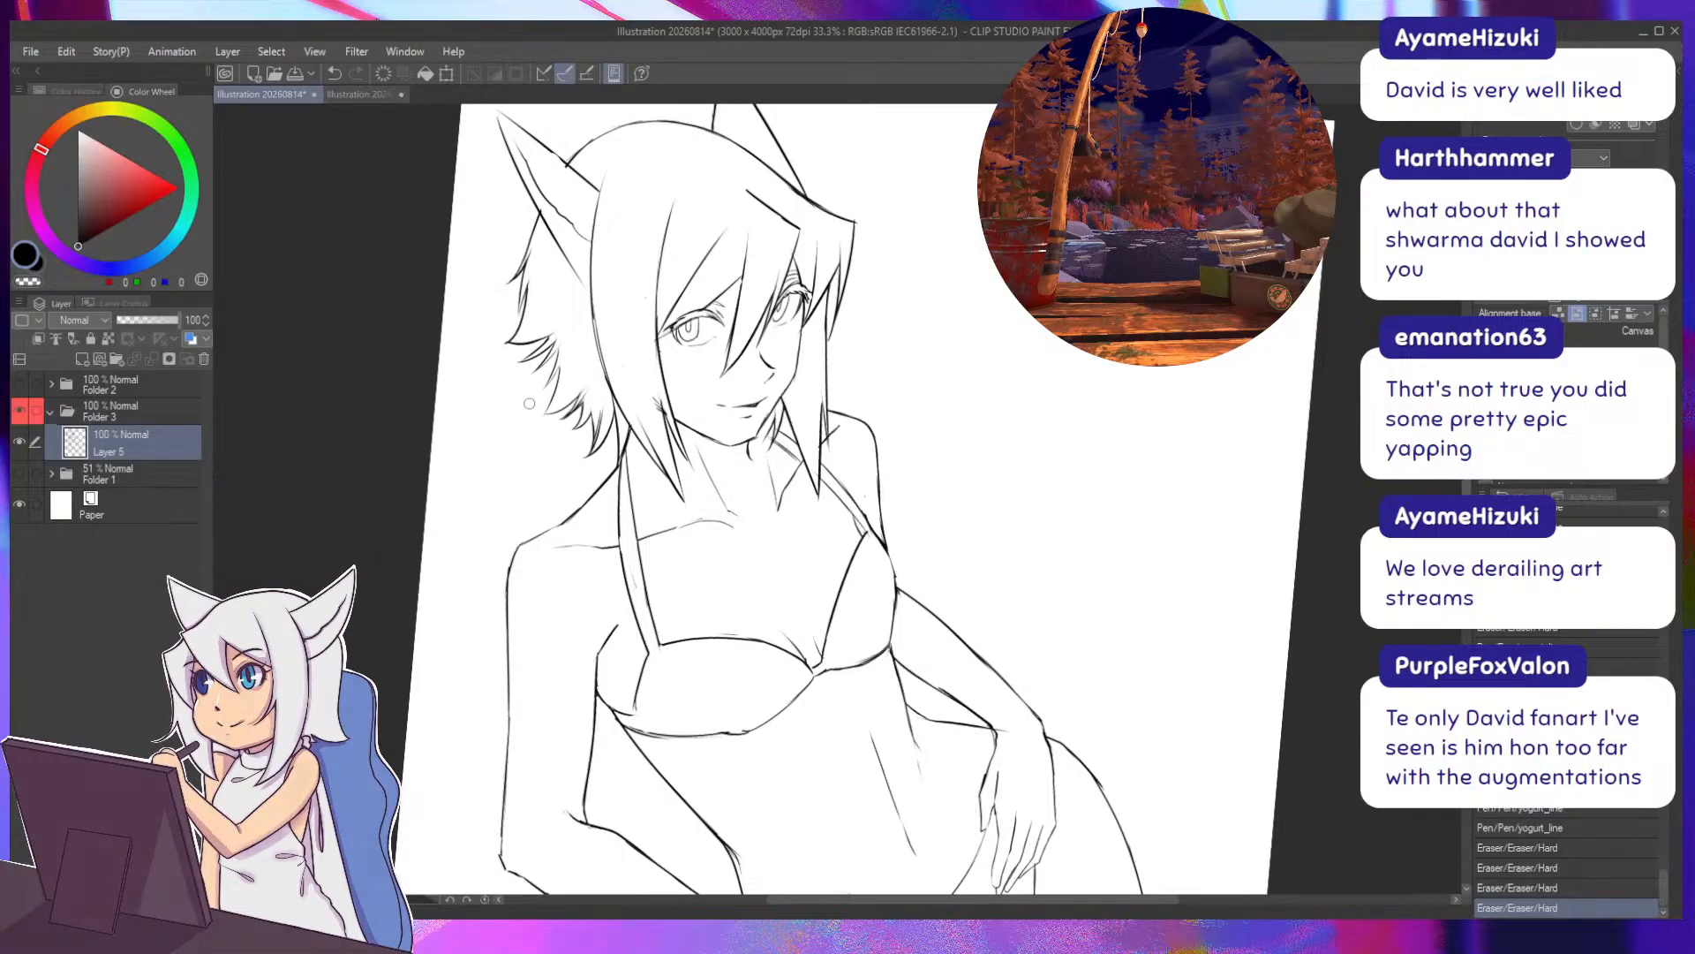
Extend the far shoulder line to the hair and tidy the joint between the far strap and the cup.
{"action": "left_click_drag", "start_coordinate": [324, 546], "coordinate": [310, 496]}
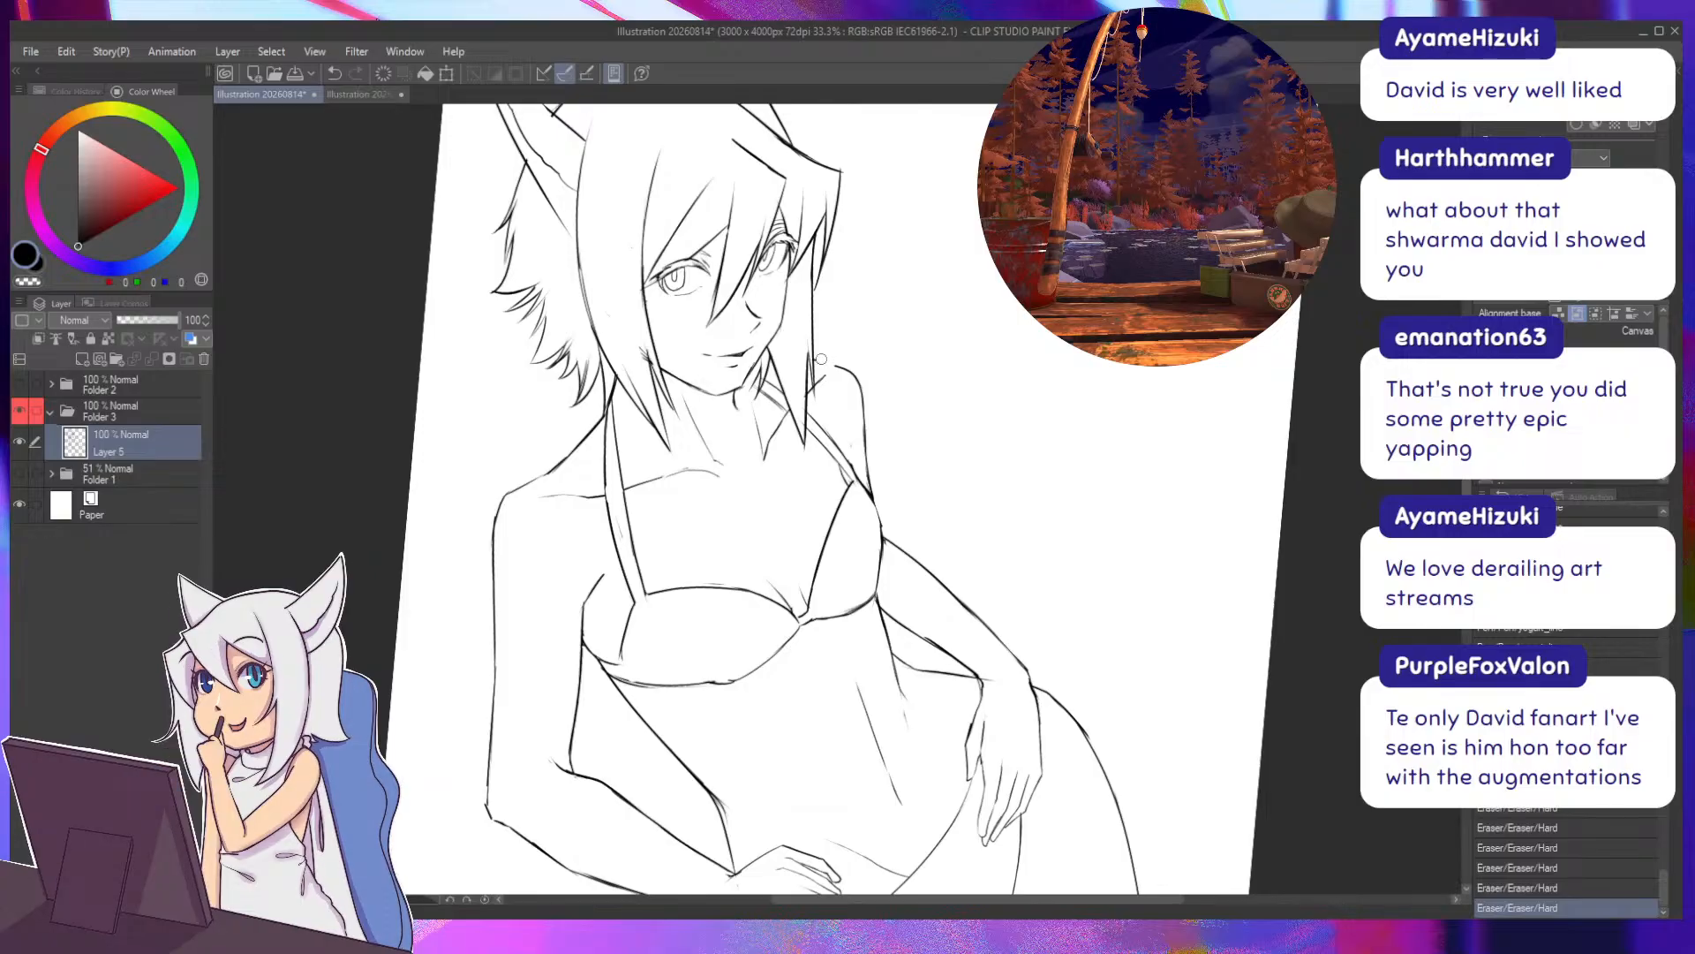
{"action": "key", "text": "p"}
{"action": "left_click_drag", "start_coordinate": [835, 366], "coordinate": [808, 369]}
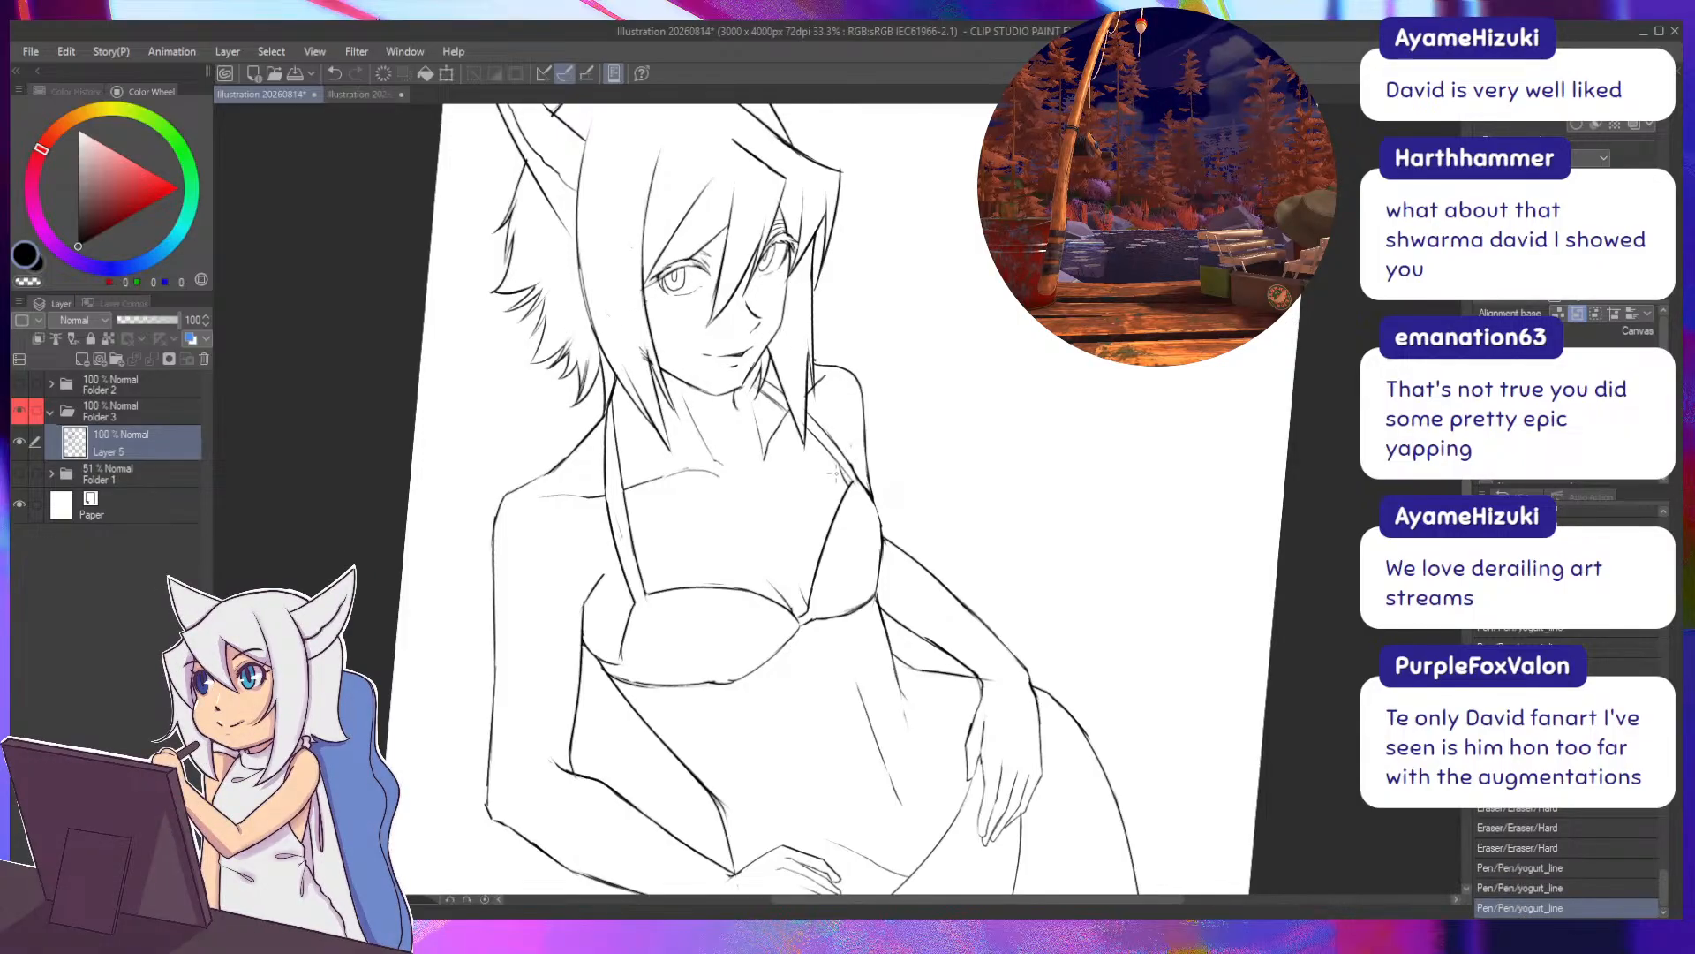
{"action": "key", "text": "p"}
{"action": "mouse_move", "coordinate": [846, 482]}
{"action": "left_mouse_down"}
{"action": "mouse_move", "coordinate": [855, 468]}
{"action": "mouse_move", "coordinate": [852, 487]}
{"action": "left_mouse_up"}
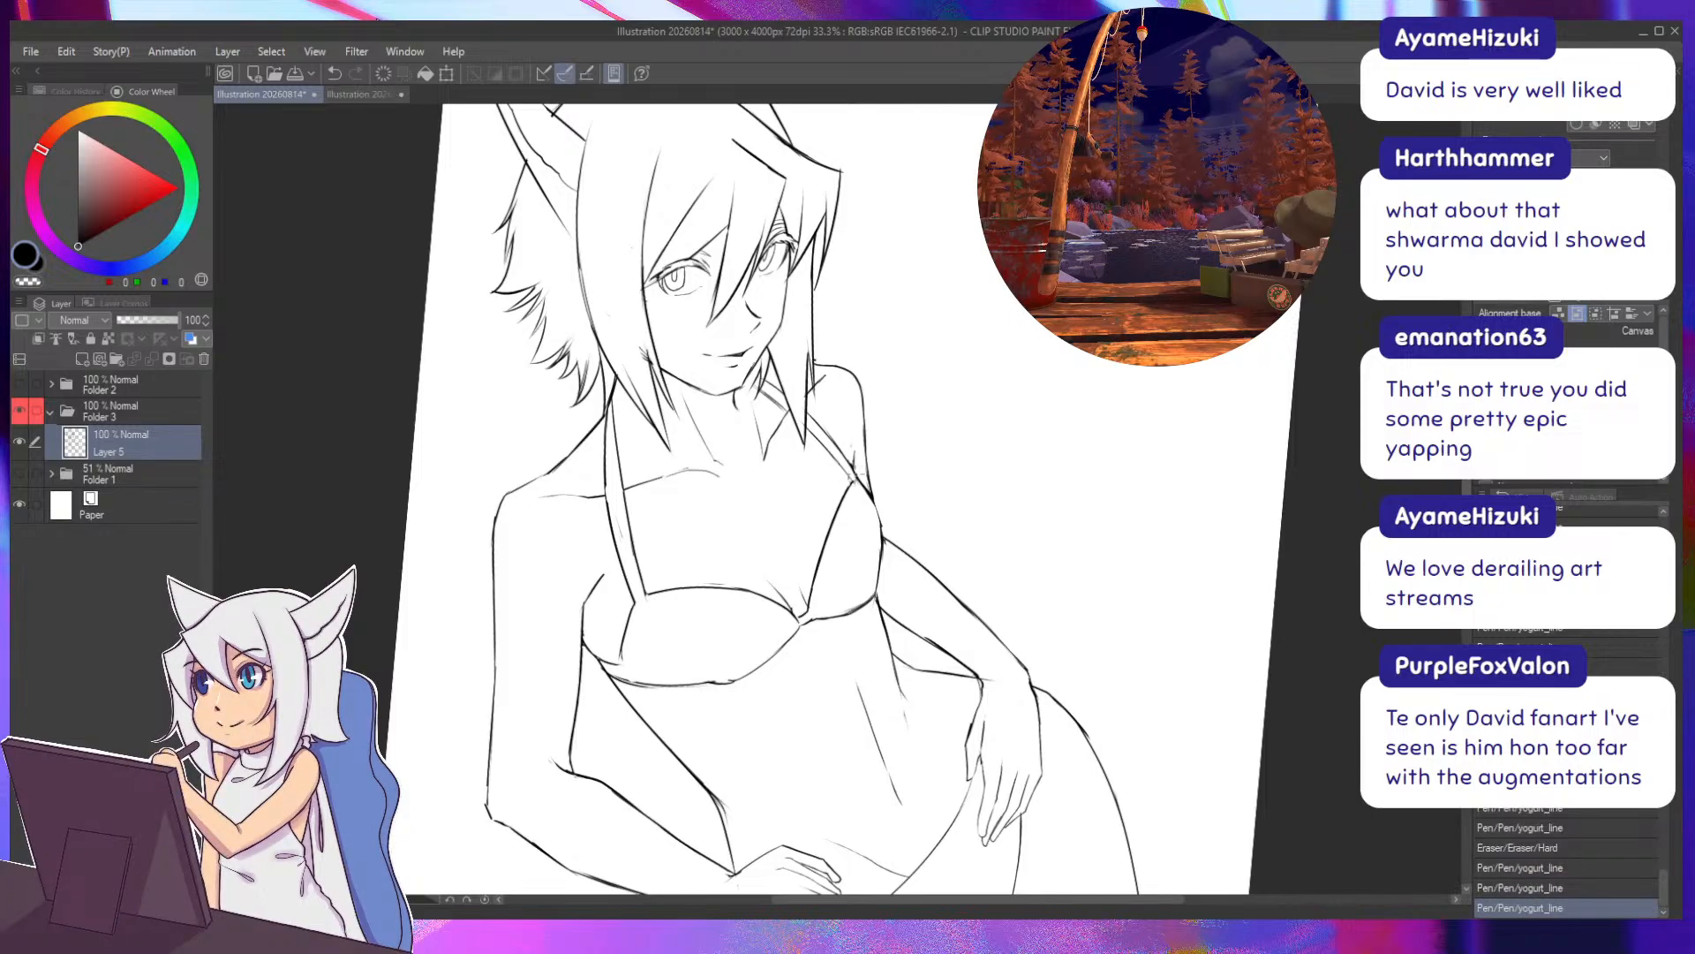
Strengthen the line at the near armpit beside the bikini cup's outer edge.
{"action": "left_click_drag", "start_coordinate": [504, 343], "coordinate": [537, 262]}
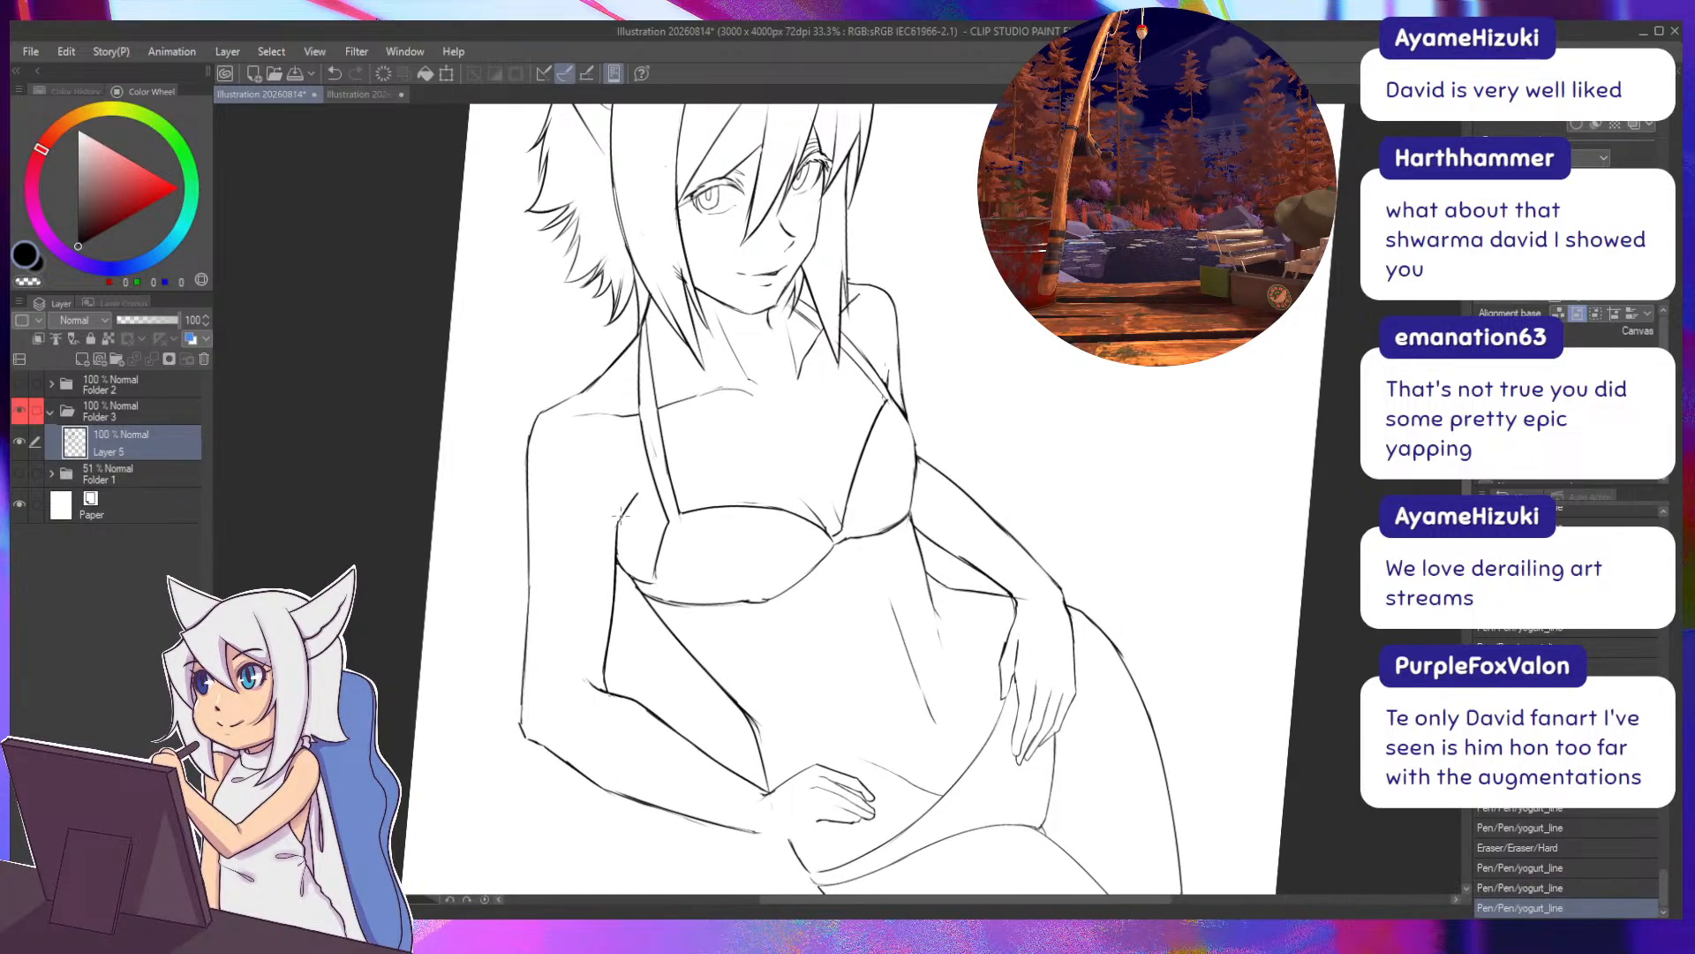
{"action": "left_click_drag", "start_coordinate": [617, 517], "coordinate": [616, 562]}
{"action": "left_click_drag", "start_coordinate": [610, 432], "coordinate": [635, 564]}
Erase overlapping lines in the hair lock beside the near cheek and stray marks in the hair above it.
{"action": "key", "text": "e"}
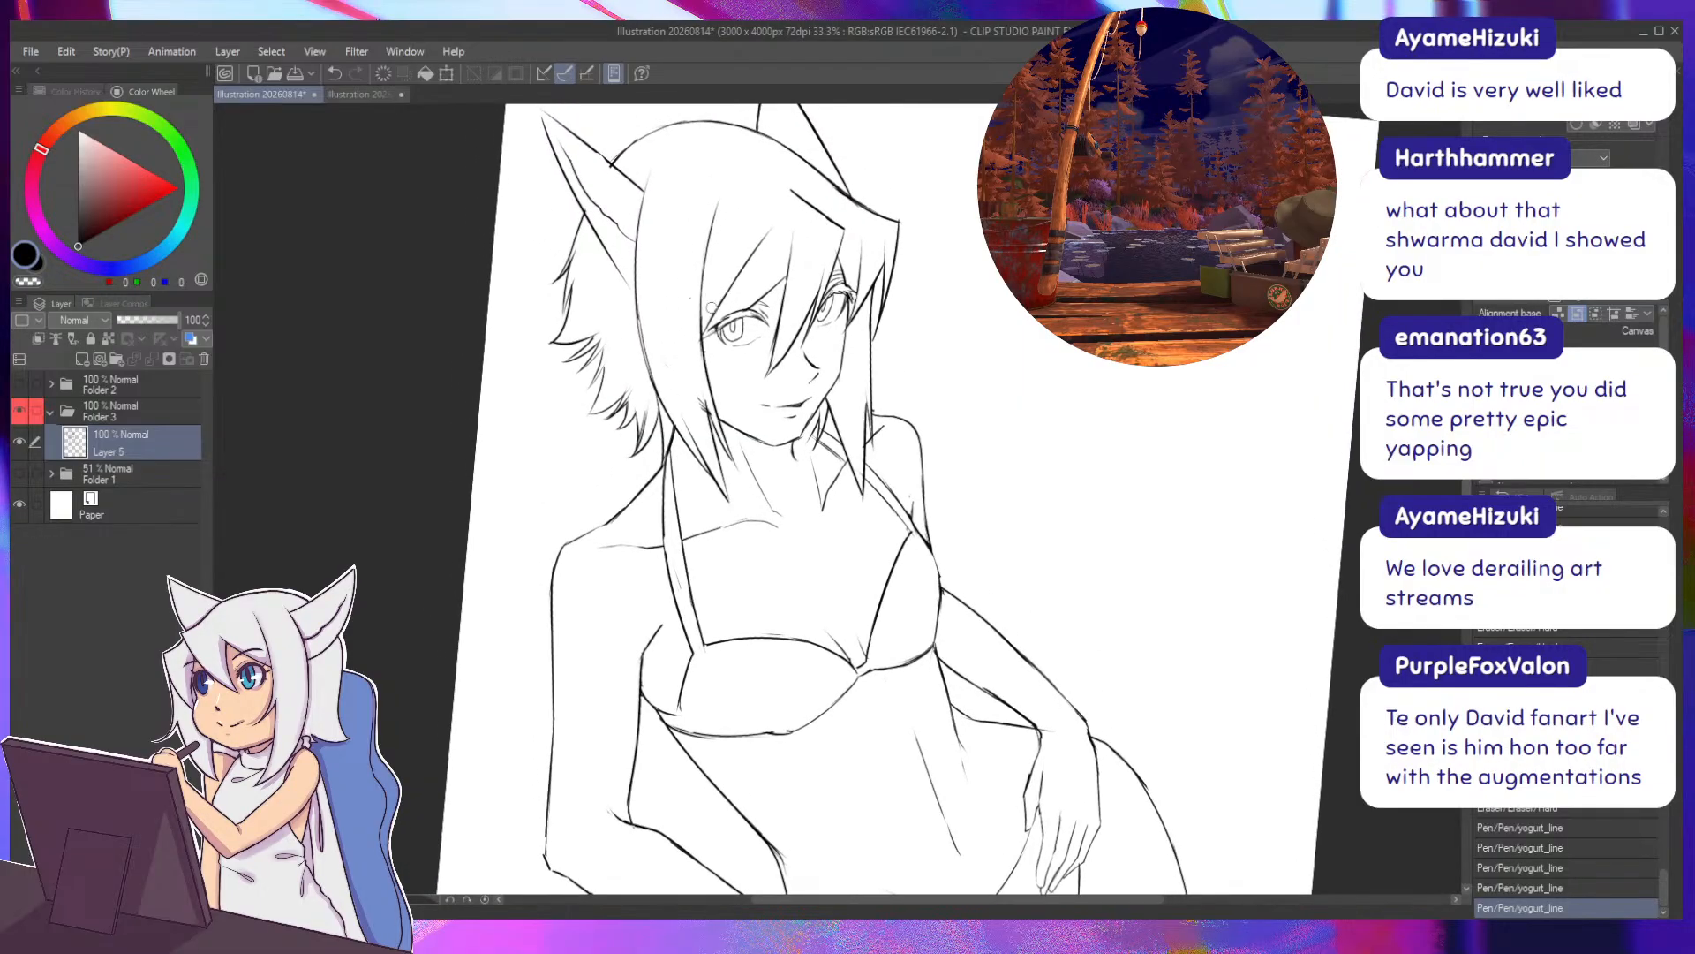
{"action": "left_click_drag", "start_coordinate": [706, 419], "coordinate": [706, 405]}
{"action": "left_click_drag", "start_coordinate": [706, 403], "coordinate": [713, 416]}
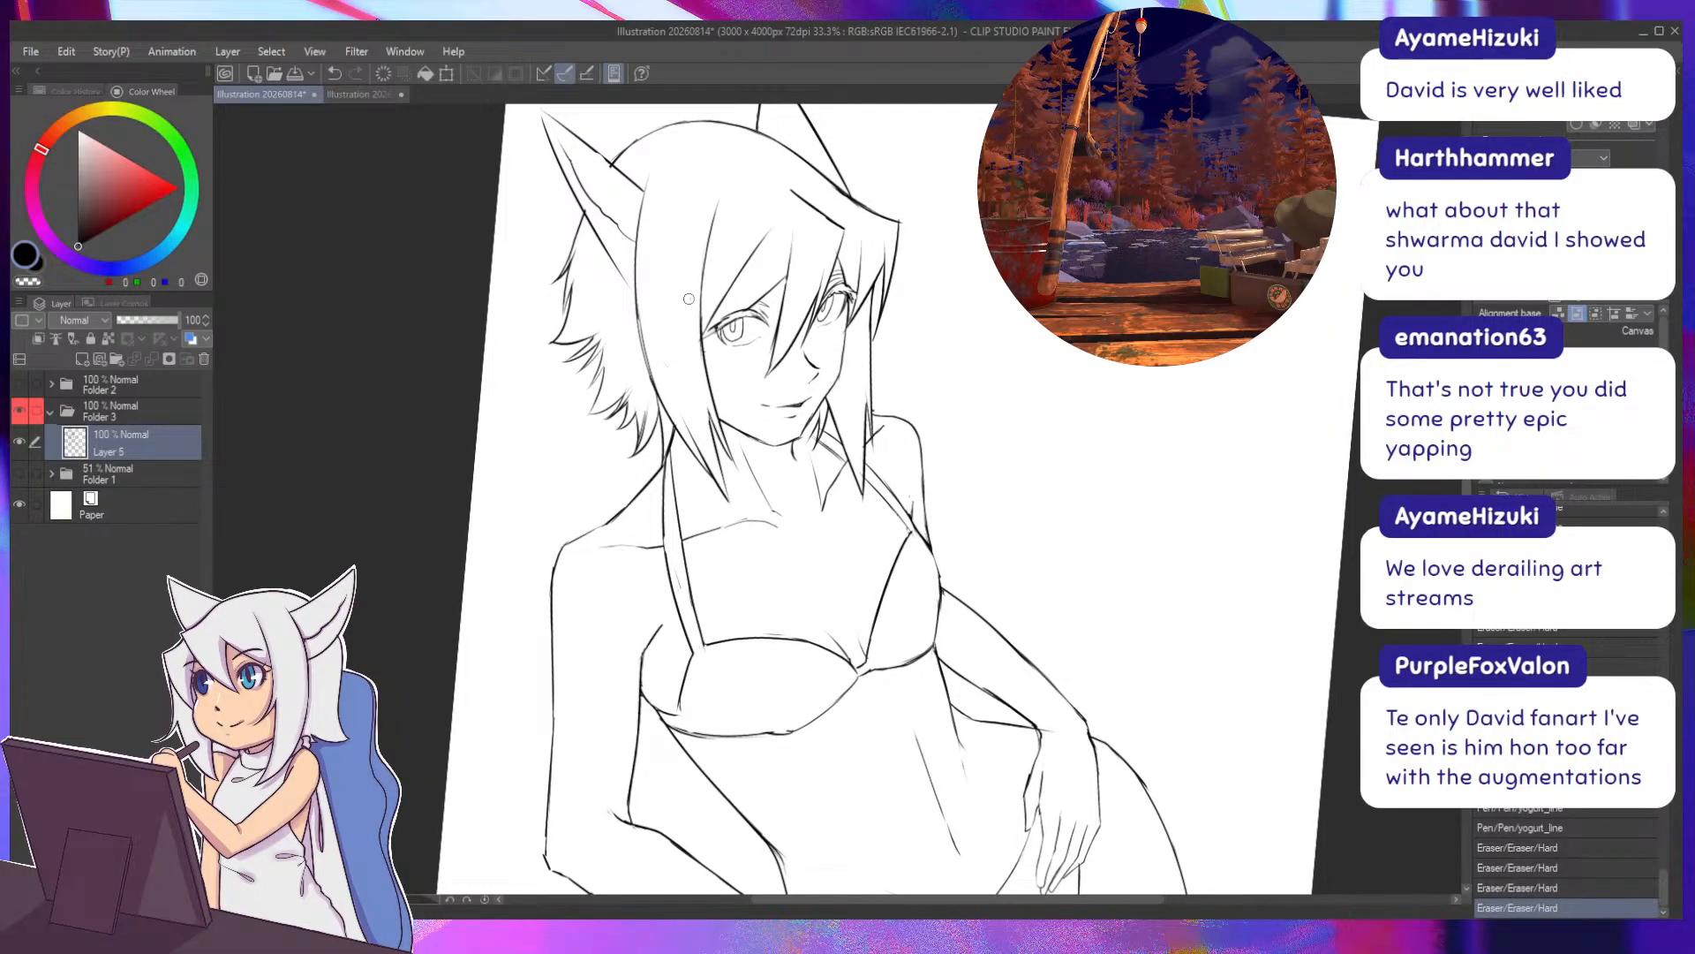
{"action": "left_click_drag", "start_coordinate": [690, 298], "coordinate": [690, 316]}
{"action": "left_click_drag", "start_coordinate": [654, 166], "coordinate": [629, 178]}
Show the sketch folder Folder 1 again and add a new raster layer above the line art layer.
{"action": "scroll", "coordinate": [594, 245], "scroll_direction": "down", "scroll_amount": 3}
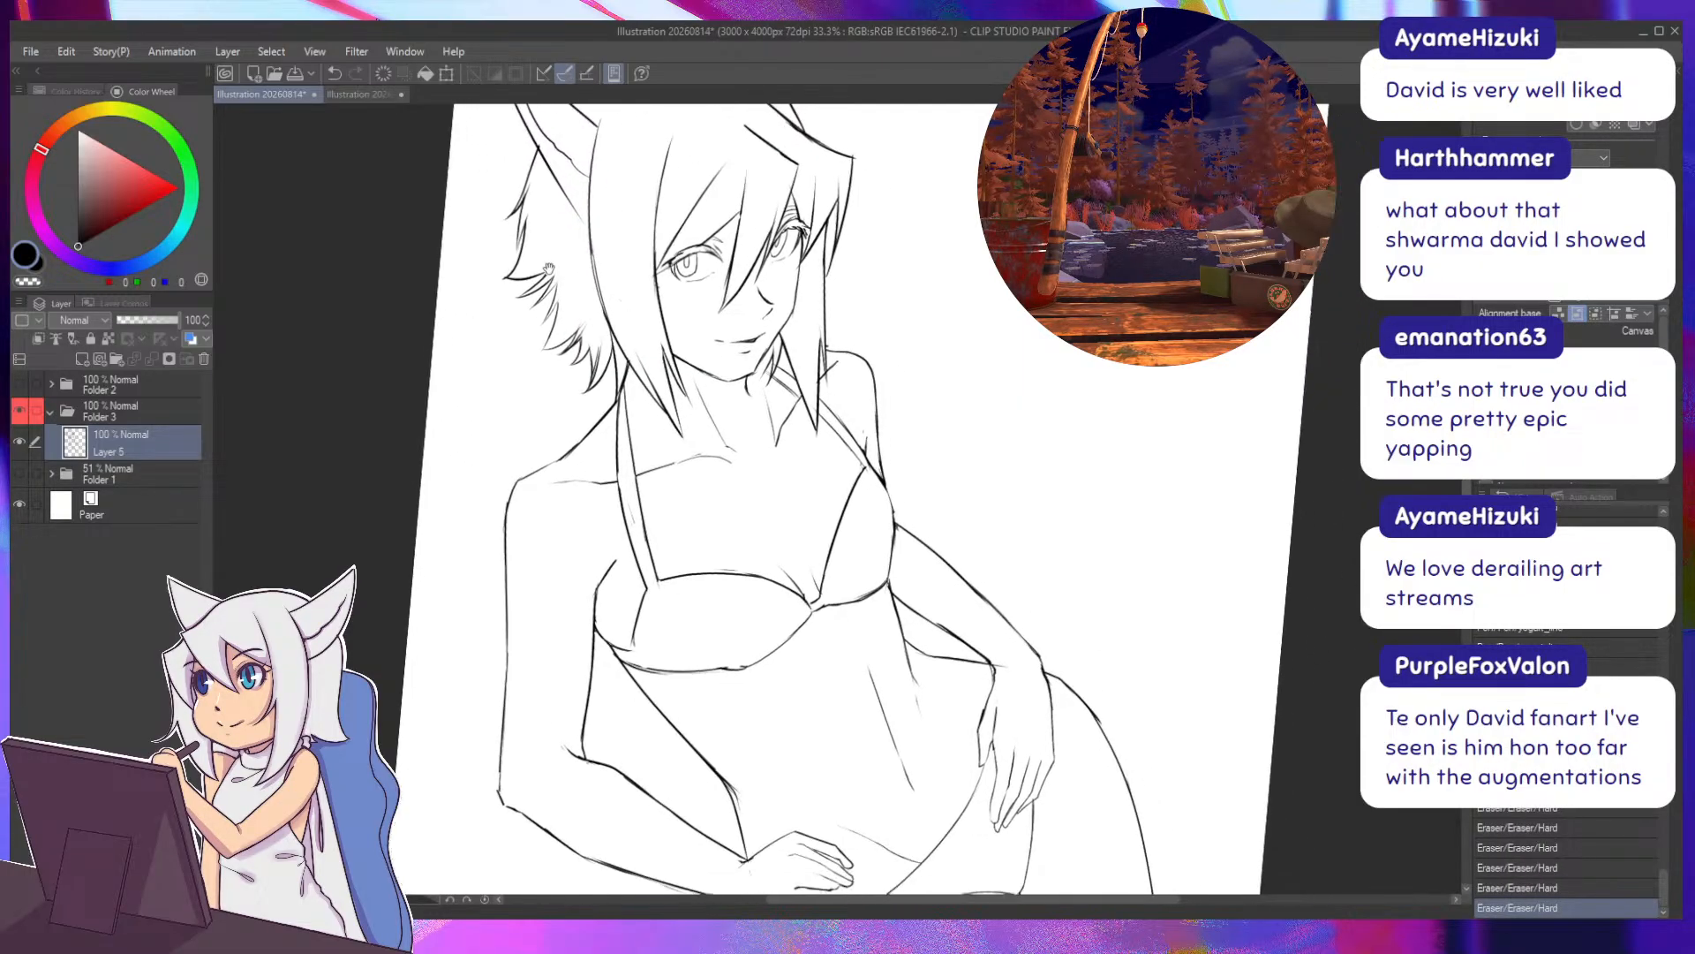
{"action": "left_click", "coordinate": [20, 473]}
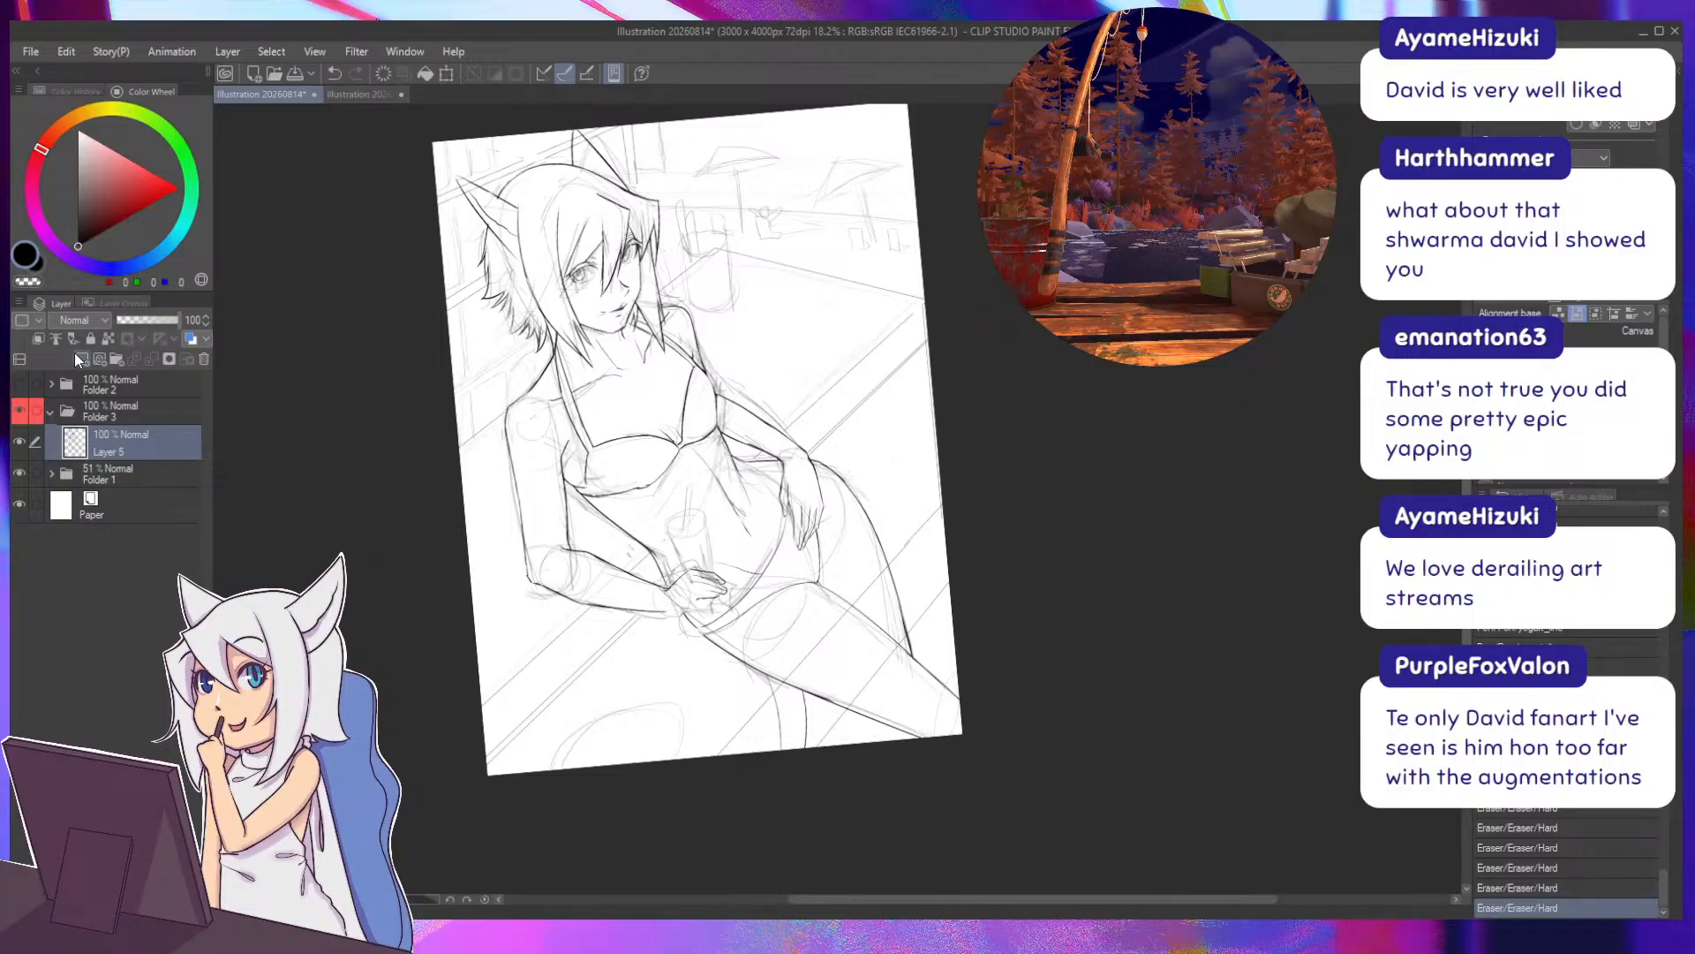
{"action": "left_click", "coordinate": [82, 359]}
{"action": "left_click_drag", "start_coordinate": [428, 307], "coordinate": [443, 324]}
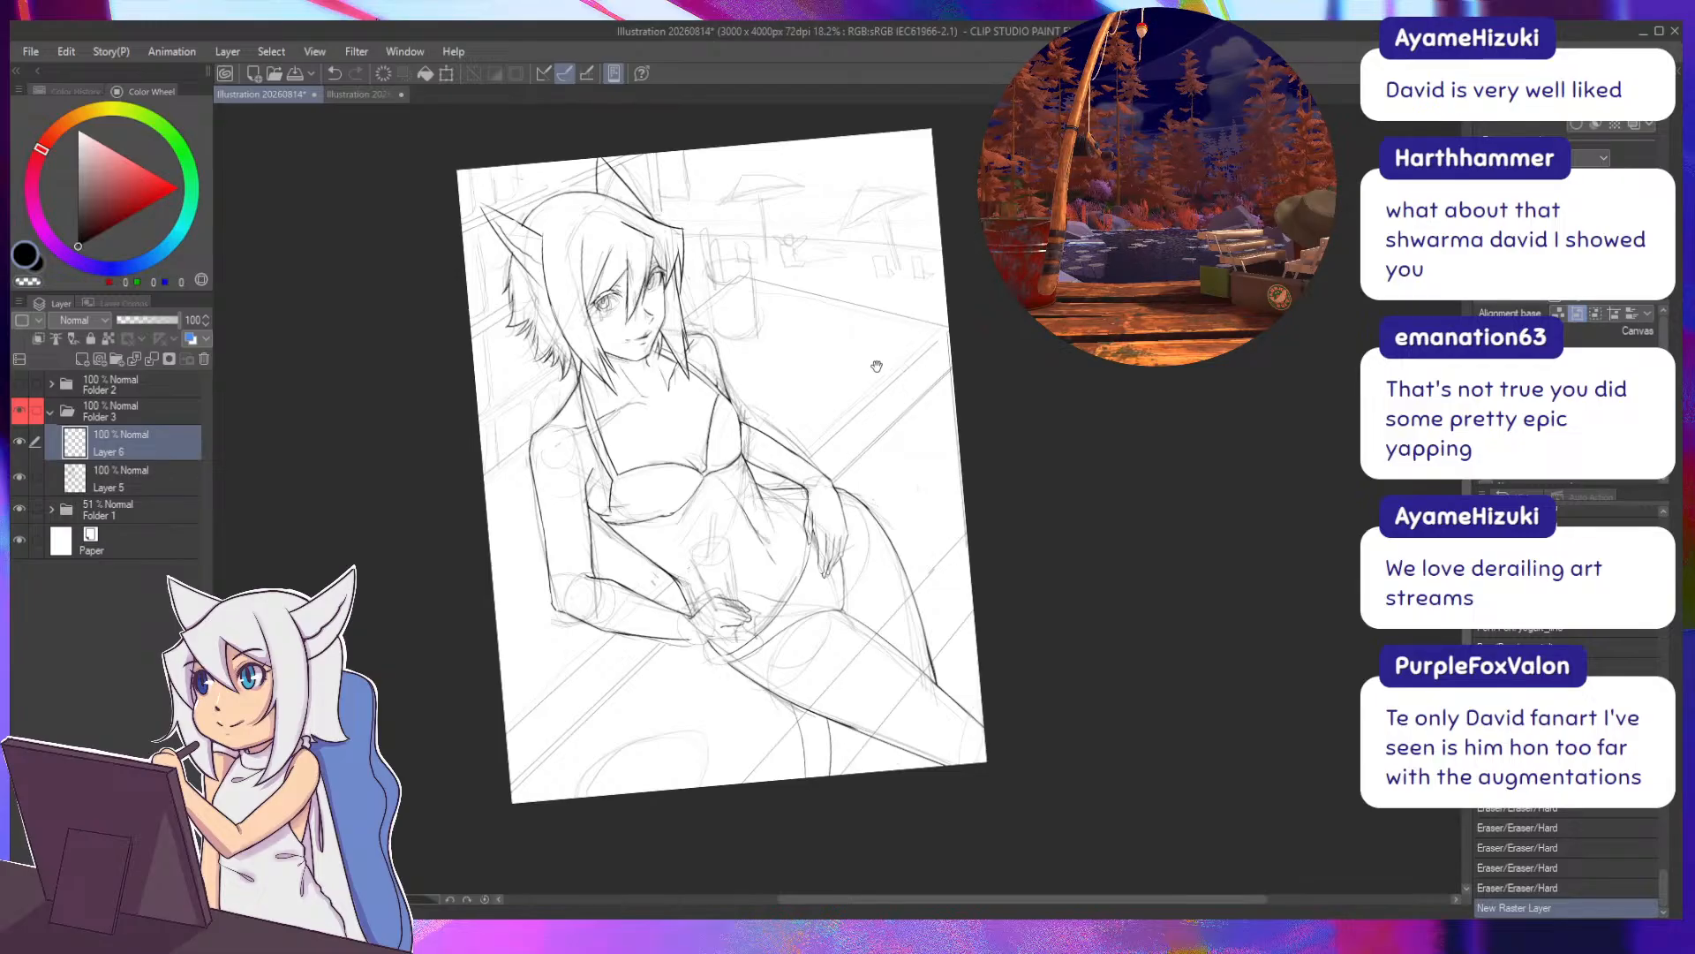
{"action": "left_click_drag", "start_coordinate": [886, 387], "coordinate": [908, 446]}
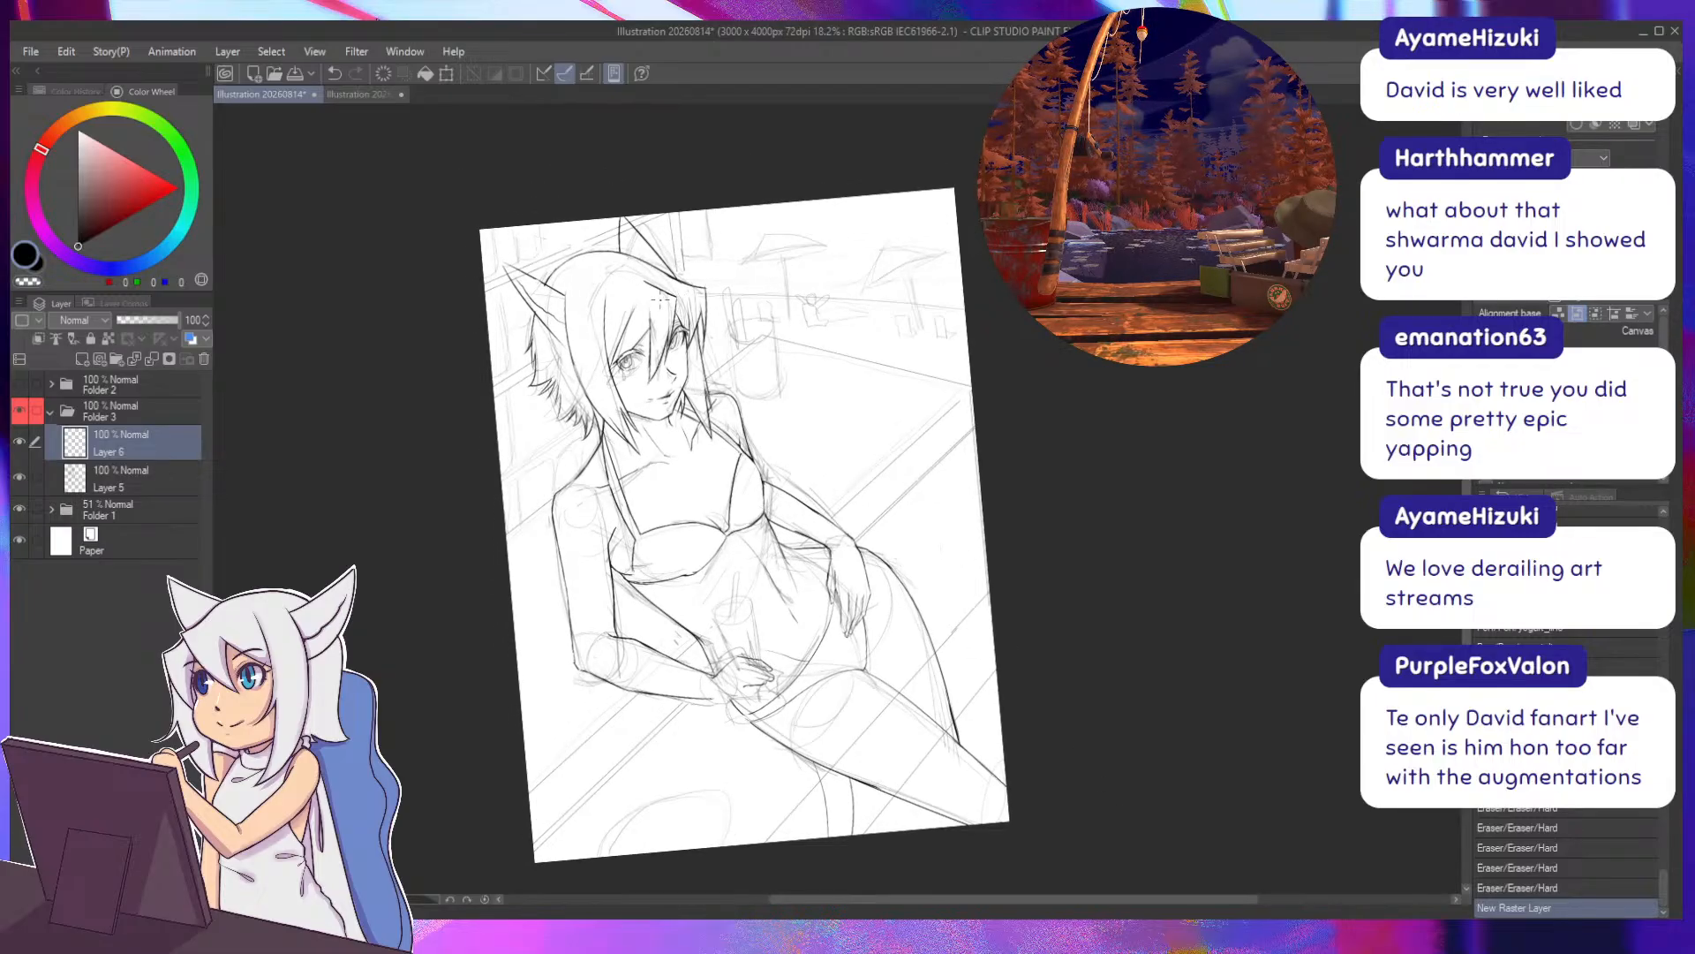
Ink the long horizontal background line behind the head, undoing the first attempt.
{"action": "mouse_move", "coordinate": [775, 294]}
{"action": "left_mouse_down"}
{"action": "mouse_move", "coordinate": [962, 297]}
{"action": "mouse_move", "coordinate": [728, 292]}
{"action": "left_mouse_up"}
{"action": "key", "text": "ctrl+z"}
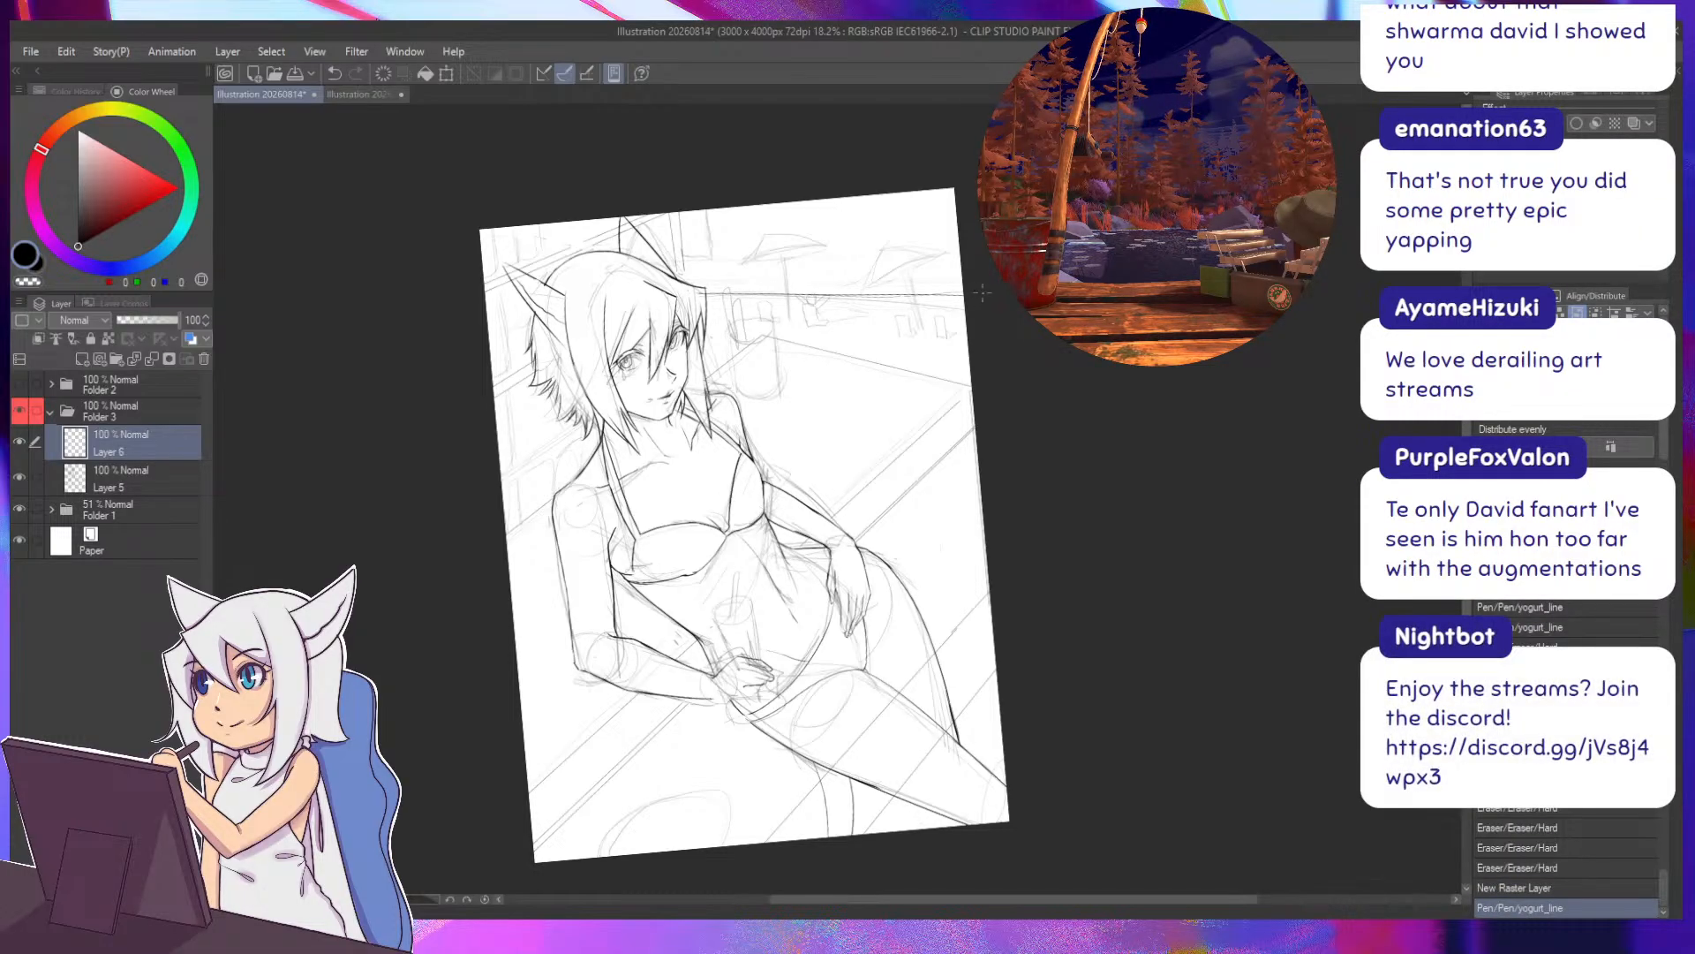
{"action": "mouse_move", "coordinate": [987, 297]}
{"action": "left_mouse_down"}
{"action": "mouse_move", "coordinate": [731, 293]}
{"action": "mouse_move", "coordinate": [842, 352]}
{"action": "left_mouse_up"}
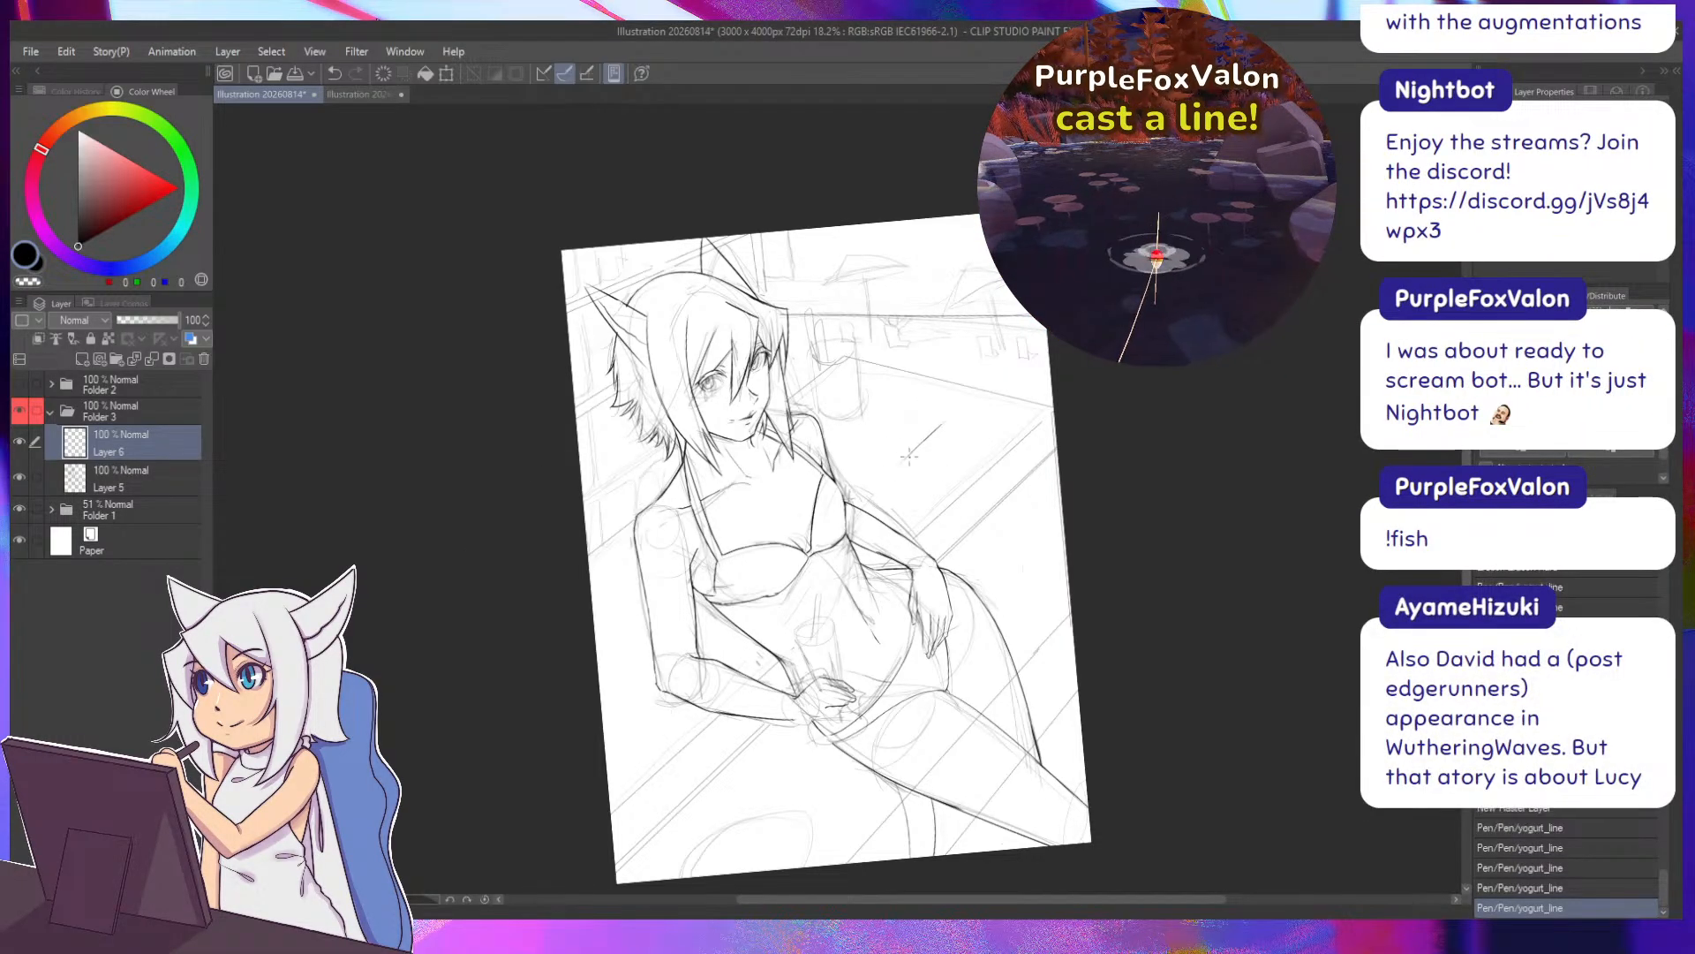
Undo the trial strokes along the diagonal table edge behind the figure and redraw that edge.
{"action": "mouse_move", "coordinate": [877, 484]}
{"action": "left_mouse_down"}
{"action": "mouse_move", "coordinate": [934, 435]}
{"action": "mouse_move", "coordinate": [940, 393]}
{"action": "mouse_move", "coordinate": [876, 442]}
{"action": "left_mouse_up"}
{"action": "key", "text": "ctrl+z"}
{"action": "key", "text": "ctrl+z"}
{"action": "left_click_drag", "start_coordinate": [939, 390], "coordinate": [860, 456]}
Open the Growing painting and examine the face, hair and flower rendering up close at several canvas rotations.
{"action": "left_click", "coordinate": [297, 71]}
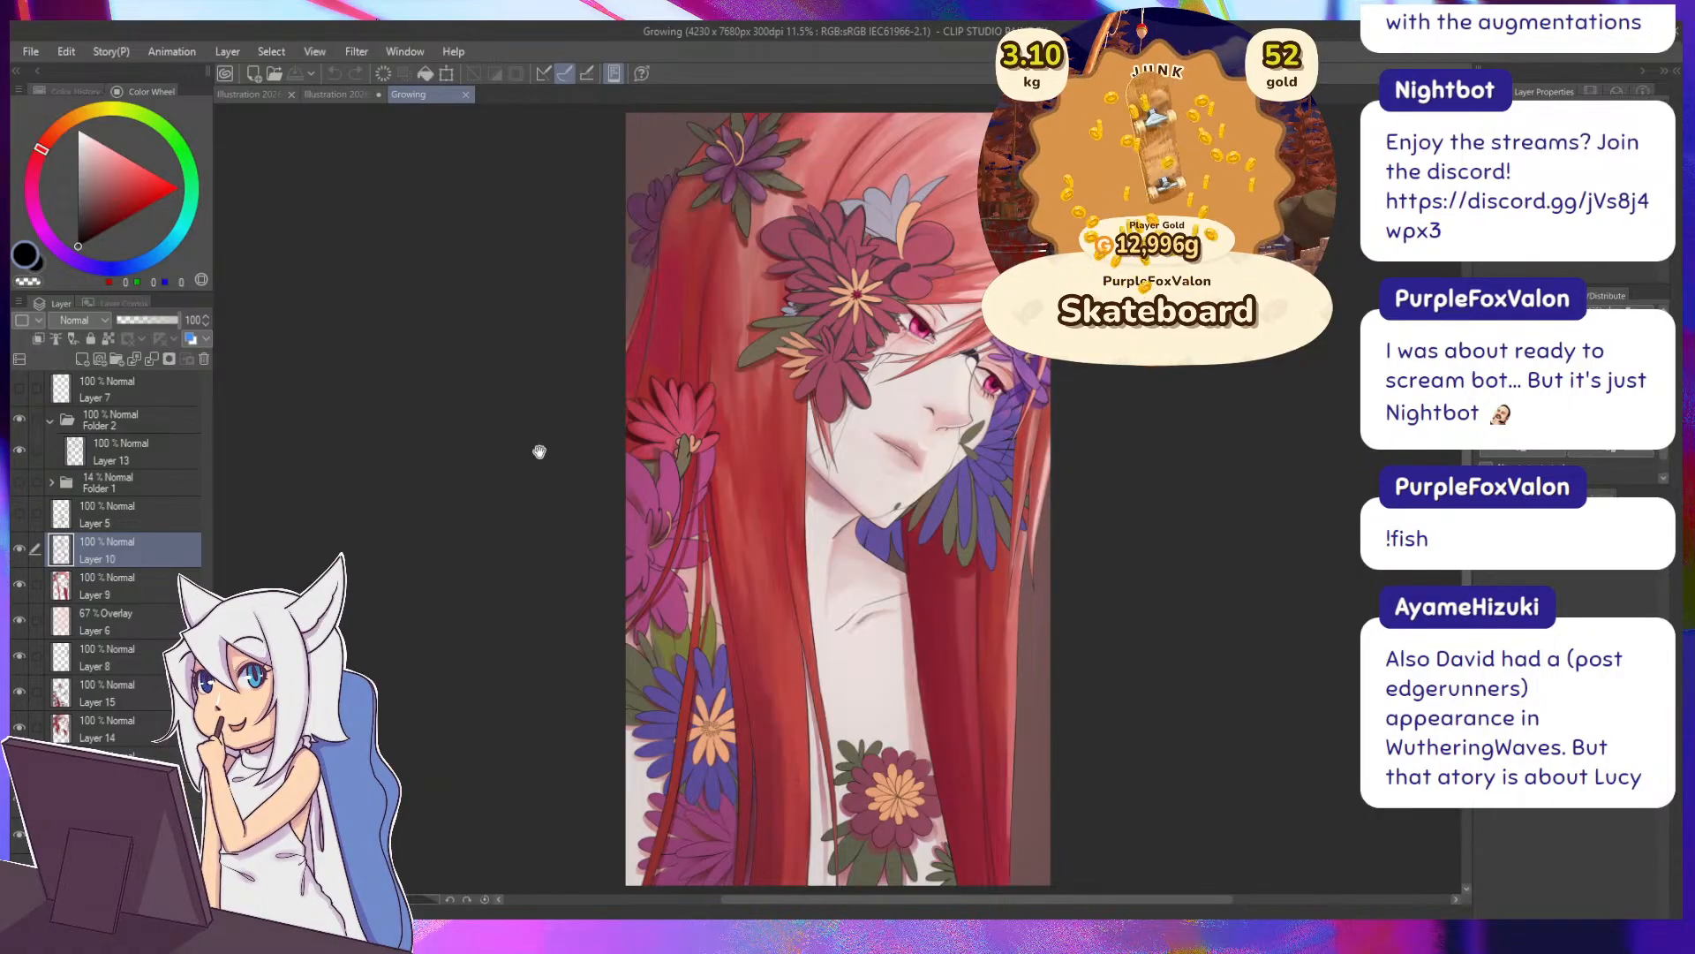
{"action": "left_click_drag", "start_coordinate": [538, 450], "coordinate": [497, 354]}
{"action": "scroll", "coordinate": [821, 452], "scroll_direction": "up", "scroll_amount": 5}
{"action": "scroll", "coordinate": [821, 451], "scroll_direction": "up", "scroll_amount": 1}
{"action": "scroll", "coordinate": [821, 451], "scroll_direction": "down", "scroll_amount": 4}
{"action": "key", "text": "minus"}
{"action": "key", "text": "minus"}
{"action": "key", "text": "minus"}
{"action": "key", "text": "minus"}
{"action": "key", "text": "minus"}
{"action": "key", "text": "minus"}
{"action": "key", "text": "minus"}
{"action": "key", "text": "minus"}
{"action": "key", "text": "minus"}
{"action": "key", "text": "minus"}
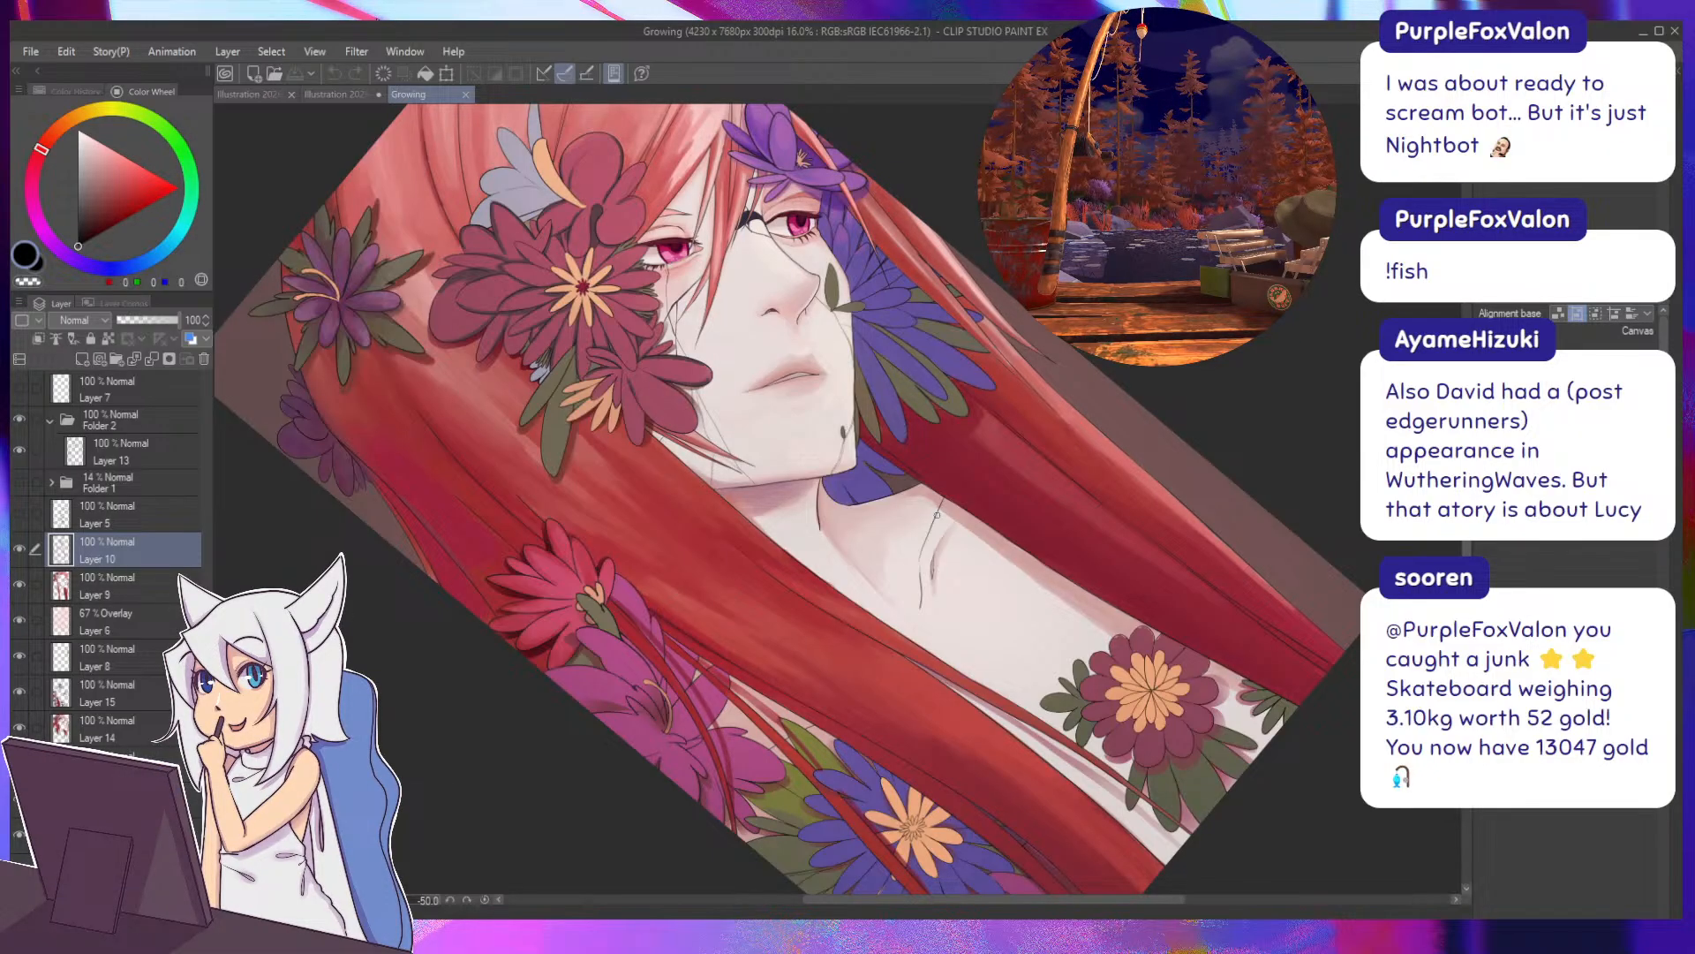
{"action": "key", "text": "asciicircum"}
{"action": "key", "text": "asciicircum"}
{"action": "key", "text": "asciicircum"}
{"action": "key", "text": "asciicircum"}
{"action": "key", "text": "asciicircum"}
{"action": "scroll", "coordinate": [920, 537], "scroll_direction": "up", "scroll_amount": 4}
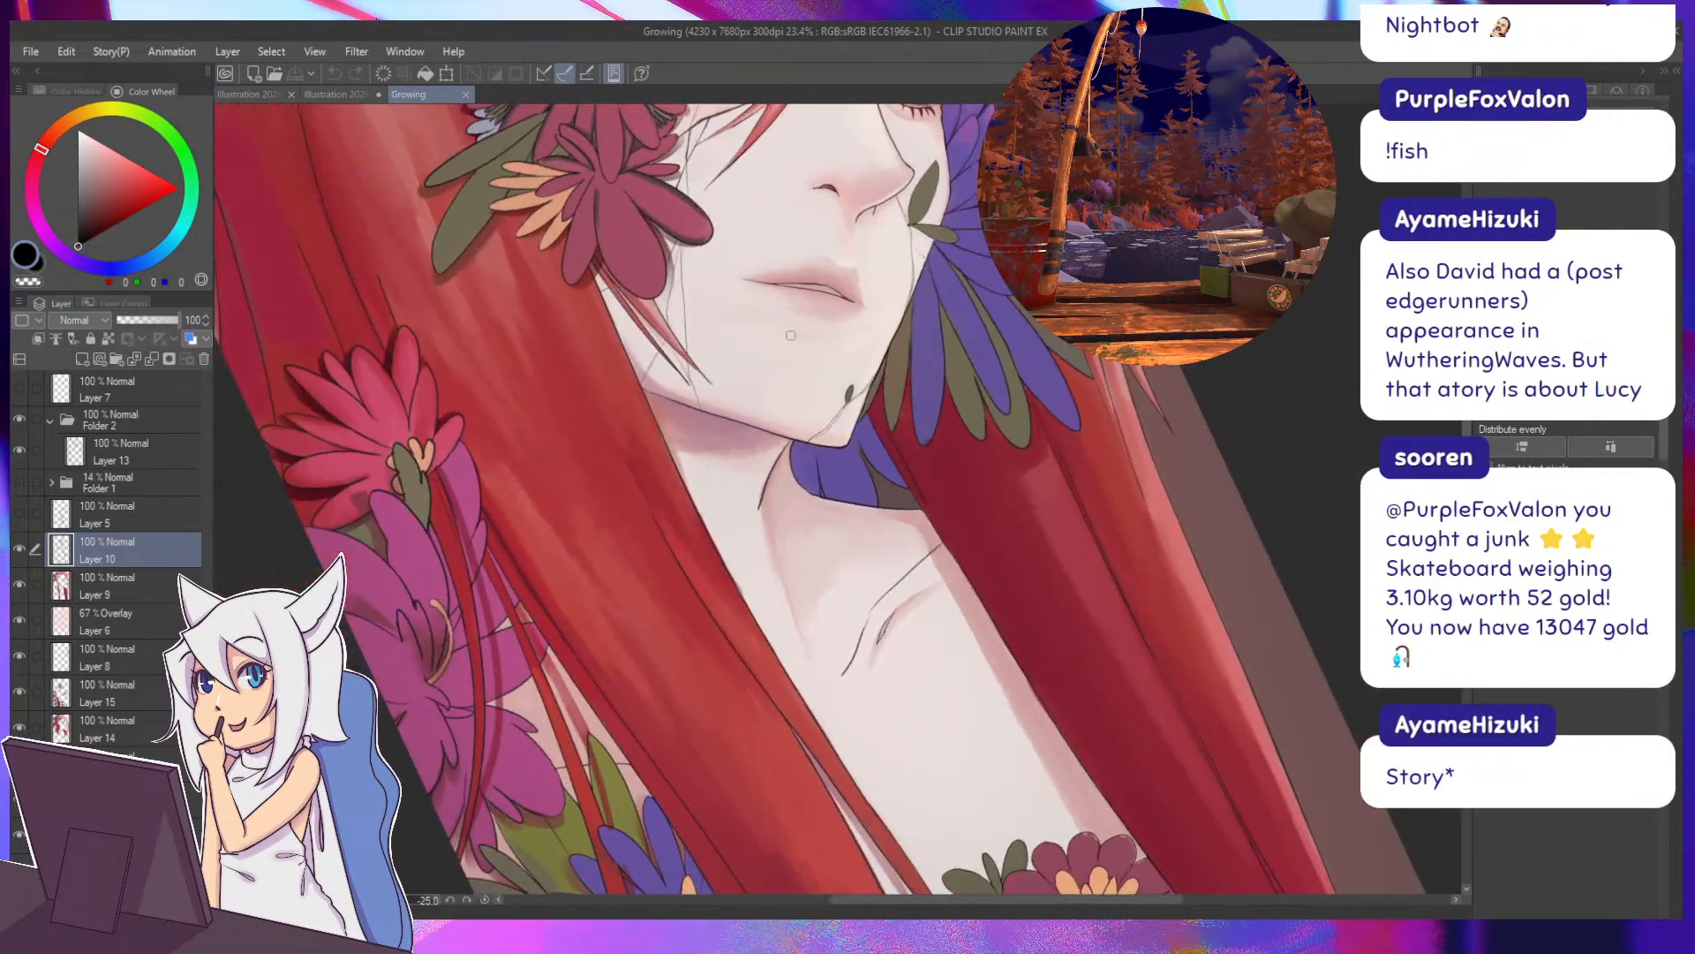
{"action": "left_click", "coordinate": [925, 539], "text": "alt"}
{"action": "left_click_drag", "start_coordinate": [923, 537], "coordinate": [910, 524]}
{"action": "key", "text": "ctrl+z"}
{"action": "left_click_drag", "start_coordinate": [814, 495], "coordinate": [900, 624]}
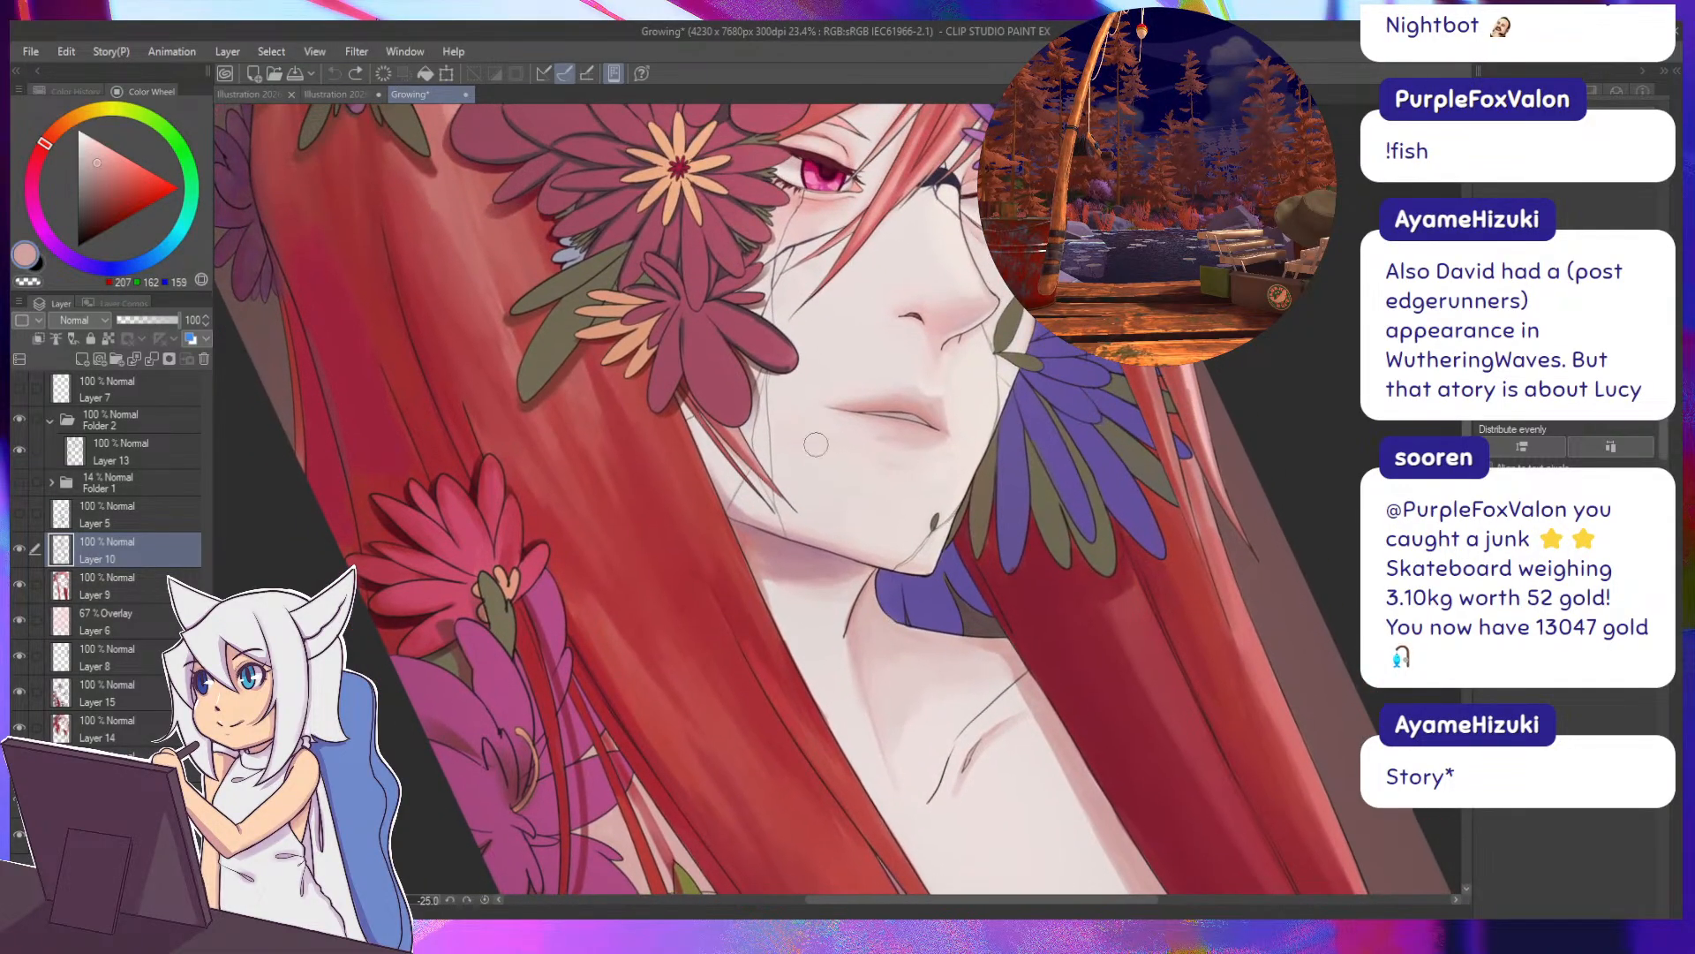
Touch up the skin shading around the lips with skin tones sampled from the face.
{"action": "left_click", "coordinate": [896, 429], "text": "alt"}
{"action": "left_click_drag", "start_coordinate": [901, 433], "coordinate": [862, 423]}
{"action": "mouse_move", "coordinate": [769, 392]}
{"action": "left_mouse_down"}
{"action": "mouse_move", "coordinate": [594, 327]}
{"action": "mouse_move", "coordinate": [662, 556]}
{"action": "left_mouse_up"}
{"action": "left_click_drag", "start_coordinate": [725, 424], "coordinate": [775, 418]}
{"action": "left_click", "coordinate": [773, 436], "text": "alt"}
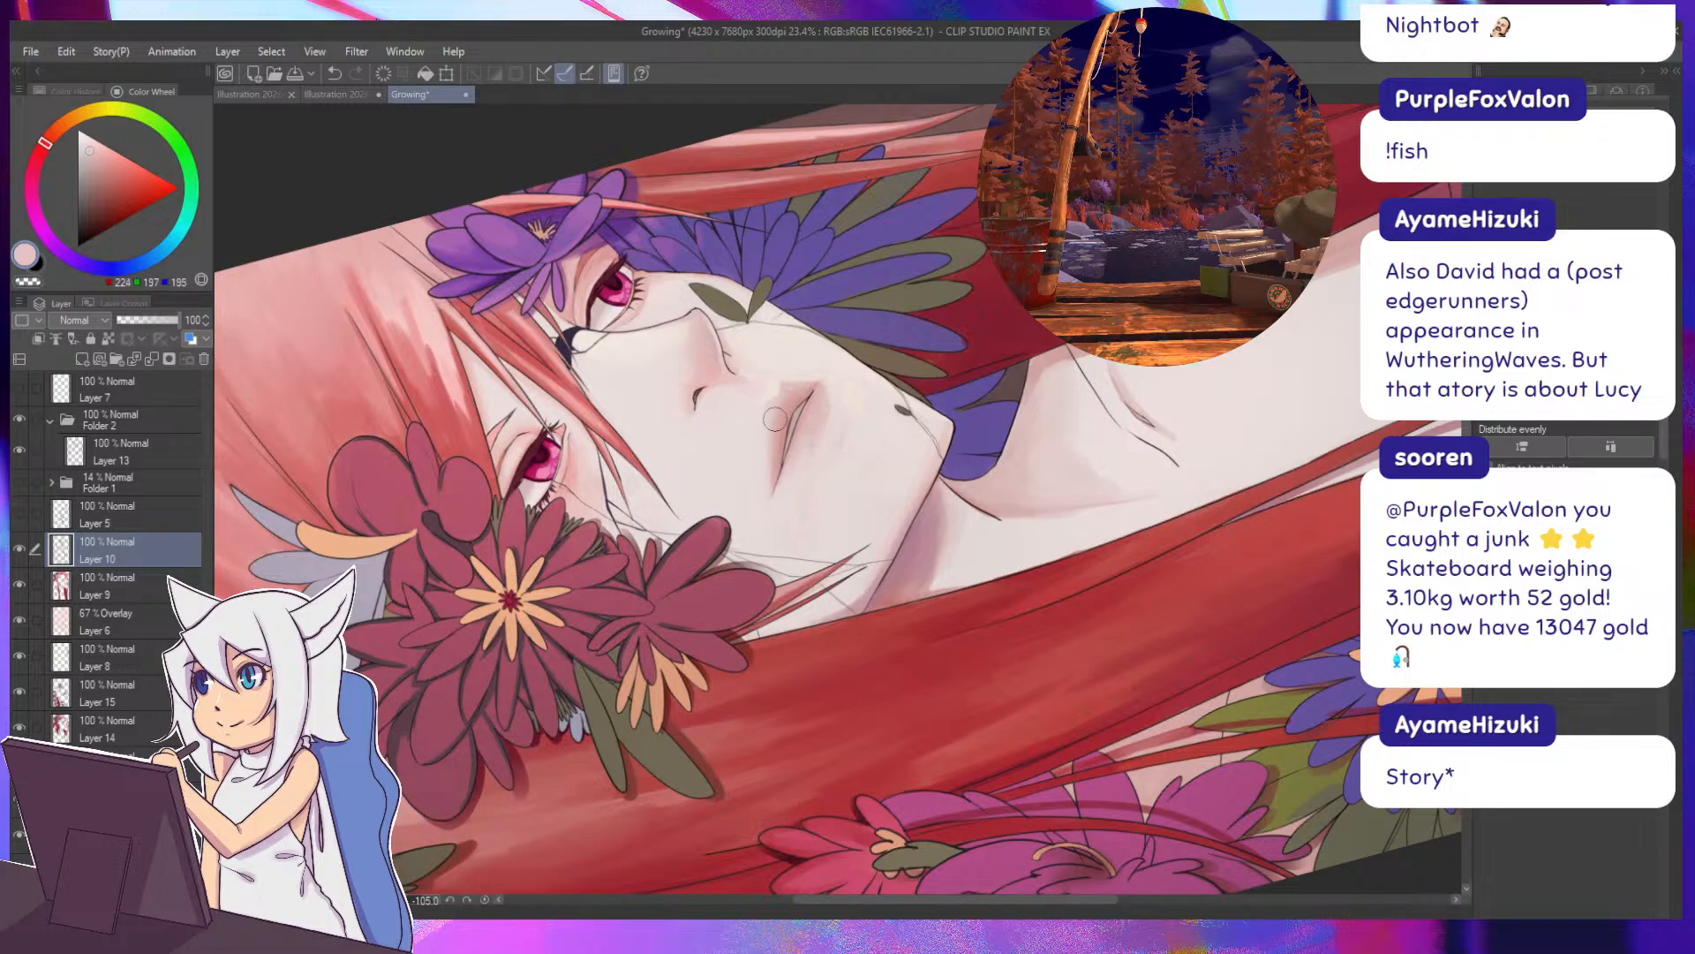
{"action": "mouse_move", "coordinate": [662, 521]}
{"action": "left_mouse_down"}
{"action": "mouse_move", "coordinate": [662, 460]}
{"action": "mouse_move", "coordinate": [705, 350]}
{"action": "left_mouse_up"}
{"action": "left_click_drag", "start_coordinate": [788, 252], "coordinate": [790, 371]}
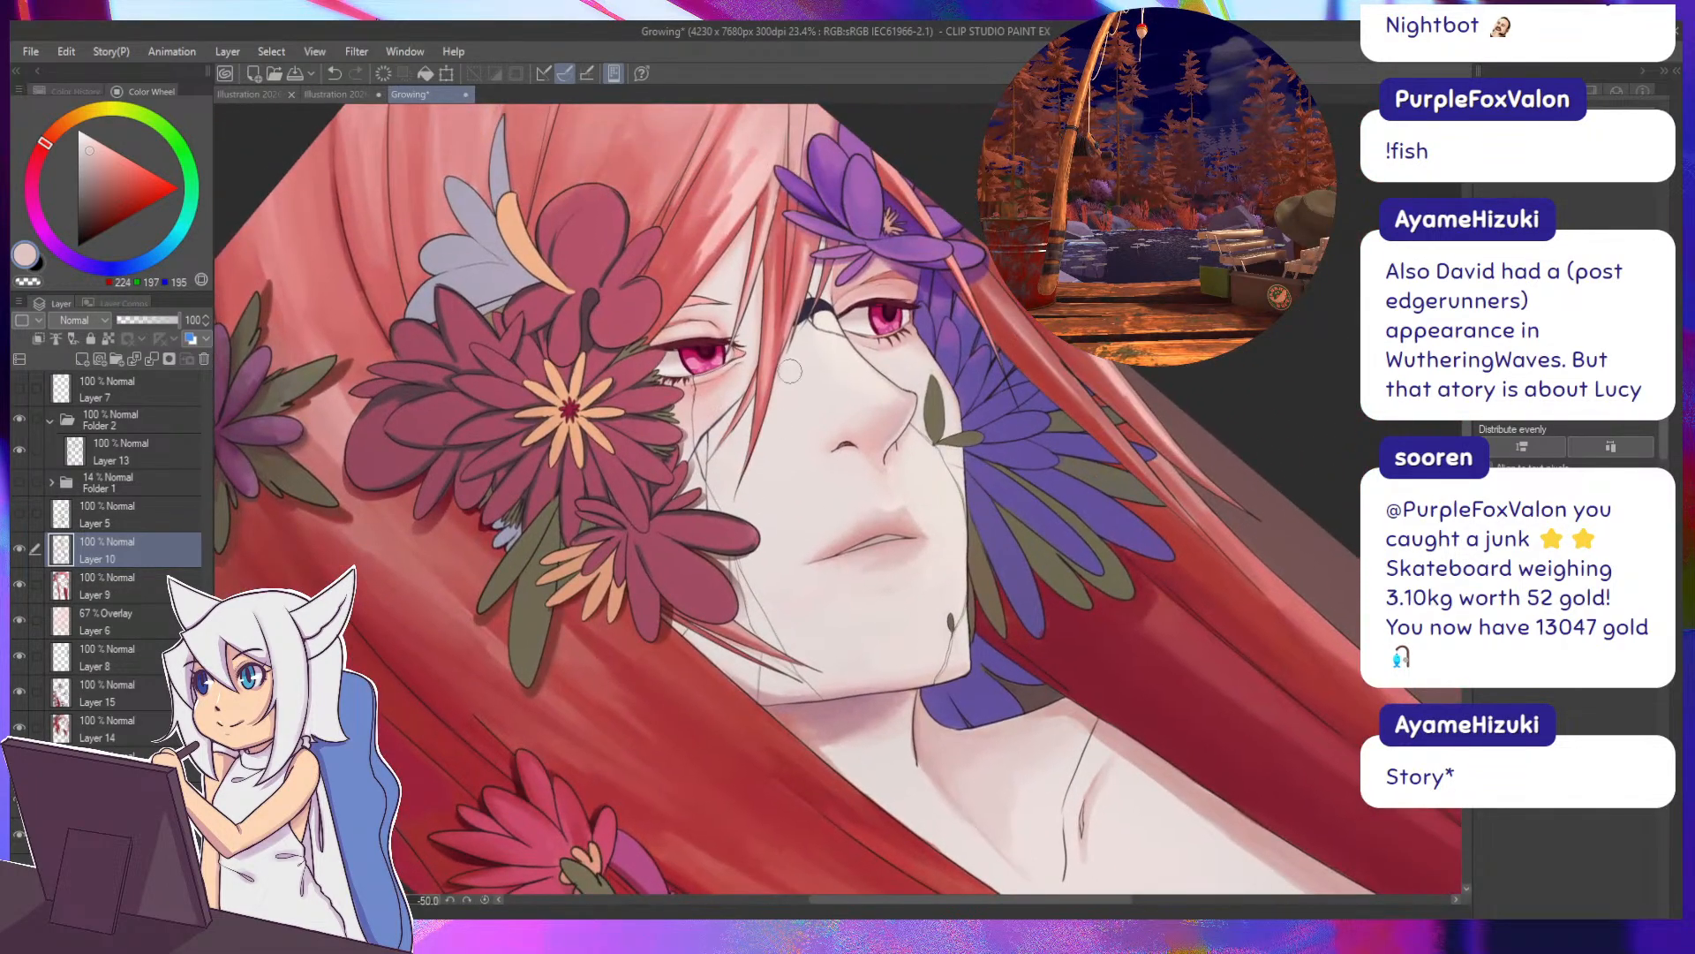
Undo the last stroke and retouch the bridge of the nose with the dark colour sampled beside the eye.
{"action": "left_click", "coordinate": [826, 305], "text": "alt"}
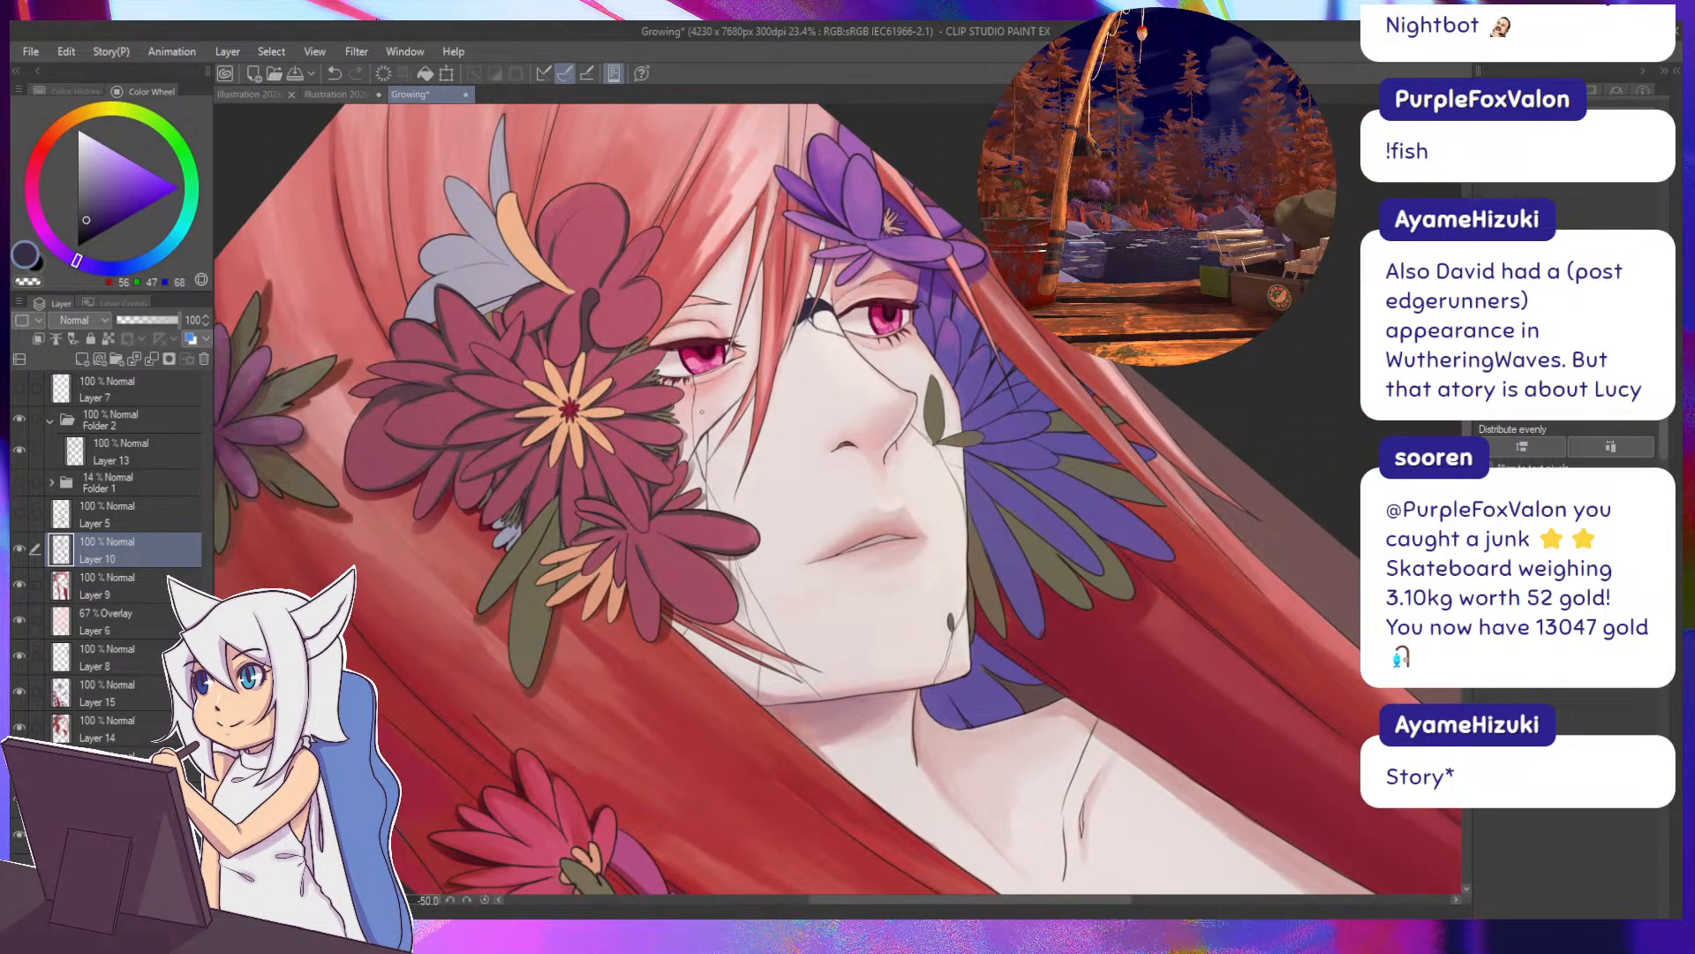
{"action": "left_click_drag", "start_coordinate": [702, 409], "coordinate": [730, 503]}
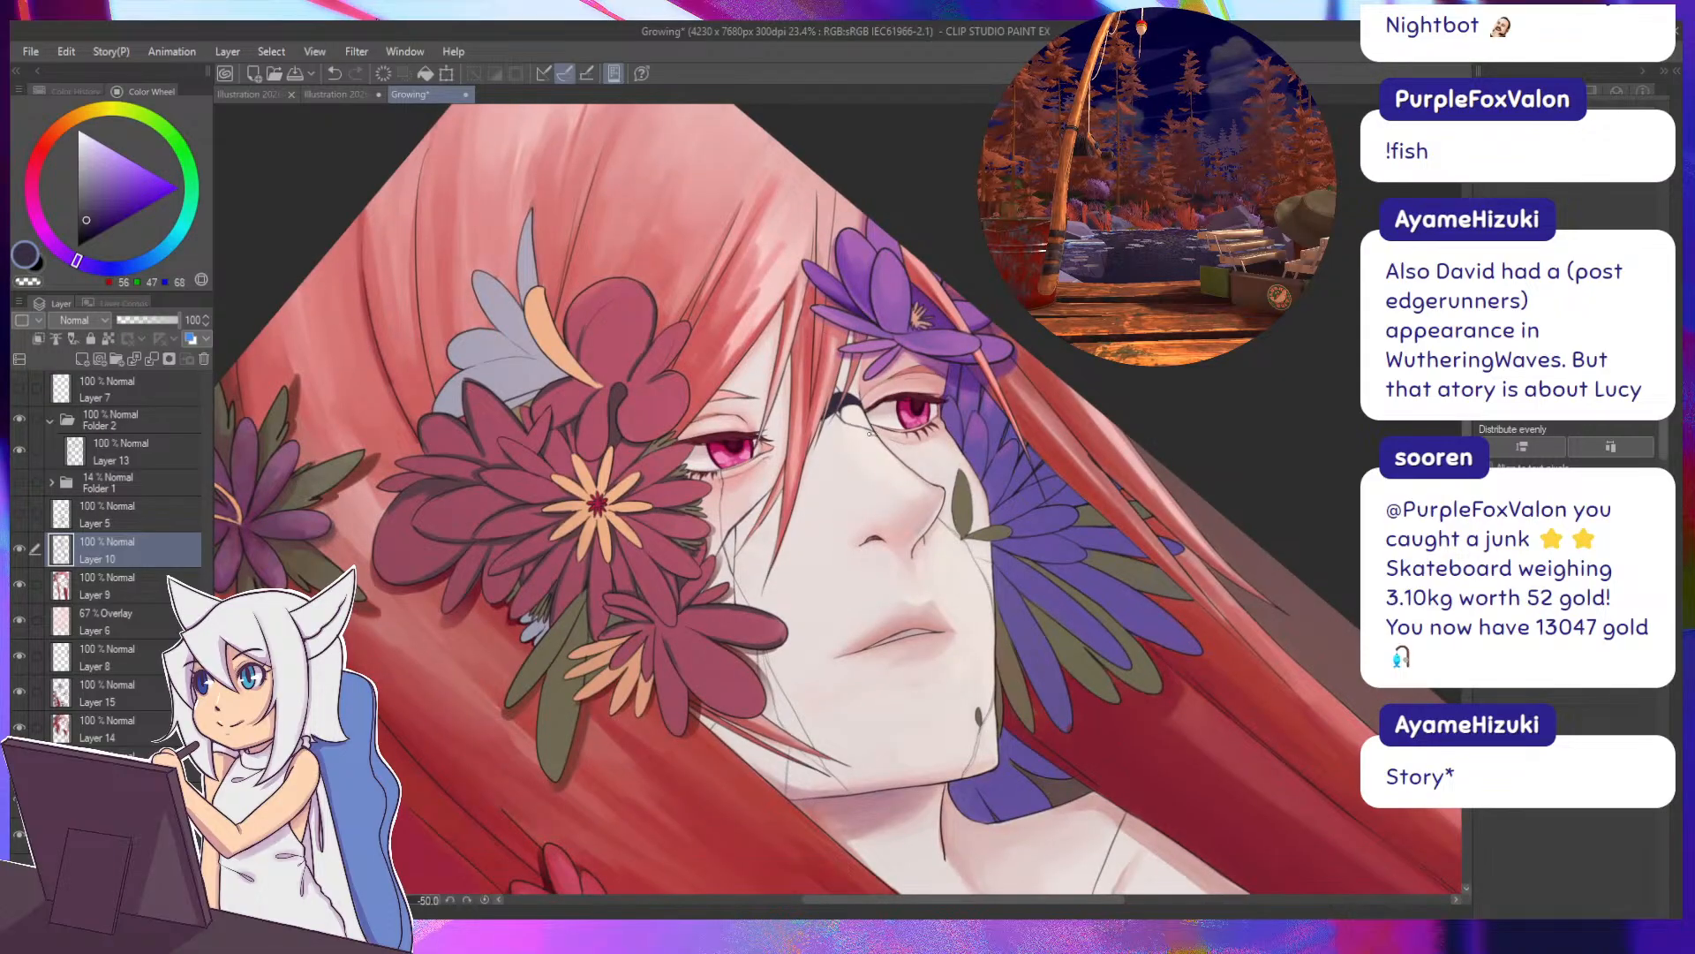
{"action": "key", "text": "ctrl+z"}
{"action": "left_click_drag", "start_coordinate": [839, 410], "coordinate": [826, 418]}
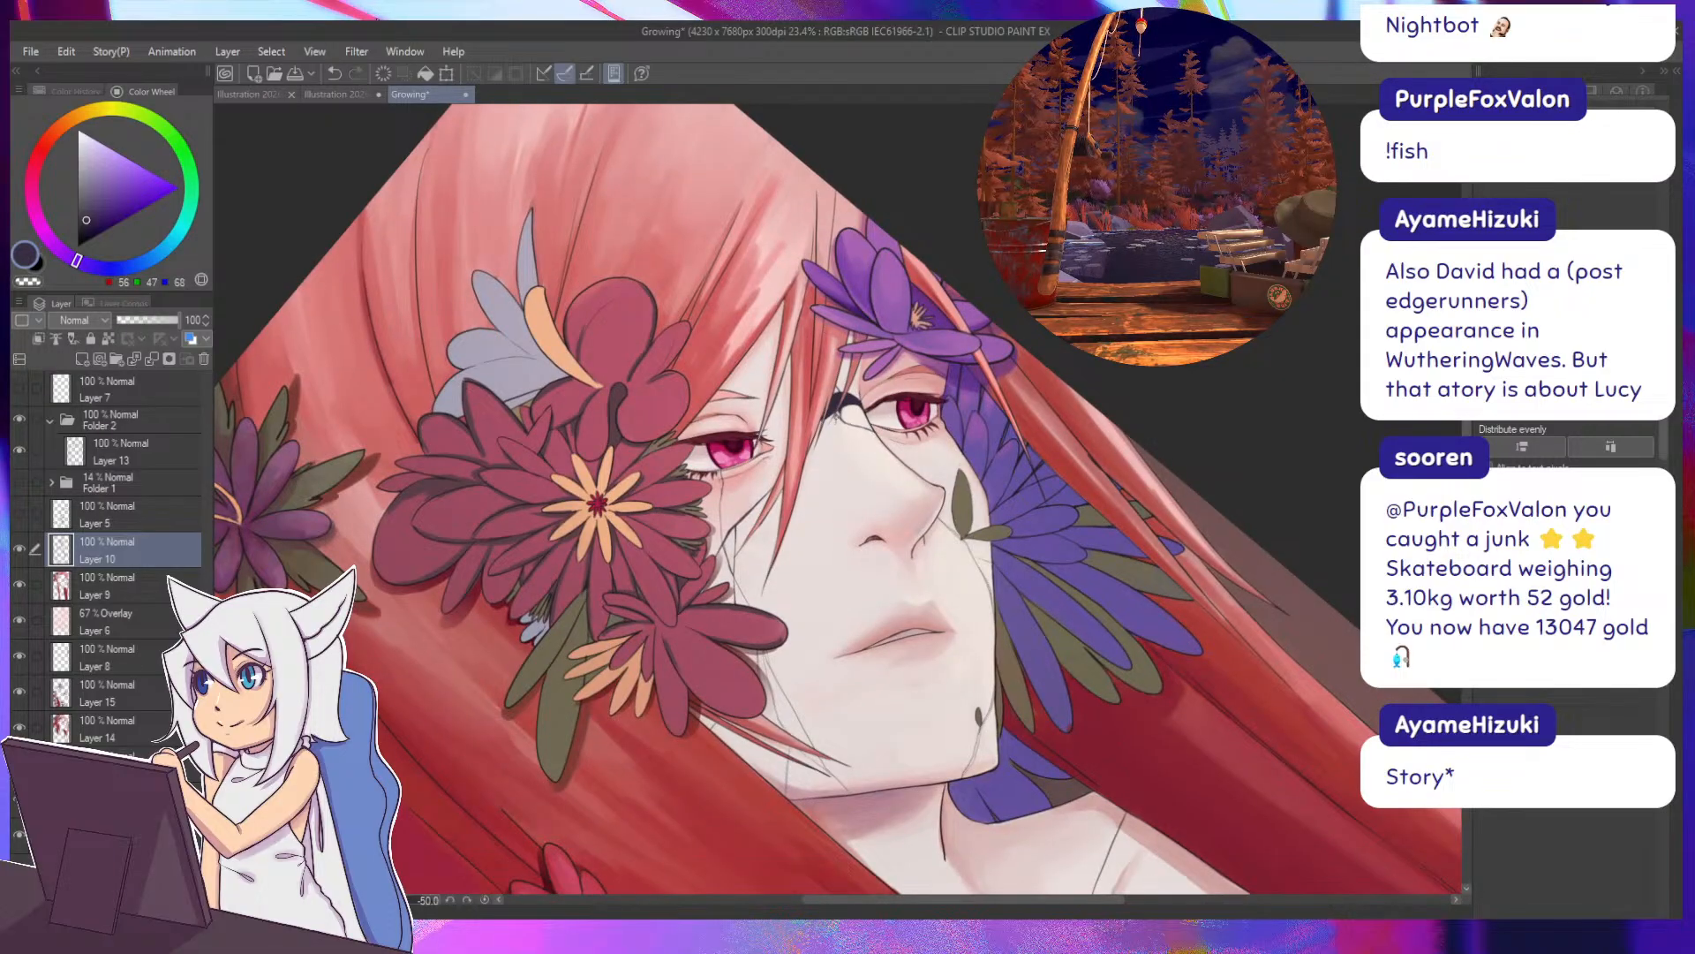
{"action": "left_click_drag", "start_coordinate": [946, 676], "coordinate": [1121, 821]}
{"action": "left_click_drag", "start_coordinate": [771, 657], "coordinate": [775, 495]}
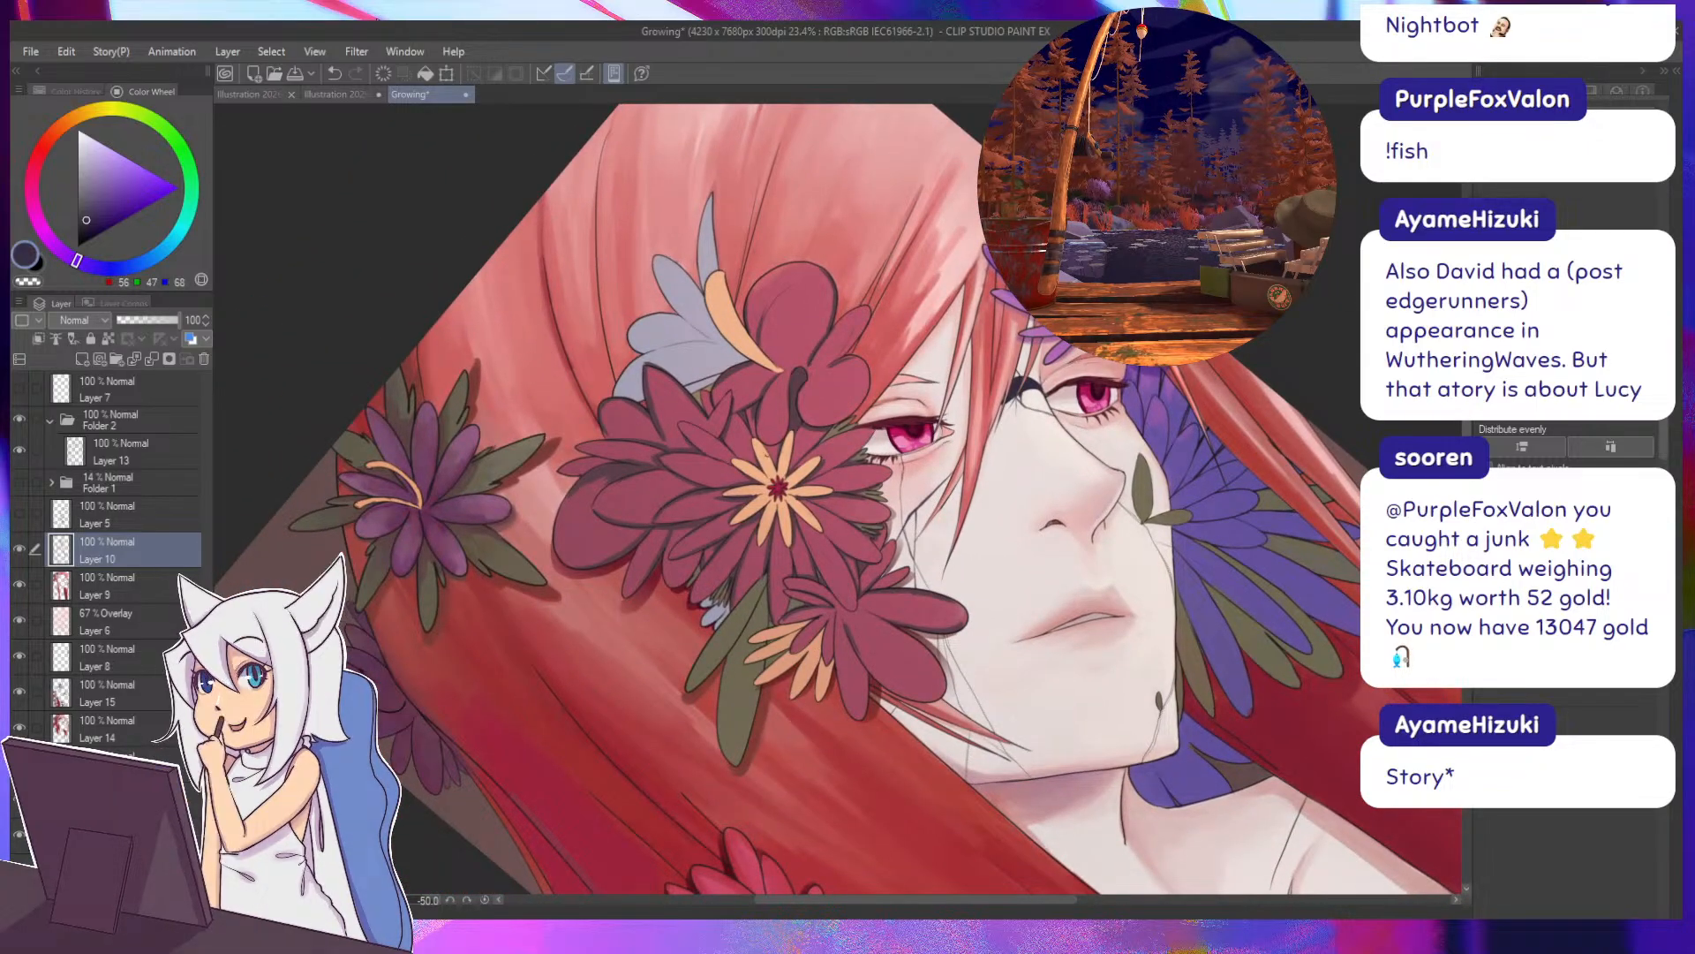
Paint dark plum shading strokes on the large rounded maroon petal beside the orange petal, using sampled colours.
{"action": "left_click", "coordinate": [830, 311], "text": "alt"}
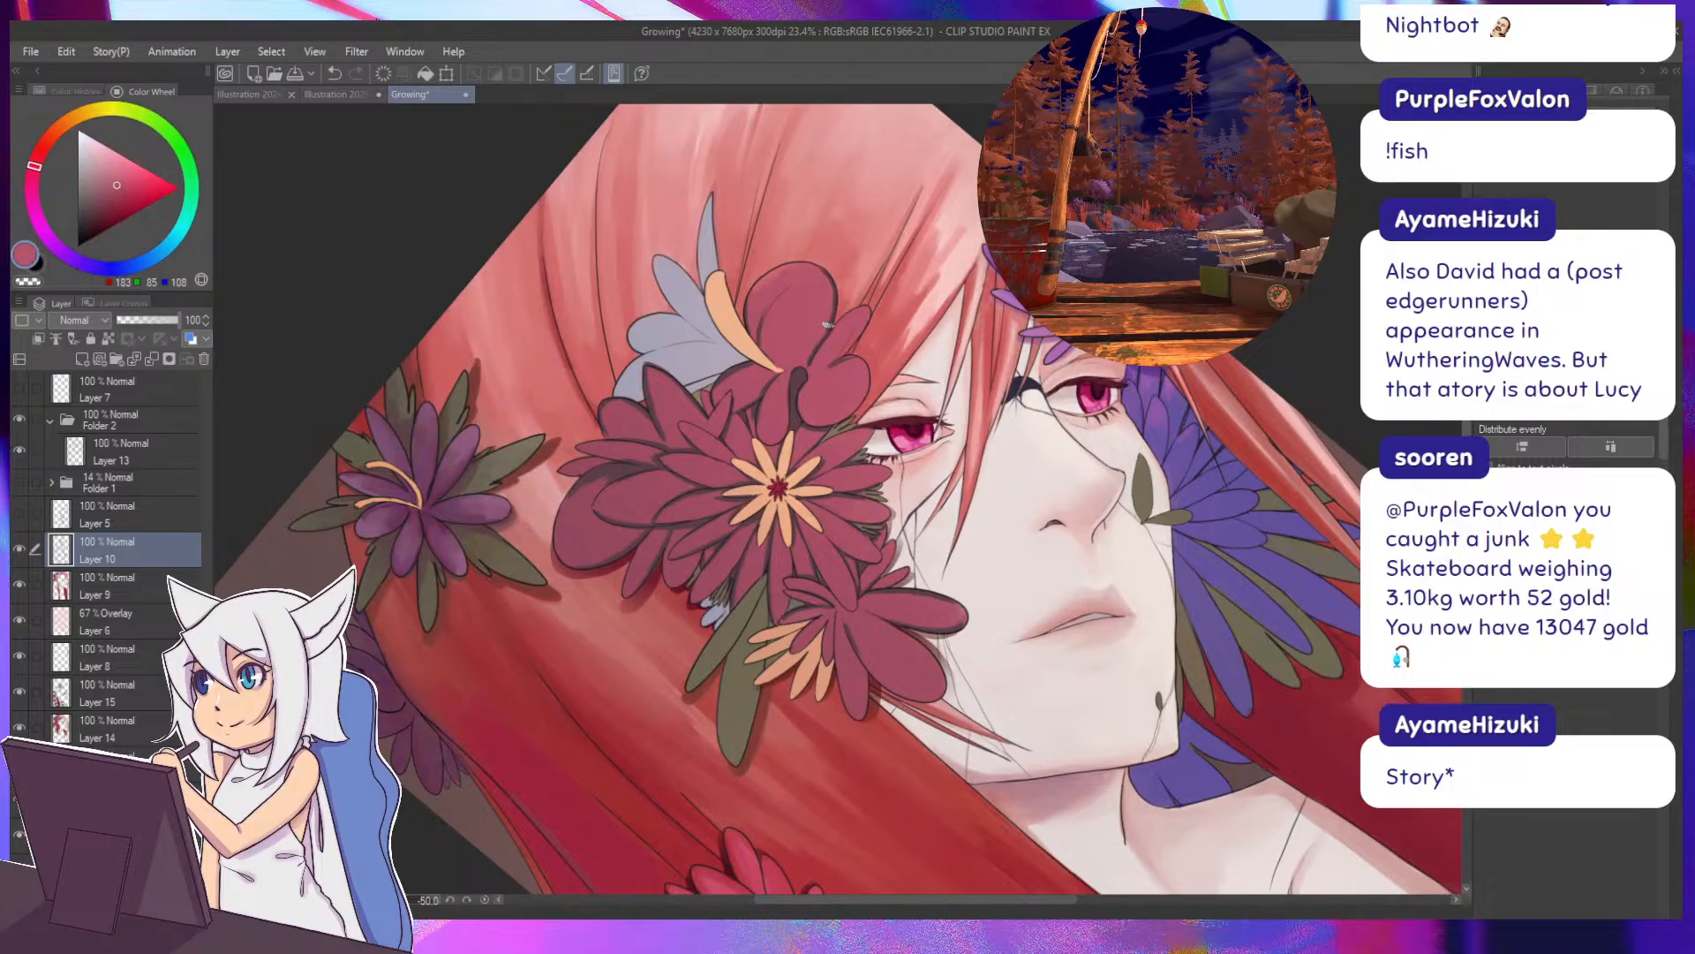
{"action": "left_click", "coordinate": [809, 355], "text": "alt"}
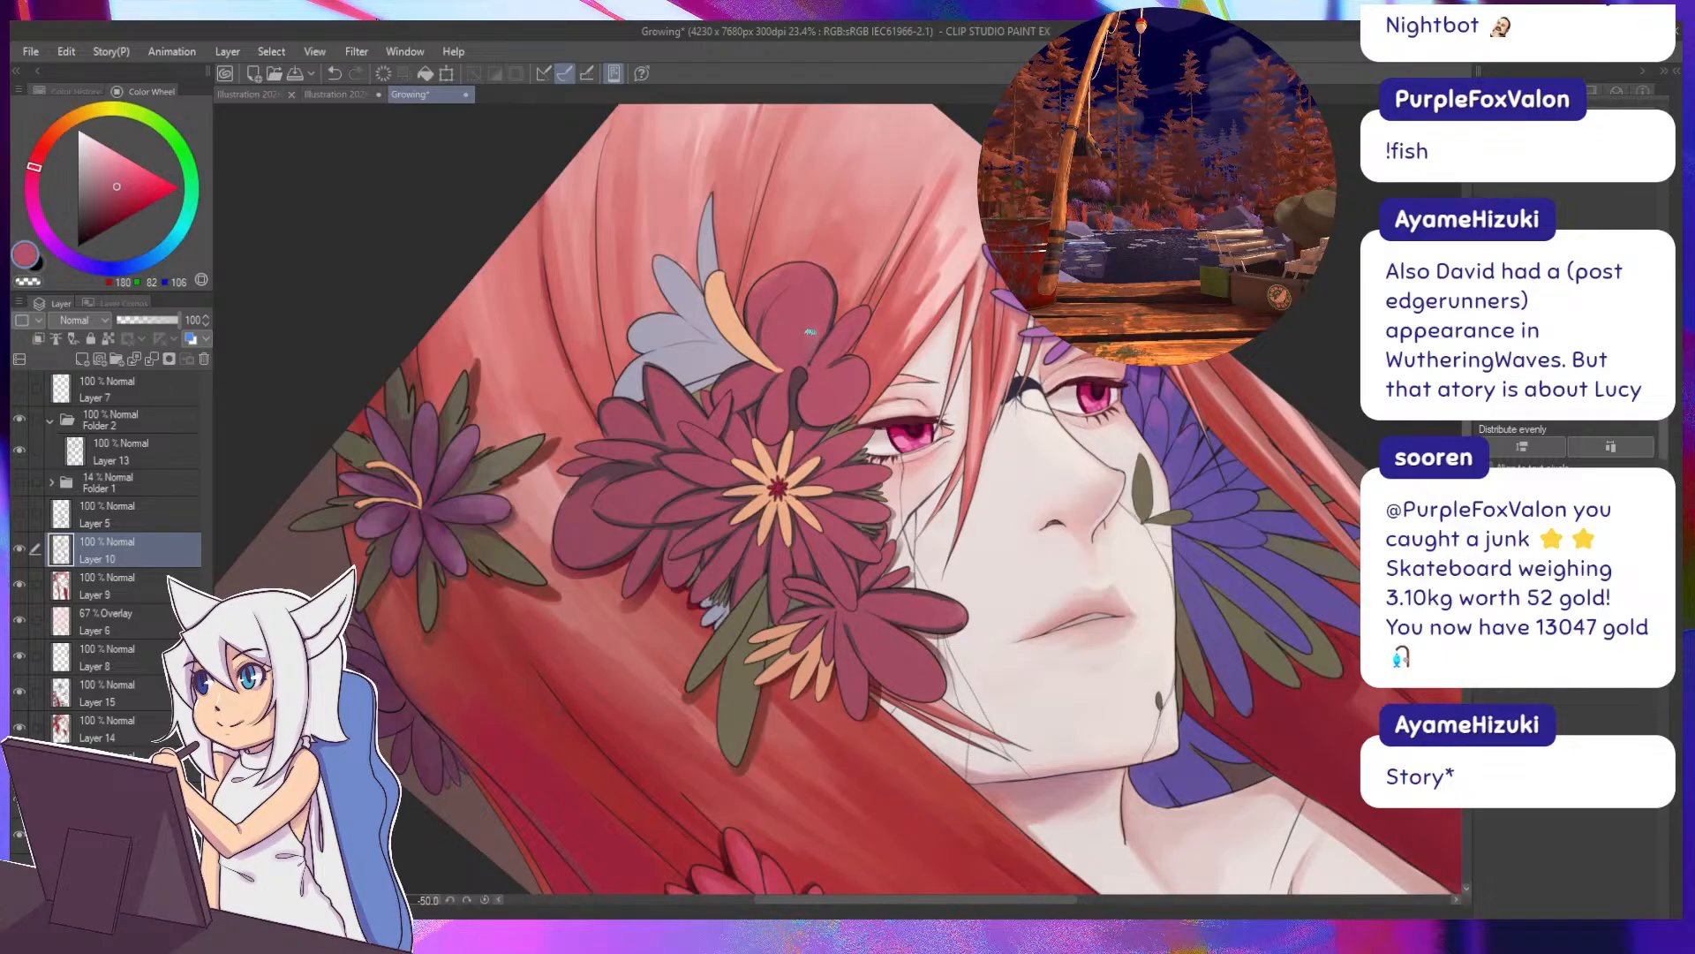
{"action": "left_click", "coordinate": [800, 354], "text": "alt"}
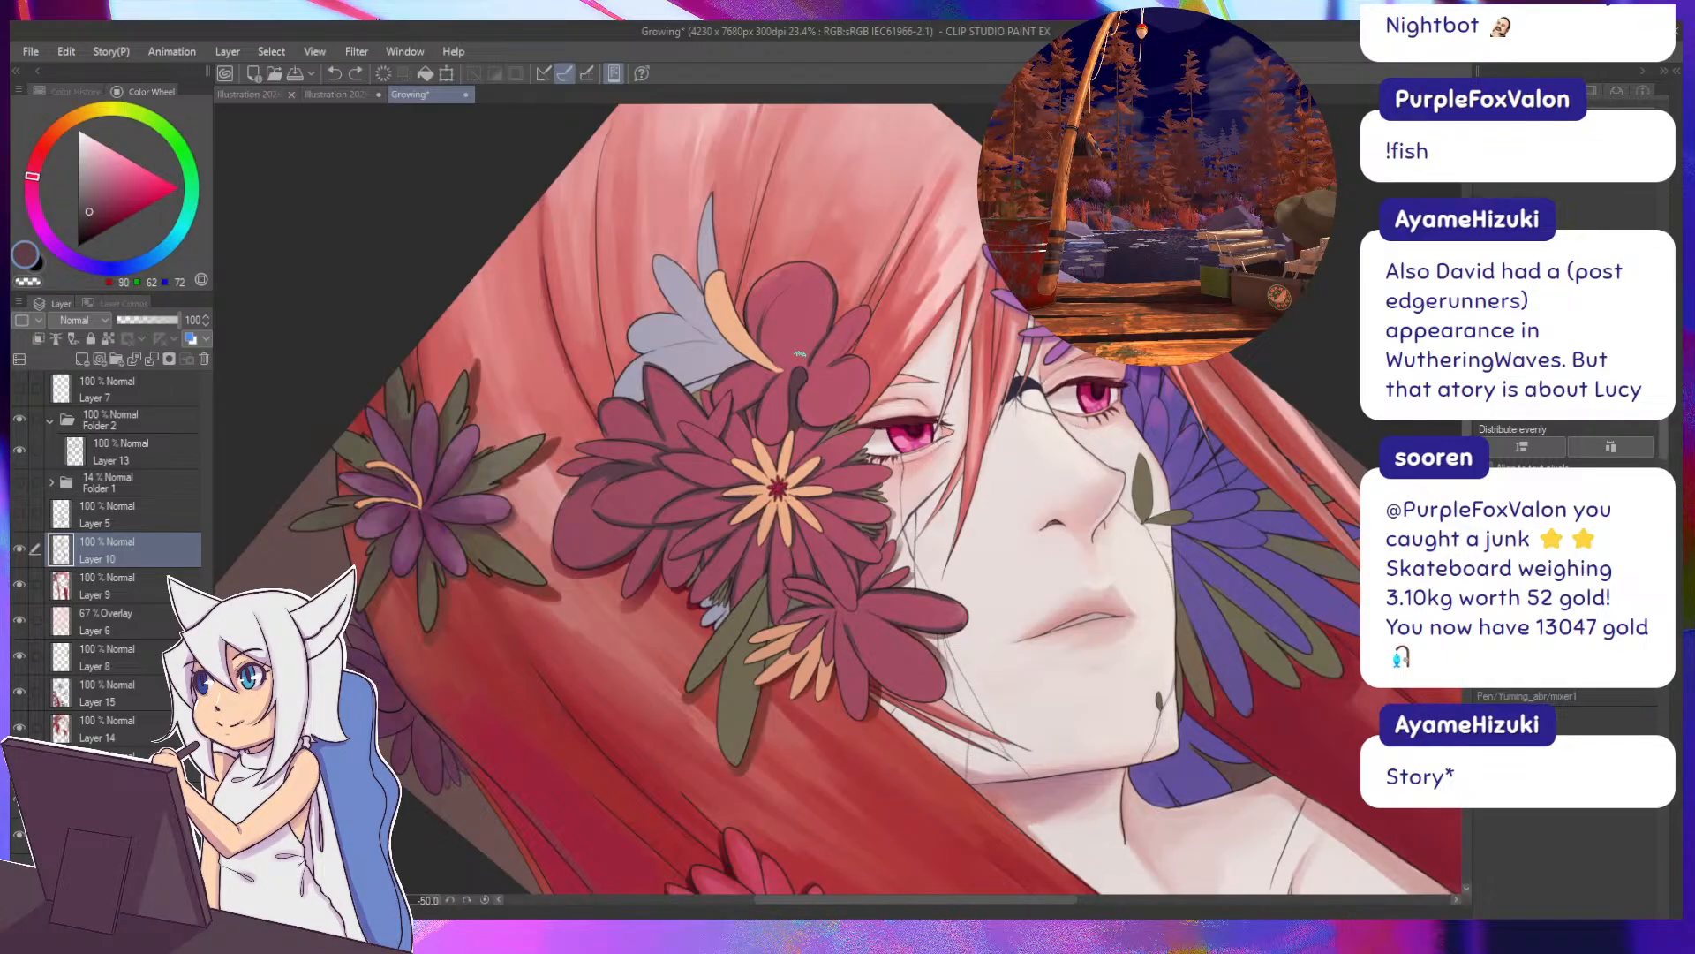
{"action": "mouse_move", "coordinate": [780, 334]}
{"action": "left_mouse_down"}
{"action": "mouse_move", "coordinate": [784, 362]}
{"action": "mouse_move", "coordinate": [802, 298]}
{"action": "mouse_move", "coordinate": [763, 348]}
{"action": "mouse_move", "coordinate": [760, 332]}
{"action": "mouse_move", "coordinate": [962, 541]}
{"action": "mouse_move", "coordinate": [954, 577]}
{"action": "left_mouse_up"}
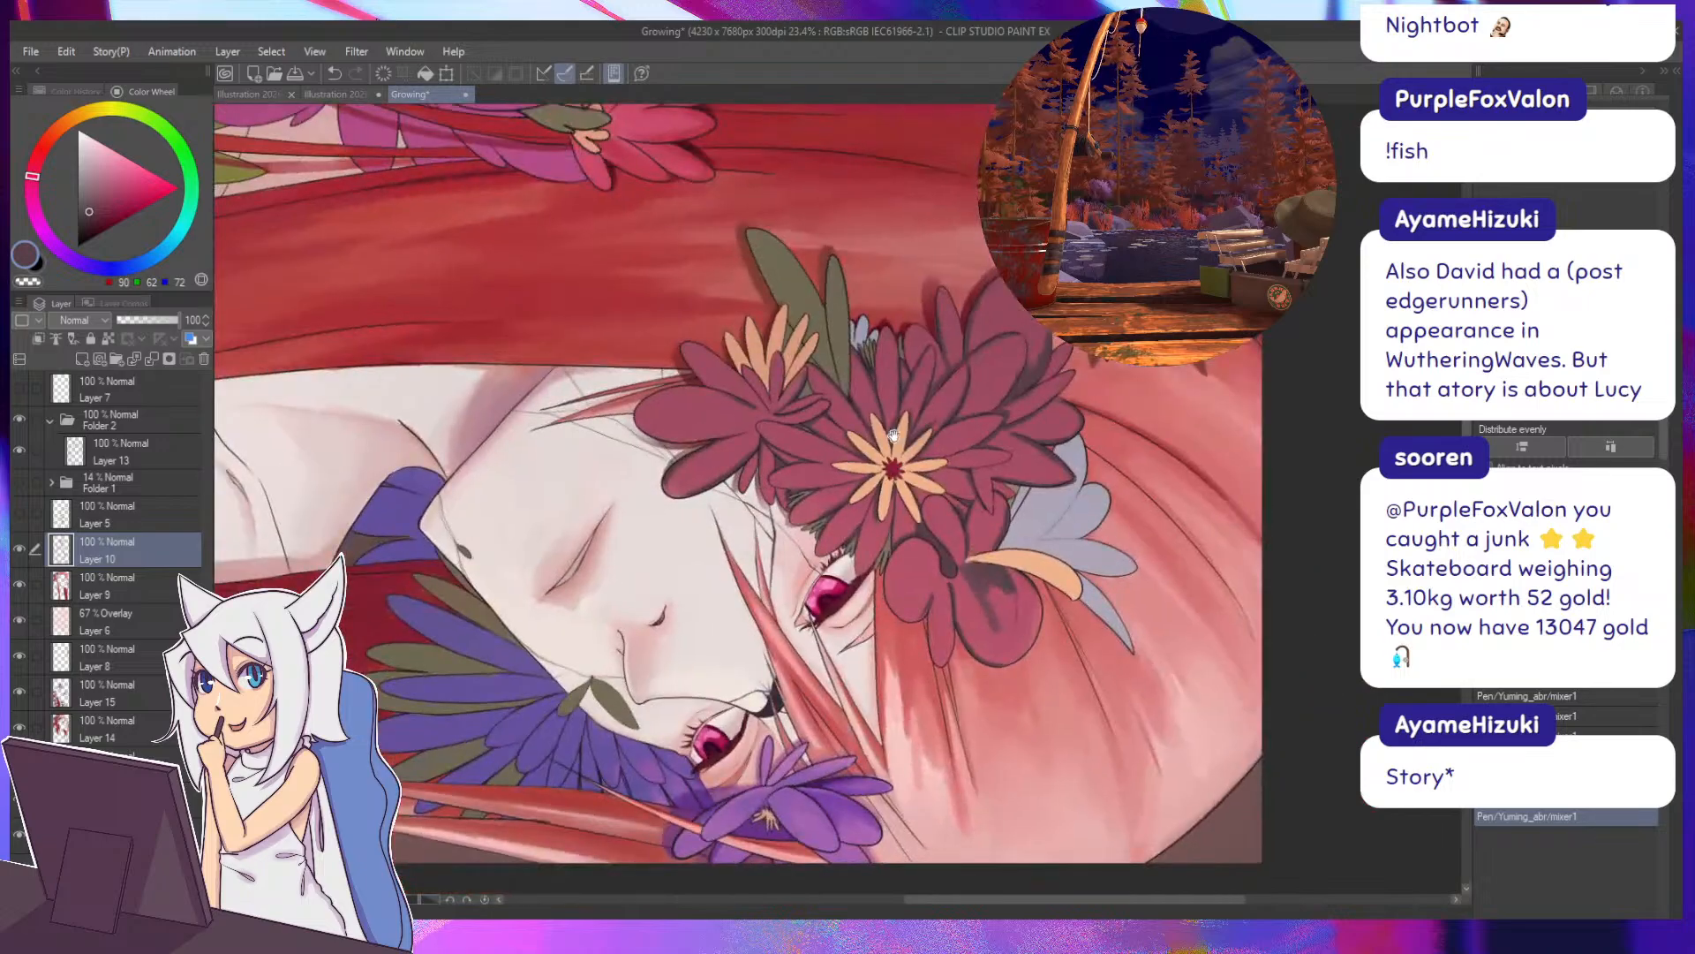
{"action": "left_click_drag", "start_coordinate": [874, 419], "coordinate": [746, 364]}
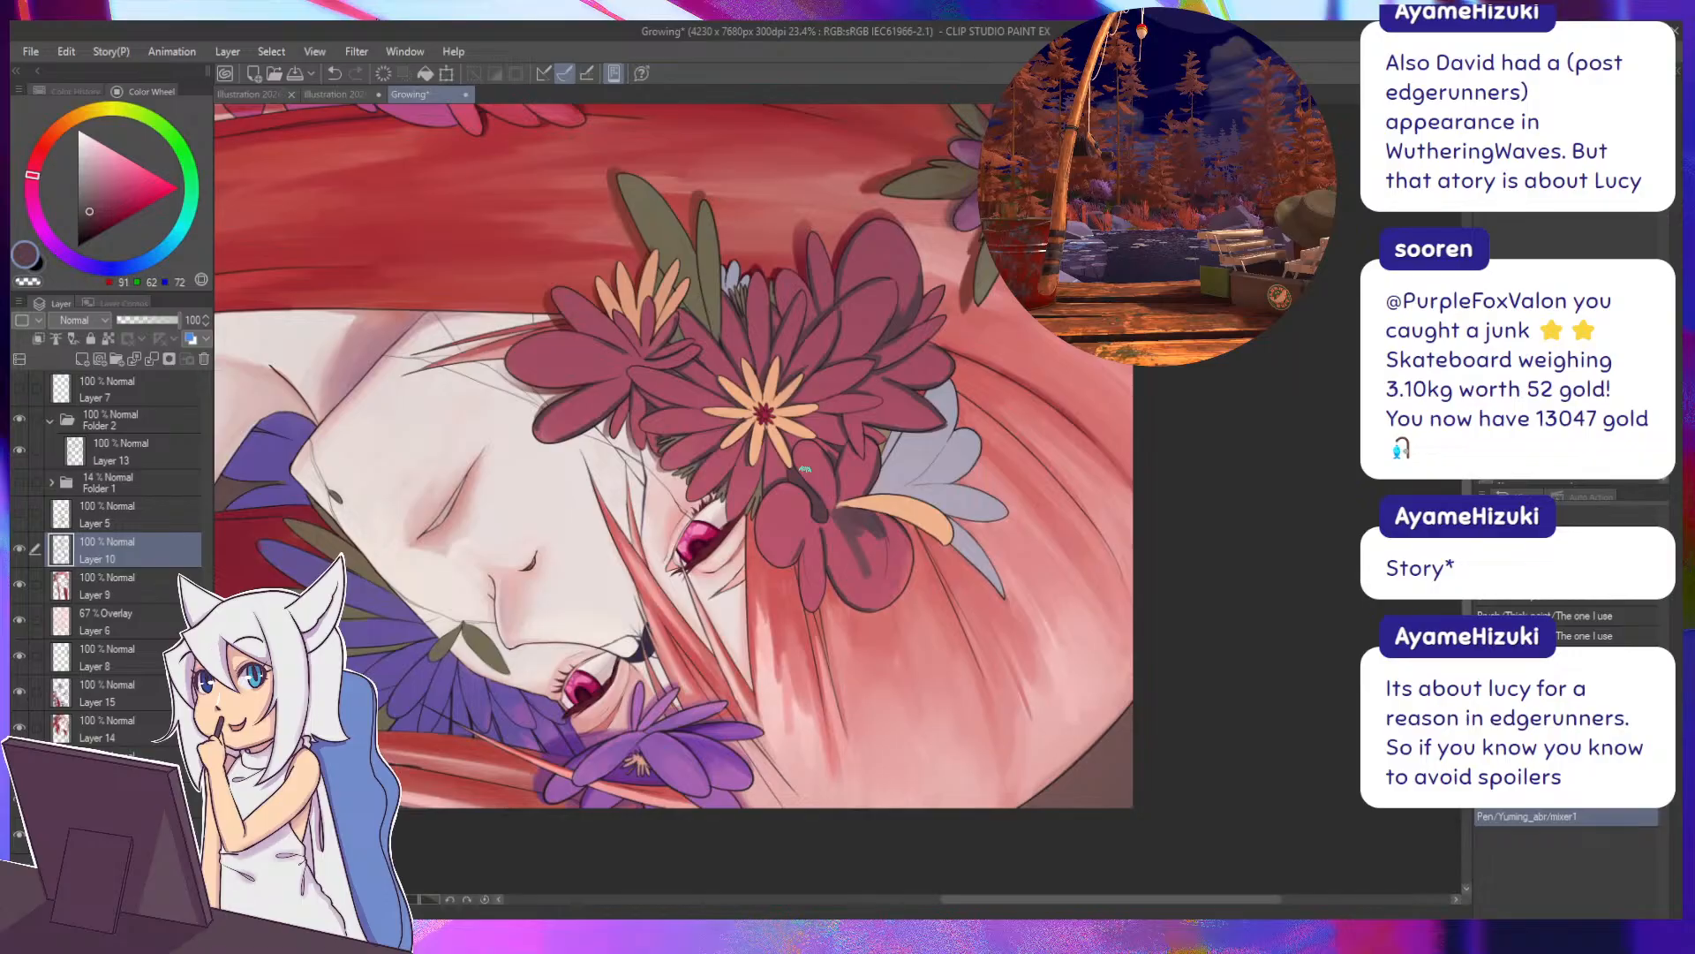
Work sampled petal pink into the dark shading of the rounded petal, undoing one trial stroke.
{"action": "left_click_drag", "start_coordinate": [719, 472], "coordinate": [695, 453]}
{"action": "mouse_move", "coordinate": [826, 500]}
{"action": "left_mouse_down"}
{"action": "mouse_move", "coordinate": [880, 549]}
{"action": "mouse_move", "coordinate": [884, 533]}
{"action": "mouse_move", "coordinate": [851, 586]}
{"action": "mouse_move", "coordinate": [837, 575]}
{"action": "left_mouse_up"}
{"action": "left_click", "coordinate": [872, 514], "text": "alt"}
{"action": "key", "text": "ctrl+z"}
{"action": "left_click", "coordinate": [868, 566], "text": "alt"}
{"action": "left_click", "coordinate": [869, 515], "text": "alt"}
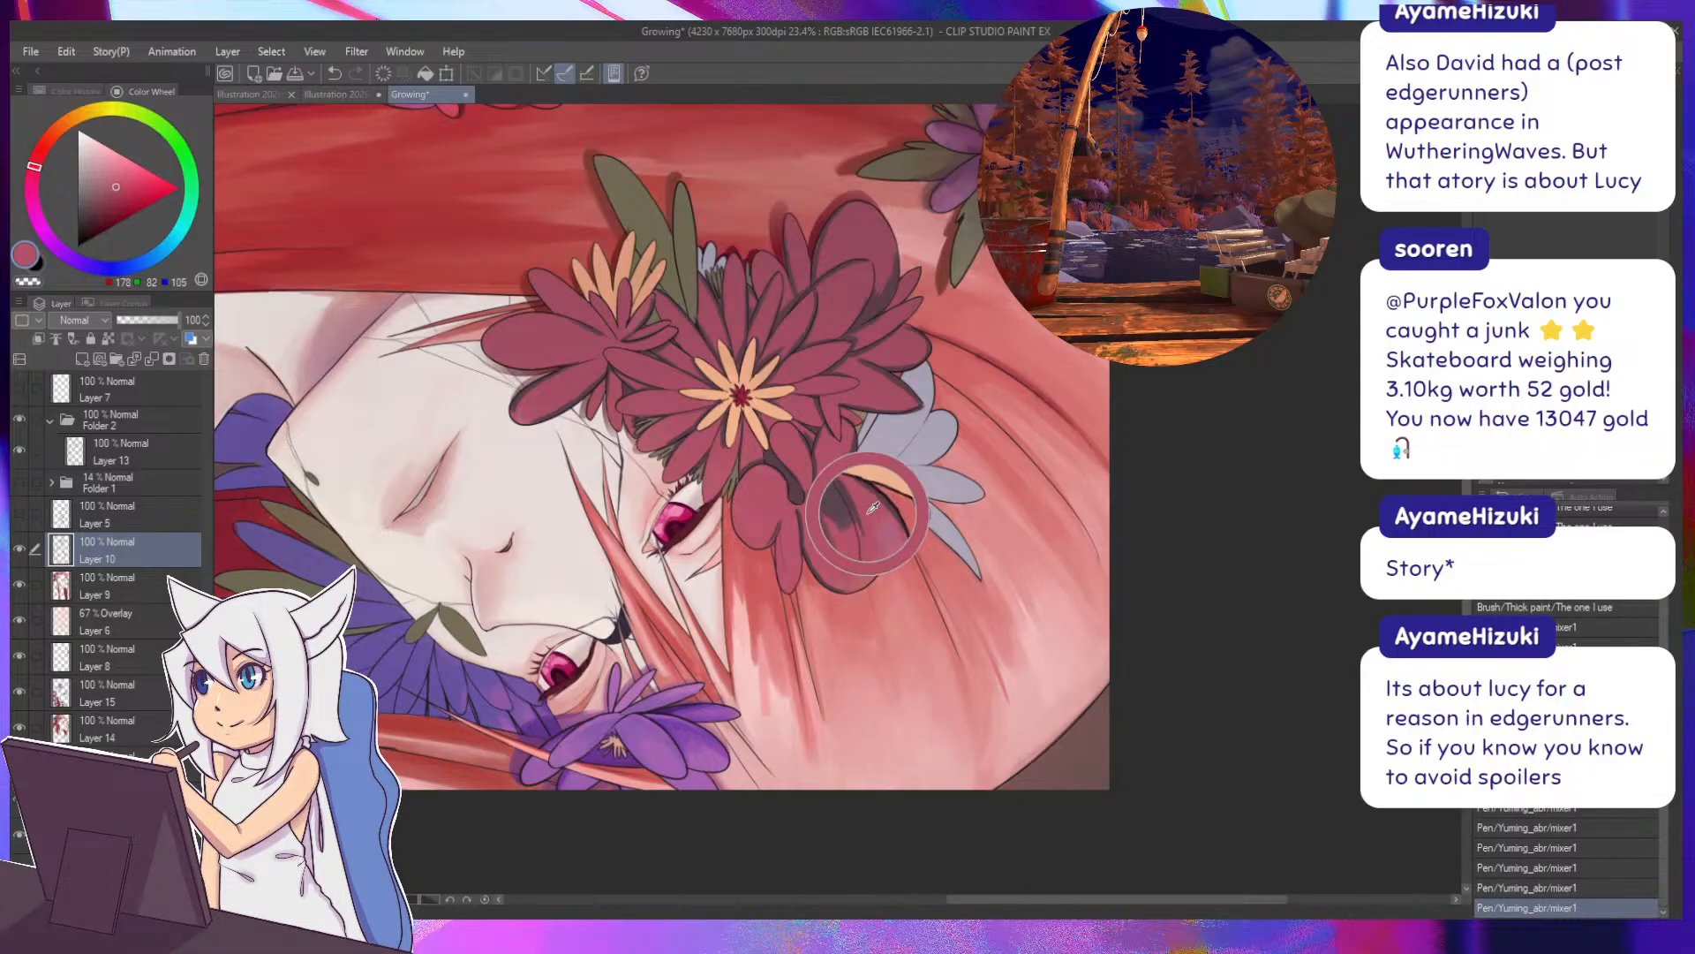
{"action": "left_click_drag", "start_coordinate": [864, 519], "coordinate": [853, 509]}
Reshape the shadow in the rounded petal where it meets the orange petal, alternating sampled dark and pink tones.
{"action": "left_click", "coordinate": [853, 511], "text": "alt"}
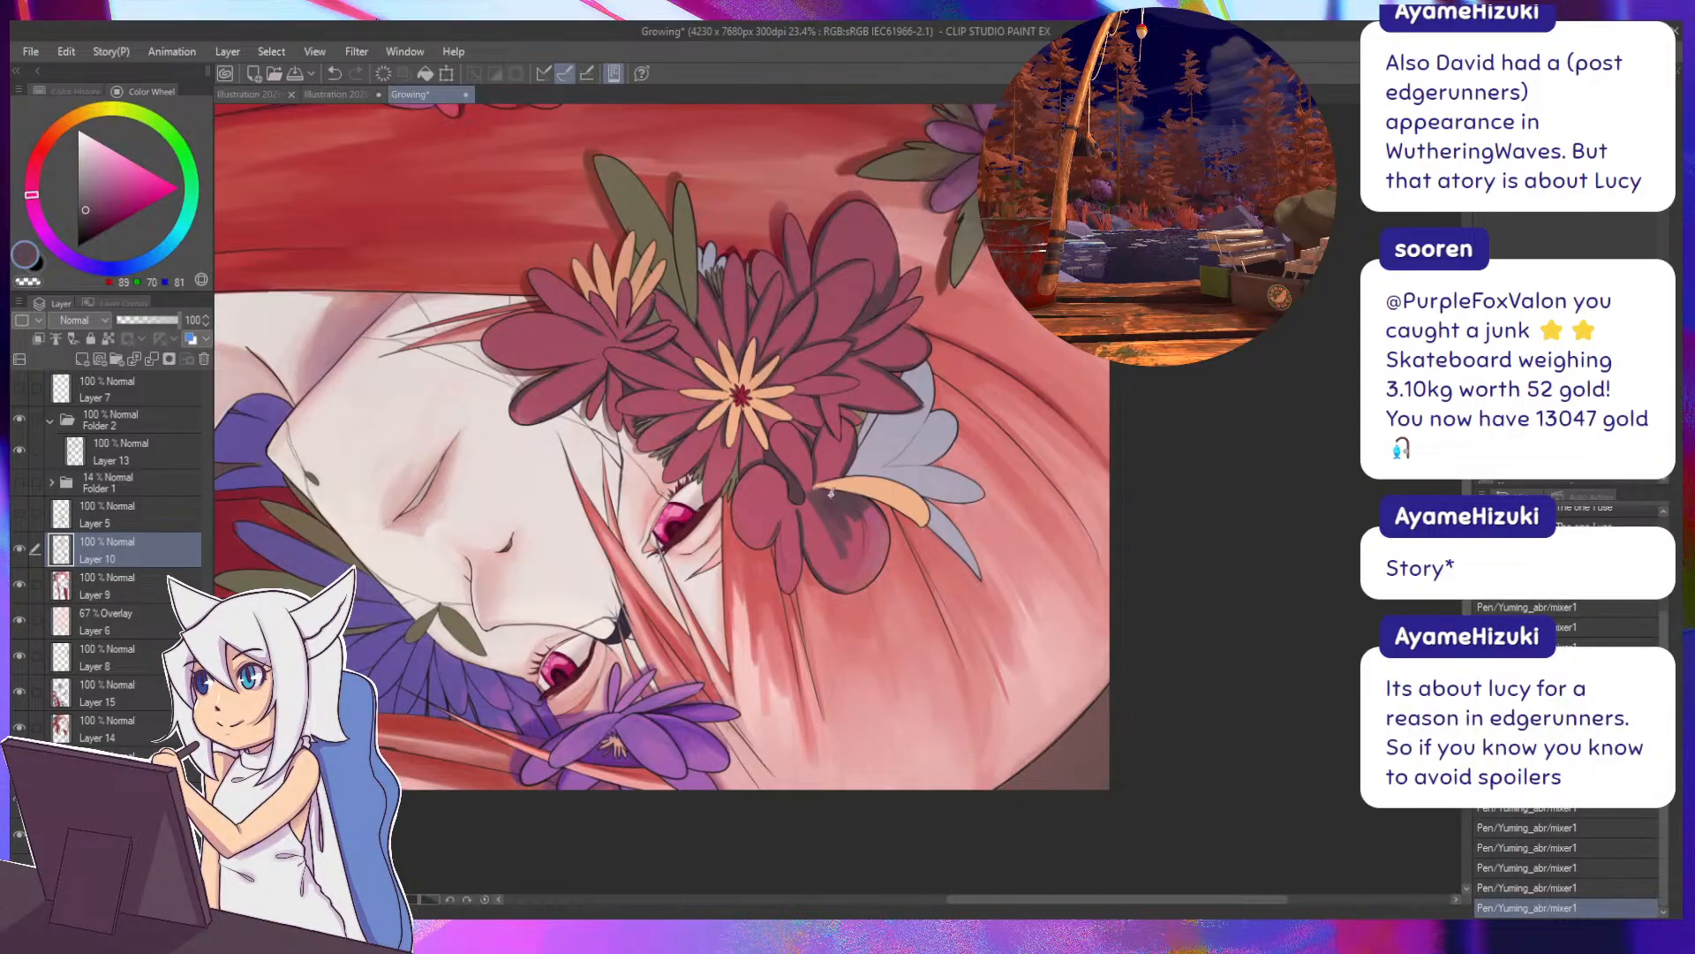
{"action": "left_click", "coordinate": [846, 540], "text": "alt"}
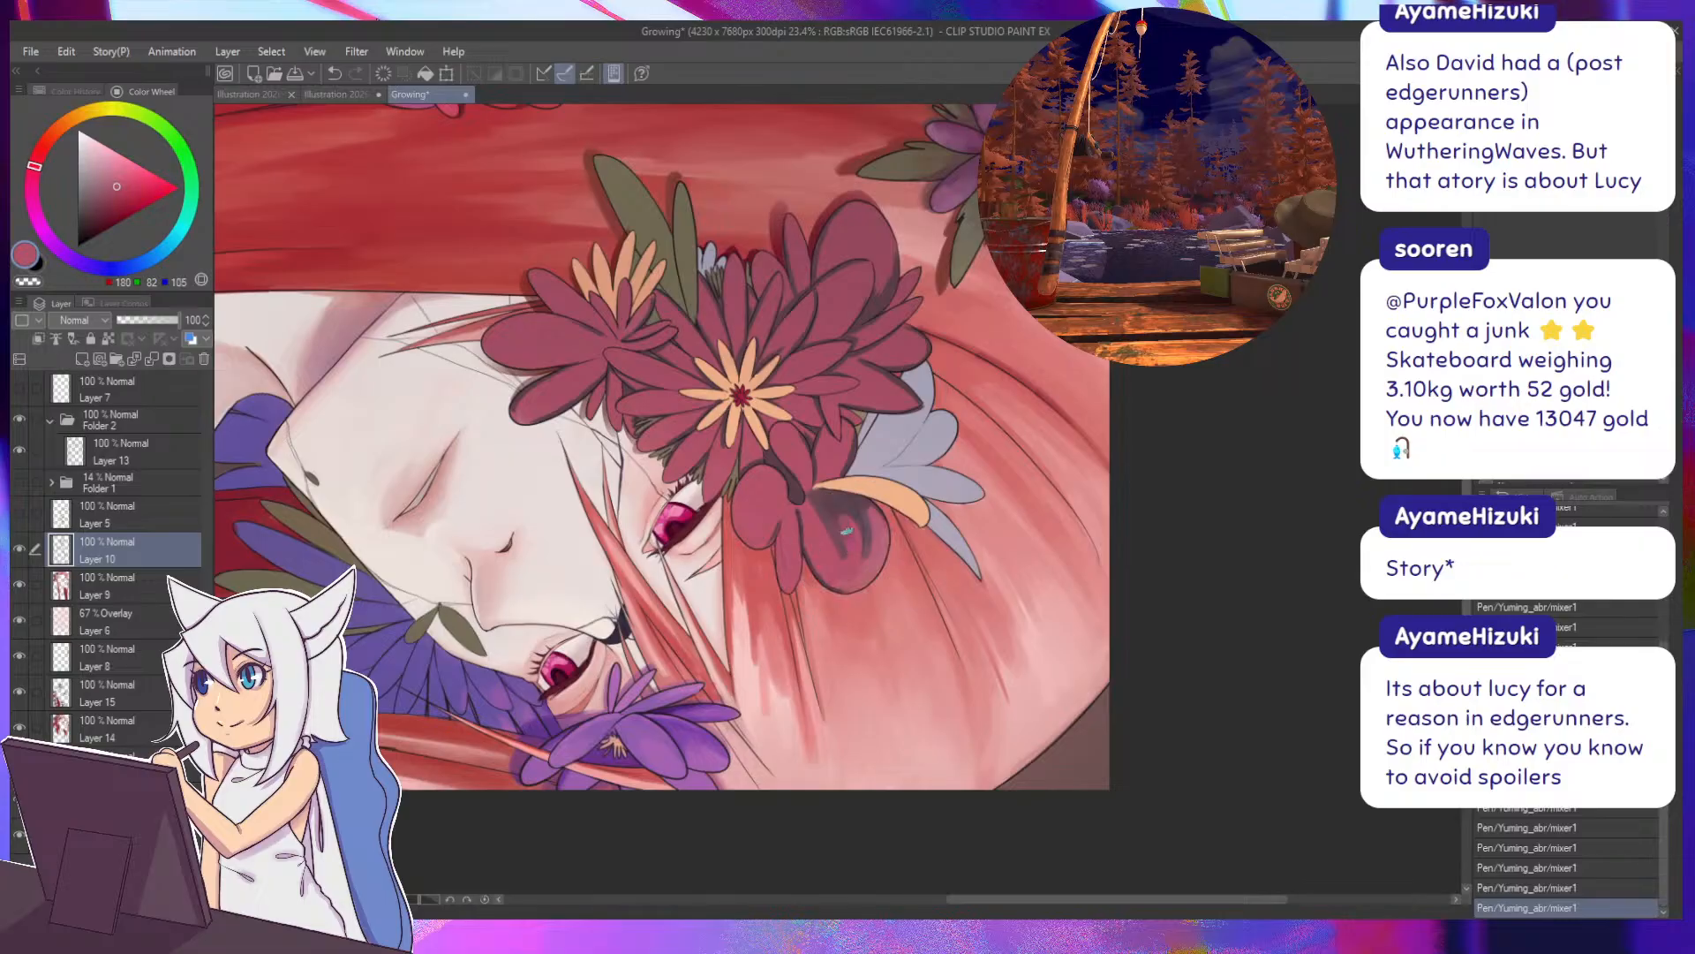
{"action": "mouse_move", "coordinate": [838, 525]}
{"action": "left_mouse_down"}
{"action": "mouse_move", "coordinate": [843, 549]}
{"action": "mouse_move", "coordinate": [855, 492]}
{"action": "left_mouse_up"}
{"action": "left_click", "coordinate": [855, 492], "text": "alt"}
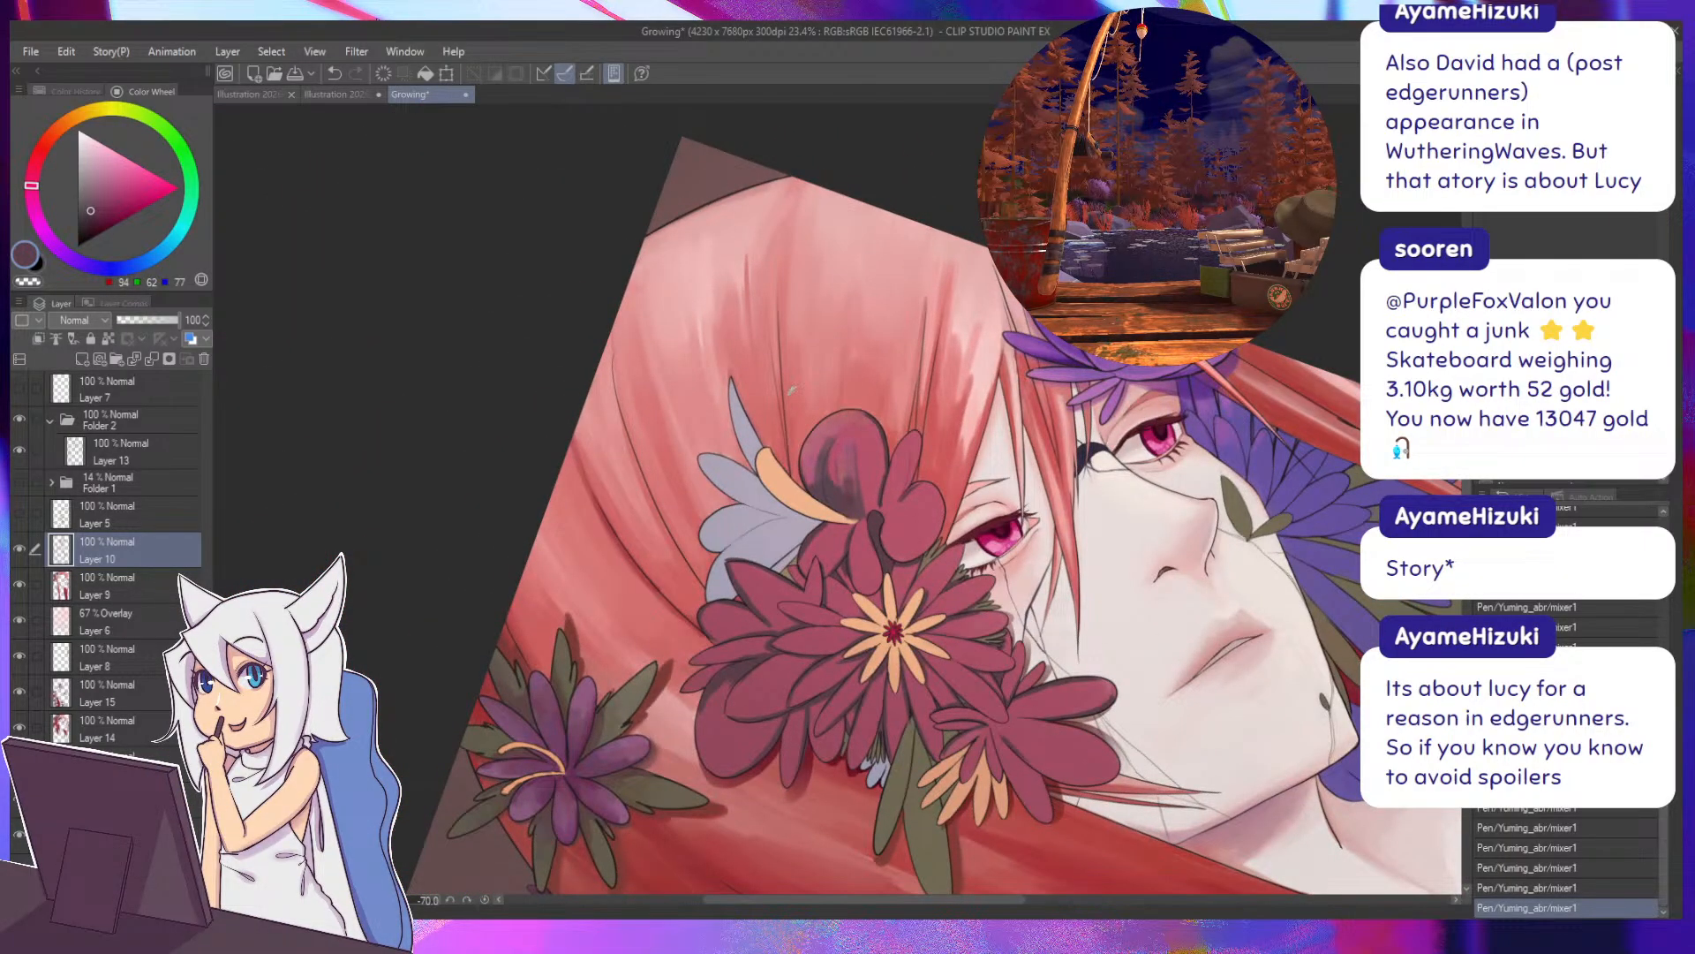
Build up lengthwise light and dark streaks across the rounded petal with repeatedly sampled pink and plum tones.
{"action": "left_click", "coordinate": [843, 479], "text": "alt"}
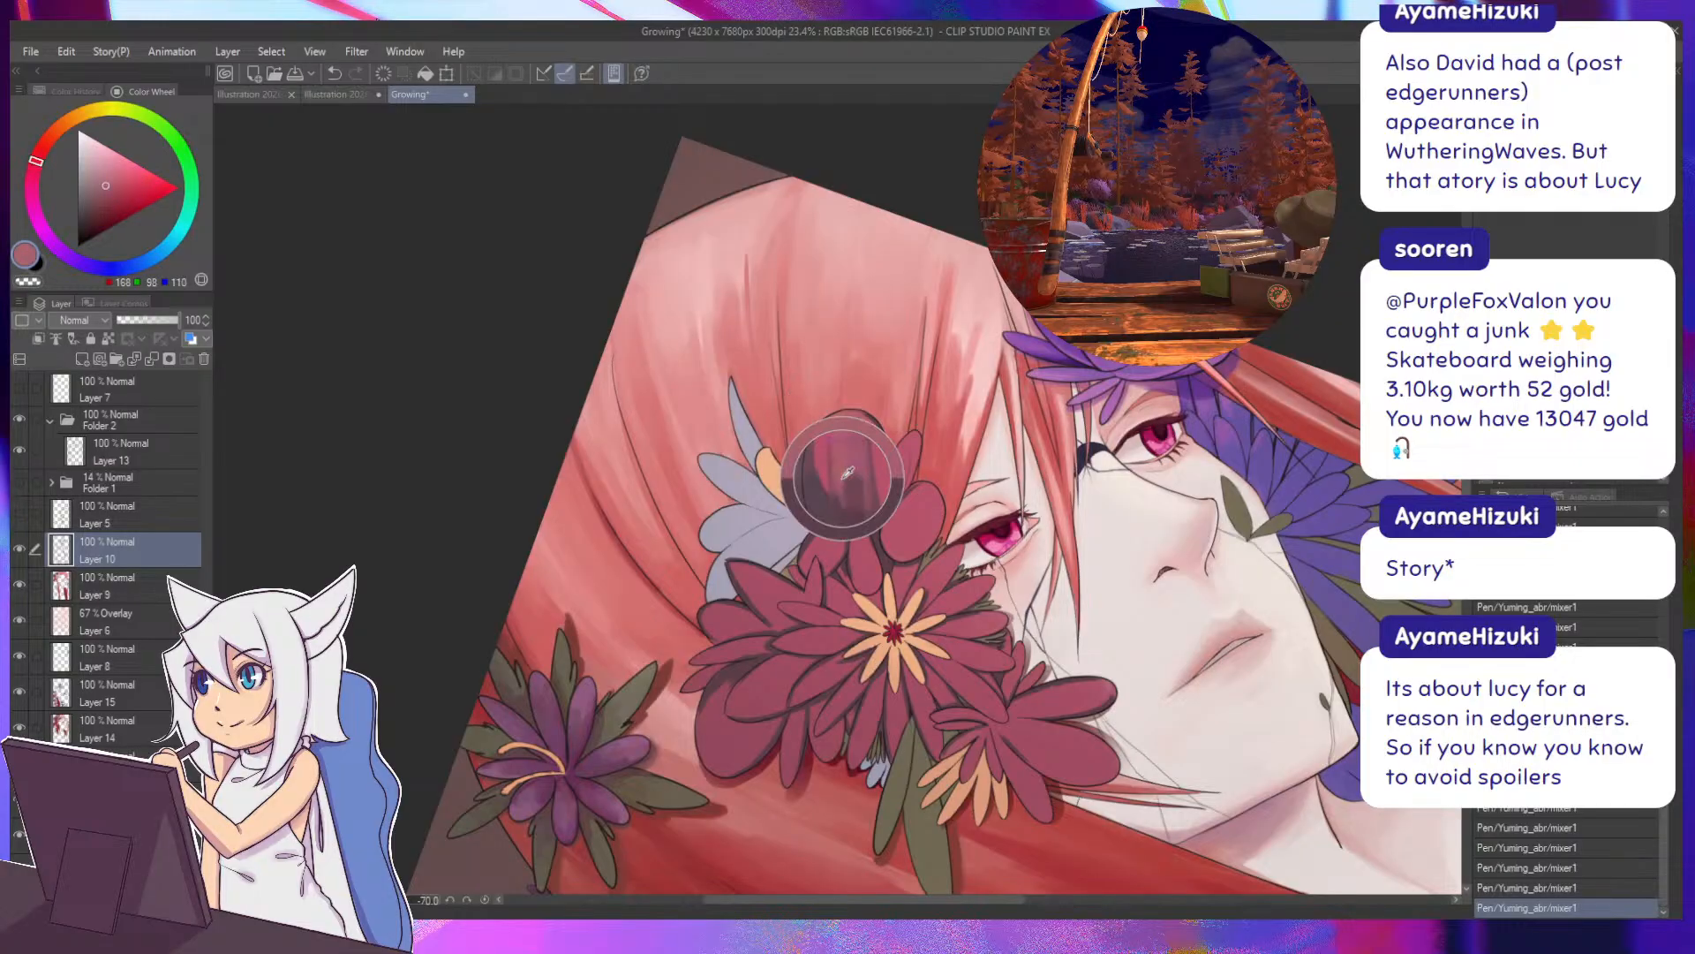
{"action": "left_click", "coordinate": [863, 505], "text": "alt"}
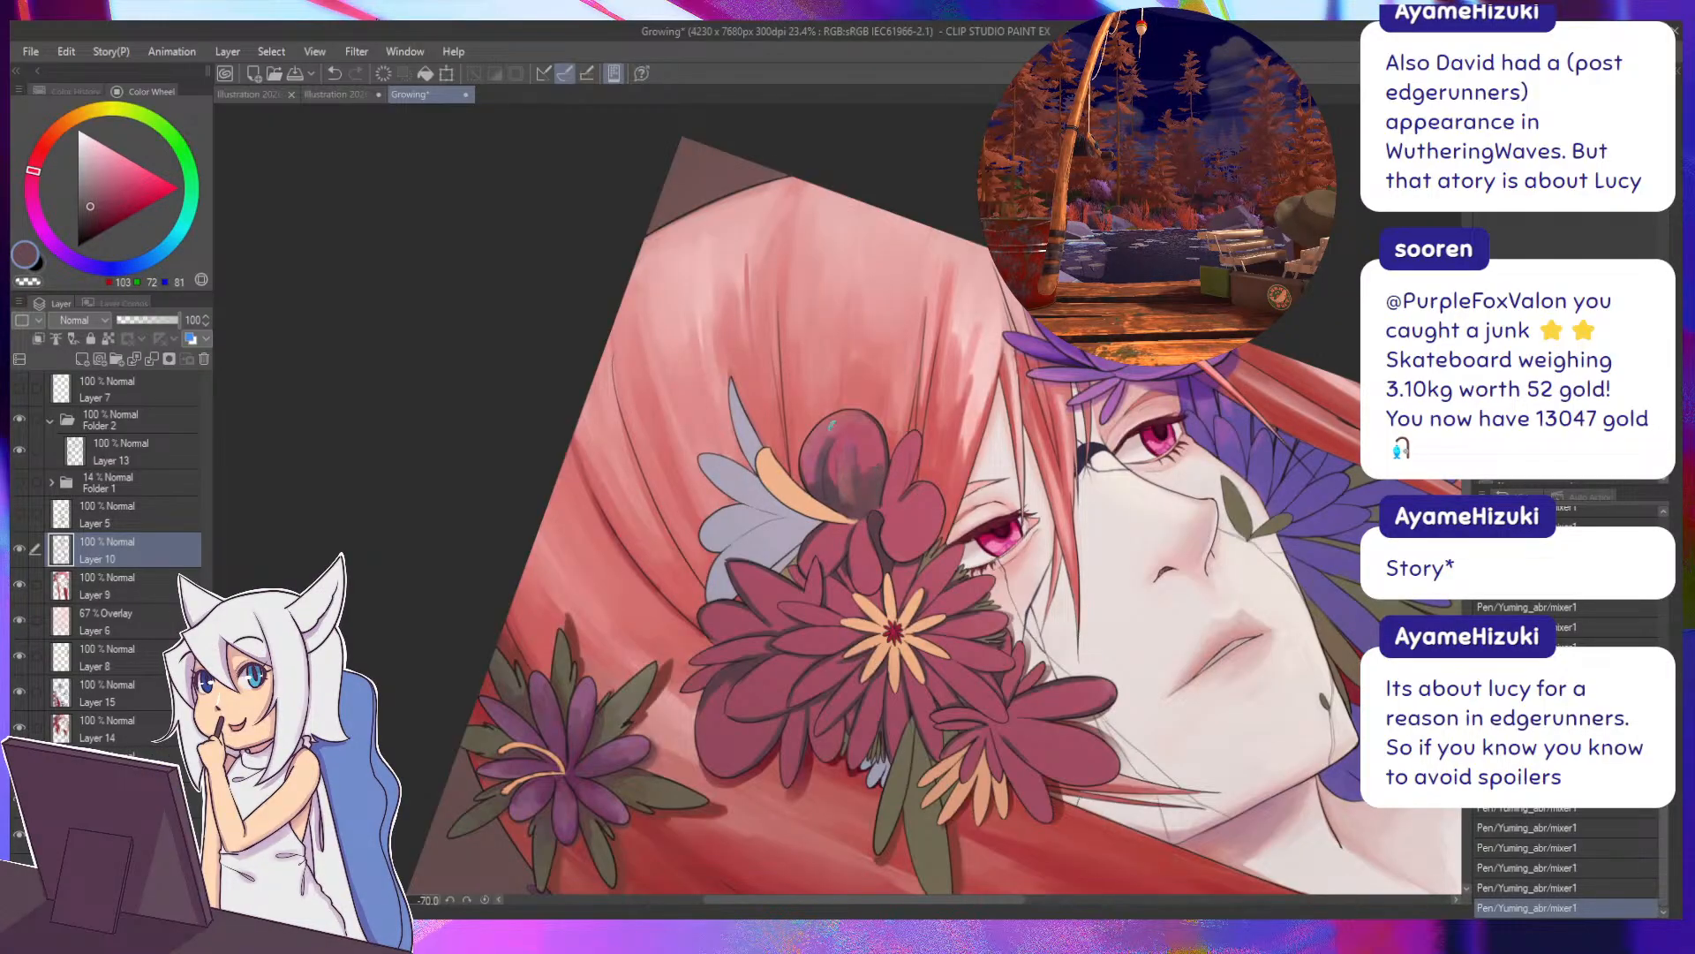
{"action": "left_click", "coordinate": [856, 482], "text": "alt"}
{"action": "left_click_drag", "start_coordinate": [860, 481], "coordinate": [856, 438]}
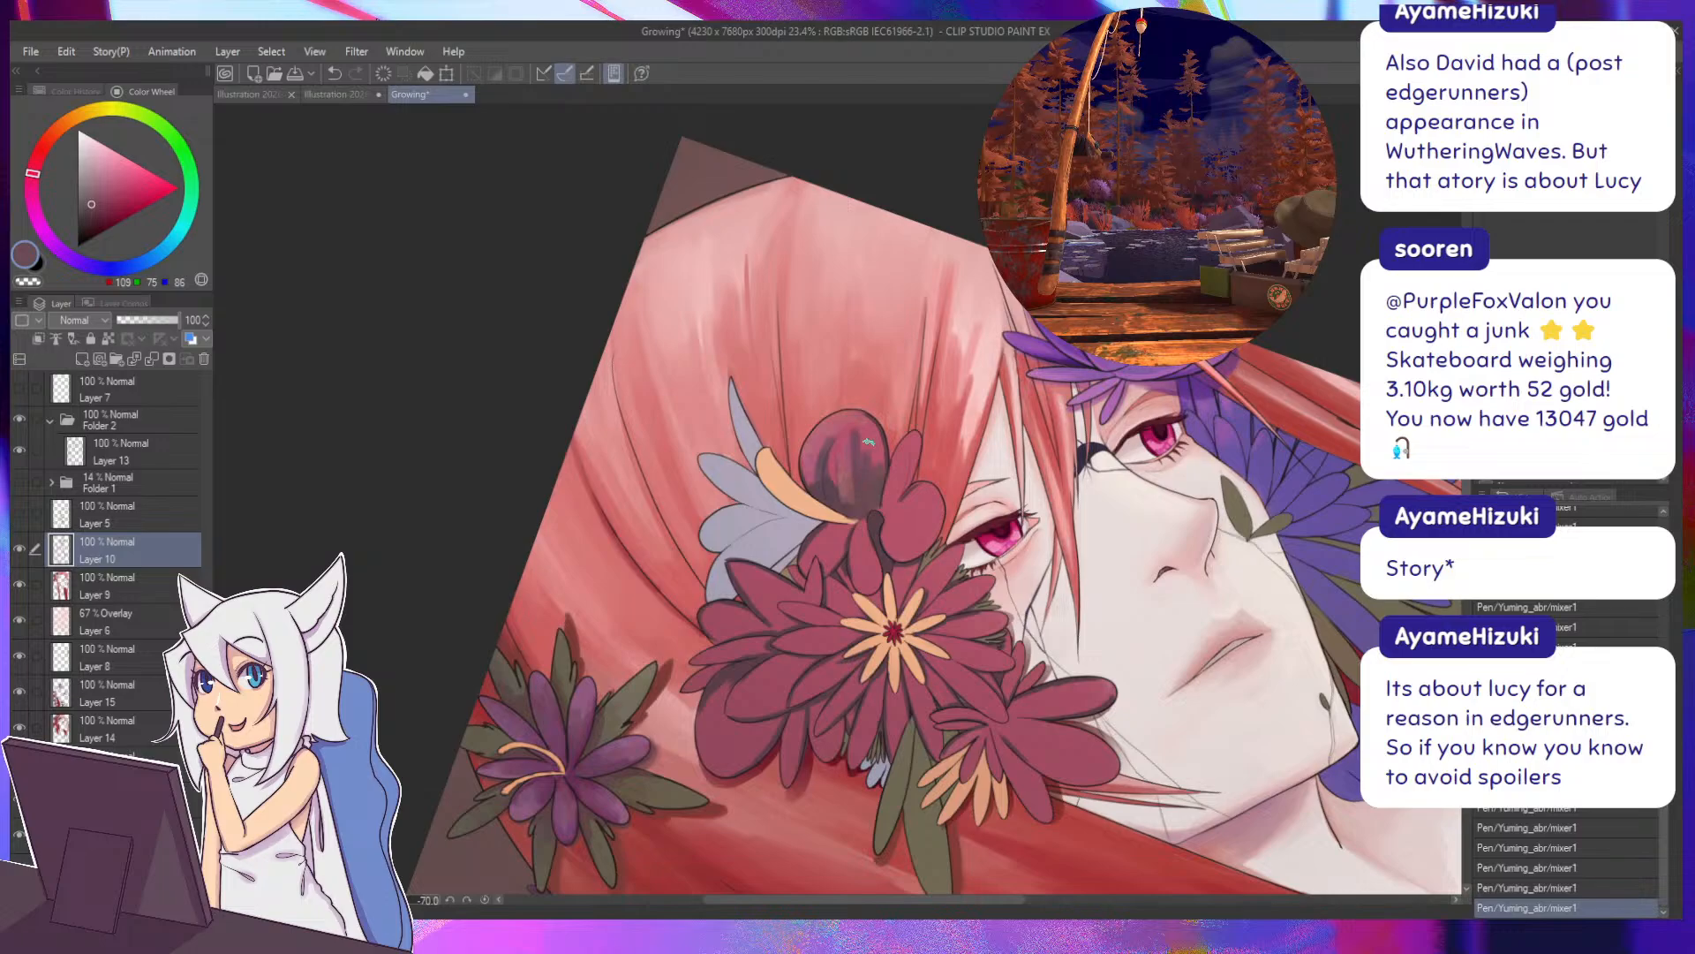
{"action": "left_click", "coordinate": [881, 466], "text": "alt"}
{"action": "left_click", "coordinate": [881, 433], "text": "alt"}
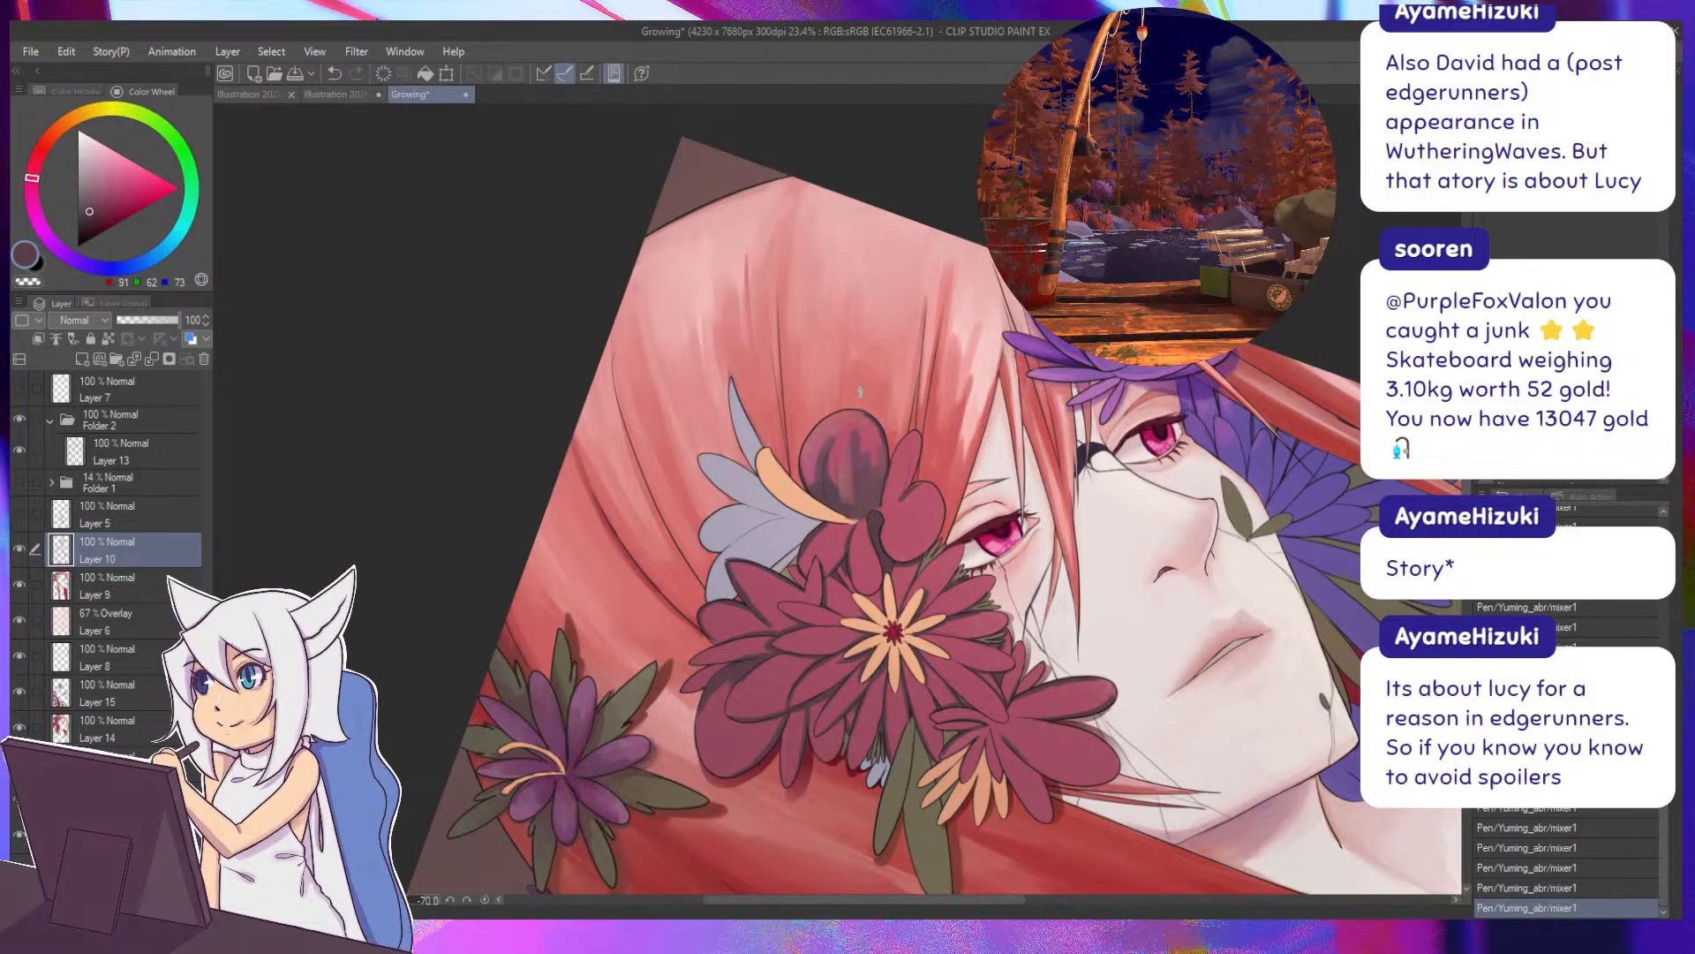
{"action": "left_click", "coordinate": [841, 499], "text": "alt"}
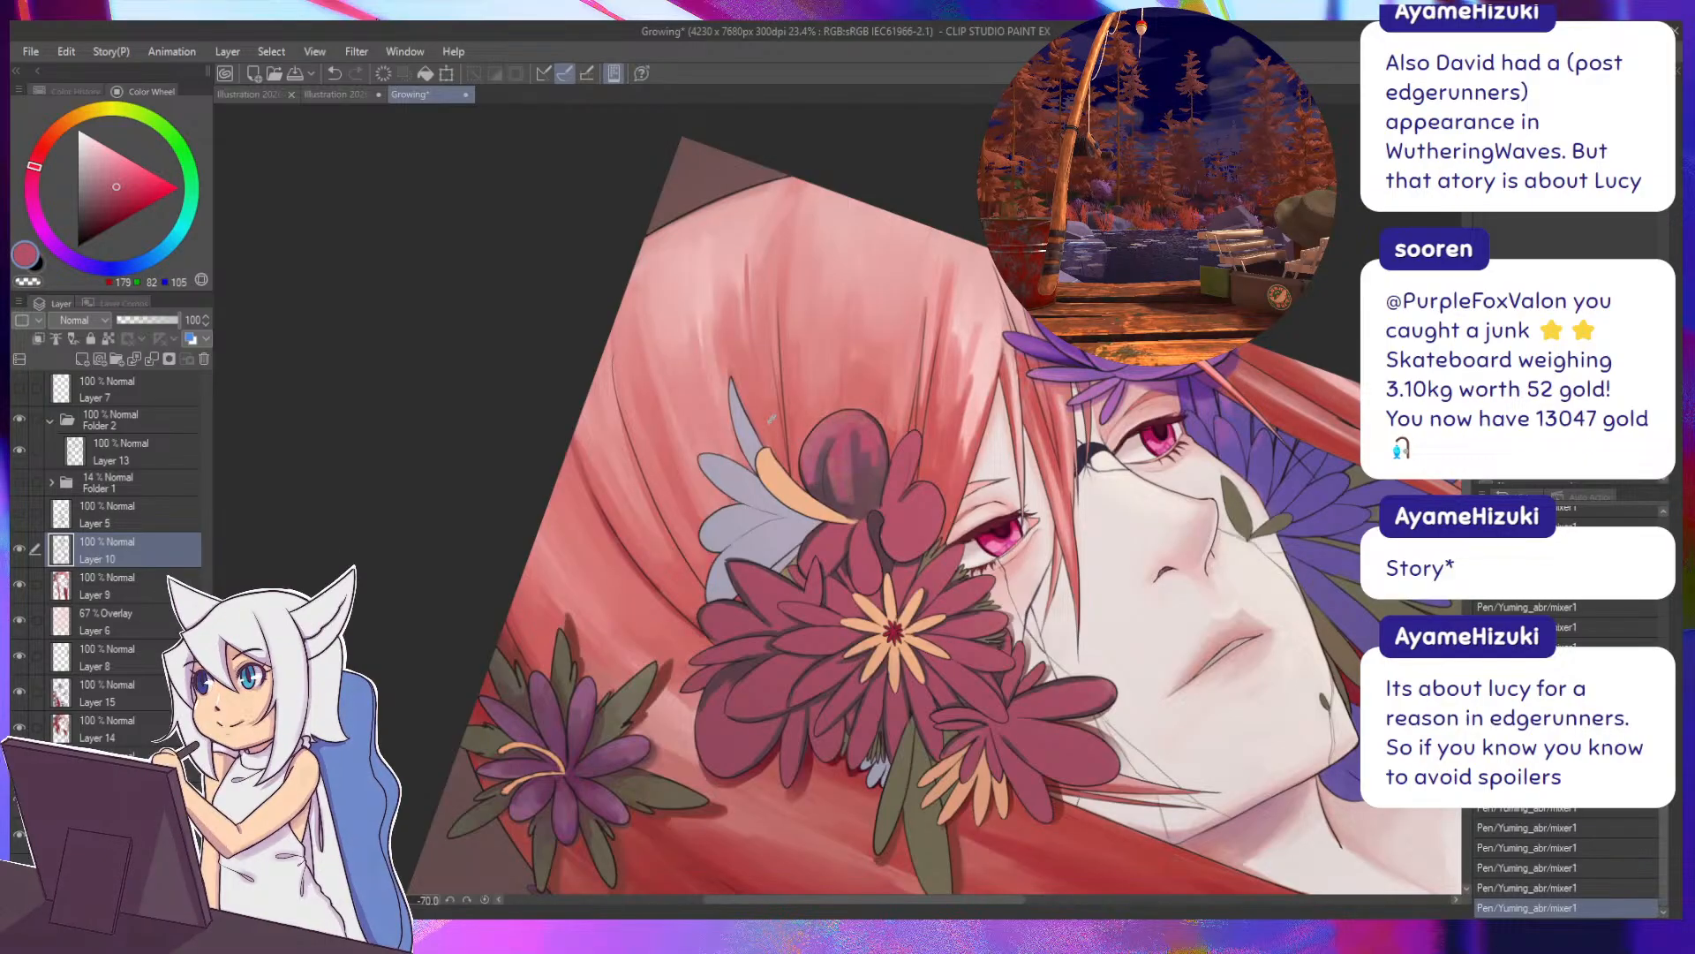
{"action": "left_click", "coordinate": [835, 498], "text": "alt"}
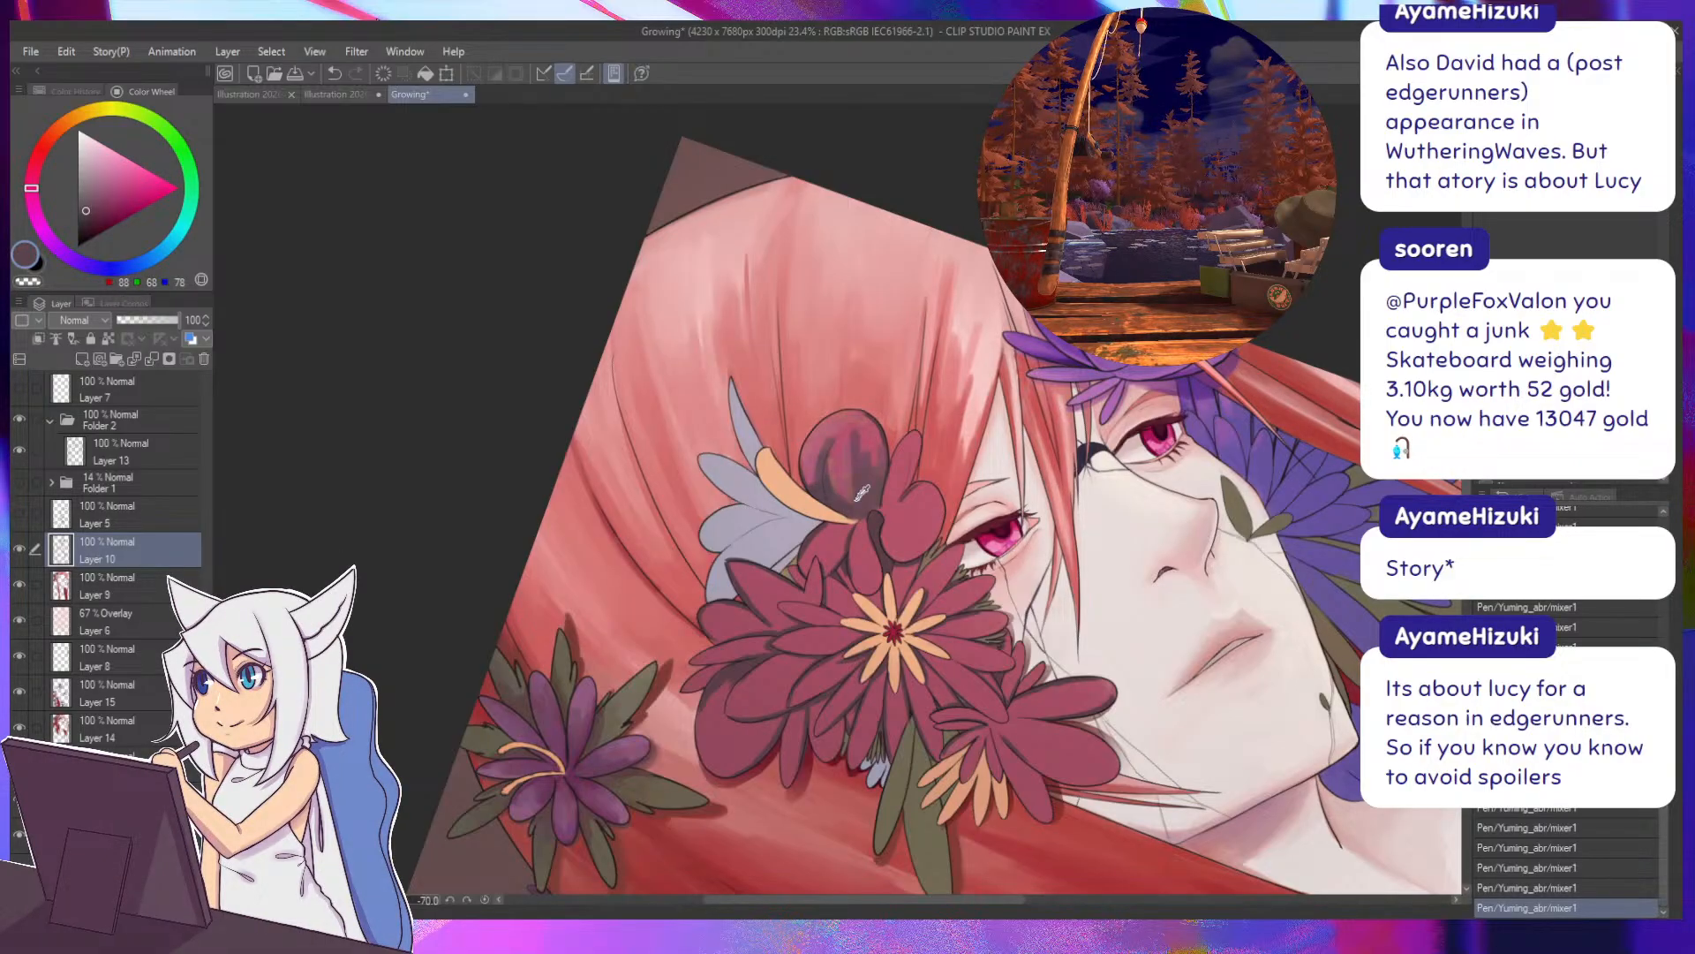
{"action": "left_click", "coordinate": [849, 469], "text": "alt"}
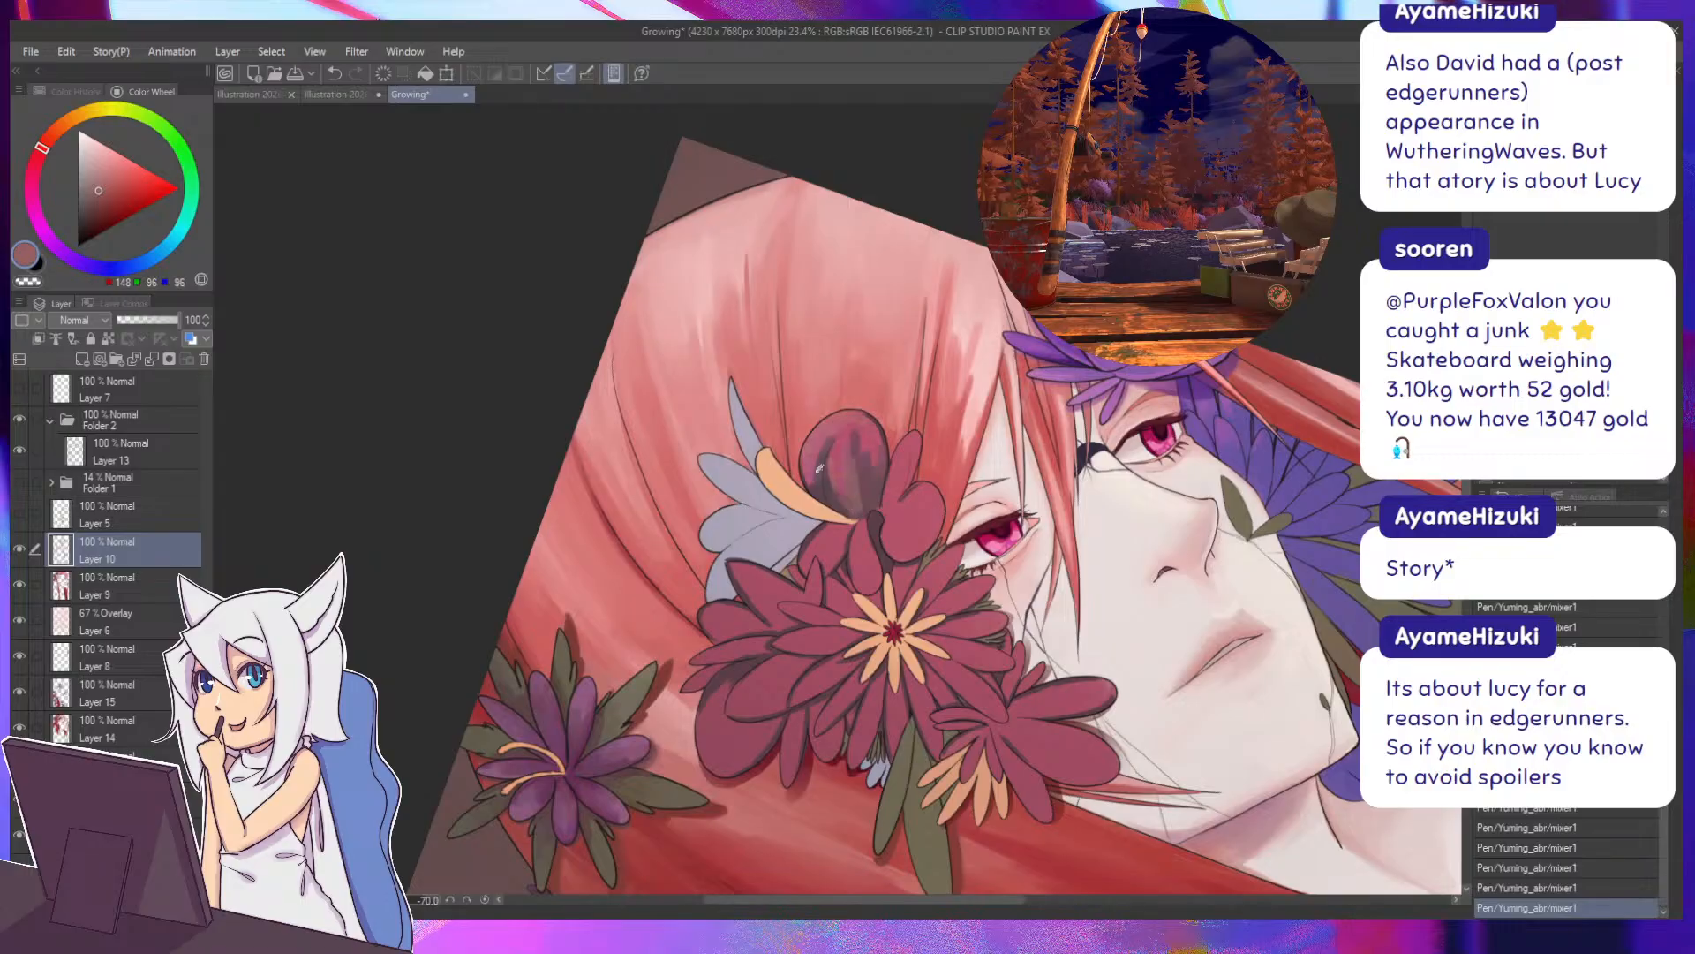
Deepen the rounded petal's shadow along the orange petal with sampled dark plum.
{"action": "left_click_drag", "start_coordinate": [817, 409], "coordinate": [929, 512]}
{"action": "left_click", "coordinate": [879, 520], "text": "alt"}
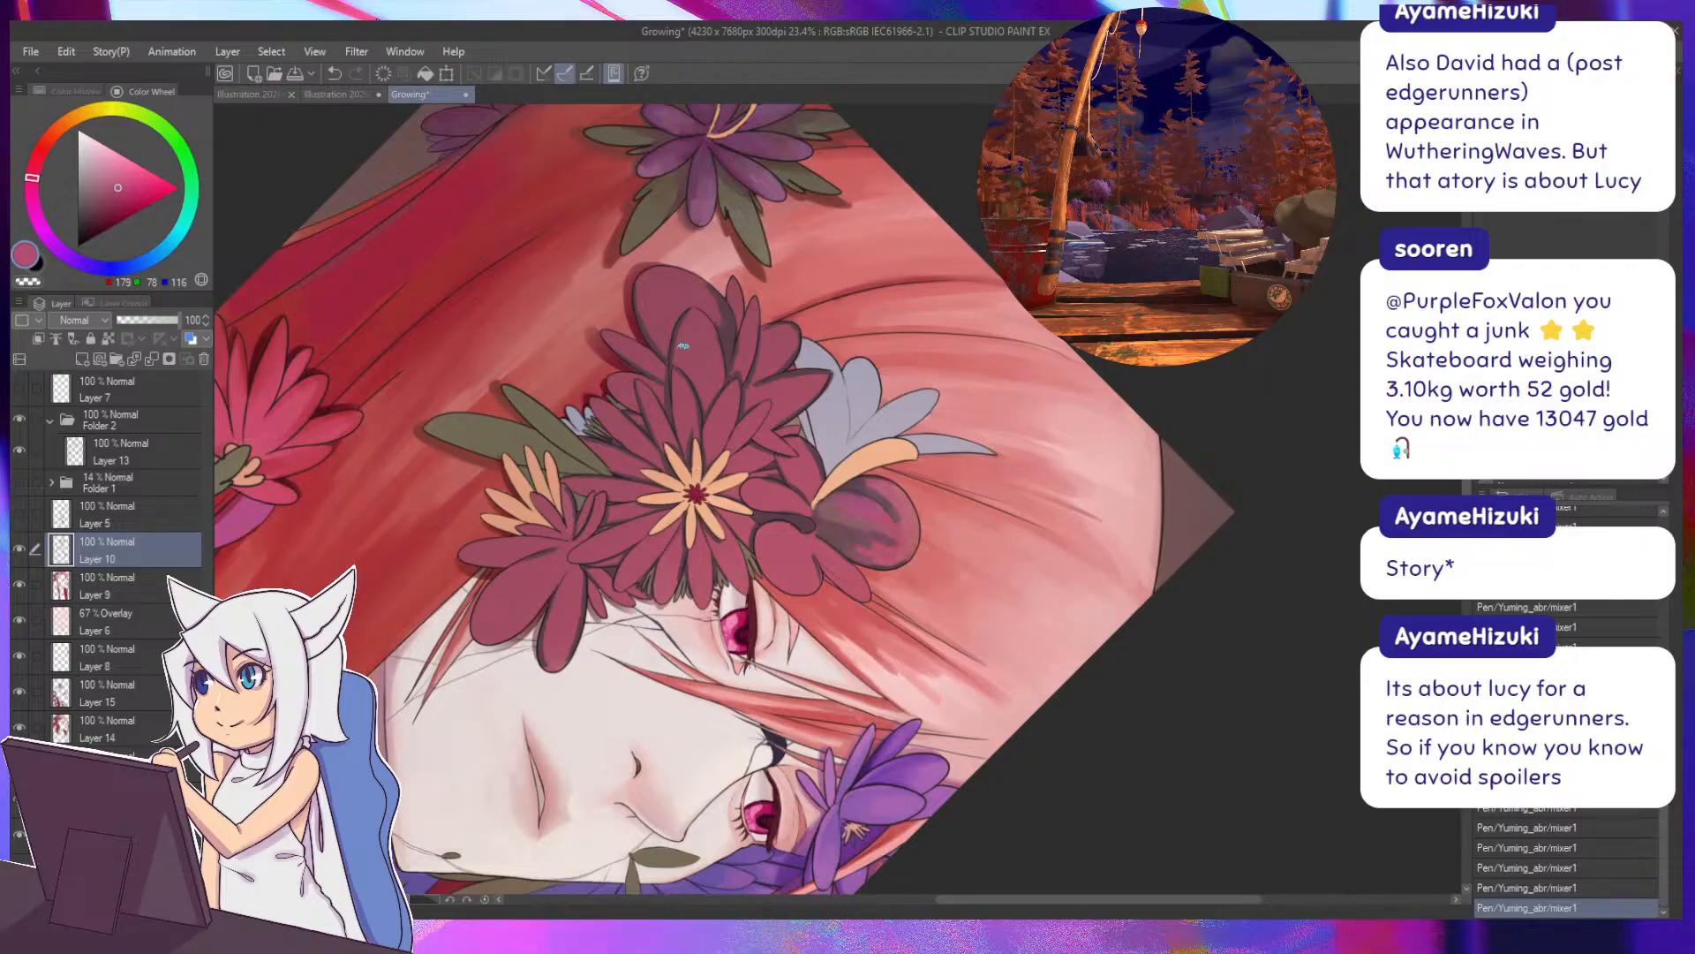
{"action": "left_click", "coordinate": [860, 478], "text": "alt"}
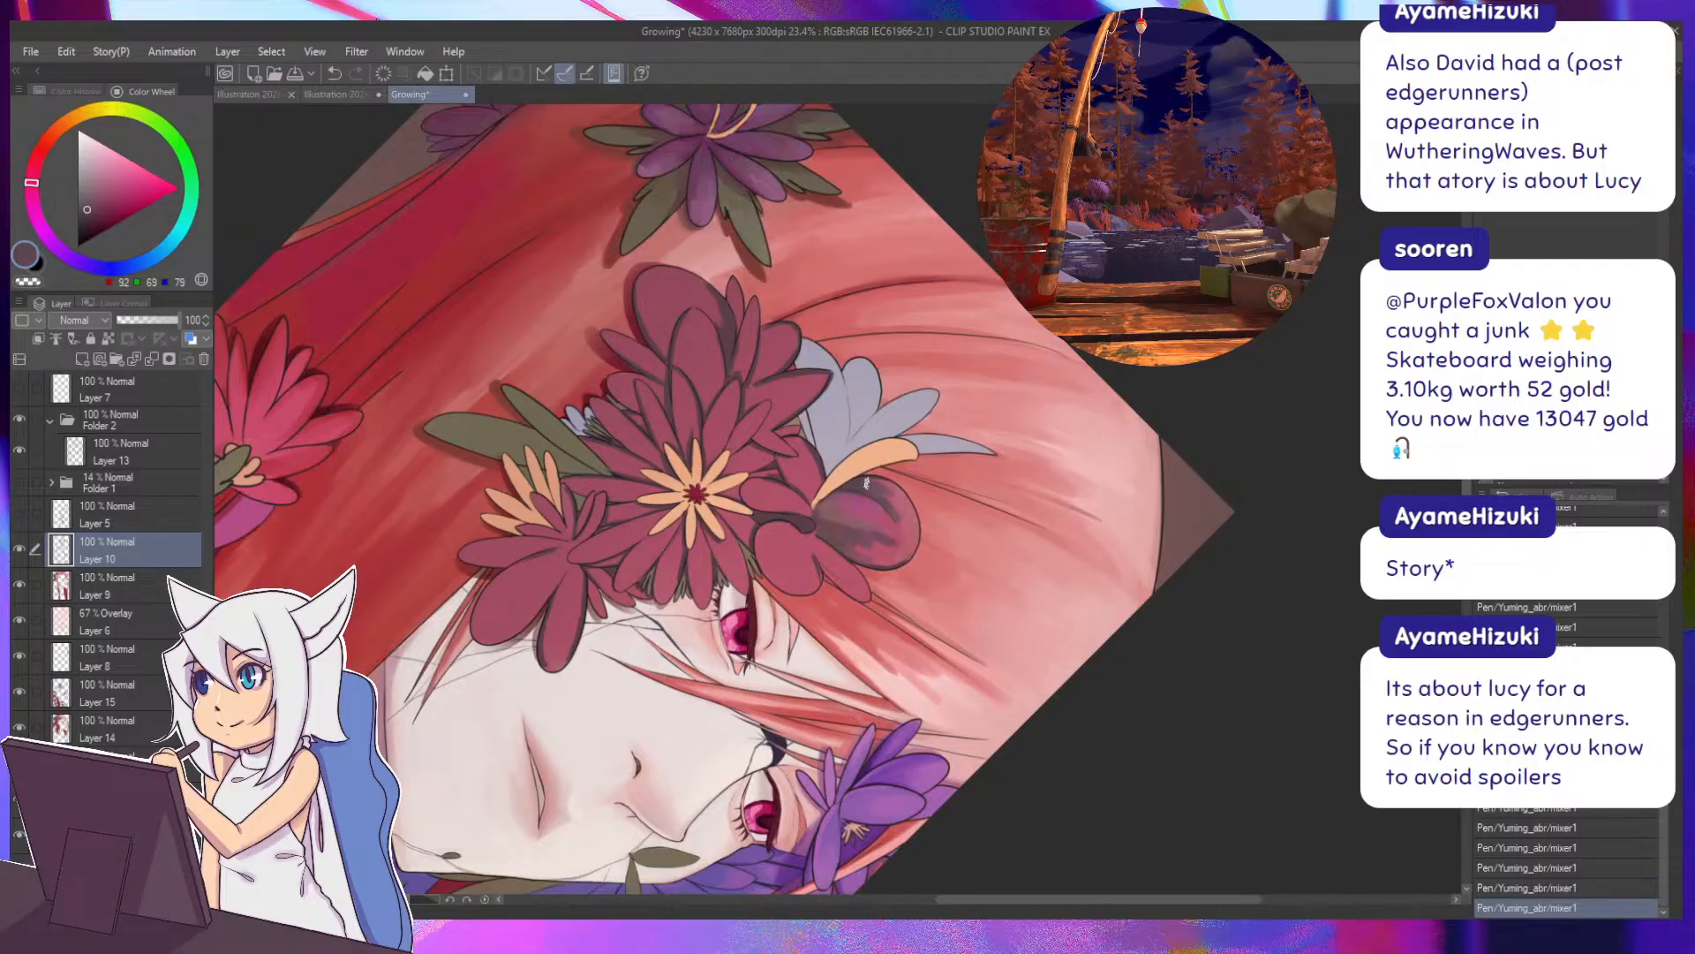
{"action": "left_click_drag", "start_coordinate": [890, 494], "coordinate": [856, 467]}
{"action": "left_click", "coordinate": [846, 431], "text": "alt"}
Choose a brighter pinkish red and paint lighter strokes over the middle of the rounded petal.
{"action": "left_click_drag", "start_coordinate": [120, 182], "coordinate": [124, 181]}
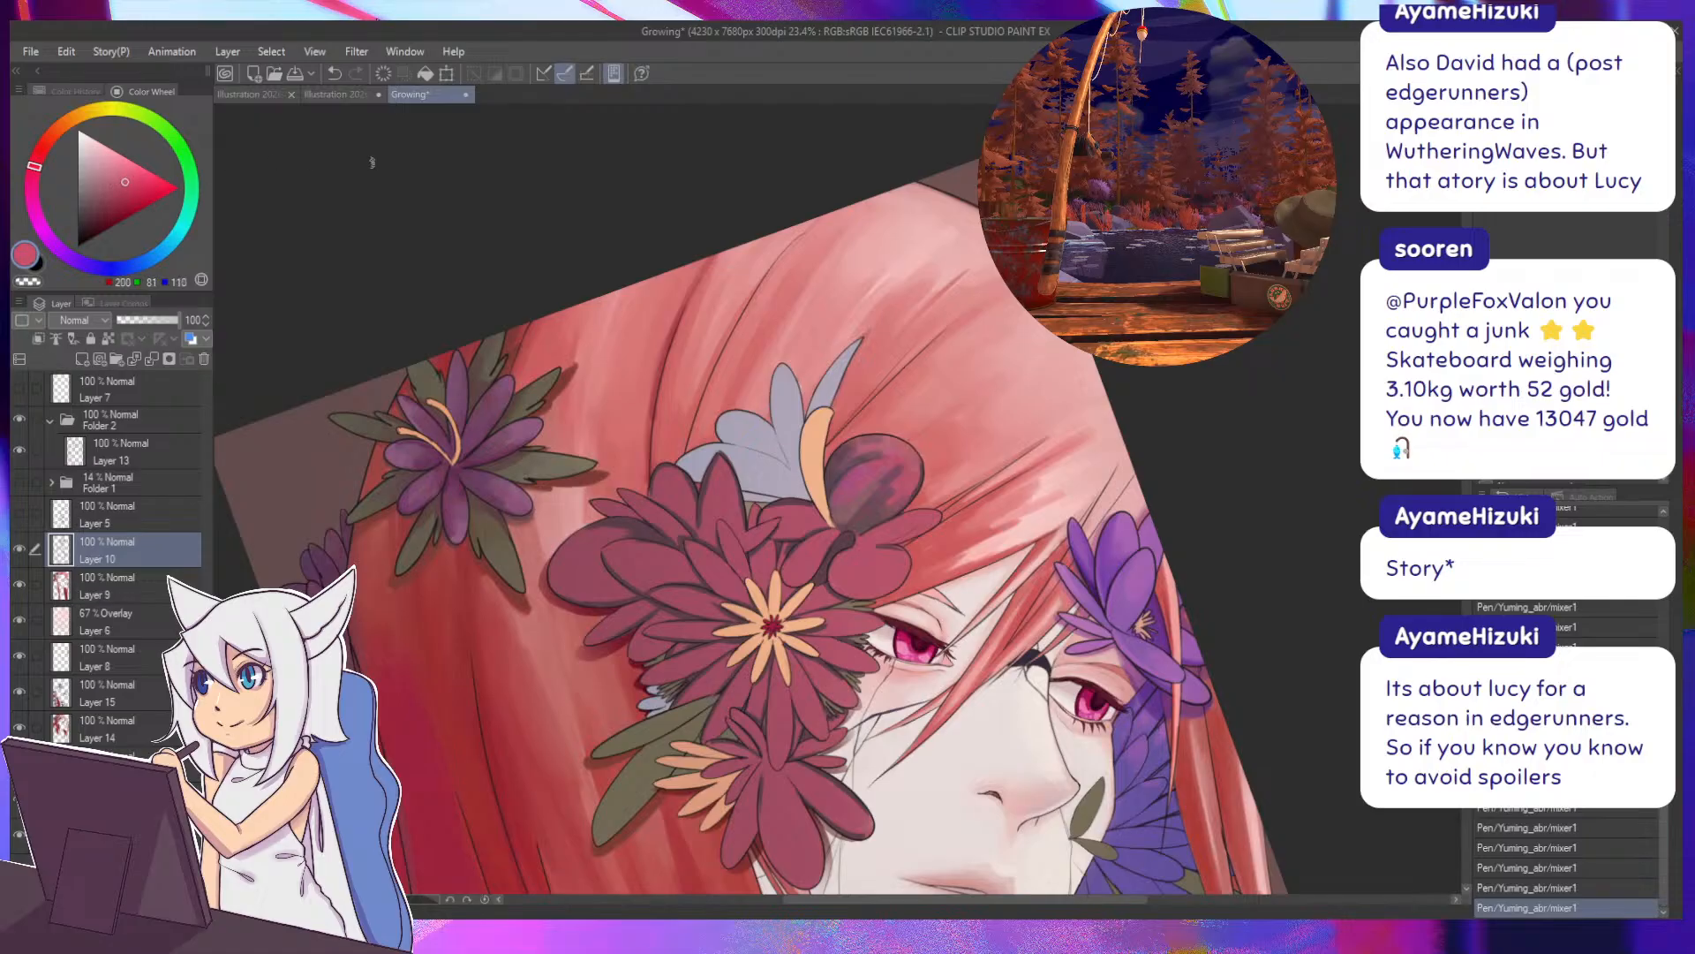
{"action": "left_click_drag", "start_coordinate": [890, 455], "coordinate": [834, 474]}
{"action": "key", "text": "minus"}
{"action": "key", "text": "minus"}
{"action": "key", "text": "minus"}
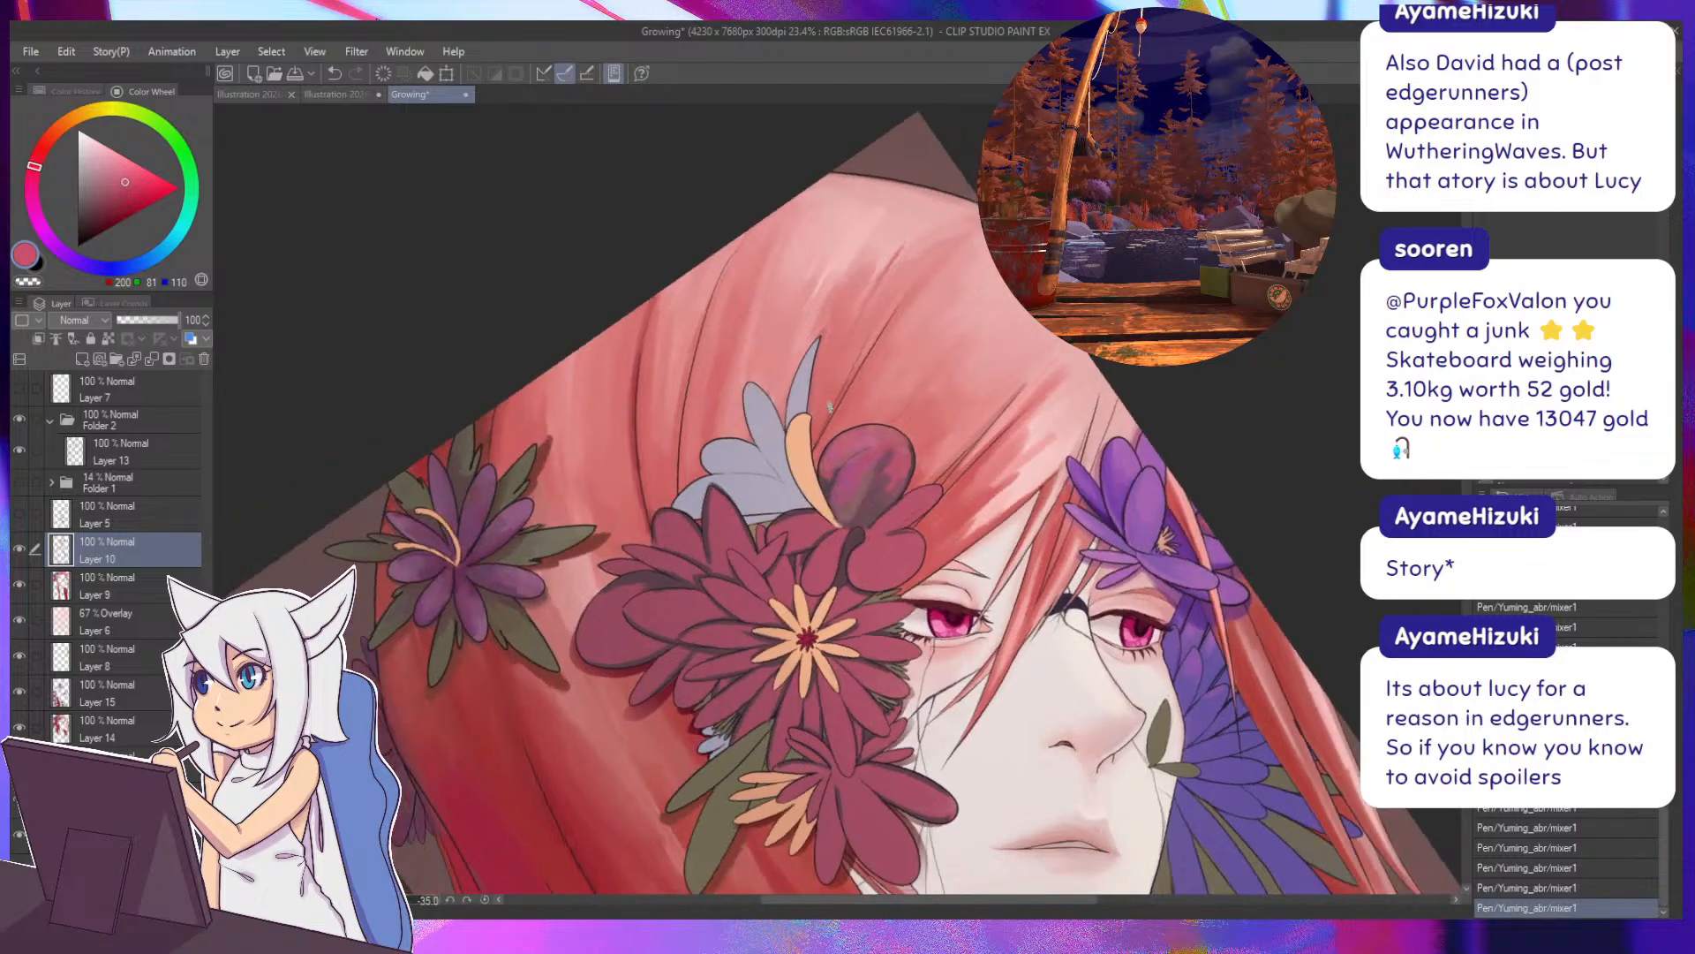
{"action": "mouse_move", "coordinate": [878, 441]}
{"action": "left_mouse_down"}
{"action": "mouse_move", "coordinate": [906, 468]}
{"action": "mouse_move", "coordinate": [862, 509]}
{"action": "mouse_move", "coordinate": [875, 482]}
{"action": "left_mouse_up"}
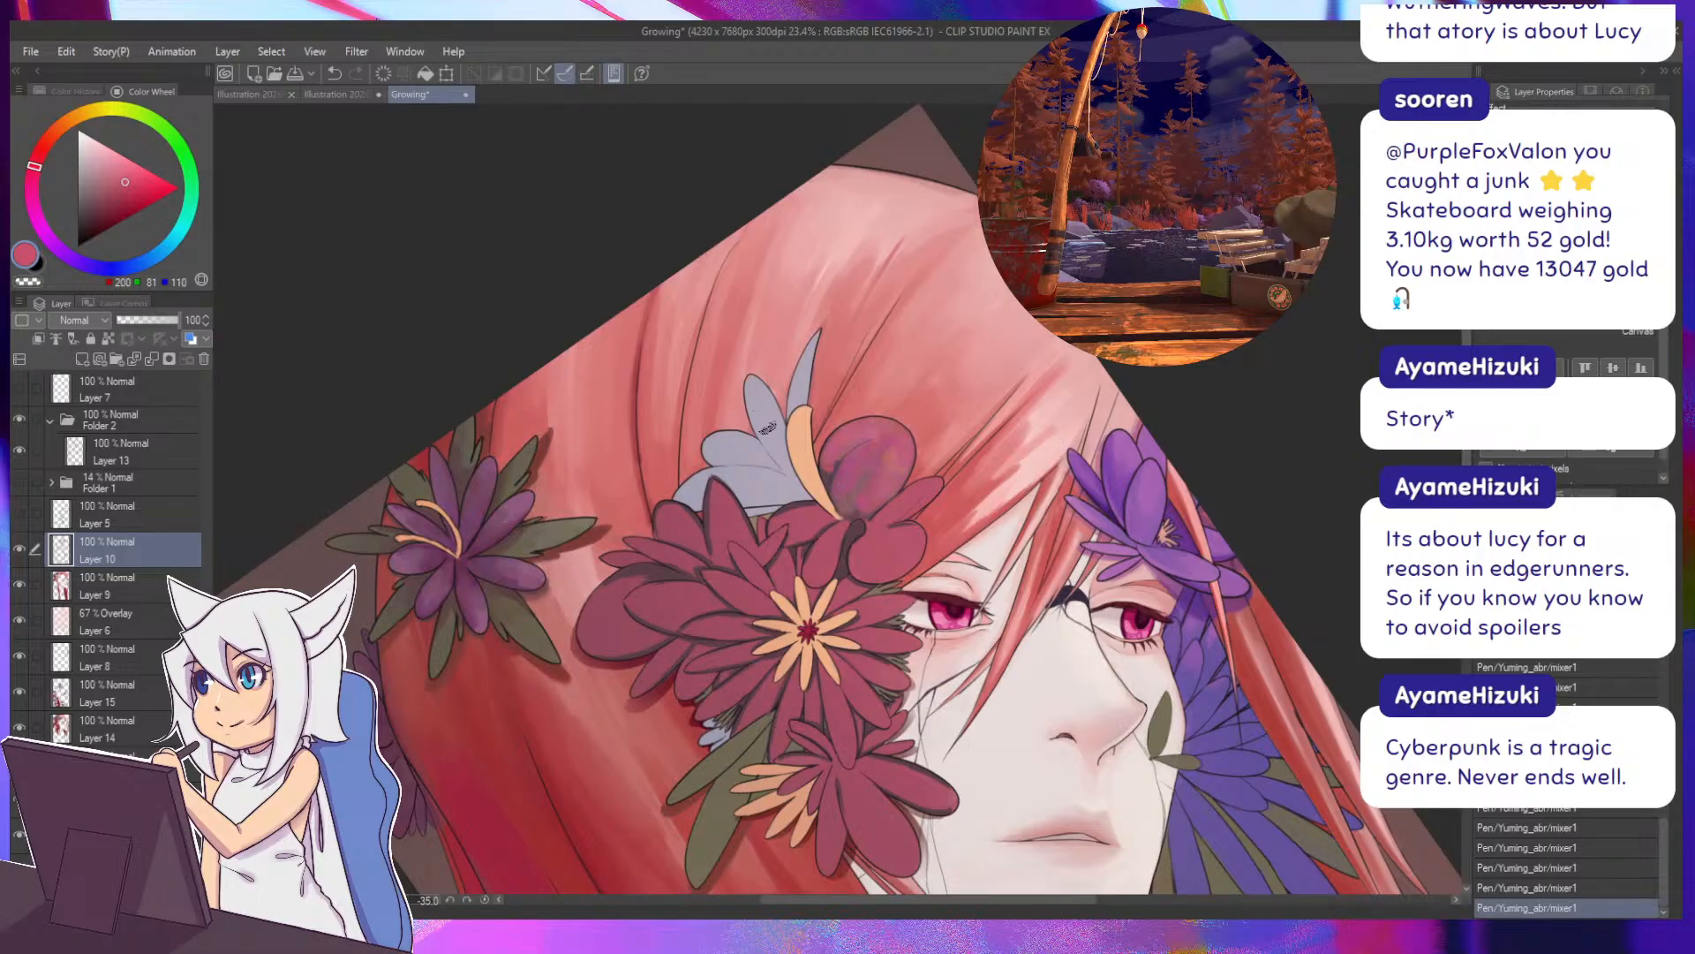
Shade the base of the pale blue petals behind the maroon flower with muted and more saturated purple.
{"action": "left_click", "coordinate": [780, 484], "text": "alt"}
{"action": "left_click_drag", "start_coordinate": [85, 166], "coordinate": [94, 179]}
{"action": "left_click_drag", "start_coordinate": [805, 496], "coordinate": [749, 463]}
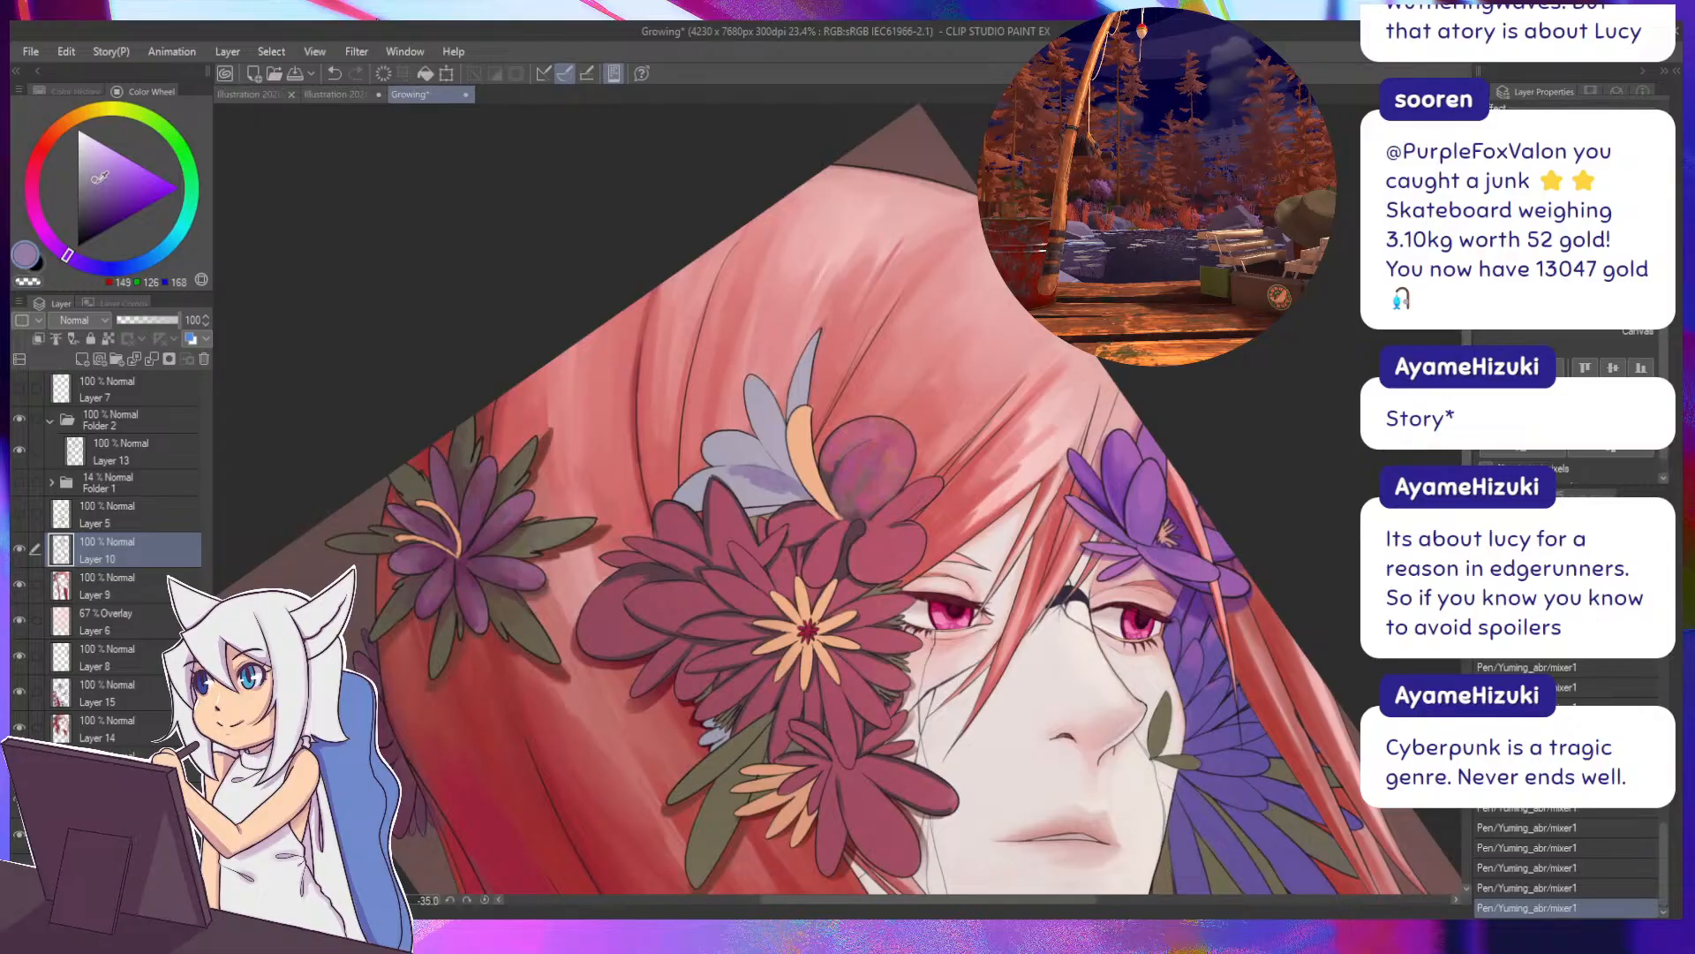
{"action": "left_click_drag", "start_coordinate": [100, 177], "coordinate": [108, 188]}
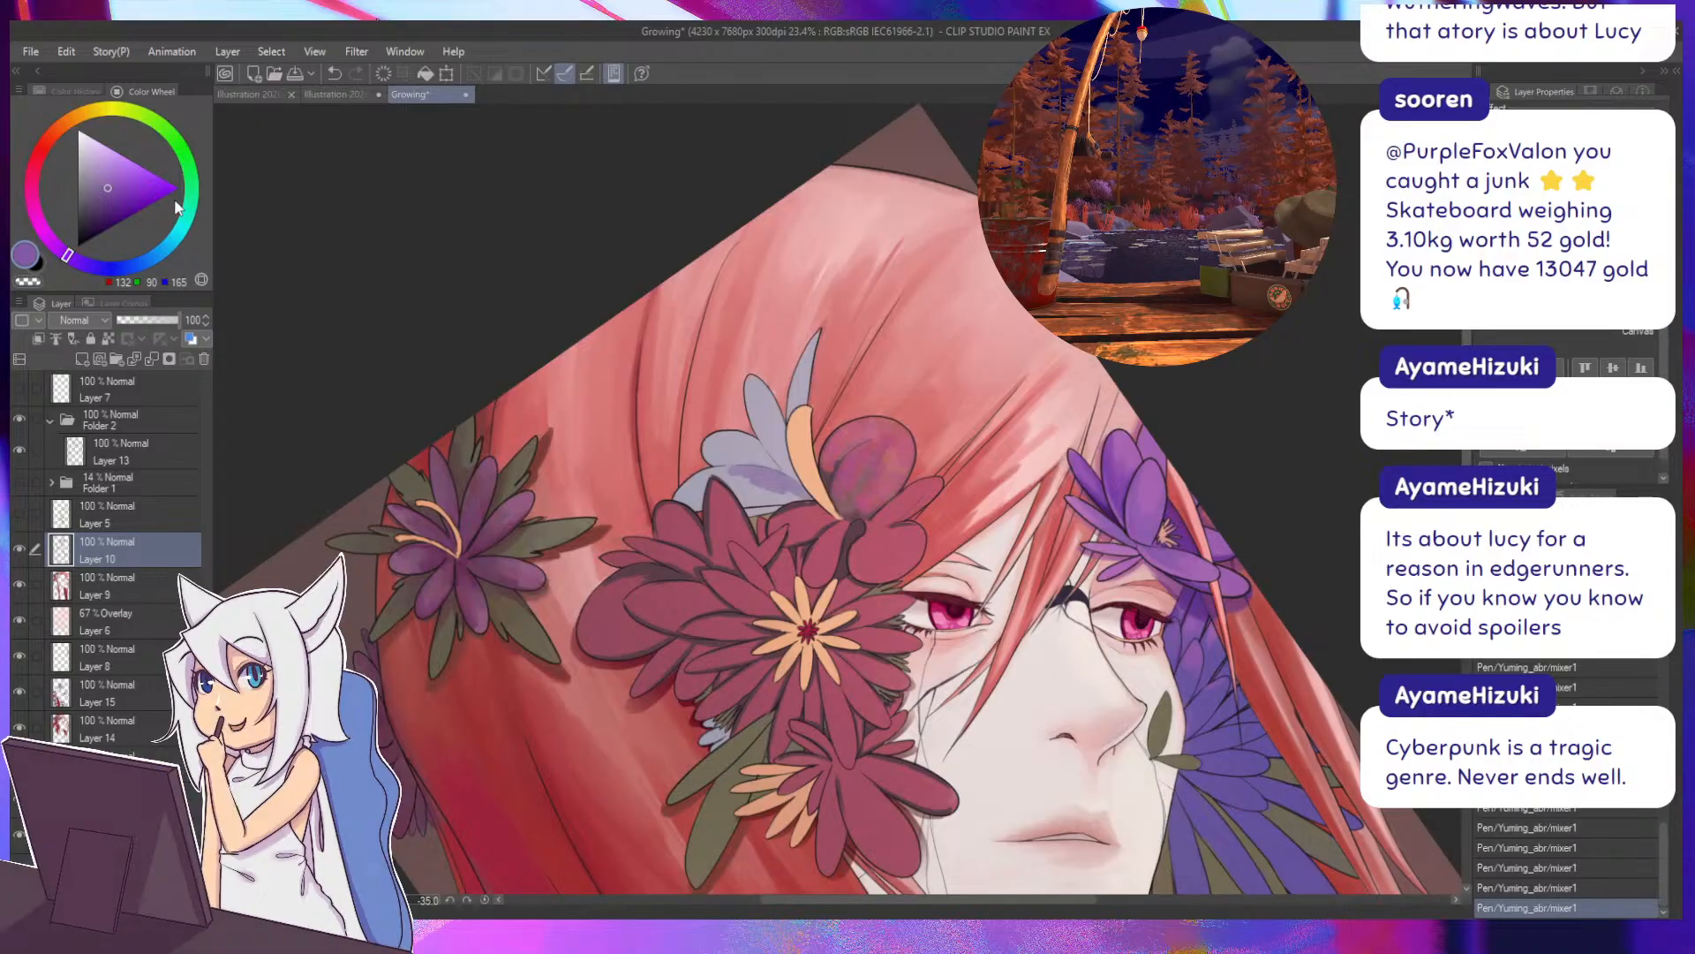
{"action": "mouse_move", "coordinate": [794, 370]}
{"action": "left_mouse_down"}
{"action": "mouse_move", "coordinate": [719, 561]}
{"action": "mouse_move", "coordinate": [734, 584]}
{"action": "mouse_move", "coordinate": [792, 536]}
{"action": "mouse_move", "coordinate": [862, 531]}
{"action": "mouse_move", "coordinate": [876, 554]}
{"action": "mouse_move", "coordinate": [808, 494]}
{"action": "mouse_move", "coordinate": [843, 551]}
{"action": "left_mouse_up"}
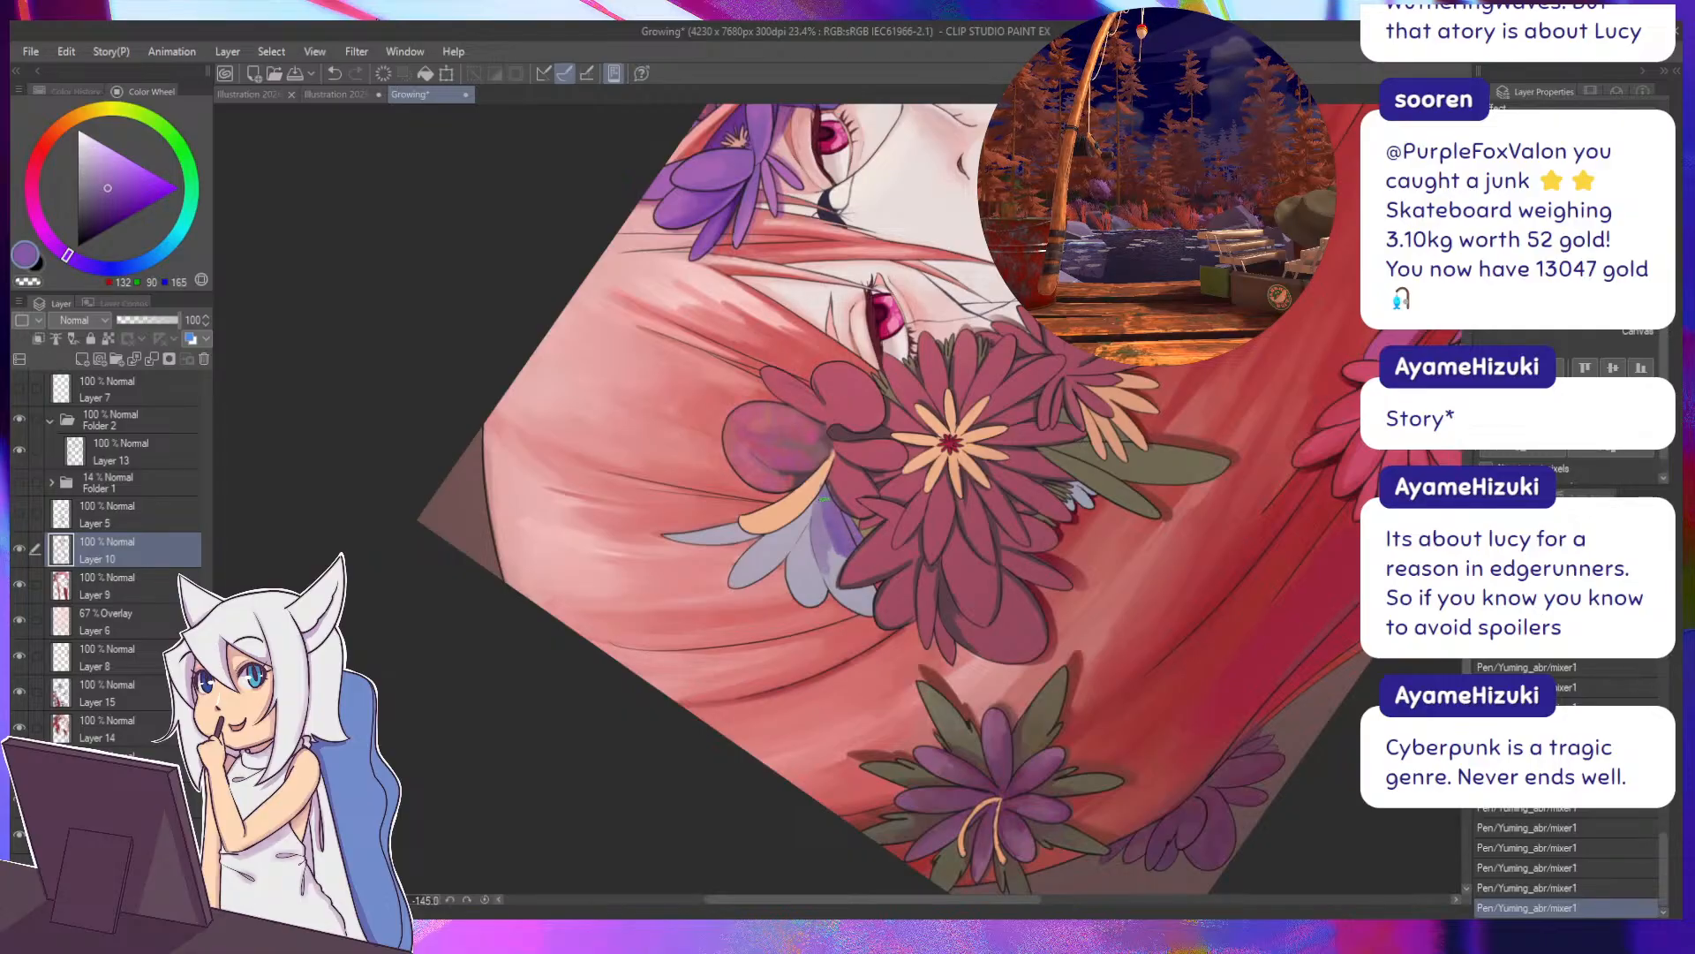
{"action": "key", "text": "asciicircum"}
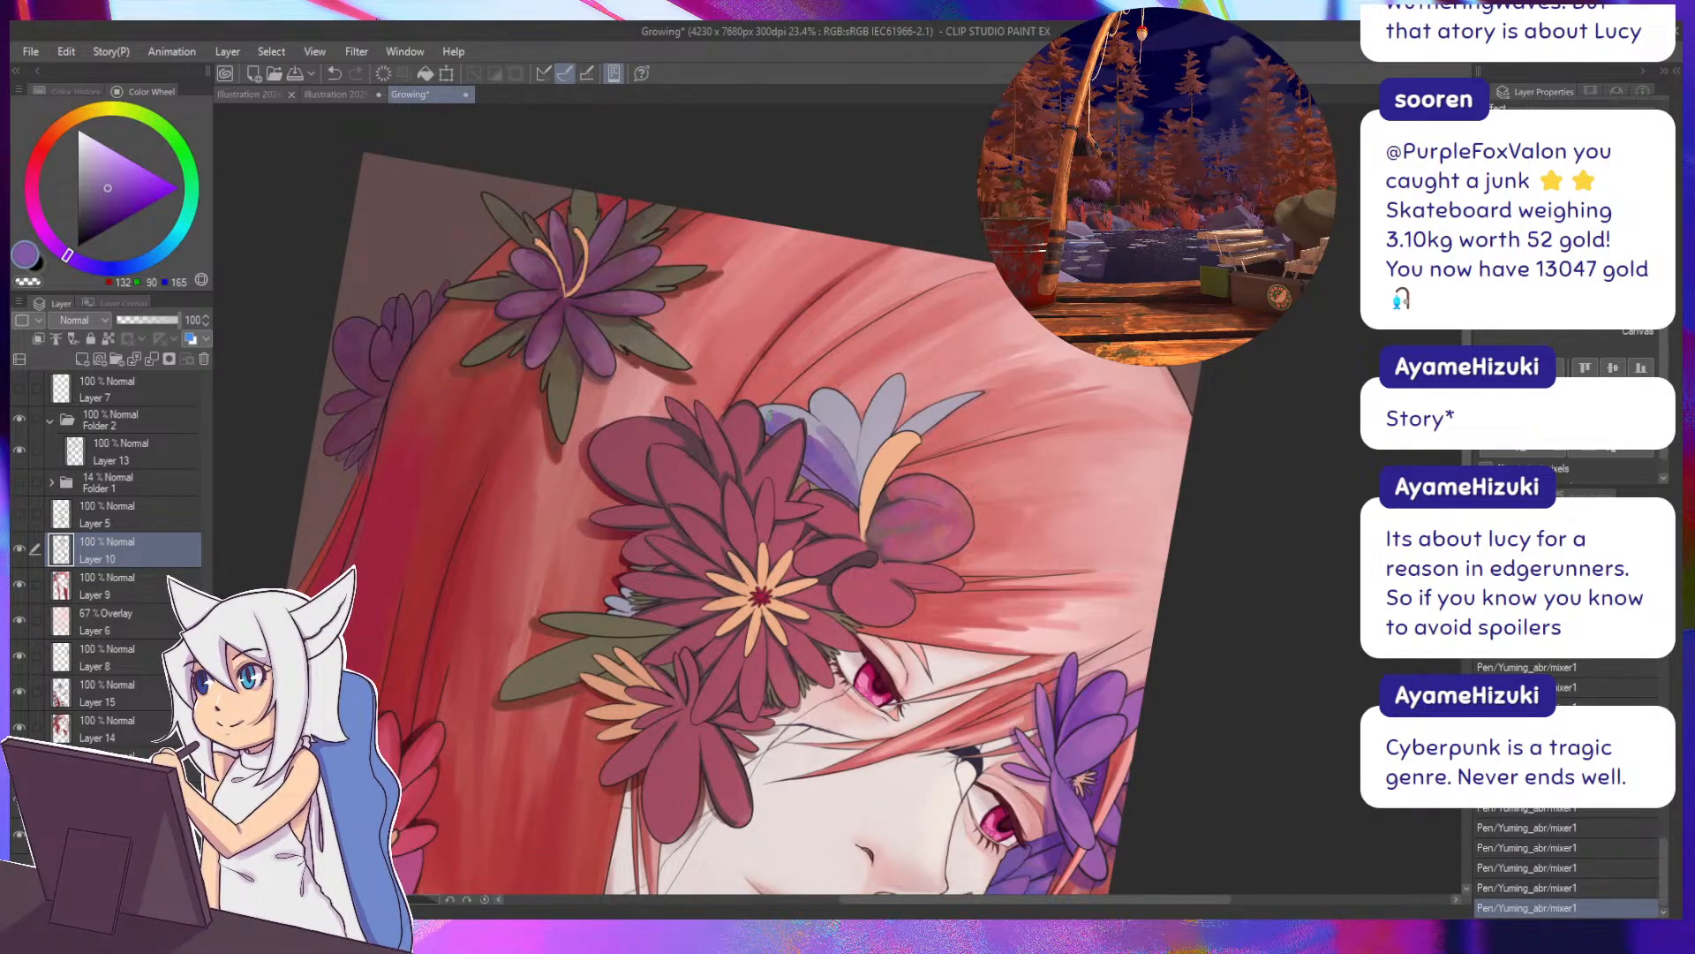
Blend the purple shading into the pale blue petals with sampled lavender tones.
{"action": "left_click", "coordinate": [763, 413], "text": "alt"}
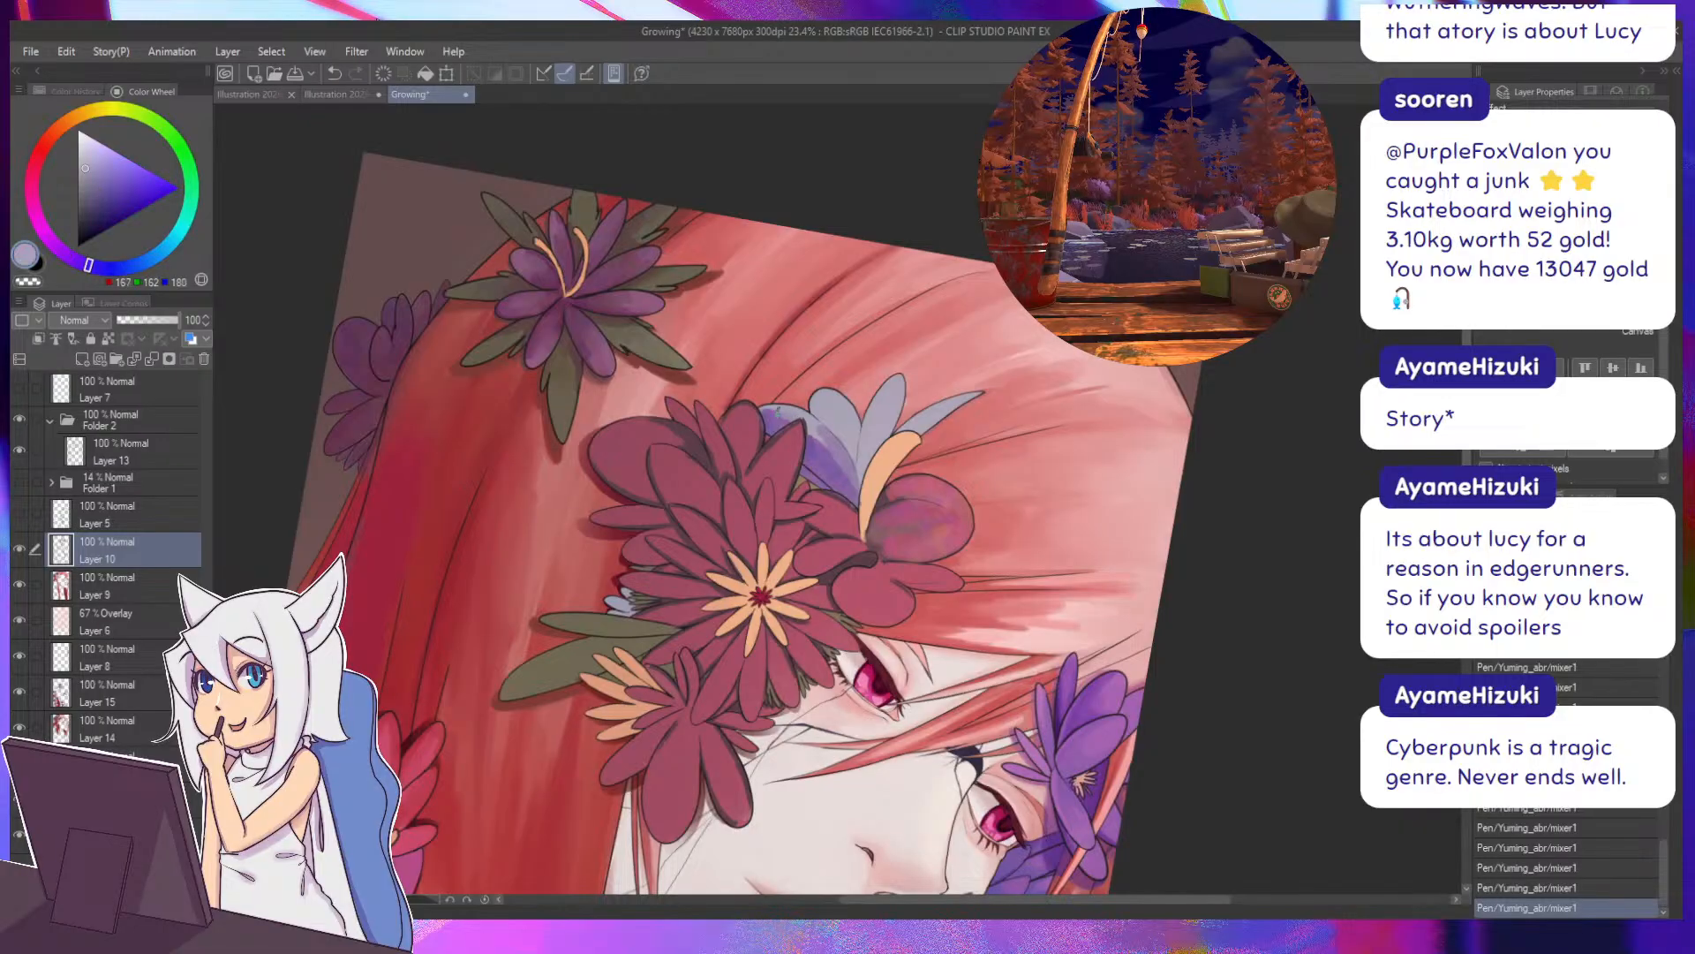
{"action": "left_click", "coordinate": [816, 438], "text": "alt"}
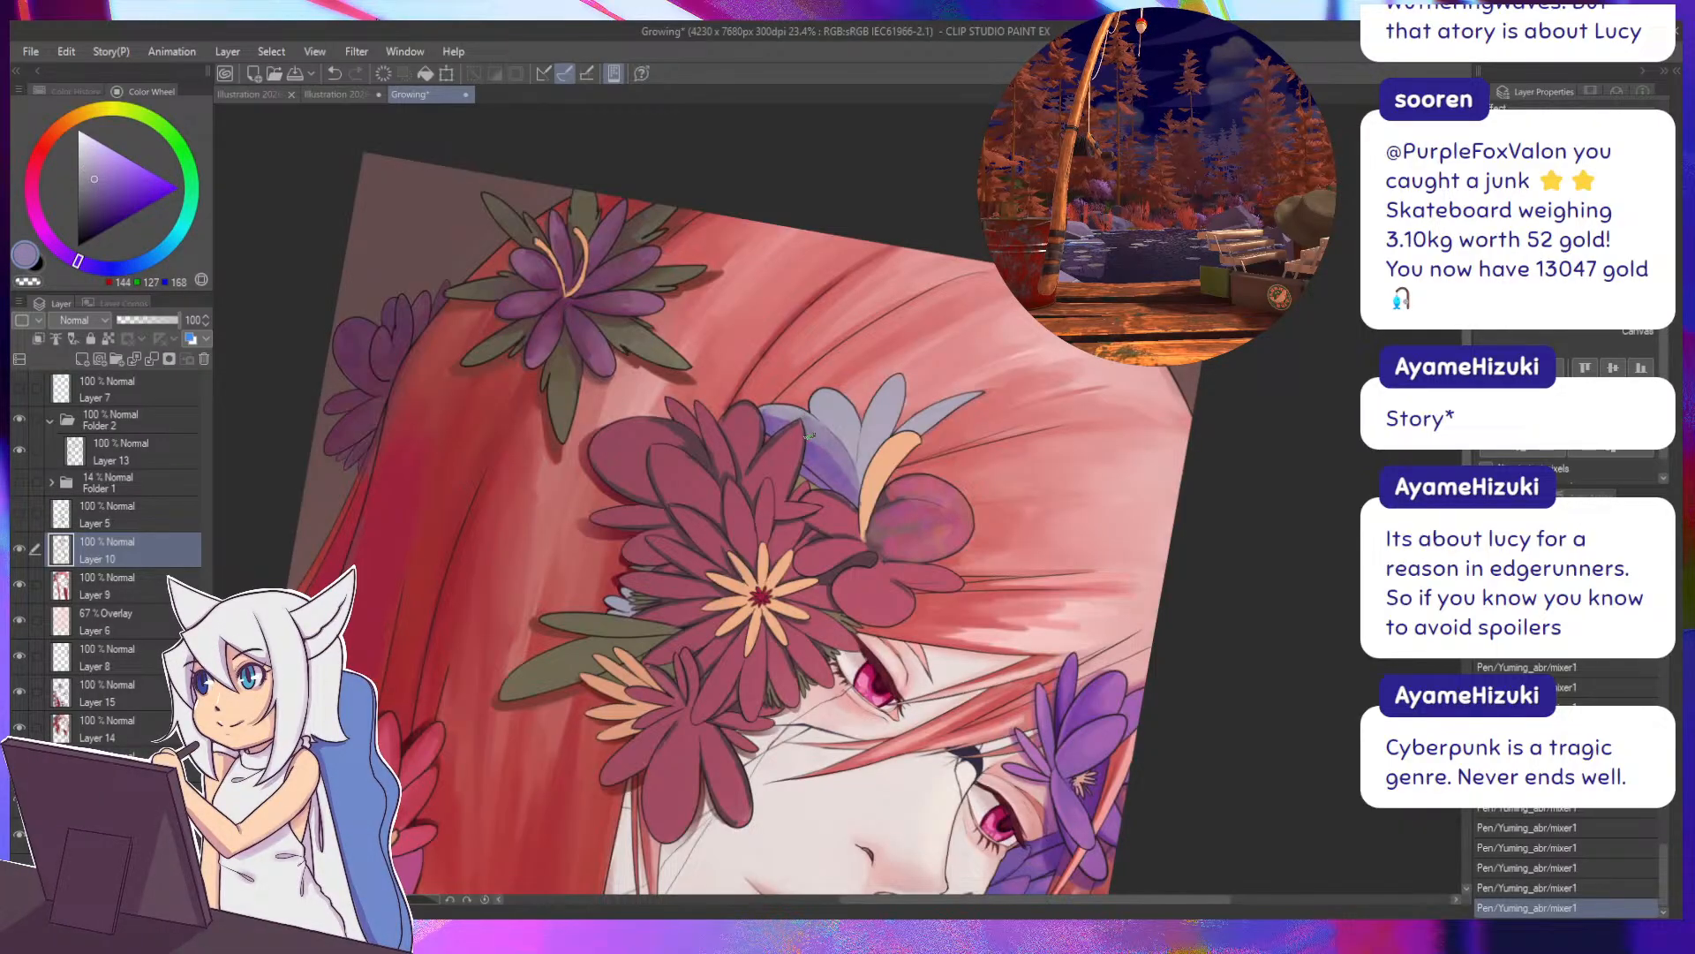
{"action": "left_click_drag", "start_coordinate": [693, 350], "coordinate": [872, 704]}
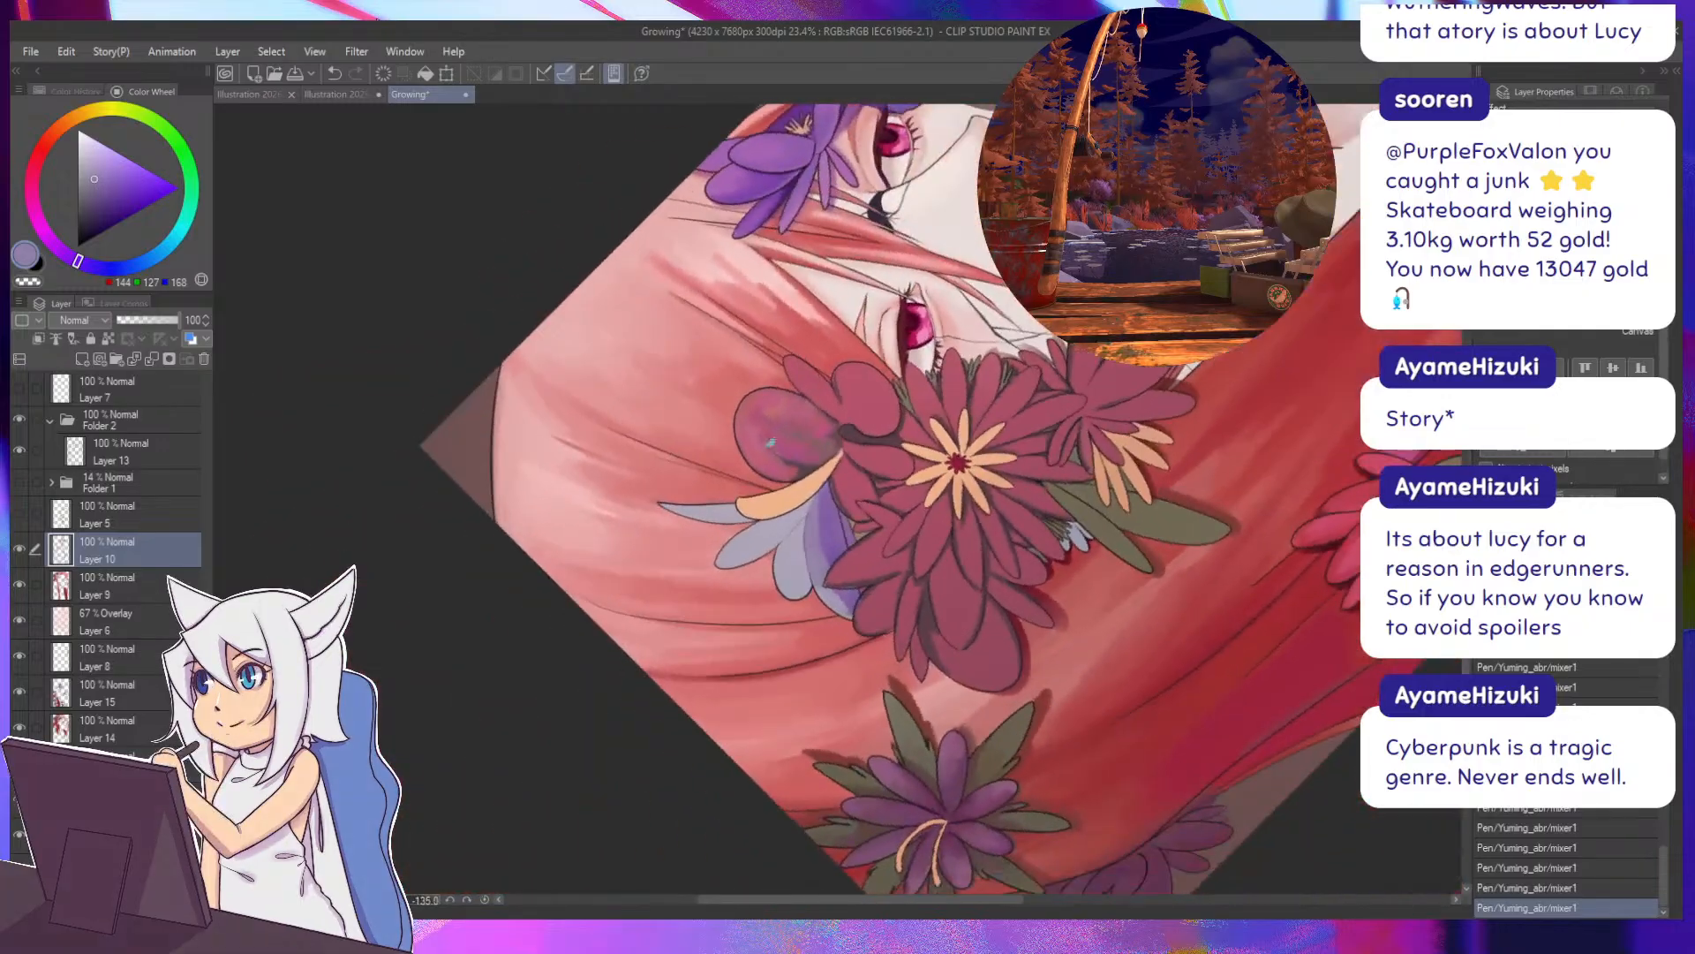
Blend sampled muted purple into the base of the pale blue petals beside the maroon flower.
{"action": "left_click", "coordinate": [824, 512], "text": "alt"}
{"action": "left_click_drag", "start_coordinate": [820, 512], "coordinate": [798, 483]}
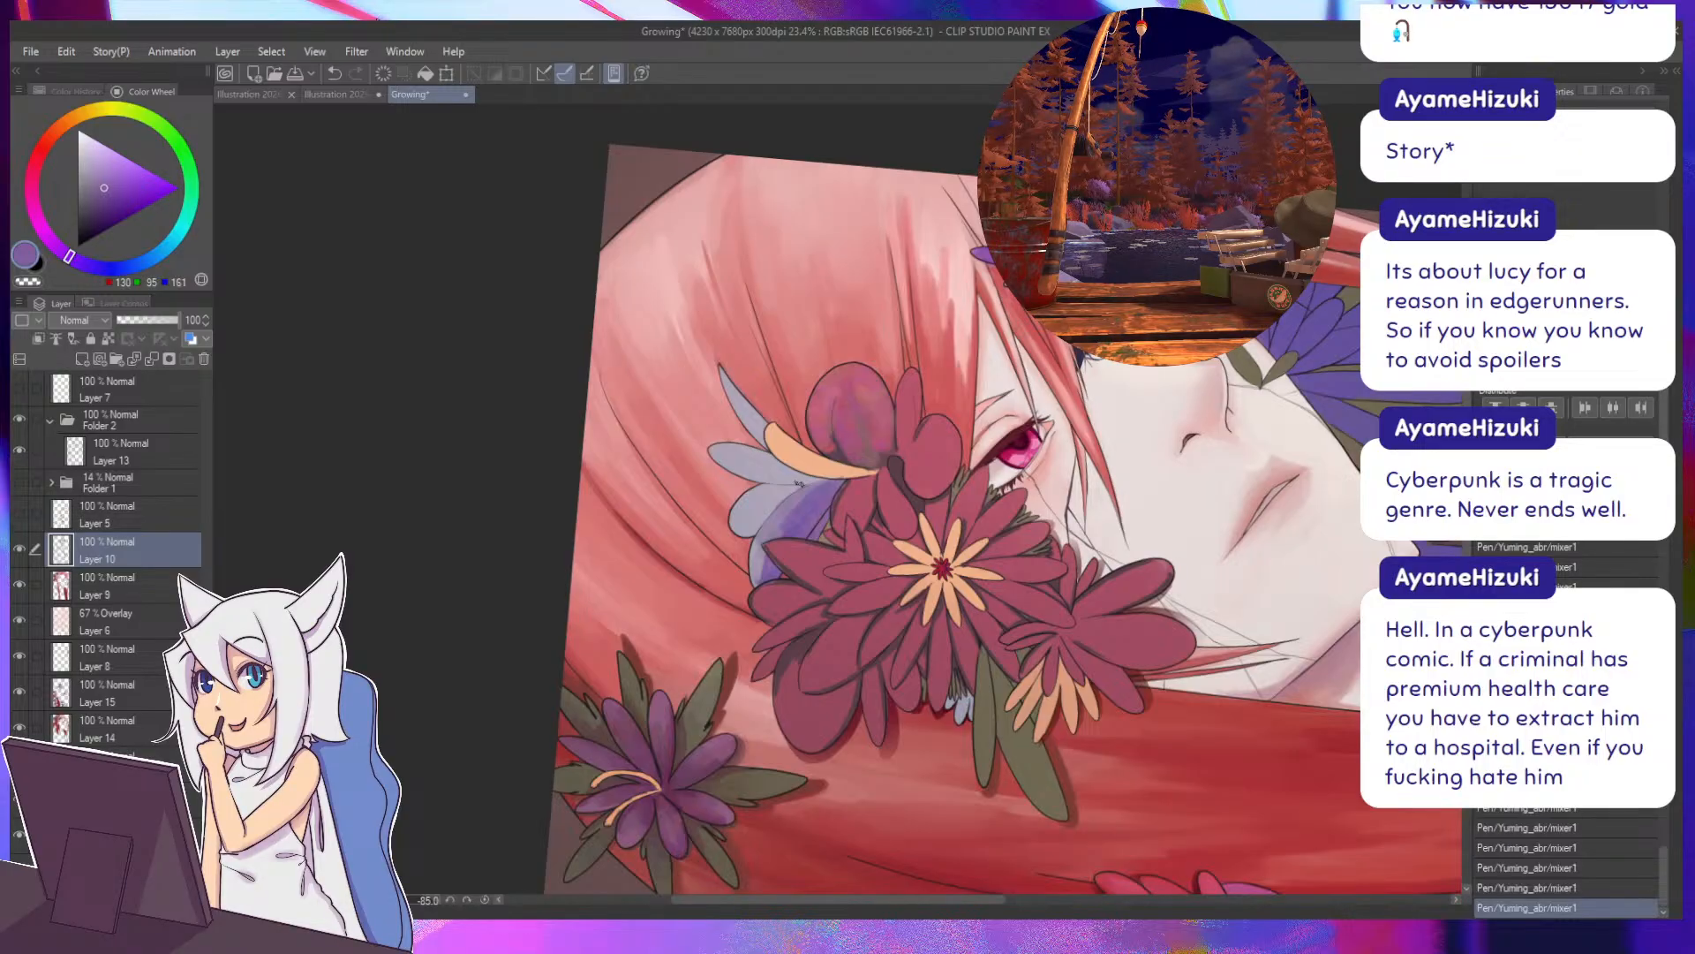
{"action": "key", "text": "asciicircum"}
{"action": "left_click", "coordinate": [816, 495], "text": "alt"}
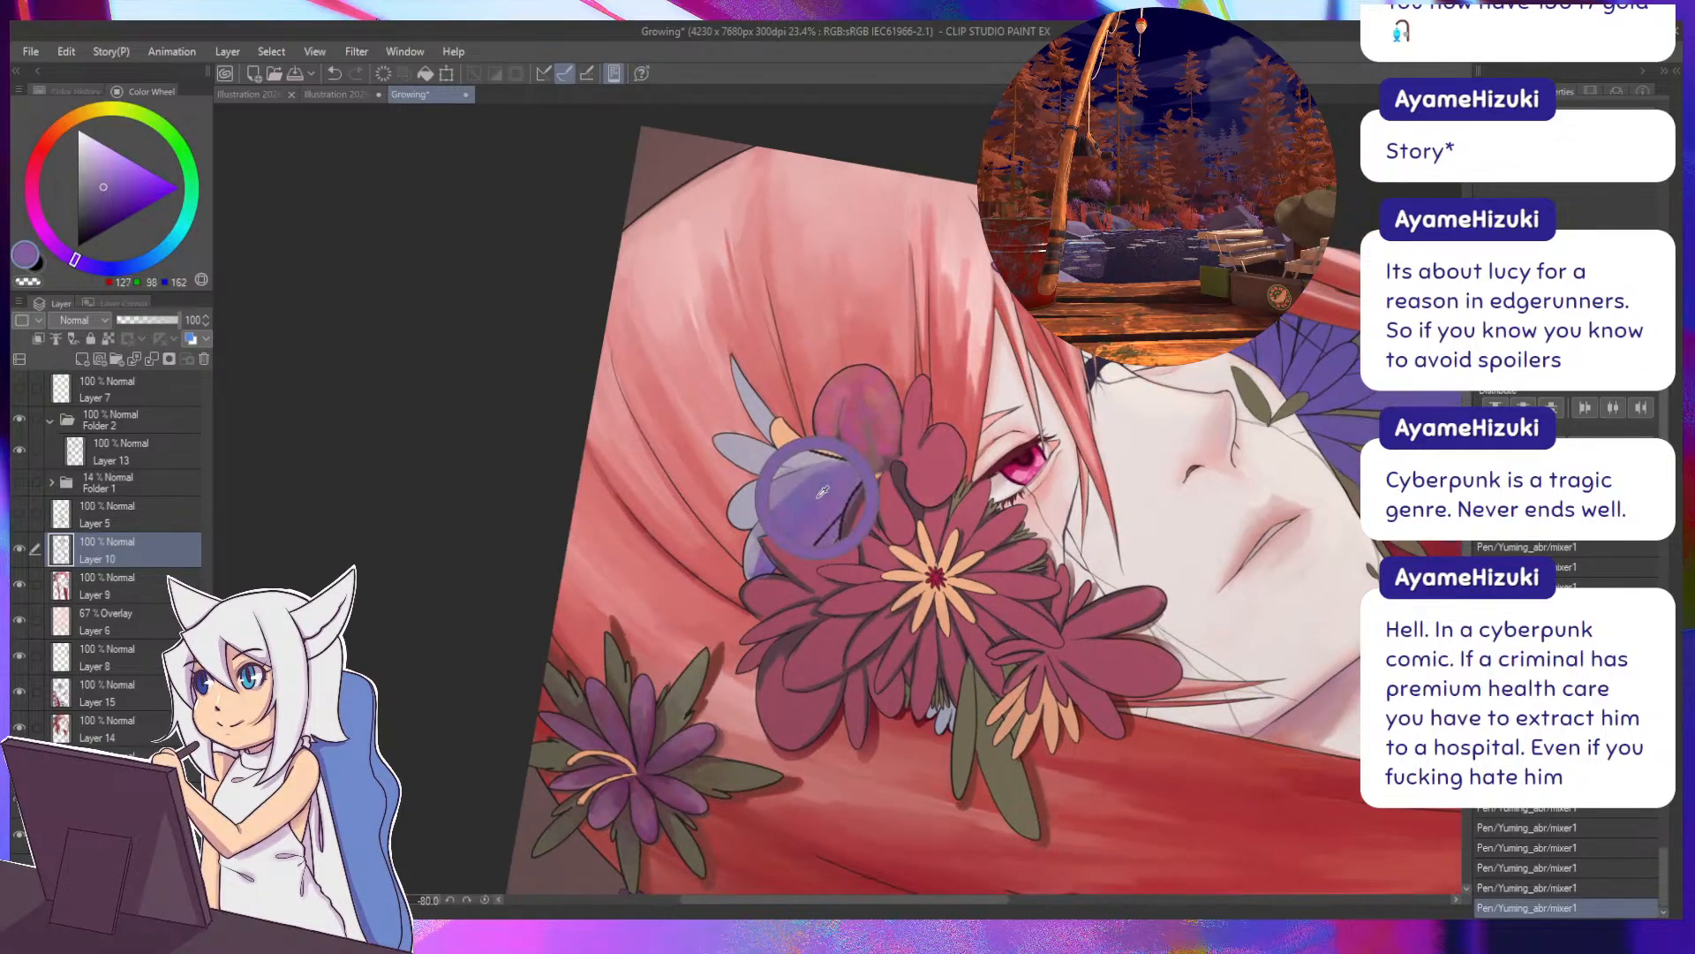
Extend the purple shading from the base up along the tall pale blue petal next to the orange petal.
{"action": "key", "text": "minus"}
{"action": "key", "text": "minus"}
{"action": "key", "text": "minus"}
{"action": "key", "text": "minus"}
{"action": "key", "text": "minus"}
{"action": "key", "text": "minus"}
{"action": "key", "text": "minus"}
{"action": "key", "text": "minus"}
{"action": "key", "text": "minus"}
{"action": "key", "text": "minus"}
{"action": "key", "text": "minus"}
{"action": "key", "text": "minus"}
{"action": "key", "text": "minus"}
{"action": "key", "text": "minus"}
{"action": "key", "text": "minus"}
{"action": "key", "text": "minus"}
{"action": "mouse_move", "coordinate": [824, 537]}
{"action": "left_mouse_down"}
{"action": "mouse_move", "coordinate": [816, 563]}
{"action": "mouse_move", "coordinate": [846, 593]}
{"action": "mouse_move", "coordinate": [807, 576]}
{"action": "mouse_move", "coordinate": [842, 606]}
{"action": "mouse_move", "coordinate": [830, 585]}
{"action": "mouse_move", "coordinate": [967, 527]}
{"action": "mouse_move", "coordinate": [746, 399]}
{"action": "mouse_move", "coordinate": [752, 444]}
{"action": "left_mouse_up"}
{"action": "left_click_drag", "start_coordinate": [834, 483], "coordinate": [855, 515]}
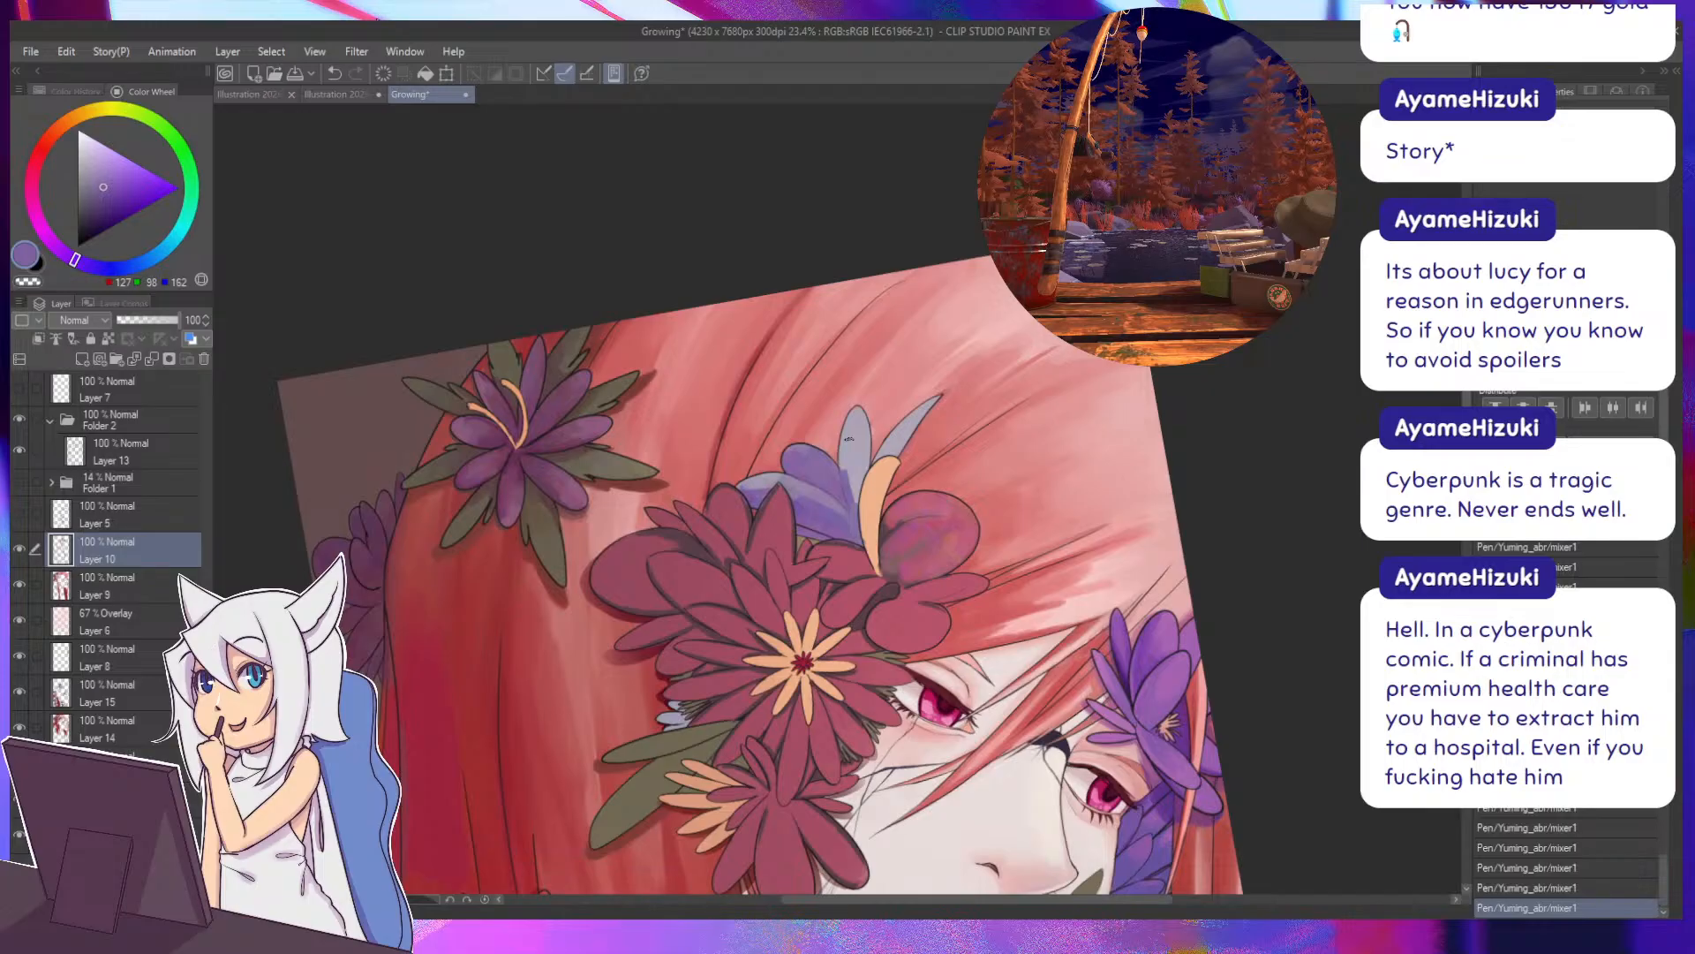
{"action": "left_click_drag", "start_coordinate": [857, 407], "coordinate": [848, 429]}
{"action": "mouse_move", "coordinate": [842, 470]}
{"action": "left_mouse_down"}
{"action": "mouse_move", "coordinate": [852, 432]}
{"action": "mouse_move", "coordinate": [851, 507]}
{"action": "left_mouse_up"}
{"action": "mouse_move", "coordinate": [856, 410]}
{"action": "left_mouse_down"}
{"action": "mouse_move", "coordinate": [859, 448]}
{"action": "mouse_move", "coordinate": [824, 434]}
{"action": "left_mouse_up"}
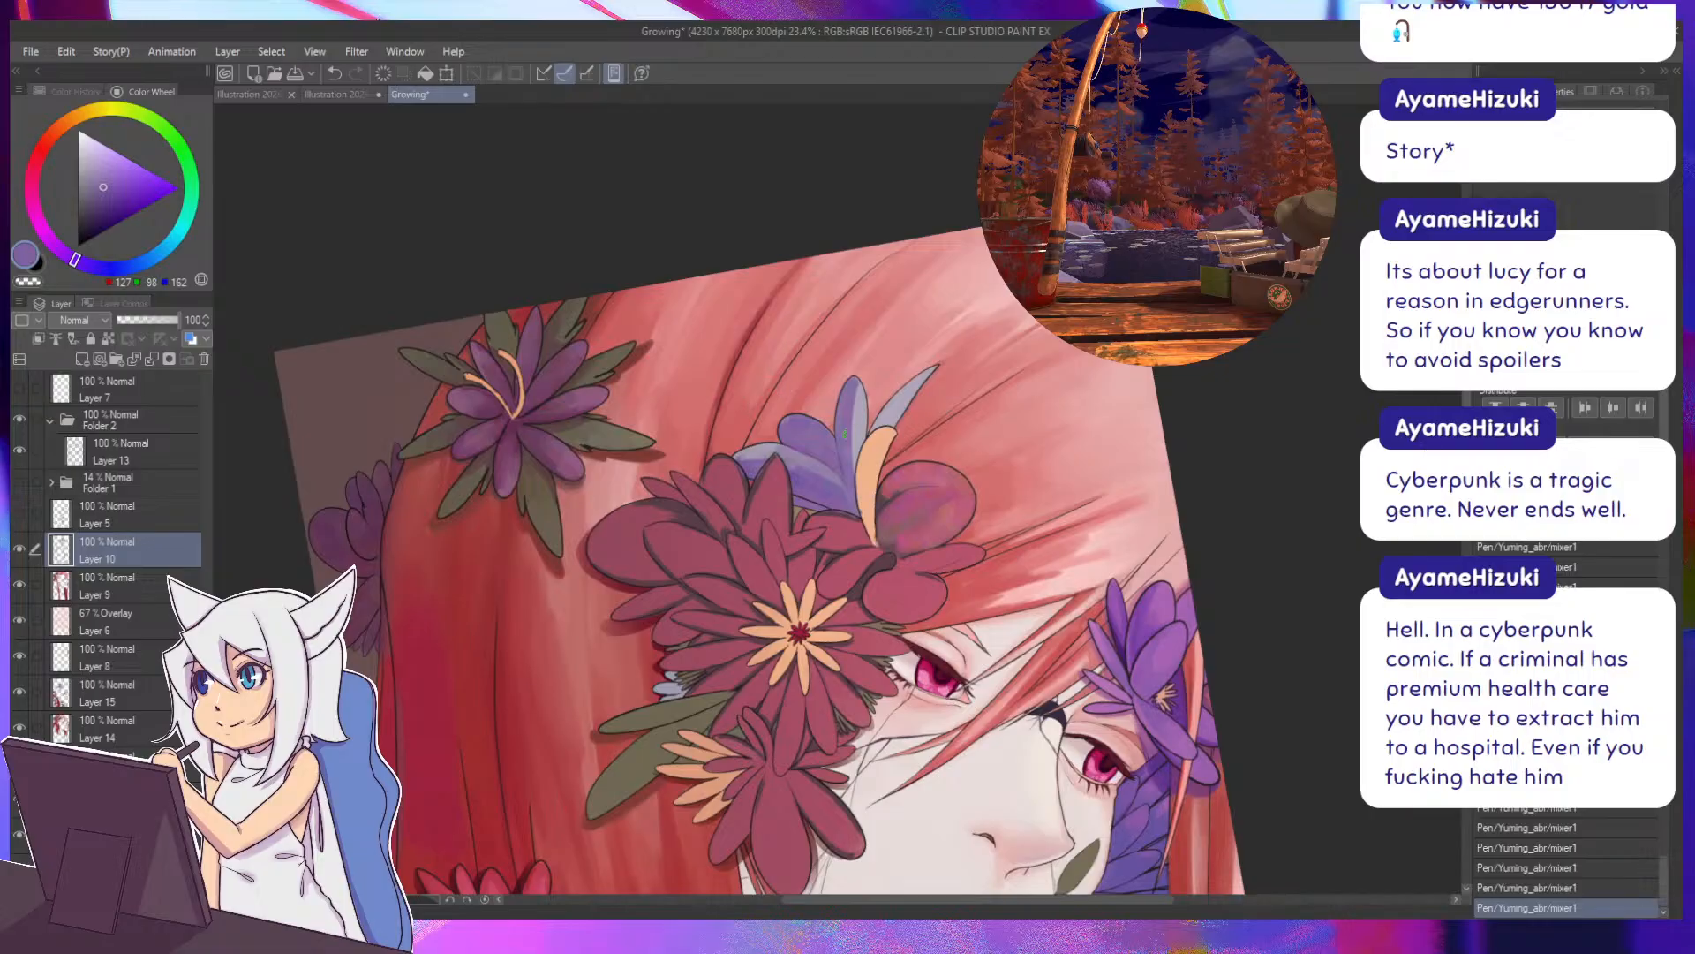
Soften the shading on the tall pale blue petal with sampled lavender mauve.
{"action": "left_click", "coordinate": [843, 436], "text": "alt"}
{"action": "left_click", "coordinate": [852, 444], "text": "alt"}
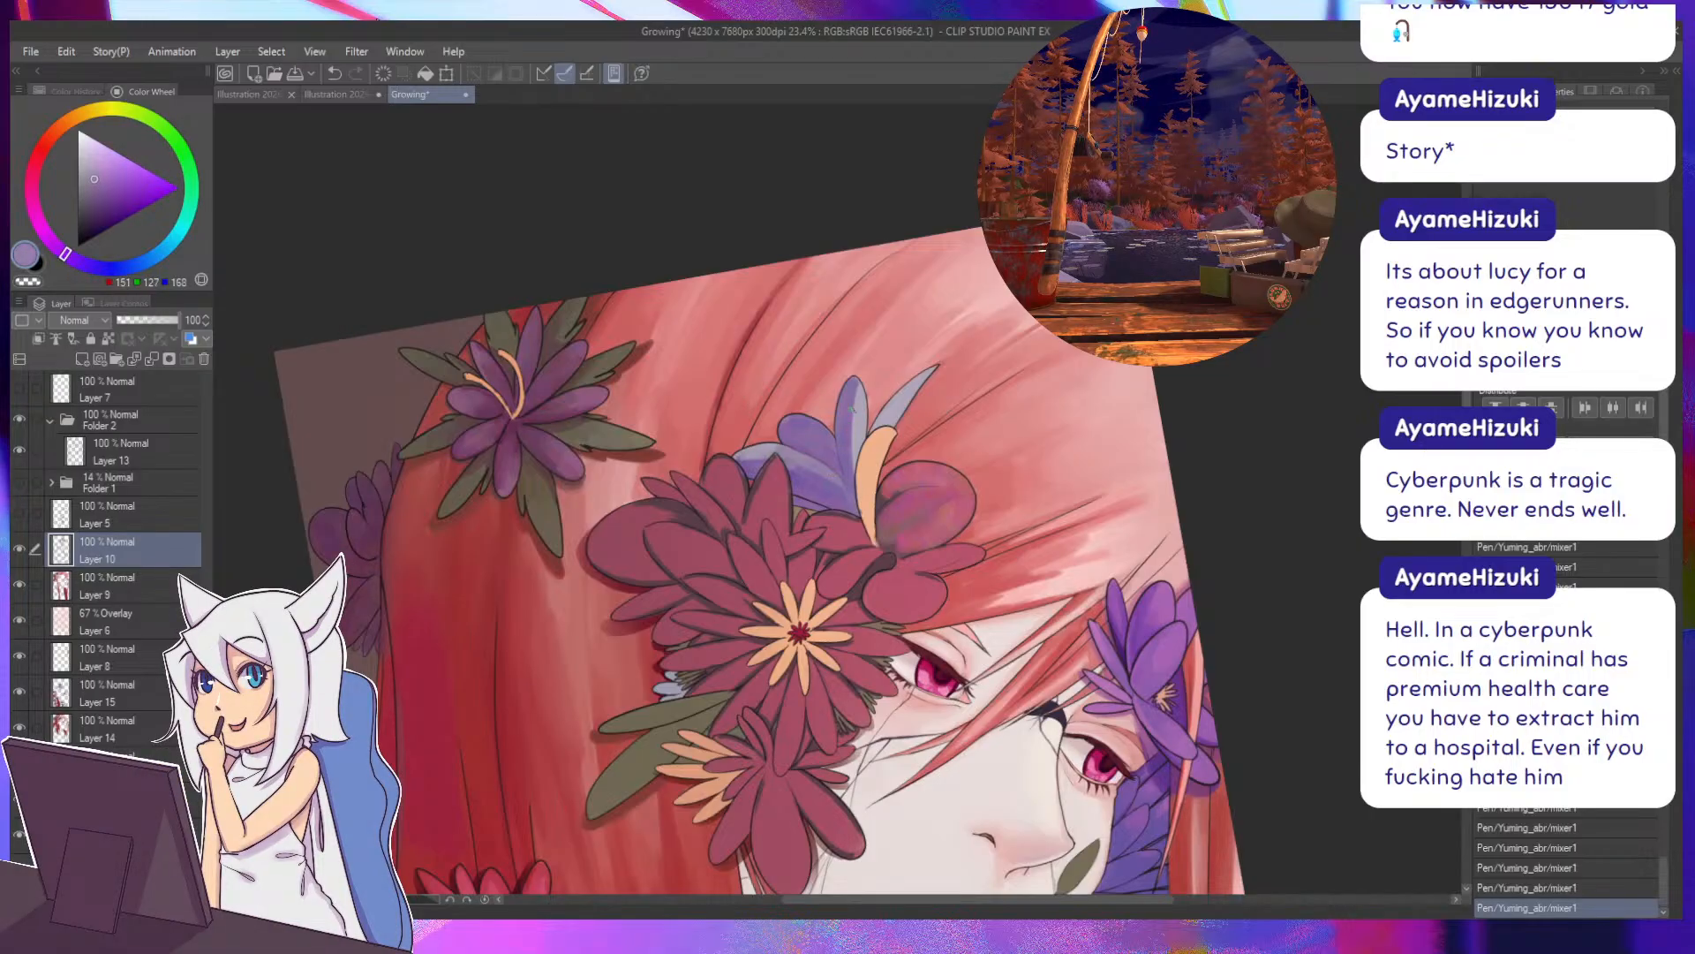
{"action": "left_click_drag", "start_coordinate": [856, 398], "coordinate": [853, 469]}
{"action": "left_click", "coordinate": [879, 389], "text": "alt"}
{"action": "left_click", "coordinate": [823, 343], "text": "alt"}
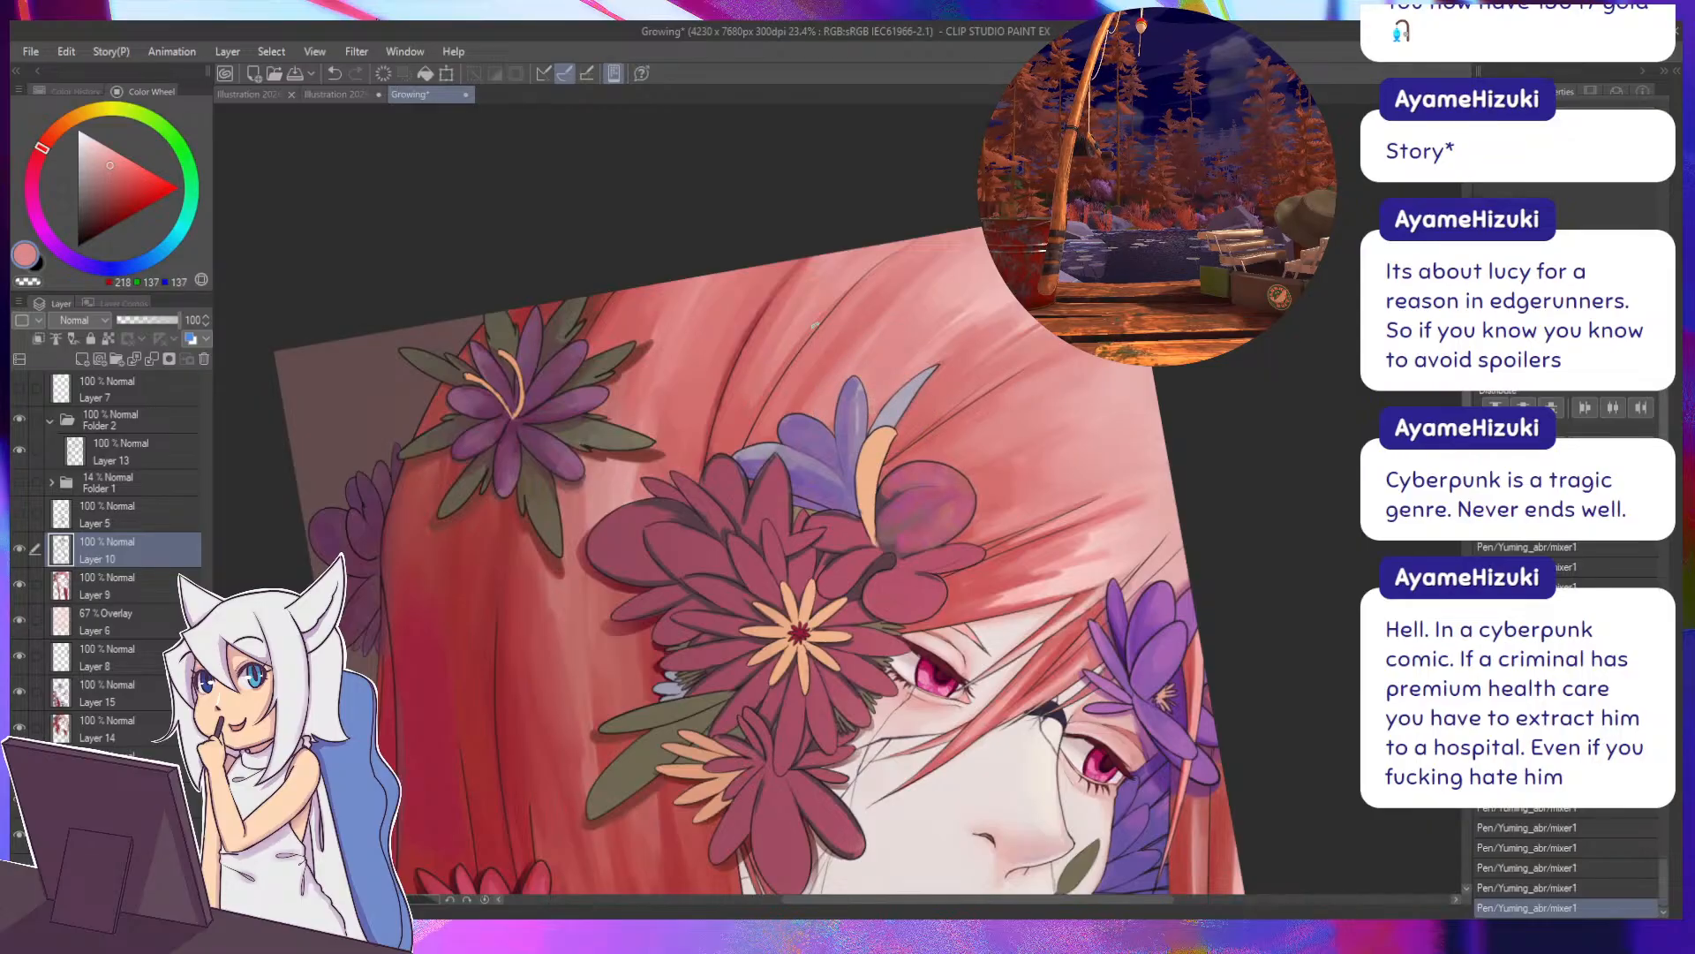
Blend the rounded petal's shadow beside the orange petal with sampled plum pink tones.
{"action": "key", "text": "minus"}
{"action": "key", "text": "minus"}
{"action": "key", "text": "minus"}
{"action": "key", "text": "minus"}
{"action": "key", "text": "minus"}
{"action": "key", "text": "minus"}
{"action": "key", "text": "minus"}
{"action": "key", "text": "minus"}
{"action": "key", "text": "minus"}
{"action": "key", "text": "minus"}
{"action": "key", "text": "minus"}
{"action": "key", "text": "minus"}
{"action": "left_click", "coordinate": [856, 436], "text": "alt"}
{"action": "left_click_drag", "start_coordinate": [863, 439], "coordinate": [806, 407]}
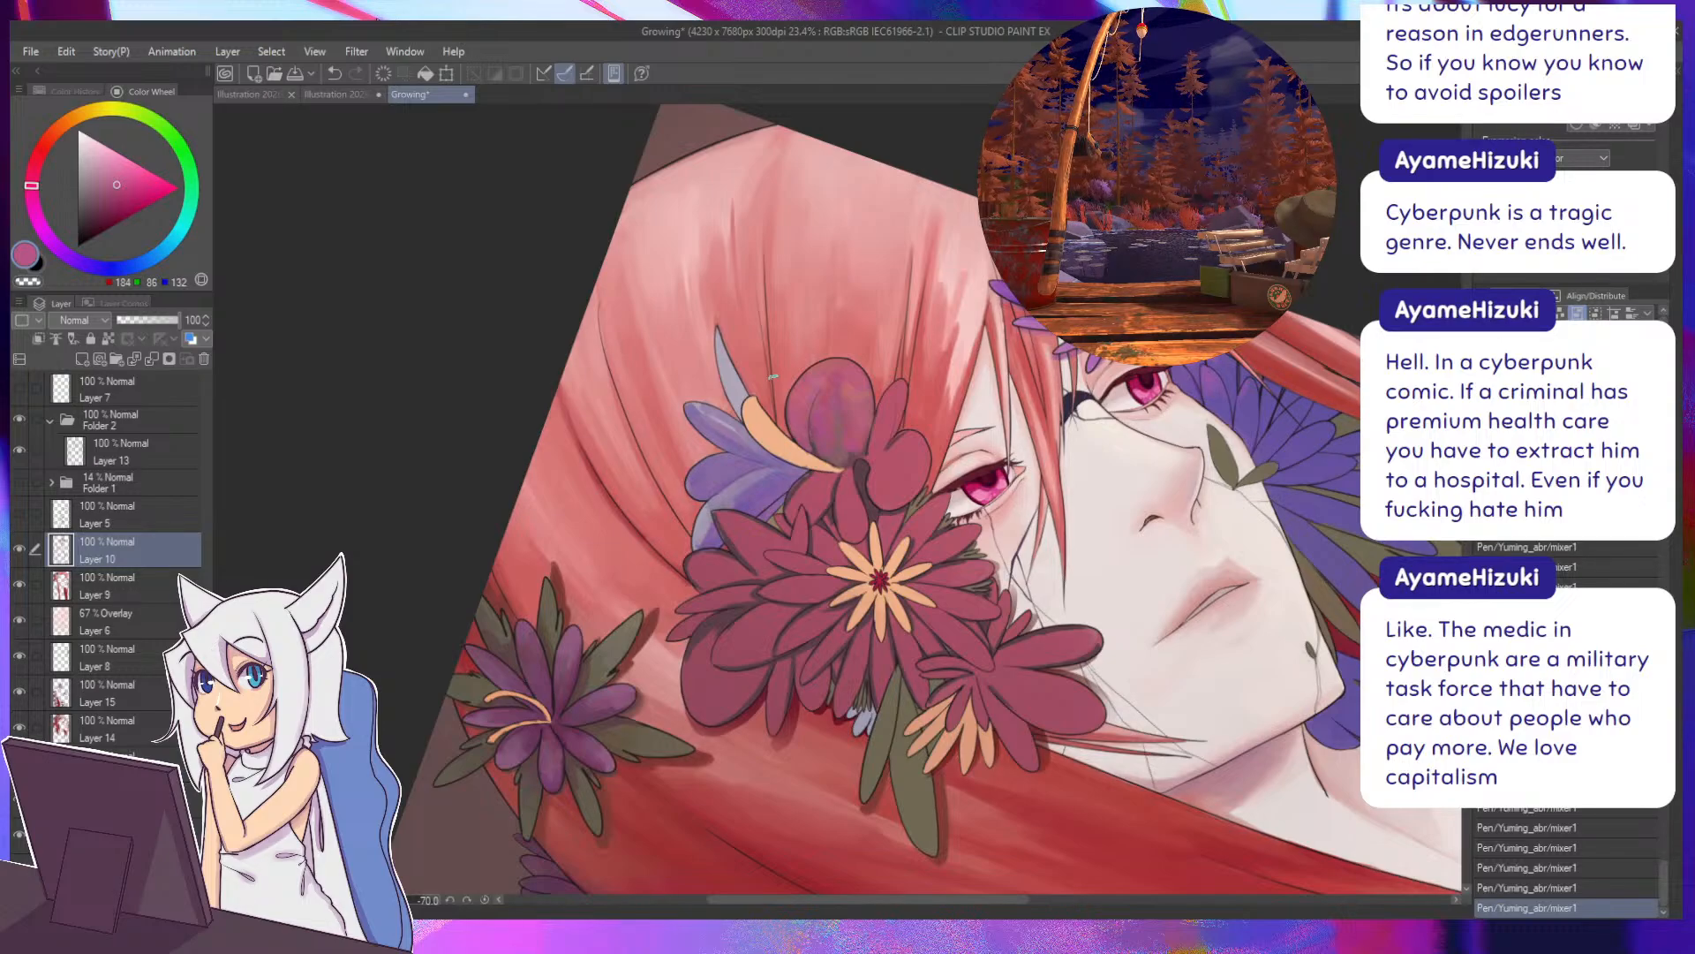
{"action": "left_click", "coordinate": [816, 423], "text": "alt"}
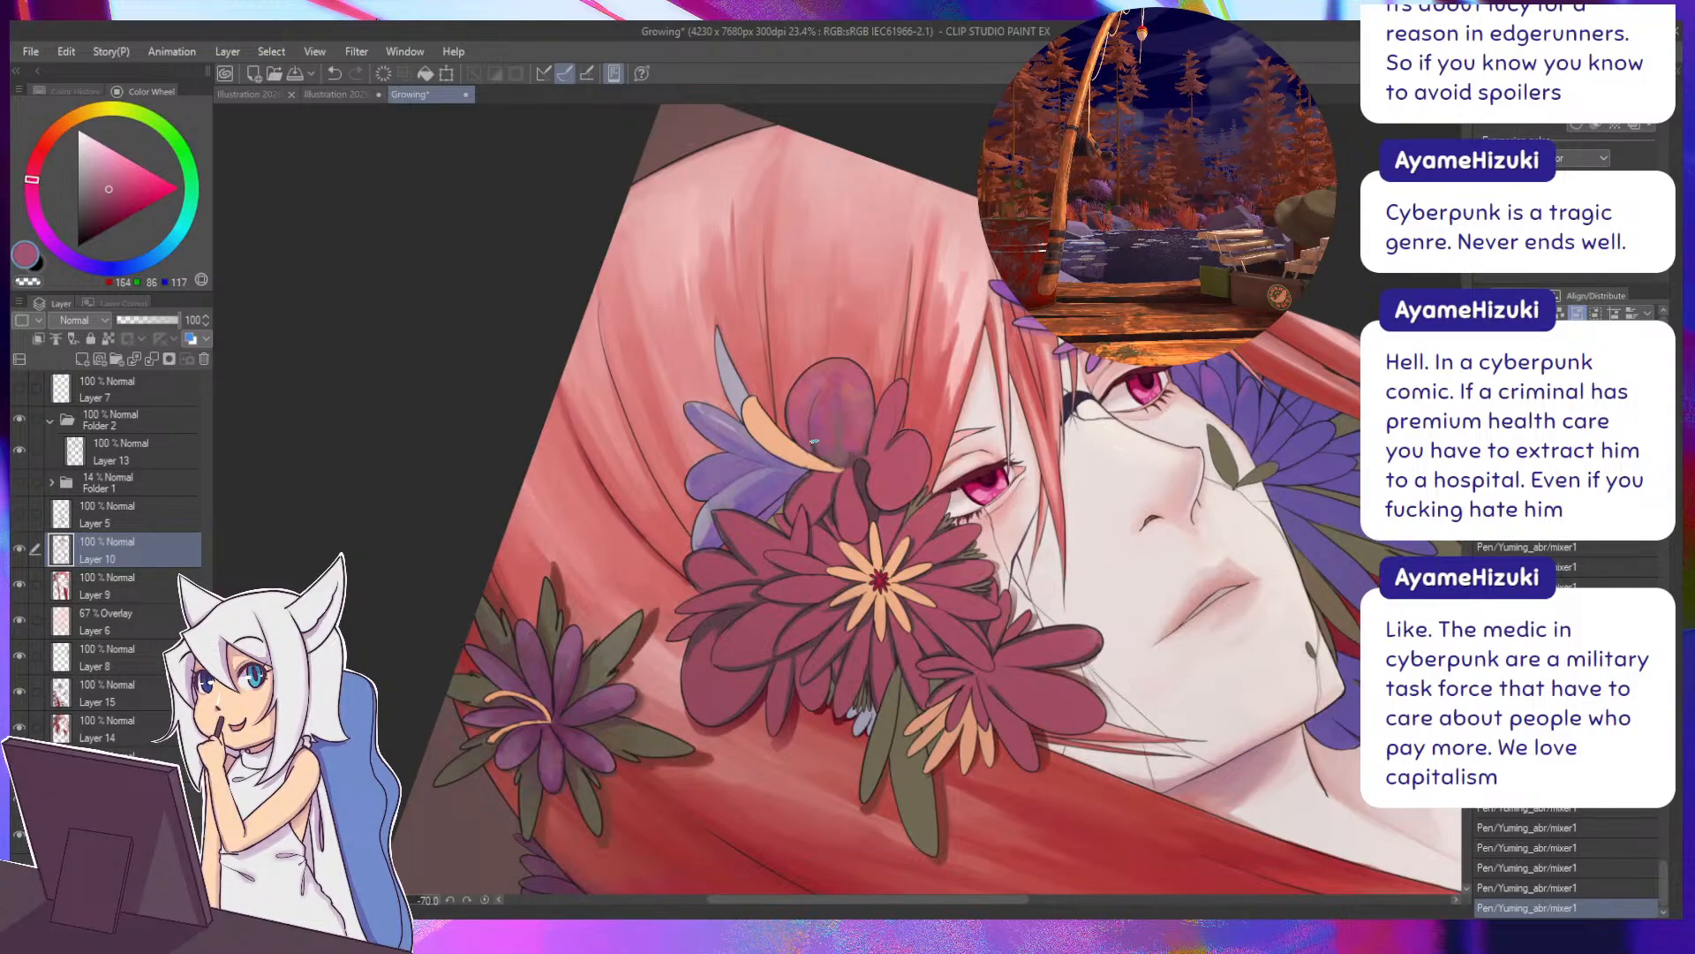
{"action": "left_click_drag", "start_coordinate": [814, 433], "coordinate": [818, 452]}
{"action": "left_click", "coordinate": [845, 442], "text": "alt"}
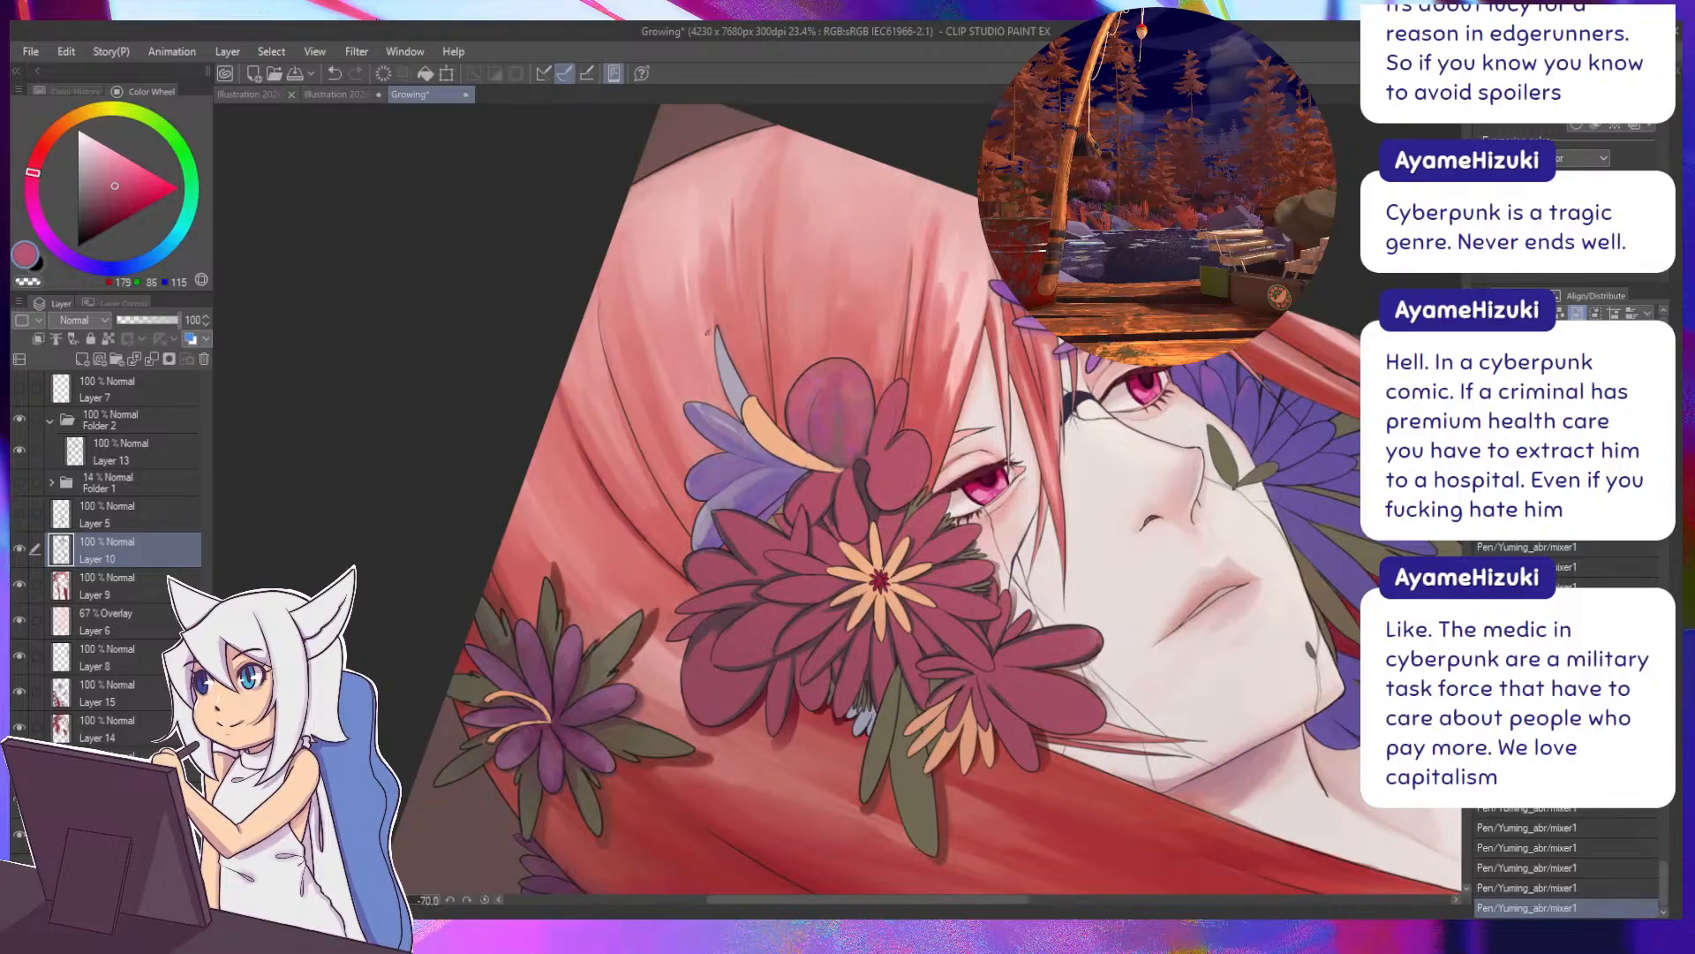
Sample a light lavender and lighten the tall pale blue petal beside the orange petal.
{"action": "key", "text": "^"}
{"action": "key", "text": "^"}
{"action": "key", "text": "^"}
{"action": "key", "text": "^"}
{"action": "key", "text": "^"}
{"action": "key", "text": "^"}
{"action": "key", "text": "^"}
{"action": "key", "text": "^"}
{"action": "key", "text": "^"}
{"action": "key", "text": "^"}
{"action": "left_click", "coordinate": [820, 338], "text": "alt"}
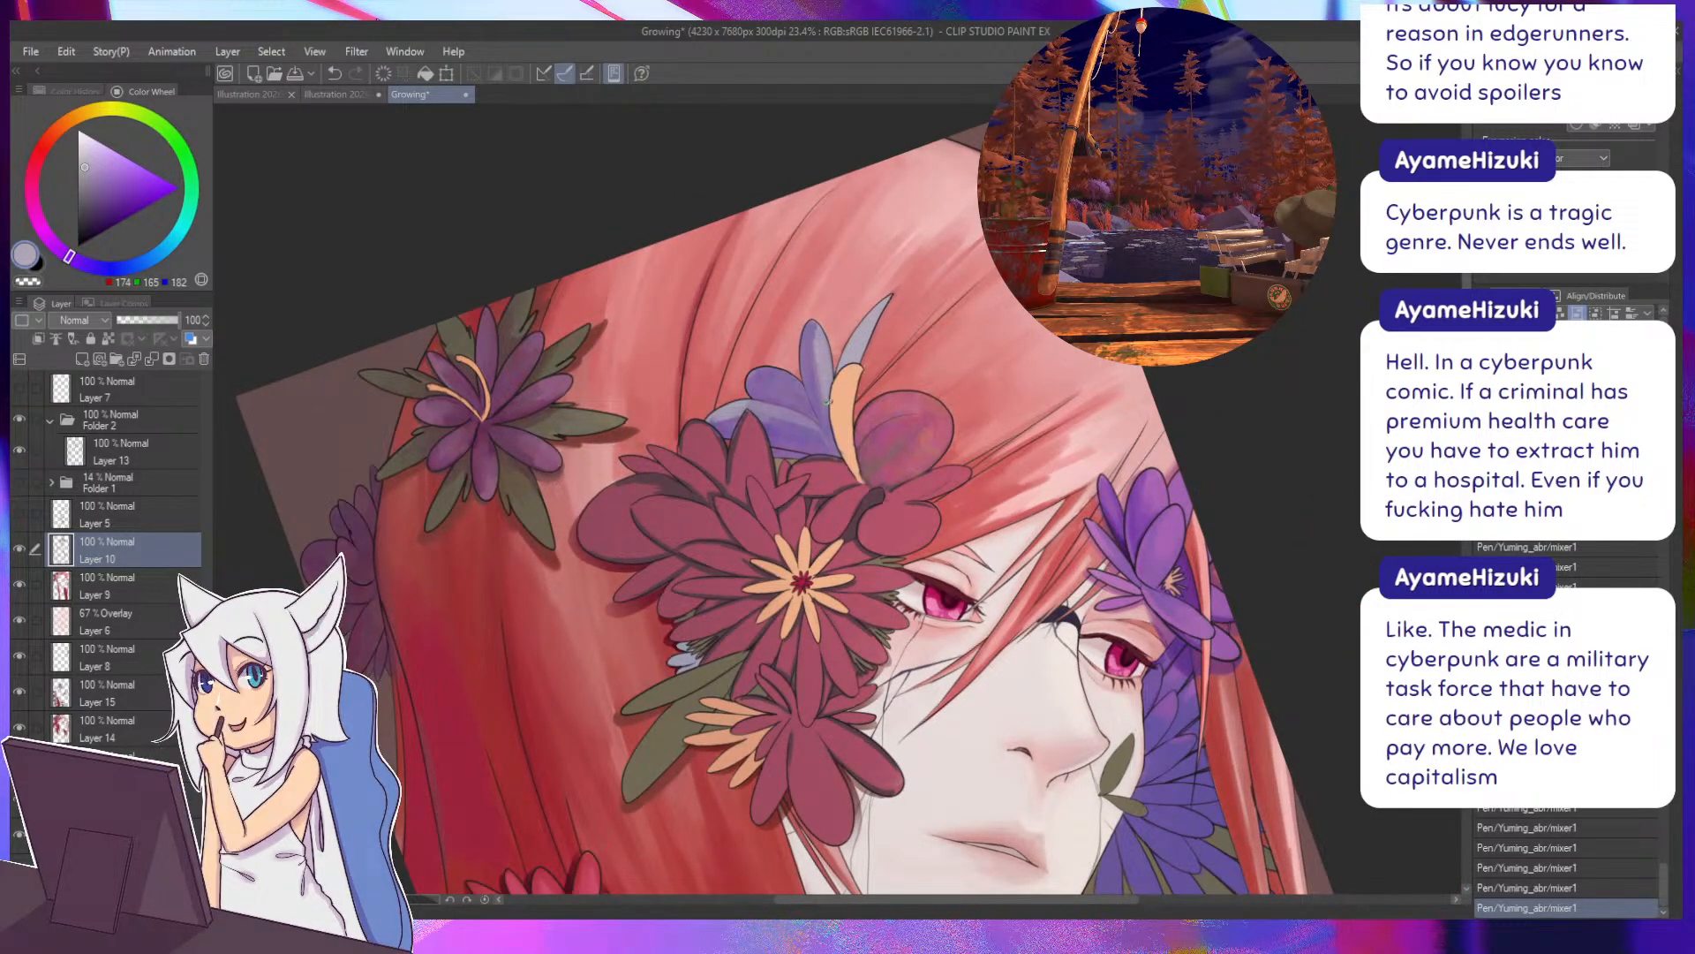
{"action": "mouse_move", "coordinate": [818, 342]}
{"action": "left_mouse_down"}
{"action": "mouse_move", "coordinate": [826, 424]}
{"action": "mouse_move", "coordinate": [798, 410]}
{"action": "mouse_move", "coordinate": [791, 583]}
{"action": "mouse_move", "coordinate": [812, 593]}
{"action": "left_mouse_up"}
Rework the base of the pale blue petals with sampled purples, and pick up maroon from the adjoining flower.
{"action": "left_click", "coordinate": [851, 597], "text": "alt"}
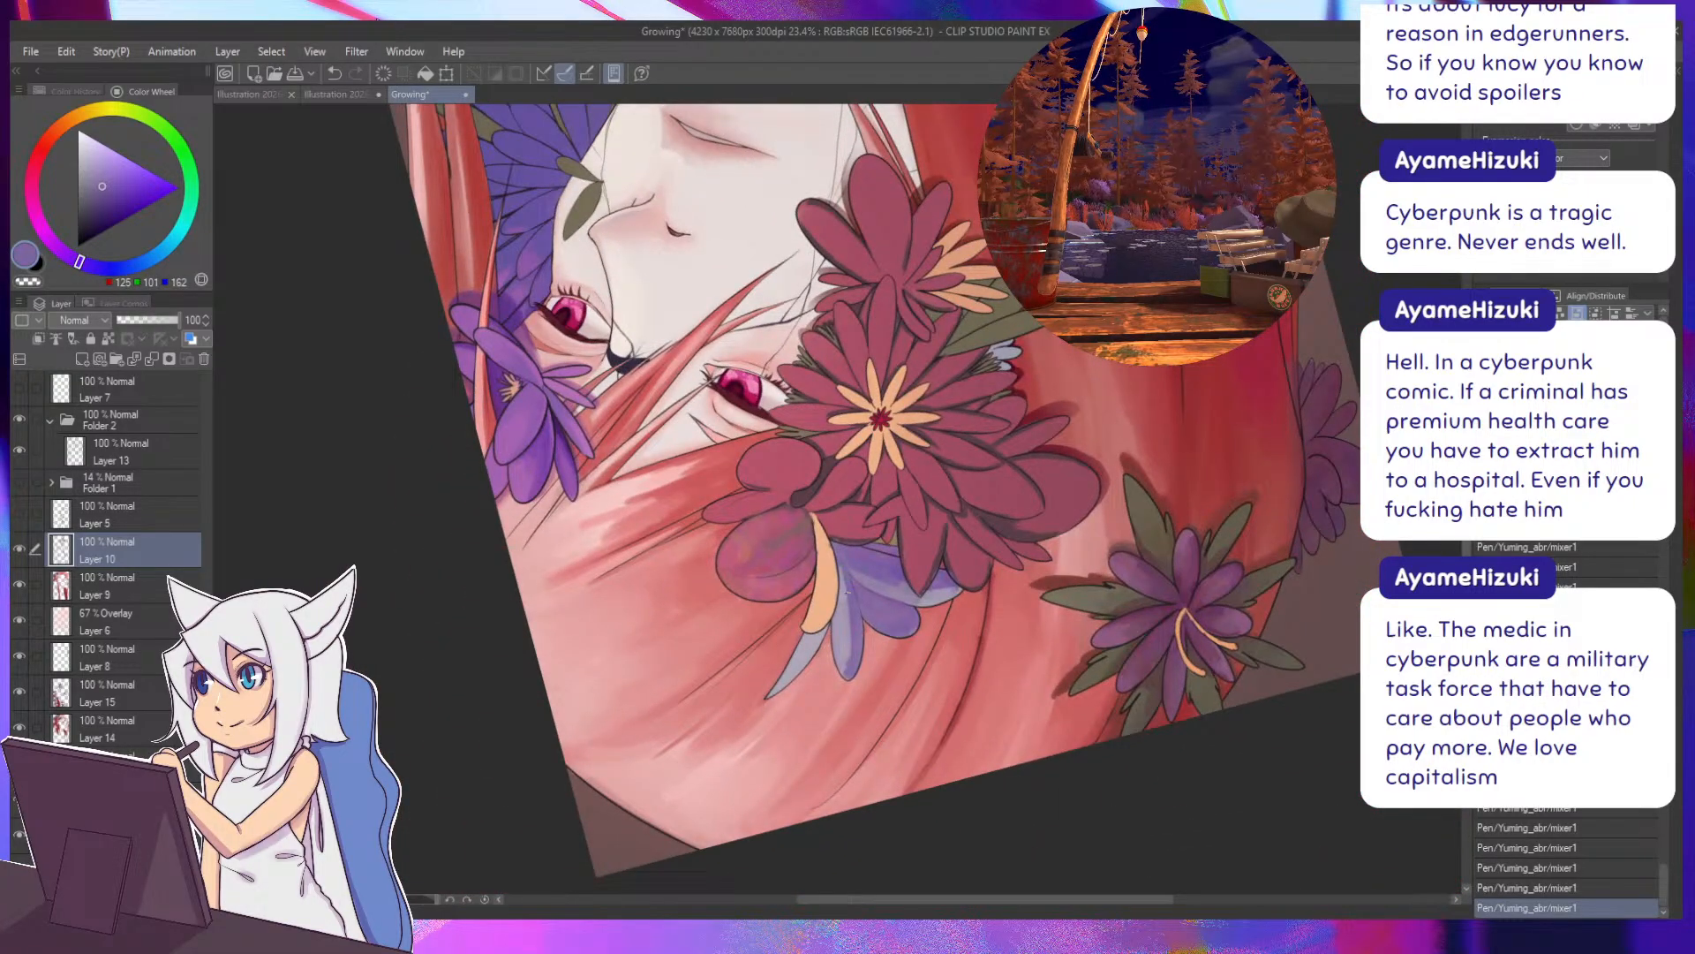
{"action": "left_click", "coordinate": [842, 553], "text": "alt"}
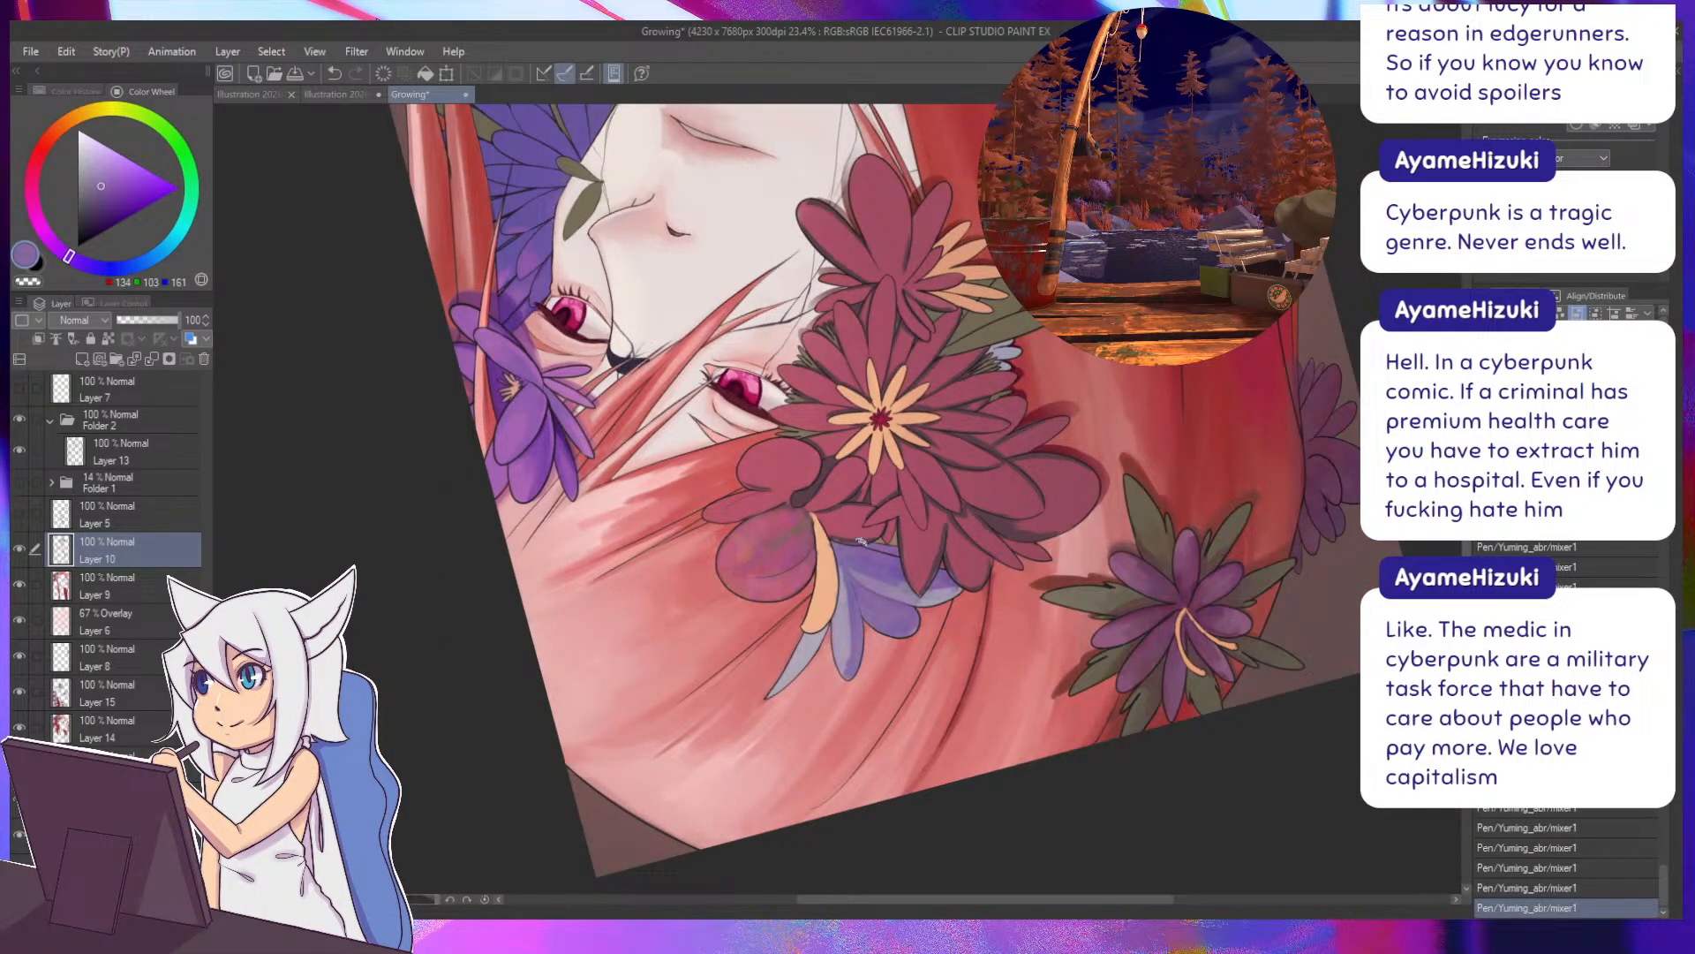
{"action": "left_click", "coordinate": [861, 541], "text": "alt"}
{"action": "left_click_drag", "start_coordinate": [861, 540], "coordinate": [810, 518]}
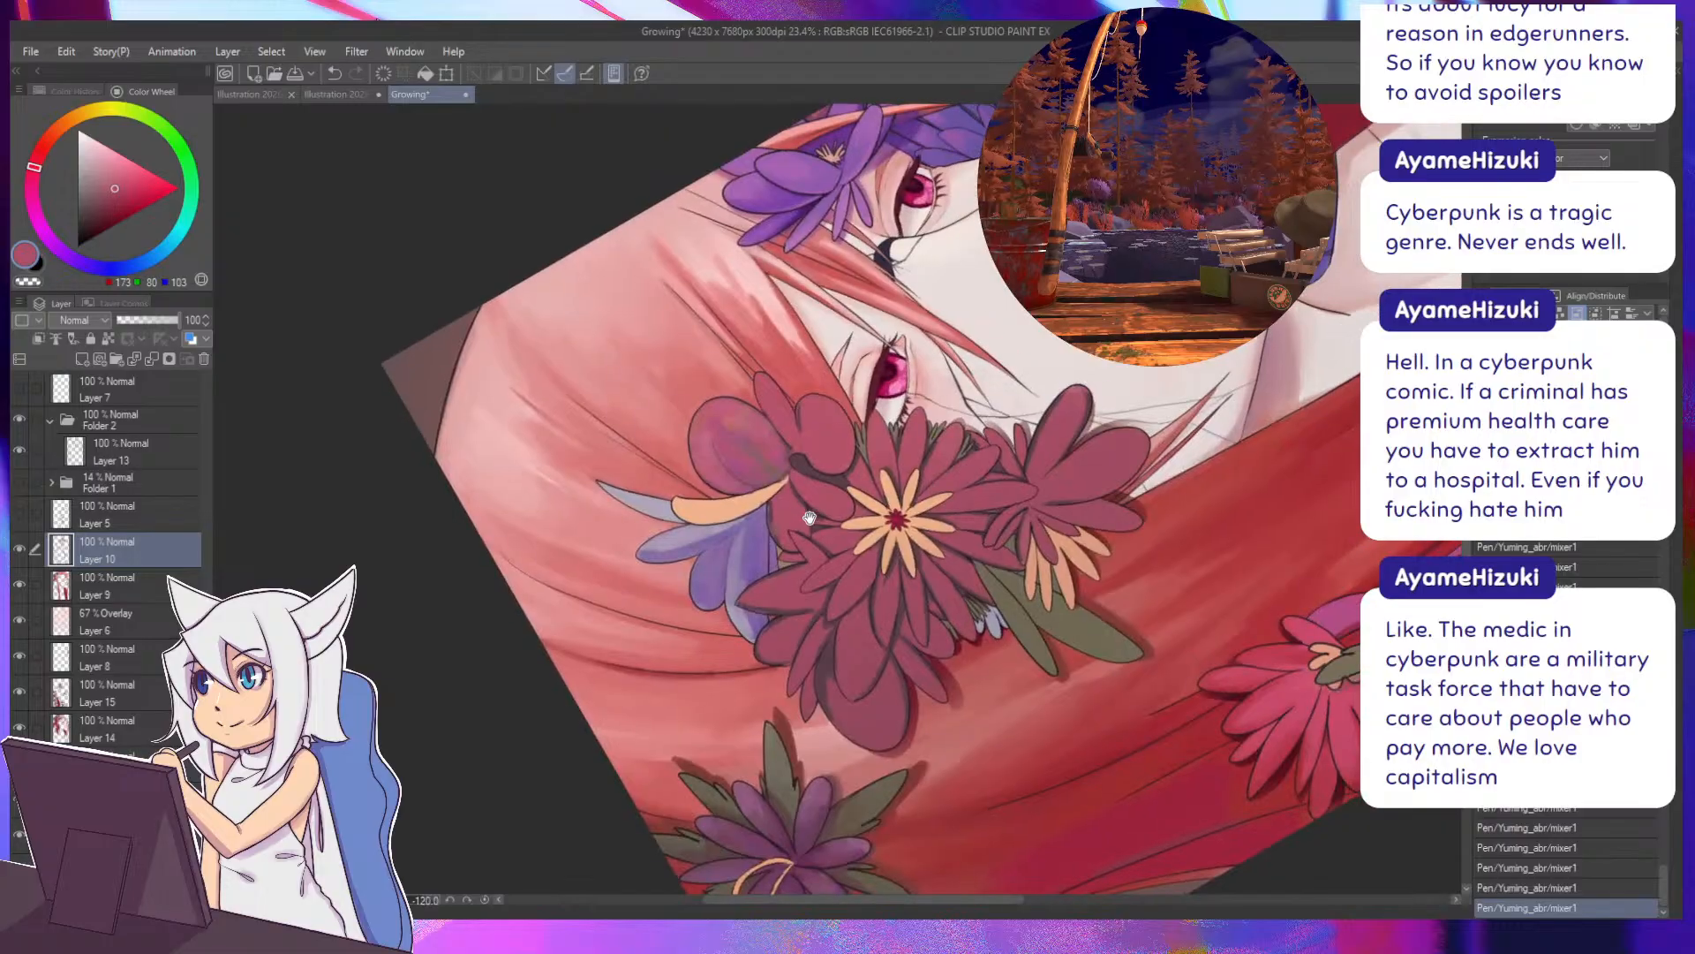
Undo the last stroke and rework the dark gap between the rounded petals using sampled dark plum and maroon.
{"action": "left_click", "coordinate": [881, 498], "text": "alt"}
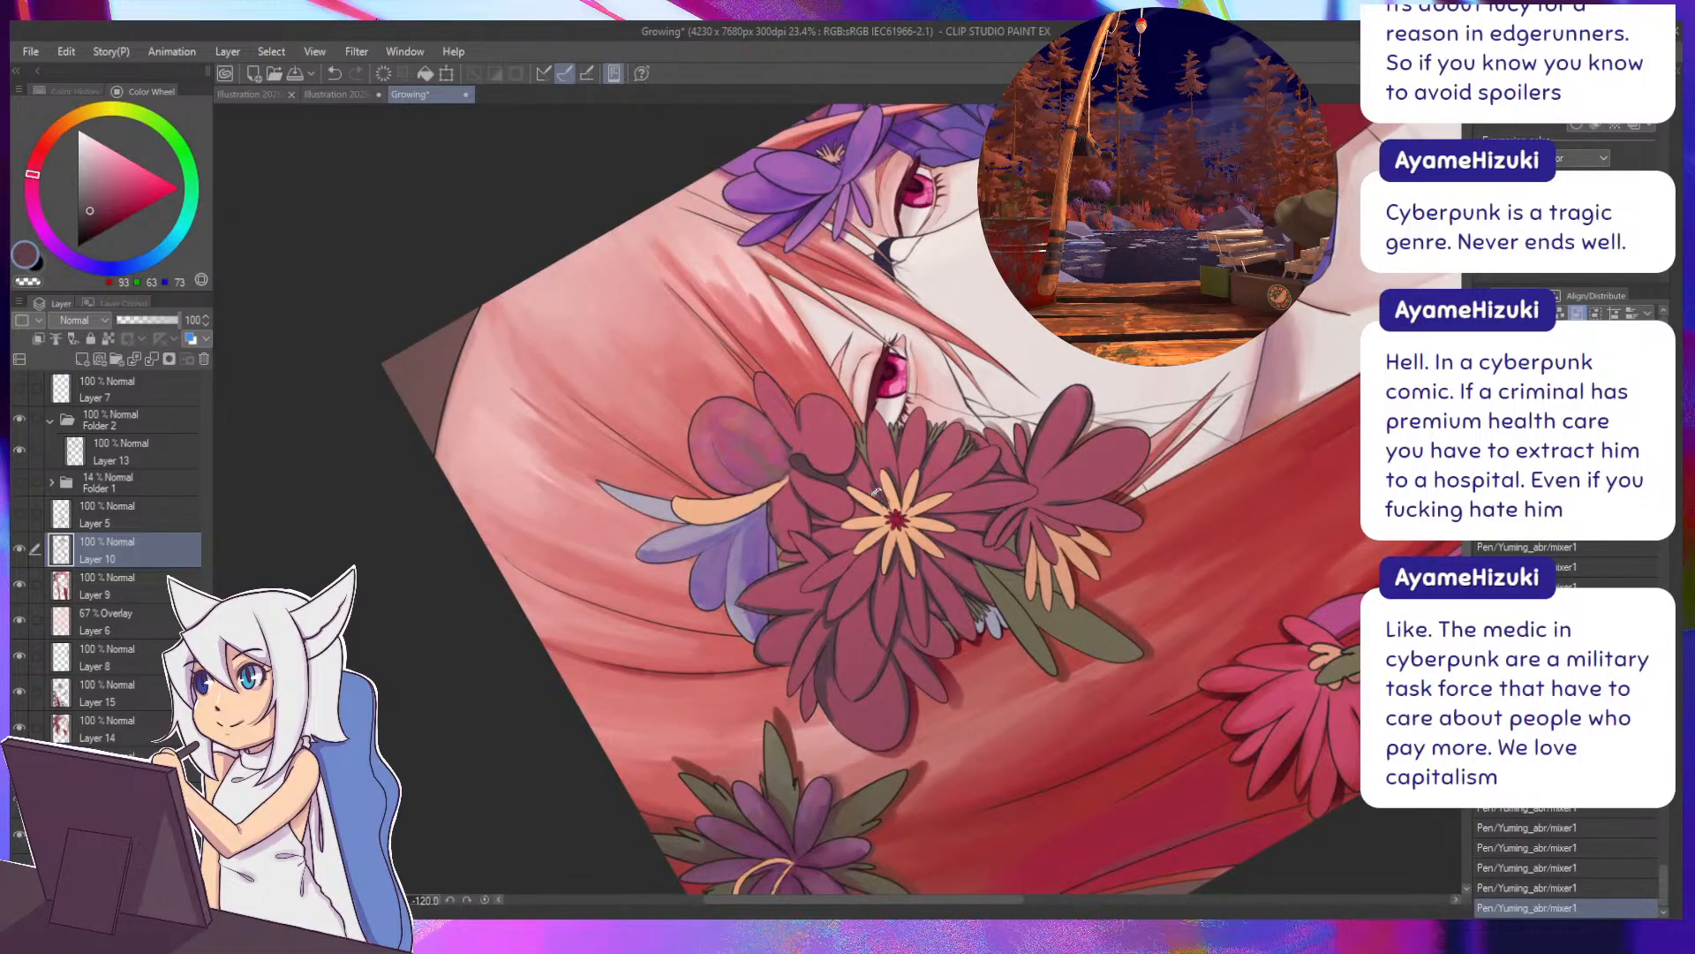
{"action": "key", "text": "ctrl+z"}
{"action": "left_click_drag", "start_coordinate": [872, 484], "coordinate": [883, 501]}
{"action": "mouse_move", "coordinate": [789, 466]}
{"action": "left_mouse_down"}
{"action": "mouse_move", "coordinate": [779, 512]}
{"action": "mouse_move", "coordinate": [829, 558]}
{"action": "left_mouse_up"}
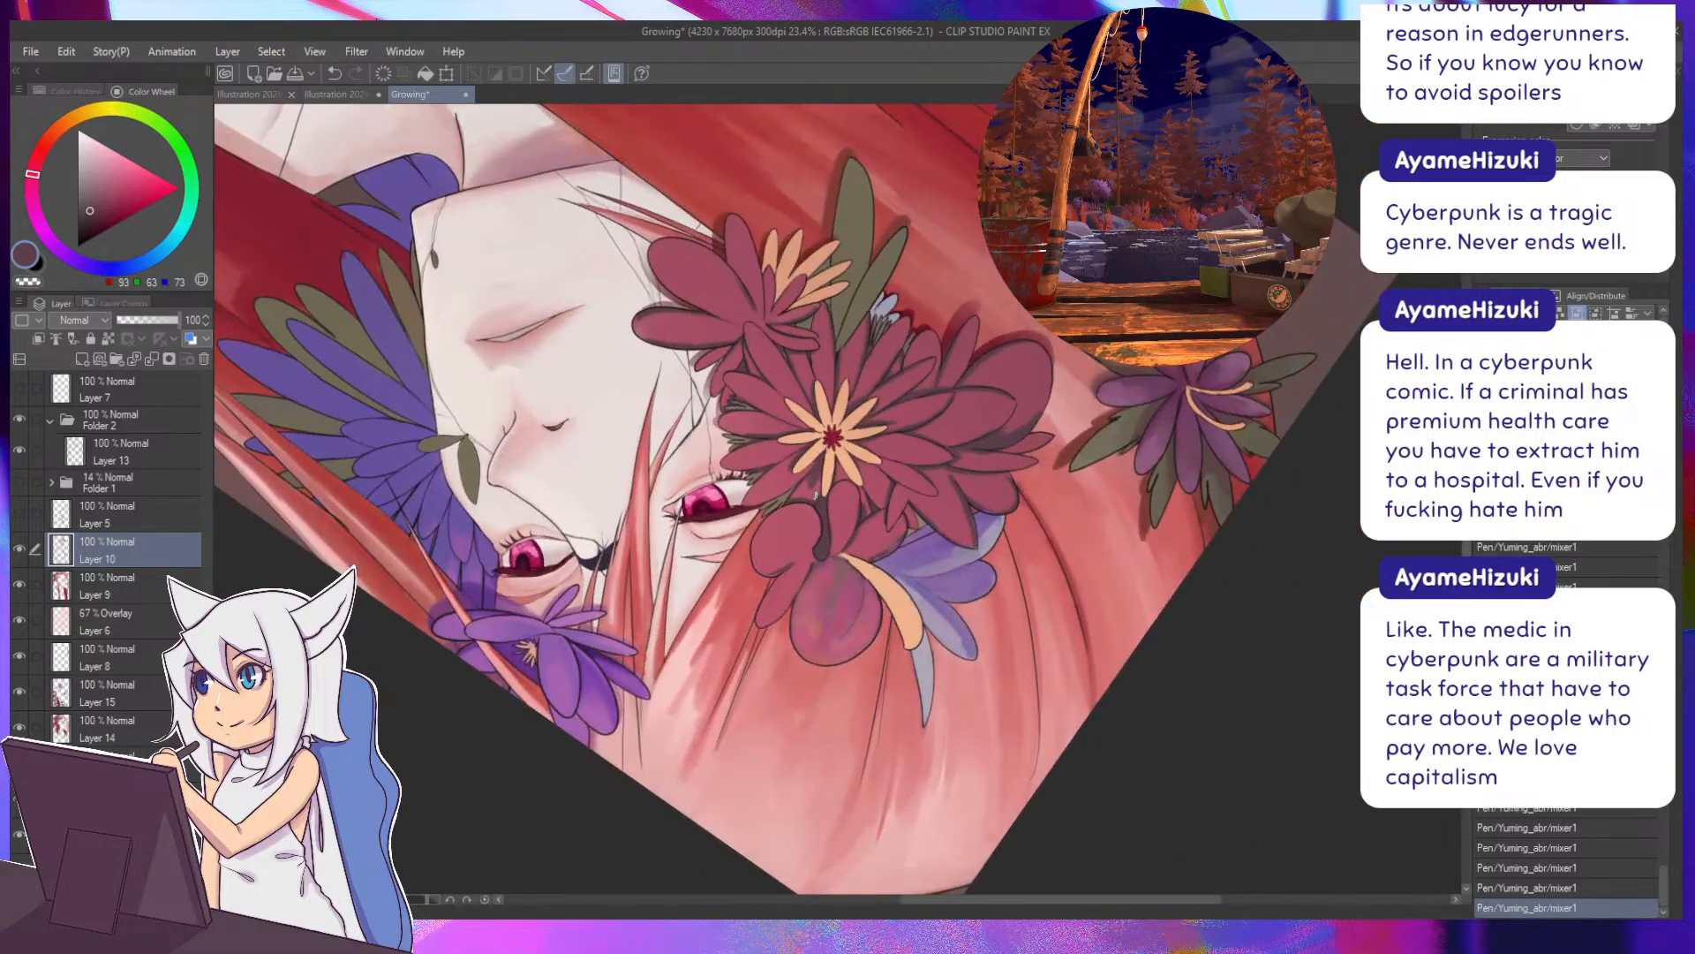
{"action": "left_click", "coordinate": [815, 502], "text": "alt"}
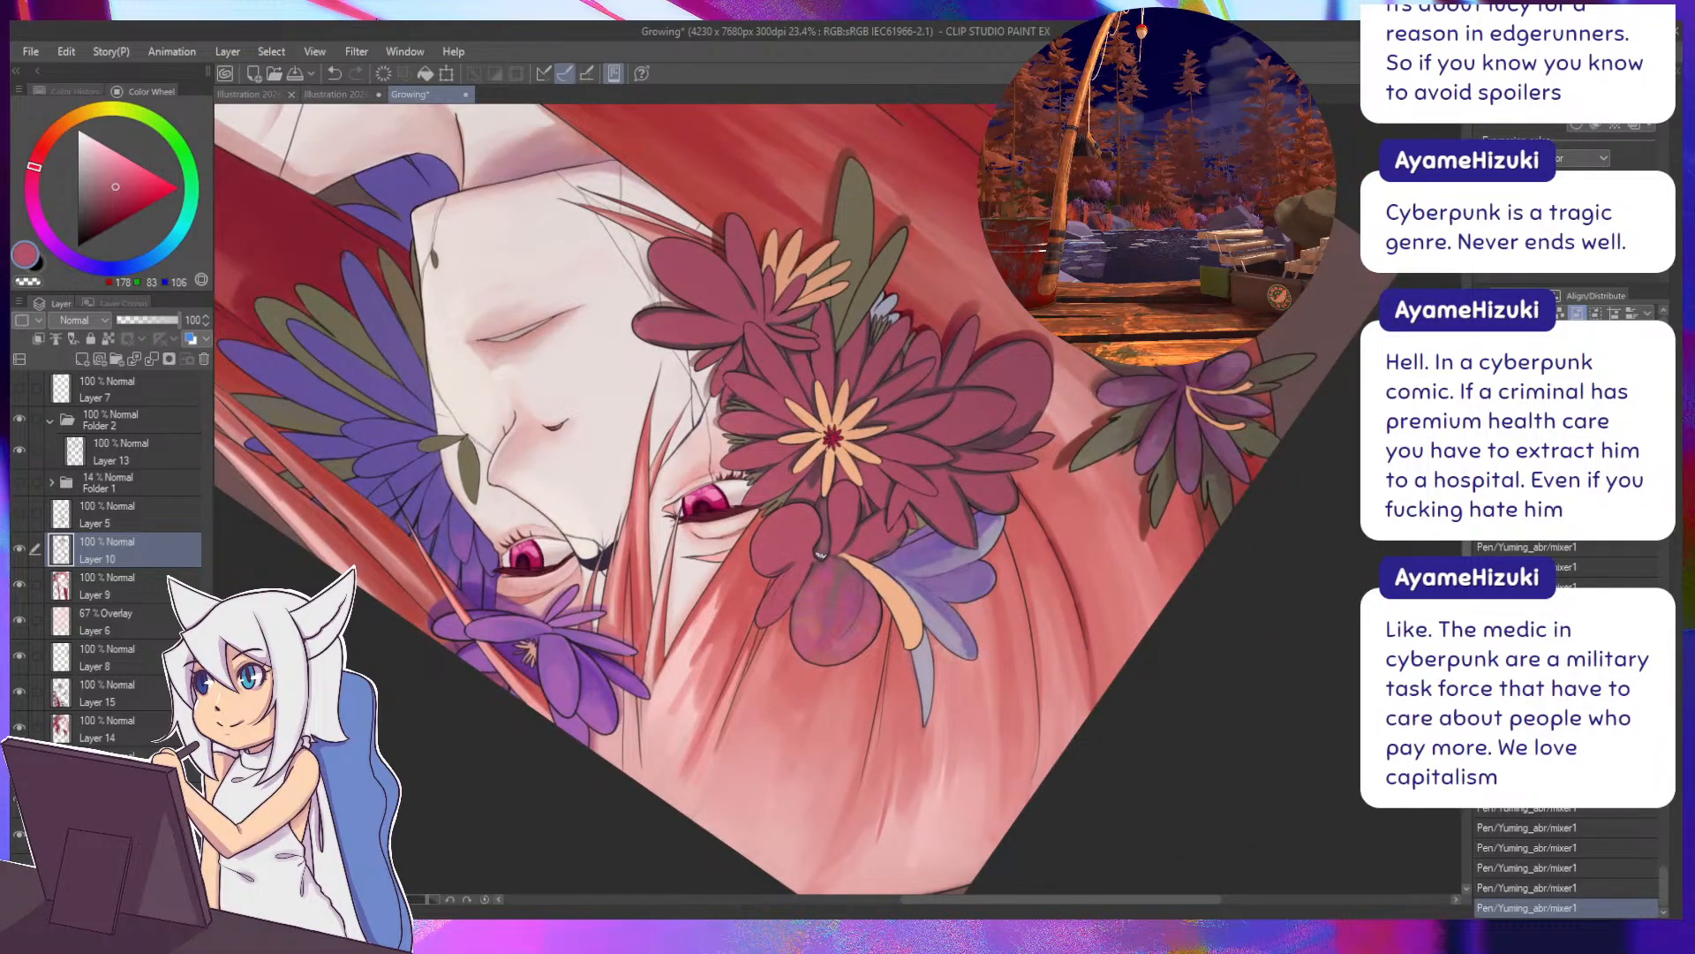
{"action": "left_click", "coordinate": [865, 505], "text": "alt"}
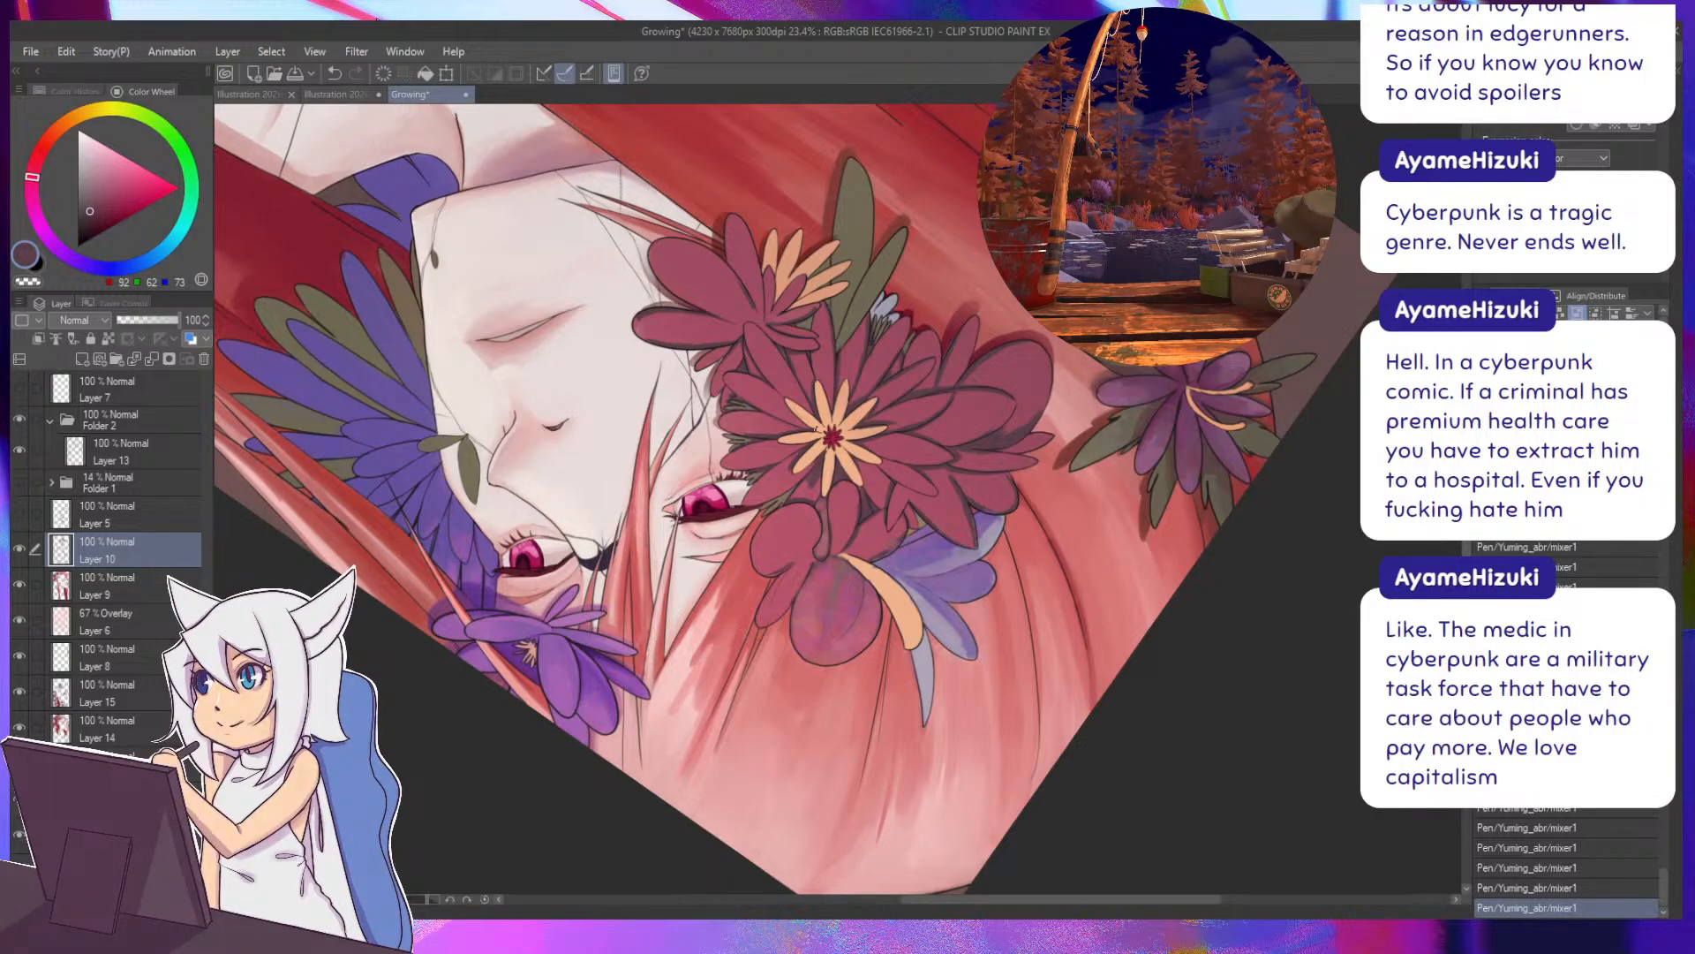
{"action": "mouse_move", "coordinate": [831, 574]}
{"action": "left_mouse_down"}
{"action": "mouse_move", "coordinate": [765, 491]}
{"action": "mouse_move", "coordinate": [815, 427]}
{"action": "left_mouse_up"}
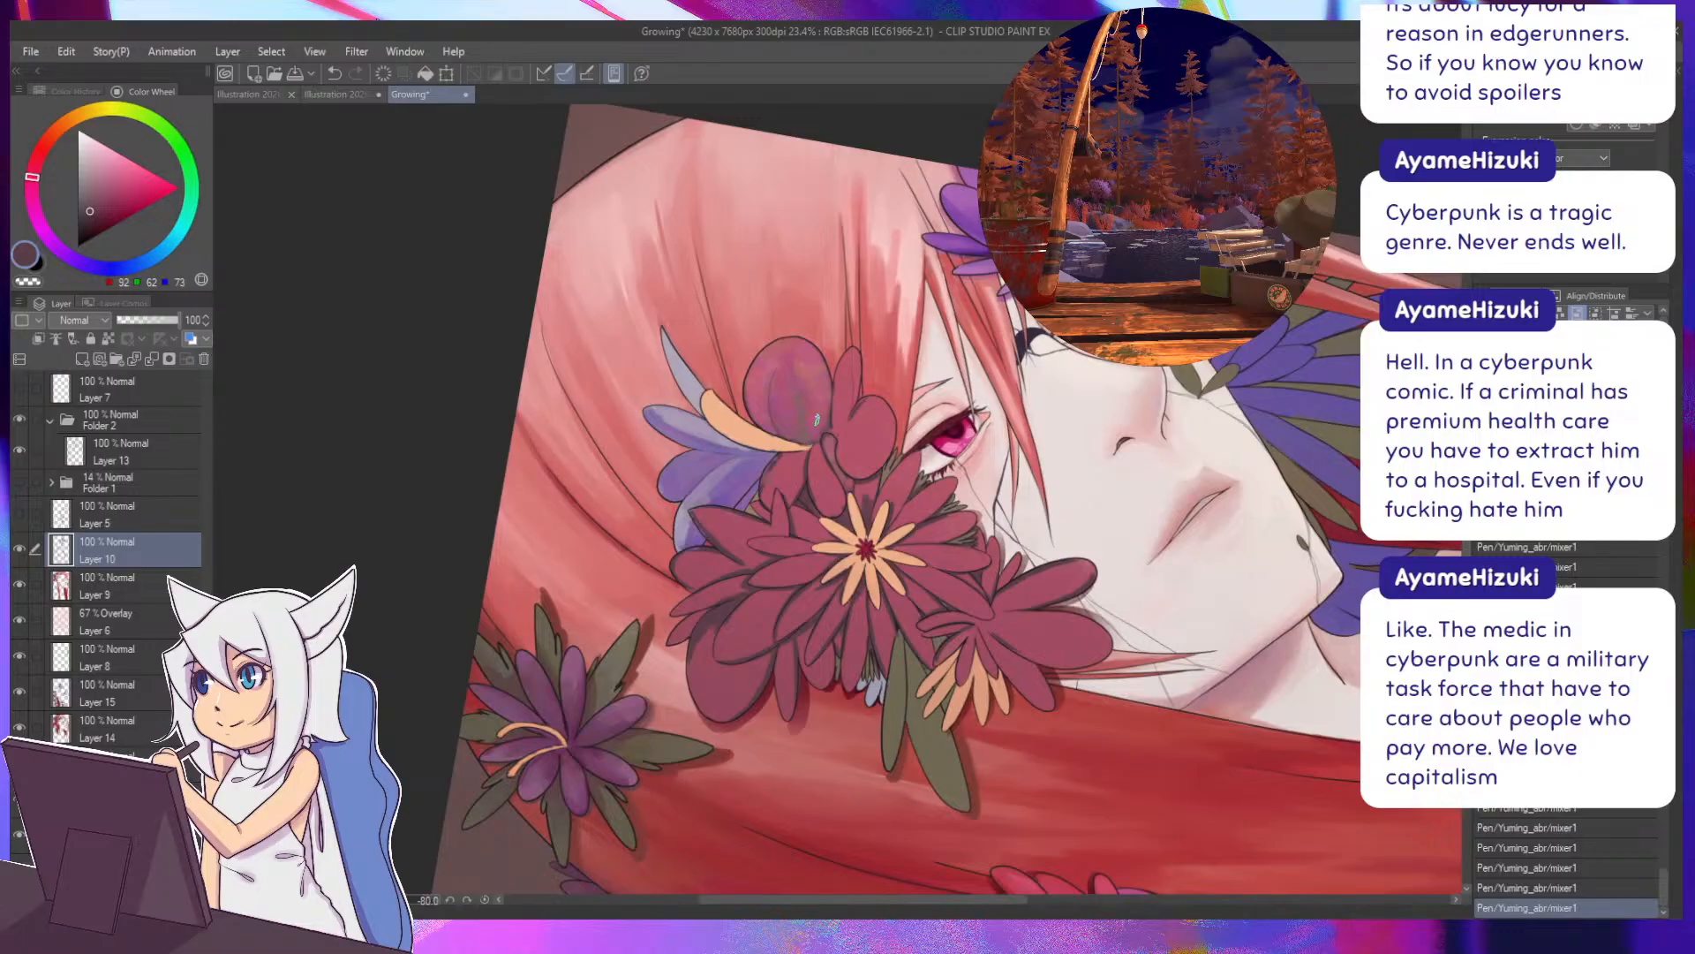
Blend the shadow beneath the orange petal's base with sampled mauve and plum tones.
{"action": "left_click", "coordinate": [812, 430], "text": "alt"}
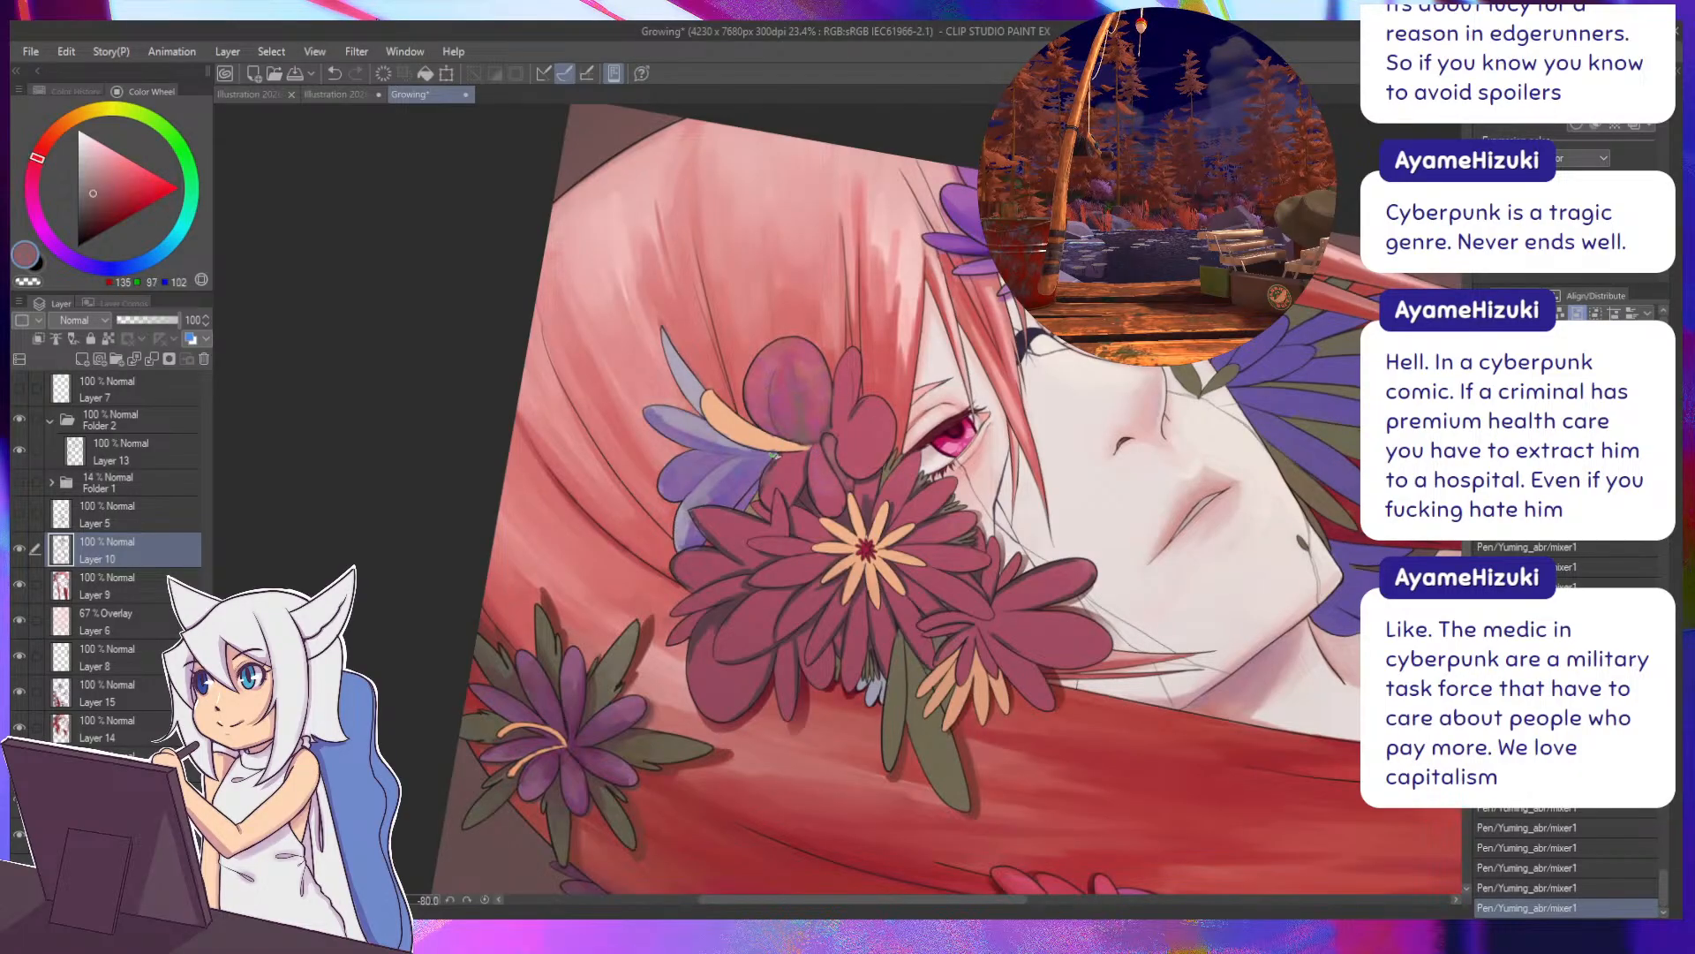
{"action": "left_click", "coordinate": [782, 460], "text": "alt"}
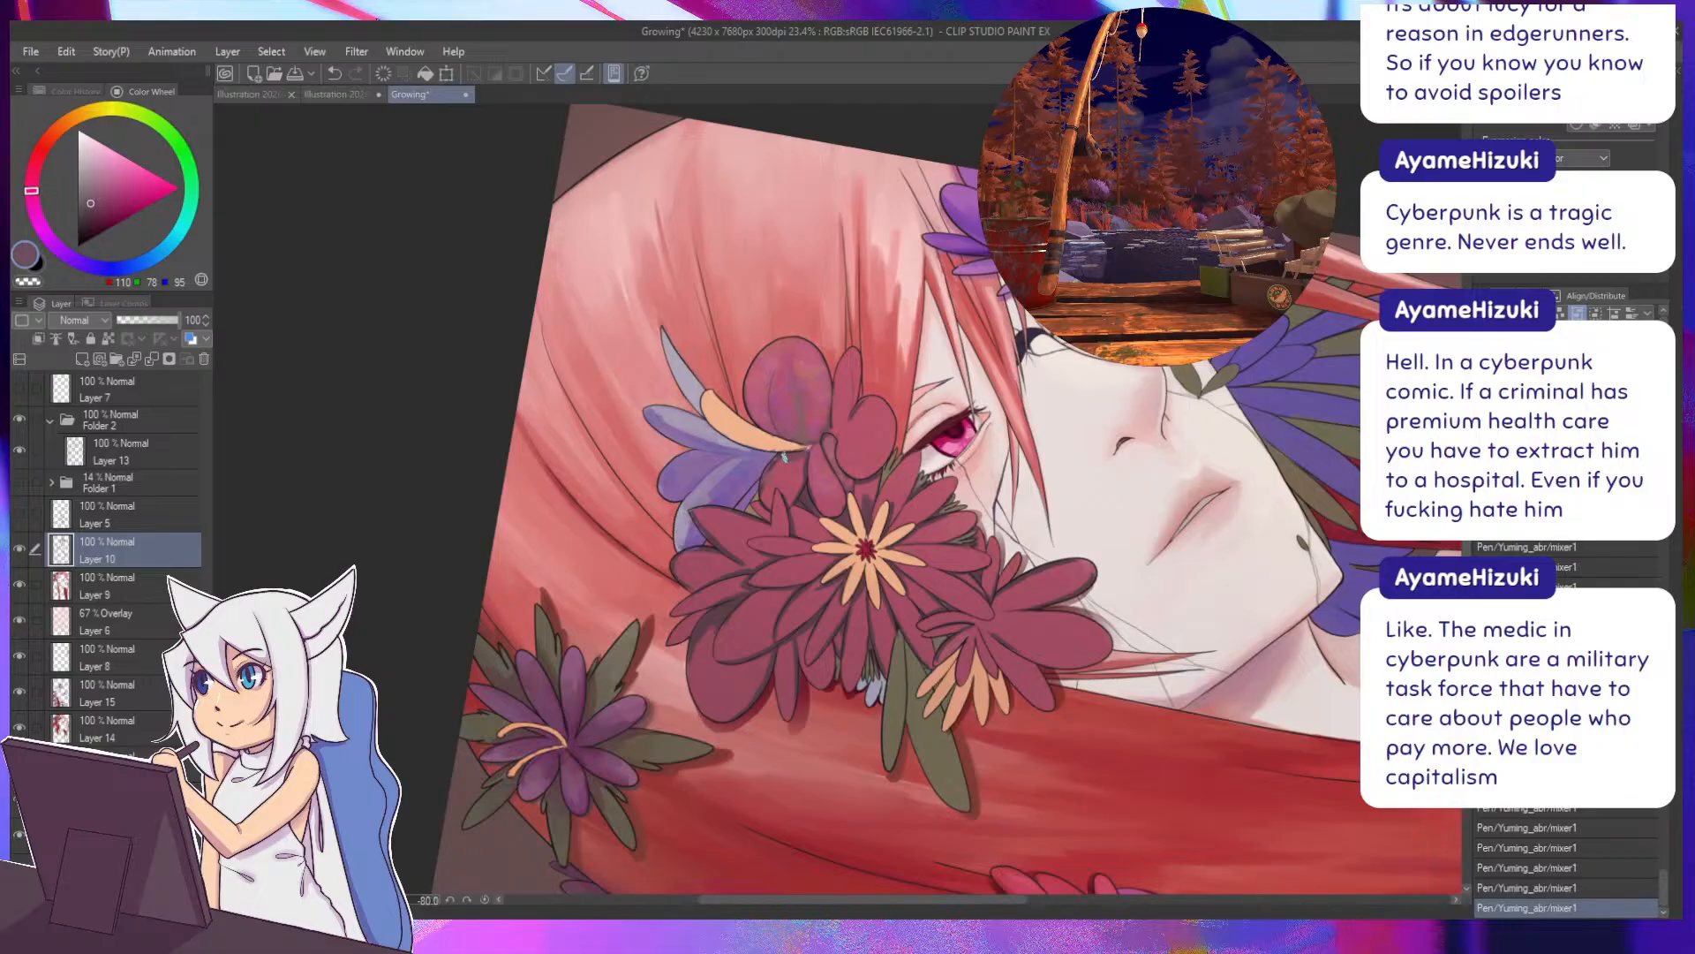
{"action": "left_click_drag", "start_coordinate": [784, 454], "coordinate": [854, 438]}
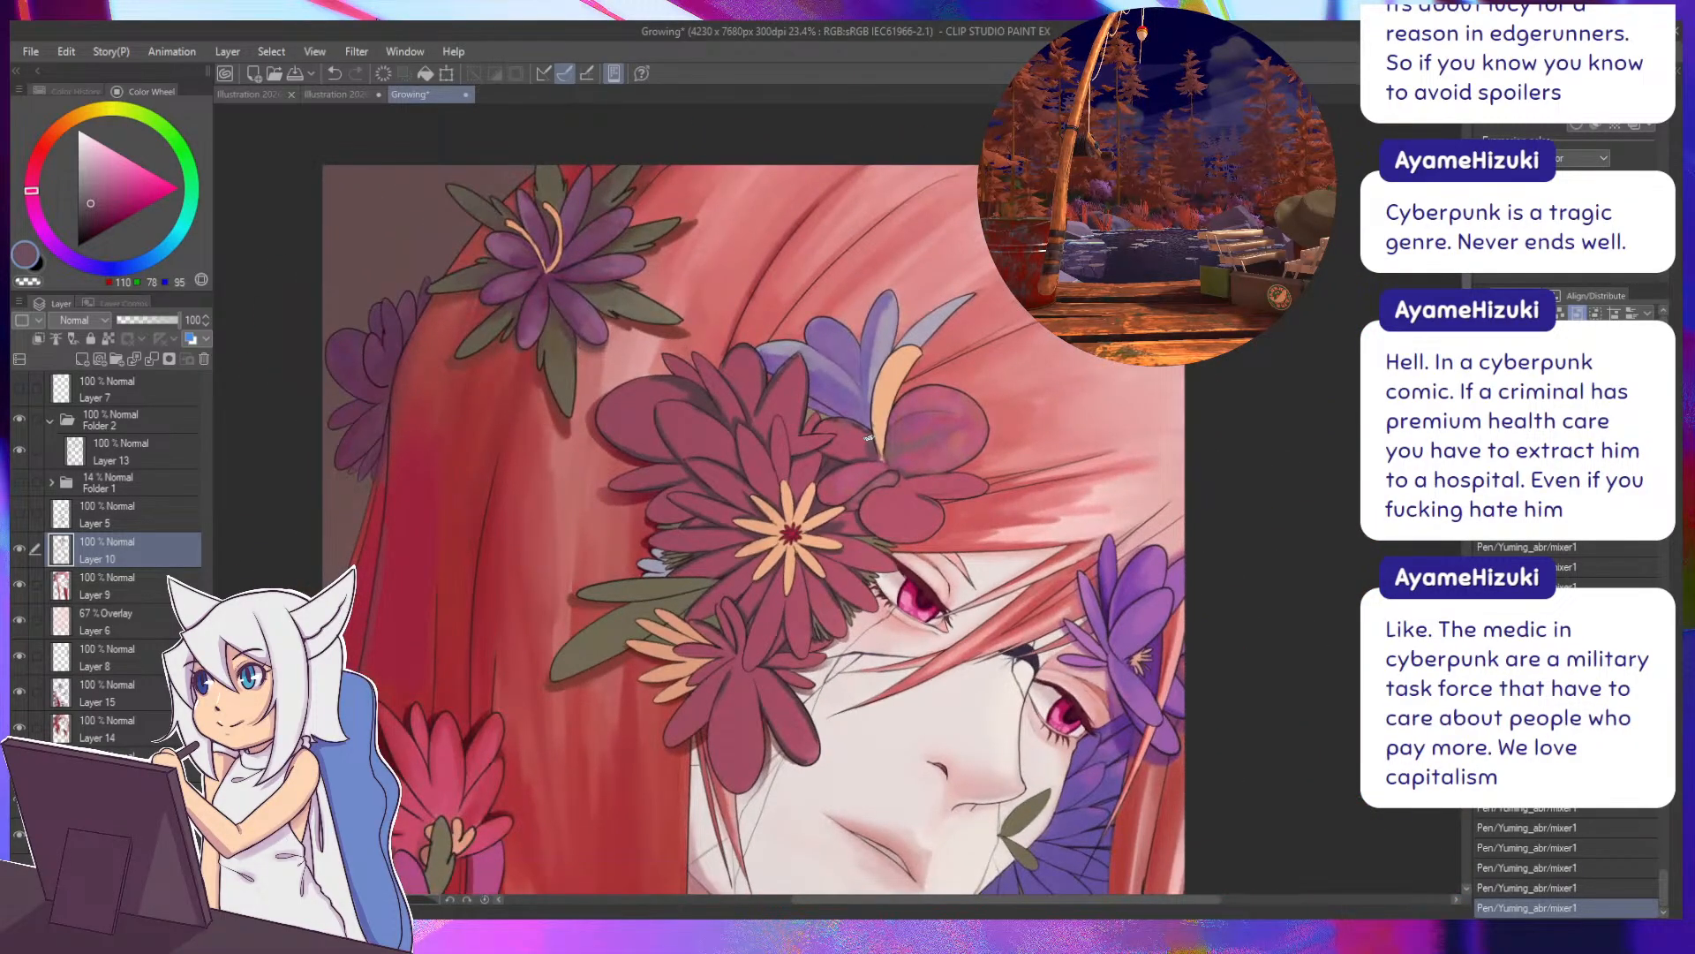
{"action": "left_click", "coordinate": [853, 434], "text": "alt"}
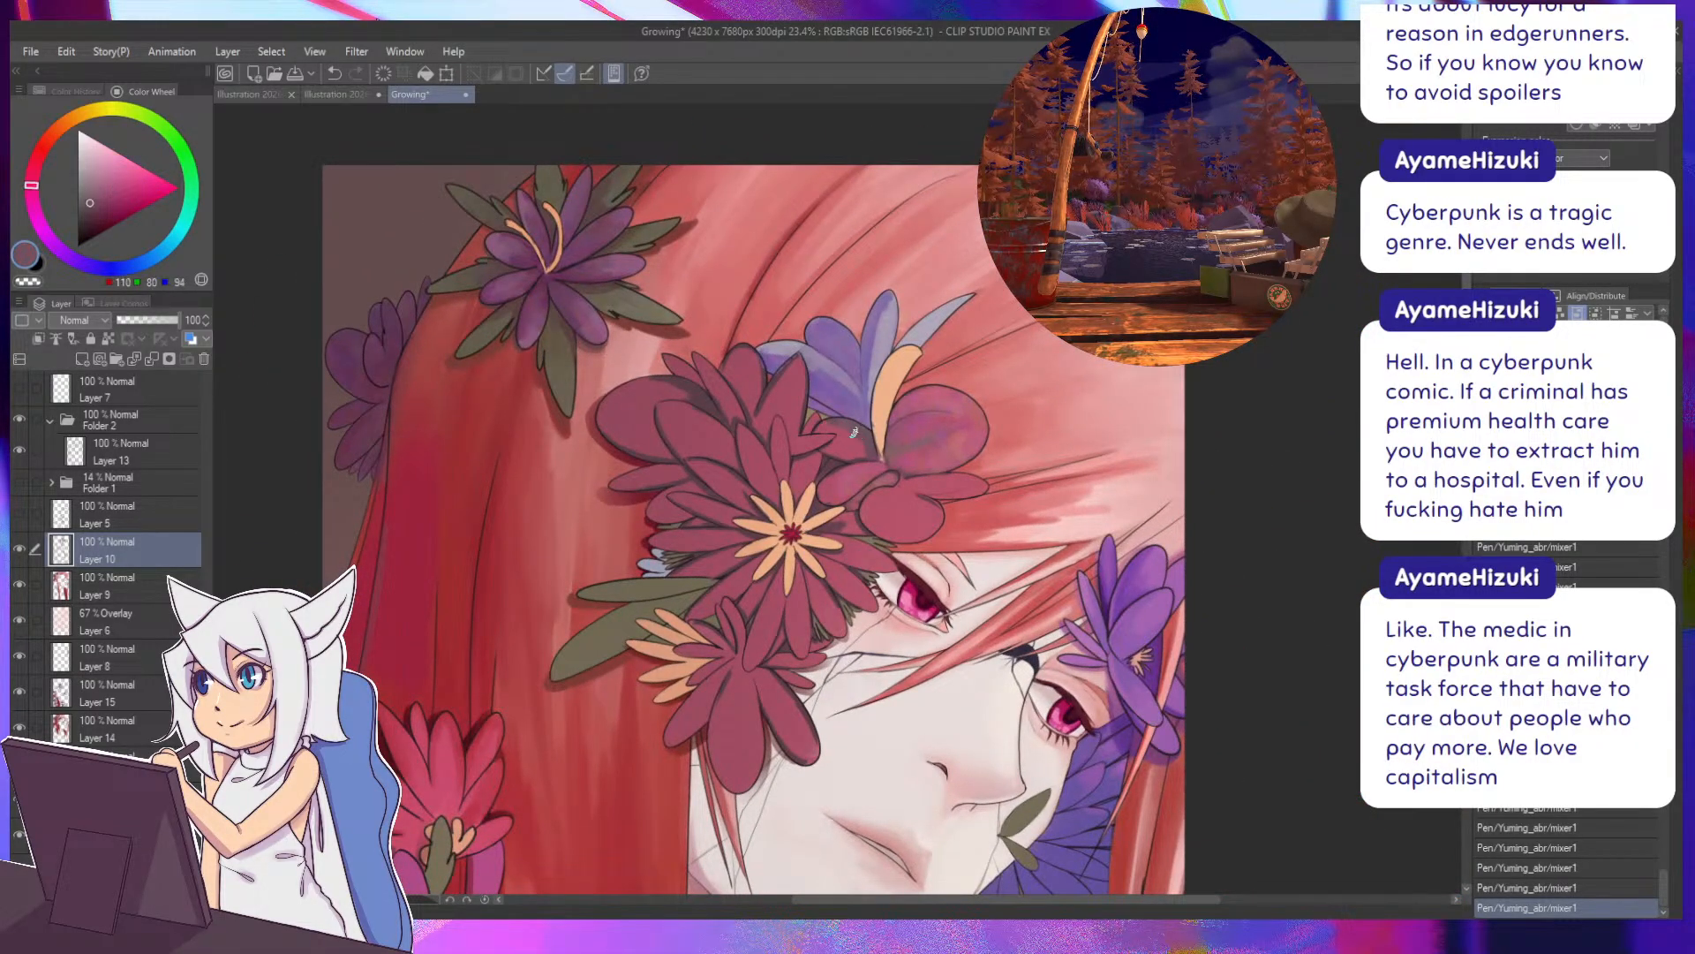
{"action": "left_click", "coordinate": [844, 443], "text": "alt"}
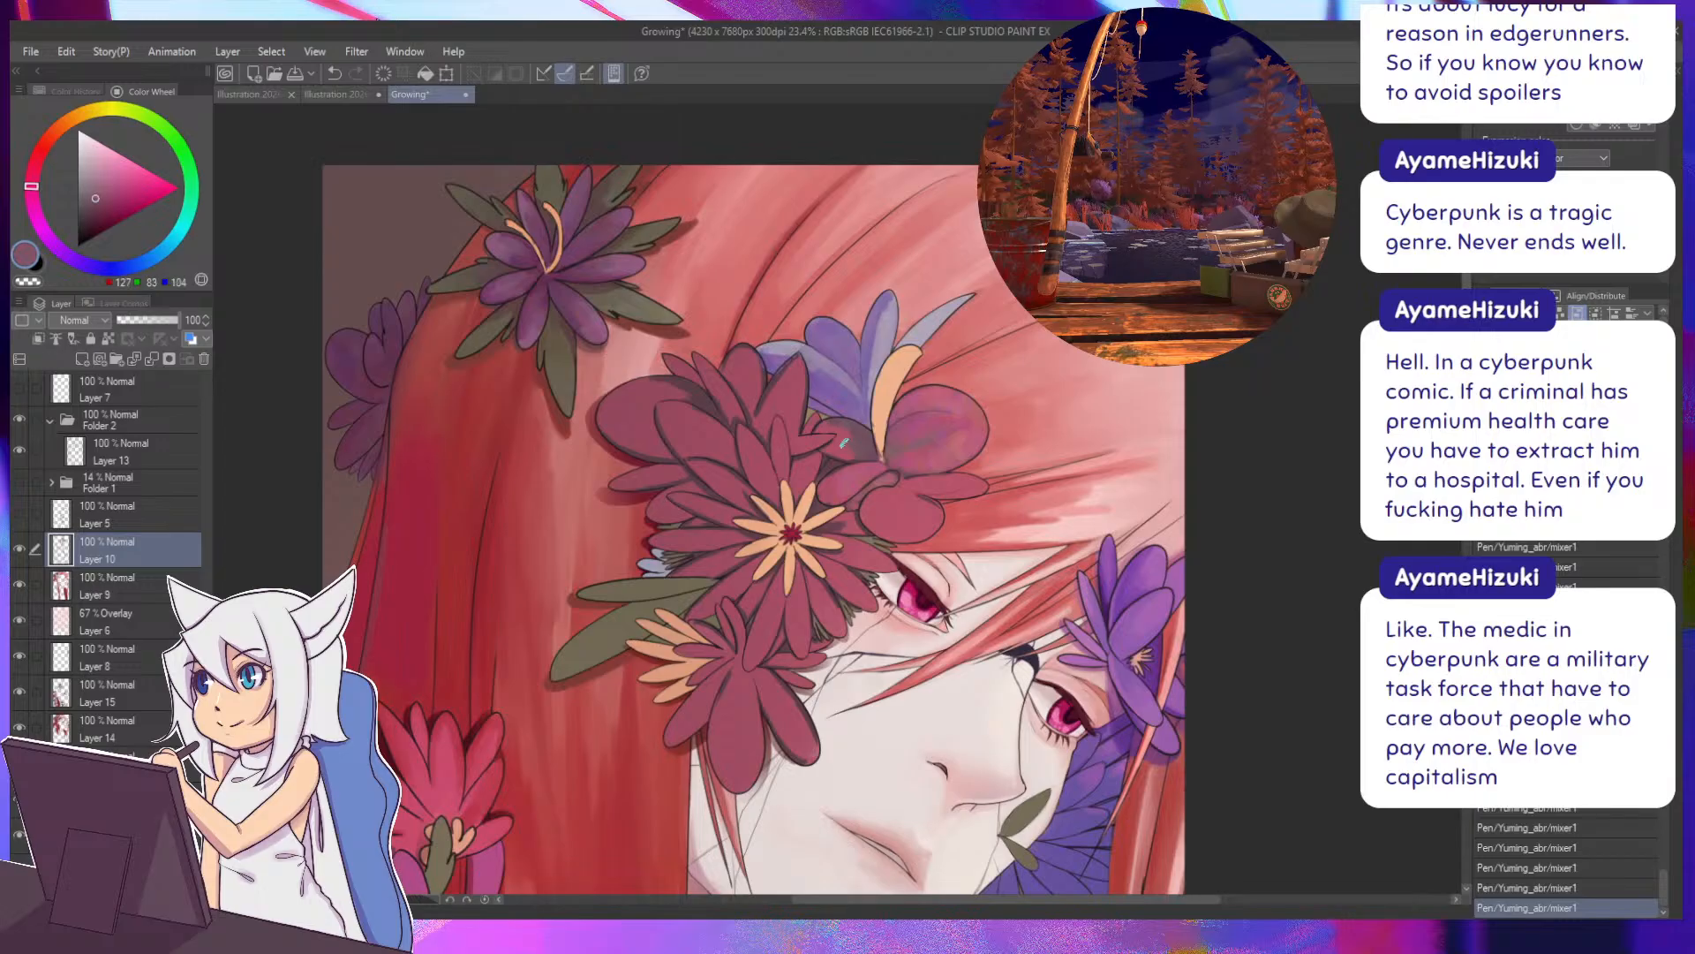
{"action": "left_click", "coordinate": [848, 447], "text": "alt"}
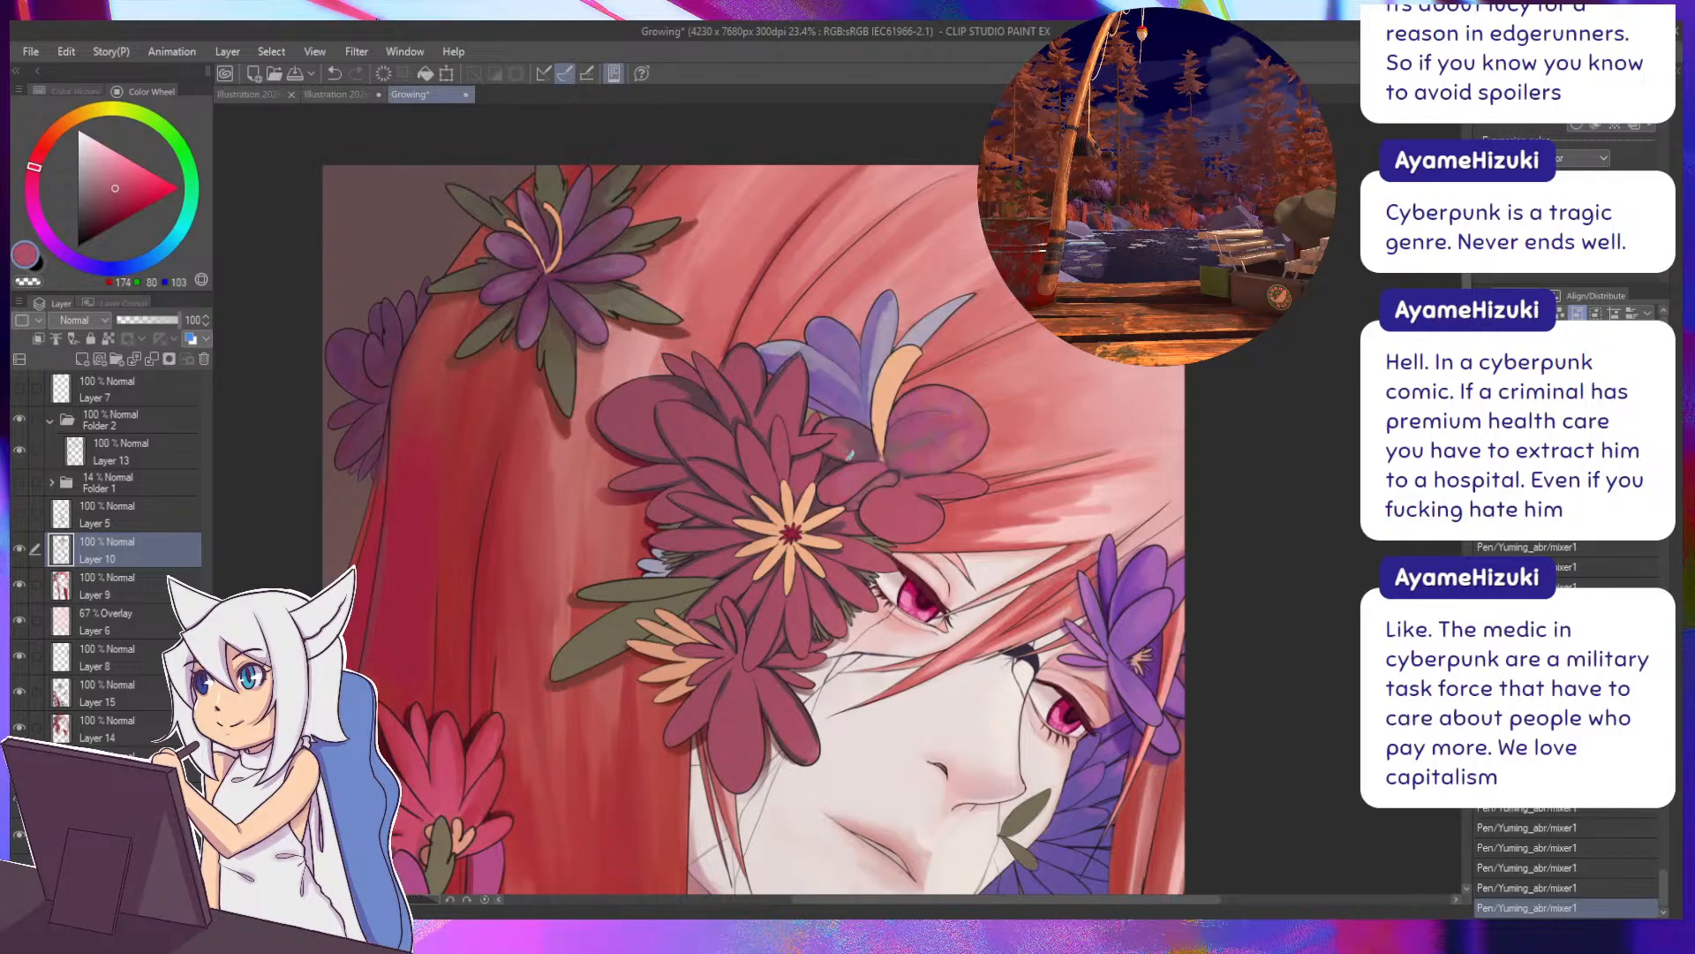
Sample the flower's maroon and refine the small petals between the orange petal and the maroon flower.
{"action": "left_click", "coordinate": [762, 369], "text": "alt"}
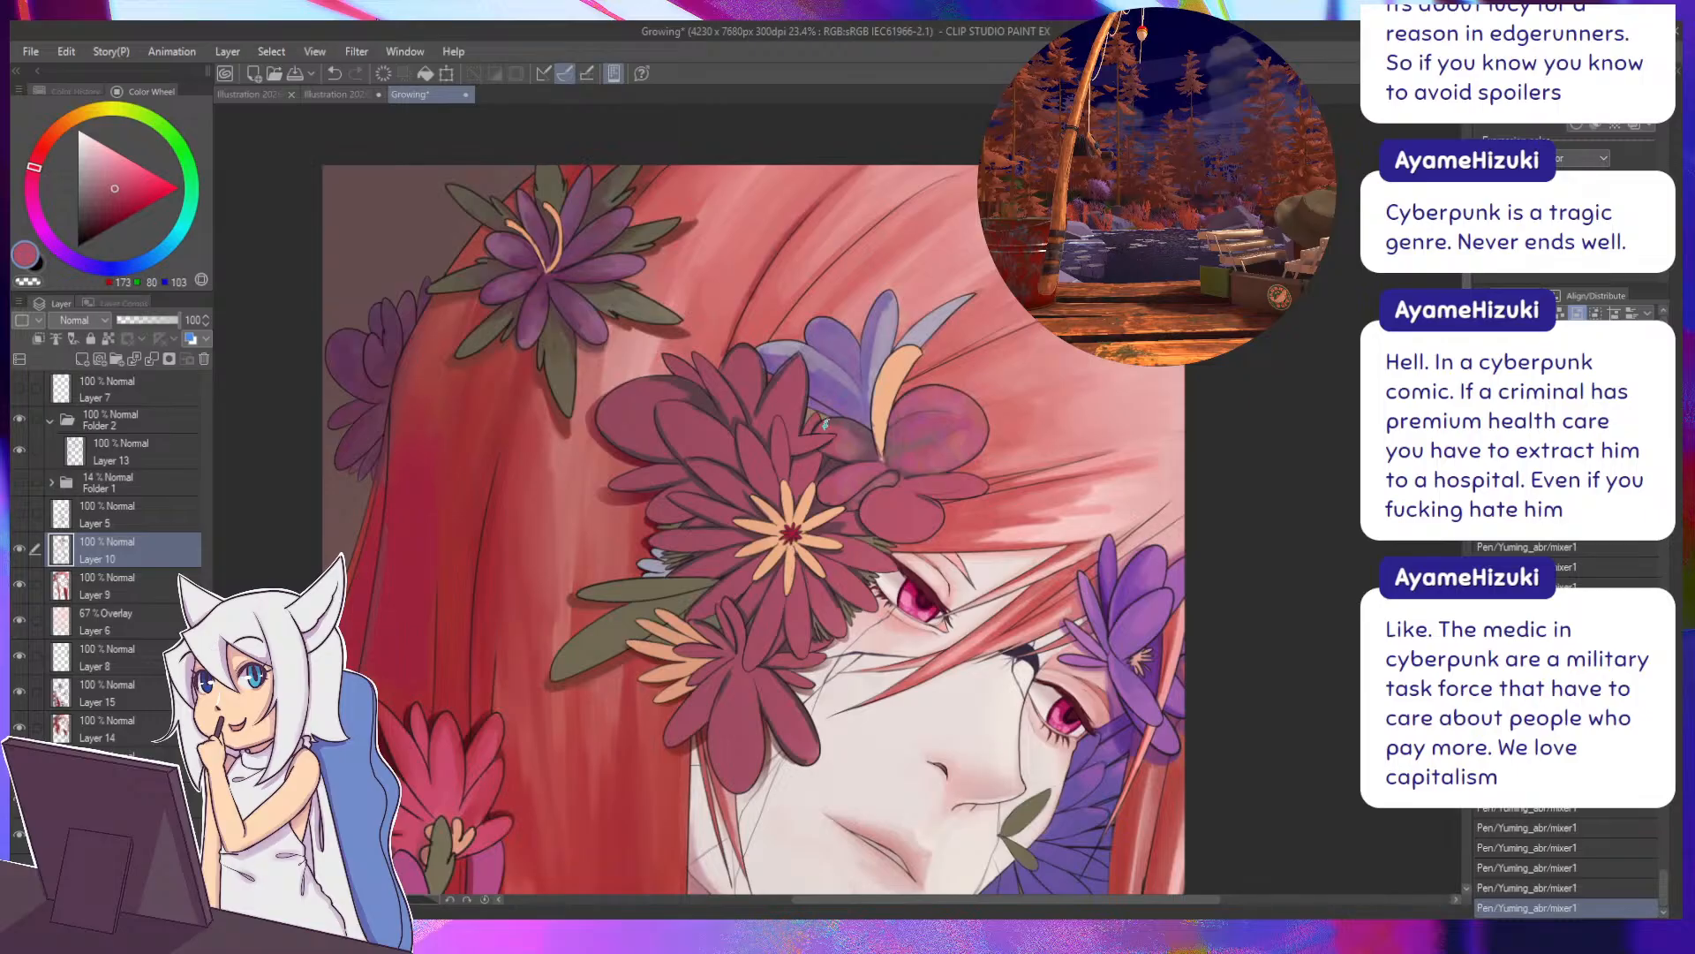
{"action": "left_click_drag", "start_coordinate": [747, 367], "coordinate": [823, 659]}
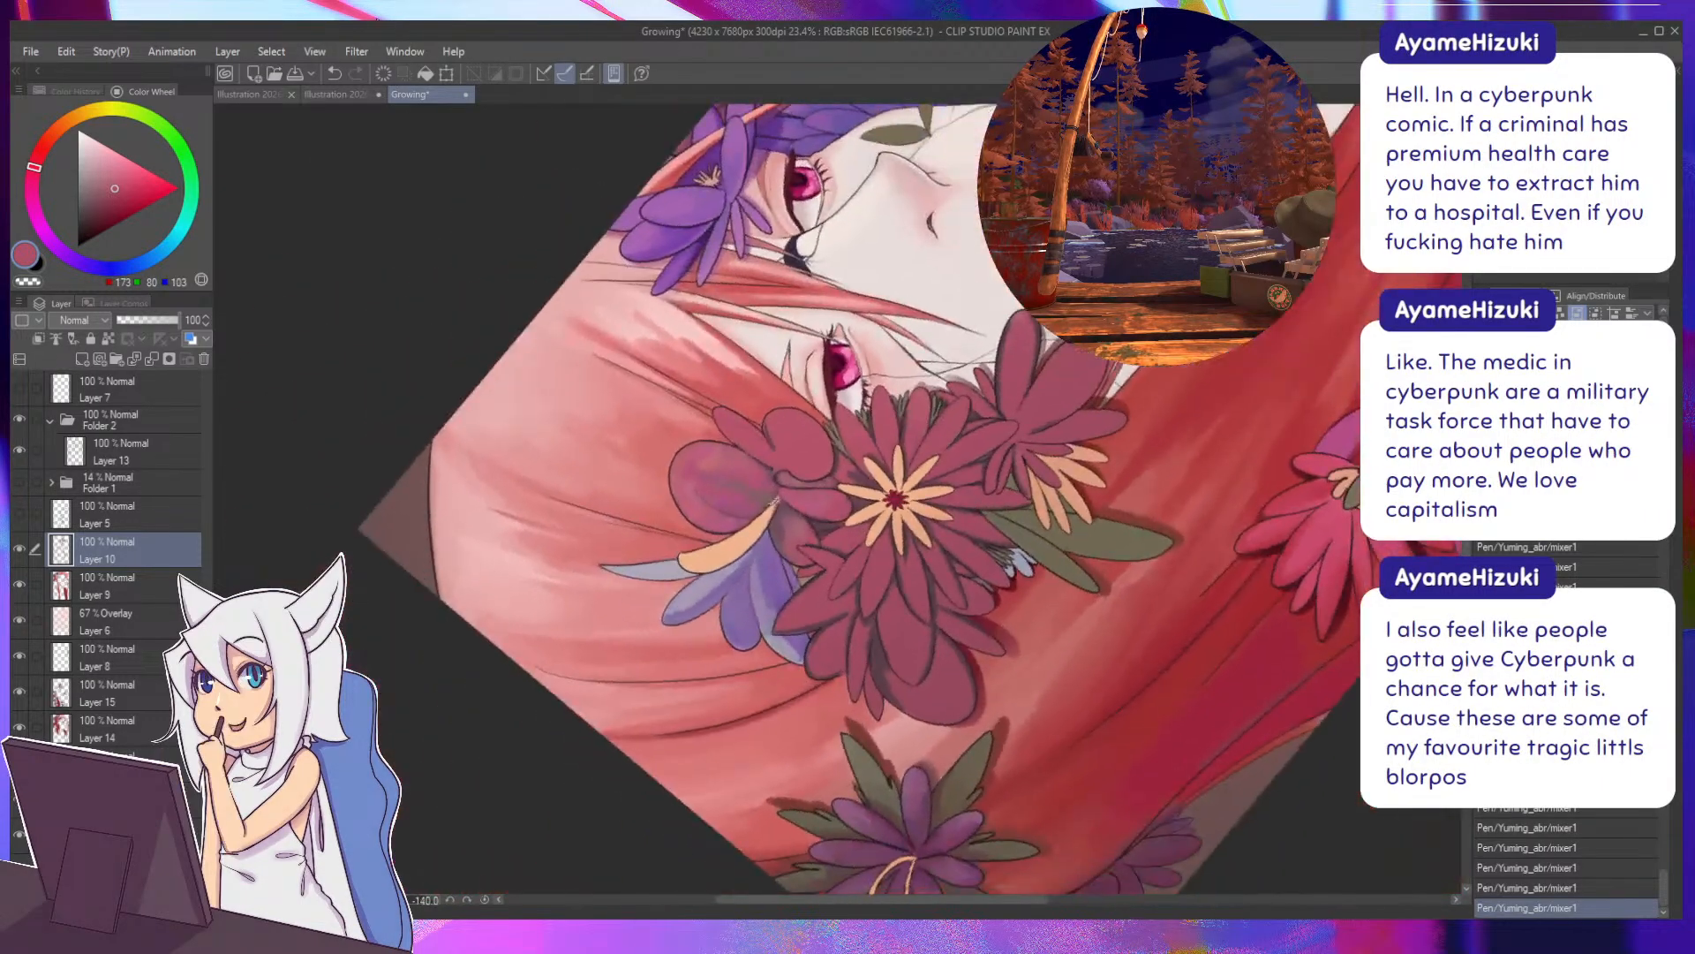
{"action": "left_click", "coordinate": [771, 549], "text": "alt"}
{"action": "left_click_drag", "start_coordinate": [771, 549], "coordinate": [780, 471]}
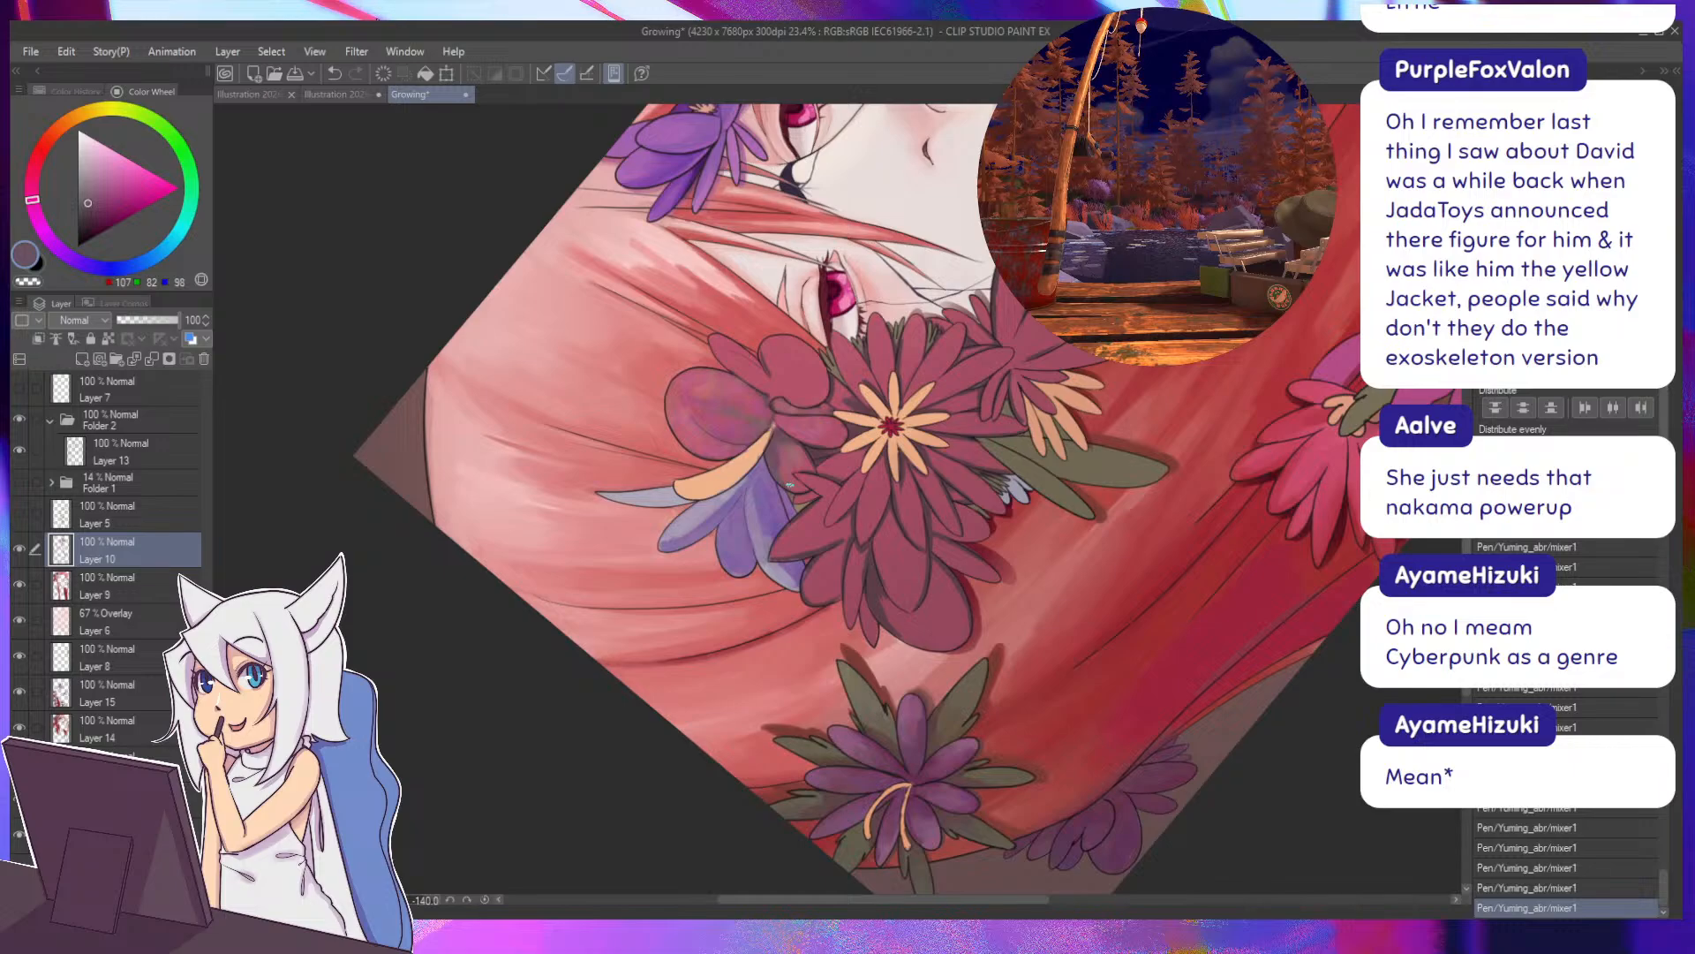
Shade the small maroon petals under the orange petal with sampled dark plum and a softer dusty pink.
{"action": "left_click", "coordinate": [821, 446], "text": "alt"}
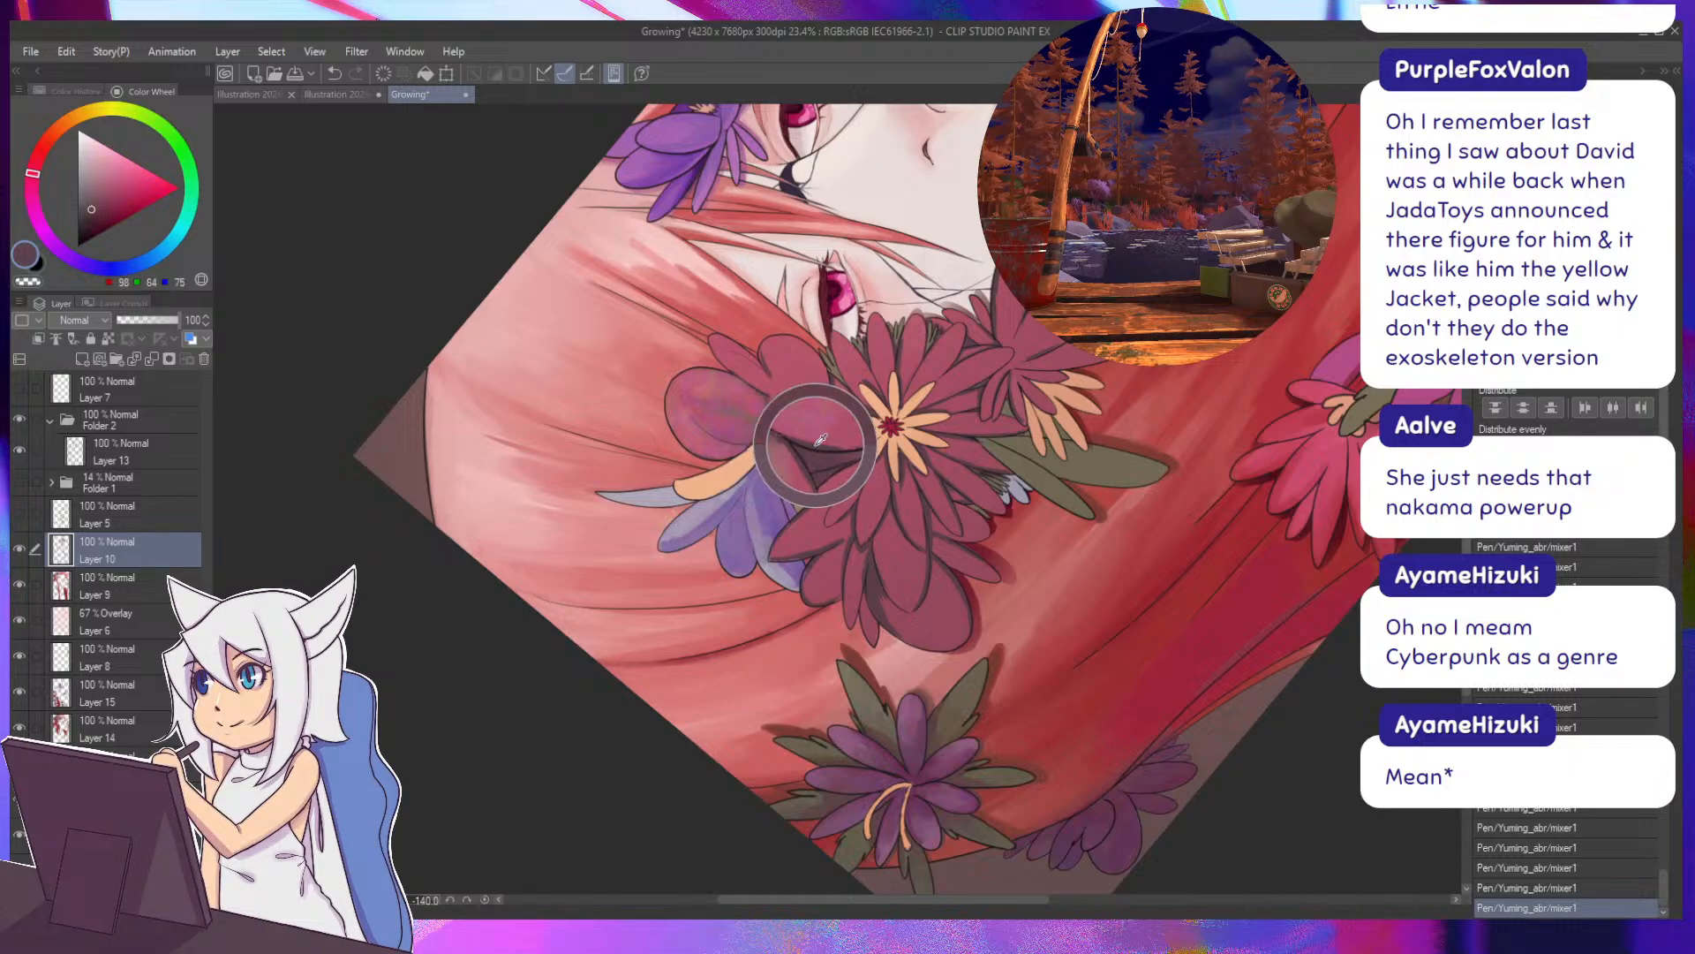
{"action": "left_click_drag", "start_coordinate": [790, 433], "coordinate": [811, 380]}
{"action": "left_click", "coordinate": [843, 526], "text": "alt"}
{"action": "left_click", "coordinate": [817, 469], "text": "alt"}
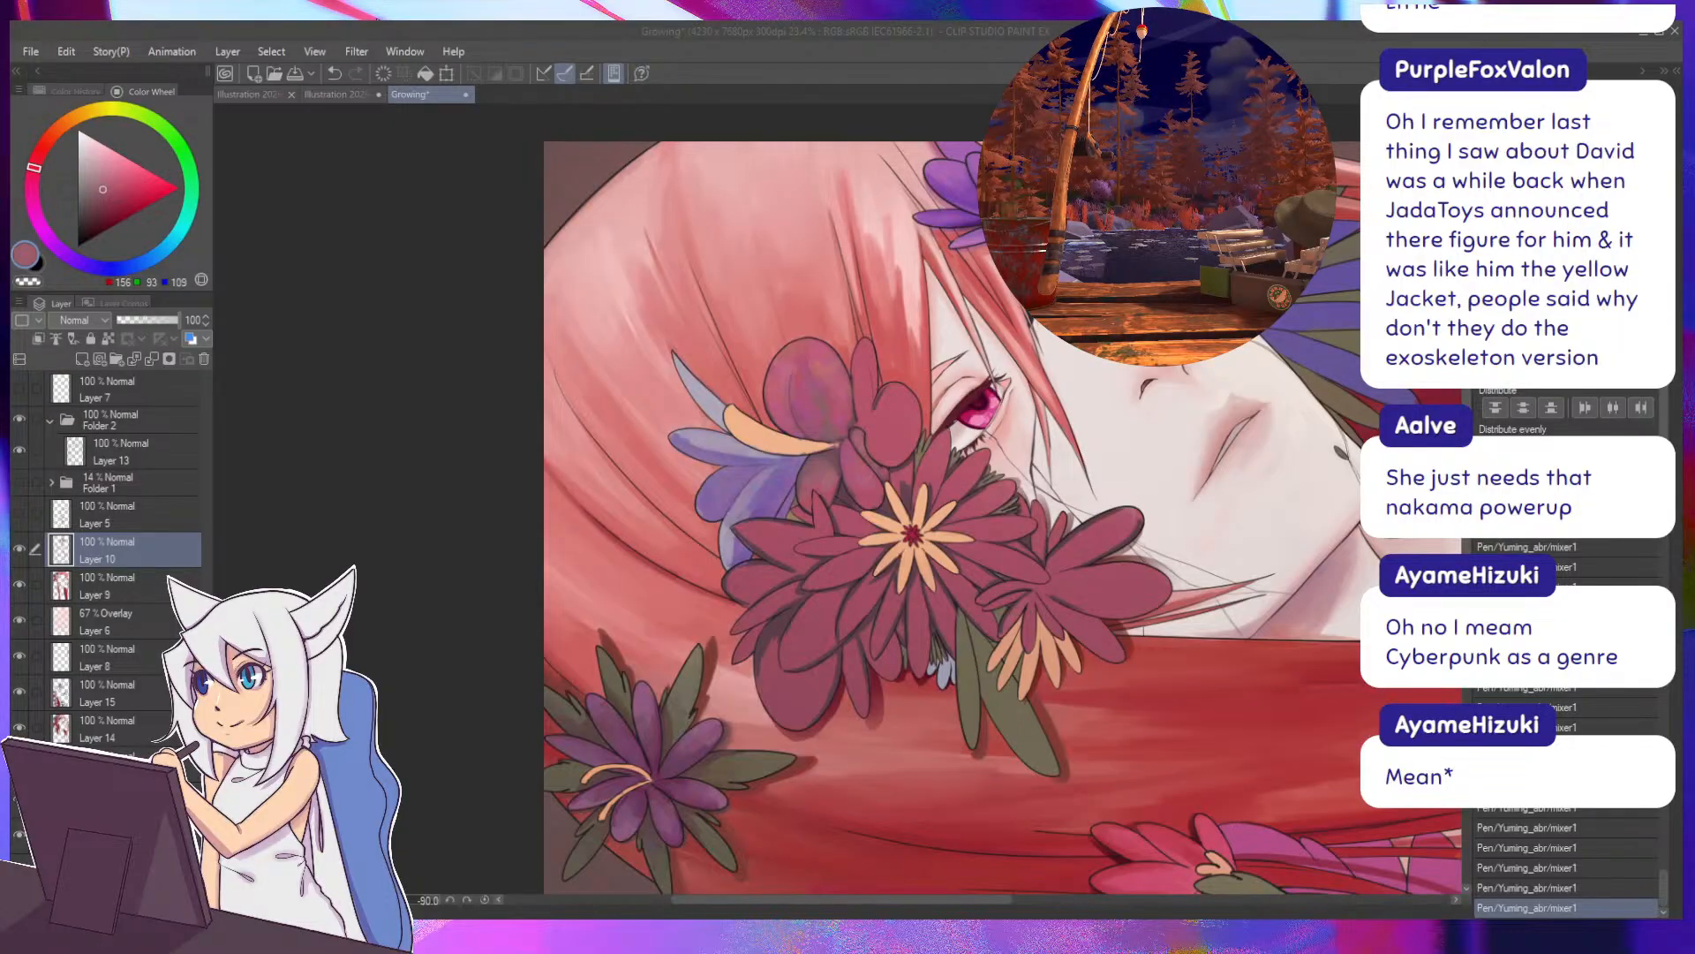
{"action": "left_click", "coordinate": [843, 410]}
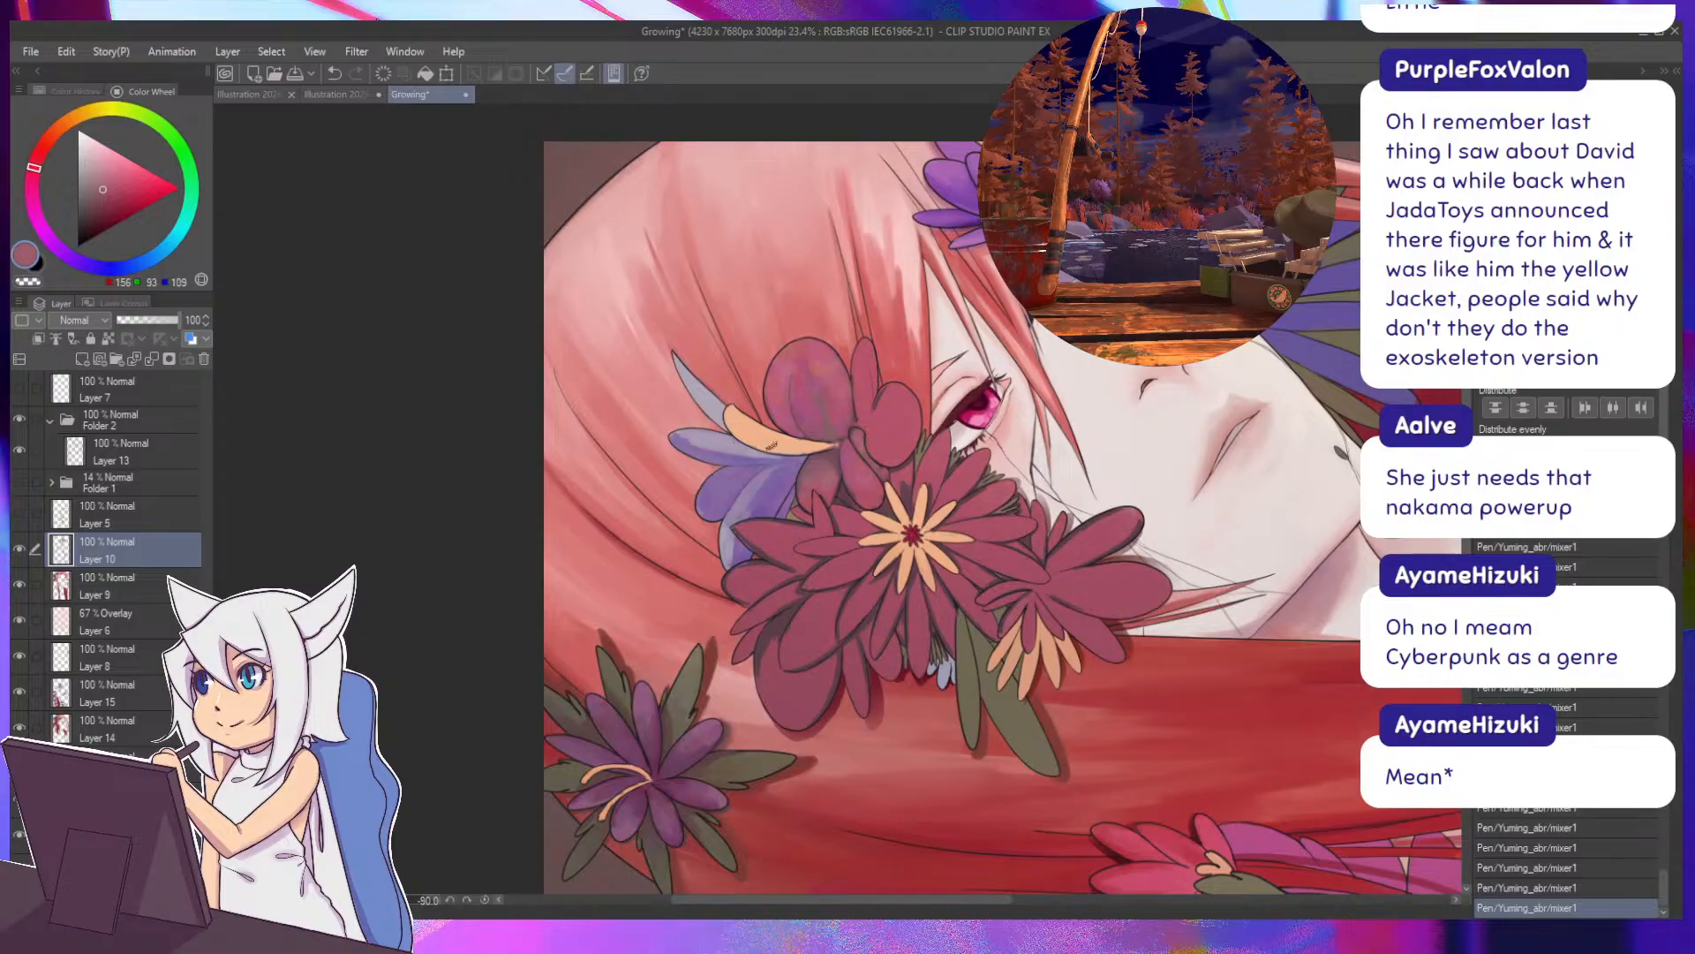
{"action": "left_click_drag", "start_coordinate": [800, 445], "coordinate": [869, 445]}
Sample the orange petal's colour, choose a darker muted orange, and shade the petal, undoing one stroke.
{"action": "left_click", "coordinate": [868, 445], "text": "alt"}
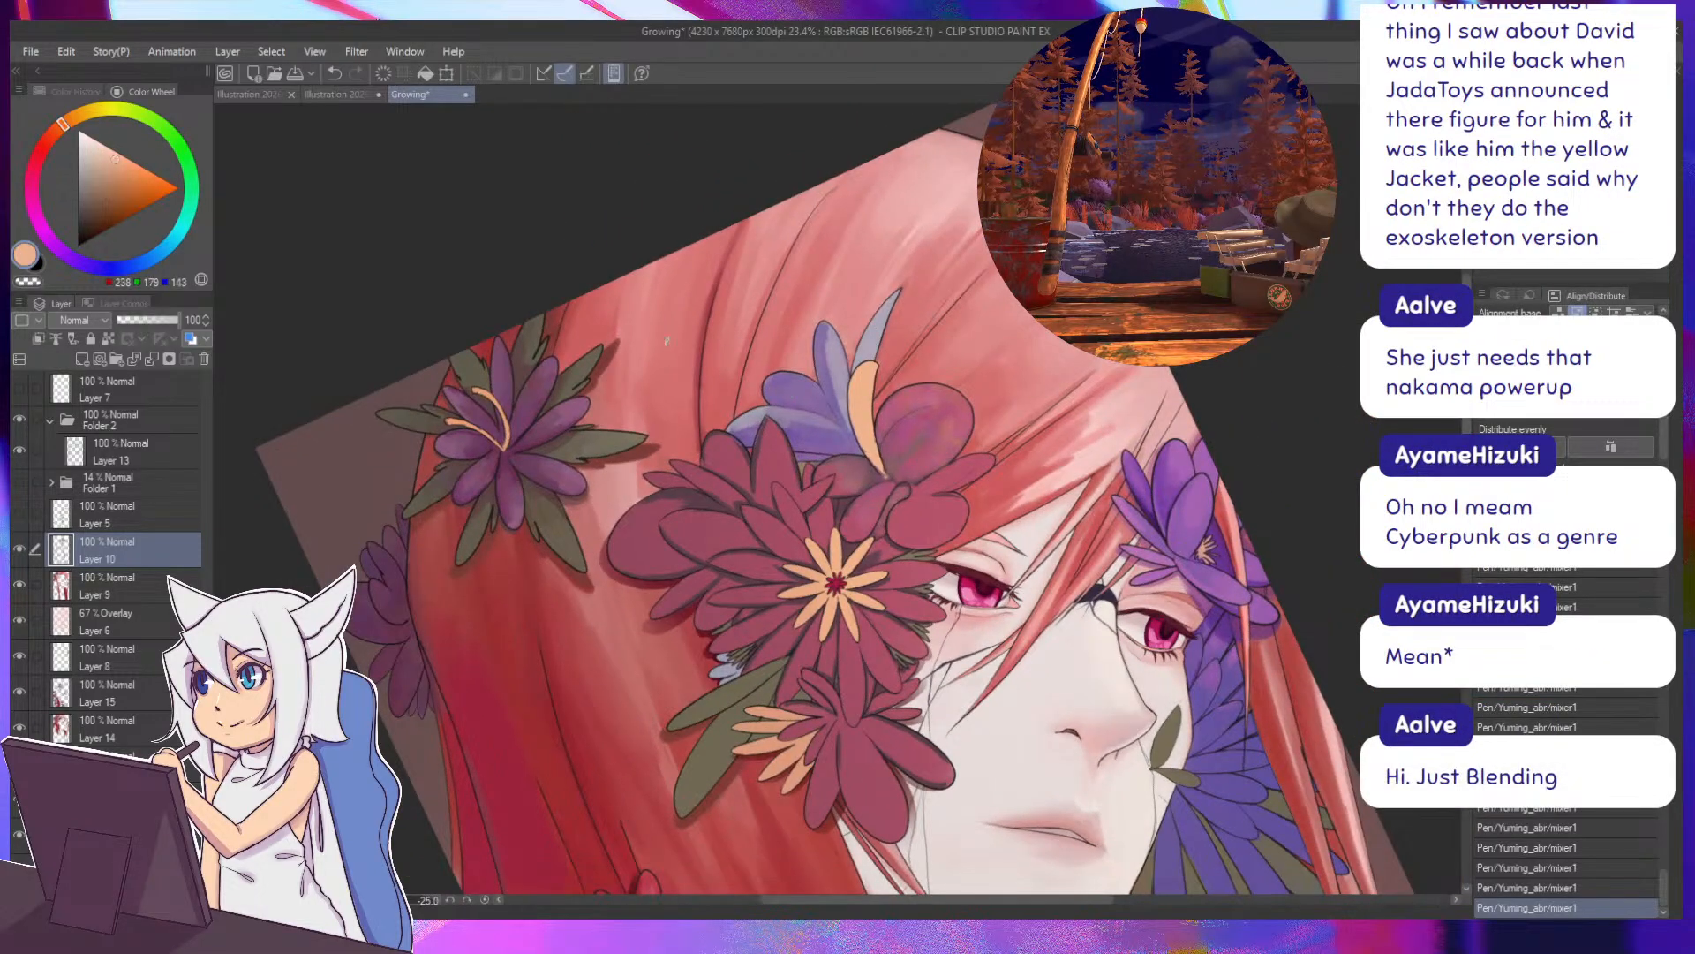
{"action": "left_click", "coordinate": [112, 175]}
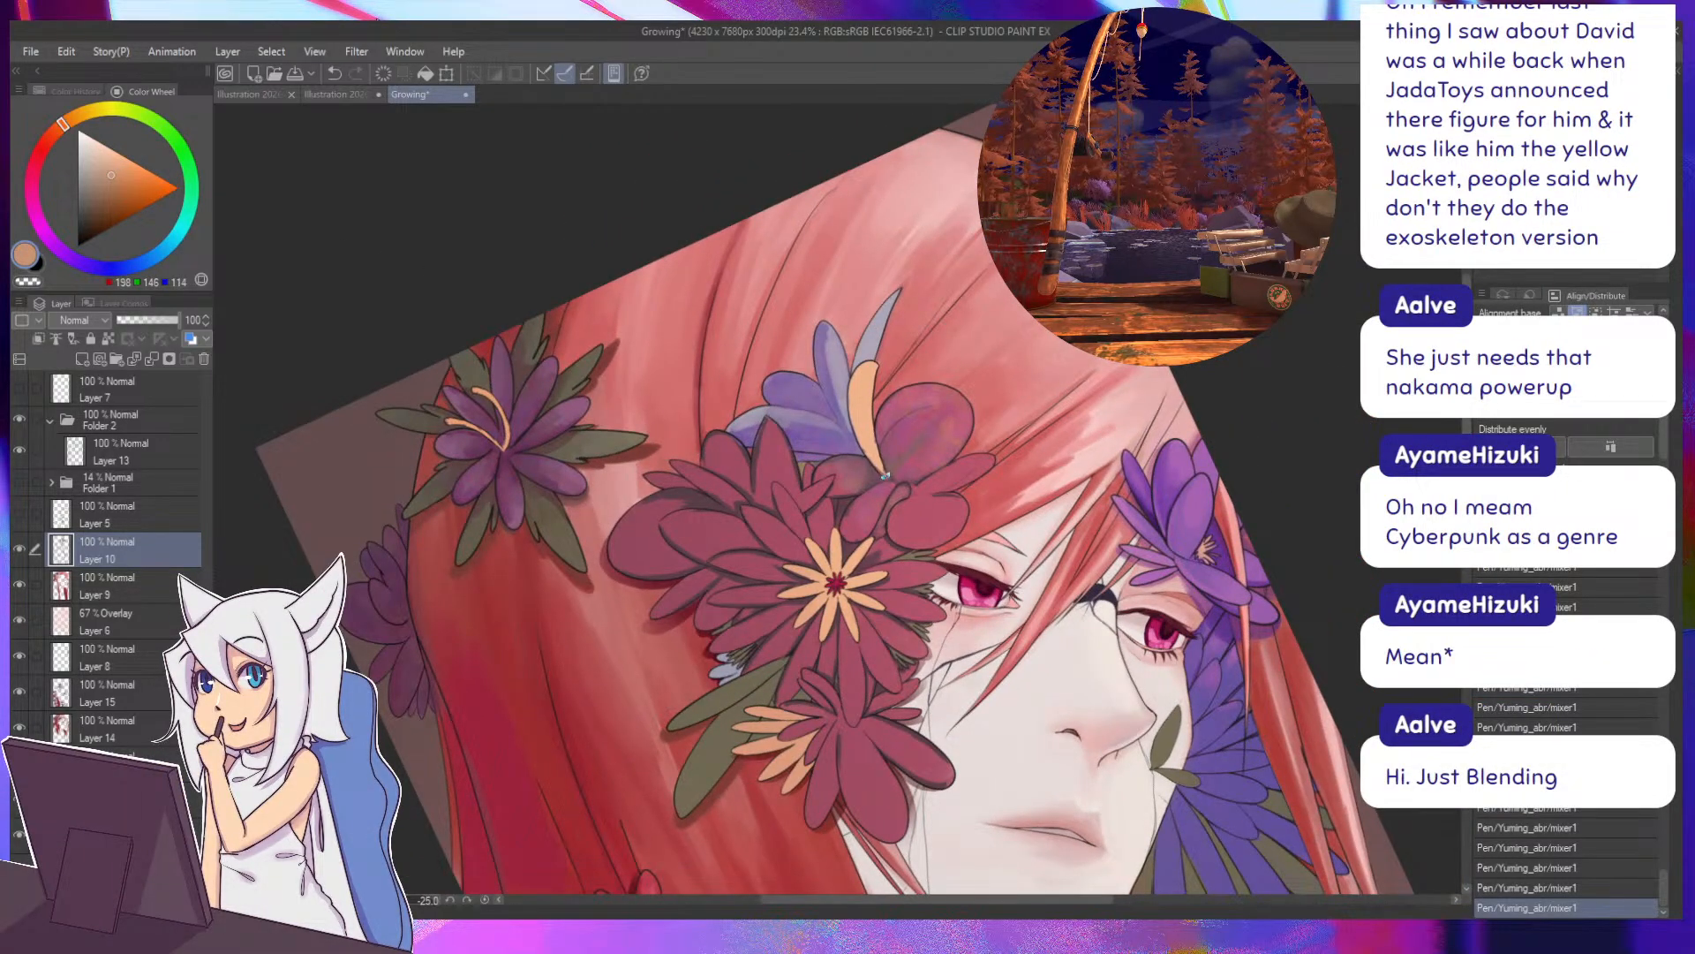
{"action": "key", "text": "ctrl+z"}
{"action": "mouse_move", "coordinate": [926, 535]}
{"action": "left_mouse_down"}
{"action": "mouse_move", "coordinate": [911, 558]}
{"action": "mouse_move", "coordinate": [684, 325]}
{"action": "mouse_move", "coordinate": [669, 339]}
{"action": "left_mouse_up"}
{"action": "mouse_move", "coordinate": [777, 547]}
{"action": "left_mouse_down"}
{"action": "mouse_move", "coordinate": [796, 495]}
{"action": "mouse_move", "coordinate": [808, 528]}
{"action": "left_mouse_up"}
{"action": "mouse_move", "coordinate": [792, 468]}
{"action": "left_mouse_down"}
{"action": "mouse_move", "coordinate": [785, 510]}
{"action": "mouse_move", "coordinate": [798, 430]}
{"action": "left_mouse_up"}
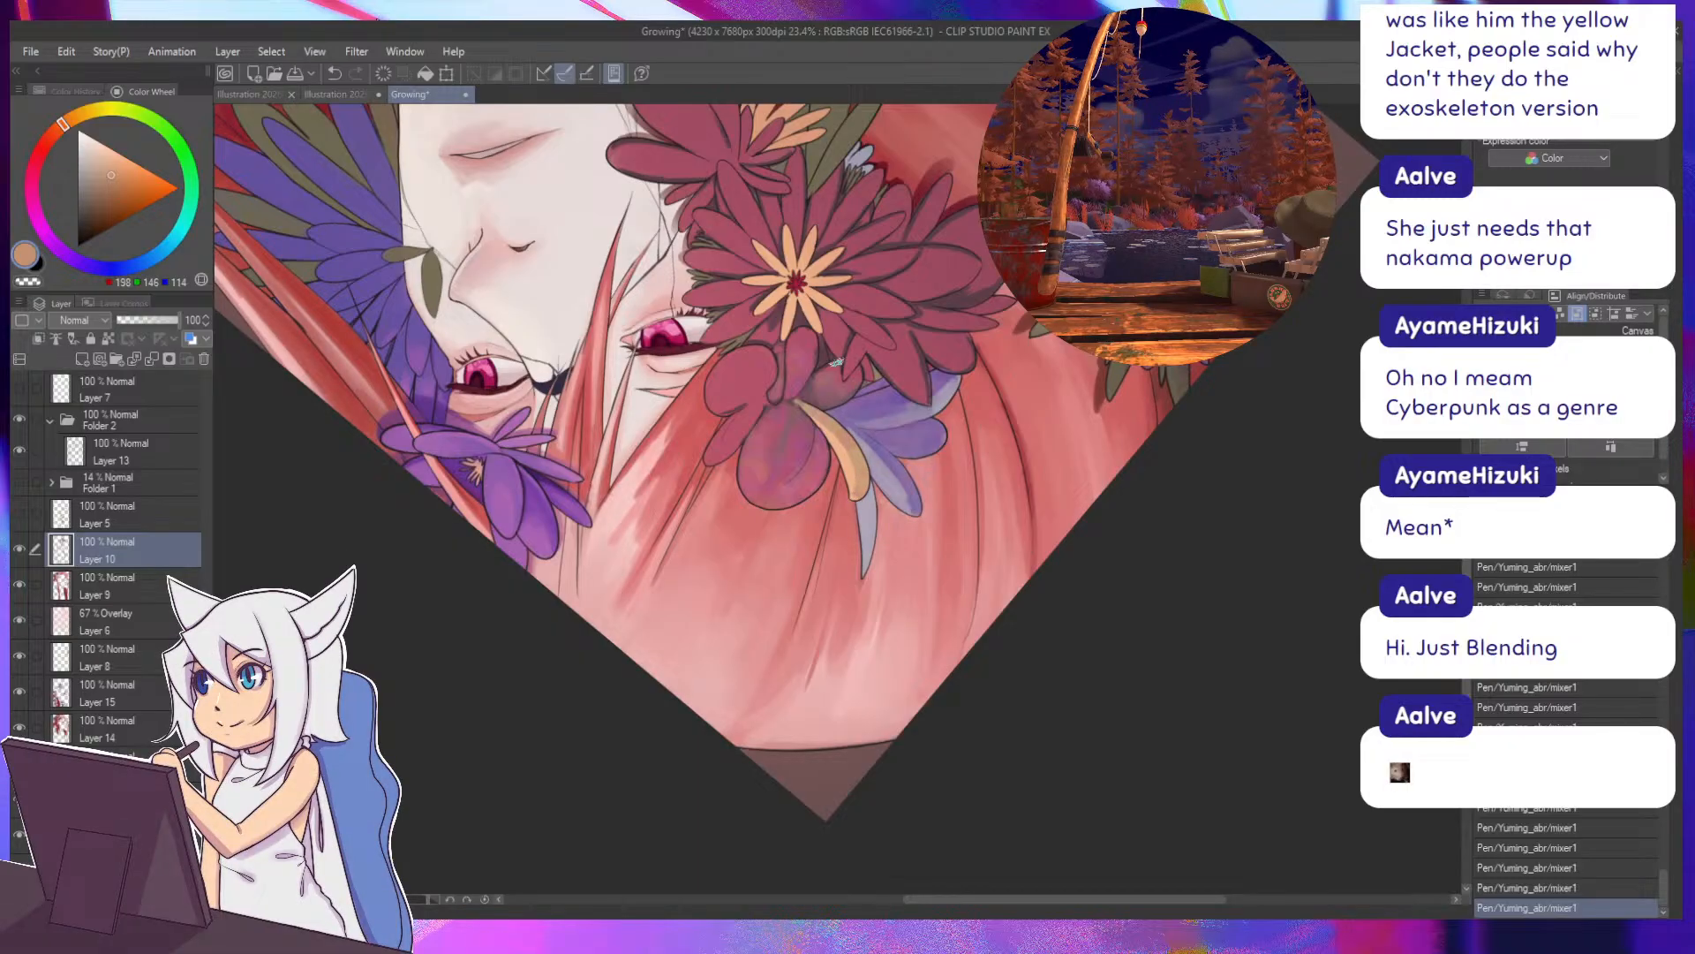
Sample light orange and blend the orange petal's shading, undoing one stroke and repainting it.
{"action": "left_click", "coordinate": [818, 311], "text": "alt"}
{"action": "mouse_move", "coordinate": [830, 344]}
{"action": "left_mouse_down"}
{"action": "mouse_move", "coordinate": [887, 361]}
{"action": "mouse_move", "coordinate": [901, 627]}
{"action": "left_mouse_up"}
{"action": "key", "text": "ctrl+z"}
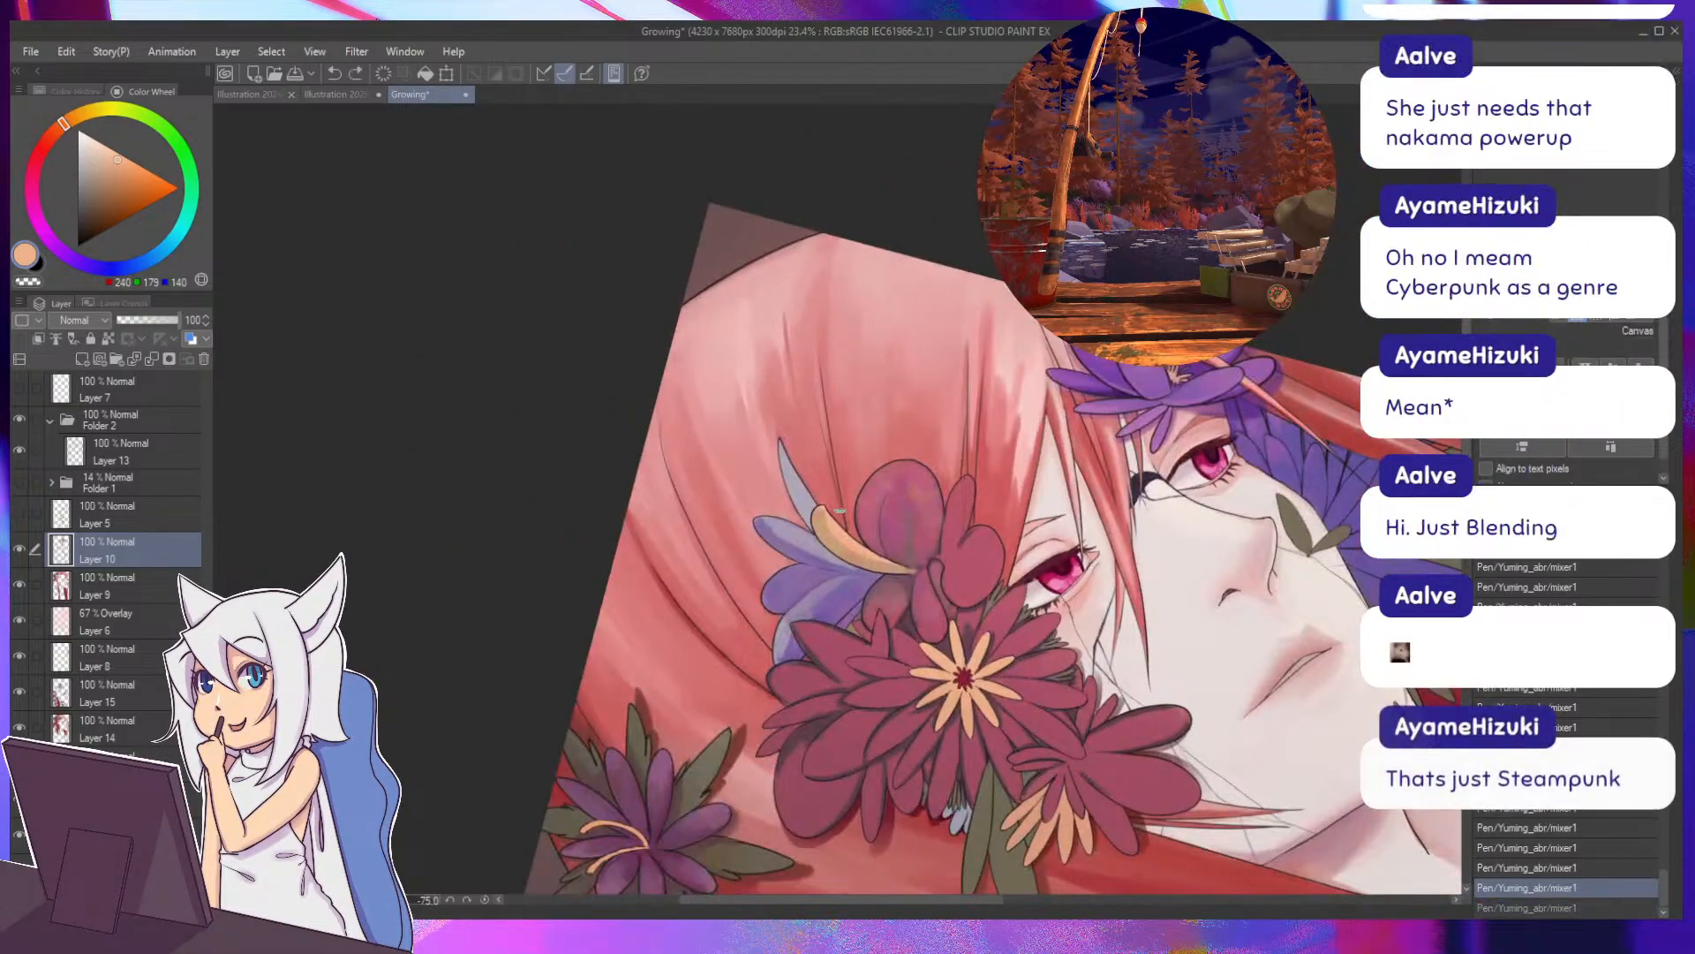
{"action": "mouse_move", "coordinate": [840, 510]}
{"action": "left_mouse_down"}
{"action": "mouse_move", "coordinate": [827, 530]}
{"action": "mouse_move", "coordinate": [810, 487]}
{"action": "mouse_move", "coordinate": [835, 530]}
{"action": "left_mouse_up"}
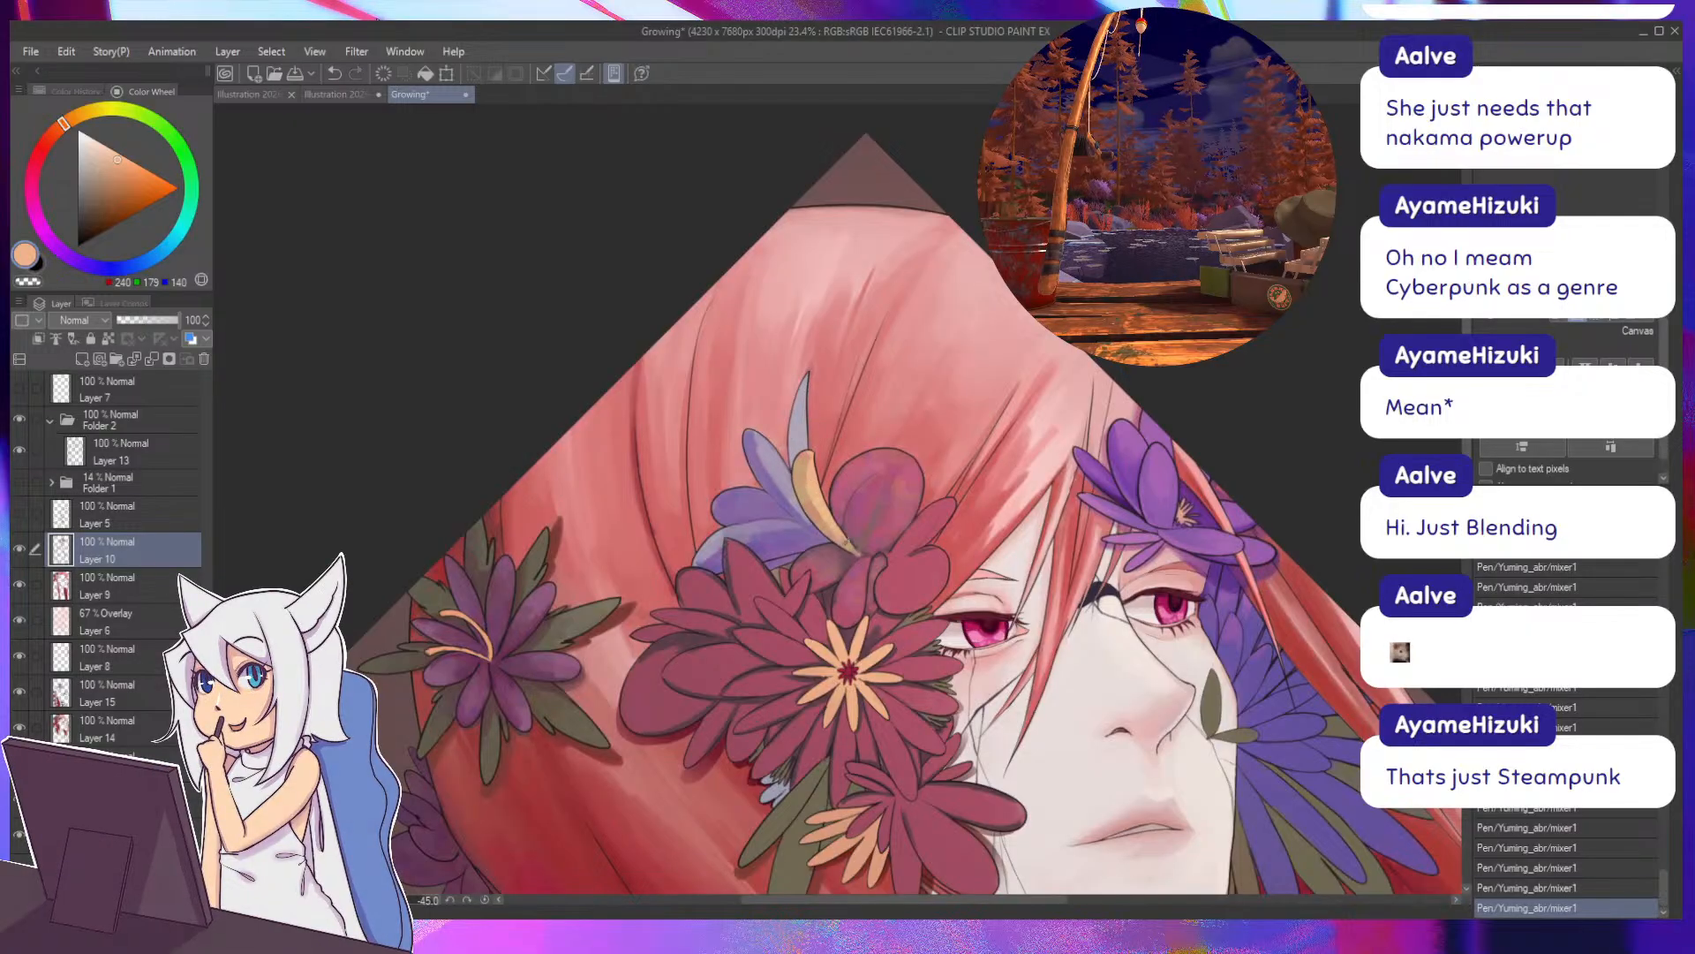
Blend the narrow orange petal with sampled muted and lighter oranges, then sample greyish lavender from the blue petal beside it.
{"action": "left_click", "coordinate": [806, 482], "text": "alt"}
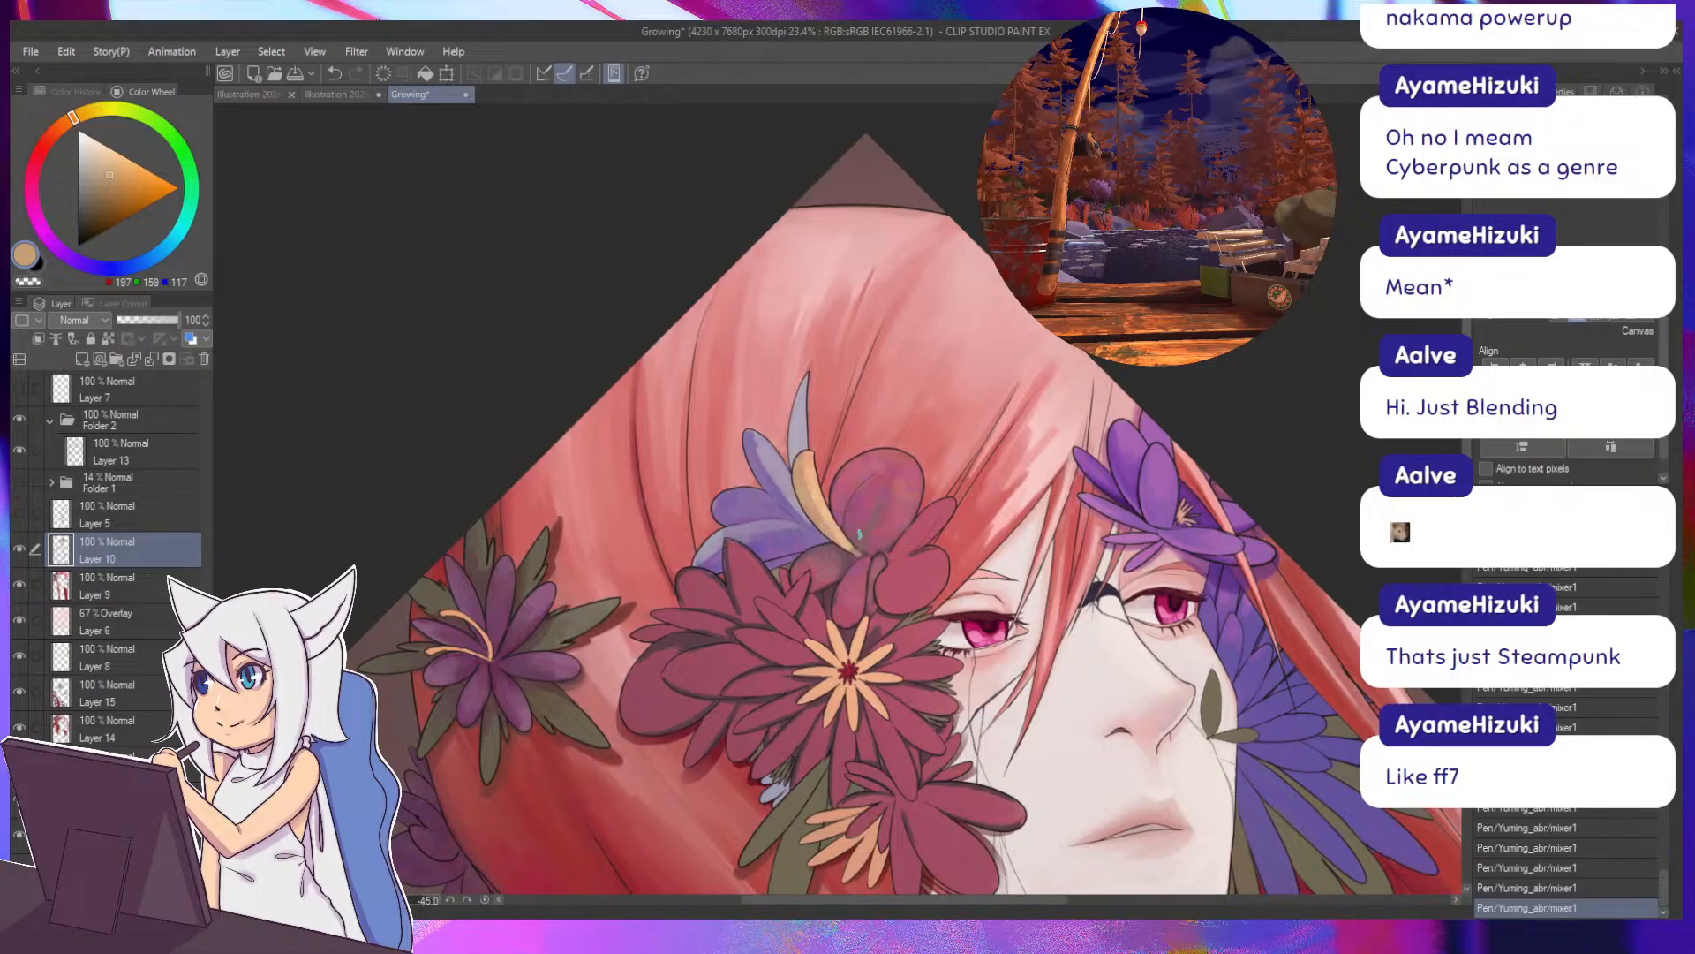
{"action": "key", "text": "minus"}
{"action": "key", "text": "minus"}
{"action": "key", "text": "minus"}
{"action": "key", "text": "asciicircum"}
{"action": "key", "text": "asciicircum"}
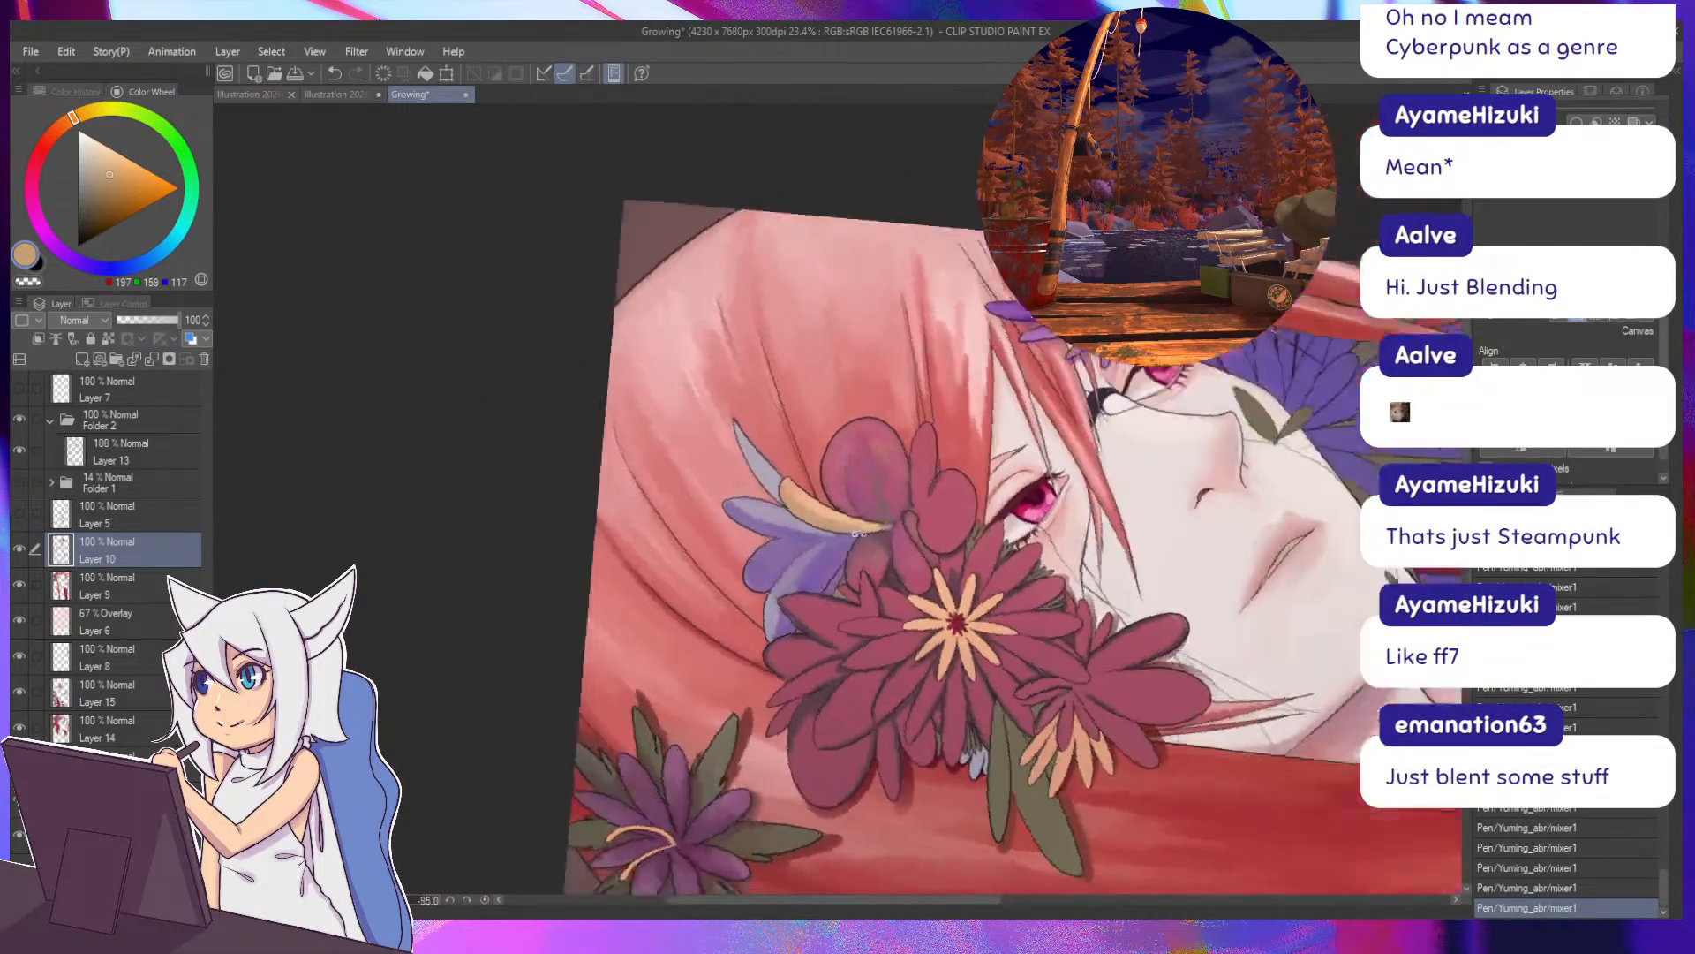
{"action": "key", "text": "asciicircum"}
{"action": "key", "text": "asciicircum"}
{"action": "key", "text": "asciicircum"}
{"action": "key", "text": "asciicircum"}
{"action": "key", "text": "asciicircum"}
{"action": "key", "text": "asciicircum"}
{"action": "key", "text": "asciicircum"}
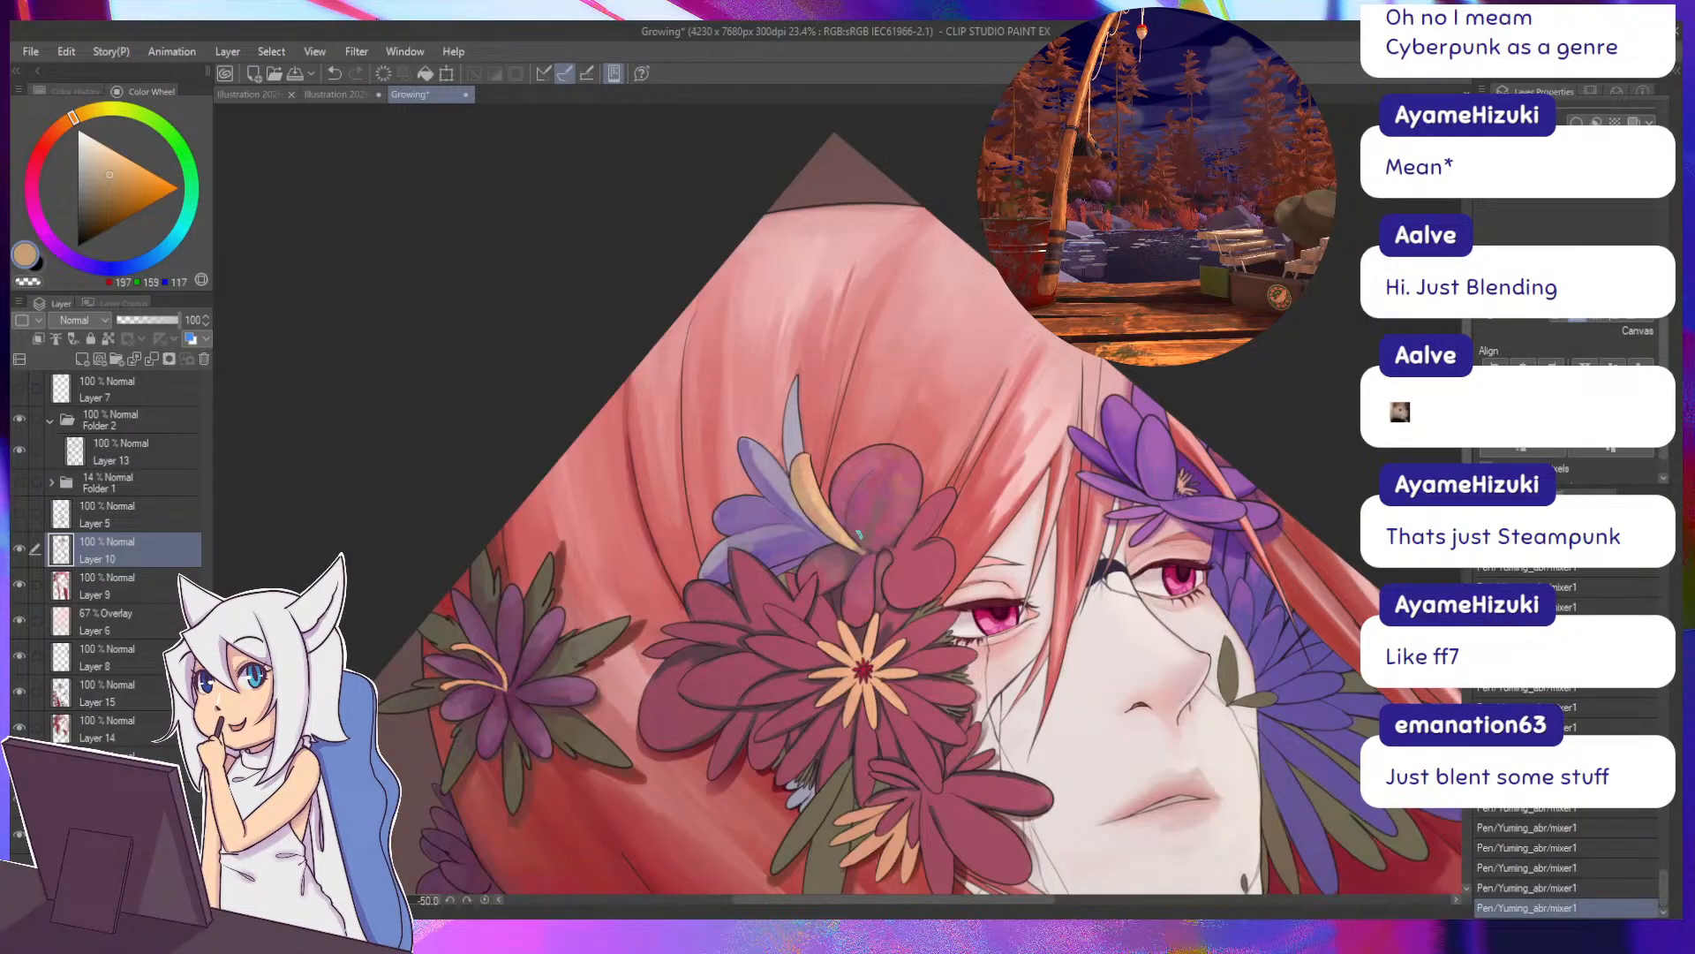
{"action": "left_click", "coordinate": [805, 463], "text": "alt"}
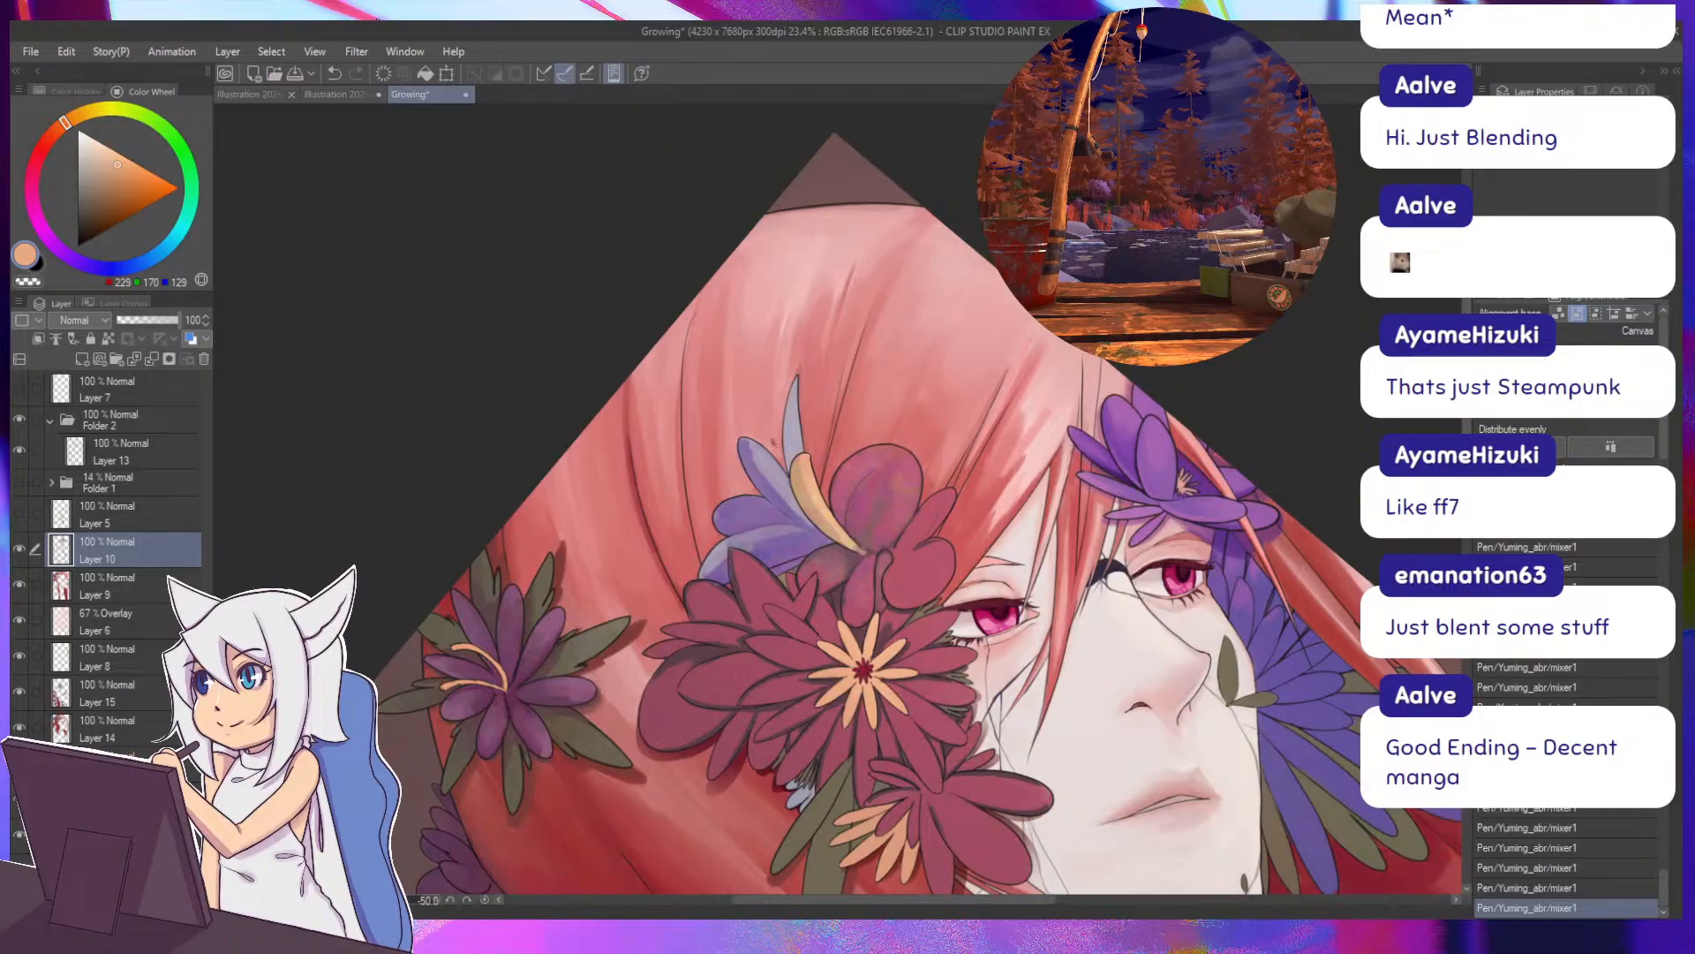
{"action": "left_click", "coordinate": [750, 443], "text": "alt"}
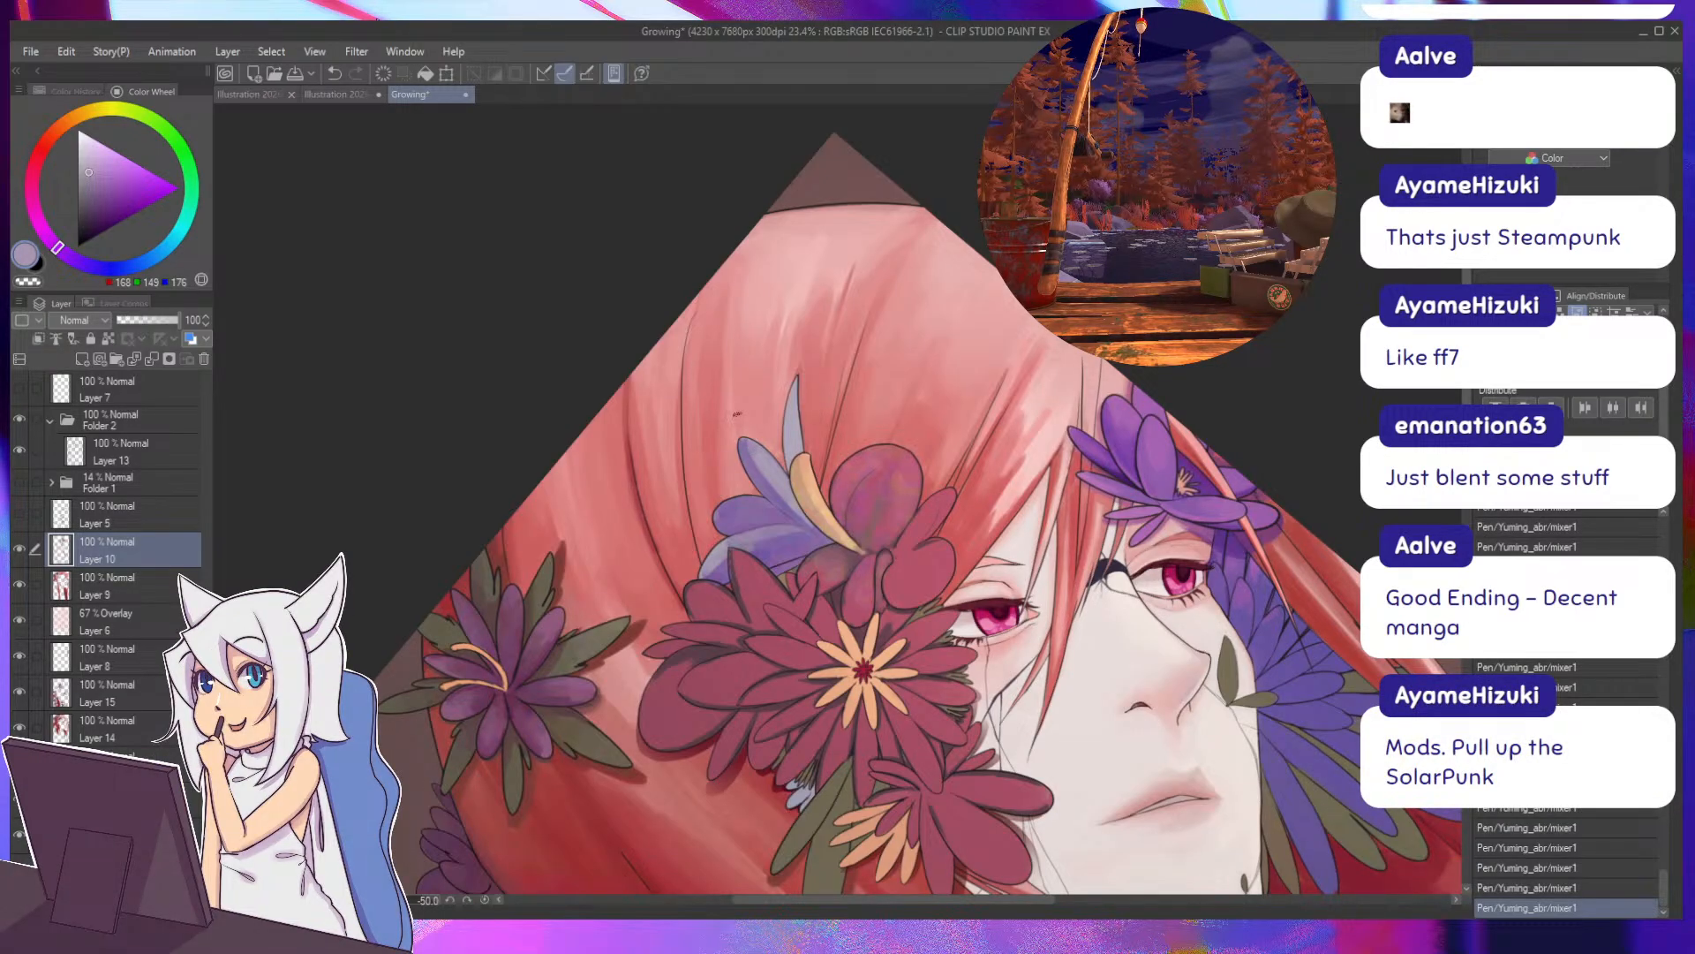
{"action": "left_click_drag", "start_coordinate": [772, 504], "coordinate": [746, 425]}
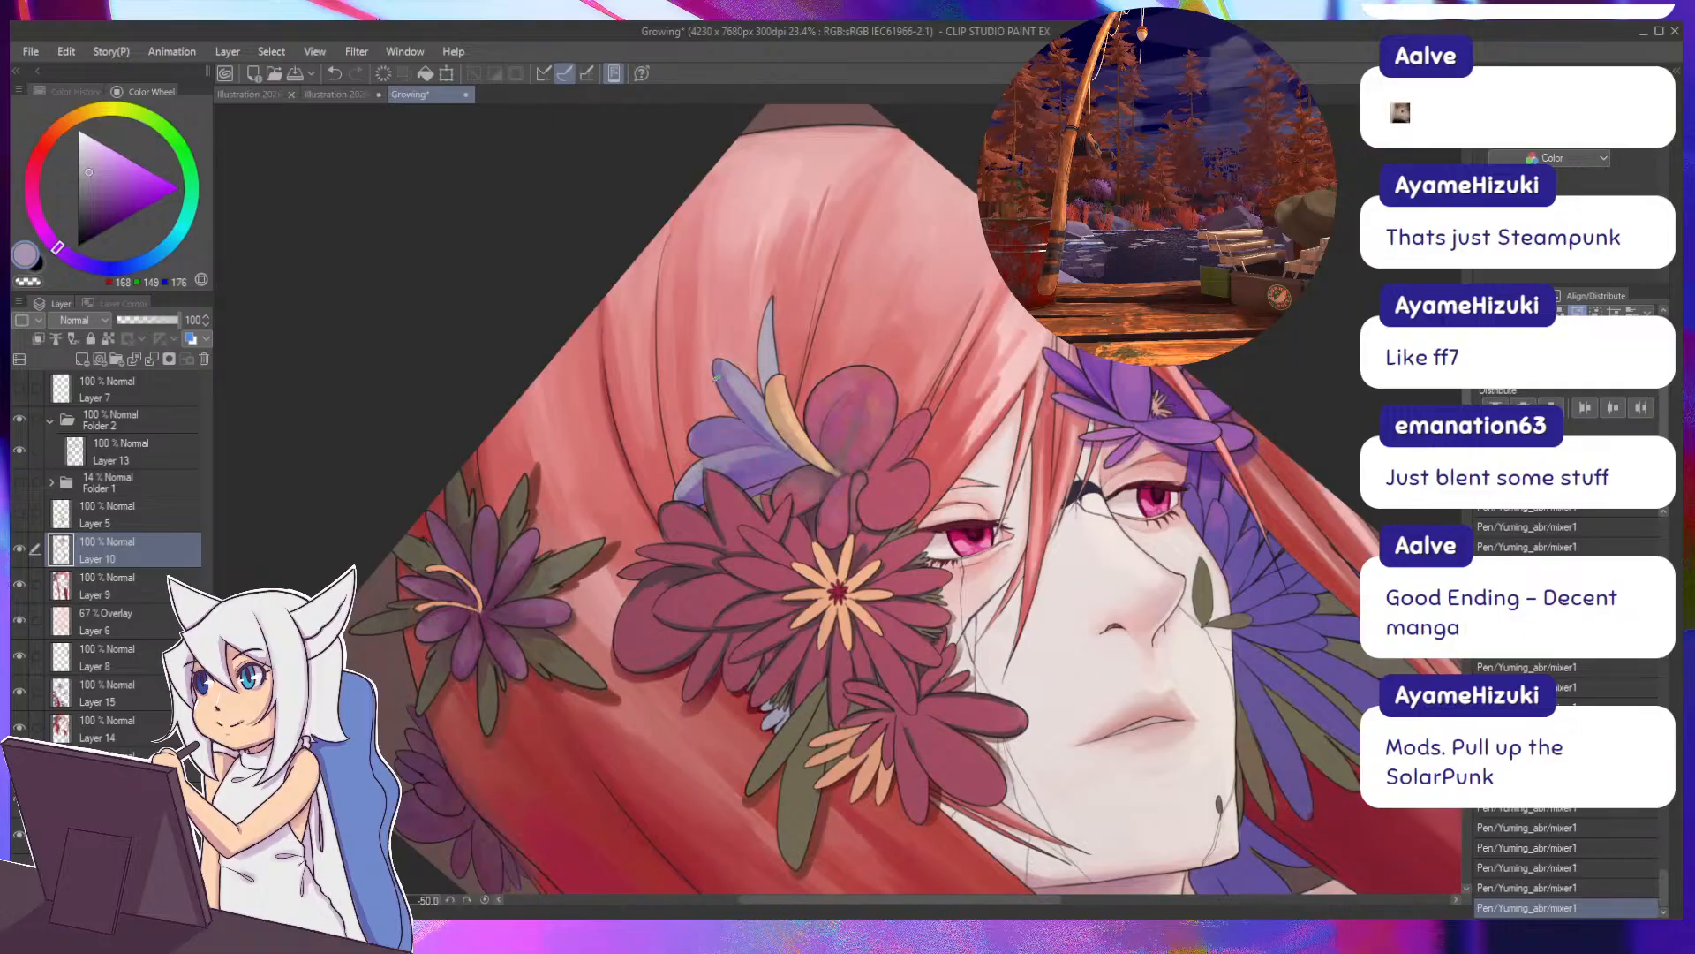
Sample dark plum and shade between the maroon petals just above the large flower's orange centre, undoing the first strokes.
{"action": "left_click", "coordinate": [752, 495], "text": "alt"}
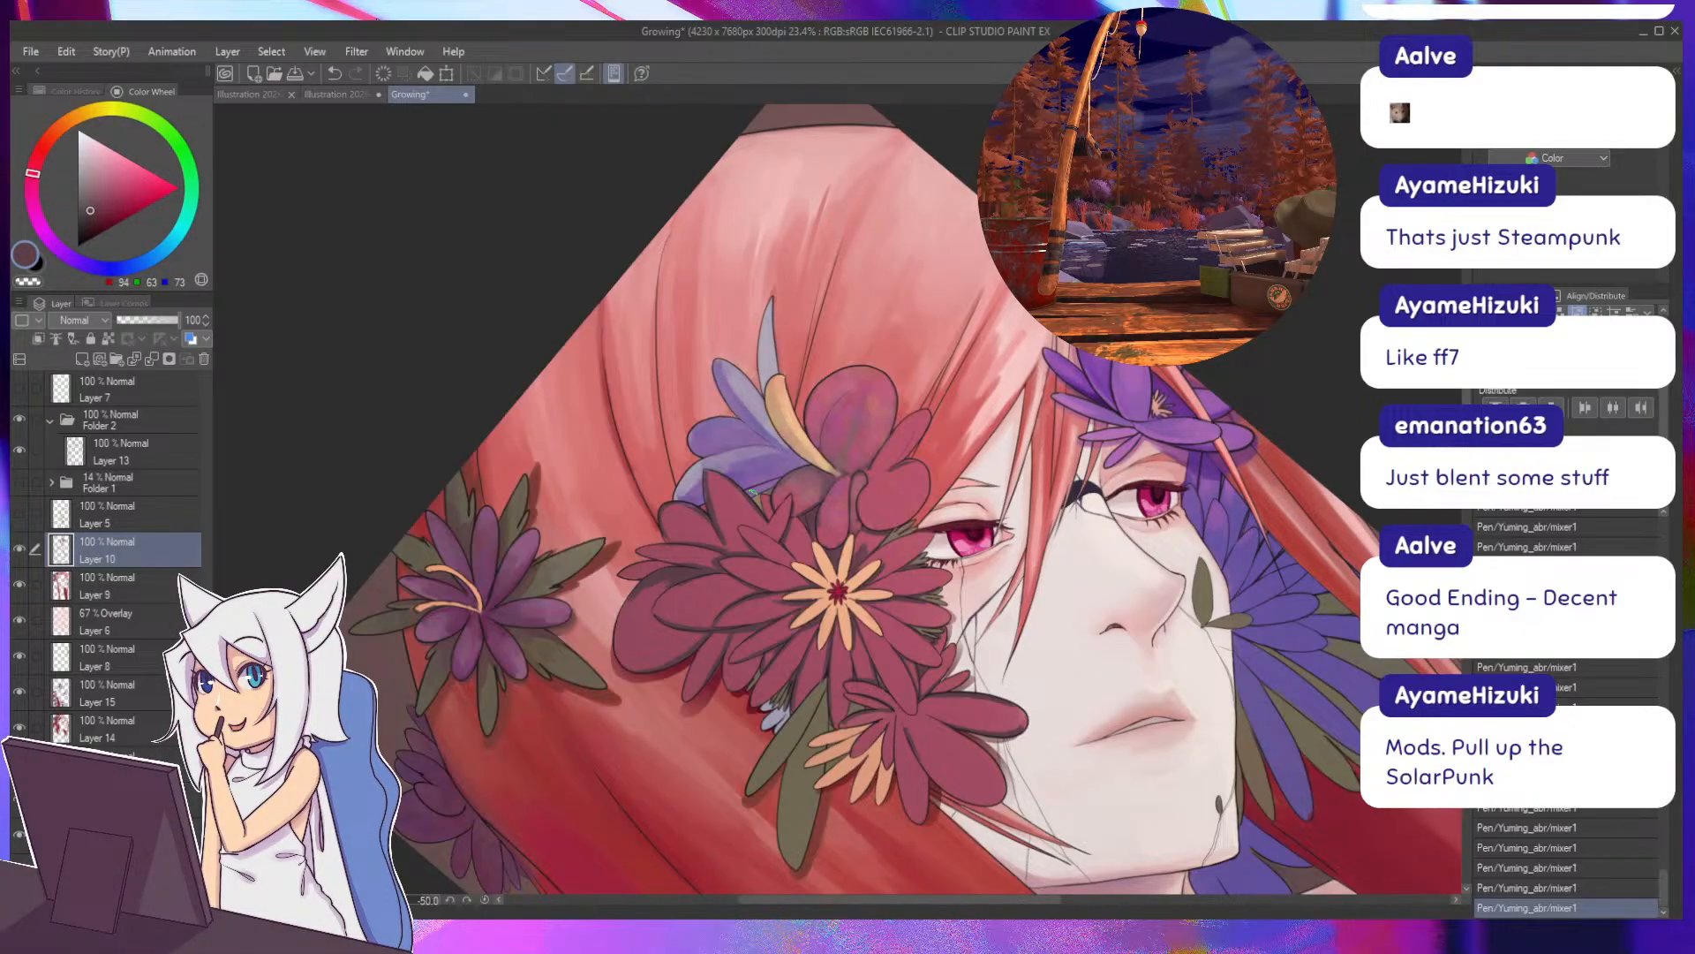
{"action": "left_click_drag", "start_coordinate": [753, 491], "coordinate": [783, 452]}
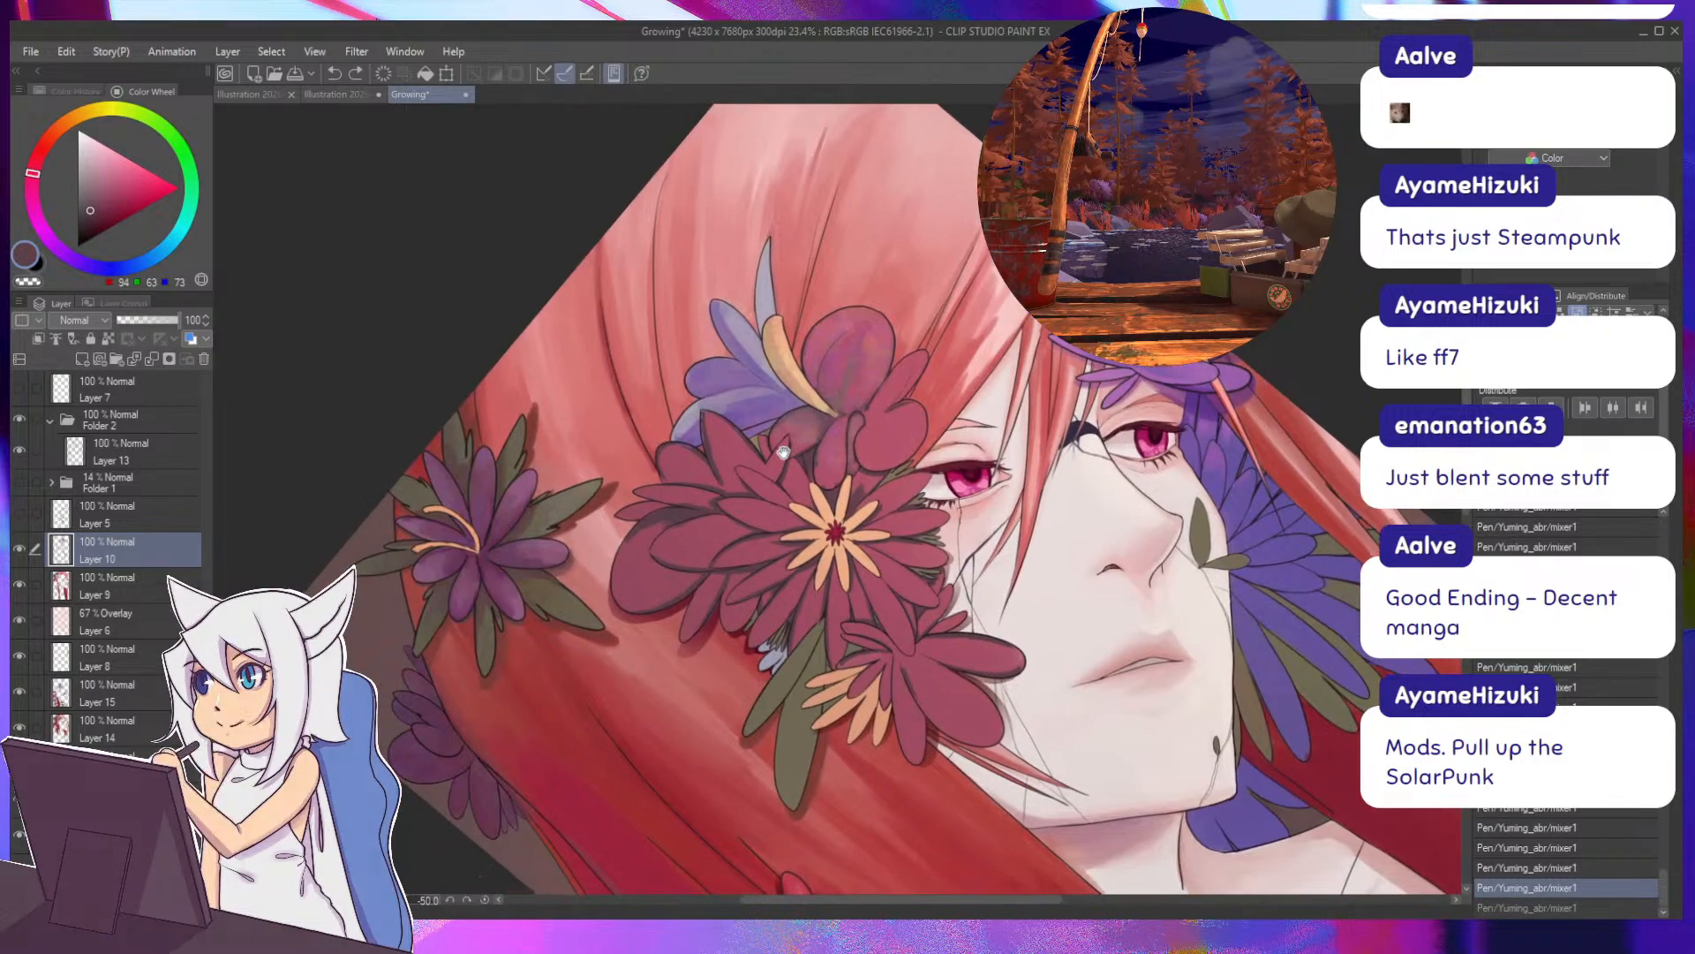
{"action": "left_click", "coordinate": [814, 507]}
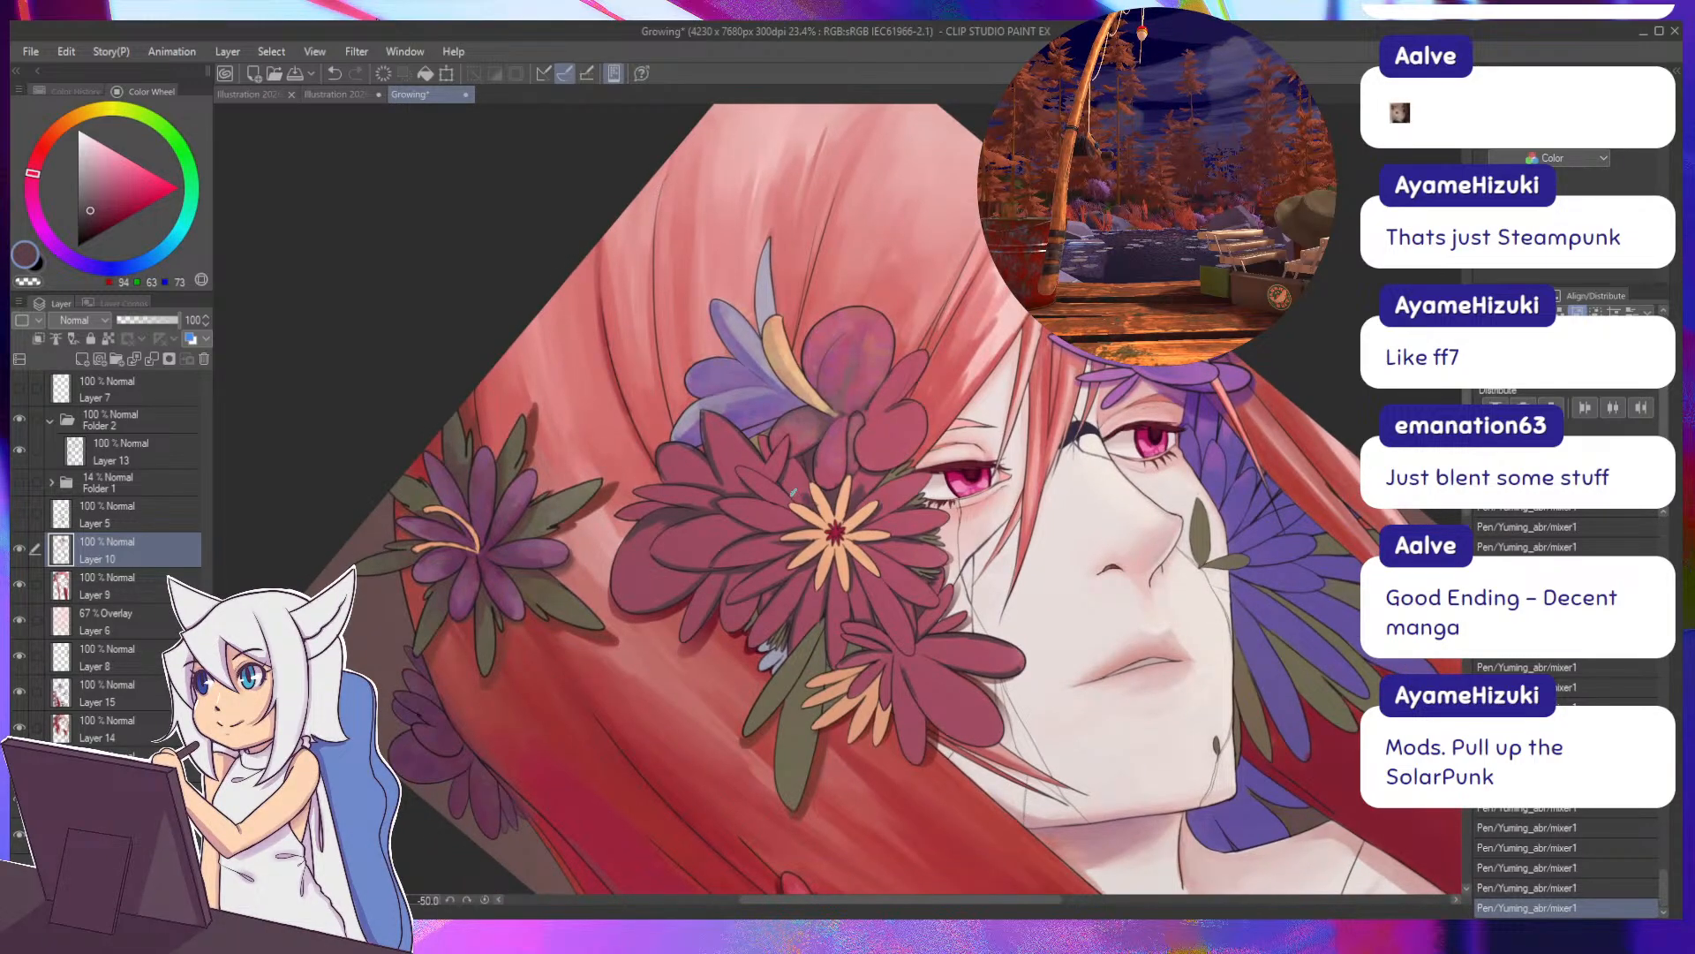
{"action": "key", "text": "ctrl+z"}
{"action": "key", "text": "ctrl+z"}
{"action": "key", "text": "ctrl+z"}
{"action": "left_click_drag", "start_coordinate": [805, 501], "coordinate": [812, 508]}
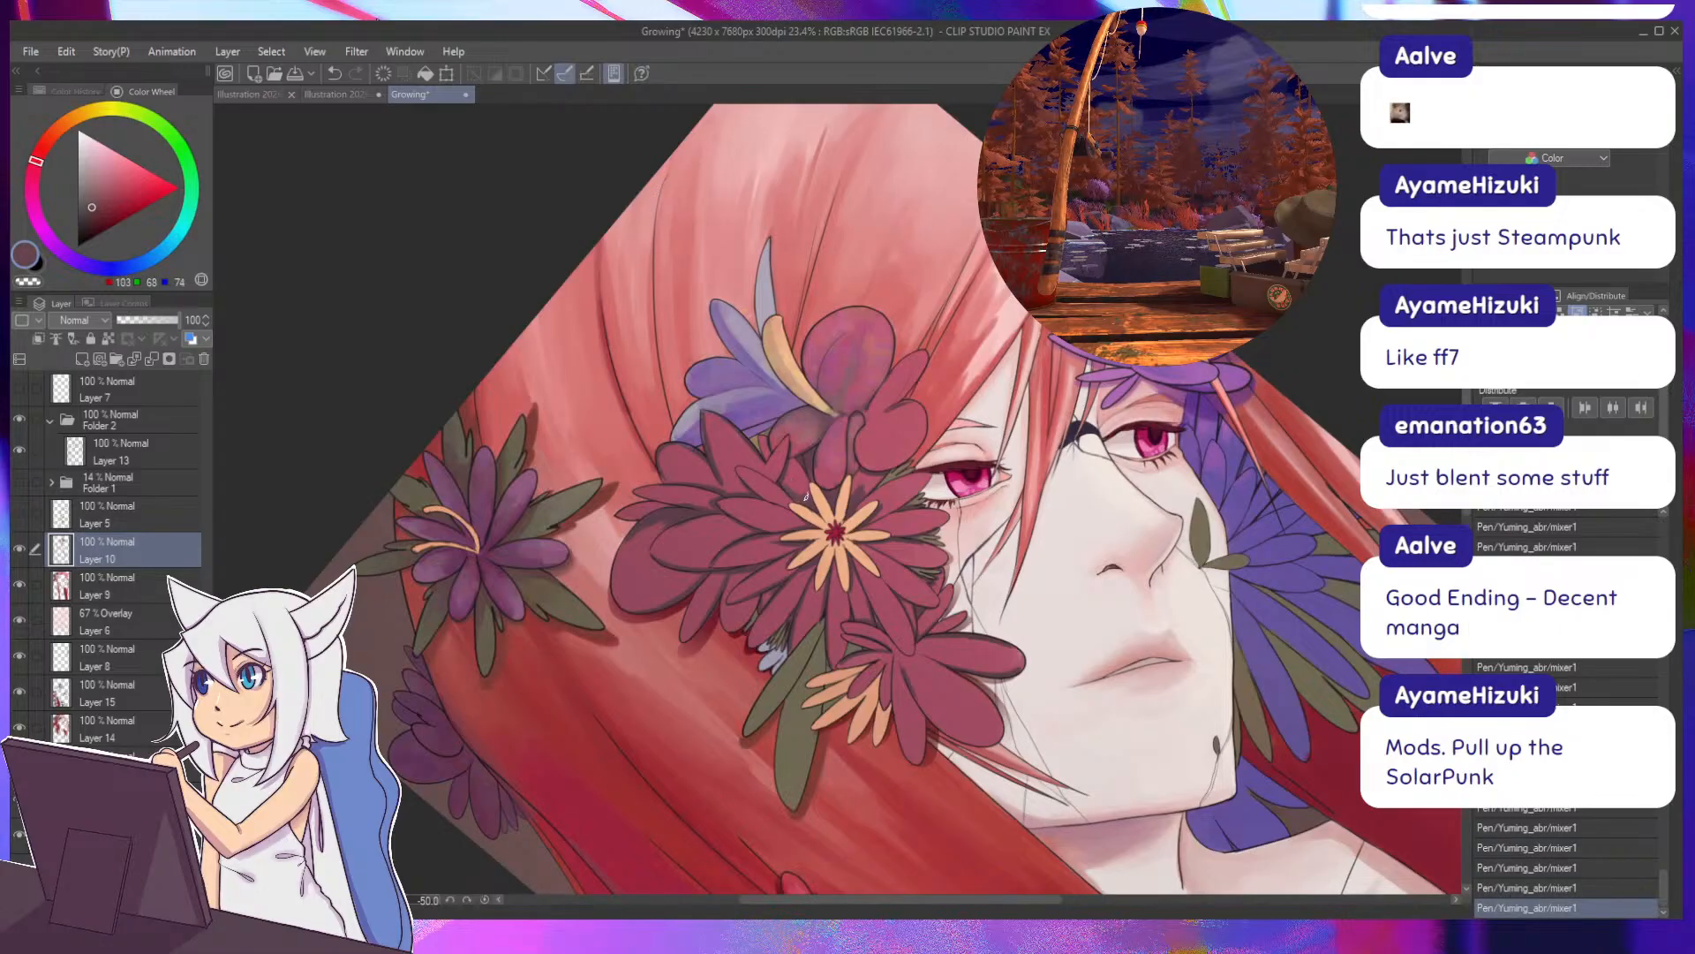
Sample rose and dark plum tones and blend the small maroon petals between the rounded petals and the large flower.
{"action": "left_click", "coordinate": [798, 486], "text": "alt"}
{"action": "key", "text": "ctrl+z"}
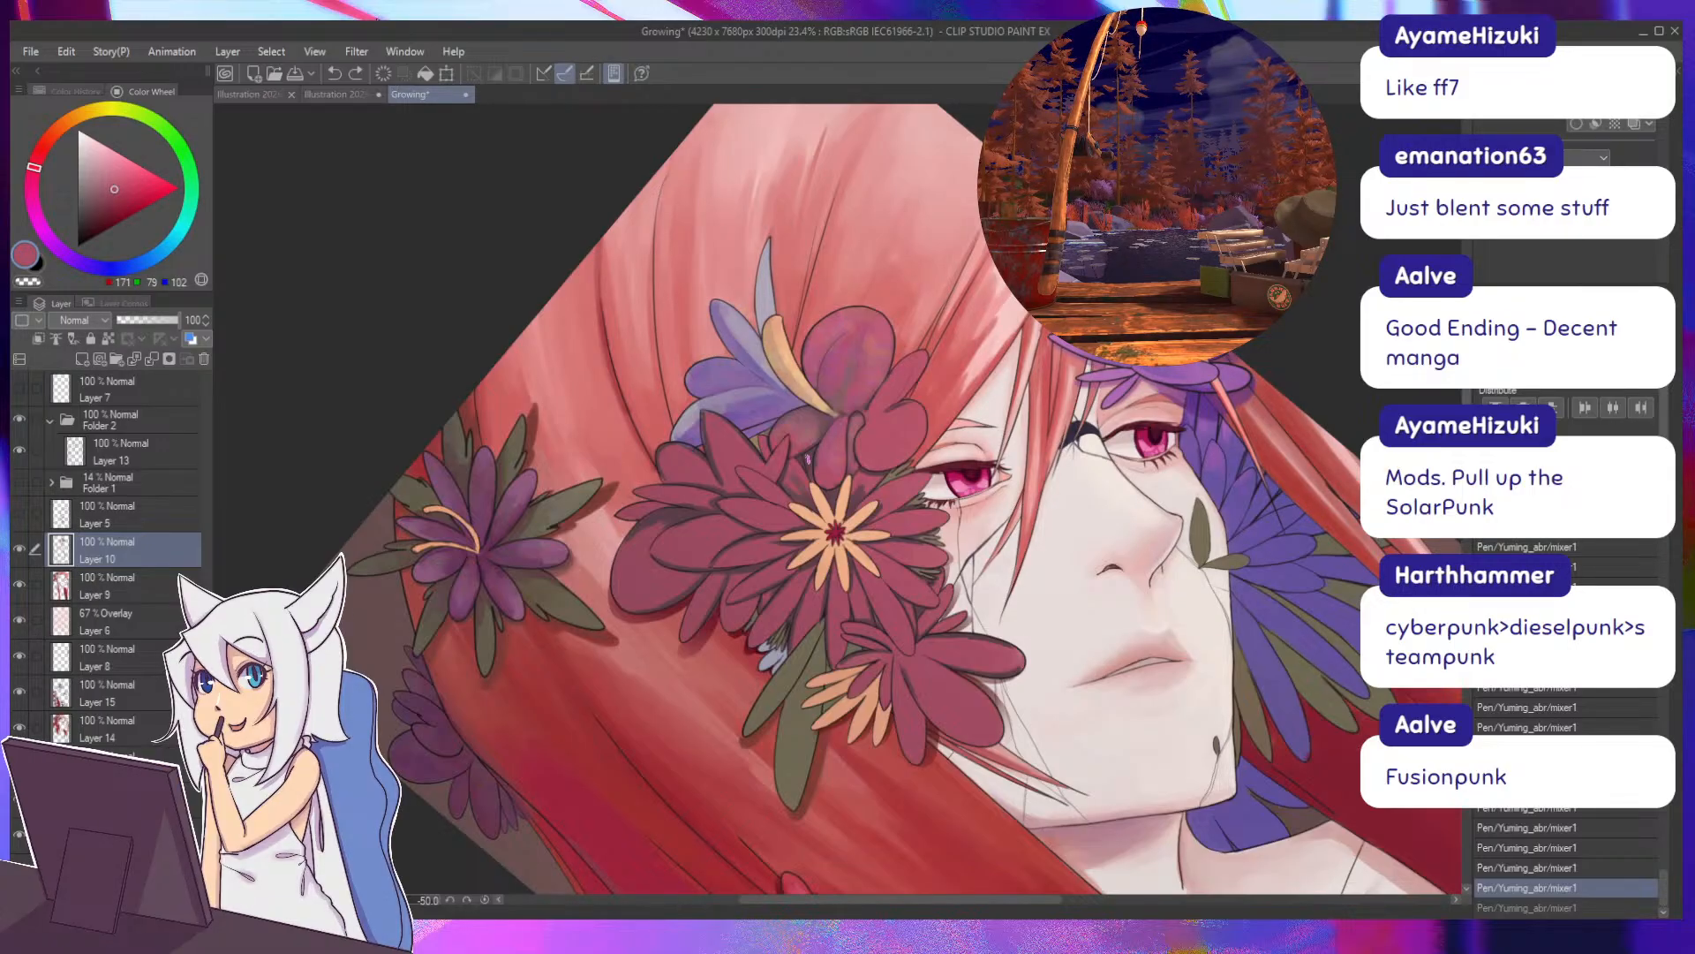
{"action": "key", "text": "ctrl+y"}
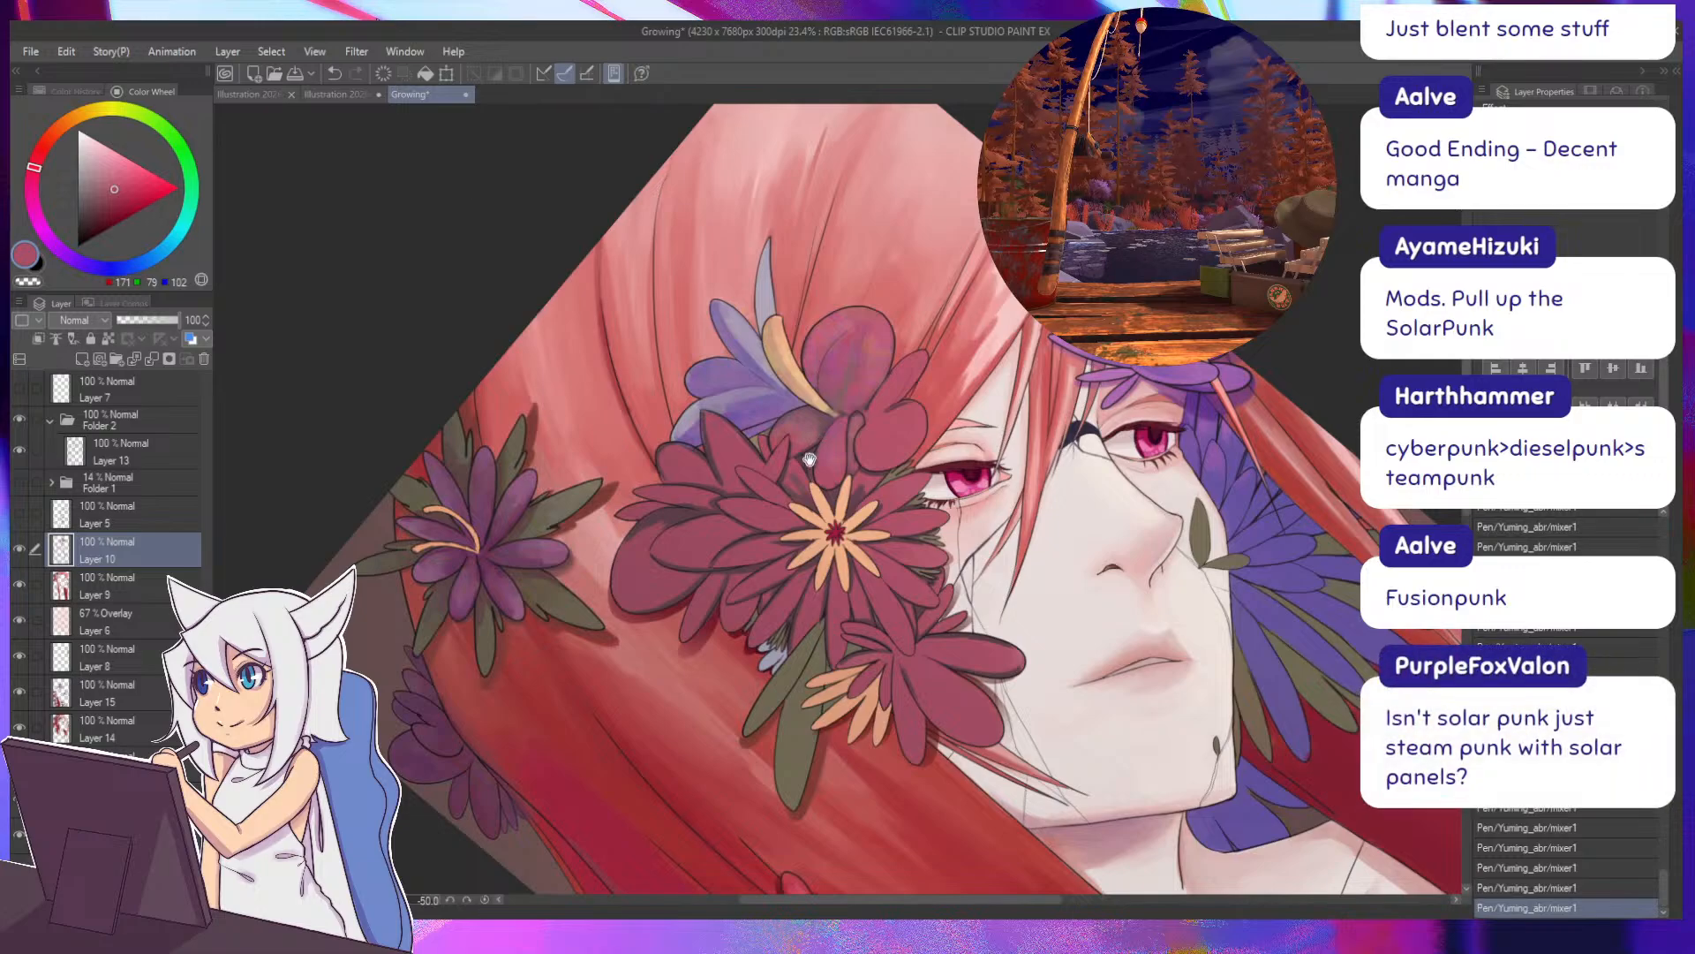
{"action": "key", "text": "minus"}
{"action": "key", "text": "minus"}
{"action": "key", "text": "minus"}
{"action": "key", "text": "minus"}
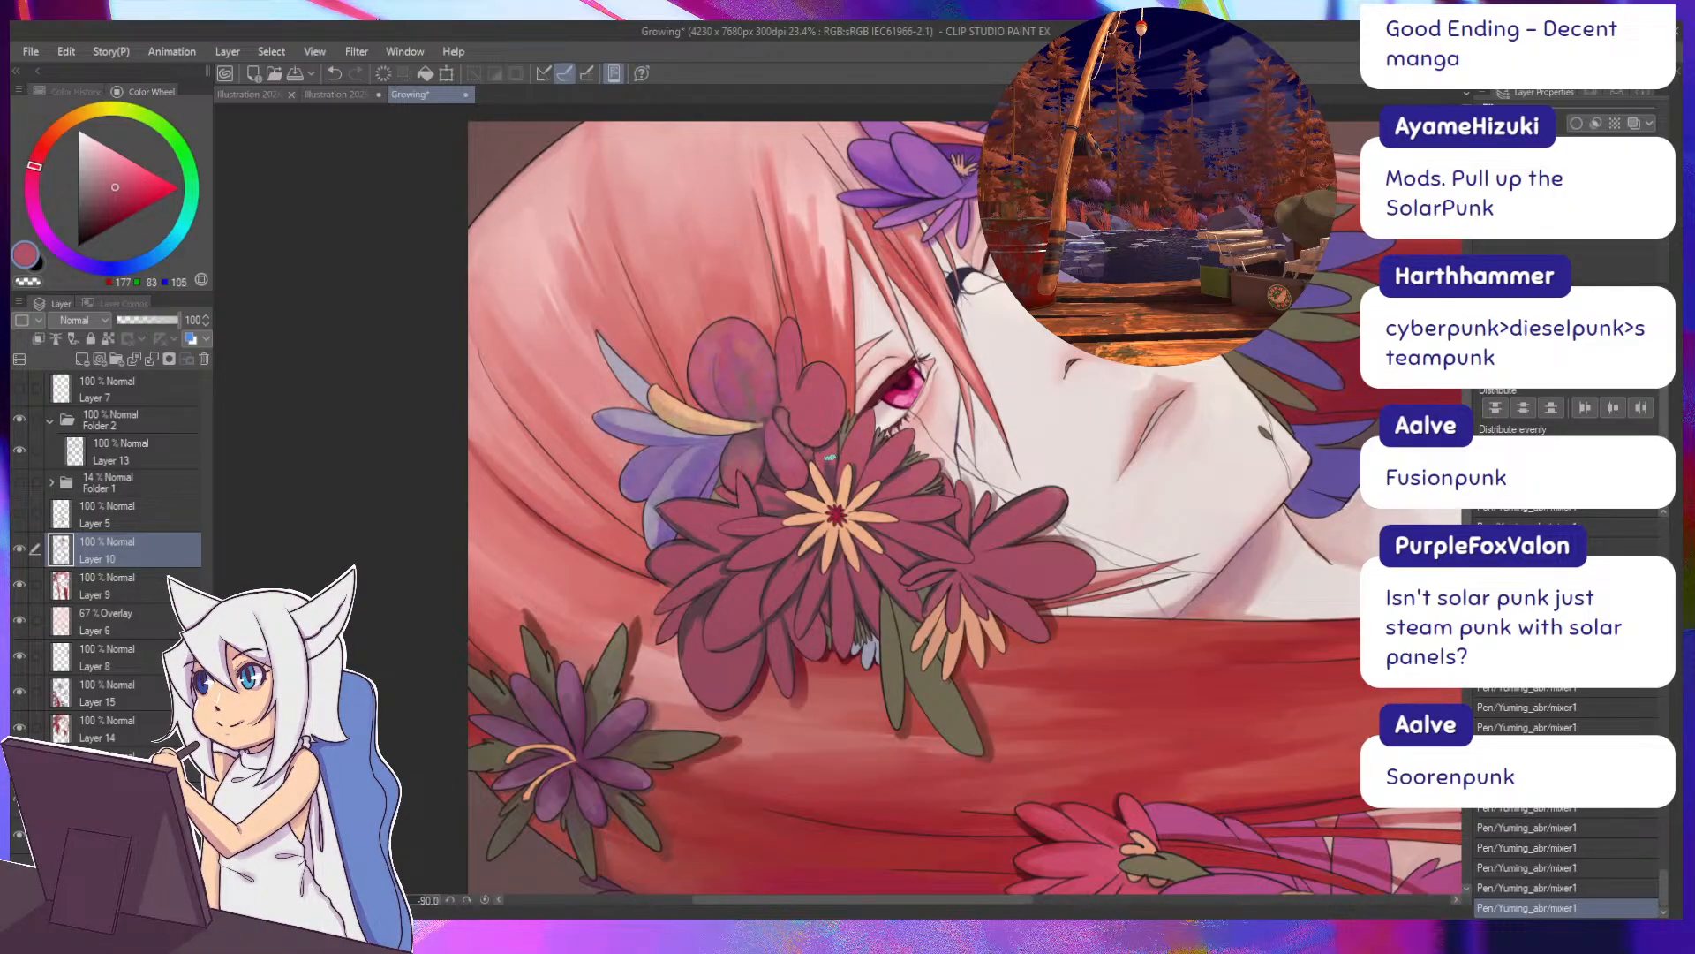
{"action": "left_click", "coordinate": [832, 450], "text": "alt"}
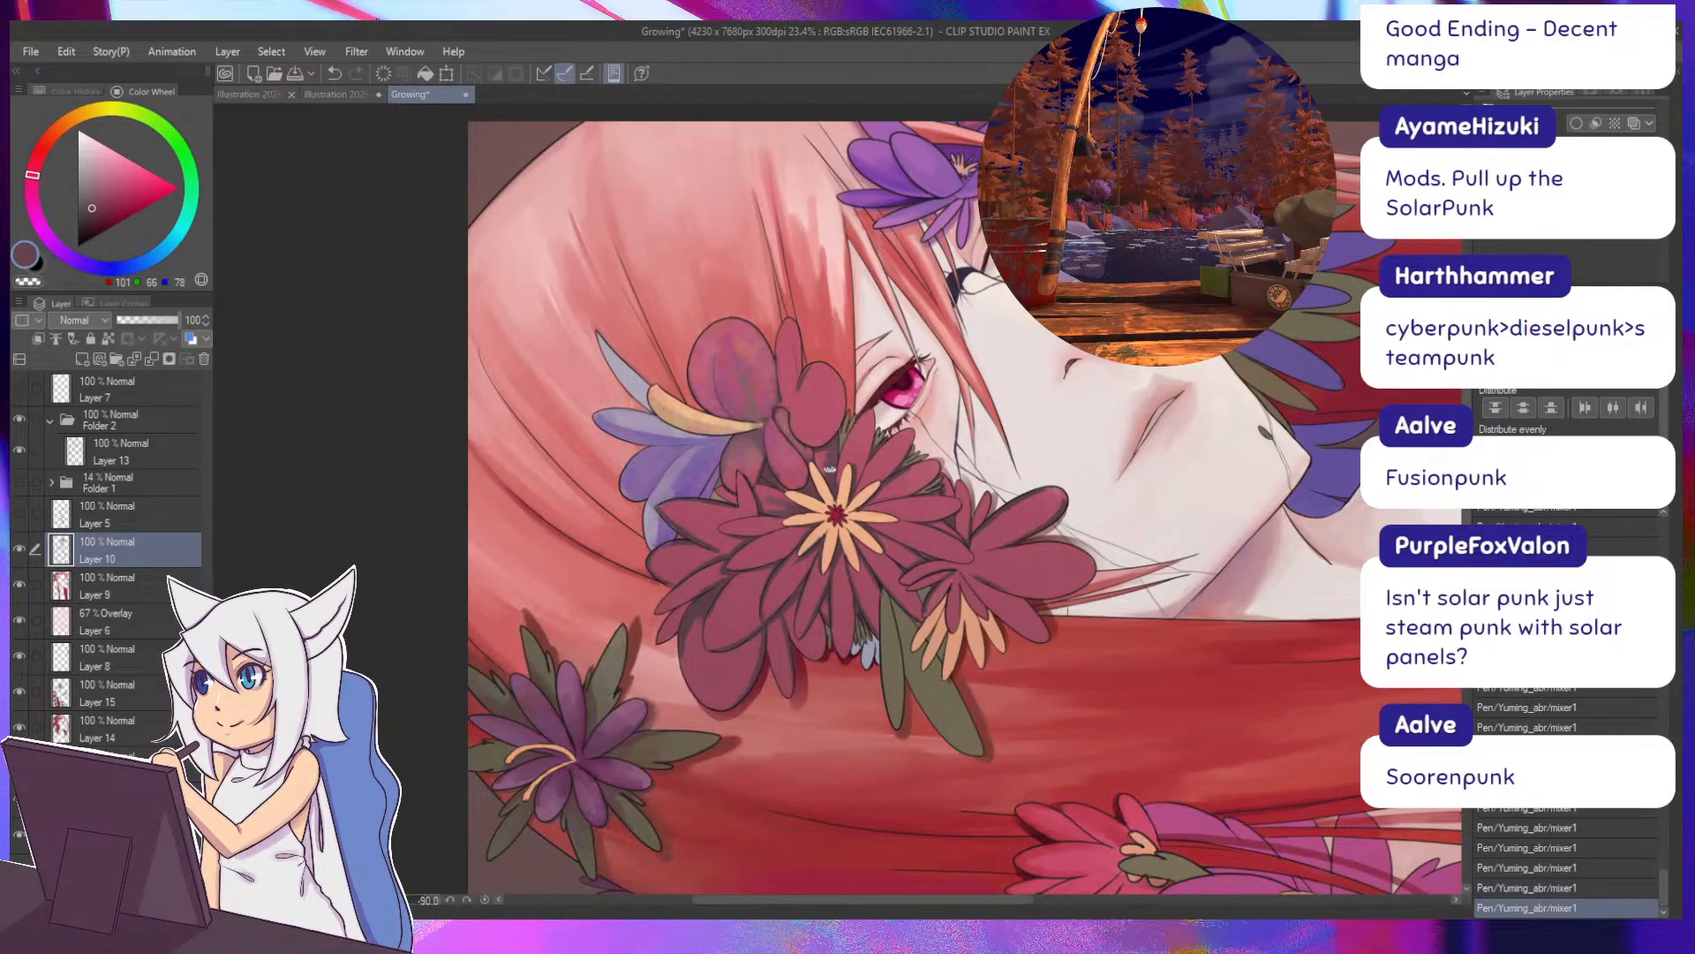
{"action": "left_click", "coordinate": [823, 452], "text": "alt"}
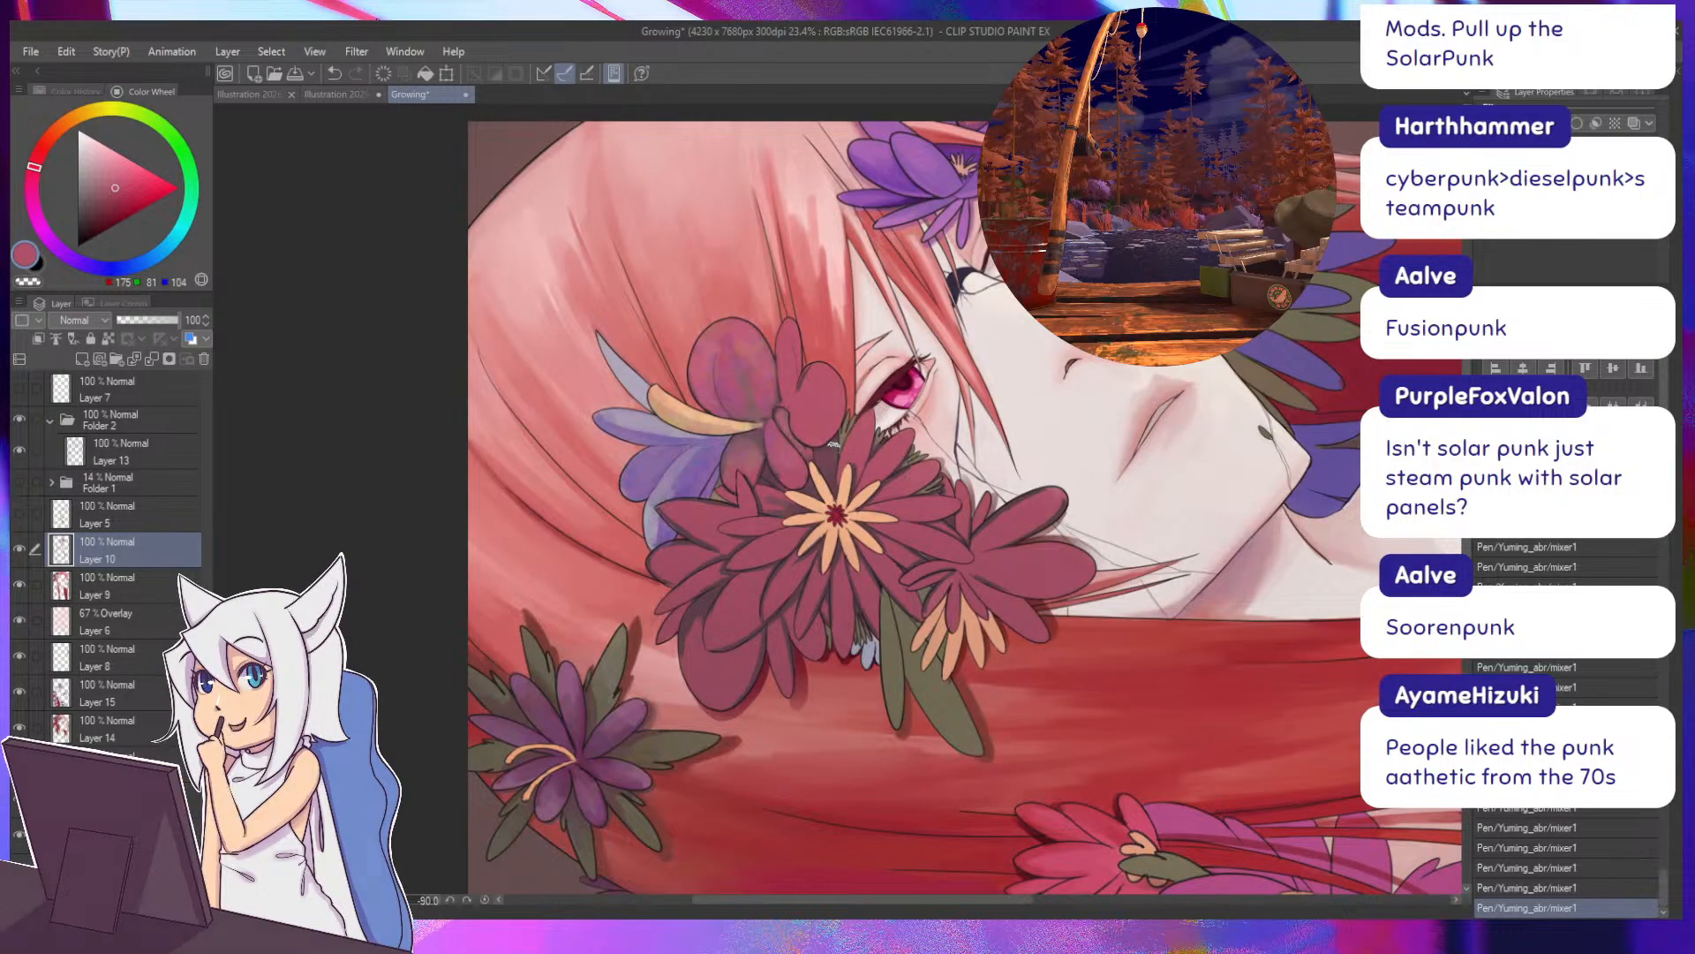
{"action": "left_click_drag", "start_coordinate": [834, 444], "coordinate": [830, 483]}
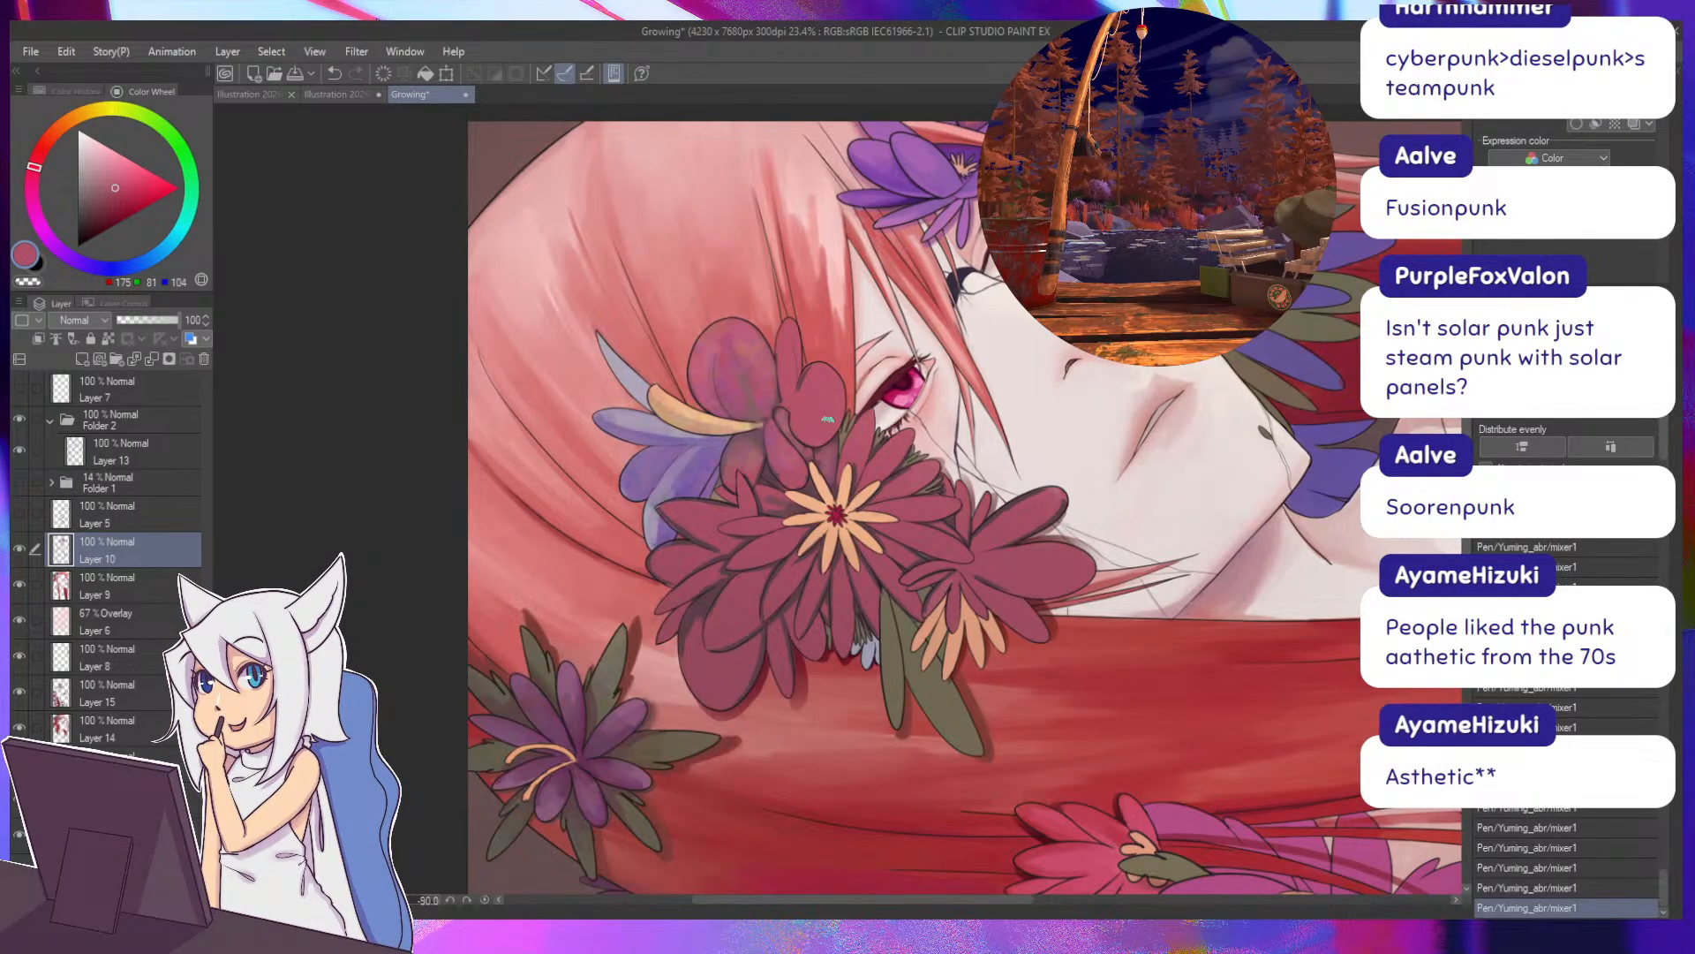
Sample dark plum and paint a shadow on the small rounded maroon petal beside the eye, undoing trial strokes.
{"action": "key", "text": "asciicircum"}
{"action": "key", "text": "asciicircum"}
{"action": "left_click_drag", "start_coordinate": [762, 442], "coordinate": [736, 429]}
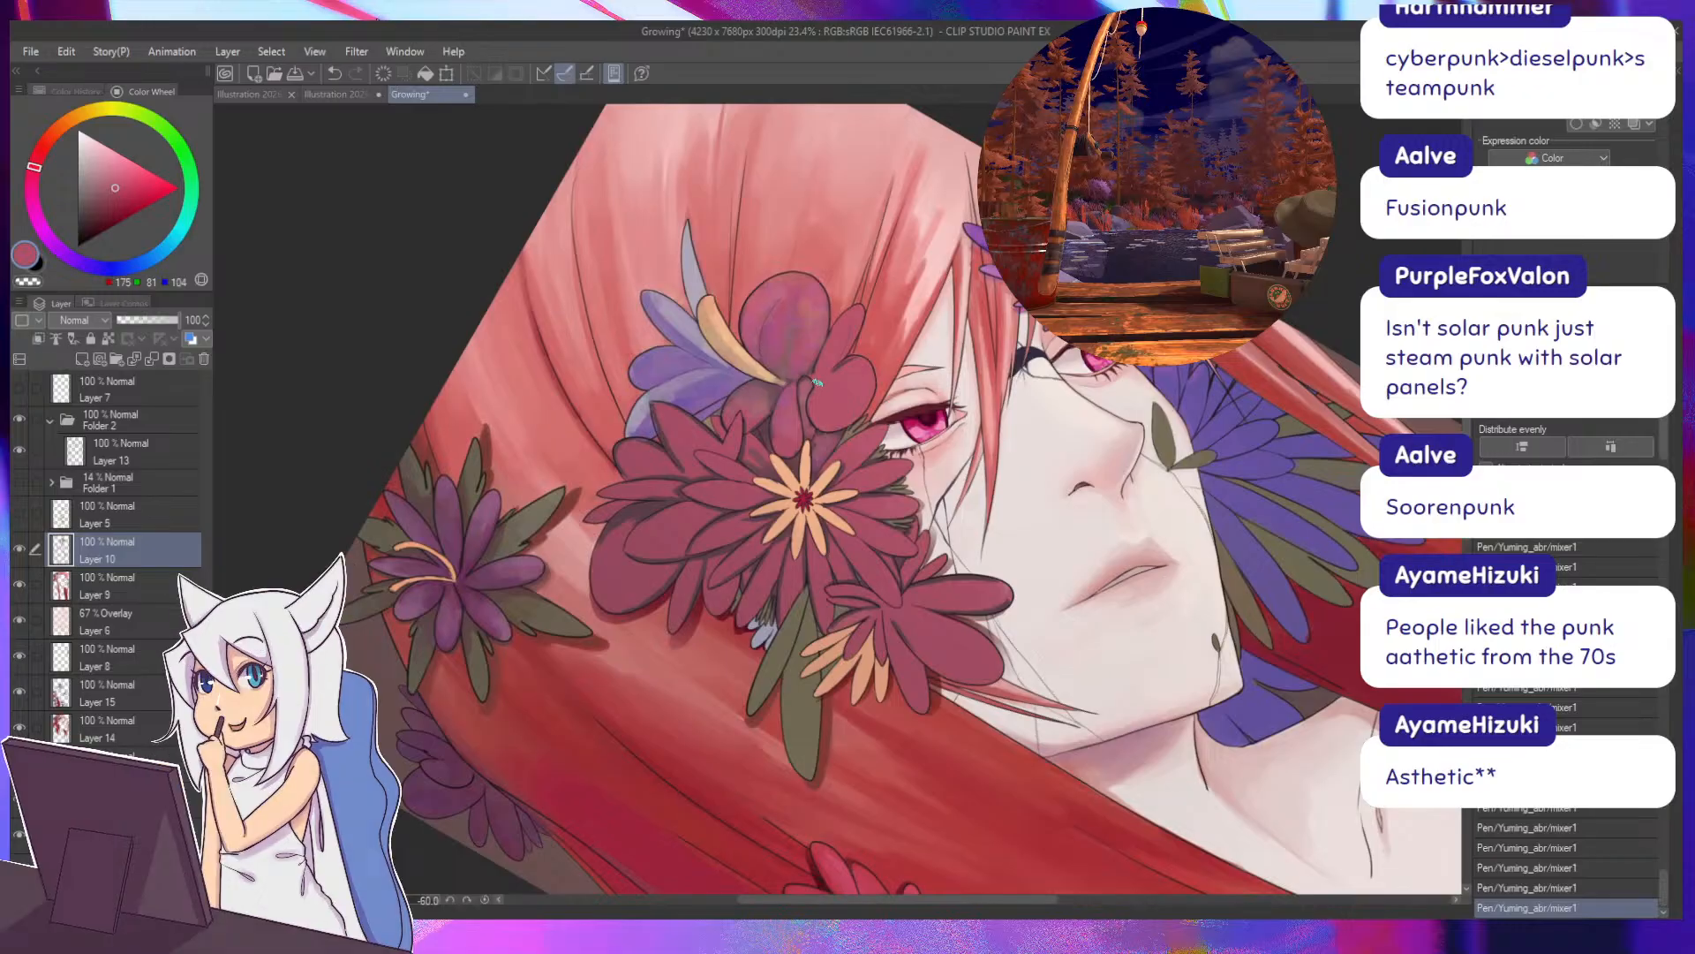
{"action": "key", "text": "ctrl+z"}
{"action": "left_click", "coordinate": [792, 455], "text": "alt"}
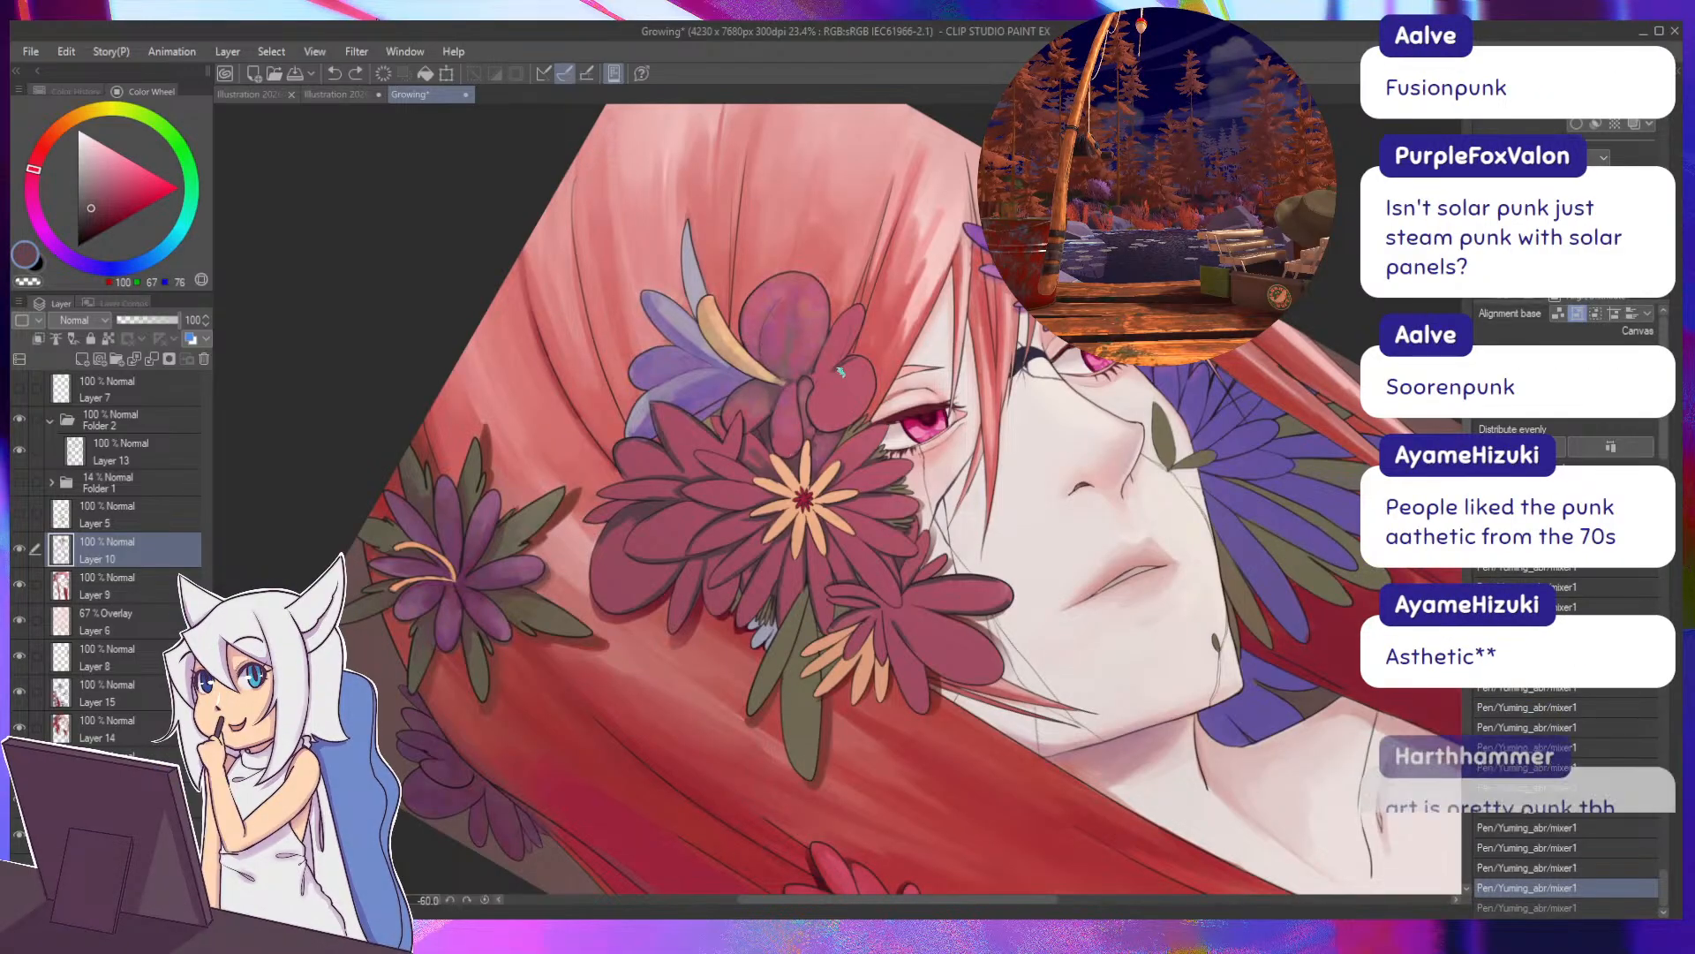
{"action": "left_click_drag", "start_coordinate": [817, 384], "coordinate": [830, 356]}
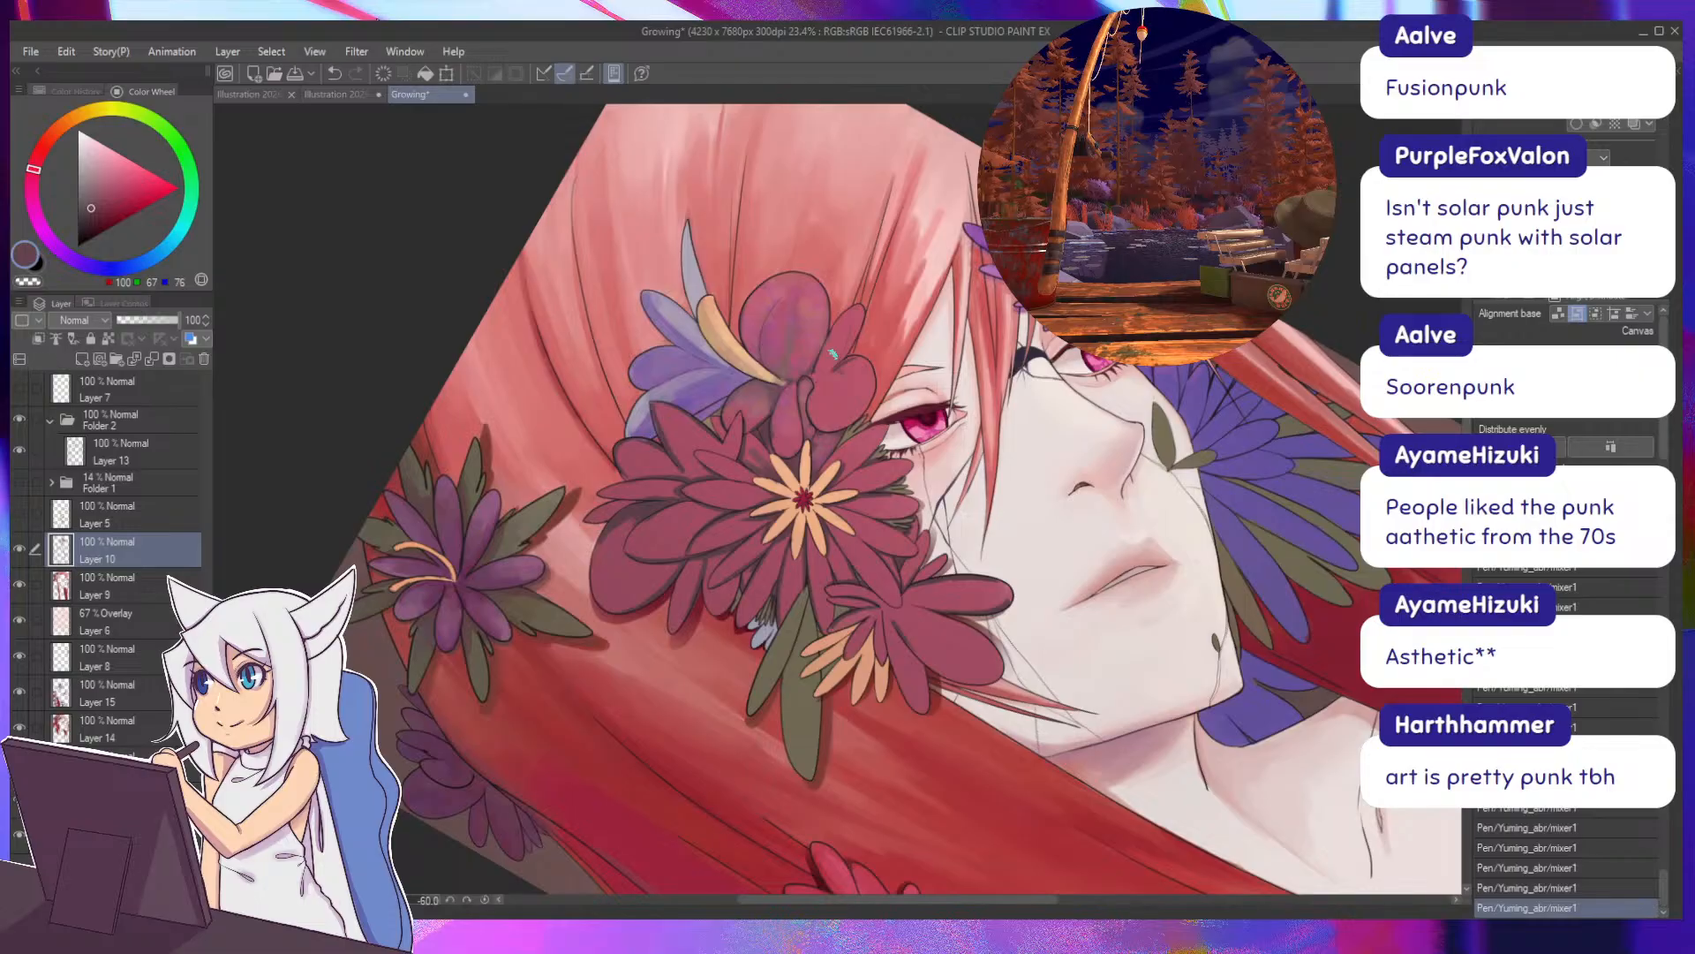
{"action": "key", "text": "ctrl+z"}
{"action": "left_click_drag", "start_coordinate": [855, 361], "coordinate": [831, 371]}
{"action": "key", "text": "ctrl+z"}
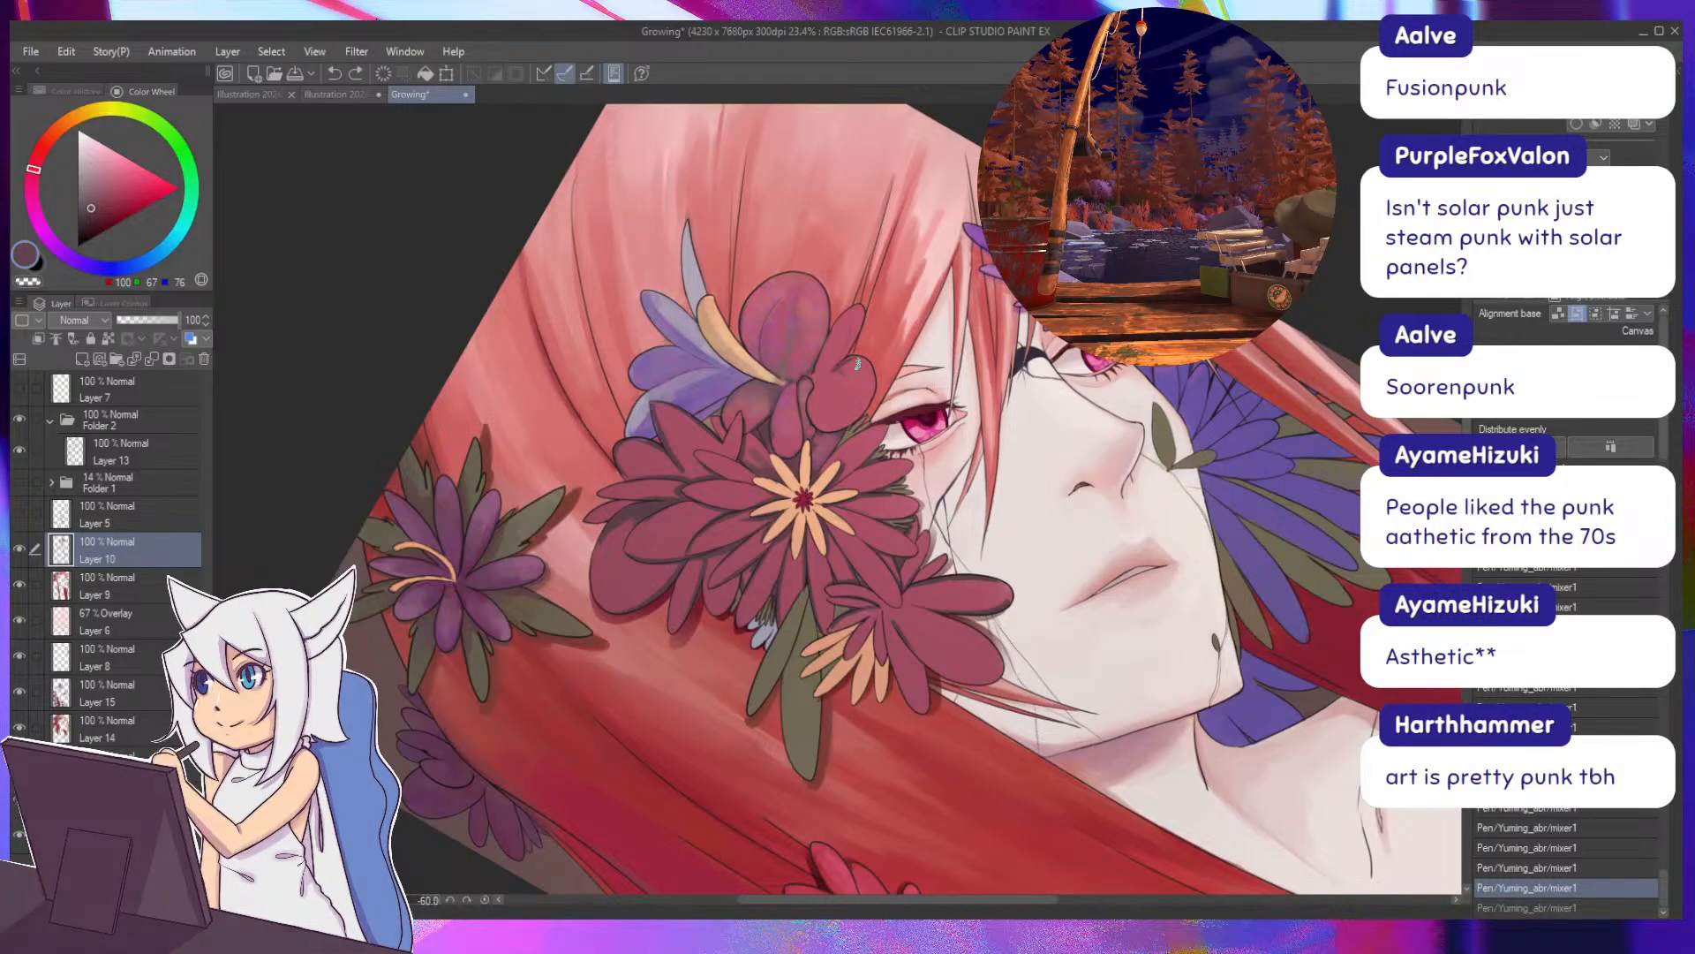
{"action": "mouse_move", "coordinate": [854, 360]}
{"action": "left_mouse_down"}
{"action": "mouse_move", "coordinate": [830, 376]}
{"action": "mouse_move", "coordinate": [850, 383]}
{"action": "mouse_move", "coordinate": [835, 397]}
{"action": "left_mouse_up"}
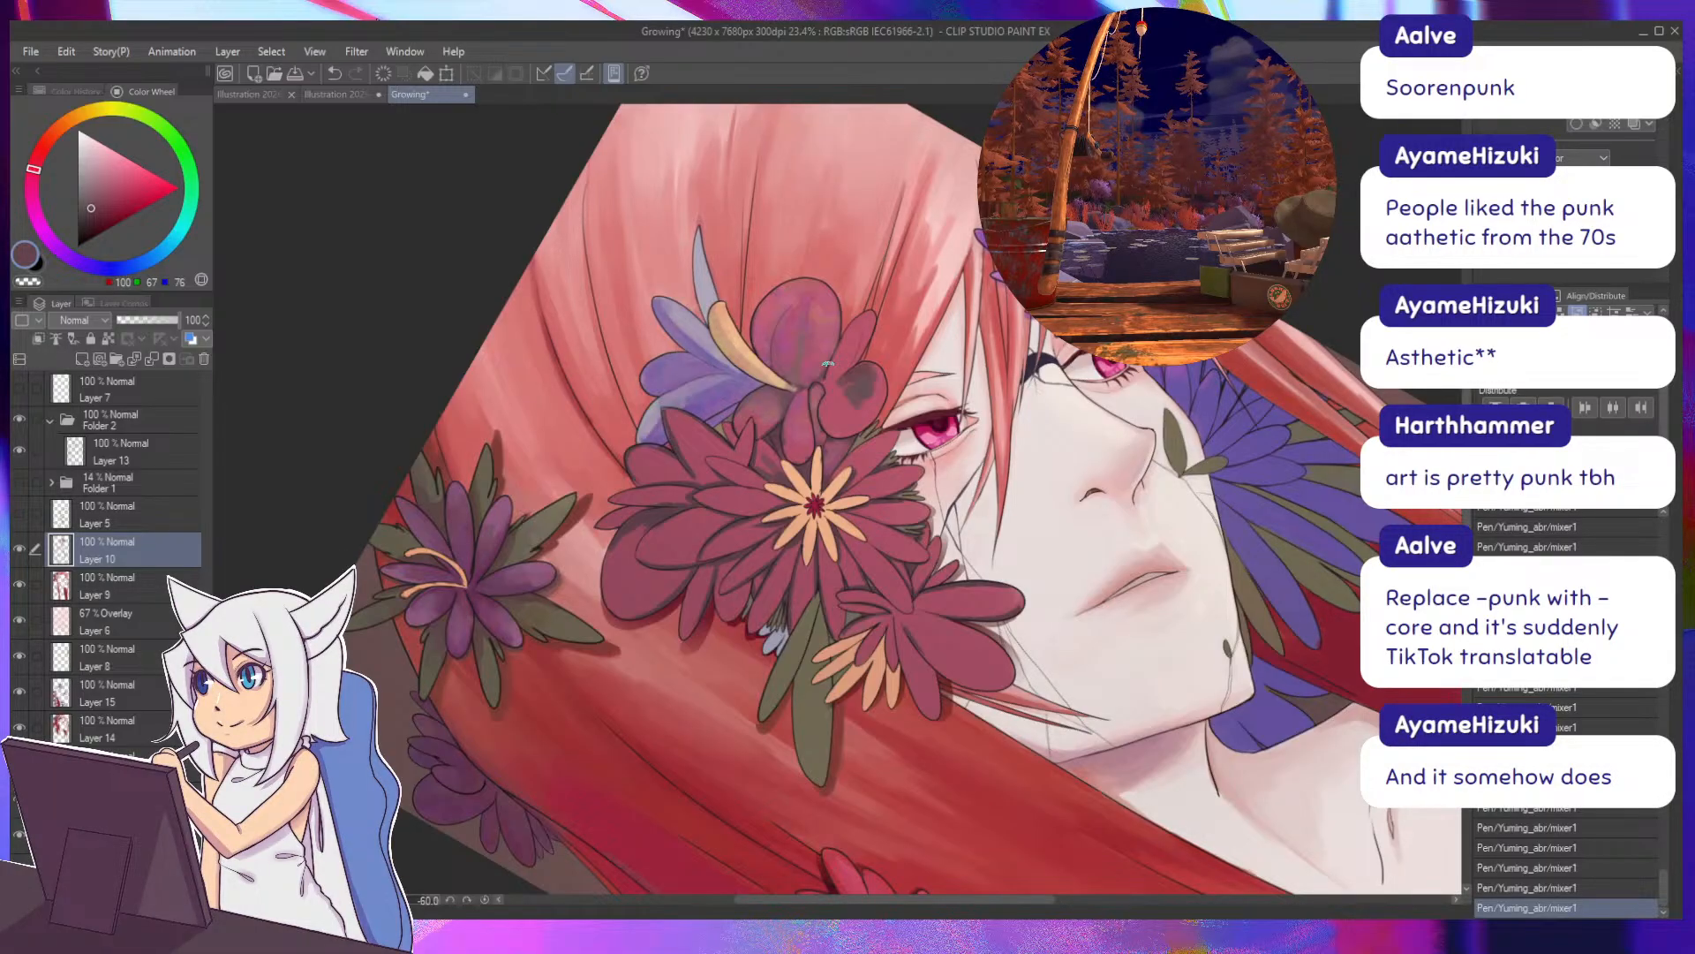
Blend the shadow on the rounded petal beside the eye with dusty pink, mauve and muted plum sampled from it.
{"action": "left_click", "coordinate": [856, 412], "text": "alt"}
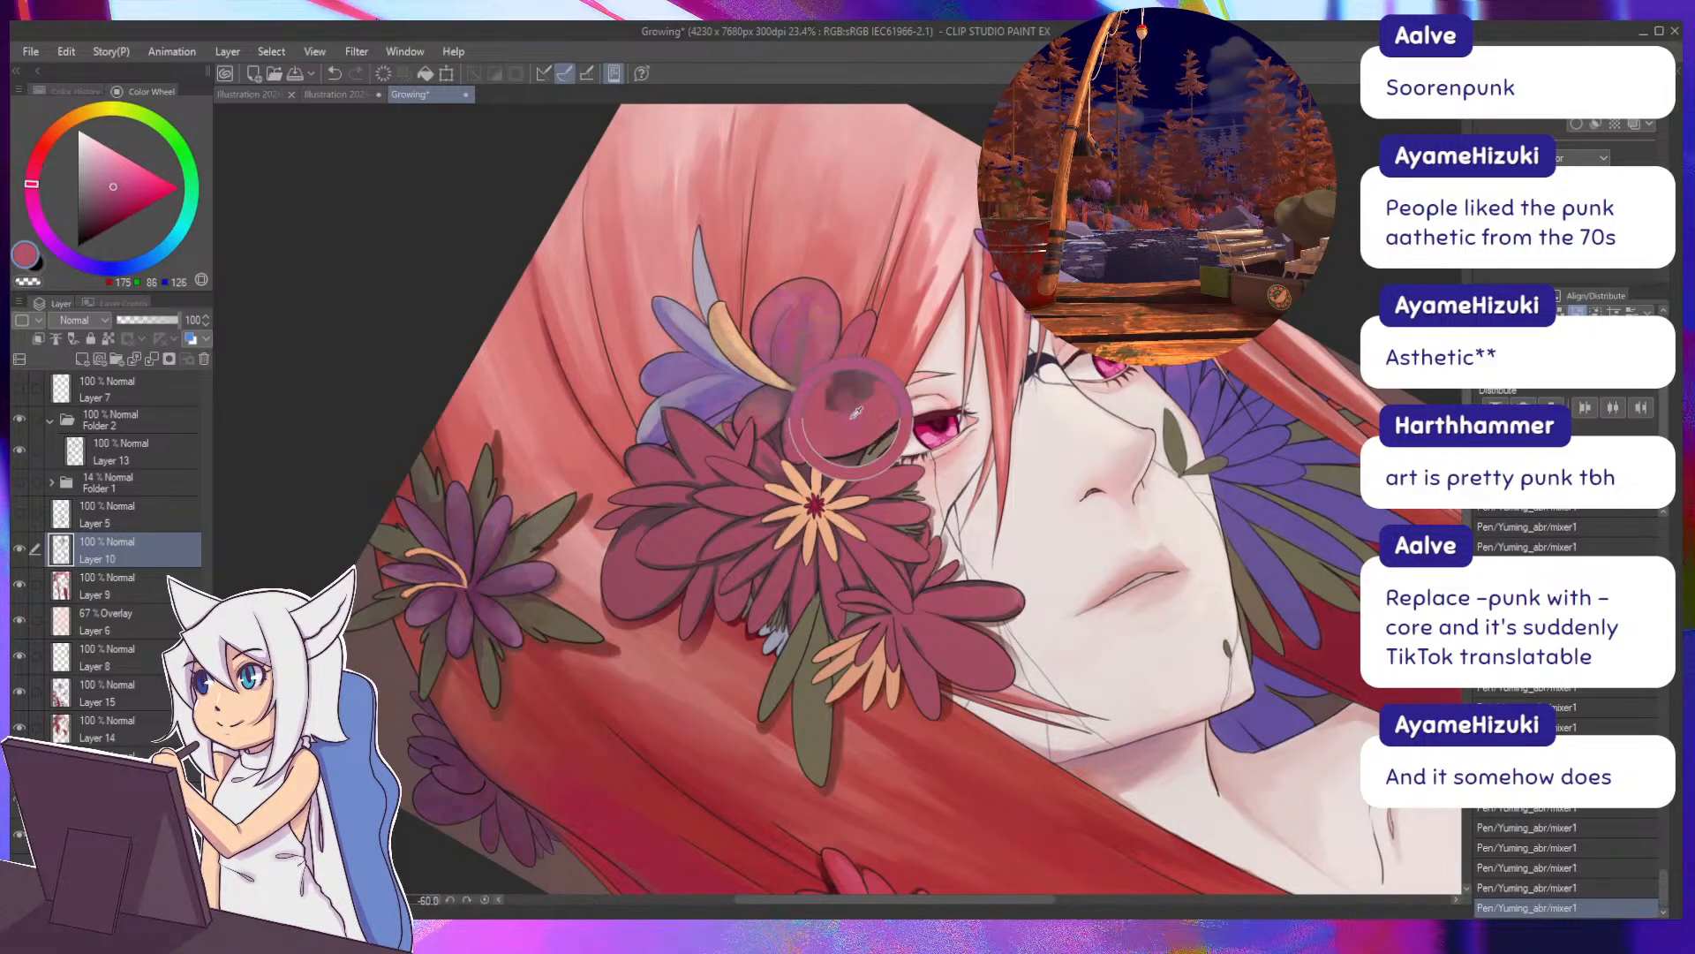
{"action": "left_click_drag", "start_coordinate": [856, 412], "coordinate": [857, 405]}
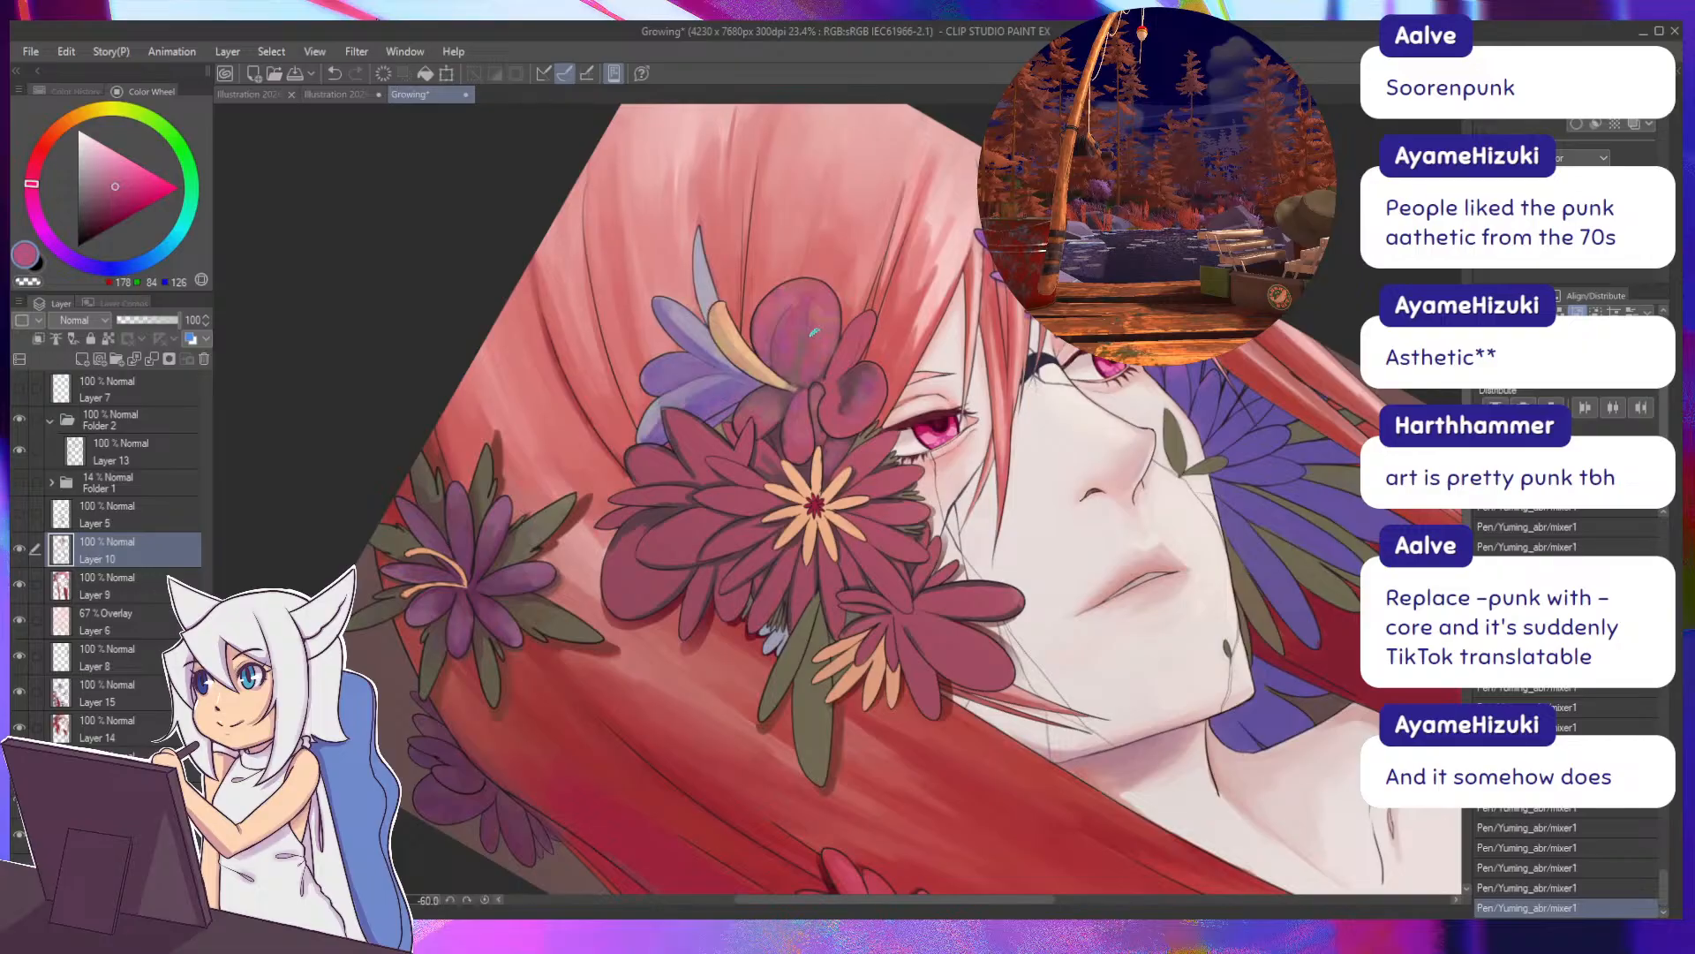
{"action": "left_click", "coordinate": [871, 369], "text": "alt"}
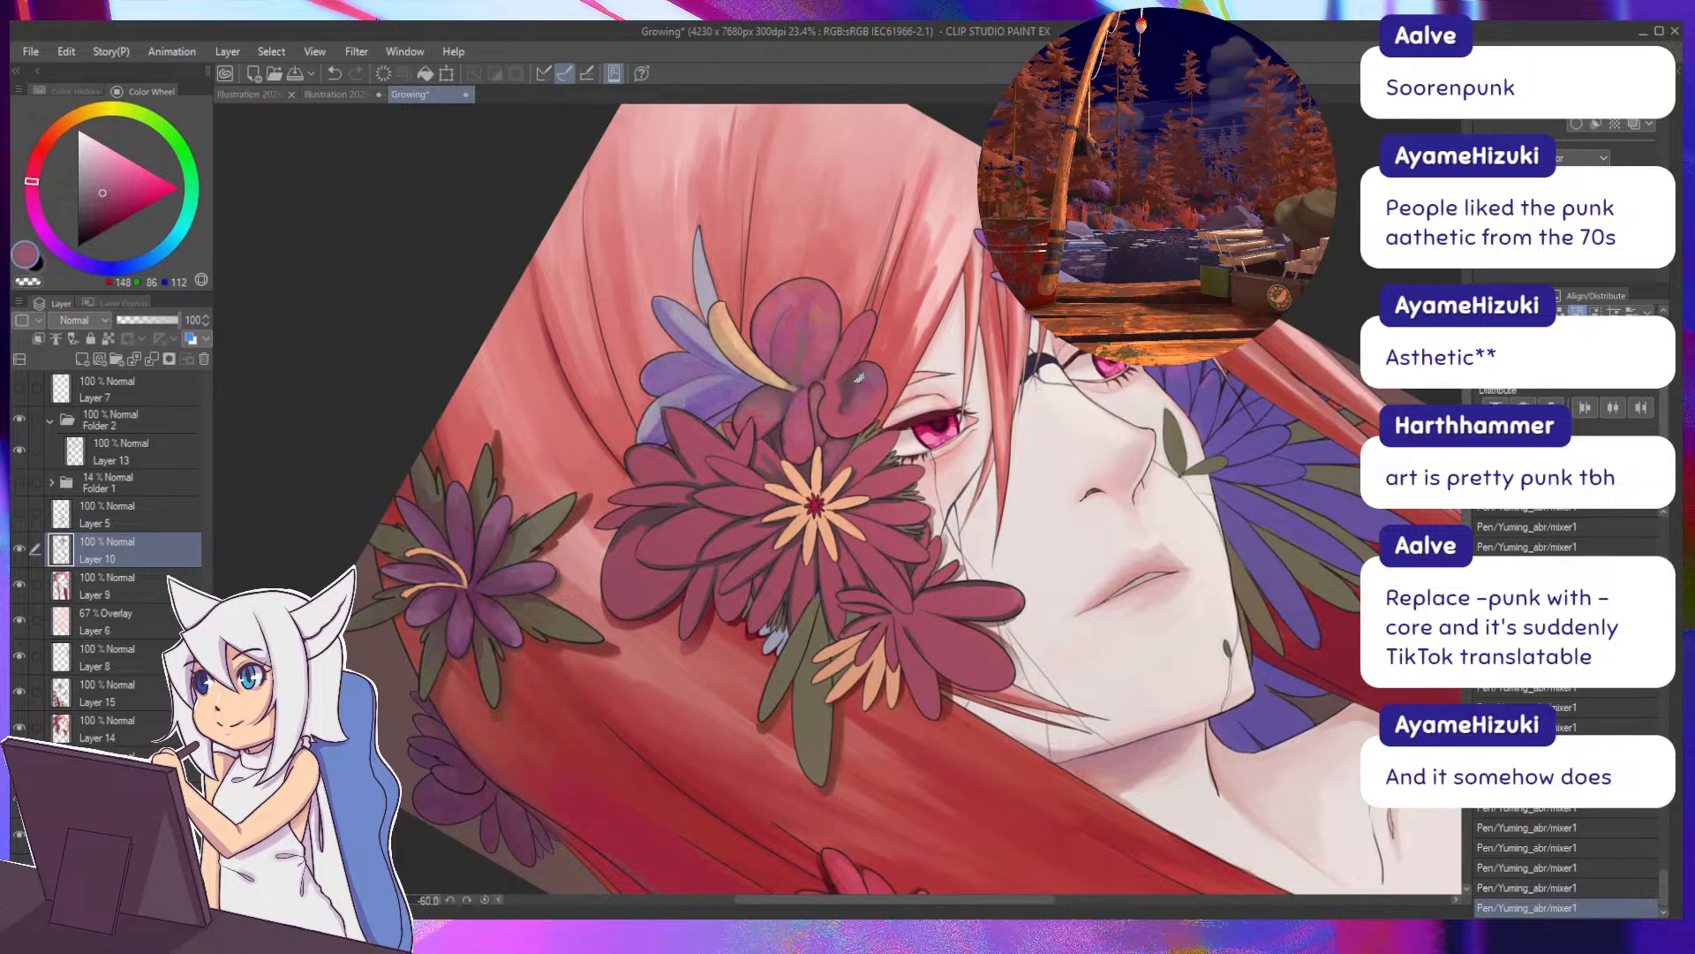
{"action": "left_click", "coordinate": [861, 380], "text": "alt"}
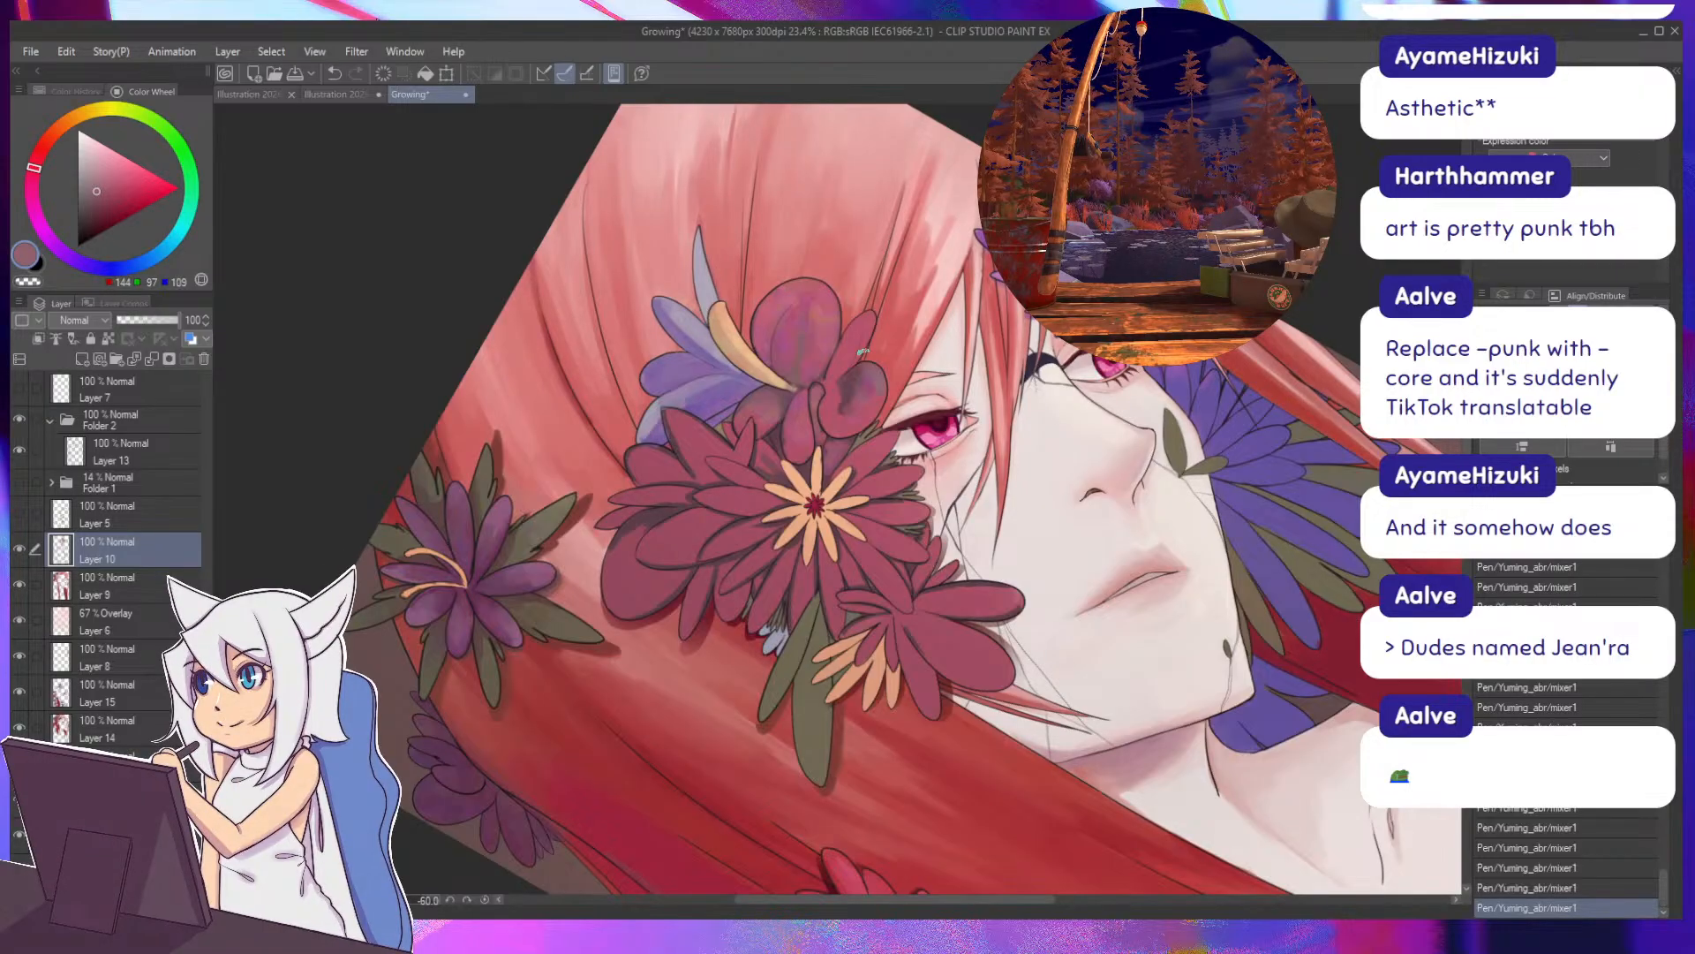
{"action": "left_click", "coordinate": [858, 379], "text": "alt"}
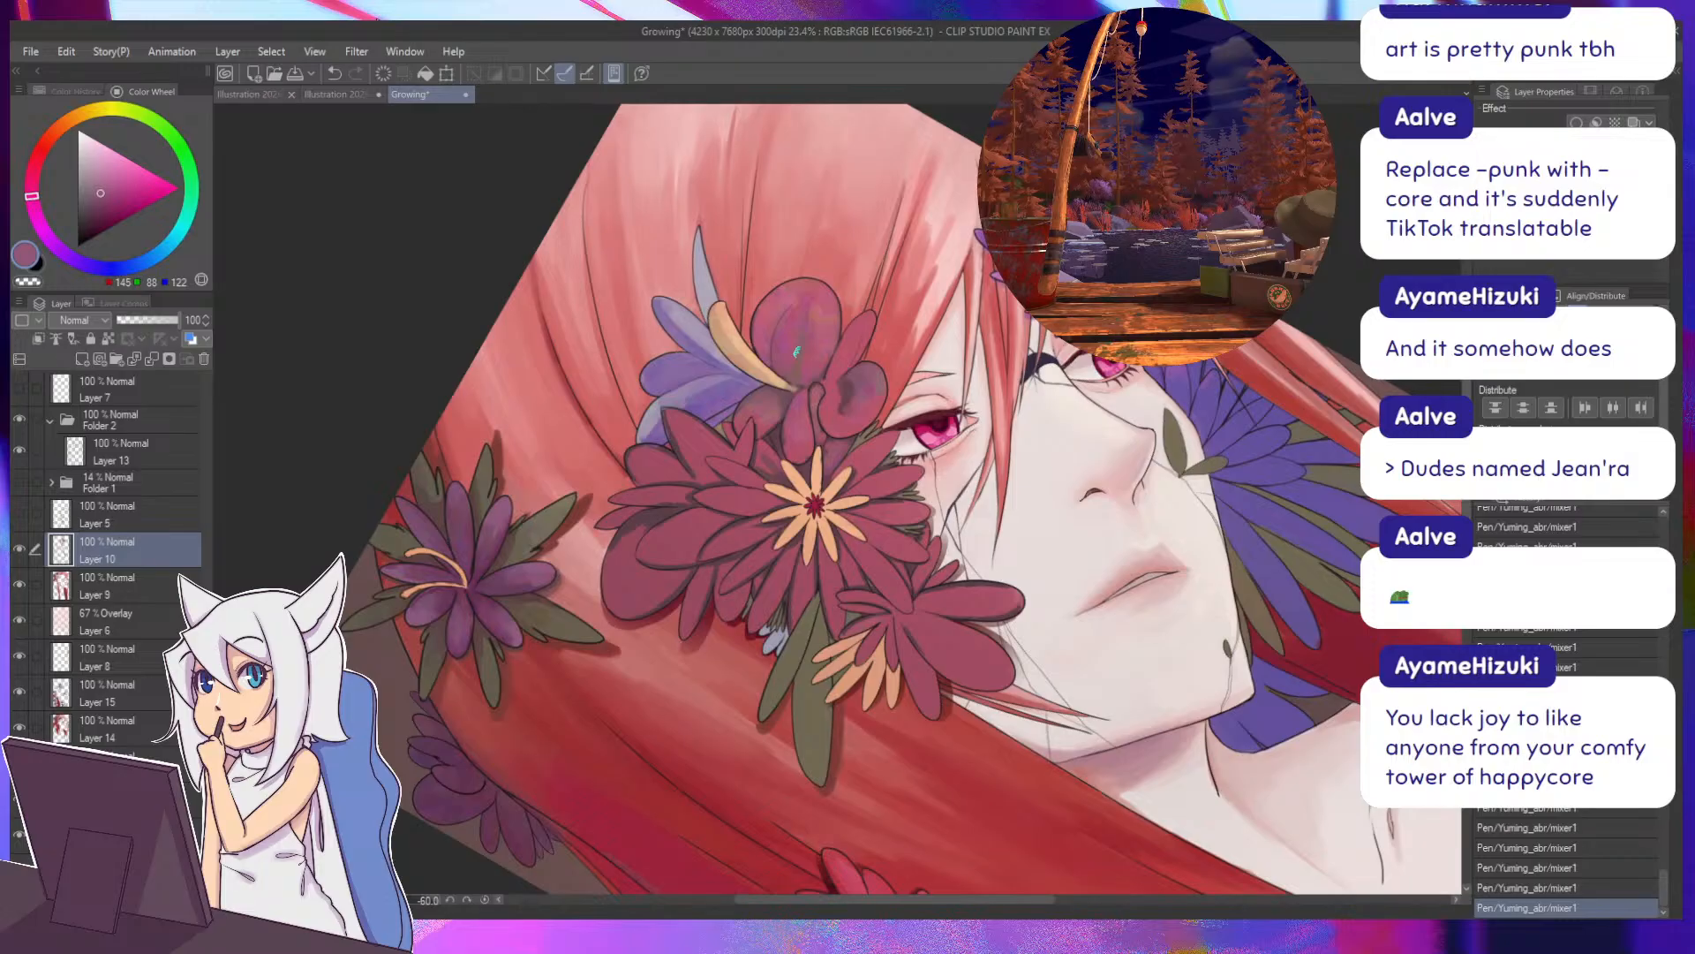
{"action": "left_click", "coordinate": [854, 374], "text": "alt"}
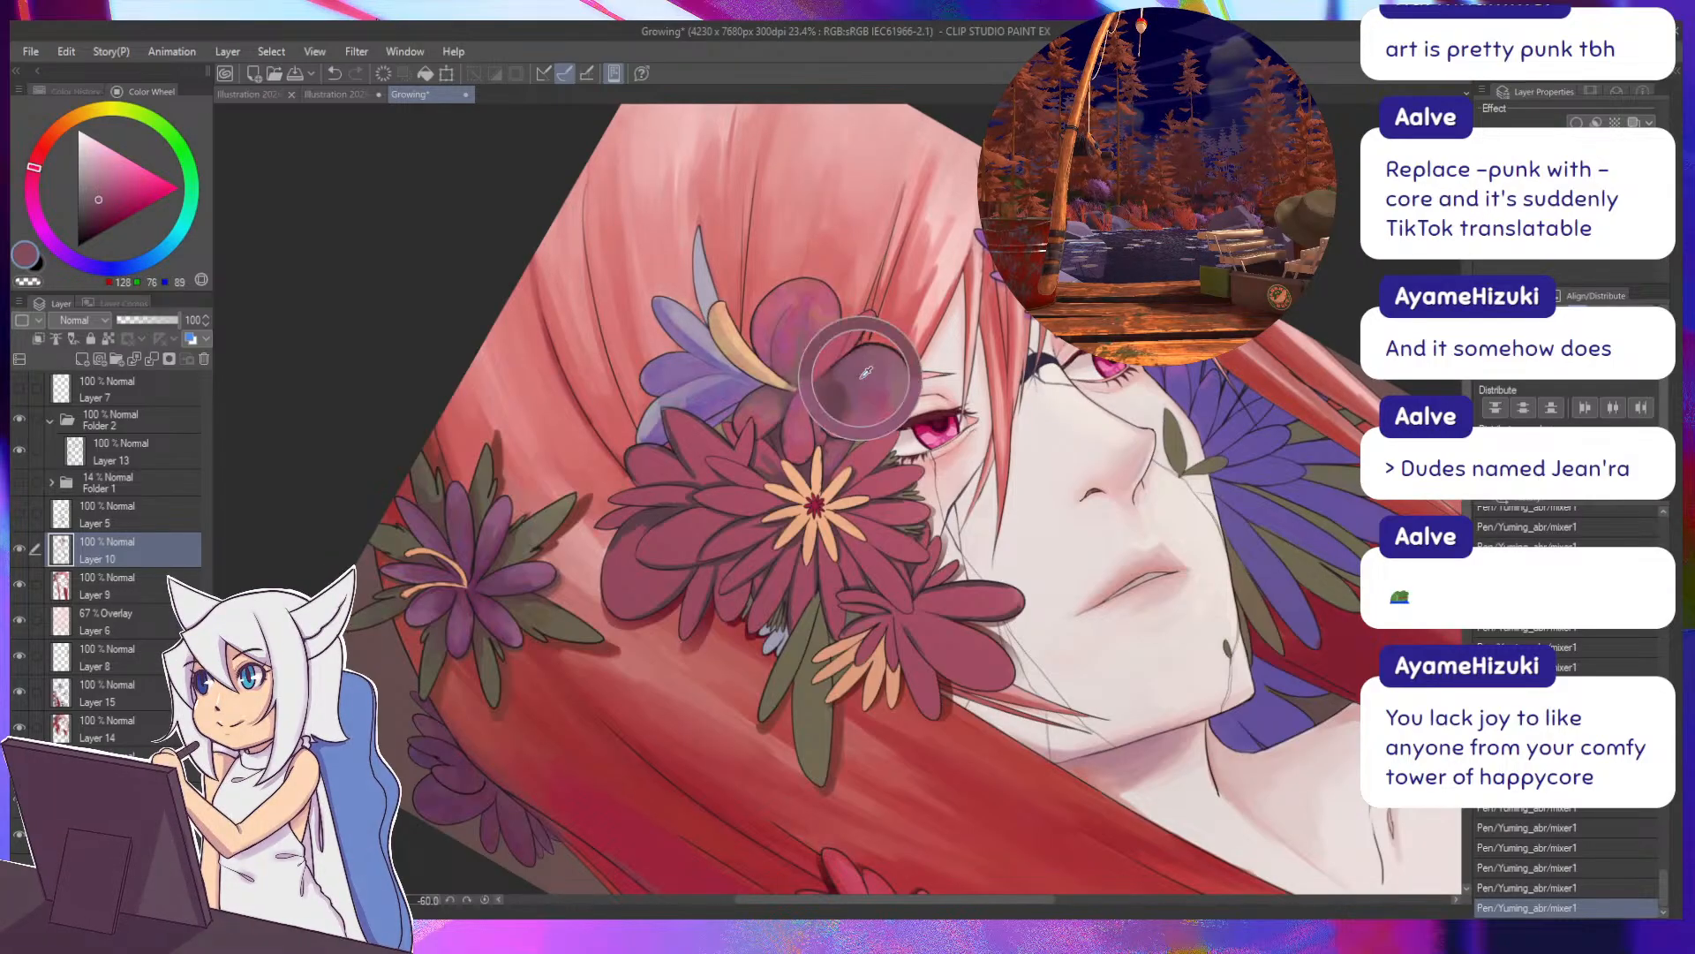
{"action": "left_click", "coordinate": [863, 385], "text": "alt"}
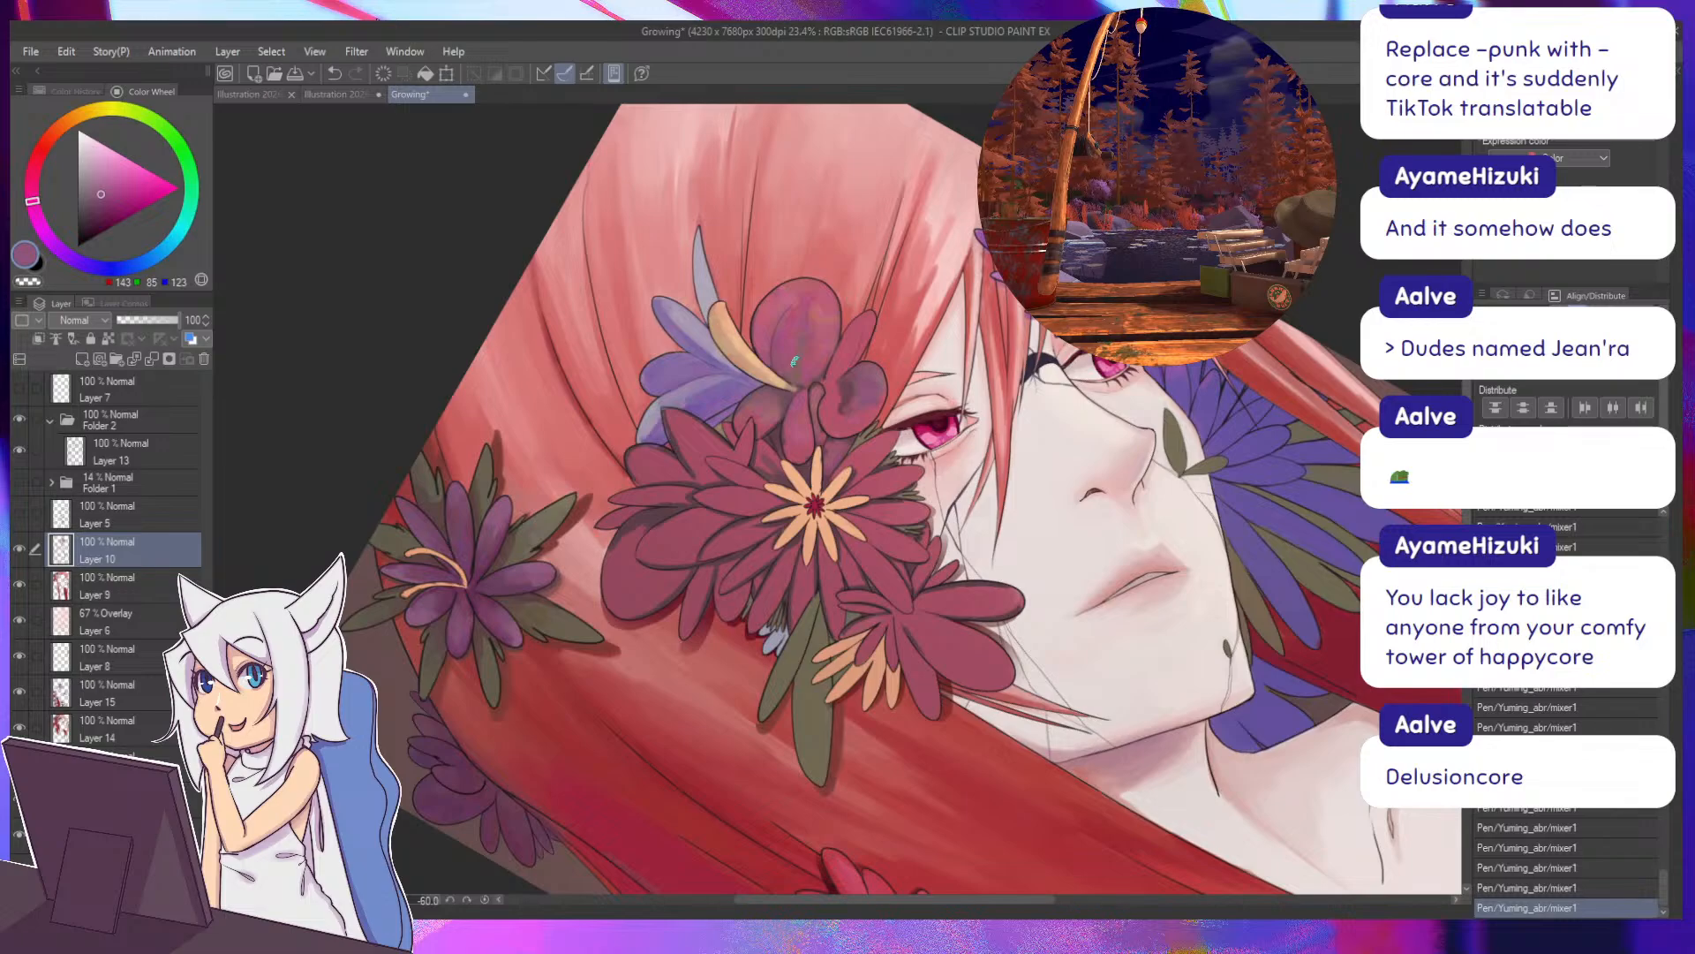
Refine the rounded petal's edge and shading near the eye with sampled mauve and a brighter rose.
{"action": "key", "text": "minus"}
{"action": "key", "text": "minus"}
{"action": "key", "text": "minus"}
{"action": "key", "text": "minus"}
{"action": "key", "text": "minus"}
{"action": "key", "text": "minus"}
{"action": "key", "text": "minus"}
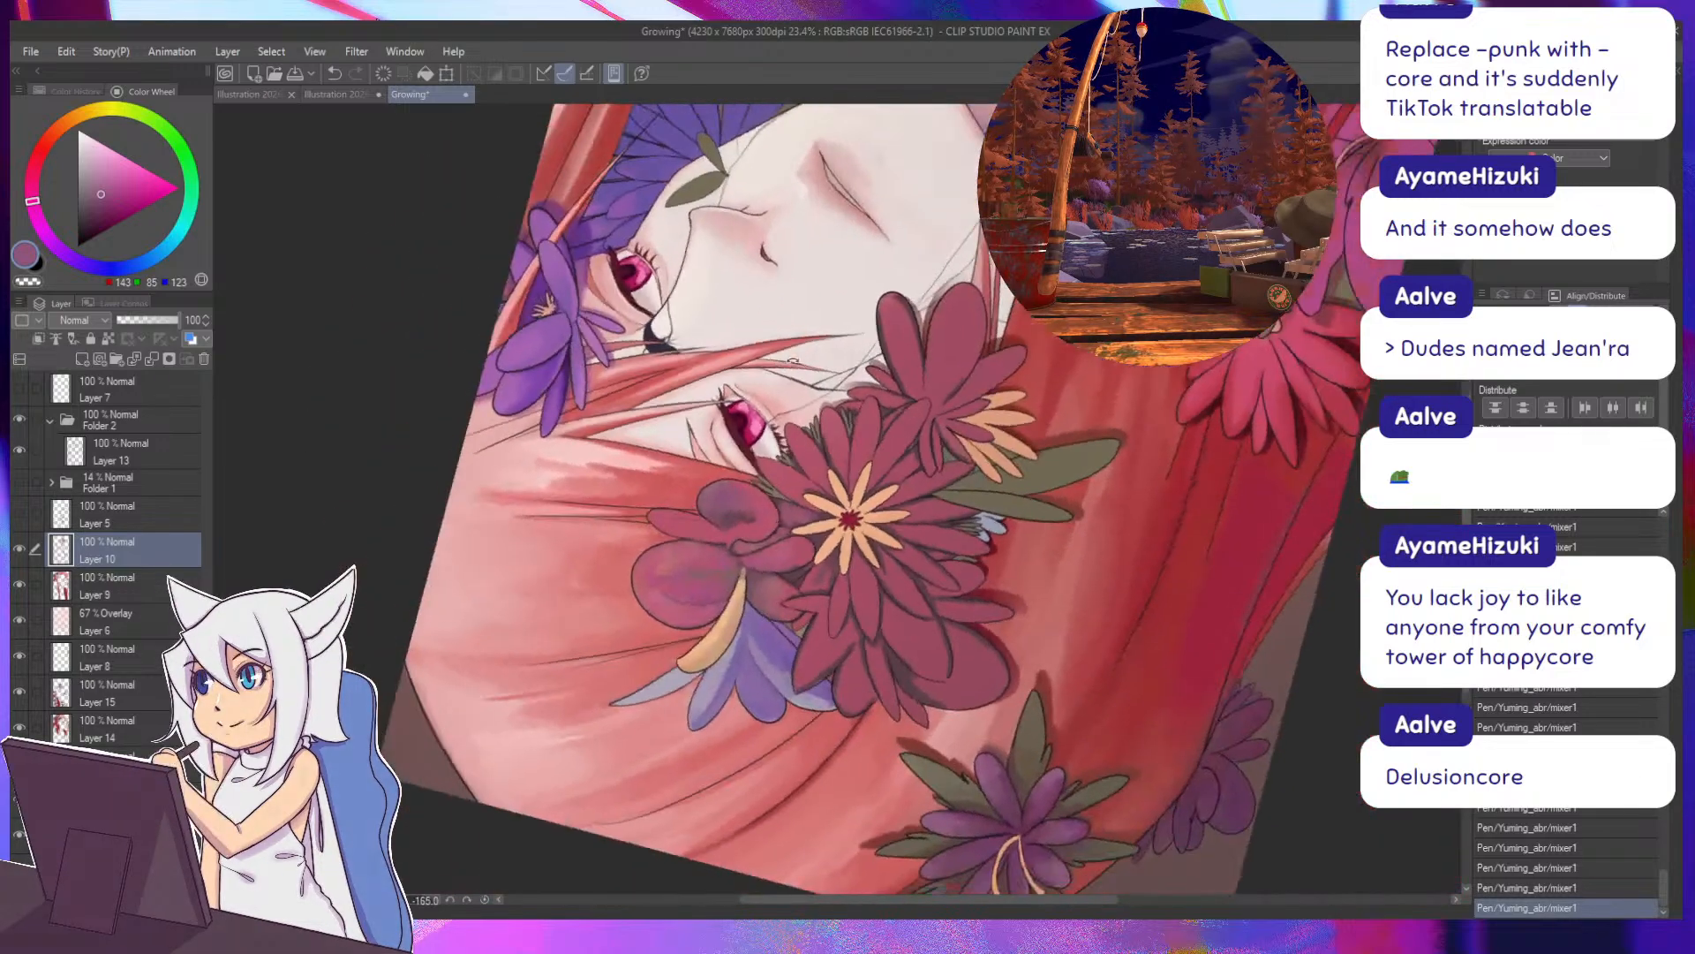
{"action": "left_click_drag", "start_coordinate": [735, 479], "coordinate": [768, 441]}
{"action": "left_click", "coordinate": [757, 456], "text": "alt"}
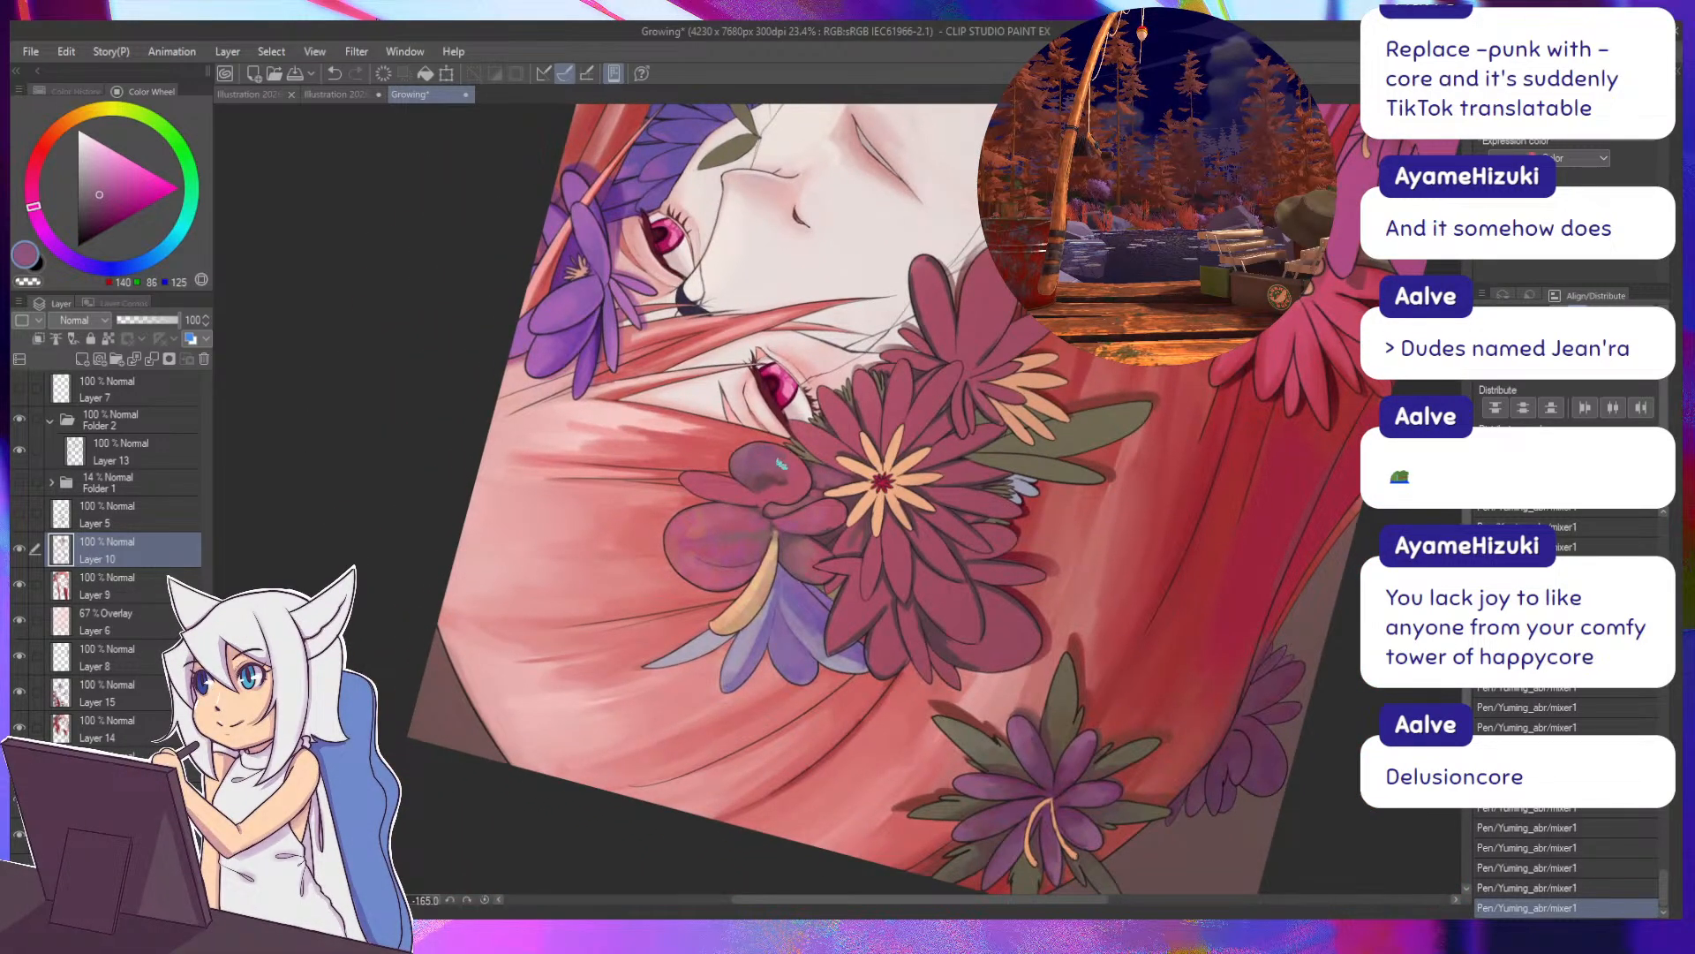
{"action": "left_click", "coordinate": [782, 468], "text": "alt"}
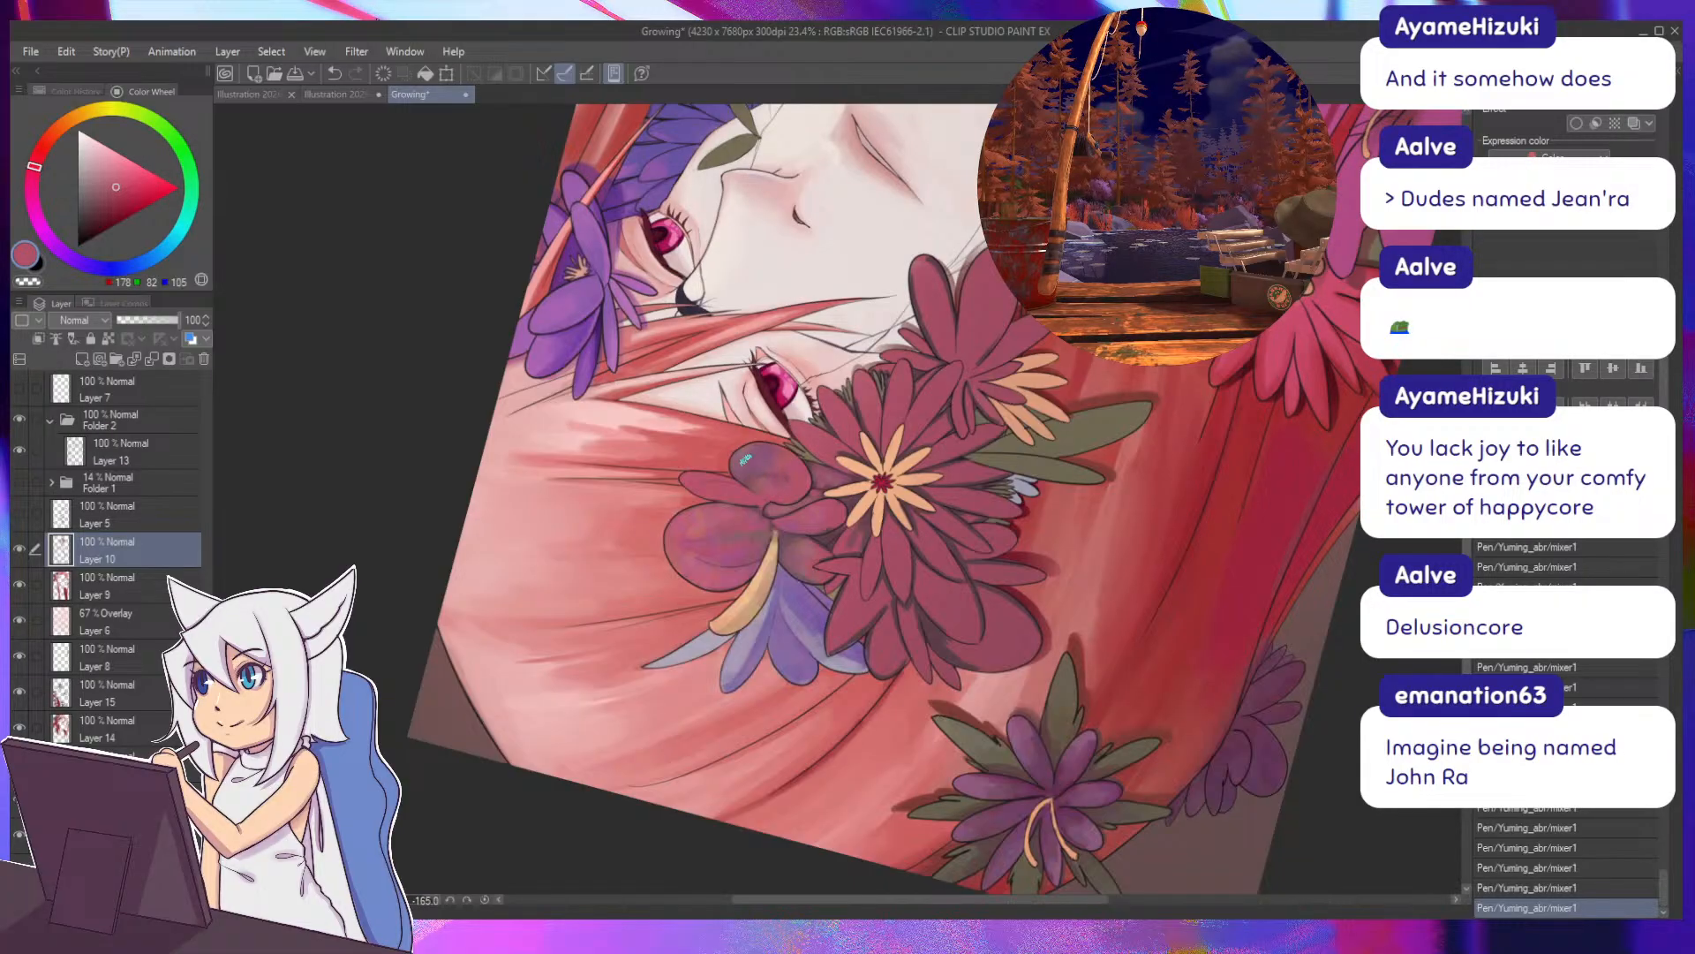
Sample muted plum and shade the narrow maroon petal between the two rounded petals beside the eye.
{"action": "key", "text": "asciicircum"}
{"action": "key", "text": "asciicircum"}
{"action": "key", "text": "asciicircum"}
{"action": "key", "text": "asciicircum"}
{"action": "key", "text": "asciicircum"}
{"action": "key", "text": "asciicircum"}
{"action": "key", "text": "asciicircum"}
{"action": "key", "text": "asciicircum"}
{"action": "key", "text": "asciicircum"}
{"action": "left_click", "coordinate": [924, 454], "text": "alt"}
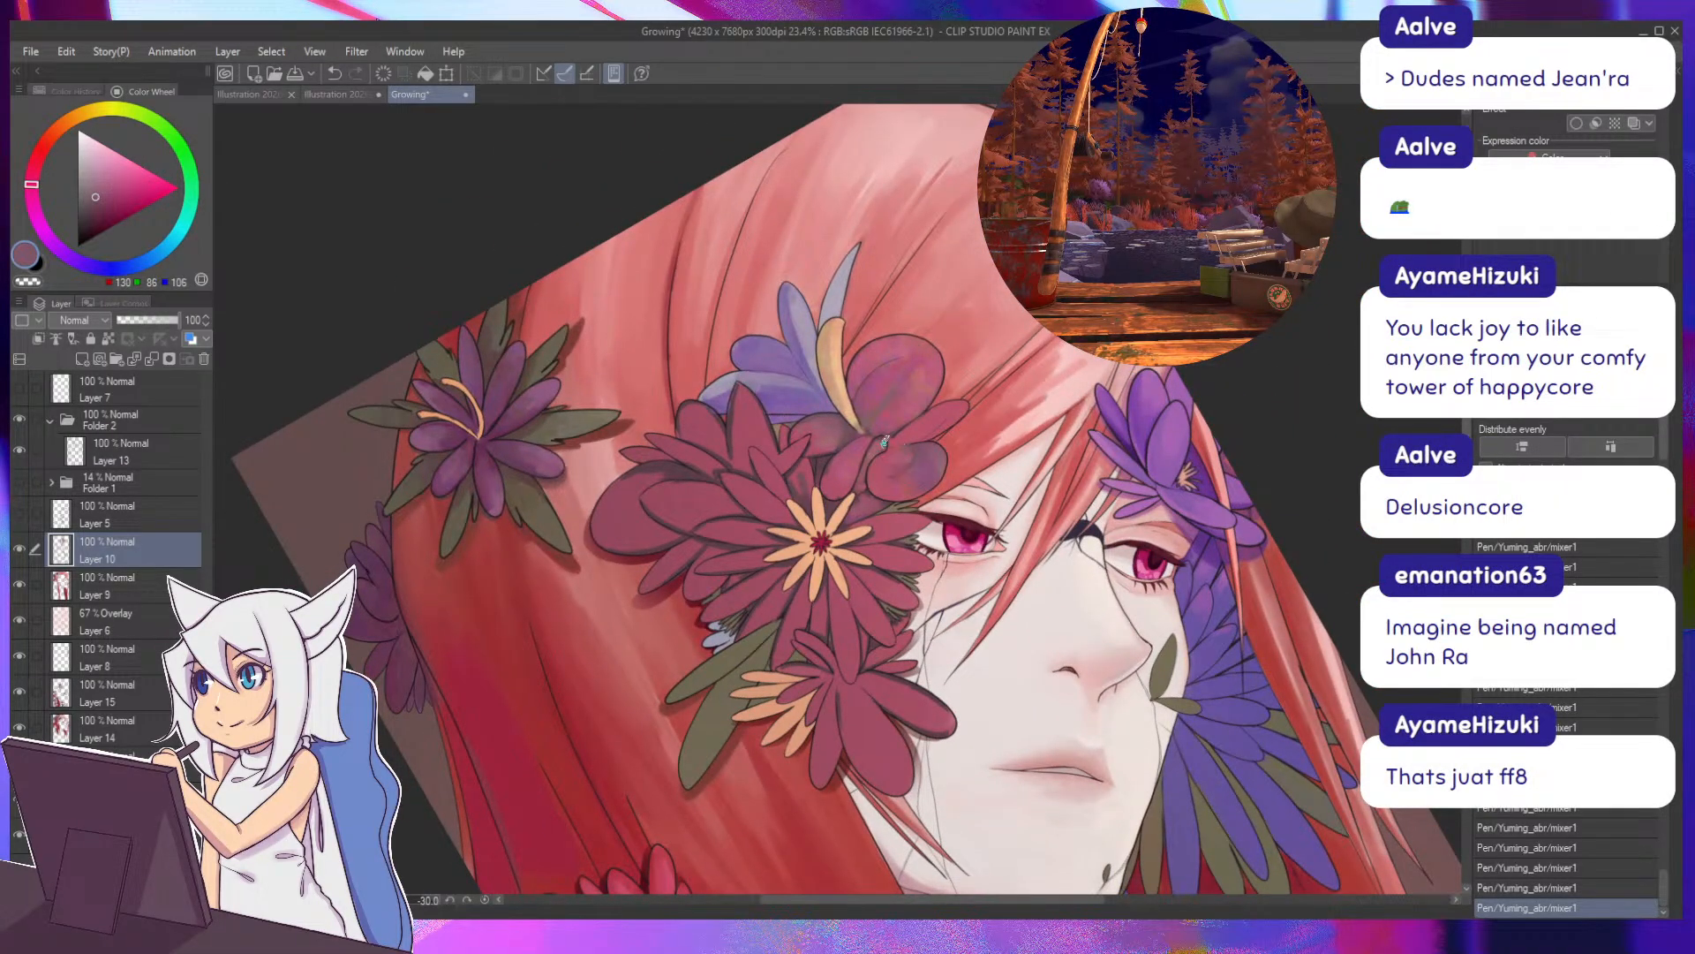
{"action": "key", "text": "minus"}
{"action": "key", "text": "minus"}
{"action": "key", "text": "minus"}
{"action": "key", "text": "minus"}
{"action": "key", "text": "minus"}
{"action": "key", "text": "minus"}
{"action": "key", "text": "minus"}
{"action": "key", "text": "minus"}
{"action": "key", "text": "minus"}
{"action": "key", "text": "minus"}
{"action": "key", "text": "minus"}
{"action": "key", "text": "minus"}
{"action": "key", "text": "minus"}
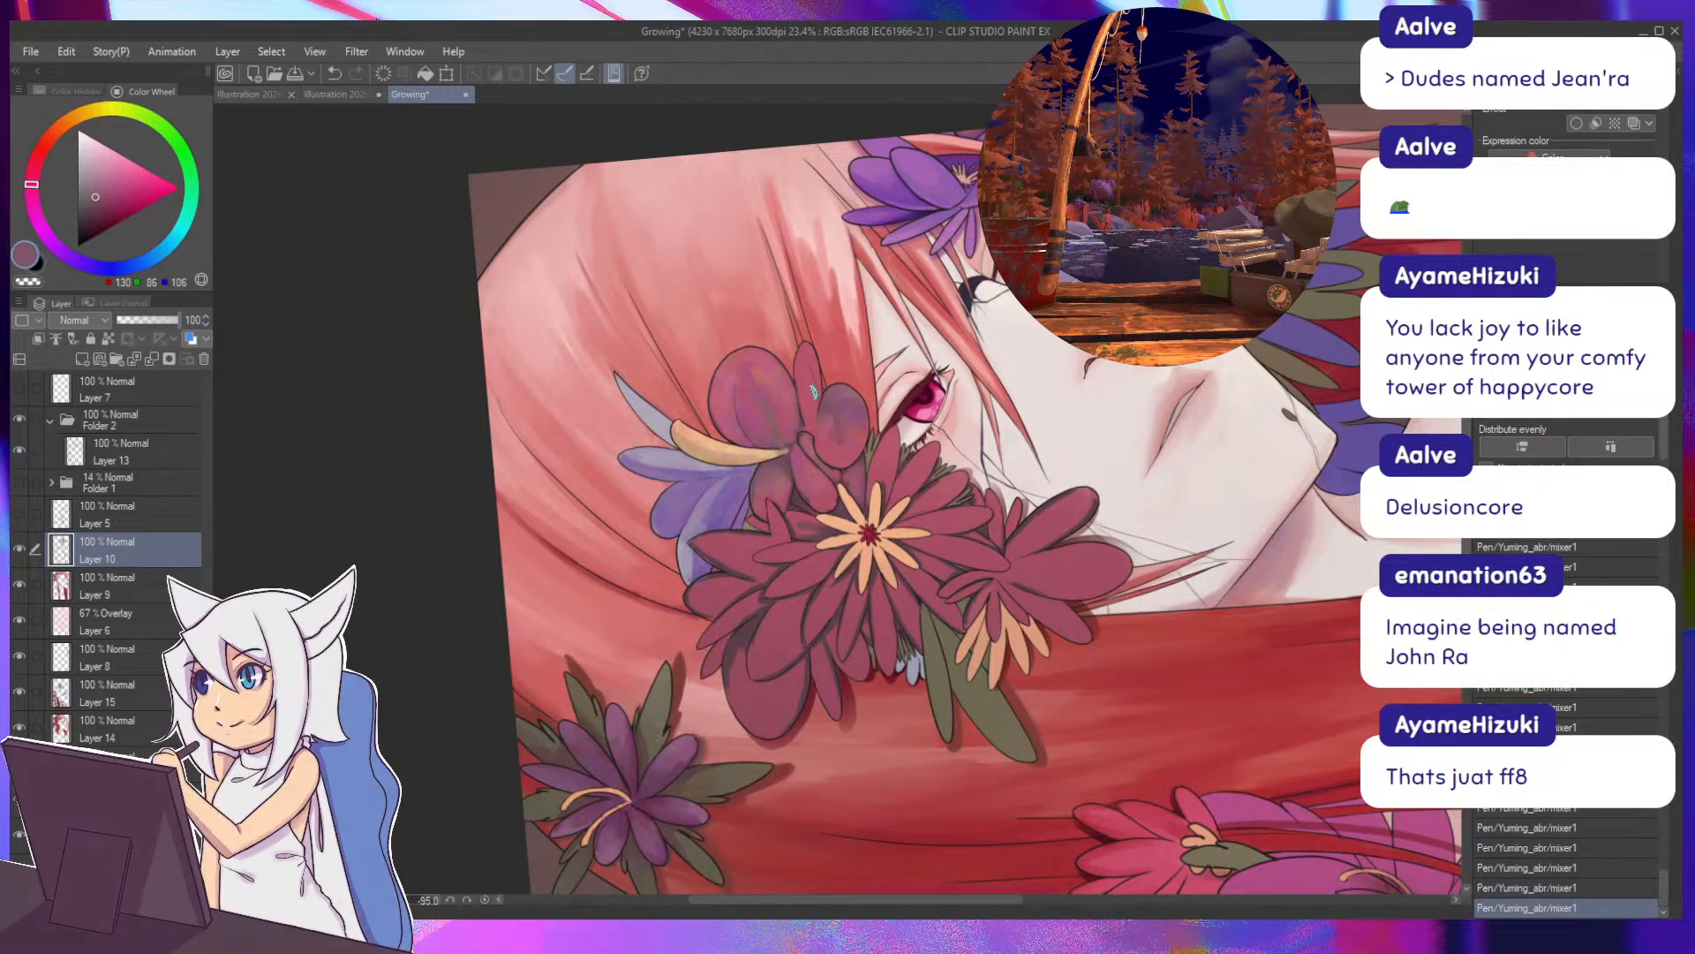
{"action": "left_click_drag", "start_coordinate": [814, 392], "coordinate": [821, 432]}
{"action": "left_click", "coordinate": [832, 429], "text": "alt"}
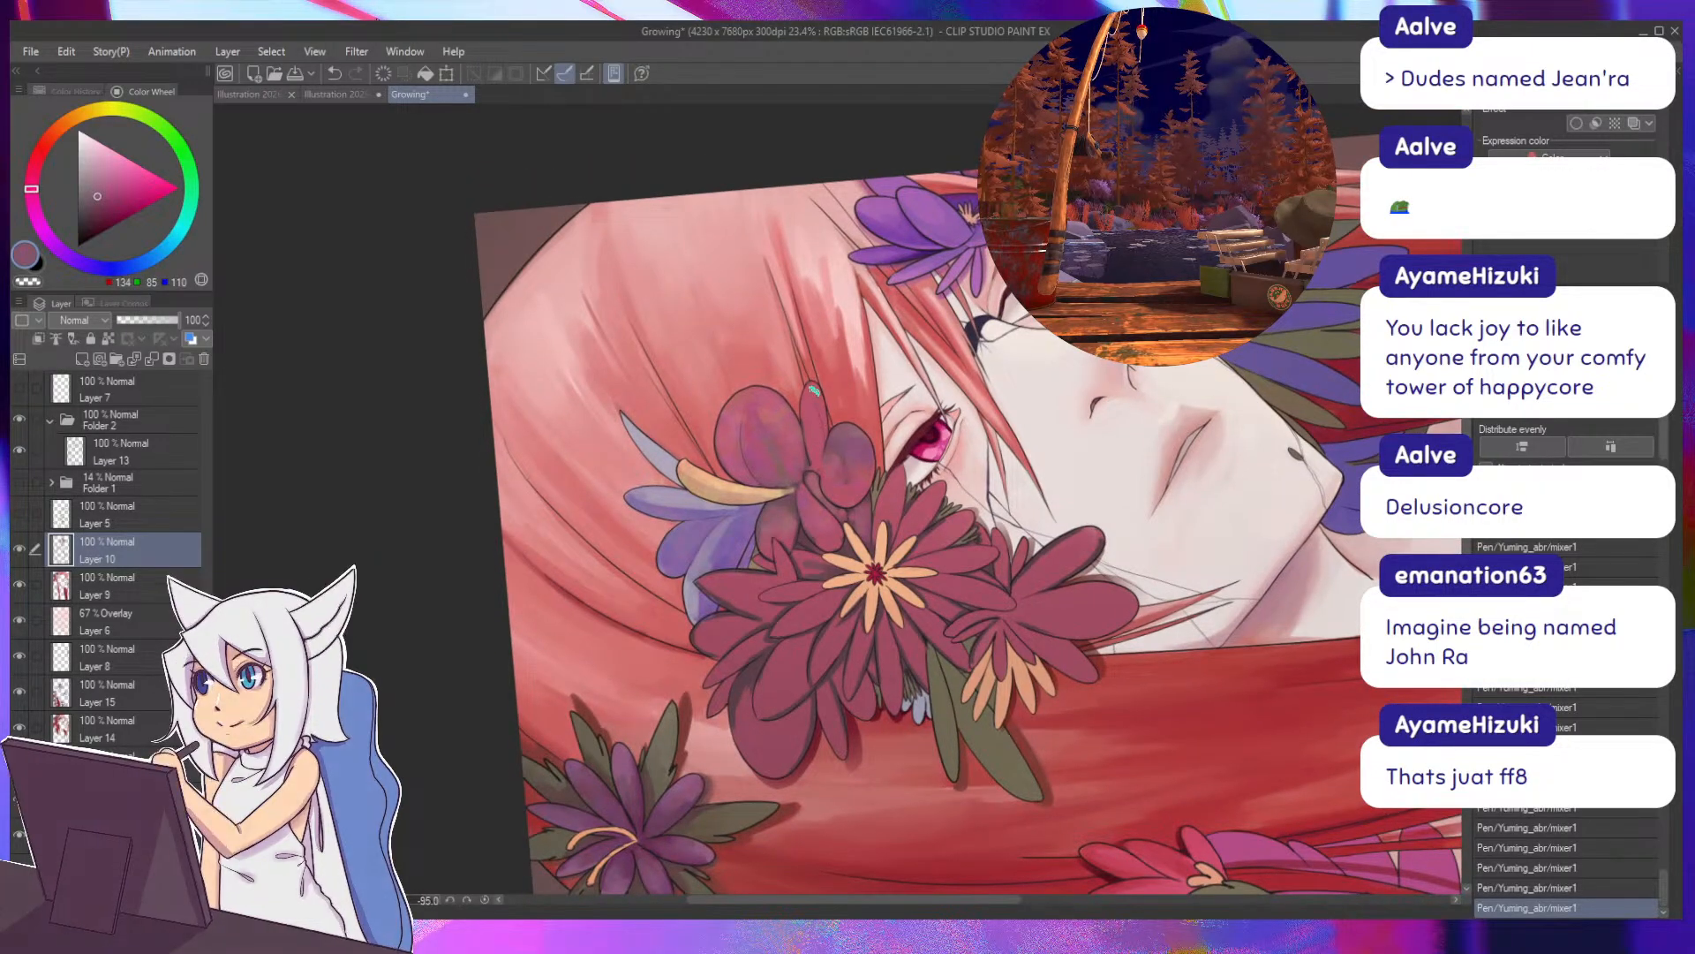
{"action": "key", "text": "asciicircum"}
{"action": "key", "text": "asciicircum"}
{"action": "left_click_drag", "start_coordinate": [725, 353], "coordinate": [912, 363]}
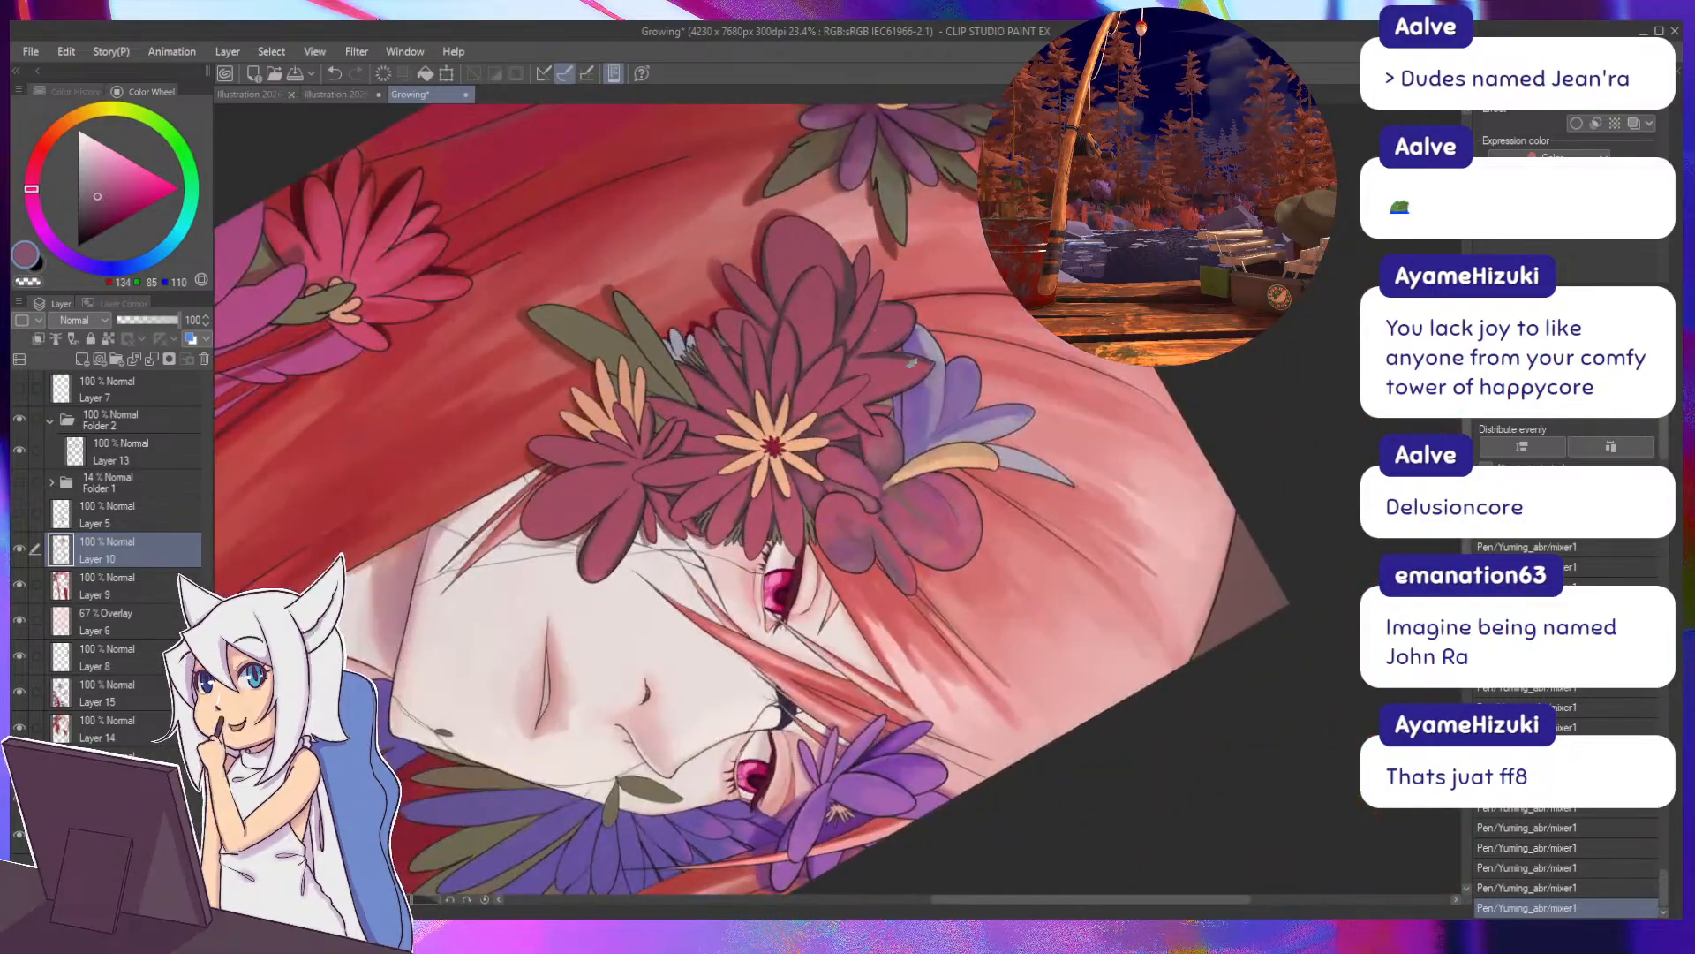
Blend sampled rose into the narrow petal and the rounded petal beside the eye, undoing a stray stroke.
{"action": "left_click", "coordinate": [903, 573], "text": "alt"}
{"action": "mouse_move", "coordinate": [883, 520]}
{"action": "left_mouse_down"}
{"action": "mouse_move", "coordinate": [888, 538]}
{"action": "mouse_move", "coordinate": [870, 469]}
{"action": "mouse_move", "coordinate": [822, 461]}
{"action": "left_mouse_up"}
{"action": "left_click", "coordinate": [832, 496], "text": "alt"}
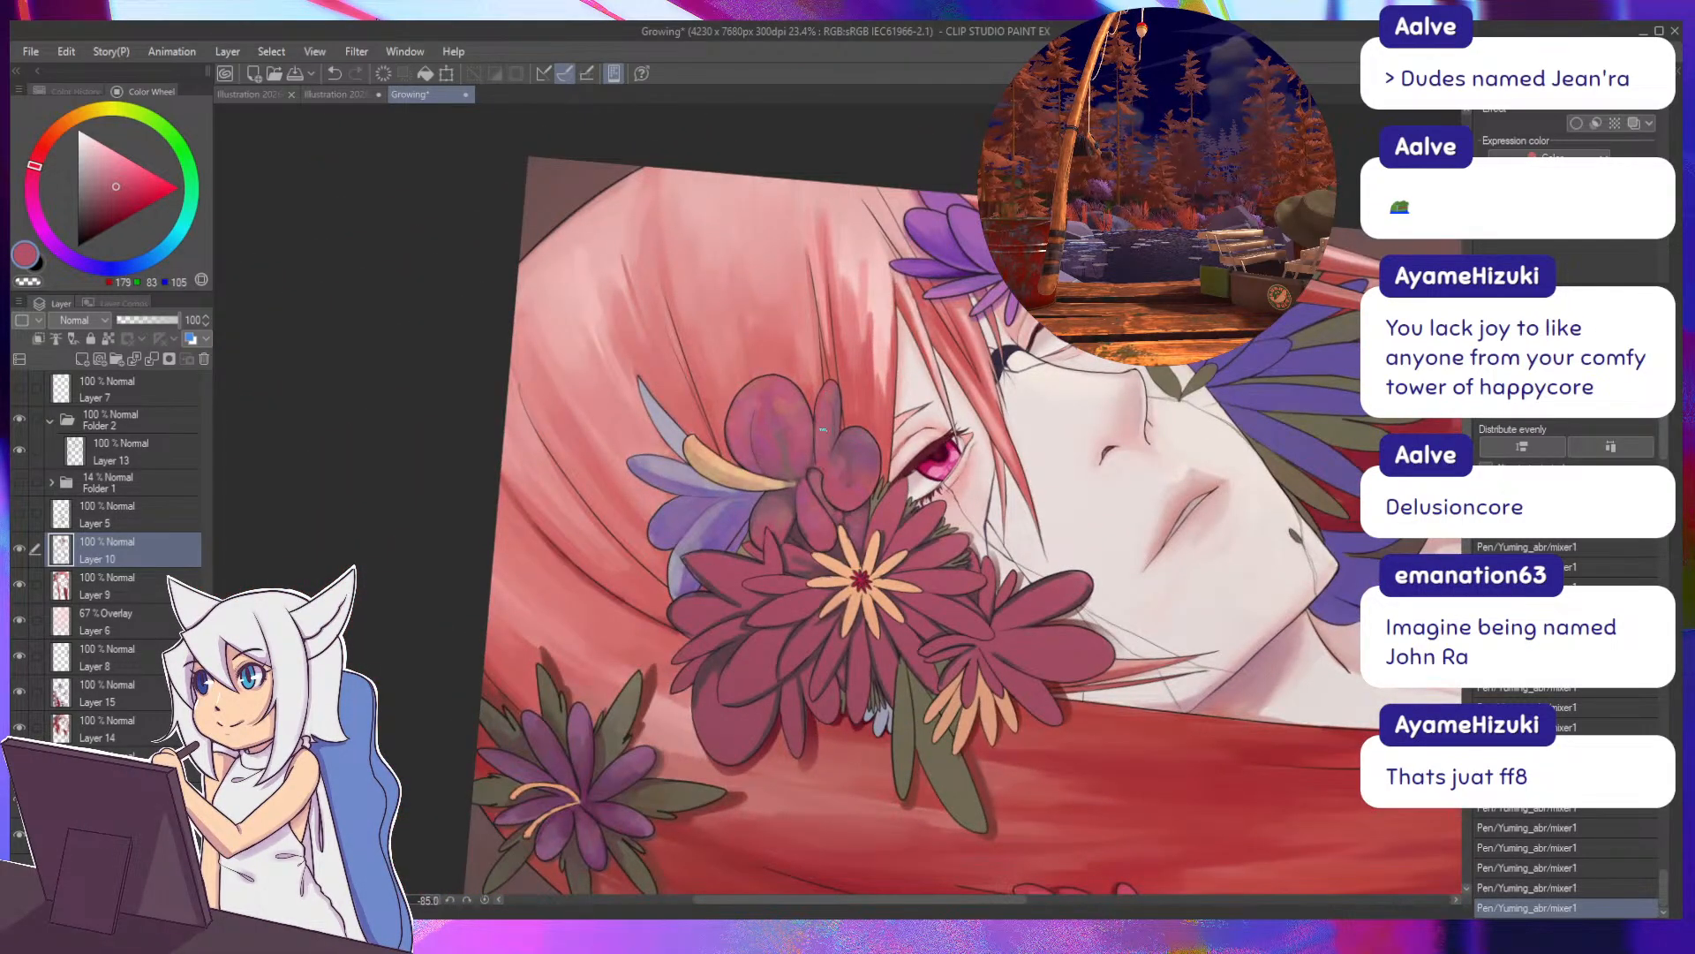
{"action": "key", "text": "ctrl+z"}
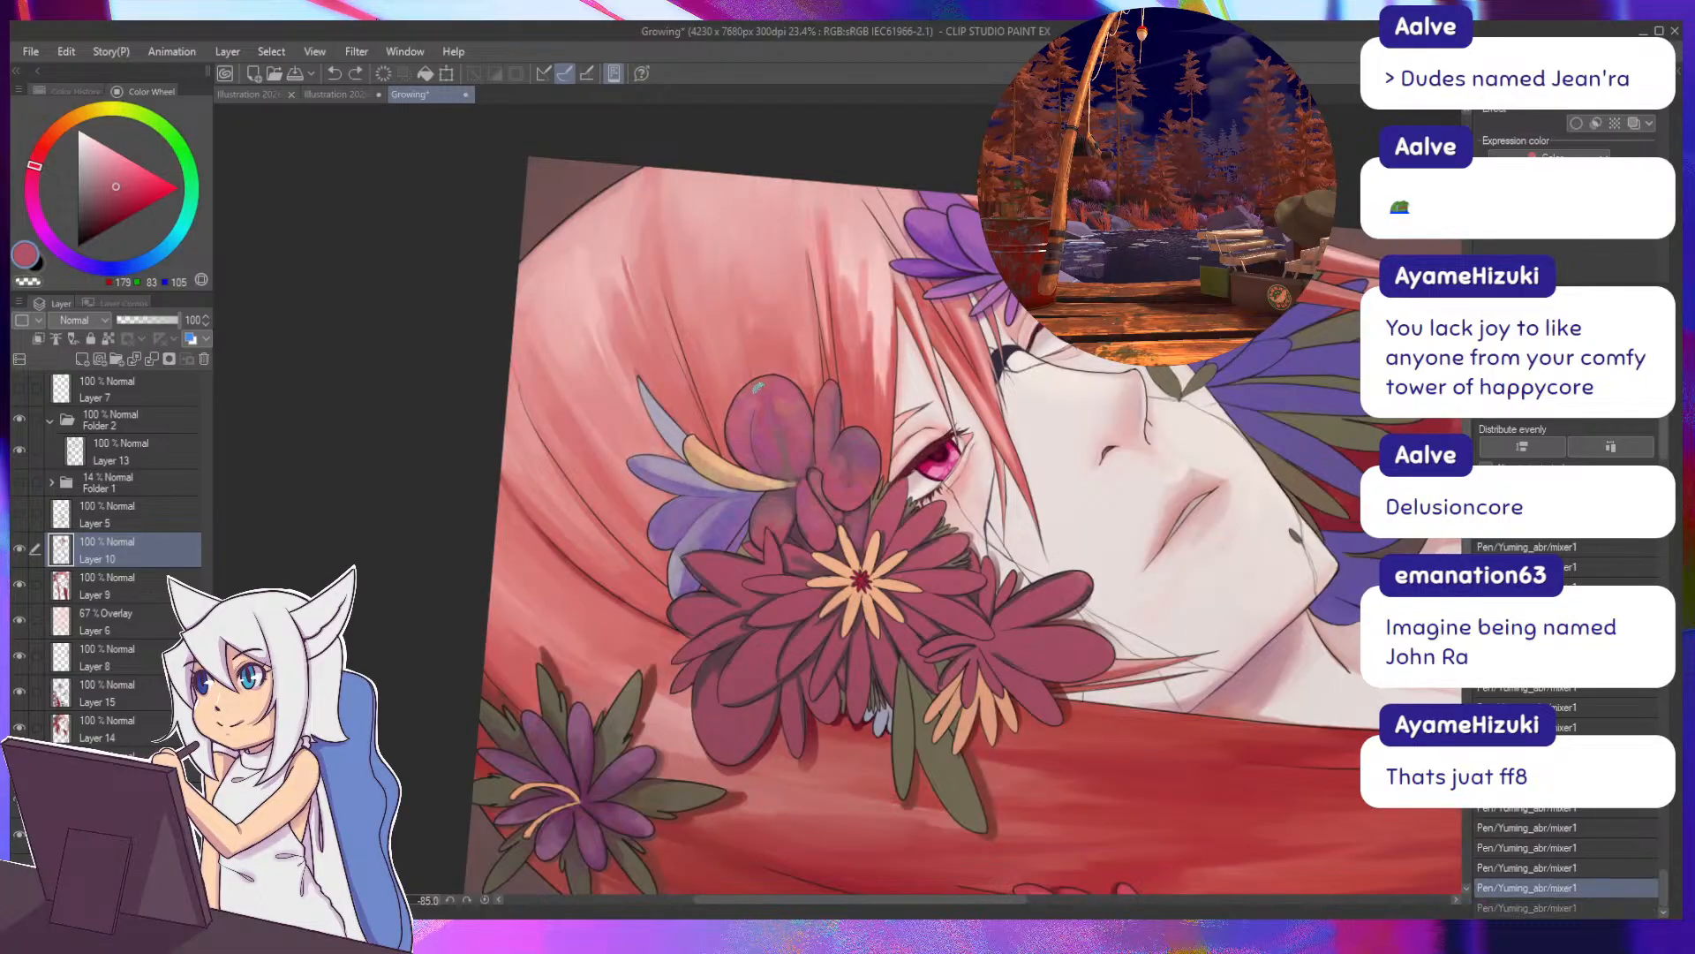
{"action": "left_click_drag", "start_coordinate": [829, 413], "coordinate": [782, 347]}
{"action": "left_click", "coordinate": [799, 427], "text": "alt"}
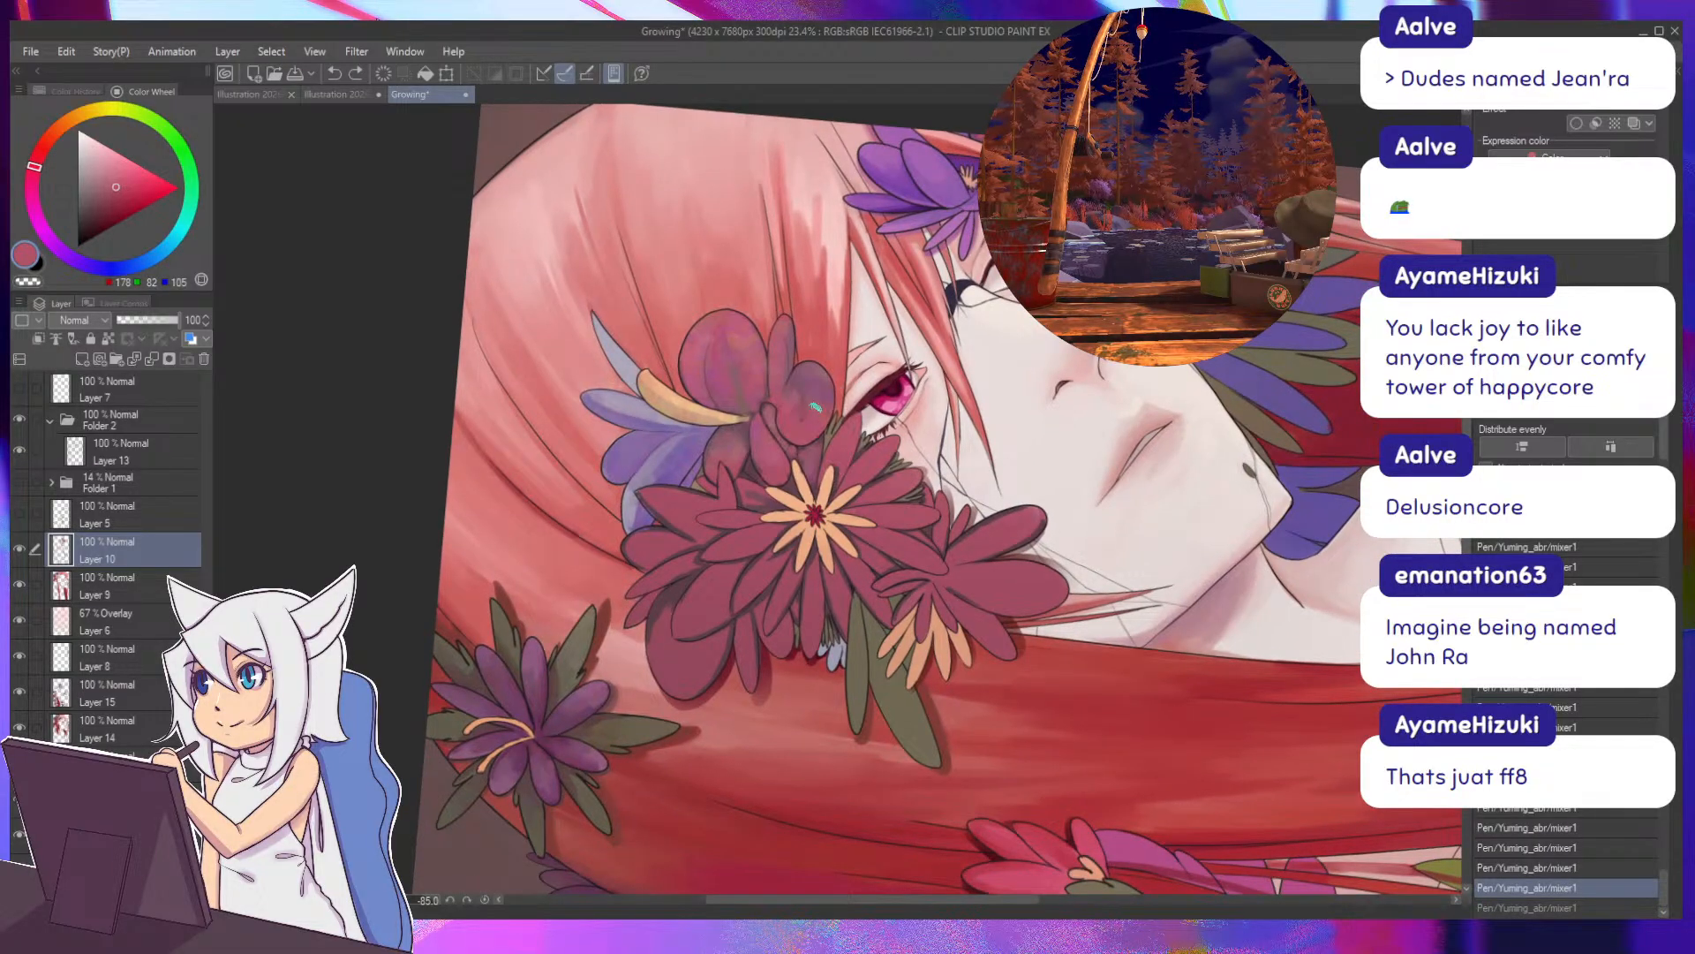
{"action": "left_click_drag", "start_coordinate": [815, 407], "coordinate": [804, 397]}
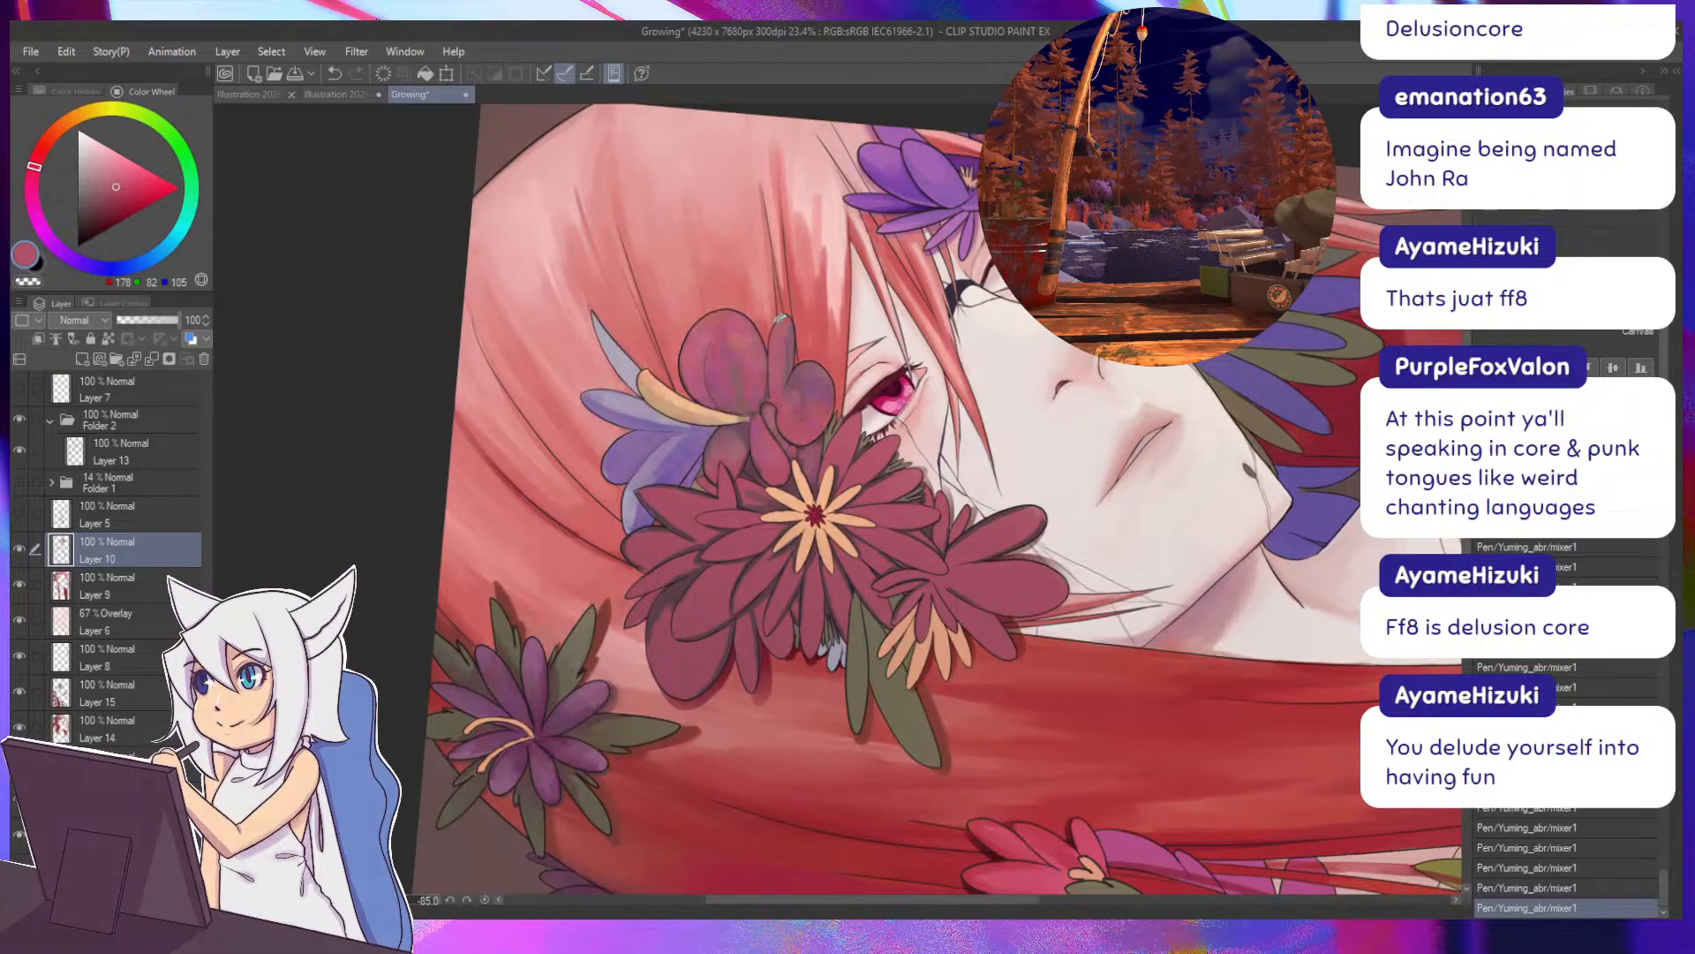
Shade and blend the small curled petals beneath the rounded ones with sampled dark plum and rose.
{"action": "left_click_drag", "start_coordinate": [623, 352], "coordinate": [546, 386]}
{"action": "left_click_drag", "start_coordinate": [687, 422], "coordinate": [724, 406]}
{"action": "left_click", "coordinate": [804, 474], "text": "alt"}
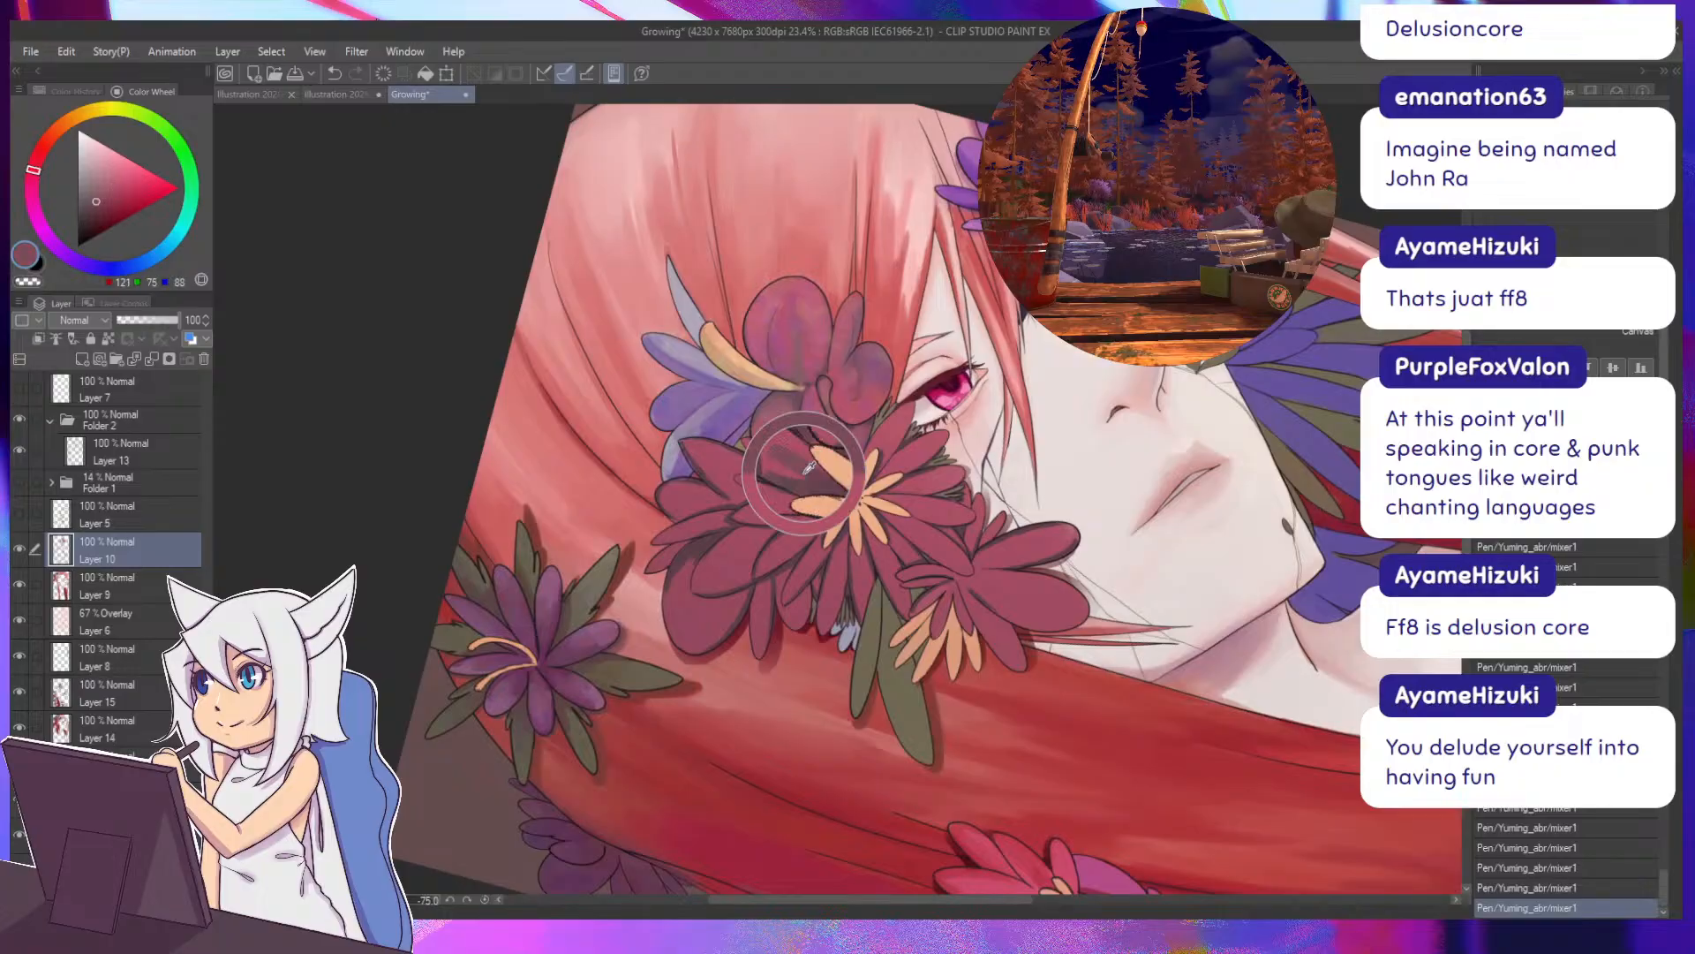
{"action": "left_click", "coordinate": [785, 459], "text": "alt"}
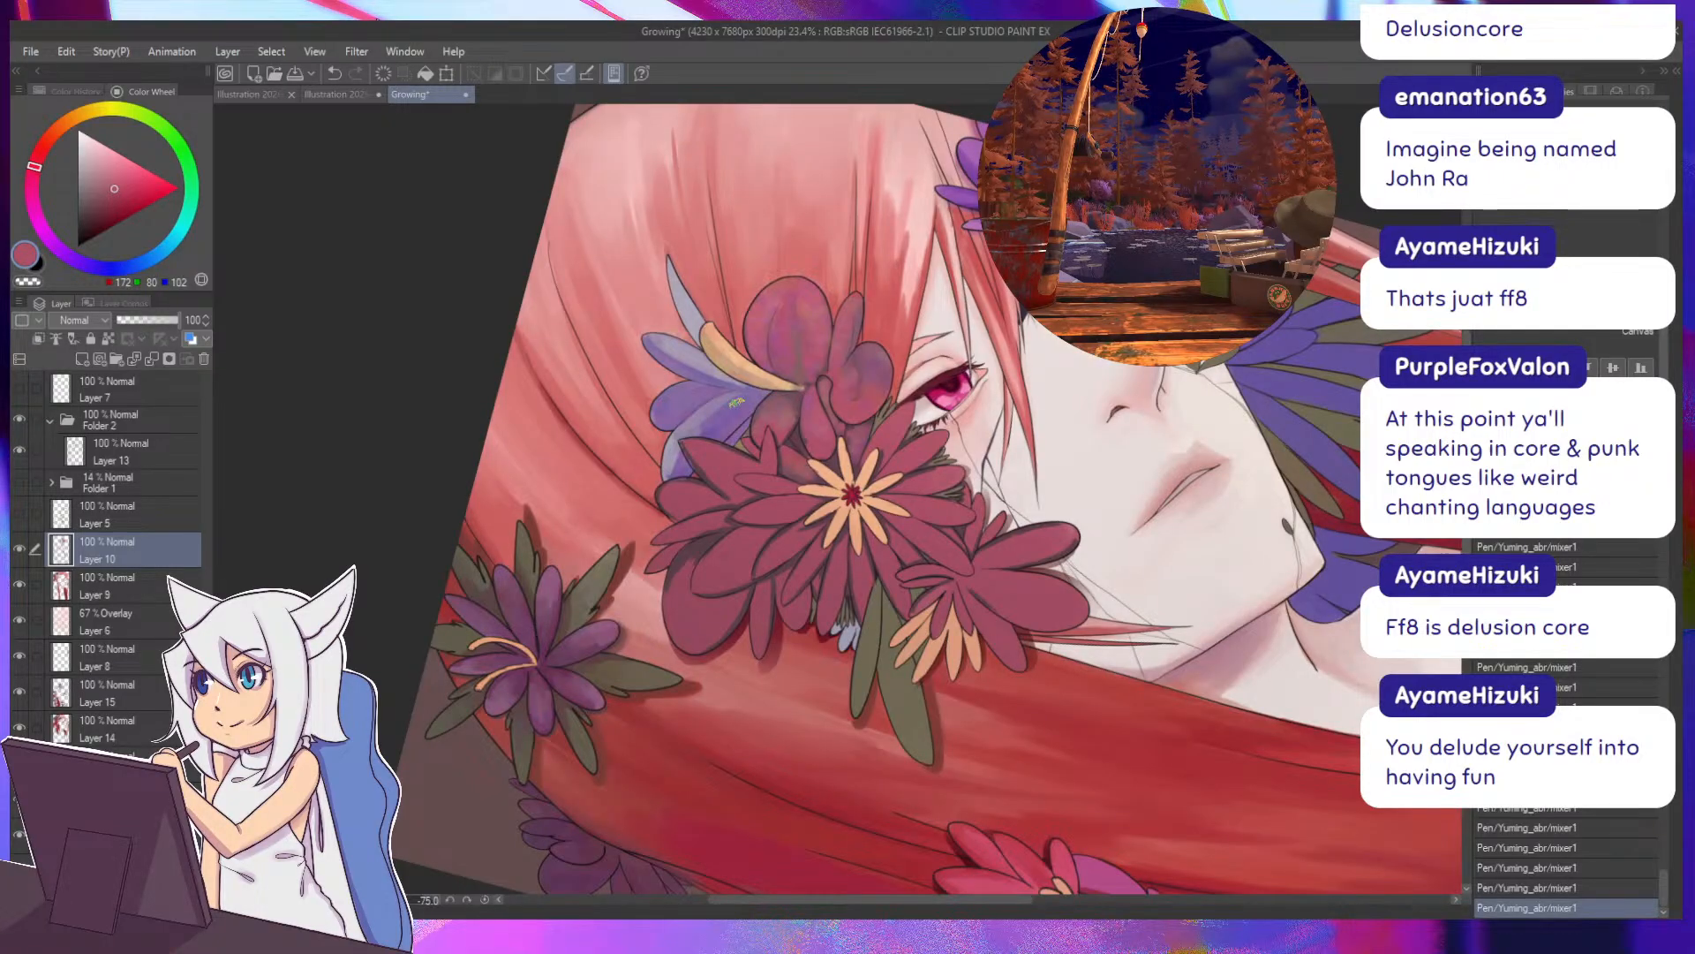
{"action": "left_click_drag", "start_coordinate": [800, 484], "coordinate": [761, 454]}
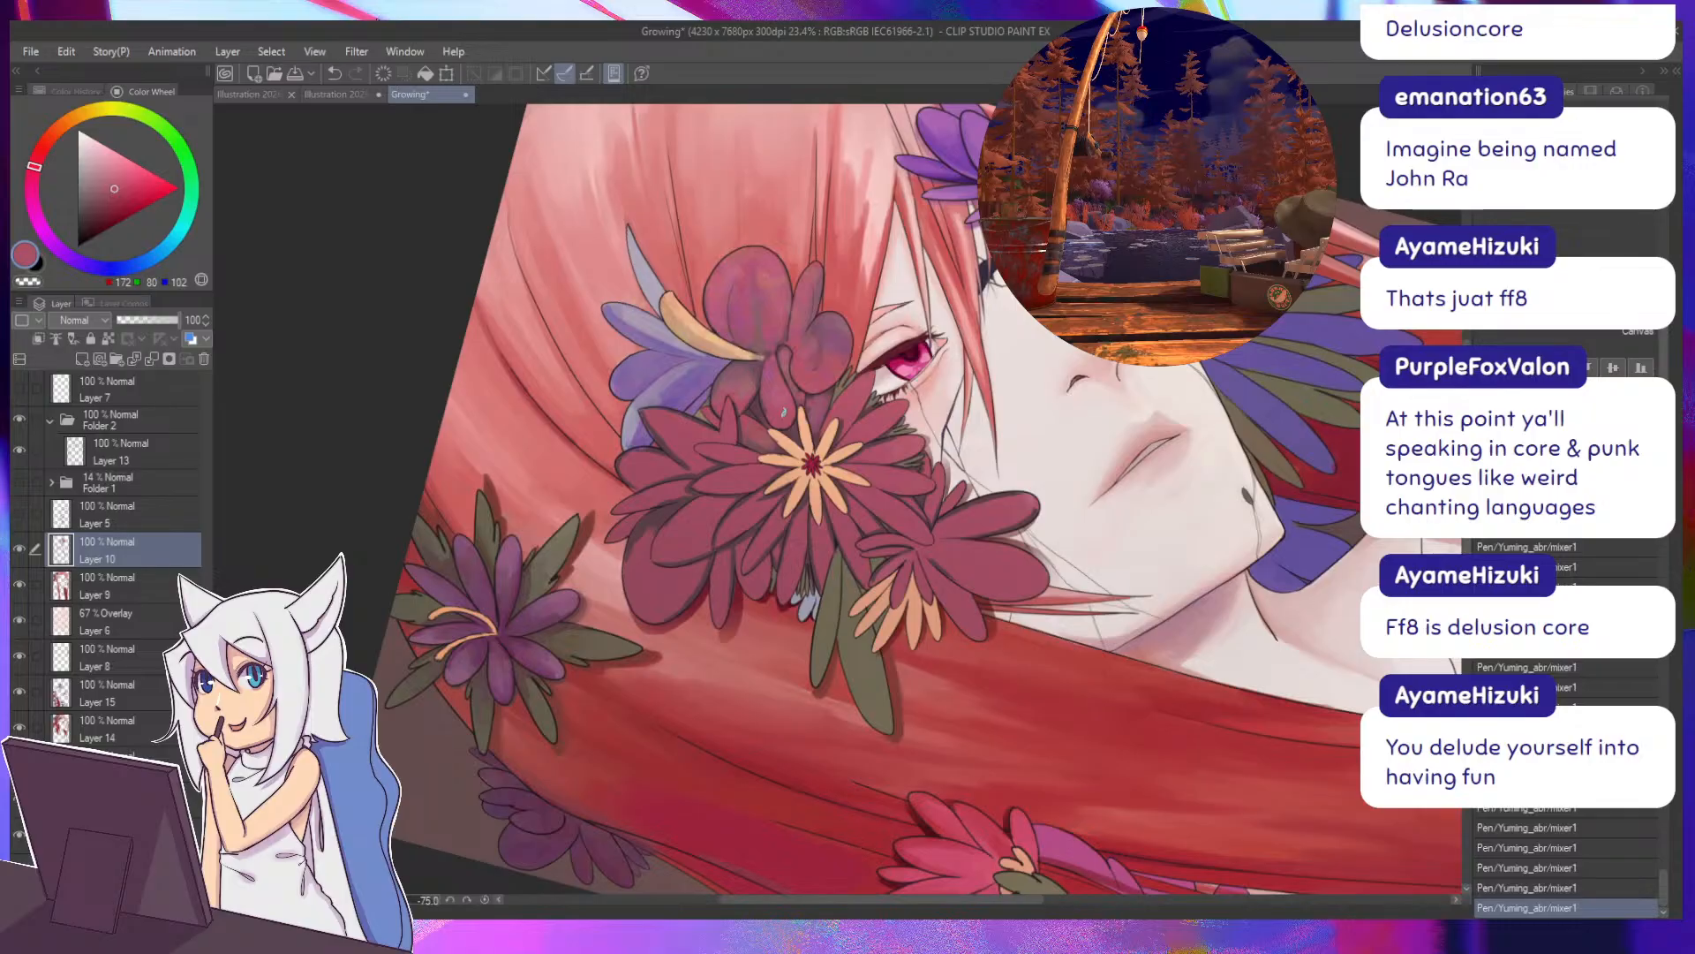
{"action": "left_click", "coordinate": [786, 413], "text": "alt"}
{"action": "left_click_drag", "start_coordinate": [766, 402], "coordinate": [953, 547]}
{"action": "left_click_drag", "start_coordinate": [853, 426], "coordinate": [820, 408]}
{"action": "left_click_drag", "start_coordinate": [909, 446], "coordinate": [848, 490]}
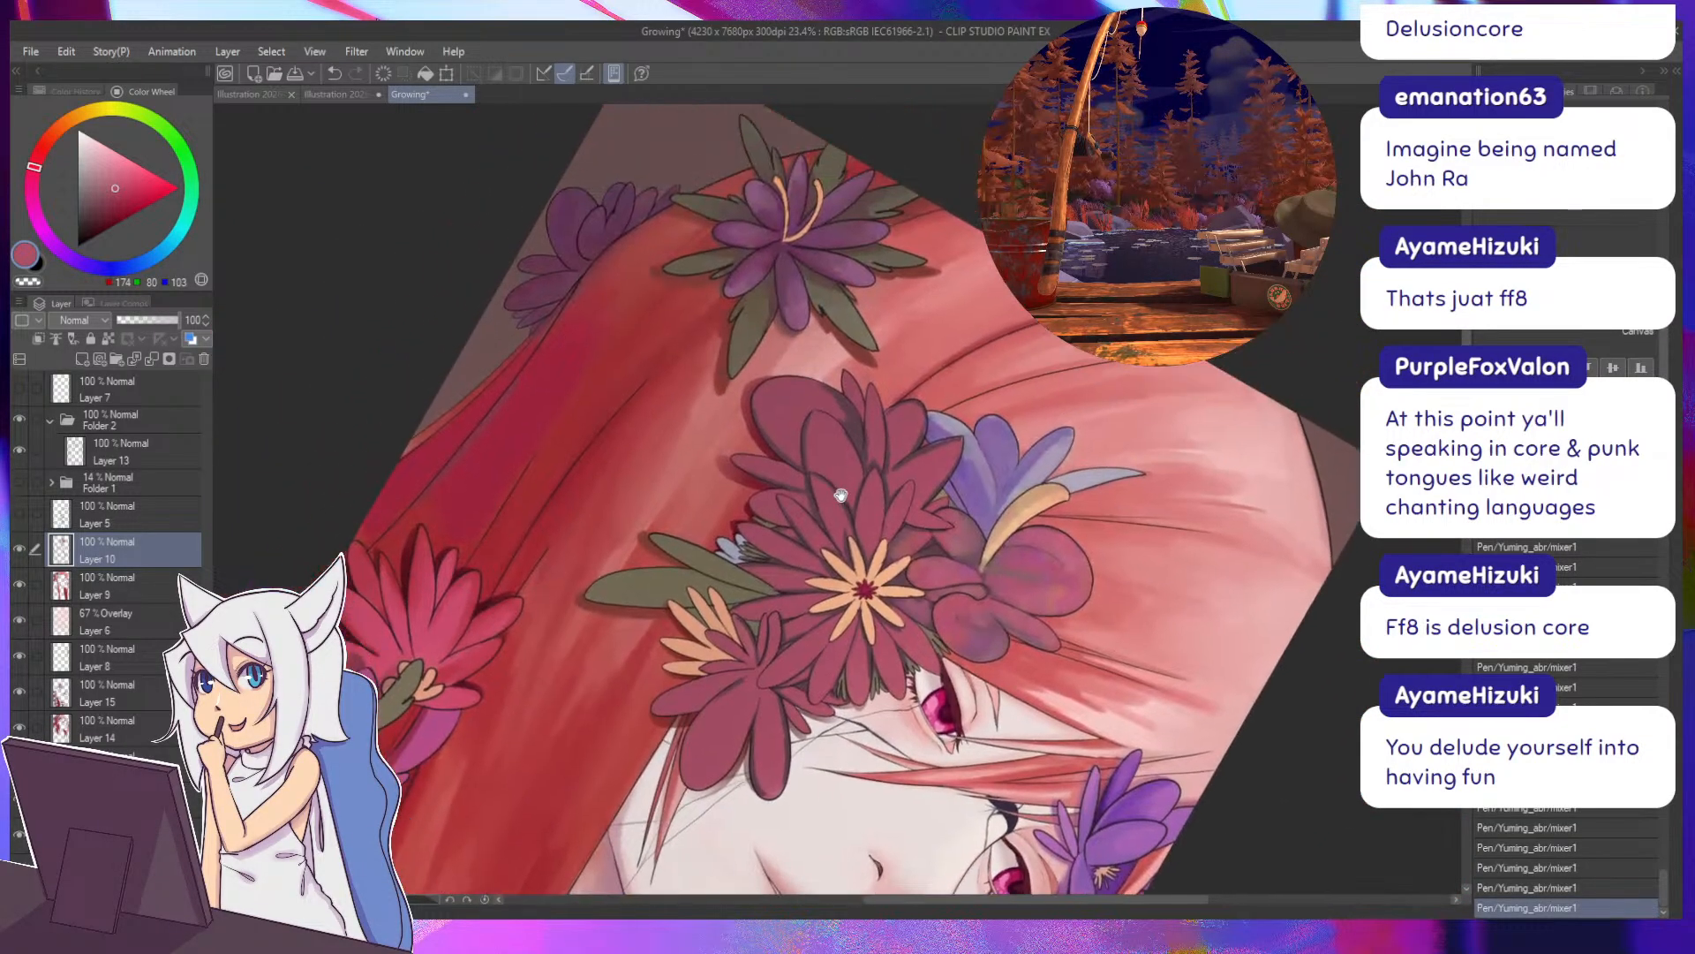
Sample dark plum and paint a shadow on the large maroon flower's oval petal above its orange centre.
{"action": "left_click", "coordinate": [832, 400], "text": "alt"}
{"action": "left_click_drag", "start_coordinate": [854, 424], "coordinate": [853, 506]}
{"action": "left_click", "coordinate": [831, 400], "text": "alt"}
{"action": "left_click", "coordinate": [851, 416], "text": "alt"}
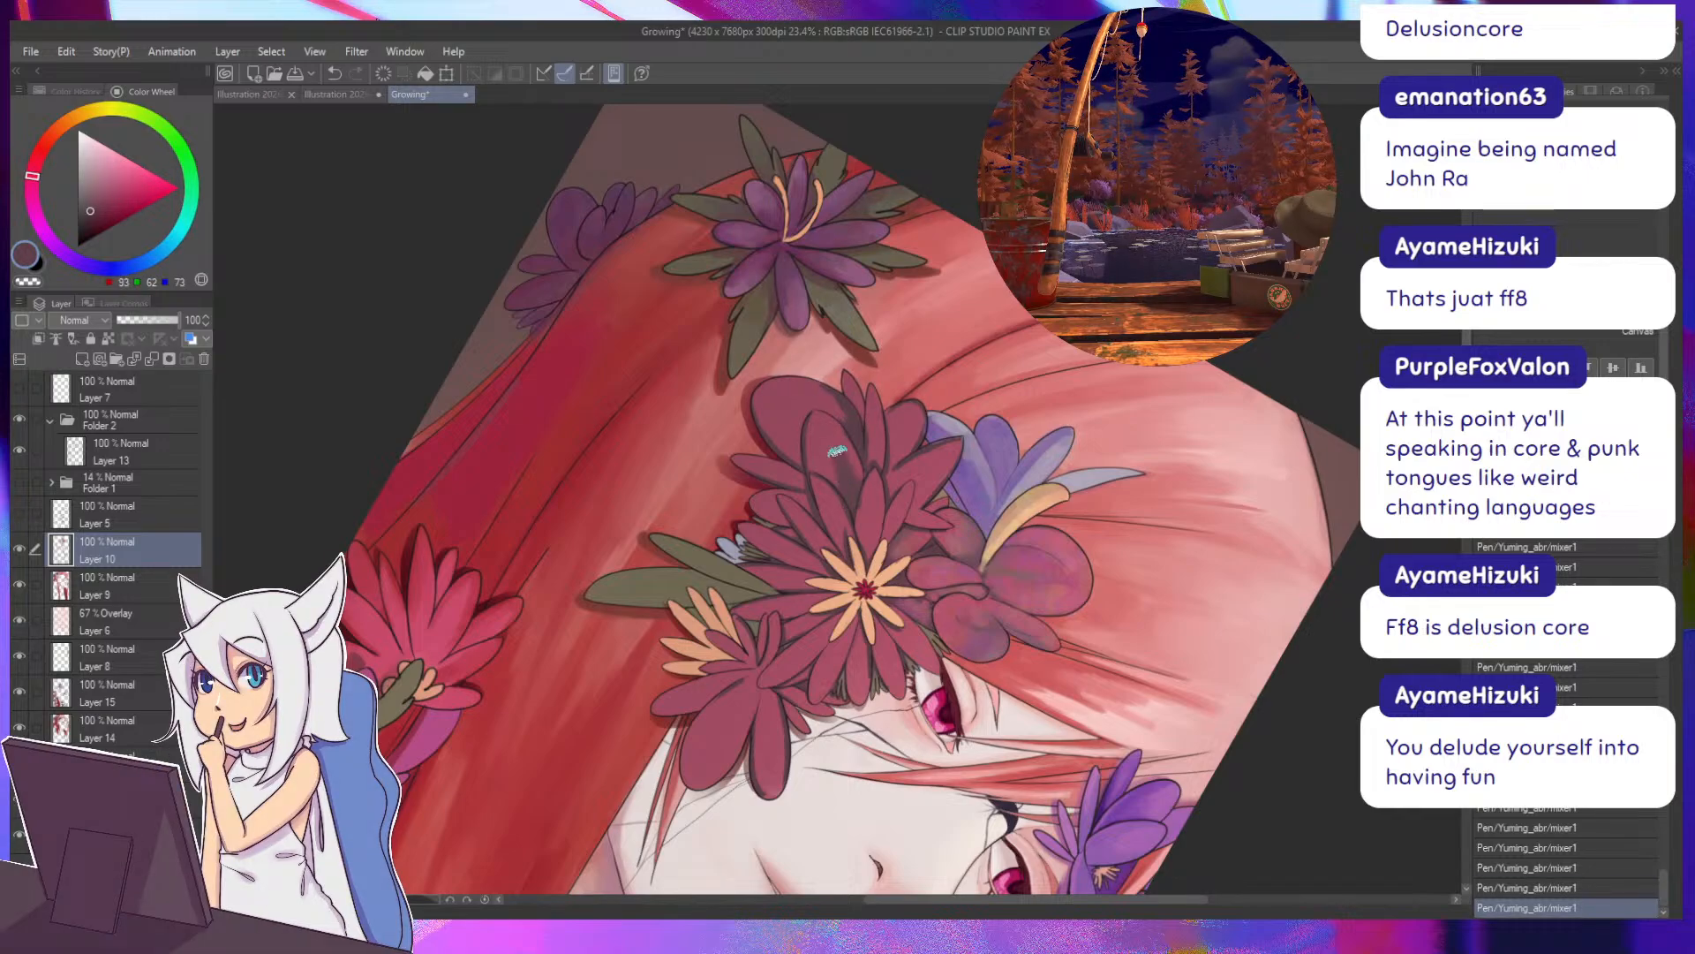
Blend dusty mauve and muted pink highlights into the large maroon flower's oval petal.
{"action": "left_click", "coordinate": [920, 513], "text": "alt"}
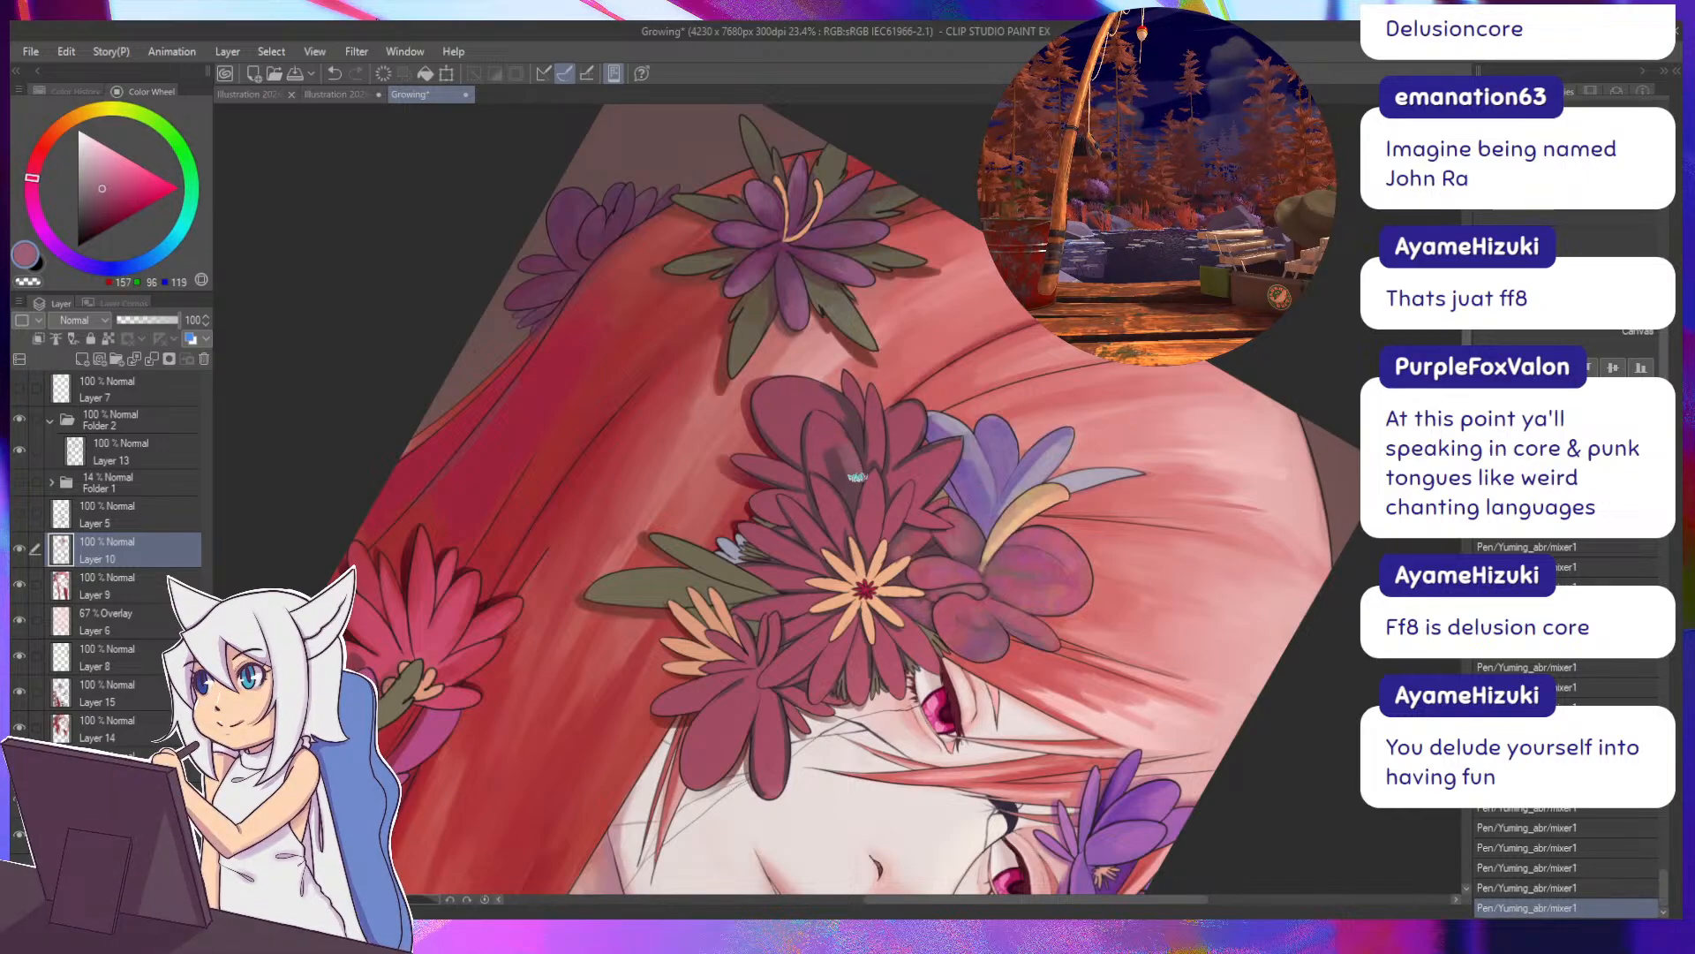
{"action": "key", "text": "minus"}
{"action": "key", "text": "minus"}
{"action": "key", "text": "minus"}
{"action": "key", "text": "minus"}
{"action": "key", "text": "minus"}
{"action": "key", "text": "minus"}
{"action": "key", "text": "minus"}
{"action": "key", "text": "minus"}
{"action": "key", "text": "minus"}
{"action": "key", "text": "minus"}
{"action": "key", "text": "minus"}
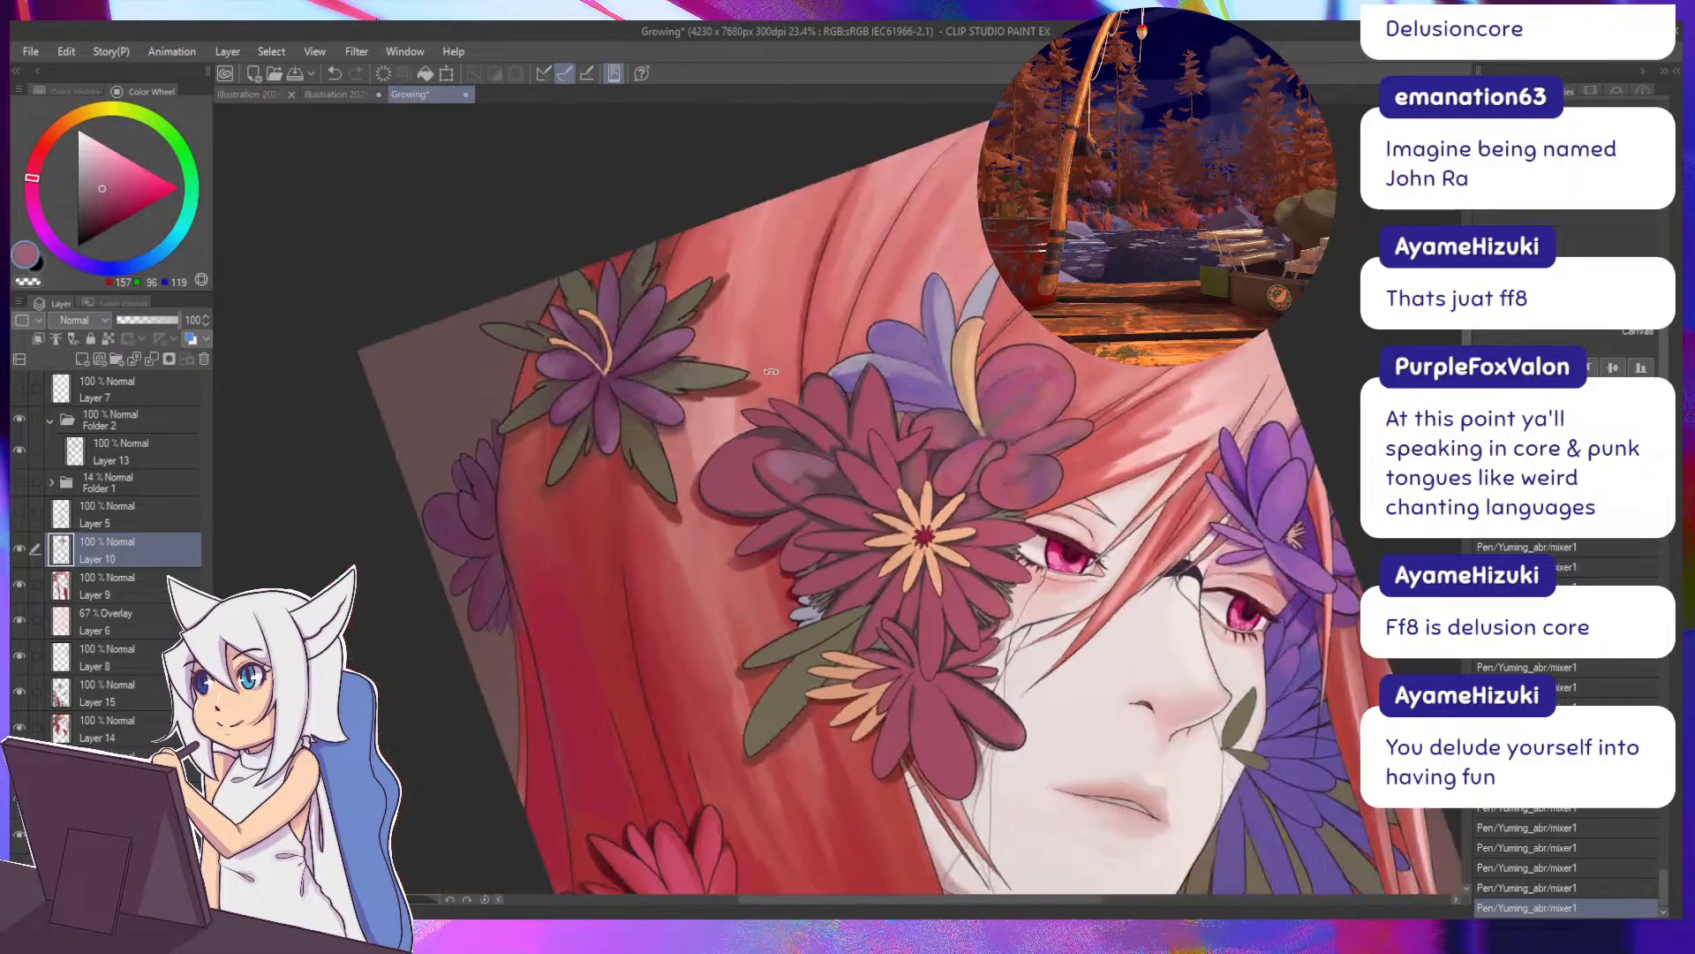
{"action": "left_click", "coordinate": [730, 426], "text": "alt"}
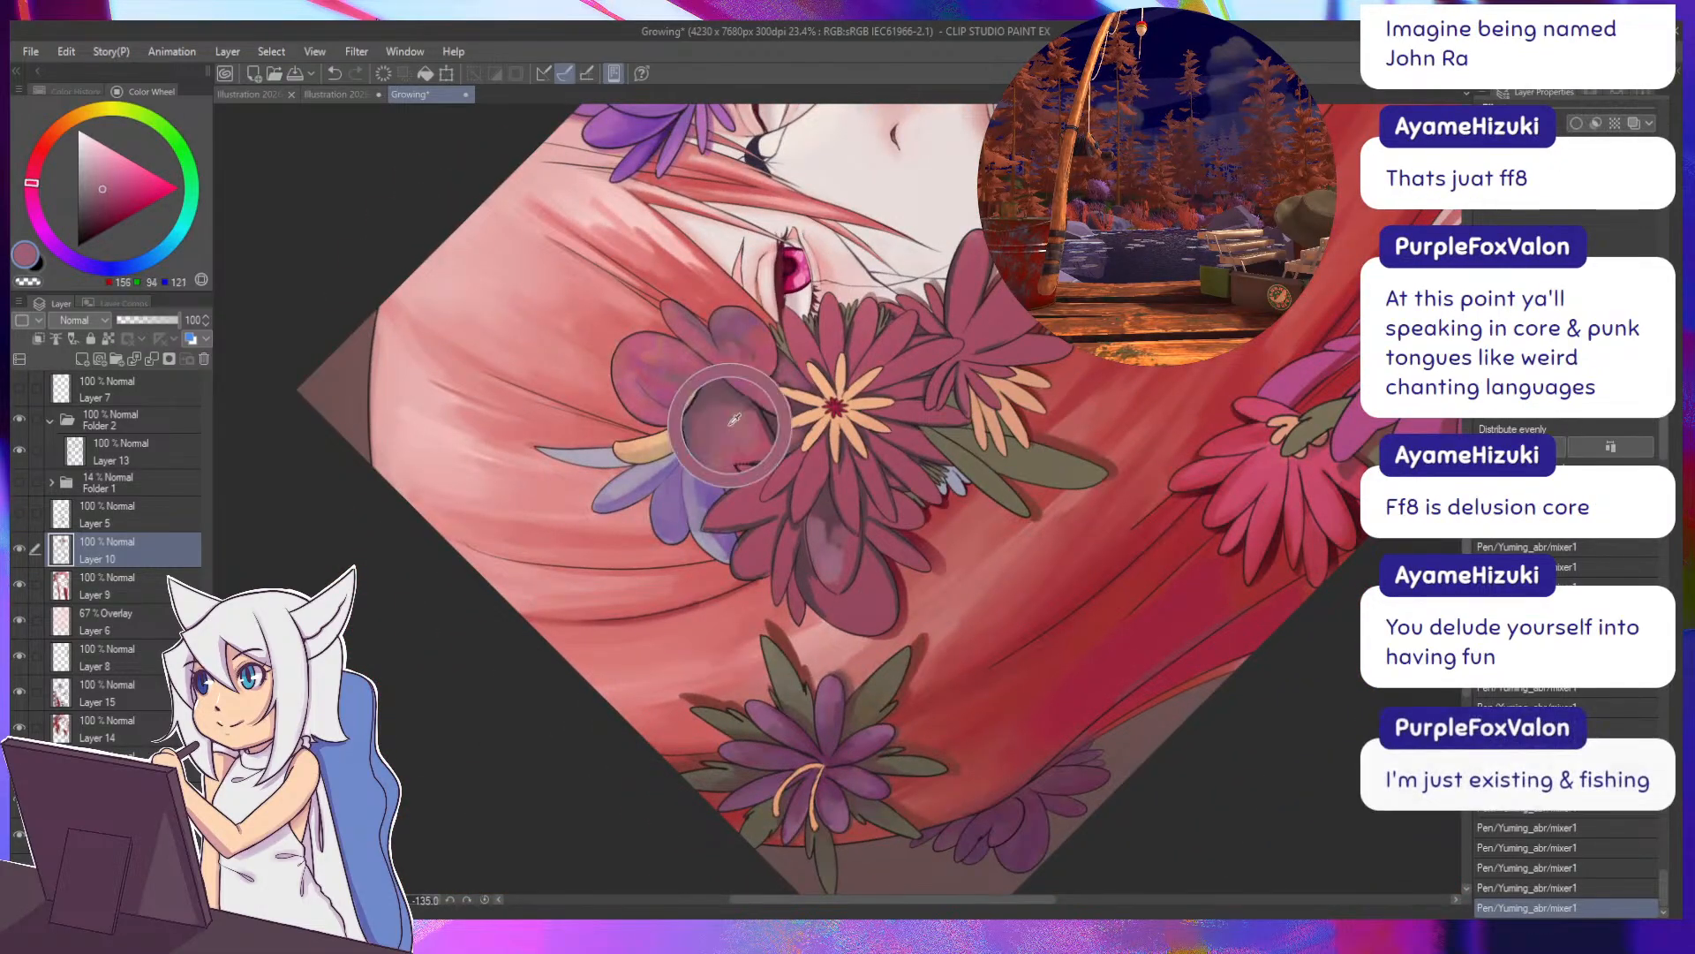
{"action": "mouse_move", "coordinate": [824, 508]}
{"action": "left_mouse_down"}
{"action": "mouse_move", "coordinate": [827, 540]}
{"action": "mouse_move", "coordinate": [833, 522]}
{"action": "left_mouse_up"}
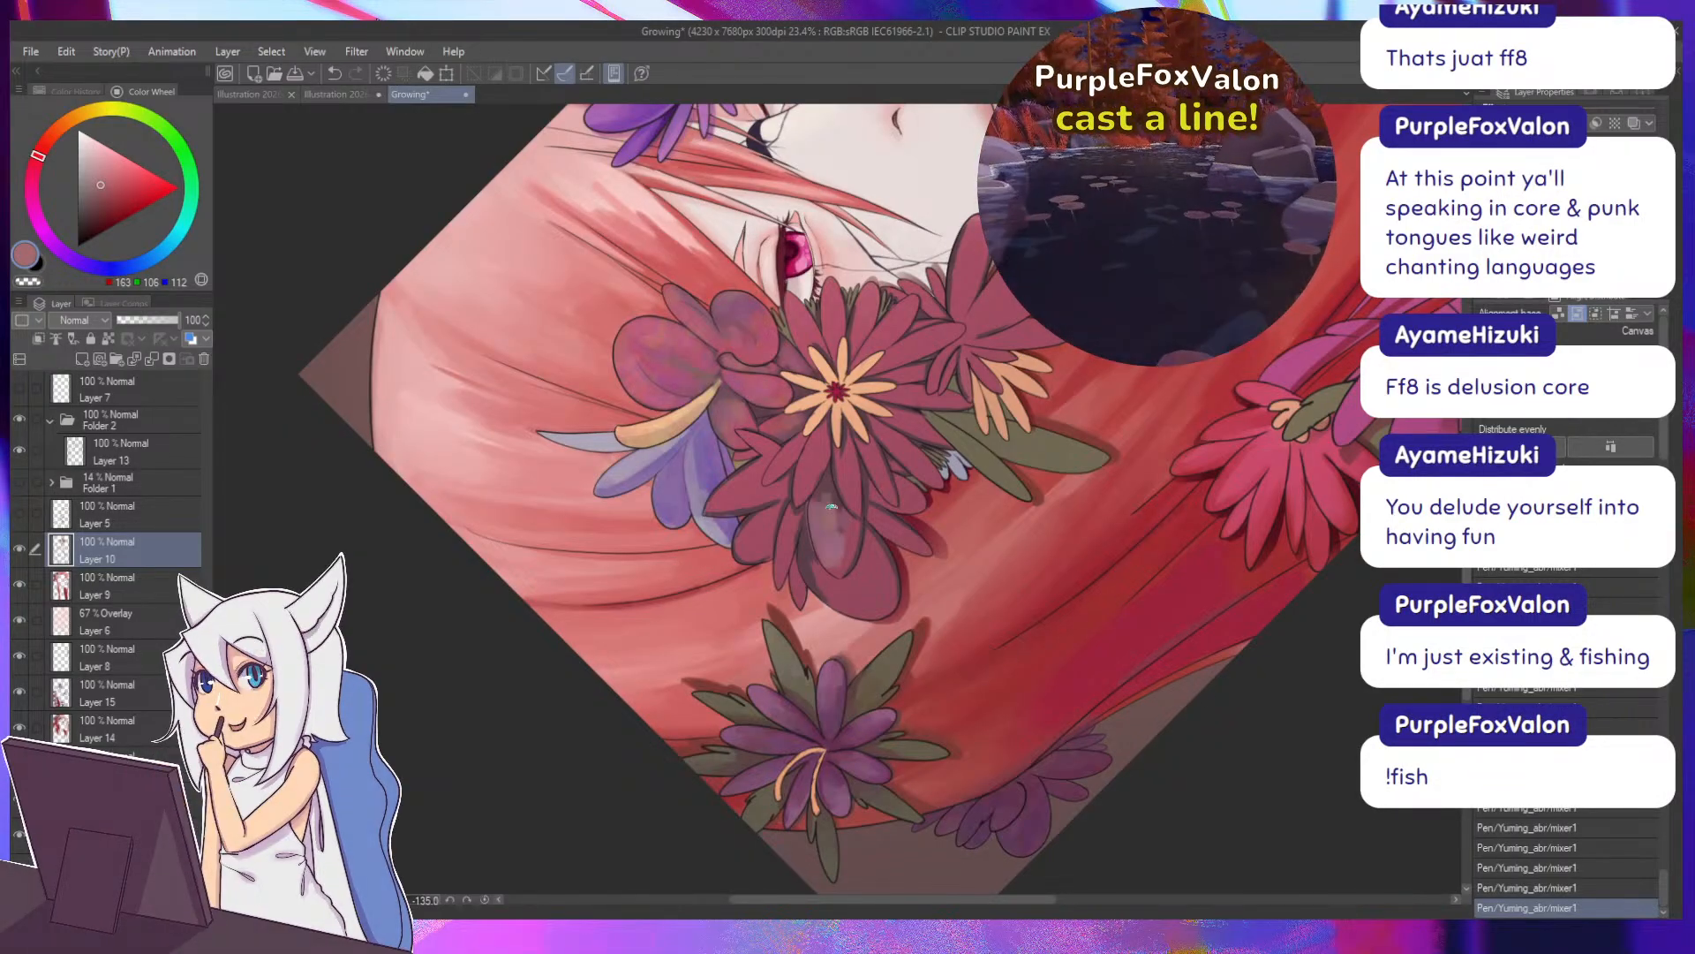
{"action": "left_click_drag", "start_coordinate": [753, 516], "coordinate": [732, 428]}
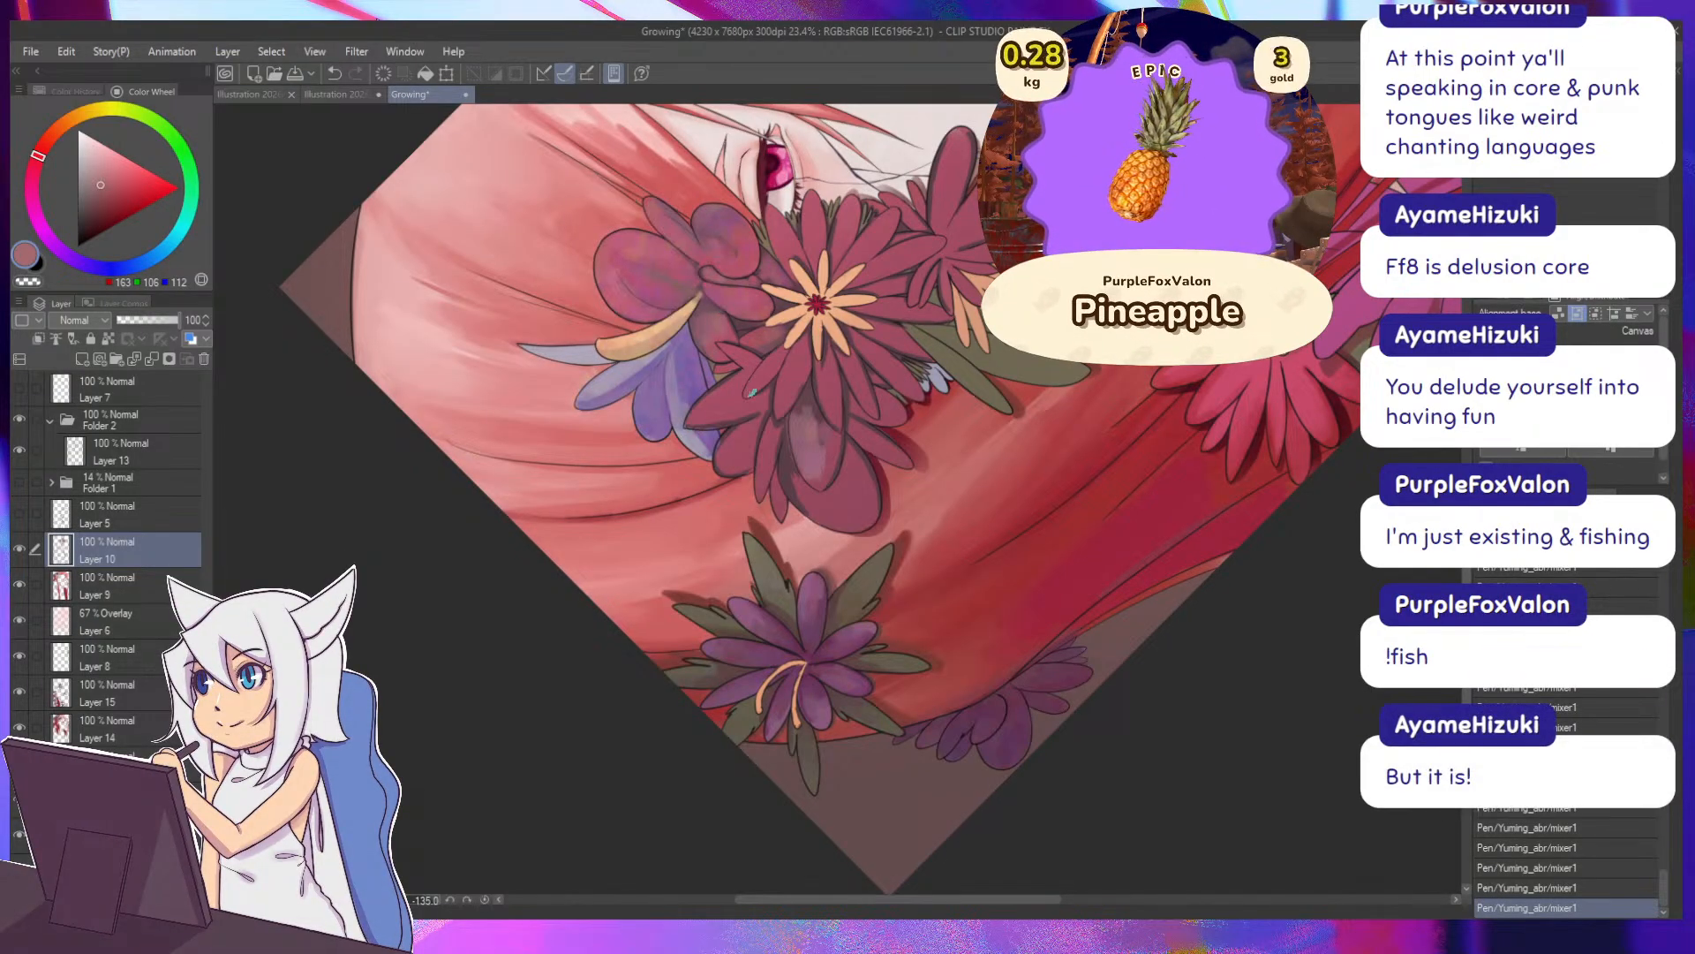
{"action": "left_click_drag", "start_coordinate": [786, 420], "coordinate": [781, 444]}
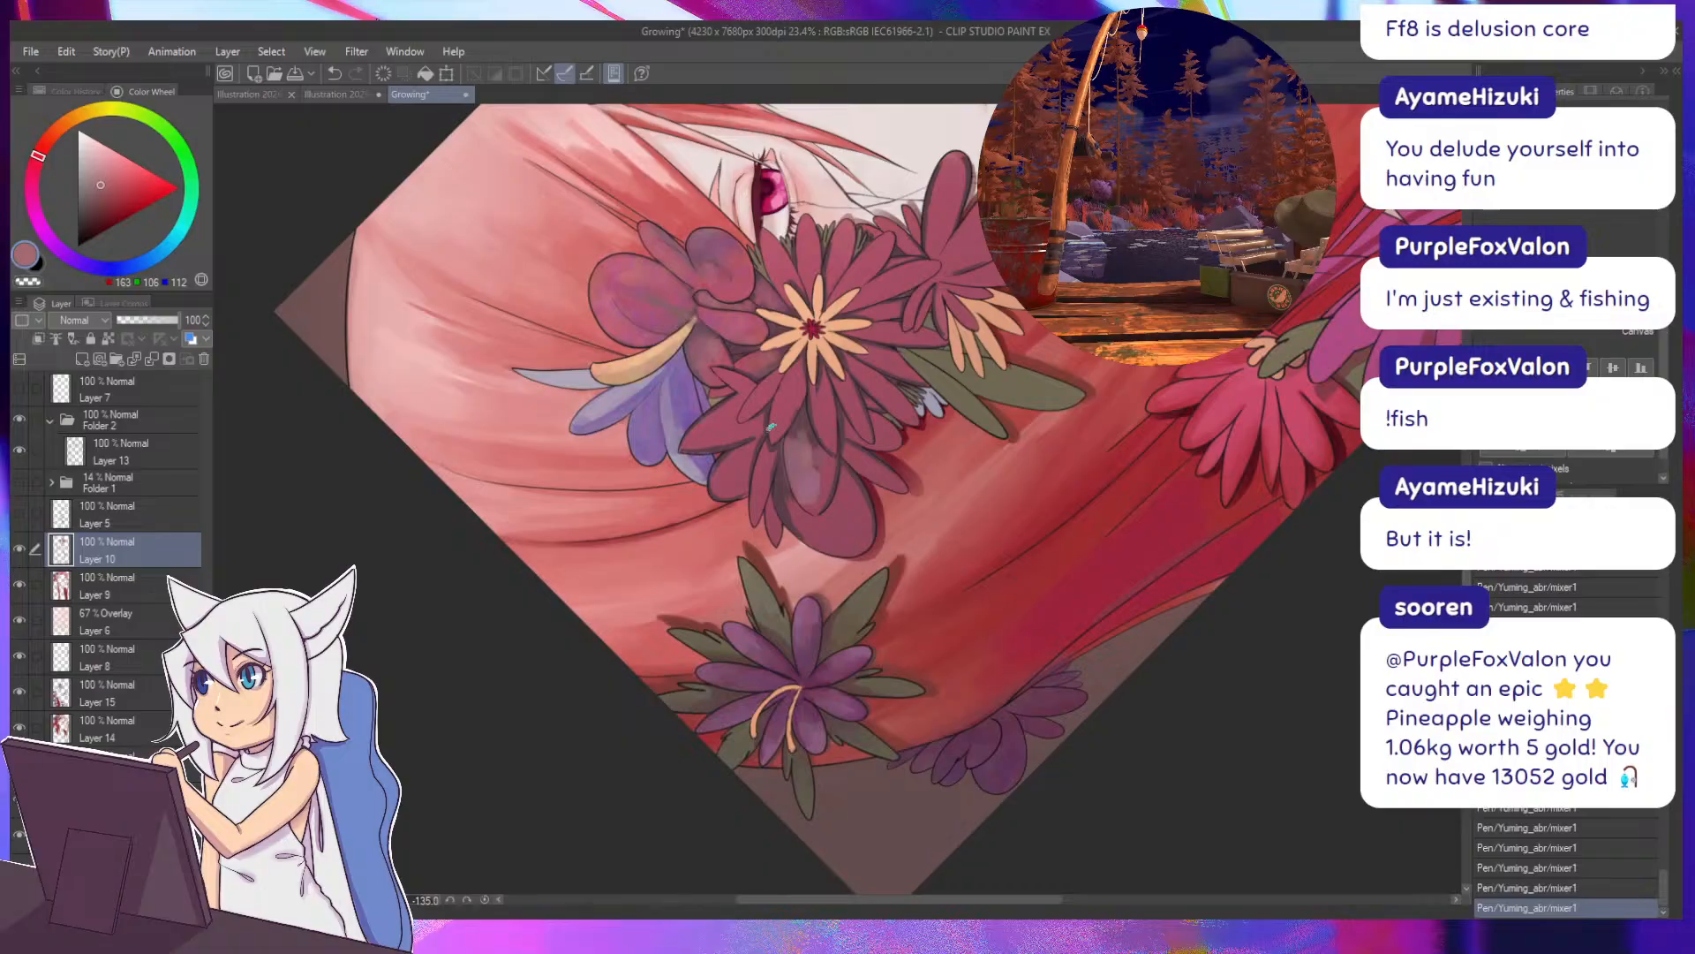
Soften the oval petal's shading where it meets the neighbouring petals, using muted plum tones sampled from the flower.
{"action": "left_click", "coordinate": [800, 423], "text": "alt"}
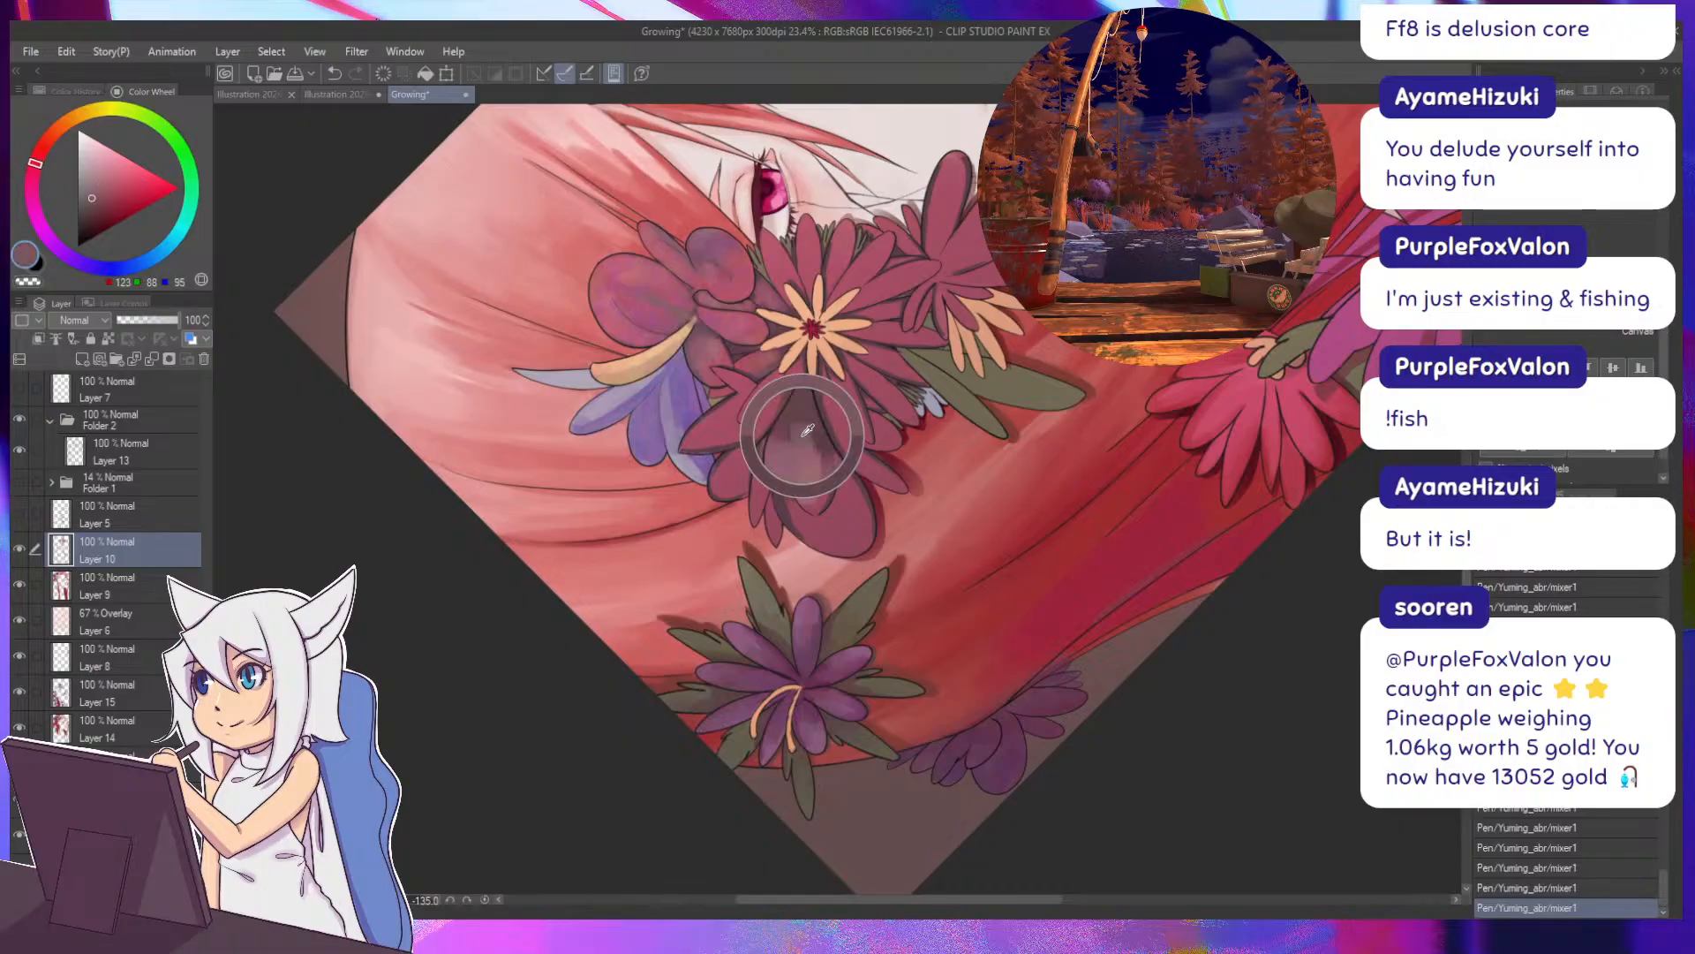
{"action": "key", "text": "asciicircum"}
{"action": "key", "text": "asciicircum"}
{"action": "key", "text": "asciicircum"}
{"action": "key", "text": "asciicircum"}
{"action": "key", "text": "asciicircum"}
{"action": "key", "text": "asciicircum"}
{"action": "key", "text": "asciicircum"}
{"action": "key", "text": "asciicircum"}
{"action": "key", "text": "asciicircum"}
{"action": "key", "text": "asciicircum"}
{"action": "key", "text": "asciicircum"}
{"action": "key", "text": "asciicircum"}
{"action": "key", "text": "asciicircum"}
{"action": "key", "text": "asciicircum"}
{"action": "key", "text": "asciicircum"}
{"action": "key", "text": "asciicircum"}
{"action": "key", "text": "asciicircum"}
{"action": "key", "text": "asciicircum"}
{"action": "key", "text": "asciicircum"}
{"action": "key", "text": "asciicircum"}
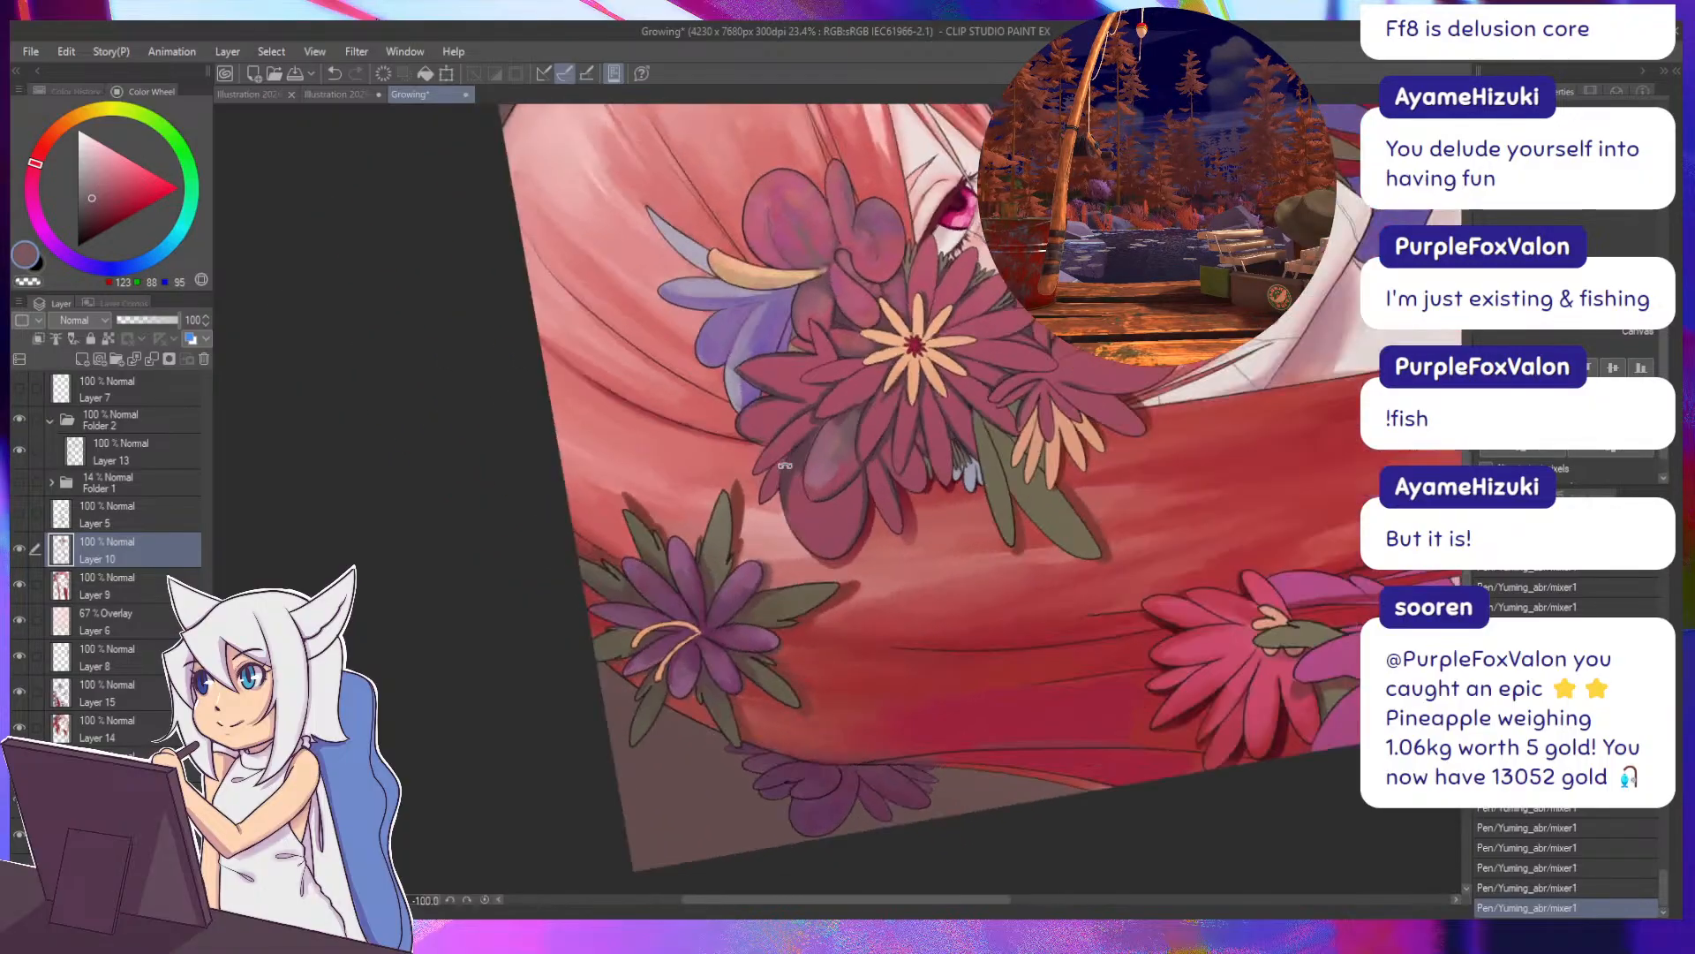
{"action": "left_click_drag", "start_coordinate": [901, 506], "coordinate": [843, 458]}
{"action": "left_click", "coordinate": [798, 416], "text": "alt"}
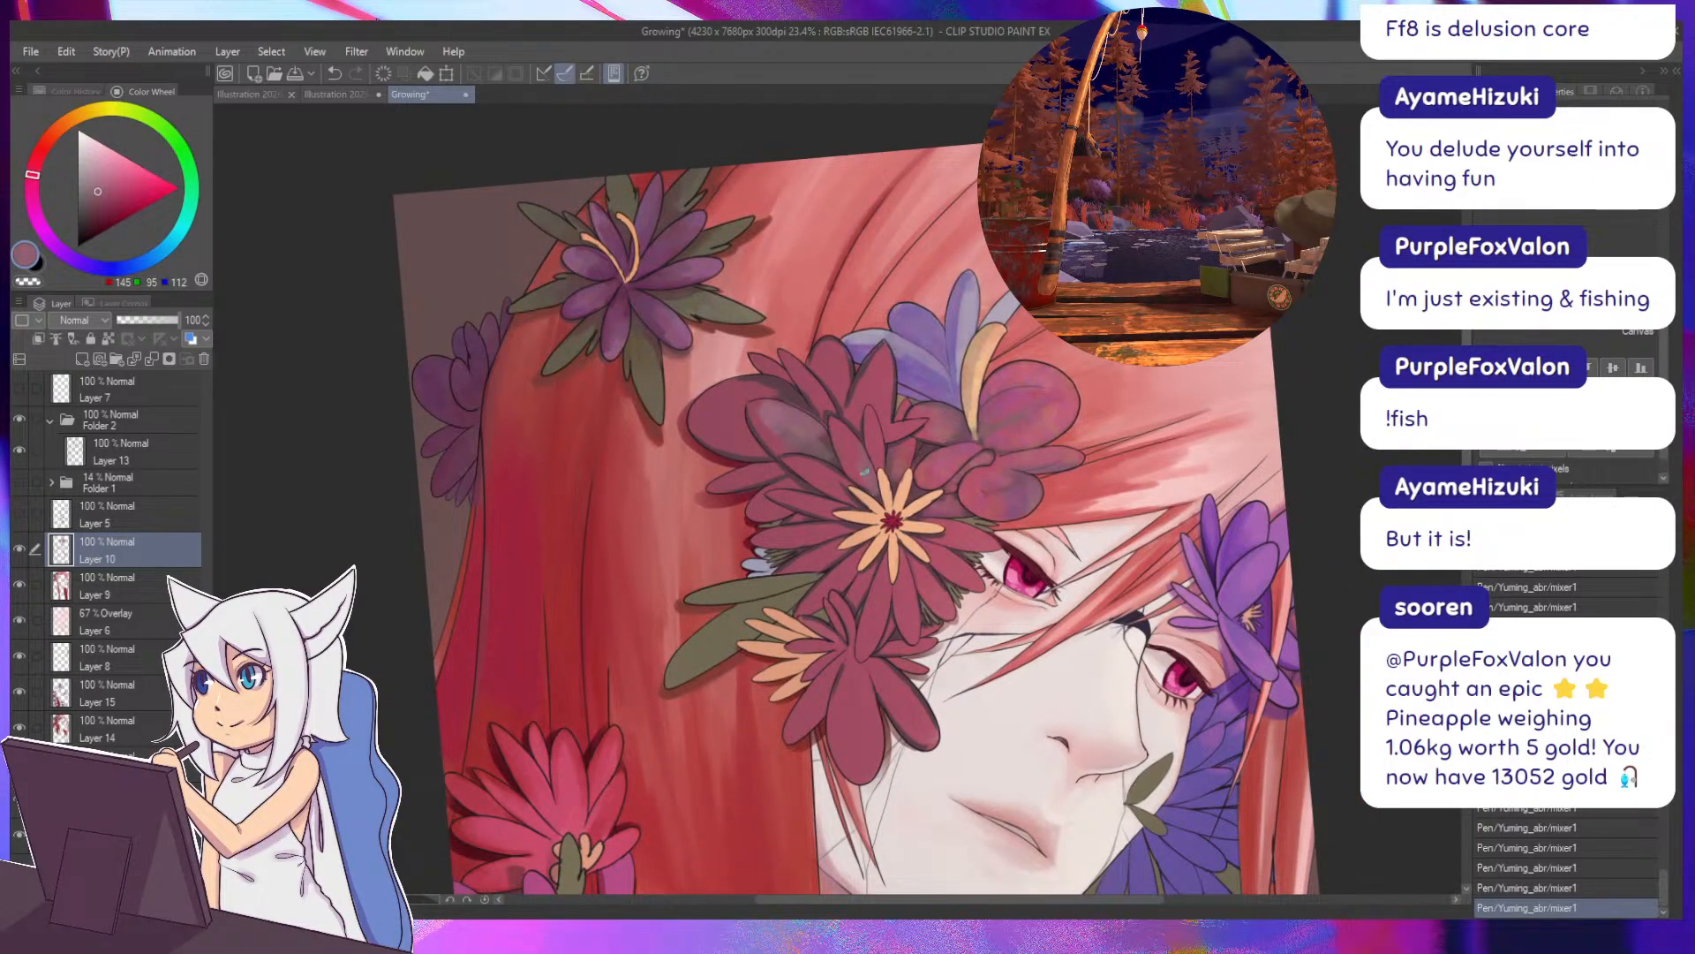
Sample dark plum and deepen the shadows around the large flower's overlapping petals, undoing the last stroke.
{"action": "left_click", "coordinate": [883, 495], "text": "alt"}
{"action": "key", "text": "minus"}
{"action": "key", "text": "minus"}
{"action": "key", "text": "minus"}
{"action": "key", "text": "minus"}
{"action": "key", "text": "minus"}
{"action": "key", "text": "minus"}
{"action": "key", "text": "minus"}
{"action": "key", "text": "minus"}
{"action": "key", "text": "minus"}
{"action": "key", "text": "minus"}
{"action": "key", "text": "minus"}
{"action": "key", "text": "minus"}
{"action": "key", "text": "minus"}
{"action": "key", "text": "minus"}
{"action": "key", "text": "minus"}
{"action": "key", "text": "minus"}
{"action": "key", "text": "minus"}
{"action": "key", "text": "minus"}
{"action": "key", "text": "minus"}
{"action": "key", "text": "minus"}
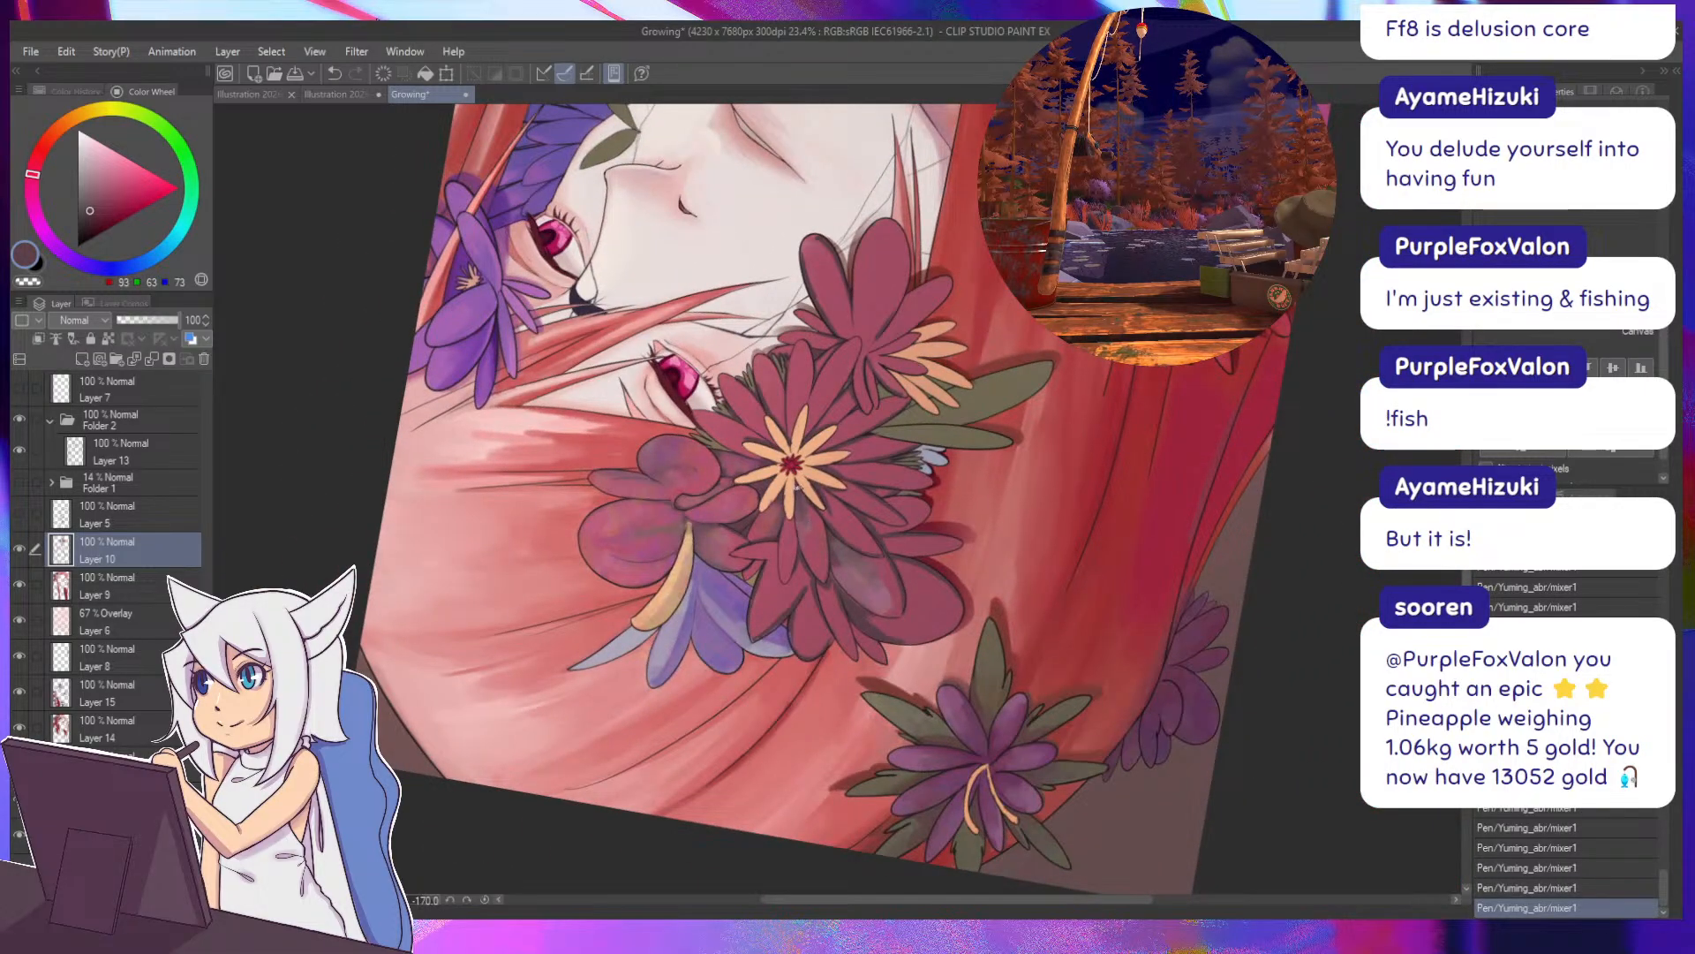
{"action": "mouse_move", "coordinate": [797, 486]}
{"action": "left_mouse_down"}
{"action": "mouse_move", "coordinate": [823, 540]}
{"action": "mouse_move", "coordinate": [802, 546]}
{"action": "mouse_move", "coordinate": [729, 466]}
{"action": "left_mouse_up"}
{"action": "key", "text": "ctrl+z"}
Resample a dark reddish plum and shade the narrow petals between the oval petal and the orange centre.
{"action": "left_click", "coordinate": [821, 568], "text": "alt"}
{"action": "left_click", "coordinate": [808, 507], "text": "alt"}
{"action": "key", "text": "minus"}
{"action": "key", "text": "minus"}
{"action": "key", "text": "minus"}
{"action": "key", "text": "minus"}
{"action": "key", "text": "minus"}
{"action": "key", "text": "minus"}
{"action": "key", "text": "minus"}
{"action": "key", "text": "minus"}
{"action": "key", "text": "minus"}
{"action": "key", "text": "minus"}
{"action": "key", "text": "minus"}
{"action": "key", "text": "minus"}
{"action": "key", "text": "minus"}
{"action": "key", "text": "minus"}
{"action": "key", "text": "minus"}
{"action": "key", "text": "minus"}
{"action": "key", "text": "minus"}
{"action": "key", "text": "minus"}
{"action": "key", "text": "minus"}
{"action": "key", "text": "minus"}
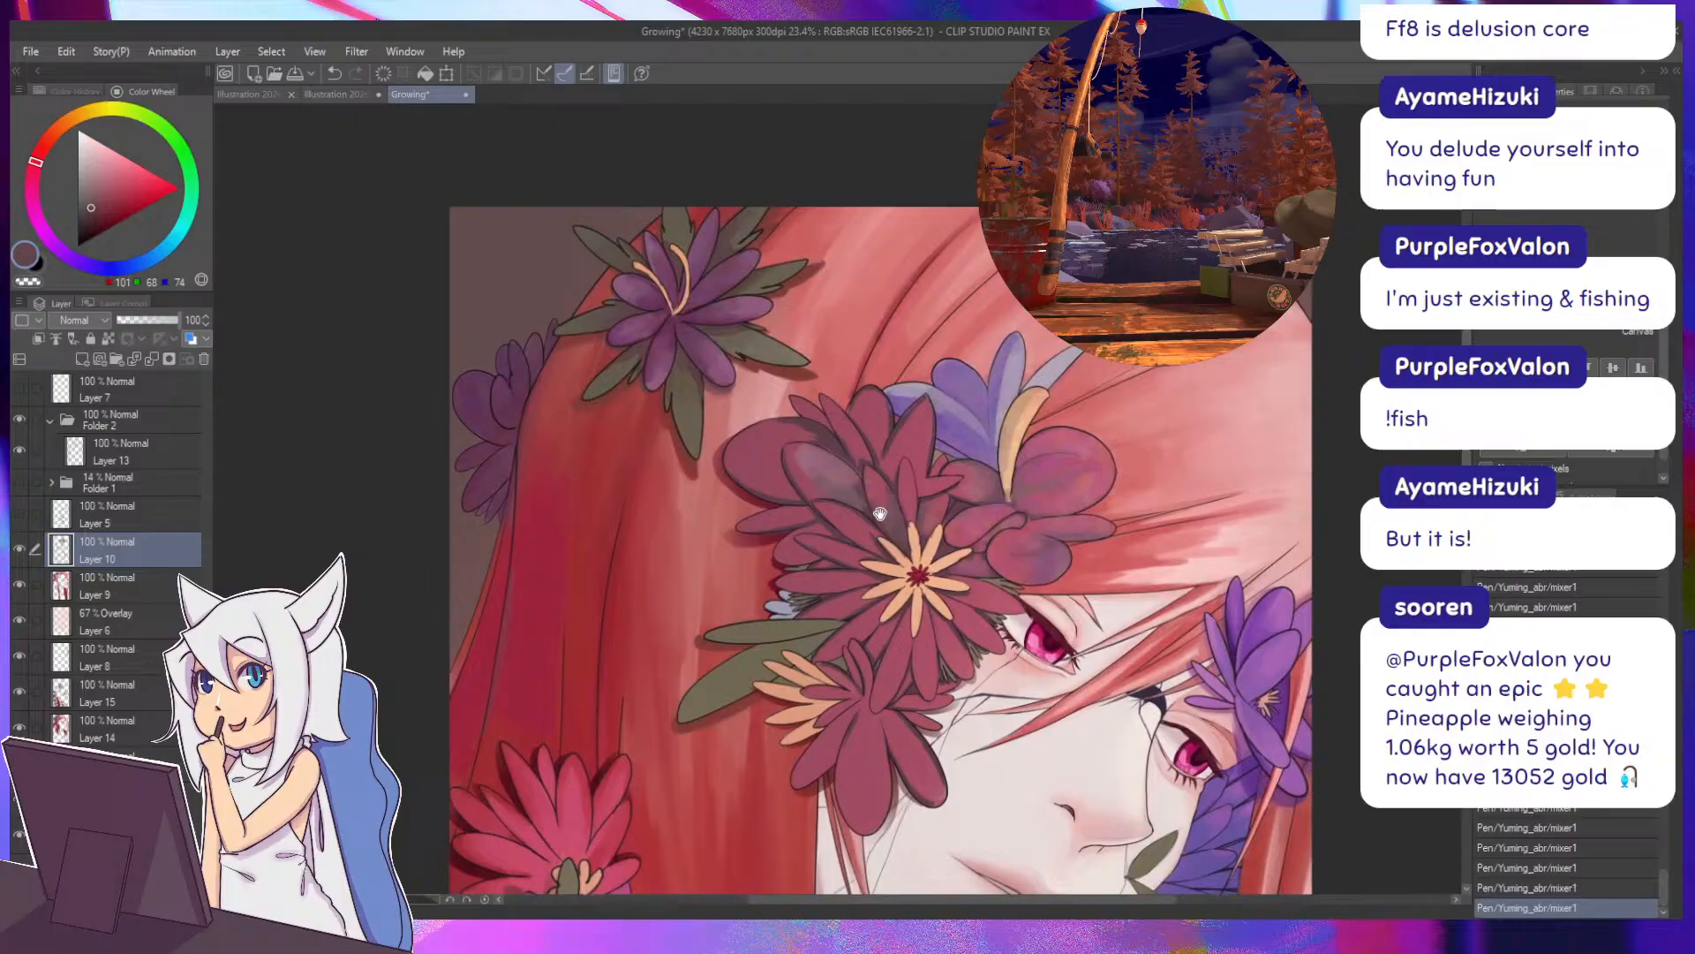
{"action": "left_click_drag", "start_coordinate": [880, 513], "coordinate": [878, 509]}
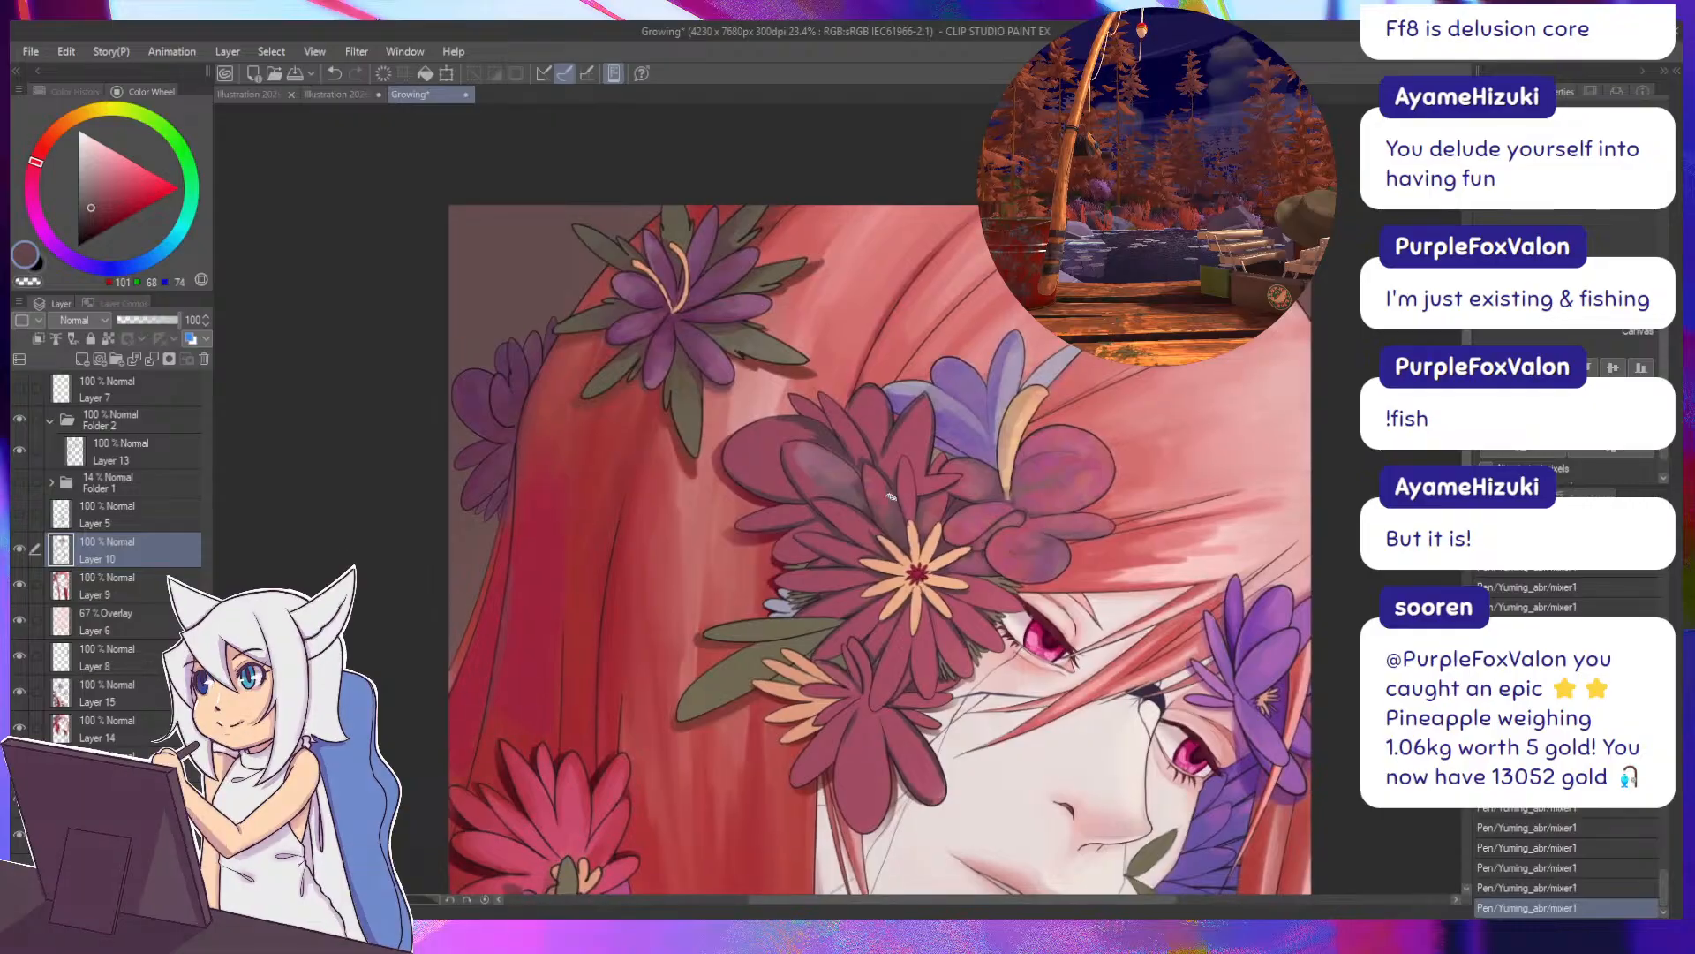
Paint the gaps between the large flower's upper petals with sampled plum and a deeper near-black plum.
{"action": "left_click", "coordinate": [867, 461], "text": "alt"}
{"action": "left_click_drag", "start_coordinate": [859, 434], "coordinate": [829, 407]}
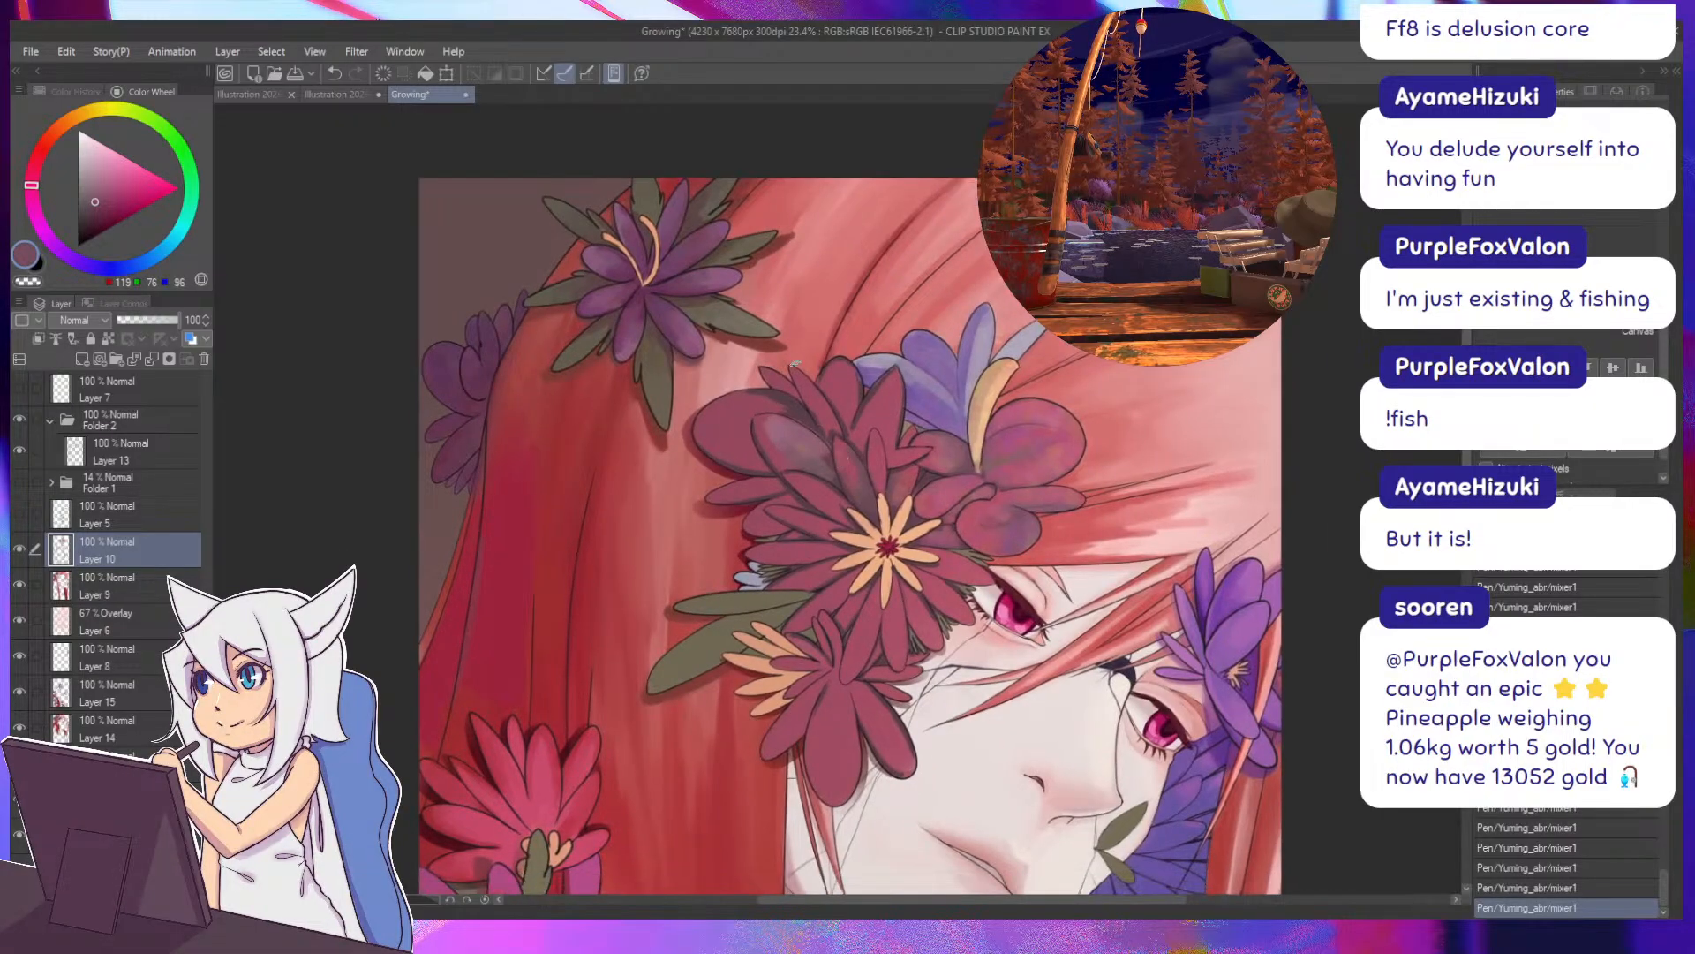
{"action": "left_click", "coordinate": [852, 449], "text": "alt"}
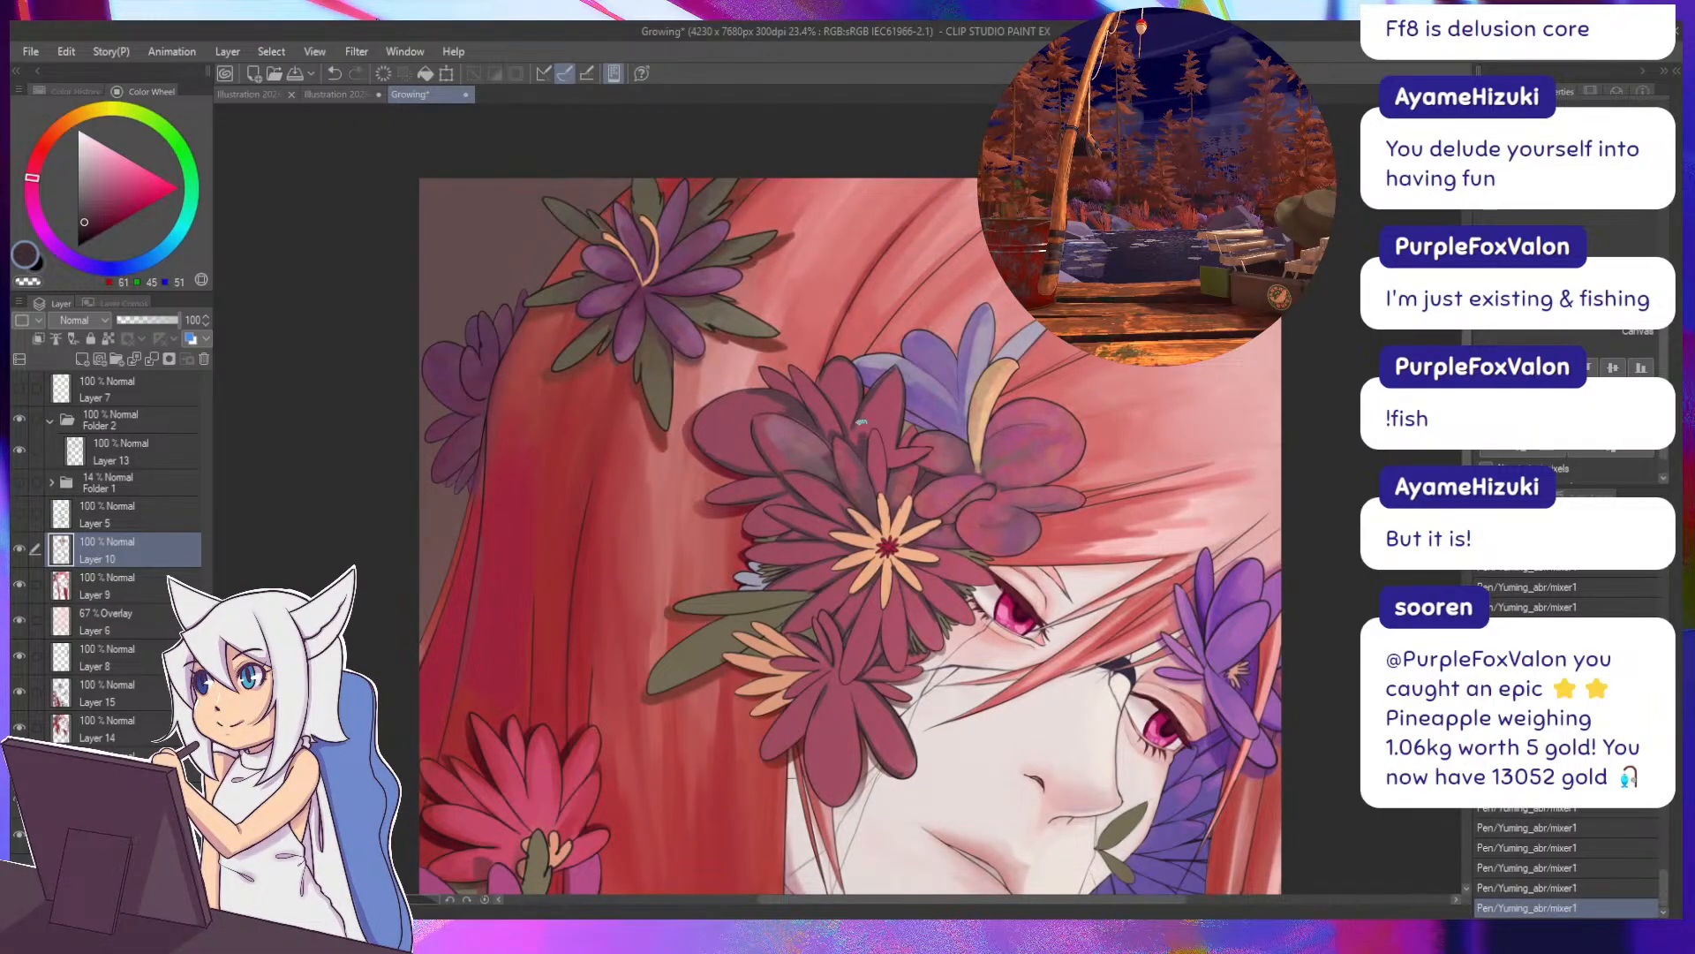
{"action": "left_click_drag", "start_coordinate": [850, 439], "coordinate": [780, 356]}
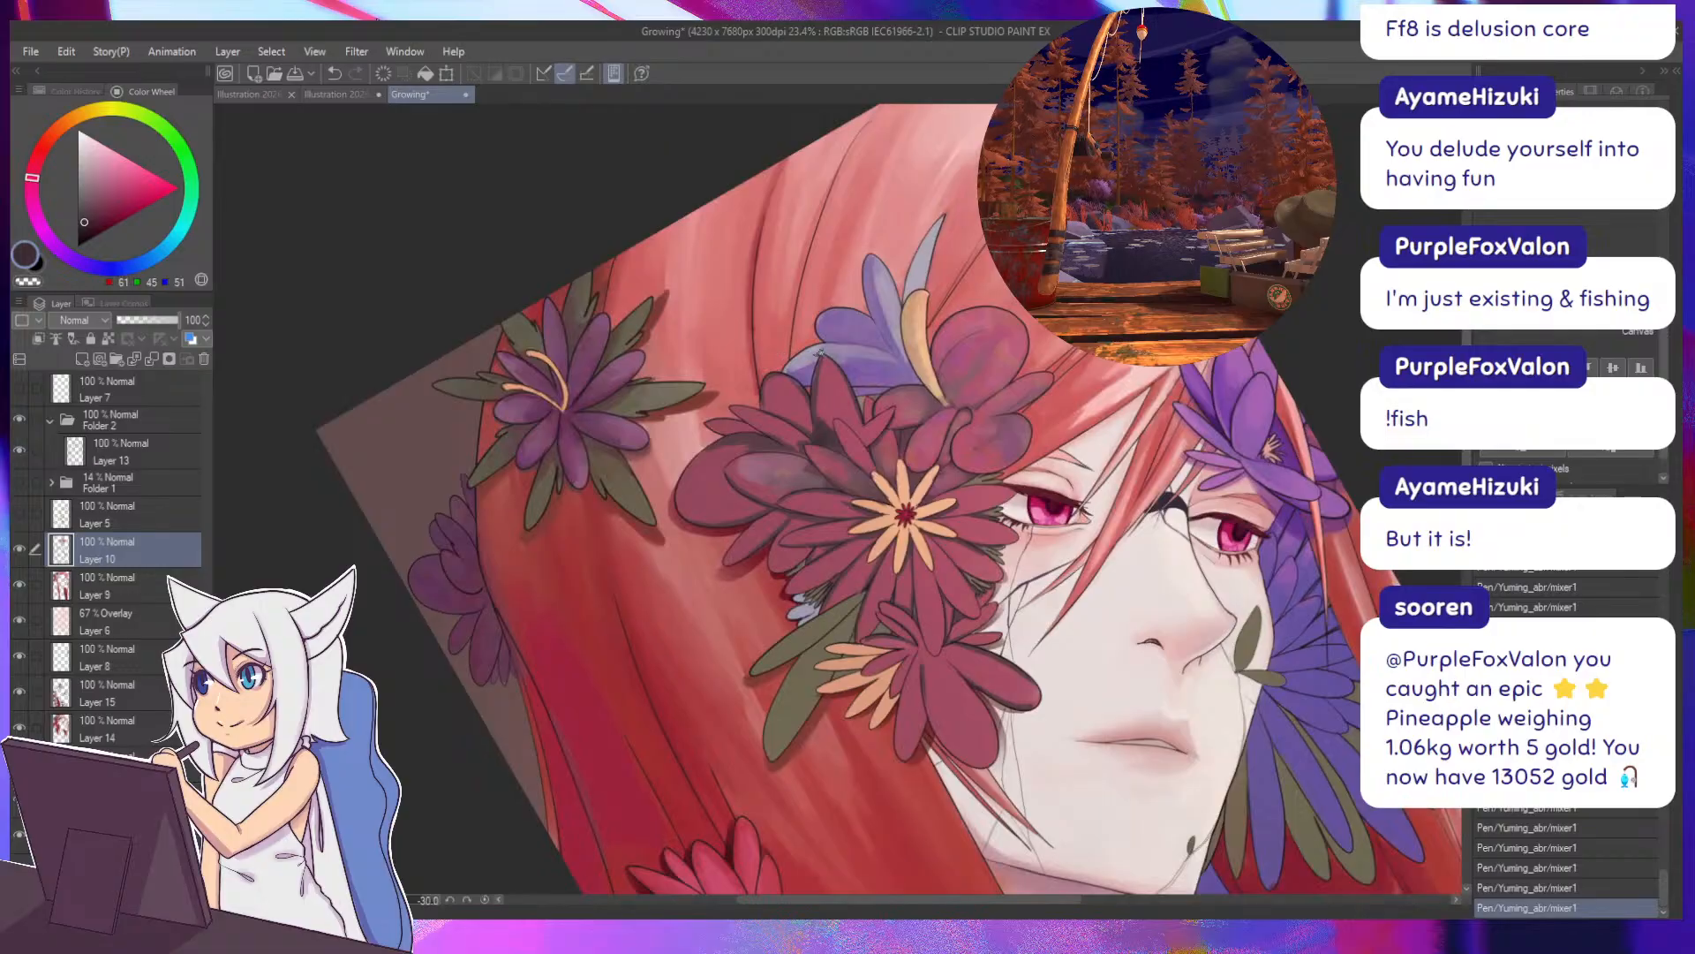
Blend a sampled brownish red into the shadows of the large flower's upper pointed petals.
{"action": "left_click", "coordinate": [819, 405], "text": "alt"}
{"action": "left_click", "coordinate": [822, 430], "text": "alt"}
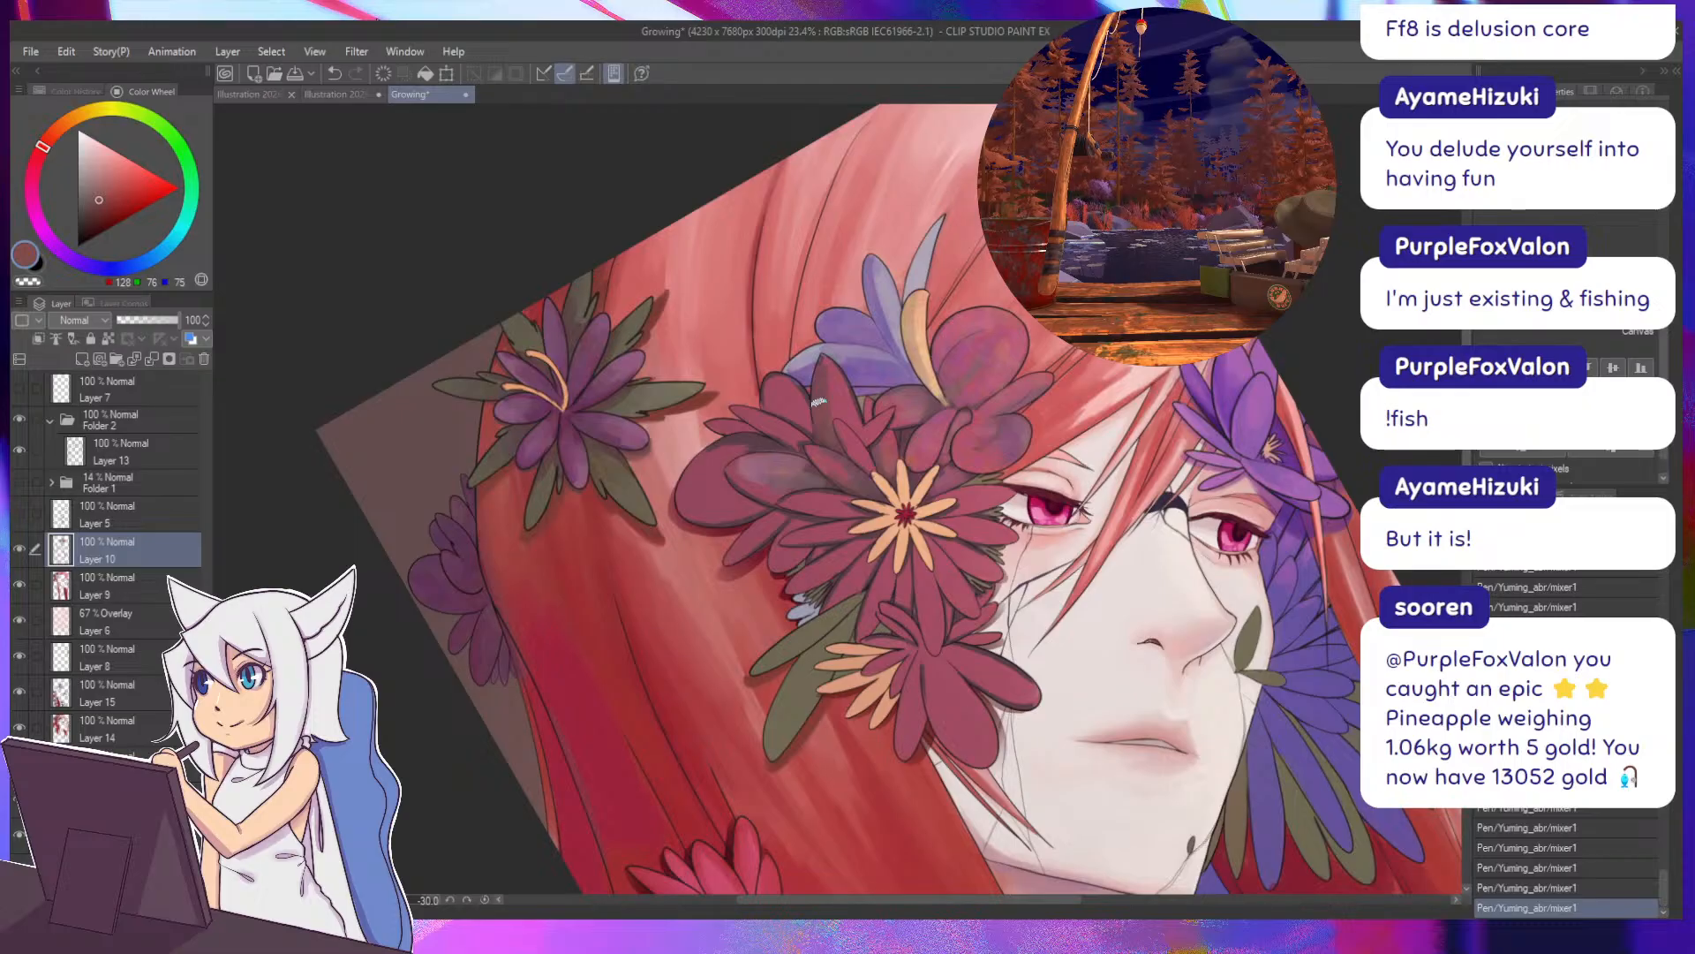
{"action": "left_click_drag", "start_coordinate": [828, 395], "coordinate": [751, 350]}
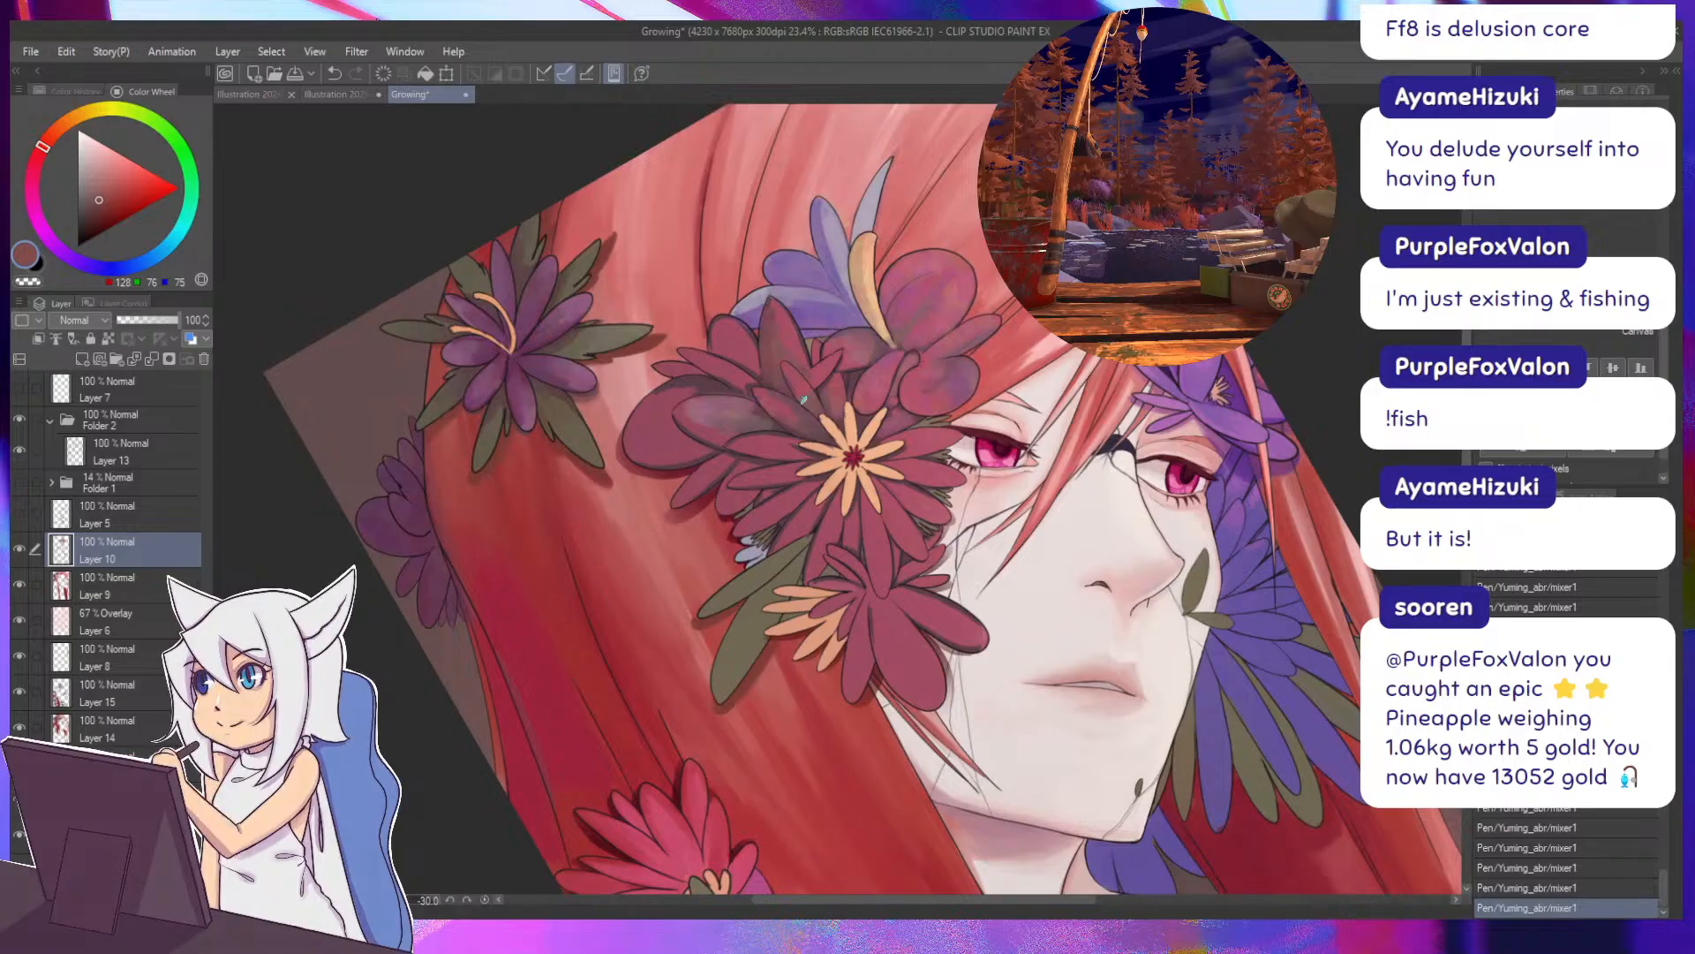
Sample rose tones and blend lighter areas into the petals just above the large flower's orange centre.
{"action": "left_click", "coordinate": [794, 374], "text": "alt"}
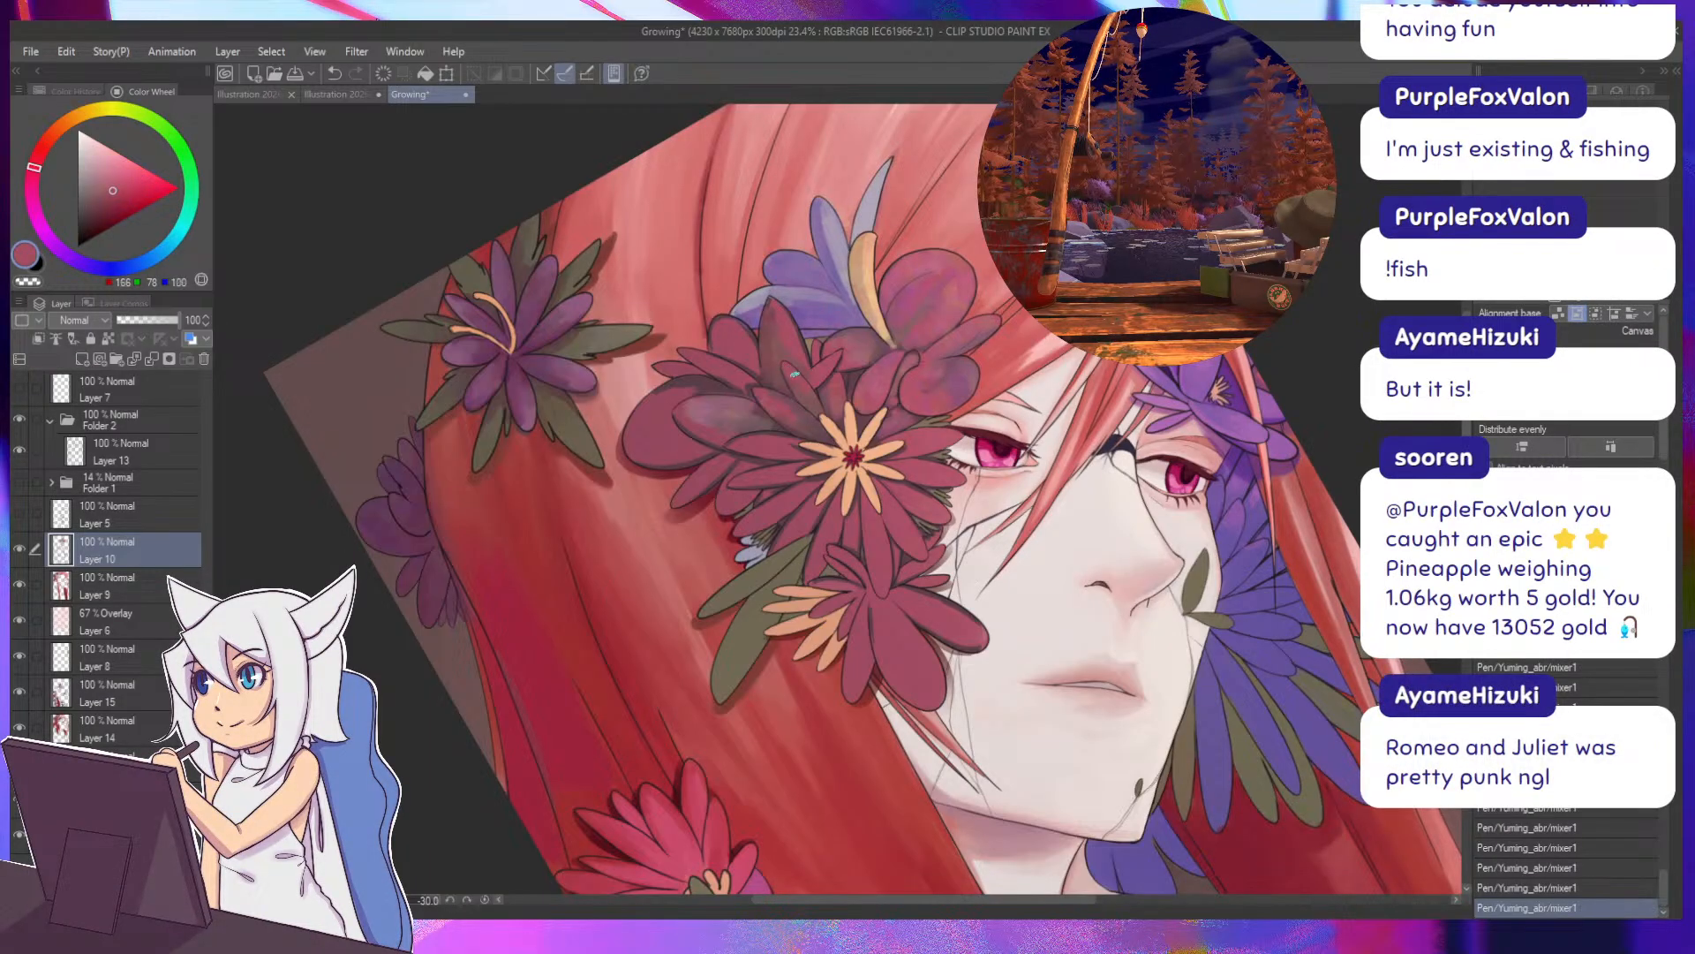
{"action": "scroll", "coordinate": [700, 317], "scroll_direction": "down", "scroll_amount": 1}
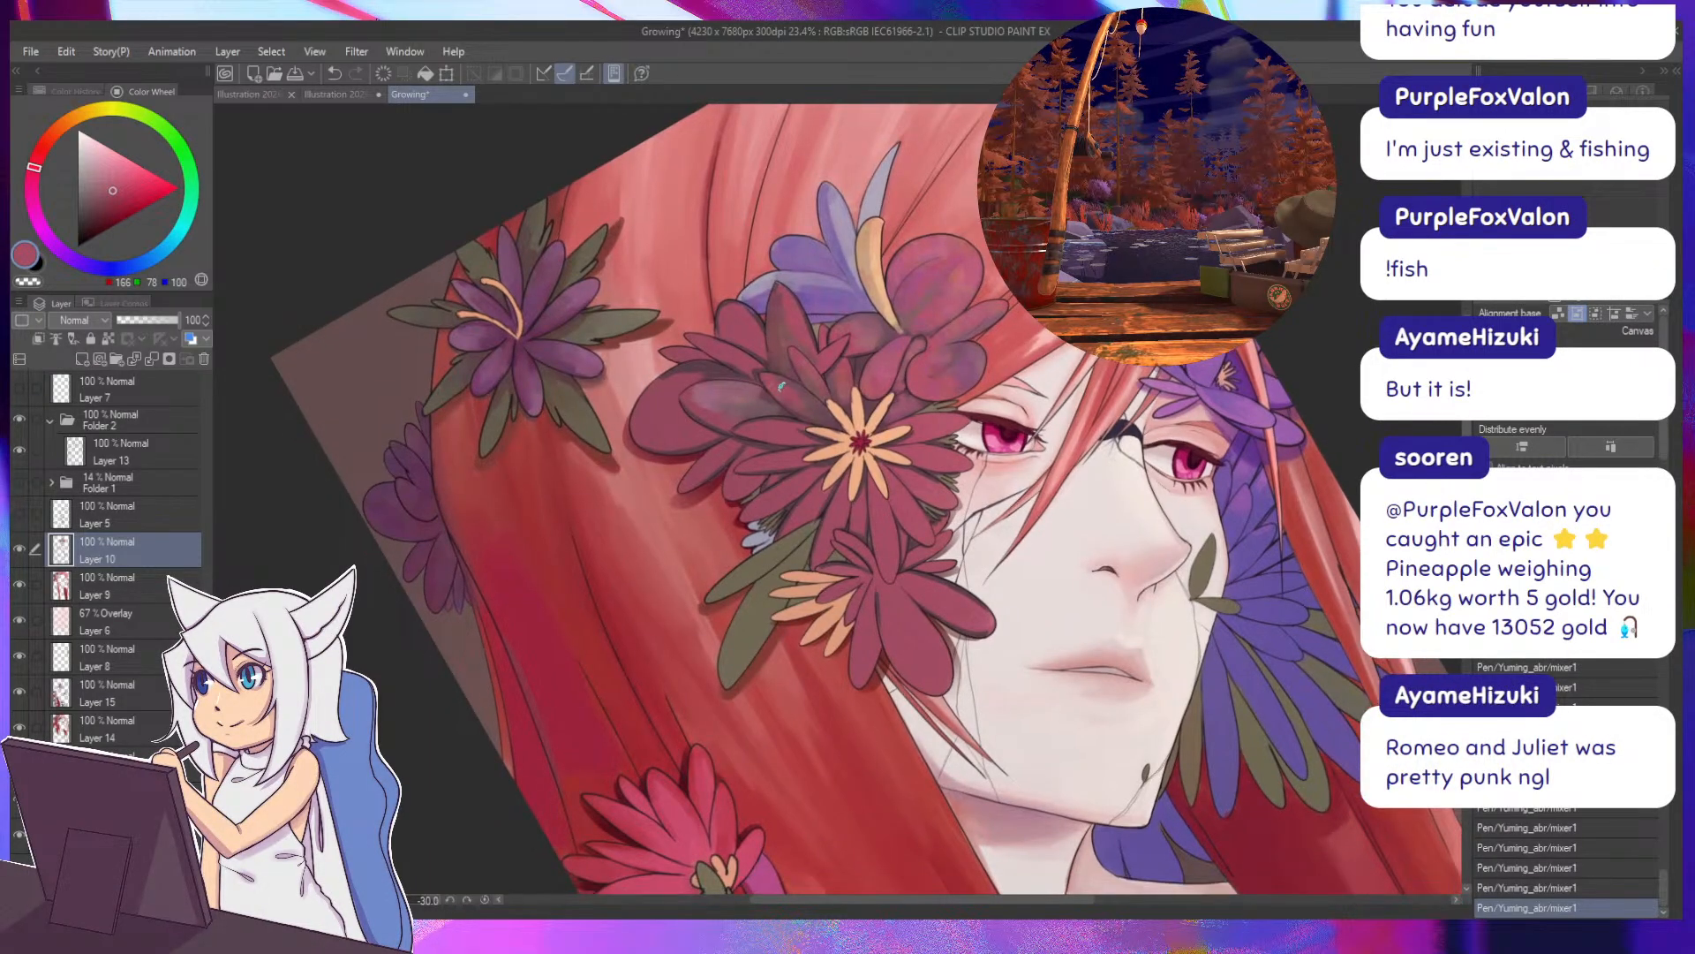
{"action": "left_click", "coordinate": [795, 391], "text": "alt"}
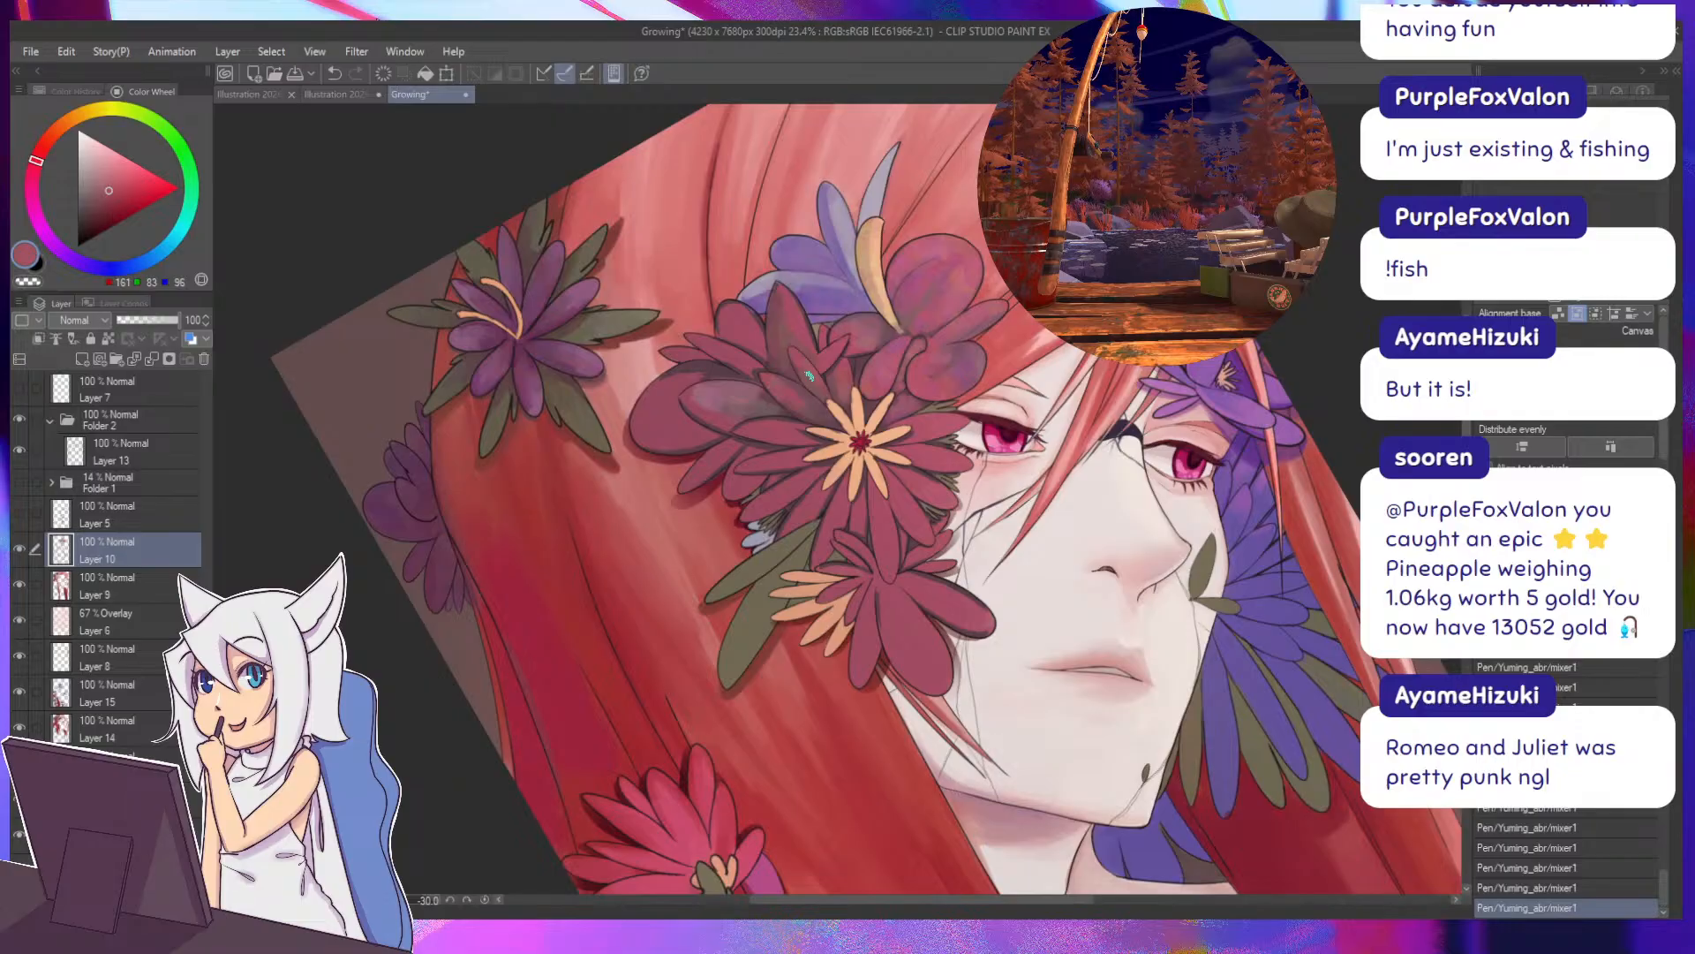
Sample a muted rose and blend it into the broad outer petal at the large flower's upper edge.
{"action": "left_click_drag", "start_coordinate": [810, 376], "coordinate": [914, 399]}
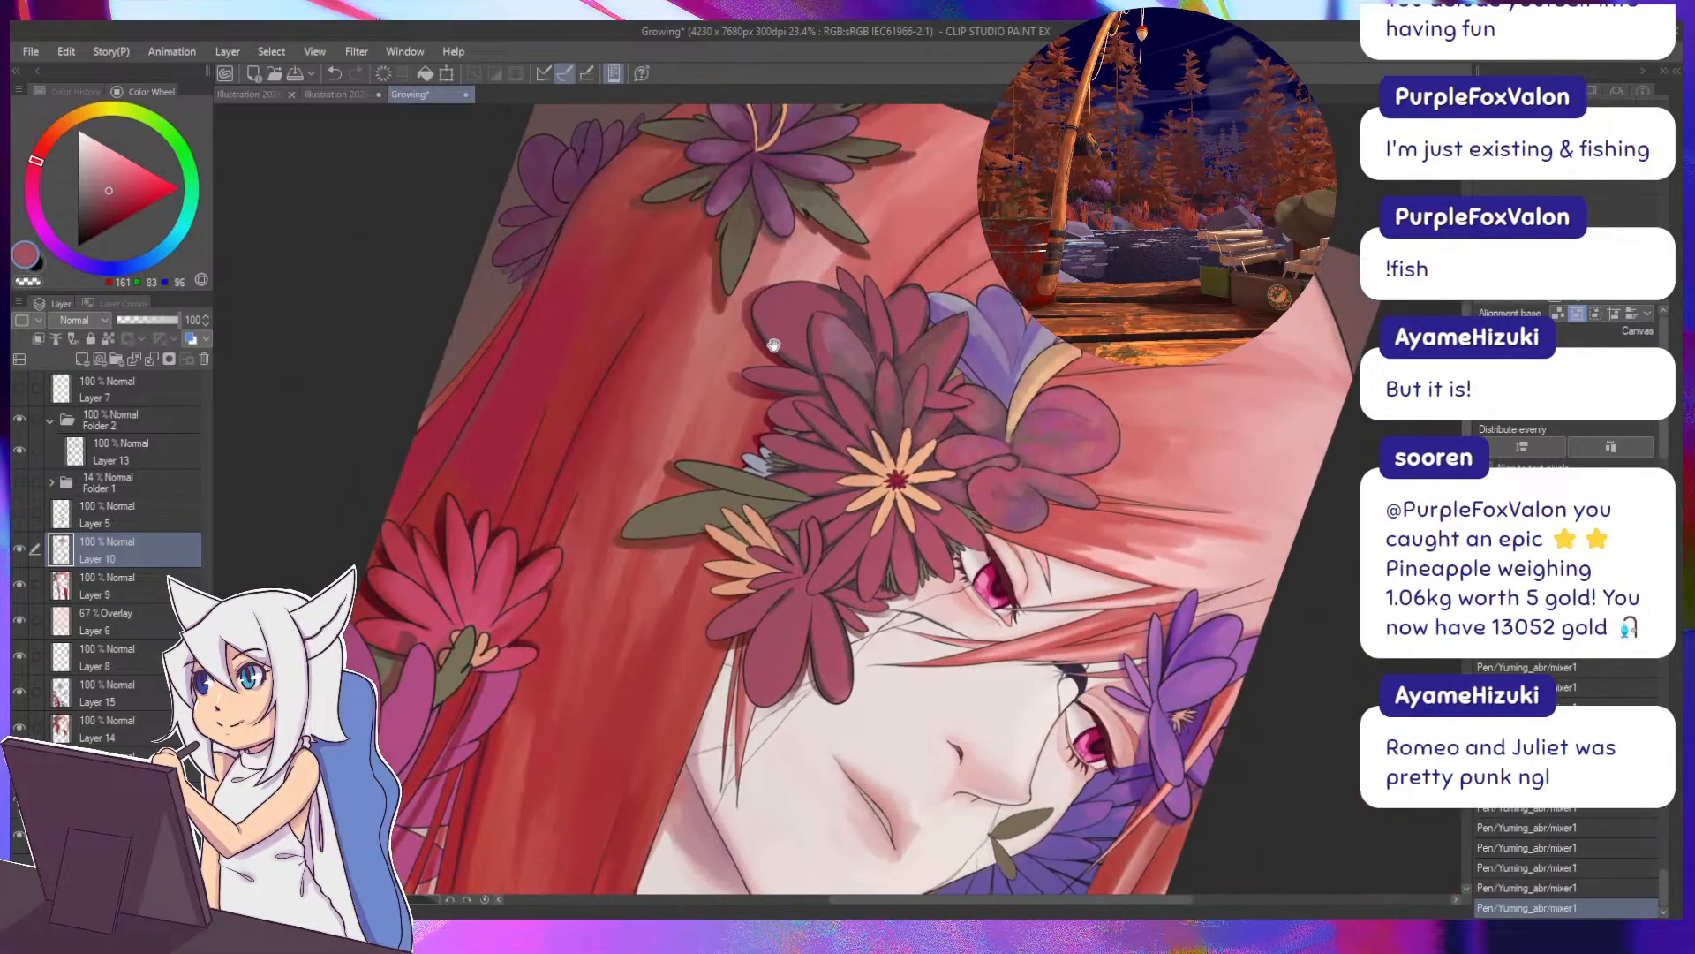
{"action": "left_click_drag", "start_coordinate": [773, 345], "coordinate": [771, 406]}
{"action": "left_click", "coordinate": [817, 387], "text": "alt"}
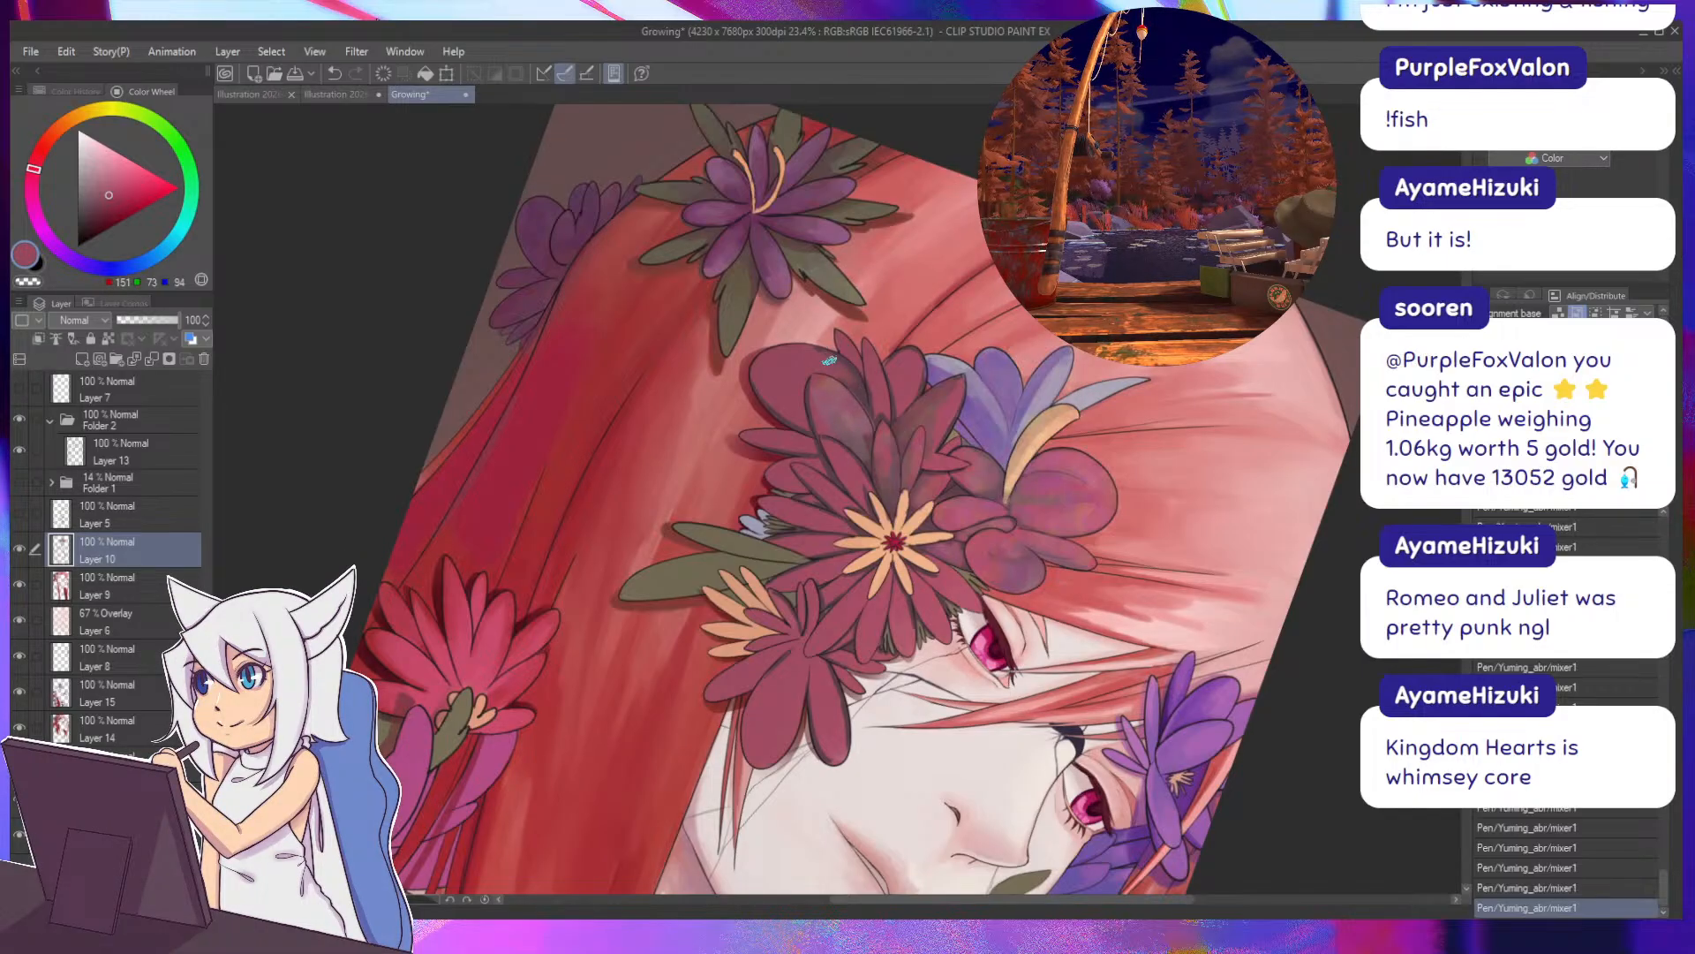
{"action": "key", "text": "ctrl+z"}
{"action": "key", "text": "ctrl+y"}
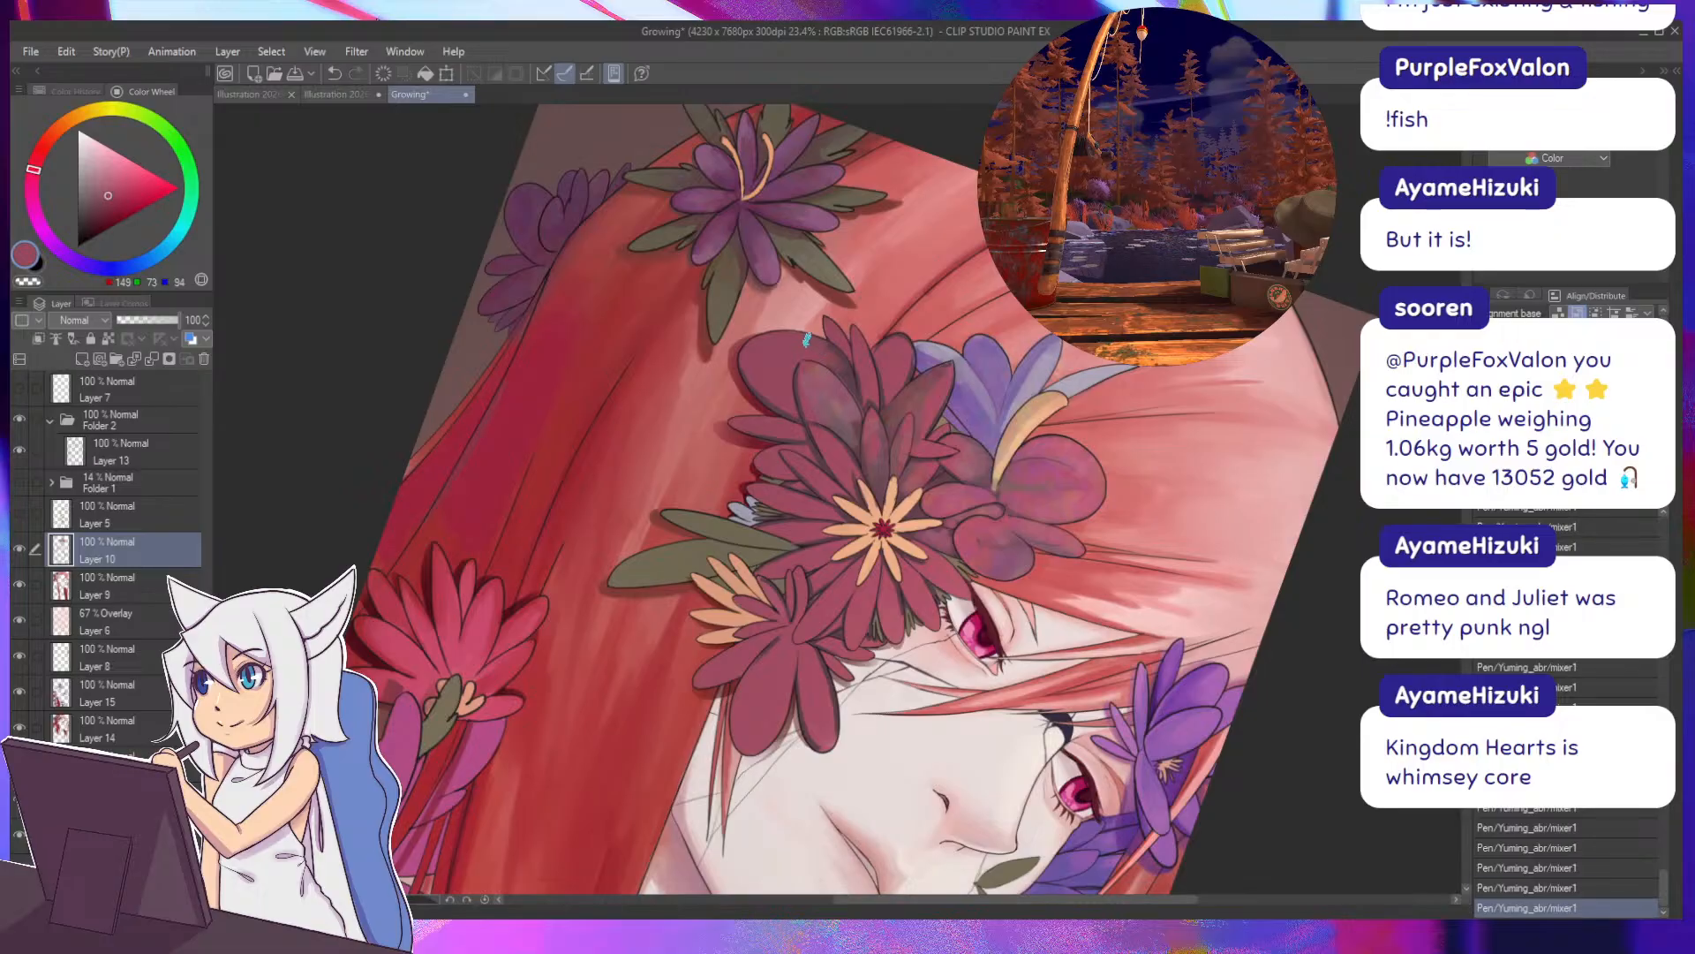
Sample dark plum and rose tones and shade the pointed petals between the large flower's oval outer petals.
{"action": "left_click", "coordinate": [855, 373], "text": "alt"}
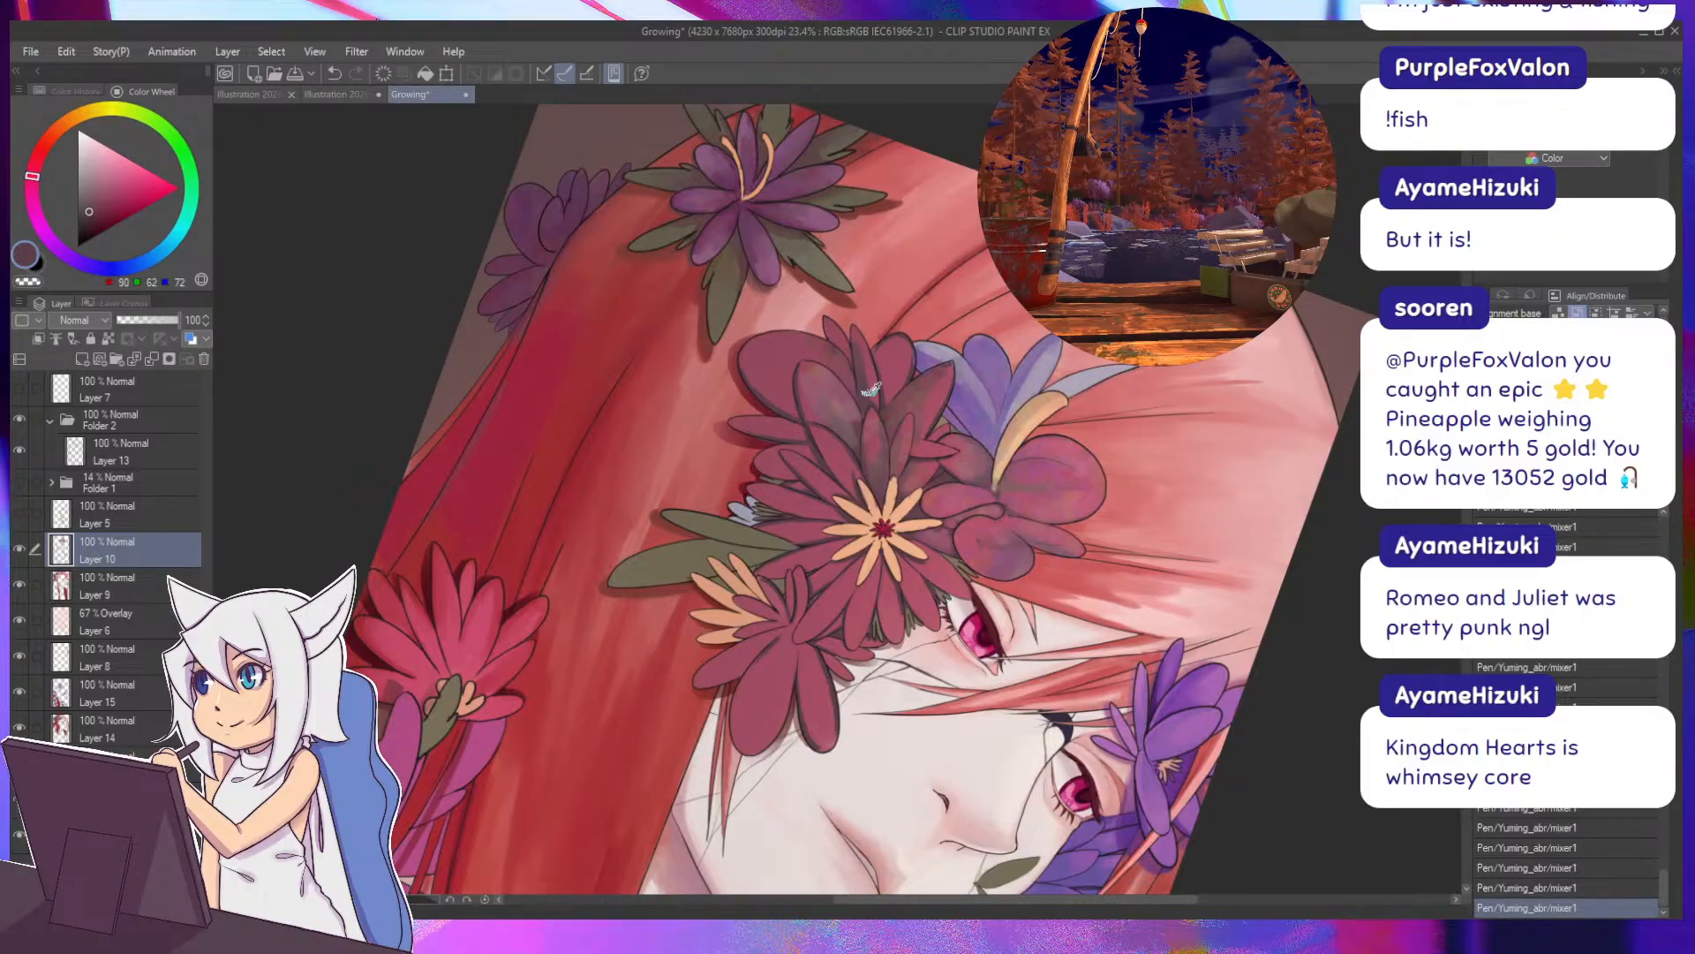
{"action": "left_click", "coordinate": [866, 387], "text": "alt"}
{"action": "left_click_drag", "start_coordinate": [833, 305], "coordinate": [849, 680]}
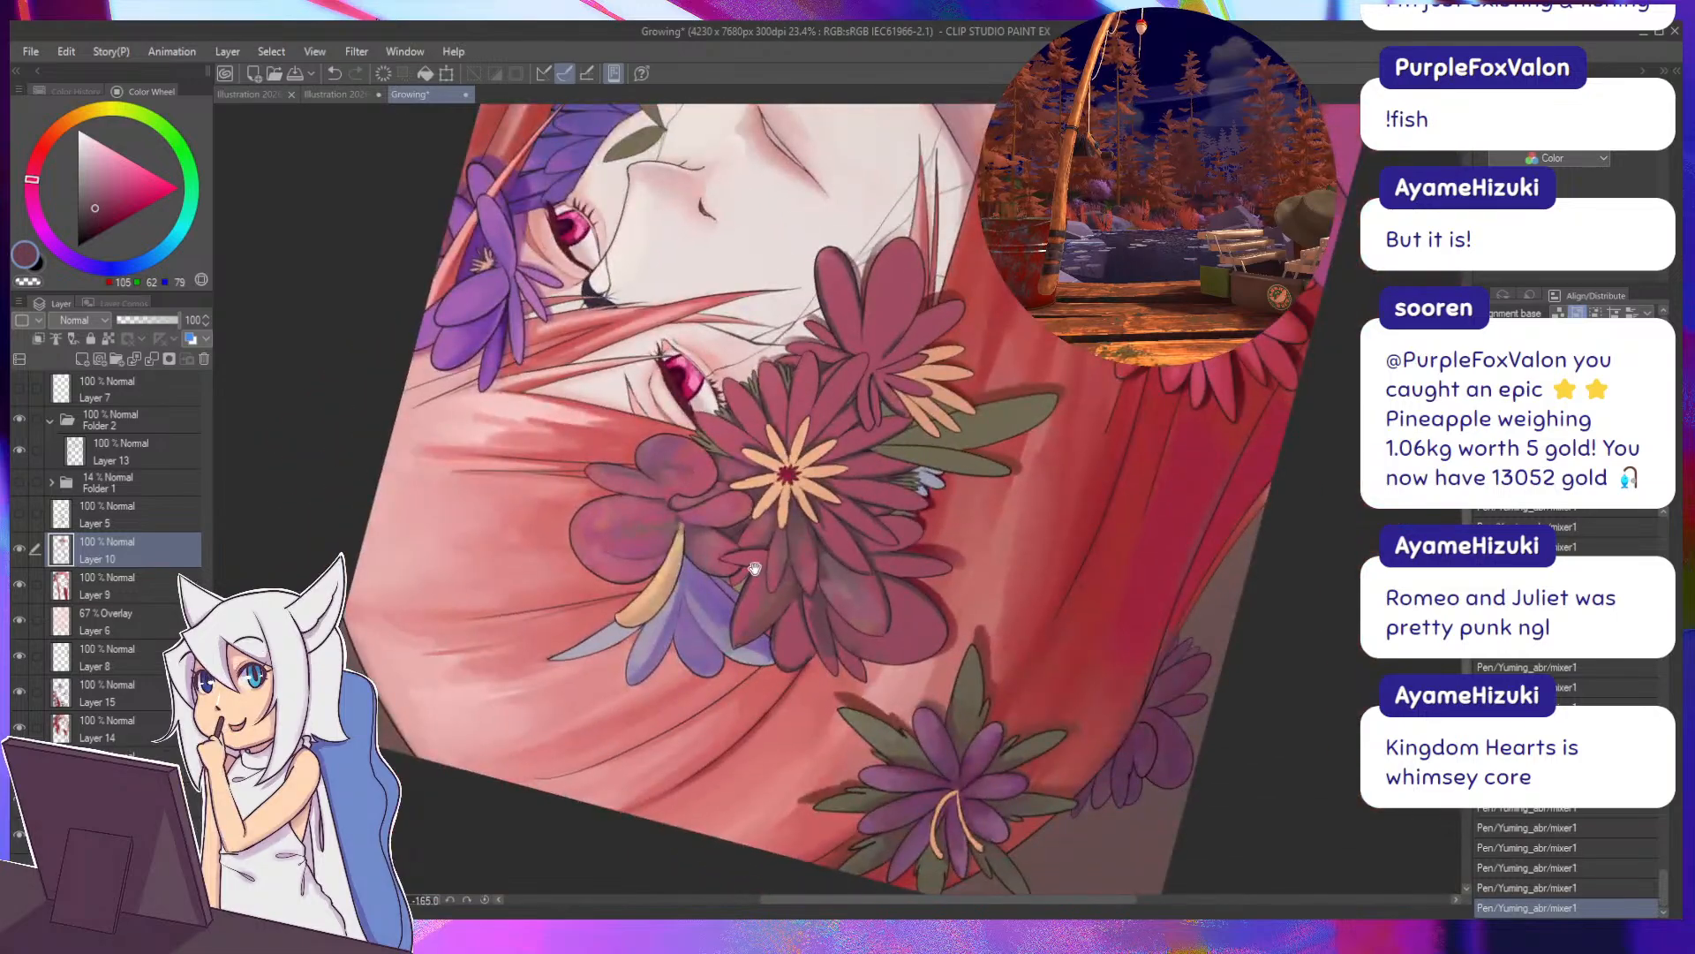
{"action": "left_click_drag", "start_coordinate": [766, 562], "coordinate": [834, 432]}
{"action": "left_click", "coordinate": [885, 495], "text": "alt"}
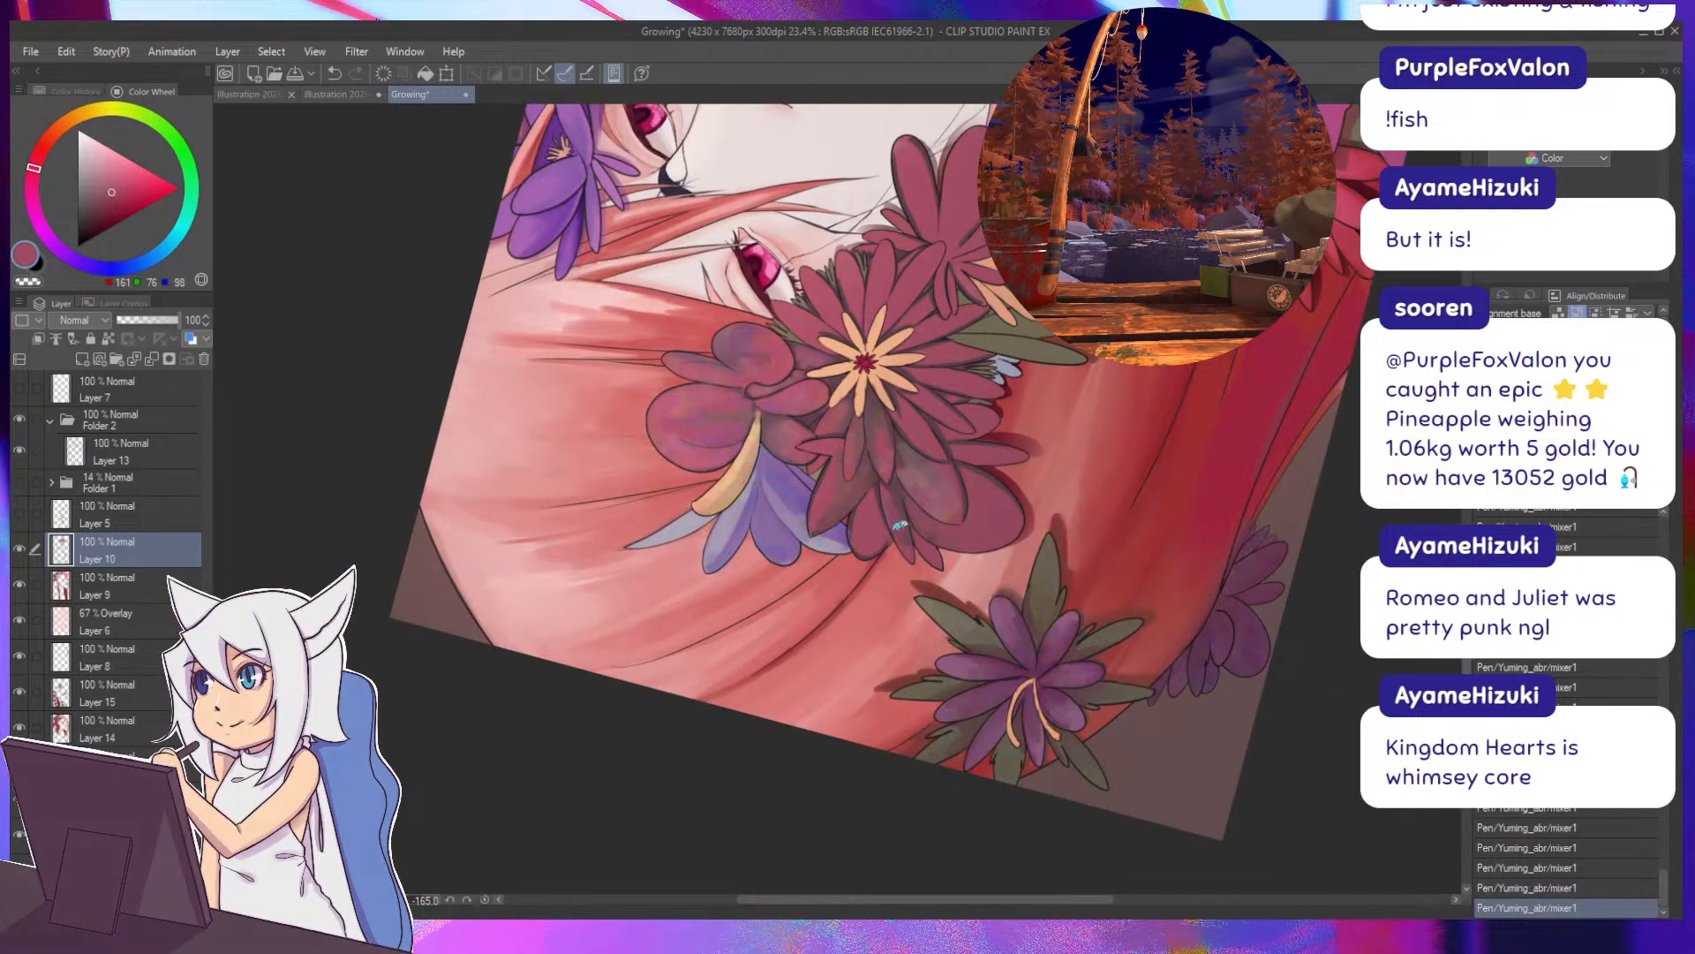
{"action": "left_click_drag", "start_coordinate": [894, 525], "coordinate": [889, 508]}
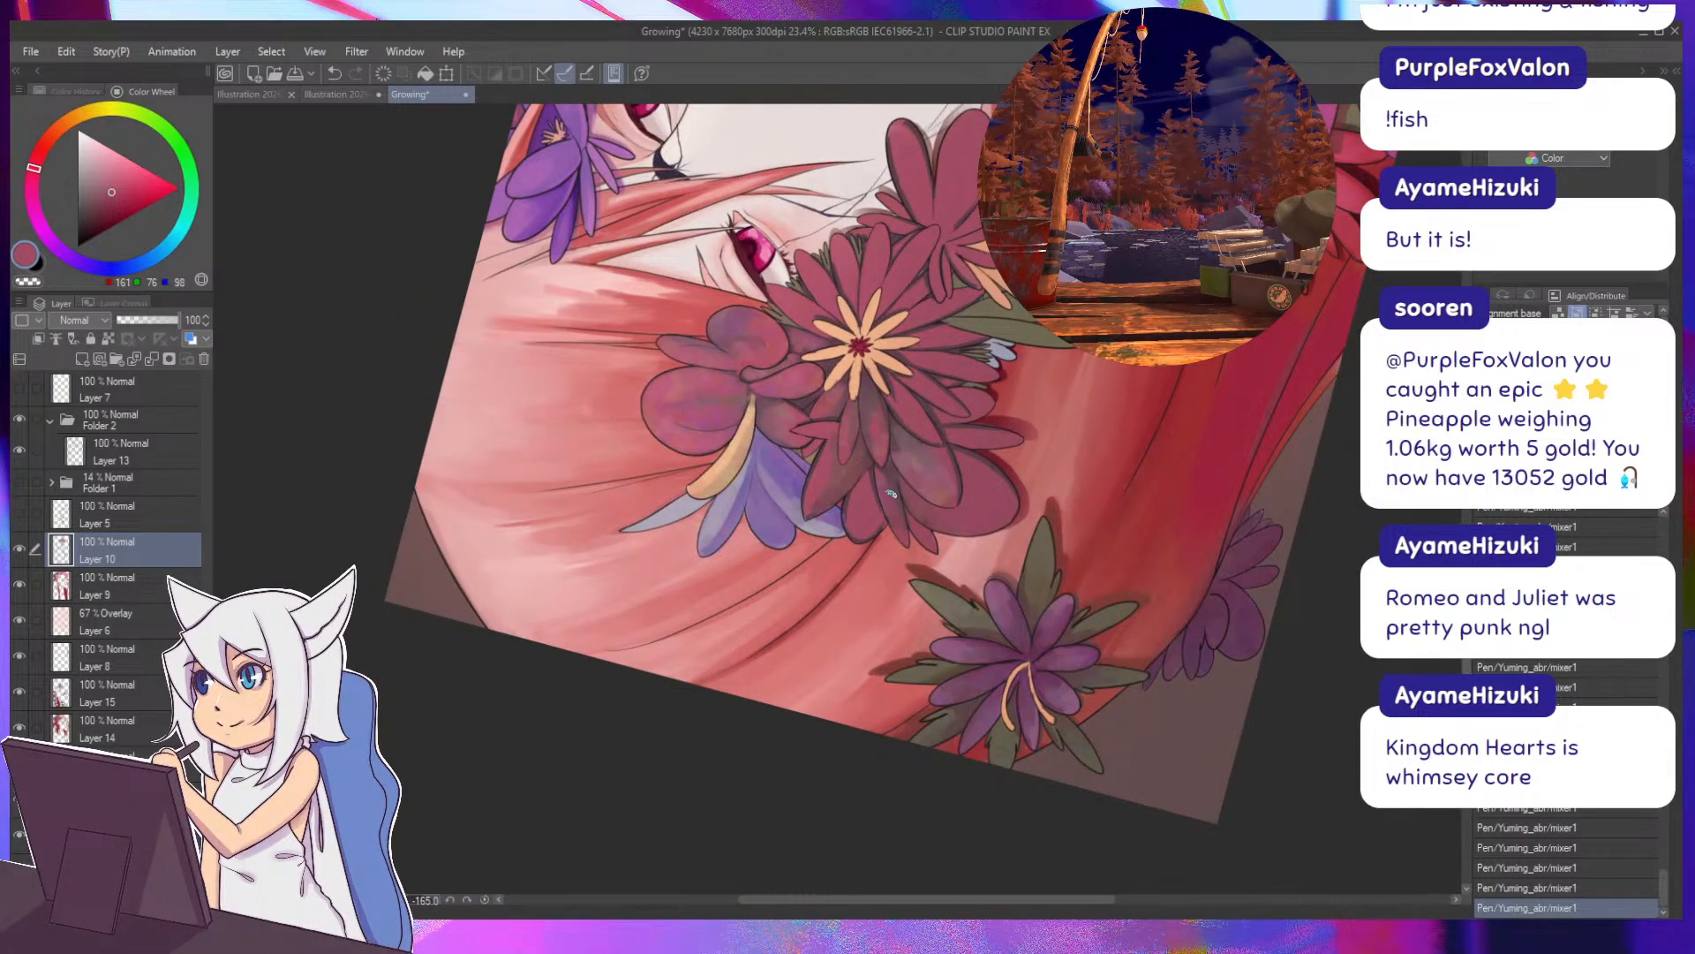
{"action": "left_click", "coordinate": [892, 462], "text": "alt"}
{"action": "left_click", "coordinate": [880, 461], "text": "alt"}
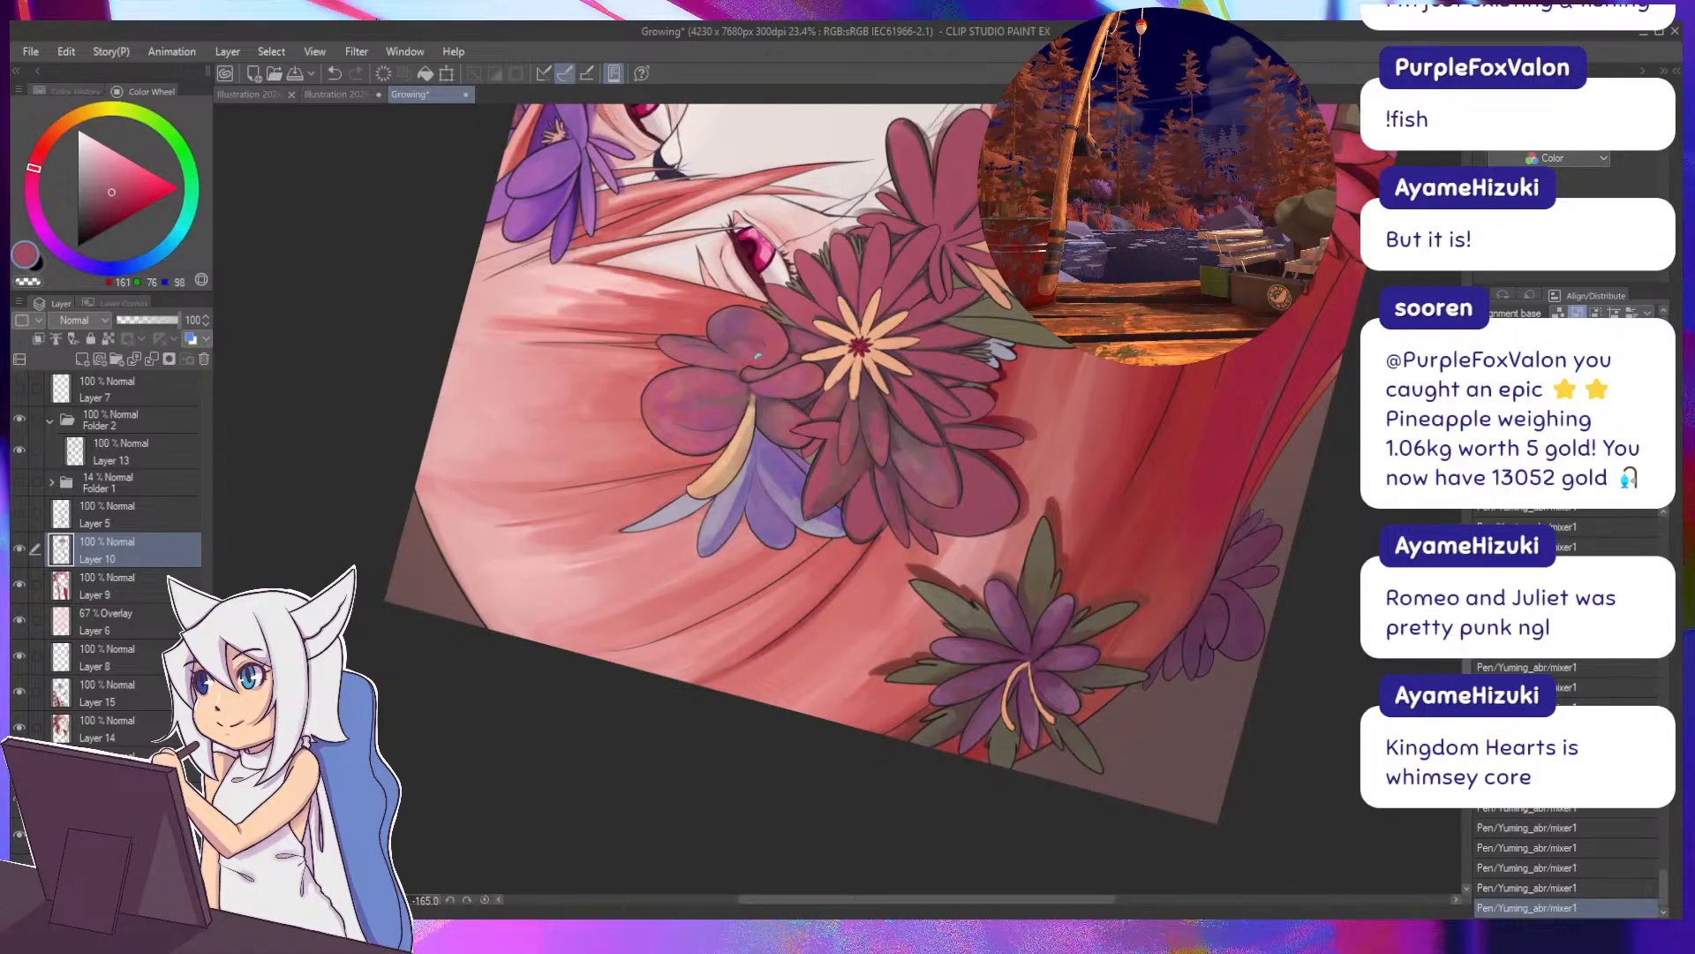
Blend sampled rose and muted plum into the pointed petal beside the blue flower.
{"action": "left_click_drag", "start_coordinate": [758, 355], "coordinate": [989, 557]}
{"action": "mouse_move", "coordinate": [845, 514]}
{"action": "left_mouse_down"}
{"action": "mouse_move", "coordinate": [850, 485]}
{"action": "mouse_move", "coordinate": [890, 521]}
{"action": "left_mouse_up"}
{"action": "left_click", "coordinate": [881, 475], "text": "alt"}
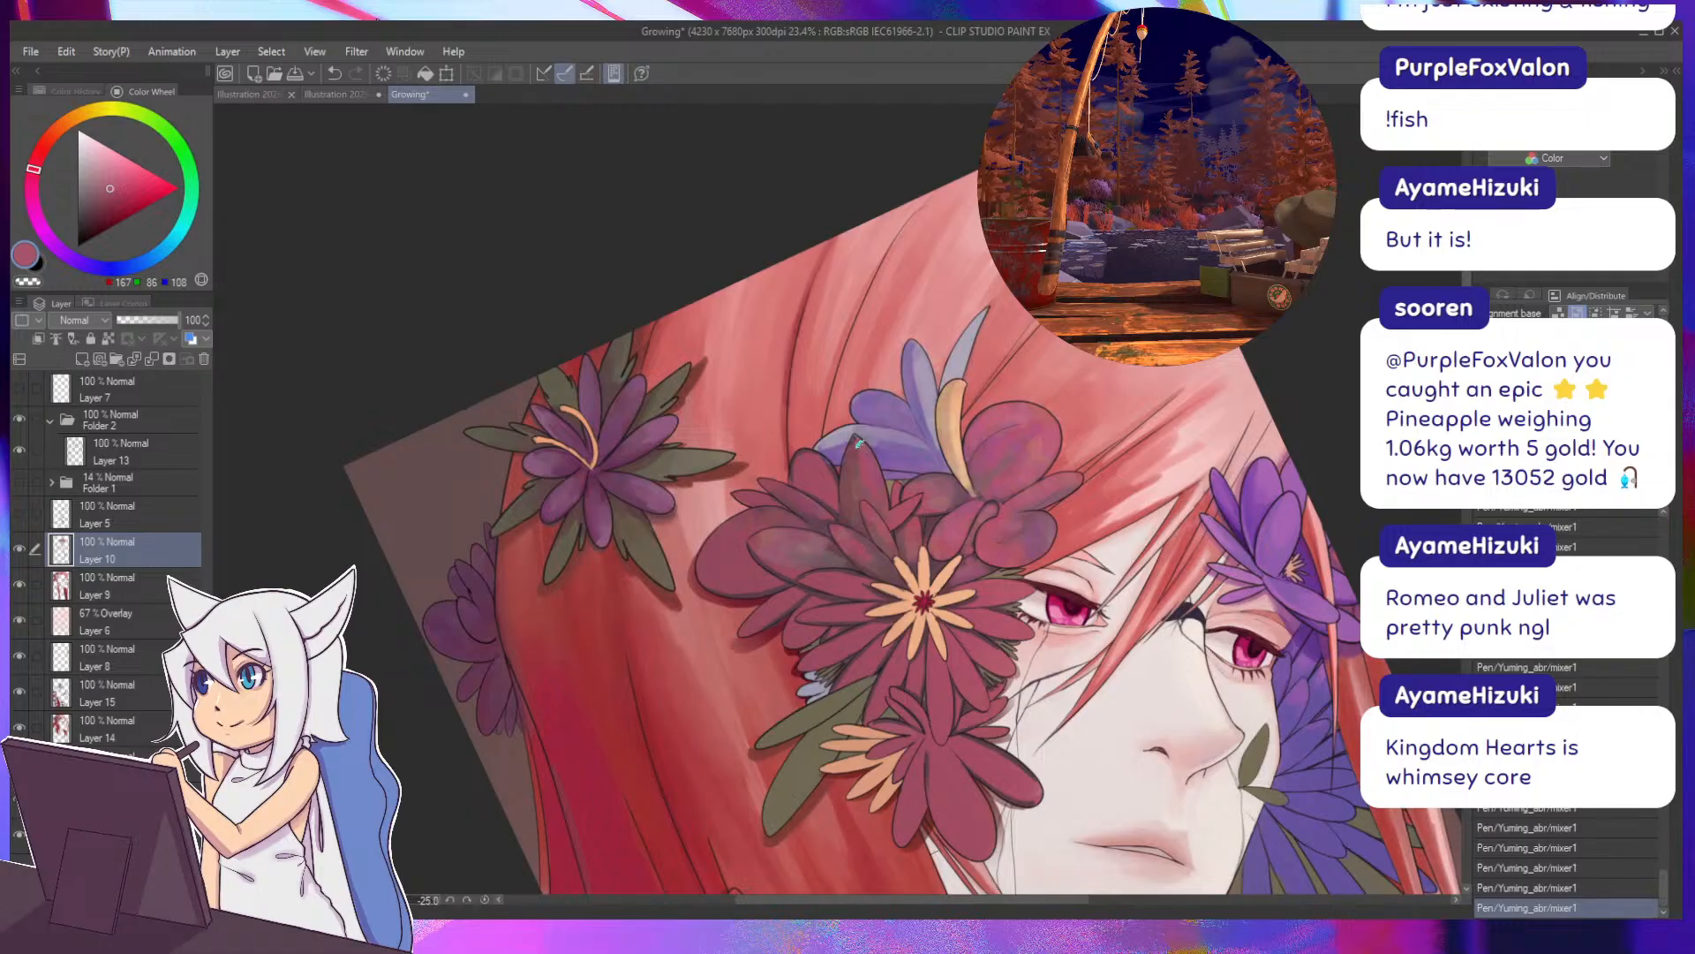
{"action": "left_click", "coordinate": [859, 456], "text": "alt"}
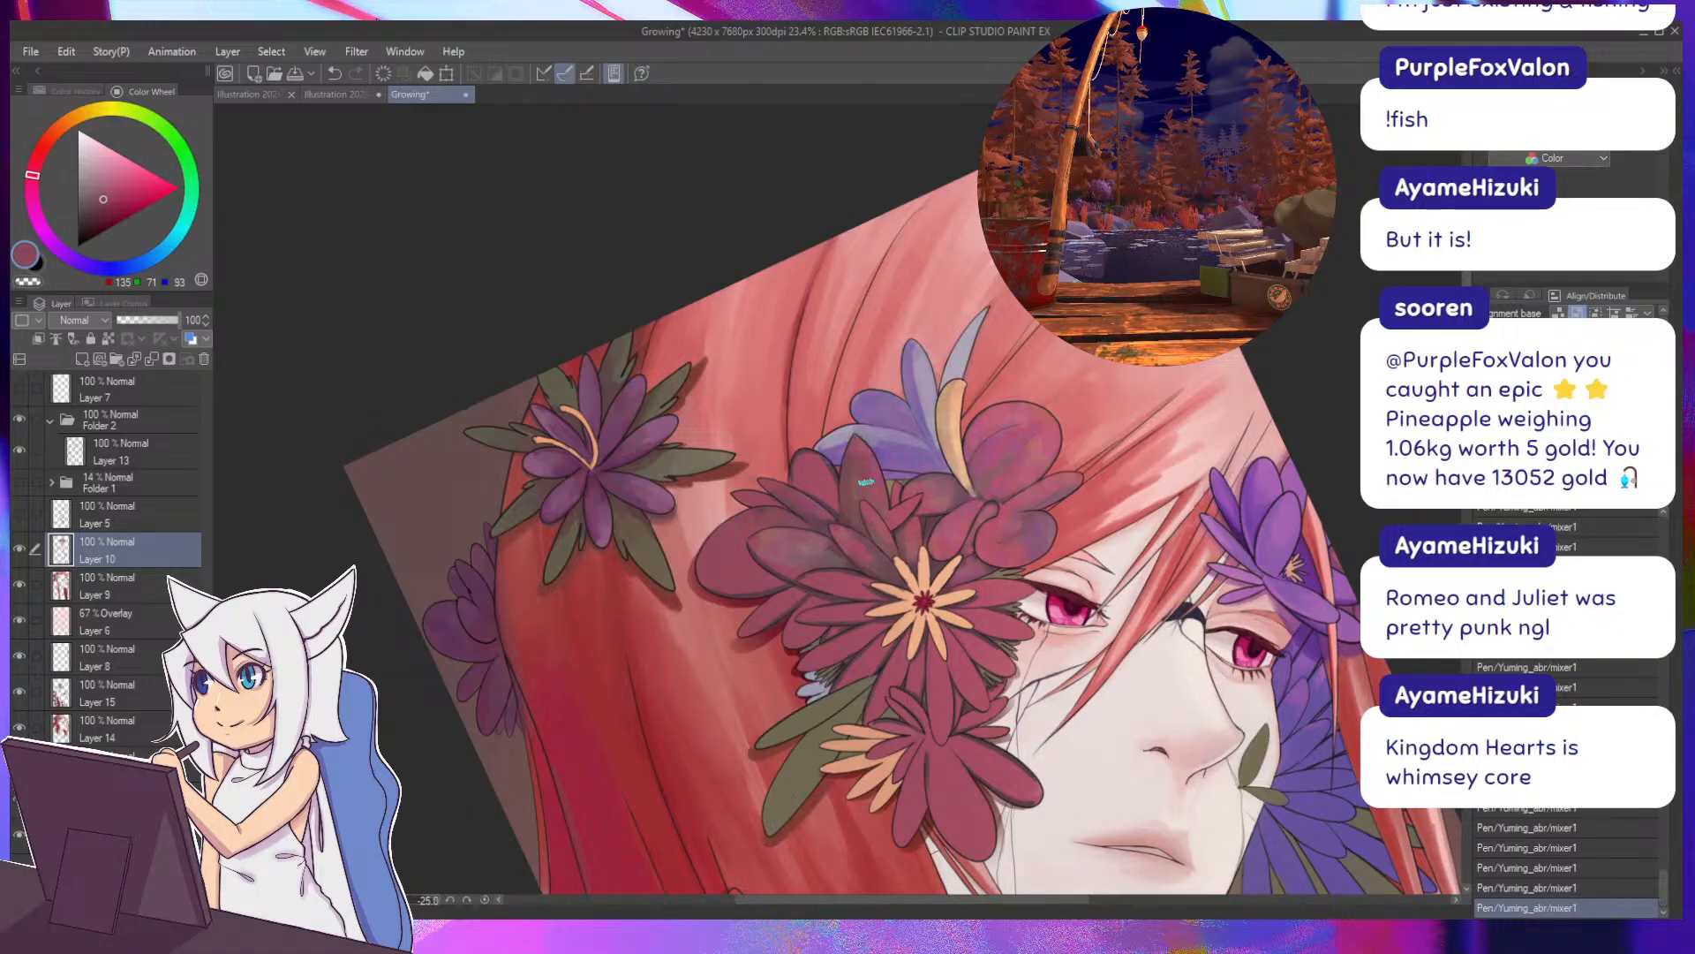
{"action": "left_click_drag", "start_coordinate": [719, 407], "coordinate": [689, 294]}
{"action": "scroll", "coordinate": [689, 294], "scroll_direction": "down", "scroll_amount": 5}
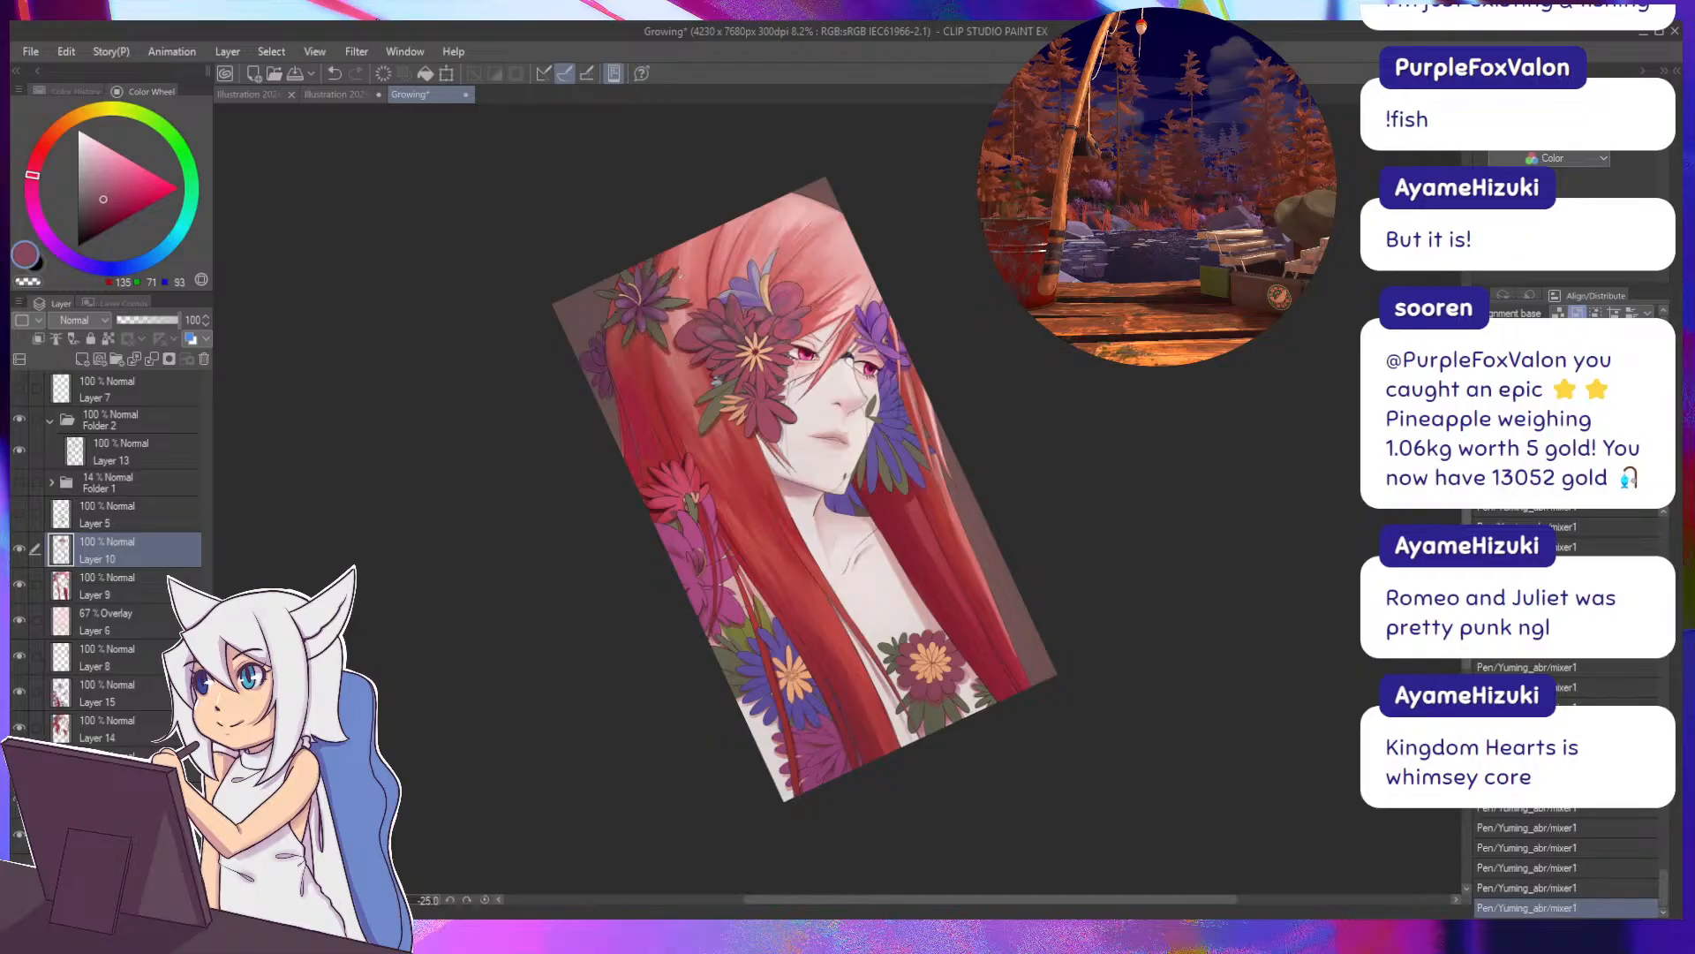
{"action": "scroll", "coordinate": [681, 277], "scroll_direction": "up", "scroll_amount": 5}
Alternate sampled dark plum and rose to shade the overlapping petals between the oval petal and the orange centre.
{"action": "left_click", "coordinate": [793, 429], "text": "alt"}
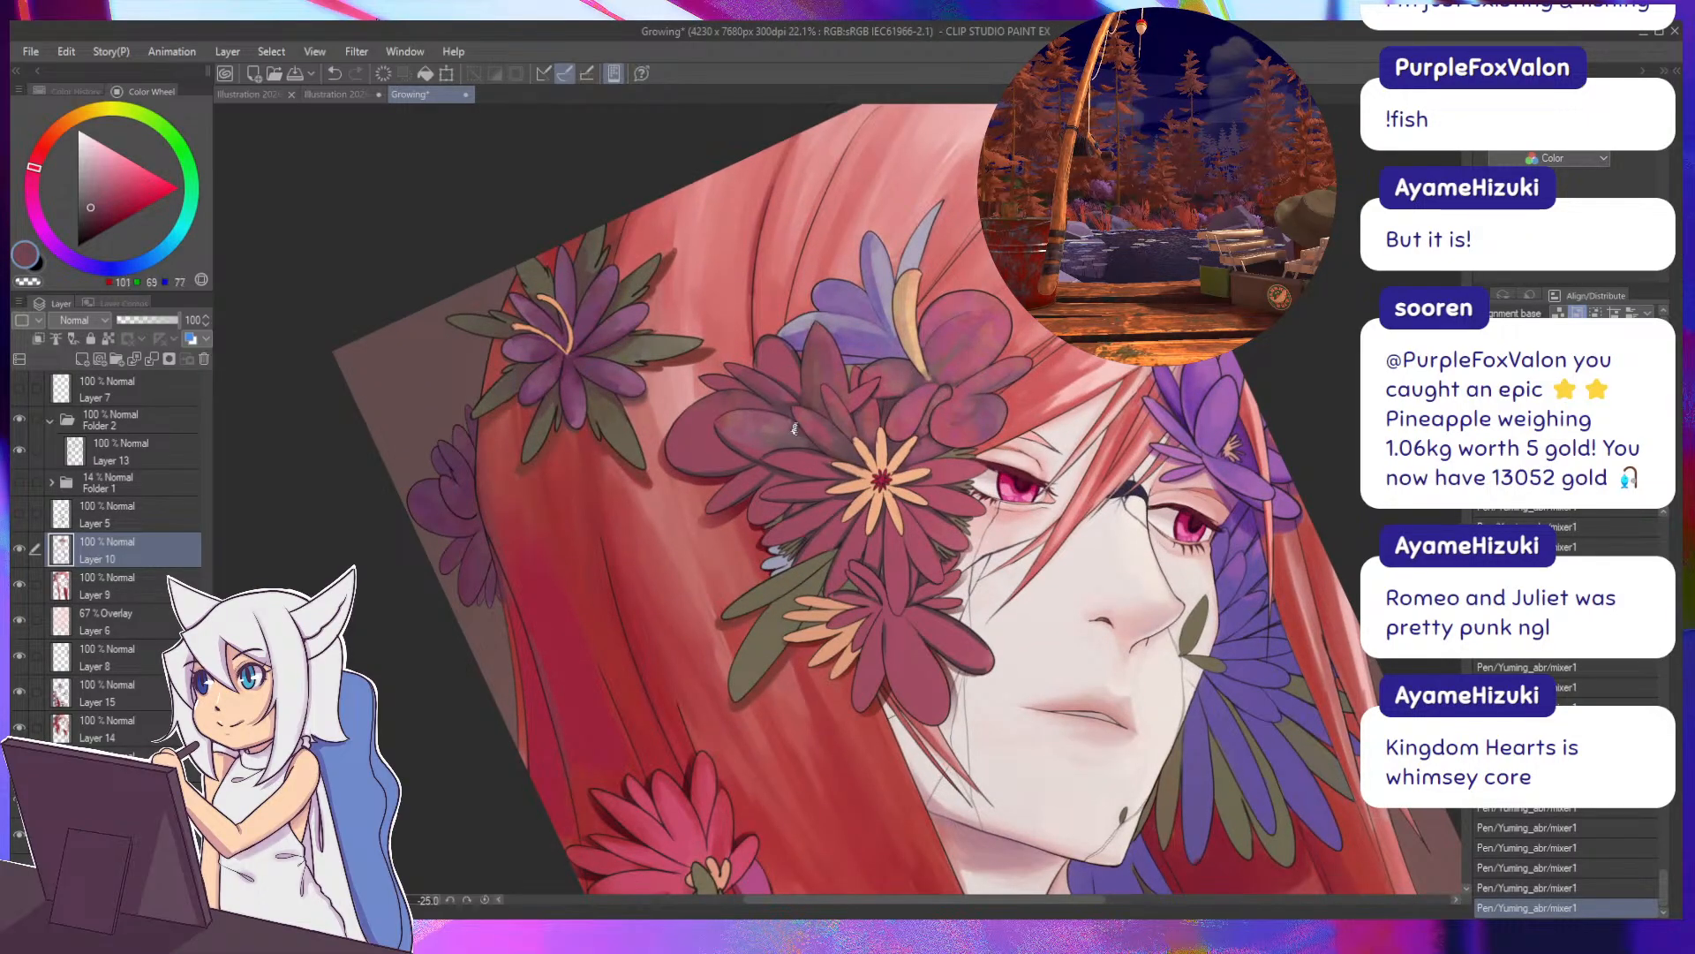
{"action": "left_click_drag", "start_coordinate": [828, 464], "coordinate": [802, 440]}
{"action": "left_click", "coordinate": [803, 440], "text": "alt"}
{"action": "left_click", "coordinate": [826, 451], "text": "alt"}
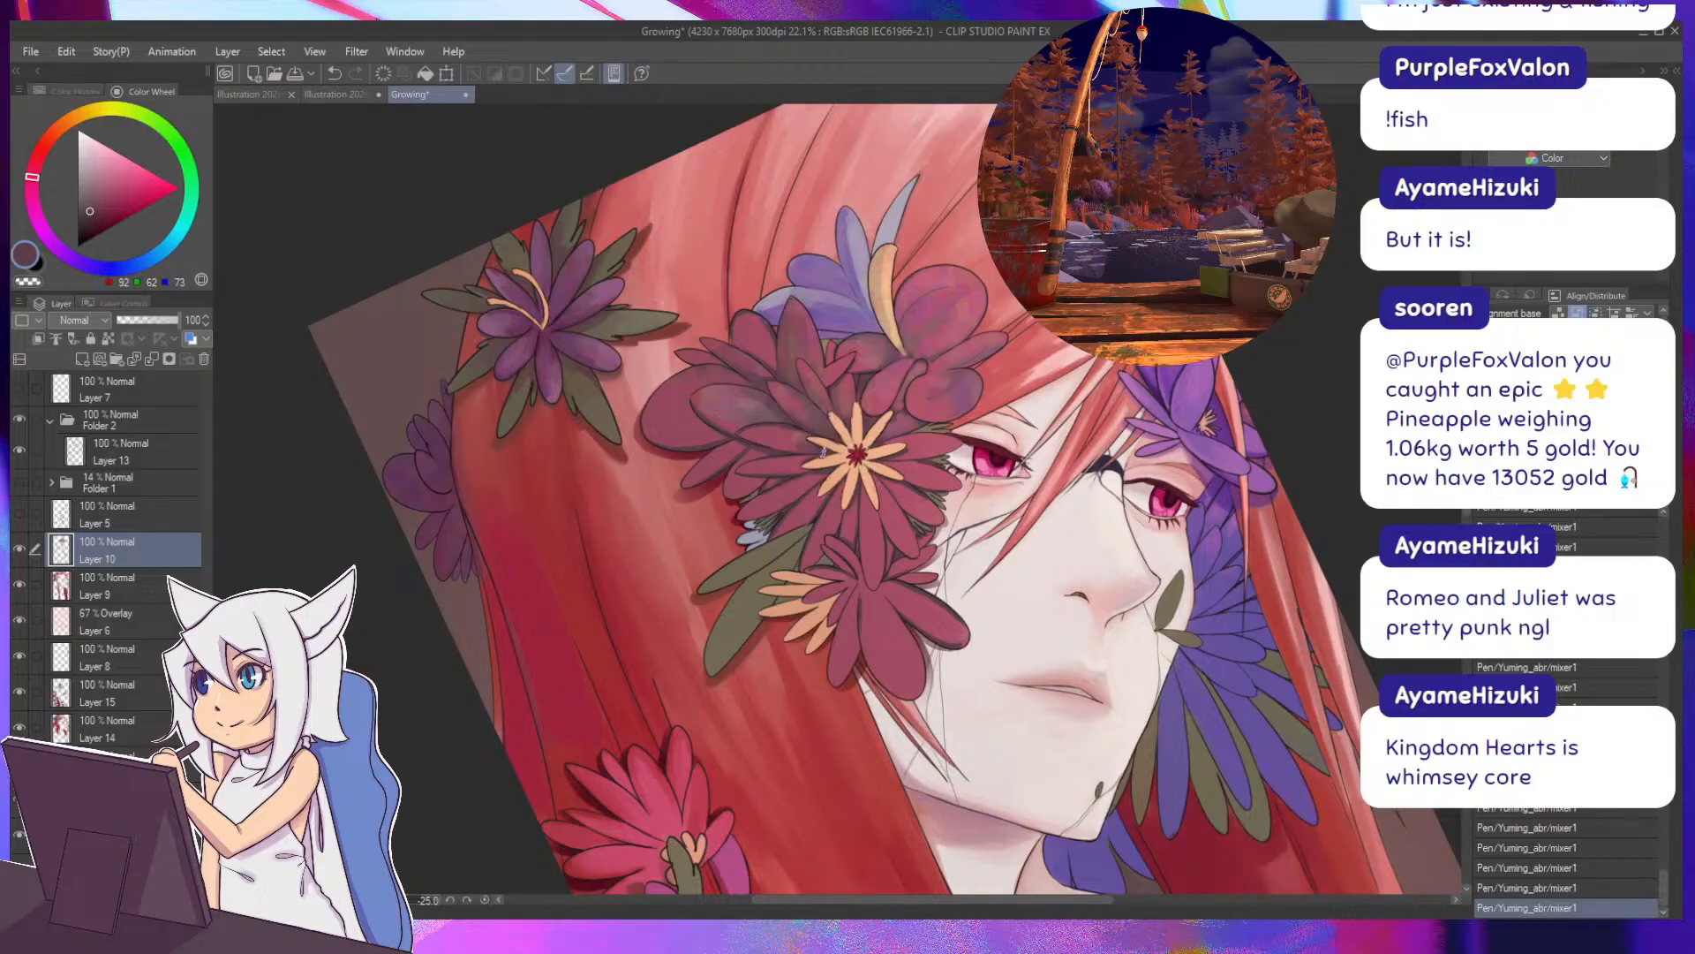
{"action": "left_click", "coordinate": [803, 439], "text": "alt"}
{"action": "left_click", "coordinate": [799, 441], "text": "alt"}
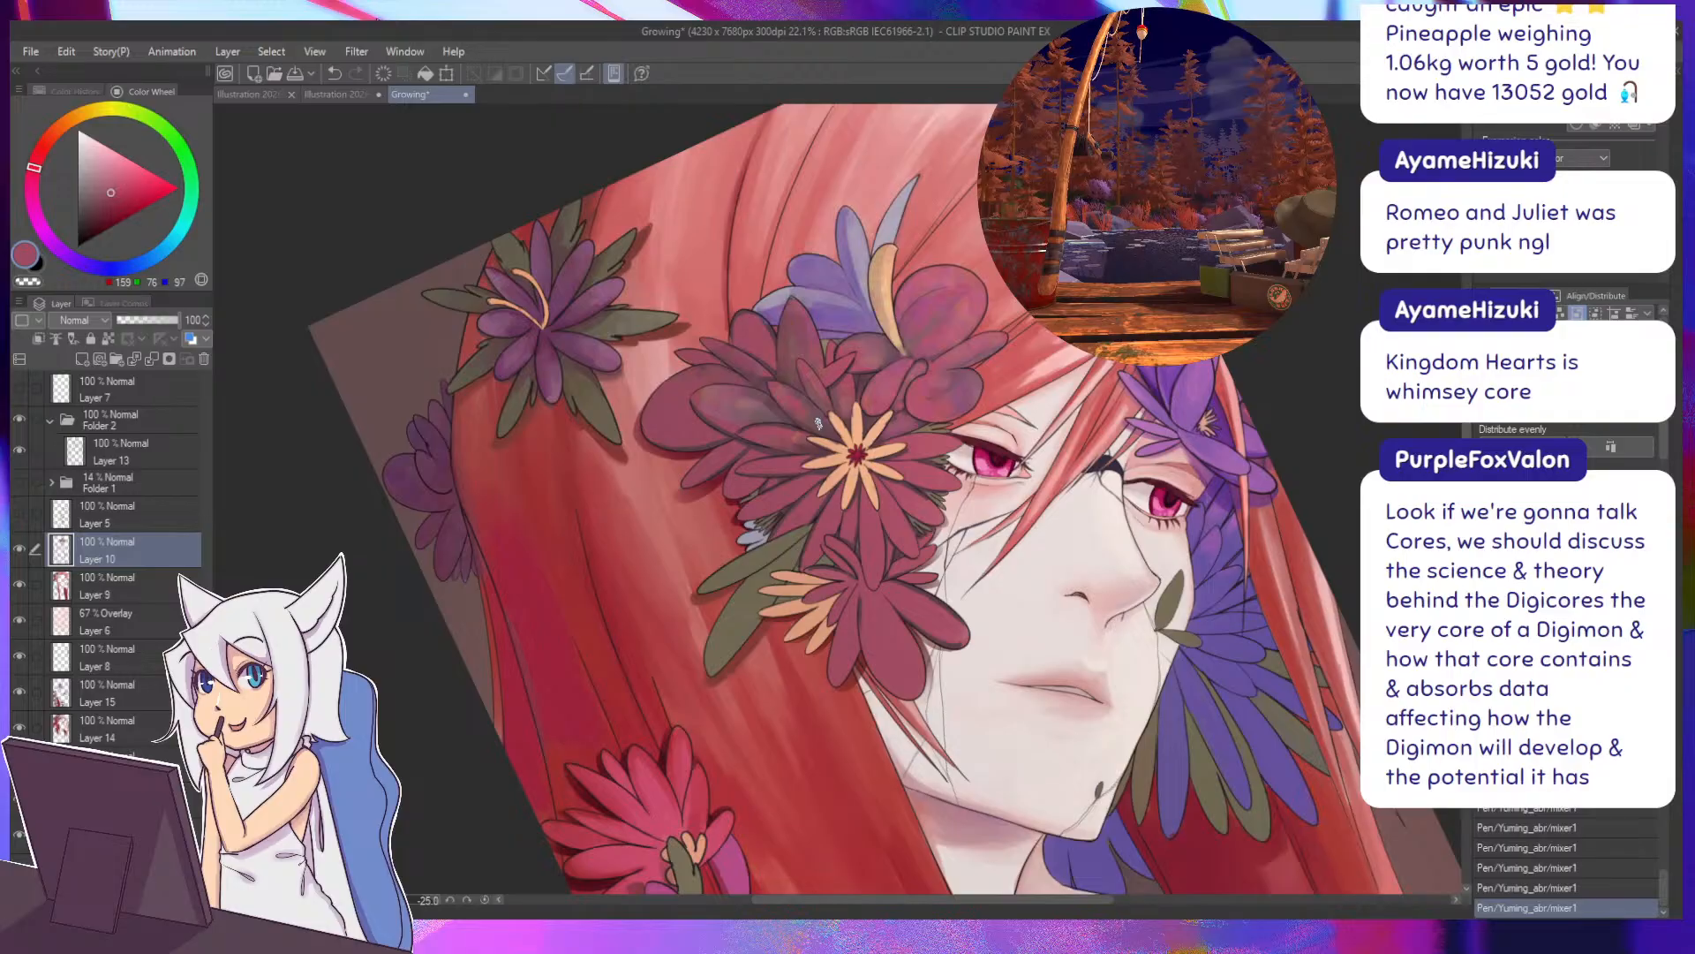
Sample a dark plum for the narrow petals near the pale blue petals, undo the last stroke, and resample rose.
{"action": "key", "text": "minus"}
{"action": "key", "text": "minus"}
{"action": "key", "text": "minus"}
{"action": "key", "text": "minus"}
{"action": "key", "text": "minus"}
{"action": "key", "text": "minus"}
{"action": "key", "text": "minus"}
{"action": "key", "text": "minus"}
{"action": "key", "text": "minus"}
{"action": "key", "text": "minus"}
{"action": "key", "text": "minus"}
{"action": "key", "text": "minus"}
{"action": "key", "text": "minus"}
{"action": "key", "text": "minus"}
{"action": "key", "text": "minus"}
{"action": "key", "text": "minus"}
{"action": "key", "text": "minus"}
{"action": "key", "text": "minus"}
{"action": "key", "text": "minus"}
{"action": "key", "text": "minus"}
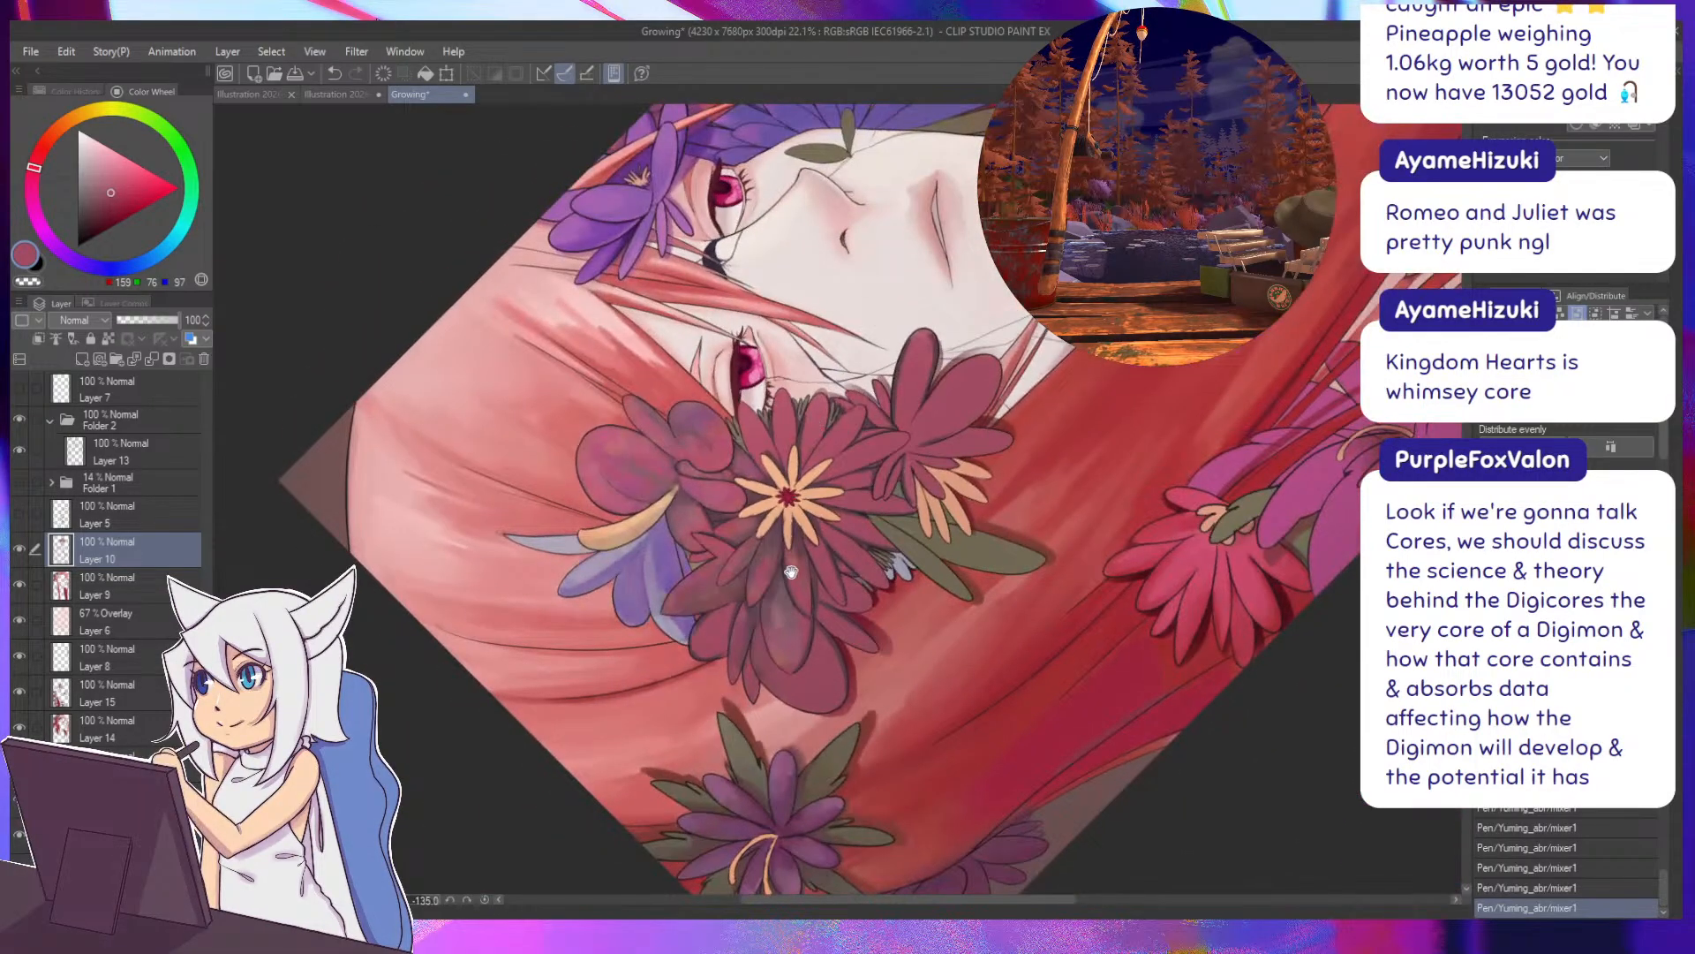
{"action": "left_click_drag", "start_coordinate": [799, 548], "coordinate": [797, 534]}
{"action": "left_click", "coordinate": [806, 566], "text": "alt"}
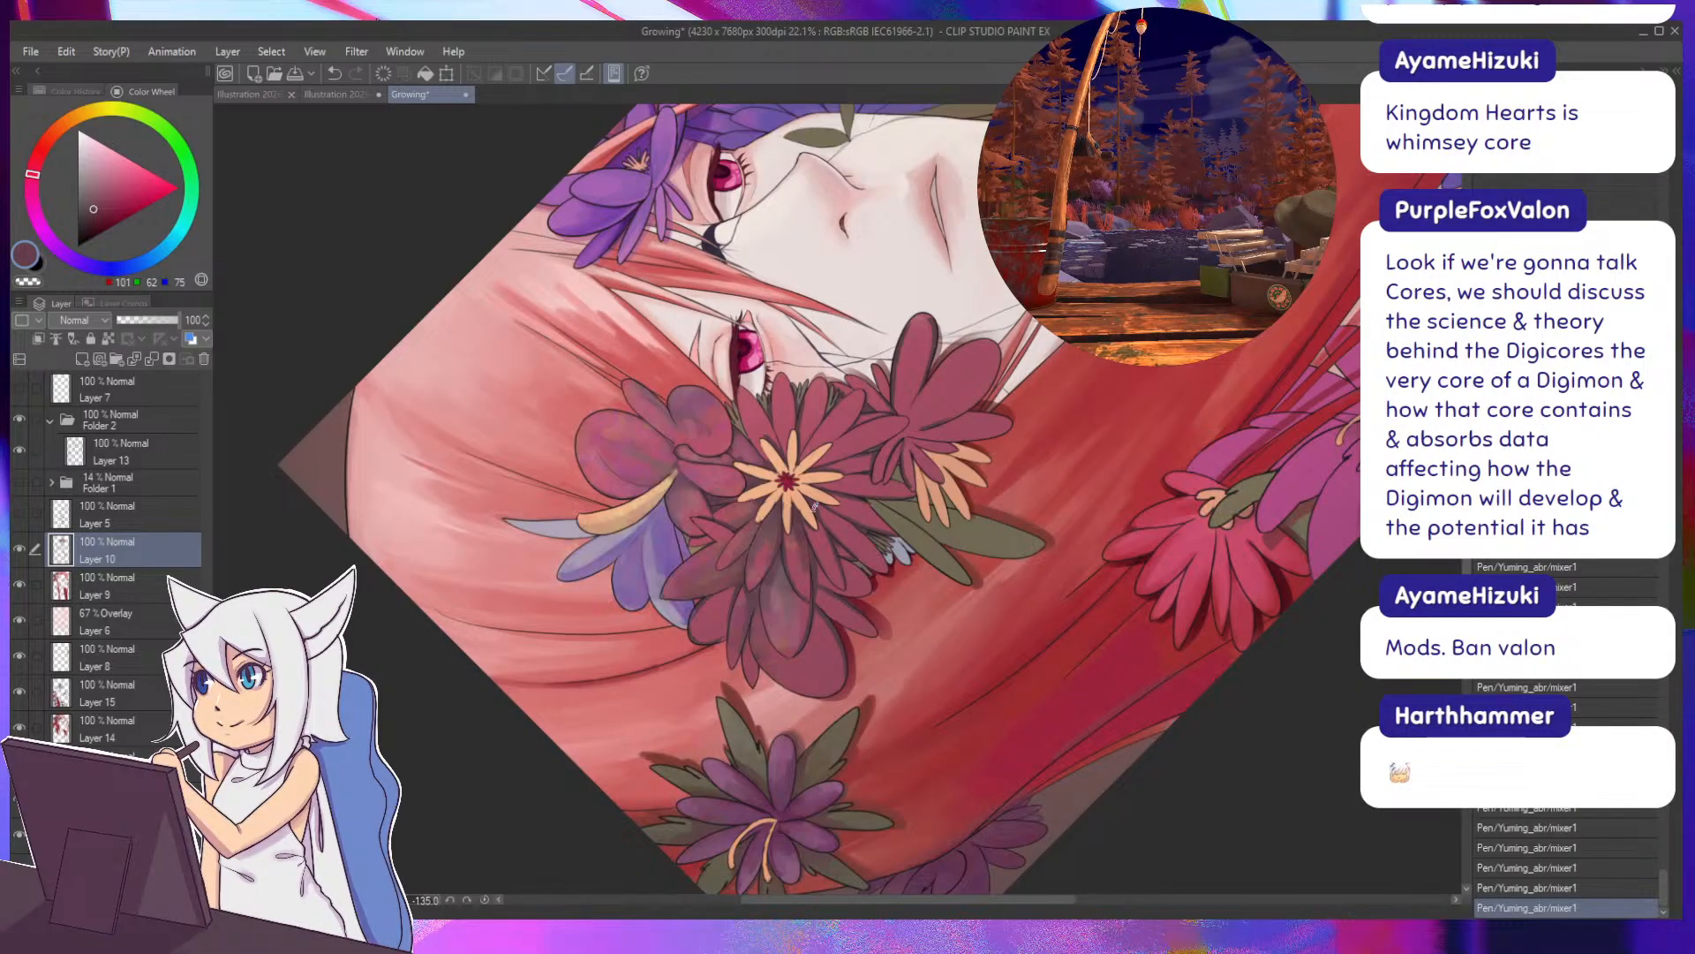
{"action": "left_click_drag", "start_coordinate": [818, 506], "coordinate": [859, 534]}
{"action": "key", "text": "ctrl+z"}
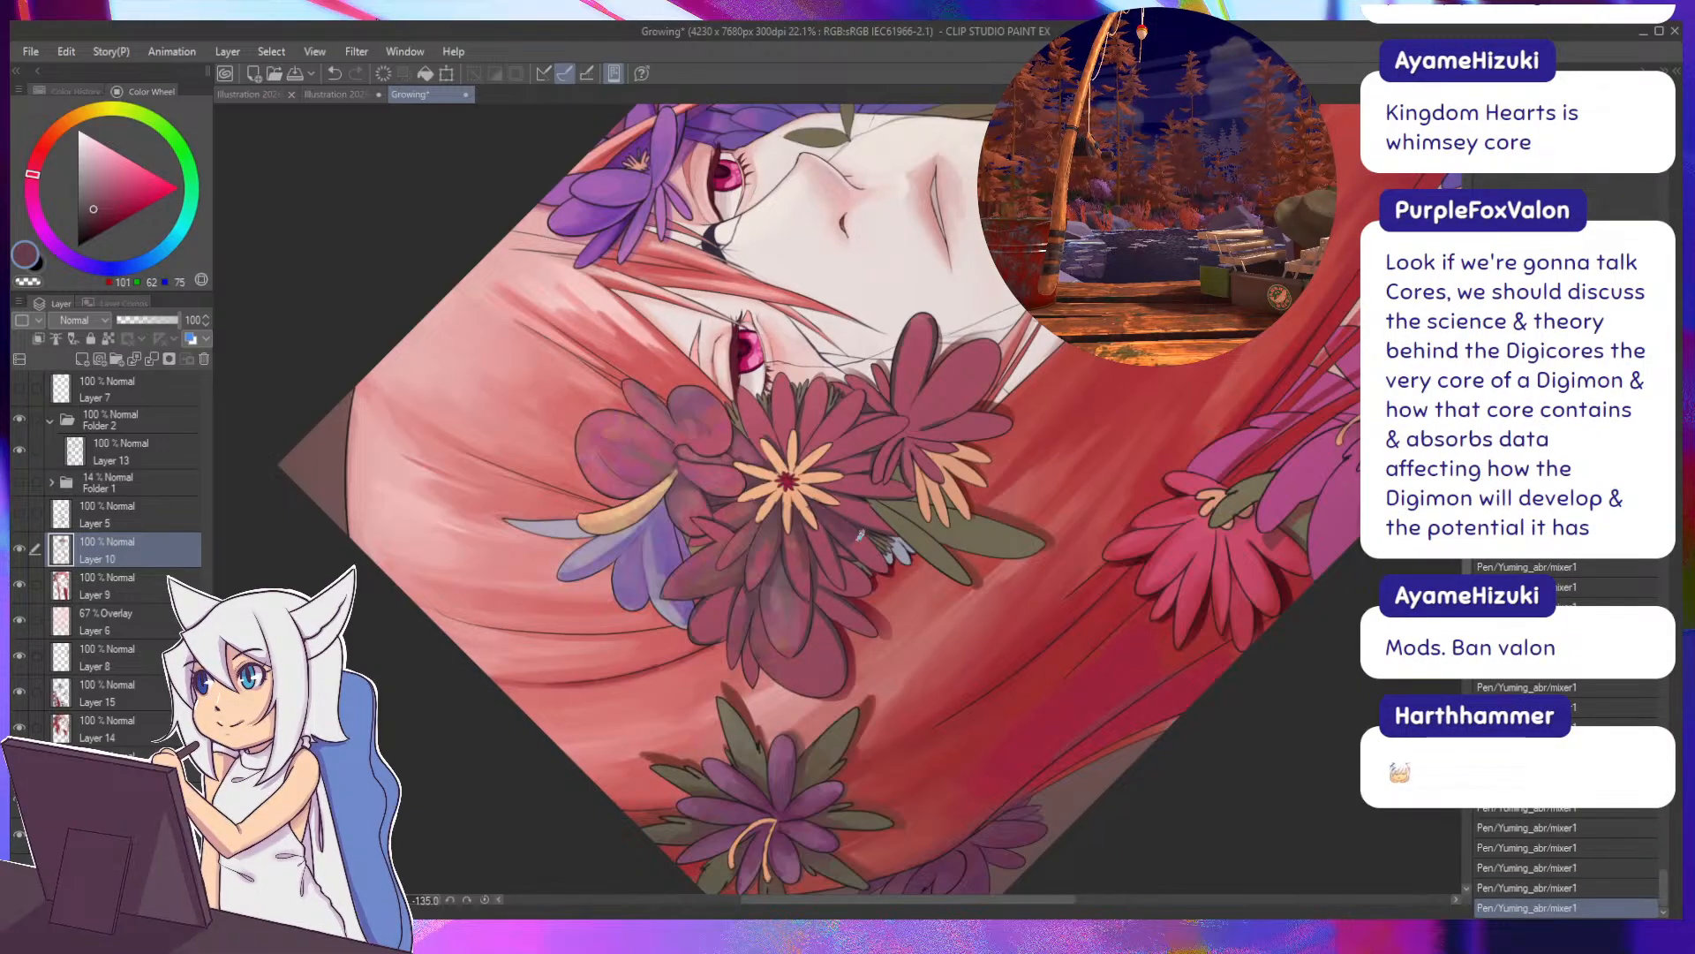
{"action": "left_click", "coordinate": [866, 551], "text": "alt"}
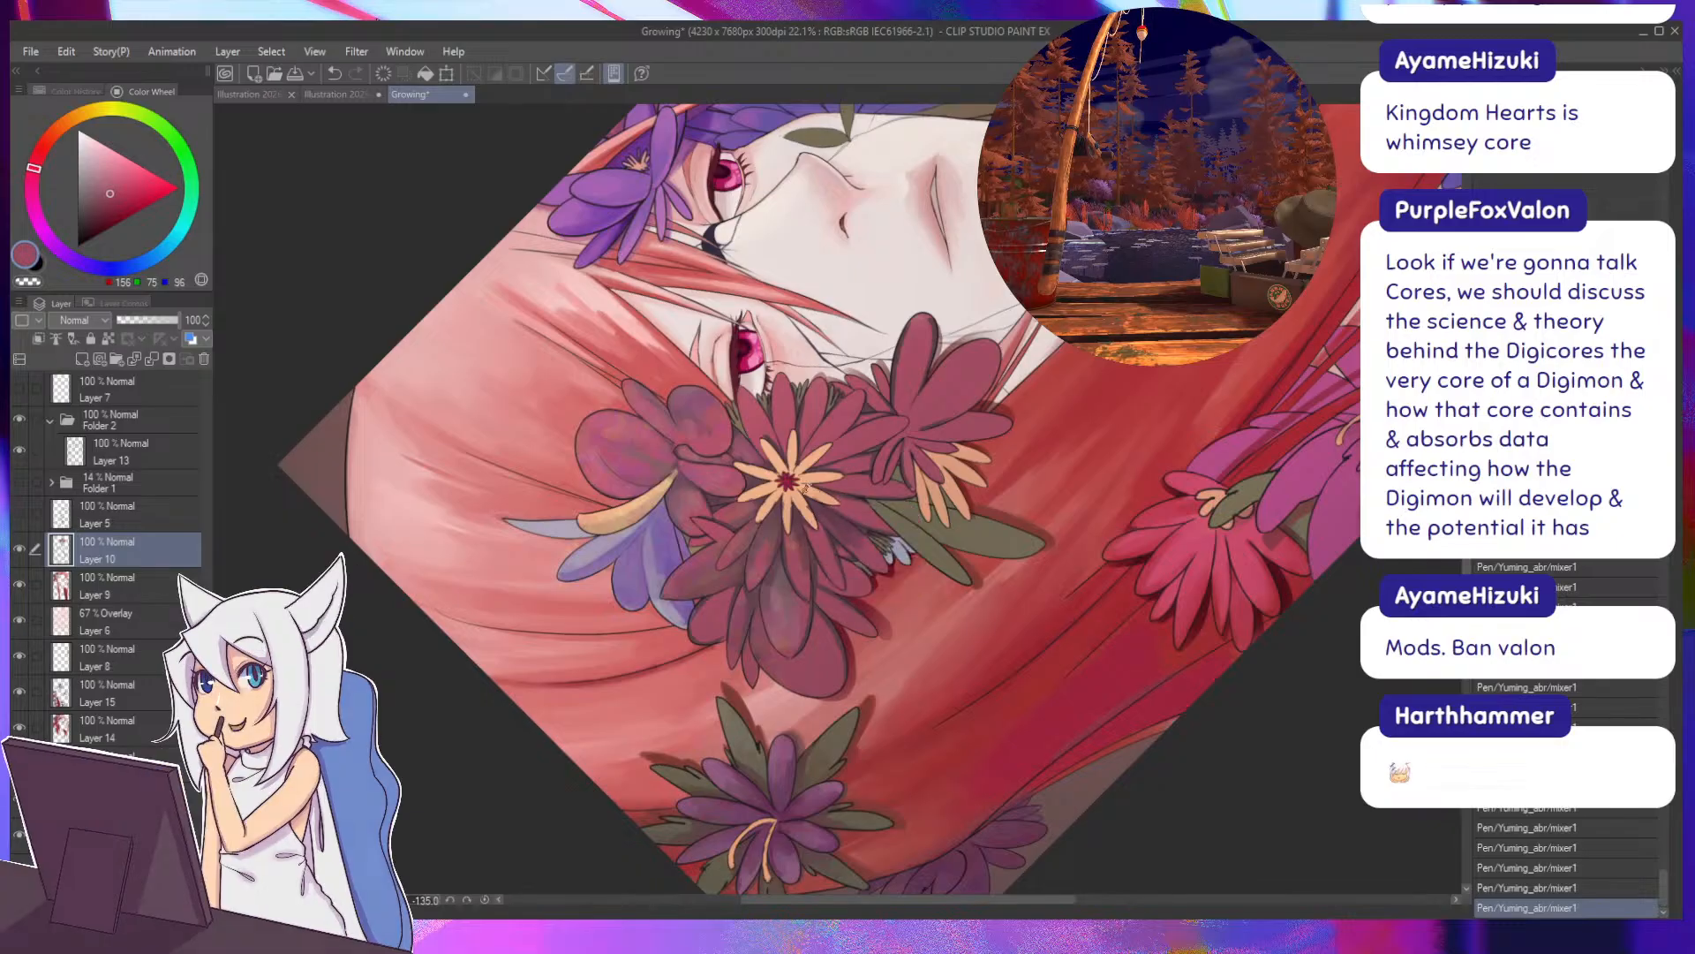
Blend sampled rose into the narrow petals between the orange centre and the pale blue petals.
{"action": "mouse_move", "coordinate": [663, 424]}
{"action": "left_mouse_down"}
{"action": "mouse_move", "coordinate": [674, 396]}
{"action": "mouse_move", "coordinate": [1031, 472]}
{"action": "left_mouse_up"}
{"action": "left_click", "coordinate": [786, 464], "text": "alt"}
{"action": "left_click_drag", "start_coordinate": [795, 470], "coordinate": [839, 482]}
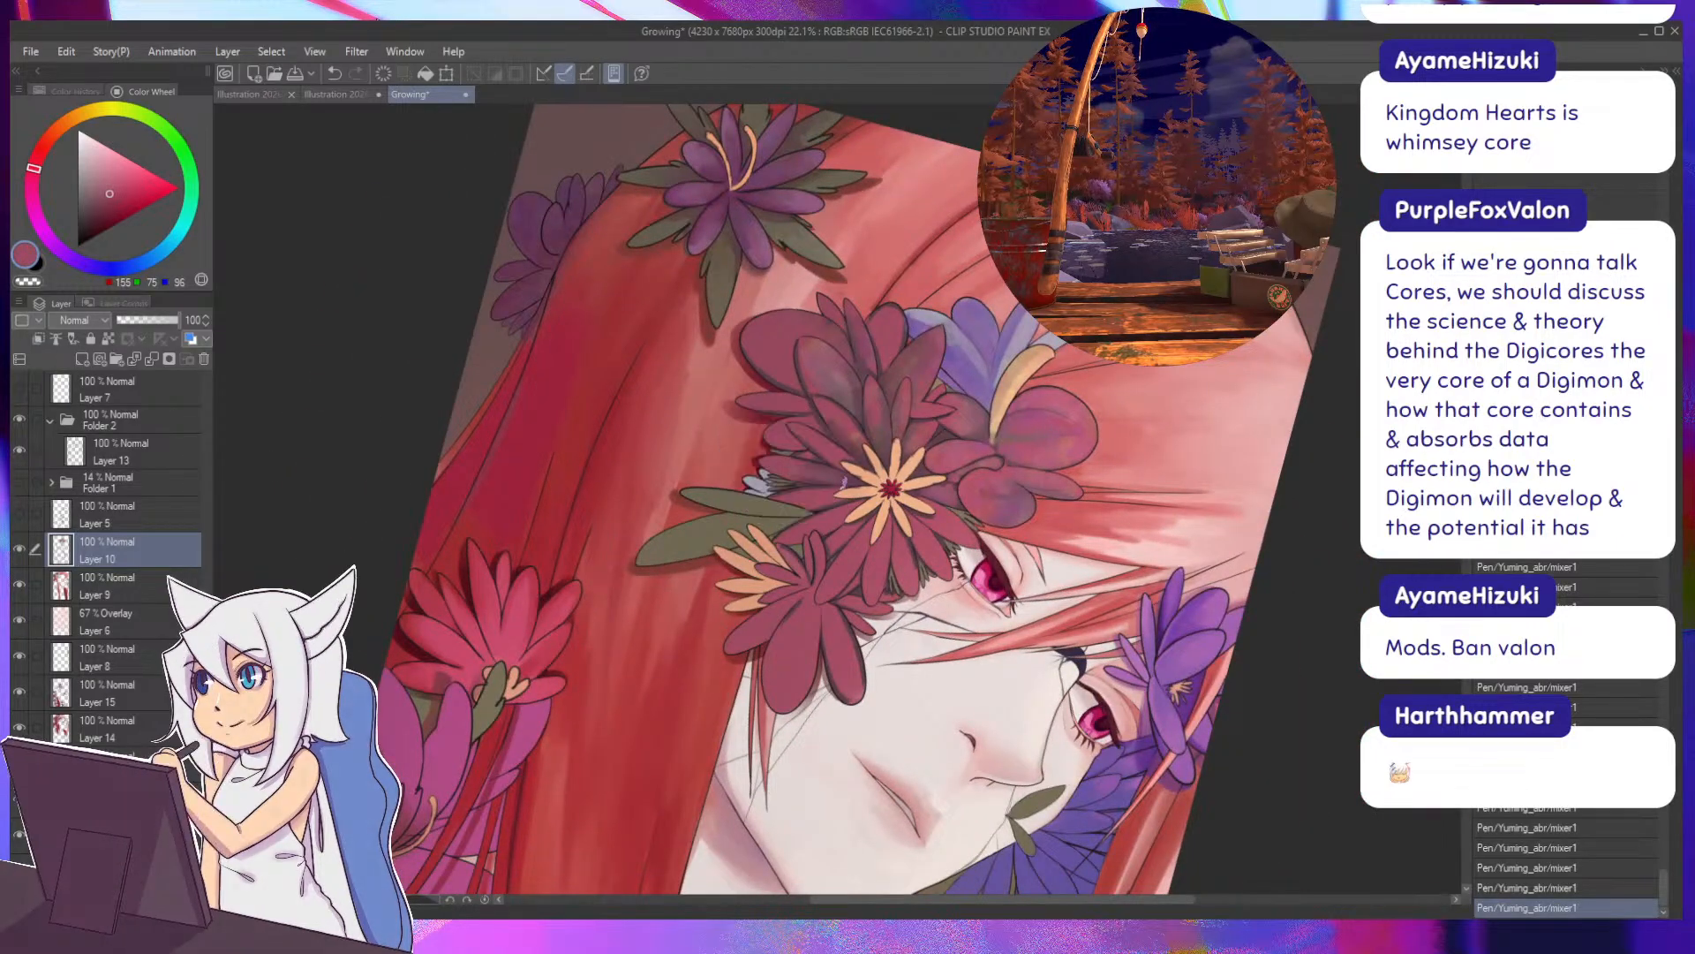
{"action": "key", "text": "ctrl+z"}
{"action": "key", "text": "ctrl+y"}
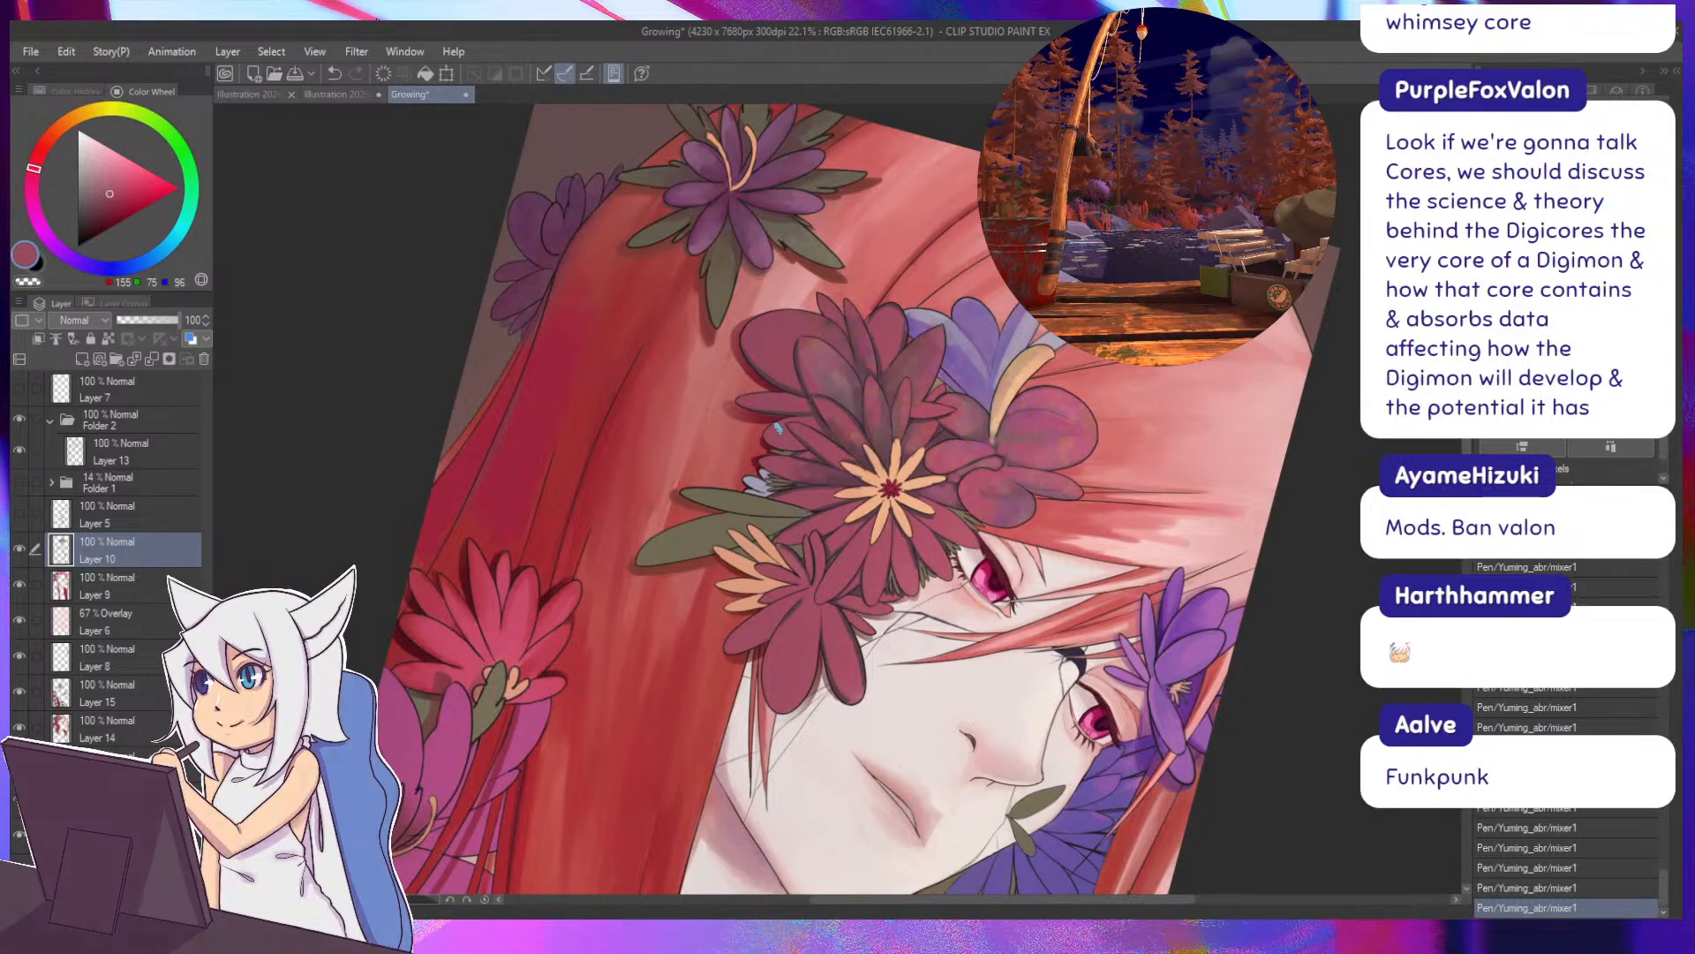
Deepen the shadows between those narrow petals with sampled dark plum, alternating with rose to soften the edges.
{"action": "left_click_drag", "start_coordinate": [814, 431], "coordinate": [798, 530]}
{"action": "left_click", "coordinate": [795, 530], "text": "alt"}
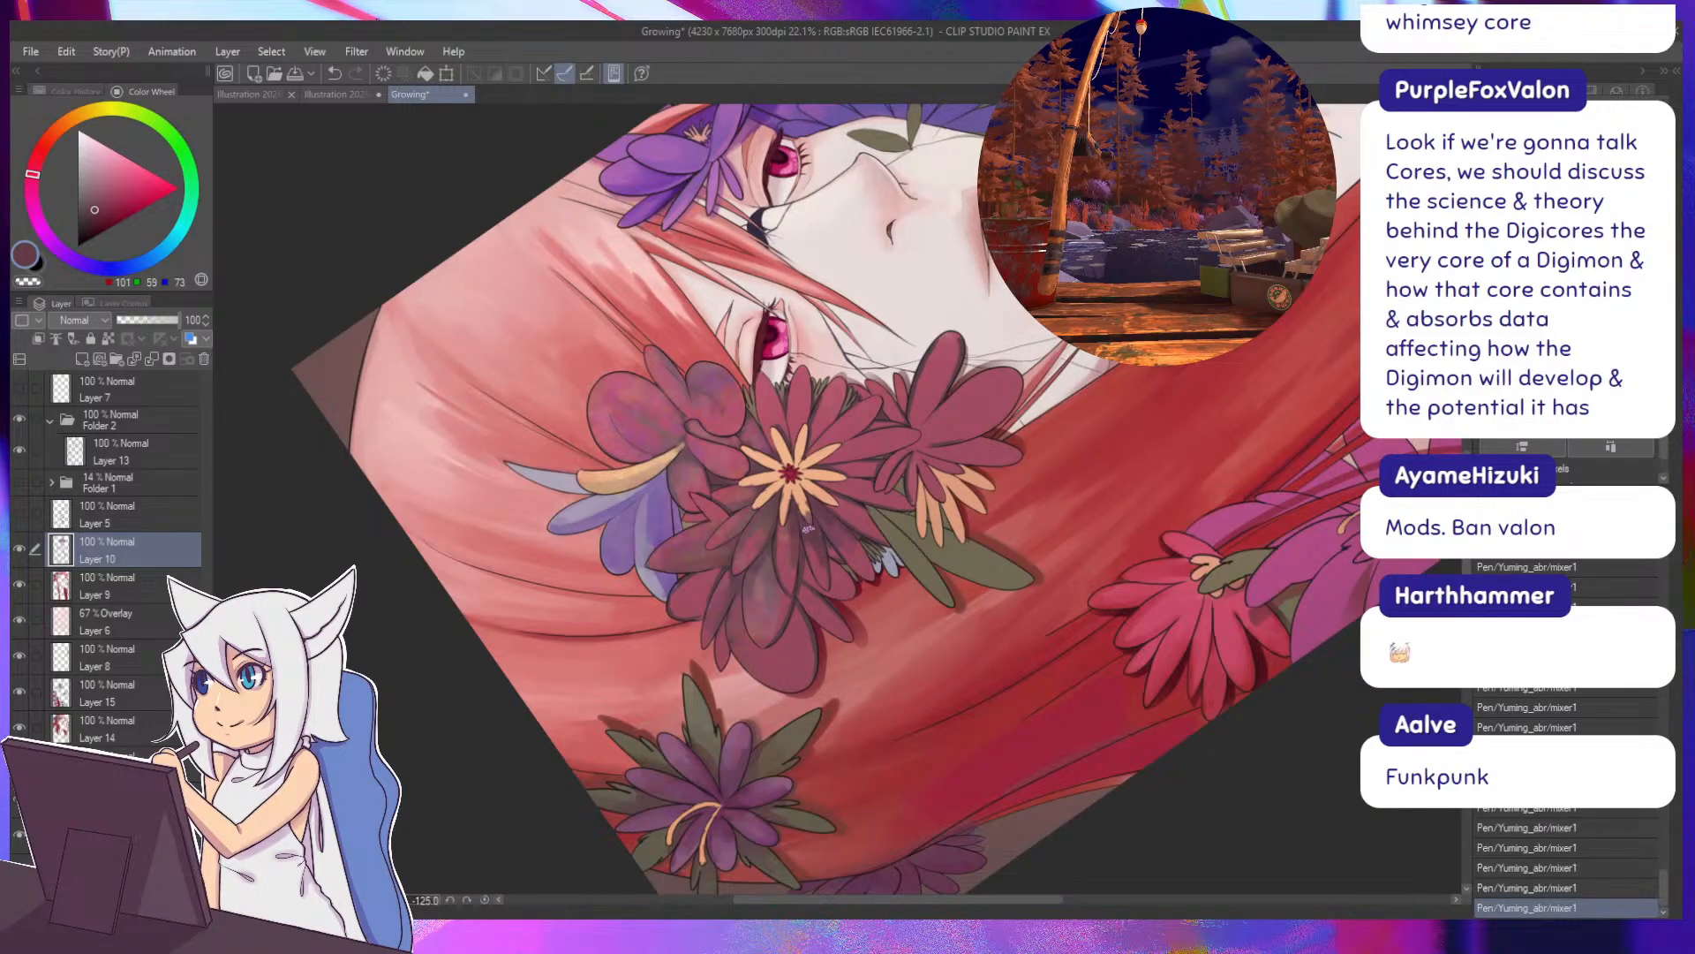
{"action": "left_click_drag", "start_coordinate": [792, 516], "coordinate": [788, 453]}
{"action": "left_click", "coordinate": [817, 510], "text": "alt"}
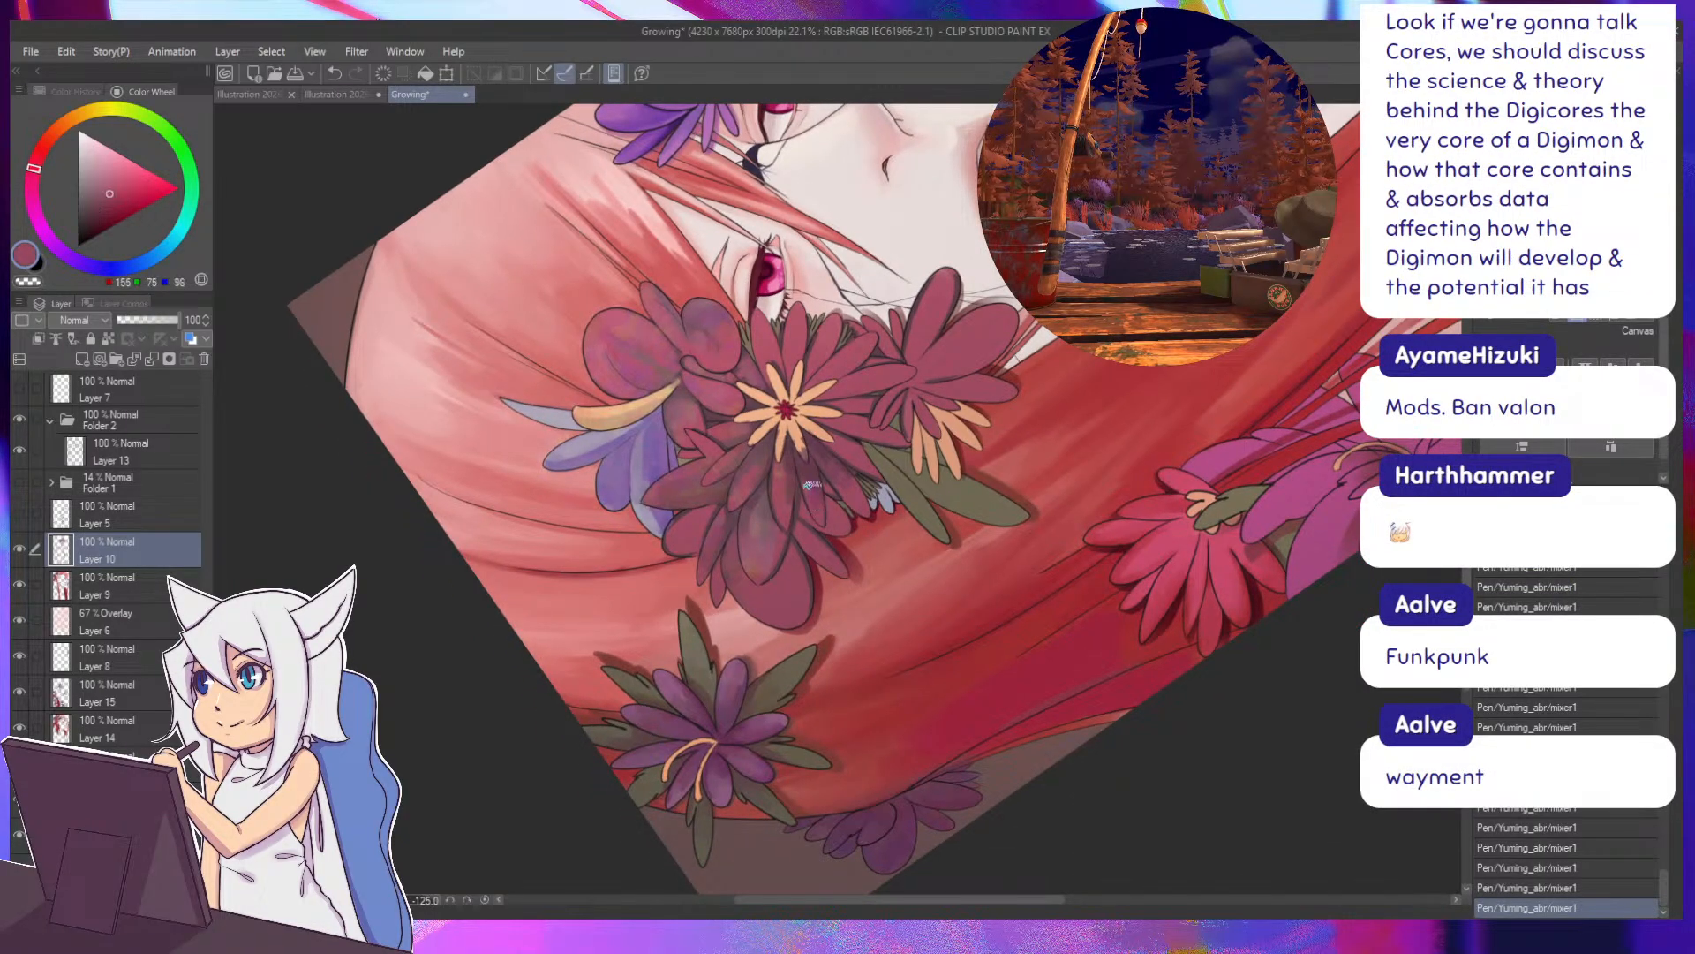
{"action": "left_click", "coordinate": [810, 480], "text": "alt"}
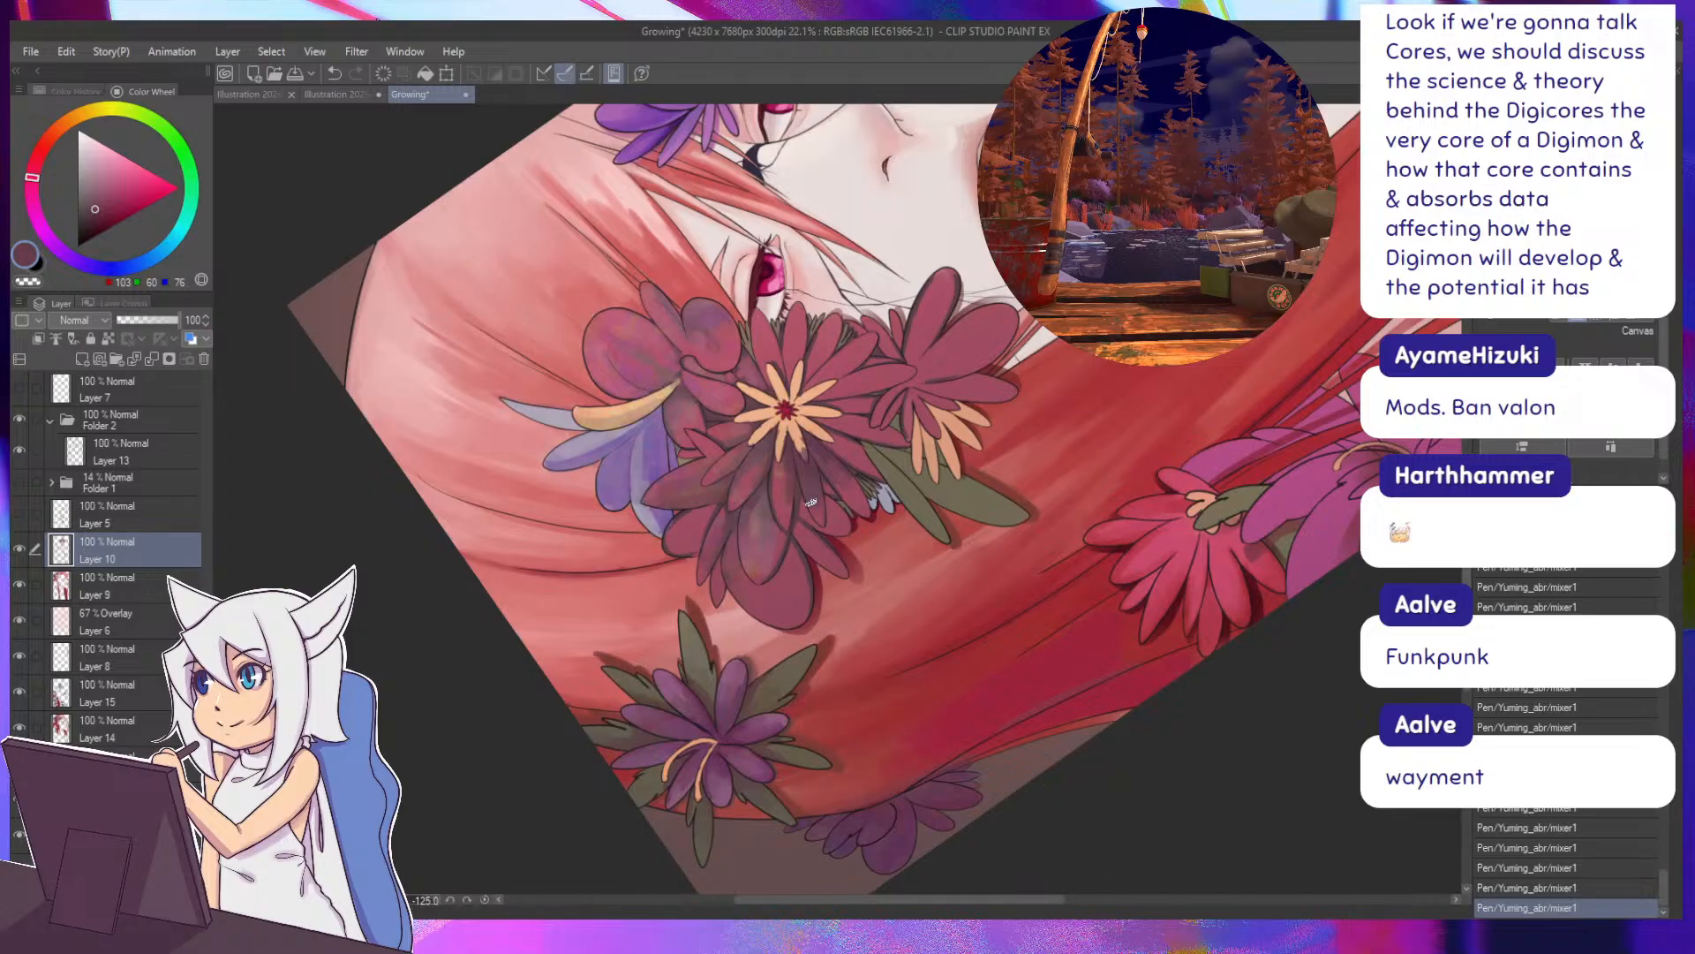
{"action": "left_click", "coordinate": [819, 517], "text": "alt"}
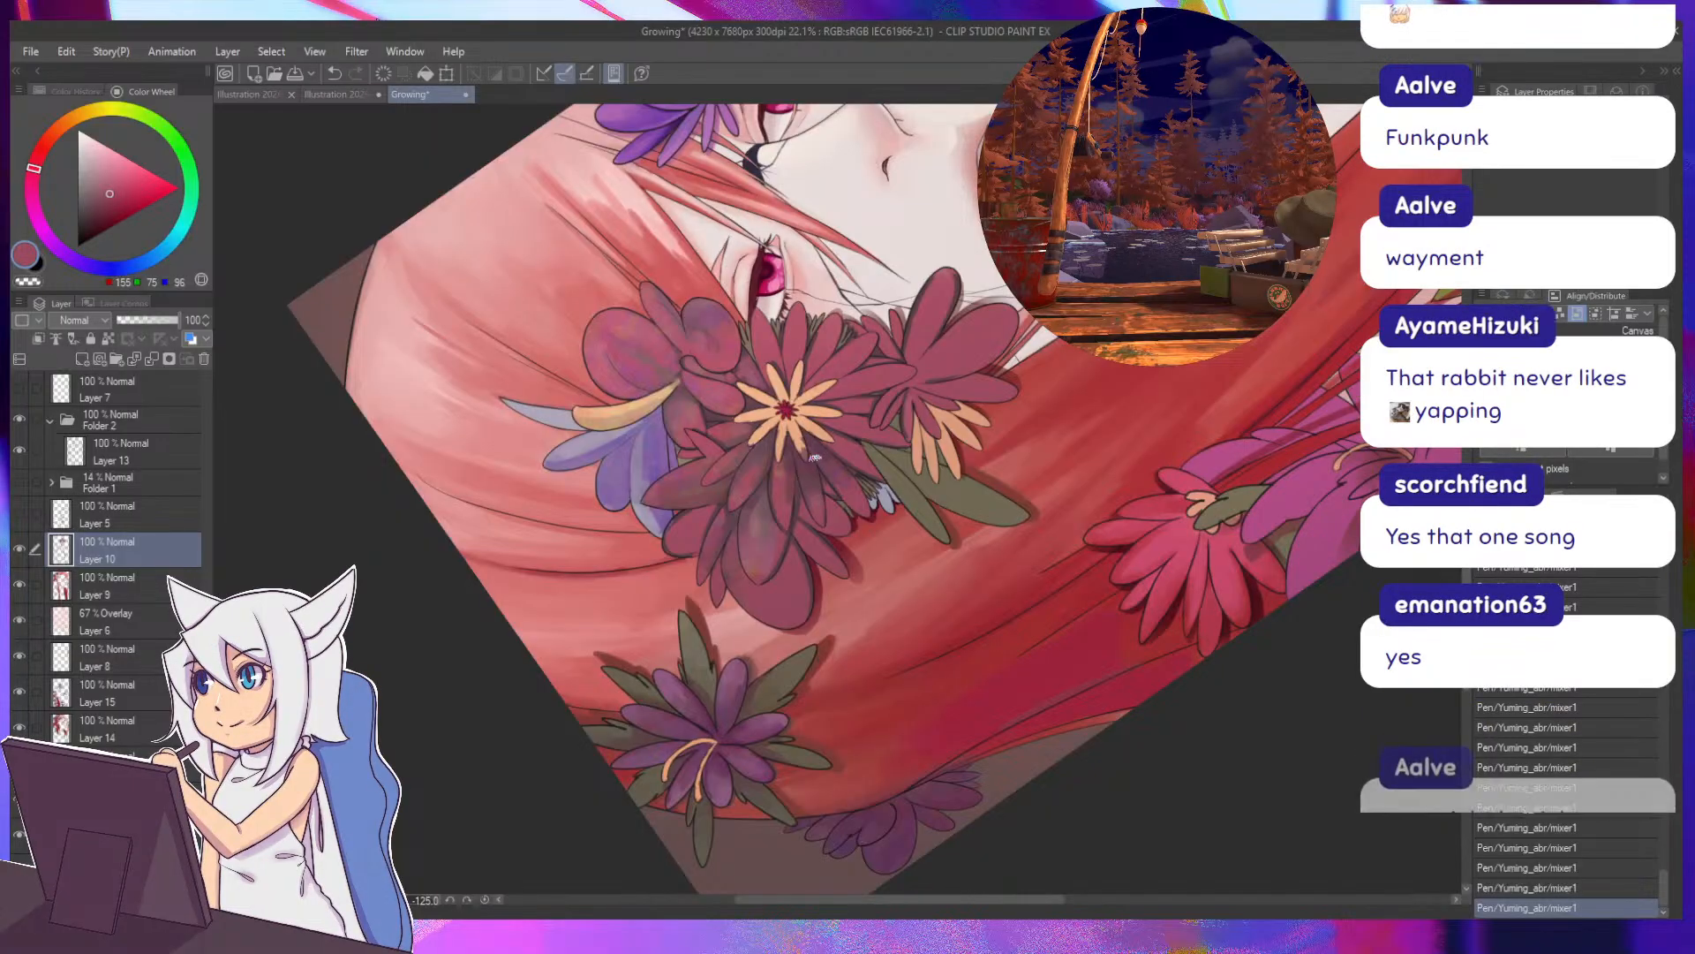
Sample purplish and reddish plum and darken the petal bases around the orange centre.
{"action": "left_click", "coordinate": [818, 492], "text": "alt"}
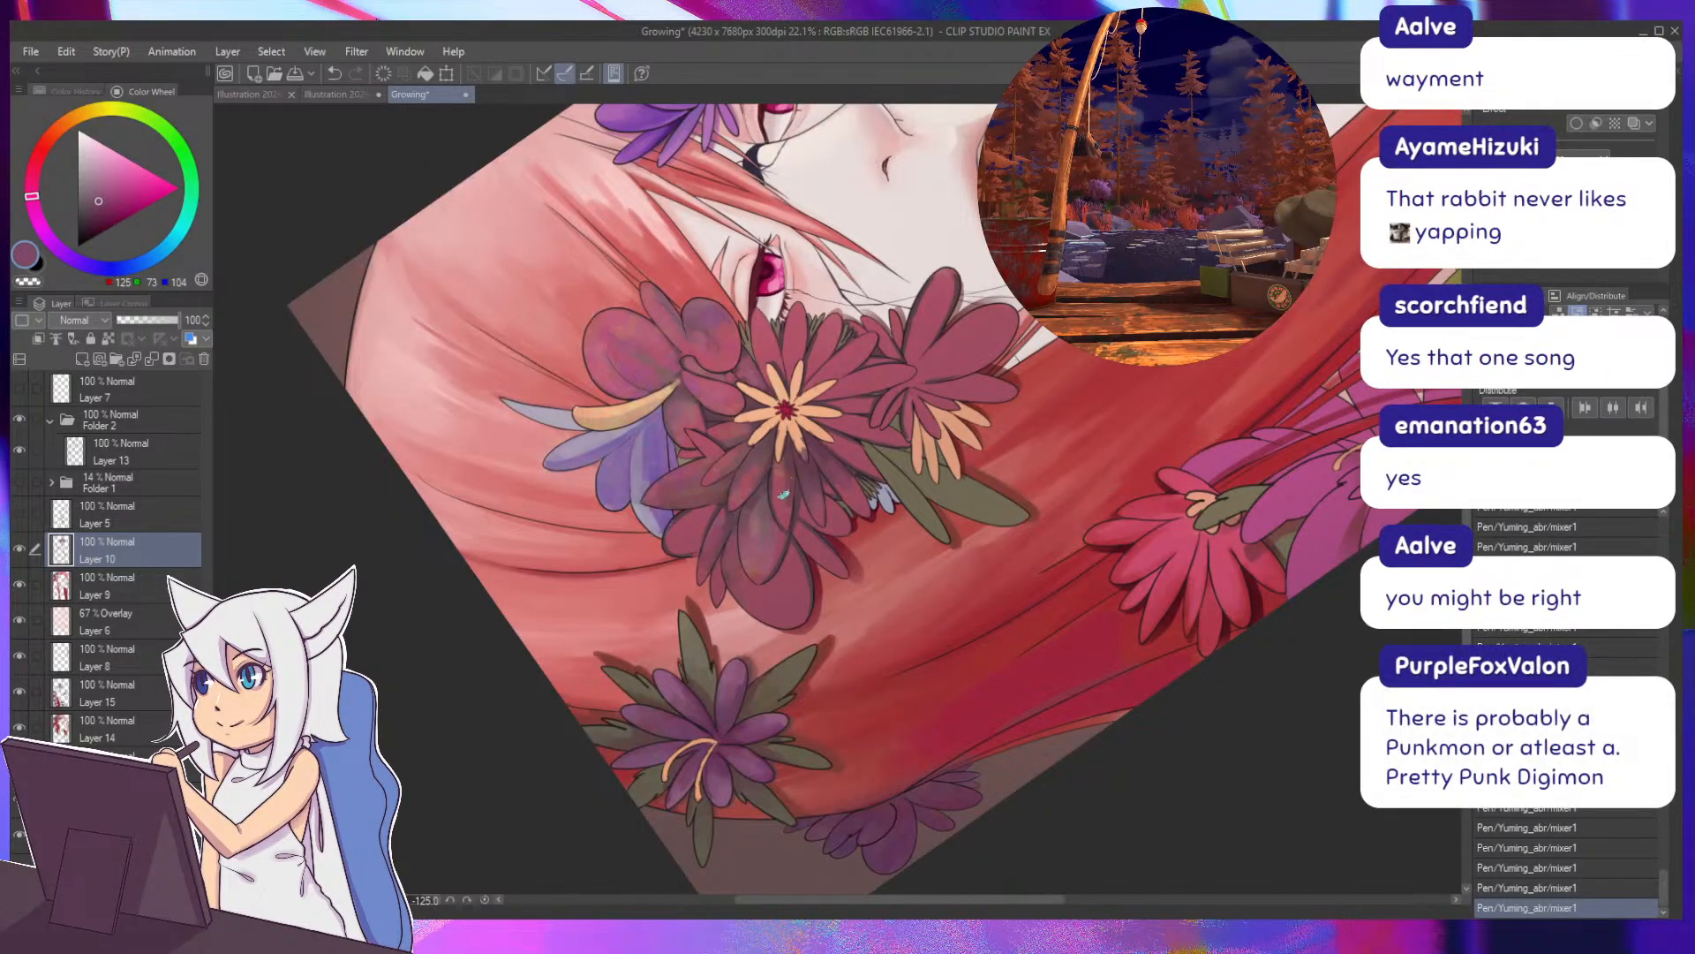
{"action": "left_click", "coordinate": [789, 485], "text": "alt"}
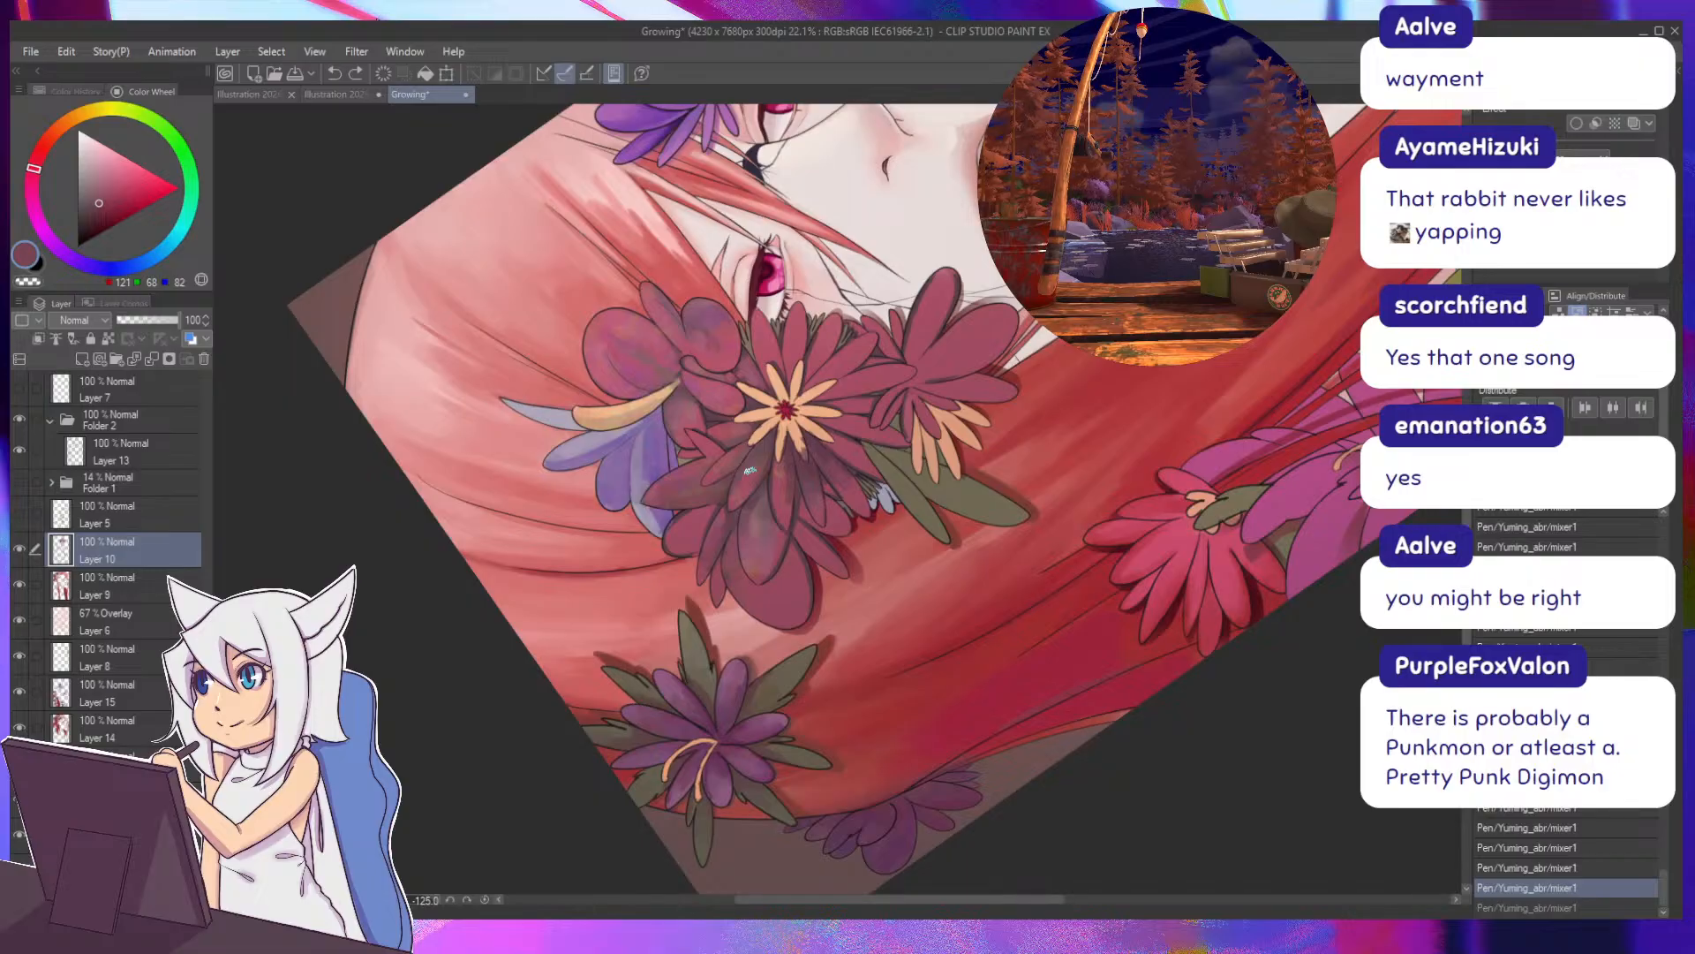
{"action": "left_click", "coordinate": [813, 442], "text": "alt"}
{"action": "left_click_drag", "start_coordinate": [819, 438], "coordinate": [844, 456]}
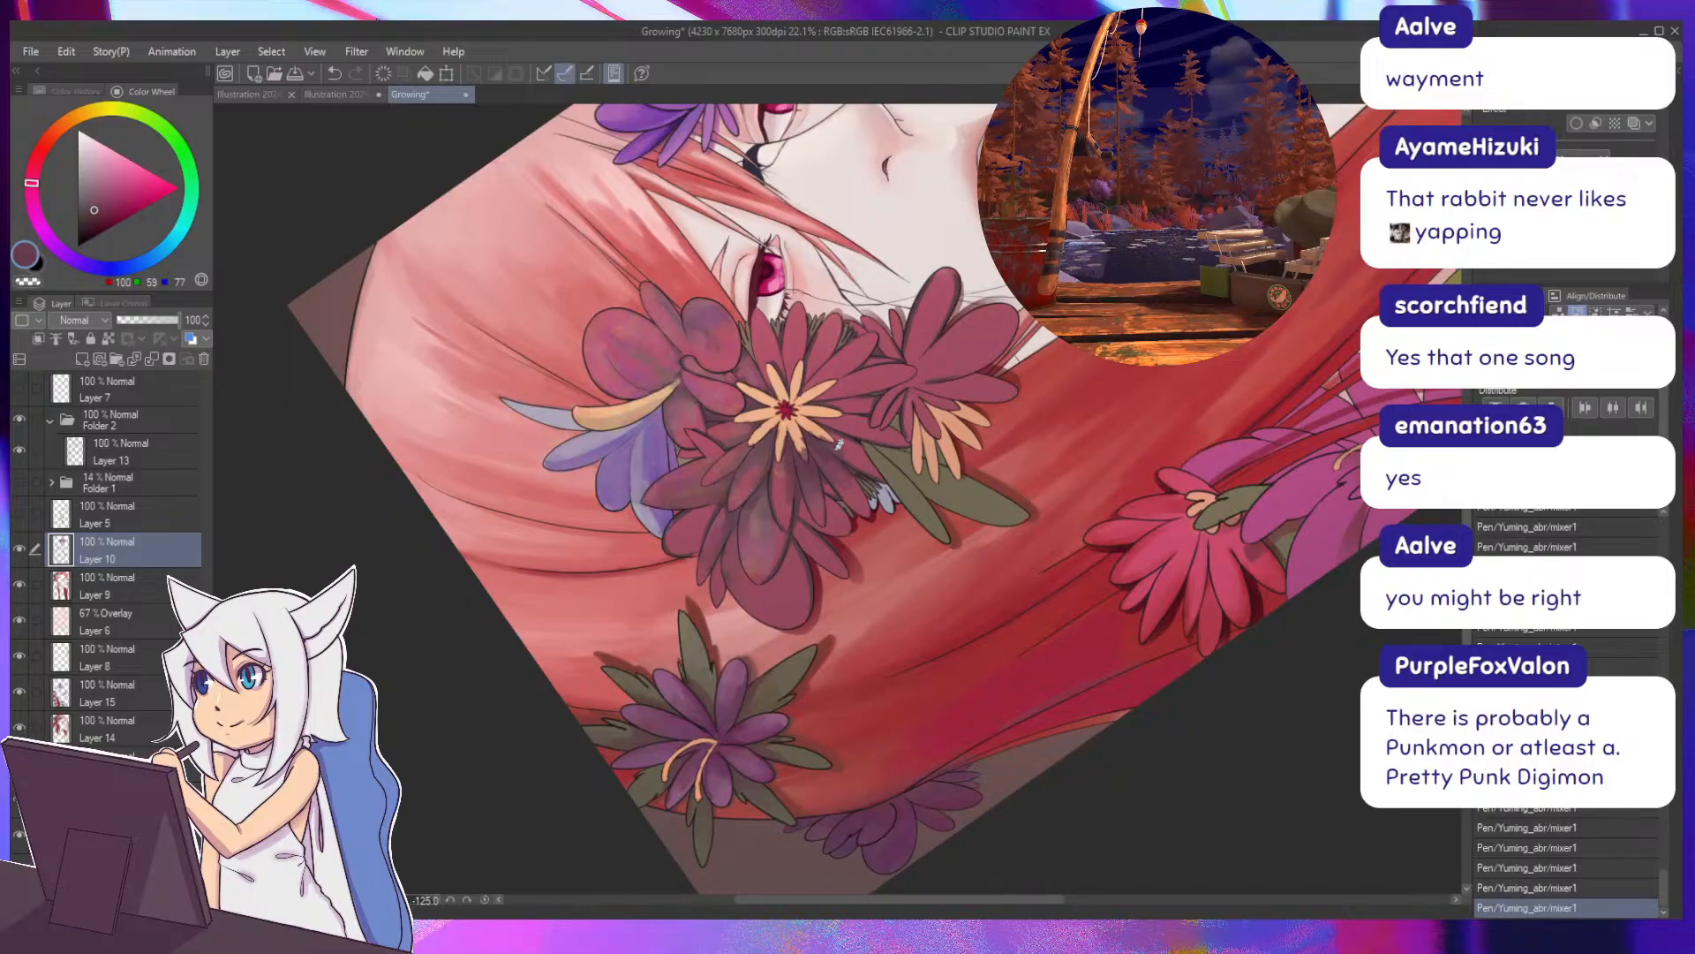
Sample dark plum and rose and shade the petals between the orange centre and the smaller maroon flower.
{"action": "left_click_drag", "start_coordinate": [698, 611], "coordinate": [706, 482]}
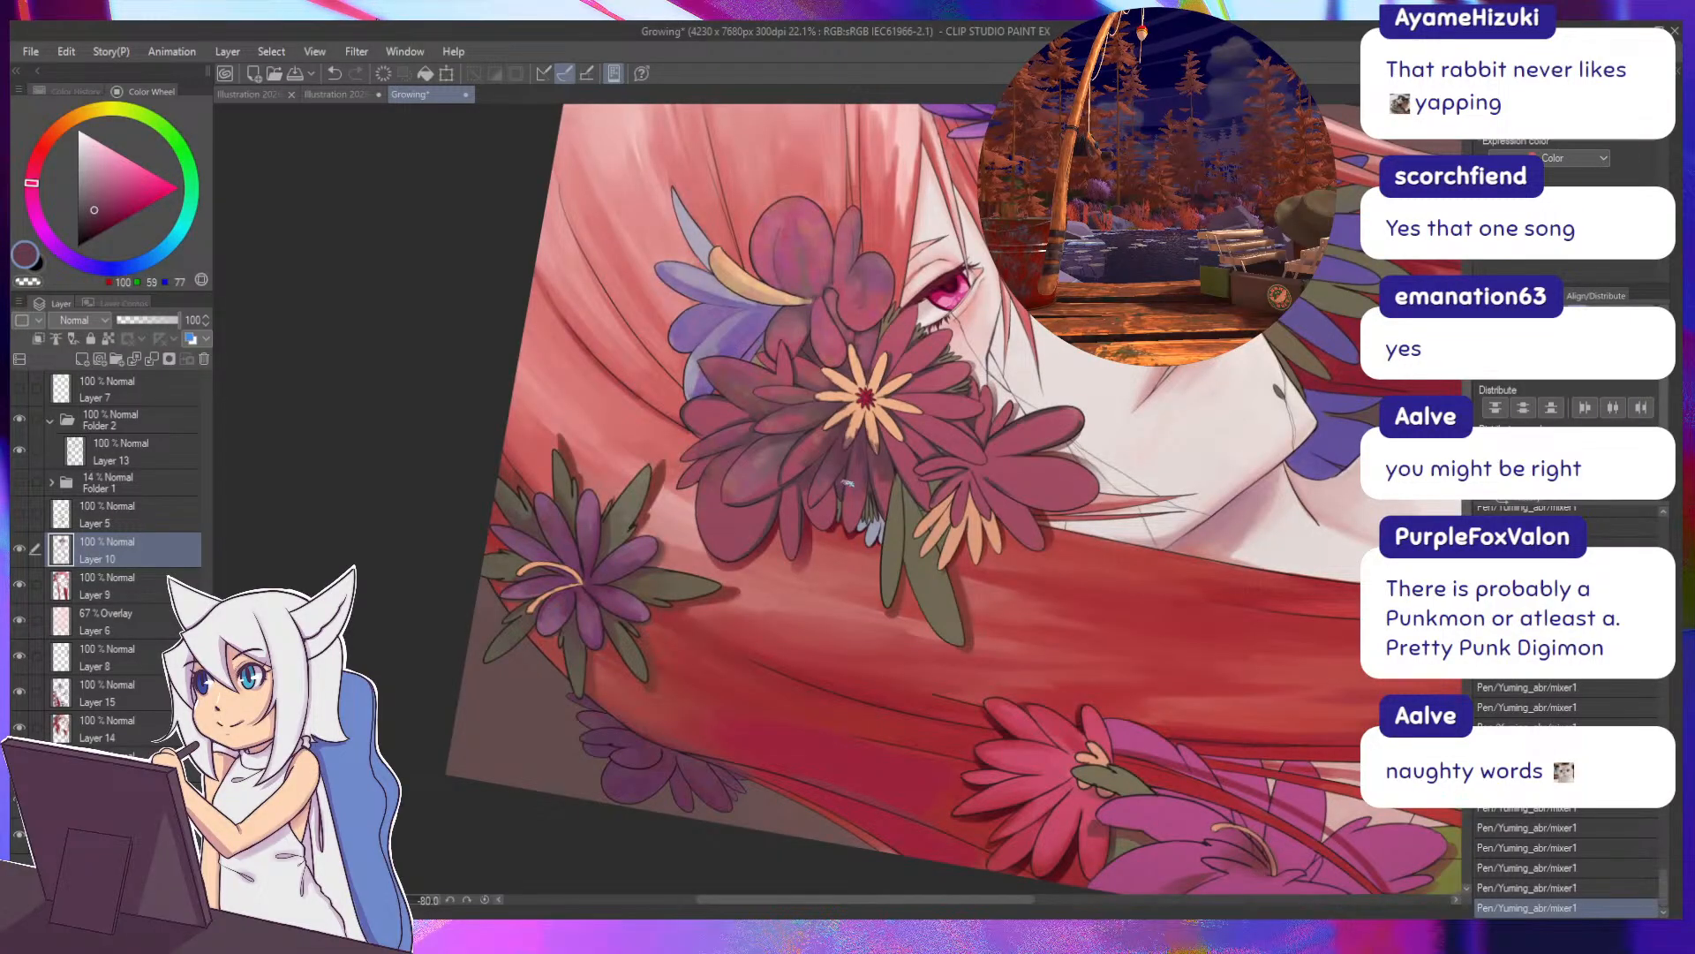
{"action": "scroll", "coordinate": [847, 483], "scroll_direction": "down", "scroll_amount": 5}
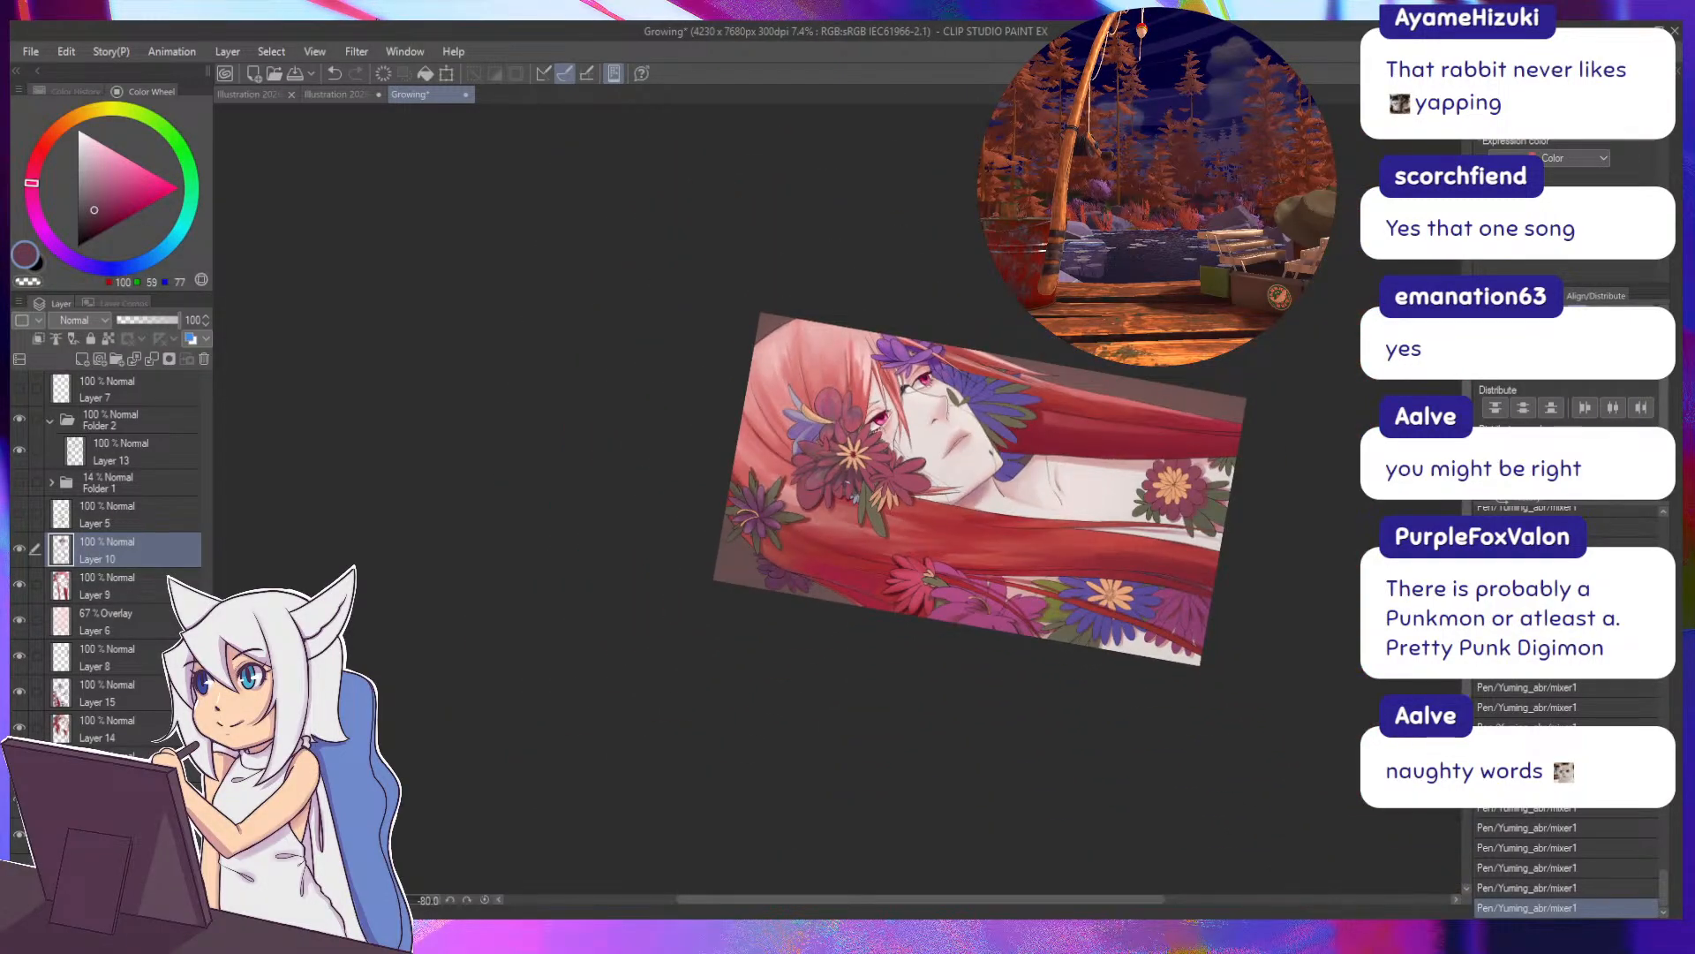
{"action": "scroll", "coordinate": [848, 481], "scroll_direction": "up", "scroll_amount": 3}
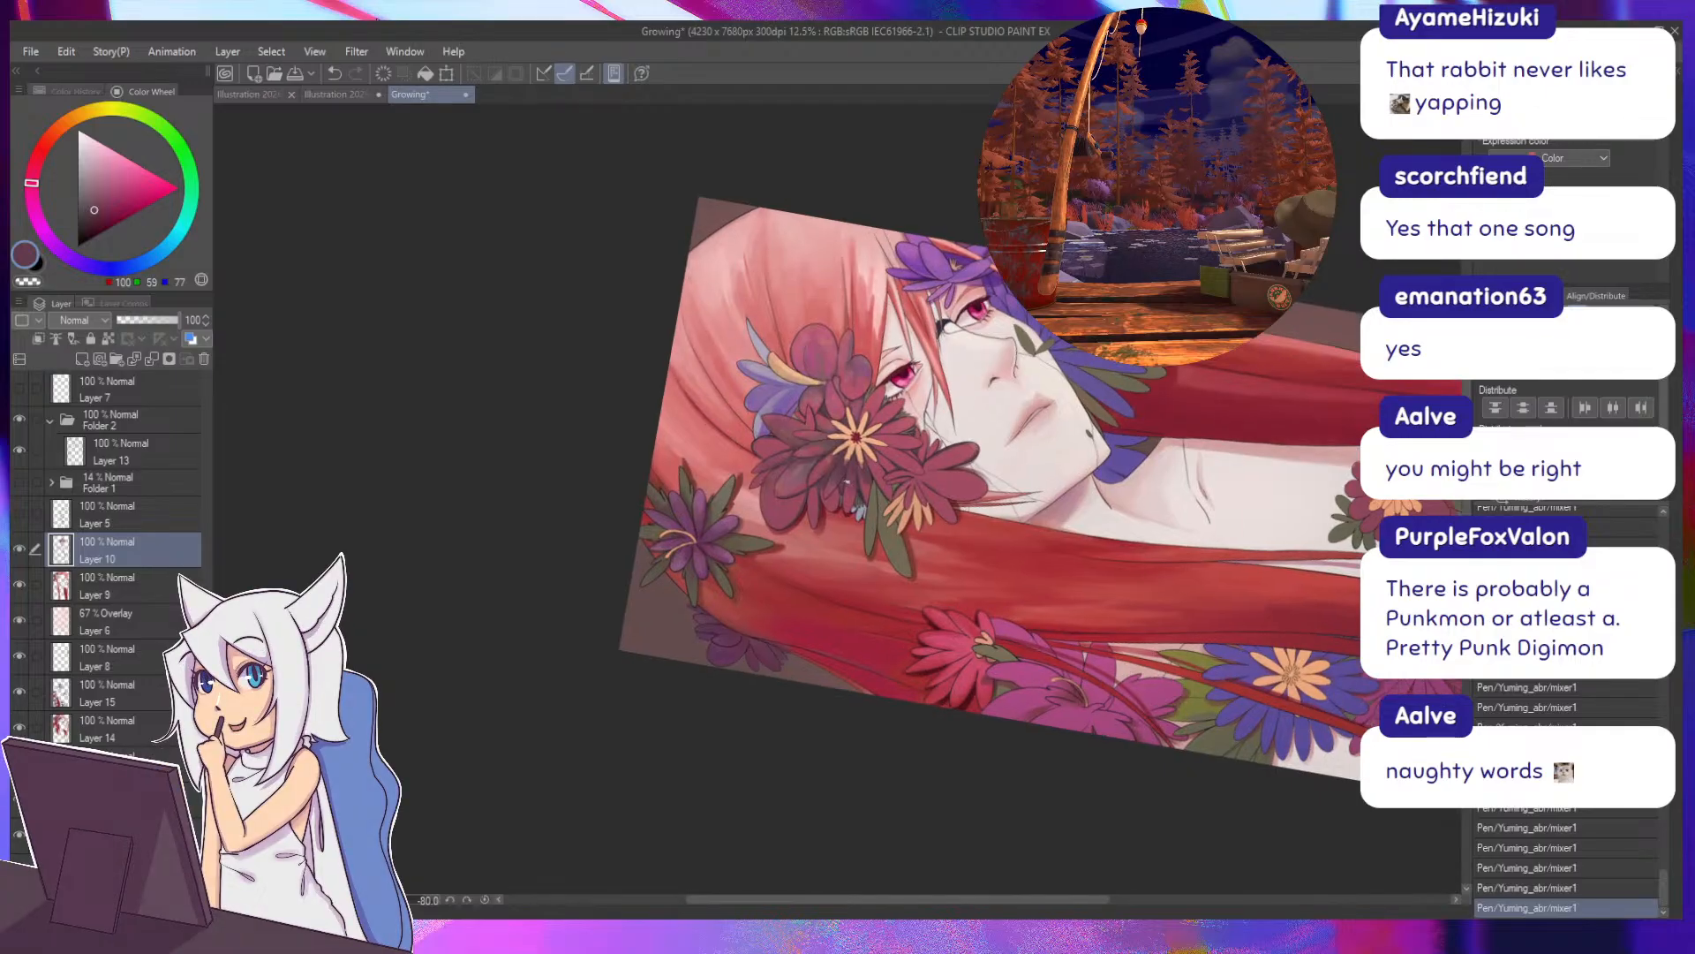
{"action": "scroll", "coordinate": [839, 470], "scroll_direction": "up", "scroll_amount": 1}
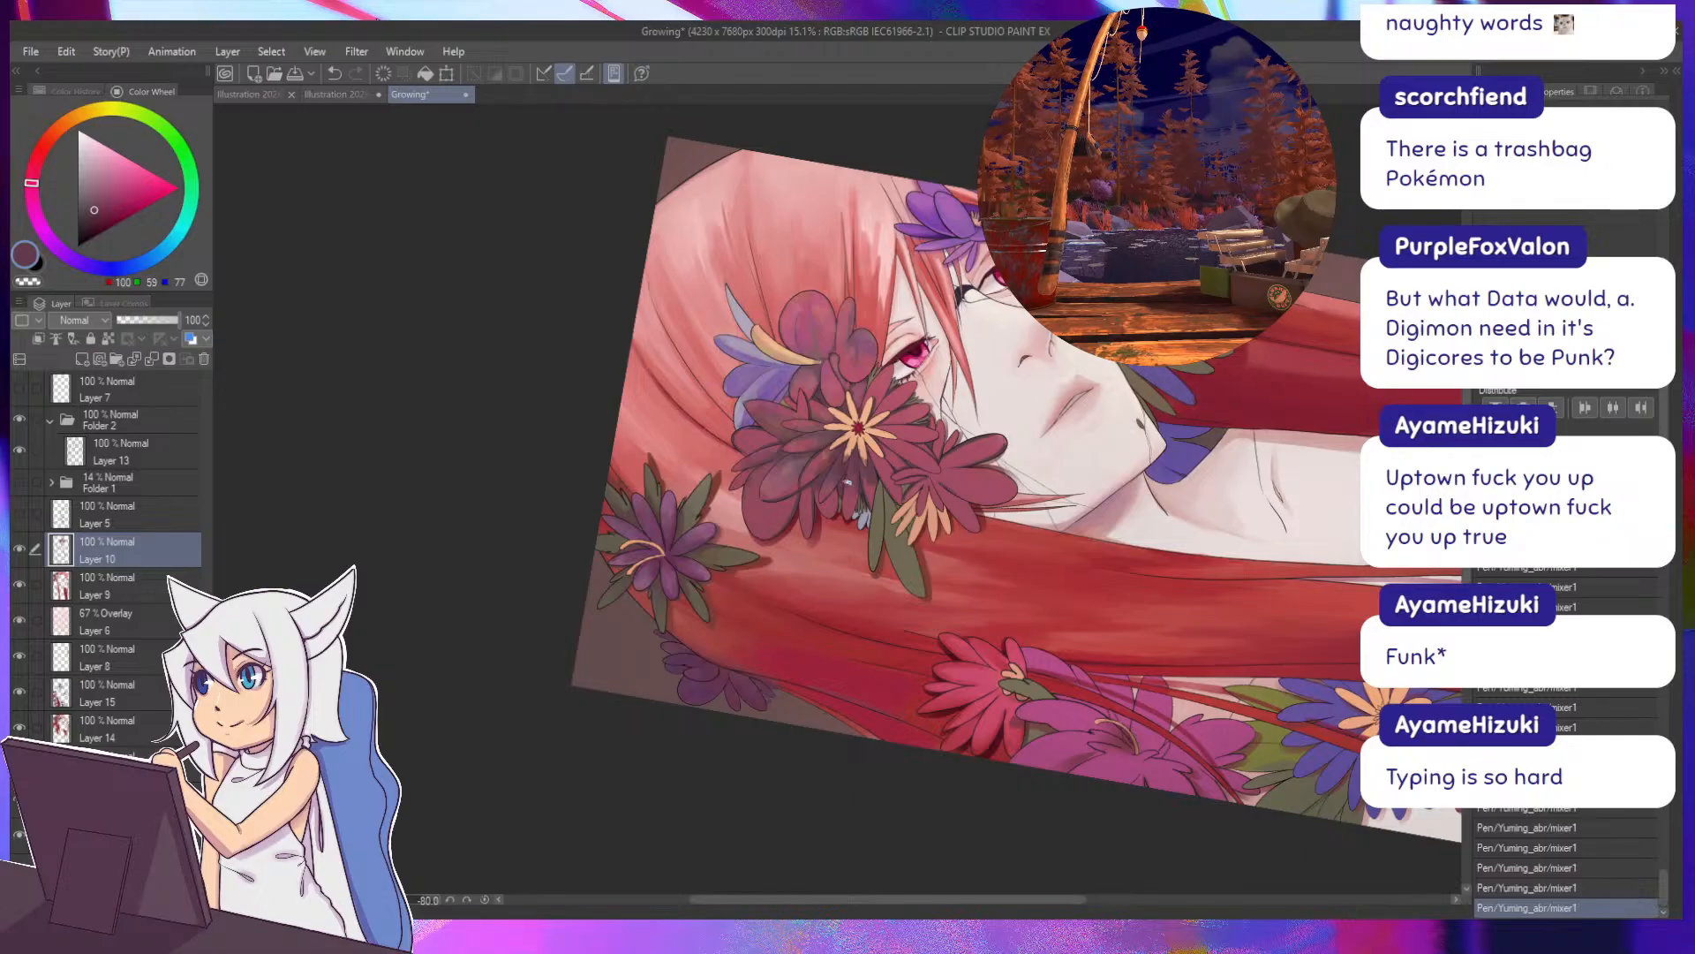
{"action": "key", "text": "minus"}
{"action": "key", "text": "minus"}
{"action": "key", "text": "minus"}
{"action": "key", "text": "minus"}
{"action": "key", "text": "minus"}
{"action": "key", "text": "minus"}
{"action": "key", "text": "minus"}
{"action": "key", "text": "minus"}
{"action": "key", "text": "minus"}
{"action": "key", "text": "minus"}
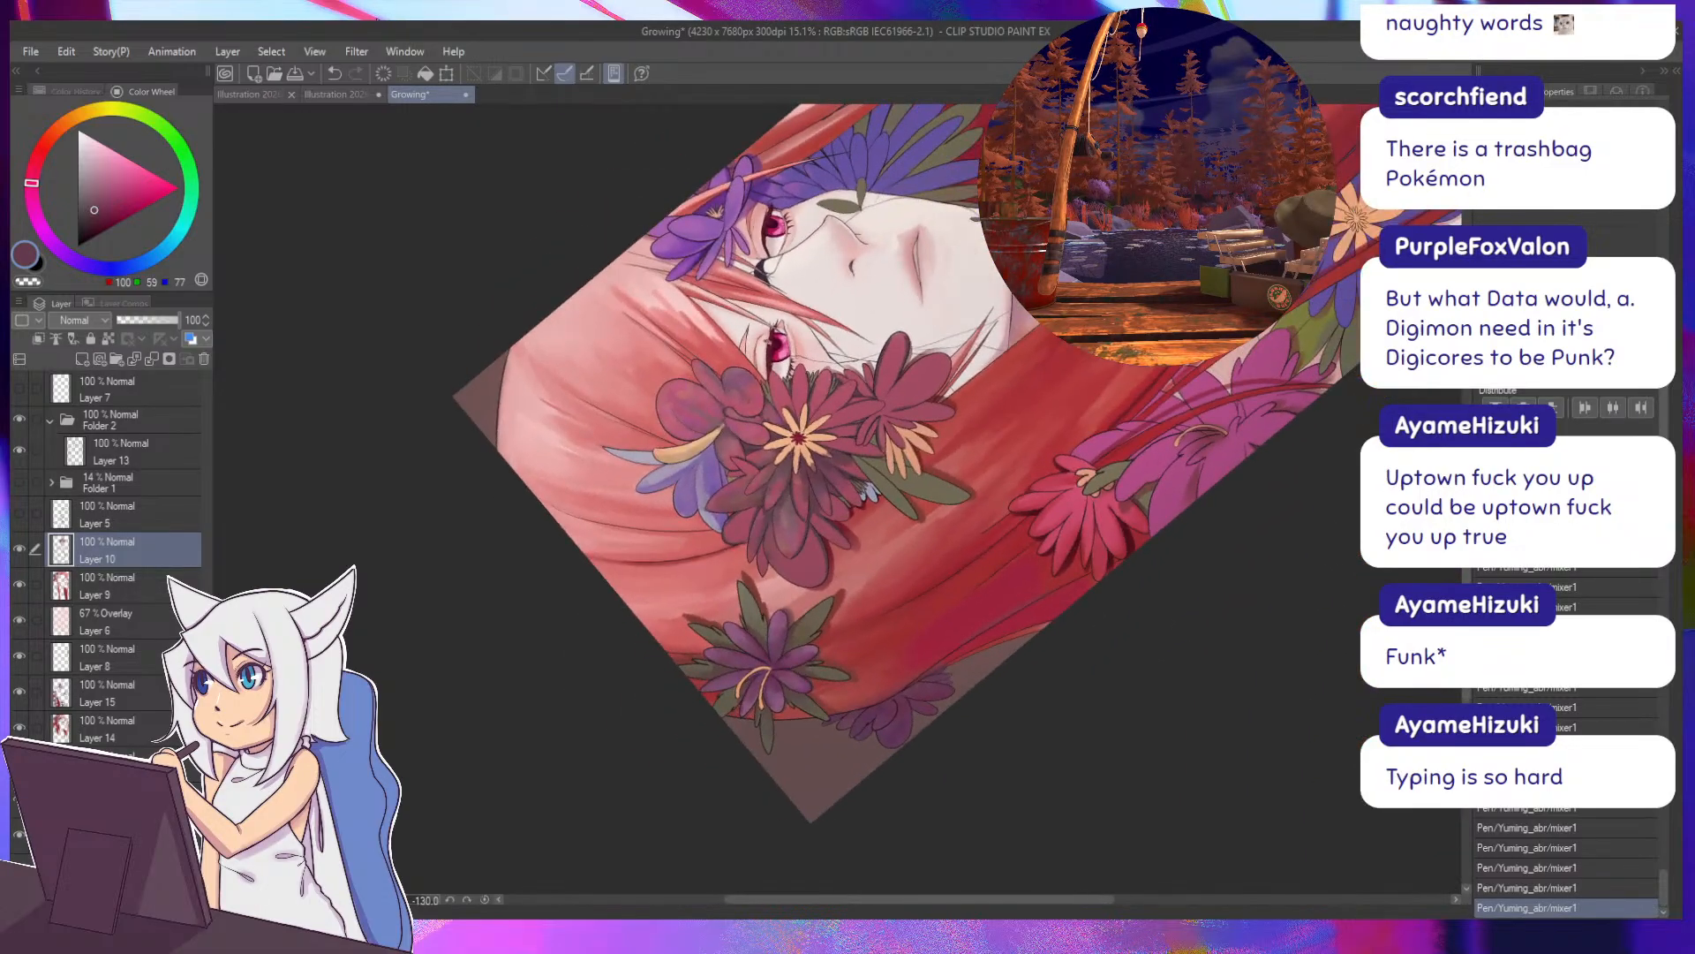
{"action": "scroll", "coordinate": [843, 398], "scroll_direction": "up", "scroll_amount": 3}
{"action": "key", "text": "asciicircum"}
{"action": "key", "text": "asciicircum"}
{"action": "key", "text": "asciicircum"}
{"action": "key", "text": "asciicircum"}
{"action": "key", "text": "asciicircum"}
{"action": "key", "text": "asciicircum"}
{"action": "key", "text": "asciicircum"}
{"action": "key", "text": "asciicircum"}
{"action": "key", "text": "asciicircum"}
{"action": "key", "text": "asciicircum"}
{"action": "left_click", "coordinate": [843, 489], "text": "alt"}
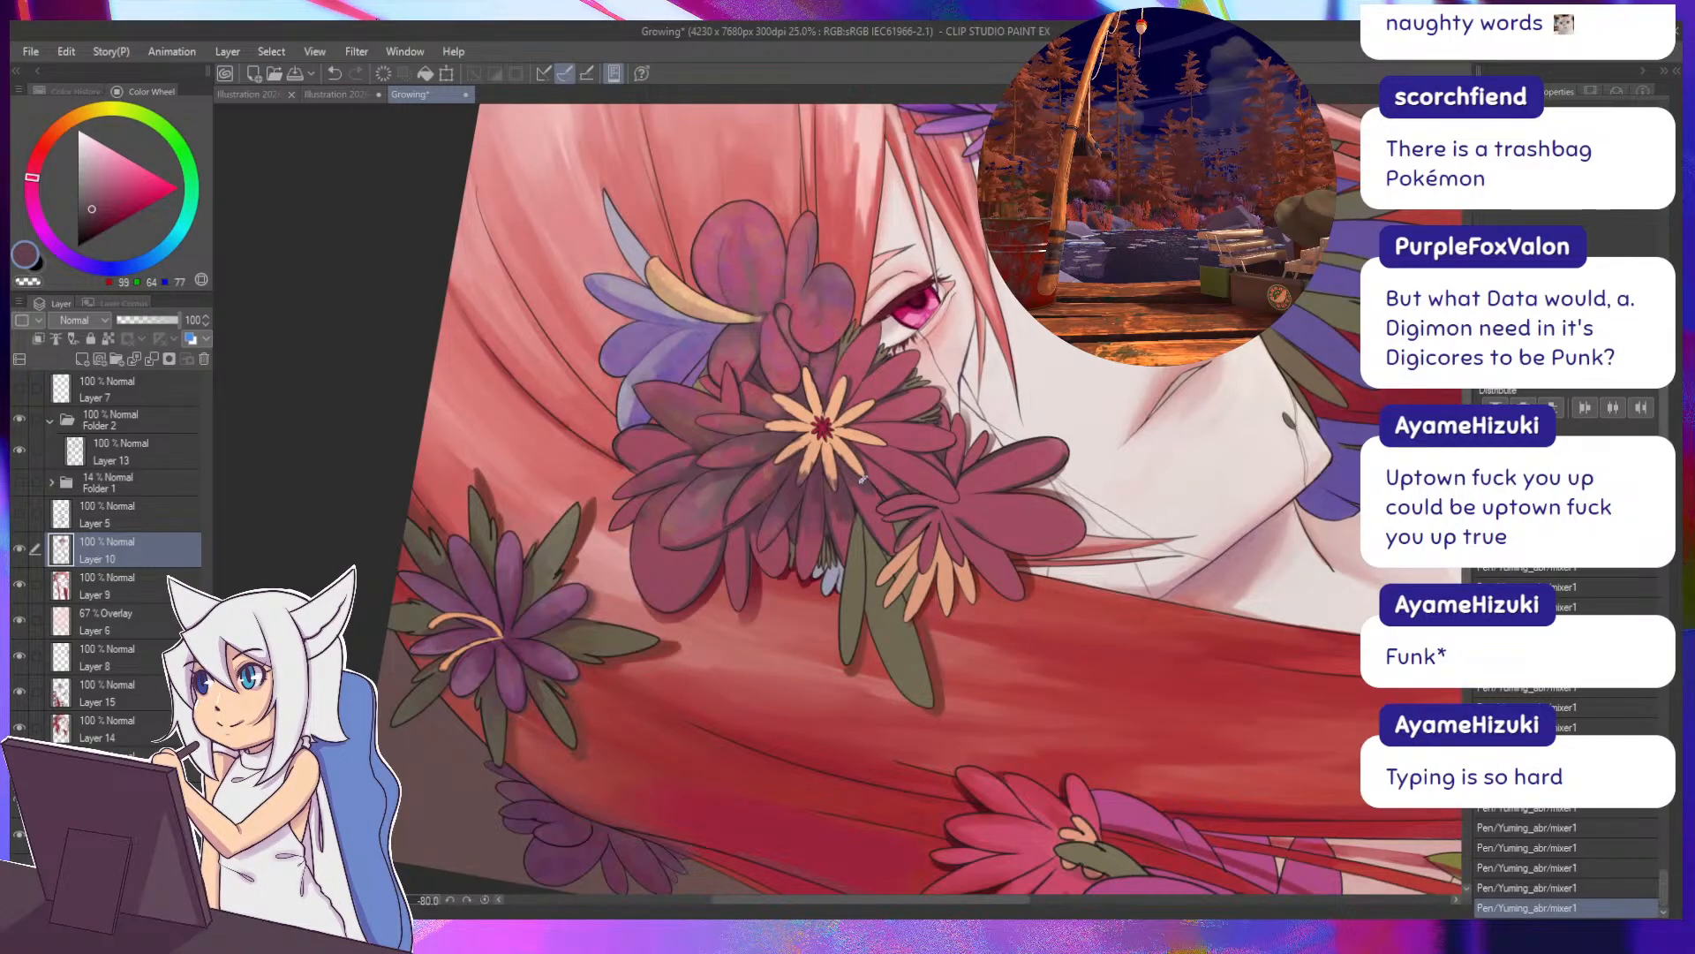
{"action": "left_click", "coordinate": [877, 528], "text": "alt"}
{"action": "left_click_drag", "start_coordinate": [857, 486], "coordinate": [871, 517]}
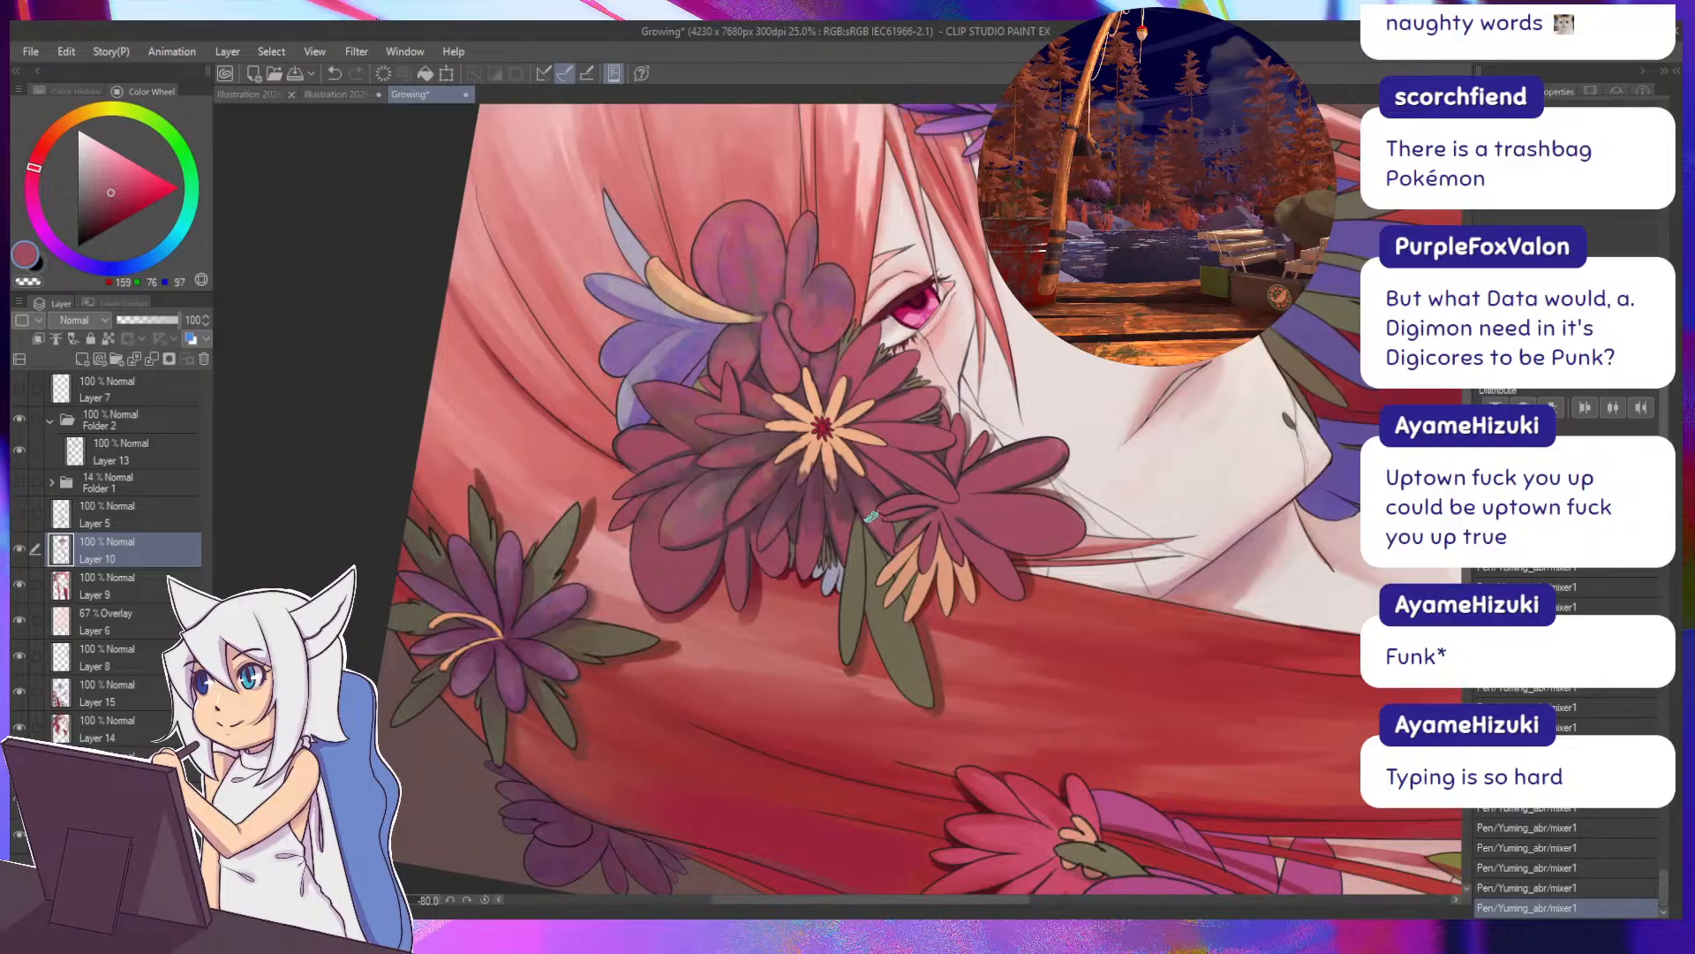
Resample petal tones and a dusty rose and continue blending the petals close around the orange centre.
{"action": "left_click", "coordinate": [871, 516], "text": "alt"}
{"action": "mouse_move", "coordinate": [826, 435]}
{"action": "left_mouse_down"}
{"action": "mouse_move", "coordinate": [896, 532]}
{"action": "mouse_move", "coordinate": [852, 552]}
{"action": "mouse_move", "coordinate": [806, 472]}
{"action": "mouse_move", "coordinate": [826, 536]}
{"action": "mouse_move", "coordinate": [853, 546]}
{"action": "left_mouse_up"}
{"action": "left_click", "coordinate": [804, 474], "text": "alt"}
{"action": "scroll", "coordinate": [852, 545], "scroll_direction": "up", "scroll_amount": 2}
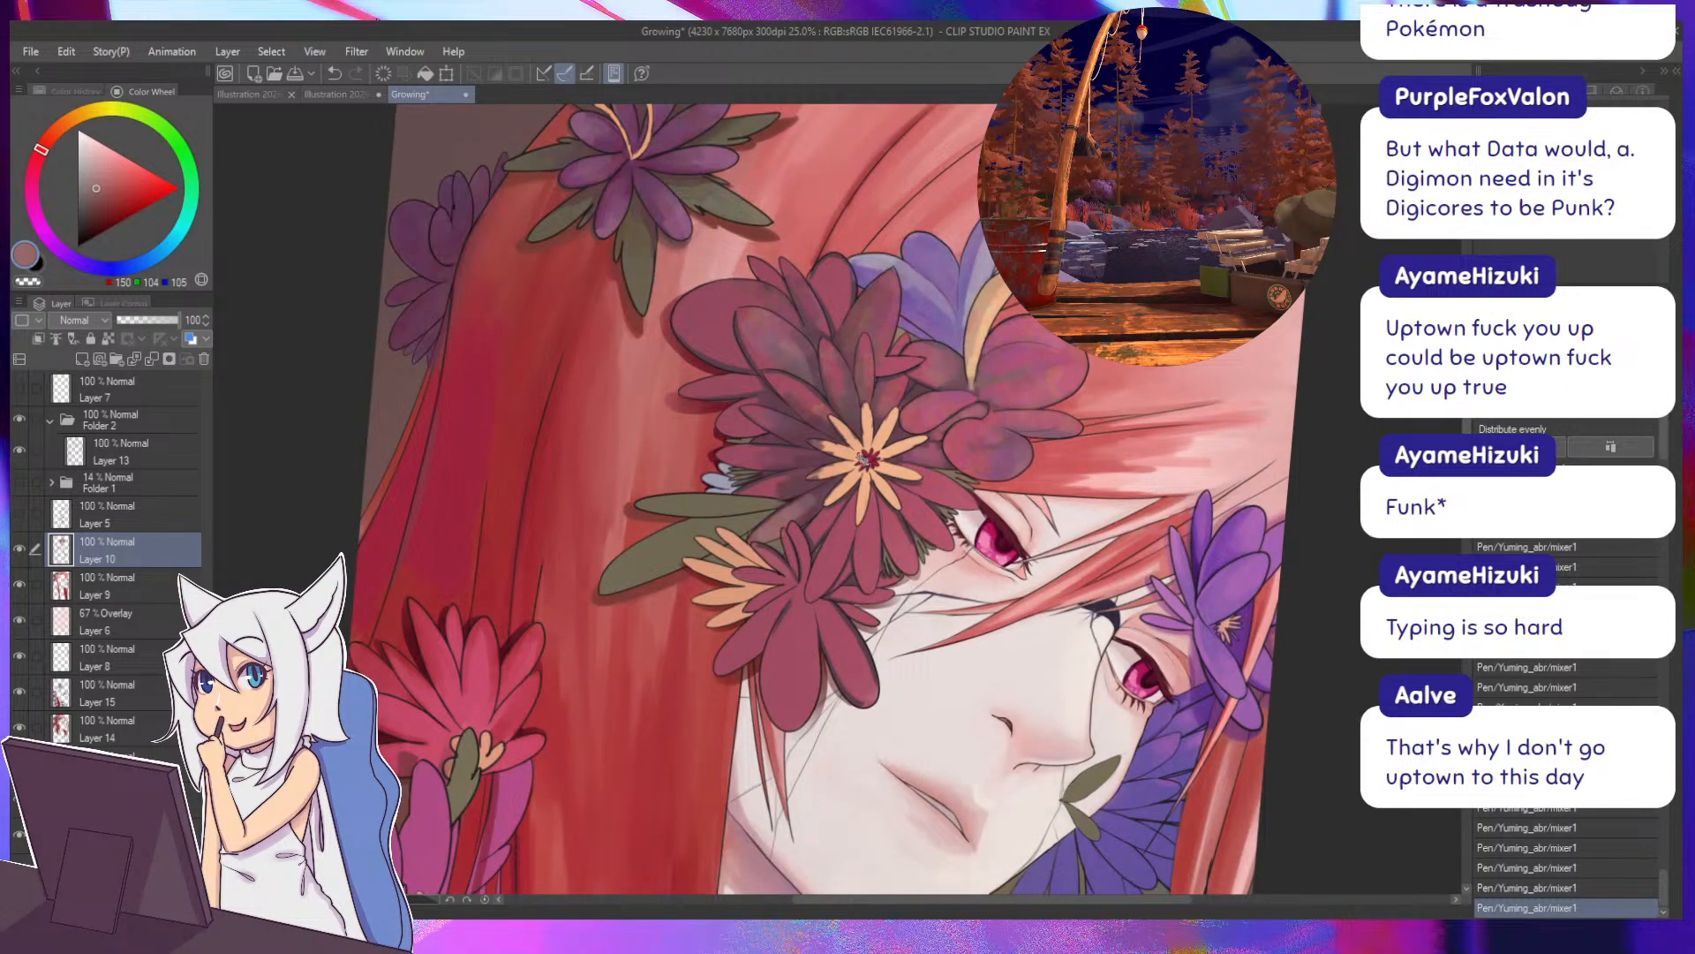
Sample muted rose tones from the maroon petals and blend the overlapping petals beside the orange centre.
{"action": "mouse_move", "coordinate": [771, 445]}
{"action": "left_mouse_down"}
{"action": "mouse_move", "coordinate": [792, 535]}
{"action": "mouse_move", "coordinate": [775, 578]}
{"action": "left_mouse_up"}
{"action": "left_click", "coordinate": [792, 536], "text": "alt"}
{"action": "left_click", "coordinate": [818, 531], "text": "alt"}
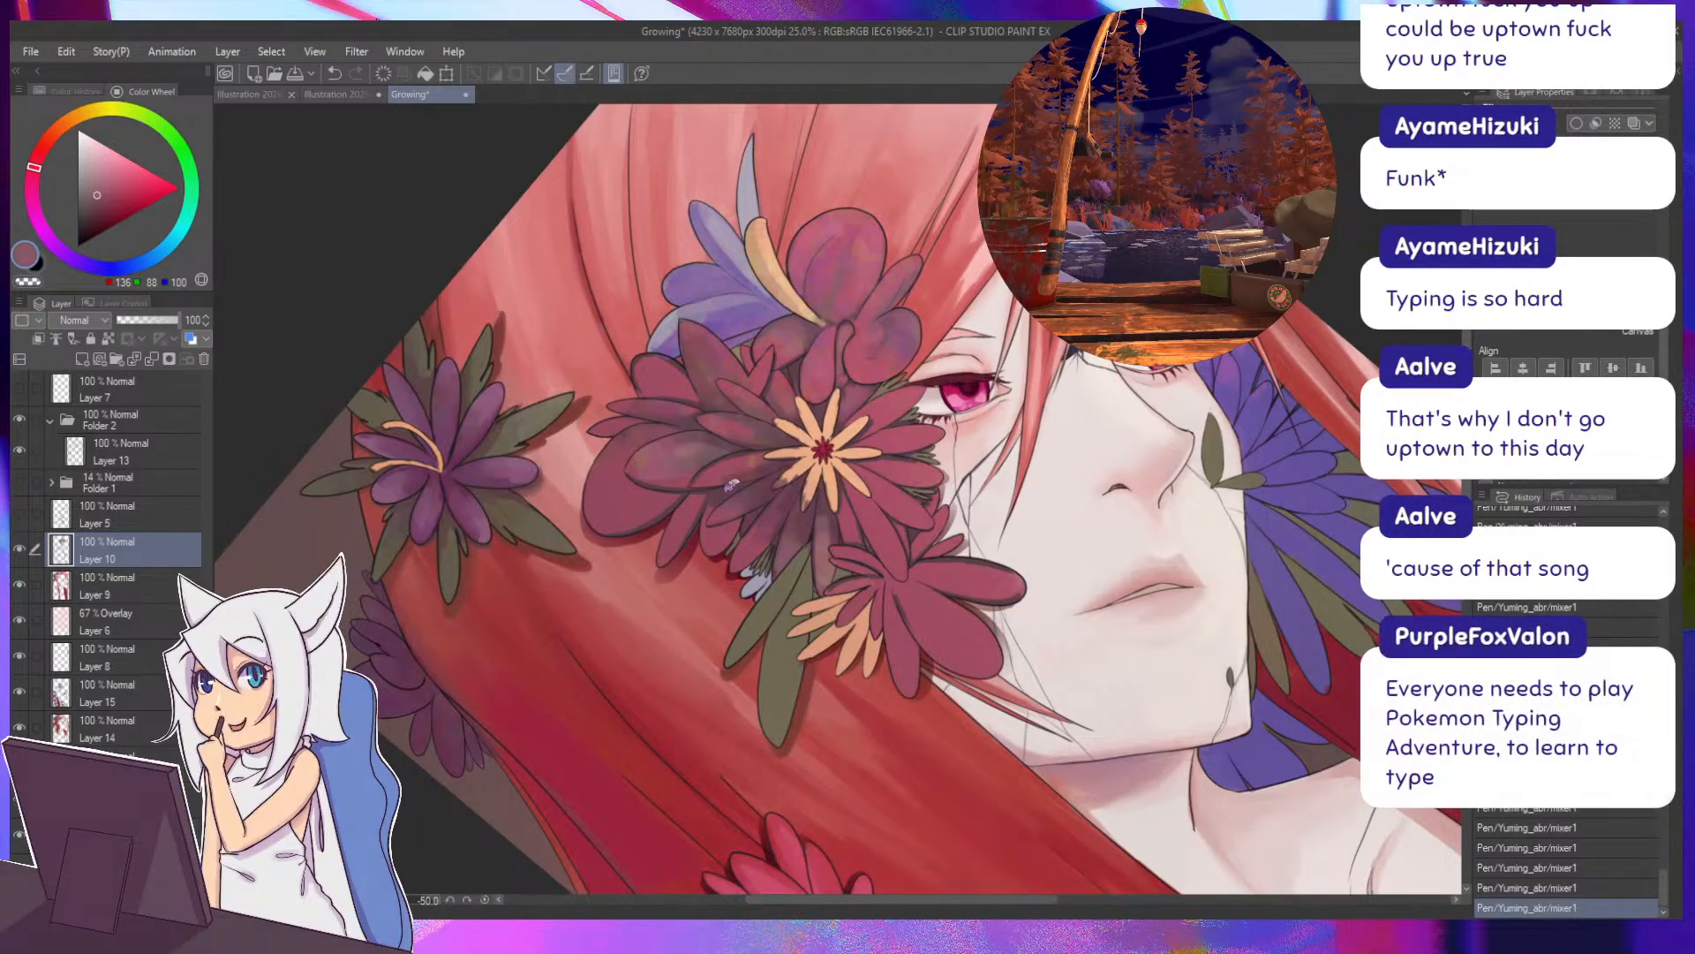
{"action": "key", "text": "minus"}
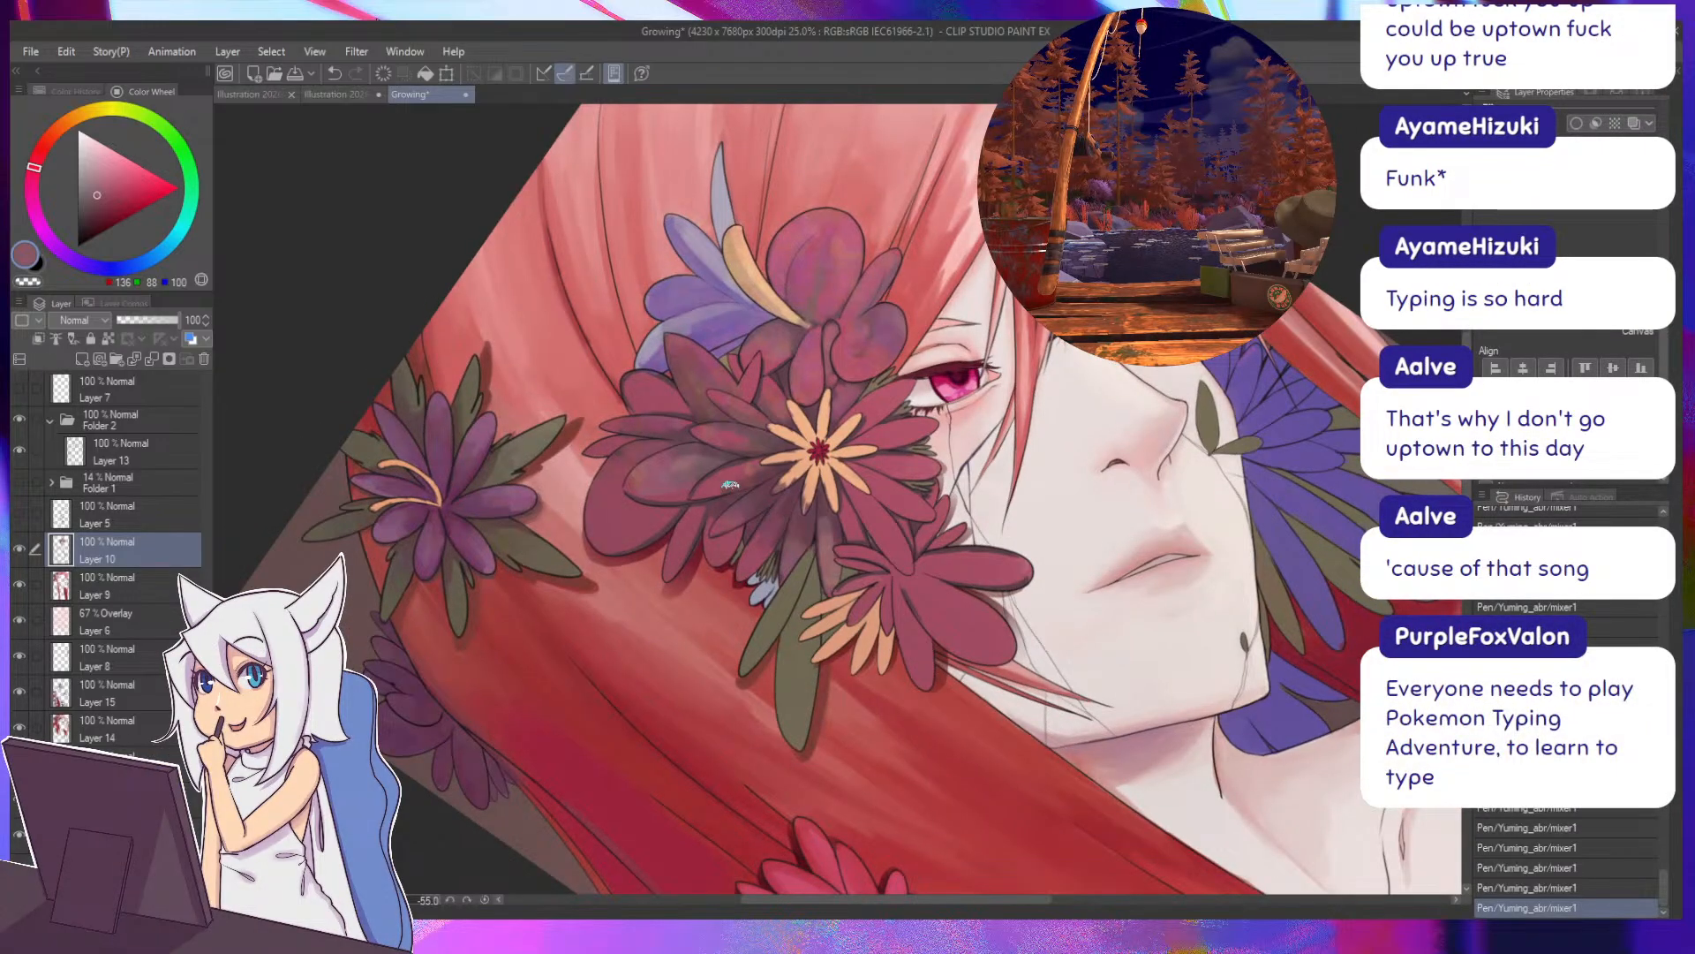
{"action": "left_click_drag", "start_coordinate": [783, 510], "coordinate": [777, 498]}
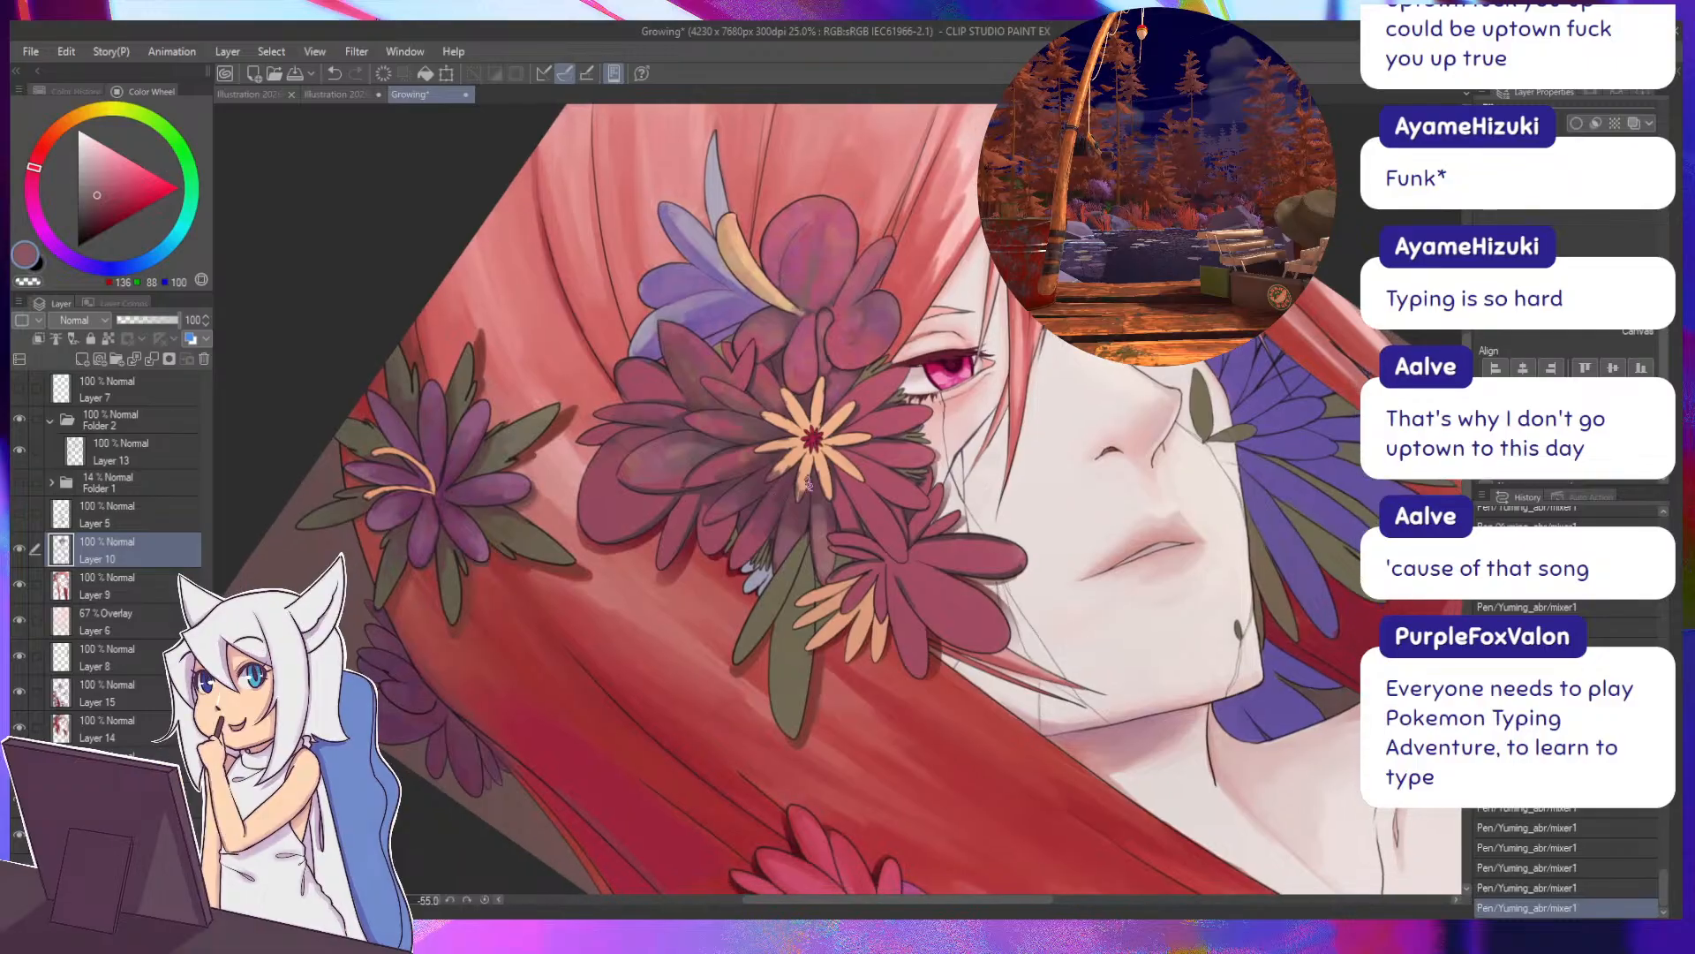
Sample dark plum tones and deepen the shadows at the petal bases around the orange centre.
{"action": "left_click", "coordinate": [814, 492], "text": "alt"}
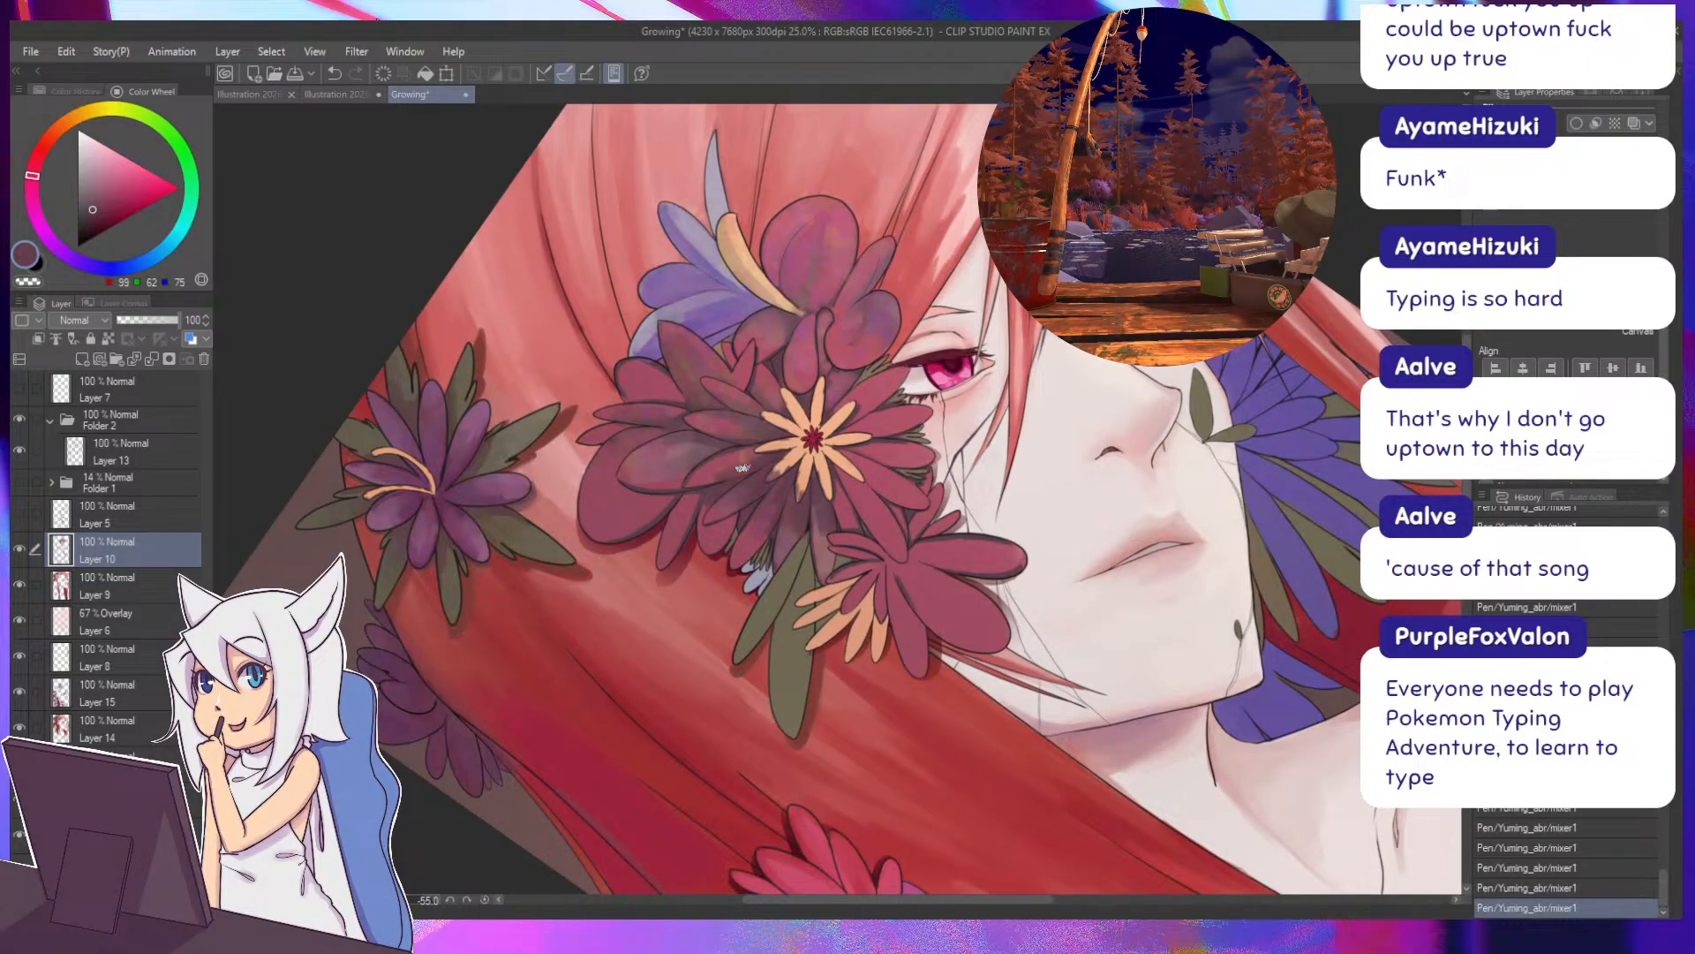
{"action": "left_click", "coordinate": [750, 470], "text": "alt"}
{"action": "left_click", "coordinate": [842, 481], "text": "alt"}
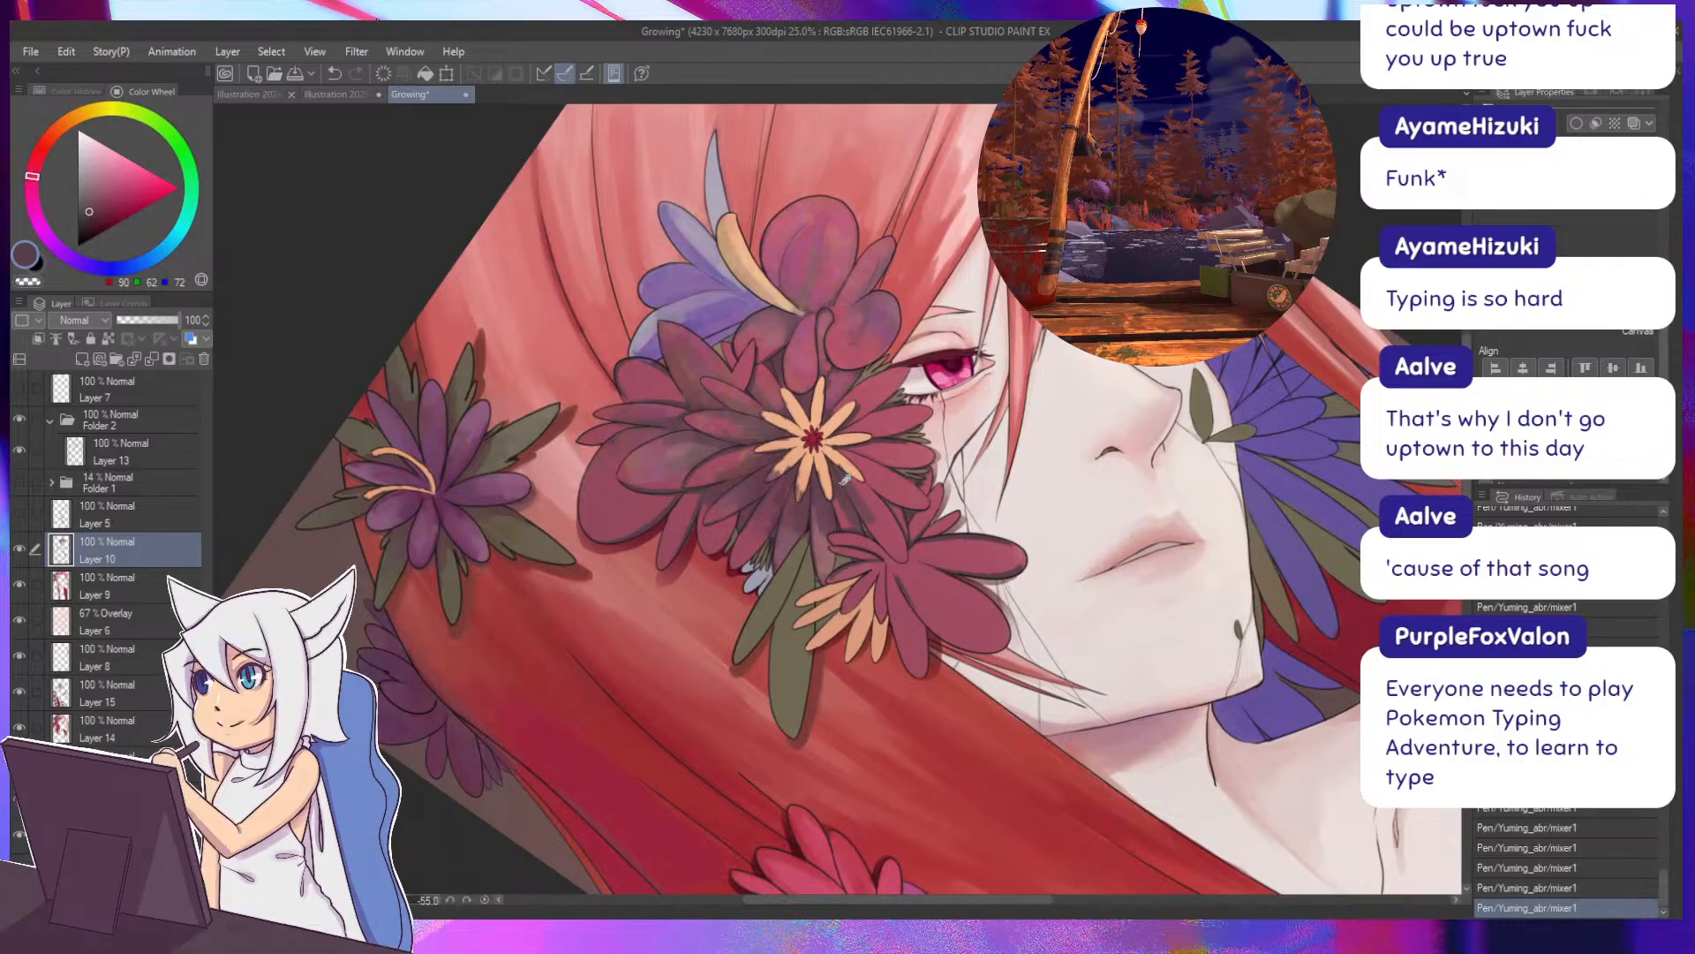
Undo the last two strokes and resample a dusty mauve for the petals between the orange centre and smaller maroon flower.
{"action": "key", "text": "ctrl+z"}
{"action": "key", "text": "ctrl+z"}
{"action": "mouse_move", "coordinate": [840, 475]}
{"action": "left_mouse_down"}
{"action": "mouse_move", "coordinate": [875, 519]}
{"action": "mouse_move", "coordinate": [770, 506]}
{"action": "mouse_move", "coordinate": [885, 449]}
{"action": "left_mouse_up"}
{"action": "left_click", "coordinate": [881, 446], "text": "alt"}
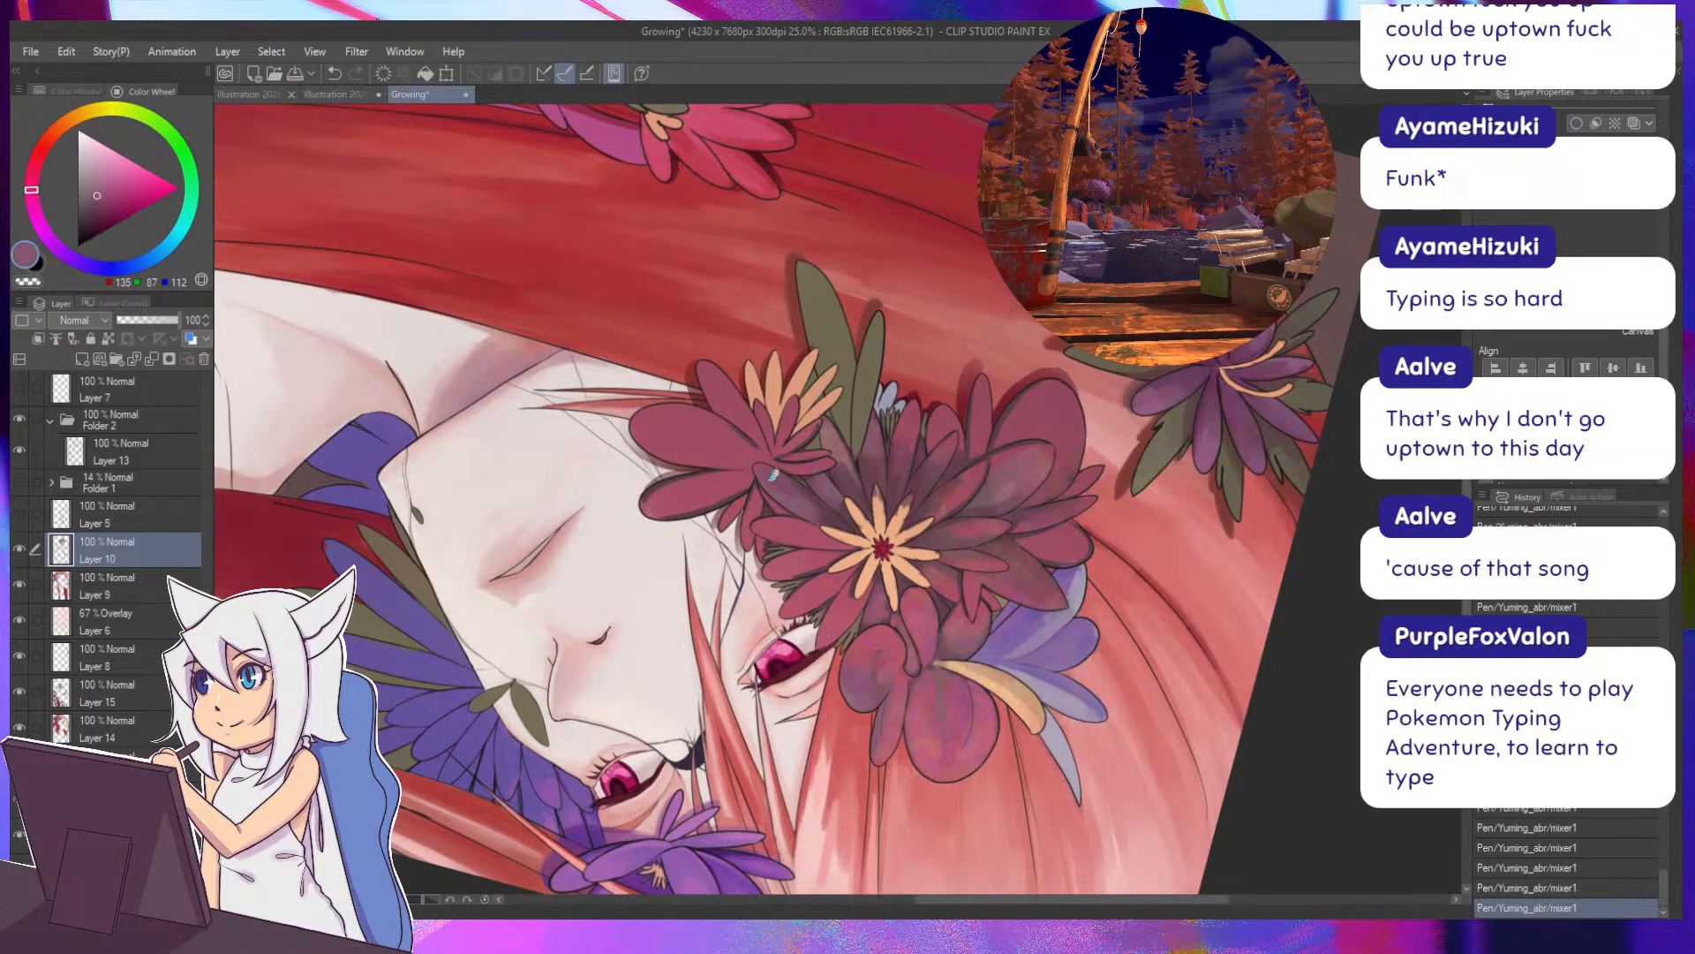
Blend the petals just below the large burgundy flower's yellow centre on Layer 10, alternating sampled dark plum and muted mauve tones.
{"action": "left_click_drag", "start_coordinate": [750, 448], "coordinate": [885, 587]}
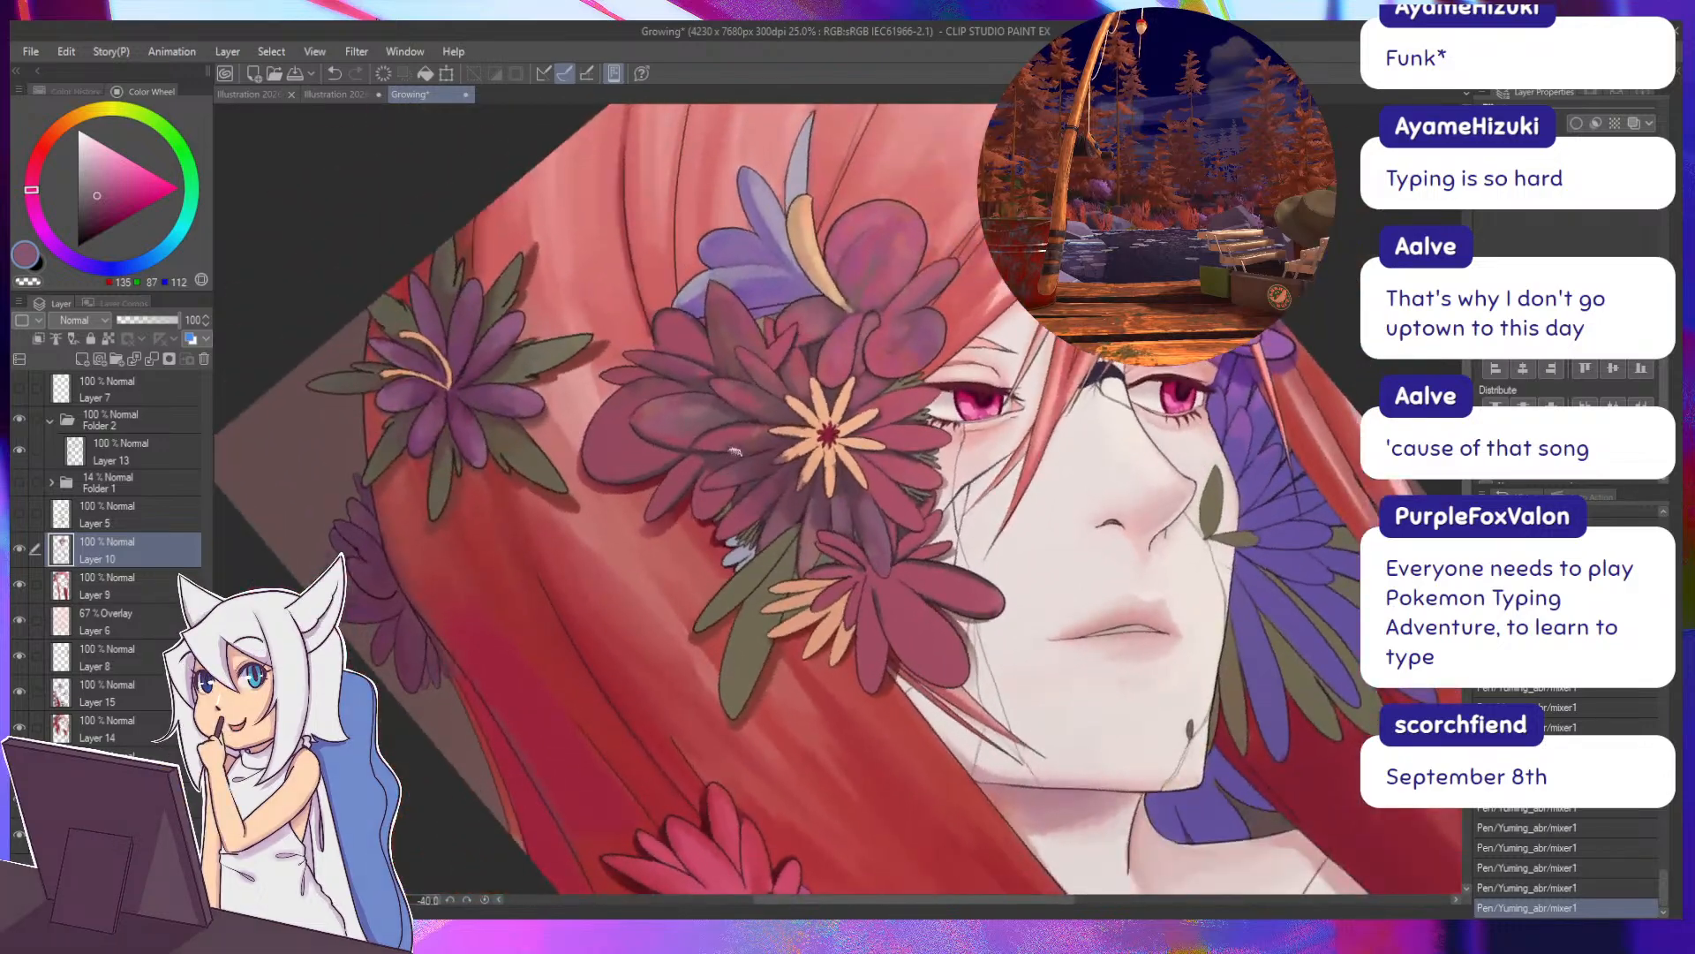
{"action": "left_click_drag", "start_coordinate": [841, 485], "coordinate": [807, 456]}
{"action": "left_click", "coordinate": [809, 459], "text": "alt"}
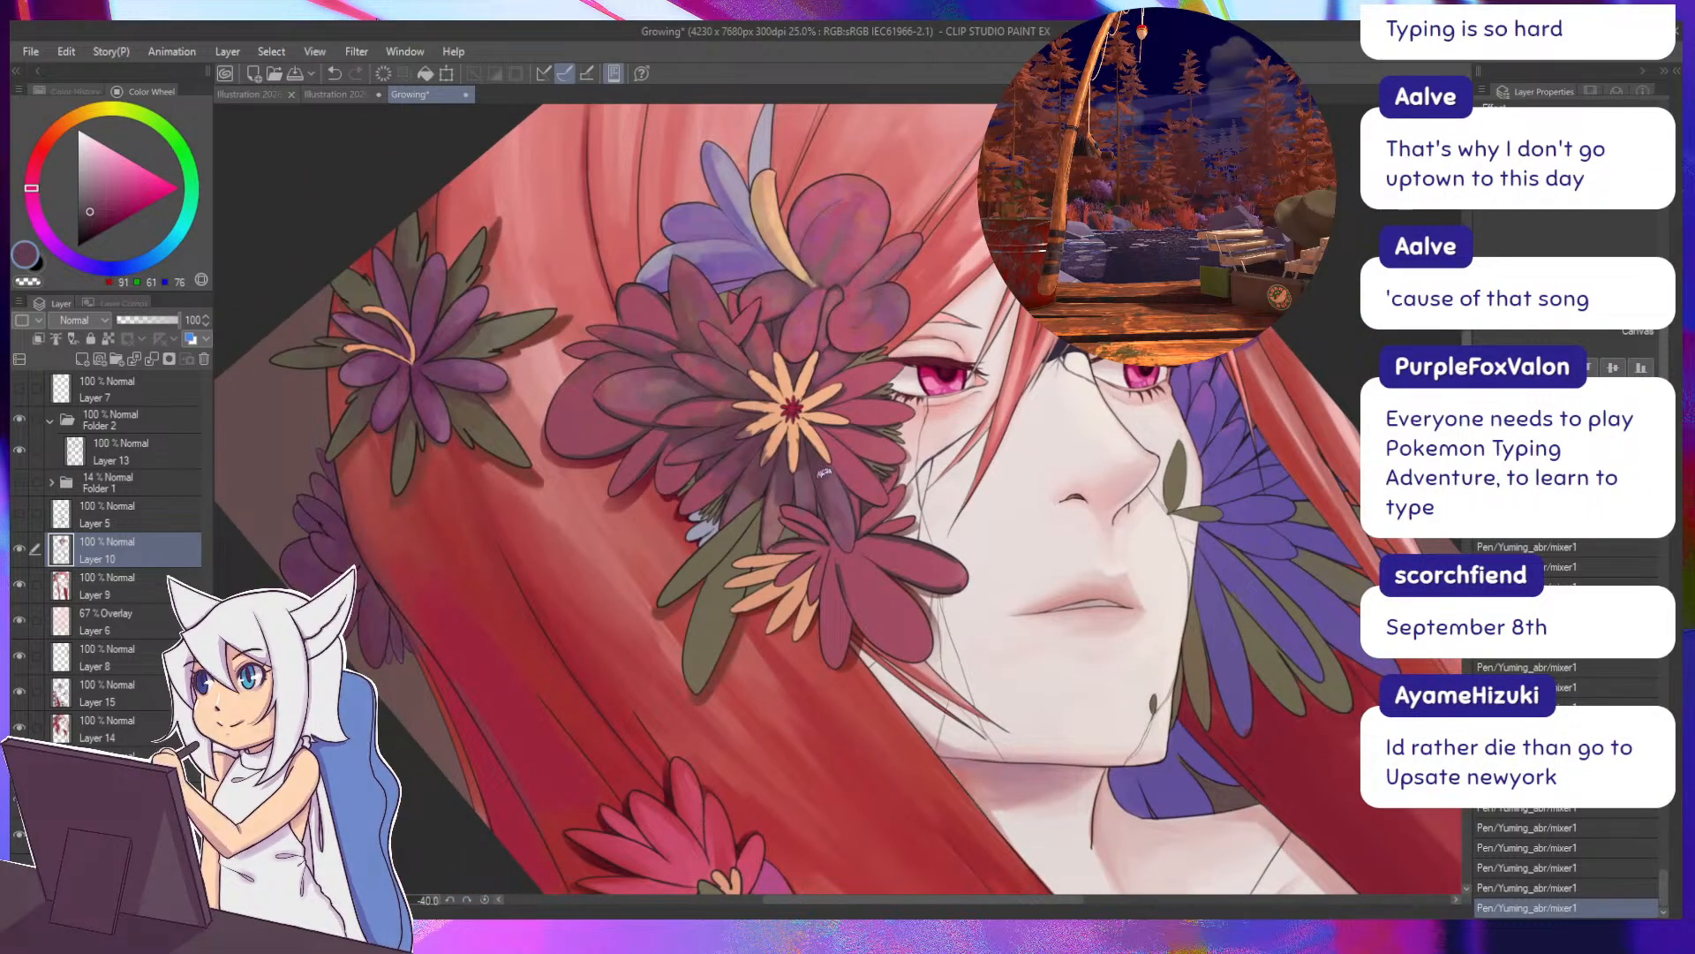
{"action": "left_click", "coordinate": [839, 516], "text": "alt"}
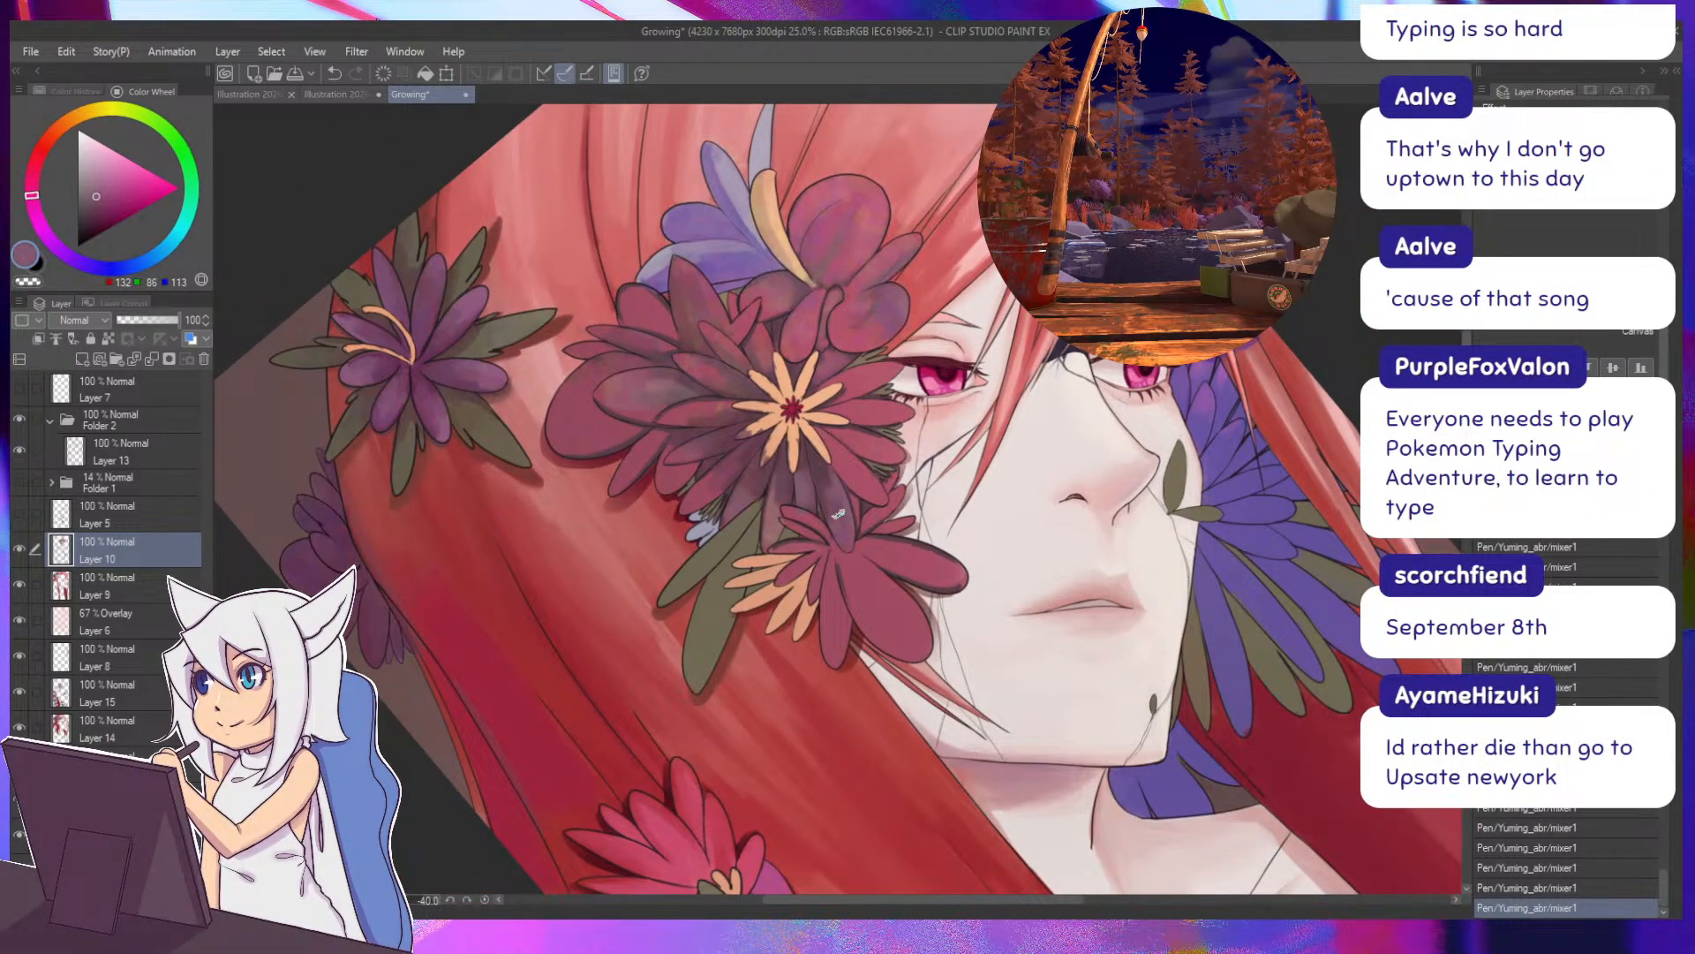
{"action": "left_click_drag", "start_coordinate": [776, 463], "coordinate": [771, 453]}
{"action": "left_click", "coordinate": [832, 481], "text": "alt"}
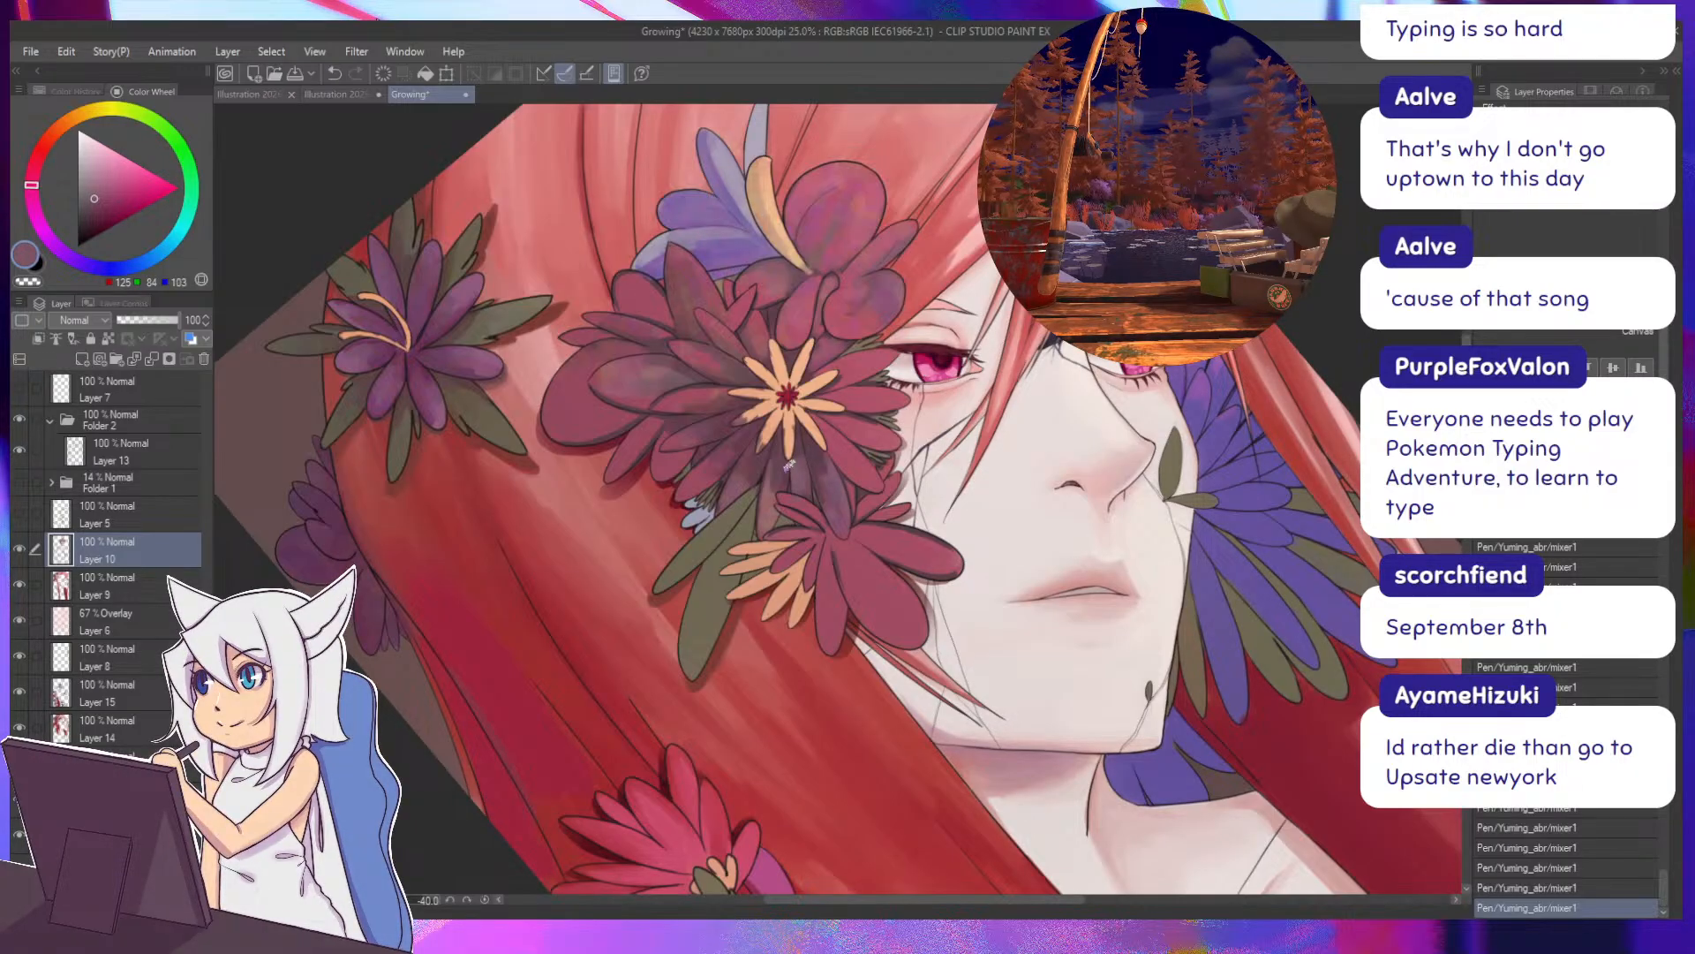
{"action": "left_click", "coordinate": [832, 480], "text": "alt"}
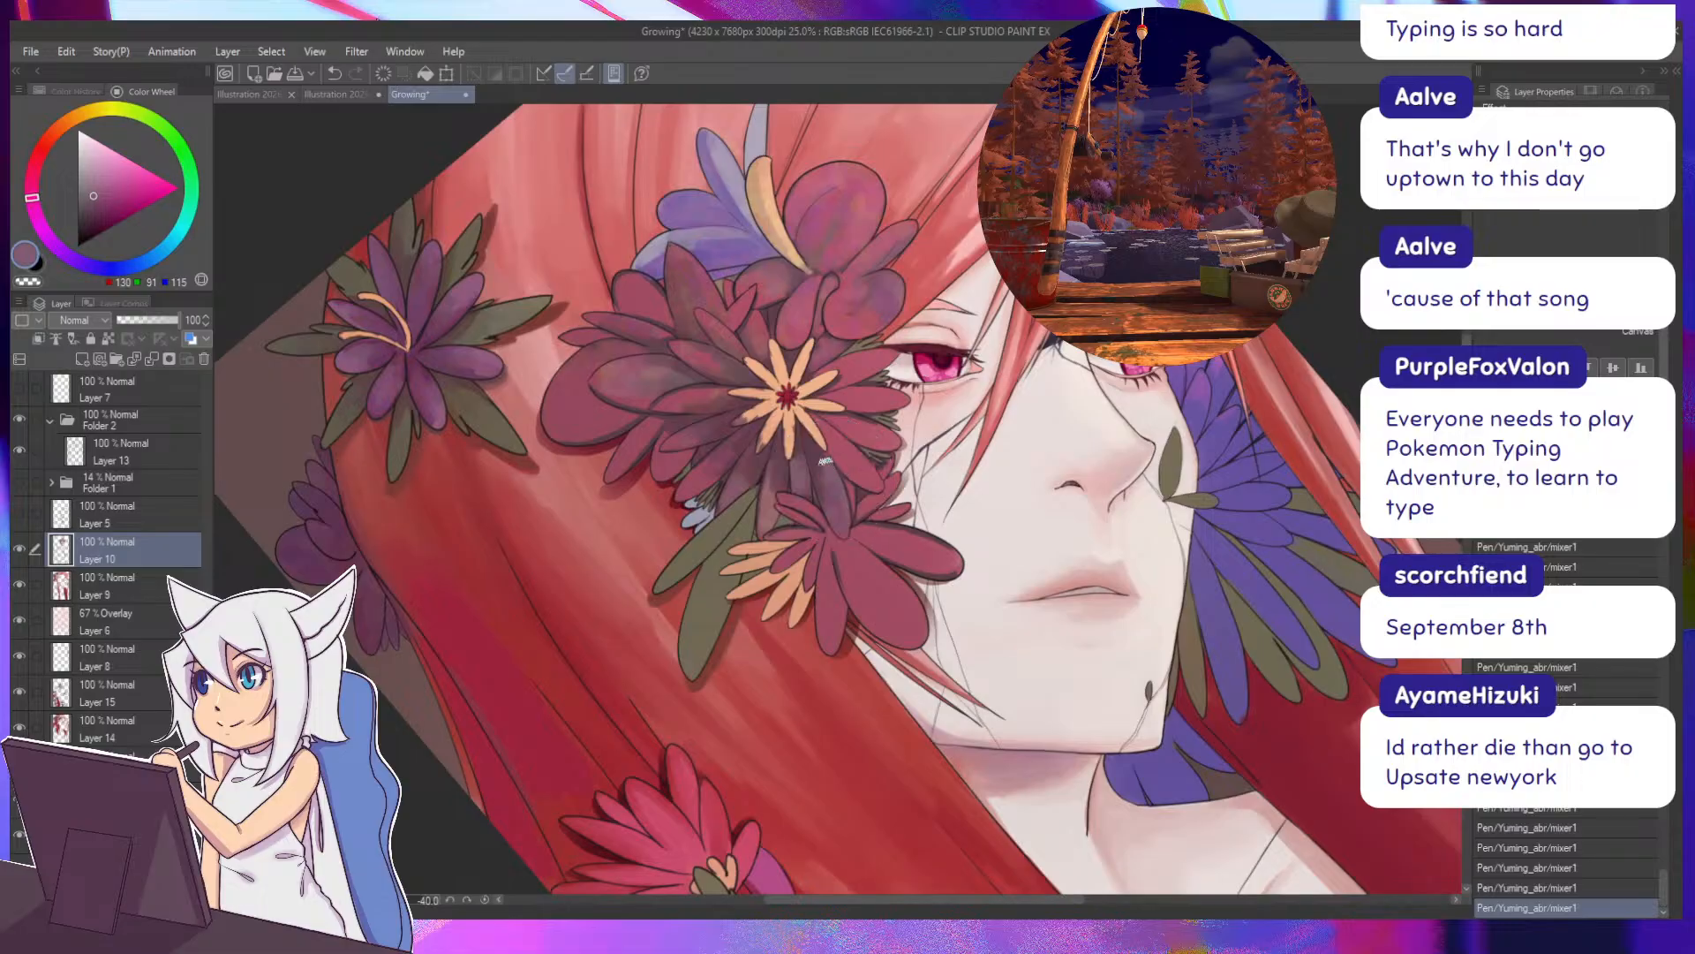
{"action": "left_click", "coordinate": [824, 455], "text": "alt"}
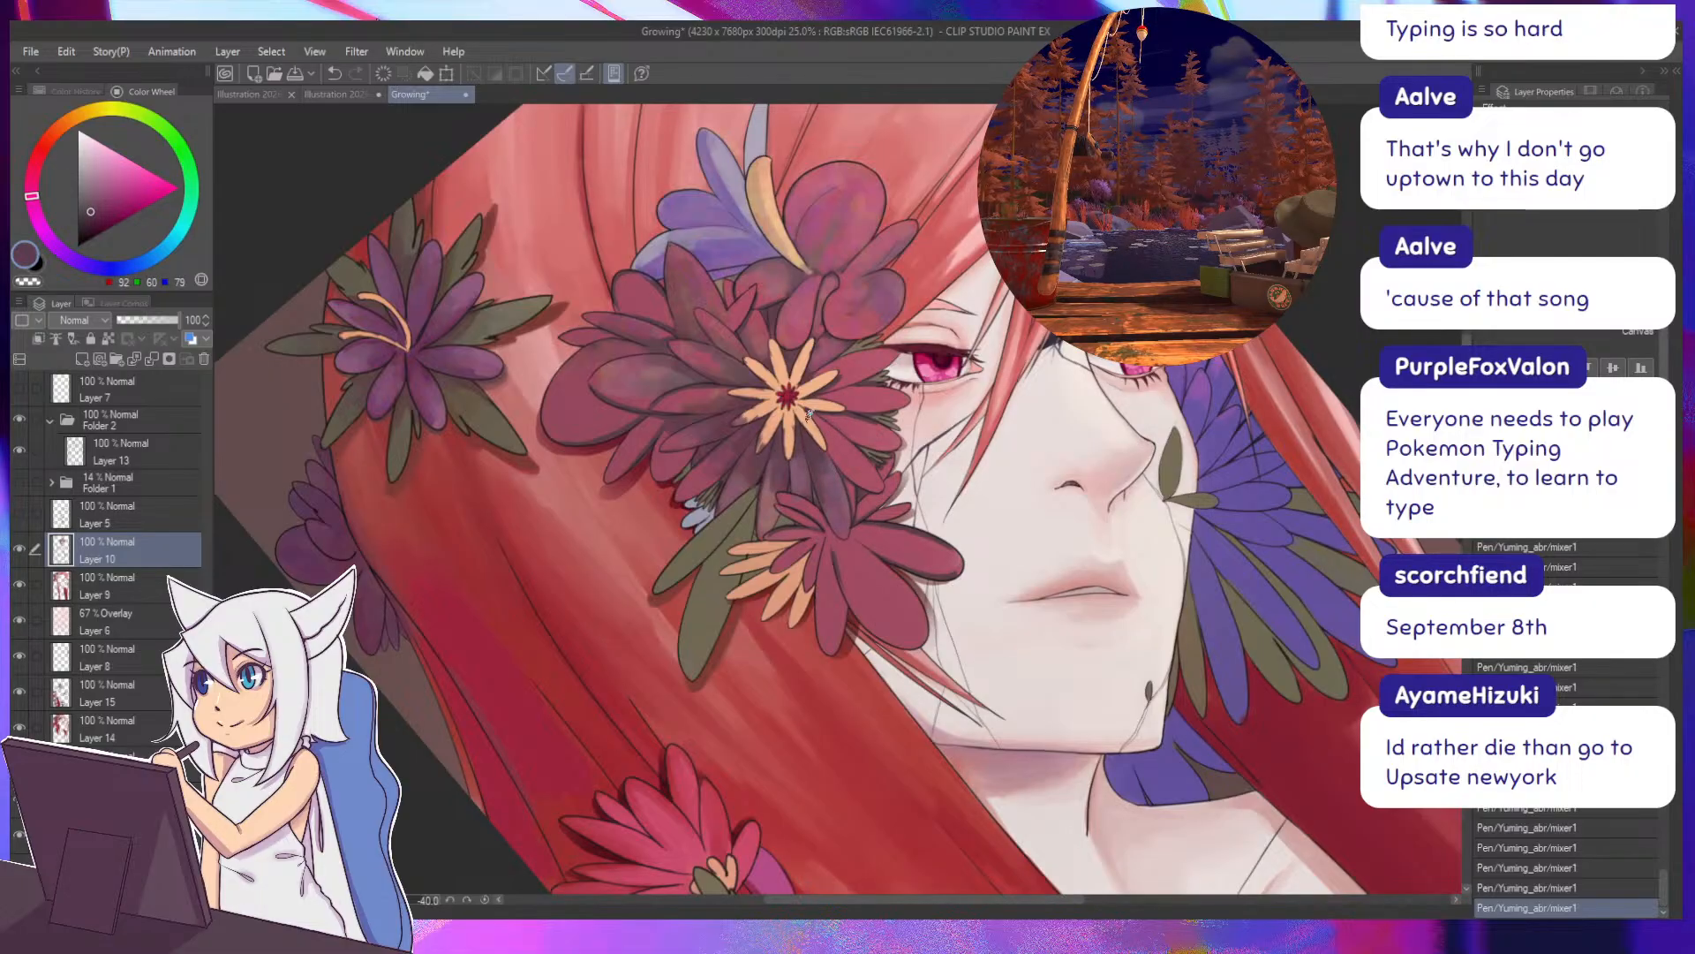
{"action": "left_click_drag", "start_coordinate": [837, 433], "coordinate": [861, 463]}
{"action": "key", "text": "ctrl+z"}
{"action": "key", "text": "ctrl+z"}
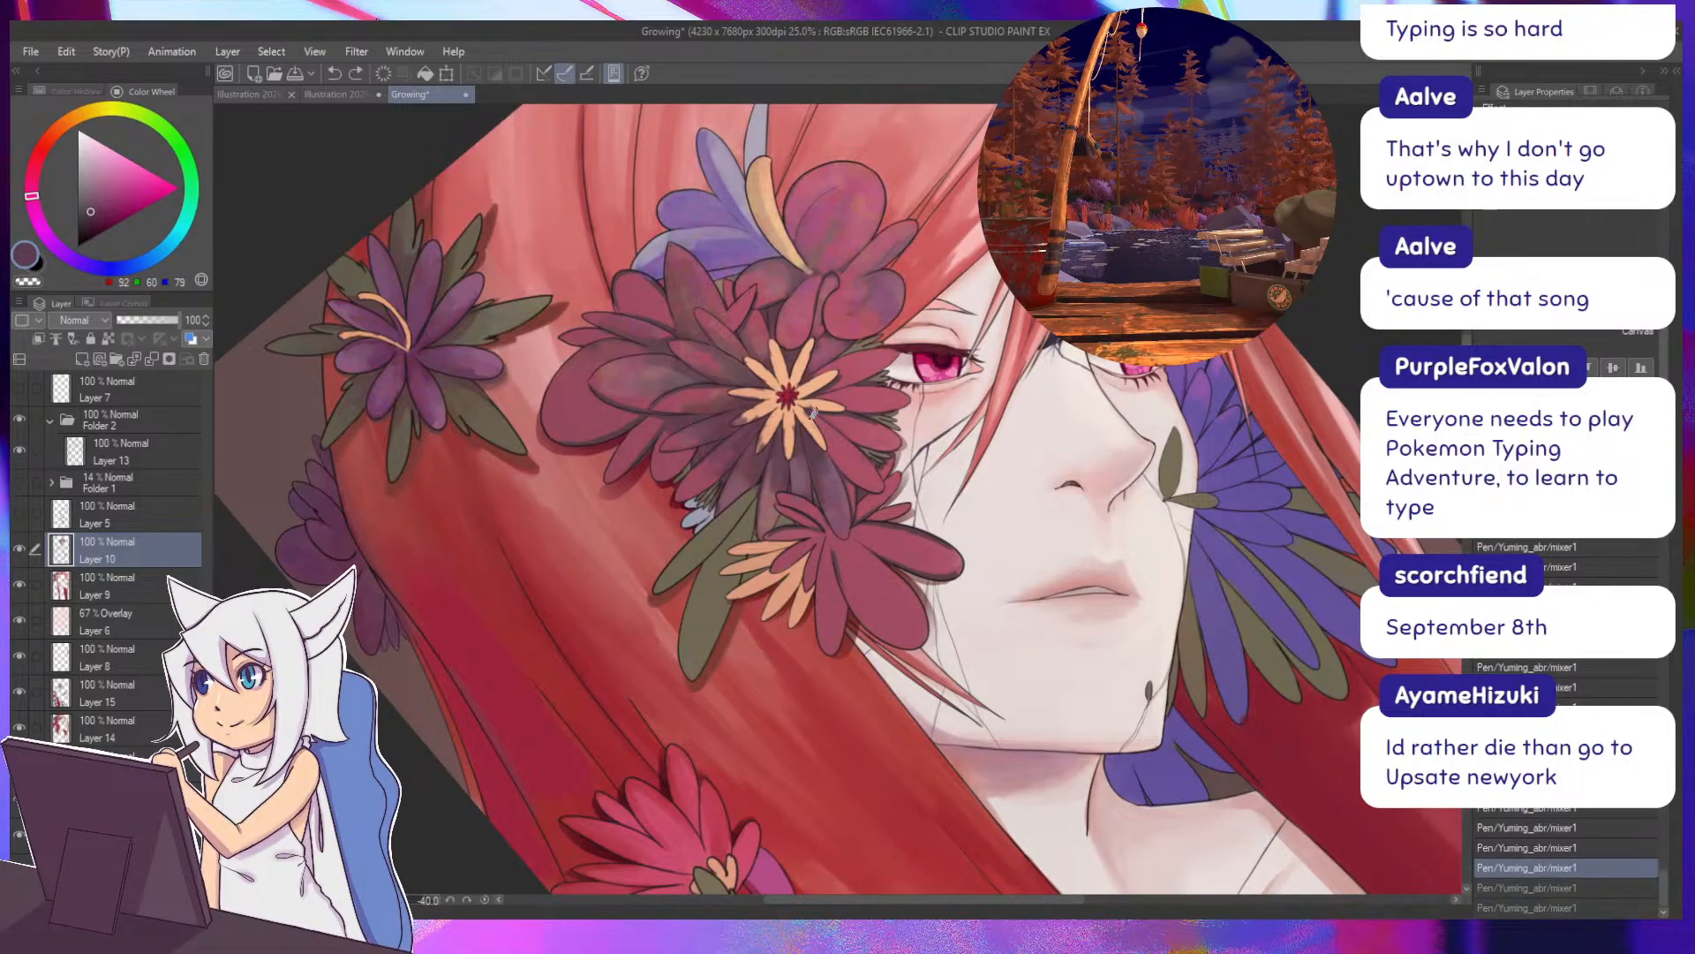
Repaint the dark plum shading on the petals between the yellow centre and the cheek, sampling neighbouring mauve and plum tones.
{"action": "left_click_drag", "start_coordinate": [809, 413], "coordinate": [872, 468]}
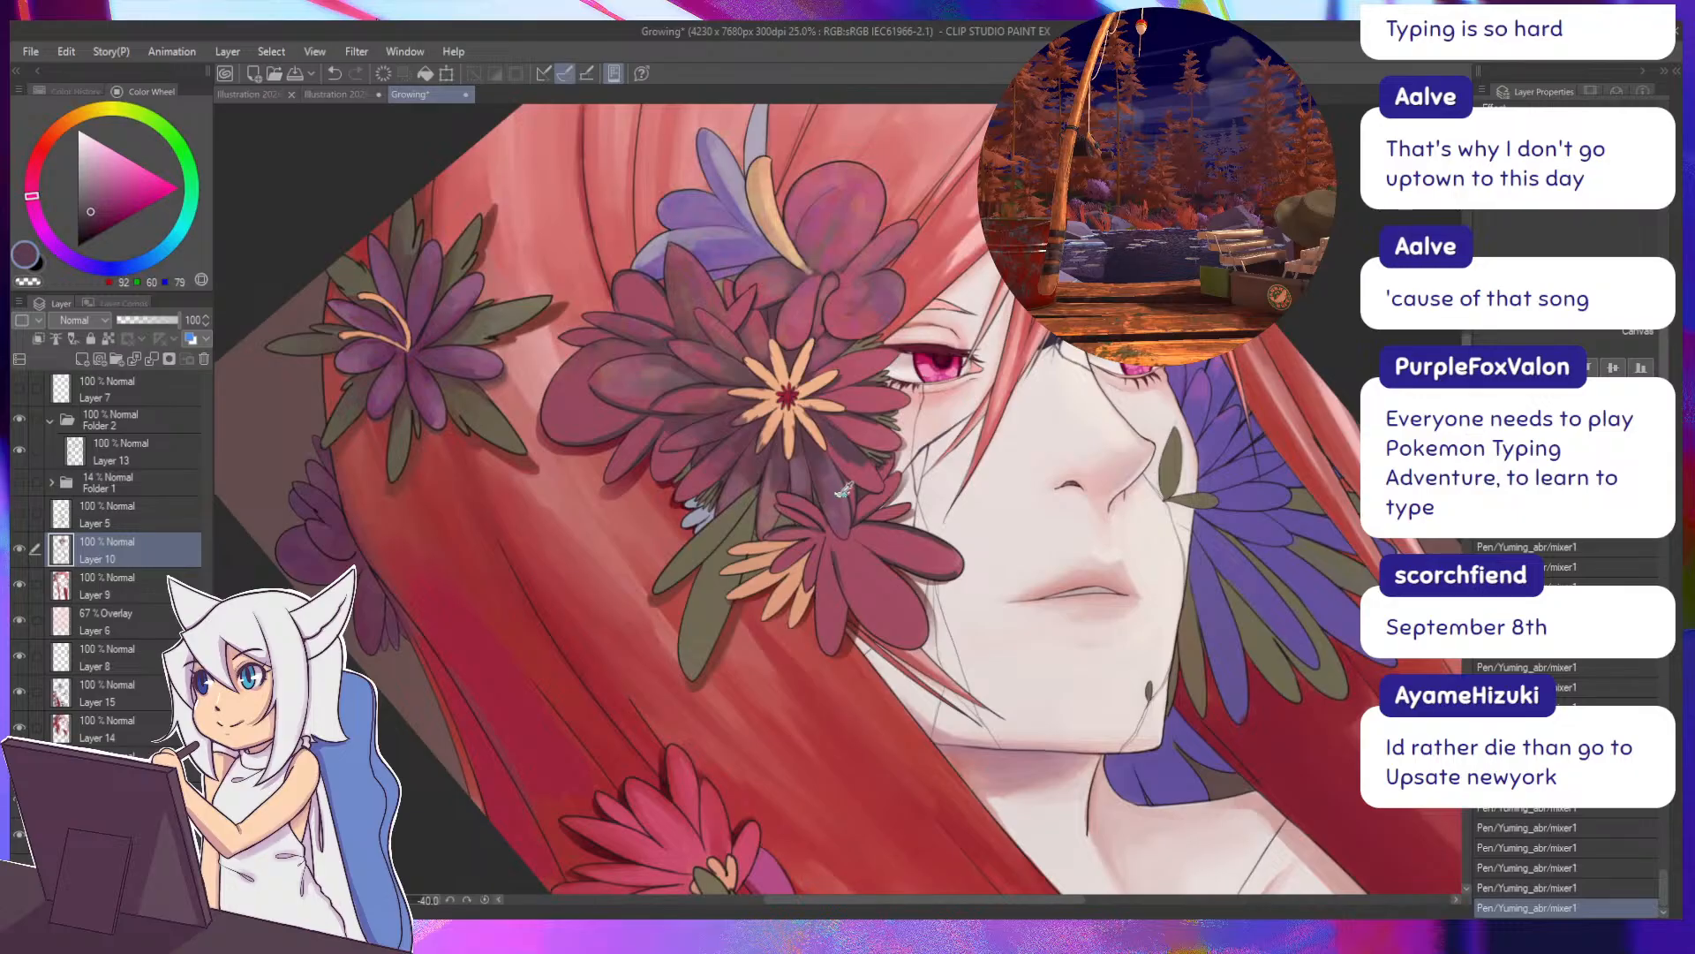
{"action": "left_click", "coordinate": [859, 470], "text": "alt"}
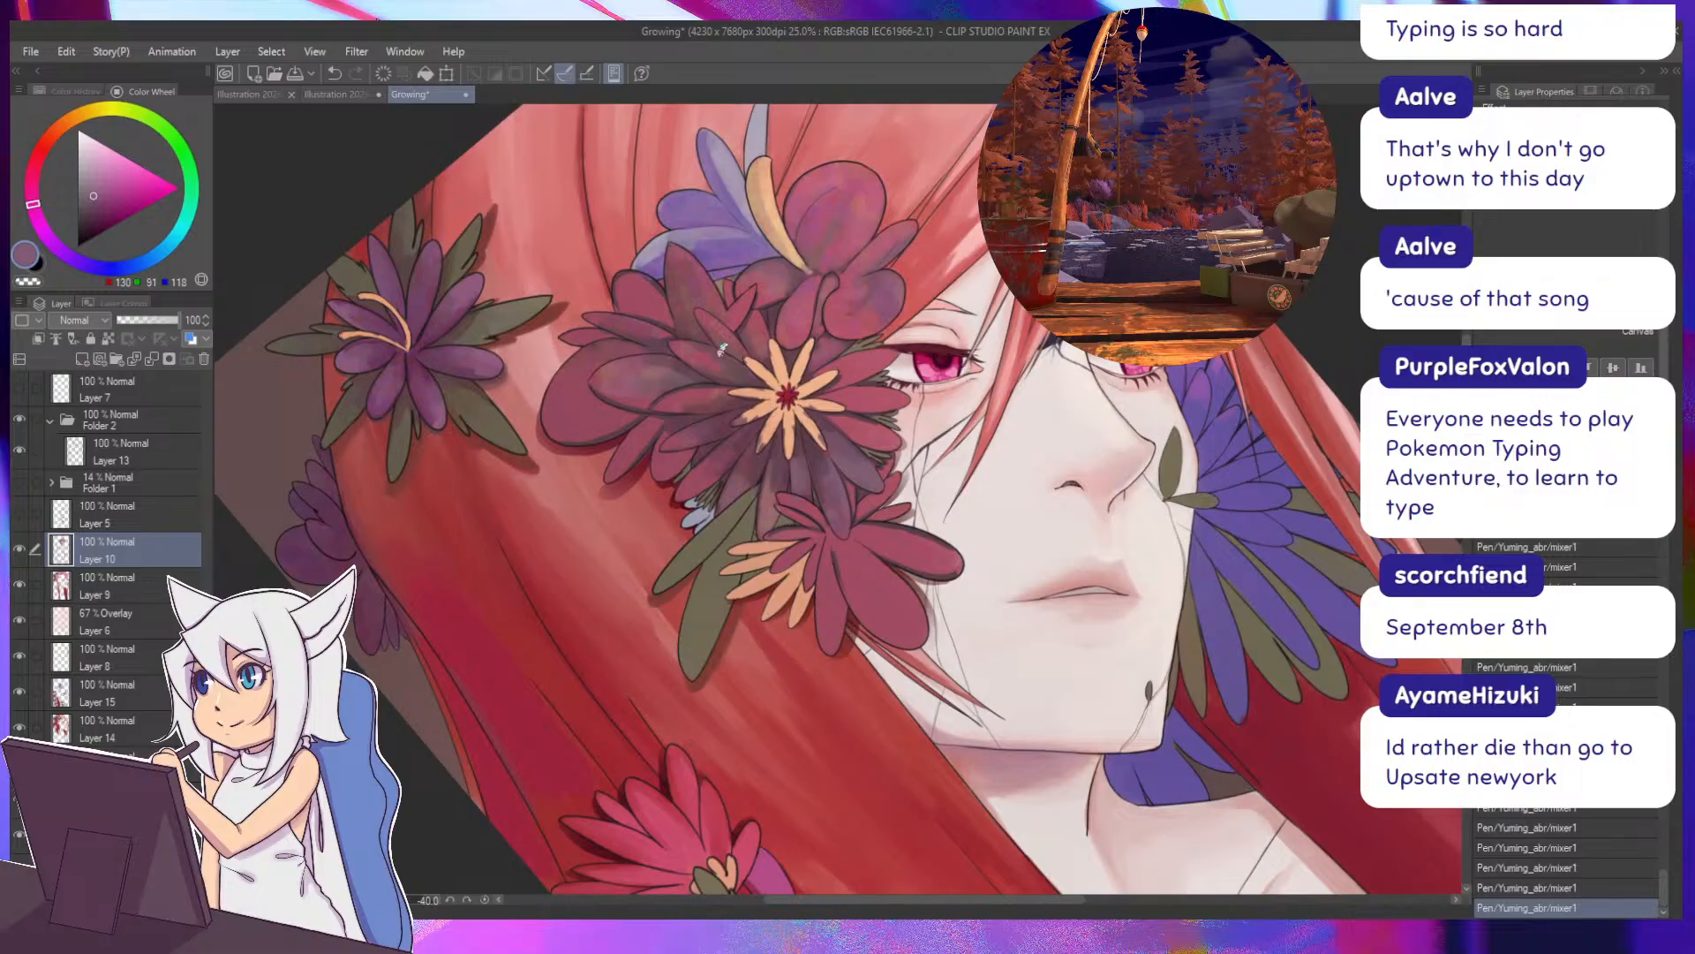
{"action": "left_click", "coordinate": [823, 427], "text": "alt"}
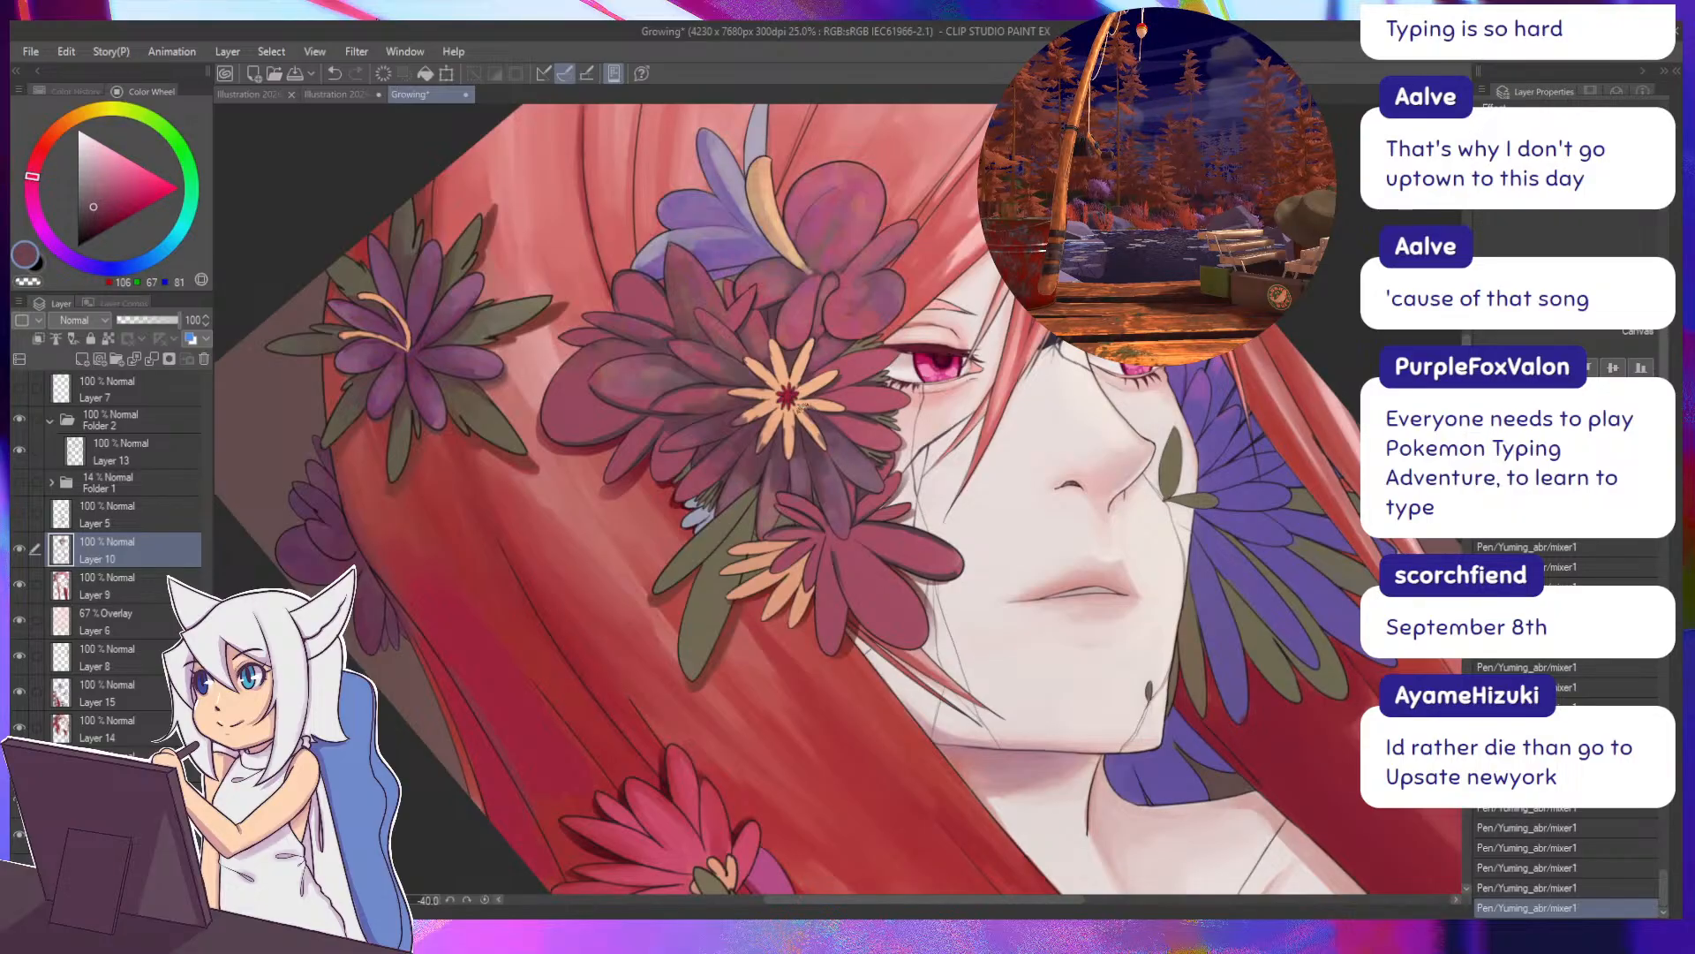
Sample the muted mauve of the petal on the cheek side of the yellow centre and save the illustration.
{"action": "key", "text": "minus"}
{"action": "key", "text": "minus"}
{"action": "key", "text": "minus"}
{"action": "key", "text": "minus"}
{"action": "key", "text": "minus"}
{"action": "key", "text": "minus"}
{"action": "key", "text": "minus"}
{"action": "key", "text": "minus"}
{"action": "key", "text": "minus"}
{"action": "key", "text": "minus"}
{"action": "key", "text": "minus"}
{"action": "key", "text": "minus"}
{"action": "key", "text": "minus"}
{"action": "key", "text": "minus"}
{"action": "key", "text": "minus"}
{"action": "key", "text": "minus"}
{"action": "key", "text": "minus"}
{"action": "key", "text": "minus"}
{"action": "key", "text": "minus"}
{"action": "key", "text": "minus"}
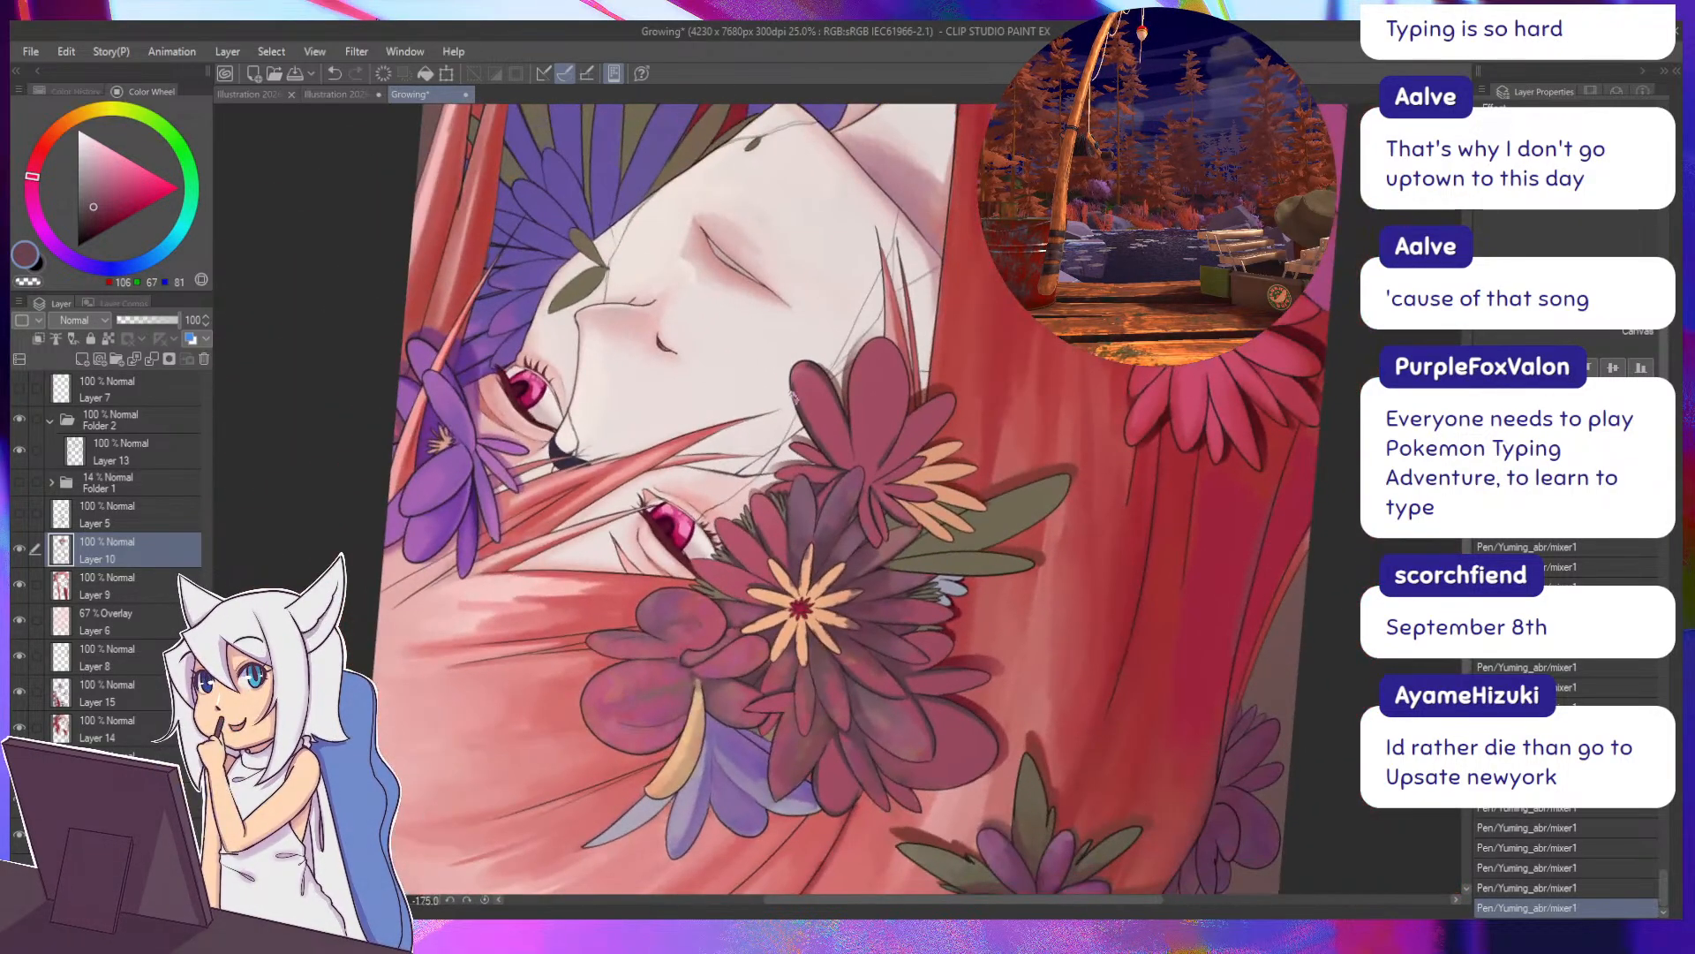
{"action": "left_click", "coordinate": [800, 508], "text": "alt"}
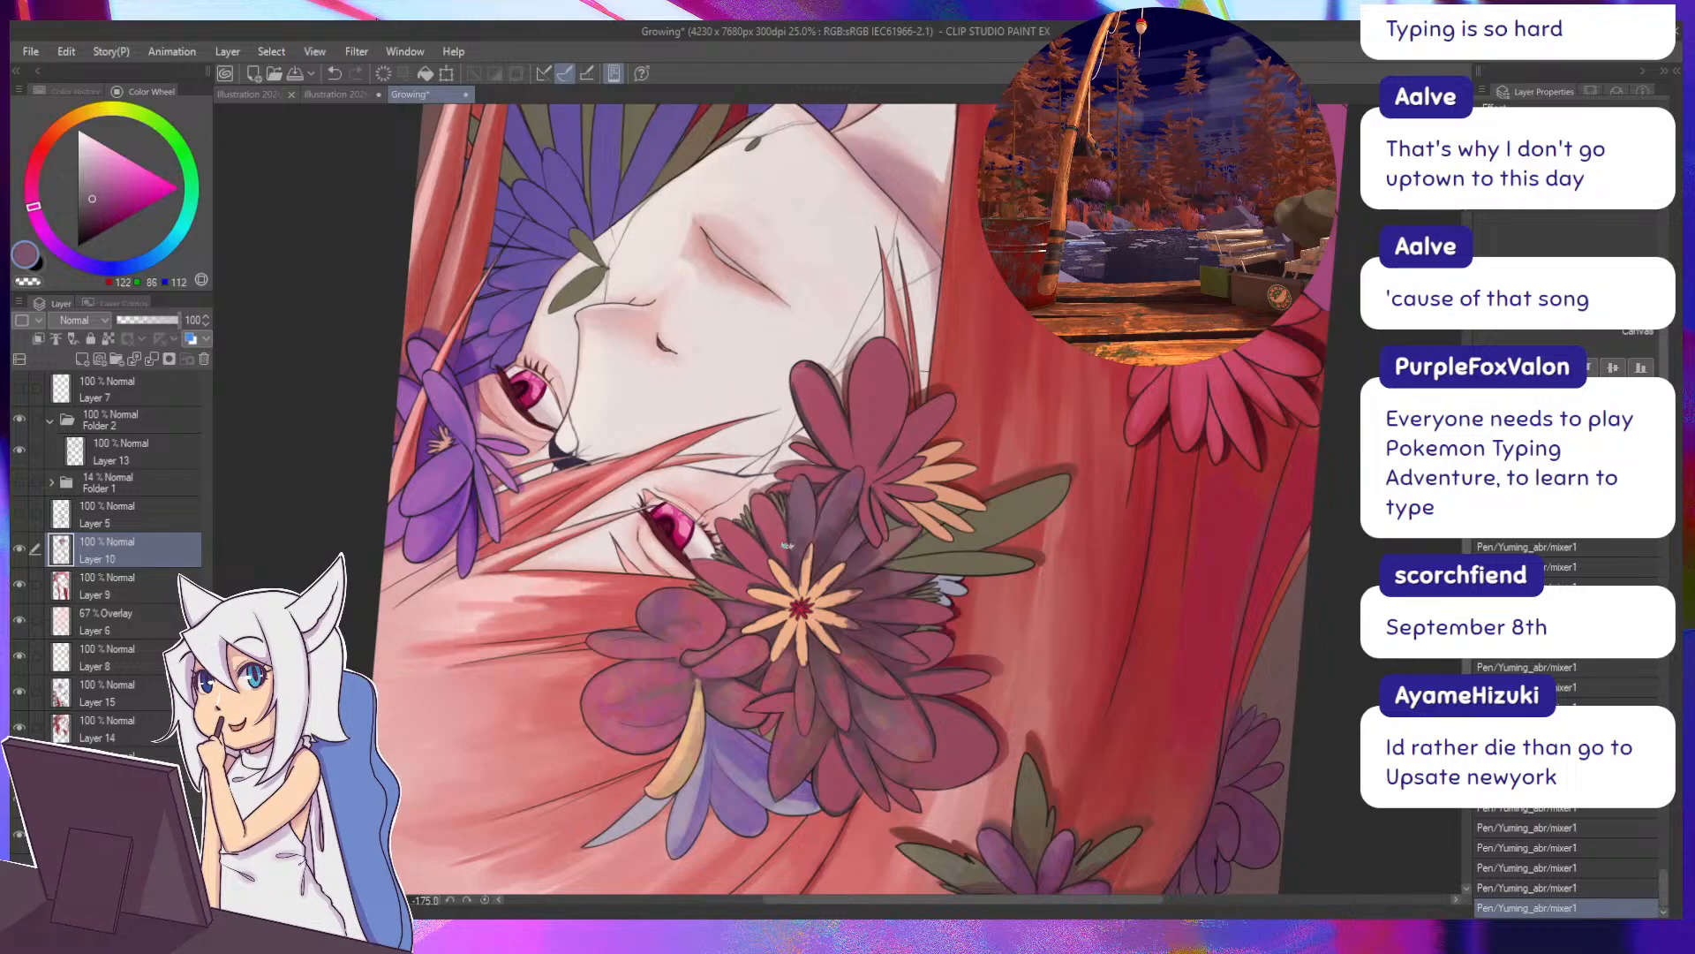
{"action": "key", "text": "ctrl+s"}
Refine the large flower's petals beside the eye and above the lower bloom, sampling rose (177, 81, 104) and mauve (144, 87, 111).
{"action": "scroll", "coordinate": [753, 478], "scroll_direction": "down", "scroll_amount": 1}
{"action": "scroll", "coordinate": [753, 478], "scroll_direction": "down", "scroll_amount": 3}
{"action": "key", "text": "asciicircum"}
{"action": "key", "text": "asciicircum"}
{"action": "key", "text": "asciicircum"}
{"action": "key", "text": "asciicircum"}
{"action": "key", "text": "asciicircum"}
{"action": "key", "text": "asciicircum"}
{"action": "key", "text": "asciicircum"}
{"action": "key", "text": "asciicircum"}
{"action": "key", "text": "asciicircum"}
{"action": "key", "text": "asciicircum"}
{"action": "key", "text": "asciicircum"}
{"action": "key", "text": "asciicircum"}
{"action": "key", "text": "asciicircum"}
{"action": "key", "text": "asciicircum"}
{"action": "key", "text": "asciicircum"}
{"action": "key", "text": "asciicircum"}
{"action": "key", "text": "asciicircum"}
{"action": "key", "text": "asciicircum"}
{"action": "key", "text": "asciicircum"}
{"action": "key", "text": "asciicircum"}
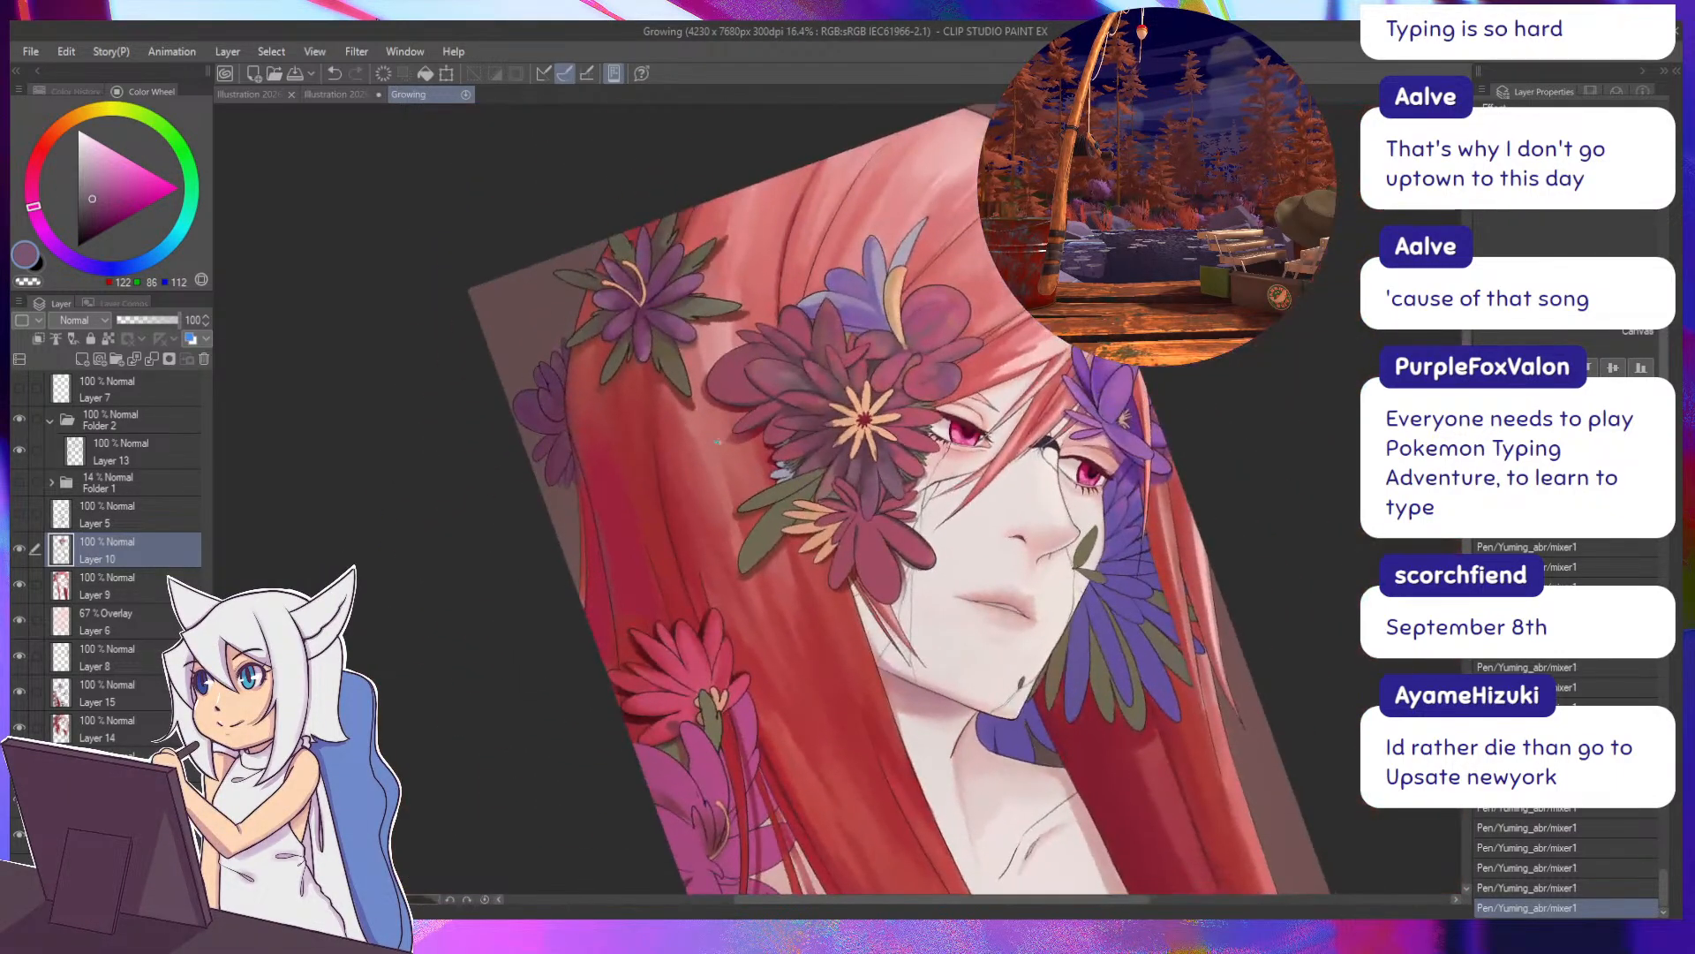
{"action": "left_click", "coordinate": [912, 417], "text": "alt"}
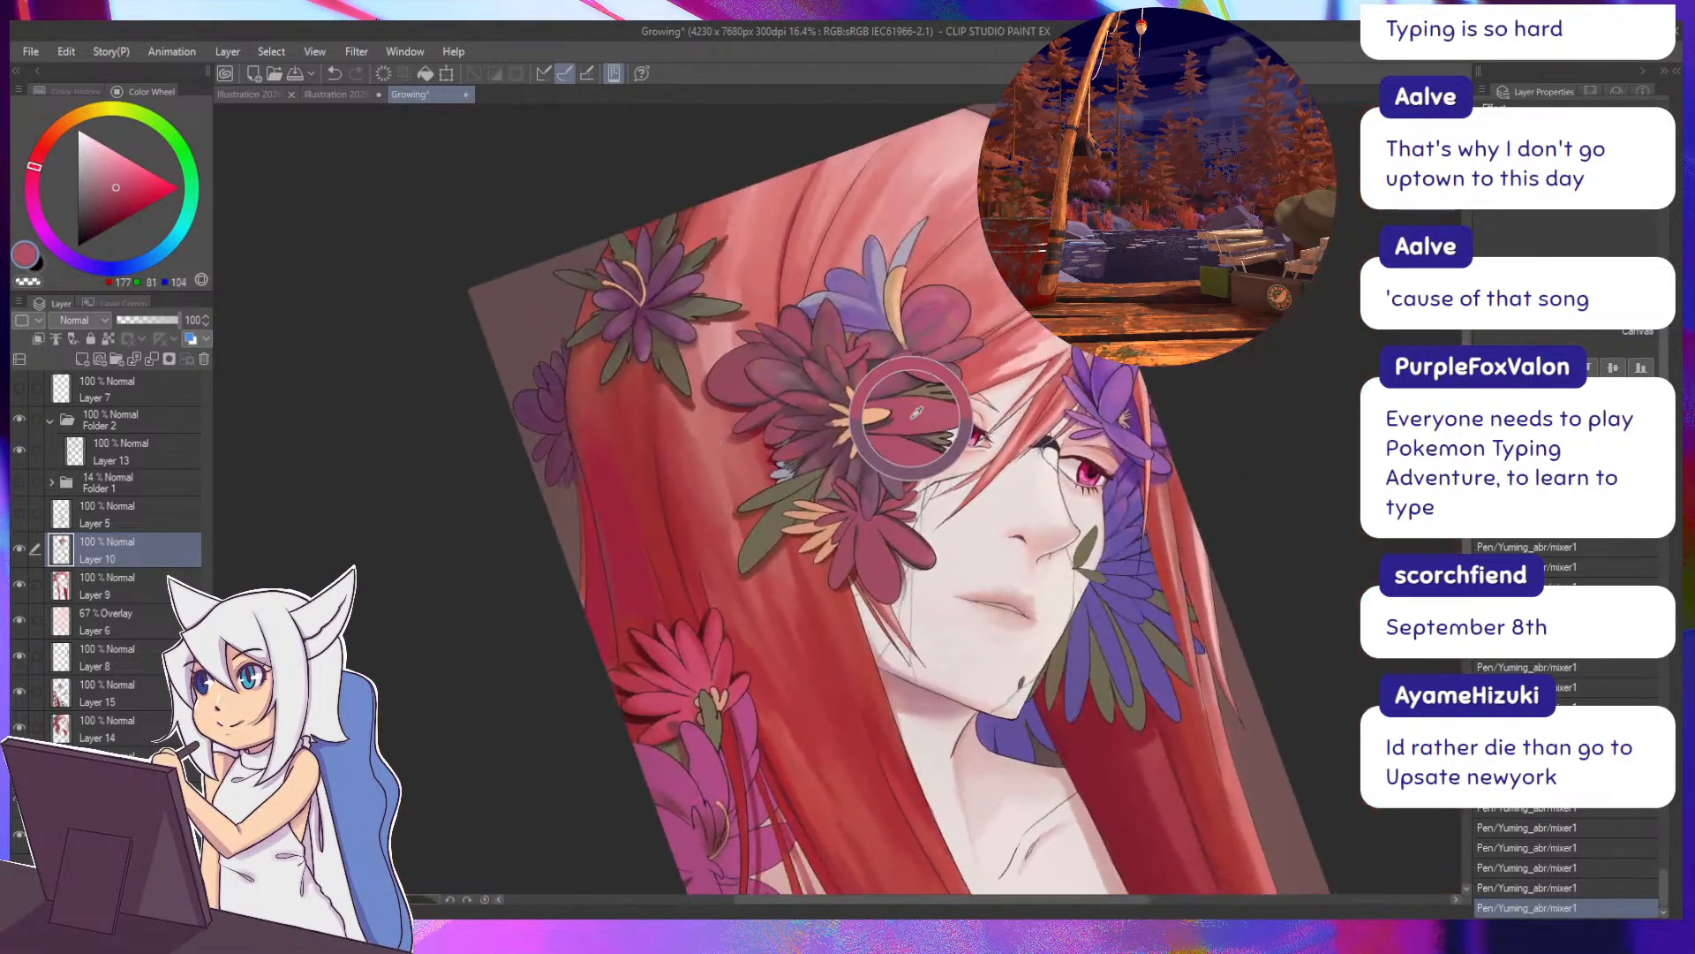
{"action": "left_click", "coordinate": [868, 491], "text": "alt"}
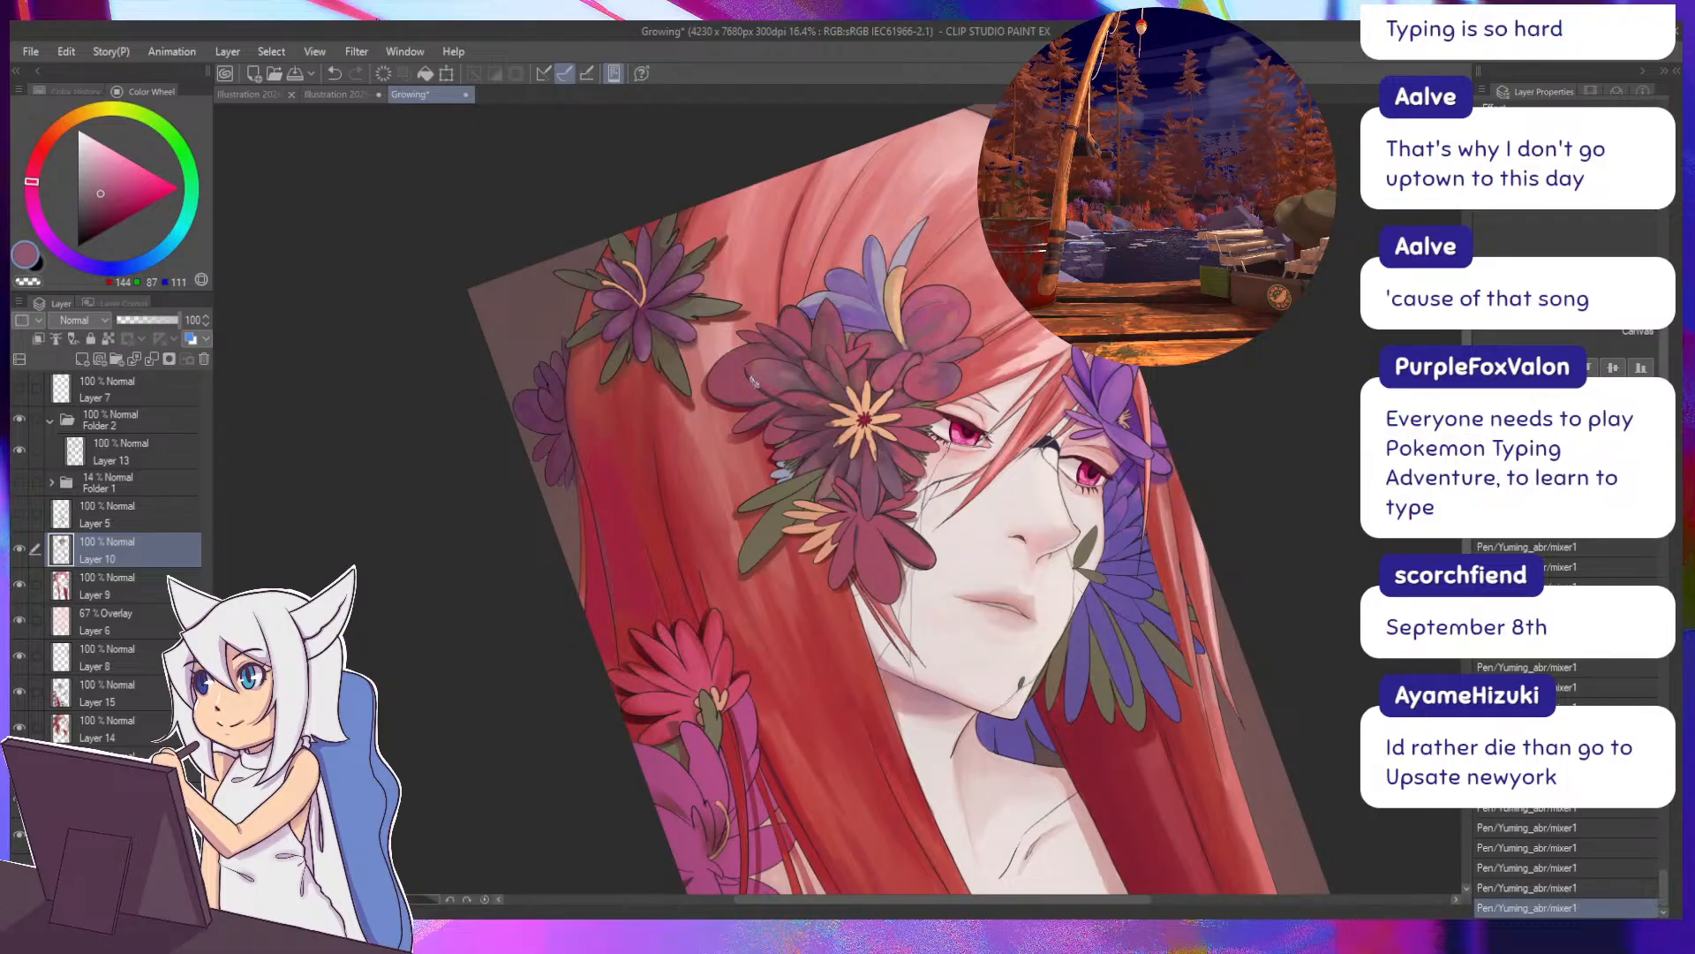
Touch up the petals around the yellow centre, sampling a brownish rose (151, 100, 104) and a purple mauve (117, 78, 107).
{"action": "key", "text": "minus"}
{"action": "key", "text": "minus"}
{"action": "key", "text": "minus"}
{"action": "key", "text": "minus"}
{"action": "left_click", "coordinate": [826, 465], "text": "alt"}
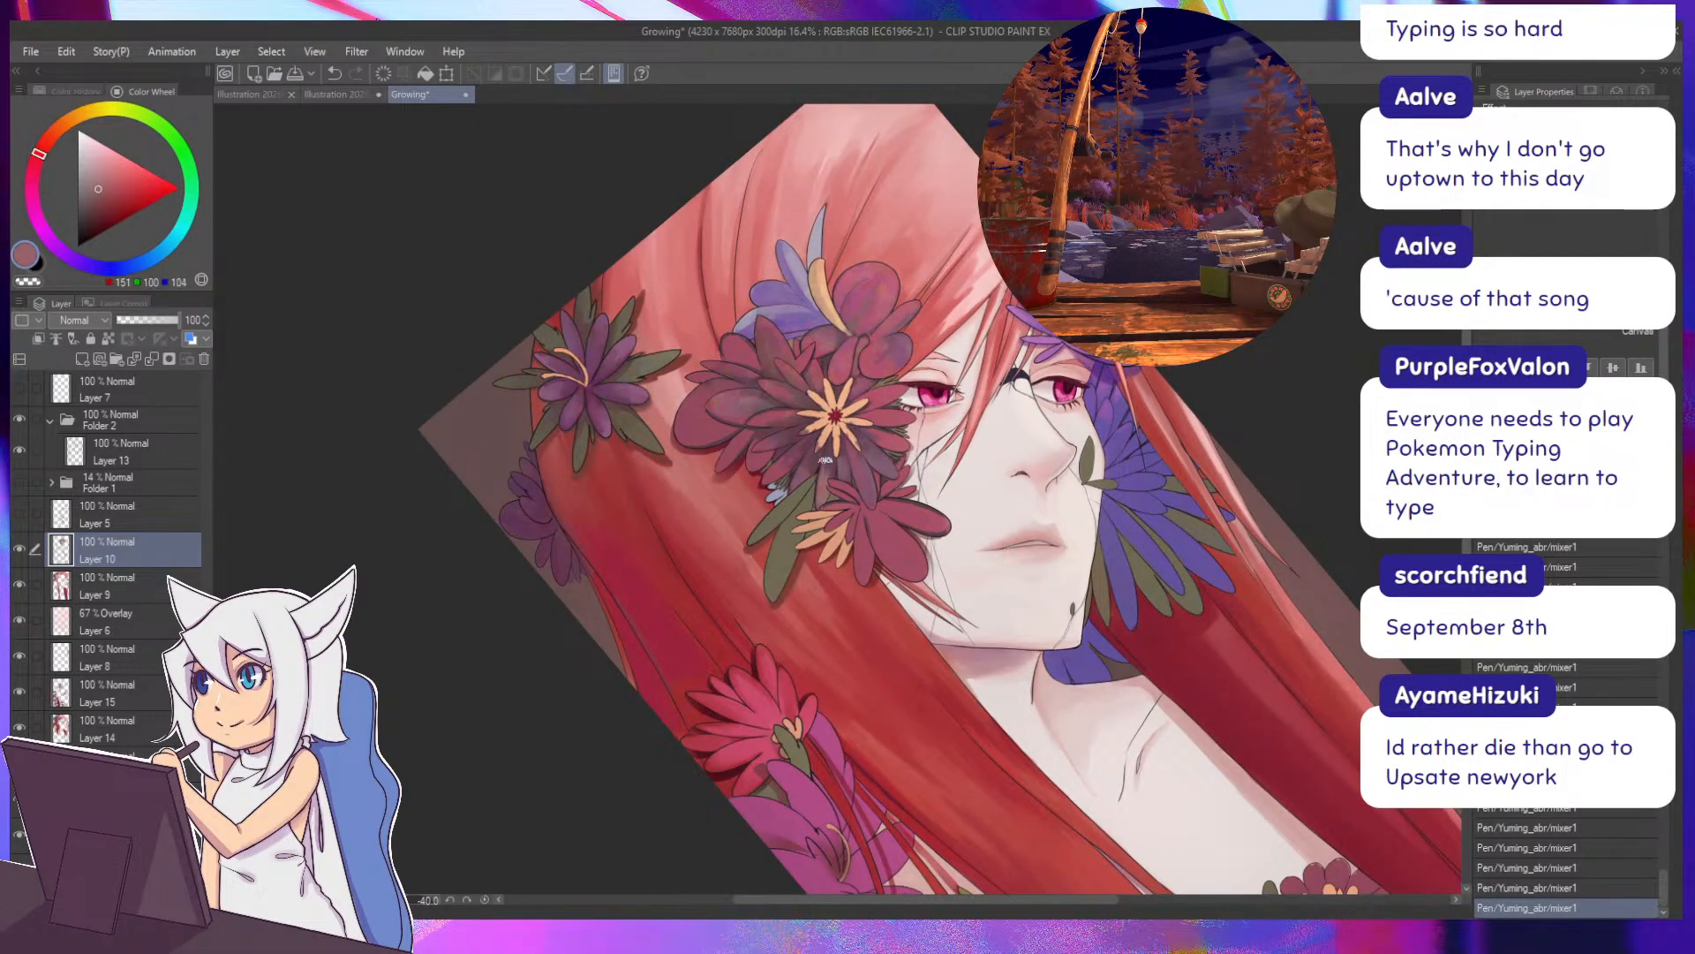
{"action": "left_click", "coordinate": [874, 433], "text": "alt"}
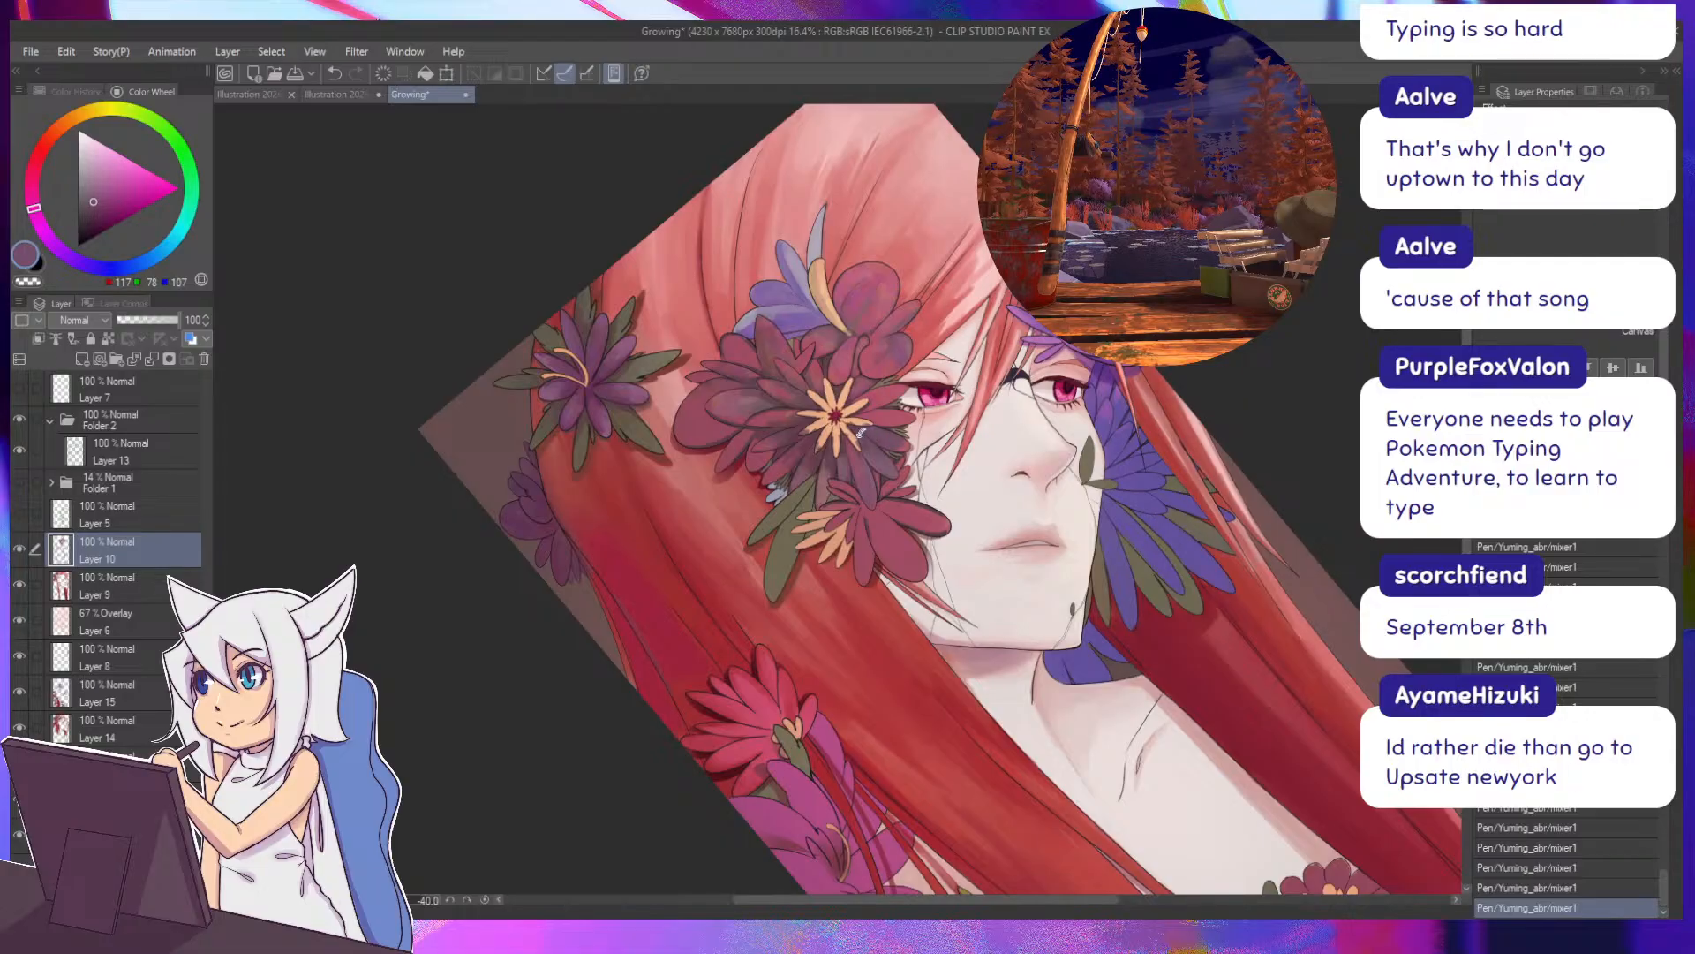
Try a stroke on the petal tips nearest the eye, undo it, and sample rose (175, 84, 106) from that petal.
{"action": "key", "text": "minus"}
{"action": "key", "text": "minus"}
{"action": "key", "text": "minus"}
{"action": "key", "text": "minus"}
{"action": "key", "text": "minus"}
{"action": "key", "text": "minus"}
{"action": "key", "text": "minus"}
{"action": "key", "text": "minus"}
{"action": "key", "text": "minus"}
{"action": "key", "text": "minus"}
{"action": "key", "text": "minus"}
{"action": "key", "text": "minus"}
{"action": "key", "text": "minus"}
{"action": "key", "text": "minus"}
{"action": "key", "text": "minus"}
{"action": "key", "text": "minus"}
{"action": "key", "text": "minus"}
{"action": "key", "text": "minus"}
{"action": "key", "text": "minus"}
{"action": "key", "text": "minus"}
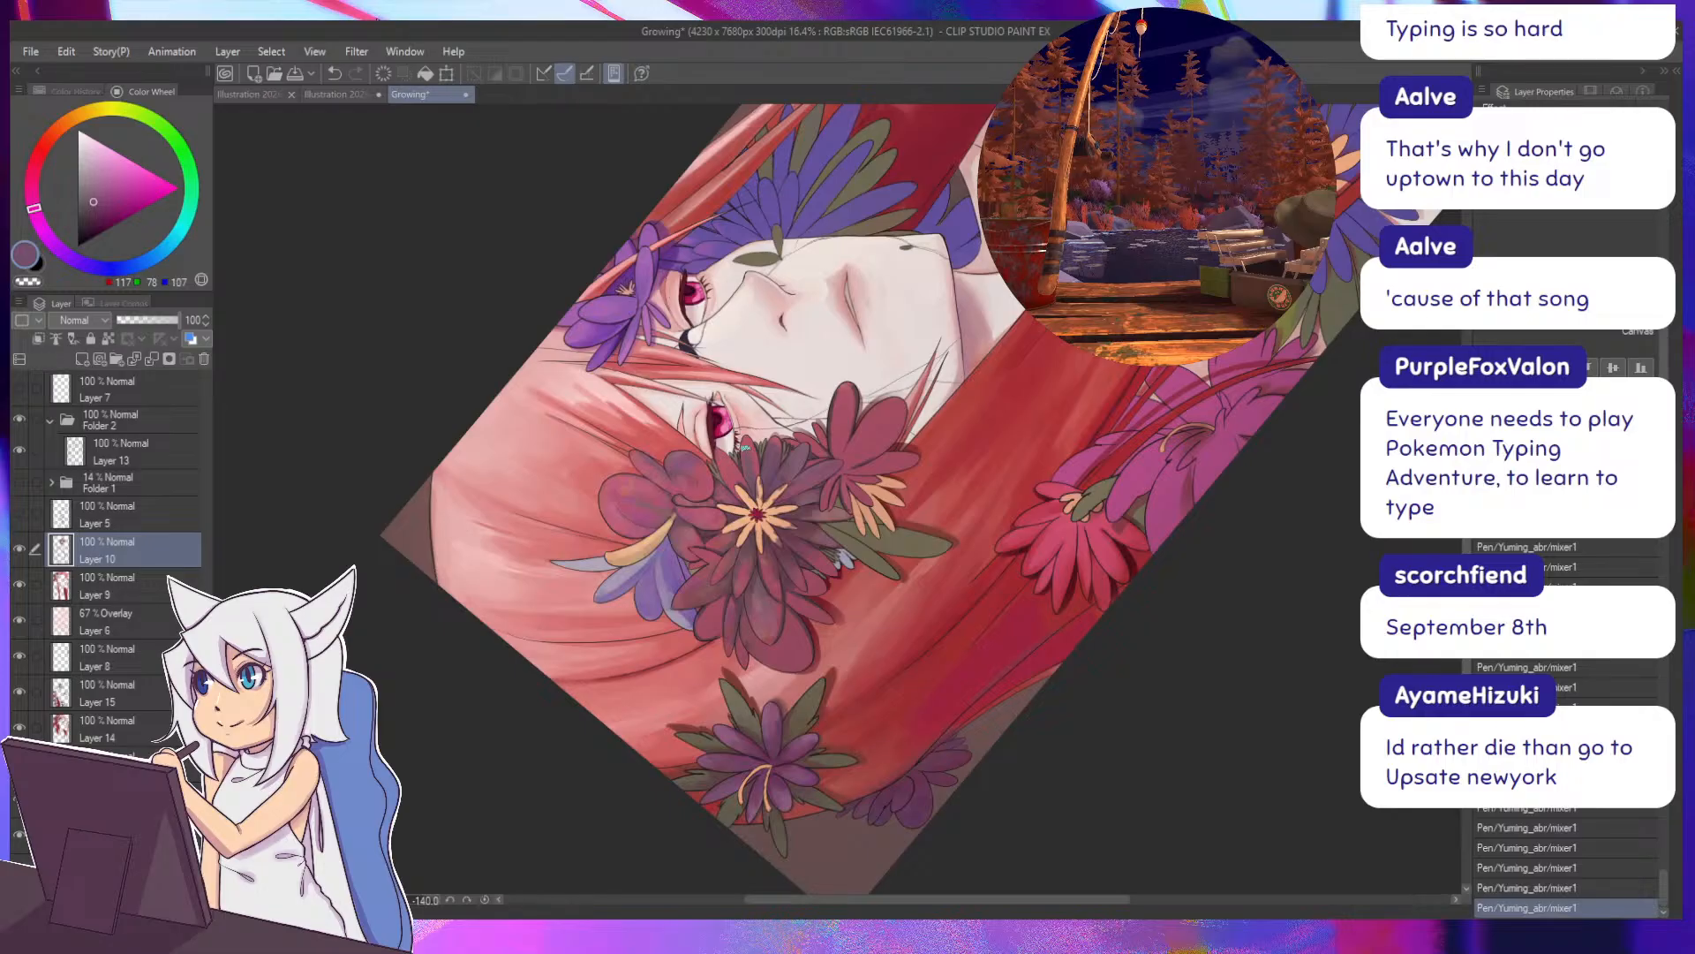
{"action": "left_click", "coordinate": [747, 445], "text": "alt"}
{"action": "left_click_drag", "start_coordinate": [747, 445], "coordinate": [753, 468]}
{"action": "key", "text": "ctrl+z"}
{"action": "left_click", "coordinate": [747, 468], "text": "alt"}
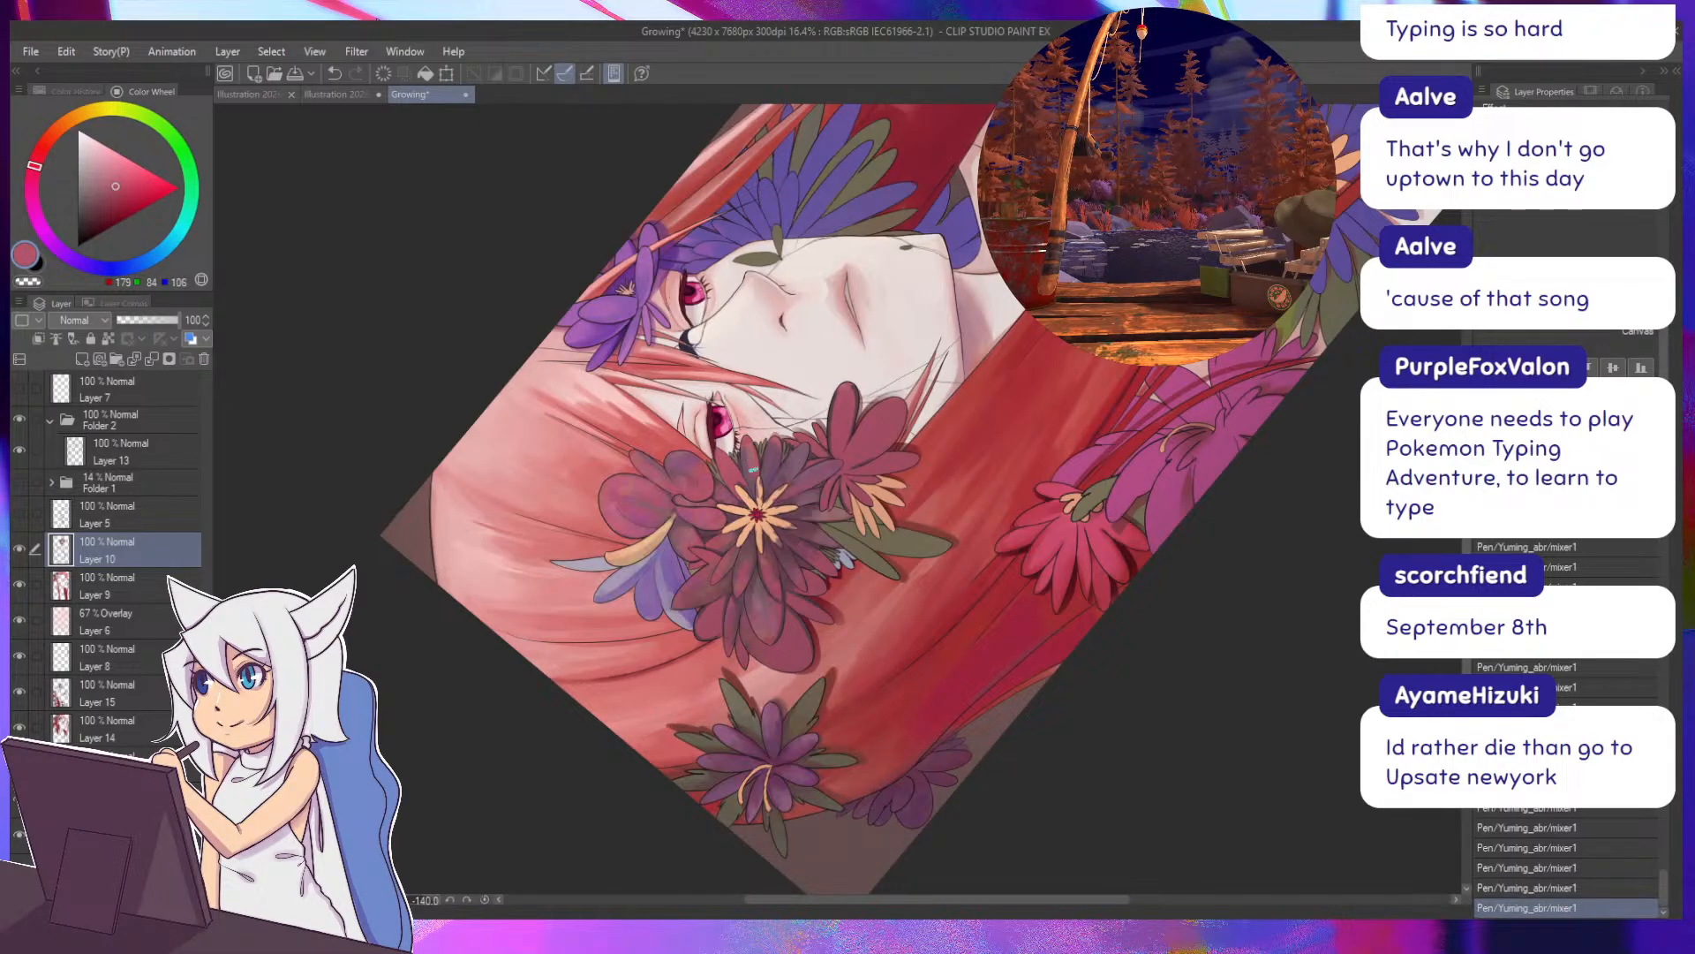
Blend the petals bordering the eye and cheek with sampled plum rose (150, 81, 108), purple mauve (109, 80, 107) and rose (180, 86, 107).
{"action": "left_click_drag", "start_coordinate": [839, 584], "coordinate": [733, 402]}
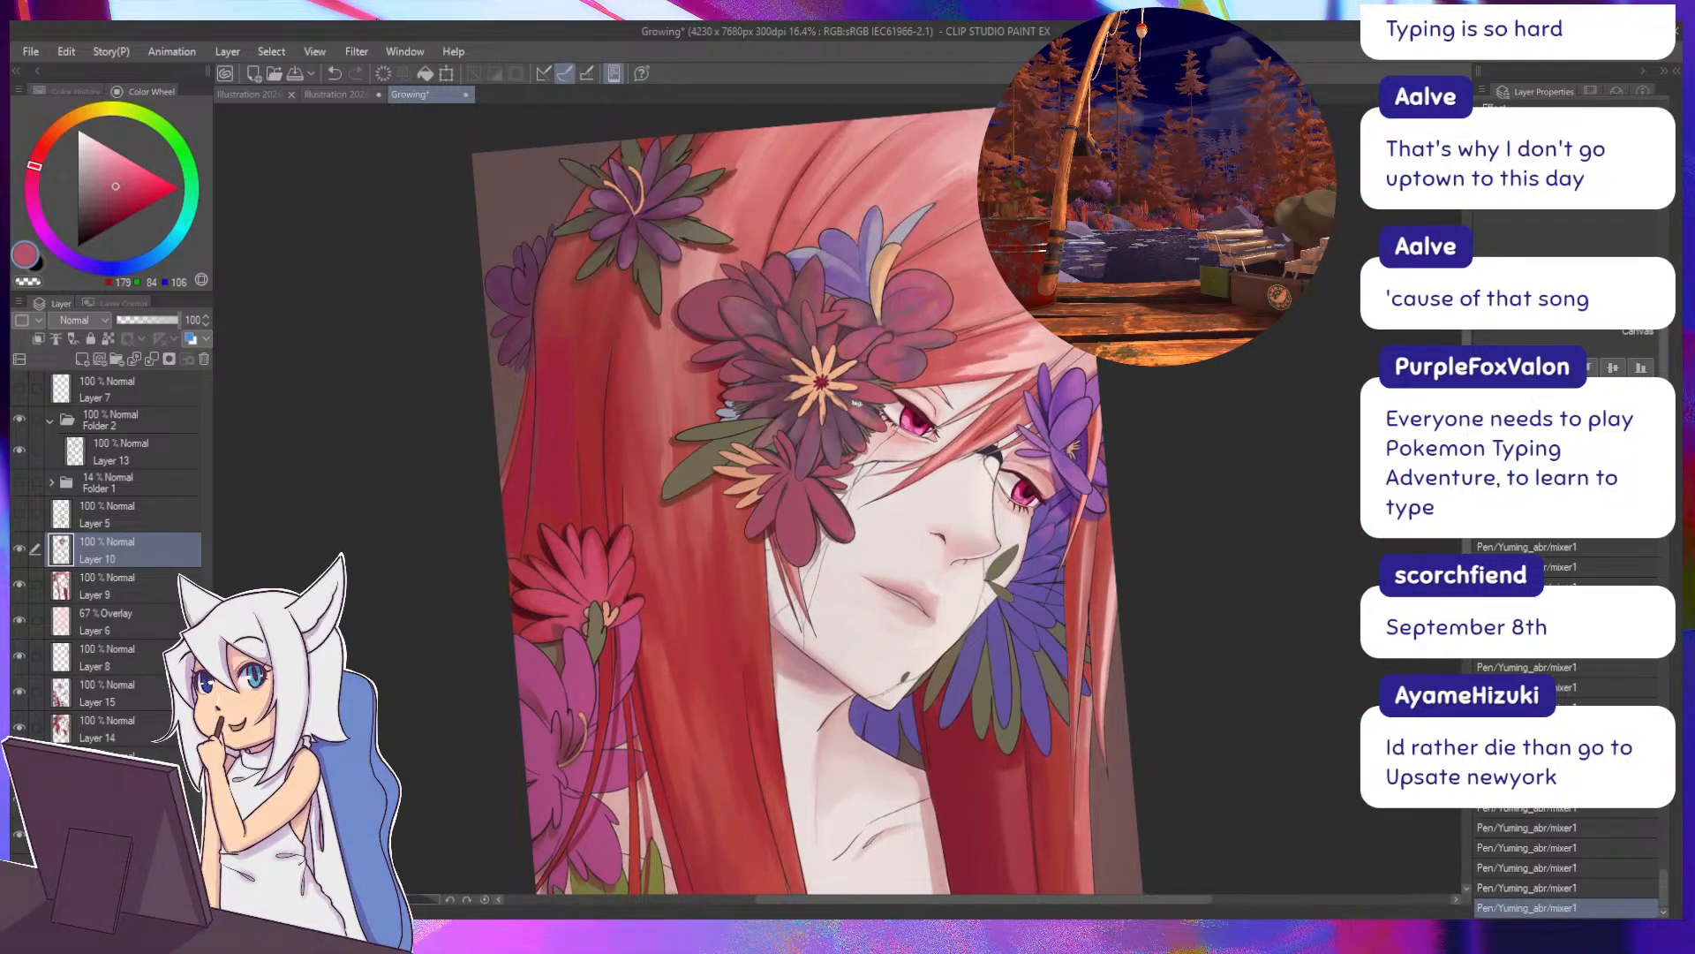
{"action": "left_click", "coordinate": [857, 402], "text": "alt"}
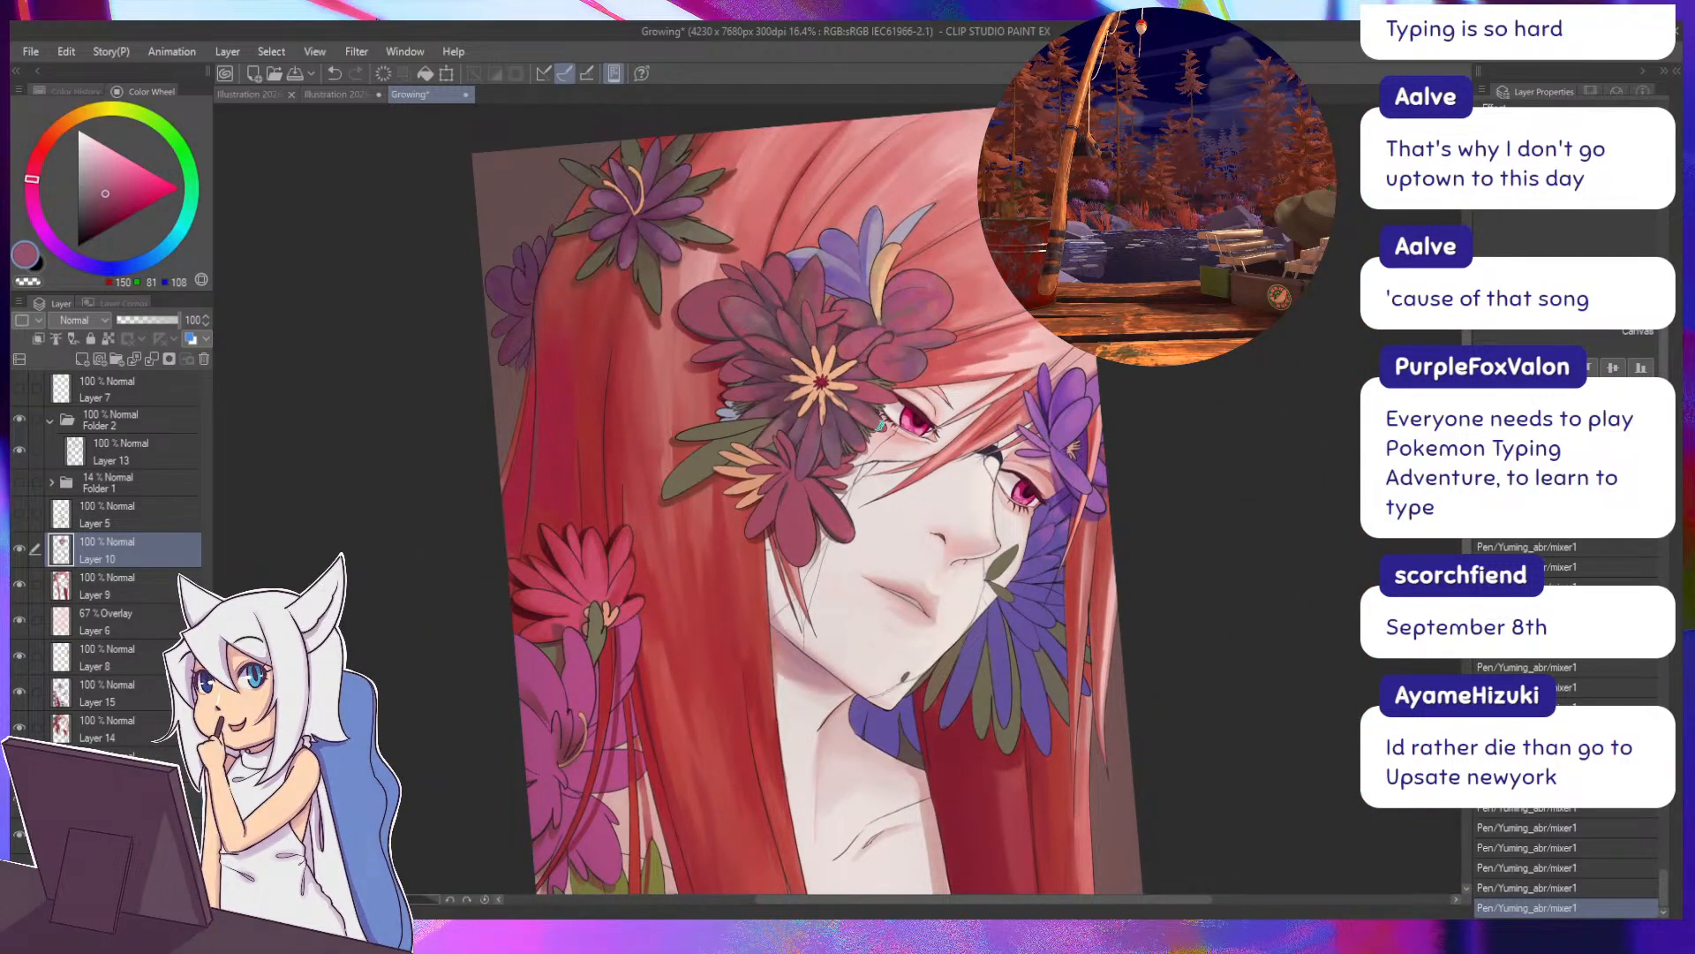
{"action": "left_click_drag", "start_coordinate": [850, 403], "coordinate": [751, 485]}
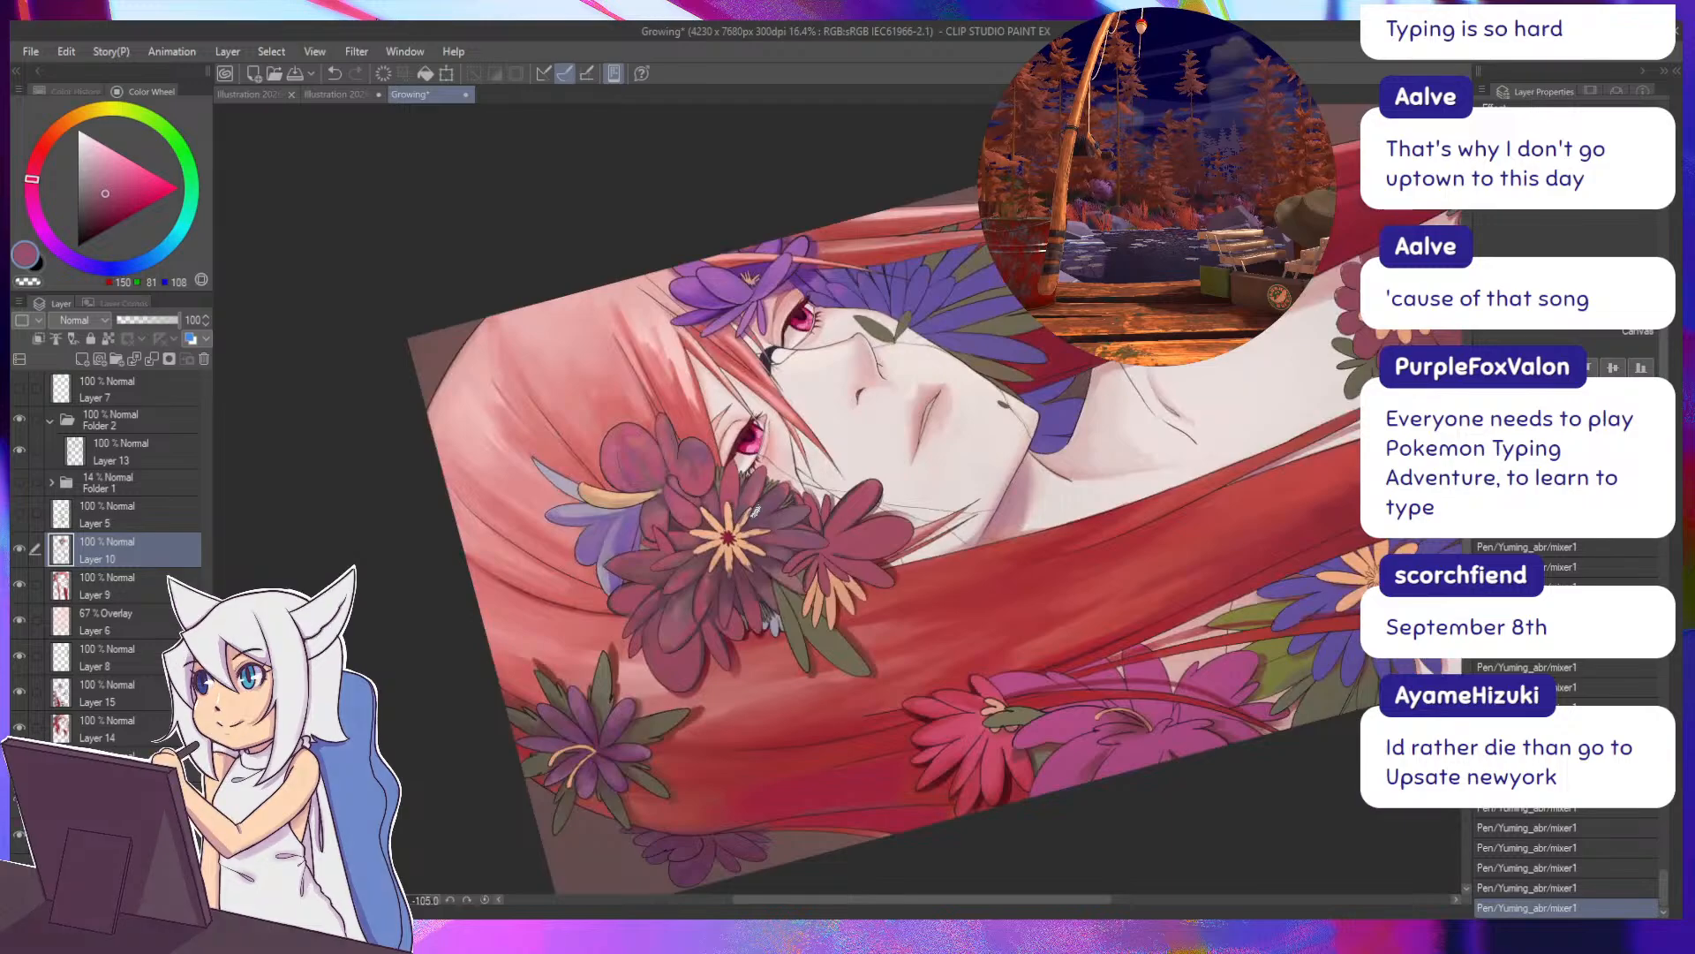
{"action": "left_click", "coordinate": [735, 505], "text": "alt"}
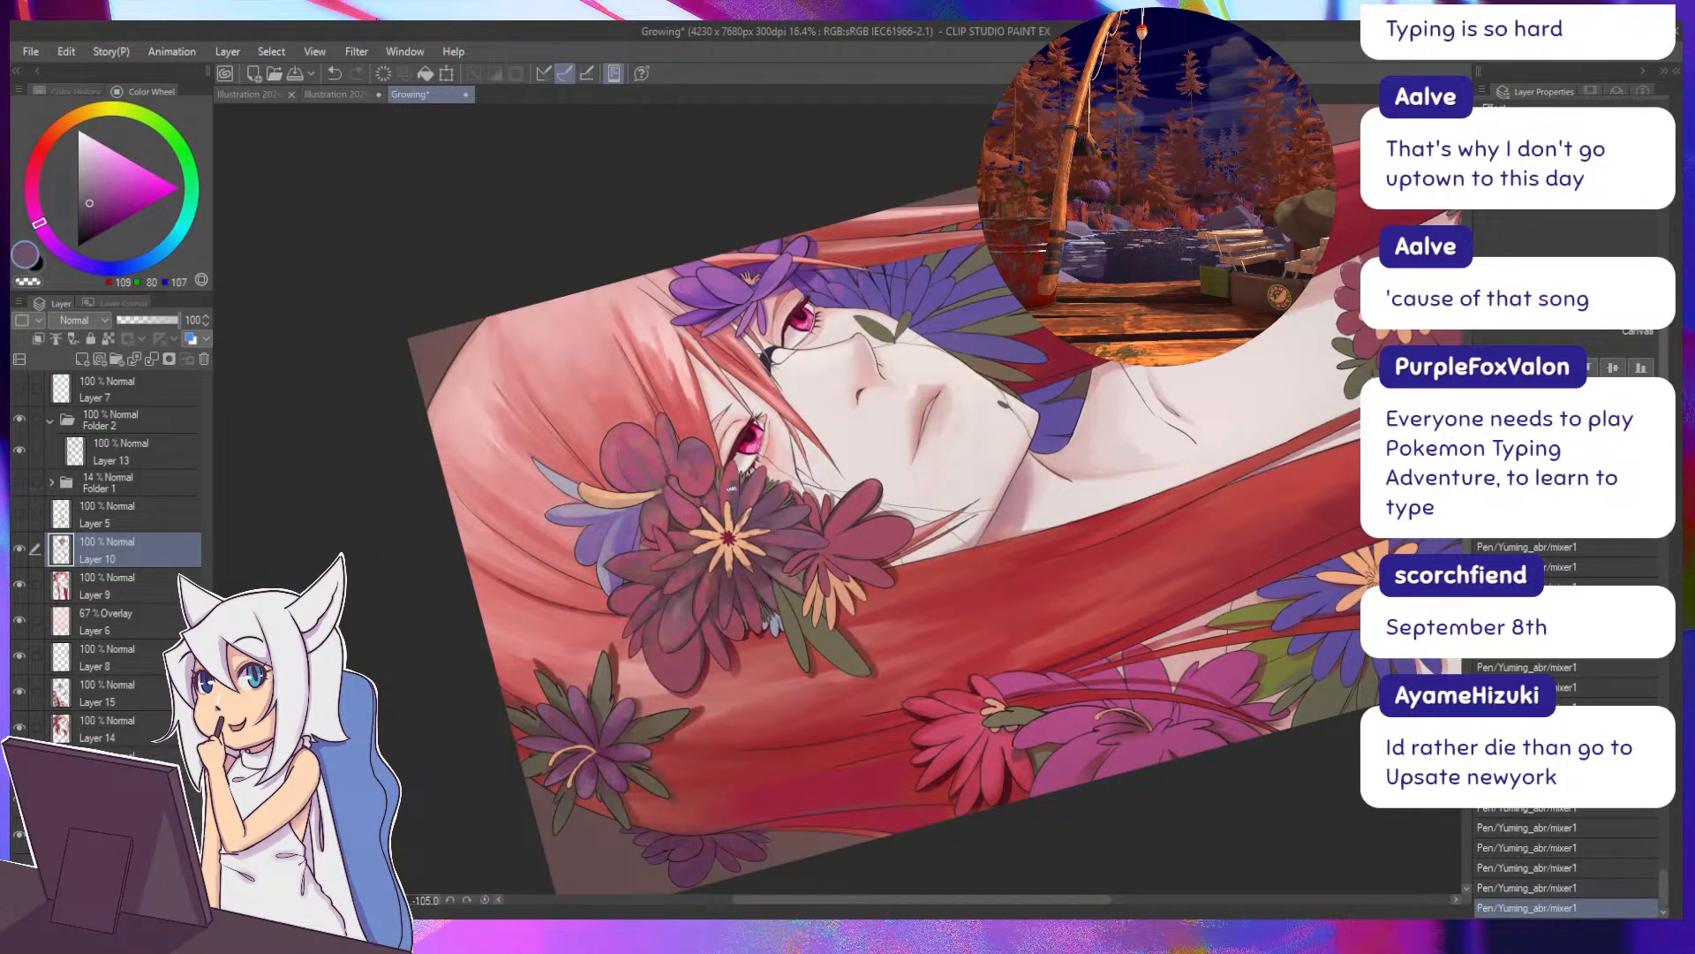
{"action": "left_click_drag", "start_coordinate": [728, 487], "coordinate": [875, 441]}
{"action": "left_click", "coordinate": [869, 468], "text": "alt"}
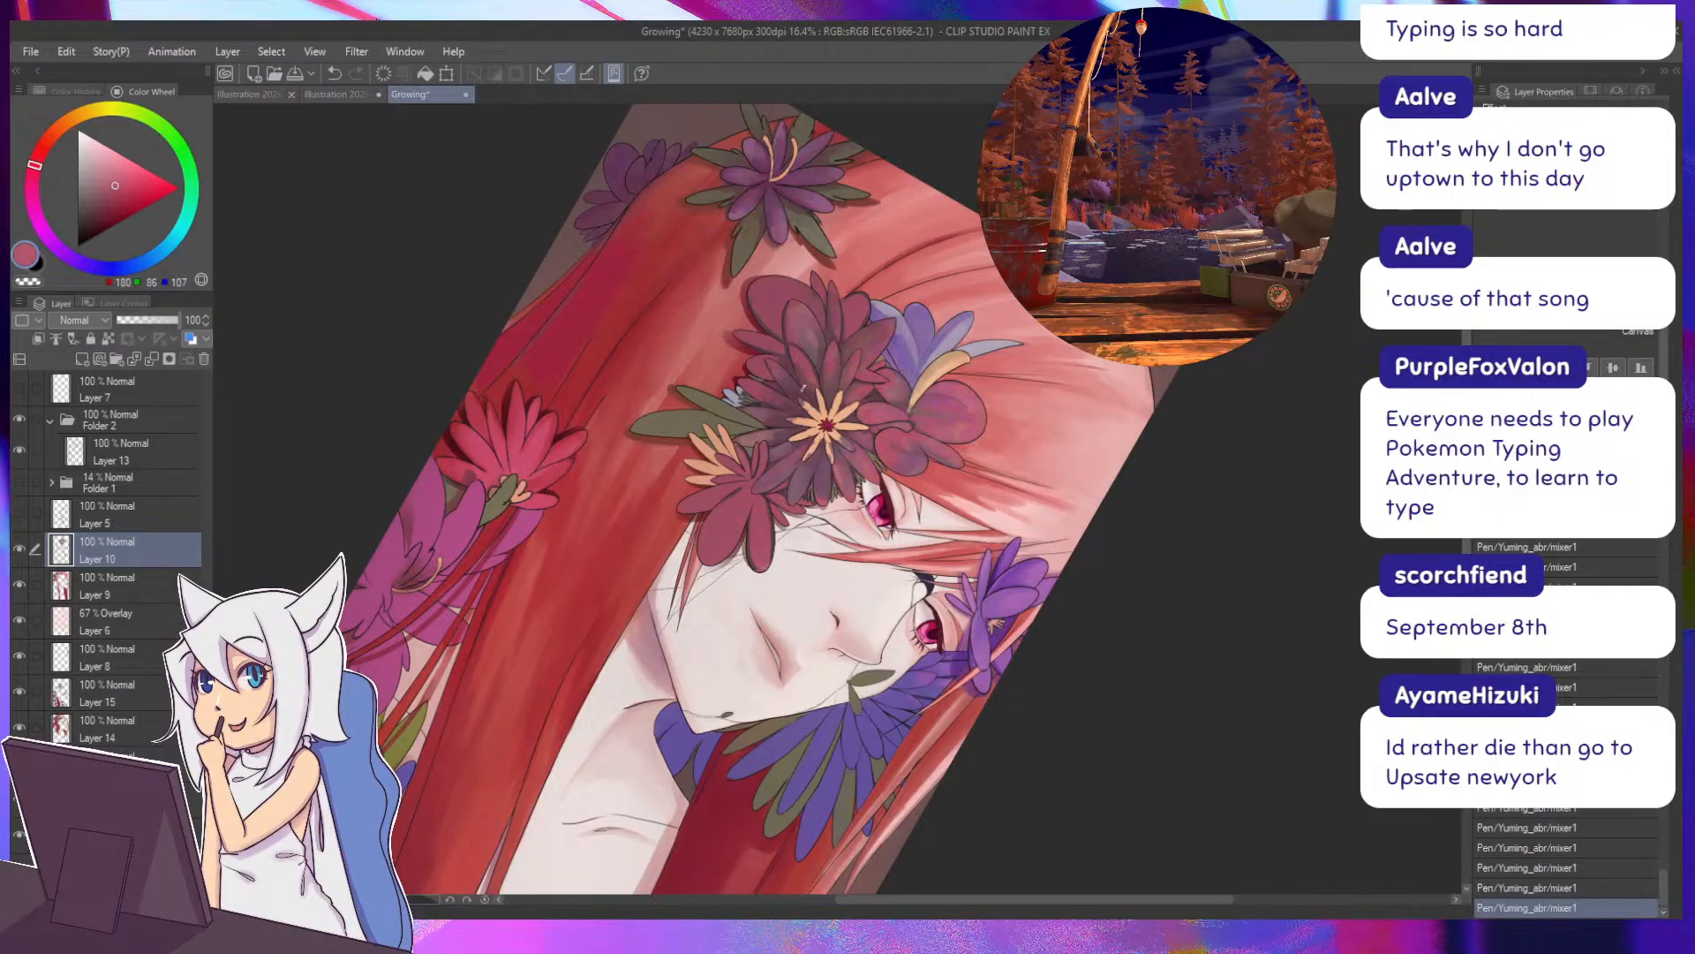
Continue colouring the petals next to the eye and the small rounded bloom, sampling soft rose (182, 90, 111) and (172, 85, 104).
{"action": "left_click_drag", "start_coordinate": [750, 352], "coordinate": [689, 354]}
{"action": "left_click", "coordinate": [798, 515], "text": "alt"}
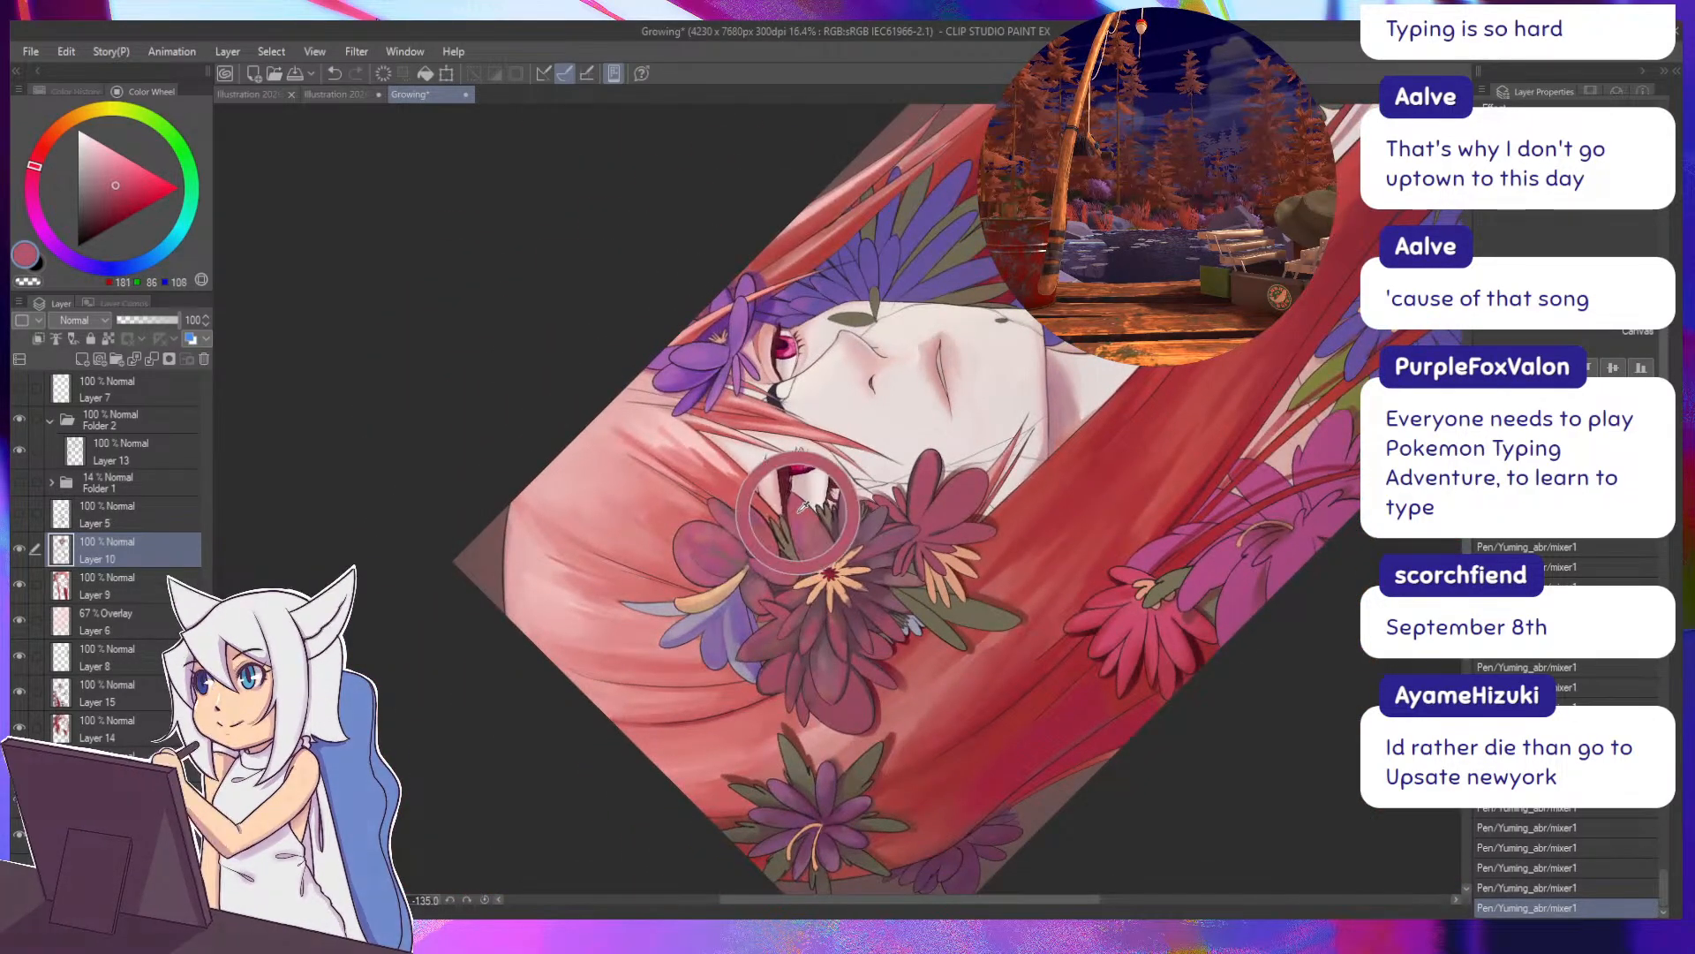
{"action": "left_click_drag", "start_coordinate": [800, 521], "coordinate": [904, 462]}
{"action": "mouse_move", "coordinate": [792, 486]}
{"action": "left_mouse_down"}
{"action": "mouse_move", "coordinate": [793, 424]}
{"action": "mouse_move", "coordinate": [749, 483]}
{"action": "mouse_move", "coordinate": [748, 428]}
{"action": "left_mouse_up"}
{"action": "left_click", "coordinate": [724, 449], "text": "alt"}
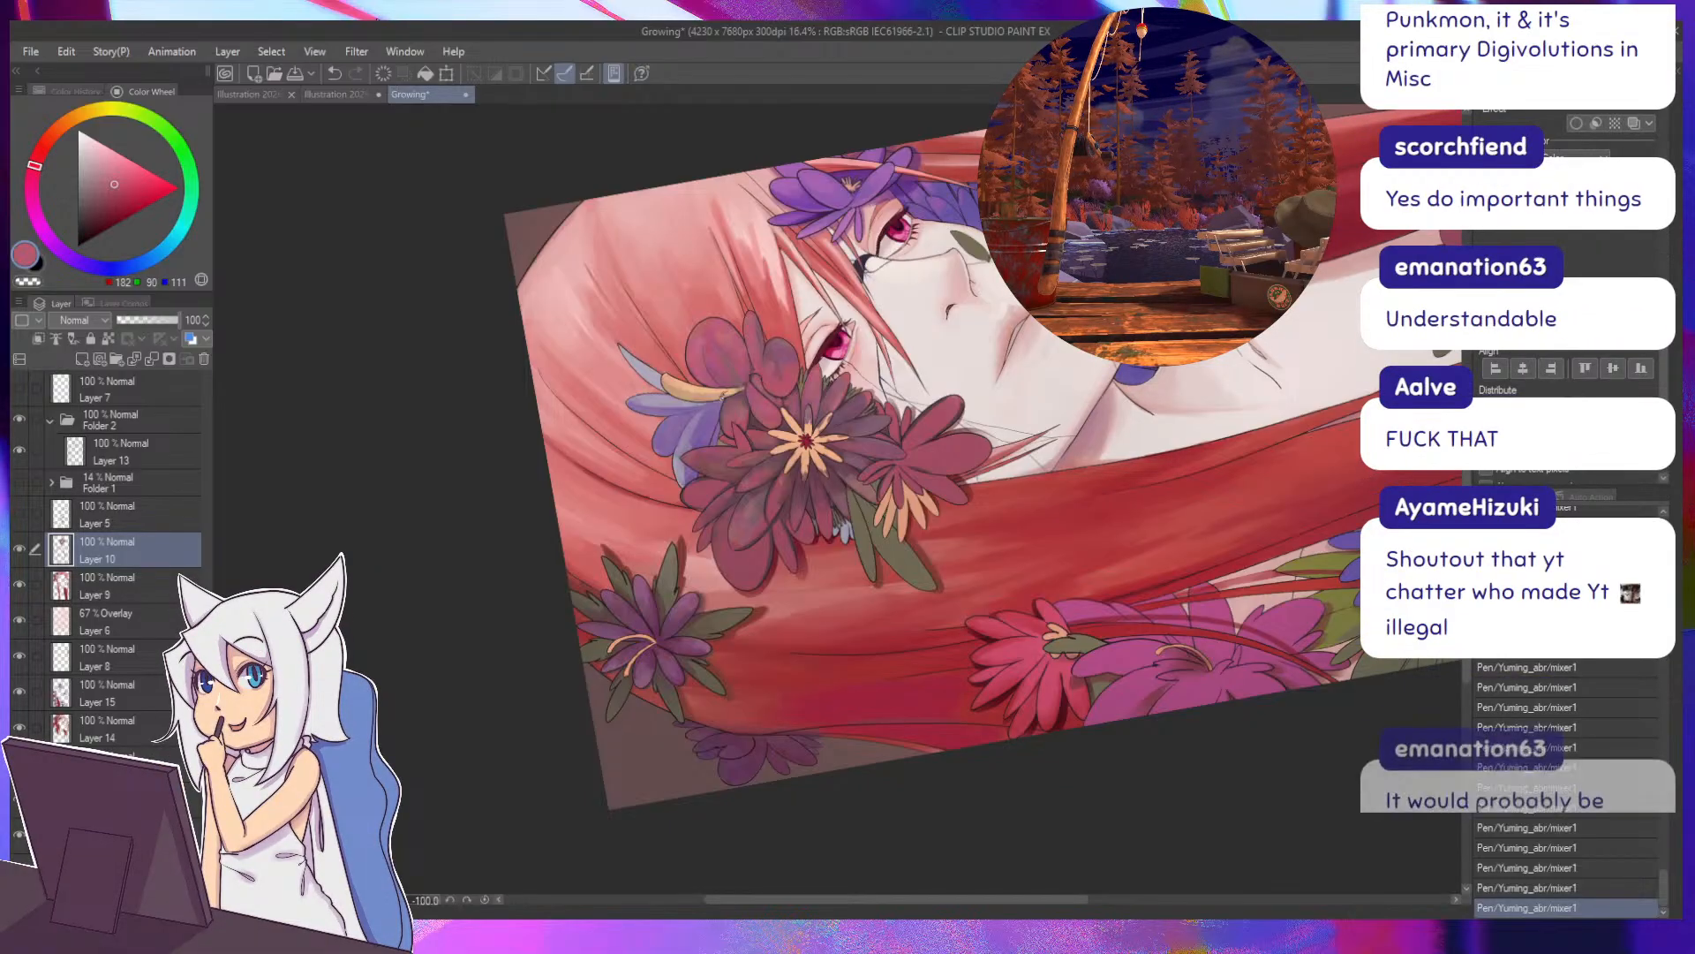
{"action": "left_click", "coordinate": [780, 363], "text": "alt"}
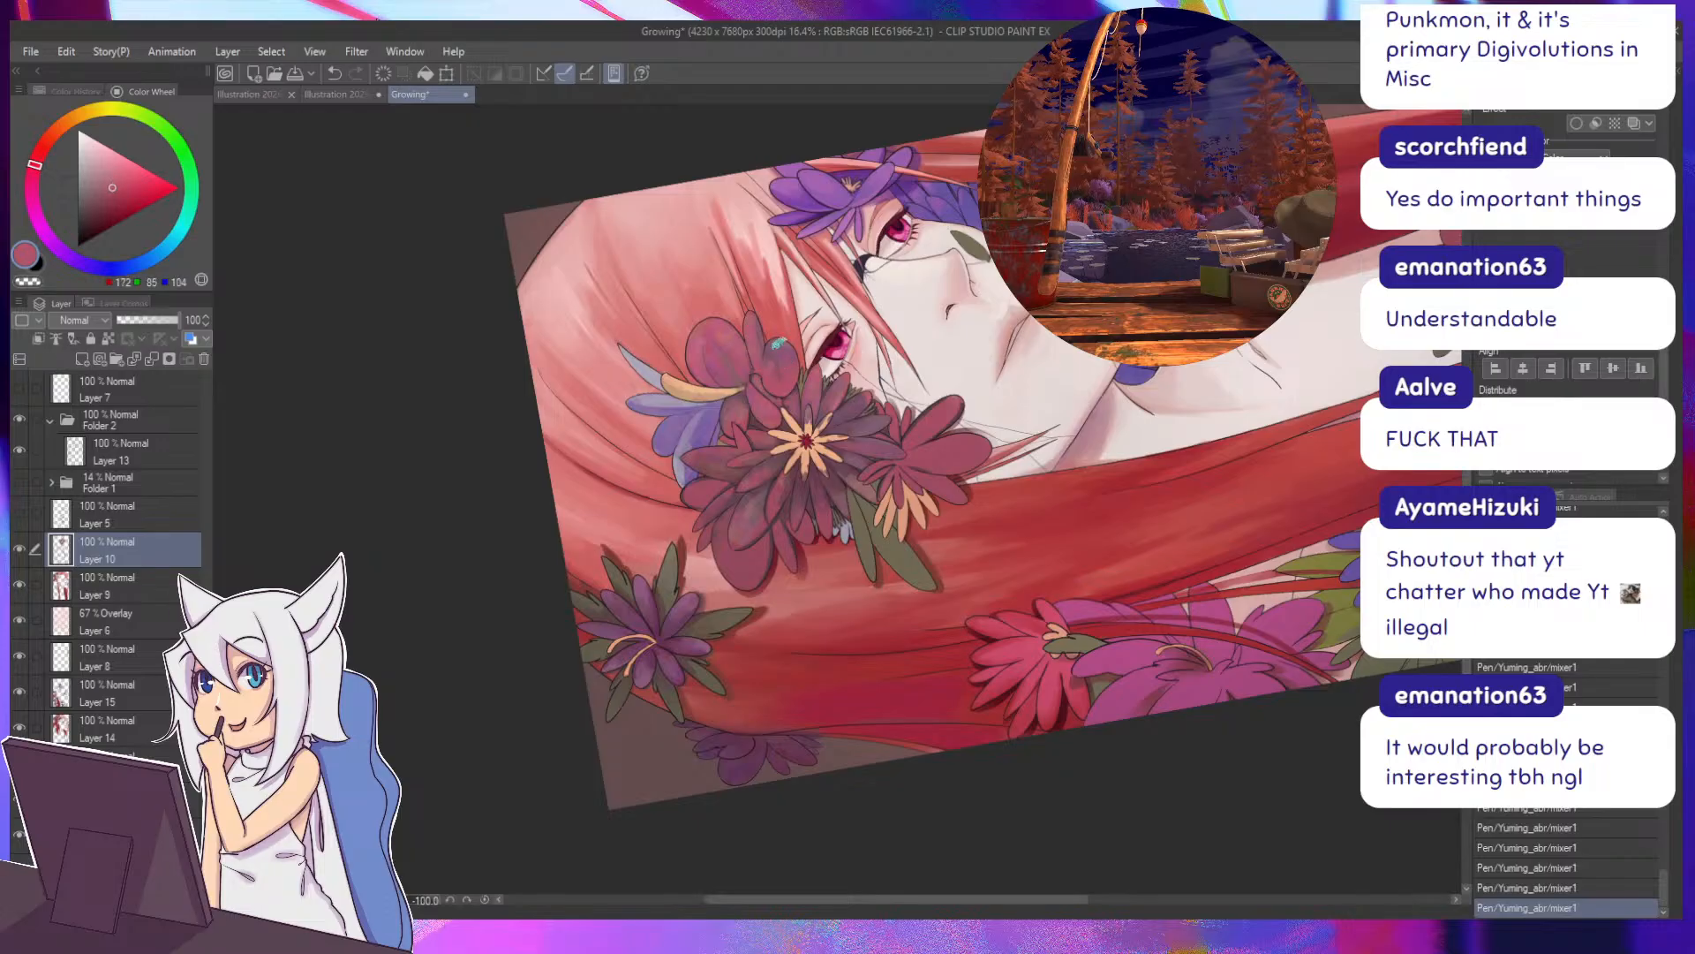
Sample the dark plum (110, 64, 75) between the large flower's upper petals for shading them.
{"action": "mouse_move", "coordinate": [711, 733]}
{"action": "left_mouse_down"}
{"action": "mouse_move", "coordinate": [680, 290]}
{"action": "mouse_move", "coordinate": [697, 278]}
{"action": "left_mouse_up"}
{"action": "left_click_drag", "start_coordinate": [760, 411], "coordinate": [693, 362]}
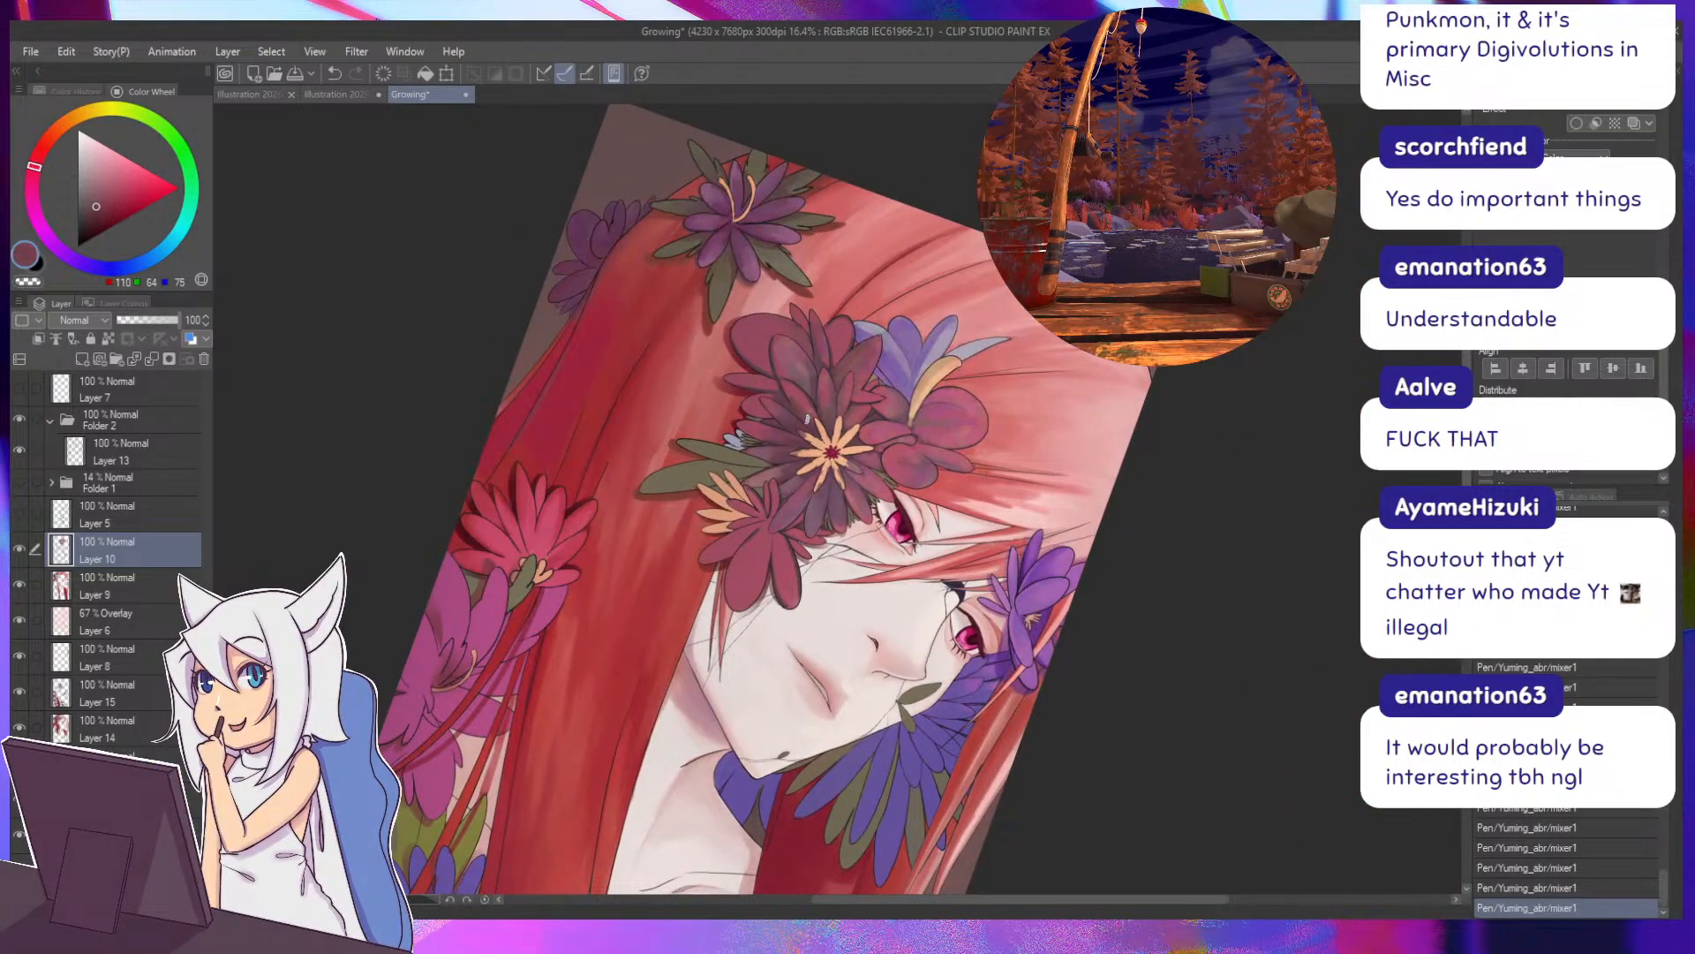
{"action": "left_click", "coordinate": [804, 409], "text": "alt"}
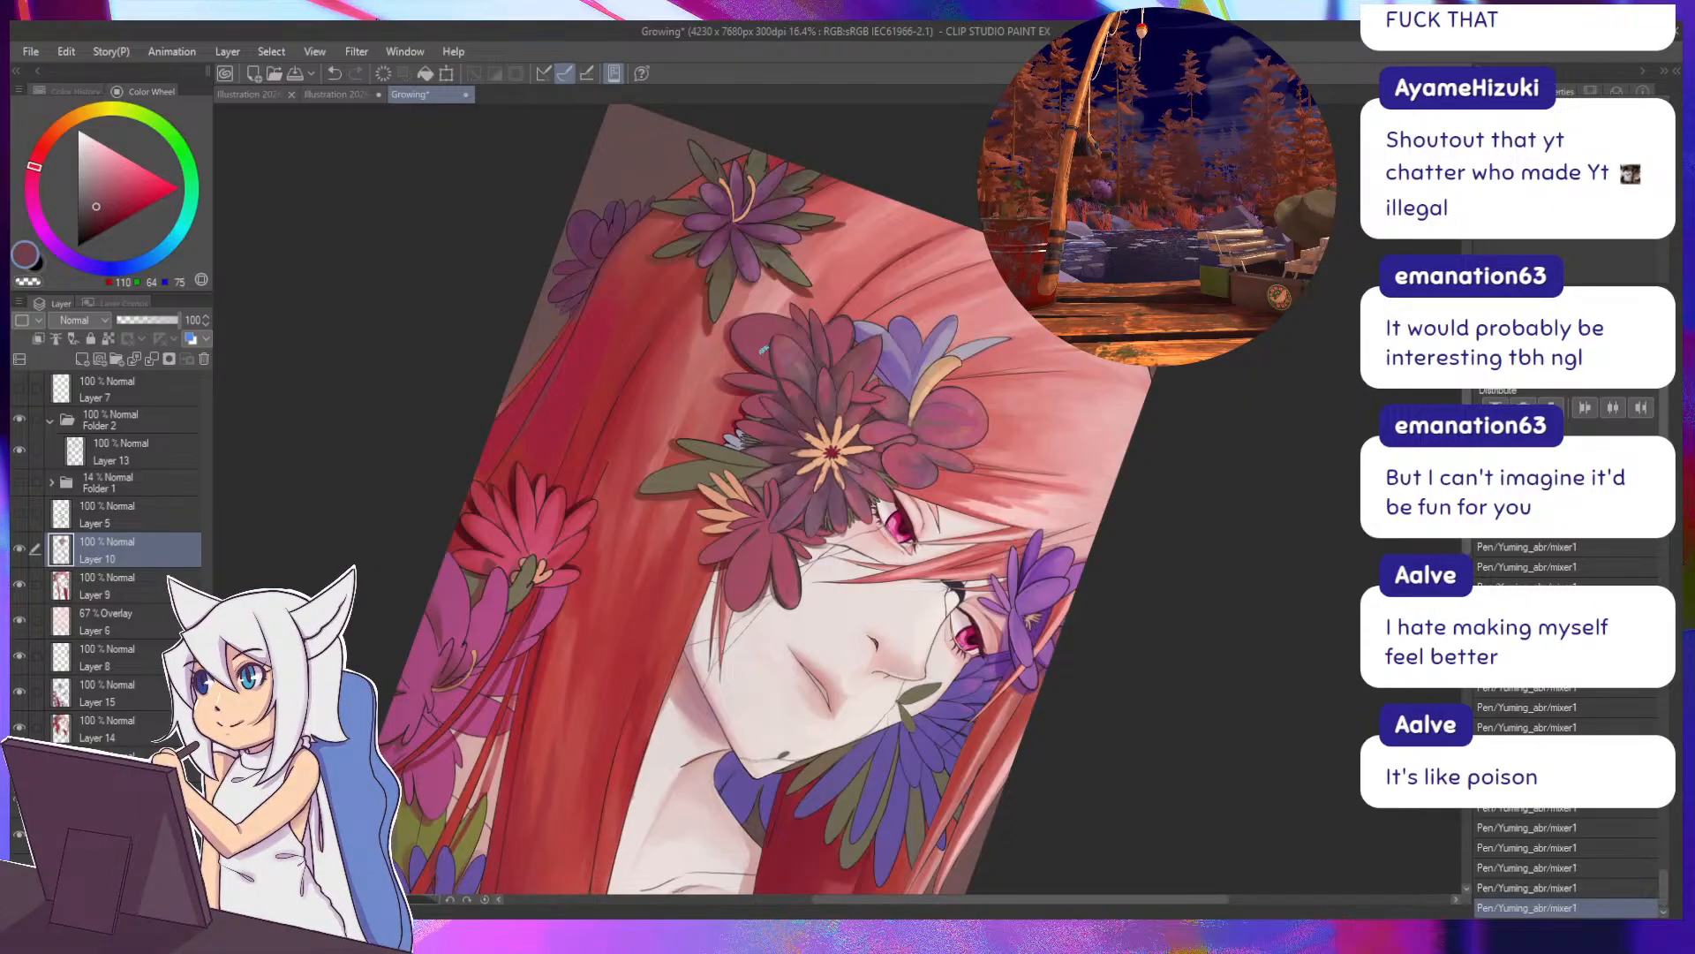
Blend the large flower's inner petals on the side away from the face, sampling plum (113, 67, 89) and (116, 66, 86).
{"action": "key", "text": "minus"}
{"action": "key", "text": "minus"}
{"action": "key", "text": "minus"}
{"action": "key", "text": "minus"}
{"action": "key", "text": "minus"}
{"action": "key", "text": "minus"}
{"action": "key", "text": "minus"}
{"action": "key", "text": "minus"}
{"action": "key", "text": "minus"}
{"action": "key", "text": "minus"}
{"action": "key", "text": "minus"}
{"action": "key", "text": "minus"}
{"action": "key", "text": "minus"}
{"action": "key", "text": "minus"}
{"action": "key", "text": "minus"}
{"action": "key", "text": "minus"}
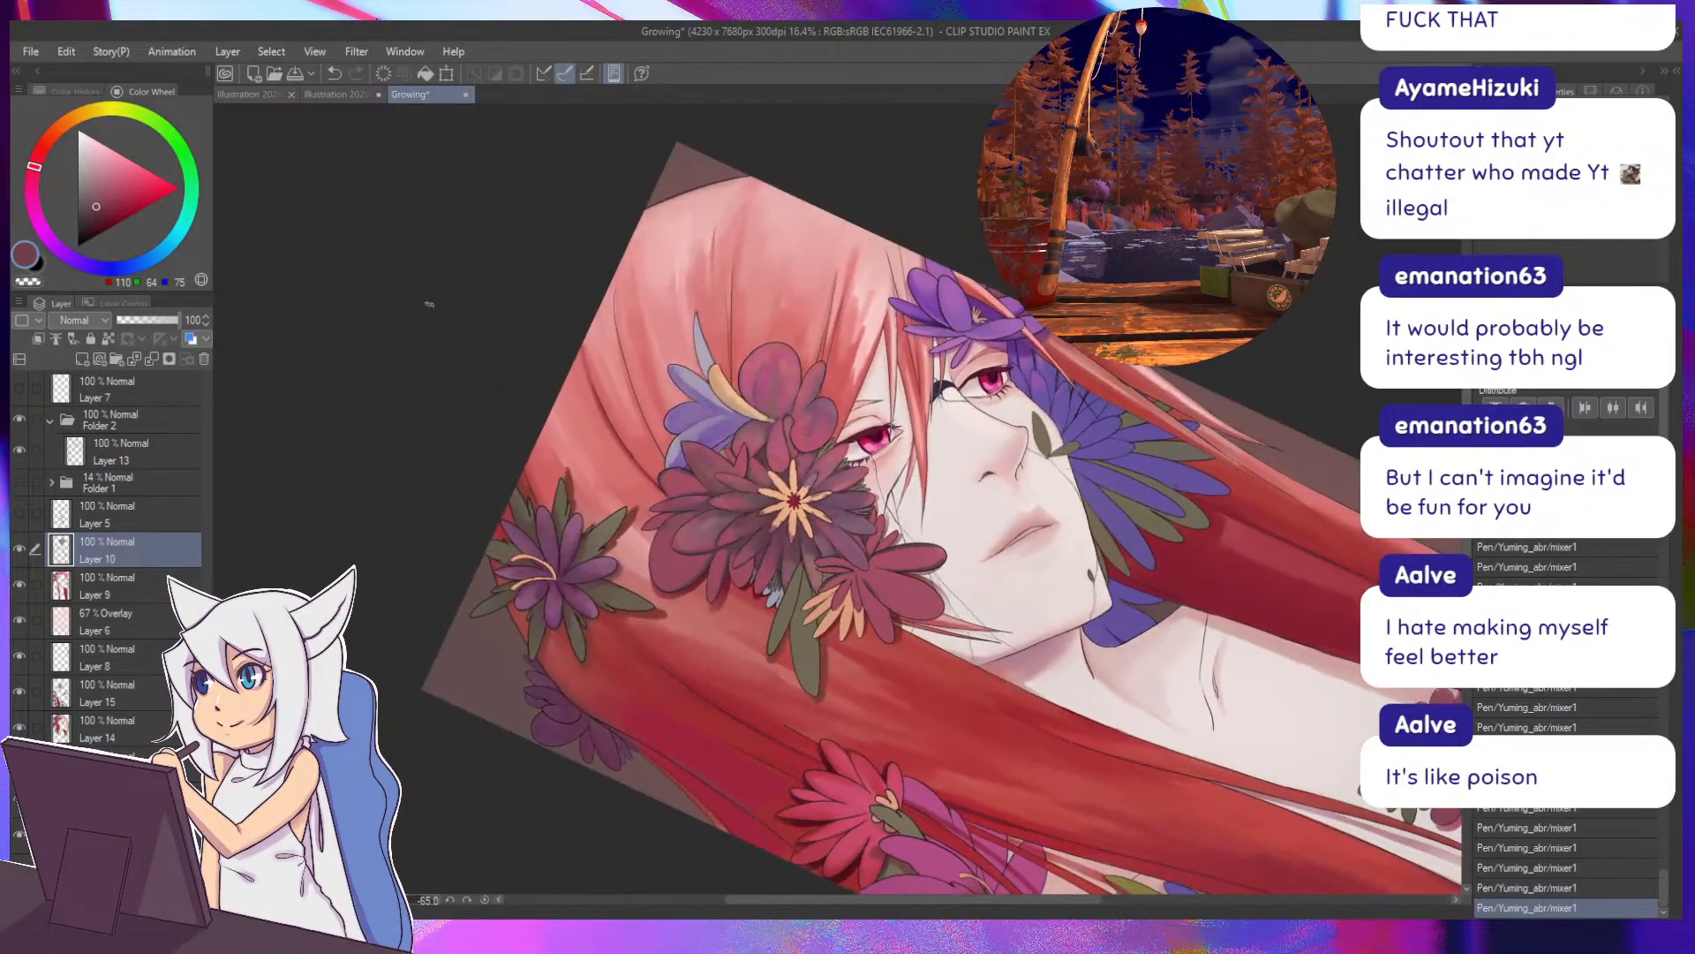
{"action": "key", "text": "minus"}
{"action": "key", "text": "minus"}
{"action": "key", "text": "minus"}
{"action": "key", "text": "minus"}
{"action": "key", "text": "minus"}
{"action": "key", "text": "minus"}
{"action": "key", "text": "minus"}
{"action": "key", "text": "minus"}
{"action": "key", "text": "minus"}
{"action": "key", "text": "minus"}
{"action": "key", "text": "minus"}
{"action": "key", "text": "minus"}
{"action": "key", "text": "minus"}
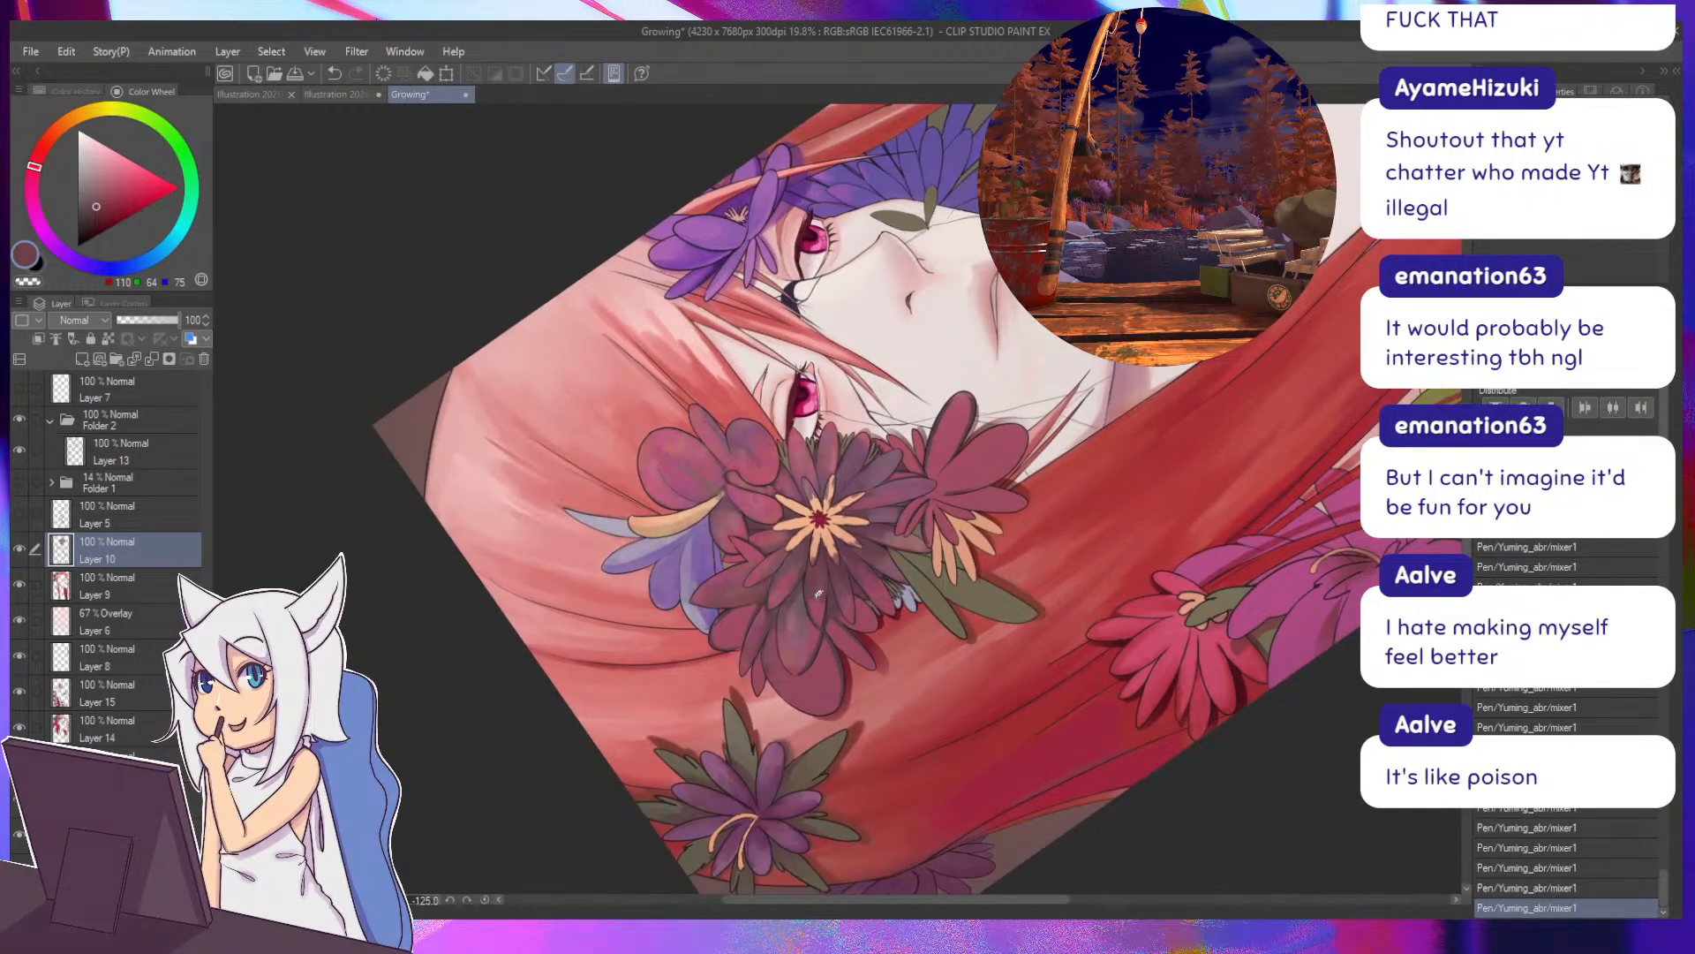
{"action": "left_click", "coordinate": [819, 623], "text": "alt"}
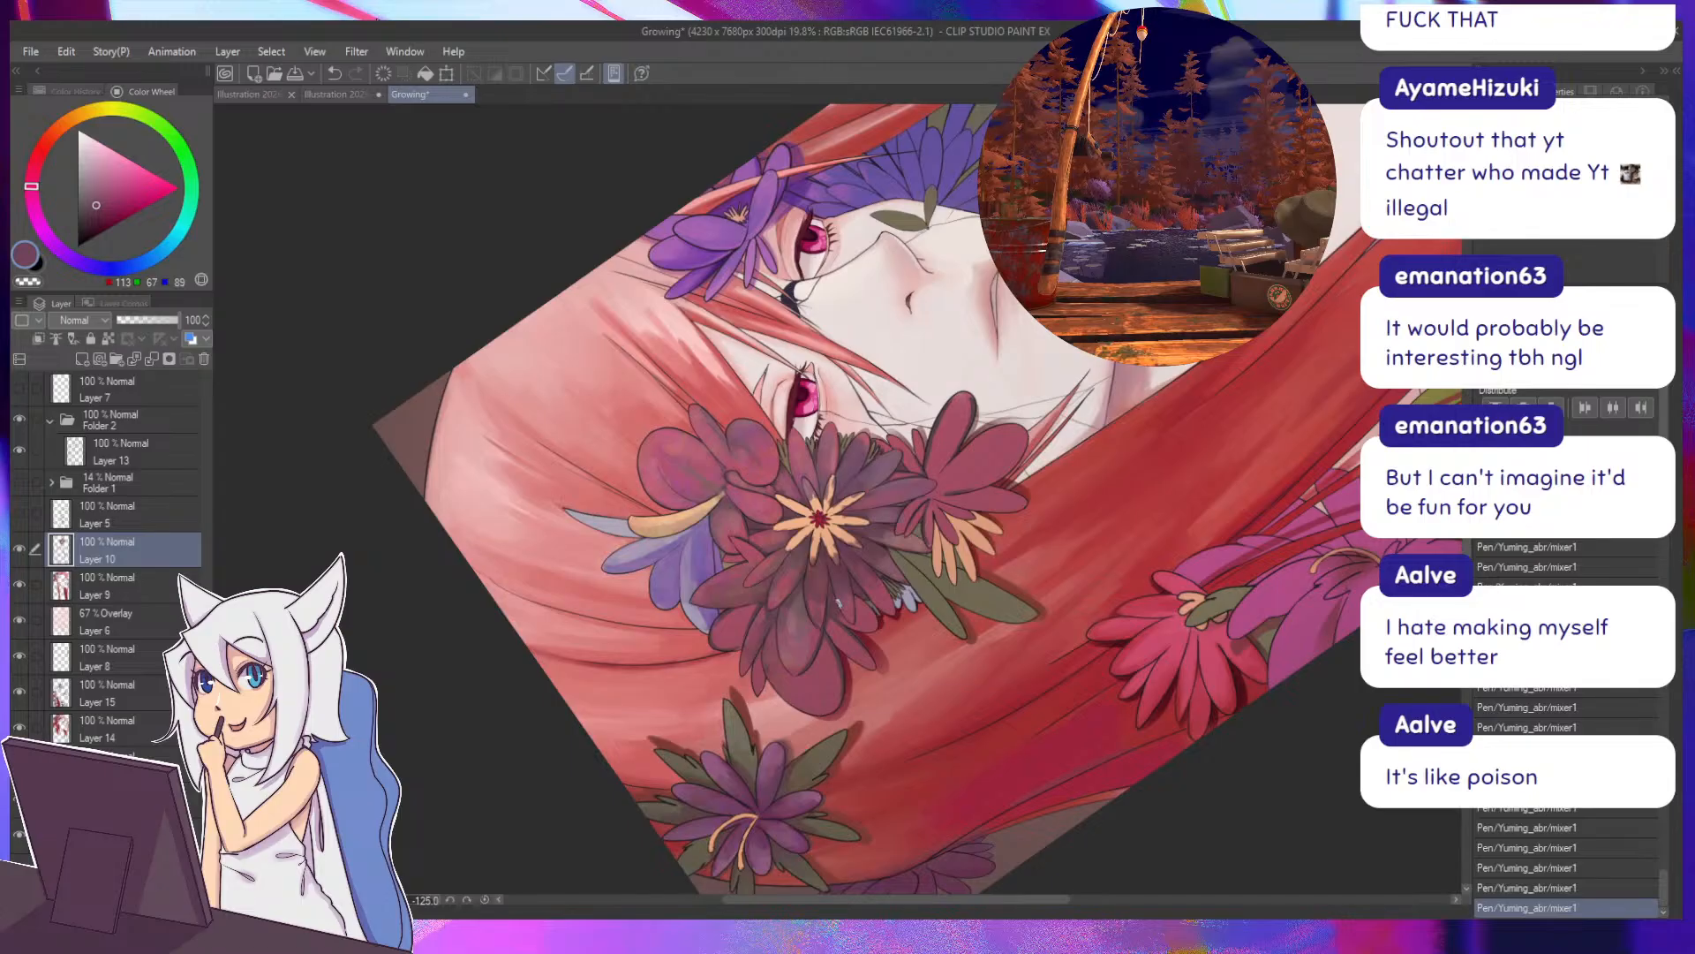
{"action": "left_click", "coordinate": [819, 592], "text": "alt"}
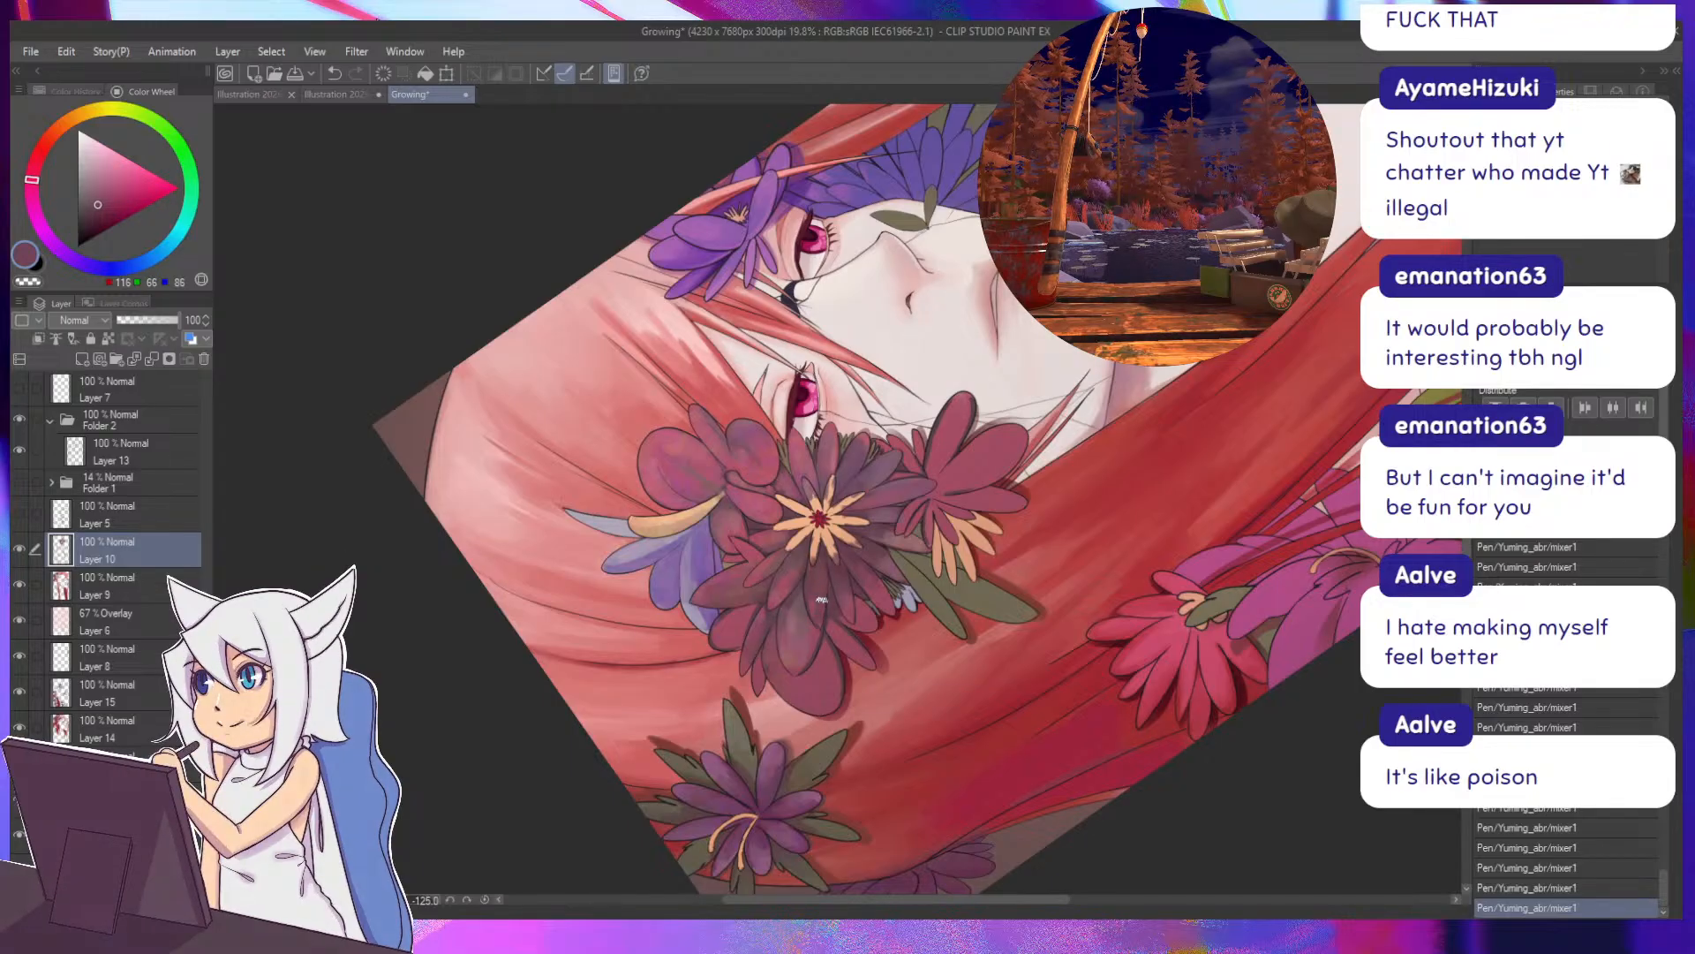
{"action": "left_click_drag", "start_coordinate": [818, 592], "coordinate": [749, 470]}
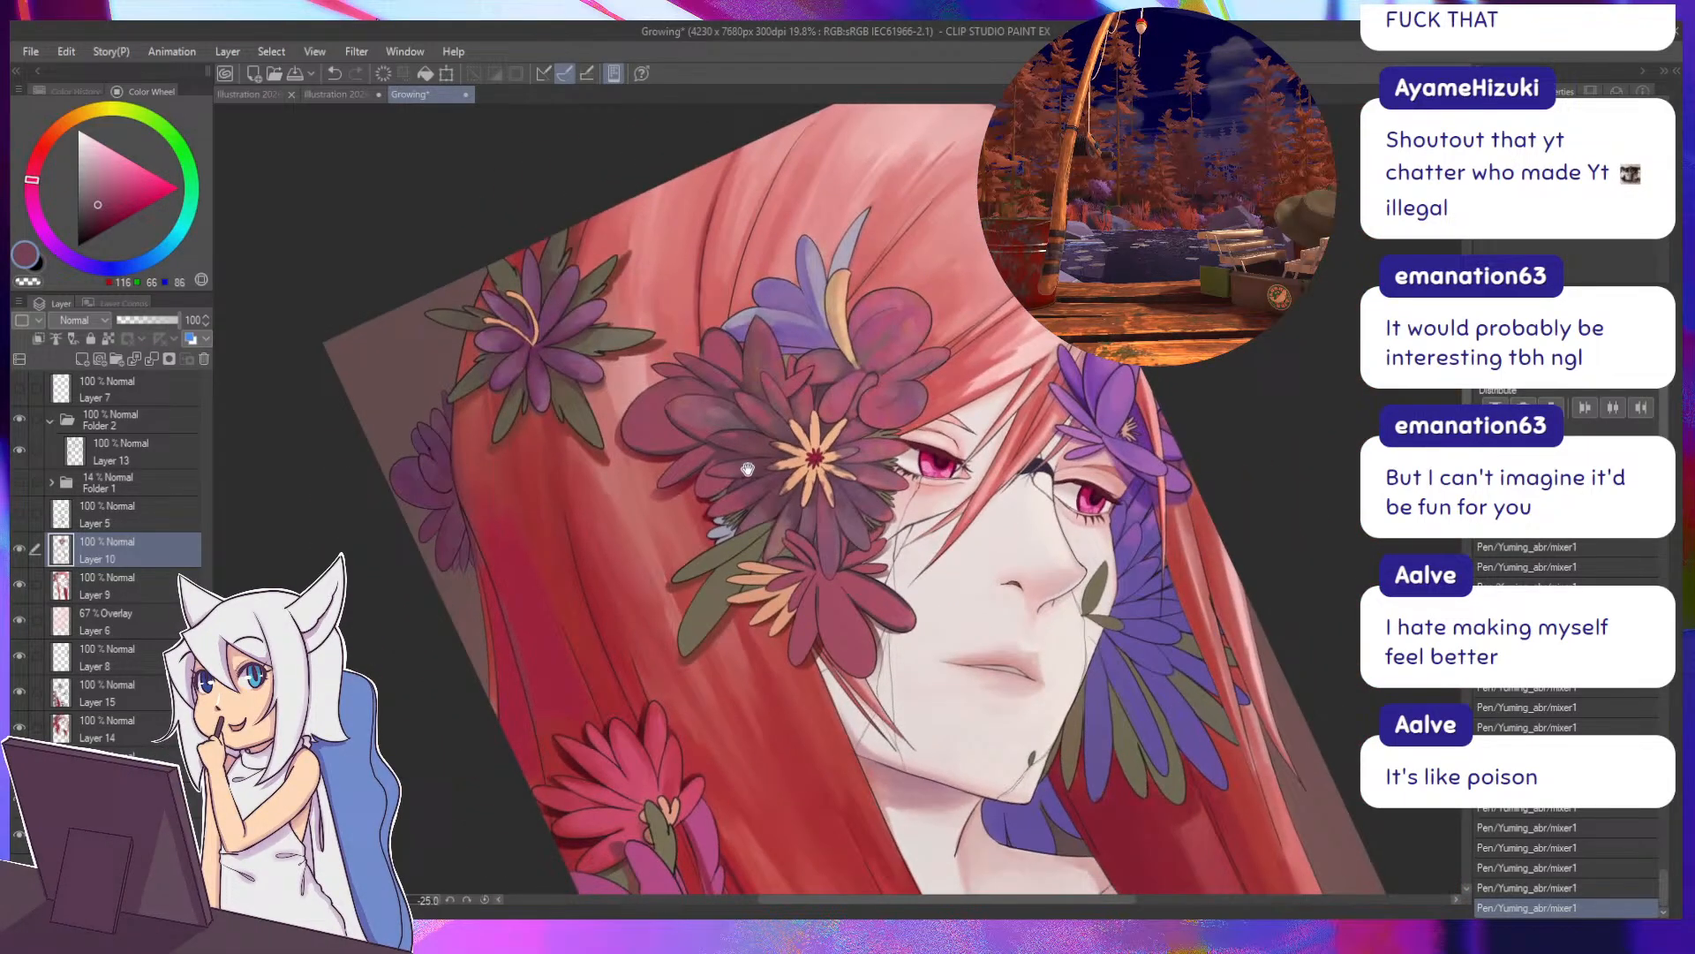
Blend the petals between the large flower's yellow centre and the smaller bloom with sampled mauve (134, 81, 109) and greyed plum (97, 67, 79).
{"action": "left_click", "coordinate": [832, 560], "text": "alt"}
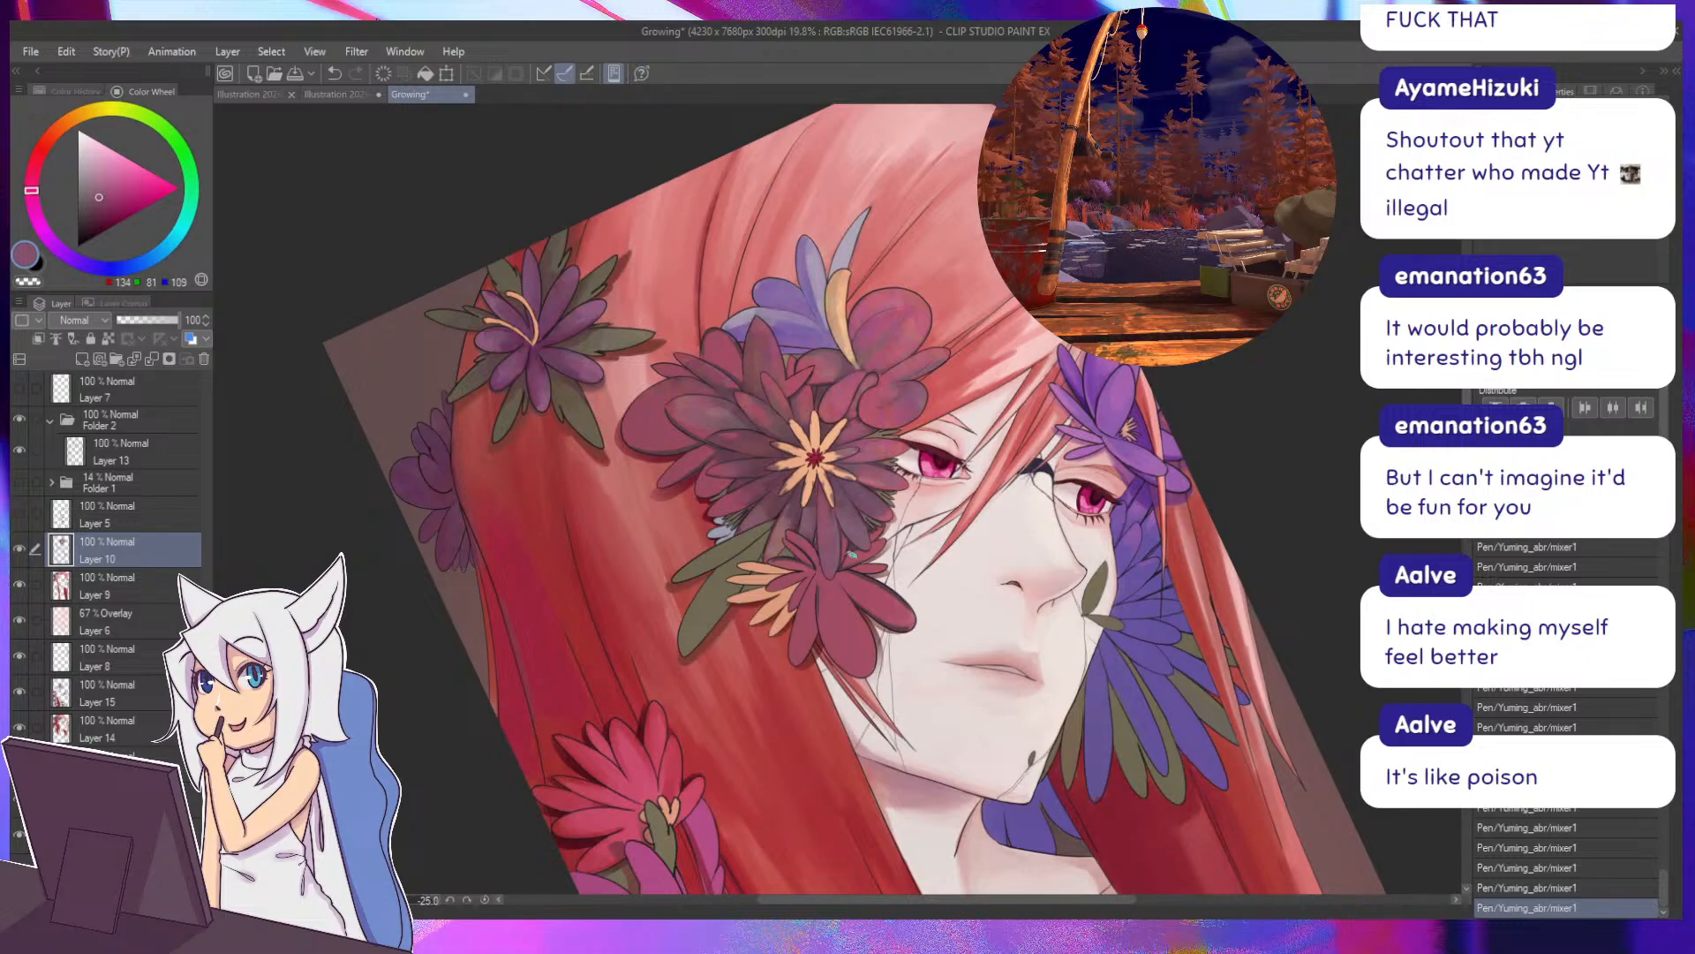
{"action": "left_click_drag", "start_coordinate": [823, 519], "coordinate": [823, 512]}
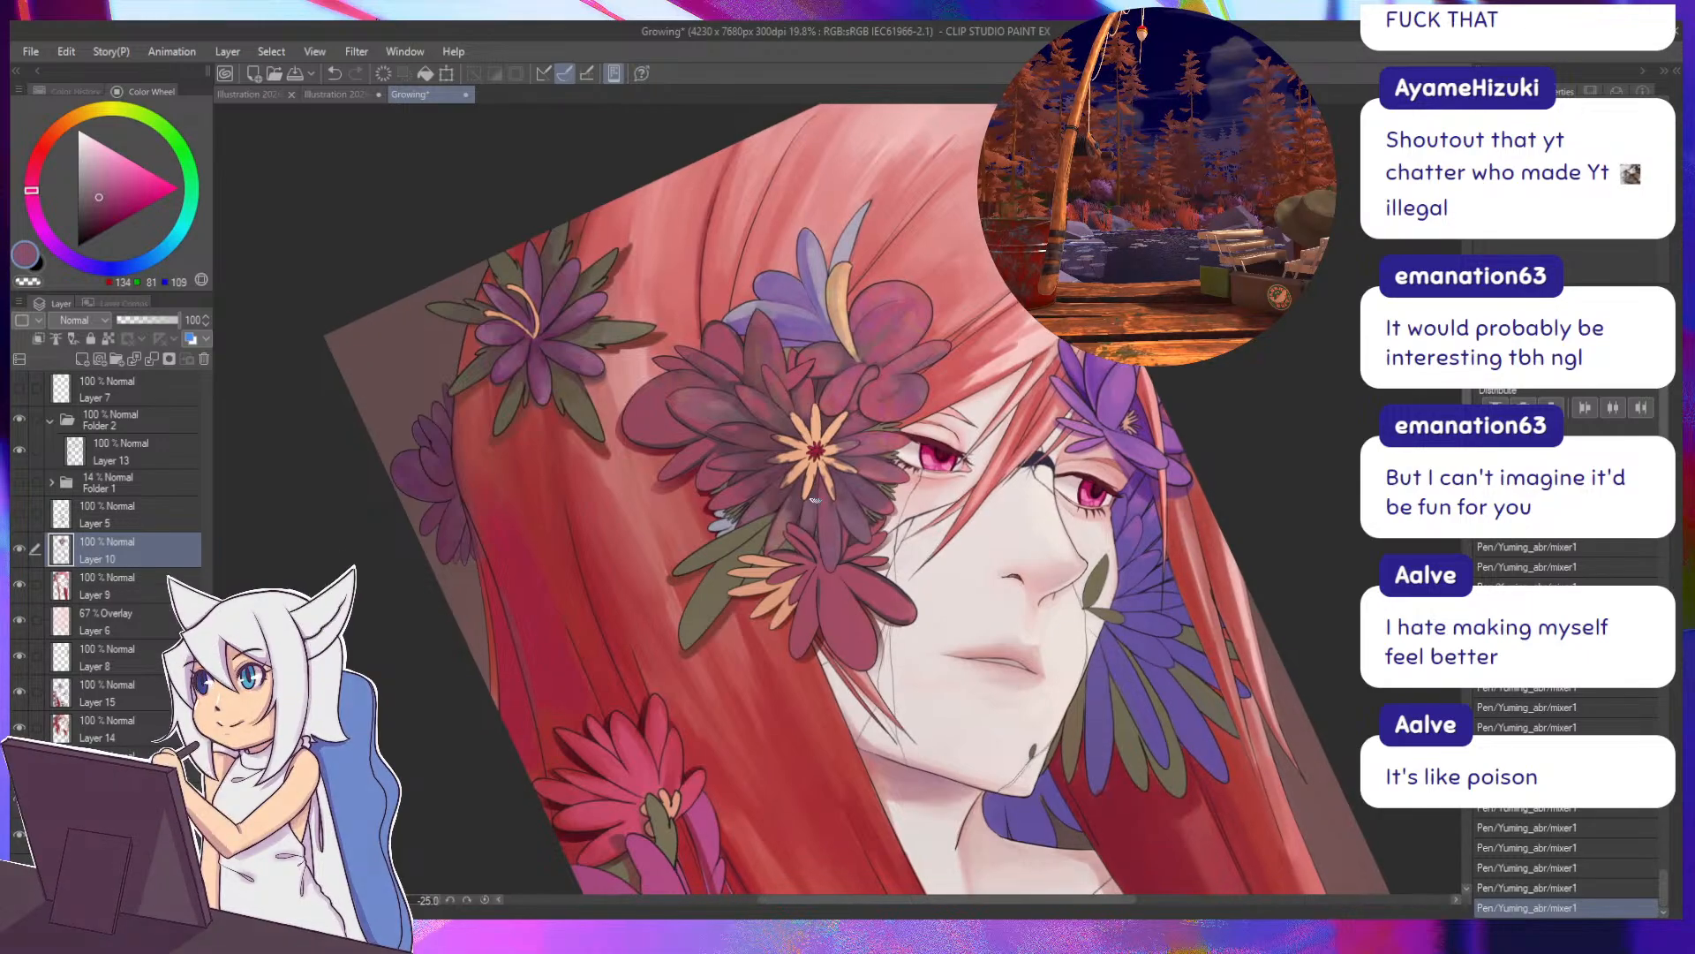
{"action": "left_click", "coordinate": [816, 499], "text": "alt"}
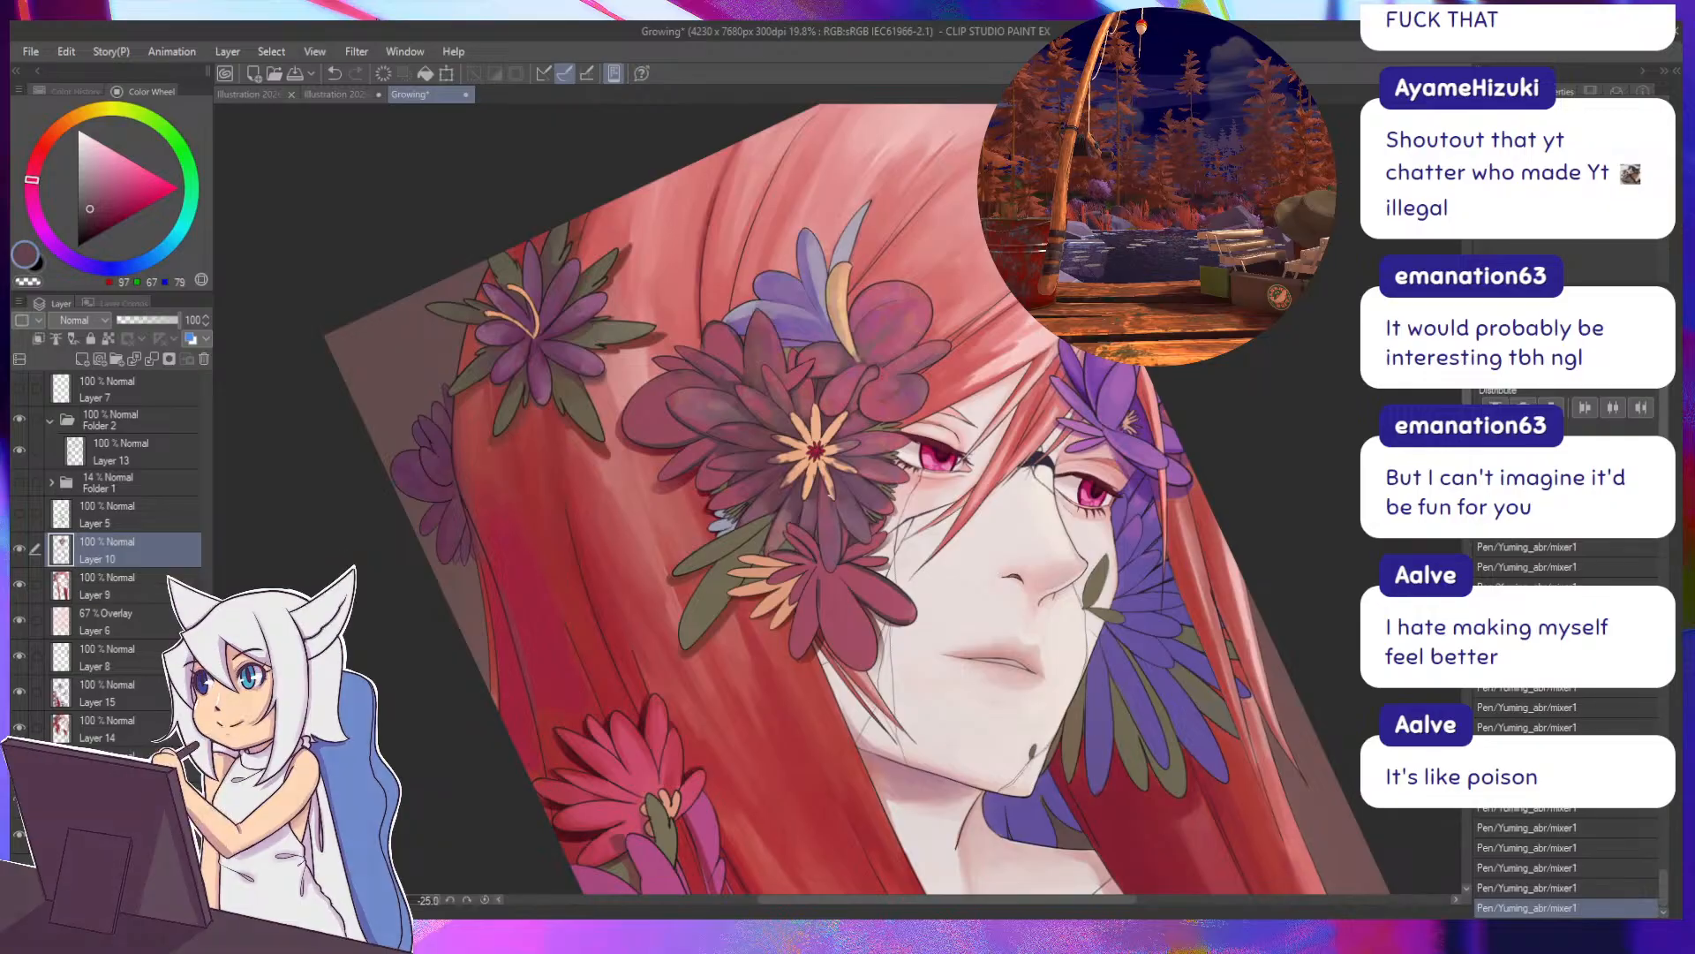
{"action": "left_click_drag", "start_coordinate": [831, 496], "coordinate": [887, 583]}
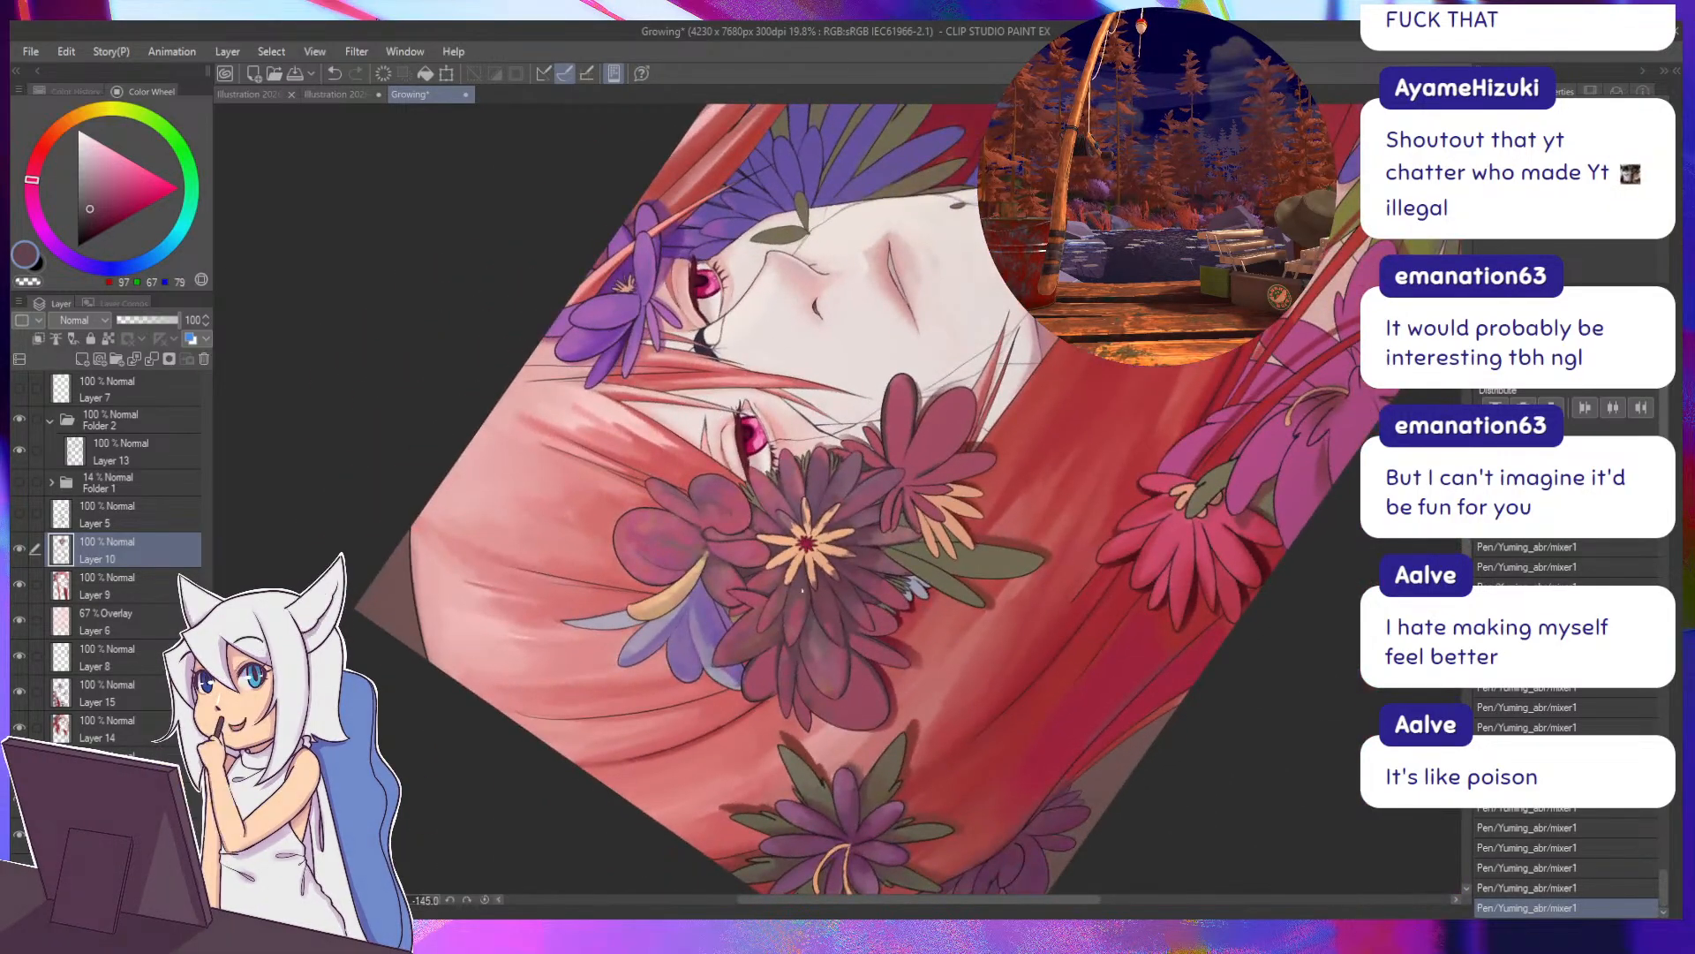
Shade the gaps between the large flower's inner petals with muted plum (107, 77, 85) and a darker plum sampled from the petals.
{"action": "left_click", "coordinate": [800, 587], "text": "alt"}
{"action": "left_click_drag", "start_coordinate": [790, 600], "coordinate": [804, 566]}
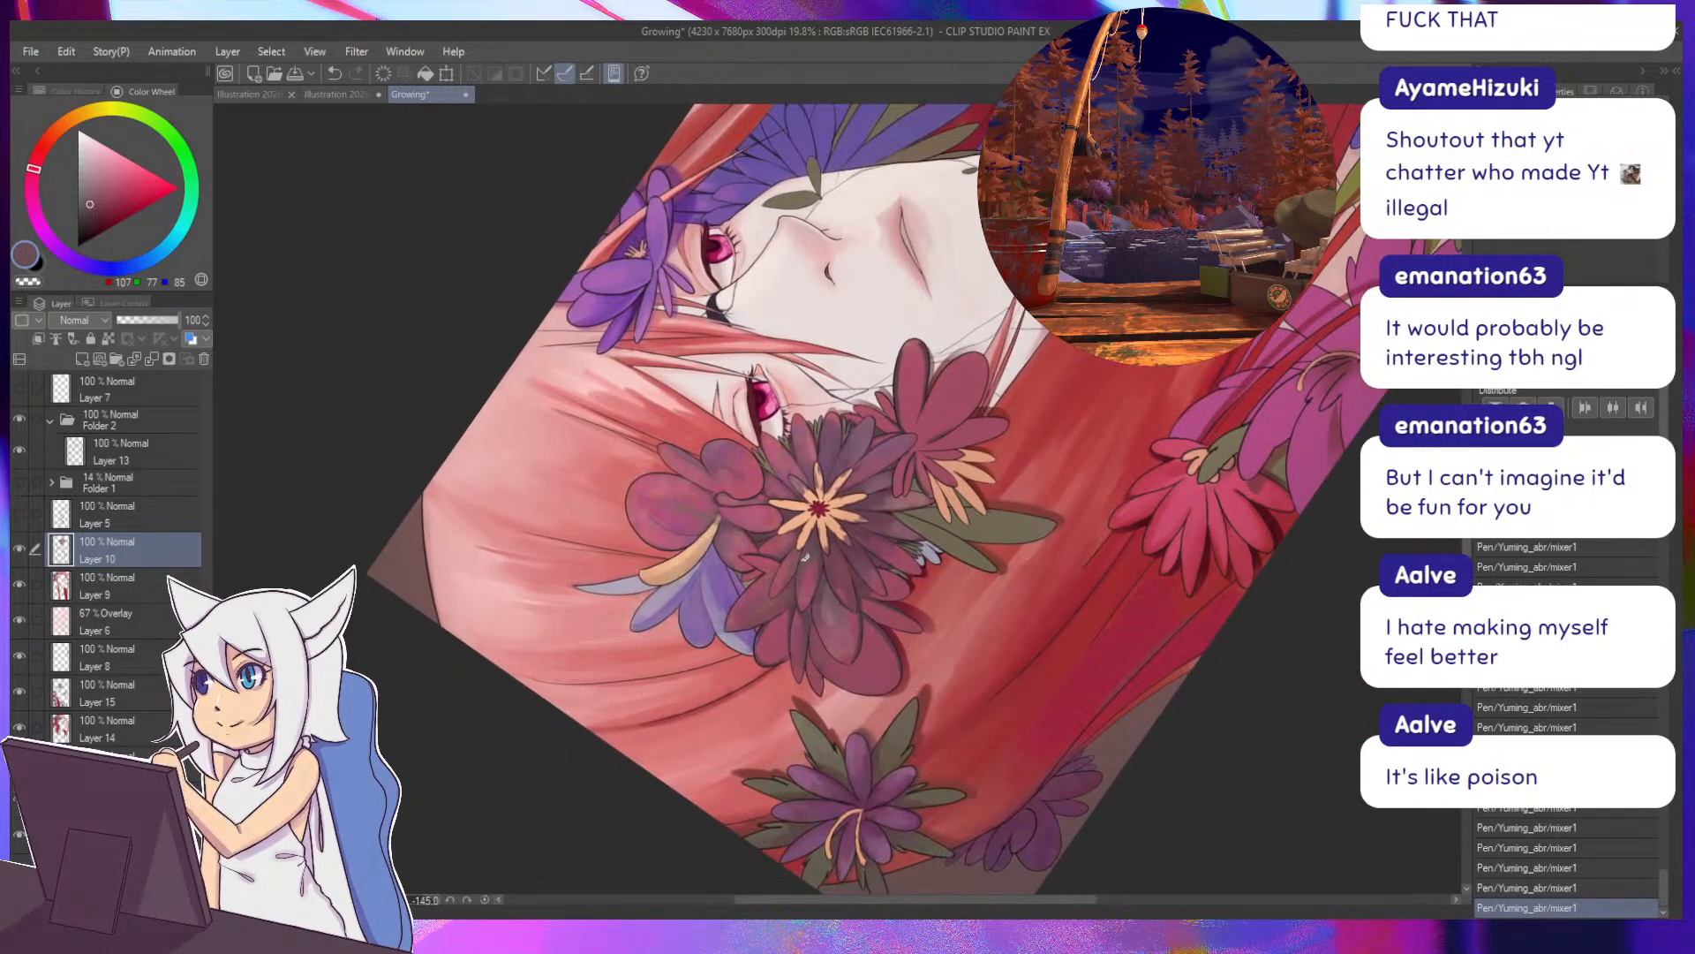
{"action": "left_click", "coordinate": [807, 582], "text": "alt"}
{"action": "left_click", "coordinate": [865, 590], "text": "alt"}
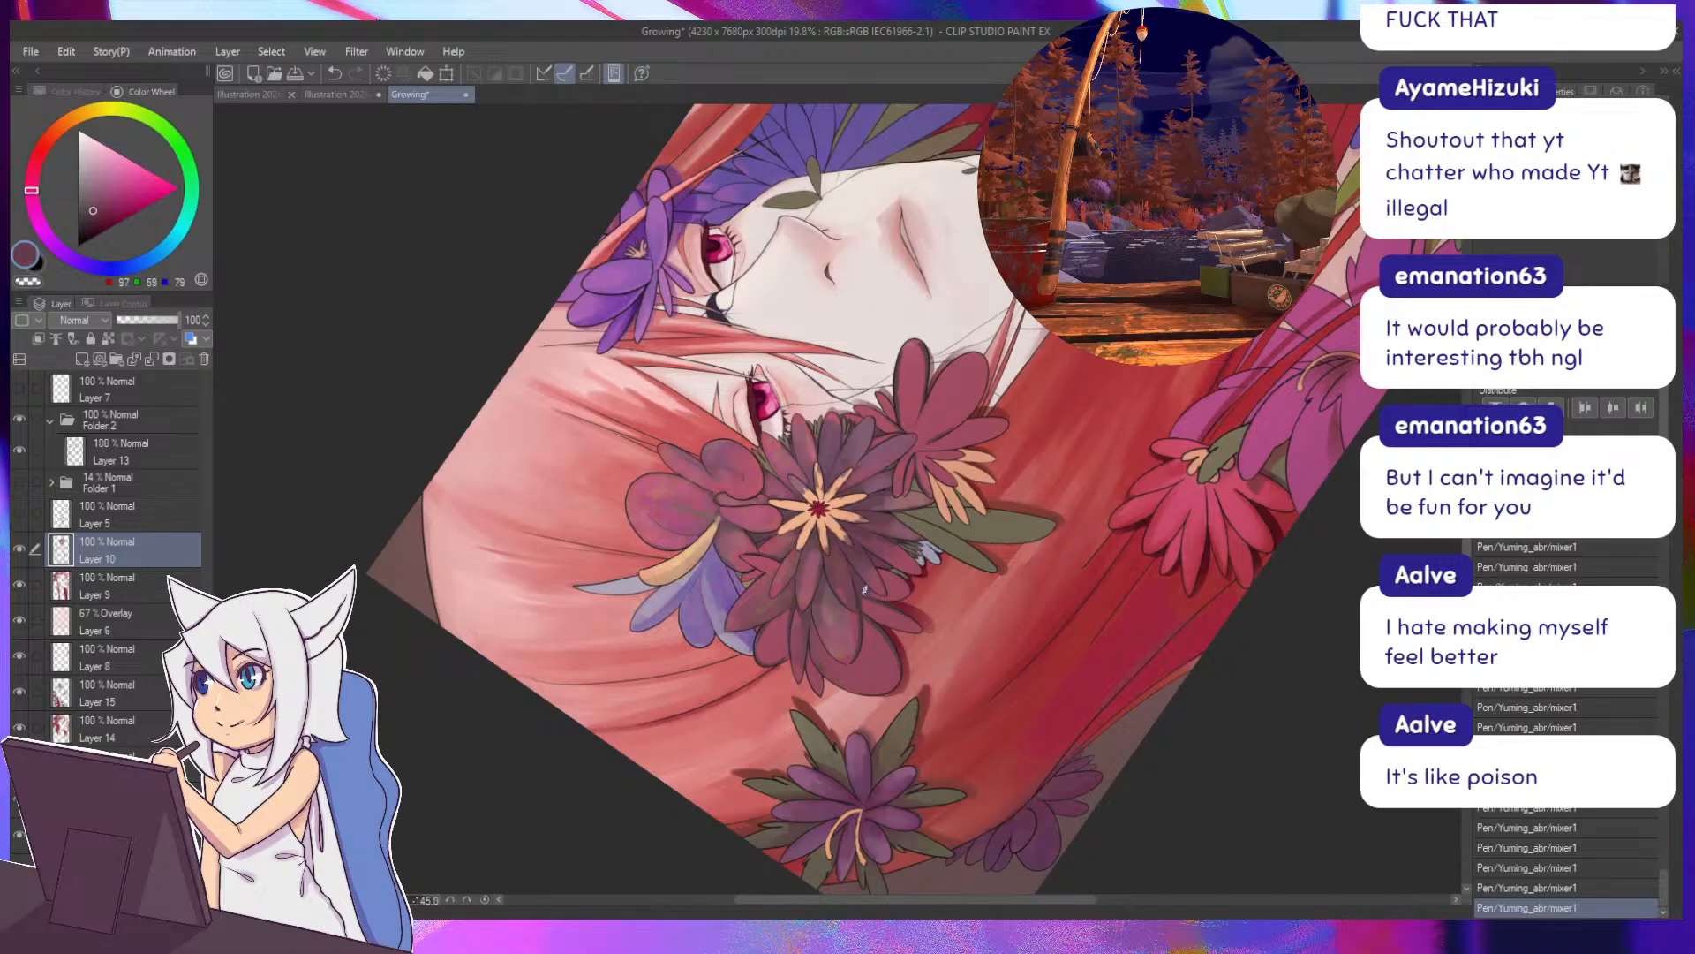
{"action": "left_click_drag", "start_coordinate": [864, 585], "coordinate": [779, 466]}
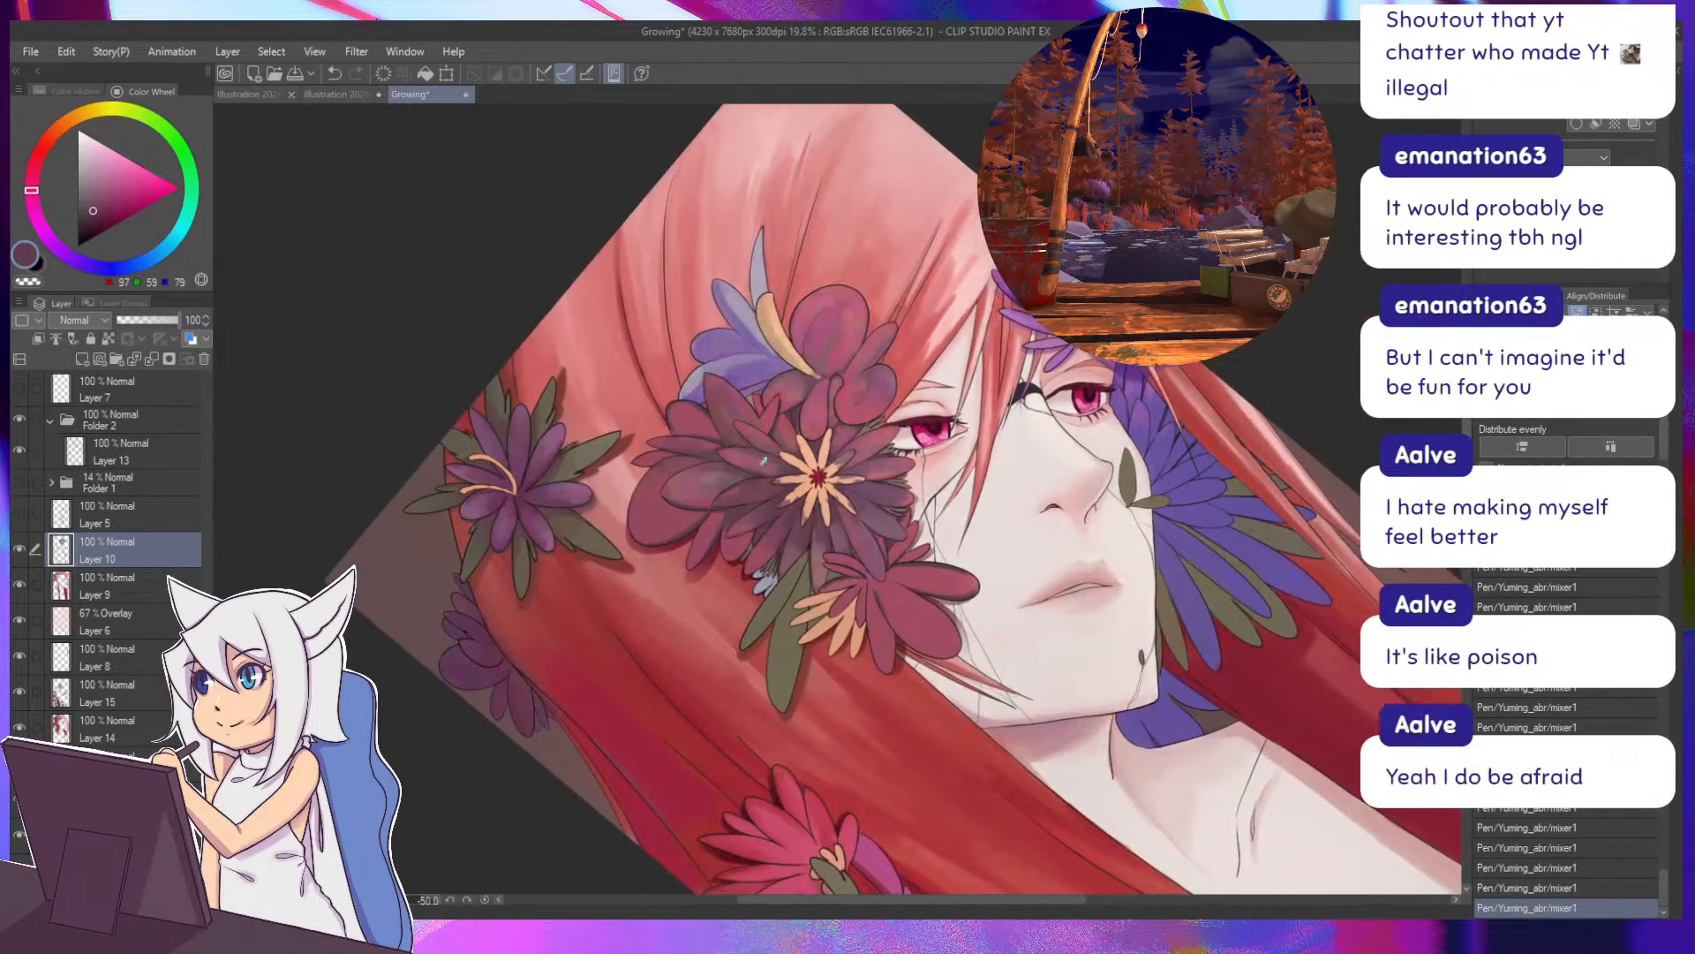
Deepen the large flower's overlapping petals with sampled dusky plum (104, 73, 82) and dark plum (99, 62, 71).
{"action": "left_click", "coordinate": [777, 464], "text": "alt"}
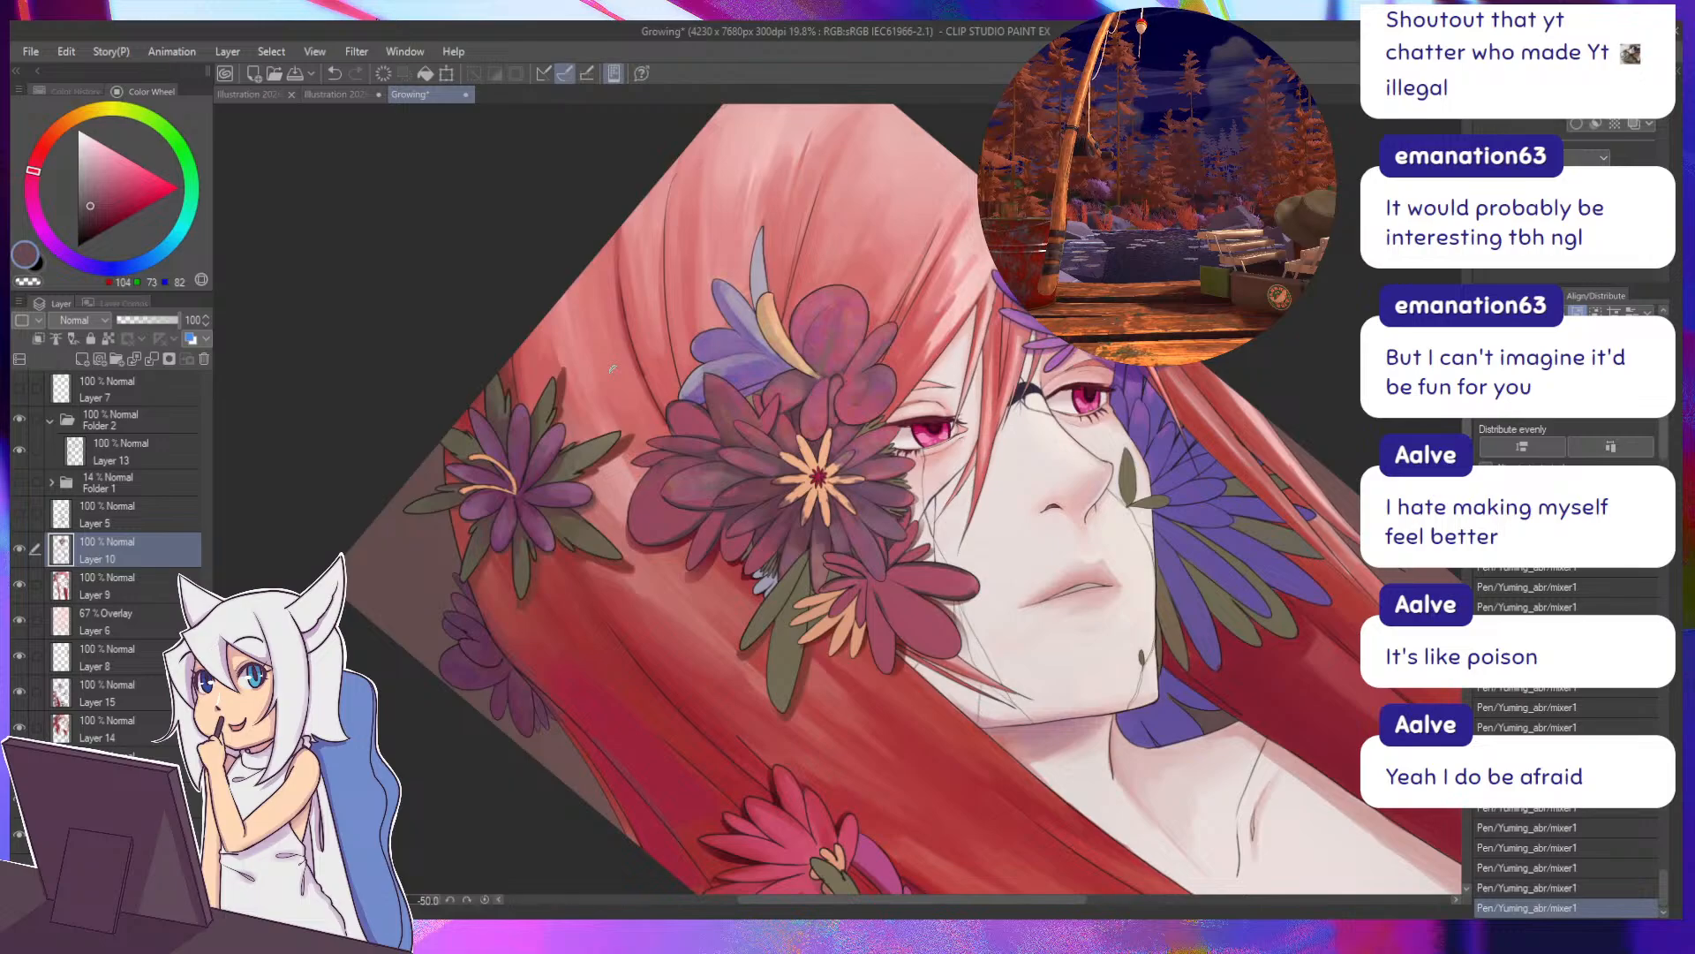
{"action": "left_click_drag", "start_coordinate": [613, 369], "coordinate": [690, 712]}
{"action": "left_click", "coordinate": [839, 643], "text": "alt"}
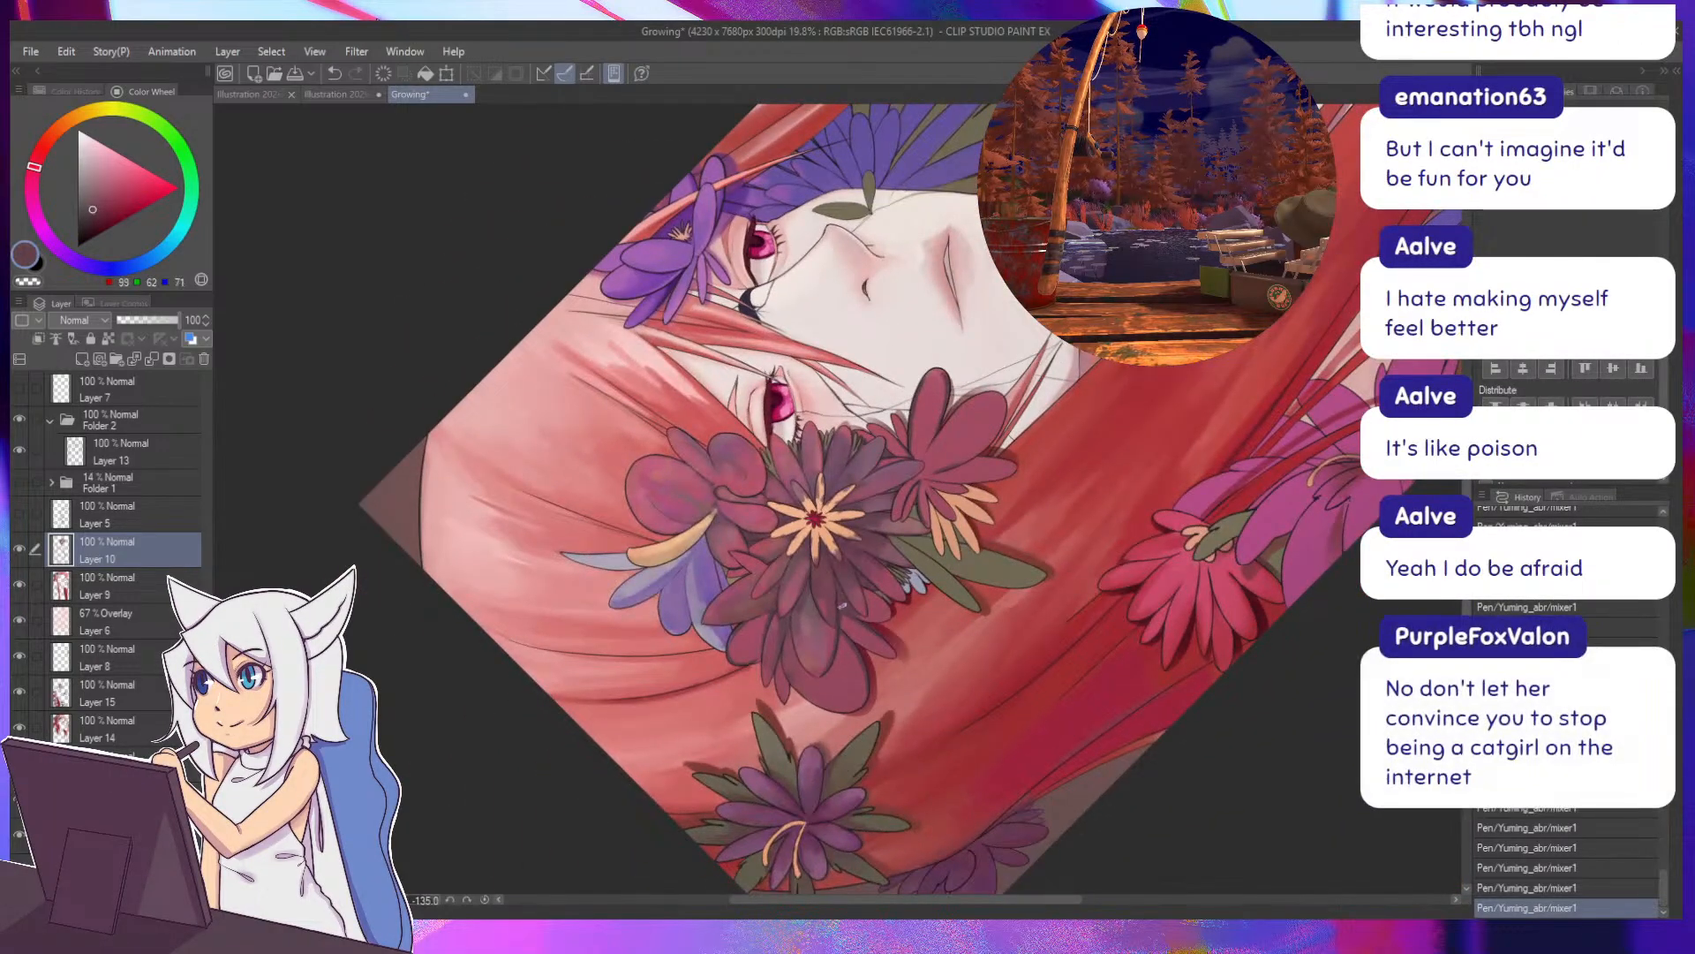
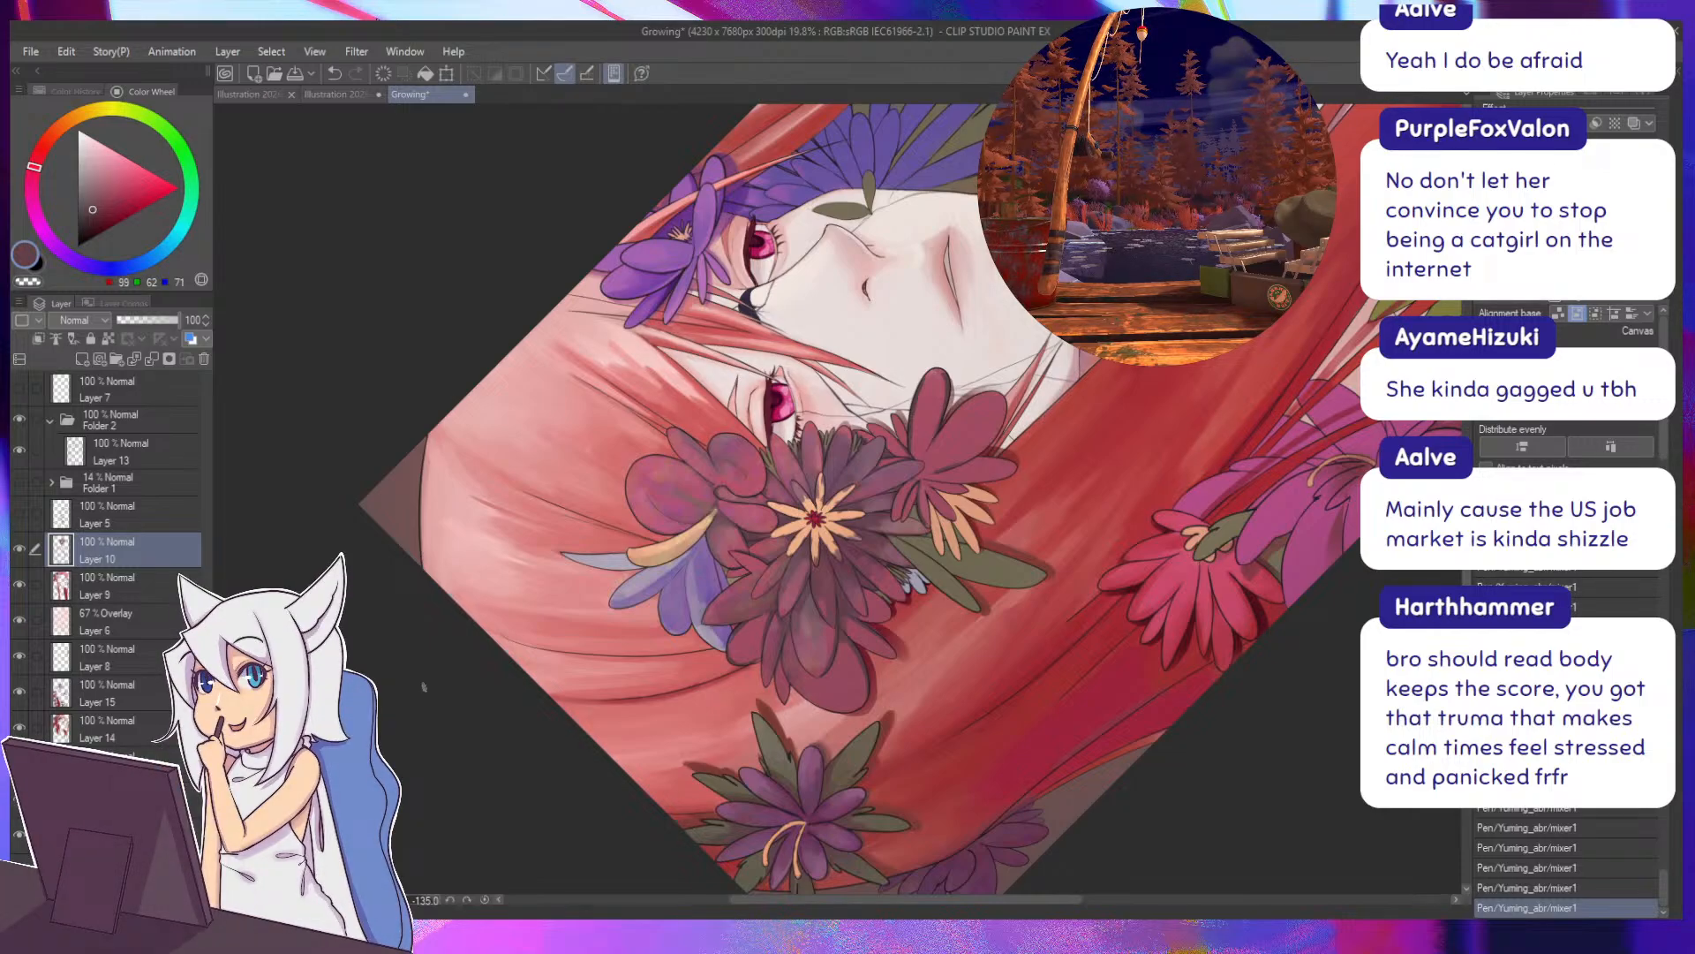
Sample dark plum (98, 64, 78) and shade the smaller burgundy flower where its petals meet beneath the large bloom.
{"action": "key", "text": "^"}
{"action": "key", "text": "^"}
{"action": "key", "text": "^"}
{"action": "key", "text": "^"}
{"action": "key", "text": "^"}
{"action": "left_click", "coordinate": [835, 514], "text": "alt"}
{"action": "left_click_drag", "start_coordinate": [837, 532], "coordinate": [806, 469]}
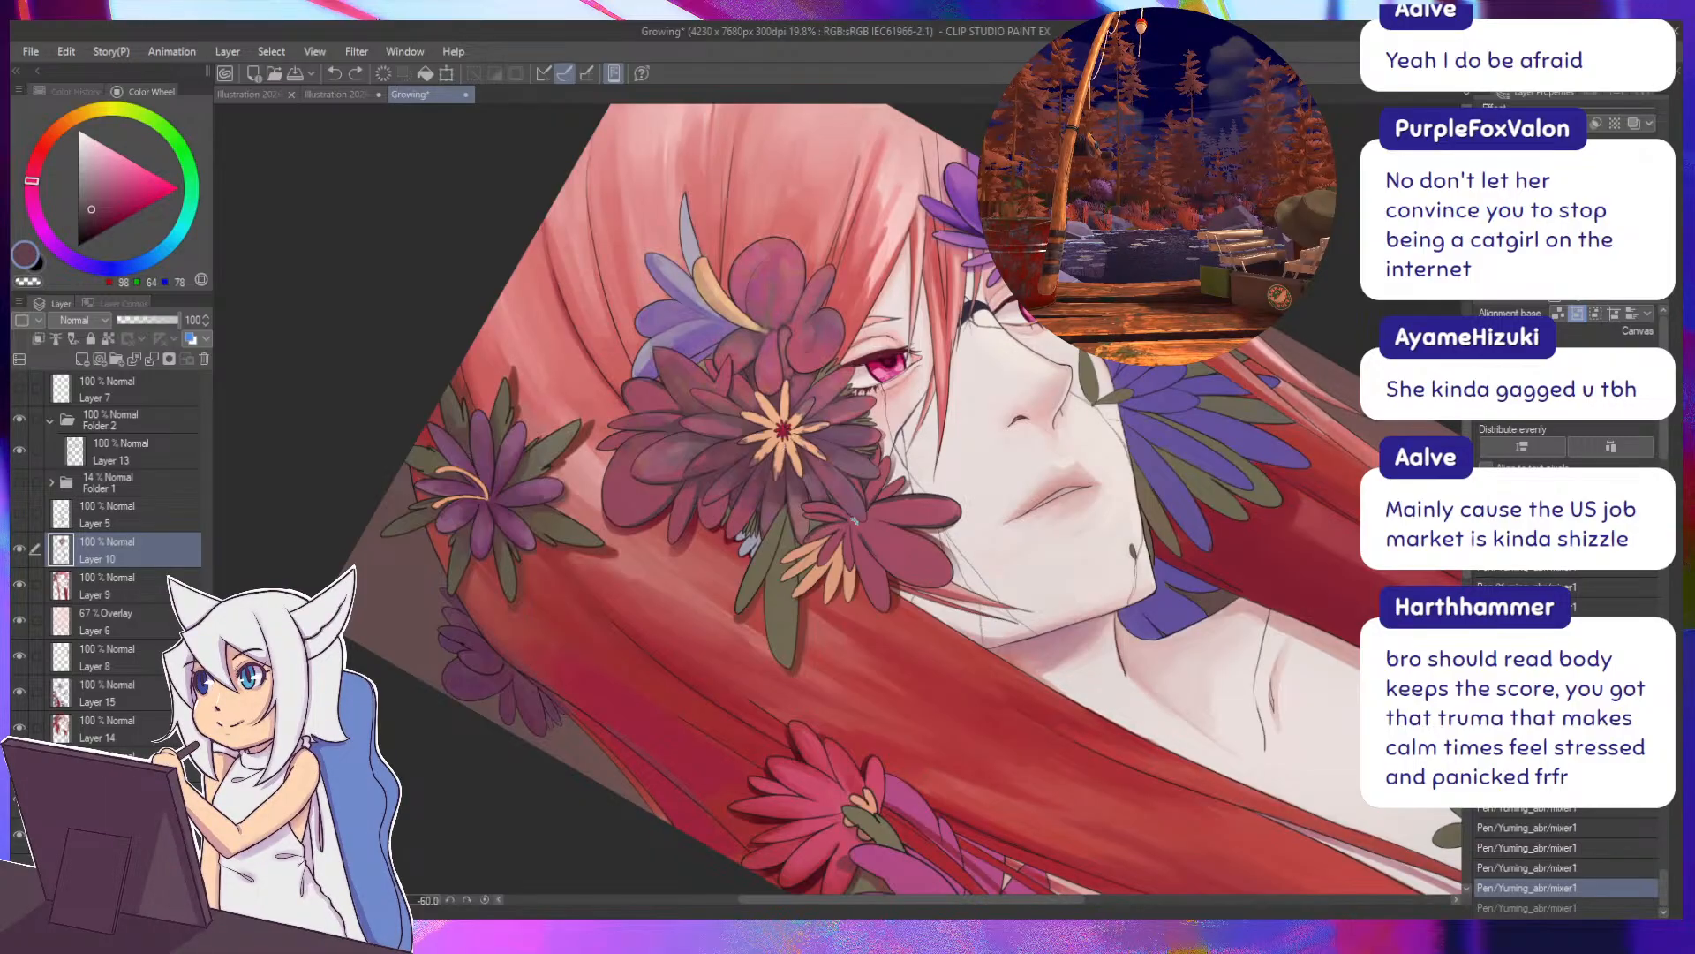
{"action": "mouse_move", "coordinate": [853, 521]}
{"action": "left_mouse_down"}
{"action": "mouse_move", "coordinate": [858, 538]}
{"action": "mouse_move", "coordinate": [848, 484]}
{"action": "left_mouse_up"}
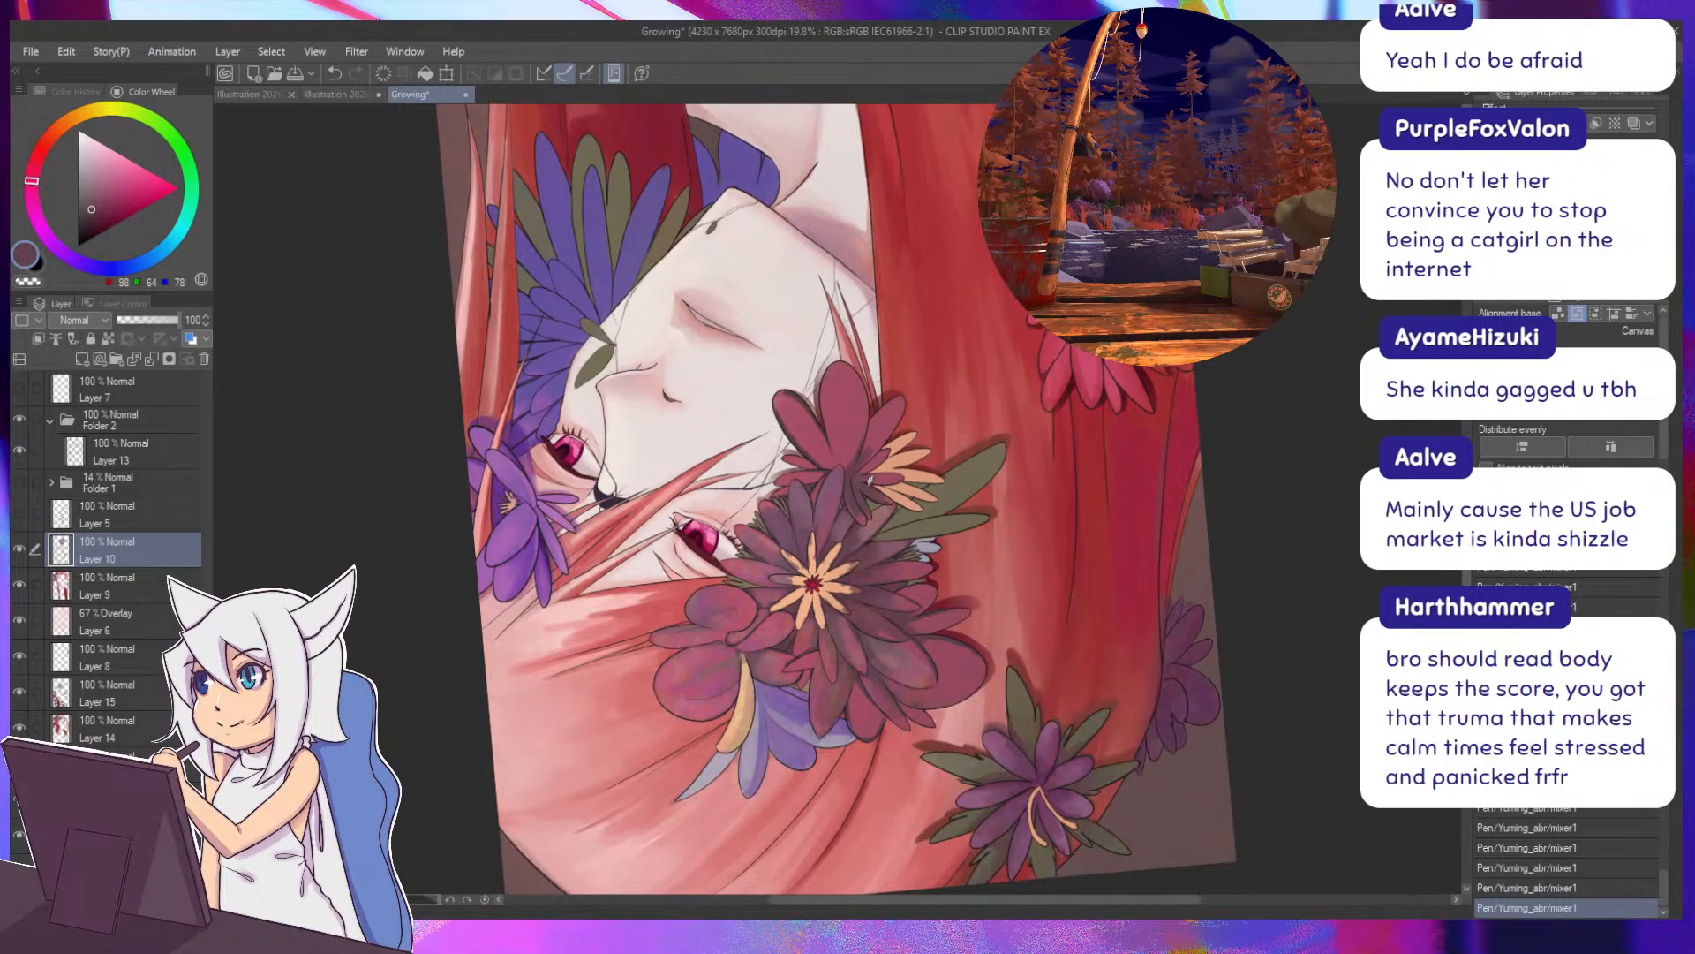
{"action": "left_click_drag", "start_coordinate": [856, 477], "coordinate": [687, 325]}
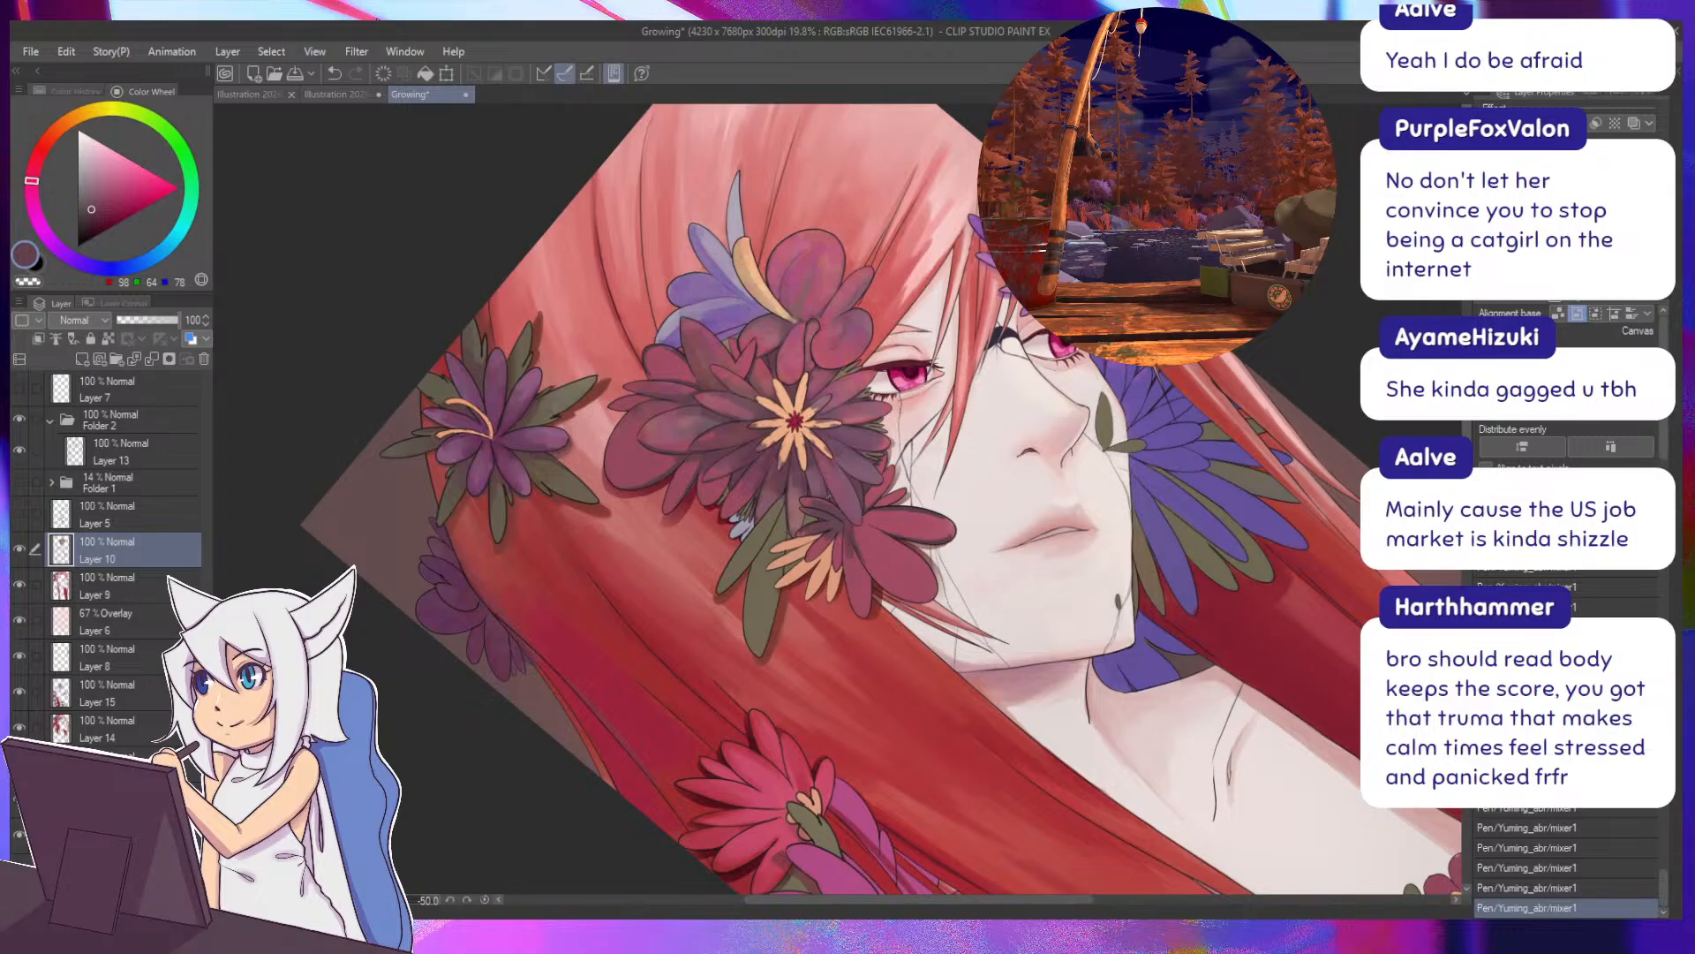
Extend the dark plum shading from the smaller flower's centre along its petals, and undo the last stroke.
{"action": "left_click_drag", "start_coordinate": [725, 413], "coordinate": [1006, 380]}
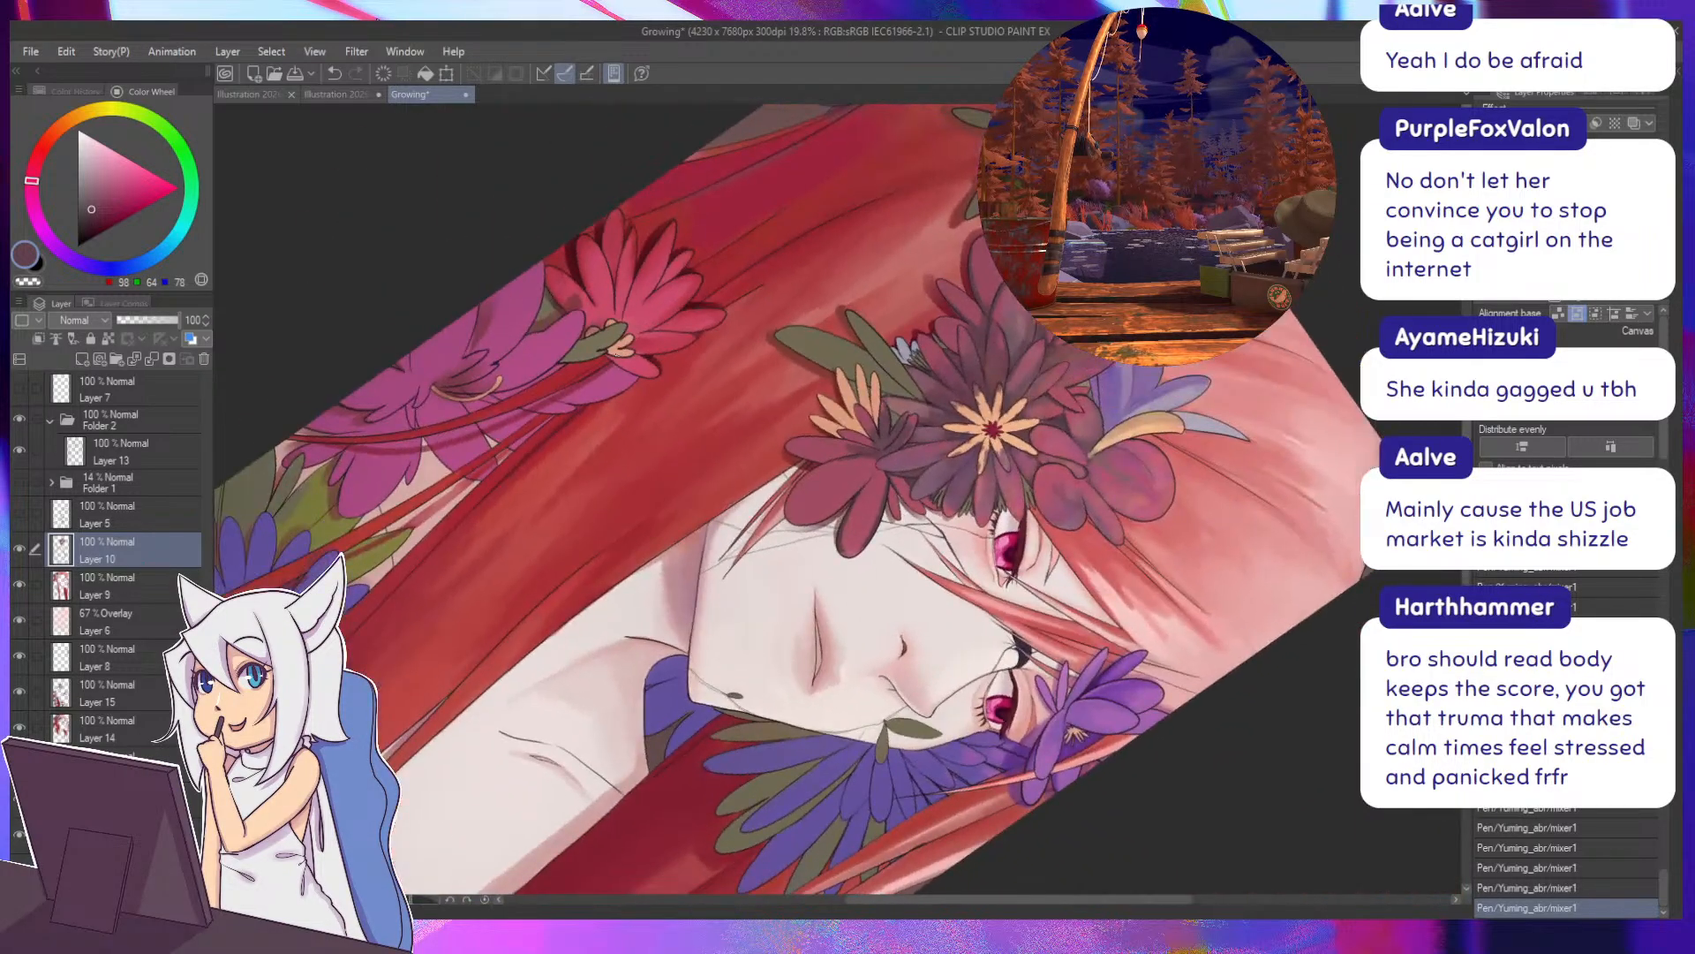
{"action": "left_click_drag", "start_coordinate": [792, 461], "coordinate": [759, 460]}
{"action": "key", "text": "ctrl+@"}
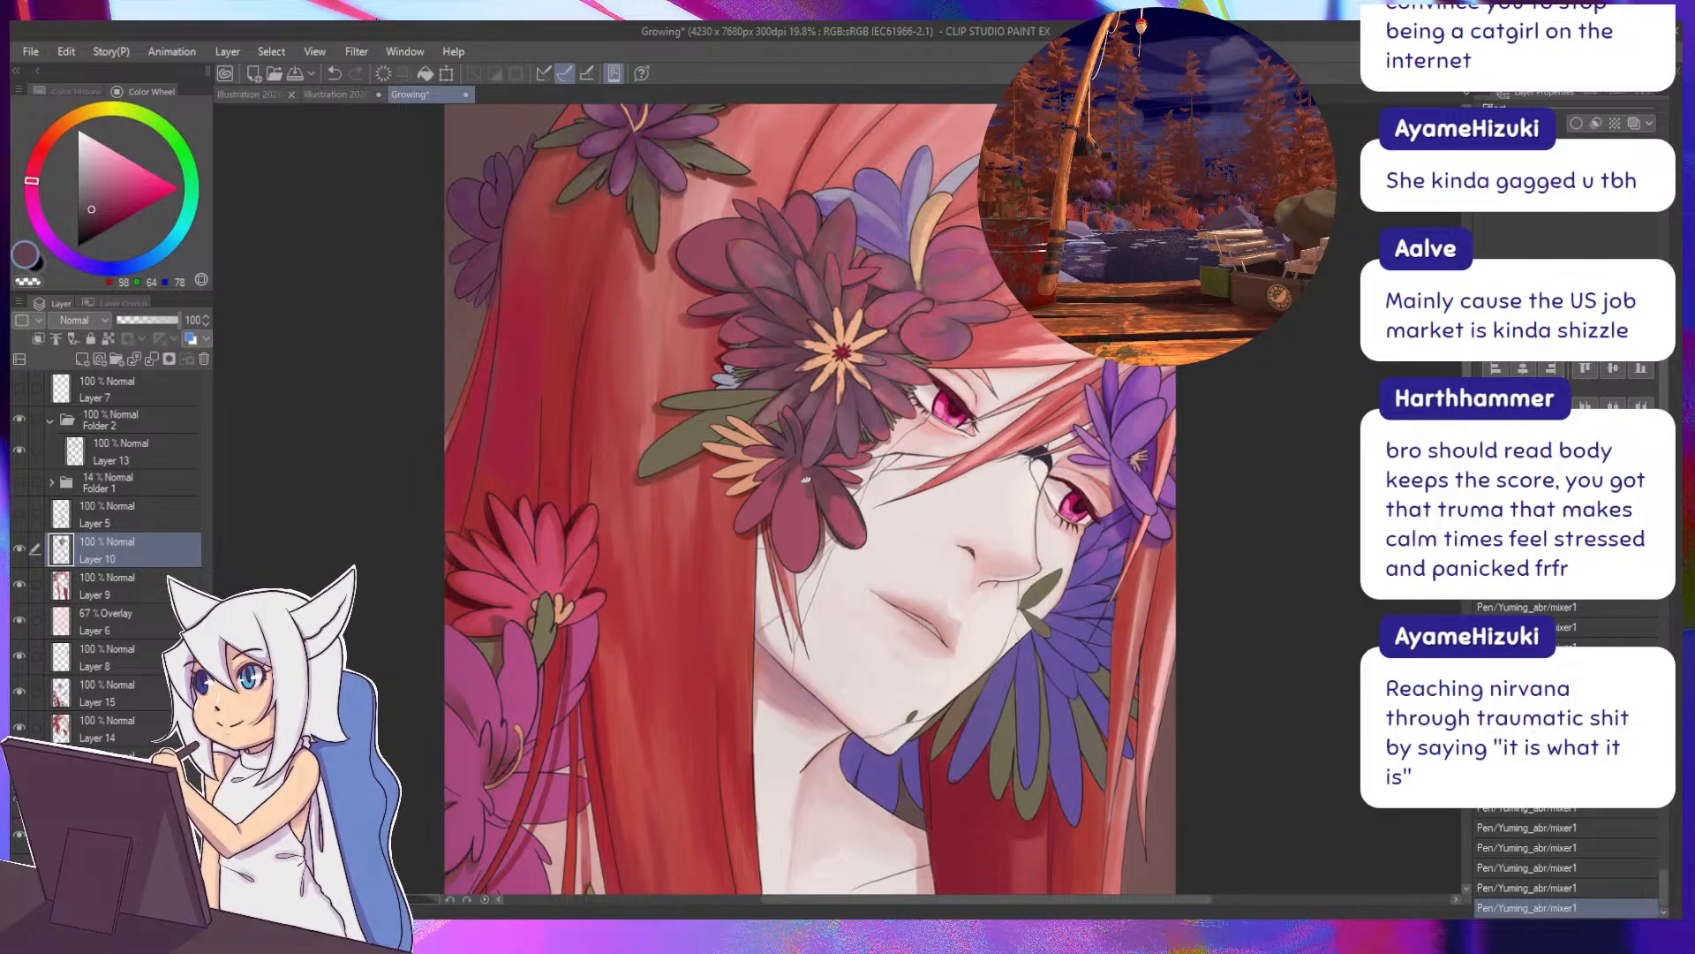
{"action": "mouse_move", "coordinate": [805, 479]}
{"action": "left_mouse_down"}
{"action": "mouse_move", "coordinate": [831, 553]}
{"action": "mouse_move", "coordinate": [775, 470]}
{"action": "mouse_move", "coordinate": [779, 526]}
{"action": "left_mouse_up"}
{"action": "key", "text": "minus"}
{"action": "key", "text": "minus"}
{"action": "key", "text": "minus"}
{"action": "key", "text": "minus"}
{"action": "key", "text": "ctrl+z"}
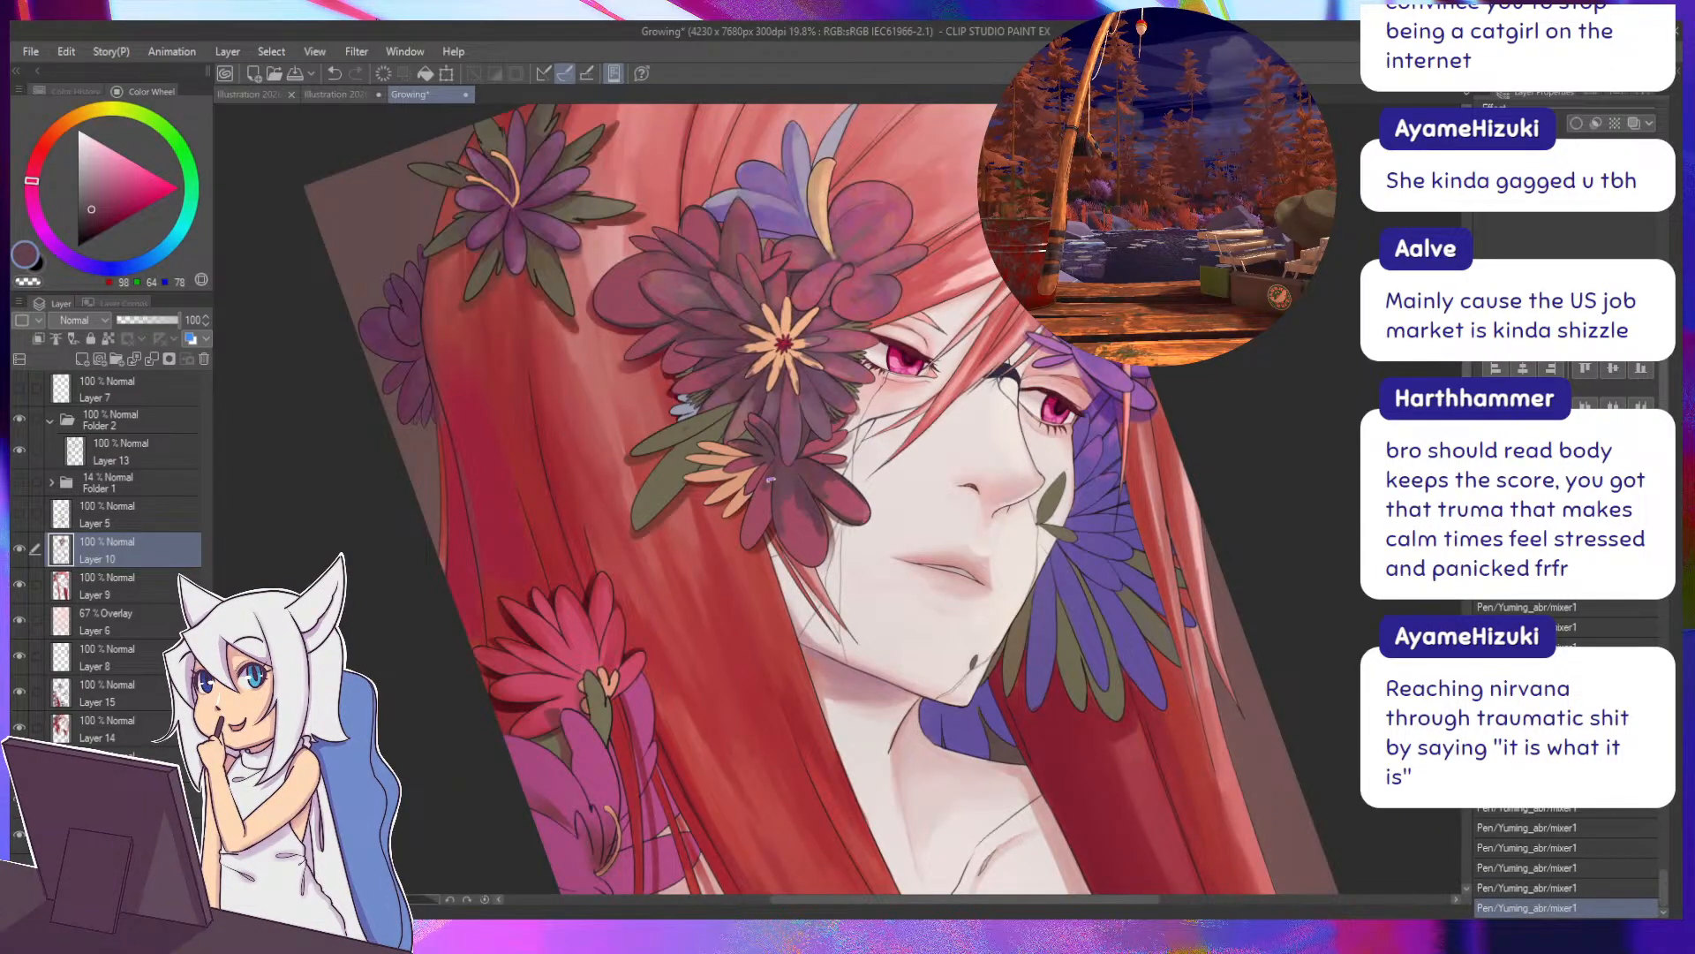
Blend the smaller flower's petals nearest the cheek, sampling dark plum (109, 67, 78) and rose (166, 78, 100) from them.
{"action": "key", "text": "minus"}
{"action": "key", "text": "minus"}
{"action": "key", "text": "minus"}
{"action": "key", "text": "minus"}
{"action": "key", "text": "minus"}
{"action": "key", "text": "minus"}
{"action": "key", "text": "minus"}
{"action": "key", "text": "minus"}
{"action": "key", "text": "minus"}
{"action": "key", "text": "minus"}
{"action": "key", "text": "minus"}
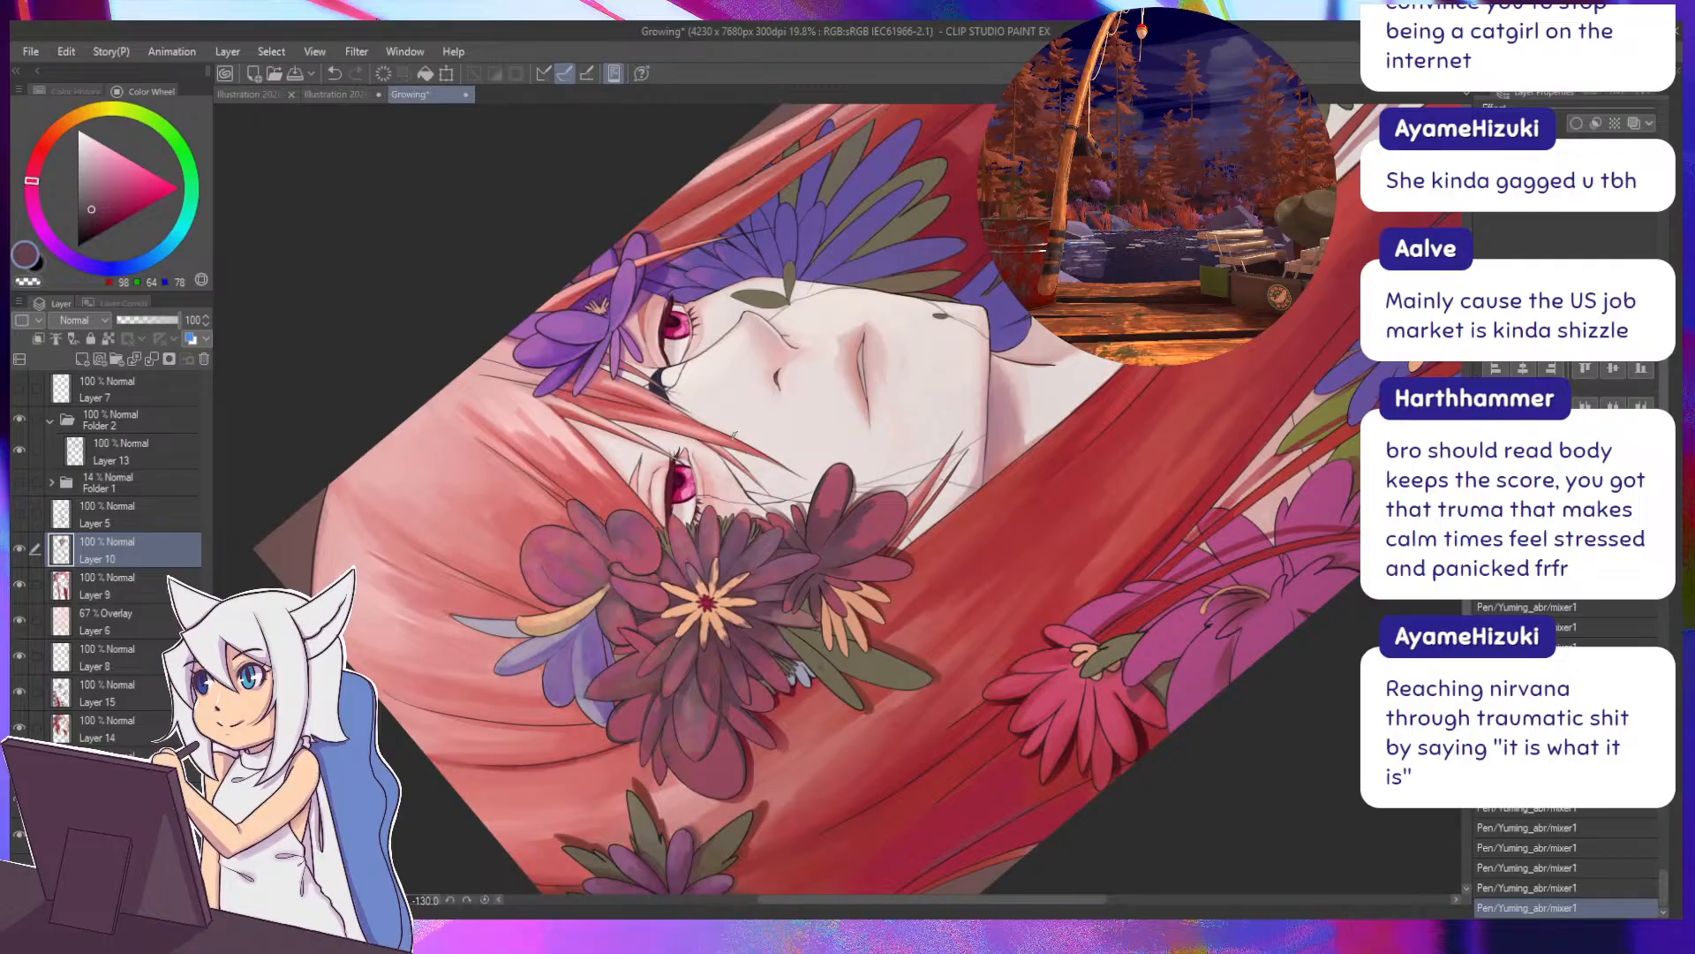
{"action": "key", "text": "asciicircum"}
{"action": "key", "text": "asciicircum"}
{"action": "key", "text": "asciicircum"}
{"action": "key", "text": "asciicircum"}
{"action": "key", "text": "asciicircum"}
{"action": "key", "text": "asciicircum"}
{"action": "key", "text": "asciicircum"}
{"action": "key", "text": "asciicircum"}
{"action": "key", "text": "asciicircum"}
{"action": "key", "text": "asciicircum"}
{"action": "key", "text": "asciicircum"}
{"action": "key", "text": "asciicircum"}
{"action": "left_click", "coordinate": [820, 474], "text": "alt"}
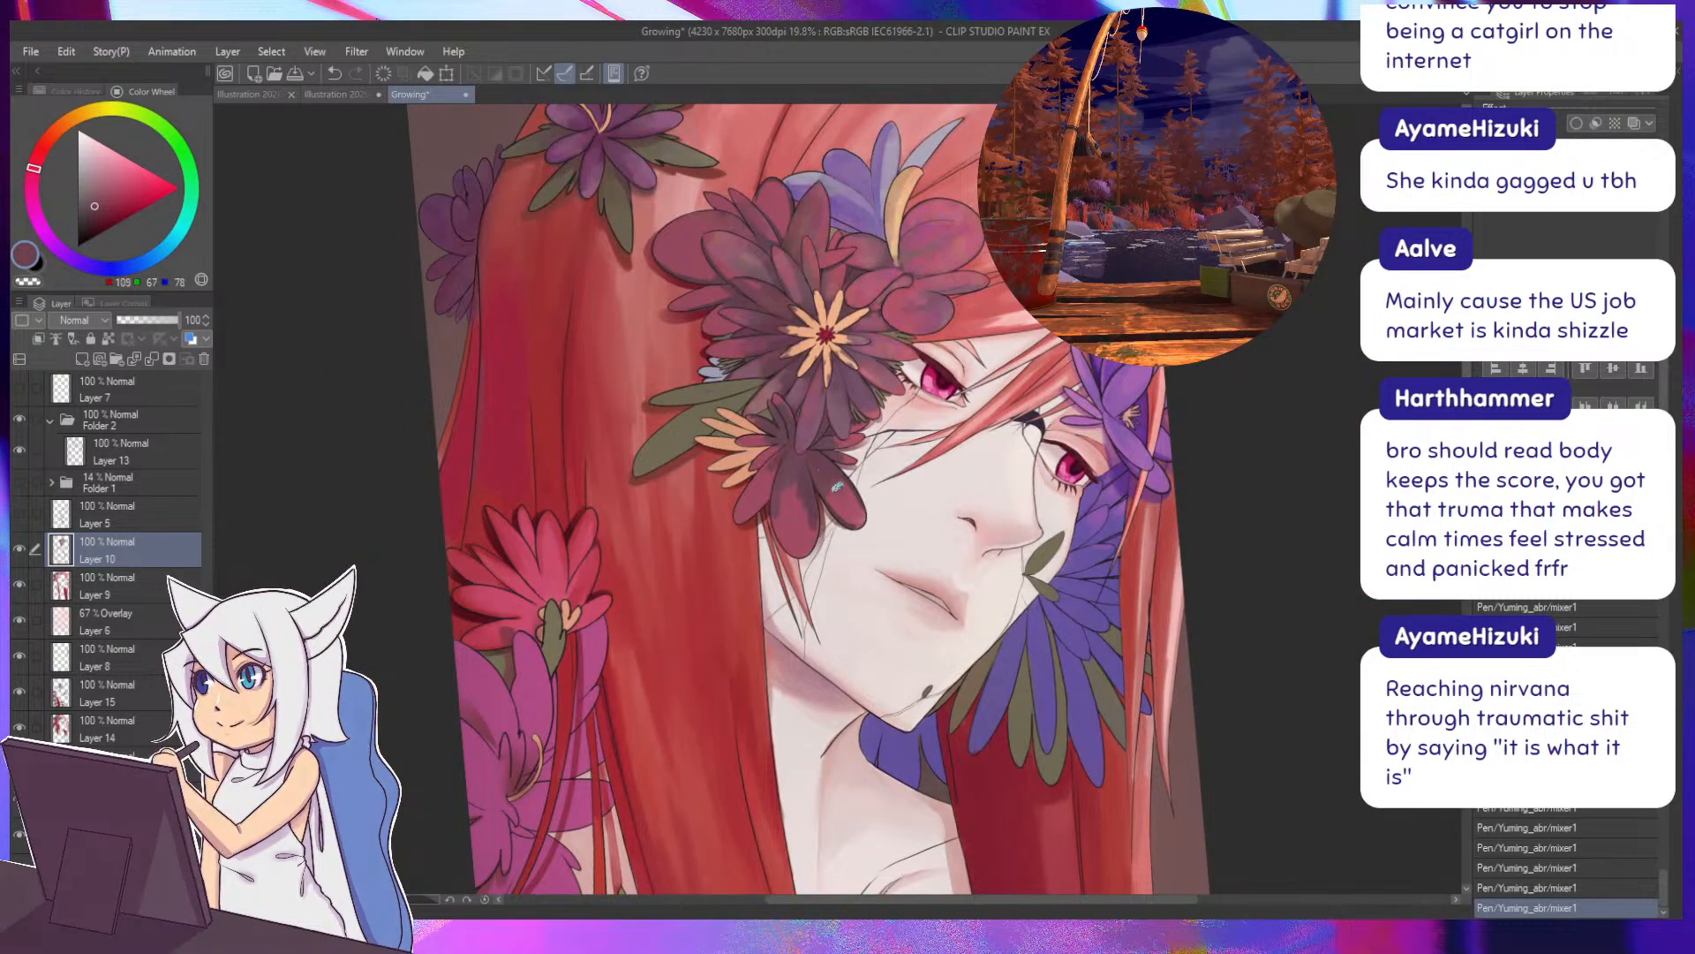
{"action": "key", "text": "minus"}
{"action": "key", "text": "minus"}
{"action": "key", "text": "minus"}
{"action": "key", "text": "minus"}
{"action": "key", "text": "minus"}
{"action": "key", "text": "minus"}
{"action": "key", "text": "minus"}
{"action": "key", "text": "minus"}
{"action": "key", "text": "minus"}
{"action": "key", "text": "minus"}
{"action": "key", "text": "minus"}
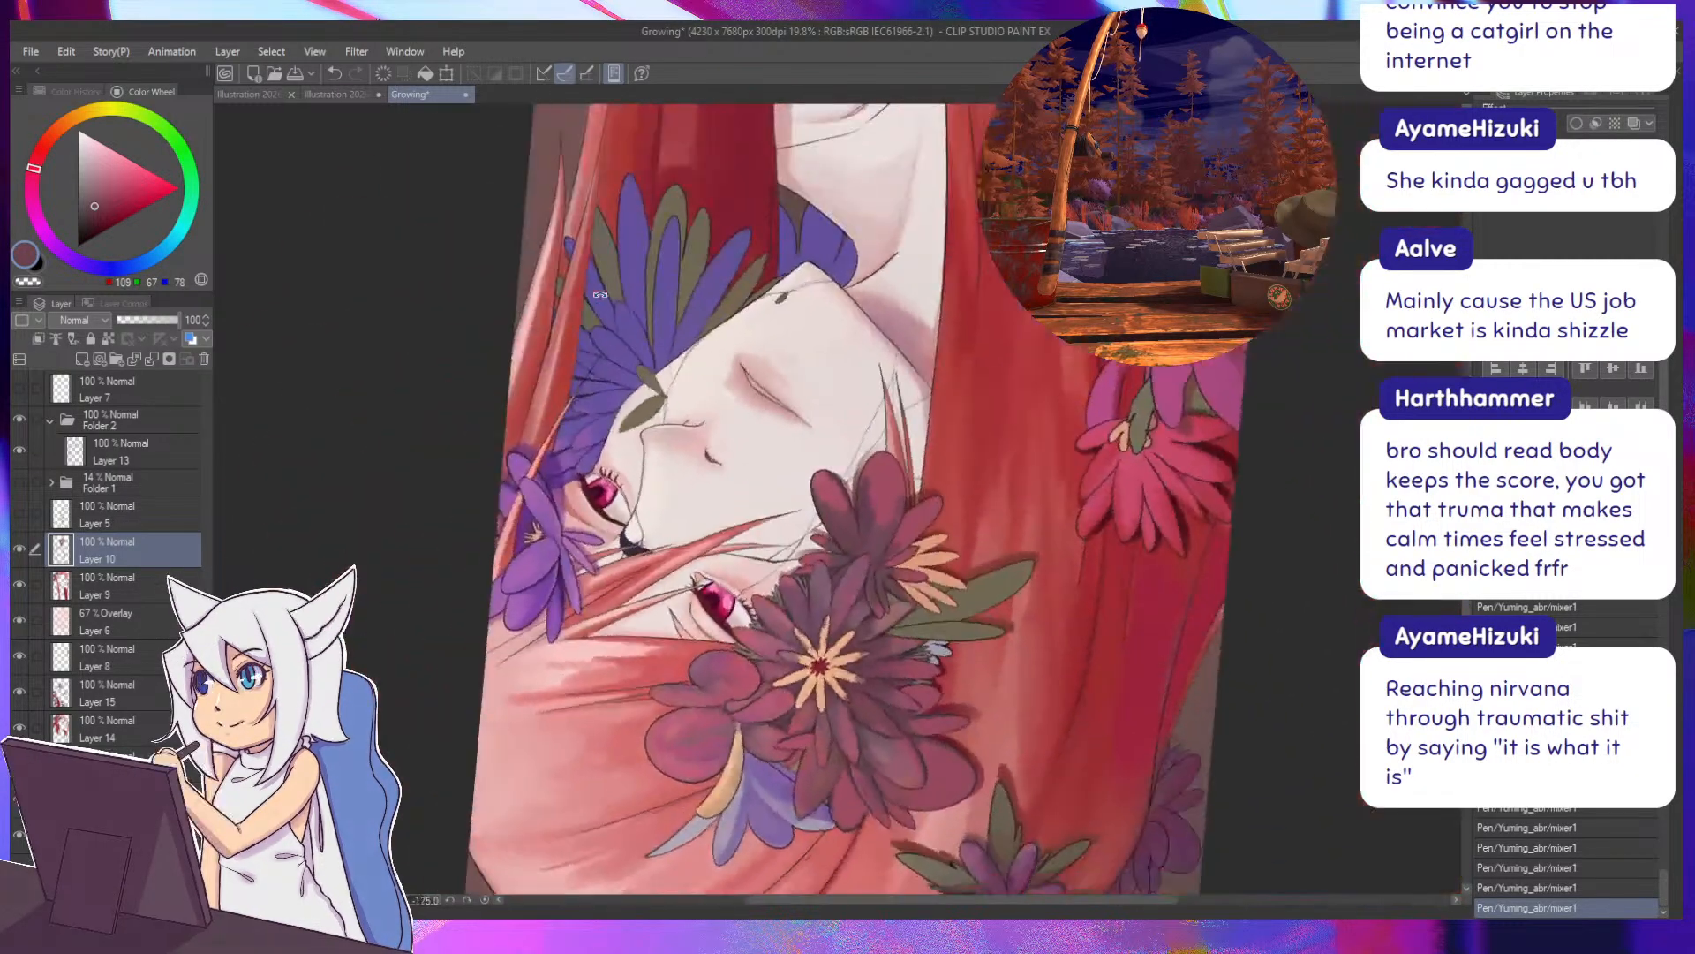
{"action": "left_click", "coordinate": [814, 482], "text": "alt"}
{"action": "left_click", "coordinate": [819, 482], "text": "alt"}
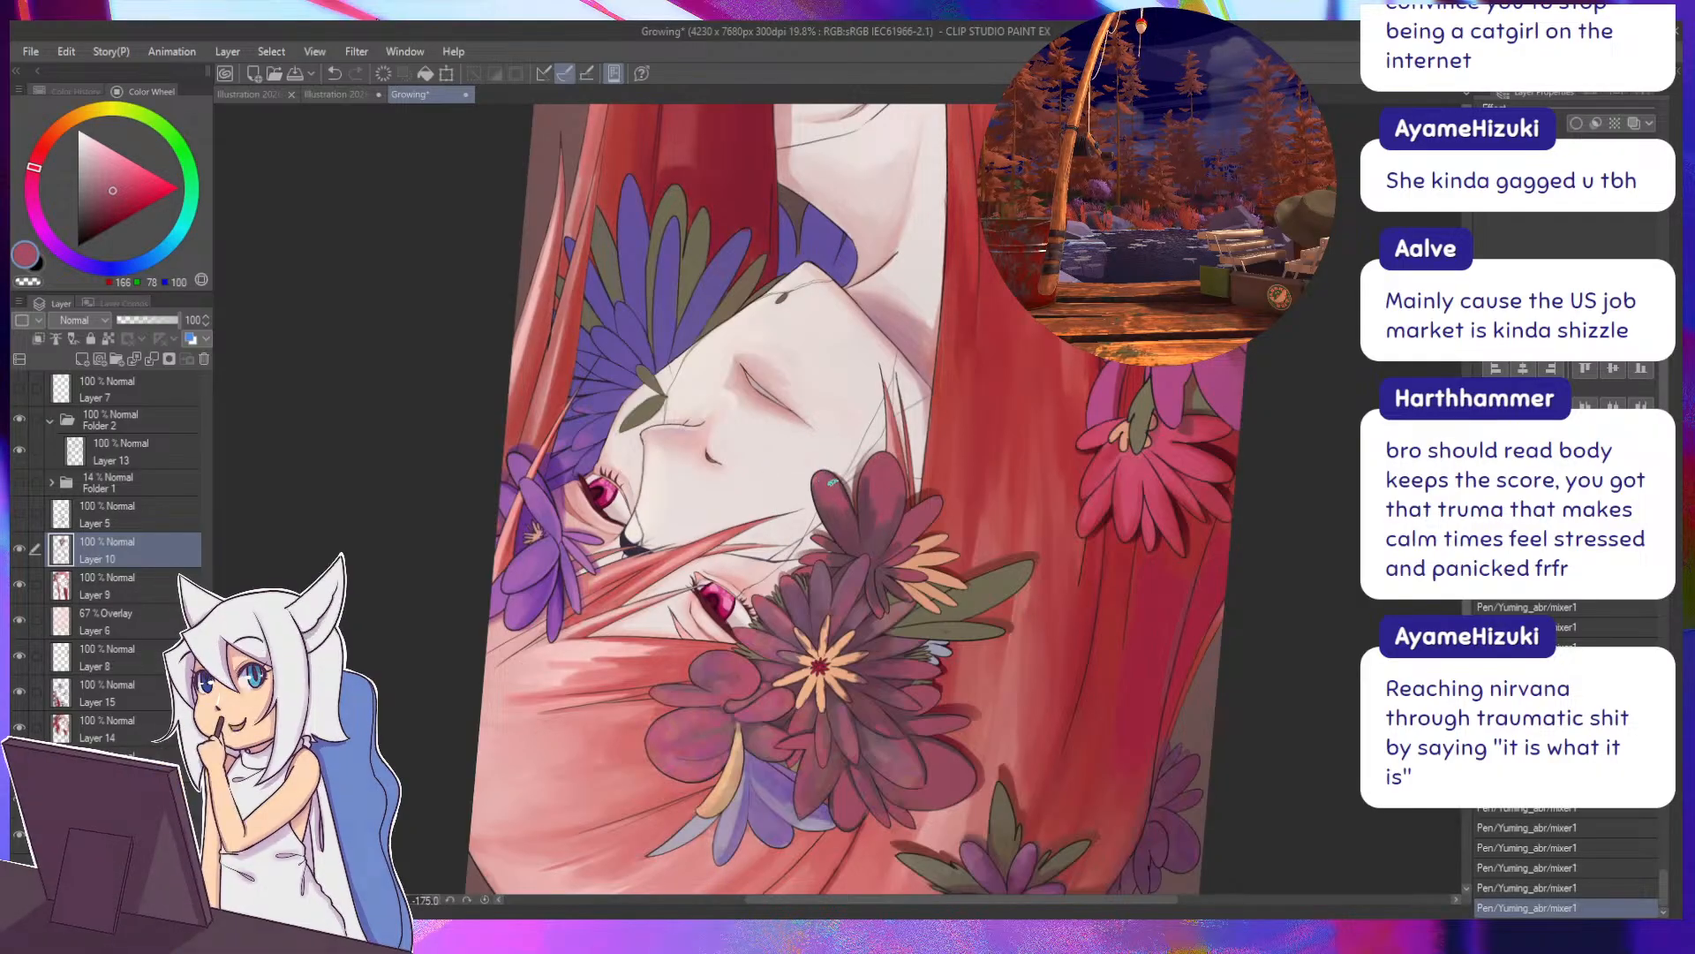
Try a rose stroke on the smaller flower's cheek-side petal, sample rose (159, 81, 97) there, and undo the stroke.
{"action": "left_click_drag", "start_coordinate": [844, 532], "coordinate": [797, 445]}
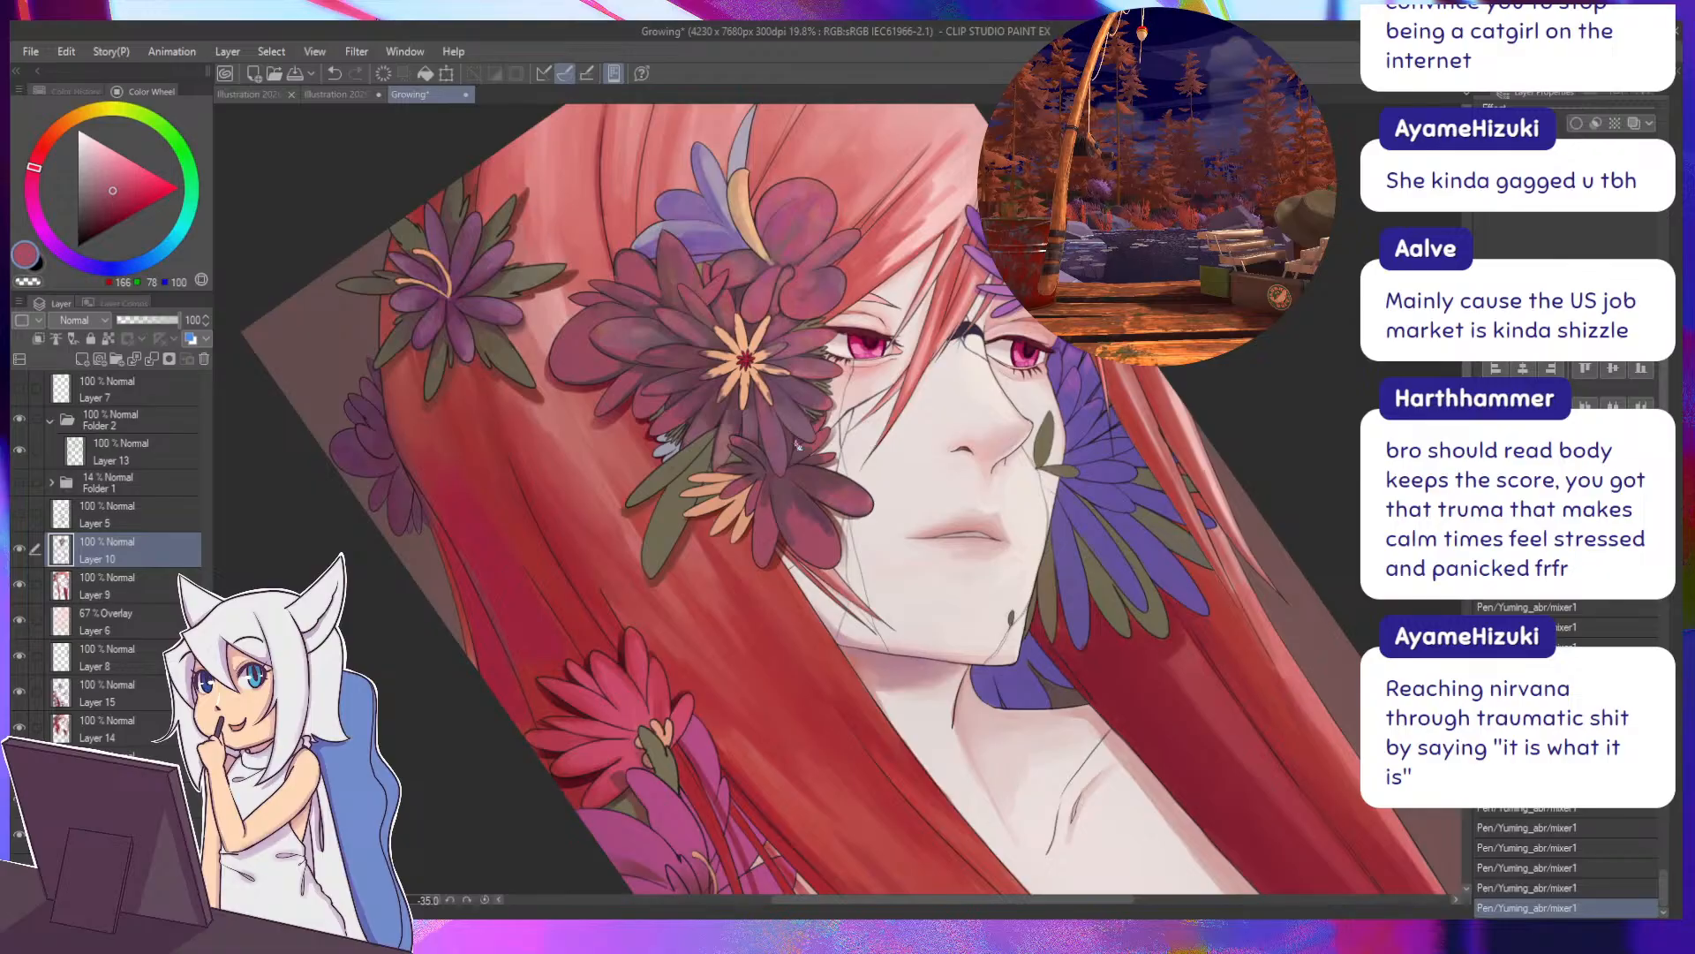
{"action": "left_click", "coordinate": [845, 491], "text": "alt"}
{"action": "key", "text": "ctrl+z"}
Examine the shading of the large and smaller burgundy flowers from several canvas angles.
{"action": "key", "text": "minus"}
{"action": "key", "text": "minus"}
{"action": "key", "text": "minus"}
{"action": "key", "text": "minus"}
{"action": "key", "text": "minus"}
{"action": "key", "text": "minus"}
{"action": "key", "text": "minus"}
{"action": "key", "text": "minus"}
{"action": "key", "text": "minus"}
{"action": "key", "text": "minus"}
{"action": "key", "text": "minus"}
{"action": "key", "text": "minus"}
{"action": "key", "text": "minus"}
{"action": "key", "text": "minus"}
{"action": "key", "text": "minus"}
{"action": "key", "text": "minus"}
{"action": "key", "text": "minus"}
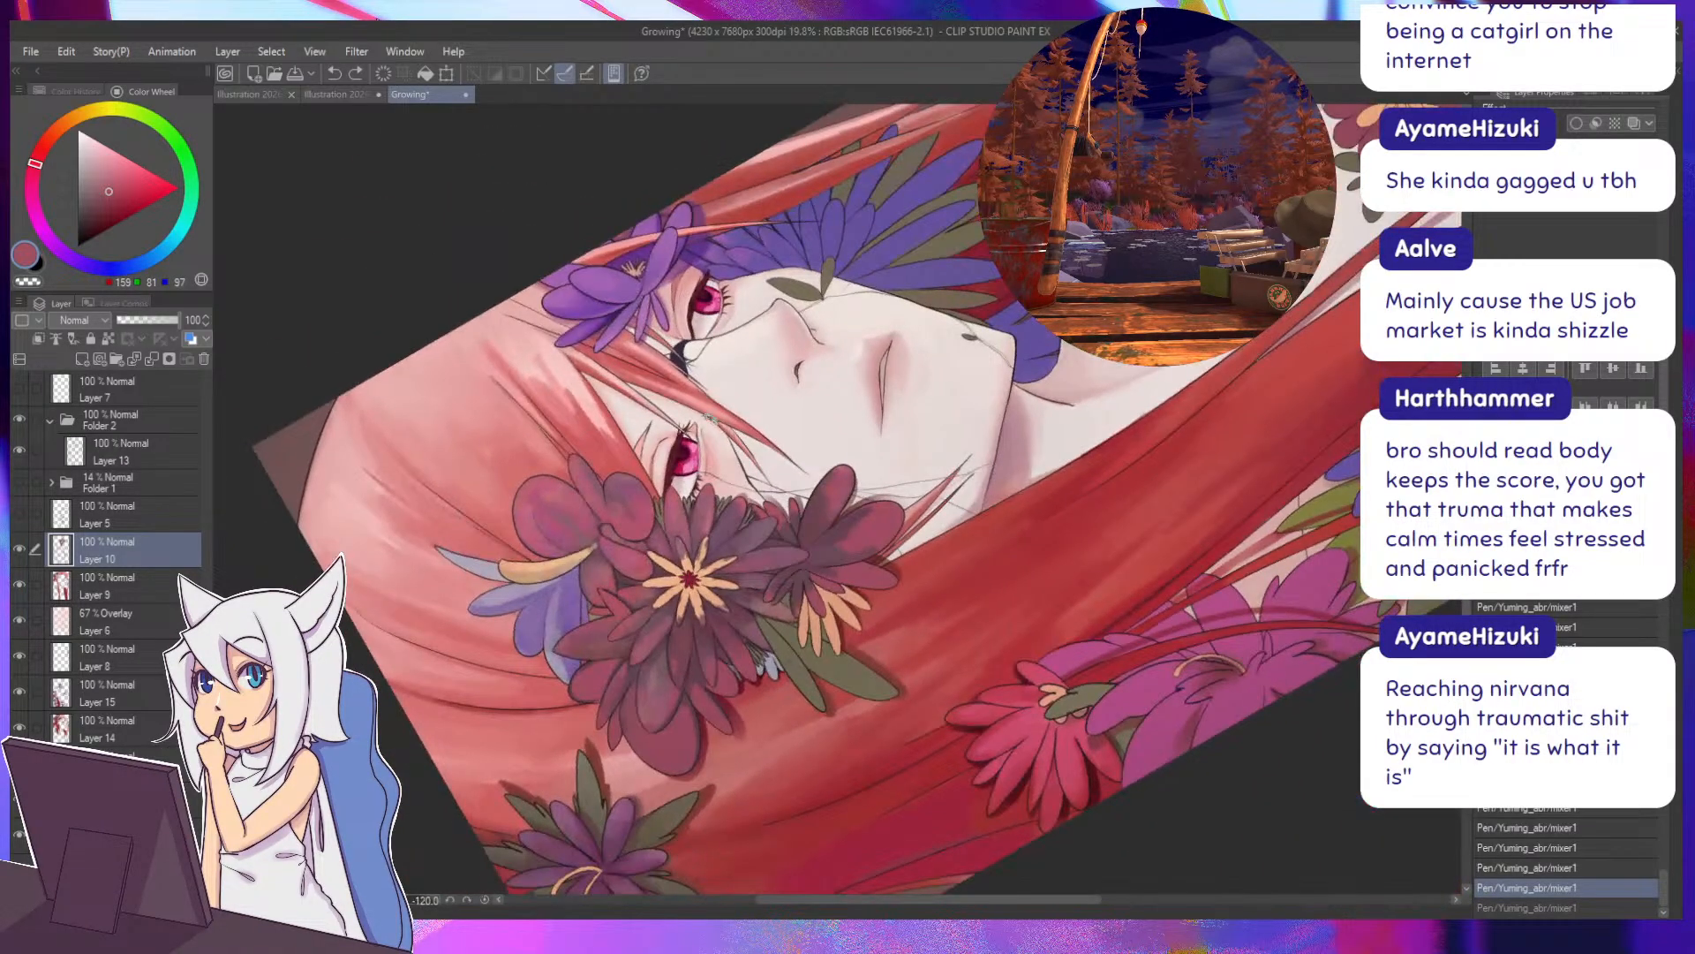
{"action": "key", "text": "minus"}
{"action": "key", "text": "minus"}
{"action": "key", "text": "minus"}
{"action": "key", "text": "minus"}
{"action": "key", "text": "minus"}
{"action": "key", "text": "minus"}
{"action": "key", "text": "minus"}
{"action": "key", "text": "minus"}
{"action": "key", "text": "minus"}
{"action": "key", "text": "minus"}
{"action": "key", "text": "minus"}
{"action": "key", "text": "minus"}
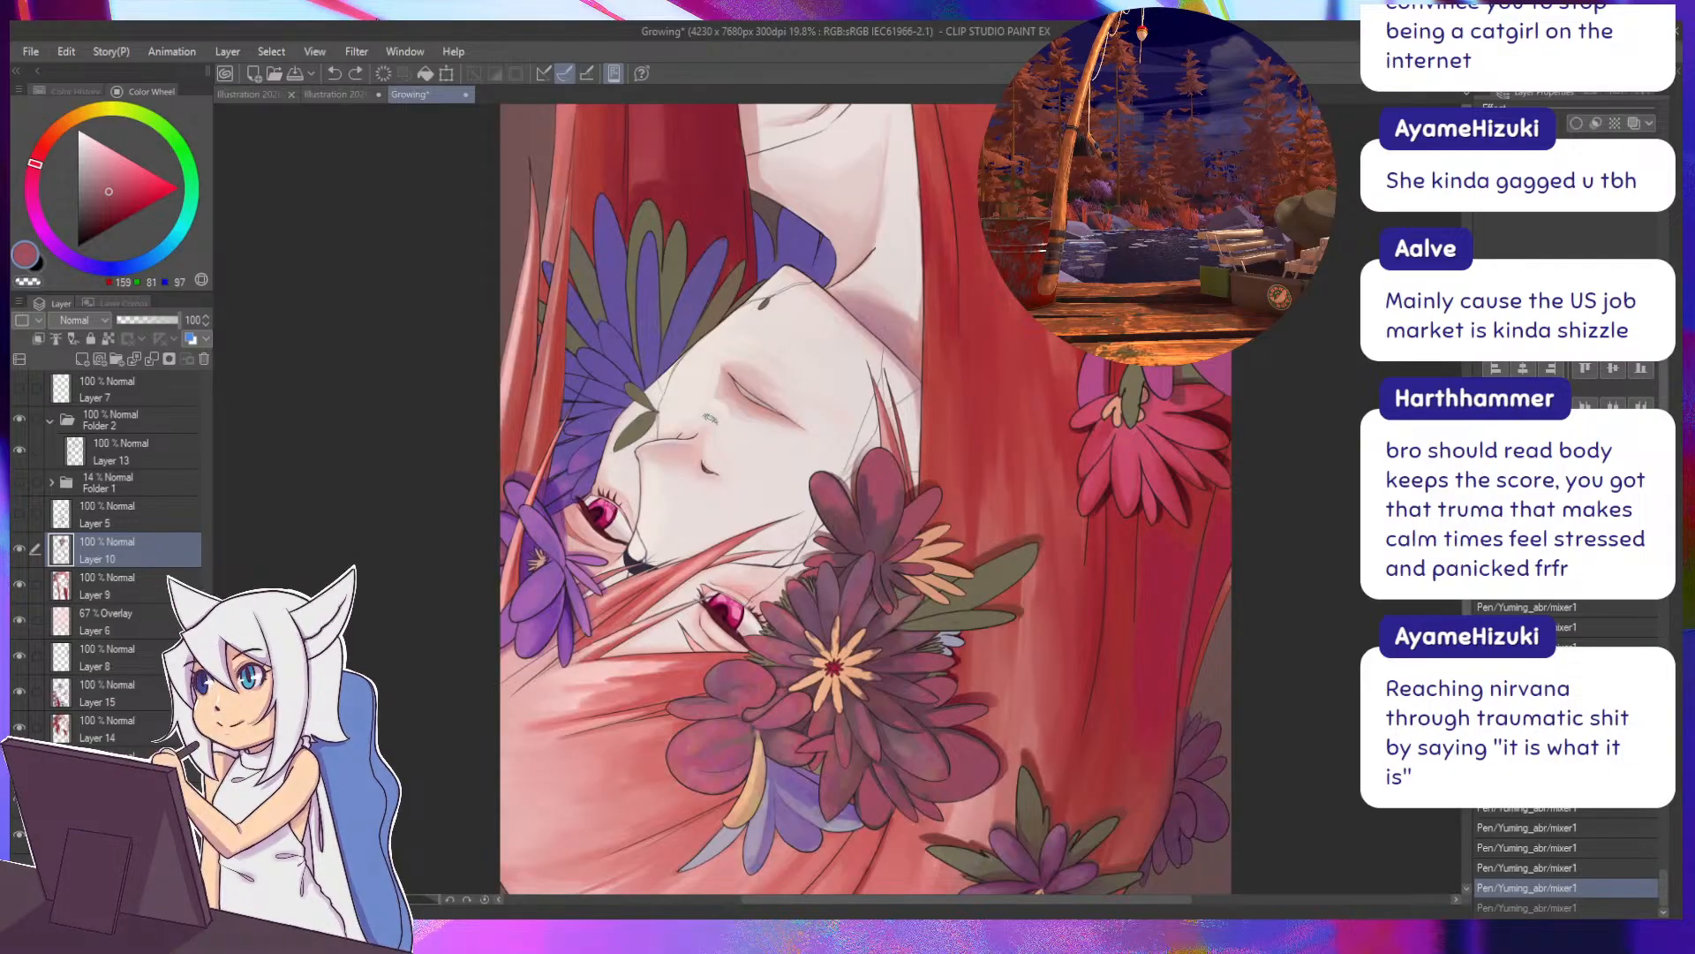
{"action": "key", "text": "asciicircum"}
{"action": "key", "text": "asciicircum"}
{"action": "key", "text": "asciicircum"}
{"action": "key", "text": "asciicircum"}
{"action": "key", "text": "asciicircum"}
{"action": "key", "text": "asciicircum"}
{"action": "key", "text": "asciicircum"}
{"action": "key", "text": "asciicircum"}
{"action": "key", "text": "asciicircum"}
{"action": "key", "text": "asciicircum"}
{"action": "key", "text": "asciicircum"}
{"action": "key", "text": "asciicircum"}
{"action": "key", "text": "minus"}
{"action": "key", "text": "minus"}
{"action": "key", "text": "minus"}
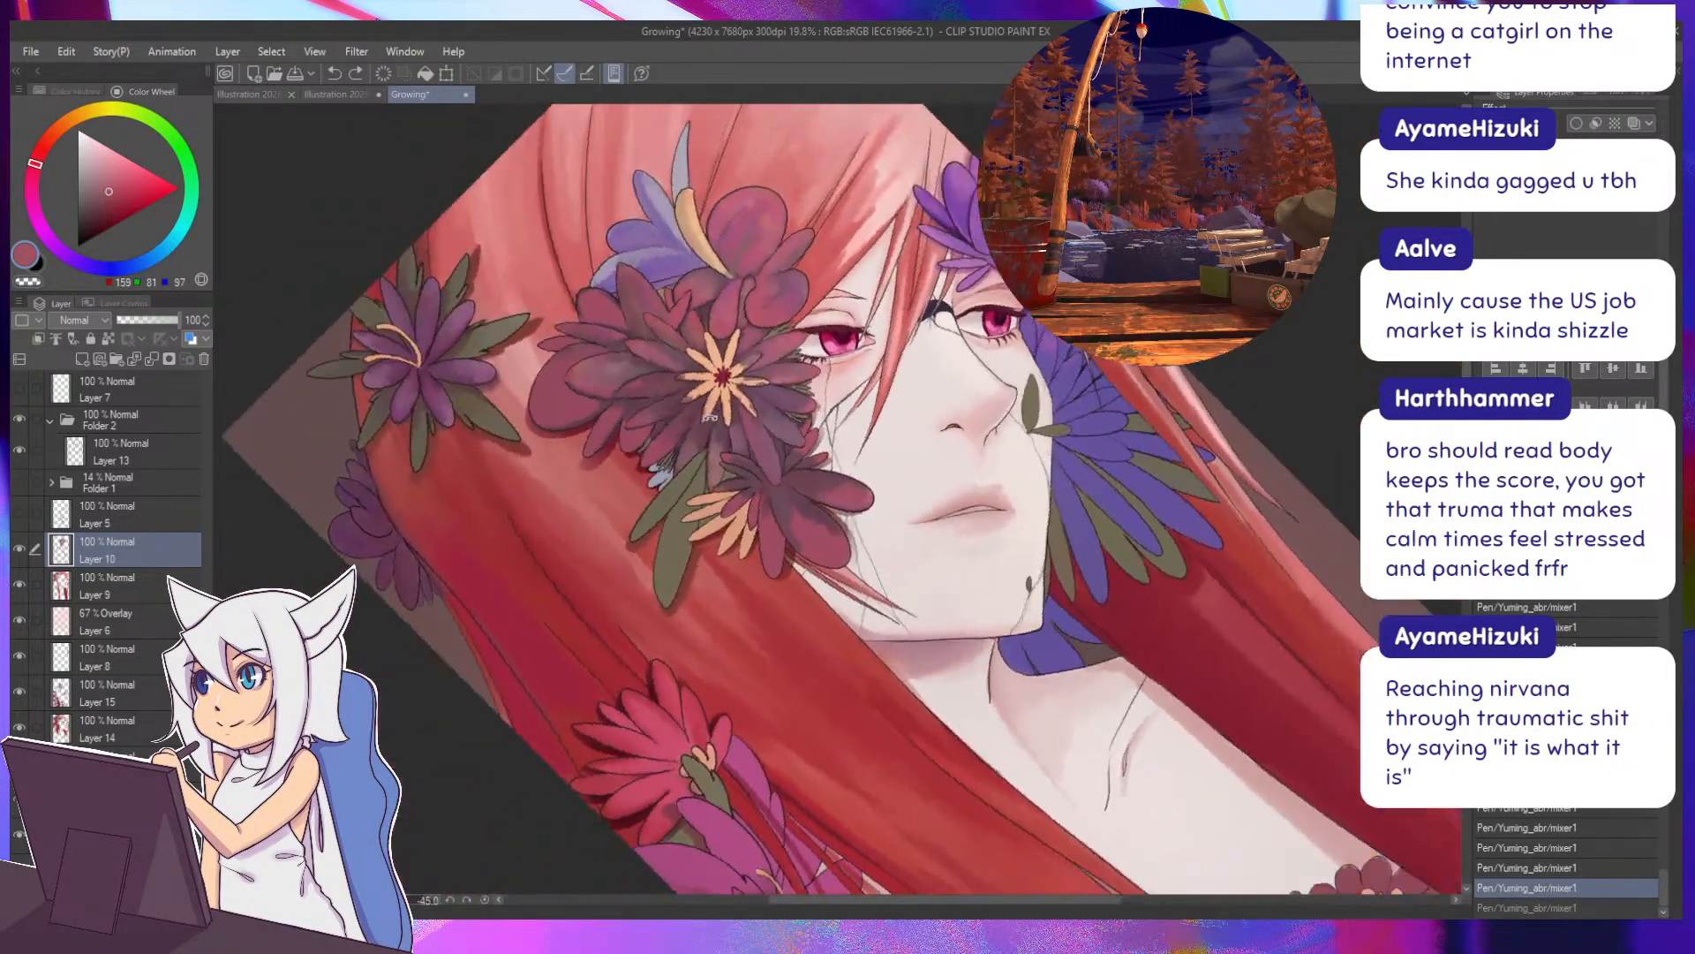
{"action": "key", "text": "minus"}
{"action": "key", "text": "minus"}
{"action": "key", "text": "minus"}
{"action": "key", "text": "minus"}
{"action": "key", "text": "minus"}
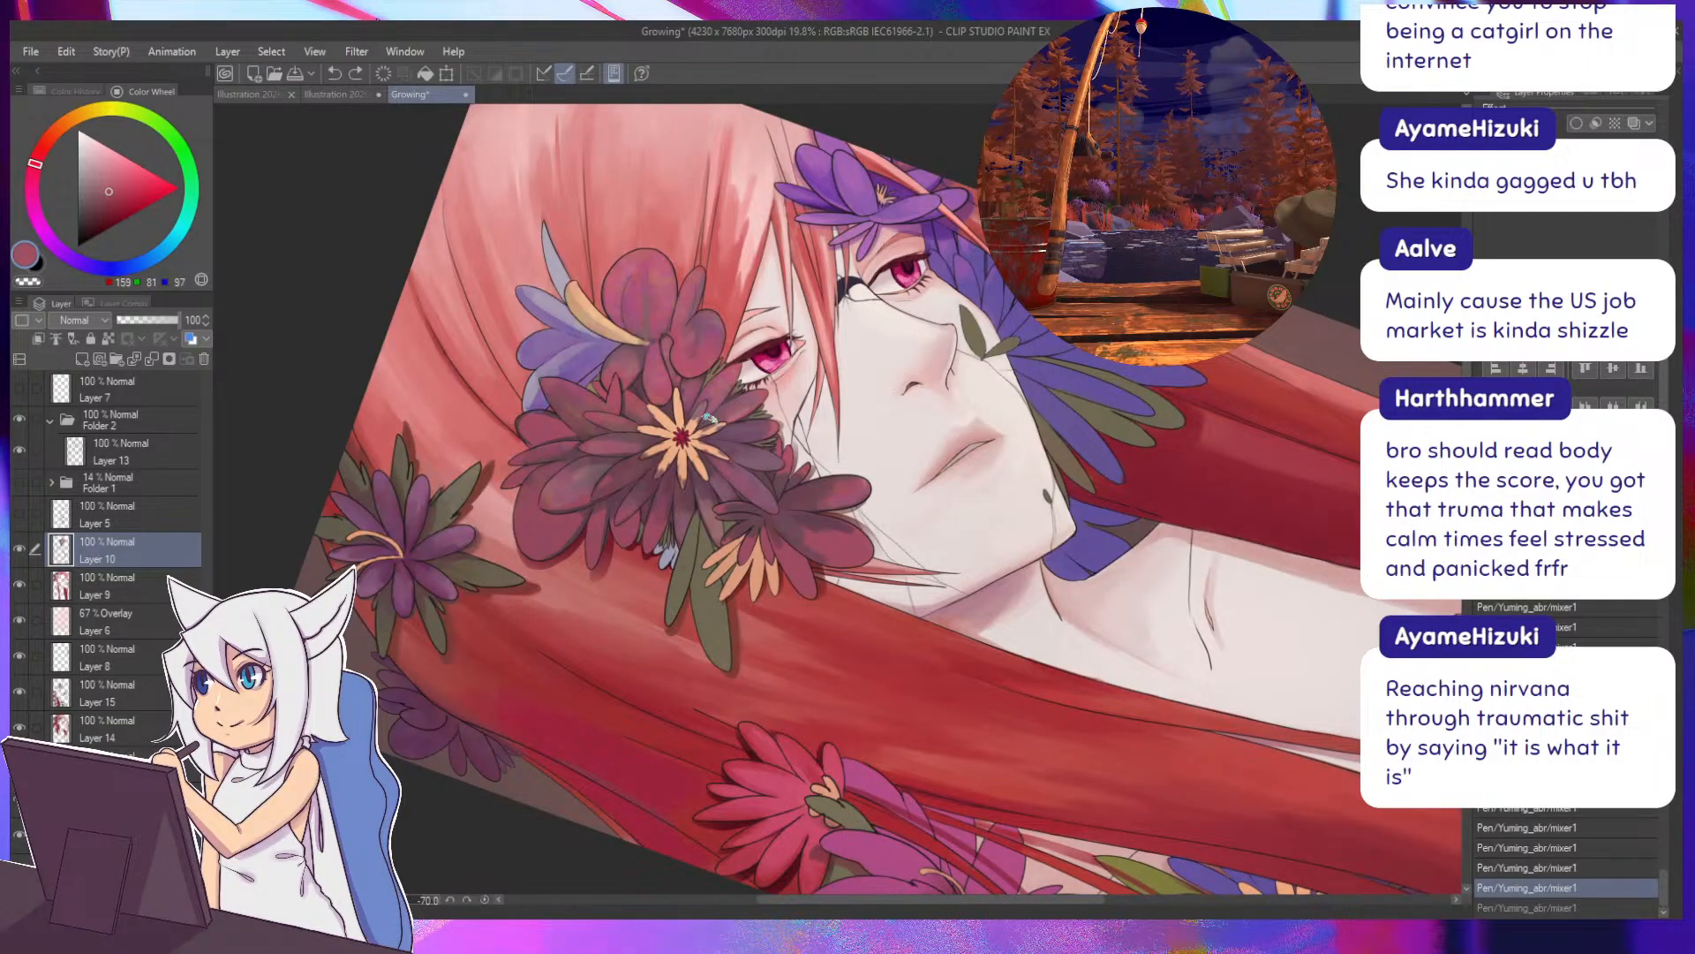
Blend sampled rose (161, 76, 98) into the smaller burgundy flower's cheek-side petal.
{"action": "left_click", "coordinate": [800, 527], "text": "alt"}
{"action": "left_click_drag", "start_coordinate": [801, 526], "coordinate": [810, 537]}
{"action": "key", "text": "asciicircum"}
{"action": "key", "text": "asciicircum"}
{"action": "key", "text": "asciicircum"}
{"action": "key", "text": "asciicircum"}
{"action": "key", "text": "asciicircum"}
{"action": "key", "text": "asciicircum"}
{"action": "key", "text": "asciicircum"}
{"action": "key", "text": "asciicircum"}
{"action": "key", "text": "asciicircum"}
{"action": "key", "text": "asciicircum"}
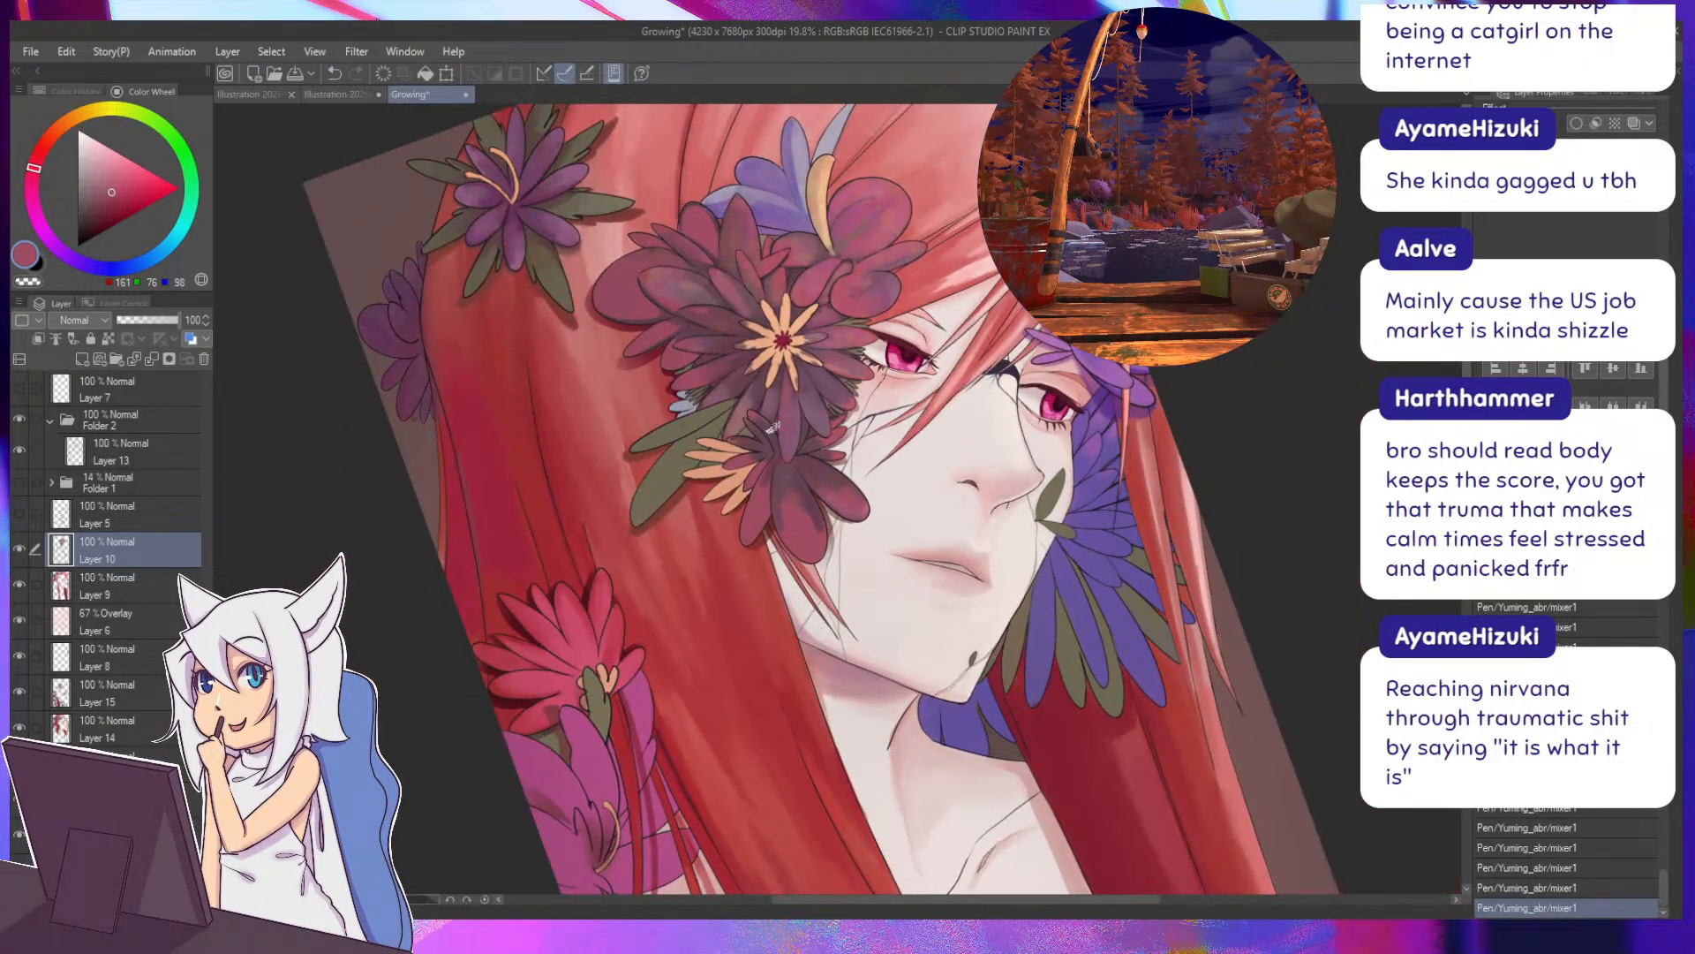
Shade the smaller flower's petals around its centre with sampled plum (107, 72, 90) and dark plum (106, 60, 72).
{"action": "left_click", "coordinate": [793, 510], "text": "alt"}
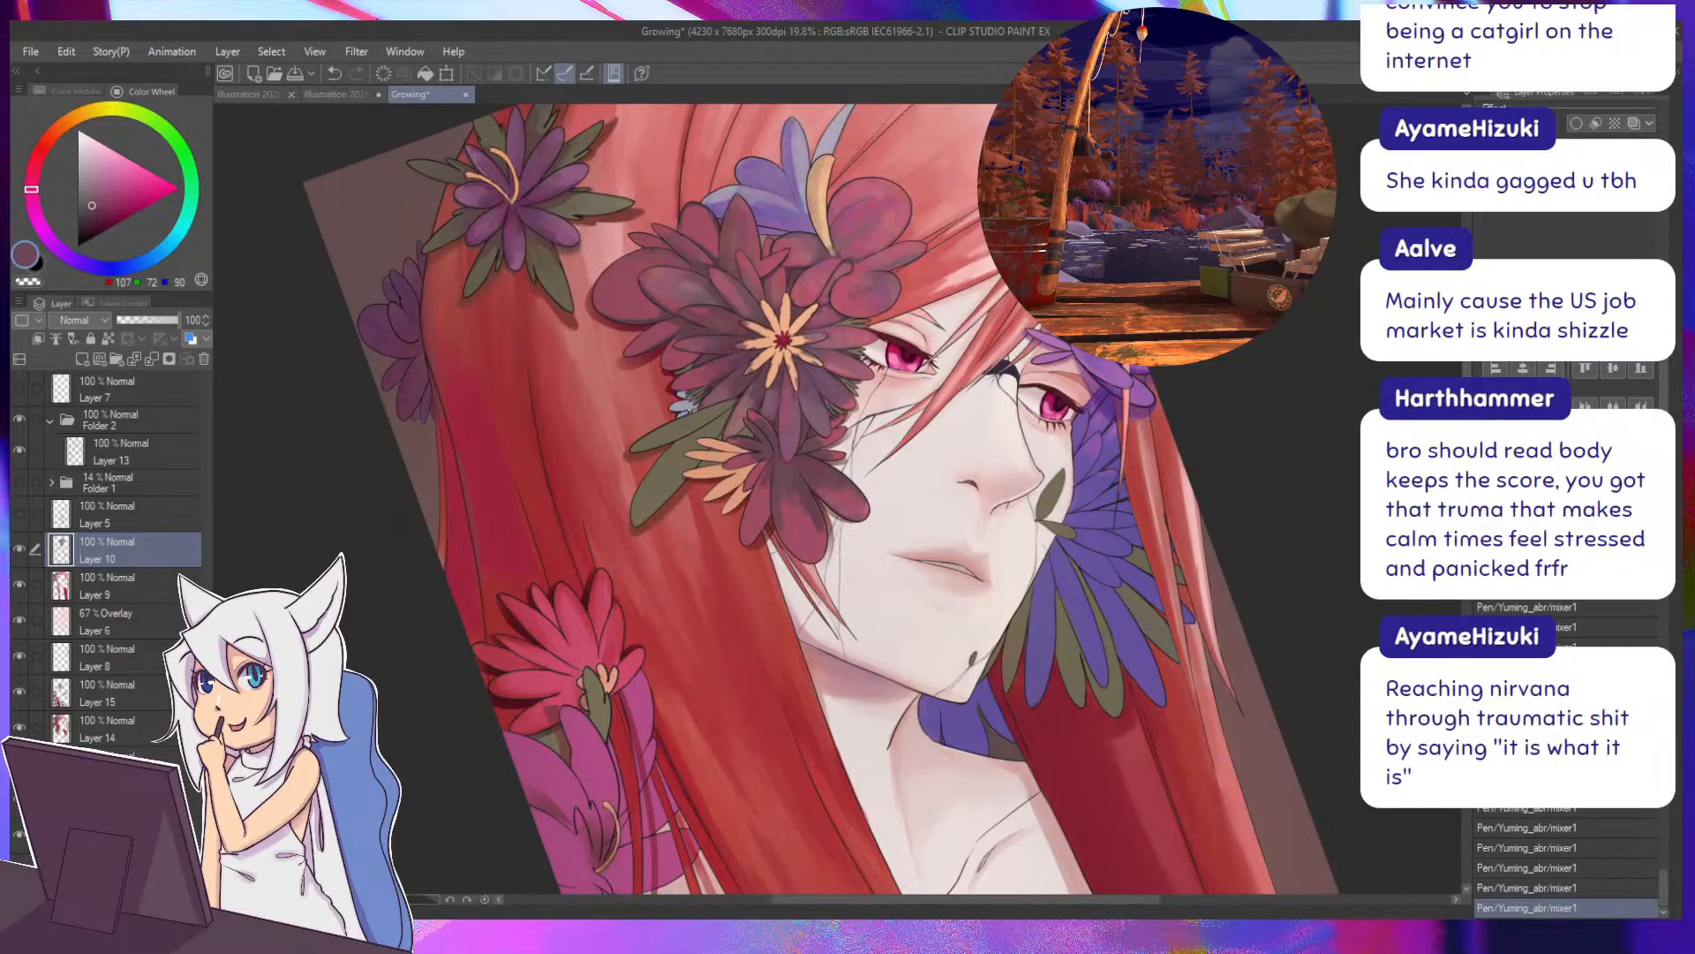
{"action": "key", "text": "minus"}
{"action": "key", "text": "minus"}
{"action": "key", "text": "minus"}
{"action": "key", "text": "minus"}
{"action": "key", "text": "minus"}
{"action": "key", "text": "minus"}
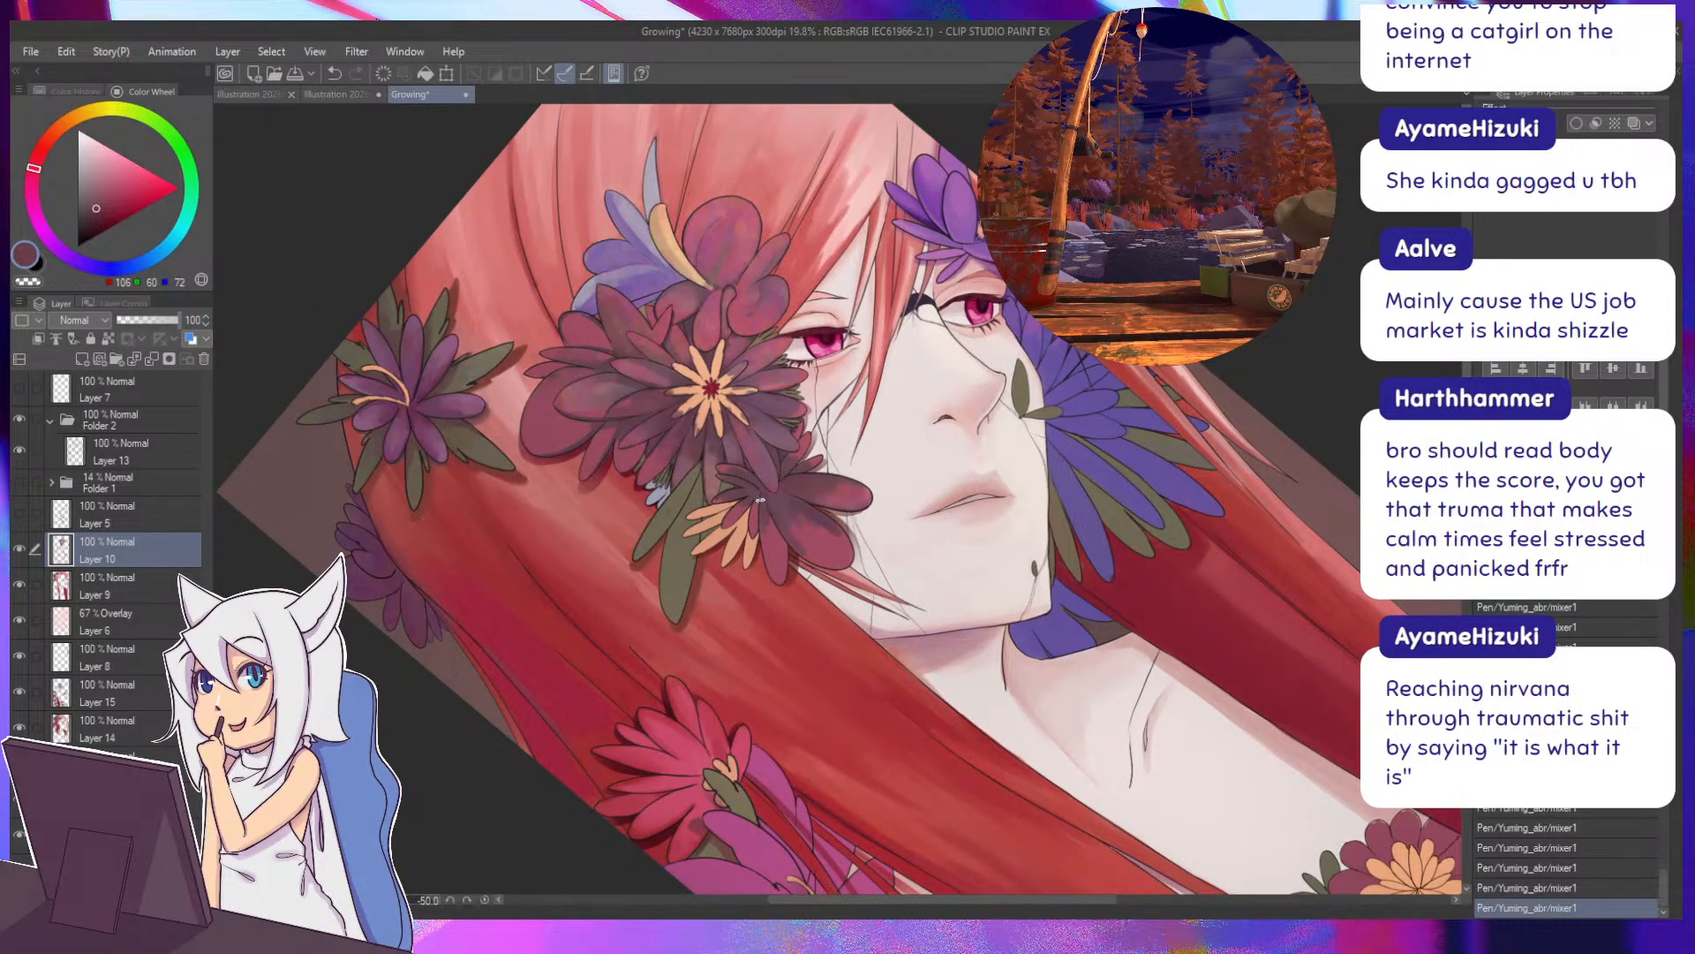
{"action": "left_click", "coordinate": [771, 518], "text": "alt"}
{"action": "left_click_drag", "start_coordinate": [777, 533], "coordinate": [786, 567]}
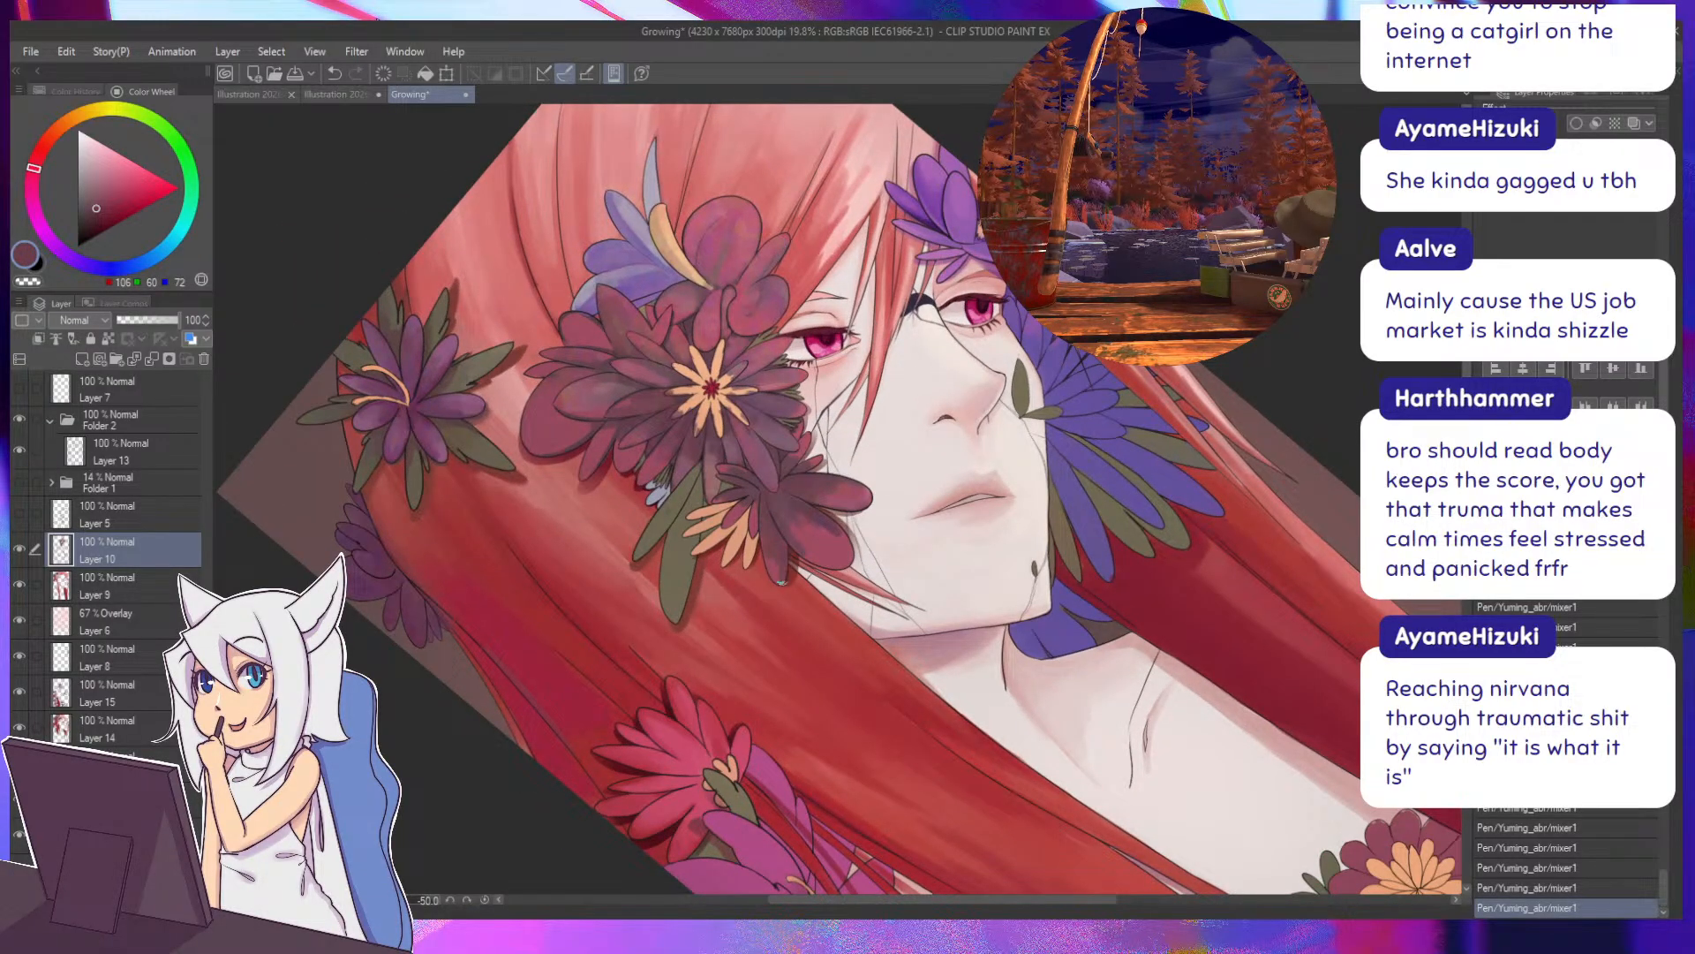
Blend lighter rose tones (169, 80, 101) and (158, 76, 102), sampled from the smaller flower, into its outer petals.
{"action": "key", "text": "asciicircum"}
{"action": "key", "text": "asciicircum"}
{"action": "key", "text": "asciicircum"}
{"action": "key", "text": "asciicircum"}
{"action": "key", "text": "asciicircum"}
{"action": "key", "text": "asciicircum"}
{"action": "key", "text": "asciicircum"}
{"action": "key", "text": "asciicircum"}
{"action": "key", "text": "asciicircum"}
{"action": "key", "text": "asciicircum"}
{"action": "key", "text": "asciicircum"}
{"action": "key", "text": "asciicircum"}
{"action": "key", "text": "asciicircum"}
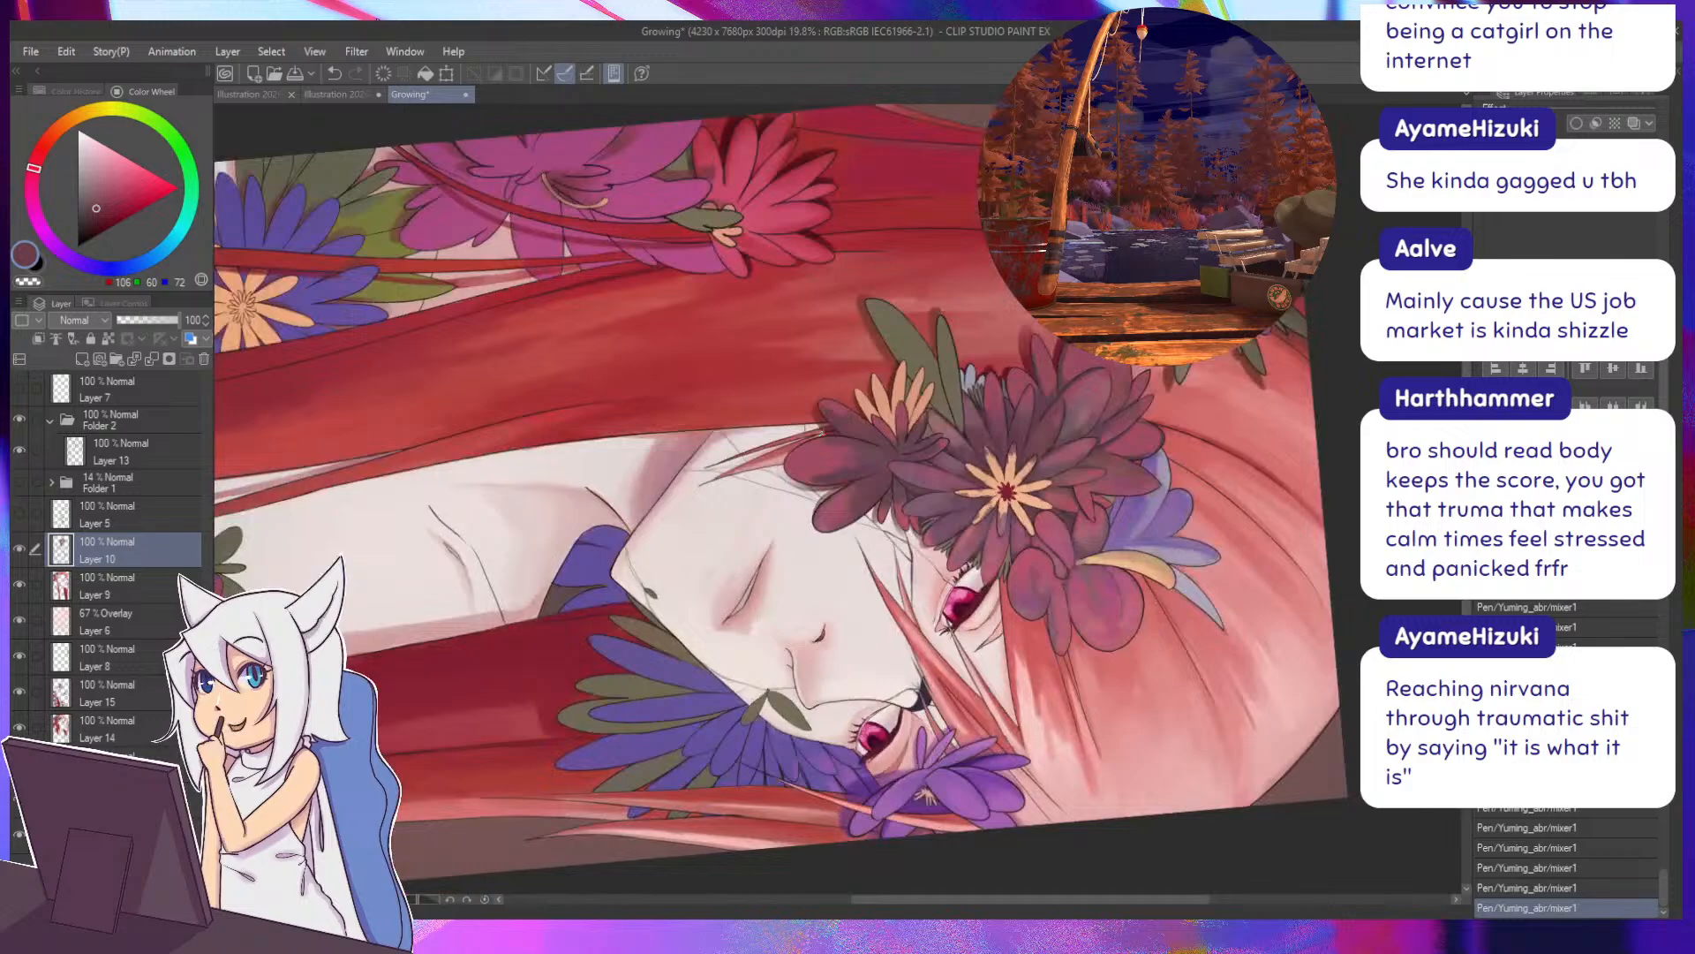
{"action": "left_click", "coordinate": [901, 501], "text": "alt"}
{"action": "key", "text": "minus"}
{"action": "key", "text": "minus"}
{"action": "key", "text": "minus"}
{"action": "key", "text": "minus"}
{"action": "key", "text": "minus"}
{"action": "key", "text": "minus"}
{"action": "key", "text": "minus"}
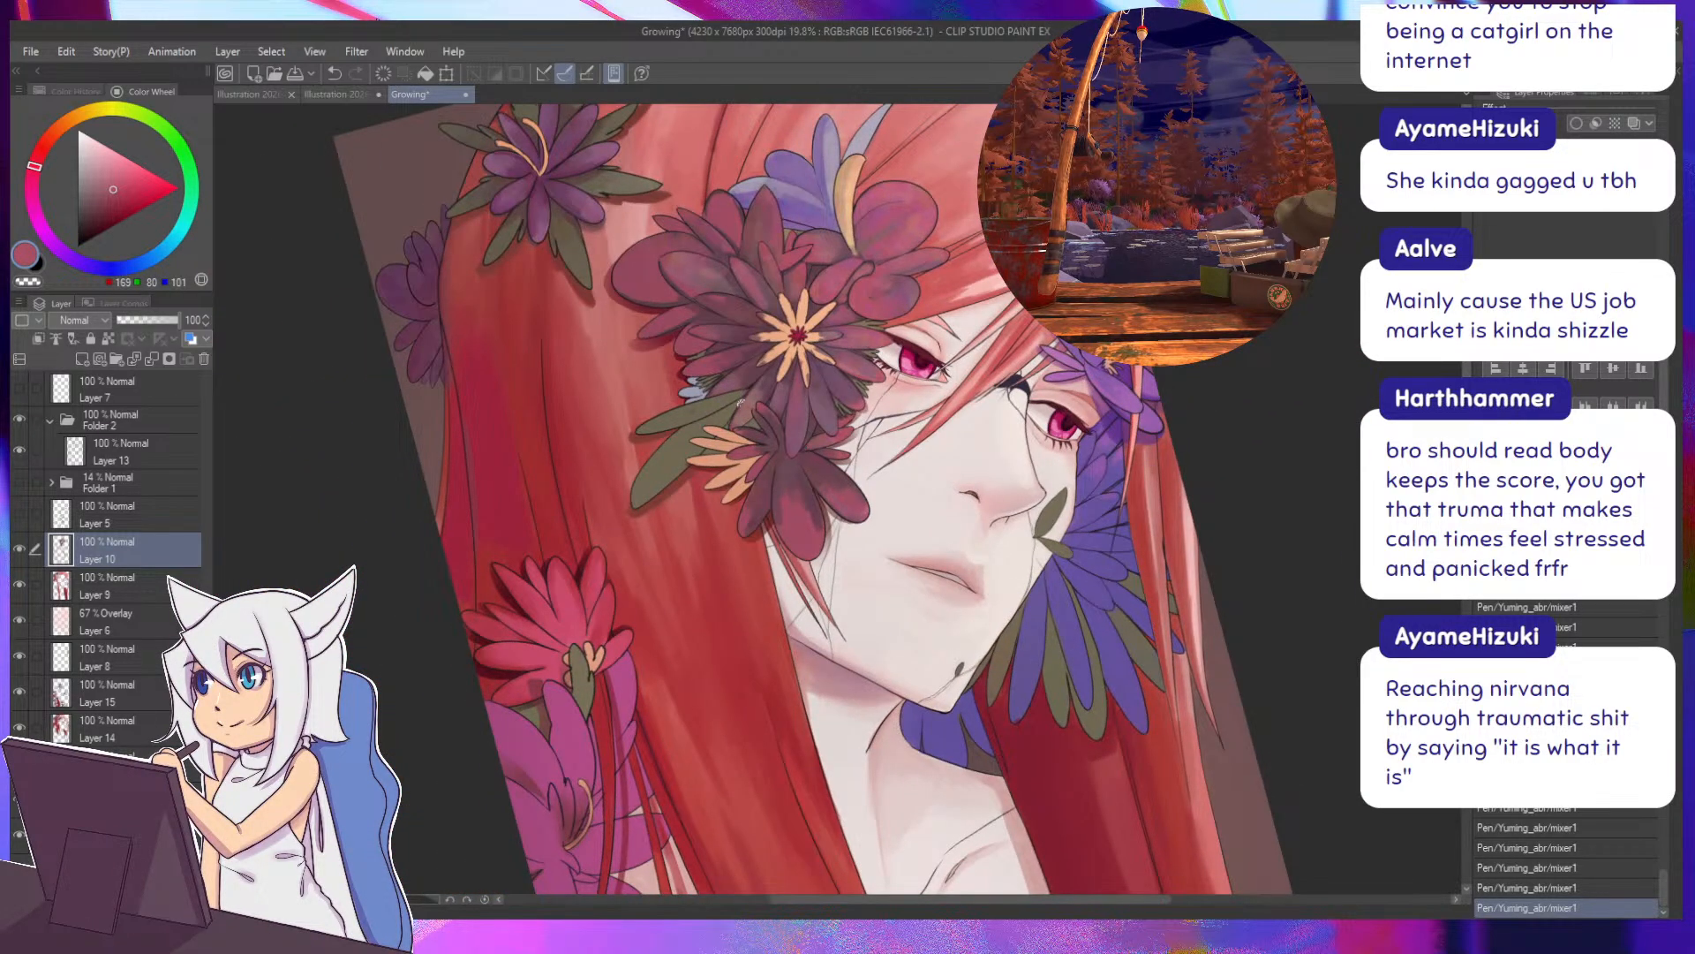
{"action": "left_click", "coordinate": [852, 492], "text": "alt"}
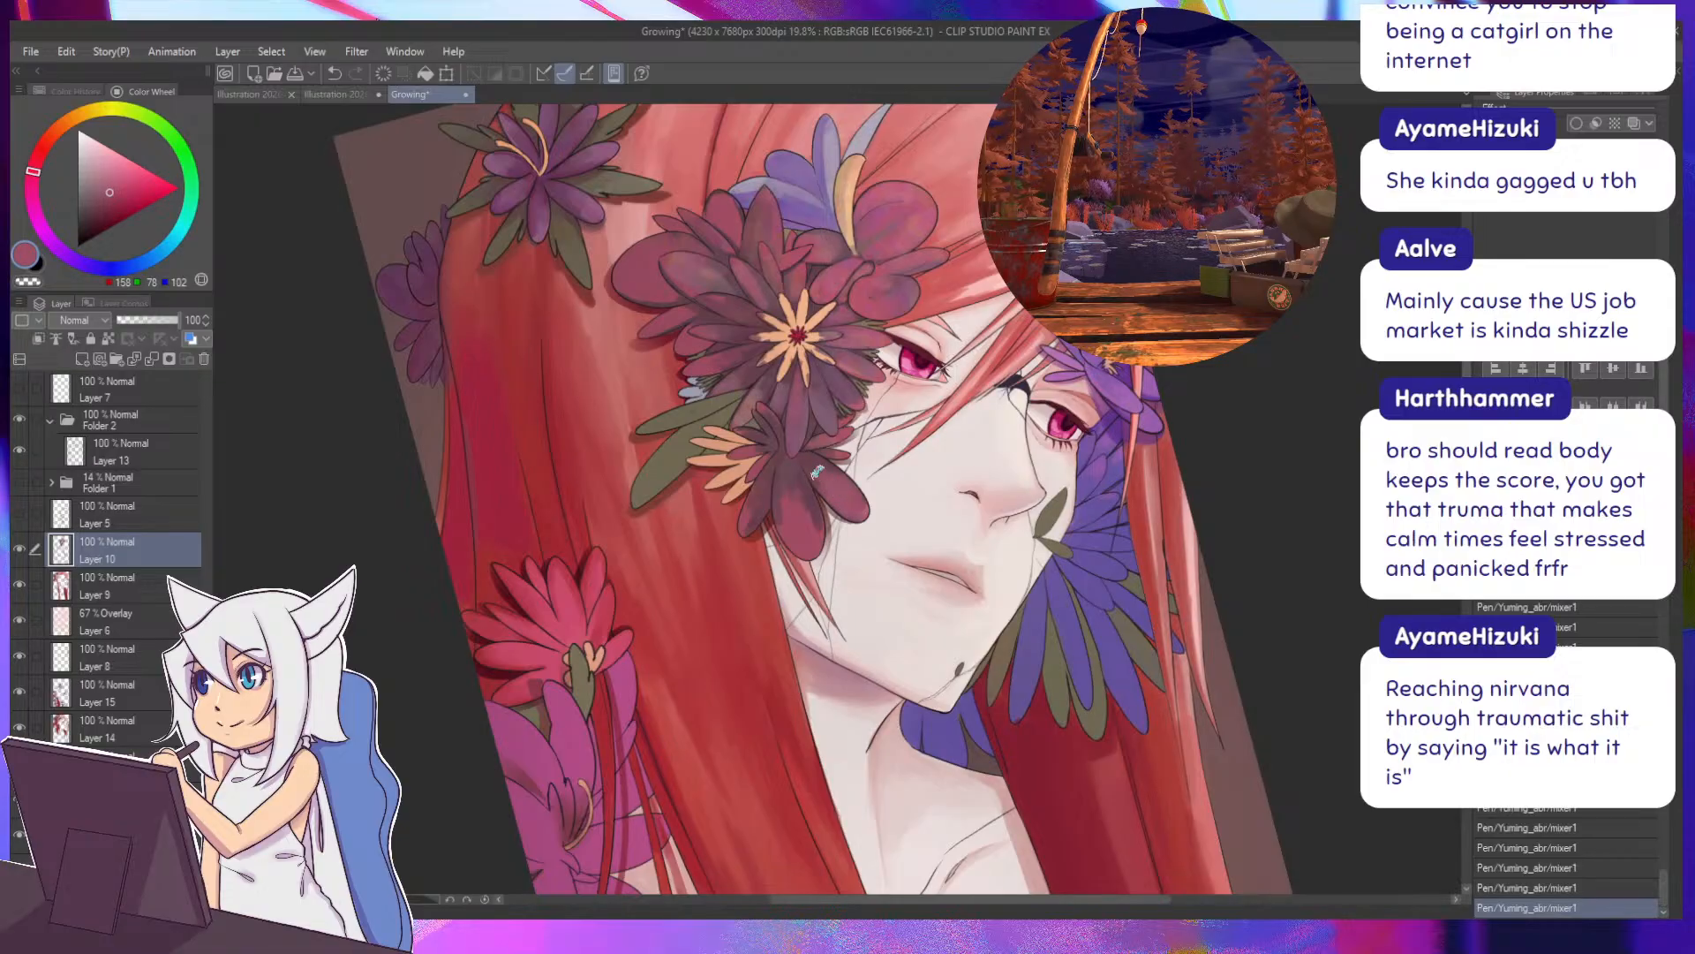
Sample dark plum (104, 64, 73) from the smaller flower's long petals for deepening their shading.
{"action": "key", "text": "asciicircum"}
{"action": "key", "text": "asciicircum"}
{"action": "key", "text": "asciicircum"}
{"action": "key", "text": "asciicircum"}
{"action": "key", "text": "asciicircum"}
{"action": "key", "text": "asciicircum"}
{"action": "key", "text": "asciicircum"}
{"action": "left_click", "coordinate": [834, 532], "text": "alt"}
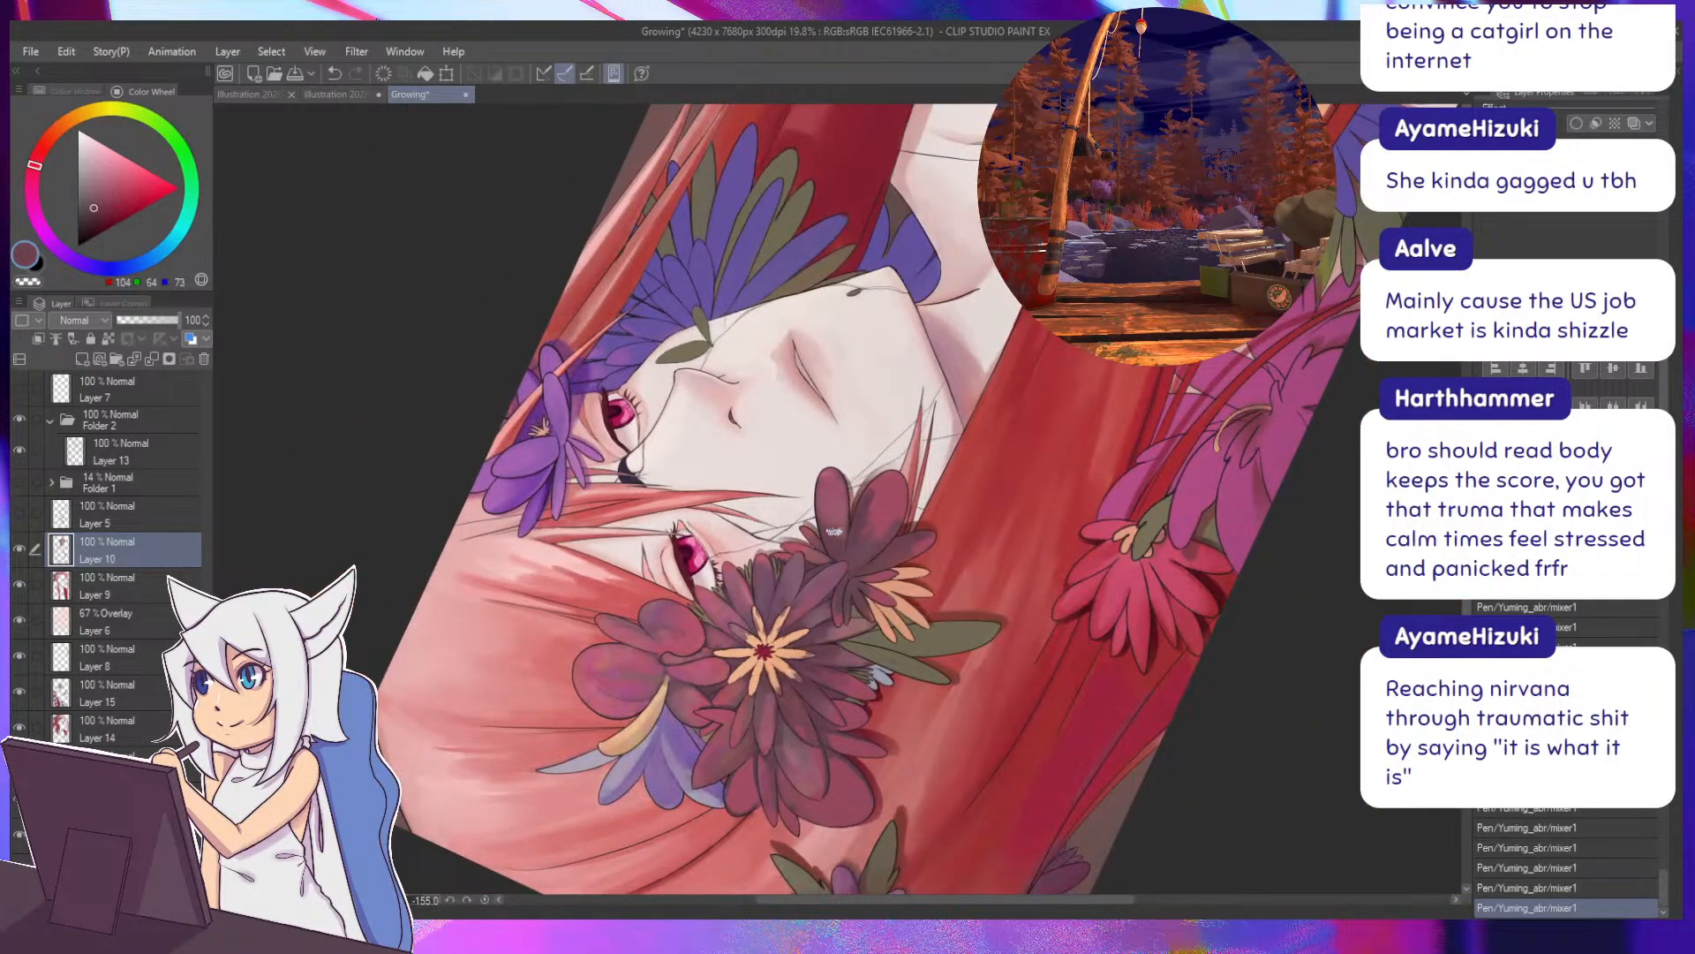
Soften the smaller flower's cheek-side petals with sampled plum tones (124, 71, 91), (128, 71, 86), (126, 68, 80) and (102, 72, 81).
{"action": "key", "text": "minus"}
{"action": "key", "text": "minus"}
{"action": "key", "text": "minus"}
{"action": "key", "text": "minus"}
{"action": "key", "text": "minus"}
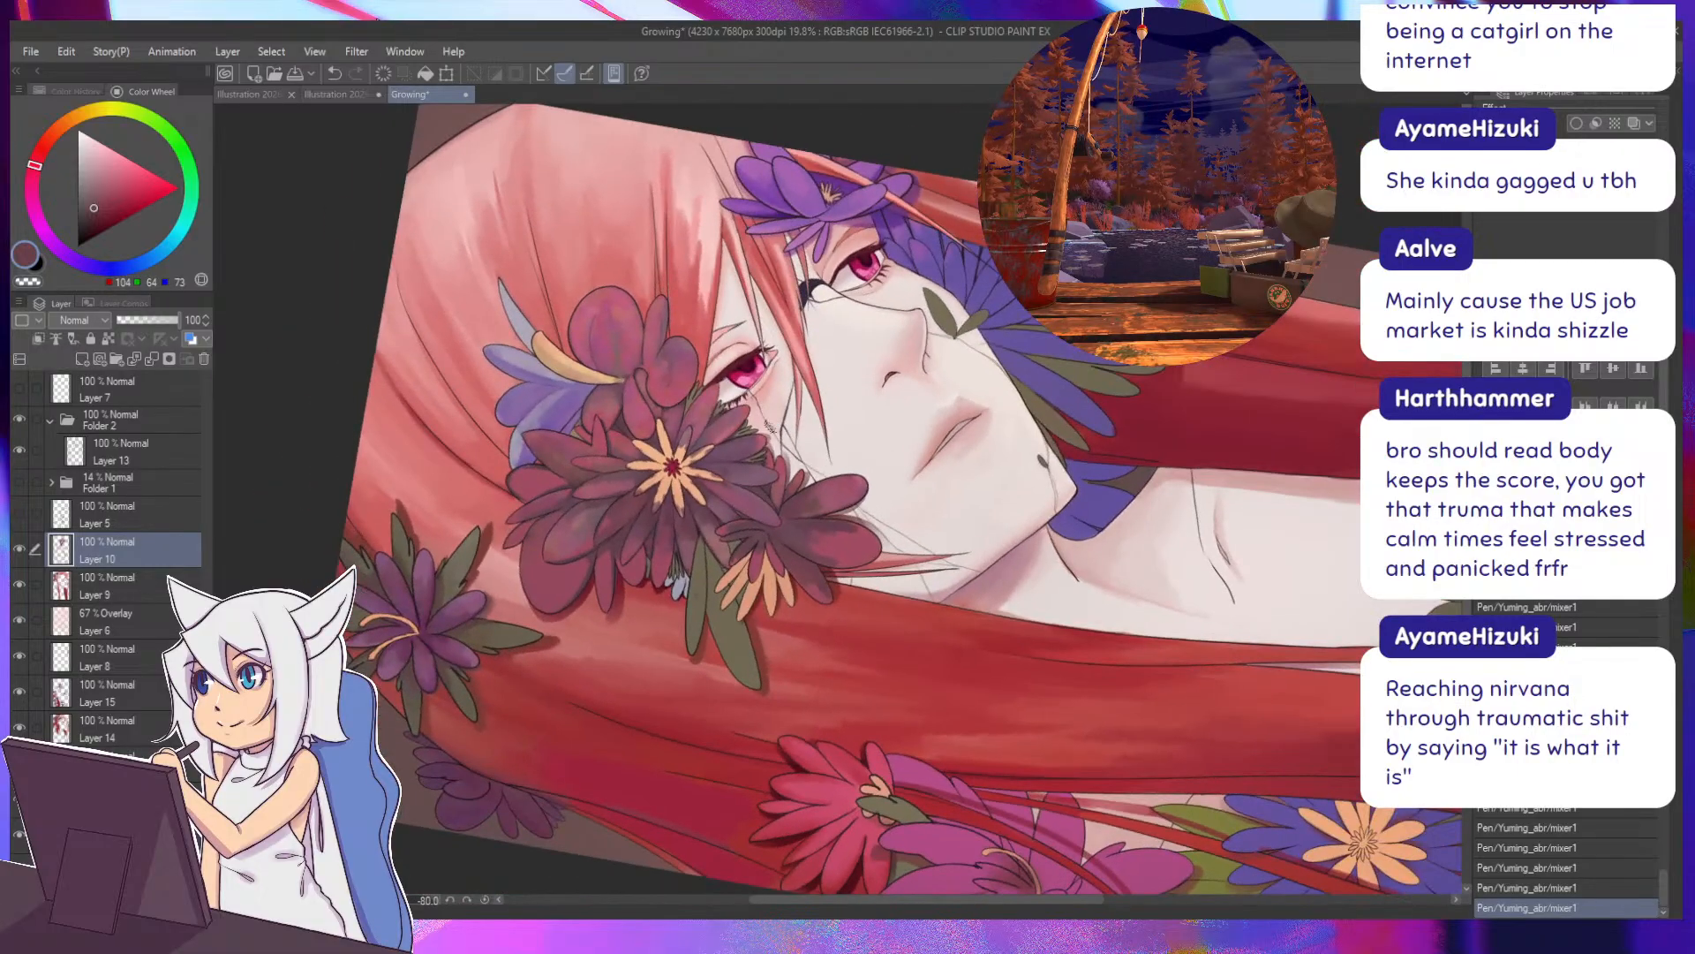
{"action": "left_click_drag", "start_coordinate": [724, 512], "coordinate": [703, 472]}
{"action": "left_click", "coordinate": [795, 496], "text": "alt"}
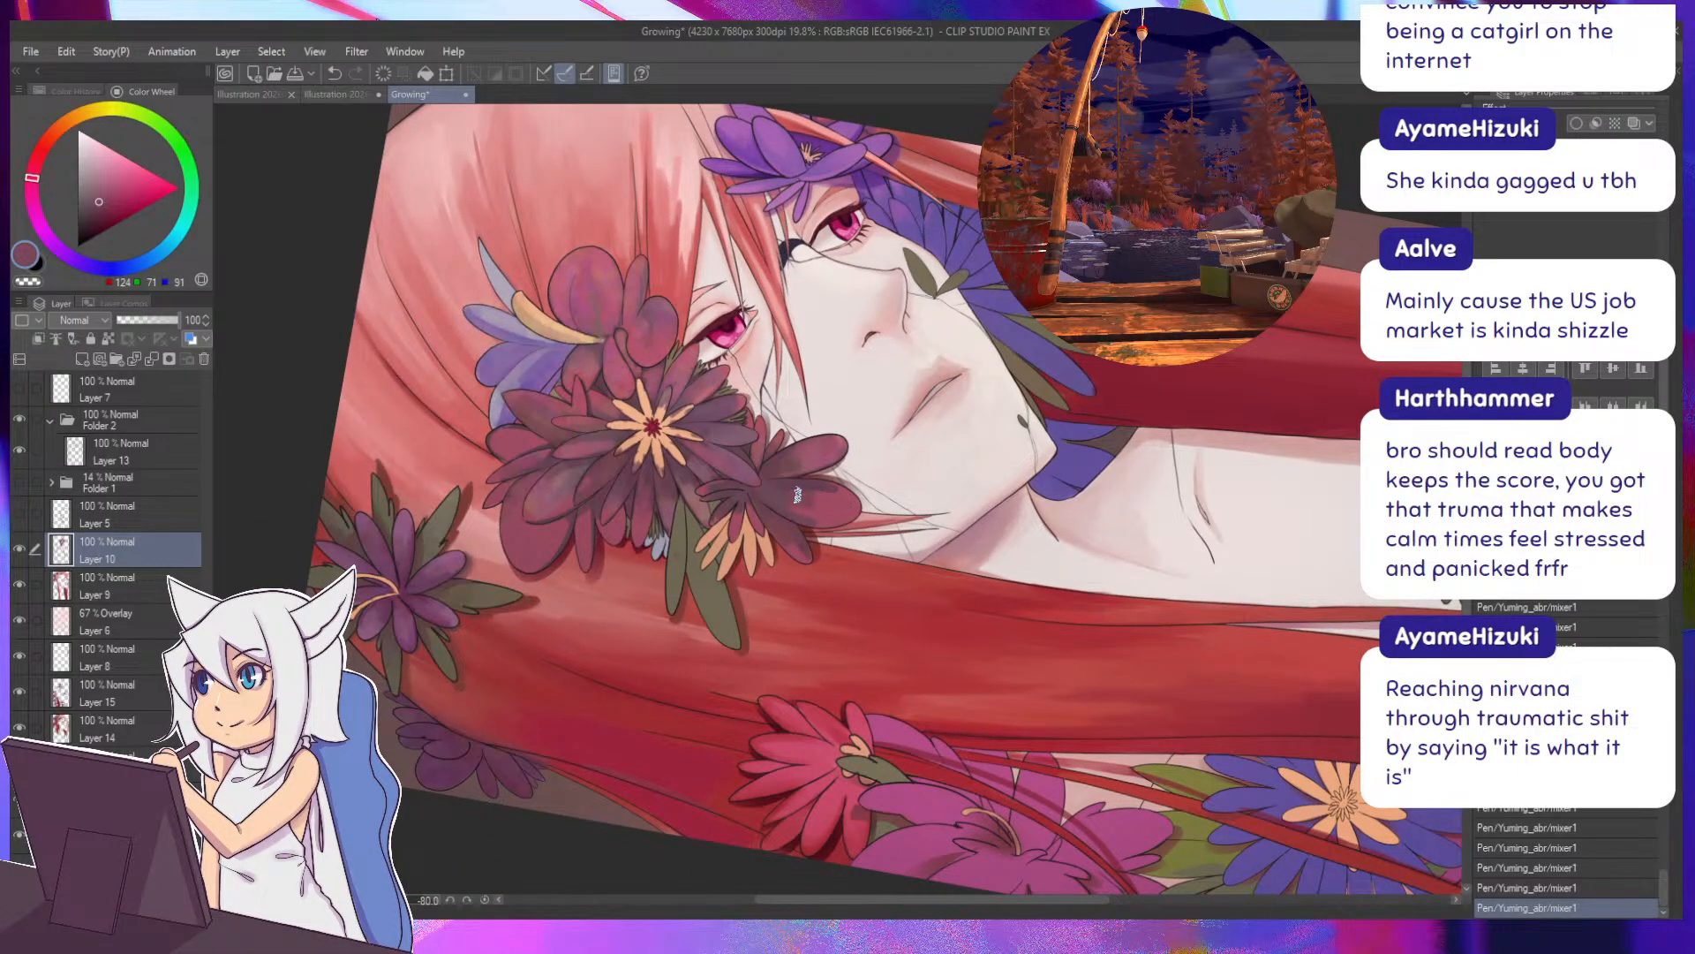
{"action": "key", "text": "minus"}
{"action": "key", "text": "minus"}
{"action": "key", "text": "minus"}
{"action": "key", "text": "minus"}
{"action": "left_click", "coordinate": [837, 490], "text": "alt"}
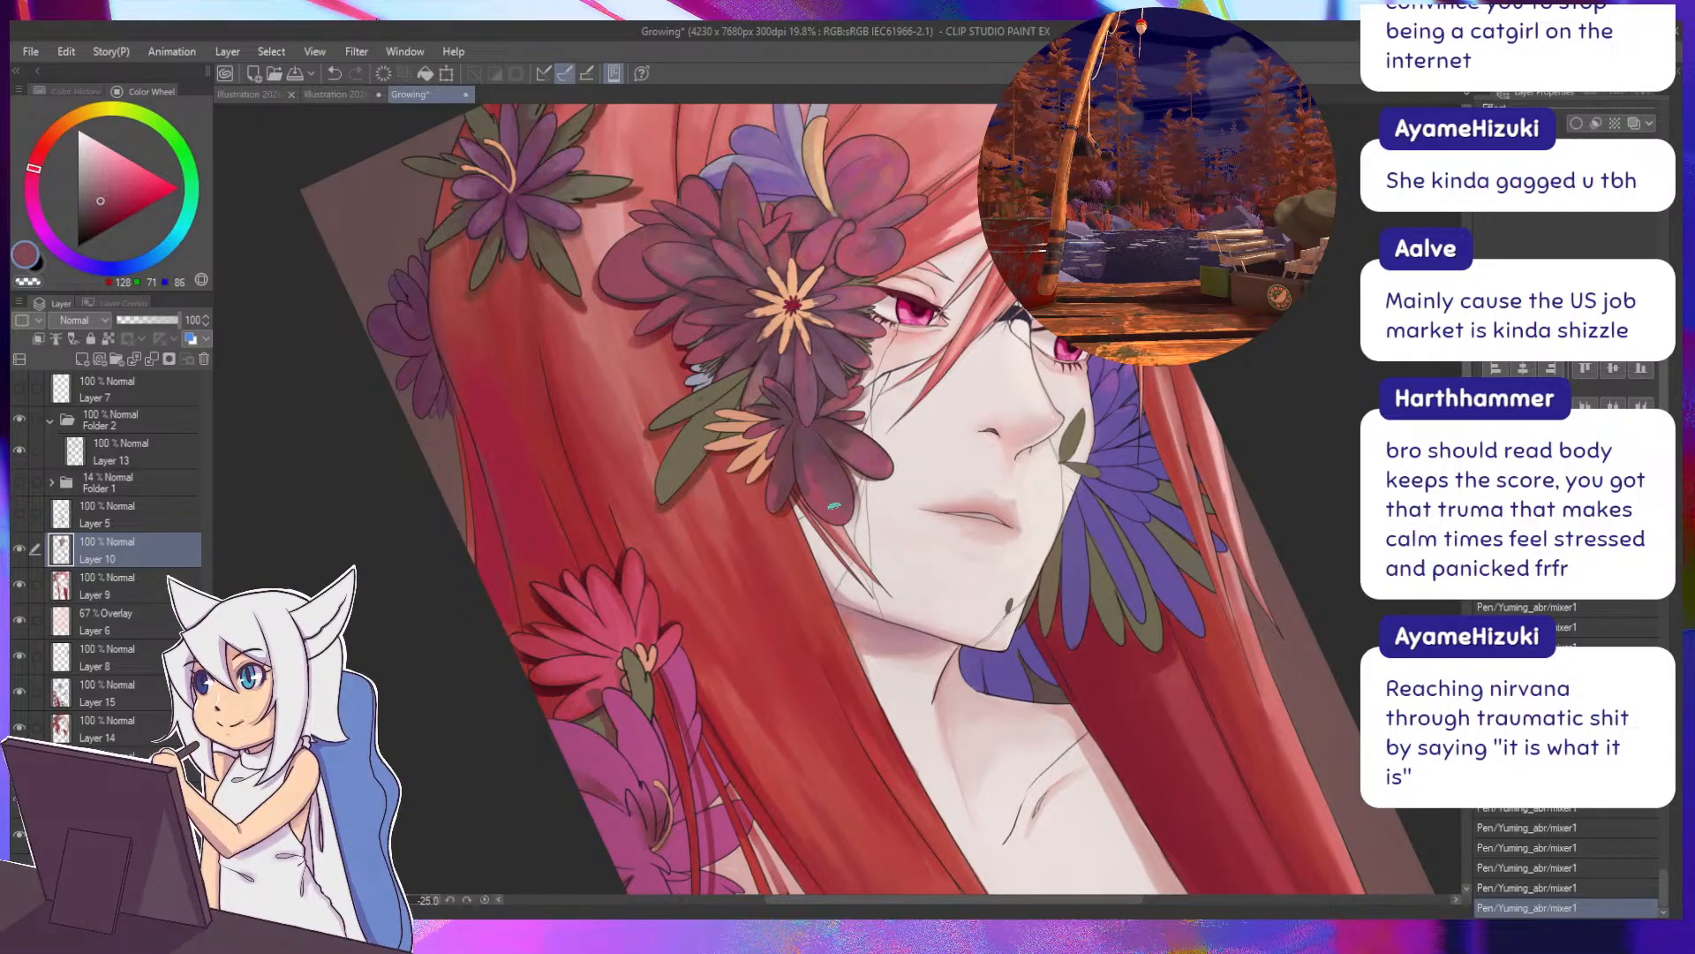
{"action": "left_click", "coordinate": [832, 484], "text": "alt"}
{"action": "left_click", "coordinate": [823, 479], "text": "alt"}
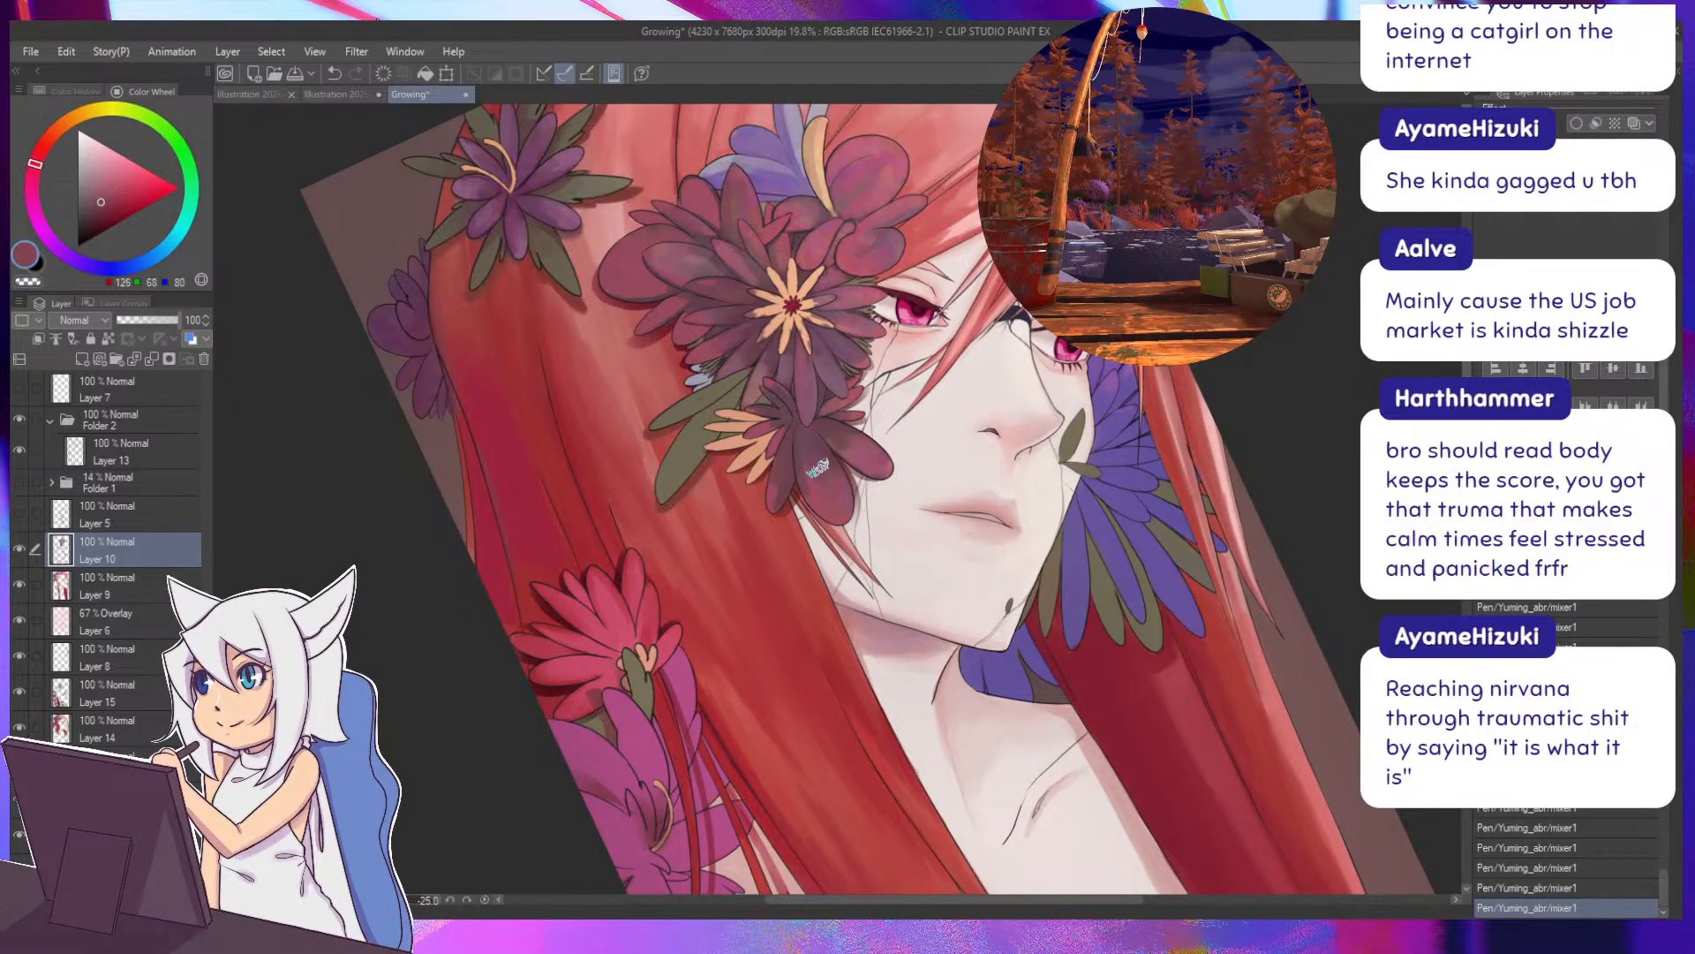
{"action": "left_click", "coordinate": [805, 437], "text": "alt"}
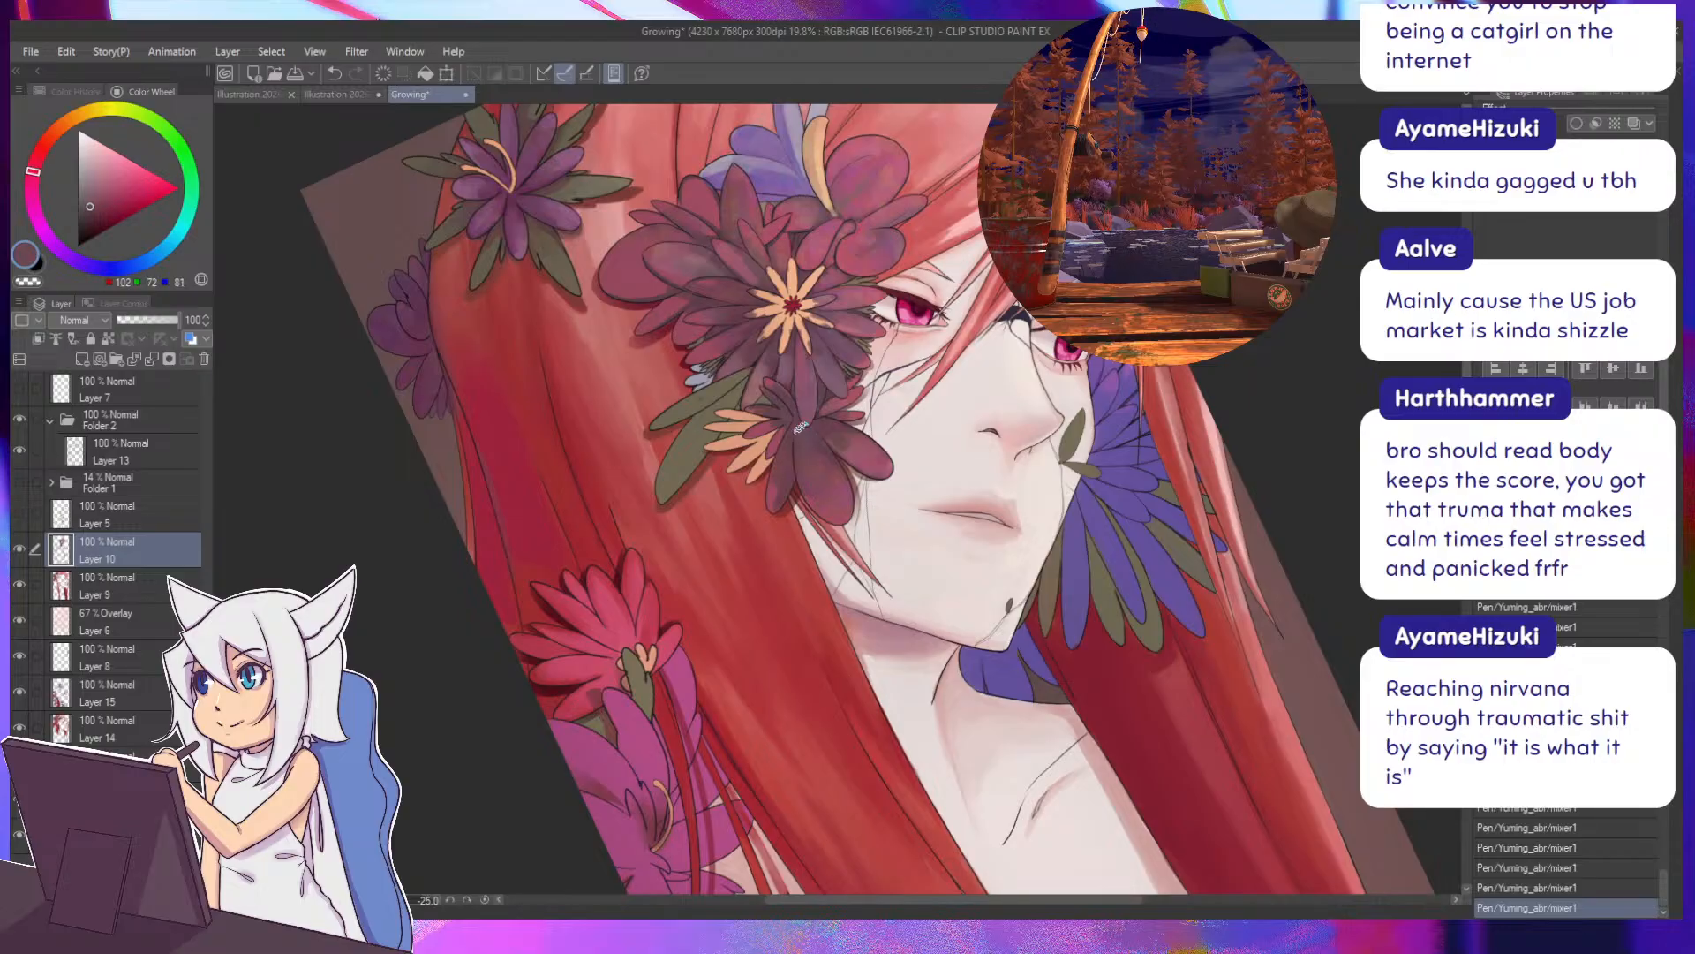
Blend the large flower's lower petals with sampled mauve (131, 83, 112), plum (103, 68, 84) and rose (180, 94, 114).
{"action": "left_click_drag", "start_coordinate": [807, 457], "coordinate": [825, 528]}
{"action": "left_click", "coordinate": [828, 488], "text": "alt"}
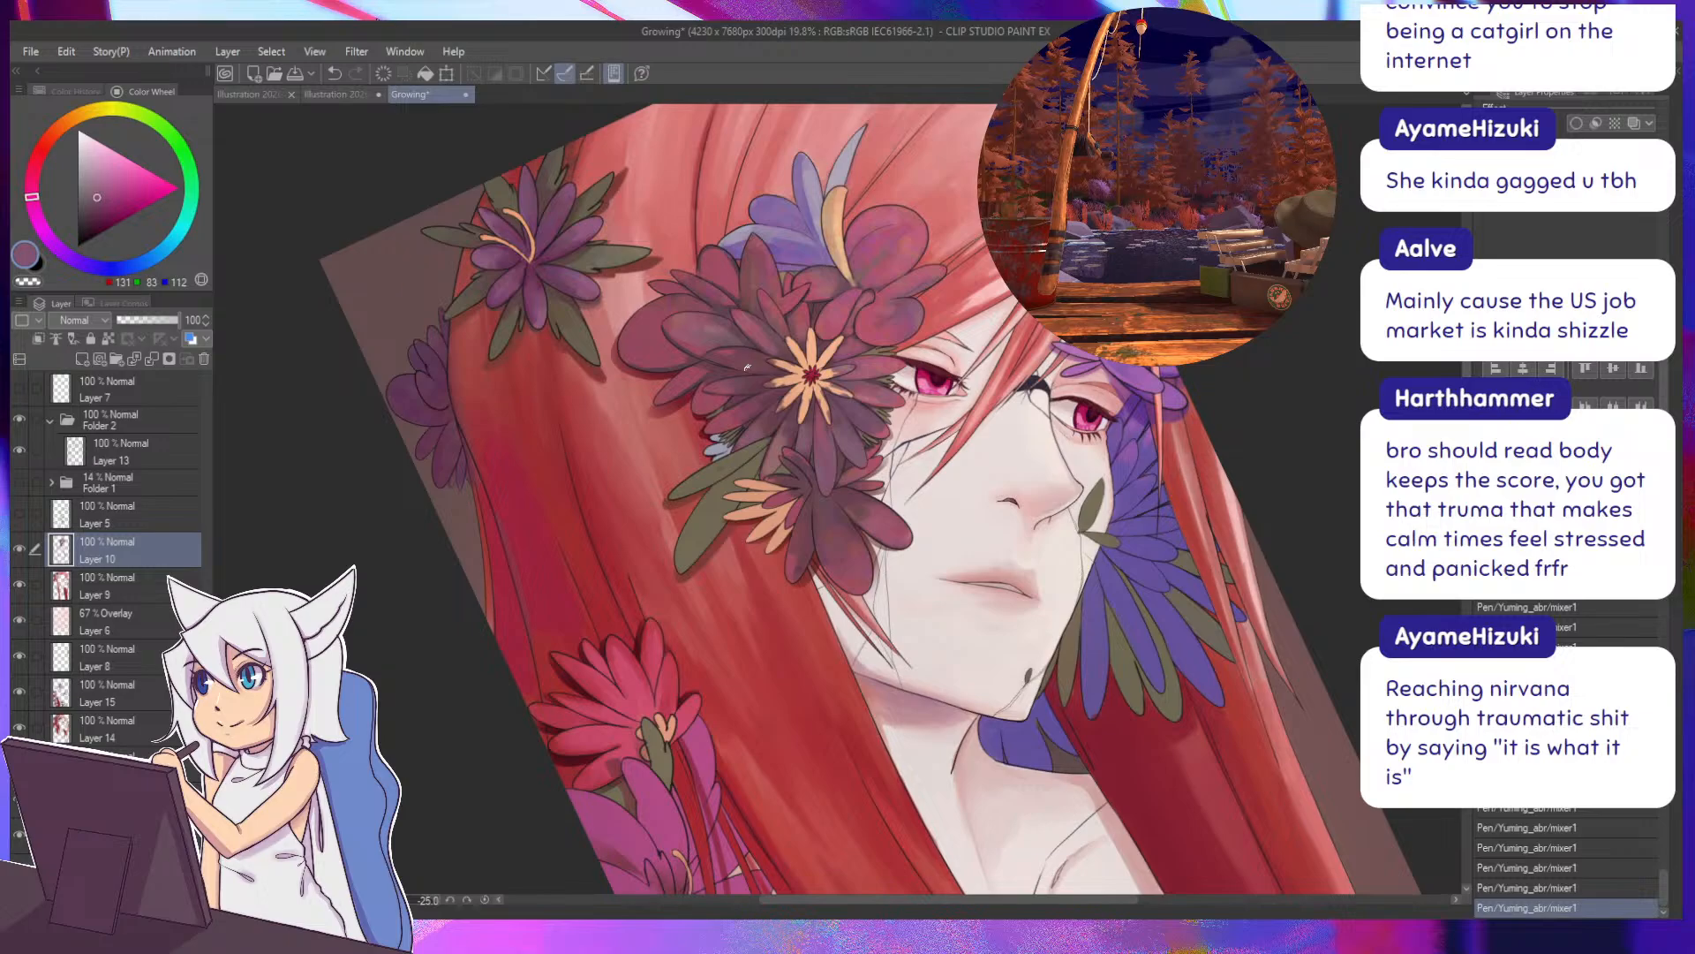
{"action": "left_click_drag", "start_coordinate": [747, 367], "coordinate": [782, 373]}
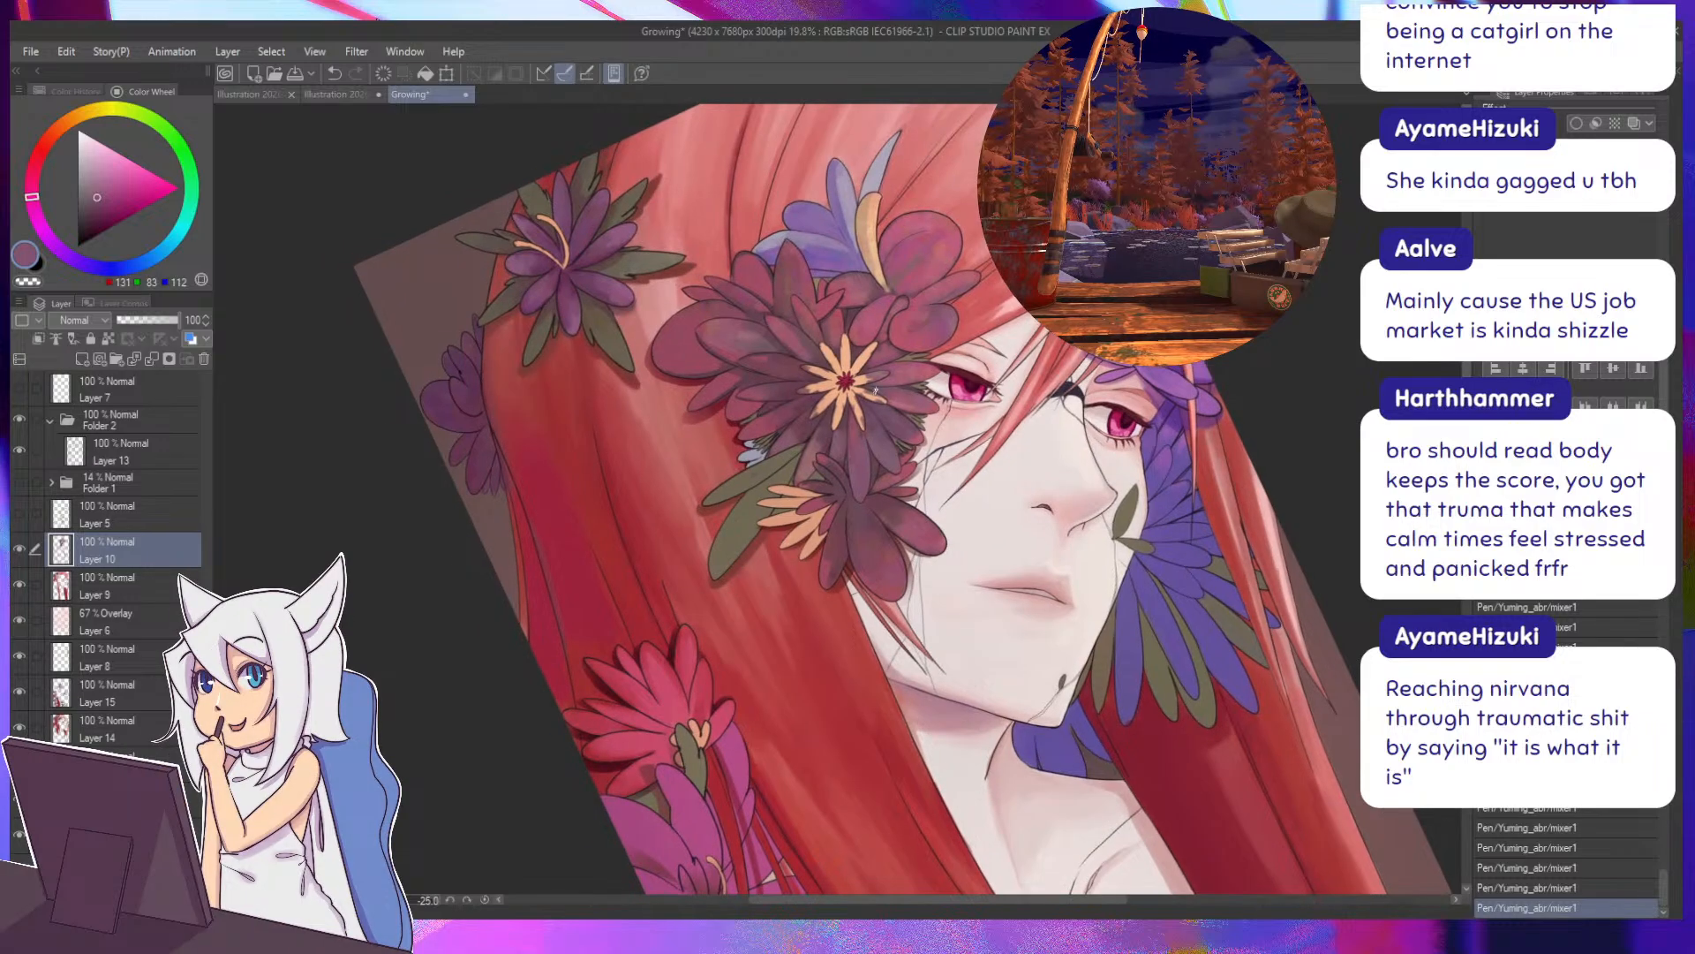
{"action": "left_click", "coordinate": [862, 451], "text": "alt"}
{"action": "left_click", "coordinate": [864, 433], "text": "alt"}
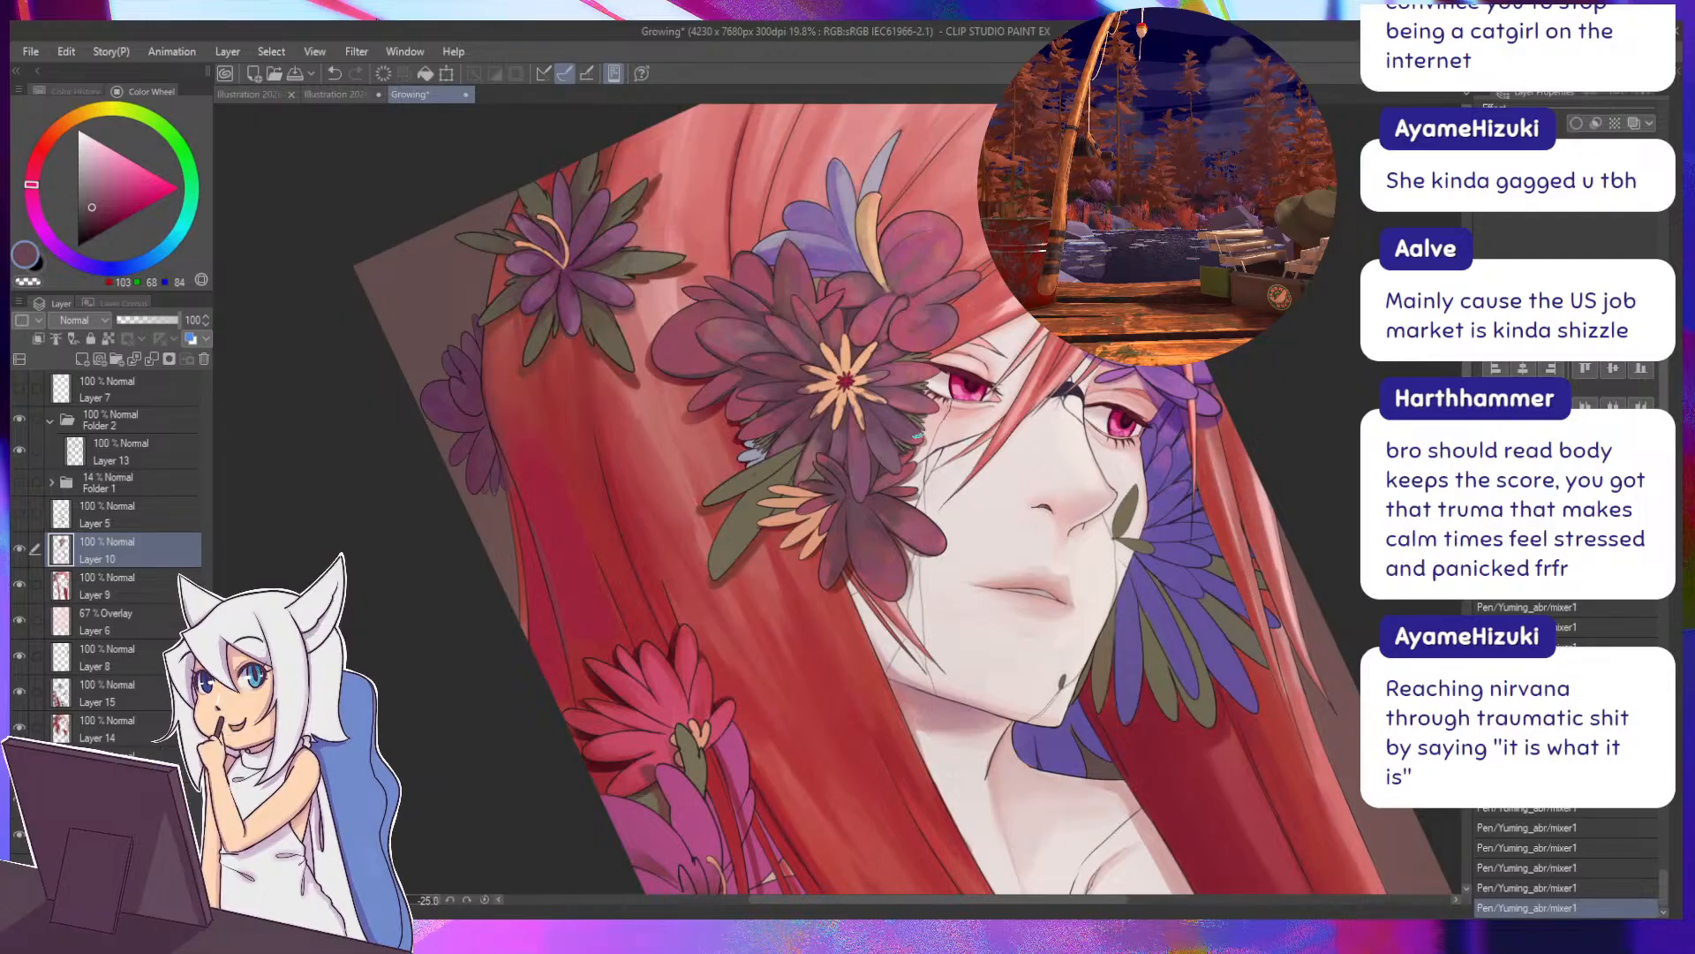
{"action": "left_click", "coordinate": [905, 428], "text": "alt"}
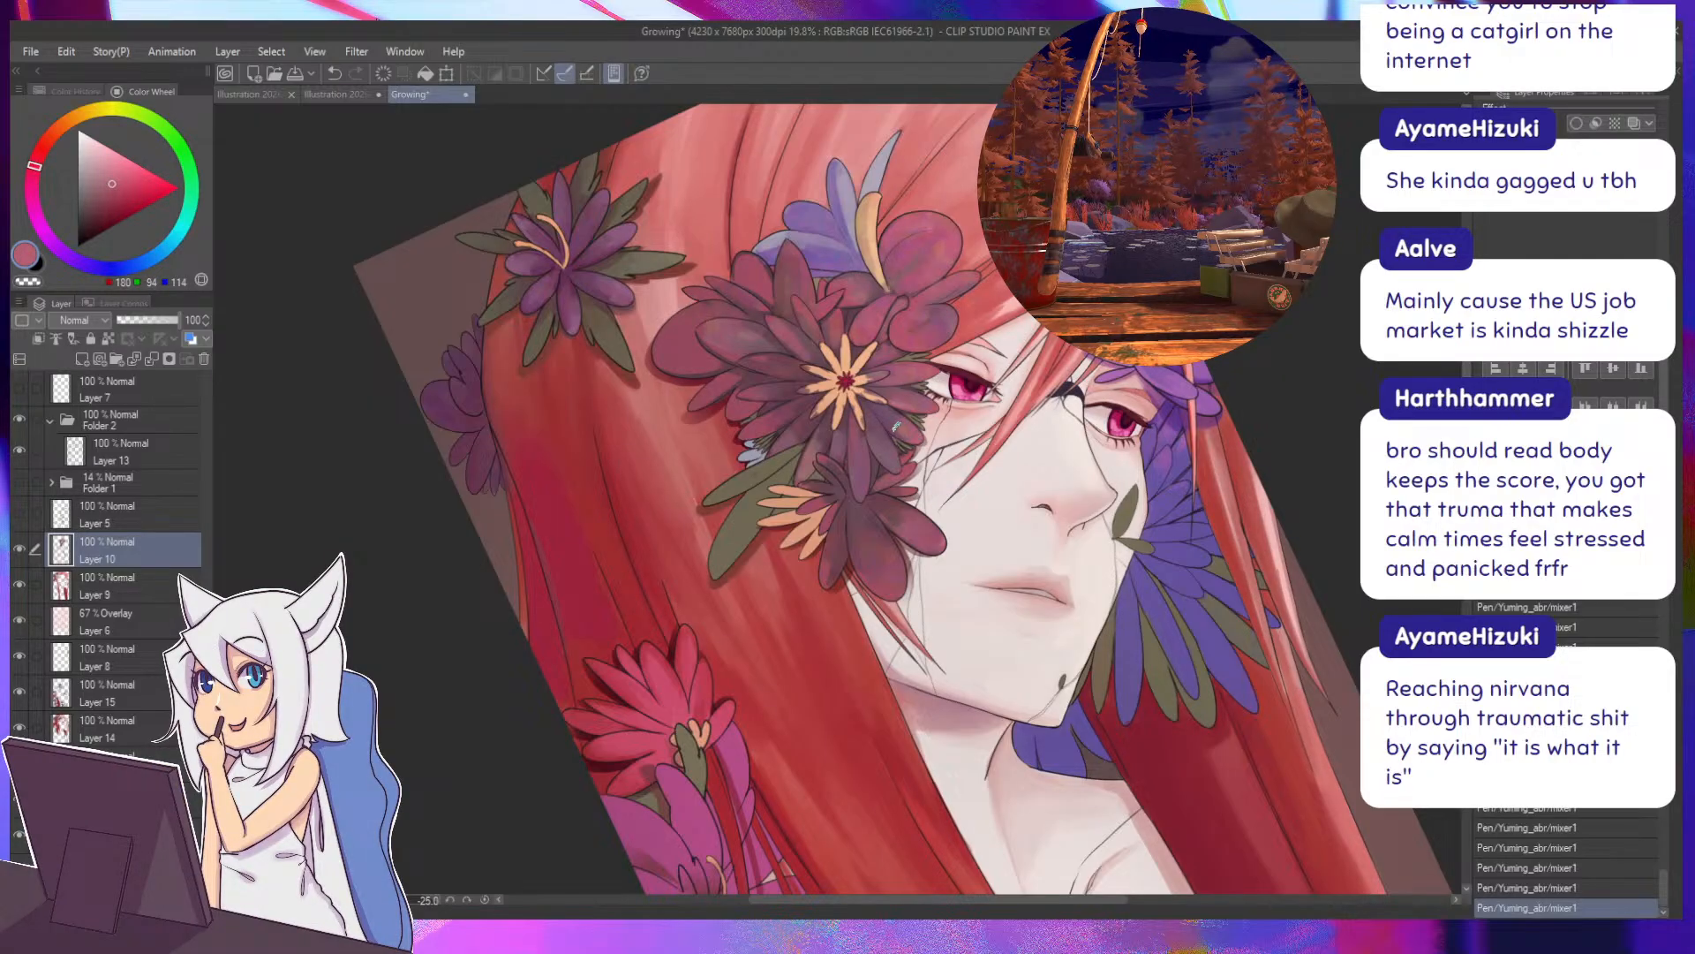
Shade the large flower's petals near the eye using sampled mauve (115, 83, 108) and rose (160, 76, 98).
{"action": "left_click_drag", "start_coordinate": [866, 386], "coordinate": [761, 438]}
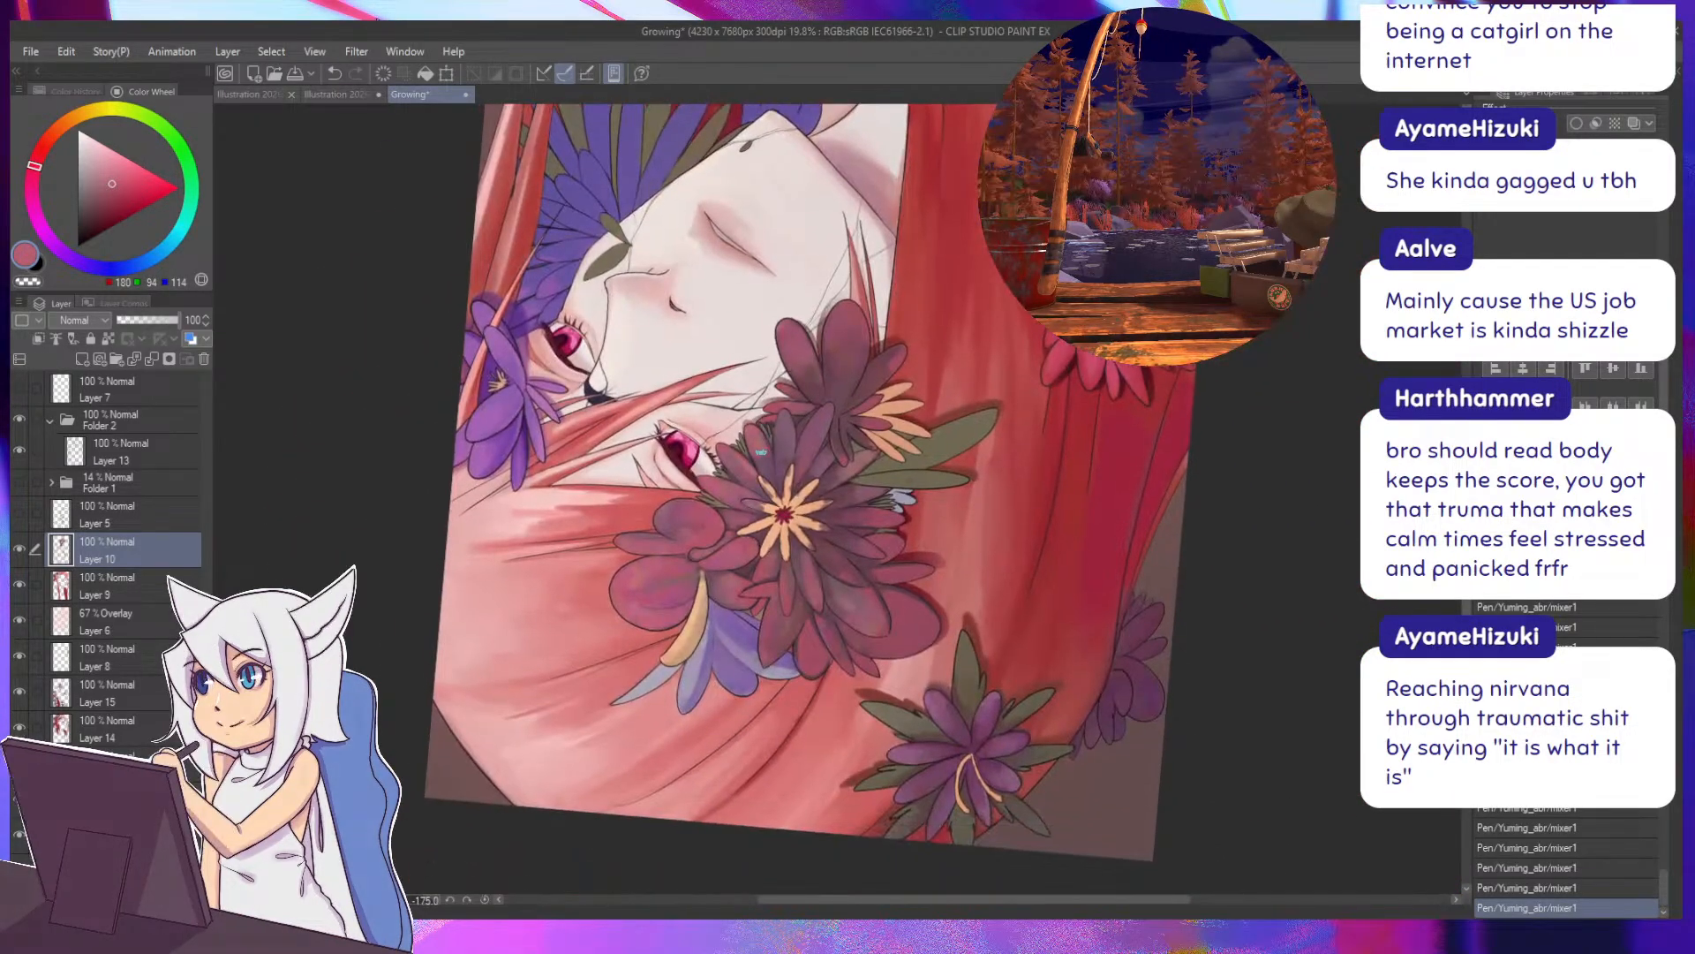
{"action": "left_click", "coordinate": [761, 453], "text": "alt"}
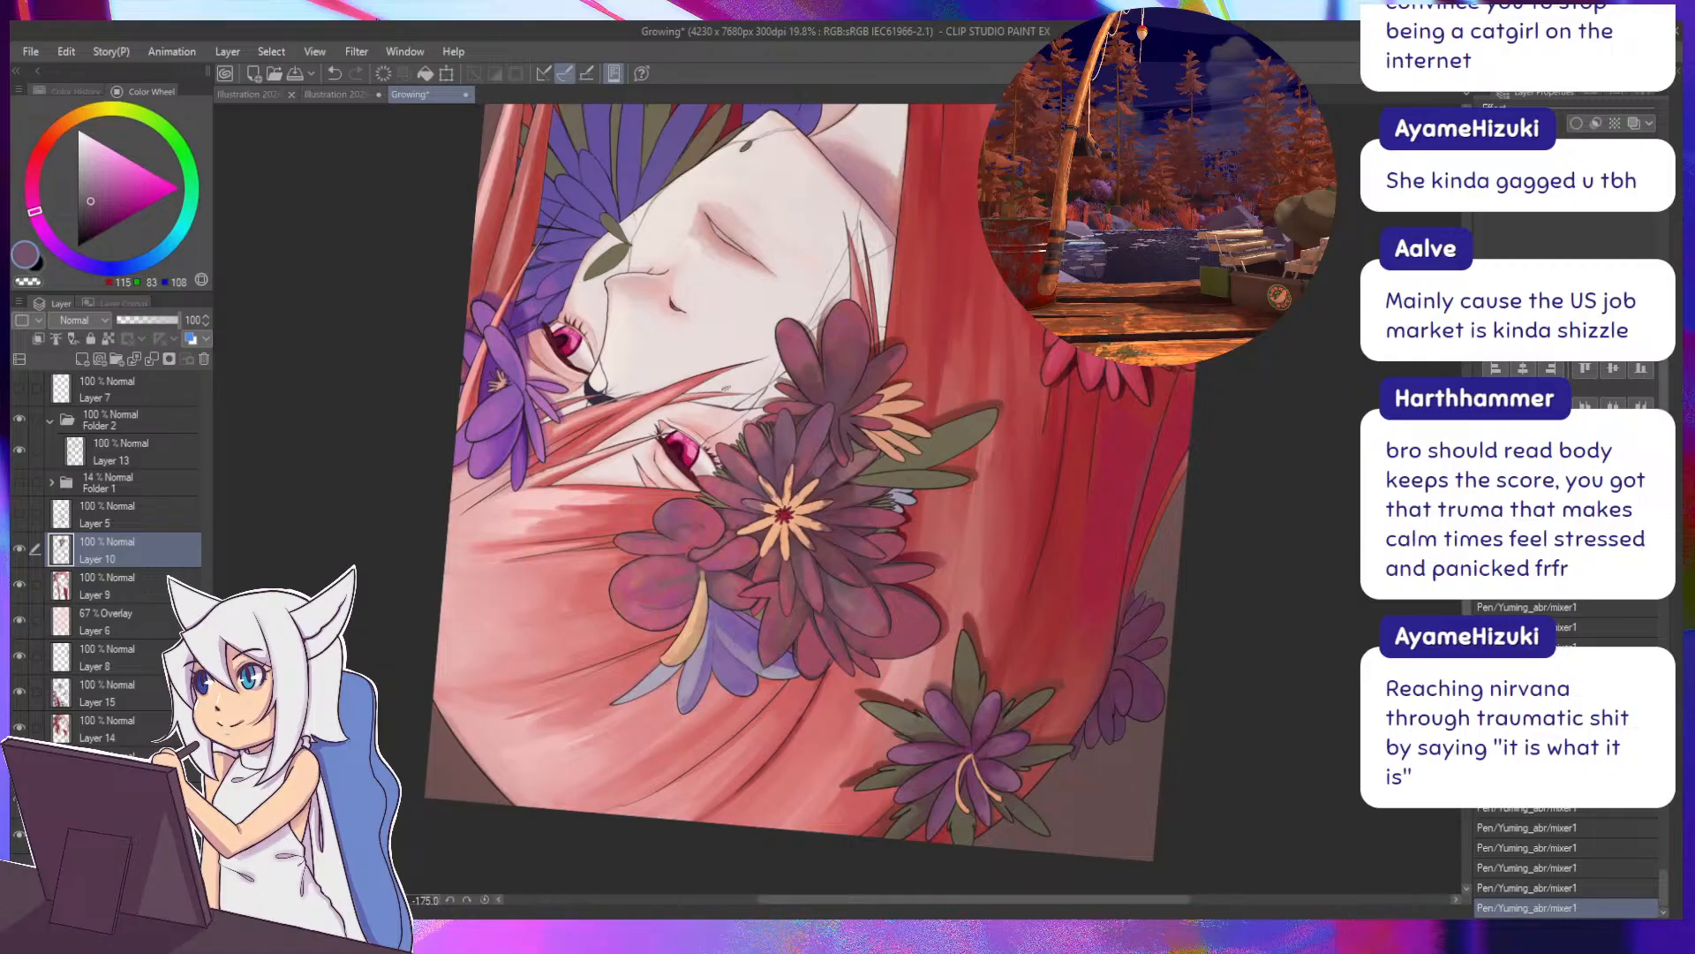
{"action": "left_click", "coordinate": [763, 457], "text": "alt"}
{"action": "left_click_drag", "start_coordinate": [755, 537], "coordinate": [795, 440]}
{"action": "left_click", "coordinate": [804, 491], "text": "alt"}
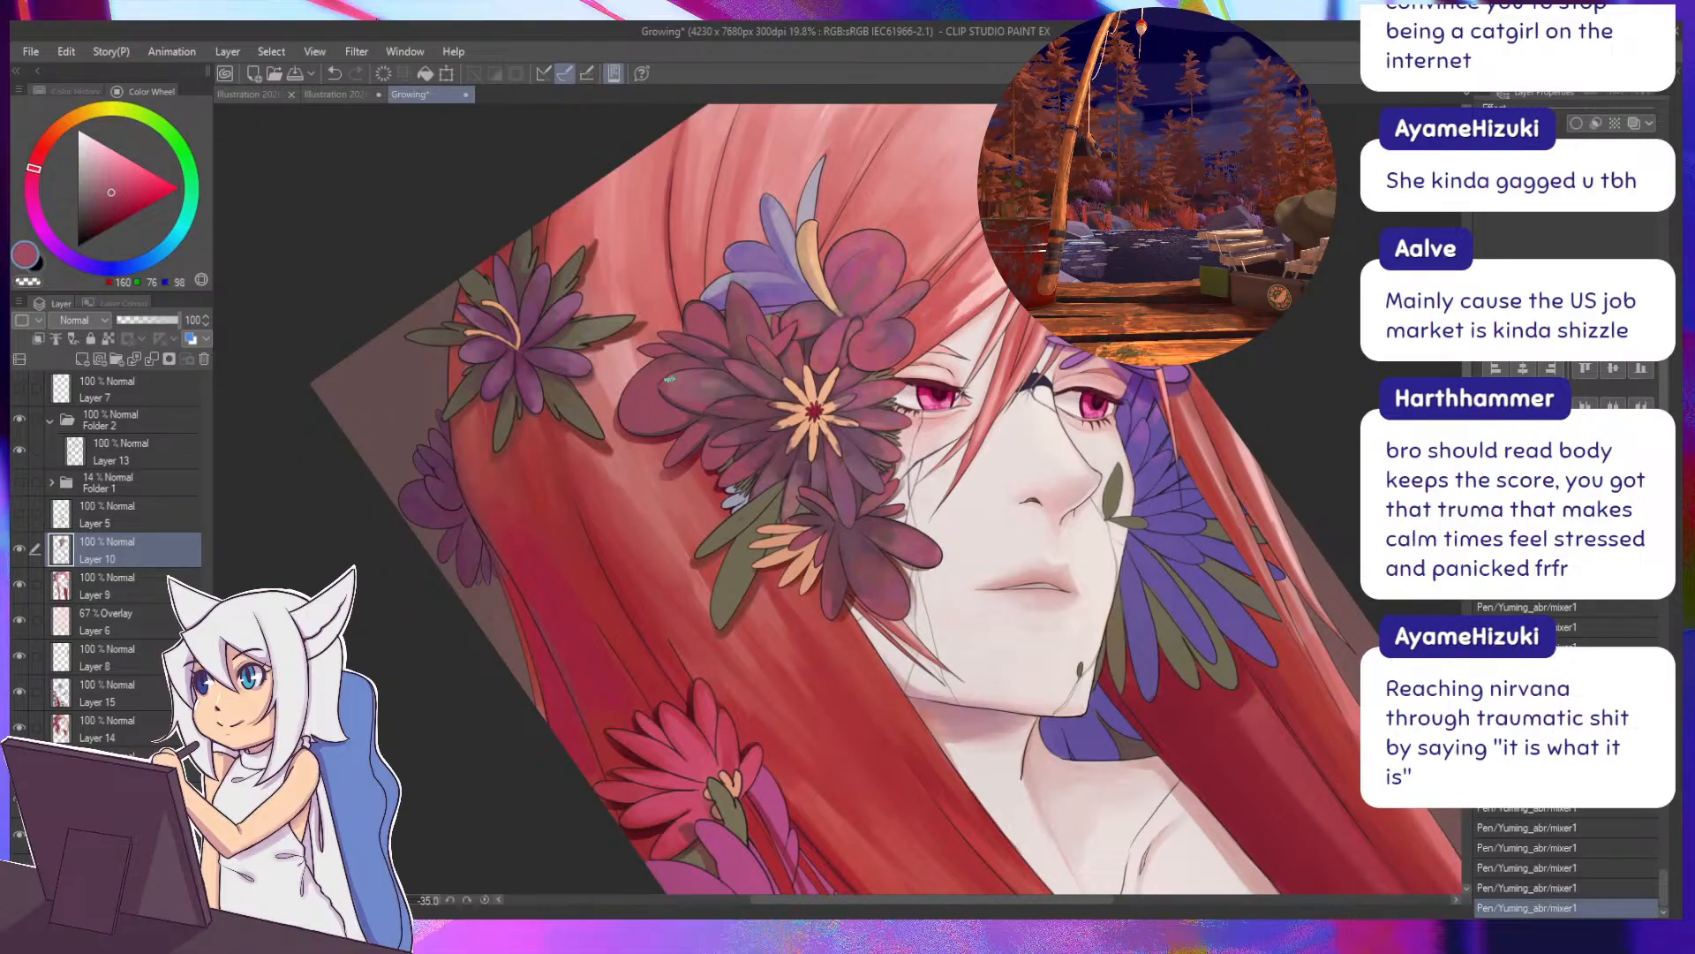
Refine the large flower's petals with rose tones (149, 73, 94) and (151, 84, 103) sampled from the burgundy flowers.
{"action": "left_click", "coordinate": [647, 403], "text": "alt"}
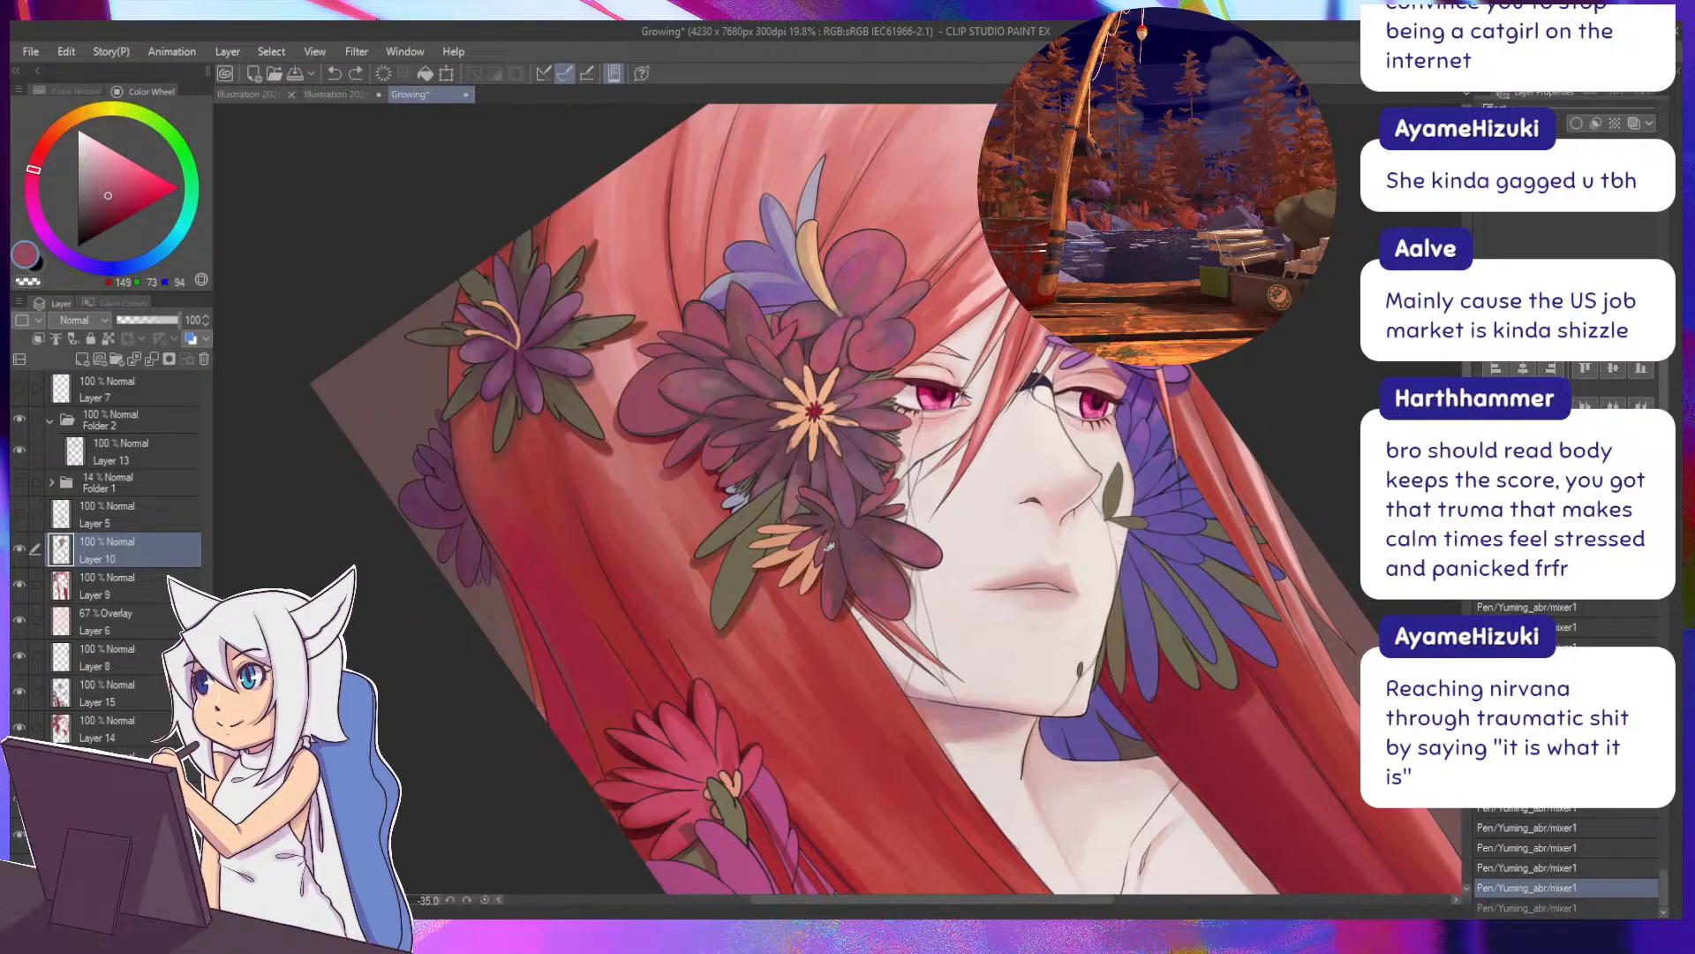
{"action": "left_click_drag", "start_coordinate": [766, 506], "coordinate": [724, 447]}
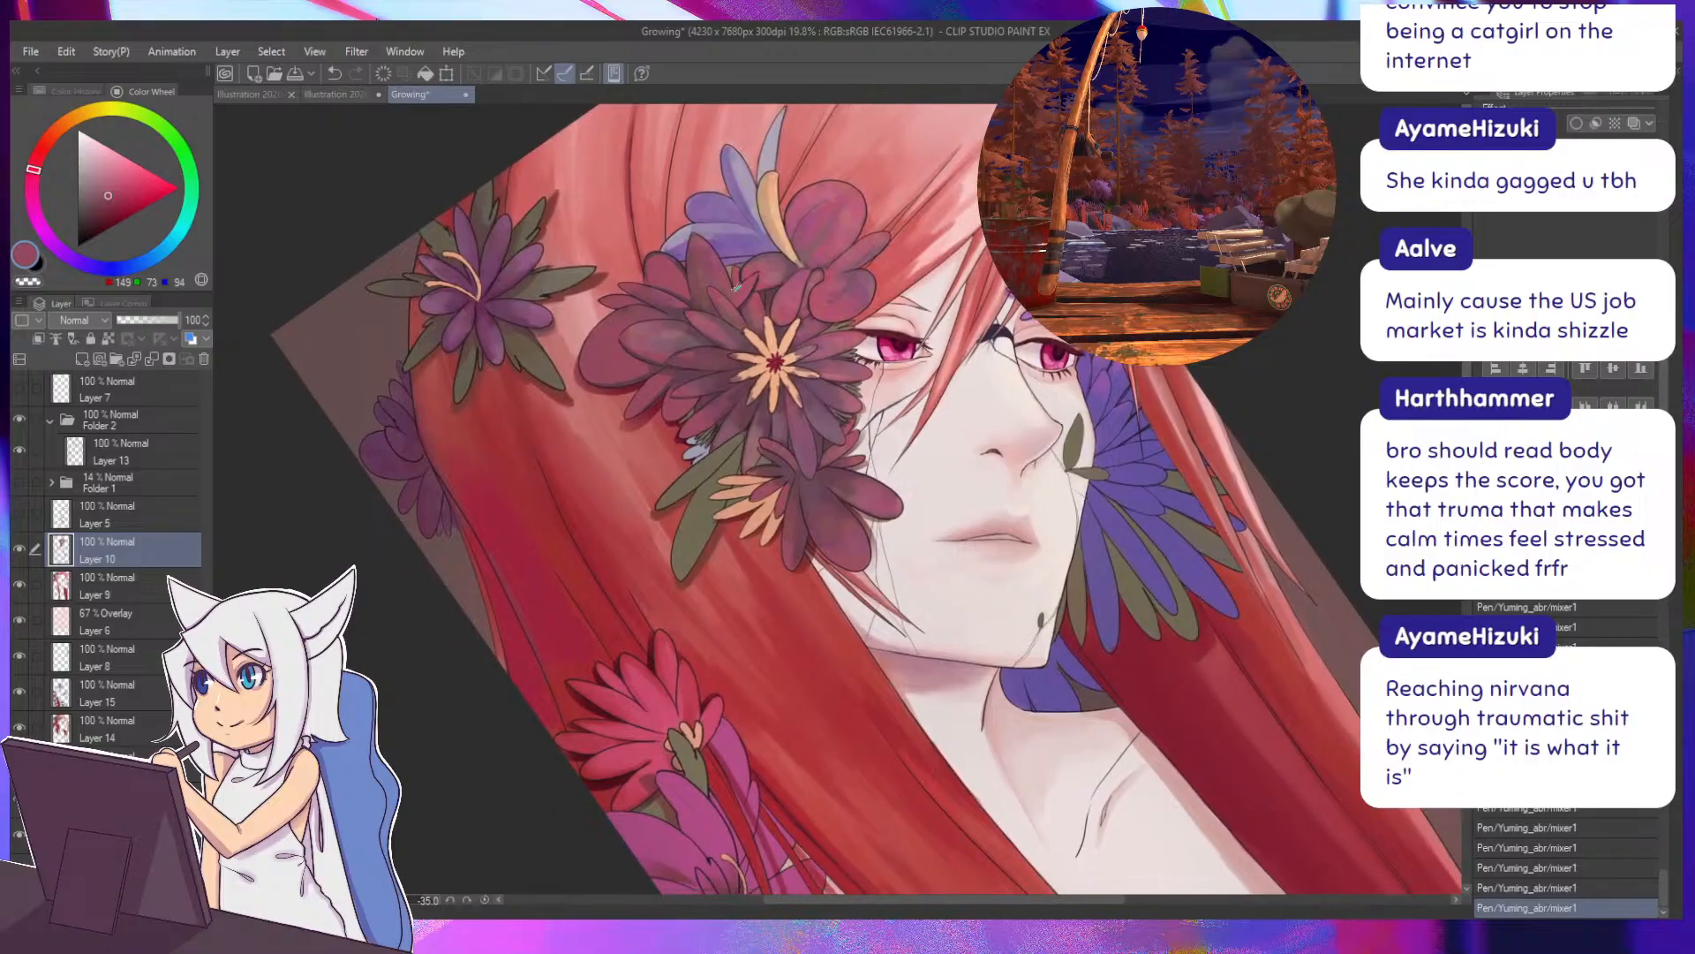
{"action": "left_click", "coordinate": [791, 411], "text": "alt"}
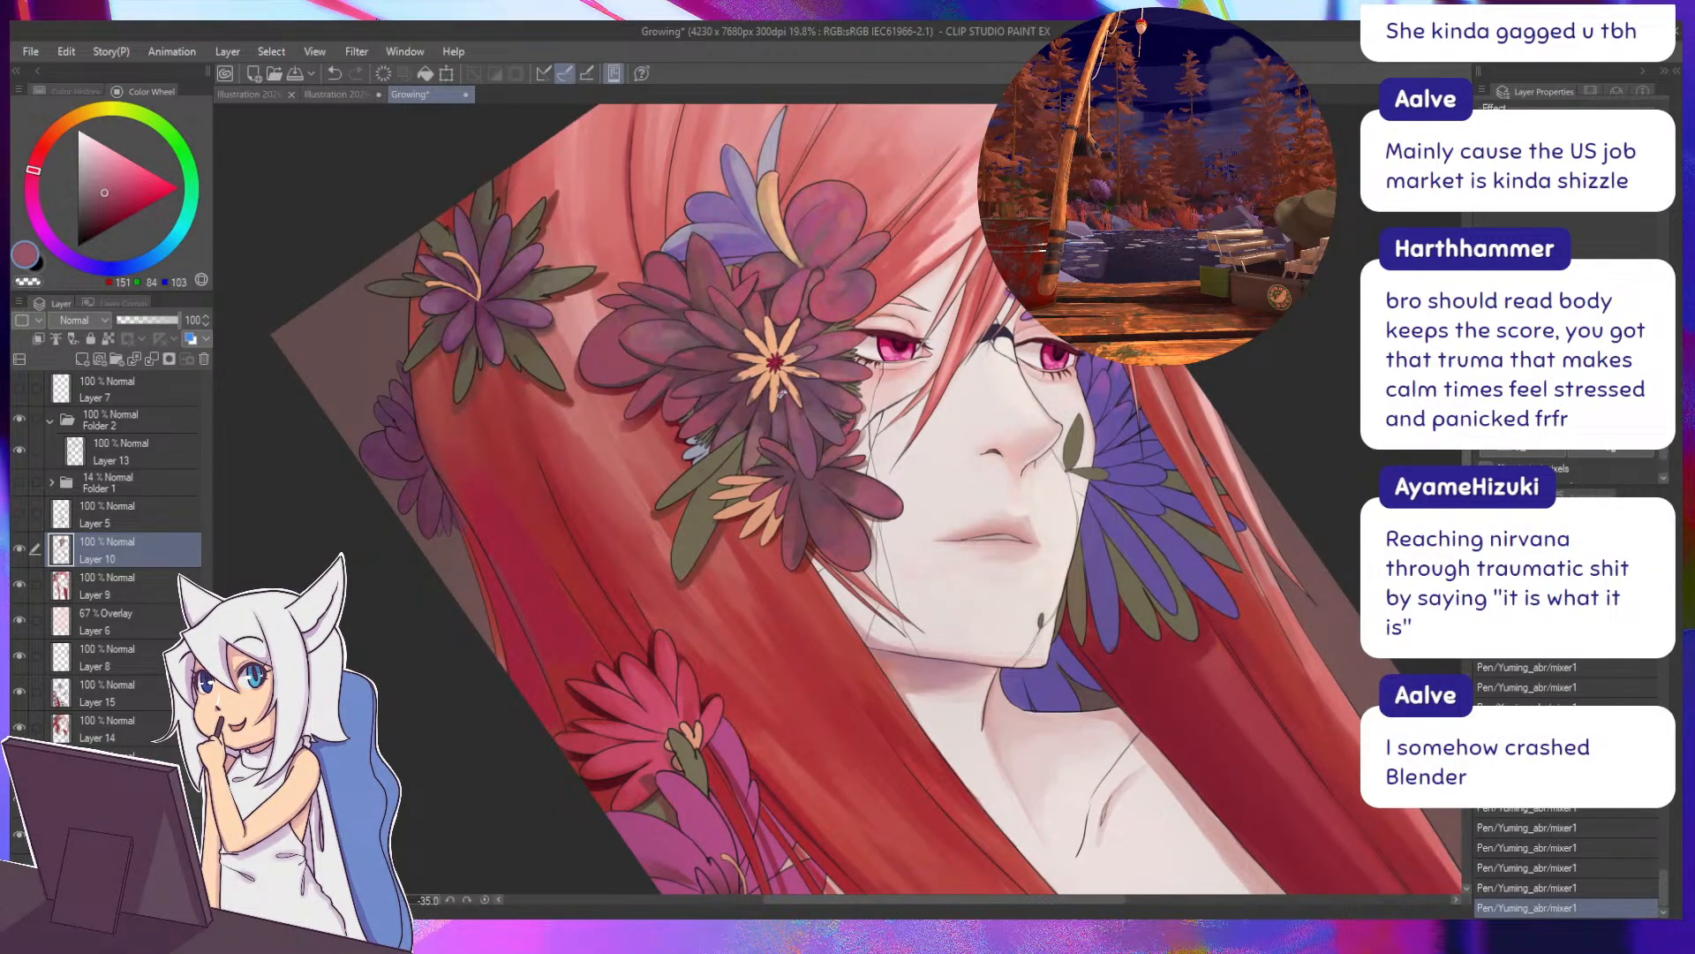
{"action": "left_click_drag", "start_coordinate": [774, 353], "coordinate": [634, 466]}
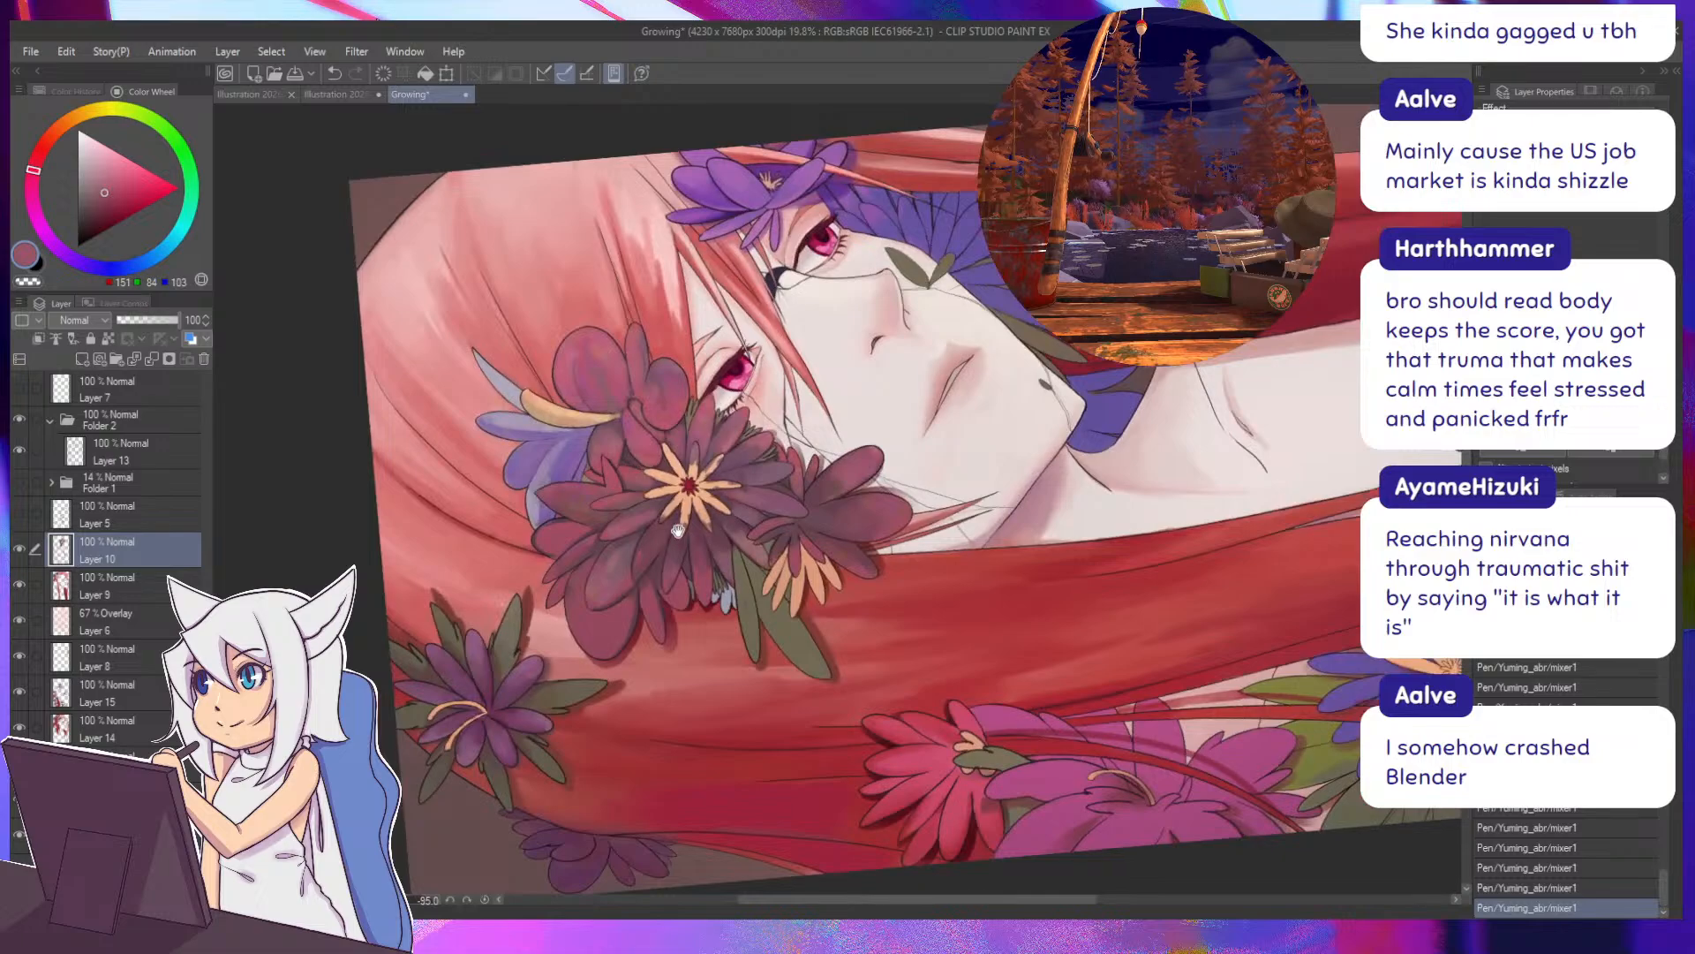
{"action": "left_click", "coordinate": [740, 536], "text": "alt"}
{"action": "left_click_drag", "start_coordinate": [744, 530], "coordinate": [735, 532]}
Sample peach (236, 172, 134) from the large flower's centre and retouch its narrow peach petals.
{"action": "left_click", "coordinate": [697, 505], "text": "alt"}
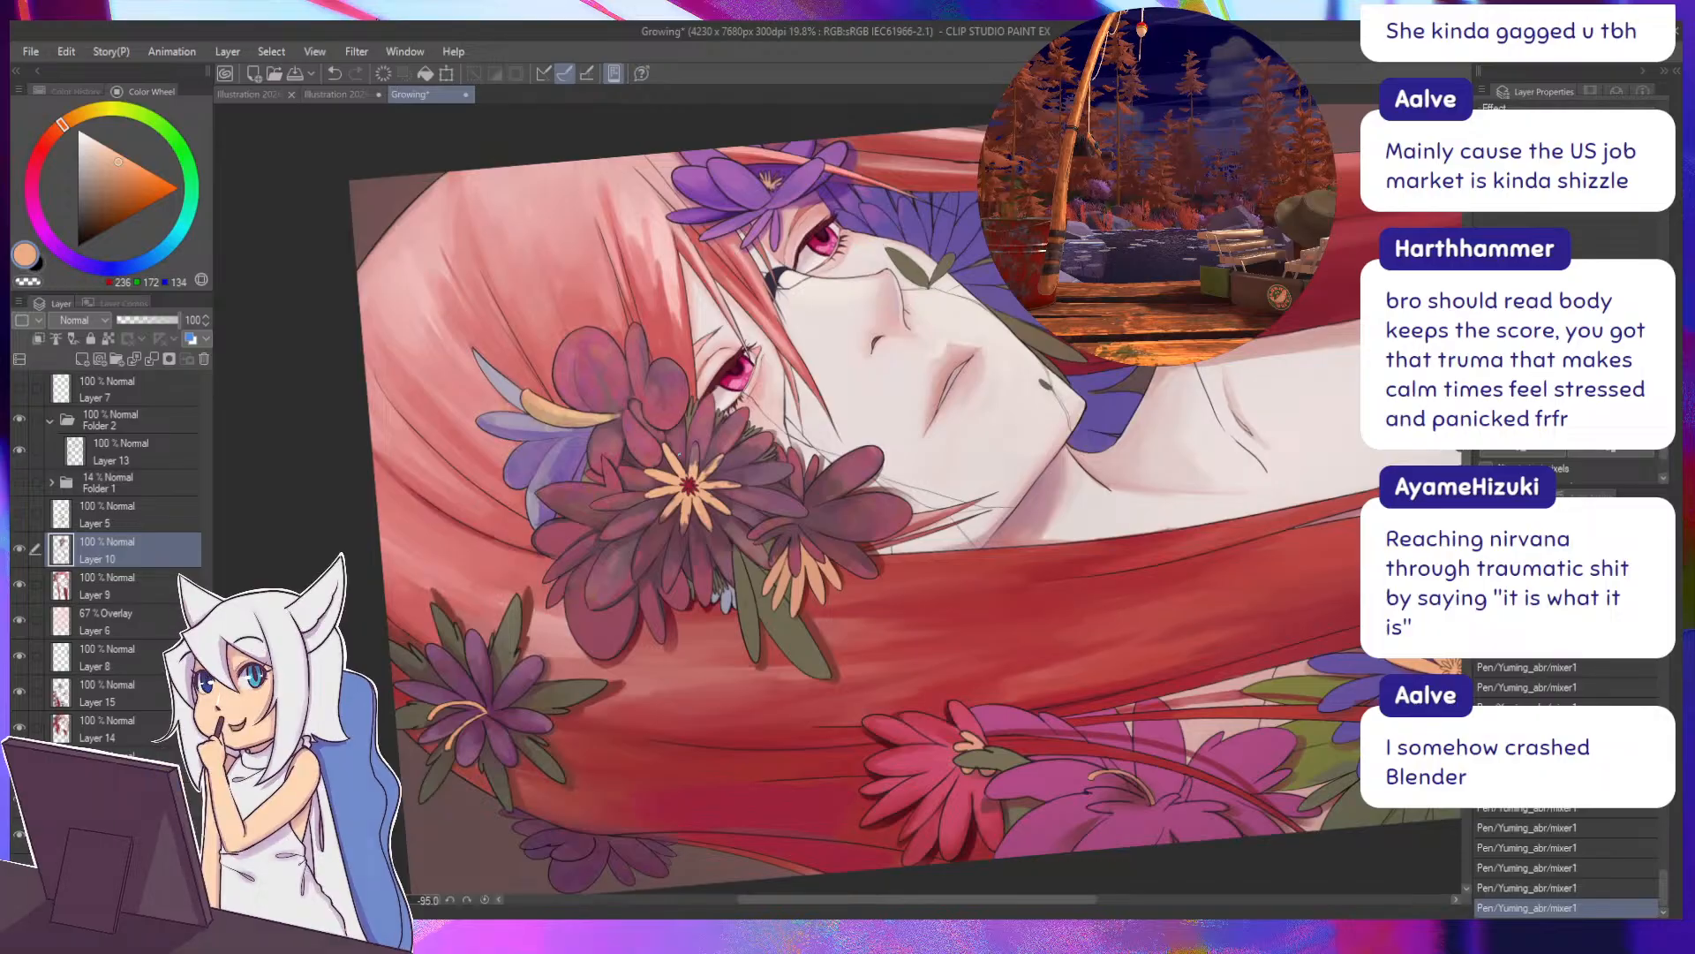
{"action": "key", "text": "asciicircum"}
{"action": "left_click_drag", "start_coordinate": [678, 453], "coordinate": [680, 483]}
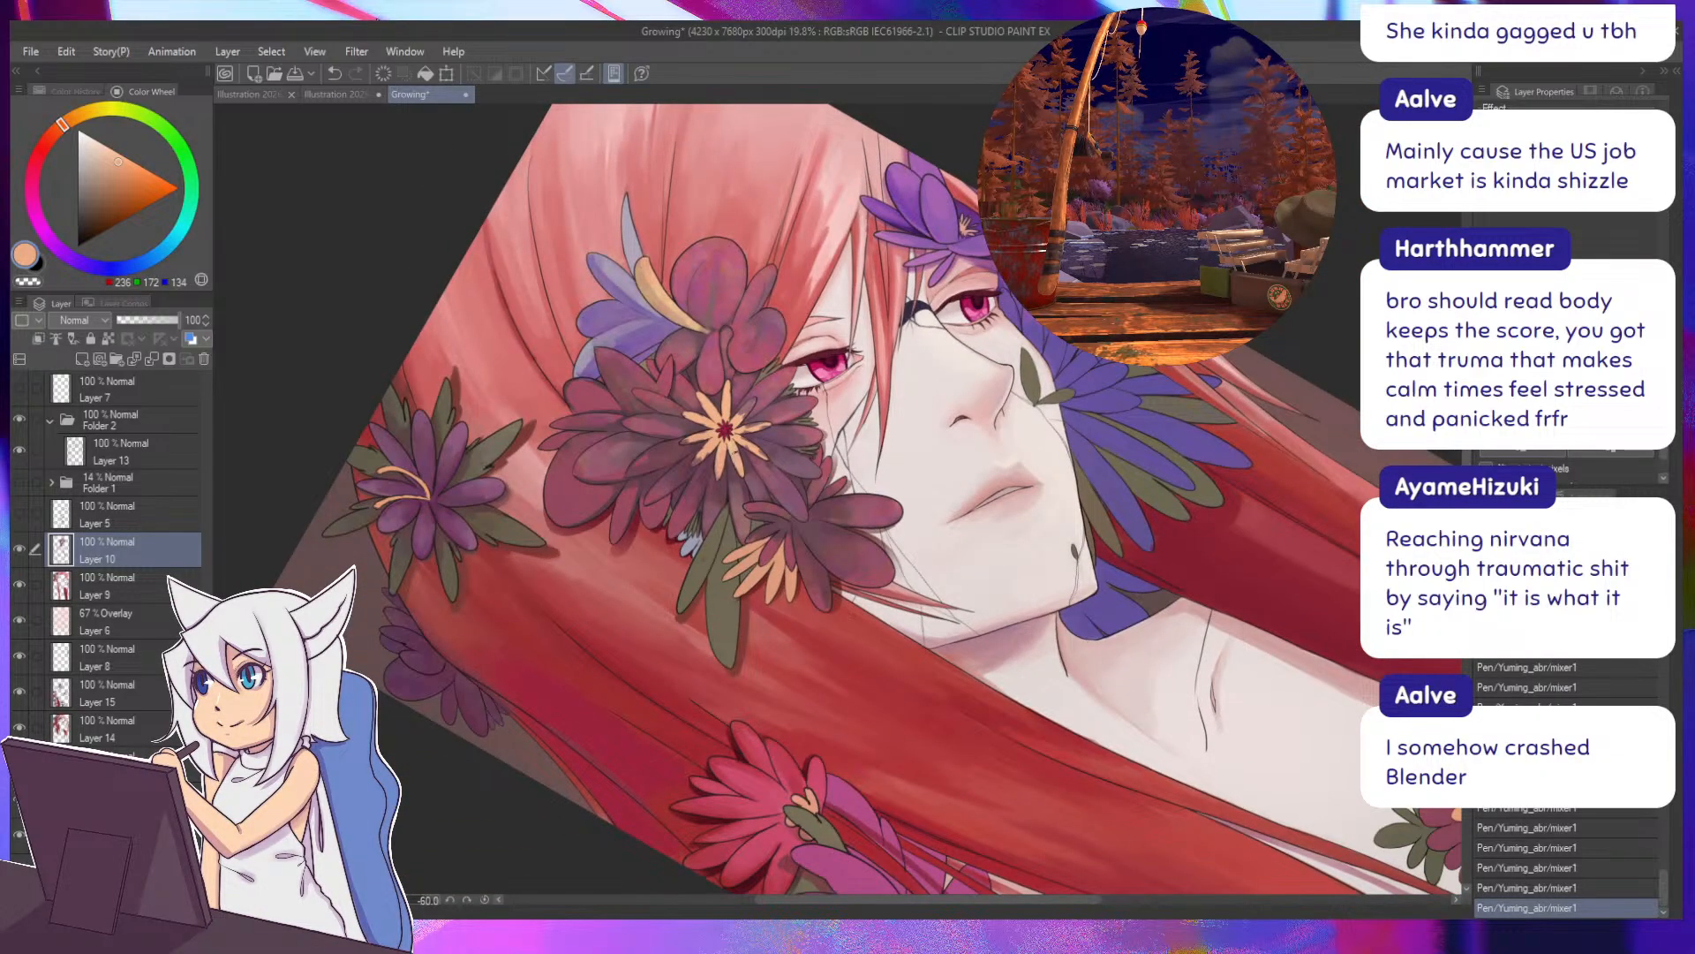
Clean up the large flower's peach centre at closer range with sampled peach (240, 177, 138) and (241, 178, 139).
{"action": "key", "text": "minus"}
{"action": "key", "text": "minus"}
{"action": "key", "text": "minus"}
{"action": "key", "text": "minus"}
{"action": "key", "text": "minus"}
{"action": "key", "text": "minus"}
{"action": "key", "text": "minus"}
{"action": "key", "text": "minus"}
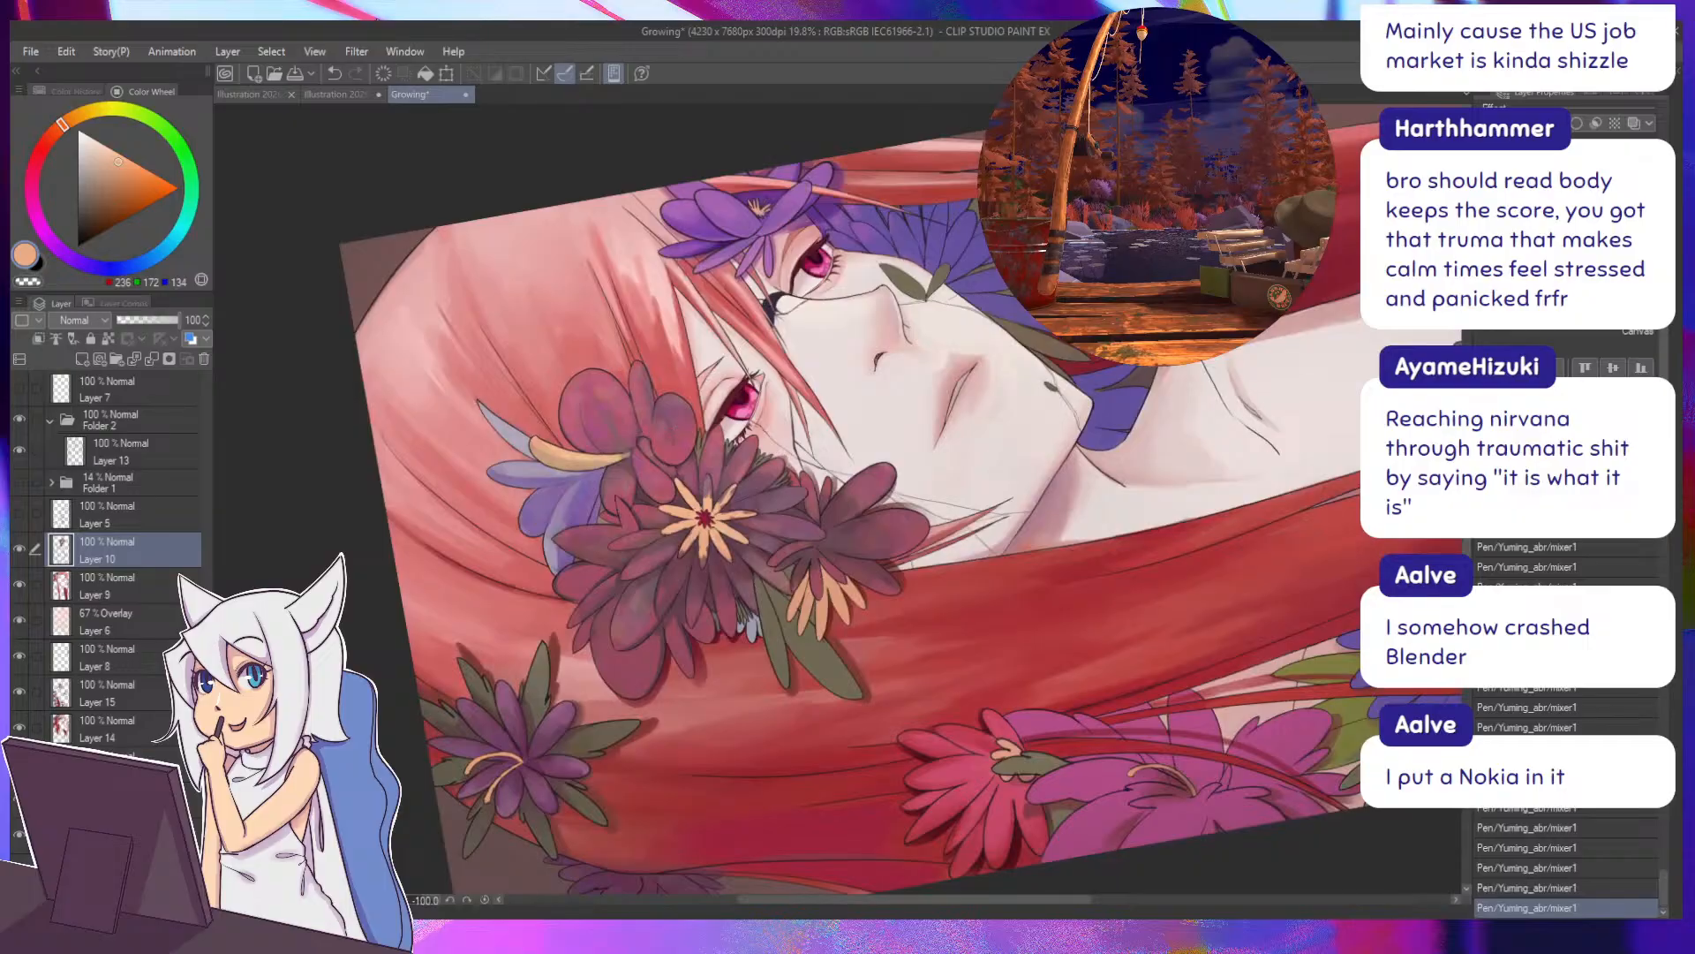
{"action": "left_click_drag", "start_coordinate": [684, 471], "coordinate": [777, 371]}
{"action": "left_click_drag", "start_coordinate": [752, 430], "coordinate": [760, 505]}
{"action": "left_click", "coordinate": [791, 461], "text": "alt"}
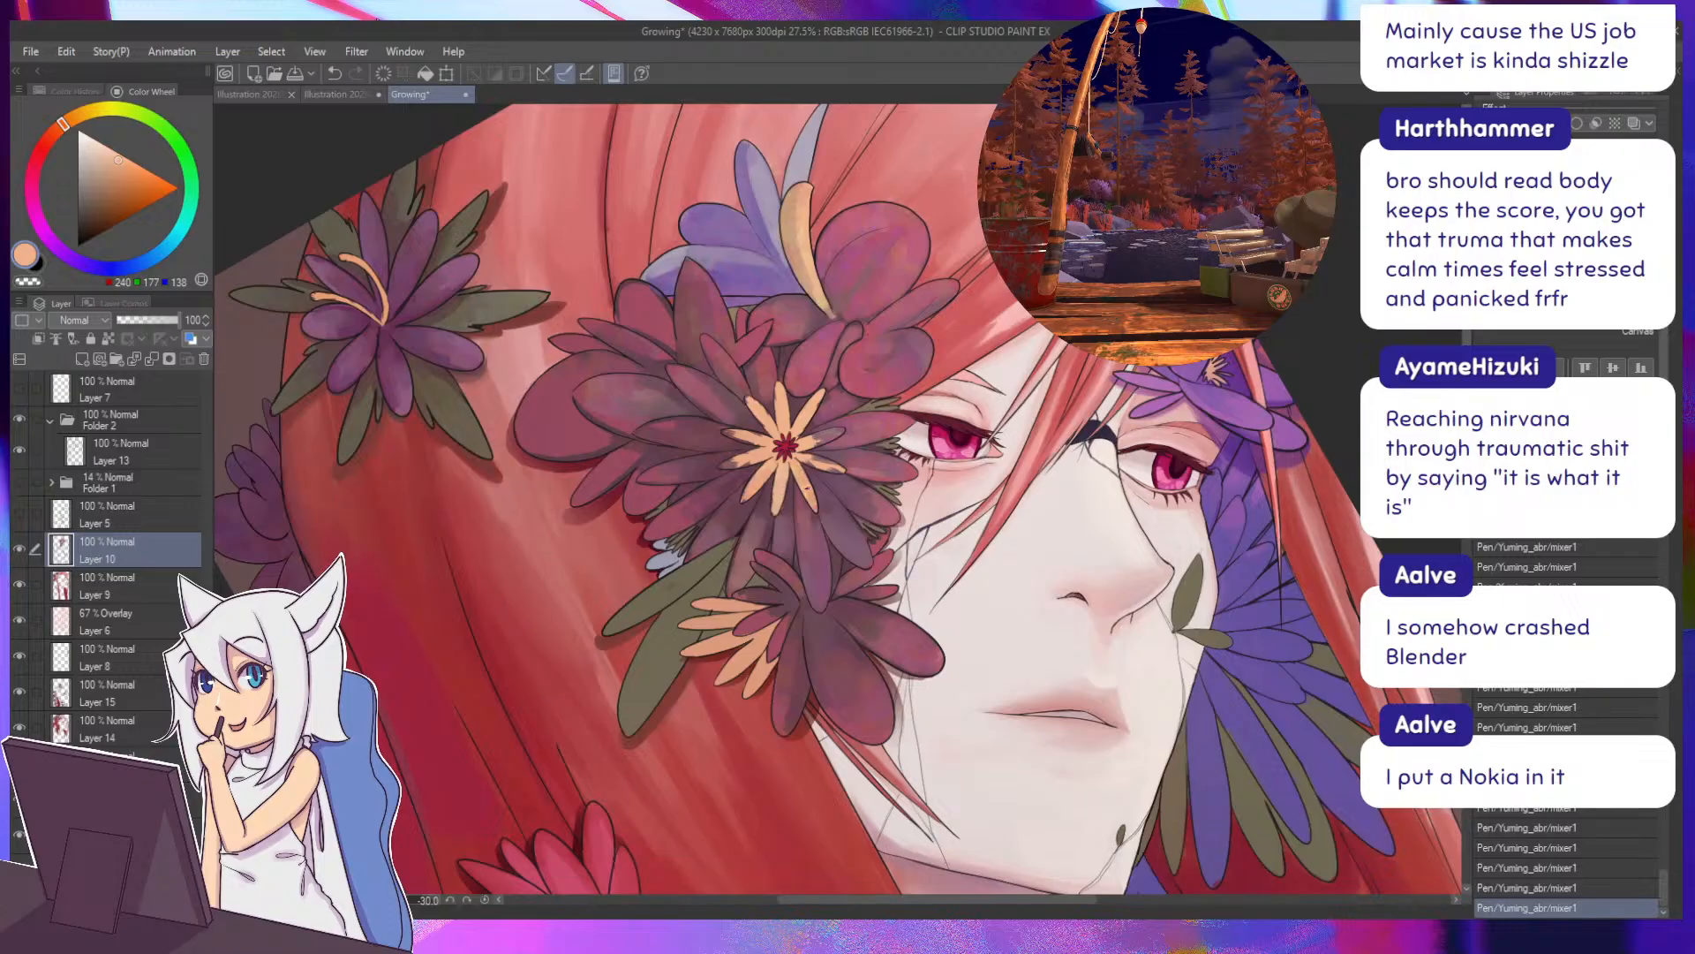
{"action": "left_click", "coordinate": [798, 455], "text": "alt"}
{"action": "left_click_drag", "start_coordinate": [794, 462], "coordinate": [799, 474]}
{"action": "mouse_move", "coordinate": [749, 416]}
{"action": "left_mouse_down"}
{"action": "mouse_move", "coordinate": [716, 499]}
{"action": "mouse_move", "coordinate": [785, 610]}
{"action": "mouse_move", "coordinate": [772, 394]}
{"action": "left_mouse_up"}
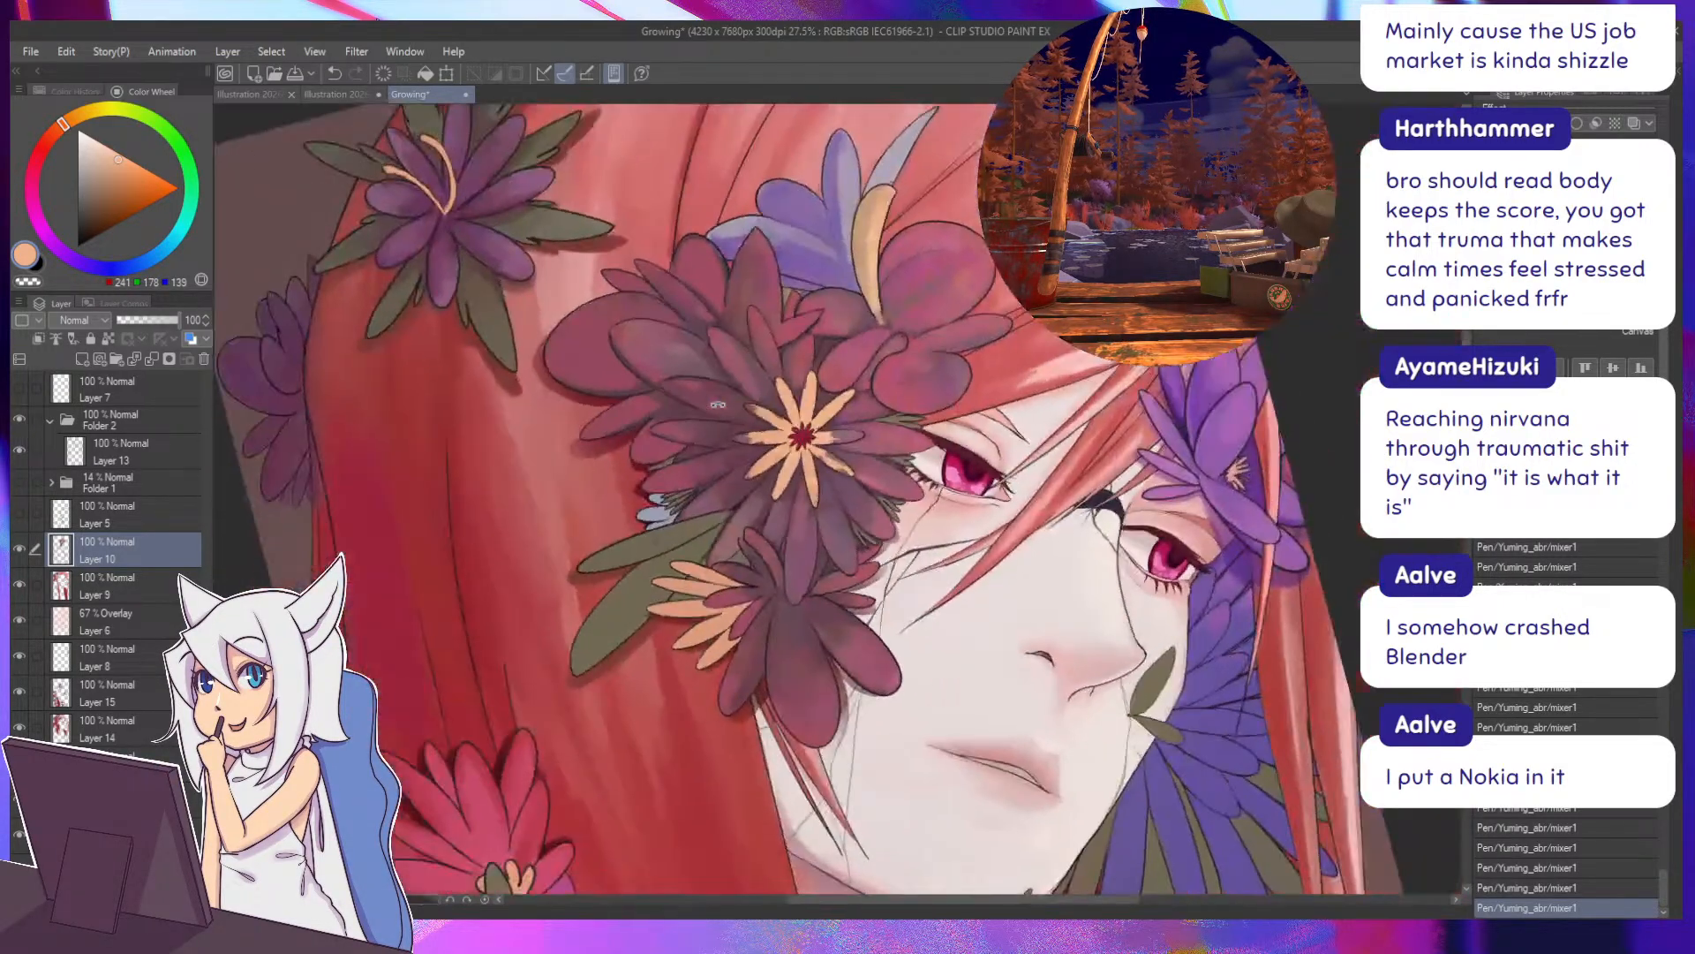
Sample peach (240, 178, 138) from the large flower's centre, and compare the latest stroke by undoing and redoing it.
{"action": "left_click_drag", "start_coordinate": [819, 451], "coordinate": [736, 382]}
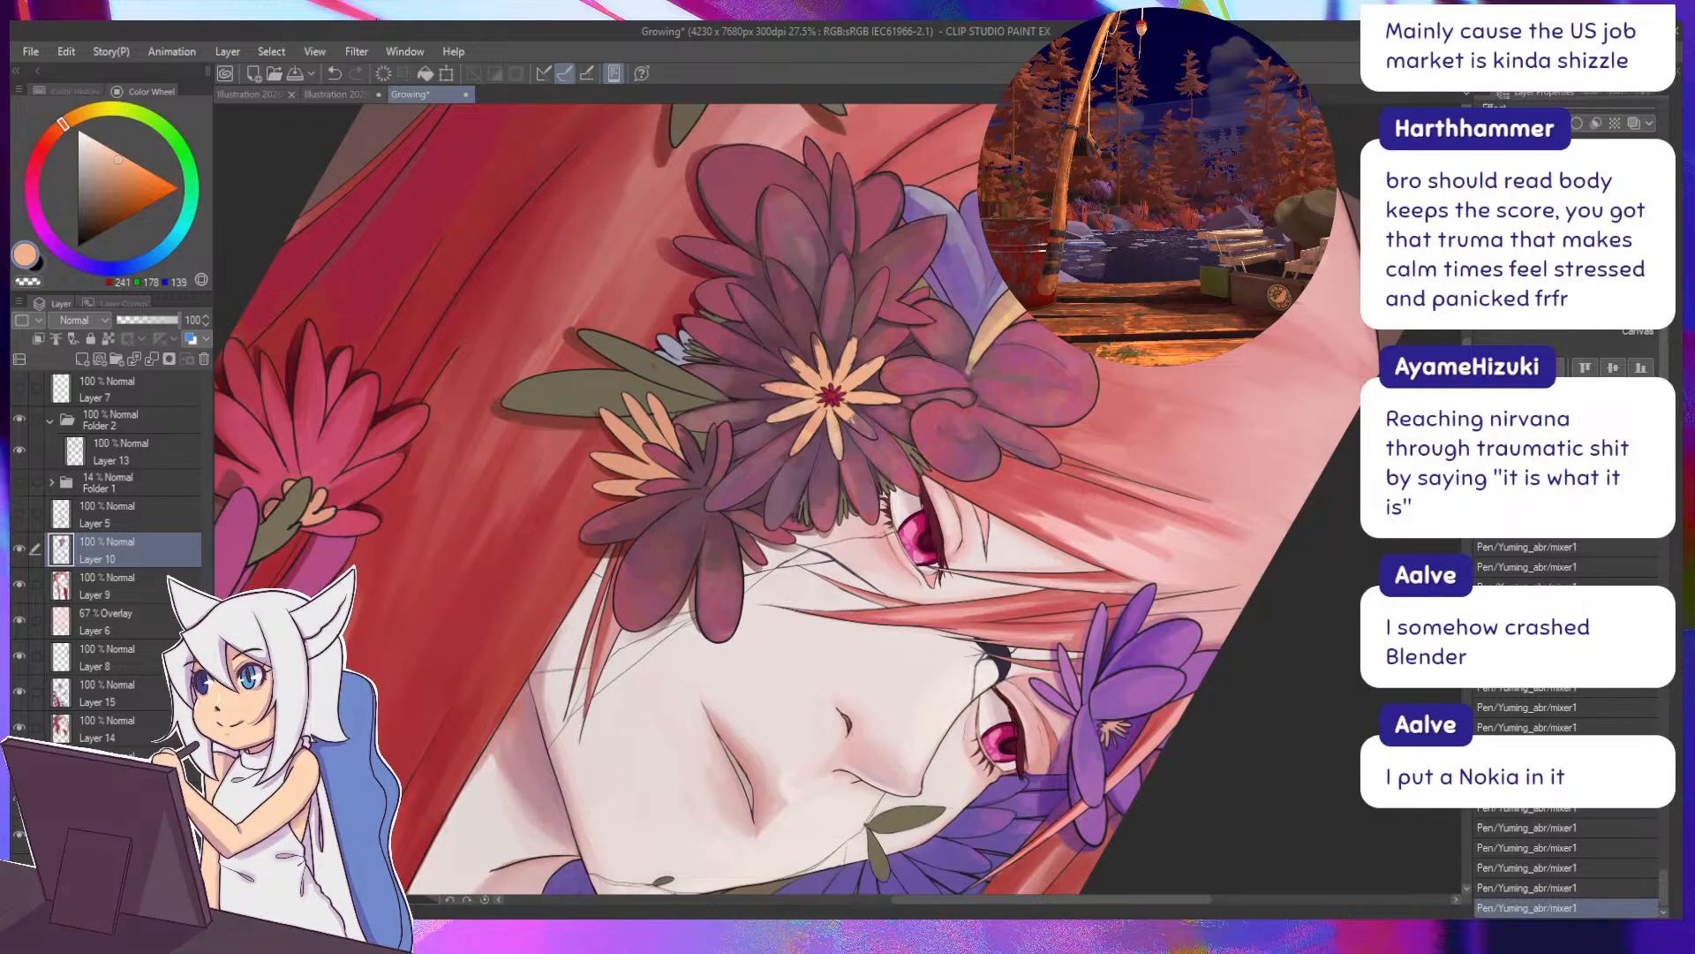
{"action": "left_click", "coordinate": [844, 409], "text": "alt"}
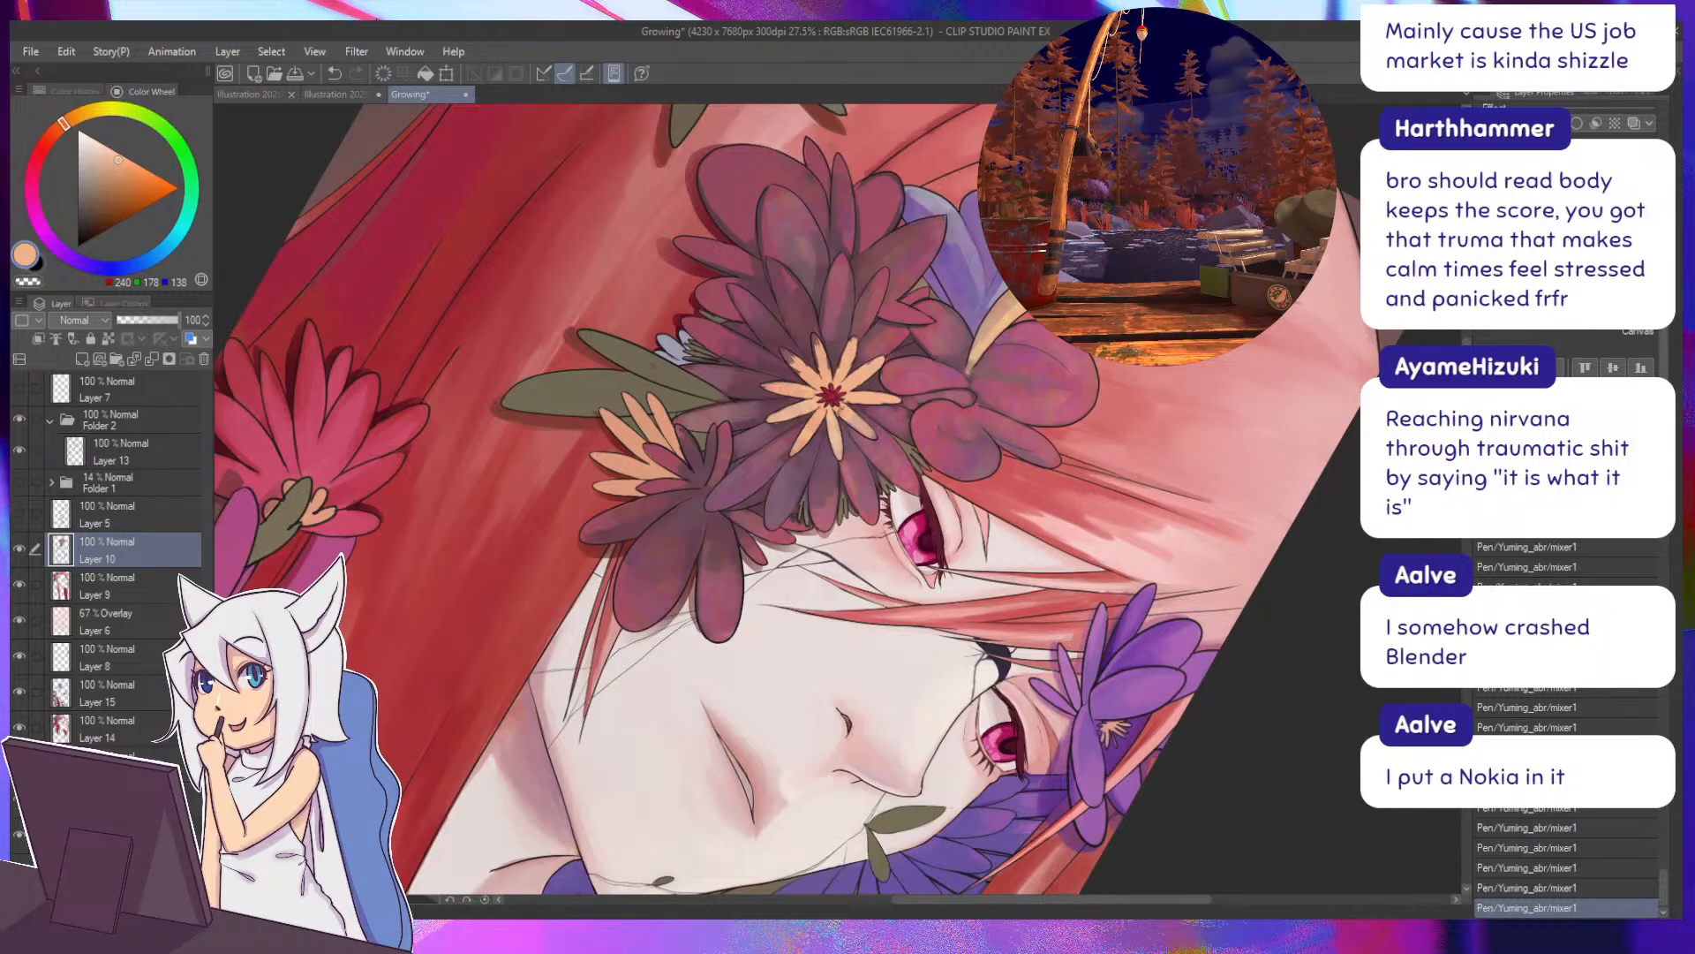
{"action": "key", "text": "ctrl+z"}
{"action": "mouse_move", "coordinate": [842, 413]}
{"action": "left_mouse_down"}
{"action": "mouse_move", "coordinate": [866, 432]}
{"action": "mouse_move", "coordinate": [719, 495]}
{"action": "mouse_move", "coordinate": [727, 568]}
{"action": "mouse_move", "coordinate": [695, 448]}
{"action": "left_mouse_up"}
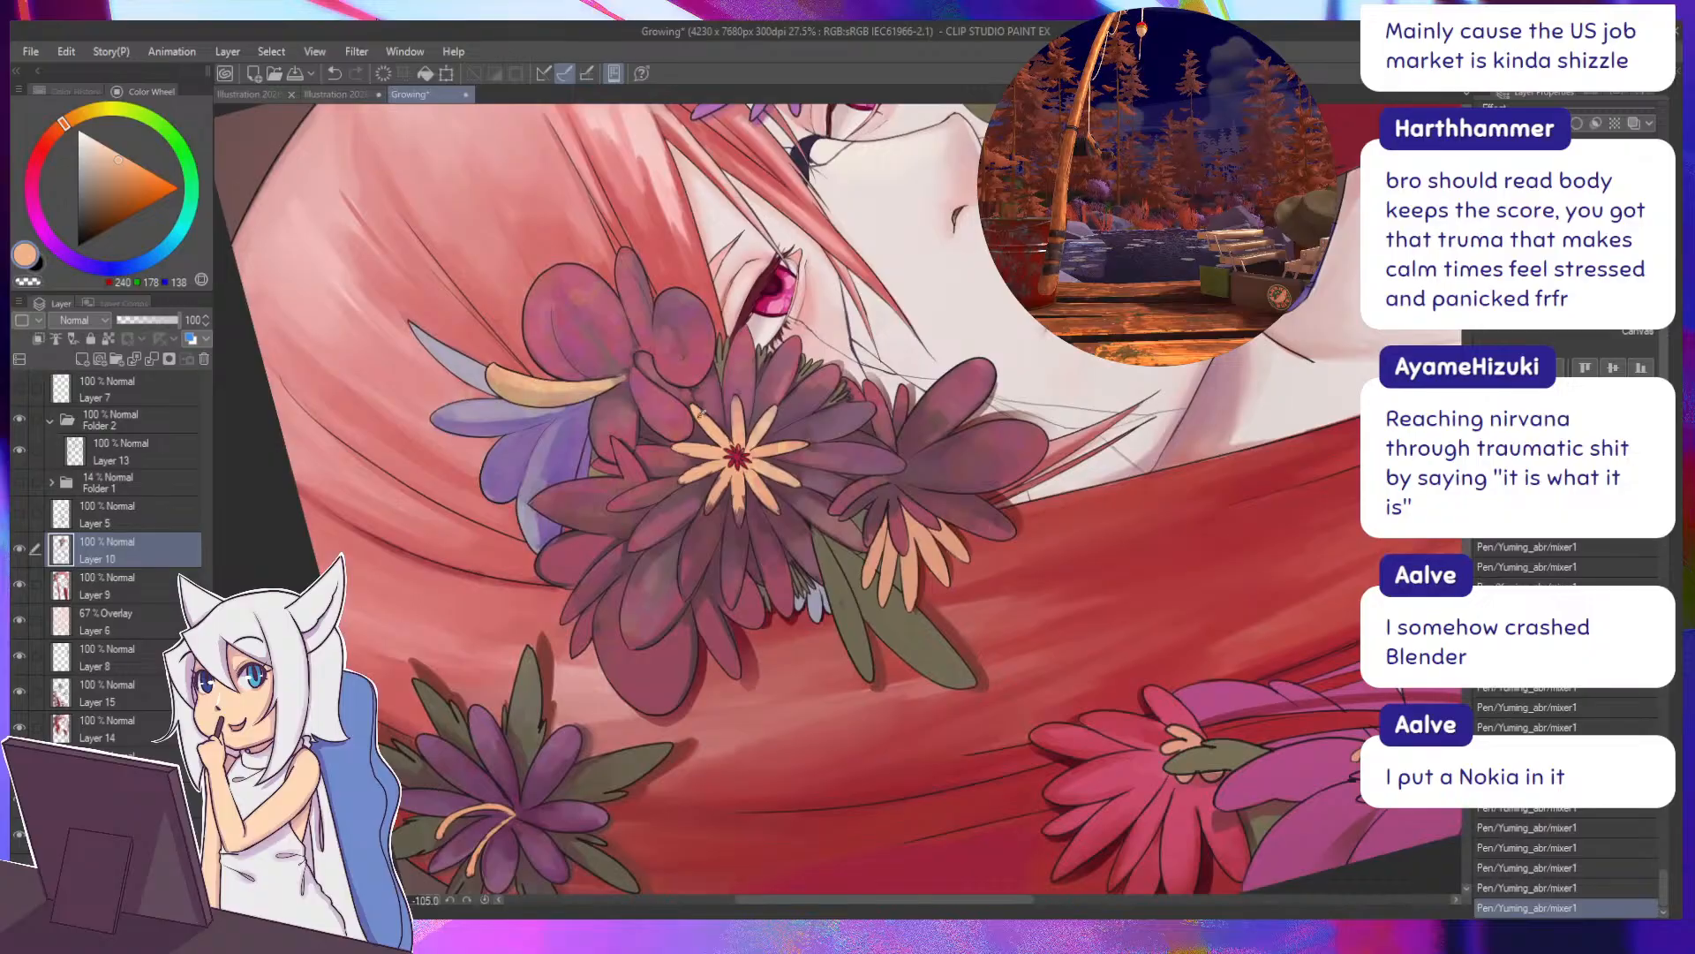
{"action": "key", "text": "ctrl+z"}
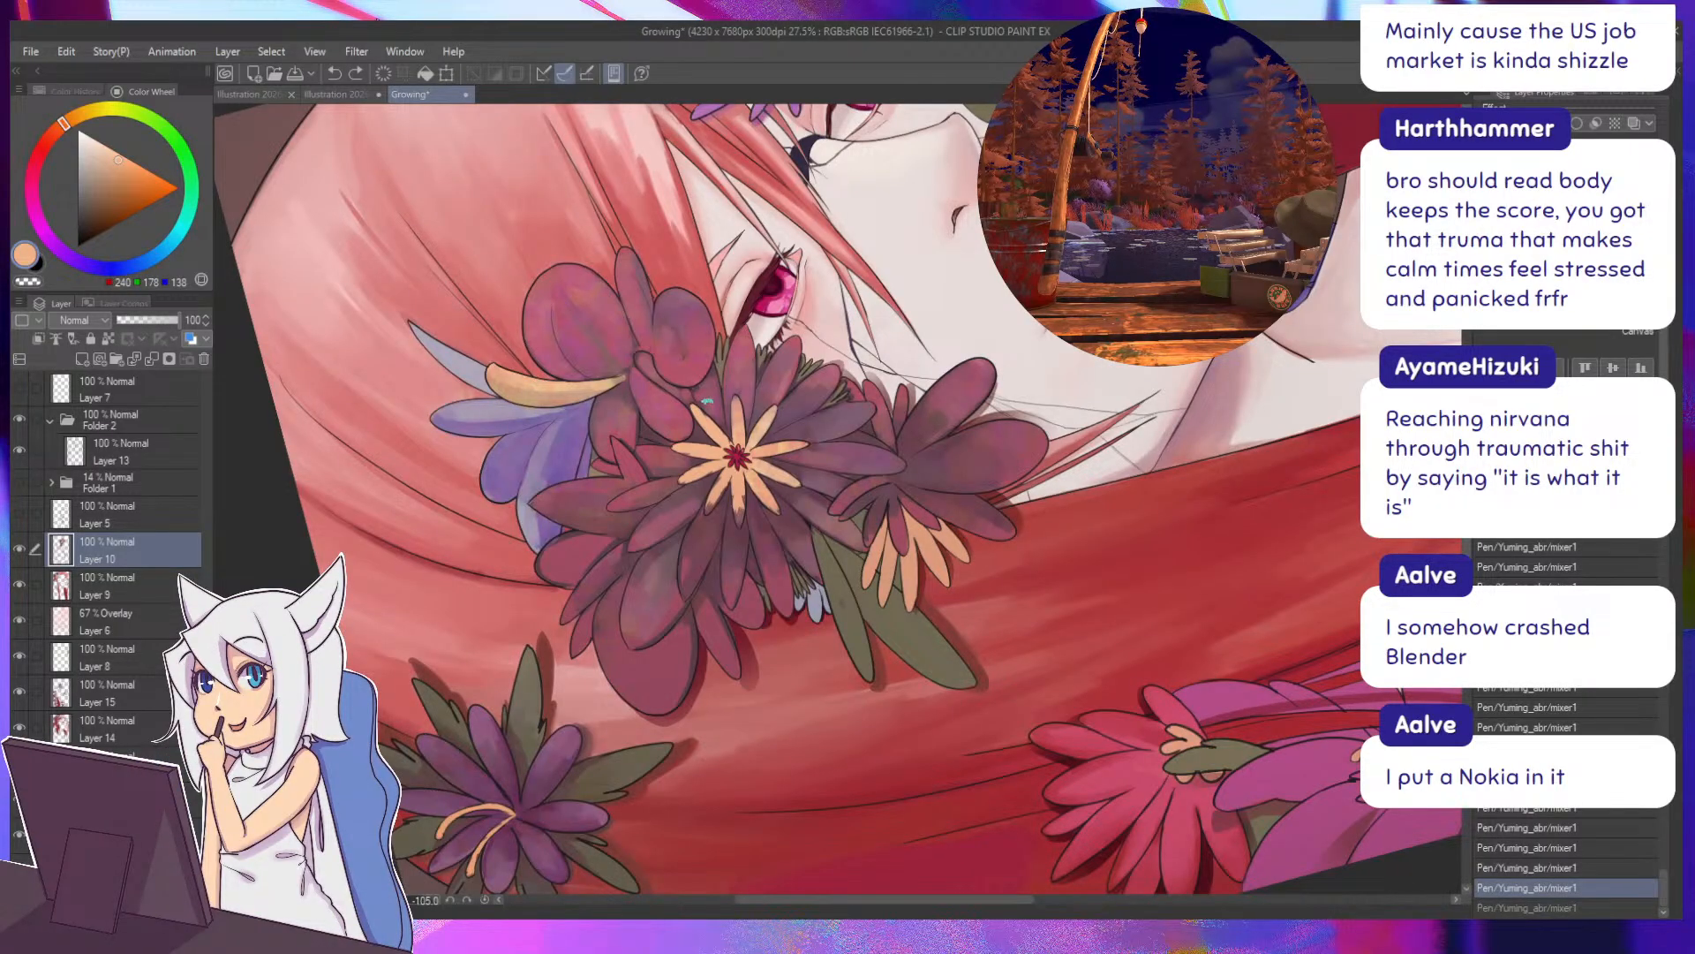
{"action": "left_click_drag", "start_coordinate": [707, 400], "coordinate": [780, 414]}
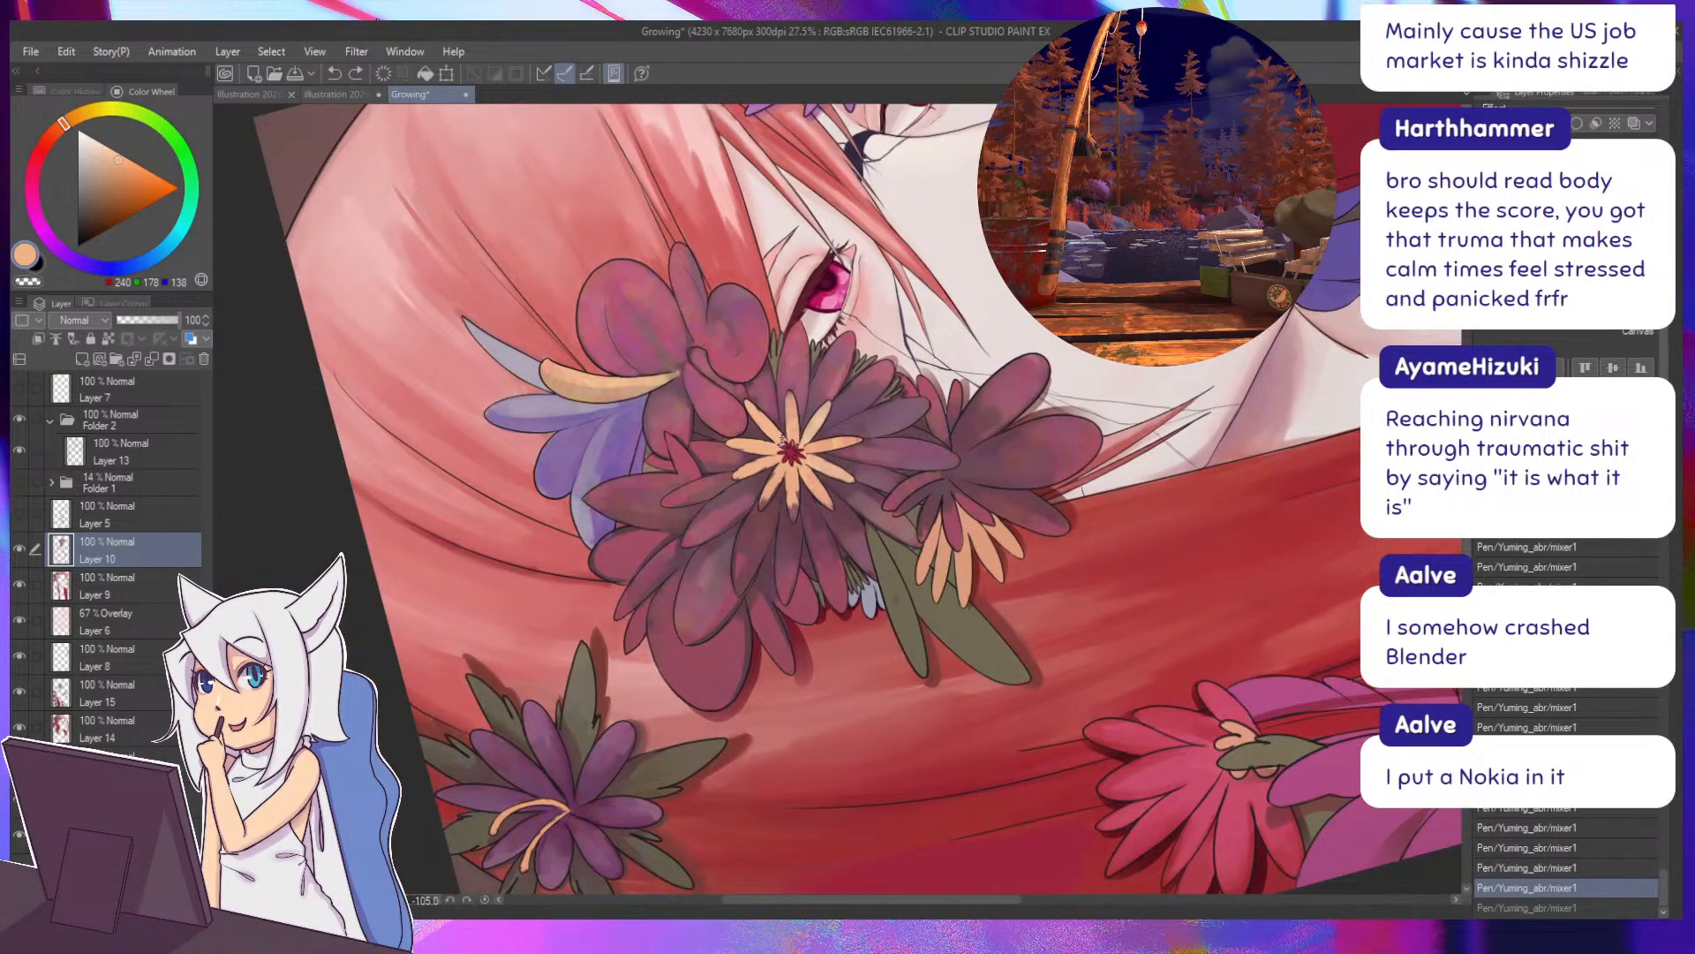
{"action": "key", "text": "ctrl+y"}
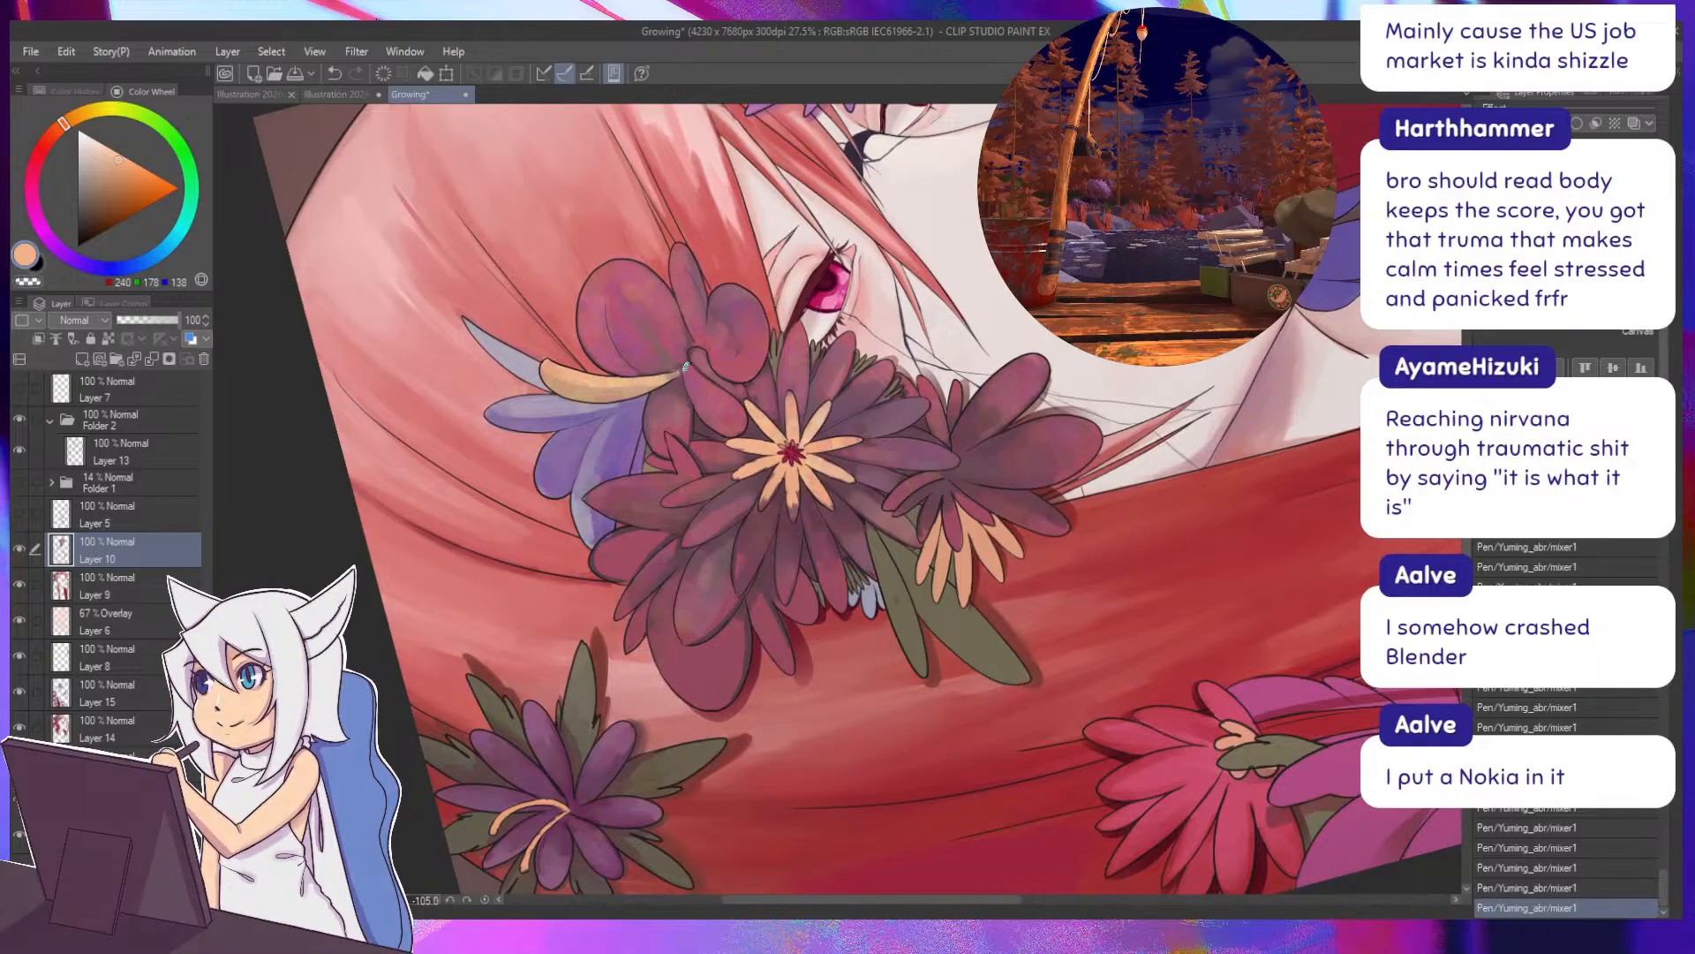
Retouch the lower peach petals of the large flower's centre with peach (240, 178, 138), replacing one unwanted stroke.
{"action": "key", "text": "asciicircum"}
{"action": "key", "text": "minus"}
{"action": "key", "text": "minus"}
{"action": "mouse_move", "coordinate": [778, 490]}
{"action": "left_mouse_down"}
{"action": "mouse_move", "coordinate": [782, 451]}
{"action": "mouse_move", "coordinate": [802, 478]}
{"action": "left_mouse_up"}
{"action": "key", "text": "ctrl+z"}
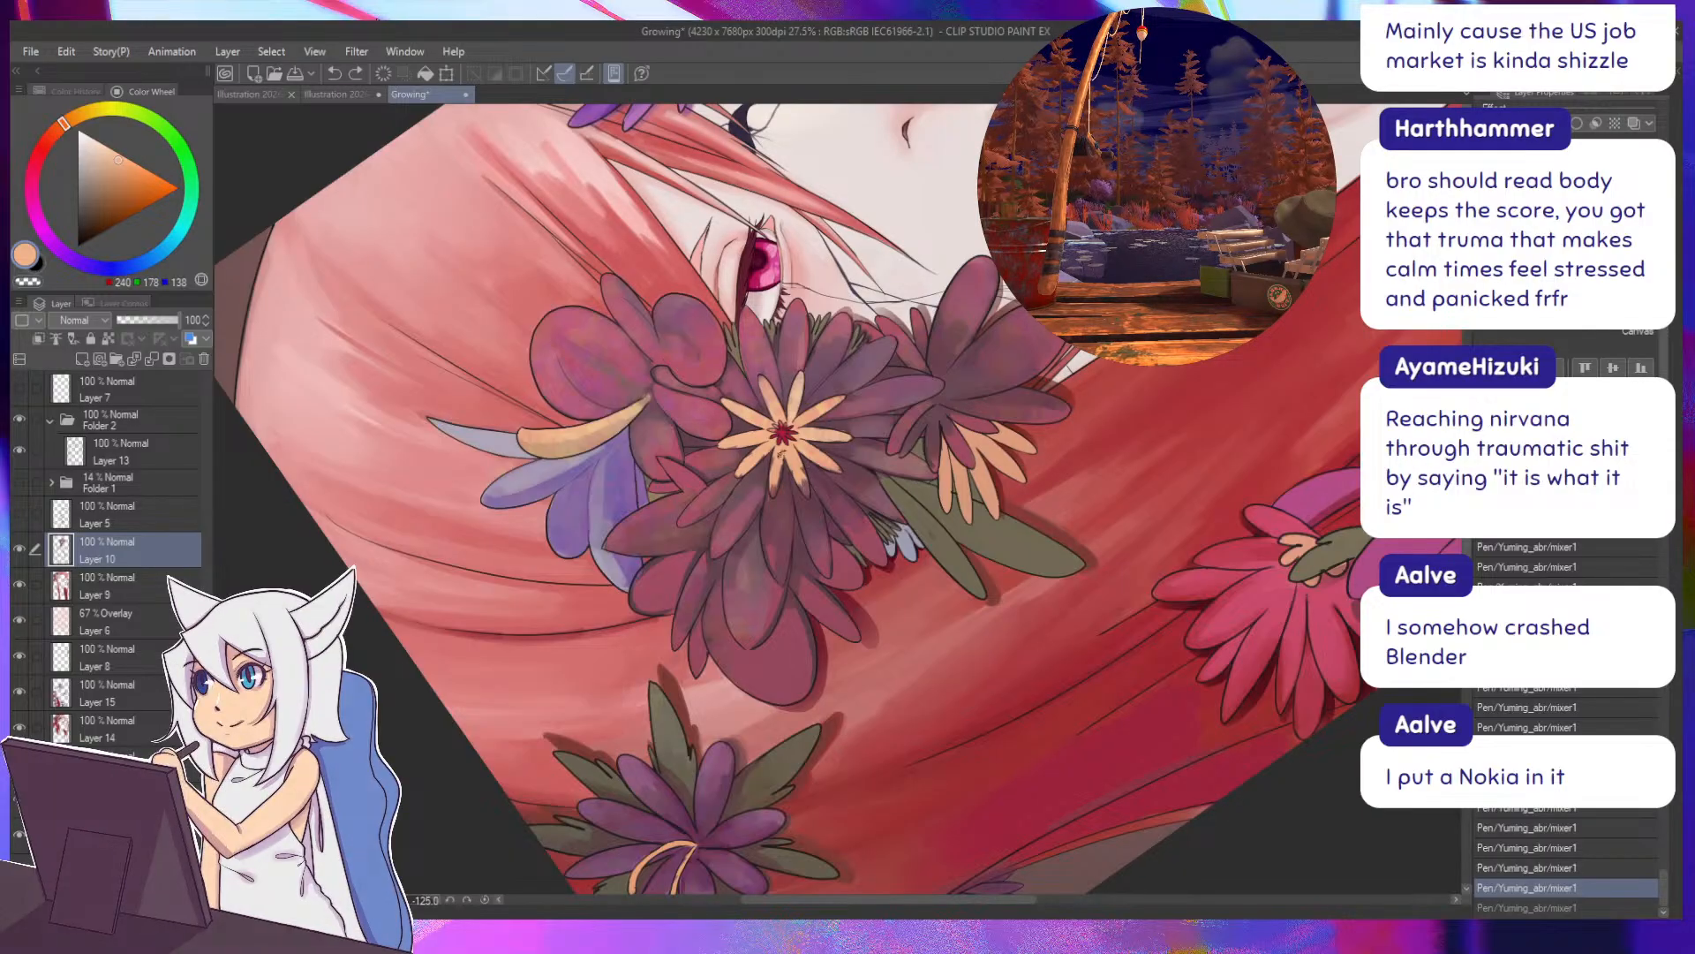
{"action": "left_click_drag", "start_coordinate": [786, 451], "coordinate": [797, 465]}
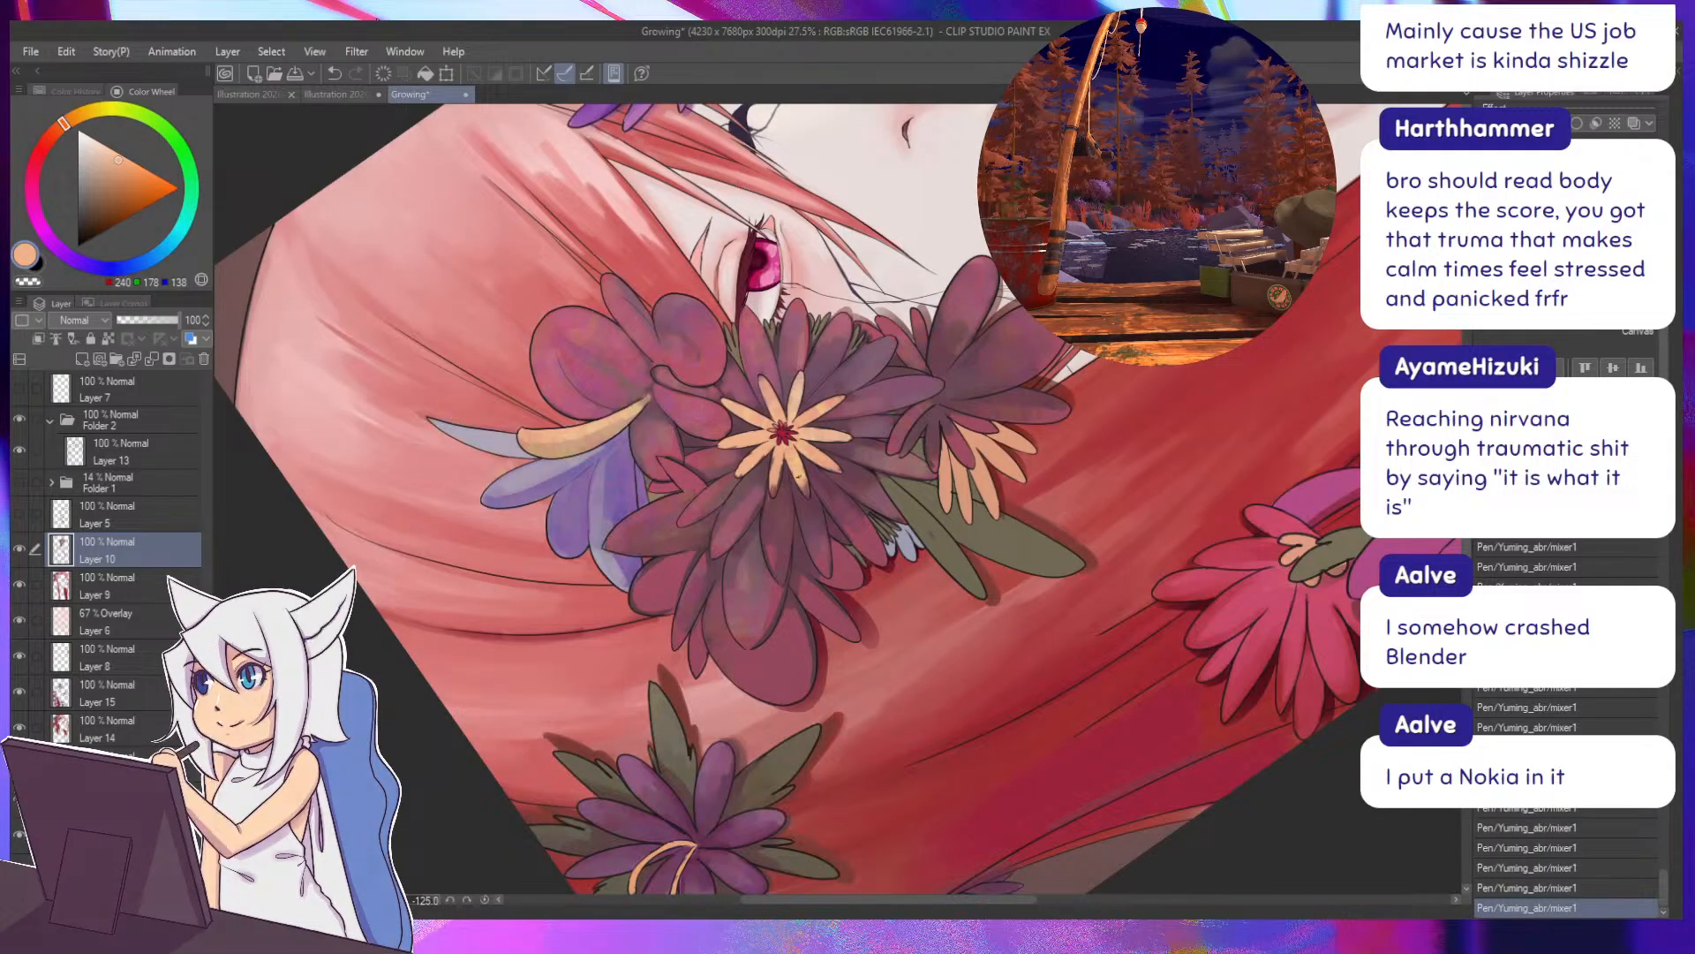
{"action": "left_click_drag", "start_coordinate": [936, 623], "coordinate": [867, 393]}
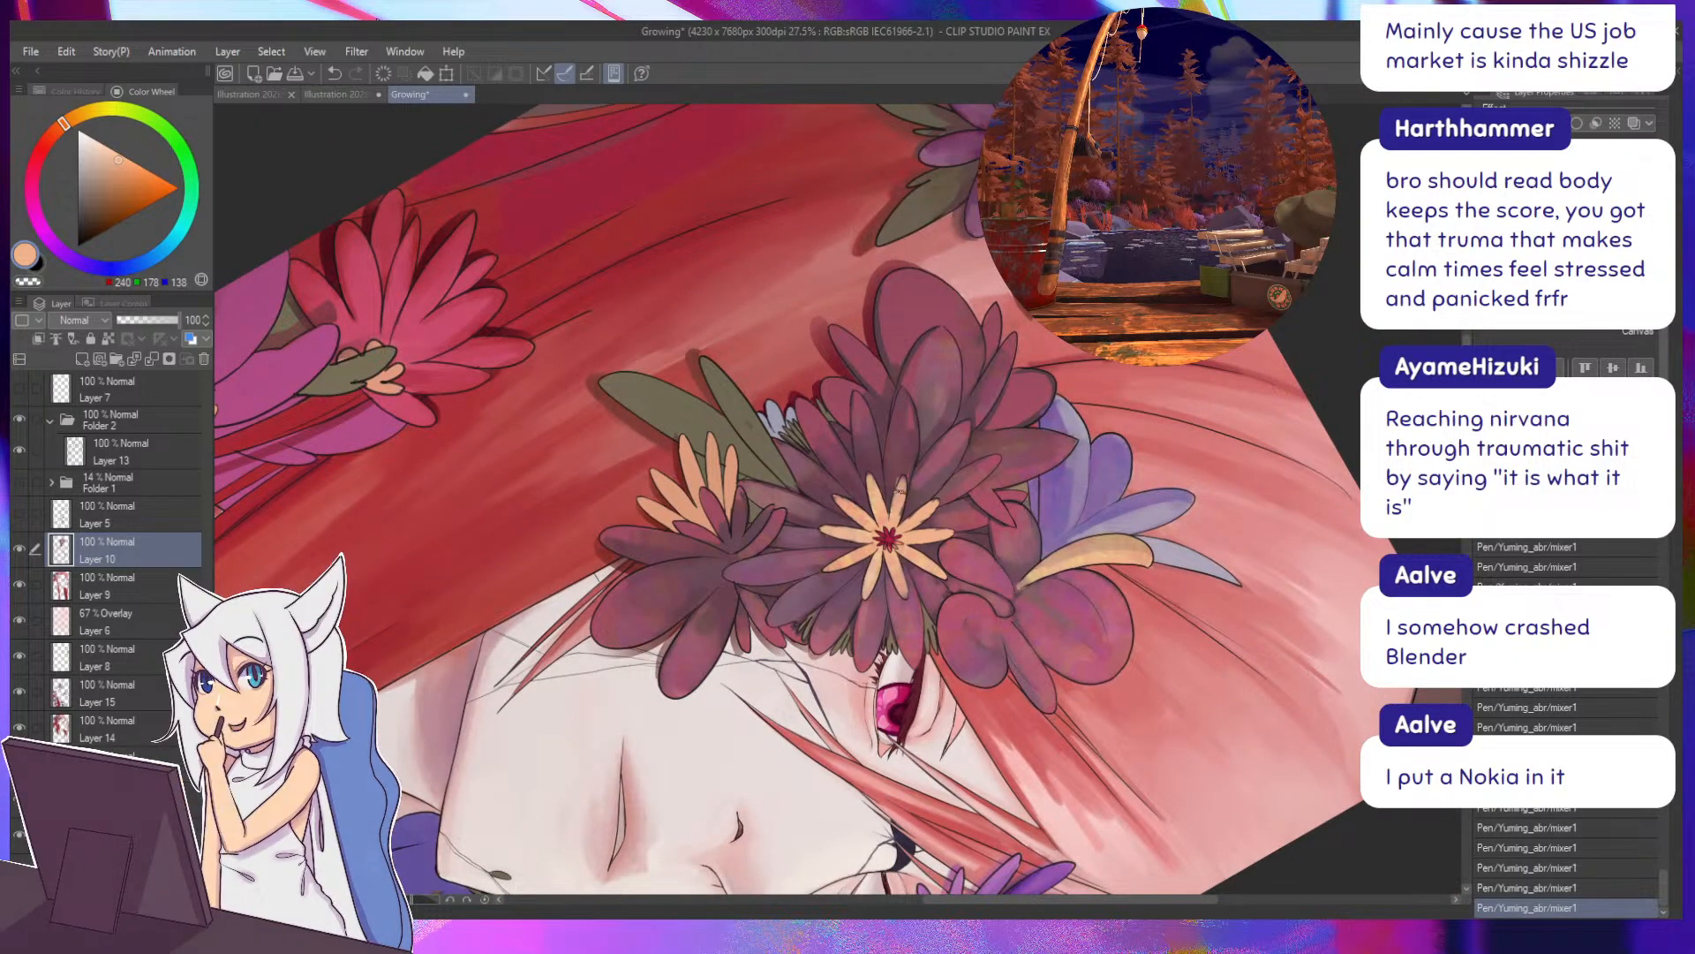
Compare the large flower's centre with and without its last three peach strokes by undoing and redoing them.
{"action": "key", "text": "ctrl+z"}
{"action": "key", "text": "ctrl+z"}
{"action": "key", "text": "ctrl+z"}
{"action": "key", "text": "ctrl+y"}
{"action": "key", "text": "ctrl+y"}
{"action": "key", "text": "ctrl+y"}
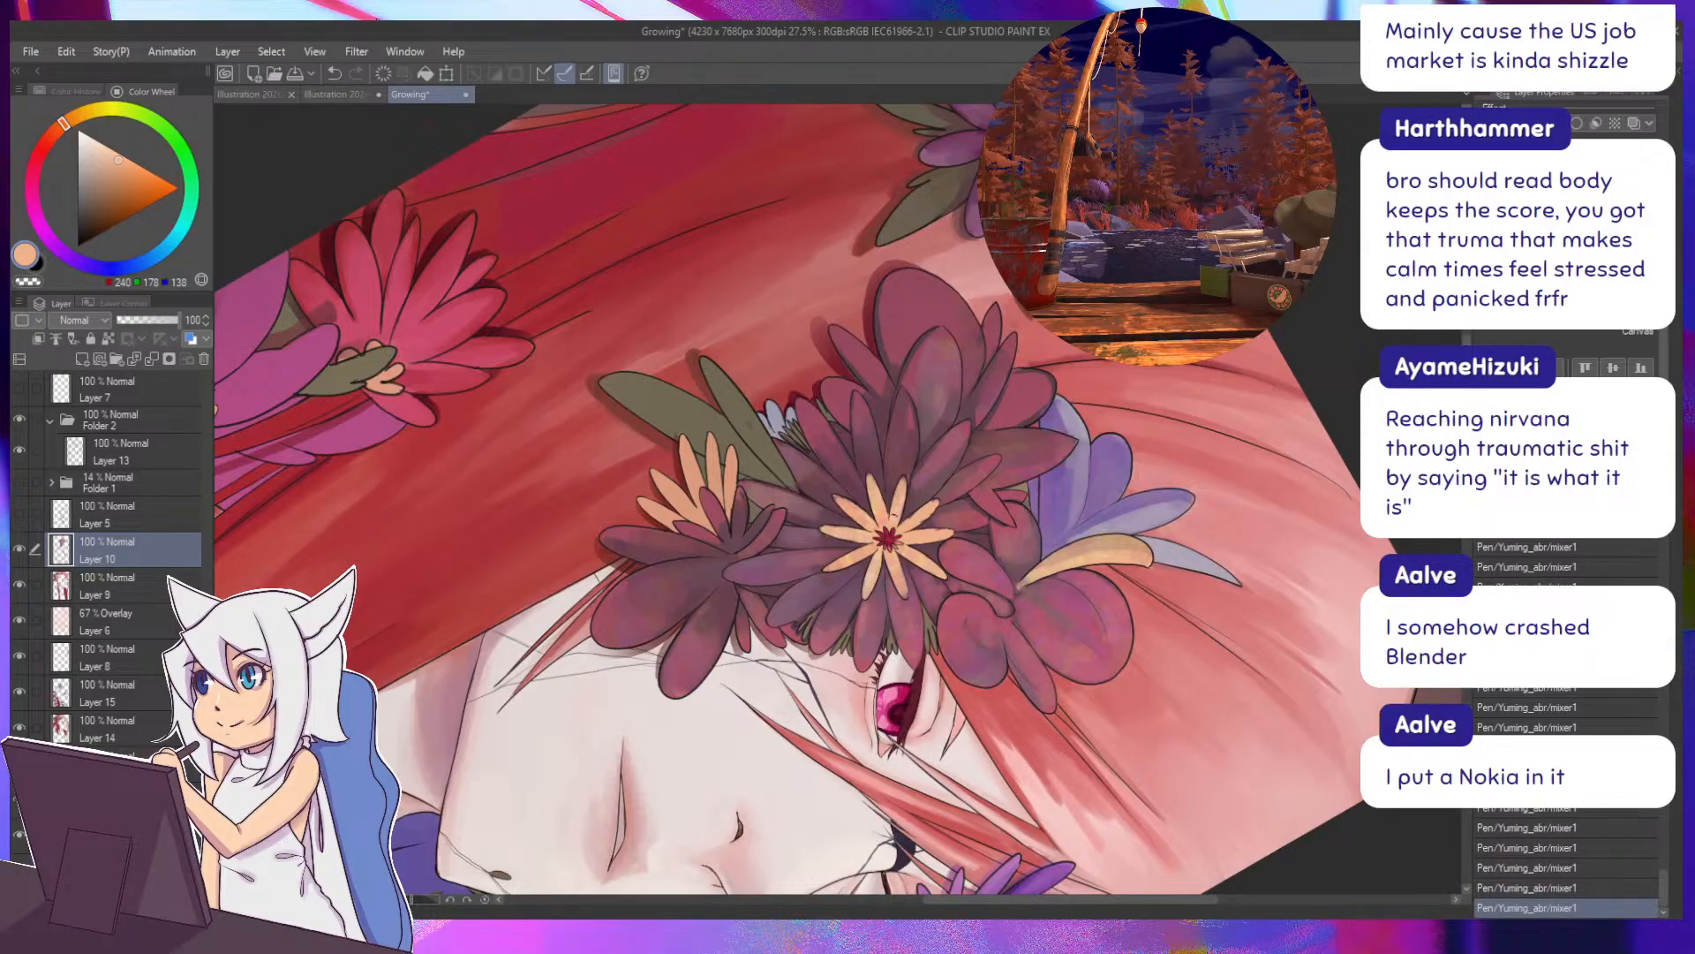
{"action": "left_click_drag", "start_coordinate": [914, 495], "coordinate": [871, 423]}
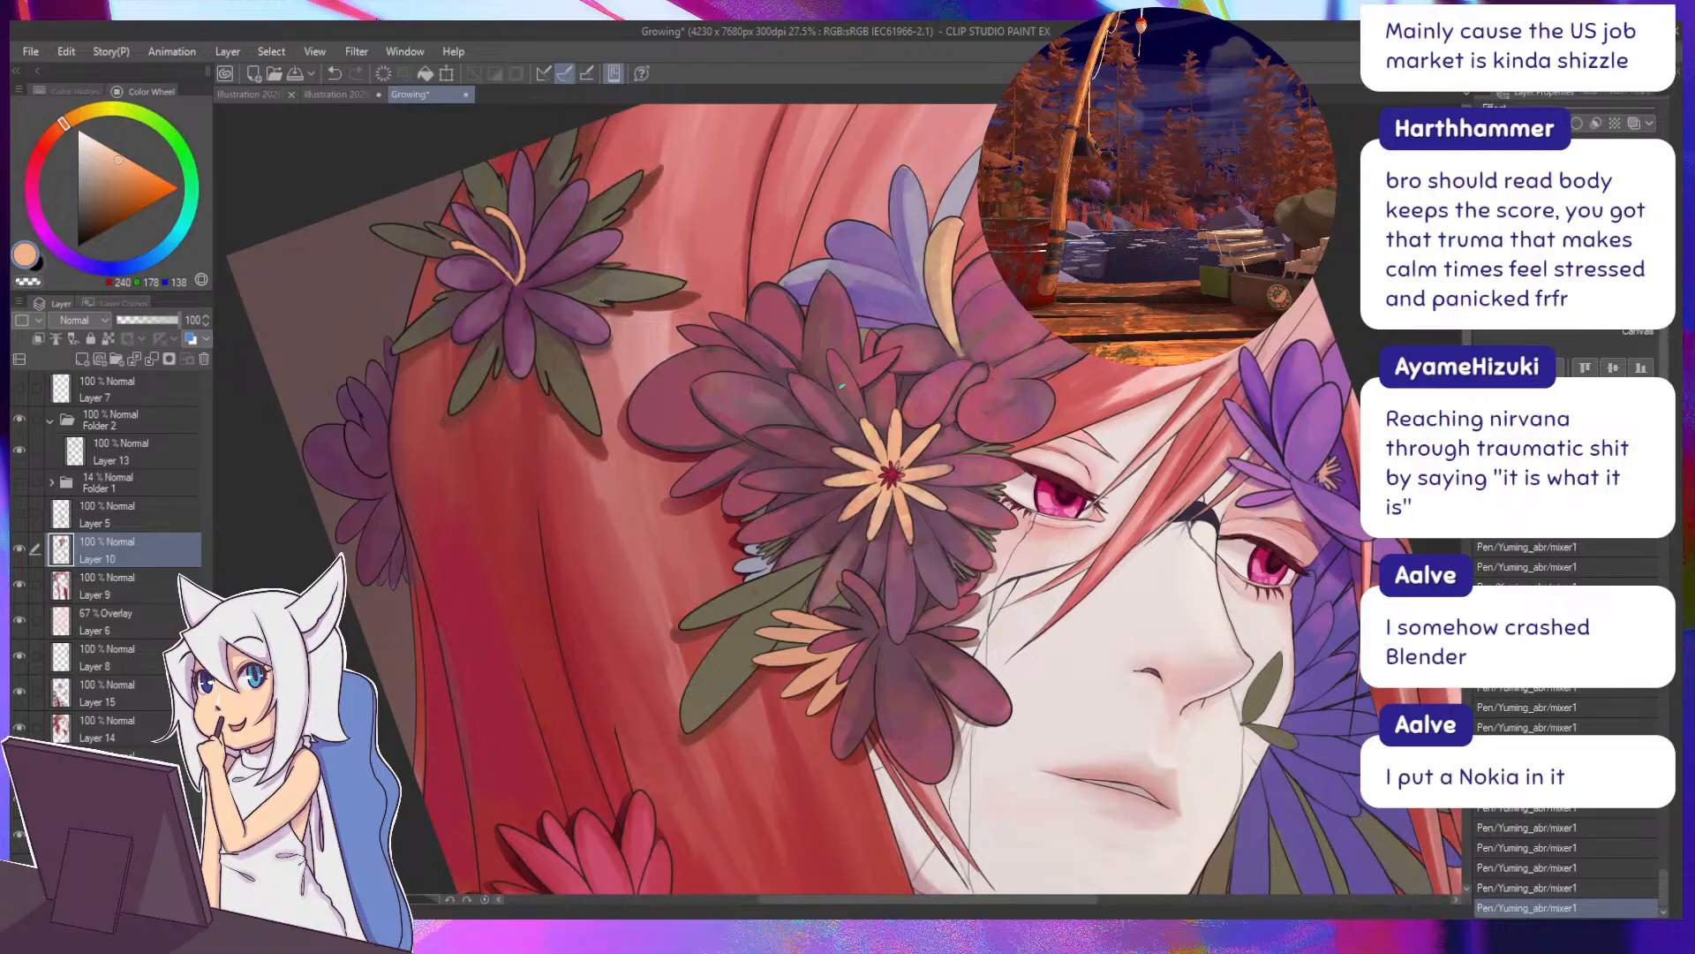
Examine the burgundy flower cluster and its shading from several canvas angles.
{"action": "key", "text": "minus"}
{"action": "key", "text": "minus"}
{"action": "key", "text": "minus"}
{"action": "key", "text": "minus"}
{"action": "key", "text": "minus"}
{"action": "key", "text": "minus"}
{"action": "key", "text": "minus"}
{"action": "key", "text": "minus"}
{"action": "key", "text": "minus"}
{"action": "key", "text": "minus"}
{"action": "key", "text": "minus"}
{"action": "key", "text": "minus"}
{"action": "key", "text": "minus"}
{"action": "key", "text": "minus"}
{"action": "key", "text": "minus"}
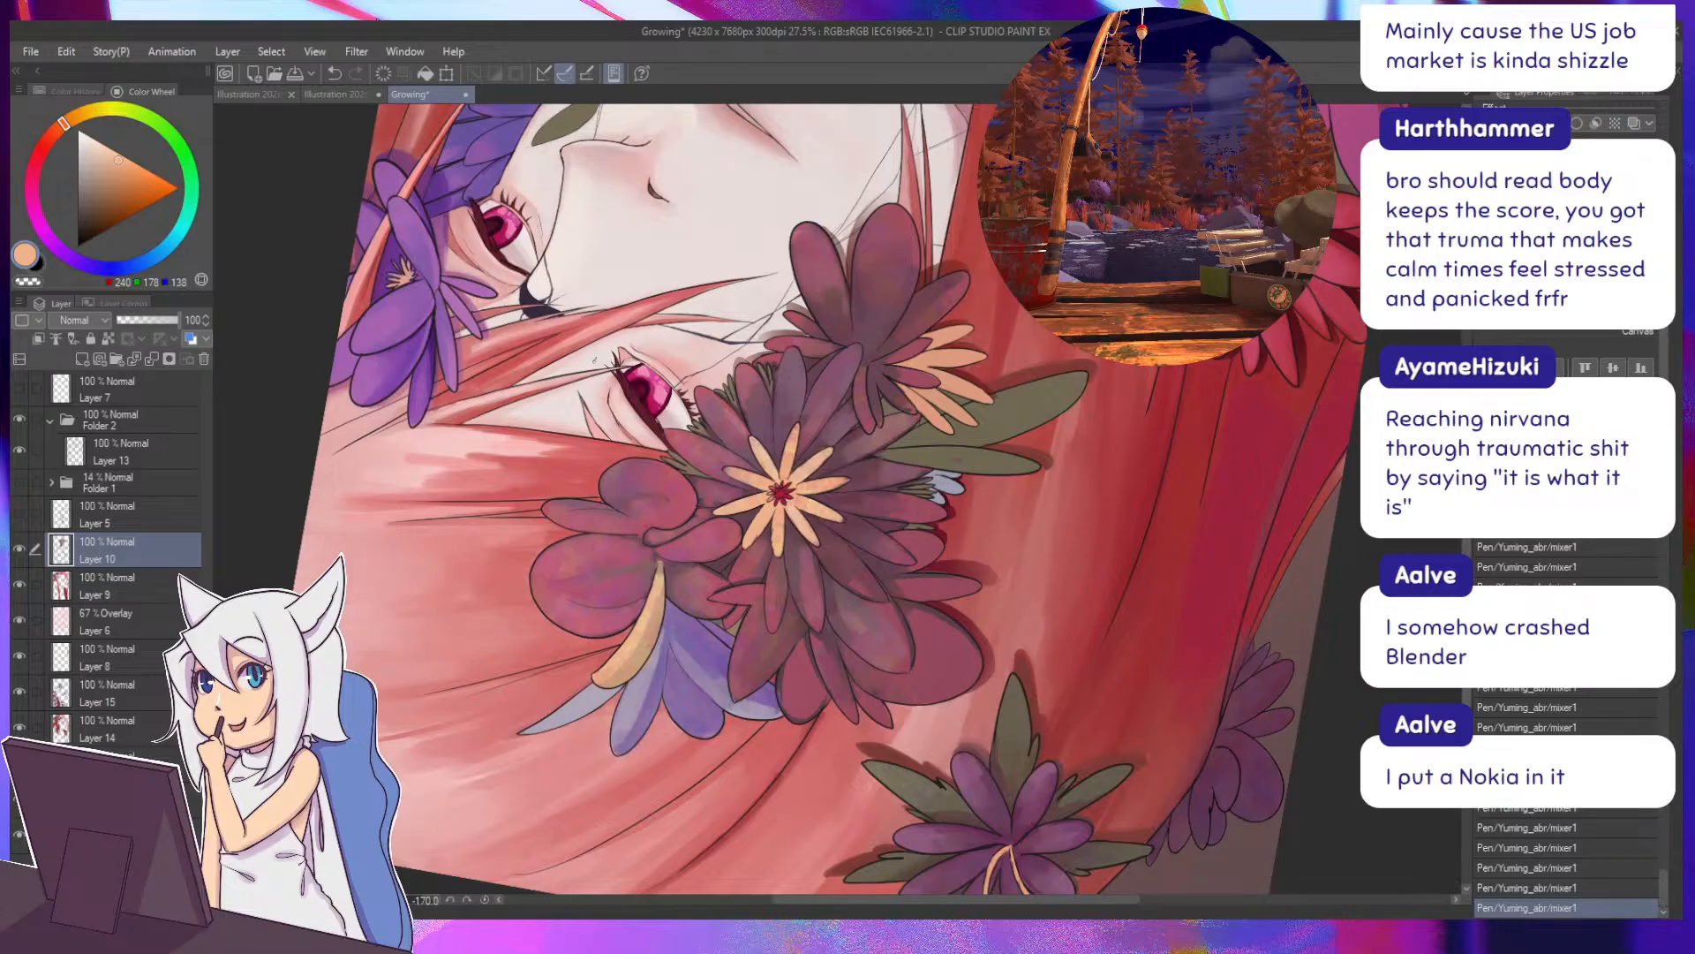
{"action": "key", "text": "minus"}
{"action": "key", "text": "minus"}
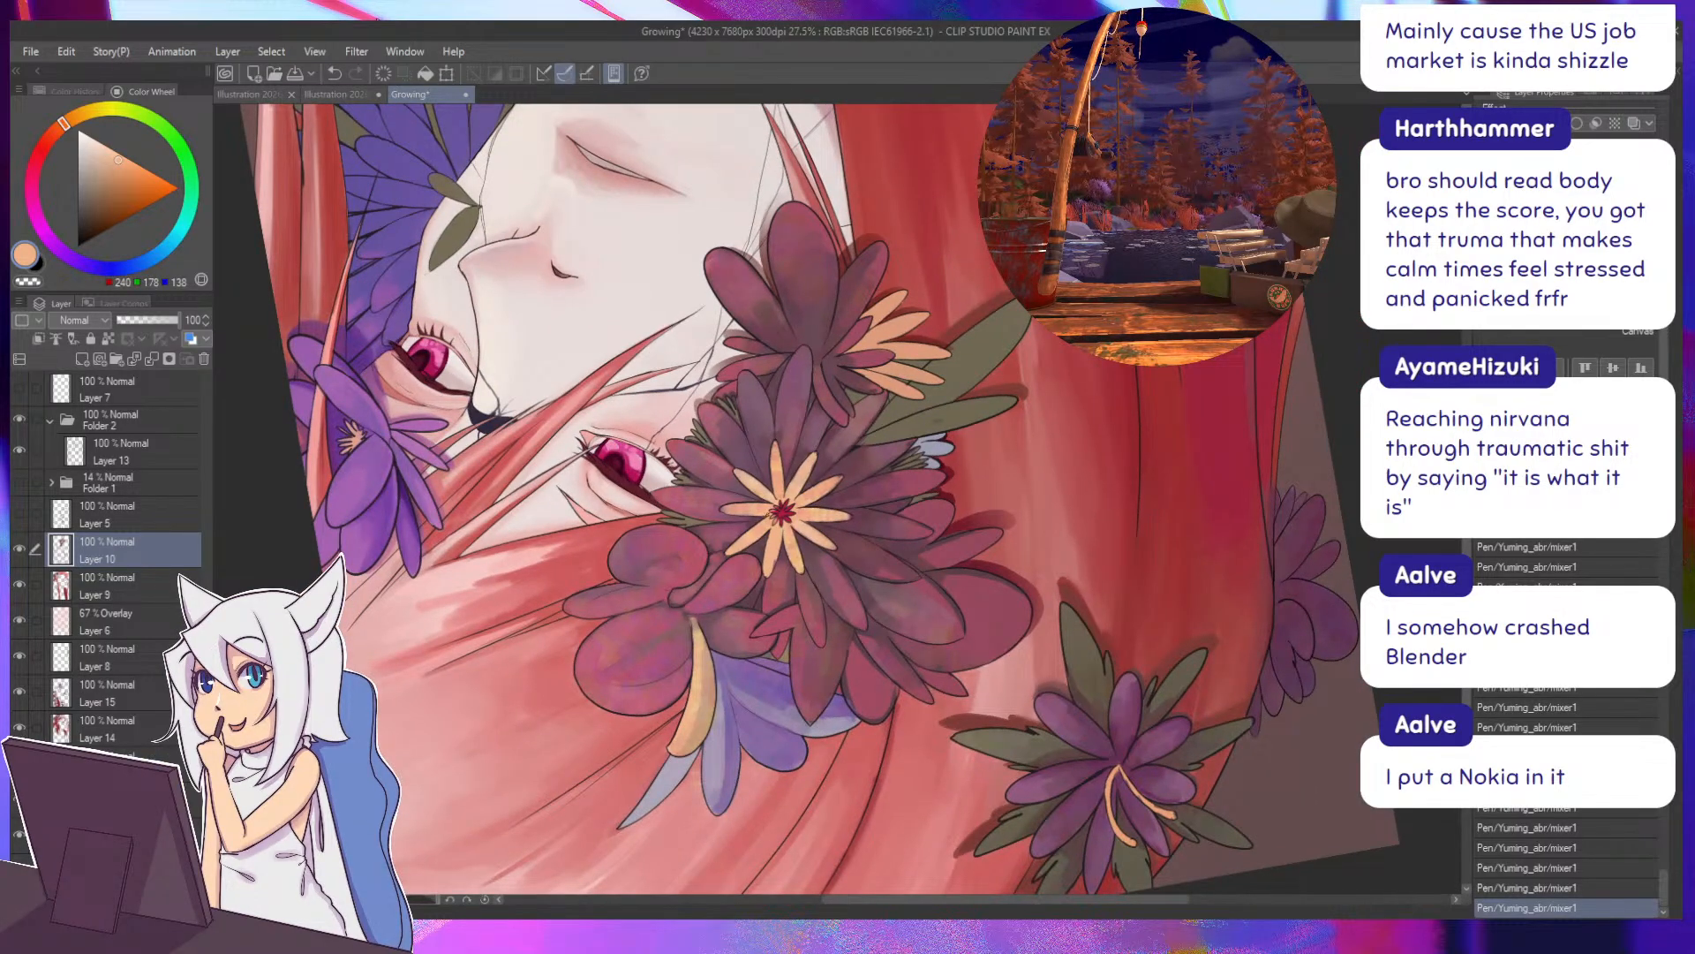
{"action": "key", "text": "minus"}
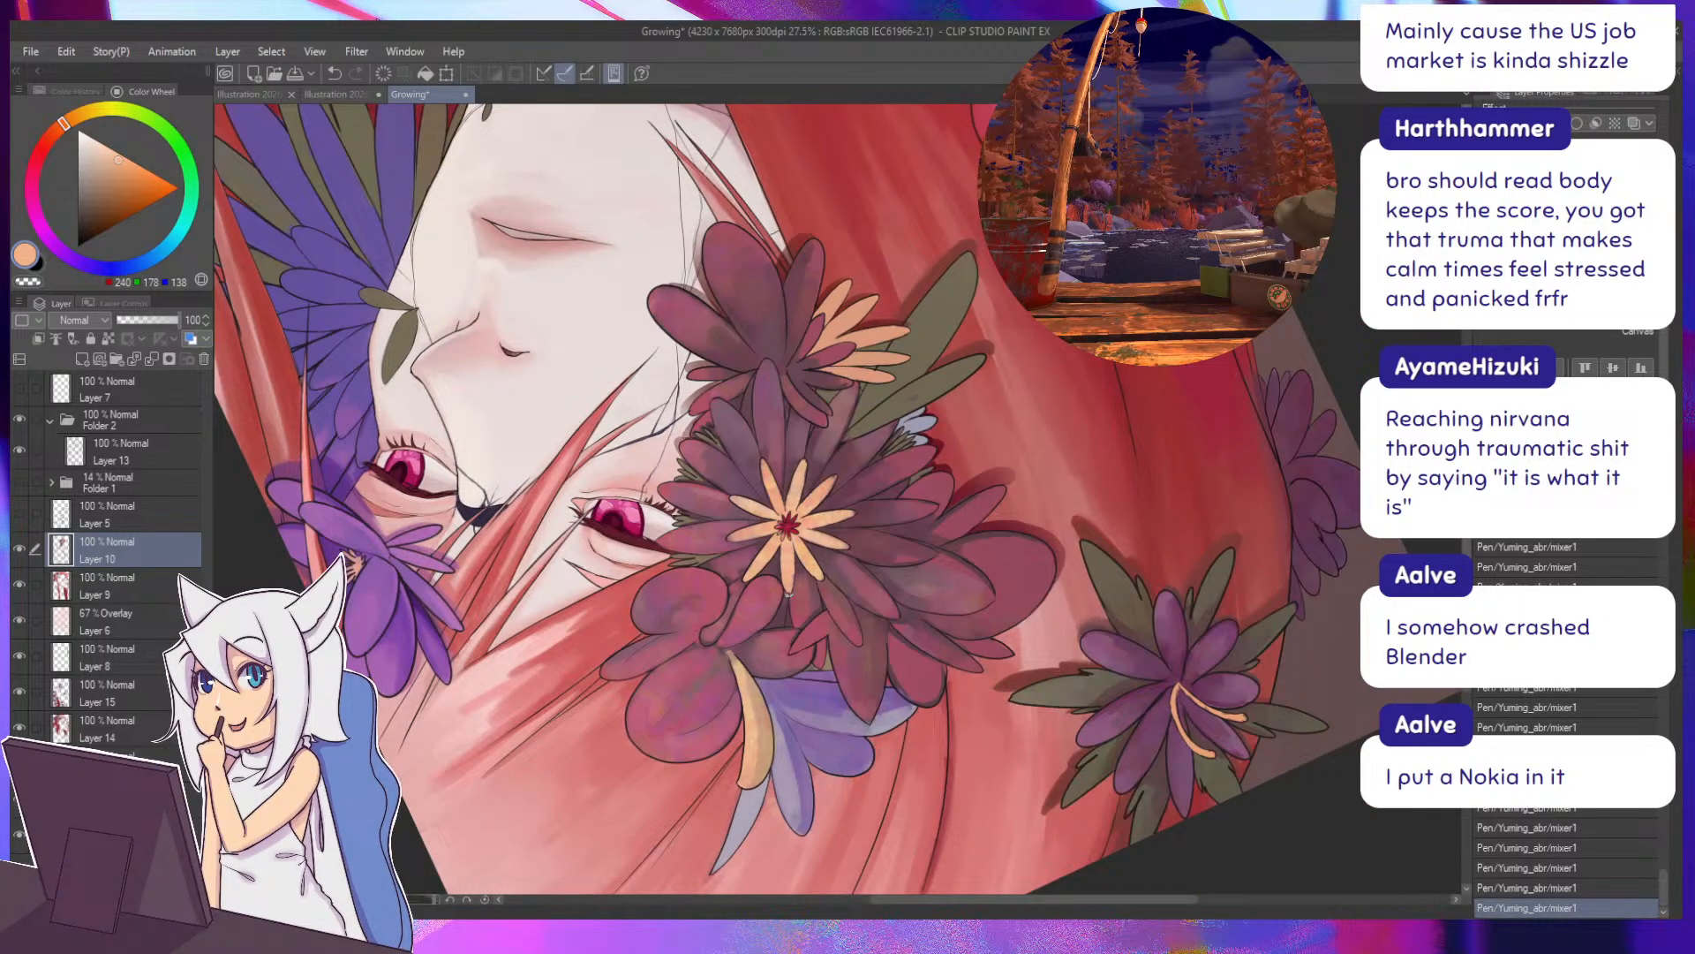
Work crimson (172, 28, 68) around the large flower's core and sample rose (170, 92, 118) for the surrounding petals.
{"action": "left_click_drag", "start_coordinate": [786, 544], "coordinate": [687, 360]}
{"action": "left_click_drag", "start_coordinate": [824, 500], "coordinate": [699, 511]}
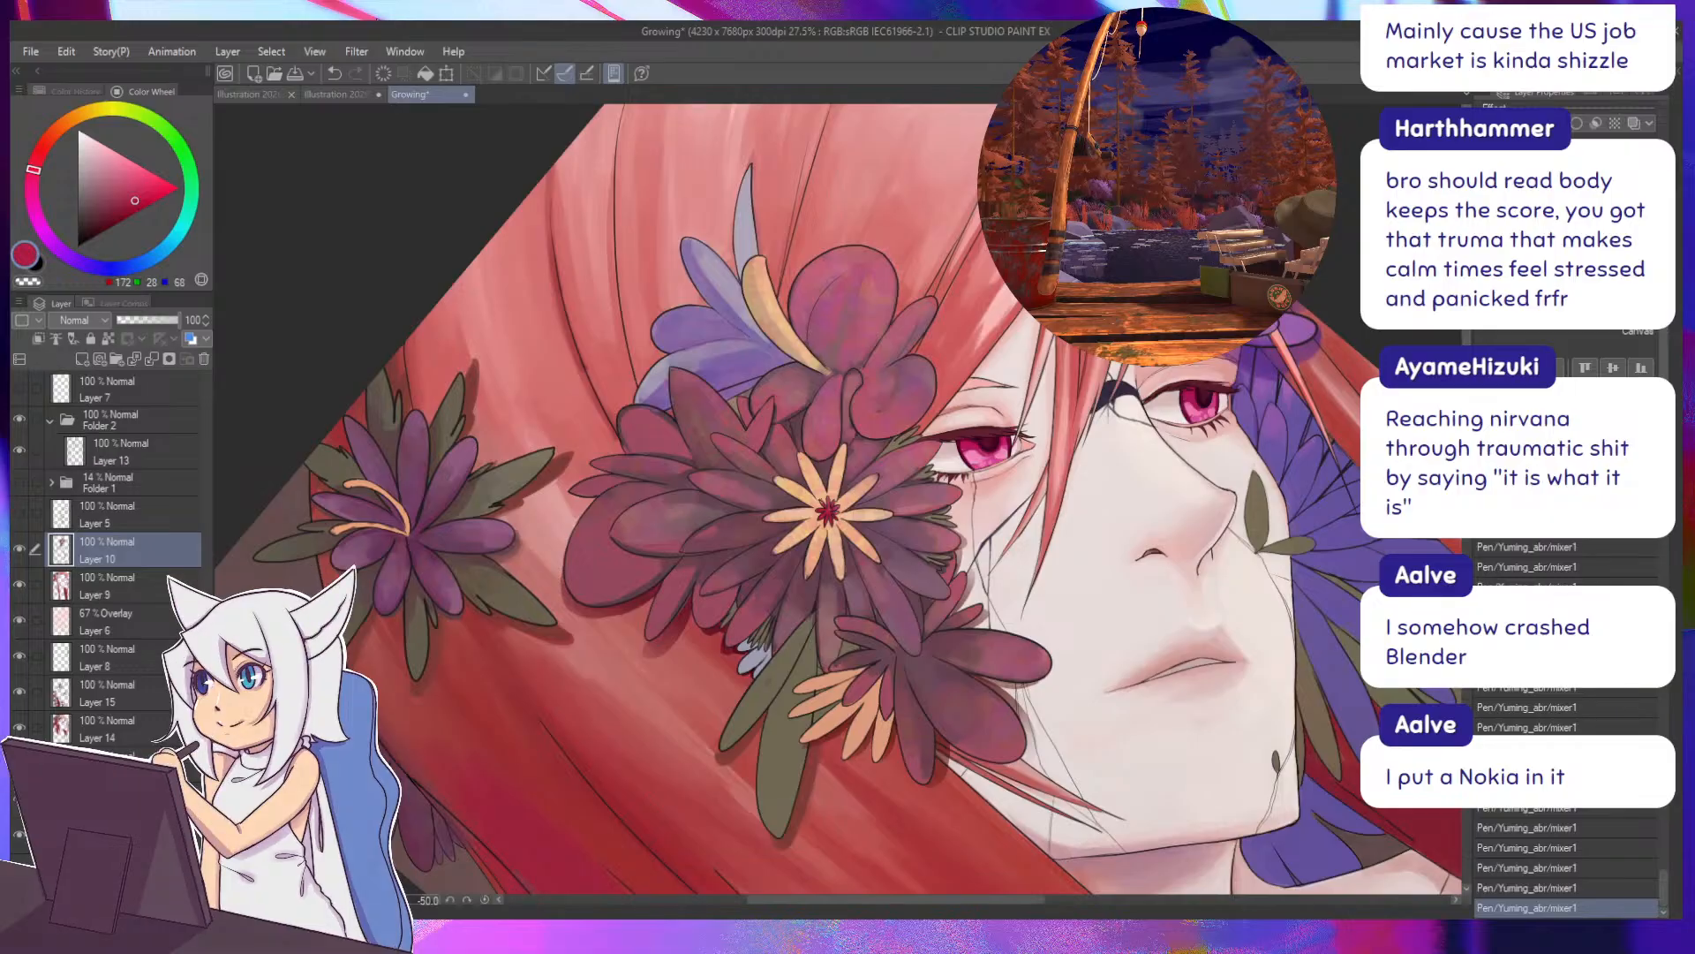
{"action": "left_click_drag", "start_coordinate": [750, 292], "coordinate": [1063, 507]}
{"action": "left_click", "coordinate": [853, 565], "text": "alt"}
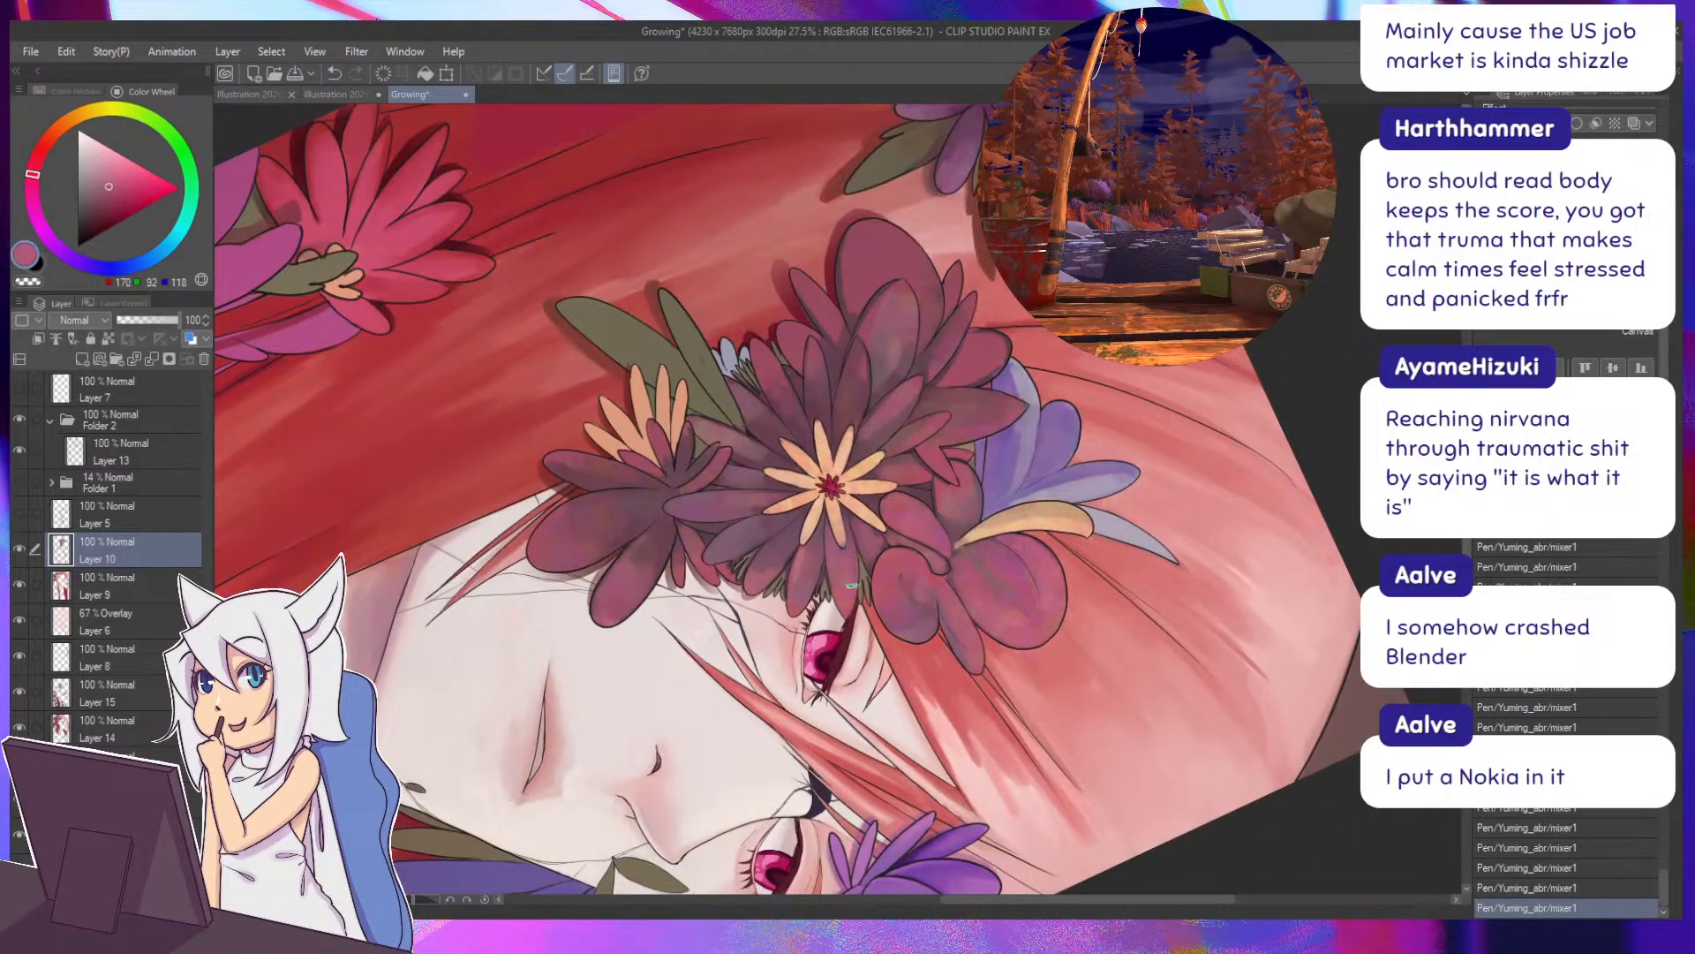
{"action": "mouse_move", "coordinate": [724, 424]}
{"action": "left_mouse_down"}
{"action": "mouse_move", "coordinate": [727, 580]}
{"action": "mouse_move", "coordinate": [948, 582]}
{"action": "left_mouse_up"}
{"action": "mouse_move", "coordinate": [753, 459]}
{"action": "left_mouse_down"}
{"action": "mouse_move", "coordinate": [720, 427]}
{"action": "mouse_move", "coordinate": [731, 453]}
{"action": "left_mouse_up"}
Blend sampled rose (170, 80, 114) and muted rose (155, 90, 108) into the burgundy petals nearest the eye.
{"action": "left_click", "coordinate": [771, 389], "text": "alt"}
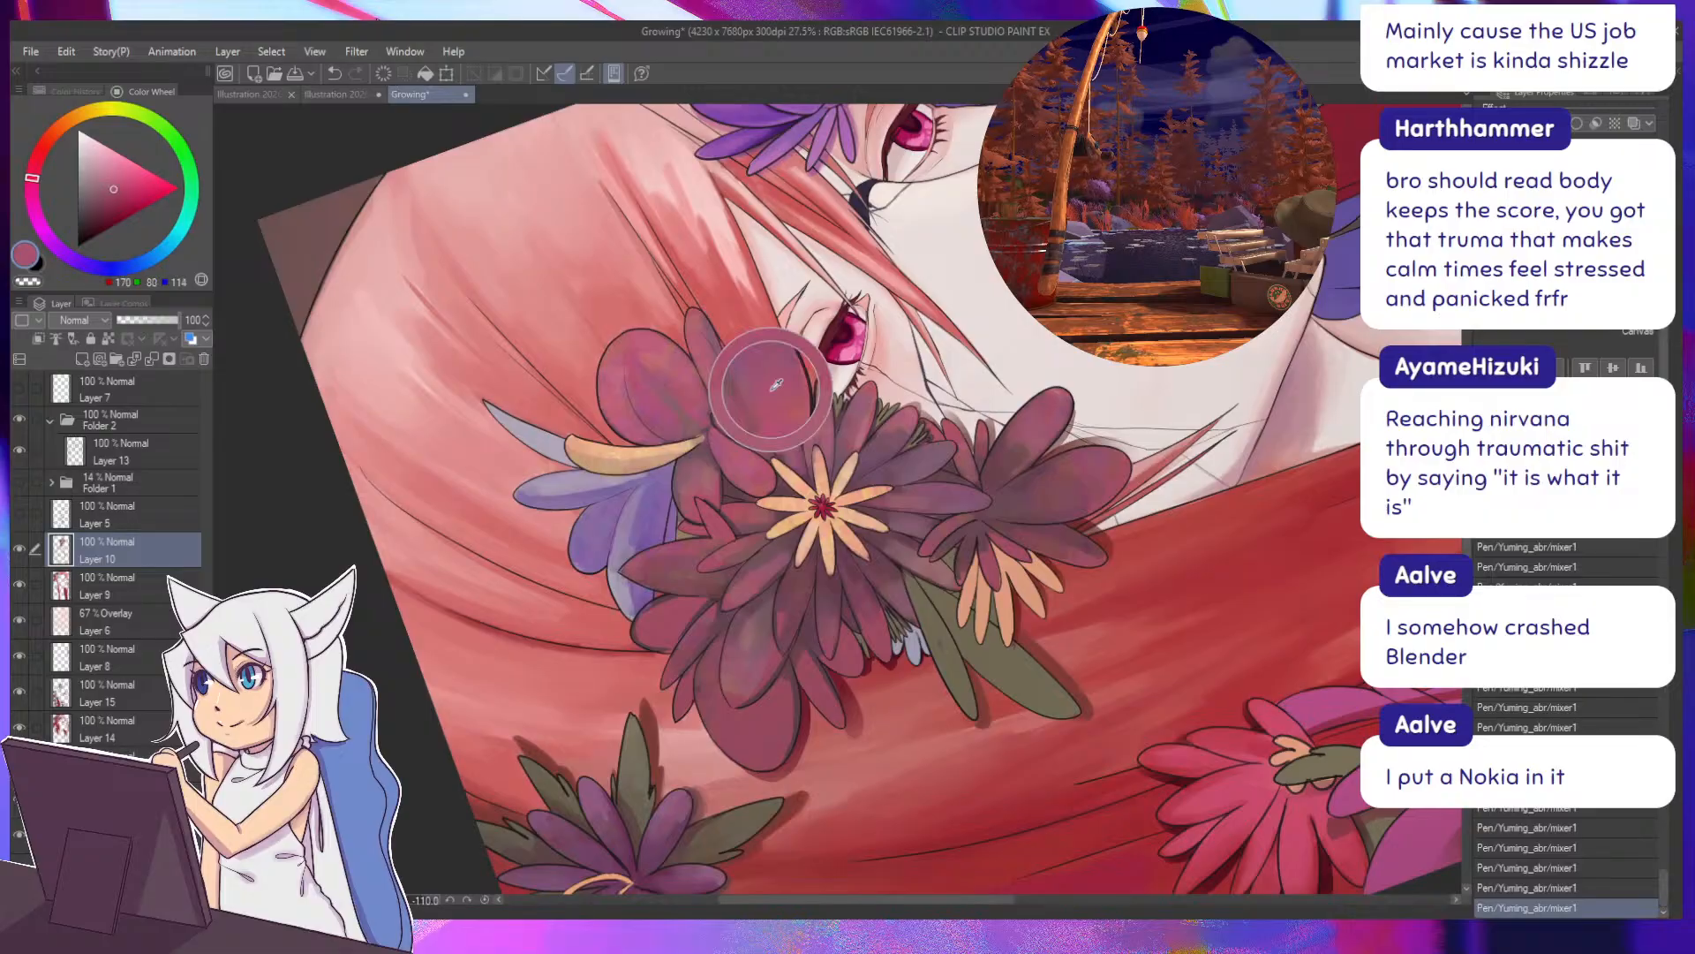
{"action": "left_click_drag", "start_coordinate": [777, 374], "coordinate": [630, 318]}
{"action": "mouse_move", "coordinate": [656, 442]}
{"action": "left_mouse_down"}
{"action": "mouse_move", "coordinate": [826, 321]}
{"action": "mouse_move", "coordinate": [963, 389]}
{"action": "left_mouse_up"}
{"action": "mouse_move", "coordinate": [825, 623]}
{"action": "left_mouse_down"}
{"action": "mouse_move", "coordinate": [835, 492]}
{"action": "mouse_move", "coordinate": [852, 498]}
{"action": "mouse_move", "coordinate": [848, 532]}
{"action": "left_mouse_up"}
{"action": "left_click", "coordinate": [855, 556], "text": "alt"}
{"action": "mouse_move", "coordinate": [918, 649]}
{"action": "left_mouse_down"}
{"action": "mouse_move", "coordinate": [1050, 521]}
{"action": "mouse_move", "coordinate": [600, 354]}
{"action": "mouse_move", "coordinate": [578, 396]}
{"action": "left_mouse_up"}
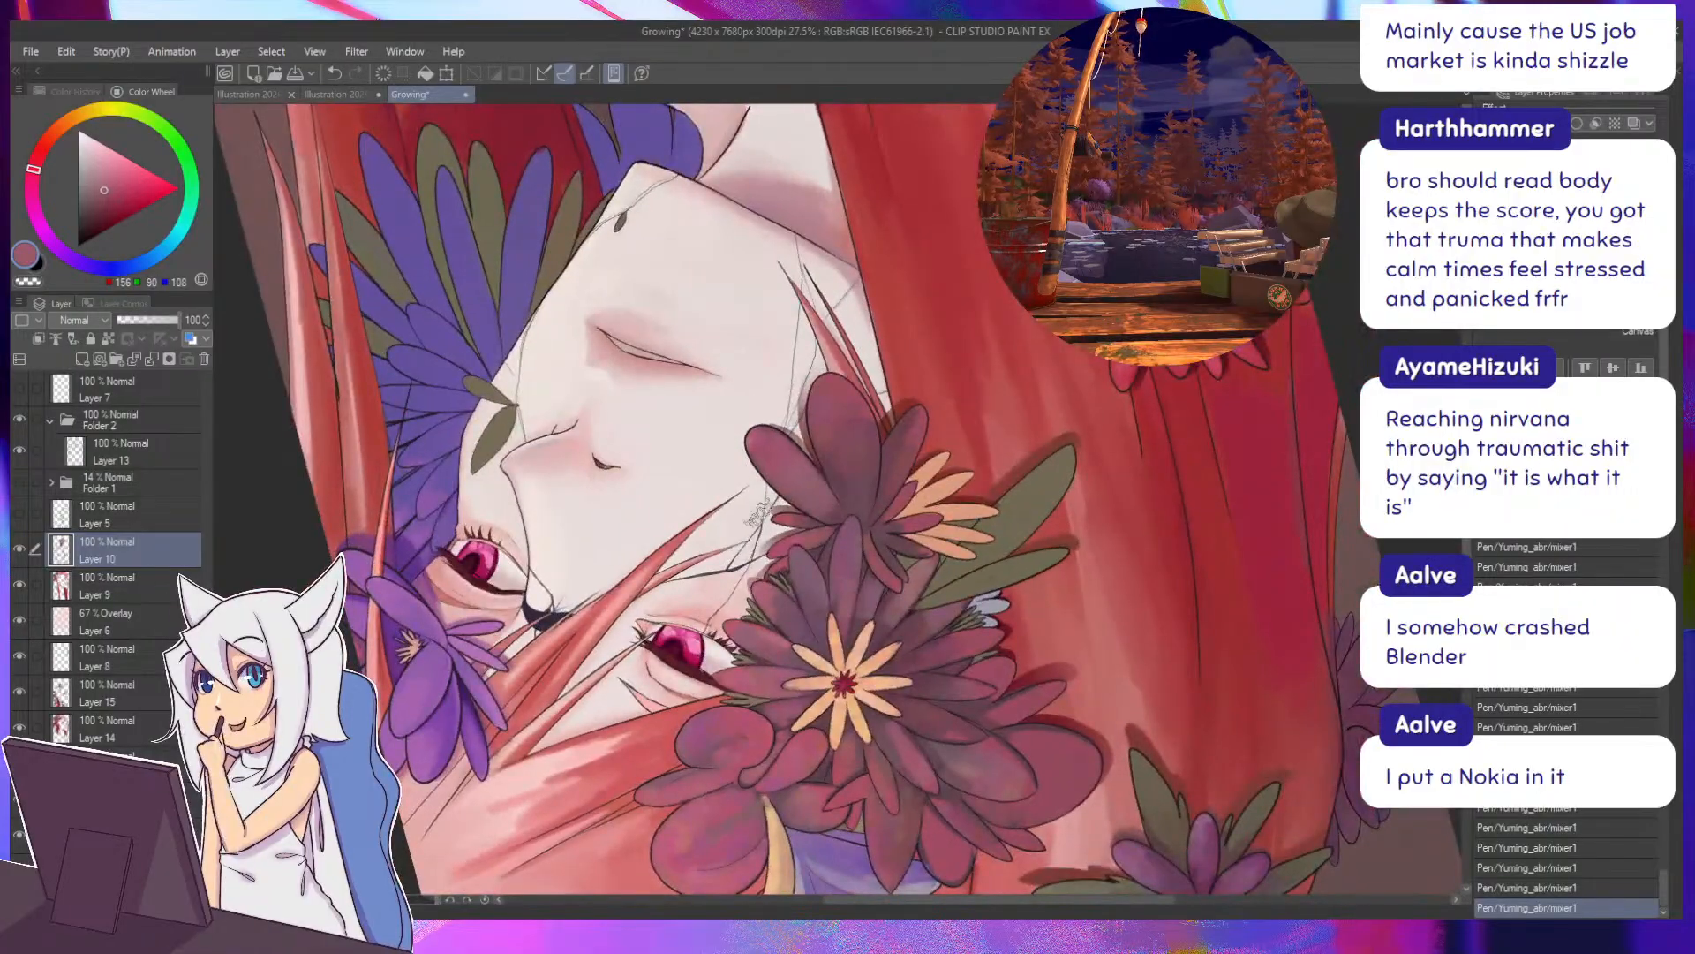
Rework the smaller burgundy flower's broad petal with sampled rose (160, 77, 99), undoing the first strokes in (156, 80, 90).
{"action": "left_click_drag", "start_coordinate": [758, 513], "coordinate": [752, 470]}
{"action": "left_click", "coordinate": [829, 390], "text": "alt"}
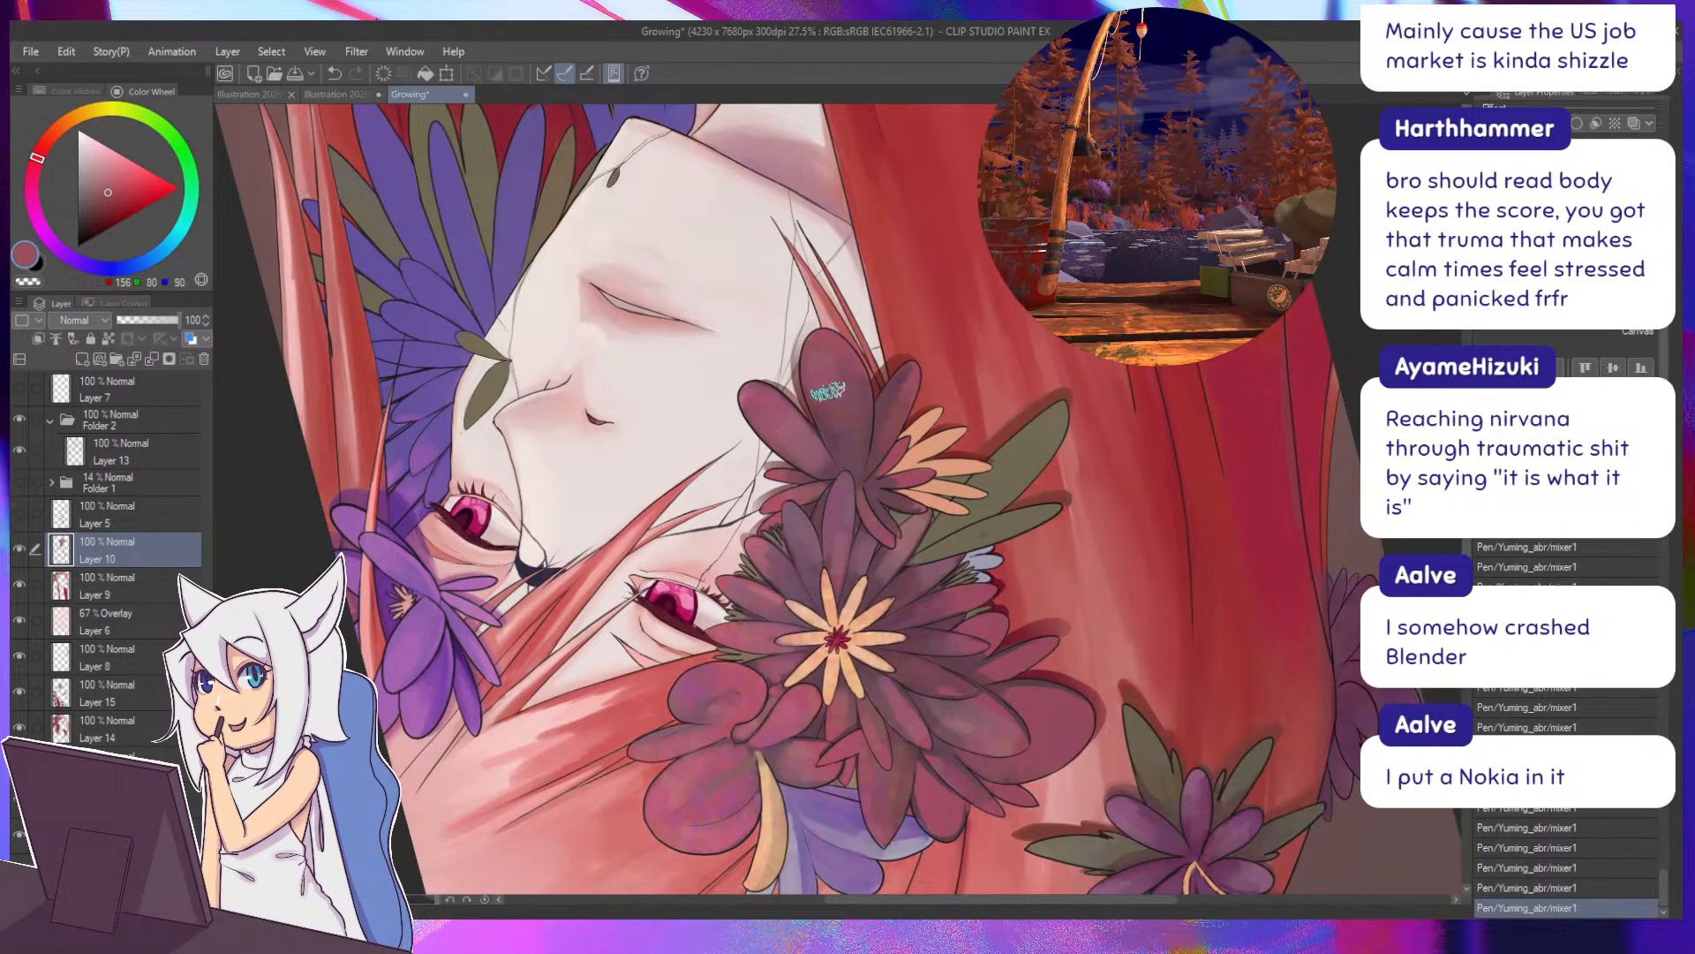
{"action": "mouse_move", "coordinate": [829, 392]}
{"action": "left_mouse_down"}
{"action": "mouse_move", "coordinate": [855, 447]}
{"action": "mouse_move", "coordinate": [845, 437]}
{"action": "left_mouse_up"}
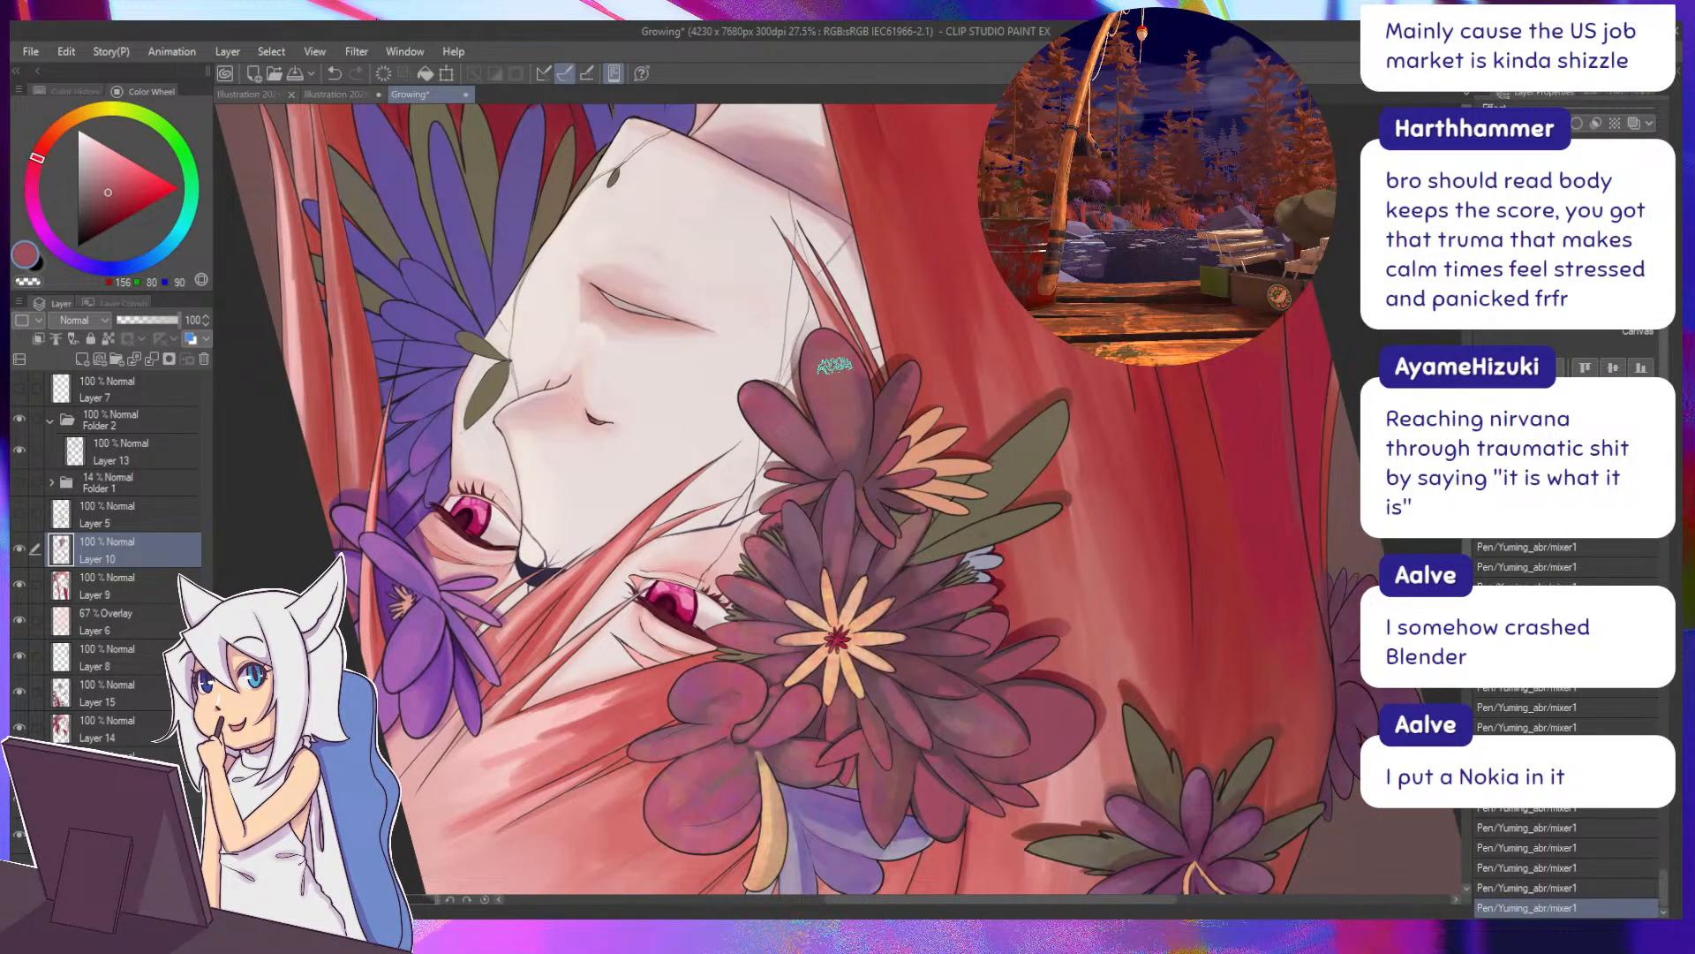
{"action": "key", "text": "ctrl+z"}
{"action": "key", "text": "ctrl+z"}
{"action": "left_click", "coordinate": [843, 353], "text": "alt"}
{"action": "mouse_move", "coordinate": [843, 353]}
{"action": "left_mouse_down"}
{"action": "mouse_move", "coordinate": [859, 450]}
{"action": "mouse_move", "coordinate": [827, 423]}
{"action": "left_mouse_up"}
{"action": "left_click_drag", "start_coordinate": [784, 452], "coordinate": [761, 398]}
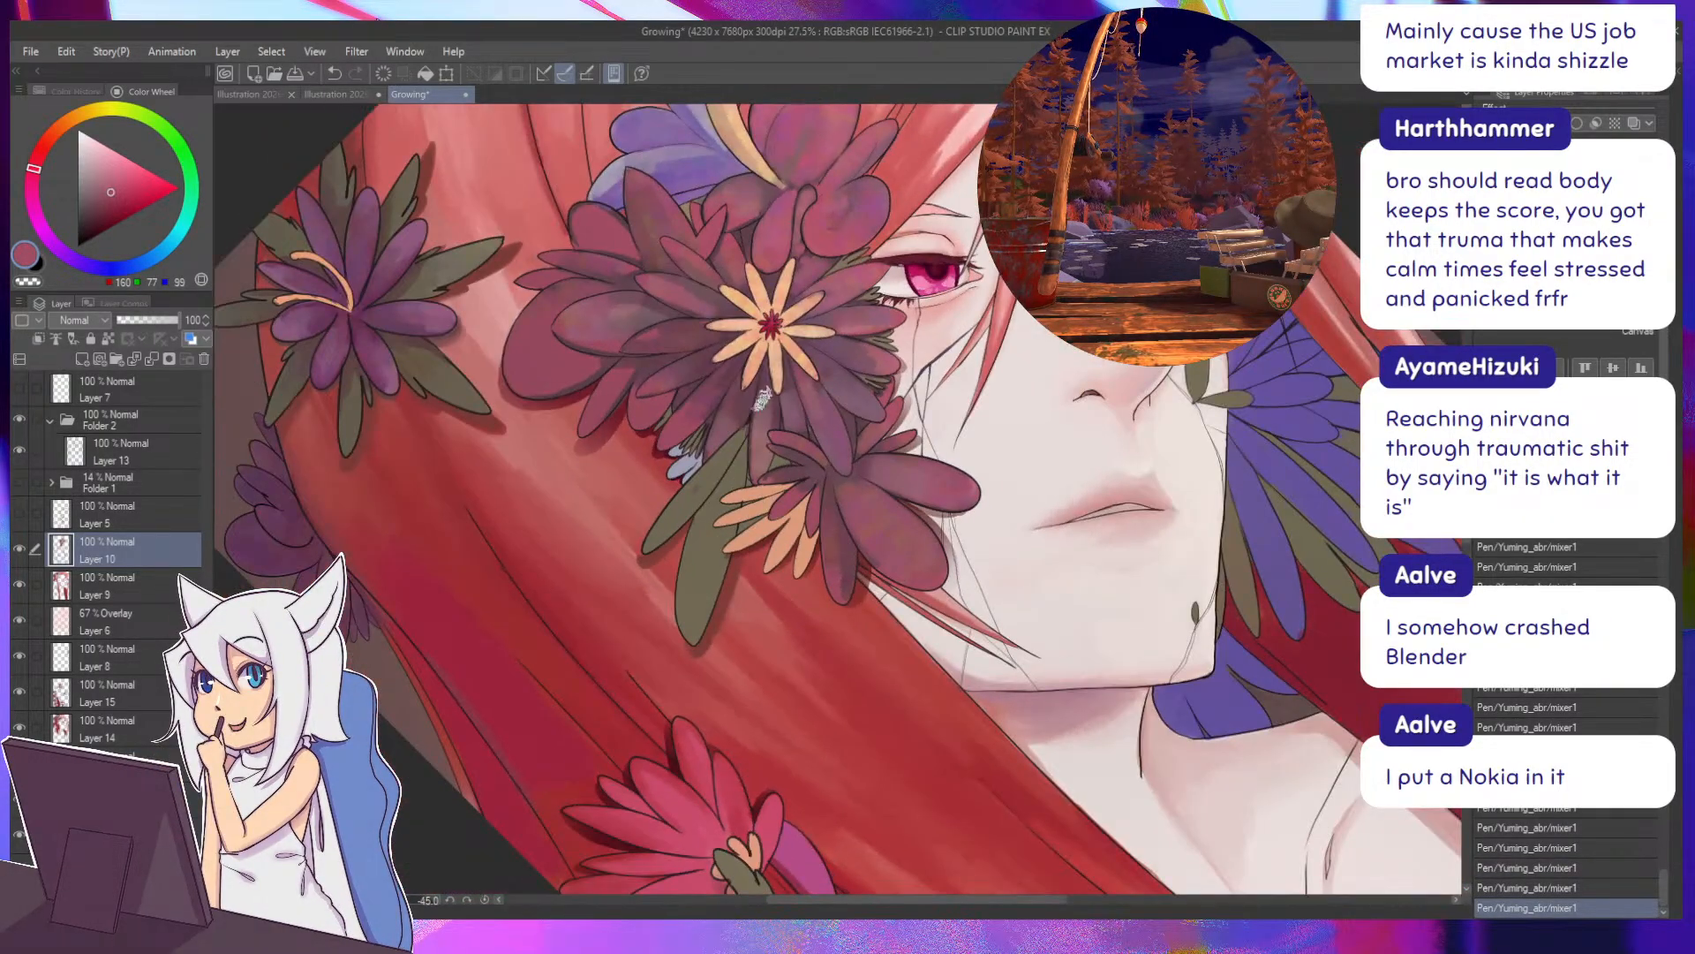
Blend sampled rose (150, 83, 90) and mauve (143, 79, 96) into the smaller burgundy flower's petals, comparing the latest strokes.
{"action": "left_click_drag", "start_coordinate": [843, 458], "coordinate": [751, 439]}
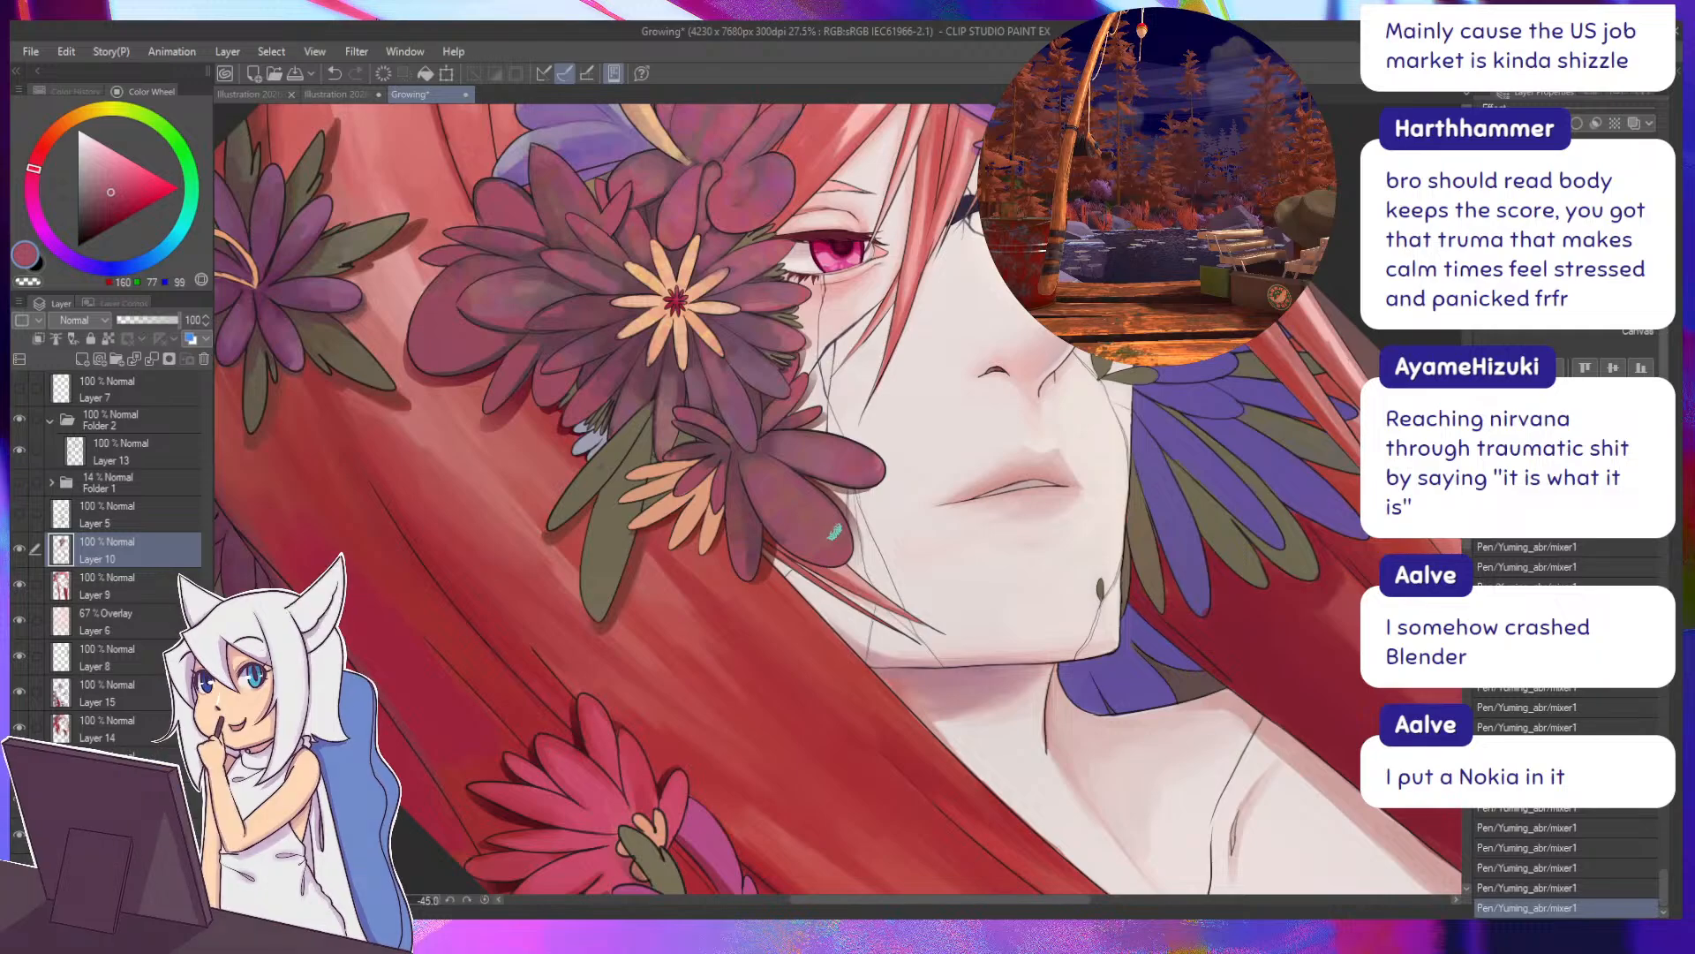
{"action": "left_click", "coordinate": [834, 536], "text": "alt"}
{"action": "left_click_drag", "start_coordinate": [774, 497], "coordinate": [654, 389]}
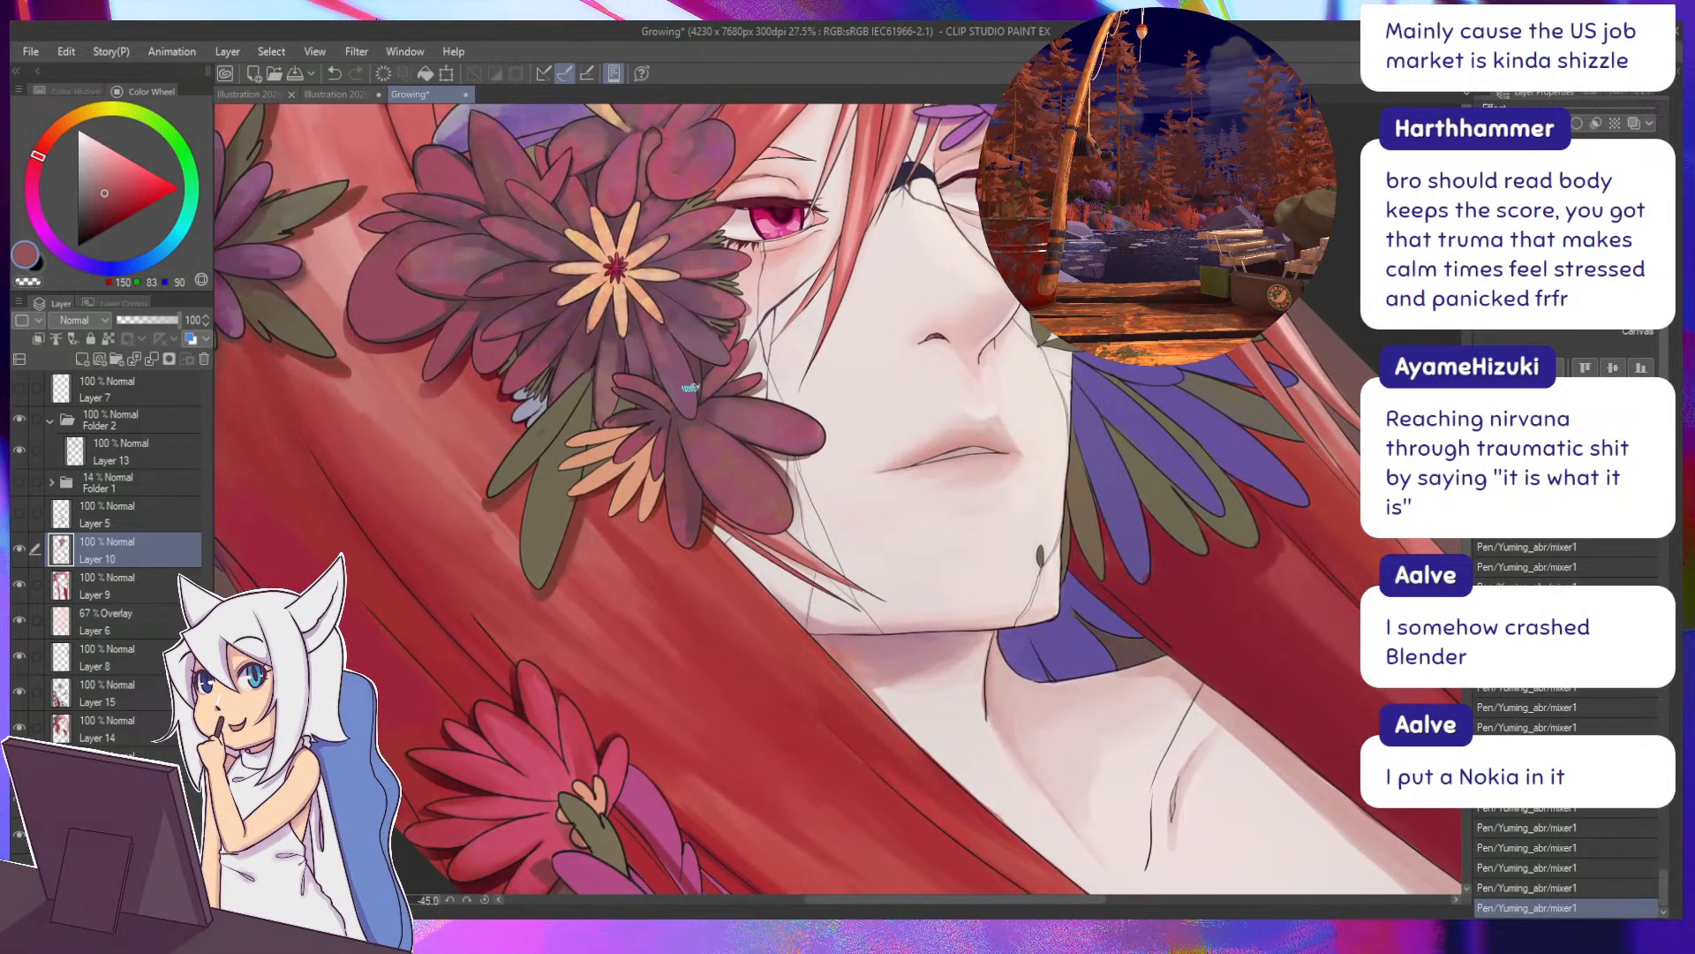
{"action": "left_click", "coordinate": [680, 474], "text": "alt"}
{"action": "mouse_move", "coordinate": [689, 525]}
{"action": "left_mouse_down"}
{"action": "mouse_move", "coordinate": [683, 456]}
{"action": "mouse_move", "coordinate": [686, 516]}
{"action": "left_mouse_up"}
{"action": "key", "text": "ctrl+z"}
{"action": "key", "text": "ctrl+z"}
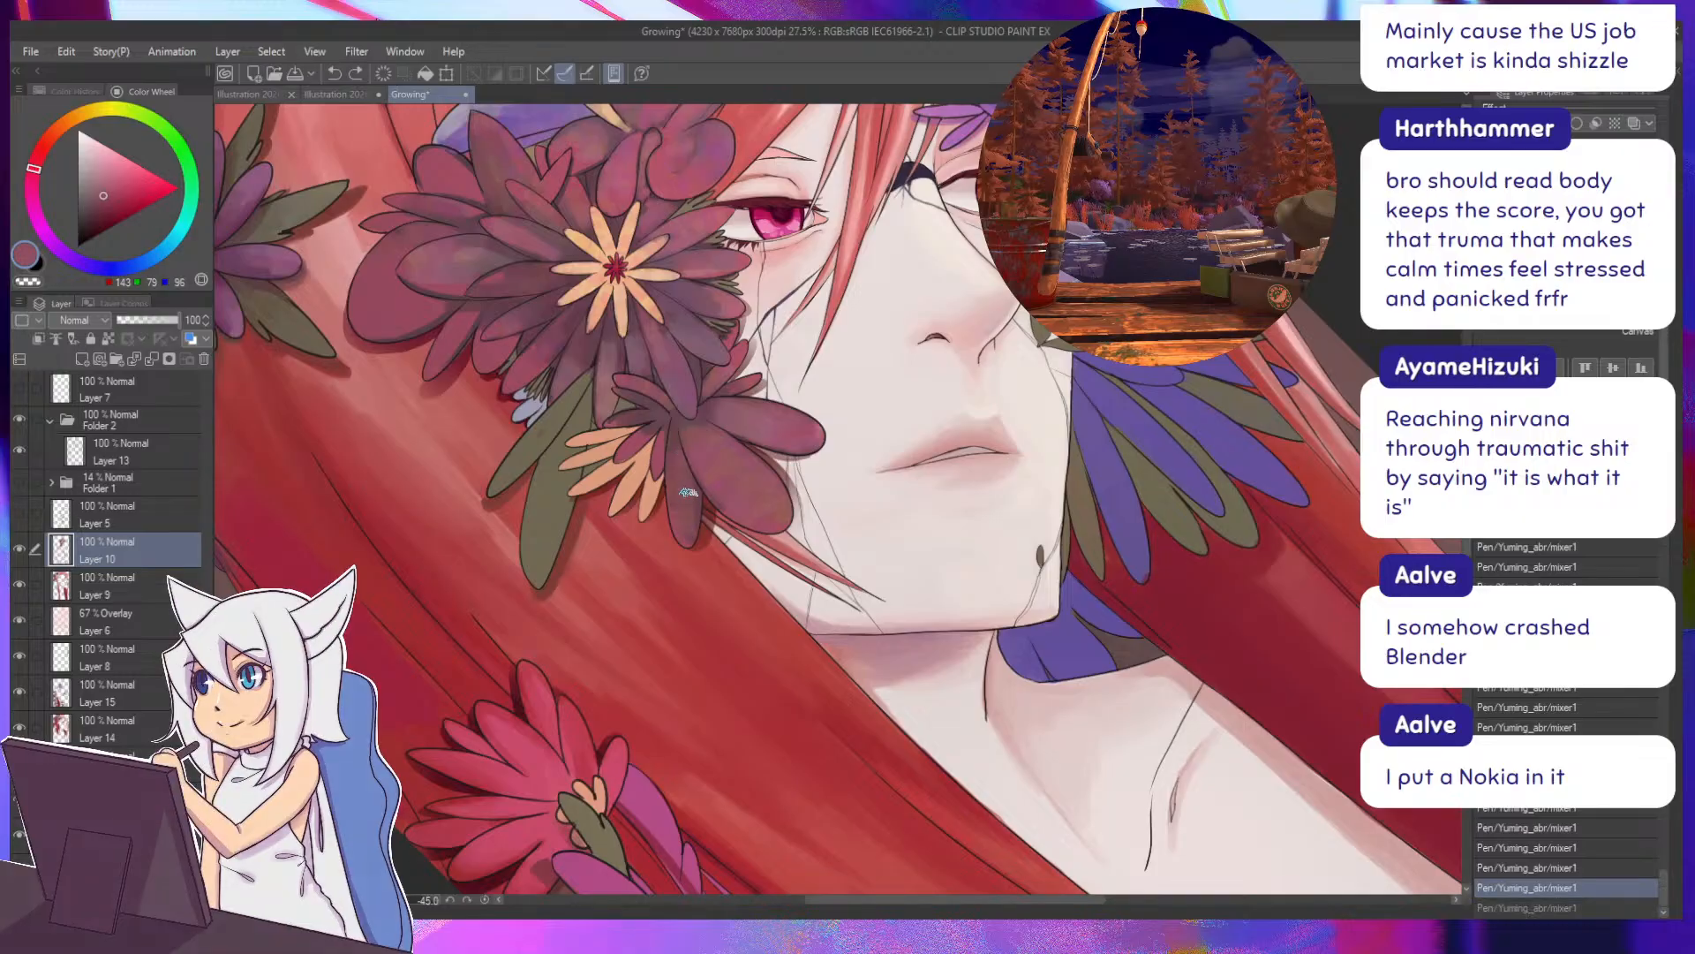
{"action": "key", "text": "ctrl+y"}
{"action": "key", "text": "ctrl+y"}
{"action": "left_click_drag", "start_coordinate": [676, 434], "coordinate": [737, 504]}
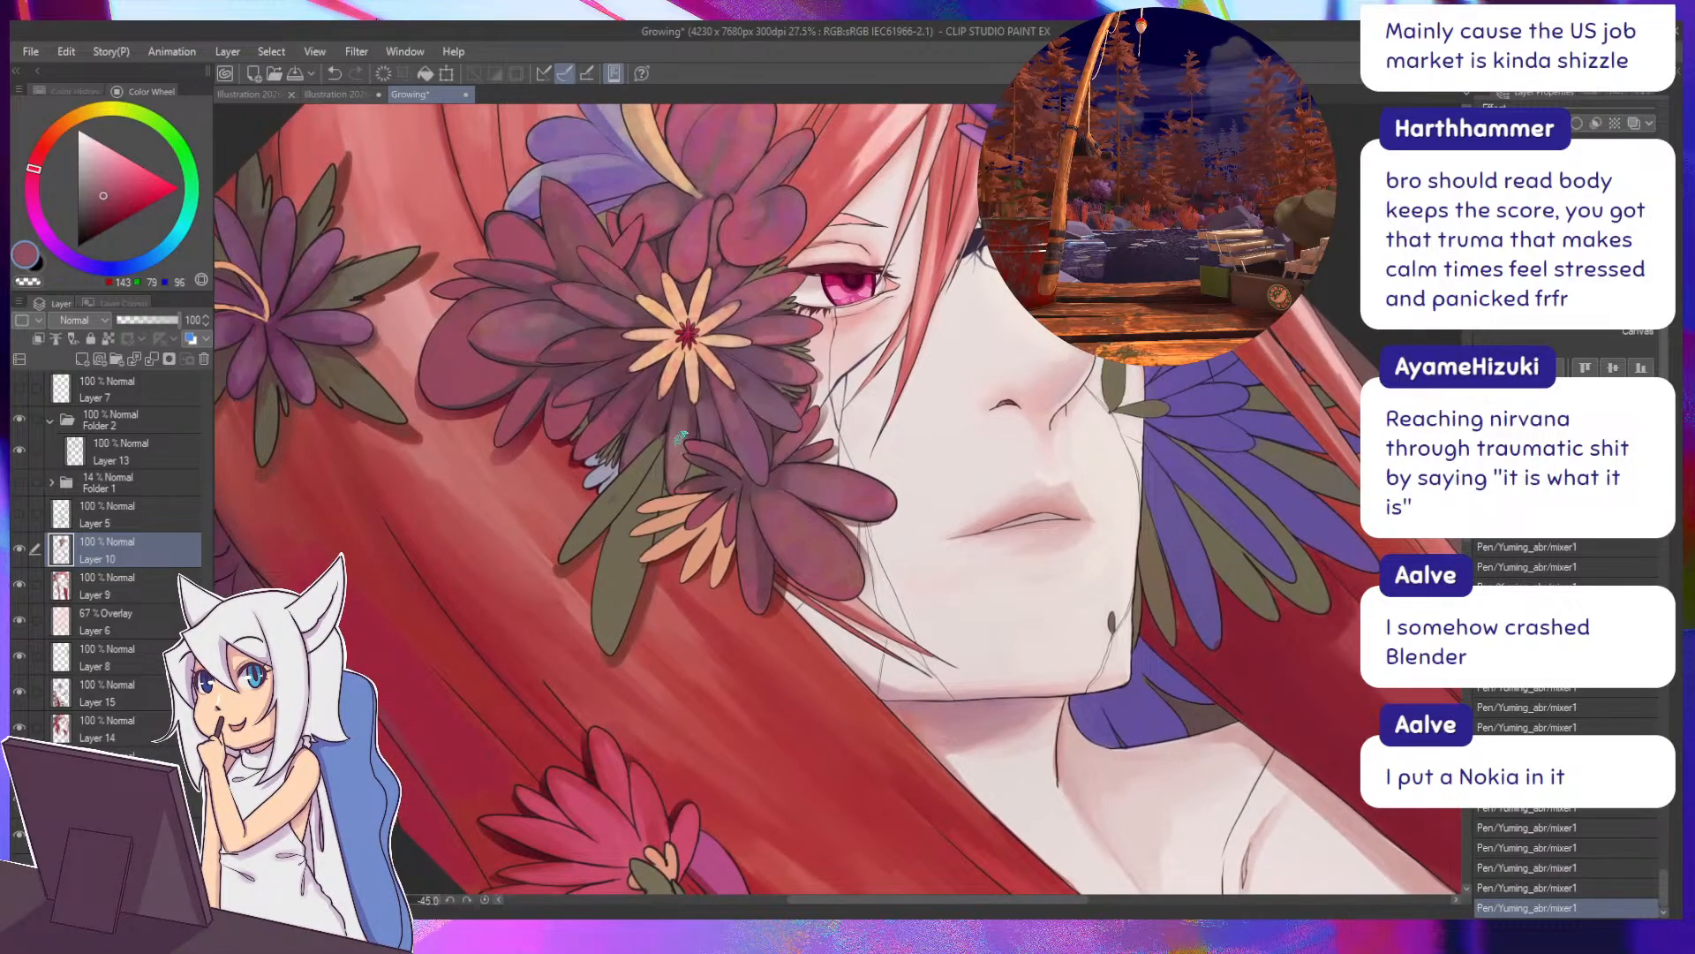
{"action": "left_click_drag", "start_coordinate": [638, 392], "coordinate": [747, 468]}
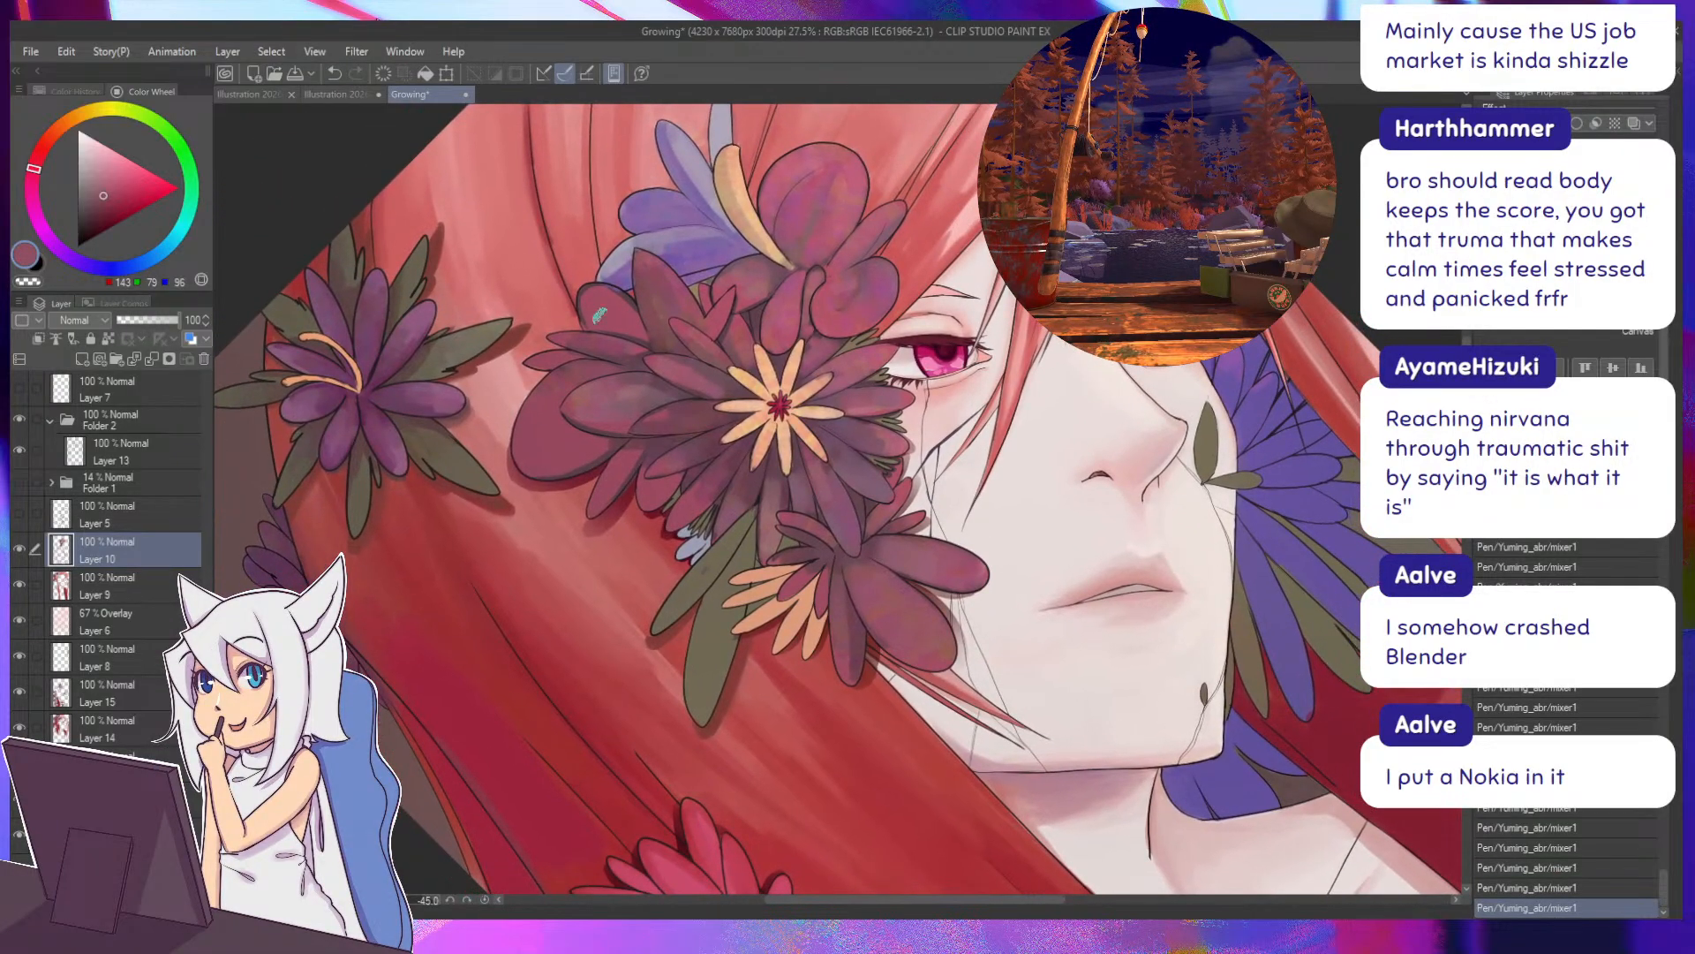
Sample petal tones within the large burgundy flower, undo the latest strokes, and resample dusty mauve (146, 101, 103).
{"action": "left_click", "coordinate": [621, 421], "text": "alt"}
{"action": "left_click_drag", "start_coordinate": [643, 384], "coordinate": [967, 311]}
{"action": "mouse_move", "coordinate": [874, 281]}
{"action": "left_mouse_down"}
{"action": "mouse_move", "coordinate": [758, 336]}
{"action": "mouse_move", "coordinate": [747, 385]}
{"action": "mouse_move", "coordinate": [718, 390]}
{"action": "mouse_move", "coordinate": [766, 399]}
{"action": "mouse_move", "coordinate": [811, 521]}
{"action": "left_mouse_up"}
{"action": "left_click", "coordinate": [800, 471], "text": "alt"}
{"action": "key", "text": "ctrl+z"}
{"action": "key", "text": "ctrl+z"}
{"action": "left_click", "coordinate": [800, 452], "text": "alt"}
{"action": "left_click_drag", "start_coordinate": [763, 453], "coordinate": [728, 376]}
Examine the burgundy flowers and surrounding hair while turning the canvas through different angles.
{"action": "key", "text": "minus"}
{"action": "key", "text": "minus"}
{"action": "key", "text": "minus"}
{"action": "key", "text": "minus"}
{"action": "key", "text": "minus"}
{"action": "key", "text": "minus"}
{"action": "key", "text": "minus"}
{"action": "key", "text": "minus"}
{"action": "key", "text": "minus"}
{"action": "key", "text": "minus"}
{"action": "key", "text": "minus"}
{"action": "key", "text": "minus"}
{"action": "key", "text": "minus"}
{"action": "key", "text": "minus"}
{"action": "key", "text": "minus"}
{"action": "key", "text": "minus"}
{"action": "key", "text": "minus"}
{"action": "key", "text": "minus"}
{"action": "key", "text": "minus"}
{"action": "key", "text": "minus"}
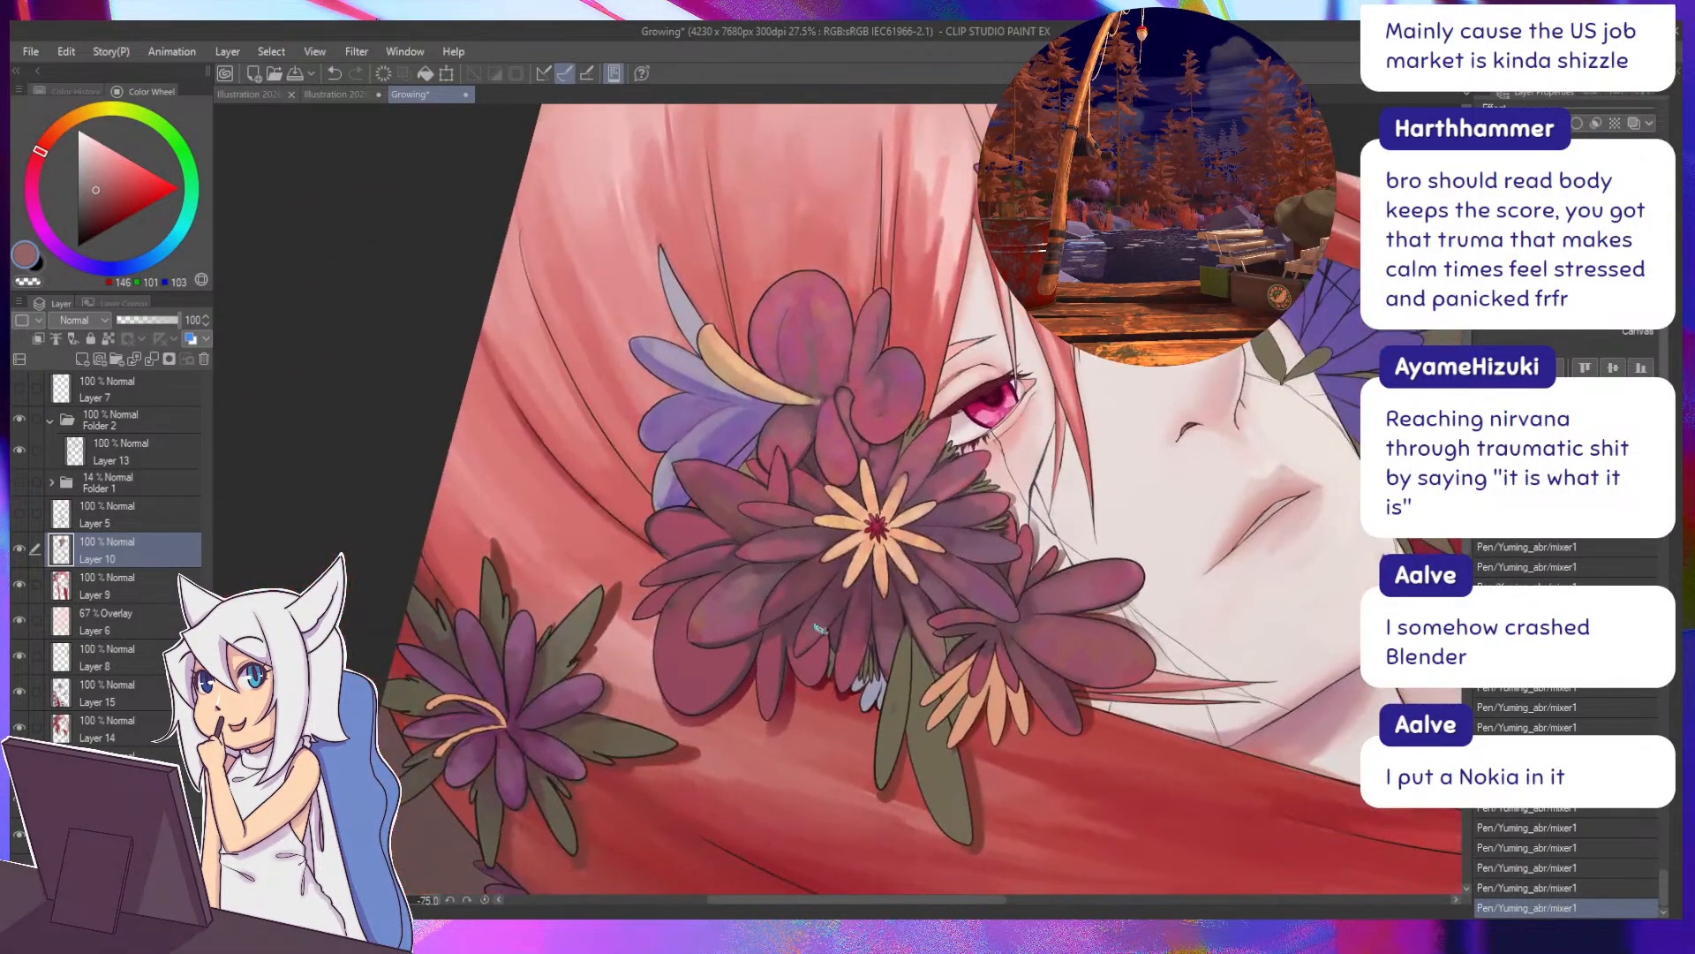
{"action": "left_click_drag", "start_coordinate": [793, 630], "coordinate": [613, 428]}
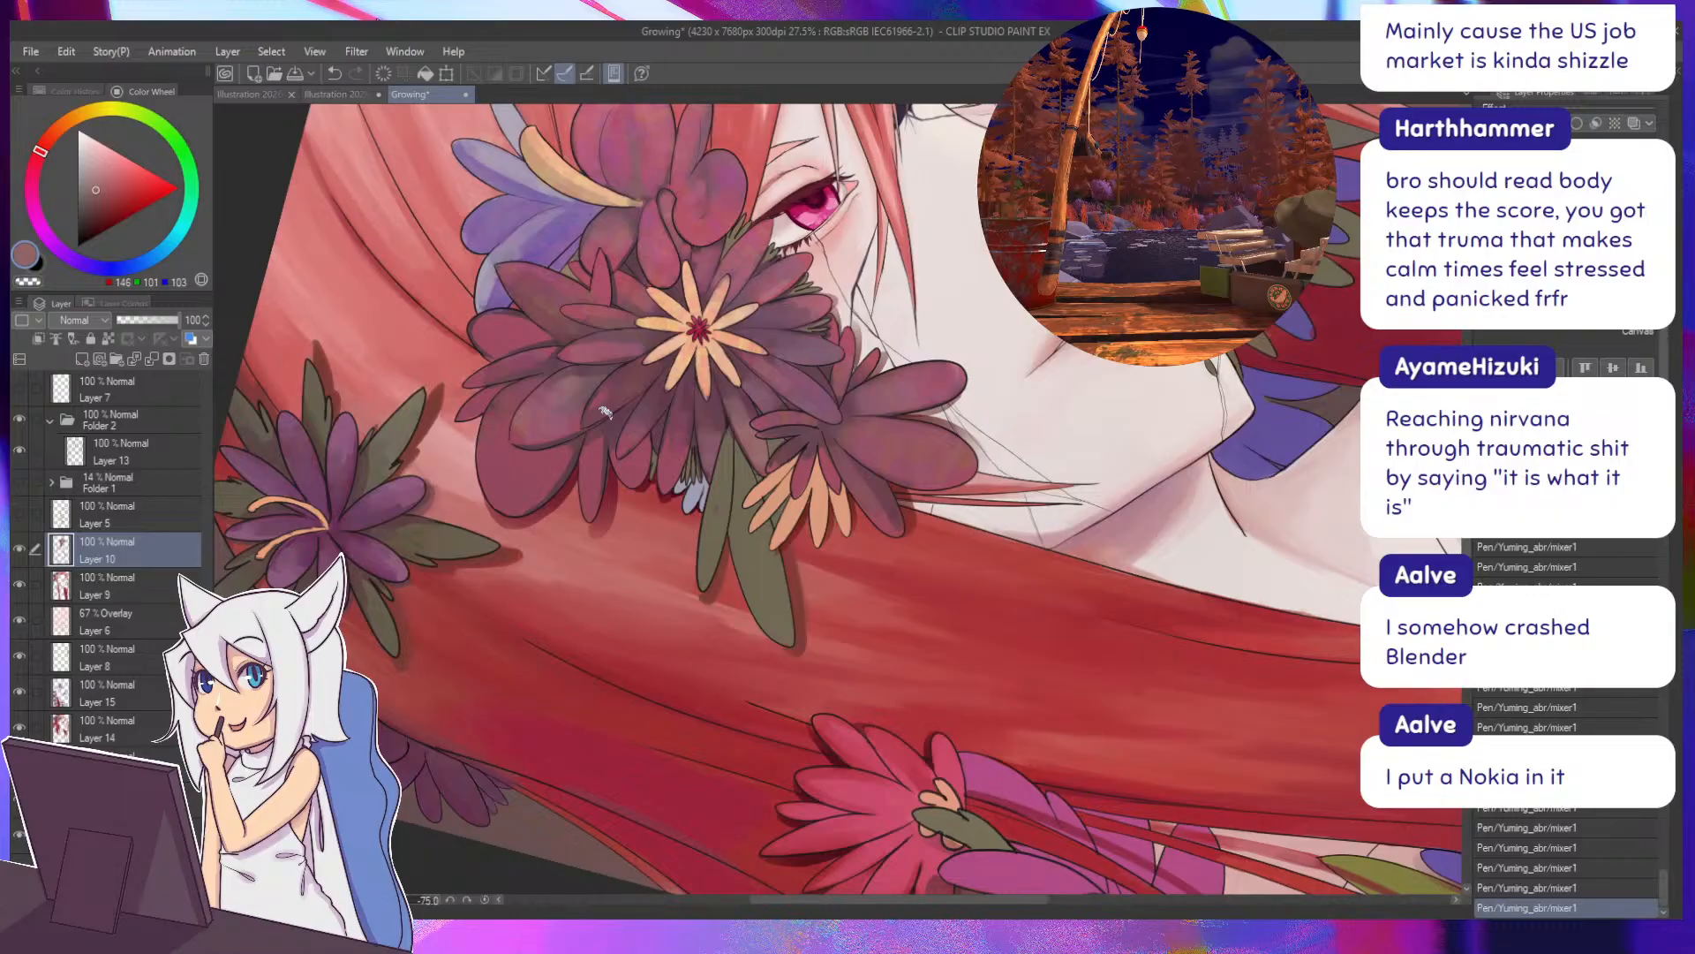
Try a sampled peach (233, 165, 131) stroke near the smaller burgundy flower's peach petals.
{"action": "left_click_drag", "start_coordinate": [694, 362], "coordinate": [732, 407]}
{"action": "left_click_drag", "start_coordinate": [747, 383], "coordinate": [707, 434]}
{"action": "left_click", "coordinate": [728, 423], "text": "alt"}
{"action": "mouse_move", "coordinate": [862, 510]}
{"action": "left_mouse_down"}
{"action": "mouse_move", "coordinate": [840, 501]}
{"action": "mouse_move", "coordinate": [834, 453]}
{"action": "left_mouse_up"}
{"action": "key", "text": "ctrl+z"}
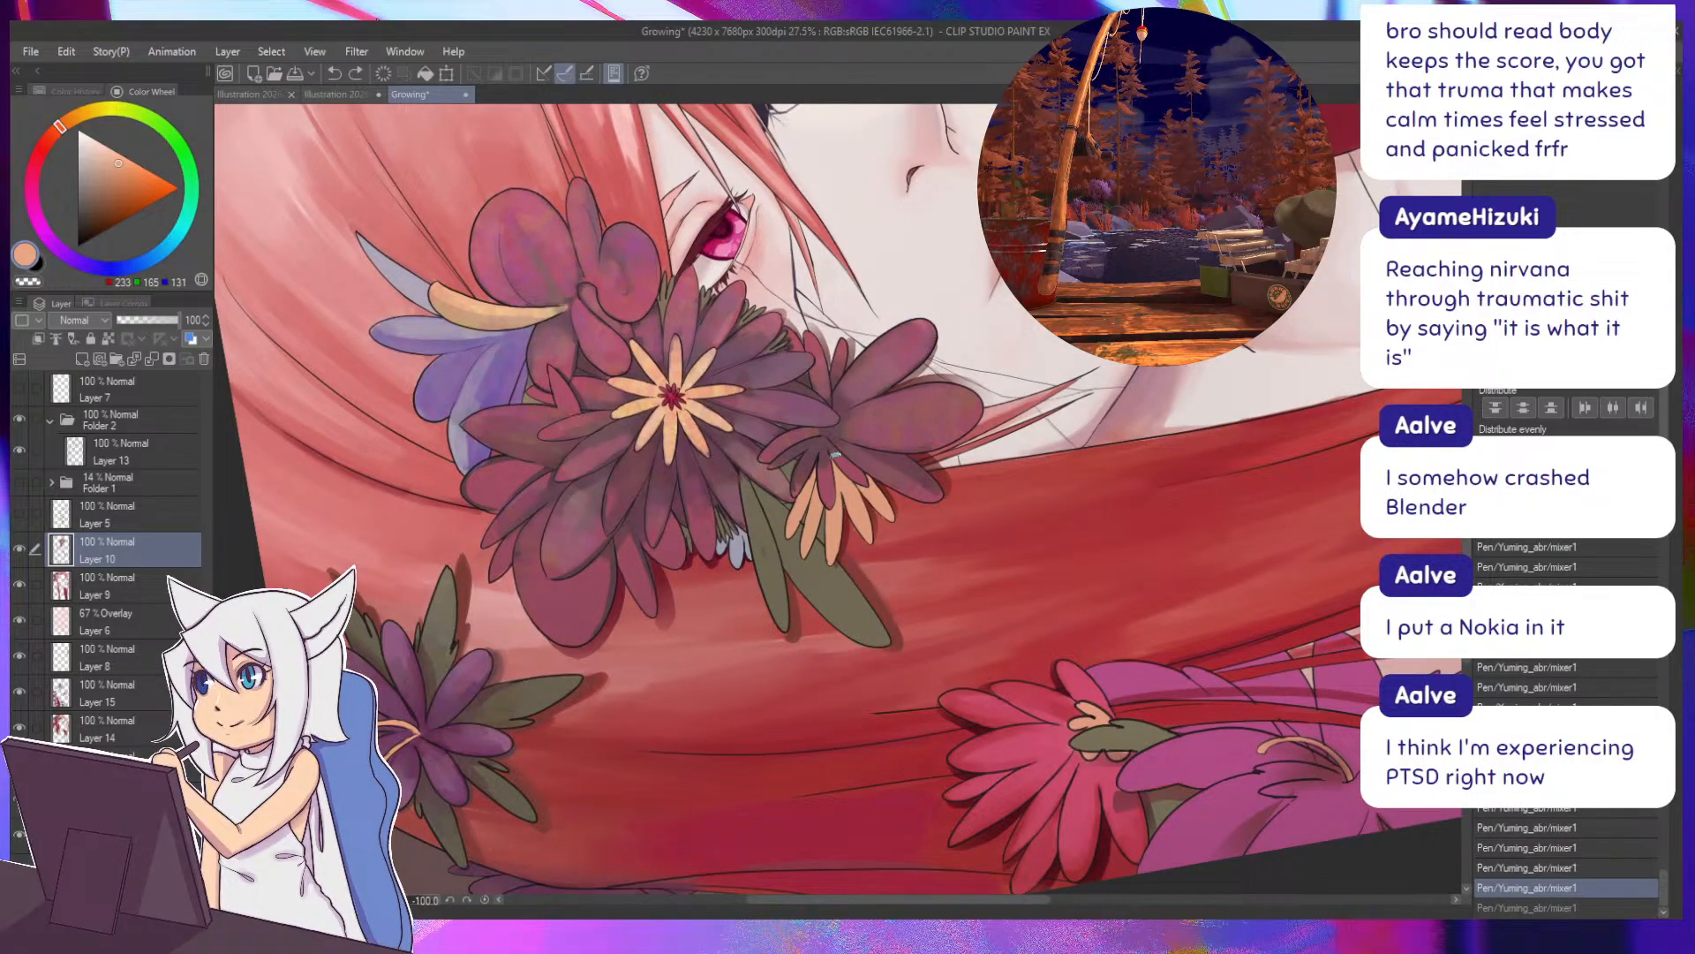
Touch up the lilac petal with sampled (165, 153, 176) and clean the adjoining hair with salmon (221, 139, 139), using the thick paint brush.
{"action": "left_click", "coordinate": [429, 332], "text": "alt"}
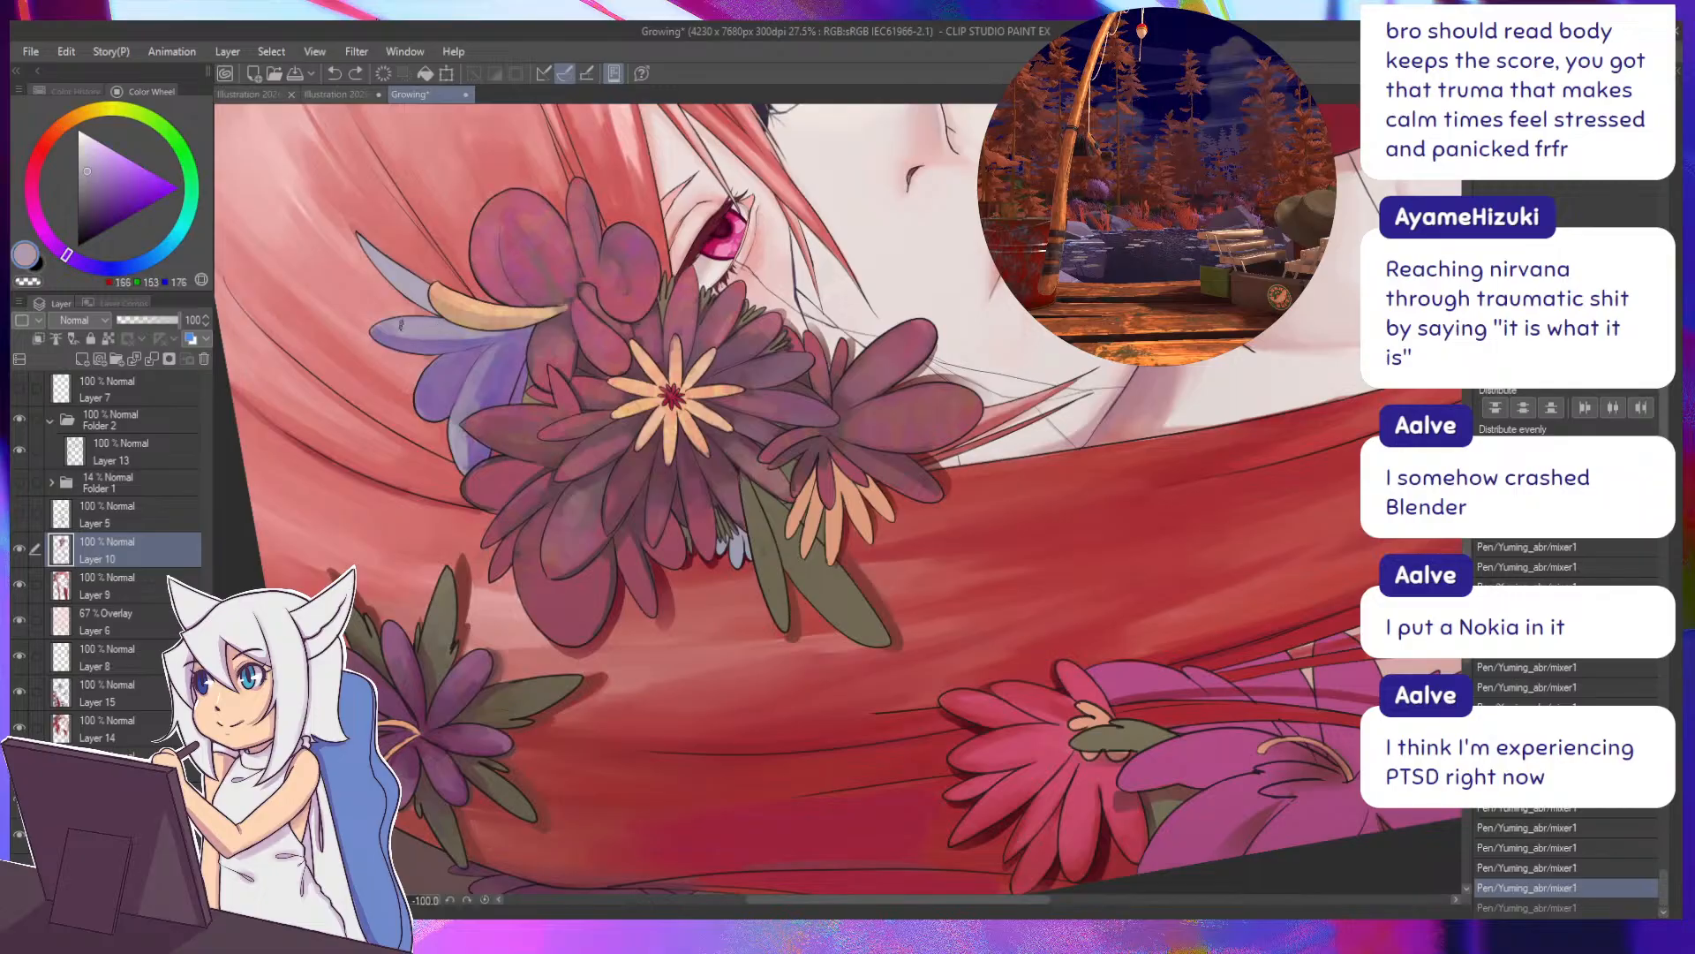
{"action": "left_click_drag", "start_coordinate": [431, 330], "coordinate": [604, 394]}
{"action": "left_click", "coordinate": [498, 331], "text": "alt"}
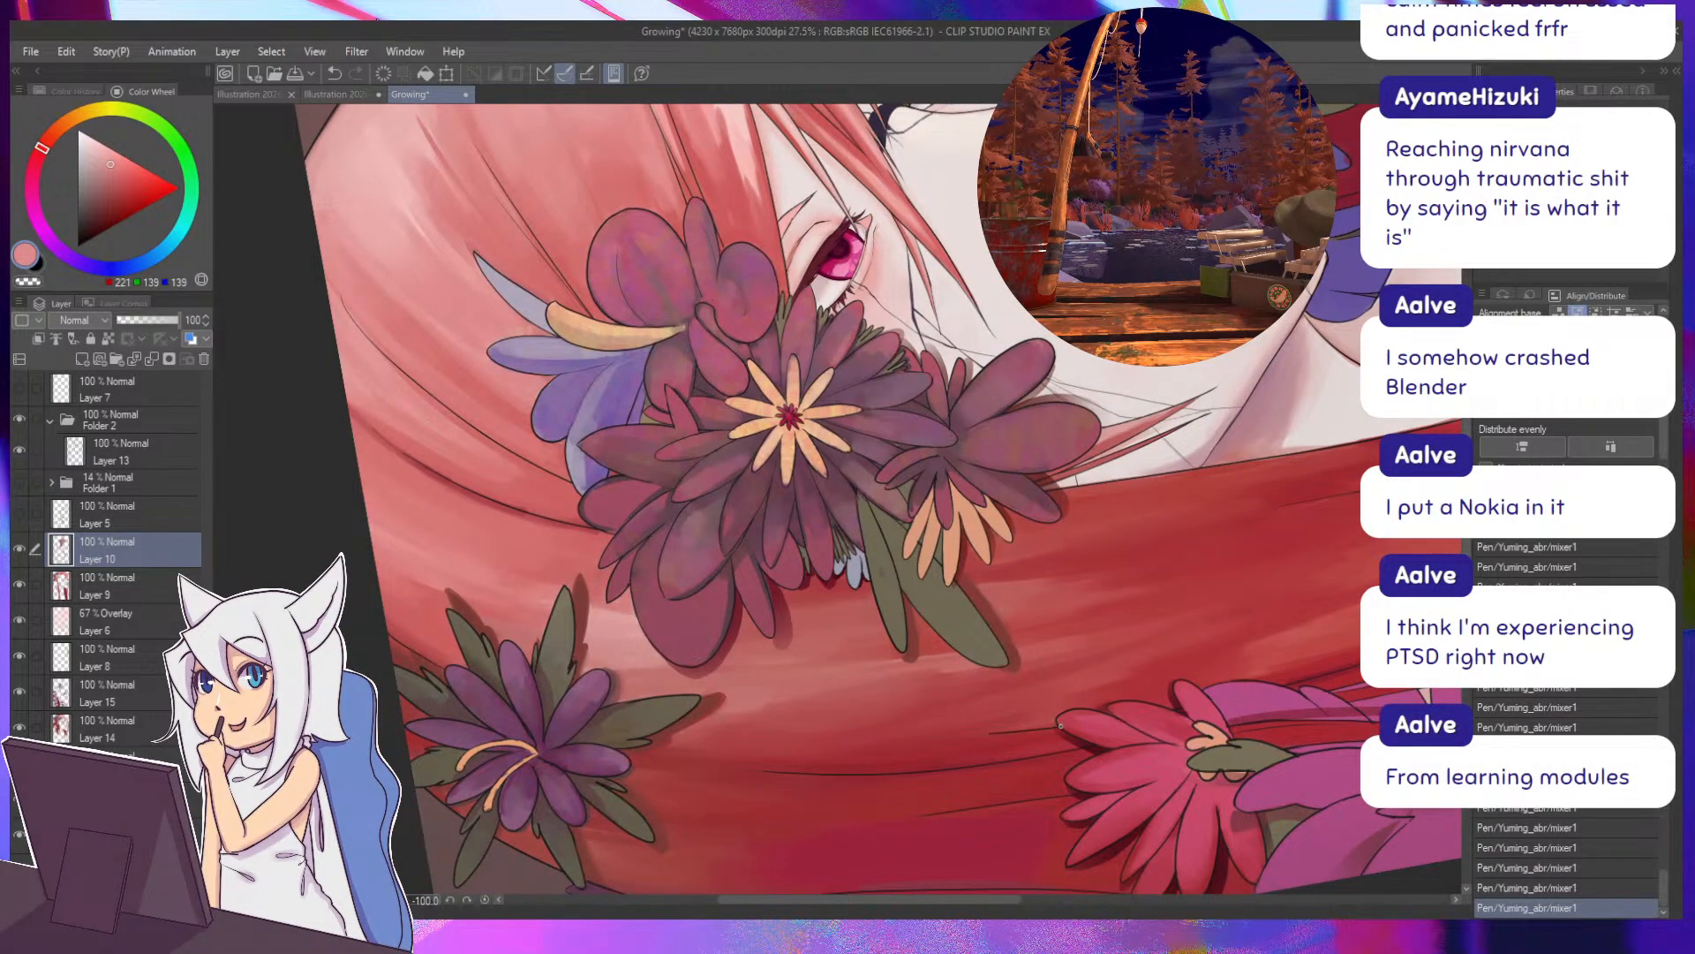
{"action": "key", "text": "b"}
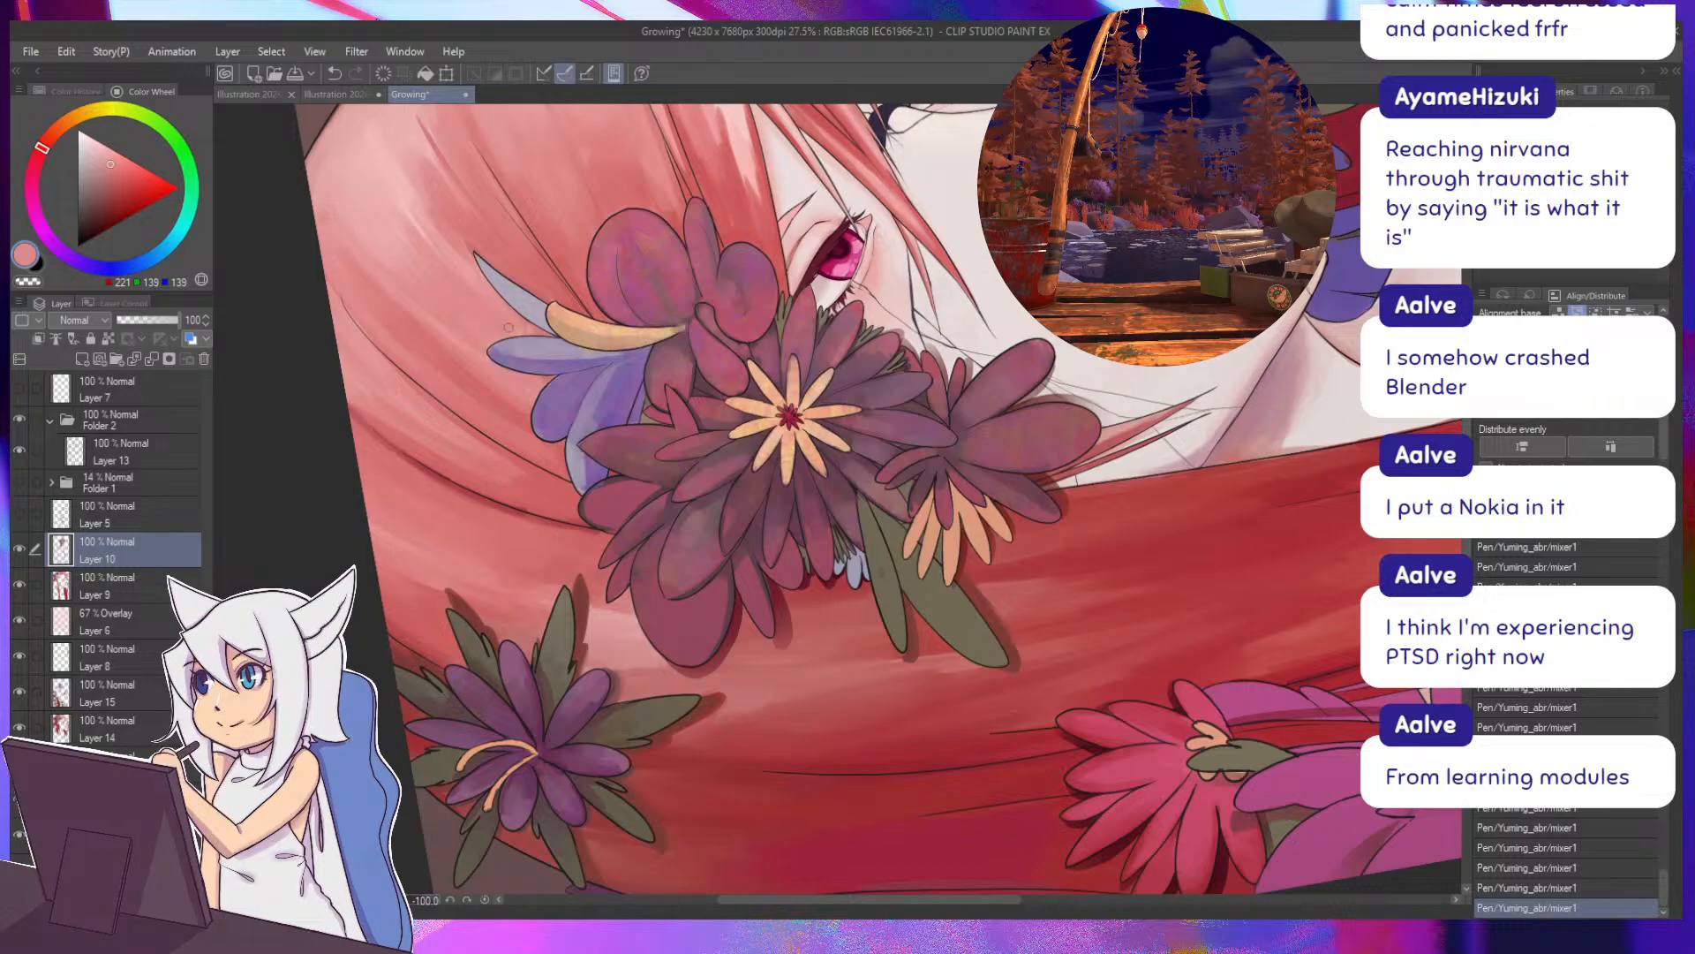
{"action": "left_click", "coordinate": [517, 330], "text": "alt"}
{"action": "left_click_drag", "start_coordinate": [517, 329], "coordinate": [505, 326]}
{"action": "left_click_drag", "start_coordinate": [517, 325], "coordinate": [500, 322]}
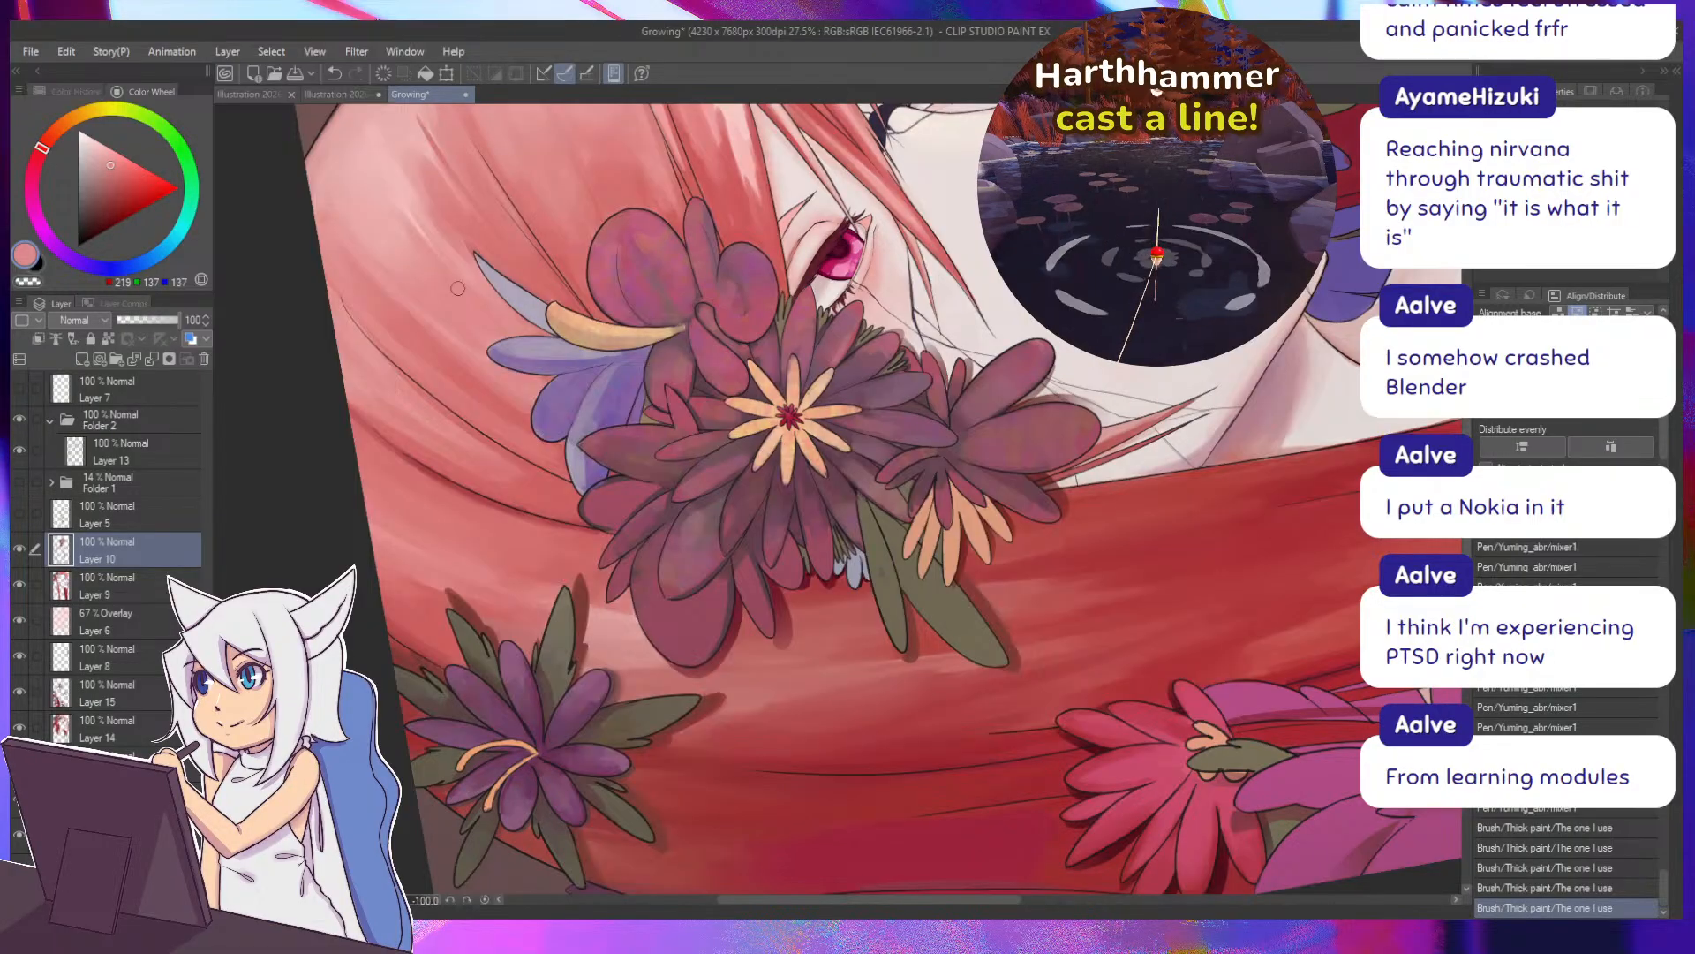
Paint the large flower's lower central petals at closer range with sampled cream (231, 193, 147) and salmon (236, 158, 142).
{"action": "left_click_drag", "start_coordinate": [457, 288], "coordinate": [581, 147]}
{"action": "left_click_drag", "start_coordinate": [832, 446], "coordinate": [914, 446]}
{"action": "mouse_move", "coordinate": [808, 478]}
{"action": "left_mouse_down"}
{"action": "mouse_move", "coordinate": [863, 480]}
{"action": "mouse_move", "coordinate": [811, 538]}
{"action": "left_mouse_up"}
{"action": "left_click", "coordinate": [845, 460], "text": "alt"}
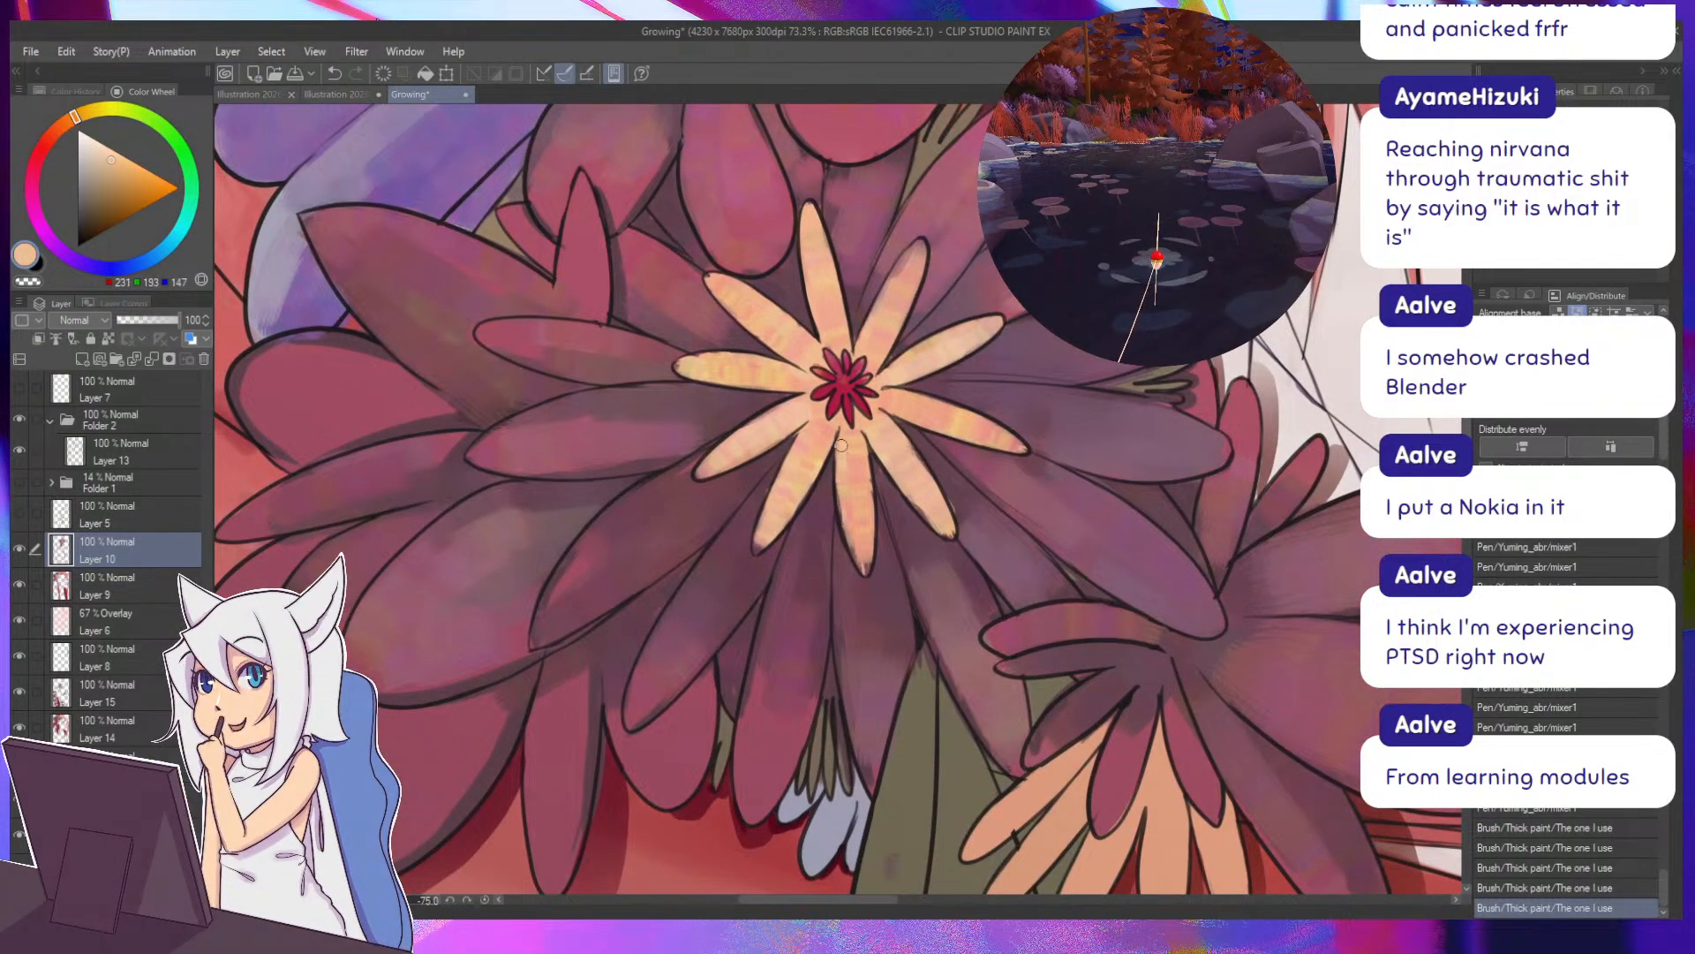
{"action": "mouse_move", "coordinate": [842, 441]}
{"action": "left_mouse_down"}
{"action": "mouse_move", "coordinate": [849, 538]}
{"action": "mouse_move", "coordinate": [840, 491]}
{"action": "mouse_move", "coordinate": [856, 556]}
{"action": "left_mouse_up"}
{"action": "left_click", "coordinate": [861, 472], "text": "alt"}
{"action": "mouse_move", "coordinate": [866, 486]}
{"action": "left_mouse_down"}
{"action": "mouse_move", "coordinate": [866, 560]}
{"action": "mouse_move", "coordinate": [867, 495]}
{"action": "mouse_move", "coordinate": [872, 535]}
{"action": "left_mouse_up"}
{"action": "scroll", "coordinate": [866, 458], "scroll_direction": "down", "scroll_amount": 2}
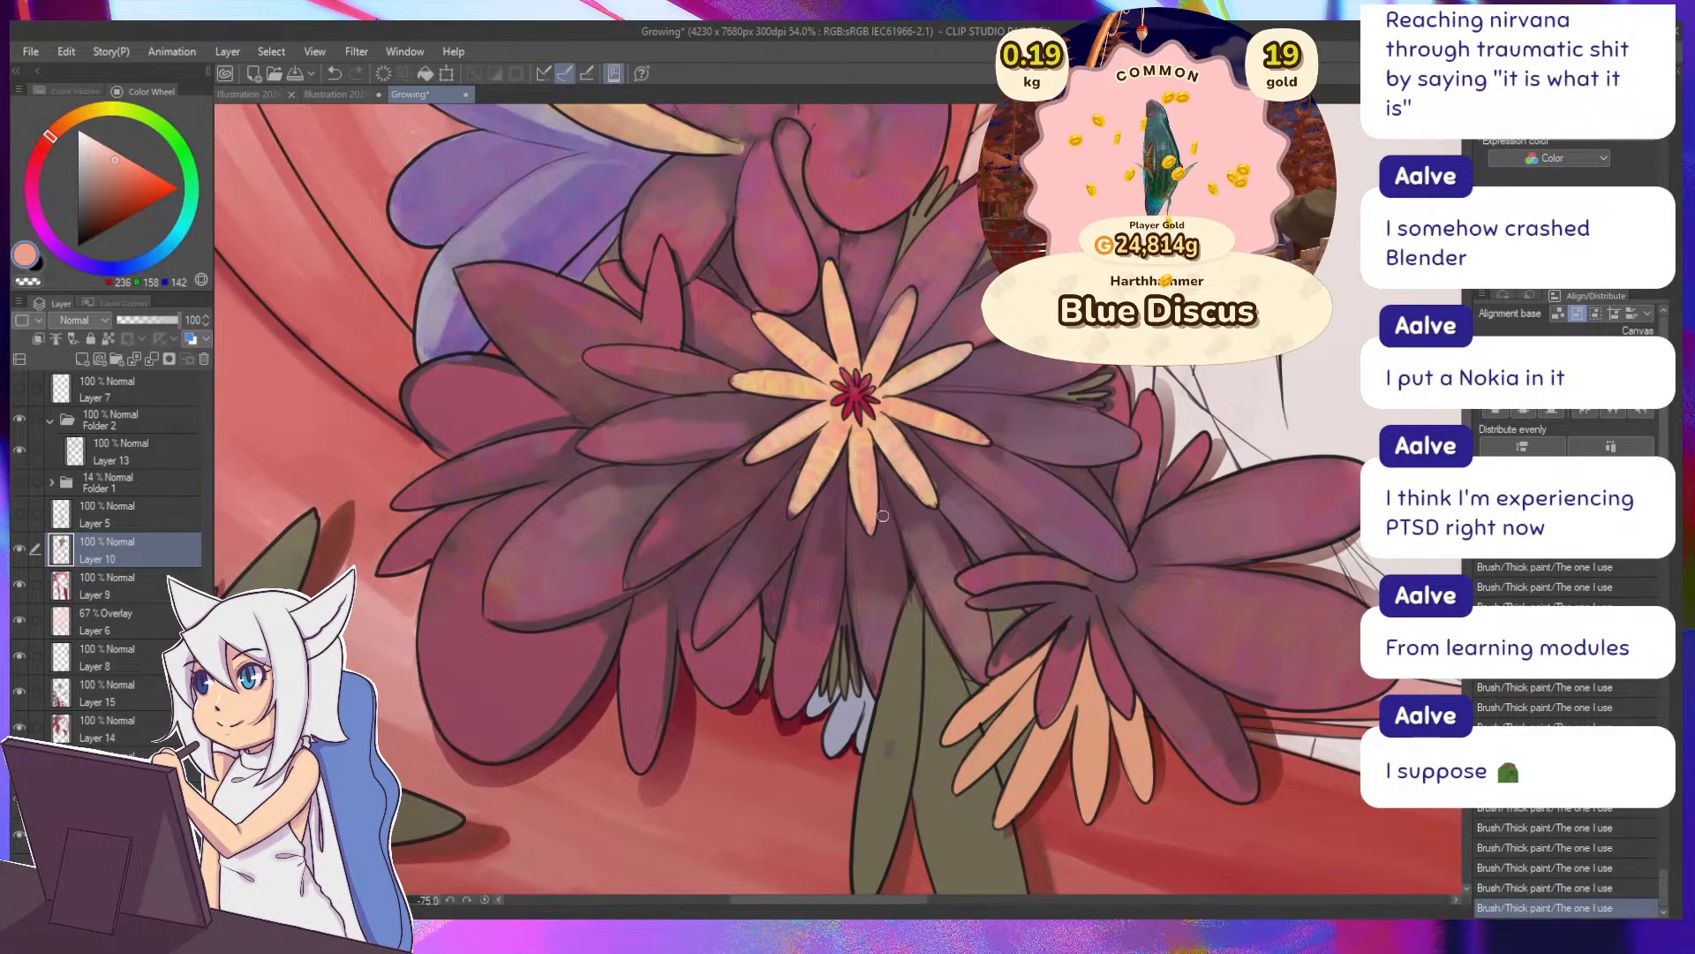
Refine the large flower's narrow central petals with sampled cream (227, 188, 144) and salmon (239, 154, 133).
{"action": "left_click", "coordinate": [883, 521], "text": "alt"}
{"action": "mouse_move", "coordinate": [878, 450]}
{"action": "left_mouse_down"}
{"action": "mouse_move", "coordinate": [838, 436]}
{"action": "mouse_move", "coordinate": [781, 524]}
{"action": "mouse_move", "coordinate": [876, 509]}
{"action": "mouse_move", "coordinate": [885, 452]}
{"action": "left_mouse_up"}
{"action": "left_click", "coordinate": [884, 449], "text": "alt"}
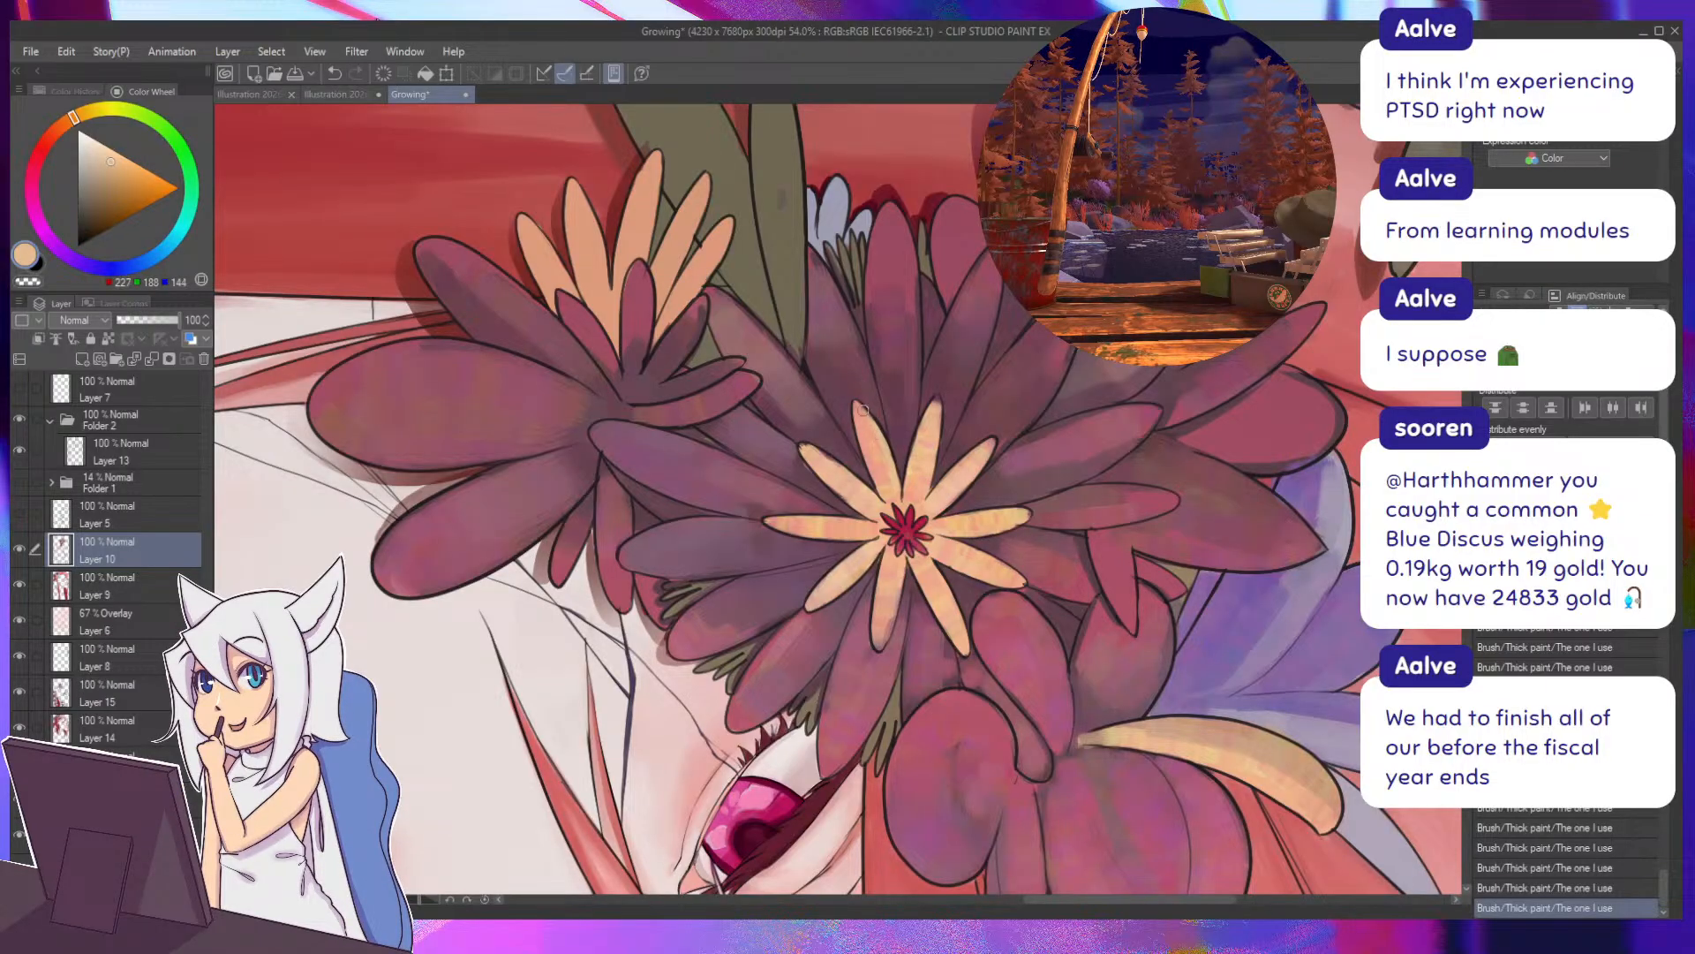
{"action": "left_click_drag", "start_coordinate": [839, 379], "coordinate": [730, 313]}
{"action": "left_click", "coordinate": [822, 422], "text": "alt"}
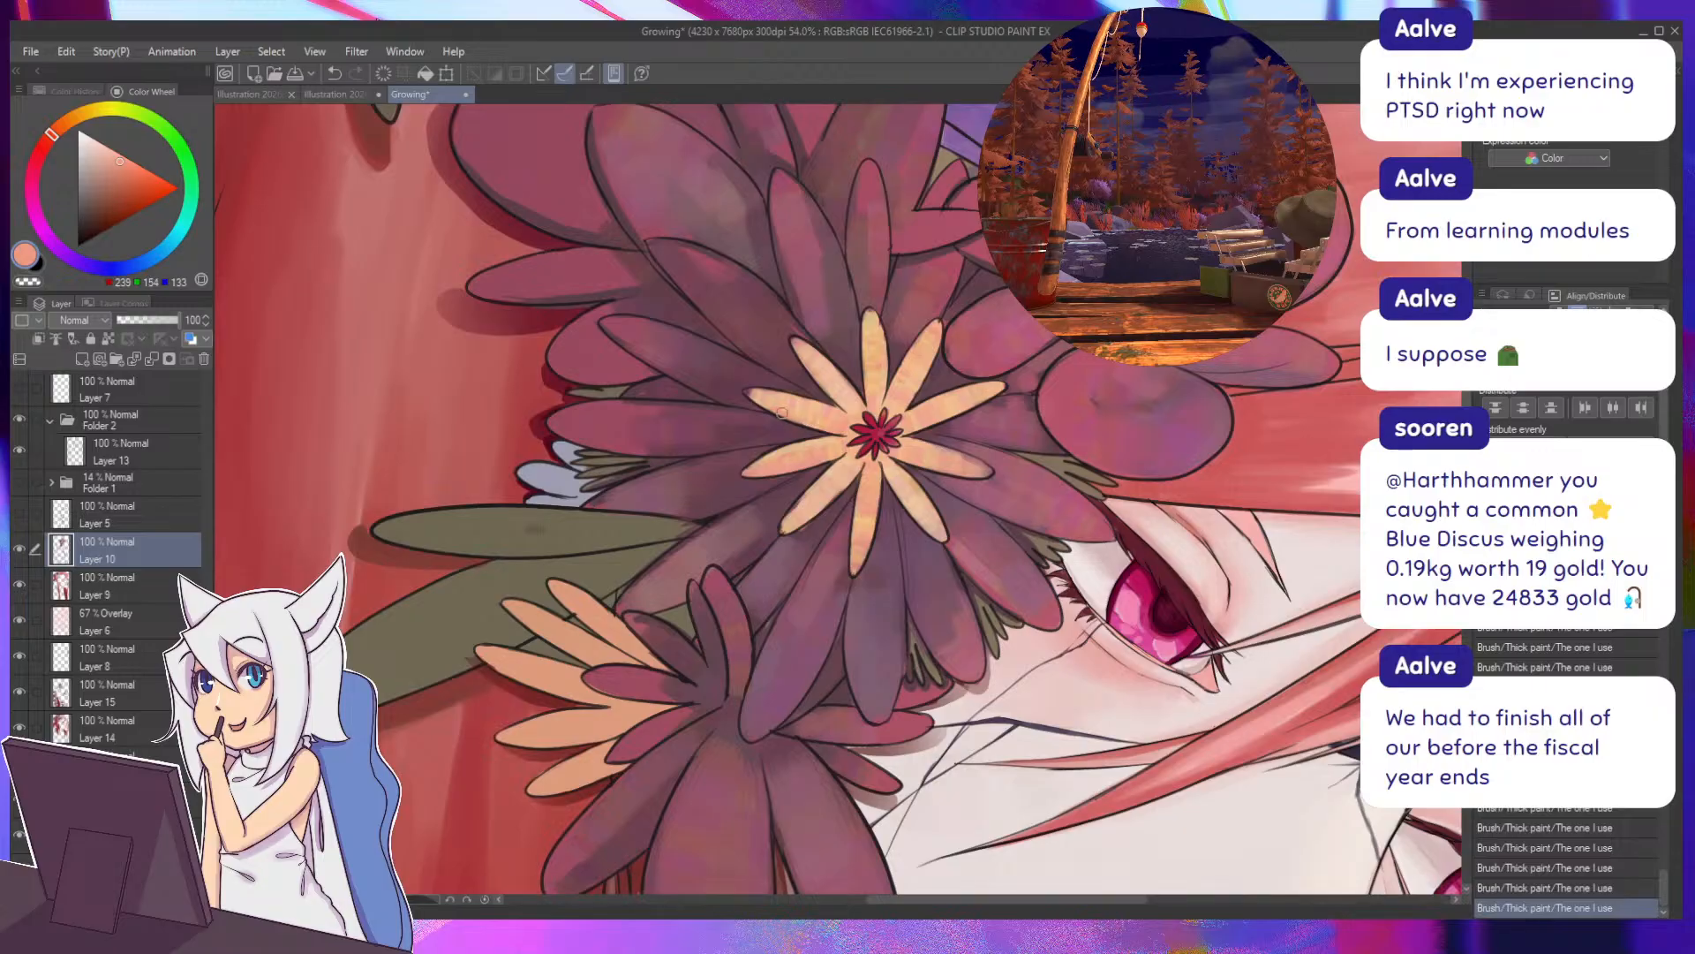
{"action": "left_click_drag", "start_coordinate": [617, 333], "coordinate": [709, 494]}
{"action": "left_click_drag", "start_coordinate": [706, 591], "coordinate": [740, 530]}
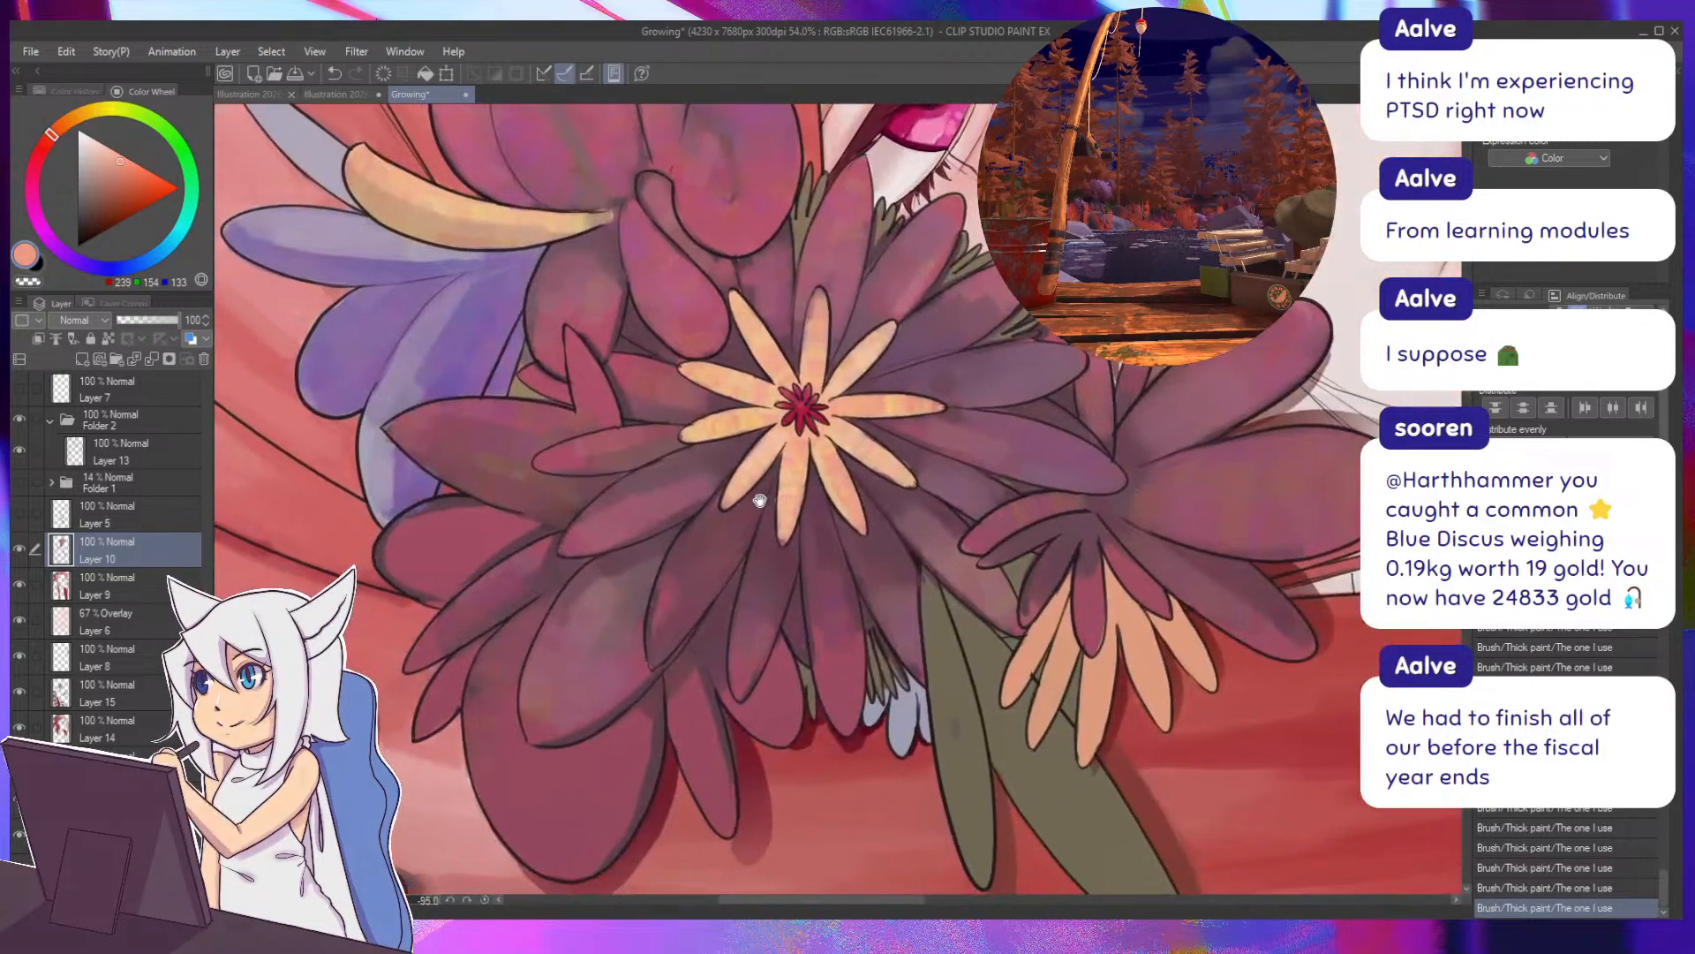
Shade the large burgundy flower's lower narrow petals with sampled plum (98, 59, 79) and (90, 62, 73).
{"action": "left_click", "coordinate": [771, 500], "text": "alt"}
{"action": "left_click_drag", "start_coordinate": [783, 597], "coordinate": [816, 582]}
{"action": "left_click", "coordinate": [822, 542], "text": "alt"}
{"action": "left_click", "coordinate": [816, 577], "text": "alt"}
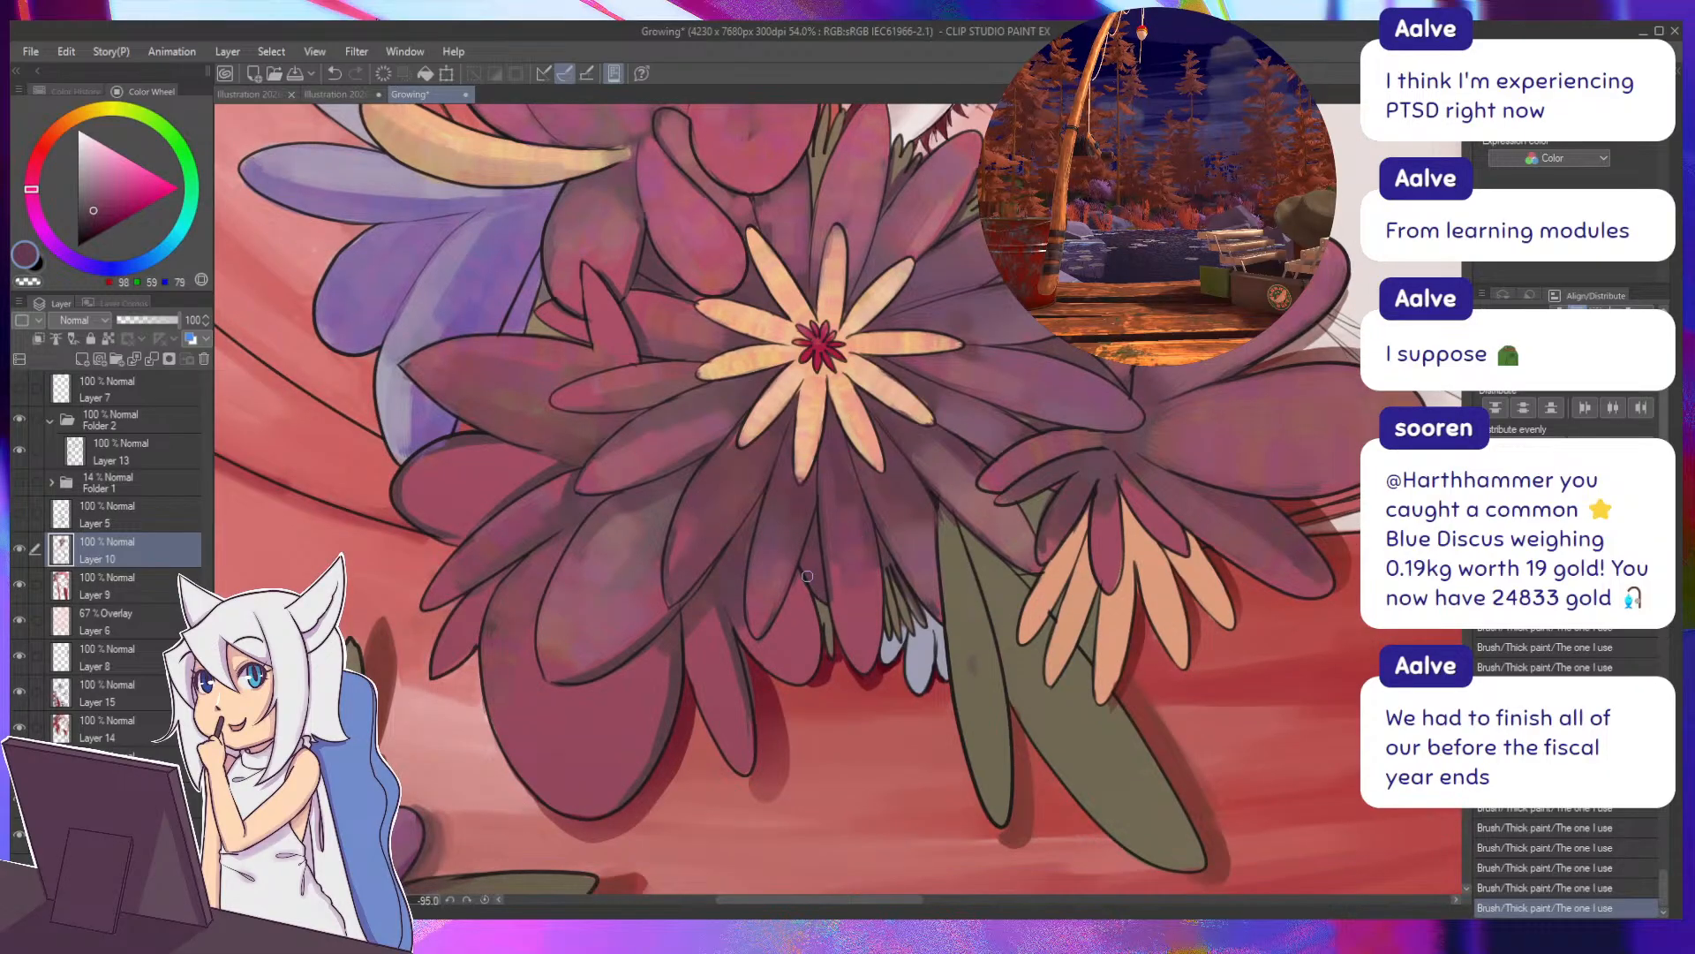
{"action": "left_click", "coordinate": [827, 563], "text": "alt"}
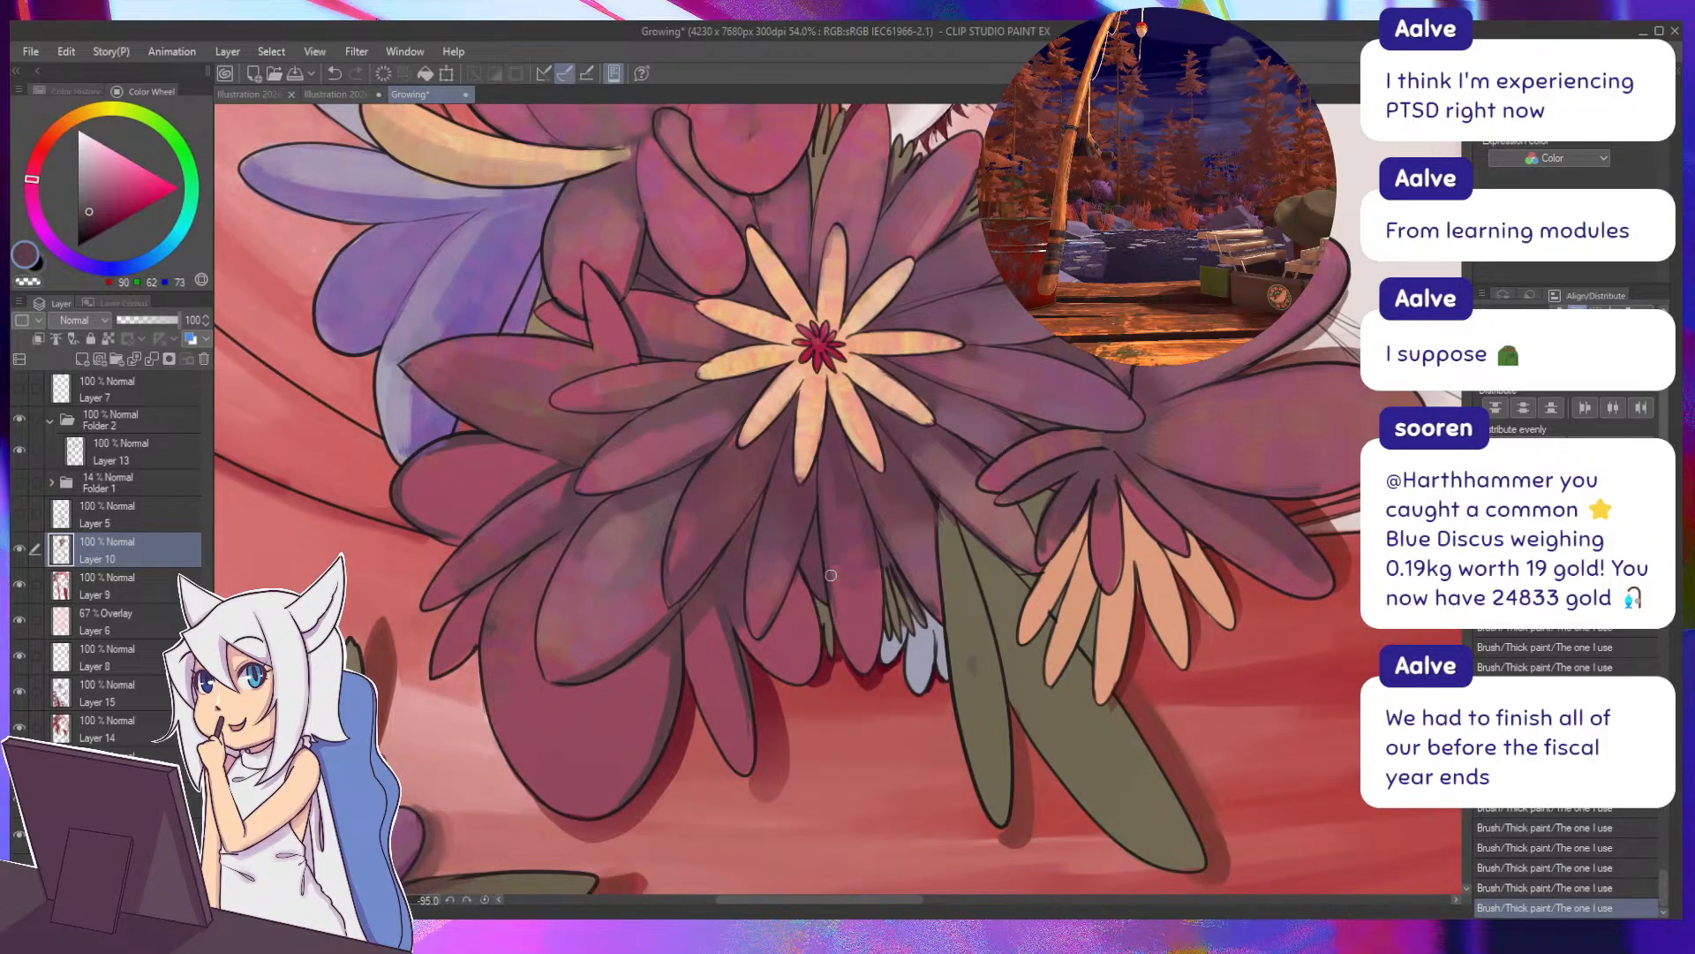
{"action": "left_click_drag", "start_coordinate": [833, 595], "coordinate": [870, 580]}
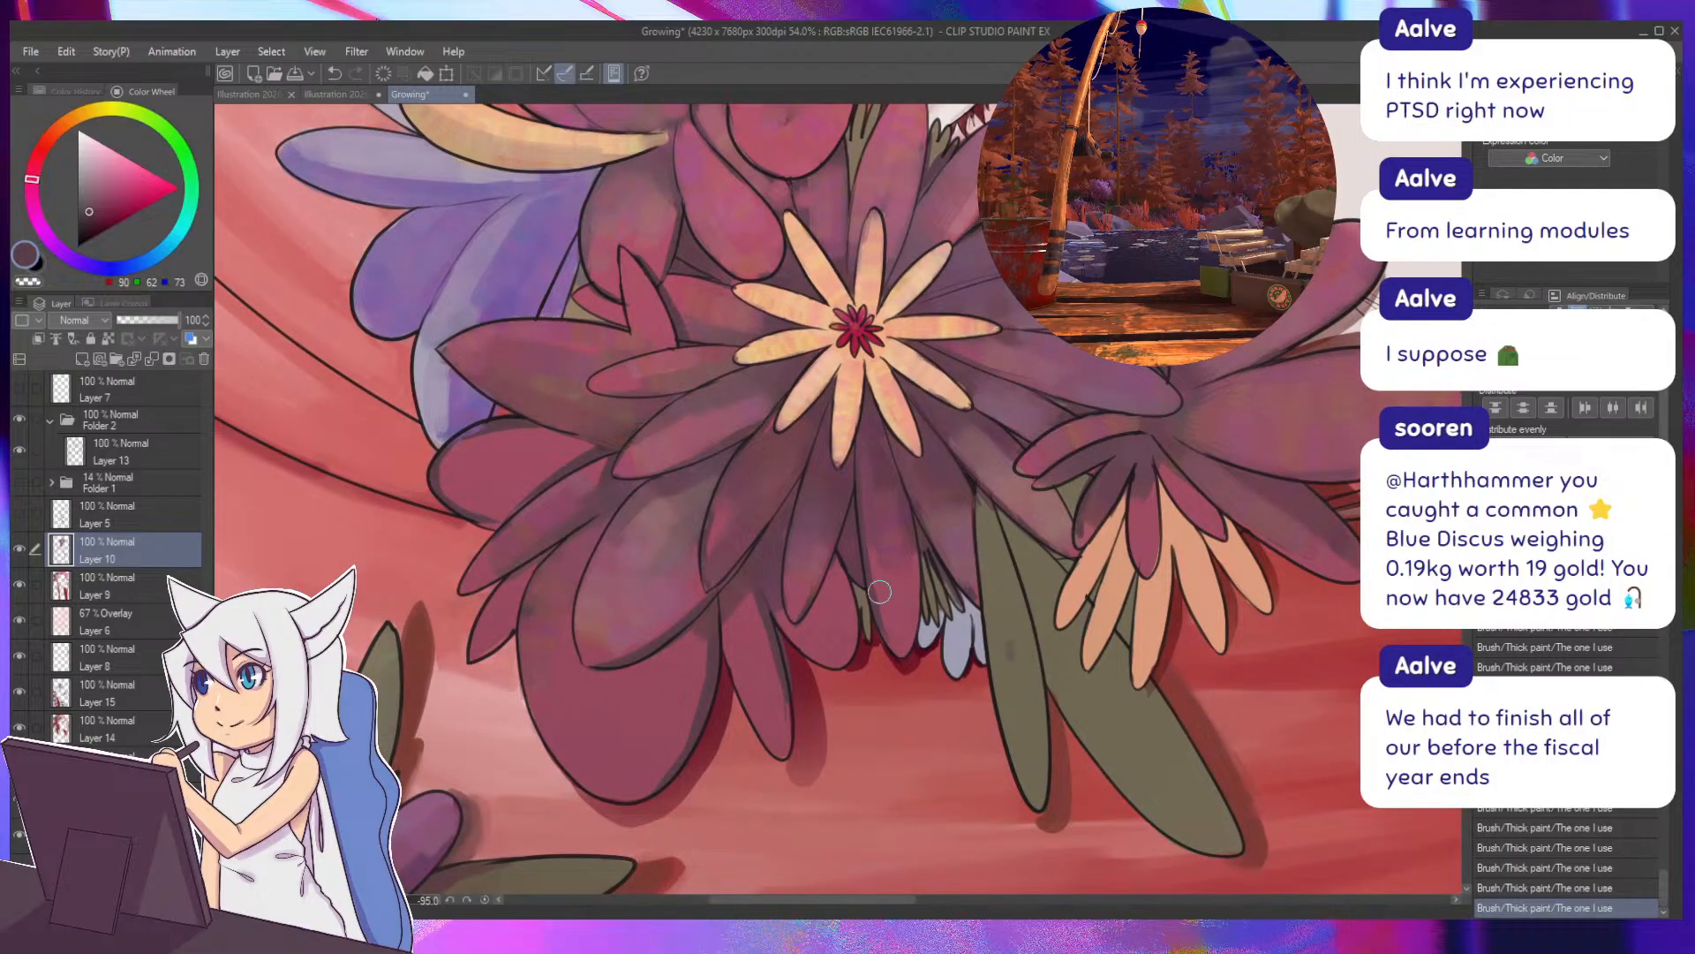
Blend sampled rose (156, 75, 96) and plum (96, 63, 75) along the narrow petal beside the blue petals.
{"action": "left_click", "coordinate": [880, 593], "text": "alt"}
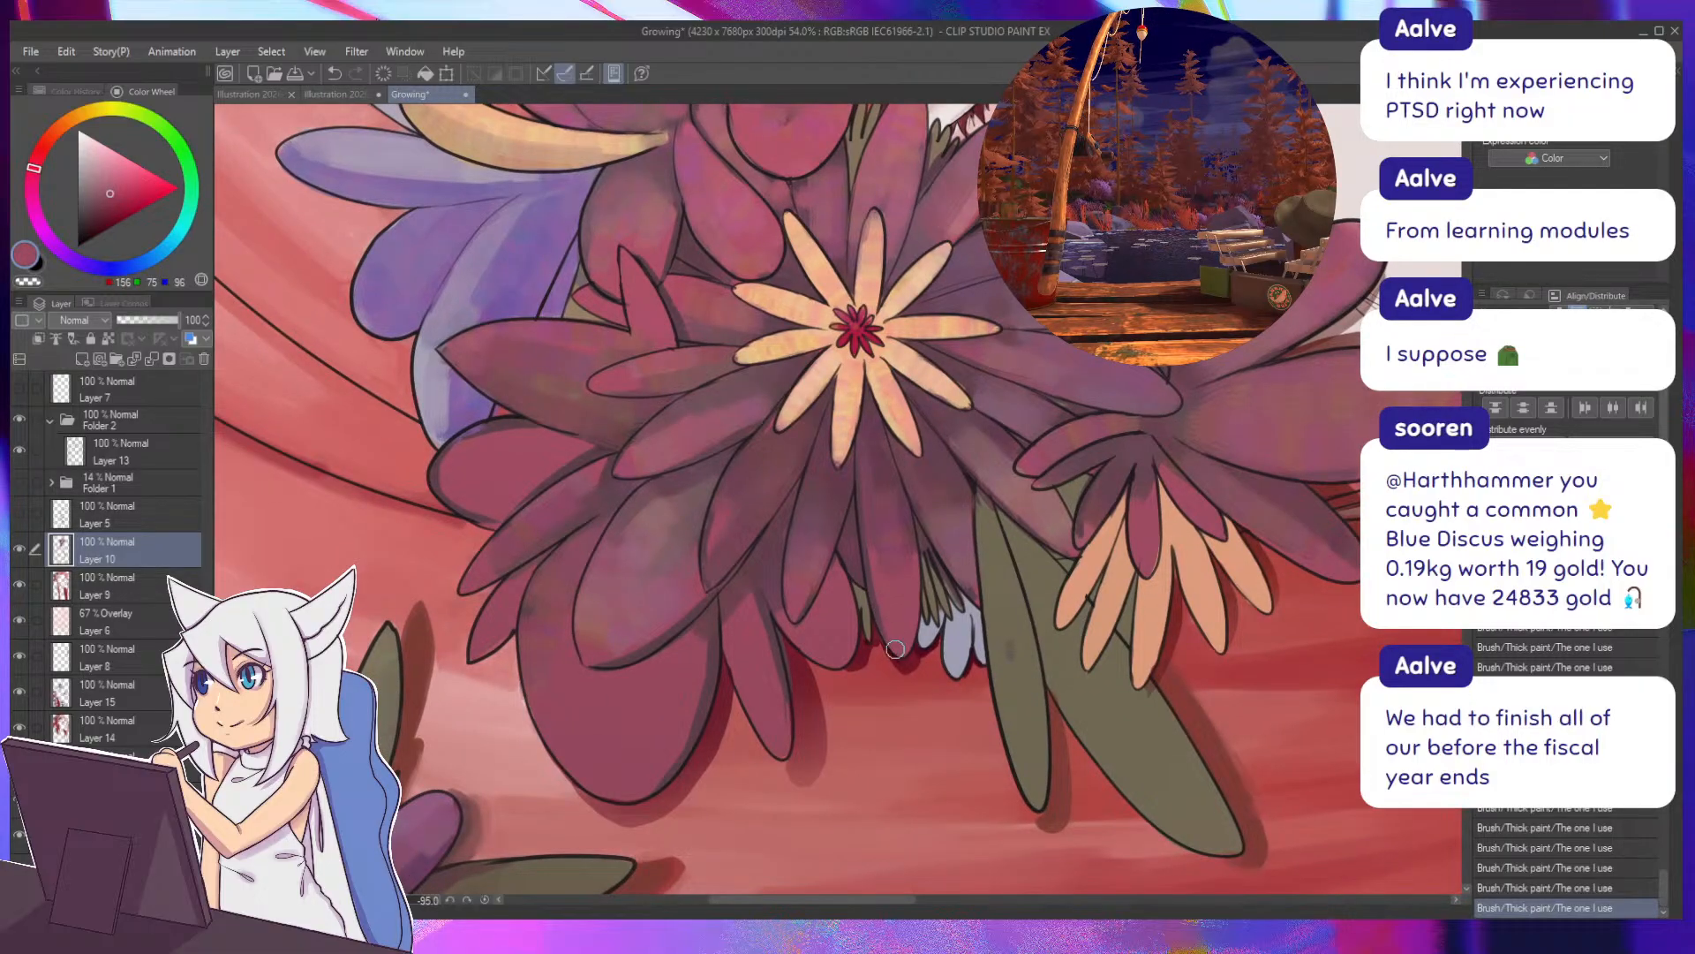
{"action": "left_click", "coordinate": [875, 595], "text": "alt"}
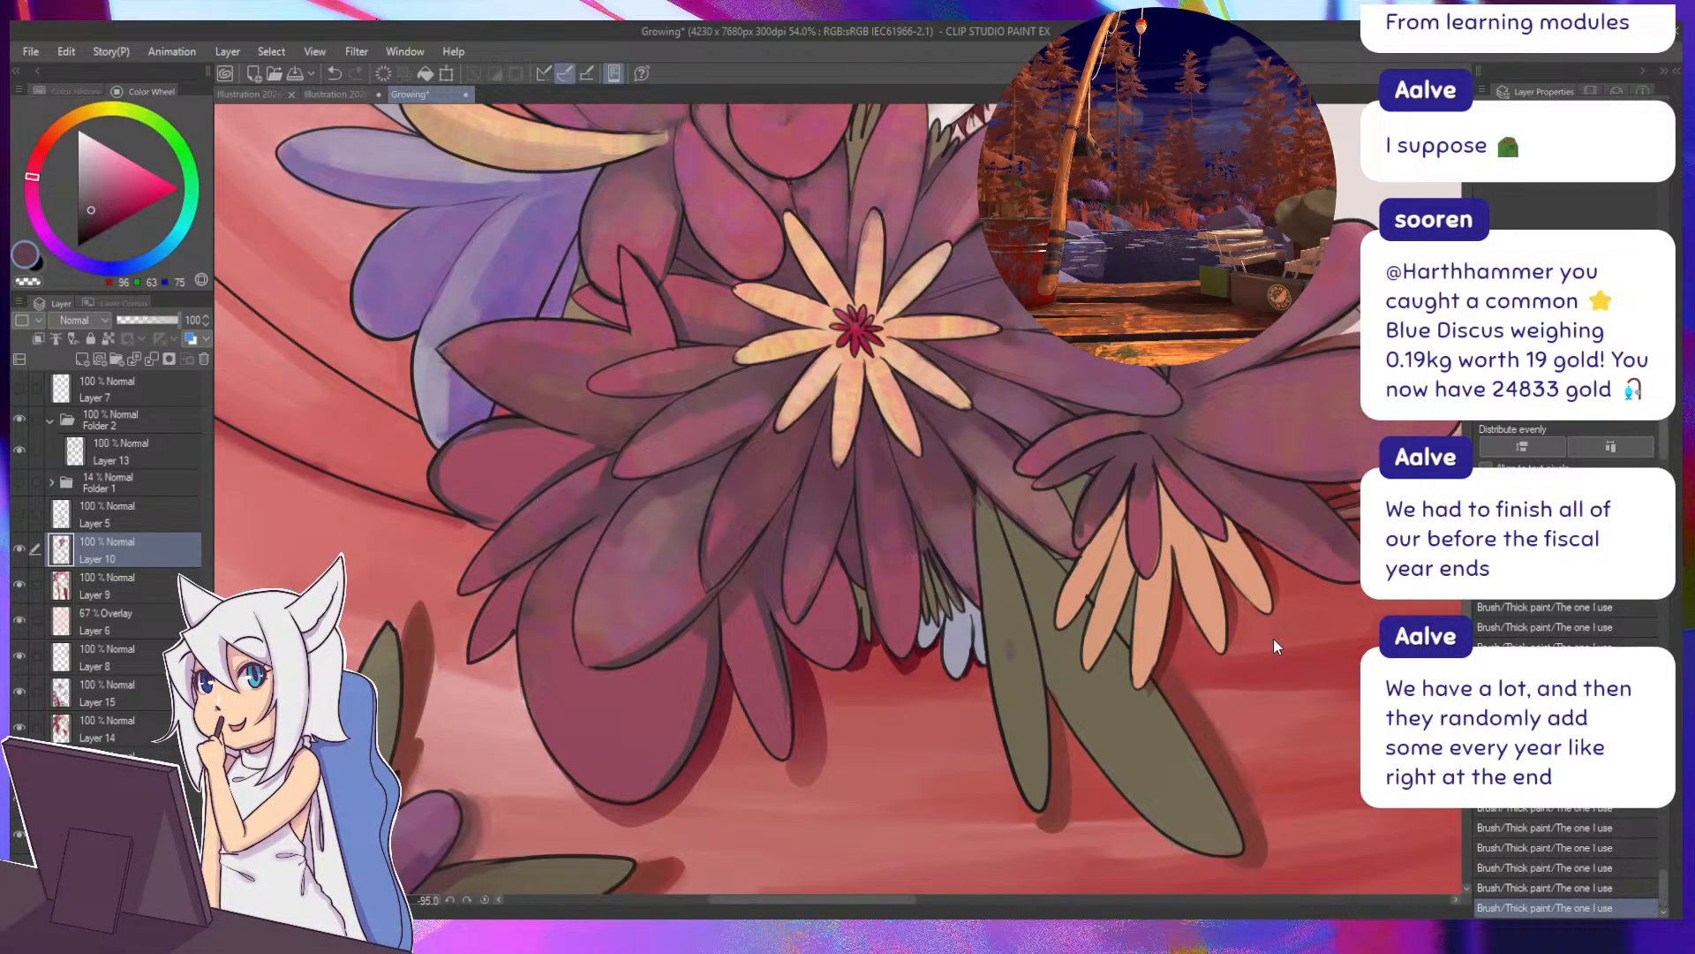
{"action": "left_click", "coordinate": [872, 590], "text": "alt"}
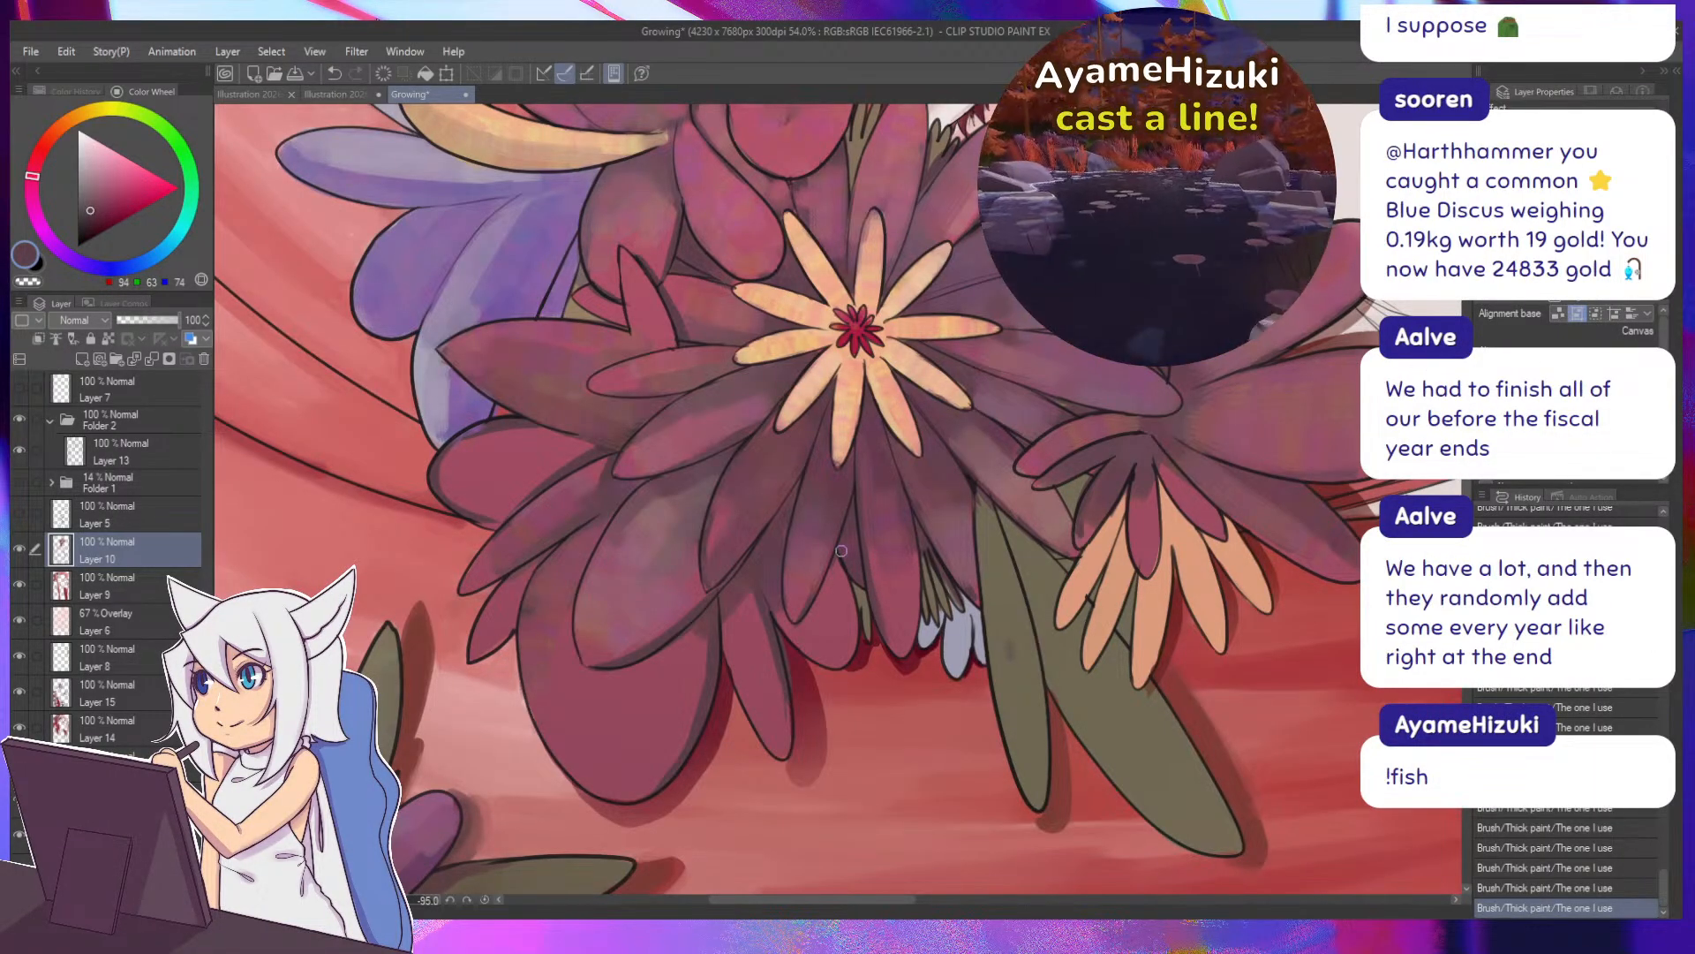
{"action": "left_click", "coordinate": [875, 602], "text": "alt"}
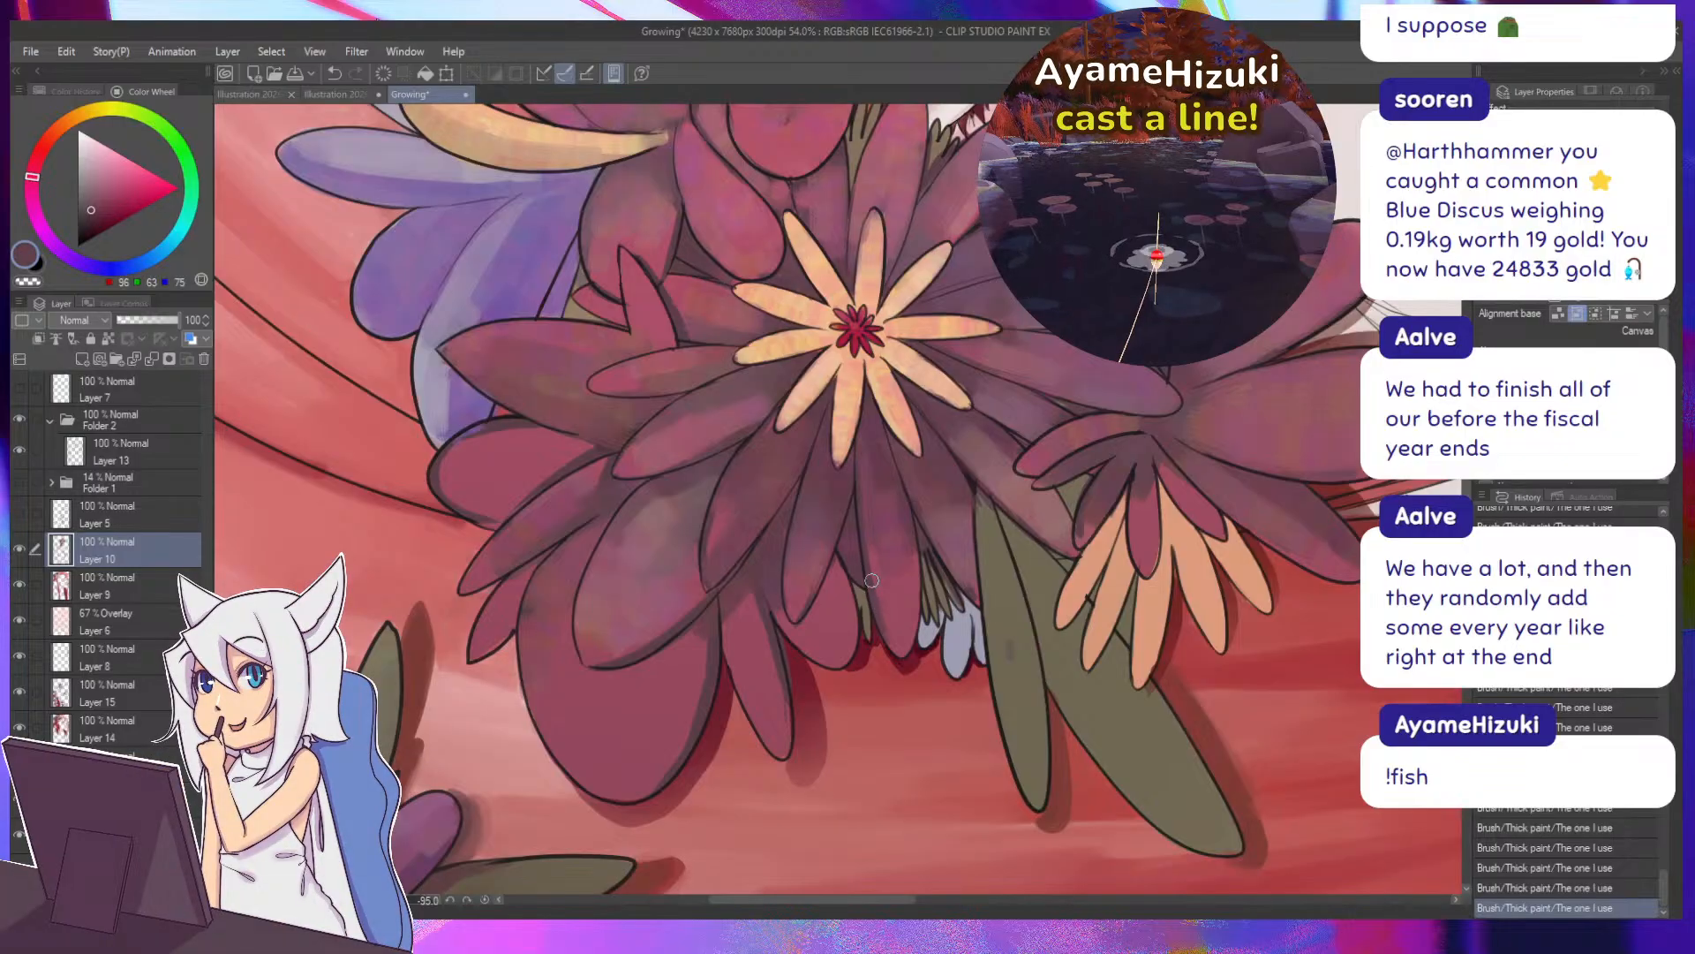
Soften the narrow petals near the blue petals with sampled mauve (126, 68, 93) and (116, 65, 86), working at a rotated angle.
{"action": "left_click_drag", "start_coordinate": [855, 477], "coordinate": [786, 492]}
{"action": "left_click", "coordinate": [815, 532], "text": "alt"}
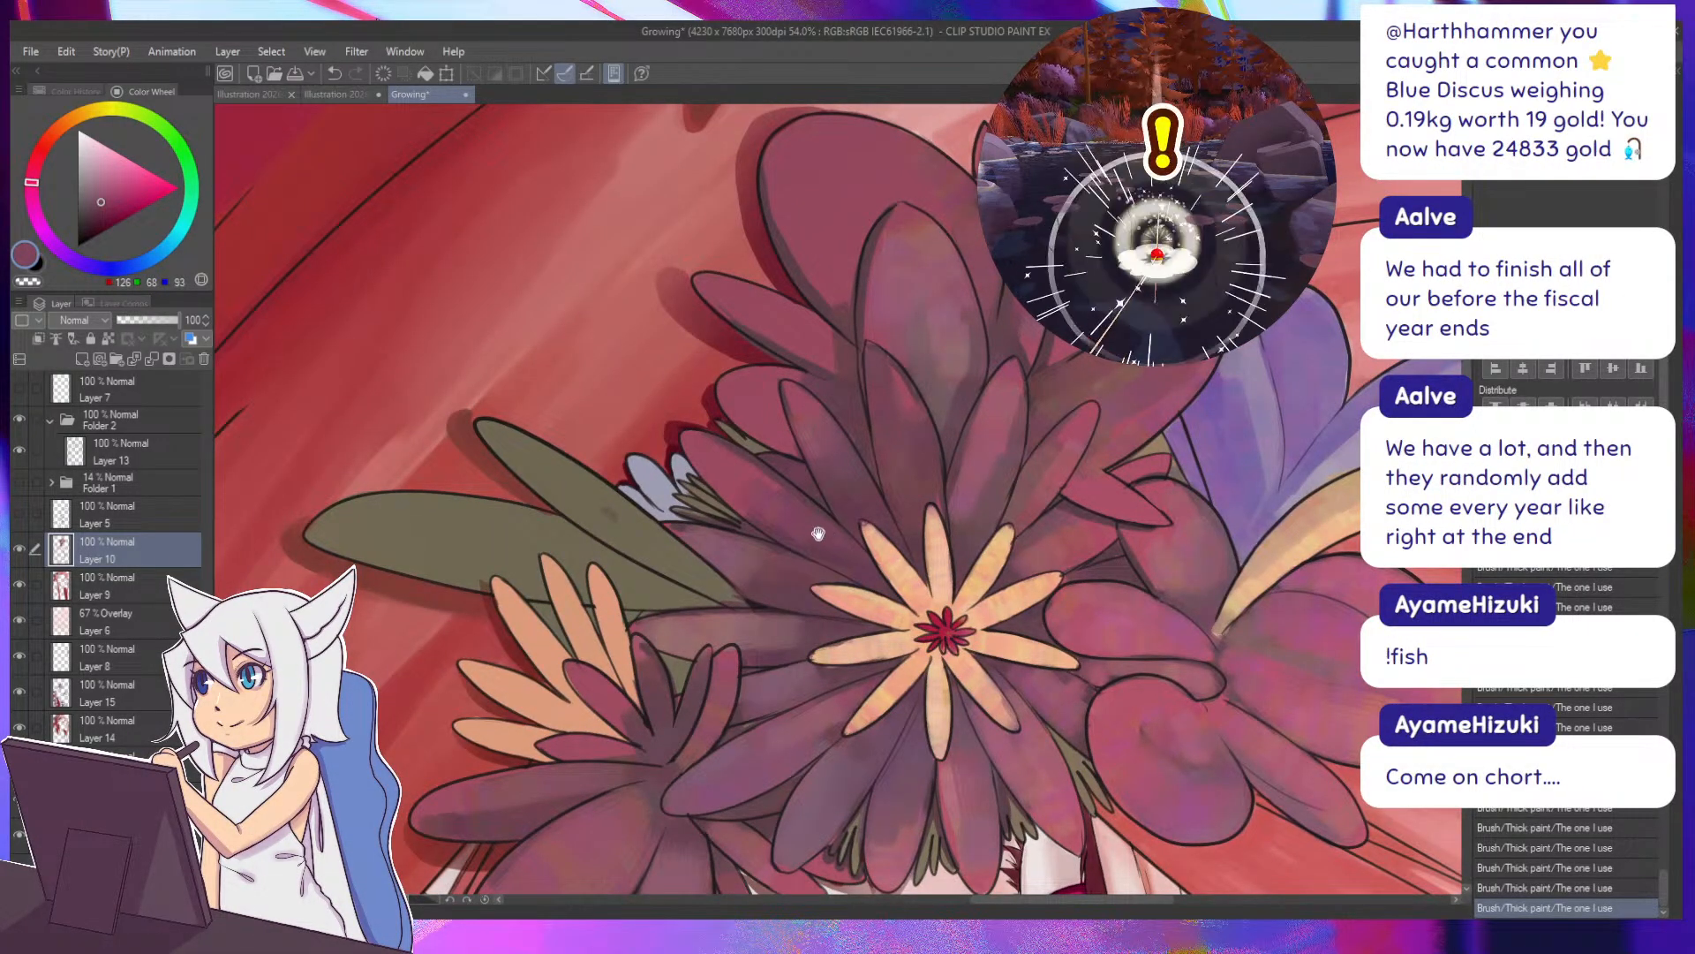
{"action": "left_click_drag", "start_coordinate": [777, 466], "coordinate": [783, 435]}
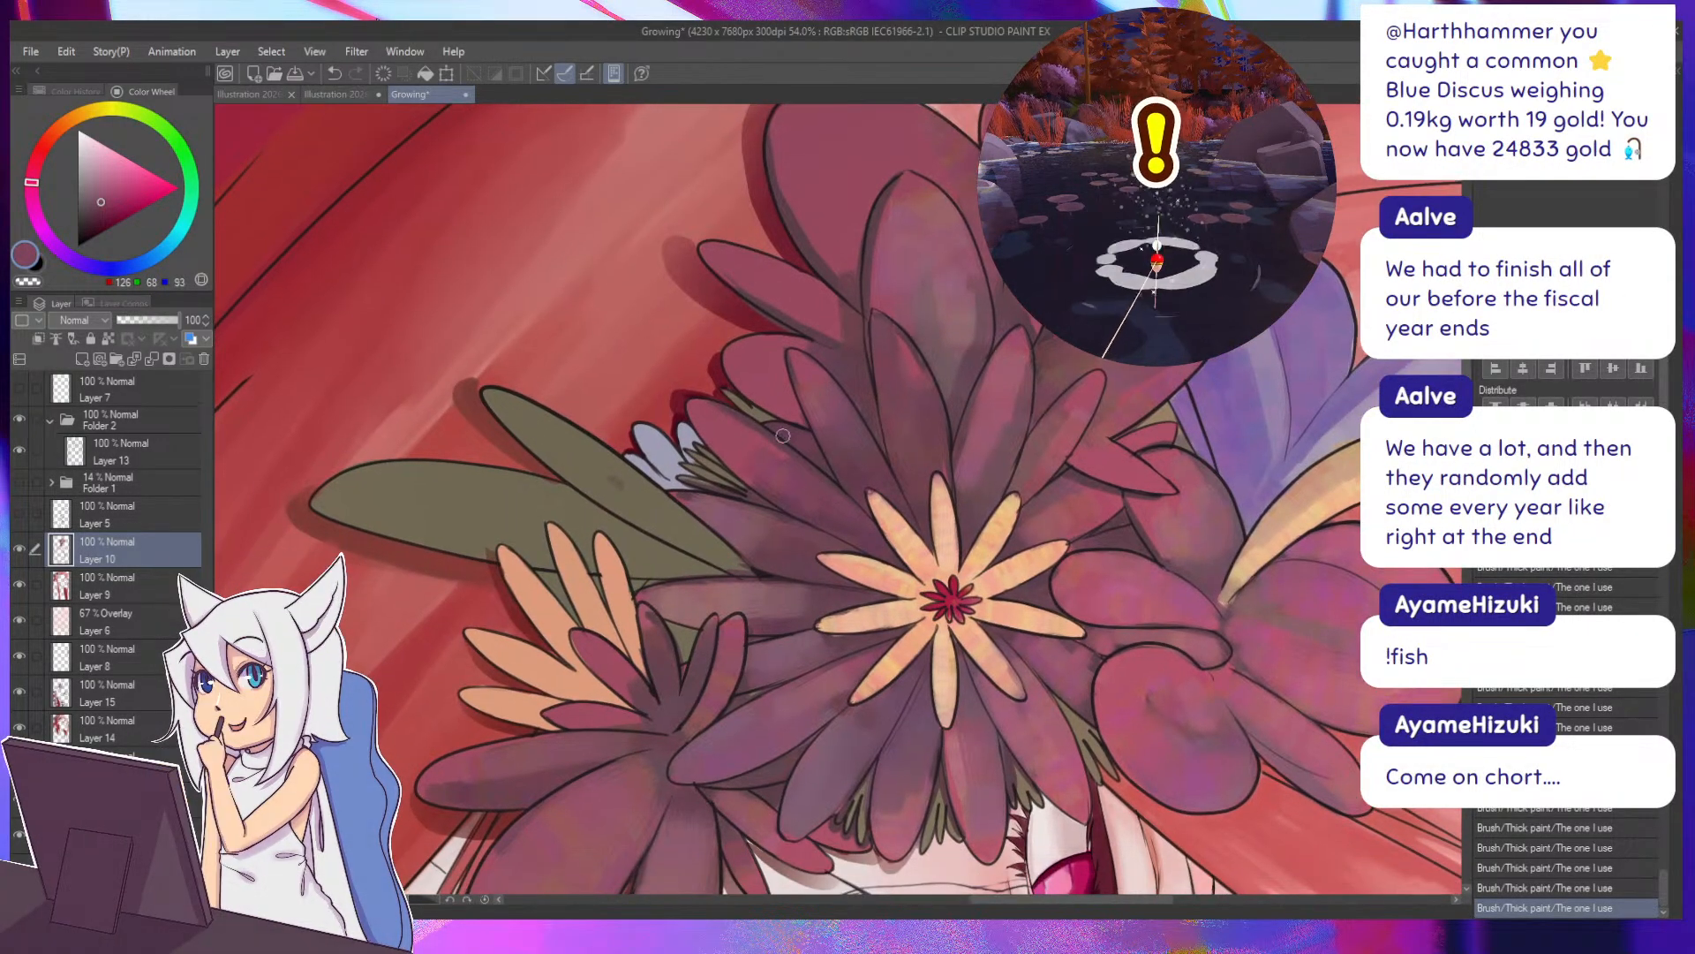
{"action": "left_click", "coordinate": [838, 506], "text": "alt"}
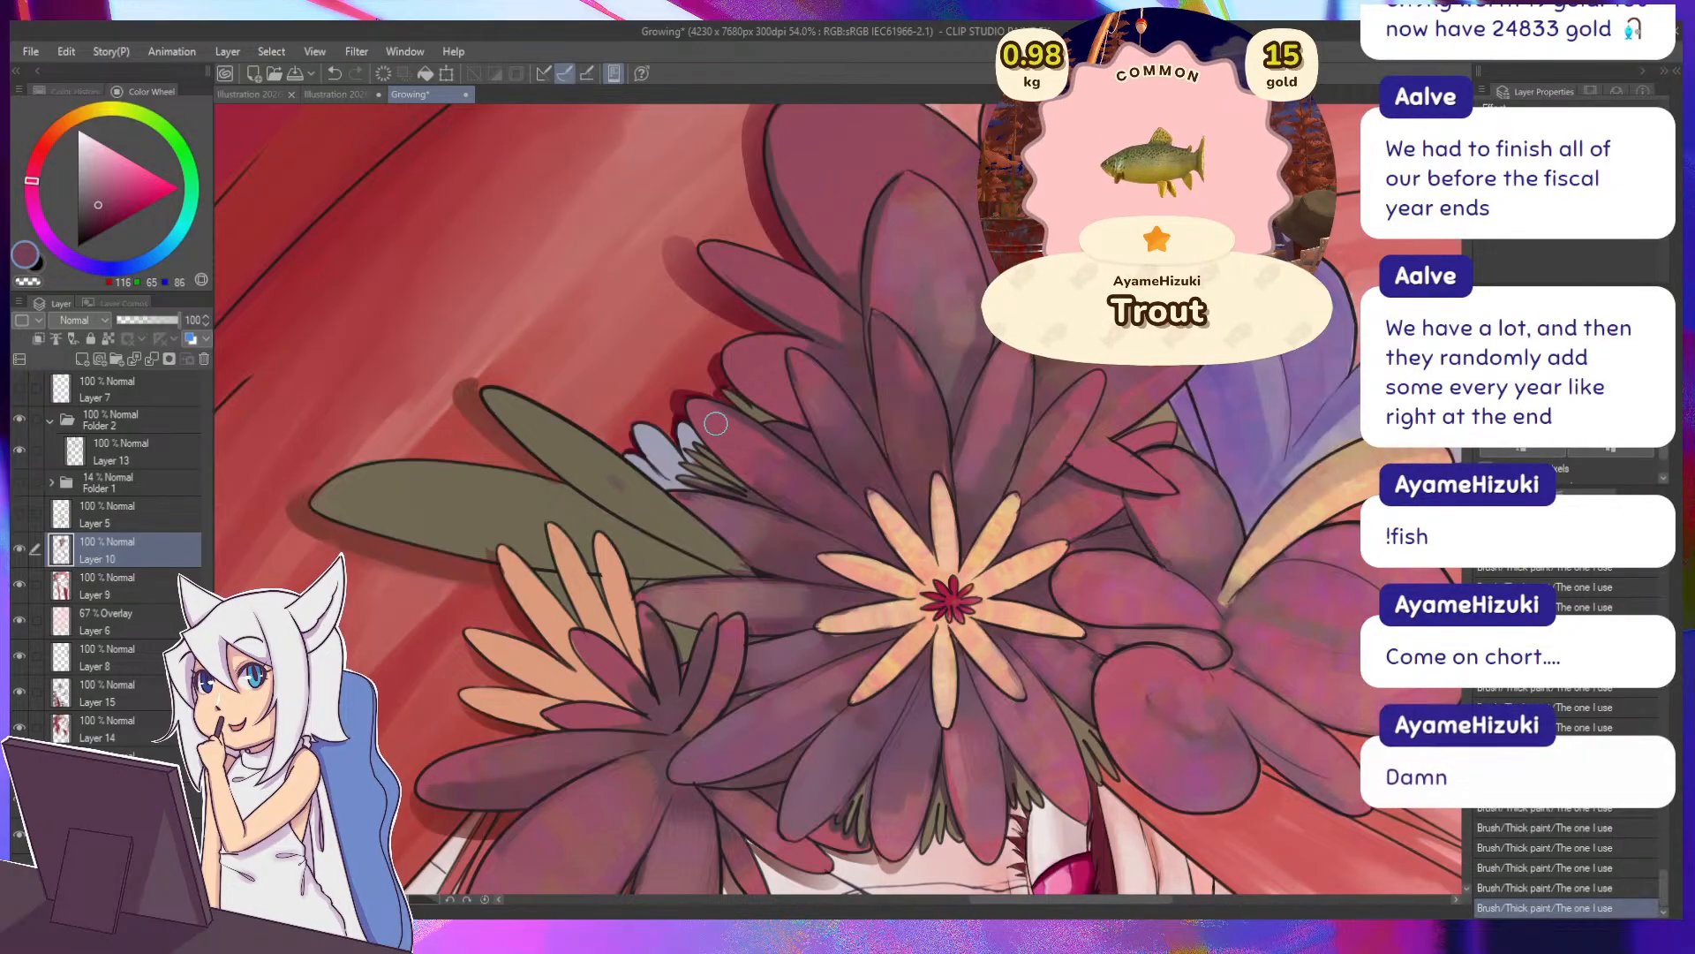
{"action": "left_click_drag", "start_coordinate": [716, 424], "coordinate": [751, 441]}
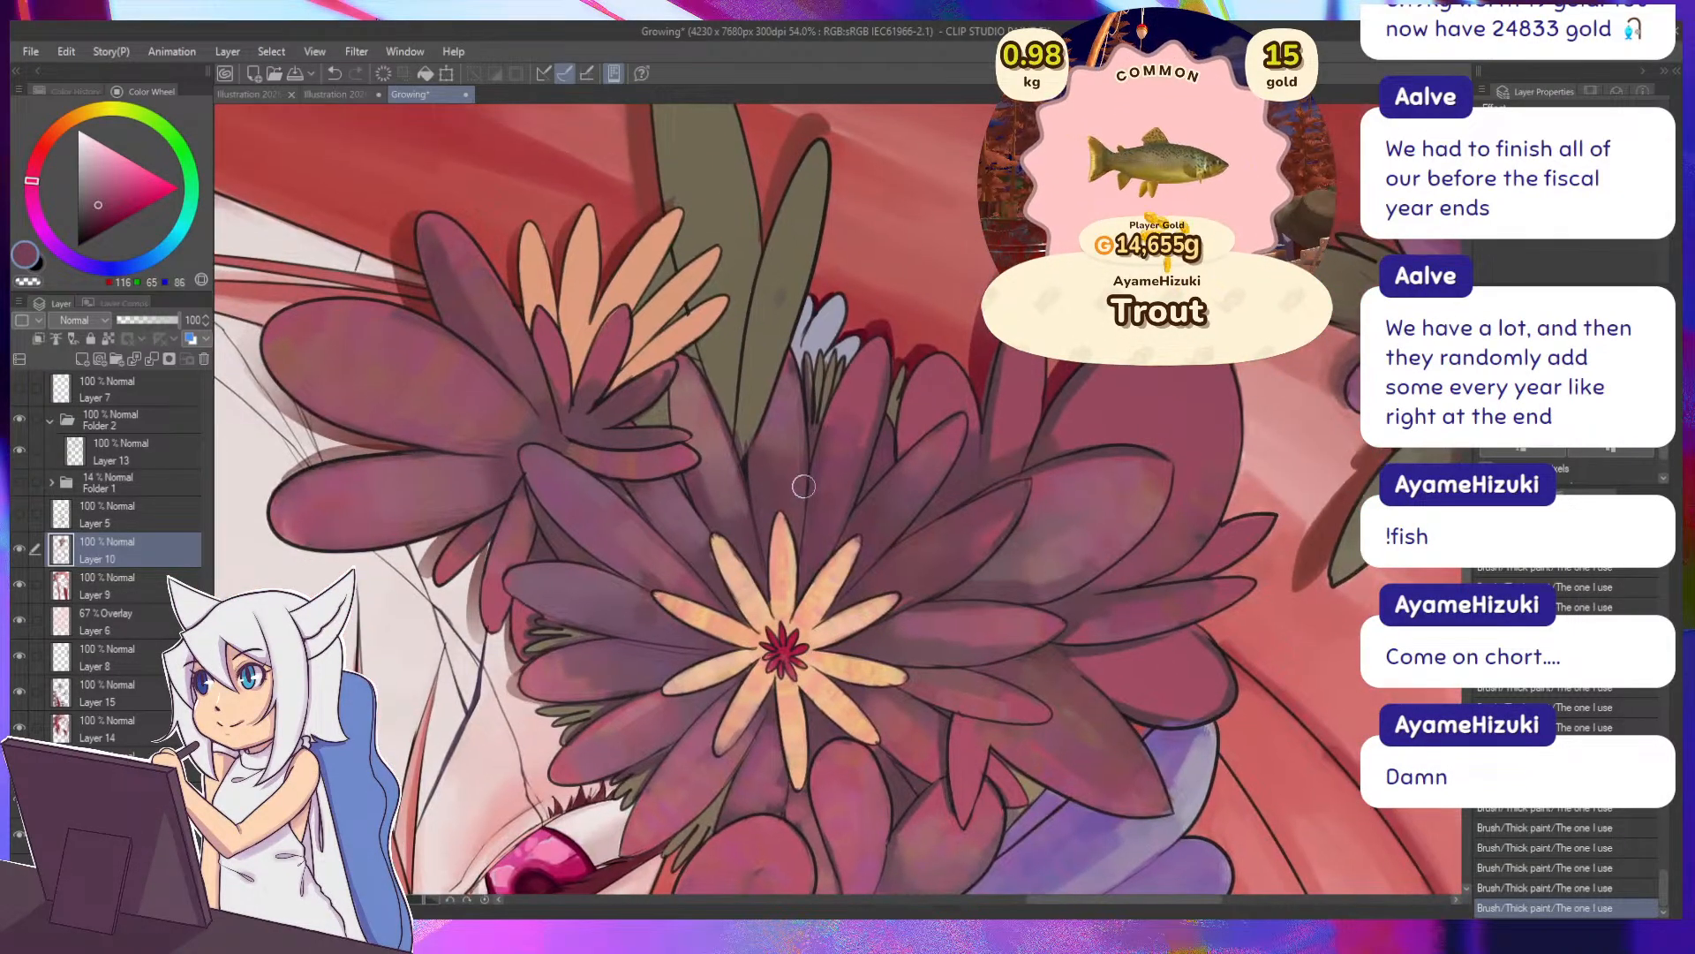
Blend sampled plum (93, 63, 73) and mauve (133, 88, 111) into the petals between the peach centre and the green leaves.
{"action": "left_click", "coordinate": [802, 466], "text": "alt"}
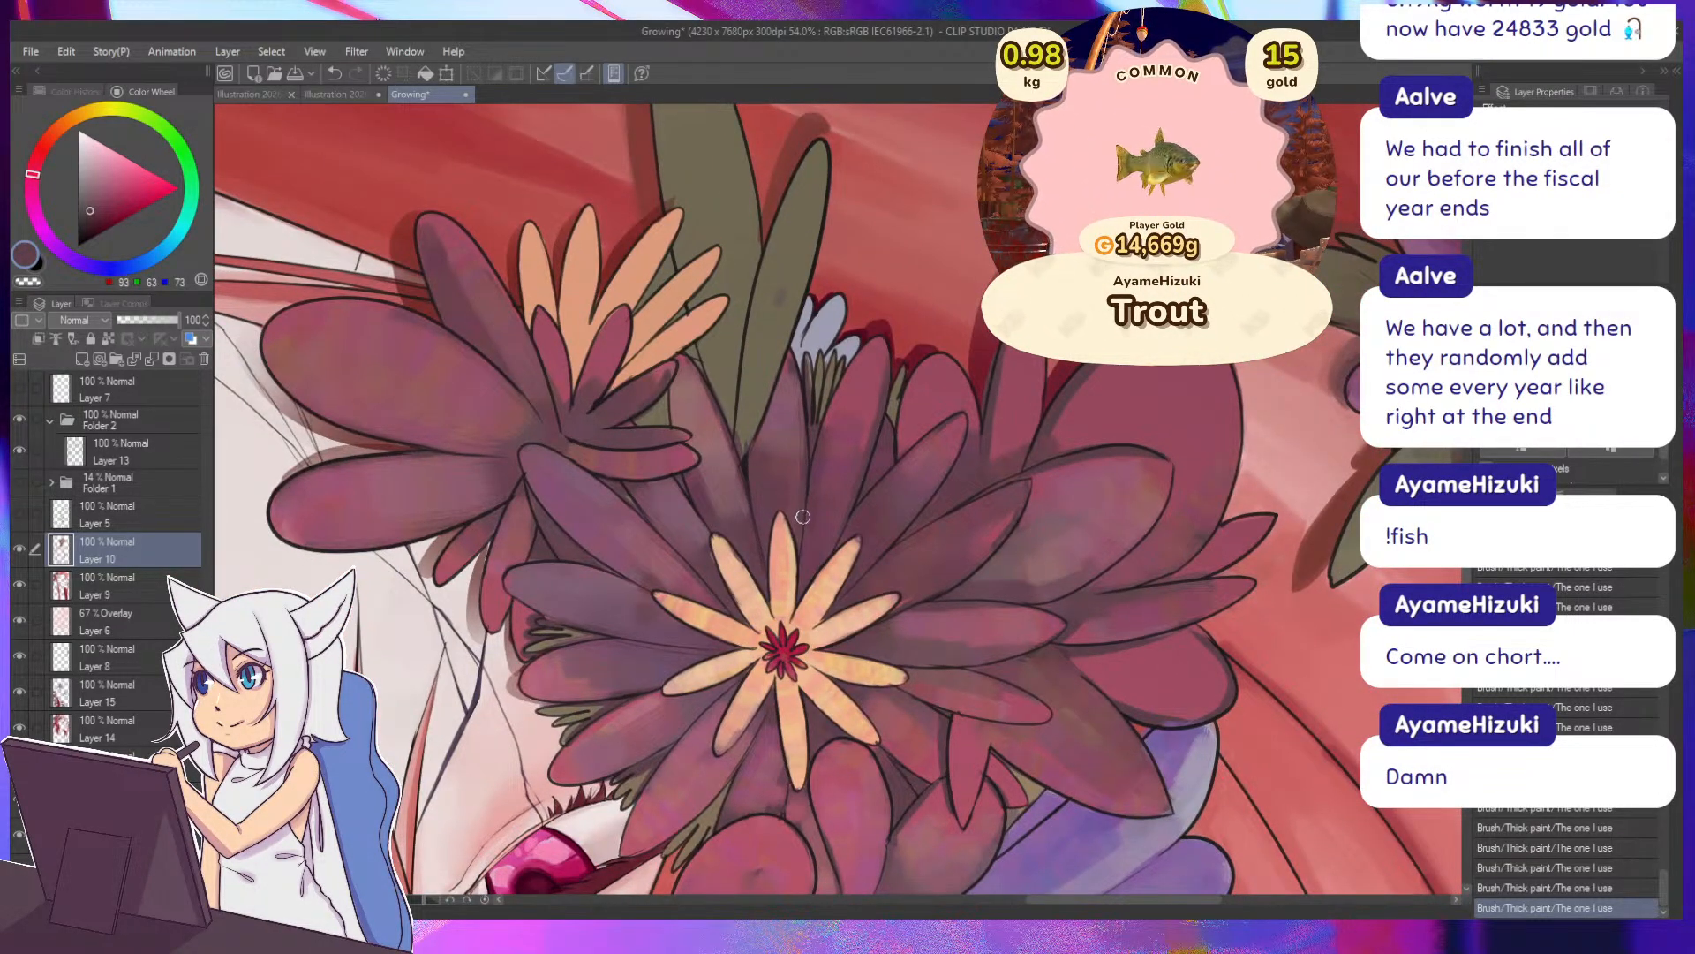
{"action": "left_click", "coordinate": [791, 448], "text": "alt"}
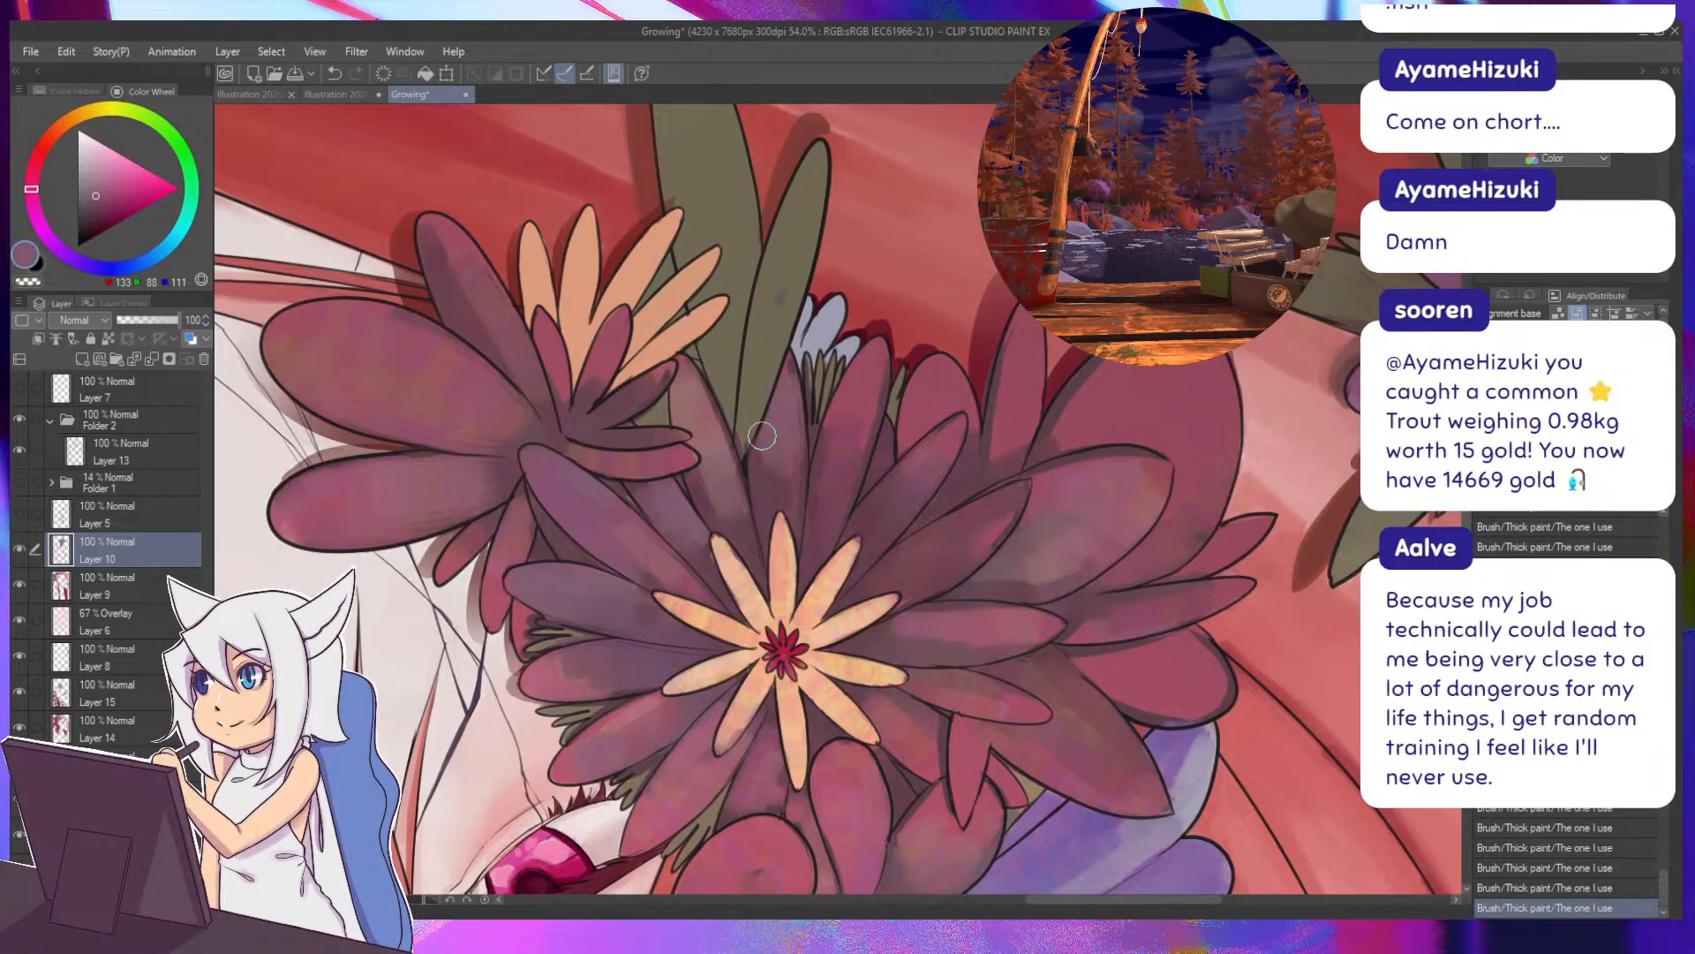
{"action": "left_click", "coordinate": [711, 399], "text": "alt"}
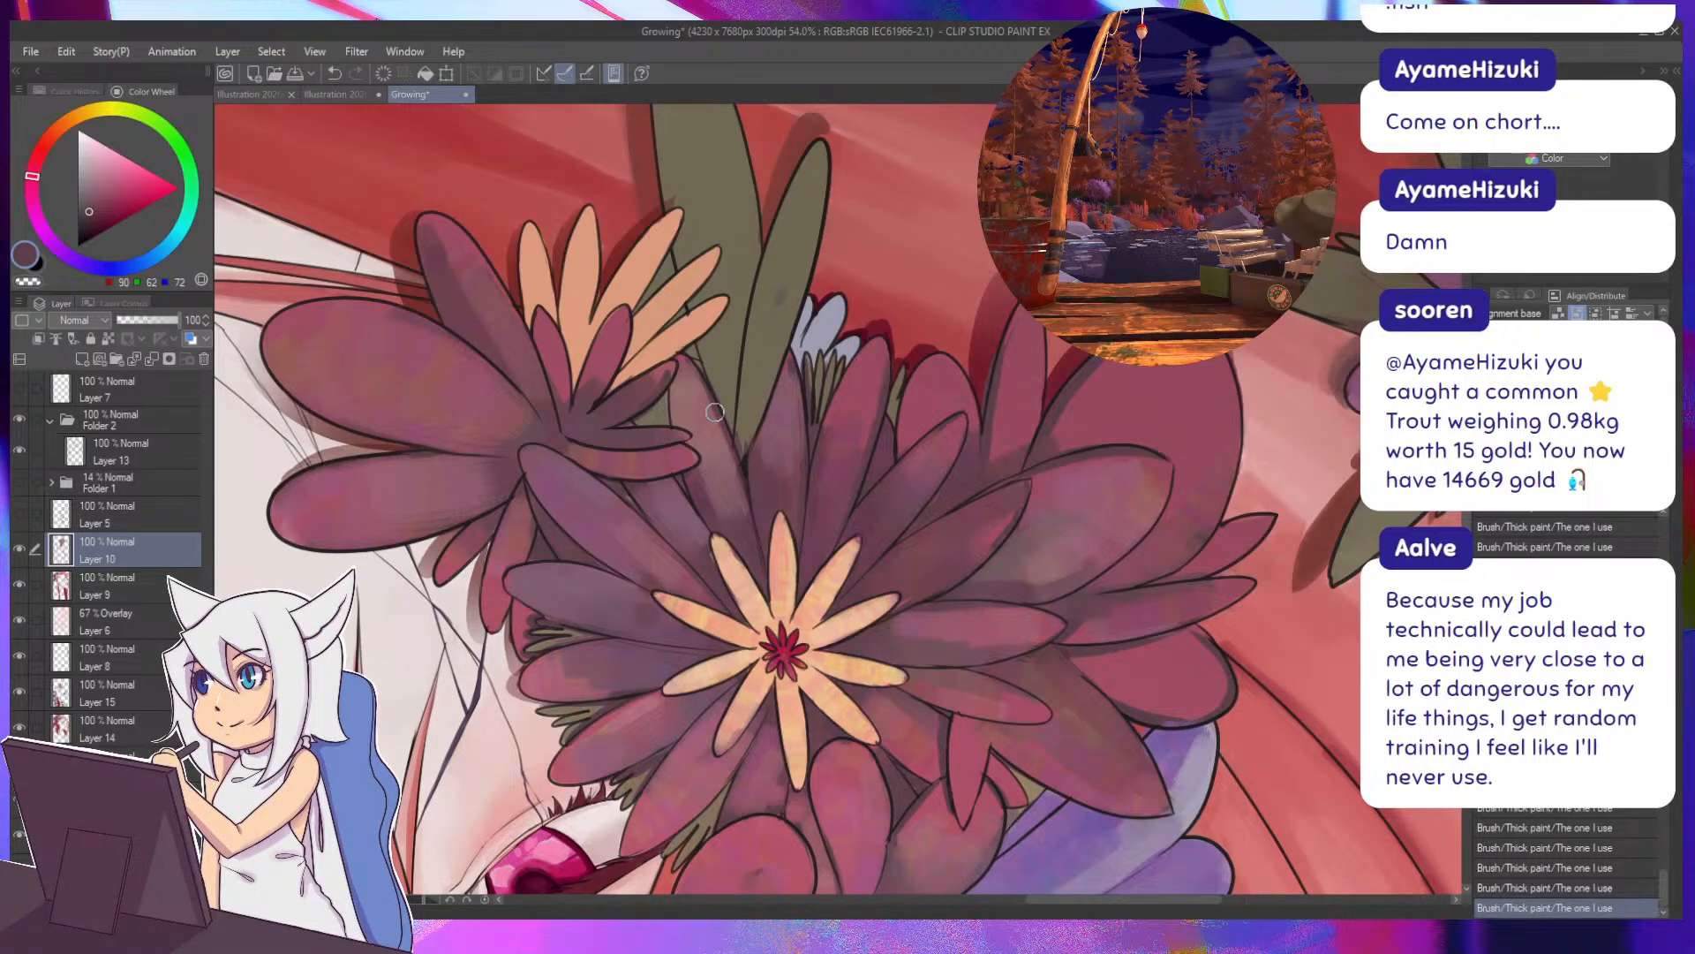
Touch up the lower narrow petal with sampled rose (155, 75, 96), comparing the last stroke by undoing and restoring it.
{"action": "left_click_drag", "start_coordinate": [747, 511], "coordinate": [662, 521]}
{"action": "left_click_drag", "start_coordinate": [671, 530], "coordinate": [936, 481]}
{"action": "mouse_move", "coordinate": [870, 528]}
{"action": "left_mouse_down"}
{"action": "mouse_move", "coordinate": [779, 528]}
{"action": "mouse_move", "coordinate": [822, 517]}
{"action": "left_mouse_up"}
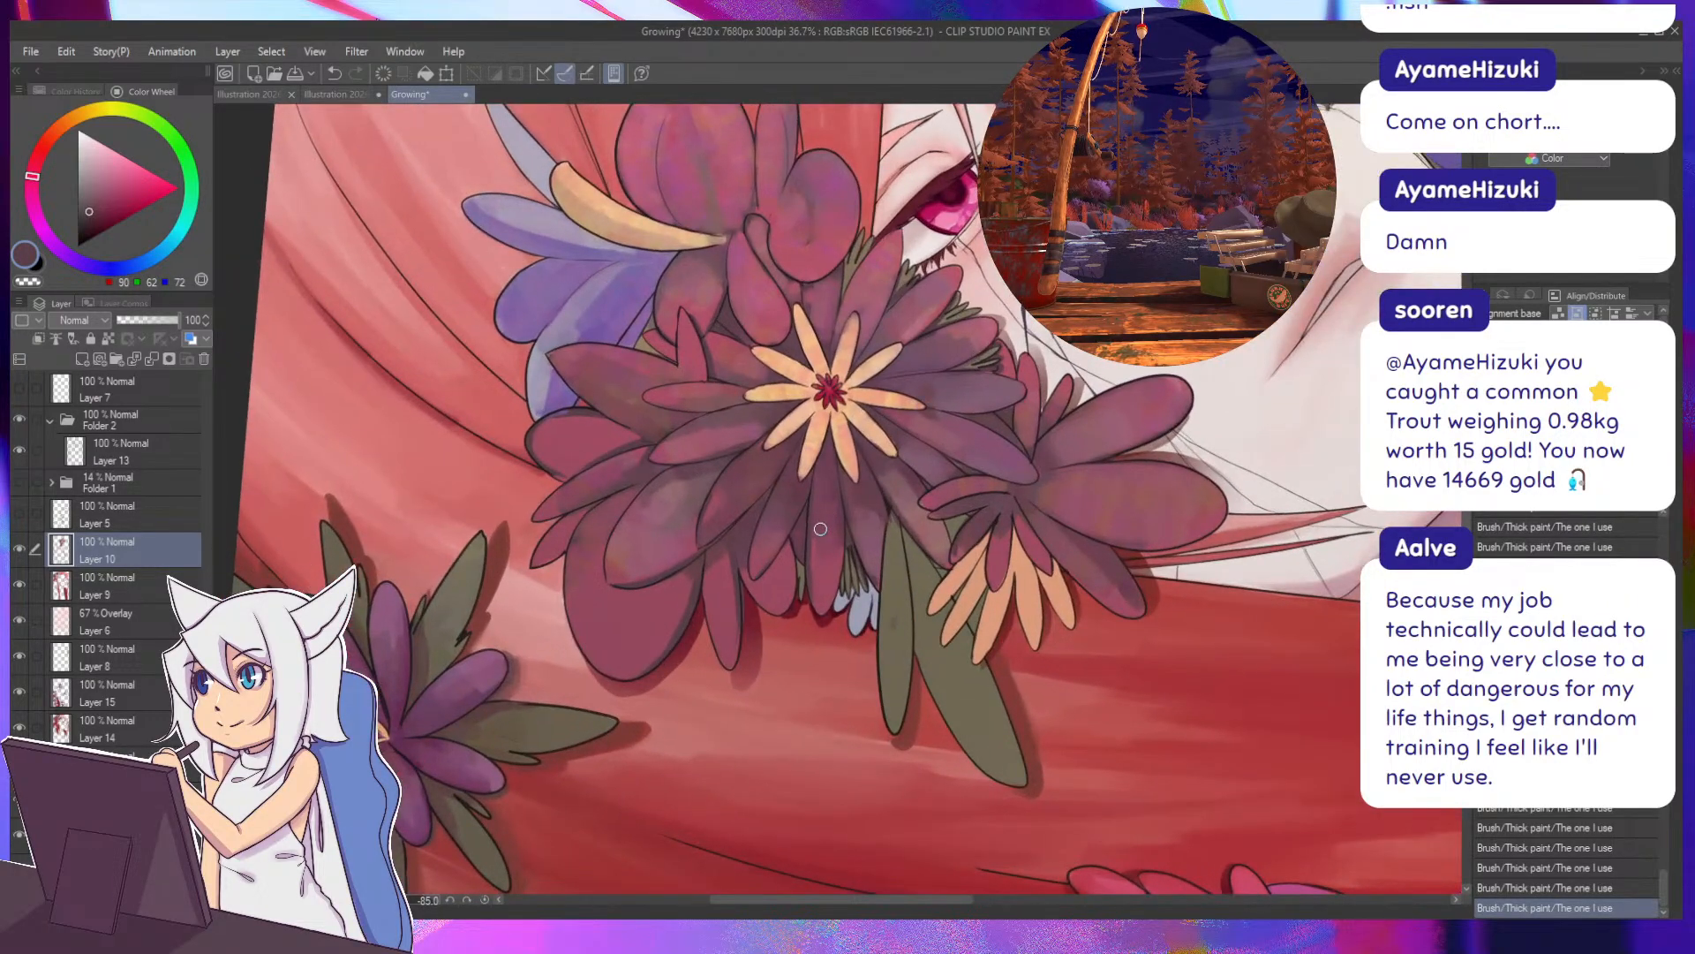
{"action": "left_click", "coordinate": [822, 561], "text": "alt"}
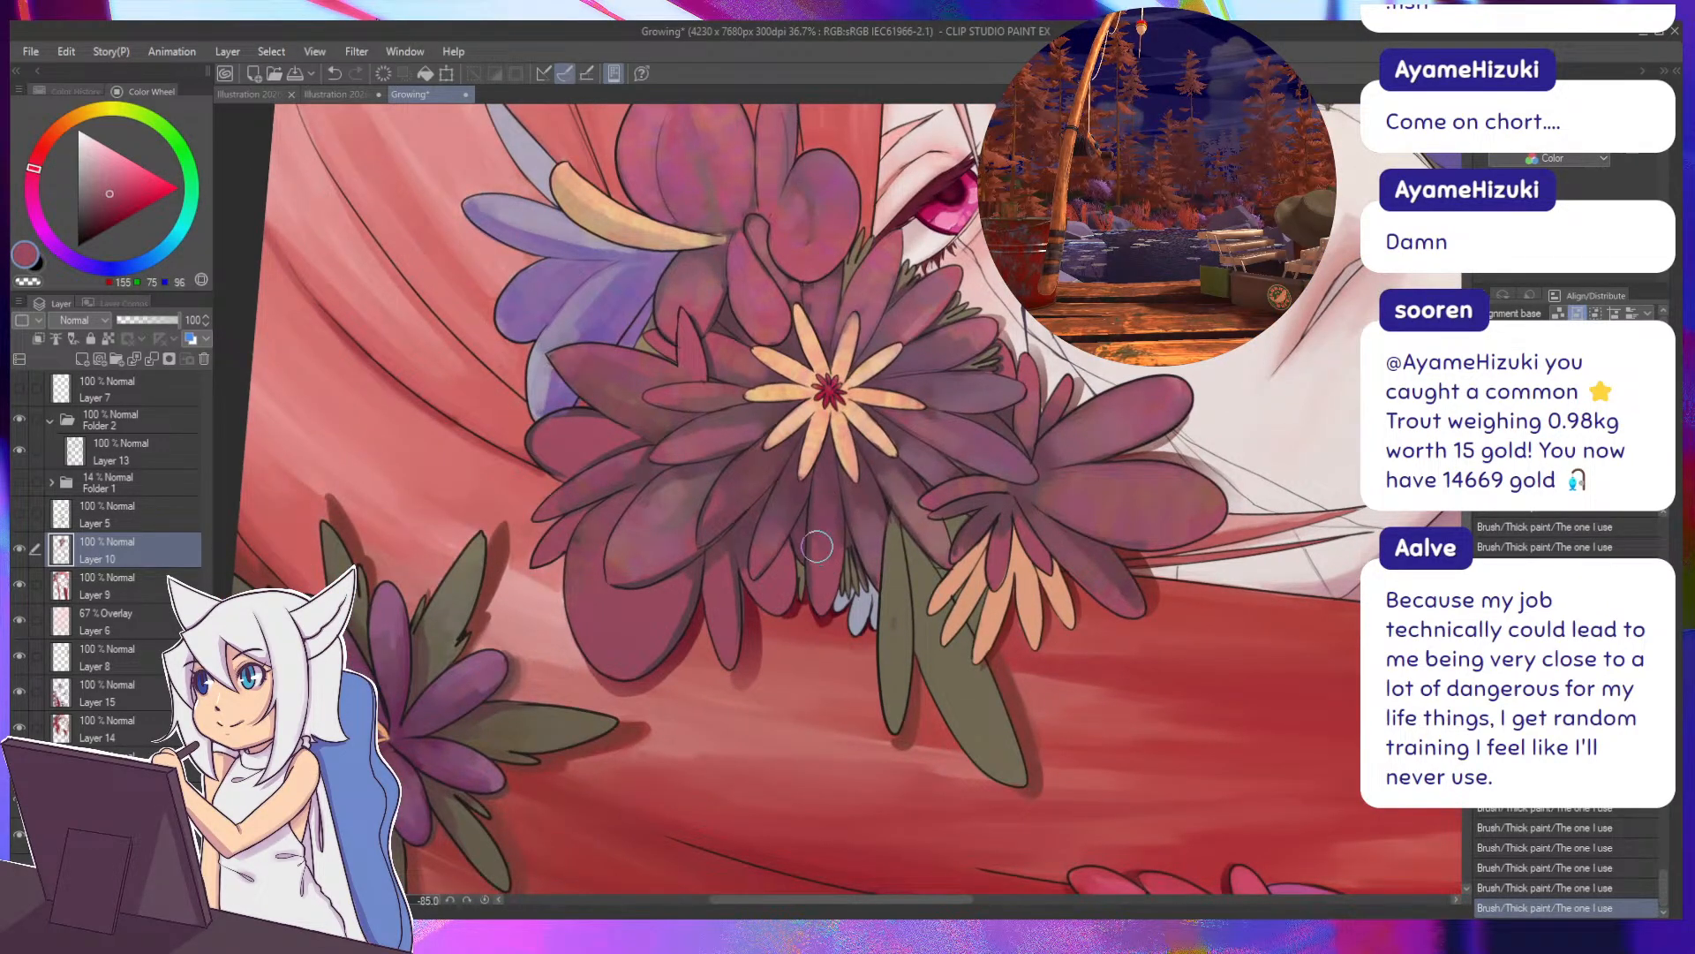
{"action": "key", "text": "ctrl+z"}
{"action": "key", "text": "ctrl+y"}
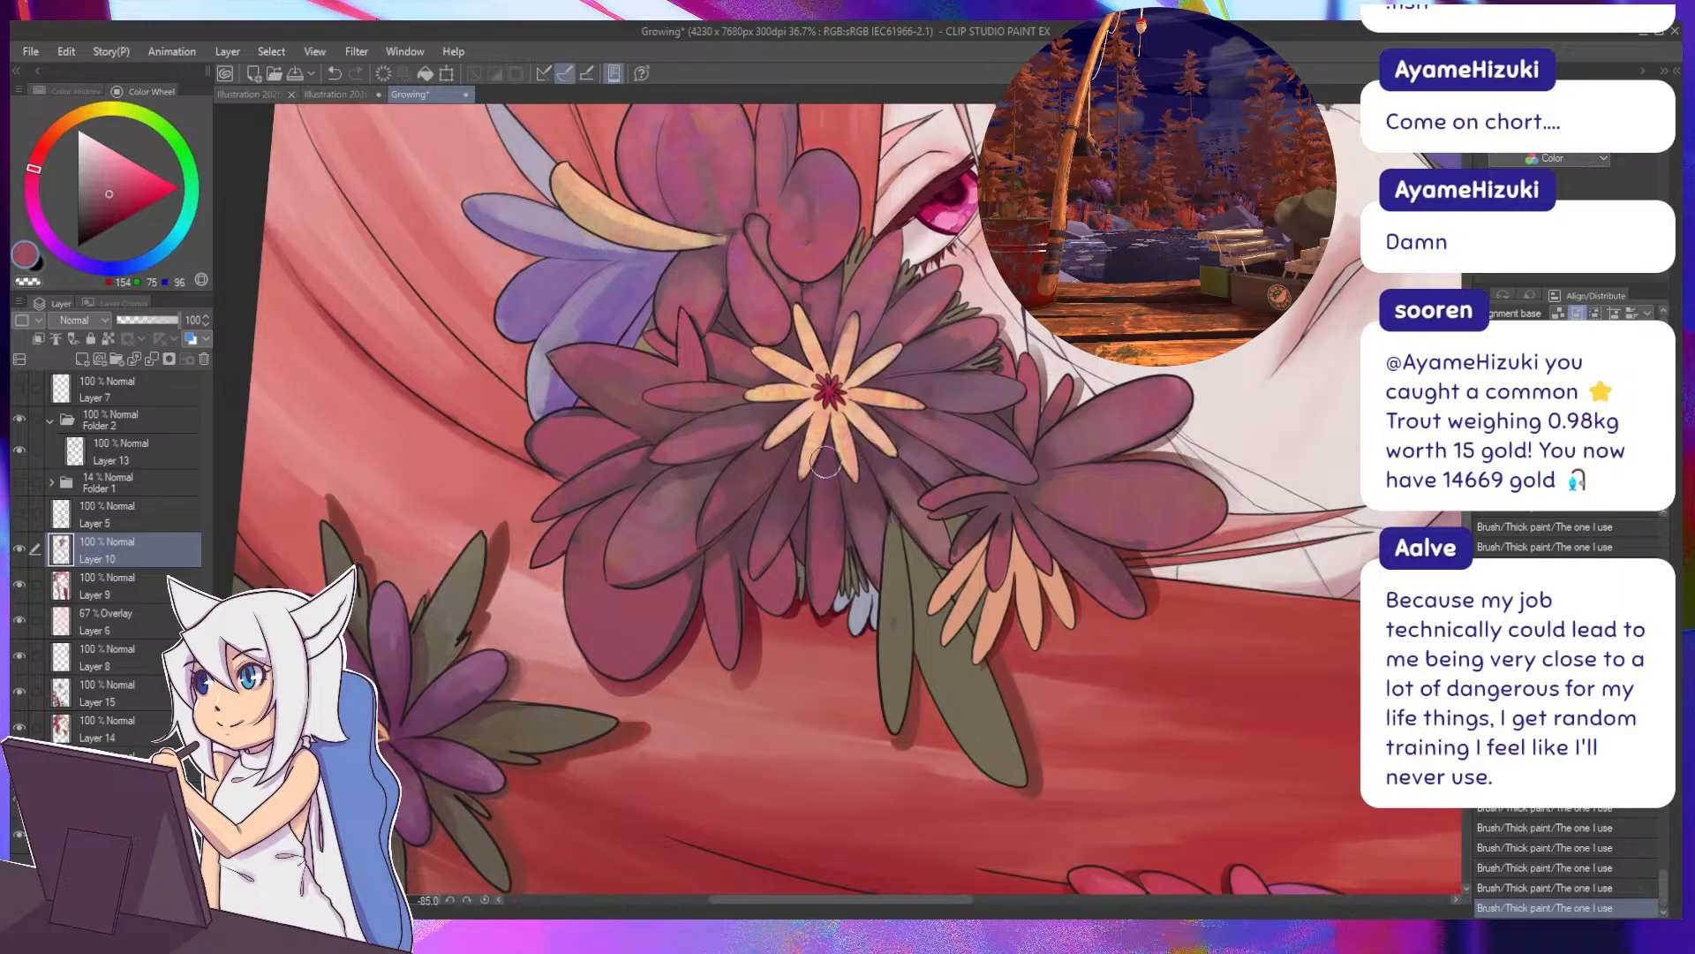
Deepen the narrow petals below the peach centre with sampled burgundy (112, 63, 83) and (112, 60, 90).
{"action": "left_click_drag", "start_coordinate": [821, 538], "coordinate": [798, 351]}
{"action": "left_click", "coordinate": [851, 504], "text": "alt"}
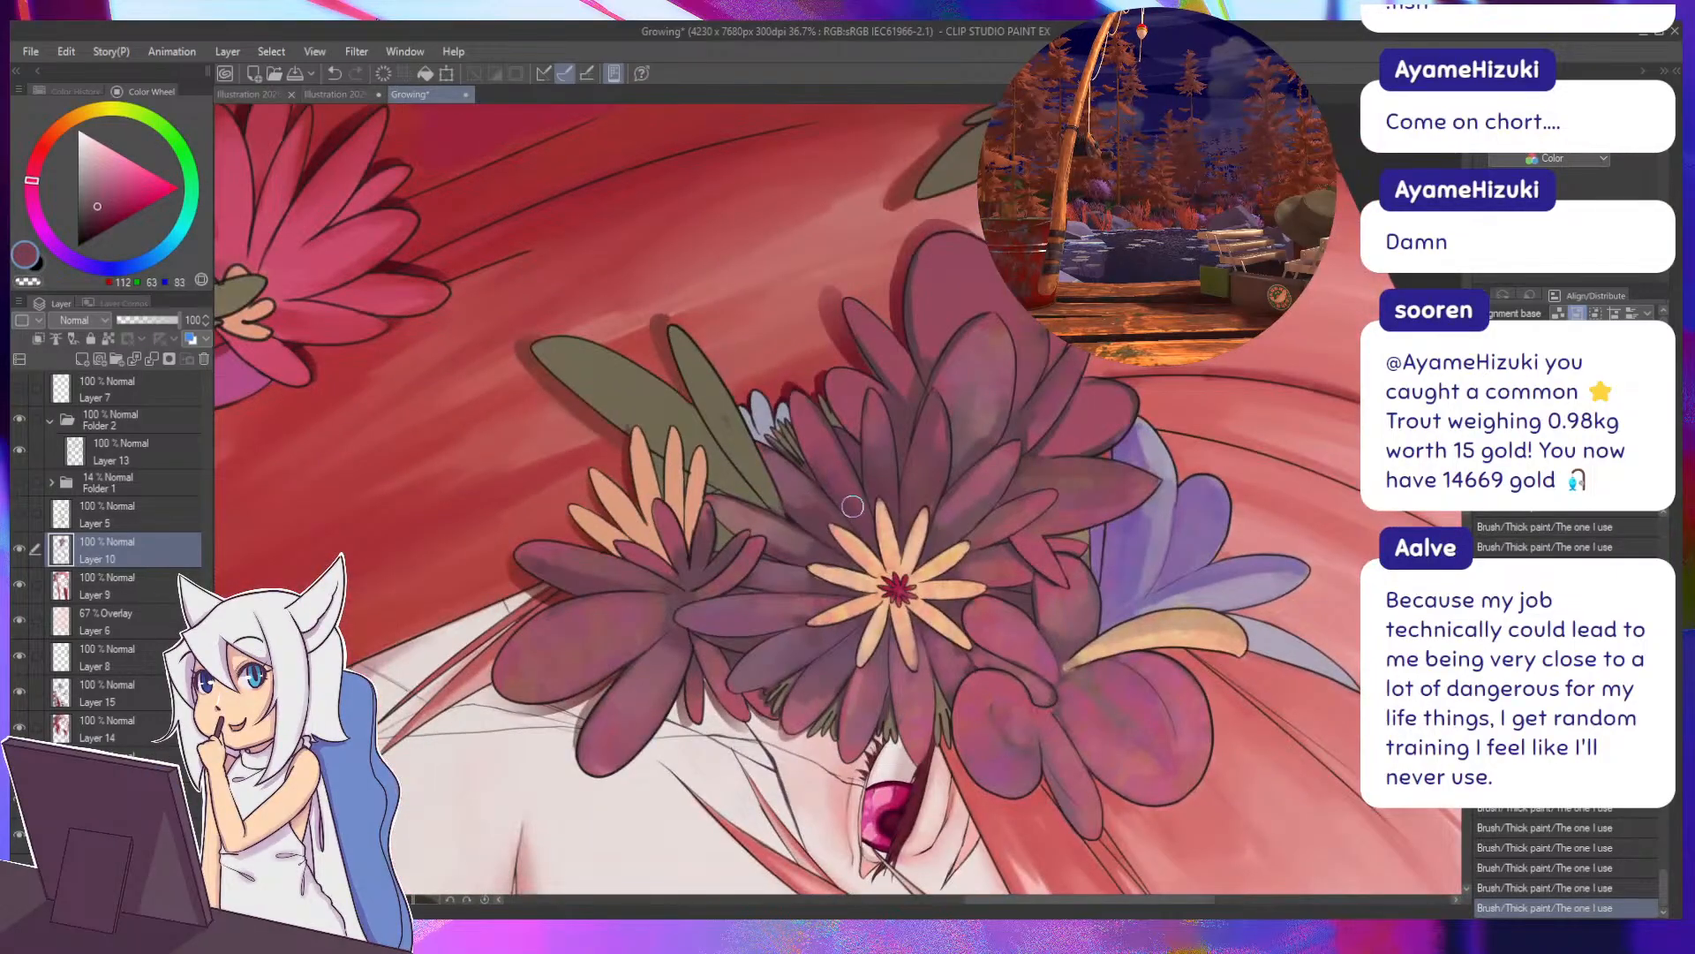
{"action": "left_click", "coordinate": [827, 477], "text": "alt"}
{"action": "mouse_move", "coordinate": [859, 531]}
{"action": "left_mouse_down"}
{"action": "mouse_move", "coordinate": [792, 430]}
{"action": "mouse_move", "coordinate": [695, 417]}
{"action": "mouse_move", "coordinate": [610, 536]}
{"action": "mouse_move", "coordinate": [784, 649]}
{"action": "left_mouse_up"}
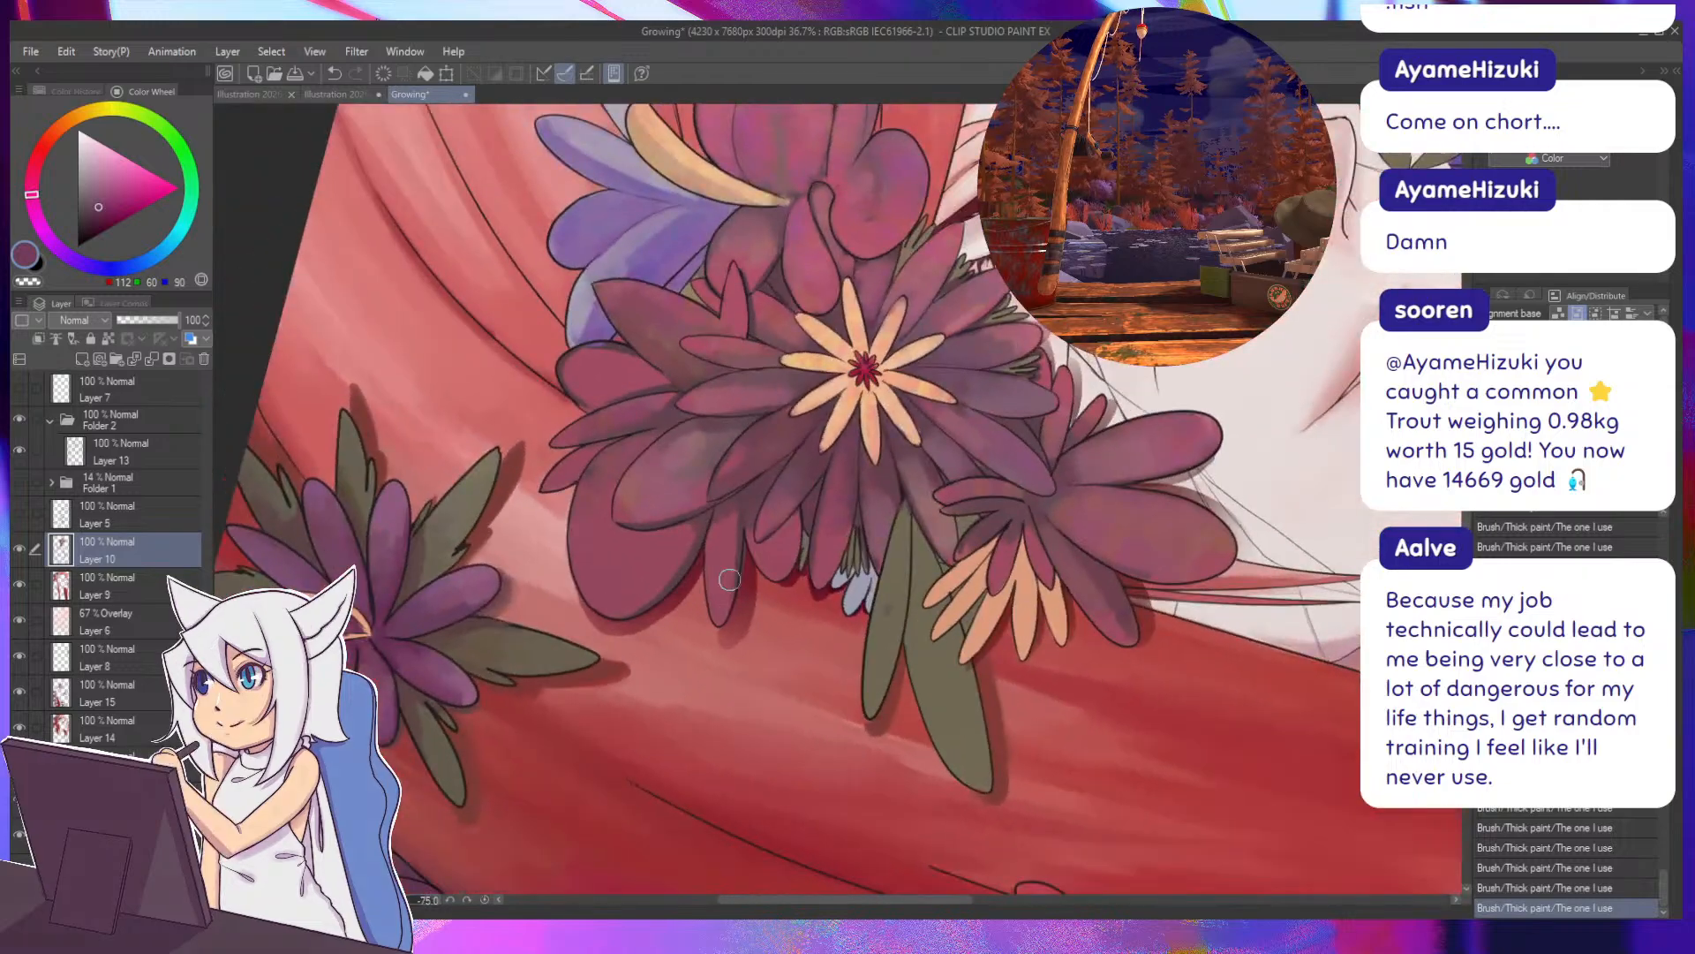
Refine the shadow beside the large flower's long lower petal with sampled dark red (114, 28, 43).
{"action": "left_click_drag", "start_coordinate": [743, 576], "coordinate": [781, 505]}
{"action": "left_click", "coordinate": [781, 505], "text": "alt"}
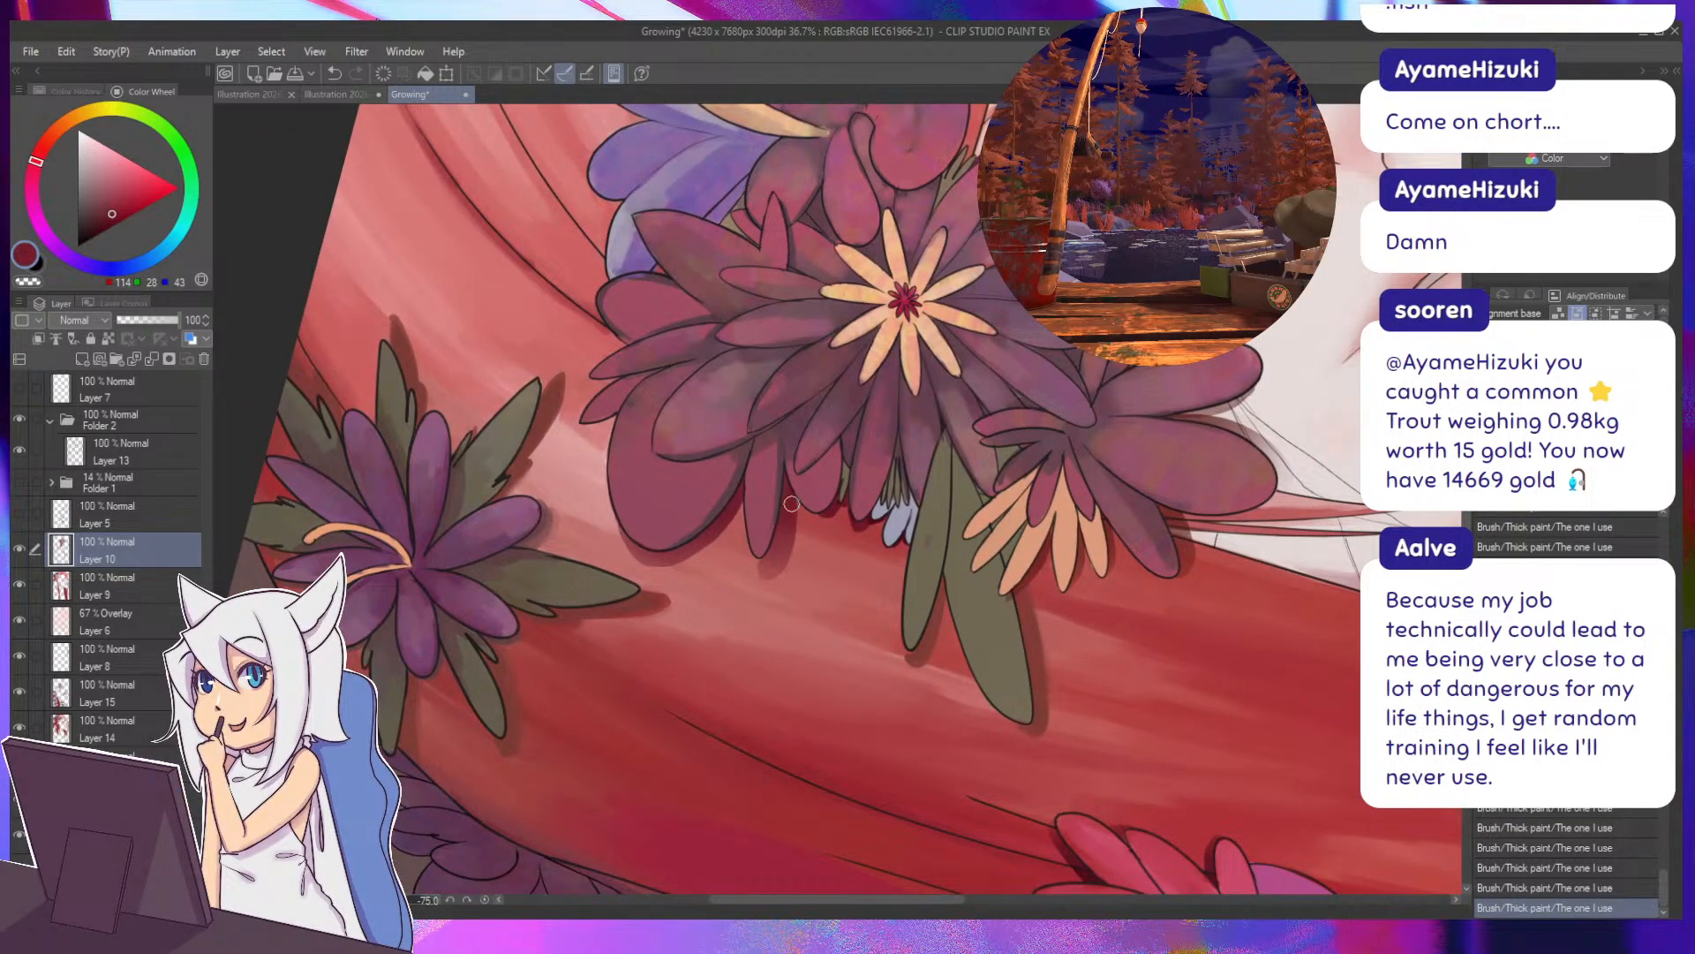
{"action": "left_click", "coordinate": [795, 499], "text": "alt"}
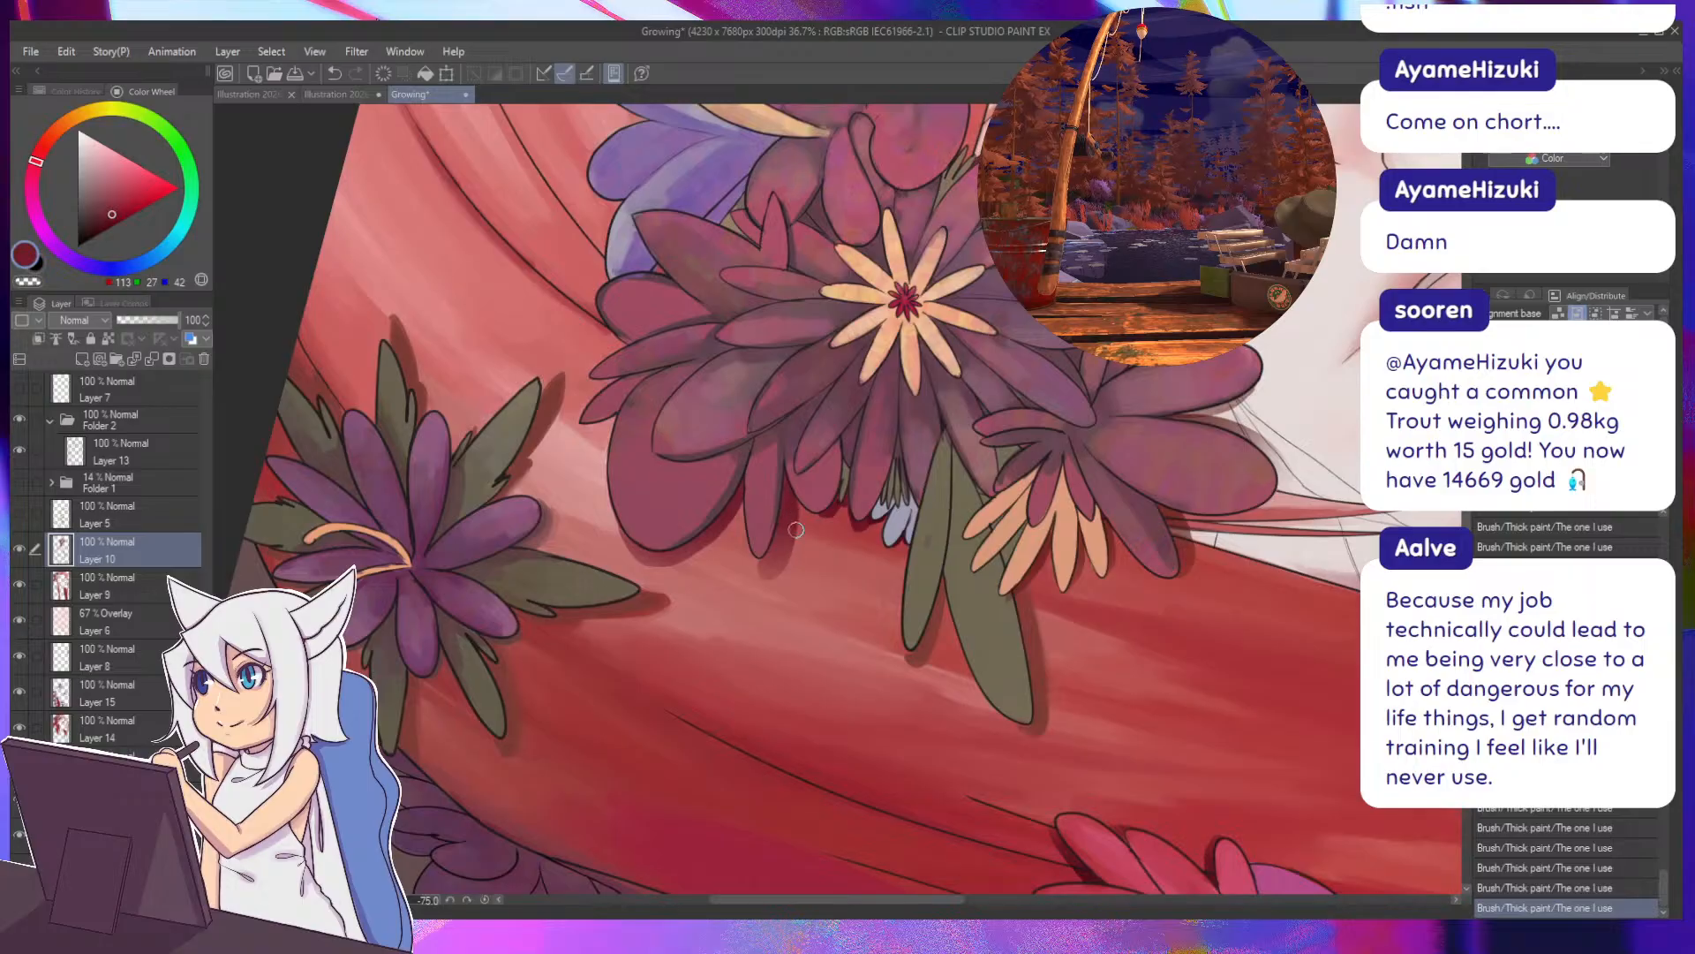
{"action": "left_click_drag", "start_coordinate": [783, 565], "coordinate": [783, 519]}
{"action": "left_click", "coordinate": [785, 460], "text": "alt"}
Replace a salmon stroke near the long lower petal's tip with sampled hair reds (168, 80, 83), (164, 77, 80) and (160, 73, 78).
{"action": "left_click", "coordinate": [806, 543], "text": "alt"}
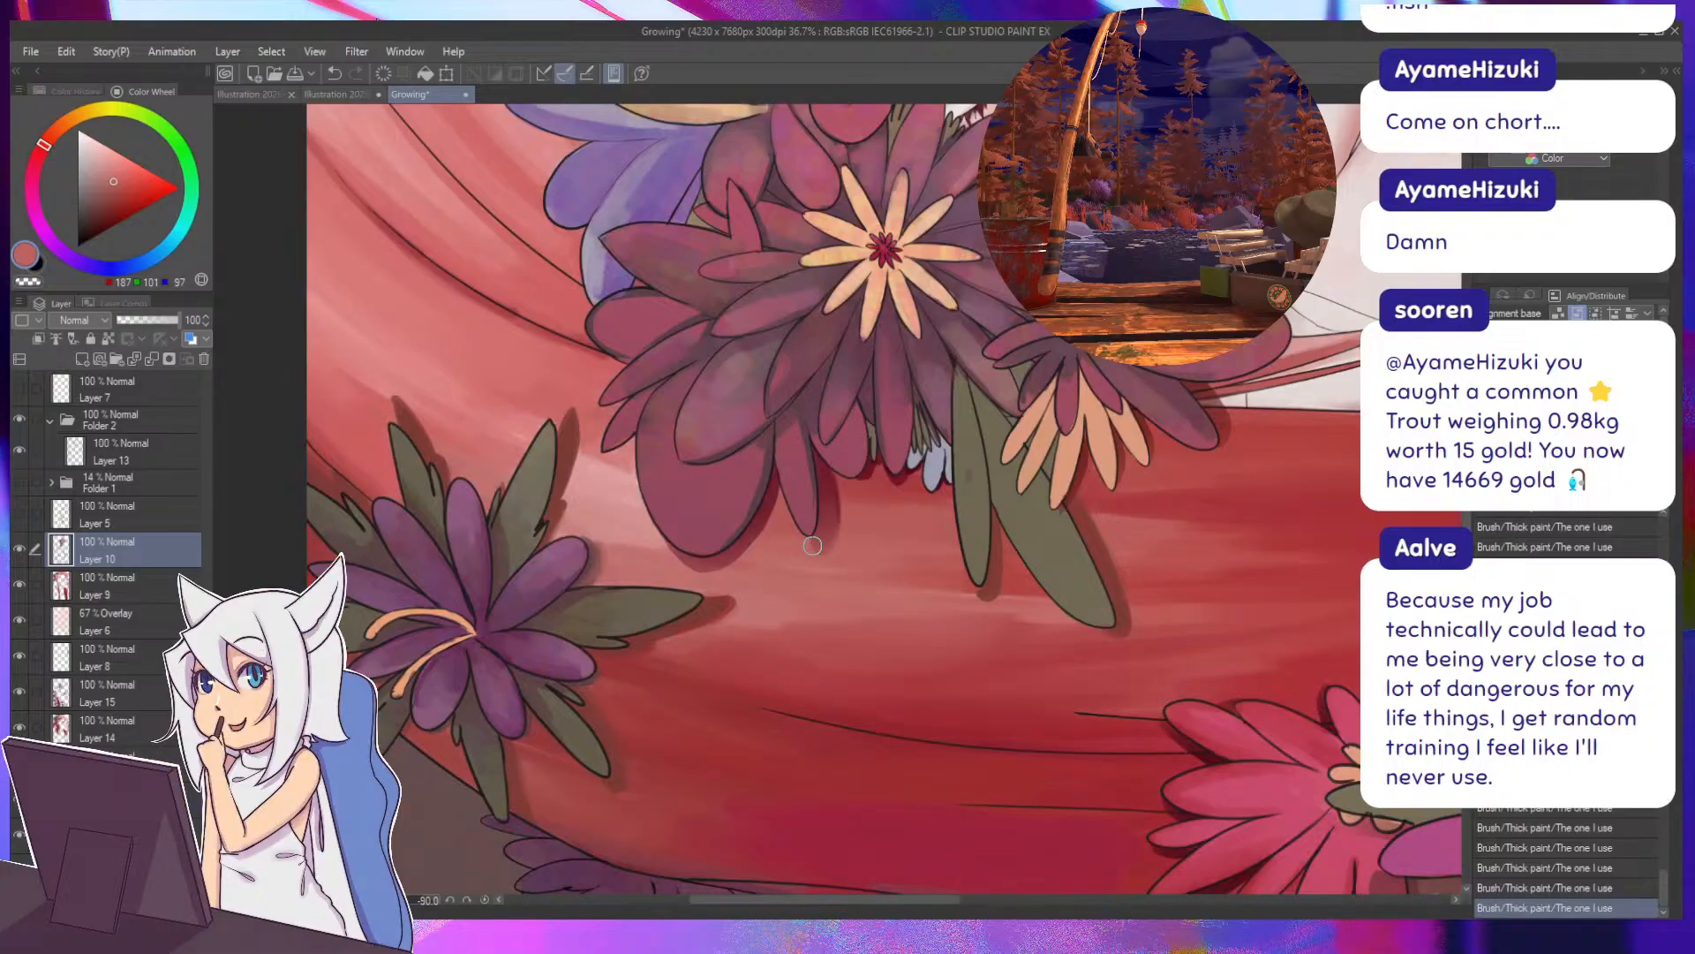
{"action": "key", "text": "ctrl+z"}
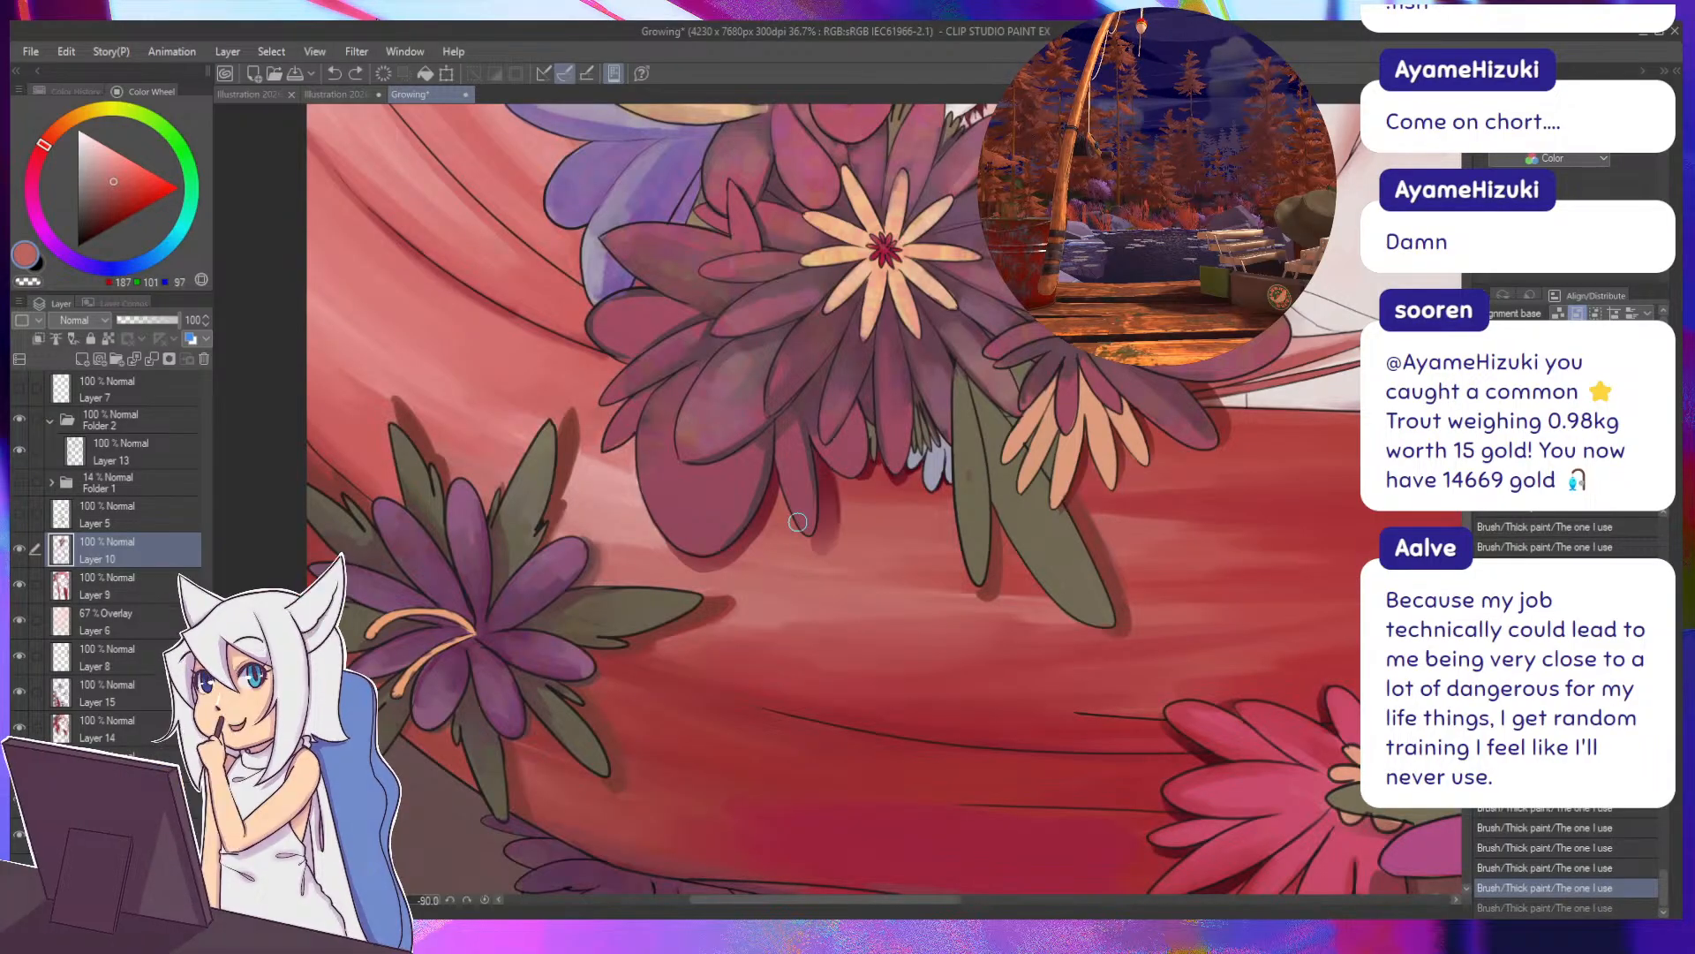
{"action": "left_click", "coordinate": [836, 539], "text": "alt"}
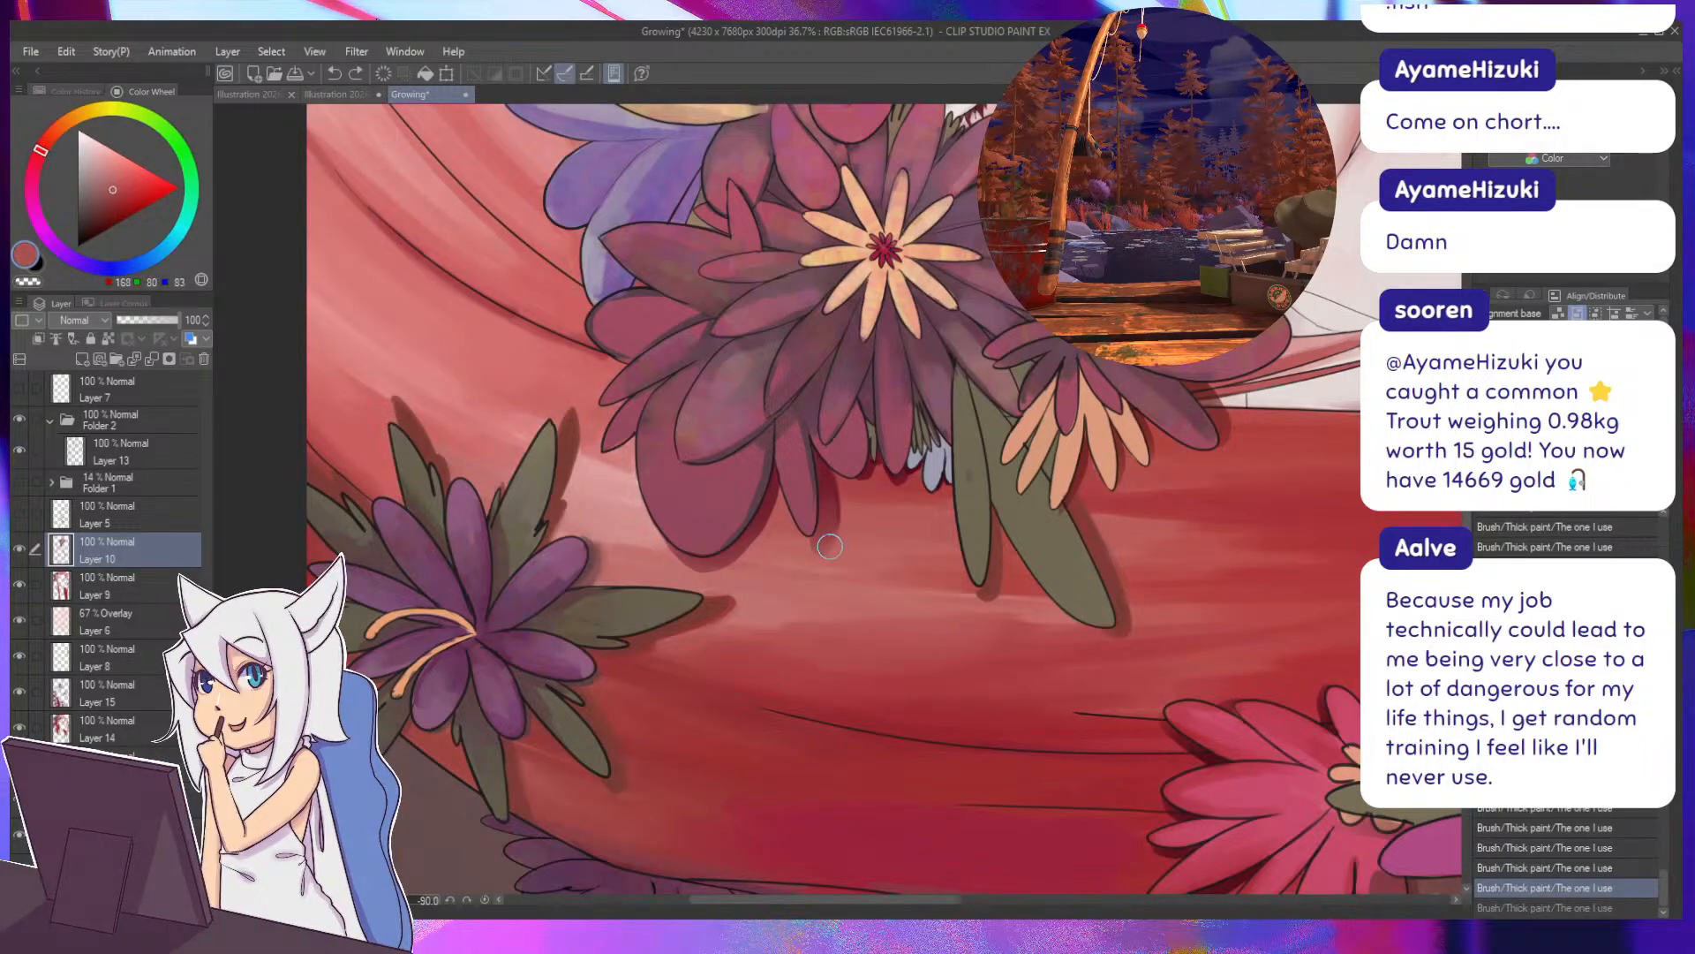
{"action": "mouse_move", "coordinate": [830, 535]}
{"action": "left_mouse_down"}
{"action": "mouse_move", "coordinate": [739, 436]}
{"action": "mouse_move", "coordinate": [869, 402]}
{"action": "left_mouse_up"}
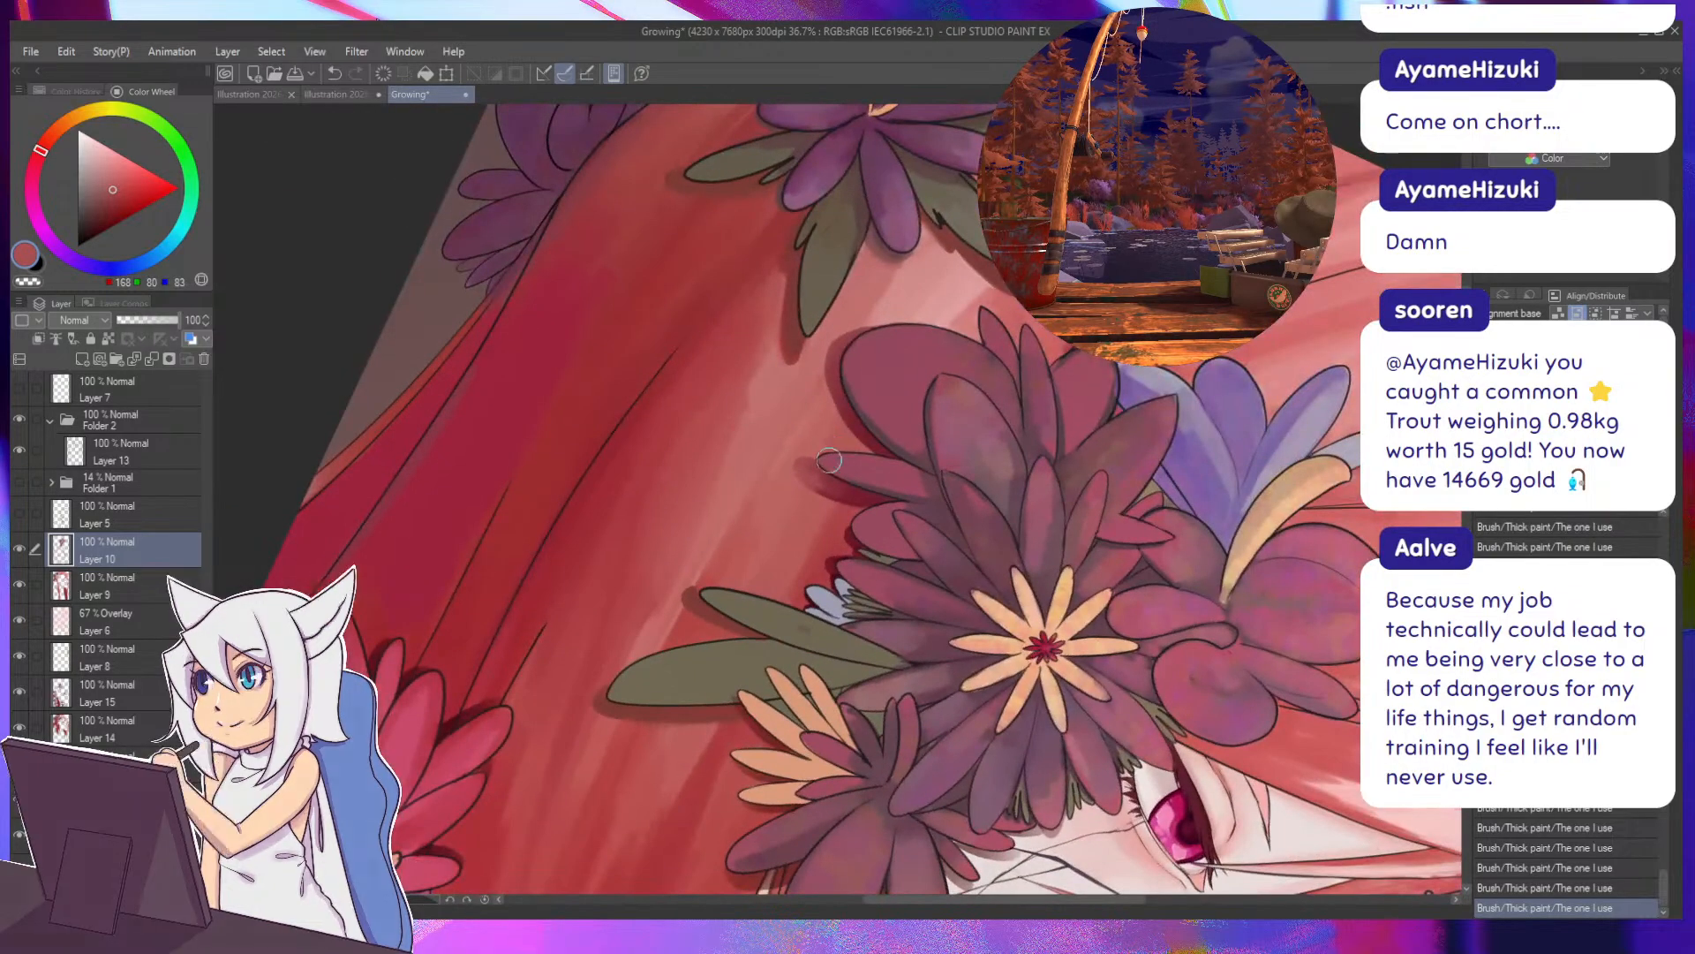
{"action": "left_click", "coordinate": [829, 485], "text": "alt"}
{"action": "left_click_drag", "start_coordinate": [825, 488], "coordinate": [711, 417]}
{"action": "left_click", "coordinate": [785, 424], "text": "alt"}
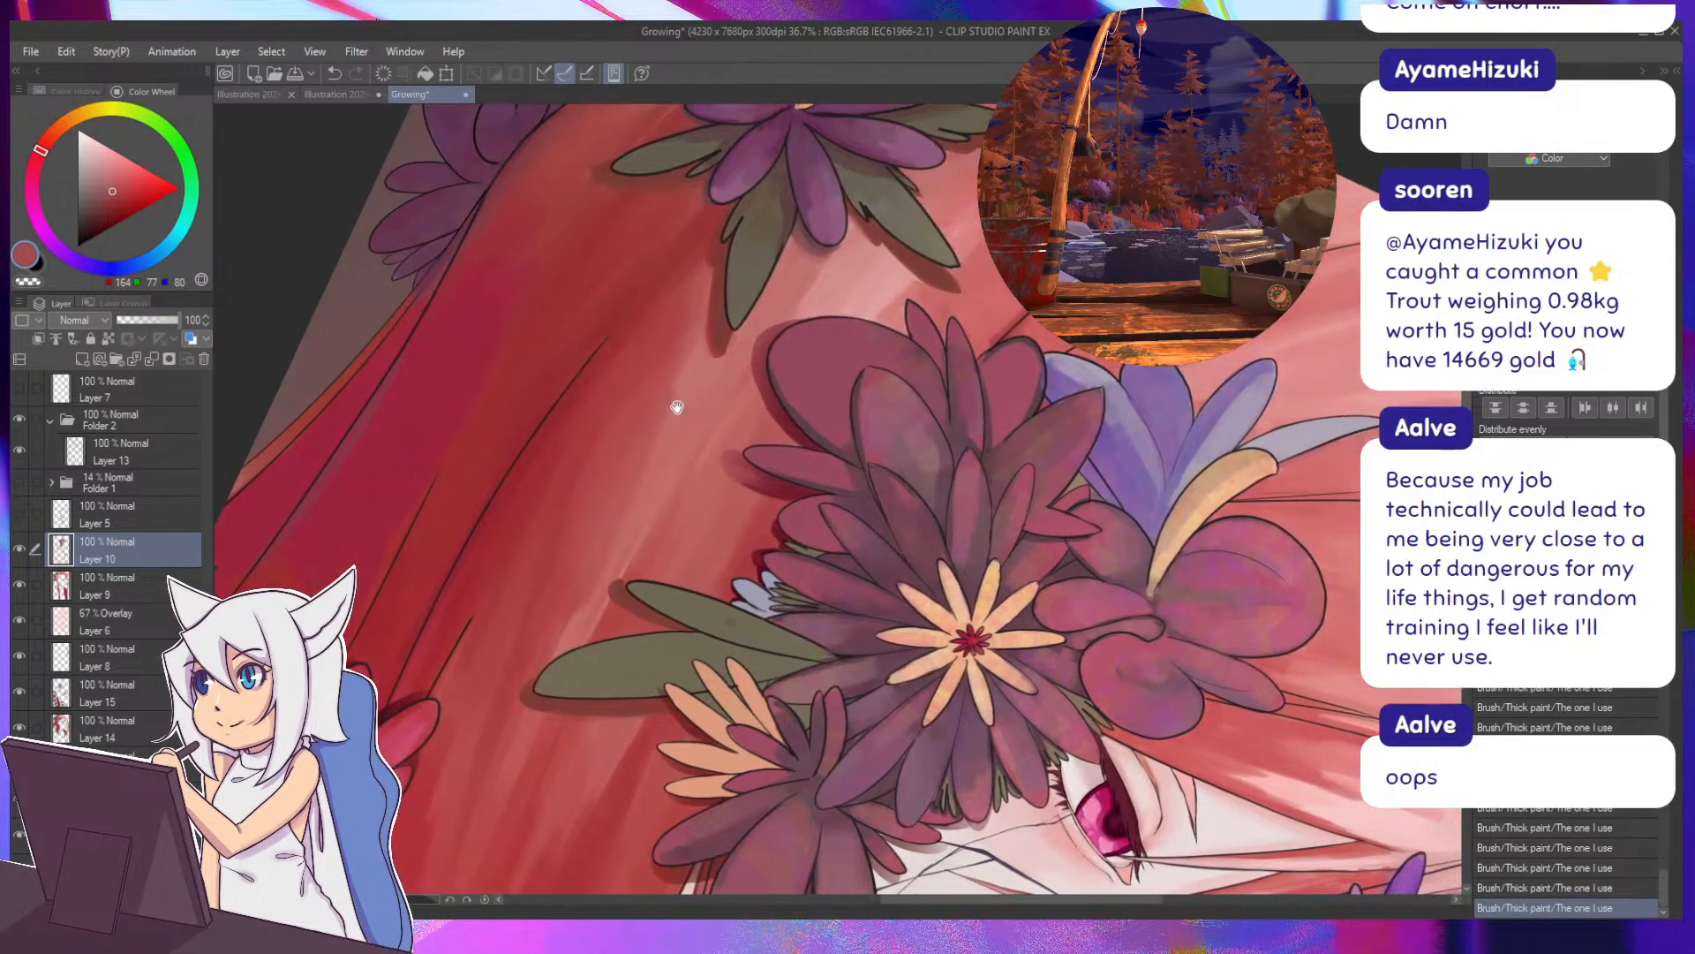
{"action": "left_click", "coordinate": [744, 465], "text": "alt"}
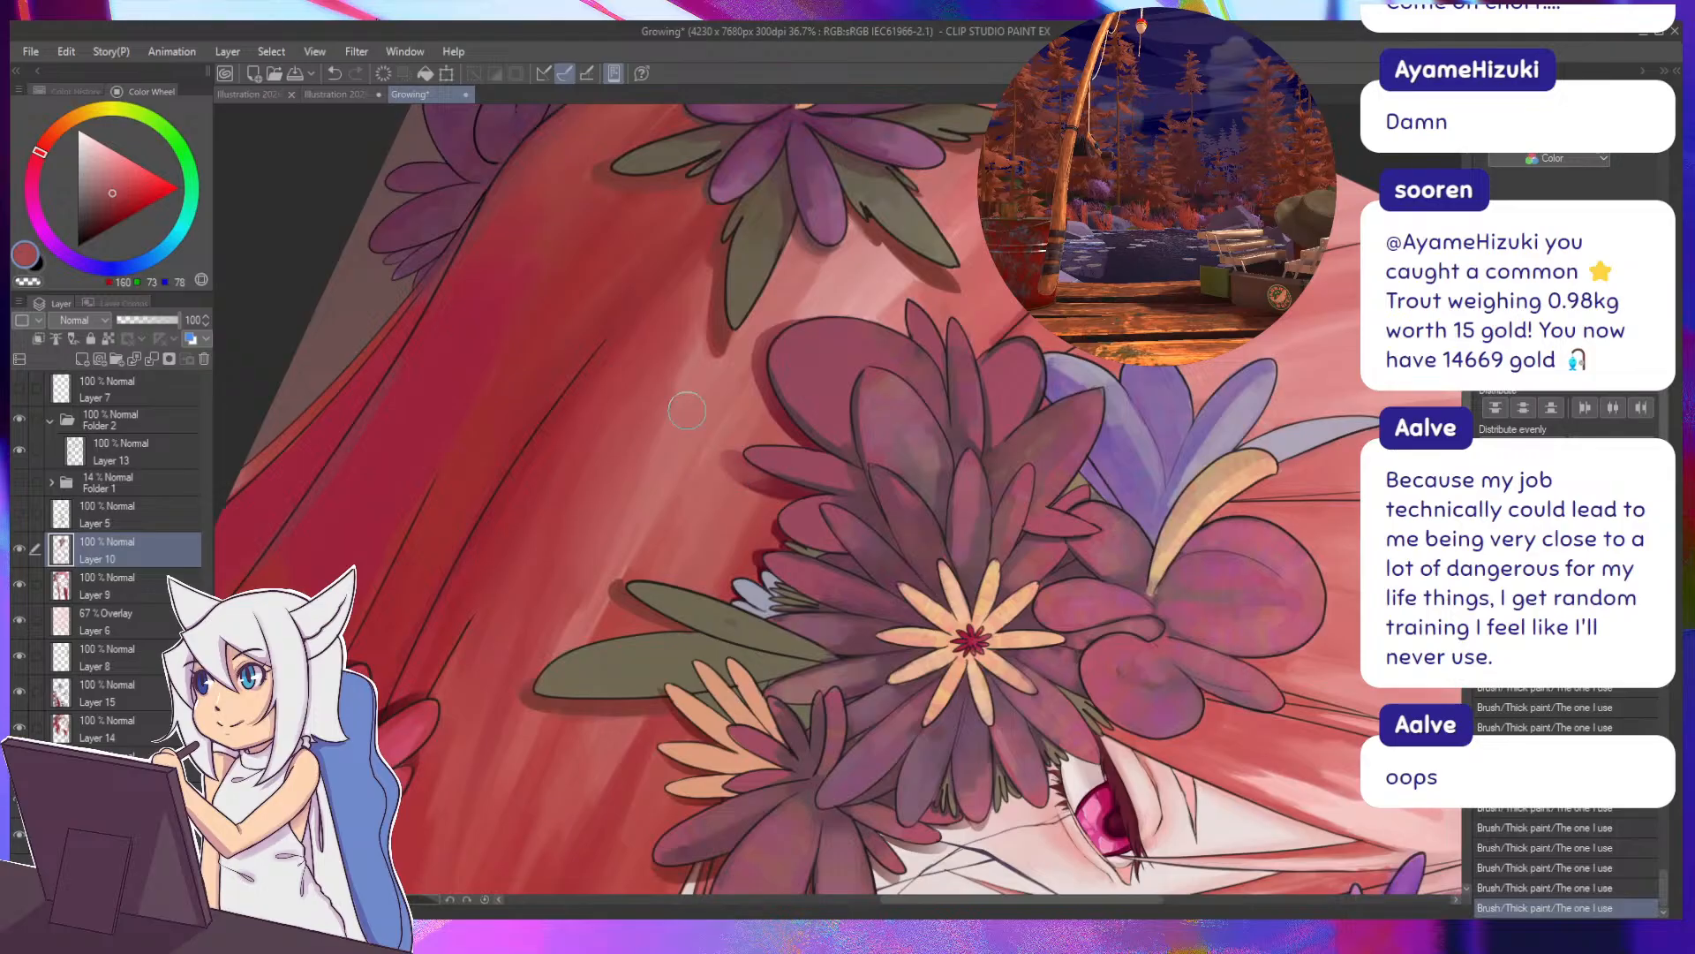
Clean the hair around the long lower petal's shadow with sampled salmon (187, 100, 97).
{"action": "left_click_drag", "start_coordinate": [922, 380], "coordinate": [543, 572]}
{"action": "mouse_move", "coordinate": [817, 520]}
{"action": "left_mouse_down"}
{"action": "mouse_move", "coordinate": [785, 491]}
{"action": "mouse_move", "coordinate": [797, 535]}
{"action": "left_mouse_up"}
{"action": "left_click", "coordinate": [858, 538], "text": "alt"}
{"action": "left_click", "coordinate": [826, 571], "text": "alt"}
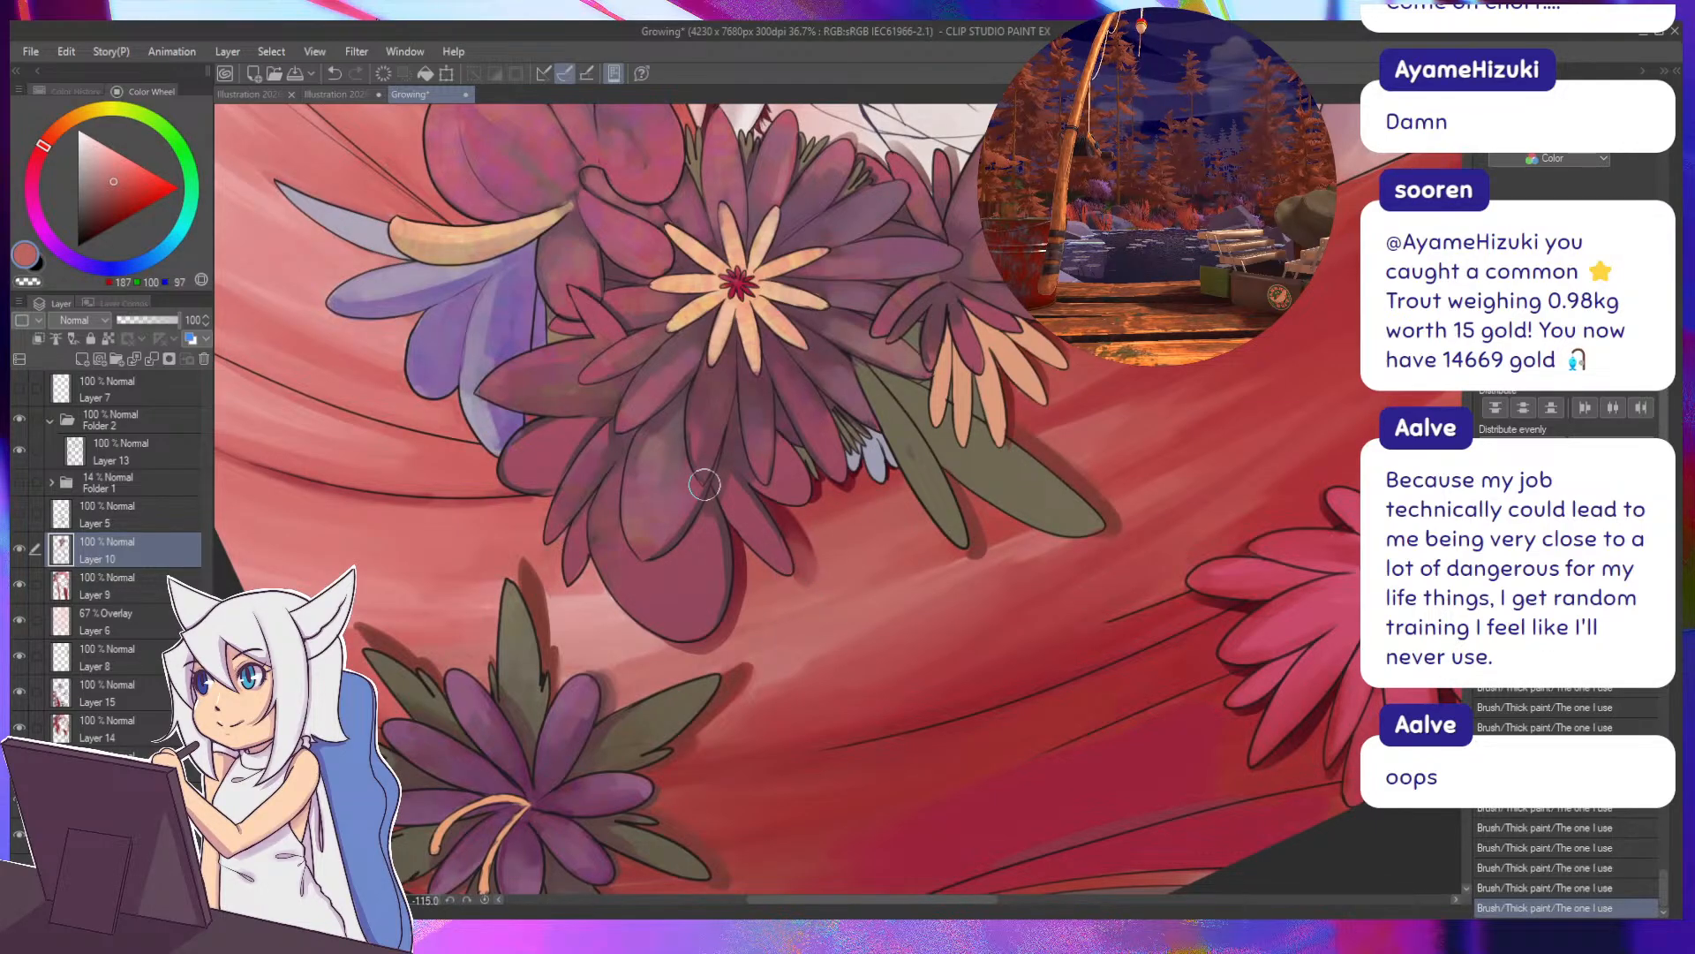
Refine the long lower petal with sampled rose (150, 73, 94) and plum (117, 67, 75).
{"action": "mouse_move", "coordinate": [705, 485]}
{"action": "left_mouse_down"}
{"action": "mouse_move", "coordinate": [713, 447]}
{"action": "mouse_move", "coordinate": [963, 449]}
{"action": "mouse_move", "coordinate": [968, 466]}
{"action": "left_mouse_up"}
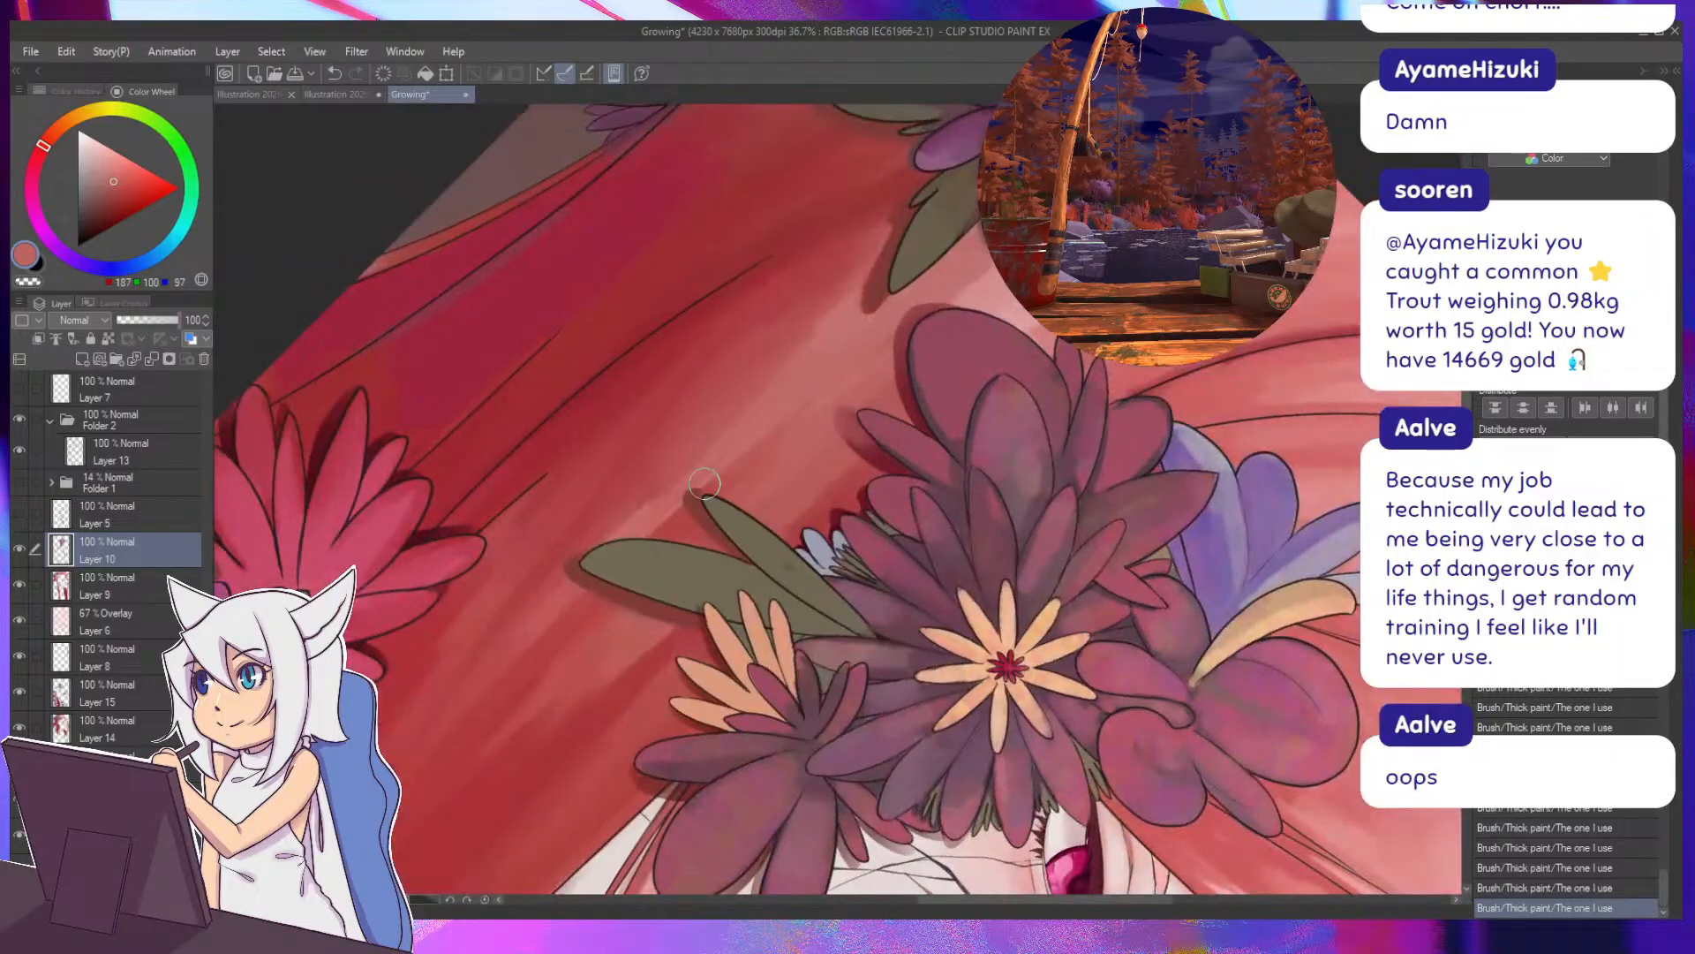
{"action": "left_click", "coordinate": [861, 412], "text": "alt"}
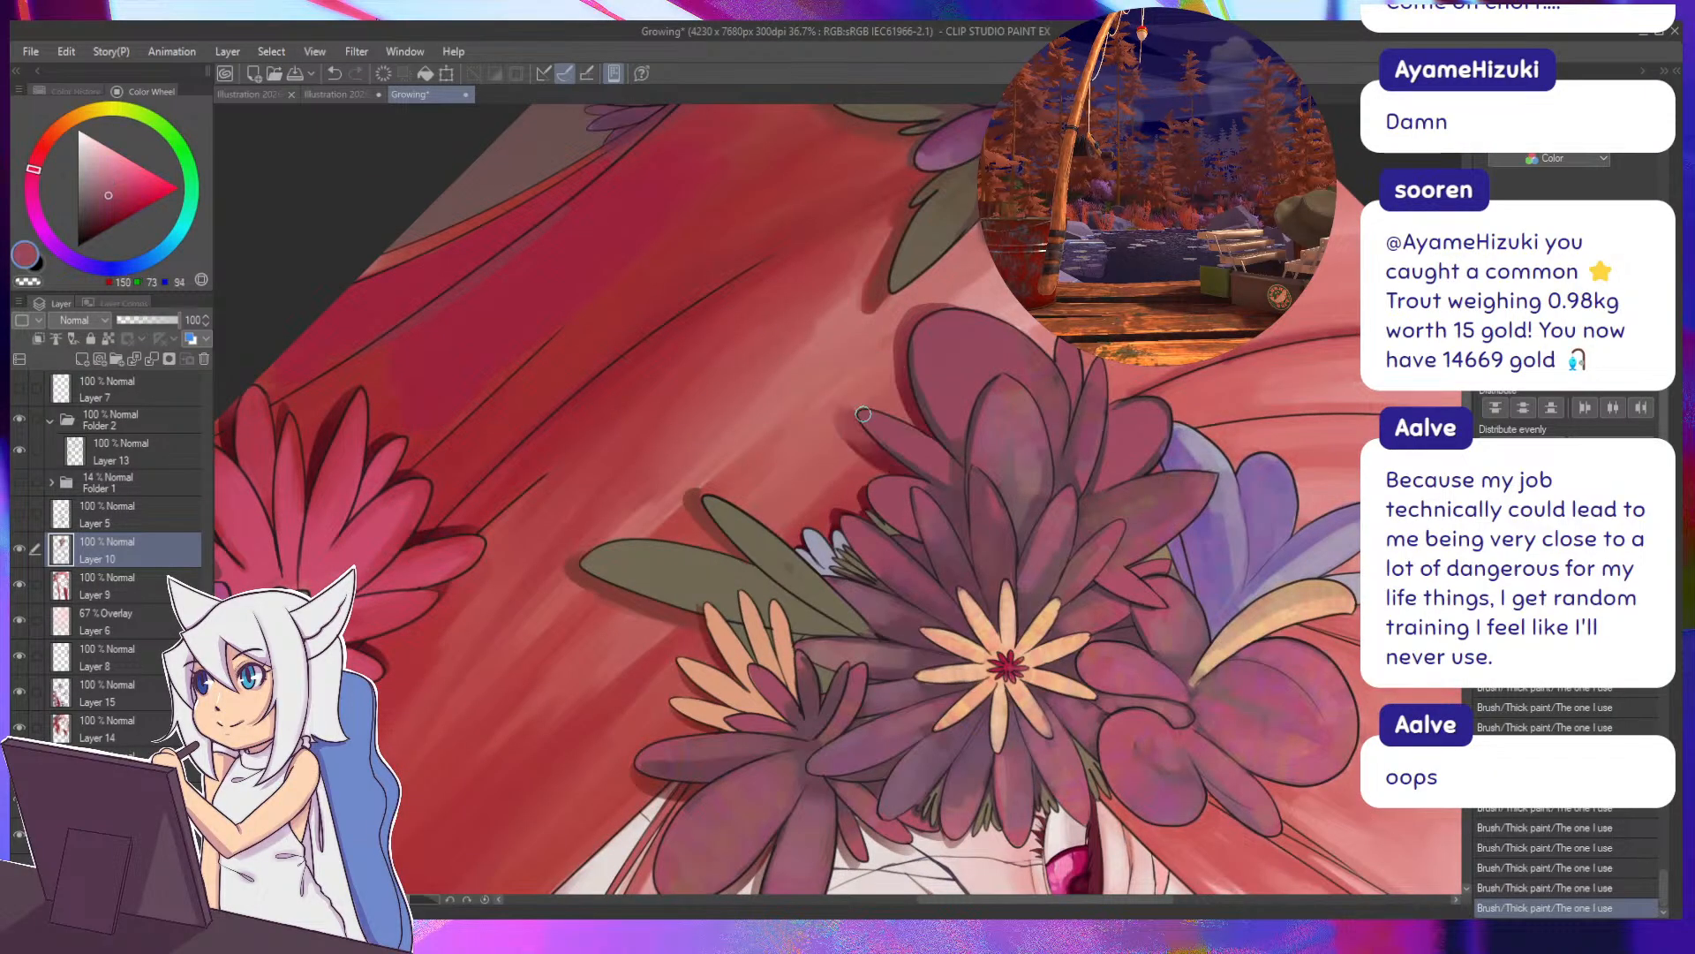
{"action": "left_click", "coordinate": [951, 467], "text": "alt"}
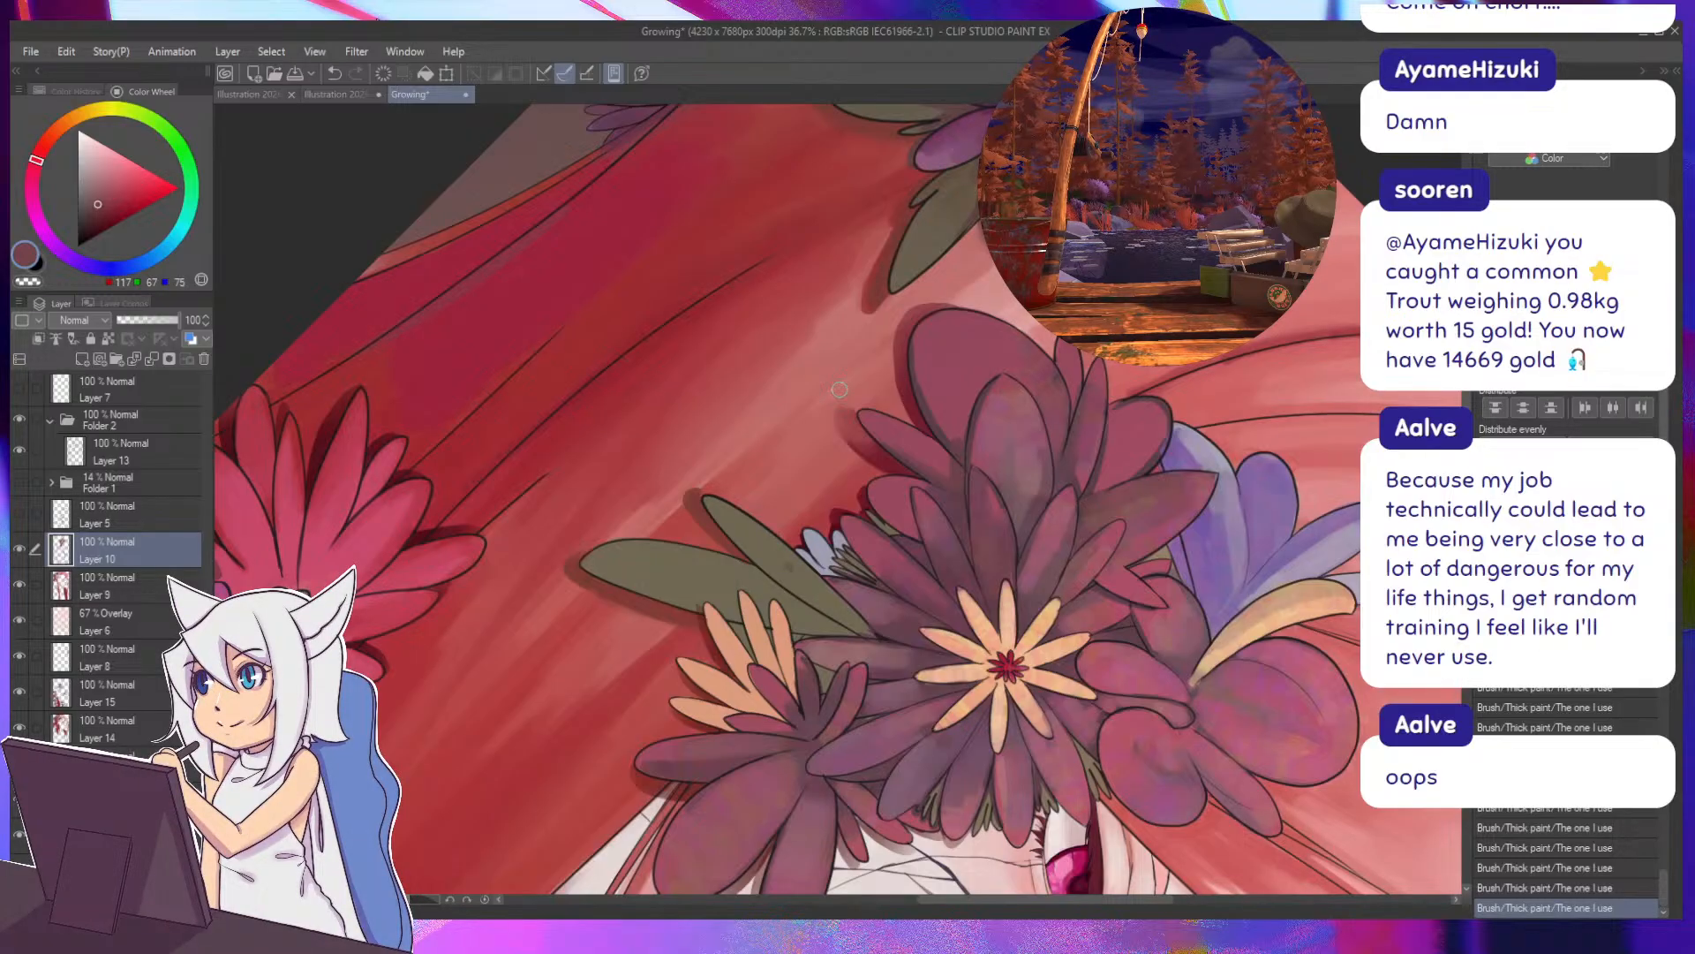
Touch up the hair beside the long lower petal with sampled red (154, 67, 73), turning the canvas to a new angle.
{"action": "key", "text": "minus"}
{"action": "key", "text": "minus"}
{"action": "key", "text": "minus"}
{"action": "key", "text": "minus"}
{"action": "key", "text": "minus"}
{"action": "key", "text": "minus"}
{"action": "key", "text": "minus"}
{"action": "key", "text": "minus"}
{"action": "key", "text": "minus"}
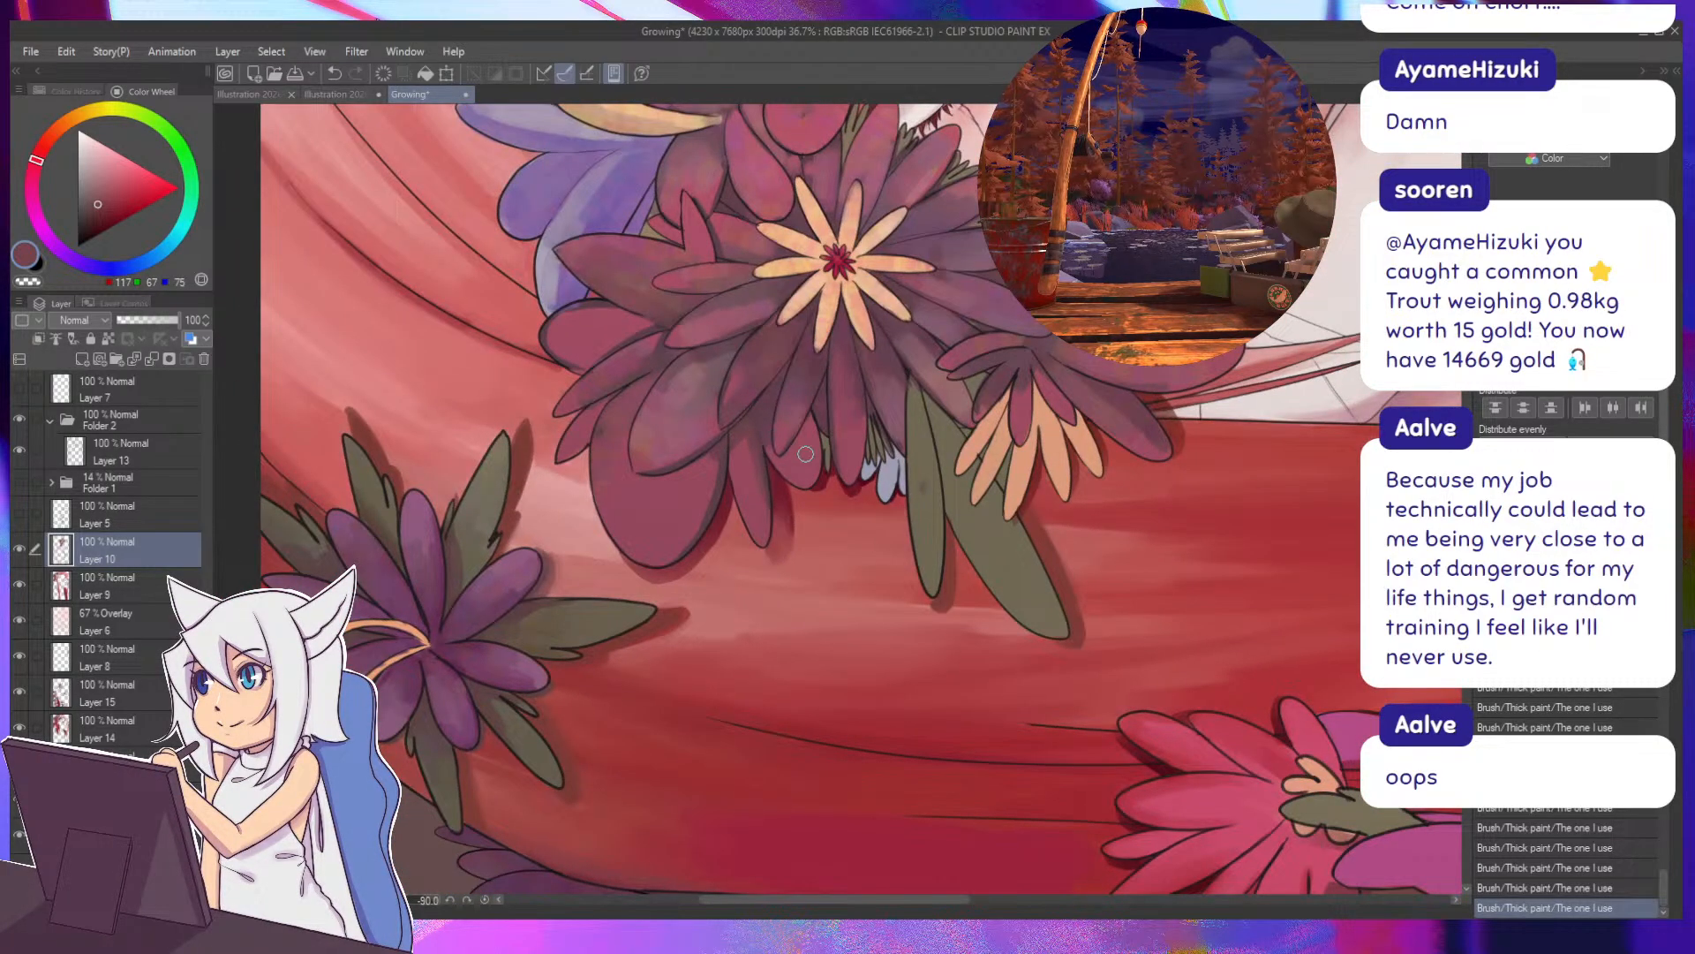
{"action": "left_click", "coordinate": [782, 527], "text": "alt"}
Blend the petals below the large flower's star-shaped centre with sampled mauve (124, 80, 97), rose (155, 75, 96) and plum (104, 59, 75).
{"action": "left_click_drag", "start_coordinate": [820, 488], "coordinate": [742, 523]}
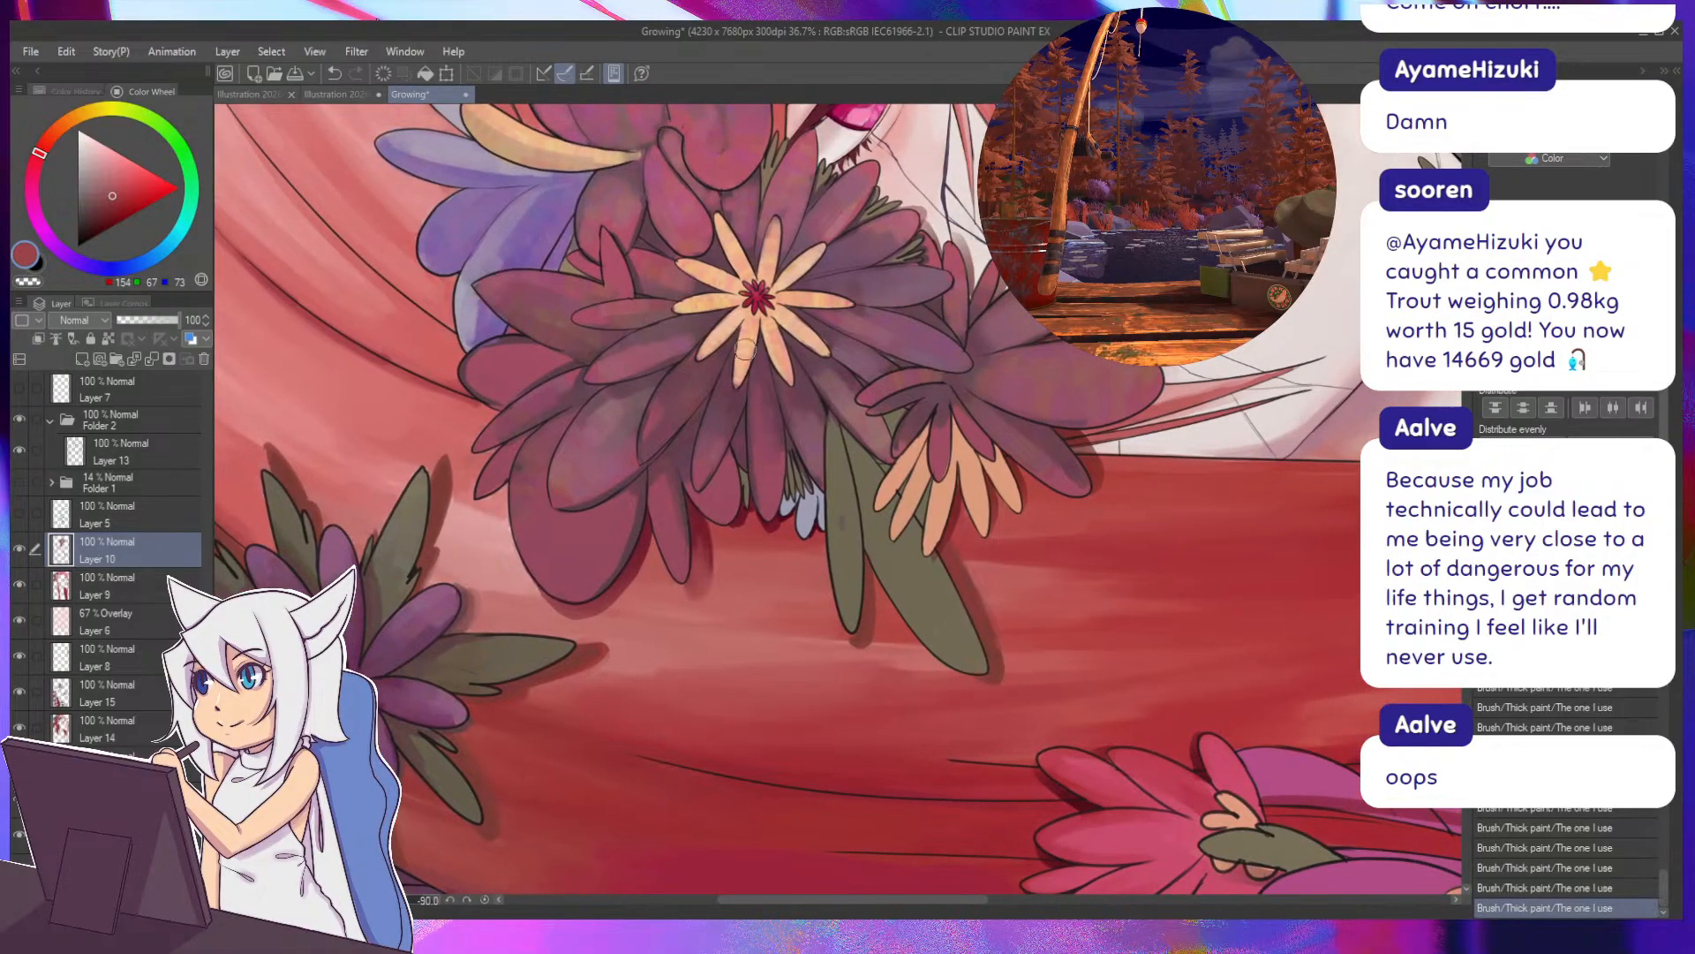
{"action": "left_click_drag", "start_coordinate": [745, 349], "coordinate": [753, 416]}
{"action": "left_click", "coordinate": [808, 493], "text": "alt"}
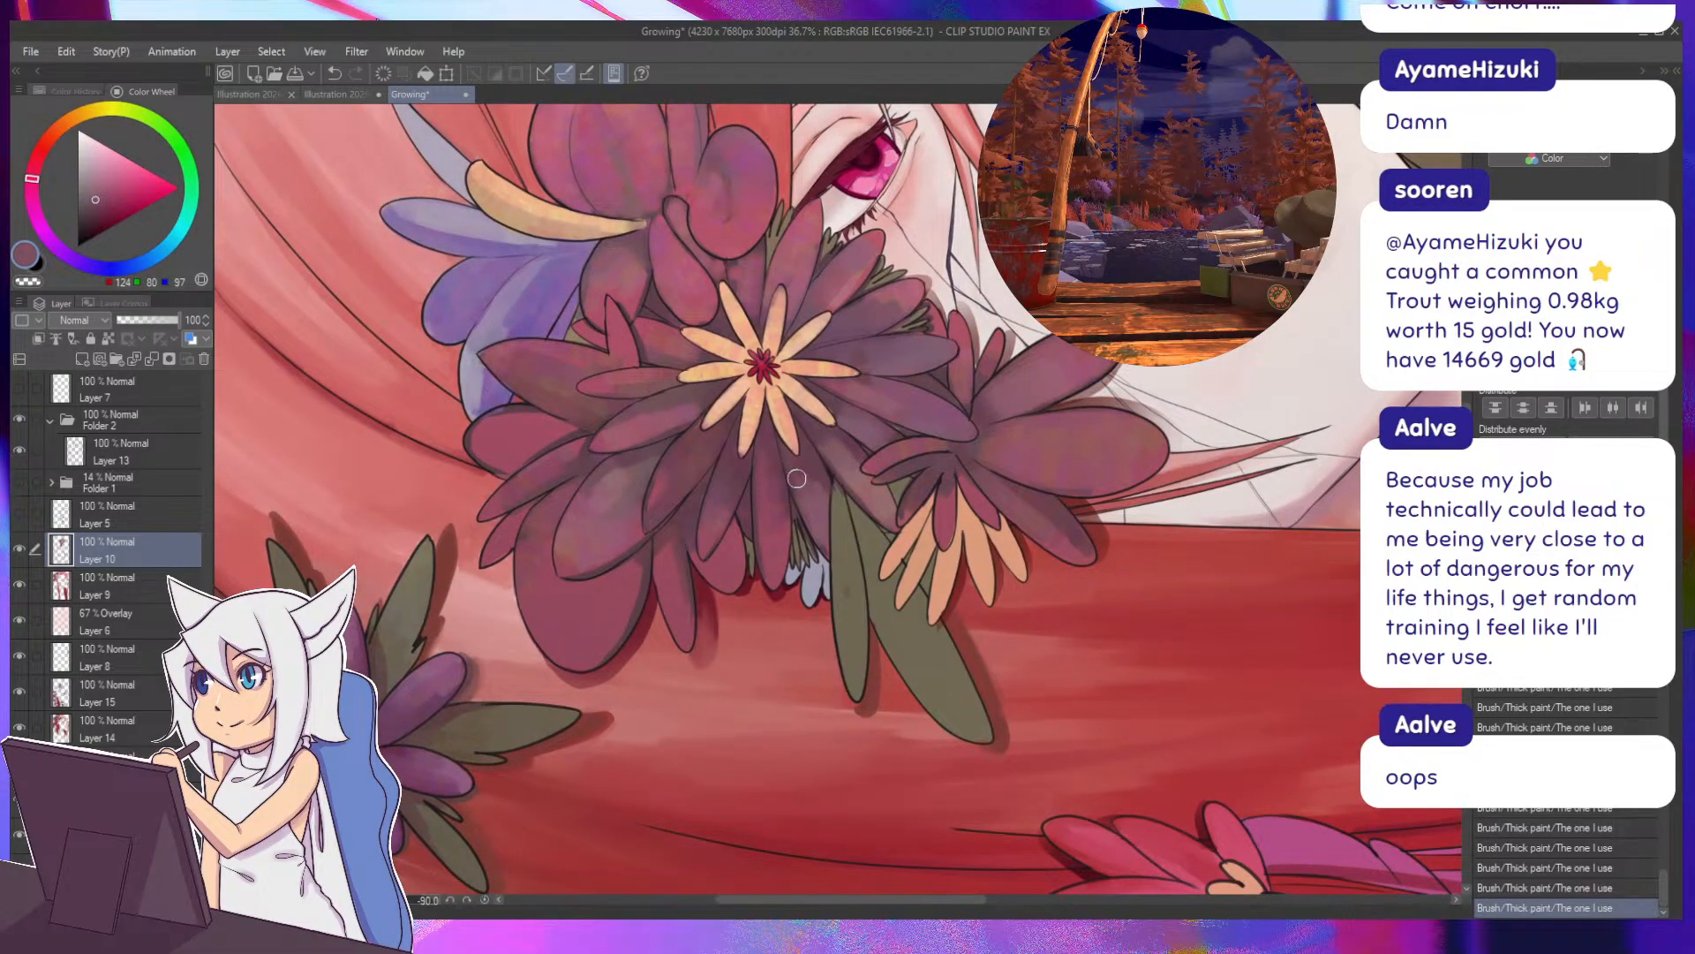
{"action": "left_click_drag", "start_coordinate": [797, 478], "coordinate": [841, 505]}
{"action": "left_click", "coordinate": [824, 553], "text": "alt"}
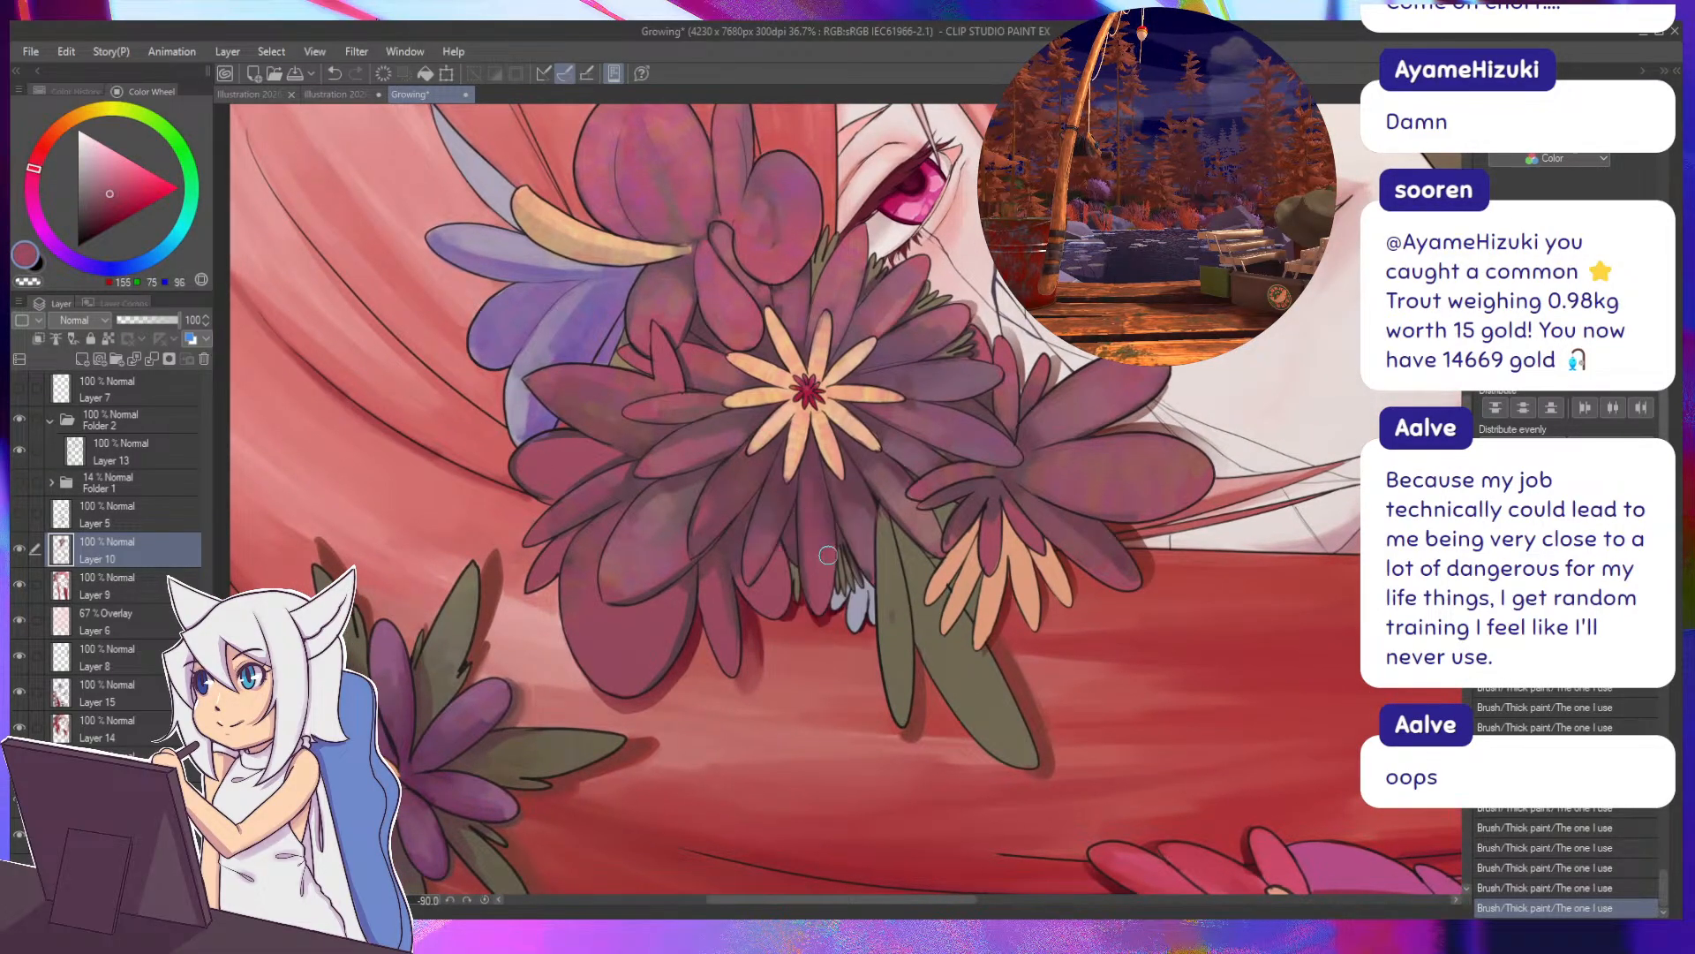
{"action": "left_click", "coordinate": [821, 495], "text": "alt"}
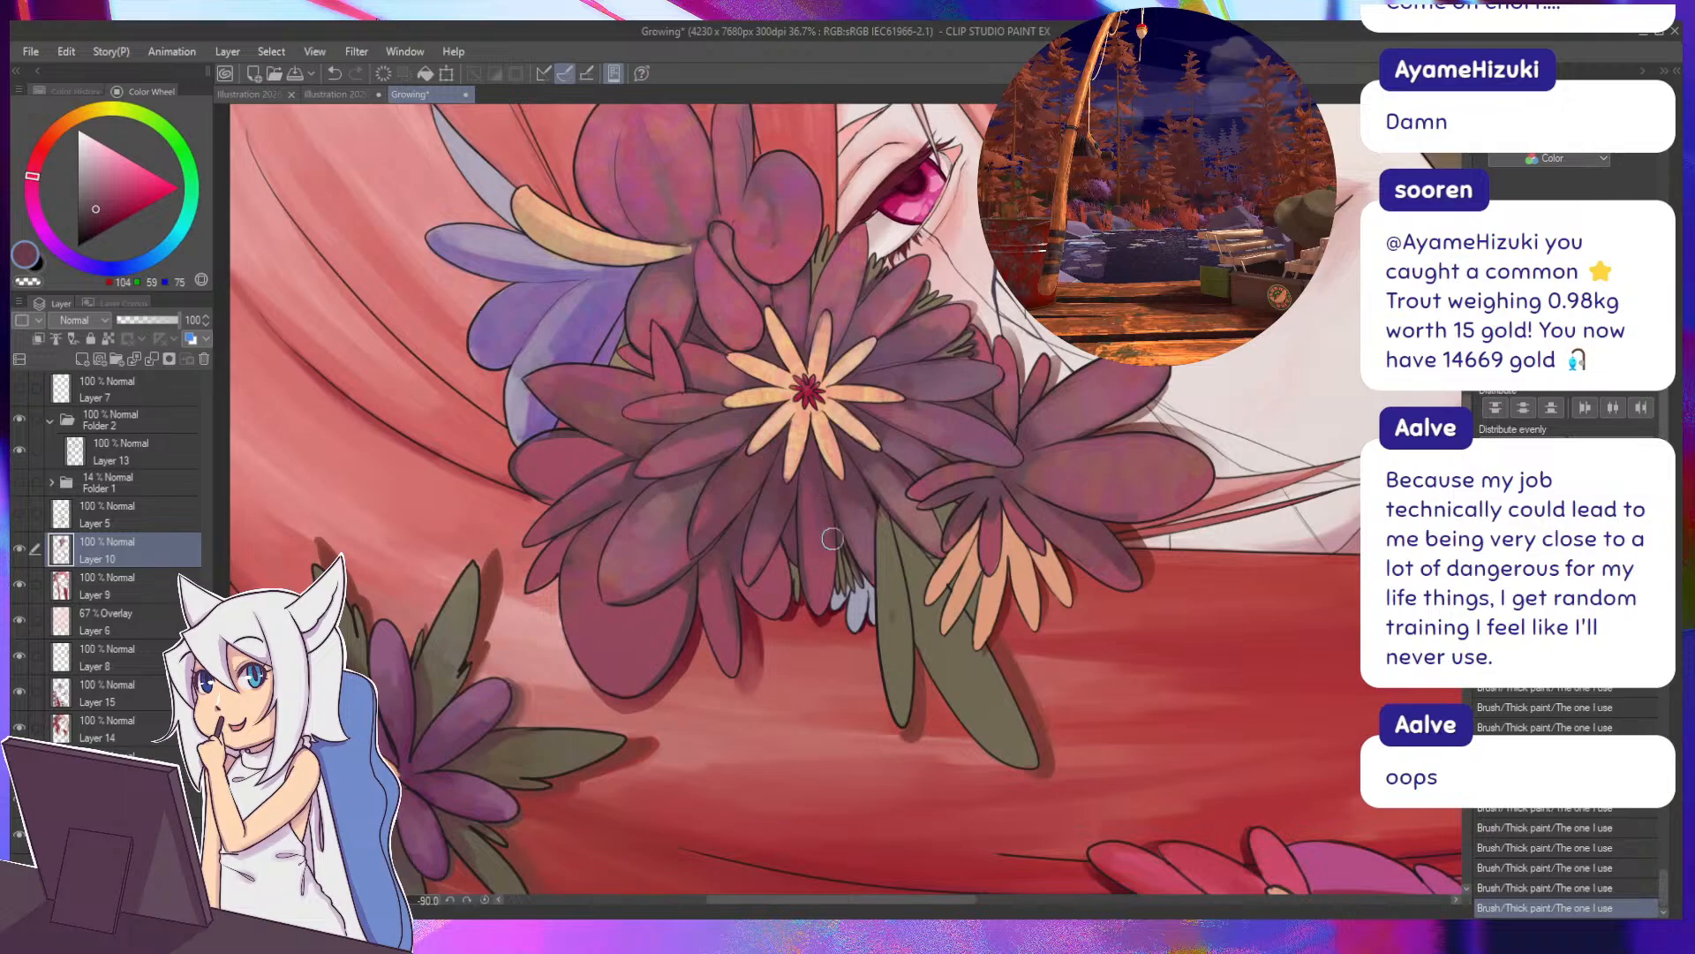
{"action": "left_click_drag", "start_coordinate": [830, 541], "coordinate": [852, 543]}
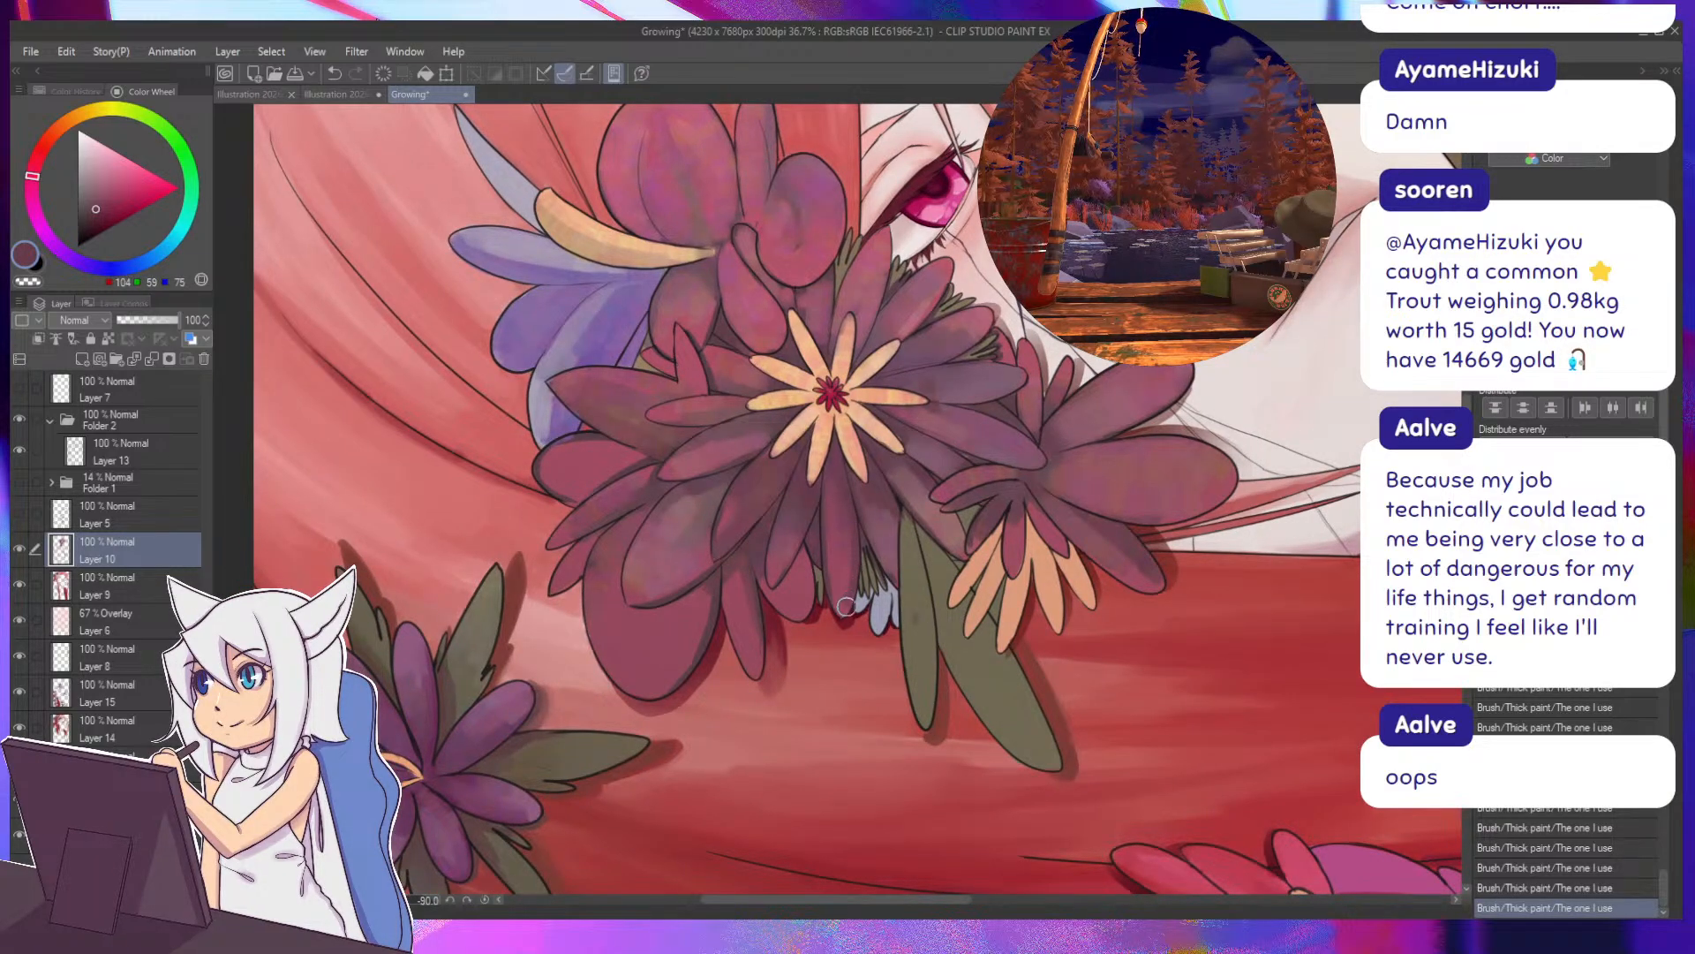
{"action": "left_click", "coordinate": [848, 554], "text": "alt"}
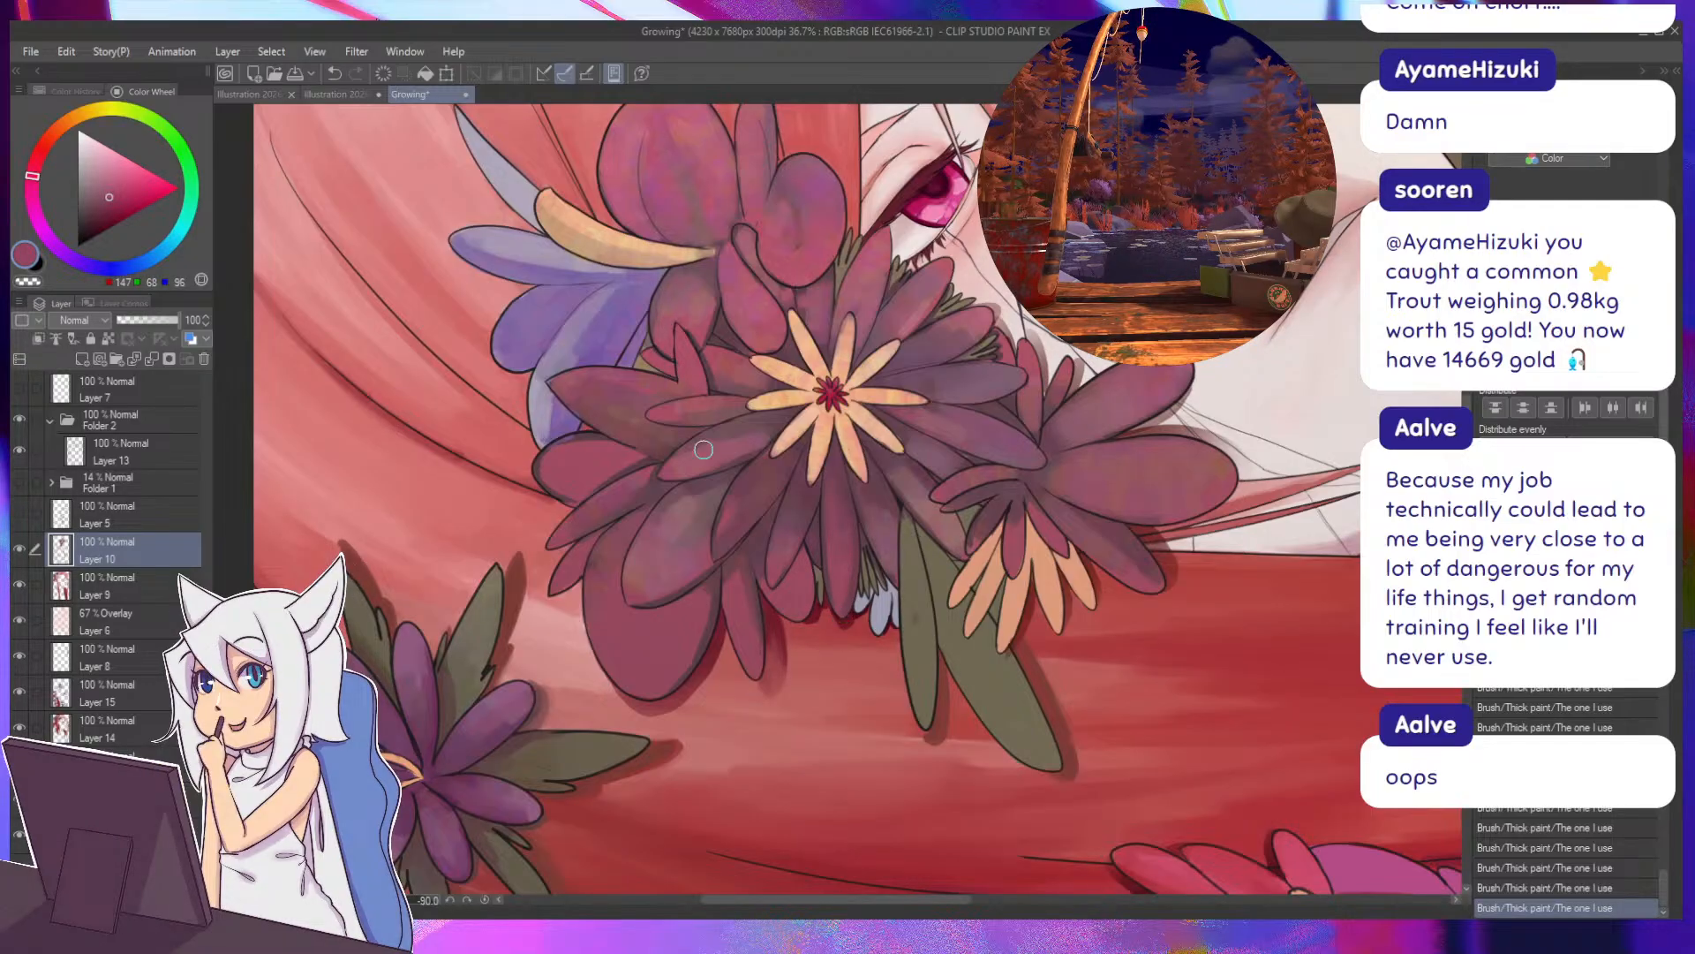
Check the handwritten subscriber-goal note in the other open illustration and return to the Growing painting.
{"action": "left_click", "coordinate": [318, 94]}
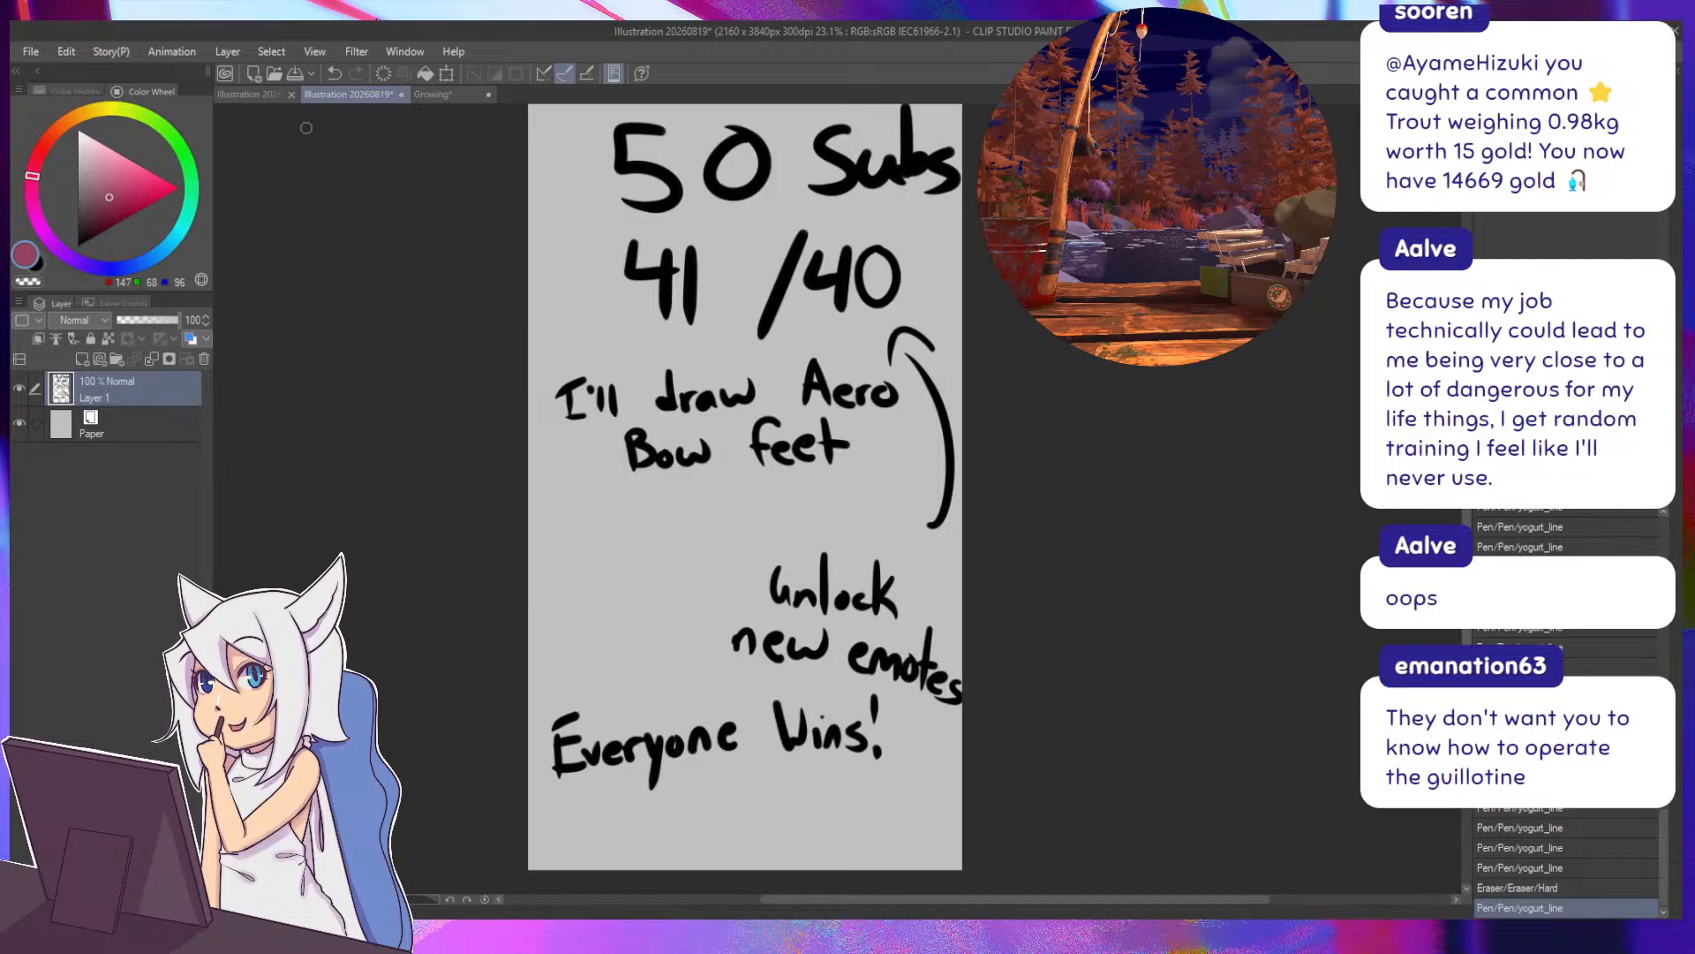
{"action": "left_click", "coordinate": [437, 97]}
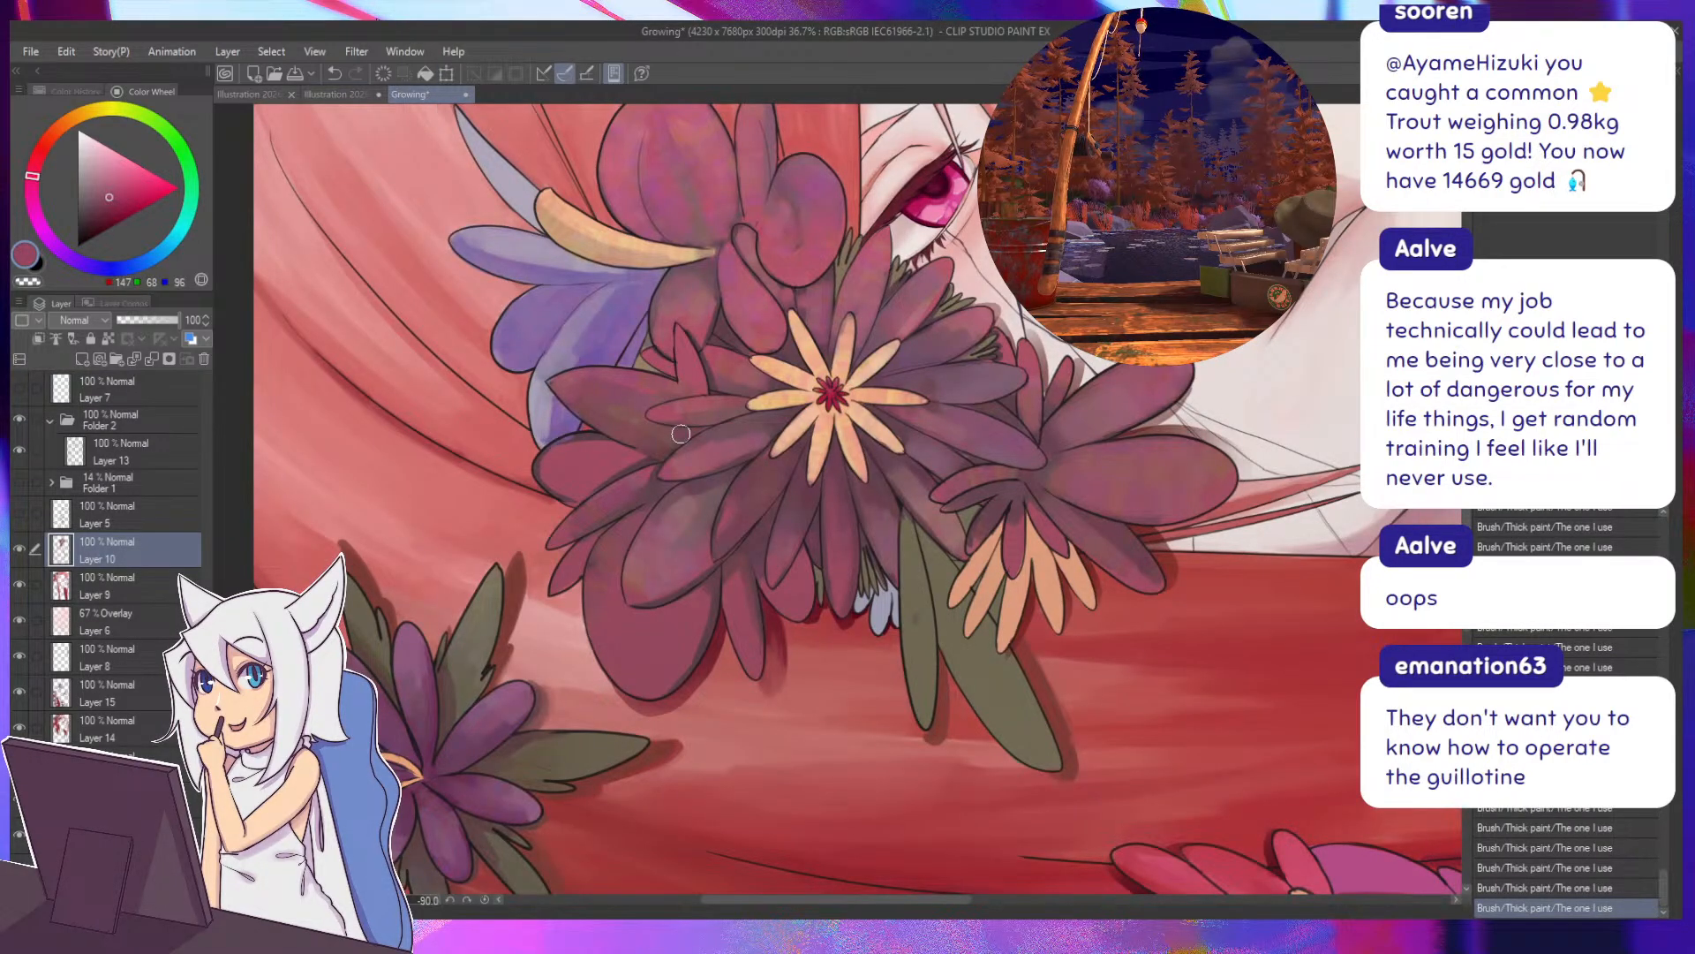
Refine the petals between the large flower's star centre and its long outer petals with sampled rose (153, 88, 114).
{"action": "mouse_move", "coordinate": [681, 432]}
{"action": "left_mouse_down"}
{"action": "mouse_move", "coordinate": [646, 512]}
{"action": "mouse_move", "coordinate": [672, 540]}
{"action": "left_mouse_up"}
{"action": "key", "text": "minus"}
{"action": "key", "text": "minus"}
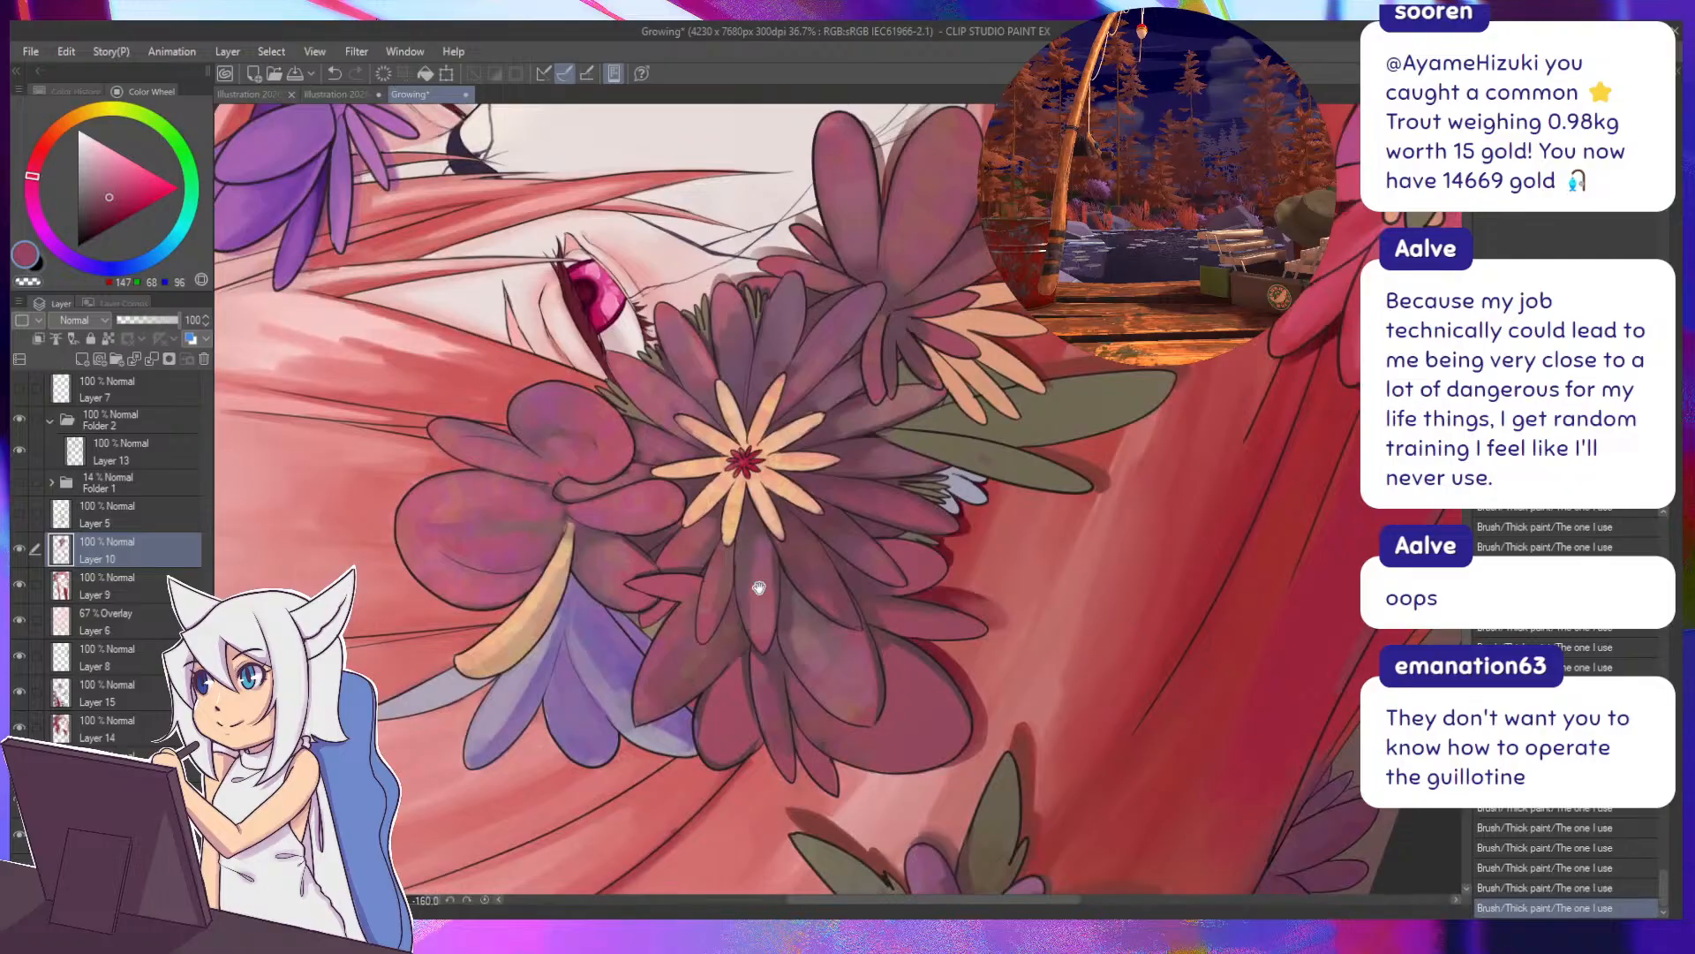
{"action": "mouse_move", "coordinate": [763, 583]}
{"action": "left_mouse_down"}
{"action": "mouse_move", "coordinate": [781, 531]}
{"action": "mouse_move", "coordinate": [771, 583]}
{"action": "left_mouse_up"}
{"action": "left_click", "coordinate": [776, 523], "text": "alt"}
{"action": "key", "text": "bracketright"}
{"action": "key", "text": "bracketright"}
{"action": "key", "text": "asciicircum"}
{"action": "key", "text": "asciicircum"}
{"action": "key", "text": "asciicircum"}
{"action": "key", "text": "asciicircum"}
{"action": "key", "text": "asciicircum"}
{"action": "key", "text": "asciicircum"}
{"action": "key", "text": "asciicircum"}
{"action": "key", "text": "asciicircum"}
{"action": "key", "text": "asciicircum"}
{"action": "key", "text": "asciicircum"}
{"action": "key", "text": "asciicircum"}
{"action": "key", "text": "asciicircum"}
{"action": "key", "text": "asciicircum"}
{"action": "key", "text": "asciicircum"}
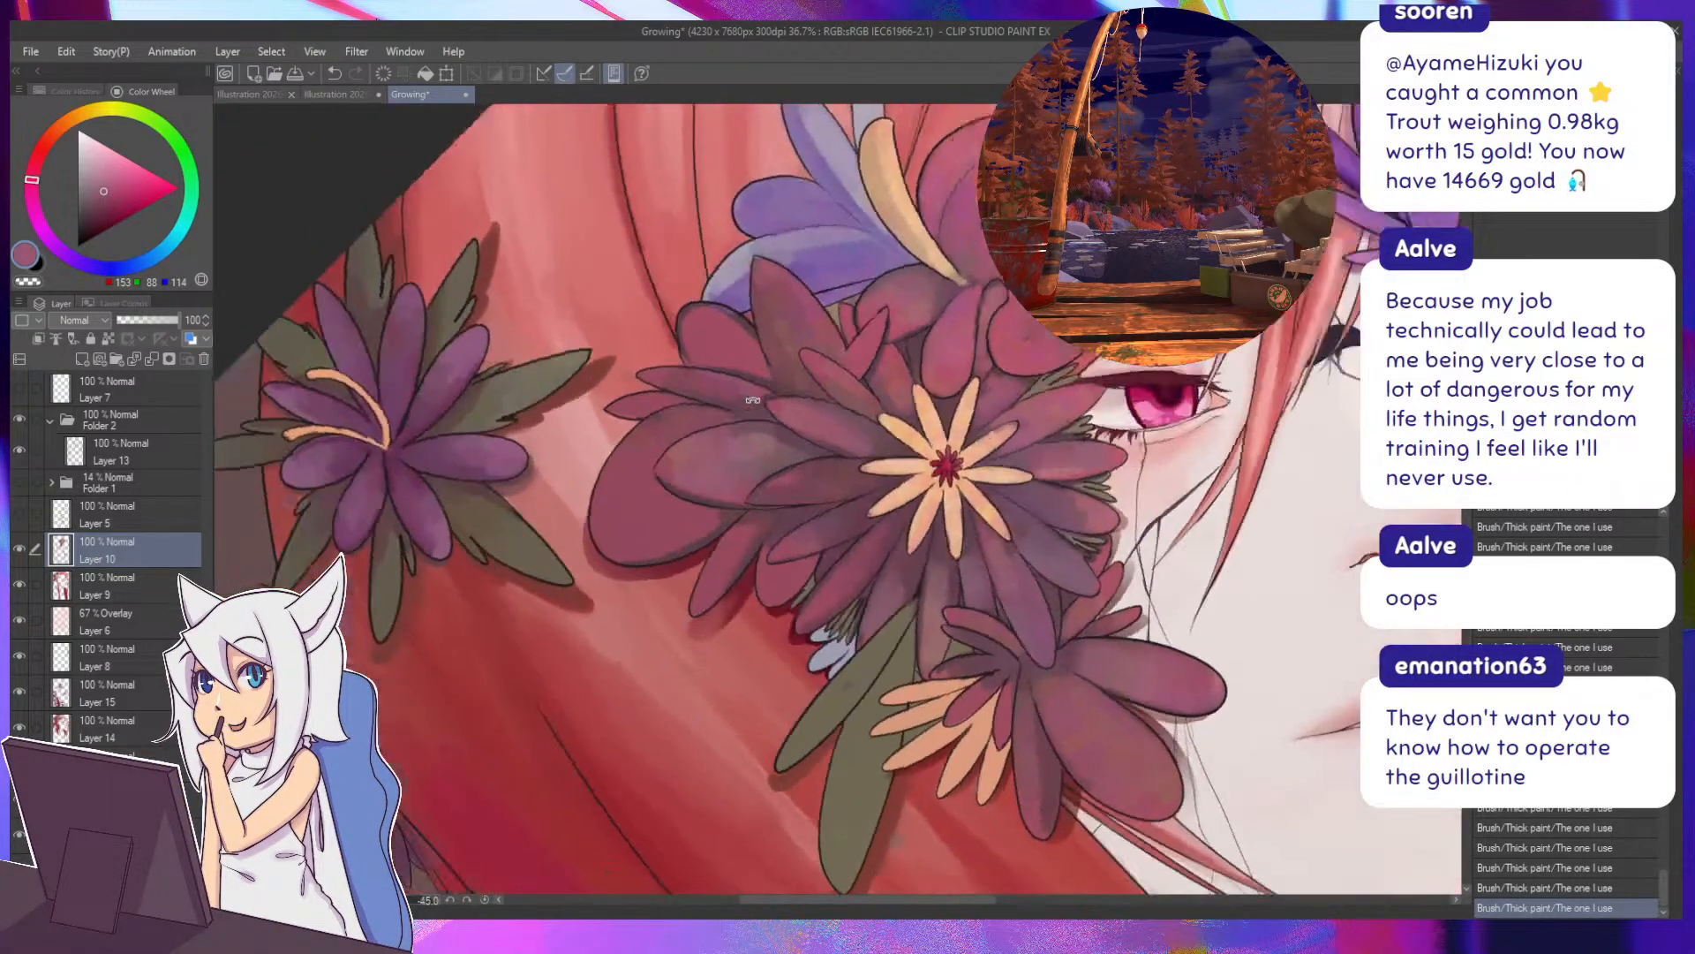
{"action": "left_click_drag", "start_coordinate": [873, 454], "coordinate": [834, 500]}
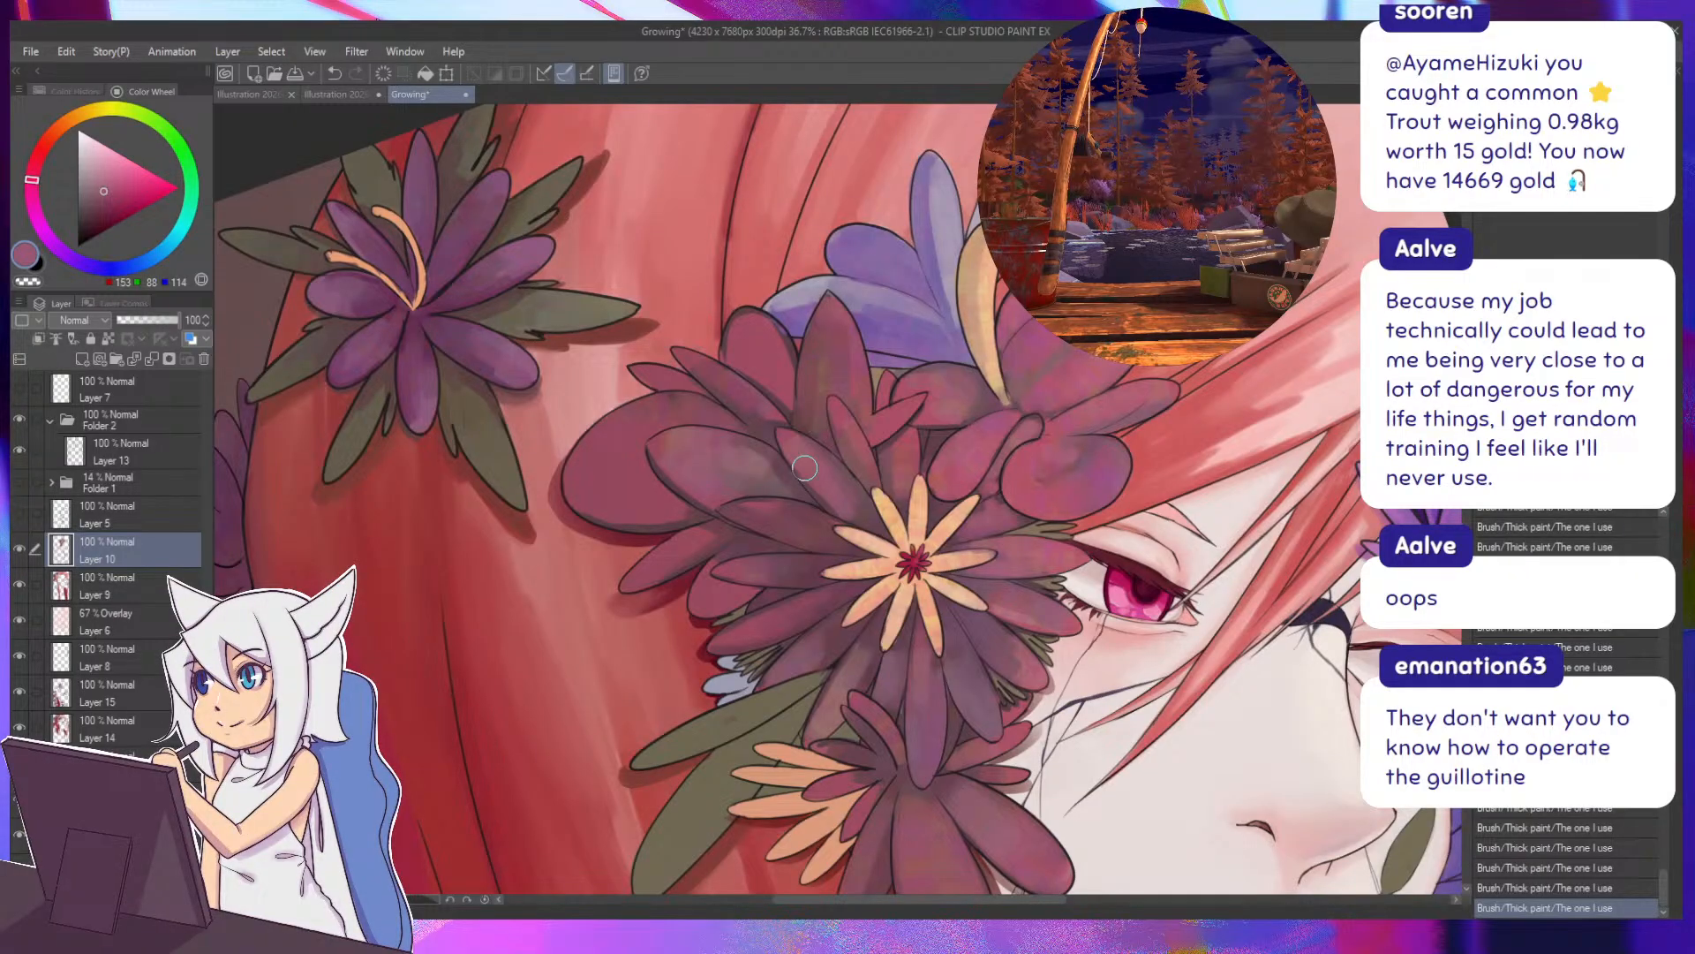
{"action": "left_click_drag", "start_coordinate": [862, 499], "coordinate": [849, 486]}
Touch up the star centre's peach tips and the petals behind them with sampled plum (104, 66, 75) and peach (236, 167, 133).
{"action": "left_click", "coordinate": [878, 528], "text": "alt"}
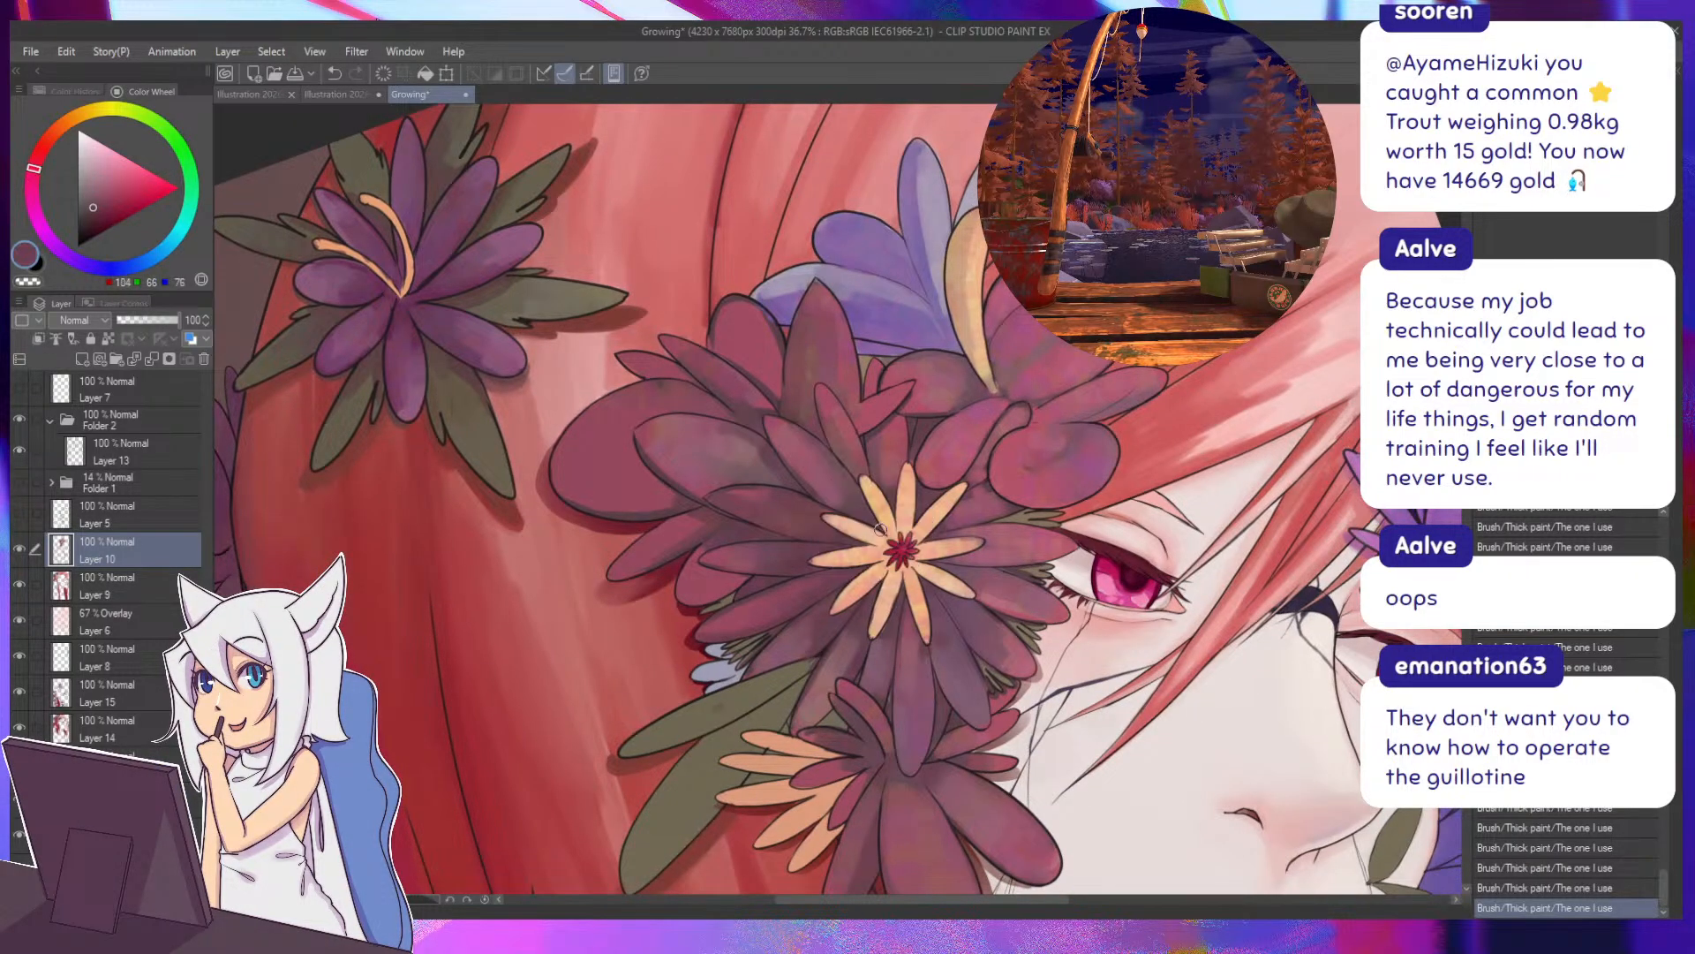
{"action": "left_click", "coordinate": [884, 507], "text": "alt"}
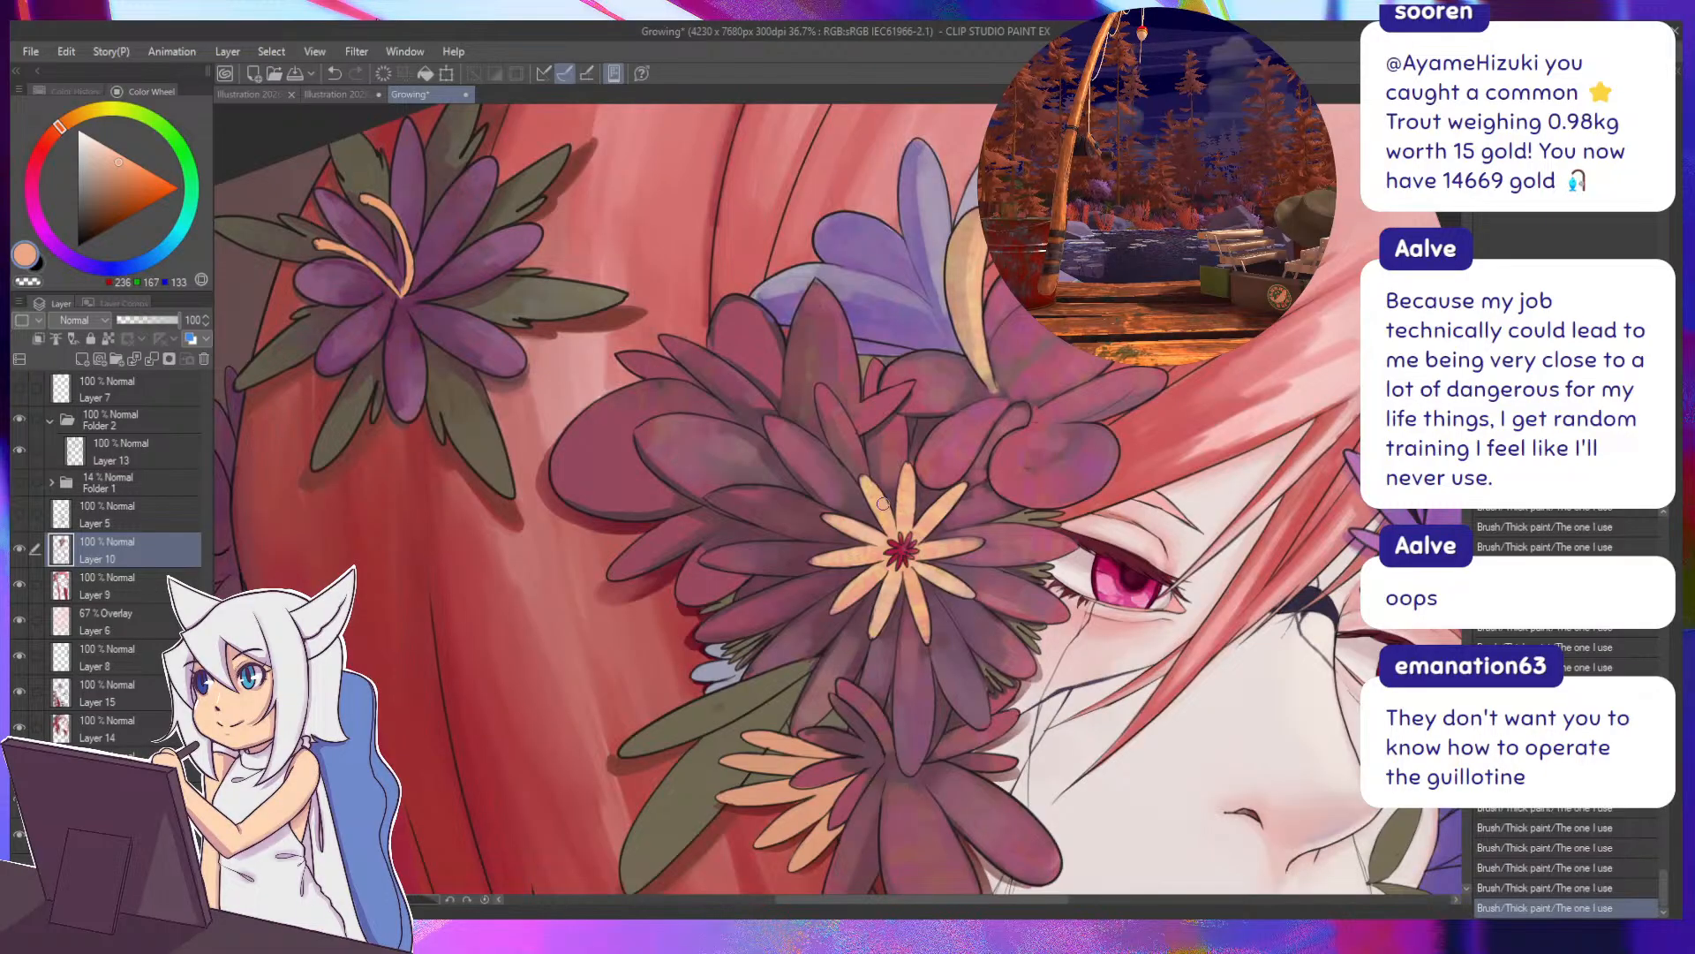
{"action": "left_click_drag", "start_coordinate": [849, 463], "coordinate": [826, 516]}
Shade the petals above the star centre with sampled plum (108, 64, 82) and mauve (125, 81, 91), and undo the last two strokes.
{"action": "left_click", "coordinate": [885, 516], "text": "alt"}
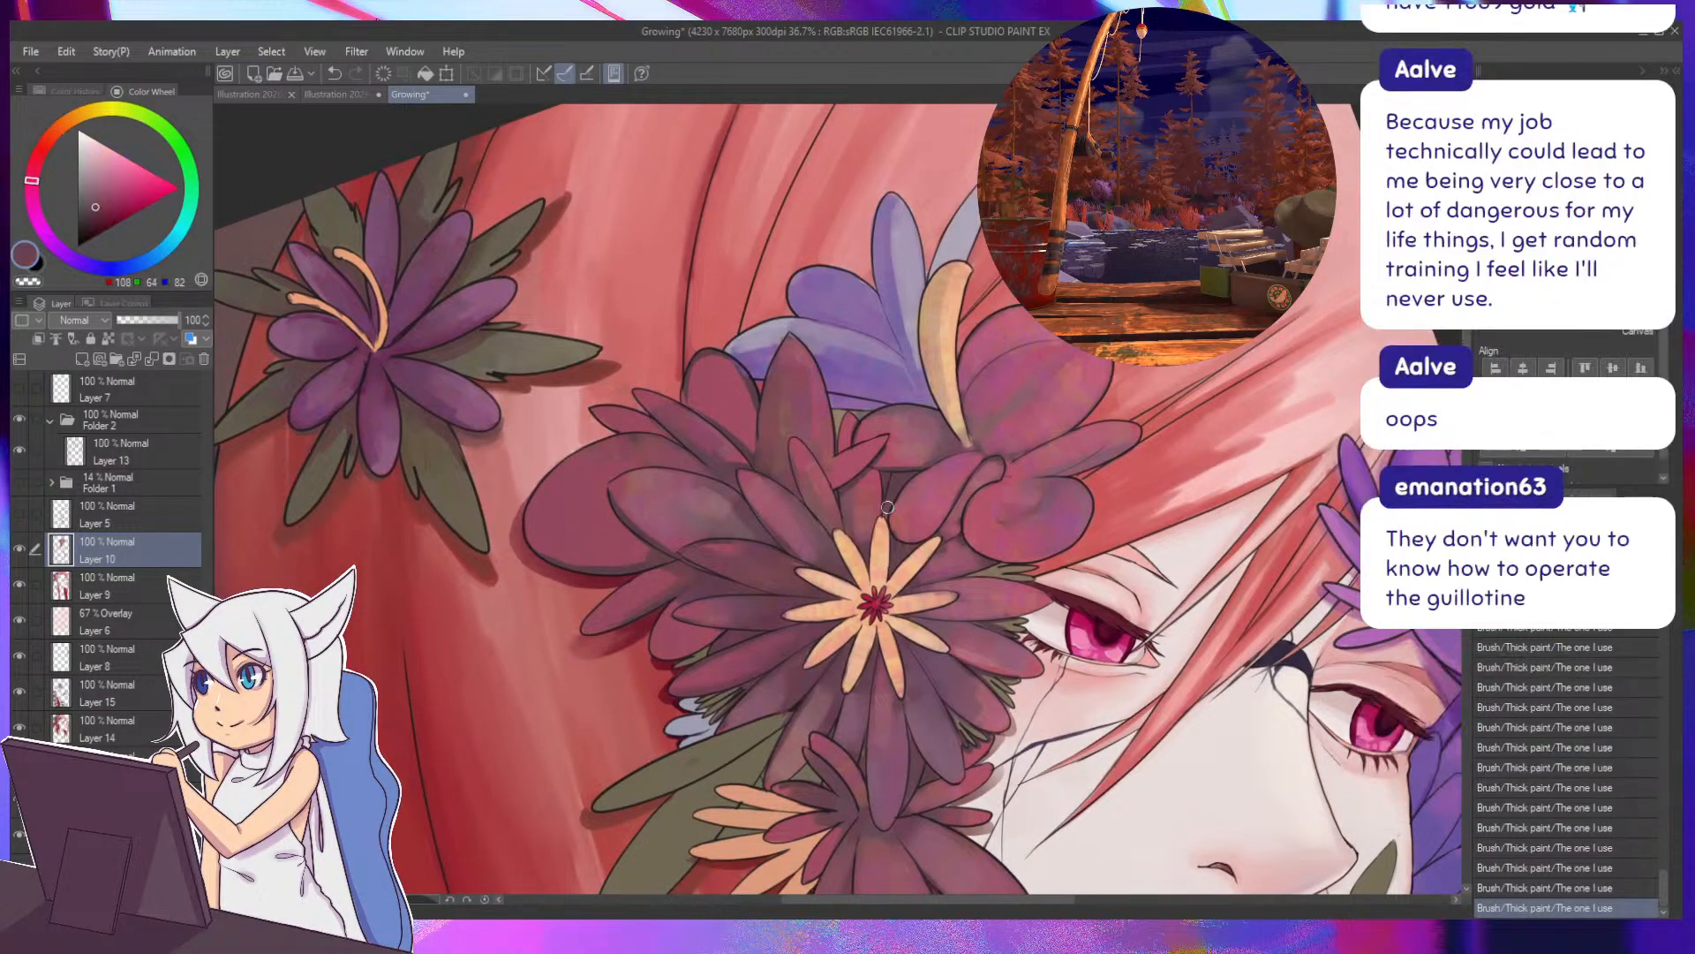
{"action": "left_click", "coordinate": [849, 501], "text": "alt"}
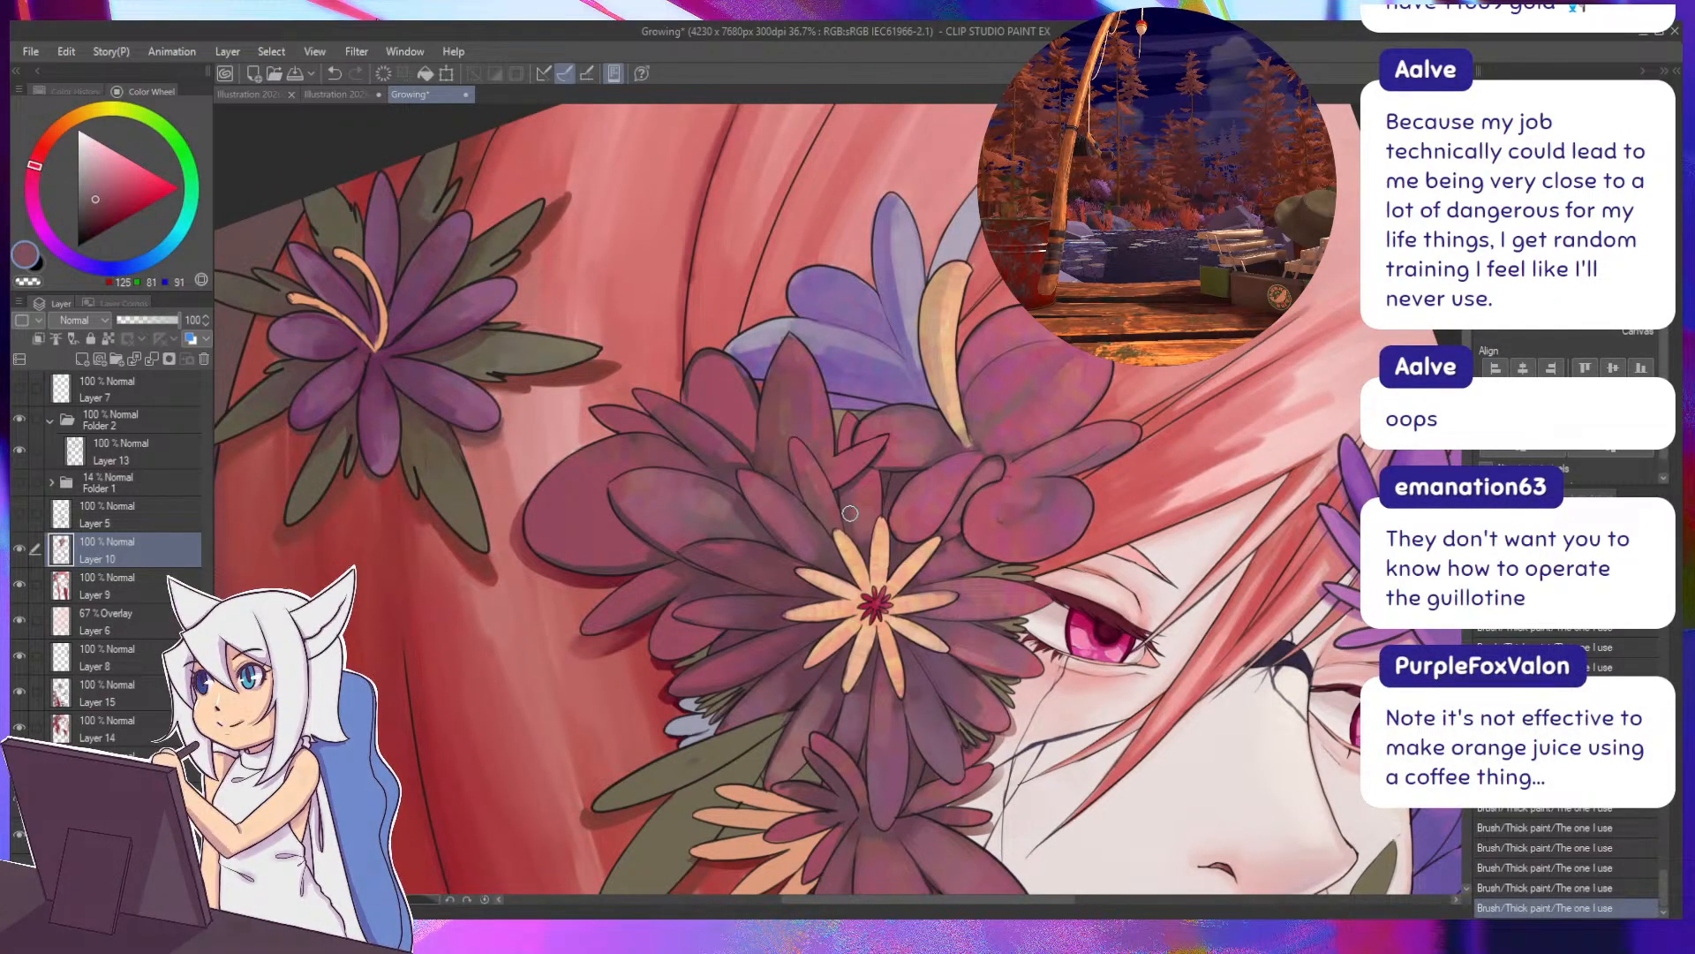
{"action": "left_click", "coordinate": [863, 549], "text": "alt"}
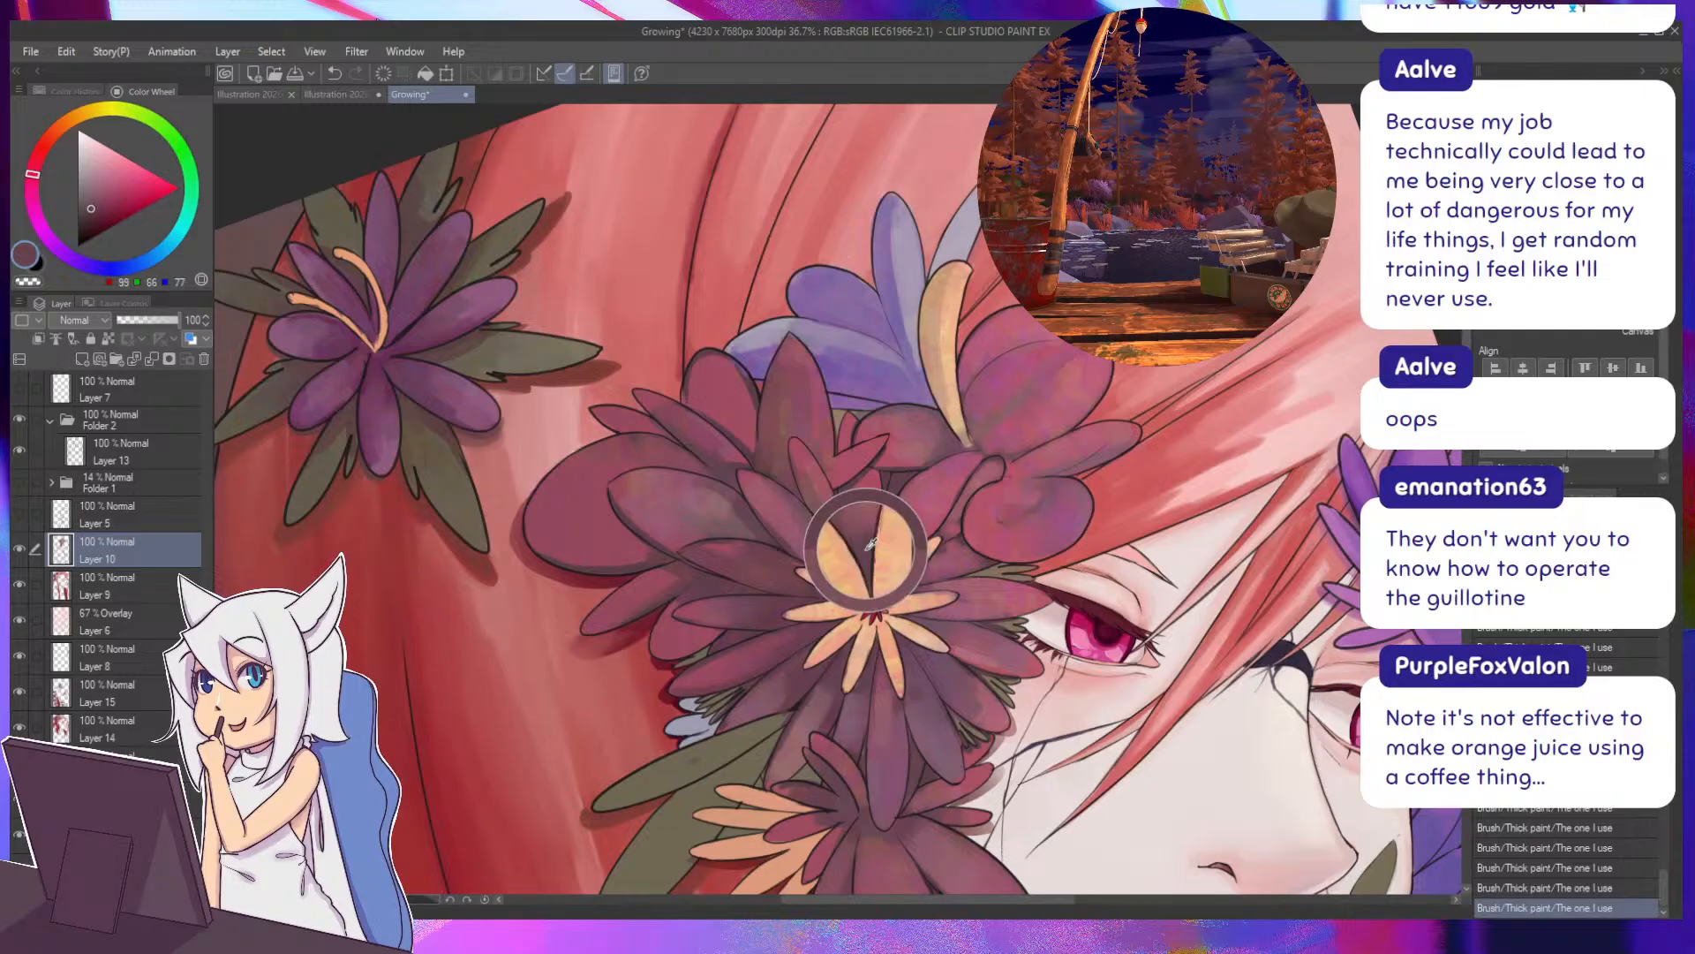
{"action": "key", "text": "ctrl+z"}
{"action": "key", "text": "ctrl+z"}
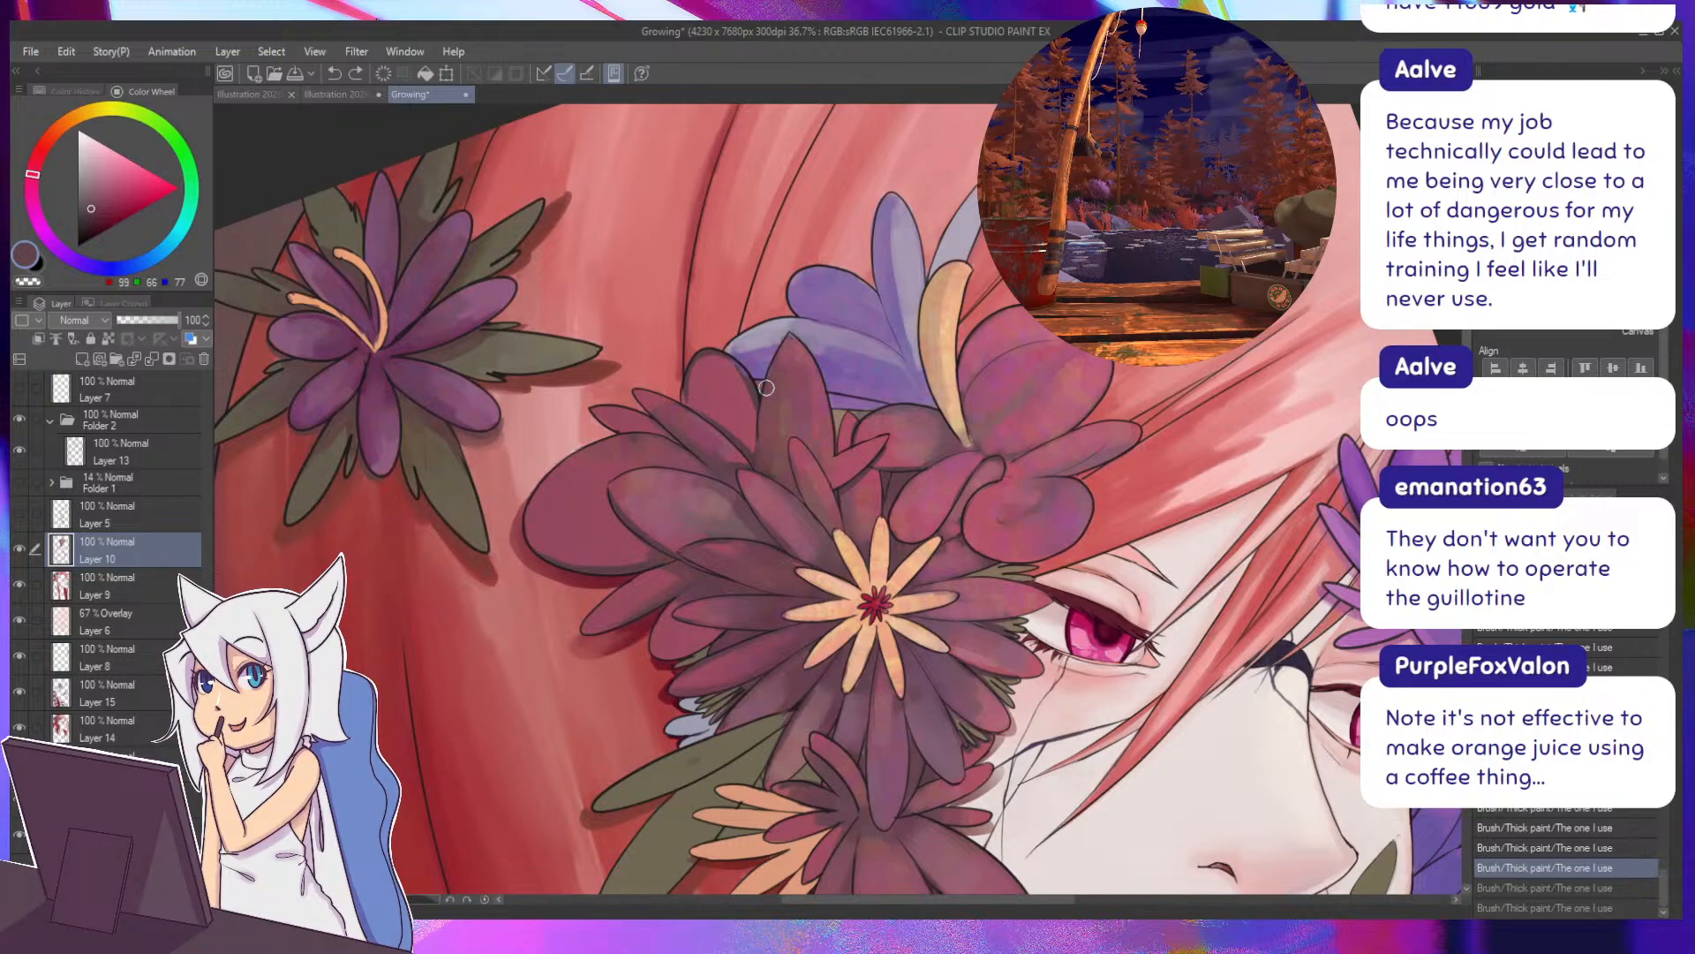
Blend the tall pointed petal beside the lavender petals with colours sampled around it, including rose (133, 74, 91).
{"action": "left_click", "coordinate": [773, 433], "text": "alt"}
{"action": "left_click_drag", "start_coordinate": [773, 433], "coordinate": [773, 474]}
{"action": "left_click", "coordinate": [777, 468], "text": "alt"}
{"action": "left_click", "coordinate": [799, 475], "text": "alt"}
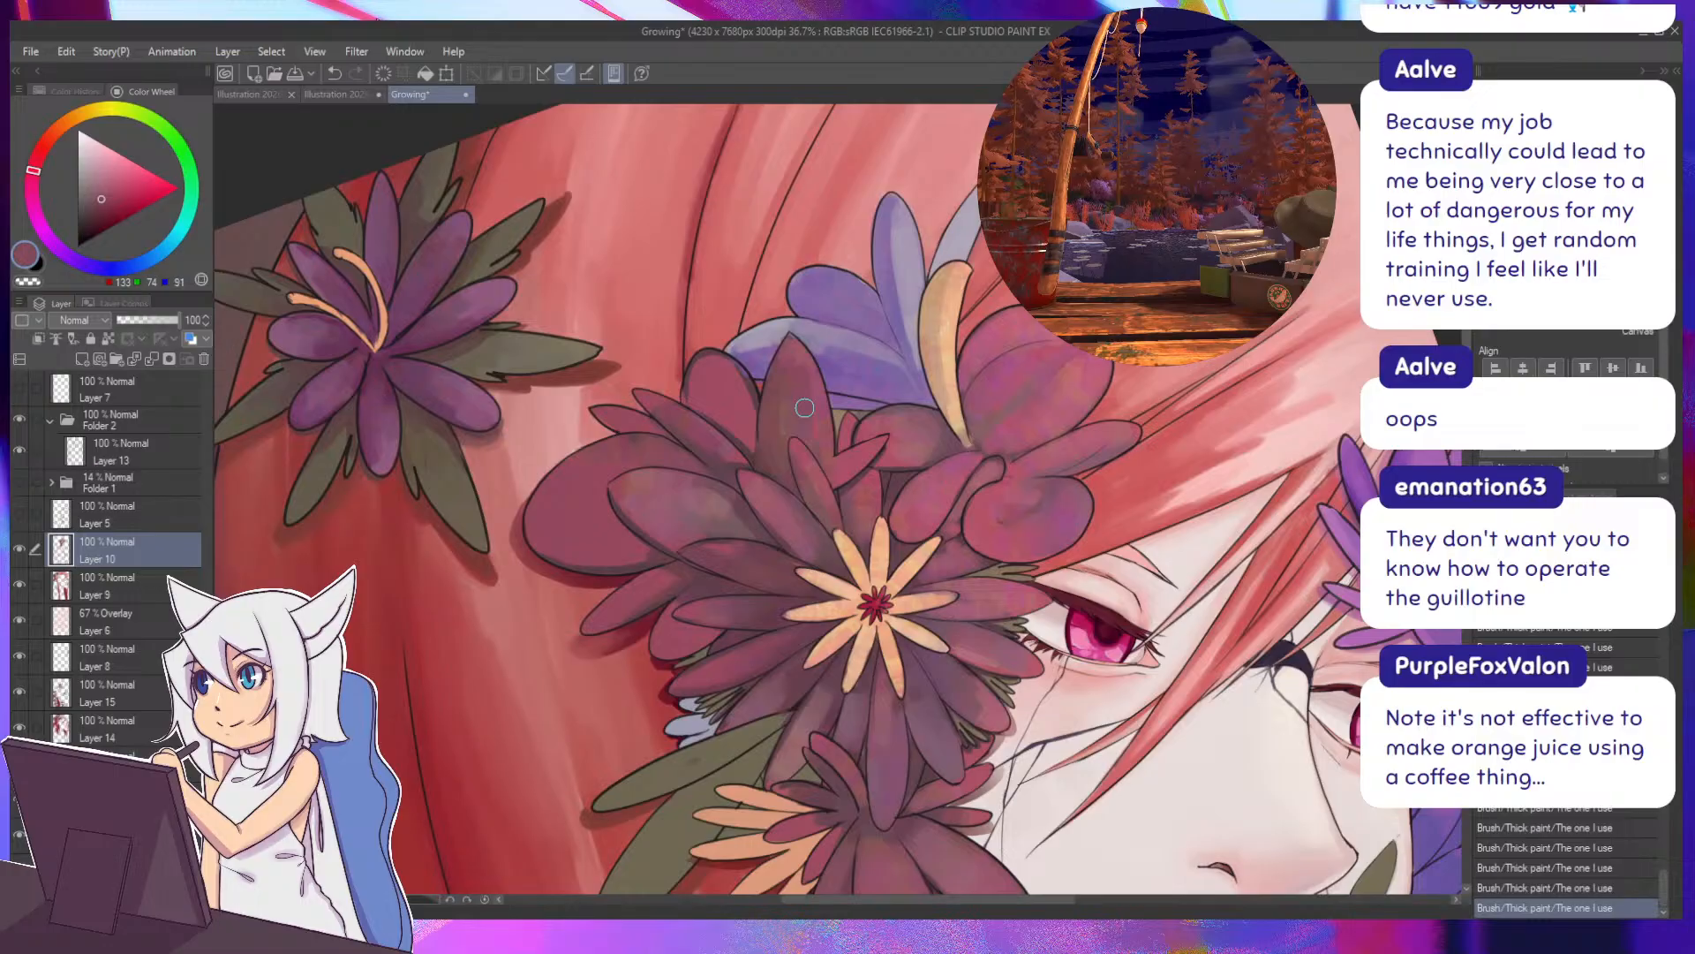
Soften the rounded flower's base beside the cream petal with sampled dusty red (159, 104, 104).
{"action": "left_click_drag", "start_coordinate": [805, 407], "coordinate": [760, 557]}
{"action": "left_click", "coordinate": [775, 431], "text": "alt"}
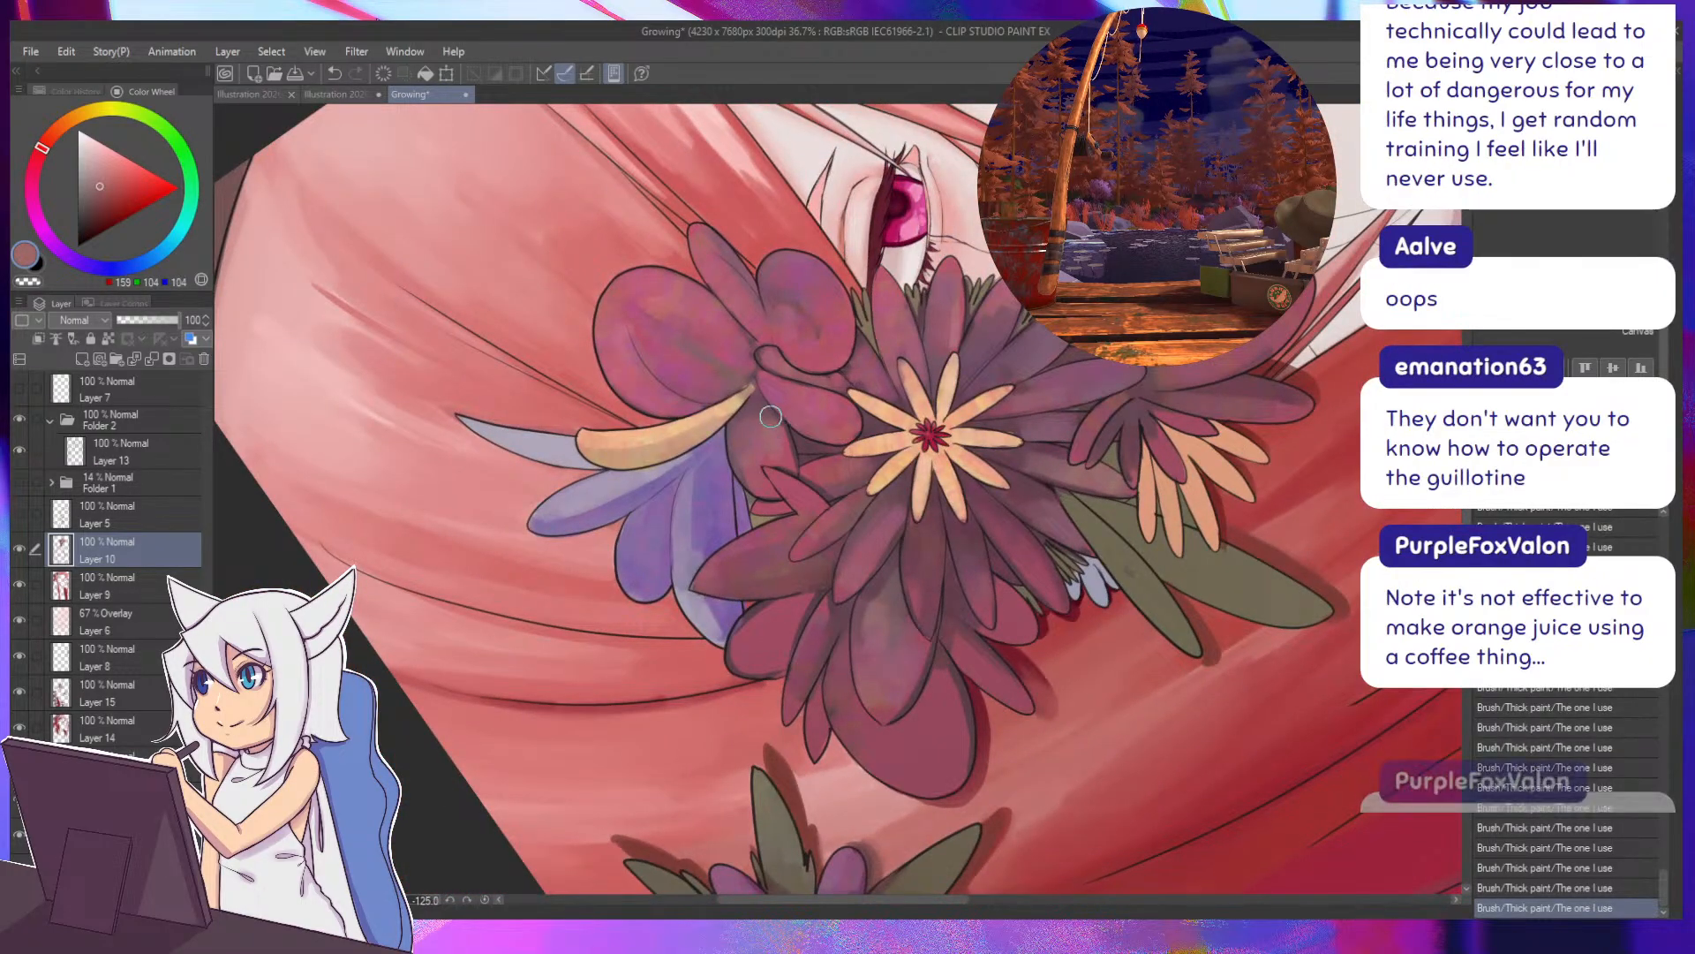
{"action": "left_click_drag", "start_coordinate": [735, 379], "coordinate": [738, 398]}
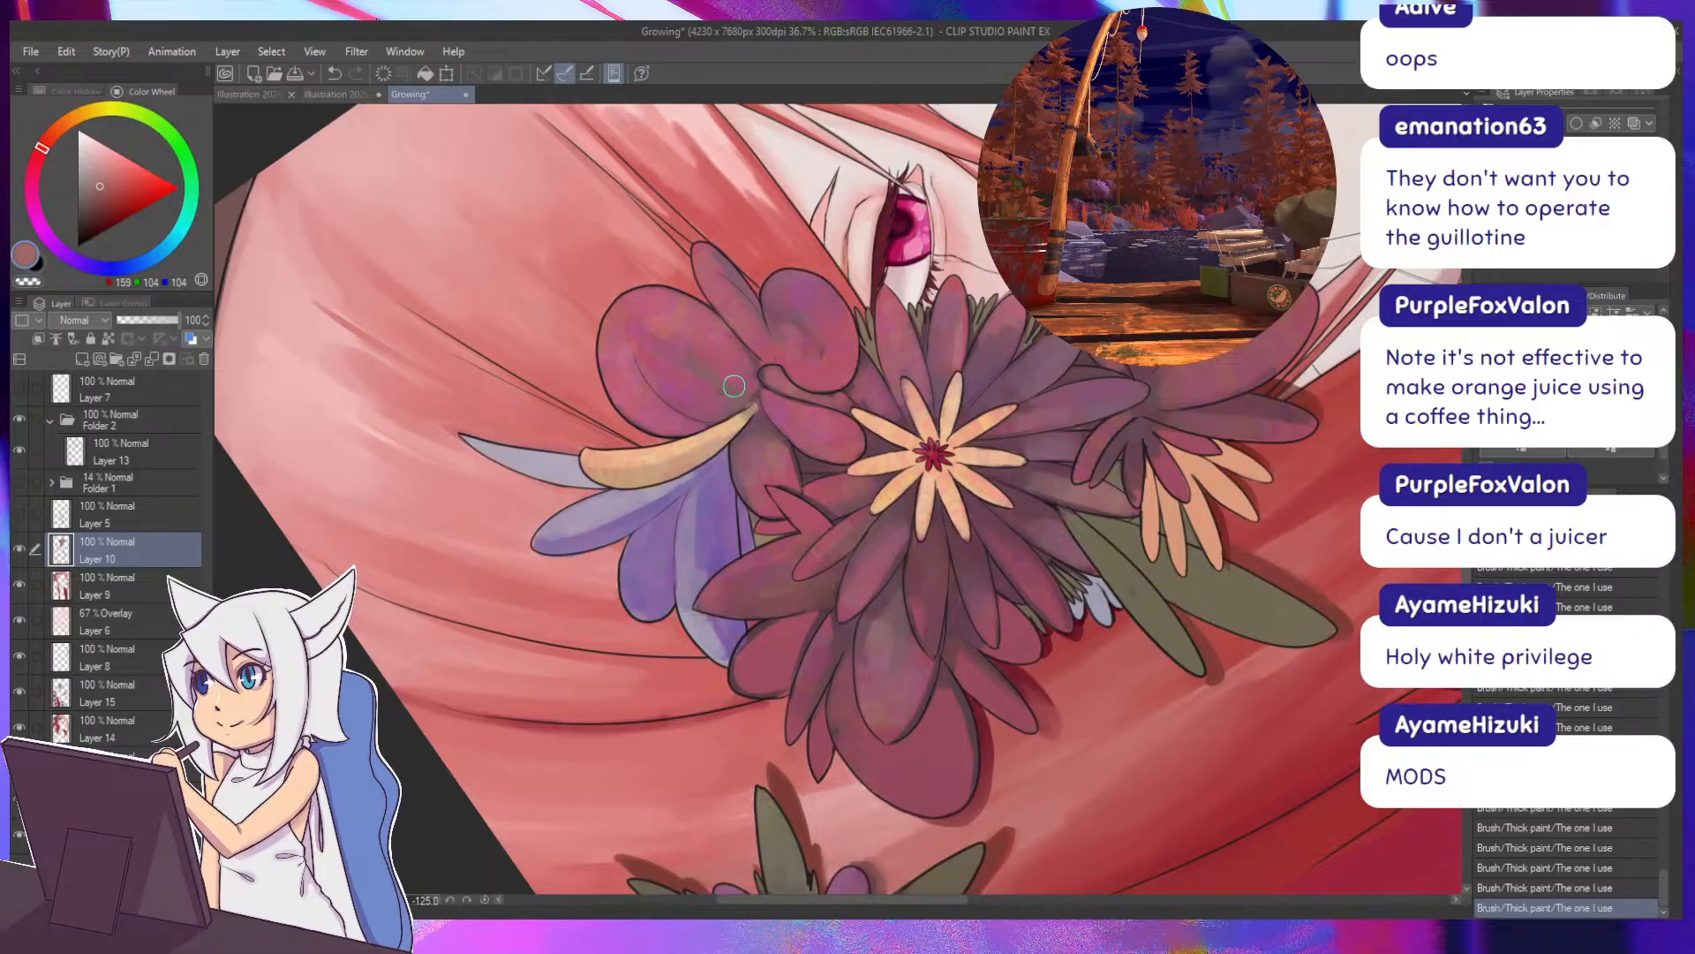
Shade around the rounded flower's centre and curled petal with sampled dark mauve (106, 75, 88), and save the illustration.
{"action": "left_click", "coordinate": [758, 362], "text": "alt"}
{"action": "key", "text": "minus"}
{"action": "key", "text": "minus"}
{"action": "key", "text": "minus"}
{"action": "key", "text": "minus"}
{"action": "key", "text": "minus"}
{"action": "key", "text": "minus"}
{"action": "key", "text": "minus"}
{"action": "key", "text": "minus"}
{"action": "key", "text": "minus"}
{"action": "key", "text": "minus"}
{"action": "key", "text": "minus"}
{"action": "key", "text": "minus"}
{"action": "key", "text": "minus"}
{"action": "key", "text": "minus"}
{"action": "key", "text": "minus"}
{"action": "key", "text": "minus"}
{"action": "key", "text": "minus"}
{"action": "key", "text": "minus"}
{"action": "key", "text": "minus"}
{"action": "key", "text": "minus"}
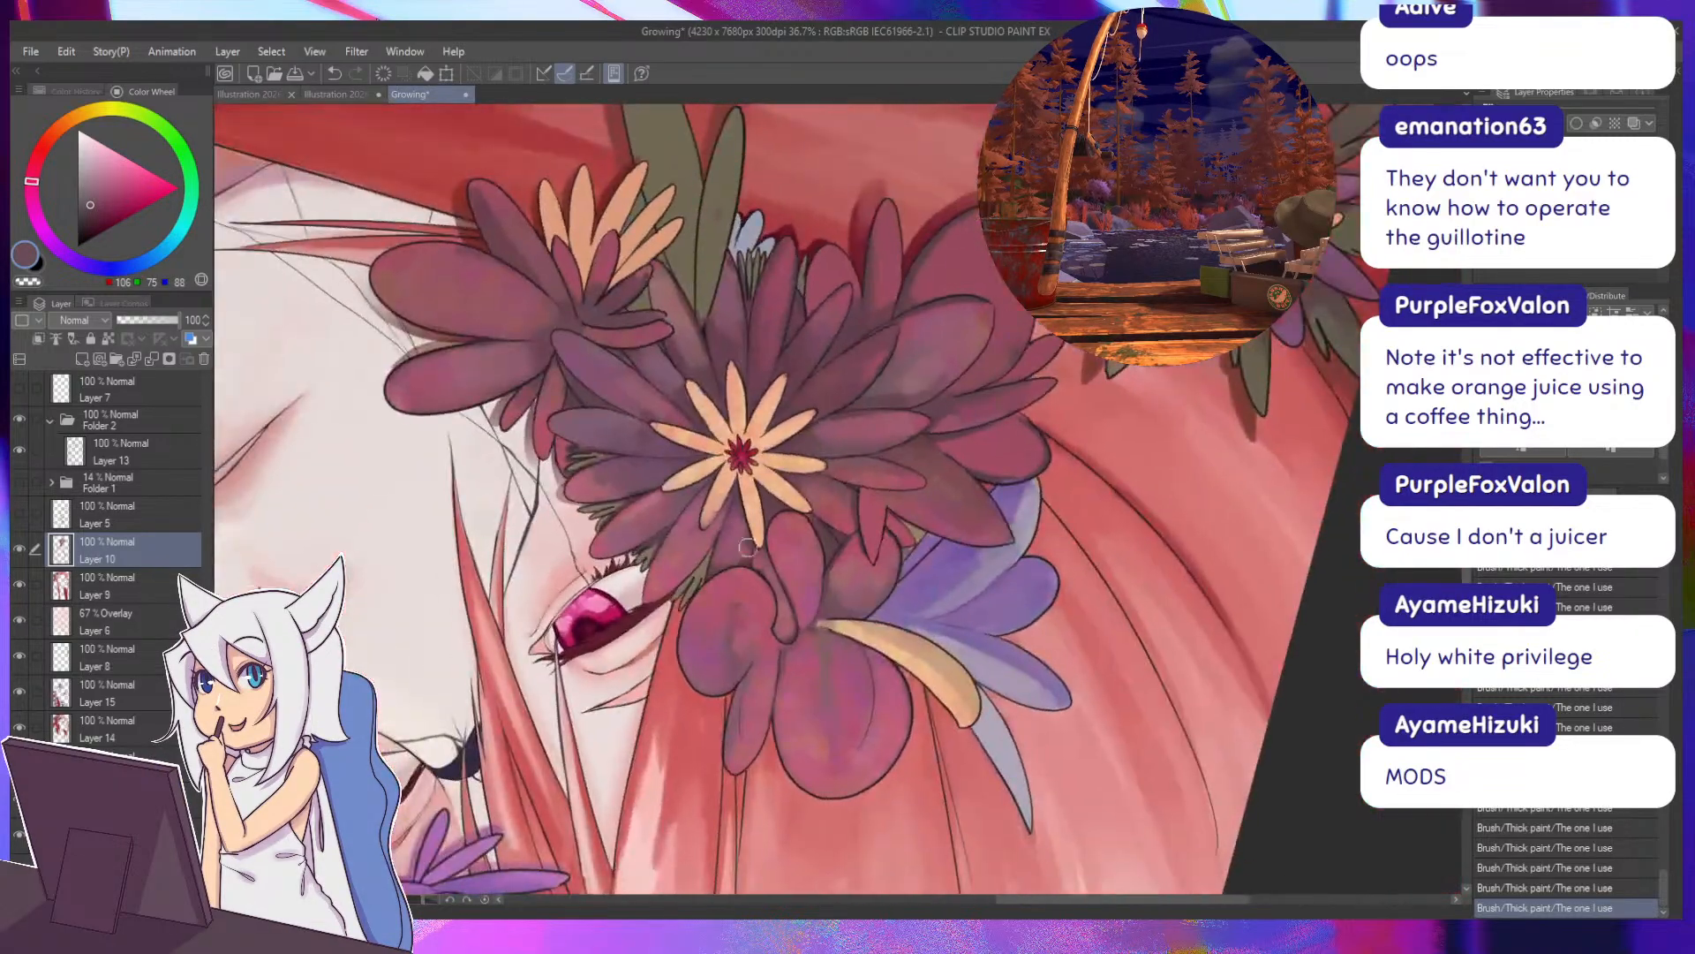
{"action": "left_click_drag", "start_coordinate": [778, 627], "coordinate": [817, 451]}
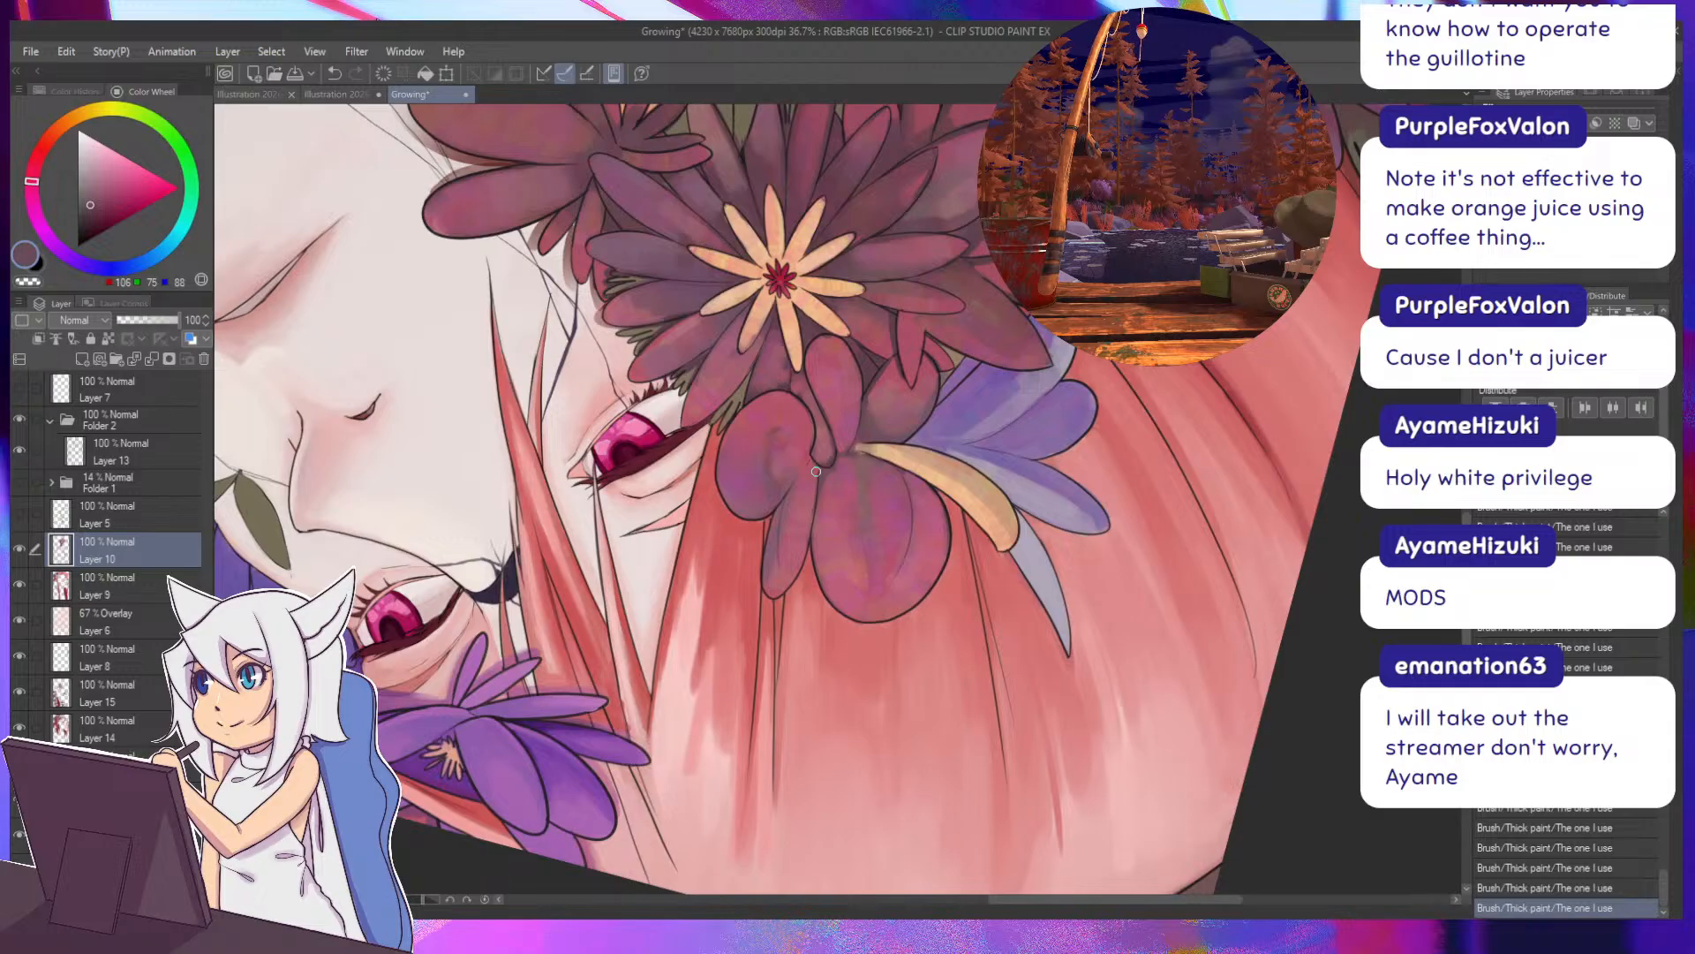
{"action": "mouse_move", "coordinate": [815, 471]}
{"action": "left_mouse_down"}
{"action": "mouse_move", "coordinate": [818, 513]}
{"action": "mouse_move", "coordinate": [794, 444]}
{"action": "mouse_move", "coordinate": [812, 429]}
{"action": "left_mouse_up"}
{"action": "left_click", "coordinate": [826, 478], "text": "alt"}
{"action": "key", "text": "ctrl+s"}
Blend the inner petals of the rounded flower with sampled mauve and rose (152, 83, 116).
{"action": "left_click", "coordinate": [861, 509], "text": "alt"}
{"action": "mouse_move", "coordinate": [865, 507]}
{"action": "left_mouse_down"}
{"action": "mouse_move", "coordinate": [860, 533]}
{"action": "mouse_move", "coordinate": [866, 496]}
{"action": "left_mouse_up"}
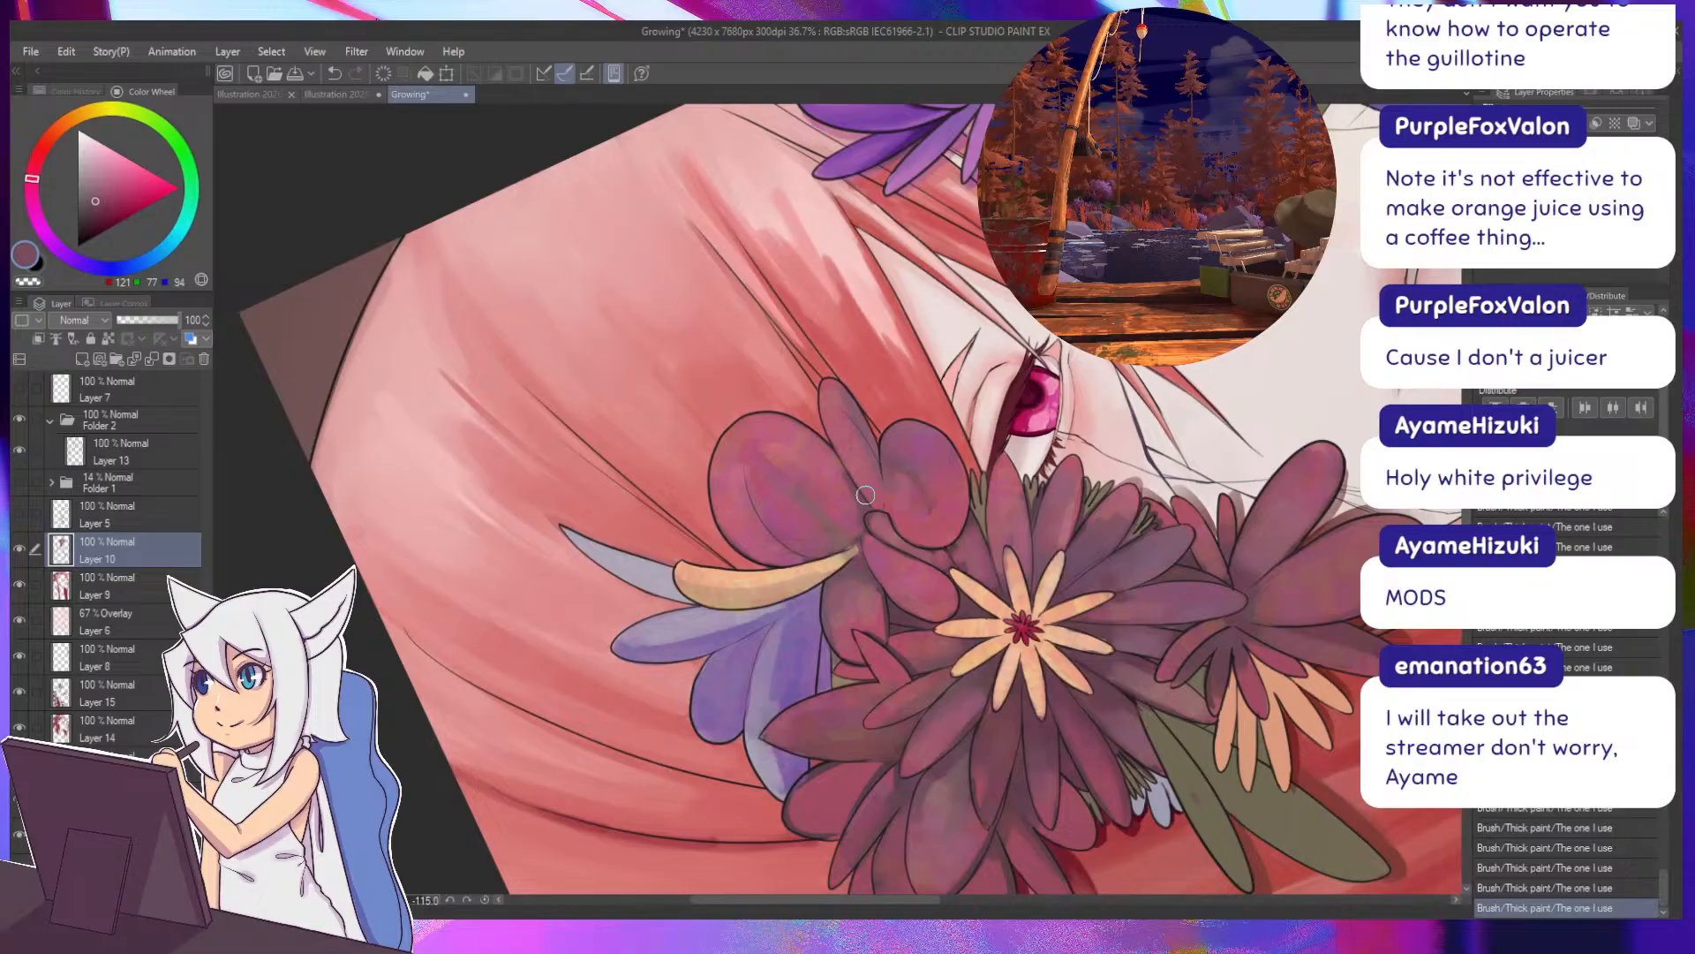
{"action": "left_click", "coordinate": [846, 492], "text": "alt"}
Examine the whole flower cluster against the face and hair from several canvas angles.
{"action": "scroll", "coordinate": [794, 398], "scroll_direction": "down", "scroll_amount": 2}
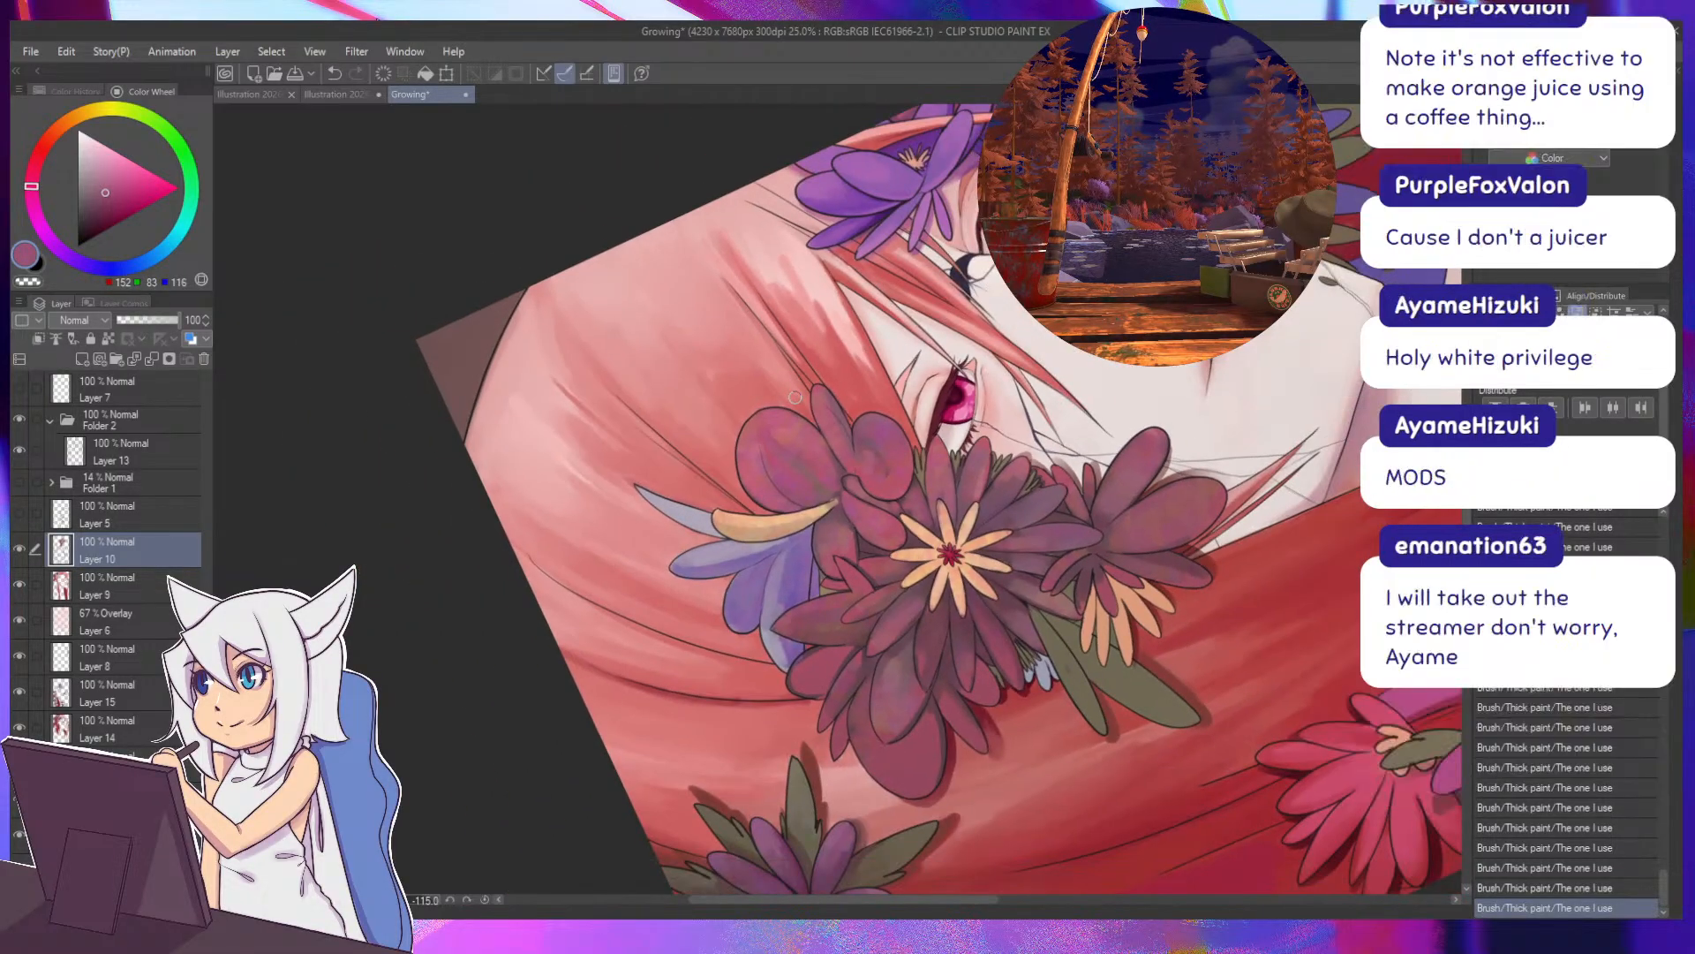
{"action": "key", "text": "asciicircum"}
{"action": "key", "text": "asciicircum"}
{"action": "key", "text": "asciicircum"}
{"action": "key", "text": "asciicircum"}
{"action": "key", "text": "asciicircum"}
{"action": "key", "text": "asciicircum"}
{"action": "key", "text": "asciicircum"}
{"action": "key", "text": "asciicircum"}
{"action": "key", "text": "asciicircum"}
{"action": "key", "text": "asciicircum"}
{"action": "key", "text": "asciicircum"}
{"action": "key", "text": "asciicircum"}
{"action": "key", "text": "asciicircum"}
{"action": "key", "text": "asciicircum"}
{"action": "key", "text": "asciicircum"}
{"action": "key", "text": "asciicircum"}
{"action": "key", "text": "asciicircum"}
{"action": "key", "text": "asciicircum"}
{"action": "key", "text": "asciicircum"}
{"action": "key", "text": "asciicircum"}
{"action": "key", "text": "minus"}
{"action": "key", "text": "minus"}
{"action": "key", "text": "minus"}
{"action": "key", "text": "minus"}
{"action": "key", "text": "minus"}
{"action": "key", "text": "minus"}
{"action": "key", "text": "minus"}
{"action": "key", "text": "minus"}
{"action": "key", "text": "minus"}
{"action": "key", "text": "minus"}
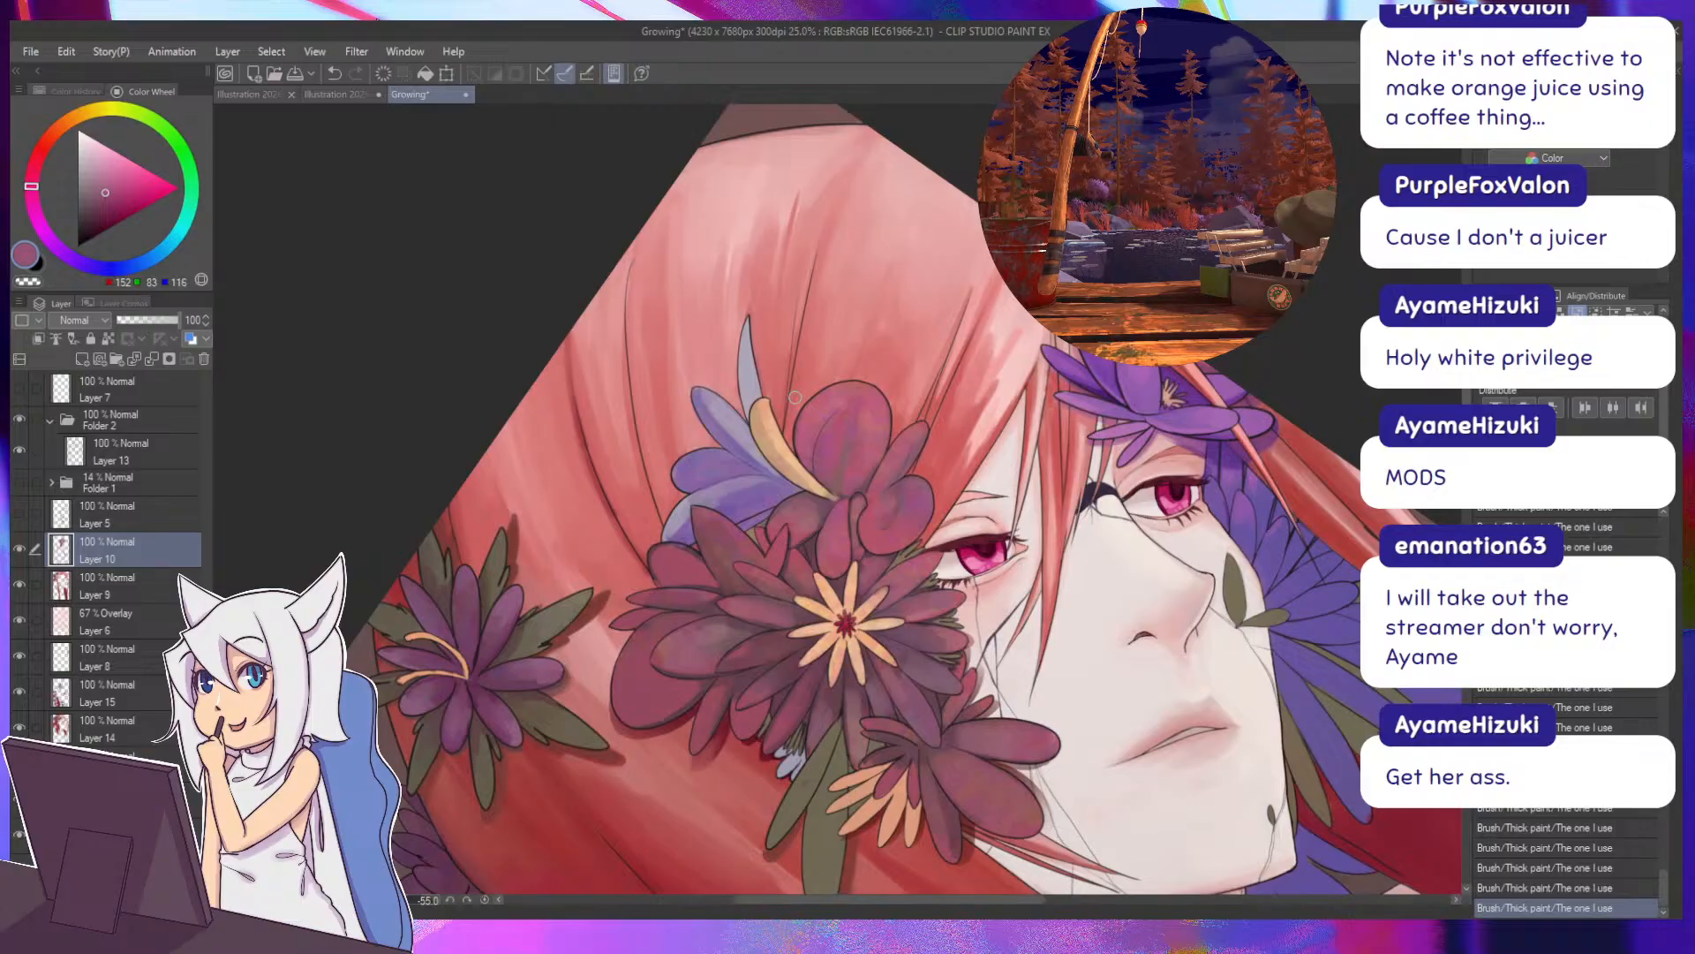
{"action": "key", "text": "minus"}
{"action": "key", "text": "minus"}
{"action": "key", "text": "minus"}
{"action": "key", "text": "minus"}
{"action": "key", "text": "minus"}
{"action": "key", "text": "minus"}
{"action": "key", "text": "minus"}
{"action": "key", "text": "minus"}
{"action": "key", "text": "minus"}
{"action": "key", "text": "minus"}
{"action": "key", "text": "minus"}
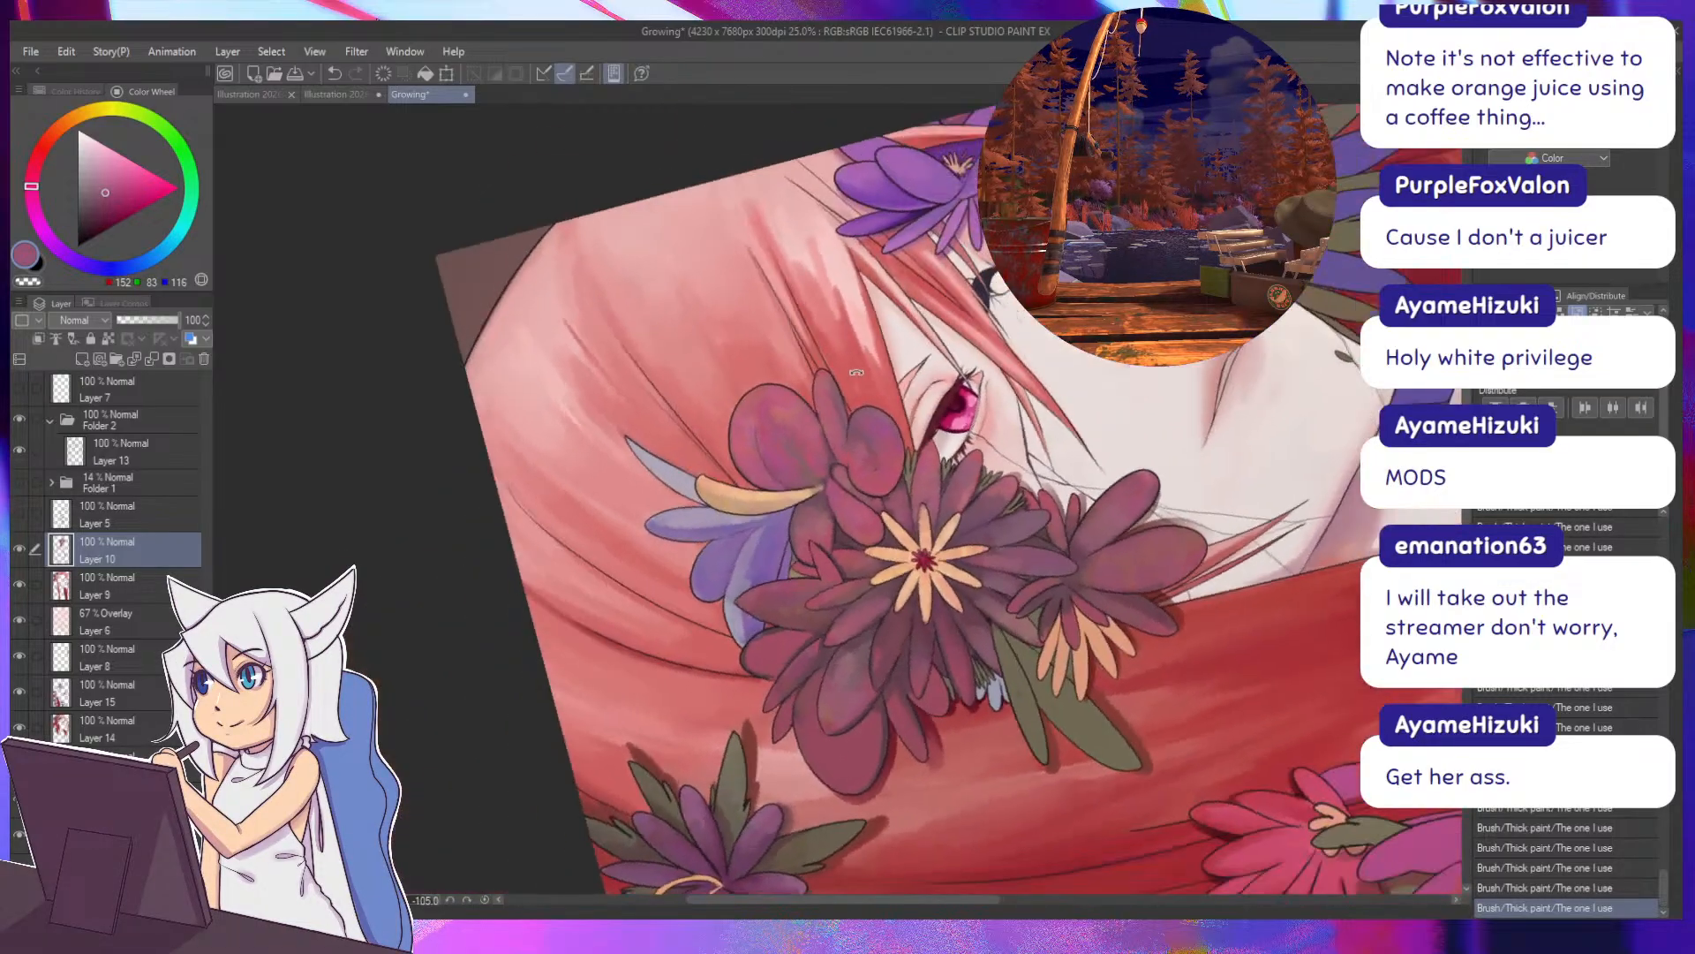
Refine the rounded flower's narrow petal and the round petal beside it with sampled mauve (135, 92, 114) and rose (157, 81, 113), undoing the last stroke.
{"action": "left_click", "coordinate": [829, 394], "text": "alt"}
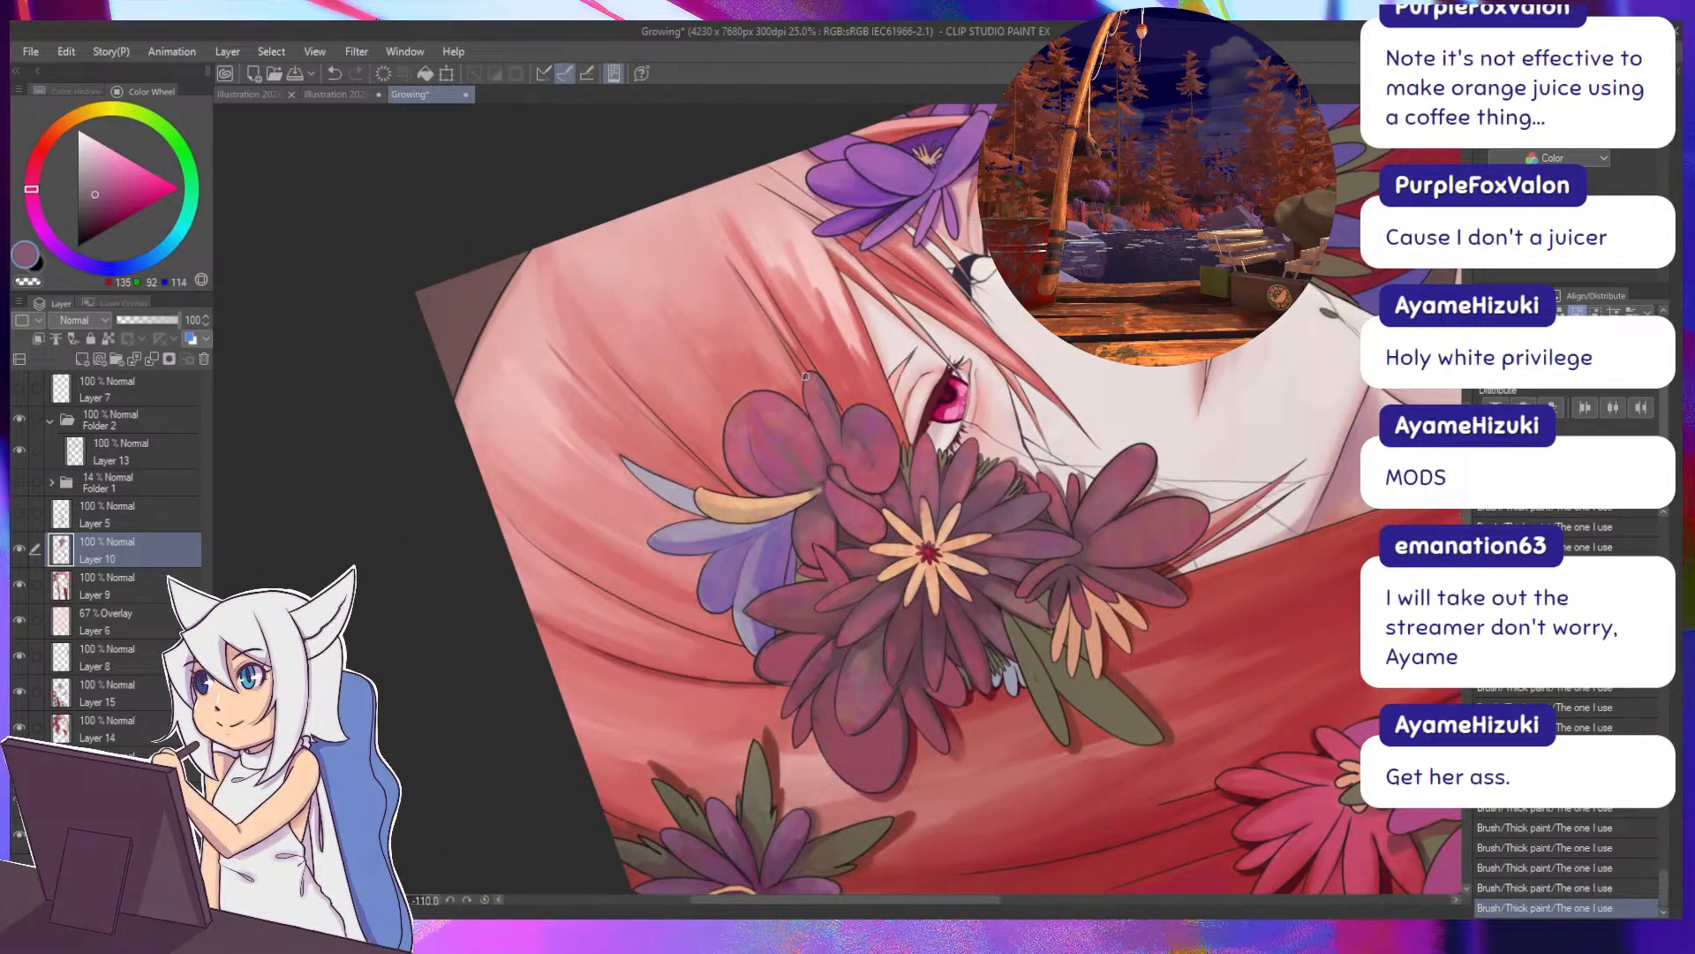
{"action": "left_click", "coordinate": [859, 424], "text": "alt"}
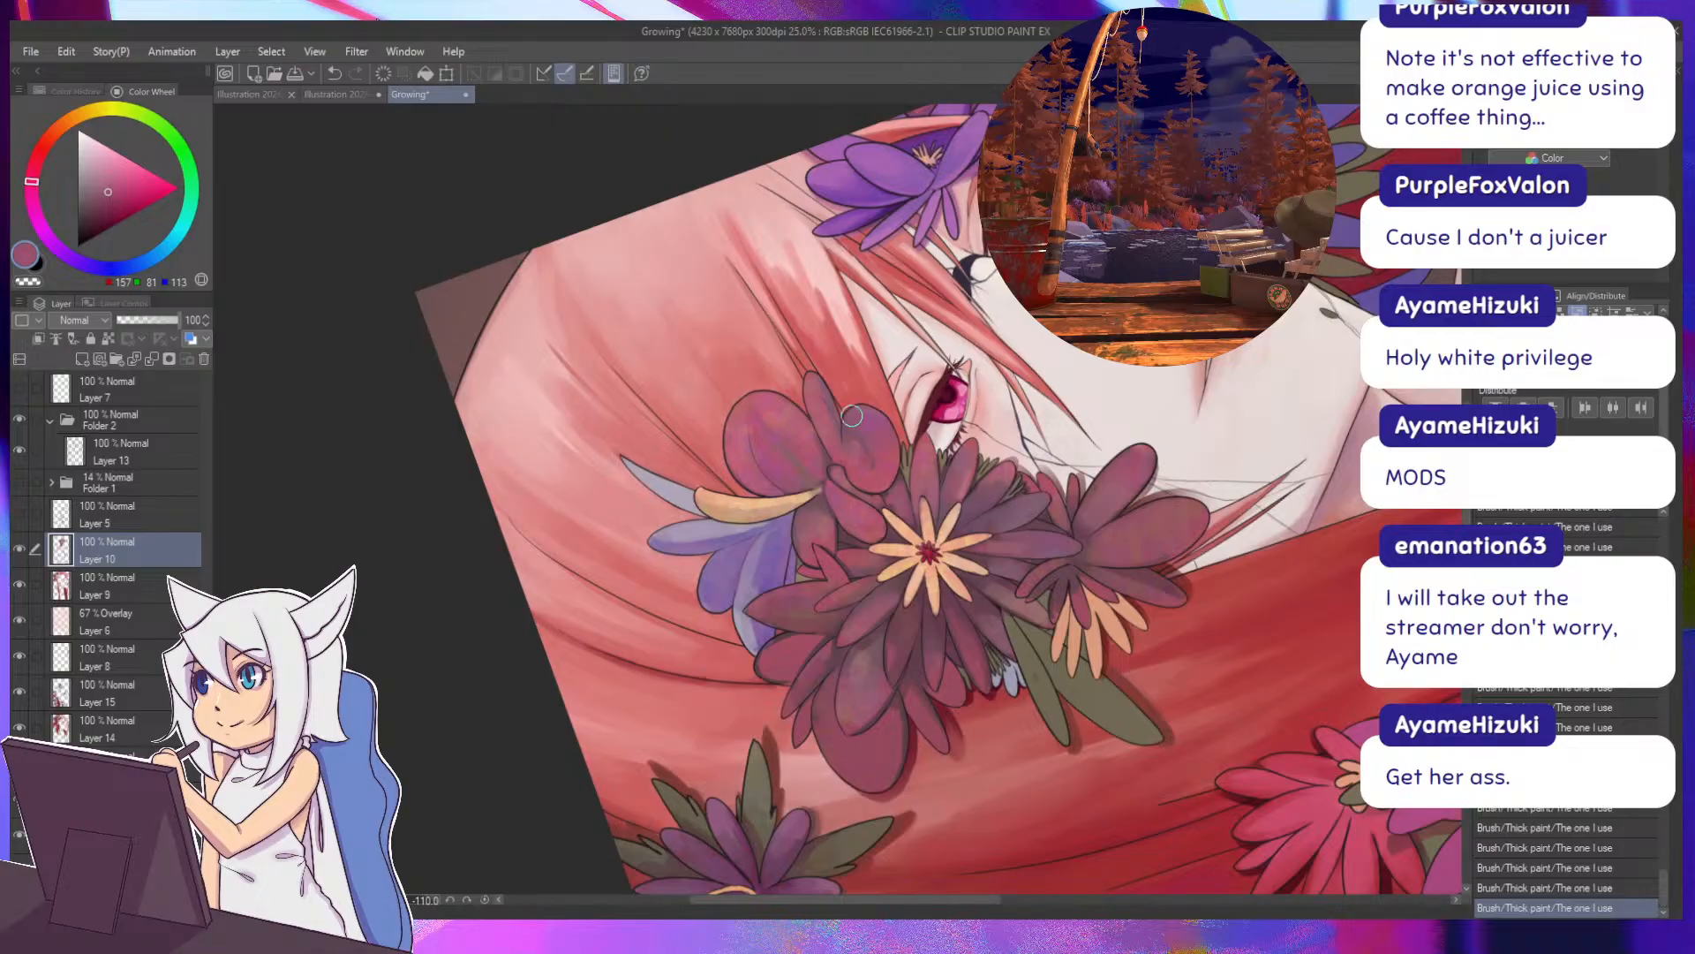
{"action": "left_click_drag", "start_coordinate": [859, 417], "coordinate": [913, 450]}
{"action": "left_click", "coordinate": [887, 426], "text": "alt"}
{"action": "left_click", "coordinate": [933, 455], "text": "alt"}
{"action": "key", "text": "ctrl+z"}
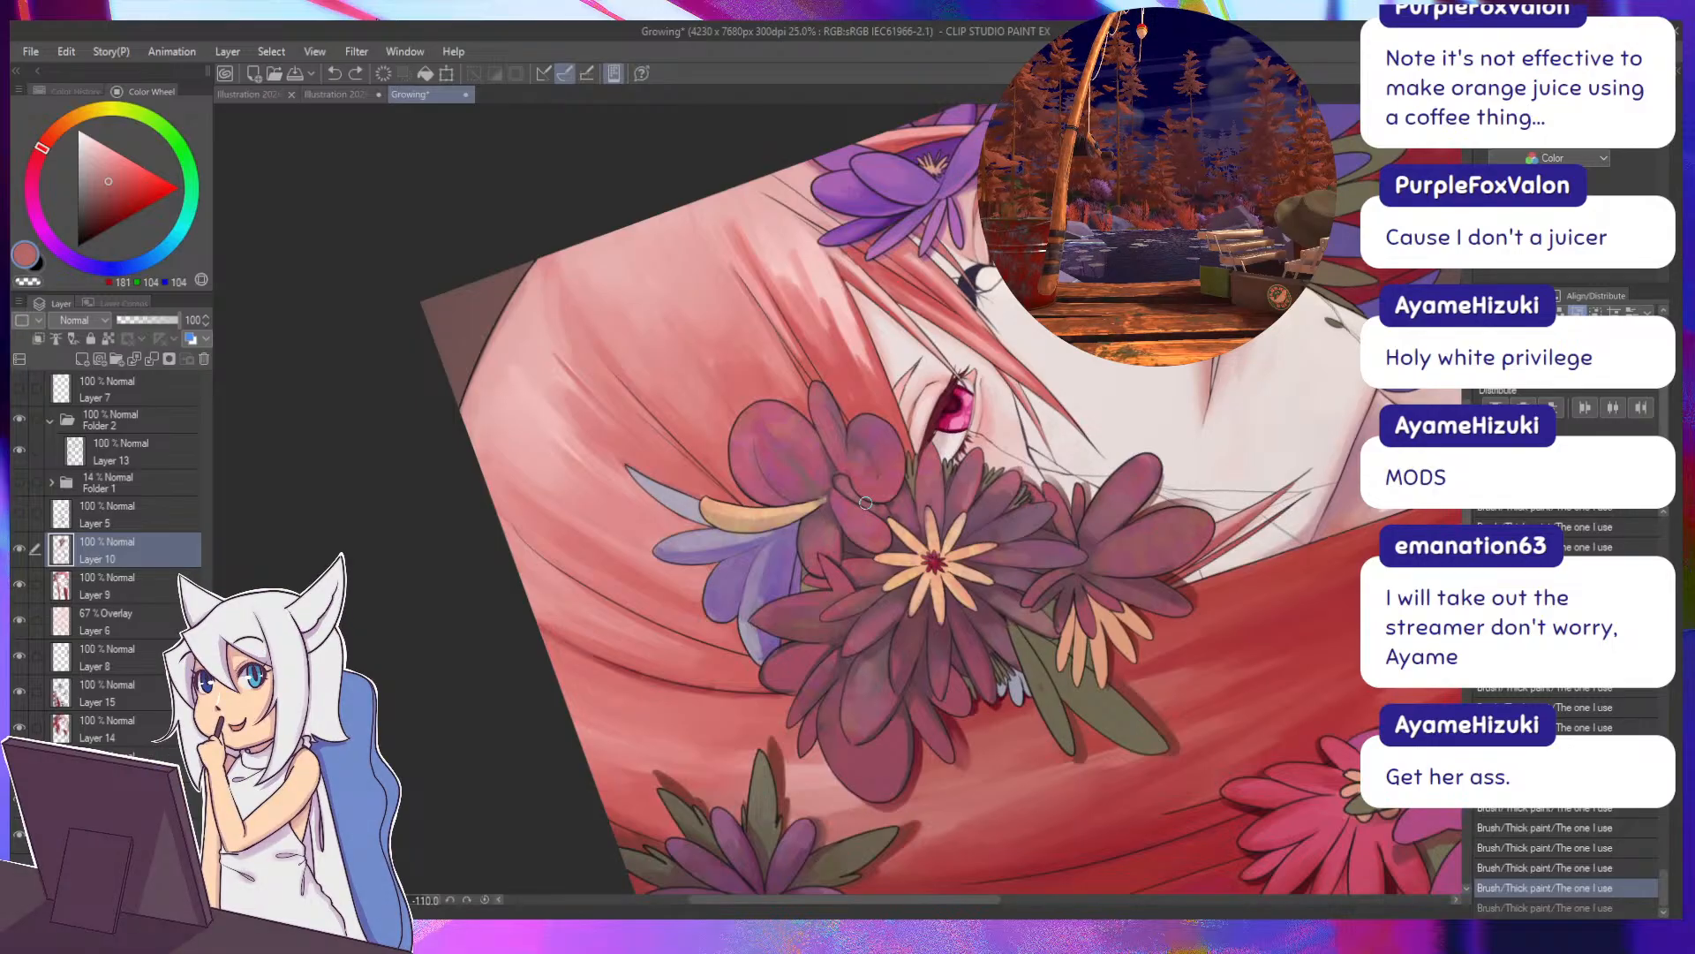
Brighten the rounded flower's petals with sampled pink (194, 104, 122), comparing by undoing and restoring the last stroke.
{"action": "left_click", "coordinate": [777, 425], "text": "alt"}
{"action": "left_click_drag", "start_coordinate": [777, 427], "coordinate": [790, 445]}
{"action": "mouse_move", "coordinate": [836, 668]}
{"action": "left_mouse_down"}
{"action": "mouse_move", "coordinate": [678, 427]}
{"action": "mouse_move", "coordinate": [720, 377]}
{"action": "left_mouse_up"}
{"action": "left_click_drag", "start_coordinate": [800, 501], "coordinate": [786, 461]}
{"action": "key", "text": "ctrl+z"}
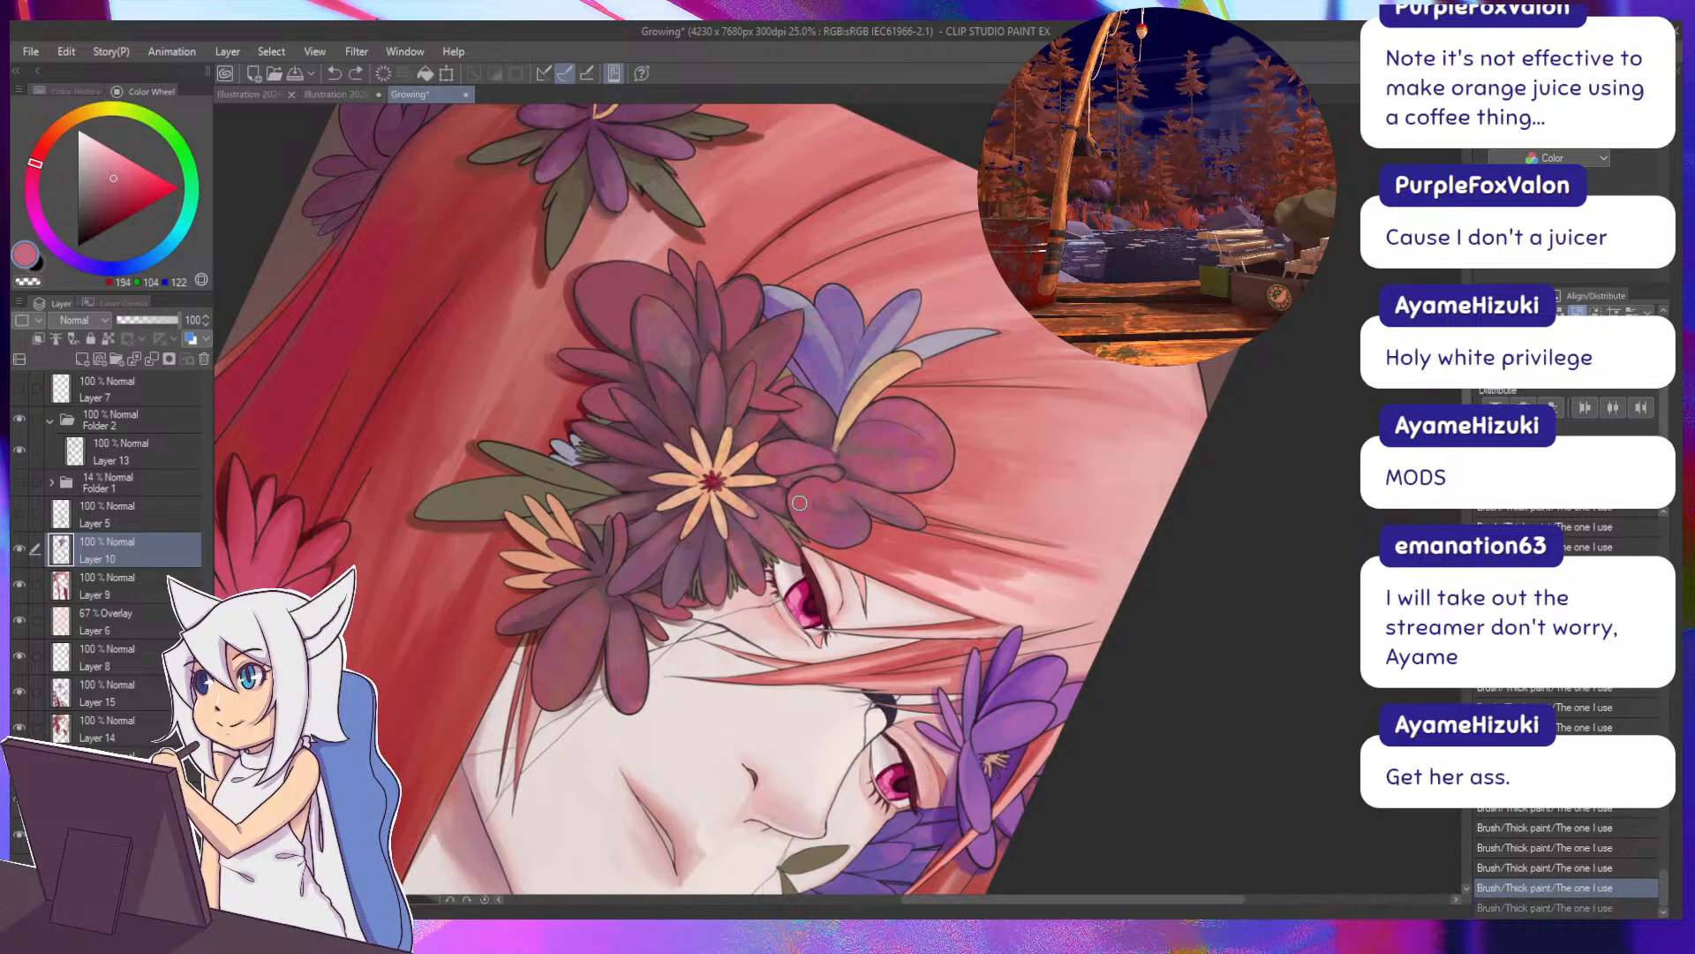
{"action": "key", "text": "ctrl+y"}
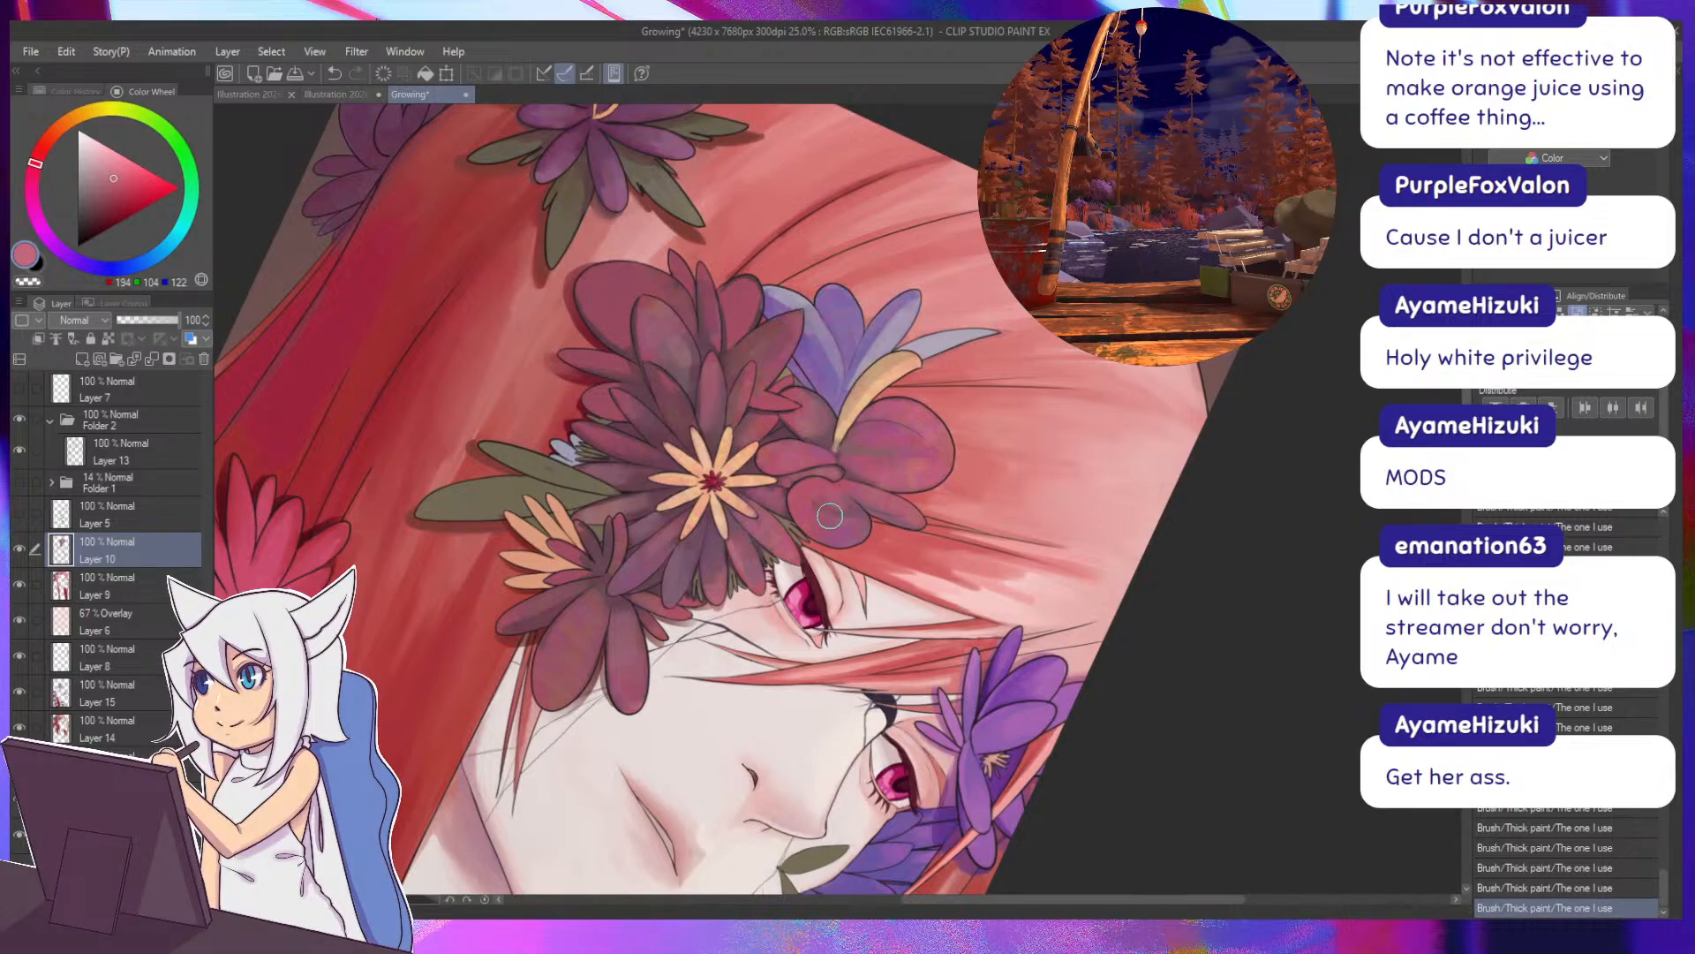
Blend the rounded flower's lower petal and inner folds with sampled rose tones (164, 86, 118), (174, 80, 103) and (175, 83, 106).
{"action": "left_click", "coordinate": [804, 494], "text": "alt"}
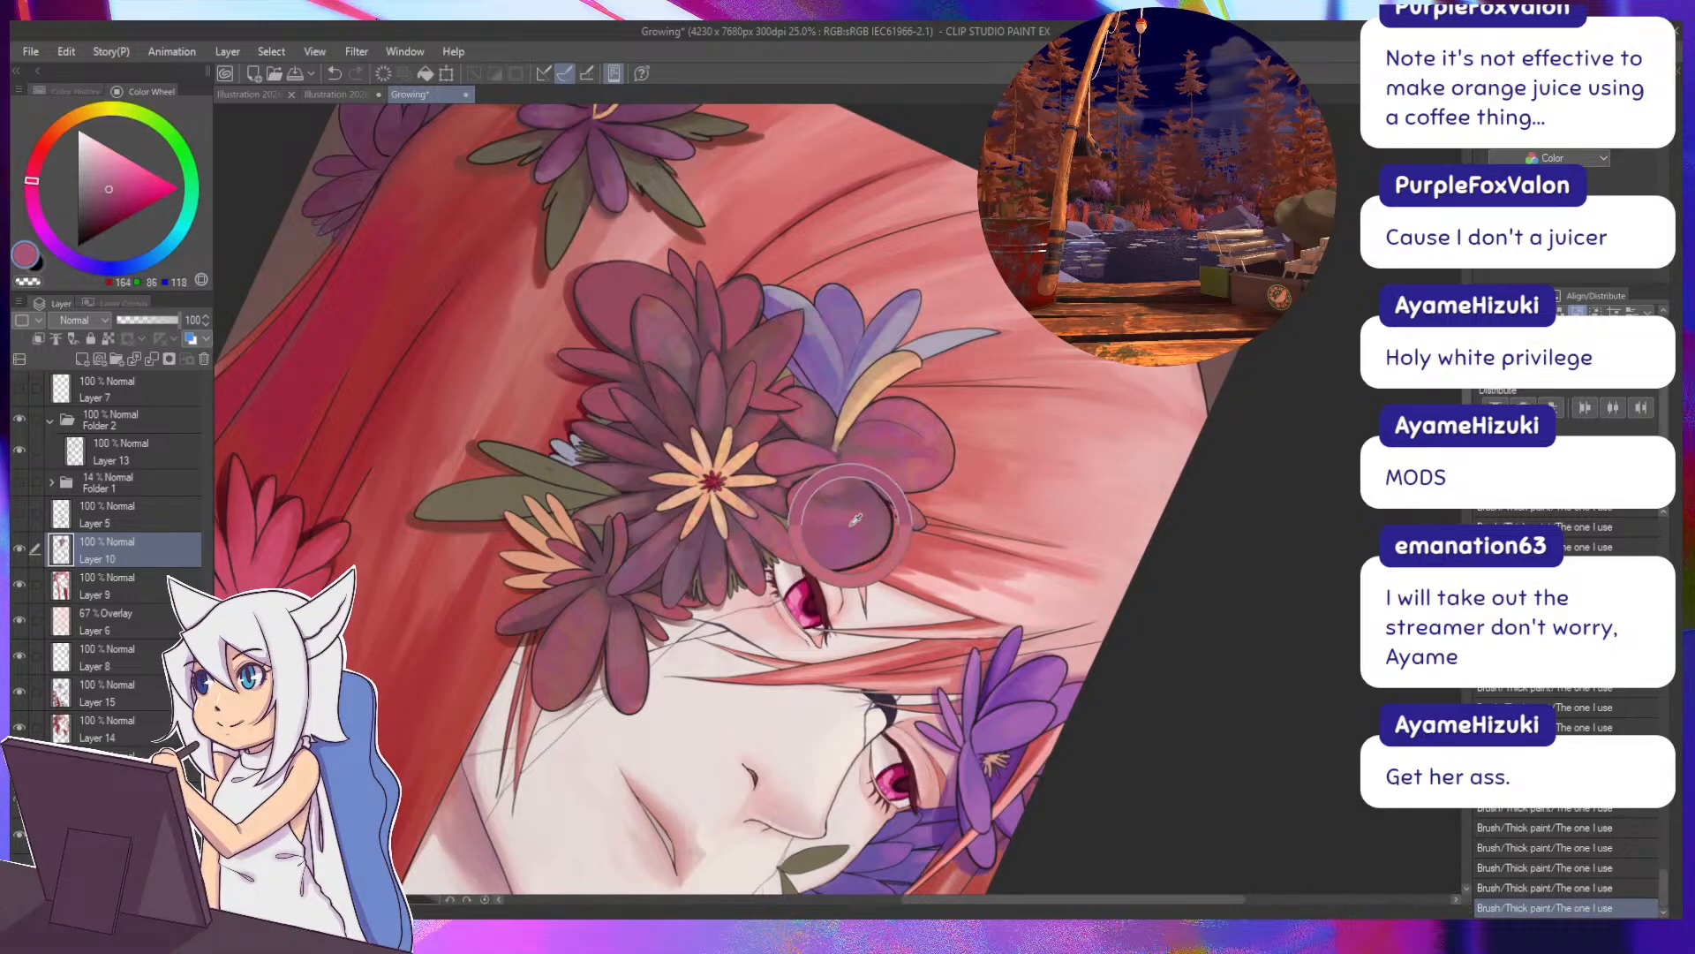
{"action": "key", "text": "minus"}
{"action": "key", "text": "minus"}
{"action": "key", "text": "minus"}
{"action": "key", "text": "minus"}
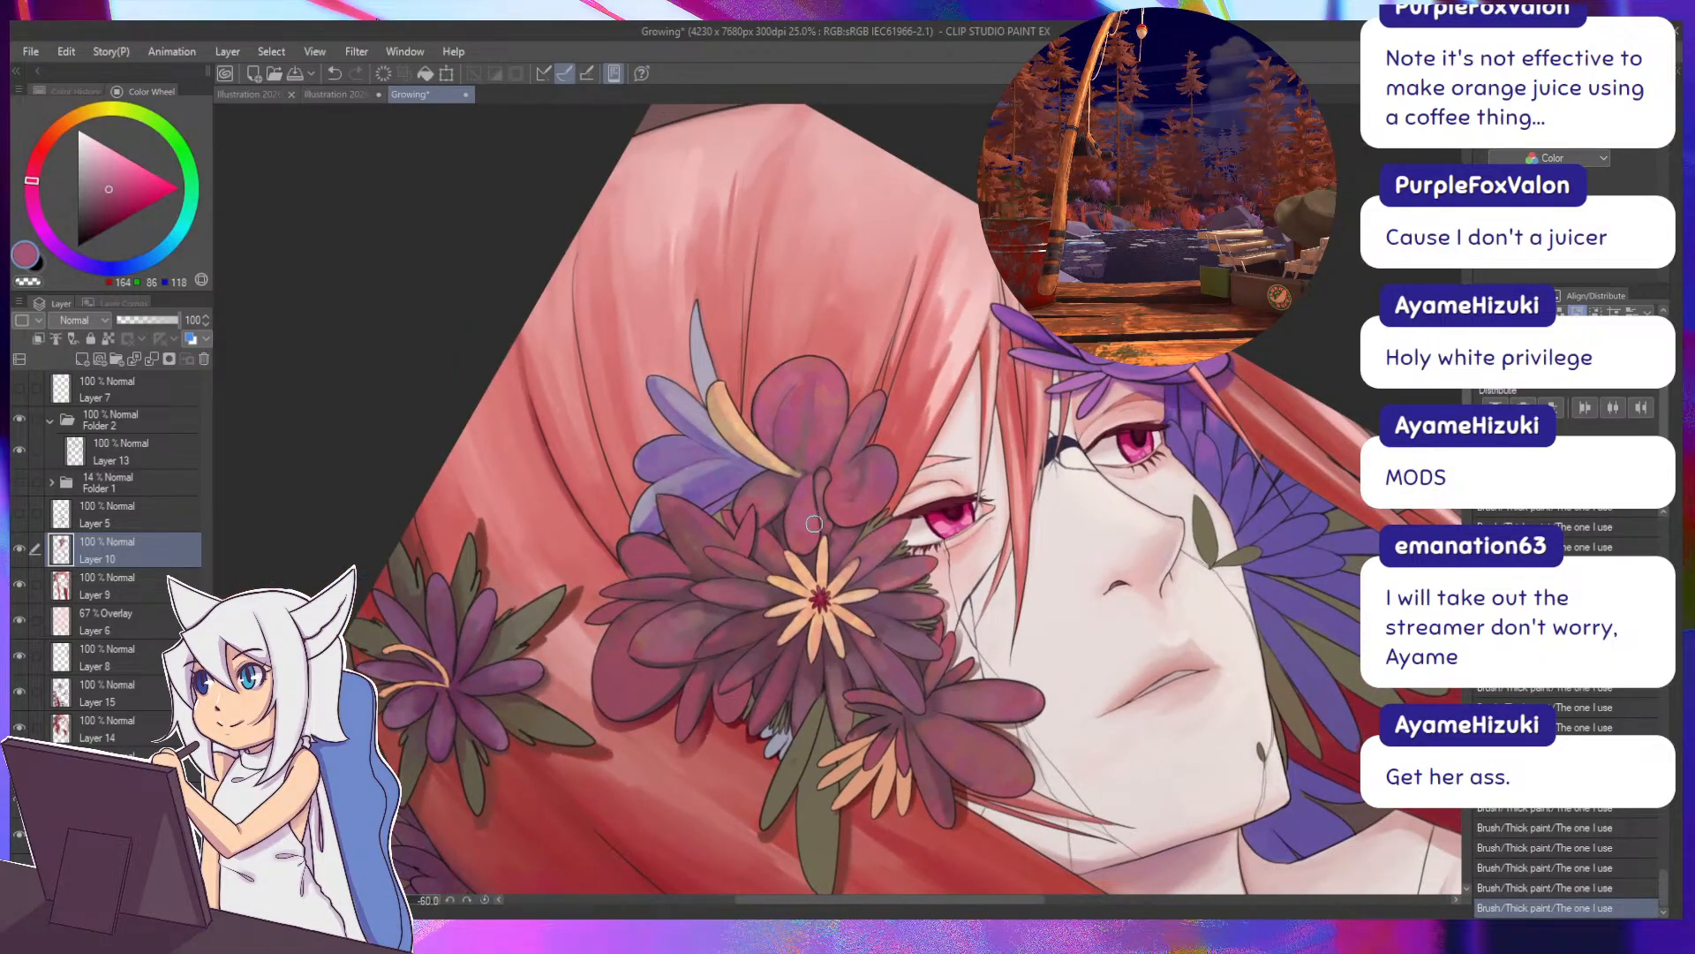
{"action": "left_click", "coordinate": [803, 535], "text": "alt"}
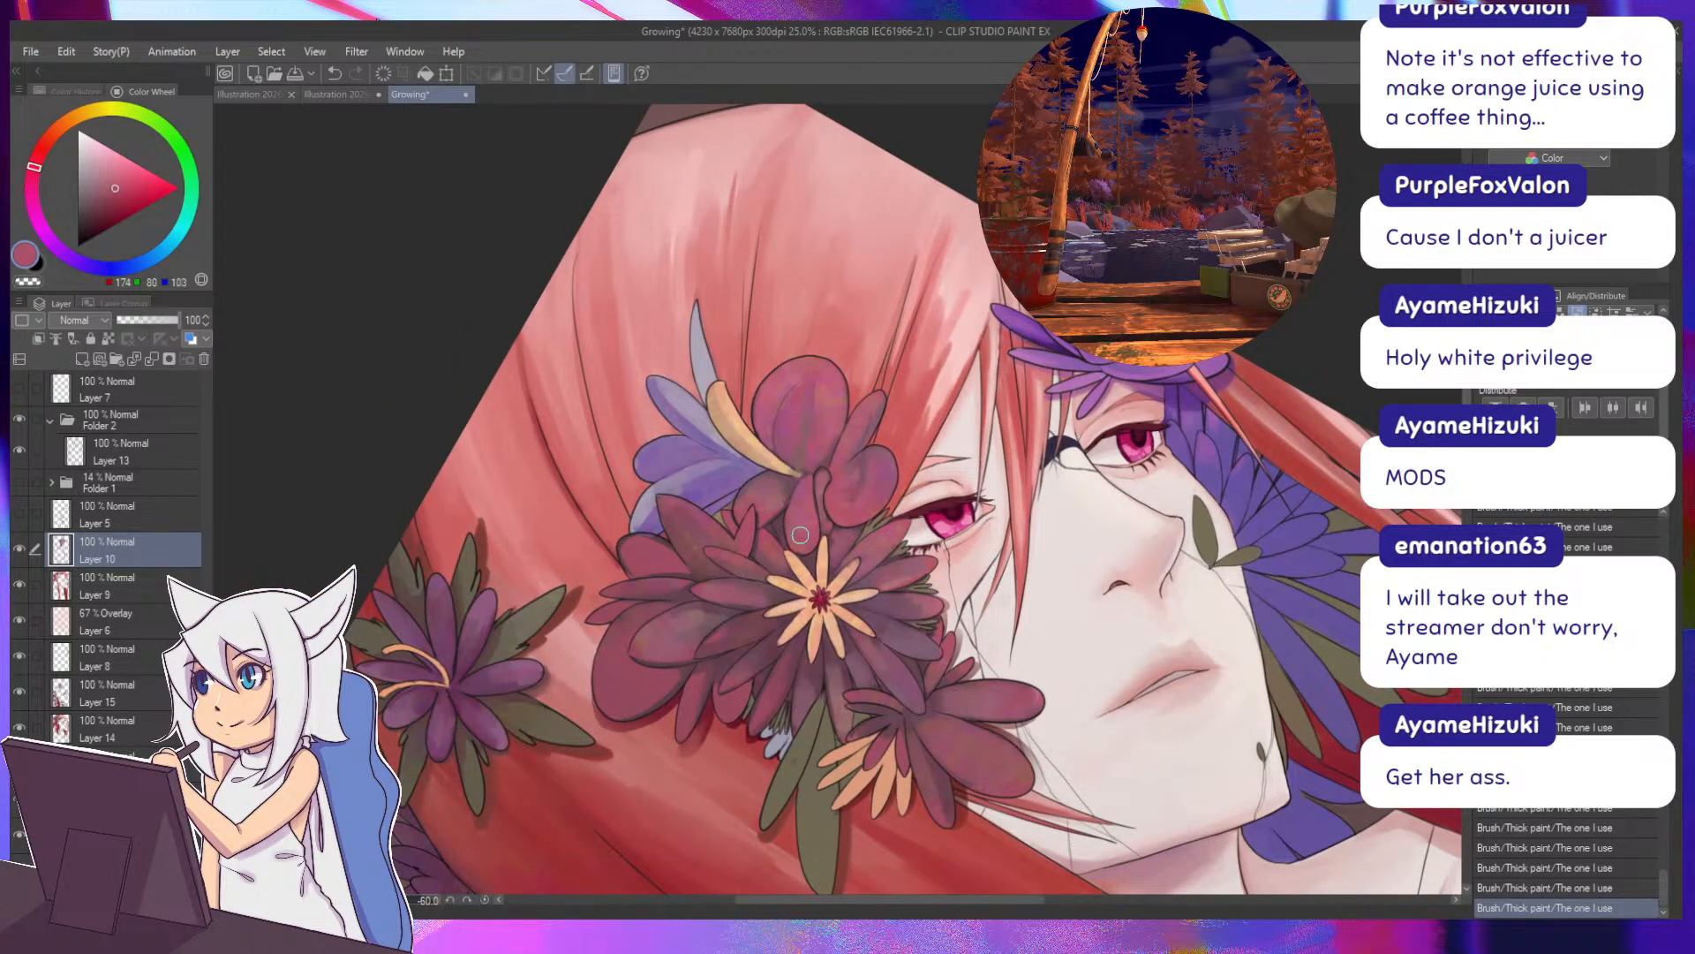
{"action": "left_click_drag", "start_coordinate": [803, 535], "coordinate": [801, 537]}
{"action": "left_click", "coordinate": [804, 495], "text": "alt"}
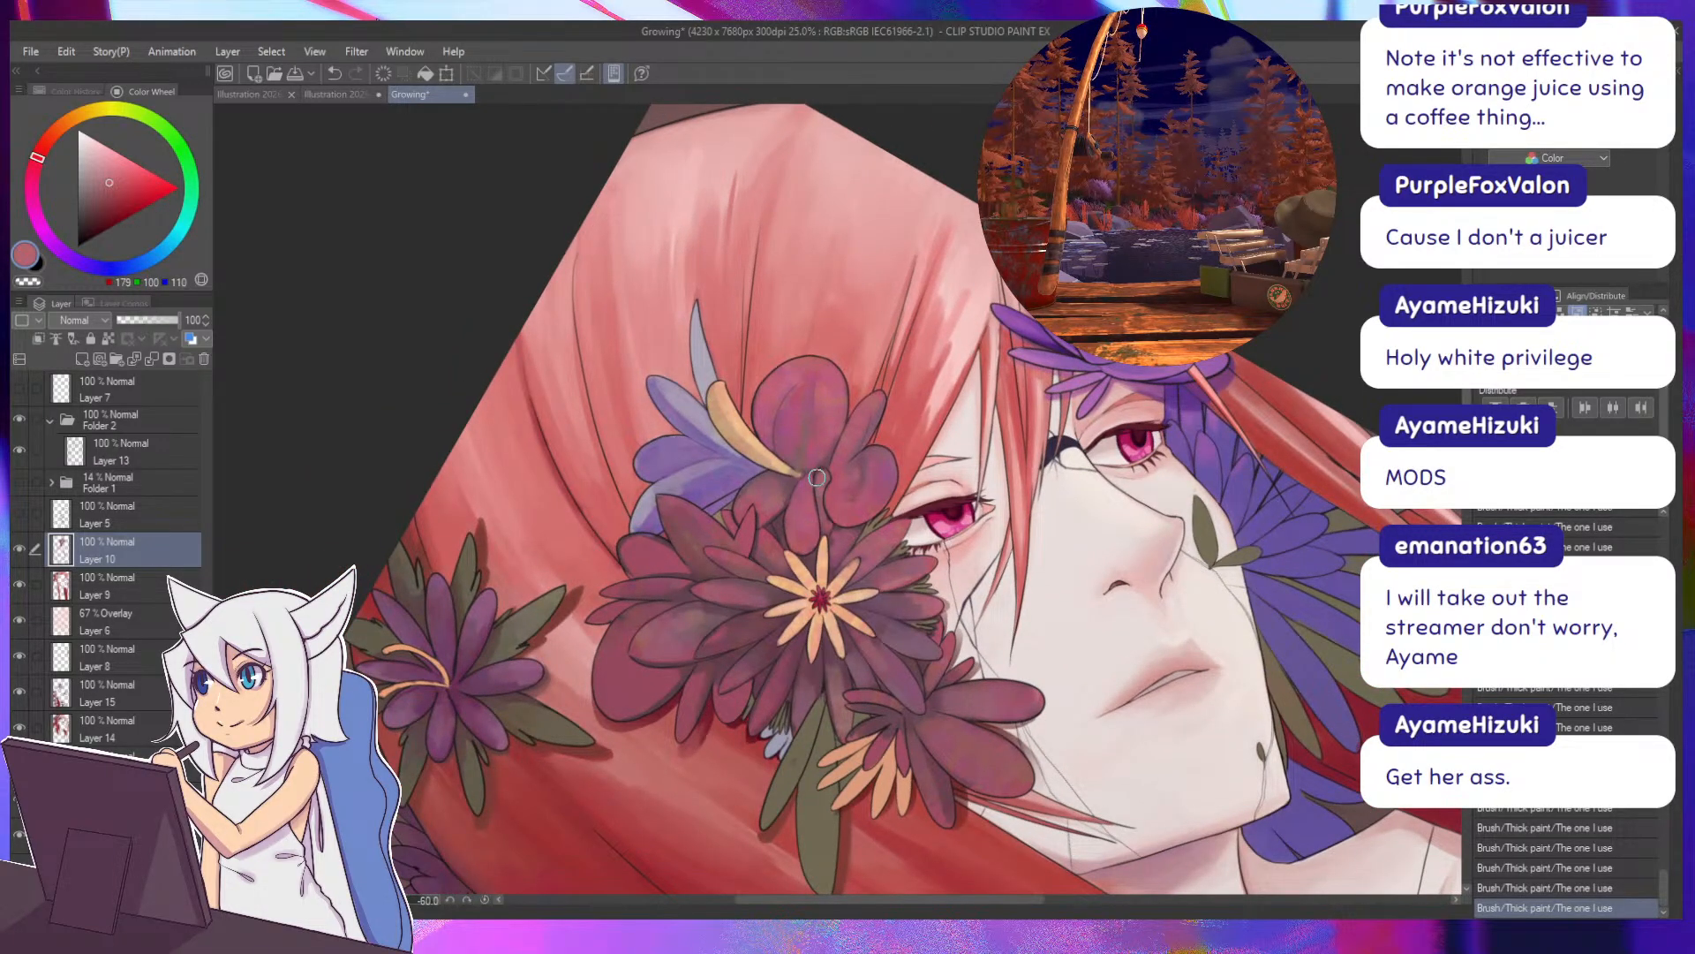
{"action": "left_click", "coordinate": [835, 505], "text": "alt"}
{"action": "left_click_drag", "start_coordinate": [820, 472], "coordinate": [820, 480]}
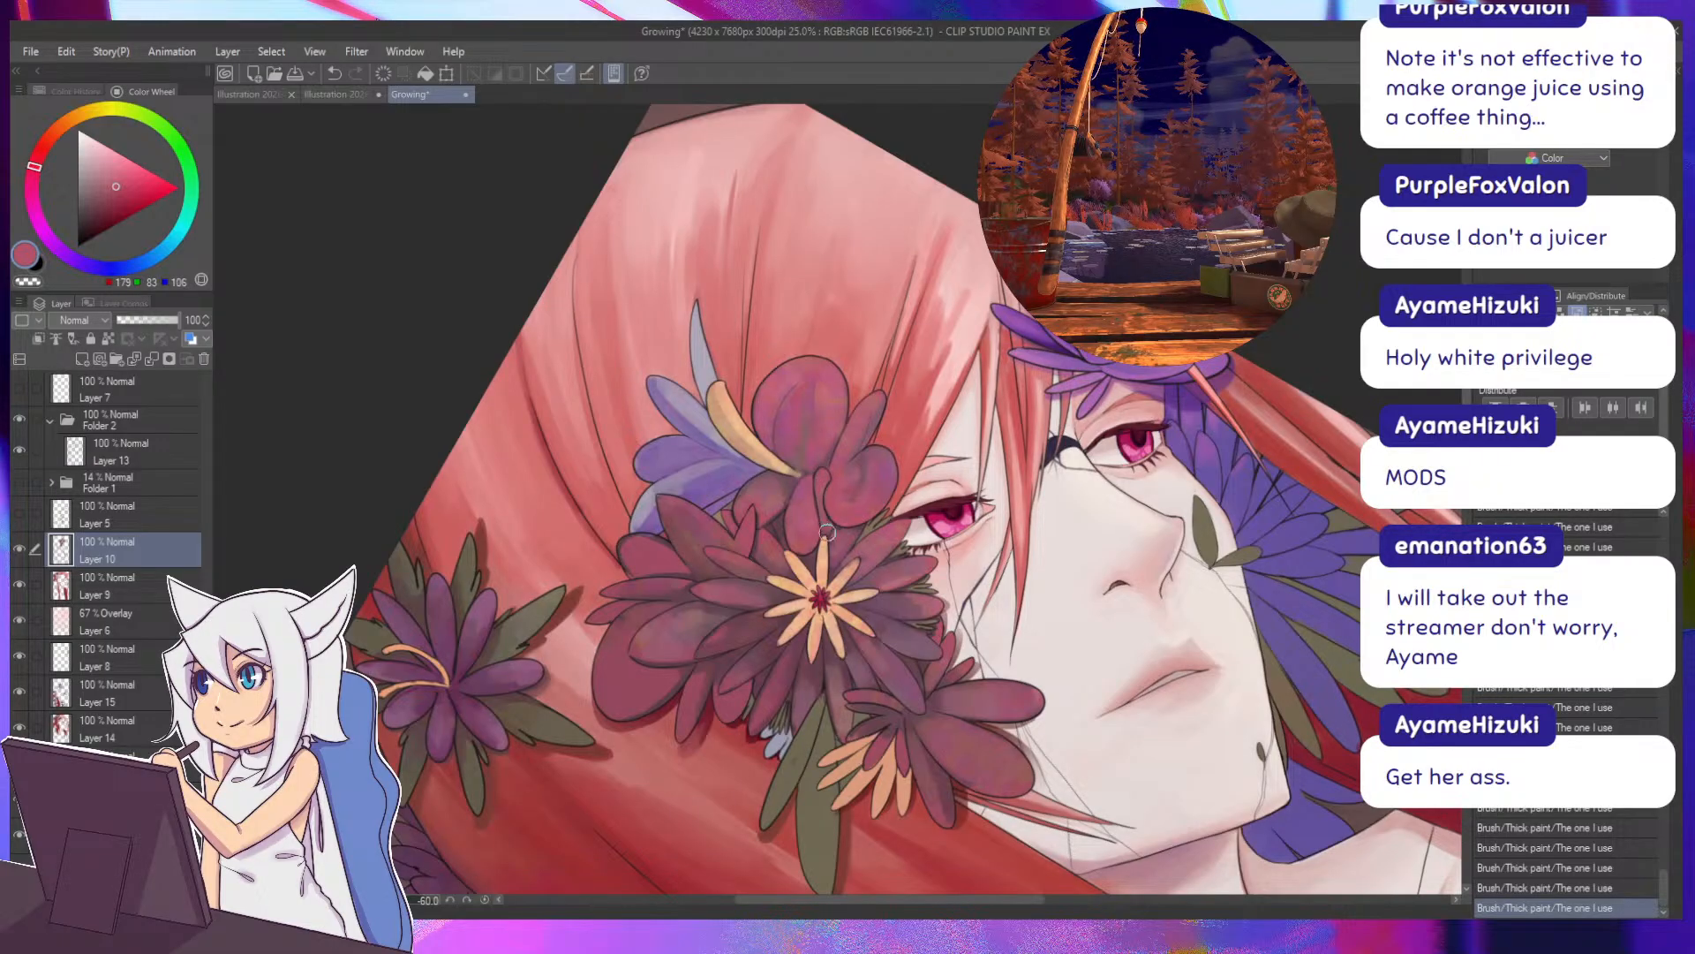
Shade the base of the rounded flower's petals with a deeper plum (138, 67, 100) adjusted from sampled mauve.
{"action": "left_click", "coordinate": [854, 445], "text": "alt"}
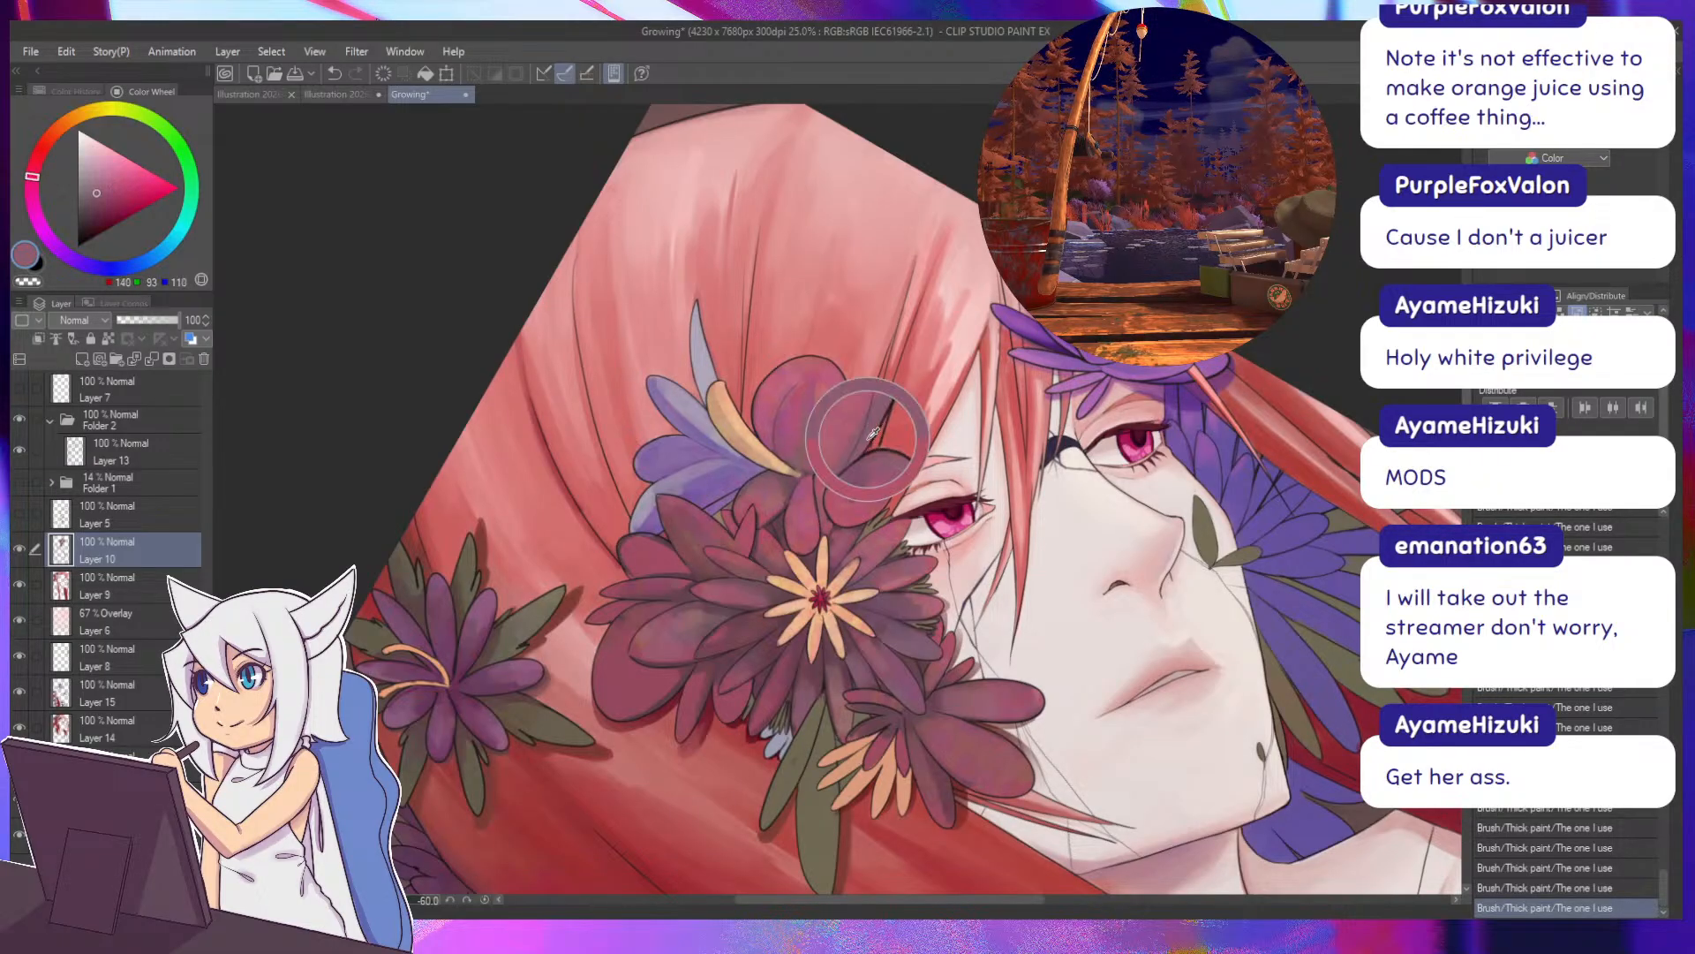
{"action": "left_click", "coordinate": [106, 199]}
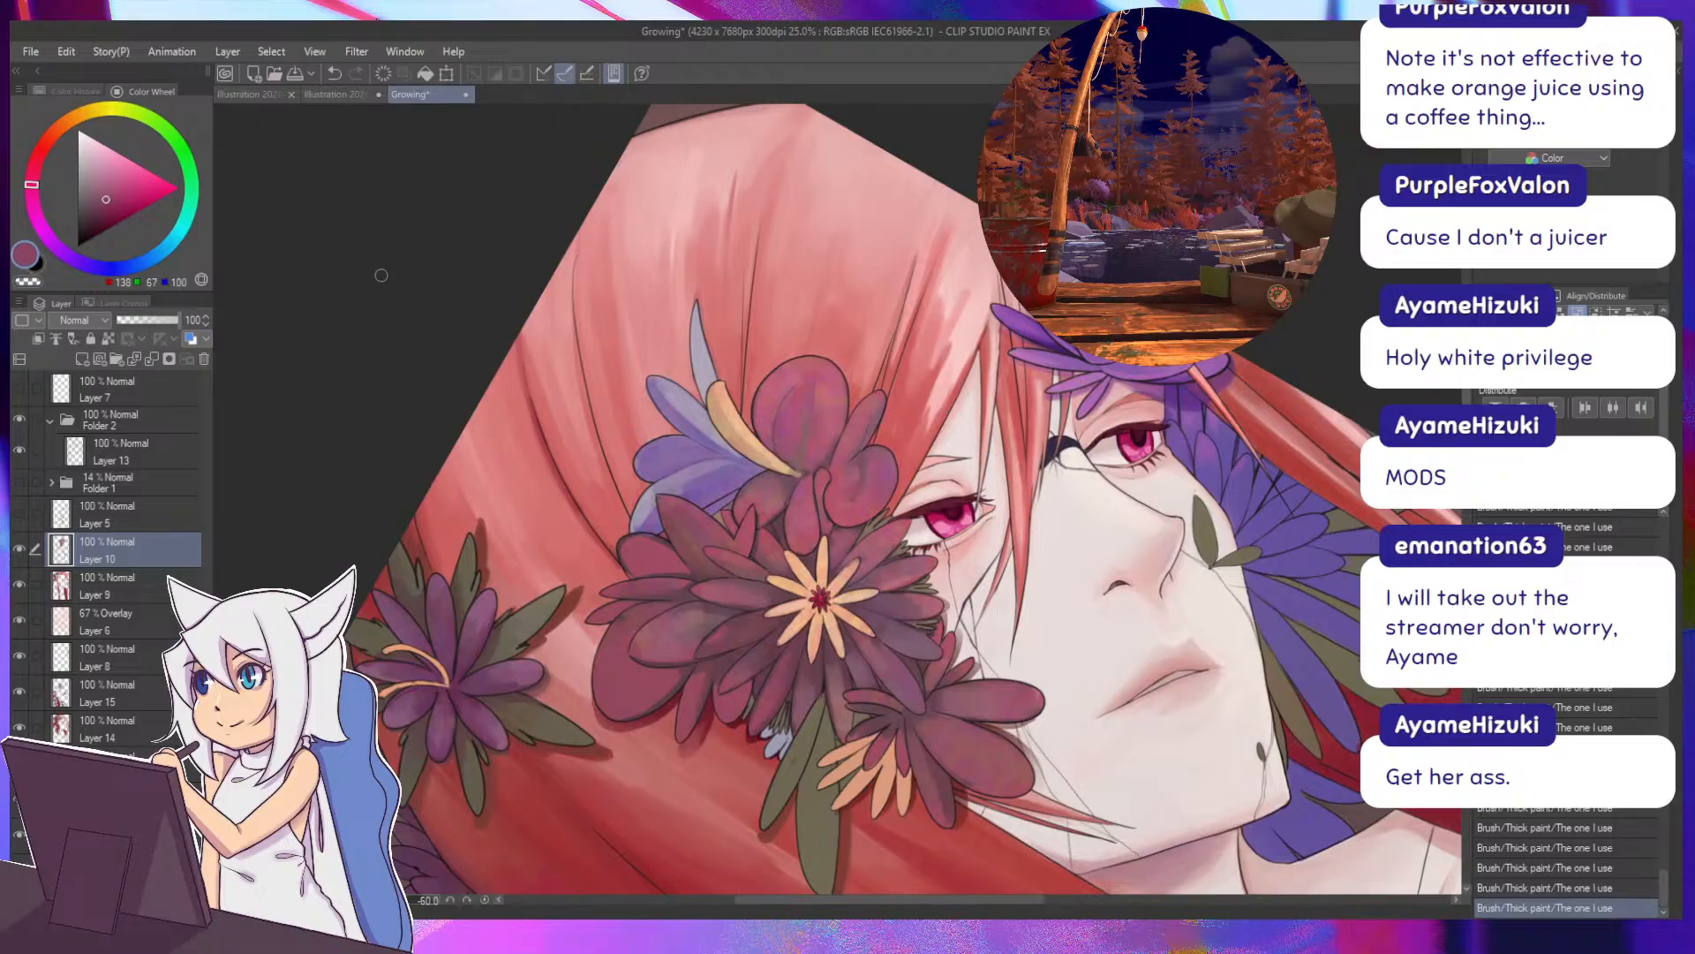
{"action": "left_click_drag", "start_coordinate": [798, 478], "coordinate": [784, 466]}
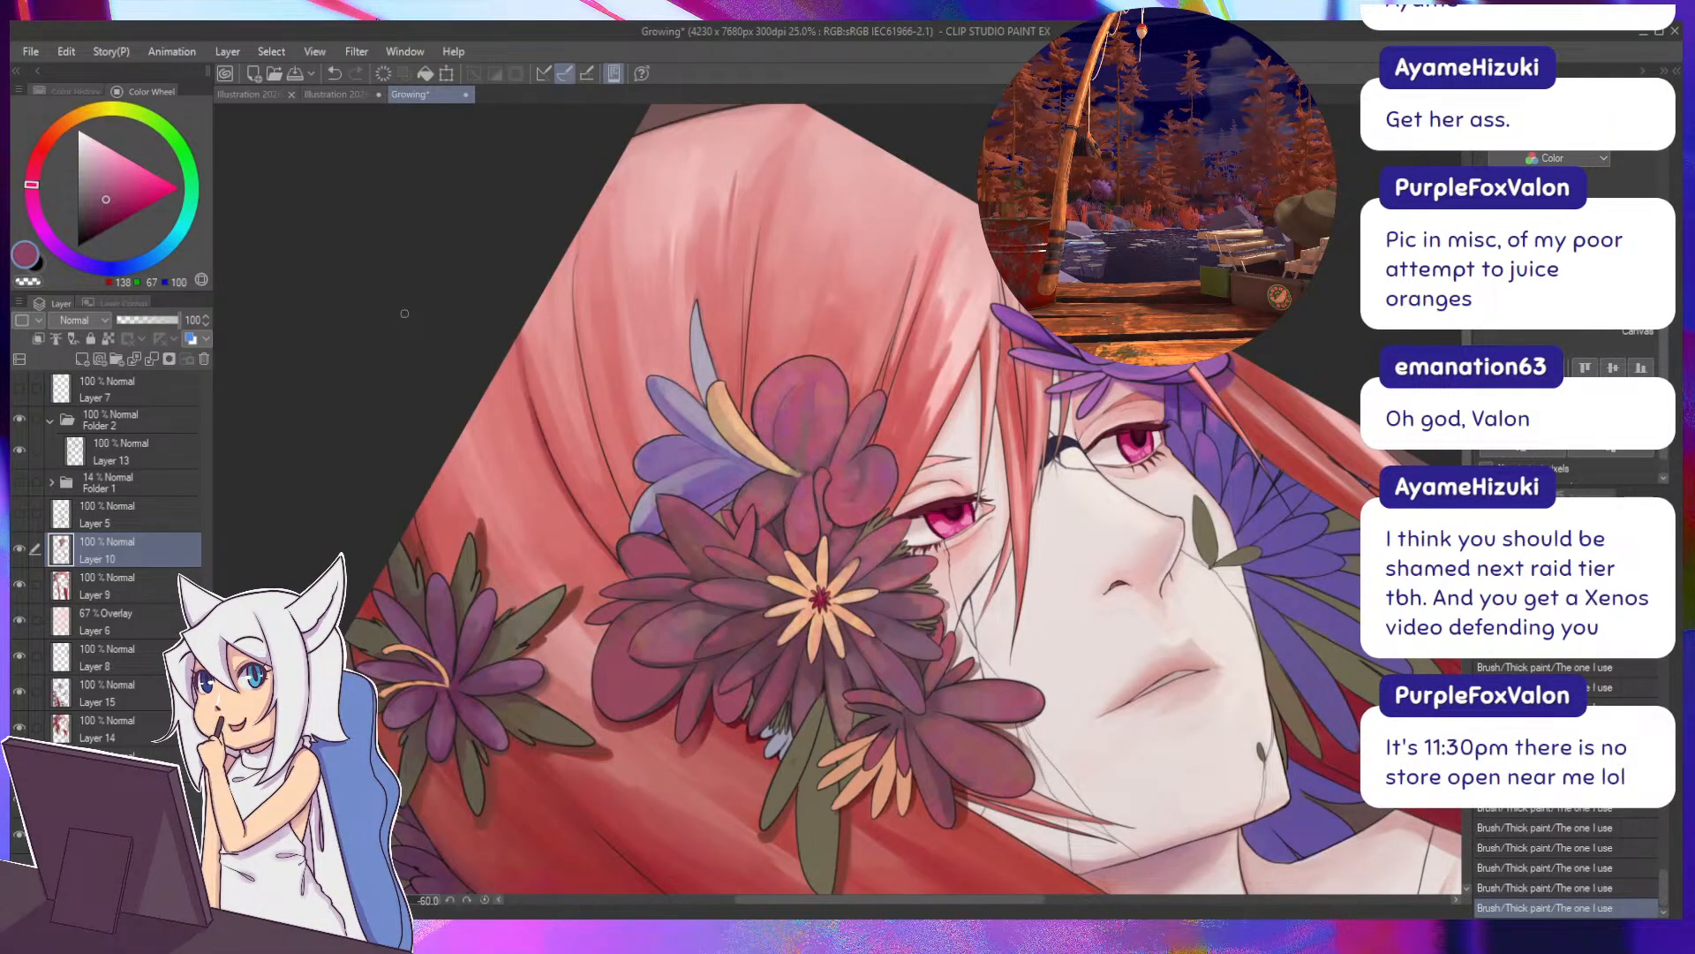
Touch up the rounded flower and adjoining blue petals with sampled pink (188, 103, 114), violet (133, 109, 162) and hair pink (220, 137, 137).
{"action": "mouse_move", "coordinate": [828, 398]}
{"action": "left_mouse_down"}
{"action": "mouse_move", "coordinate": [905, 508]}
{"action": "mouse_move", "coordinate": [874, 546]}
{"action": "mouse_move", "coordinate": [880, 520]}
{"action": "left_mouse_up"}
{"action": "left_click", "coordinate": [915, 550], "text": "alt"}
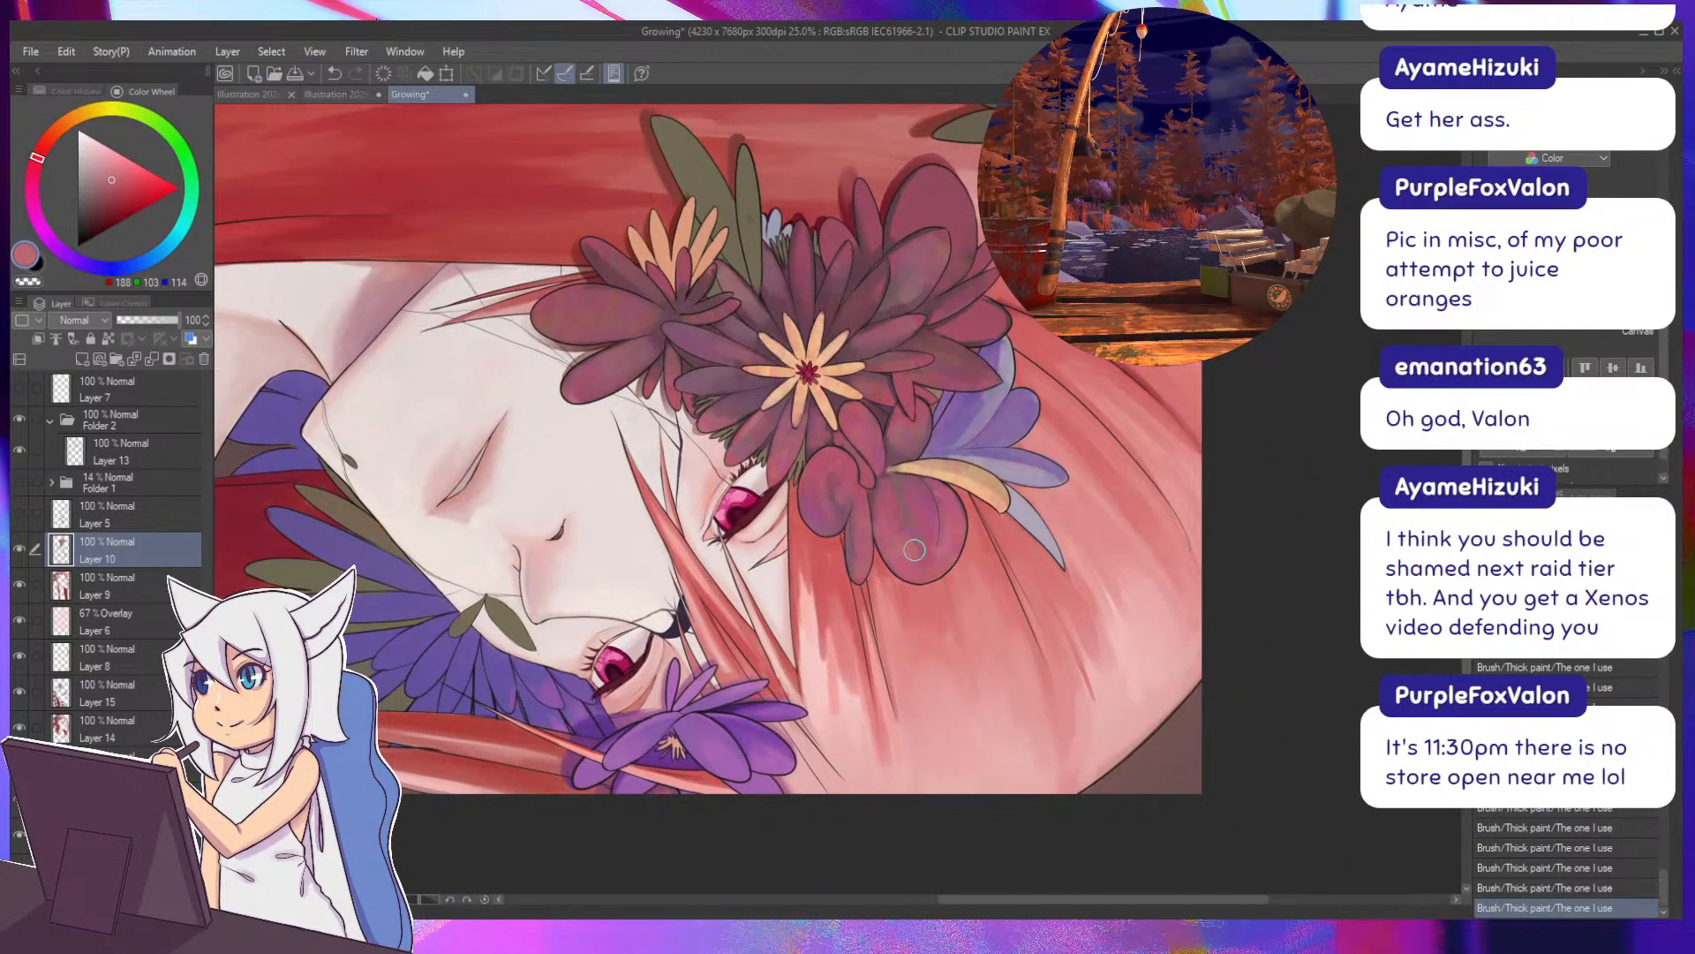
{"action": "mouse_move", "coordinate": [839, 371]}
{"action": "left_mouse_down"}
{"action": "mouse_move", "coordinate": [765, 370]}
{"action": "mouse_move", "coordinate": [740, 614]}
{"action": "left_mouse_up"}
{"action": "left_click_drag", "start_coordinate": [581, 343], "coordinate": [704, 394]}
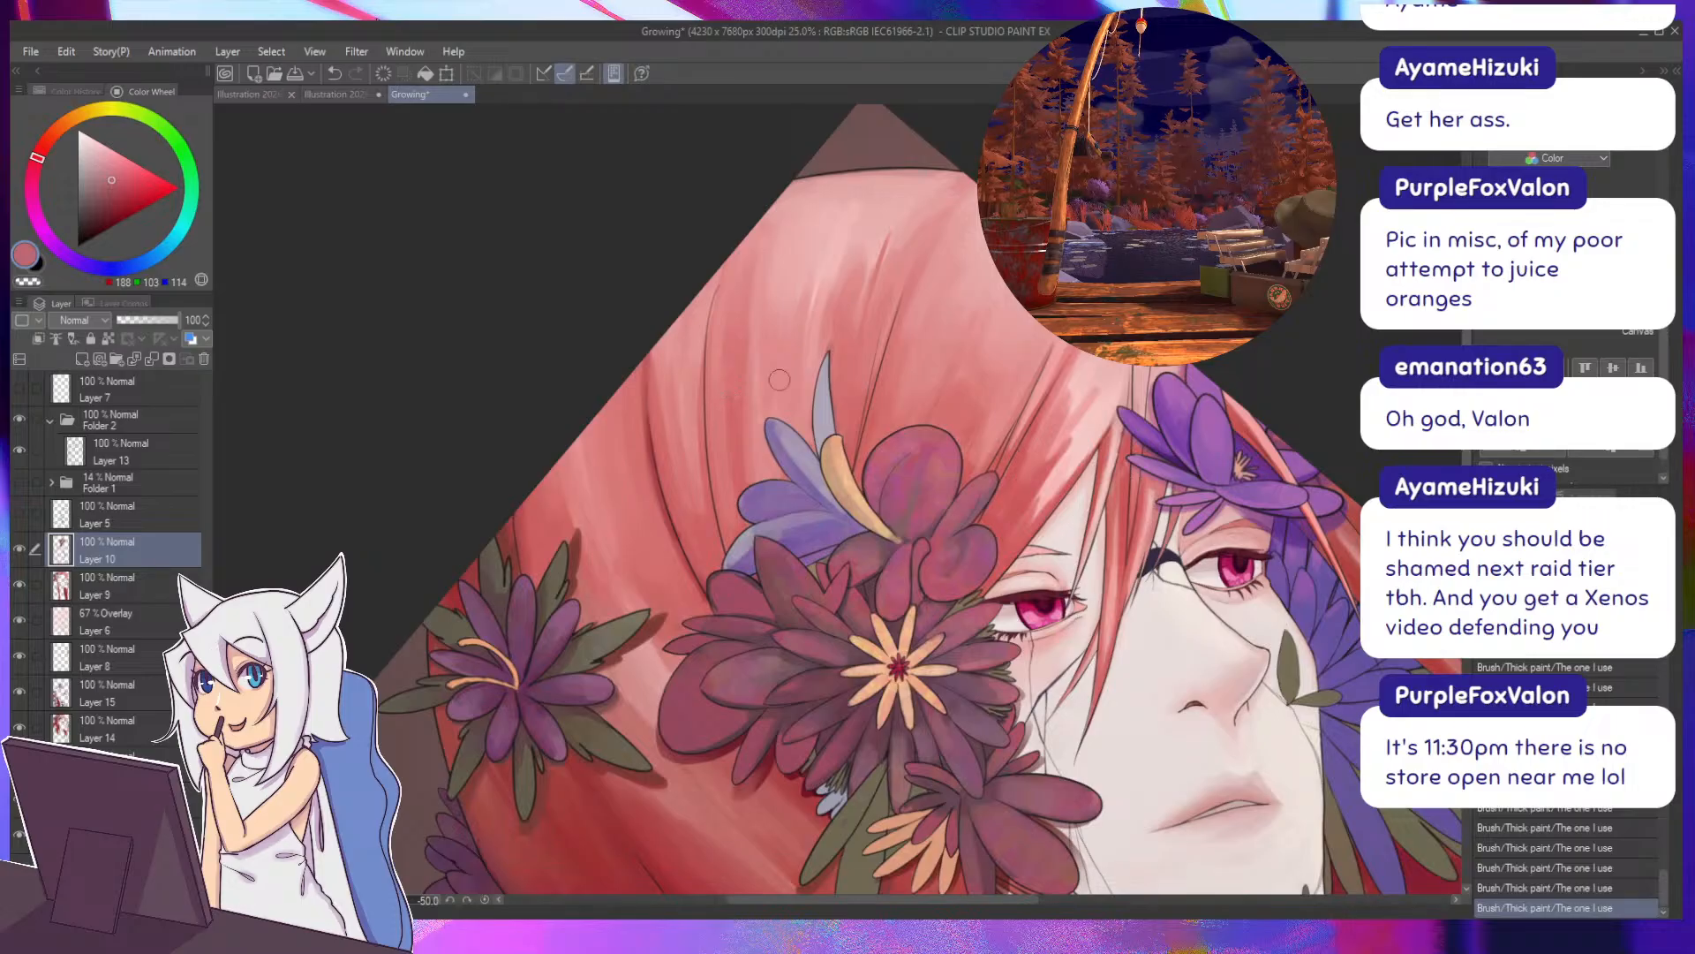
{"action": "left_click", "coordinate": [771, 434], "text": "alt"}
{"action": "left_click_drag", "start_coordinate": [771, 434], "coordinate": [638, 362]}
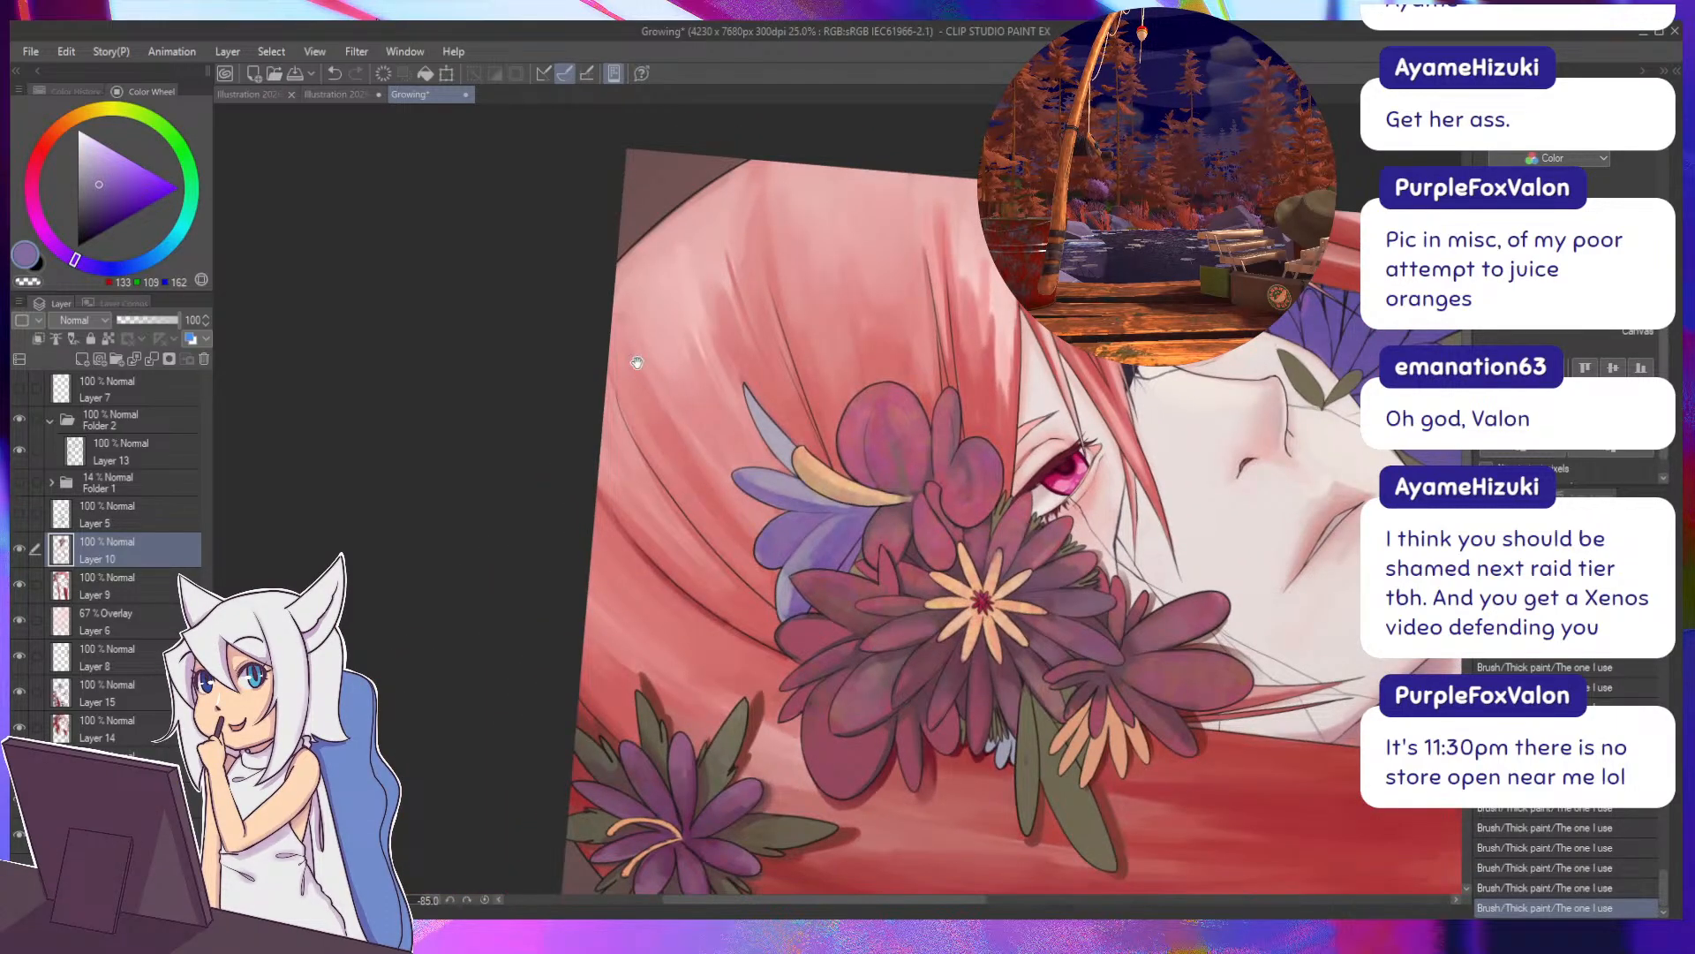
{"action": "left_click_drag", "start_coordinate": [732, 460], "coordinate": [536, 432]}
{"action": "left_click", "coordinate": [555, 473], "text": "alt"}
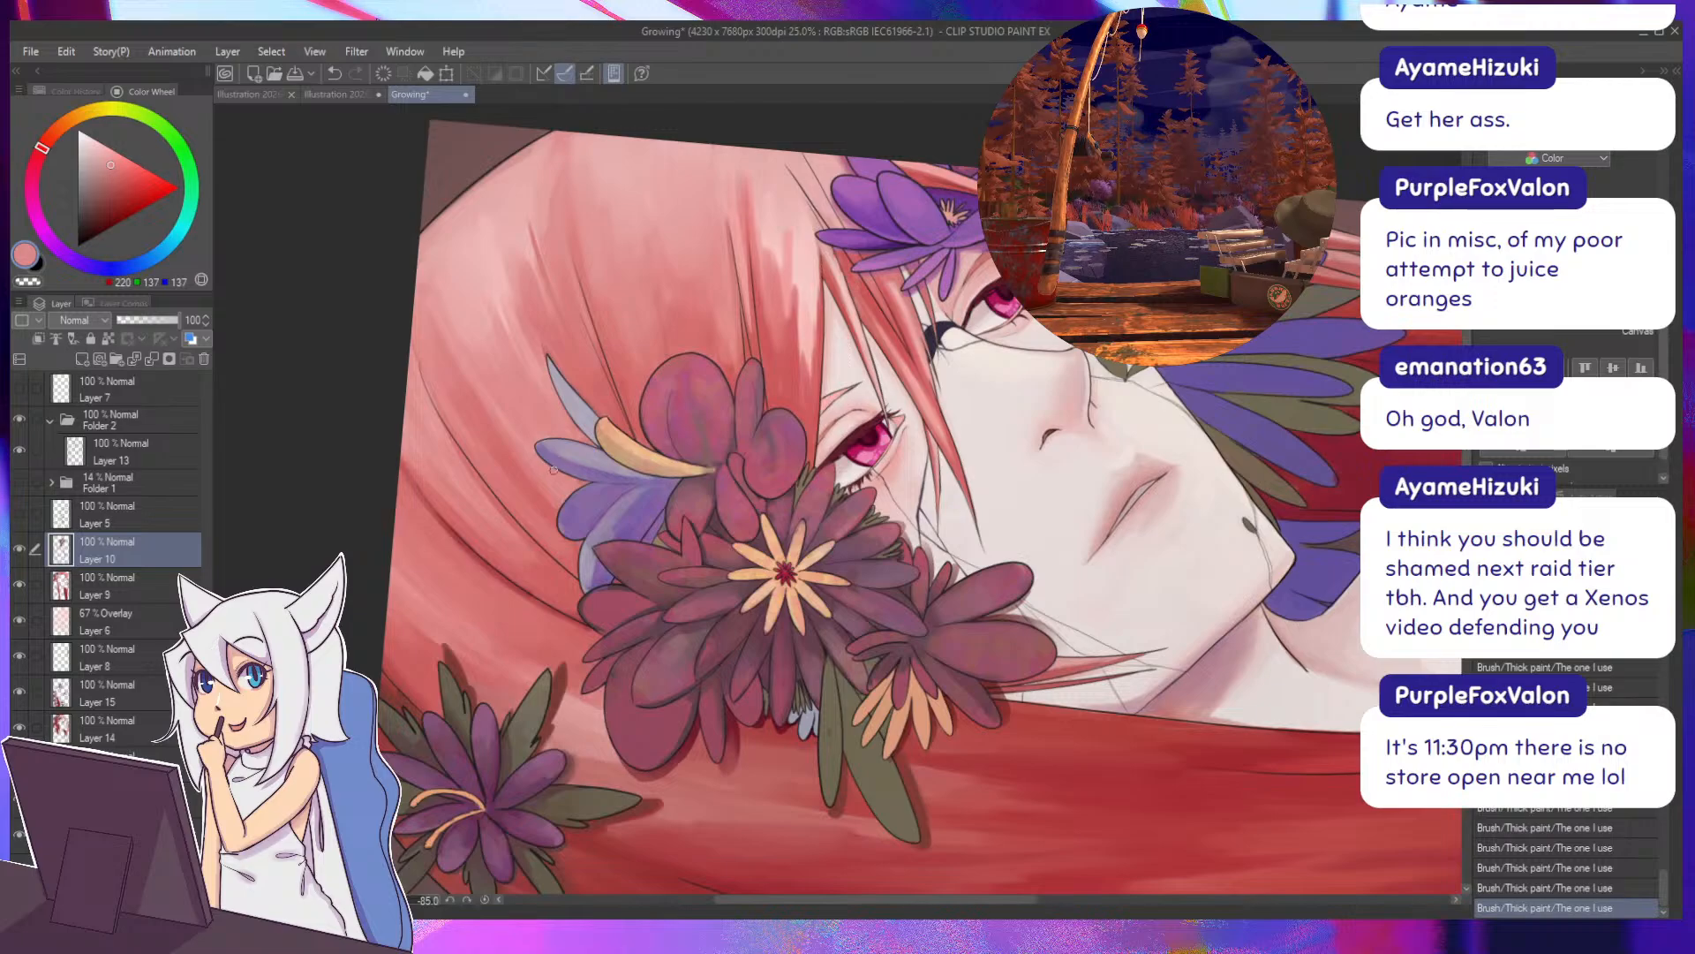
Blend the rounded flower's small round petal and narrow petal with sampled rose (169, 83, 110), mauve and pink (177, 95, 110).
{"action": "left_click", "coordinate": [791, 453], "text": "alt"}
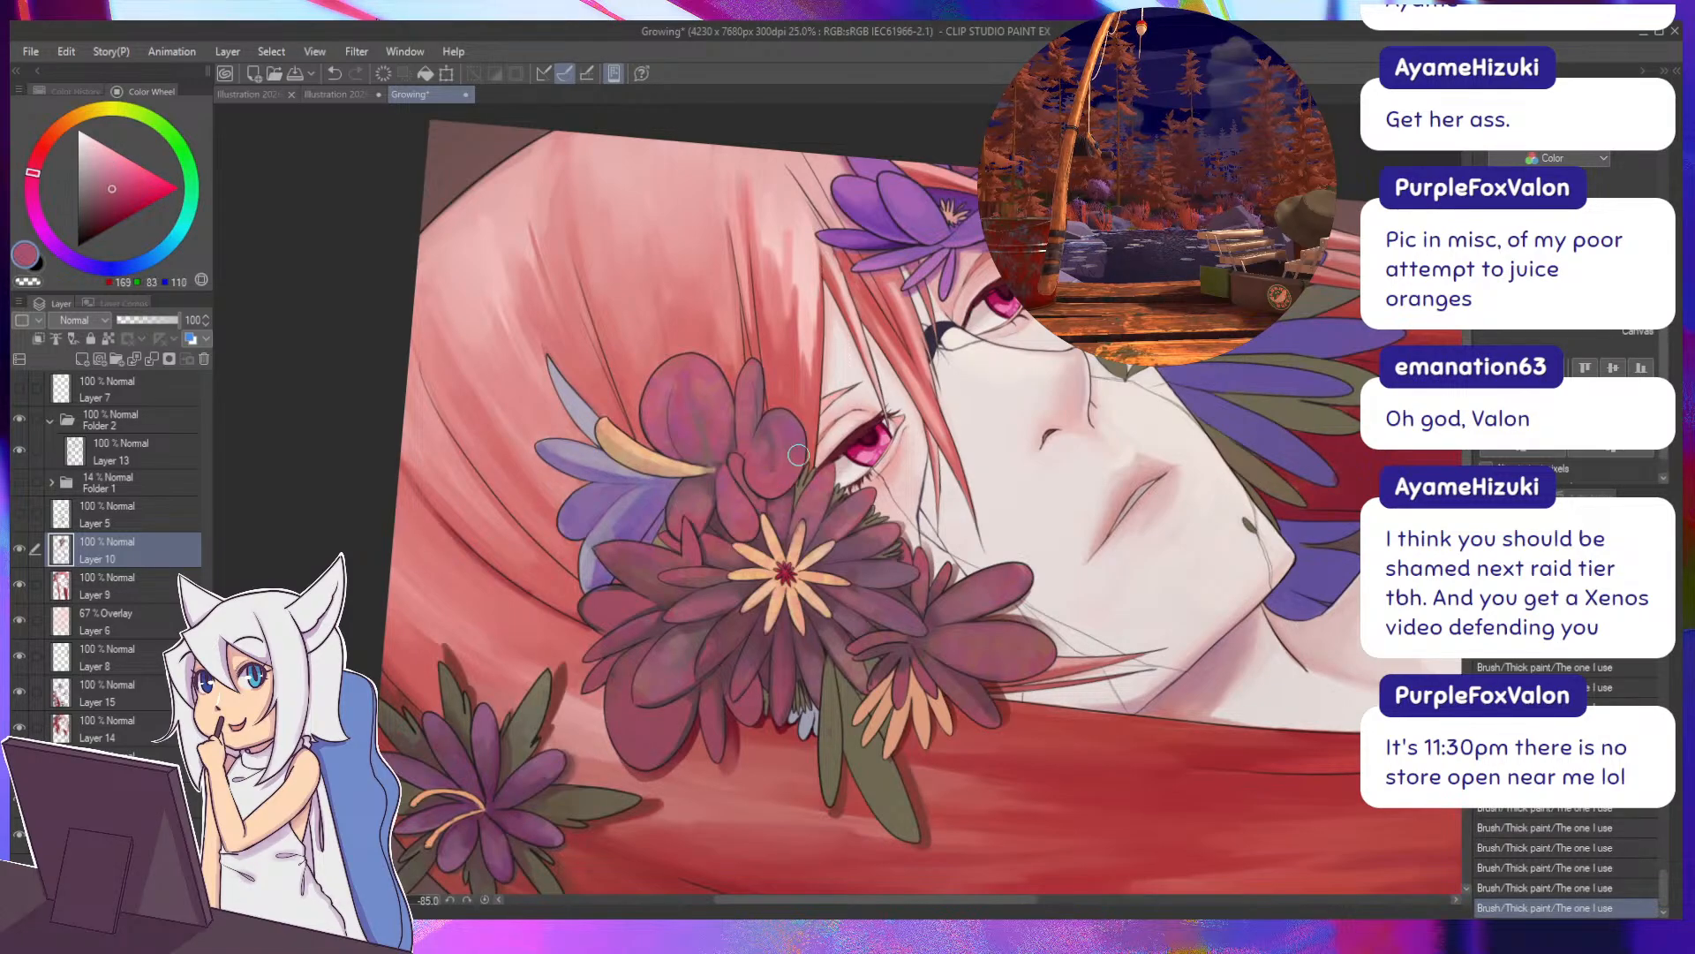
{"action": "left_click_drag", "start_coordinate": [792, 453], "coordinate": [702, 415]}
{"action": "left_click", "coordinate": [698, 408], "text": "alt"}
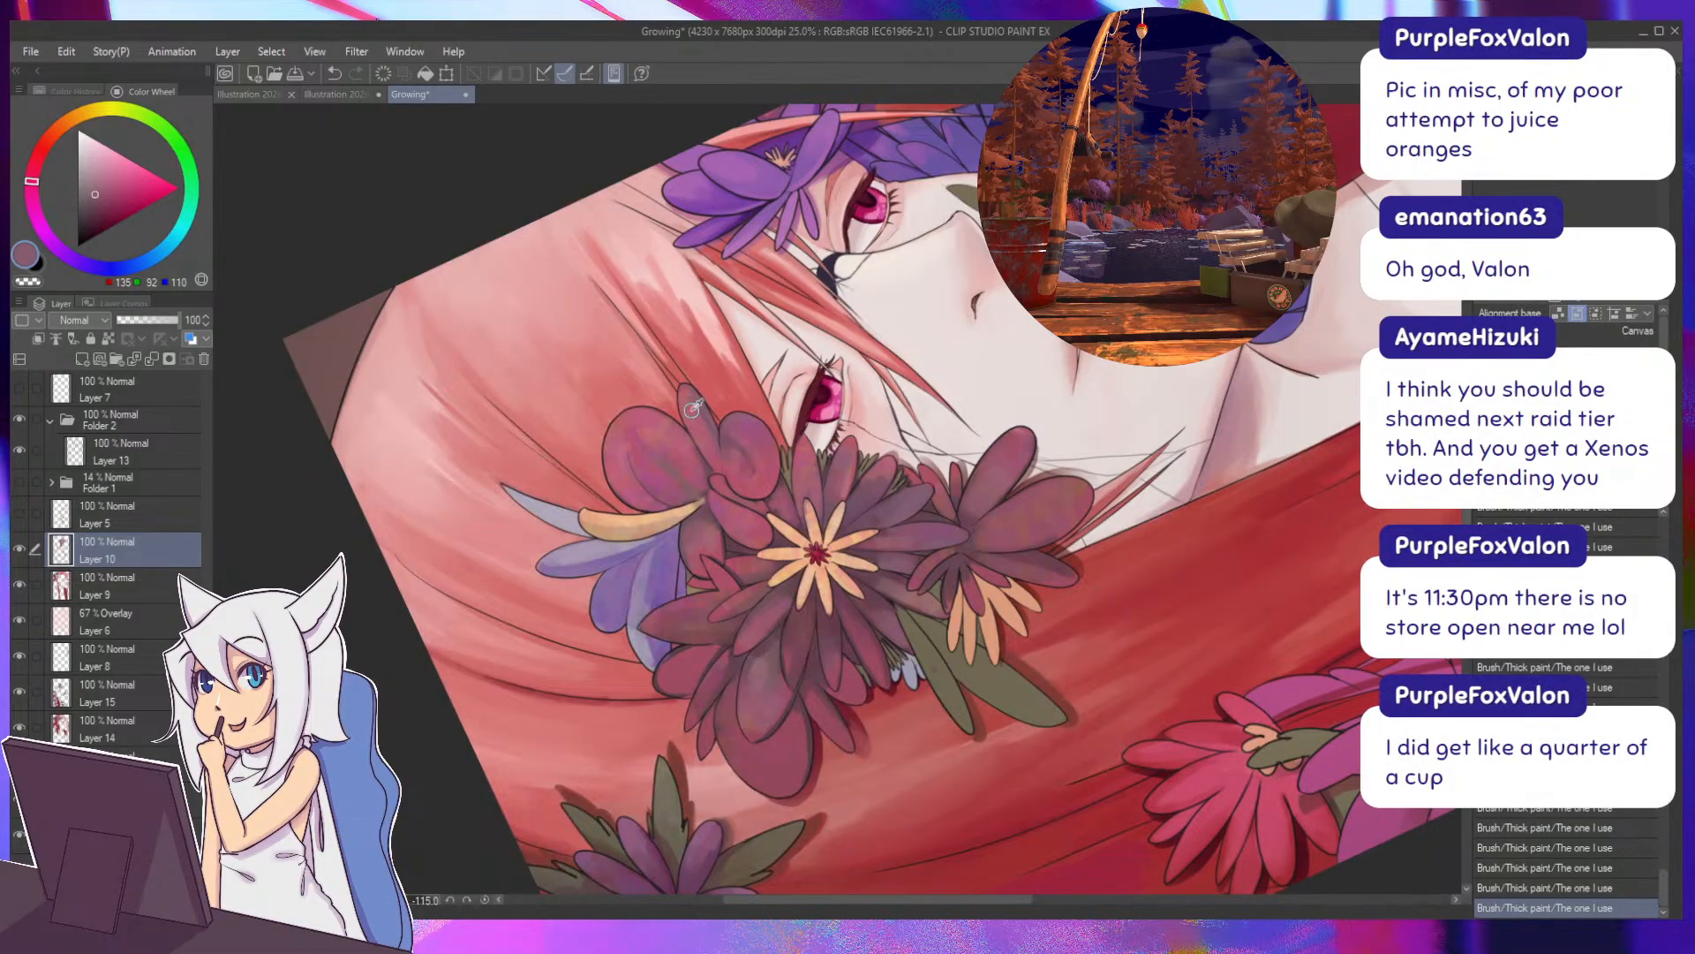
{"action": "left_click", "coordinate": [695, 408], "text": "alt"}
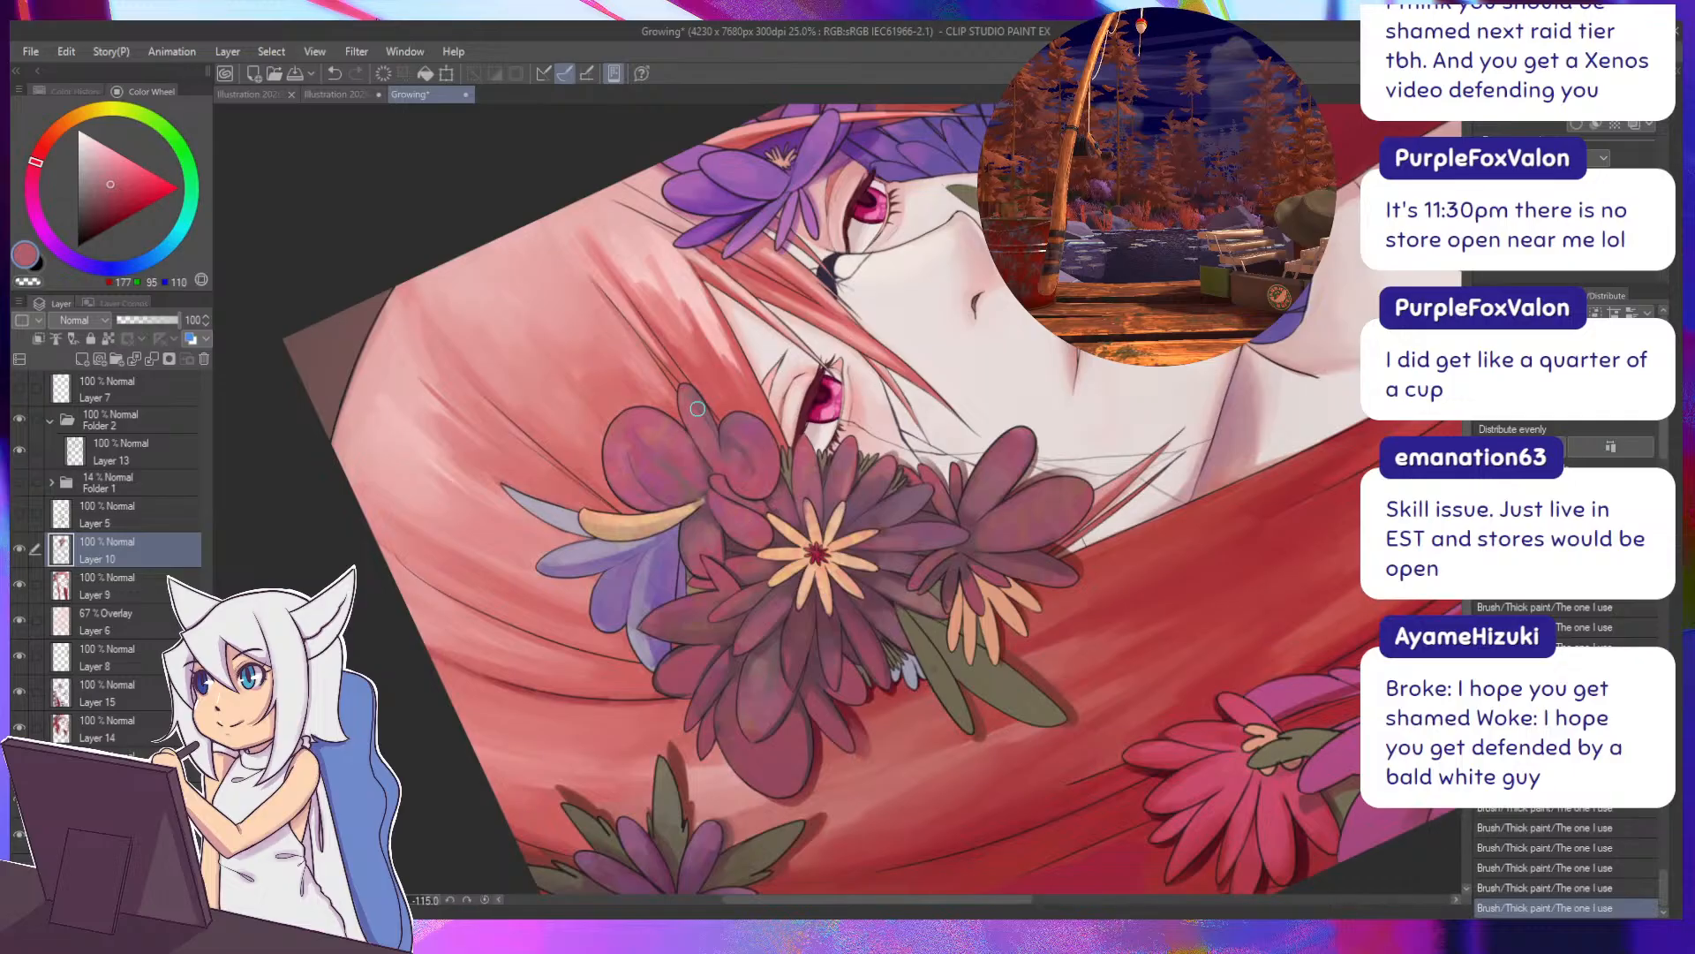
Lighten the large flower's petals beside the eye with sampled dusty pinks (178, 109, 118) and (177, 111, 113).
{"action": "mouse_move", "coordinate": [825, 457]}
{"action": "left_mouse_down"}
{"action": "mouse_move", "coordinate": [874, 464]}
{"action": "mouse_move", "coordinate": [851, 498]}
{"action": "left_mouse_up"}
{"action": "left_click", "coordinate": [838, 509], "text": "alt"}
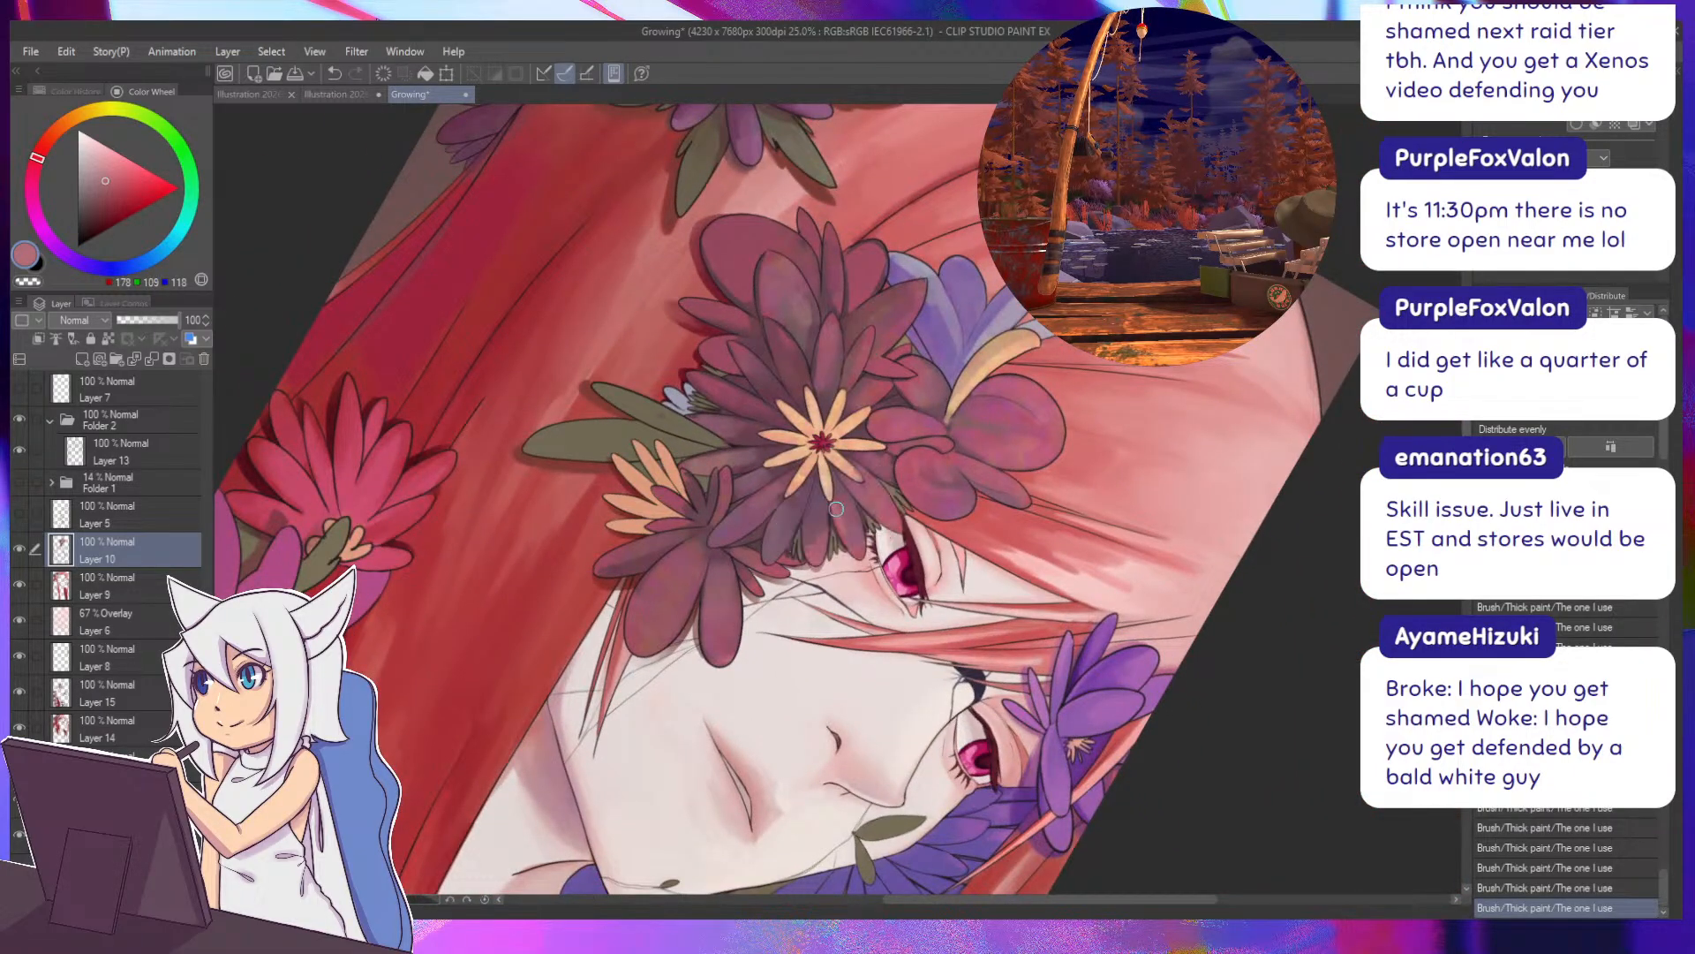
{"action": "left_click", "coordinate": [837, 509], "text": "alt"}
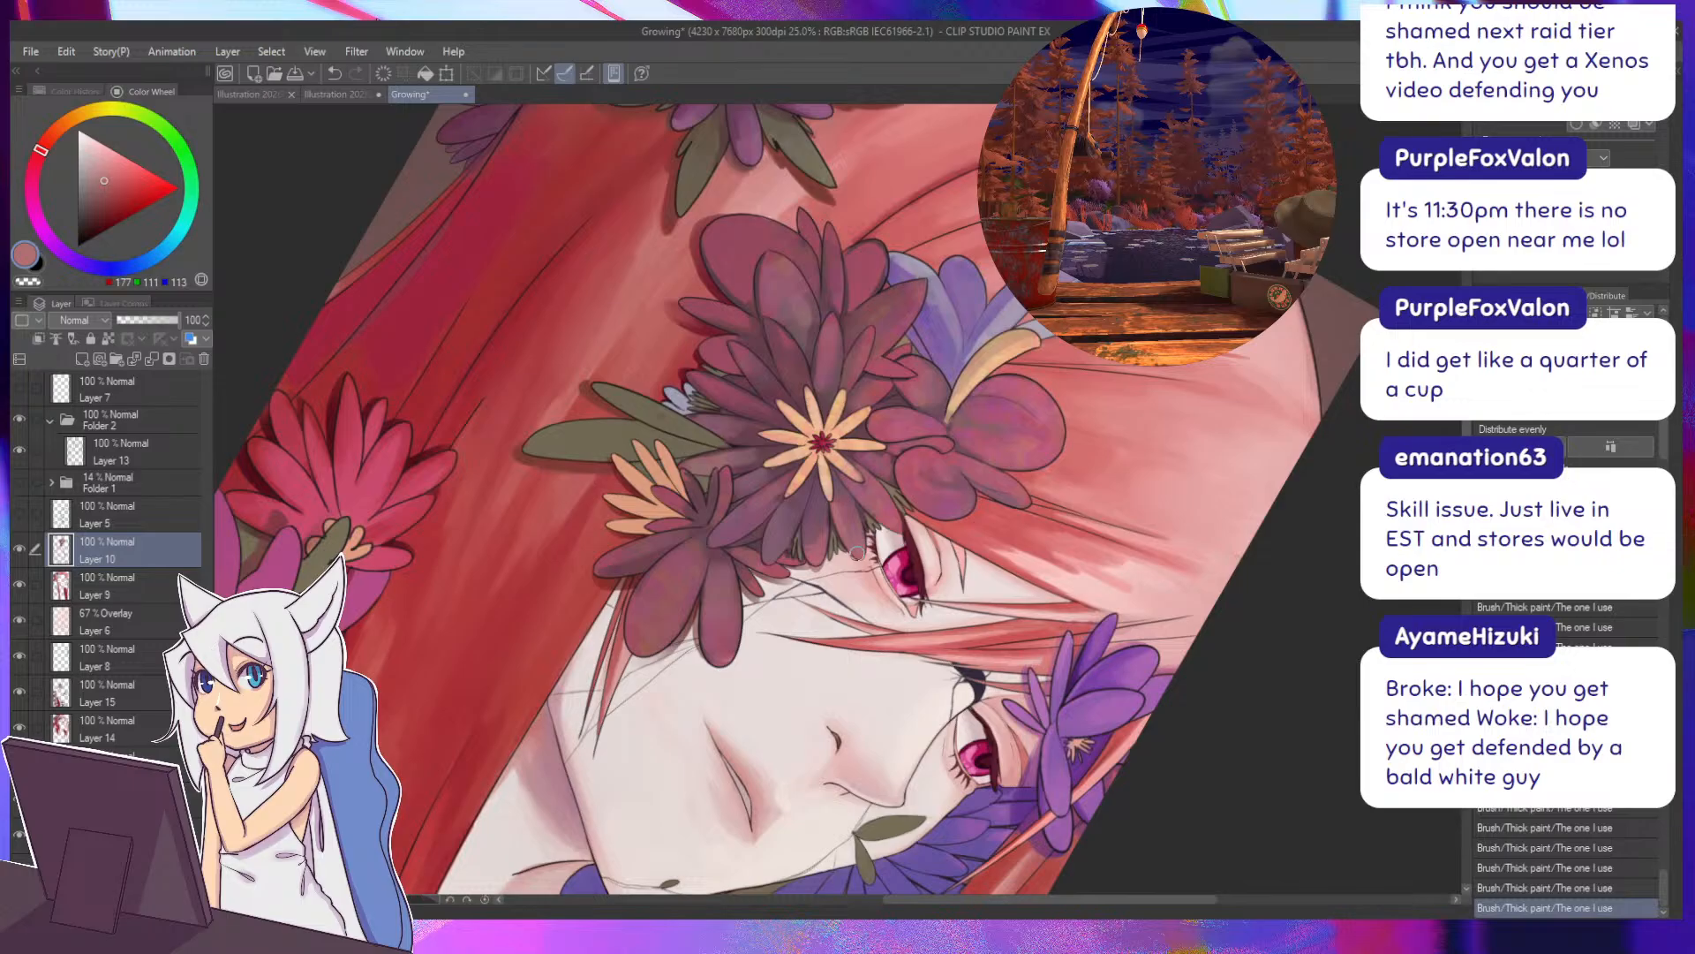
{"action": "mouse_move", "coordinate": [760, 419]}
{"action": "left_mouse_down"}
{"action": "mouse_move", "coordinate": [746, 555]}
{"action": "mouse_move", "coordinate": [851, 578]}
{"action": "left_mouse_up"}
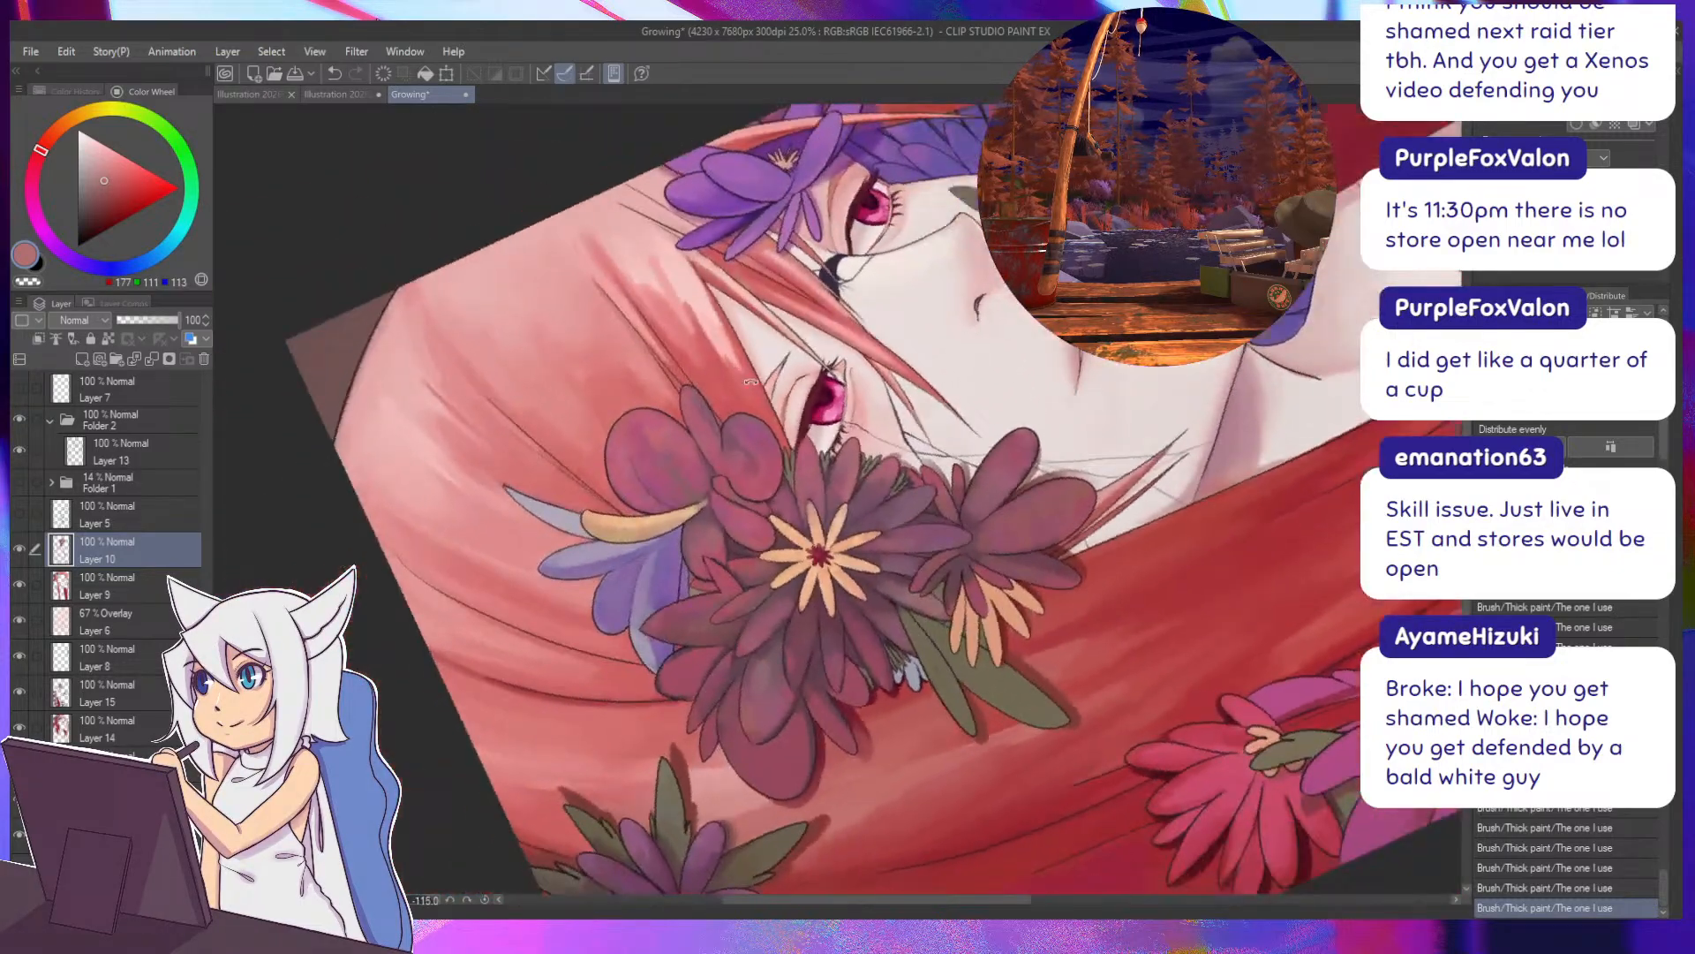
{"action": "left_click", "coordinate": [854, 457], "text": "alt"}
{"action": "mouse_move", "coordinate": [837, 476]}
{"action": "left_mouse_down"}
{"action": "mouse_move", "coordinate": [845, 464]}
{"action": "mouse_move", "coordinate": [873, 514]}
{"action": "mouse_move", "coordinate": [771, 439]}
{"action": "mouse_move", "coordinate": [747, 460]}
{"action": "left_mouse_up"}
Model the large flower's eye-side petals with alternating sampled plum (127, 83, 98) and rose (175, 96, 125).
{"action": "left_click", "coordinate": [864, 520], "text": "alt"}
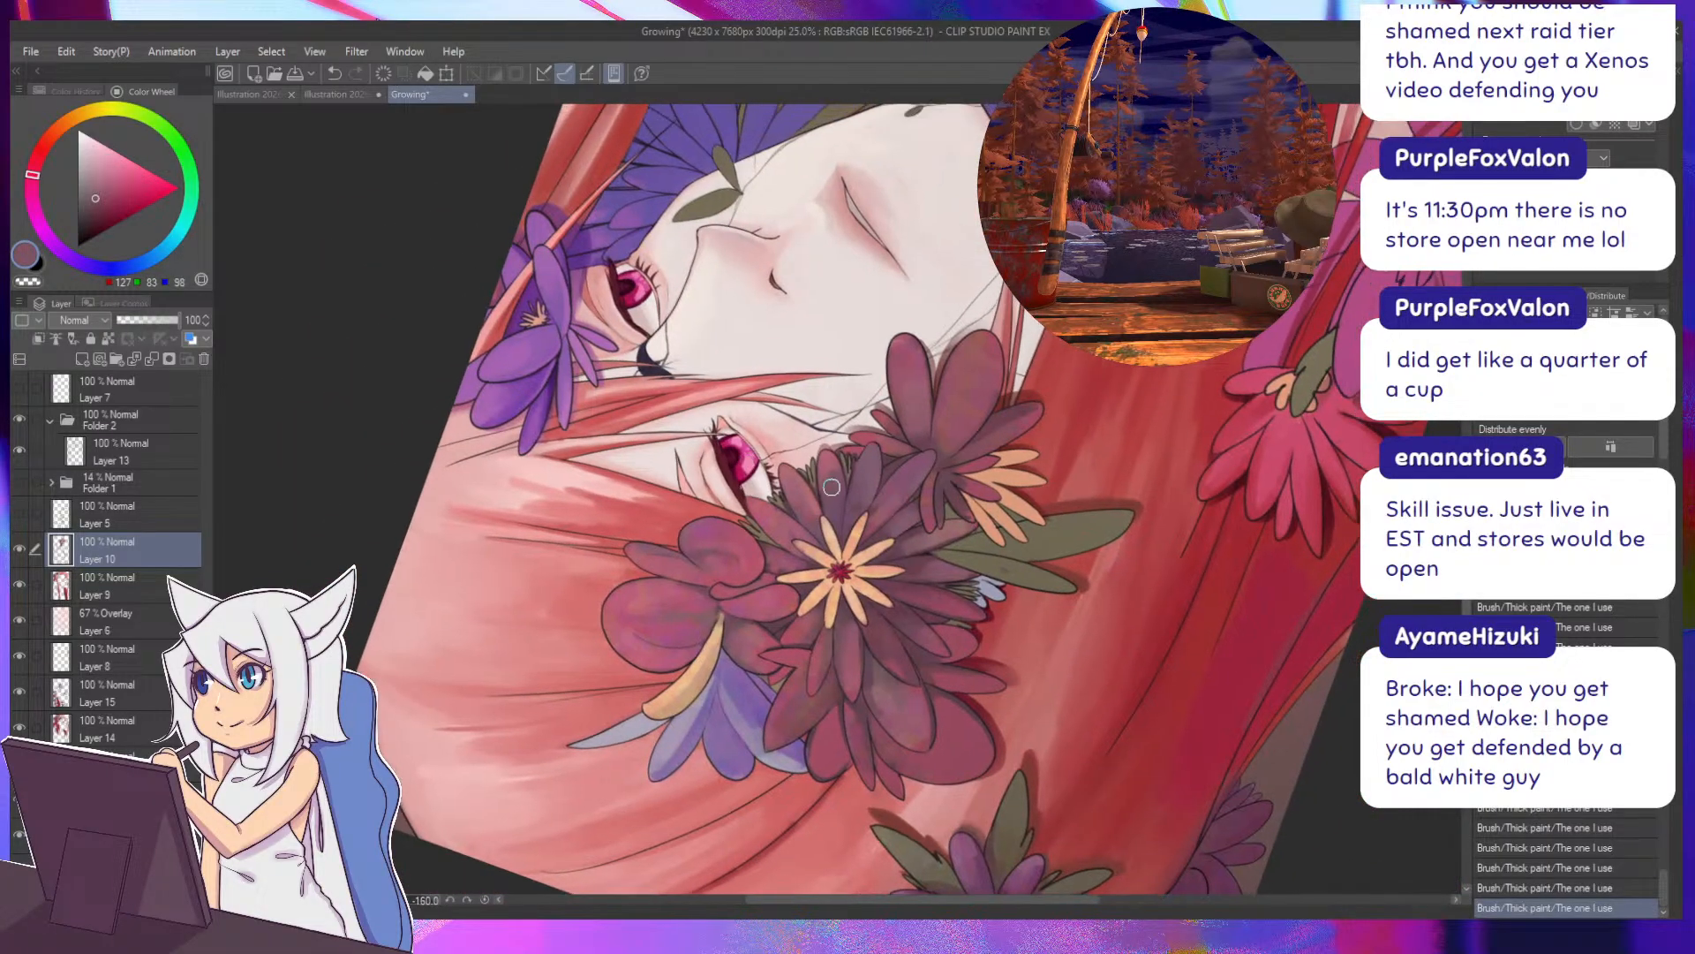
{"action": "left_click", "coordinate": [822, 465], "text": "alt"}
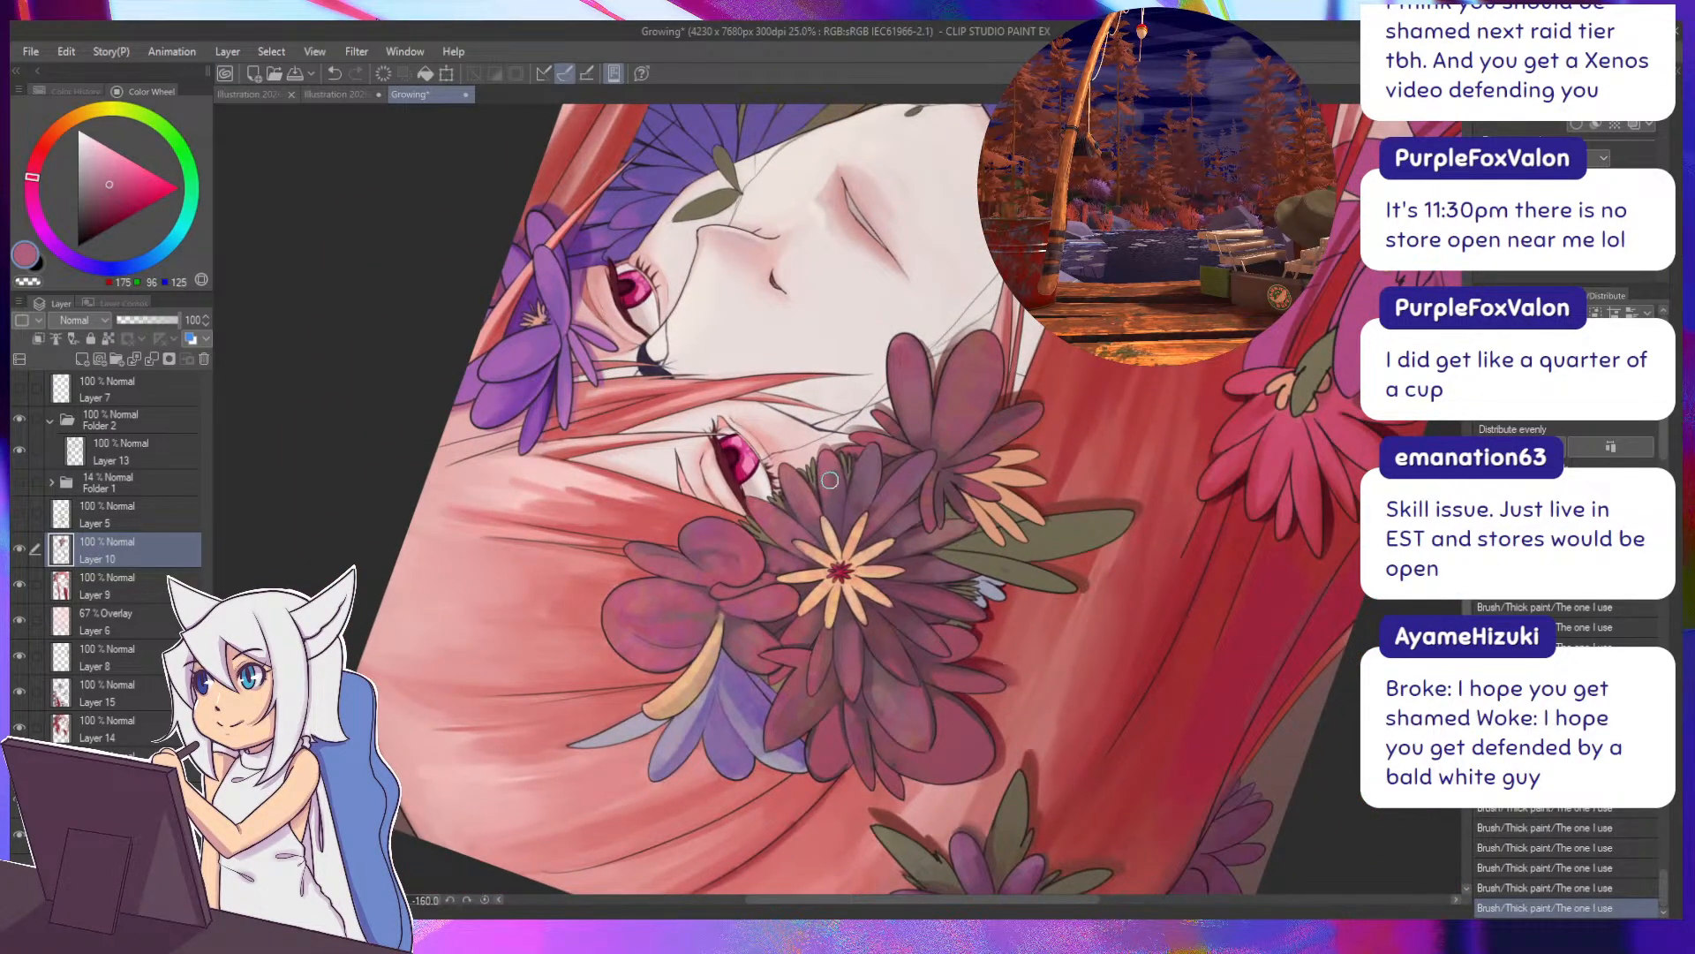
{"action": "left_click", "coordinate": [828, 510], "text": "alt"}
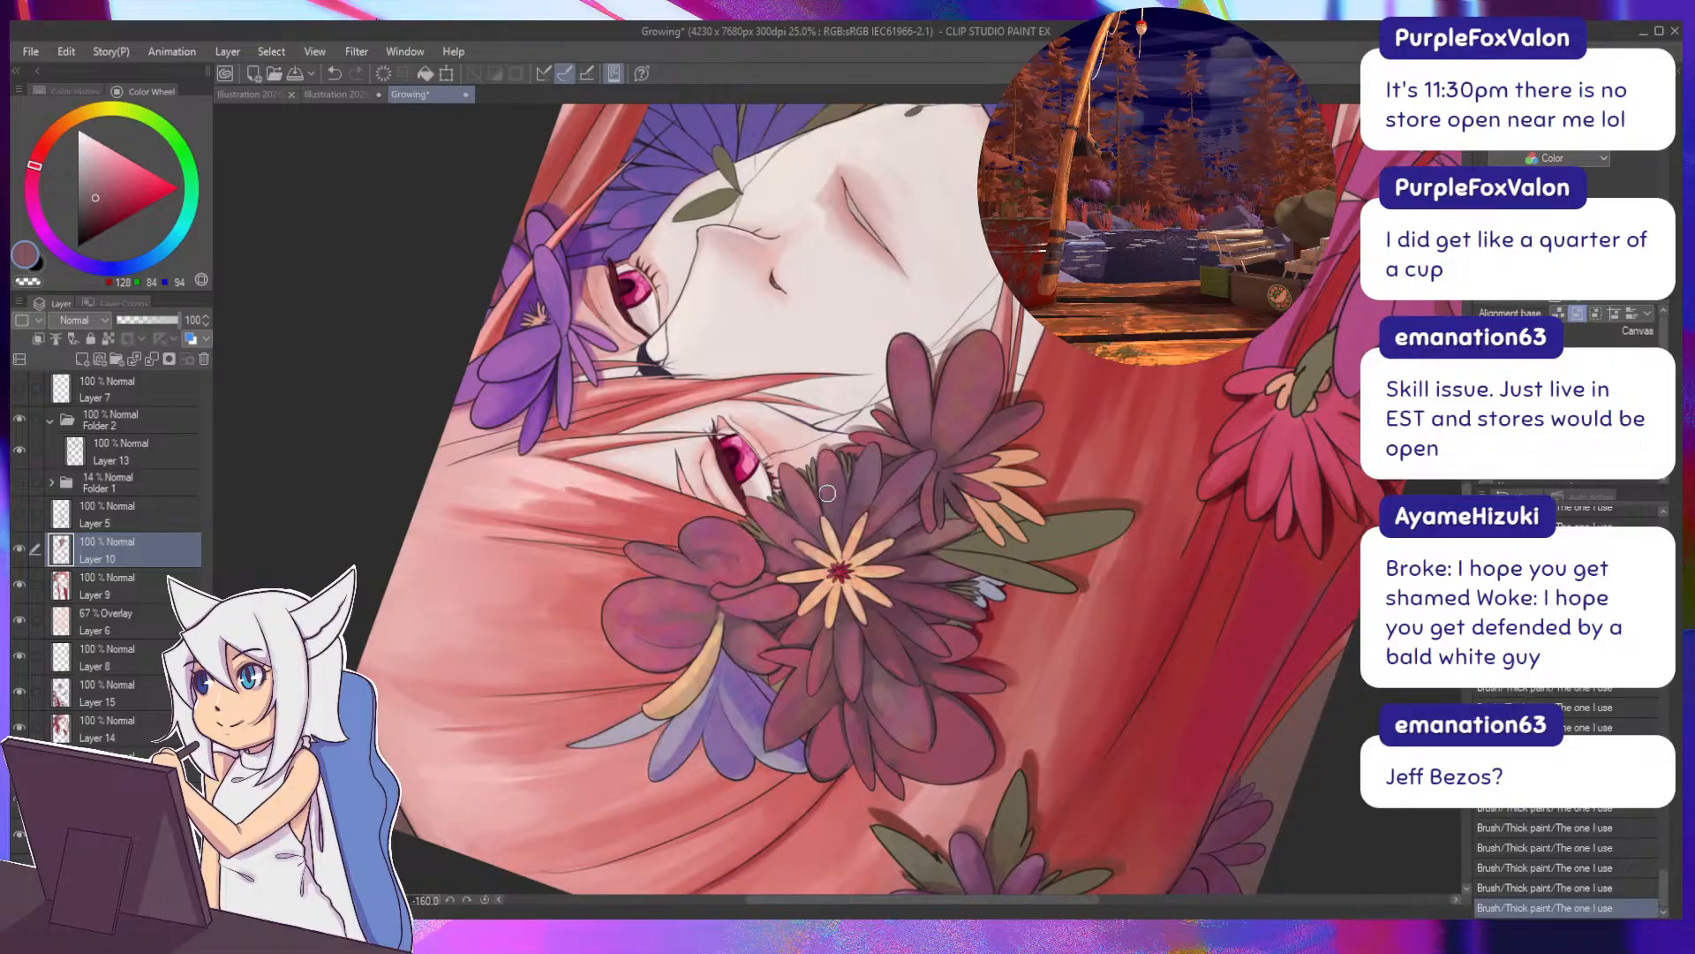
{"action": "mouse_move", "coordinate": [823, 483]}
{"action": "left_mouse_down"}
{"action": "mouse_move", "coordinate": [813, 470]}
{"action": "mouse_move", "coordinate": [796, 488]}
{"action": "left_mouse_up"}
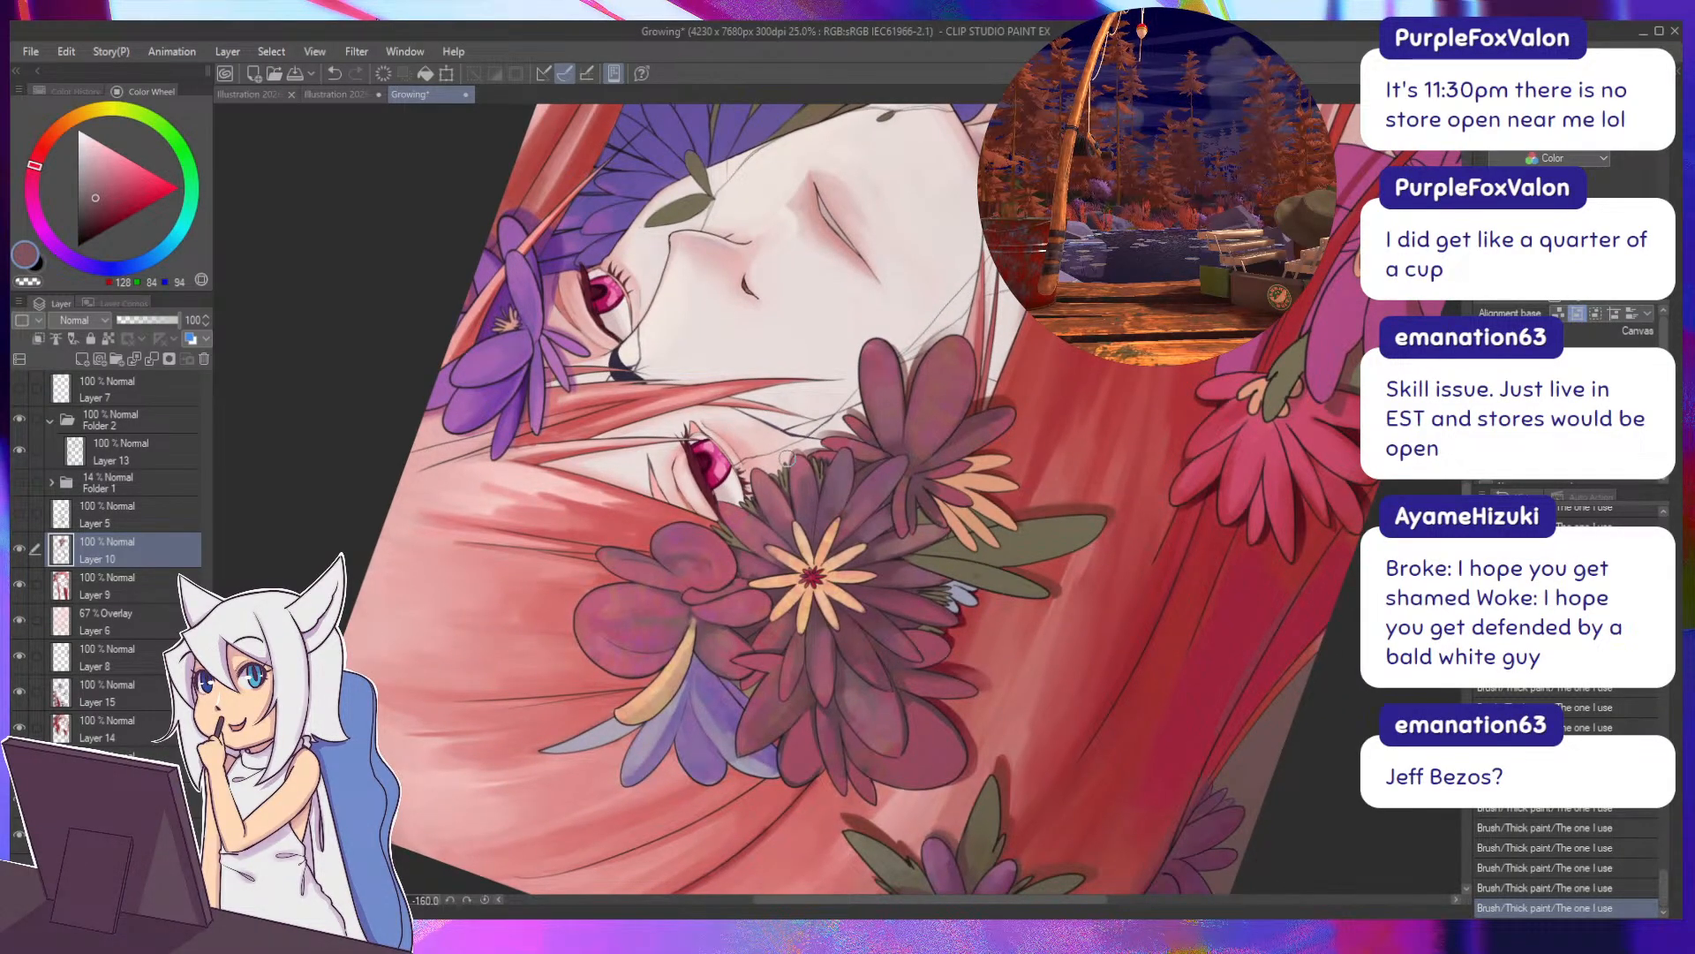
Blend the short petals along the large flower's face-side edge with sampled rose (172, 96, 120), brown (119, 91, 92) and plum (115, 82, 99).
{"action": "left_click", "coordinate": [801, 468], "text": "alt"}
{"action": "left_click_drag", "start_coordinate": [805, 487], "coordinate": [801, 525]}
{"action": "left_click", "coordinate": [806, 501], "text": "alt"}
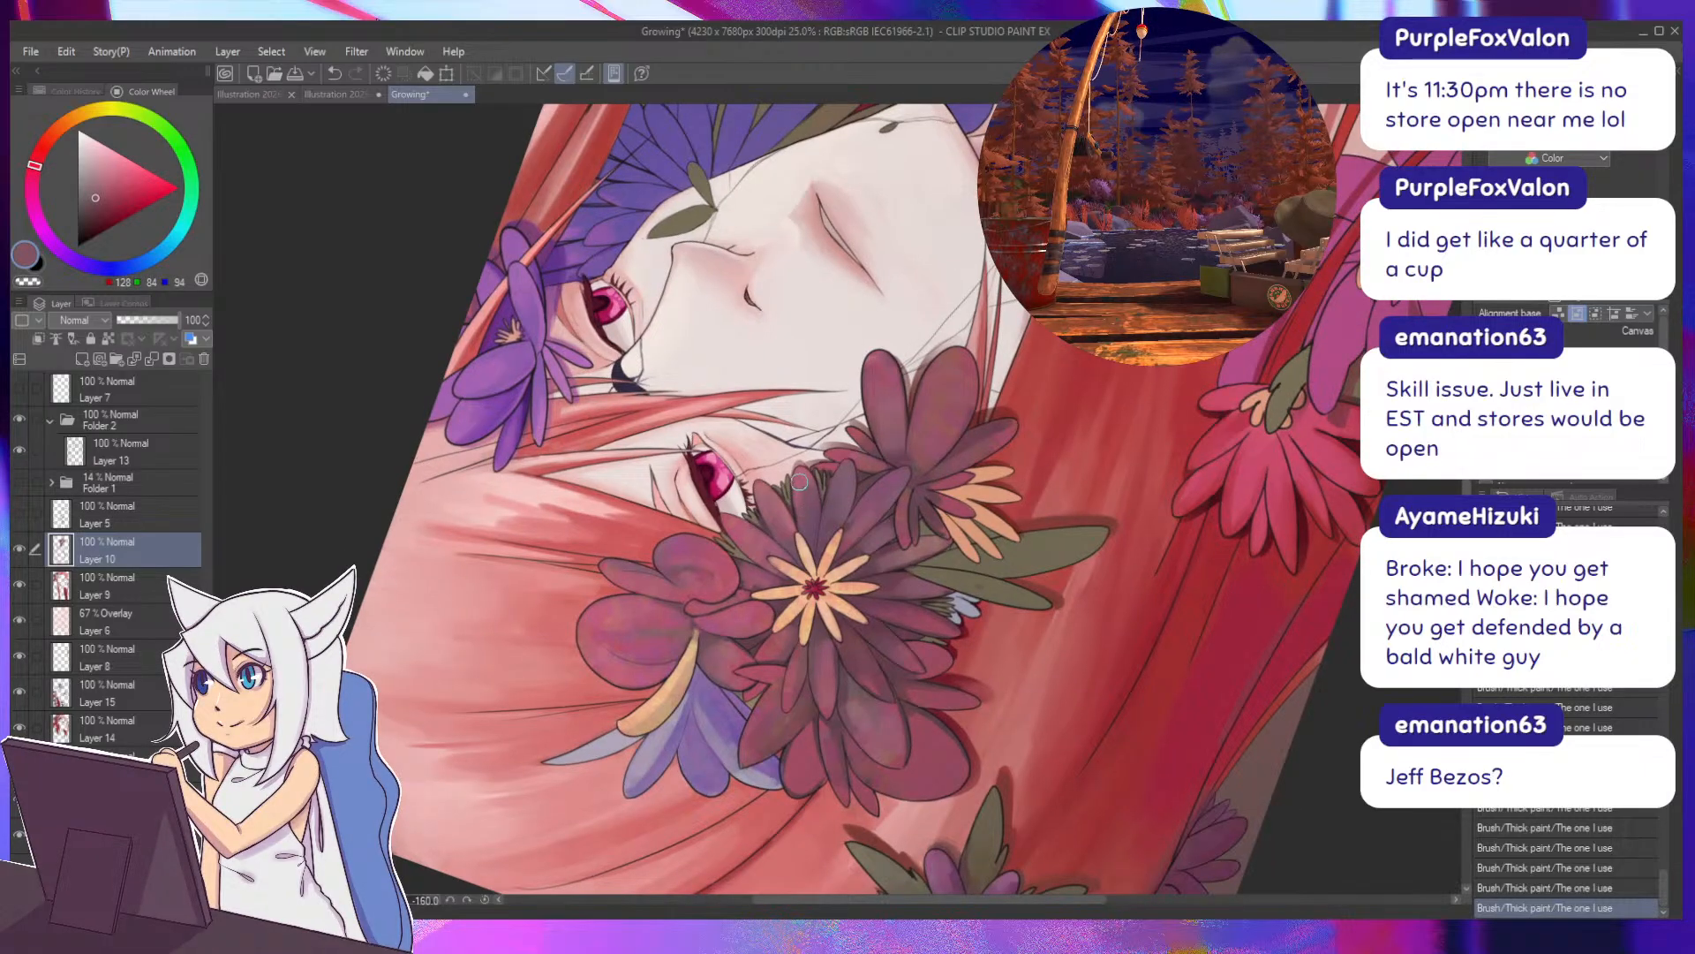
{"action": "left_click", "coordinate": [798, 485], "text": "alt"}
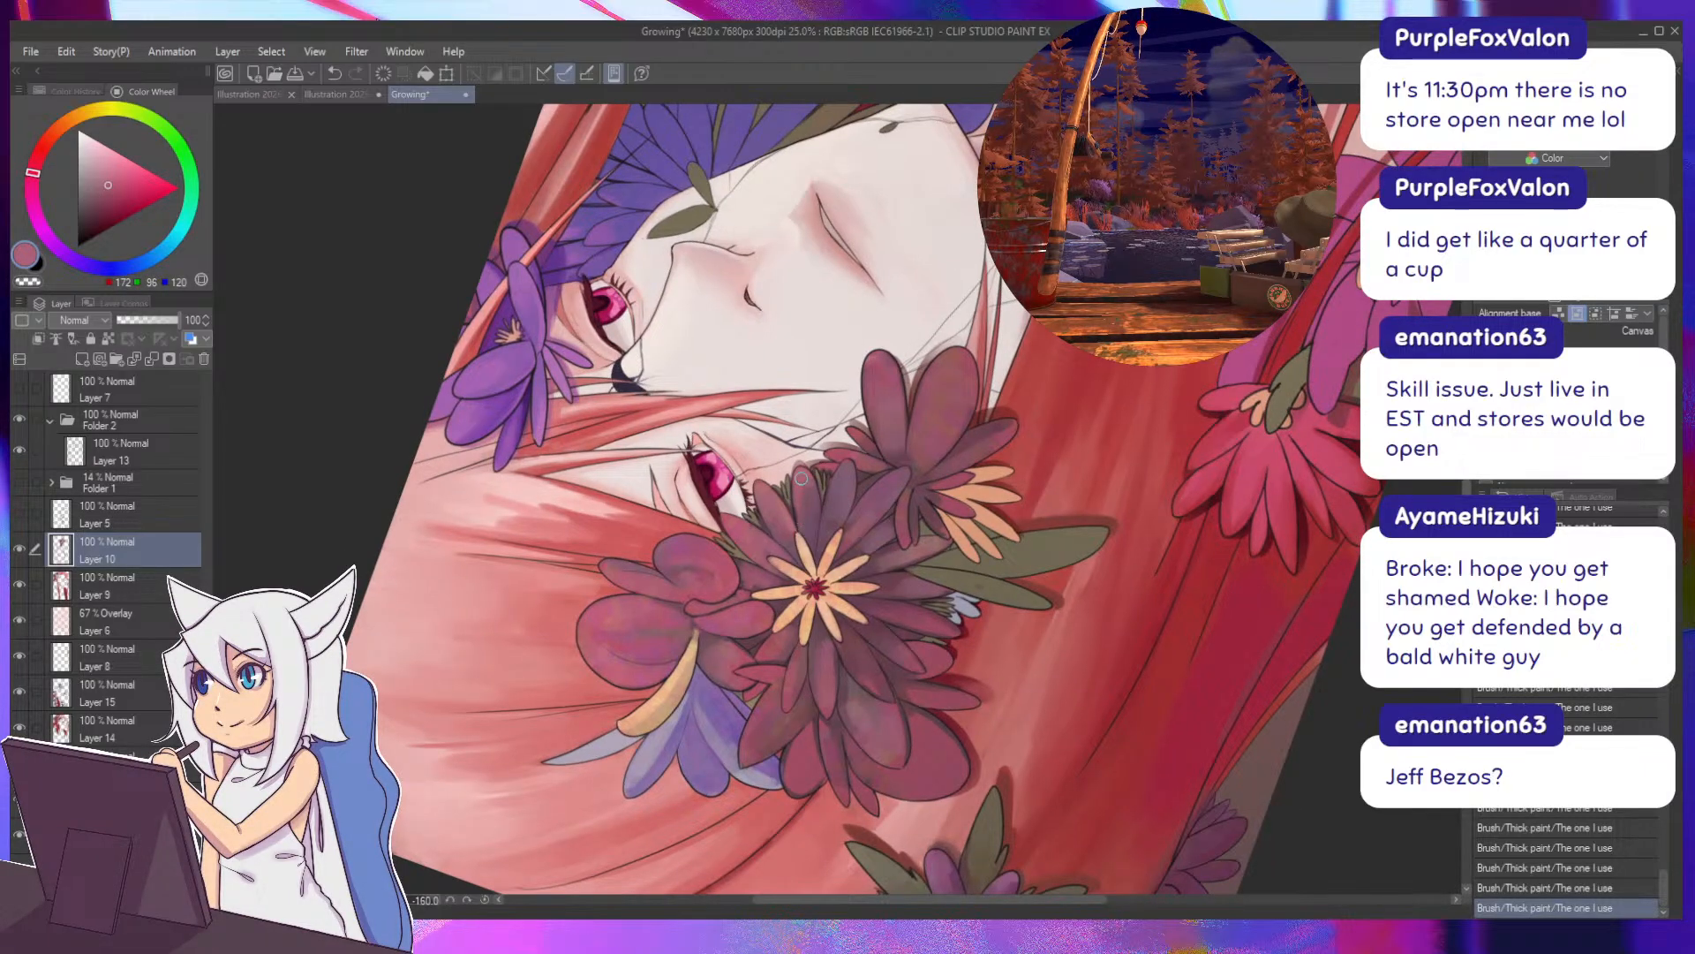
{"action": "left_click", "coordinate": [824, 487], "text": "alt"}
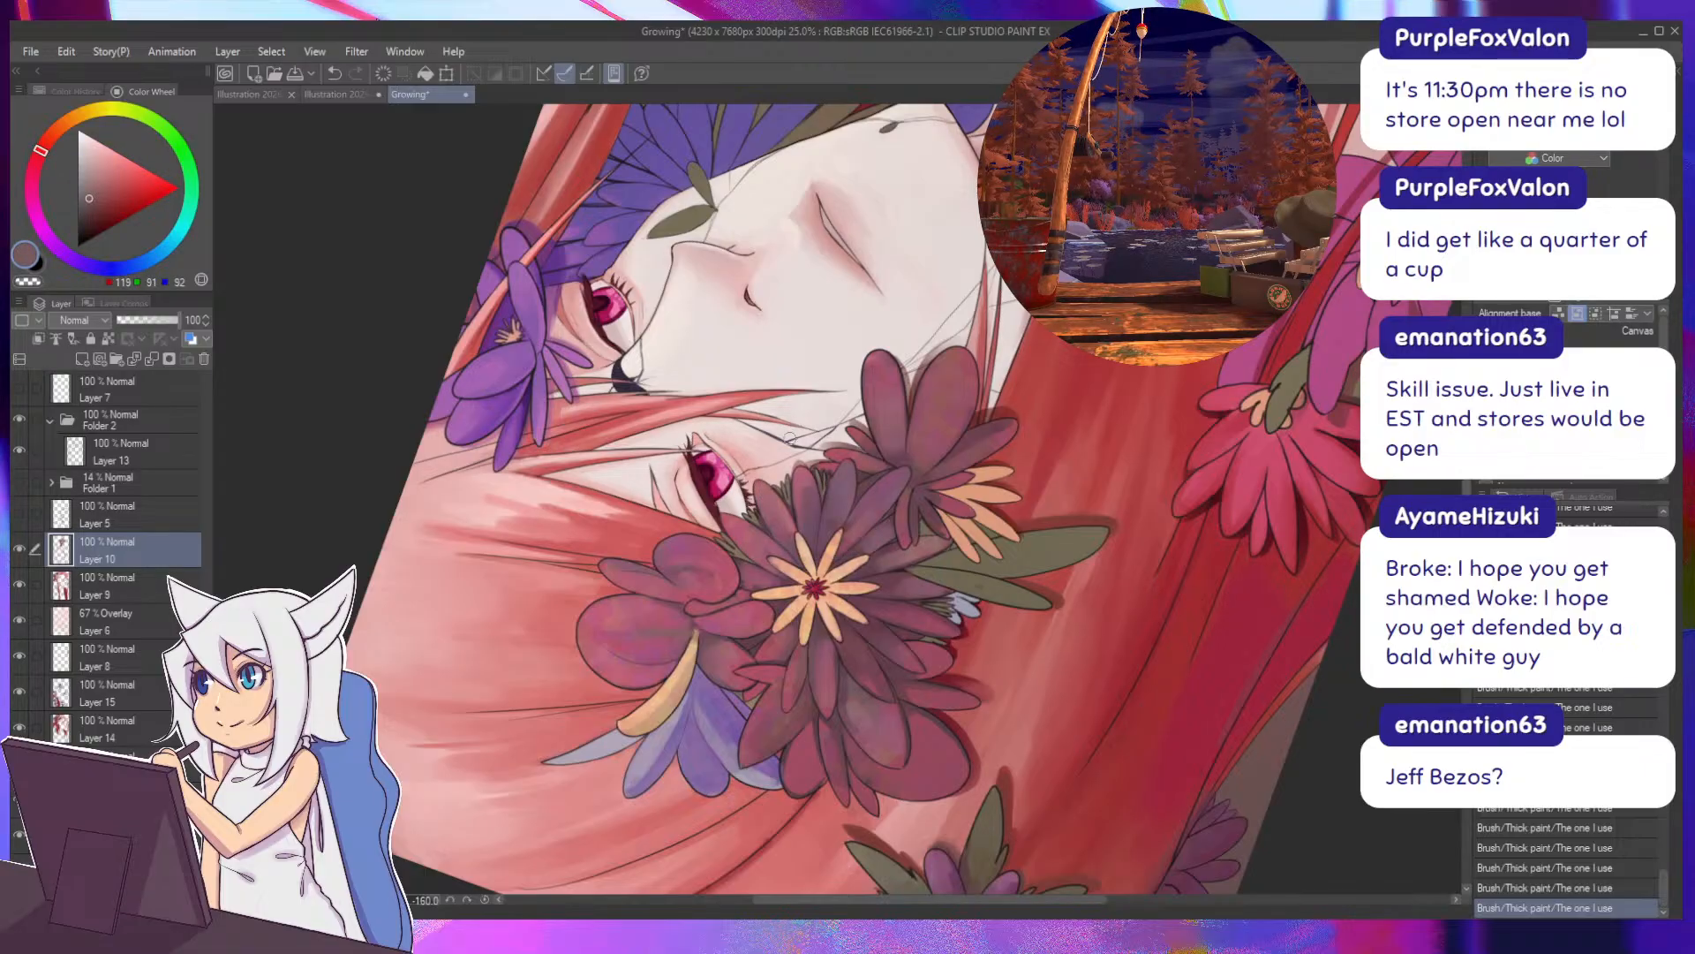
{"action": "left_click", "coordinate": [831, 518], "text": "alt"}
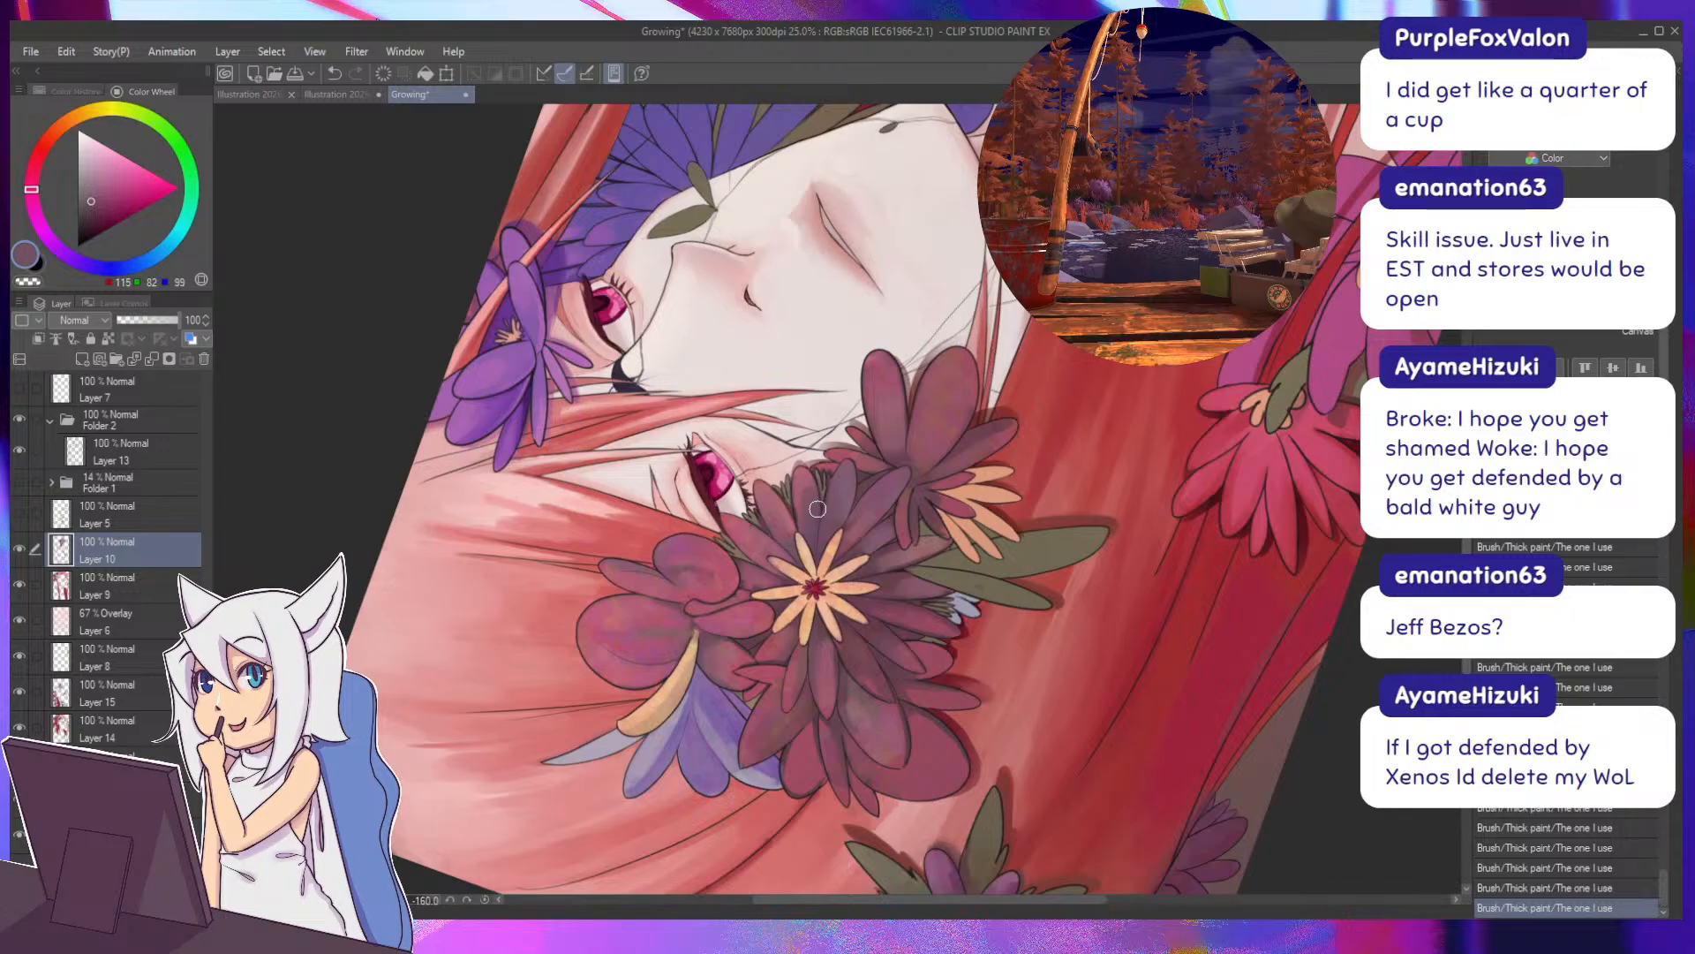
Refine the large flower's cheek-side petals with sampled rose (163, 96, 112) and (169, 80, 101), plus dark plum (95, 64, 75) for shadows.
{"action": "left_click_drag", "start_coordinate": [778, 596], "coordinate": [790, 392]}
{"action": "left_click", "coordinate": [869, 479], "text": "alt"}
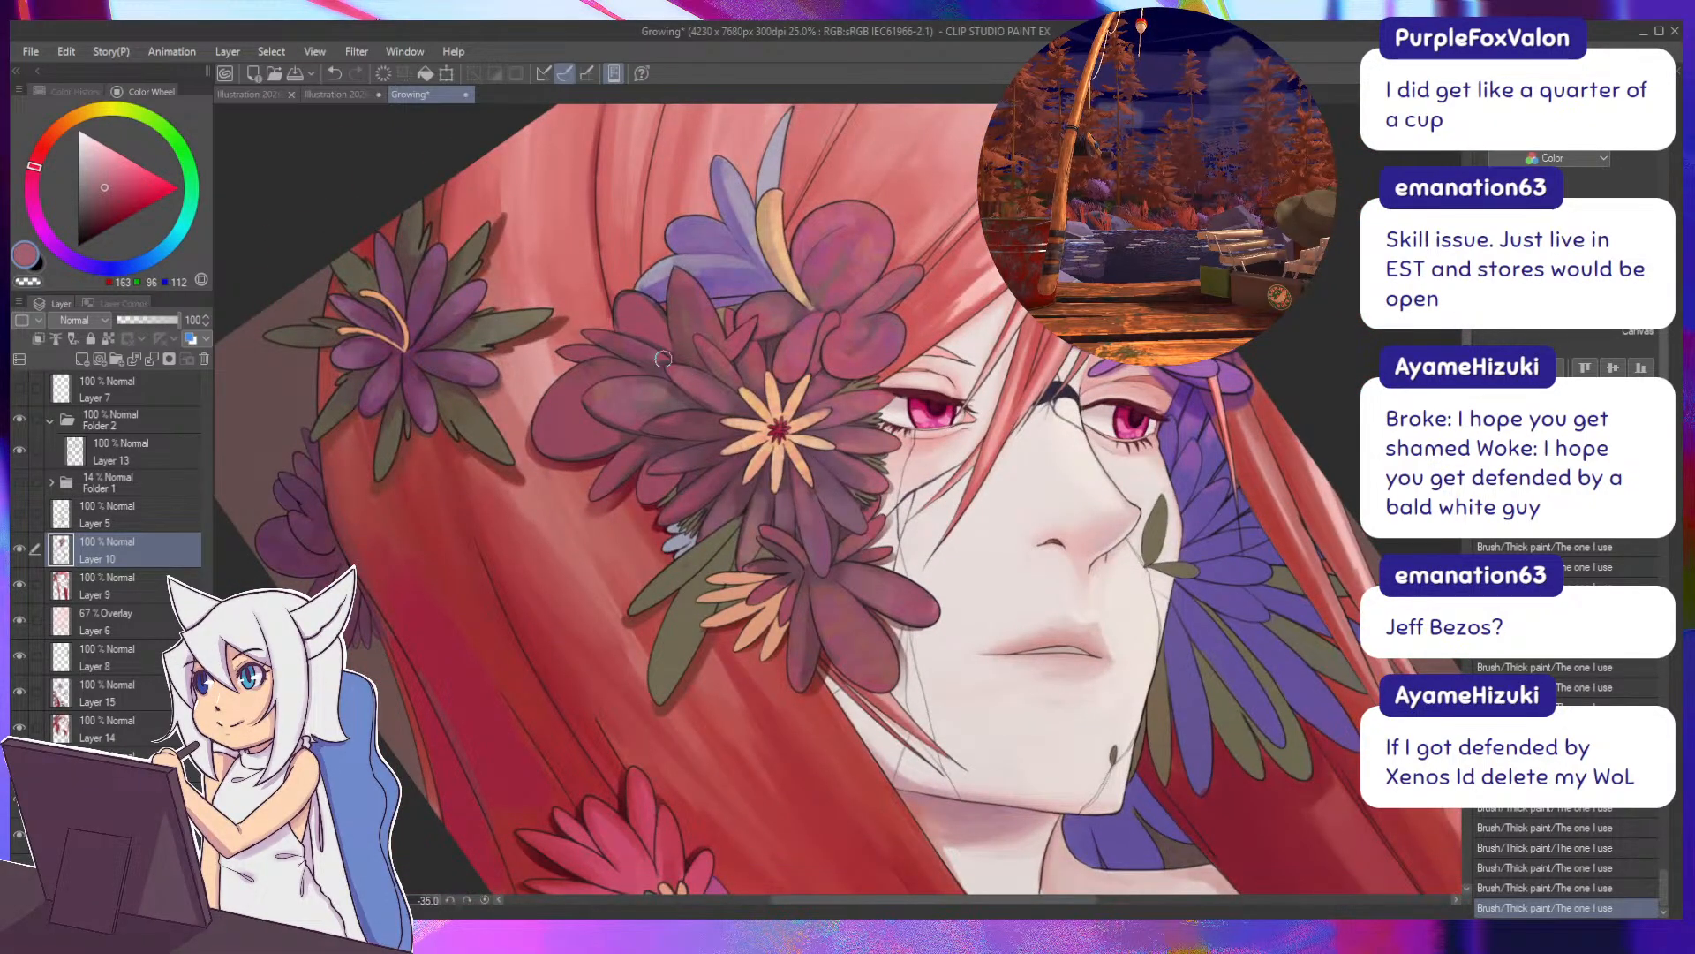
{"action": "left_click", "coordinate": [866, 526], "text": "alt"}
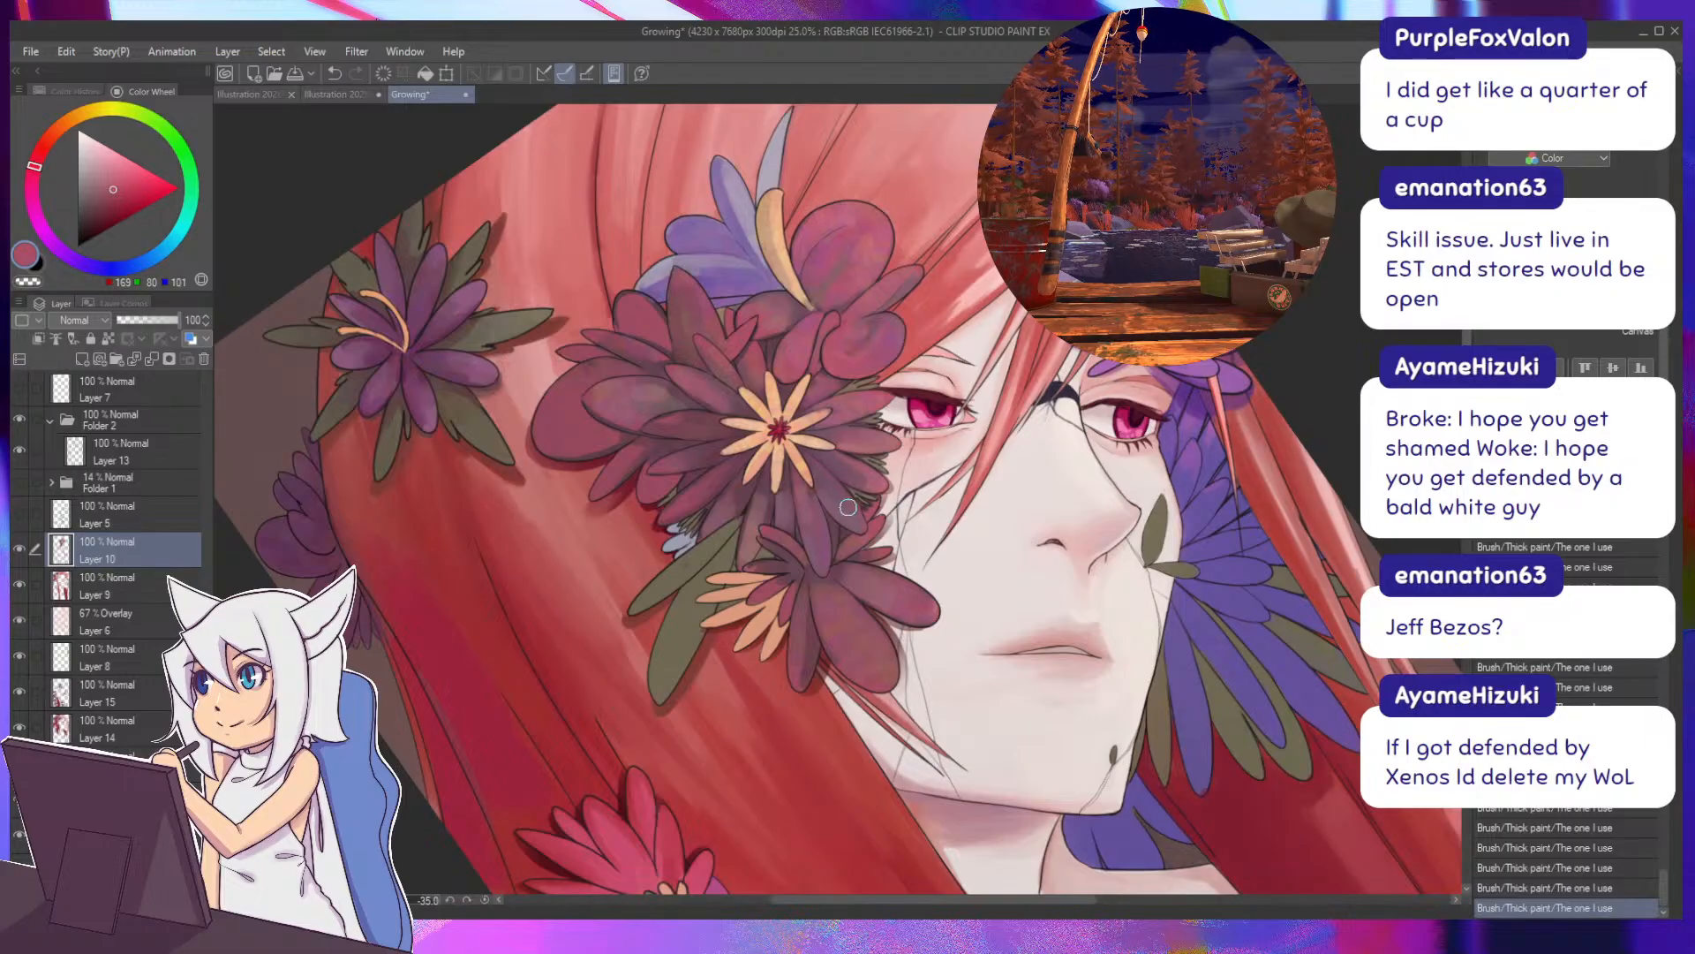
{"action": "left_click", "coordinate": [779, 468], "text": "alt"}
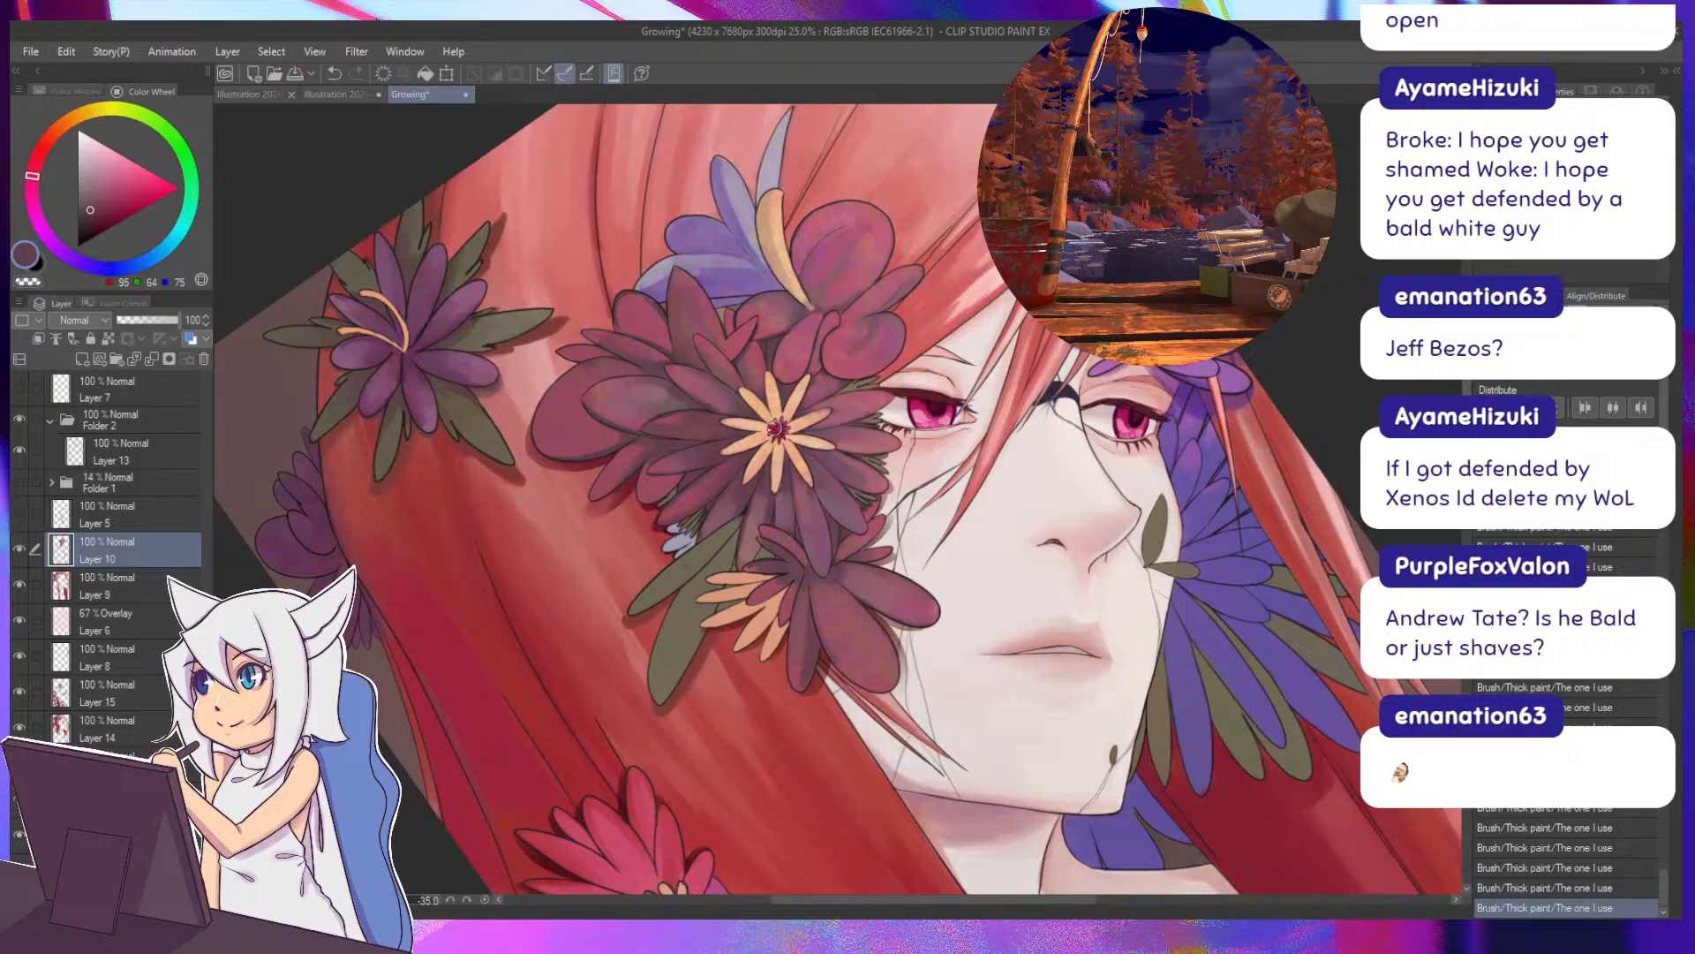
{"action": "left_click", "coordinate": [848, 476], "text": "alt"}
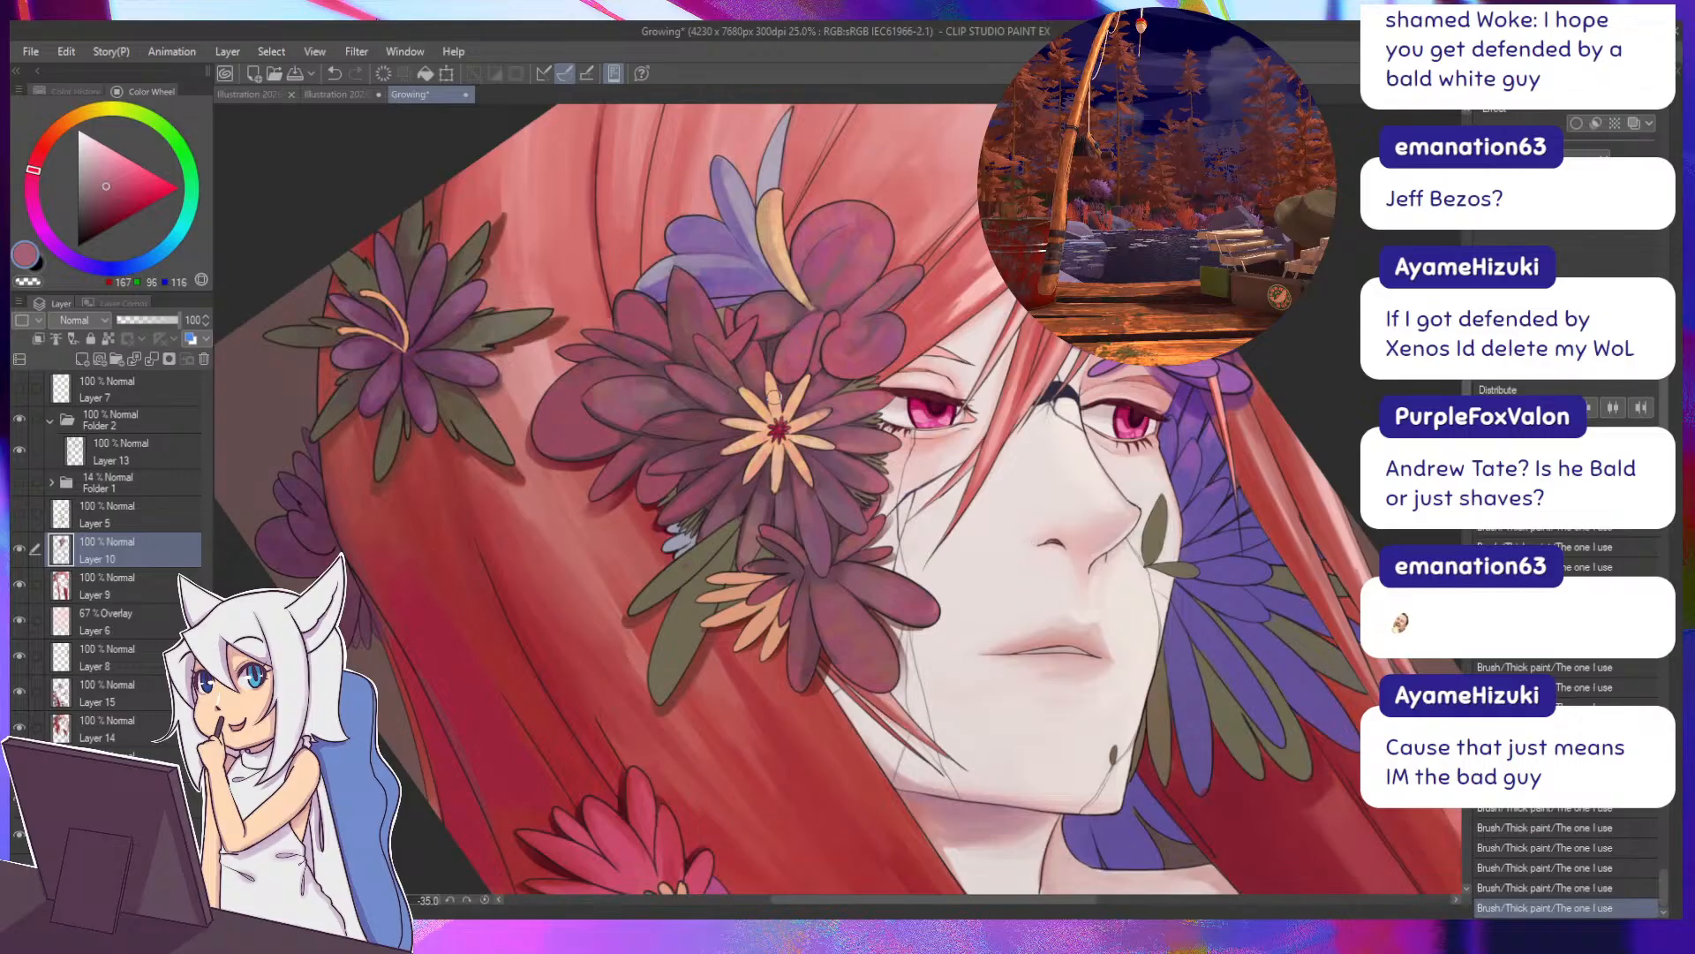
{"action": "left_click", "coordinate": [866, 486], "text": "alt"}
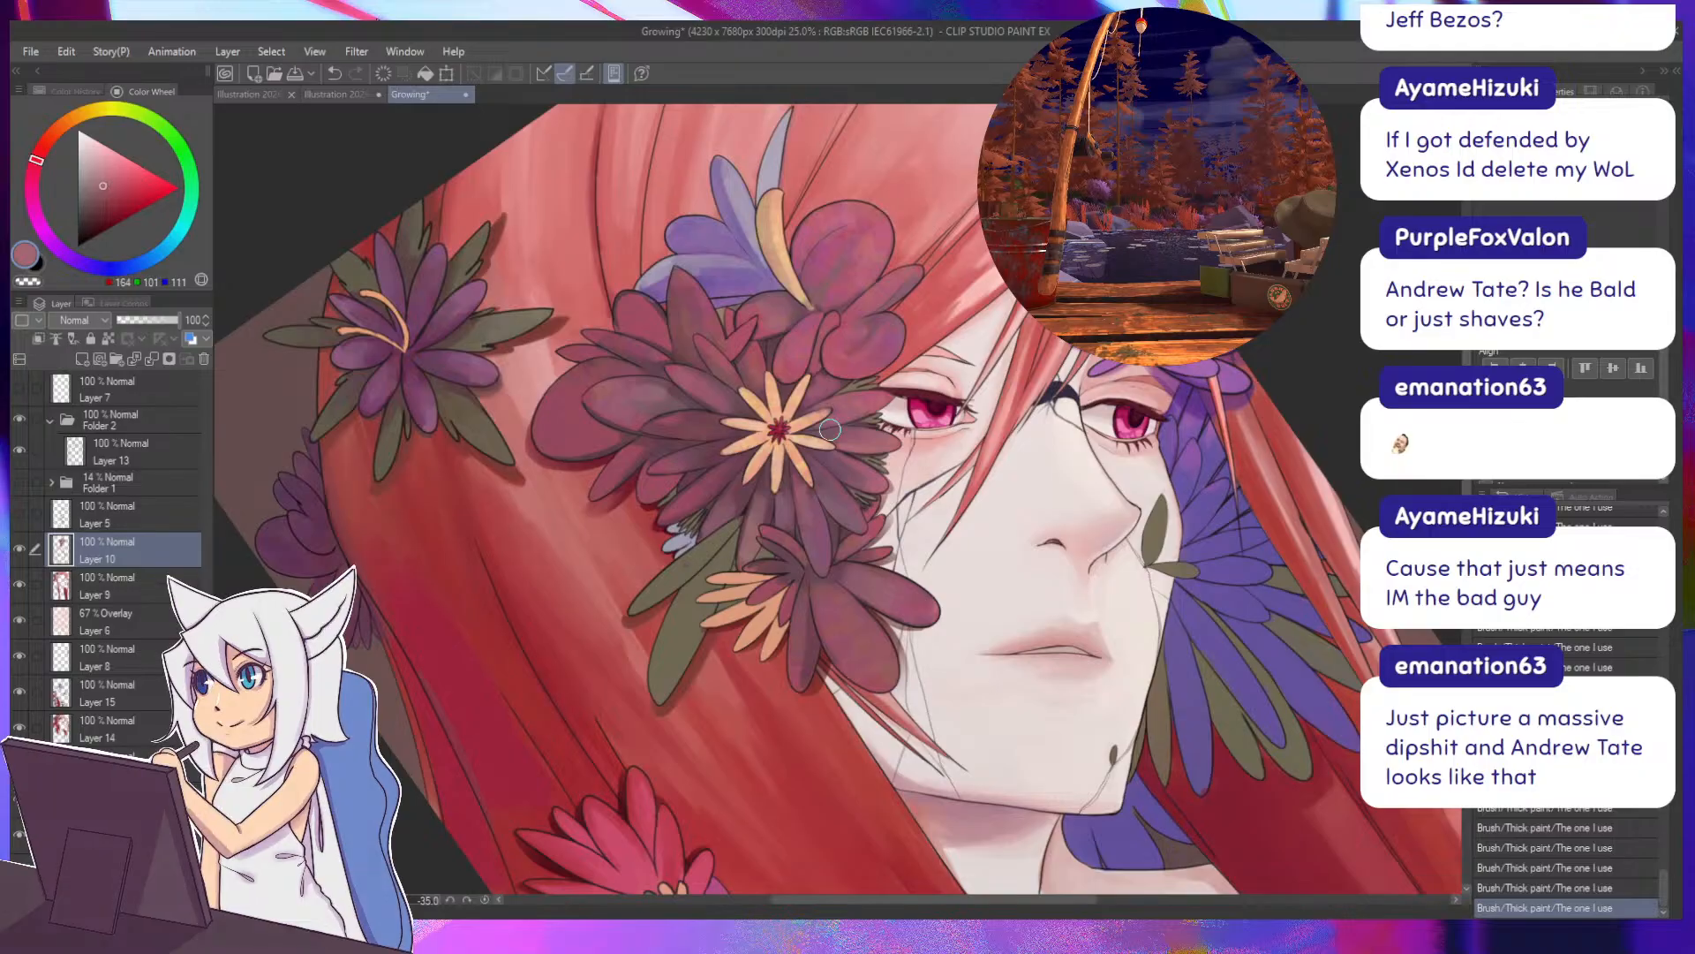
Brighten the large flower's cheek-side petals with sampled rose (174, 95, 123) and (177, 97, 127), undoing the first stroke.
{"action": "left_click", "coordinate": [867, 483], "text": "alt"}
{"action": "mouse_move", "coordinate": [870, 484]}
{"action": "left_mouse_down"}
{"action": "mouse_move", "coordinate": [837, 467]}
{"action": "mouse_move", "coordinate": [886, 460]}
{"action": "mouse_move", "coordinate": [744, 455]}
{"action": "mouse_move", "coordinate": [806, 512]}
{"action": "left_mouse_up"}
{"action": "key", "text": "ctrl+z"}
{"action": "left_click", "coordinate": [808, 499], "text": "alt"}
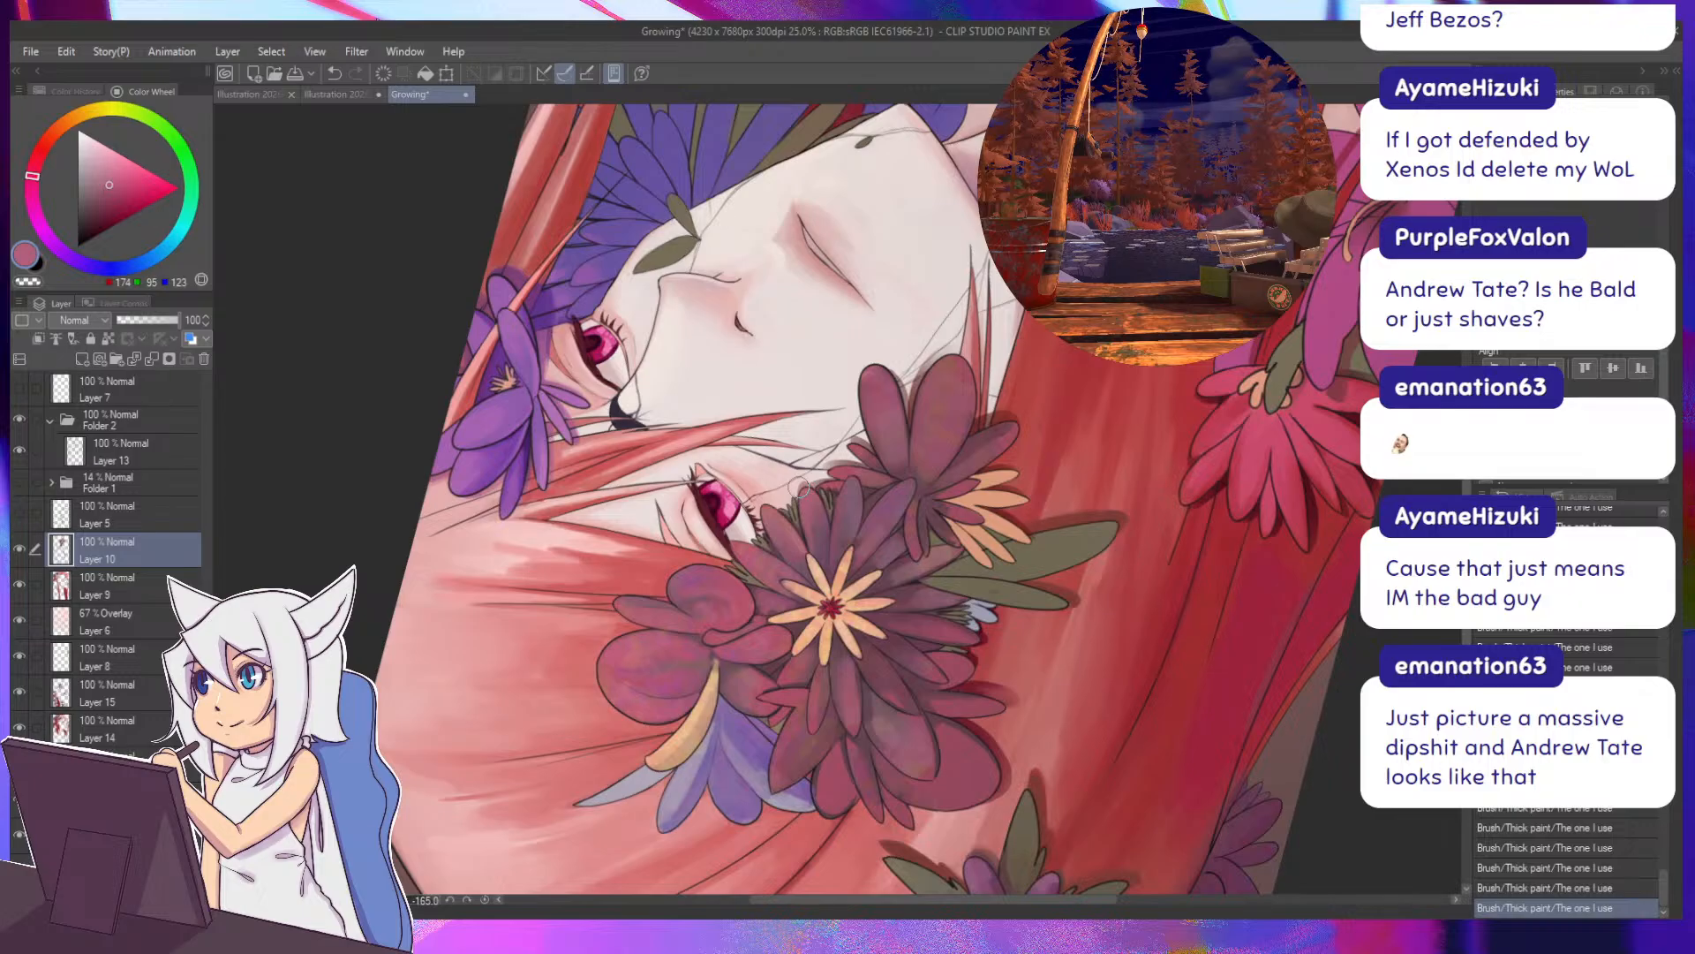
{"action": "left_click", "coordinate": [821, 492], "text": "alt"}
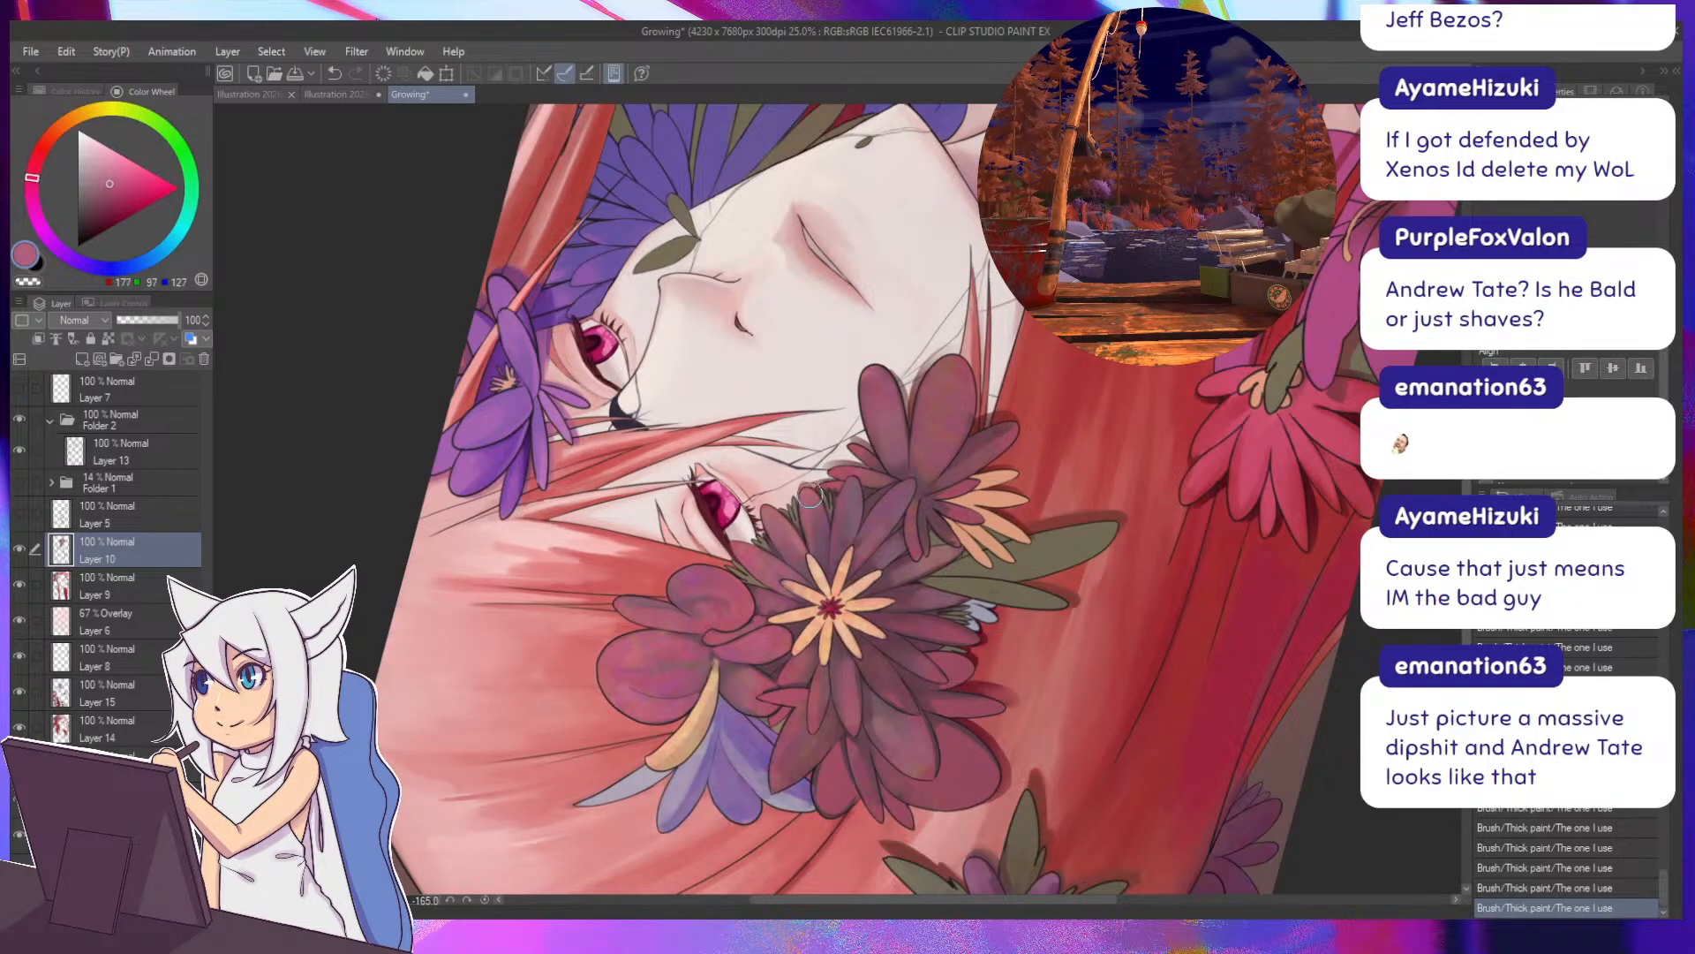
{"action": "mouse_move", "coordinate": [836, 532]}
{"action": "left_mouse_down"}
{"action": "mouse_move", "coordinate": [823, 541]}
{"action": "mouse_move", "coordinate": [751, 441]}
{"action": "left_mouse_up"}
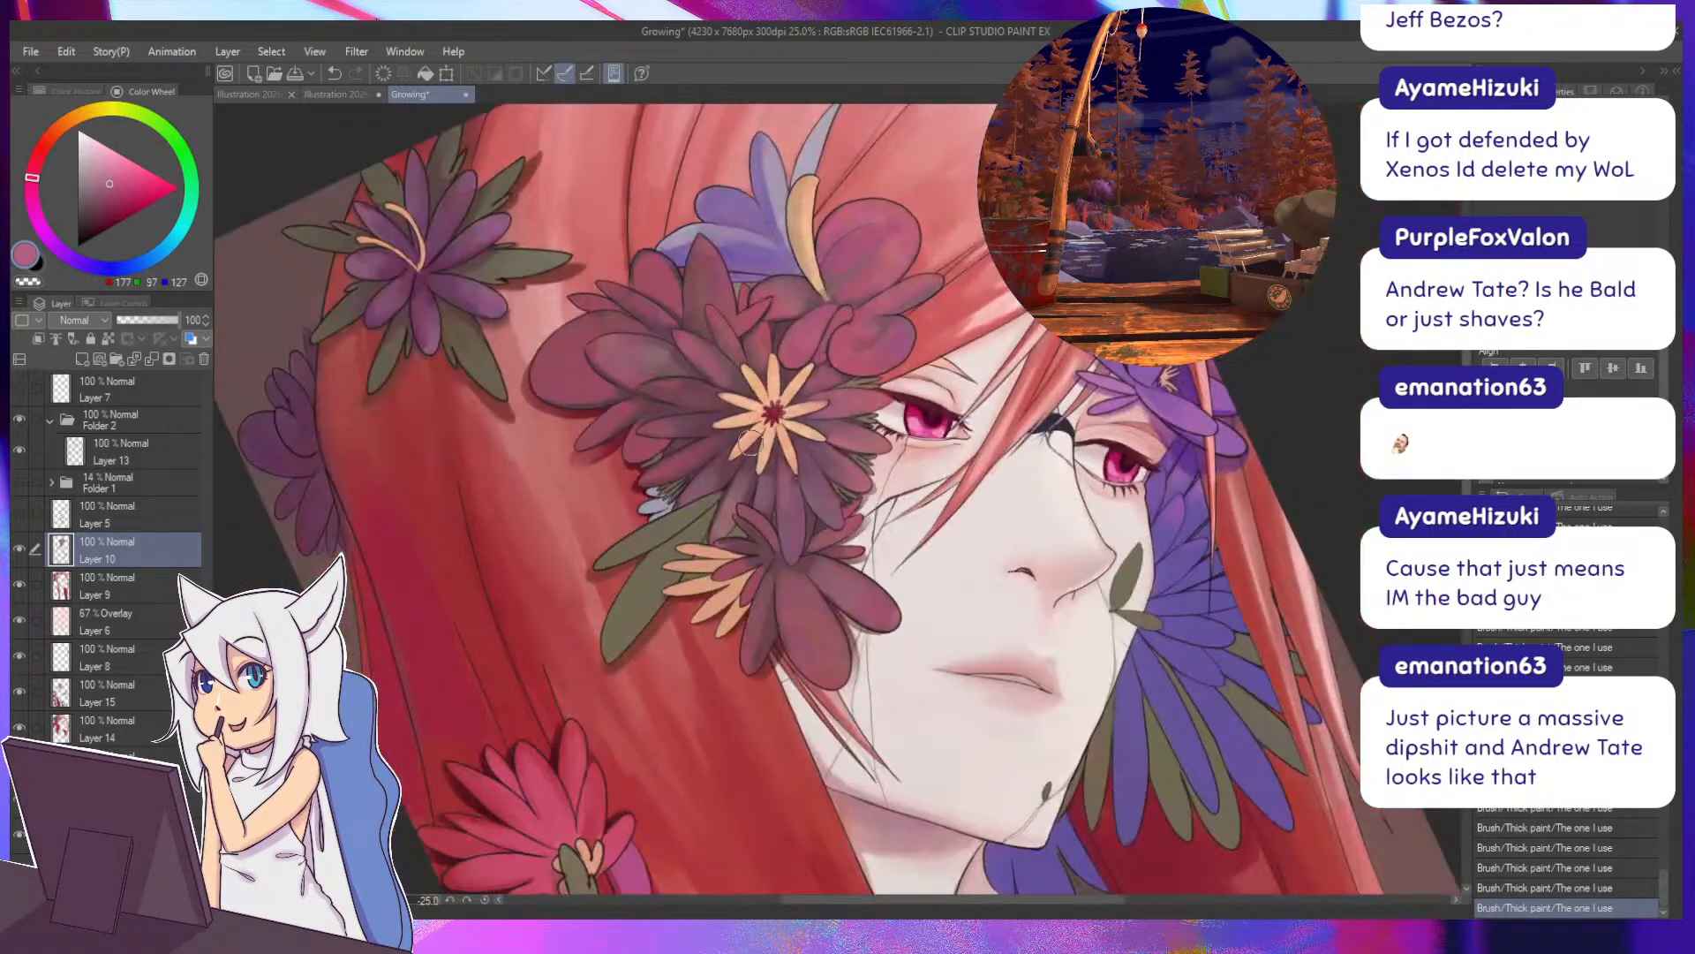
Deepen the large flower's lower petals toward the cheek with sampled plum (134, 79, 98) and muted rose (147, 94, 105).
{"action": "left_click", "coordinate": [837, 506], "text": "alt"}
{"action": "left_click", "coordinate": [830, 507], "text": "alt"}
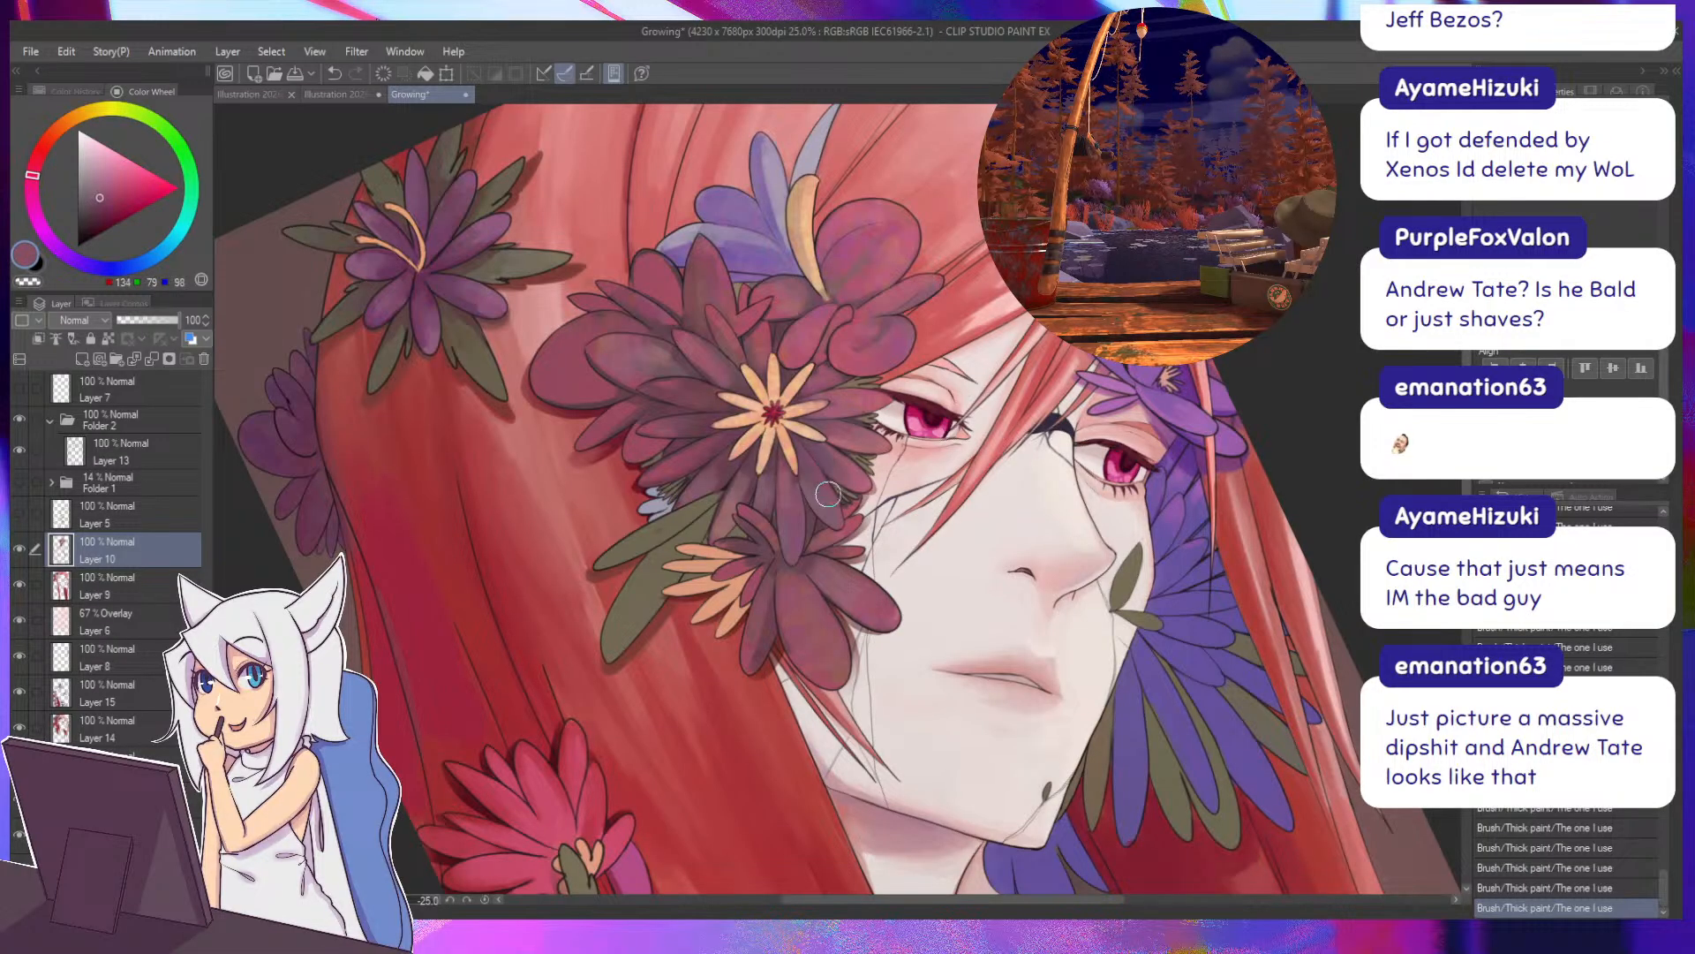
{"action": "left_click_drag", "start_coordinate": [830, 506], "coordinate": [788, 541]}
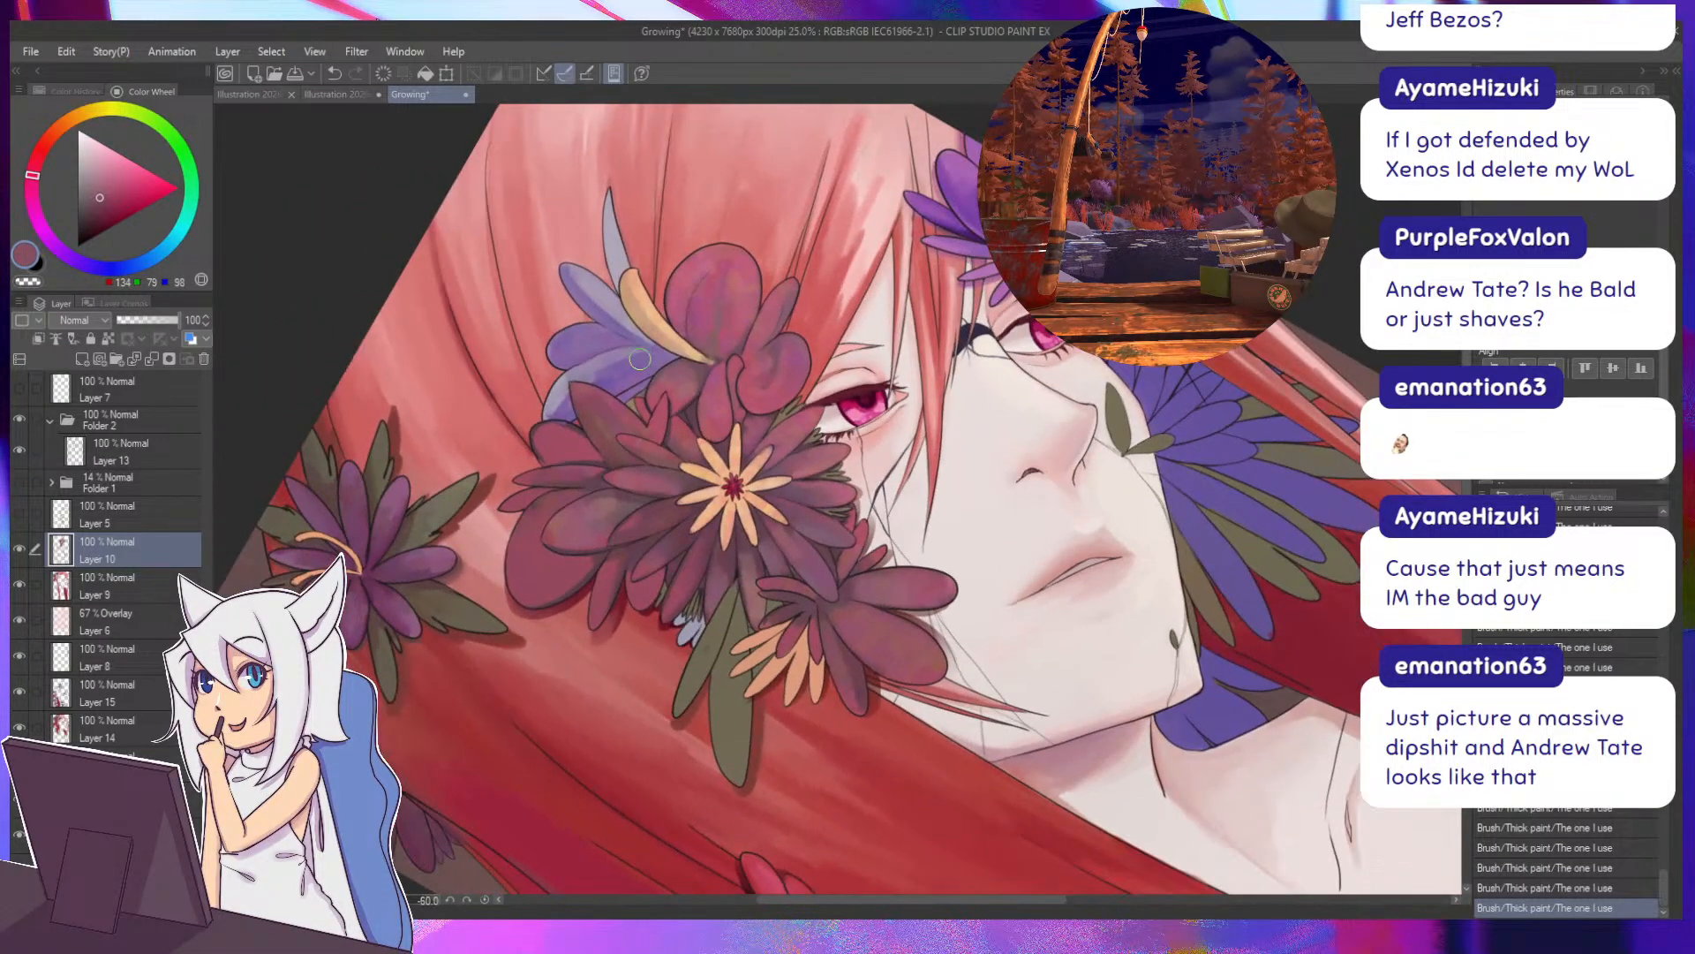
{"action": "left_click", "coordinate": [788, 541], "text": "alt"}
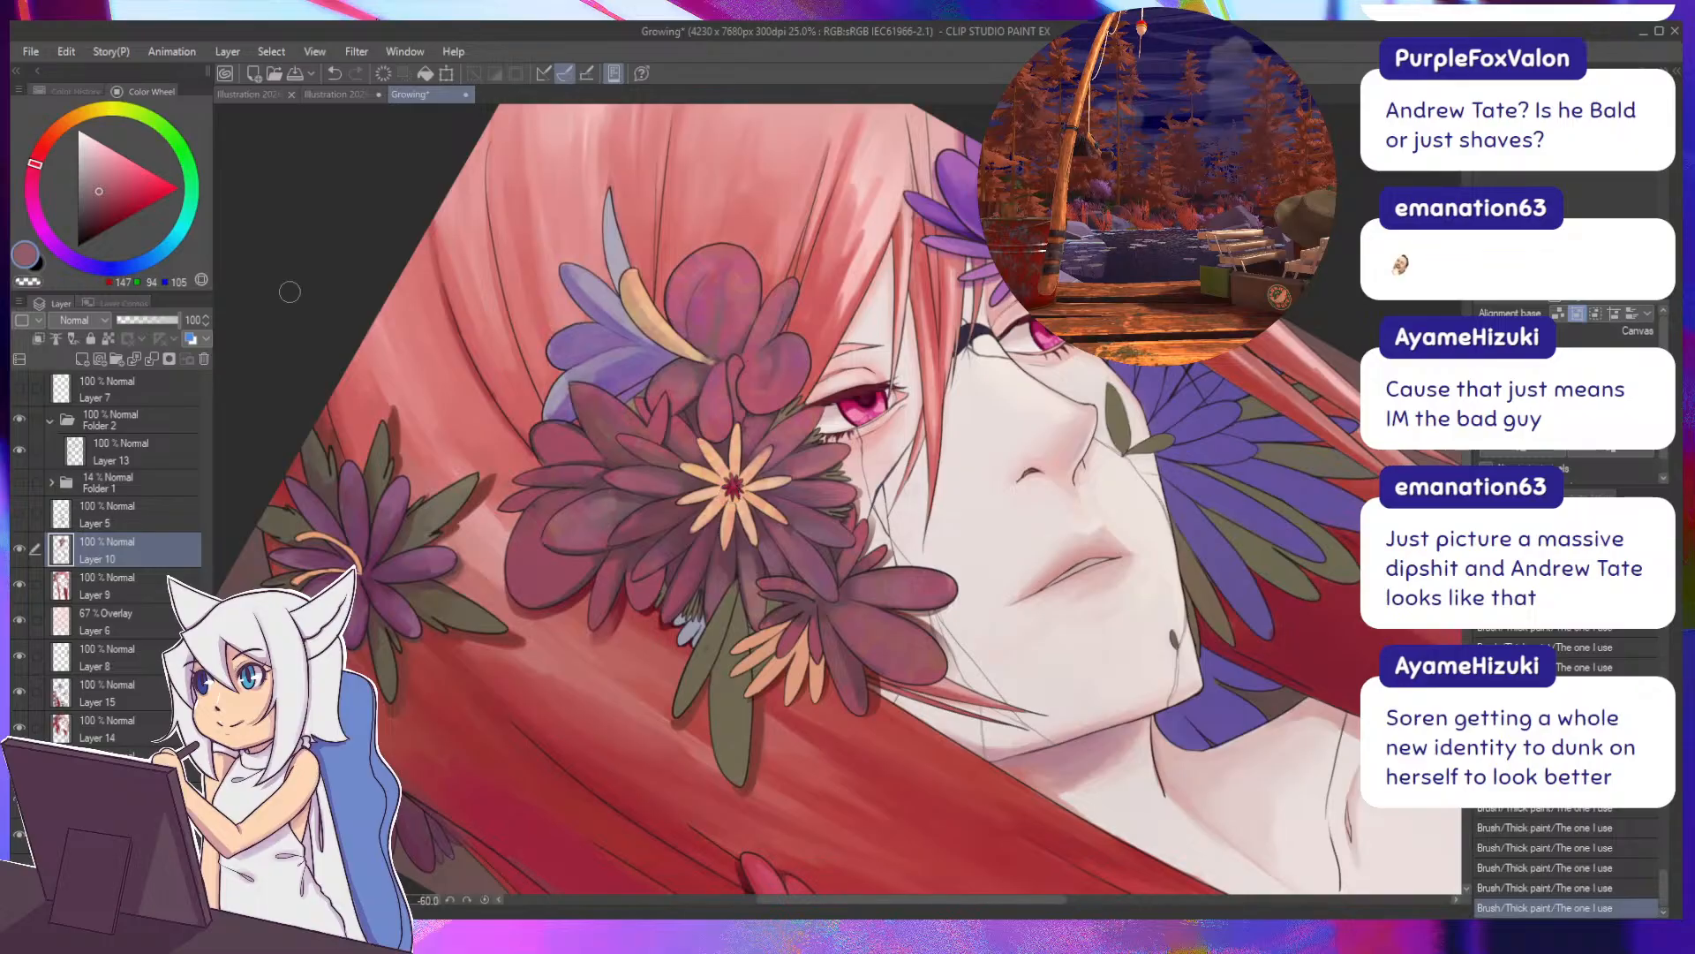
Blend the large flower's face-side petals with sampled rose (166, 78, 100) and muted plum (133, 86, 104).
{"action": "left_click", "coordinate": [616, 413], "text": "alt"}
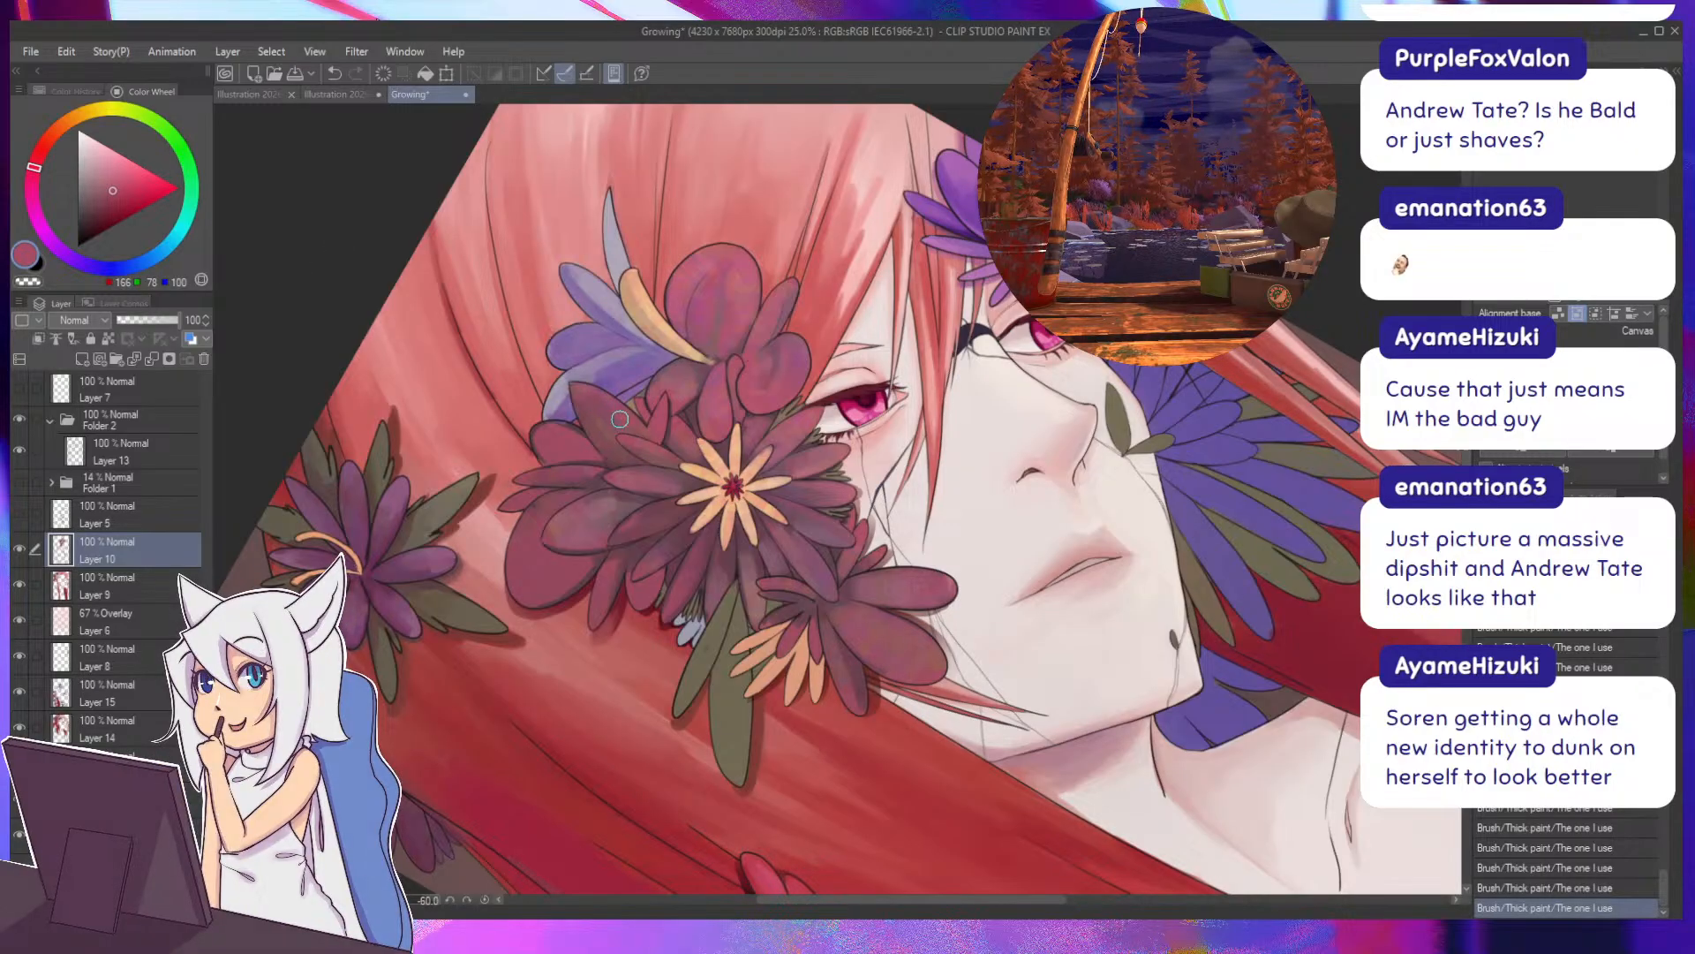
{"action": "left_click_drag", "start_coordinate": [758, 478], "coordinate": [745, 451]}
{"action": "key", "text": "minus"}
{"action": "key", "text": "minus"}
{"action": "key", "text": "minus"}
{"action": "key", "text": "minus"}
{"action": "key", "text": "minus"}
{"action": "key", "text": "minus"}
{"action": "key", "text": "minus"}
{"action": "key", "text": "minus"}
{"action": "key", "text": "minus"}
{"action": "key", "text": "minus"}
{"action": "key", "text": "minus"}
{"action": "key", "text": "minus"}
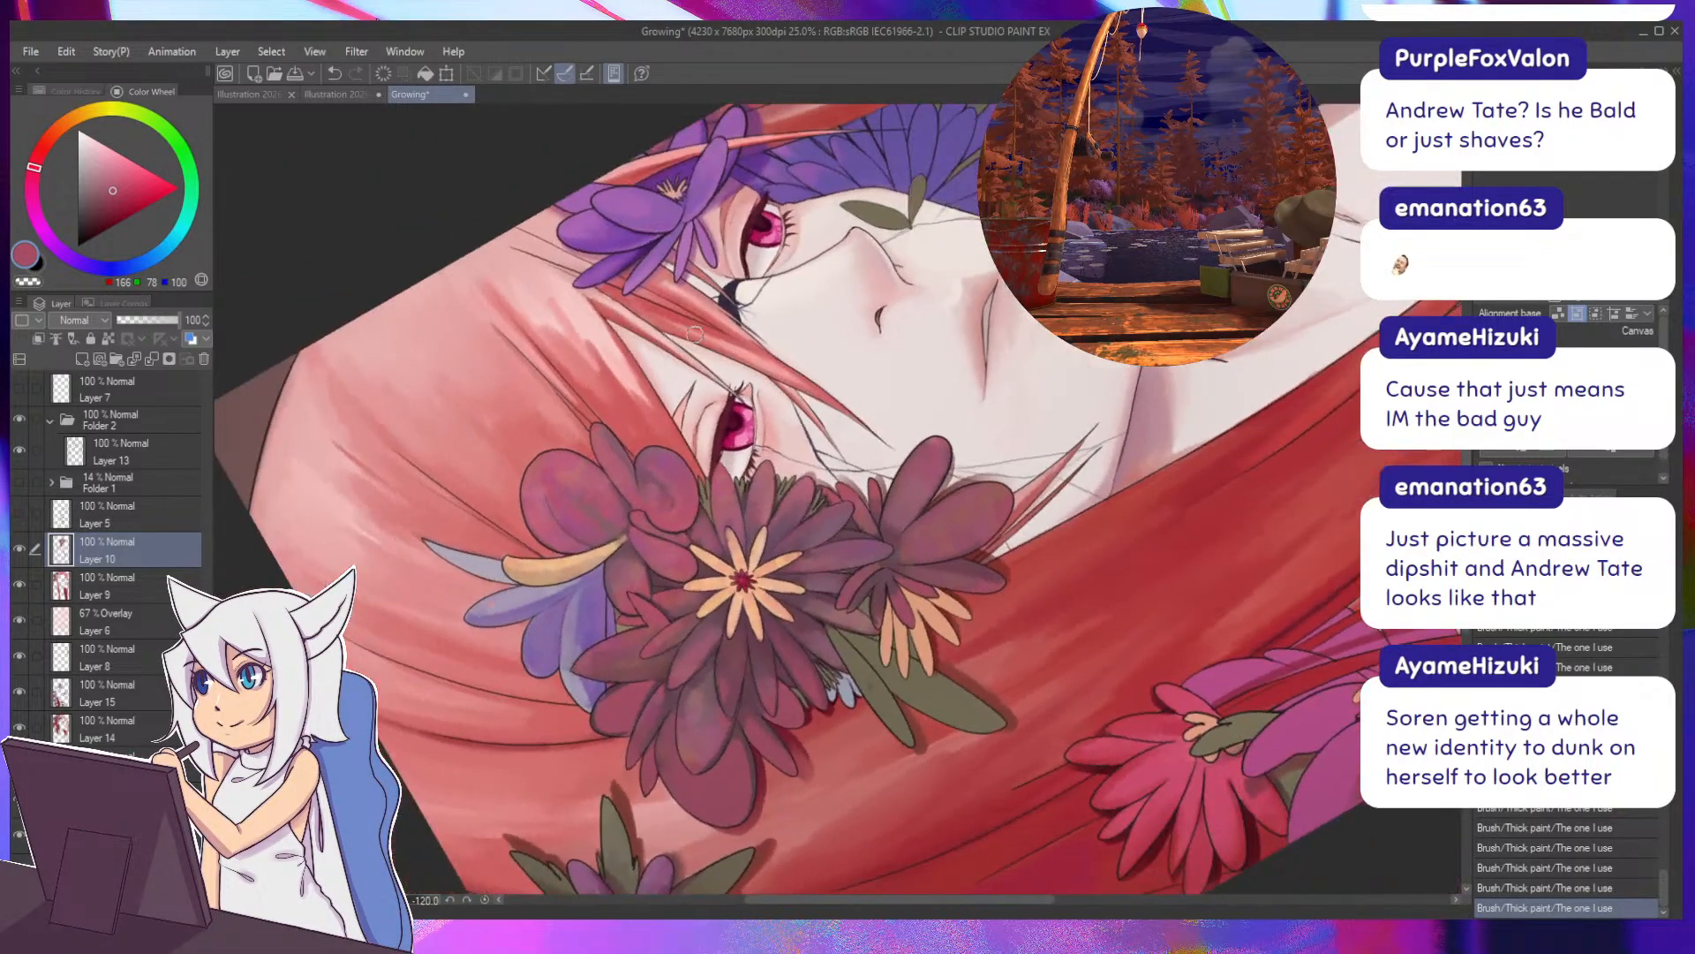
{"action": "key", "text": "minus"}
{"action": "key", "text": "minus"}
{"action": "key", "text": "minus"}
{"action": "key", "text": "minus"}
{"action": "key", "text": "minus"}
{"action": "left_click", "coordinate": [842, 490], "text": "alt"}
{"action": "left_click", "coordinate": [851, 504], "text": "alt"}
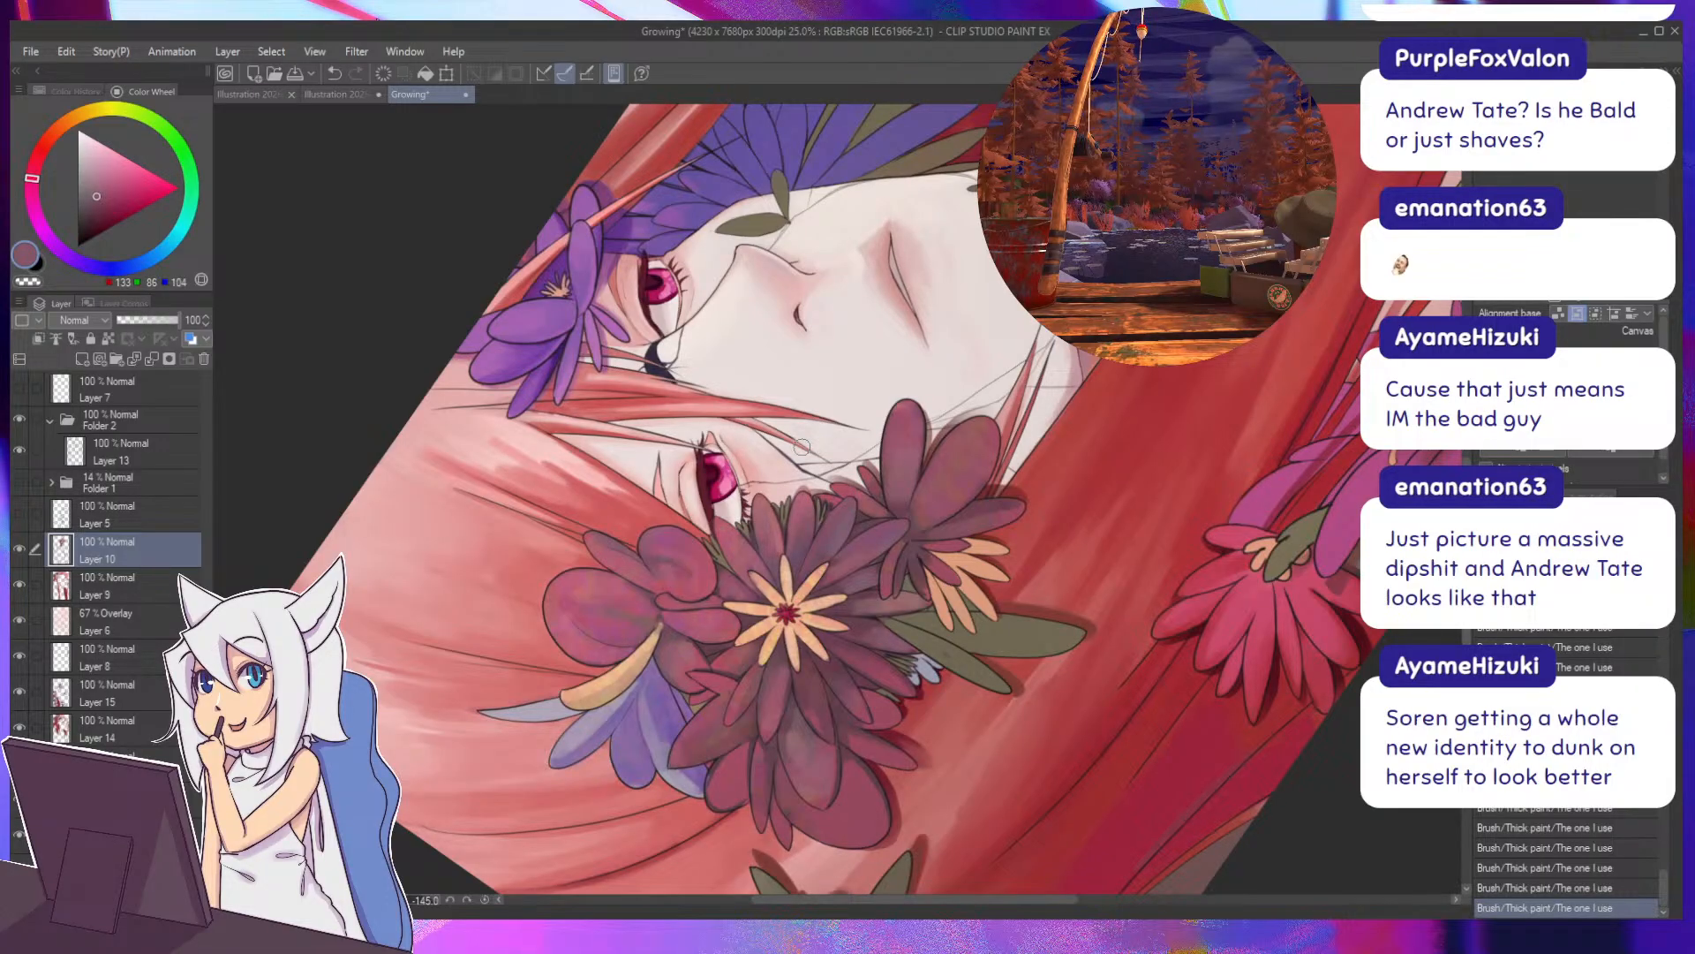
Lighten the large flower's petal tips near the eye with sampled dusty pink (174, 108, 114).
{"action": "key", "text": "asciicircum"}
{"action": "key", "text": "asciicircum"}
{"action": "key", "text": "asciicircum"}
{"action": "key", "text": "asciicircum"}
{"action": "key", "text": "asciicircum"}
{"action": "key", "text": "asciicircum"}
{"action": "key", "text": "asciicircum"}
{"action": "key", "text": "asciicircum"}
{"action": "key", "text": "asciicircum"}
{"action": "key", "text": "asciicircum"}
{"action": "key", "text": "asciicircum"}
{"action": "key", "text": "asciicircum"}
{"action": "key", "text": "asciicircum"}
{"action": "key", "text": "asciicircum"}
{"action": "key", "text": "asciicircum"}
{"action": "key", "text": "asciicircum"}
{"action": "key", "text": "asciicircum"}
{"action": "key", "text": "asciicircum"}
{"action": "key", "text": "asciicircum"}
{"action": "key", "text": "asciicircum"}
{"action": "left_click_drag", "start_coordinate": [762, 391], "coordinate": [726, 415]}
{"action": "left_click", "coordinate": [828, 460], "text": "alt"}
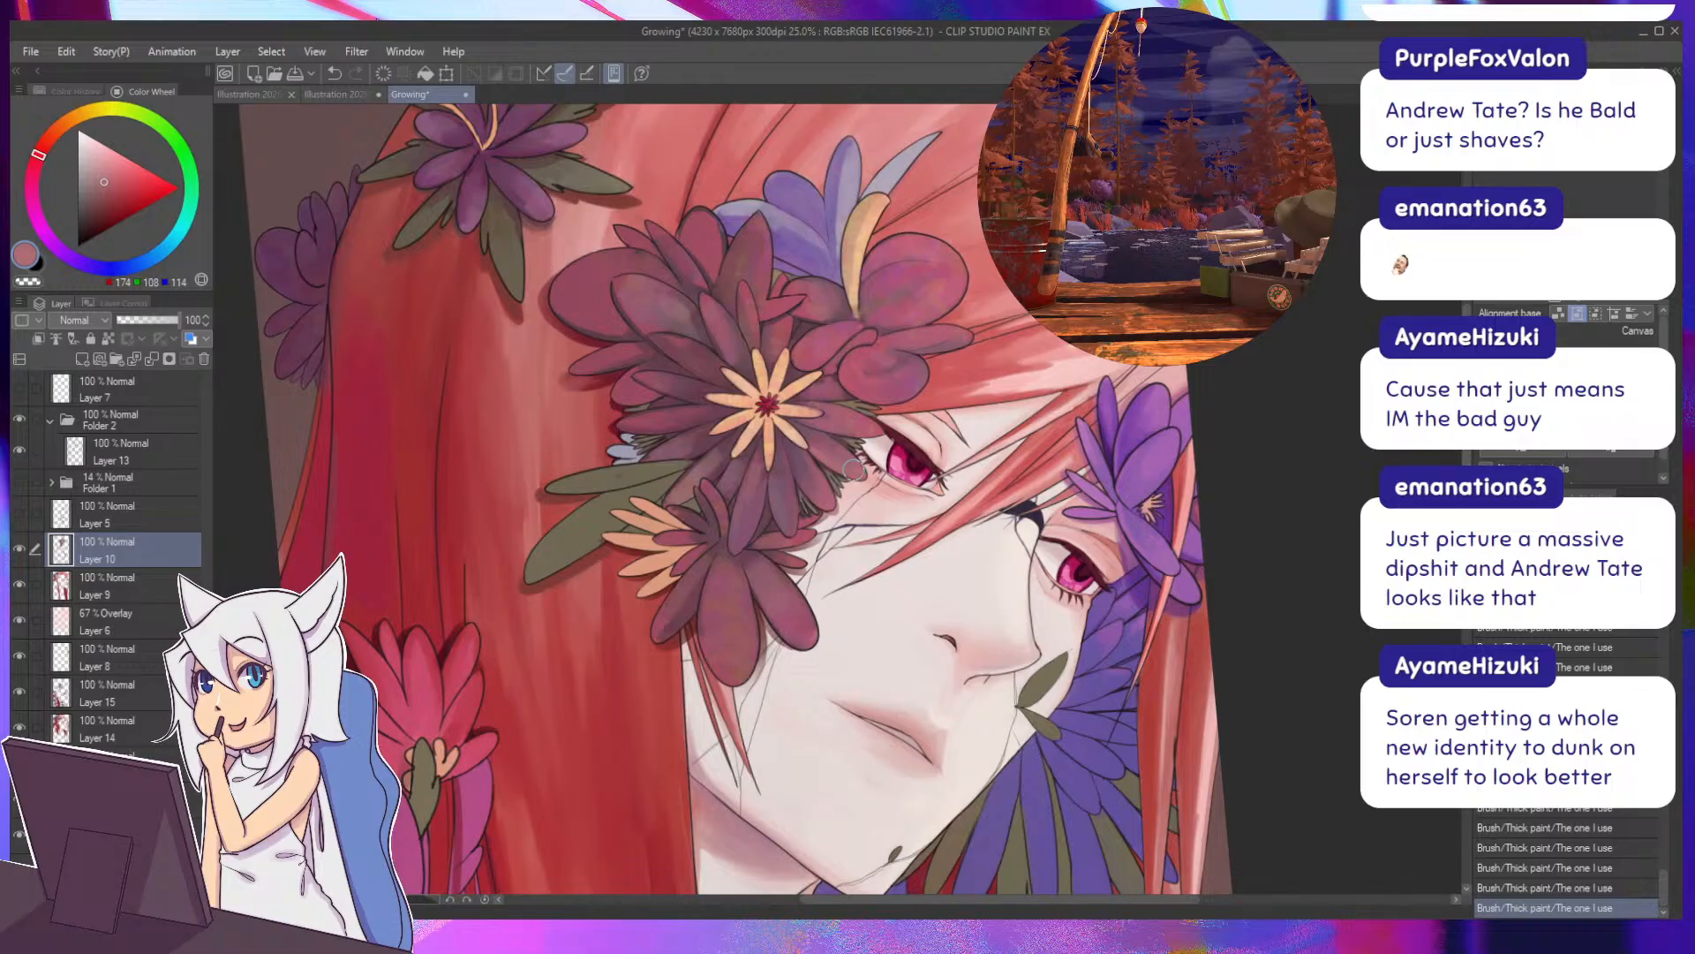
Shade the petals between the large flower's yellow centre and the eye with sampled plum (107, 77, 99) and (135, 84, 109).
{"action": "key", "text": "minus"}
{"action": "key", "text": "minus"}
{"action": "key", "text": "minus"}
{"action": "key", "text": "minus"}
{"action": "key", "text": "minus"}
{"action": "key", "text": "minus"}
{"action": "key", "text": "minus"}
{"action": "key", "text": "minus"}
{"action": "key", "text": "minus"}
{"action": "key", "text": "minus"}
{"action": "key", "text": "minus"}
{"action": "key", "text": "minus"}
{"action": "key", "text": "minus"}
{"action": "key", "text": "minus"}
{"action": "key", "text": "minus"}
{"action": "key", "text": "minus"}
{"action": "key", "text": "minus"}
{"action": "key", "text": "minus"}
{"action": "key", "text": "minus"}
{"action": "key", "text": "minus"}
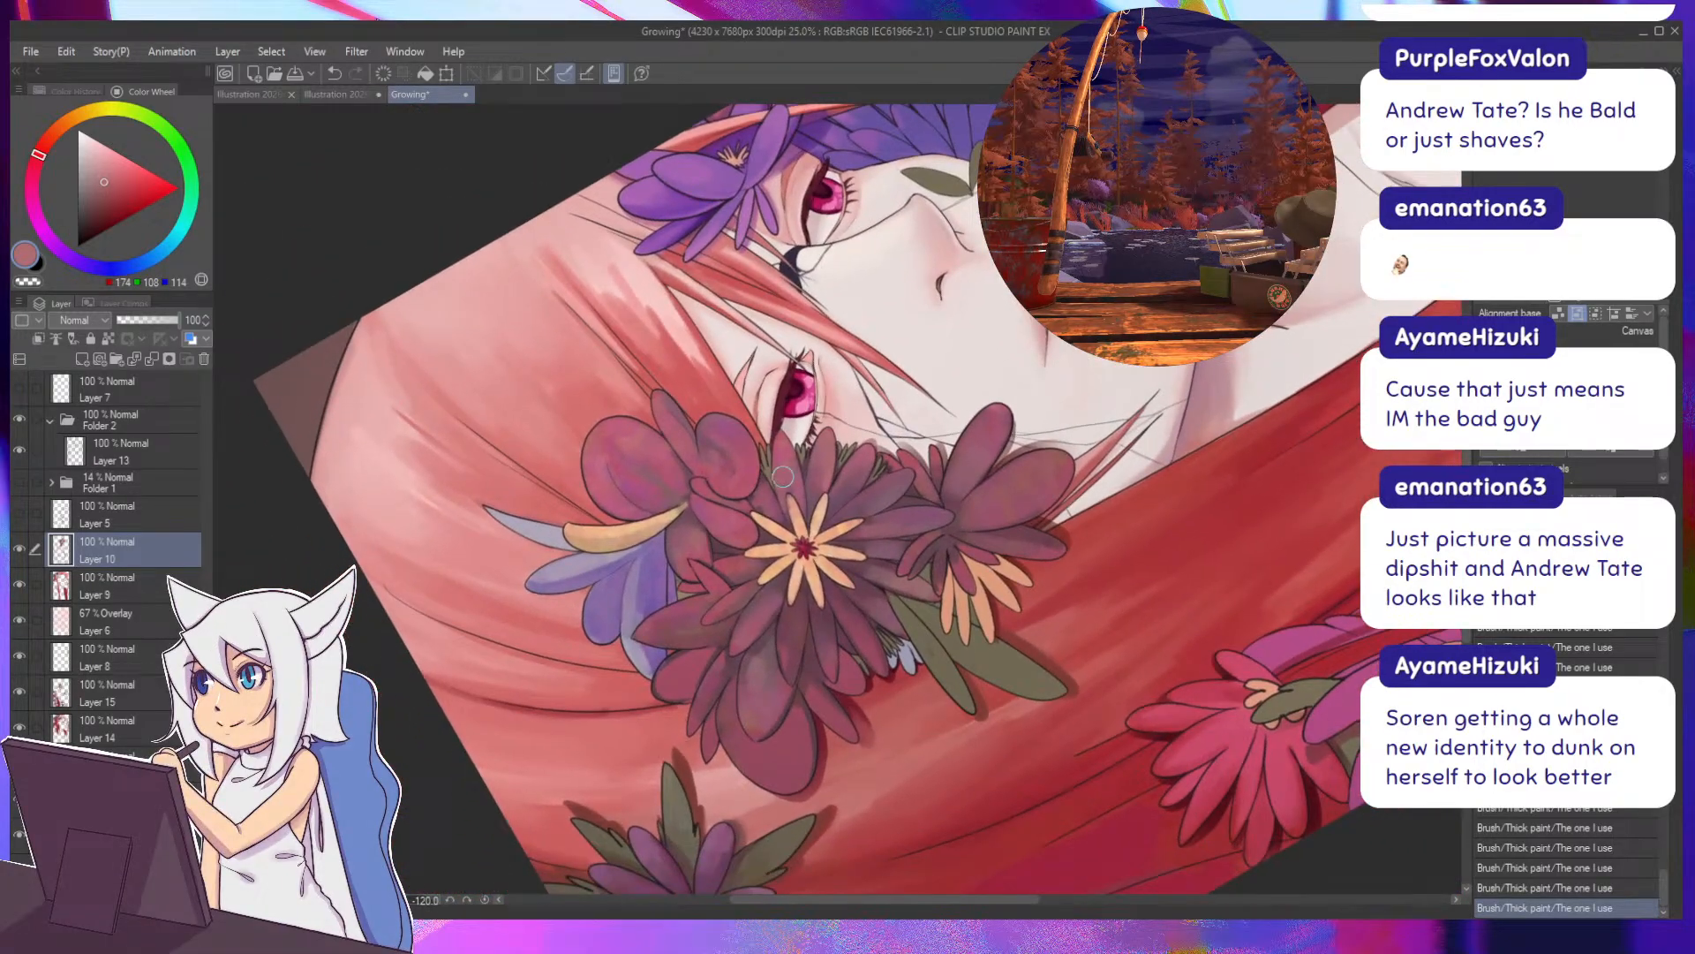
{"action": "left_click_drag", "start_coordinate": [751, 507], "coordinate": [777, 468]}
{"action": "left_click", "coordinate": [801, 510], "text": "alt"}
{"action": "left_click", "coordinate": [805, 505], "text": "alt"}
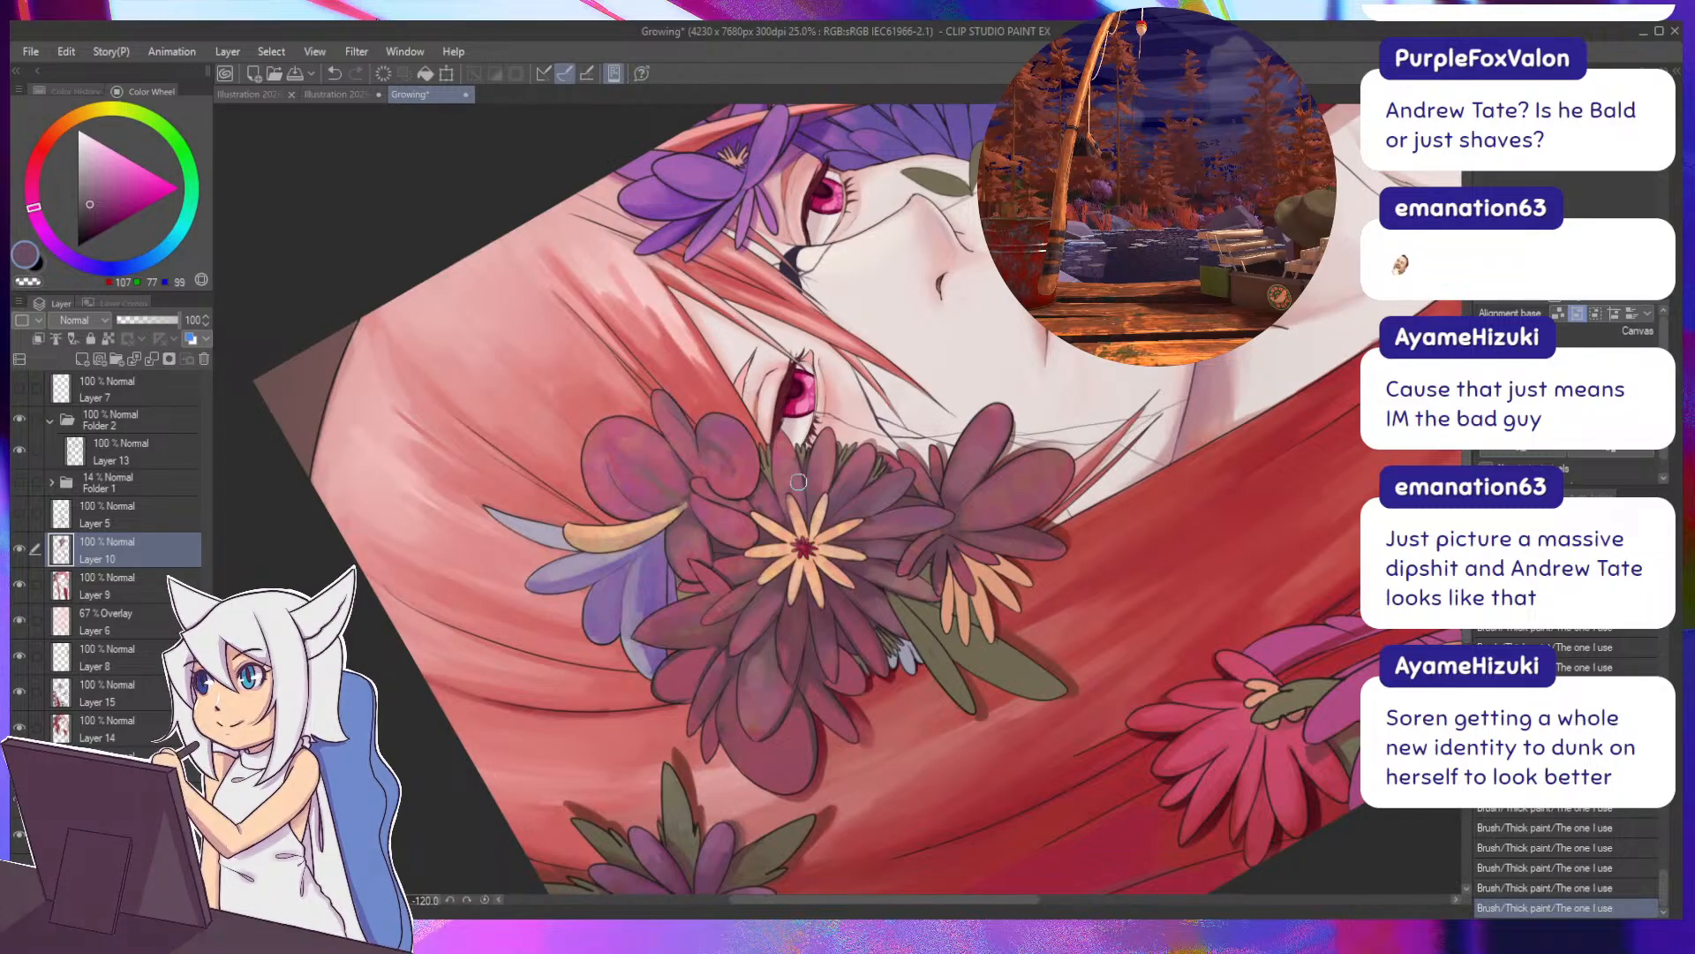
{"action": "left_click", "coordinate": [804, 508], "text": "alt"}
Rework the large flower's eye-side petals with sampled pink (181, 87, 137) and plums (115, 82, 100) and (129, 84, 103), undoing one stroke.
{"action": "left_click_drag", "start_coordinate": [780, 393], "coordinate": [929, 548]}
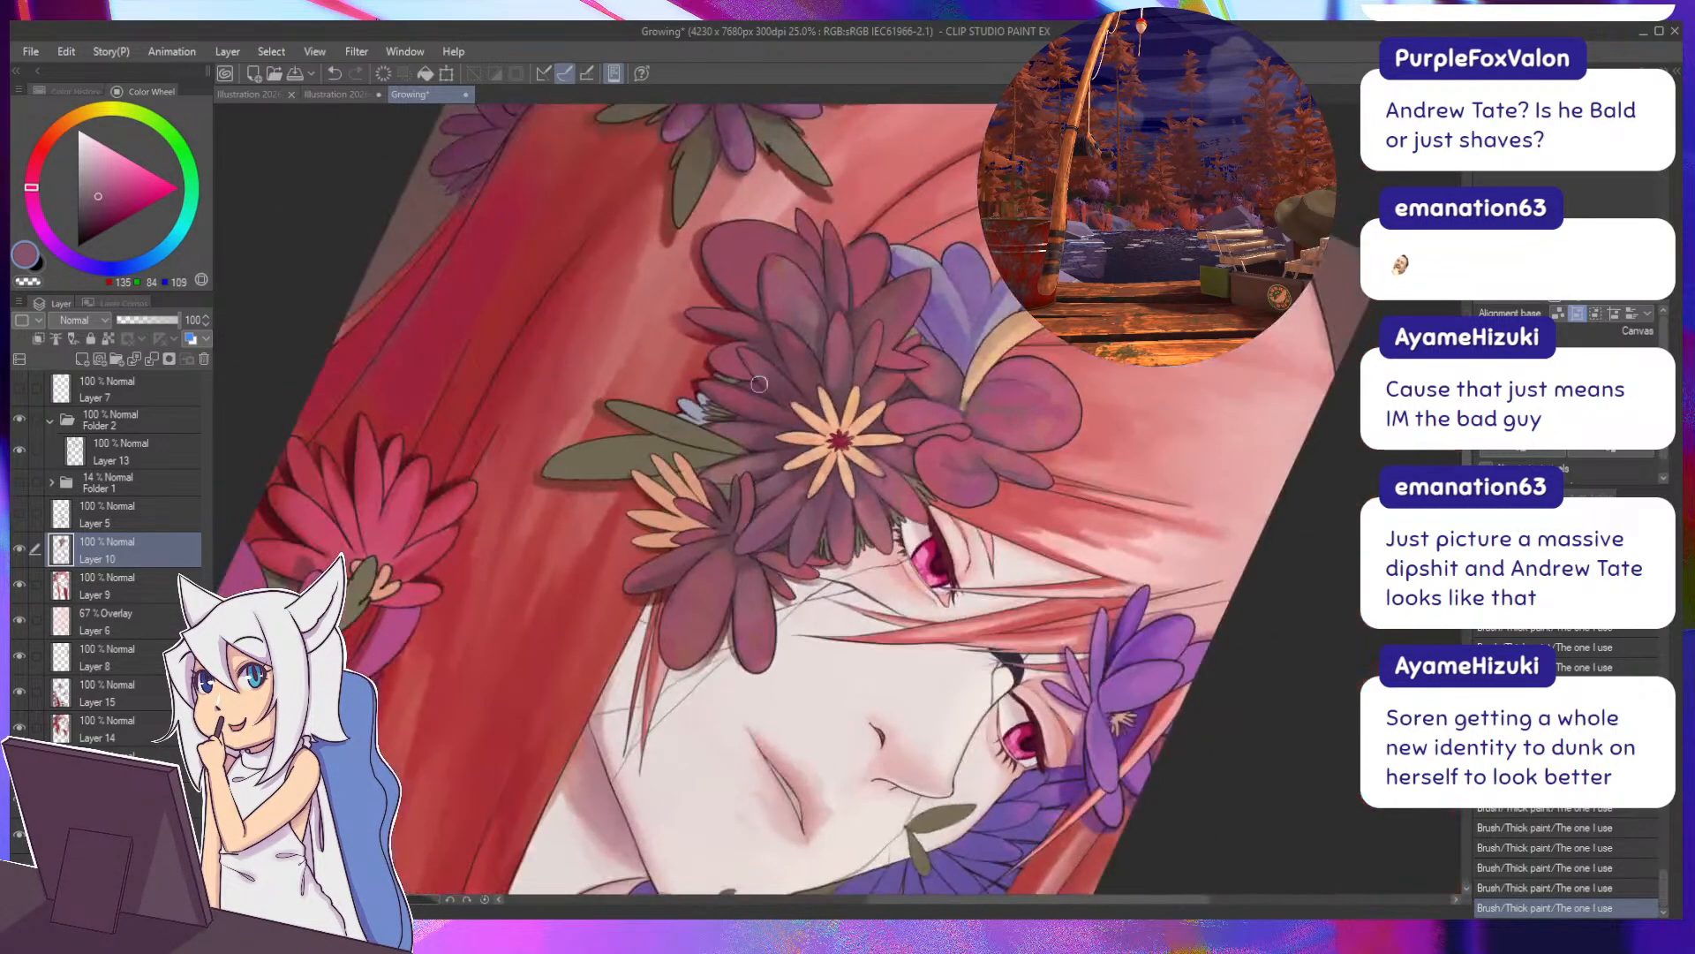
{"action": "left_click", "coordinate": [907, 503], "text": "alt"}
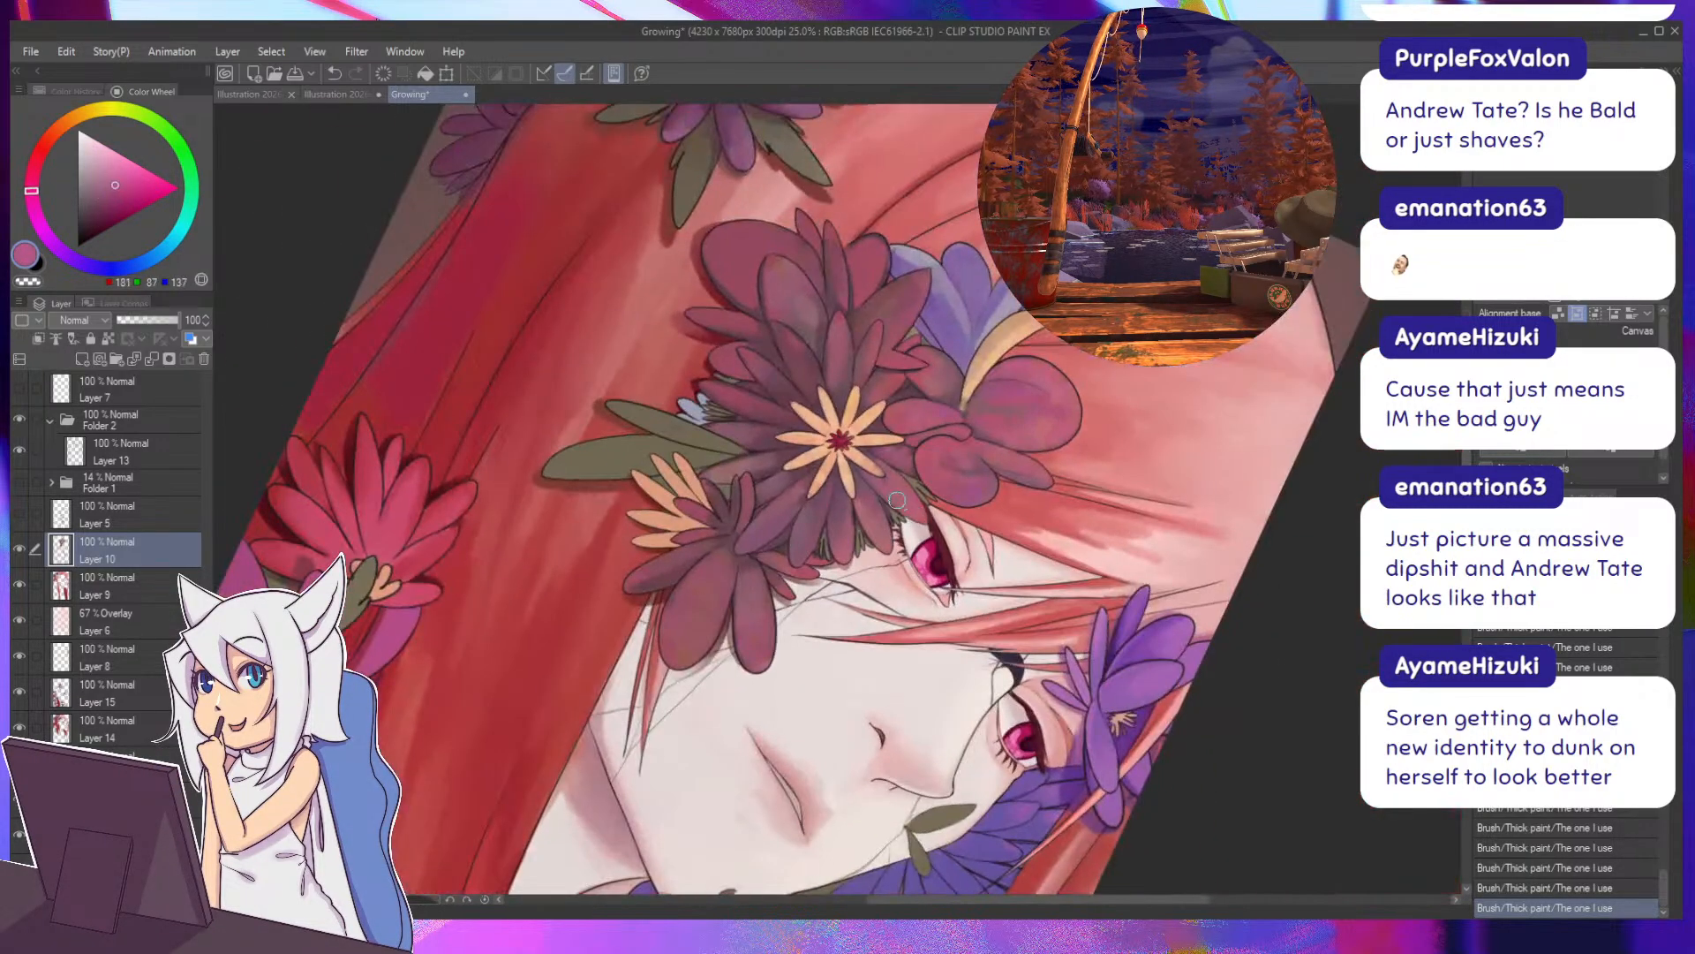
{"action": "left_click", "coordinate": [854, 472], "text": "alt"}
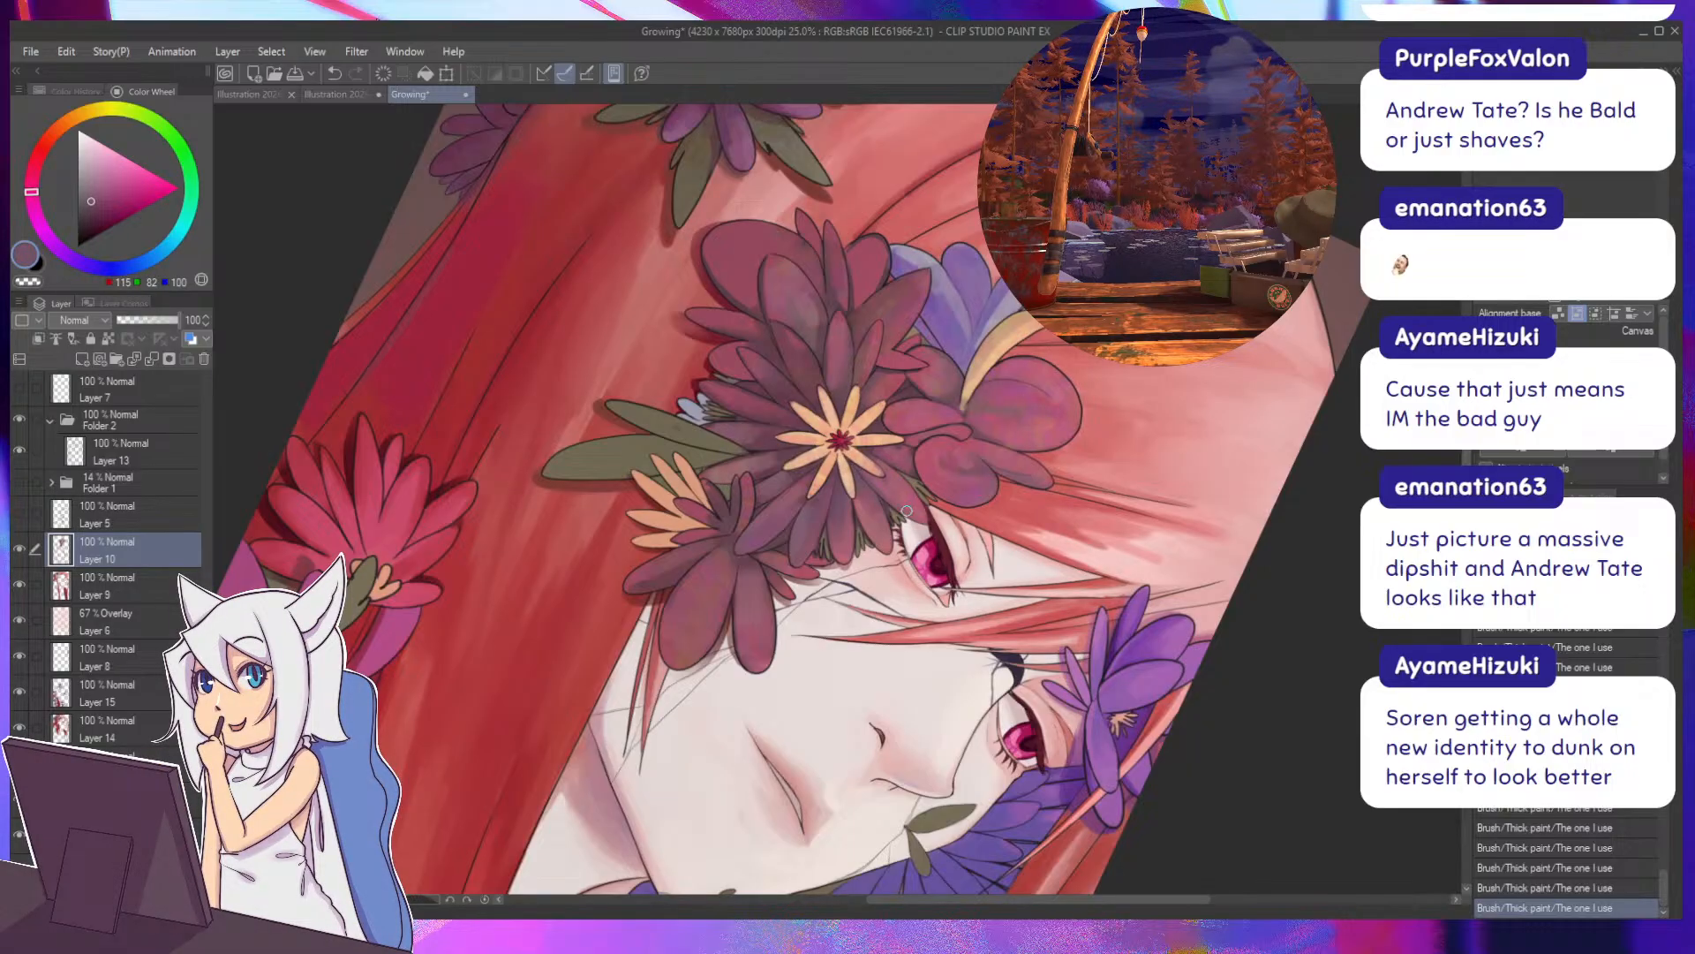
{"action": "key", "text": "ctrl+z"}
{"action": "mouse_move", "coordinate": [918, 520]}
{"action": "left_mouse_down"}
{"action": "mouse_move", "coordinate": [904, 509]}
{"action": "mouse_move", "coordinate": [924, 520]}
{"action": "left_mouse_up"}
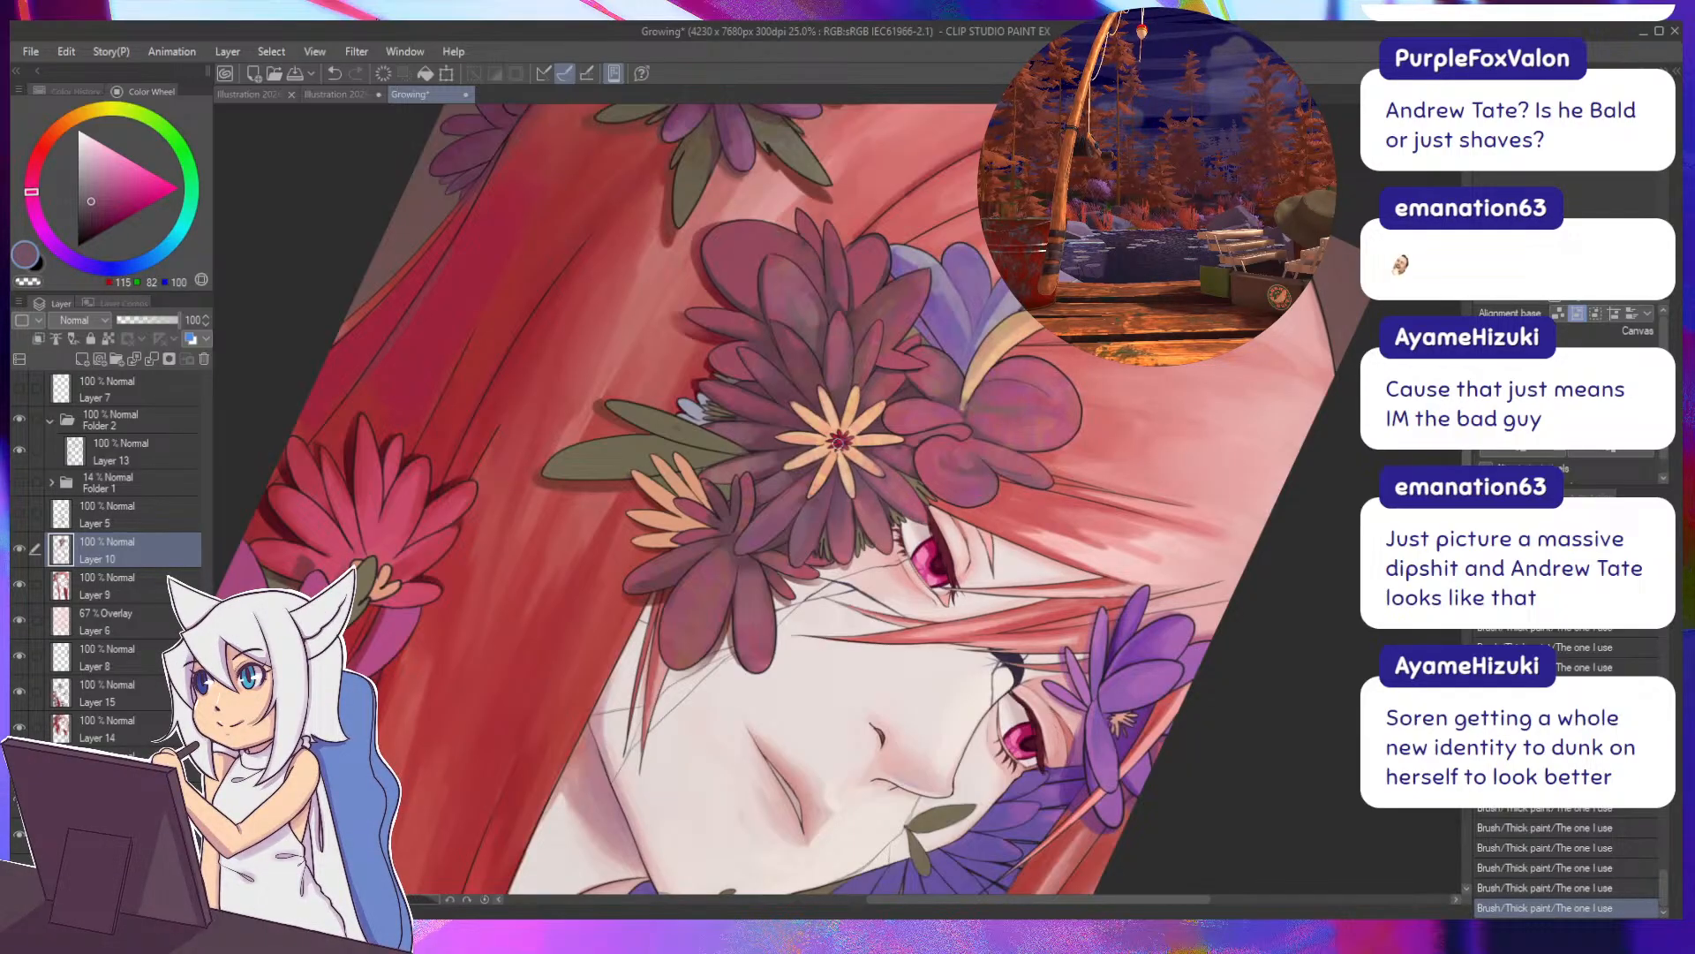
{"action": "left_click", "coordinate": [917, 519], "text": "alt"}
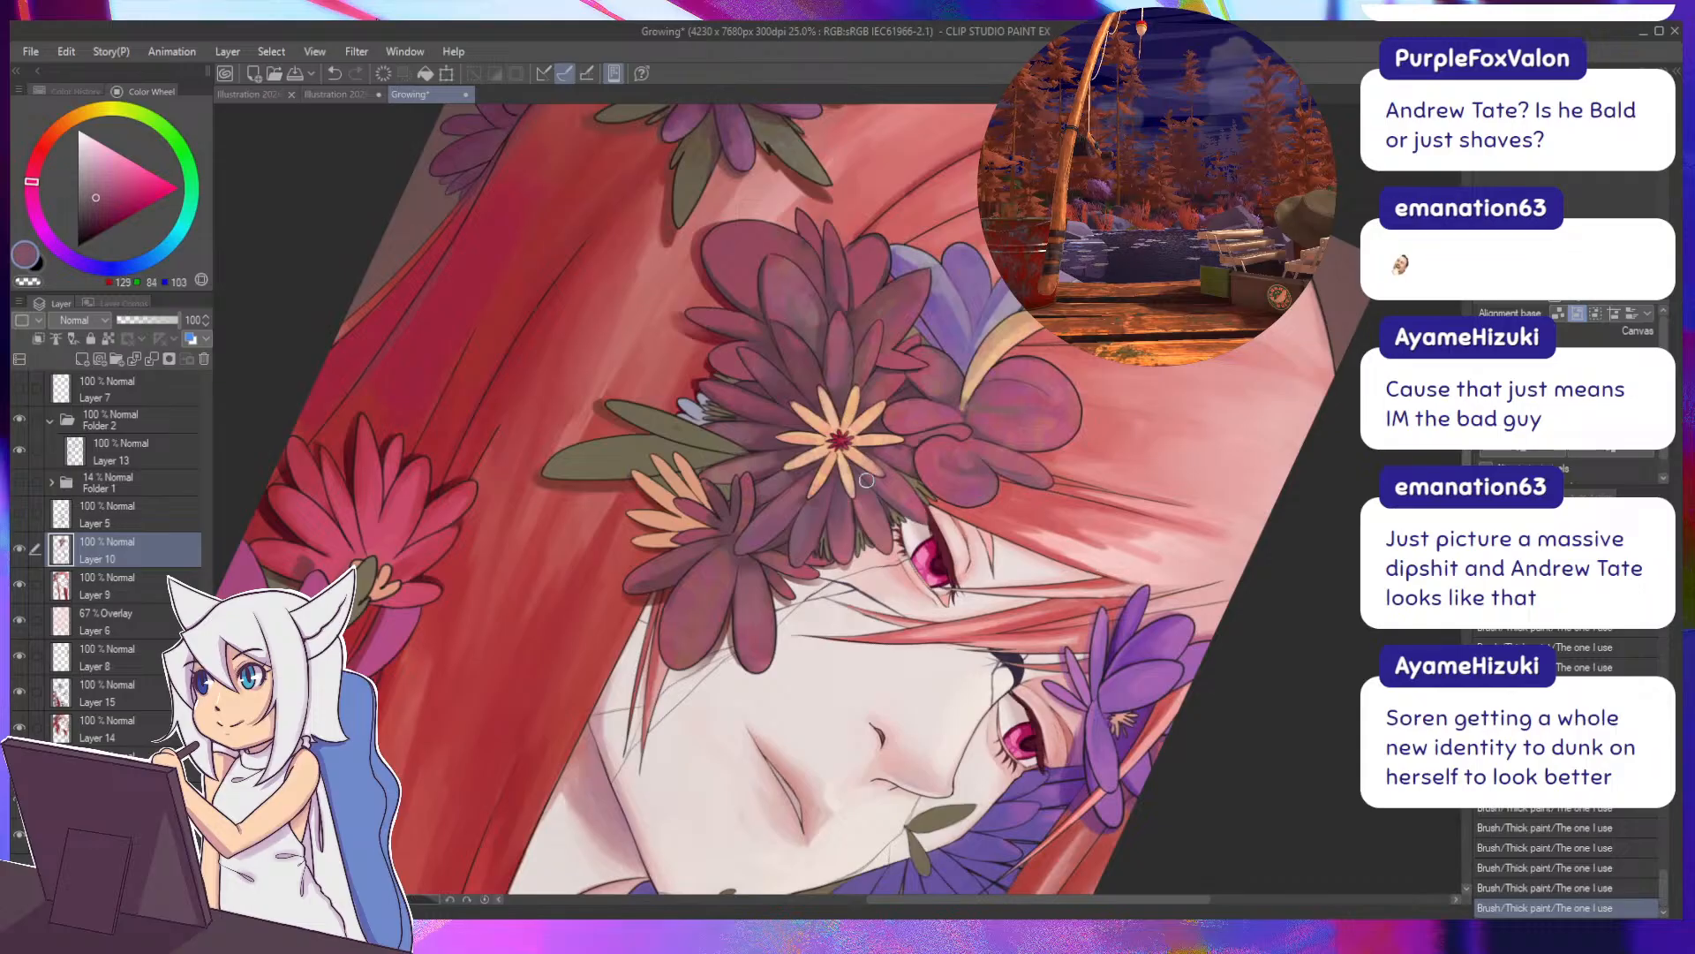
Blend the large flower's petal tips at the eye's lower edge with sampled plum (130, 84, 104) and rose (167, 88, 113).
{"action": "mouse_move", "coordinate": [821, 414]}
{"action": "left_mouse_down"}
{"action": "mouse_move", "coordinate": [759, 463]}
{"action": "mouse_move", "coordinate": [795, 579]}
{"action": "left_mouse_up"}
{"action": "left_click", "coordinate": [797, 455], "text": "alt"}
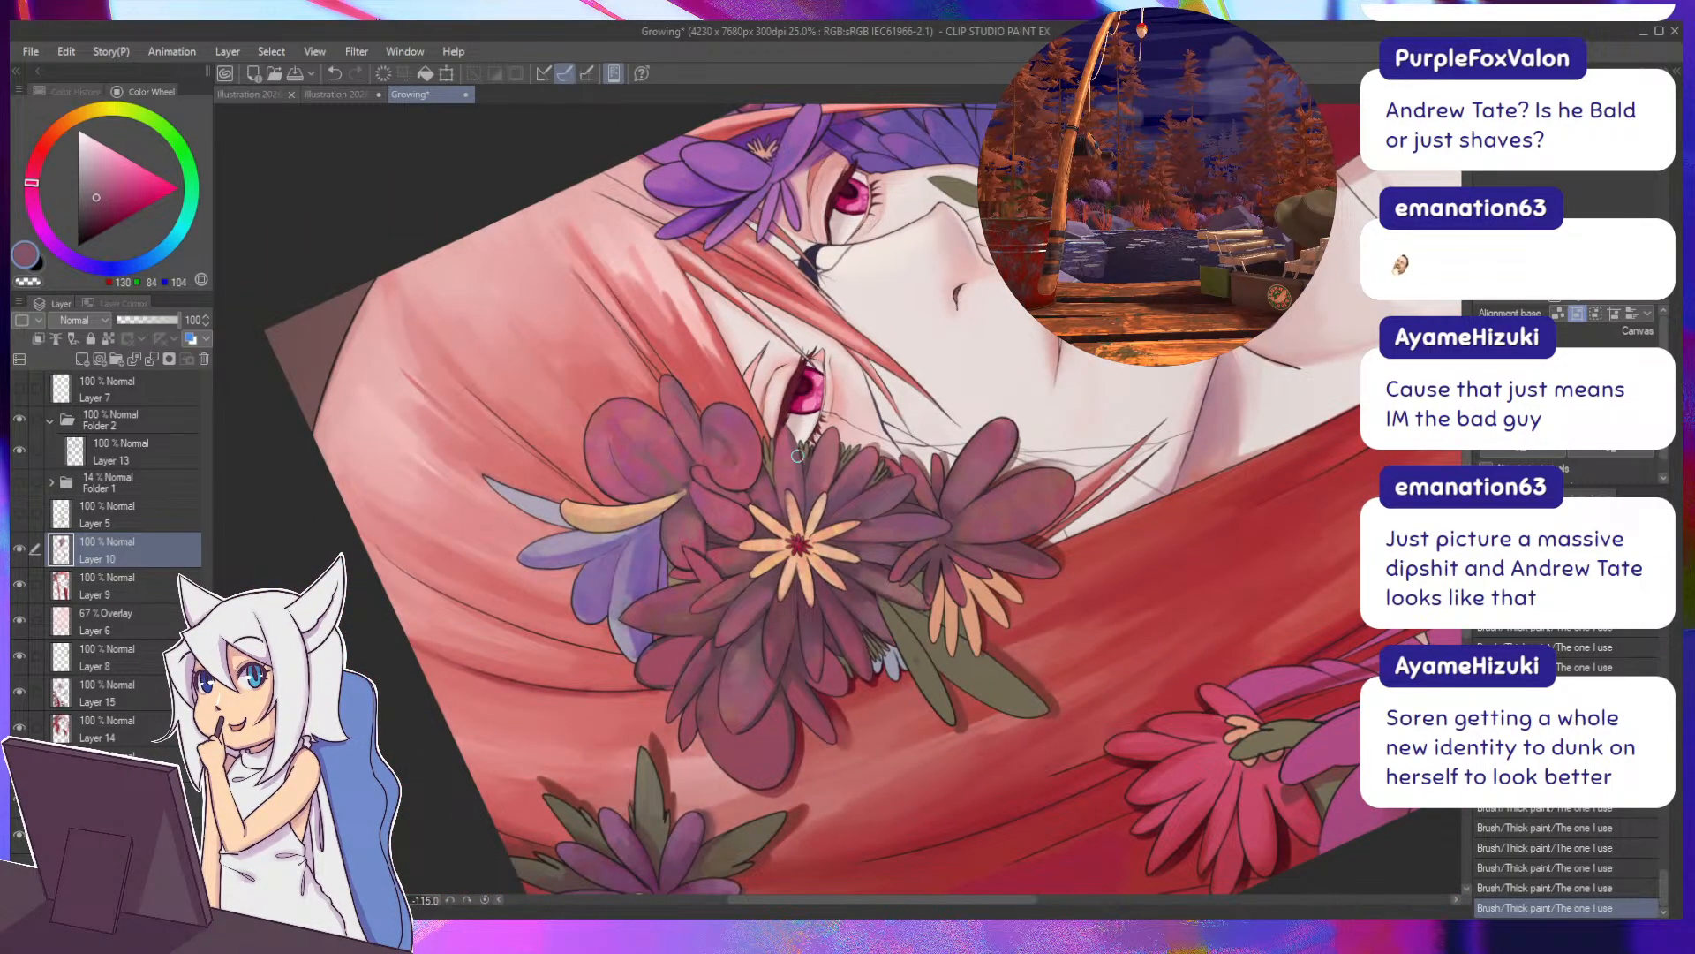
{"action": "left_click", "coordinate": [793, 465], "text": "alt"}
{"action": "left_click", "coordinate": [784, 433], "text": "alt"}
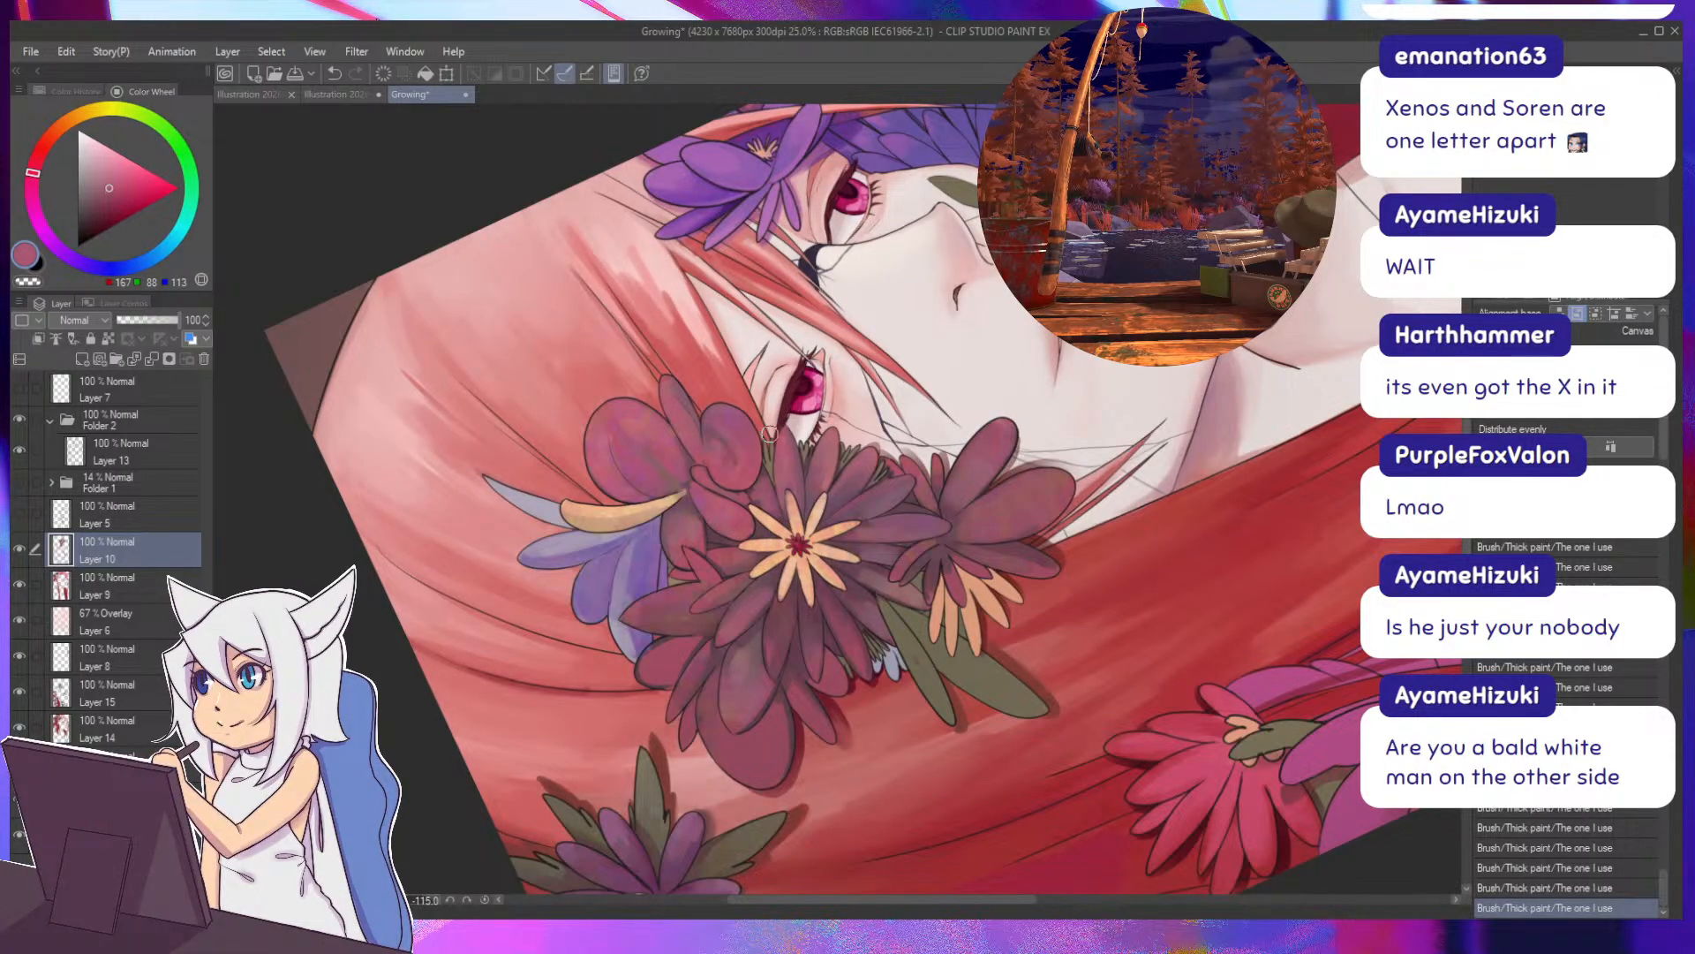
Refine the large flower's face-side petals with sampled pinks (171, 104, 112) and (246, 188, 187), rose (170, 84, 111) and dark plum (100, 66, 76).
{"action": "left_click", "coordinate": [697, 328], "text": "alt"}
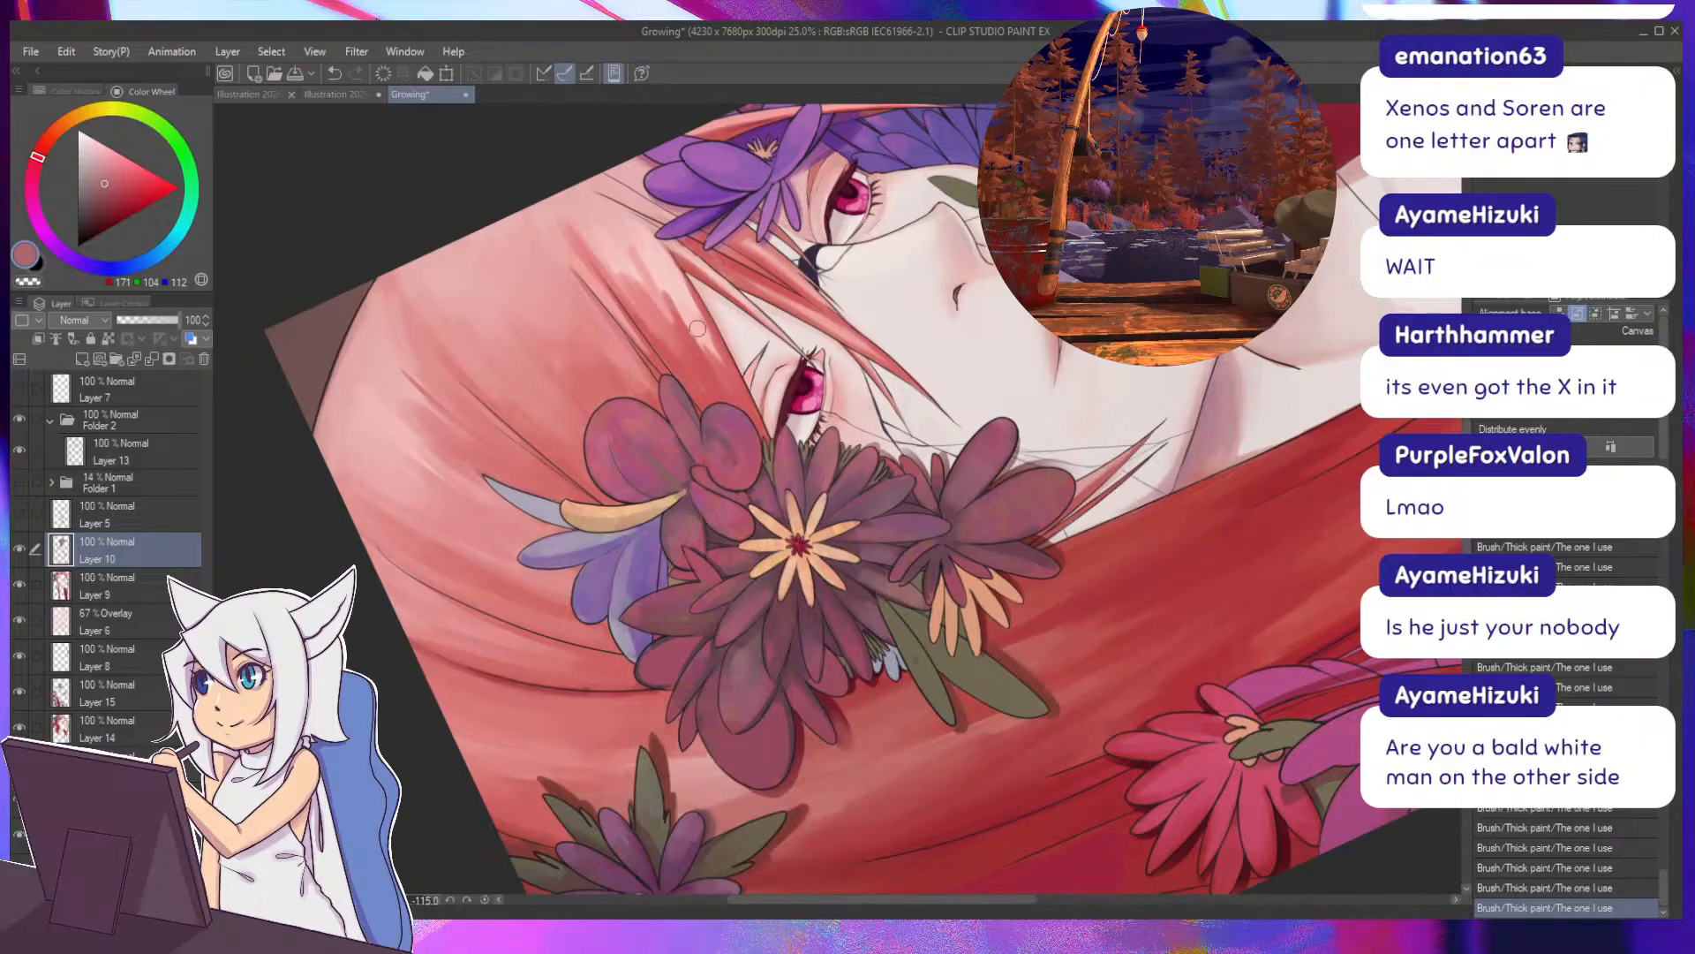
{"action": "left_click", "coordinate": [699, 332], "text": "alt"}
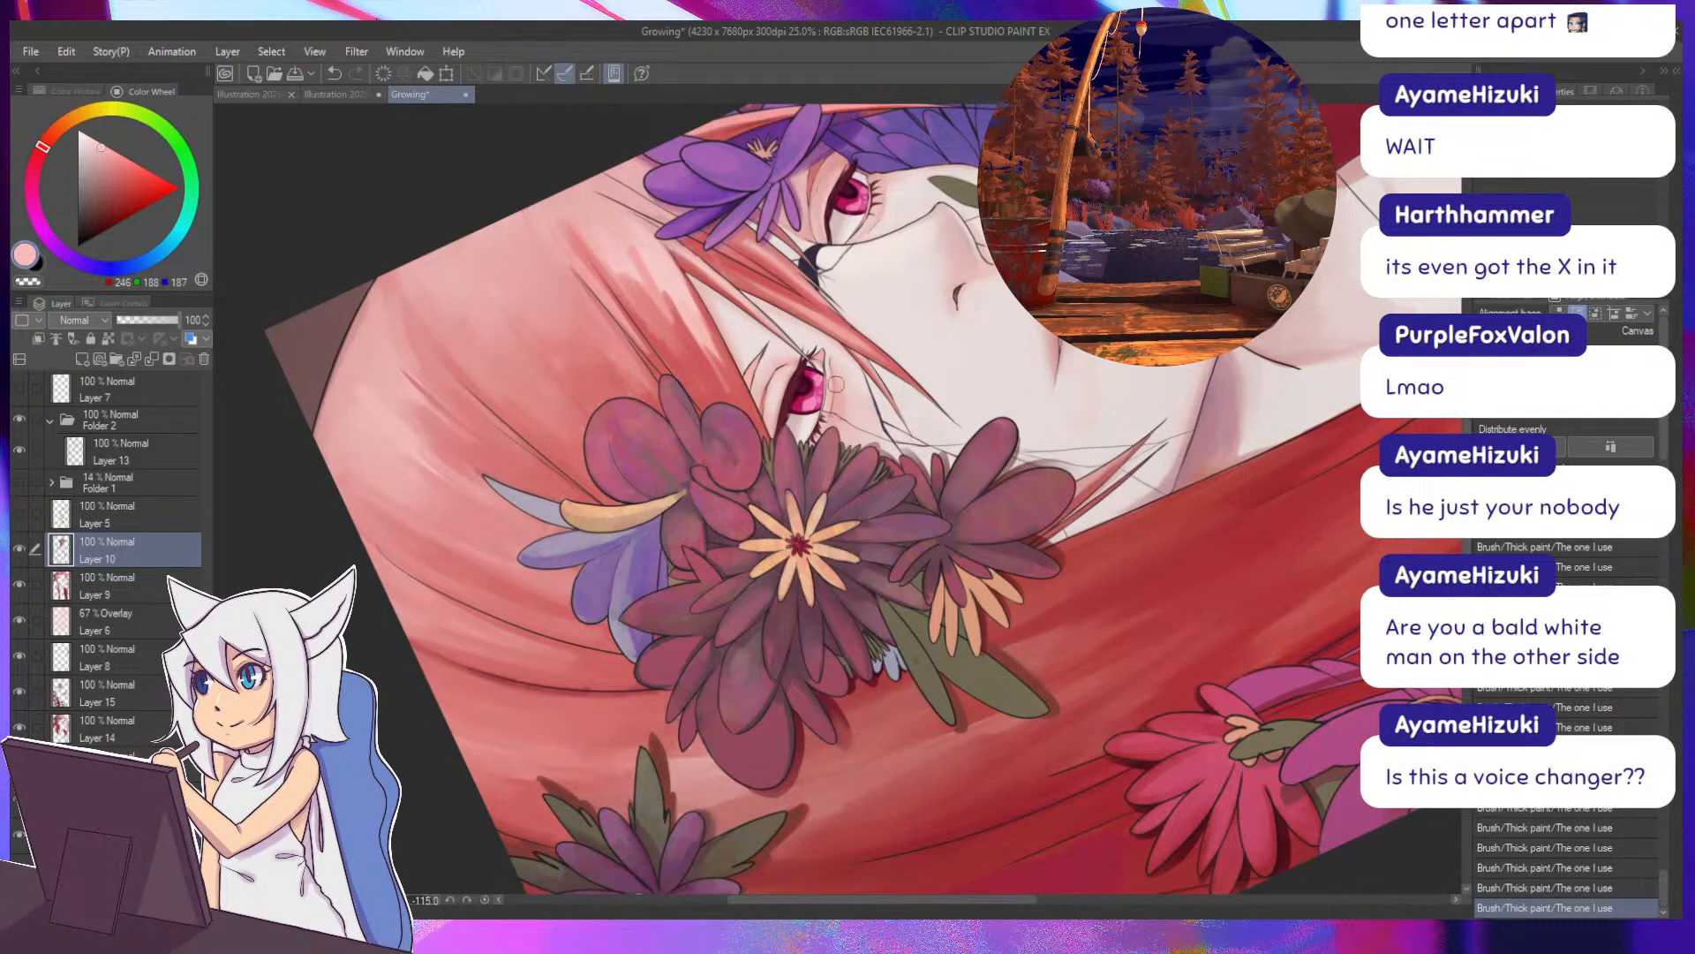
{"action": "left_click", "coordinate": [991, 427], "text": "alt"}
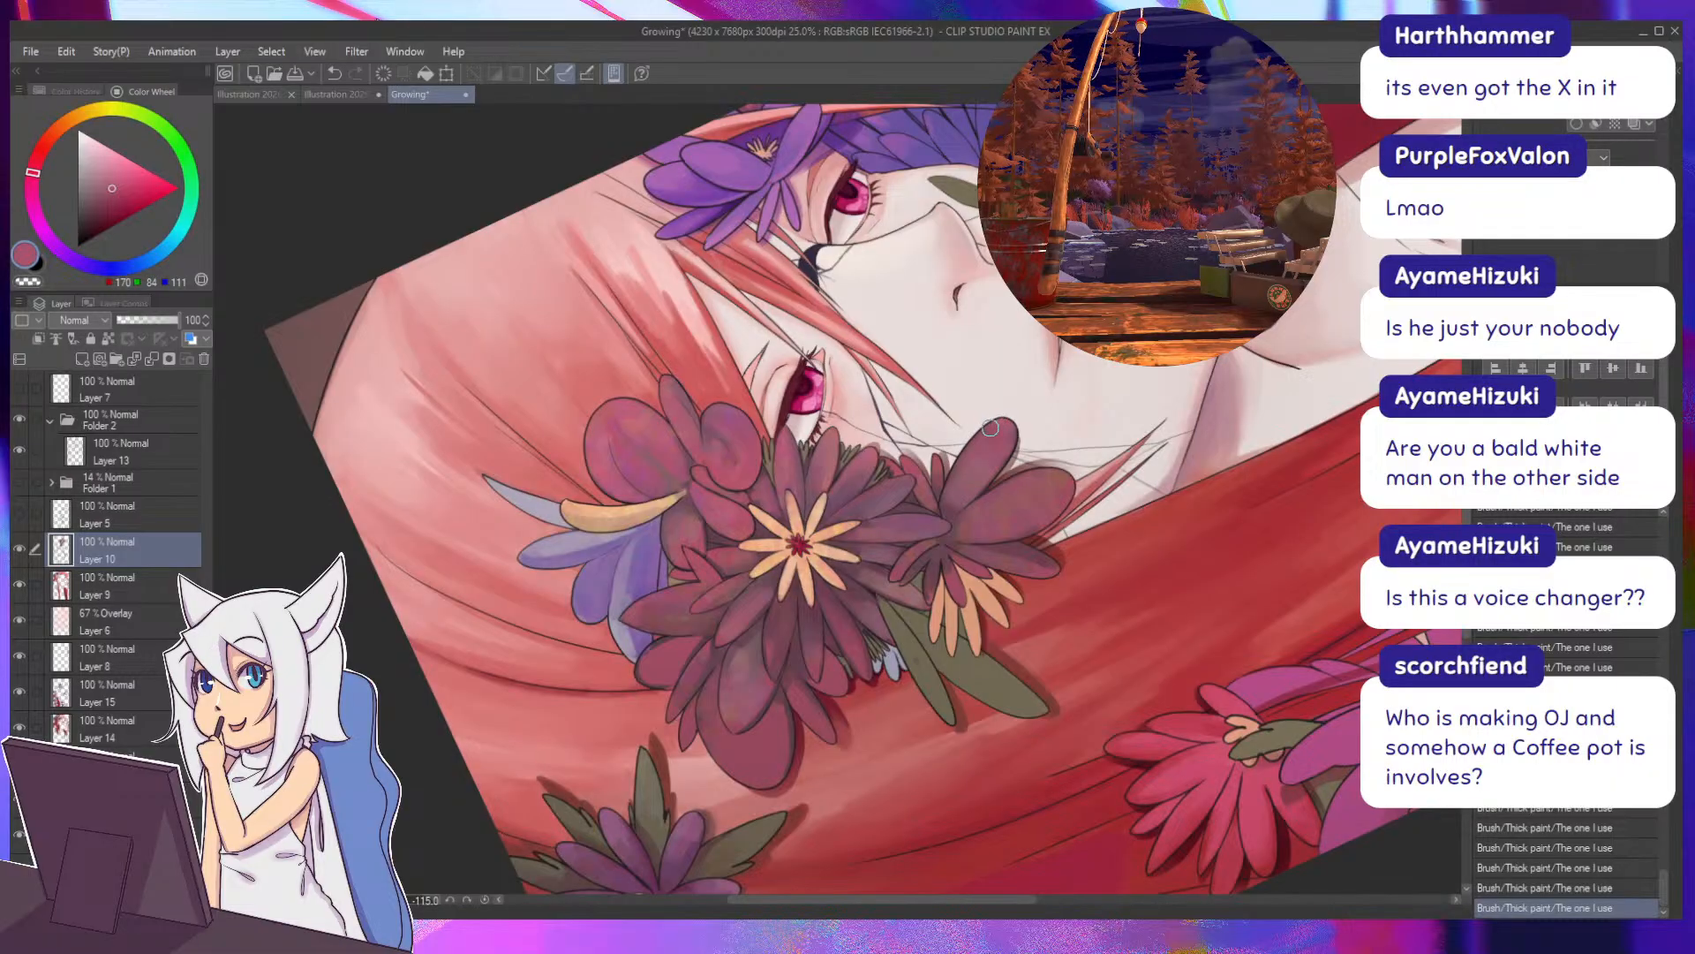
{"action": "left_click", "coordinate": [934, 510], "text": "alt"}
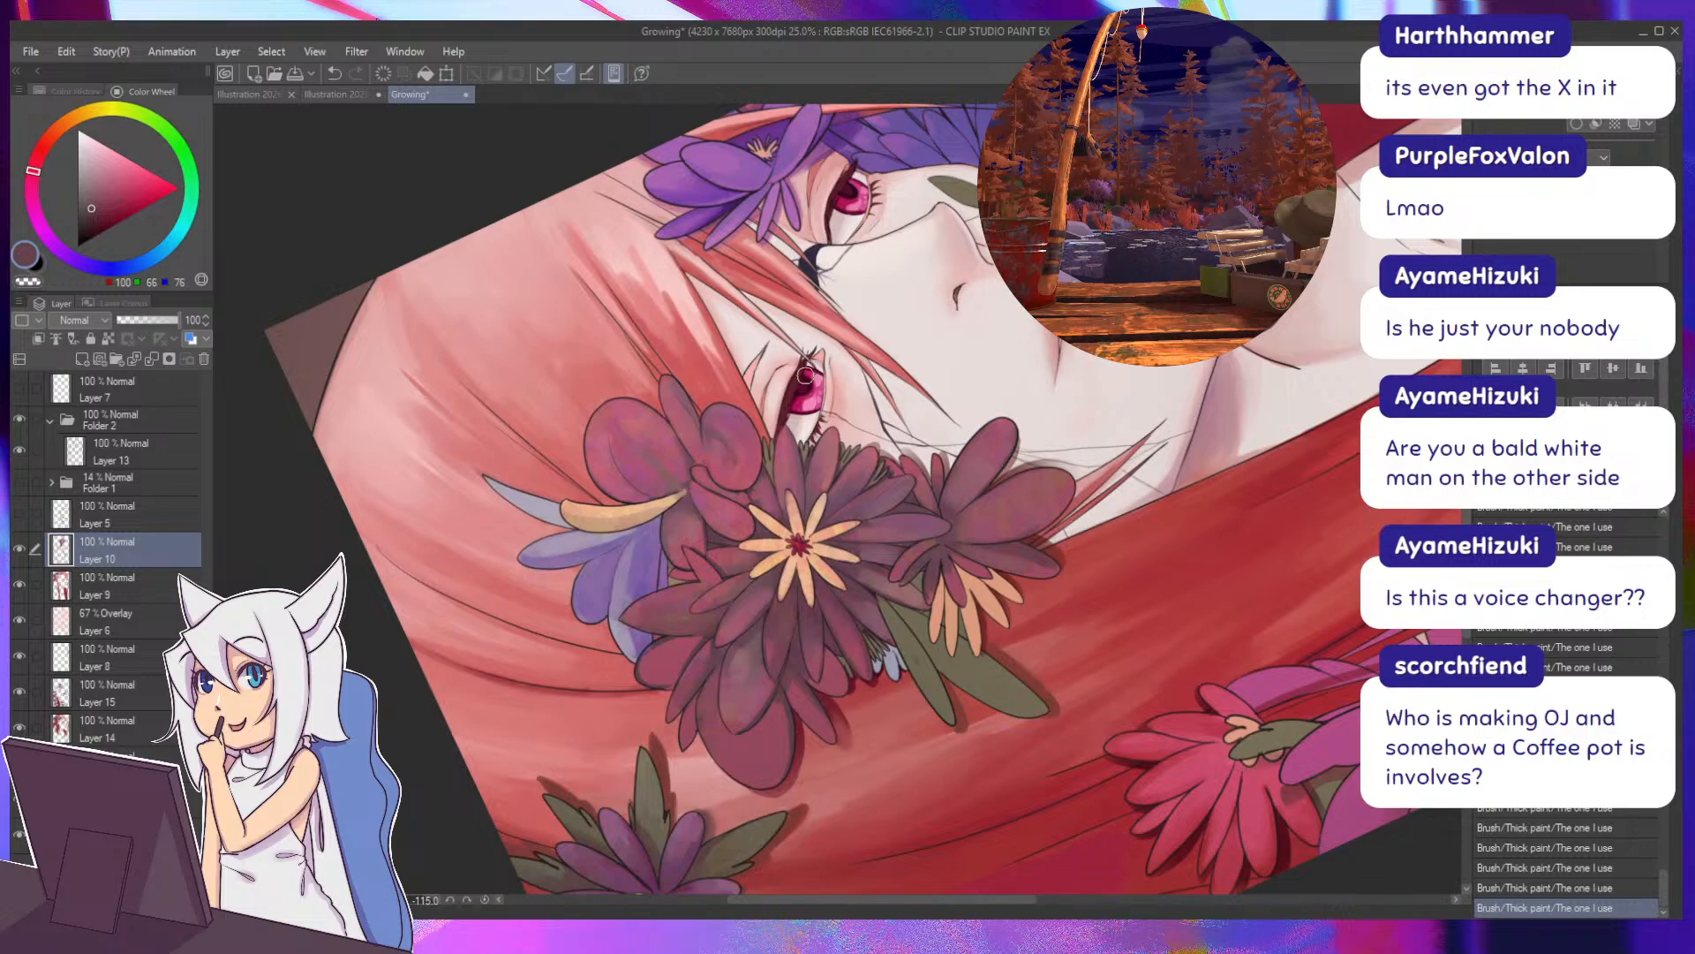
Highlight the large flower's petal edges against the cheek with sampled pale pink (196, 148, 153).
{"action": "key", "text": "asciicircum"}
{"action": "key", "text": "asciicircum"}
{"action": "key", "text": "asciicircum"}
{"action": "key", "text": "asciicircum"}
{"action": "key", "text": "asciicircum"}
{"action": "key", "text": "asciicircum"}
{"action": "key", "text": "asciicircum"}
{"action": "key", "text": "asciicircum"}
{"action": "key", "text": "asciicircum"}
{"action": "key", "text": "asciicircum"}
{"action": "key", "text": "asciicircum"}
{"action": "key", "text": "asciicircum"}
{"action": "key", "text": "asciicircum"}
{"action": "key", "text": "asciicircum"}
{"action": "key", "text": "asciicircum"}
{"action": "key", "text": "asciicircum"}
{"action": "key", "text": "asciicircum"}
{"action": "key", "text": "asciicircum"}
{"action": "key", "text": "asciicircum"}
{"action": "key", "text": "asciicircum"}
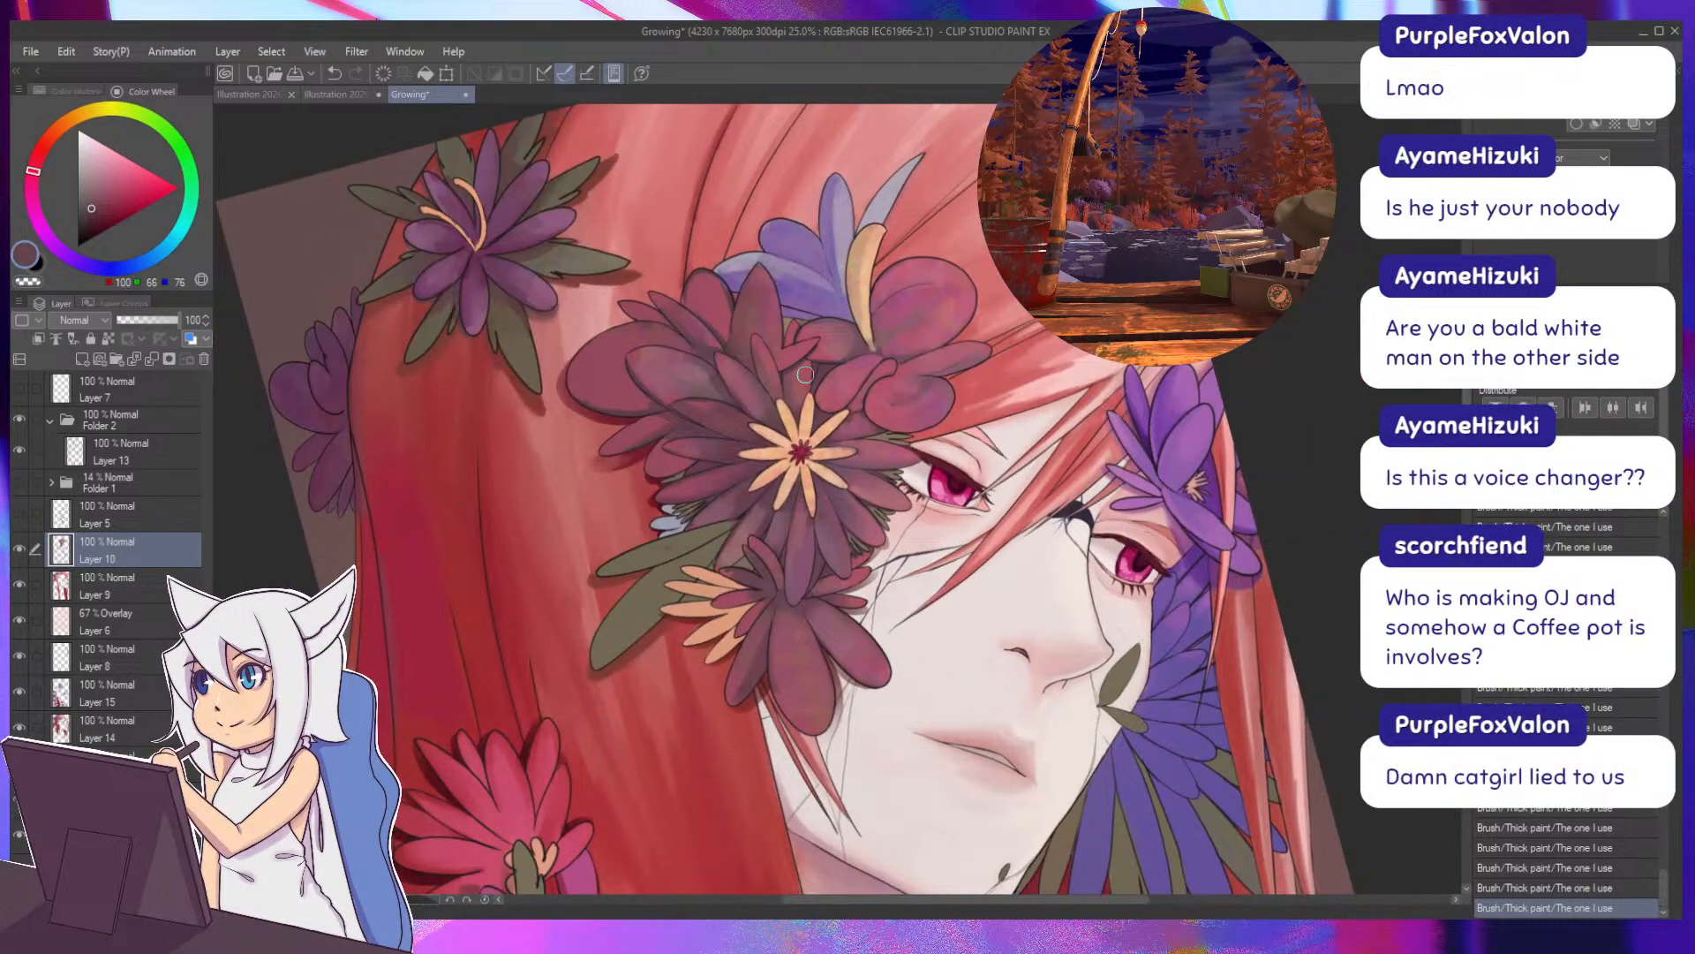
{"action": "left_click_drag", "start_coordinate": [838, 574], "coordinate": [809, 502]}
{"action": "left_click", "coordinate": [855, 470], "text": "alt"}
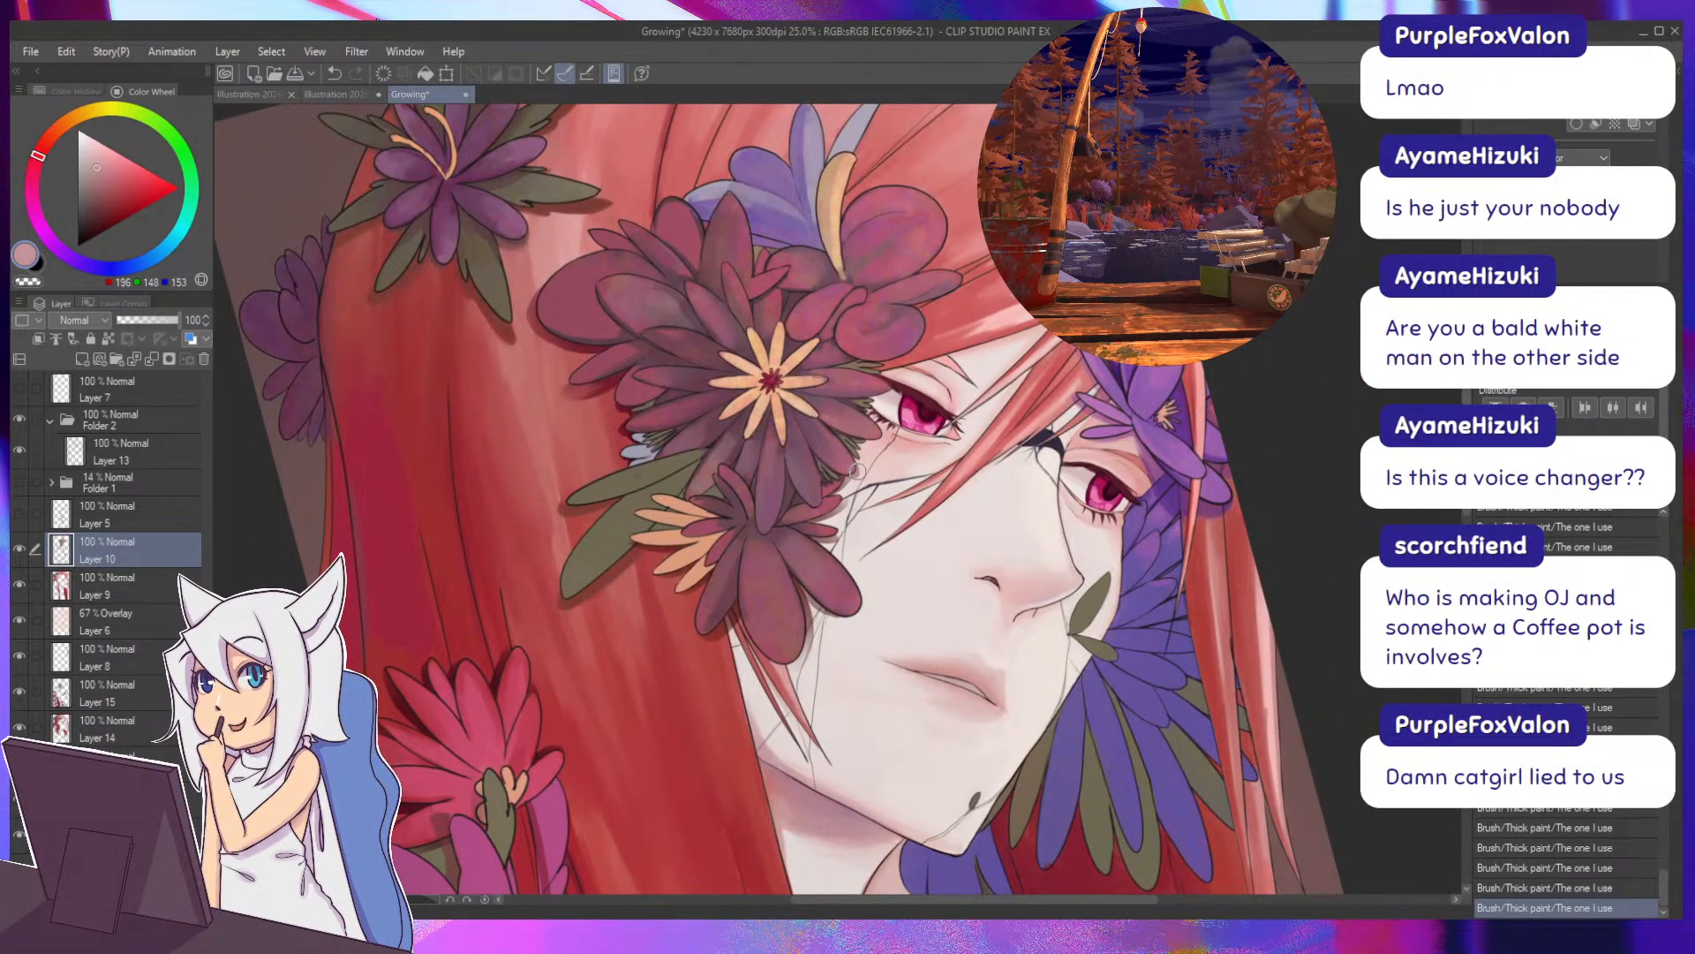
{"action": "left_click_drag", "start_coordinate": [780, 417], "coordinate": [784, 465]}
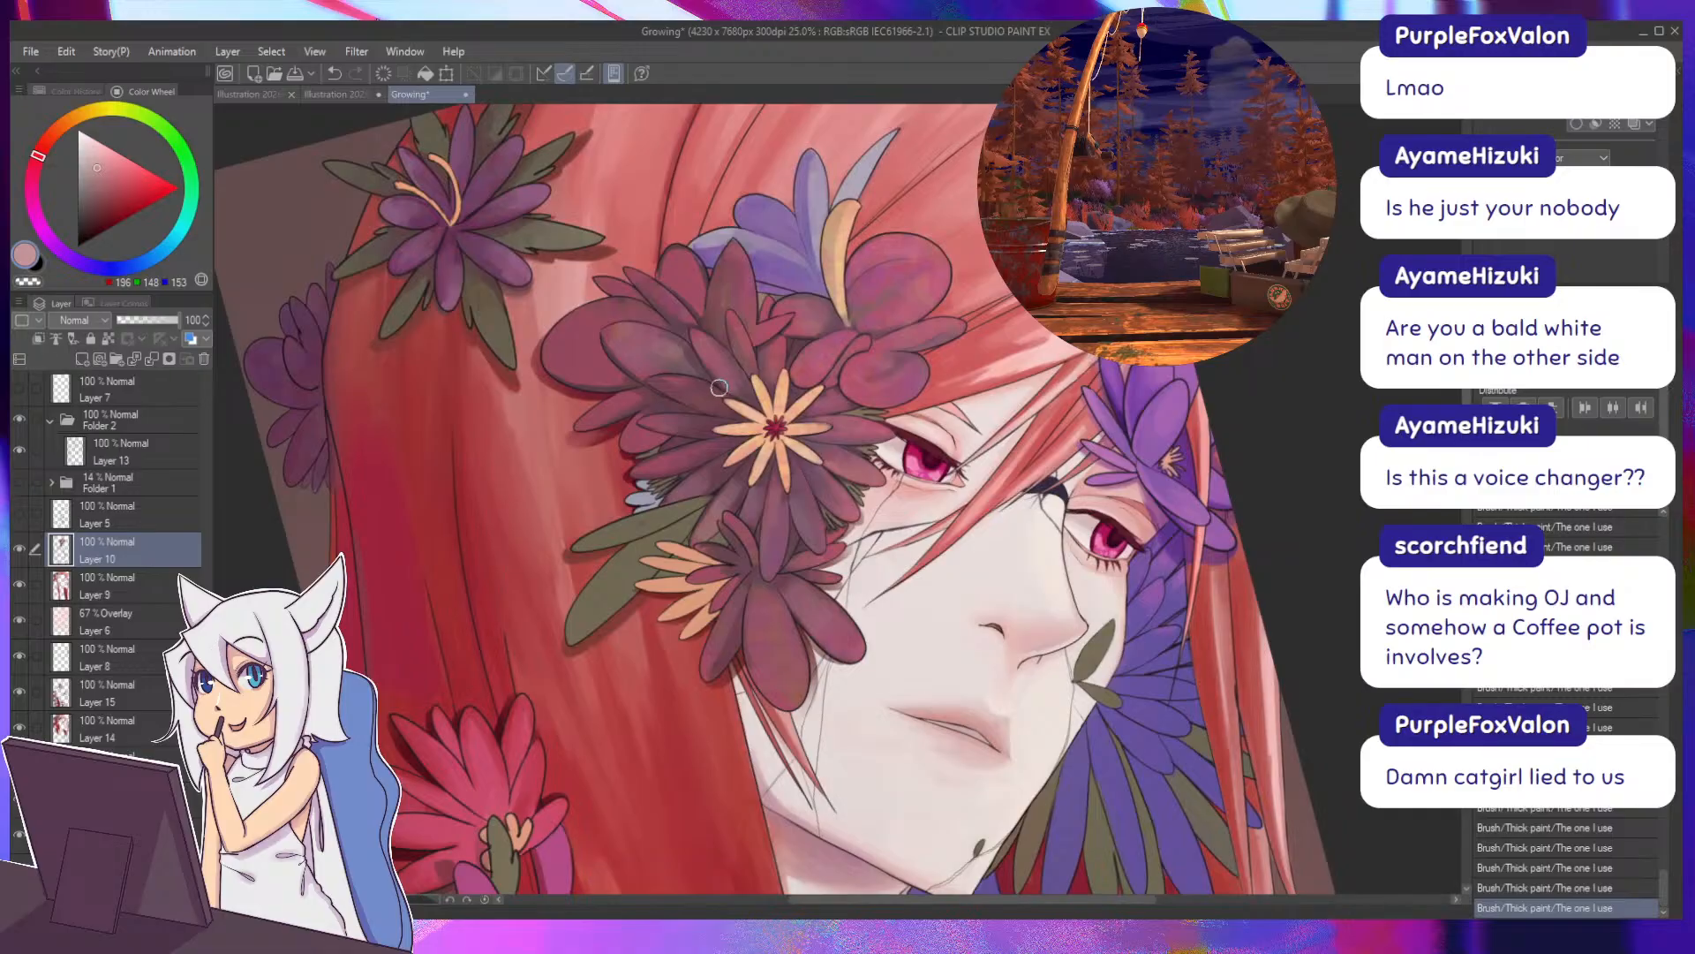
Blend the petals where the large and smaller burgundy flowers meet with rose (153, 86, 105) sampled from the smaller flower.
{"action": "key", "text": "asciicircum"}
{"action": "key", "text": "asciicircum"}
{"action": "key", "text": "asciicircum"}
{"action": "key", "text": "asciicircum"}
{"action": "key", "text": "asciicircum"}
{"action": "key", "text": "asciicircum"}
{"action": "key", "text": "asciicircum"}
{"action": "key", "text": "asciicircum"}
{"action": "key", "text": "asciicircum"}
{"action": "key", "text": "asciicircum"}
{"action": "key", "text": "asciicircum"}
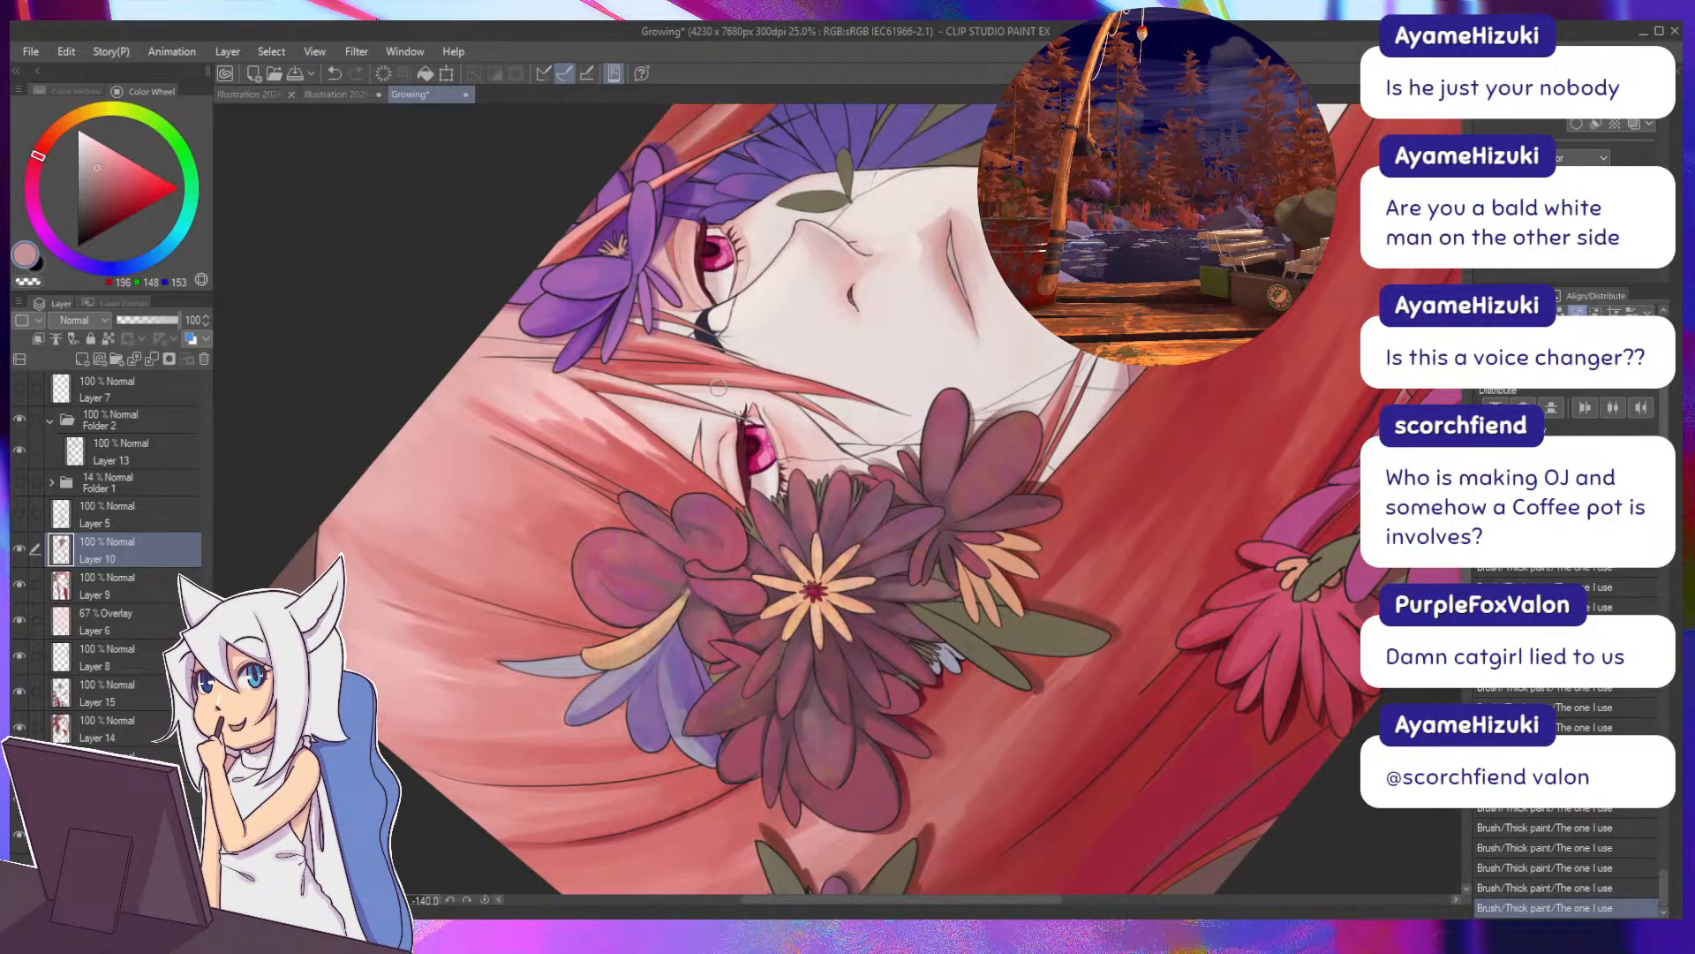
{"action": "left_click", "coordinate": [951, 402], "text": "alt"}
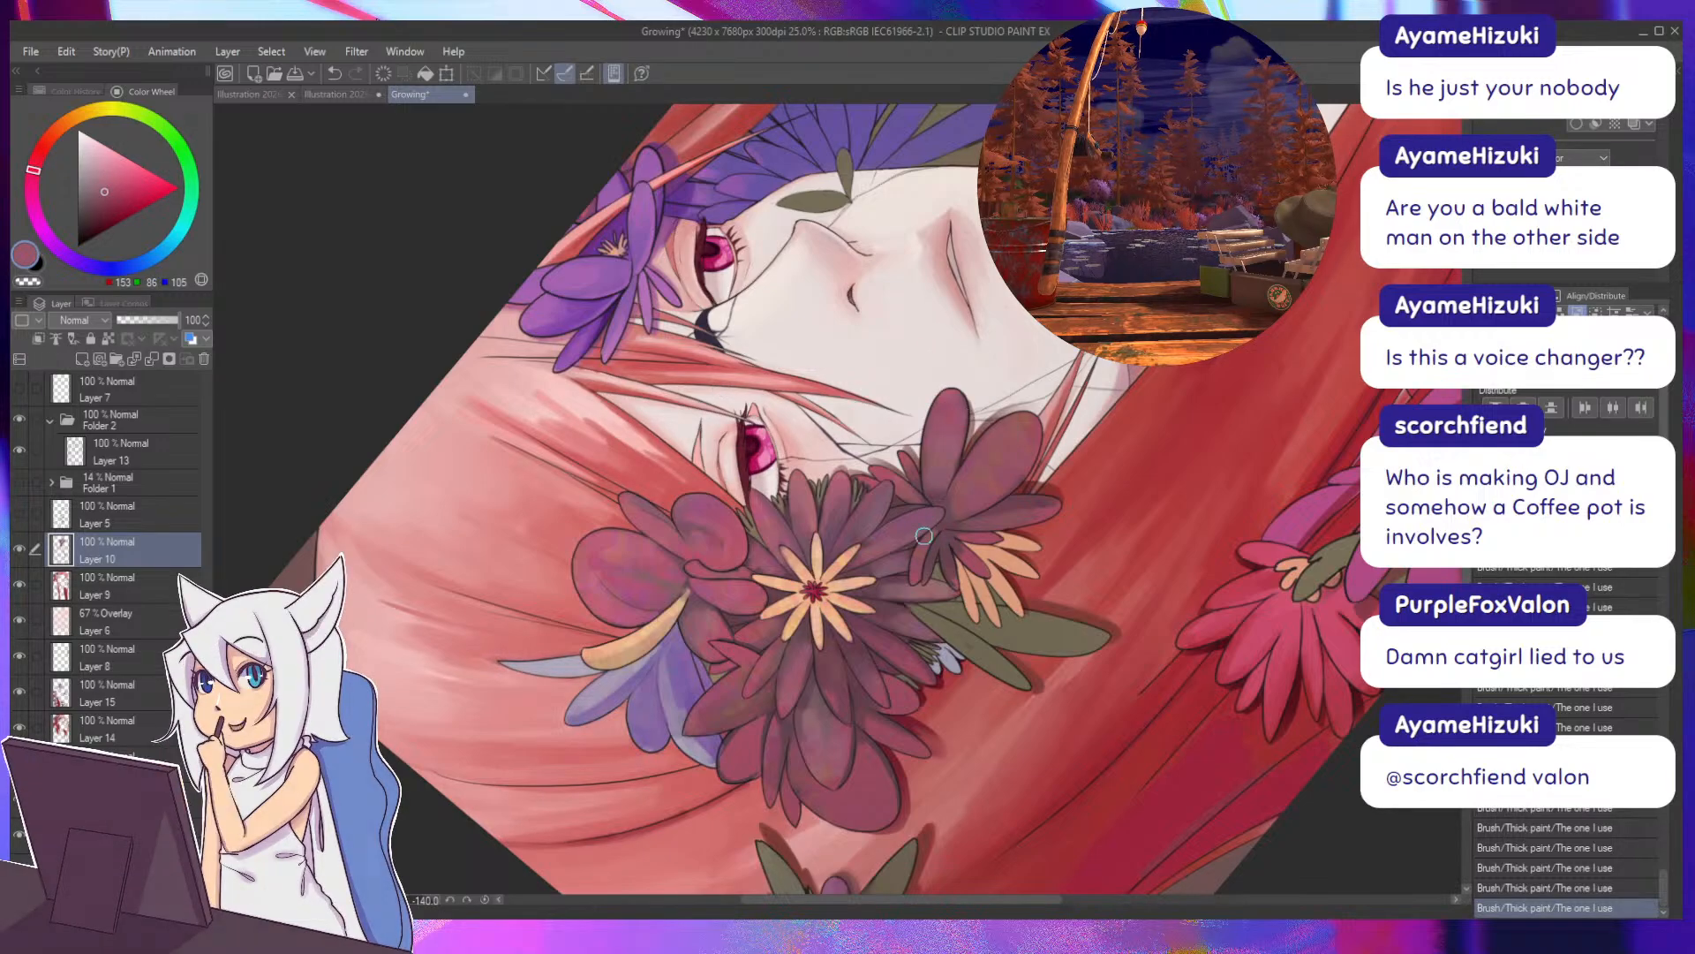
Model the large flower's cheek-side petals with sampled rose (167, 94, 116) and shadow plum (116, 80, 101).
{"action": "key", "text": "asciicircum"}
{"action": "key", "text": "asciicircum"}
{"action": "key", "text": "asciicircum"}
{"action": "key", "text": "asciicircum"}
{"action": "key", "text": "asciicircum"}
{"action": "key", "text": "asciicircum"}
{"action": "key", "text": "asciicircum"}
{"action": "key", "text": "asciicircum"}
{"action": "key", "text": "asciicircum"}
{"action": "key", "text": "asciicircum"}
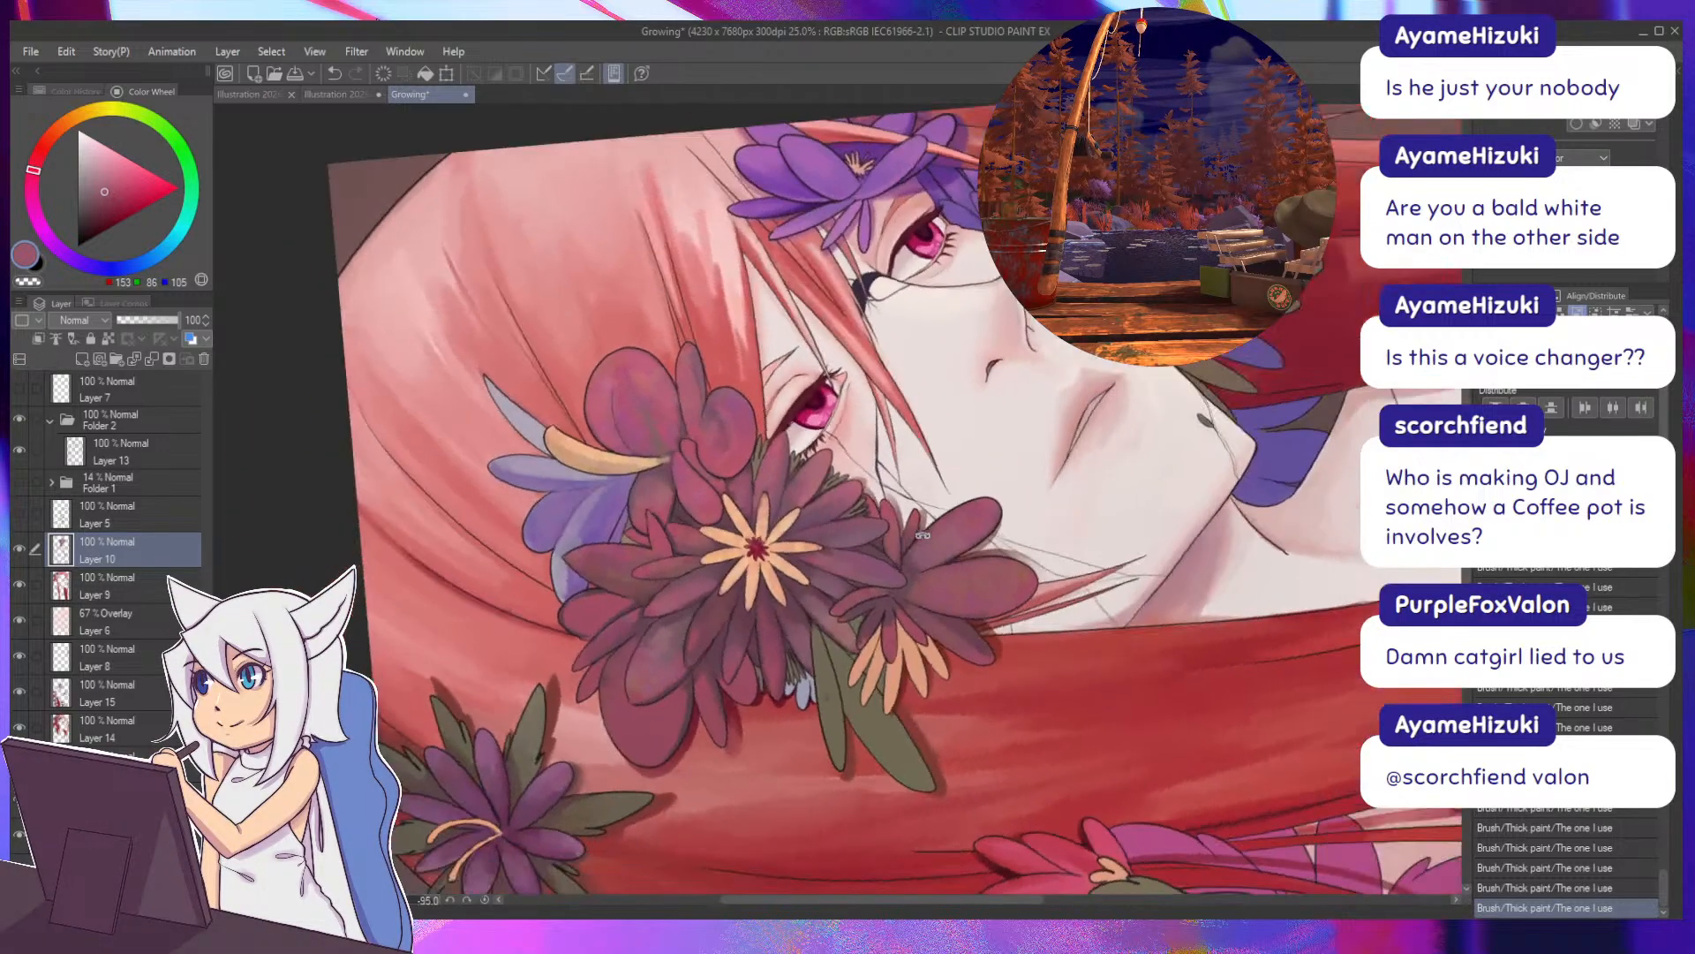
{"action": "key", "text": "asciicircum"}
{"action": "key", "text": "bracketright"}
{"action": "left_click", "coordinate": [864, 488], "text": "alt"}
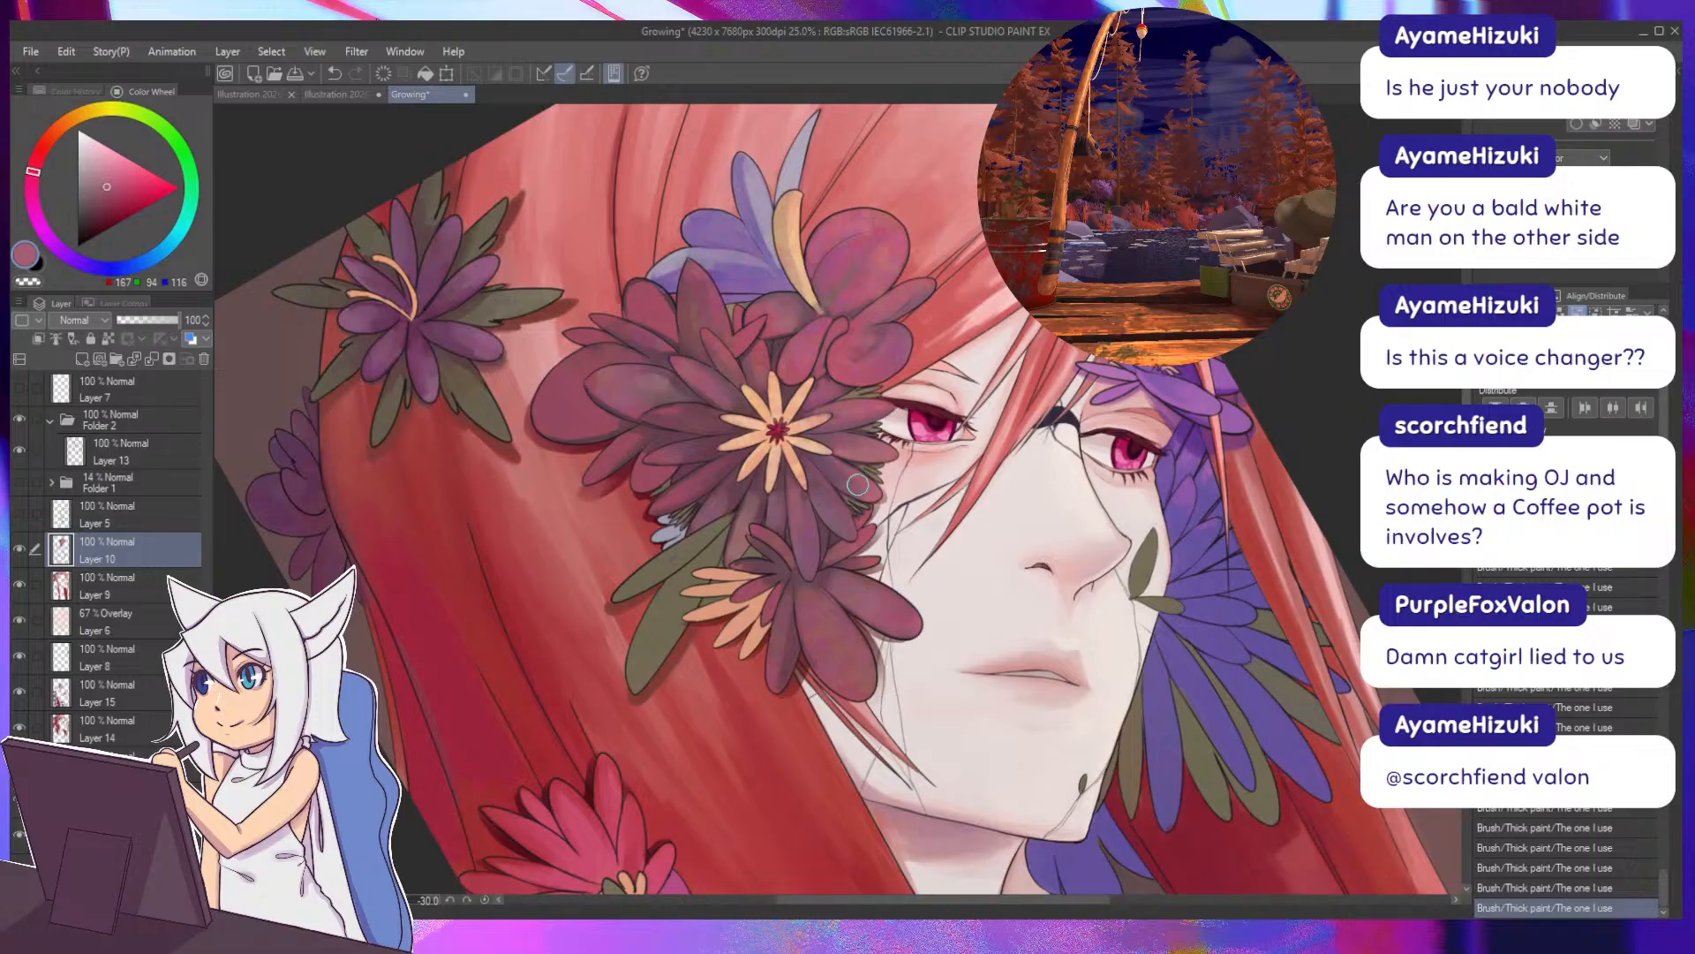
{"action": "left_click", "coordinate": [838, 469], "text": "alt"}
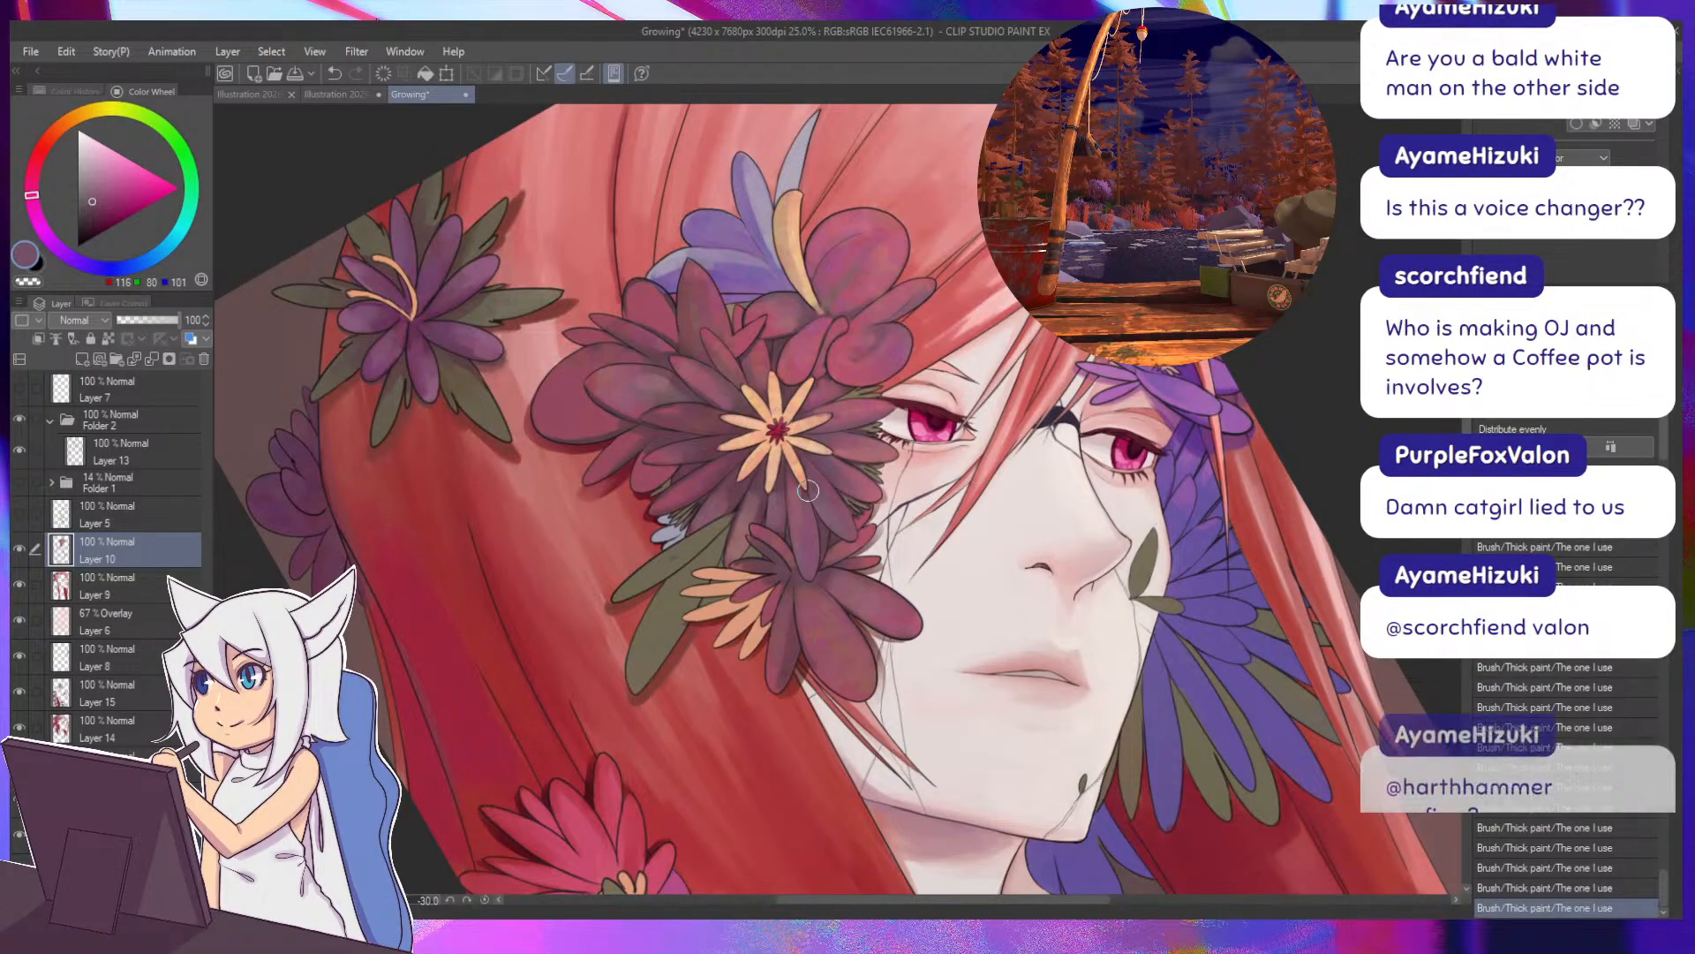
Blend the large flower's petals just below its yellow centre with sampled mauve (141, 90, 106) and plum (125, 76, 107).
{"action": "left_click_drag", "start_coordinate": [818, 546], "coordinate": [891, 551]}
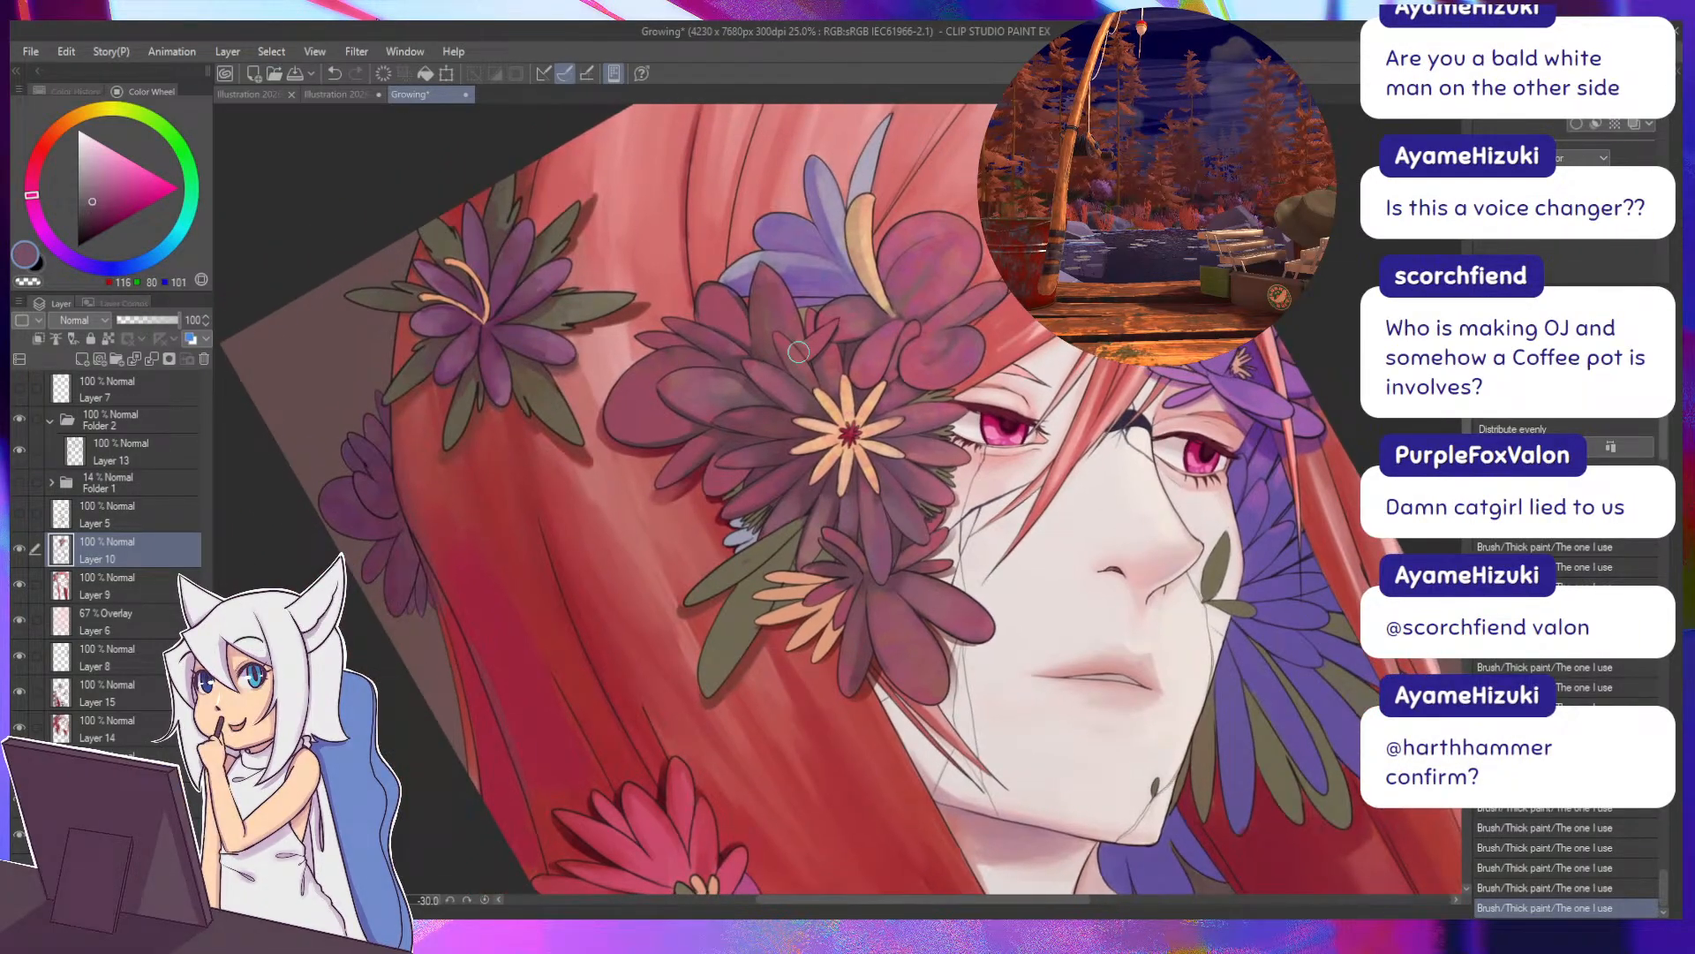
{"action": "left_click", "coordinate": [875, 497], "text": "alt"}
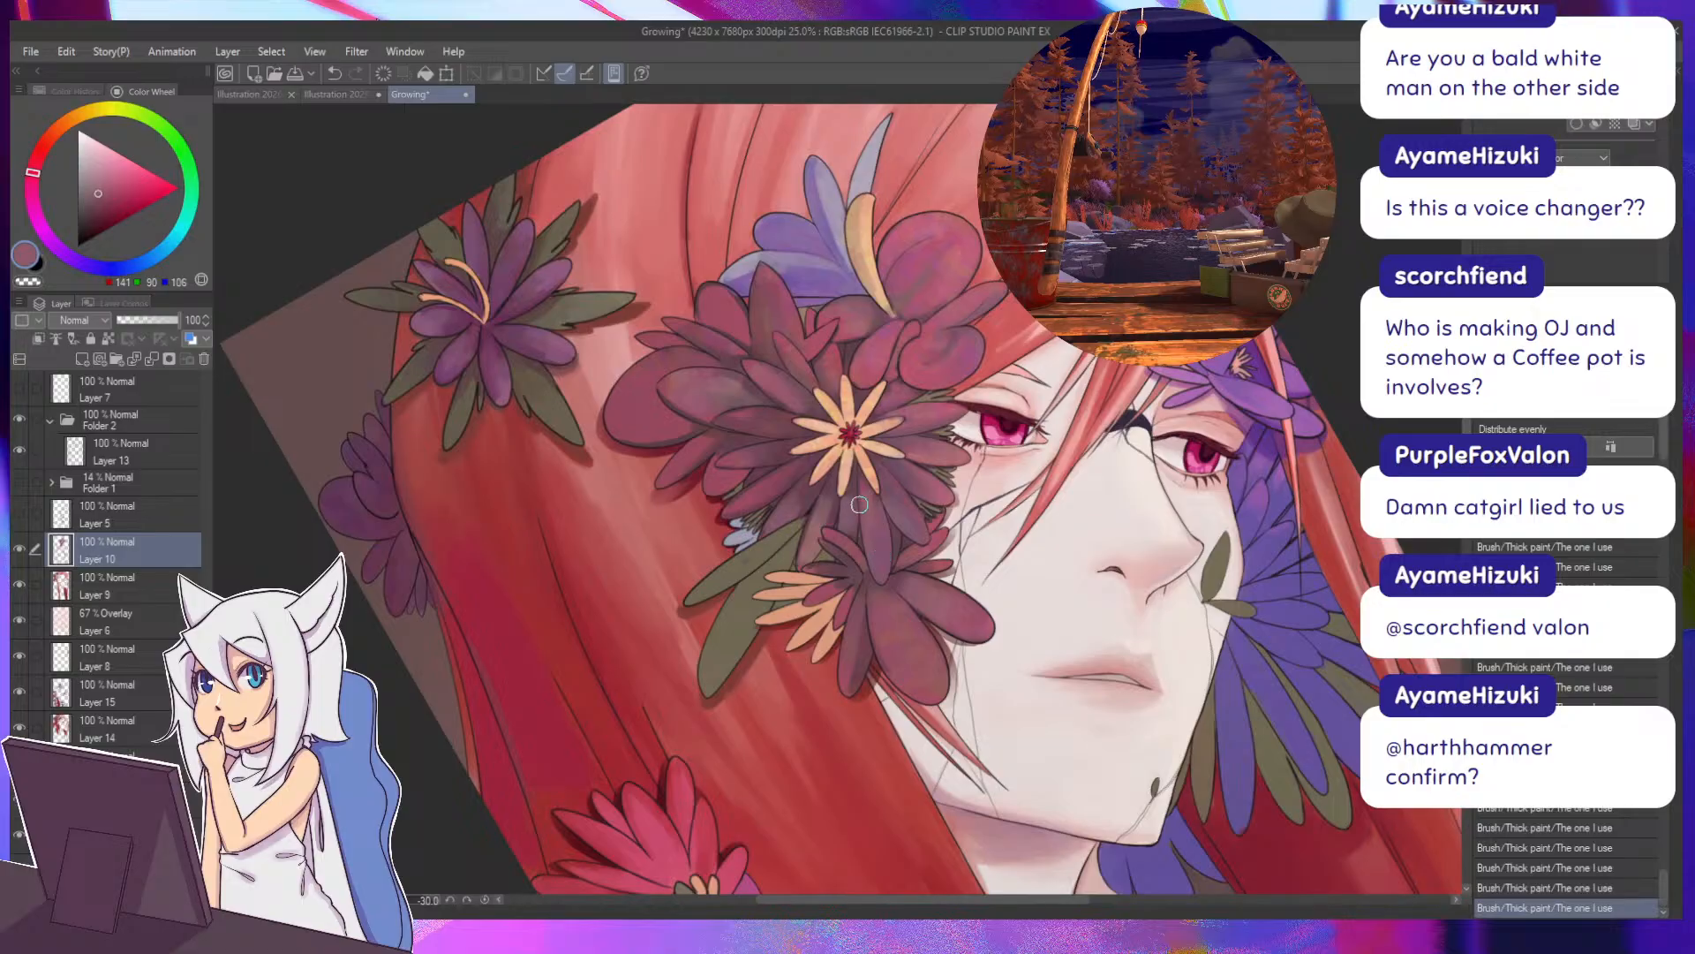
{"action": "left_click", "coordinate": [875, 497], "text": "alt"}
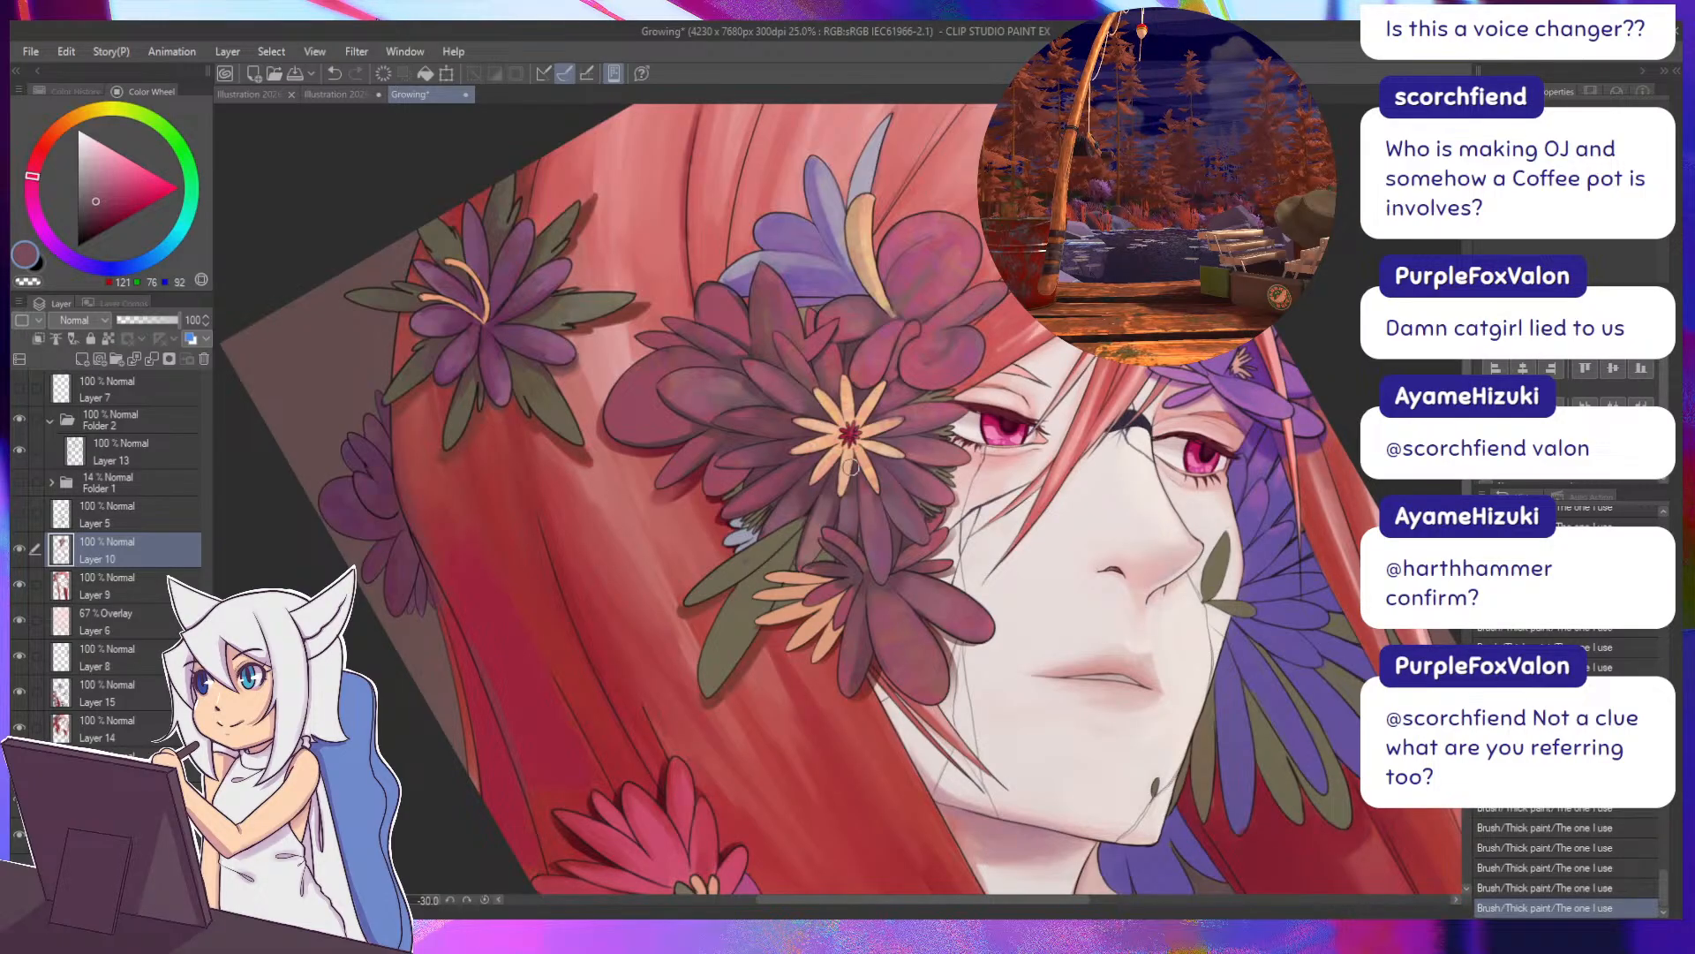
{"action": "left_click", "coordinate": [866, 484], "text": "alt"}
{"action": "key", "text": "ctrl+z"}
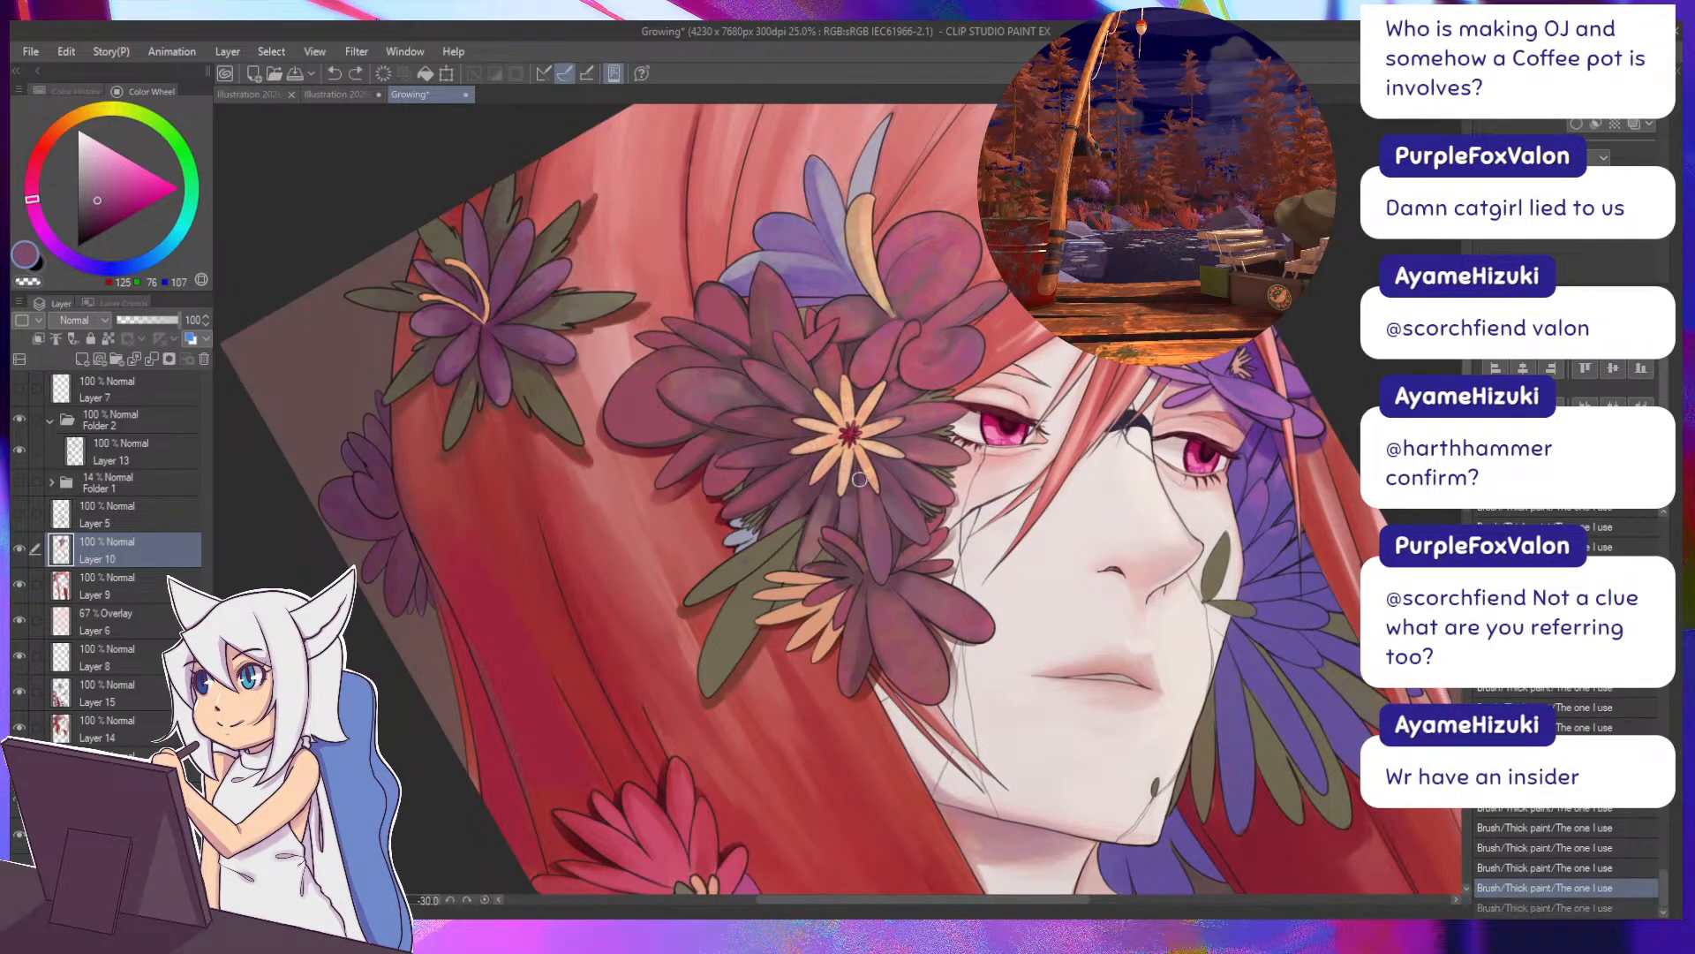
{"action": "left_click_drag", "start_coordinate": [857, 482], "coordinate": [860, 492]}
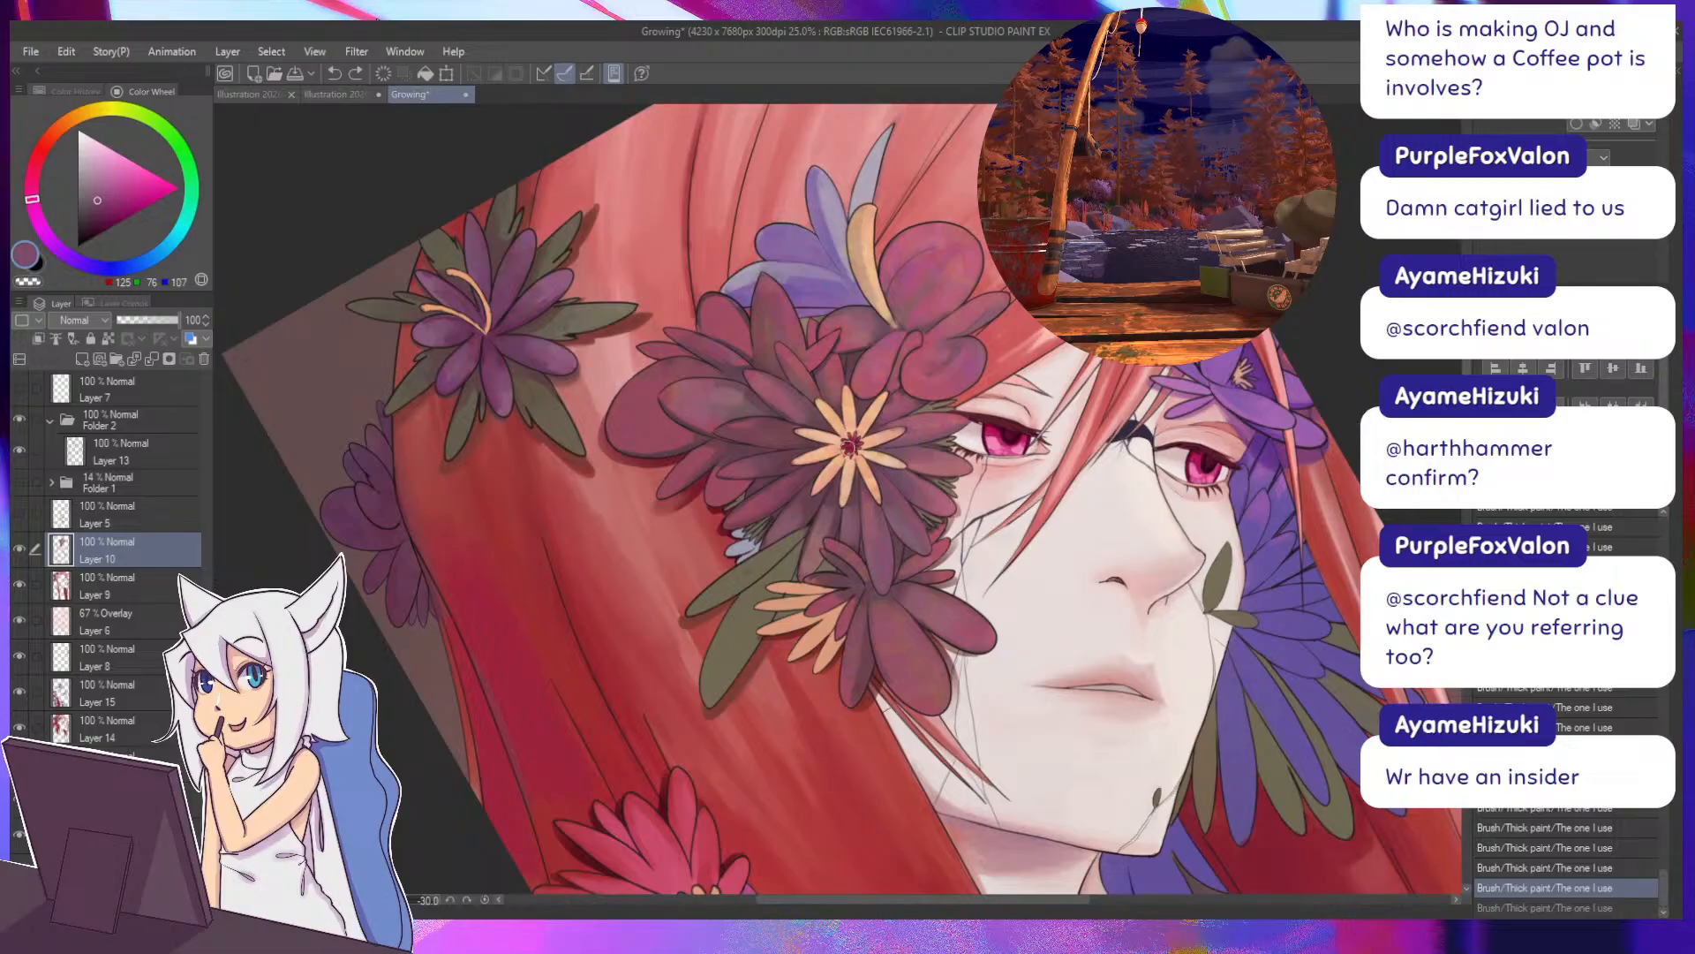
Extend the large flower's lower petals toward the smaller burgundy flower with sampled dusty rose (156, 91, 100).
{"action": "left_click", "coordinate": [858, 487], "text": "alt"}
{"action": "mouse_move", "coordinate": [858, 477]}
{"action": "left_mouse_down"}
{"action": "mouse_move", "coordinate": [866, 557]}
{"action": "mouse_move", "coordinate": [863, 539]}
{"action": "left_mouse_up"}
{"action": "left_click", "coordinate": [923, 537], "text": "alt"}
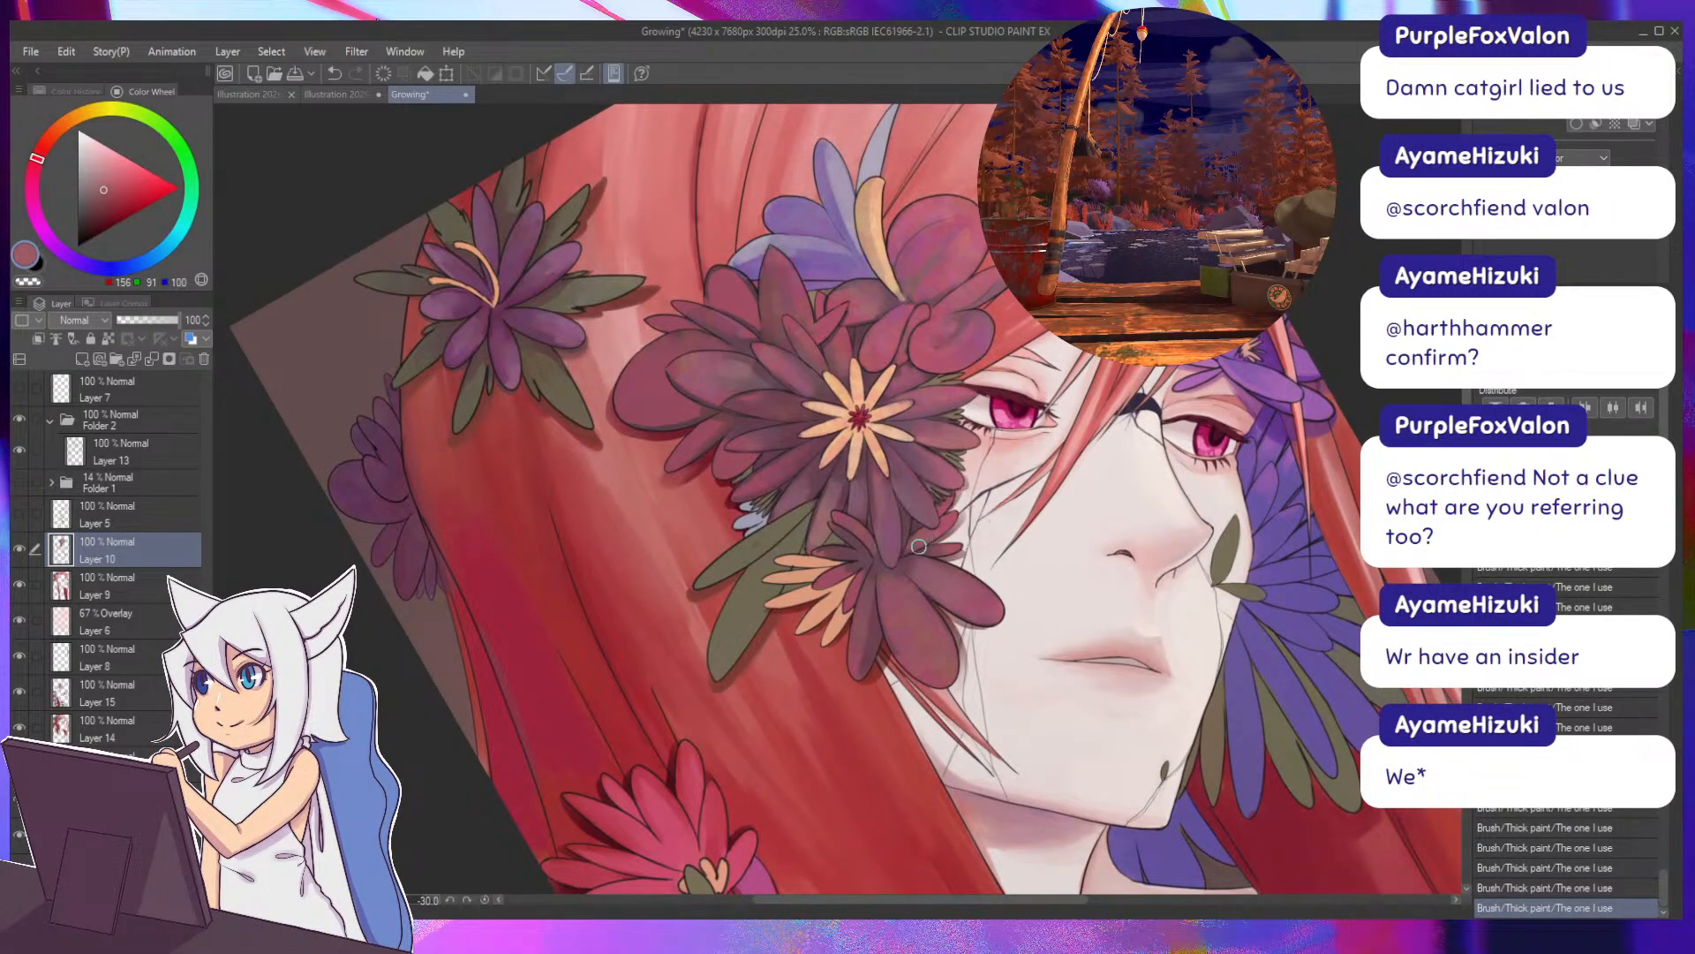
{"action": "key", "text": "minus"}
{"action": "key", "text": "minus"}
{"action": "key", "text": "minus"}
{"action": "key", "text": "minus"}
{"action": "key", "text": "minus"}
{"action": "key", "text": "minus"}
{"action": "key", "text": "minus"}
{"action": "key", "text": "minus"}
{"action": "key", "text": "minus"}
{"action": "key", "text": "minus"}
{"action": "key", "text": "minus"}
{"action": "key", "text": "minus"}
{"action": "key", "text": "minus"}
{"action": "key", "text": "minus"}
{"action": "left_click_drag", "start_coordinate": [797, 466], "coordinate": [840, 554]}
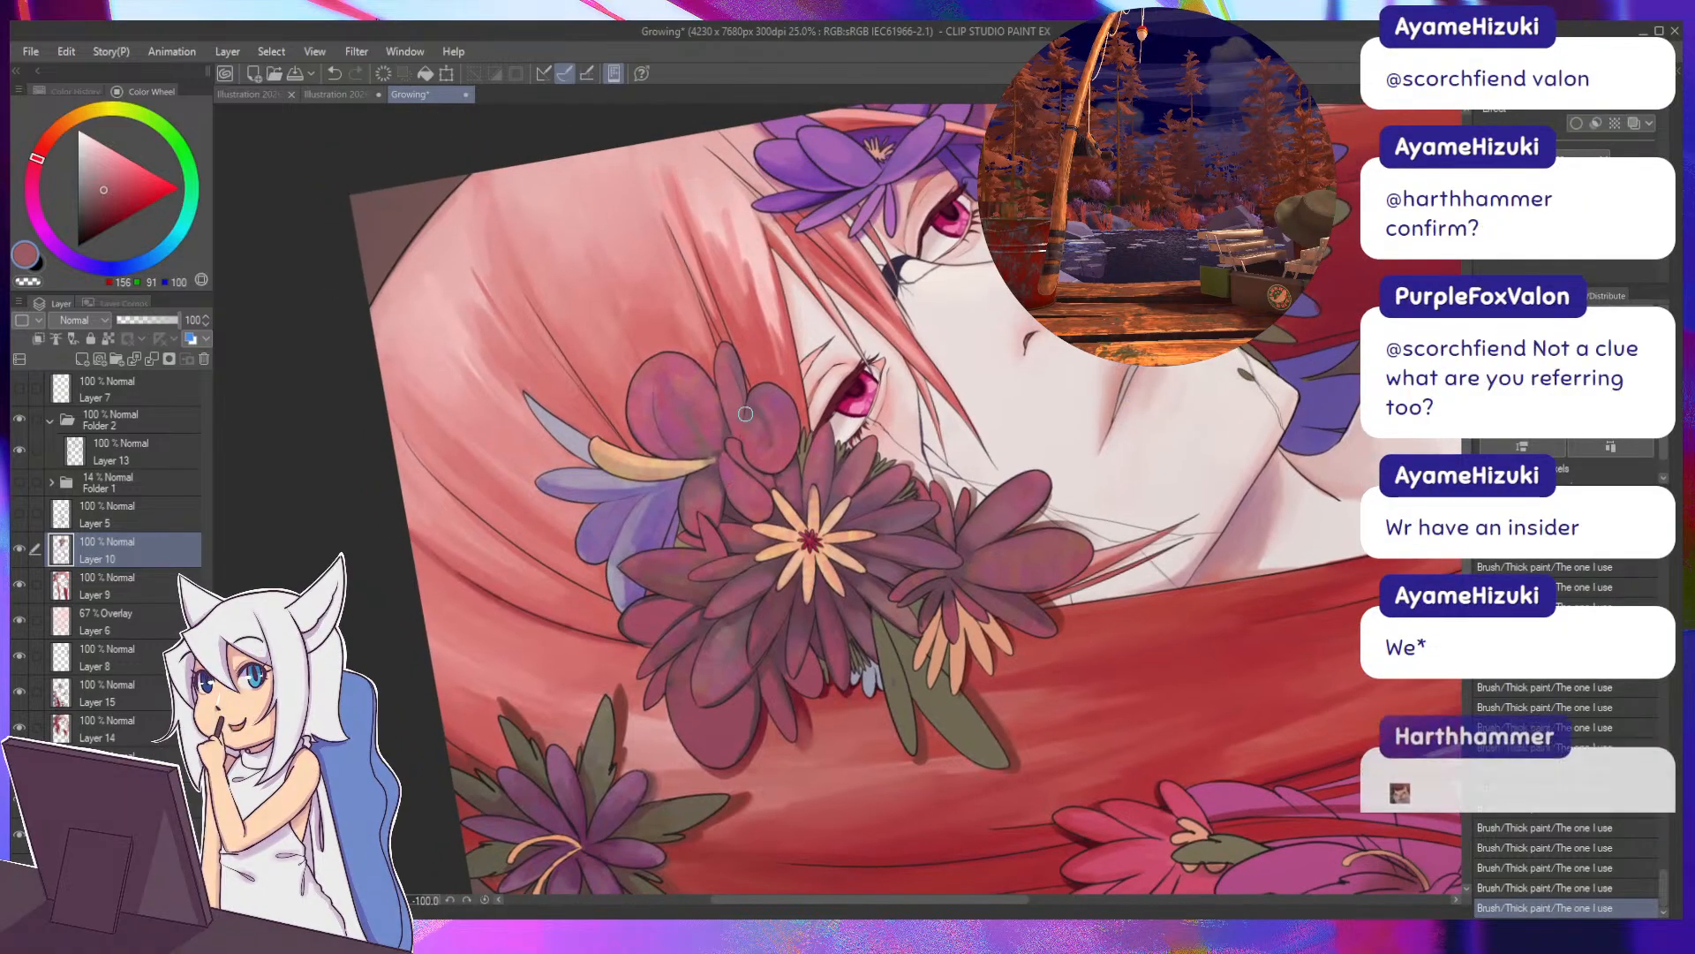
Deepen the gaps between the large flower's petals with dark plum (103, 64, 74) sampled from the smaller flower.
{"action": "left_click", "coordinate": [964, 521], "text": "alt"}
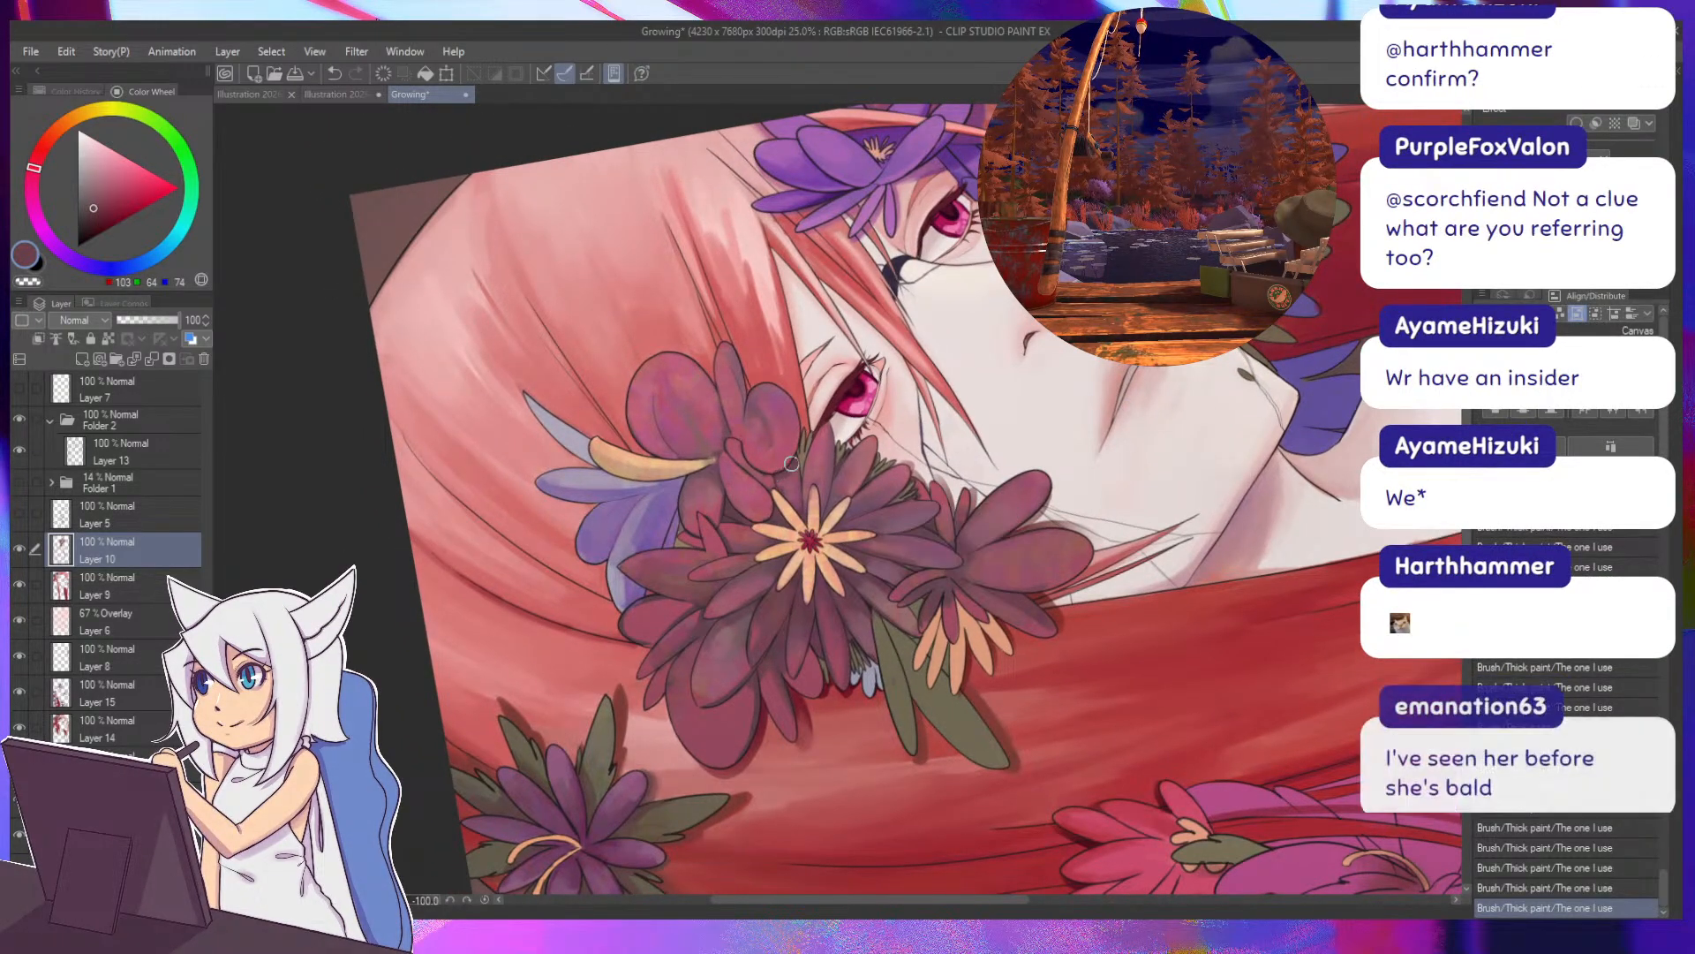
{"action": "key", "text": "asciicircum"}
{"action": "key", "text": "asciicircum"}
{"action": "key", "text": "asciicircum"}
{"action": "key", "text": "asciicircum"}
{"action": "key", "text": "asciicircum"}
{"action": "key", "text": "asciicircum"}
{"action": "key", "text": "asciicircum"}
{"action": "key", "text": "asciicircum"}
{"action": "key", "text": "asciicircum"}
{"action": "key", "text": "asciicircum"}
{"action": "key", "text": "asciicircum"}
{"action": "key", "text": "asciicircum"}
{"action": "key", "text": "asciicircum"}
{"action": "key", "text": "asciicircum"}
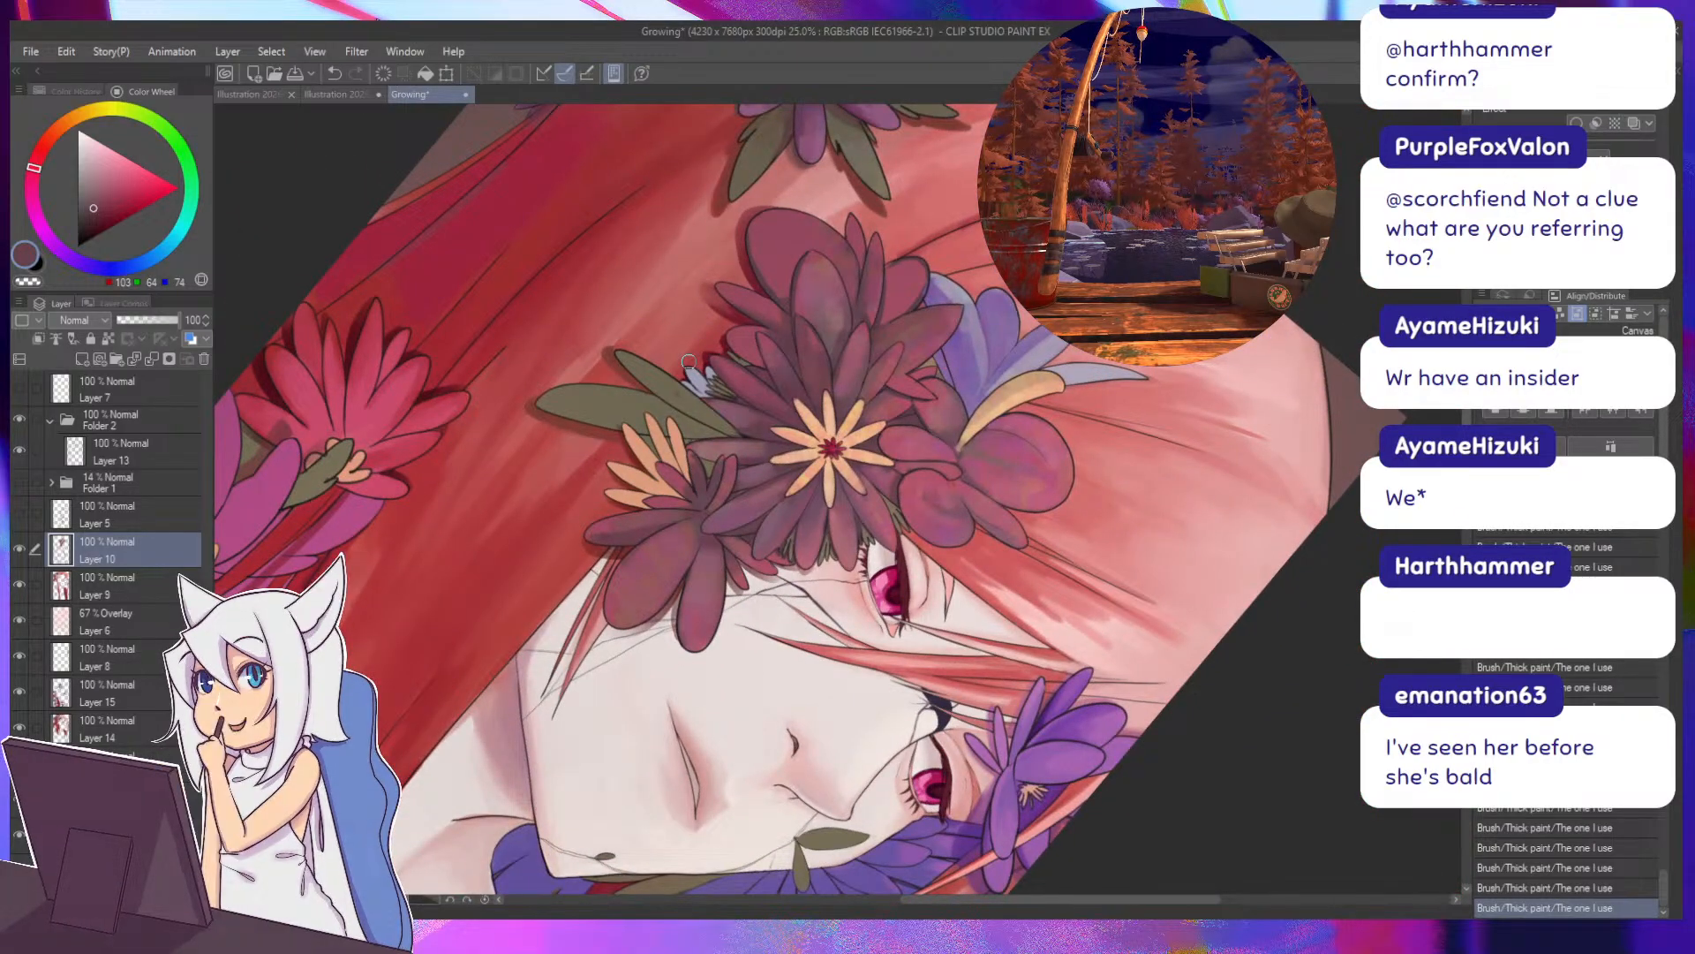
{"action": "left_click_drag", "start_coordinate": [794, 457], "coordinate": [776, 410]}
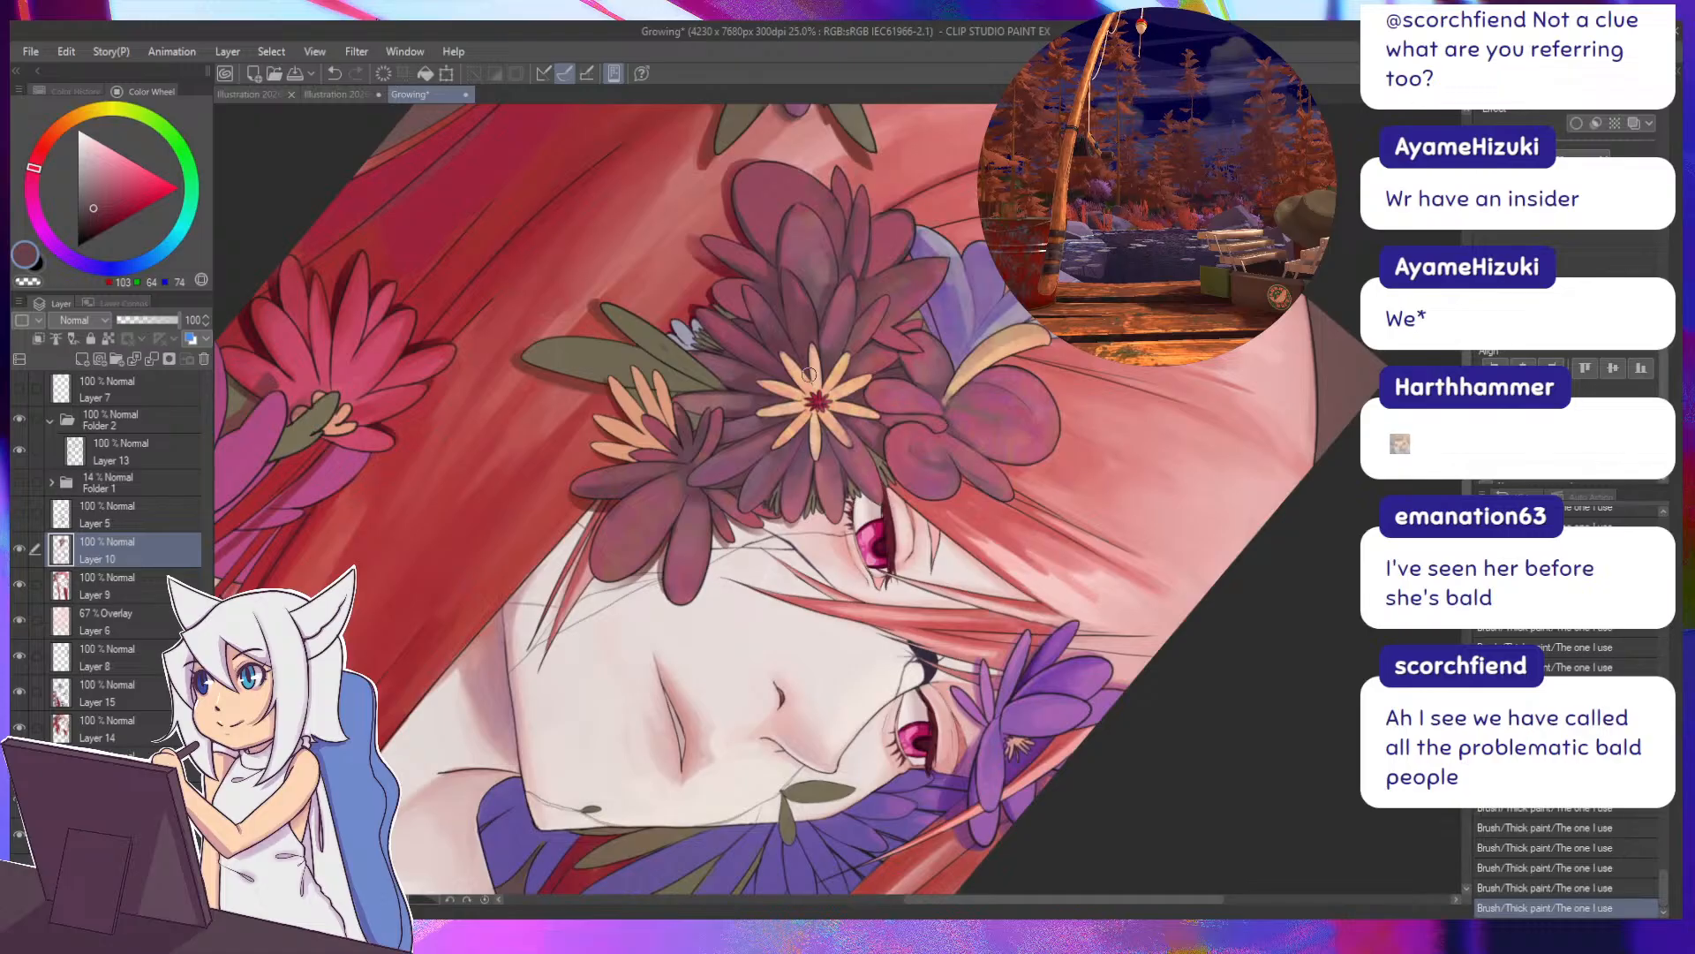
Blend the large flower's petals near the pale blue bud and the eye with sampled mauve (131, 84, 104) and rose (162, 89, 111).
{"action": "left_click", "coordinate": [675, 338], "text": "alt"}
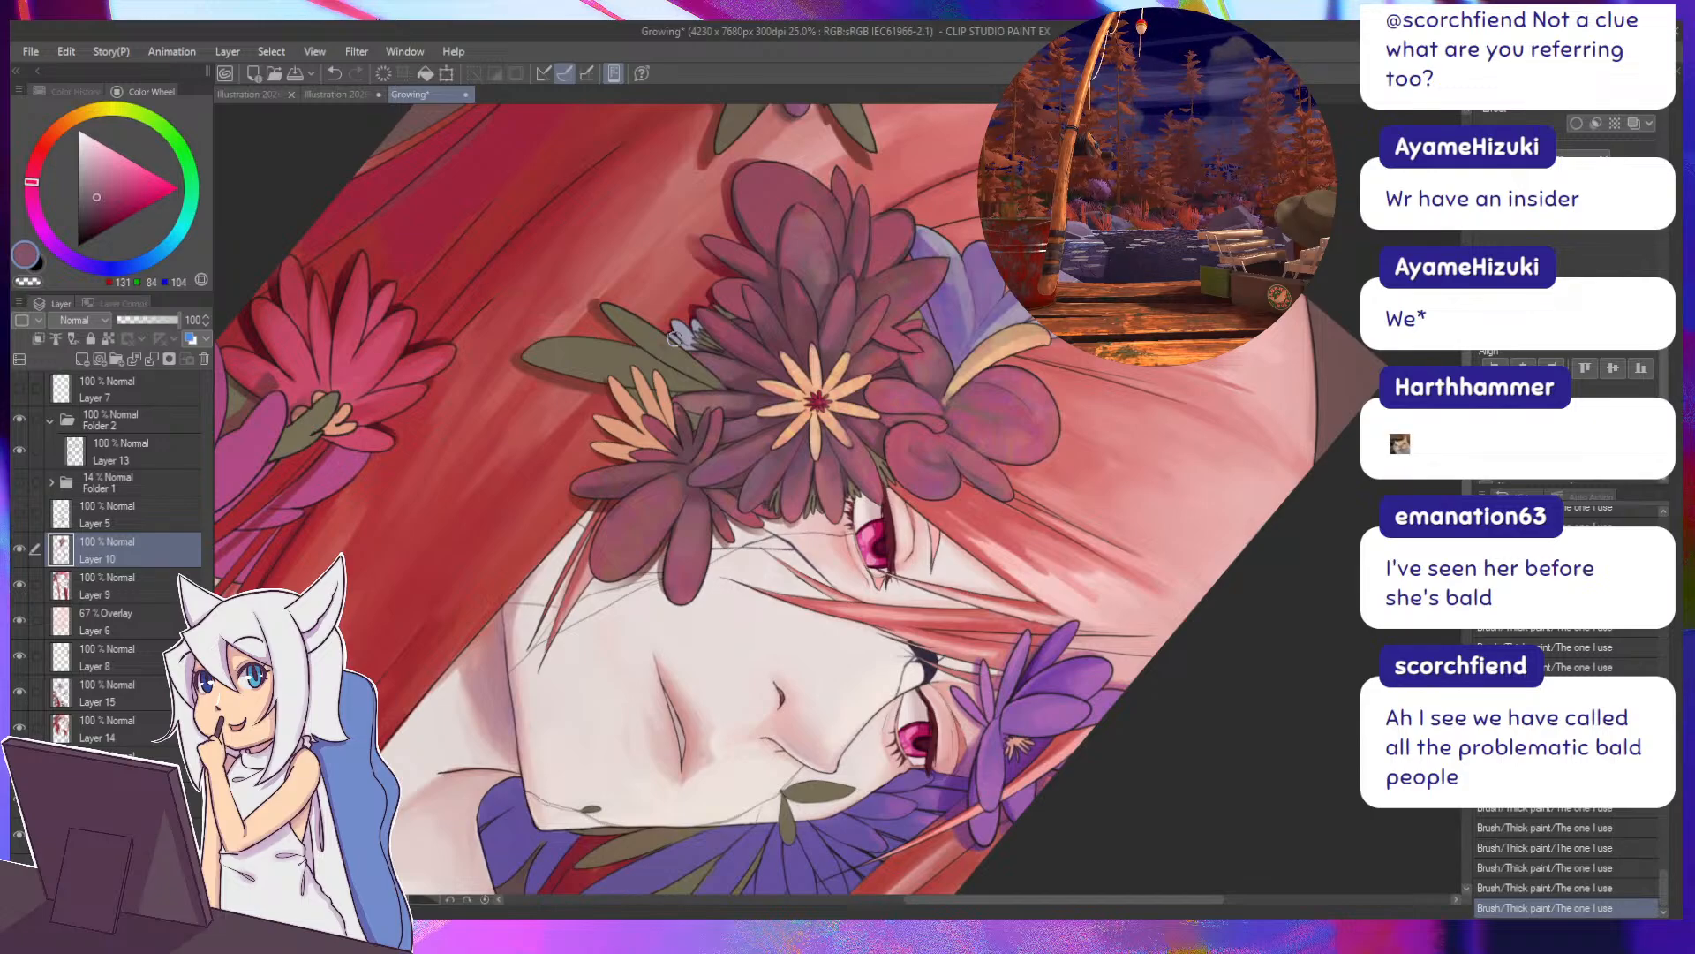
{"action": "left_click", "coordinate": [853, 461], "text": "alt"}
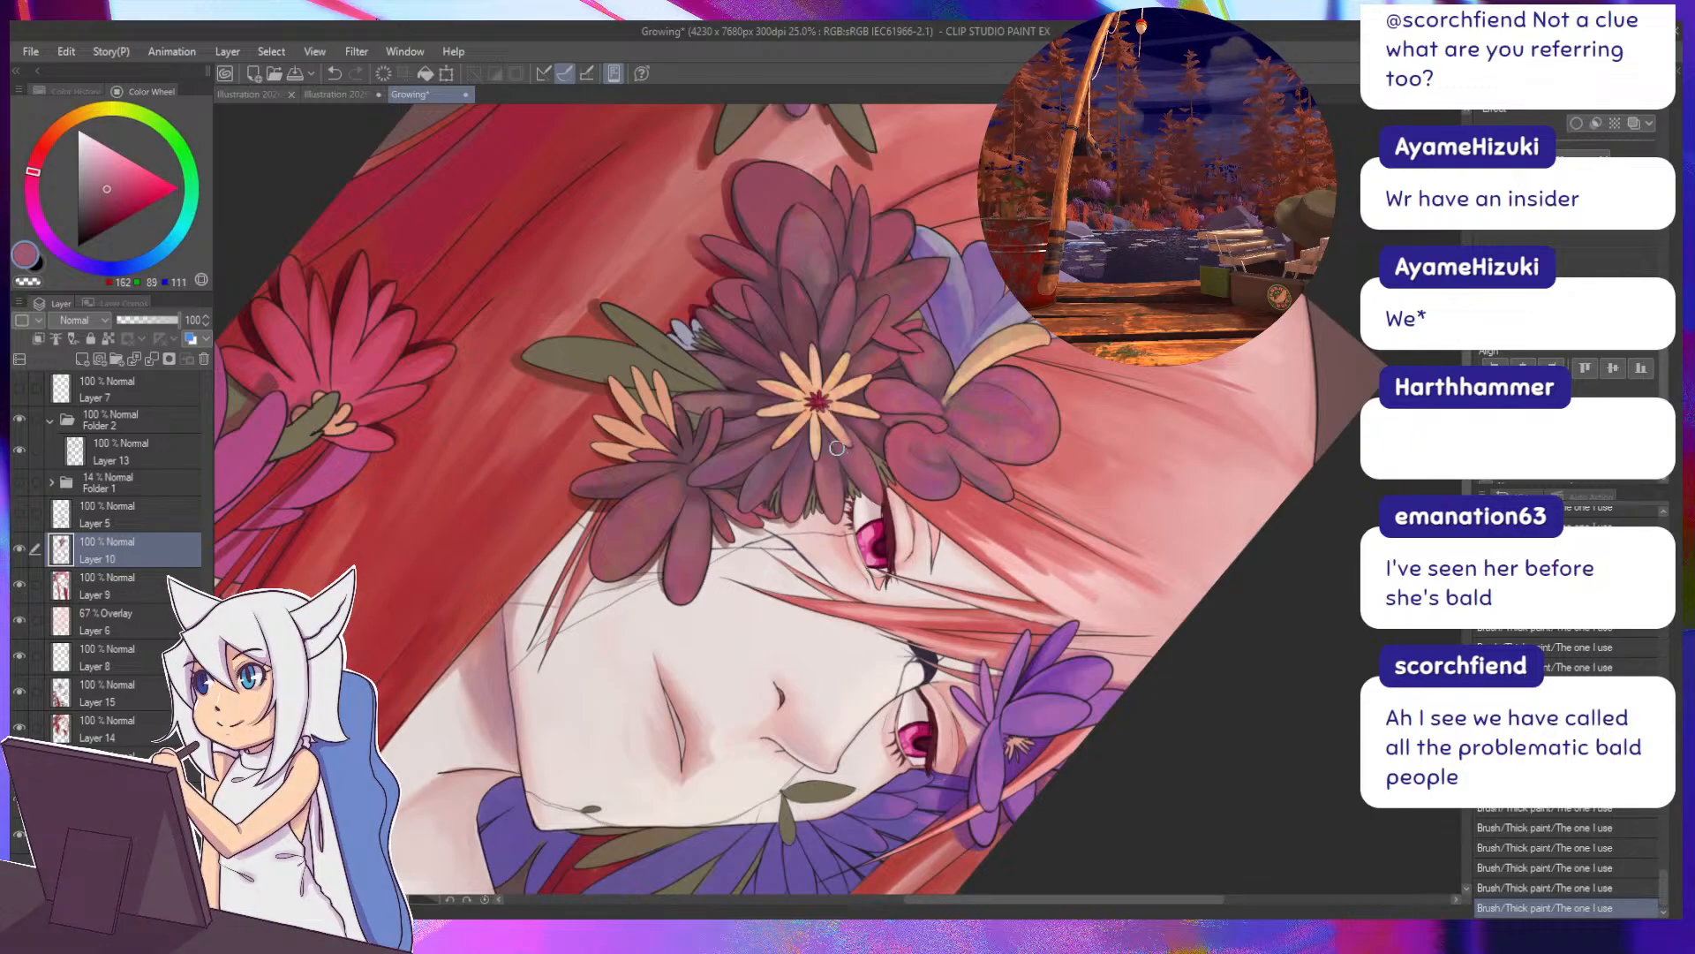
{"action": "left_click_drag", "start_coordinate": [841, 451], "coordinate": [866, 488]}
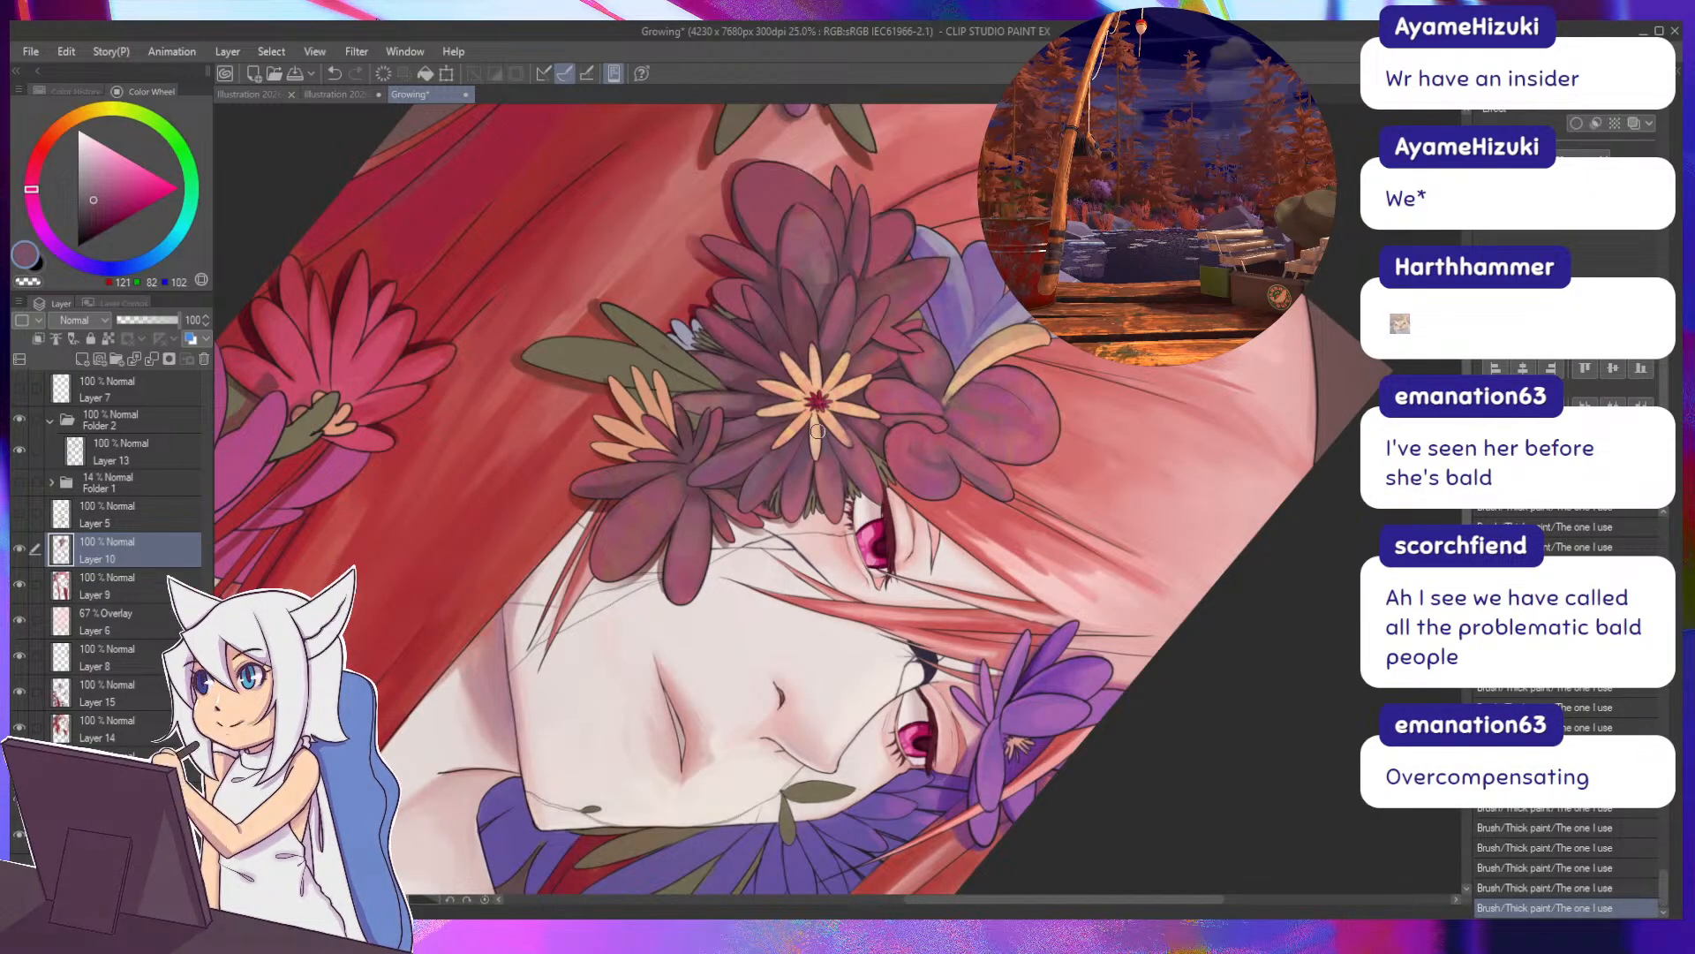
Tint the large flower's petals beside the round-petalled flower with sampled magenta (158, 82, 126) and roses (155, 85, 108) and (181, 86, 108).
{"action": "left_click", "coordinate": [923, 466], "text": "alt"}
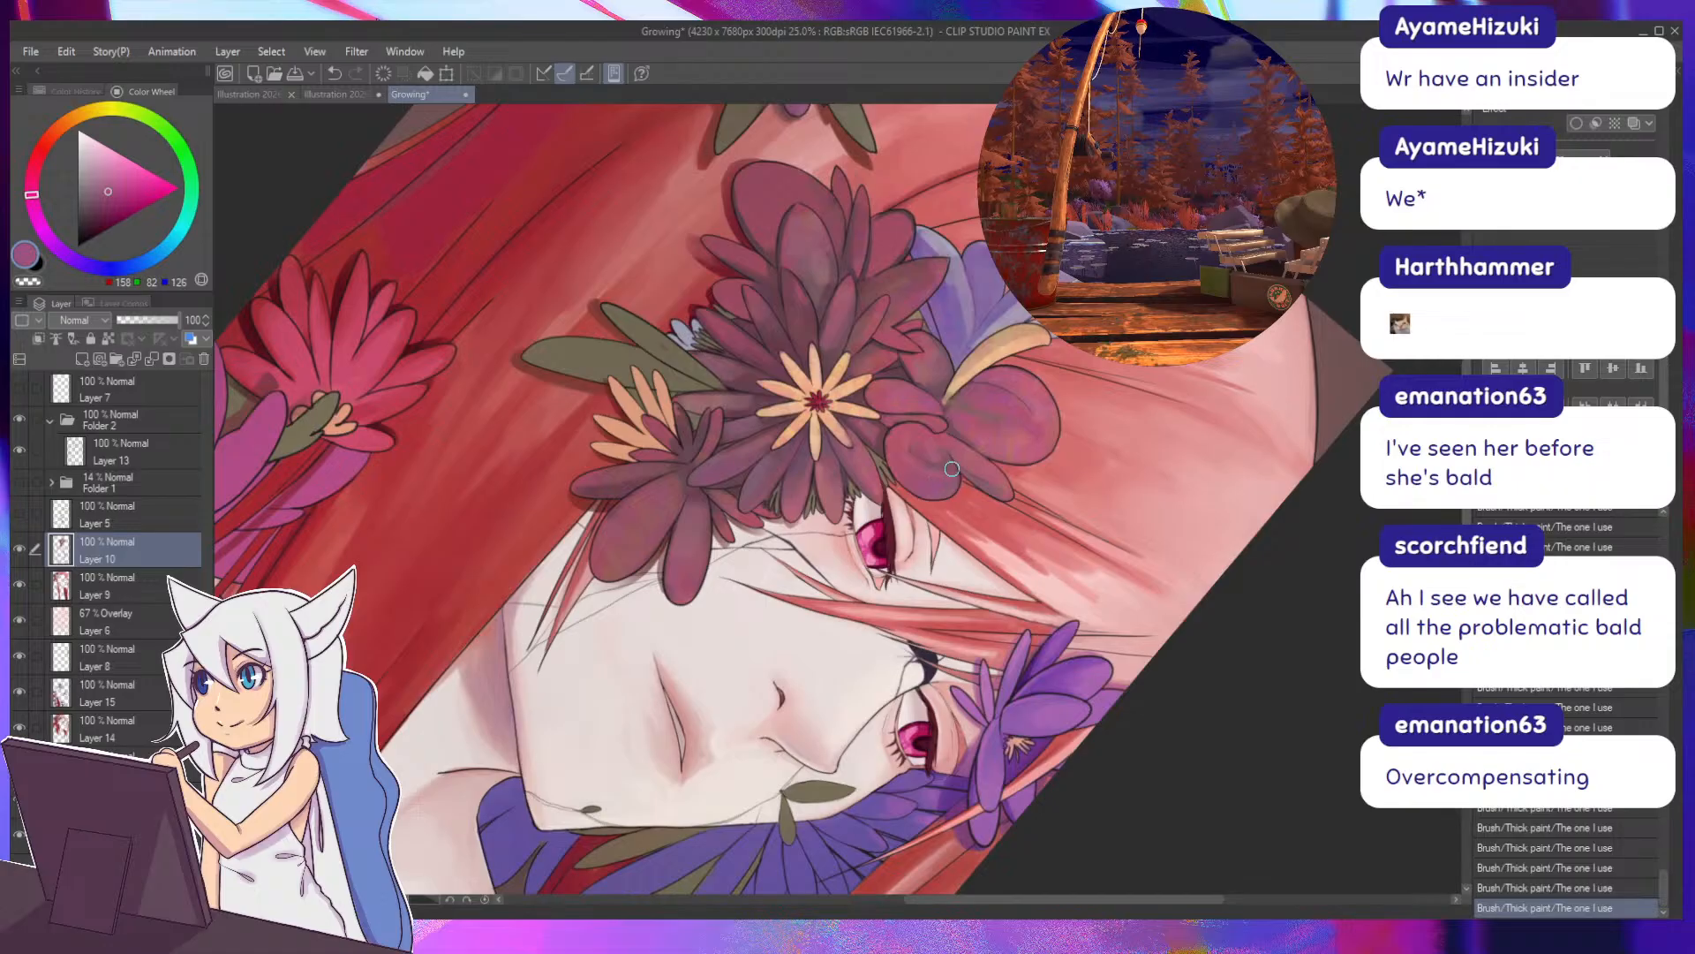
{"action": "left_click", "coordinate": [877, 438], "text": "alt"}
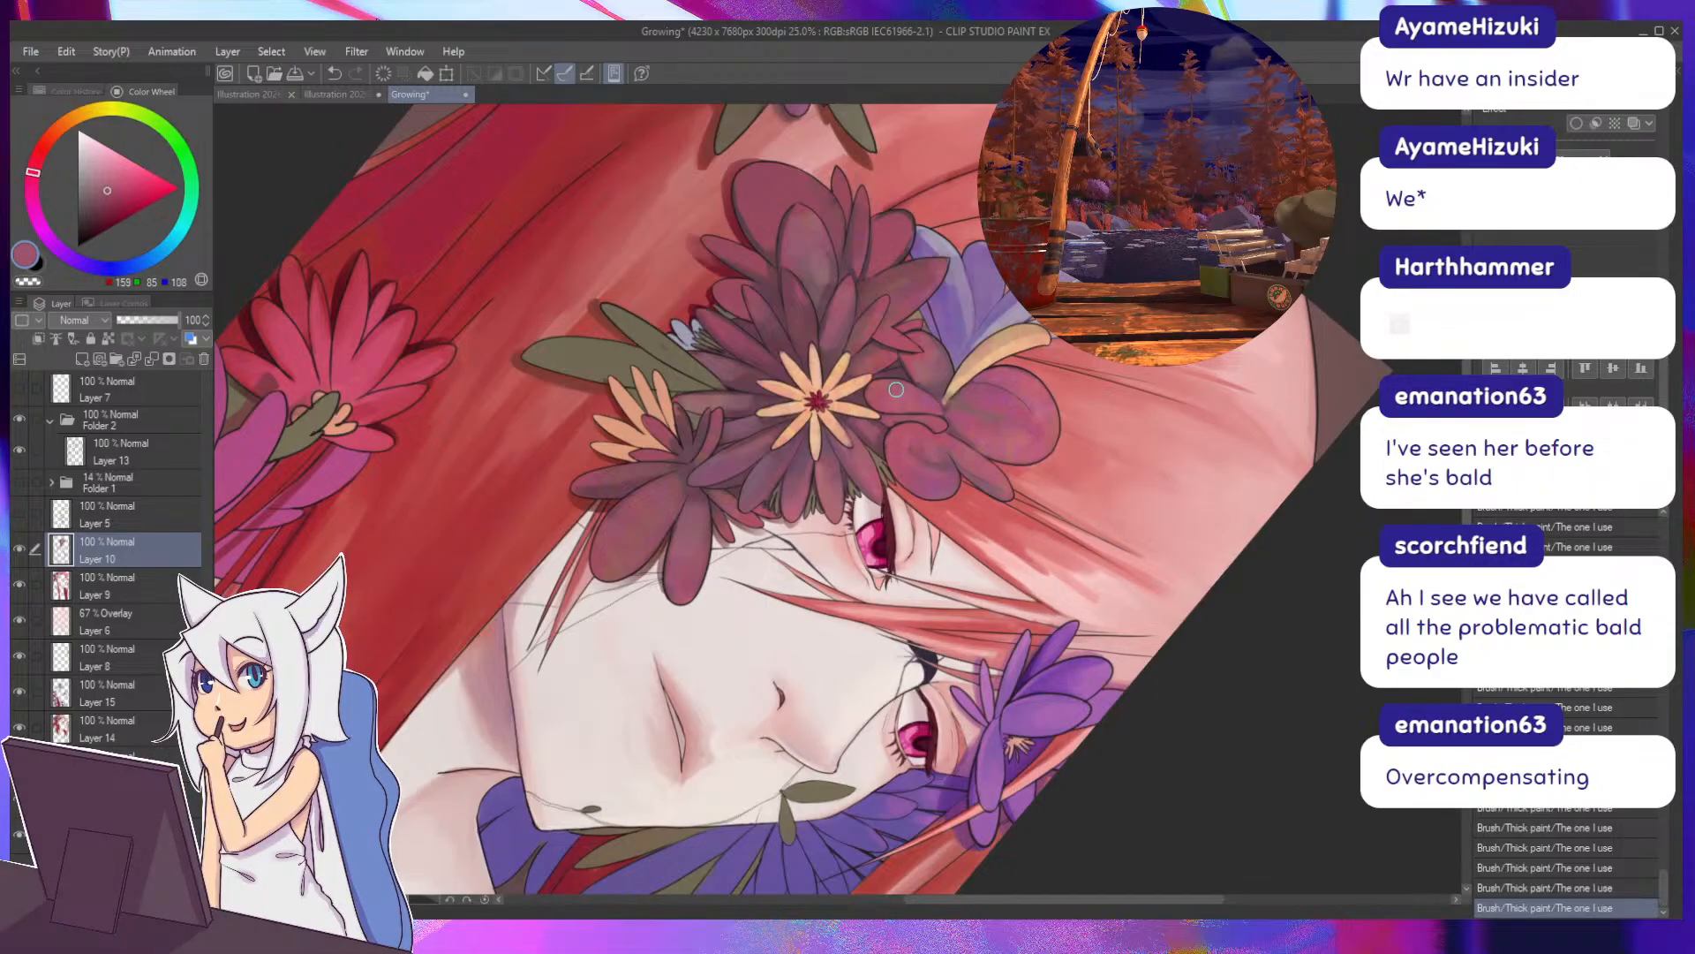
{"action": "left_click", "coordinate": [883, 431], "text": "alt"}
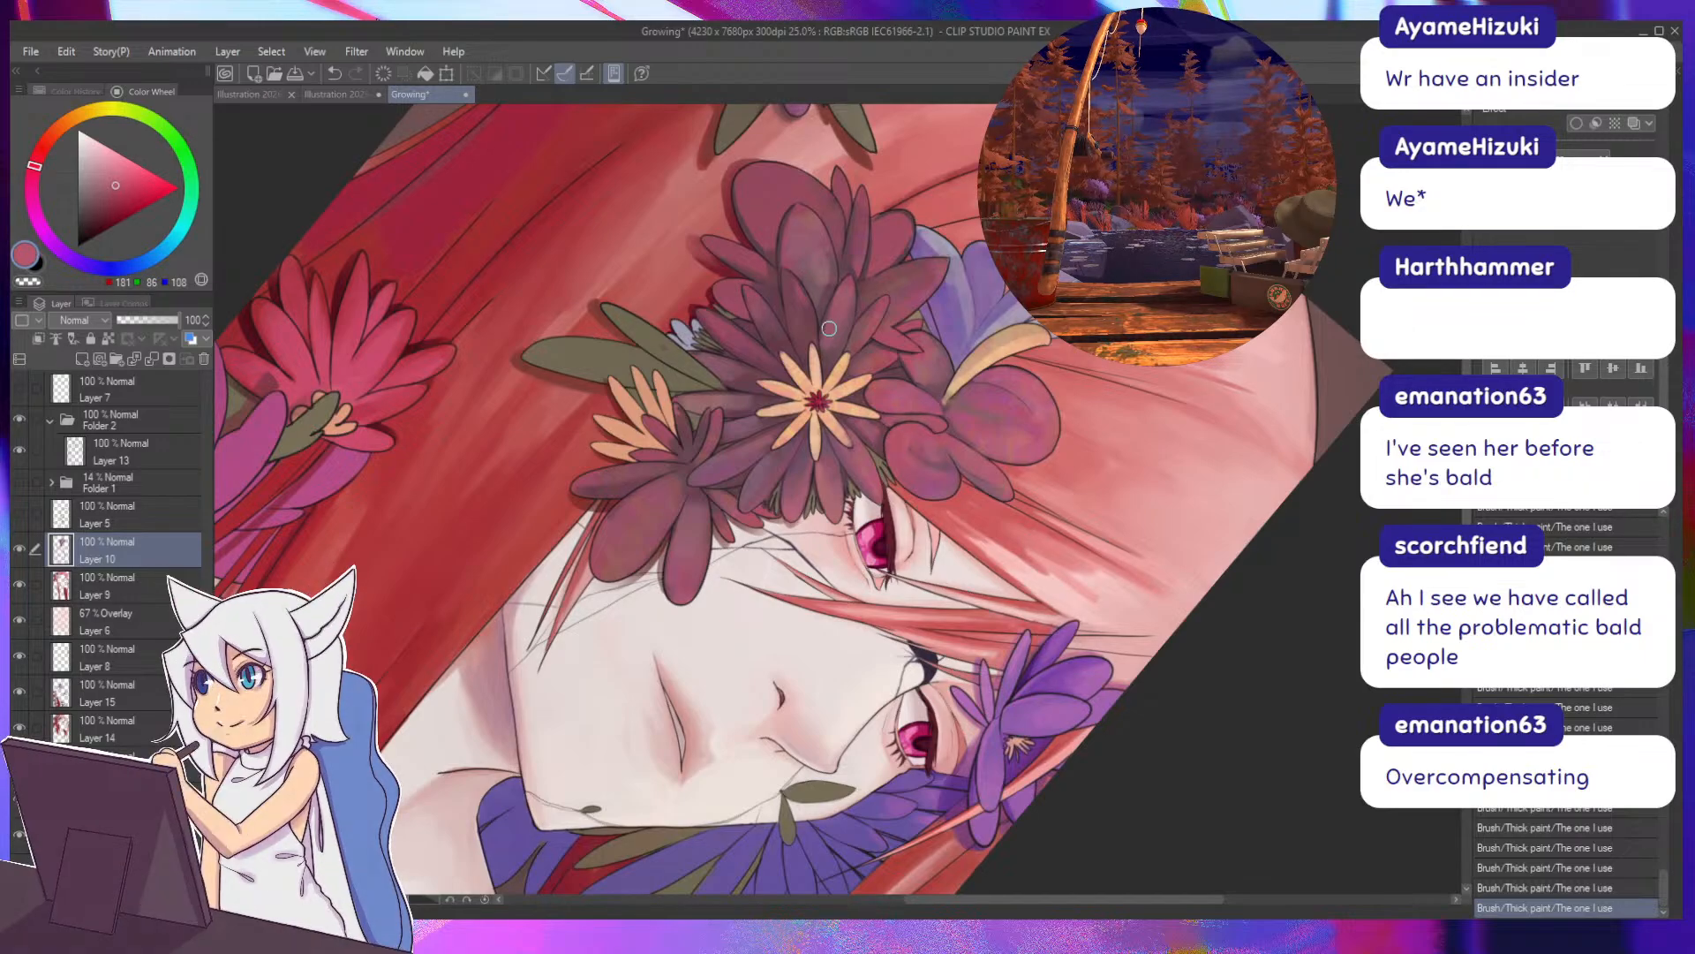
Brighten the large flower's petals nearest the eye with sampled rose (172, 93, 112).
{"action": "key", "text": "minus"}
{"action": "key", "text": "minus"}
{"action": "key", "text": "minus"}
{"action": "key", "text": "minus"}
{"action": "key", "text": "minus"}
{"action": "key", "text": "minus"}
{"action": "key", "text": "minus"}
{"action": "key", "text": "minus"}
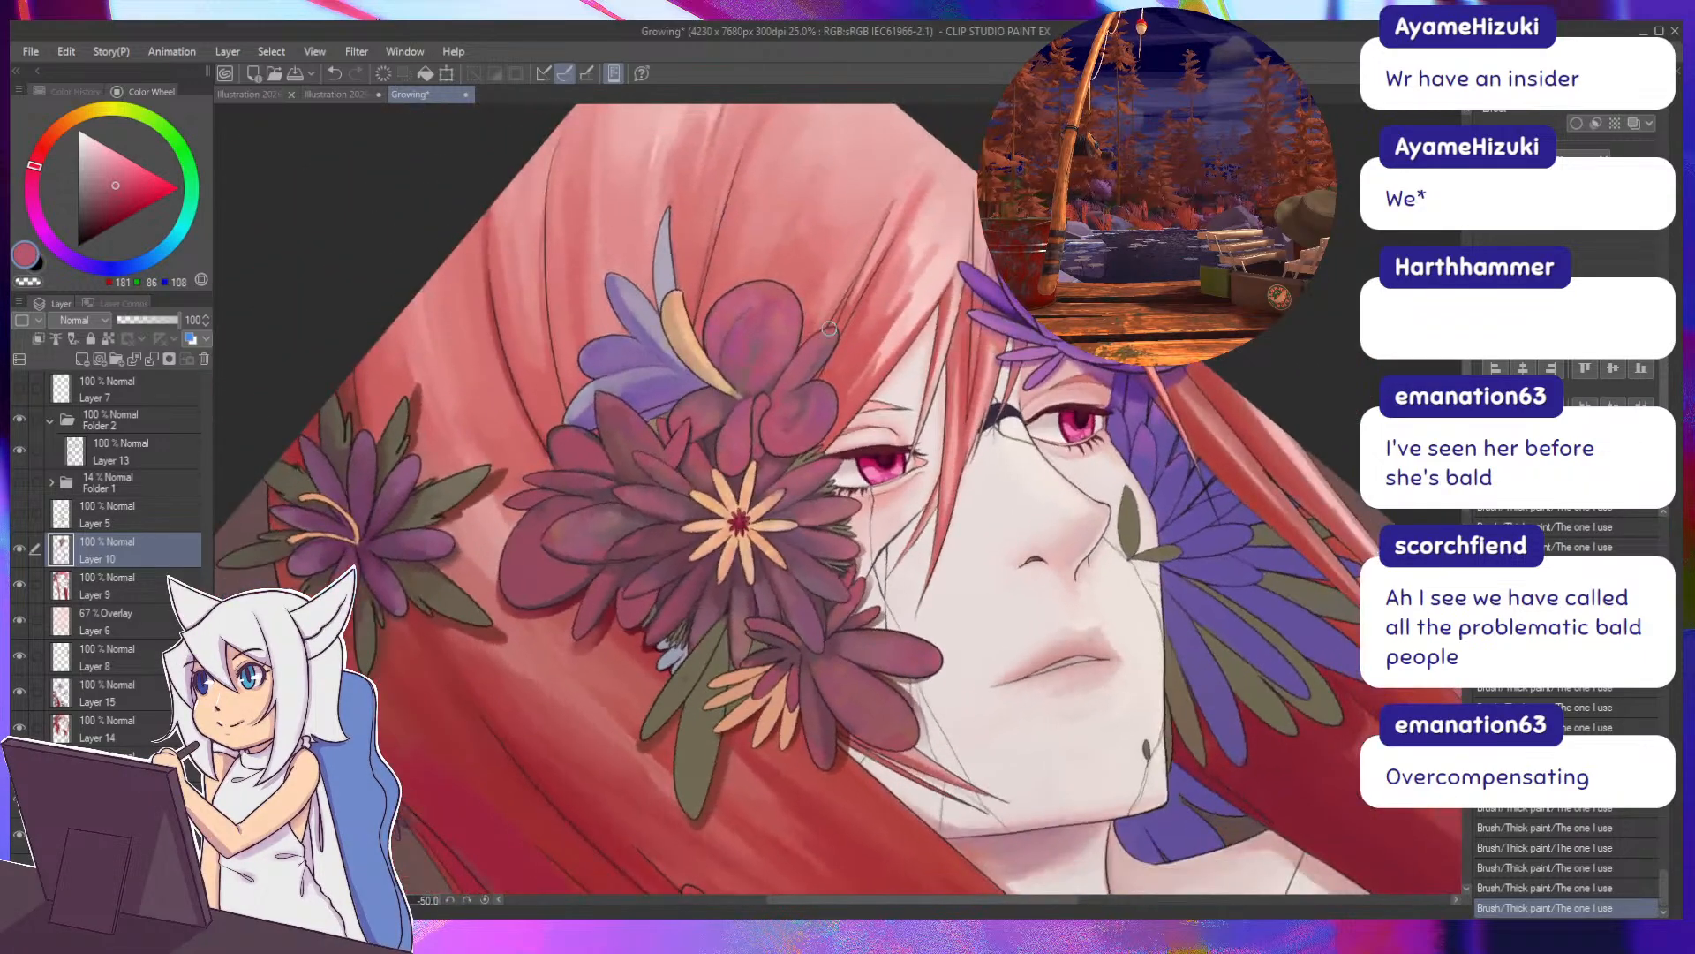
{"action": "key", "text": "asciicircum"}
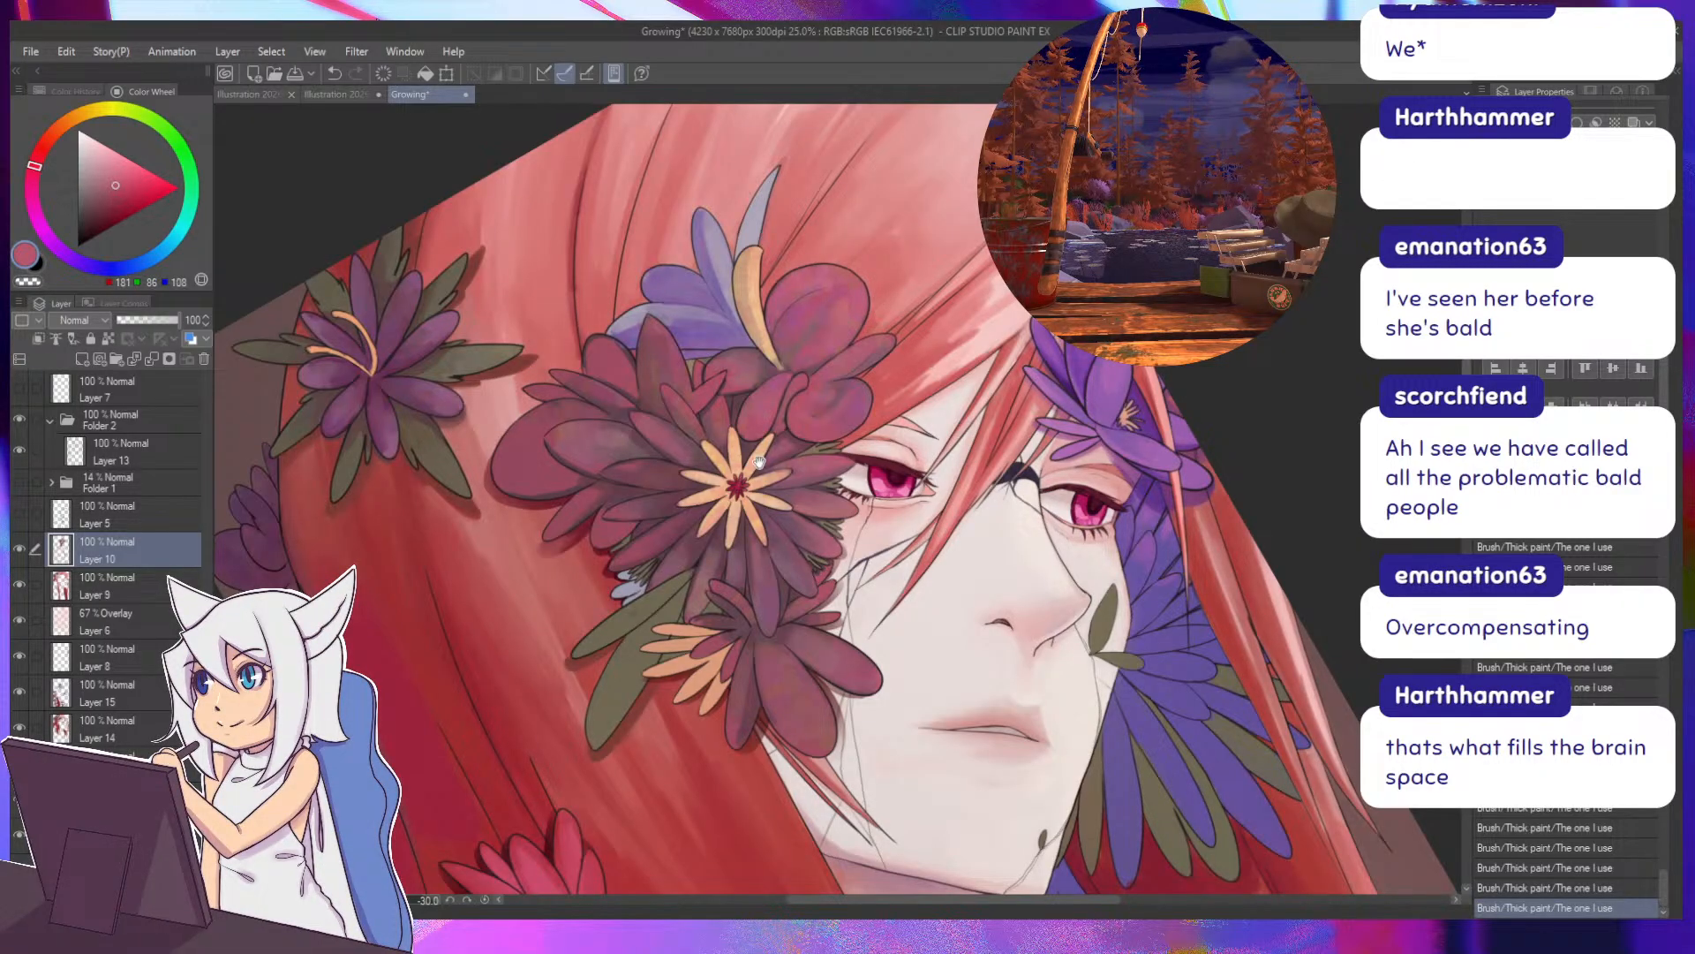
{"action": "left_click_drag", "start_coordinate": [759, 462], "coordinate": [778, 447]}
{"action": "key", "text": "minus"}
{"action": "key", "text": "minus"}
{"action": "key", "text": "minus"}
{"action": "key", "text": "minus"}
{"action": "key", "text": "minus"}
{"action": "key", "text": "minus"}
{"action": "key", "text": "minus"}
{"action": "left_click", "coordinate": [789, 485], "text": "alt"}
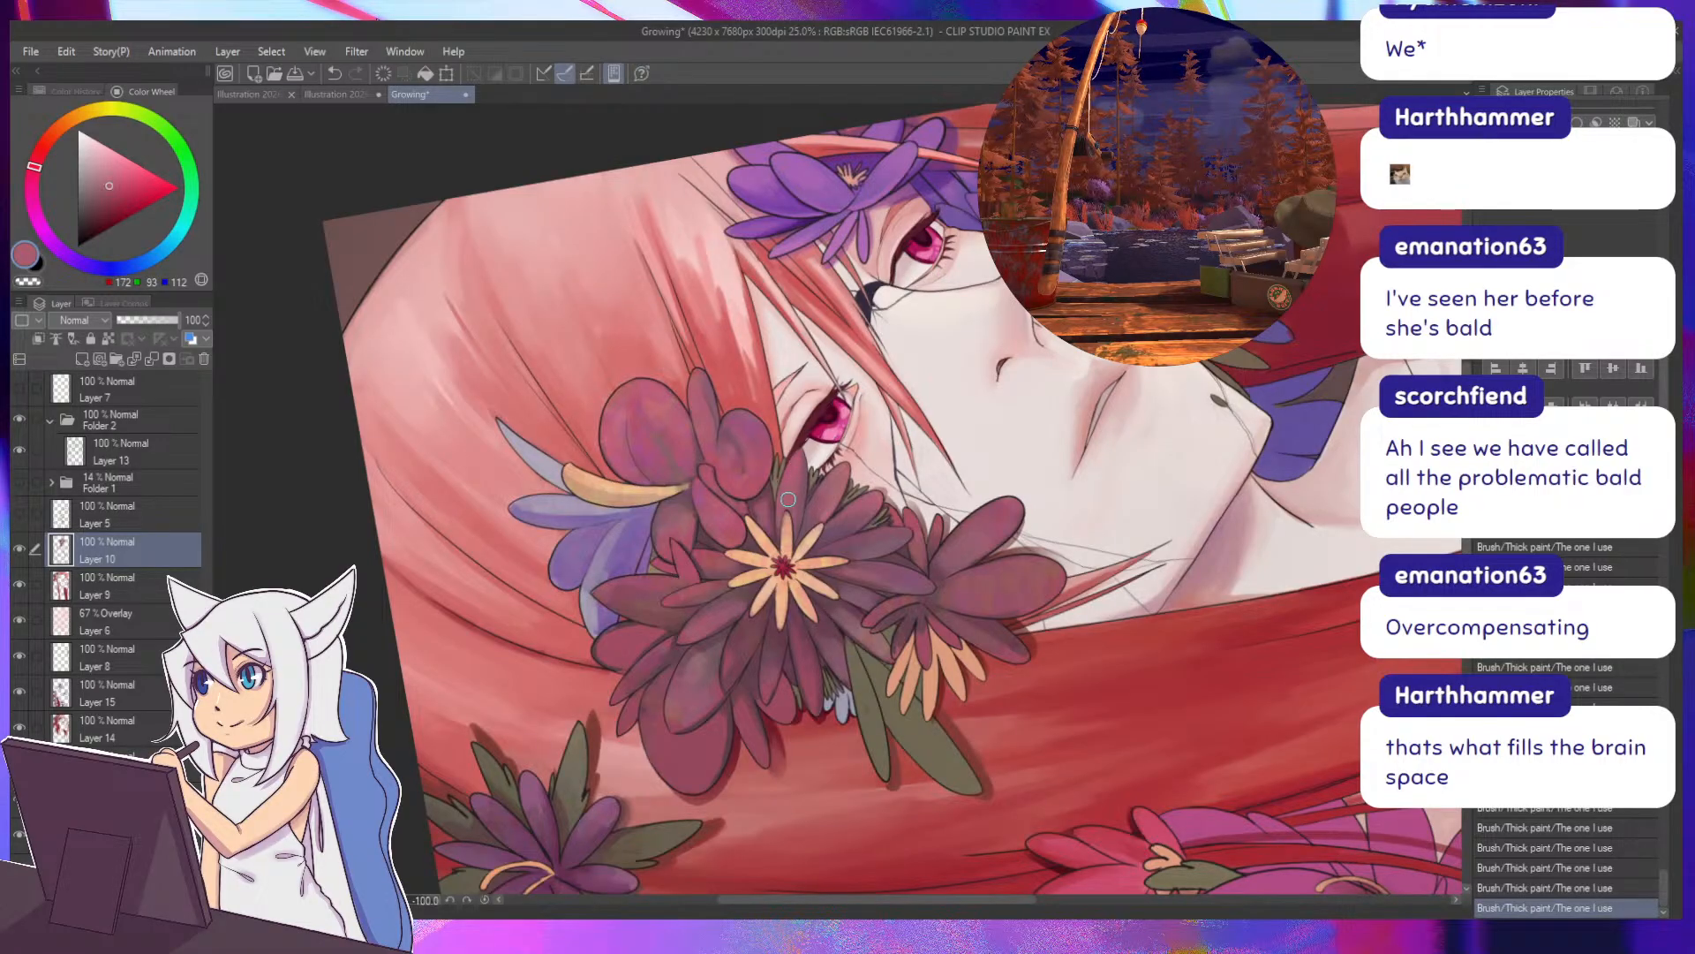
{"action": "key", "text": "minus"}
{"action": "key", "text": "minus"}
{"action": "key", "text": "minus"}
{"action": "left_click_drag", "start_coordinate": [771, 489], "coordinate": [769, 460]}
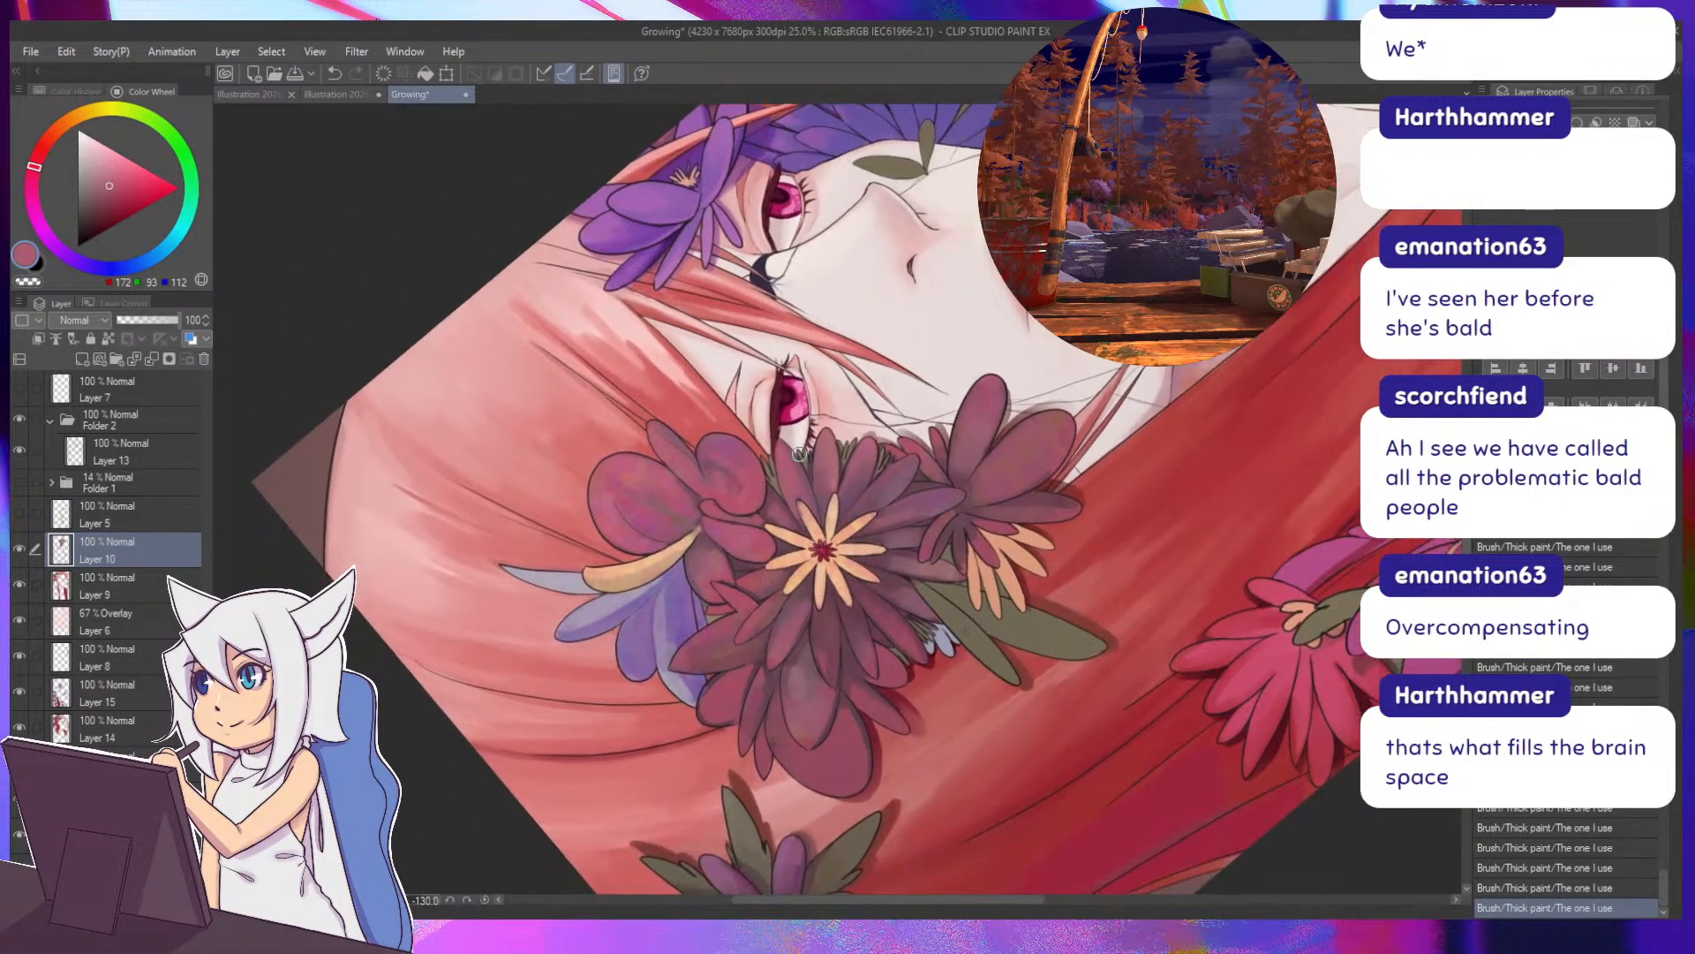
Soften the large flower's petal tips along the eye and cheek with sampled pink (173, 105, 115) and rose (152, 88, 106).
{"action": "left_click", "coordinate": [827, 445], "text": "alt"}
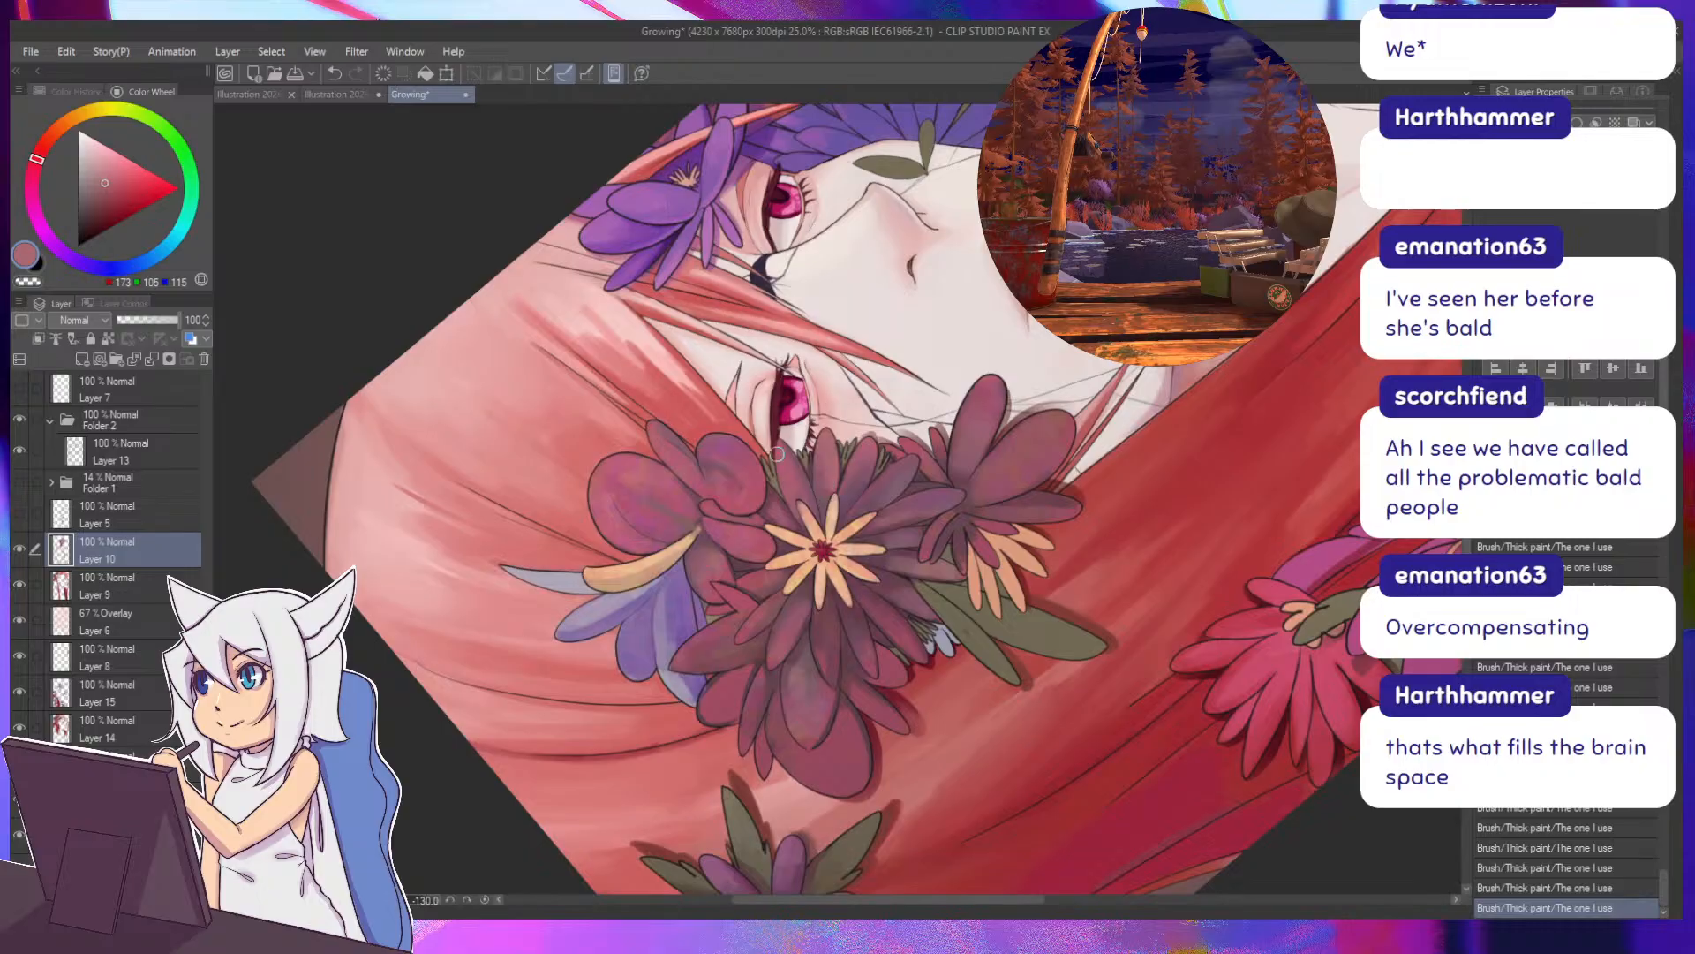
{"action": "mouse_move", "coordinate": [744, 488]}
{"action": "left_mouse_down"}
{"action": "mouse_move", "coordinate": [723, 477]}
{"action": "mouse_move", "coordinate": [733, 565]}
{"action": "mouse_move", "coordinate": [800, 493]}
{"action": "left_mouse_up"}
{"action": "left_click", "coordinate": [808, 458], "text": "alt"}
{"action": "key", "text": "asciicircum"}
{"action": "key", "text": "asciicircum"}
{"action": "key", "text": "asciicircum"}
{"action": "key", "text": "asciicircum"}
{"action": "key", "text": "asciicircum"}
{"action": "key", "text": "asciicircum"}
{"action": "key", "text": "asciicircum"}
{"action": "key", "text": "asciicircum"}
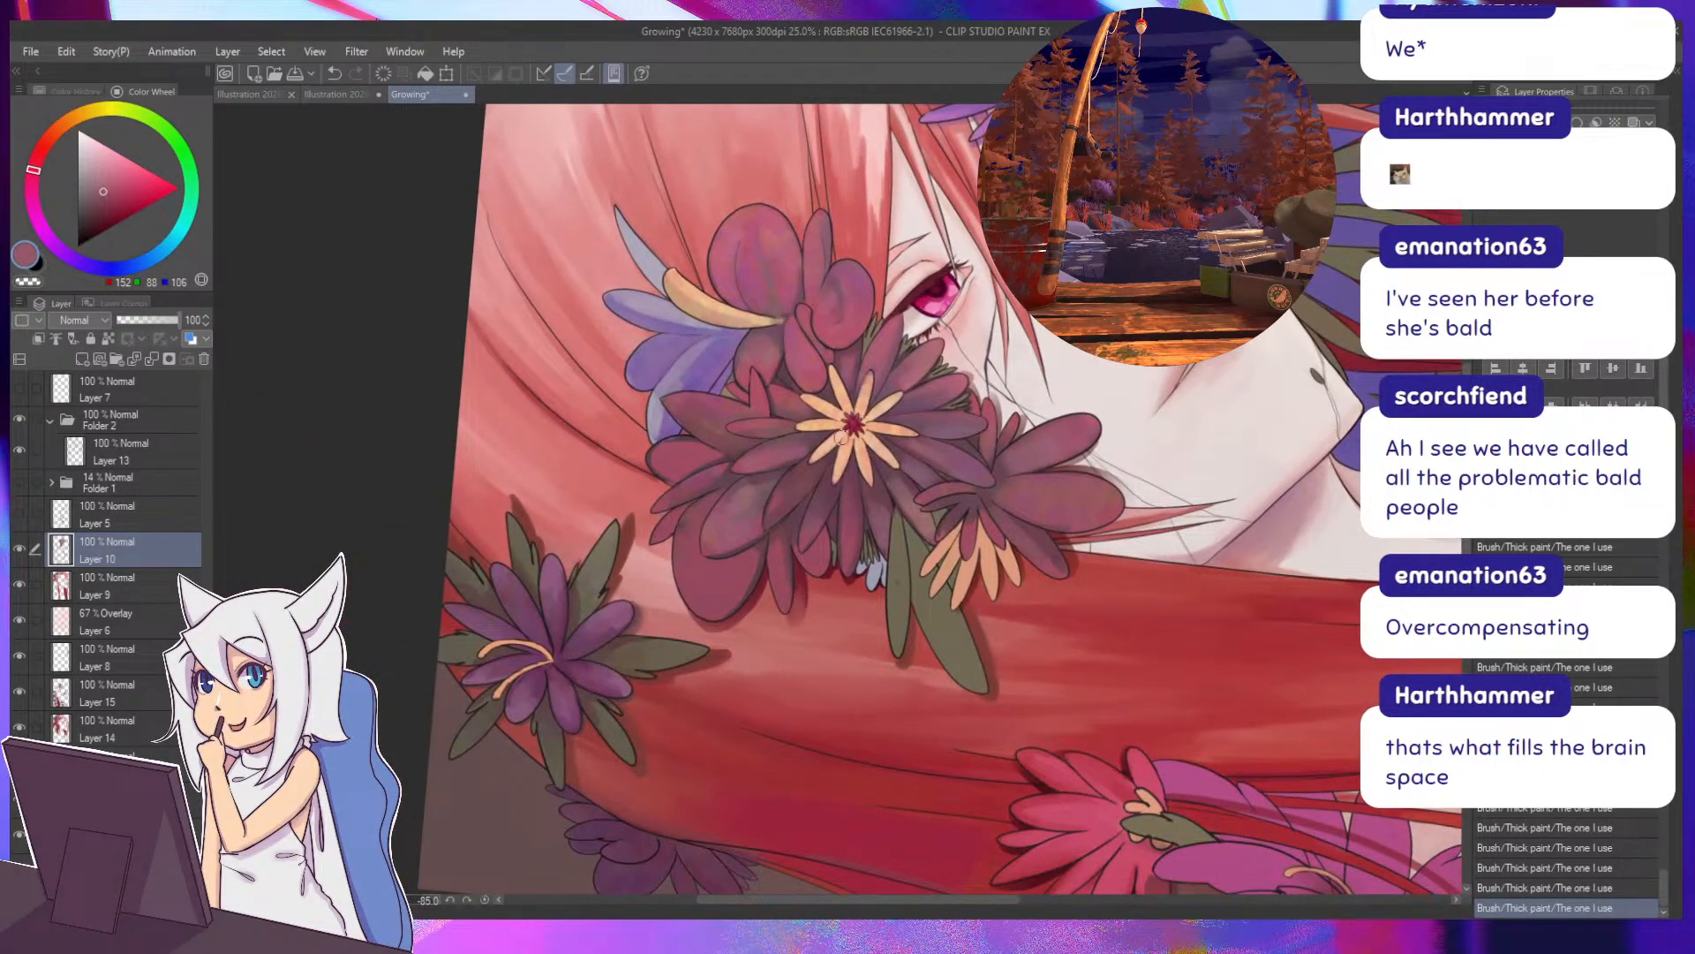
Shade the large flower's petals above the pale blue bud with sampled plum (110, 63, 82) and dark plum (96, 62, 73).
{"action": "left_click", "coordinate": [857, 488], "text": "alt"}
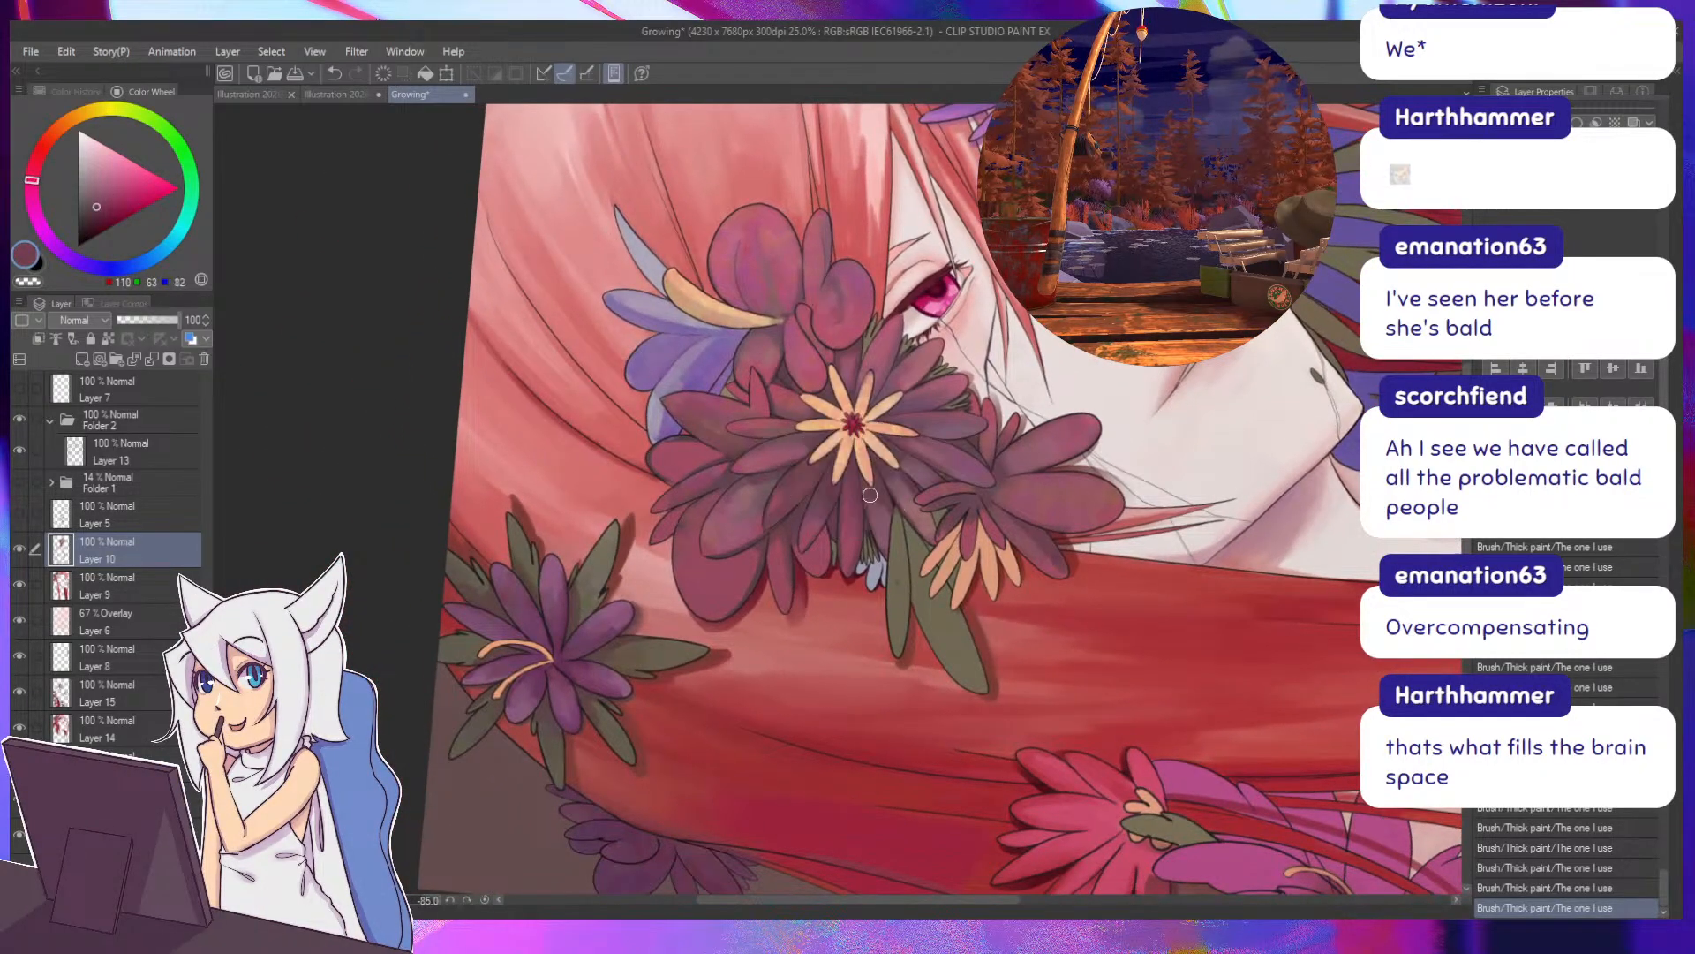
{"action": "left_click", "coordinate": [792, 363], "text": "alt"}
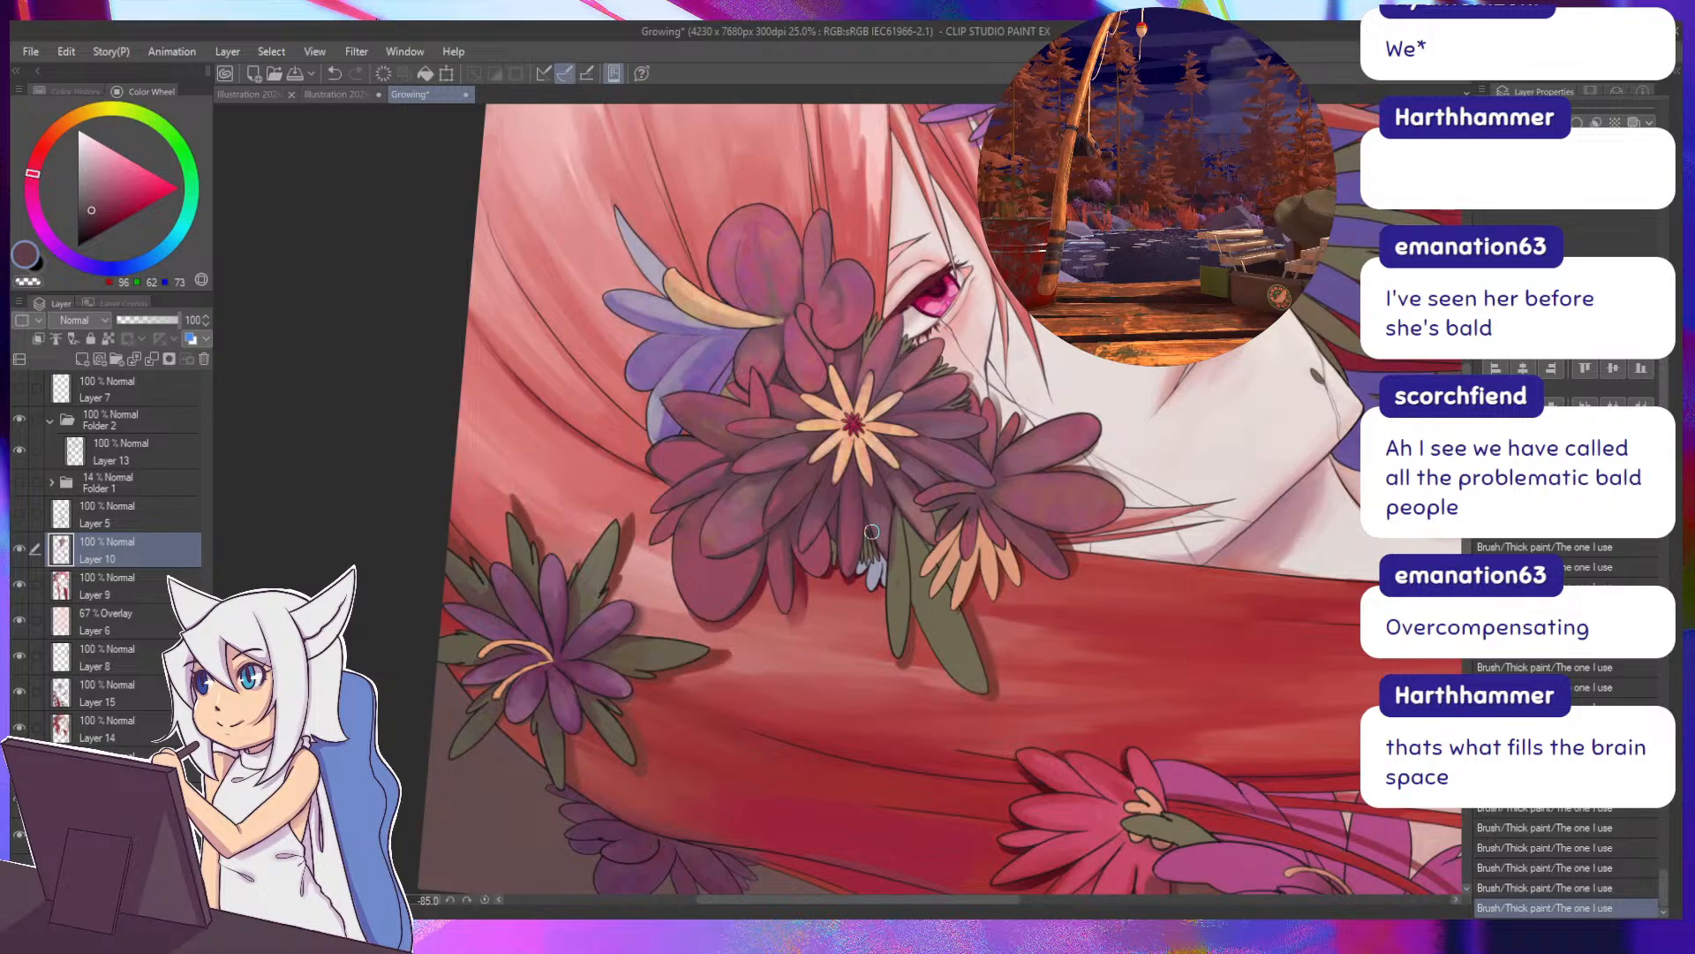
{"action": "left_click_drag", "start_coordinate": [894, 574], "coordinate": [892, 609]}
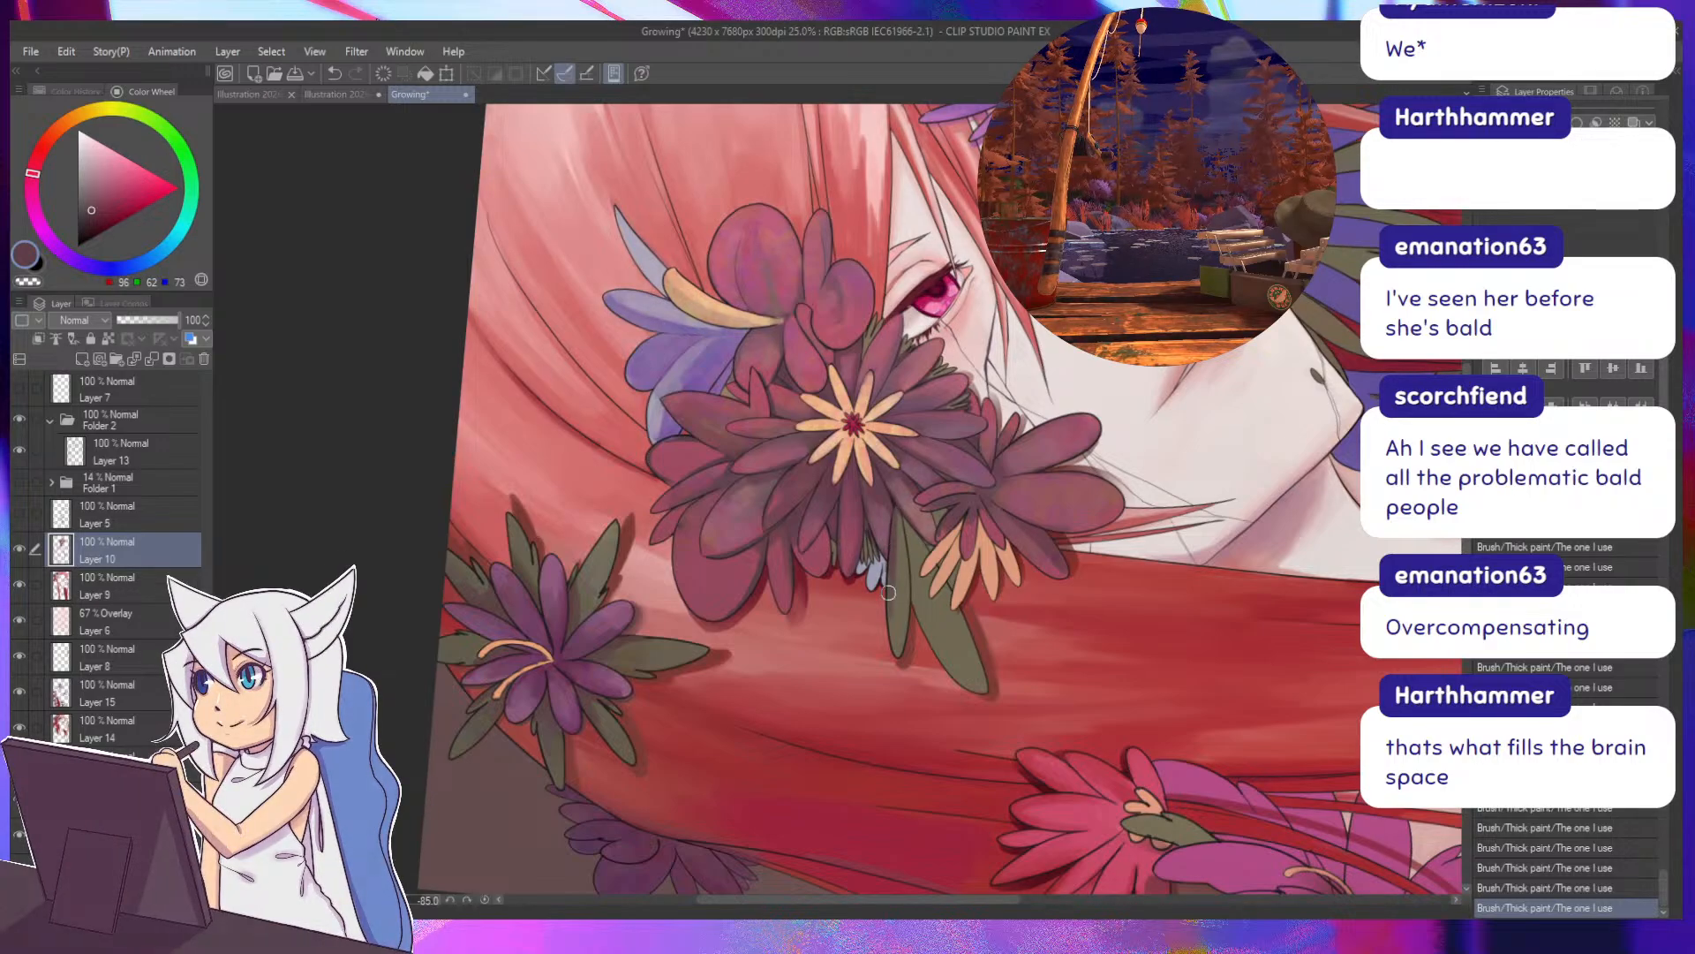
Touch up the base of the green leaves between the two burgundy flowers with sampled olive (111, 104, 84).
{"action": "left_click", "coordinate": [898, 552], "text": "alt"}
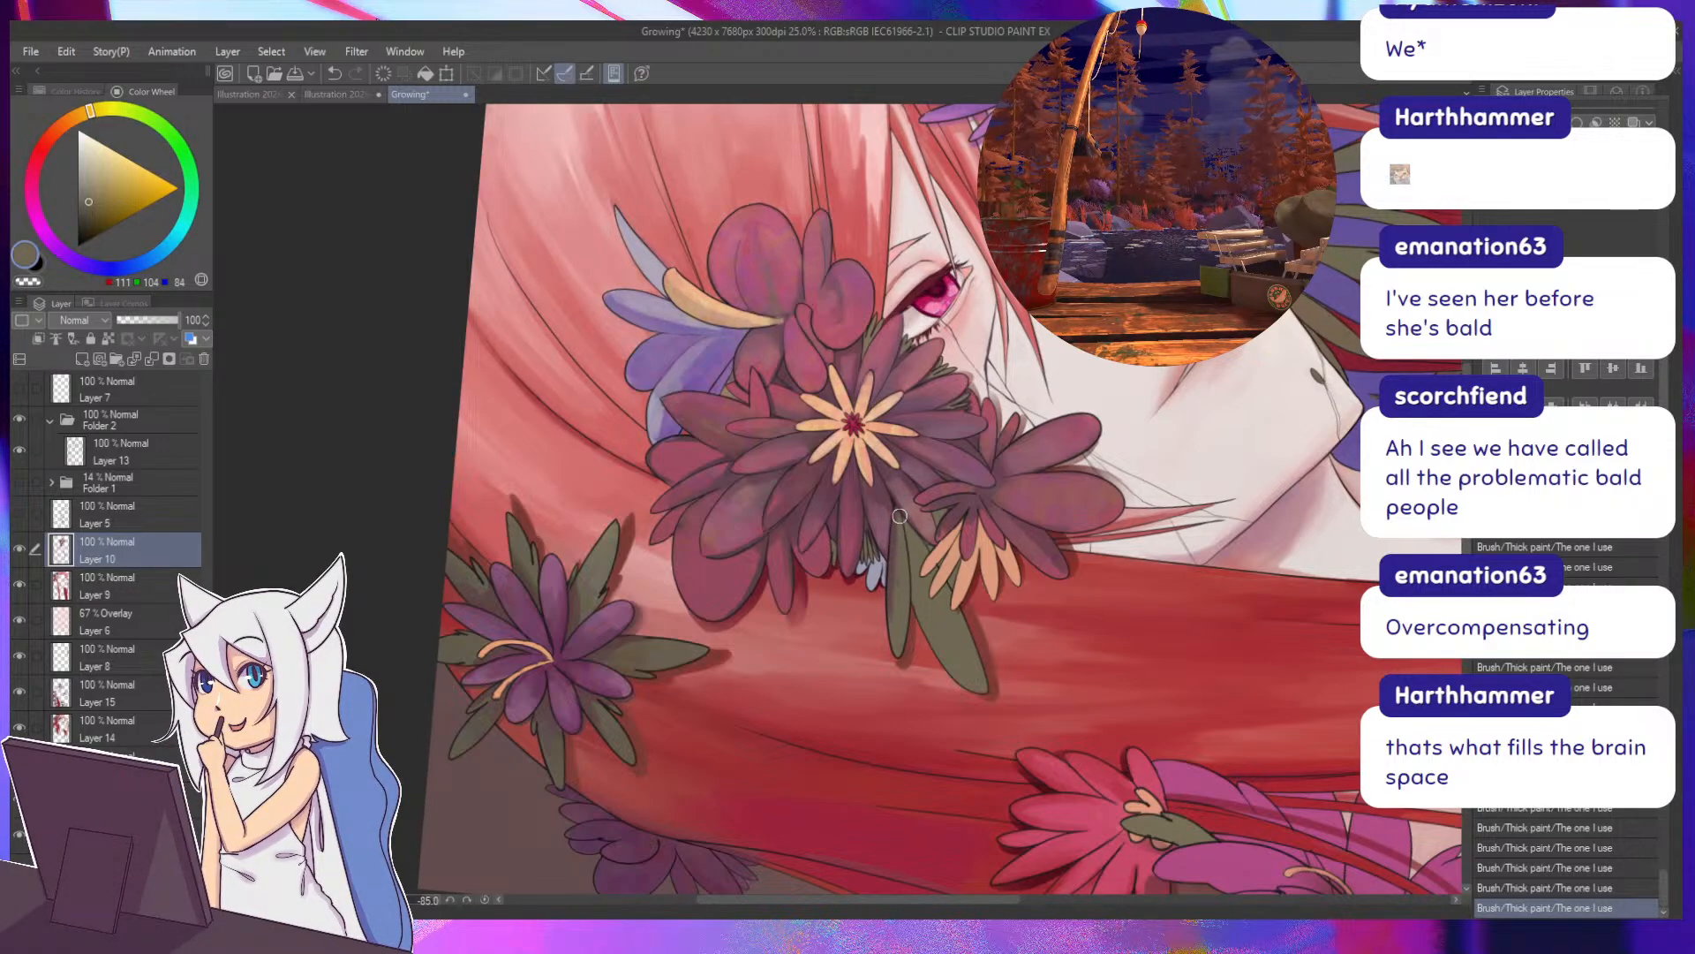
{"action": "key", "text": "minus"}
{"action": "key", "text": "minus"}
{"action": "key", "text": "minus"}
{"action": "key", "text": "minus"}
{"action": "key", "text": "minus"}
{"action": "key", "text": "minus"}
{"action": "key", "text": "minus"}
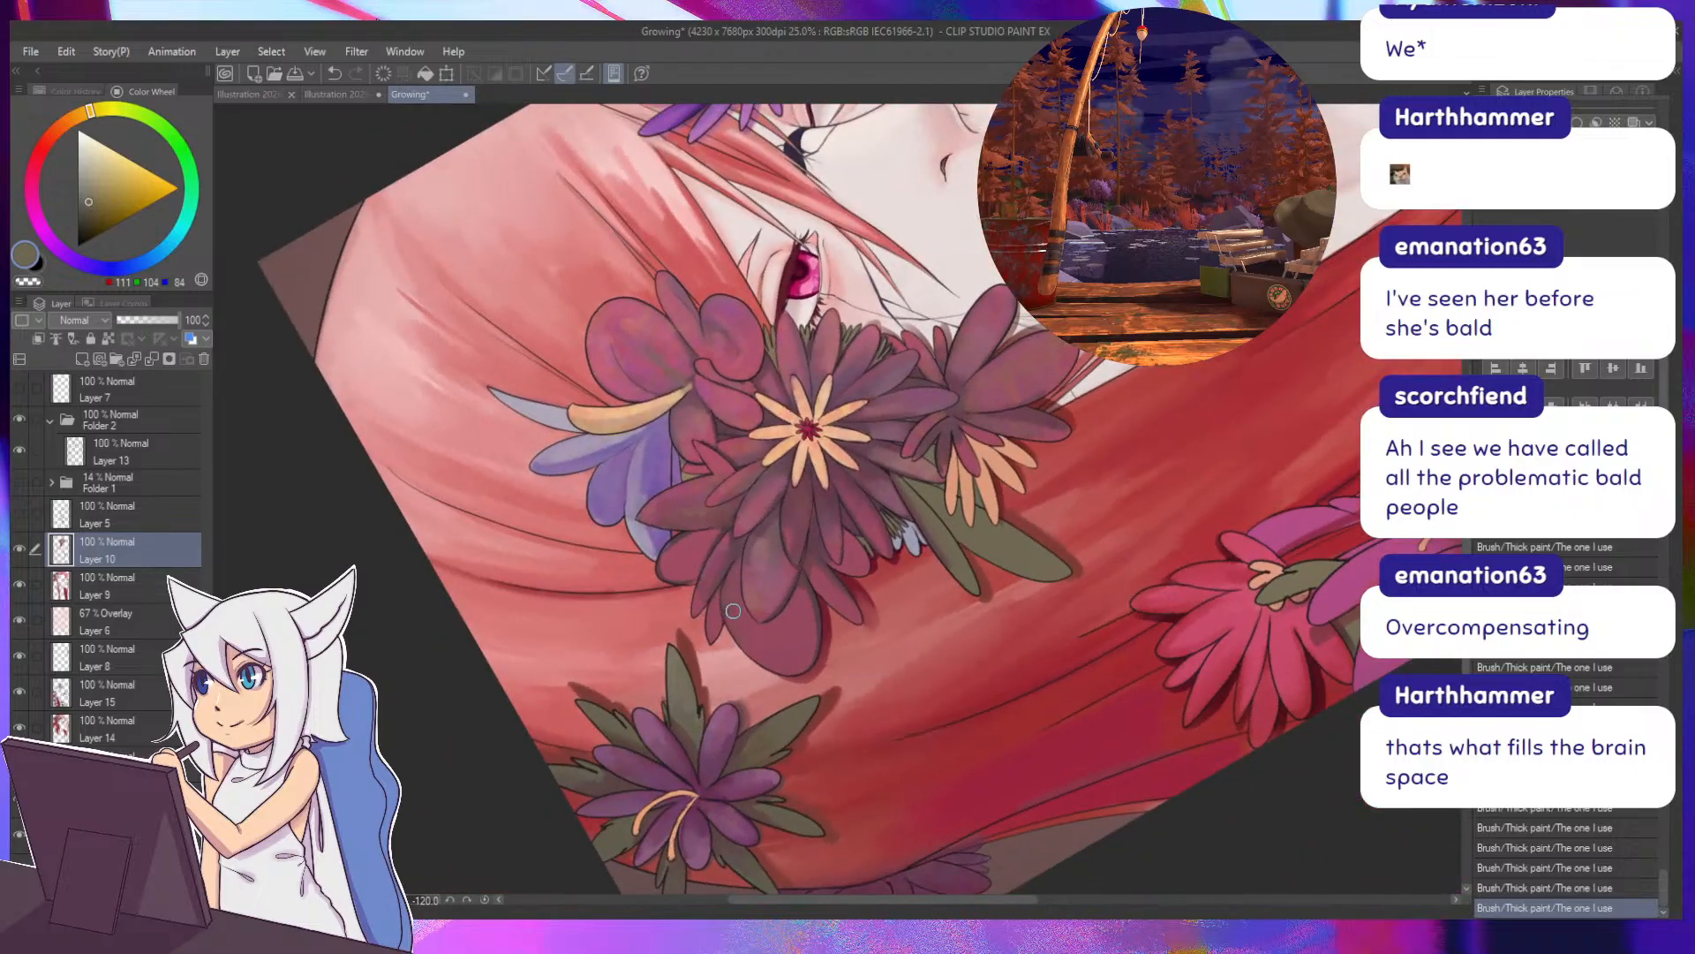
Model the large flower's hair-side petals with sampled dark maroon (108, 65, 65) and rose (158, 75, 97).
{"action": "left_click_drag", "start_coordinate": [779, 579], "coordinate": [842, 532]}
{"action": "left_click", "coordinate": [867, 538], "text": "alt"}
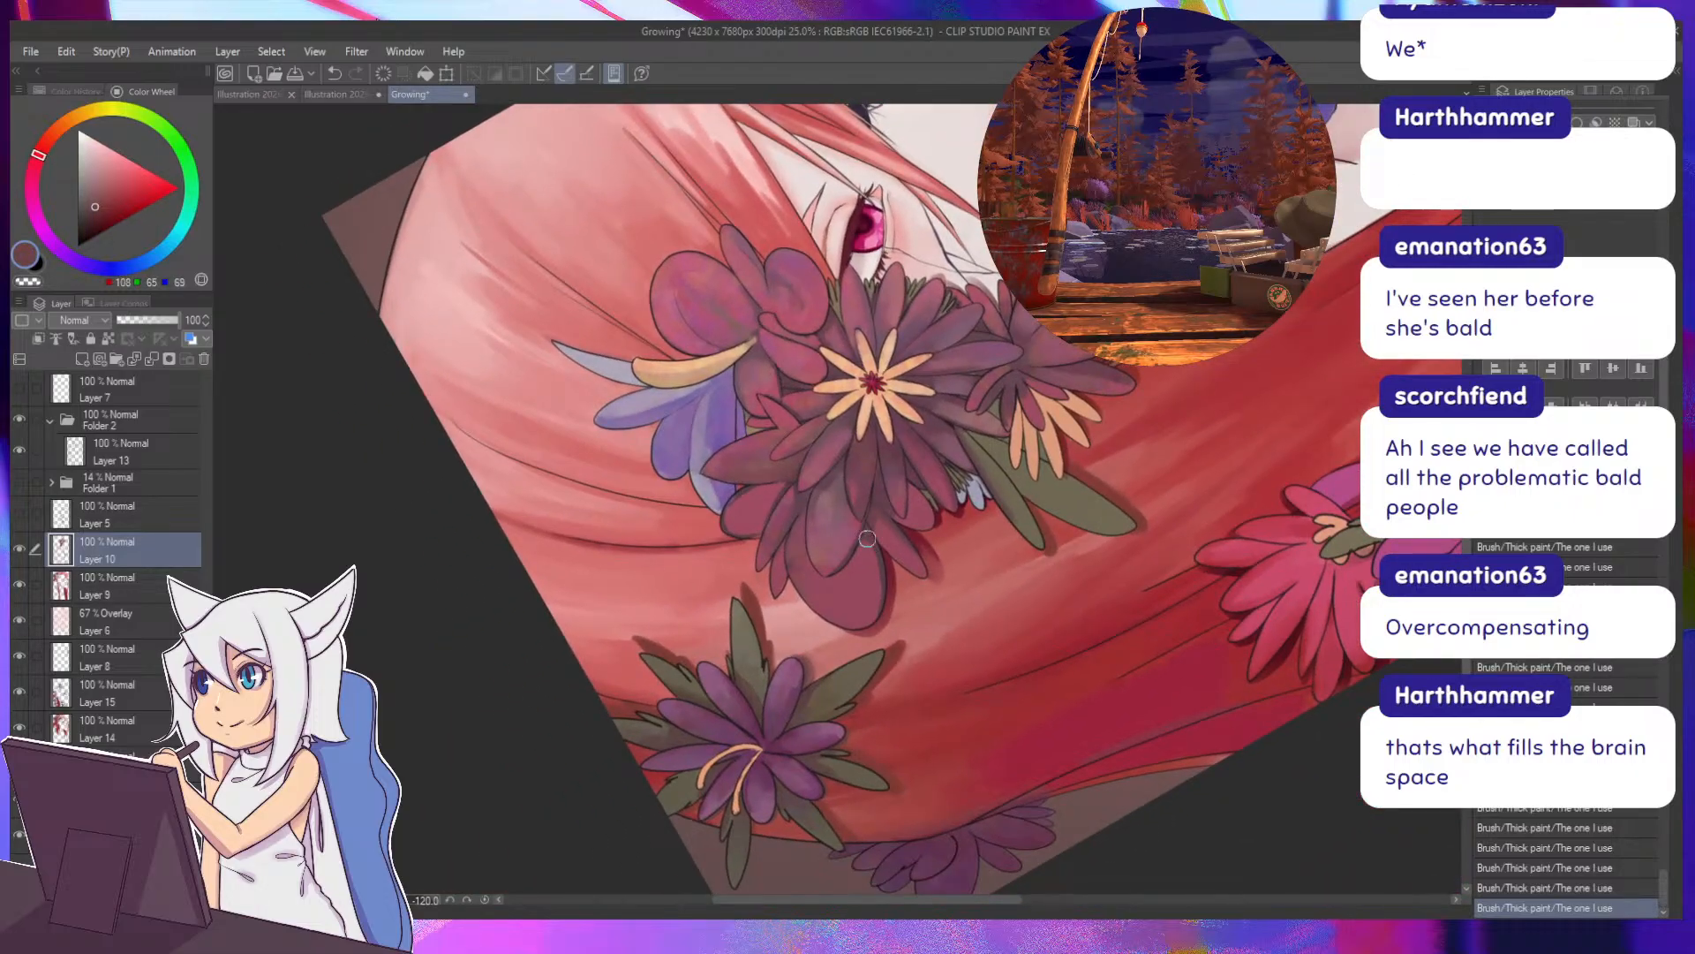
{"action": "left_click", "coordinate": [854, 494], "text": "alt"}
Blend the large flower's overlapping hair-side petals with sampled burgundies (125, 72, 89) and (148, 74, 94), undoing and restoring the latest strokes.
{"action": "scroll", "coordinate": [768, 529], "scroll_direction": "down", "scroll_amount": 3}
{"action": "key", "text": "asciicircum"}
{"action": "key", "text": "asciicircum"}
{"action": "key", "text": "asciicircum"}
{"action": "key", "text": "asciicircum"}
{"action": "key", "text": "asciicircum"}
{"action": "key", "text": "asciicircum"}
{"action": "key", "text": "asciicircum"}
{"action": "key", "text": "asciicircum"}
{"action": "key", "text": "asciicircum"}
{"action": "key", "text": "asciicircum"}
{"action": "key", "text": "asciicircum"}
{"action": "key", "text": "asciicircum"}
{"action": "key", "text": "asciicircum"}
{"action": "key", "text": "asciicircum"}
{"action": "key", "text": "asciicircum"}
{"action": "key", "text": "asciicircum"}
{"action": "key", "text": "asciicircum"}
{"action": "key", "text": "asciicircum"}
{"action": "key", "text": "asciicircum"}
{"action": "key", "text": "asciicircum"}
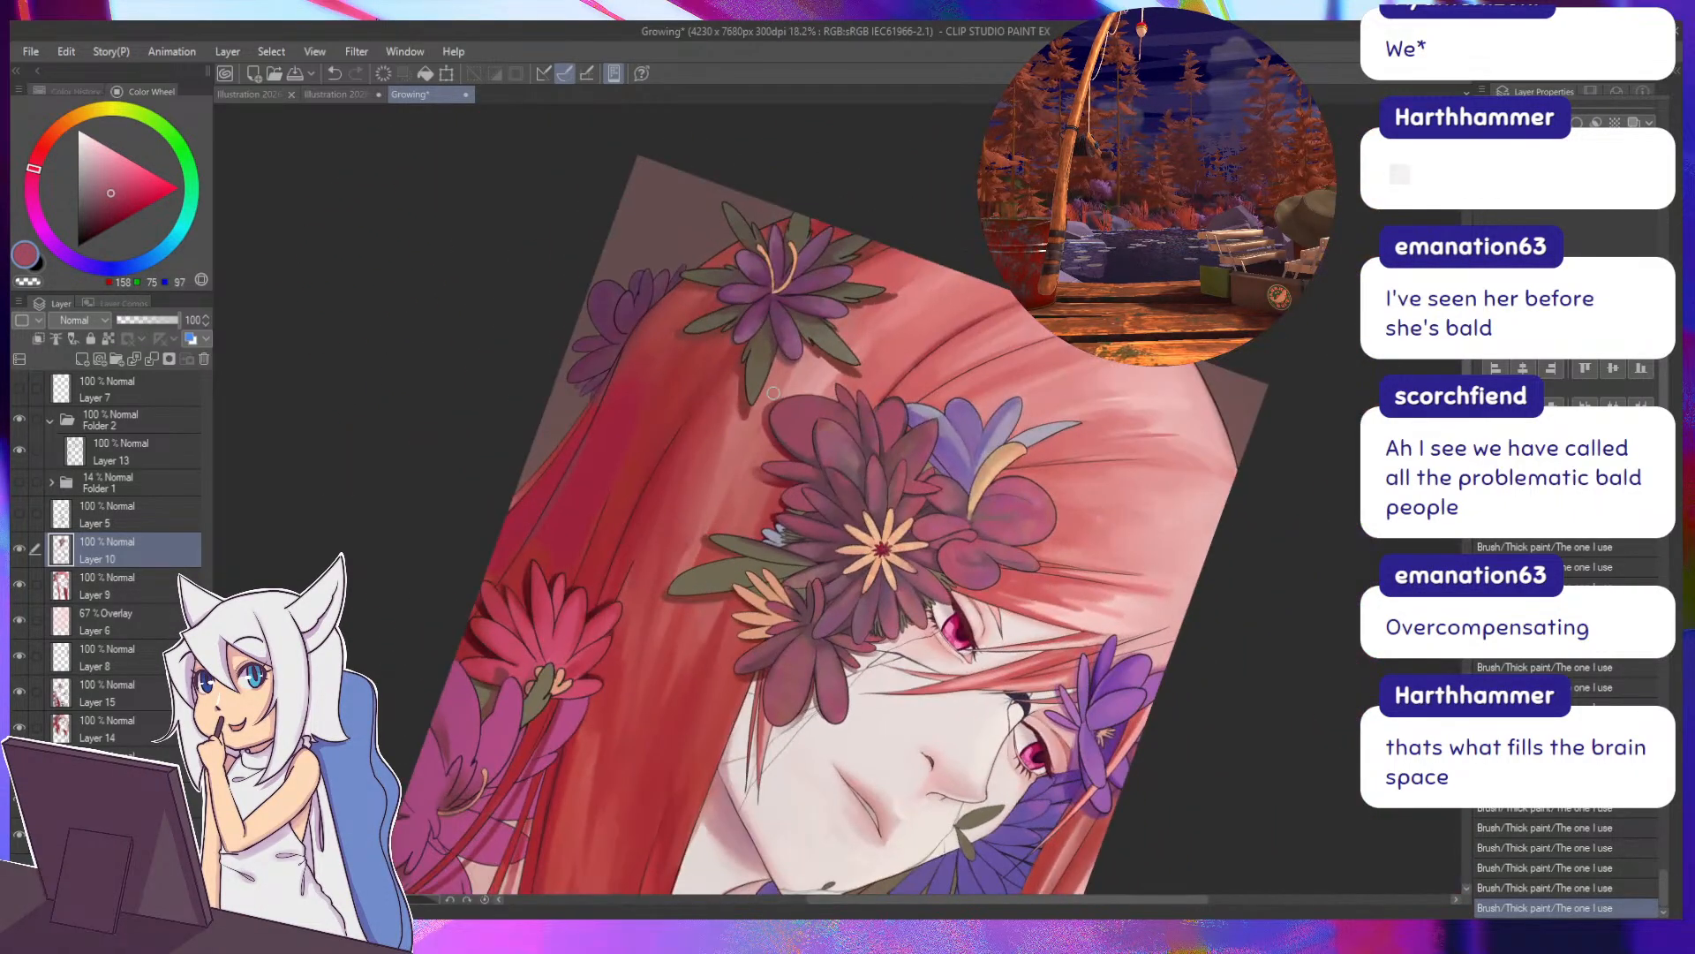
{"action": "left_click", "coordinate": [841, 477], "text": "alt"}
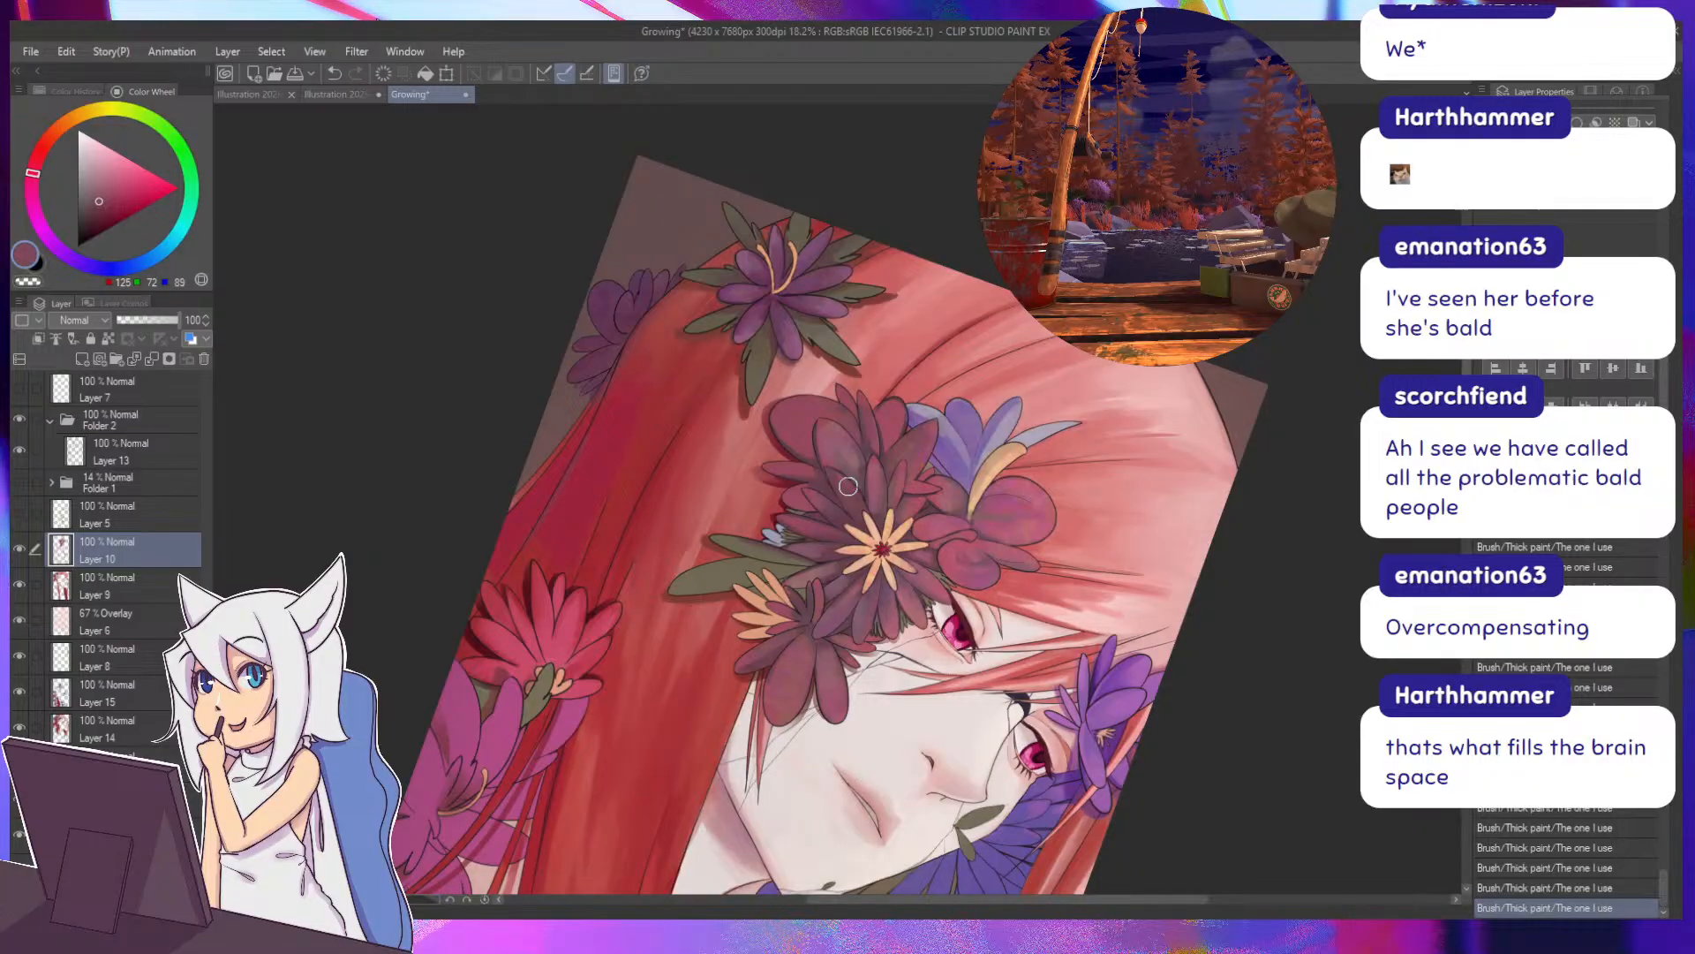
{"action": "key", "text": "ctrl+z"}
{"action": "key", "text": "ctrl+z"}
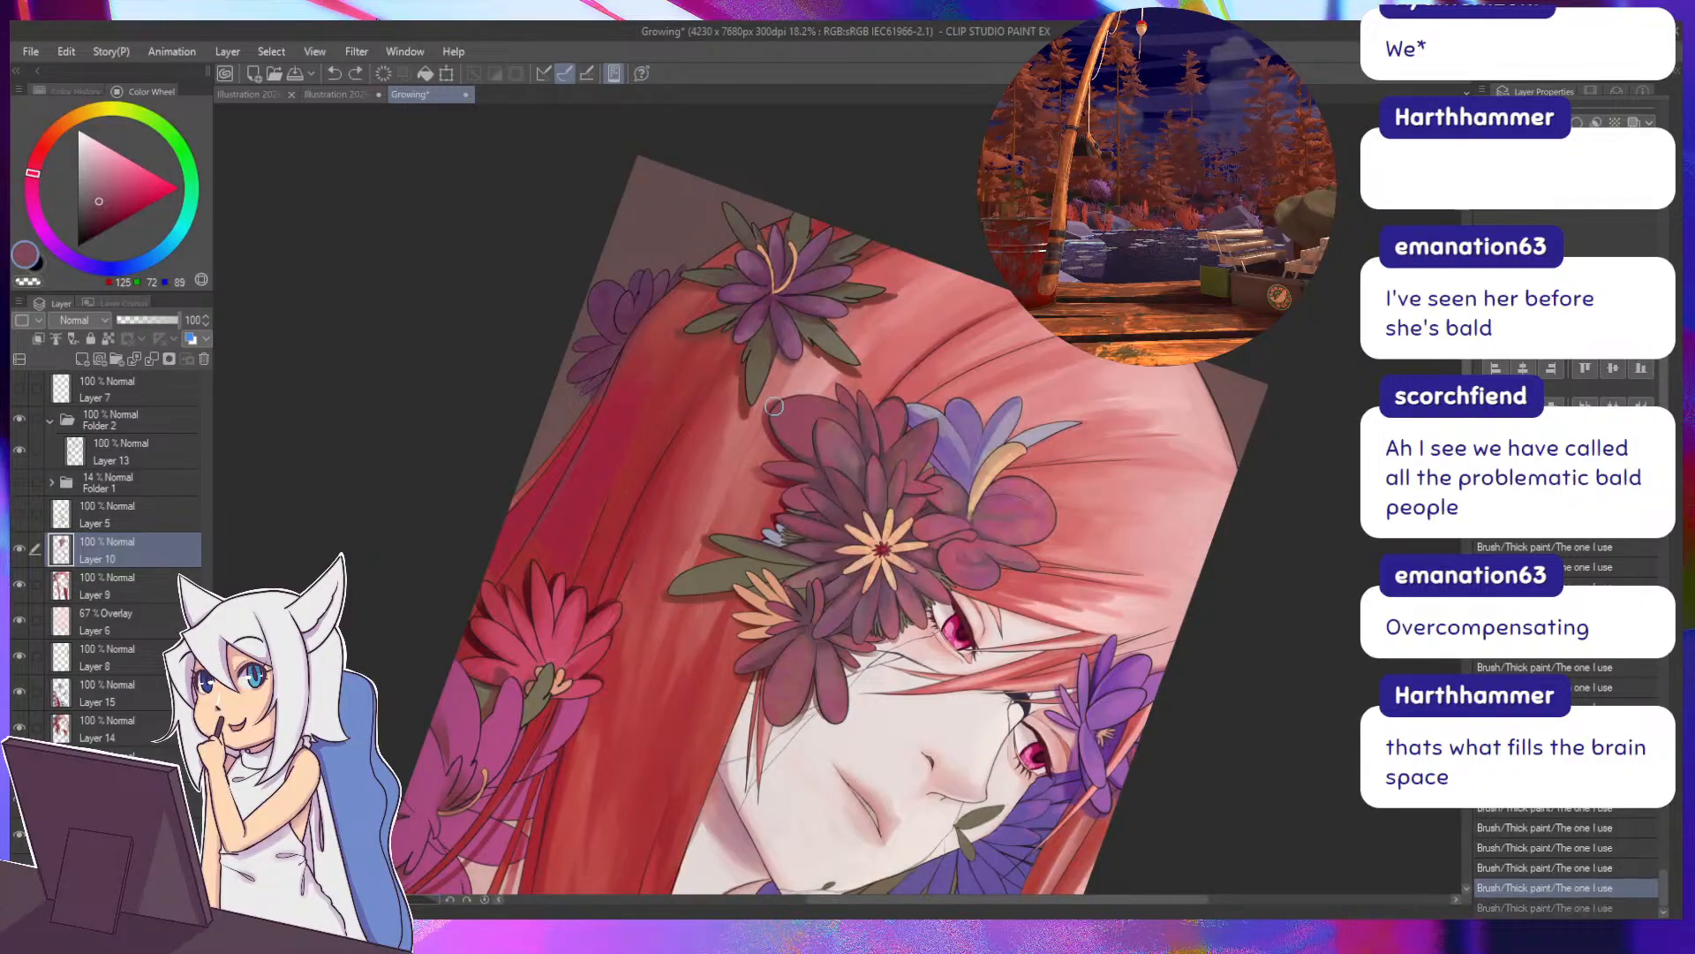
{"action": "left_click", "coordinate": [841, 477], "text": "alt"}
{"action": "key", "text": "ctrl+y"}
{"action": "key", "text": "ctrl+y"}
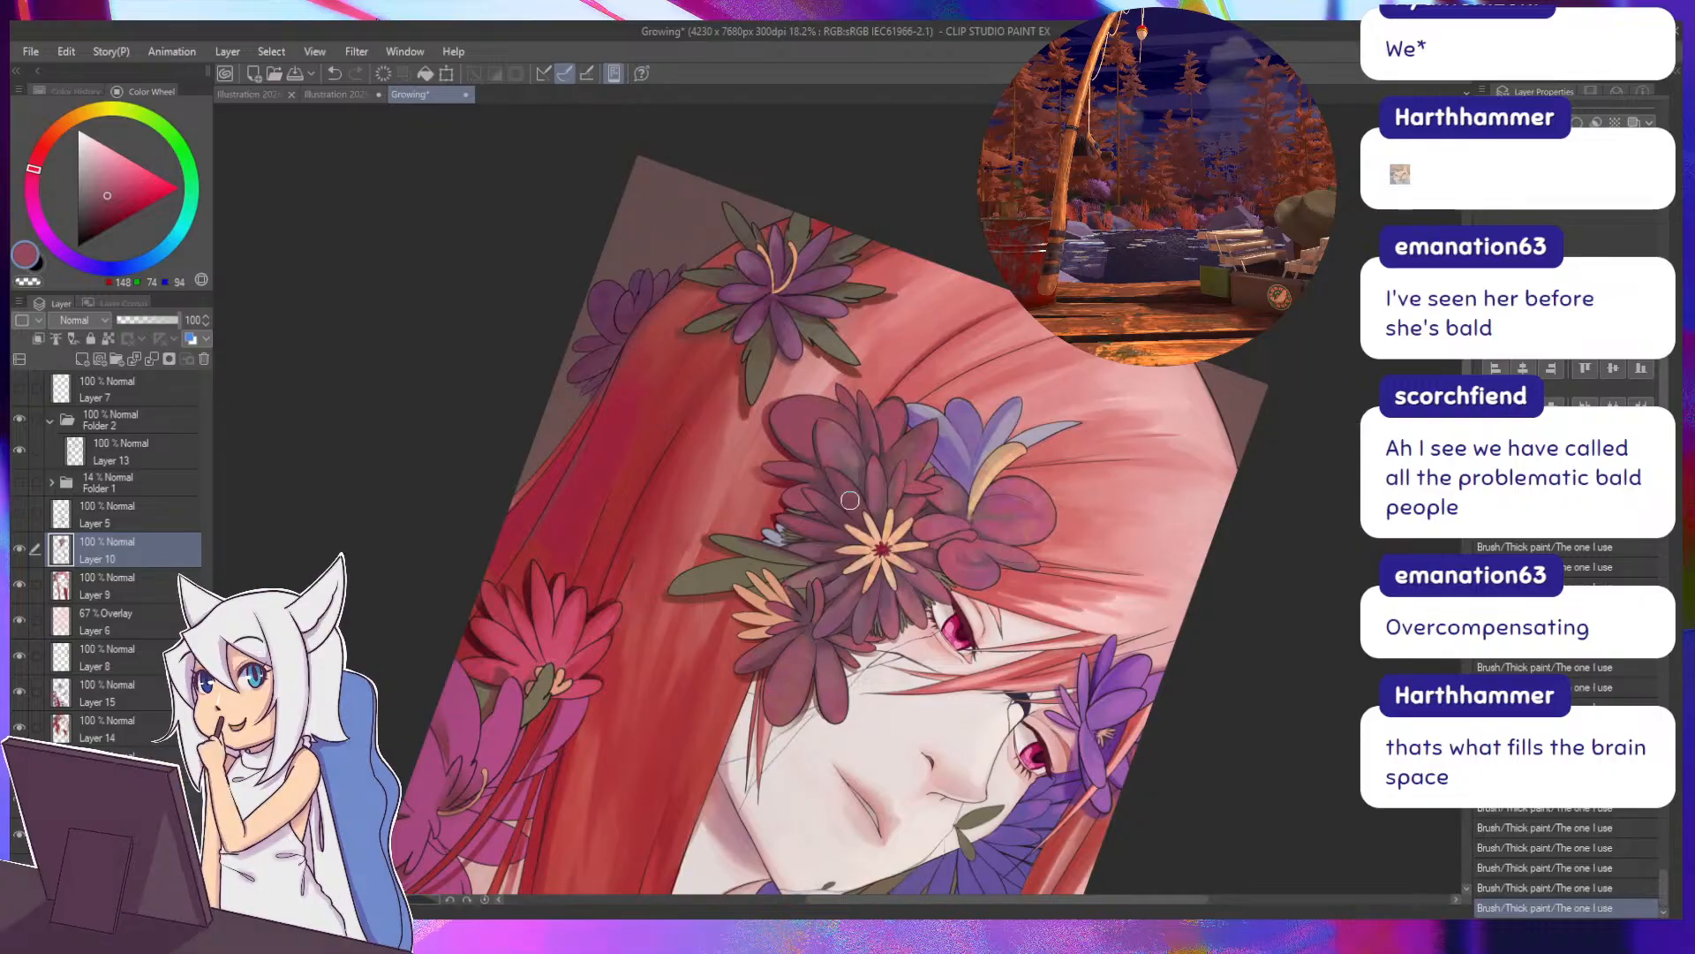
Shade the large flower's broad outermost petal with sampled dark maroon (107, 63, 71) and burgundy (122, 67, 79).
{"action": "left_click", "coordinate": [815, 460], "text": "alt"}
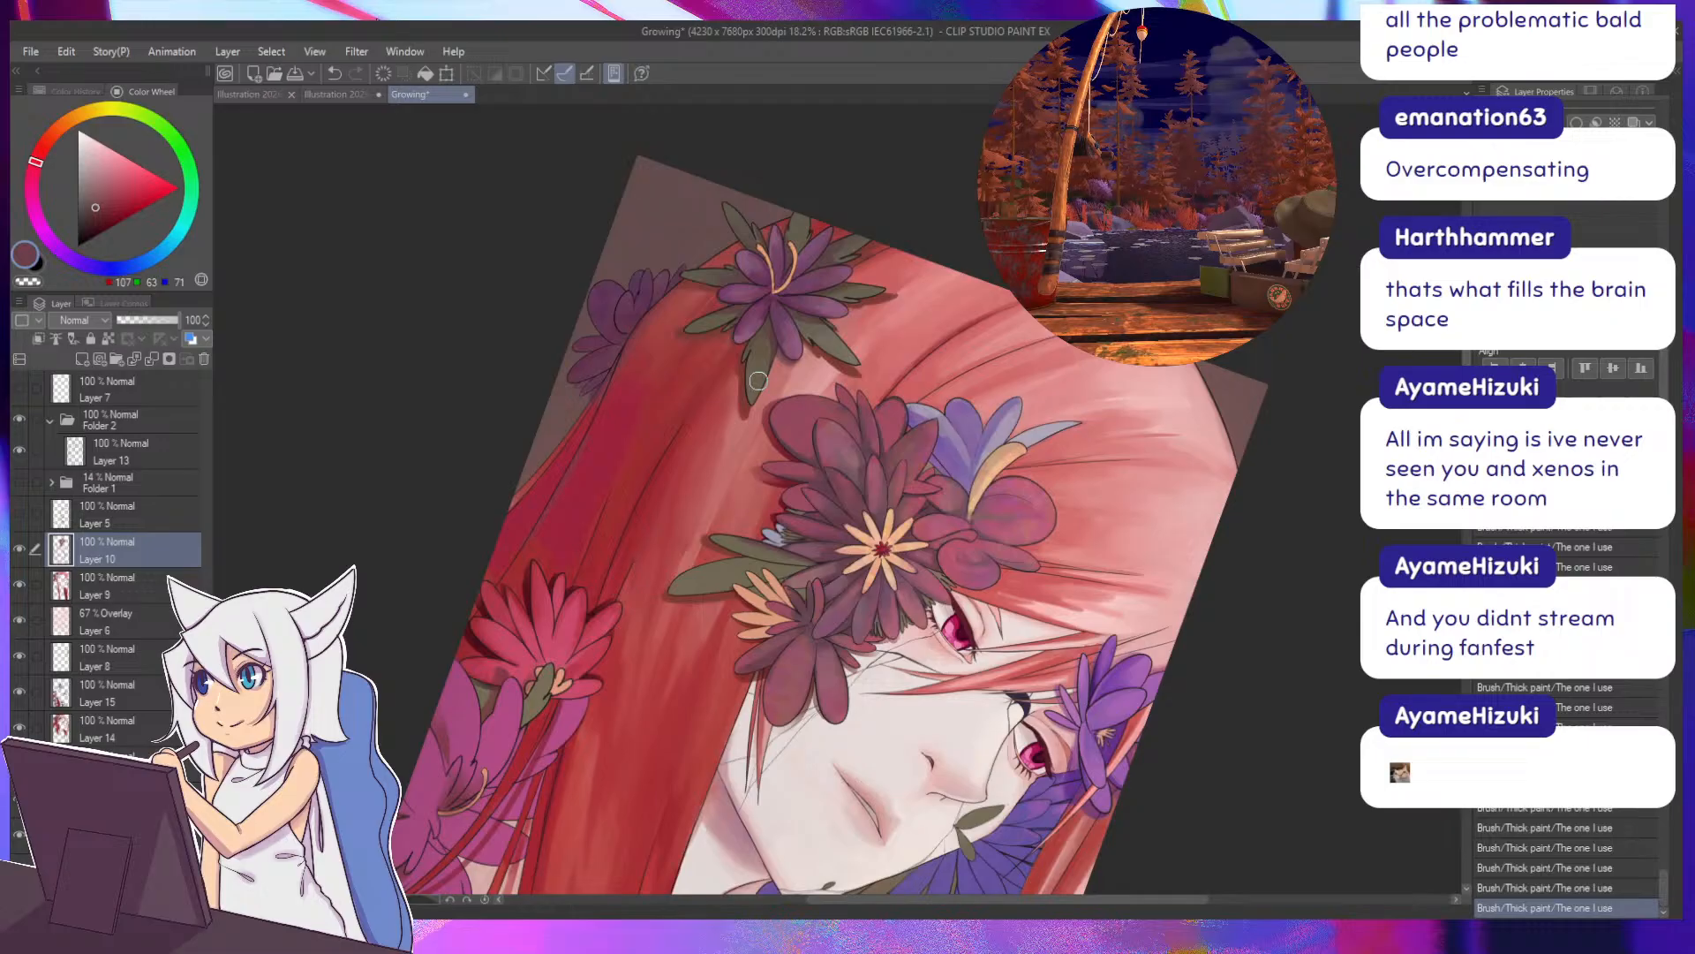
{"action": "left_click", "coordinate": [810, 460], "text": "alt"}
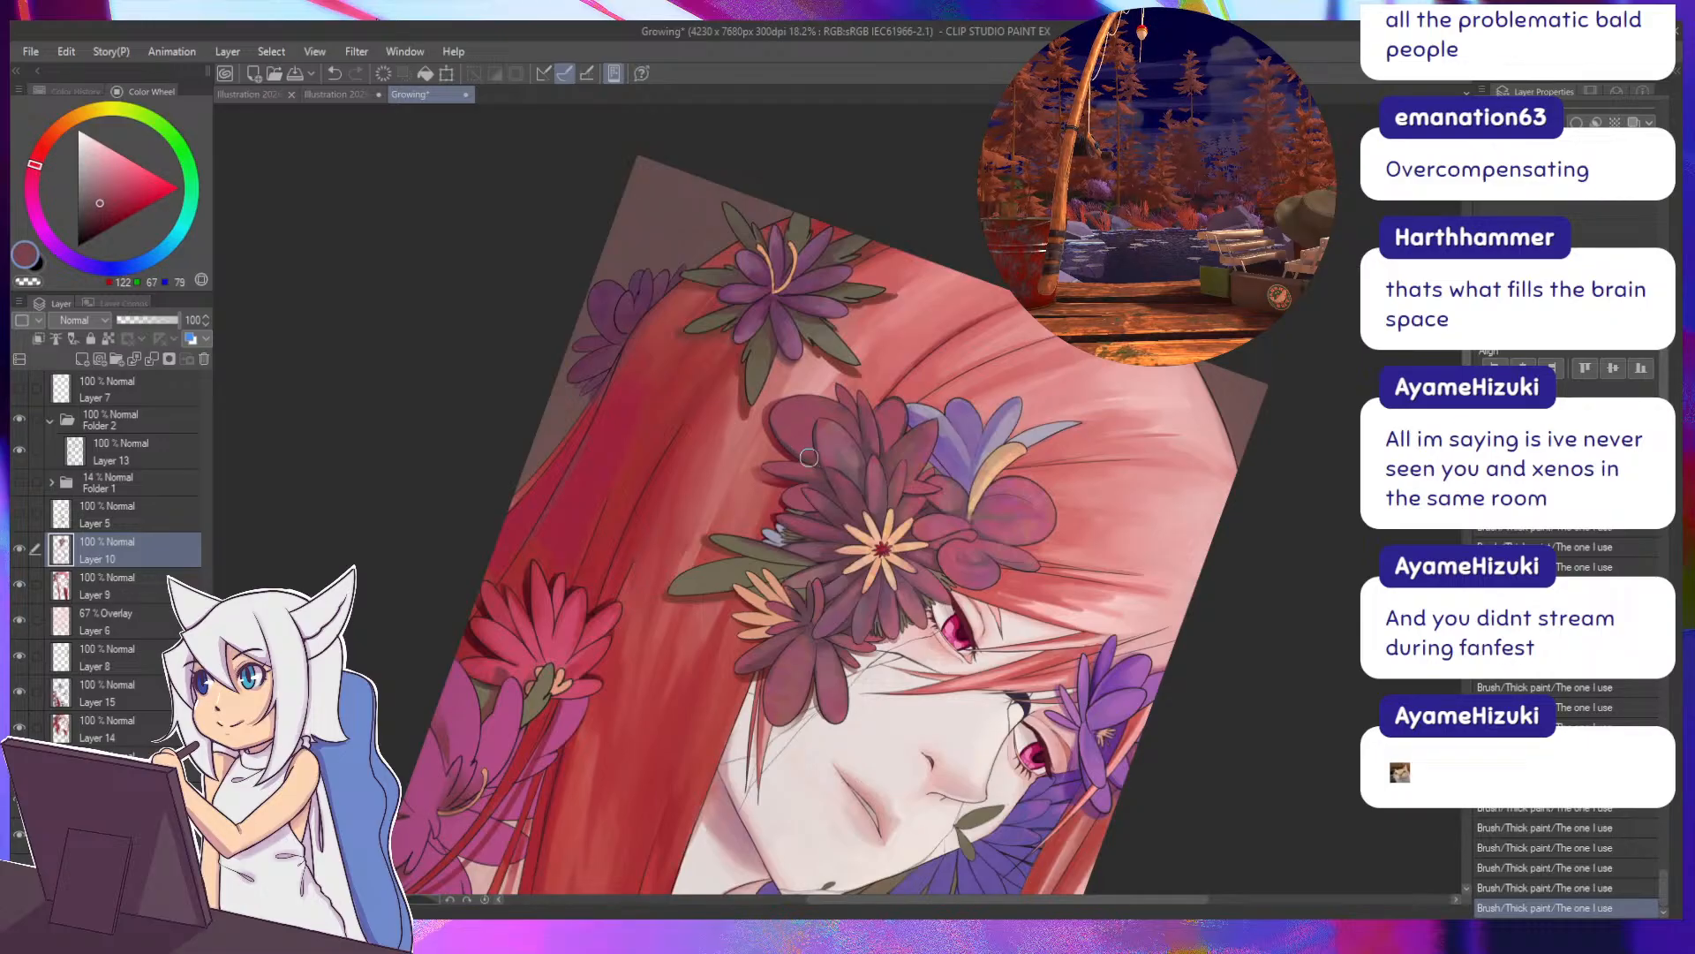
{"action": "left_click_drag", "start_coordinate": [779, 437], "coordinate": [806, 453]}
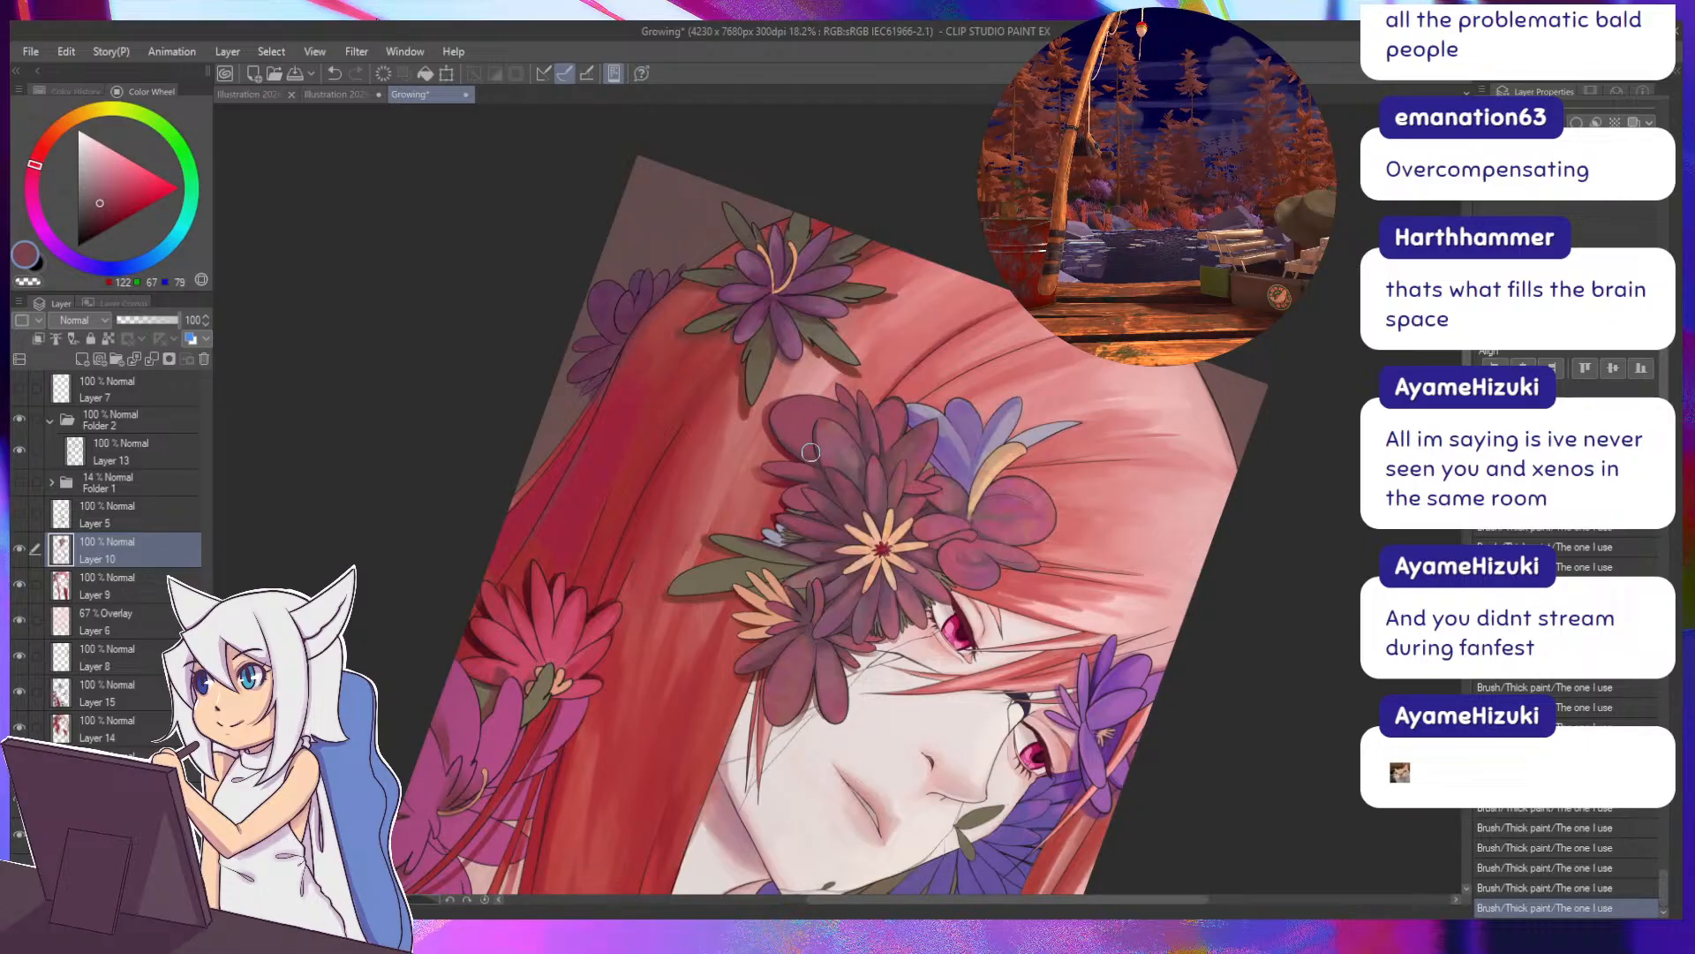
Blend the large burgundy flower's broad hair-side petals with sampled dusty rose (140, 101, 102) and muted mauve (125, 90, 100).
{"action": "left_click_drag", "start_coordinate": [659, 316], "coordinate": [586, 472]}
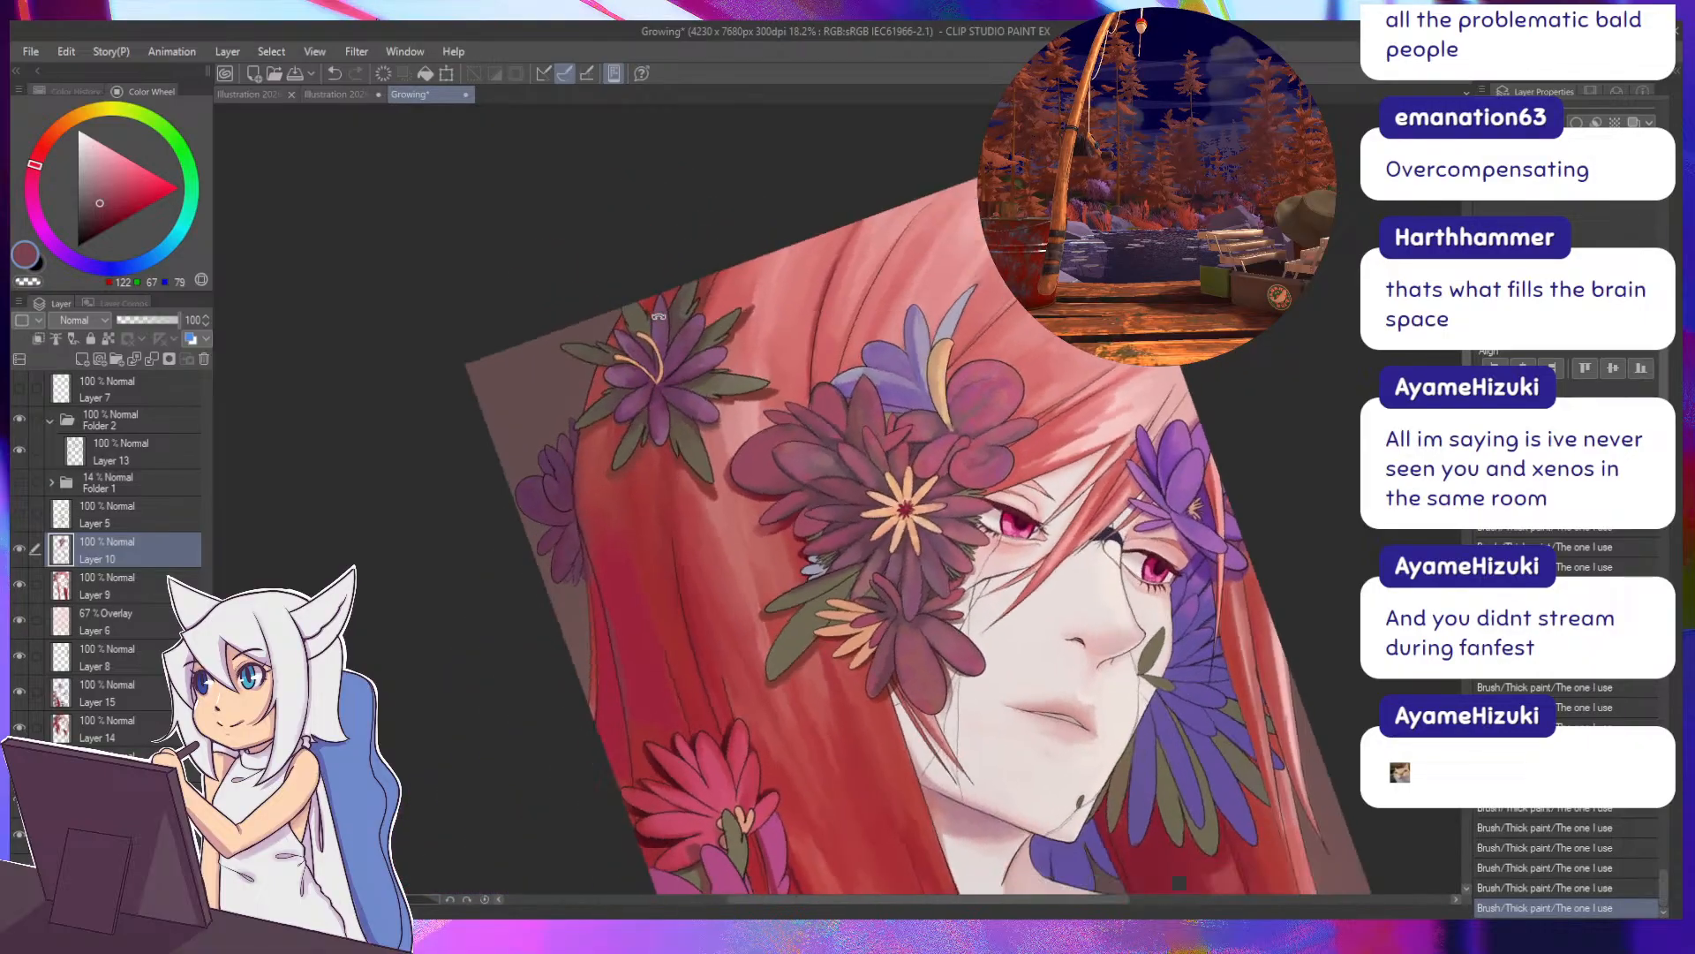
{"action": "key", "text": "asciicircum"}
{"action": "key", "text": "asciicircum"}
{"action": "key", "text": "asciicircum"}
{"action": "key", "text": "asciicircum"}
{"action": "key", "text": "asciicircum"}
{"action": "key", "text": "asciicircum"}
{"action": "key", "text": "asciicircum"}
{"action": "key", "text": "asciicircum"}
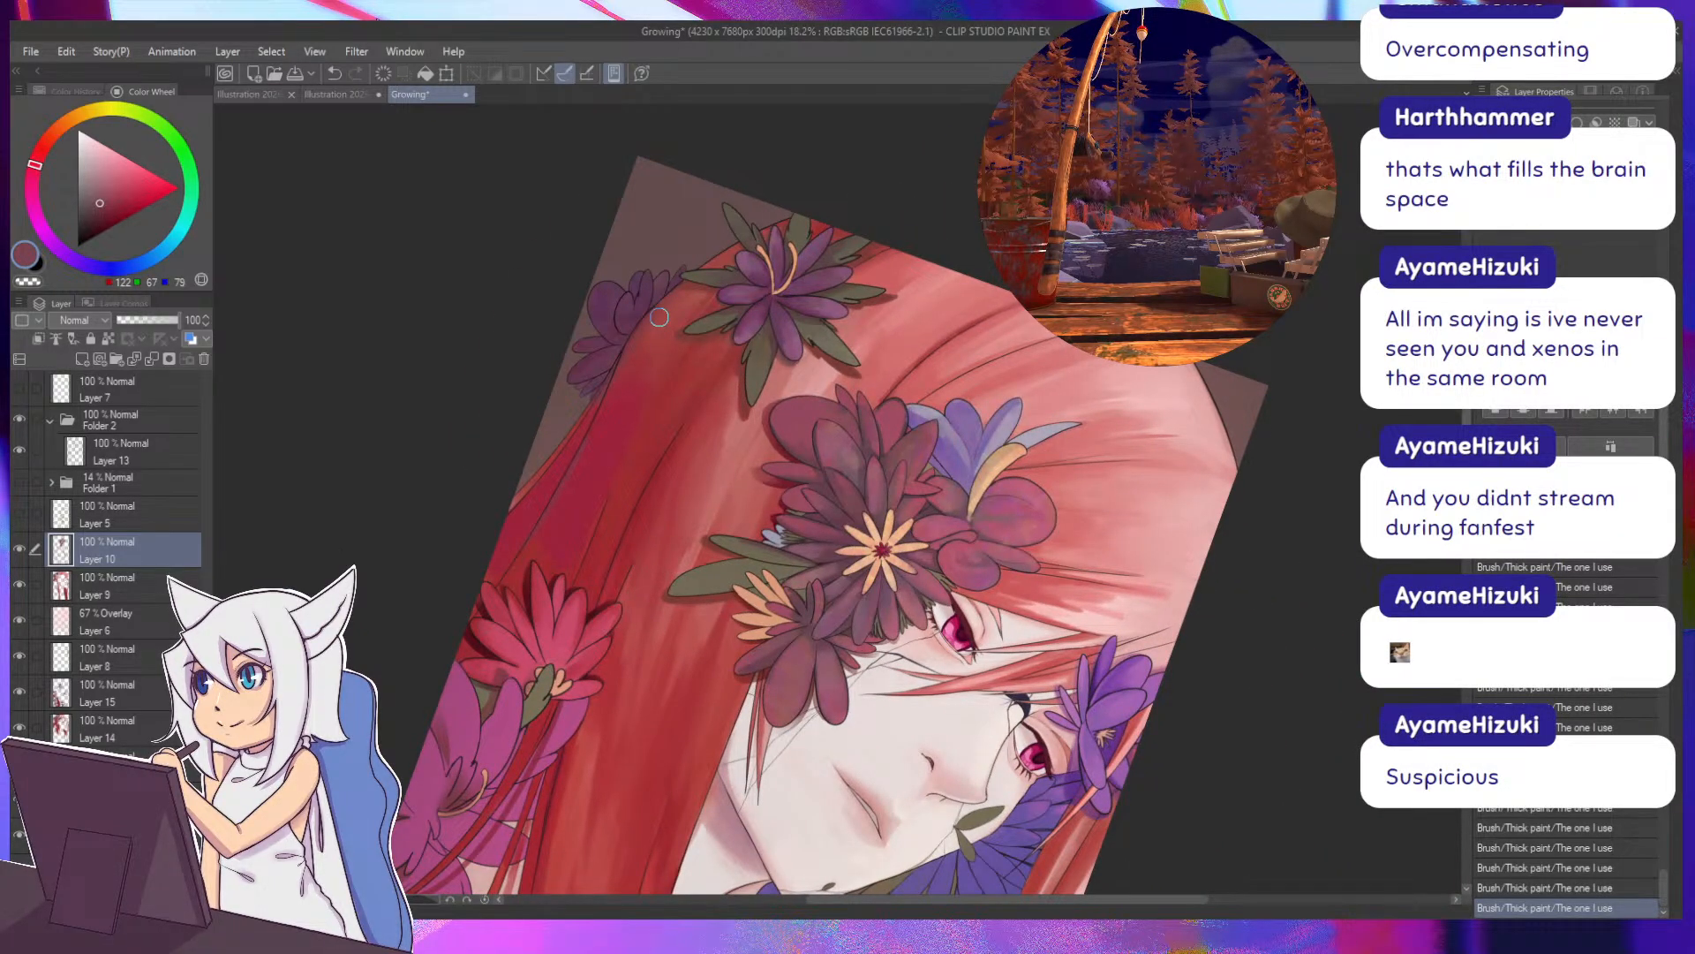
{"action": "left_click", "coordinate": [855, 476], "text": "alt"}
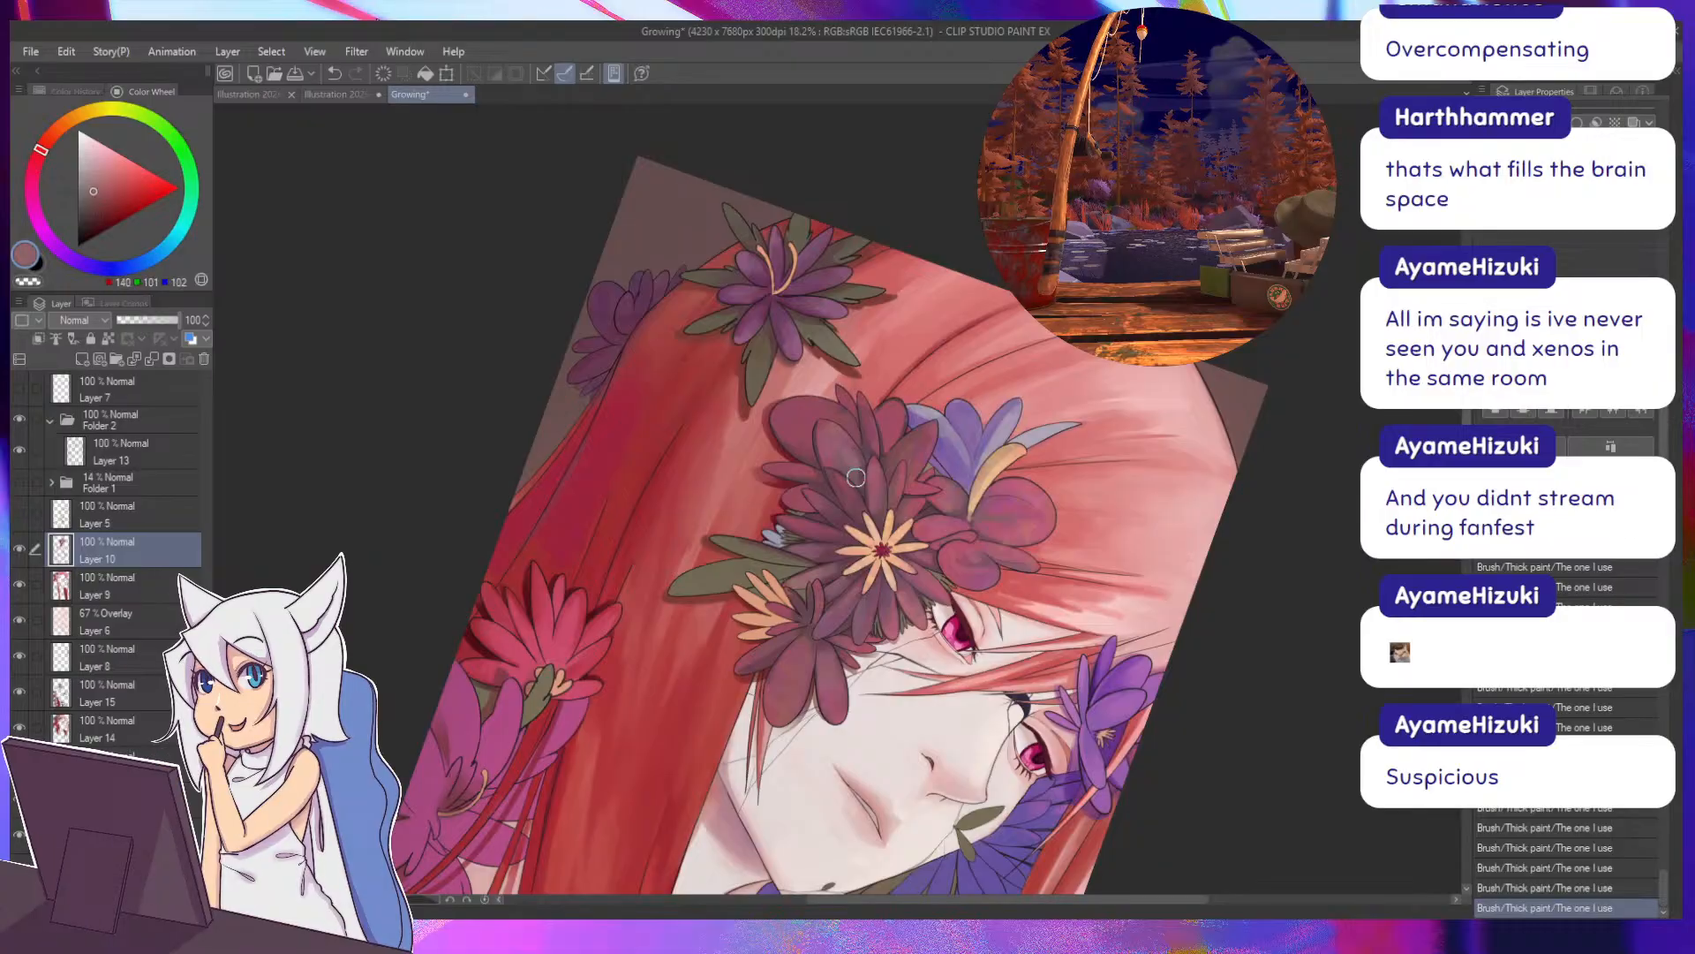
{"action": "left_click_drag", "start_coordinate": [837, 421], "coordinate": [806, 537]}
{"action": "left_click", "coordinate": [806, 536], "text": "alt"}
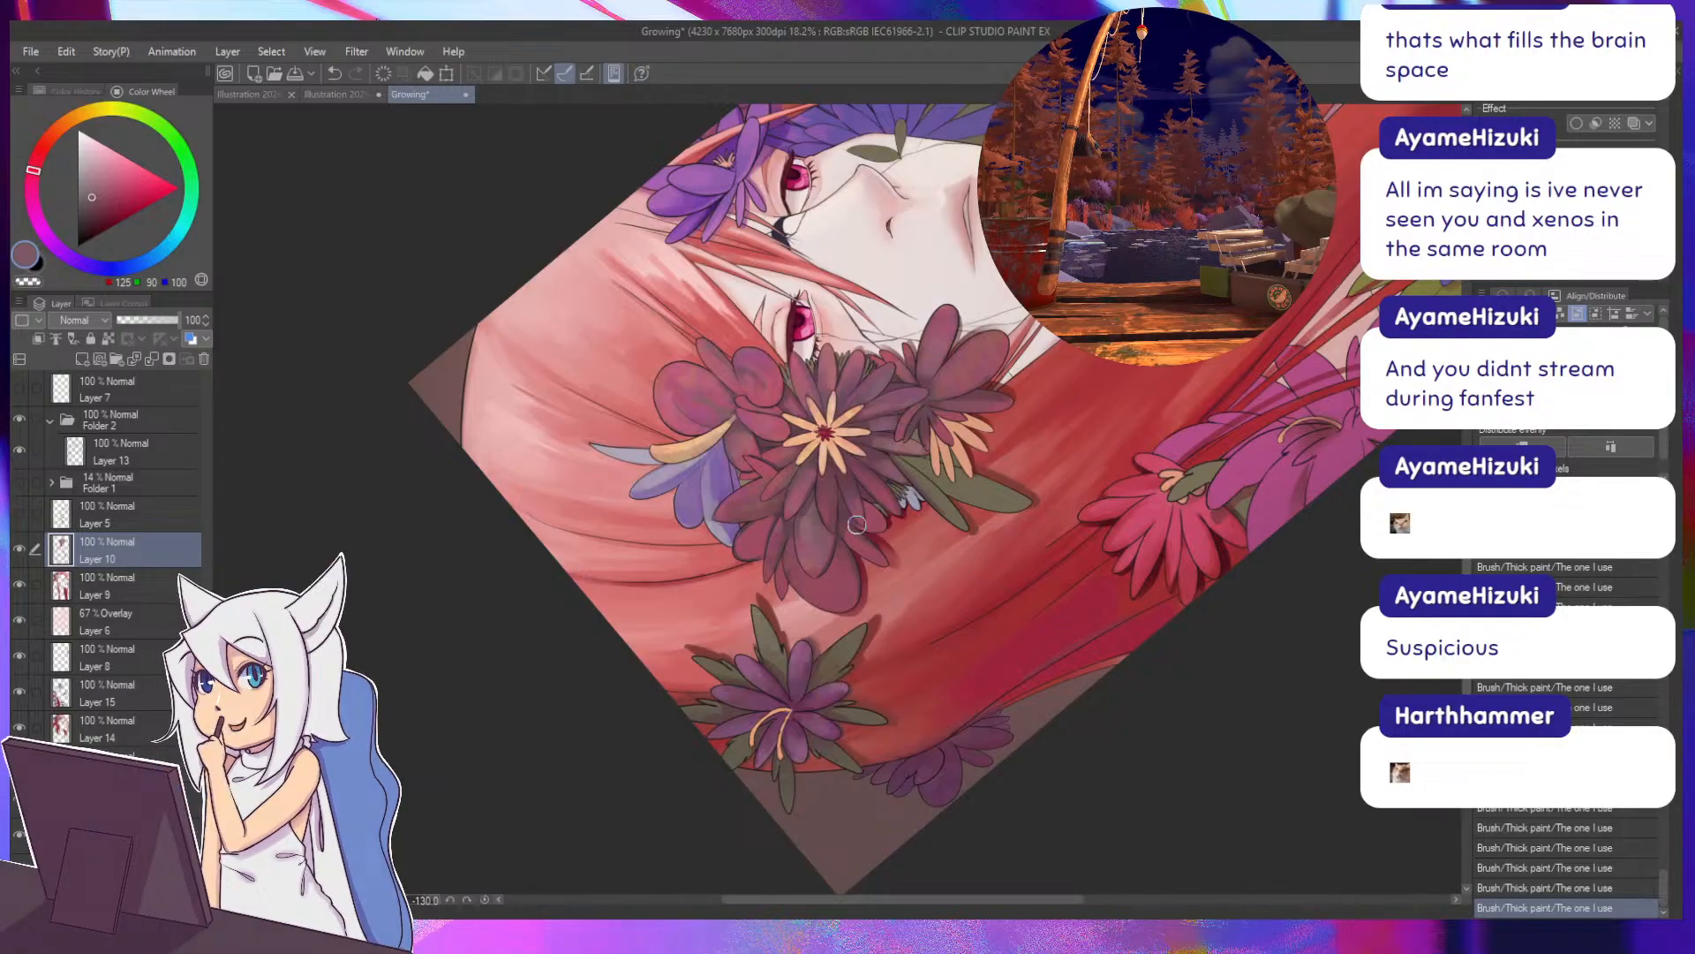
Refine the large flower's hair-side petals with sampled dusty roses (139, 100, 101) and (150, 102, 114) and dark plum (96, 63, 82).
{"action": "key", "text": "asciicircum"}
{"action": "key", "text": "asciicircum"}
{"action": "key", "text": "asciicircum"}
{"action": "key", "text": "asciicircum"}
{"action": "key", "text": "asciicircum"}
{"action": "key", "text": "asciicircum"}
{"action": "key", "text": "asciicircum"}
{"action": "key", "text": "asciicircum"}
{"action": "key", "text": "asciicircum"}
{"action": "key", "text": "asciicircum"}
{"action": "key", "text": "asciicircum"}
{"action": "key", "text": "asciicircum"}
{"action": "key", "text": "asciicircum"}
{"action": "key", "text": "asciicircum"}
{"action": "key", "text": "asciicircum"}
{"action": "key", "text": "asciicircum"}
{"action": "key", "text": "asciicircum"}
{"action": "key", "text": "asciicircum"}
{"action": "key", "text": "asciicircum"}
{"action": "key", "text": "asciicircum"}
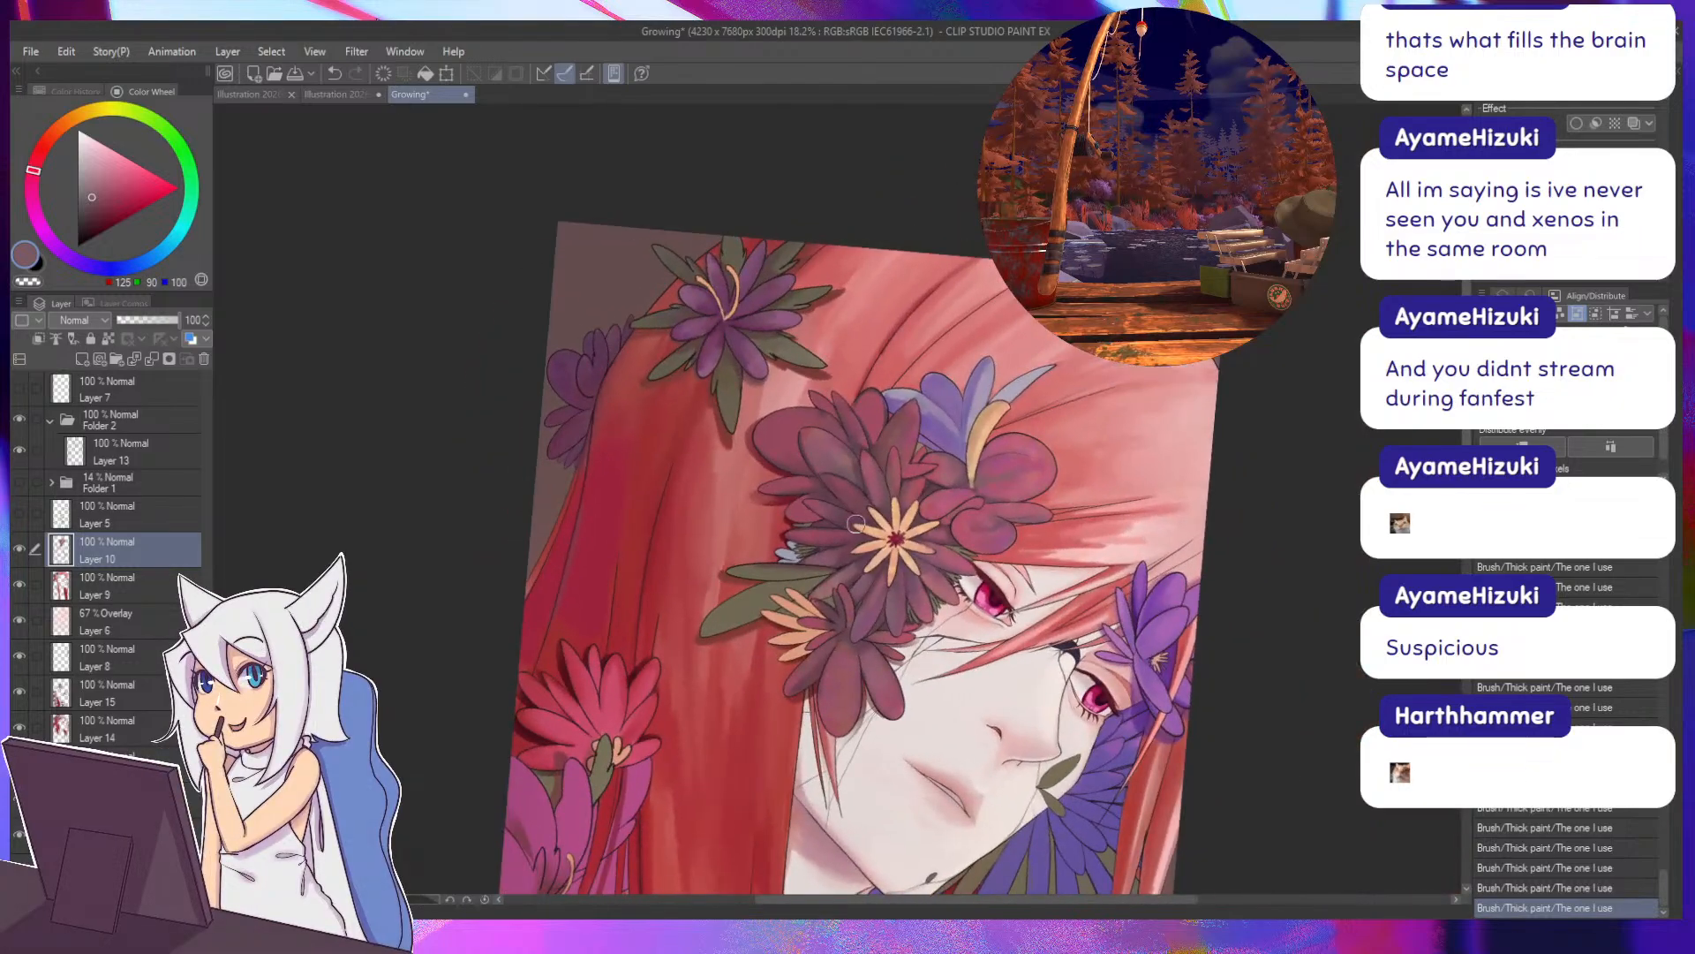
{"action": "left_click_drag", "start_coordinate": [461, 533], "coordinate": [475, 394]}
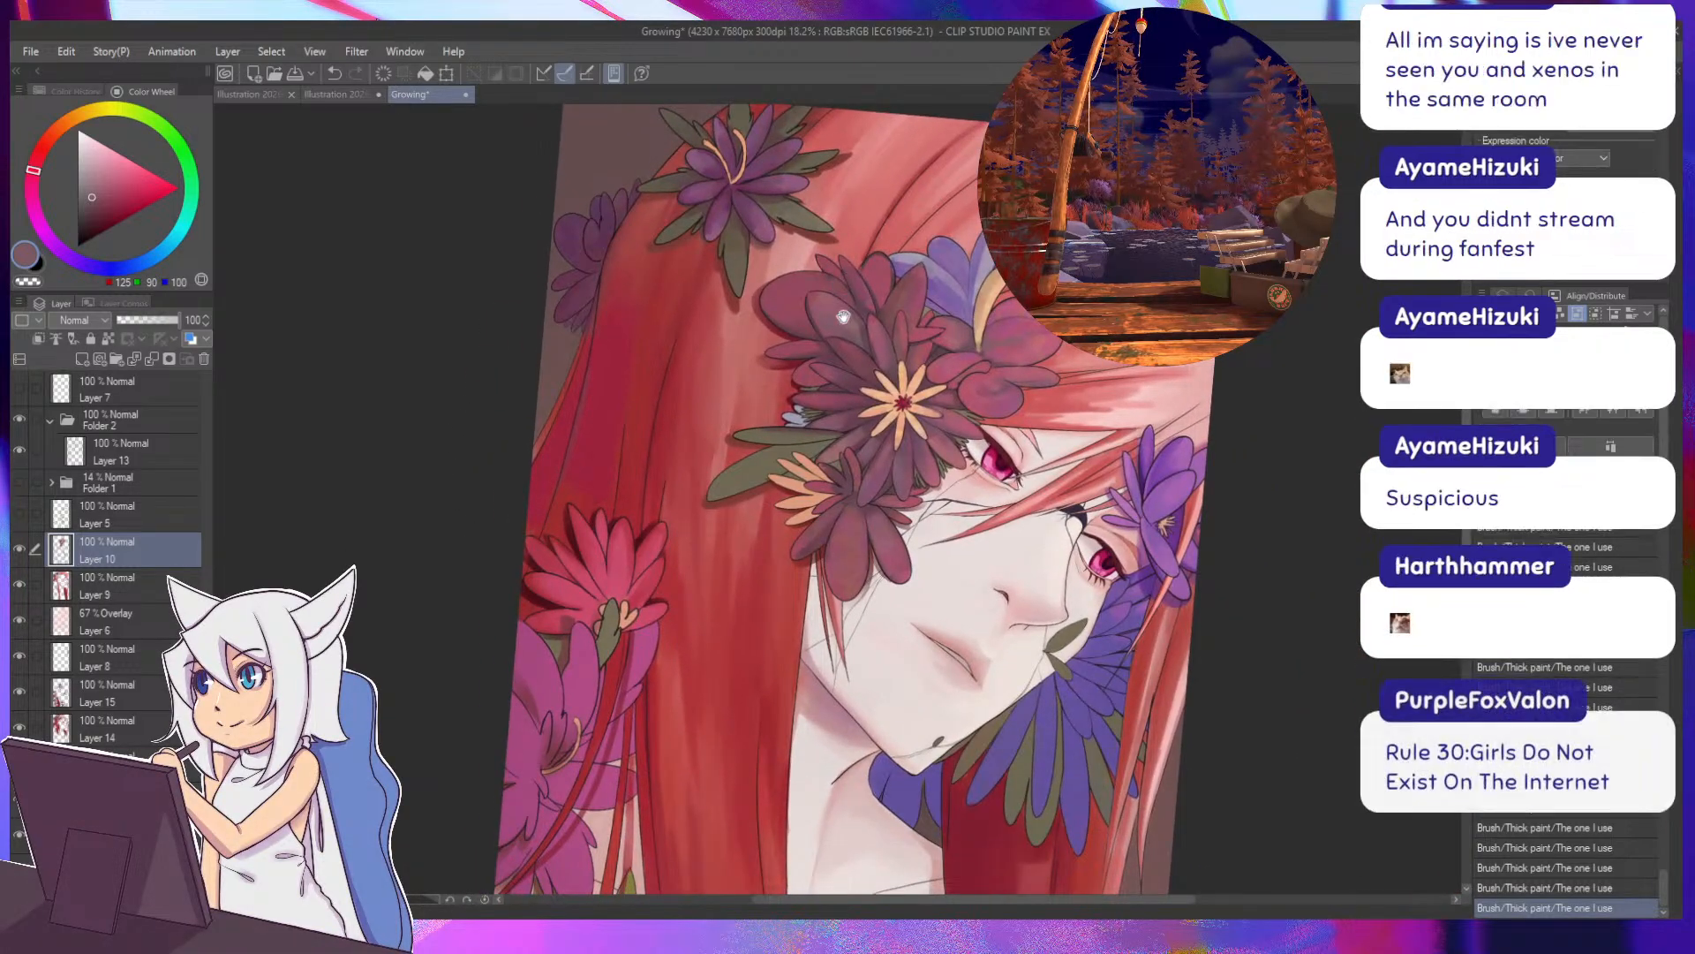
{"action": "left_click_drag", "start_coordinate": [841, 317], "coordinate": [851, 372]}
{"action": "left_click", "coordinate": [854, 375], "text": "alt"}
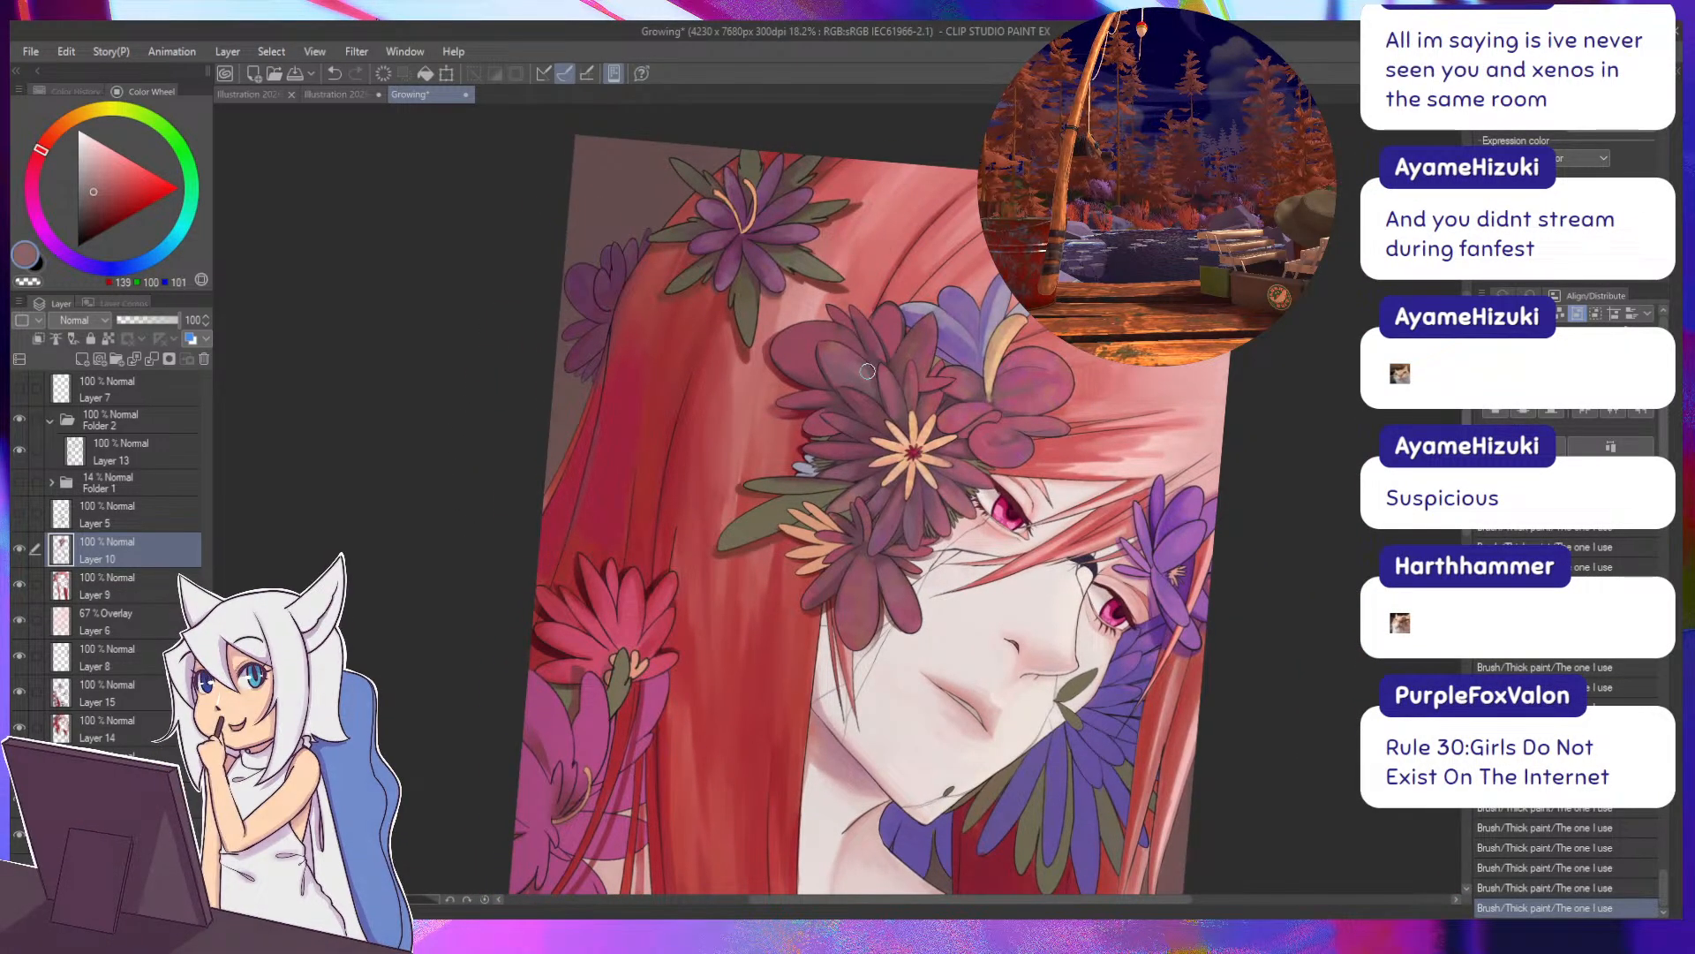
{"action": "left_click", "coordinate": [875, 377], "text": "alt"}
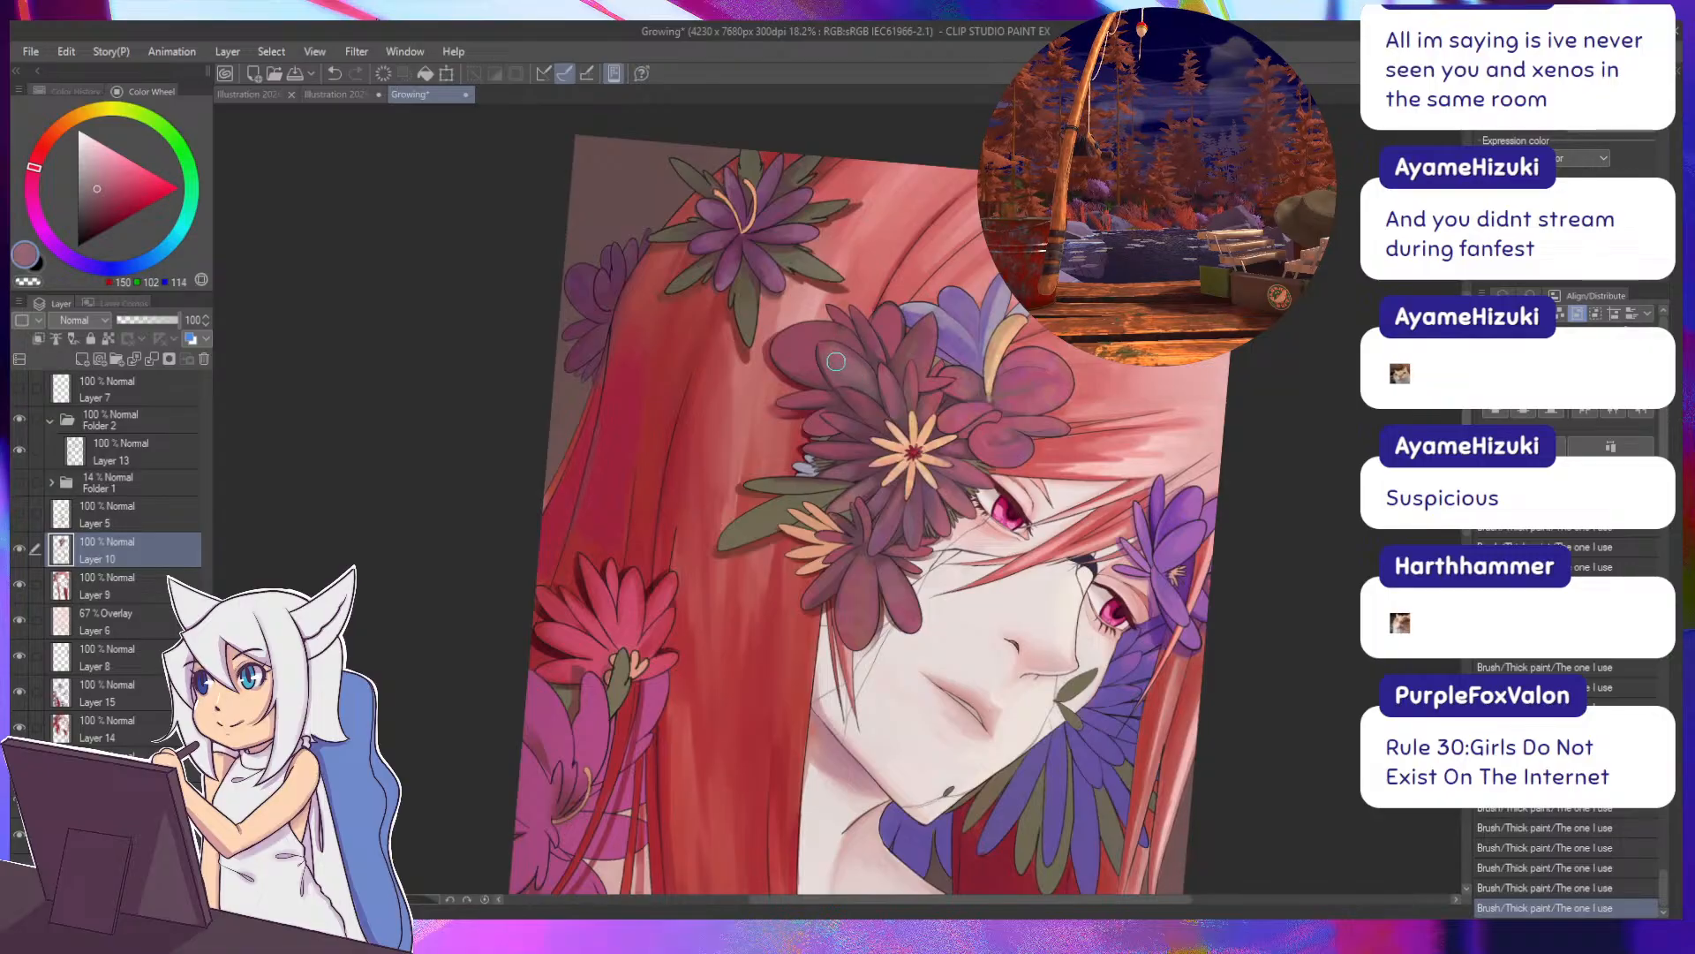
{"action": "left_click", "coordinate": [837, 408], "text": "alt"}
{"action": "left_click_drag", "start_coordinate": [837, 408], "coordinate": [853, 387]}
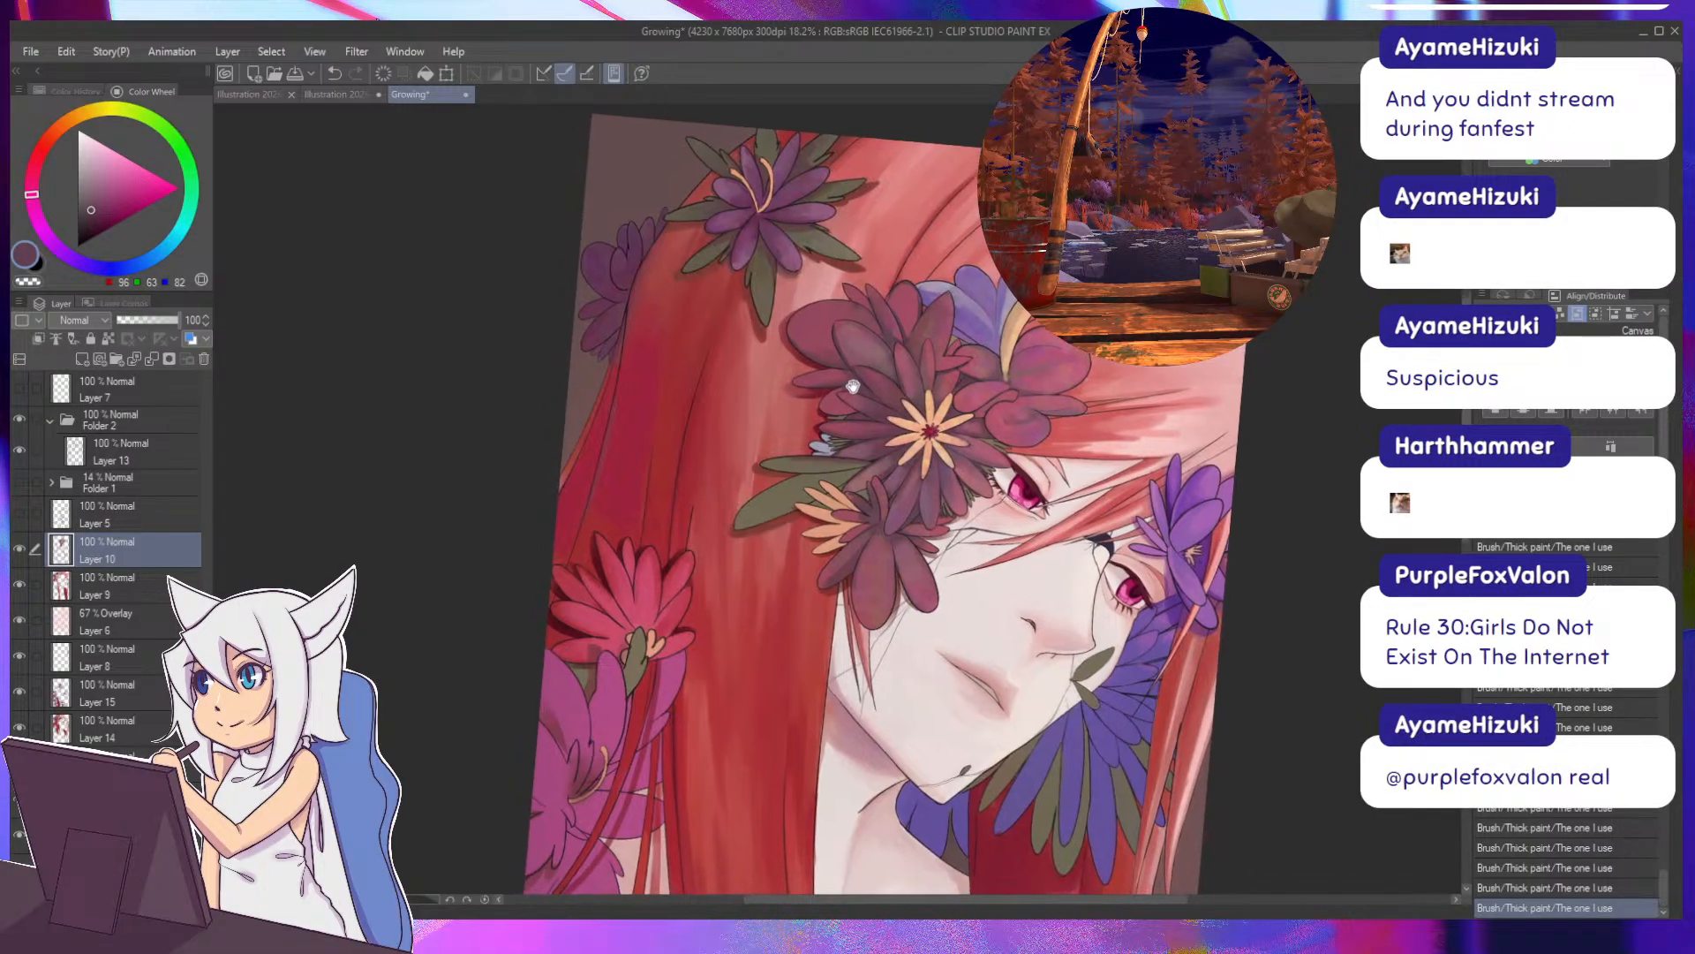
Touch up the petals where the two burgundy flowers meet with sampled mauve (129, 89, 112) and dusty rose (131, 89, 99).
{"action": "key", "text": "^"}
{"action": "key", "text": "^"}
{"action": "key", "text": "^"}
{"action": "key", "text": "^"}
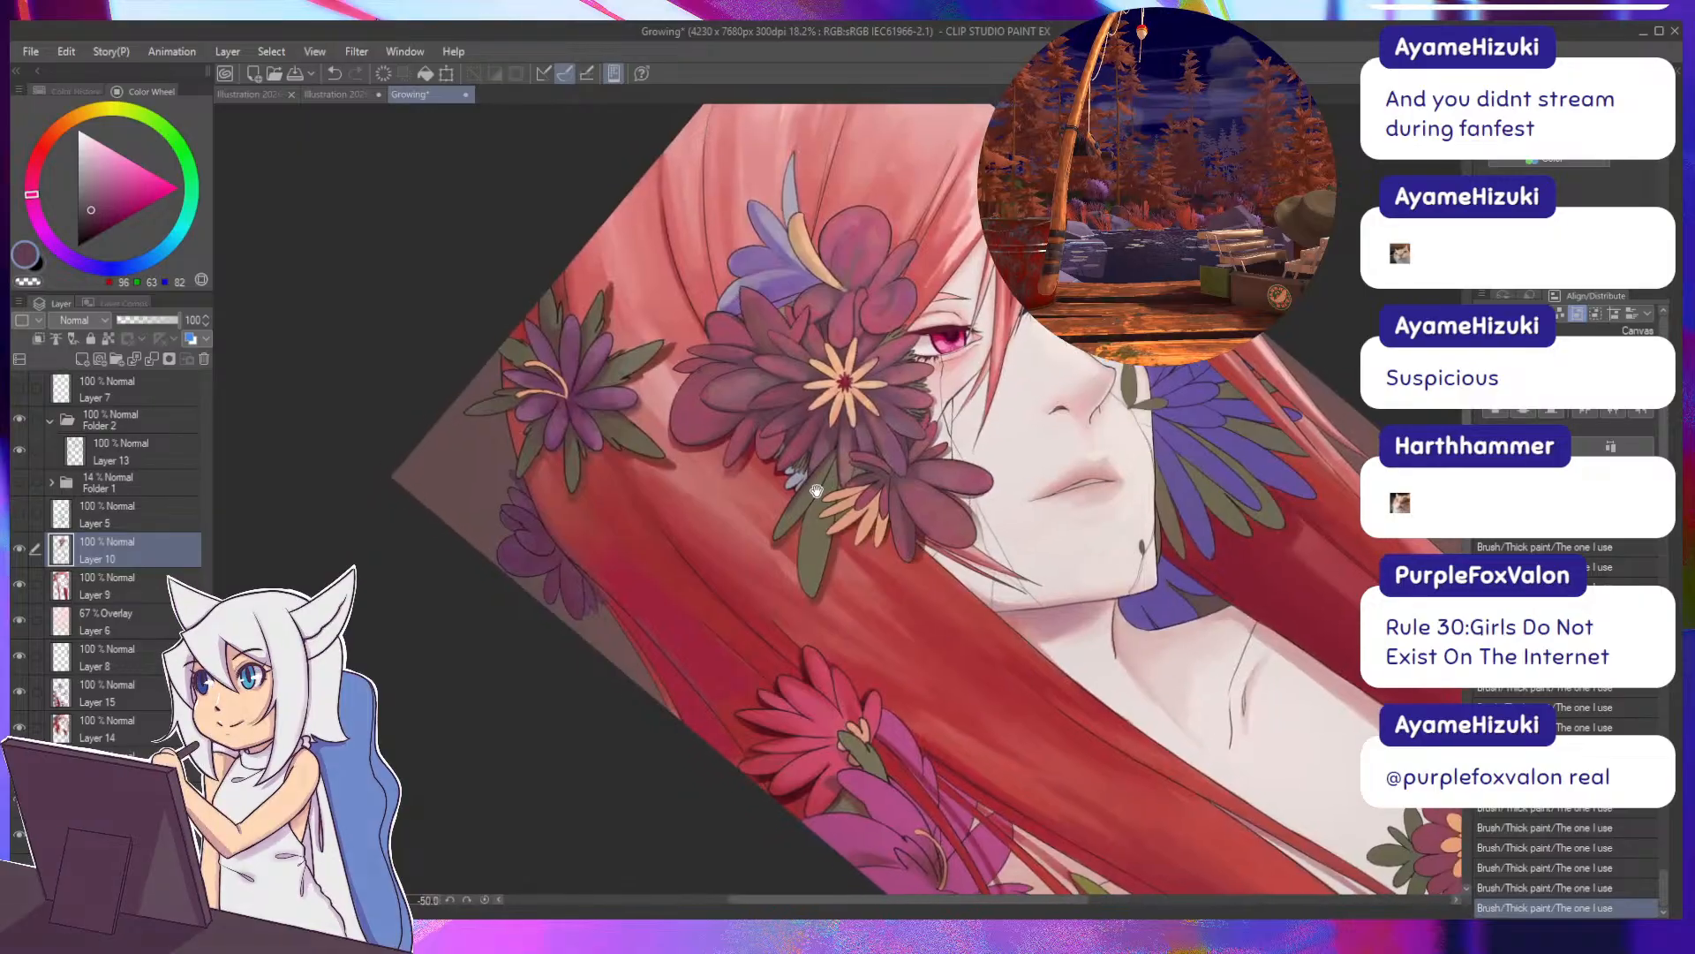
{"action": "left_click", "coordinate": [889, 478], "text": "alt"}
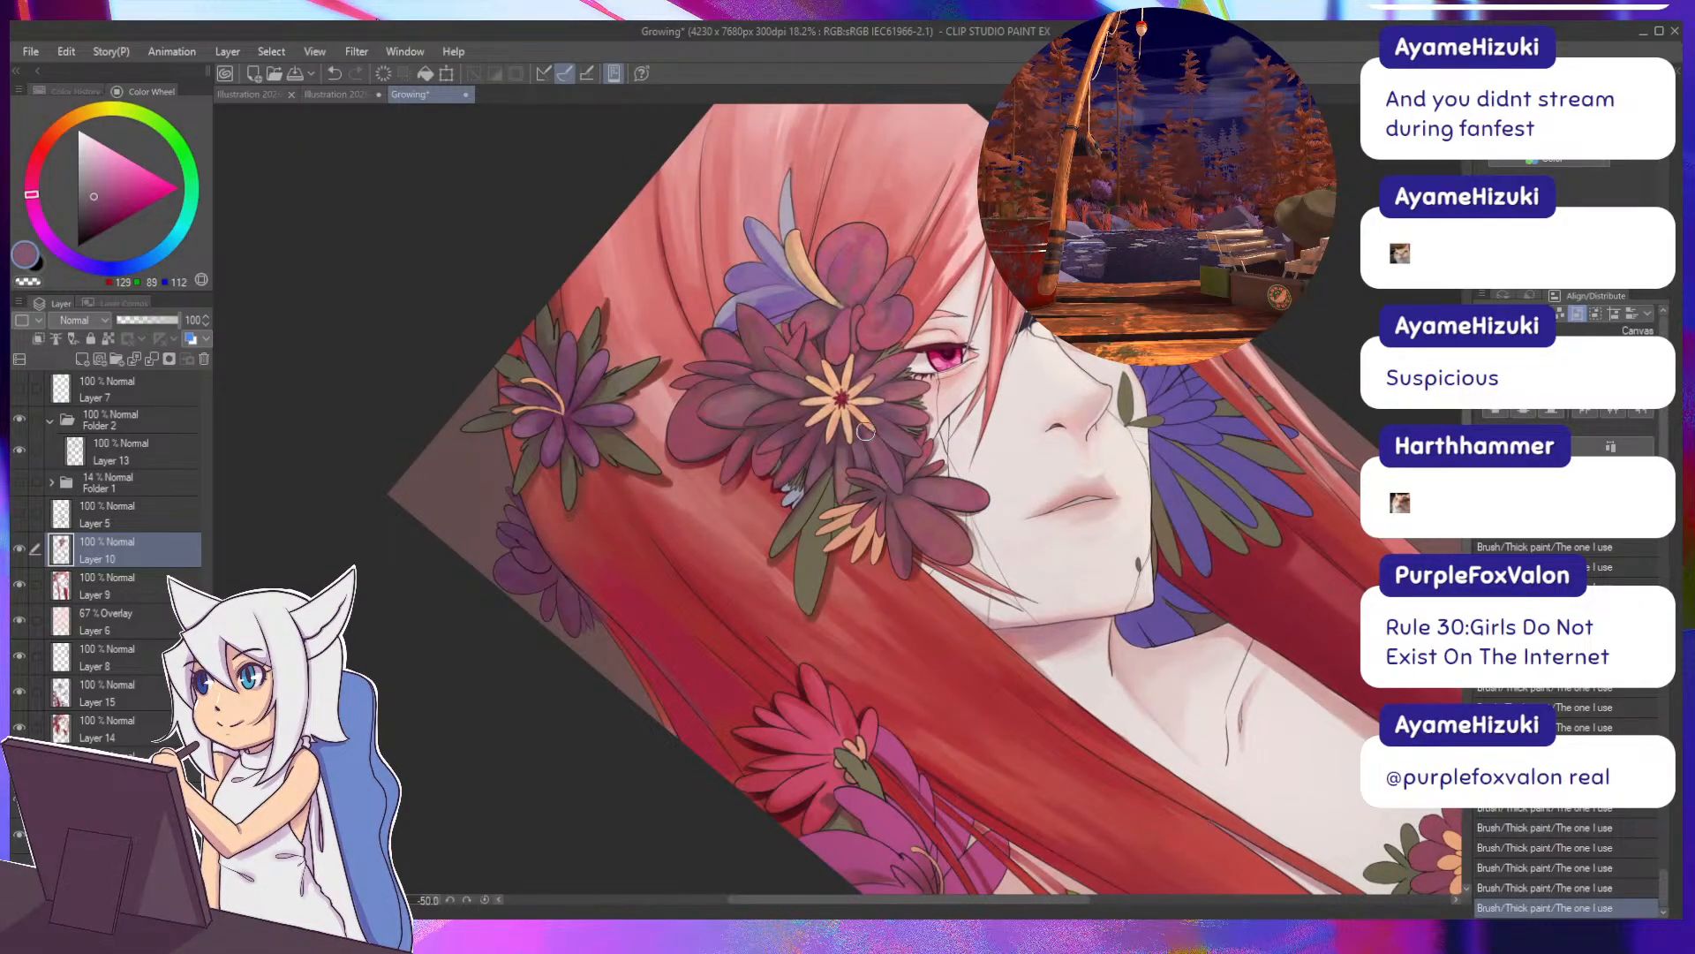
{"action": "key", "text": "^"}
{"action": "key", "text": "^"}
{"action": "key", "text": "^"}
{"action": "key", "text": "^"}
{"action": "key", "text": "^"}
{"action": "key", "text": "^"}
{"action": "key", "text": "^"}
{"action": "key", "text": "^"}
{"action": "key", "text": "^"}
{"action": "key", "text": "^"}
{"action": "key", "text": "^"}
{"action": "key", "text": "^"}
{"action": "key", "text": "^"}
{"action": "key", "text": "^"}
{"action": "key", "text": "^"}
{"action": "key", "text": "^"}
{"action": "key", "text": "^"}
{"action": "key", "text": "^"}
{"action": "key", "text": "^"}
{"action": "key", "text": "^"}
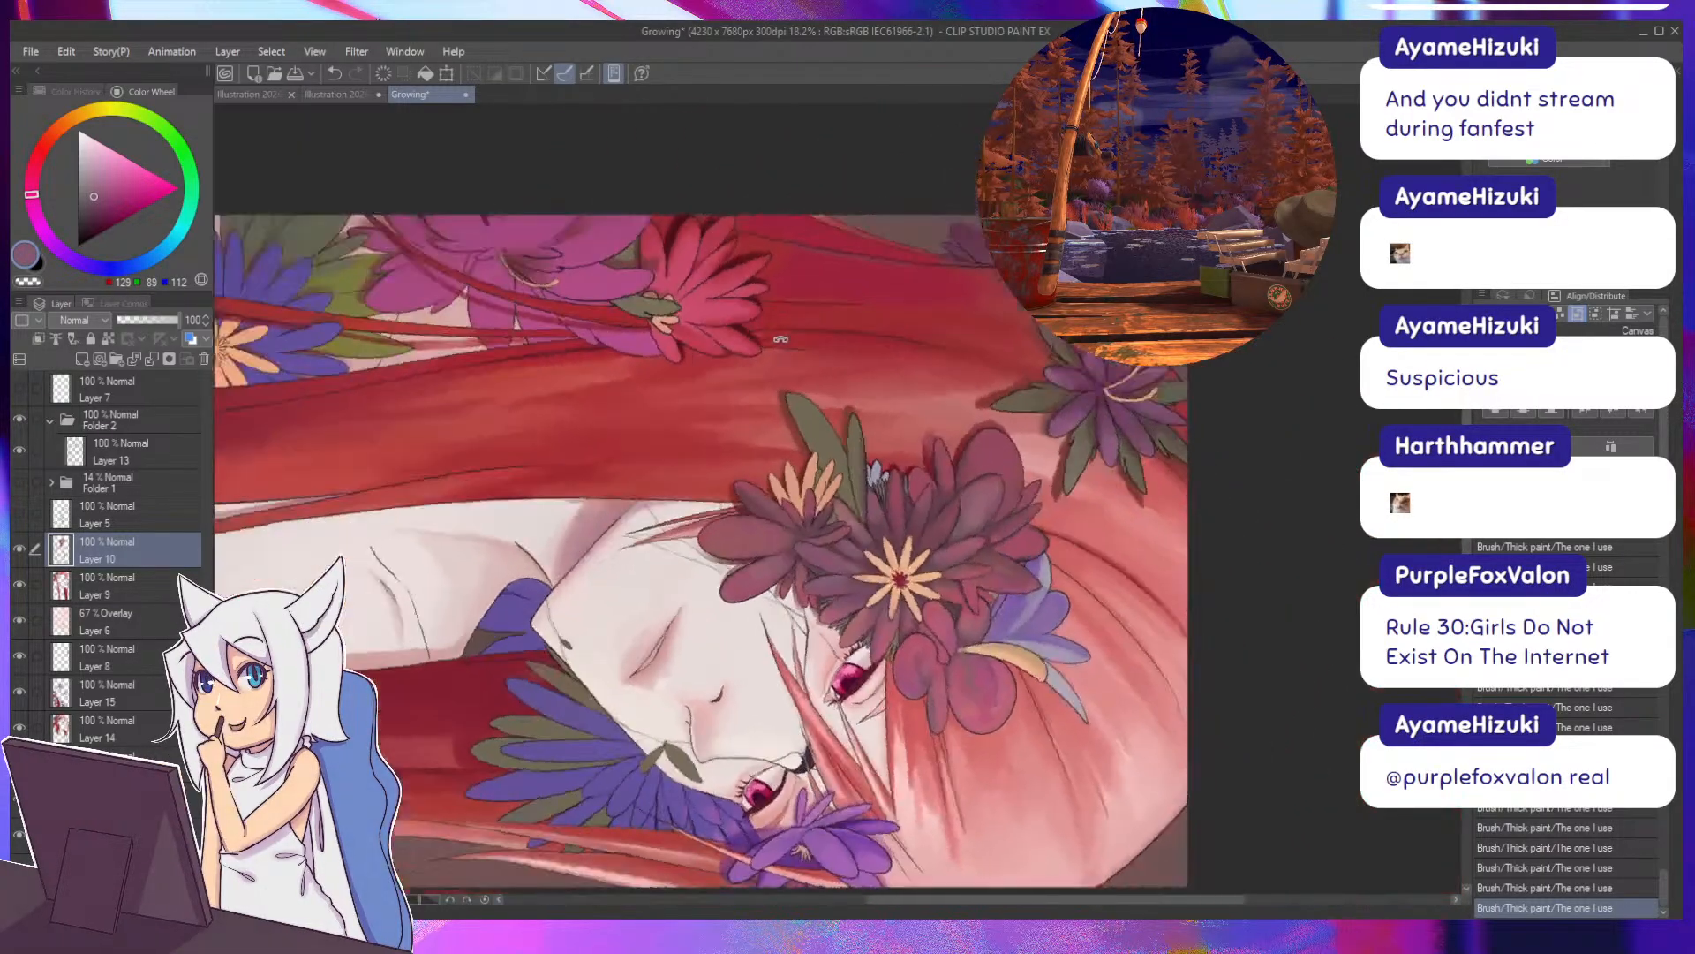
{"action": "left_click", "coordinate": [858, 537], "text": "alt"}
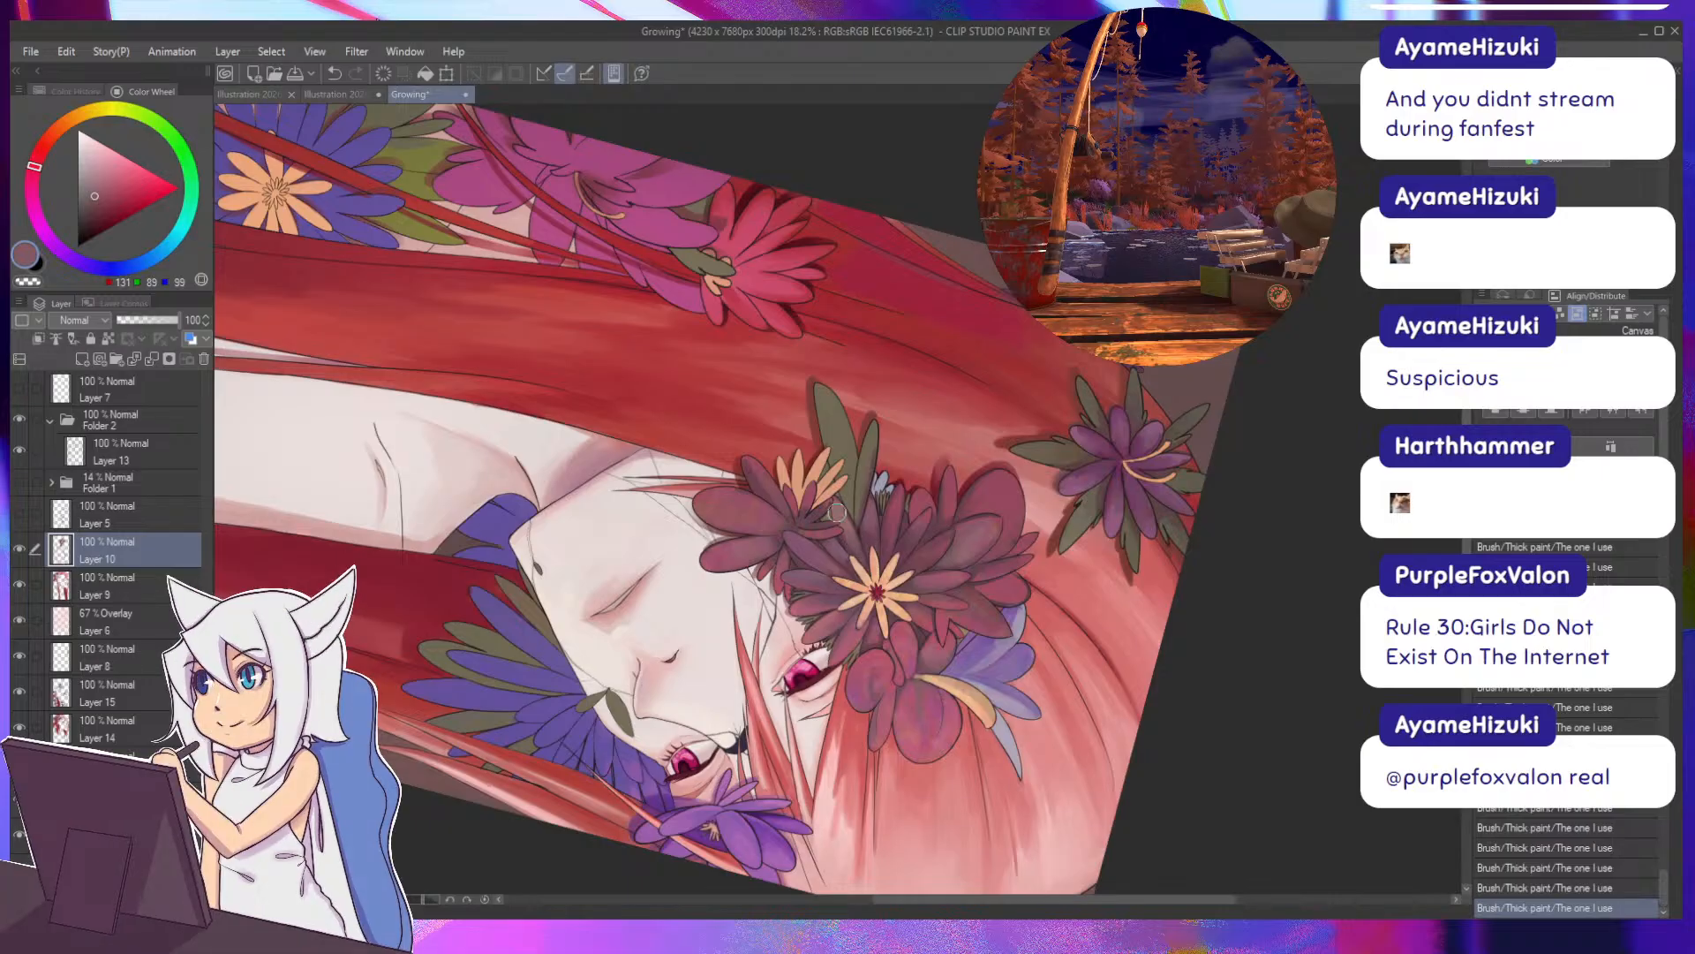
Shade the small burgundy flower's petals with sampled dark plums (103, 73, 84) and (105, 72, 84), undoing one stroke.
{"action": "scroll", "coordinate": [759, 450], "scroll_direction": "down", "scroll_amount": 2}
{"action": "left_click", "coordinate": [798, 434], "text": "alt"}
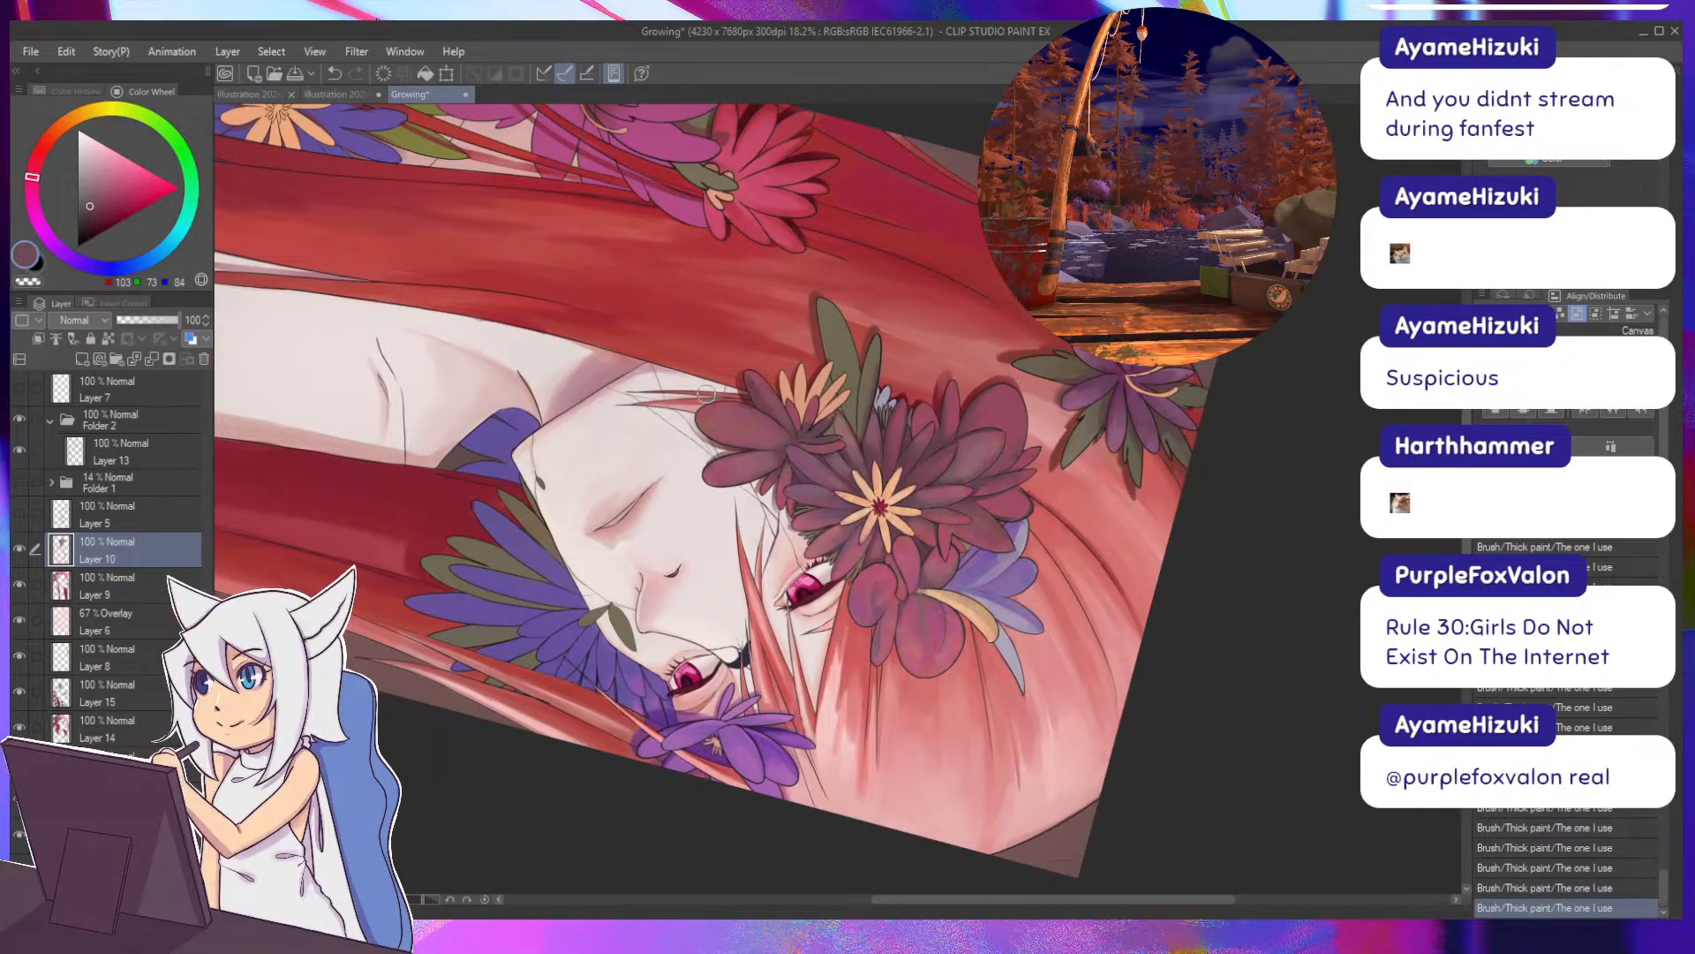
{"action": "key", "text": "ctrl+z"}
{"action": "mouse_move", "coordinate": [744, 428]}
{"action": "left_mouse_down"}
{"action": "mouse_move", "coordinate": [831, 454]}
{"action": "mouse_move", "coordinate": [785, 442]}
{"action": "left_mouse_up"}
{"action": "left_click", "coordinate": [835, 470], "text": "alt"}
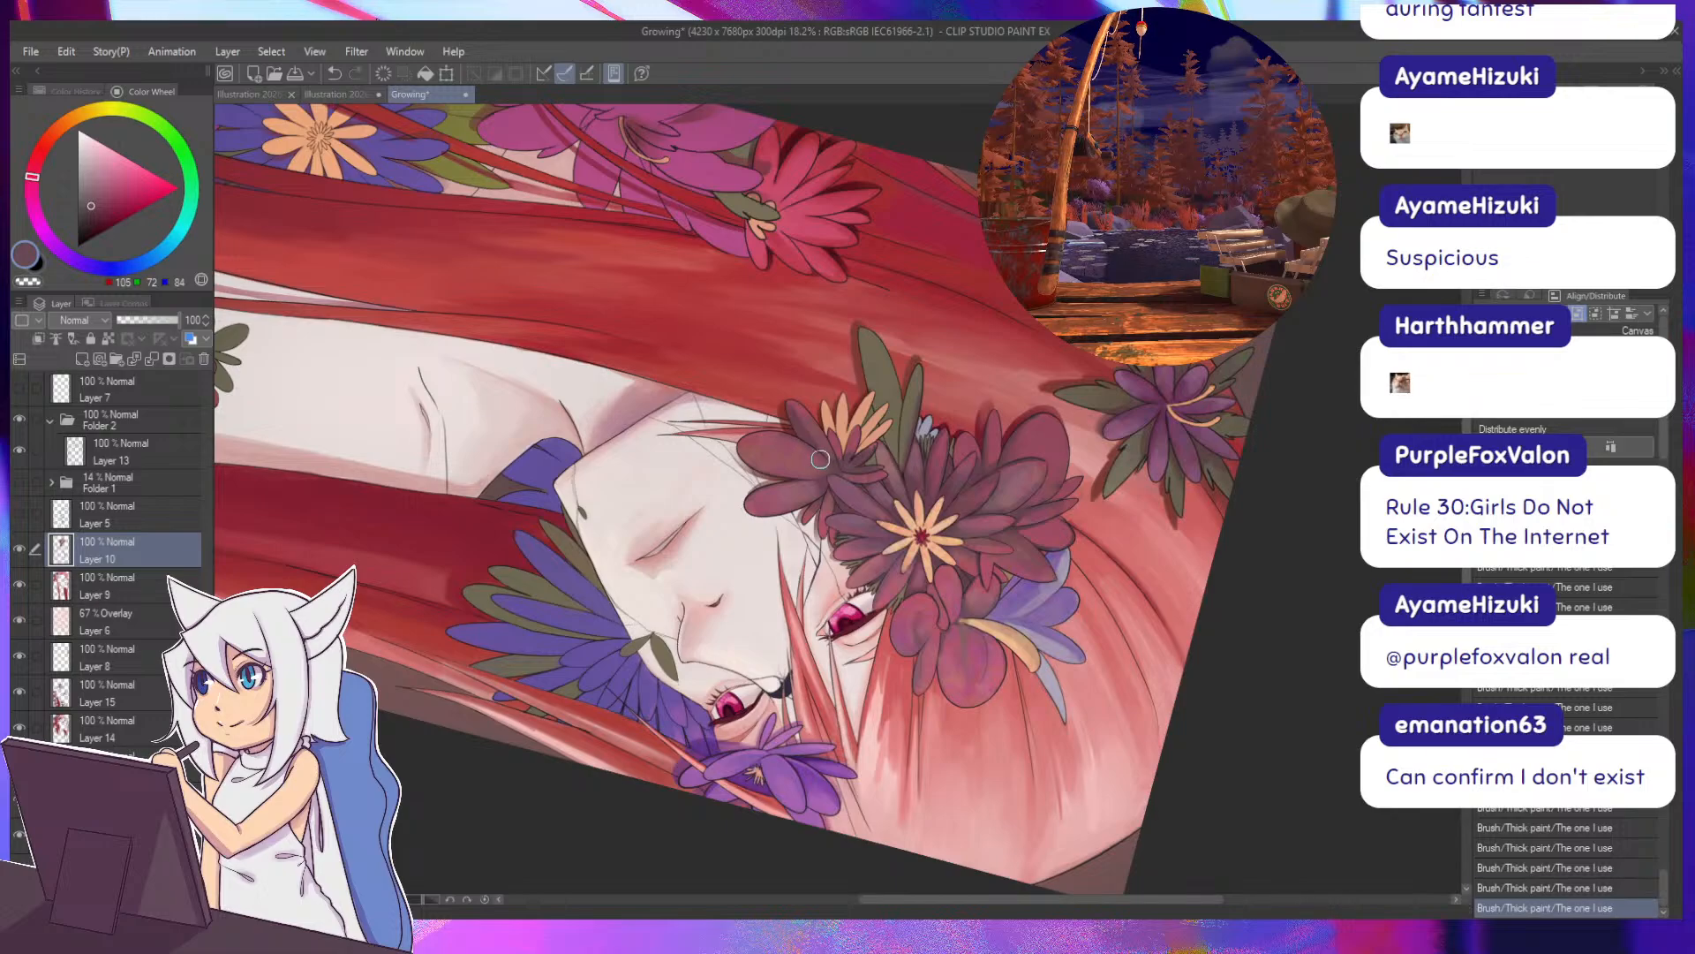
{"action": "left_click_drag", "start_coordinate": [832, 340], "coordinate": [753, 478]}
{"action": "left_click_drag", "start_coordinate": [707, 359], "coordinate": [647, 482]}
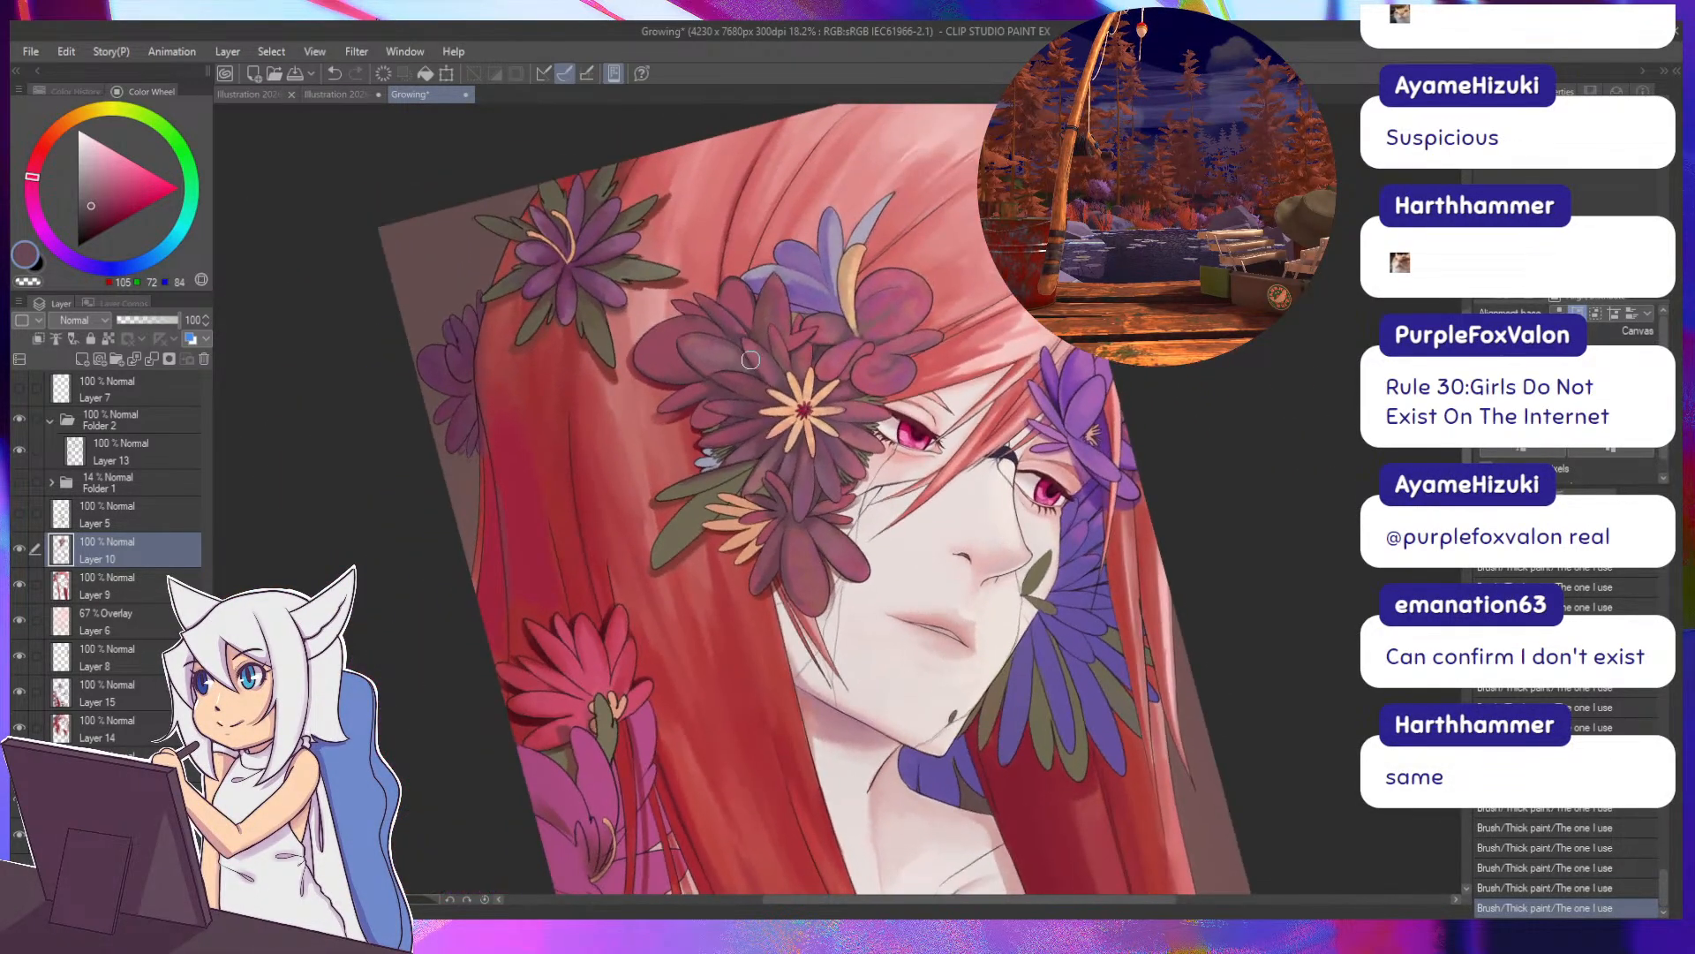
Set the painting colour to a brighter rose (187, 83, 103), starting from a tone sampled on the large flower.
{"action": "left_click", "coordinate": [856, 430], "text": "alt"}
{"action": "left_click", "coordinate": [119, 185]}
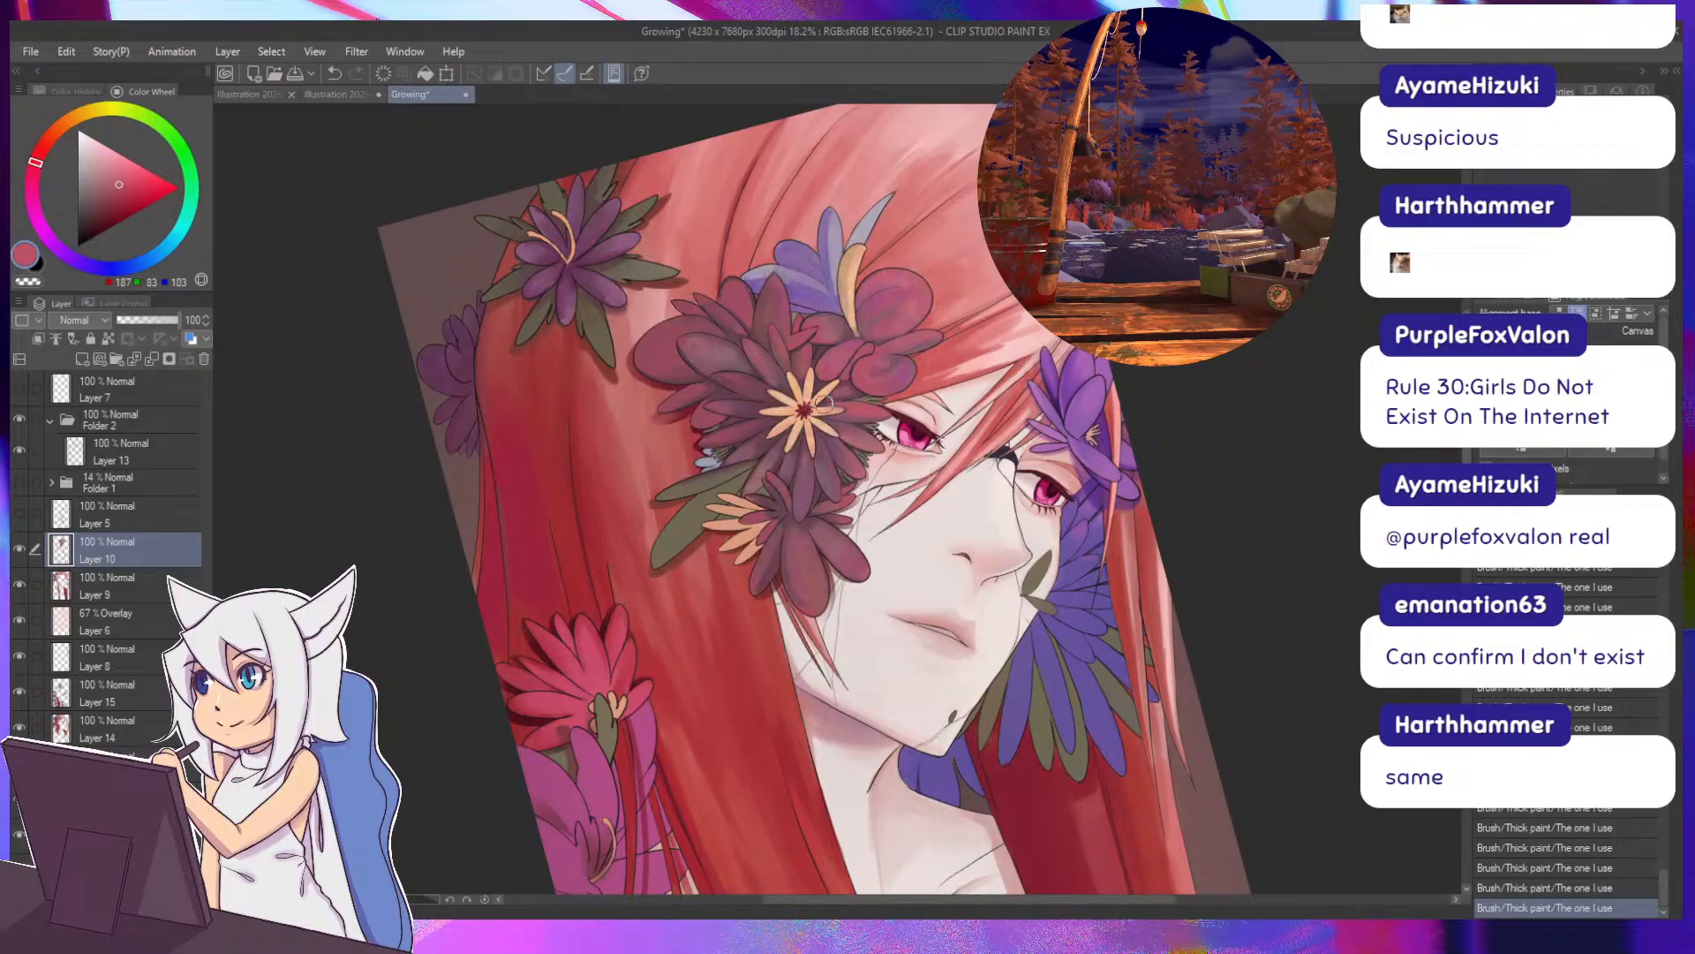
Examine the blended burgundy flowers at several canvas rotations and judge them against the whole illustration.
{"action": "key", "text": "minus"}
{"action": "key", "text": "minus"}
{"action": "key", "text": "minus"}
{"action": "key", "text": "minus"}
{"action": "key", "text": "minus"}
{"action": "key", "text": "minus"}
{"action": "key", "text": "minus"}
{"action": "key", "text": "minus"}
{"action": "key", "text": "minus"}
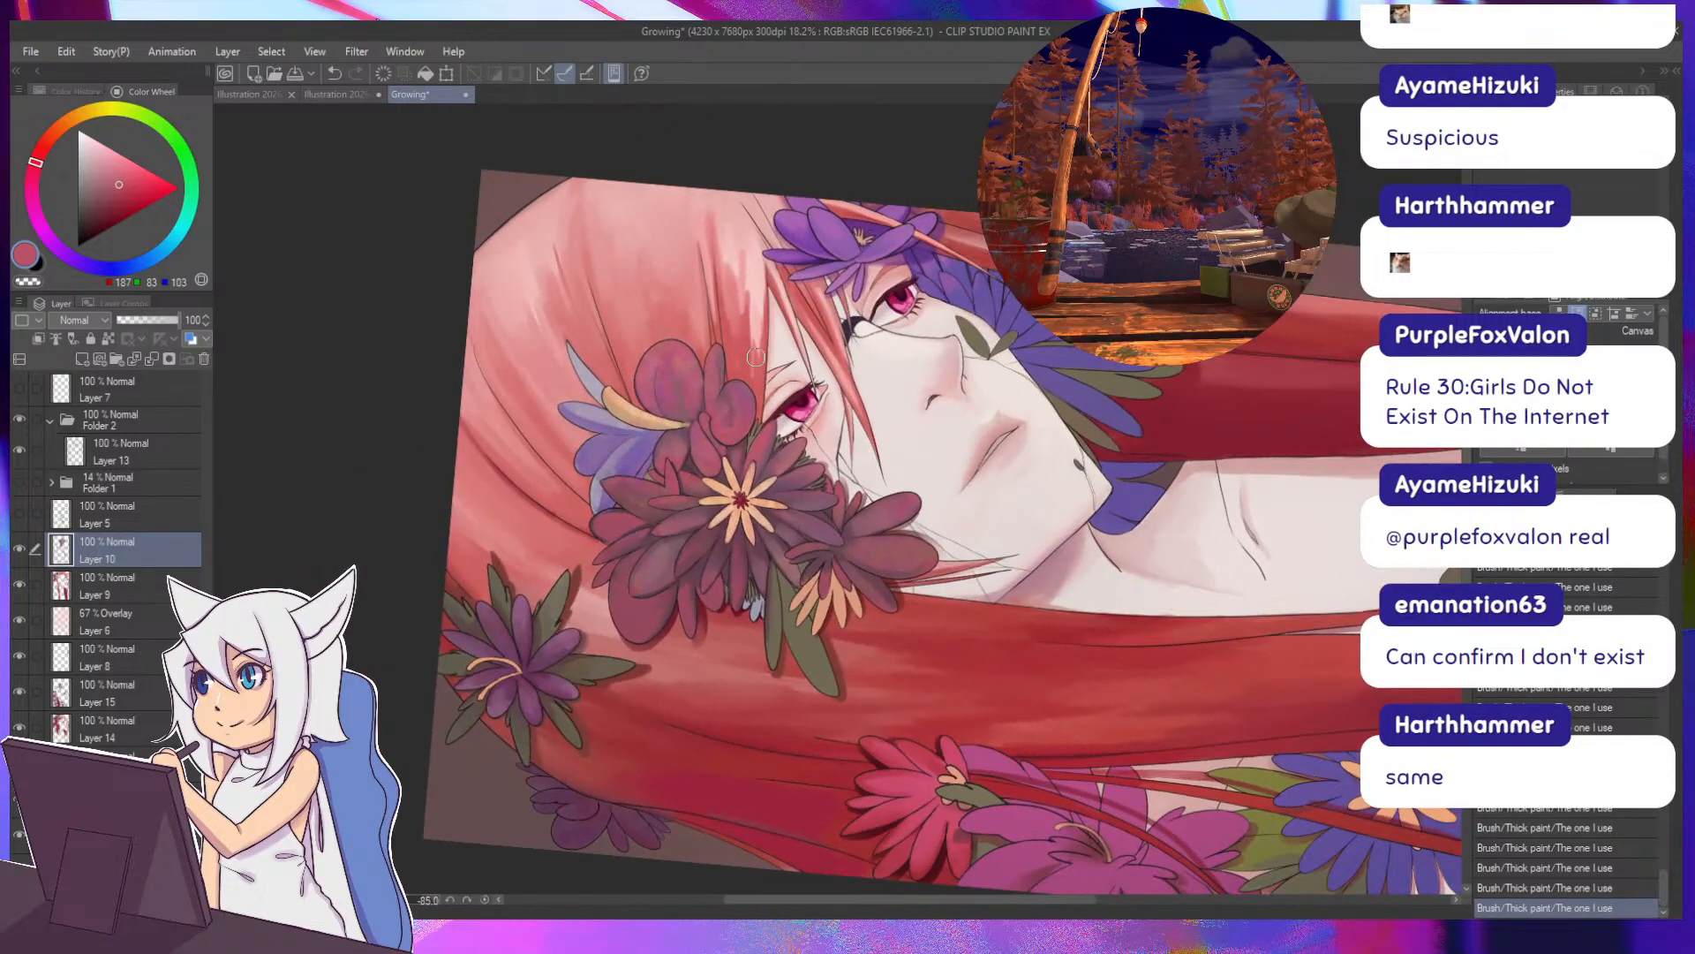
{"action": "key", "text": "asciicircum"}
{"action": "key", "text": "asciicircum"}
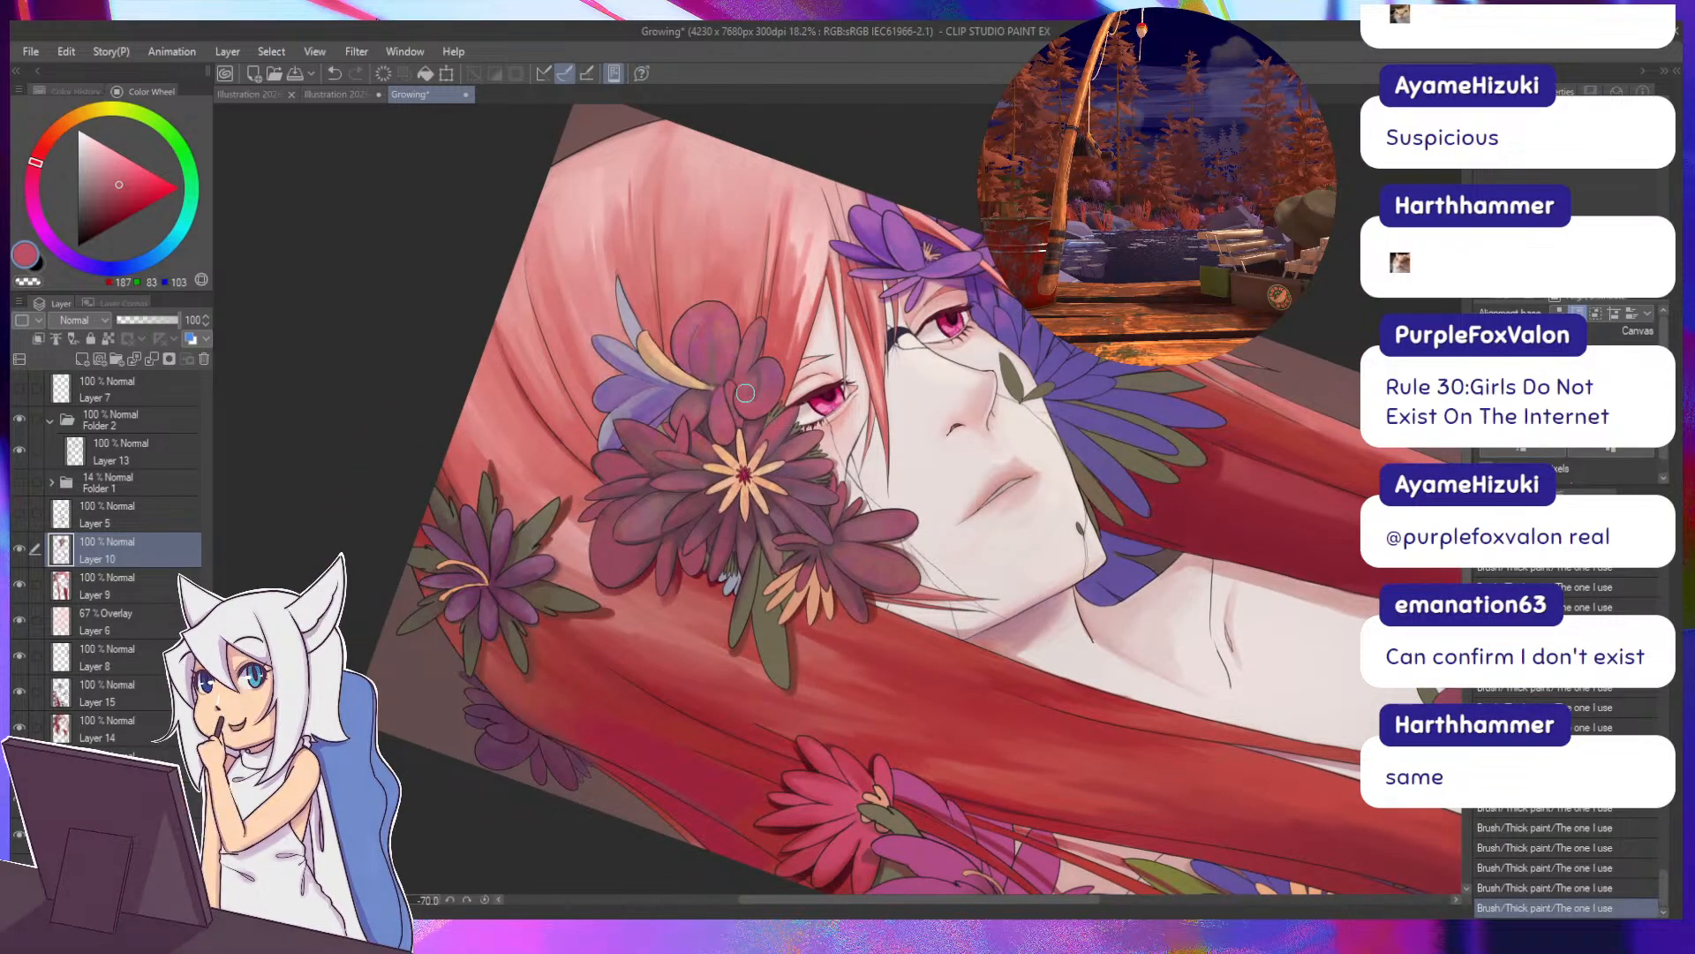
{"action": "key", "text": "minus"}
{"action": "key", "text": "minus"}
{"action": "key", "text": "minus"}
{"action": "key", "text": "minus"}
{"action": "key", "text": "minus"}
{"action": "key", "text": "minus"}
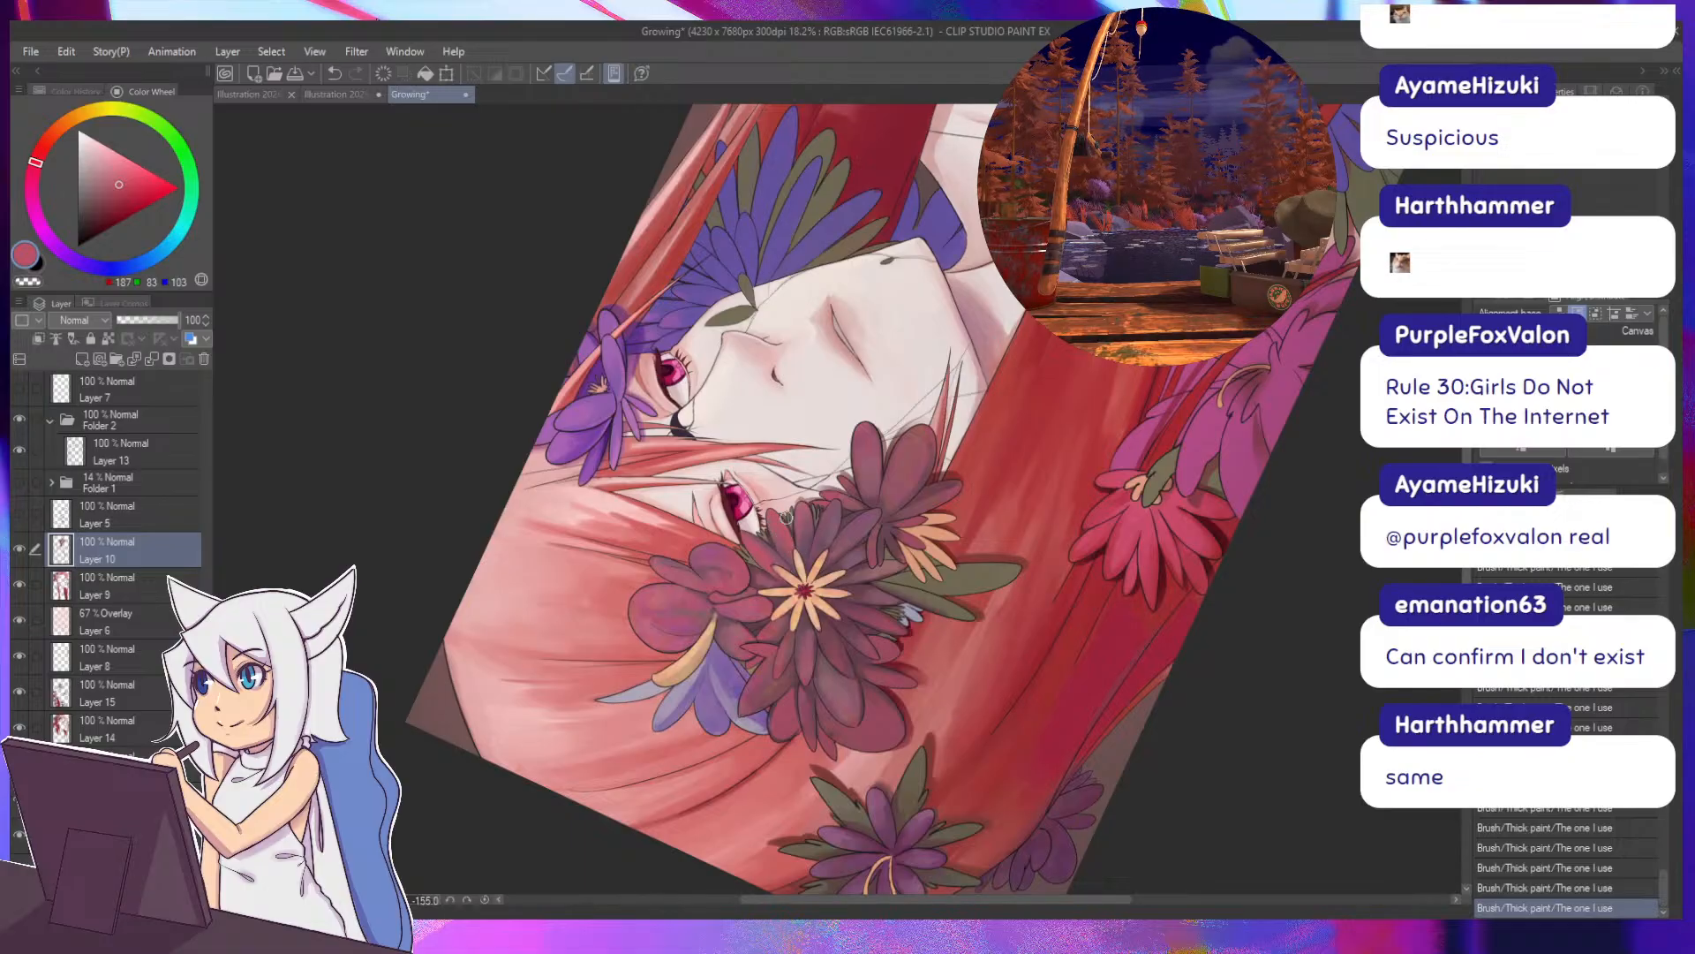
{"action": "key", "text": "asciicircum"}
{"action": "key", "text": "asciicircum"}
{"action": "key", "text": "asciicircum"}
{"action": "key", "text": "asciicircum"}
{"action": "key", "text": "asciicircum"}
{"action": "key", "text": "asciicircum"}
{"action": "key", "text": "asciicircum"}
{"action": "key", "text": "asciicircum"}
{"action": "key", "text": "asciicircum"}
{"action": "key", "text": "asciicircum"}
{"action": "key", "text": "asciicircum"}
{"action": "key", "text": "asciicircum"}
{"action": "key", "text": "asciicircum"}
{"action": "key", "text": "asciicircum"}
{"action": "key", "text": "asciicircum"}
{"action": "key", "text": "asciicircum"}
{"action": "key", "text": "asciicircum"}
{"action": "key", "text": "asciicircum"}
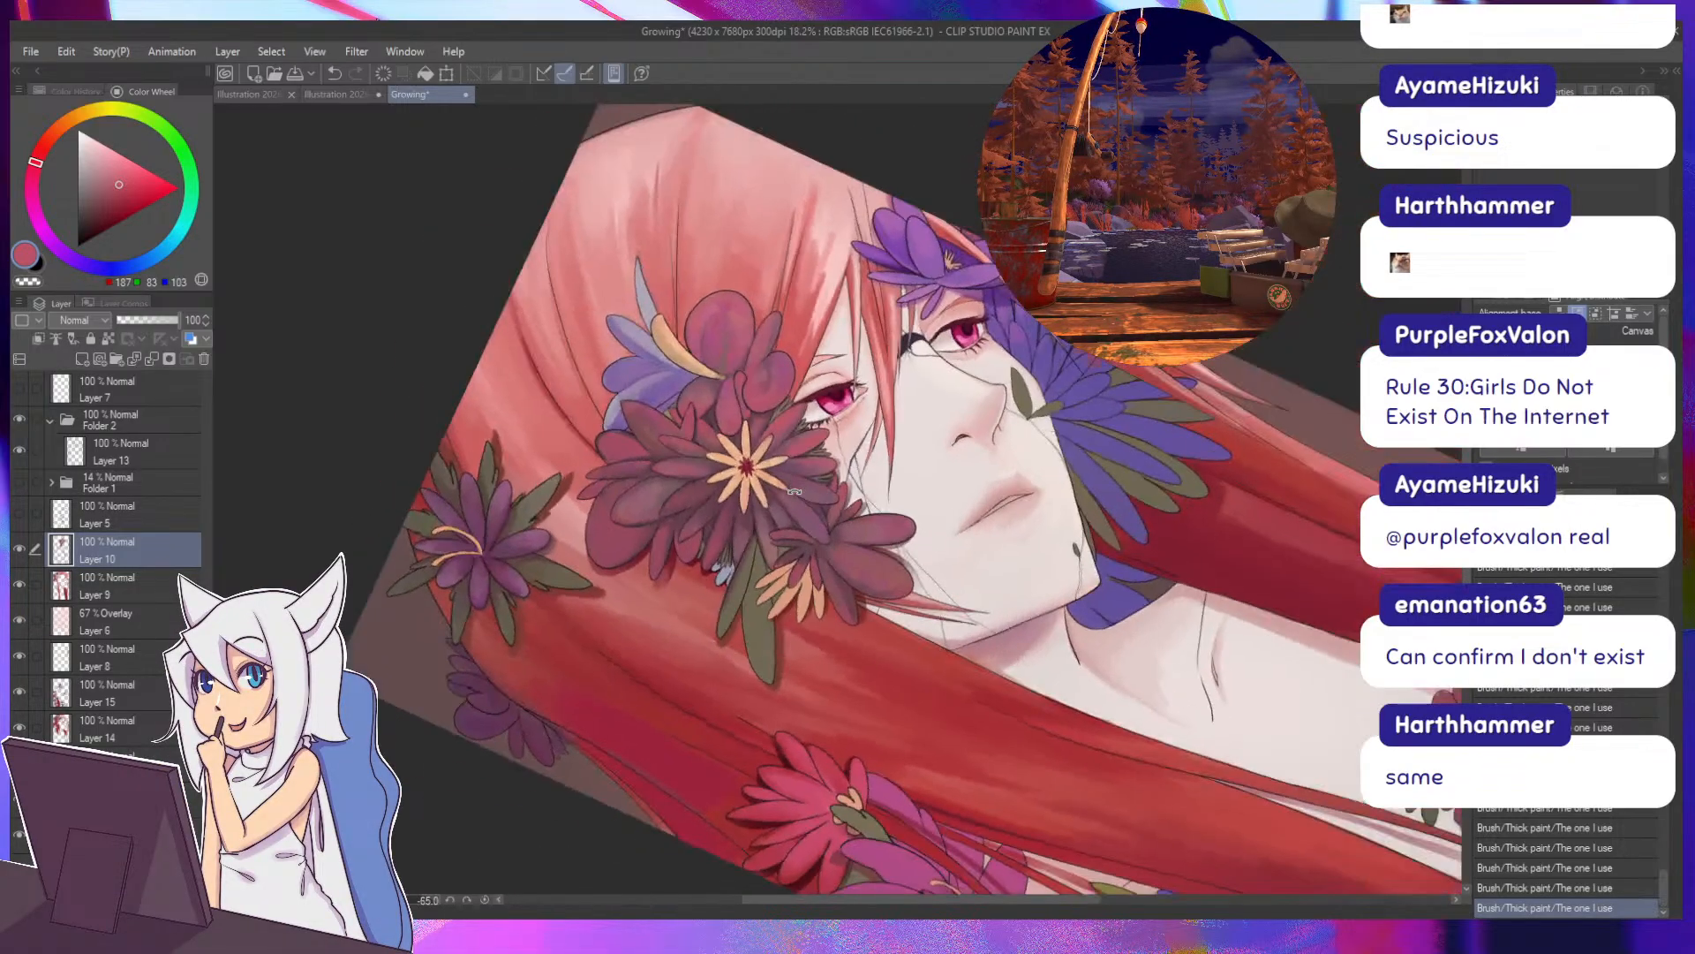
{"action": "key", "text": "asciicircum"}
{"action": "key", "text": "asciicircum"}
{"action": "key", "text": "asciicircum"}
{"action": "key", "text": "asciicircum"}
{"action": "key", "text": "asciicircum"}
{"action": "key", "text": "asciicircum"}
{"action": "key", "text": "asciicircum"}
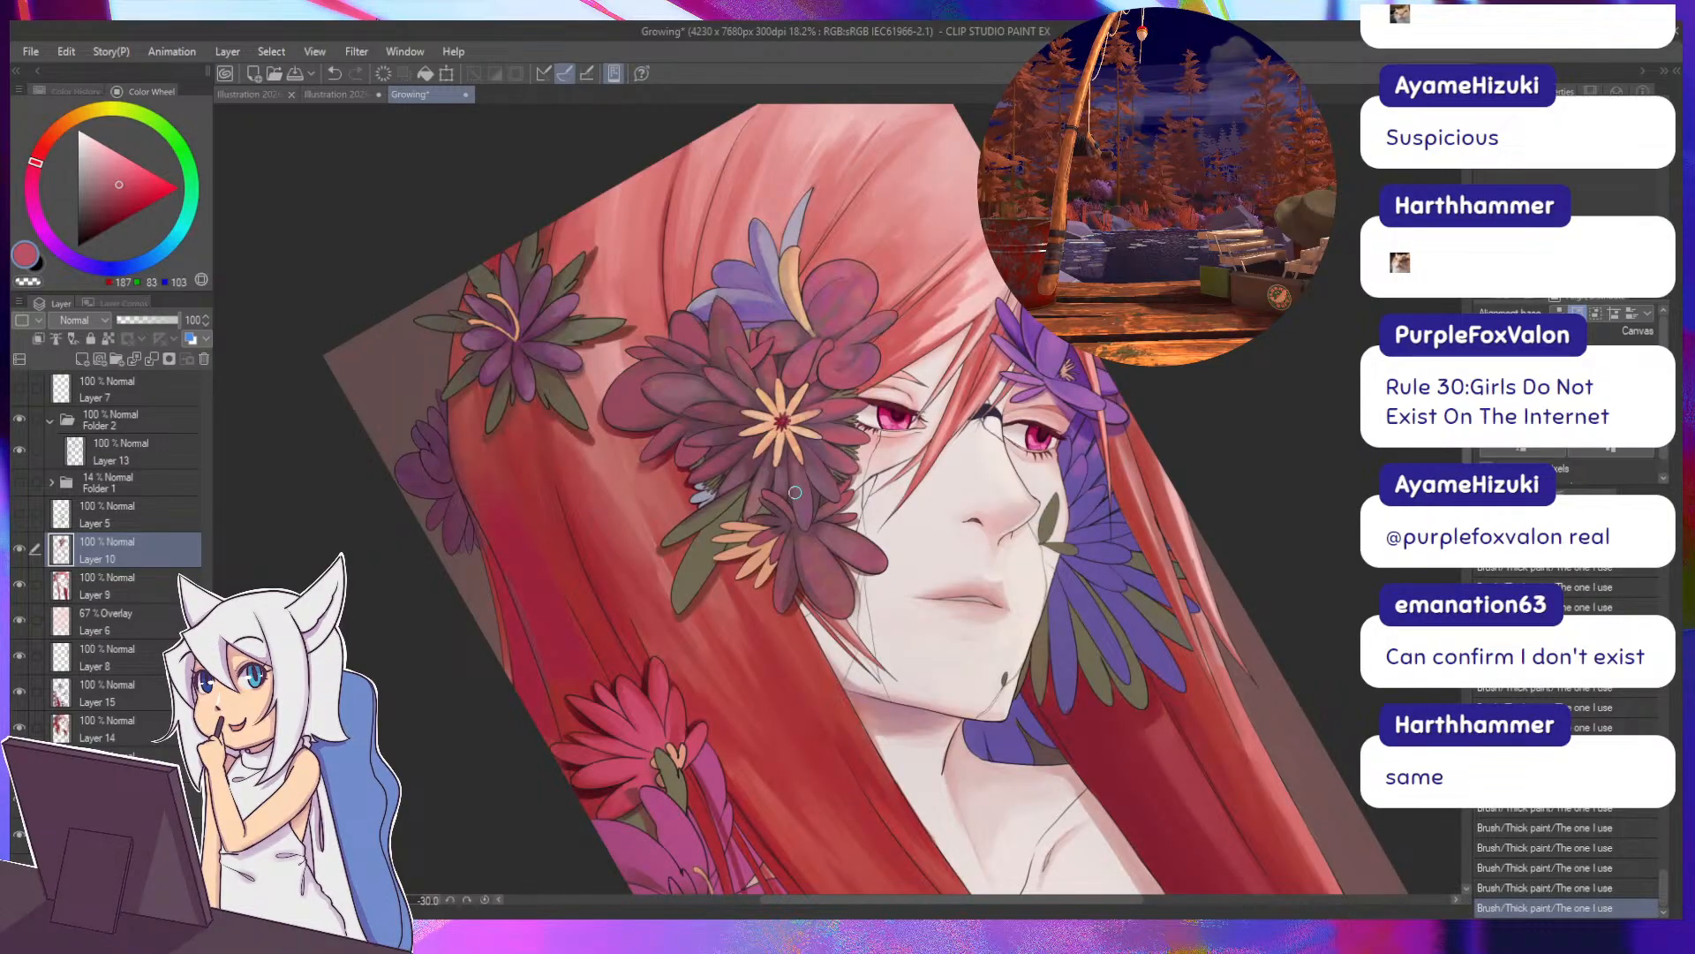
{"action": "key", "text": "asciicircum"}
{"action": "key", "text": "asciicircum"}
{"action": "key", "text": "asciicircum"}
{"action": "key", "text": "asciicircum"}
{"action": "key", "text": "asciicircum"}
{"action": "key", "text": "asciicircum"}
{"action": "key", "text": "ctrl+0"}
{"action": "key", "text": "asciicircum"}
{"action": "key", "text": "minus"}
{"action": "key", "text": "minus"}
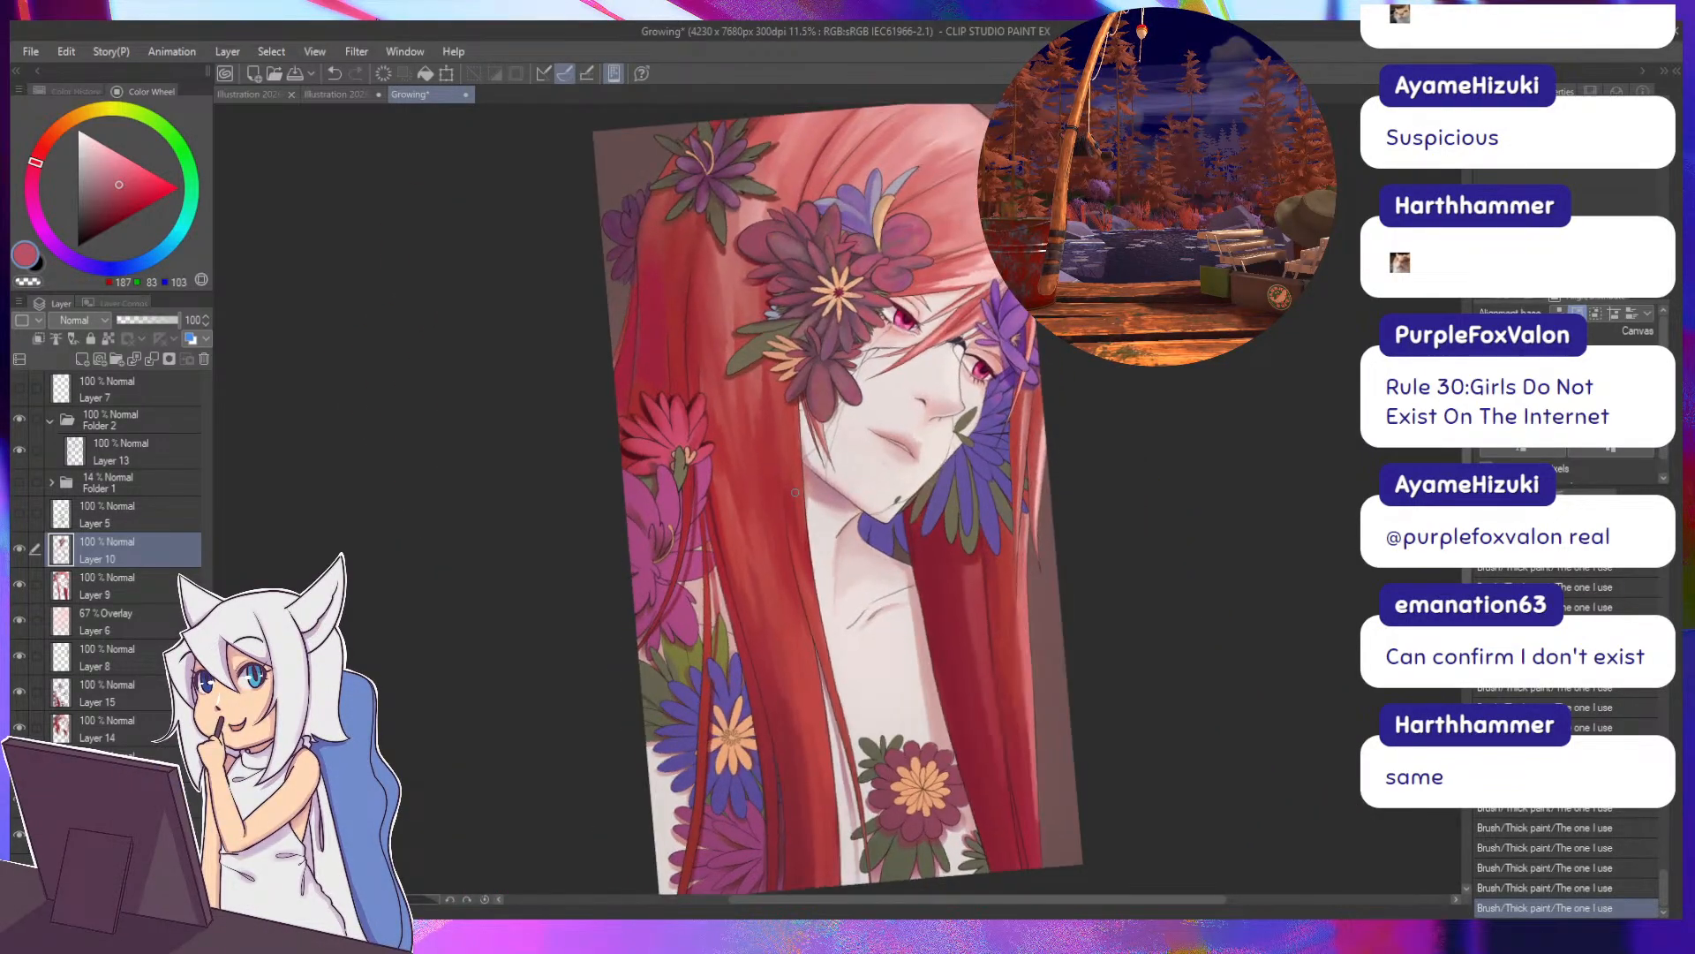
Look at the other two open illustrations, return to the Growing illustration and save it.
{"action": "left_click", "coordinate": [257, 94]}
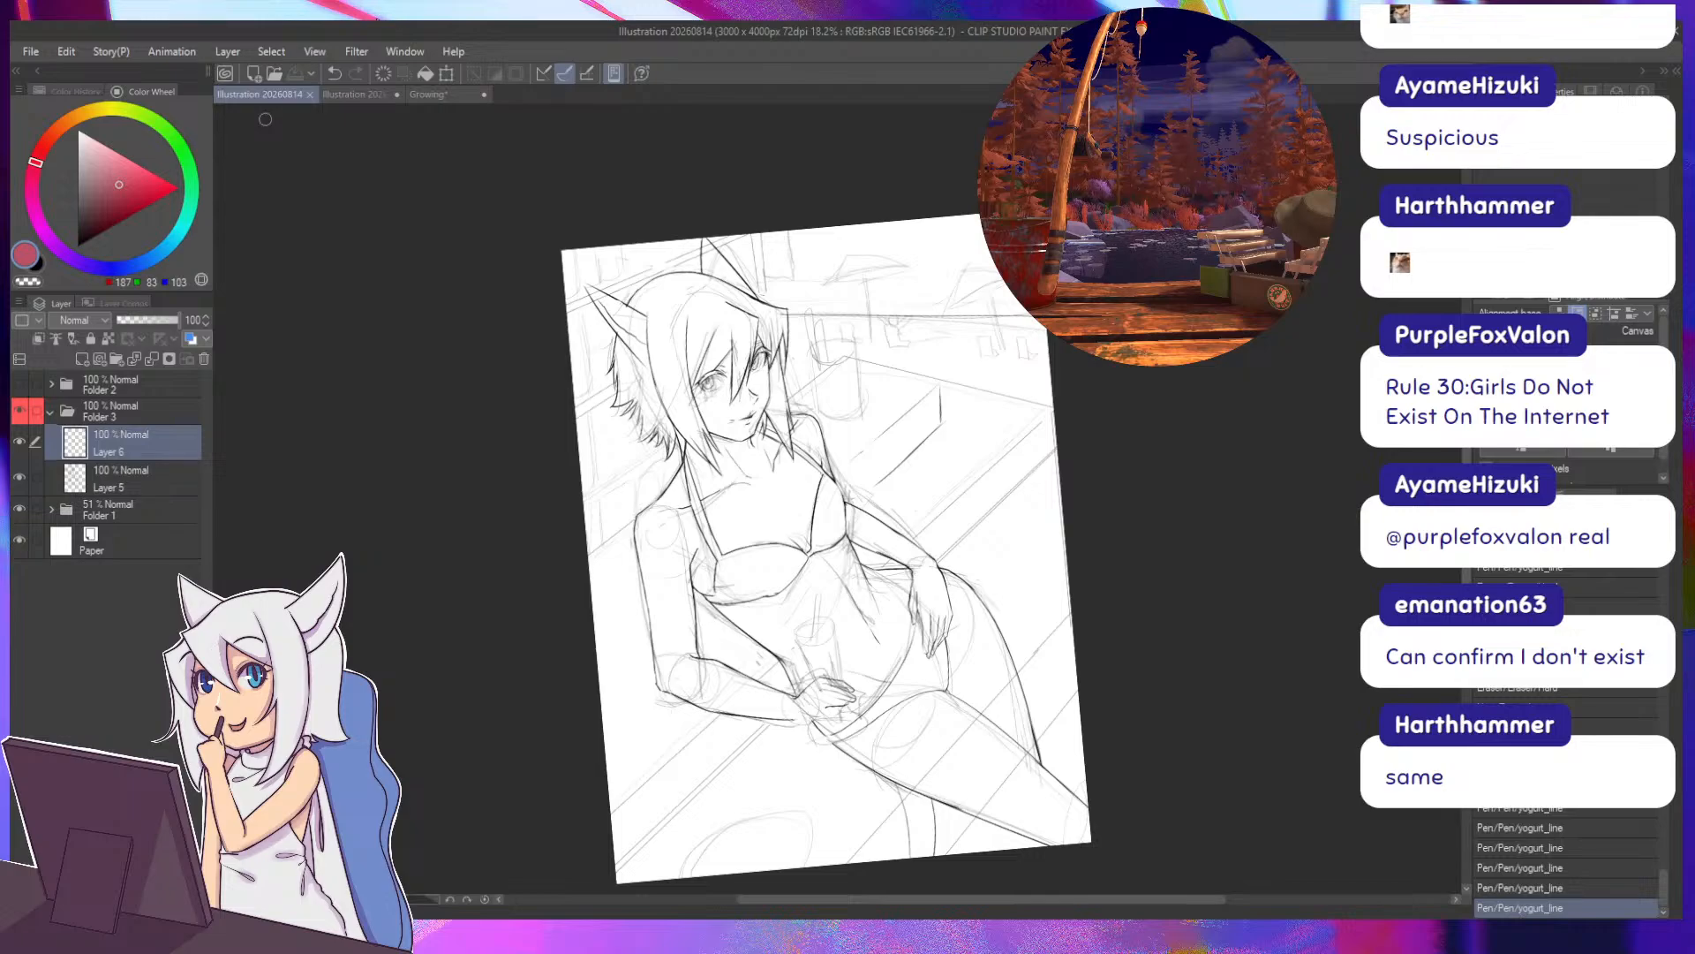
{"action": "left_click", "coordinate": [347, 98]}
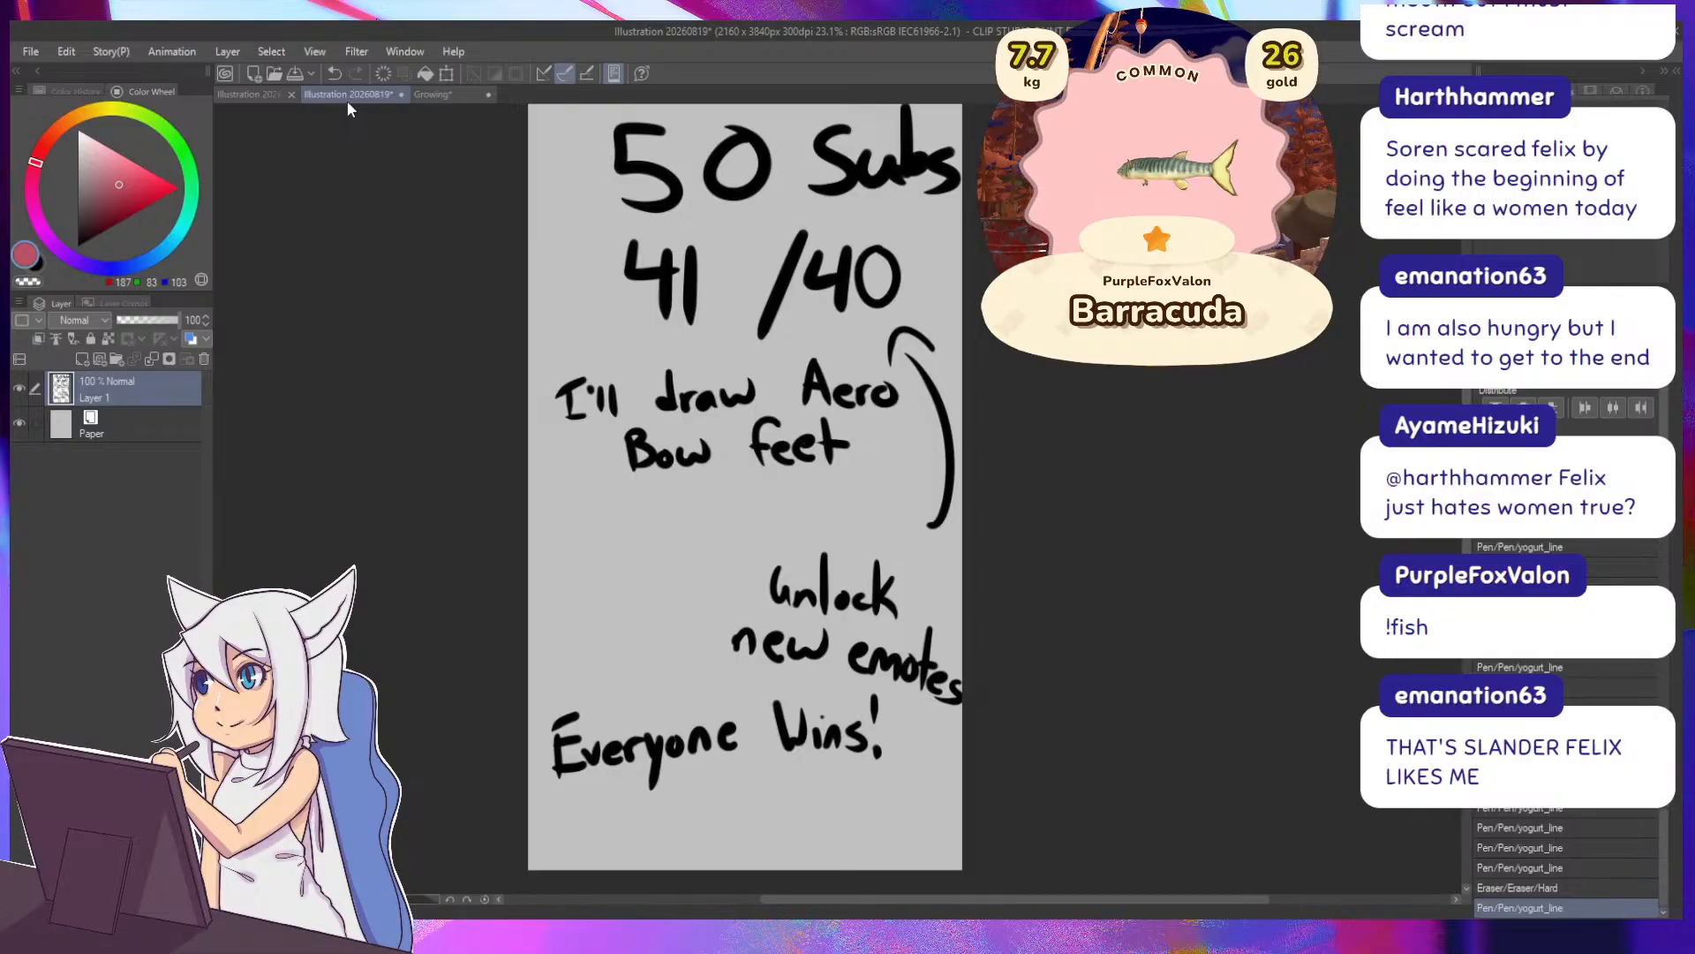
{"action": "left_click", "coordinate": [432, 95]}
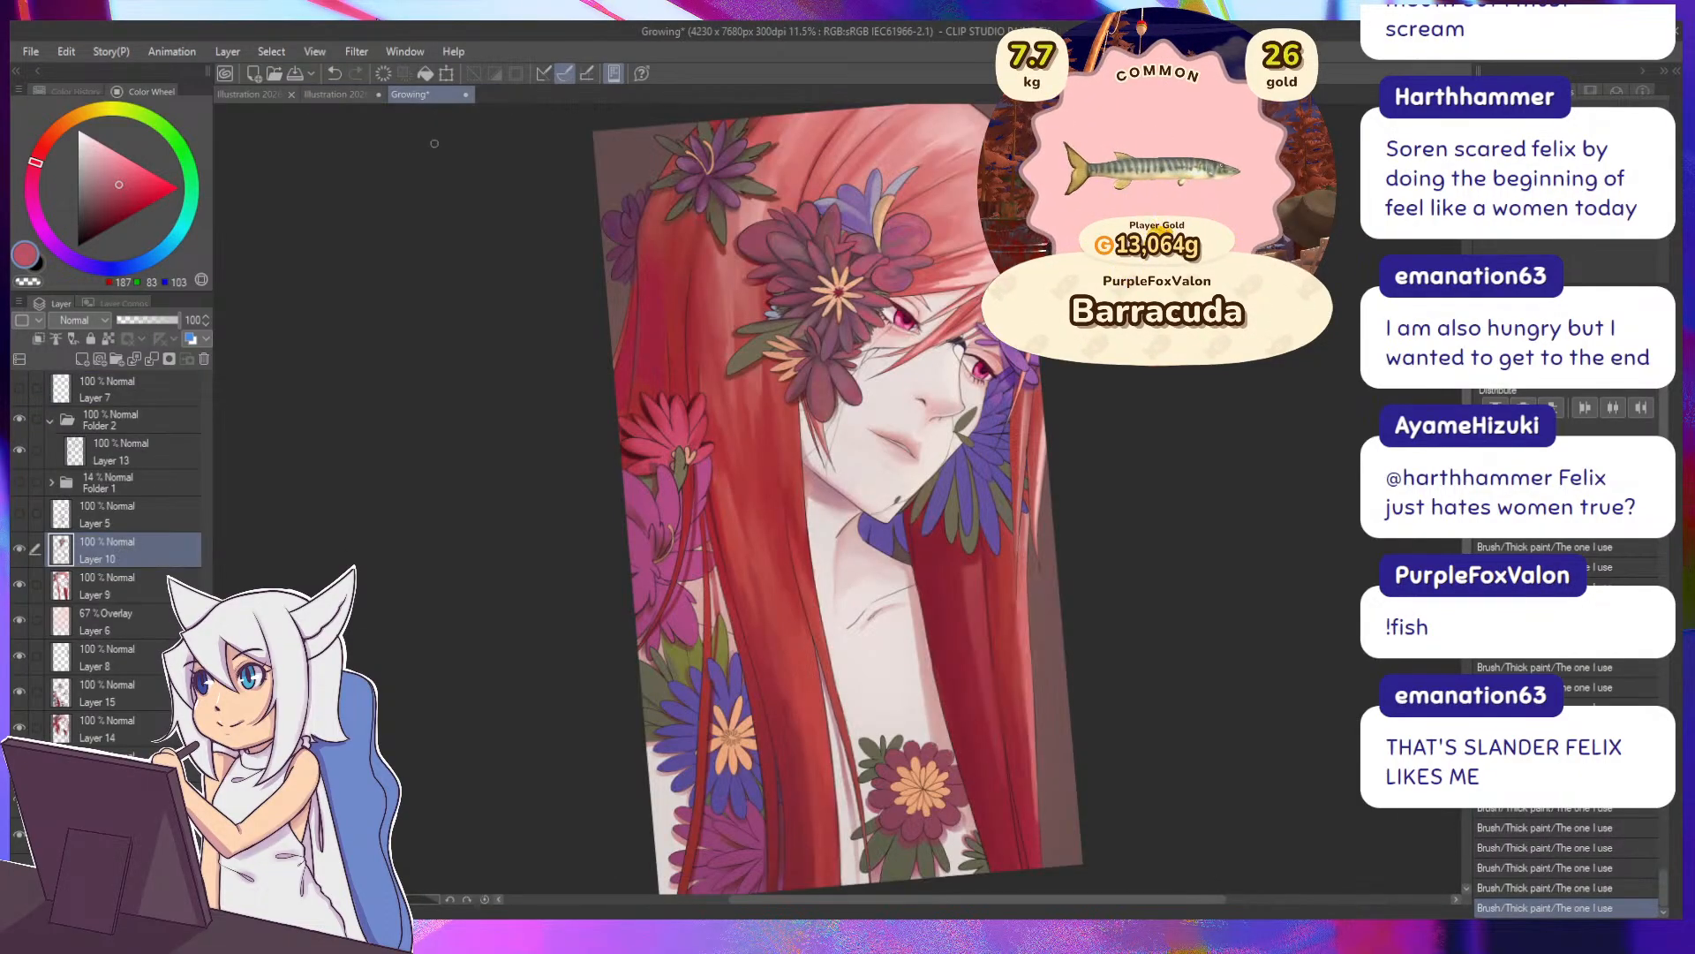
{"action": "key", "text": "ctrl+s"}
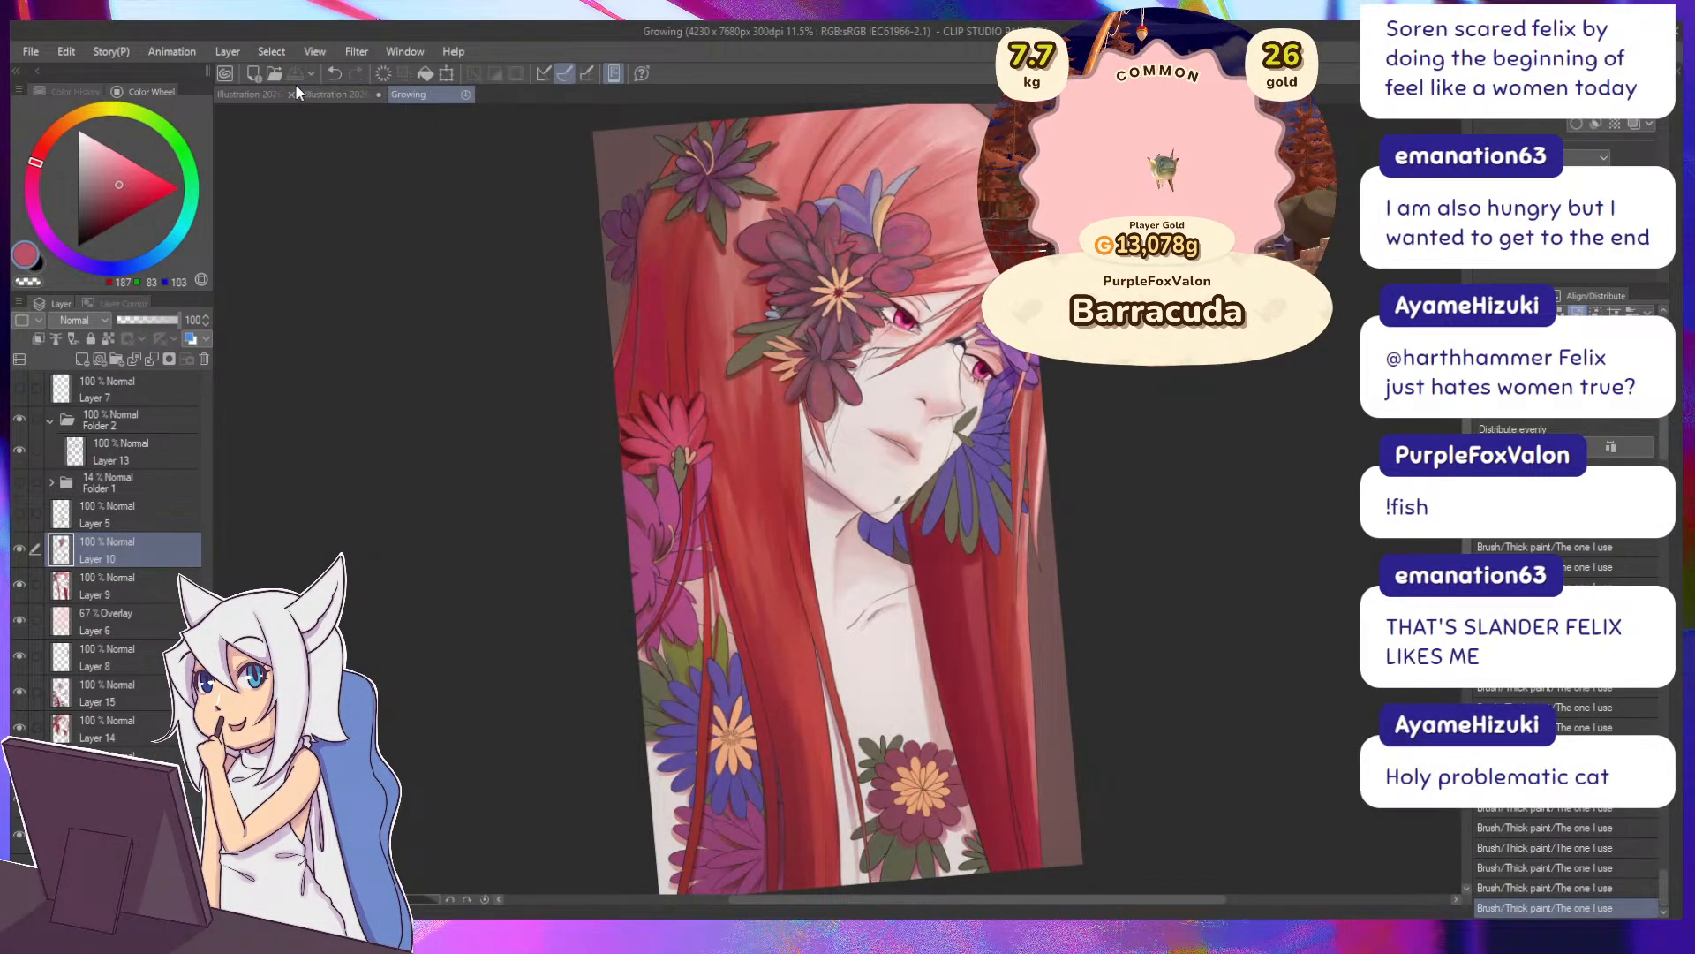